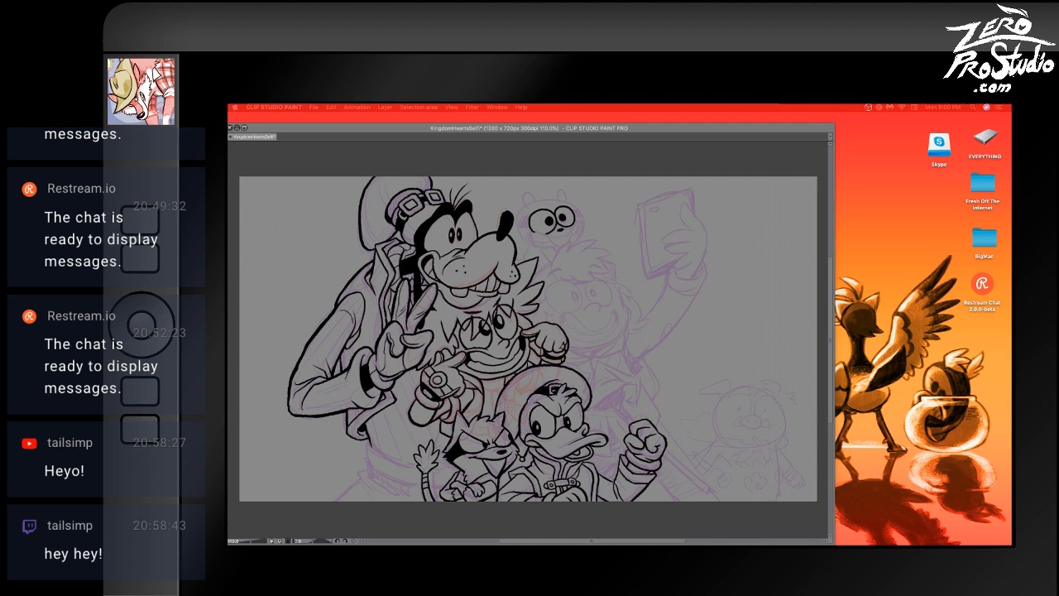
# - Show the hidden palettes, reduce the Real G-Pen's brush size by one step and view the canvas at 100%
pyautogui.press('Tab')
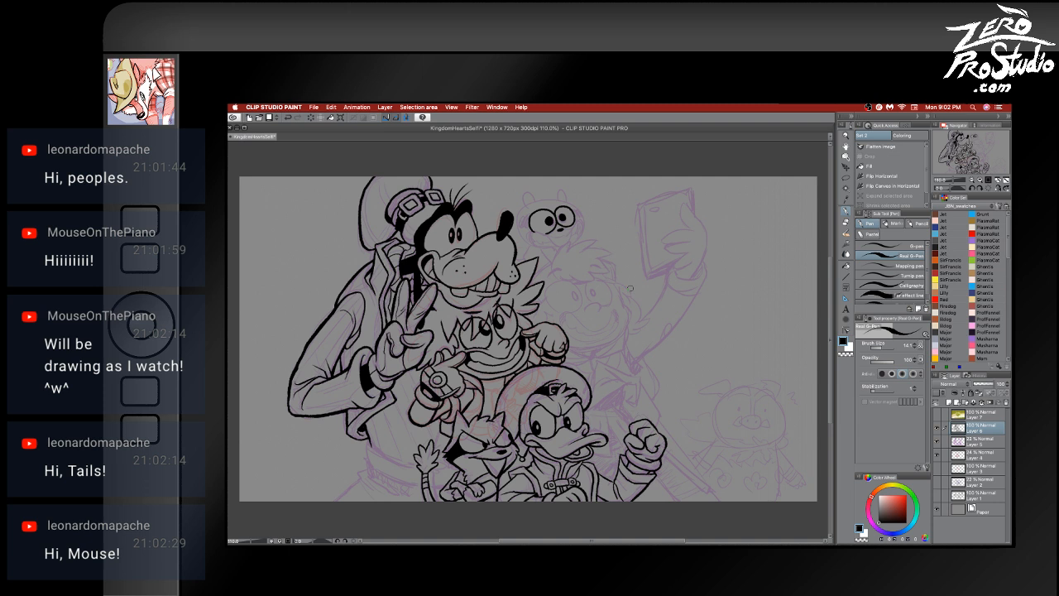
pyautogui.press('[')
pyautogui.scroll(-2, 715, 354)
pyautogui.scroll(2, 704, 403)
pyautogui.scroll(-1, 704, 403)
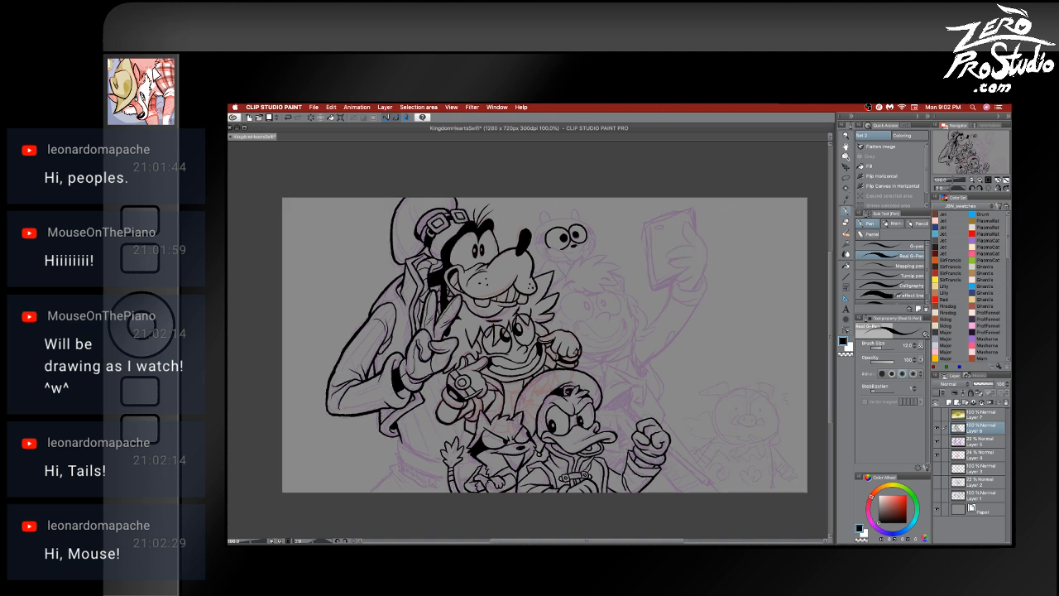
pyautogui.press('Tab')
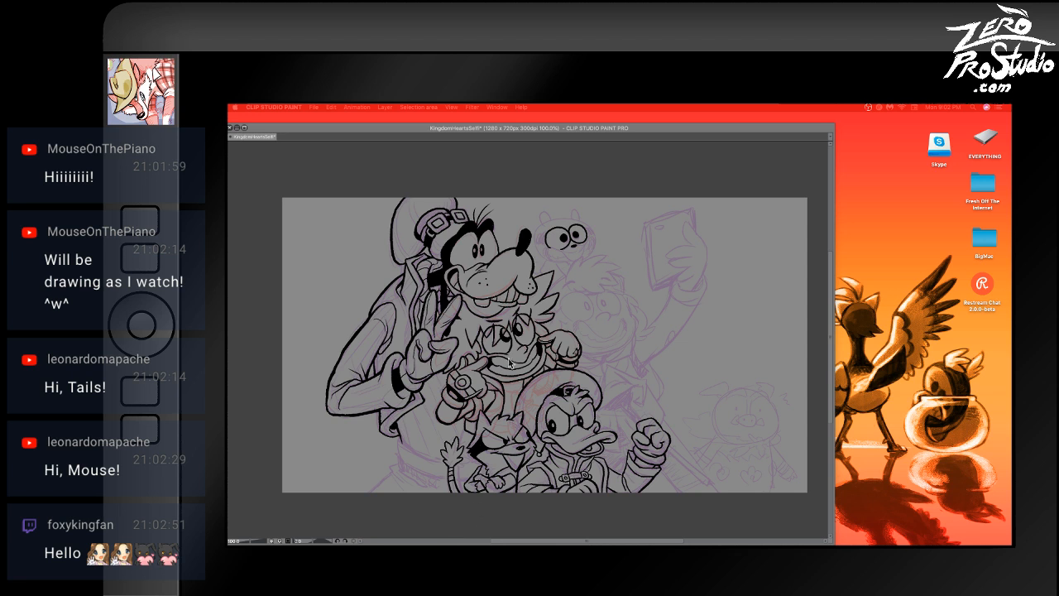
pyautogui.press('Tab')
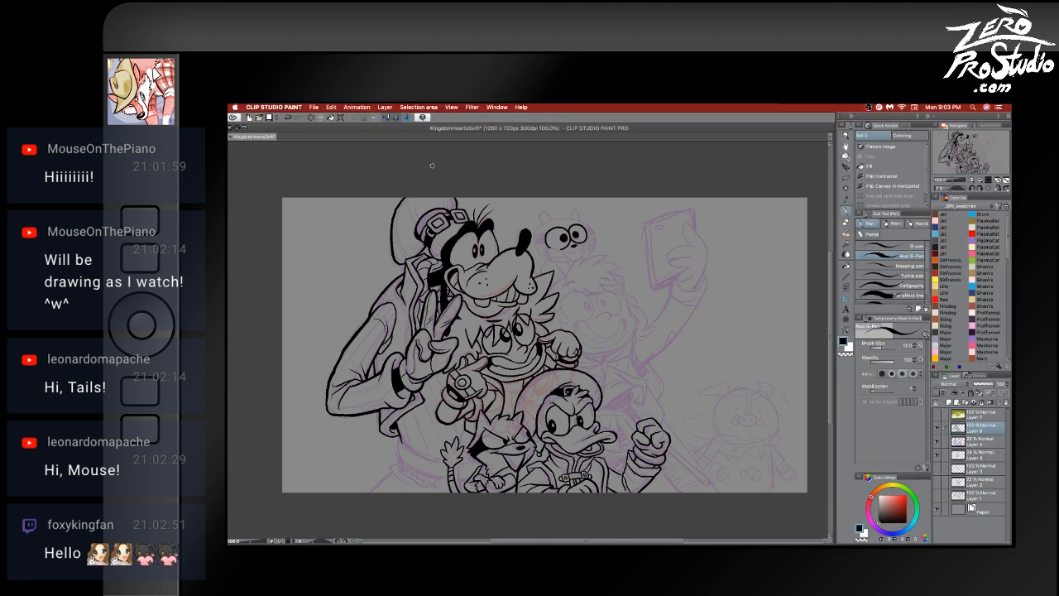
# - Open the modifier key settings and switch from tool-specific settings to Common settings
pyautogui.click(281, 107)
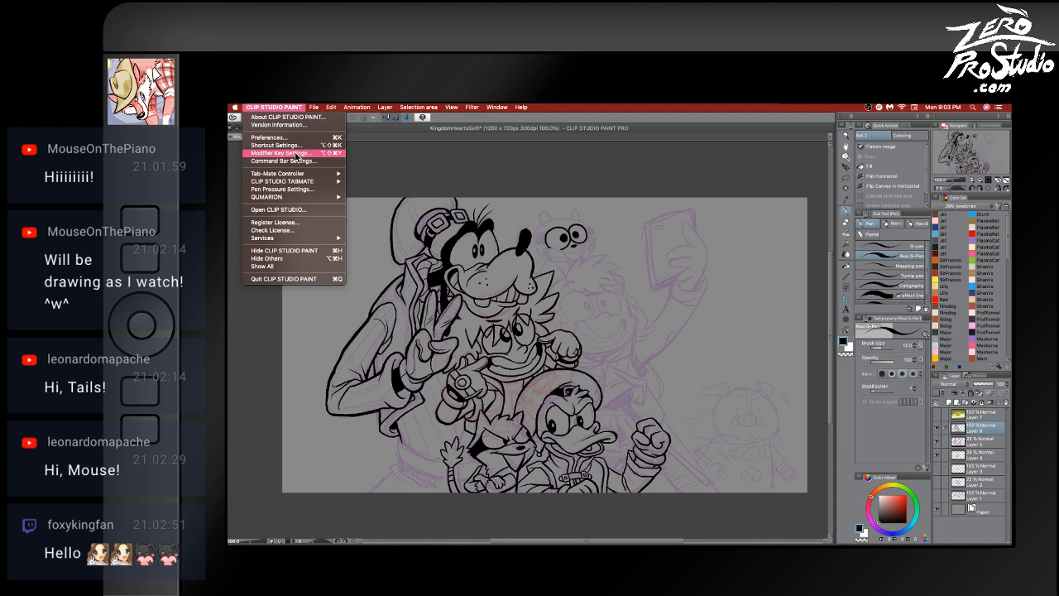
pyautogui.click(298, 154)
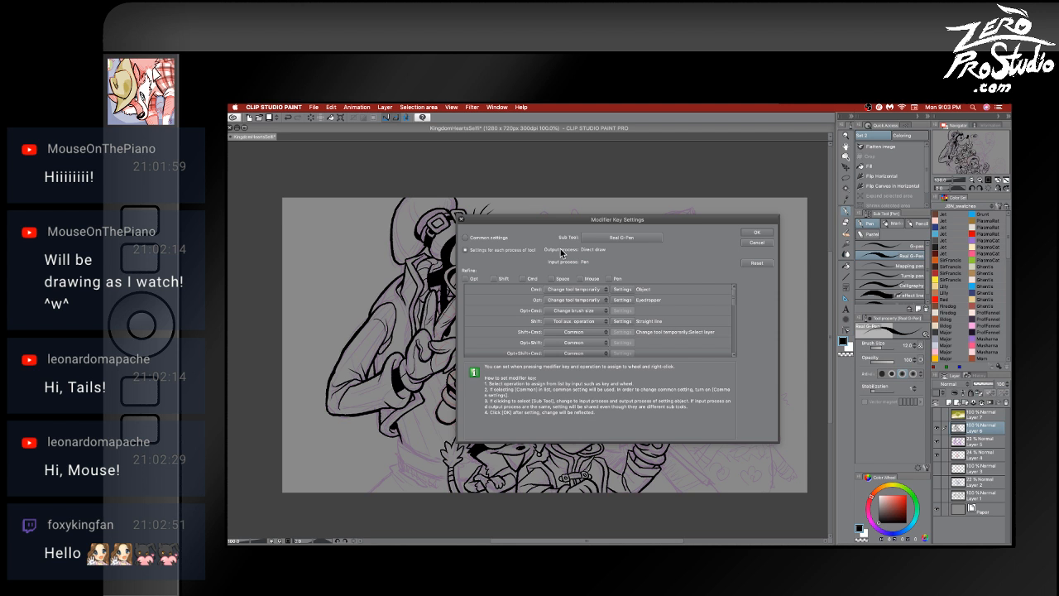
pyautogui.click(591, 240)
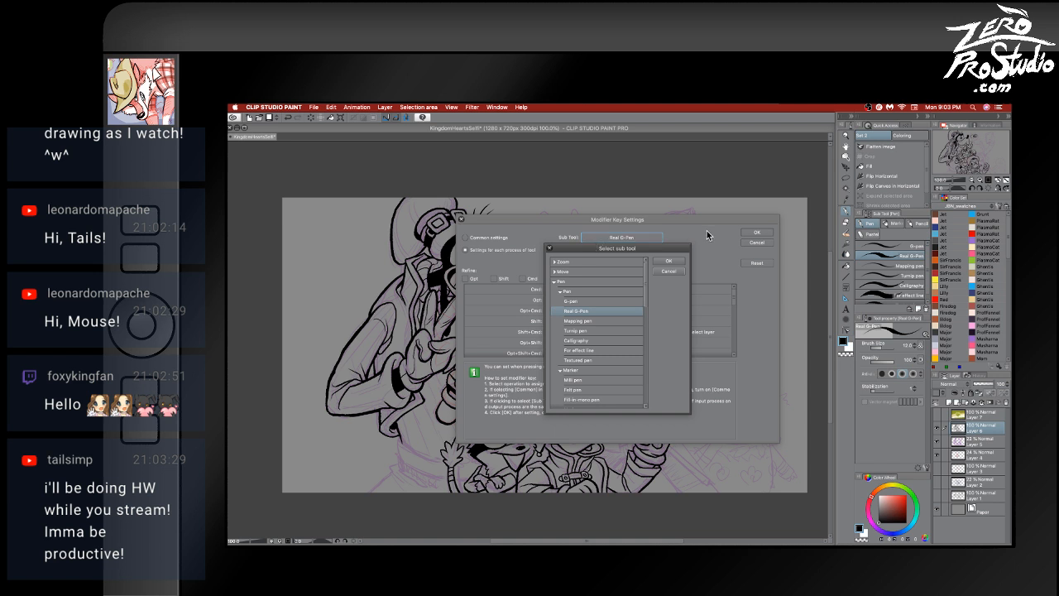
pyautogui.click(674, 272)
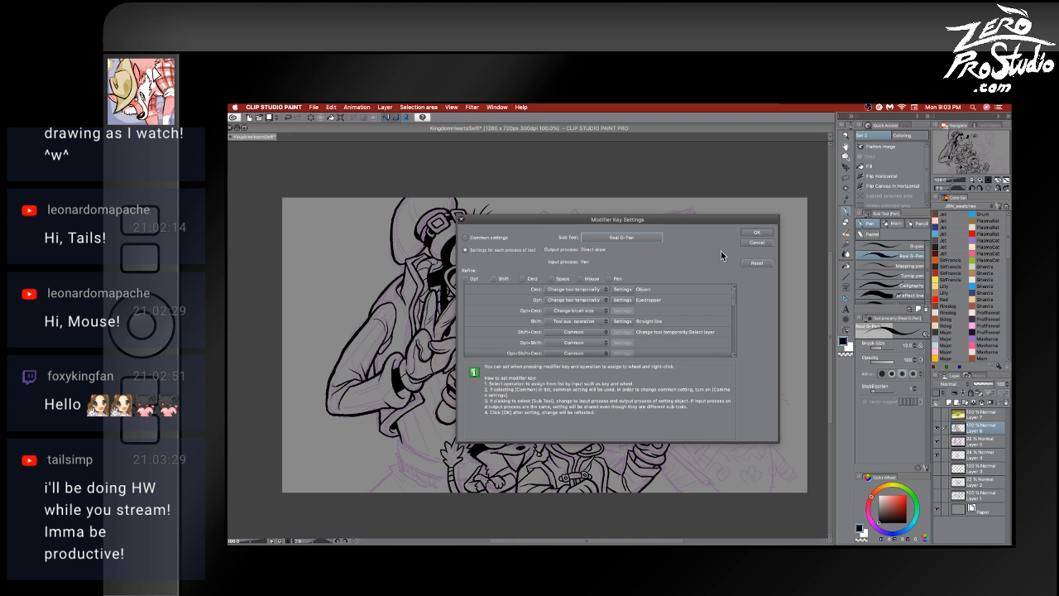
pyautogui.click(496, 241)
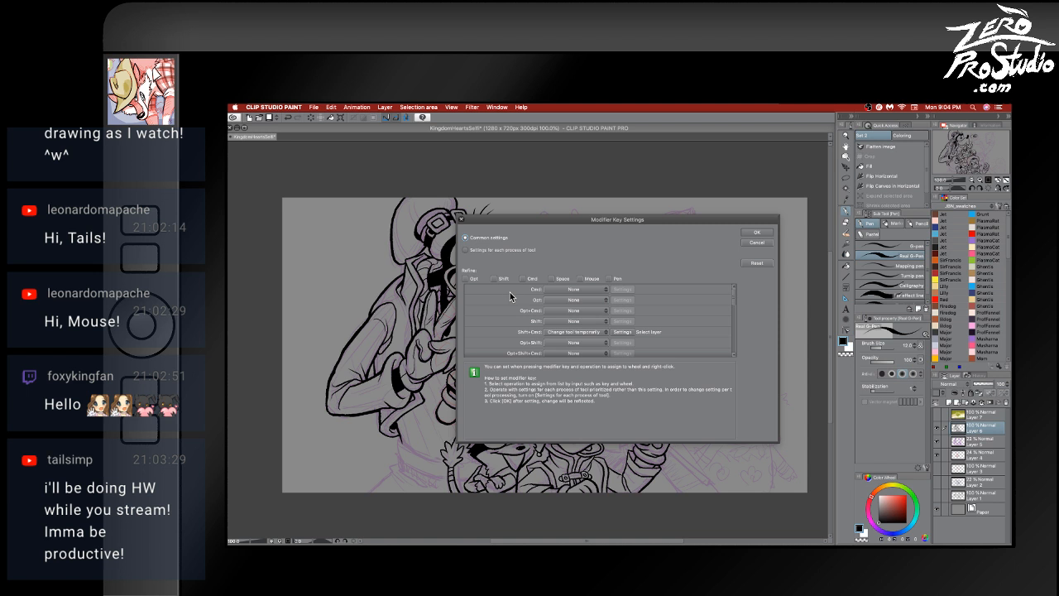
# - Assign Change brush size to the Opt+Cmd combination in the common modifier key settings
pyautogui.click(577, 289)
pyautogui.click(558, 295)
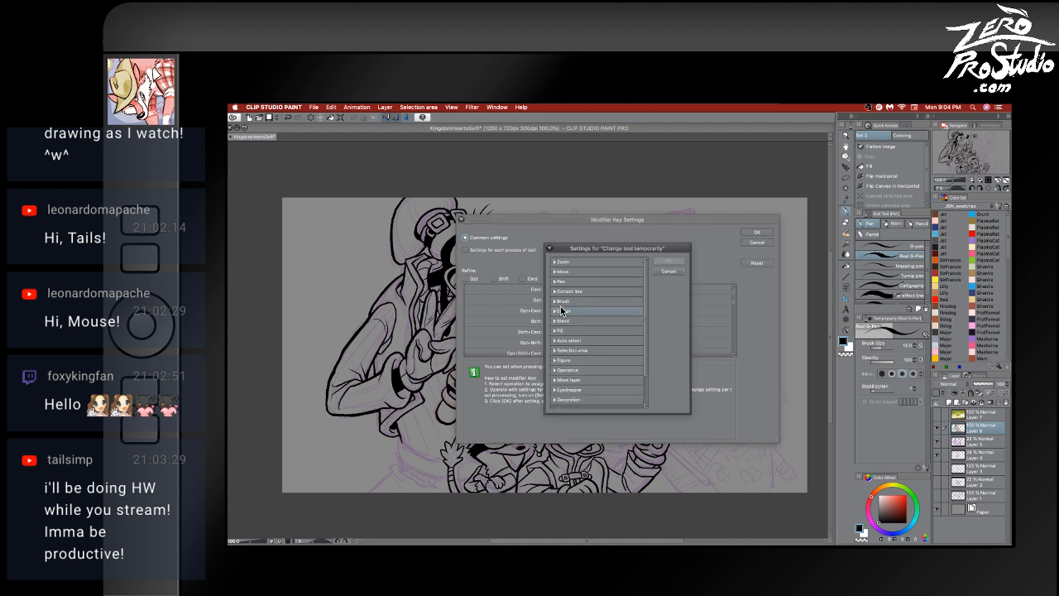
pyautogui.click(561, 310)
pyautogui.click(669, 261)
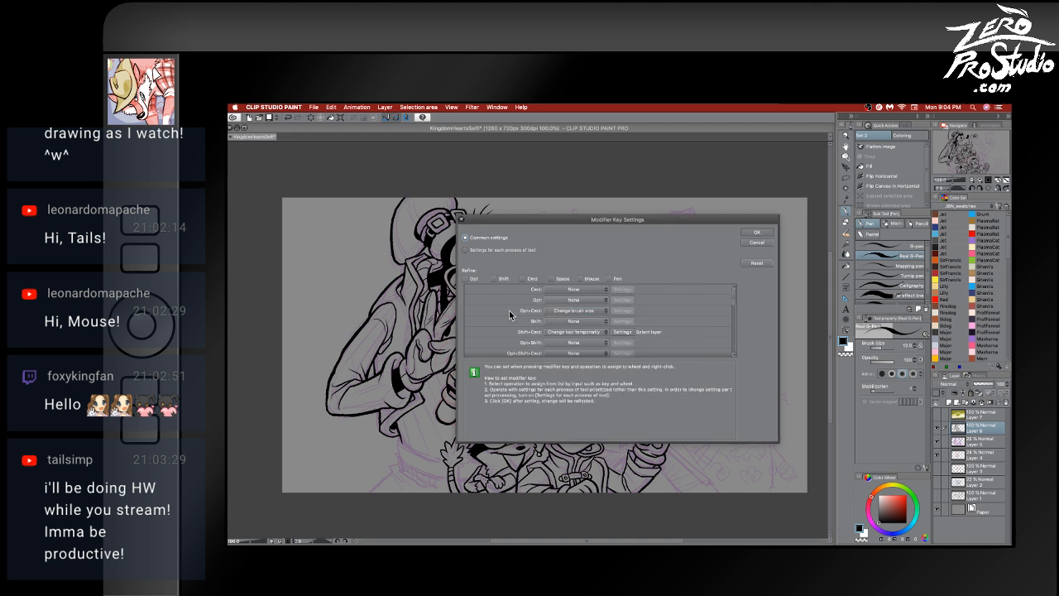
# - Review the common modifier assignments for the space, mouse wheel and right-click combinations
pyautogui.scroll(-2, 509, 311)
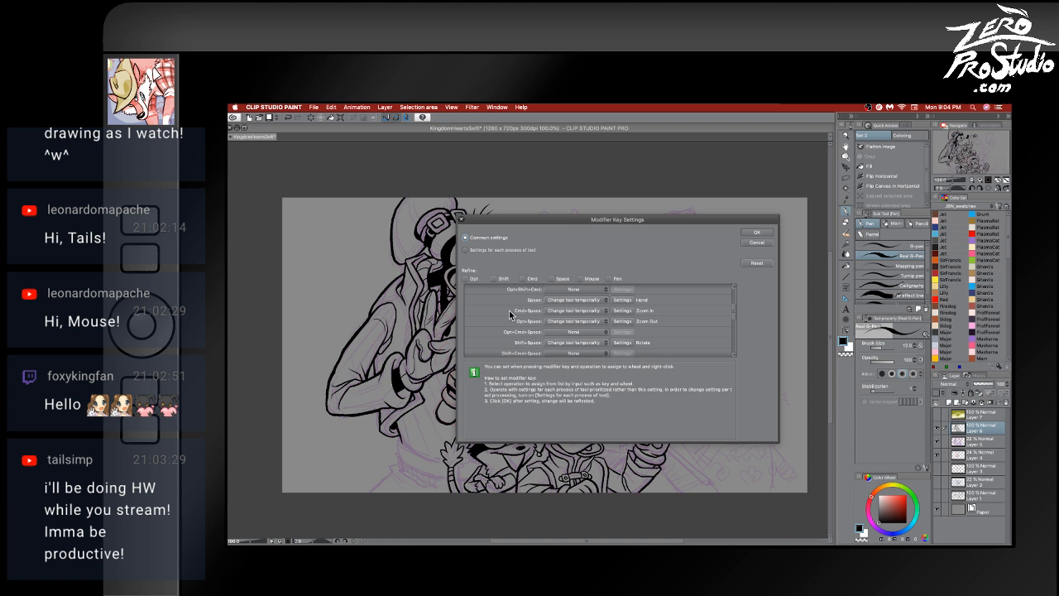
pyautogui.scroll(-4, 509, 310)
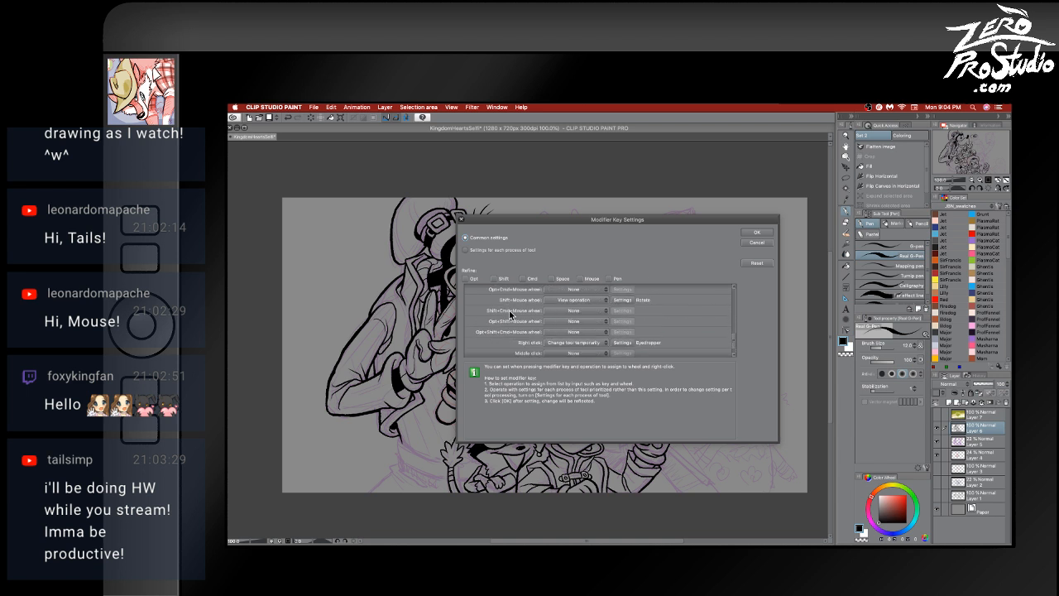
pyautogui.scroll(2, 510, 313)
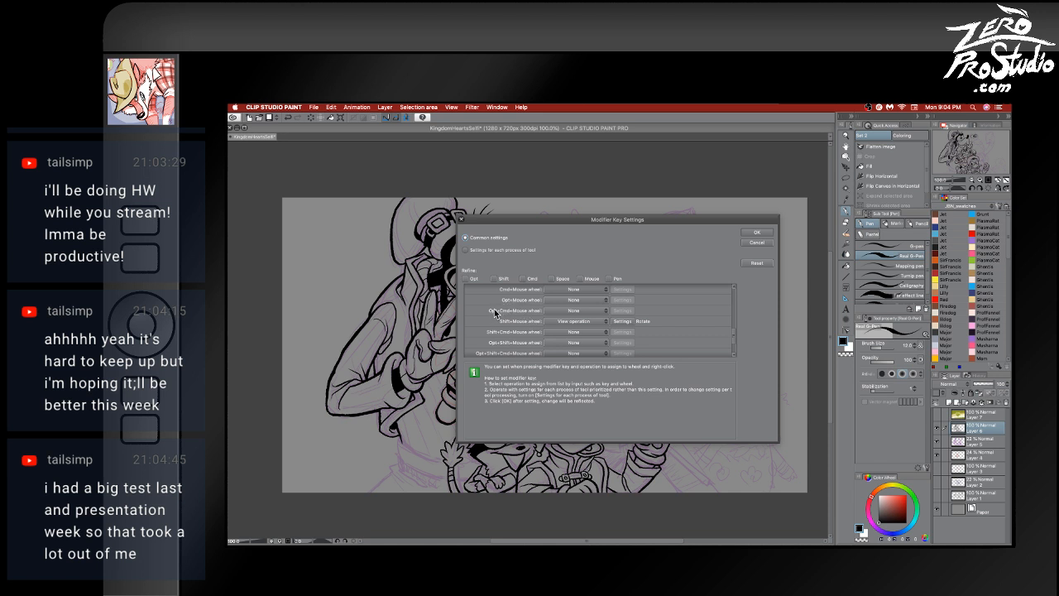
pyautogui.scroll(-1, 495, 312)
pyautogui.scroll(-1, 496, 312)
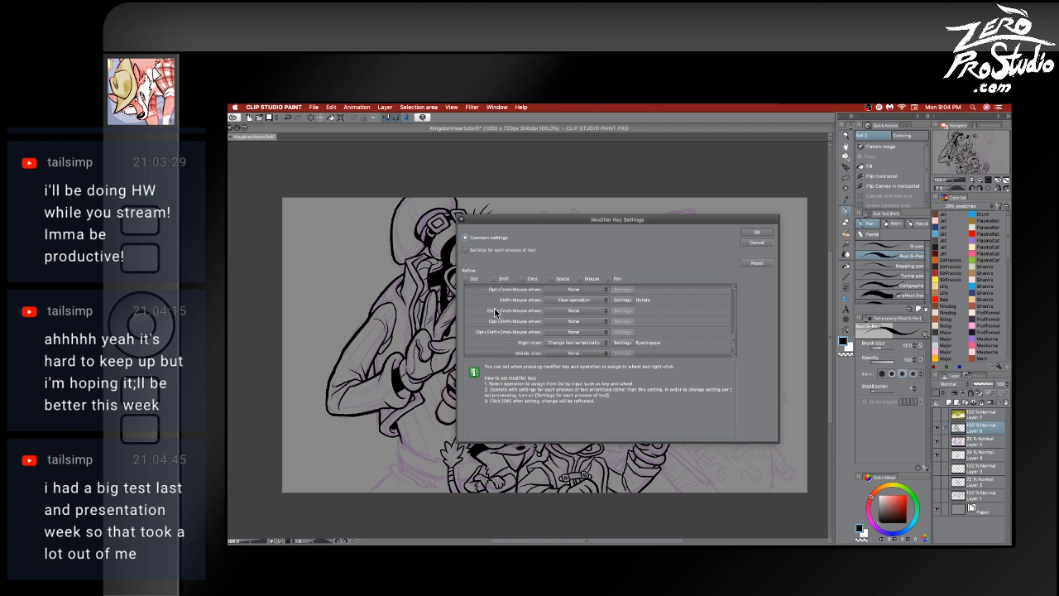
pyautogui.scroll(-1, 495, 312)
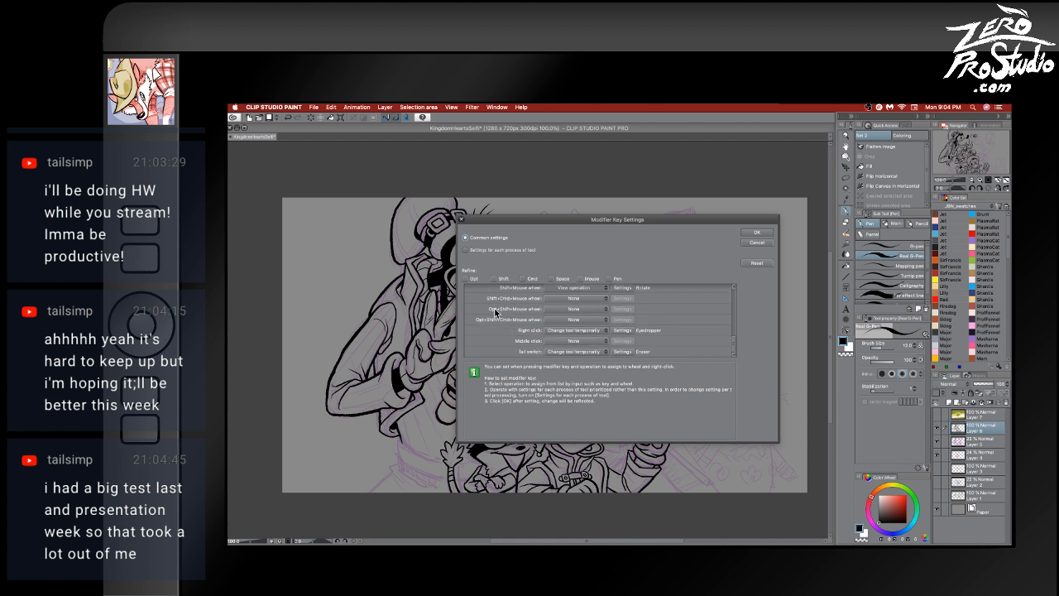
pyautogui.scroll(2, 485, 348)
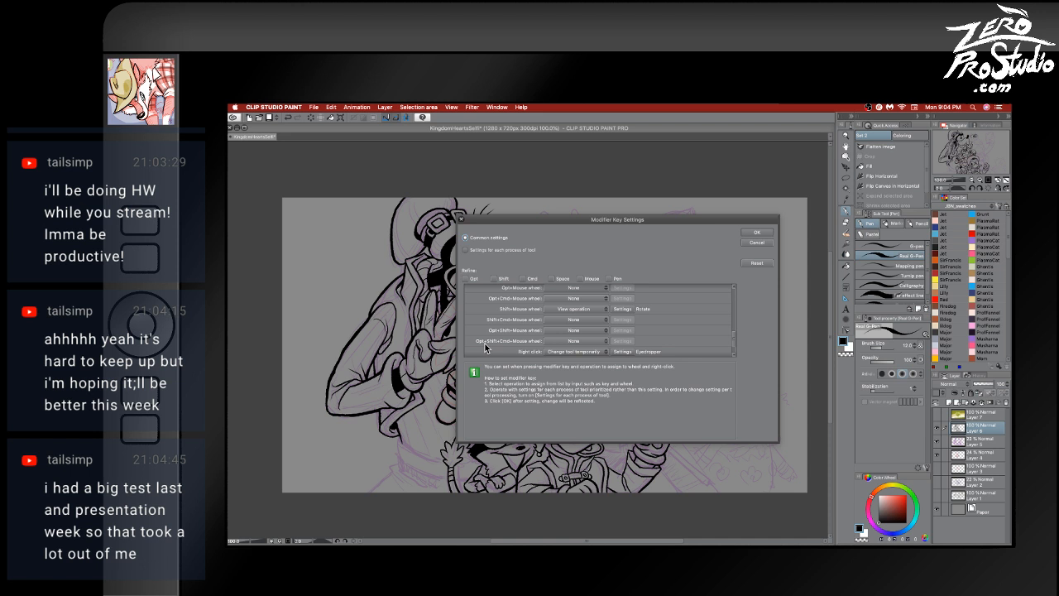
pyautogui.scroll(1, 485, 347)
pyautogui.scroll(2, 485, 348)
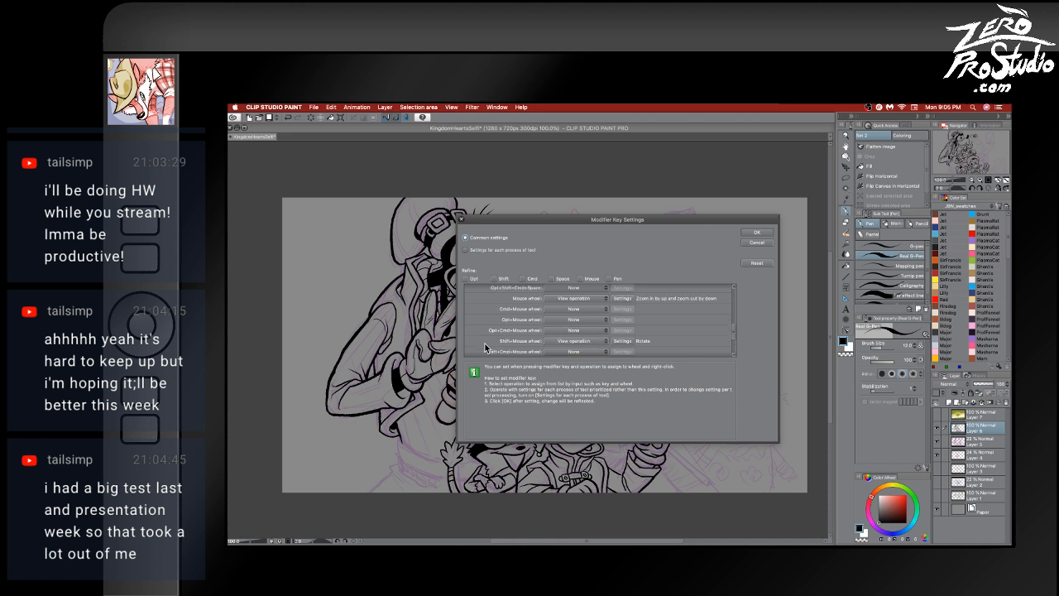
pyautogui.scroll(3, 484, 347)
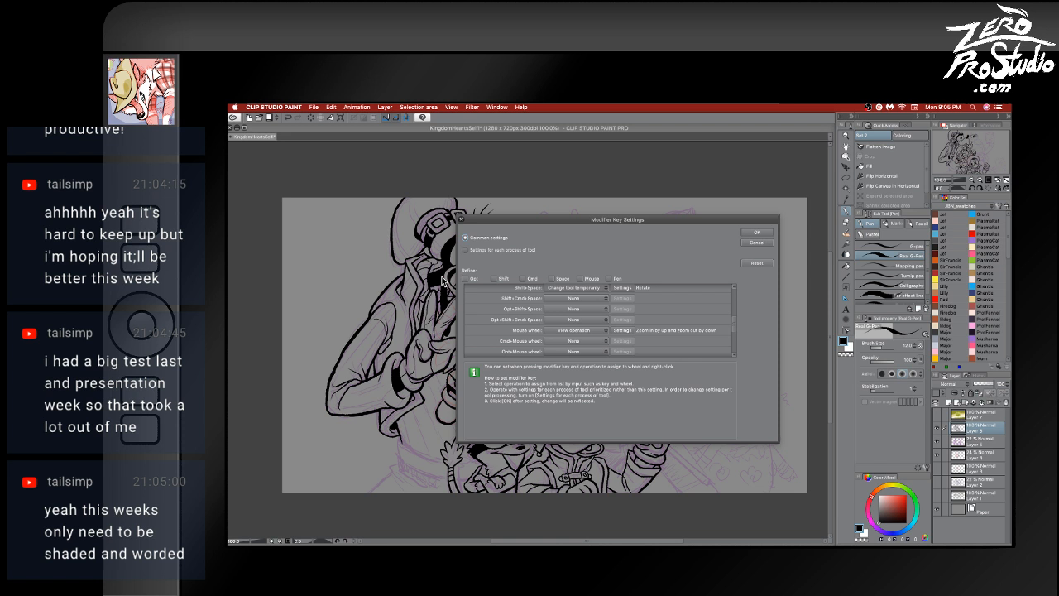
# - Set the mouse wheel's view operation to Scroll vertically and apply the modifier key settings
pyautogui.click(564, 331)
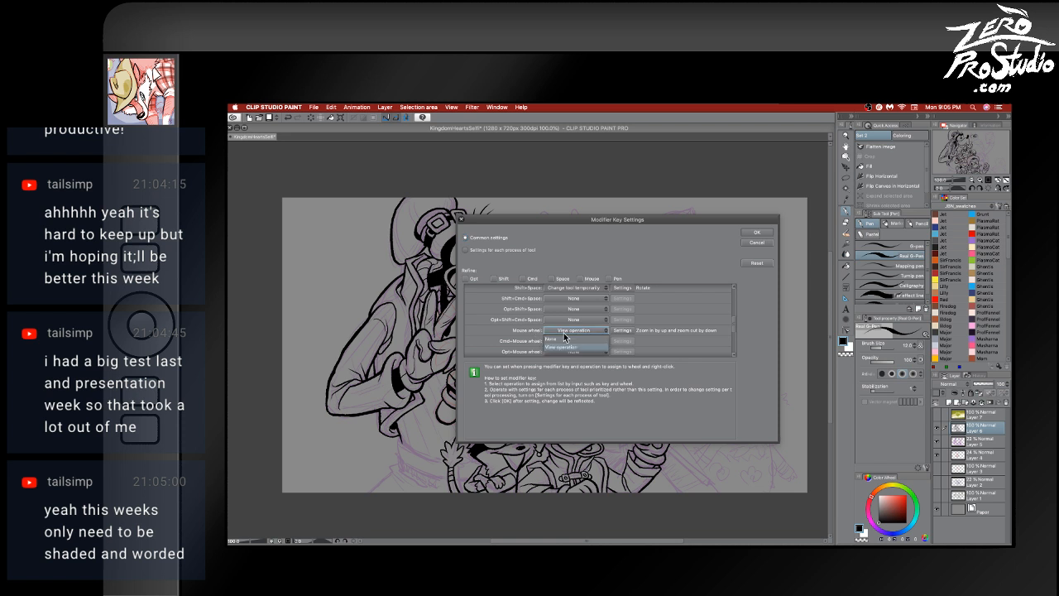
pyautogui.click(568, 346)
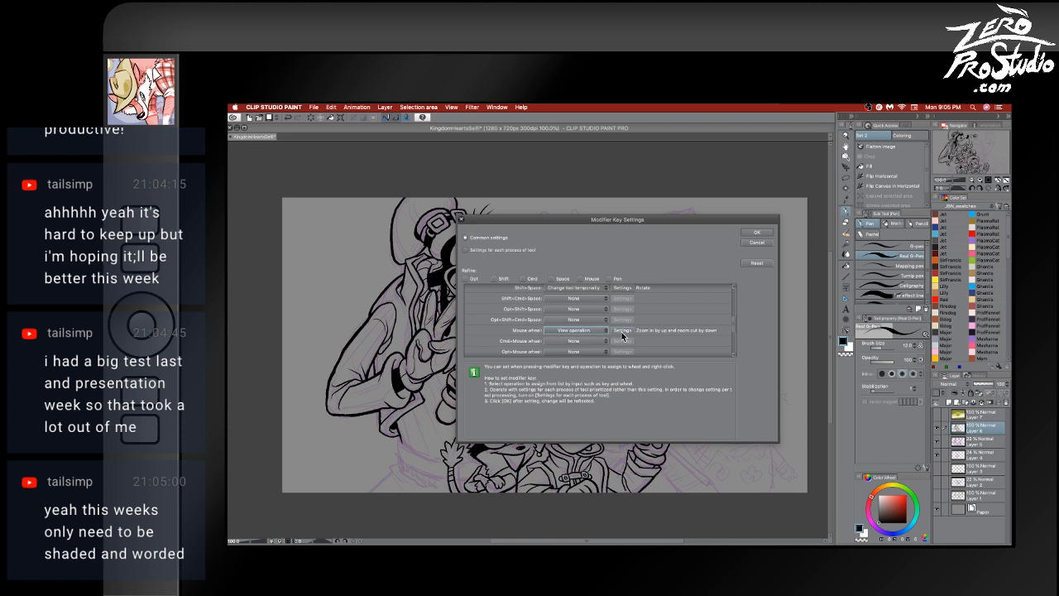
pyautogui.click(623, 331)
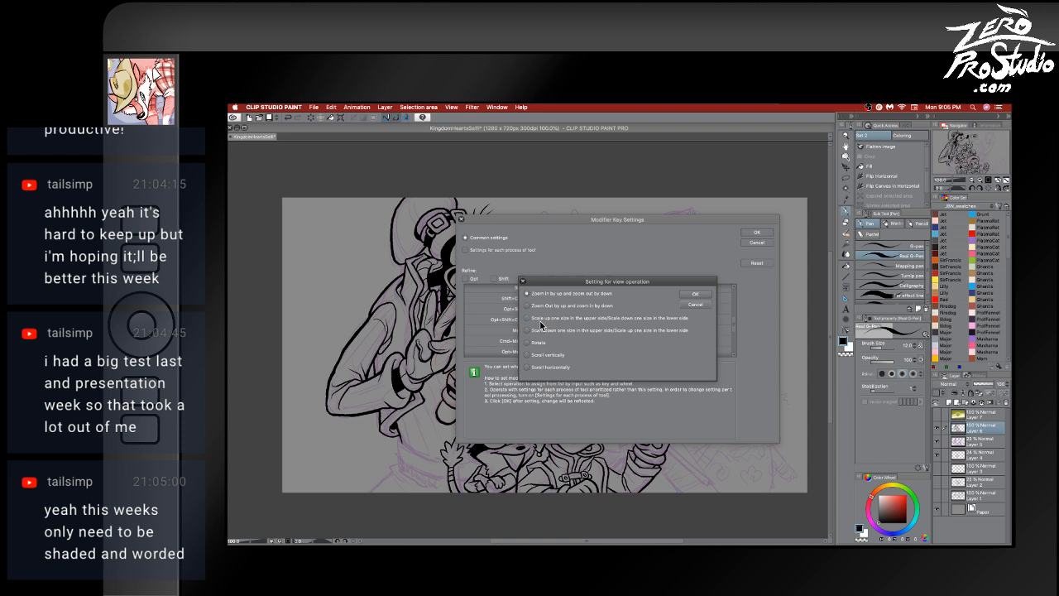
pyautogui.click(538, 355)
pyautogui.click(536, 369)
pyautogui.click(556, 360)
pyautogui.click(552, 369)
pyautogui.click(547, 361)
pyautogui.click(550, 367)
pyautogui.click(550, 358)
pyautogui.click(695, 296)
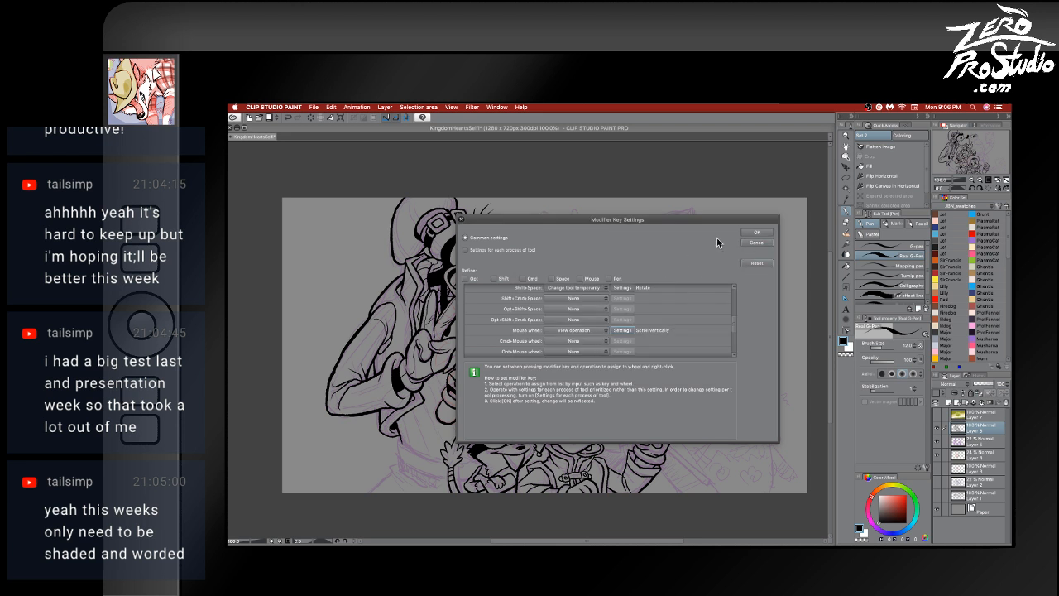
pyautogui.click(754, 232)
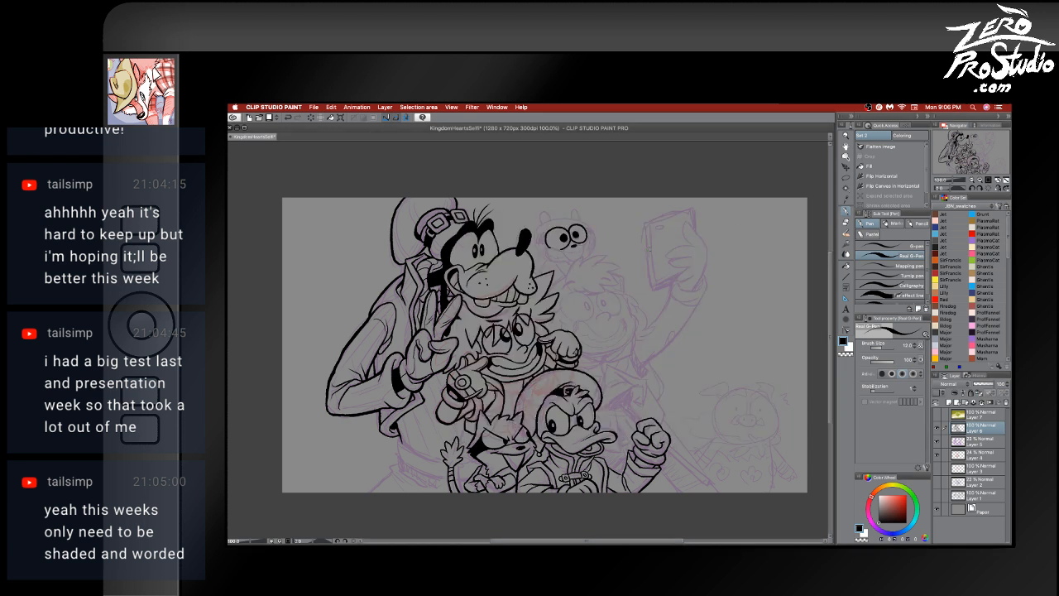
# - Test the new mouse wheel behaviour by moving the canvas vertically and horizontally and enlarging the drawing to 150%
pyautogui.scroll(-10, 649, 249)
pyautogui.scroll(15, 649, 249)
pyautogui.scroll(-10, 649, 248)
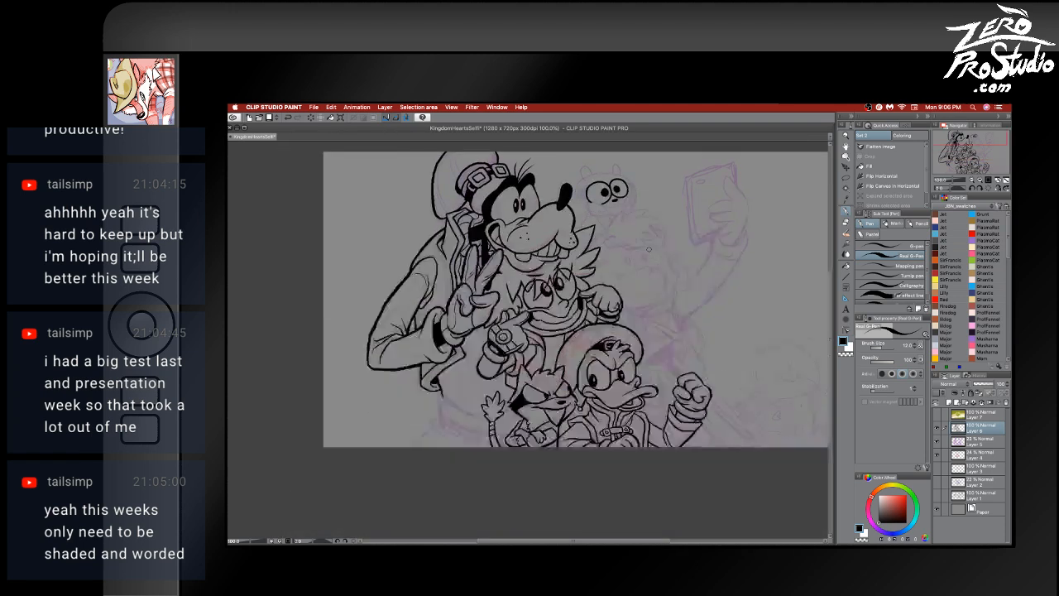
pyautogui.hscroll(5, 649, 249)
pyautogui.hscroll(-10, 649, 249)
pyautogui.scroll(5, 649, 248)
pyautogui.hscroll(5, 648, 248)
pyautogui.scroll(-8, 649, 249)
pyautogui.hscroll(5, 649, 248)
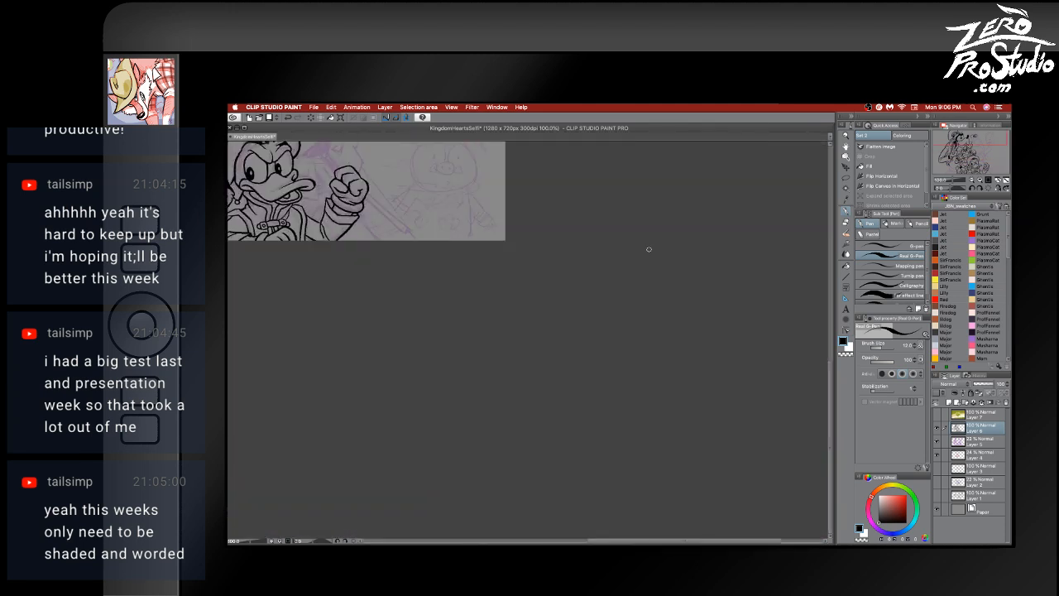
pyautogui.scroll(5, 649, 249)
pyautogui.hscroll(-8, 649, 249)
pyautogui.scroll(2, 649, 249)
pyautogui.scroll(-1, 649, 249)
pyautogui.hscroll(1, 649, 249)
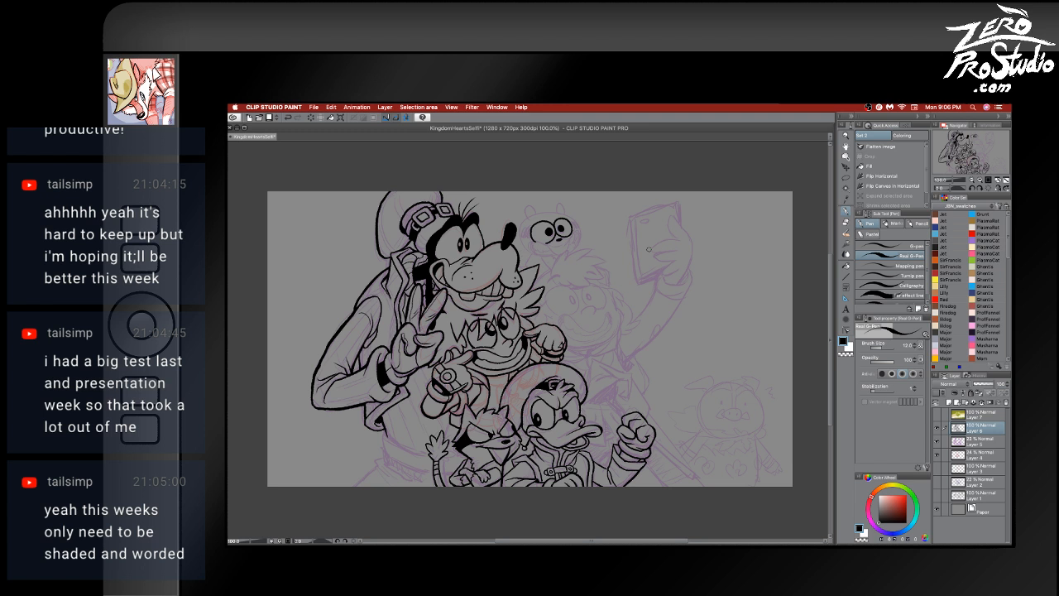
pyautogui.scroll(-3, 747, 394)
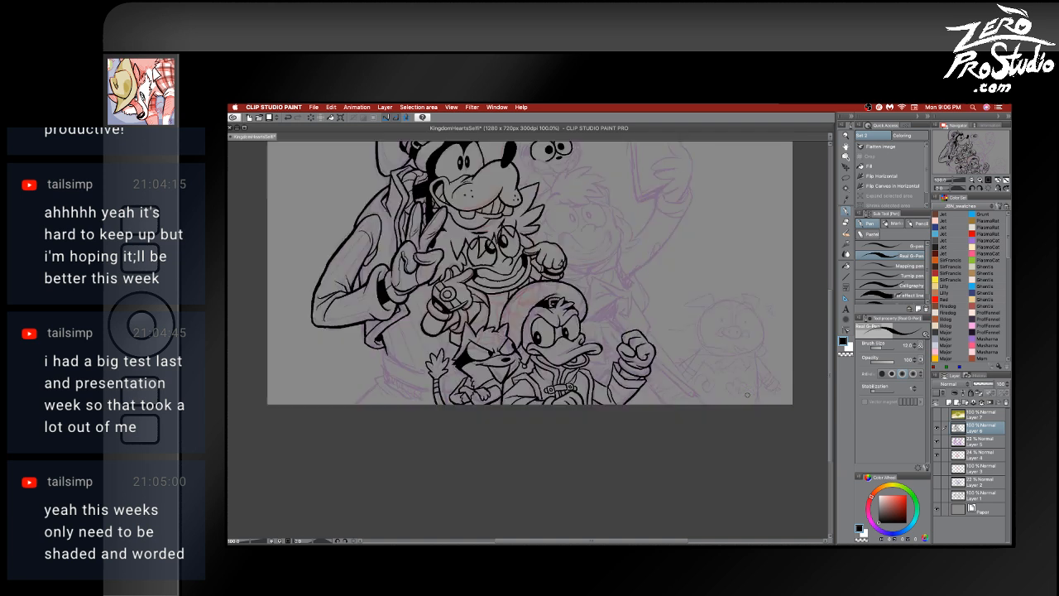
pyautogui.scroll(4, 747, 394)
pyautogui.hscroll(-3, 746, 394)
pyautogui.hscroll(3, 747, 394)
pyautogui.hscroll(-4, 746, 394)
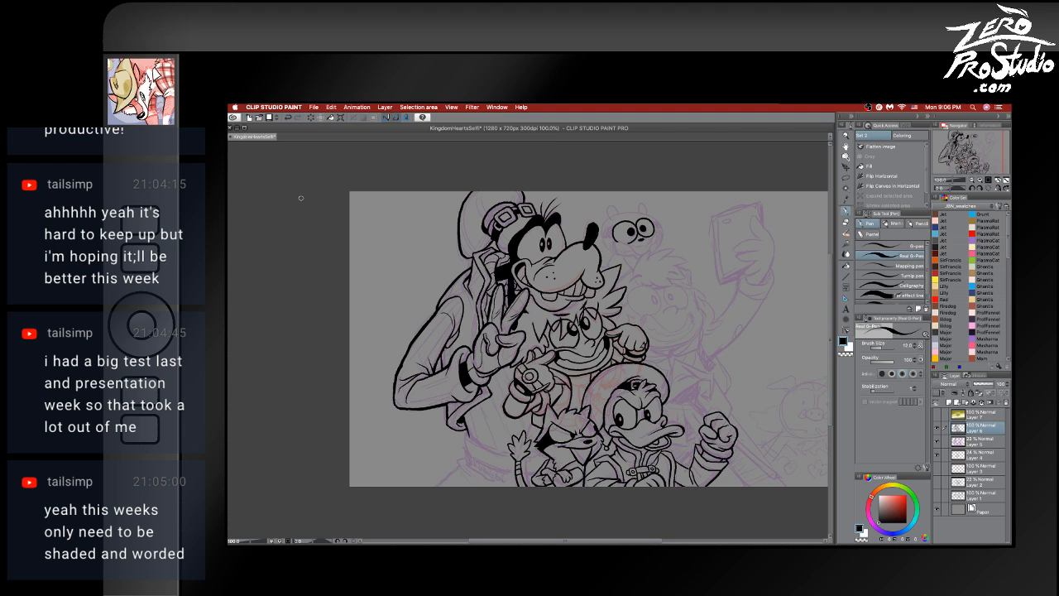
pyautogui.hscroll(-6, 301, 198)
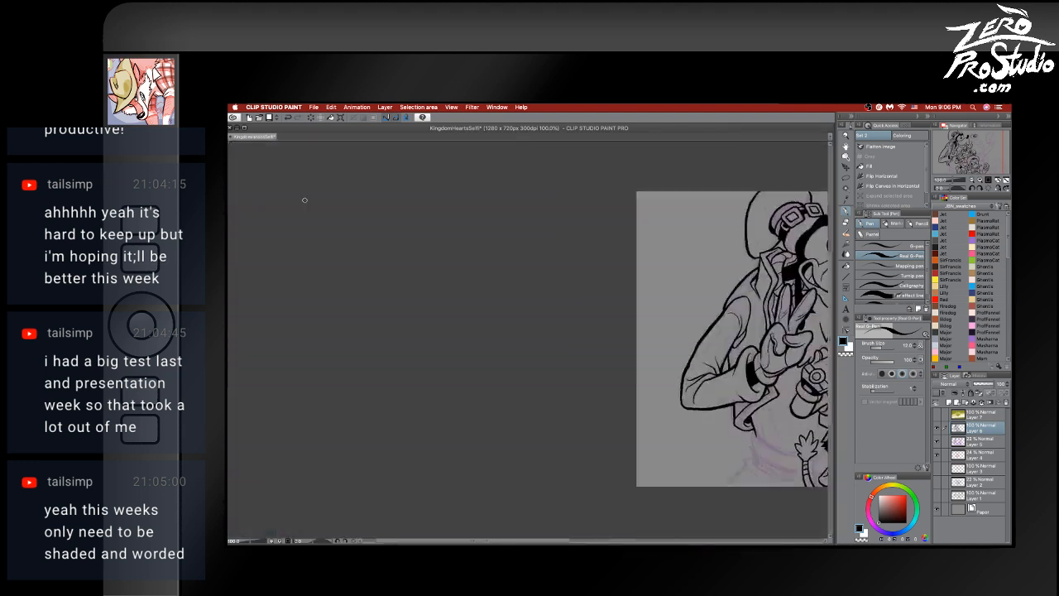
pyautogui.scroll(-5, 304, 200)
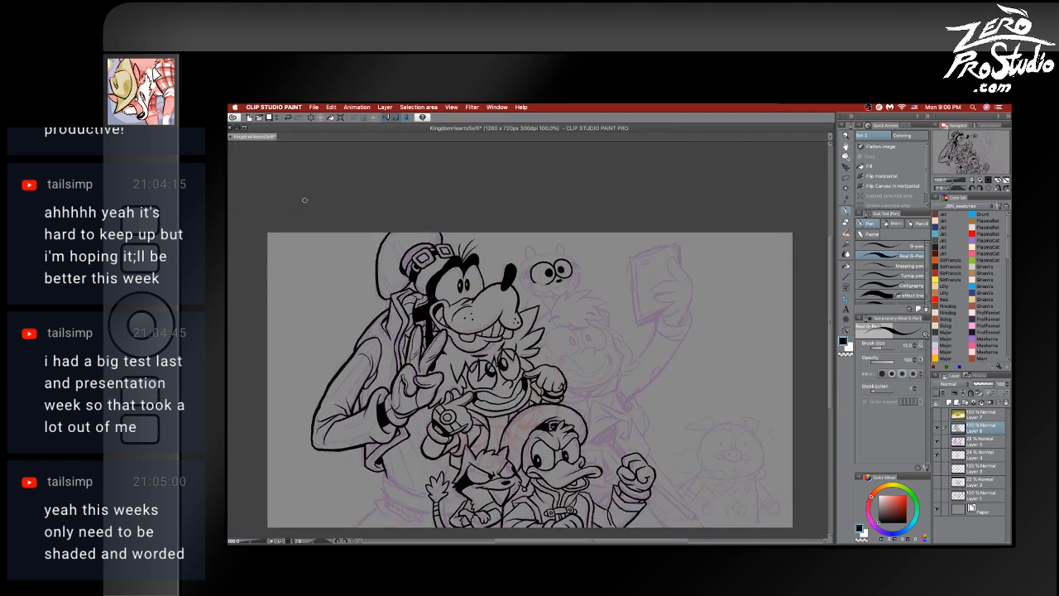
pyautogui.scroll(-3, 305, 199)
pyautogui.scroll(1, 305, 200)
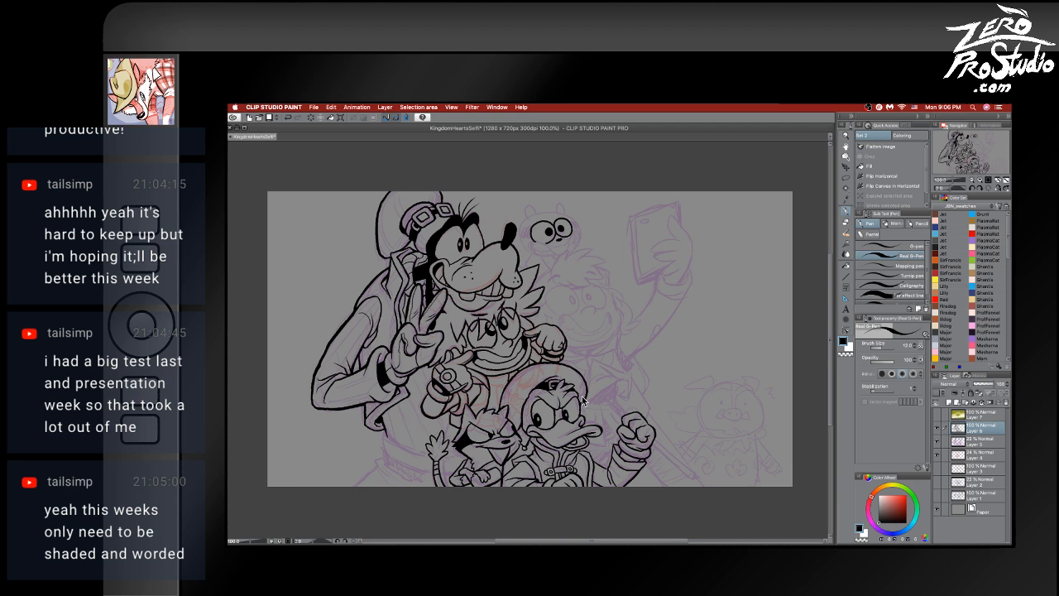
pyautogui.scroll(2, 582, 396)
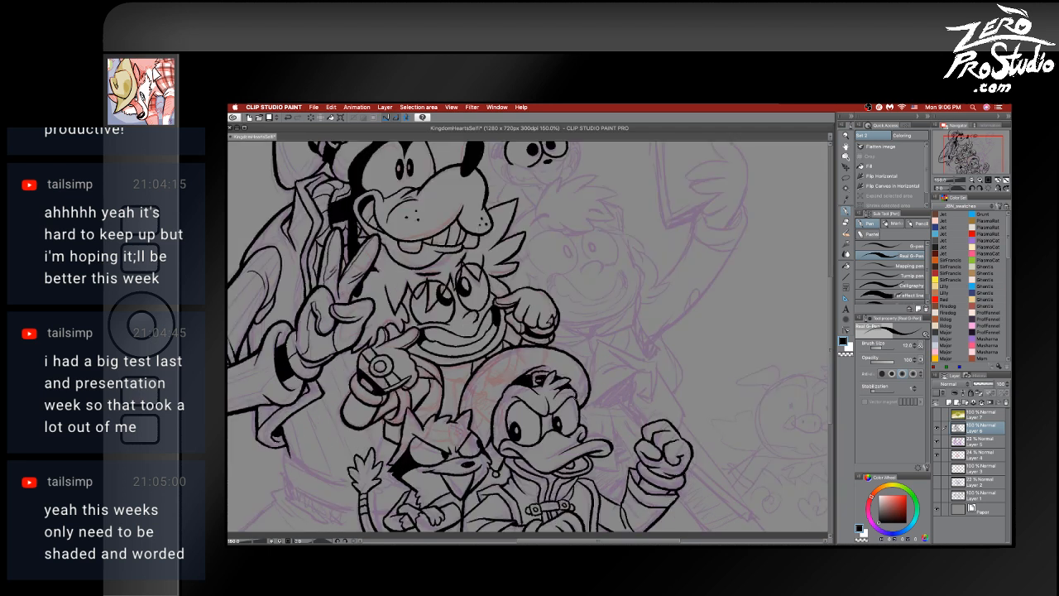
pyautogui.moveTo(576, 396)
pyautogui.mouseDown()
pyautogui.moveTo(414, 518)
pyautogui.moveTo(617, 518)
pyautogui.mouseUp()
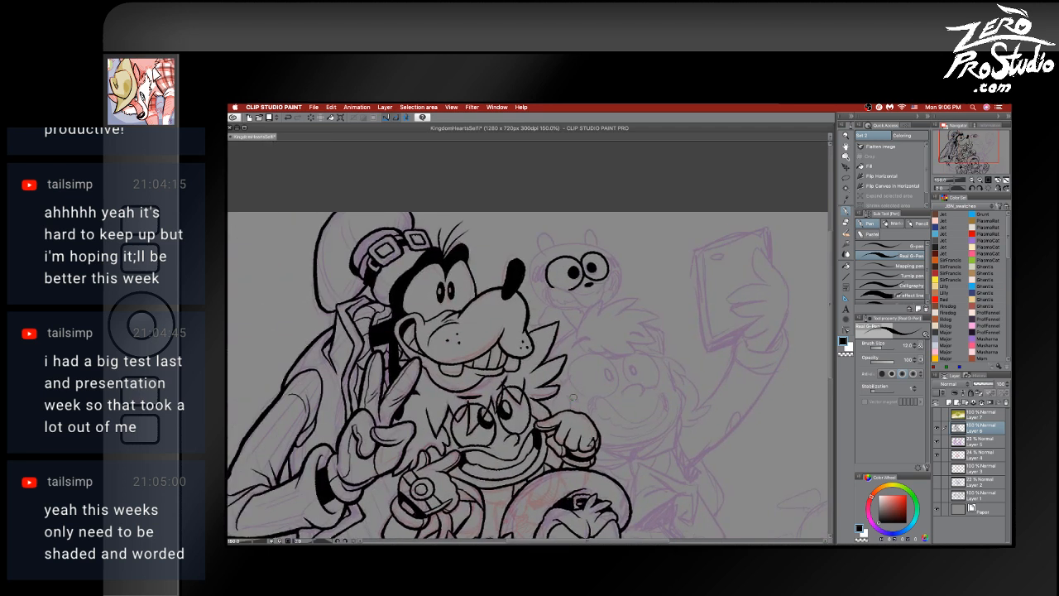
# - Open the Trackpad settings in System Preferences, review the gesture, scroll and zoom, and click options, and close them
pyautogui.click(765, 528)
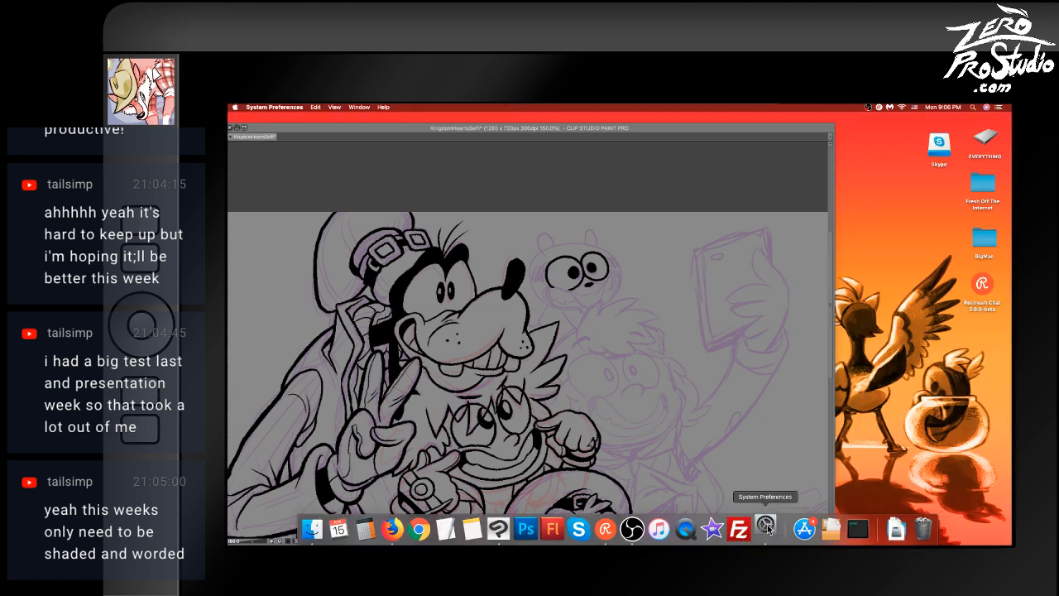
pyautogui.click(718, 195)
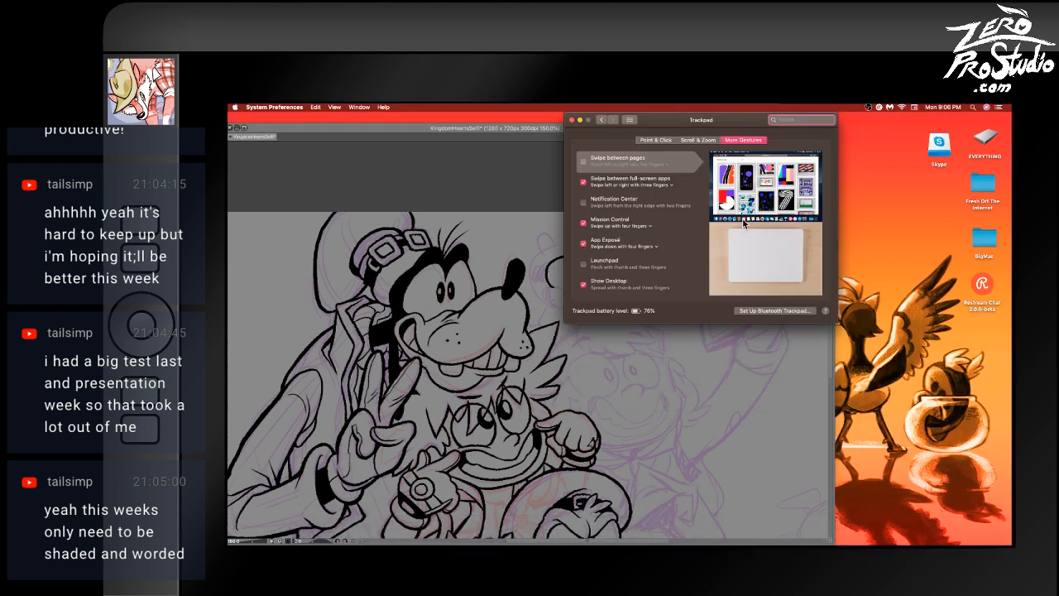
pyautogui.click(687, 138)
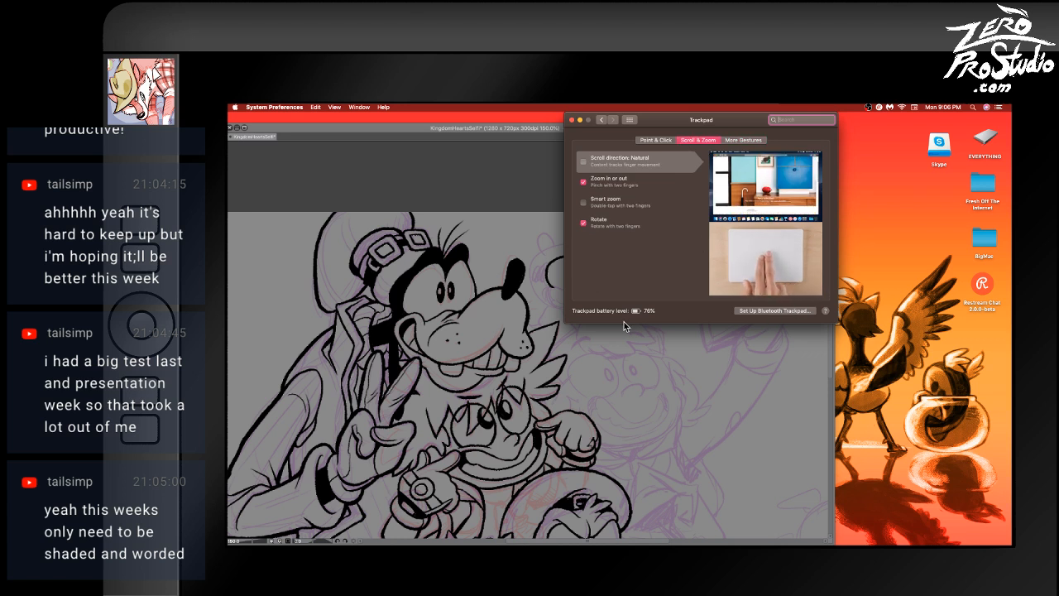
pyautogui.click(669, 141)
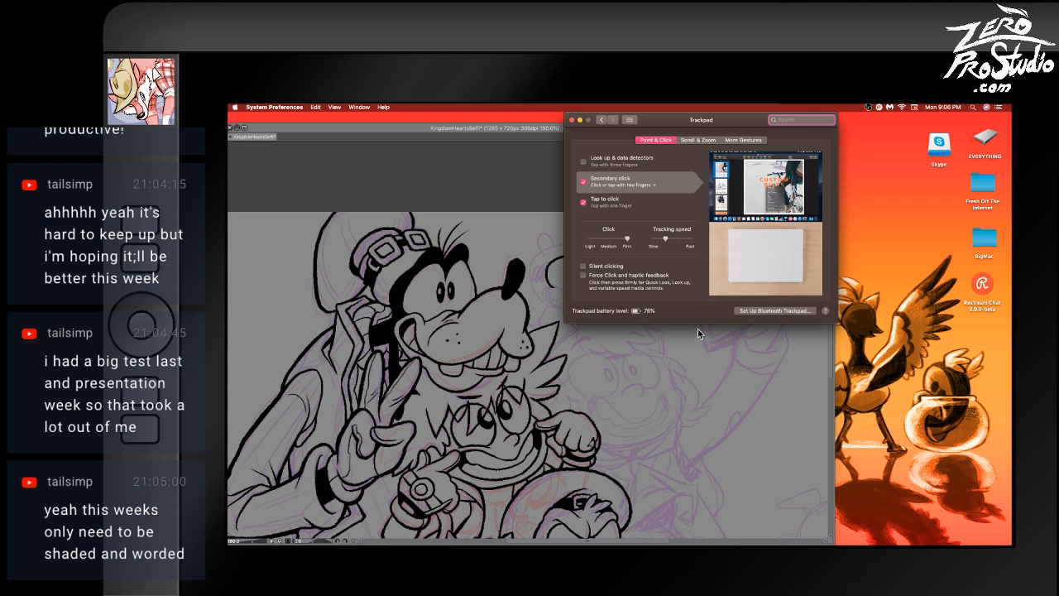
pyautogui.click(571, 120)
# - Ink the spiky front hair tuft of the phone-holding character with the Real G-Pen, undoing and redrawing its lower edge
pyautogui.scroll(-5, 529, 331)
pyautogui.scroll(5, 620, 271)
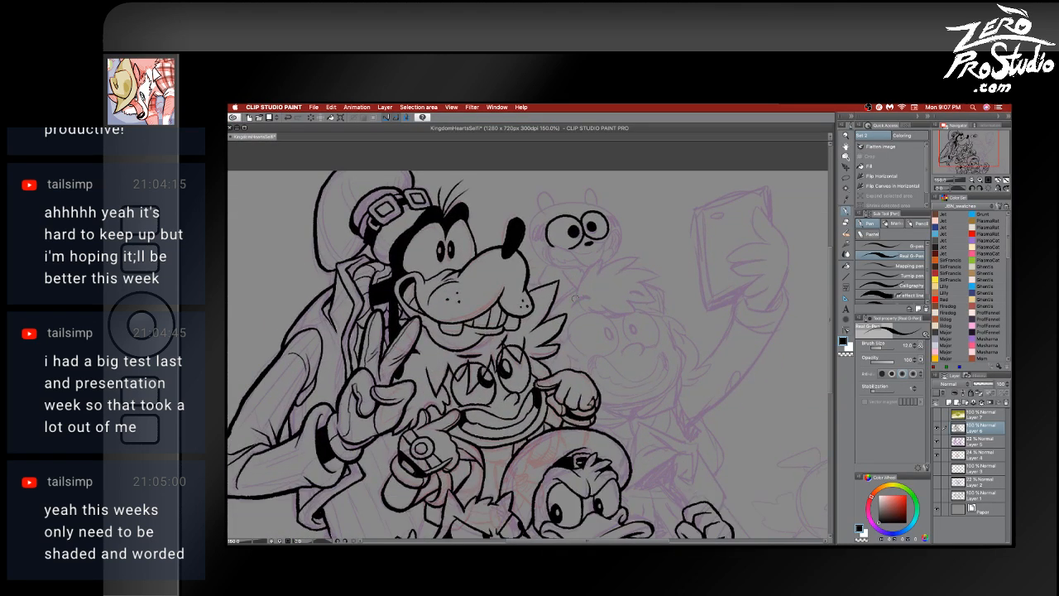
pyautogui.moveTo(573, 297)
pyautogui.mouseDown()
pyautogui.moveTo(602, 258)
pyautogui.moveTo(599, 239)
pyautogui.moveTo(606, 263)
pyautogui.moveTo(635, 258)
pyautogui.moveTo(618, 271)
pyautogui.moveTo(633, 261)
pyautogui.moveTo(659, 278)
pyautogui.moveTo(637, 303)
pyautogui.mouseUp()
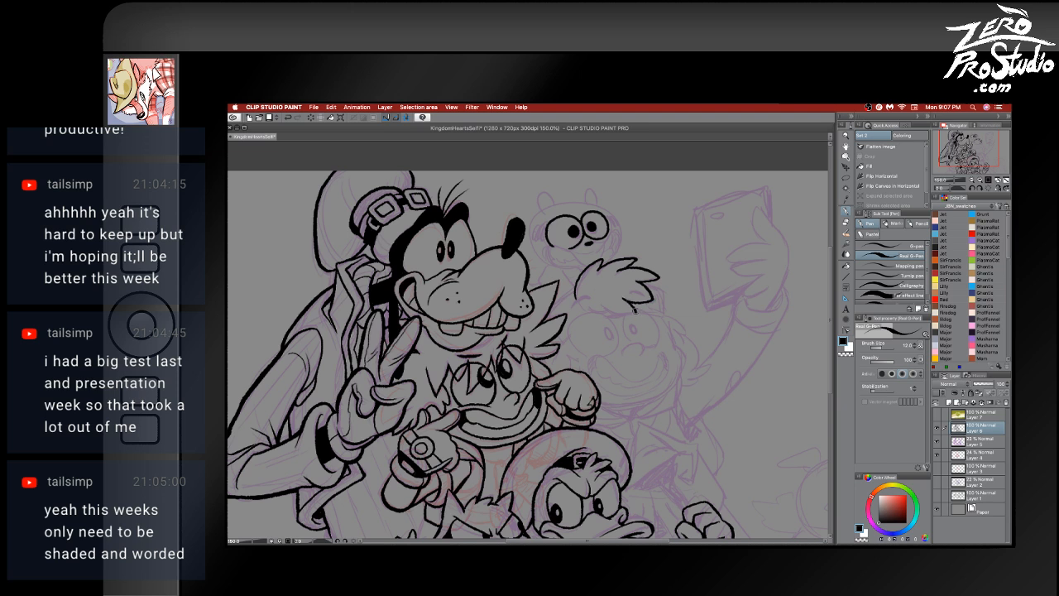
pyautogui.hotkey('ctrl', 'z')
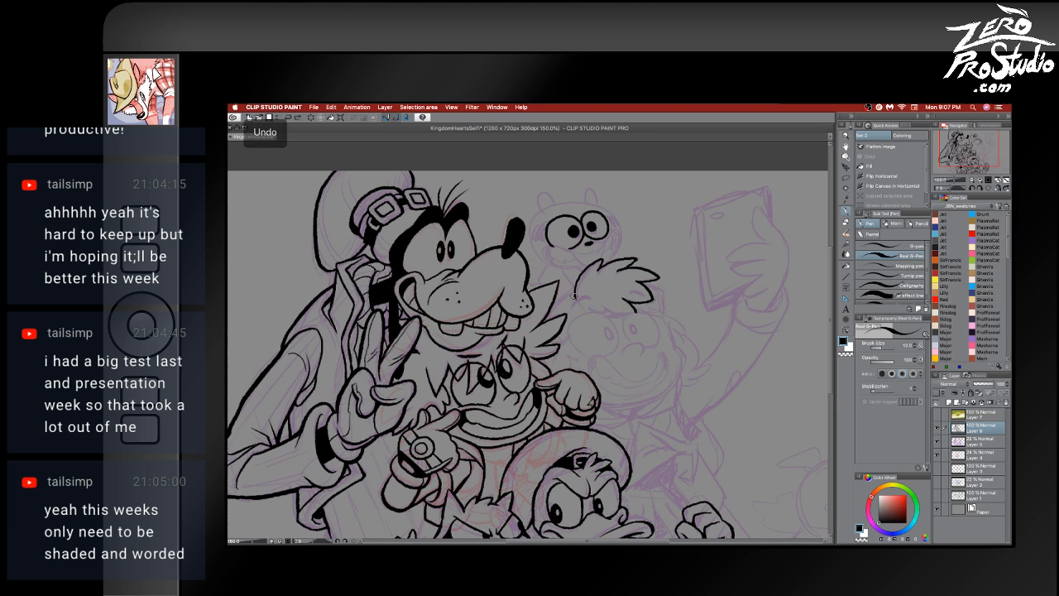
pyautogui.hotkey('ctrl', 'z')
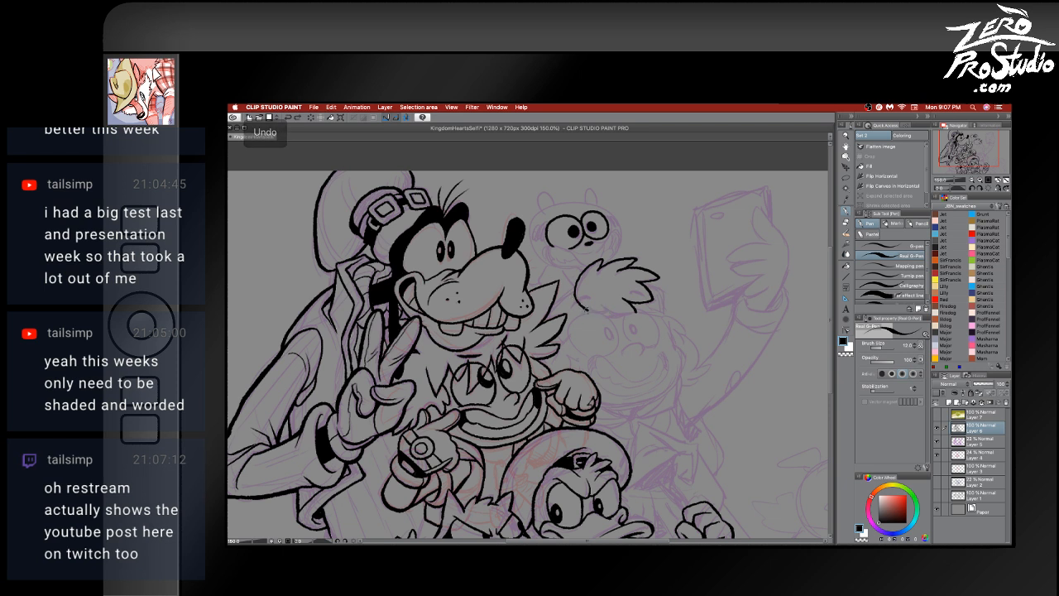
pyautogui.moveTo(586, 309); pyautogui.dragTo(635, 313)
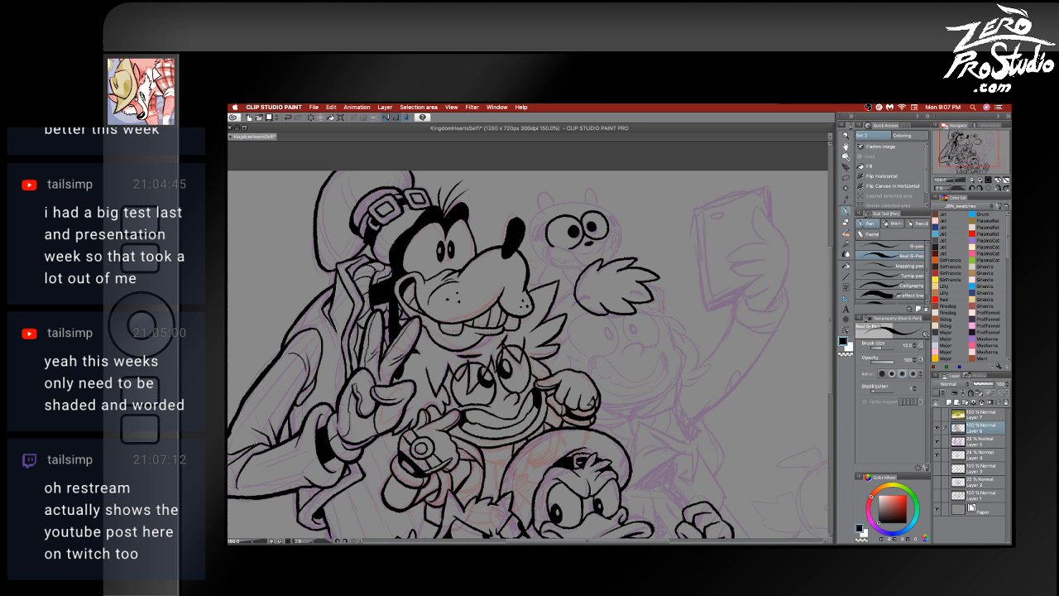
pyautogui.press('Tab')
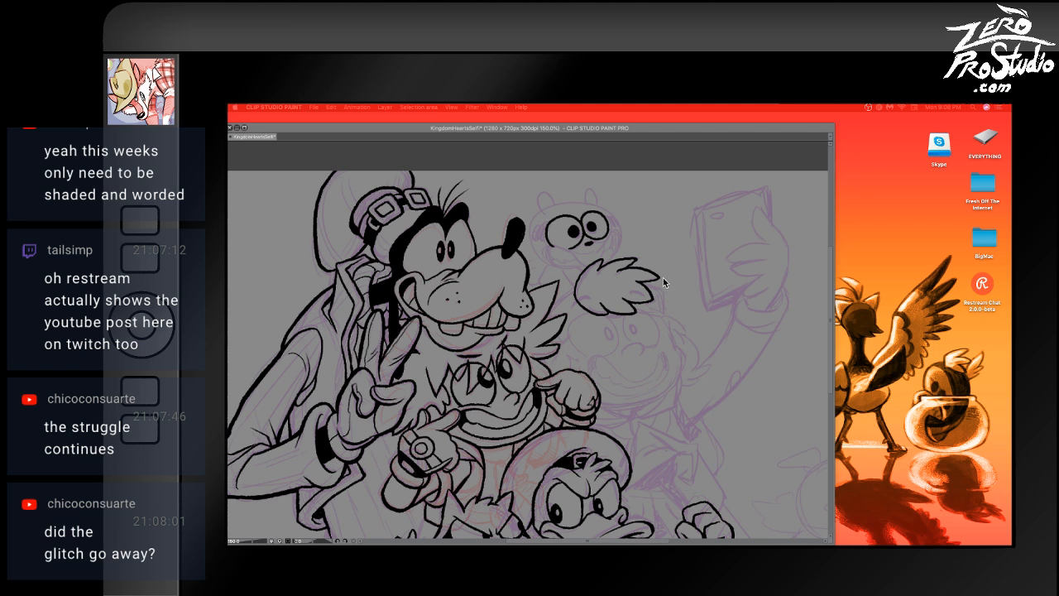
pyautogui.press('Tab')
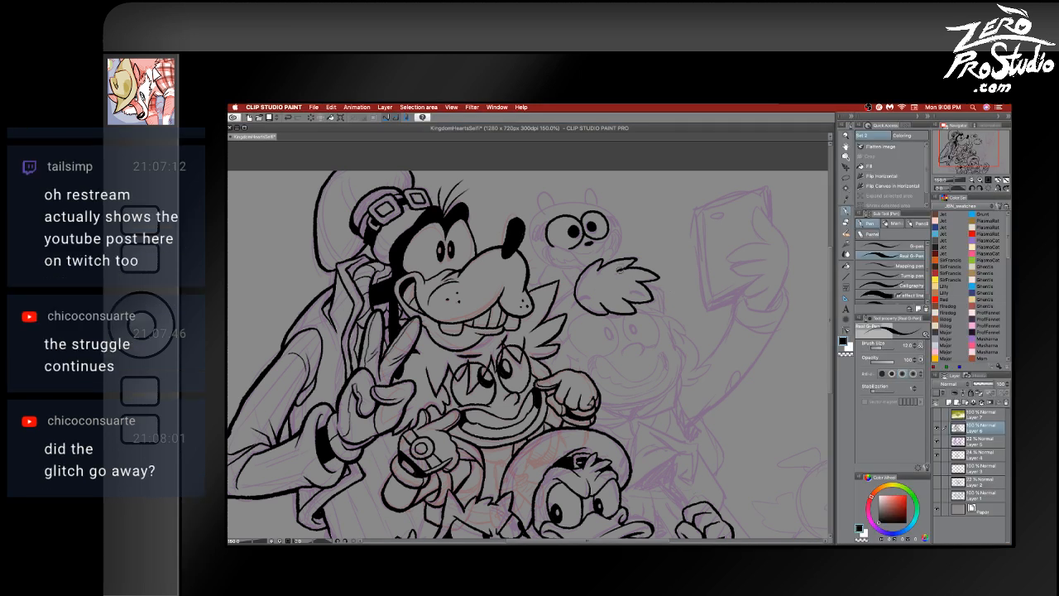
pyautogui.press('e')
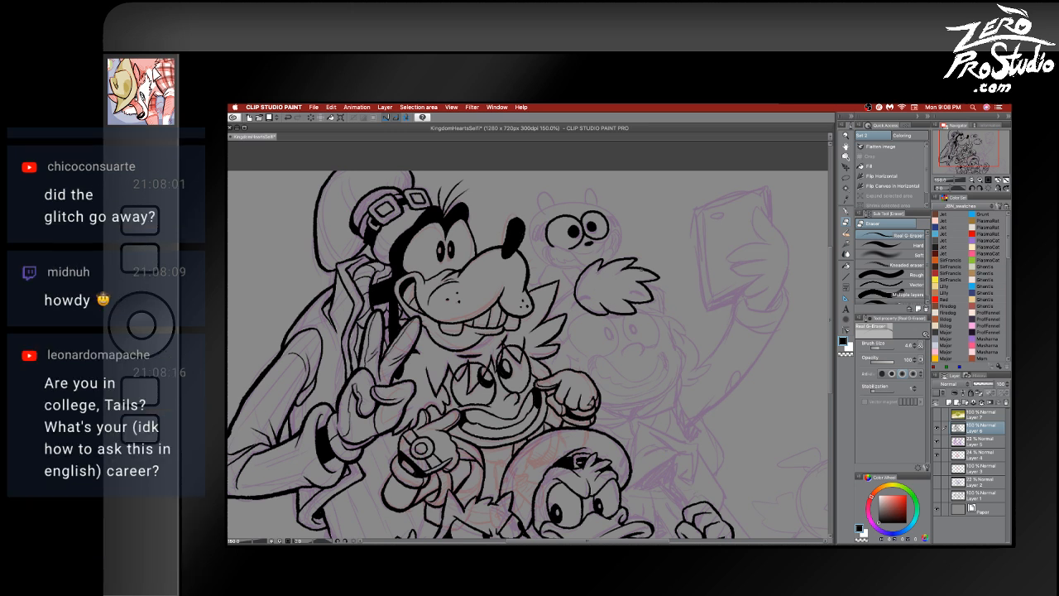
pyautogui.press('b')
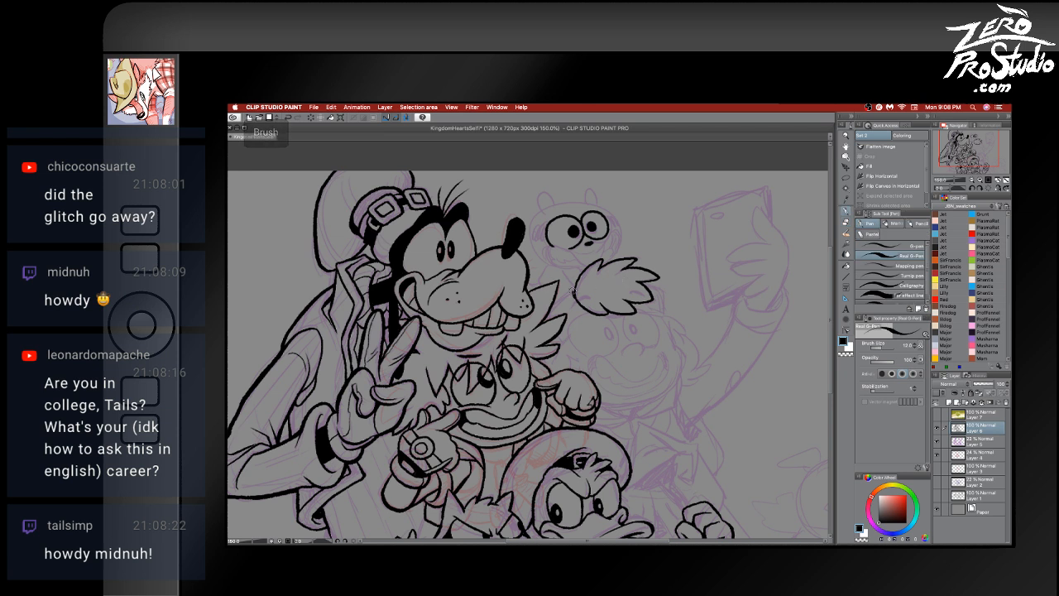
pyautogui.hotkey('ctrl', 'z')
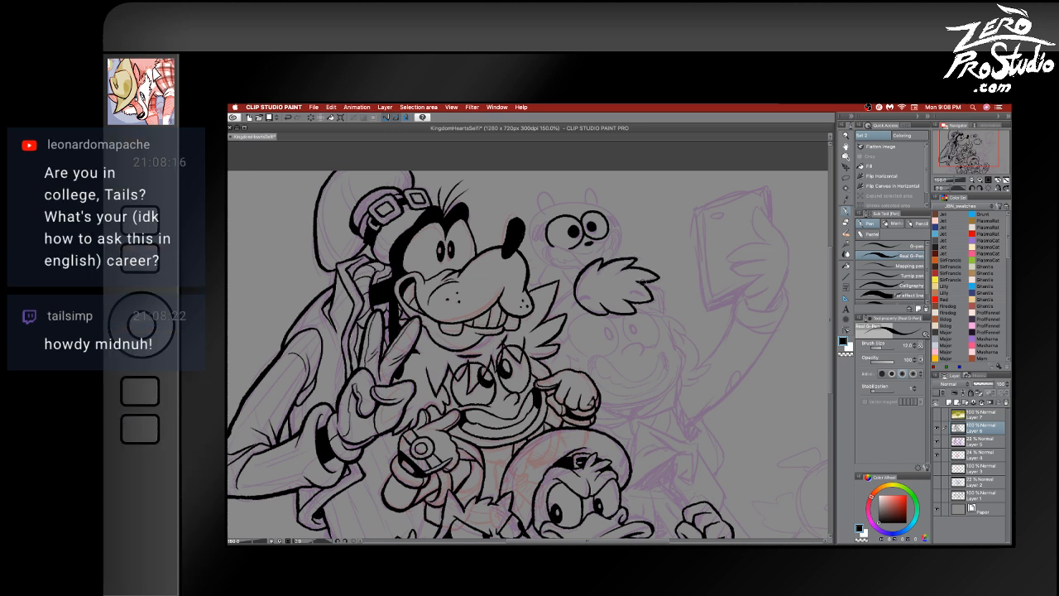
pyautogui.hotkey('ctrl', 'z')
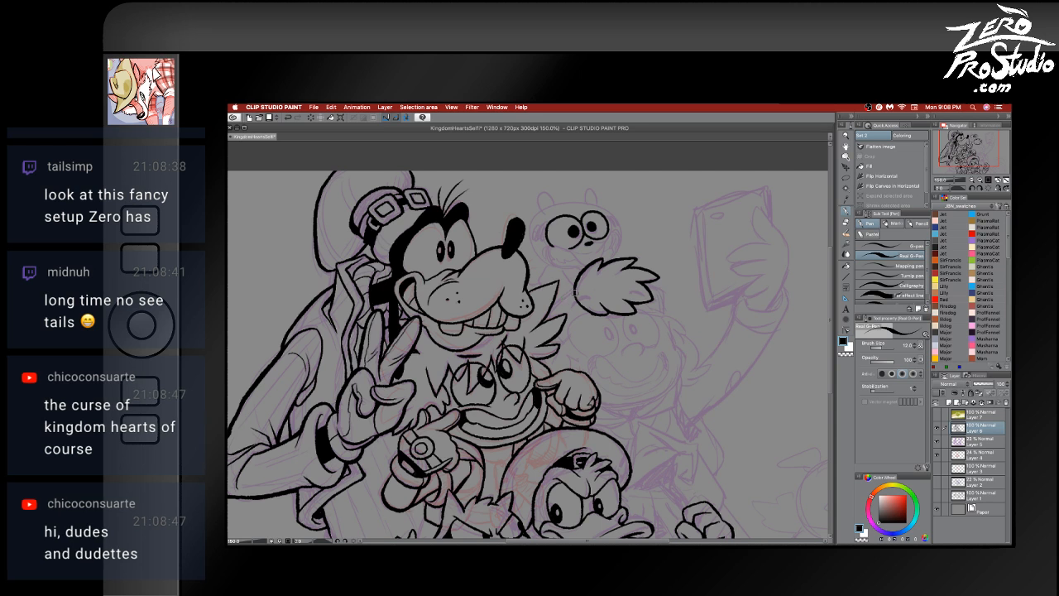
pyautogui.press('super+z')
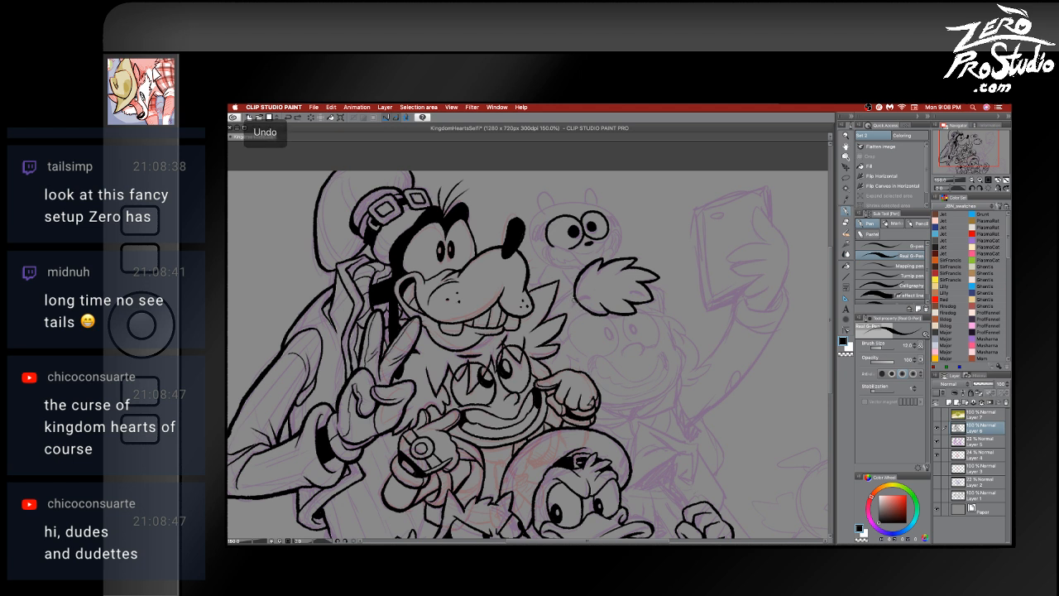
pyautogui.press('super+z')
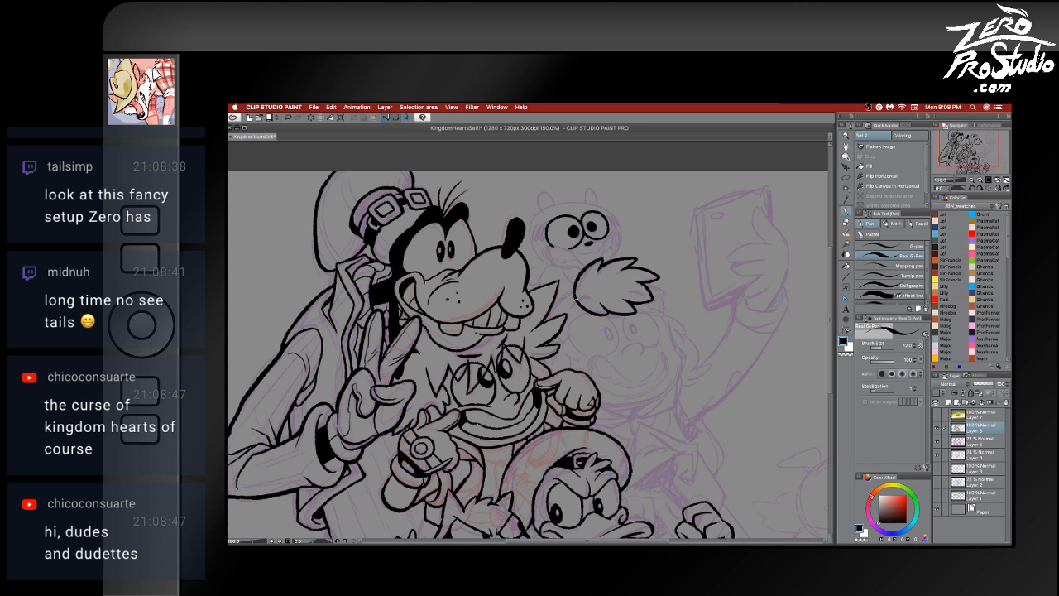
pyautogui.hotkey('ctrl', 'z')
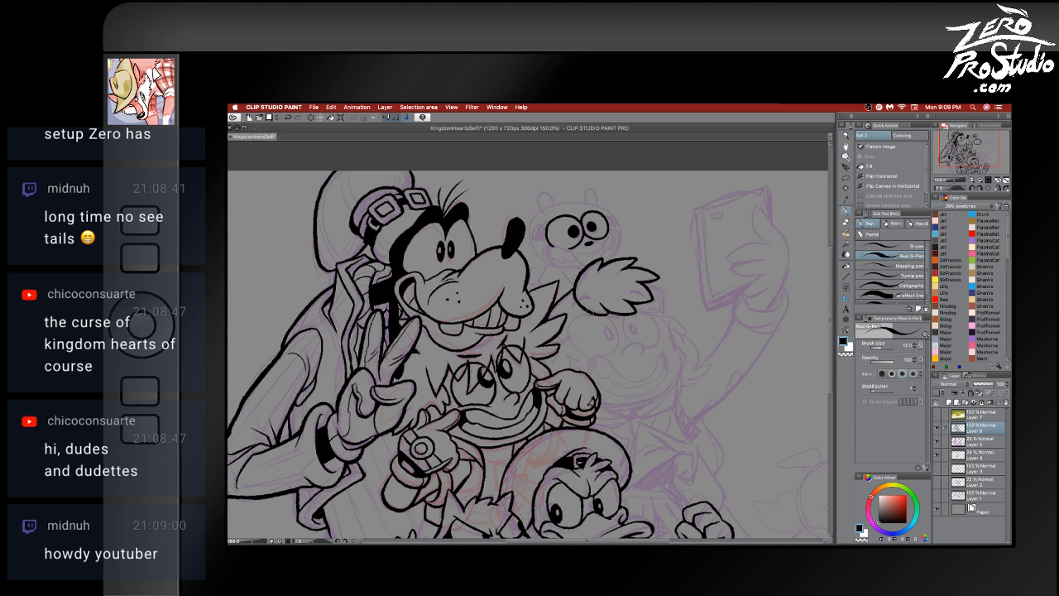
pyautogui.hotkey('ctrl', 'z')
# - Ink the round outline of the phone-holding character's left eye below the hair tuft, undoing misplaced strokes
pyautogui.moveTo(592, 309)
pyautogui.mouseDown()
pyautogui.moveTo(585, 351)
pyautogui.moveTo(608, 349)
pyautogui.moveTo(610, 324)
pyautogui.moveTo(623, 339)
pyautogui.moveTo(606, 304)
pyautogui.moveTo(609, 352)
pyautogui.mouseUp()
pyautogui.hotkey('ctrl', 'z')
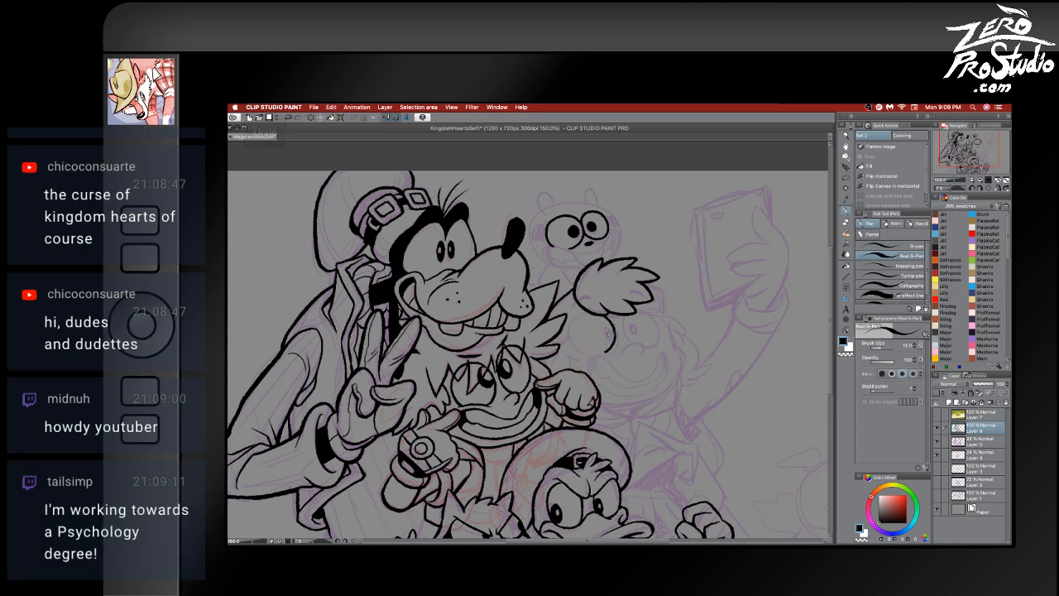
pyautogui.hotkey('ctrl', 'z')
pyautogui.moveTo(600, 314)
pyautogui.mouseDown()
pyautogui.moveTo(617, 335)
pyautogui.moveTo(607, 351)
pyautogui.moveTo(588, 355)
pyautogui.moveTo(569, 343)
pyautogui.moveTo(571, 315)
pyautogui.moveTo(576, 344)
pyautogui.moveTo(593, 352)
pyautogui.moveTo(576, 346)
pyautogui.moveTo(606, 354)
pyautogui.moveTo(619, 338)
pyautogui.moveTo(610, 308)
pyautogui.moveTo(636, 340)
pyautogui.moveTo(623, 348)
pyautogui.moveTo(638, 359)
pyautogui.moveTo(627, 341)
pyautogui.moveTo(645, 341)
pyautogui.moveTo(637, 358)
pyautogui.mouseUp()
pyautogui.hotkey('ctrl', 'z')
pyautogui.hotkey('ctrl', 'z')
pyautogui.hotkey('ctrl', 'z')
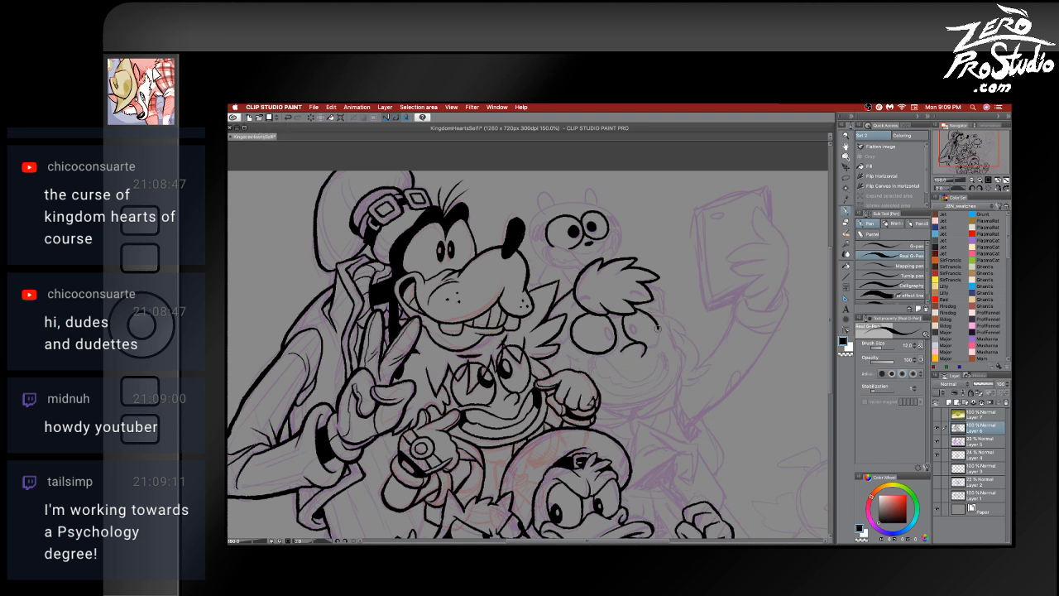
pyautogui.hotkey('ctrl', 'z')
# - Ink the outline of the phone-holding character's right eye and add the pupils to both eyes
pyautogui.moveTo(633, 304)
pyautogui.mouseDown()
pyautogui.moveTo(657, 323)
pyautogui.moveTo(650, 343)
pyautogui.mouseUp()
pyautogui.moveTo(603, 325)
pyautogui.mouseDown()
pyautogui.moveTo(604, 336)
pyautogui.moveTo(611, 325)
pyautogui.mouseUp()
pyautogui.moveTo(631, 328); pyautogui.dragTo(629, 326)
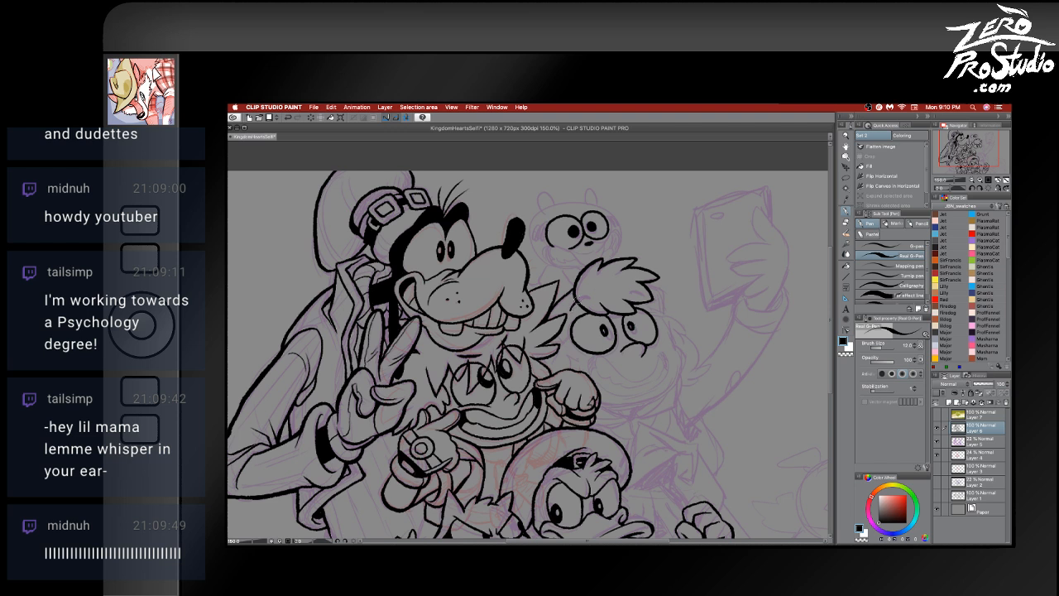
# - Ink the extra hair spike at the right side of the tuft, above the right eye, redoing unwanted strokes
pyautogui.moveTo(644, 297); pyautogui.dragTo(631, 290)
pyautogui.press('e')
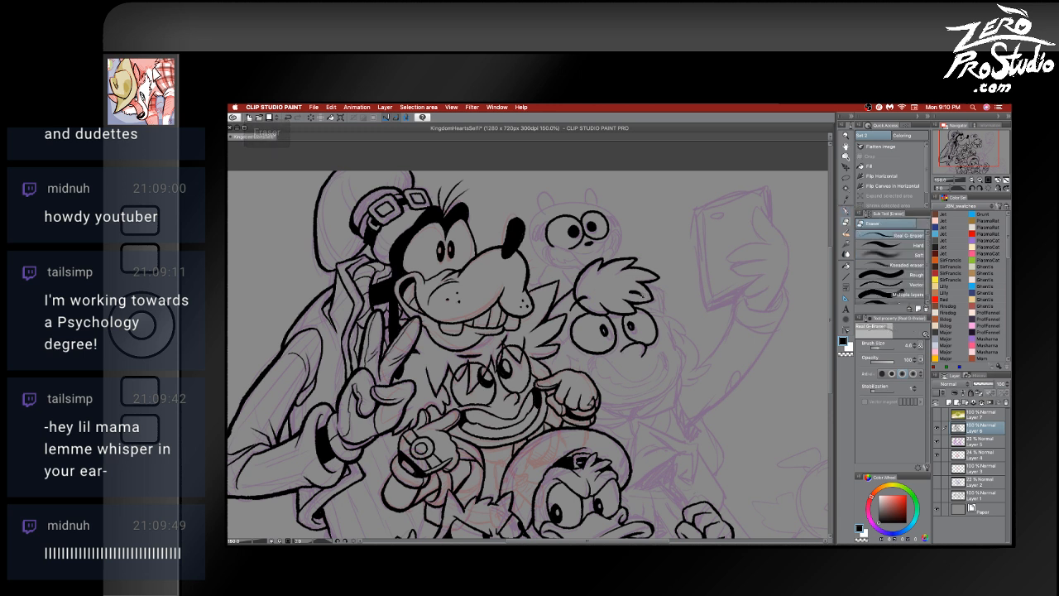
pyautogui.press('super+z')
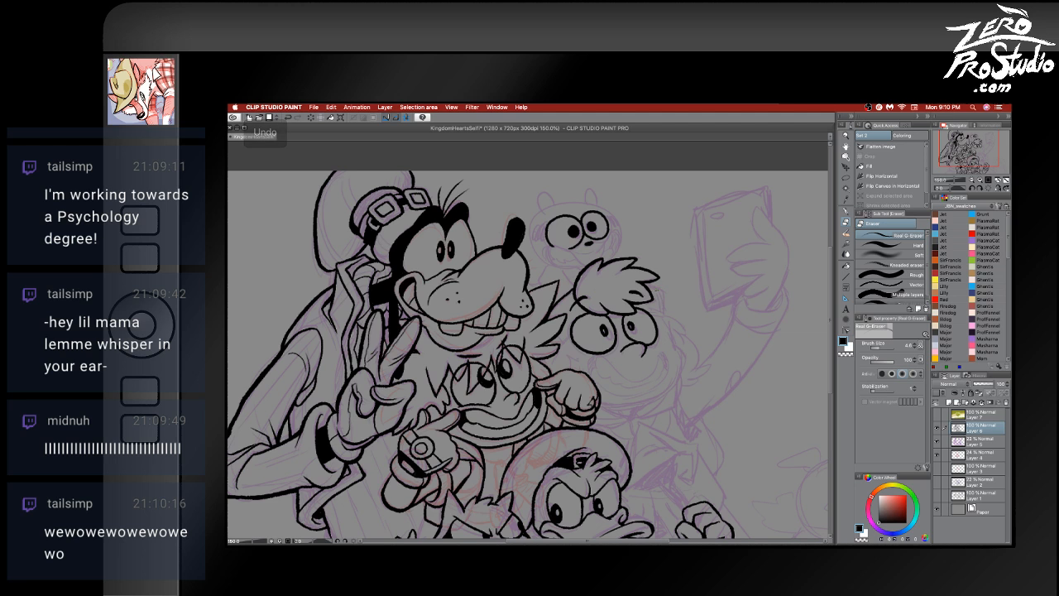
pyautogui.press('p')
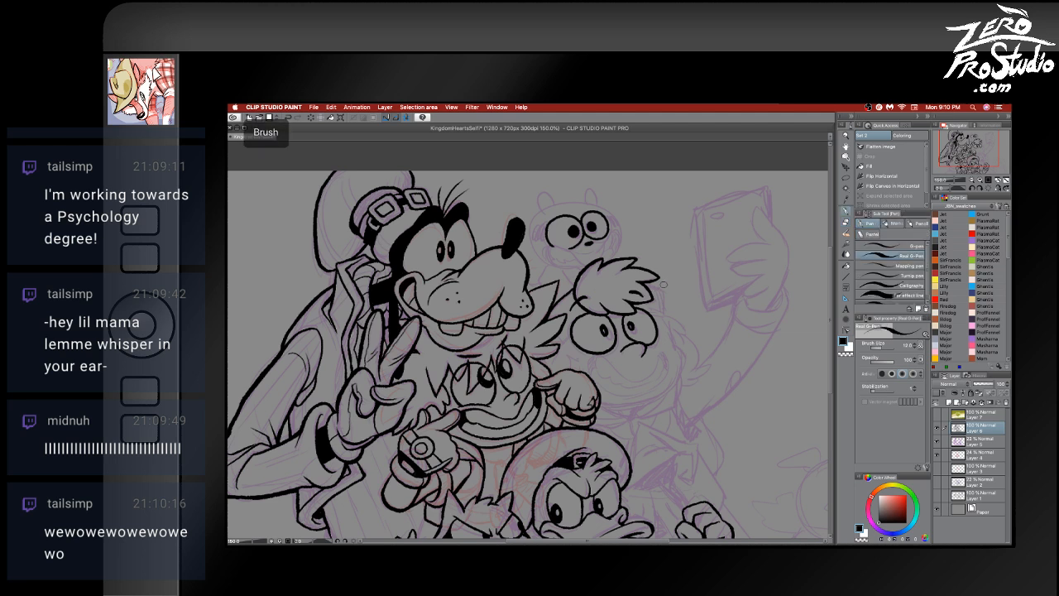
pyautogui.moveTo(649, 280)
pyautogui.mouseDown()
pyautogui.moveTo(642, 332)
pyautogui.moveTo(661, 315)
pyautogui.mouseUp()
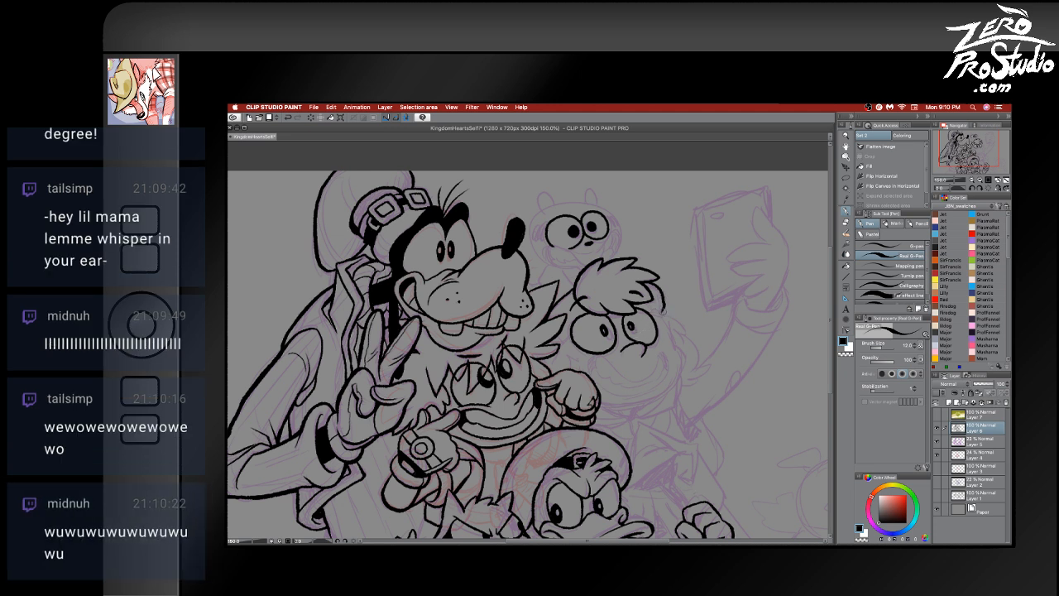
pyautogui.press('e')
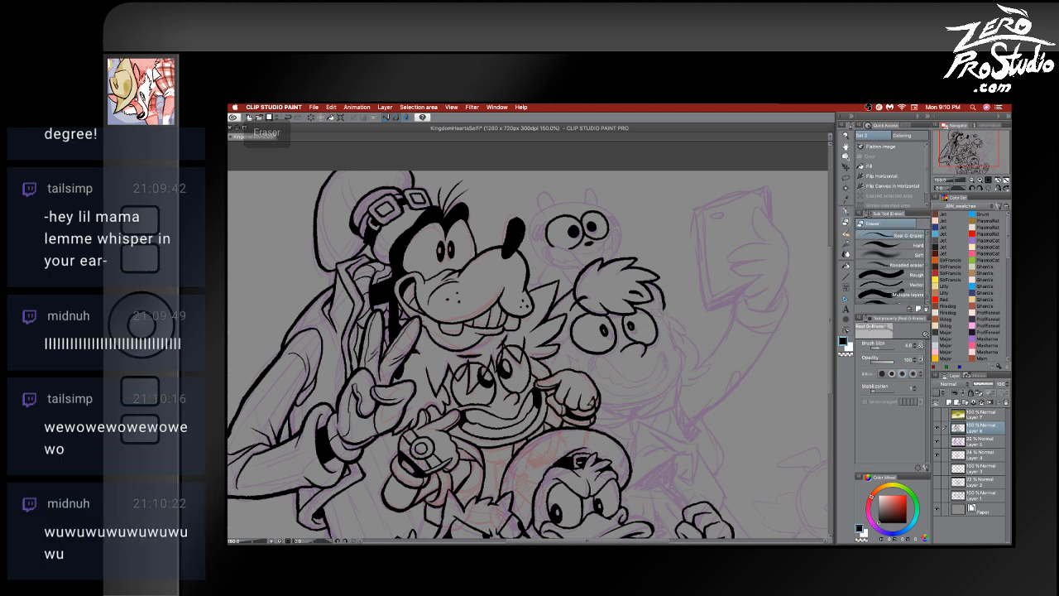
pyautogui.press('p')
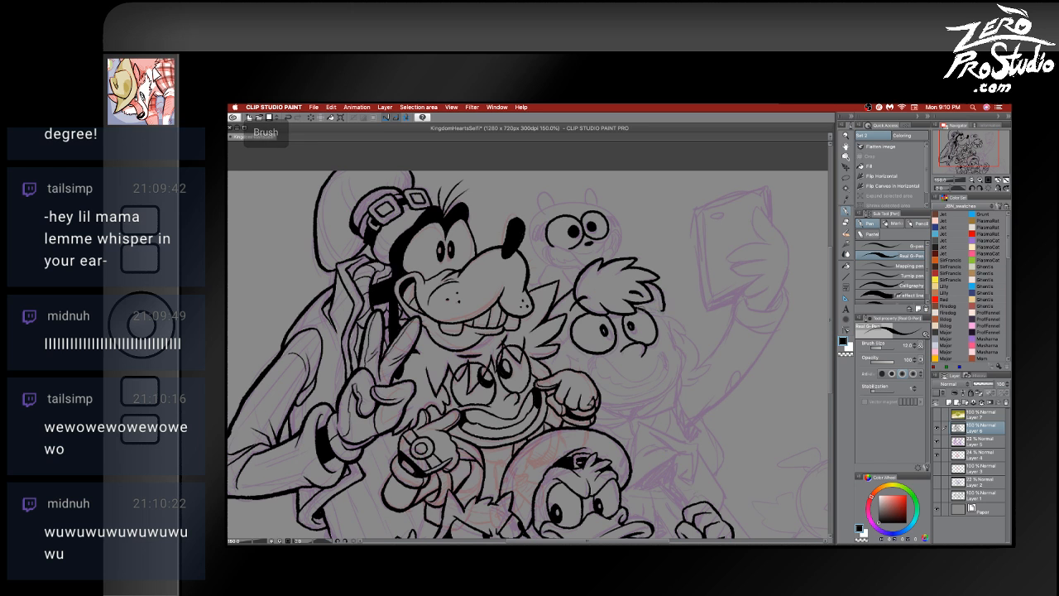
pyautogui.moveTo(637, 308); pyautogui.dragTo(665, 312)
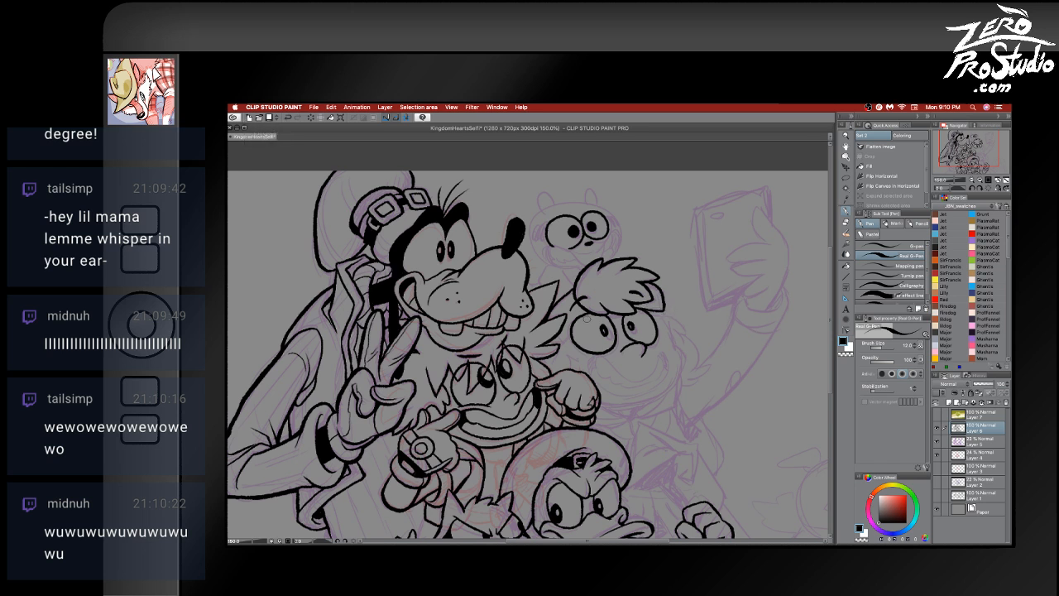
# - Refine the phone-holding character's inked eye outlines with the Real G-Eraser and Real G-Pen, undoing unwanted strokes
pyautogui.hotkey('ctrl', 'z')
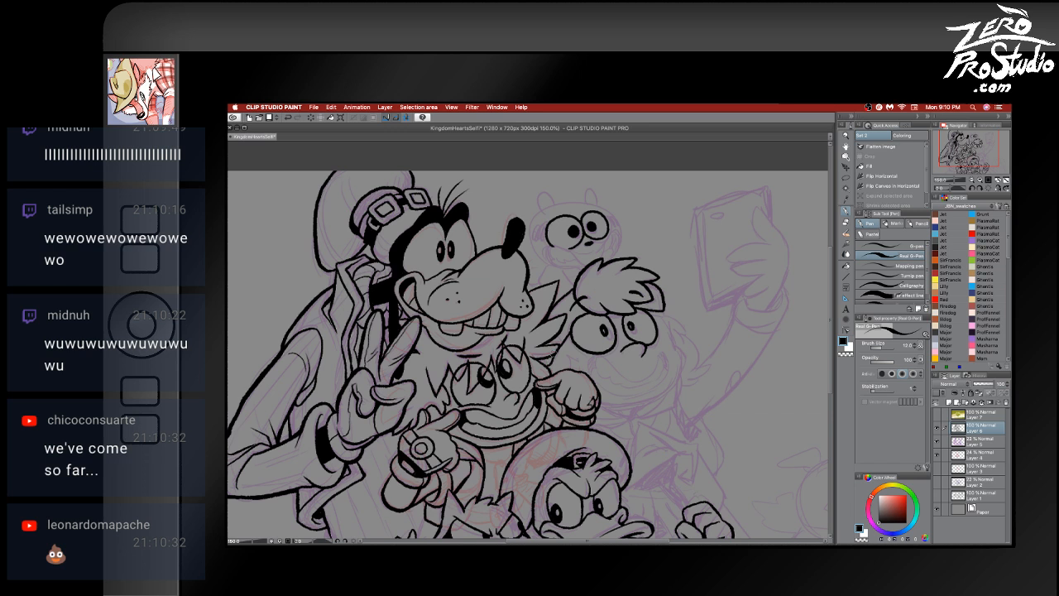
pyautogui.press('super+z')
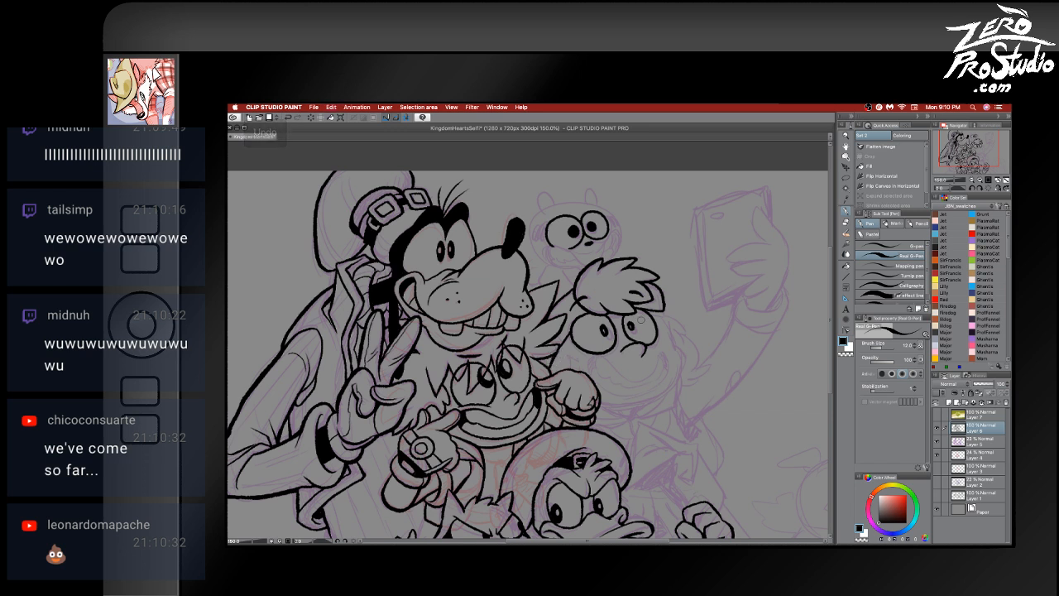
pyautogui.press('e')
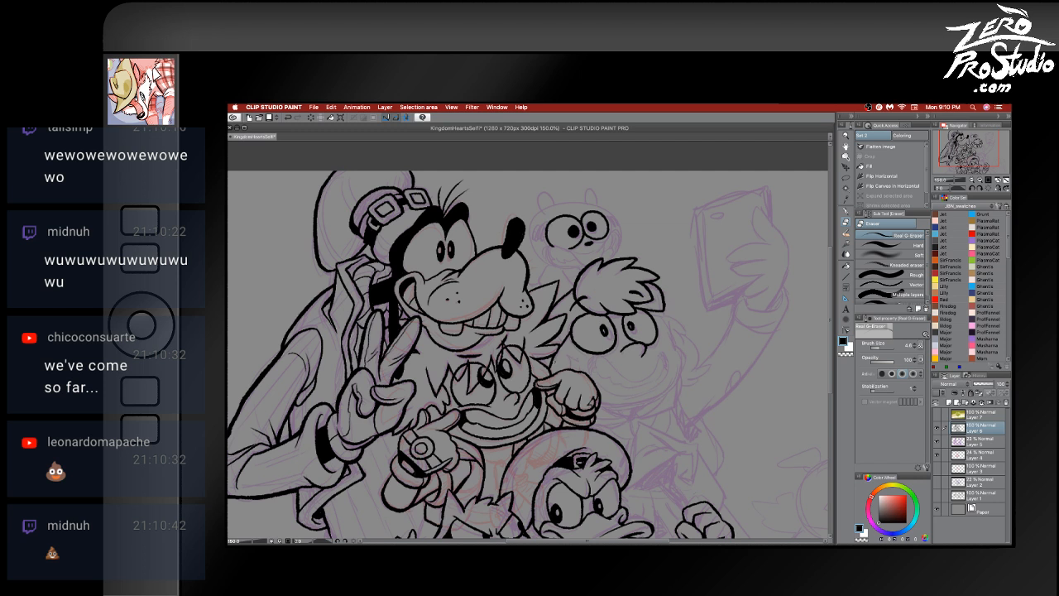
pyautogui.press('b')
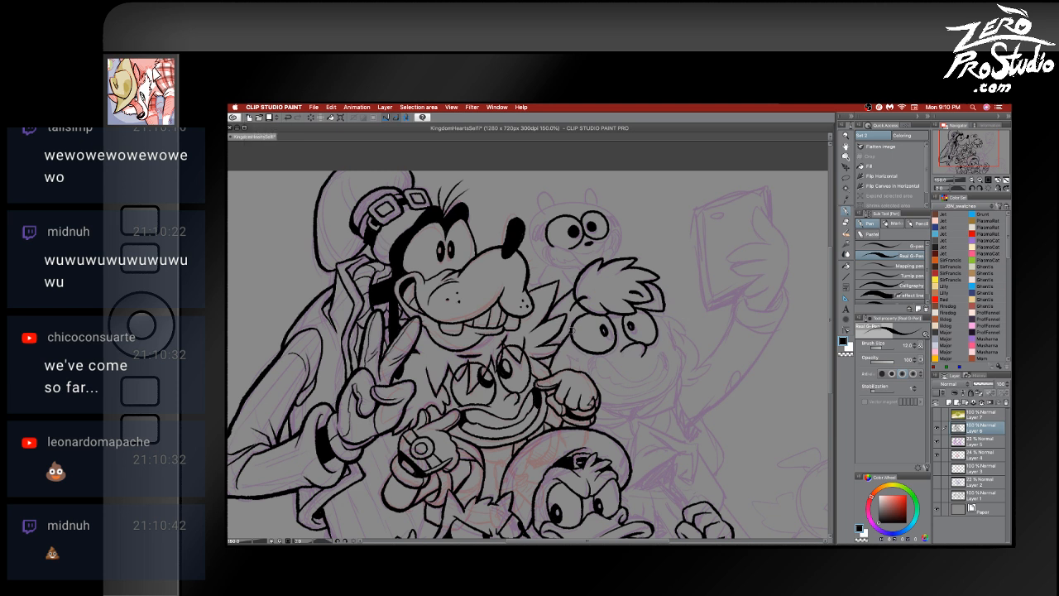
pyautogui.press('e')
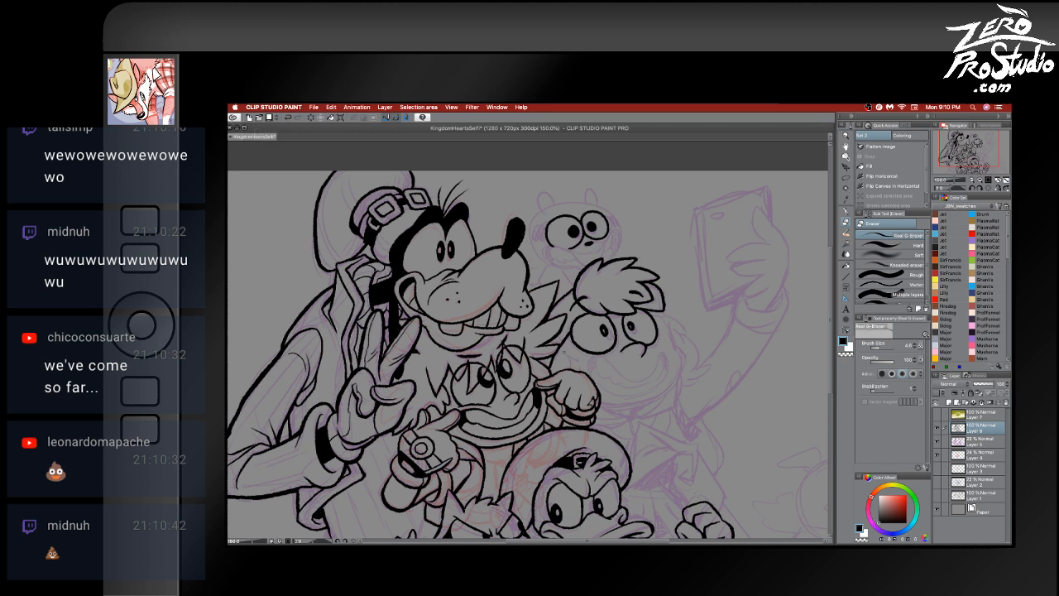
pyautogui.press('b')
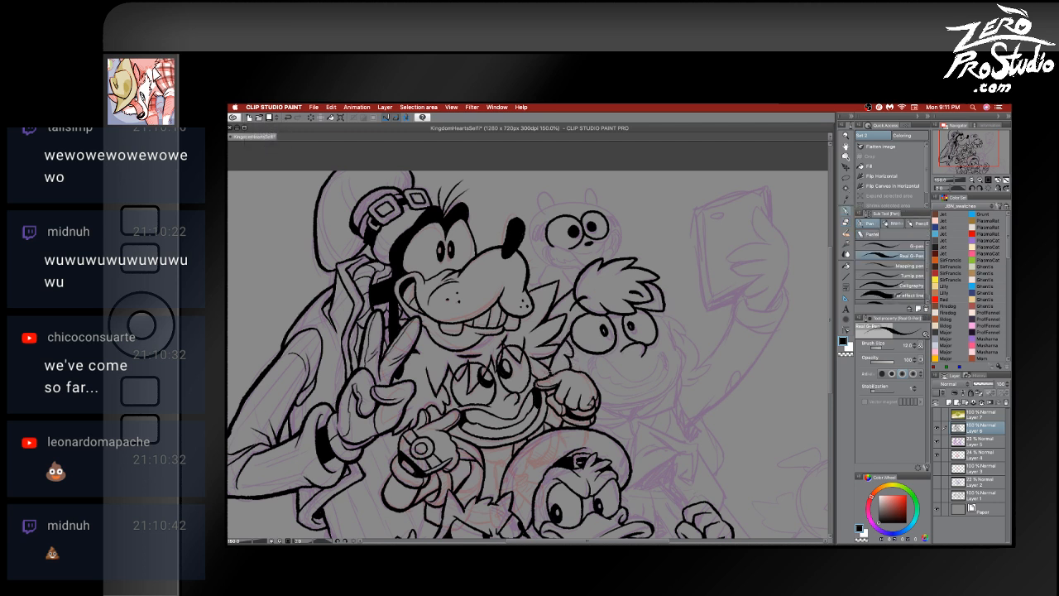
pyautogui.press('super+z')
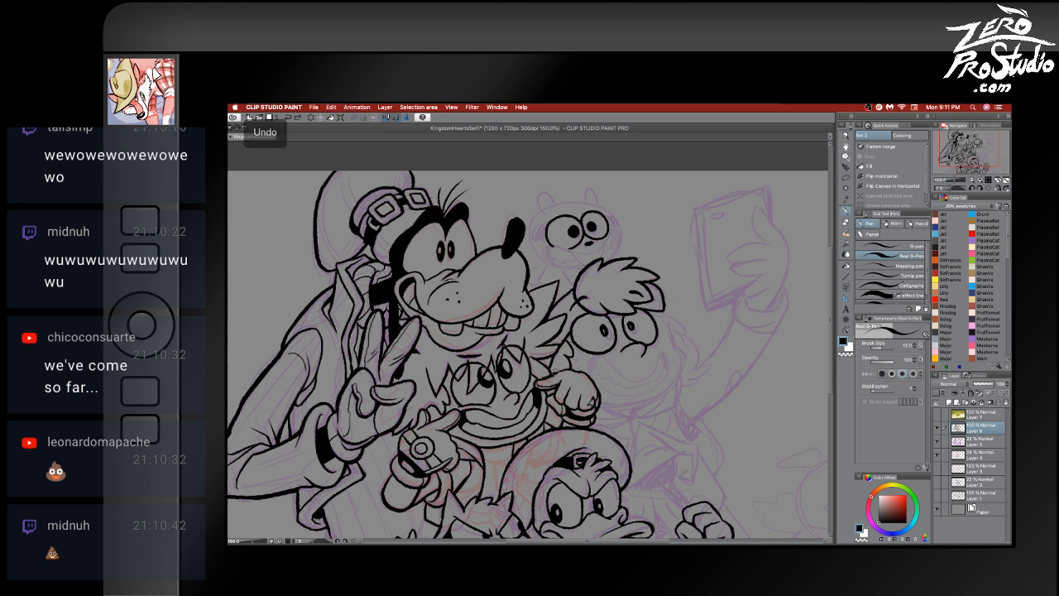
pyautogui.press('super+z')
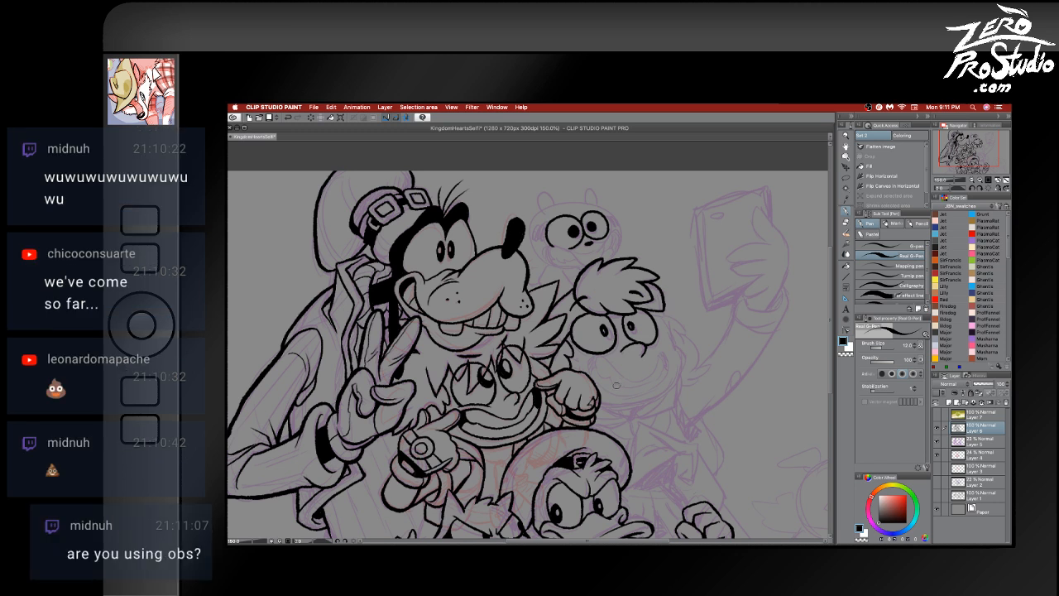
pyautogui.press('e')
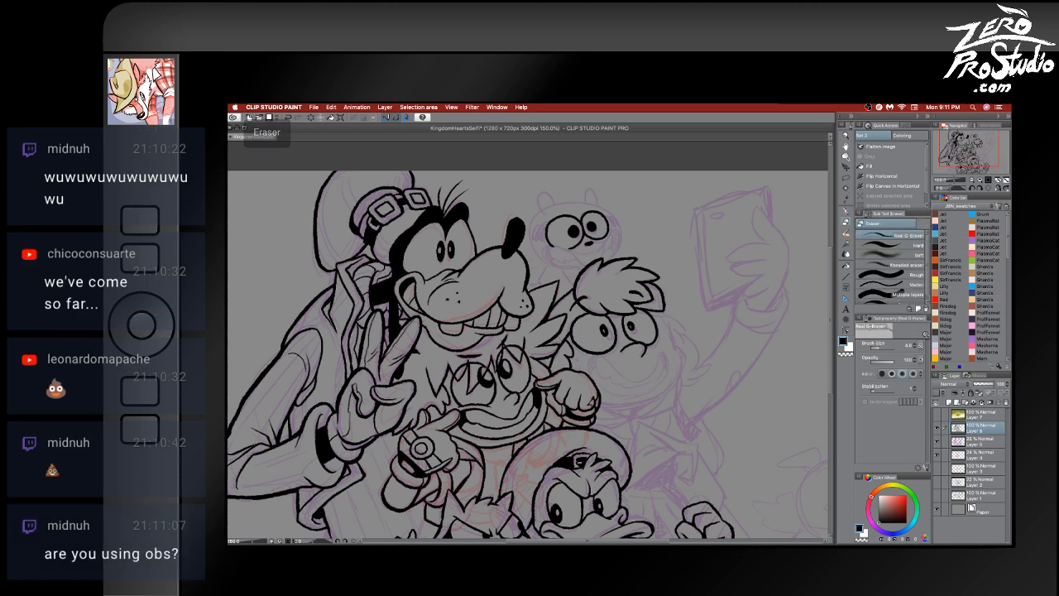
pyautogui.press('p')
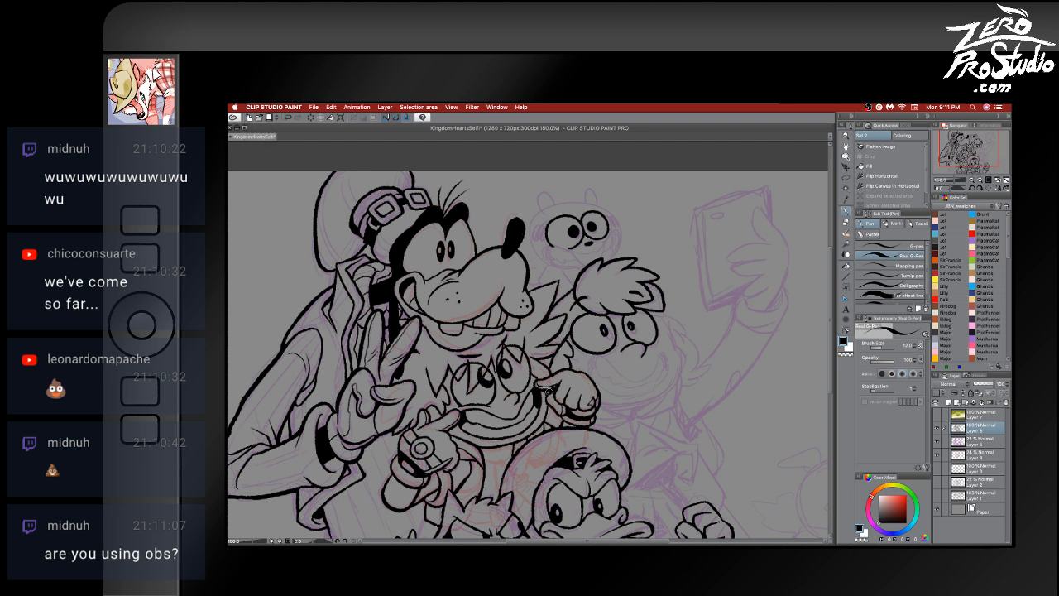
pyautogui.press('e')
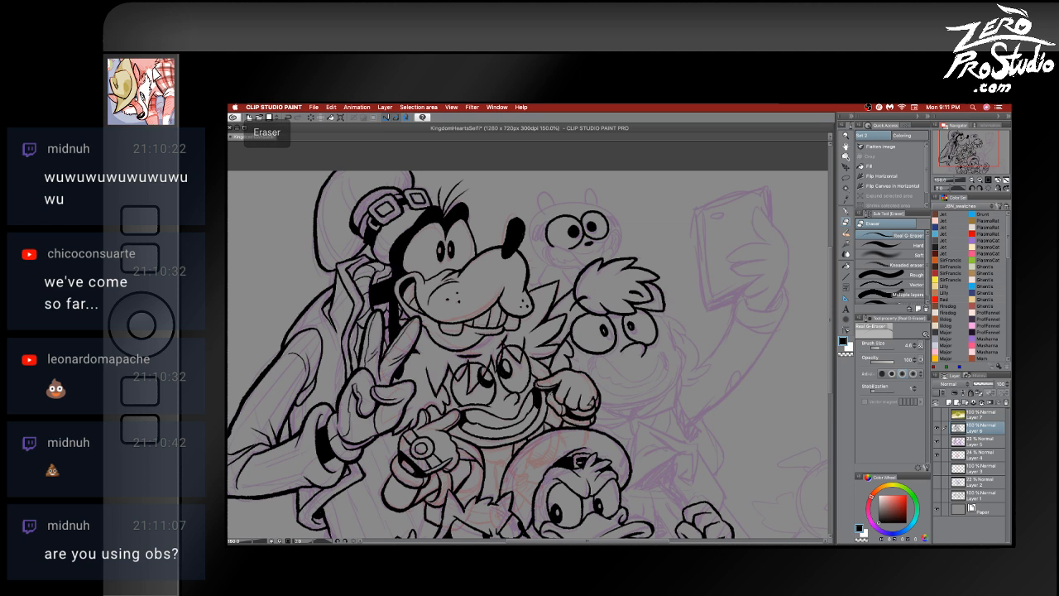
pyautogui.press('p')
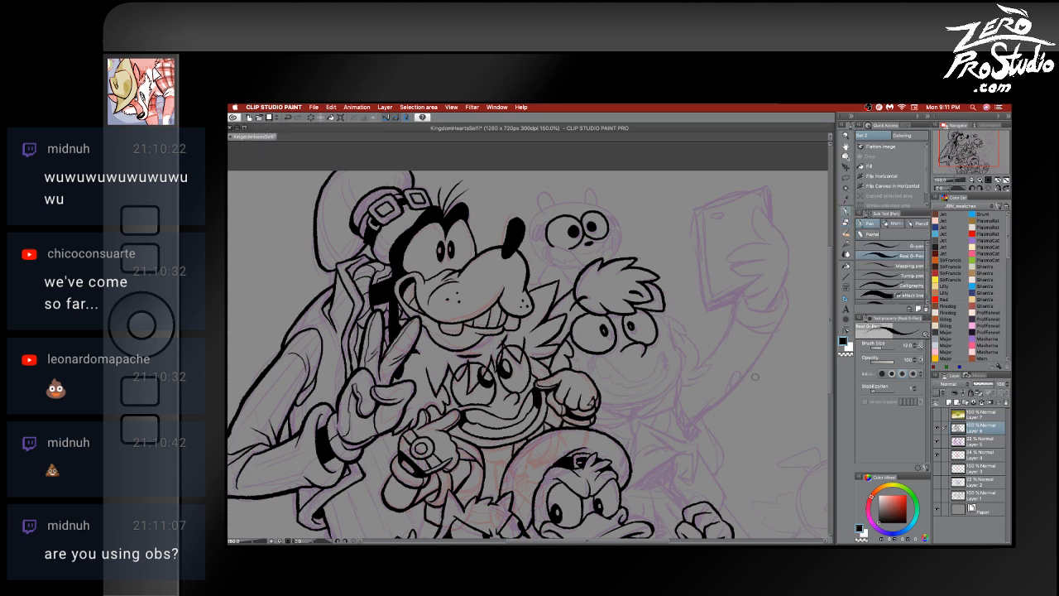
# - Ink the wavy upper muzzle line beneath the phone-holding character's eyes, undoing unwanted strokes
pyautogui.press('space')
pyautogui.moveTo(643, 417); pyautogui.dragTo(546, 327)
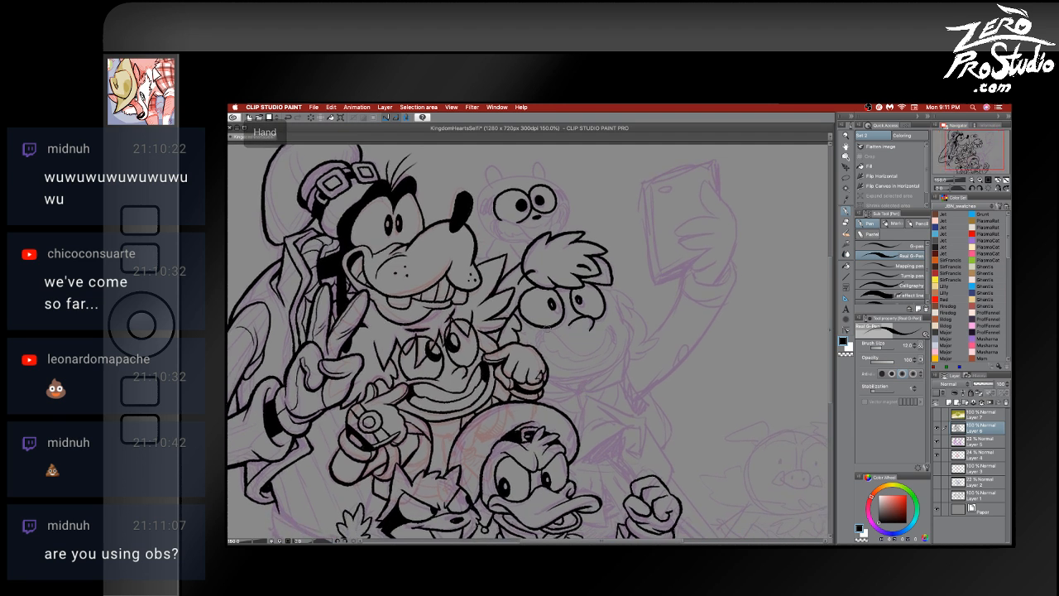
pyautogui.press('super+z')
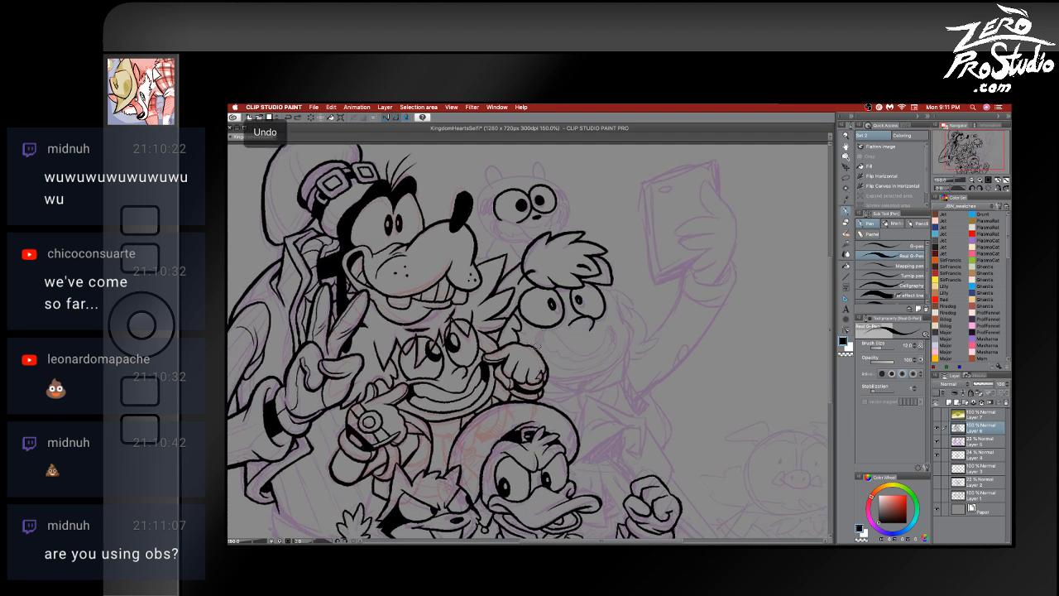
pyautogui.moveTo(534, 341)
pyautogui.mouseDown()
pyautogui.moveTo(551, 333)
pyautogui.moveTo(583, 355)
pyautogui.moveTo(605, 336)
pyautogui.mouseUp()
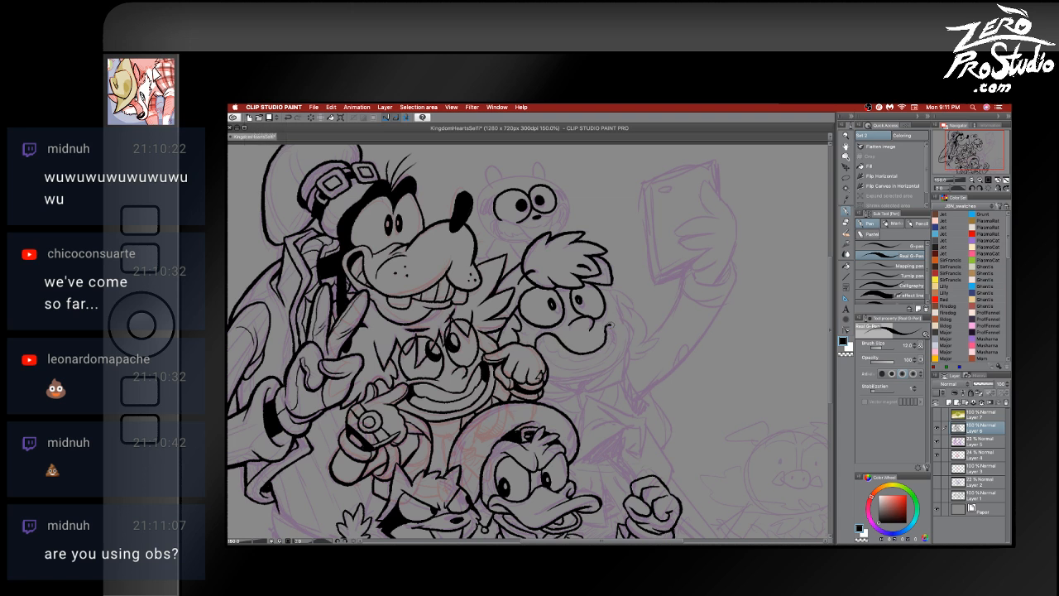
pyautogui.press('super+z')
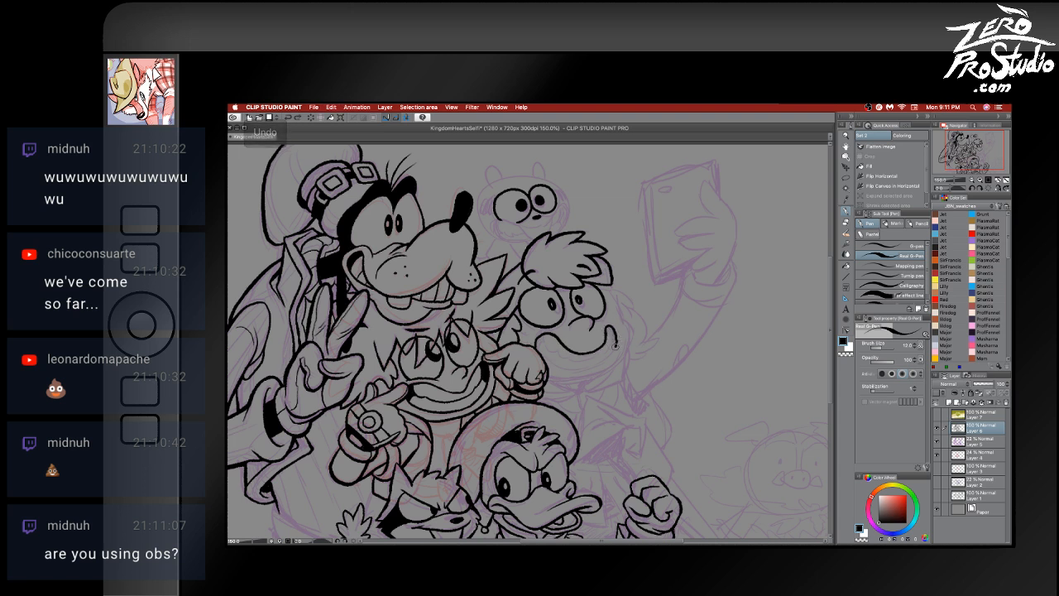
# - Clean up the muzzle line's right end with the eraser and ink the curved lower mouth line beneath it
pyautogui.press('e')
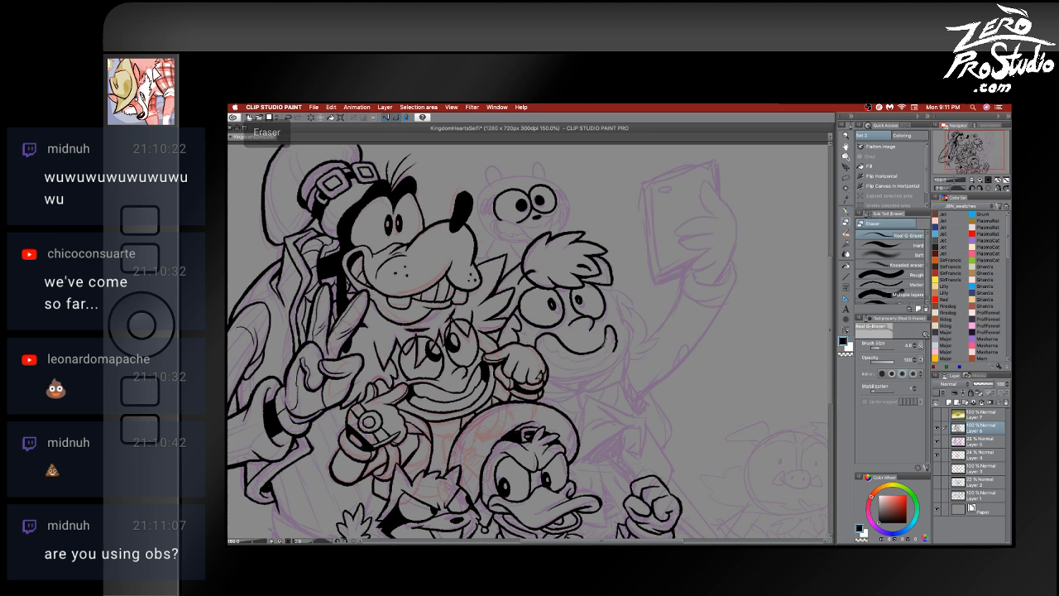
pyautogui.press('p')
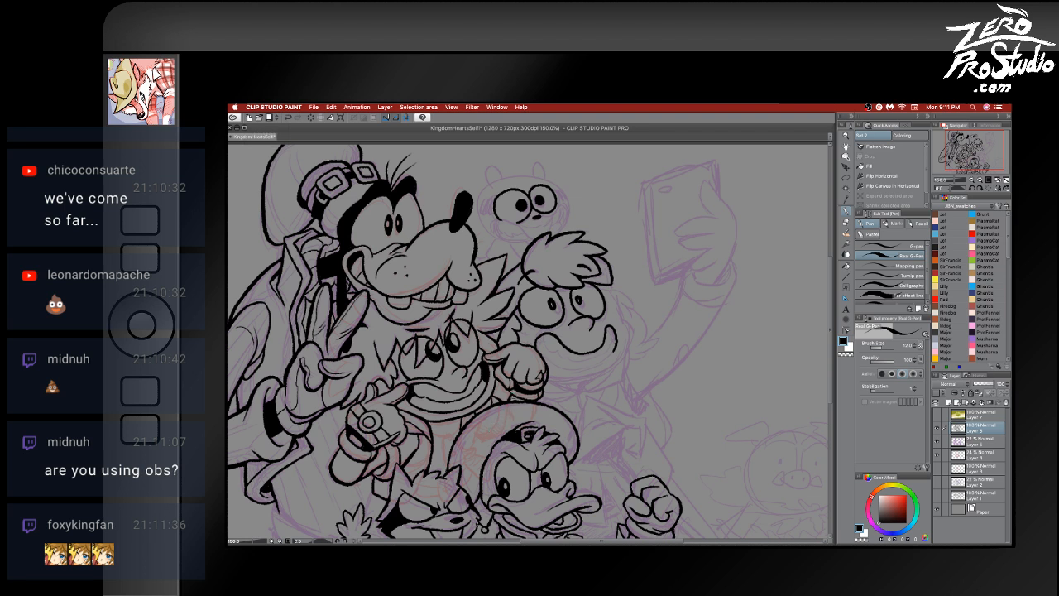
pyautogui.press('p')
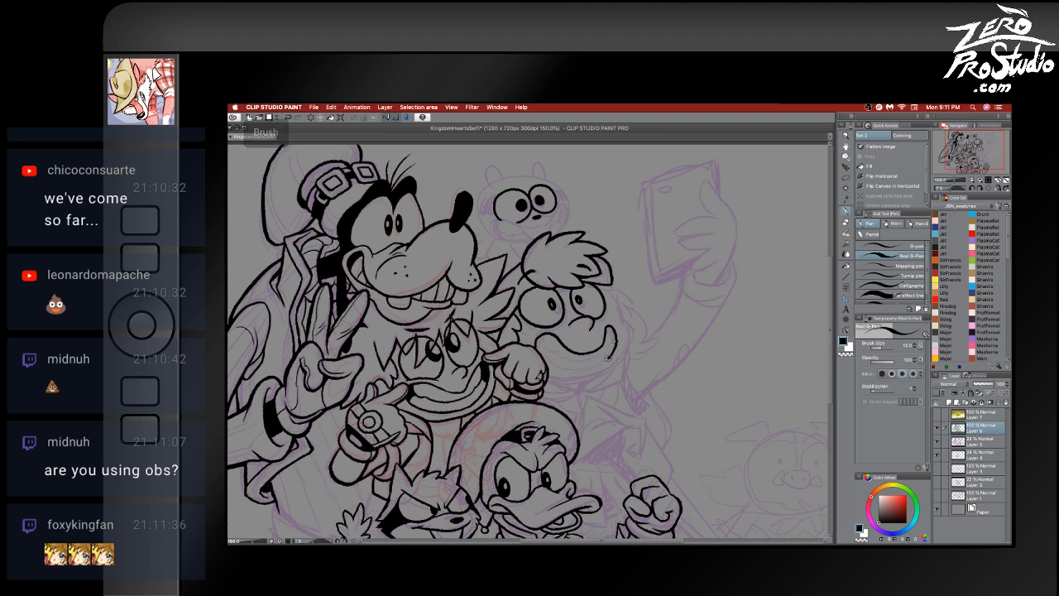
pyautogui.moveTo(592, 369); pyautogui.dragTo(543, 363)
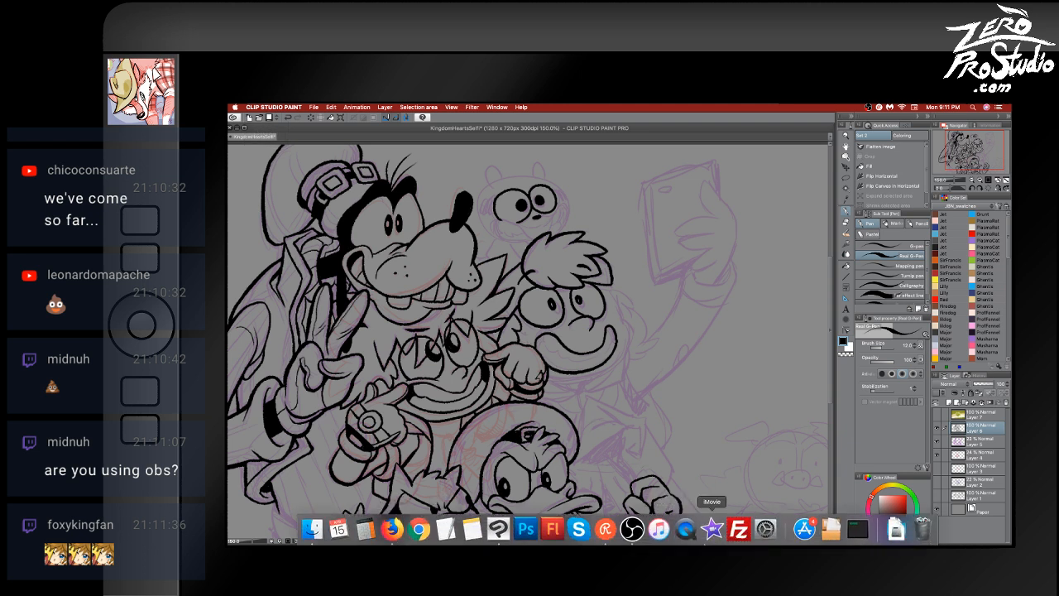
# - Switch to System Preferences and view the Sound output devices, repositioning the settings window over the canvas
pyautogui.click(763, 534)
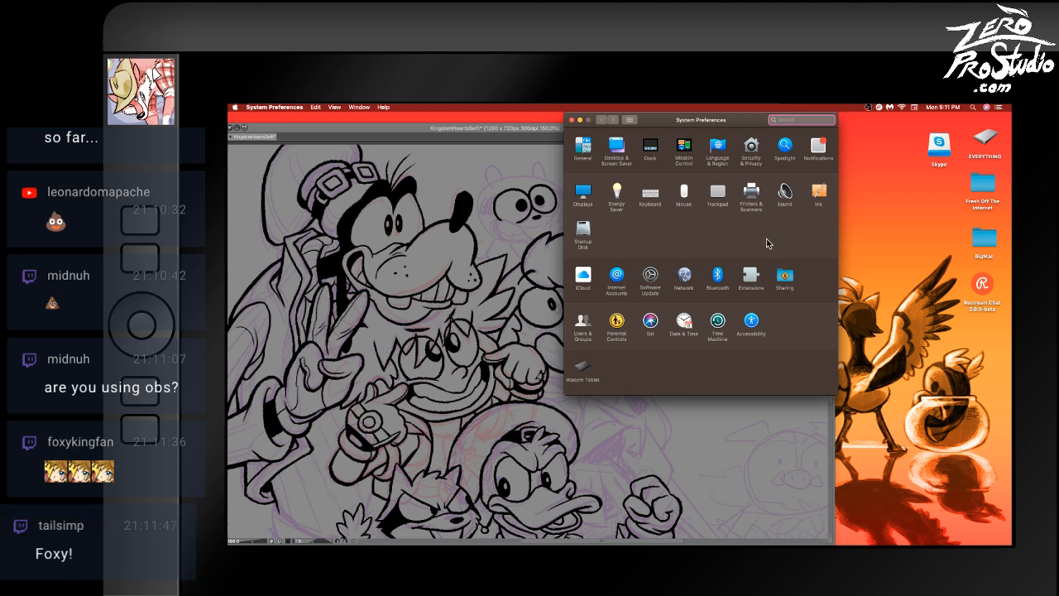
pyautogui.click(783, 195)
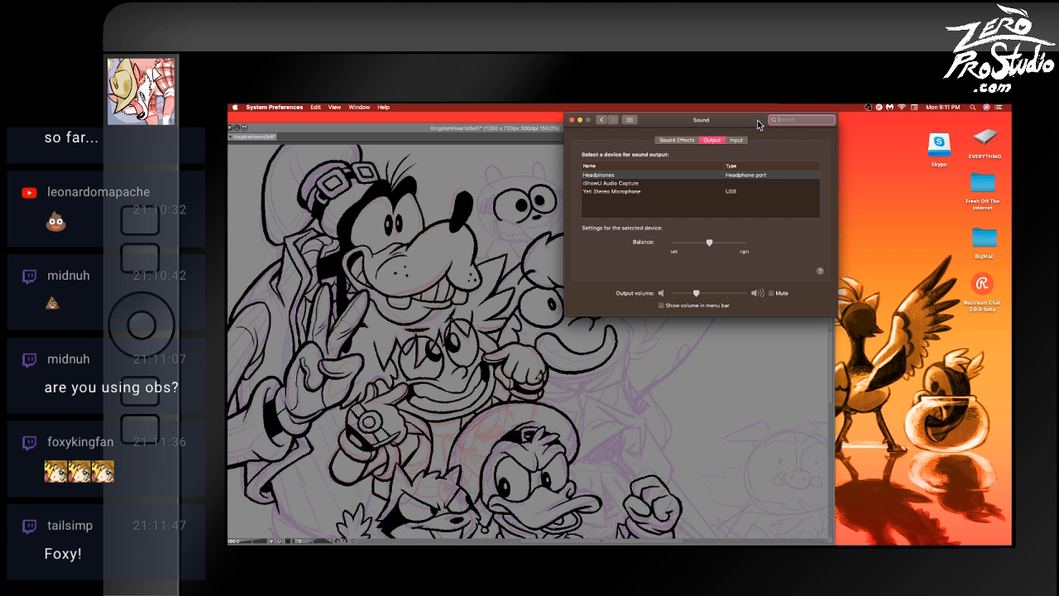
pyautogui.moveTo(761, 124); pyautogui.dragTo(518, 286)
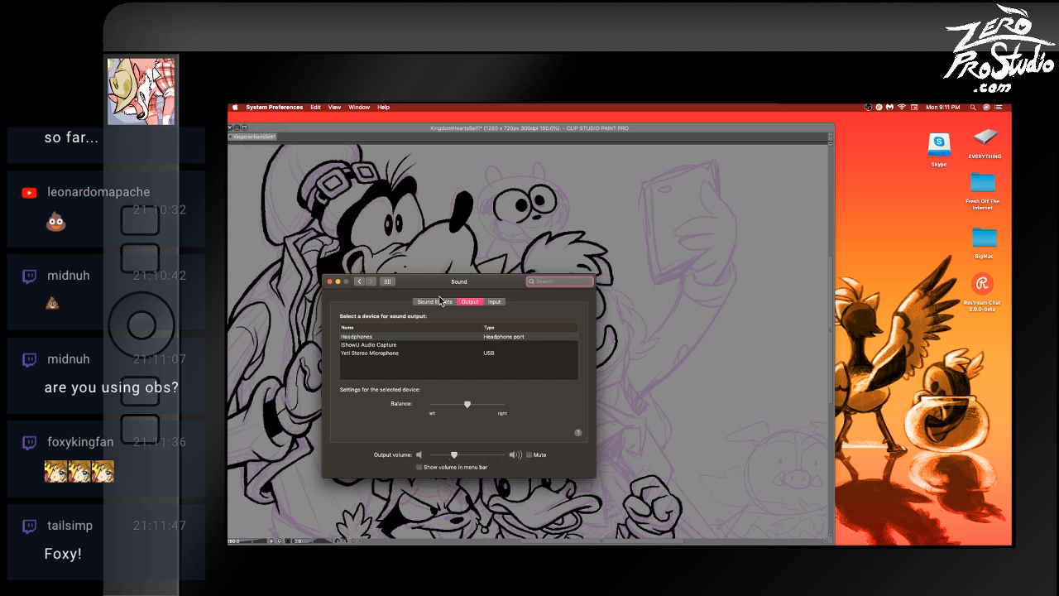
pyautogui.moveTo(447, 281); pyautogui.dragTo(552, 231)
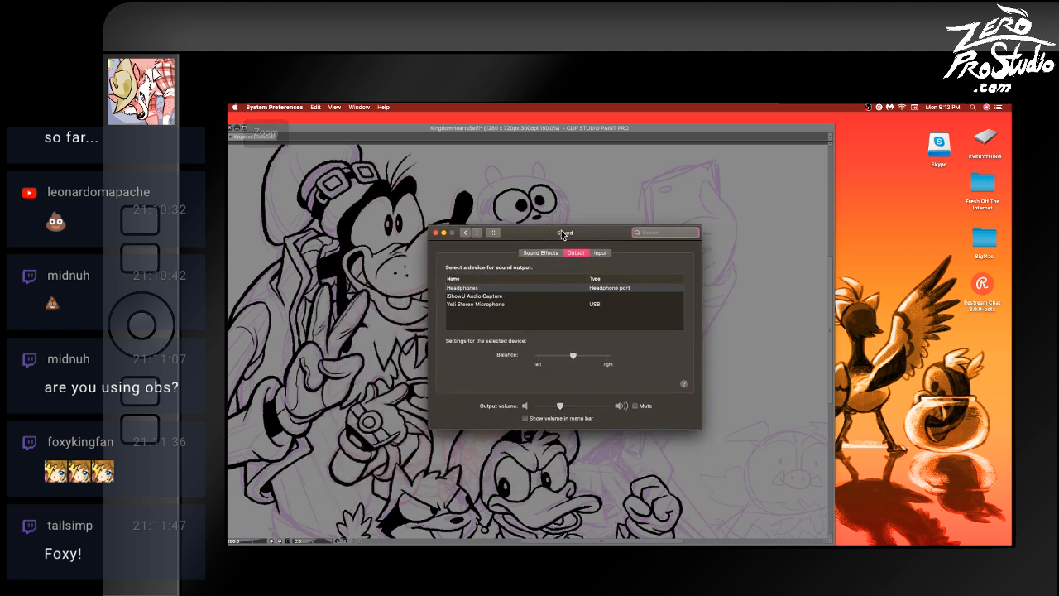
pyautogui.click(466, 233)
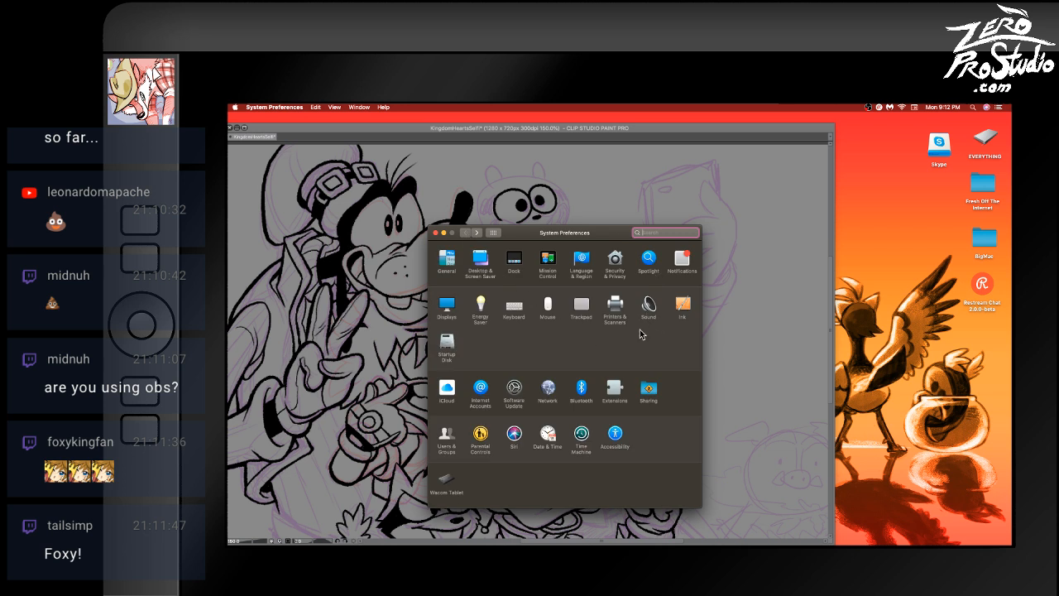
# - Adjust the size and location of the picture-in-picture window in the Accessibility zoom options, making it a tall strip
pyautogui.click(614, 433)
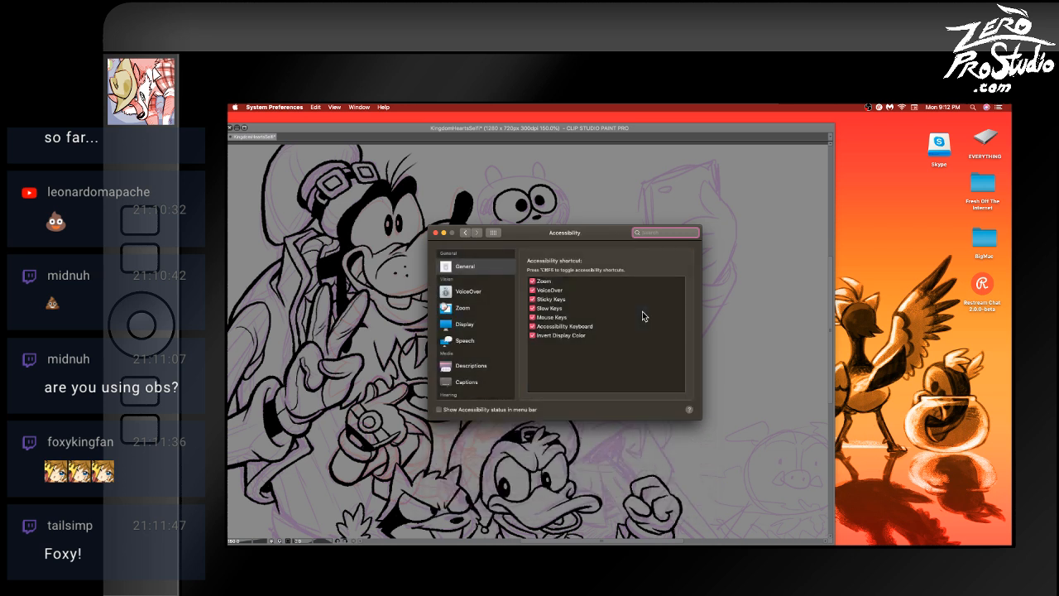
pyautogui.click(467, 308)
pyautogui.click(634, 382)
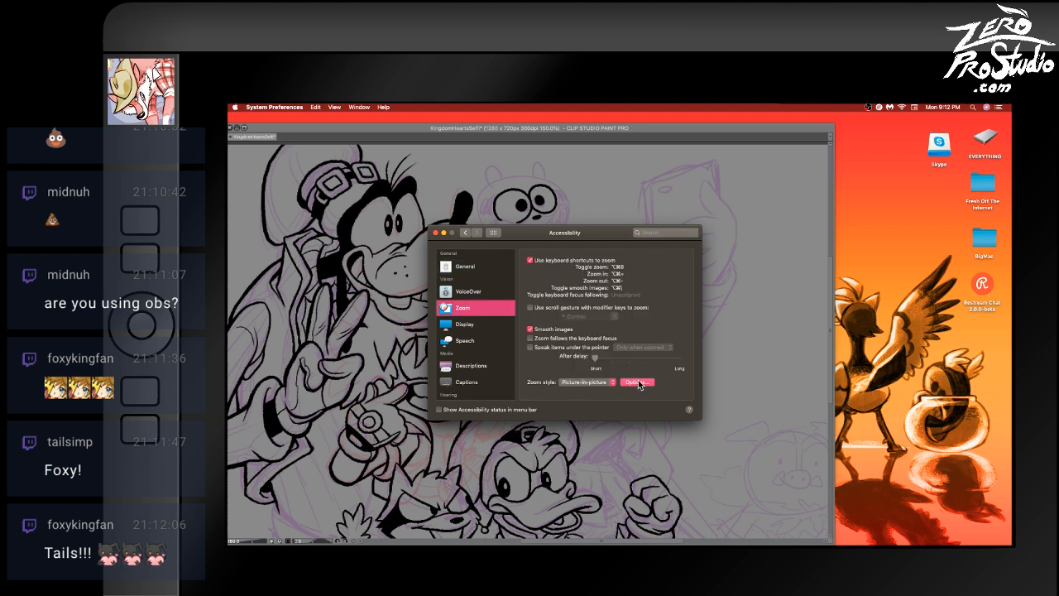
pyautogui.click(540, 337)
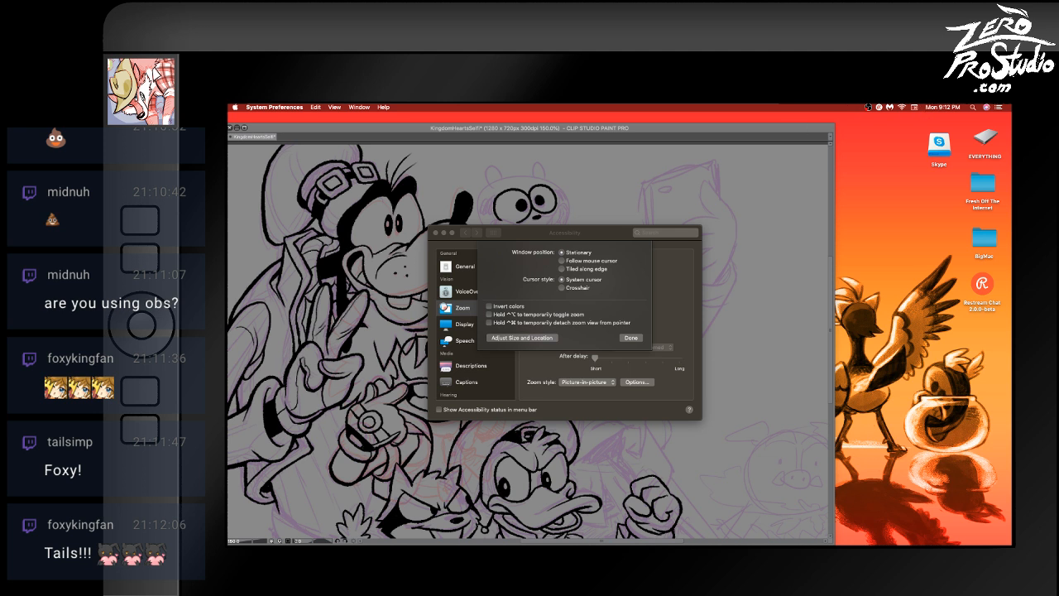
pyautogui.moveTo(483, 537); pyautogui.dragTo(769, 530)
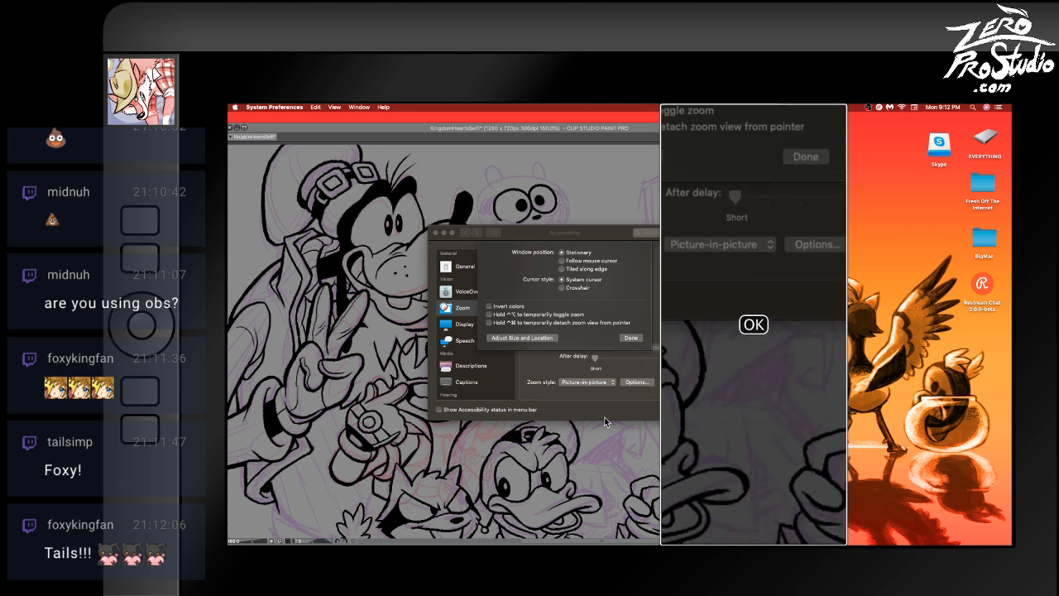
pyautogui.press('Return')
pyautogui.moveTo(516, 229); pyautogui.dragTo(413, 250)
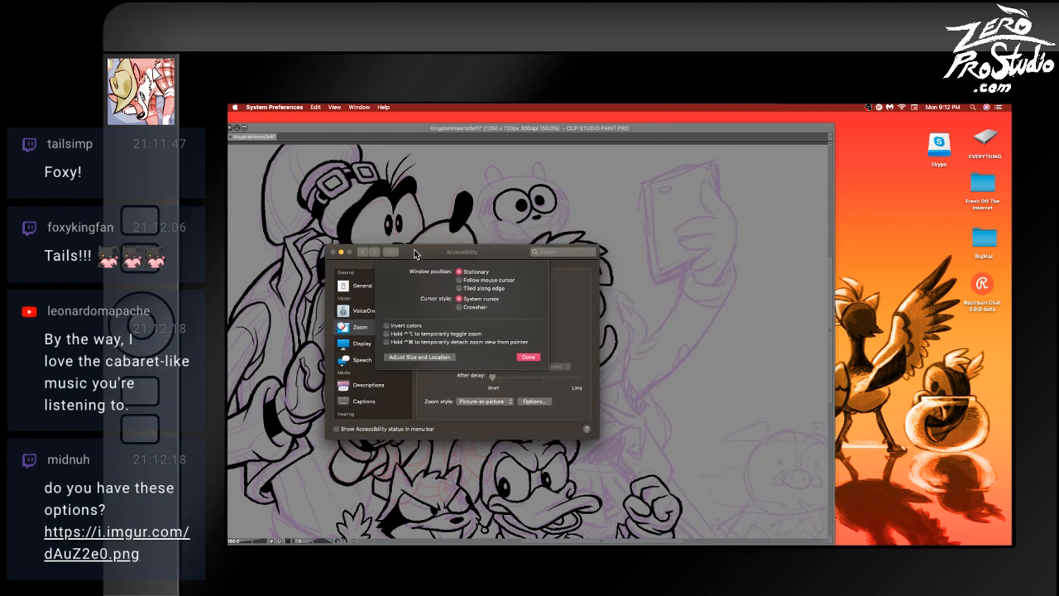
pyautogui.click(527, 358)
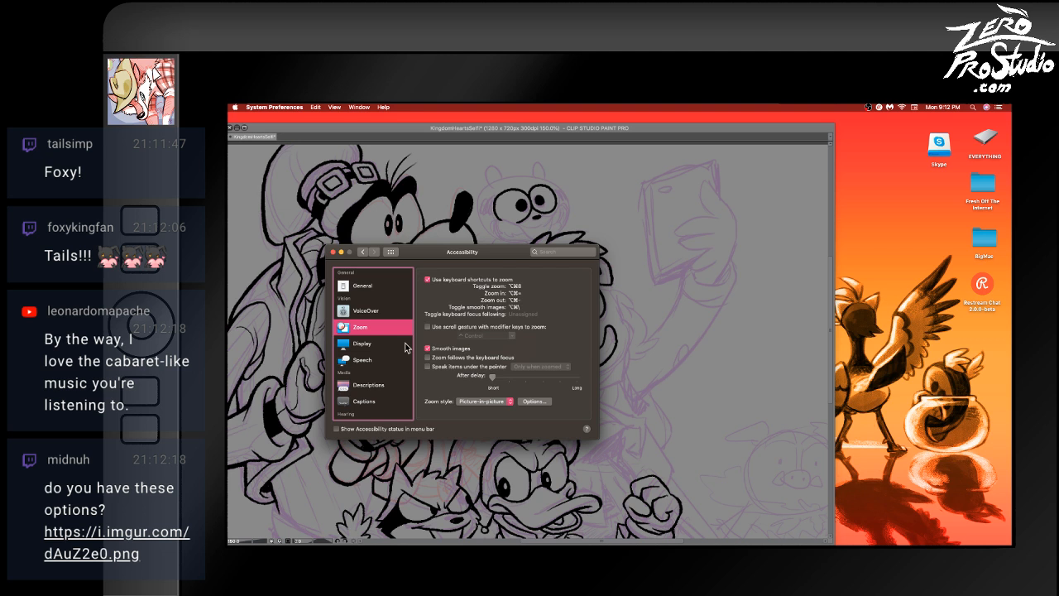
# - Return to the Sound output settings and turn on the picture-in-picture zoom to magnify the device list
pyautogui.moveTo(499, 251); pyautogui.dragTo(555, 240)
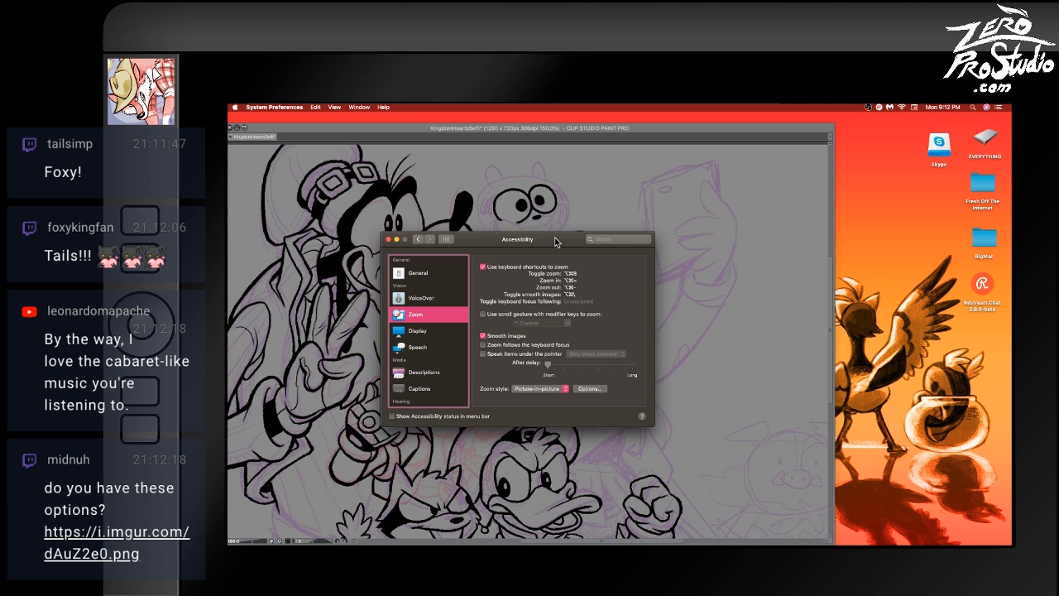
pyautogui.click(420, 240)
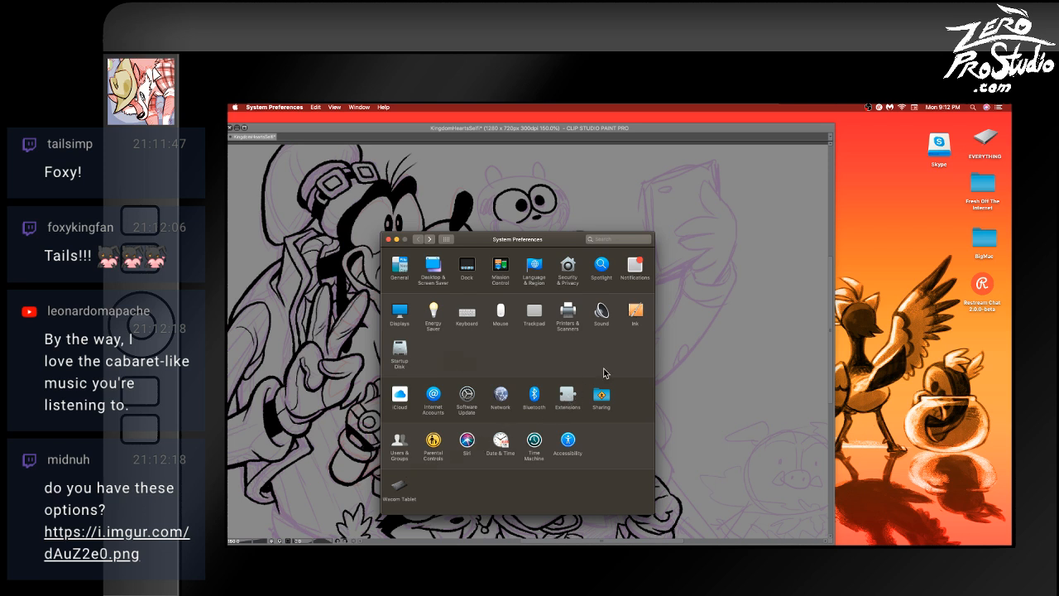
pyautogui.click(604, 314)
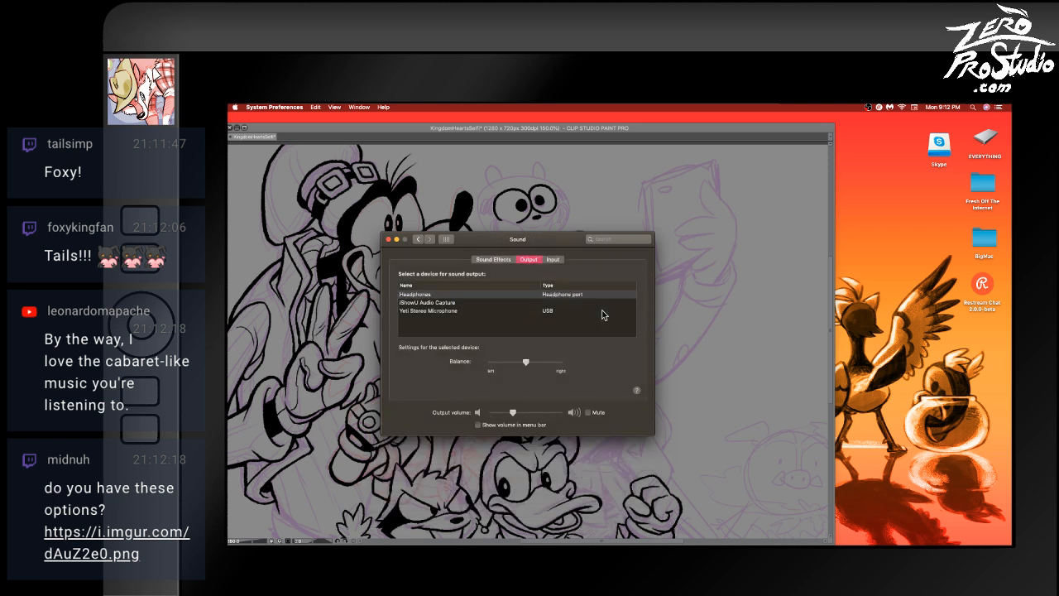
pyautogui.press('alt+super+8')
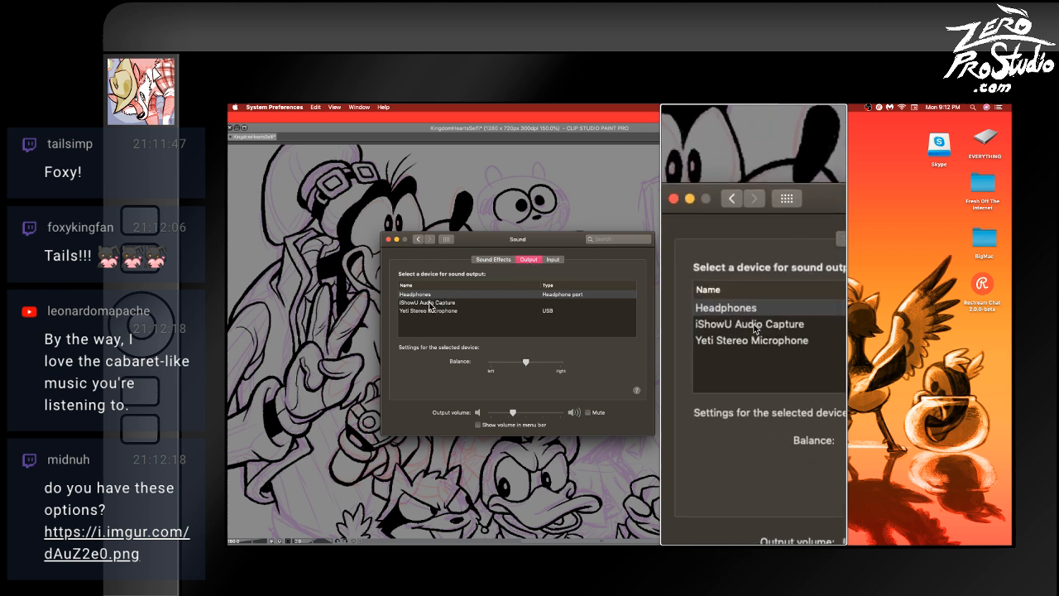
# - View the Sound input and output device lists under magnification, turn off the zoom, and close System Preferences
pyautogui.click(556, 260)
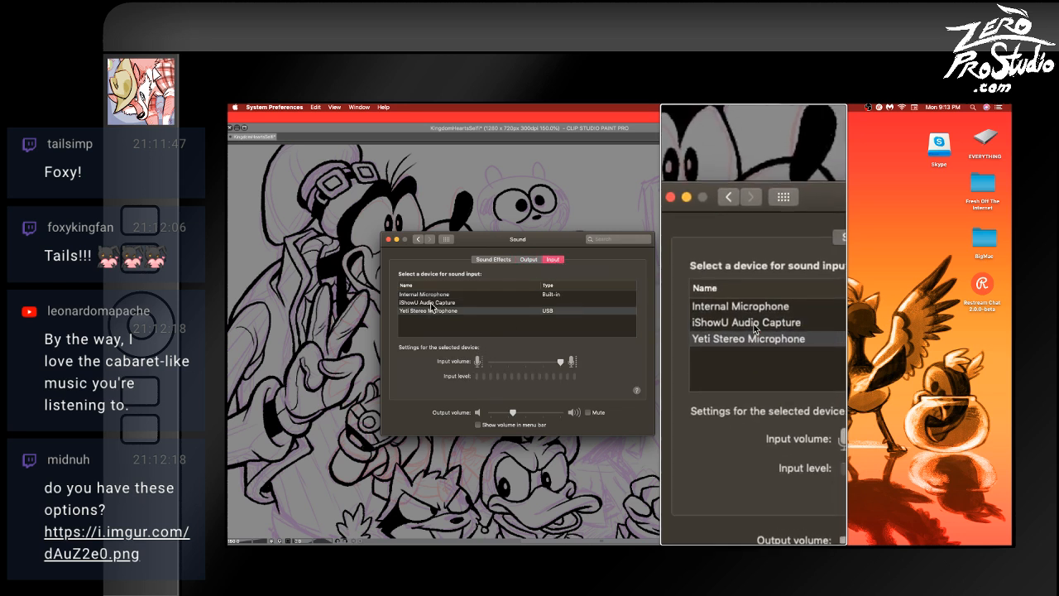
pyautogui.click(528, 260)
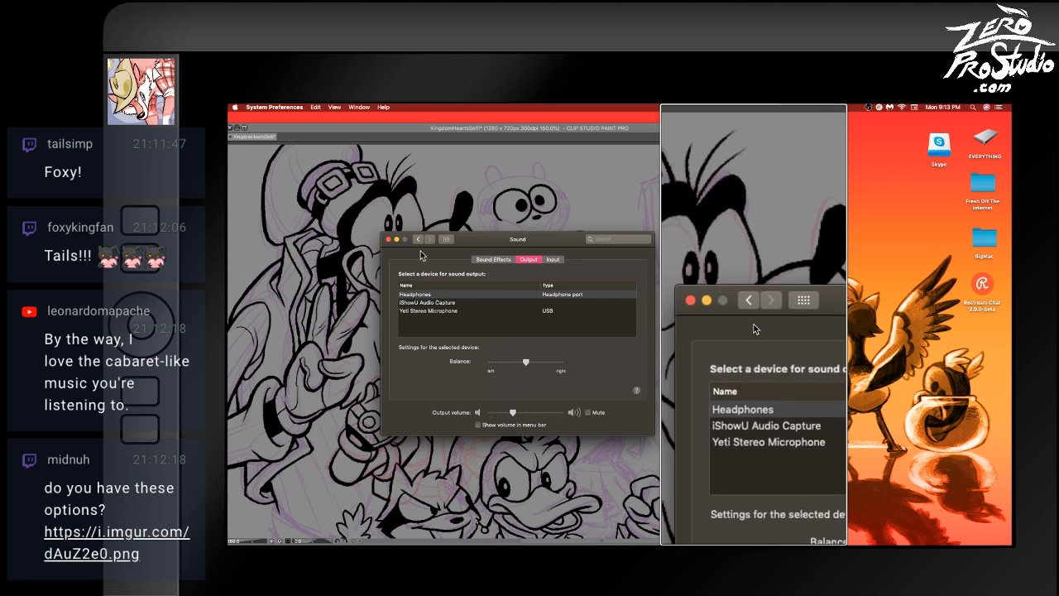
pyautogui.press('alt+super+8')
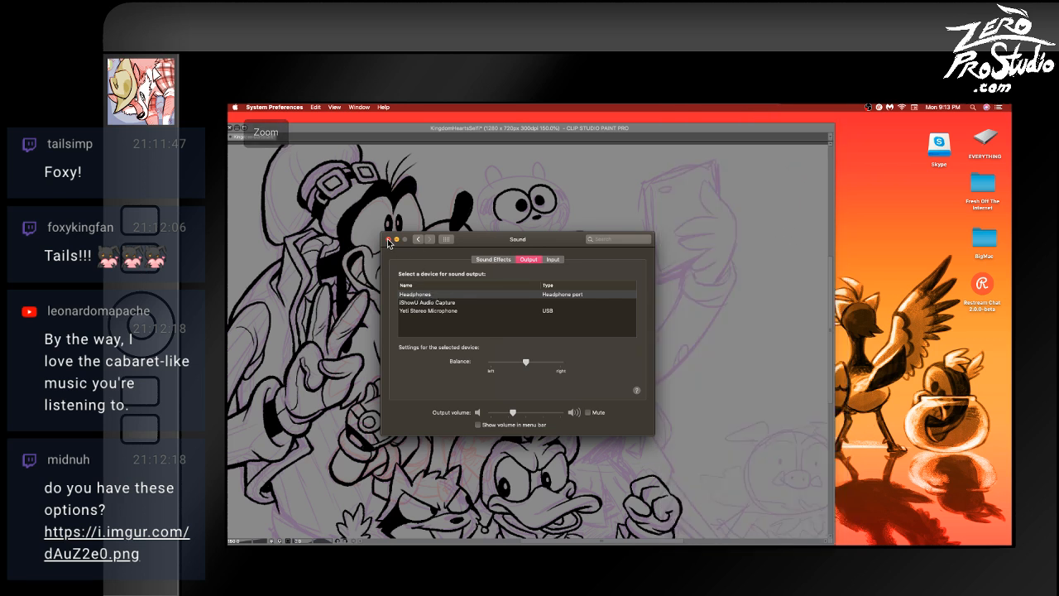
pyautogui.click(388, 240)
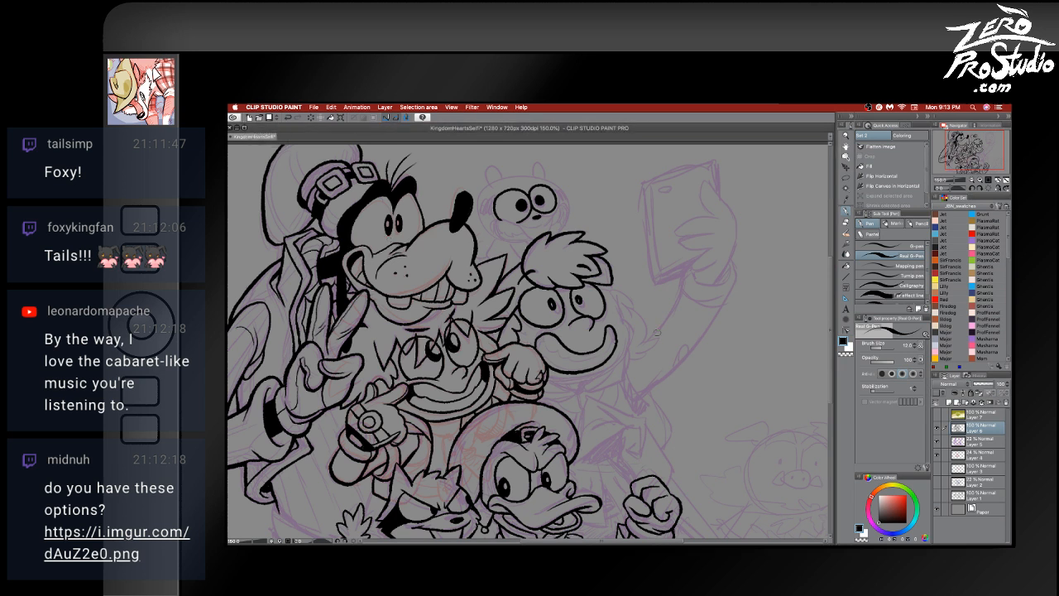
pyautogui.press('b')
pyautogui.press('Tab')
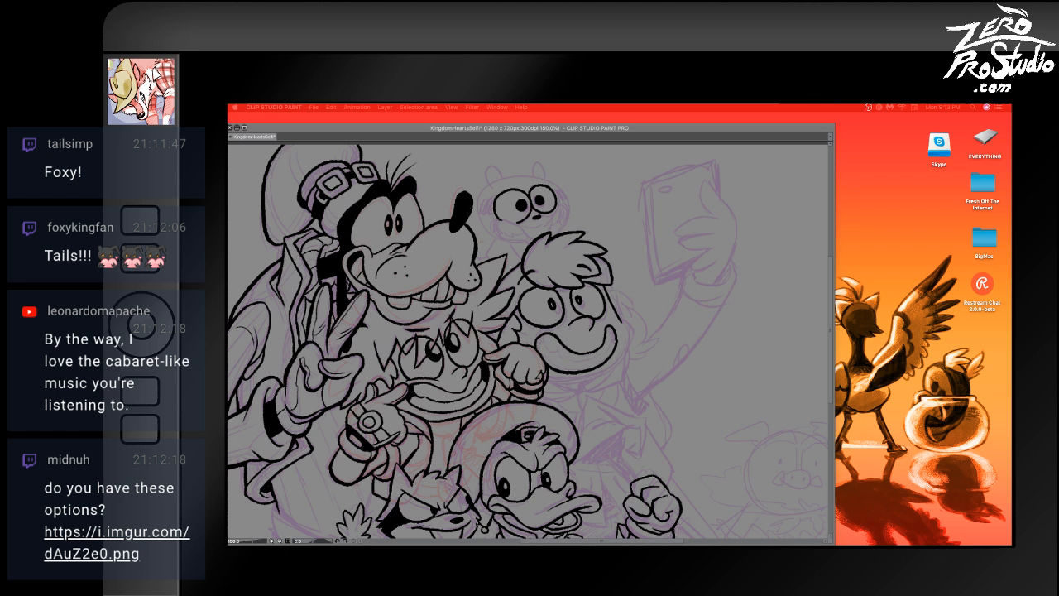
pyautogui.press('Tab')
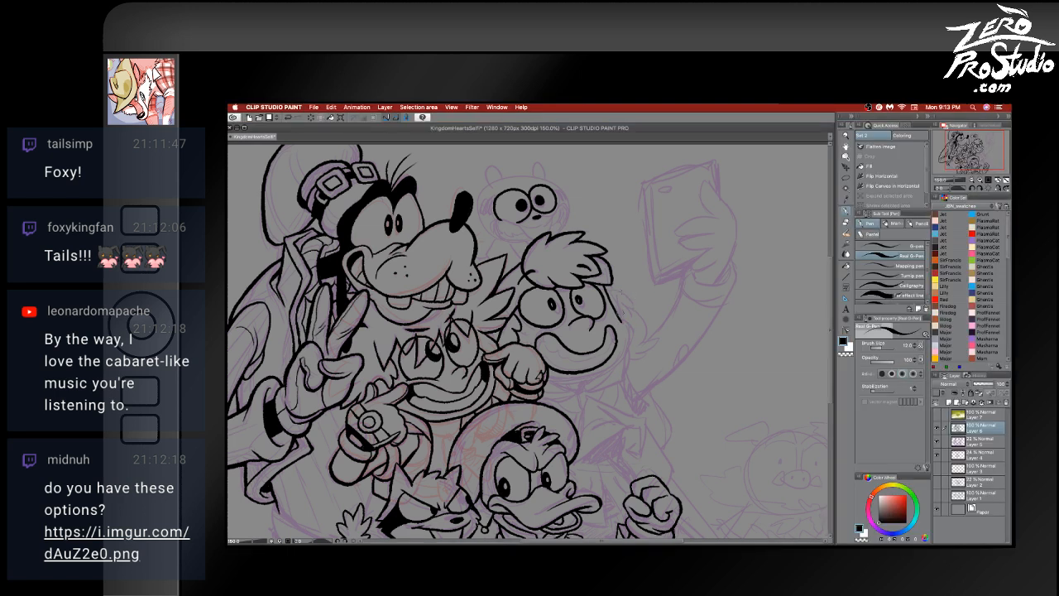
# - Ink the phone-holding character's jaw line, curving from the right cheek around beneath the mouth, undoing unsatisfactory strokes
pyautogui.press('e')
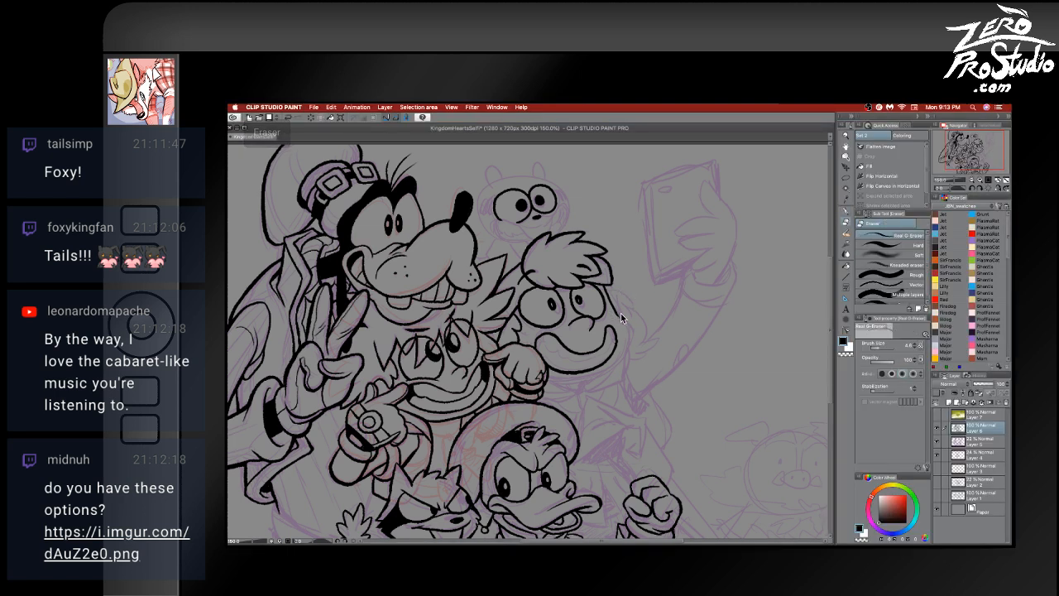
pyautogui.press(']')
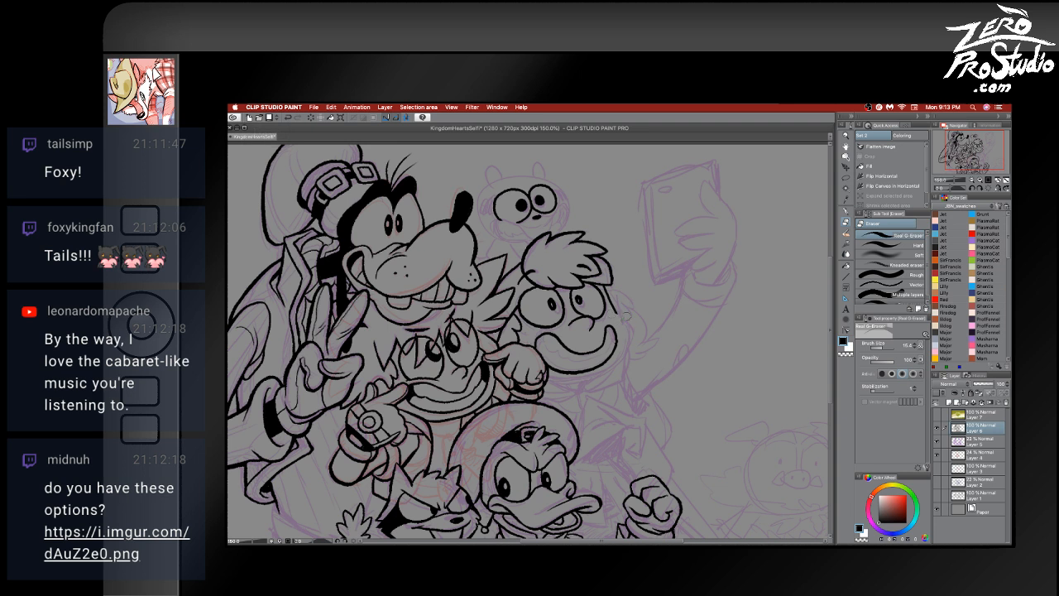
pyautogui.press('p')
pyautogui.hotkey('ctrl', 'z')
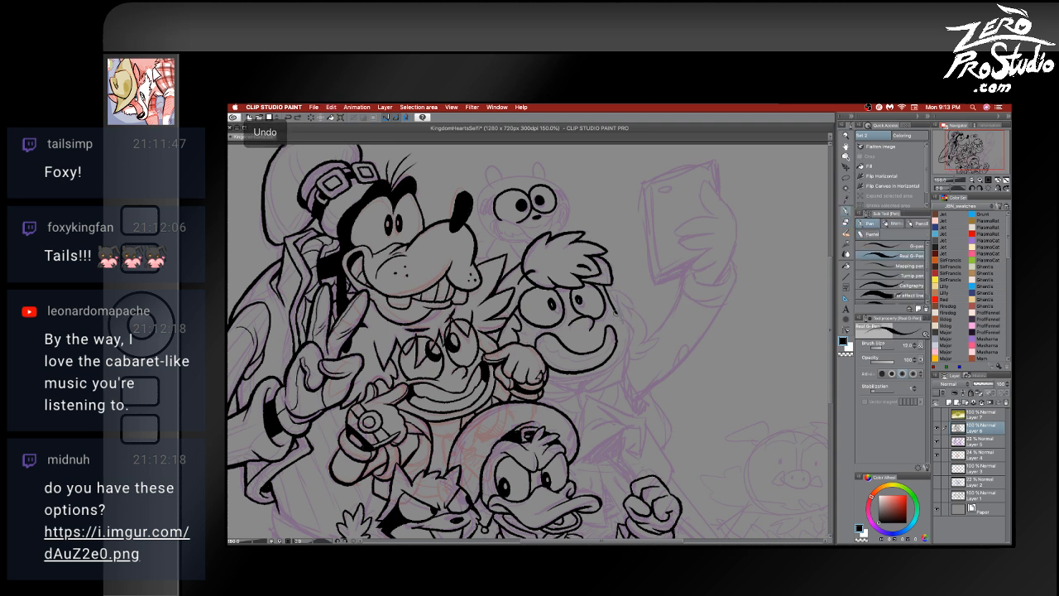
pyautogui.moveTo(626, 344)
pyautogui.mouseDown()
pyautogui.moveTo(614, 361)
pyautogui.moveTo(551, 379)
pyautogui.mouseUp()
pyautogui.press('super+z')
pyautogui.press('[')
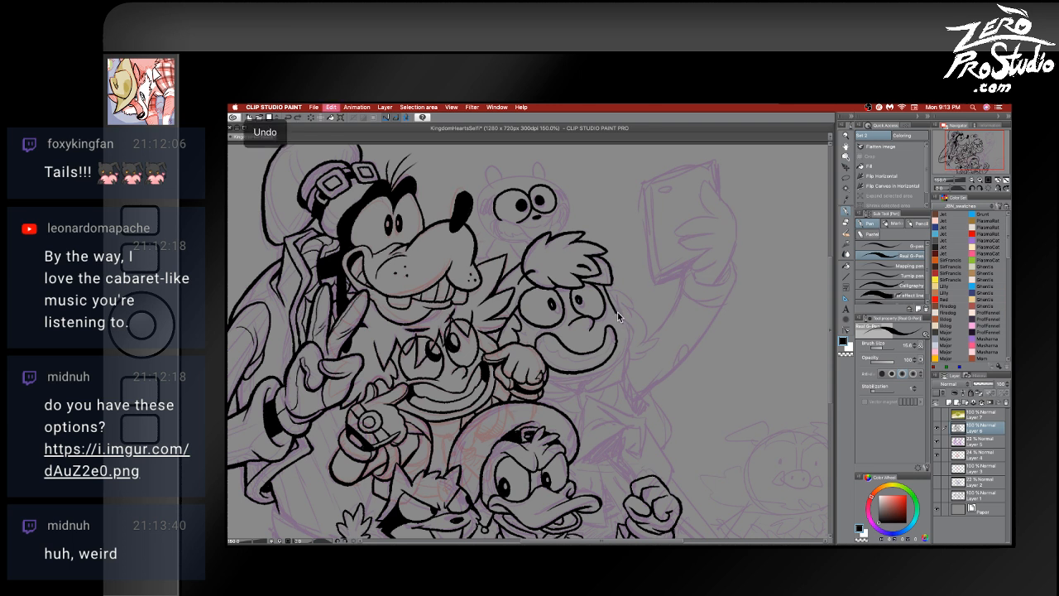
pyautogui.press('super+z')
pyautogui.moveTo(617, 314)
pyautogui.mouseDown()
pyautogui.moveTo(632, 356)
pyautogui.moveTo(584, 377)
pyautogui.moveTo(548, 377)
pyautogui.mouseUp()
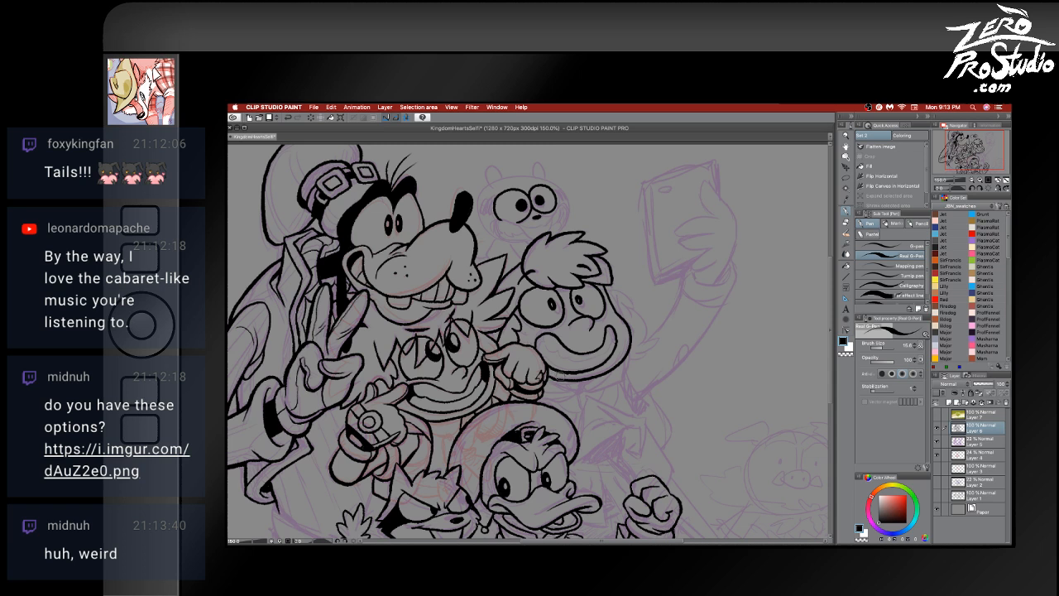
pyautogui.press('super+z')
pyautogui.press('super+z')
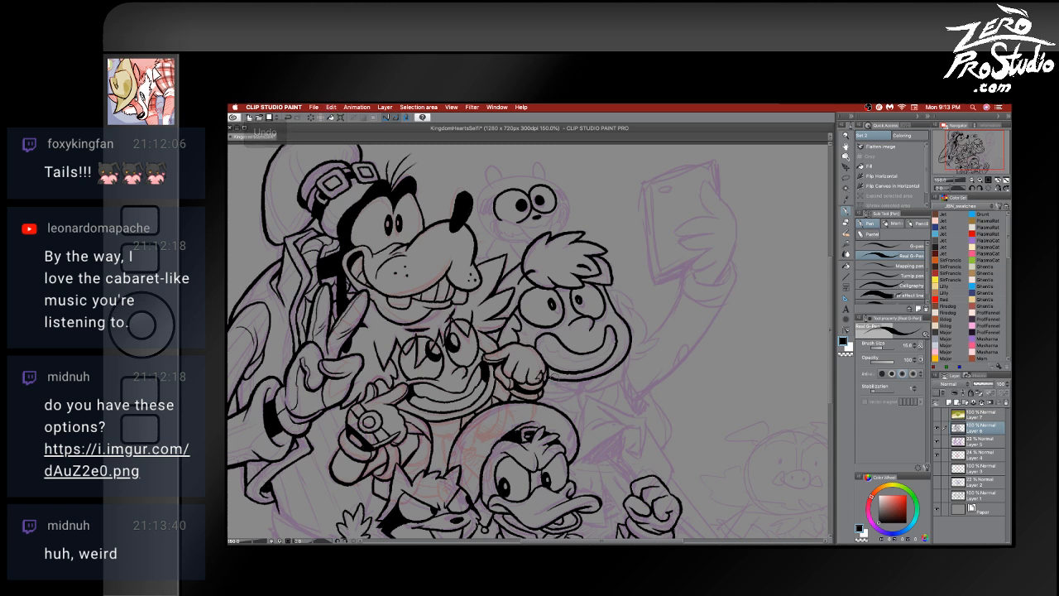
# - Erase the right stretch of the jaw line and re-ink it as a smooth curve from the cheek to the chin
pyautogui.press('e')
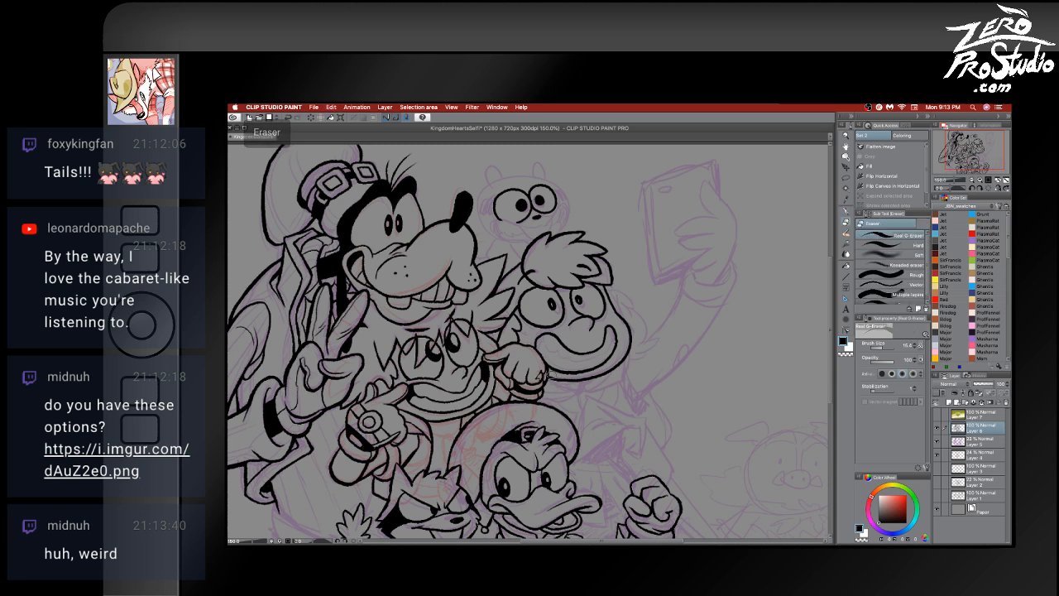
pyautogui.press('b')
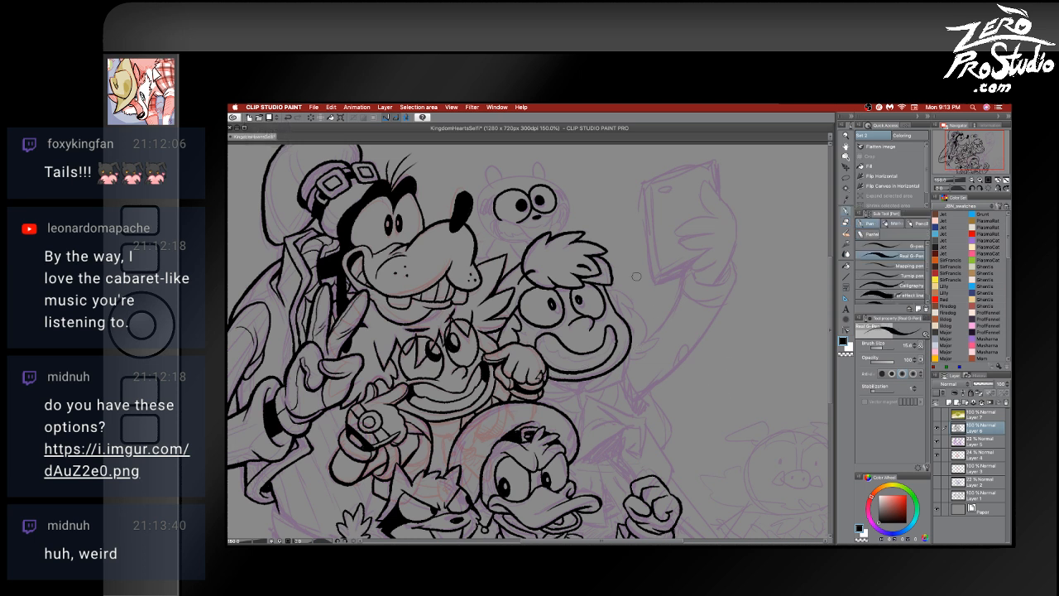
pyautogui.press('e')
pyautogui.moveTo(614, 311)
pyautogui.mouseDown()
pyautogui.moveTo(633, 343)
pyautogui.moveTo(615, 372)
pyautogui.moveTo(619, 356)
pyautogui.mouseUp()
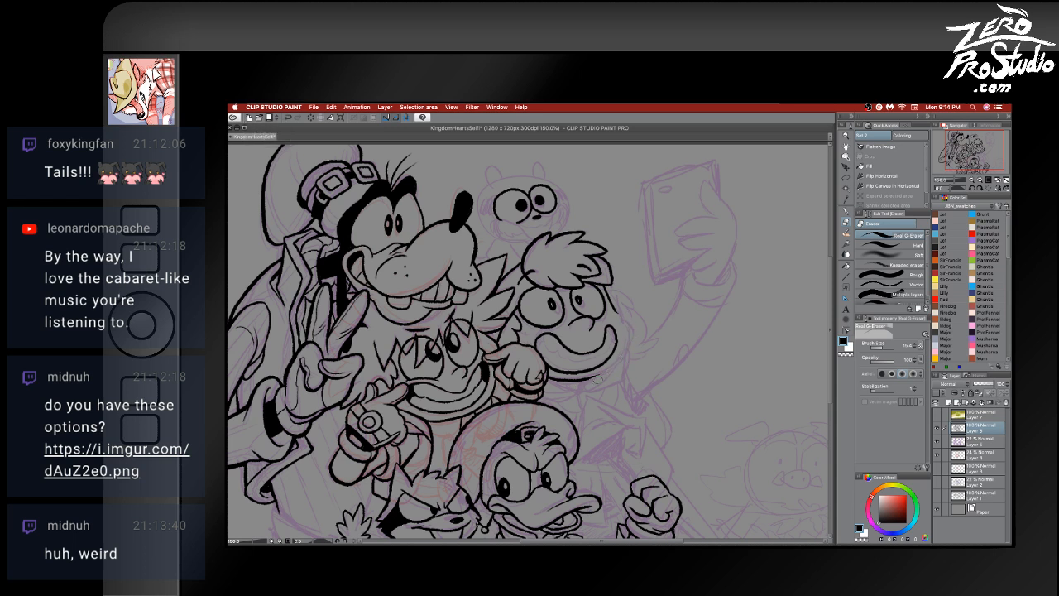
pyautogui.press('p')
pyautogui.press('e')
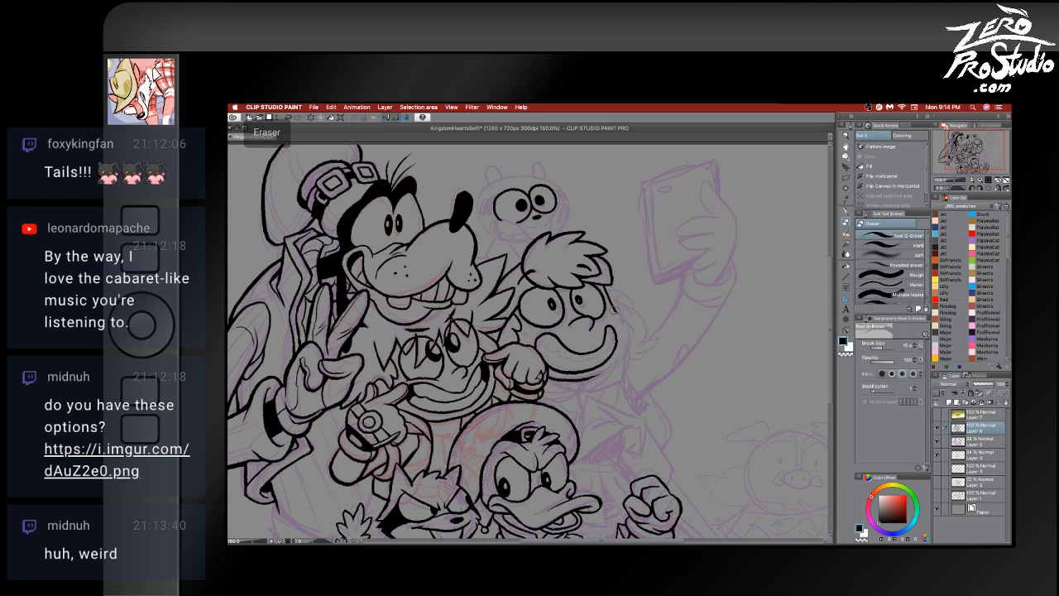
pyautogui.press('p')
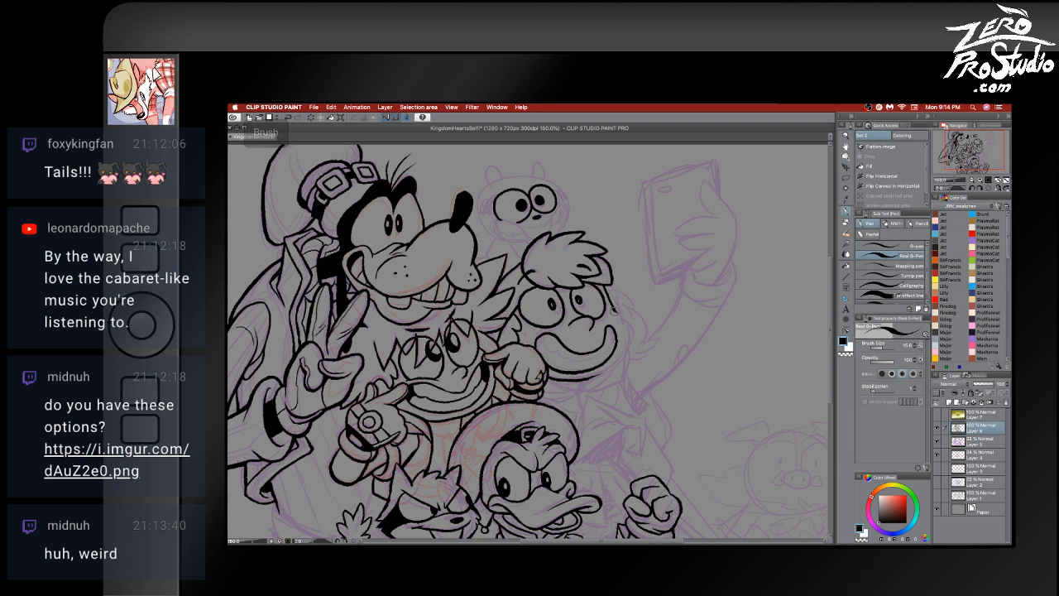
pyautogui.hotkey('ctrl', 'z')
pyautogui.moveTo(622, 316)
pyautogui.mouseDown()
pyautogui.moveTo(617, 362)
pyautogui.moveTo(597, 368)
pyautogui.mouseUp()
pyautogui.press('e')
pyautogui.press('p')
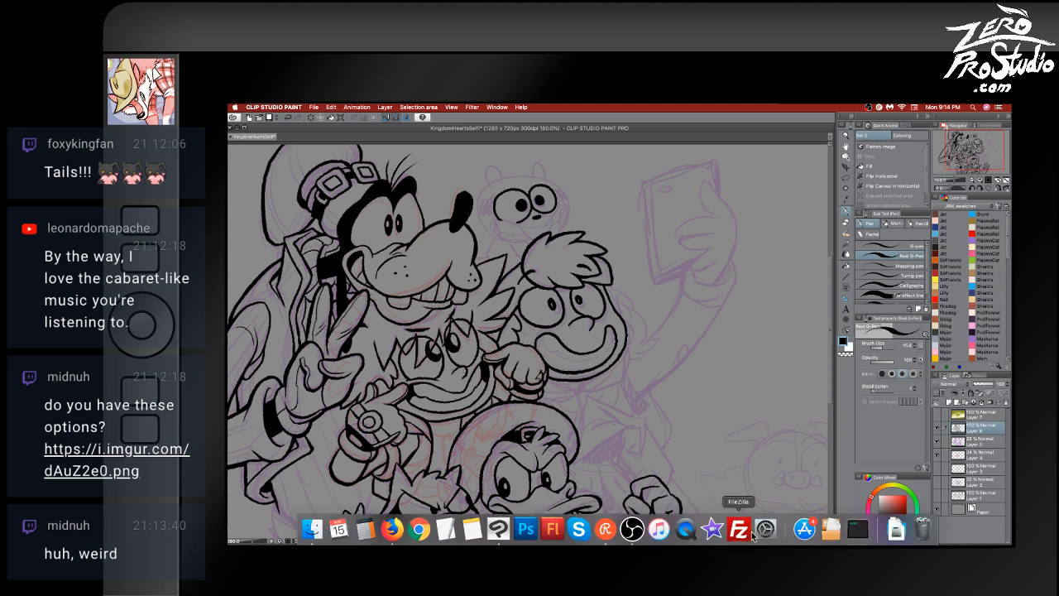
# - Switch to System Preferences, magnify the Wacom Tablet's ExpressKeys and Rocker Ring function assignments, turn the zoom off and close the settings
pyautogui.click(764, 534)
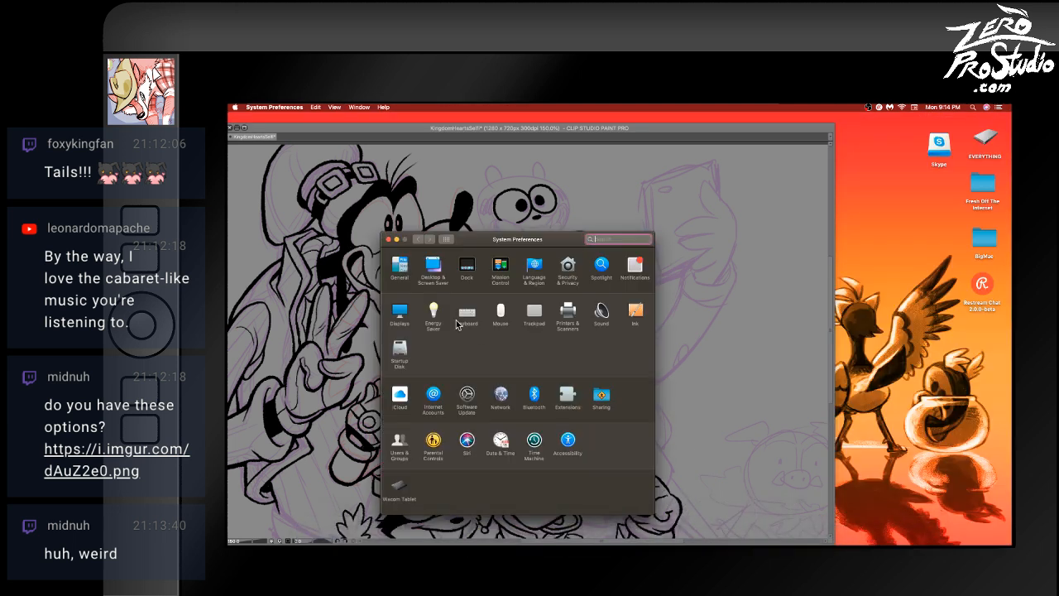
pyautogui.press('alt+super+8')
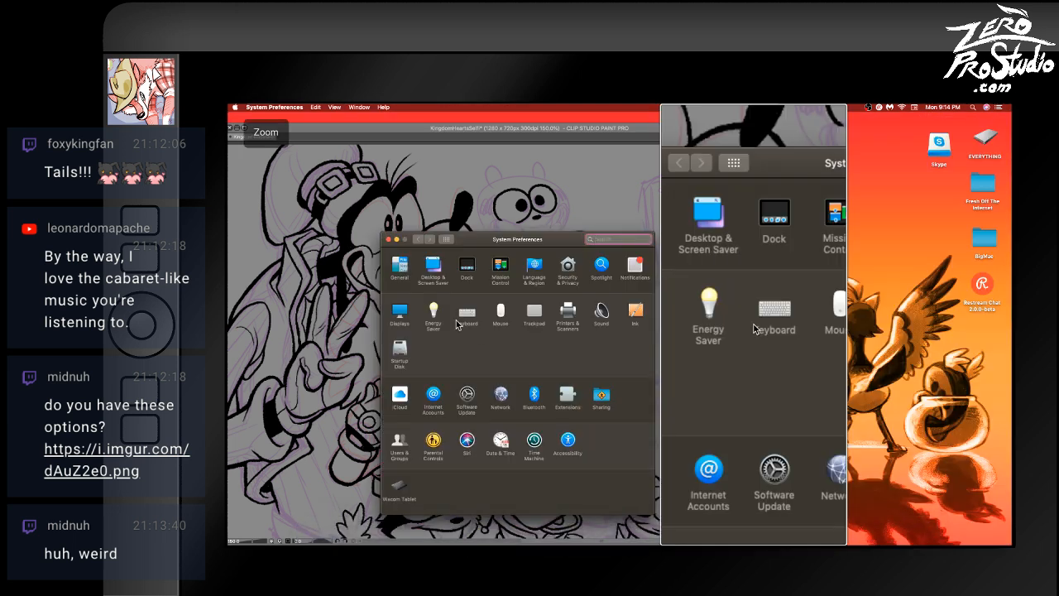
pyautogui.click(402, 486)
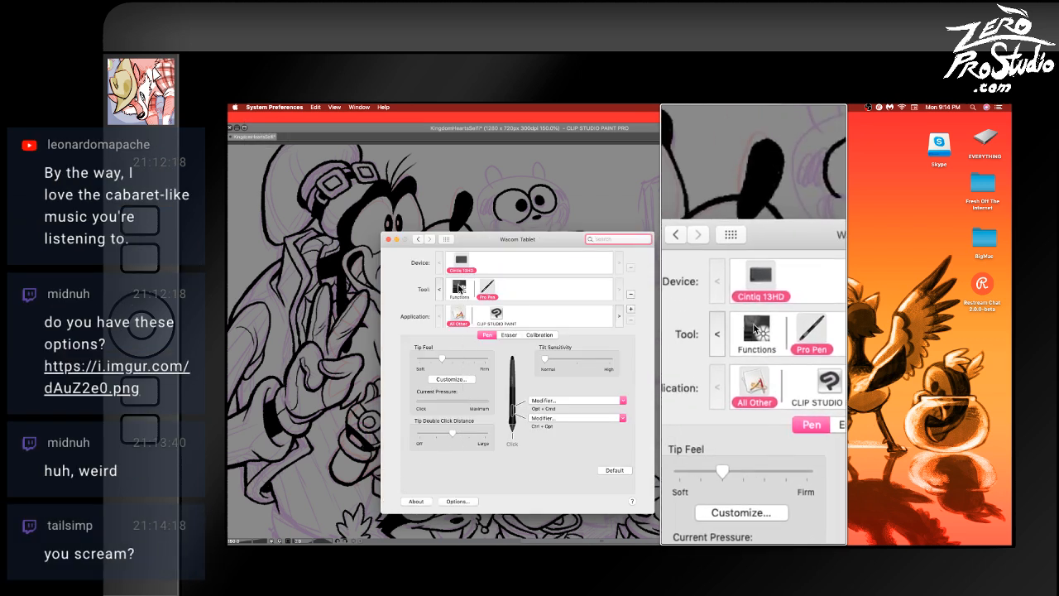
pyautogui.click(458, 288)
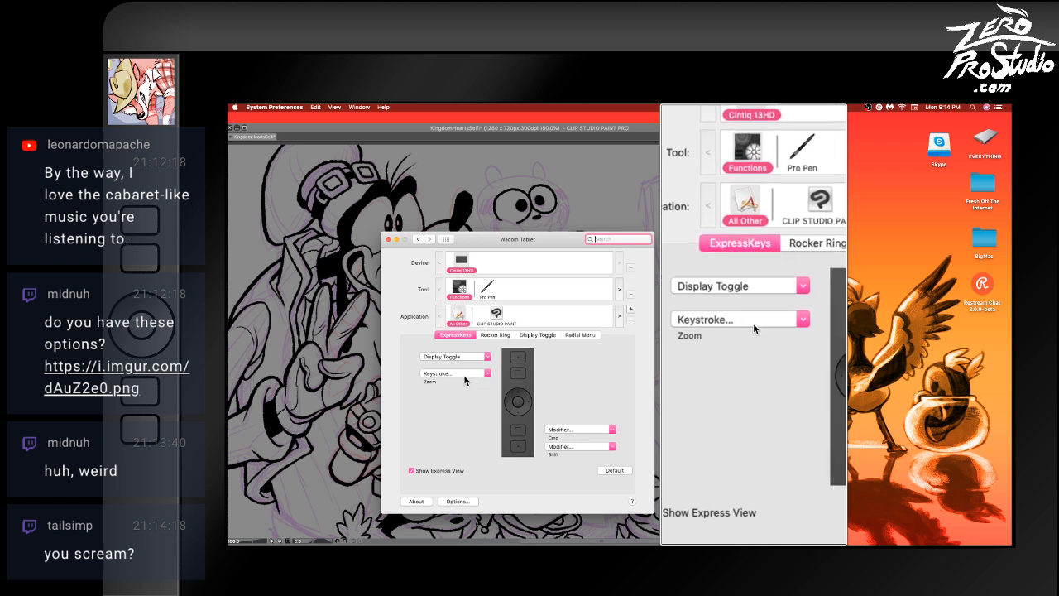
pyautogui.click(499, 335)
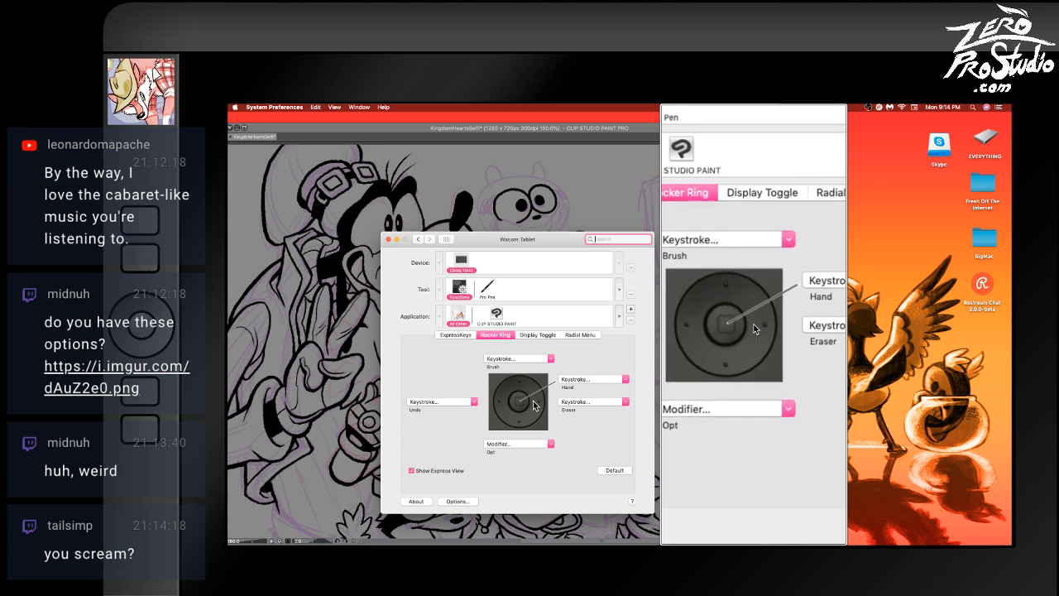
pyautogui.press('super+alt+8')
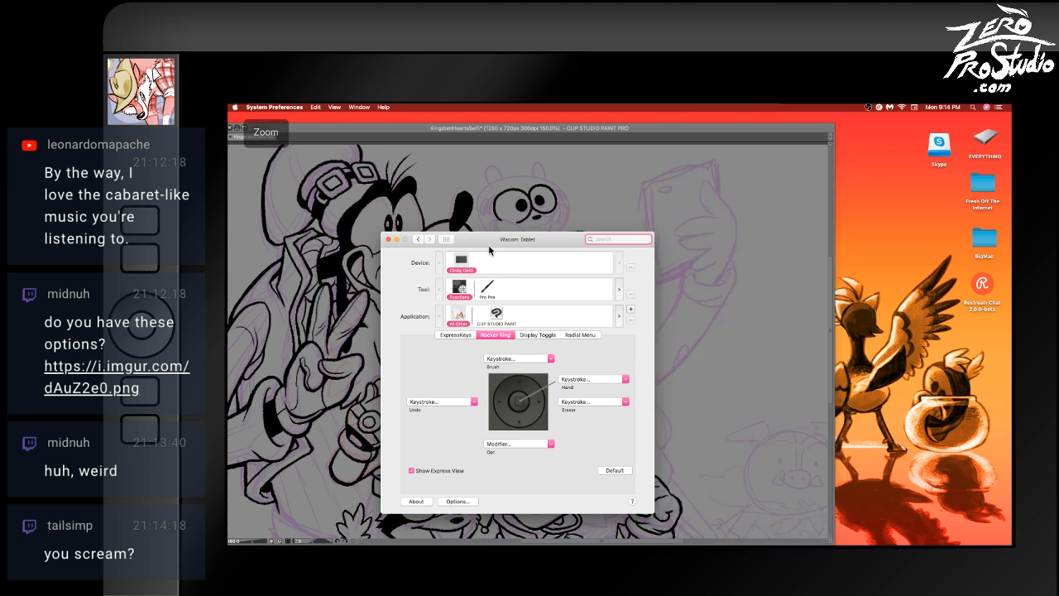
pyautogui.click(387, 240)
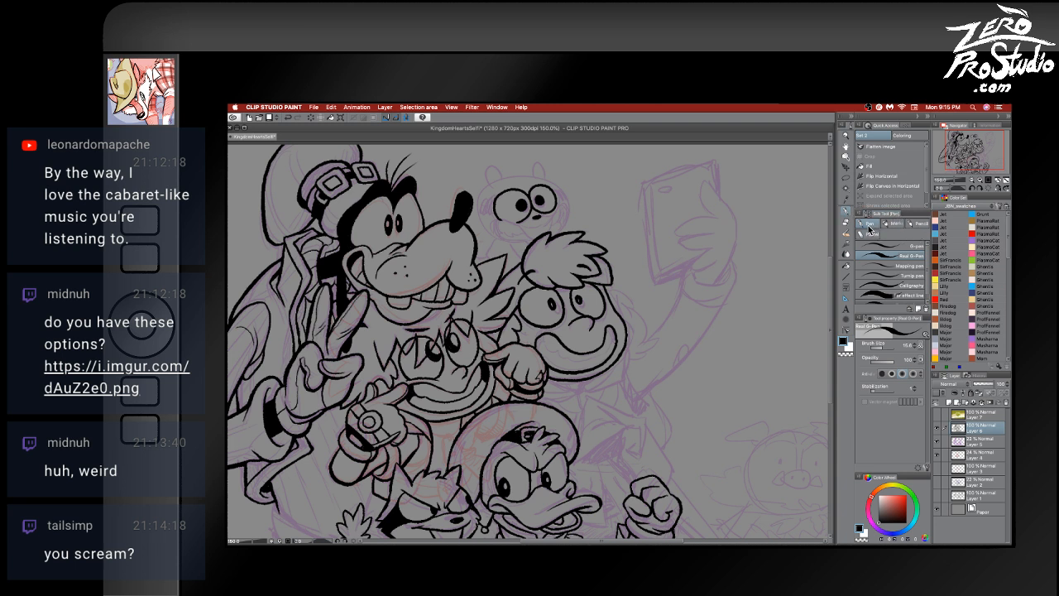
# - Look through the pencil, pen and eraser sub tools, returning to the Real G-Pen
pyautogui.click(919, 223)
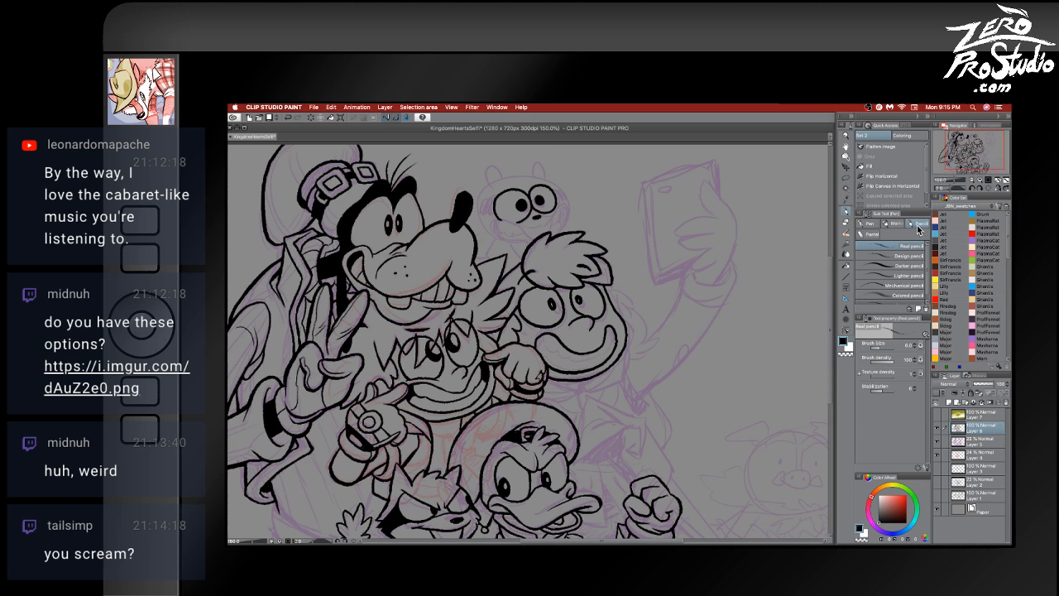
pyautogui.press('b')
pyautogui.click(869, 224)
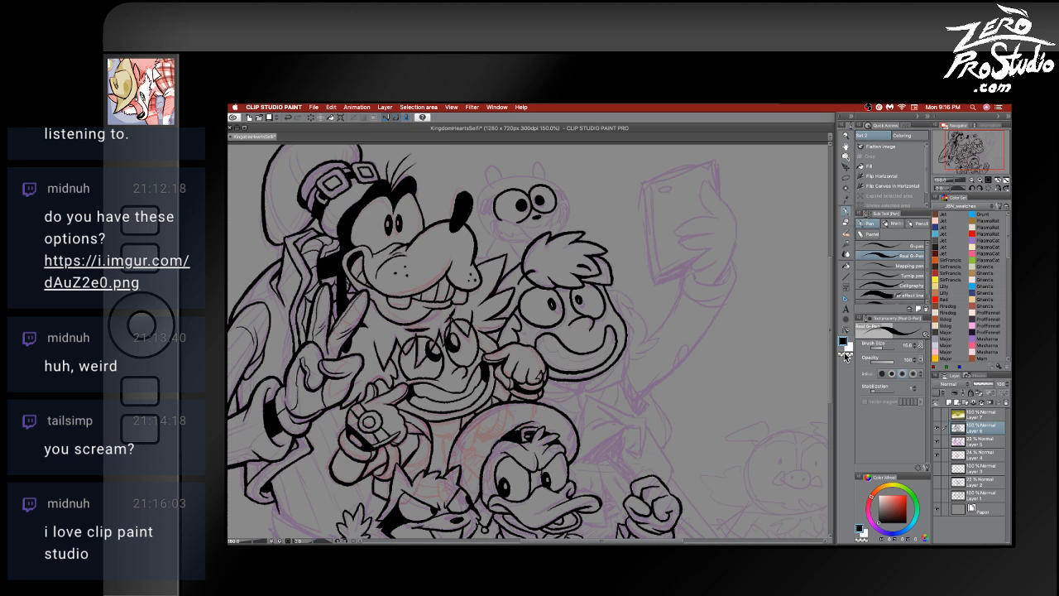
pyautogui.click(852, 221)
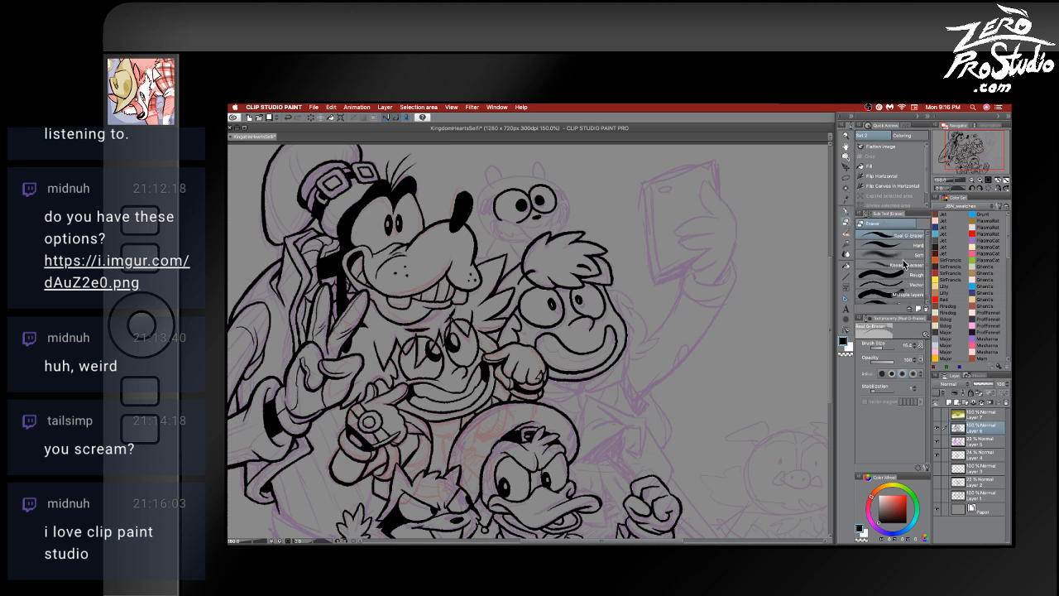
pyautogui.scroll(-1, 904, 277)
pyautogui.press('p')
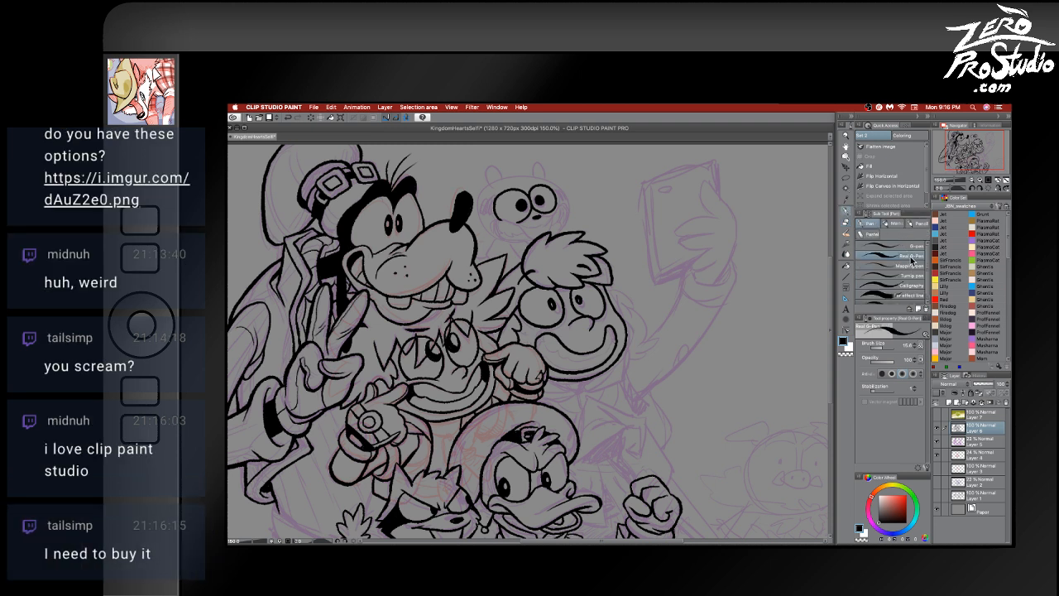
pyautogui.click(849, 232)
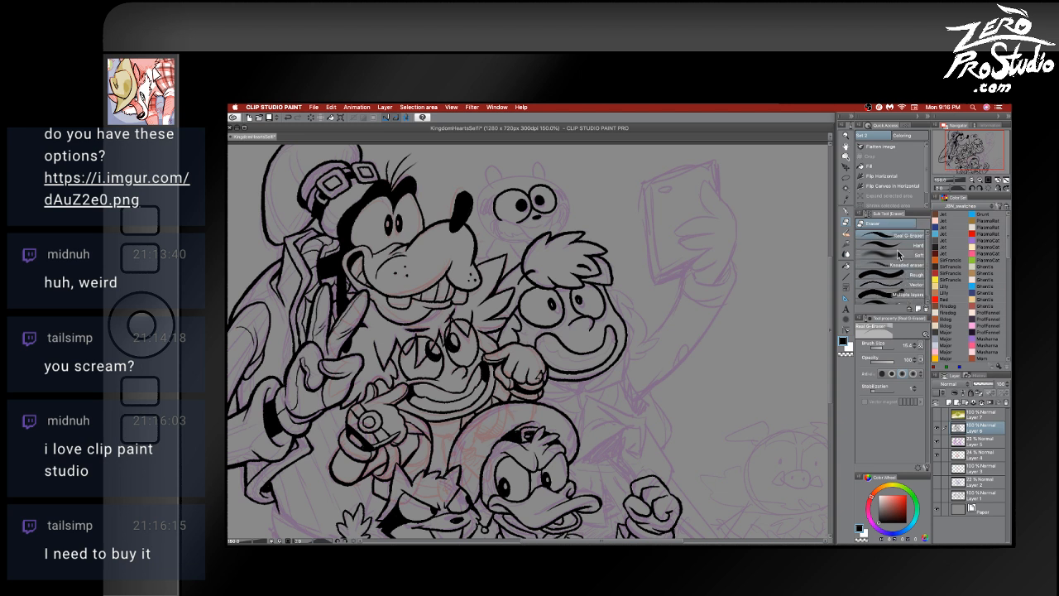
pyautogui.click(846, 213)
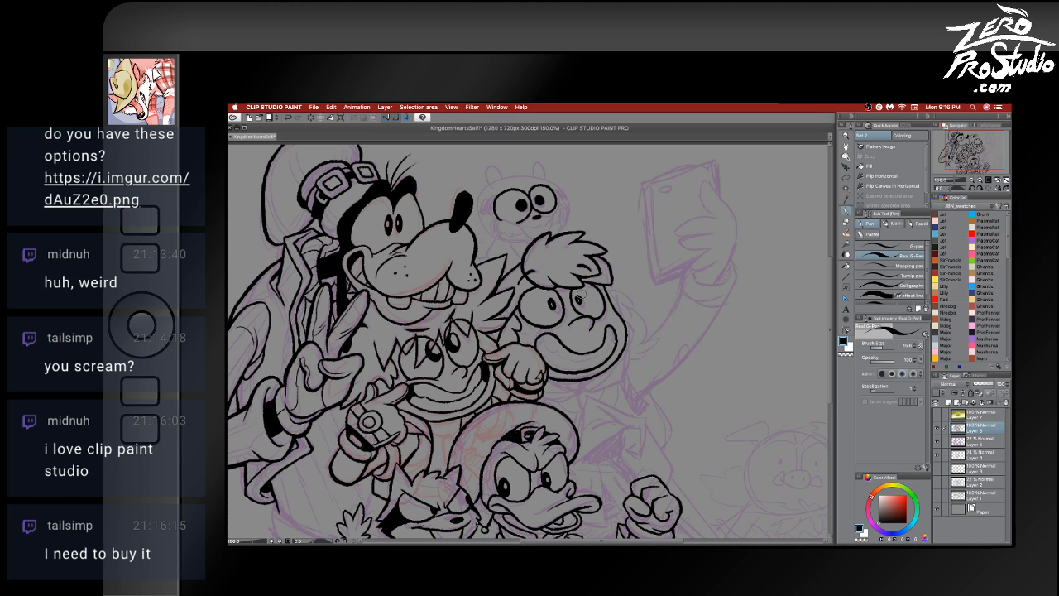
# - Ink the ear on the right side of the phone-holding character's head and try a line running down beneath it
pyautogui.hotkey('ctrl', 'z')
pyautogui.hotkey('ctrl', 'z')
pyautogui.hotkey('ctrl', 'z')
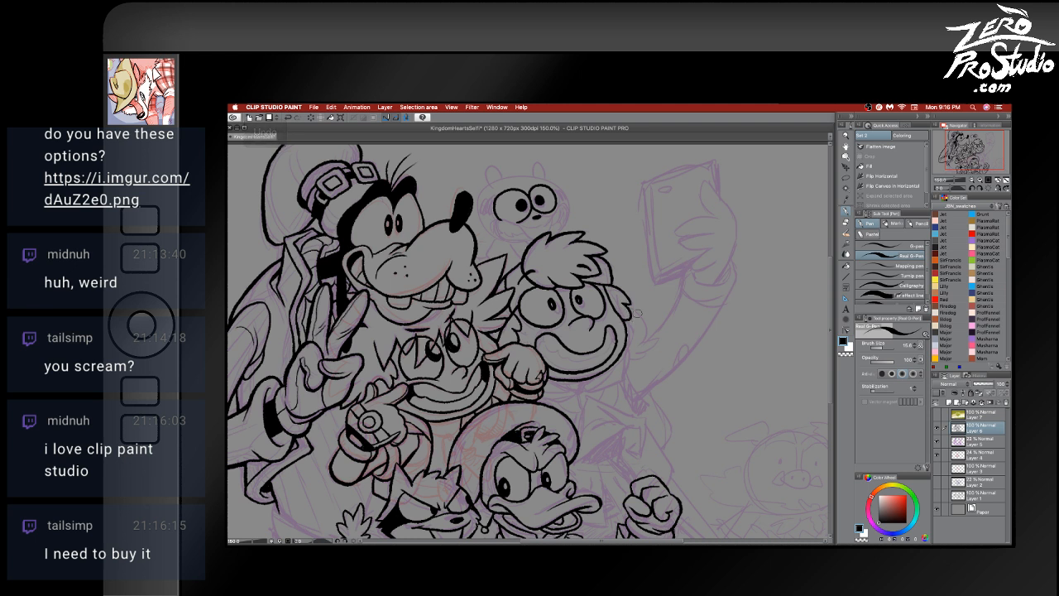
pyautogui.moveTo(639, 301); pyautogui.dragTo(629, 351)
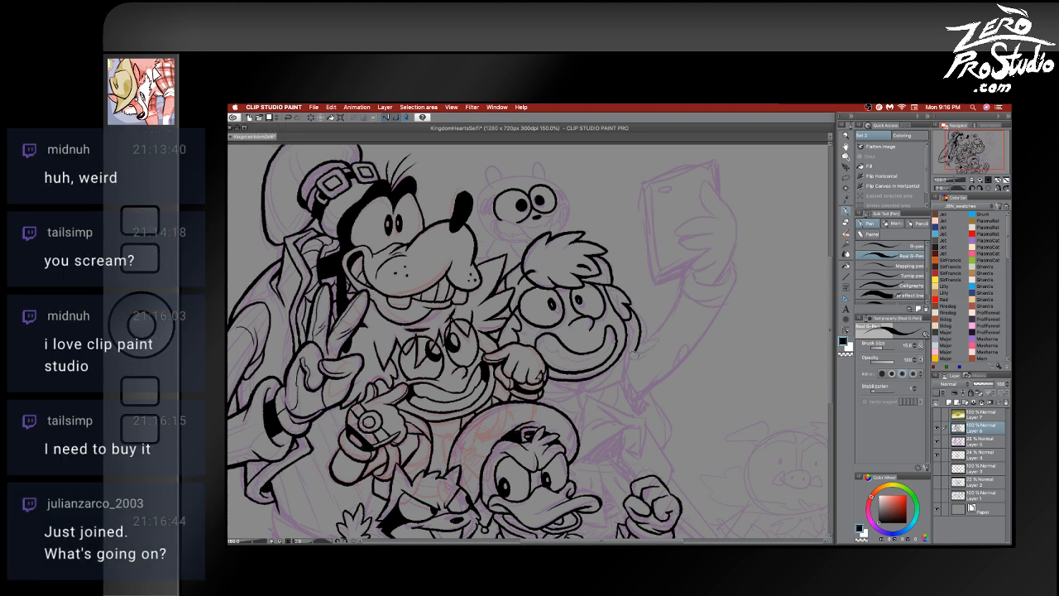
pyautogui.hotkey('ctrl', 'z')
pyautogui.hscroll(5, 566, 375)
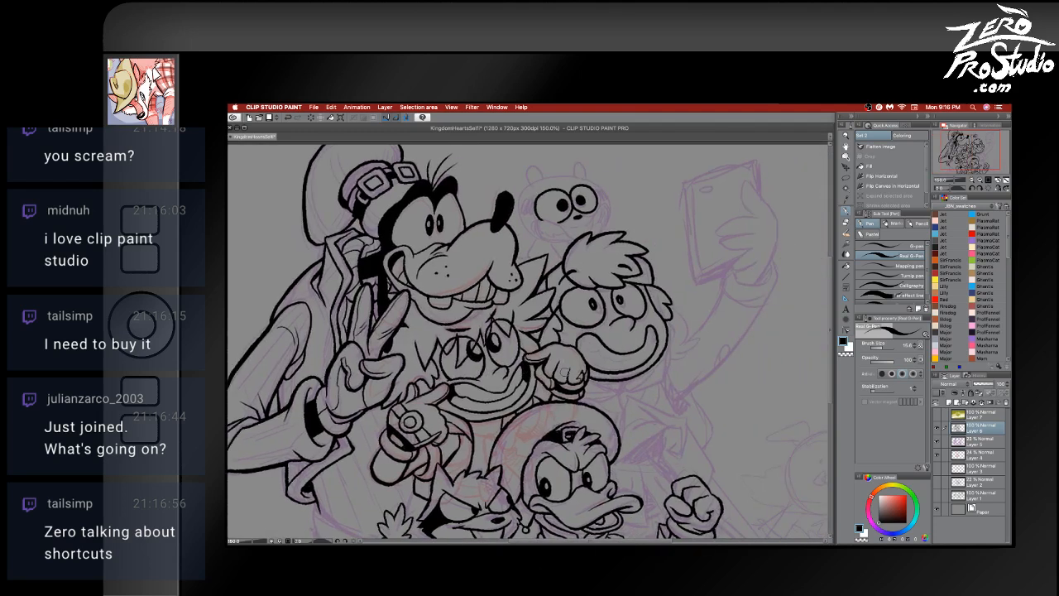
pyautogui.scroll(2, 566, 374)
pyautogui.hscroll(-2, 565, 374)
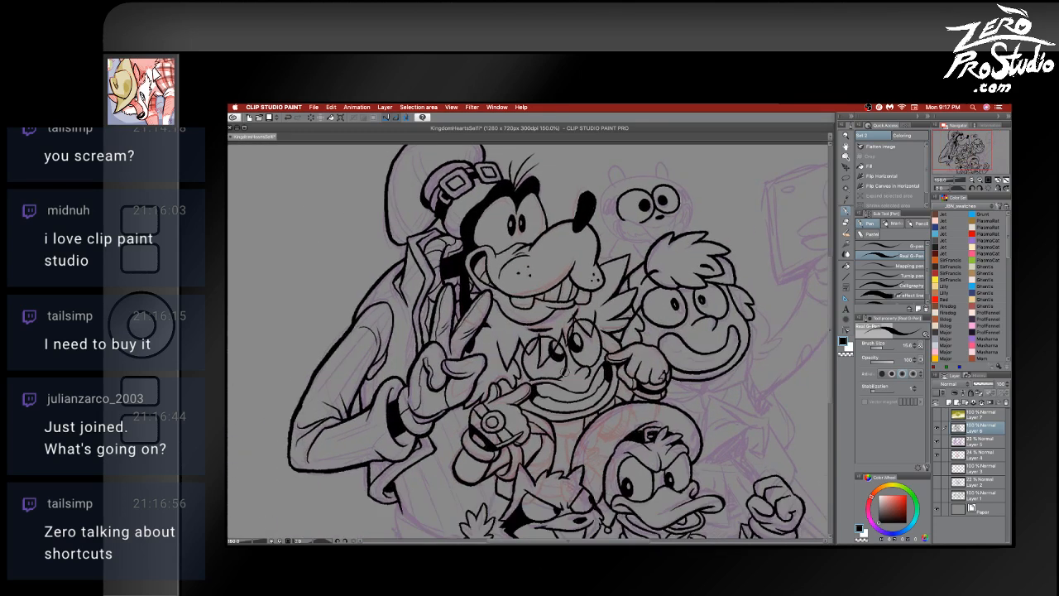
# - Look over the inked characters and the unfinished sketch around the raised phone, the torso and the pig
pyautogui.hscroll(5, 565, 374)
pyautogui.hscroll(-6, 565, 374)
pyautogui.hscroll(6, 565, 374)
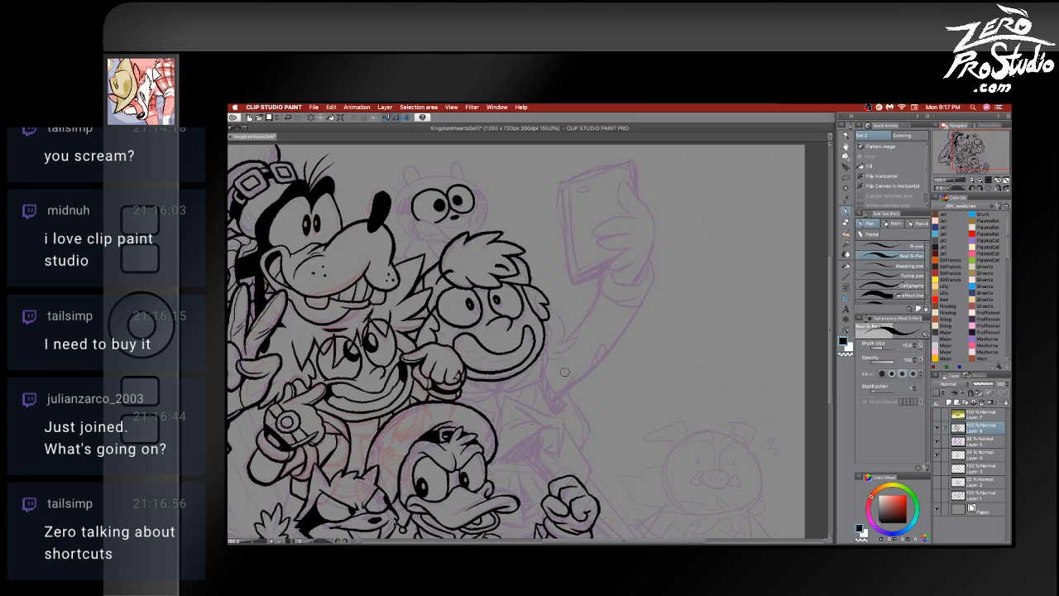
pyautogui.scroll(-2, 590, 435)
pyautogui.hscroll(-3, 590, 436)
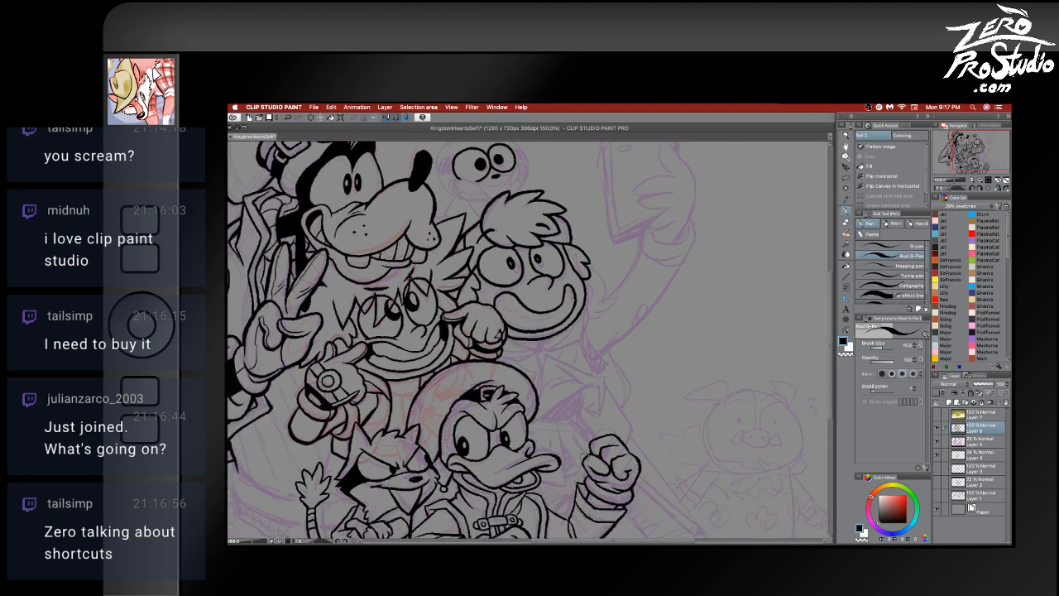
pyautogui.hscroll(3, 496, 407)
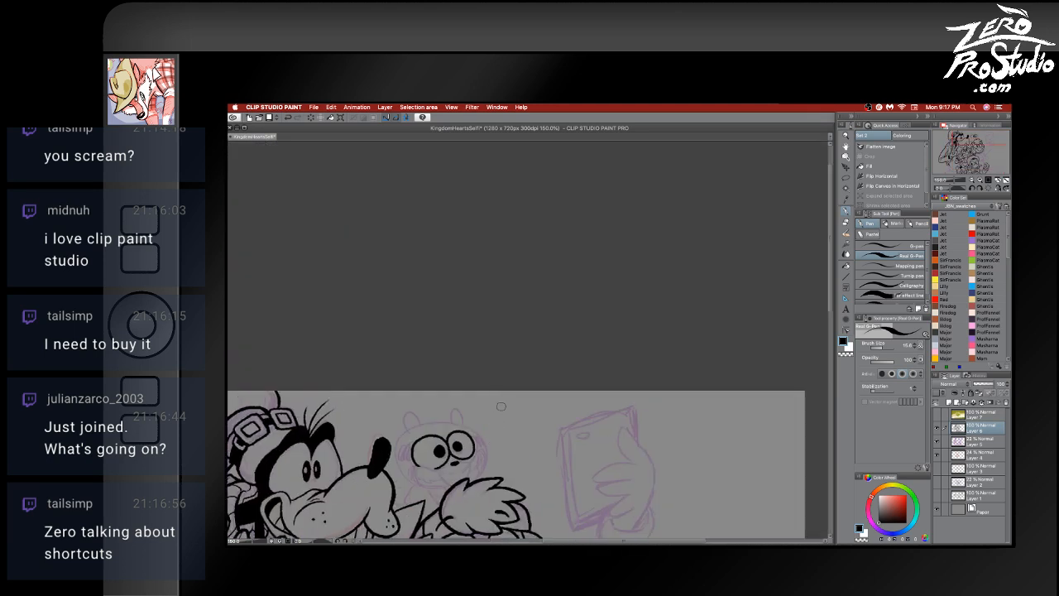
pyautogui.hscroll(-6, 731, 441)
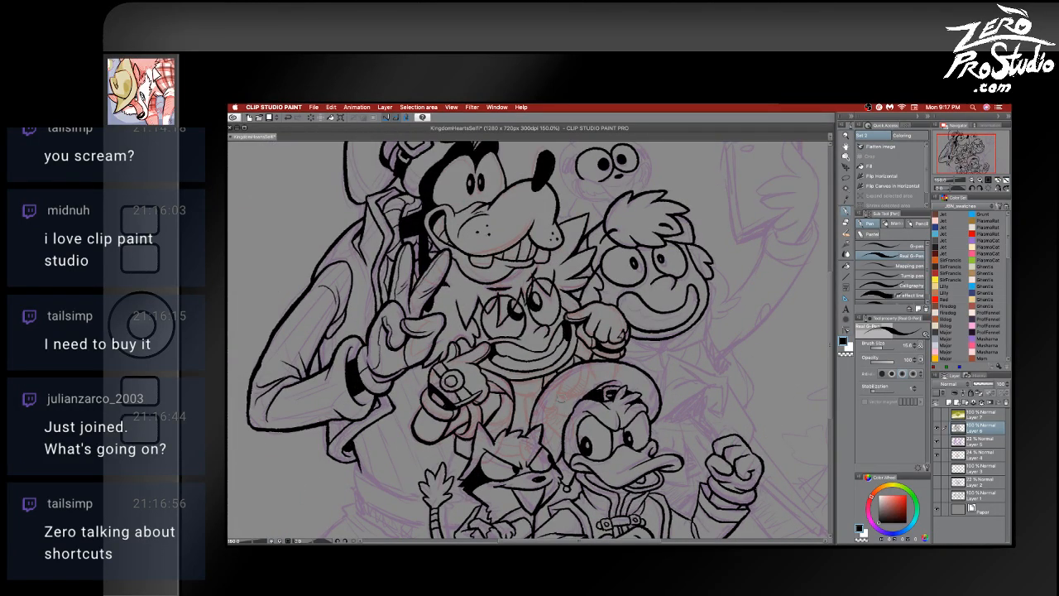
pyautogui.hscroll(3, 528, 342)
pyautogui.scroll(2, 528, 342)
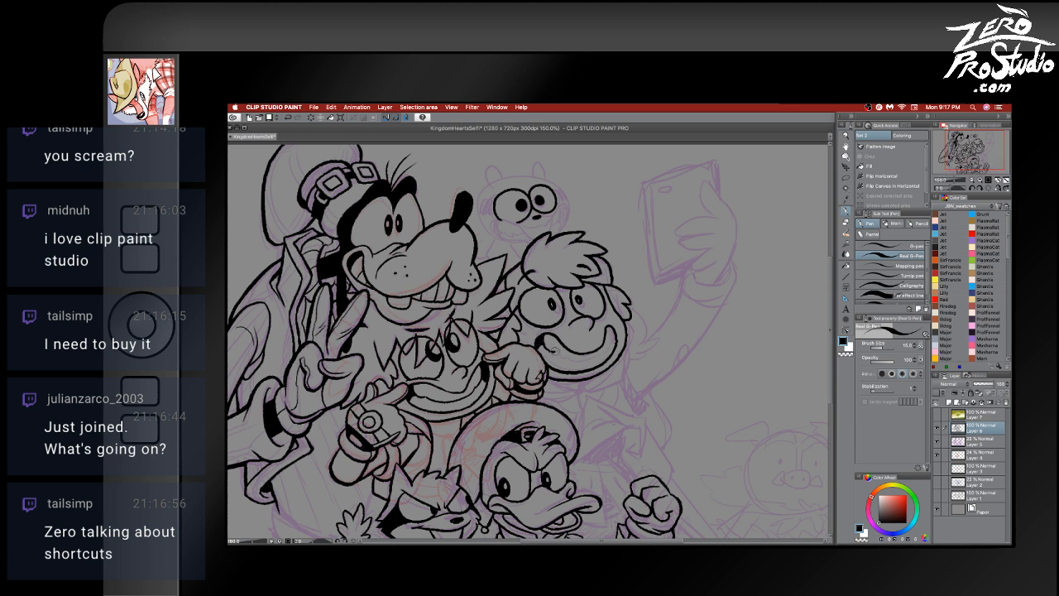
# - Undo the line tried beneath the ear and try a curved stroke along the phone-holding character's lower face
pyautogui.hotkey('ctrl', 'z')
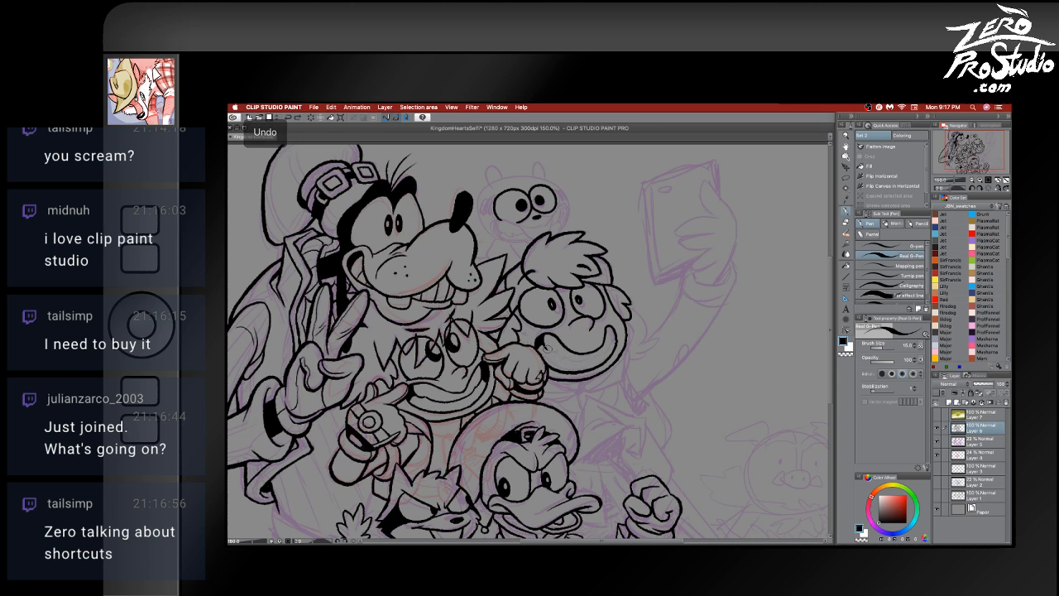
pyautogui.moveTo(555, 353)
pyautogui.mouseDown()
pyautogui.moveTo(588, 361)
pyautogui.moveTo(619, 341)
pyautogui.moveTo(557, 352)
pyautogui.moveTo(576, 360)
pyautogui.moveTo(611, 346)
pyautogui.mouseUp()
pyautogui.hotkey('ctrl', 'z')
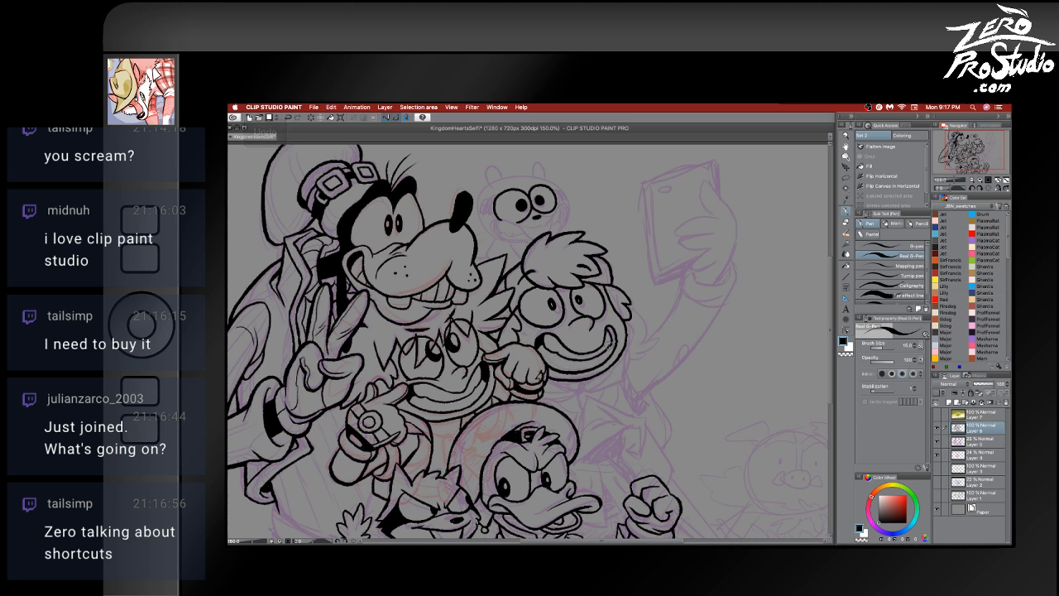
pyautogui.hotkey('ctrl', 'z')
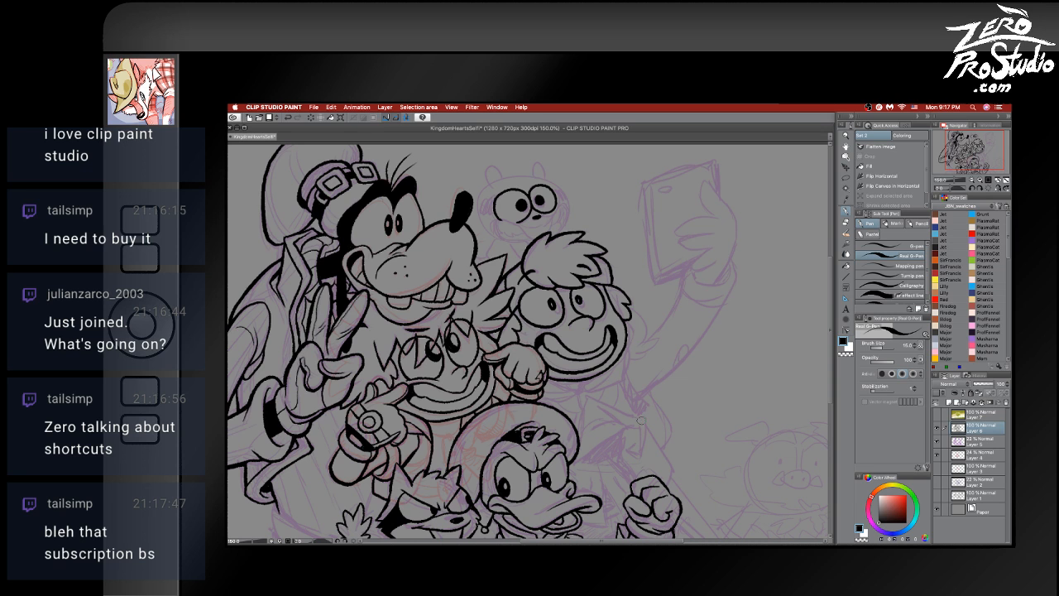
# - Reduce the Real G-Pen's brush size to 12 and ink a short line beneath the phone-holding character's chin
pyautogui.moveTo(535, 539)
pyautogui.press('[')
pyautogui.press('[')
pyautogui.press('[')
pyautogui.press('super+z')
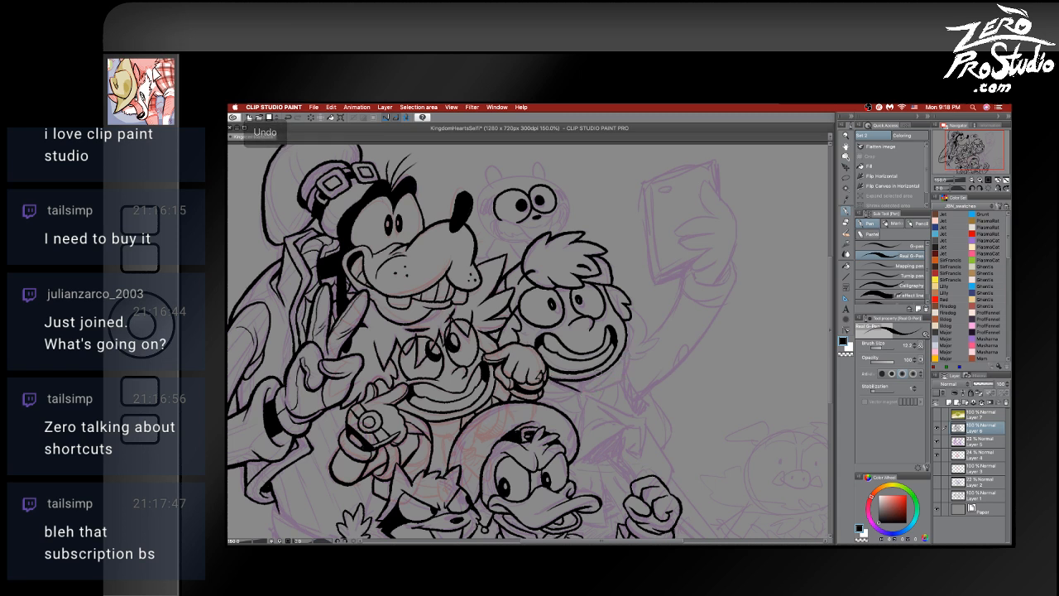
pyautogui.press('super+z')
pyautogui.moveTo(580, 390); pyautogui.dragTo(589, 380)
pyautogui.press('super+z')
pyautogui.press('super+z')
pyautogui.press('super+z')
pyautogui.press('super+z')
pyautogui.press('super+z')
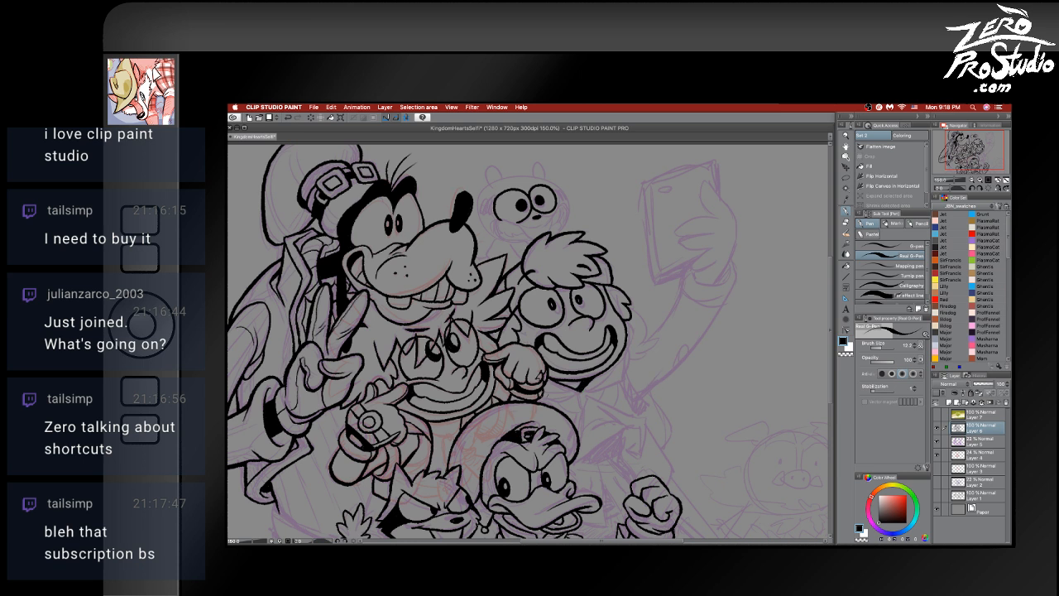
# - Ink the line under the jaw from the chin up toward the cheek on the right side, retrying the stroke
pyautogui.moveTo(577, 391)
pyautogui.mouseDown()
pyautogui.moveTo(539, 389)
pyautogui.moveTo(612, 387)
pyautogui.moveTo(626, 346)
pyautogui.mouseUp()
pyautogui.press('super+z')
pyautogui.press('super+z')
pyautogui.press('super+z')
pyautogui.press('super+z')
pyautogui.moveTo(590, 387); pyautogui.dragTo(626, 360)
pyautogui.press('super+z')
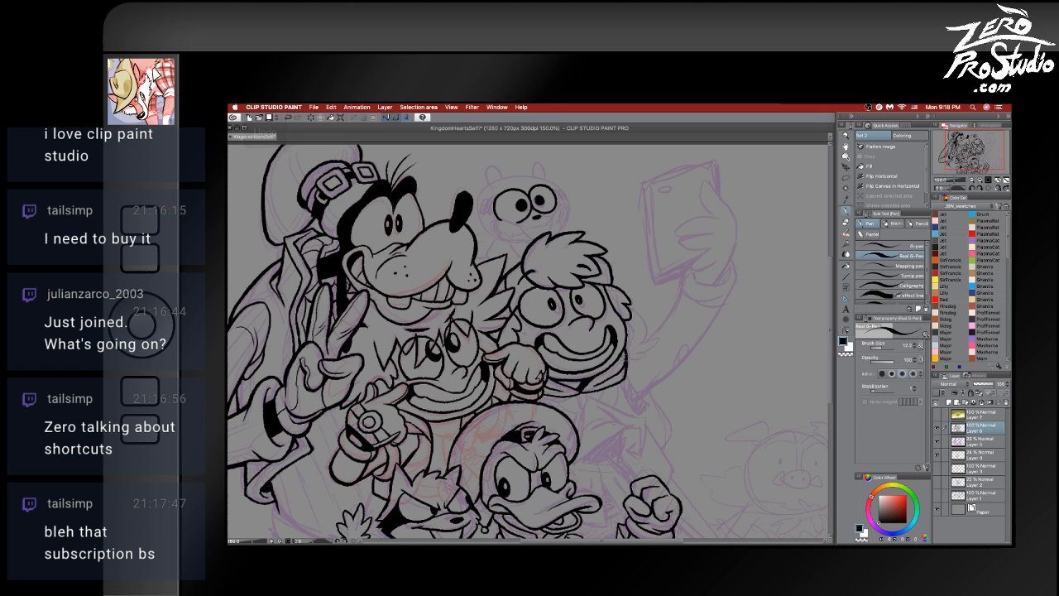
pyautogui.press('super+z')
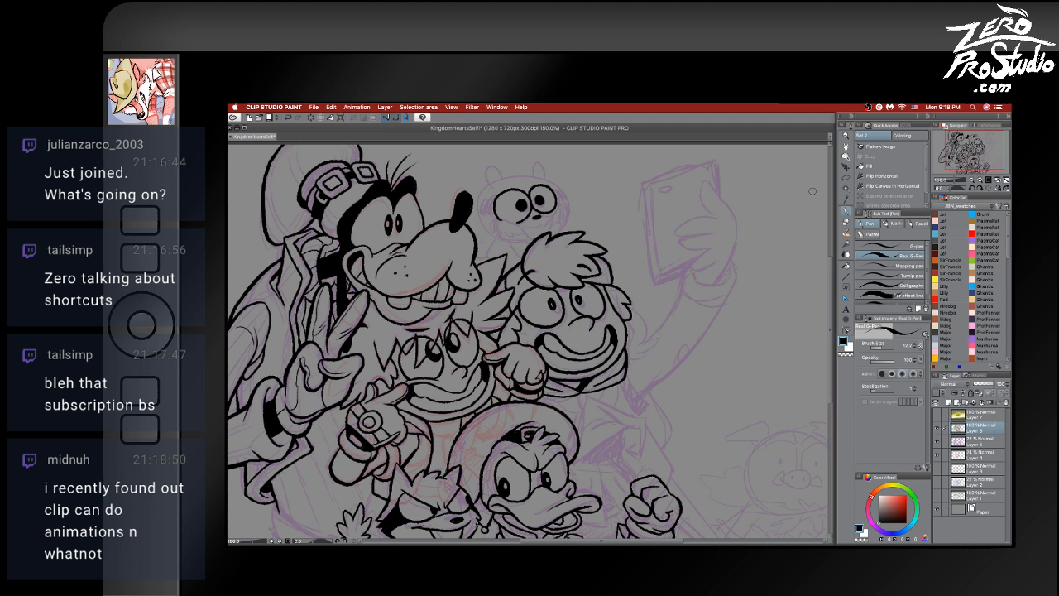
pyautogui.moveTo(813, 190)
pyautogui.mouseDown()
pyautogui.moveTo(775, 180)
pyautogui.moveTo(743, 192)
pyautogui.moveTo(713, 217)
pyautogui.moveTo(699, 258)
pyautogui.mouseUp()
pyautogui.moveTo(821, 230)
pyautogui.mouseDown()
pyautogui.moveTo(787, 223)
pyautogui.moveTo(733, 248)
pyautogui.moveTo(710, 286)
pyautogui.mouseUp()
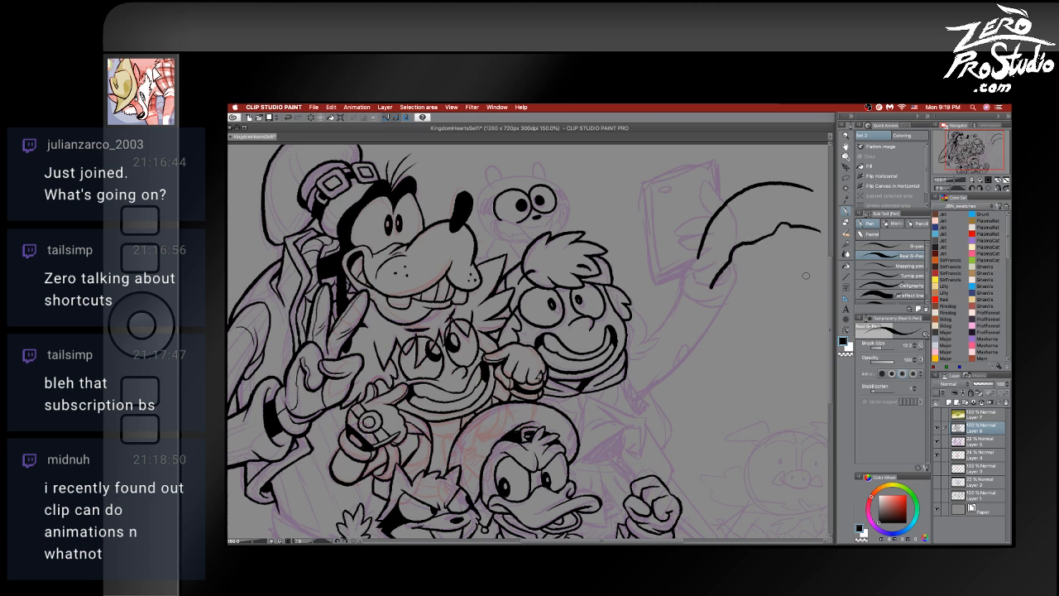
pyautogui.hotkey('ctrl', 'z')
pyautogui.hotkey('ctrl', 'z')
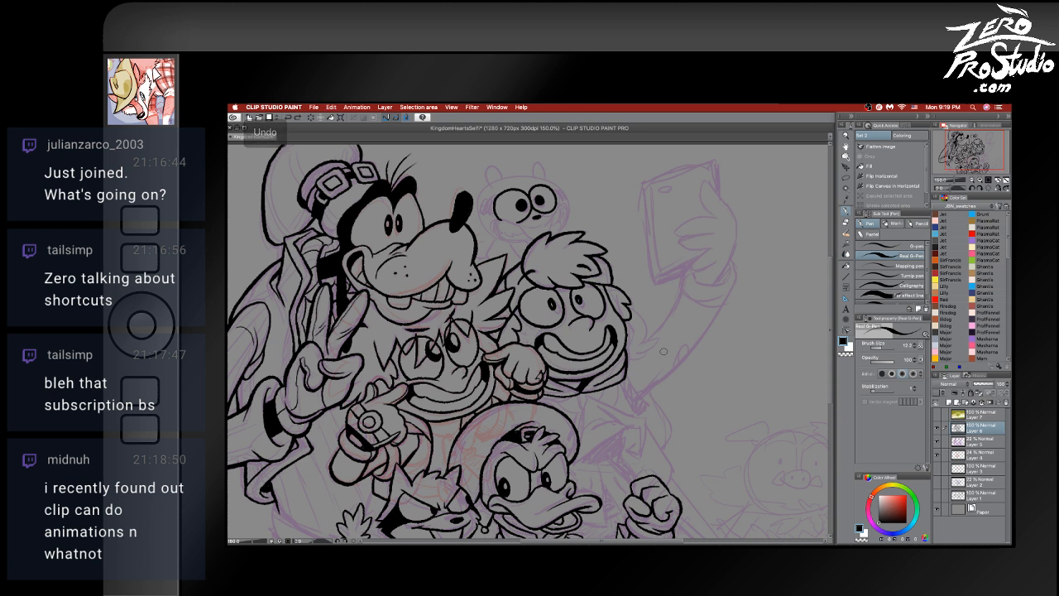
# - Ink the spiky hair tufts behind the right side of the phone-holding character's jaw
pyautogui.moveTo(640, 333); pyautogui.dragTo(637, 359)
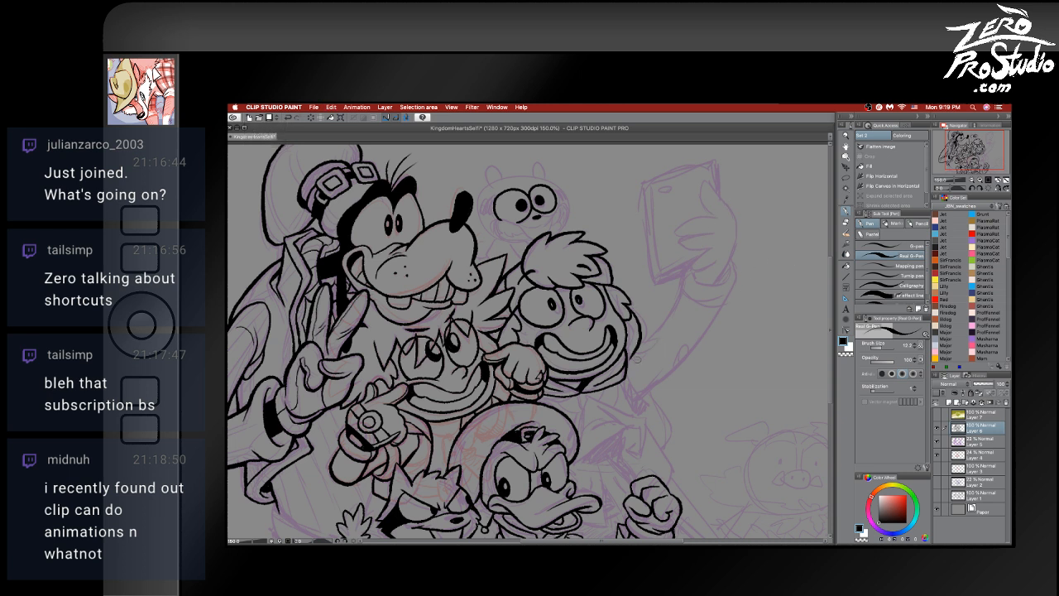
pyautogui.hotkey('ctrl', 'z')
pyautogui.moveTo(621, 302)
pyautogui.mouseDown()
pyautogui.moveTo(629, 355)
pyautogui.moveTo(651, 331)
pyautogui.moveTo(632, 348)
pyautogui.moveTo(649, 335)
pyautogui.moveTo(632, 354)
pyautogui.moveTo(650, 358)
pyautogui.moveTo(625, 366)
pyautogui.mouseUp()
pyautogui.press('super+z')
pyautogui.press('super+z')
pyautogui.press('e')
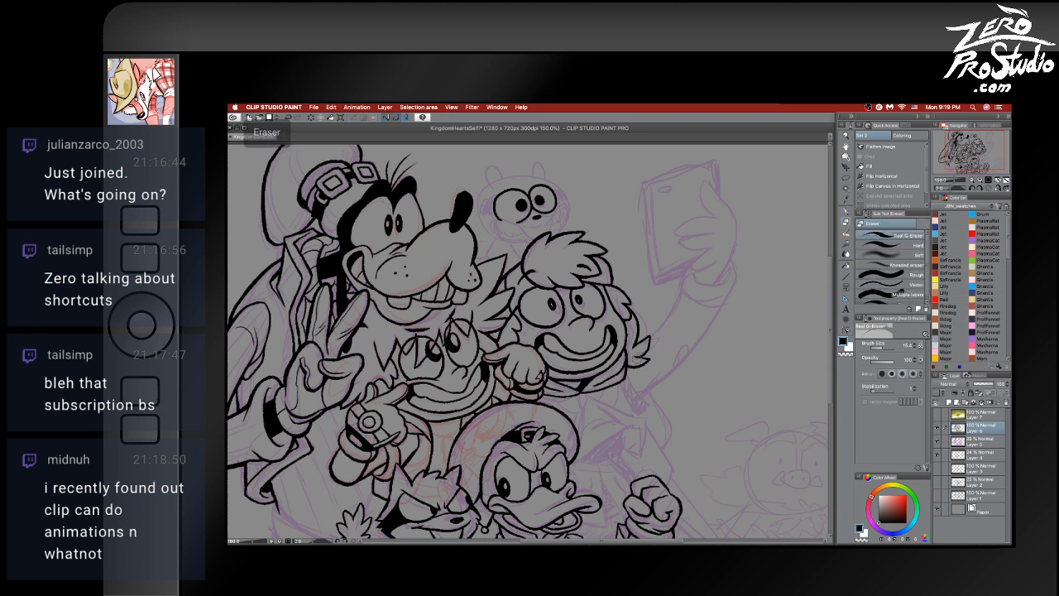
pyautogui.hotkey('ctrl', 'z')
# - Ink the long front line of the torso from beneath the chin down to the duck's beak, retrying the stroke
pyautogui.press('b')
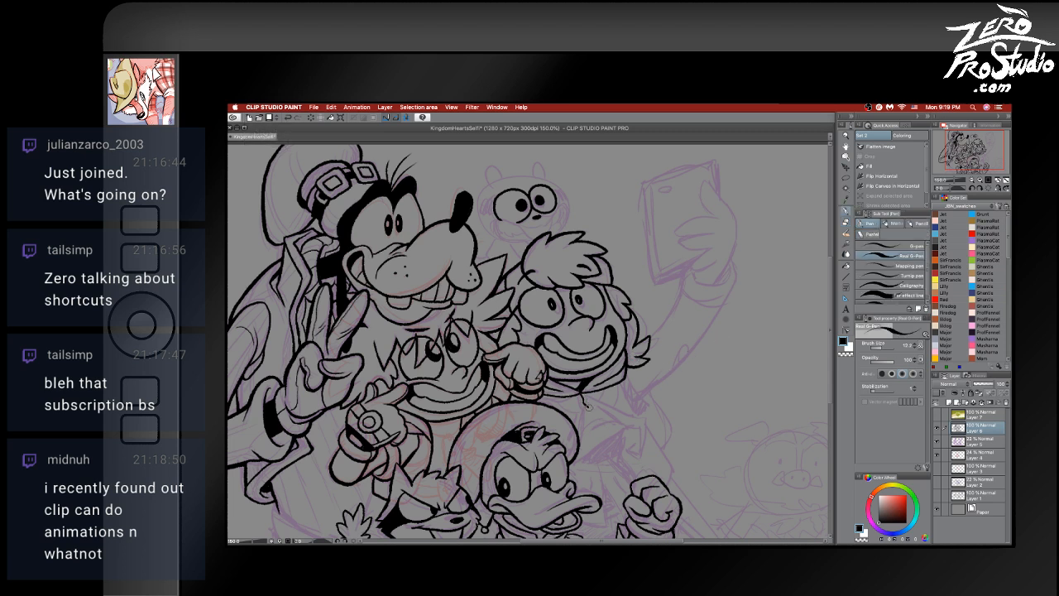
pyautogui.hotkey('ctrl', 'z')
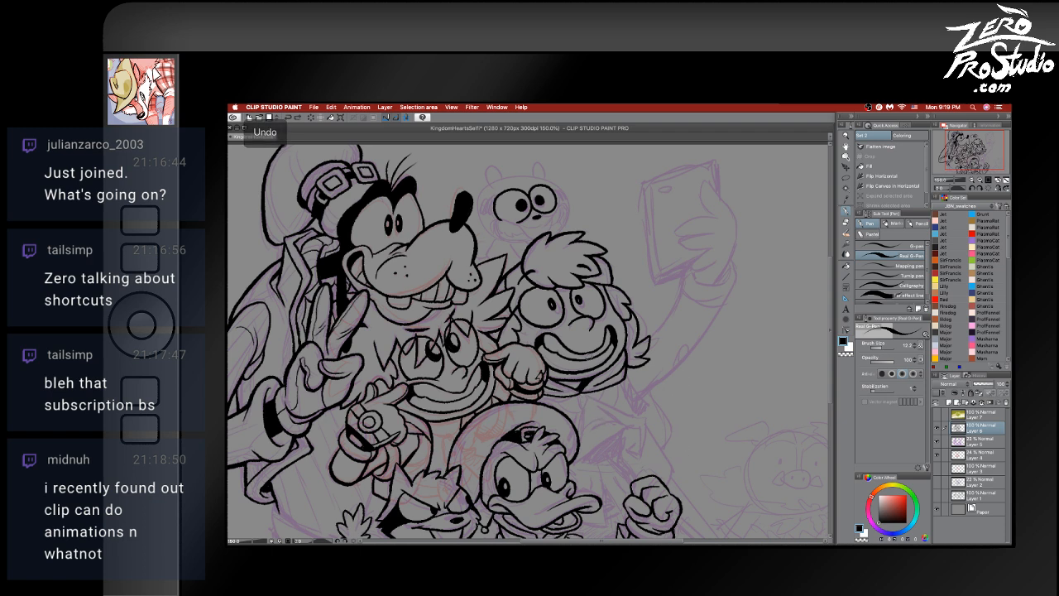
pyautogui.moveTo(603, 417); pyautogui.dragTo(644, 369)
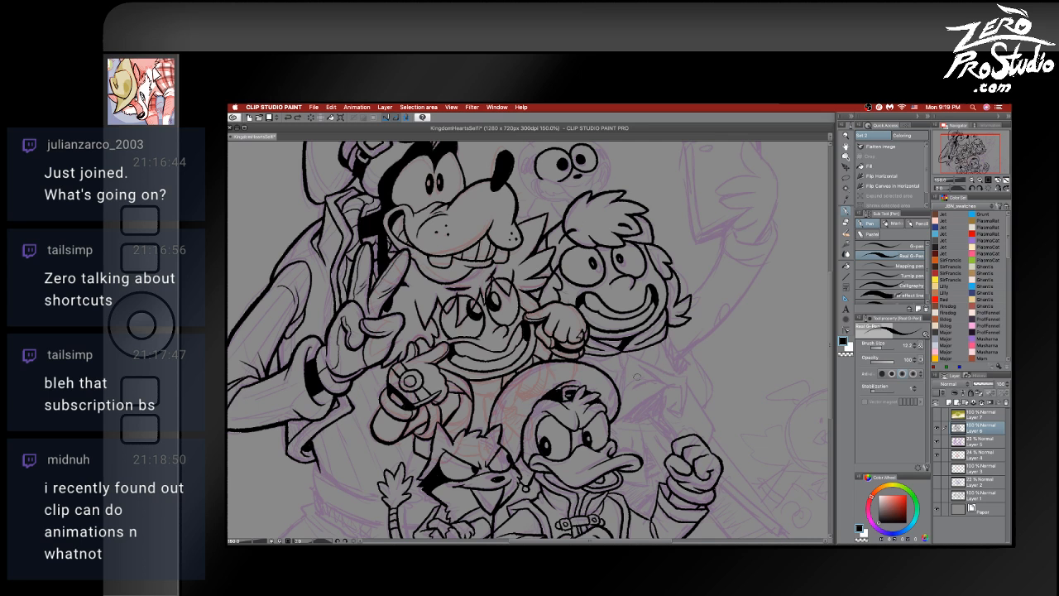
pyautogui.moveTo(686, 415); pyautogui.dragTo(646, 374)
pyautogui.moveTo(577, 308); pyautogui.dragTo(616, 414)
pyautogui.press('super+z')
pyautogui.moveTo(580, 310); pyautogui.dragTo(594, 392)
pyautogui.press('super+z')
pyautogui.moveTo(581, 310); pyautogui.dragTo(598, 414)
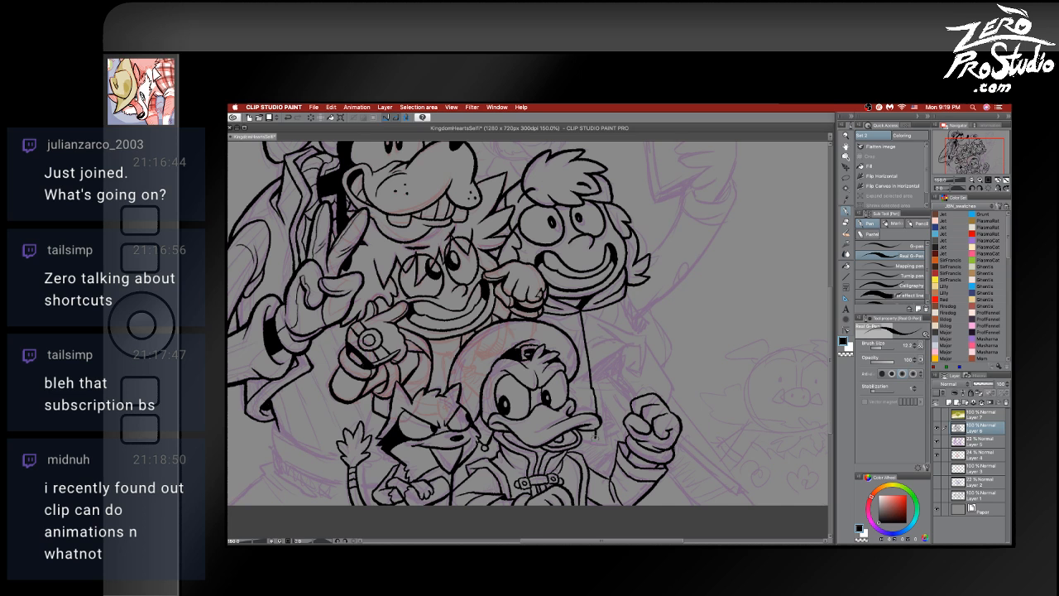
pyautogui.press('super+z')
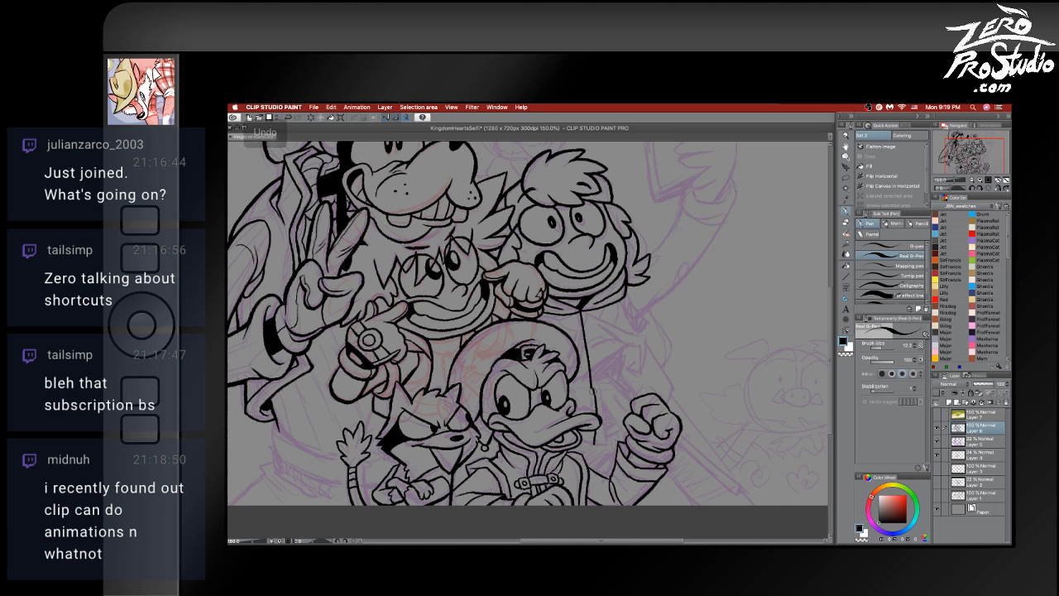
# - Ink the dark pointed corner beside the tip of the duck's beak and a short line beside the raised fist
pyautogui.moveTo(595, 395); pyautogui.dragTo(599, 422)
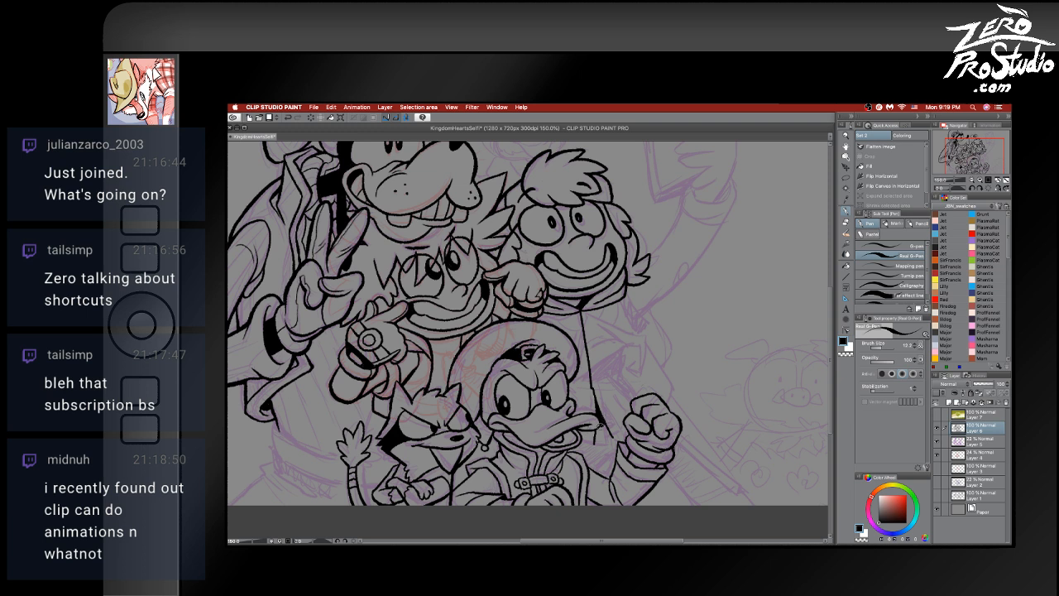
pyautogui.moveTo(599, 423); pyautogui.dragTo(605, 429)
pyautogui.hotkey('ctrl', 'z')
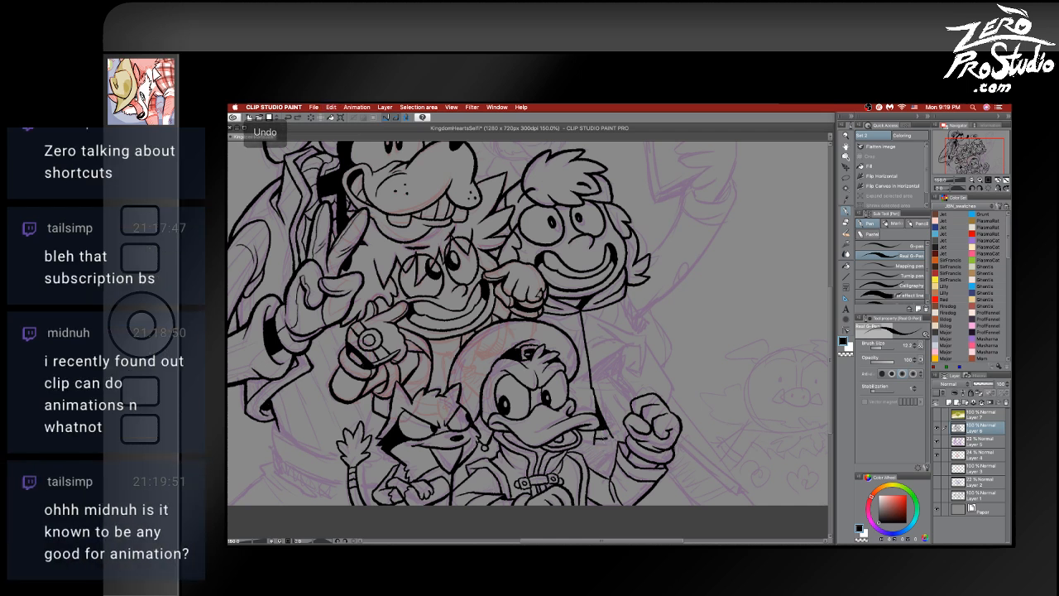
pyautogui.hotkey('ctrl', 'z')
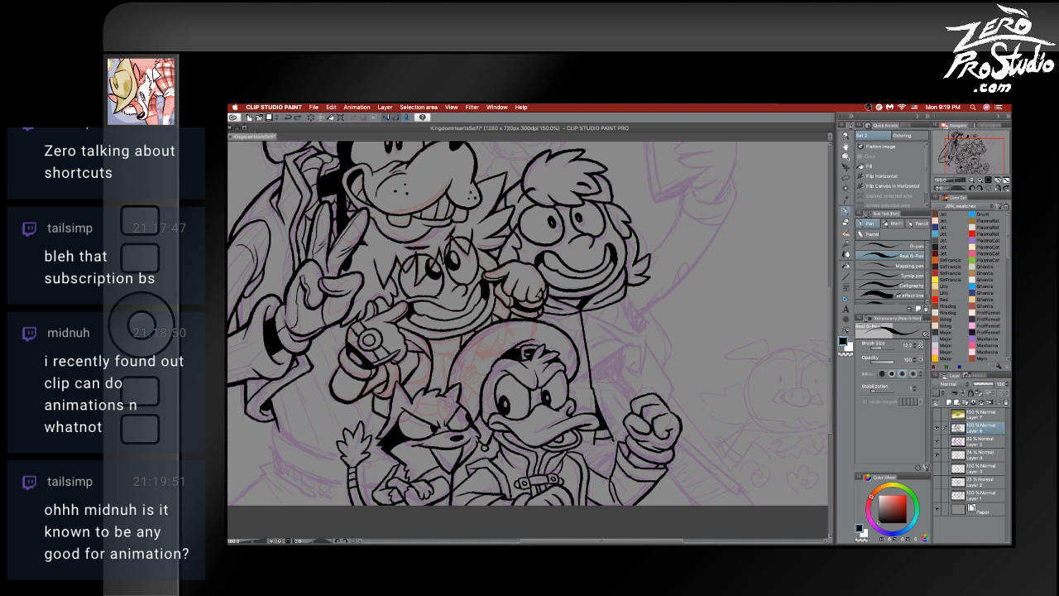
pyautogui.hotkey('ctrl', 'z')
pyautogui.hotkey('ctrl', 'z')
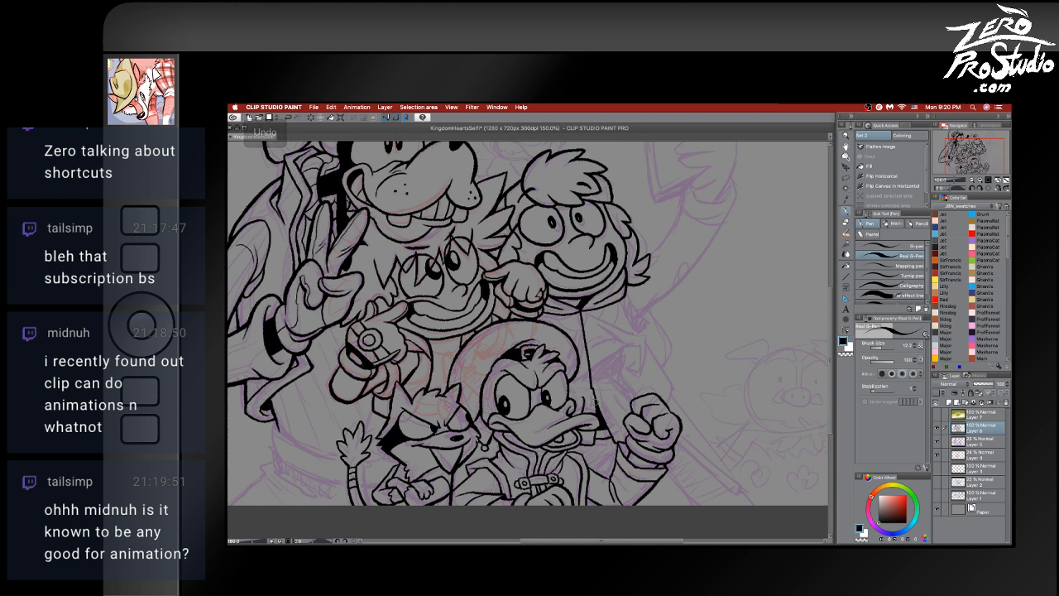
pyautogui.moveTo(615, 395); pyautogui.dragTo(625, 421)
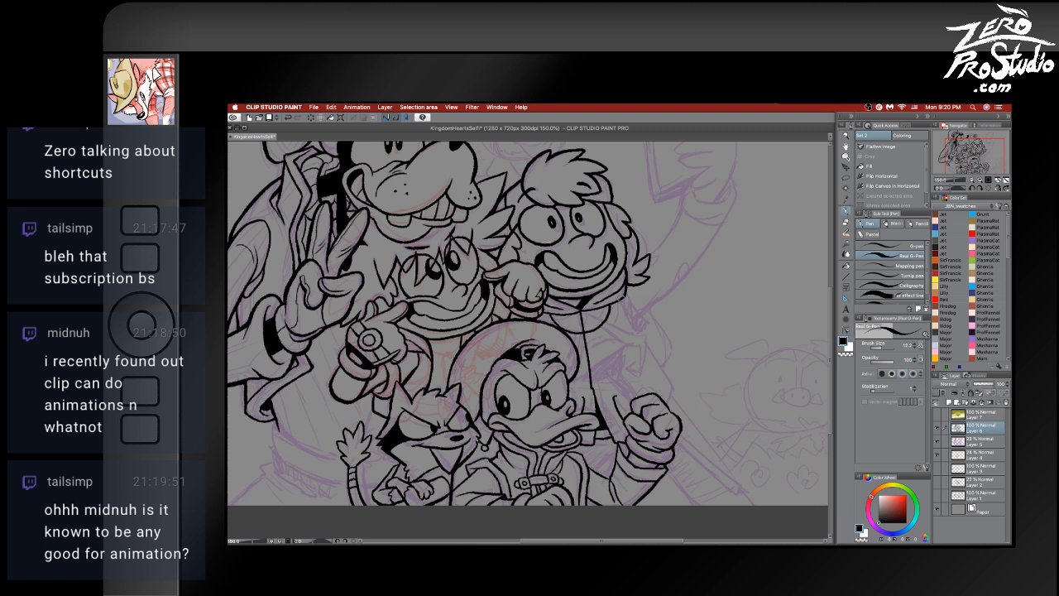
# - Ink the edge running from the right side of the jaw to the shoulder and fill it as a solid black wedge
pyautogui.moveTo(621, 299); pyautogui.dragTo(617, 345)
pyautogui.press('super+z')
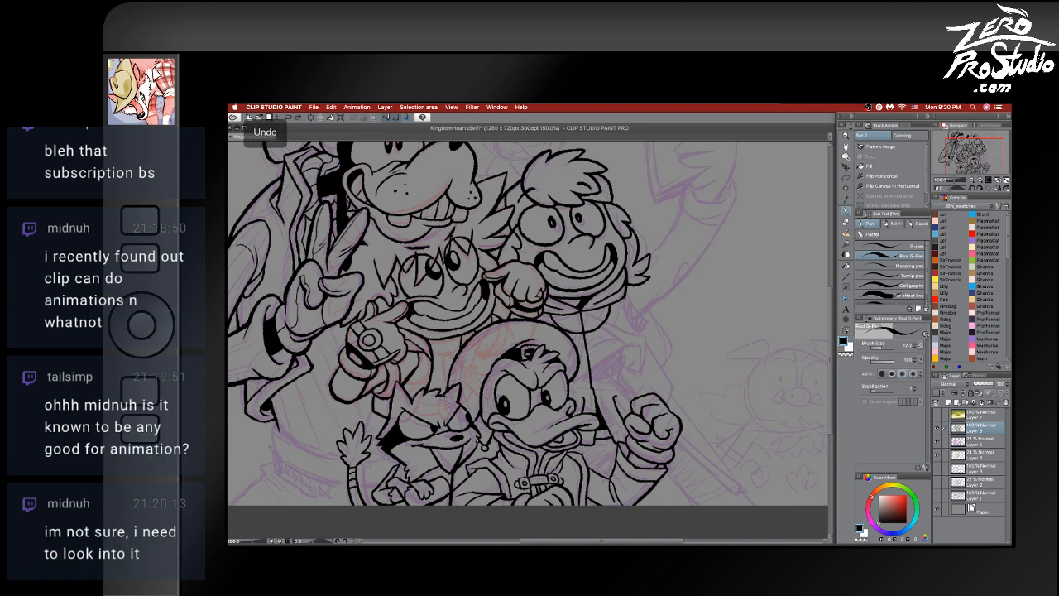
pyautogui.moveTo(623, 296)
pyautogui.mouseDown()
pyautogui.moveTo(622, 325)
pyautogui.moveTo(577, 351)
pyautogui.mouseUp()
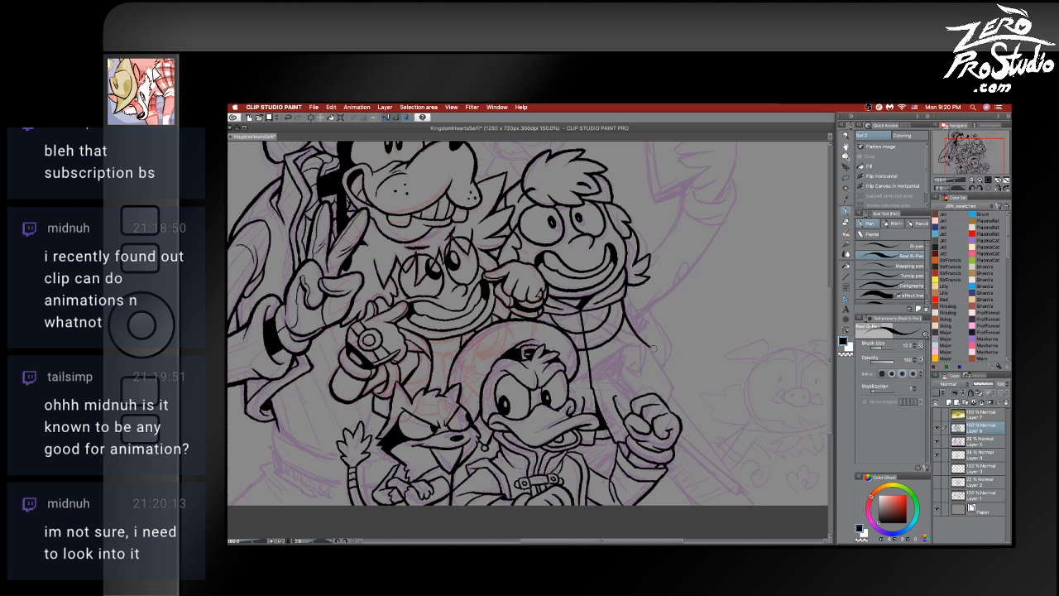
pyautogui.press('super+z')
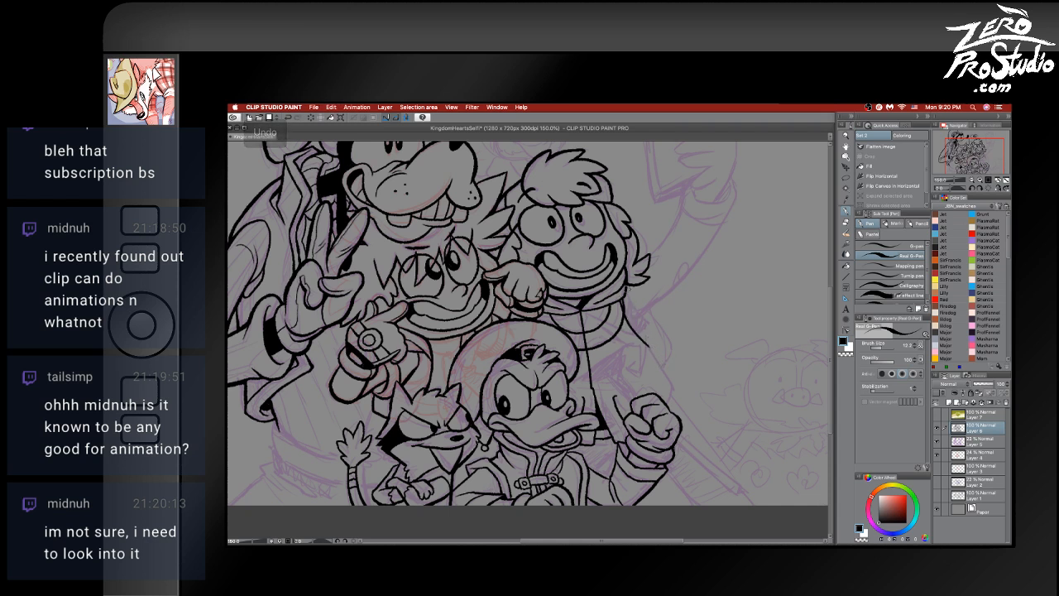
pyautogui.press('super+z')
pyautogui.moveTo(622, 309)
pyautogui.mouseDown()
pyautogui.moveTo(649, 341)
pyautogui.moveTo(626, 286)
pyautogui.moveTo(647, 337)
pyautogui.moveTo(639, 326)
pyautogui.mouseUp()
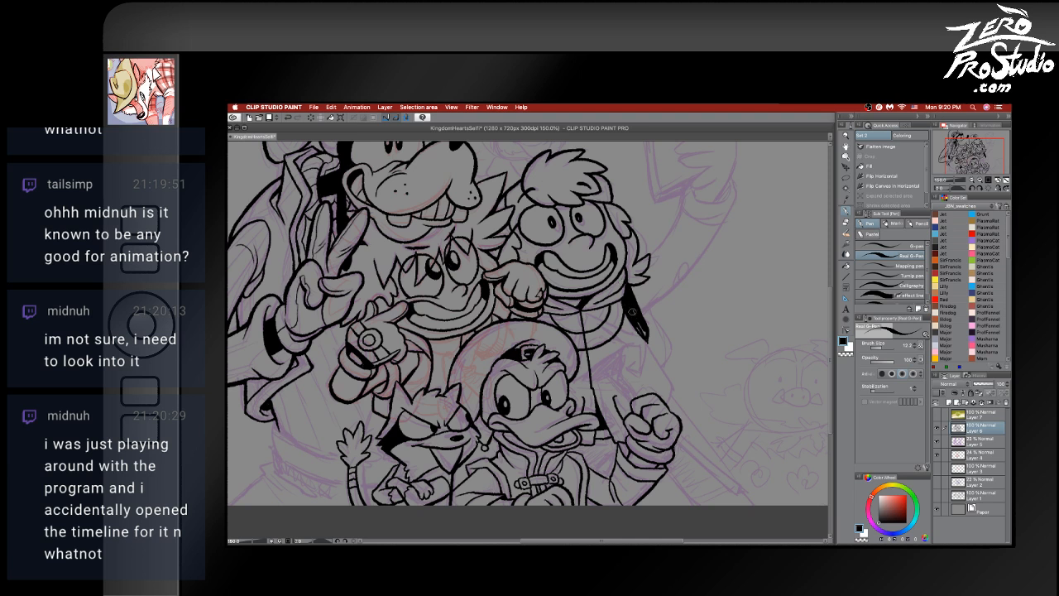
# - Ink the outer body line from the black shoulder wedge down to the duck's raised fist, retrying the stroke
pyautogui.moveTo(637, 323); pyautogui.dragTo(667, 382)
pyautogui.press('super+z')
pyautogui.moveTo(636, 324); pyautogui.dragTo(671, 388)
pyautogui.press('super+z')
pyautogui.moveTo(635, 323); pyautogui.dragTo(670, 388)
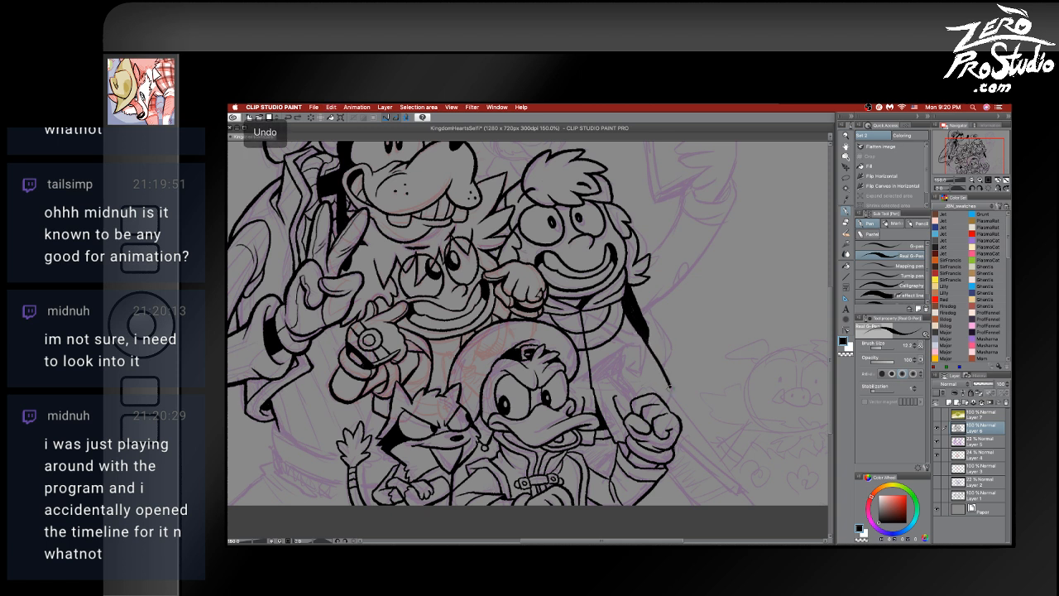
pyautogui.press('super+z')
pyautogui.moveTo(637, 324)
pyautogui.mouseDown()
pyautogui.moveTo(670, 387)
pyautogui.moveTo(662, 406)
pyautogui.mouseUp()
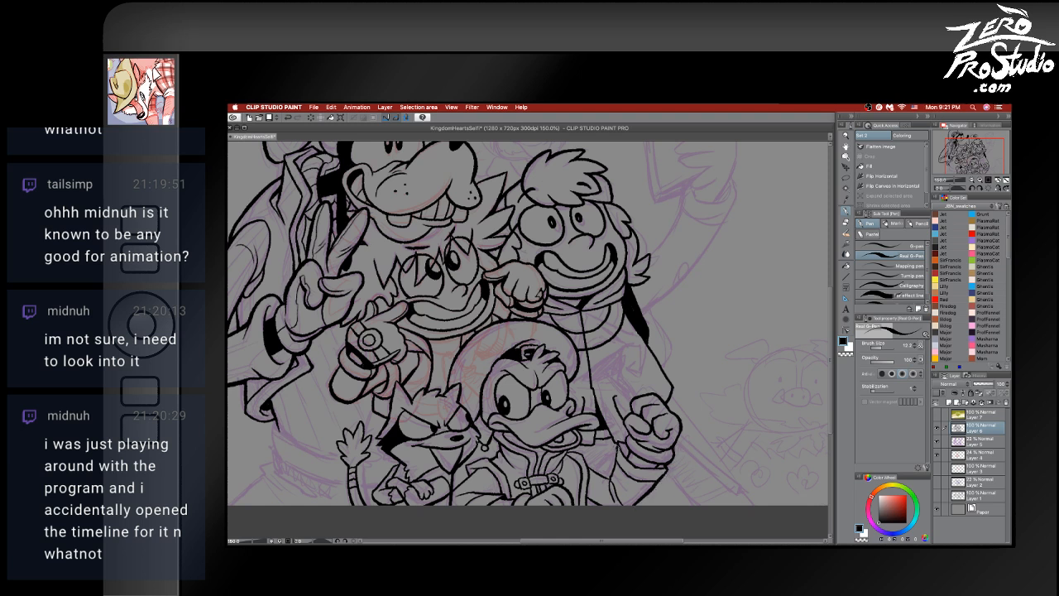
# - Ink the cloth fold lines across the smiling character's torso beside the front line, retrying strokes
pyautogui.hotkey('ctrl', 'z')
pyautogui.hotkey('ctrl', 'z')
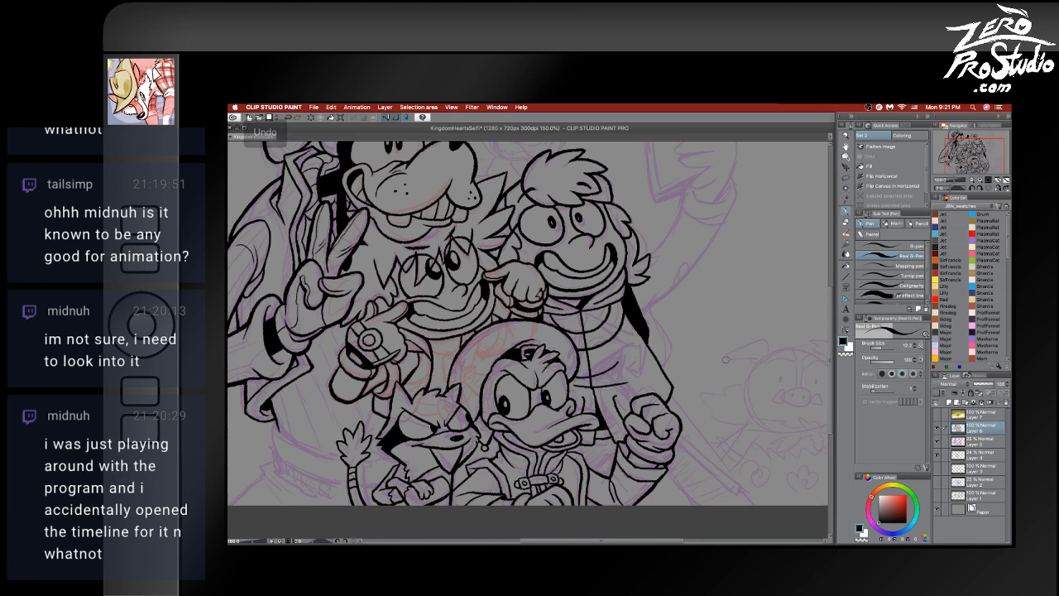
pyautogui.hotkey('ctrl', 'z')
pyautogui.hotkey('ctrl', 'z')
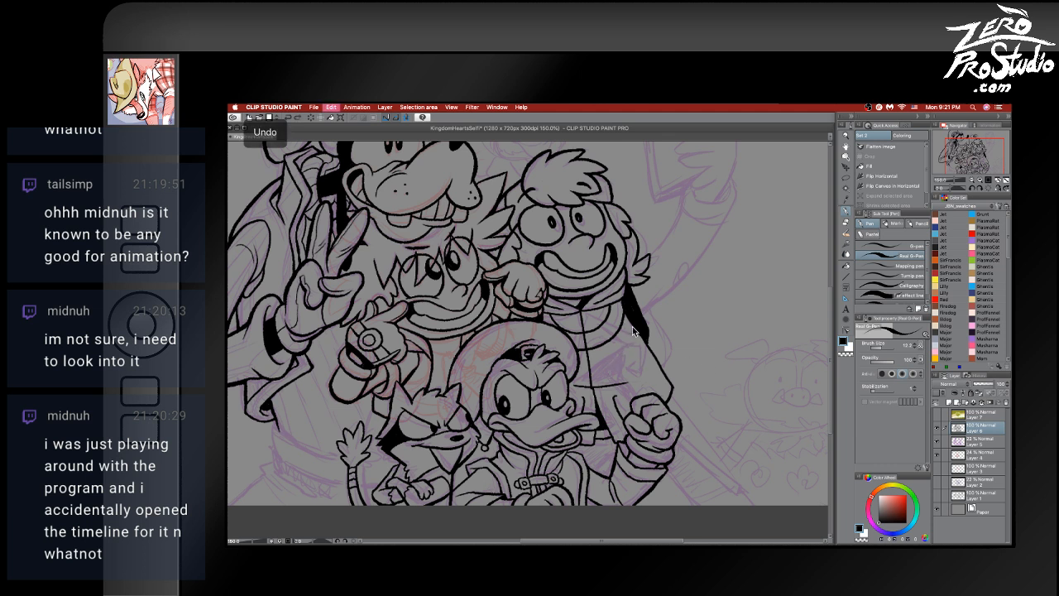
pyautogui.hotkey('ctrl', 'z')
pyautogui.moveTo(626, 335); pyautogui.dragTo(618, 364)
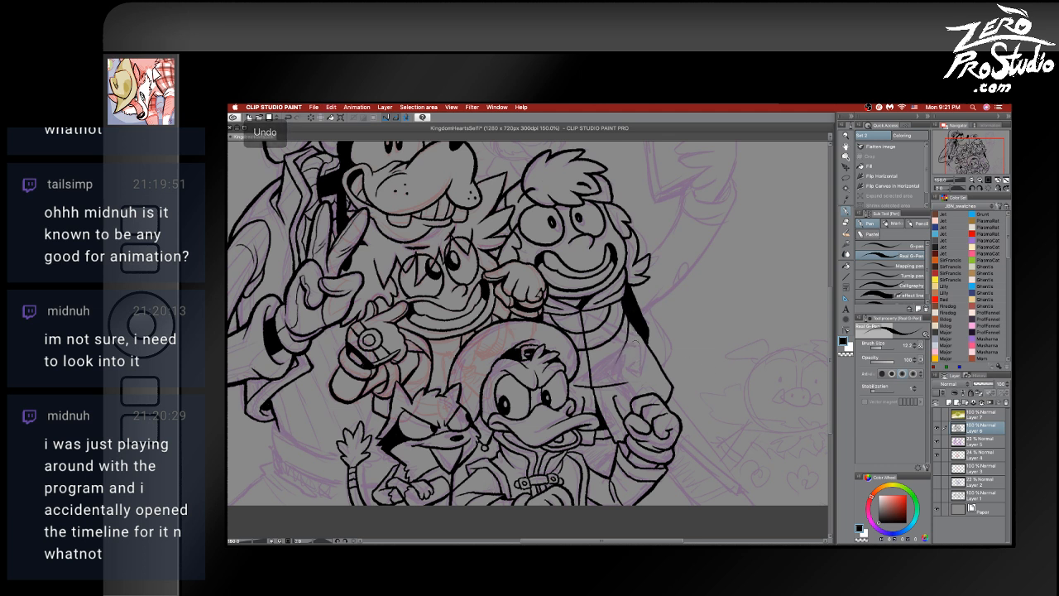
pyautogui.hotkey('ctrl', 'z')
pyautogui.moveTo(631, 322)
pyautogui.mouseDown()
pyautogui.moveTo(624, 371)
pyautogui.moveTo(595, 381)
pyautogui.mouseUp()
pyautogui.hotkey('ctrl', 'z')
pyautogui.hotkey('ctrl', 'z')
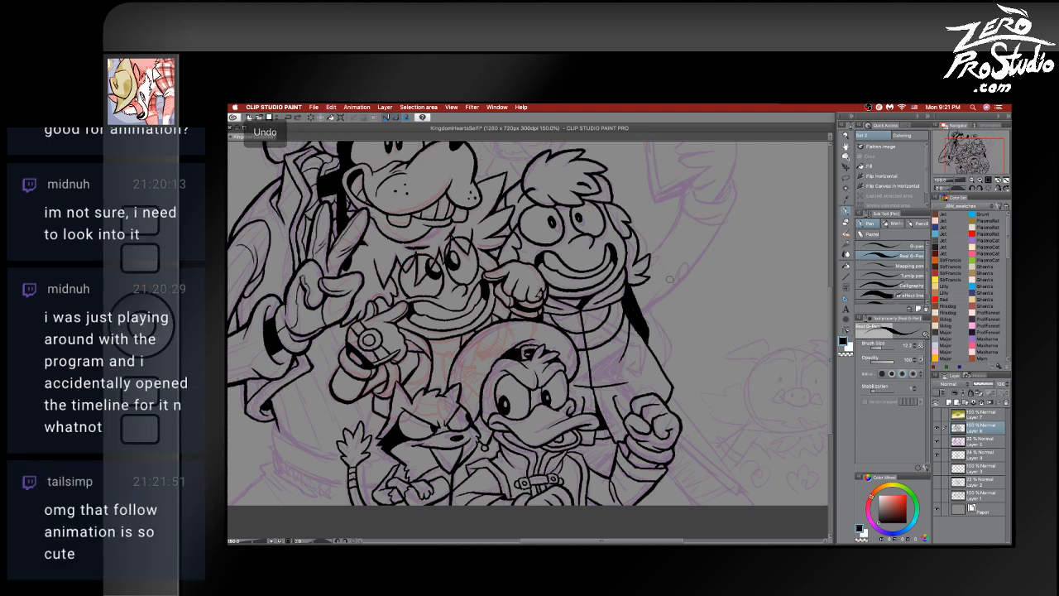
# - Ink the rounded ears and top of the head of the small round-eyed character above the smiling character's hair
pyautogui.scroll(3, 681, 282)
pyautogui.hscroll(3, 681, 282)
pyautogui.hscroll(-3, 681, 282)
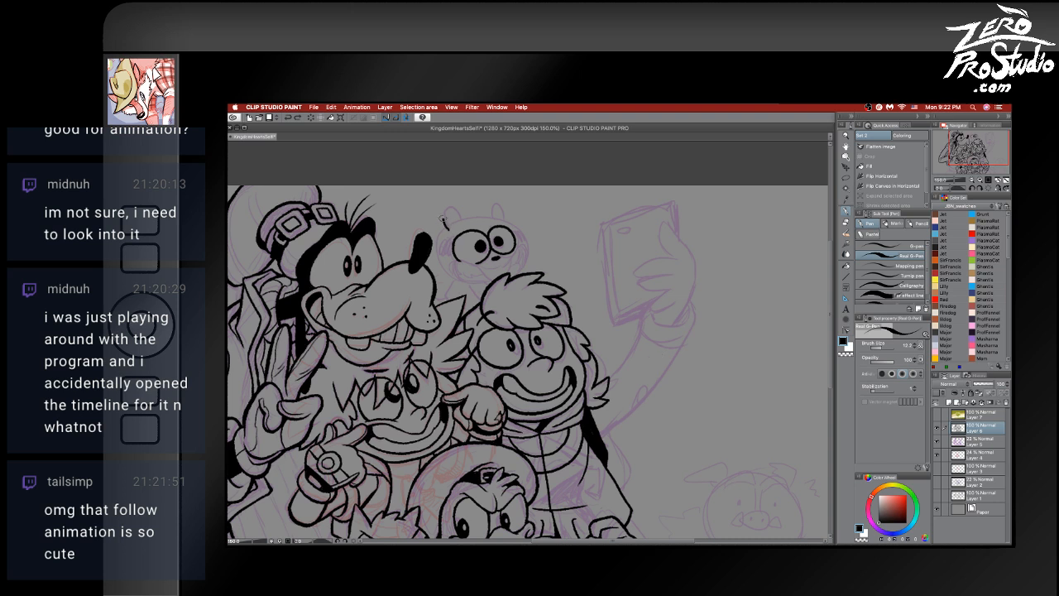
pyautogui.moveTo(447, 229)
pyautogui.mouseDown()
pyautogui.moveTo(446, 208)
pyautogui.moveTo(460, 207)
pyautogui.moveTo(461, 223)
pyautogui.mouseUp()
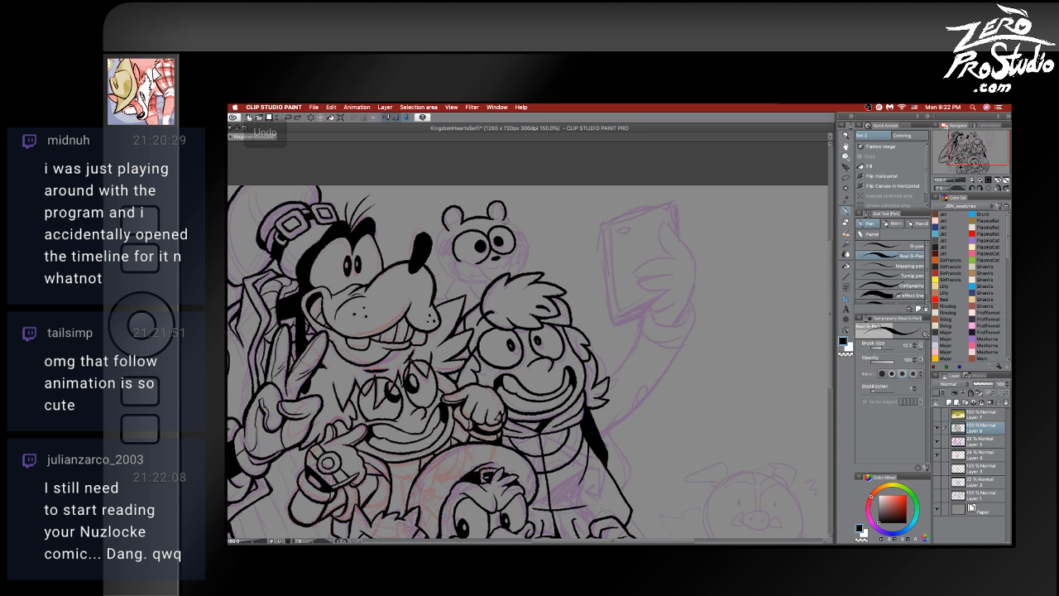
# - Ink the sides of the small character's head and its tufted cheeks, retrying strokes
pyautogui.moveTo(510, 223)
pyautogui.mouseDown()
pyautogui.moveTo(523, 242)
pyautogui.moveTo(517, 230)
pyautogui.mouseUp()
pyautogui.press('super+z')
pyautogui.press('super+z')
pyautogui.press('super+z')
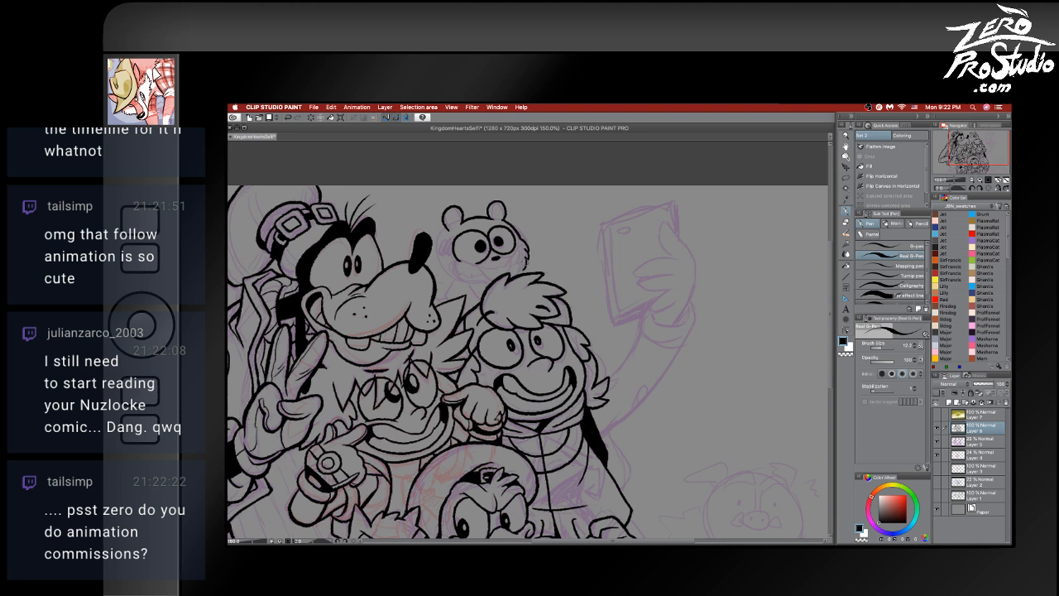
pyautogui.press('super+z')
pyautogui.press('super+z')
pyautogui.press('e')
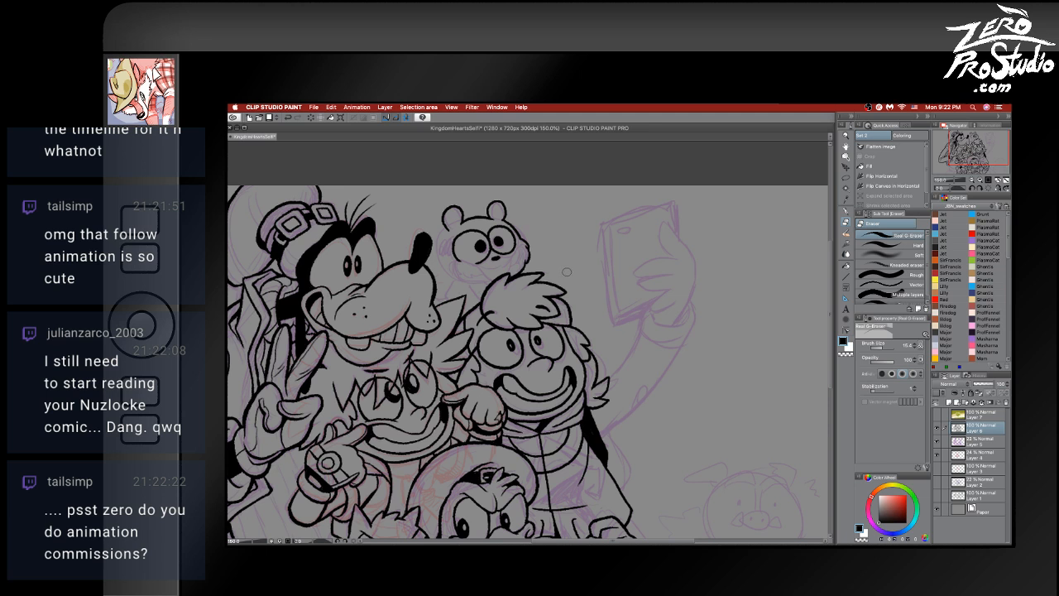
# - Ink the small character's chin line and smiling mouth, retrying strokes
pyautogui.press('p')
pyautogui.press('super+z')
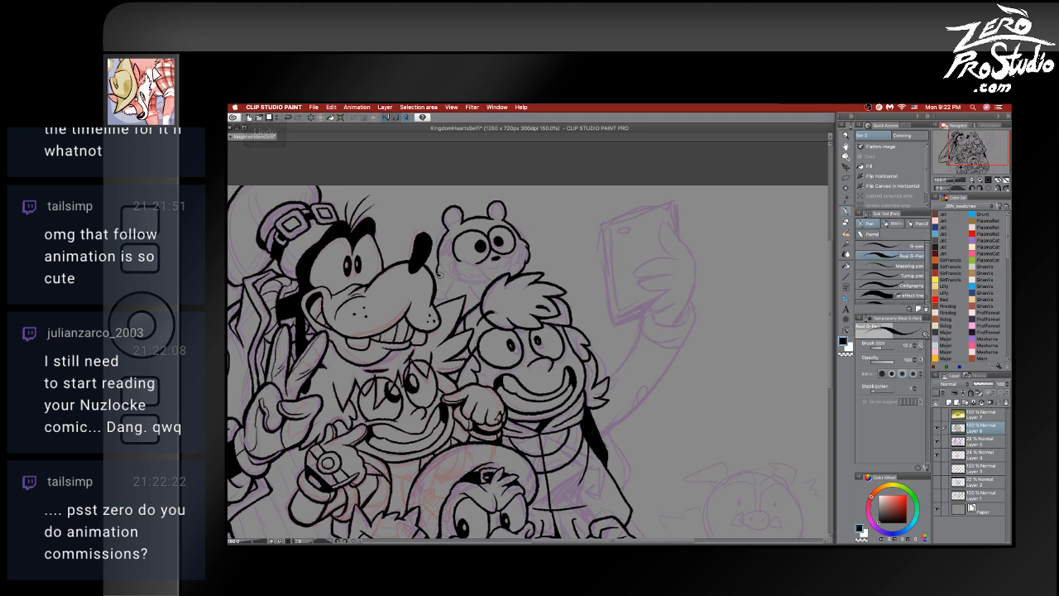
pyautogui.press('super+z')
pyautogui.press('super+z')
pyautogui.press('super+z')
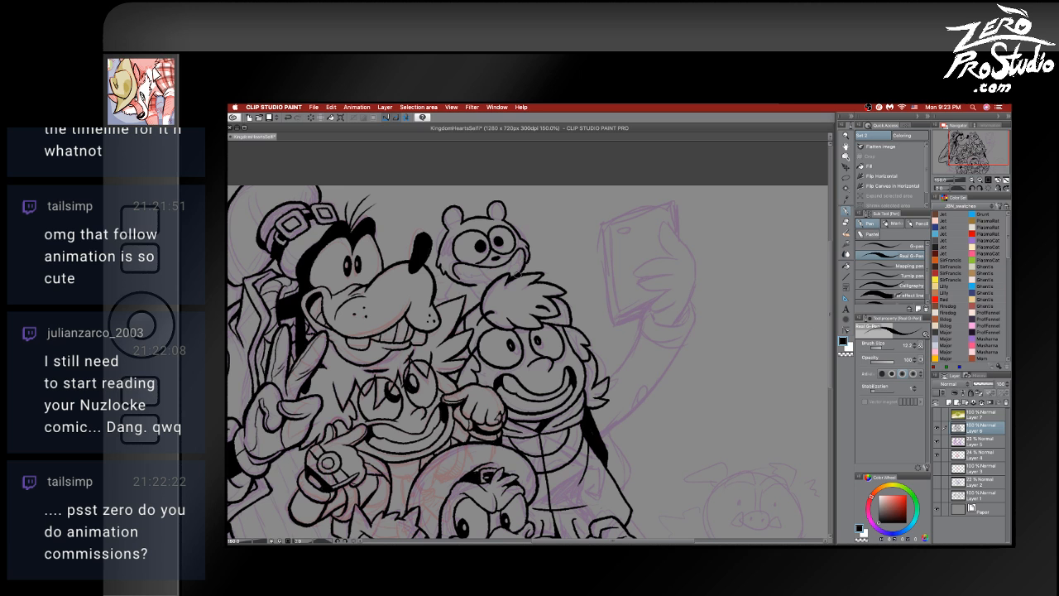
# - Touch up the small character's cheek outline and the hair edge beside the smiling character's jaw with pen and eraser
pyautogui.press('e')
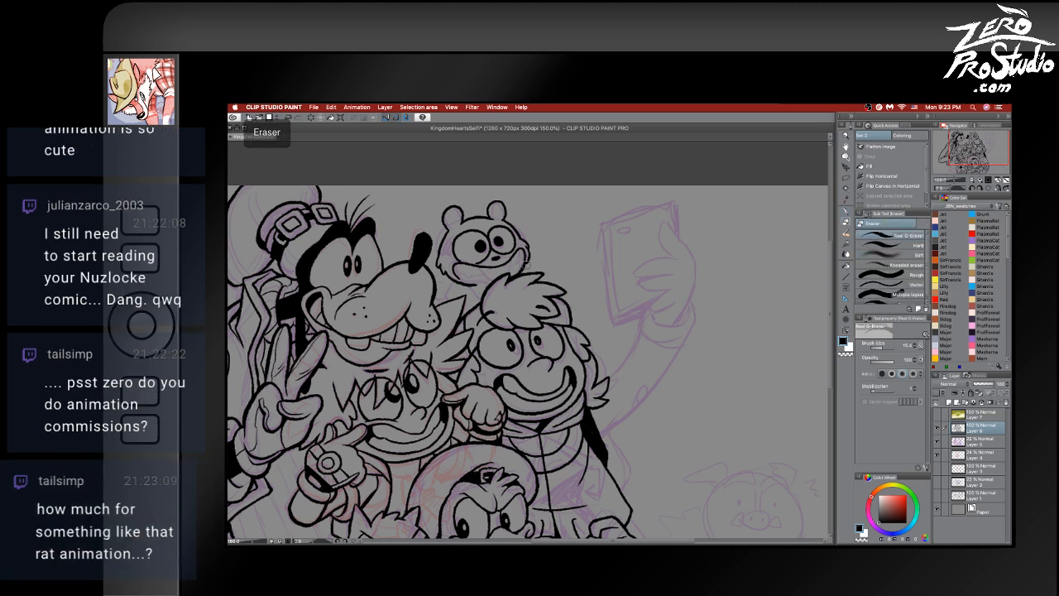
pyautogui.press('p')
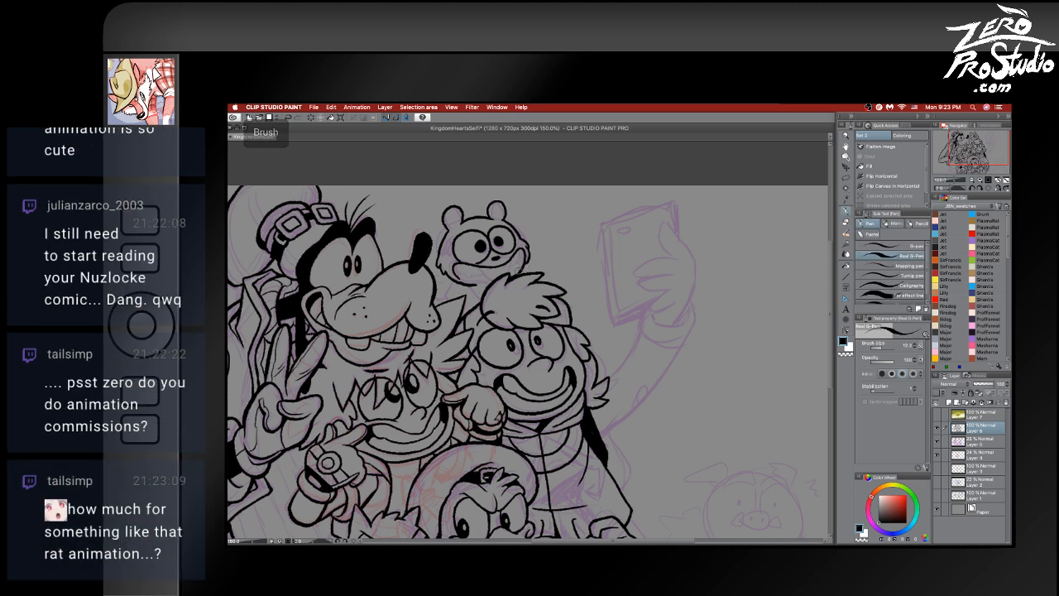
pyautogui.press('super+z')
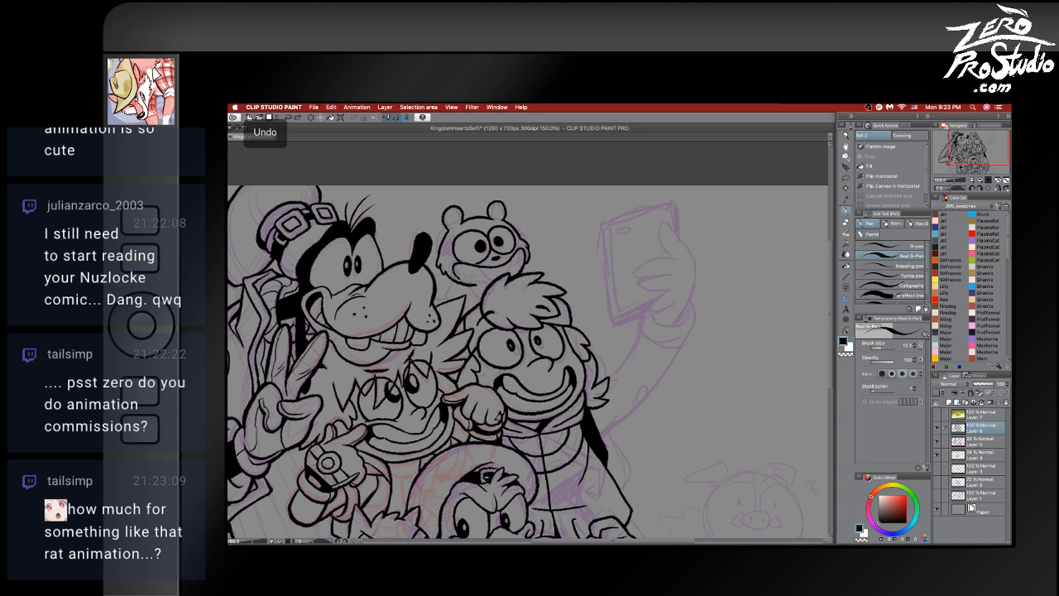
pyautogui.press('super+z')
pyautogui.press('super+z')
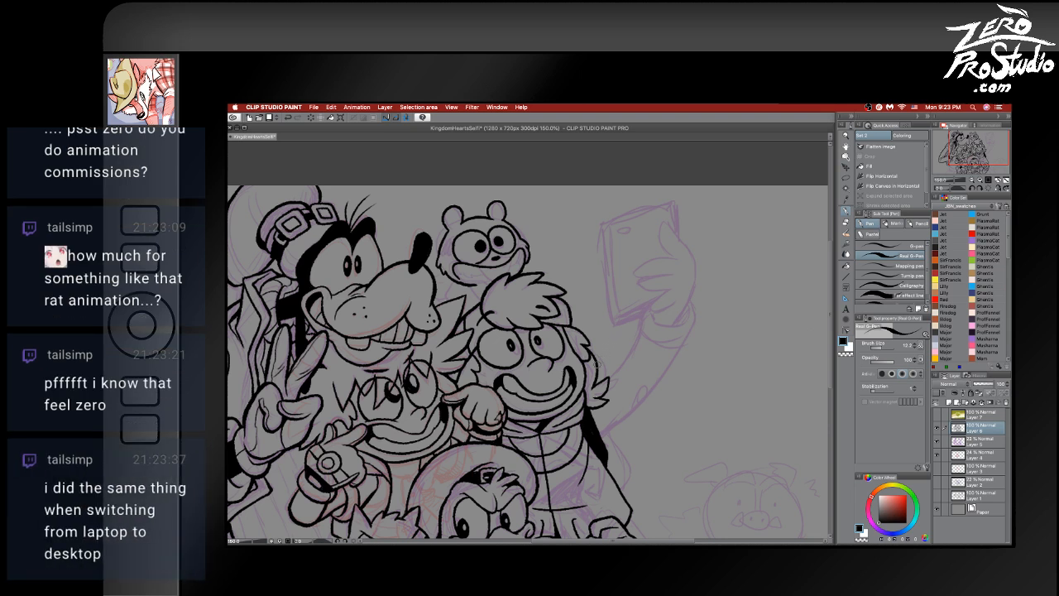
pyautogui.moveTo(597, 363)
pyautogui.mouseDown()
pyautogui.moveTo(563, 178)
pyautogui.moveTo(556, 290)
pyautogui.moveTo(600, 364)
pyautogui.mouseUp()
pyautogui.press('super+z')
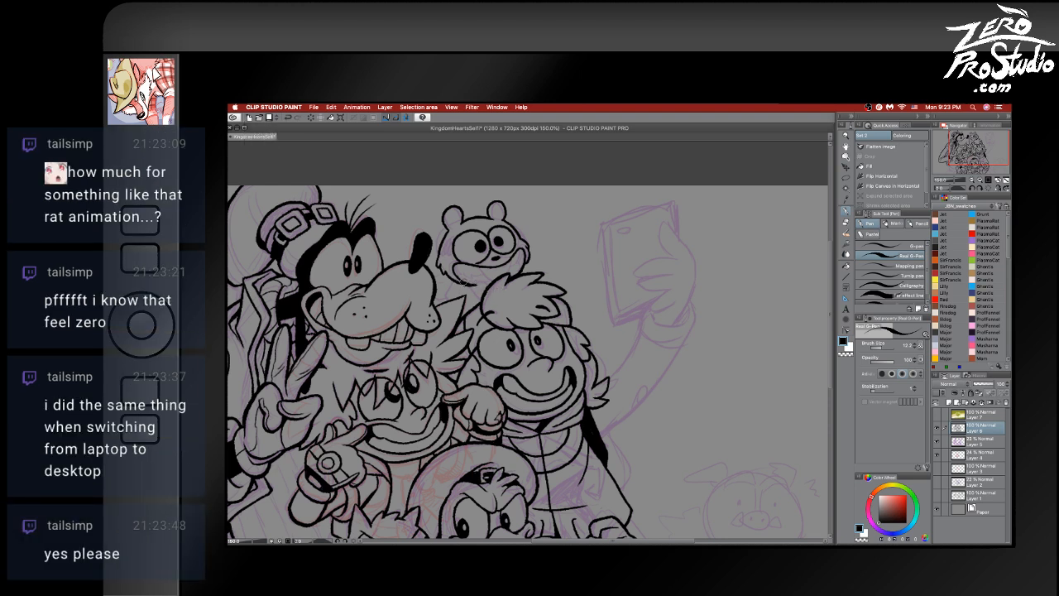
pyautogui.press('super+z')
pyautogui.press('e')
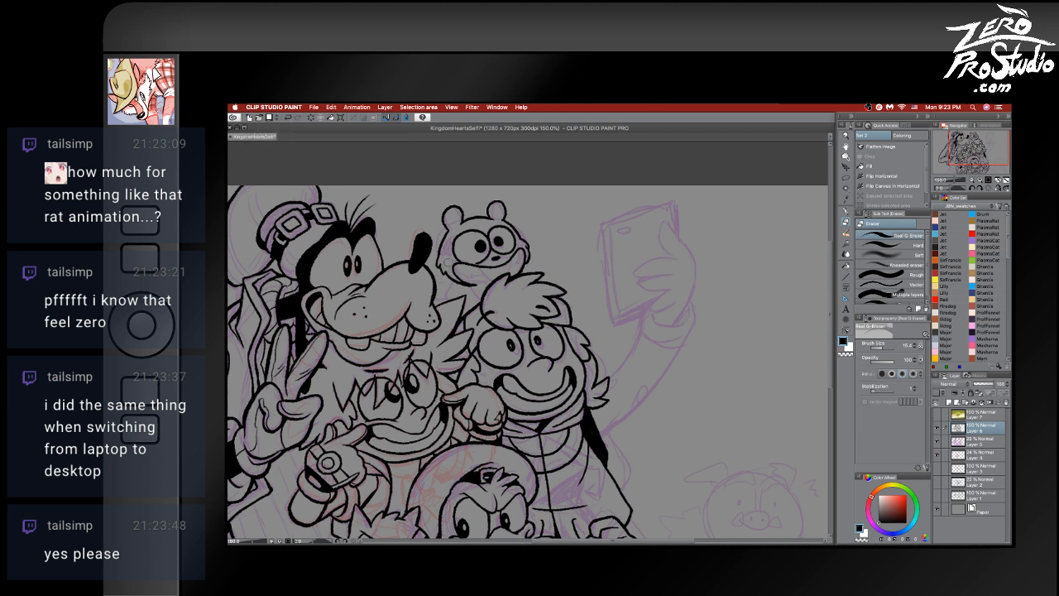
pyautogui.press('p')
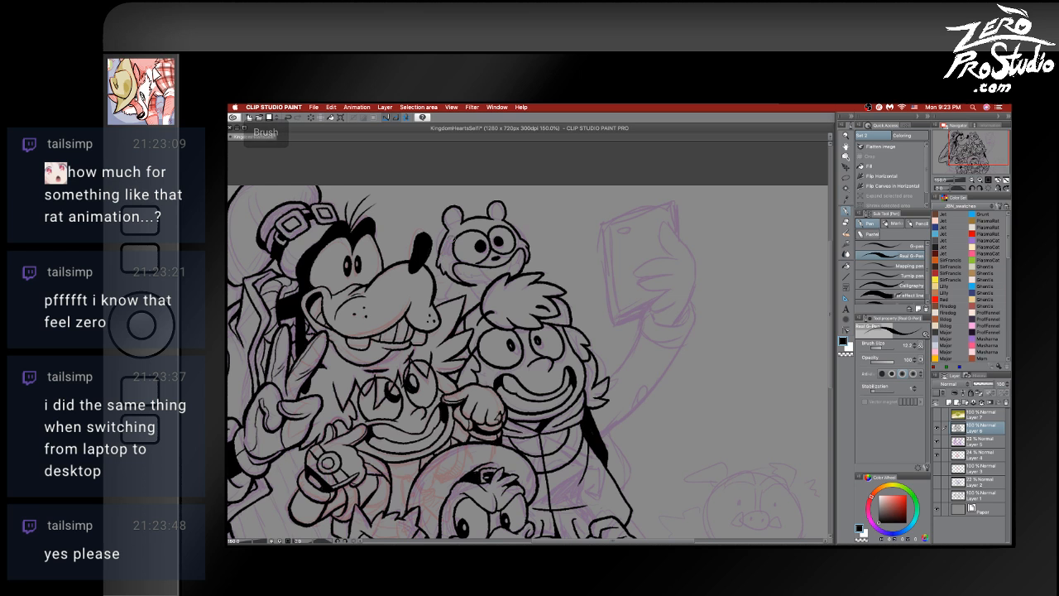
# - Ink the dark facial markings around the small character's eyes and cheeks and refine its open mouth, retrying strokes
pyautogui.moveTo(449, 240)
pyautogui.mouseDown()
pyautogui.moveTo(458, 256)
pyautogui.moveTo(447, 251)
pyautogui.mouseUp()
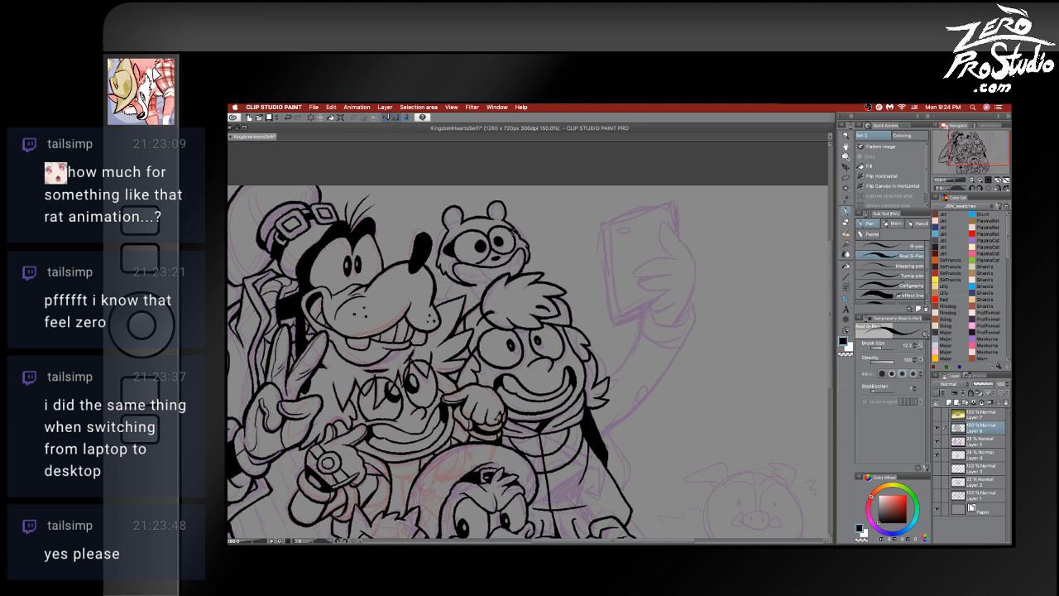
pyautogui.moveTo(515, 234); pyautogui.dragTo(517, 240)
pyautogui.moveTo(447, 249); pyautogui.dragTo(455, 256)
pyautogui.press('super+z')
pyautogui.moveTo(474, 264); pyautogui.dragTo(486, 278)
pyautogui.hotkey('ctrl', 'z')
pyautogui.hotkey('ctrl', 'z')
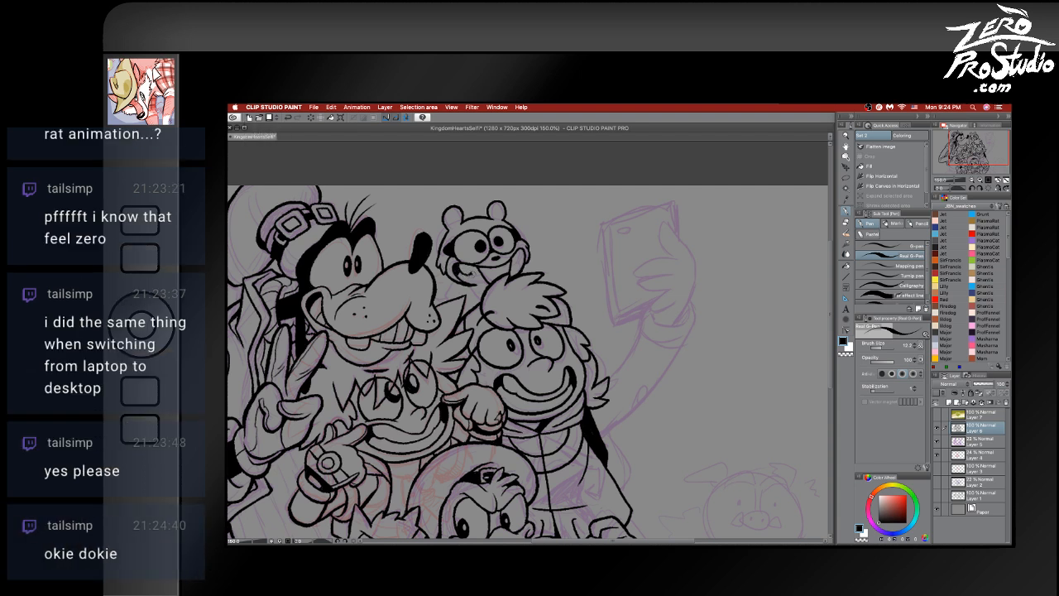
pyautogui.hotkey('ctrl', 'z')
pyautogui.hotkey('ctrl', 'z')
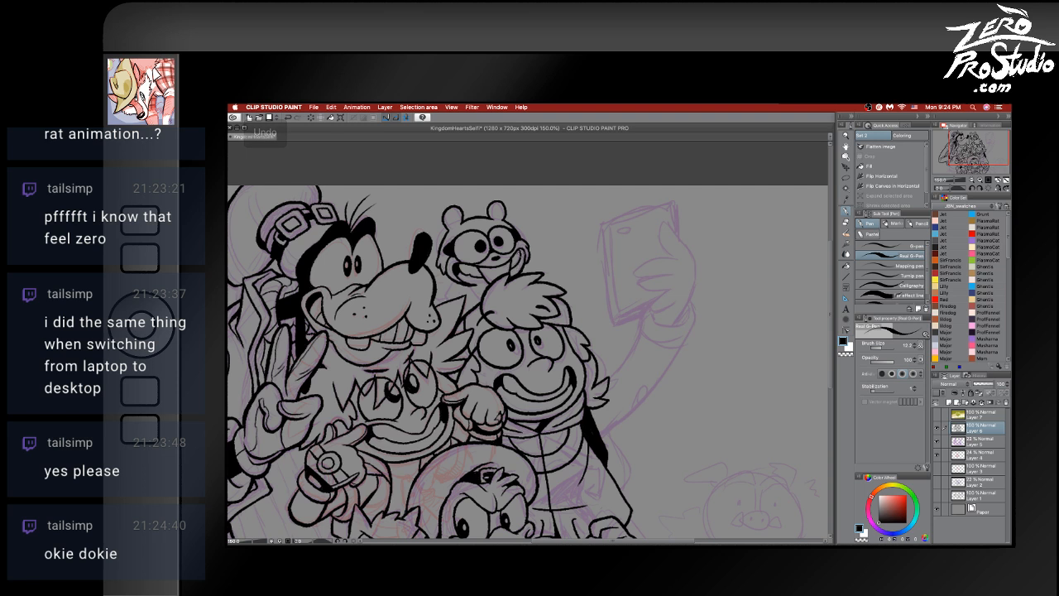
# - Finish the marking on the small character's right cheek and clean up its edges with the eraser and pen
pyautogui.moveTo(523, 263); pyautogui.dragTo(521, 248)
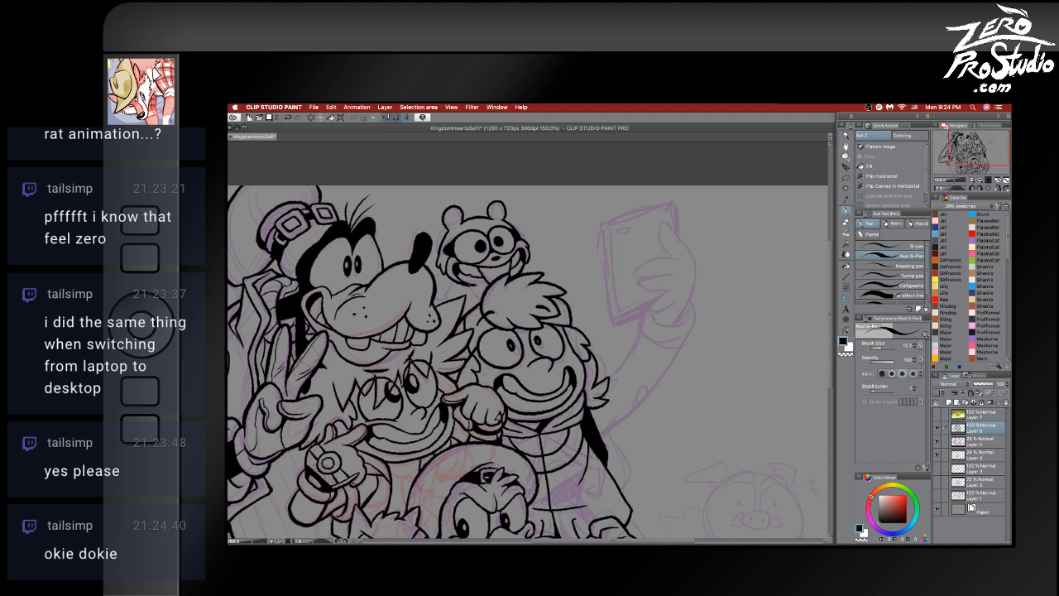
pyautogui.press('e')
pyautogui.press('p')
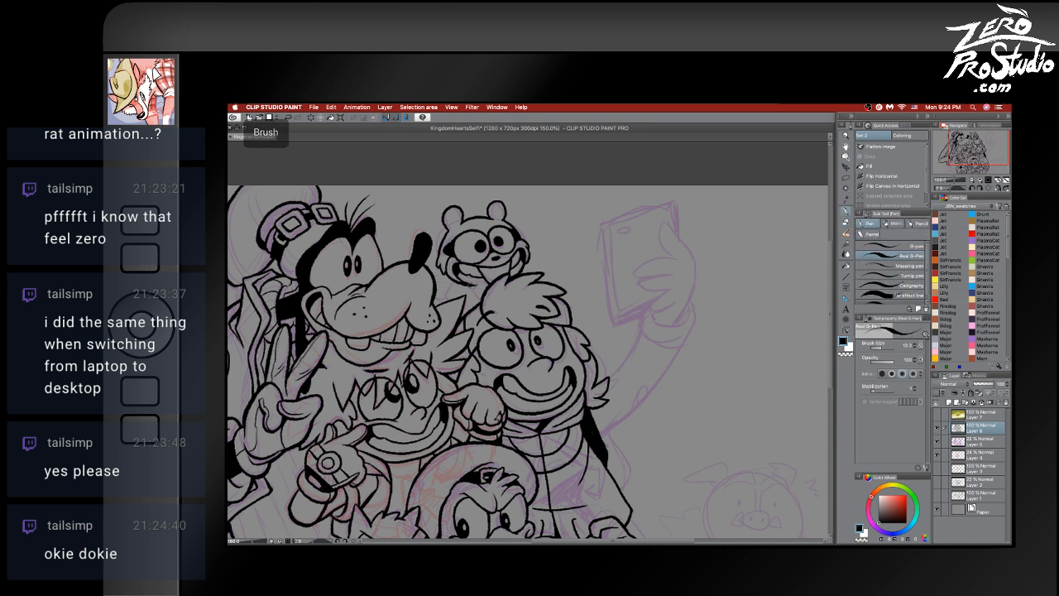
pyautogui.hotkey('ctrl', 'z')
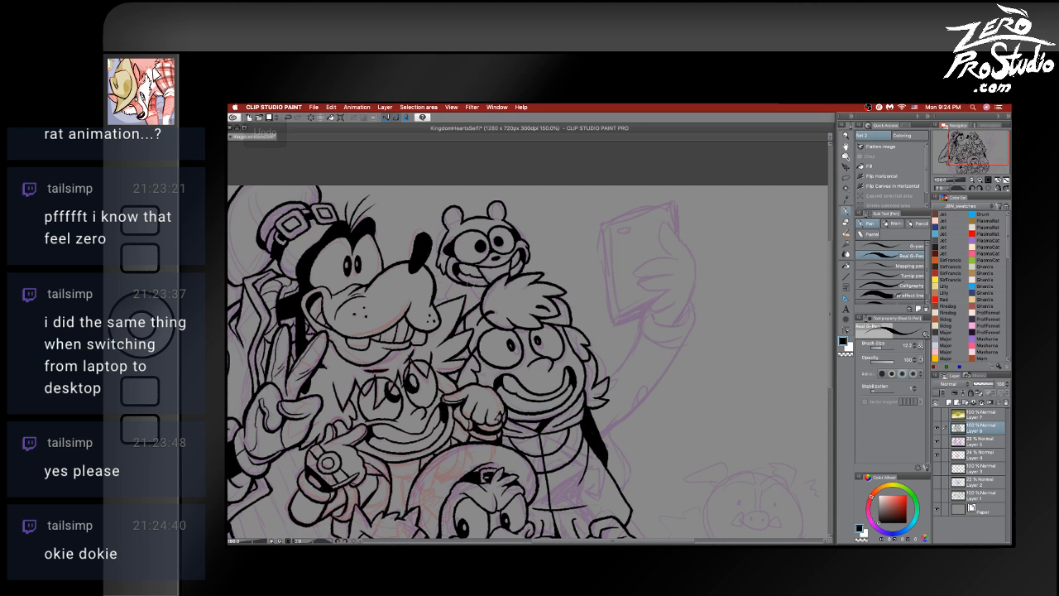
pyautogui.press('e')
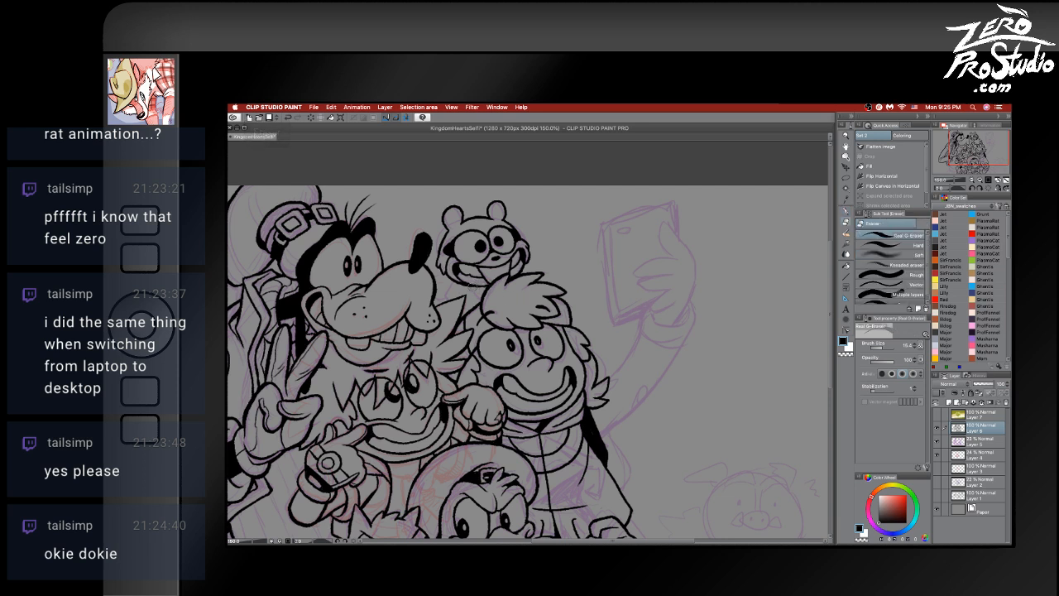
pyautogui.press('p')
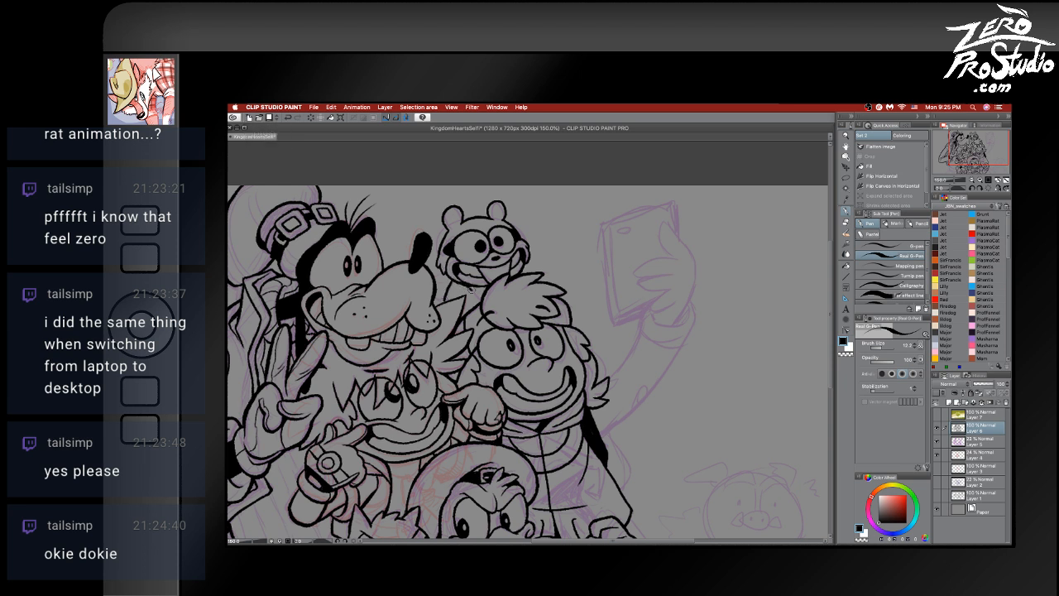
pyautogui.press('super+z')
pyautogui.press('super+z')
pyautogui.press('super+z')
pyautogui.press('super+z')
# - Ink the curved lower edge of the tall dog's shirt from beneath the raised sleeve toward the tufted tail
pyautogui.moveTo(563, 401); pyautogui.dragTo(591, 326)
pyautogui.moveTo(523, 378); pyautogui.dragTo(614, 329)
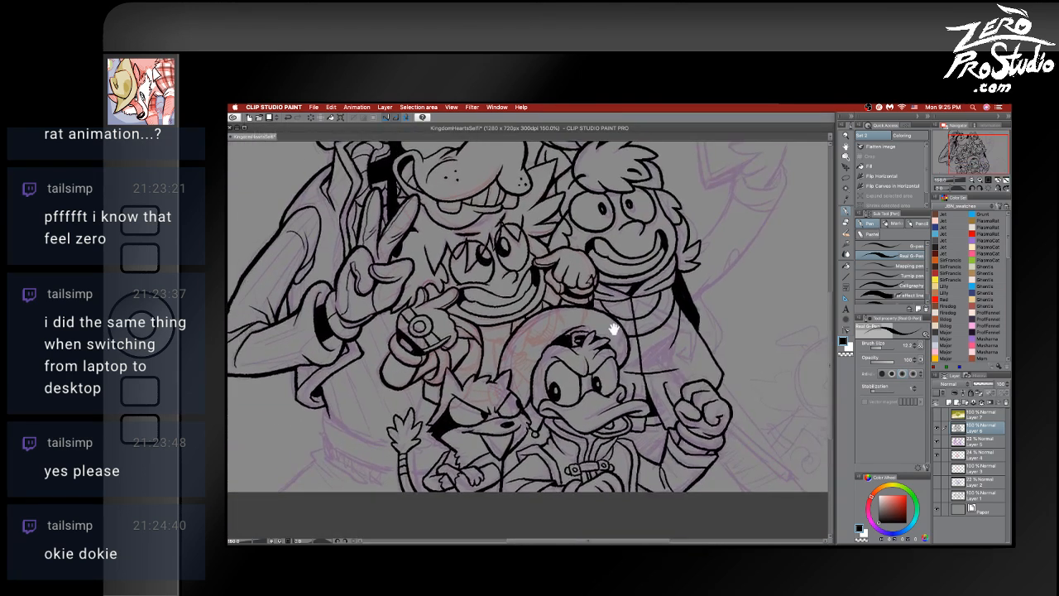
pyautogui.hotkey('ctrl', 'z')
pyautogui.hotkey('ctrl', 'z')
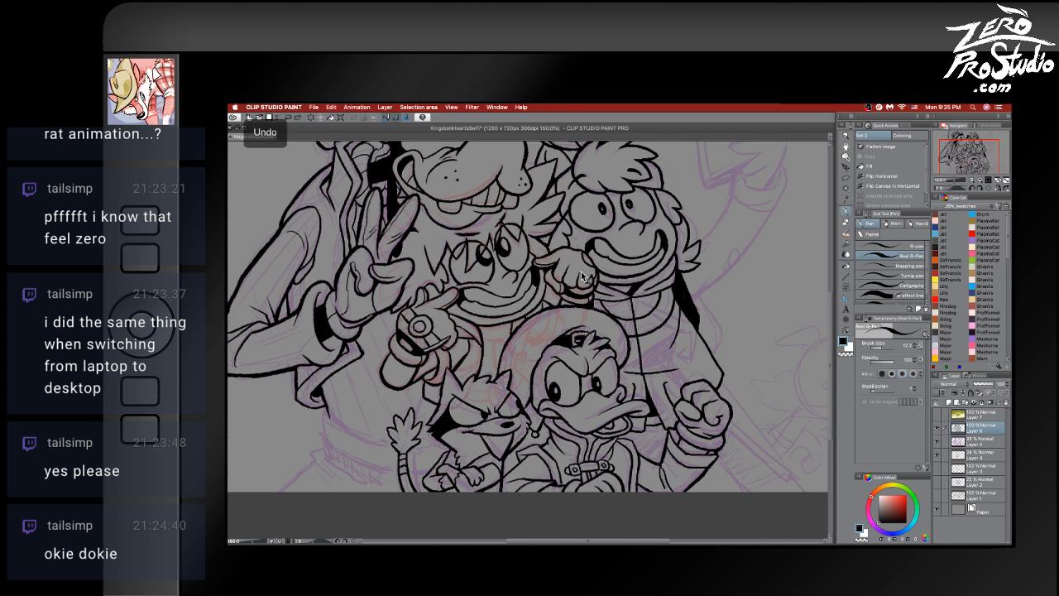
pyautogui.moveTo(658, 335); pyautogui.dragTo(691, 261)
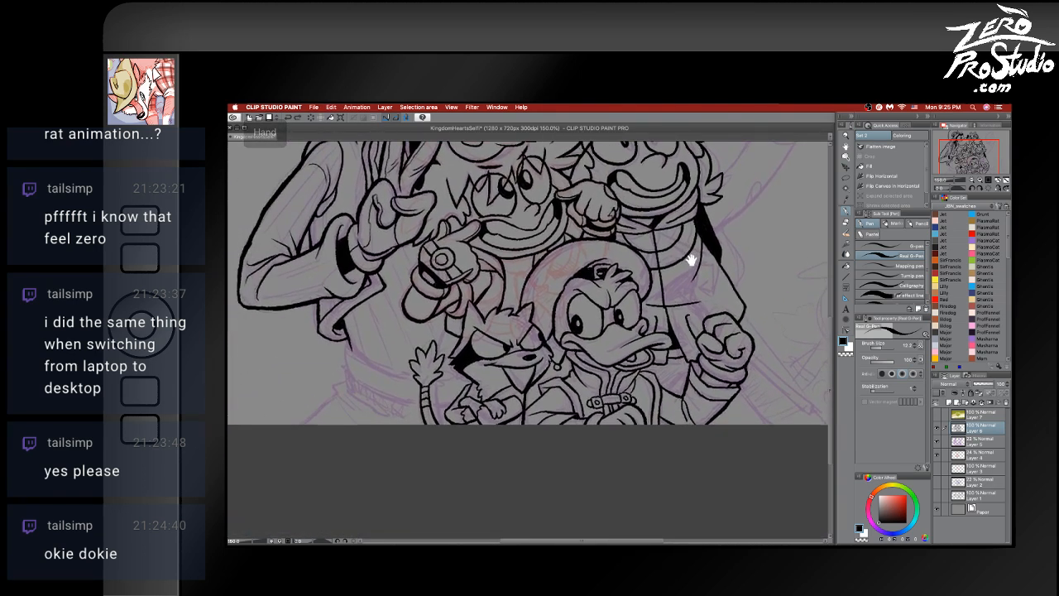
pyautogui.moveTo(480, 378); pyautogui.dragTo(554, 356)
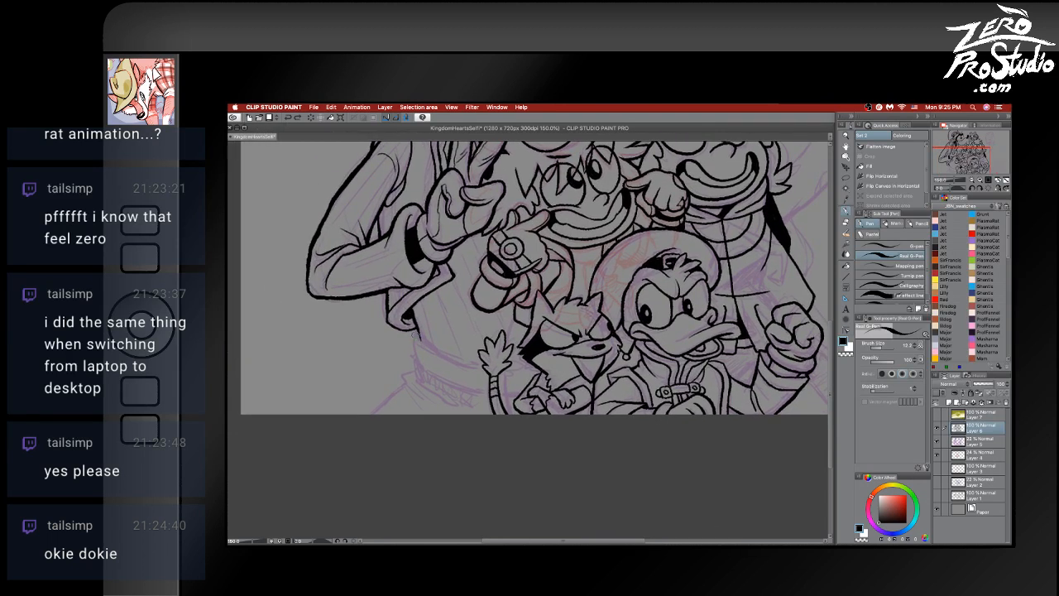
pyautogui.moveTo(418, 332); pyautogui.dragTo(466, 363)
pyautogui.hotkey('ctrl', 'z')
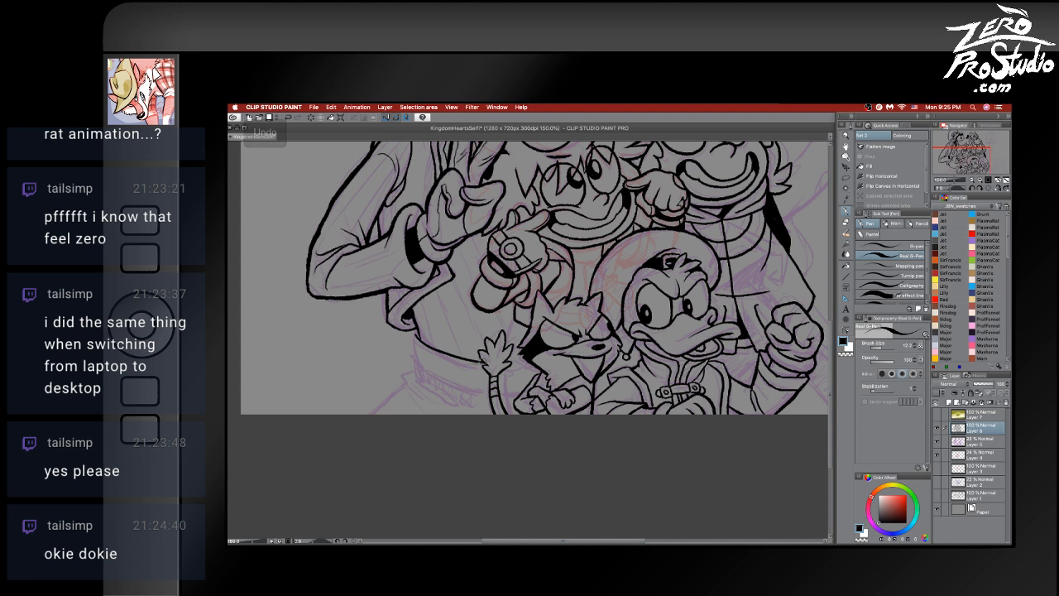
# - Ink the short left side and the bottom edge of the band below the tall dog's shirt, retrying the stroke
pyautogui.moveTo(411, 333)
pyautogui.mouseDown()
pyautogui.moveTo(409, 367)
pyautogui.moveTo(422, 370)
pyautogui.moveTo(412, 340)
pyautogui.moveTo(422, 377)
pyautogui.mouseUp()
pyautogui.hotkey('ctrl', 'z')
pyautogui.hotkey('ctrl', 'z')
pyautogui.hotkey('ctrl', 'z')
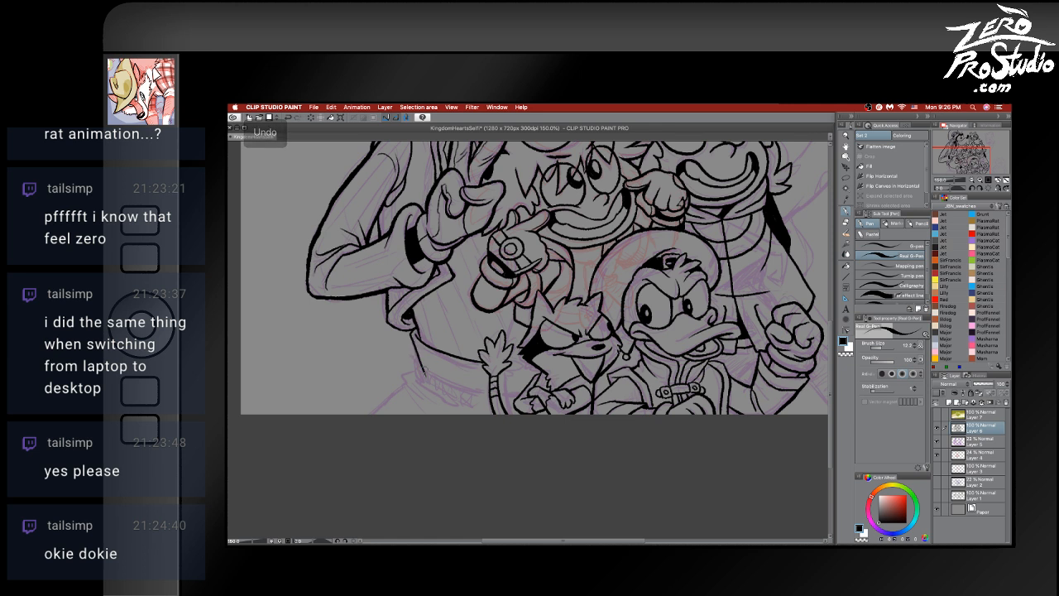
pyautogui.press('e')
pyautogui.press('p')
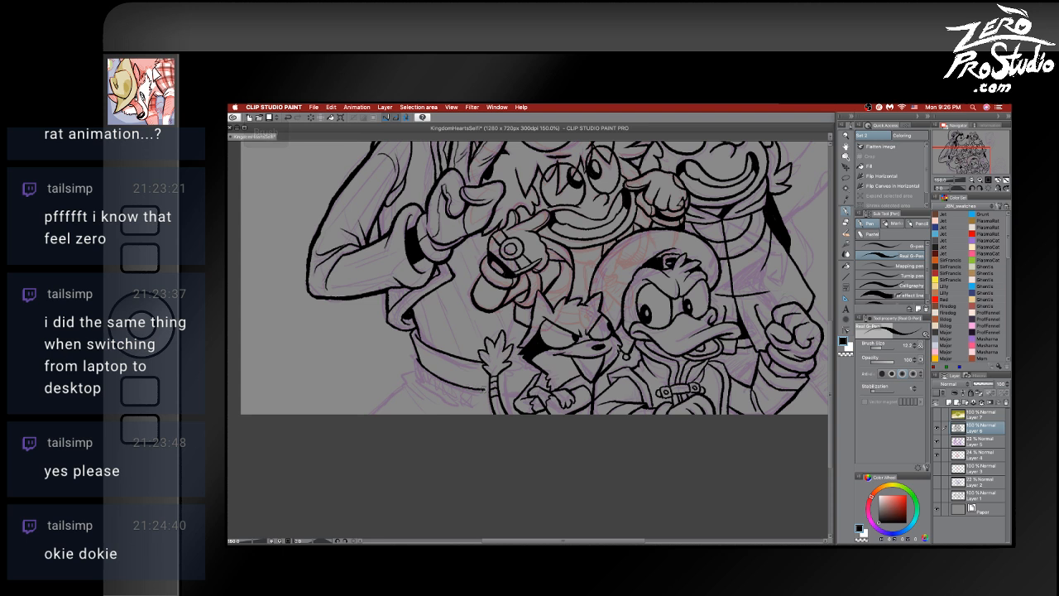
# - Continue the band's bottom edge behind the tufted tail toward the fox-like character's arm, retrying the stroke
pyautogui.press('super+z')
pyautogui.press('super+z')
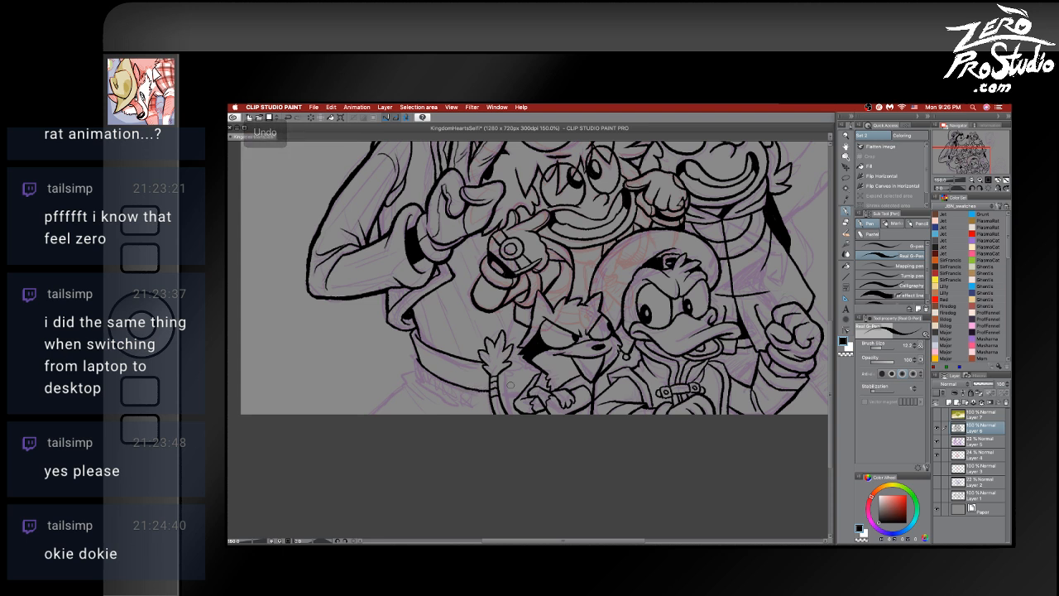
pyautogui.press('super+z')
pyautogui.moveTo(499, 395); pyautogui.dragTo(529, 385)
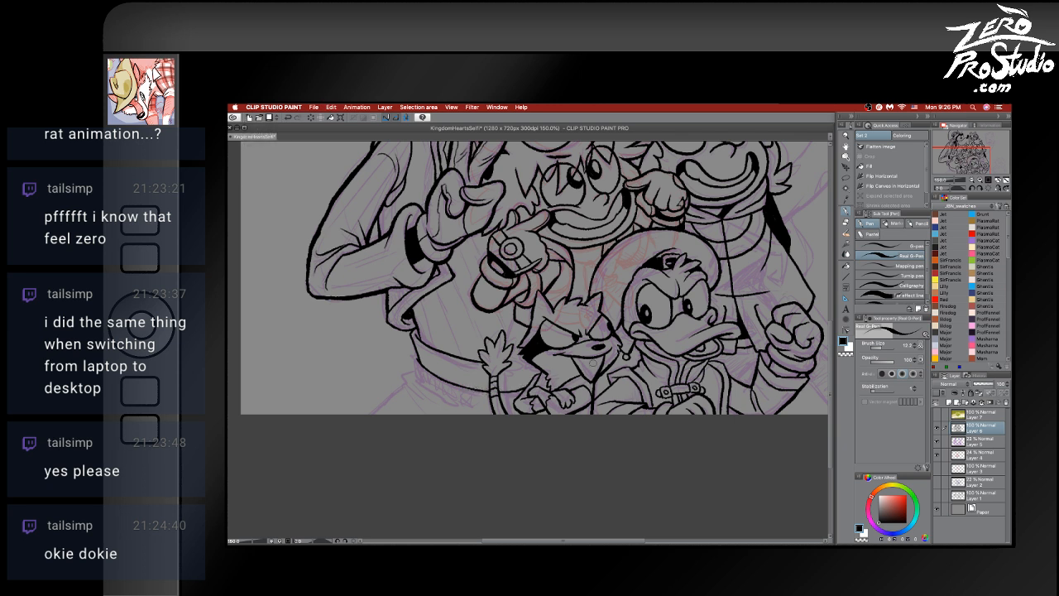
pyautogui.press('super+z')
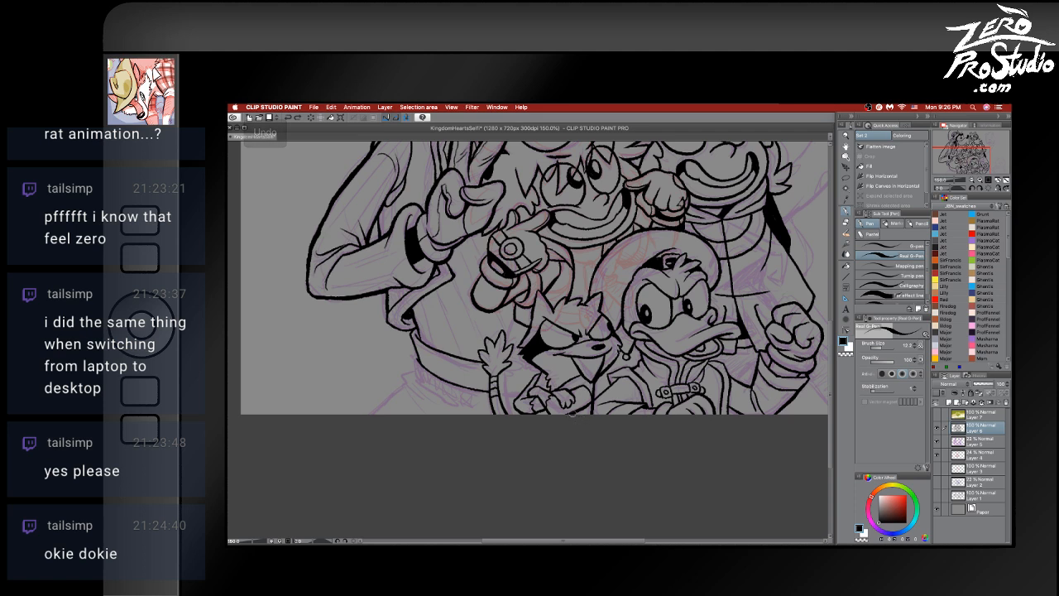
# - Ink the outer edge of the raised hand holding the phone, from the thumb tip down to the wrist
pyautogui.moveTo(612, 325)
pyautogui.mouseDown()
pyautogui.moveTo(635, 411)
pyautogui.moveTo(542, 356)
pyautogui.moveTo(533, 369)
pyautogui.moveTo(551, 435)
pyautogui.moveTo(586, 407)
pyautogui.mouseUp()
pyautogui.moveTo(683, 314)
pyautogui.mouseDown()
pyautogui.moveTo(616, 314)
pyautogui.moveTo(616, 327)
pyautogui.moveTo(701, 421)
pyautogui.moveTo(582, 355)
pyautogui.moveTo(688, 386)
pyautogui.mouseUp()
pyautogui.moveTo(673, 426)
pyautogui.mouseDown()
pyautogui.moveTo(638, 331)
pyautogui.moveTo(615, 324)
pyautogui.mouseUp()
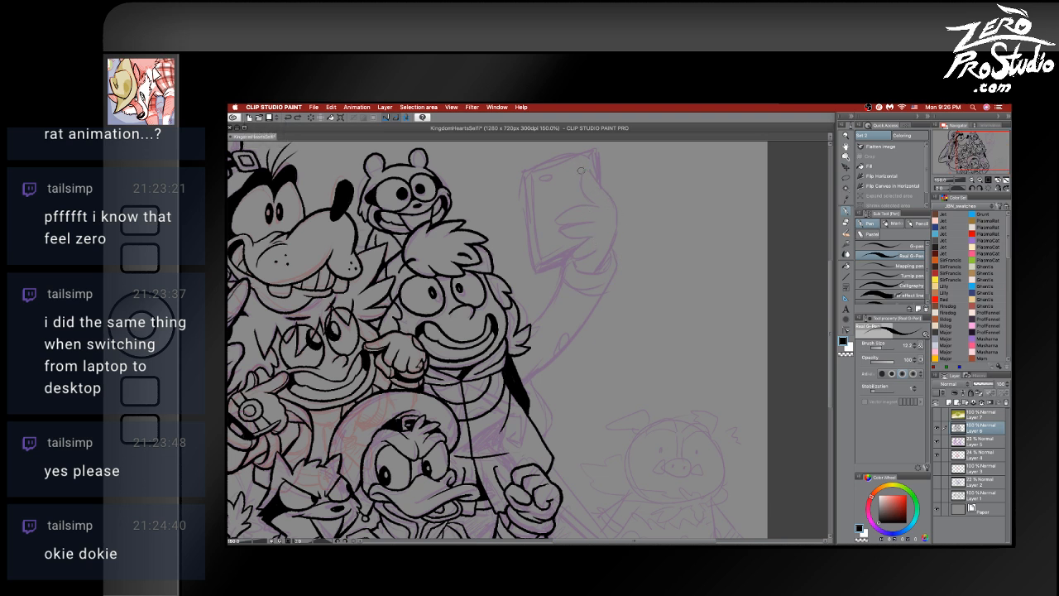
pyautogui.moveTo(581, 170)
pyautogui.mouseDown()
pyautogui.moveTo(619, 217)
pyautogui.moveTo(620, 236)
pyautogui.moveTo(595, 177)
pyautogui.moveTo(616, 203)
pyautogui.moveTo(612, 248)
pyautogui.moveTo(591, 261)
pyautogui.mouseUp()
pyautogui.hotkey('ctrl', 'z')
pyautogui.hotkey('ctrl', 'z')
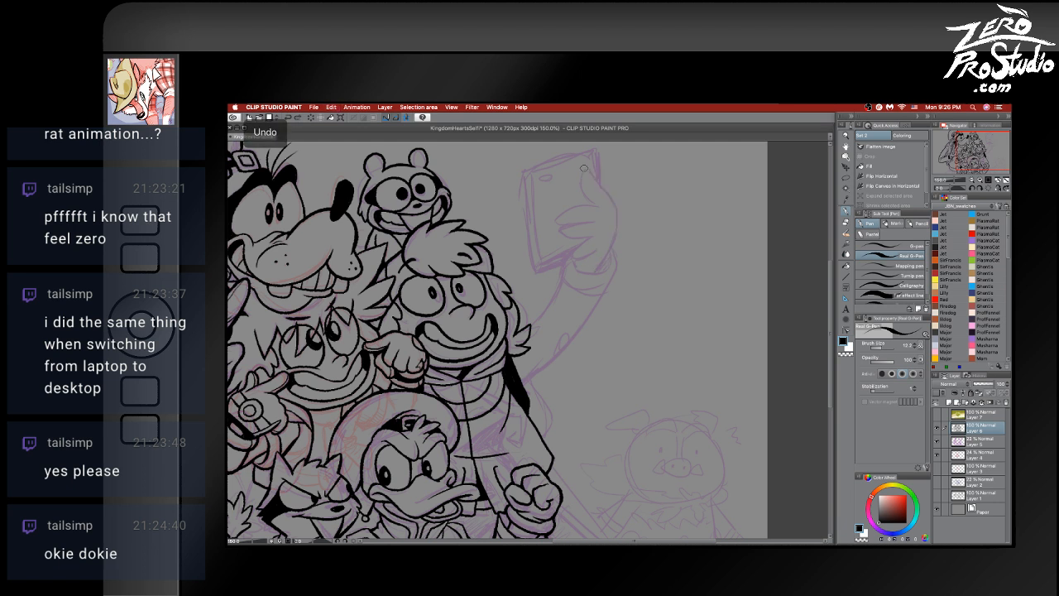
pyautogui.moveTo(583, 168)
pyautogui.mouseDown()
pyautogui.moveTo(619, 230)
pyautogui.moveTo(596, 268)
pyautogui.mouseUp()
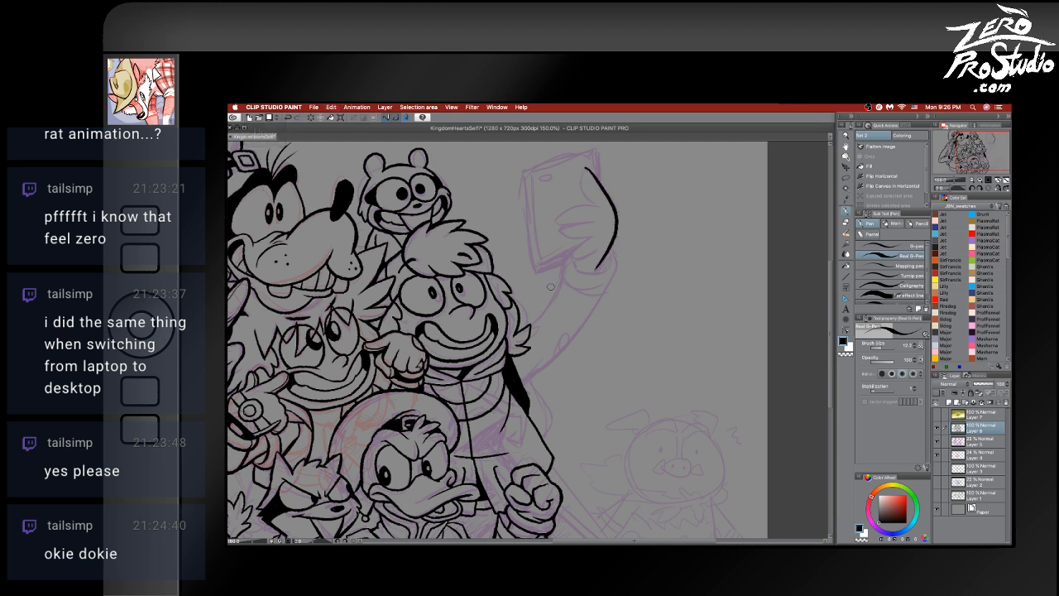
# - Ink the thumb's inner edge and the fingers of the raised hand wrapped around the phone
pyautogui.hotkey('ctrl', 'z')
pyautogui.moveTo(584, 168); pyautogui.dragTo(597, 202)
pyautogui.hotkey('ctrl', 'z')
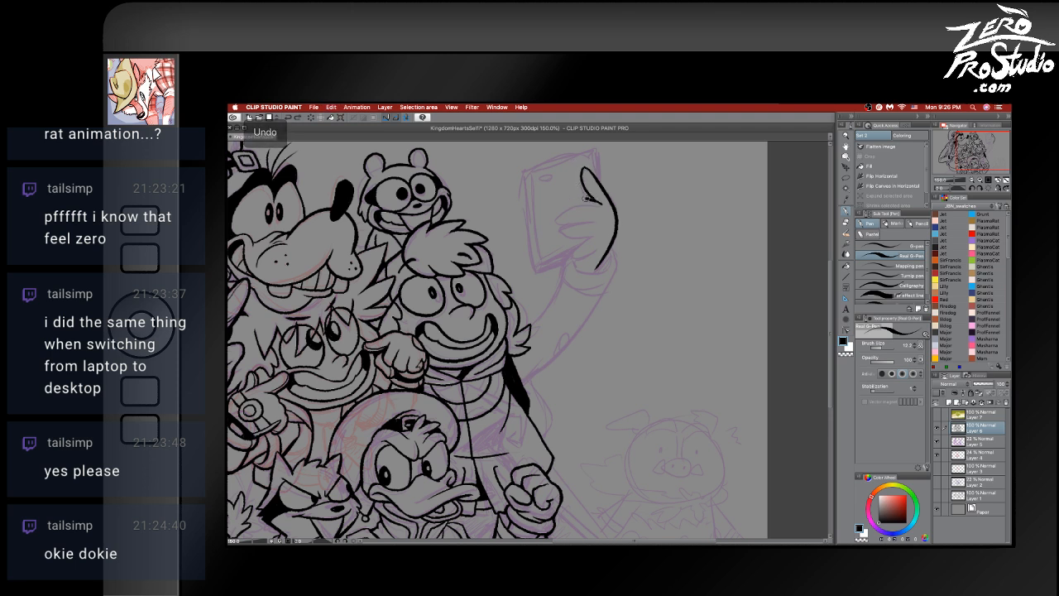
pyautogui.moveTo(586, 198)
pyautogui.mouseDown()
pyautogui.moveTo(554, 215)
pyautogui.moveTo(600, 212)
pyautogui.moveTo(557, 223)
pyautogui.moveTo(566, 232)
pyautogui.moveTo(592, 222)
pyautogui.moveTo(598, 252)
pyautogui.mouseUp()
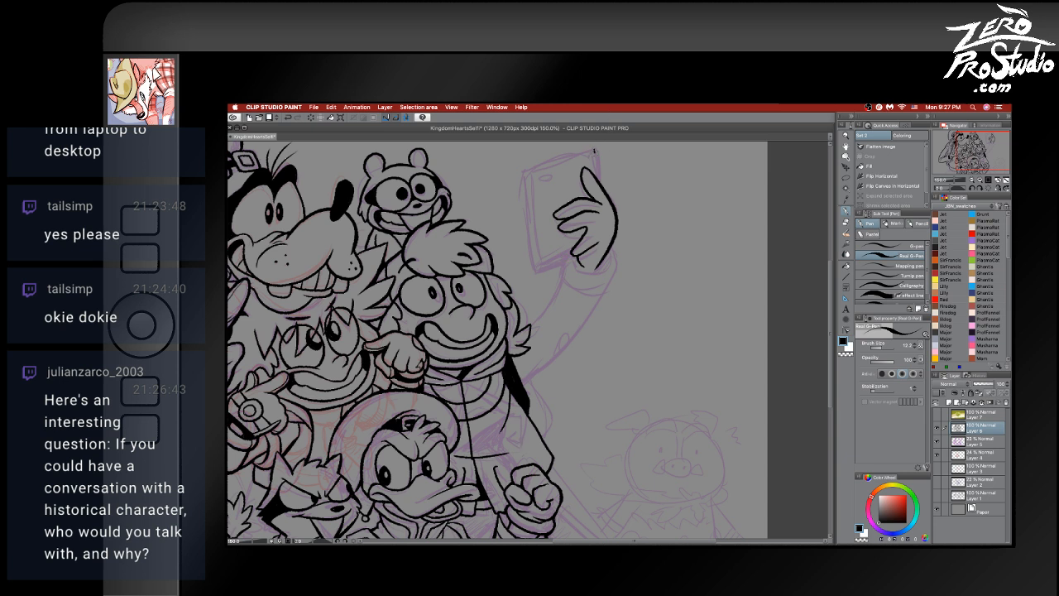
# - Ink the phone's top edge and long left side over the sketch, retrying the strokes
pyautogui.moveTo(595, 151)
pyautogui.mouseDown()
pyautogui.moveTo(598, 179)
pyautogui.moveTo(595, 158)
pyautogui.moveTo(599, 180)
pyautogui.moveTo(539, 165)
pyautogui.moveTo(585, 148)
pyautogui.moveTo(518, 175)
pyautogui.moveTo(538, 285)
pyautogui.mouseUp()
pyautogui.press('super+z')
pyautogui.press('super+z')
pyautogui.press('super+z')
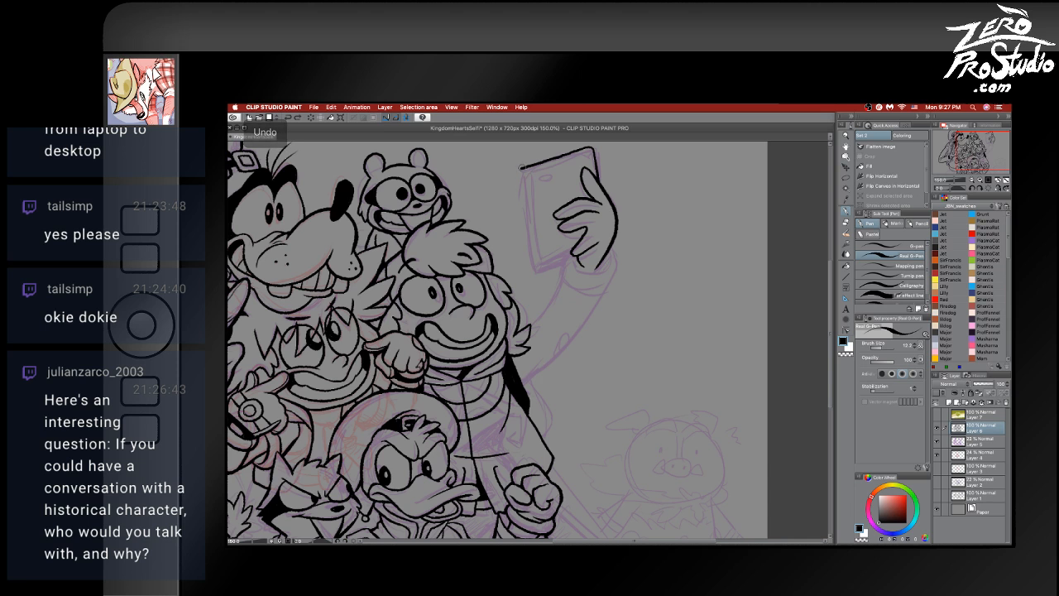
pyautogui.moveTo(516, 168); pyautogui.dragTo(538, 285)
pyautogui.press('b')
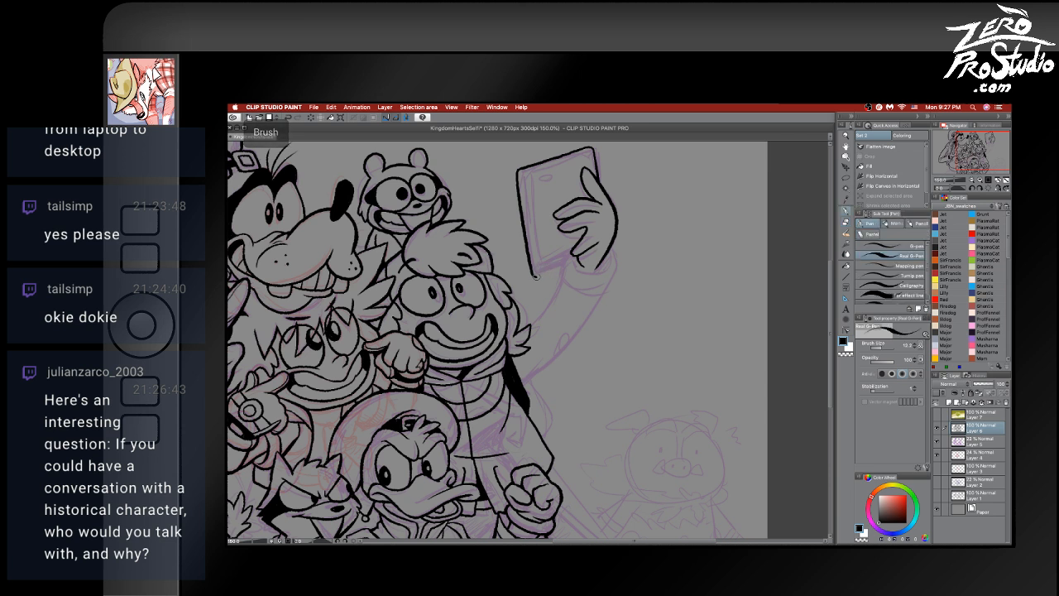
# - Ink the phone's bottom edge from its lower-left corner toward the fingers, redoing the stroke
pyautogui.moveTo(533, 276); pyautogui.dragTo(584, 254)
pyautogui.hotkey('ctrl', 'z')
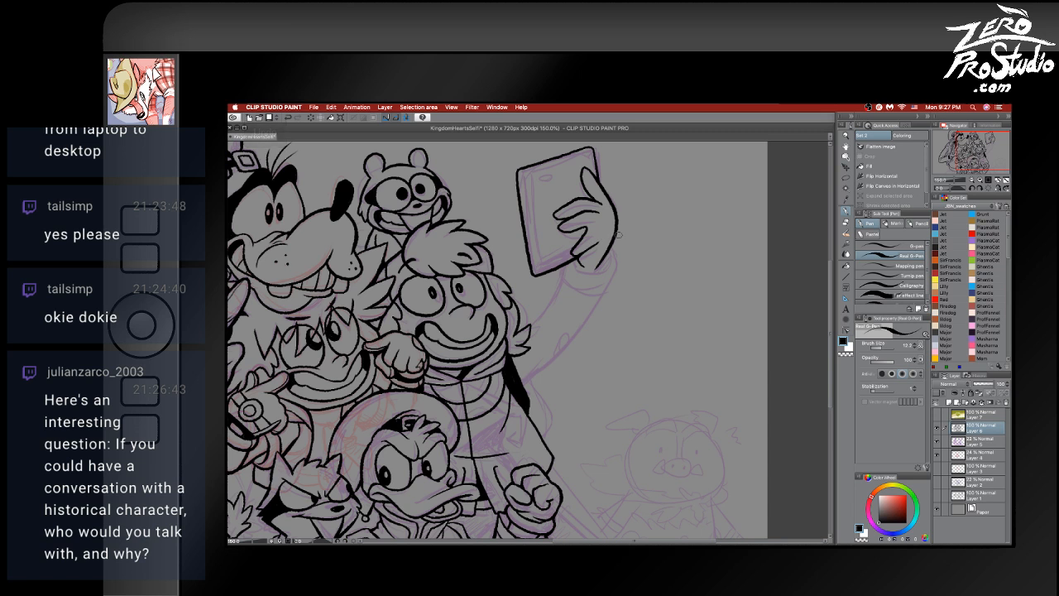
pyautogui.hotkey('ctrl', 'z')
pyautogui.press('e')
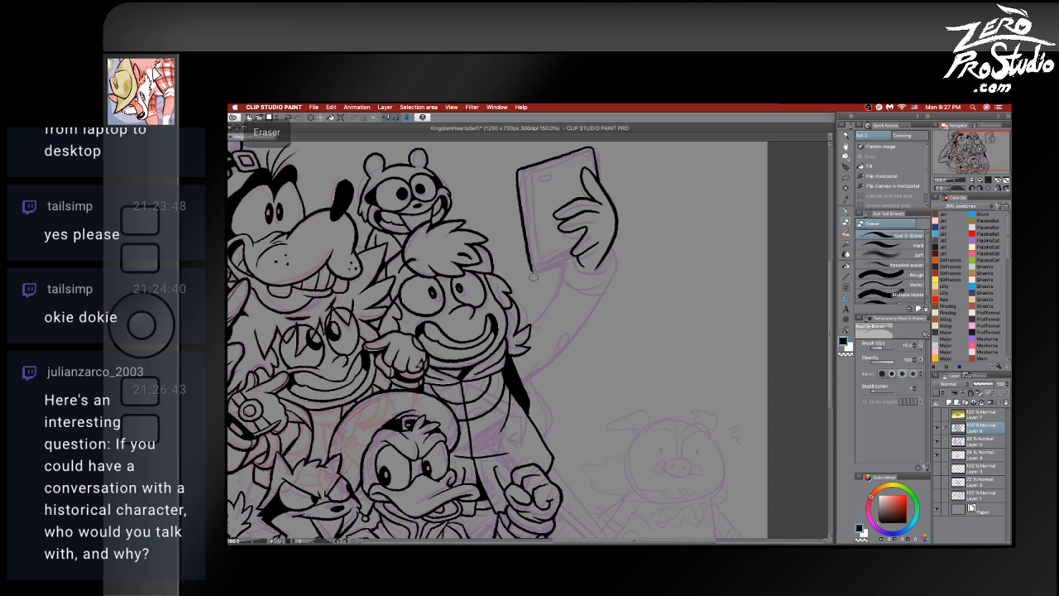
pyautogui.press('p')
pyautogui.moveTo(531, 275); pyautogui.dragTo(584, 249)
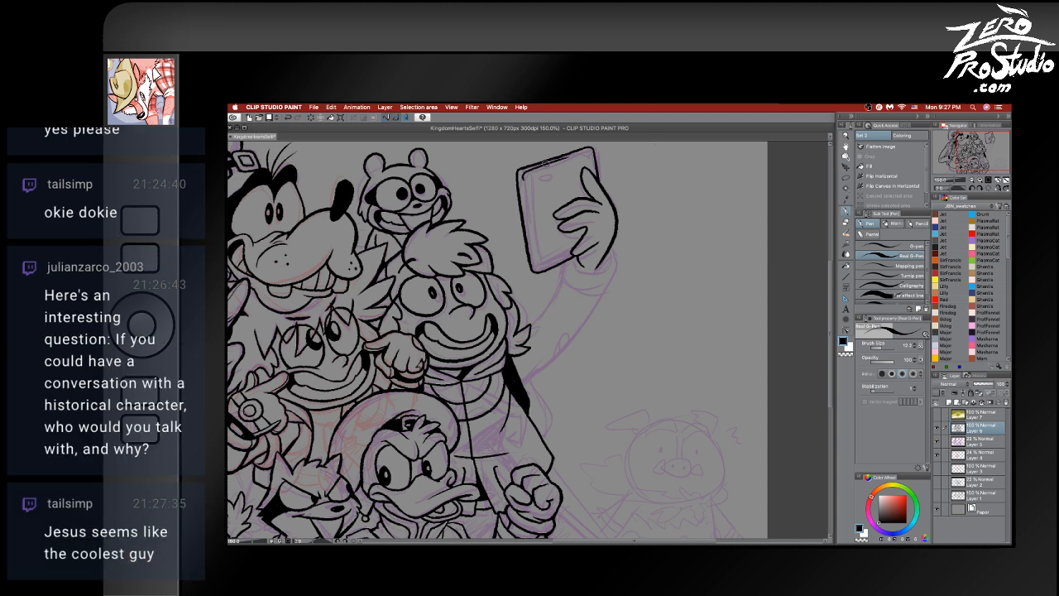
# - Ink a second line just inside the phone's left side to show its thickness, retrying the stroke
pyautogui.hotkey('ctrl', 'z')
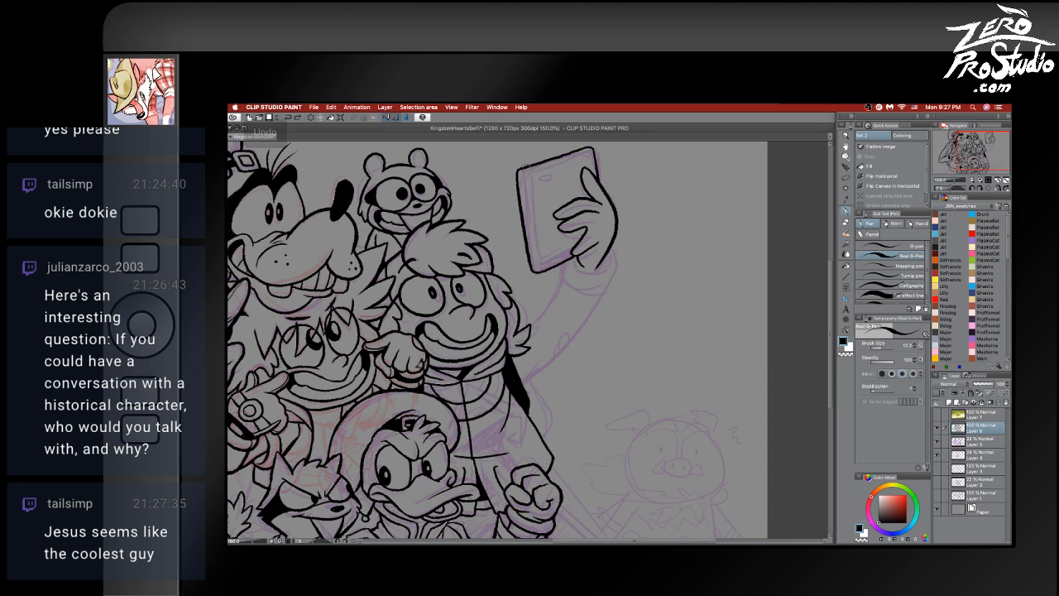
pyautogui.moveTo(523, 168); pyautogui.dragTo(530, 215)
pyautogui.hotkey('ctrl', 'z')
pyautogui.moveTo(526, 164); pyautogui.dragTo(529, 235)
pyautogui.hotkey('ctrl', 'z')
pyautogui.moveTo(523, 166)
pyautogui.mouseDown()
pyautogui.moveTo(539, 271)
pyautogui.moveTo(567, 254)
pyautogui.mouseUp()
pyautogui.hotkey('ctrl', 'z')
pyautogui.hotkey('ctrl', 'z')
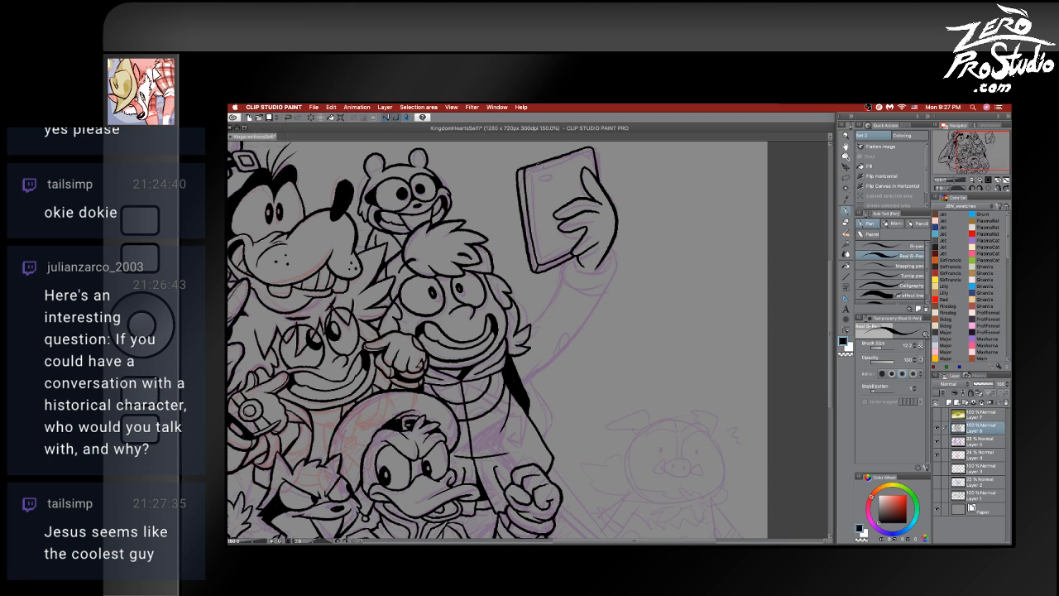
# - Clean up the phone's upper-left corner and ink the oval camera lens with a small mark beside it
pyautogui.press('e')
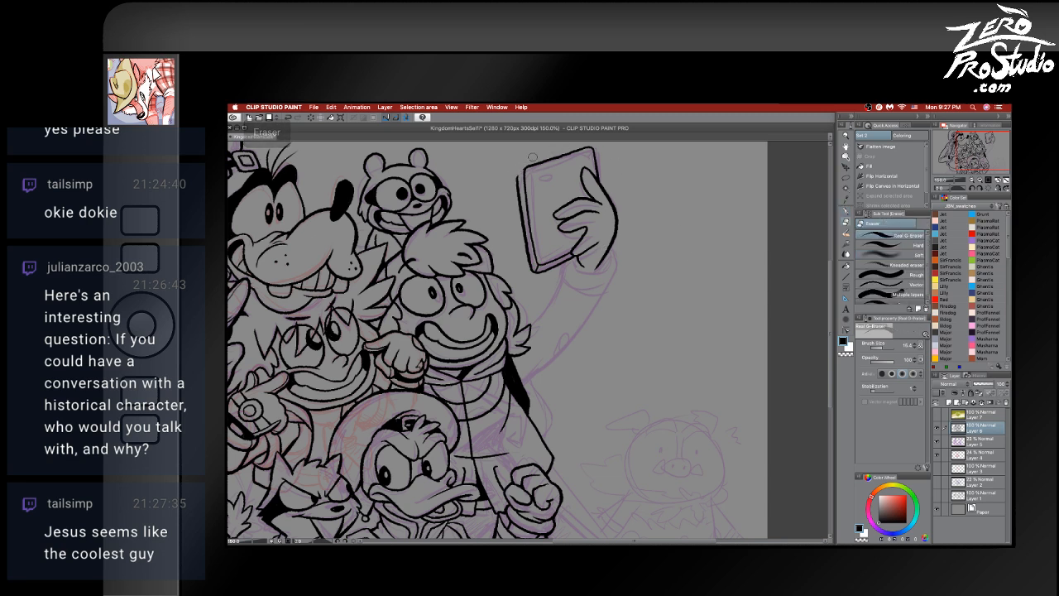
pyautogui.press('b')
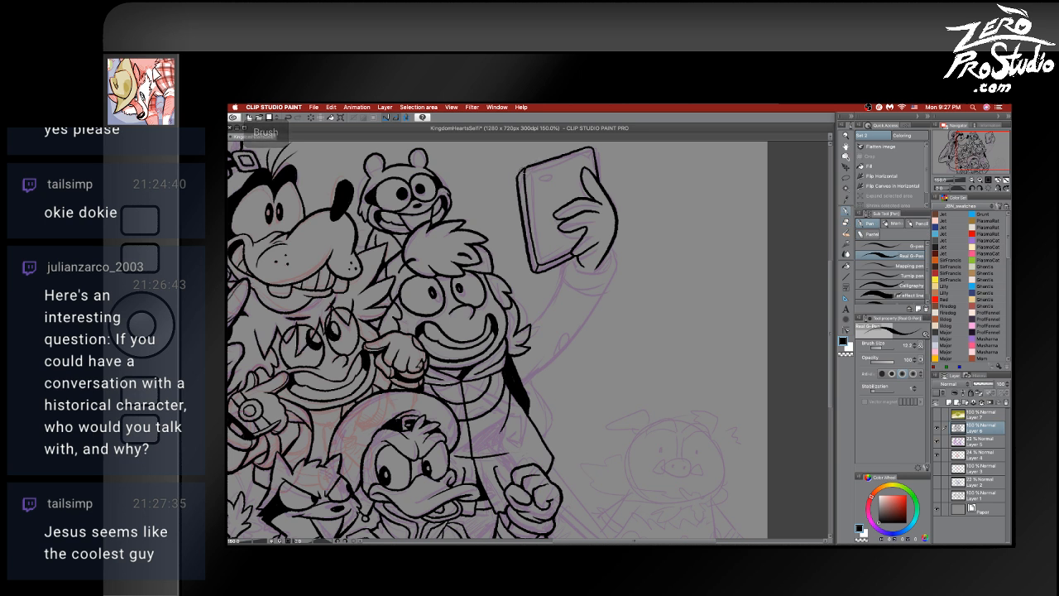
pyautogui.press('super+z')
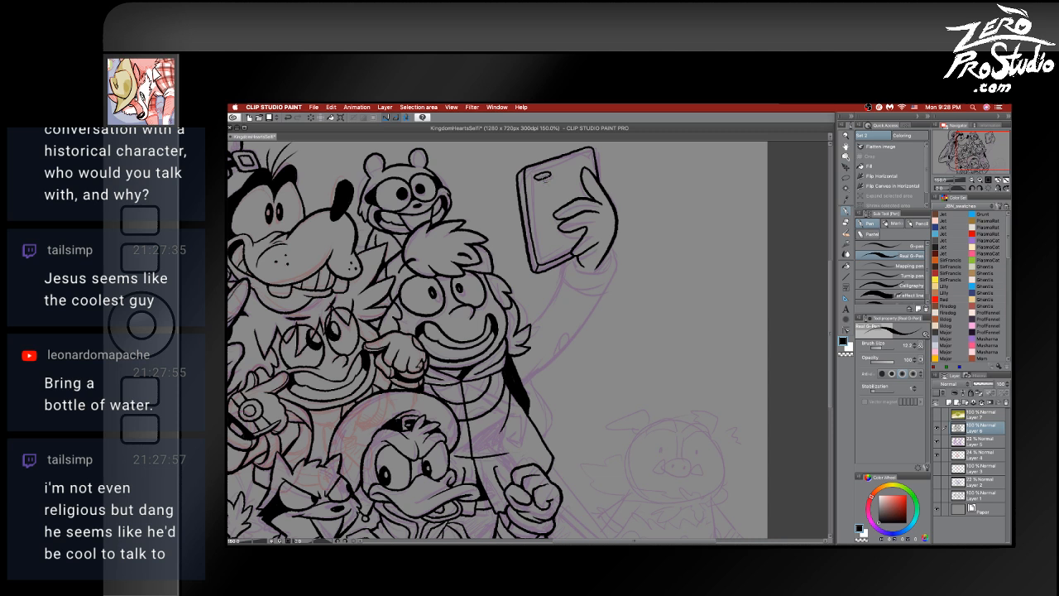
pyautogui.press('b')
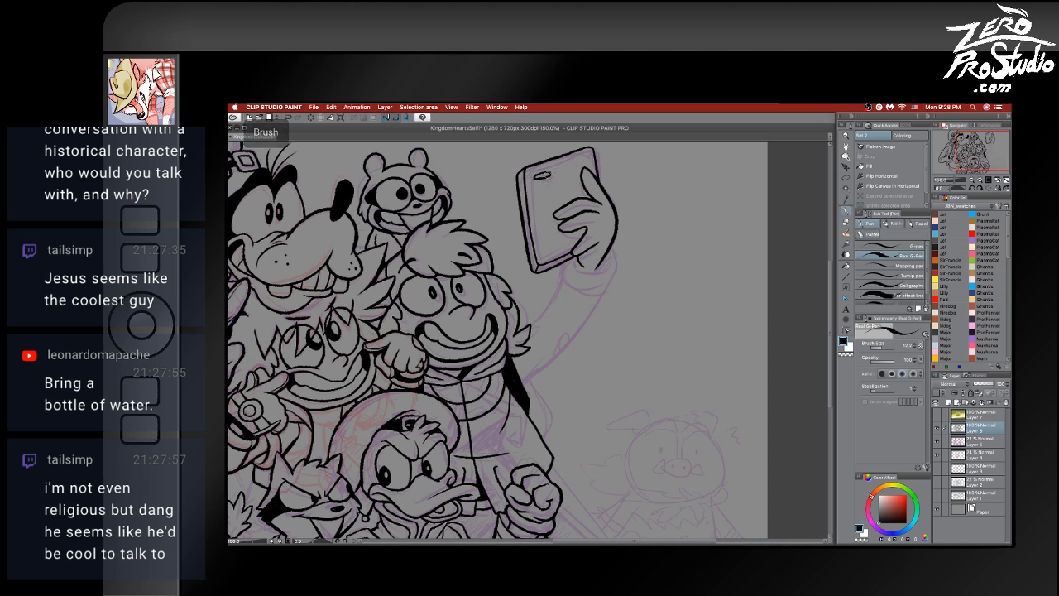
pyautogui.press('super+z')
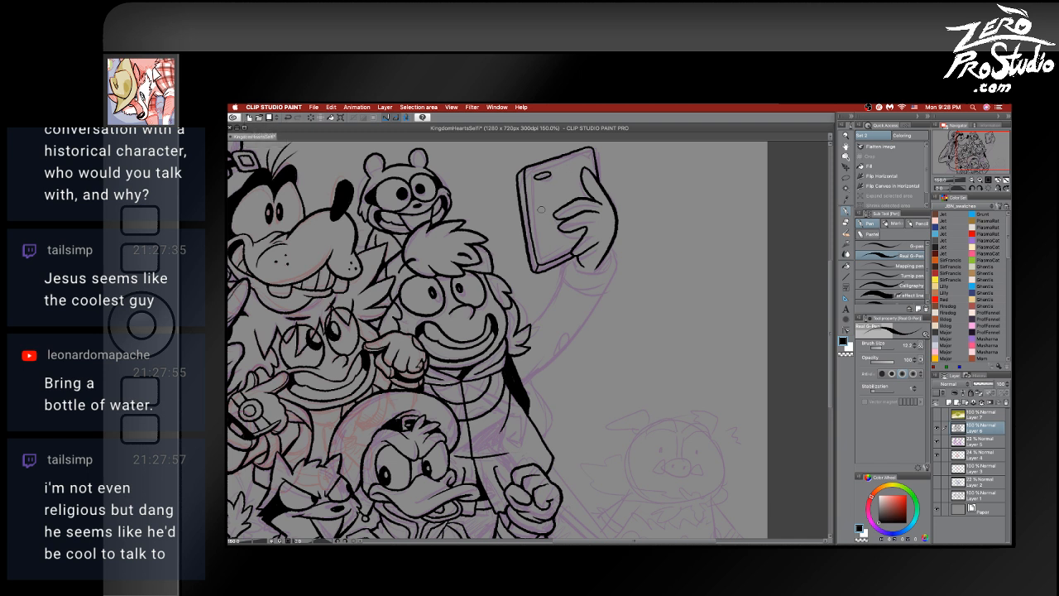
pyautogui.moveTo(536, 176); pyautogui.dragTo(559, 171)
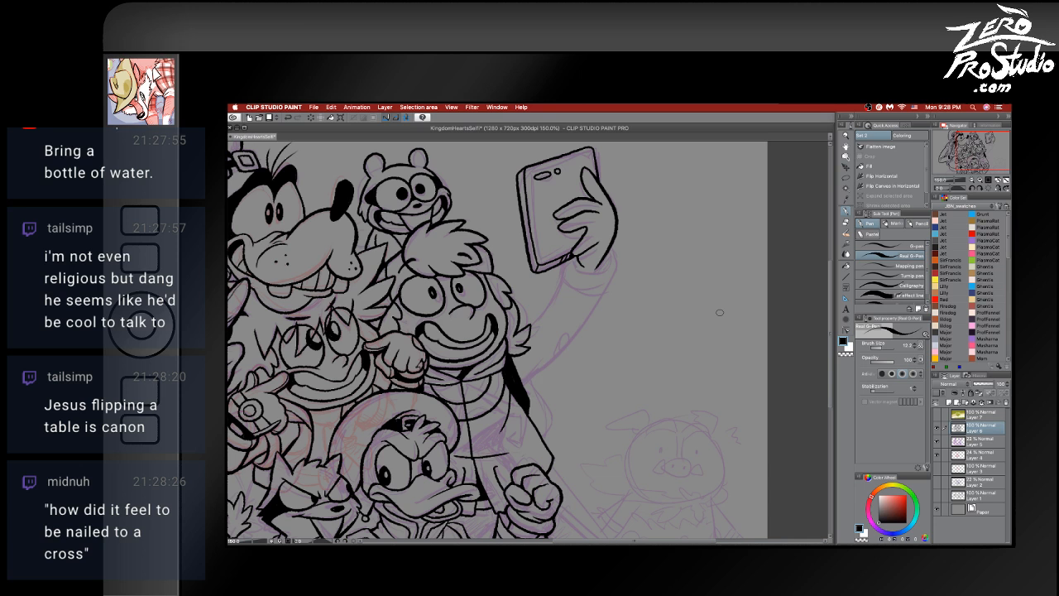
# - Erase the inked hand around the phone, keeping the phone's outline and camera details
pyautogui.press('e')
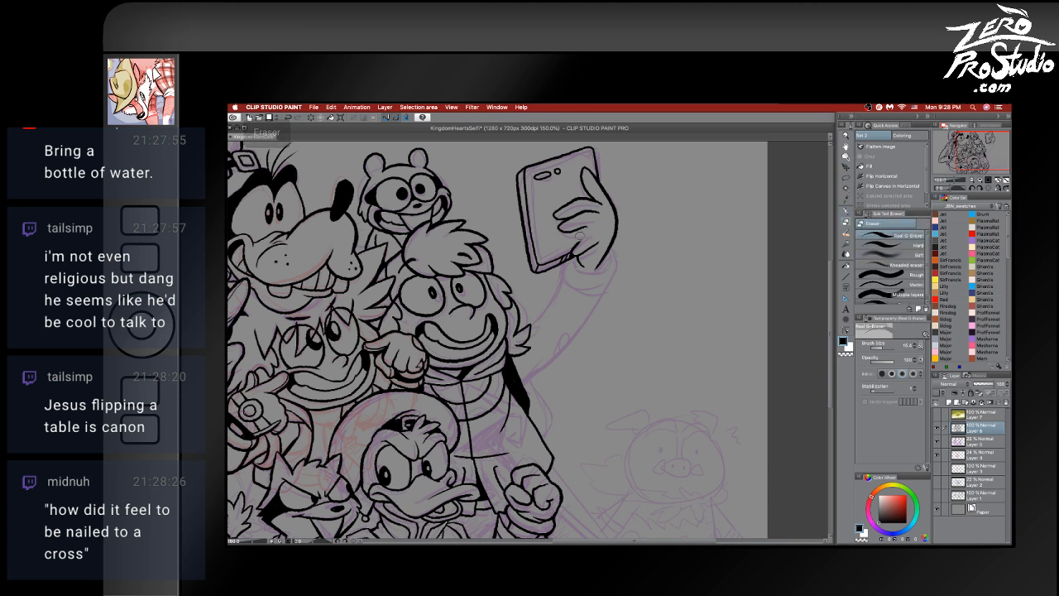
pyautogui.press('p')
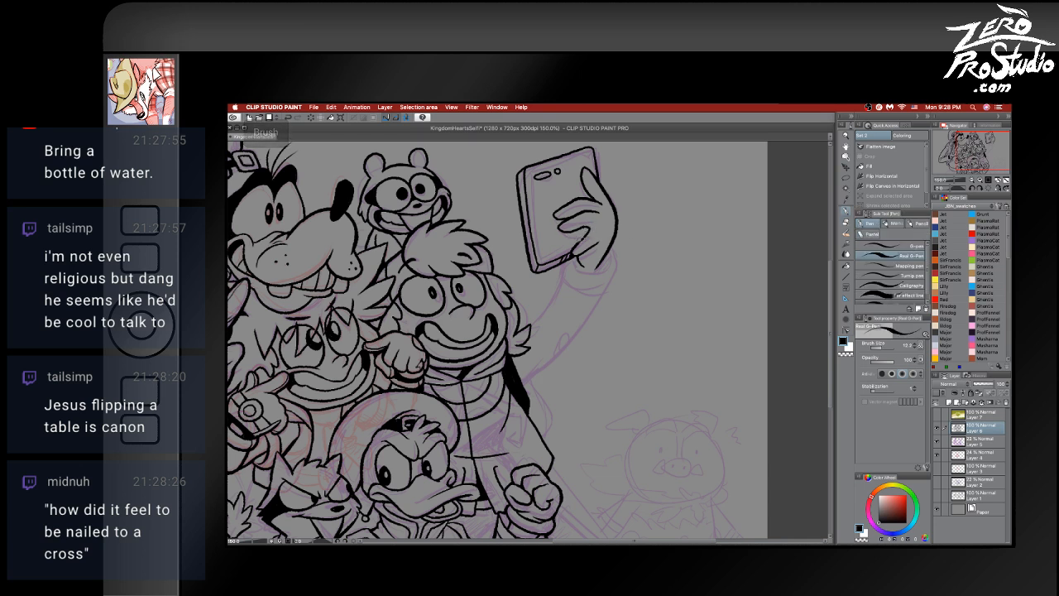
pyautogui.hotkey('ctrl', 'z')
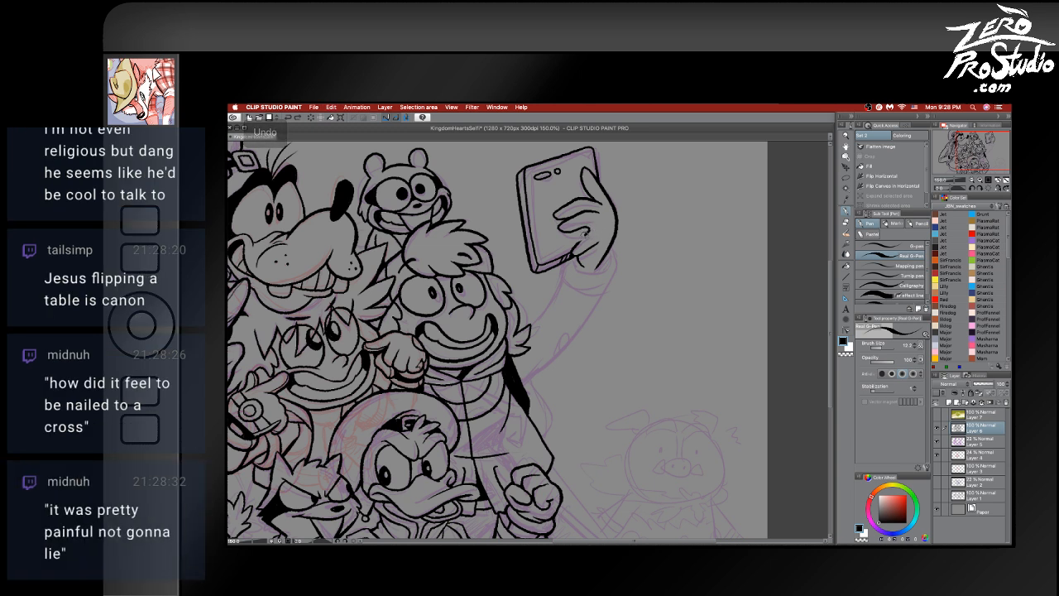
pyautogui.press('e')
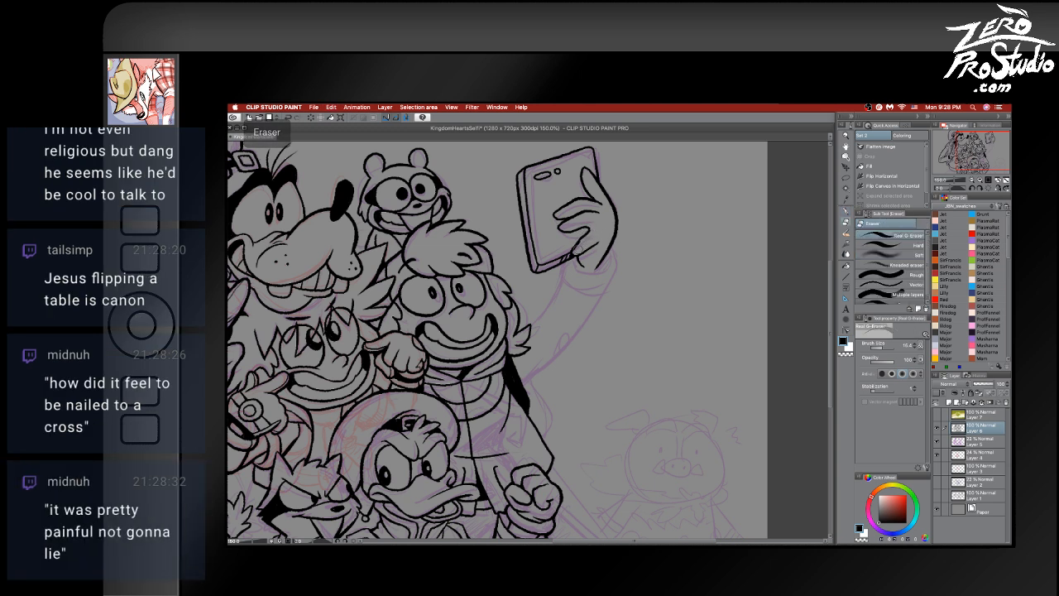
pyautogui.press('b')
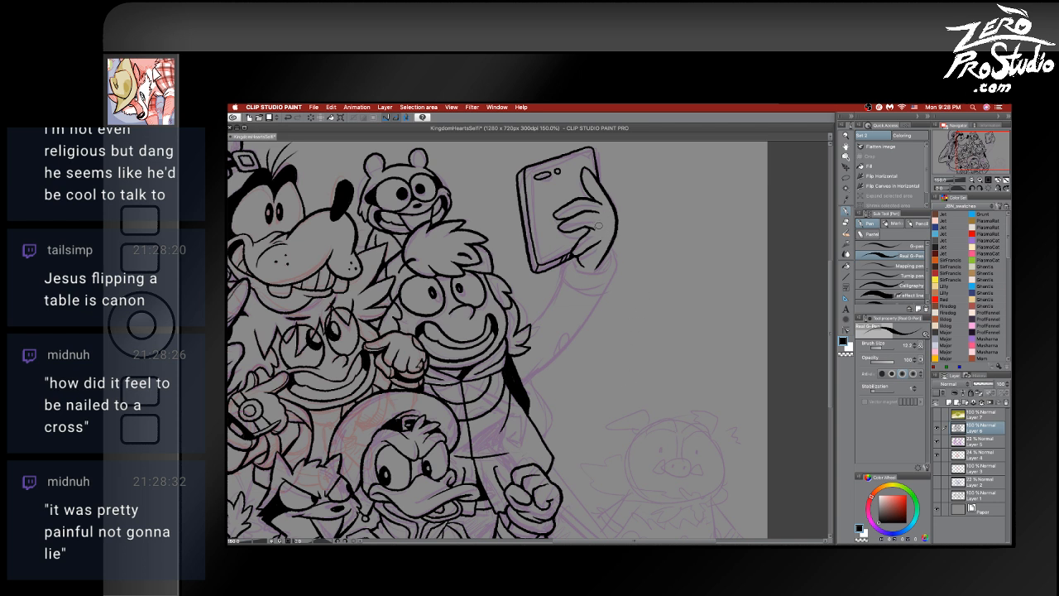
pyautogui.press('super+z')
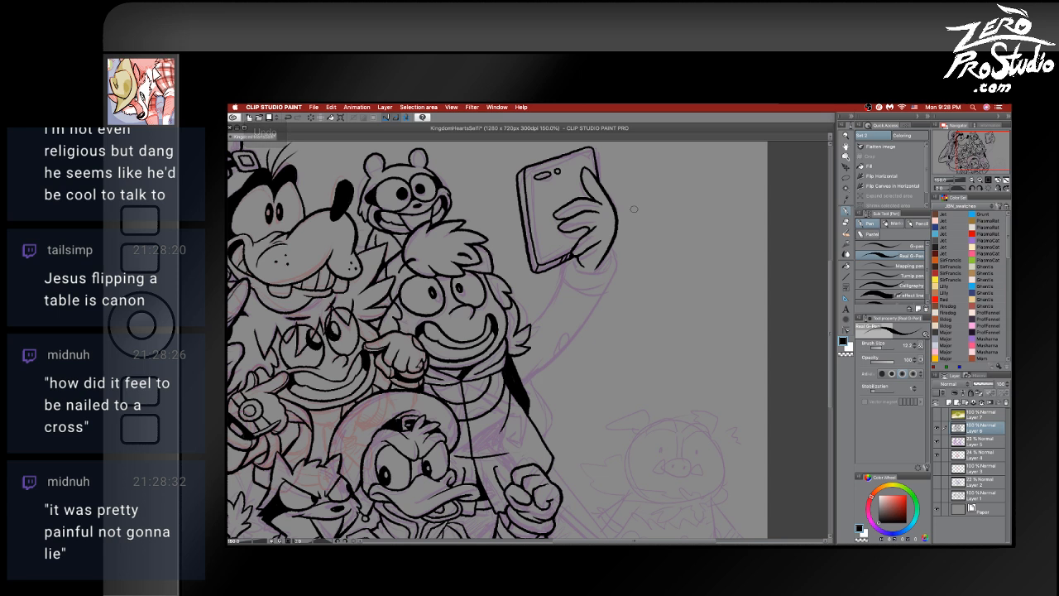
pyautogui.press('e')
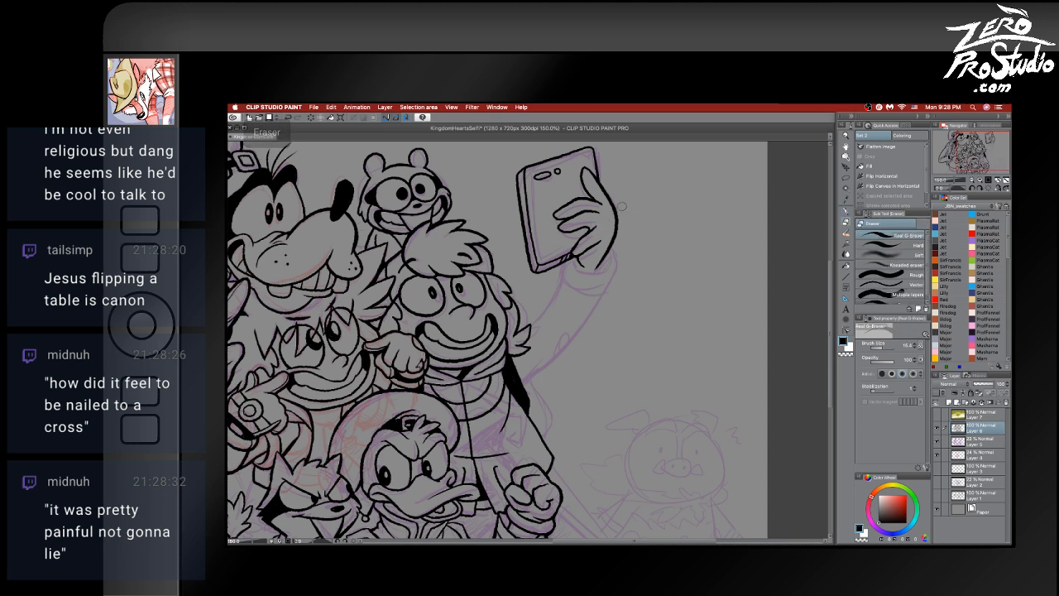
pyautogui.press('e')
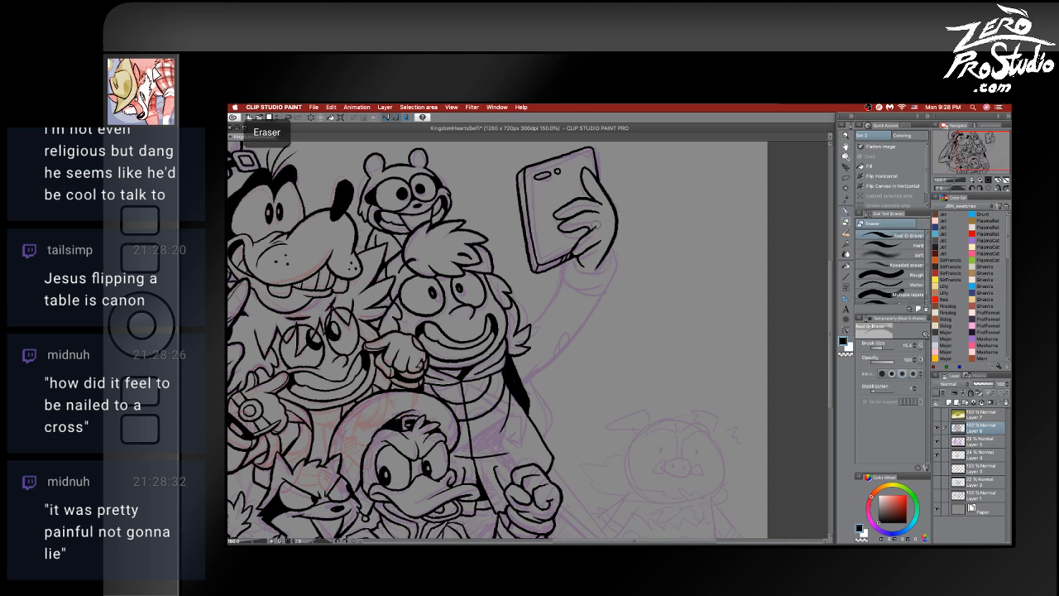
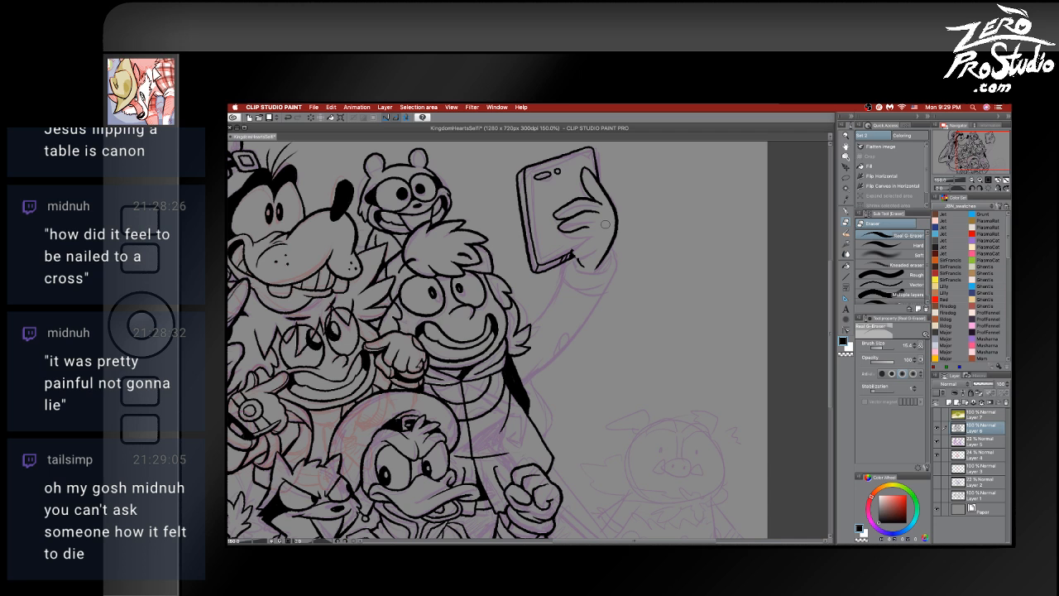
pyautogui.press('e')
pyautogui.moveTo(615, 222)
pyautogui.mouseDown()
pyautogui.moveTo(577, 233)
pyautogui.moveTo(566, 245)
pyautogui.moveTo(549, 206)
pyautogui.moveTo(587, 228)
pyautogui.moveTo(600, 209)
pyautogui.moveTo(583, 175)
pyautogui.mouseUp()
pyautogui.press('p')
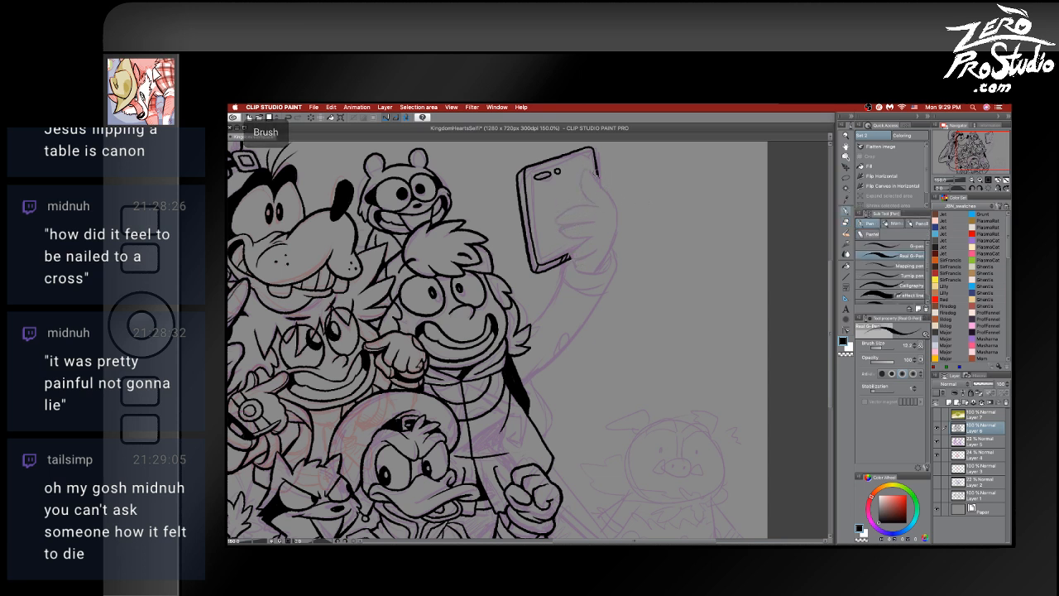
# - Ink the phone's right side down to the sketched thumb and round off its upper-right corner with eraser and pen
pyautogui.moveTo(598, 170); pyautogui.dragTo(600, 201)
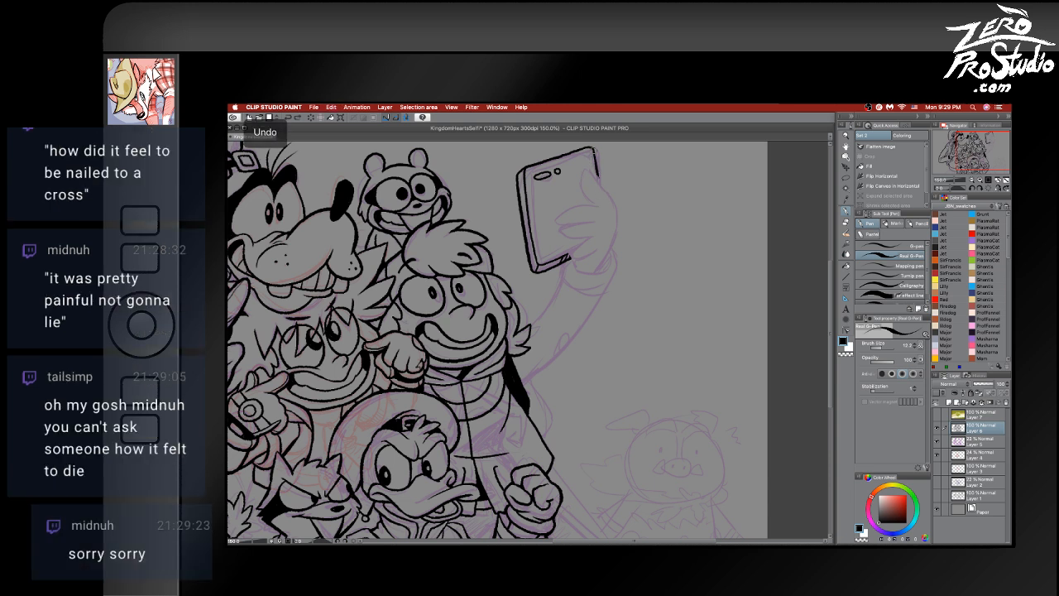
pyautogui.press('super+z')
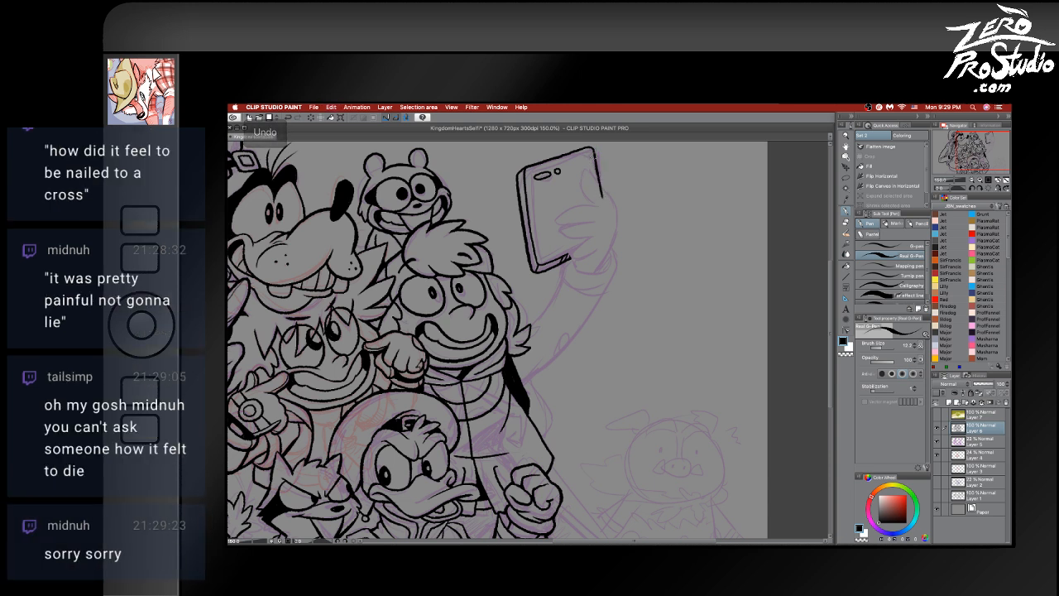
pyautogui.press('e')
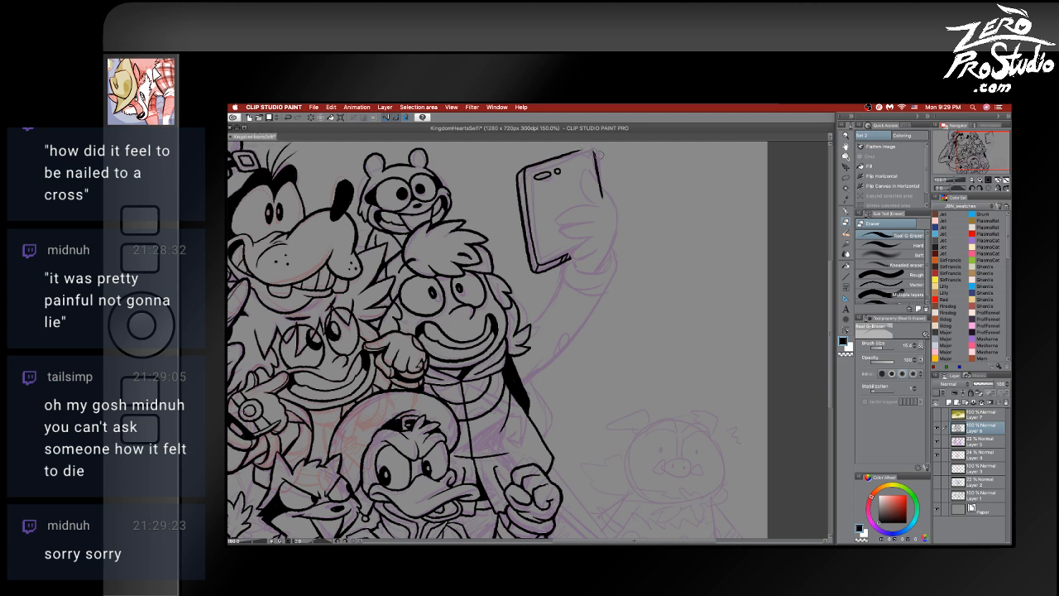
pyautogui.press('b')
pyautogui.hotkey('ctrl', 'z')
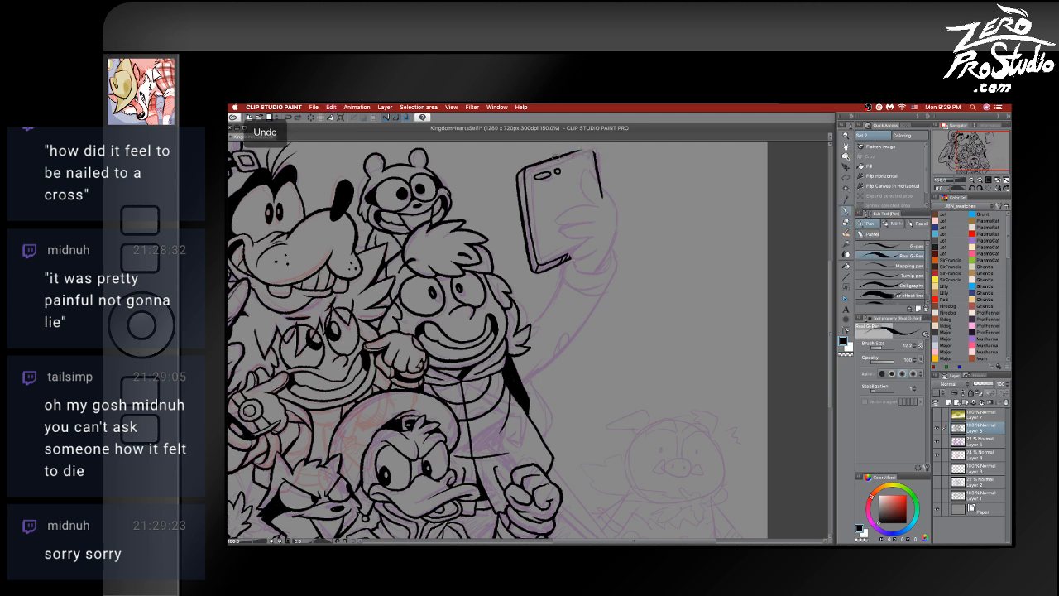
pyautogui.press('e')
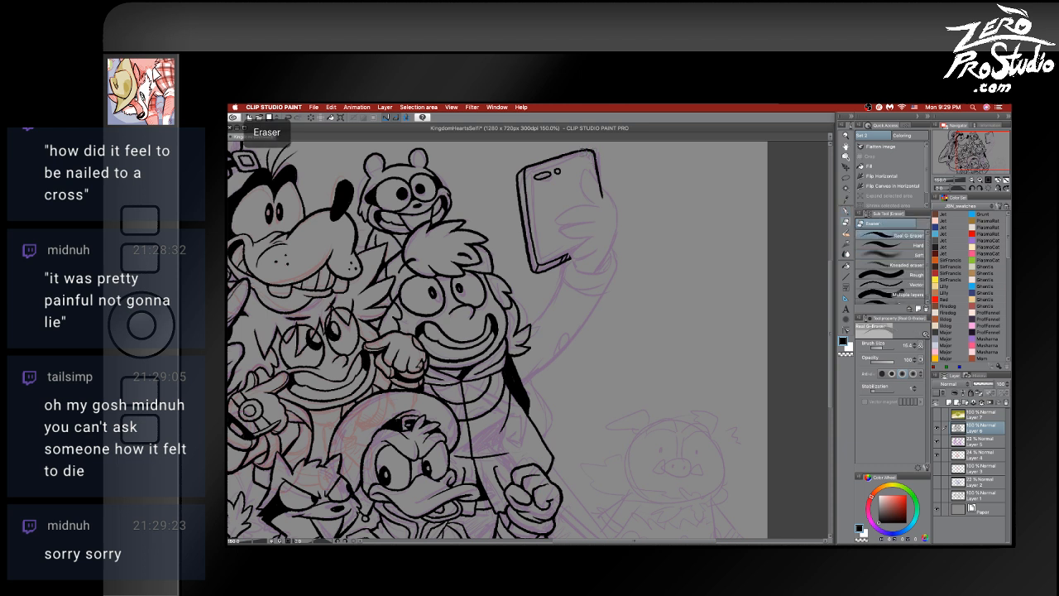
pyautogui.press('p')
pyautogui.hotkey('ctrl', 'z')
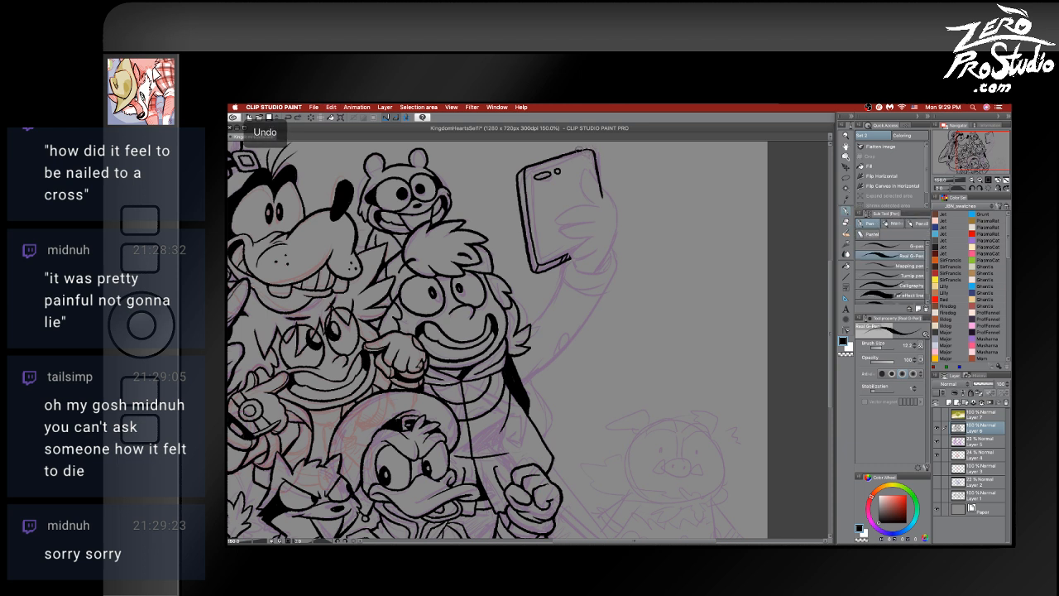
pyautogui.moveTo(634, 288); pyautogui.dragTo(607, 314)
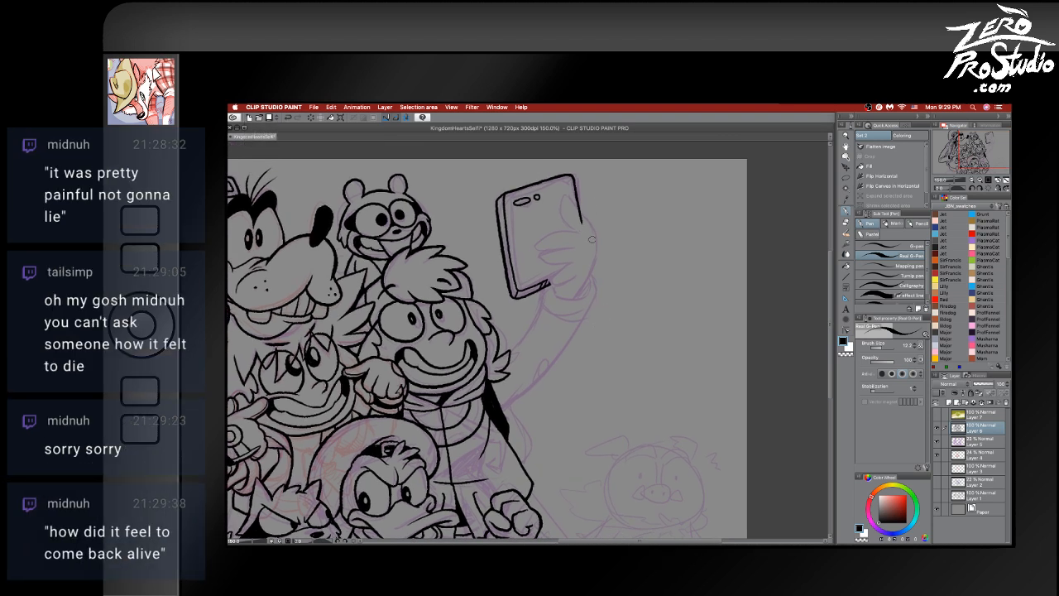
# - Ink the back of the hand and the upper fingers gripping the phone, retrying the strokes and undoing the last finger line
pyautogui.moveTo(598, 246)
pyautogui.mouseDown()
pyautogui.moveTo(584, 223)
pyautogui.moveTo(559, 217)
pyautogui.moveTo(579, 238)
pyautogui.moveTo(594, 236)
pyautogui.moveTo(567, 216)
pyautogui.moveTo(554, 222)
pyautogui.moveTo(589, 248)
pyautogui.moveTo(538, 253)
pyautogui.moveTo(582, 253)
pyautogui.moveTo(538, 270)
pyautogui.moveTo(576, 272)
pyautogui.moveTo(570, 255)
pyautogui.moveTo(538, 271)
pyautogui.moveTo(574, 255)
pyautogui.moveTo(558, 262)
pyautogui.mouseUp()
pyautogui.press('super+z')
pyautogui.press('super+z')
pyautogui.press('super+z')
pyautogui.press('super+z')
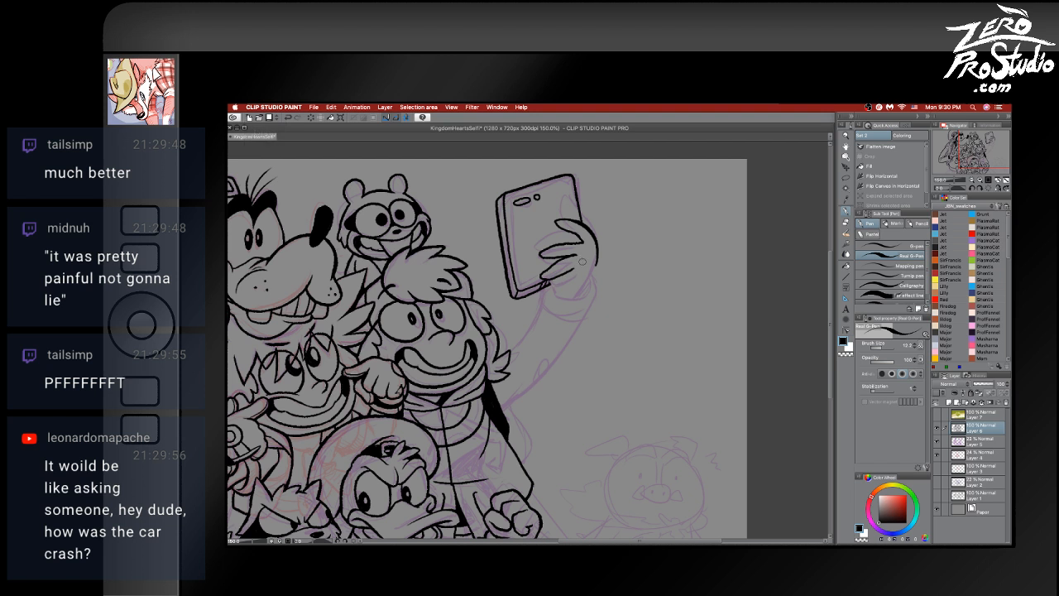
pyautogui.press('super+z')
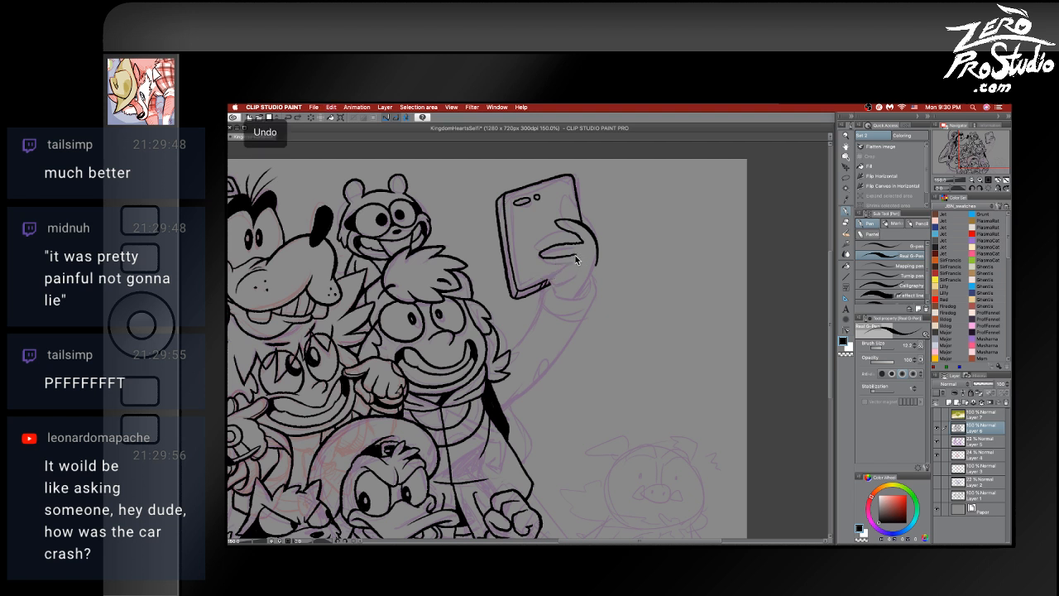
# - Ink the lower fingers wrapped around the phone's lower right edge, redoing the strokes that miss the sketch
pyautogui.moveTo(582, 253)
pyautogui.mouseDown()
pyautogui.moveTo(543, 272)
pyautogui.moveTo(554, 280)
pyautogui.moveTo(546, 284)
pyautogui.moveTo(560, 281)
pyautogui.mouseUp()
pyautogui.press('super+z')
pyautogui.moveTo(570, 273)
pyautogui.mouseDown()
pyautogui.moveTo(546, 285)
pyautogui.moveTo(555, 289)
pyautogui.mouseUp()
pyautogui.press('super+z')
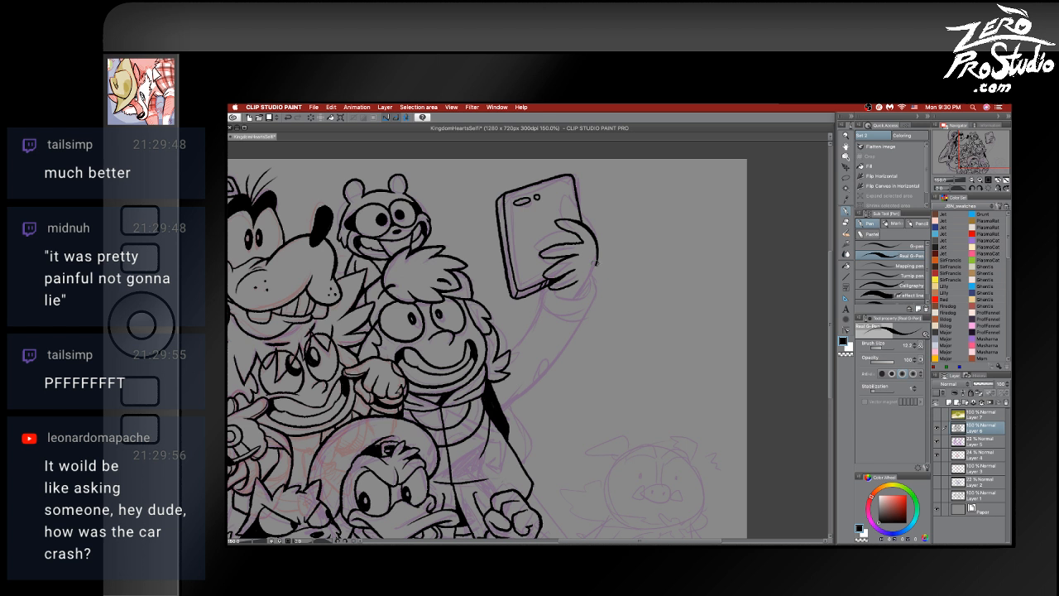
# - Ink the heel of the hand from the knuckles down to the wrist, retrying the curve
pyautogui.moveTo(597, 264); pyautogui.dragTo(584, 292)
pyautogui.press('super+z')
pyautogui.press('super+z')
pyautogui.moveTo(596, 254)
pyautogui.mouseDown()
pyautogui.moveTo(589, 285)
pyautogui.moveTo(567, 307)
pyautogui.moveTo(584, 295)
pyautogui.mouseUp()
pyautogui.hotkey('ctrl', 'z')
pyautogui.hotkey('ctrl', 'z')
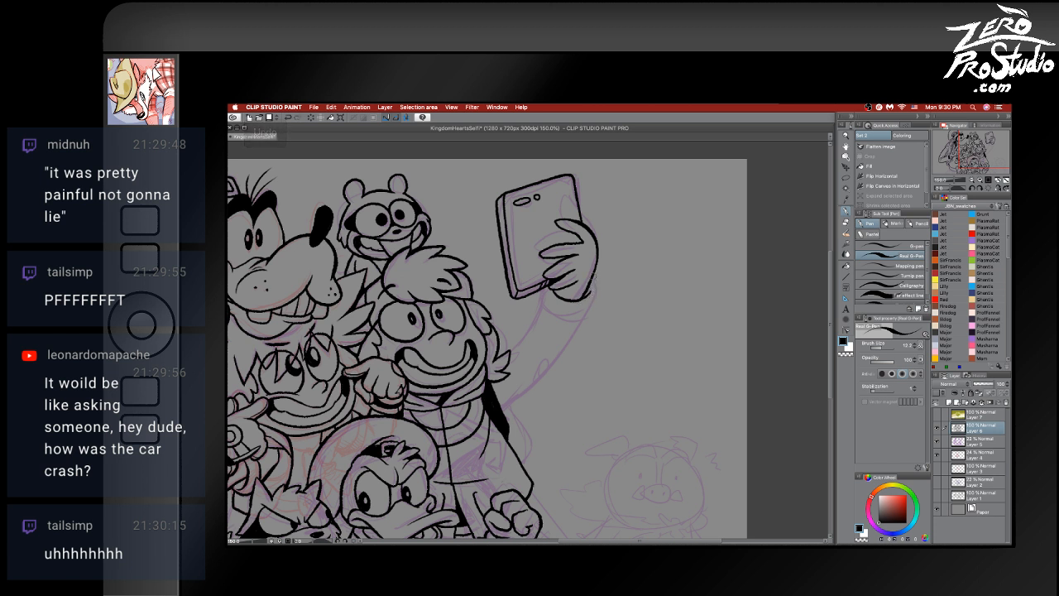
# - Ink the outer and inner contours of the raised arm from the wrist down to the shoulder, retrying the inner line
pyautogui.moveTo(594, 286)
pyautogui.mouseDown()
pyautogui.moveTo(577, 336)
pyautogui.moveTo(521, 393)
pyautogui.mouseUp()
pyautogui.moveTo(543, 286); pyautogui.dragTo(513, 362)
pyautogui.hotkey('ctrl', 'z')
pyautogui.moveTo(539, 287)
pyautogui.mouseDown()
pyautogui.moveTo(527, 330)
pyautogui.moveTo(545, 285)
pyautogui.moveTo(512, 353)
pyautogui.mouseUp()
pyautogui.hotkey('ctrl', 'z')
pyautogui.hotkey('ctrl', 'z')
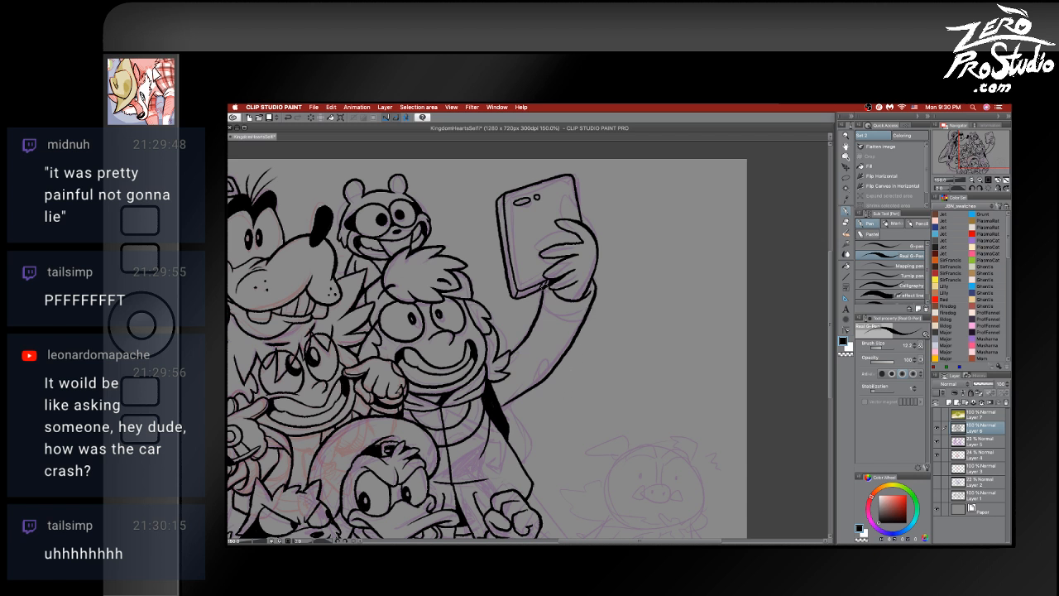
# - Close the arm's line at the wrist and ink the elbow and sleeve creases, redrawing the line into the shoulder
pyautogui.moveTo(544, 286); pyautogui.dragTo(542, 302)
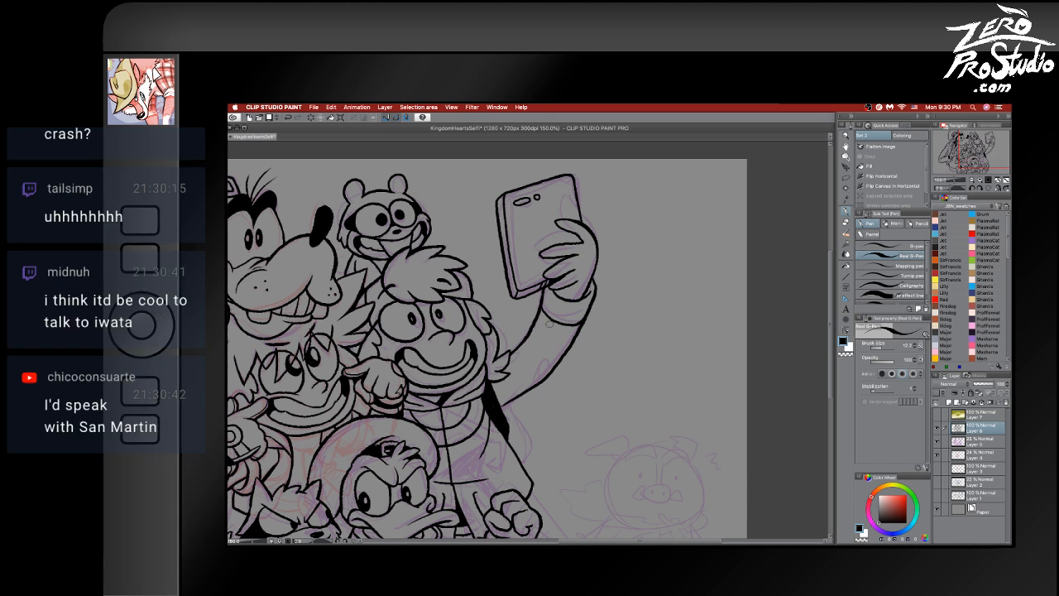
pyautogui.moveTo(554, 362); pyautogui.dragTo(536, 382)
pyautogui.press('super+z')
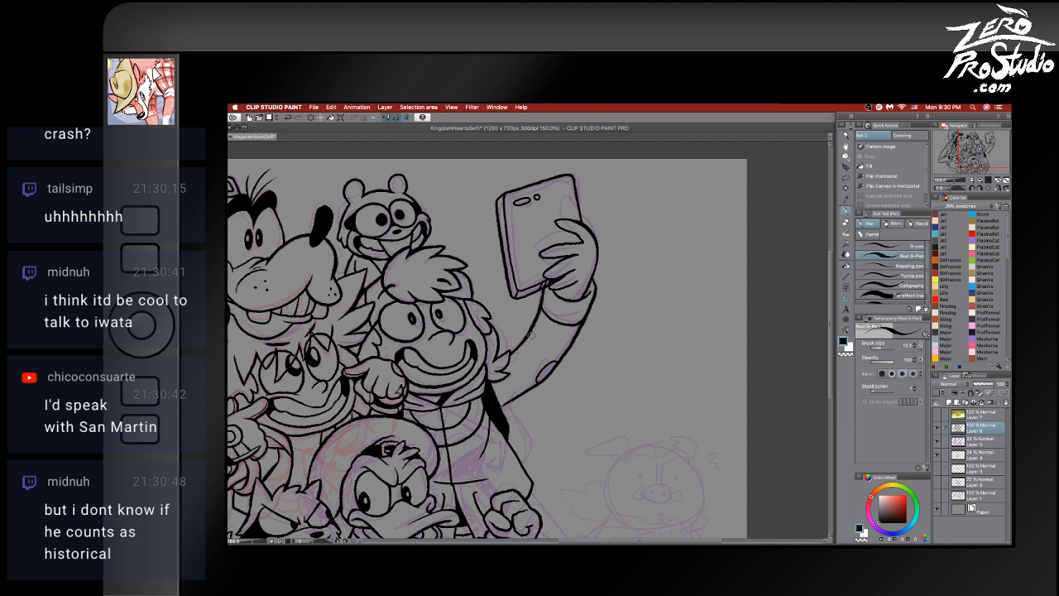
pyautogui.moveTo(531, 335); pyautogui.dragTo(535, 361)
pyautogui.press('super+z')
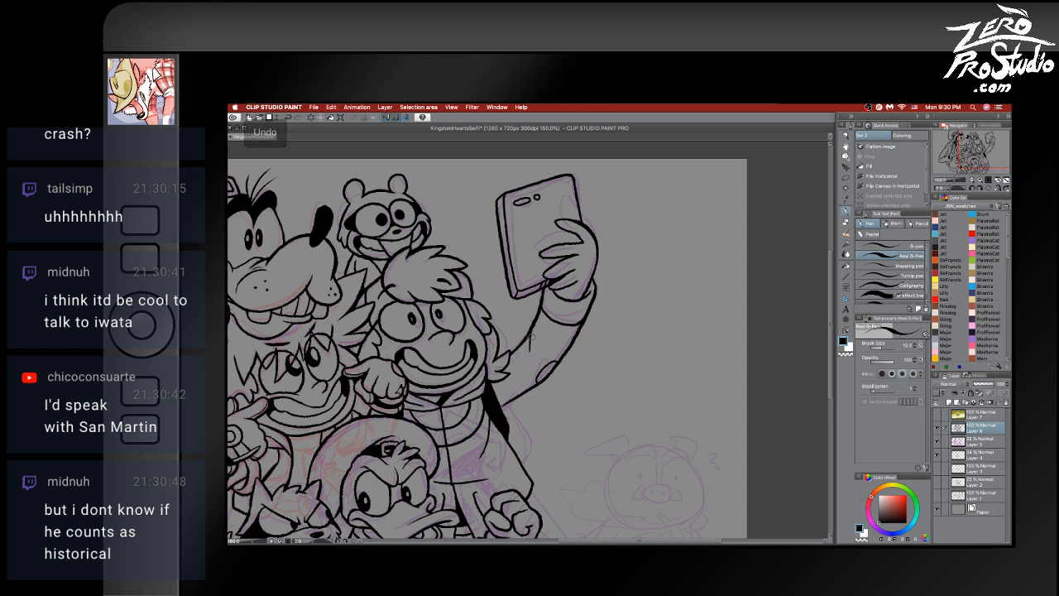
pyautogui.moveTo(528, 346); pyautogui.dragTo(532, 361)
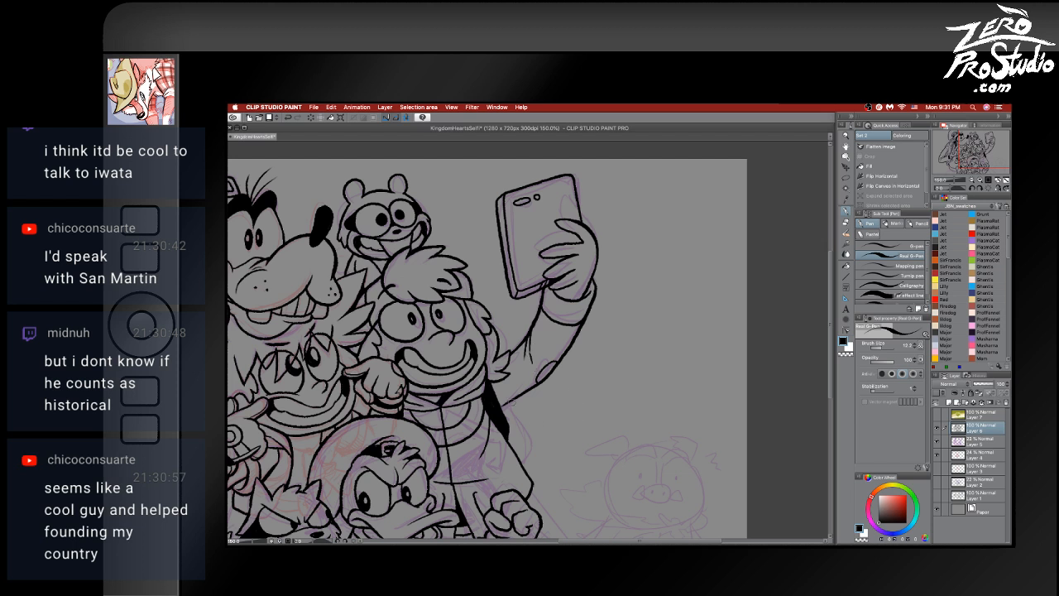
pyautogui.press('super+z')
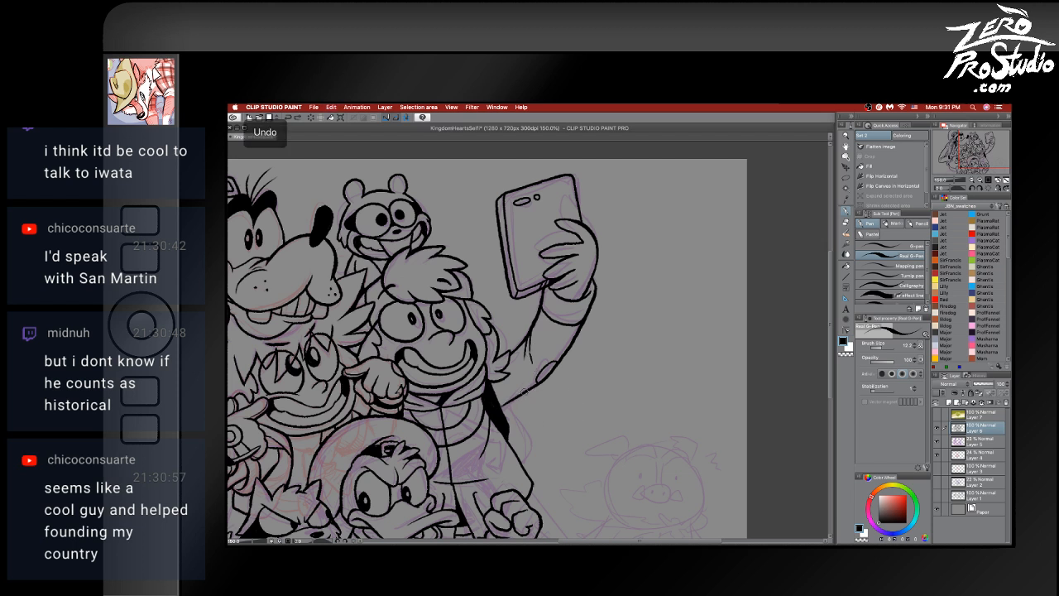
pyautogui.moveTo(524, 394); pyautogui.dragTo(496, 409)
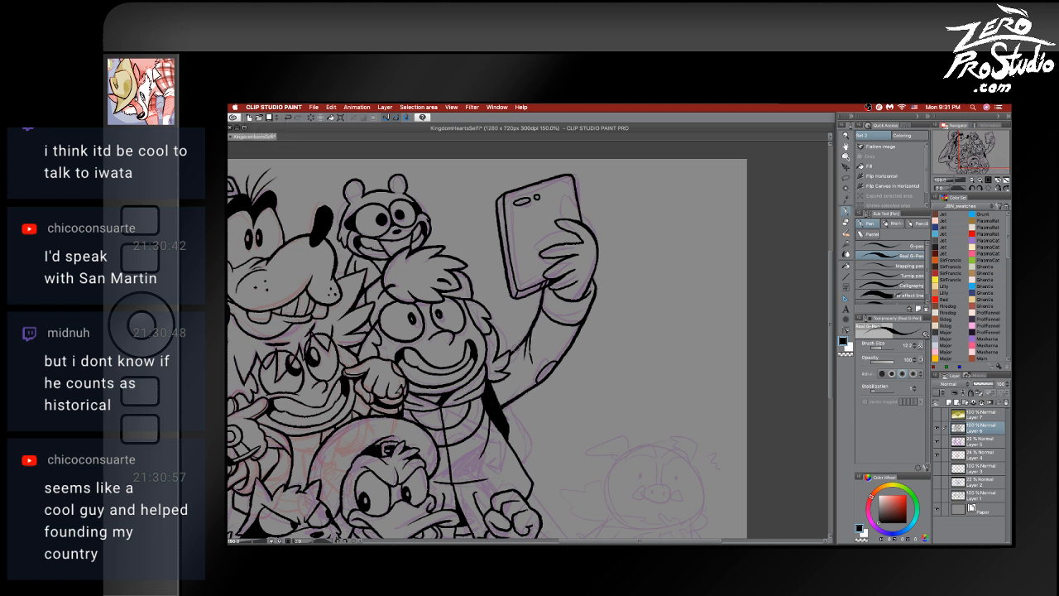
pyautogui.press('super+z')
pyautogui.press('e')
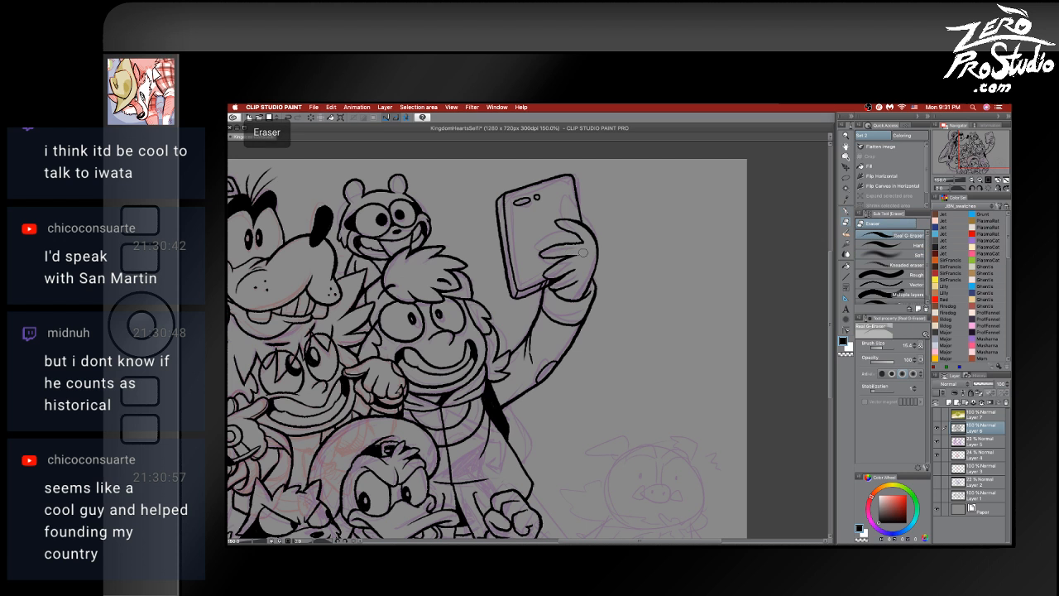
pyautogui.press('p')
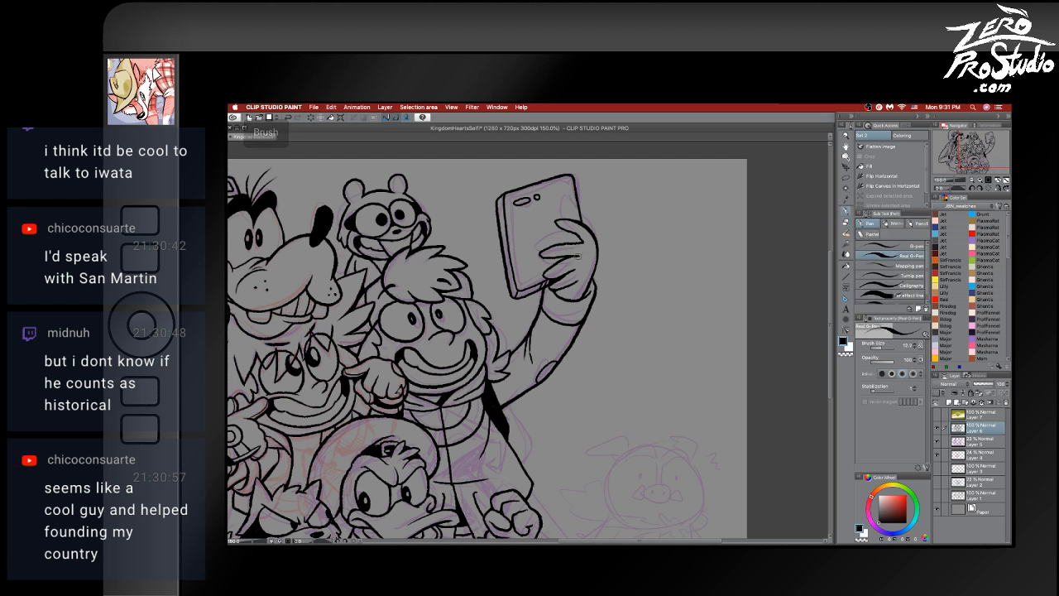
pyautogui.press('e')
pyautogui.press('p')
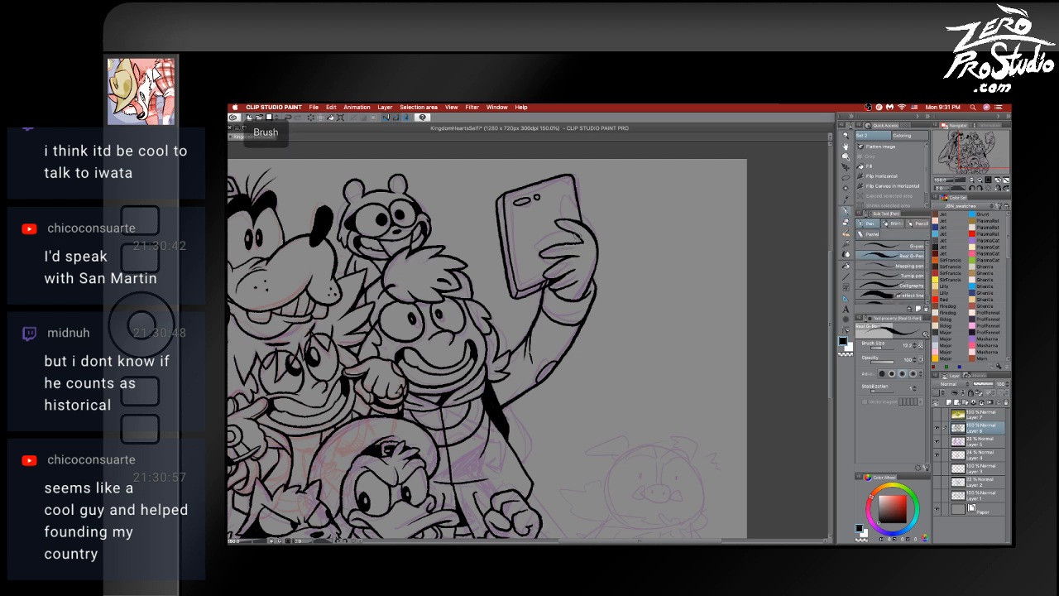
pyautogui.press('e')
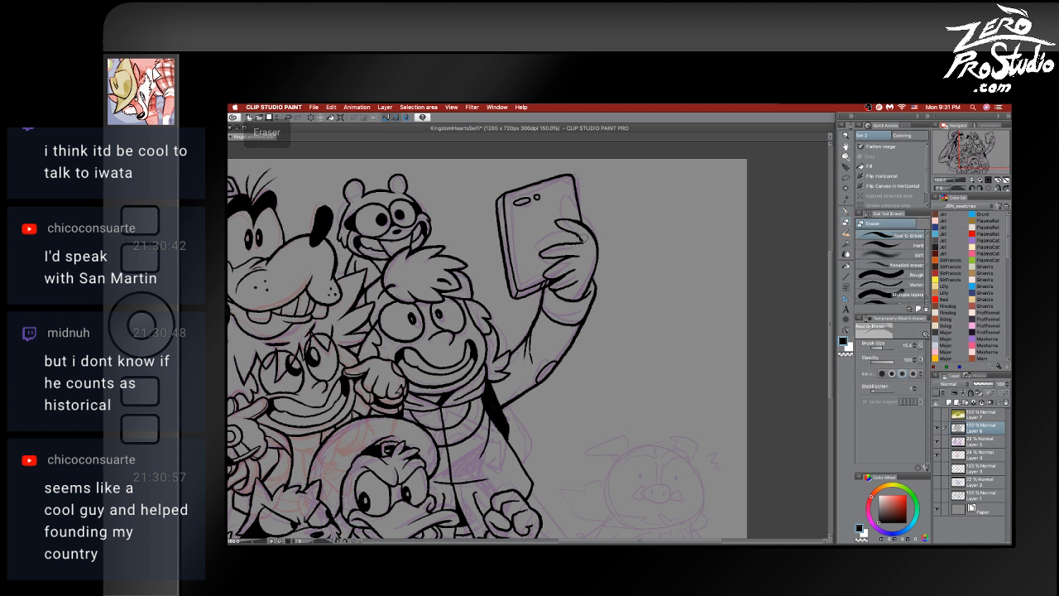
pyautogui.press('p')
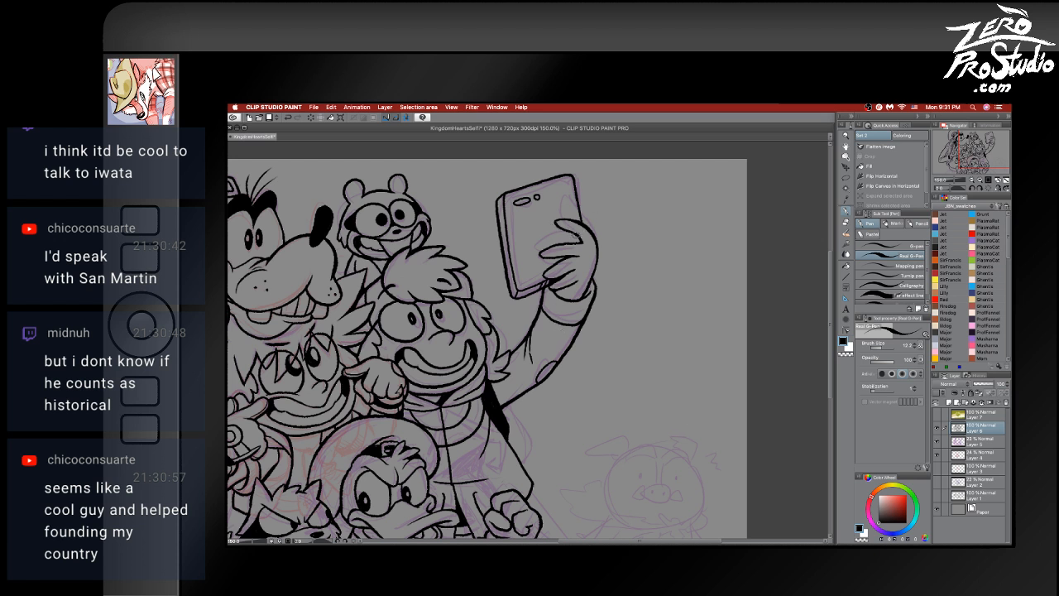
pyautogui.moveTo(536, 258); pyautogui.dragTo(576, 253)
pyautogui.hotkey('ctrl', 'z')
pyautogui.hotkey('ctrl', 'z')
# - Ink the long diagonal coat edge from beside the duck's raised fist down to the canvas's lower edge, redoing the stroke once
pyautogui.press('space')
pyautogui.moveTo(567, 438); pyautogui.dragTo(674, 432)
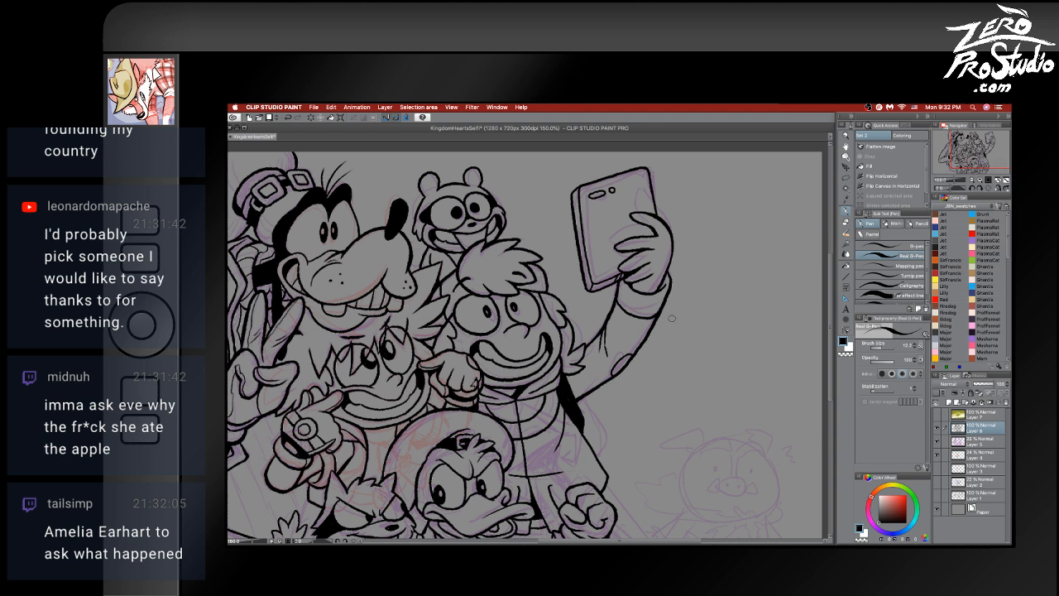
pyautogui.moveTo(638, 406); pyautogui.dragTo(646, 333)
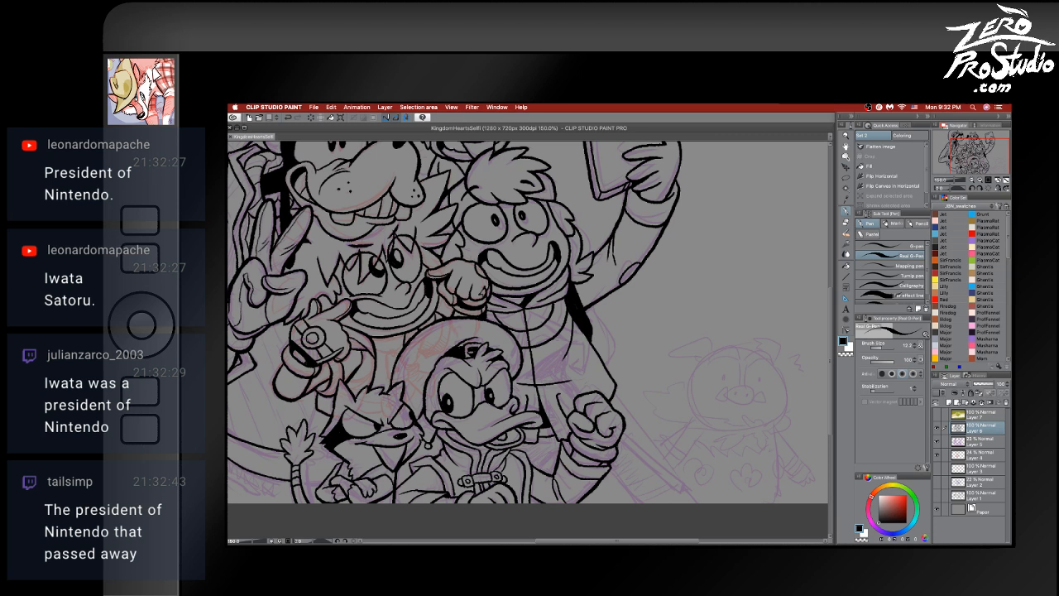
pyautogui.press('Tab')
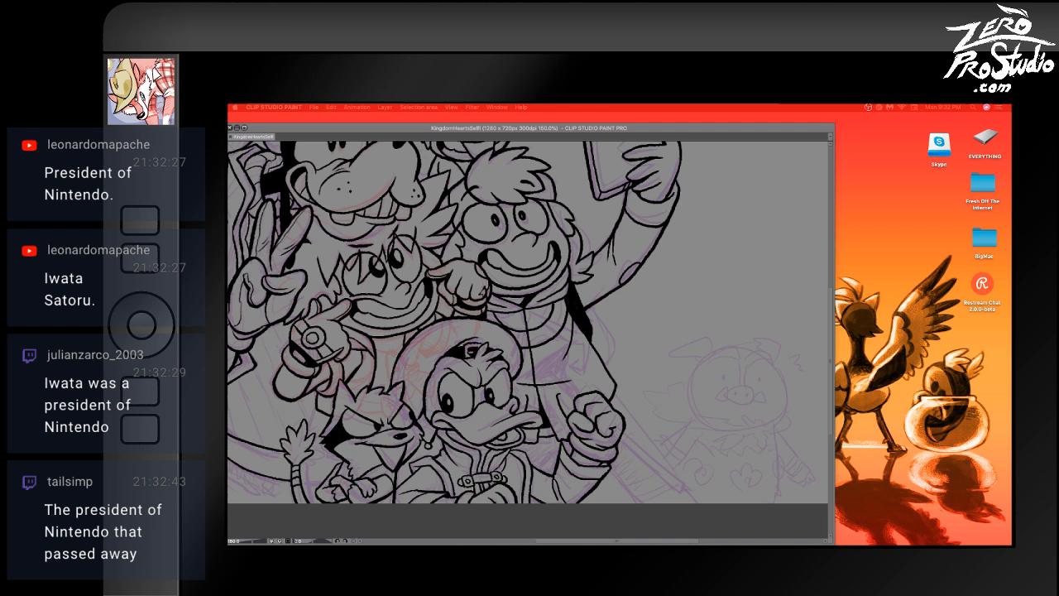
pyautogui.press('Tab')
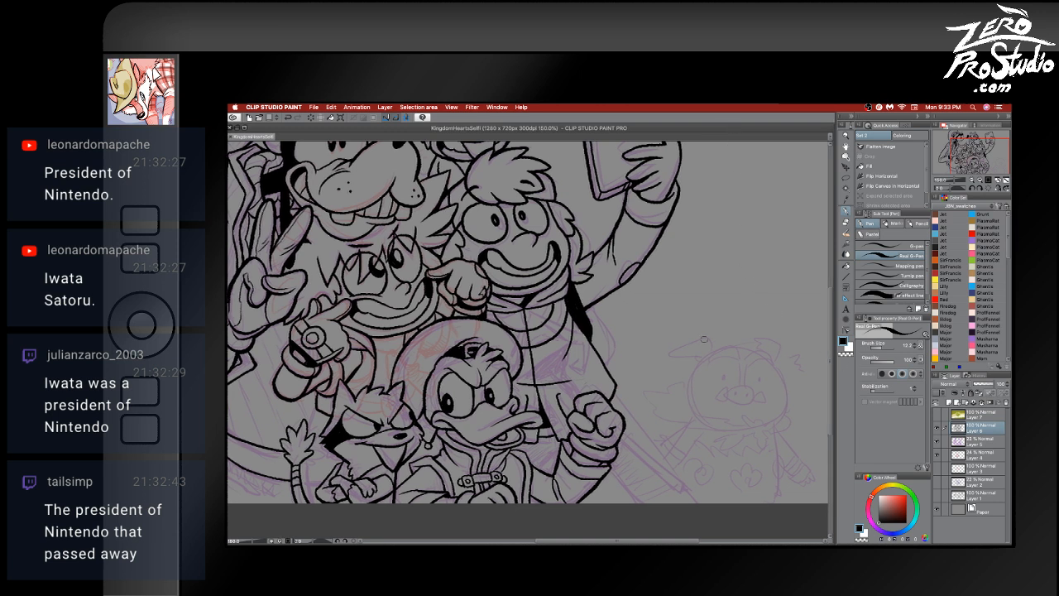
pyautogui.scroll(-3, 646, 414)
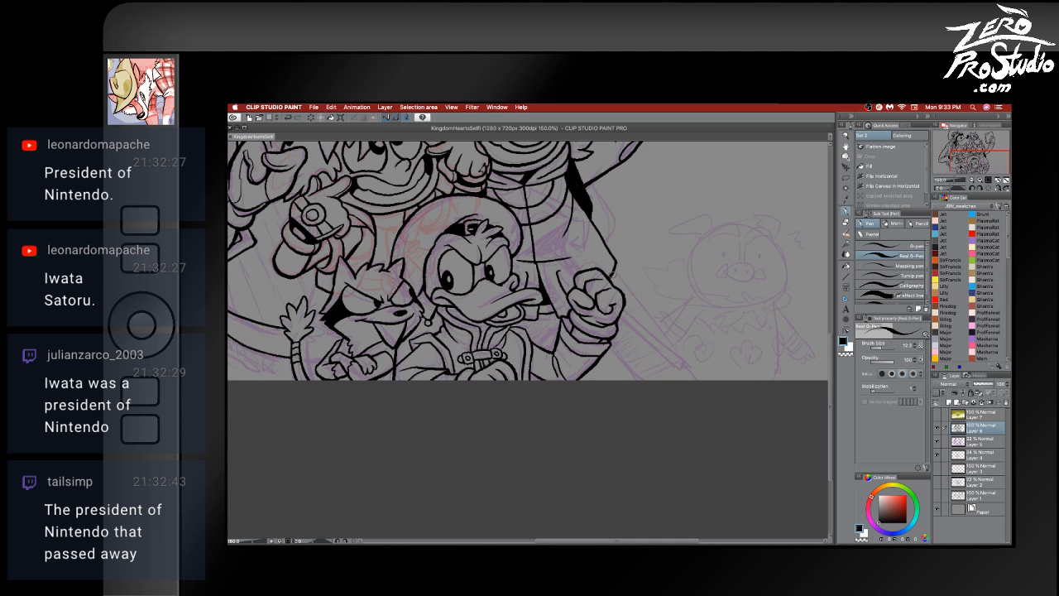
pyautogui.moveTo(614, 272); pyautogui.dragTo(669, 367)
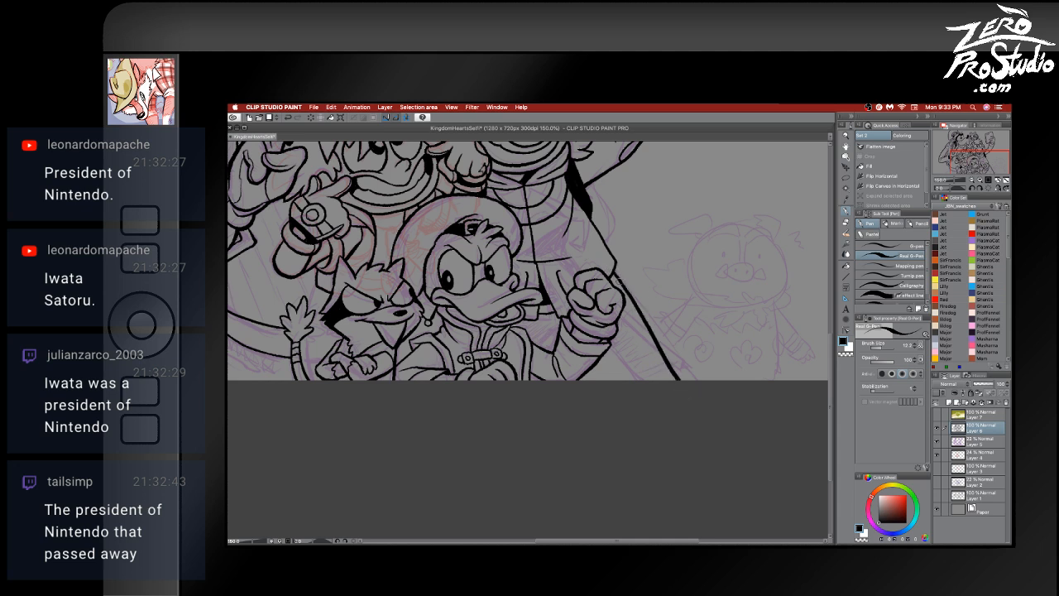
pyautogui.click(268, 117)
pyautogui.moveTo(614, 271); pyautogui.dragTo(700, 381)
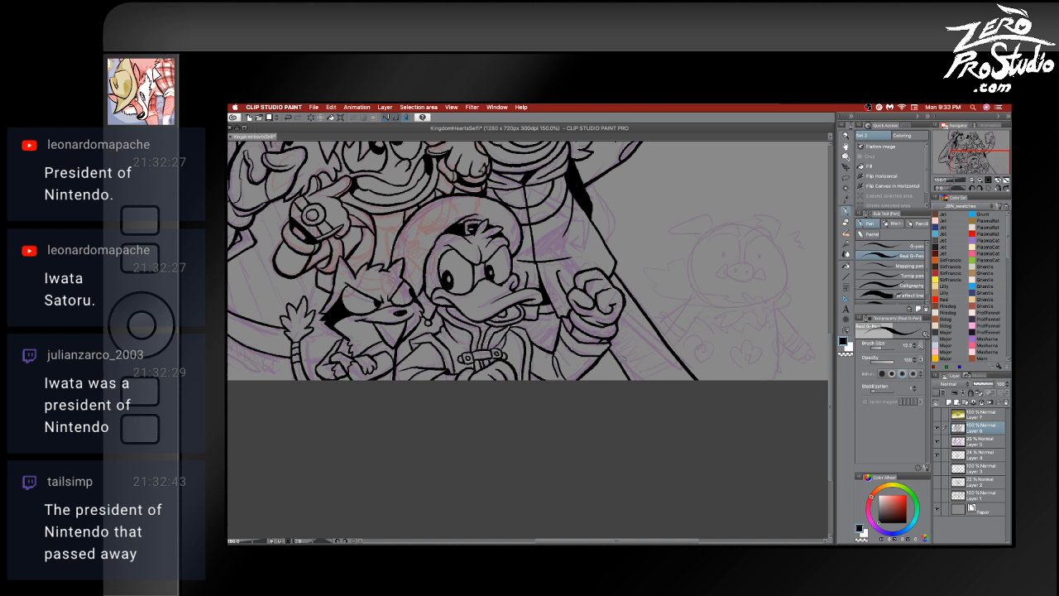
# - Ink the short band lines across the coat below the duck's raised fist, undoing the strokes that miss
pyautogui.click(269, 118)
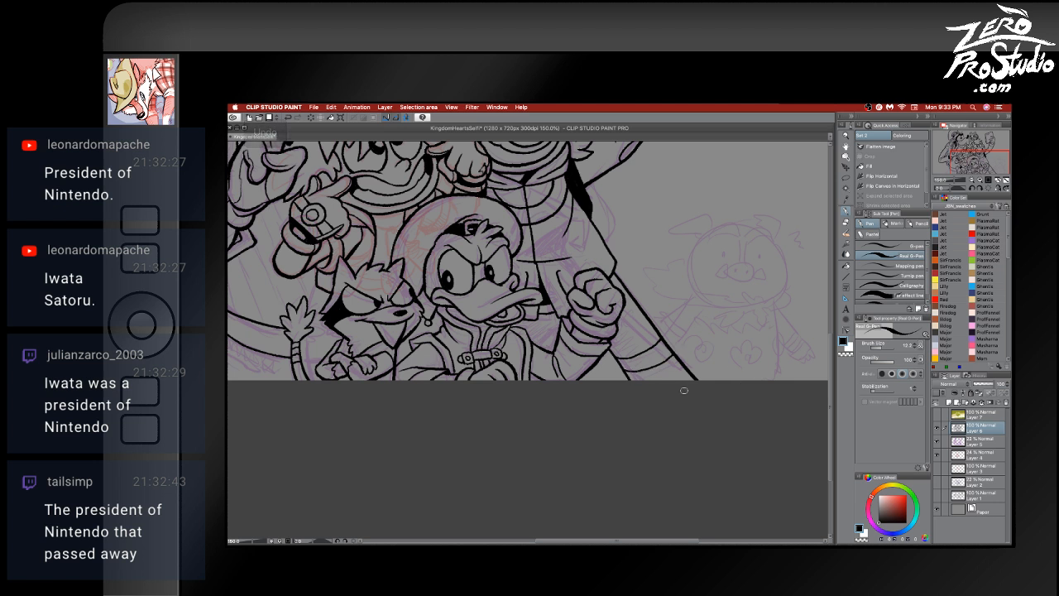
pyautogui.press('super+z')
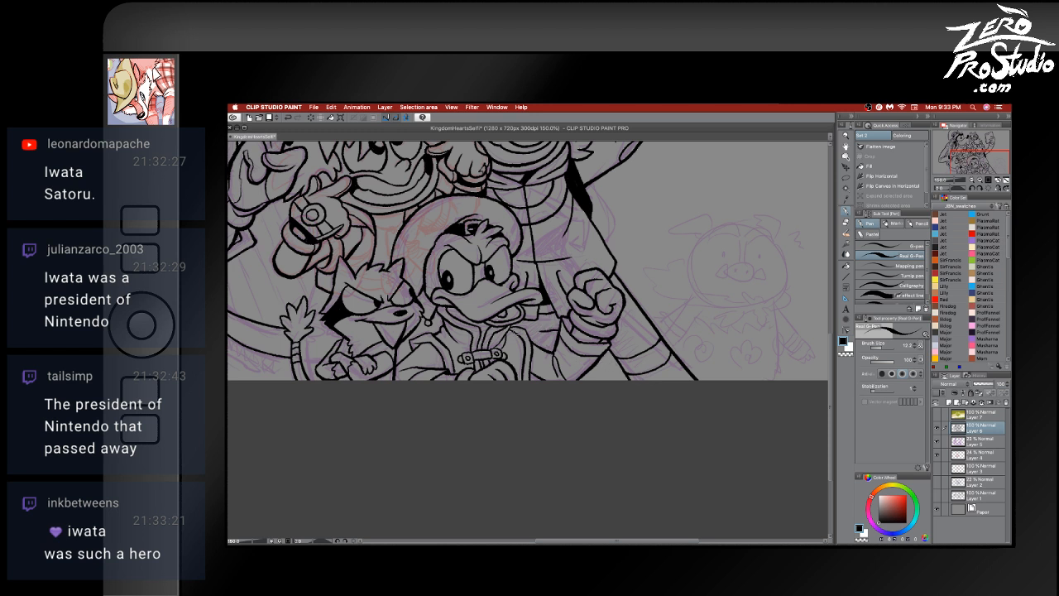
pyautogui.hotkey('ctrl', 'z')
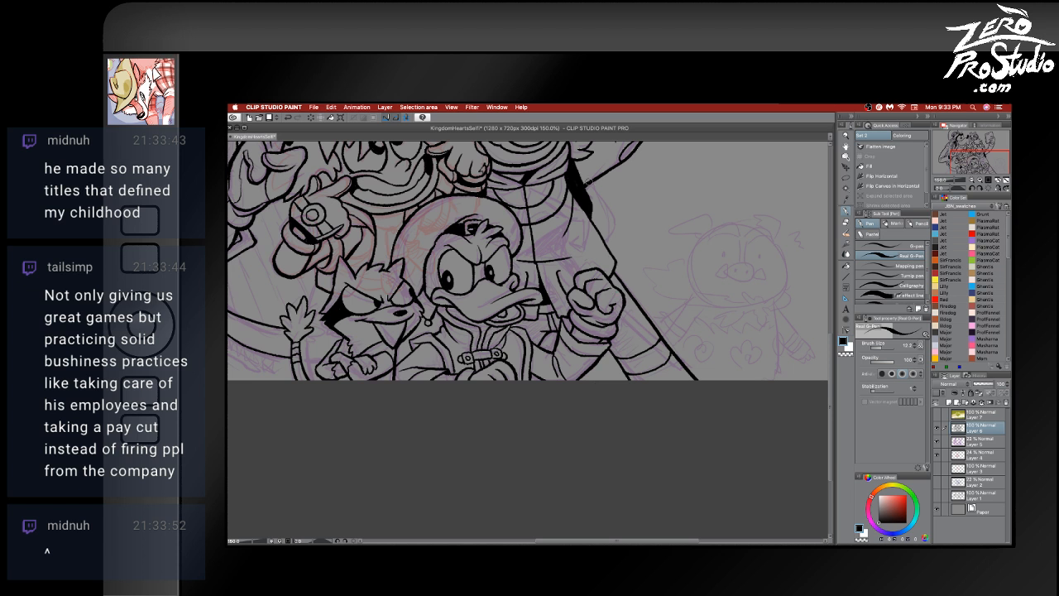
pyautogui.press('b')
pyautogui.hotkey('ctrl', 'z')
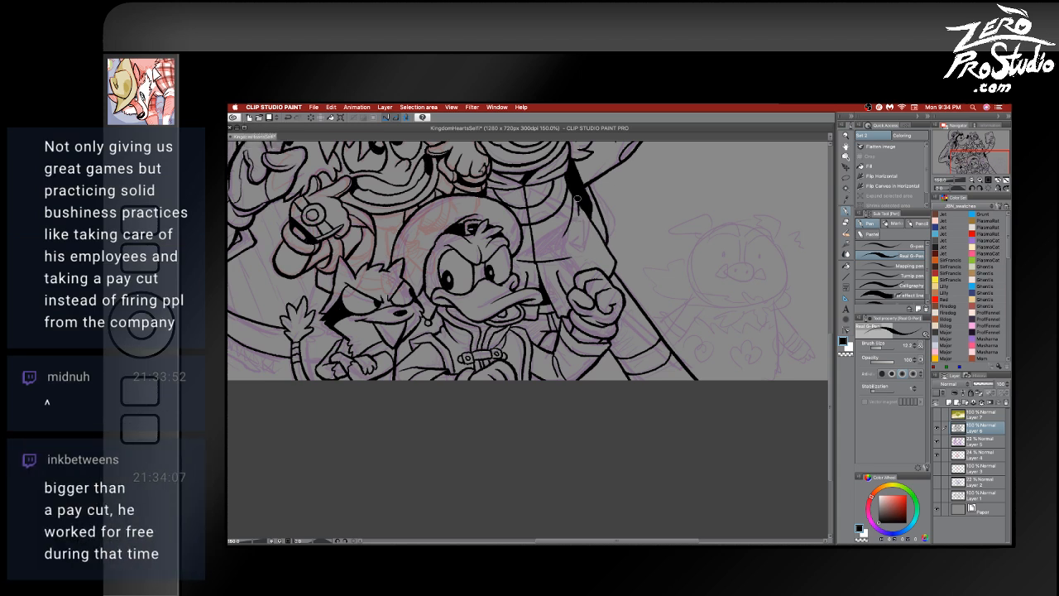
# - Examine the inked group from the lower coats up to the raised phone
pyautogui.press('space')
pyautogui.moveTo(702, 331); pyautogui.dragTo(731, 439)
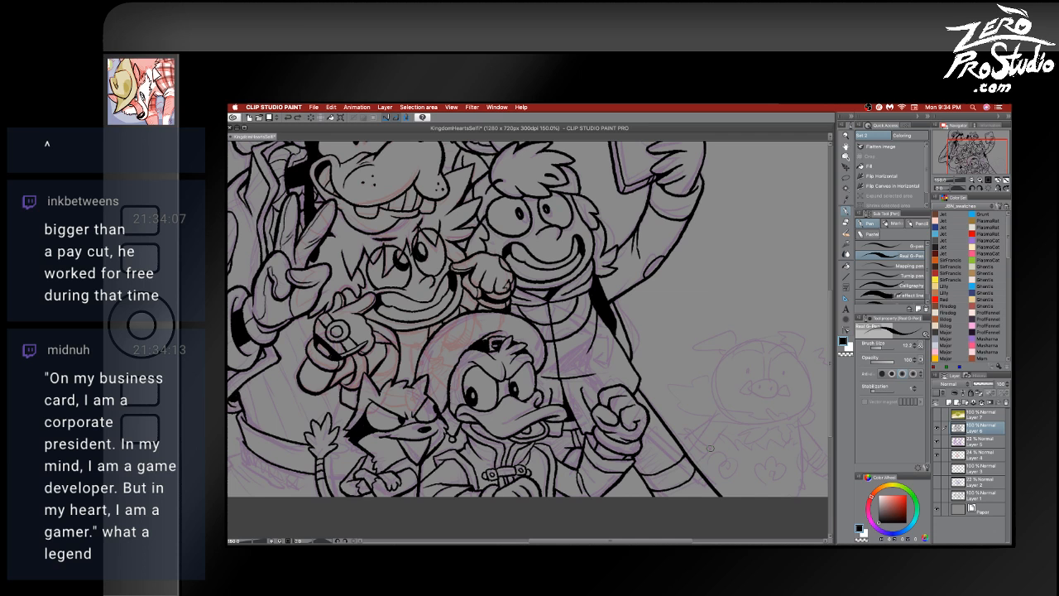
pyautogui.moveTo(496, 331); pyautogui.dragTo(538, 331)
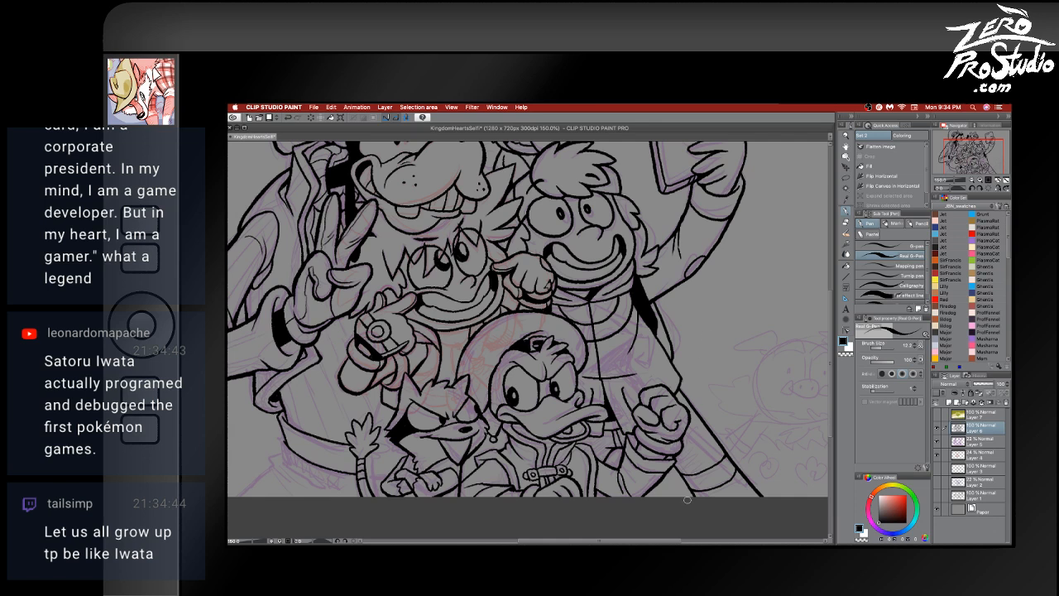
pyautogui.scroll(-3, 687, 499)
pyautogui.hscroll(3, 687, 500)
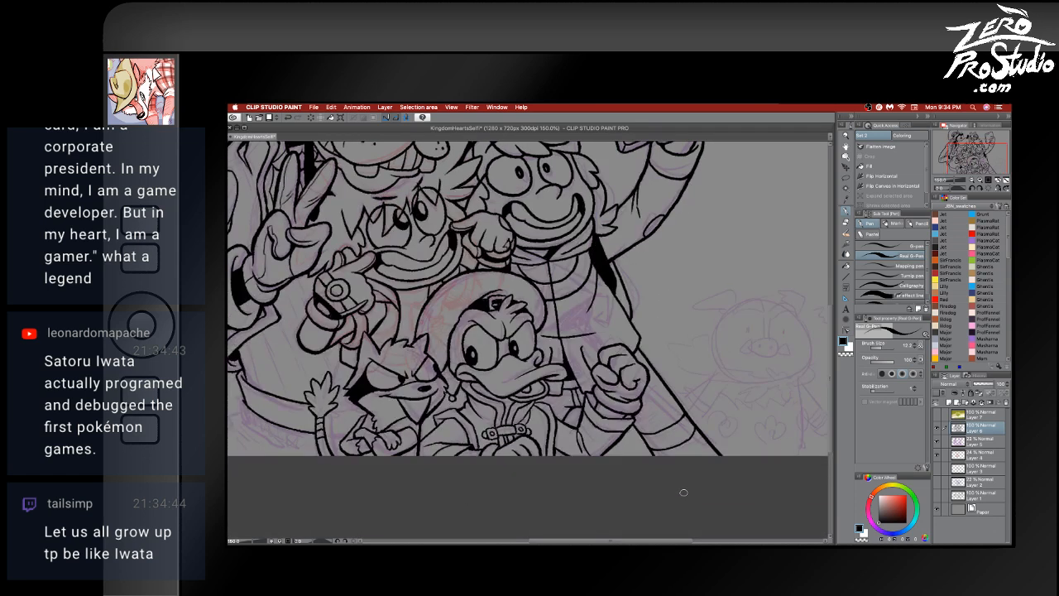
pyautogui.scroll(5, 683, 492)
pyautogui.scroll(-2, 684, 492)
pyautogui.scroll(2, 684, 493)
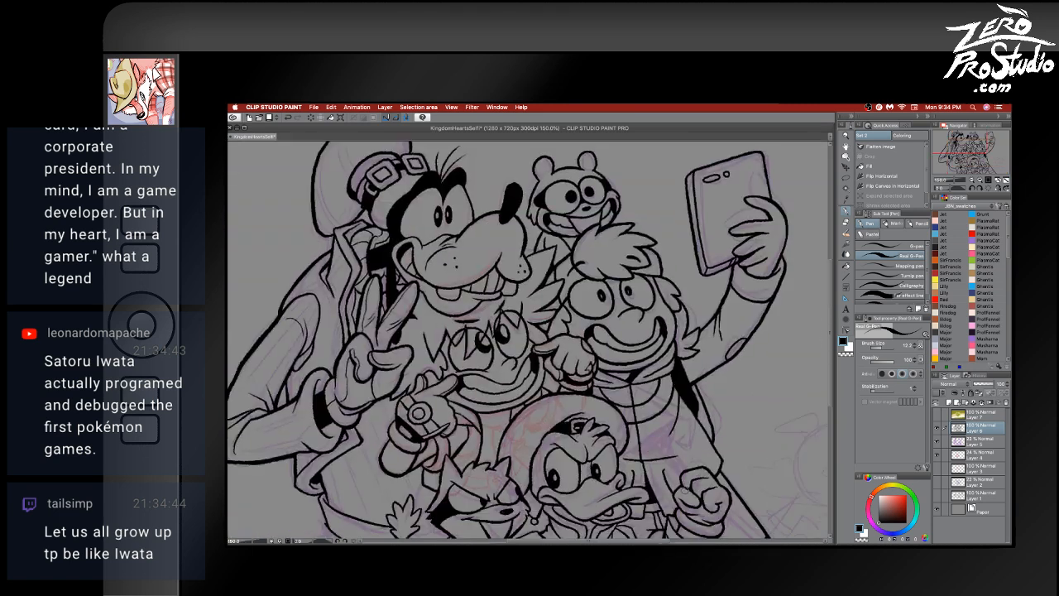
pyautogui.hscroll(2, 686, 491)
pyautogui.press('e')
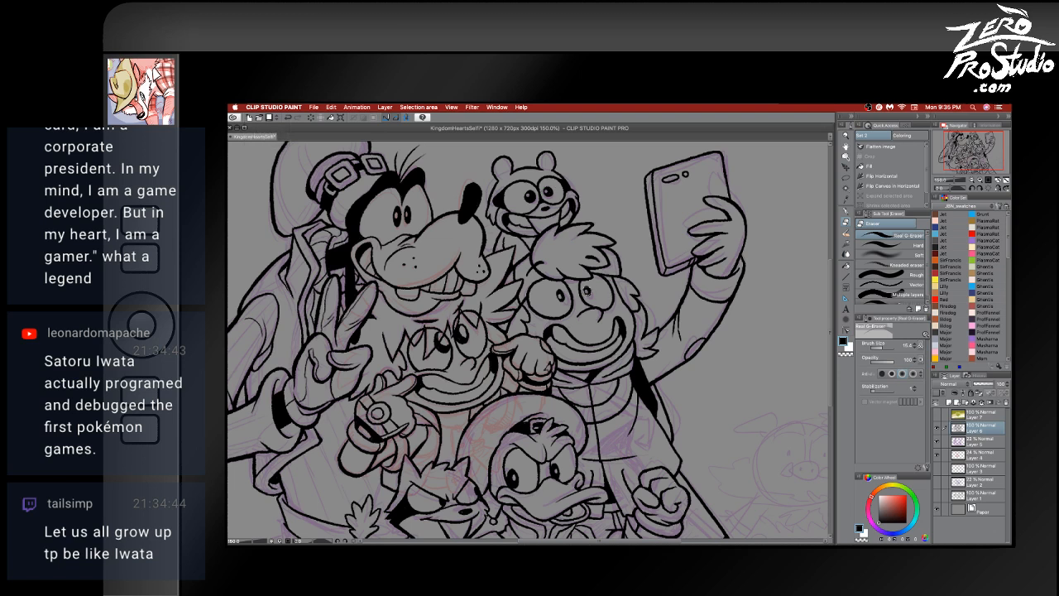
pyautogui.press('p')
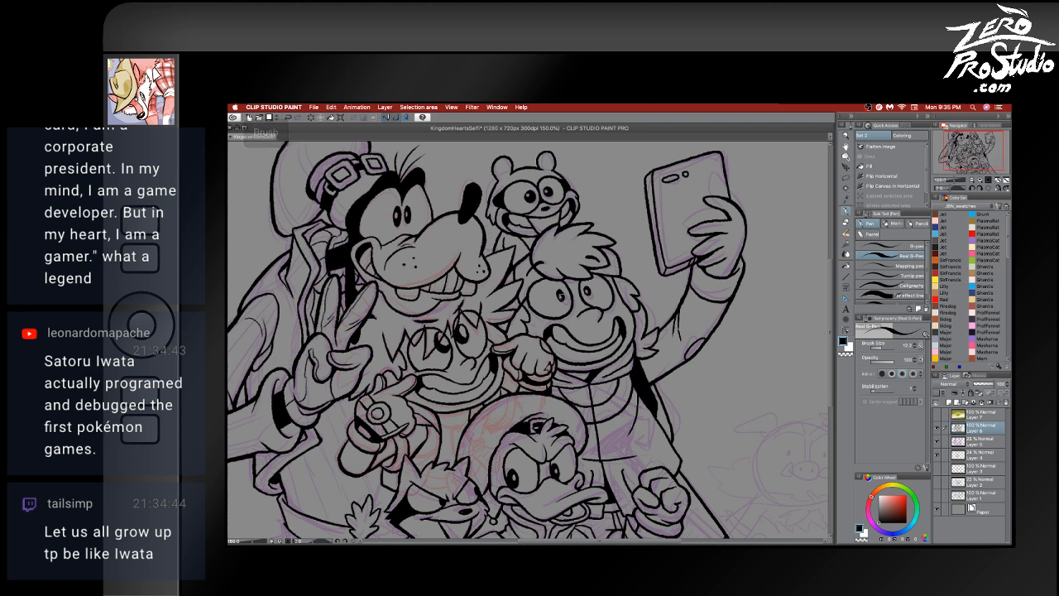
pyautogui.hotkey('ctrl', 'z')
pyautogui.hotkey('ctrl', 'z')
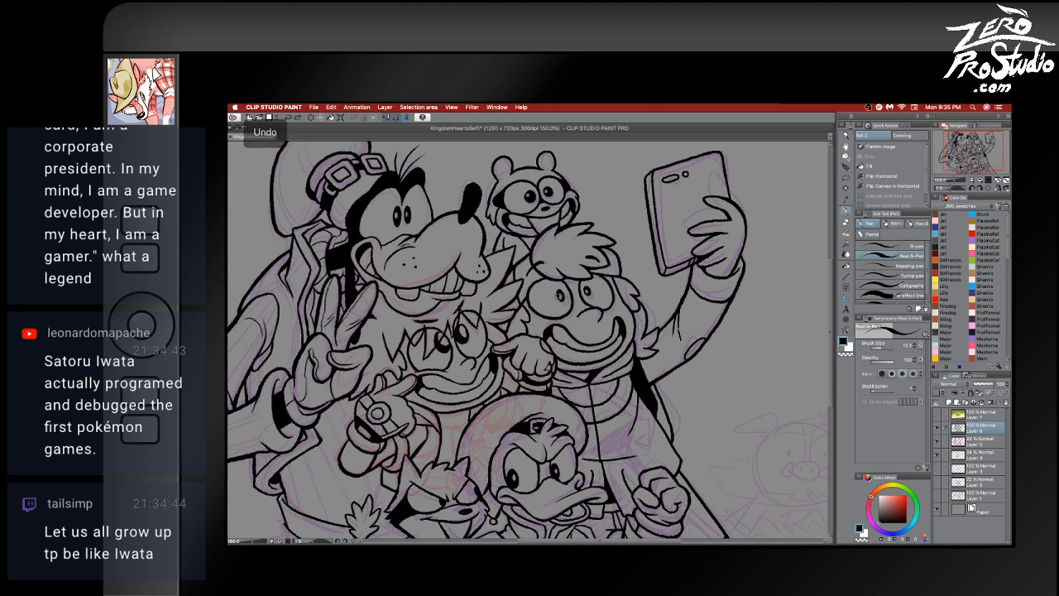
pyautogui.hotkey('ctrl', 'z')
pyautogui.hotkey('ctrl', 'z')
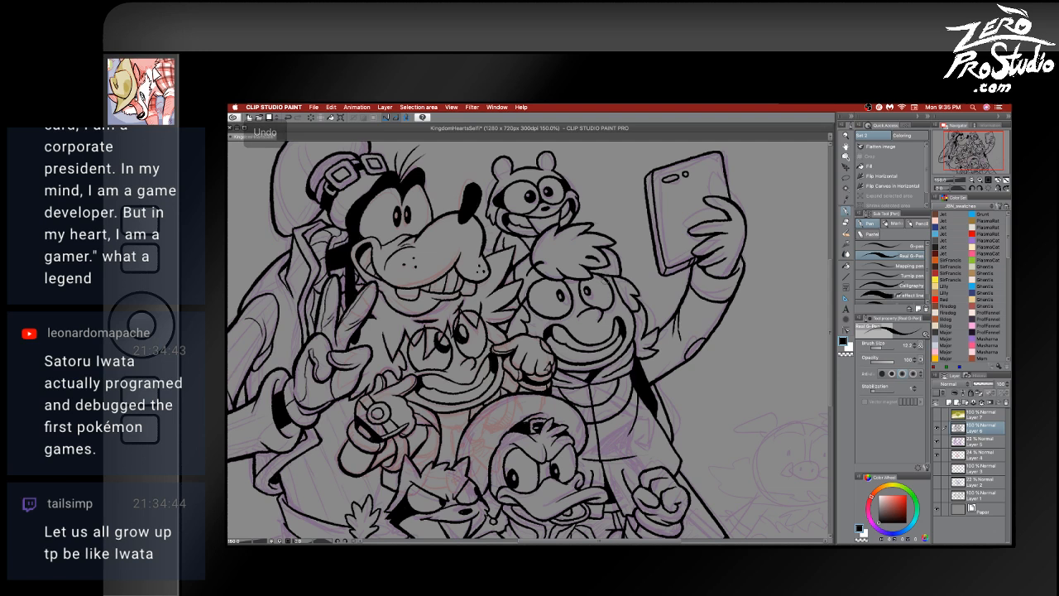
# - Undo the latest ink strokes on the group's line art
pyautogui.hotkey('ctrl', 'z')
pyautogui.hotkey('ctrl', 'z')
pyautogui.hotkey('ctrl', 'z')
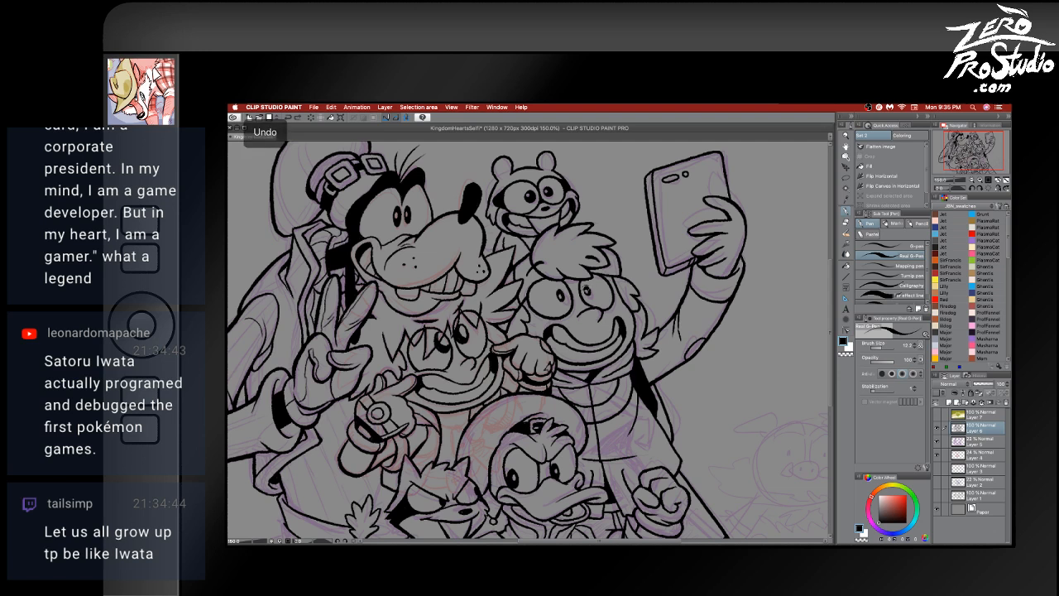
pyautogui.hotkey('ctrl', 'z')
pyautogui.hotkey('ctrl', 'z')
pyautogui.hotkey('ctrl', 'z')
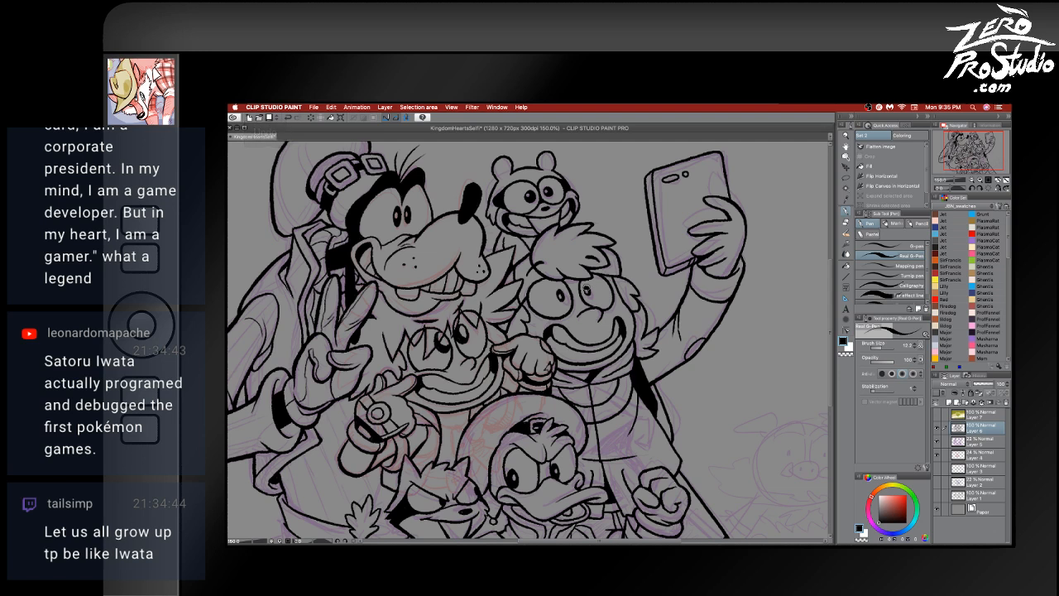
pyautogui.hotkey('ctrl', 'z')
pyautogui.hotkey('ctrl', 'z')
pyautogui.hotkey('ctrl', 'z')
pyautogui.hotkey('ctrl', 'z')
pyautogui.hotkey('ctrl', 'z')
pyautogui.hotkey('ctrl', 'z')
pyautogui.hscroll(5, 653, 399)
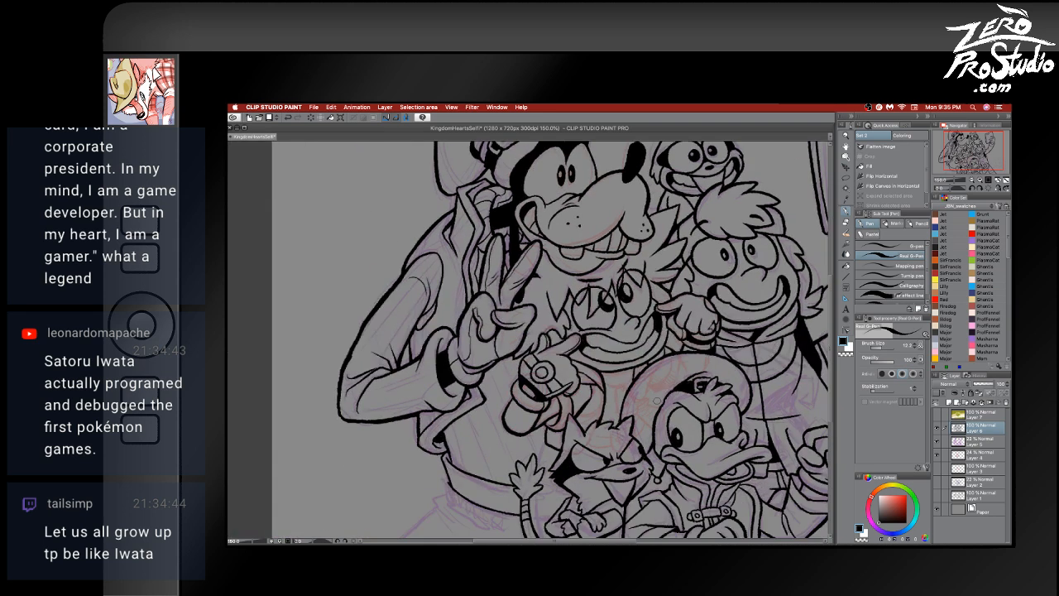
pyautogui.scroll(-5, 657, 401)
pyautogui.hscroll(-5, 657, 400)
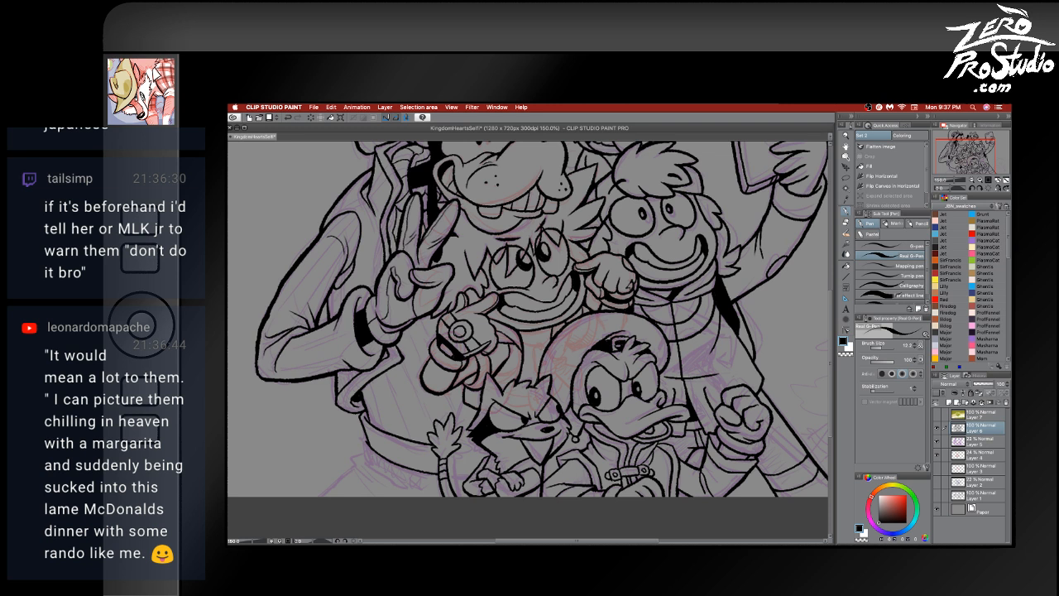
pyautogui.press('Tab')
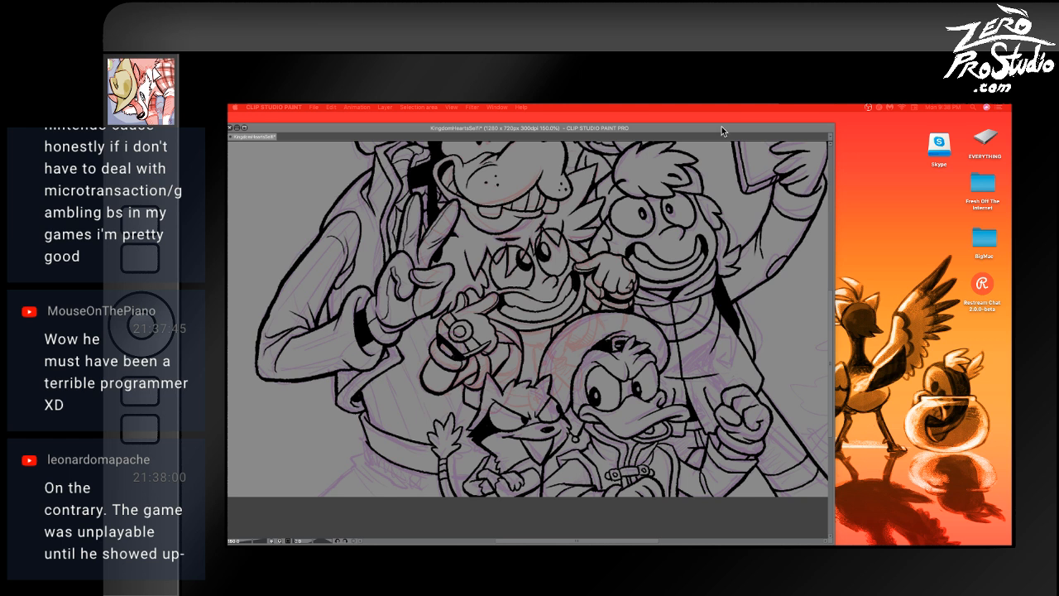
pyautogui.press('Tab')
# - Ink the lower edge of the tall figure's waistband across to the fox's tail, undoing and redrawing the stroke until it fits
pyautogui.hscroll(5, 787, 318)
pyautogui.scroll(-2, 787, 319)
pyautogui.hscroll(-10, 787, 320)
pyautogui.scroll(-1, 787, 320)
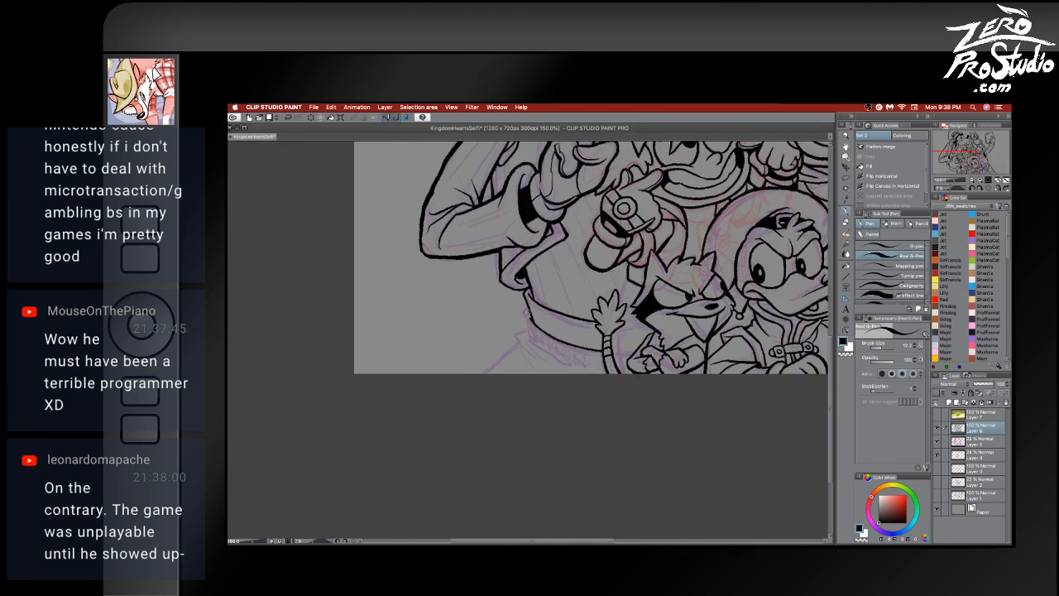
pyautogui.moveTo(525, 310)
pyautogui.mouseDown()
pyautogui.moveTo(526, 341)
pyautogui.moveTo(596, 373)
pyautogui.mouseUp()
pyautogui.press('super+z')
pyautogui.press('super+z')
pyautogui.press('super+z')
pyautogui.moveTo(525, 311)
pyautogui.mouseDown()
pyautogui.moveTo(530, 342)
pyautogui.moveTo(610, 371)
pyautogui.mouseUp()
pyautogui.press('super+z')
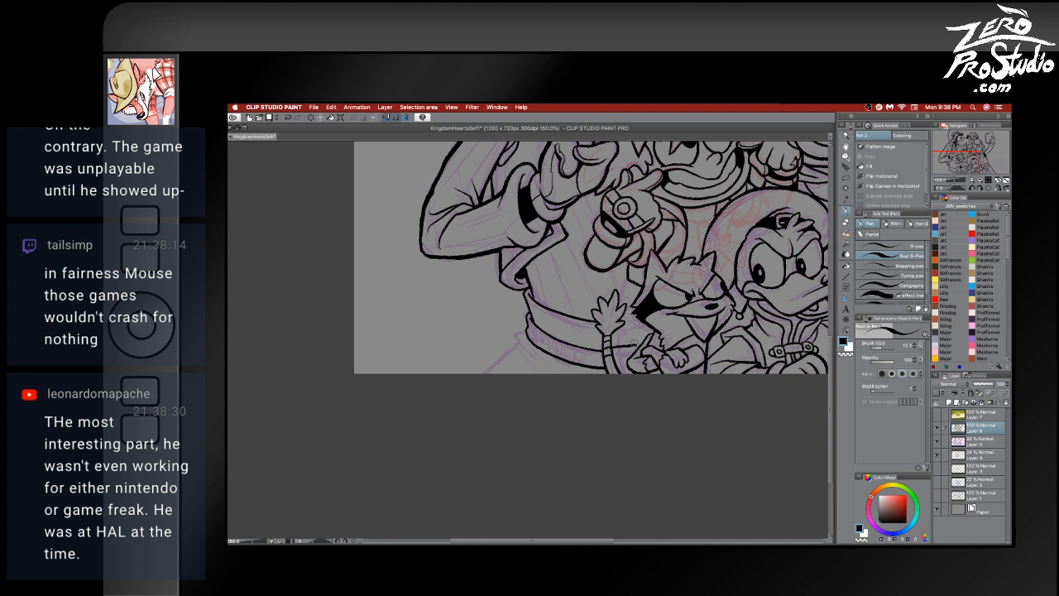
pyautogui.press('super+z')
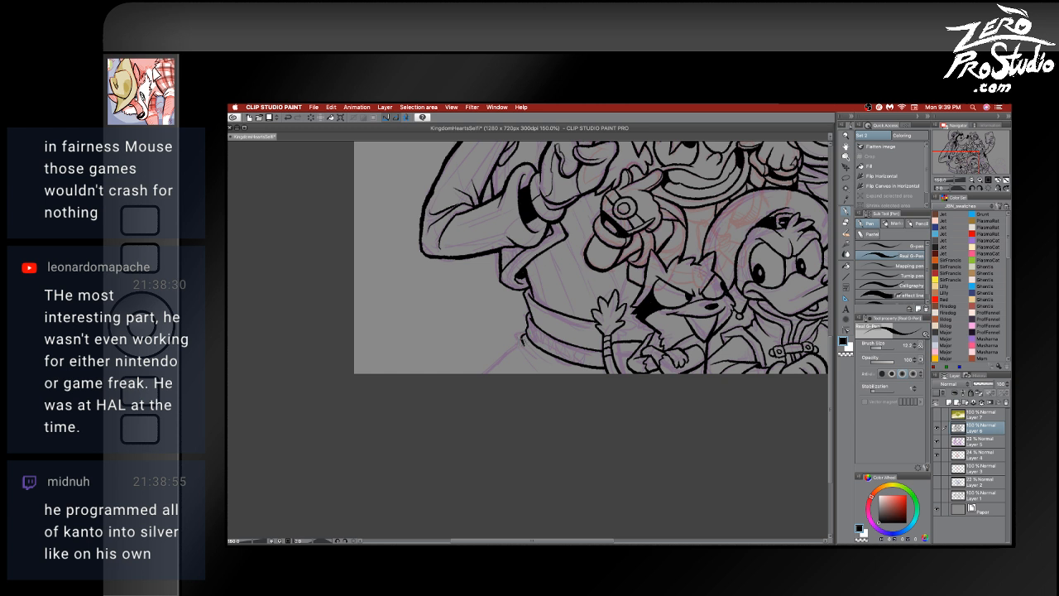
# - Ink the garment edge flaring from the waistband to the canvas's lower edge and try a short line beside the fox's tail, undoing misses
pyautogui.moveTo(514, 345); pyautogui.dragTo(471, 389)
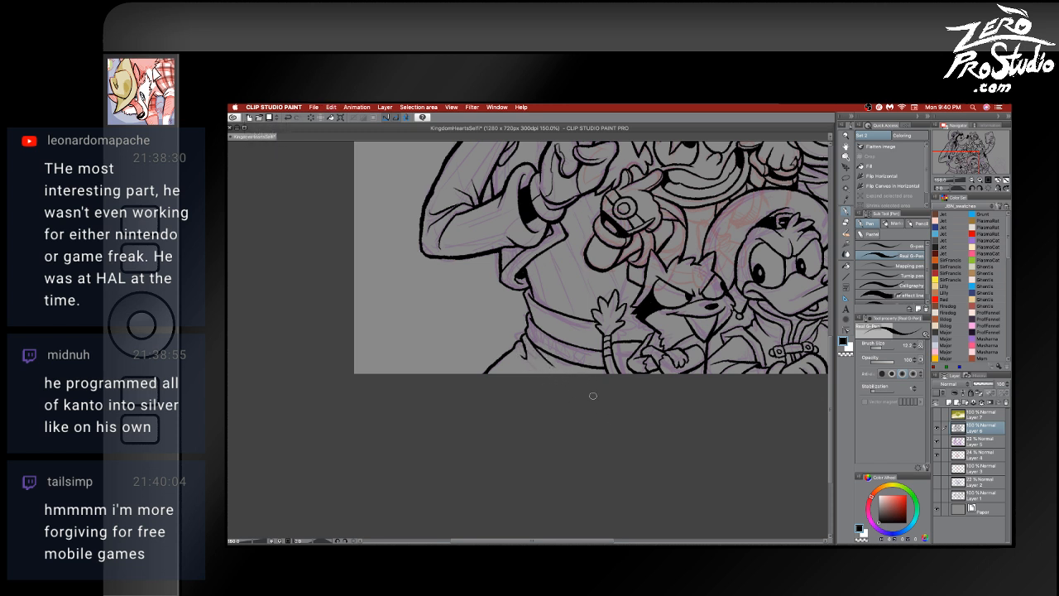
pyautogui.hscroll(3, 669, 436)
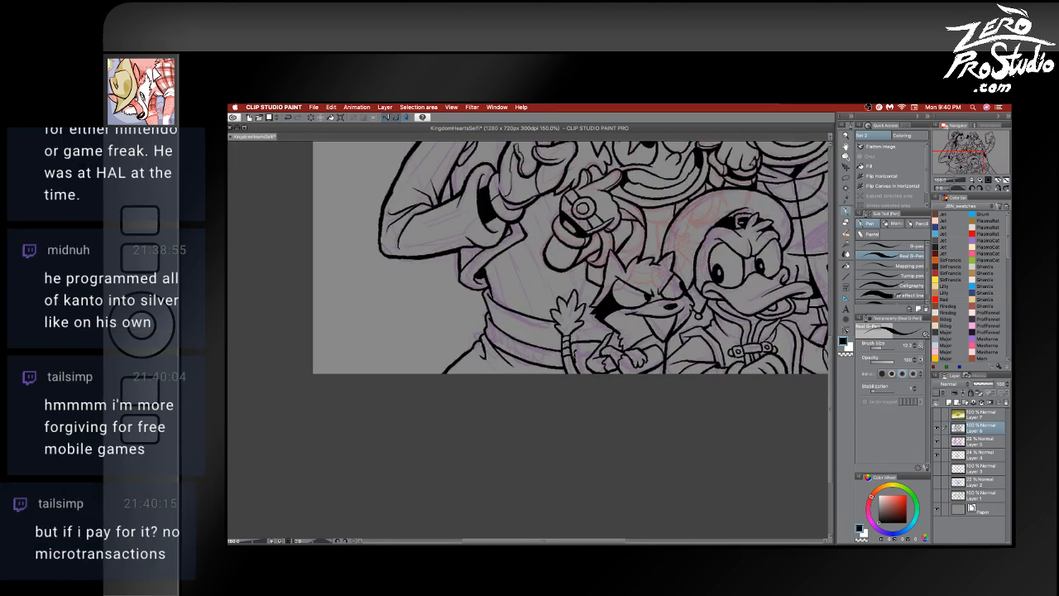
pyautogui.press('super+z')
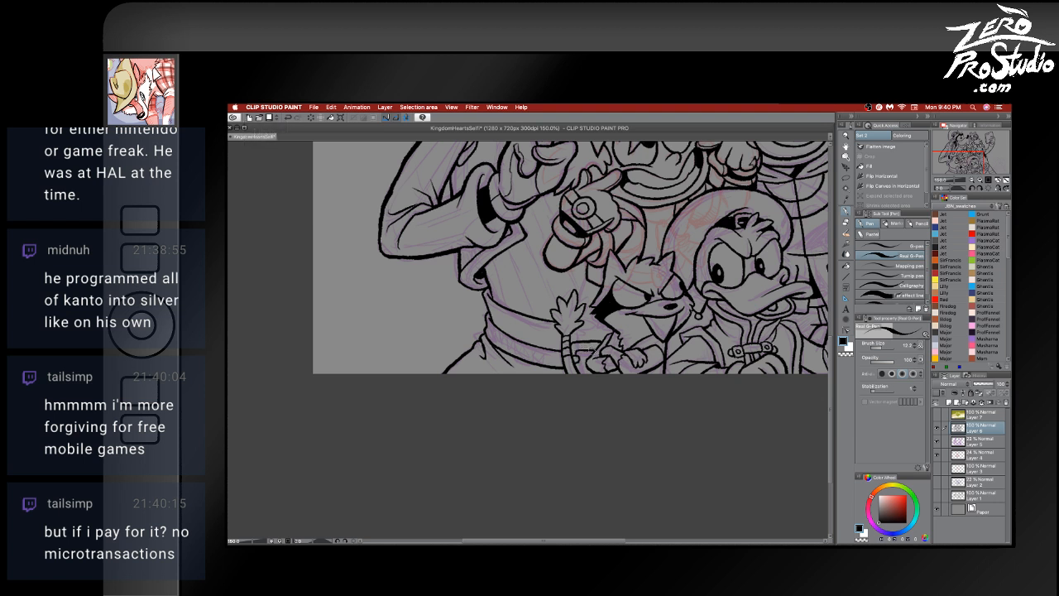
pyautogui.press('super+z')
pyautogui.moveTo(583, 347); pyautogui.dragTo(597, 353)
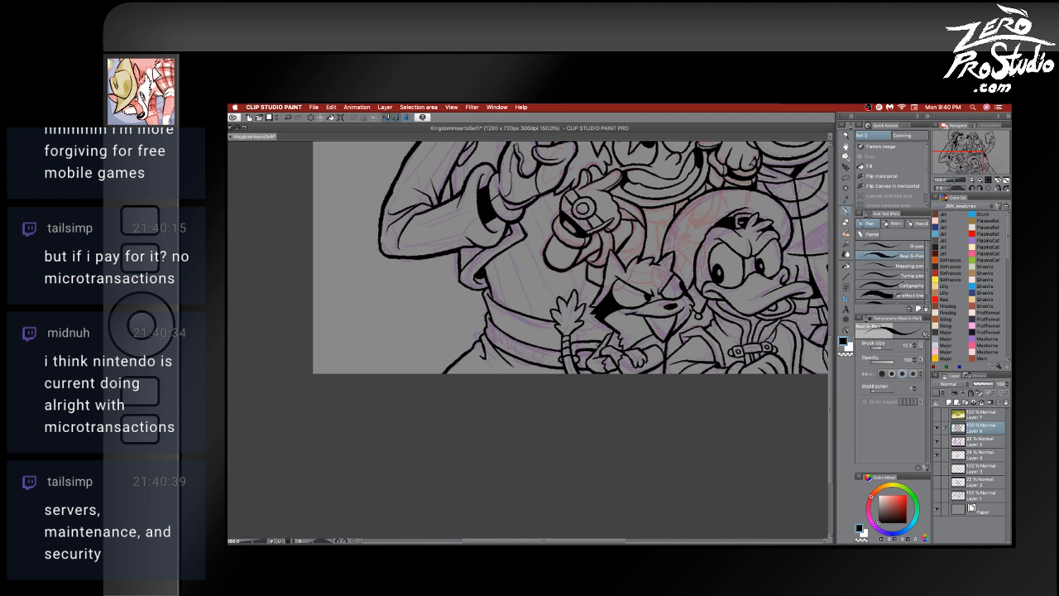
pyautogui.press('e')
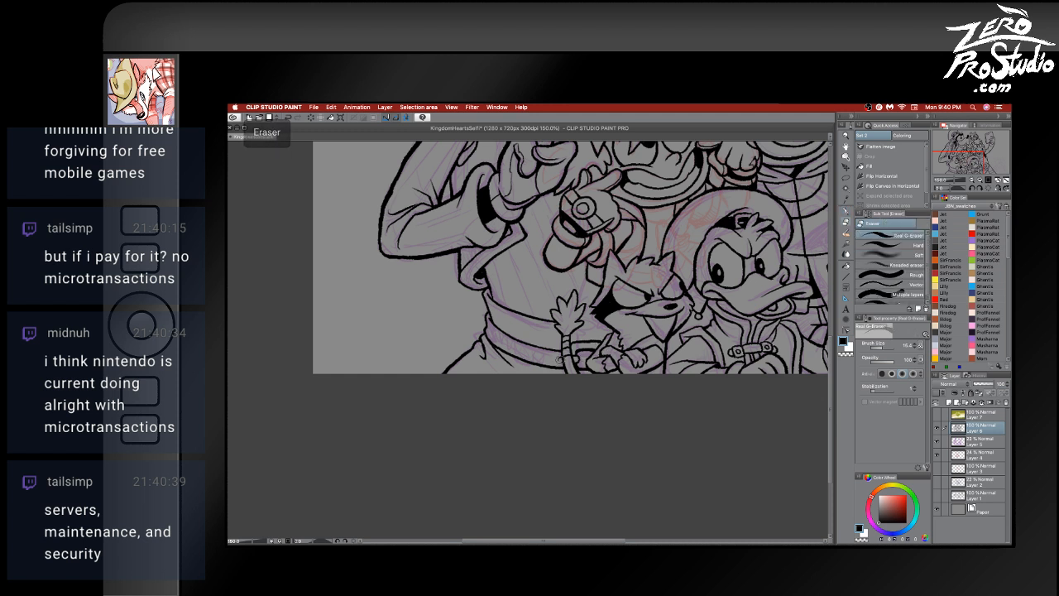
pyautogui.press('p')
pyautogui.press('super+z')
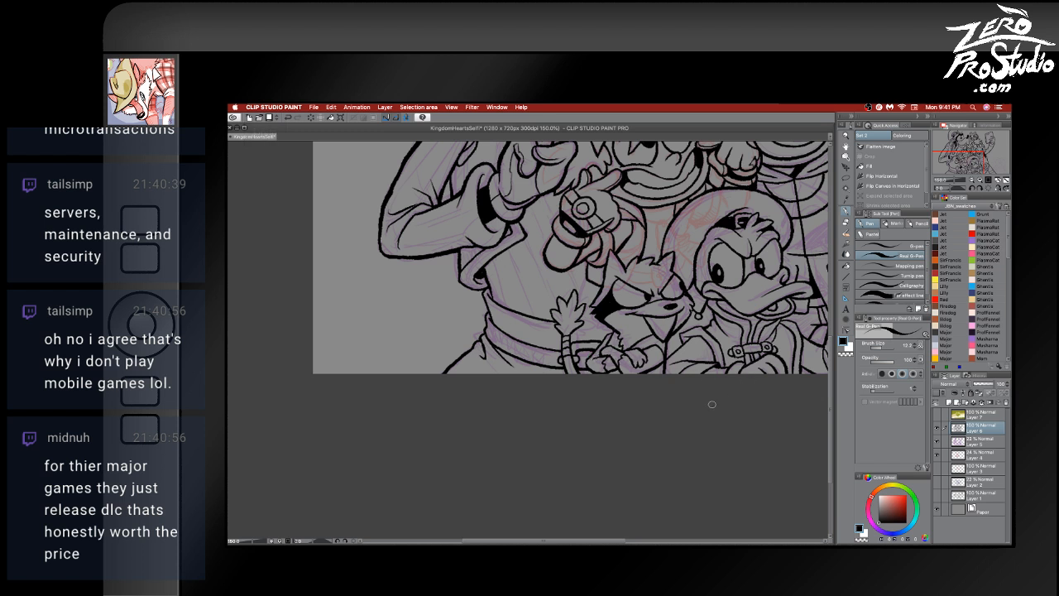
# - Examine the linework from the duck and the pig sketch up to the raised phone and the tall figure's hat
pyautogui.press('space')
pyautogui.moveTo(676, 419)
pyautogui.mouseDown()
pyautogui.moveTo(613, 464)
pyautogui.moveTo(647, 432)
pyautogui.moveTo(620, 433)
pyautogui.mouseUp()
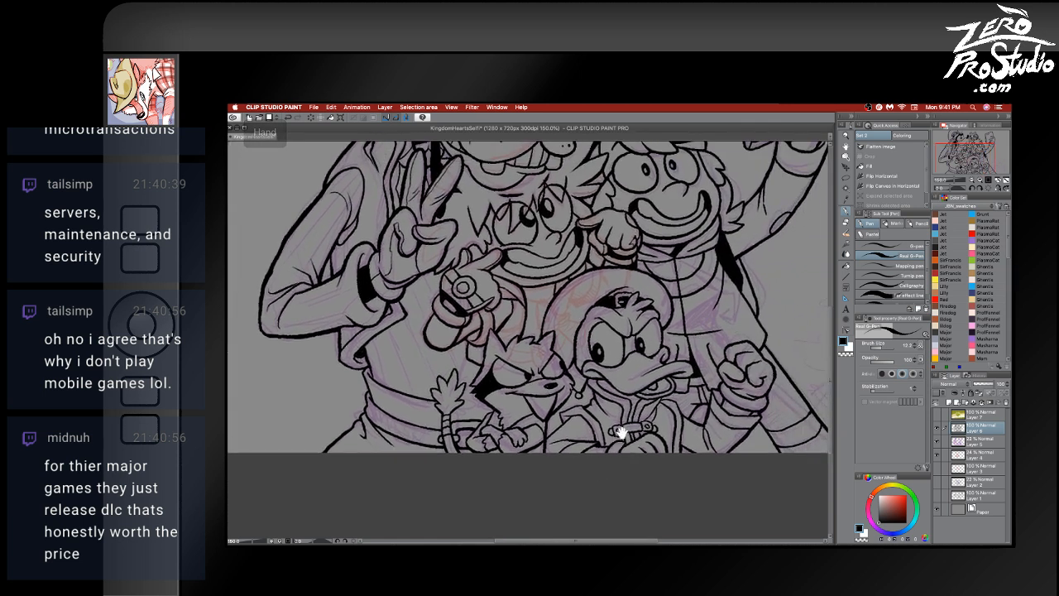
pyautogui.moveTo(748, 378)
pyautogui.mouseDown()
pyautogui.moveTo(638, 394)
pyautogui.moveTo(646, 402)
pyautogui.moveTo(638, 414)
pyautogui.mouseUp()
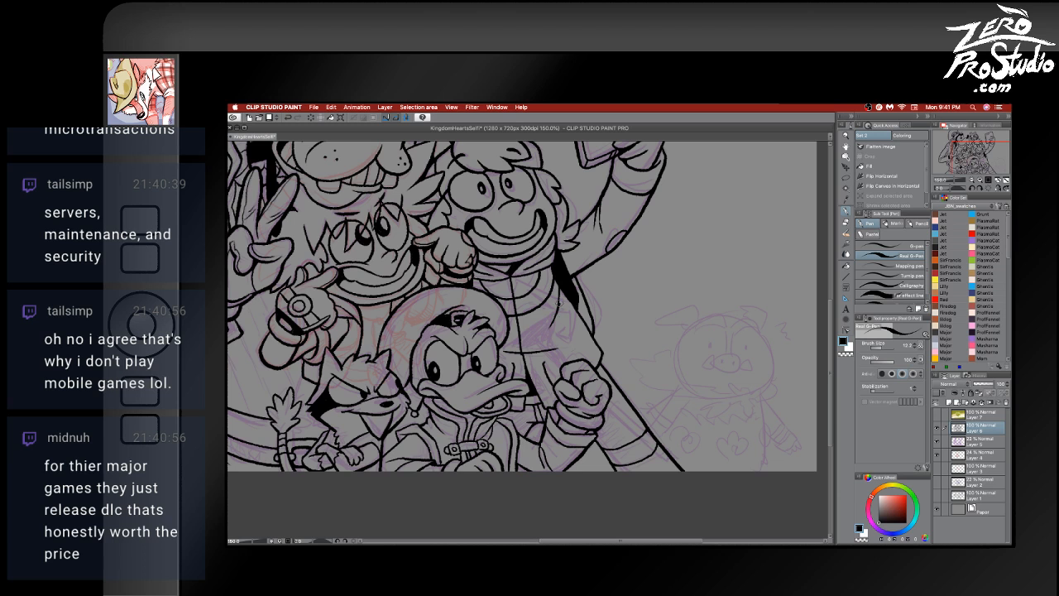
pyautogui.press('super+z')
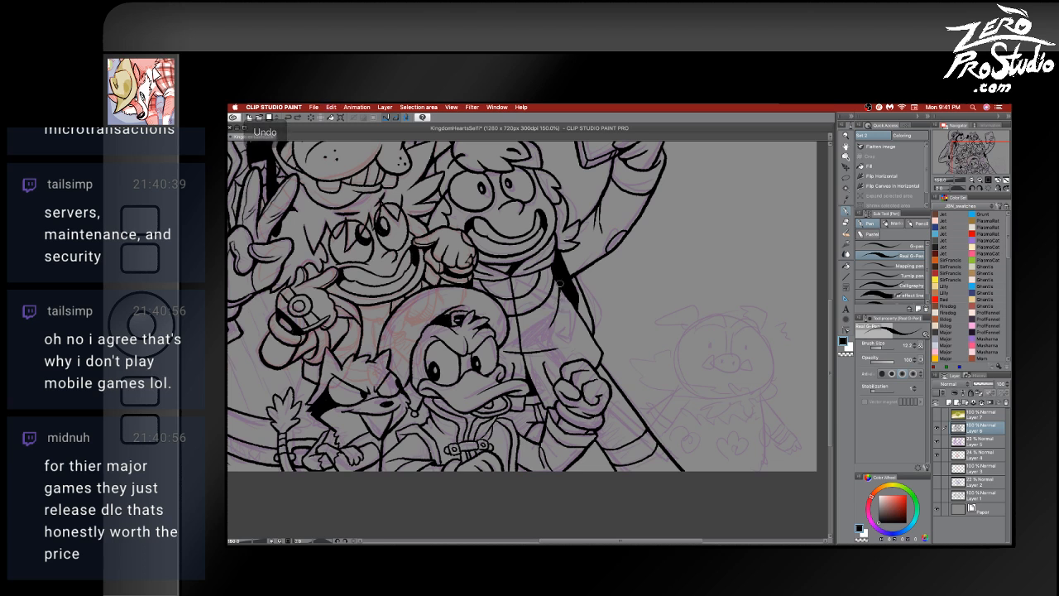
pyautogui.moveTo(560, 283)
pyautogui.mouseDown()
pyautogui.moveTo(698, 390)
pyautogui.moveTo(704, 445)
pyautogui.moveTo(698, 384)
pyautogui.mouseUp()
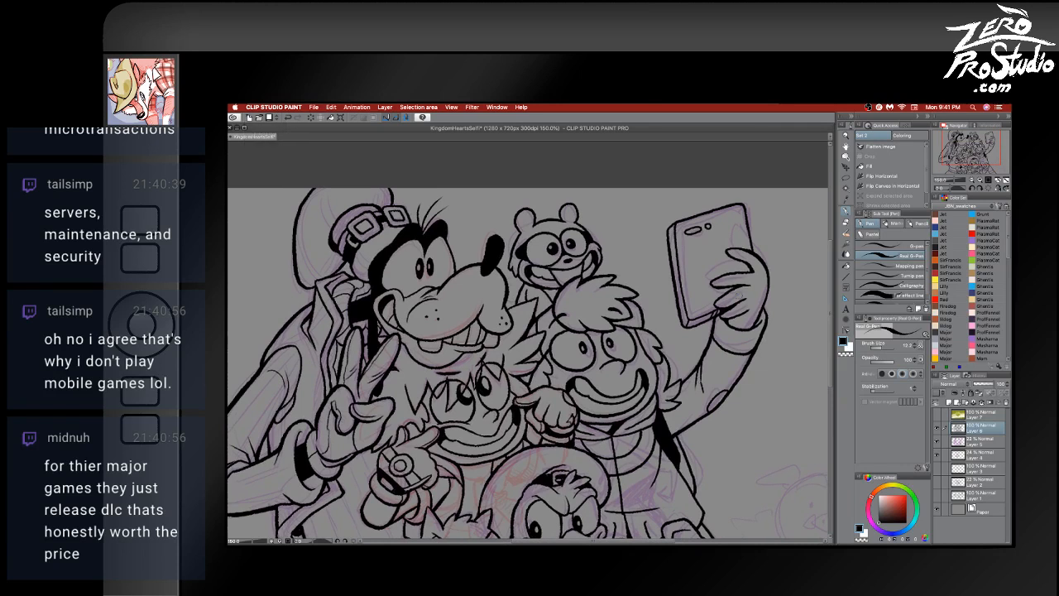
pyautogui.hscroll(-10, 734, 296)
pyautogui.hscroll(8, 734, 296)
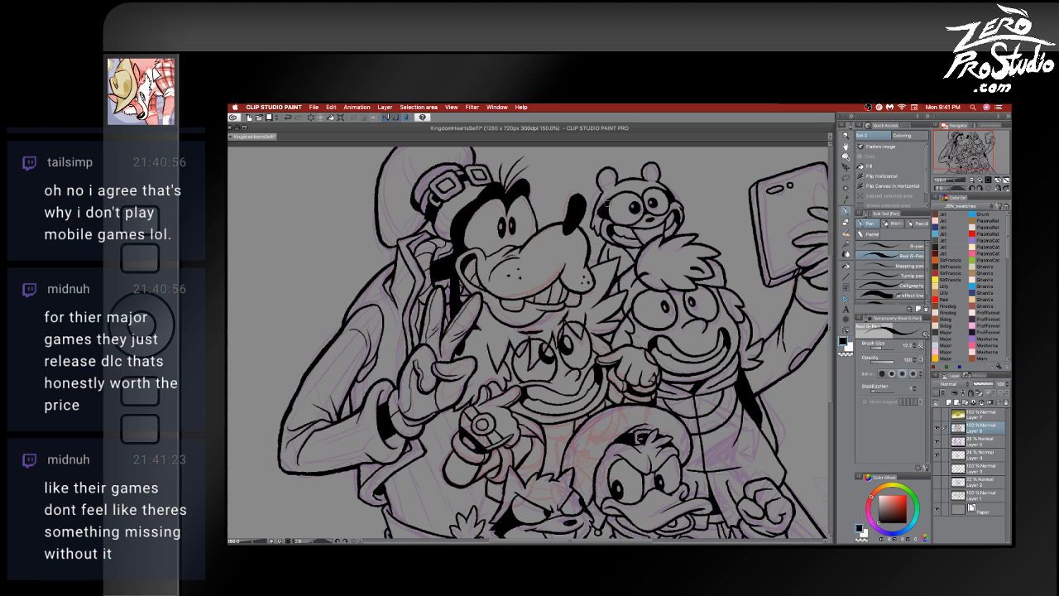
pyautogui.hotkey('ctrl', 'z')
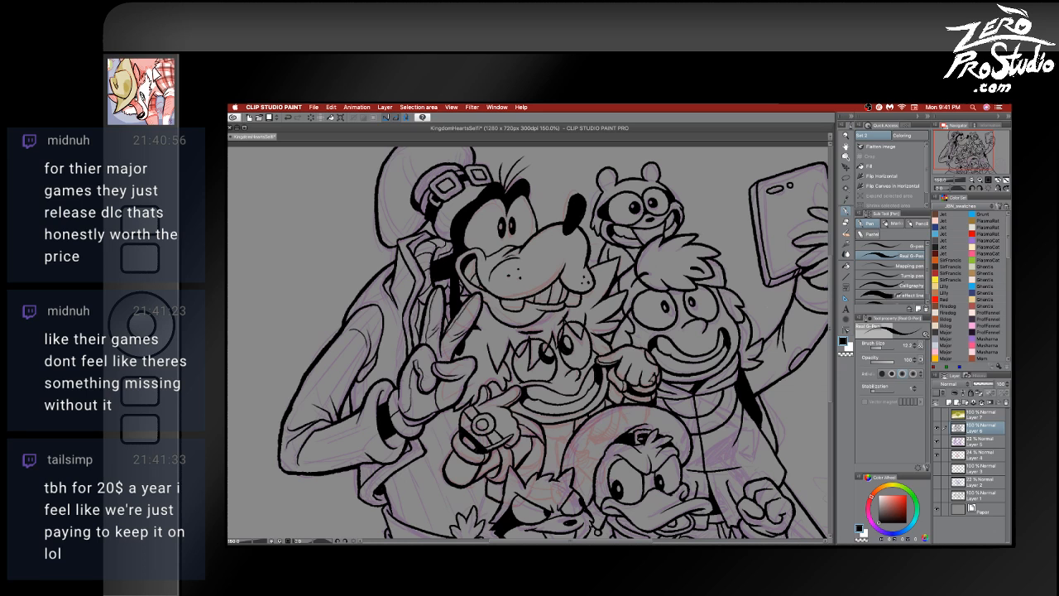
# - Switch to Restream Chat and move its window off the canvas
pyautogui.press('Tab')
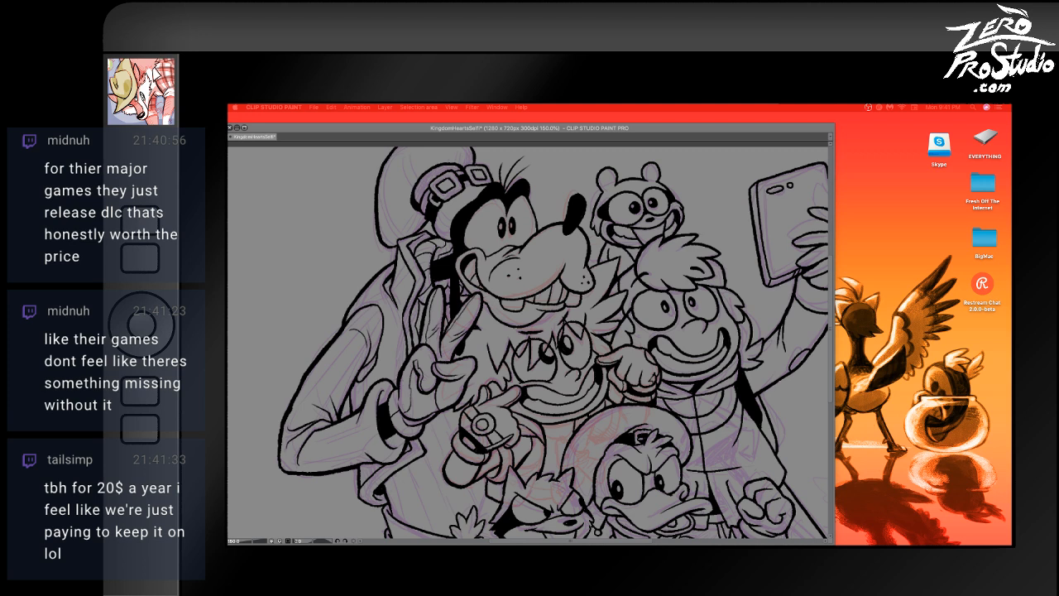
pyautogui.hotkey('ctrl', 'Up')
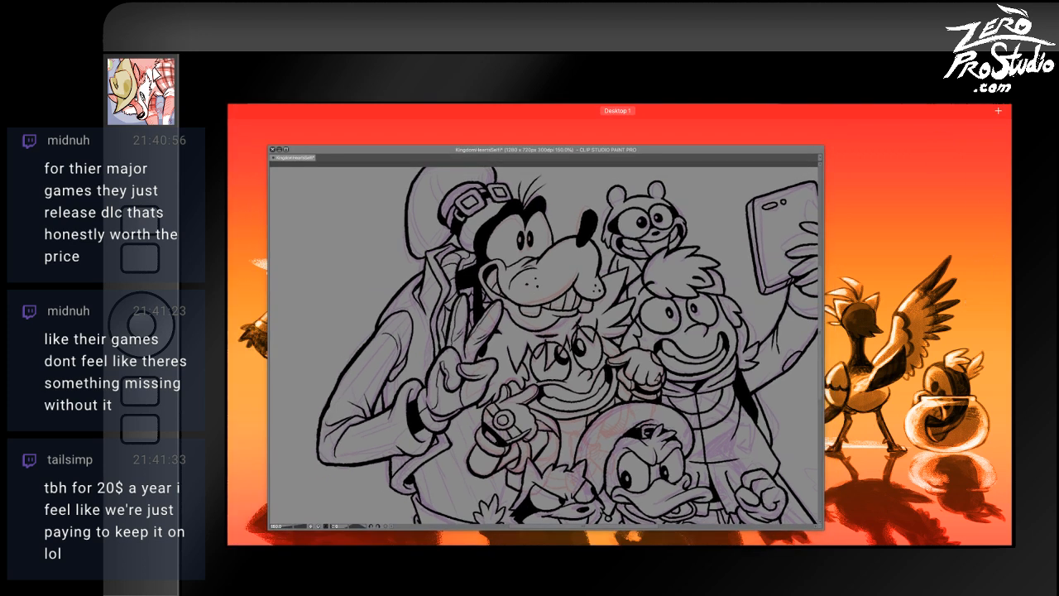
pyautogui.hotkey('ctrl', 'Up')
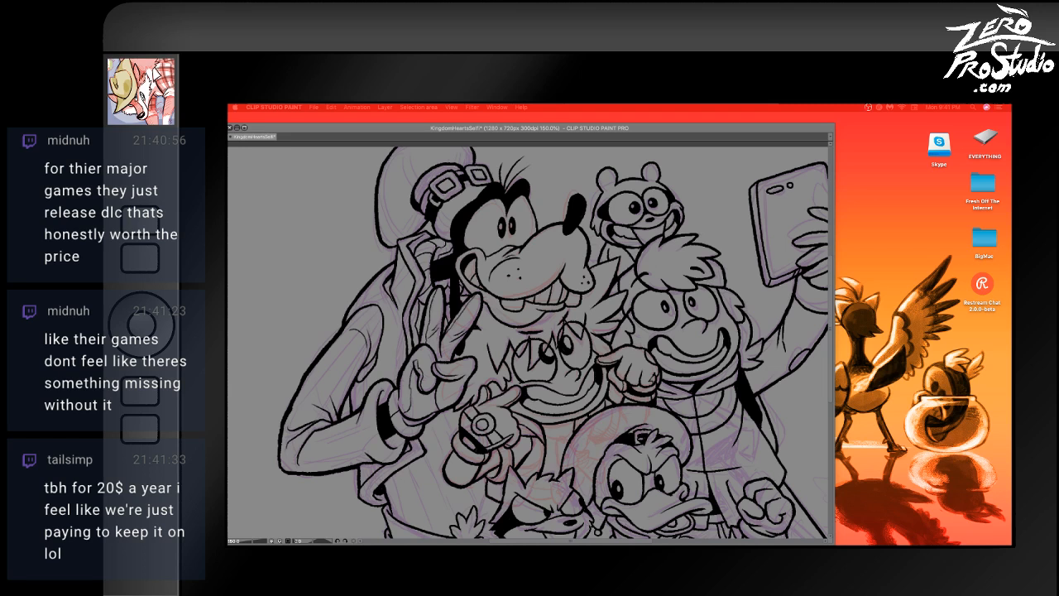
pyautogui.hotkey('ctrl', 'Up')
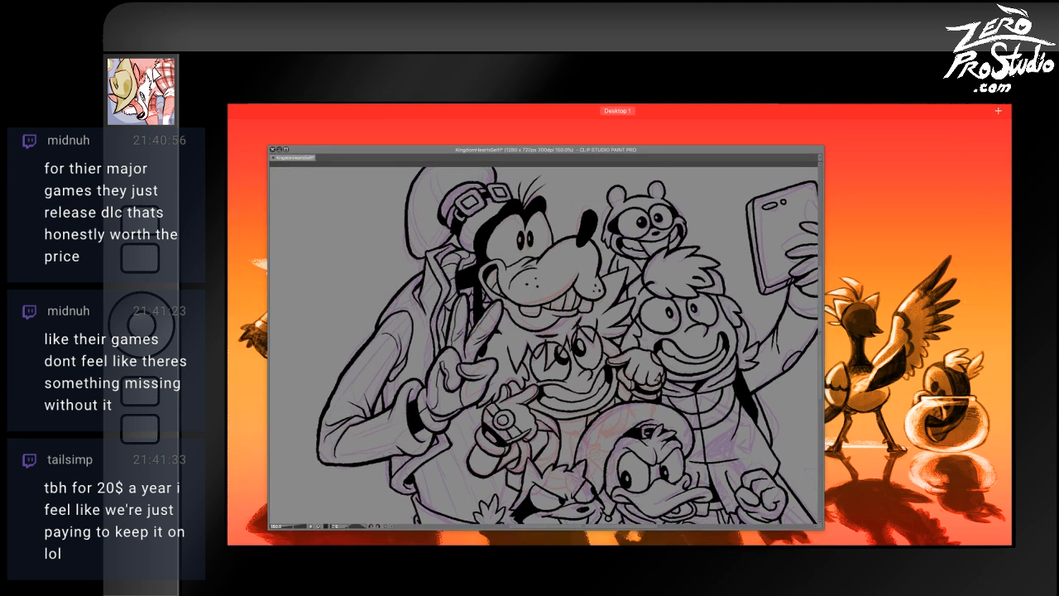
pyautogui.hotkey('ctrl', 'Up')
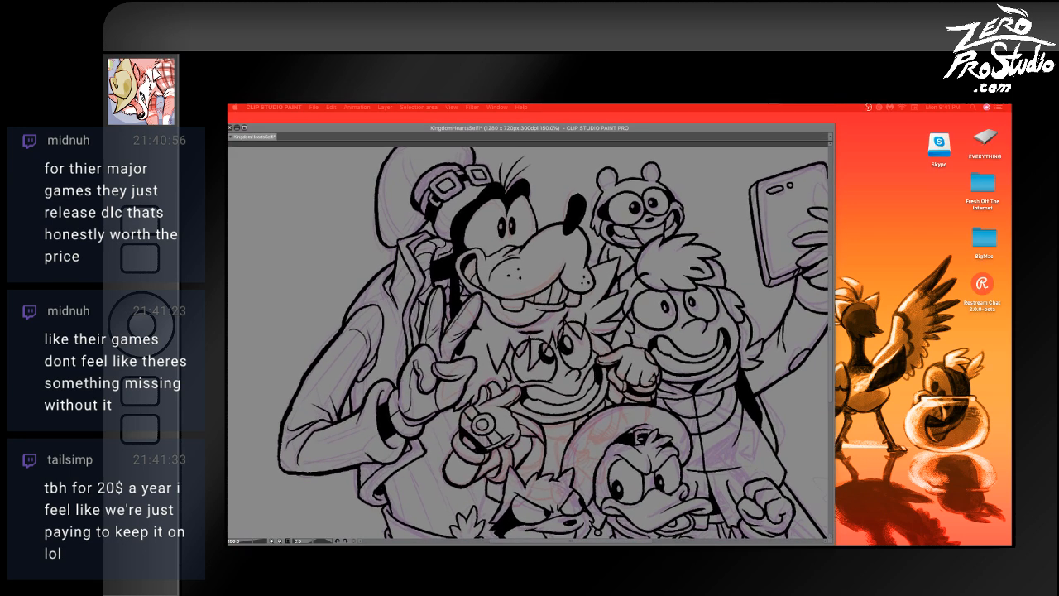
pyautogui.moveTo(609, 534)
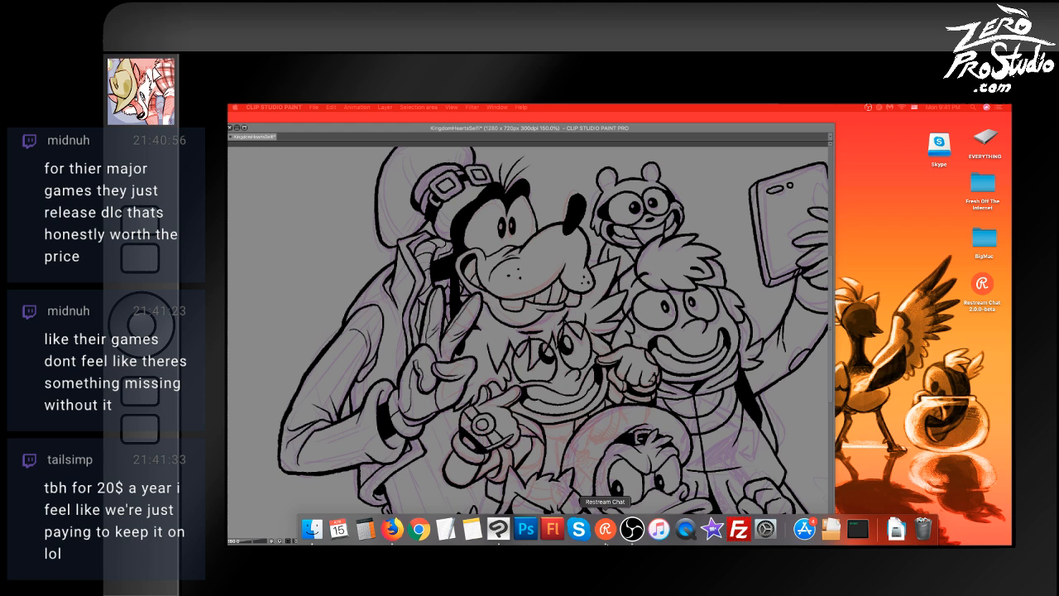
pyautogui.rightClick(609, 534)
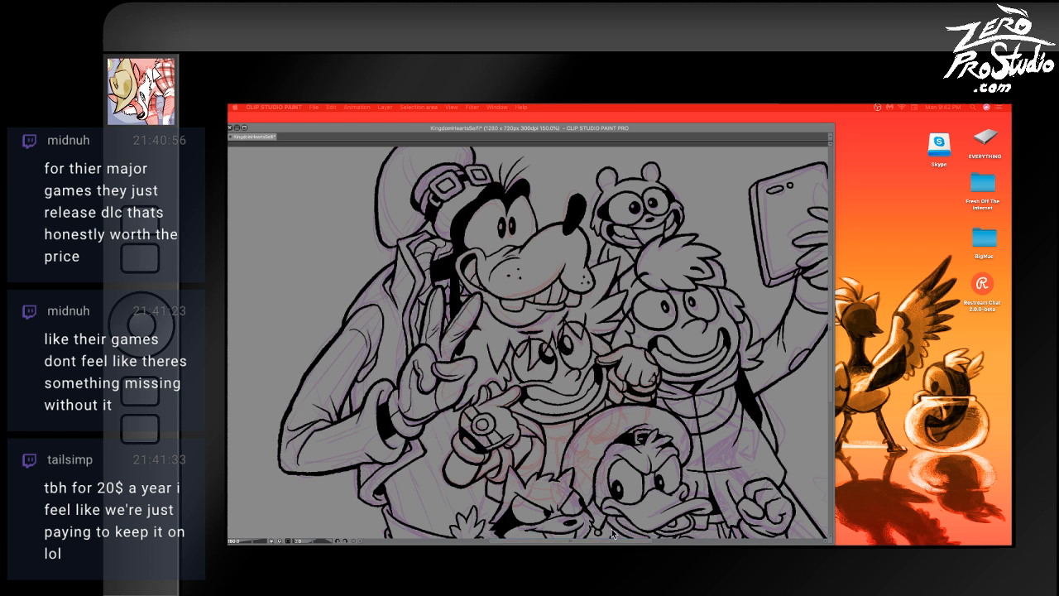
pyautogui.click(612, 536)
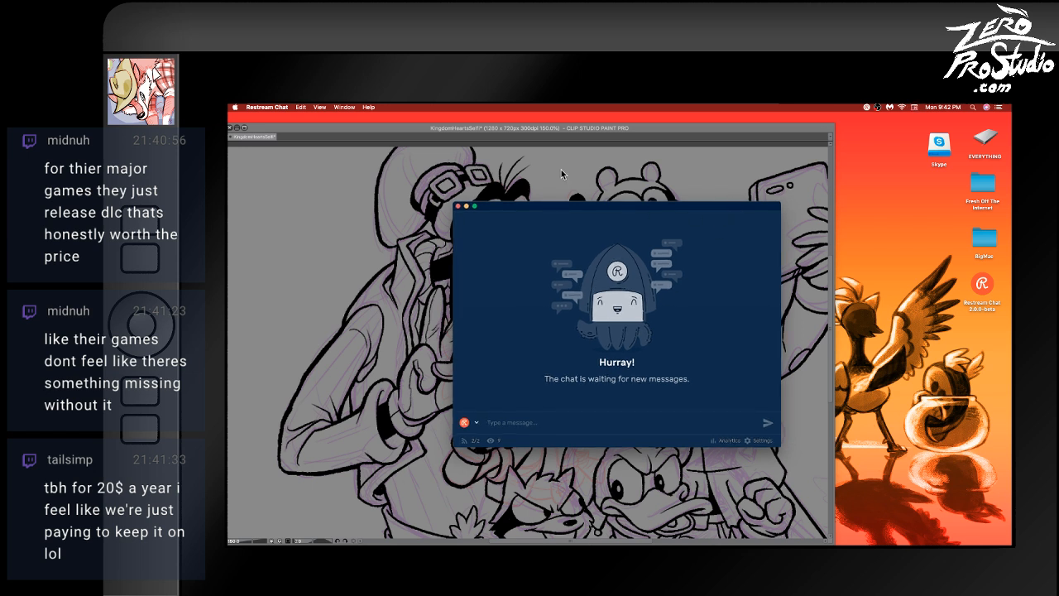
pyautogui.moveTo(588, 207); pyautogui.dragTo(228, 273)
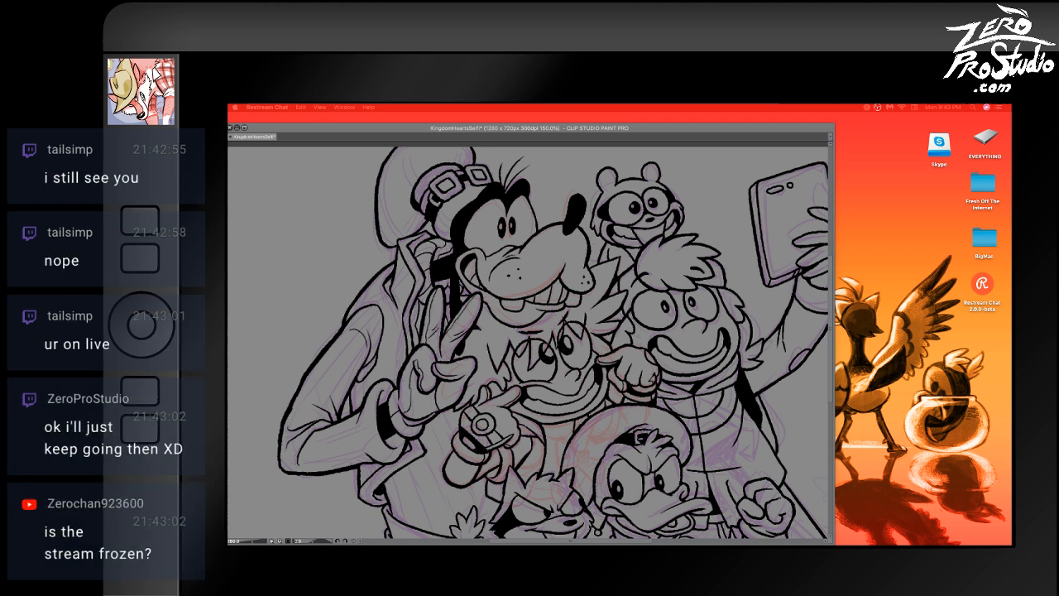
# - Switch back to the Clip Studio Paint drawing with its palettes shown
pyautogui.click(700, 135)
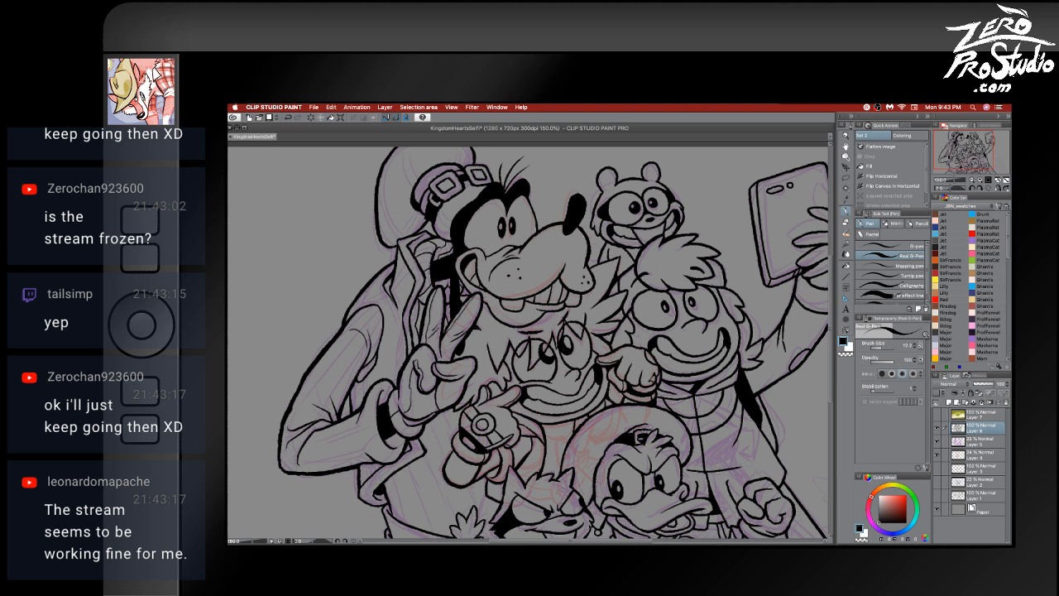
pyautogui.press('Tab')
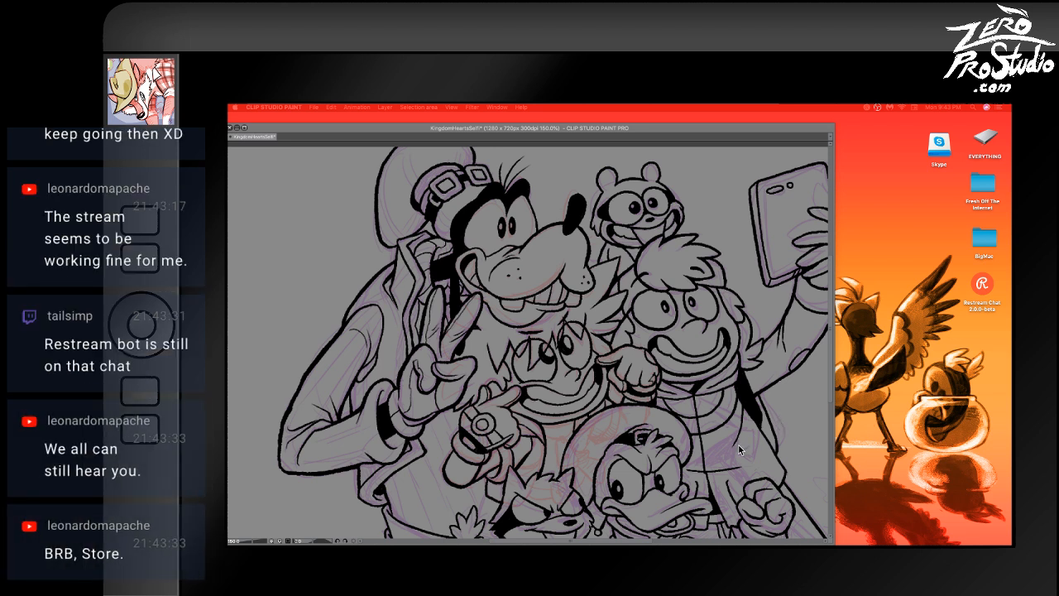
pyautogui.press('Tab')
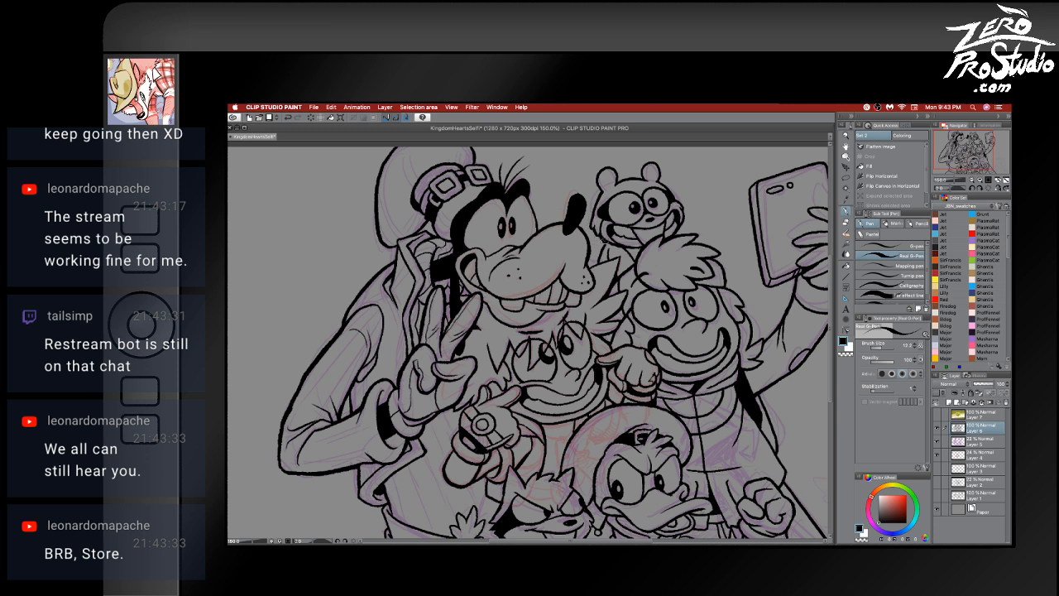
# - Undo the most recent strokes on the ink layer
pyautogui.press('super+z')
pyautogui.press('super+z')
pyautogui.press('super+z')
pyautogui.press('super+z')
pyautogui.press('super+z')
# - Ink the long vertical fold lines on the tall figure's torso, between the open jacket and the waistband
pyautogui.scroll(-5, 804, 358)
pyautogui.hscroll(5, 804, 358)
pyautogui.scroll(2, 804, 358)
pyautogui.hscroll(-5, 805, 358)
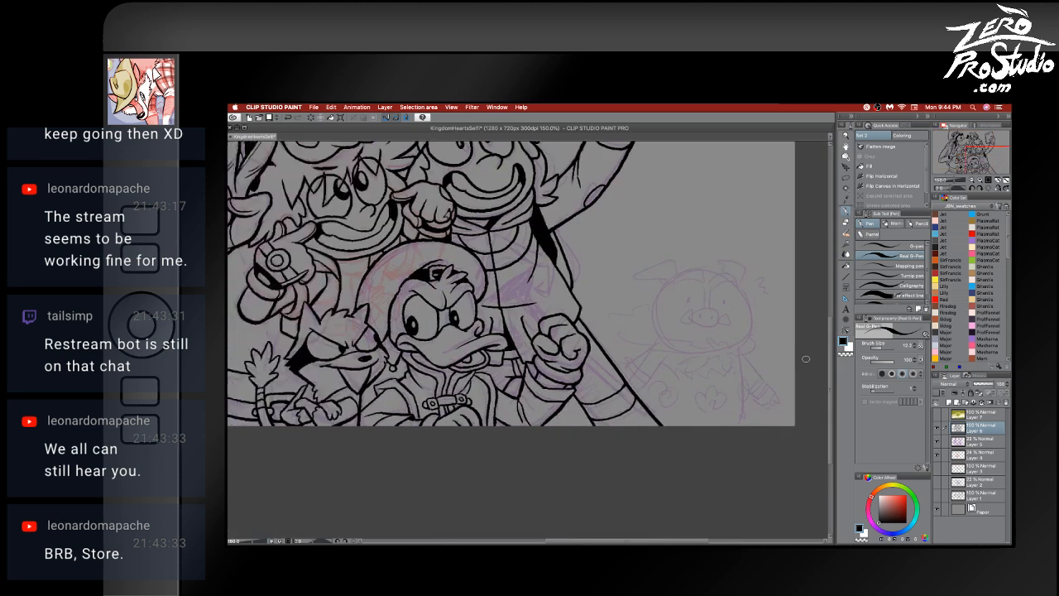
pyautogui.scroll(2, 804, 357)
pyautogui.hscroll(2, 804, 358)
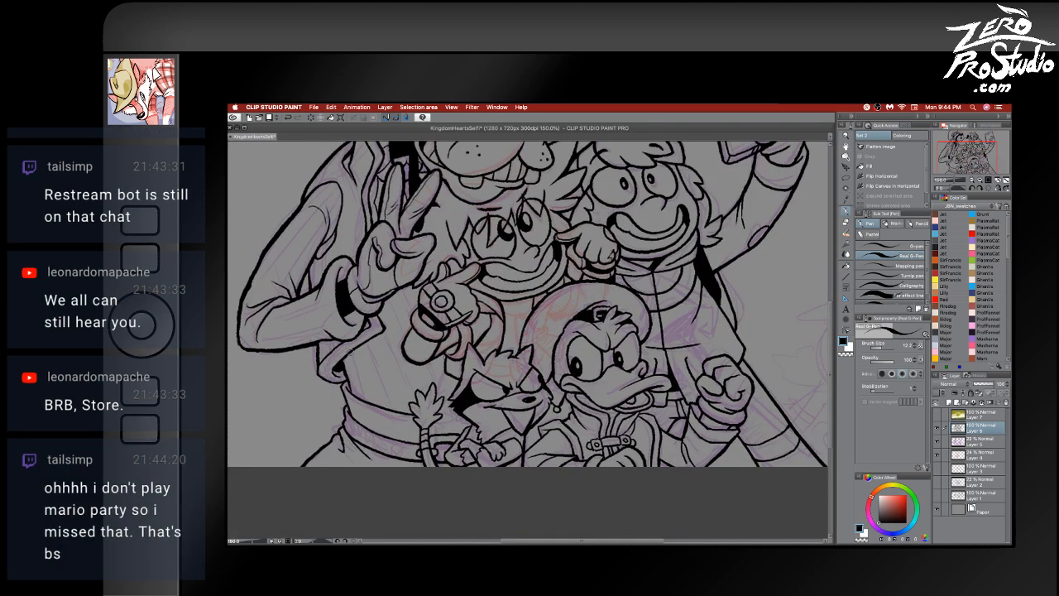
pyautogui.moveTo(350, 354); pyautogui.dragTo(365, 400)
pyautogui.moveTo(368, 342); pyautogui.dragTo(394, 412)
pyautogui.press('super+z')
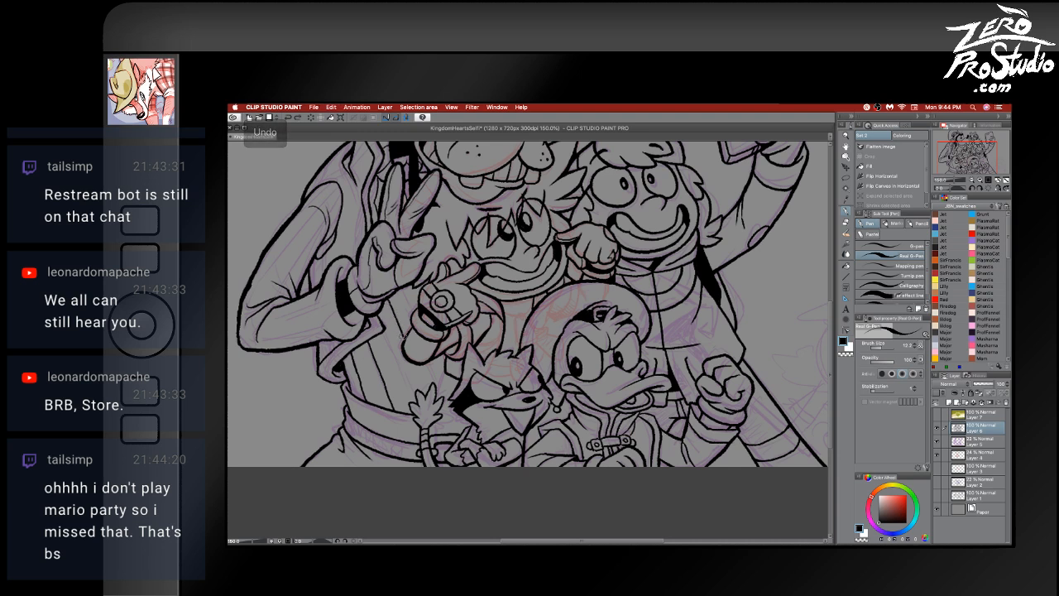
pyautogui.press('super+z')
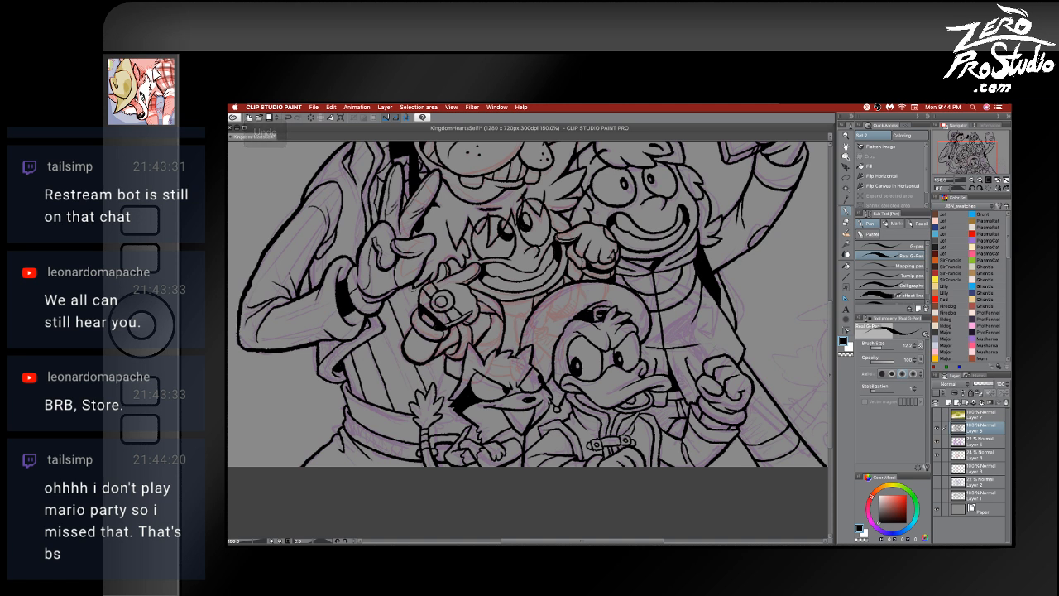
# - Ink the crease lines on the tall figure's waistband, undoing the misplaced strokes
pyautogui.press('super+z')
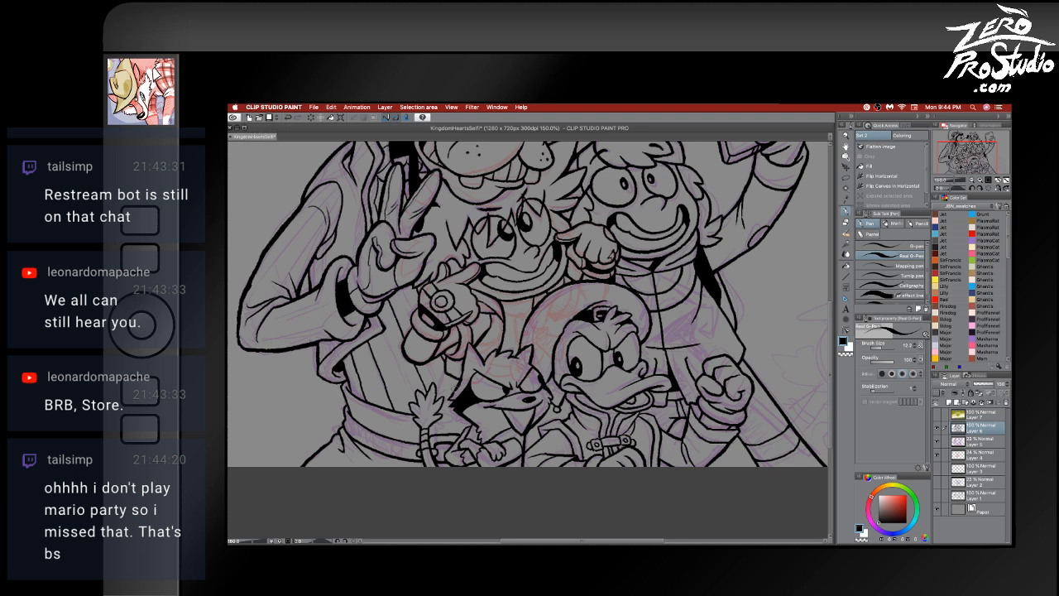
pyautogui.press('super+z')
pyautogui.press('super+z')
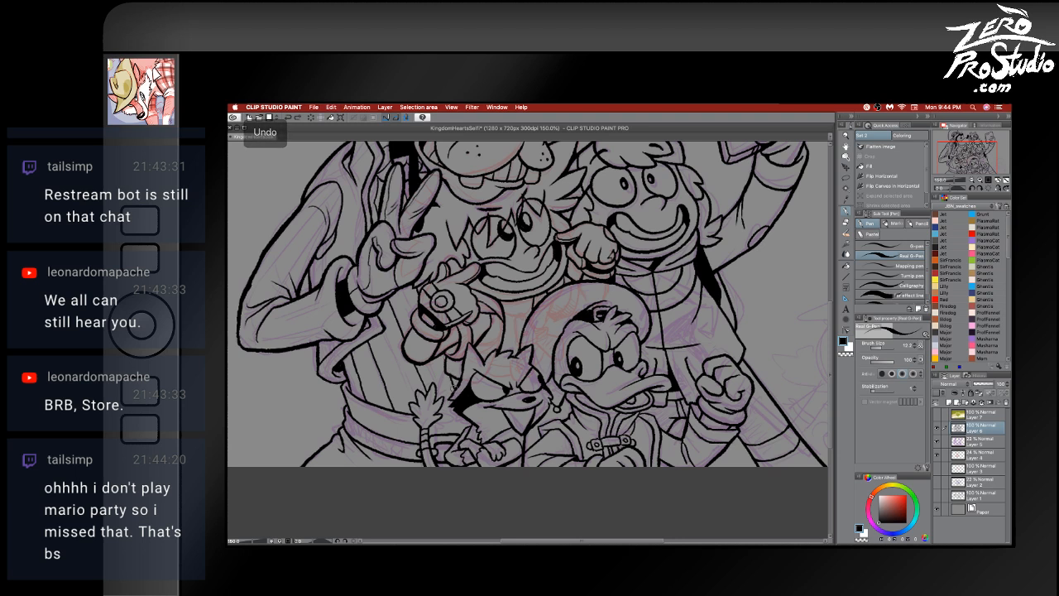
pyautogui.press('super+z')
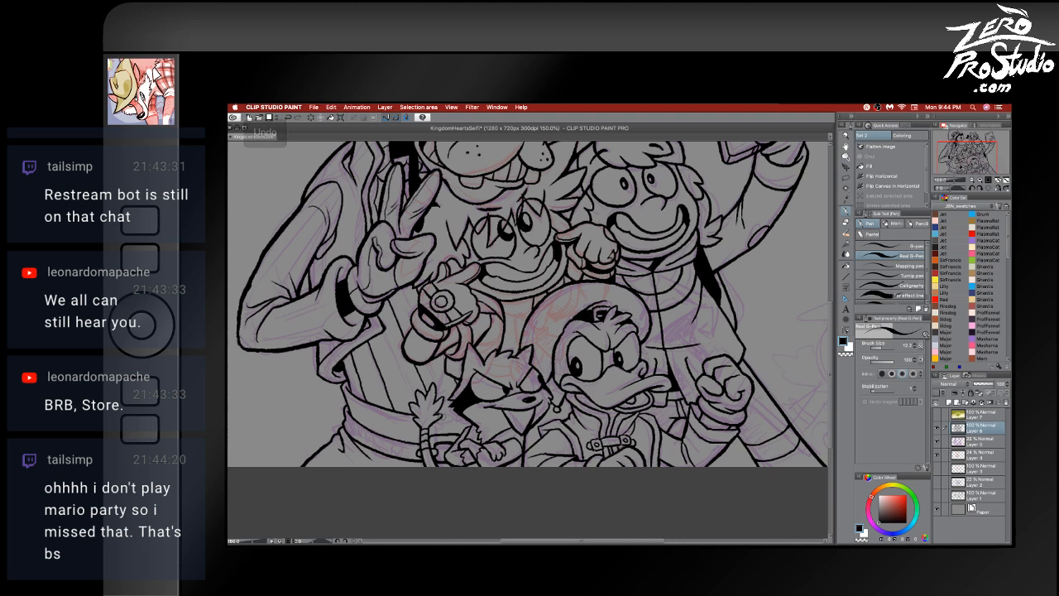
pyautogui.press('super+z')
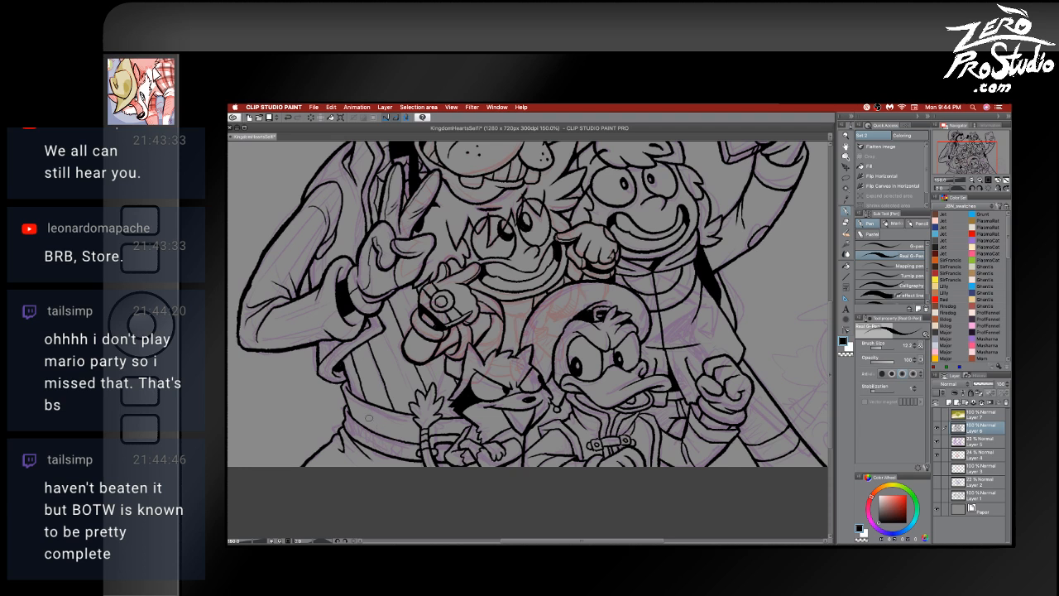
pyautogui.press('super+z')
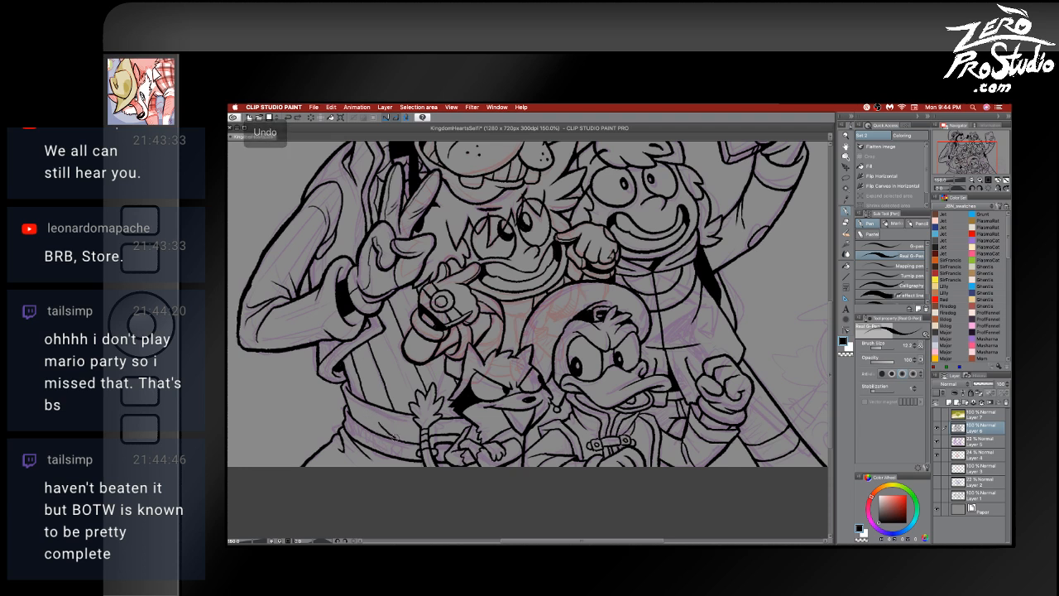
pyautogui.press('super+z')
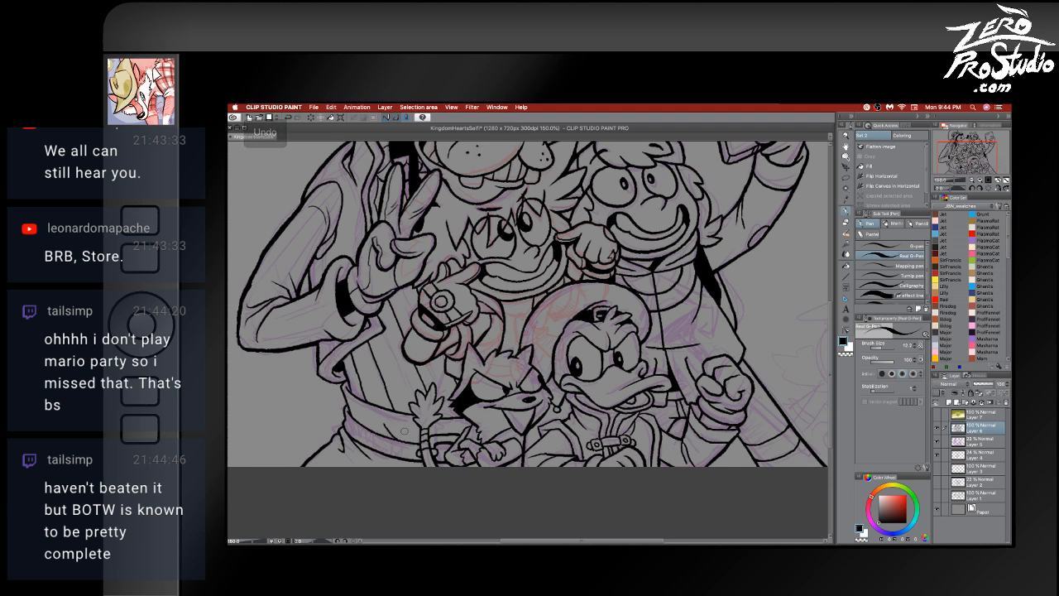
pyautogui.press('e')
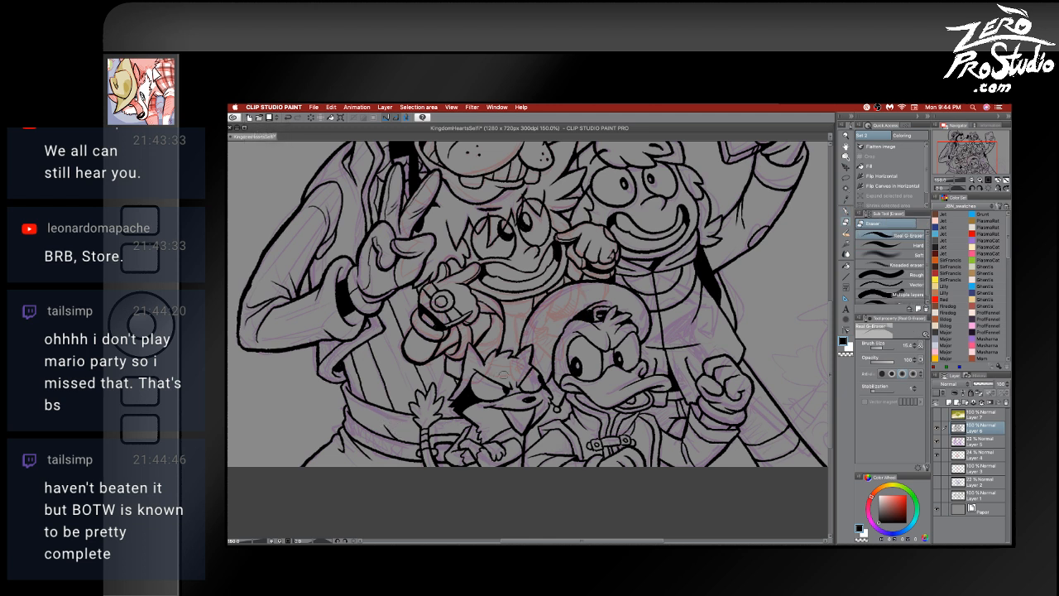
pyautogui.press('super+z')
# - Examine the linework from the duck and the pig sketch up to the raised phone and the tall figure's head
pyautogui.moveTo(650, 480); pyautogui.dragTo(548, 511)
pyautogui.moveTo(706, 493); pyautogui.dragTo(664, 451)
pyautogui.hscroll(4, 665, 451)
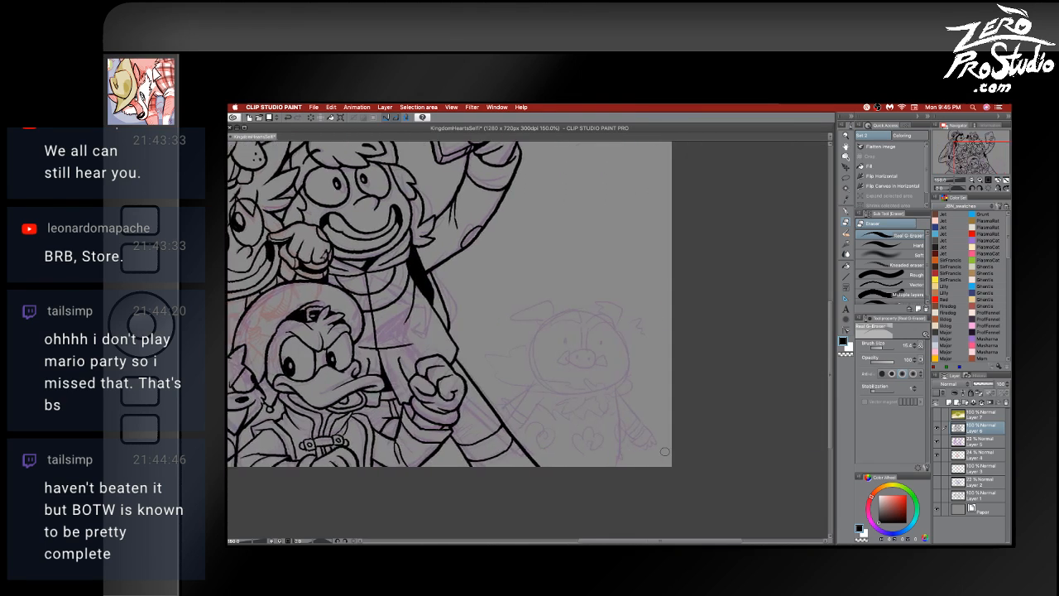
pyautogui.hscroll(-5, 664, 451)
pyautogui.scroll(-1, 665, 451)
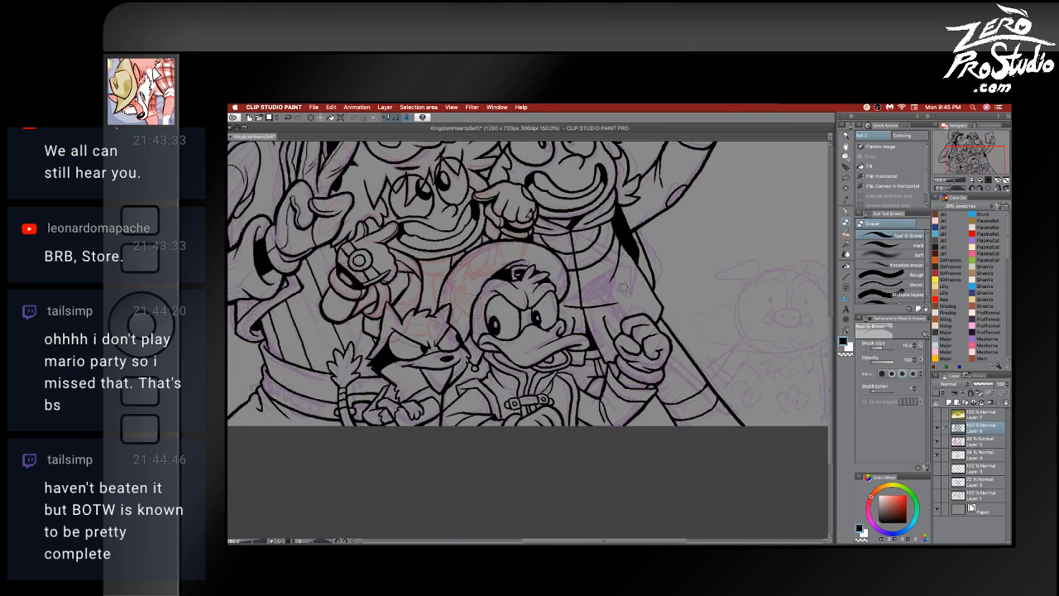
pyautogui.scroll(2, 711, 335)
pyautogui.hscroll(2, 711, 334)
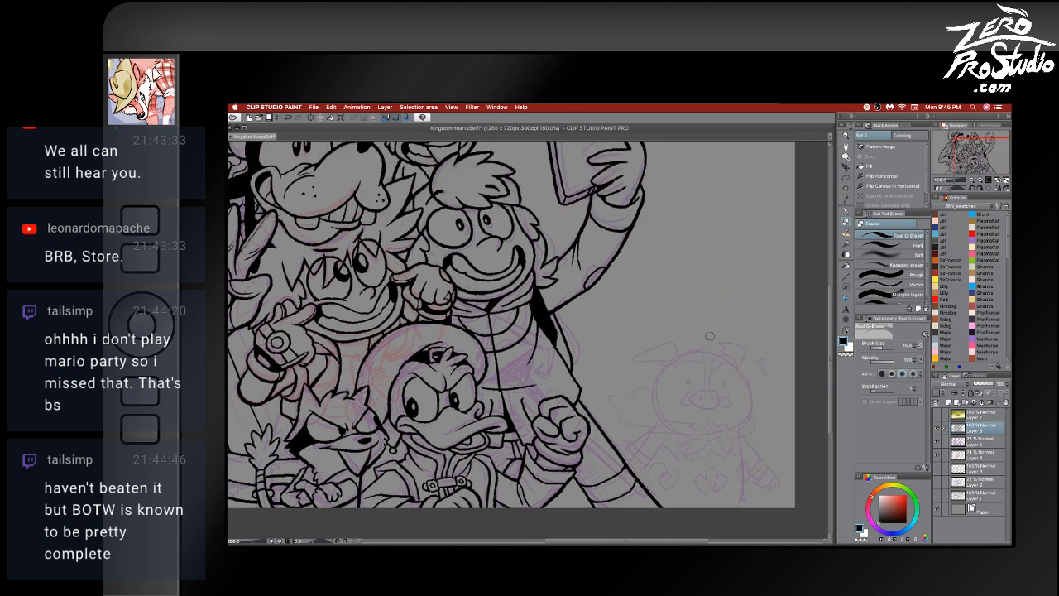
pyautogui.scroll(2, 709, 336)
pyautogui.hscroll(-1, 709, 336)
pyautogui.scroll(-2, 709, 336)
pyautogui.scroll(2, 709, 336)
pyautogui.hscroll(-2, 710, 336)
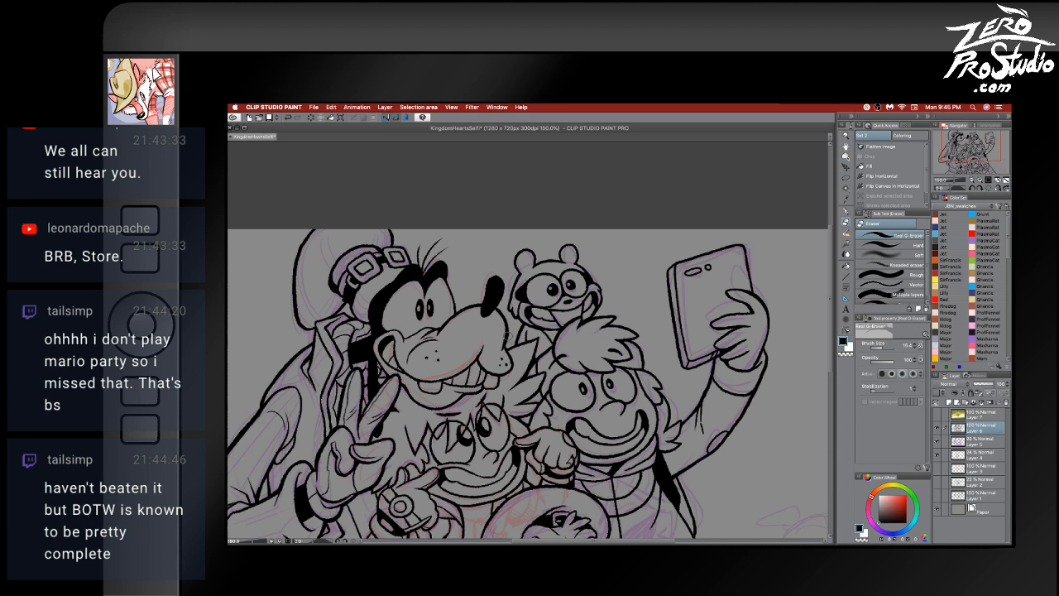
# - Try to ink a small open hand directly behind the tip of the tall figure's nose
pyautogui.press('p')
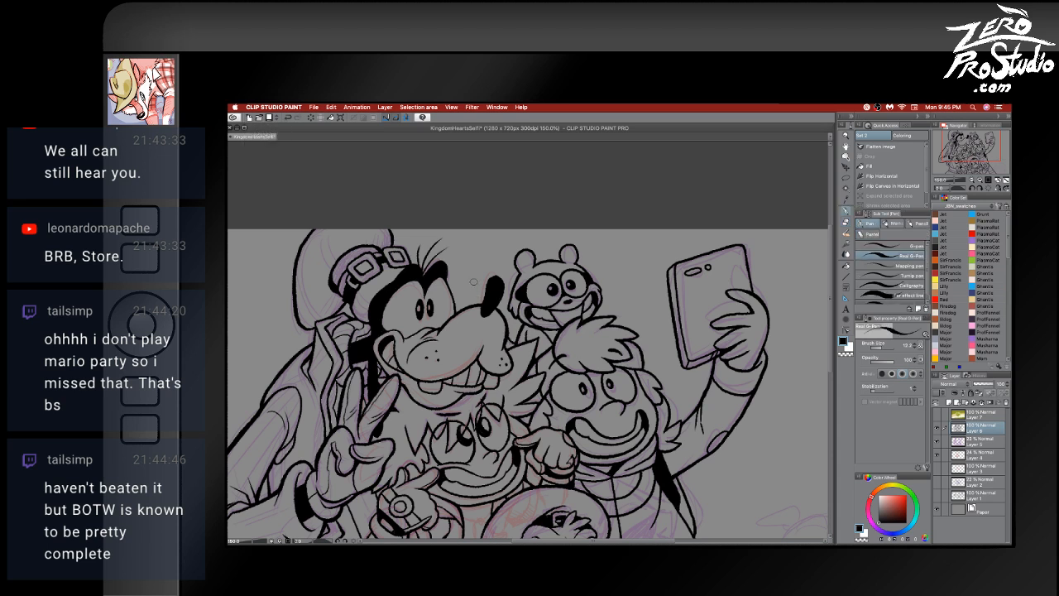
pyautogui.hotkey('ctrl', 'z')
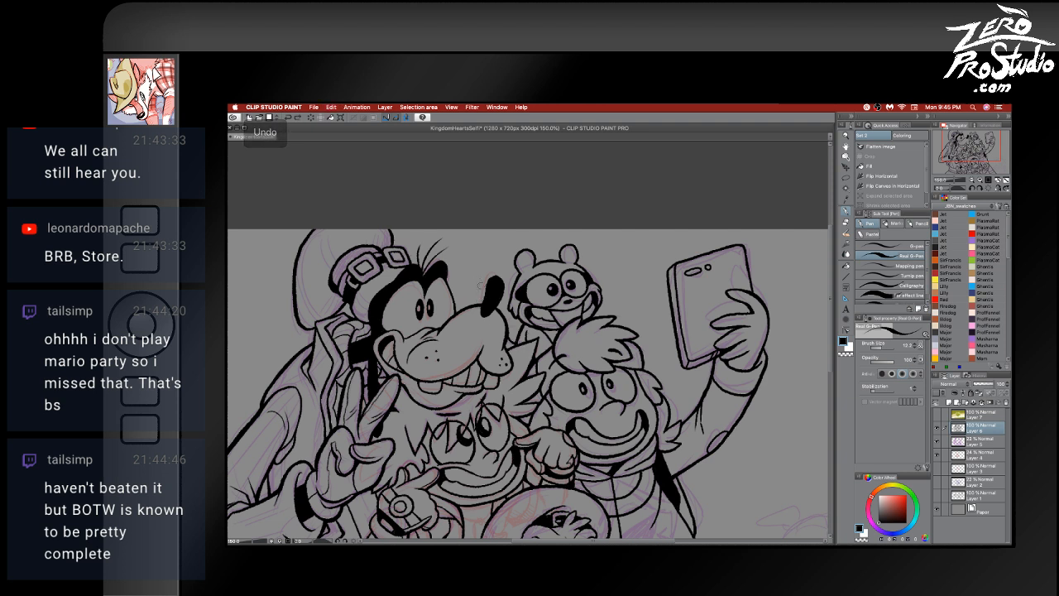
pyautogui.moveTo(488, 290)
pyautogui.mouseDown()
pyautogui.moveTo(463, 278)
pyautogui.moveTo(463, 300)
pyautogui.mouseUp()
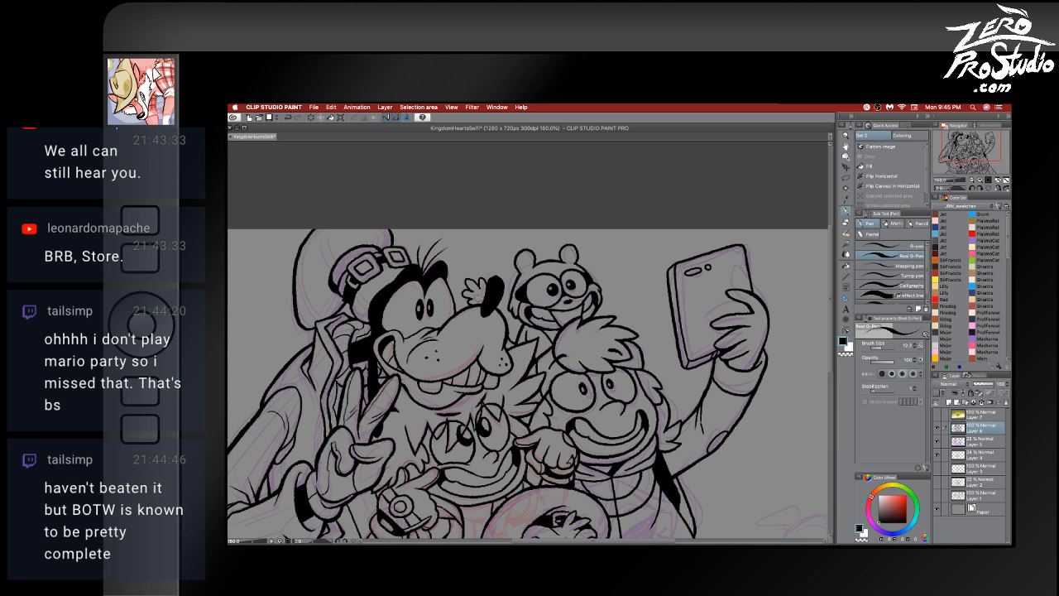
pyautogui.press('e')
pyautogui.moveTo(481, 289)
pyautogui.mouseDown()
pyautogui.moveTo(469, 303)
pyautogui.moveTo(482, 290)
pyautogui.mouseUp()
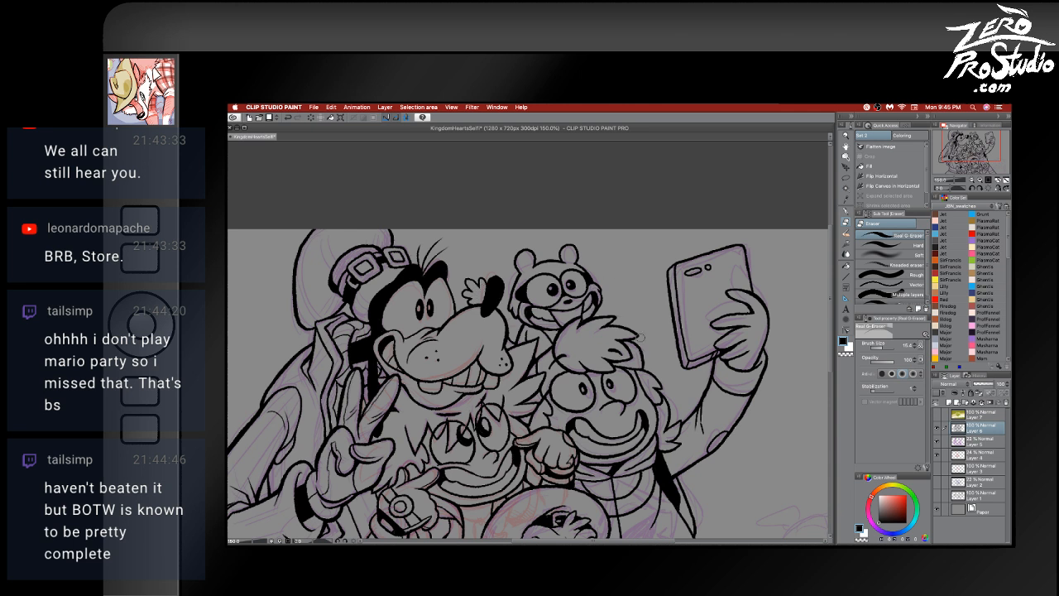
pyautogui.press('super+z')
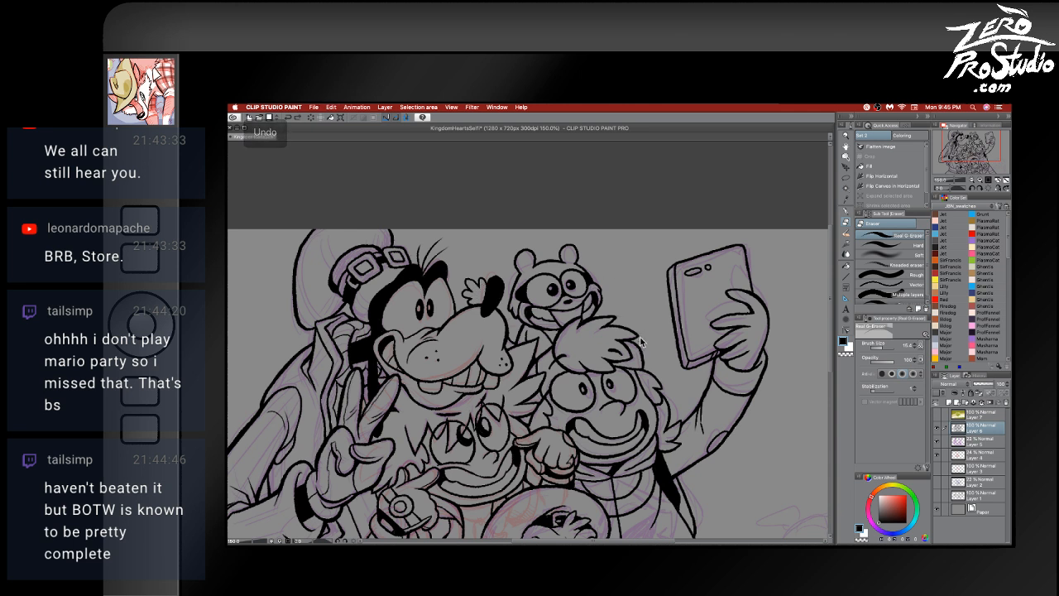
pyautogui.press('super+z')
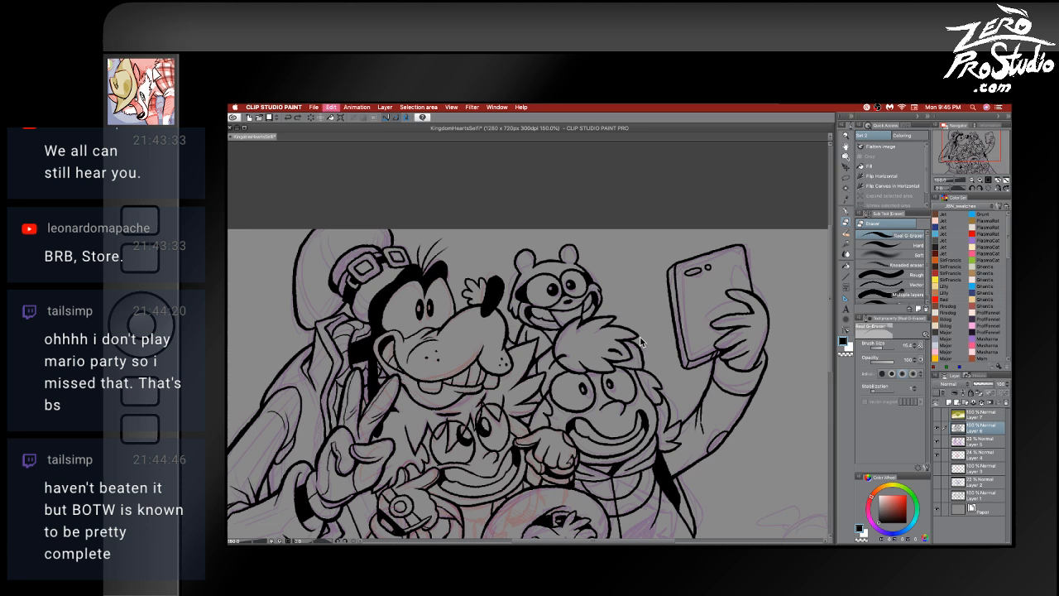
pyautogui.press('super+z')
pyautogui.press('super+z')
# - Ink a small waving hand on a thin raised arm behind the tall figure's snout, between its head and the small bear-eared character
pyautogui.press('p')
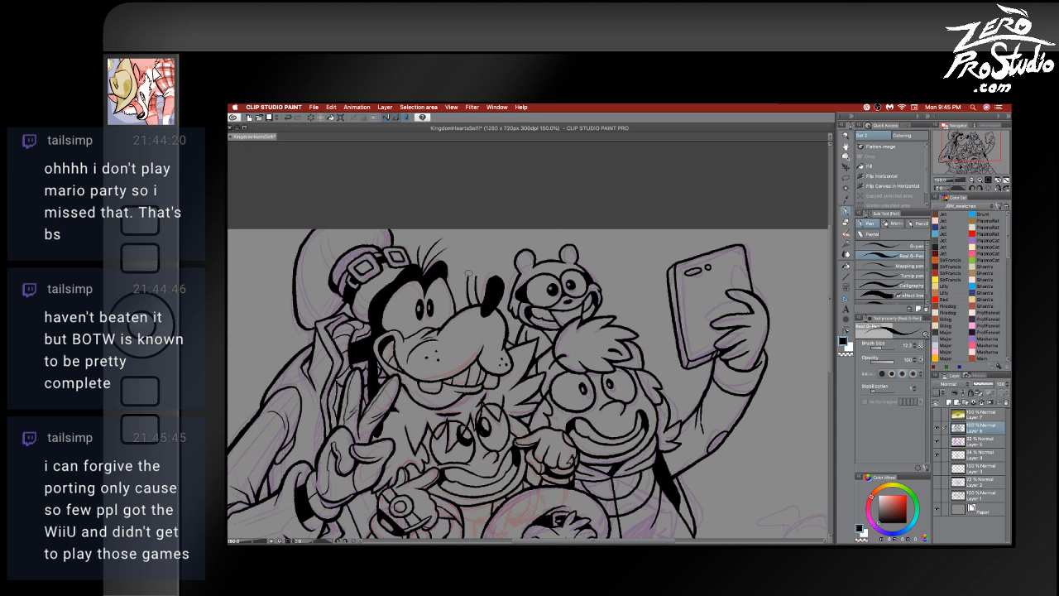
pyautogui.moveTo(469, 274)
pyautogui.mouseDown()
pyautogui.moveTo(457, 270)
pyautogui.moveTo(458, 253)
pyautogui.moveTo(476, 240)
pyautogui.moveTo(492, 250)
pyautogui.moveTo(479, 273)
pyautogui.mouseUp()
pyautogui.press('super+z')
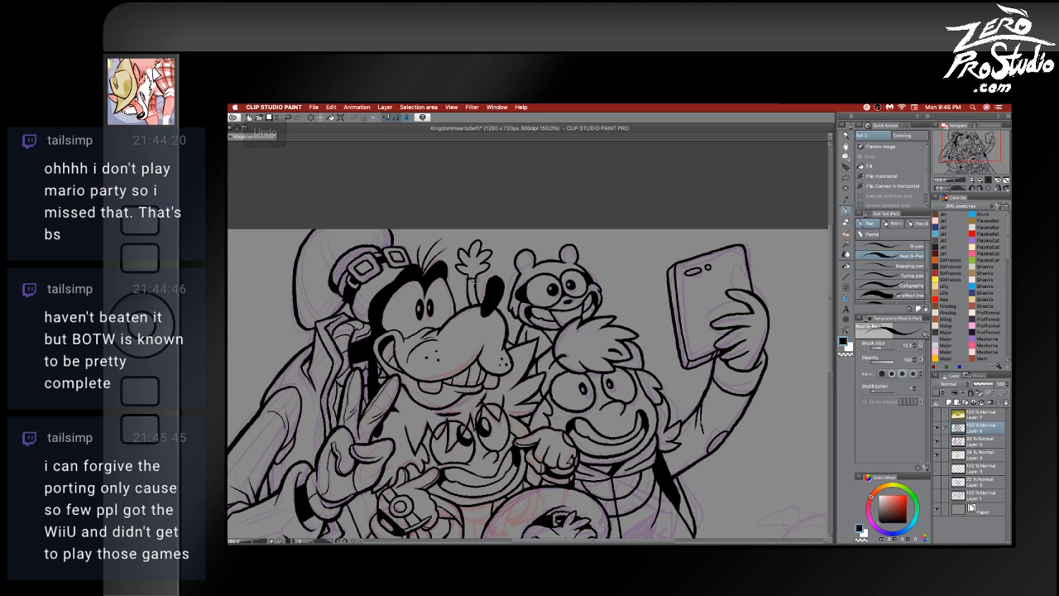
pyautogui.press('super+z')
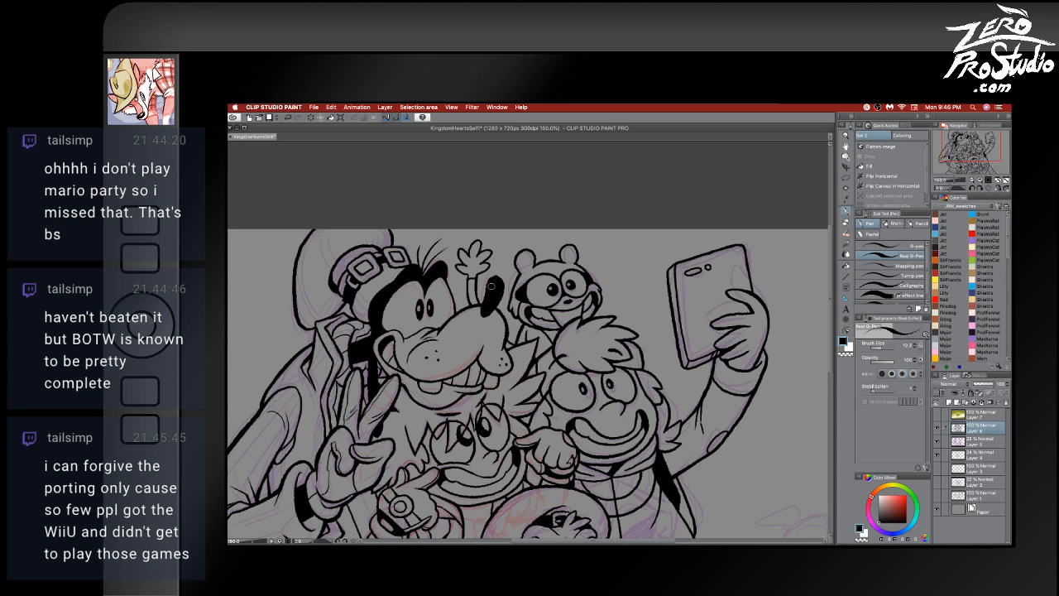
pyautogui.click(976, 156)
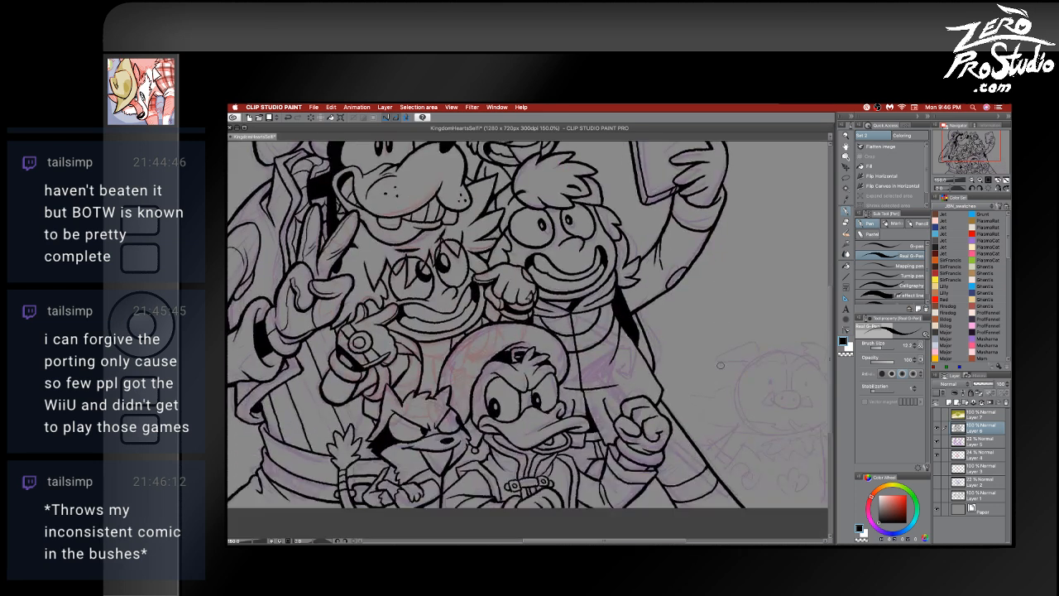
pyautogui.moveTo(952, 156)
pyautogui.mouseDown()
pyautogui.moveTo(964, 138)
pyautogui.moveTo(964, 166)
pyautogui.moveTo(964, 141)
pyautogui.mouseUp()
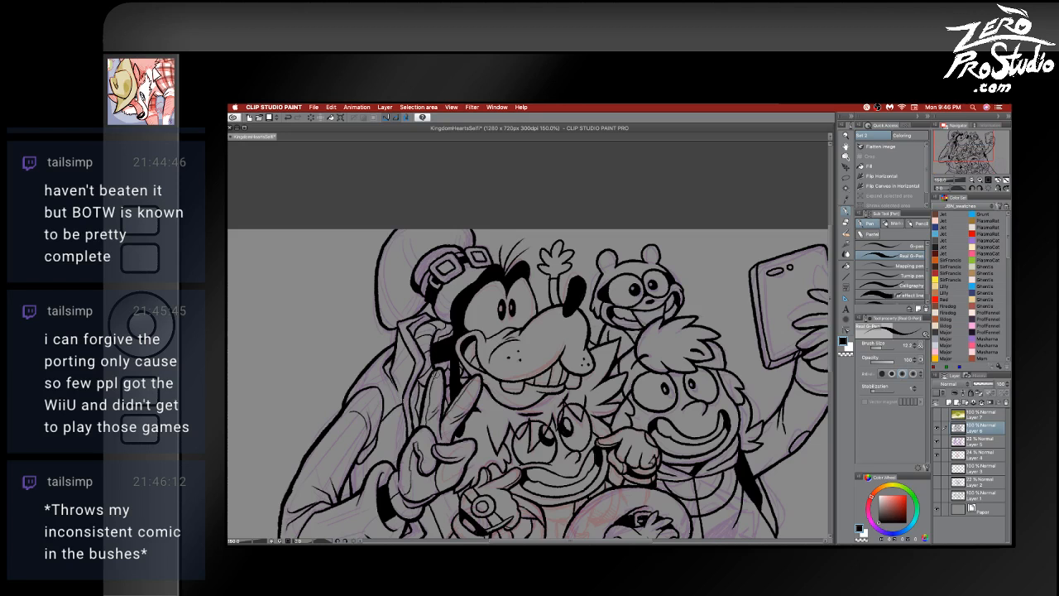
pyautogui.press('super+z')
# - Ink the pig's snout with its nostrils and side tusks, and two small oval eyes above it
pyautogui.scroll(-10, 438, 374)
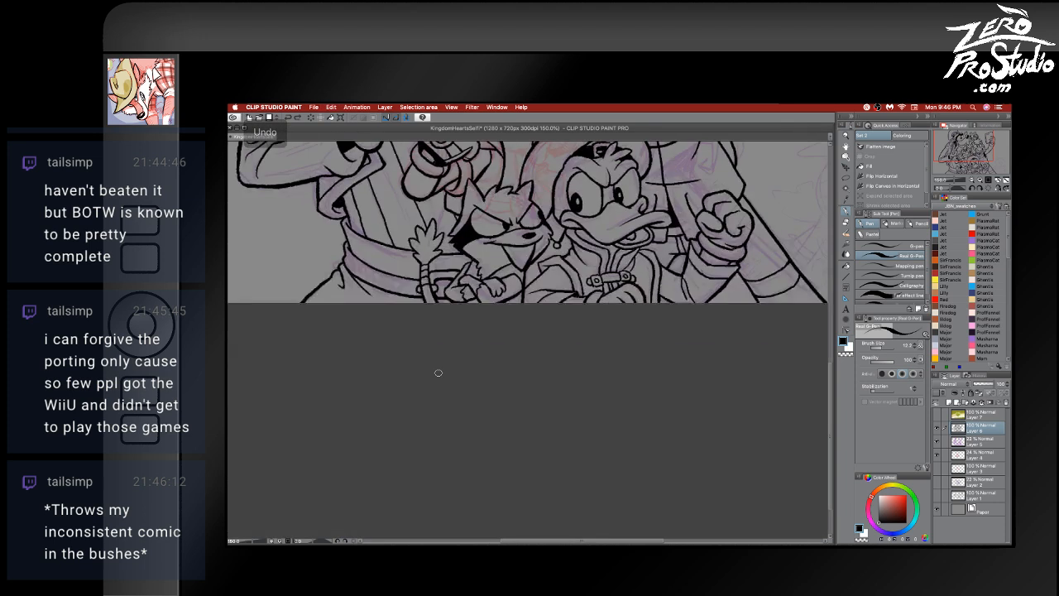
pyautogui.hscroll(1, 438, 373)
pyautogui.scroll(8, 439, 373)
pyautogui.hscroll(4, 439, 373)
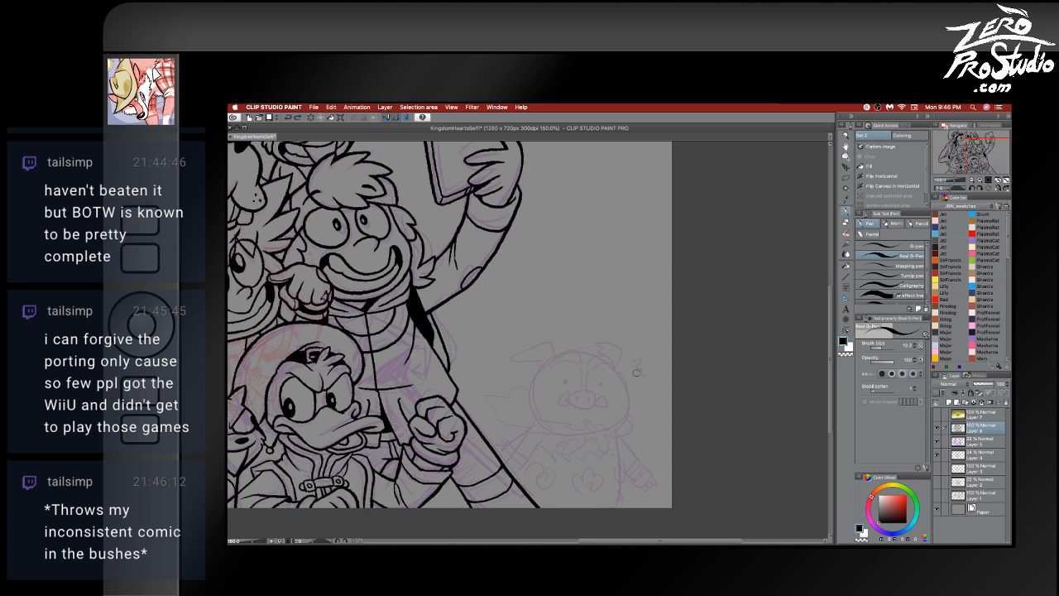
pyautogui.moveTo(573, 404)
pyautogui.mouseDown()
pyautogui.moveTo(580, 386)
pyautogui.moveTo(595, 391)
pyautogui.moveTo(594, 404)
pyautogui.moveTo(575, 405)
pyautogui.moveTo(567, 391)
pyautogui.moveTo(571, 400)
pyautogui.moveTo(607, 393)
pyautogui.moveTo(597, 408)
pyautogui.mouseUp()
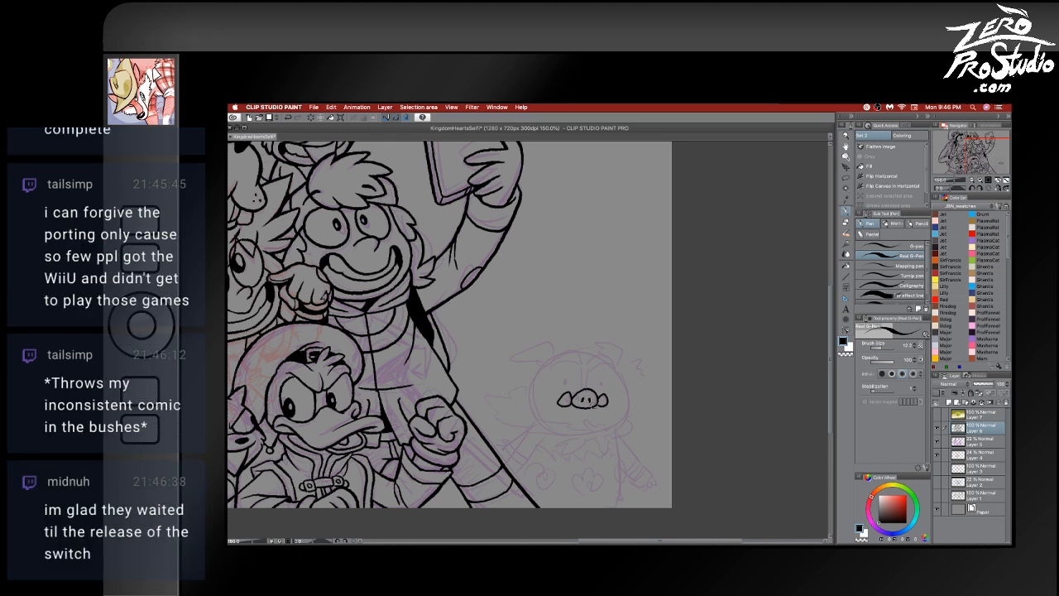
pyautogui.press('e')
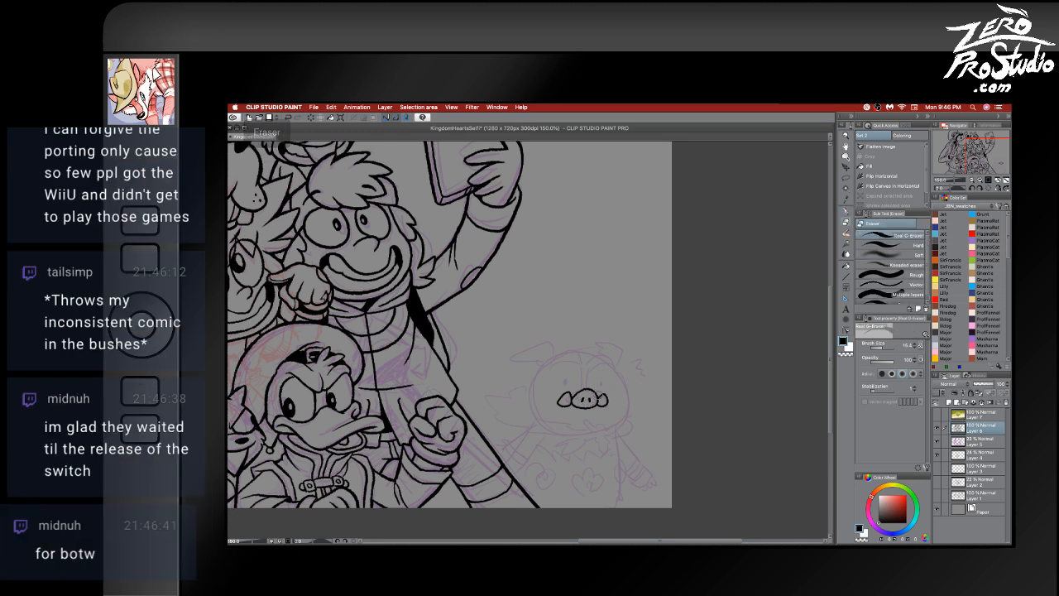
pyautogui.press('p')
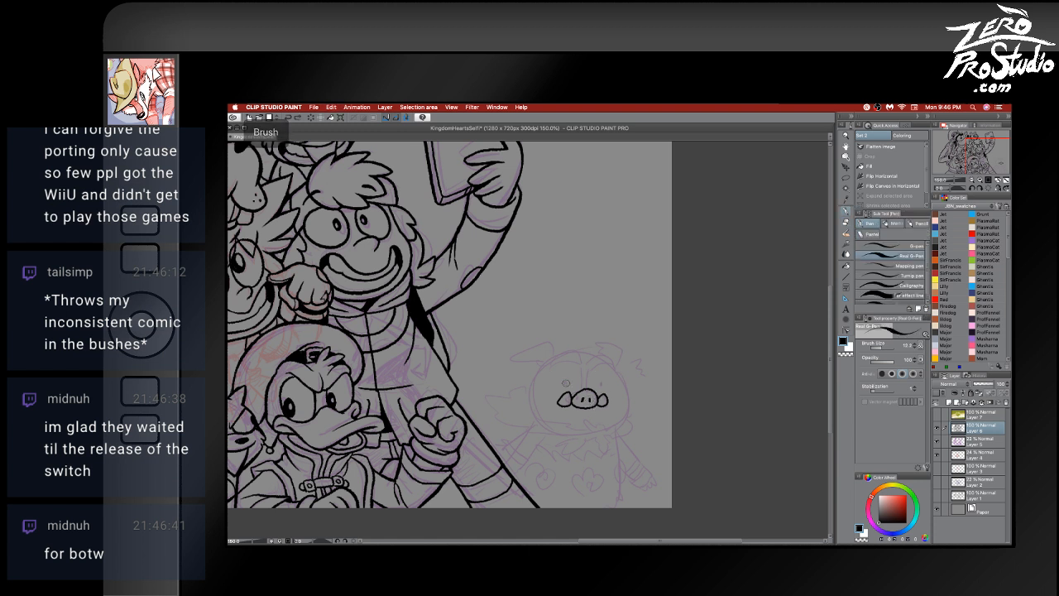
pyautogui.moveTo(566, 383); pyautogui.dragTo(599, 383)
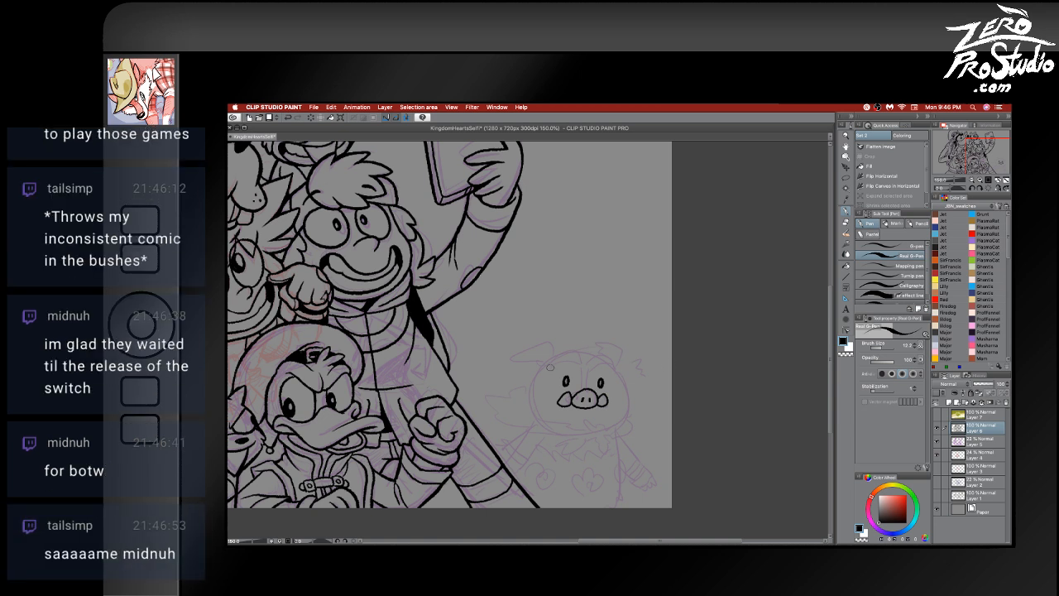
# - Ink two arched brow lines over the pig's eyes, running down between them toward the snout
pyautogui.moveTo(549, 370); pyautogui.dragTo(577, 365)
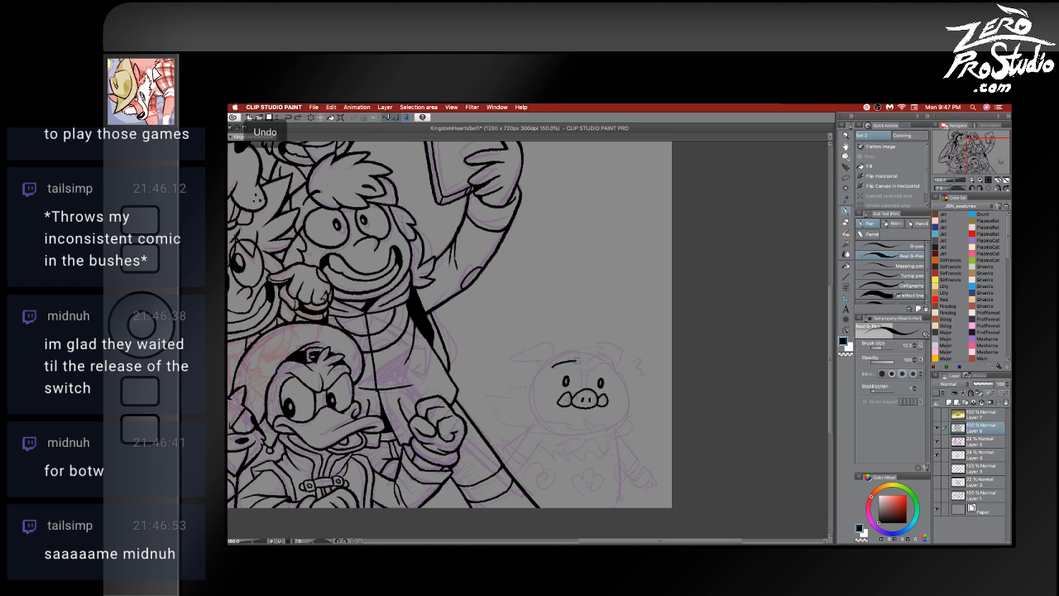
pyautogui.press('super+z')
pyautogui.press('super+z')
pyautogui.moveTo(579, 374)
pyautogui.mouseDown()
pyautogui.moveTo(588, 391)
pyautogui.moveTo(613, 368)
pyautogui.mouseUp()
pyautogui.press('super+z')
pyautogui.press('super+z')
pyautogui.press('super+z')
pyautogui.press('super+z')
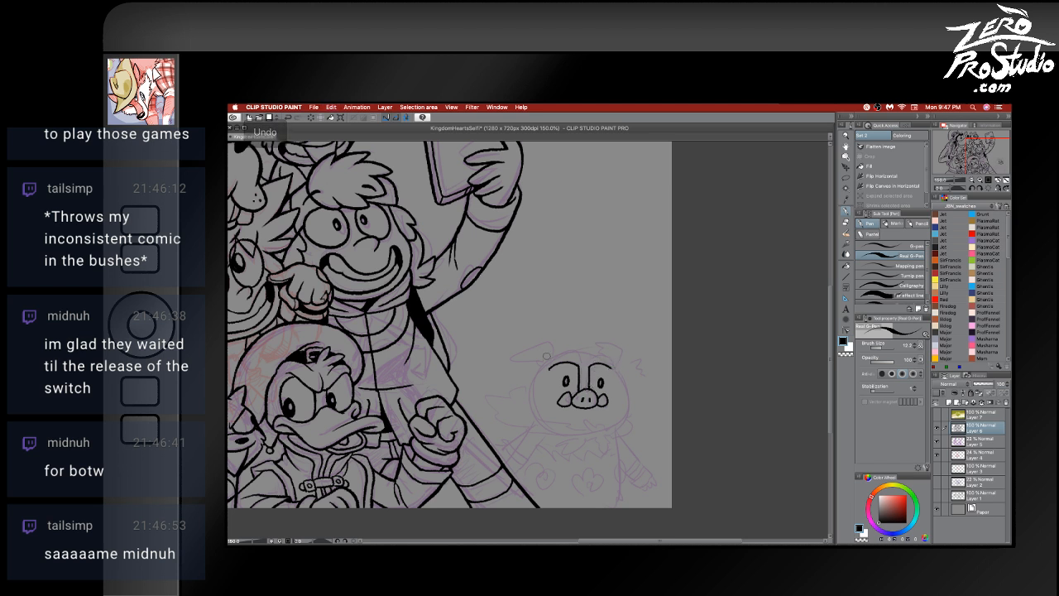
pyautogui.moveTo(547, 370)
pyautogui.mouseDown()
pyautogui.moveTo(583, 358)
pyautogui.moveTo(549, 371)
pyautogui.mouseUp()
pyautogui.press('super+z')
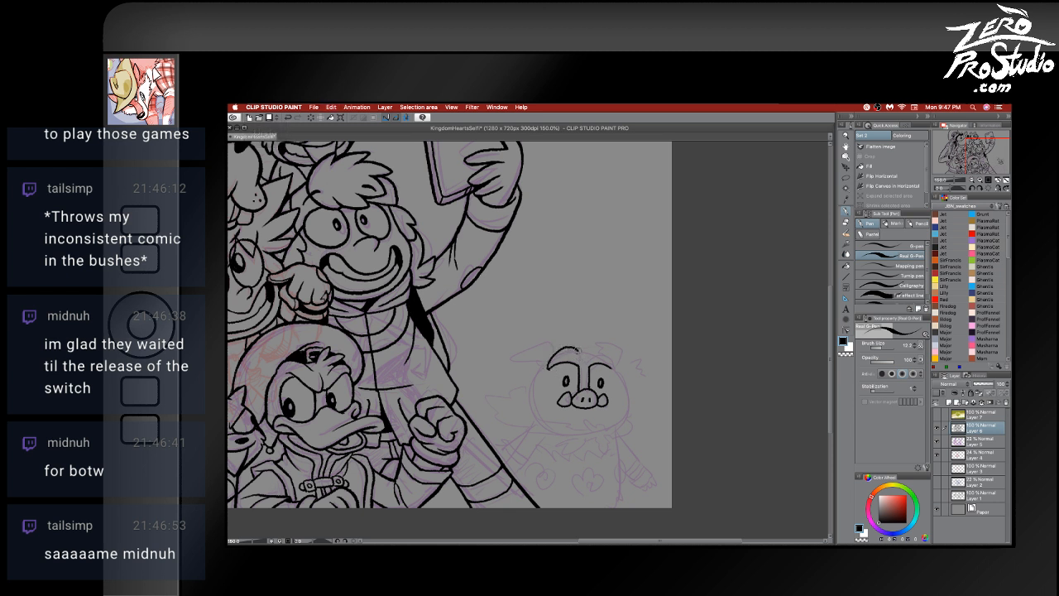
# - Ink the two rounded humps on top of the pig's head, directly above the brow lines
pyautogui.press('super+z')
pyautogui.moveTo(569, 346); pyautogui.dragTo(581, 356)
pyautogui.press('e')
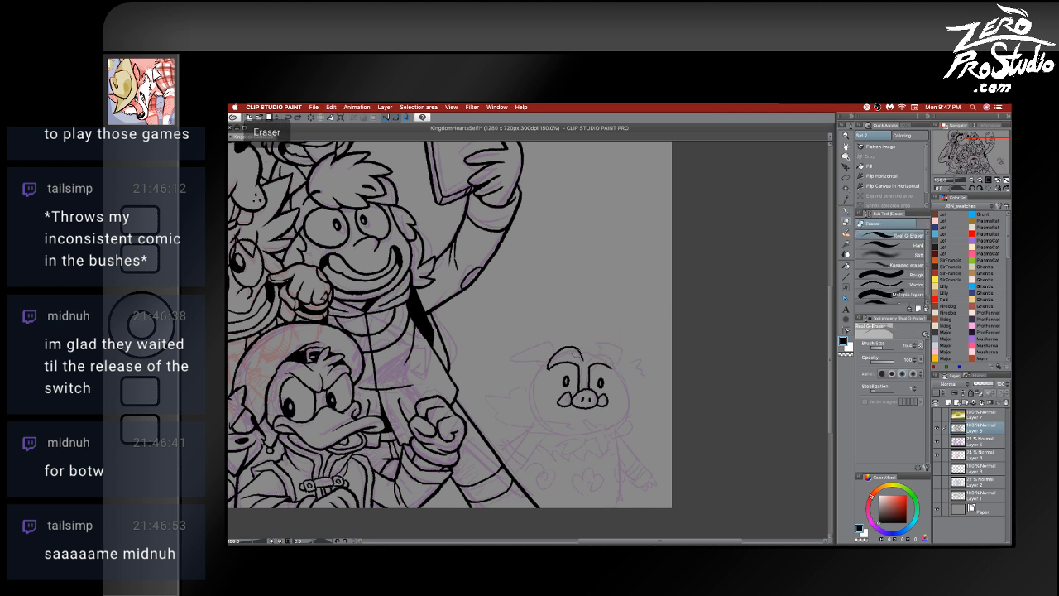
pyautogui.press('p')
pyautogui.press('super+z')
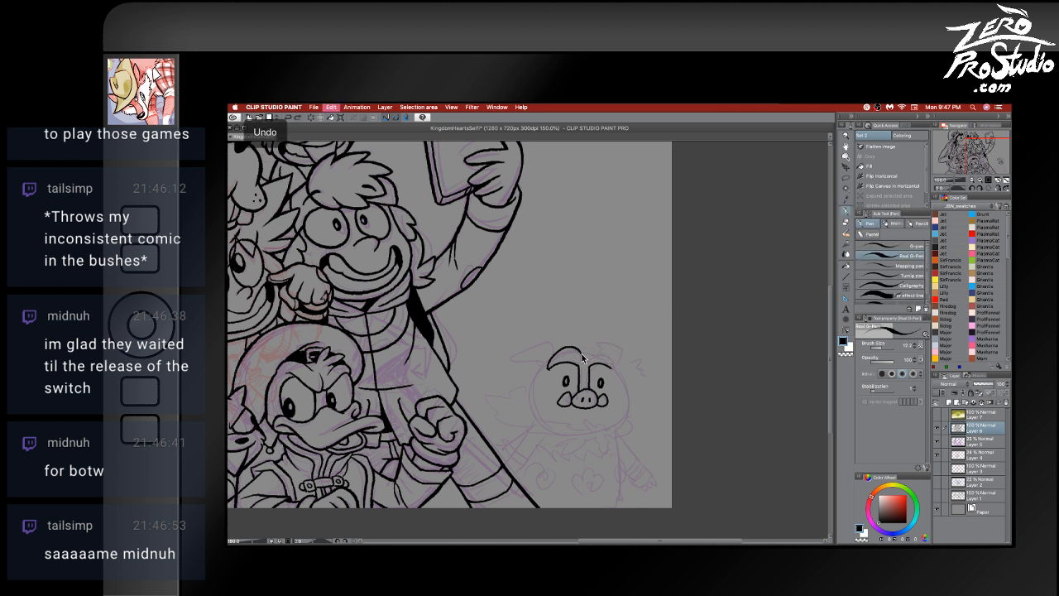
pyautogui.press('e')
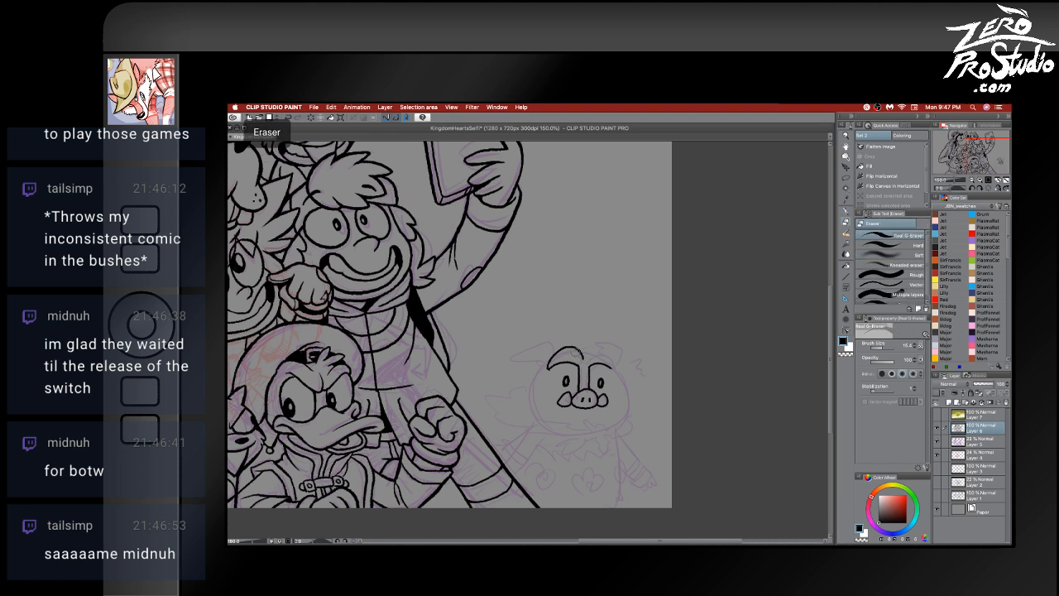
pyautogui.moveTo(576, 354)
pyautogui.mouseDown()
pyautogui.moveTo(609, 351)
pyautogui.moveTo(617, 364)
pyautogui.mouseUp()
pyautogui.press('p')
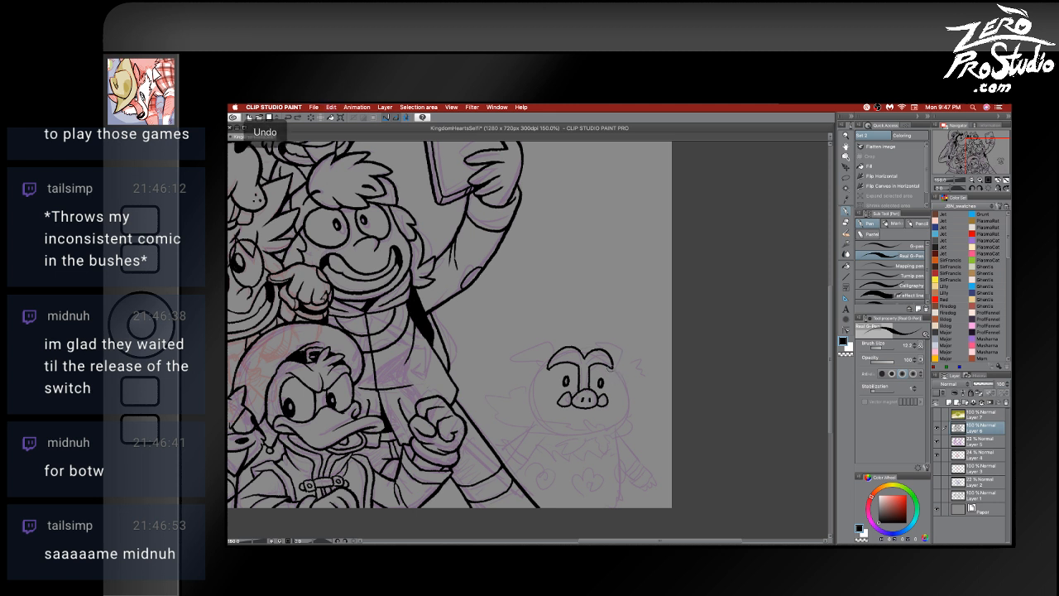
pyautogui.press('super+z')
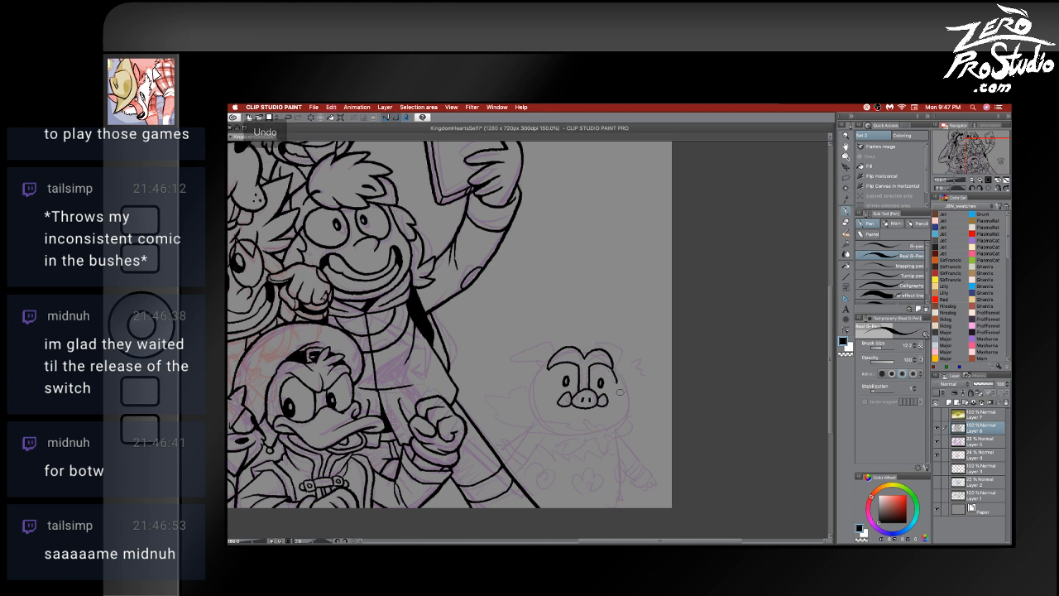
# - Ink the round outline of the pig's head from the brow down both cheeks to the chin
pyautogui.moveTo(609, 366)
pyautogui.mouseDown()
pyautogui.moveTo(627, 407)
pyautogui.moveTo(610, 428)
pyautogui.moveTo(581, 430)
pyautogui.mouseUp()
pyautogui.press('super+z')
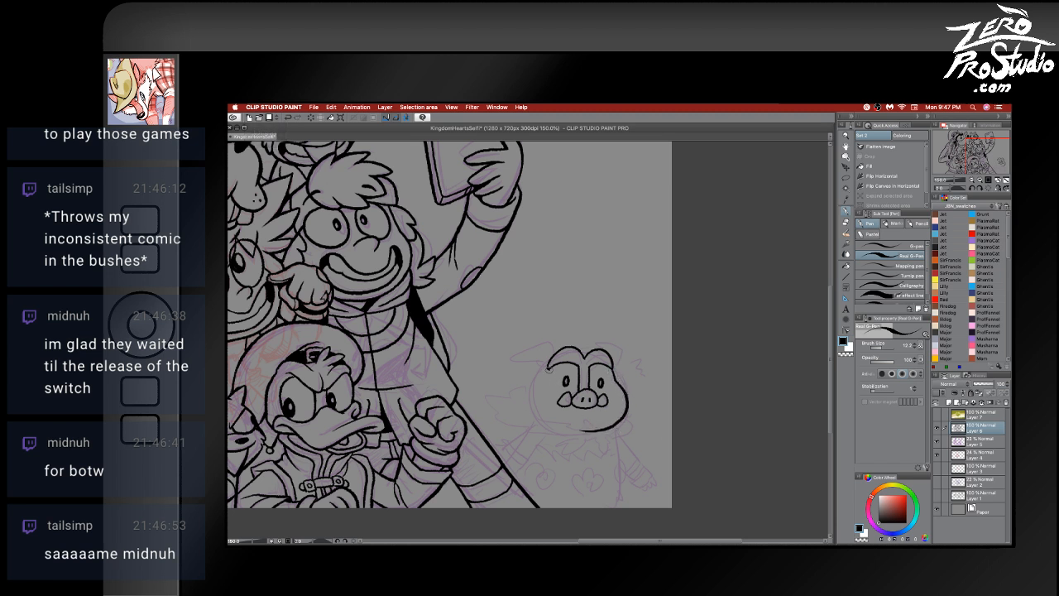
pyautogui.moveTo(547, 369); pyautogui.dragTo(536, 403)
pyautogui.press('super+z')
pyautogui.press('e')
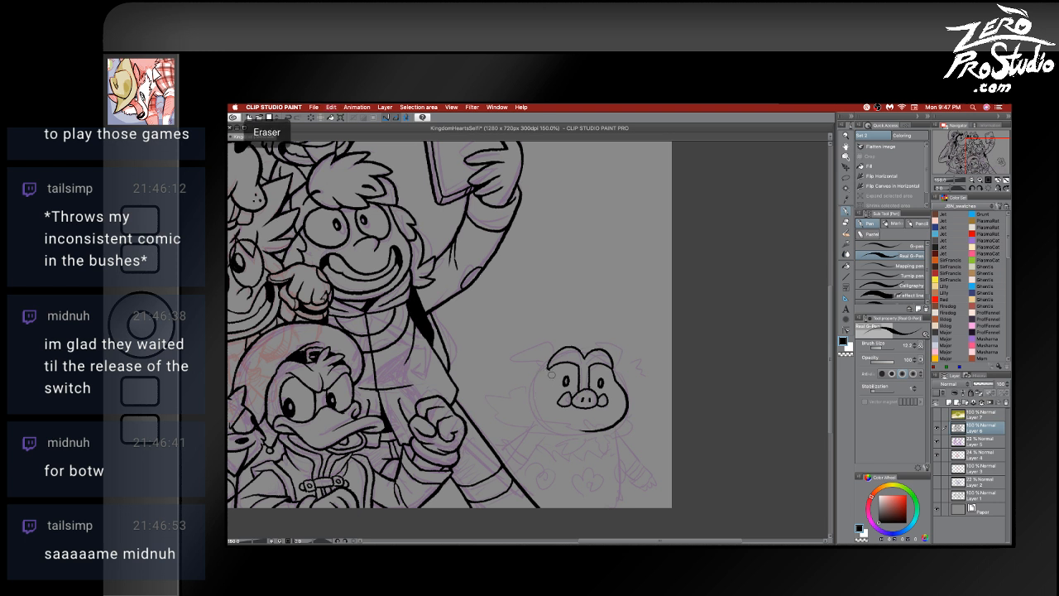
pyautogui.press('p')
pyautogui.moveTo(549, 365); pyautogui.dragTo(536, 404)
pyautogui.press('super+z')
pyautogui.moveTo(550, 367)
pyautogui.mouseDown()
pyautogui.moveTo(533, 403)
pyautogui.moveTo(559, 428)
pyautogui.mouseUp()
pyautogui.press('super+z')
pyautogui.moveTo(546, 367)
pyautogui.mouseDown()
pyautogui.moveTo(536, 418)
pyautogui.moveTo(595, 422)
pyautogui.moveTo(578, 428)
pyautogui.mouseUp()
pyautogui.press('super+z')
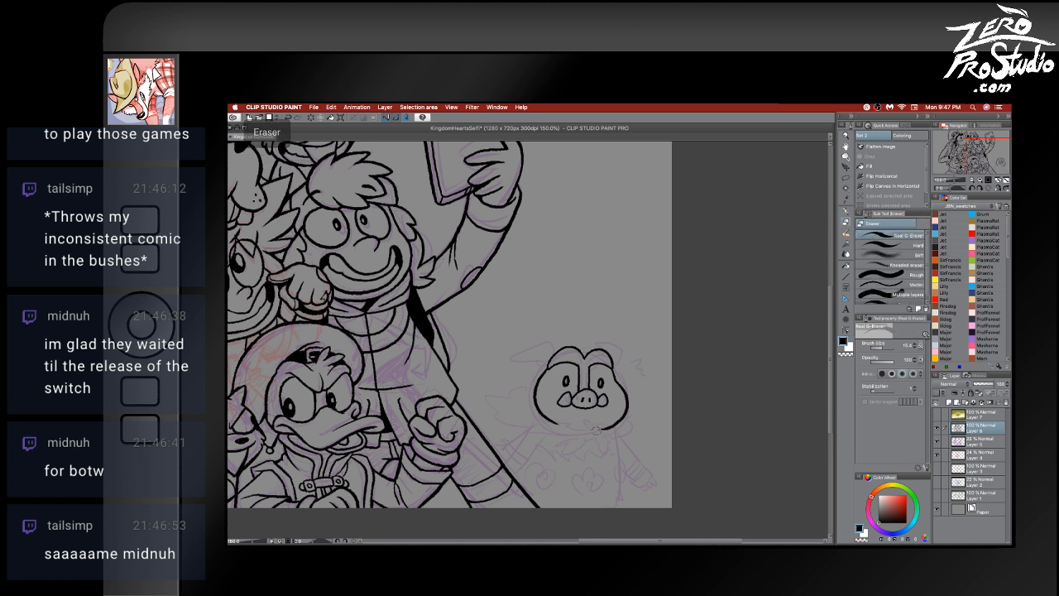
# - Ink the ruffled collar under the pig's chin, with its wavy ends extending past both sides of the head
pyautogui.press('b')
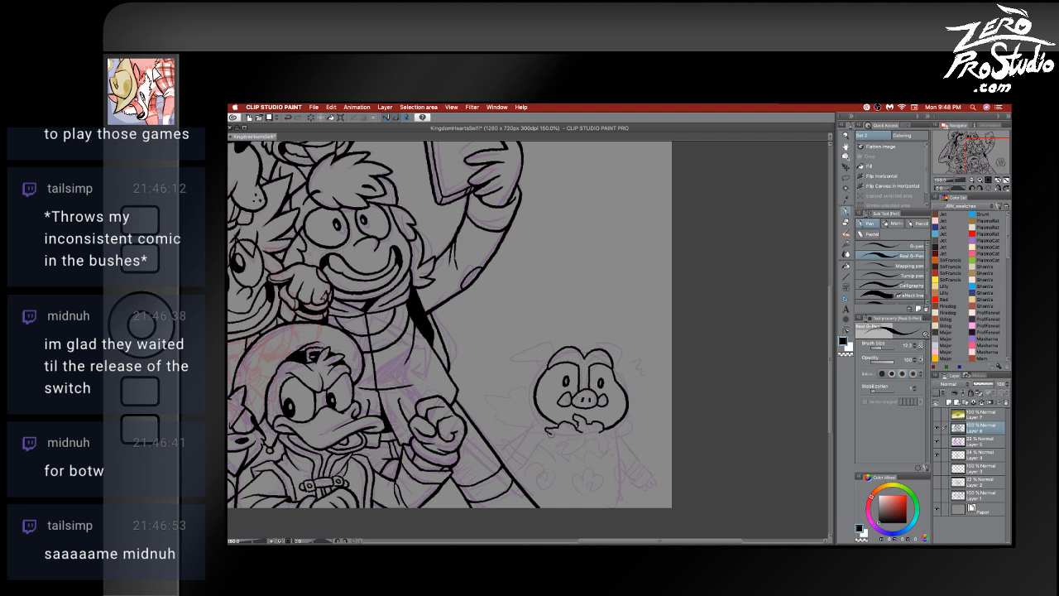
pyautogui.moveTo(548, 432)
pyautogui.mouseDown()
pyautogui.moveTo(635, 437)
pyautogui.moveTo(643, 394)
pyautogui.moveTo(634, 405)
pyautogui.mouseUp()
pyautogui.moveTo(569, 439)
pyautogui.mouseDown()
pyautogui.moveTo(498, 408)
pyautogui.moveTo(487, 394)
pyautogui.moveTo(539, 392)
pyautogui.moveTo(509, 384)
pyautogui.mouseUp()
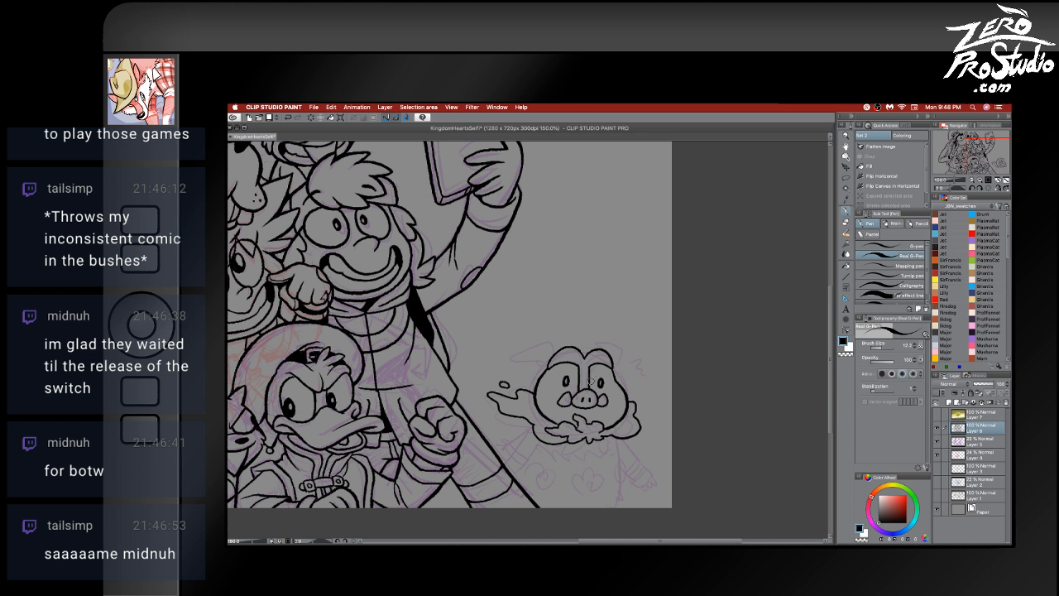
# - Ink the pig's folded ear on the side of its head facing the duck
pyautogui.moveTo(577, 376)
pyautogui.mouseDown()
pyautogui.moveTo(623, 391)
pyautogui.moveTo(667, 349)
pyautogui.moveTo(667, 332)
pyautogui.moveTo(576, 359)
pyautogui.moveTo(542, 344)
pyautogui.moveTo(514, 361)
pyautogui.moveTo(546, 355)
pyautogui.moveTo(547, 342)
pyautogui.moveTo(513, 360)
pyautogui.mouseUp()
pyautogui.hotkey('ctrl', 'z')
pyautogui.hotkey('ctrl', 'z')
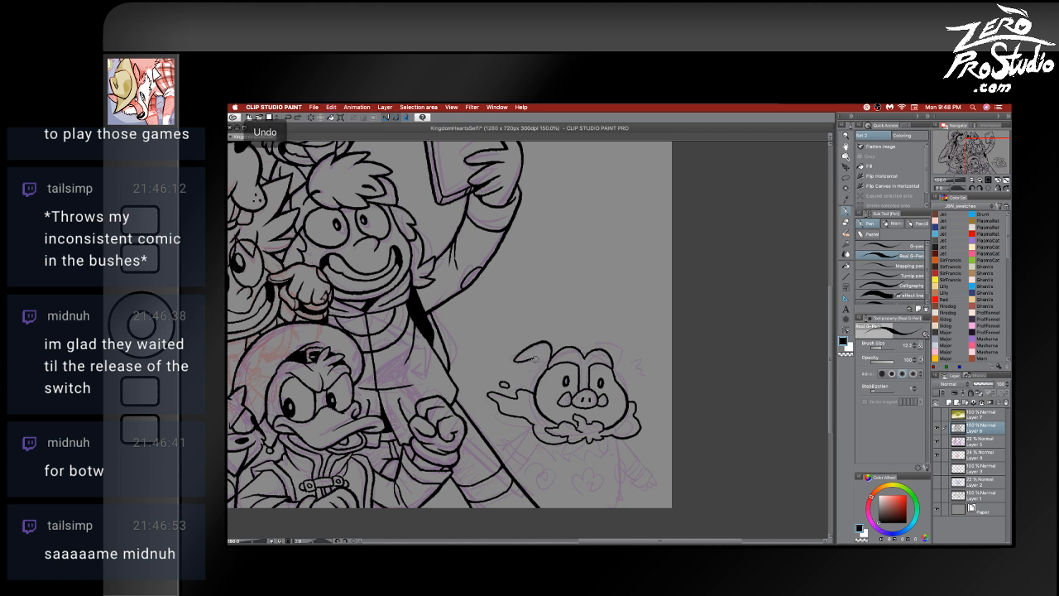
pyautogui.moveTo(535, 365); pyautogui.dragTo(543, 372)
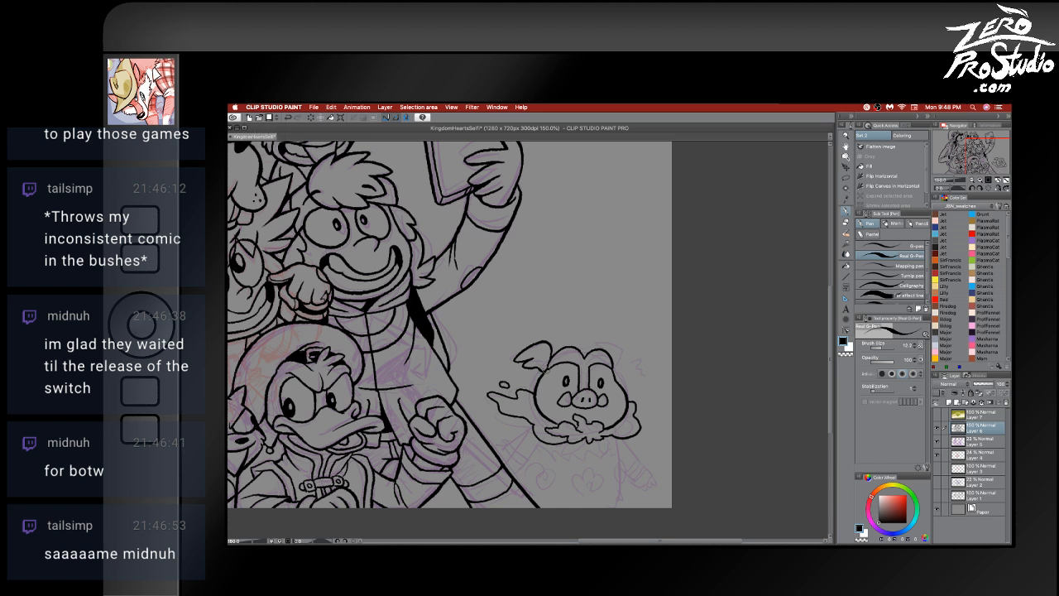
# - Ink the pig's other ear and a few short emphasis marks beside that side of its head
pyautogui.moveTo(614, 374)
pyautogui.mouseDown()
pyautogui.moveTo(623, 346)
pyautogui.moveTo(597, 340)
pyautogui.moveTo(593, 352)
pyautogui.moveTo(627, 371)
pyautogui.moveTo(654, 368)
pyautogui.moveTo(647, 382)
pyautogui.moveTo(653, 369)
pyautogui.moveTo(634, 378)
pyautogui.moveTo(647, 393)
pyautogui.mouseUp()
pyautogui.hotkey('ctrl', 'z')
pyautogui.hotkey('ctrl', 'z')
pyautogui.hotkey('ctrl', 'z')
pyautogui.hotkey('ctrl', 'z')
pyautogui.hotkey('ctrl', 'z')
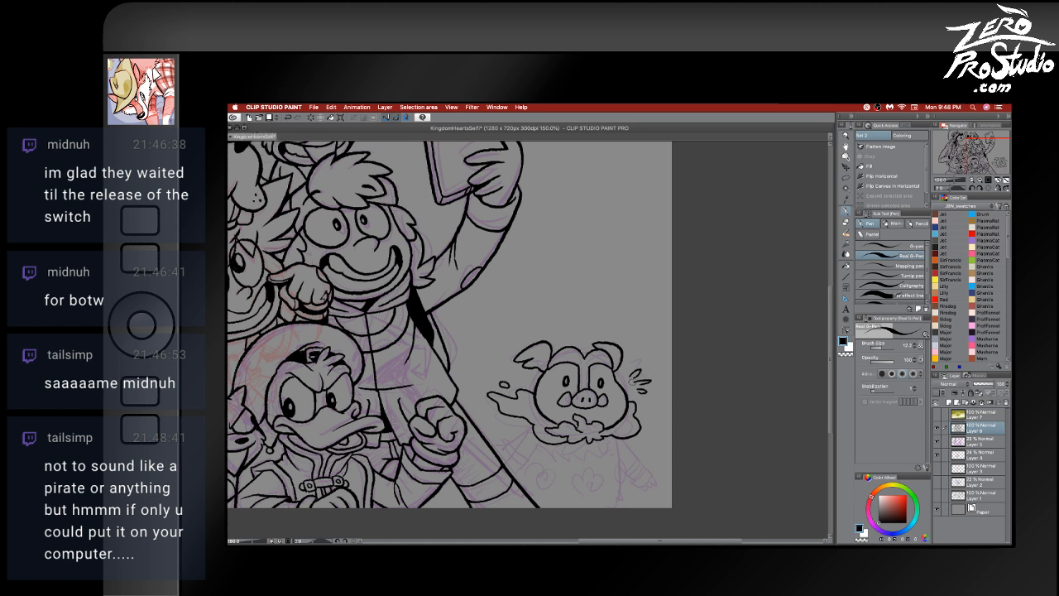
# - Touch up the inked lines of the pig's face and the emphasis marks beside its head
pyautogui.press('b')
pyautogui.scroll(-10, 658, 383)
pyautogui.scroll(8, 658, 383)
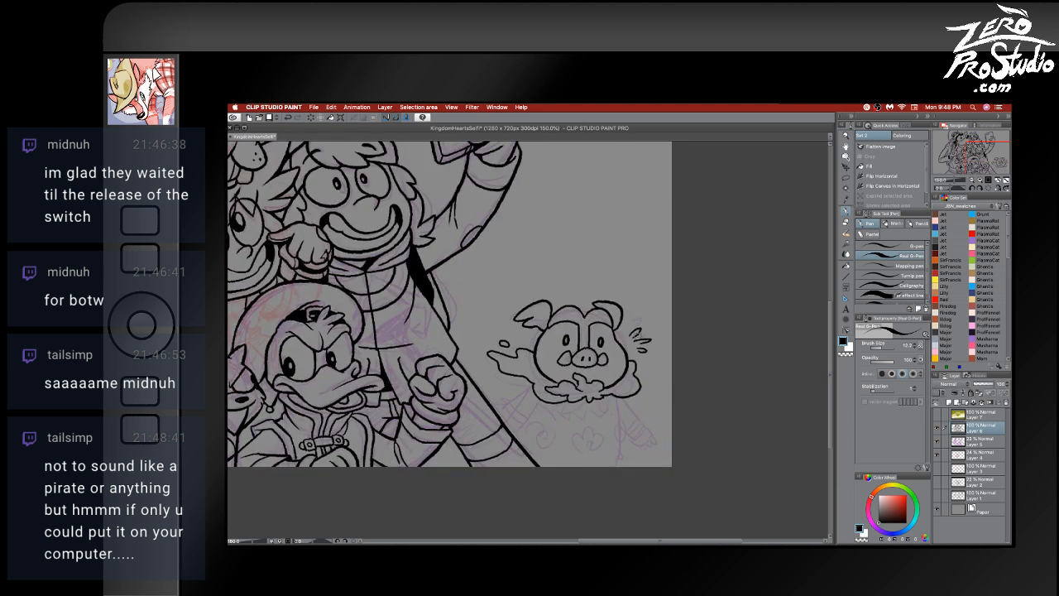
pyautogui.press('e')
pyautogui.press('b')
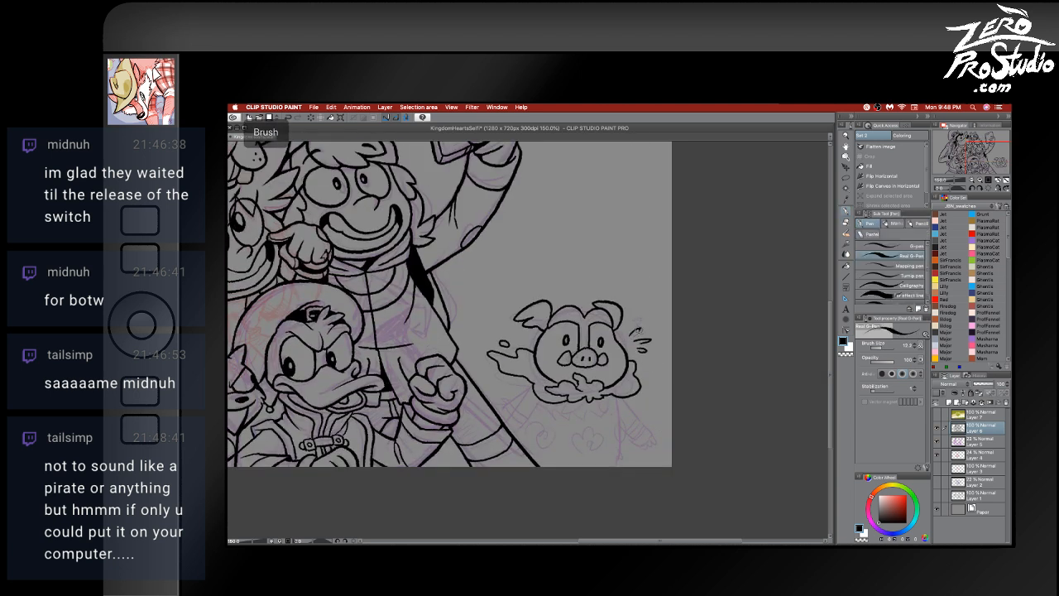
pyautogui.hotkey('ctrl', 'z')
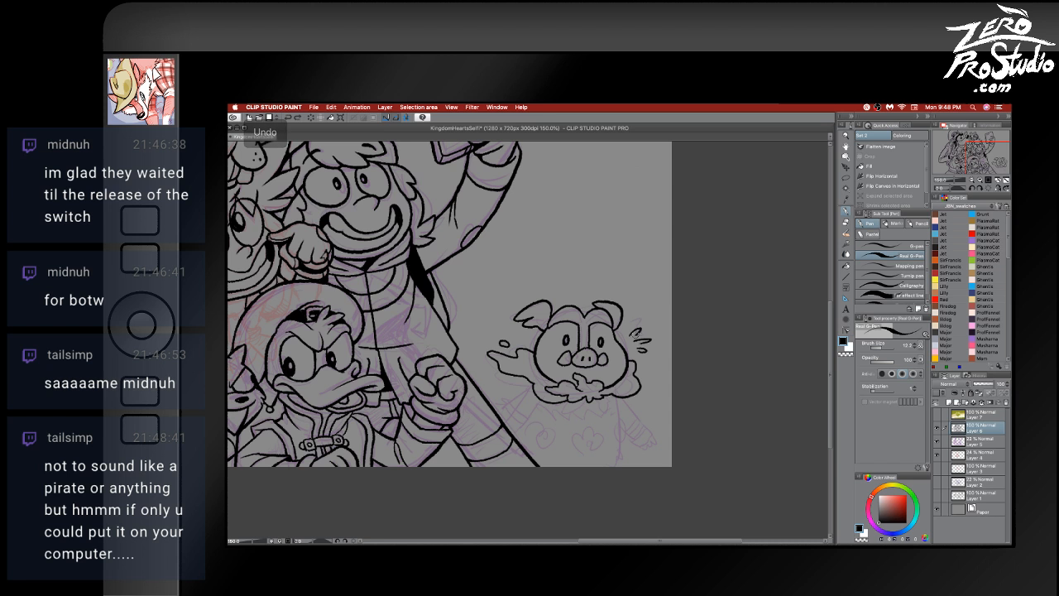
pyautogui.press('e')
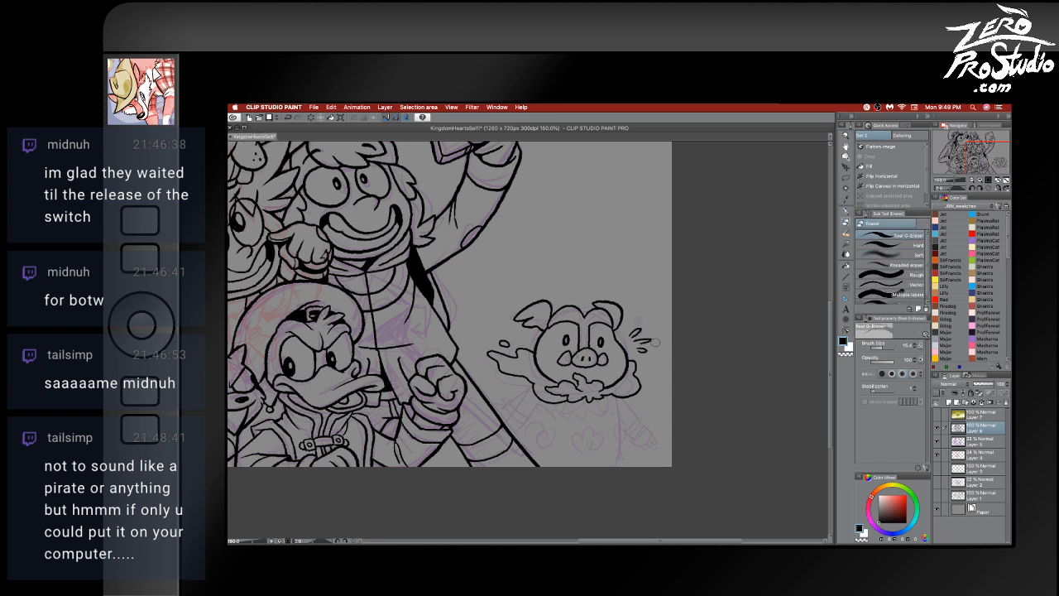
pyautogui.press('p')
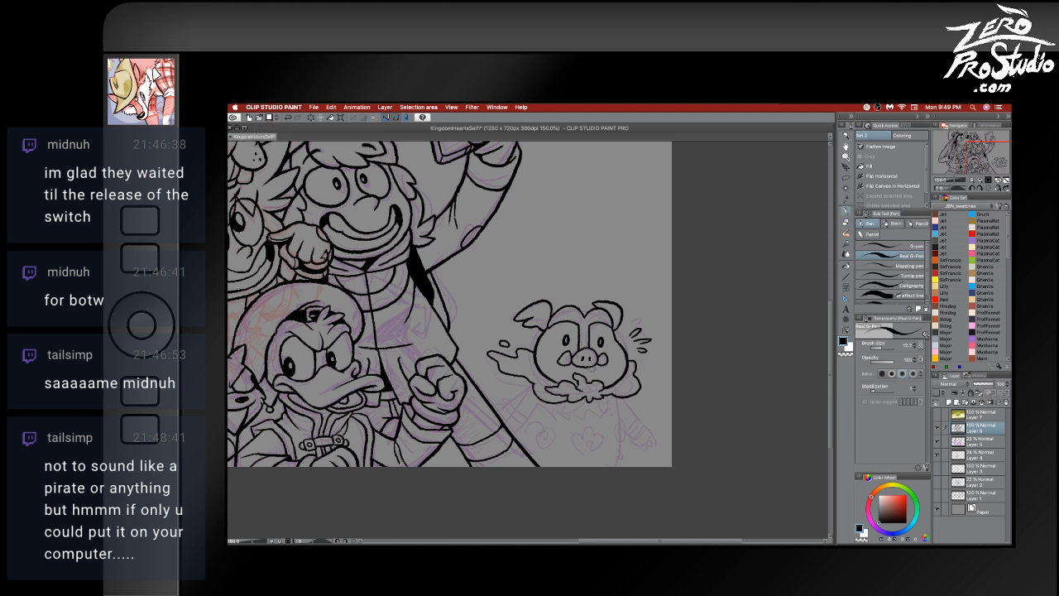
pyautogui.press('super+z')
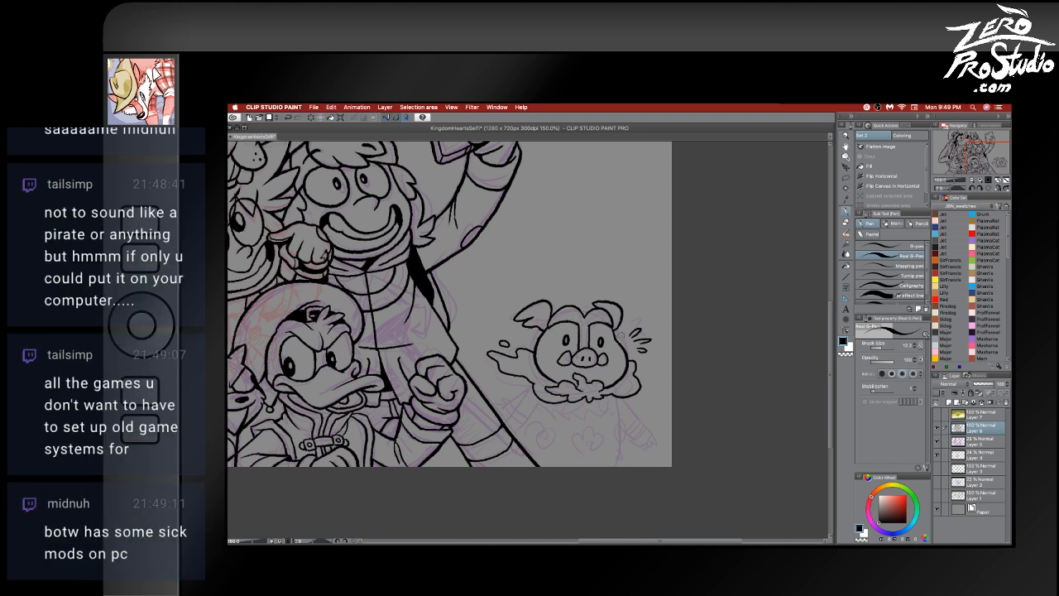
pyautogui.moveTo(588, 326); pyautogui.dragTo(589, 345)
pyautogui.press('super+z')
pyautogui.scroll(-2, 644, 379)
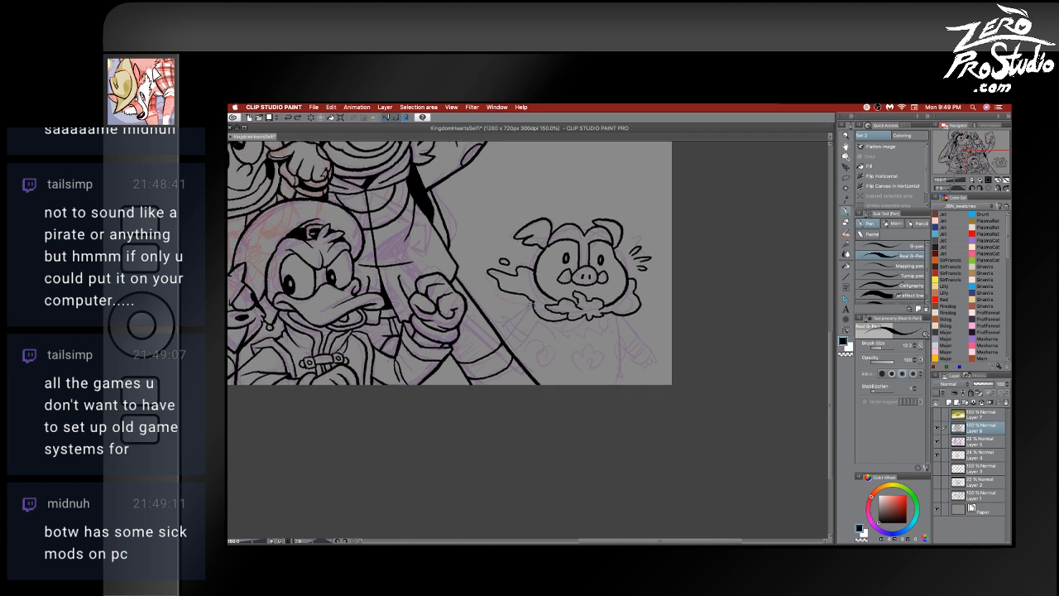
# - Ink the pig's banded arm below the collar, on the side nearest the tall figure's leg
pyautogui.moveTo(532, 306)
pyautogui.mouseDown()
pyautogui.moveTo(501, 331)
pyautogui.moveTo(523, 304)
pyautogui.moveTo(500, 322)
pyautogui.mouseUp()
pyautogui.press('super+z')
pyautogui.press('super+z')
pyautogui.press('super+z')
pyautogui.press('super+z')
pyautogui.moveTo(504, 326)
pyautogui.mouseDown()
pyautogui.moveTo(514, 339)
pyautogui.moveTo(518, 328)
pyautogui.moveTo(528, 333)
pyautogui.mouseUp()
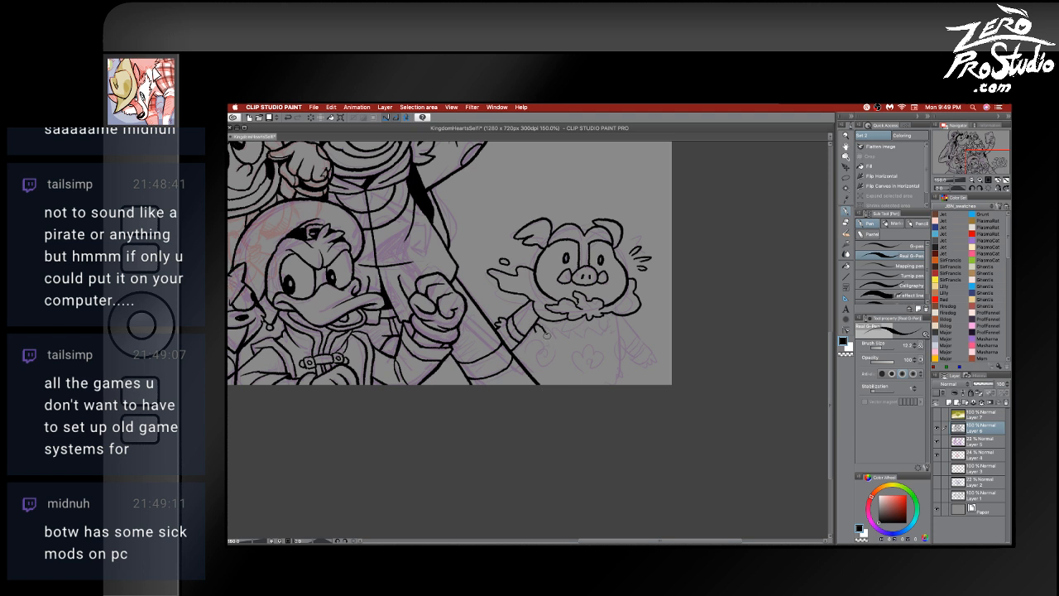
# - Ink the scalloped upper edge of the pig's garment and its outer side down to the canvas edge
pyautogui.moveTo(561, 334); pyautogui.dragTo(602, 325)
pyautogui.press('super+z')
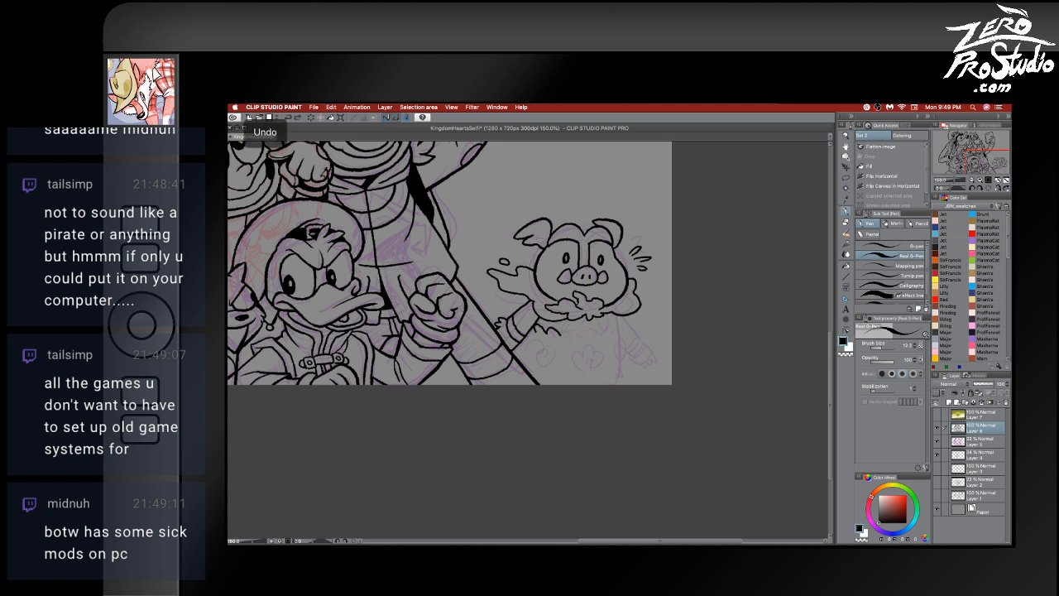
pyautogui.moveTo(576, 334); pyautogui.dragTo(625, 333)
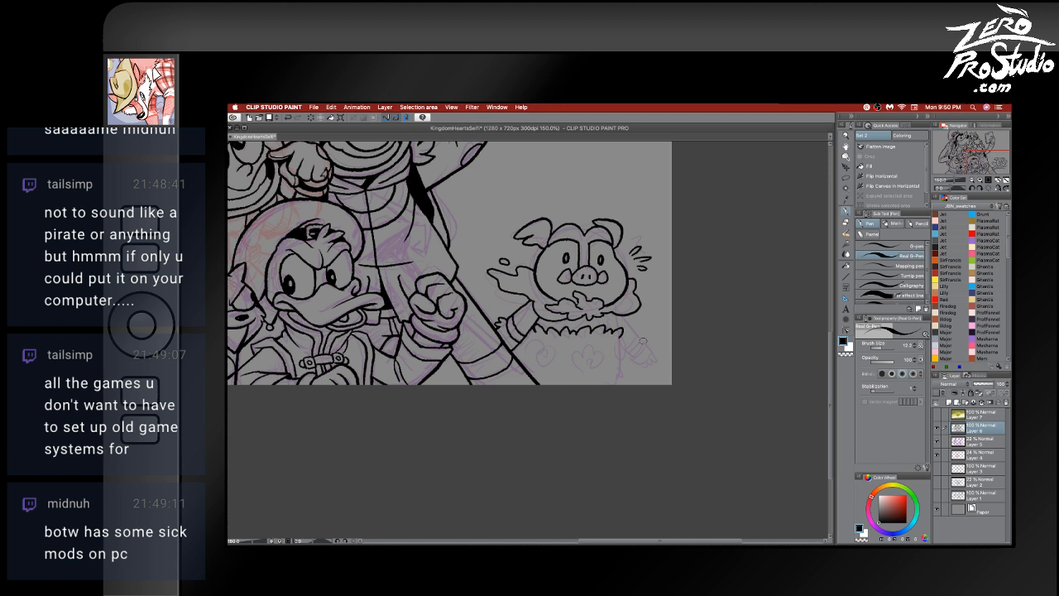
pyautogui.moveTo(620, 348); pyautogui.dragTo(620, 377)
pyautogui.press('super+z')
pyautogui.press('super+z')
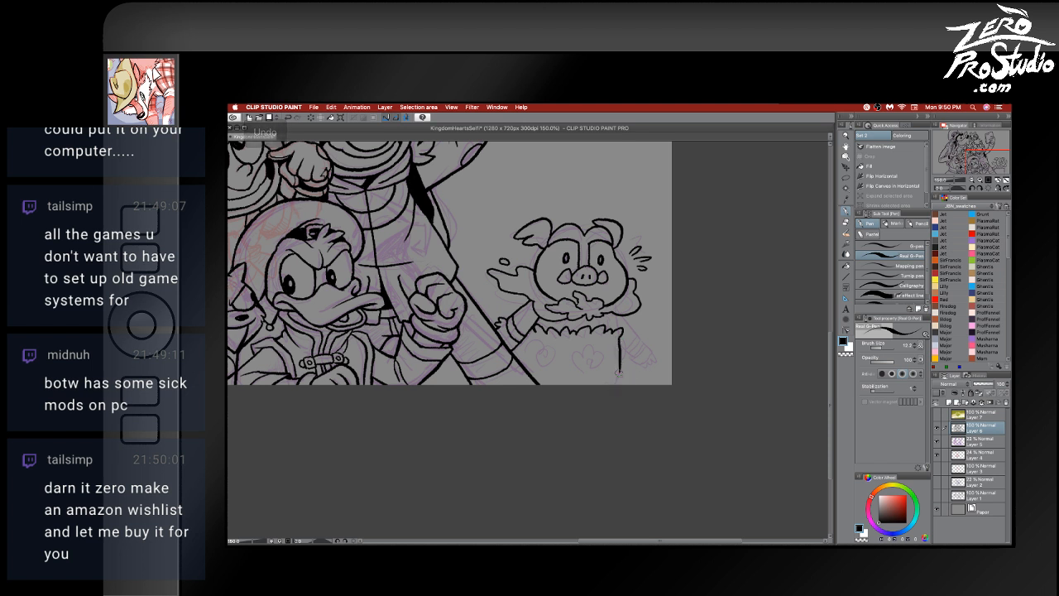
pyautogui.press('super+z')
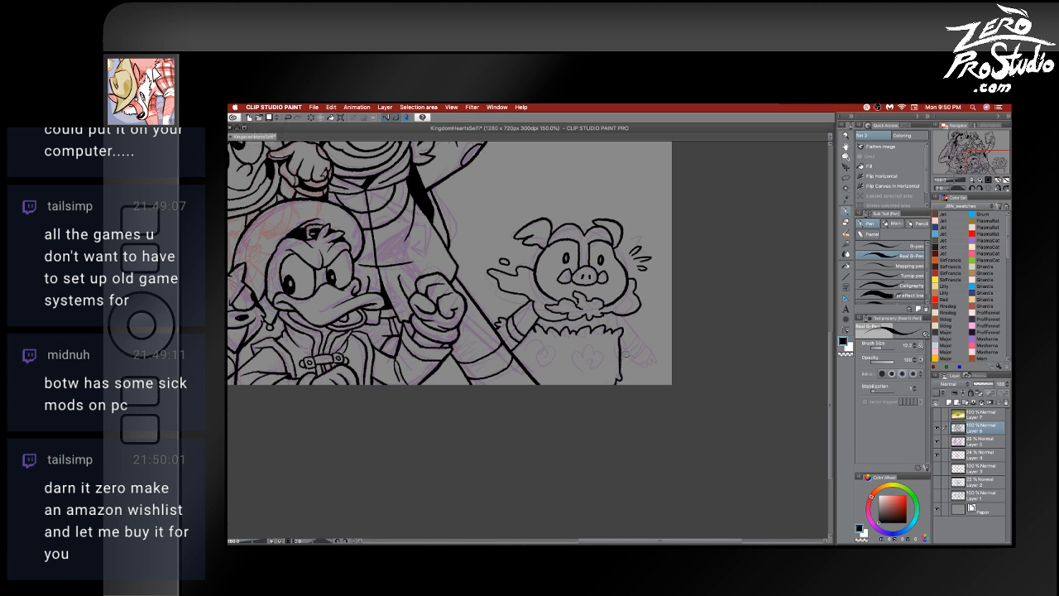
# - Ink a heart-like swirl emblem on the right half of the pig's garment
pyautogui.moveTo(620, 340)
pyautogui.mouseDown()
pyautogui.moveTo(624, 372)
pyautogui.moveTo(626, 358)
pyautogui.moveTo(620, 372)
pyautogui.moveTo(569, 358)
pyautogui.moveTo(594, 341)
pyautogui.mouseUp()
pyautogui.press('super+z')
pyautogui.moveTo(600, 352)
pyautogui.mouseDown()
pyautogui.moveTo(607, 363)
pyautogui.moveTo(594, 372)
pyautogui.moveTo(582, 364)
pyautogui.moveTo(591, 357)
pyautogui.moveTo(591, 368)
pyautogui.mouseUp()
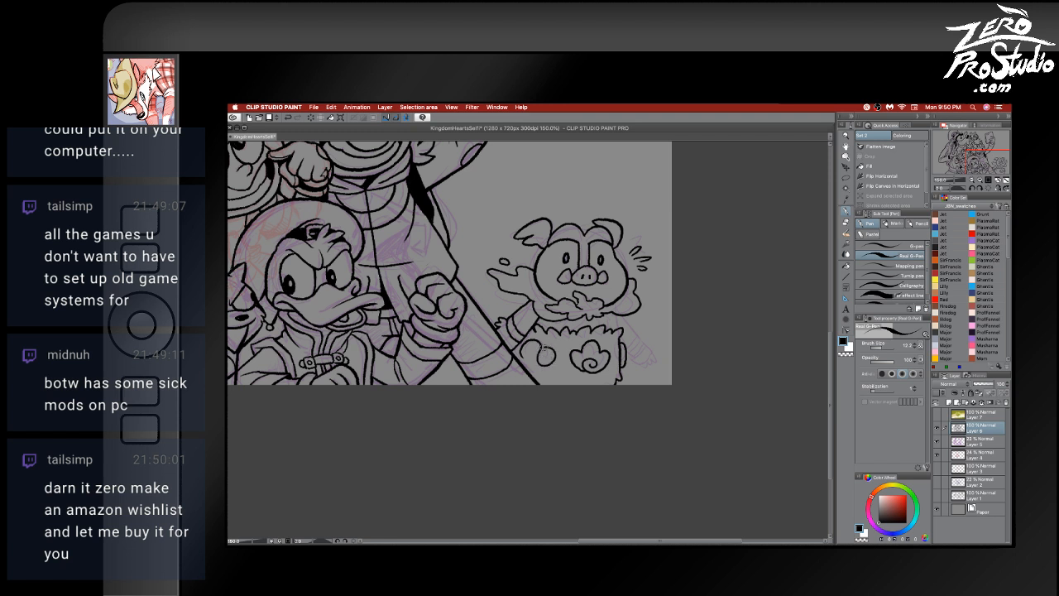
# - Redraw the emblem on the left half of the pig's garment as a small open spiral
pyautogui.press('super+z')
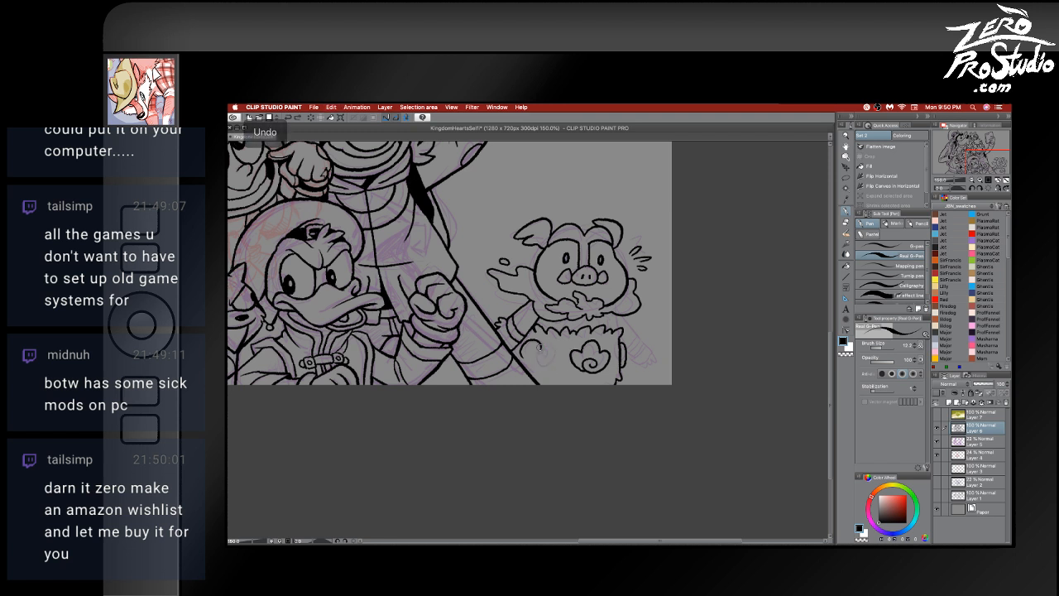
pyautogui.moveTo(541, 365); pyautogui.dragTo(560, 361)
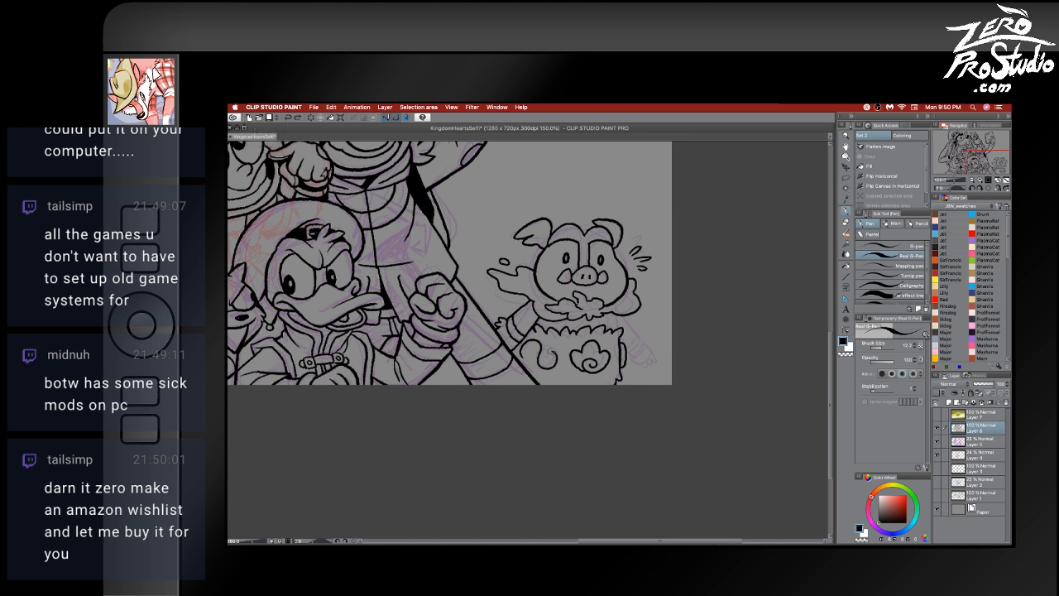
pyautogui.press('super+z')
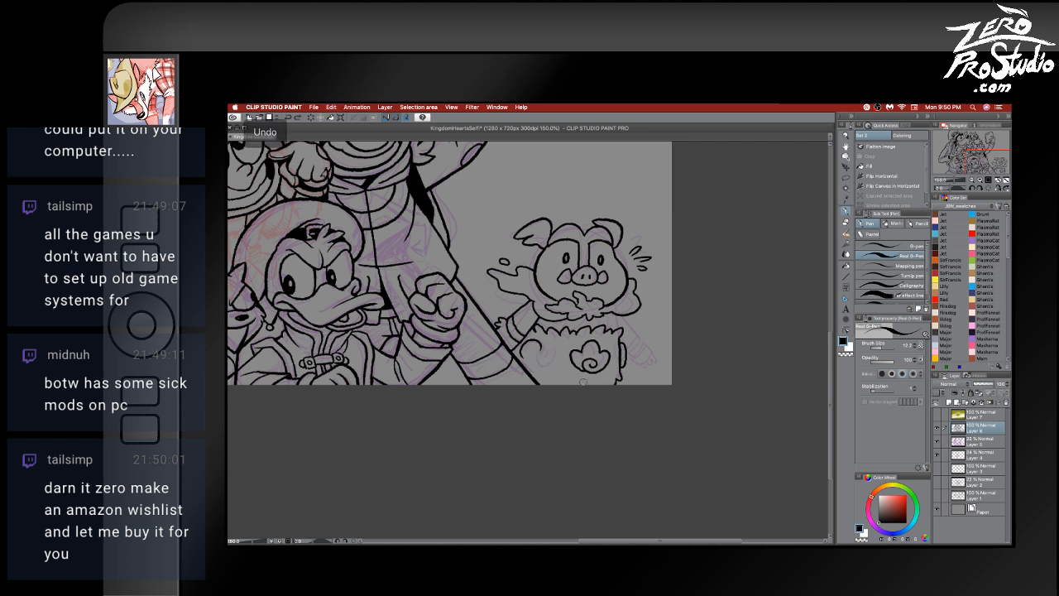
pyautogui.press('b')
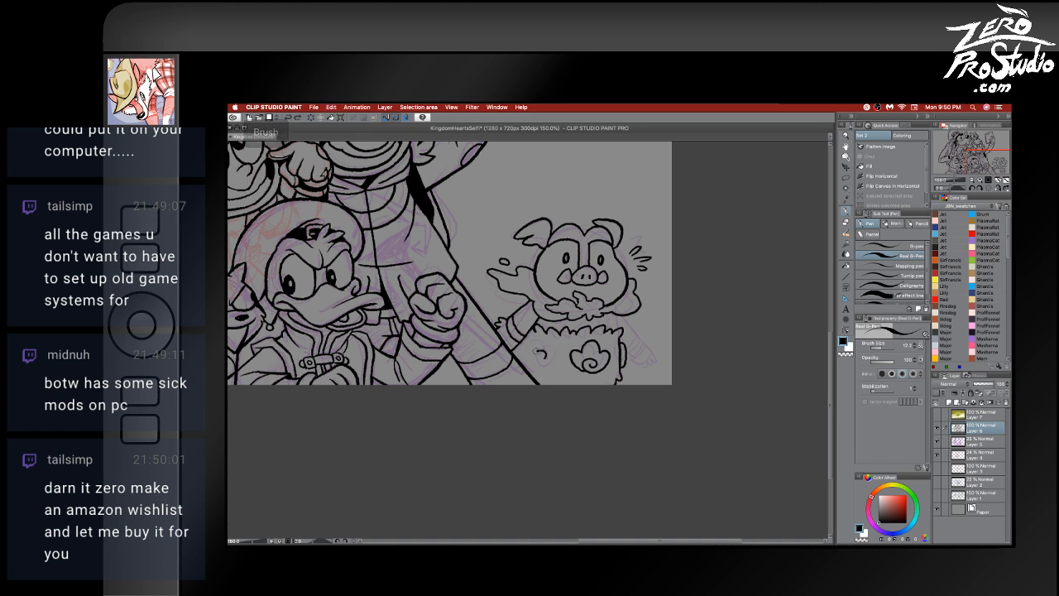
pyautogui.press('super+z')
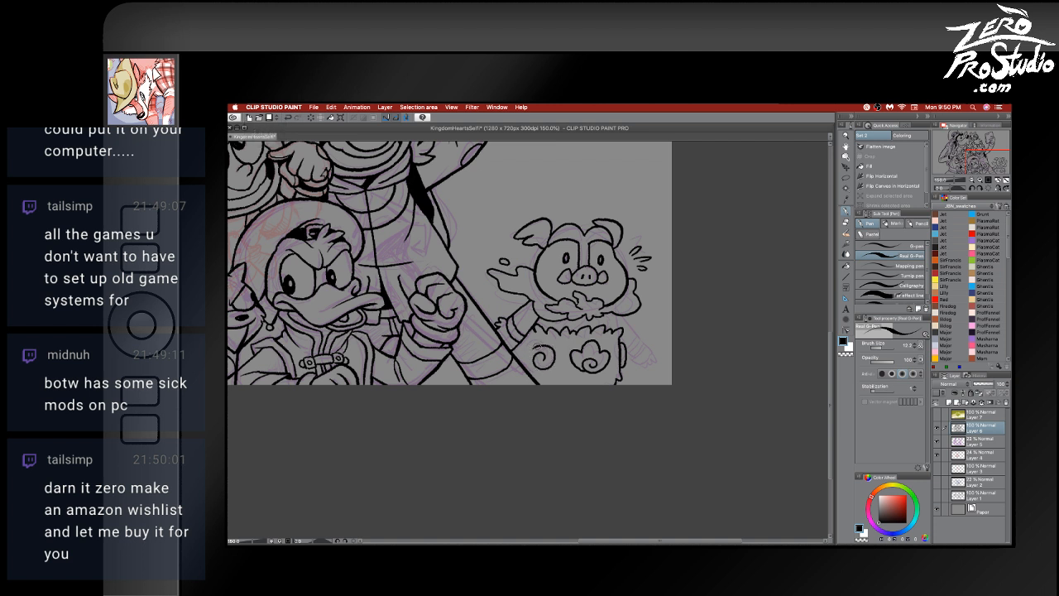
pyautogui.press('super+z')
pyautogui.moveTo(530, 348); pyautogui.dragTo(518, 356)
pyautogui.press('super+z')
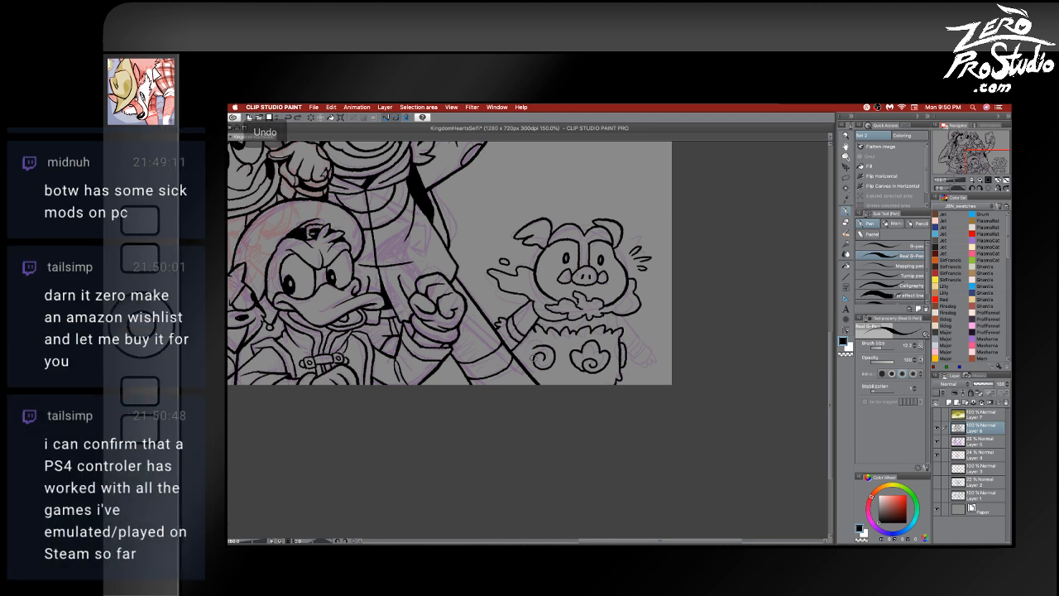
# - Rework the left half of the pig's garment, inking a small curl beside the arm and erasing the open spiral
pyautogui.press('super+z')
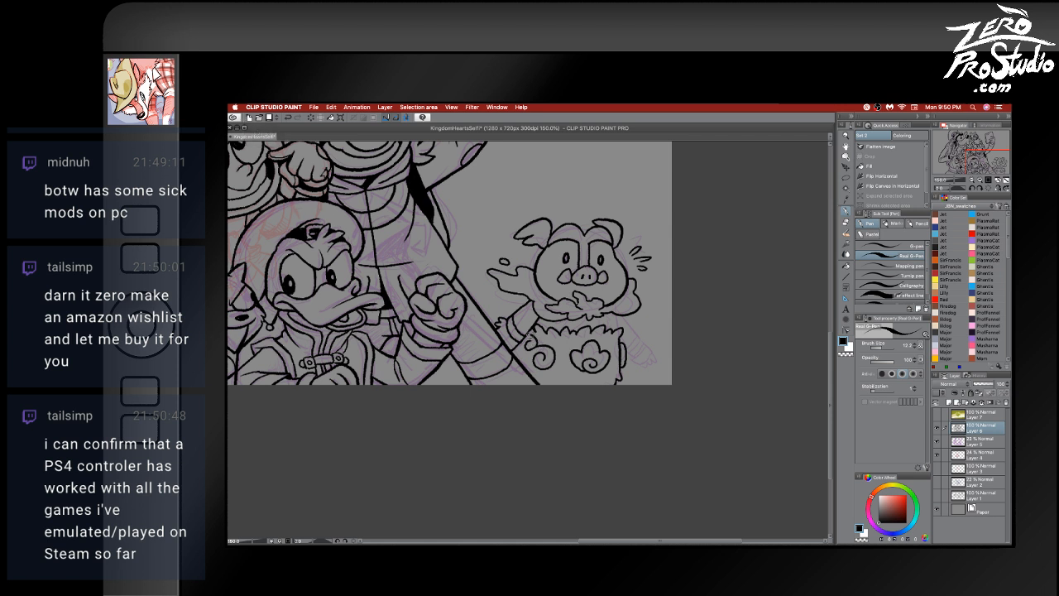
pyautogui.press('super+z')
pyautogui.press('super+z')
pyautogui.press('e')
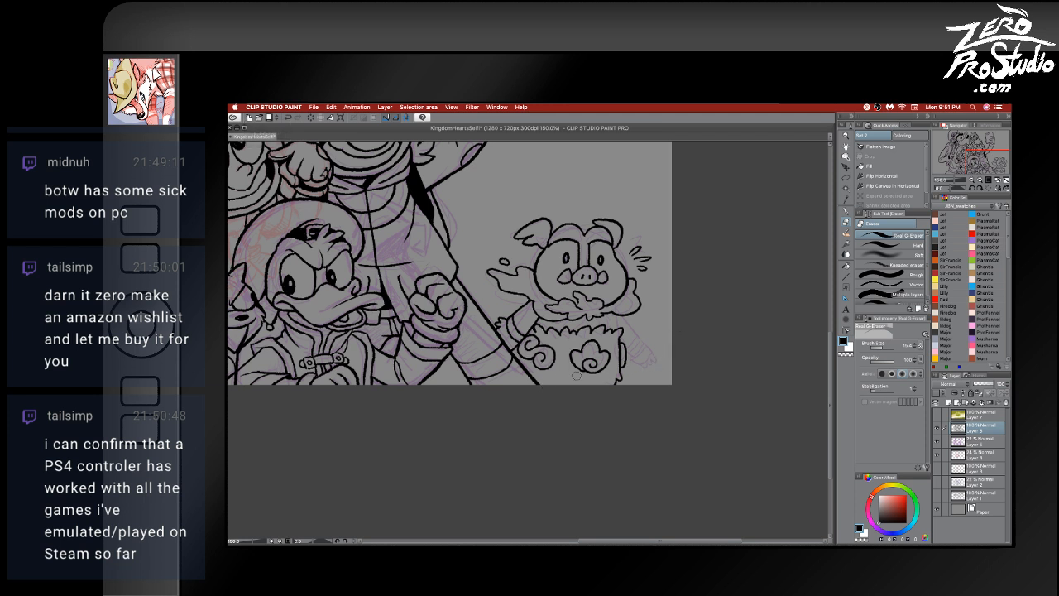
pyautogui.press('e')
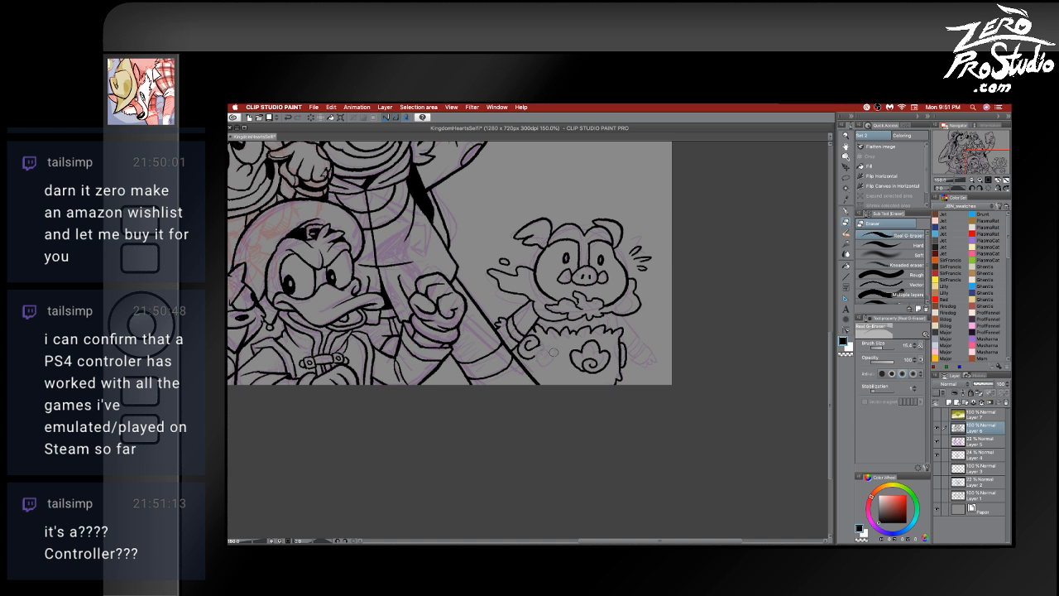
# - Extend the curl beside the pig's arm into a wavy swirl reaching toward the heart-like emblem, erasing and redoing stray strokes
pyautogui.press('p')
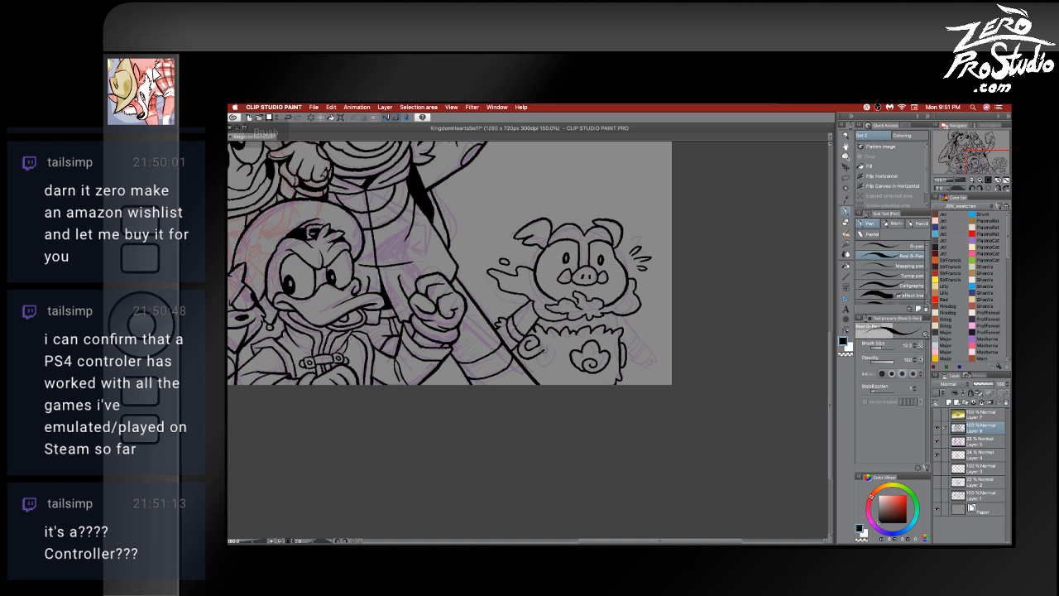
pyautogui.press('super+z')
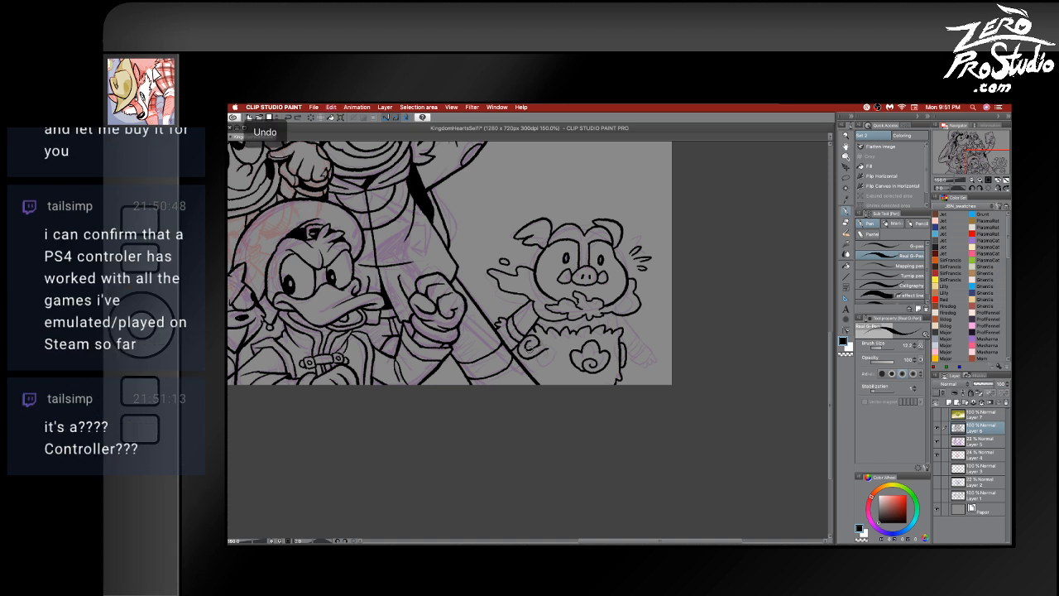
pyautogui.press('e')
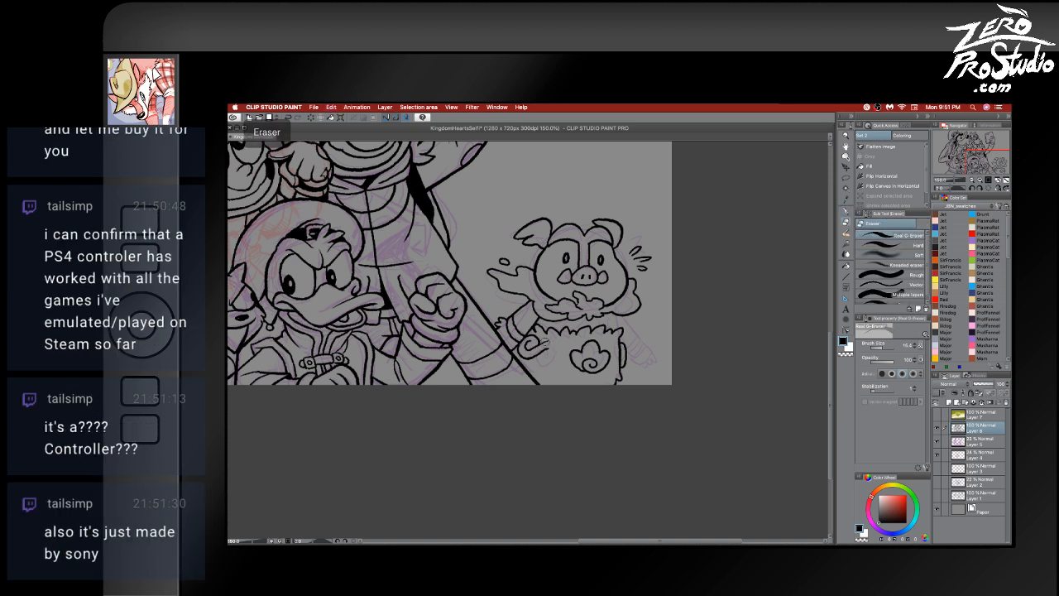
pyautogui.press('p')
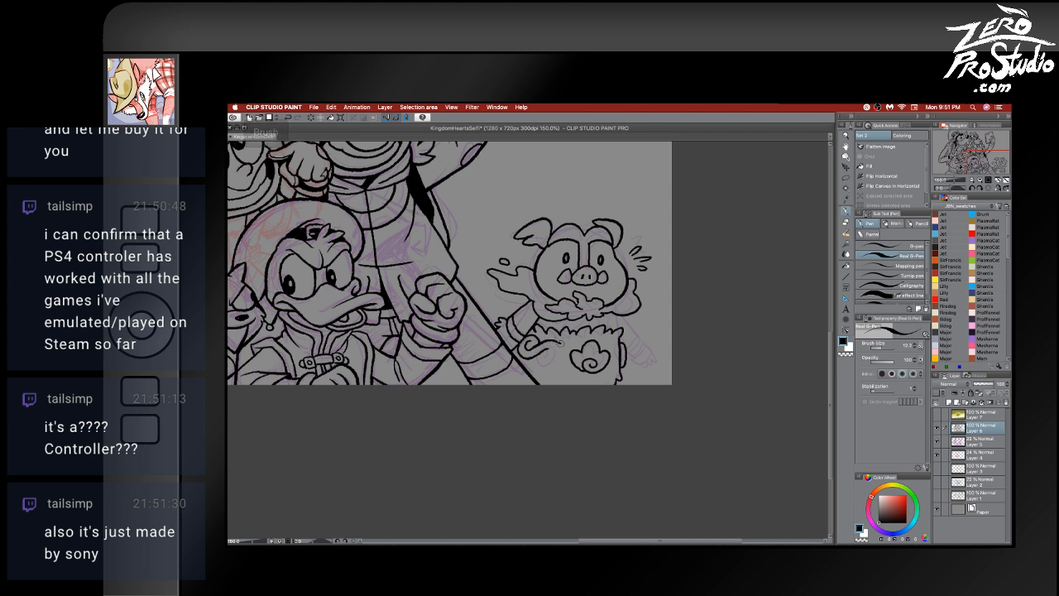
pyautogui.press('super+z')
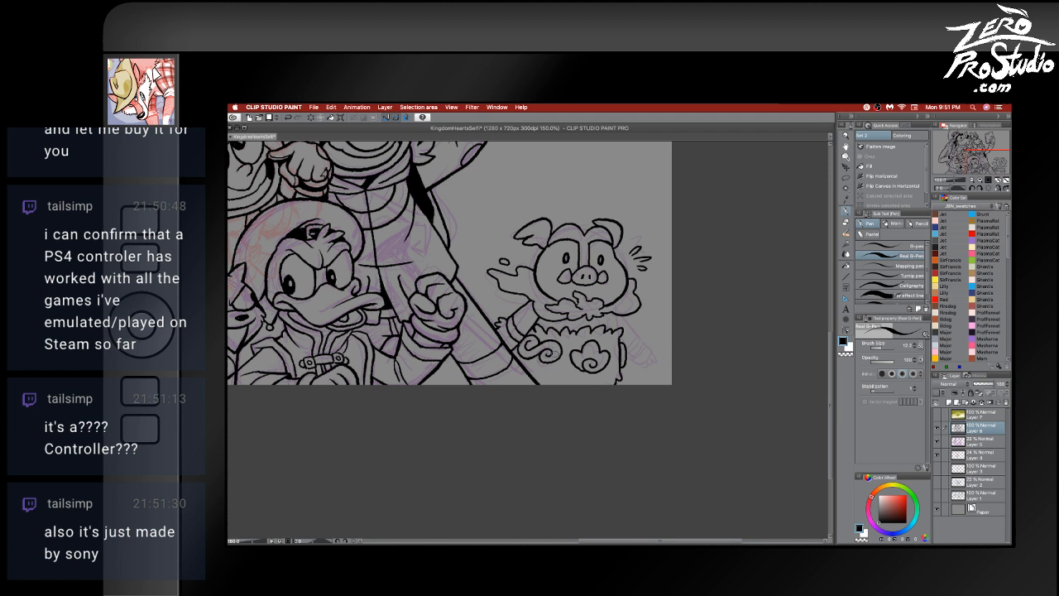
# - Ink the pig character's outstretched arm and hand over the purple sketch, correcting strokes with the eraser and undo
pyautogui.press('e')
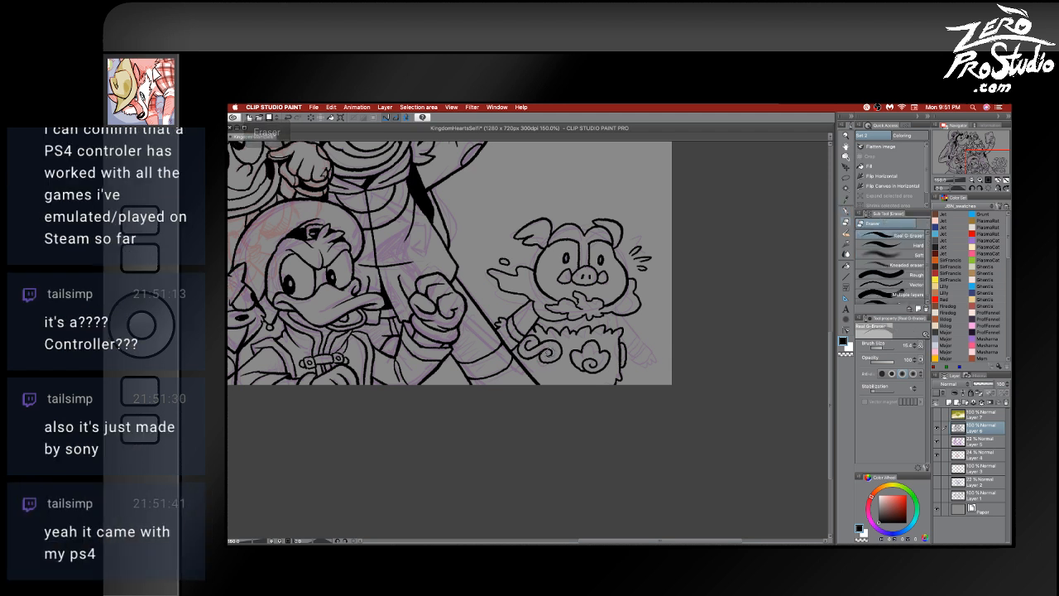
pyautogui.press('p')
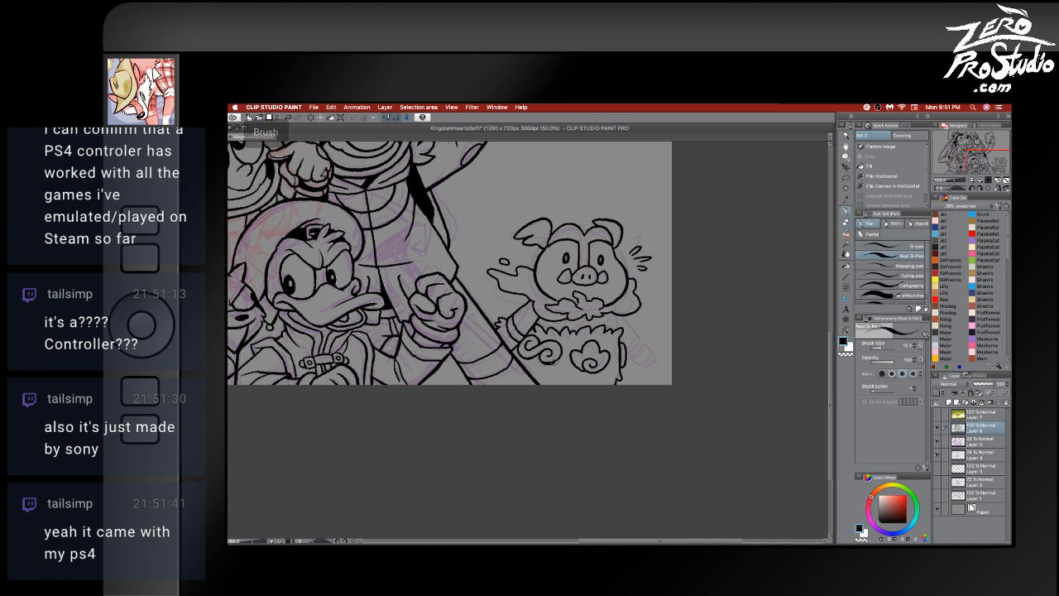
pyautogui.press('e')
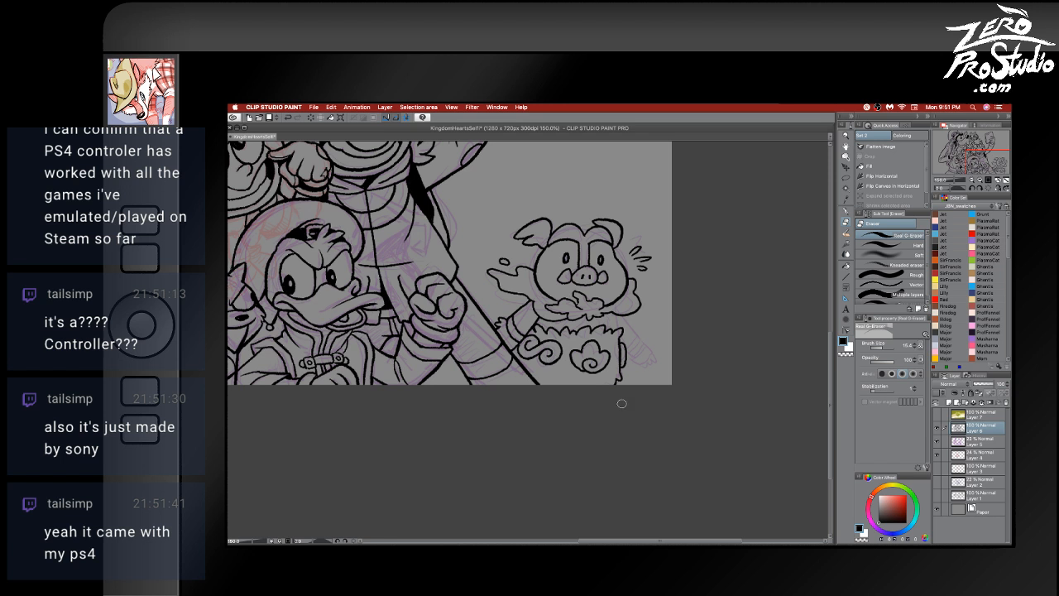
pyautogui.press('p')
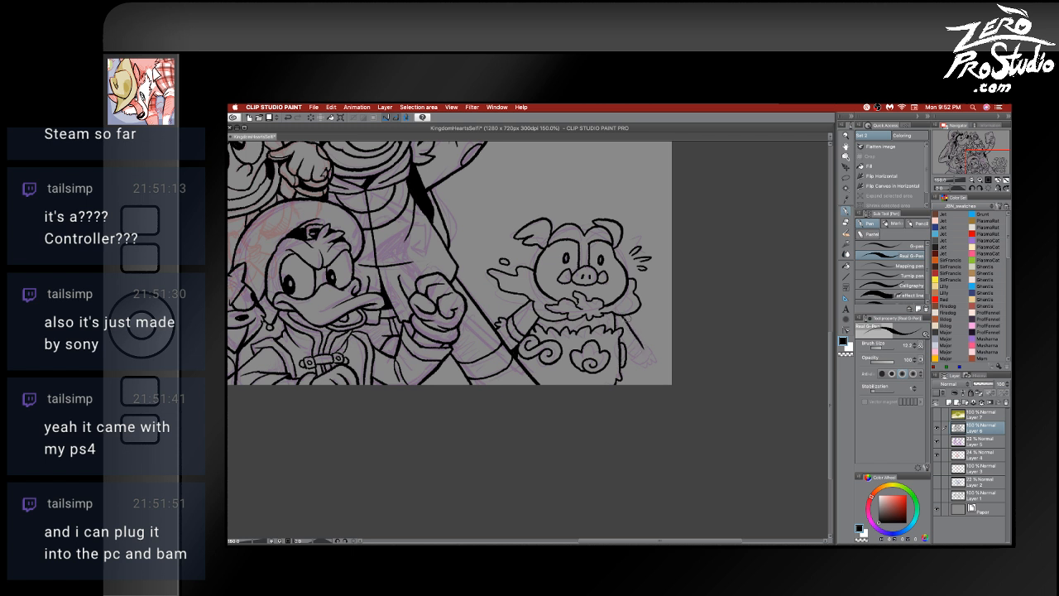
pyautogui.press('super+z')
pyautogui.press('super+z')
pyautogui.moveTo(641, 356)
pyautogui.mouseDown()
pyautogui.moveTo(644, 366)
pyautogui.moveTo(627, 364)
pyautogui.moveTo(634, 339)
pyautogui.moveTo(627, 356)
pyautogui.moveTo(618, 341)
pyautogui.moveTo(650, 369)
pyautogui.mouseUp()
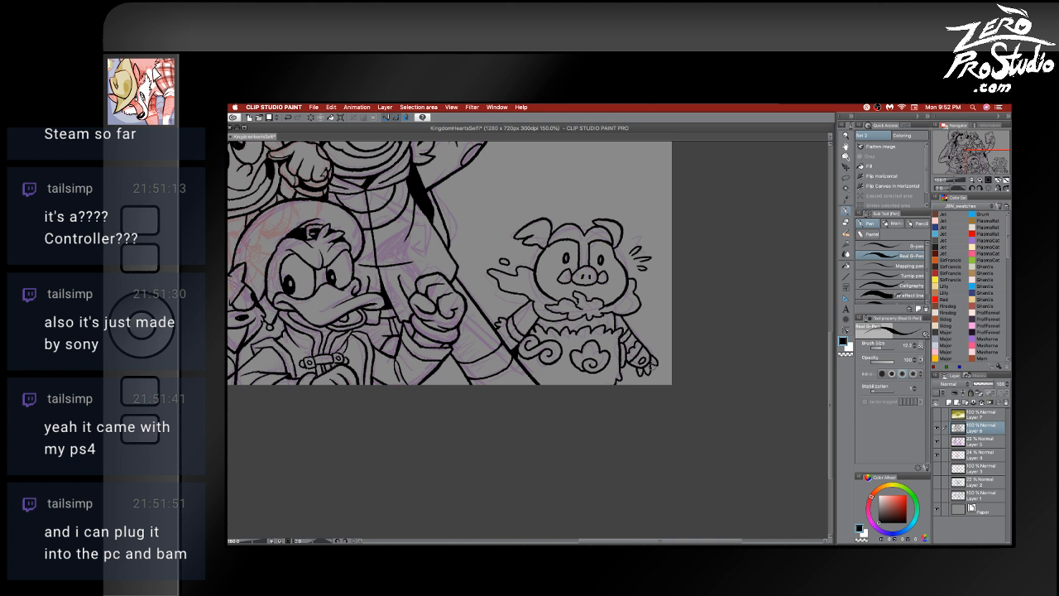
# - Check the whole group selfie drawing and save the file
pyautogui.hscroll(-5, 605, 259)
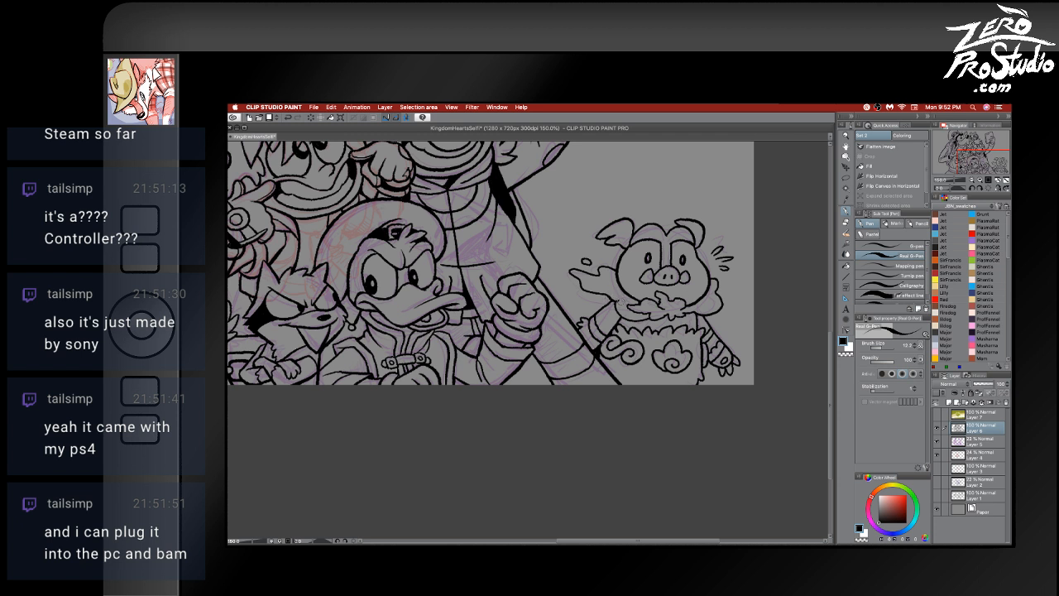
pyautogui.press('e')
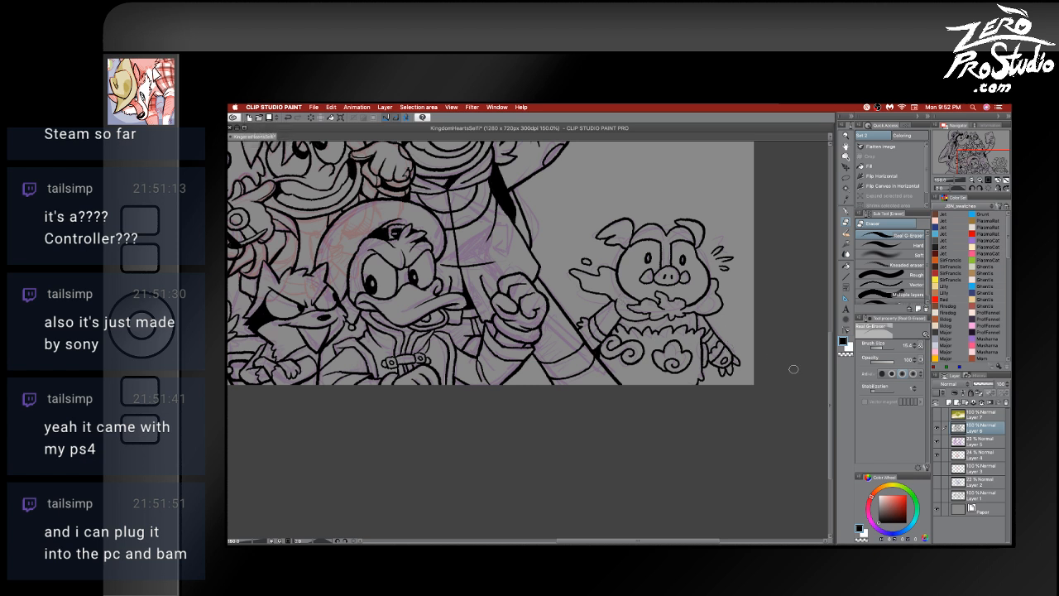
pyautogui.press('space')
pyautogui.moveTo(811, 414); pyautogui.dragTo(783, 420)
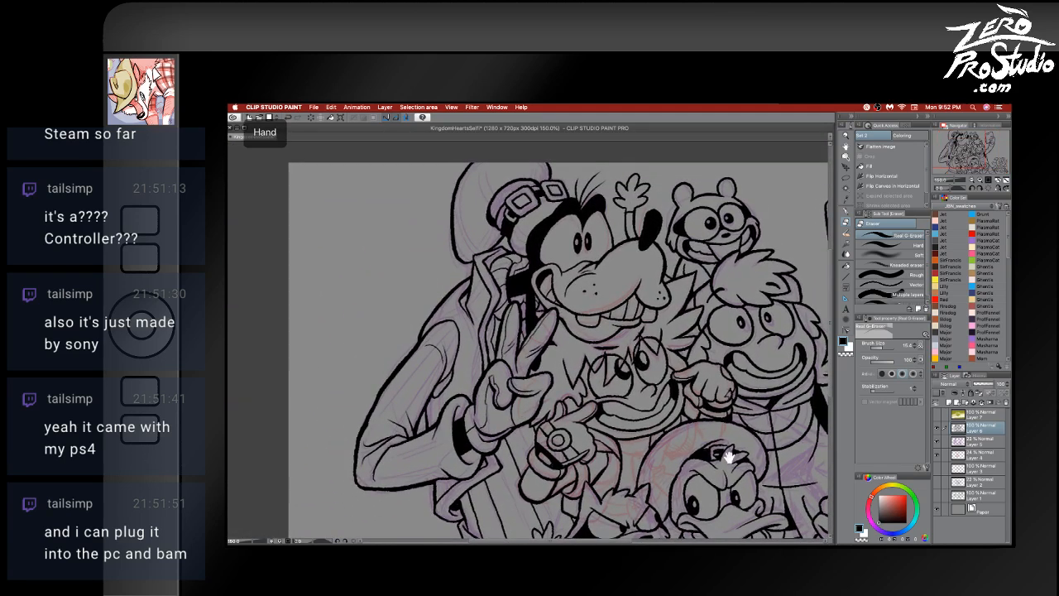
pyautogui.moveTo(735, 449); pyautogui.dragTo(546, 361)
pyautogui.press('super+alt+0')
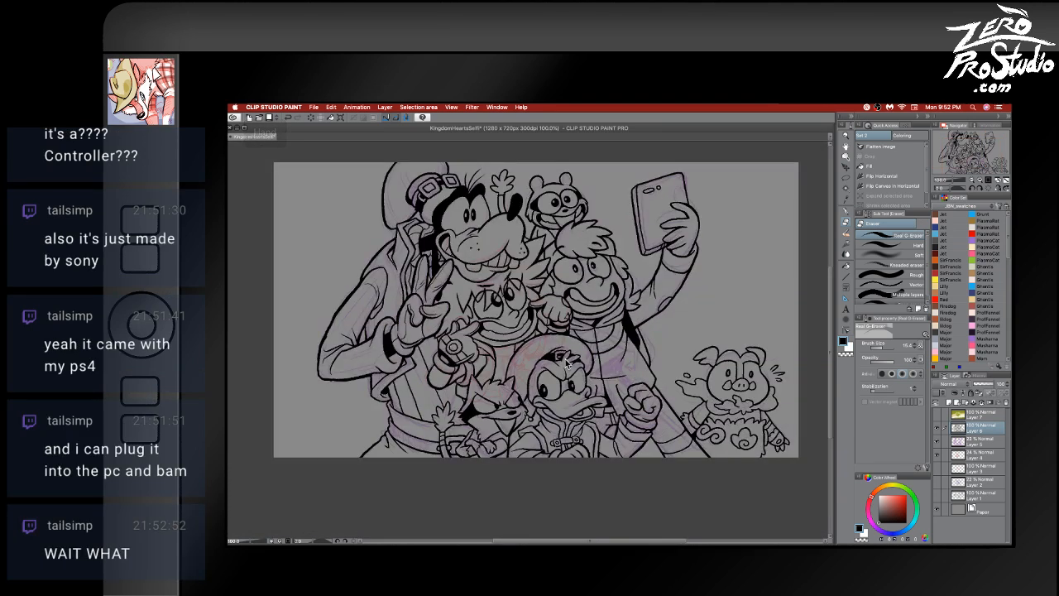
pyautogui.scroll(2, 658, 427)
pyautogui.scroll(-1, 659, 427)
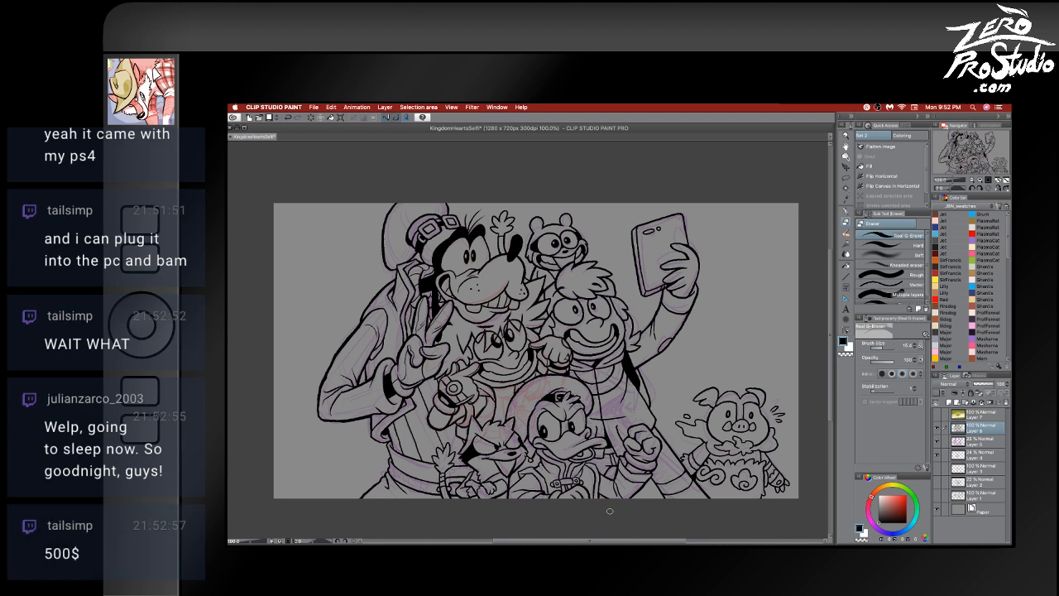
pyautogui.press('super+s')
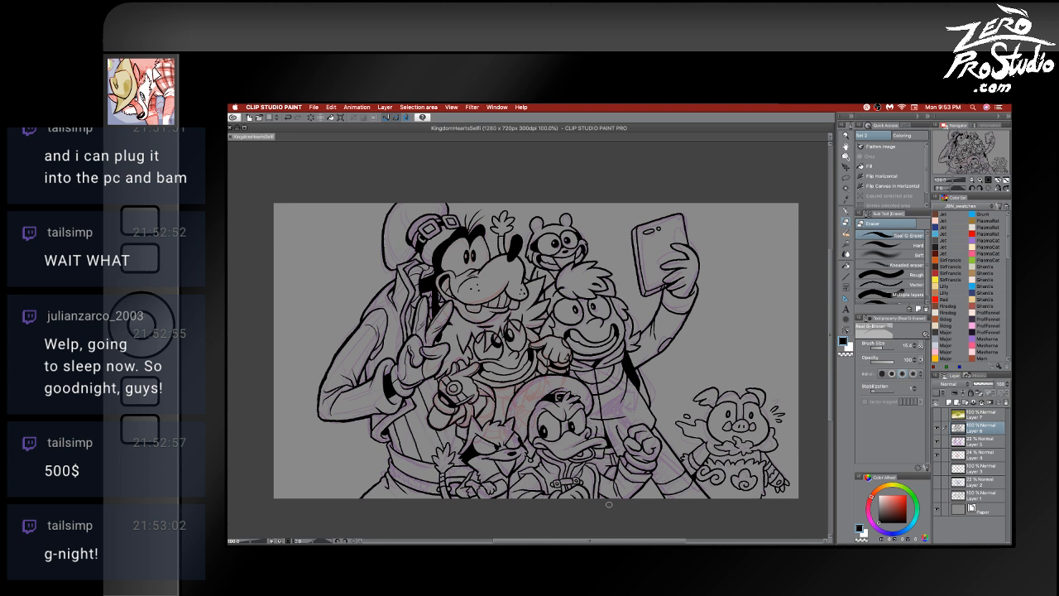
# - Touch up the group's line art with alternating pen and eraser strokes, undoing unwanted marks
pyautogui.click(715, 242)
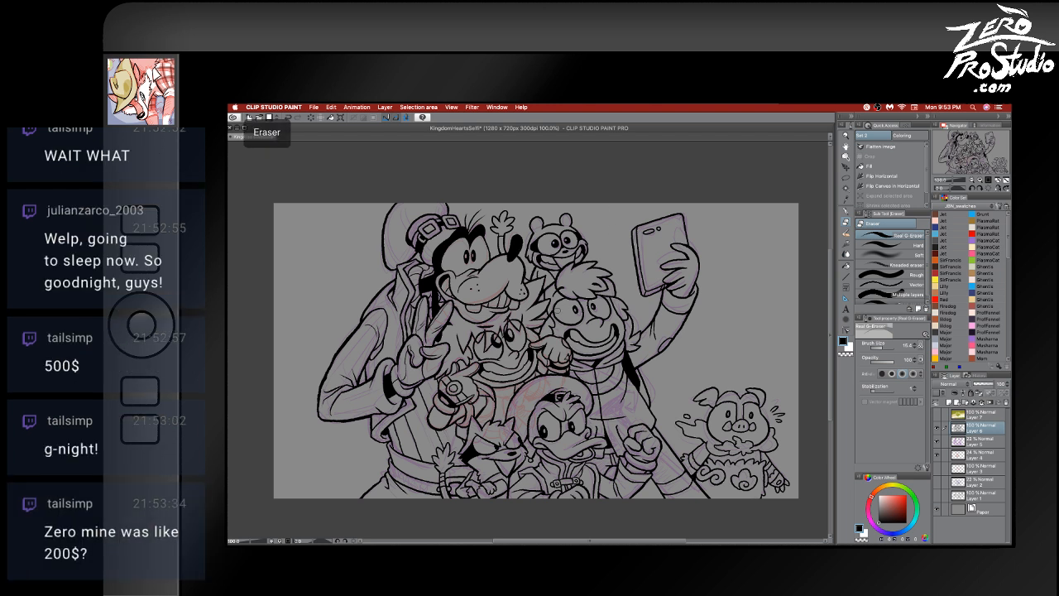
pyautogui.press('p')
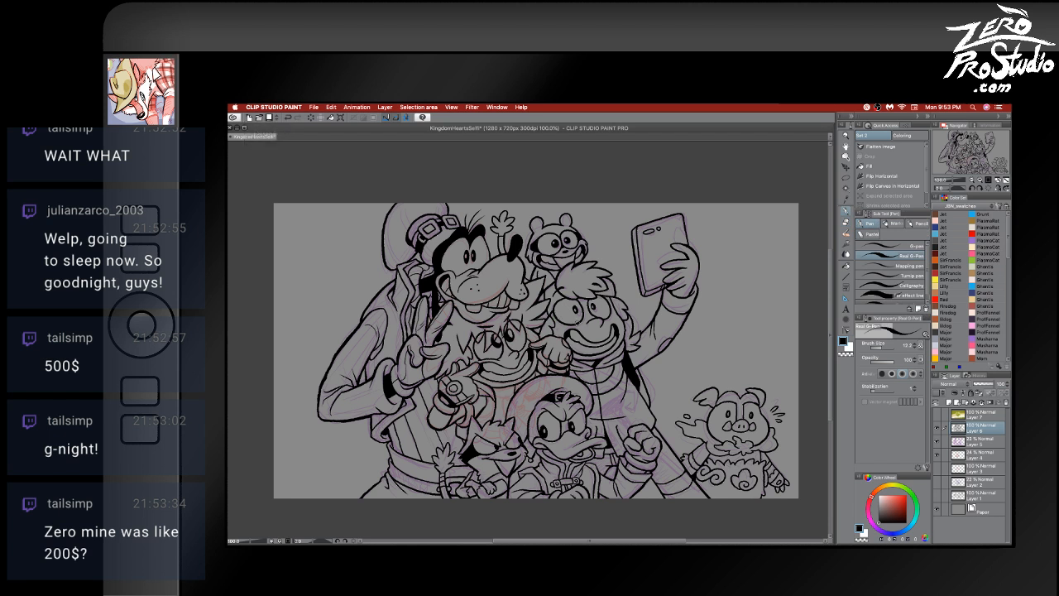
pyautogui.hotkey('ctrl', 'z')
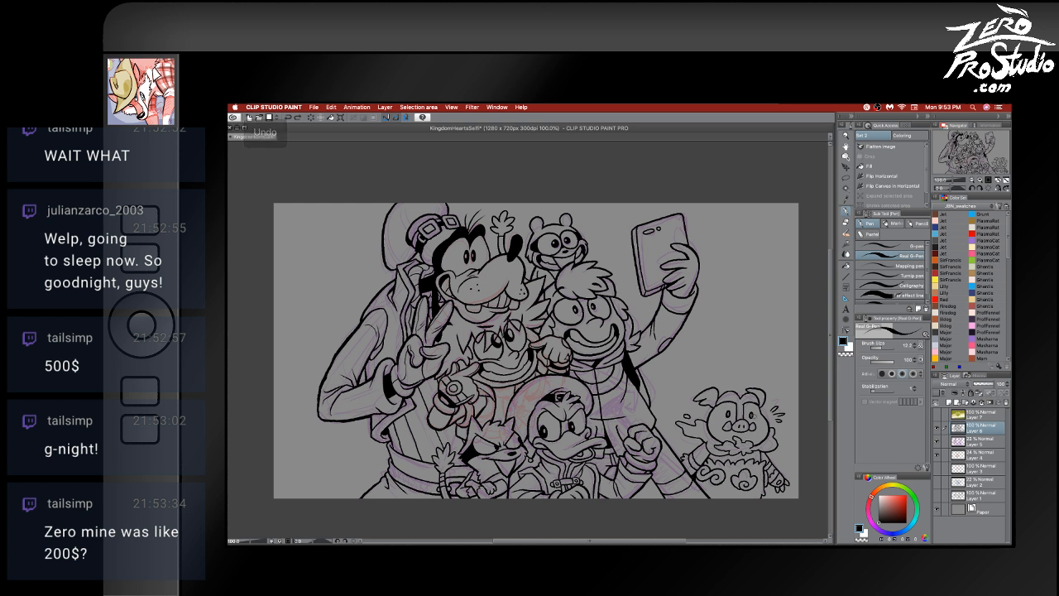
pyautogui.press('e')
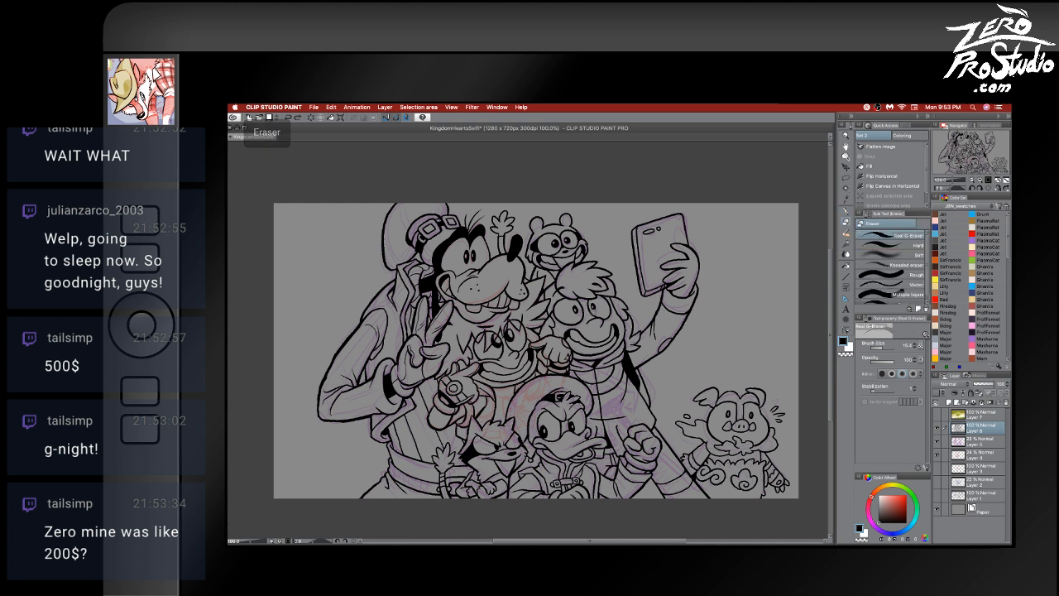
pyautogui.press('p')
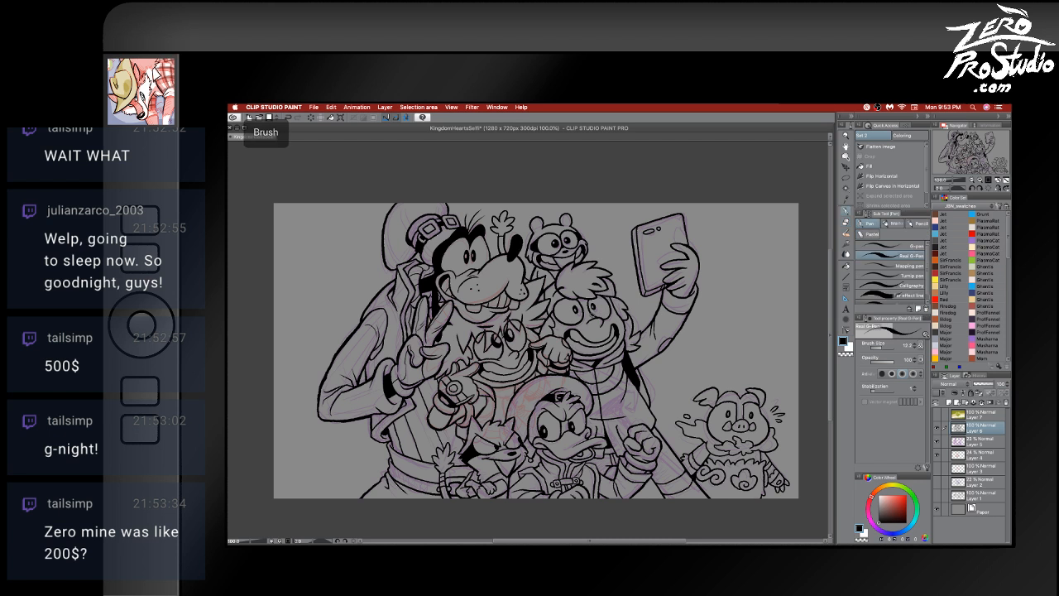
pyautogui.press('e')
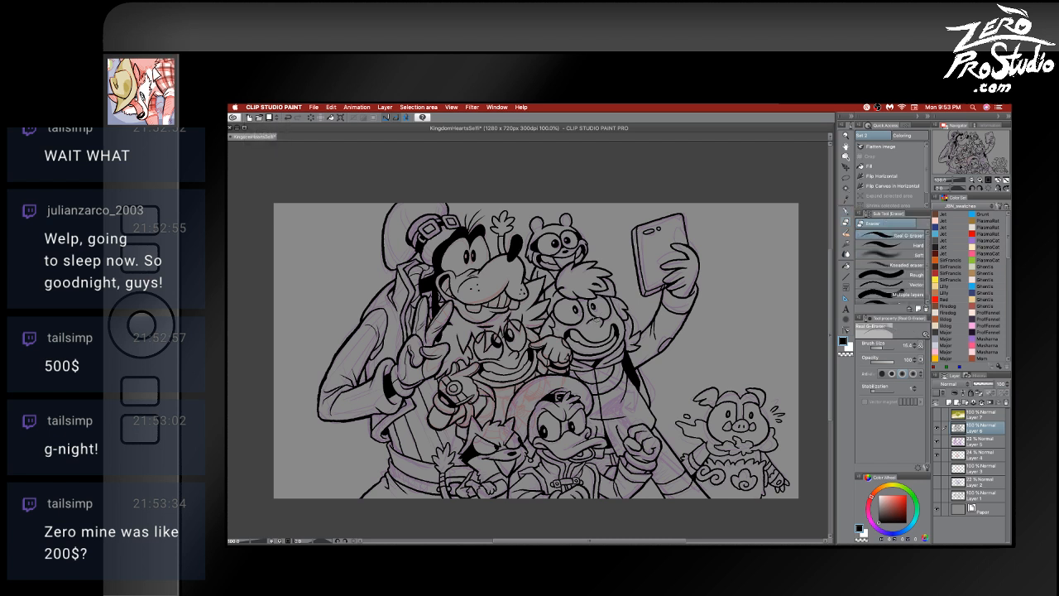
pyautogui.press('super+z')
pyautogui.press('e')
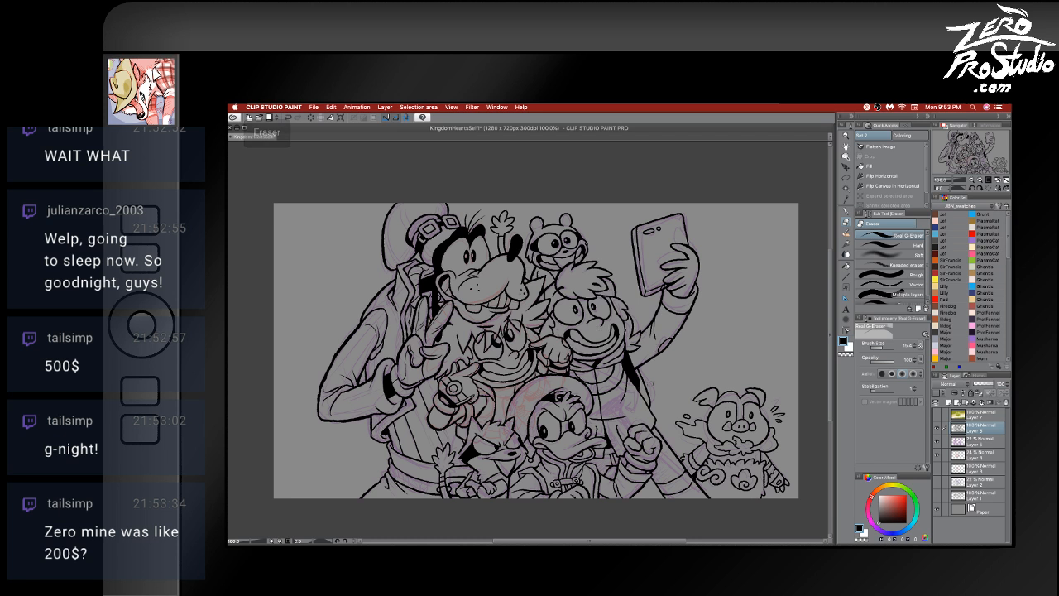
pyautogui.press('p')
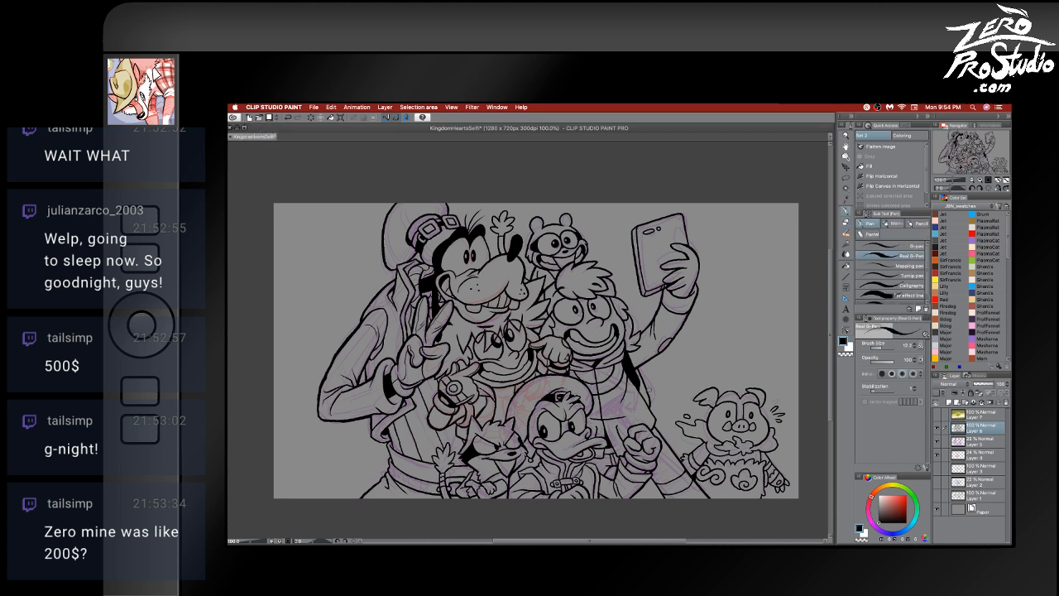
pyautogui.press('super+plus')
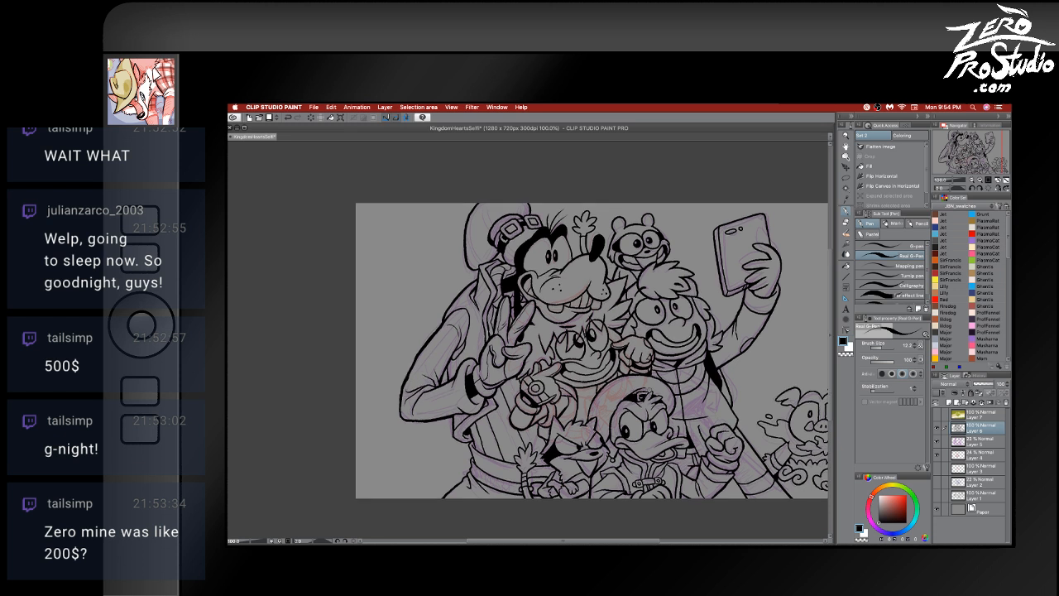
pyautogui.press('super+plus')
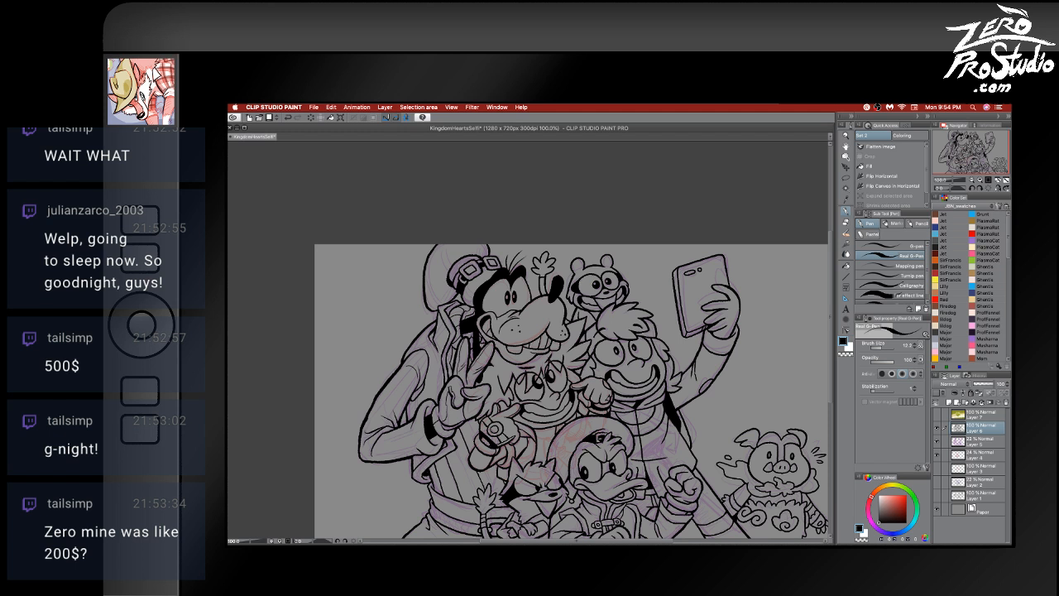
pyautogui.press('Tab')
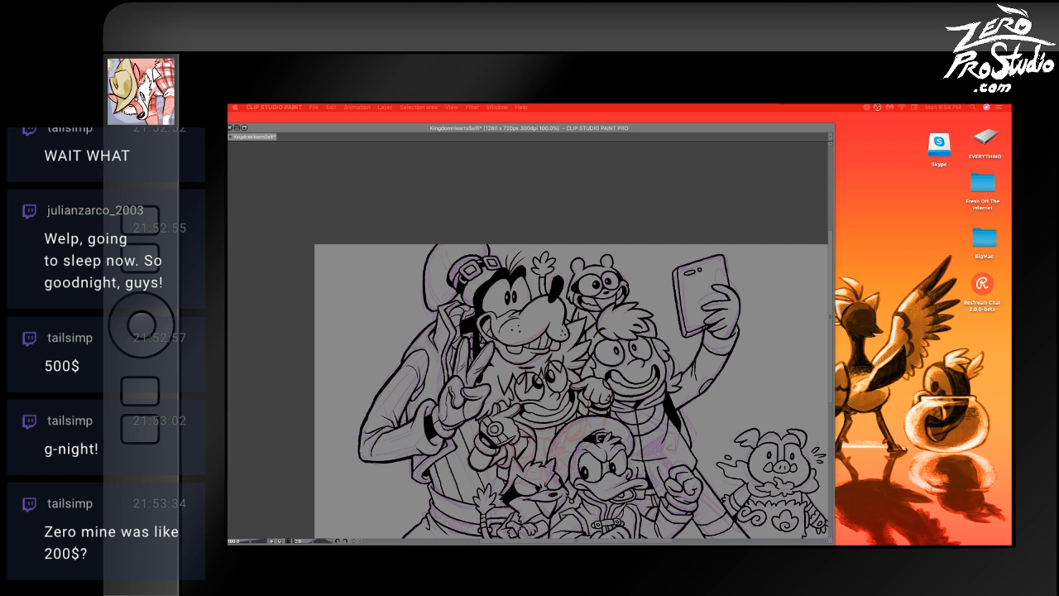
pyautogui.press('Tab')
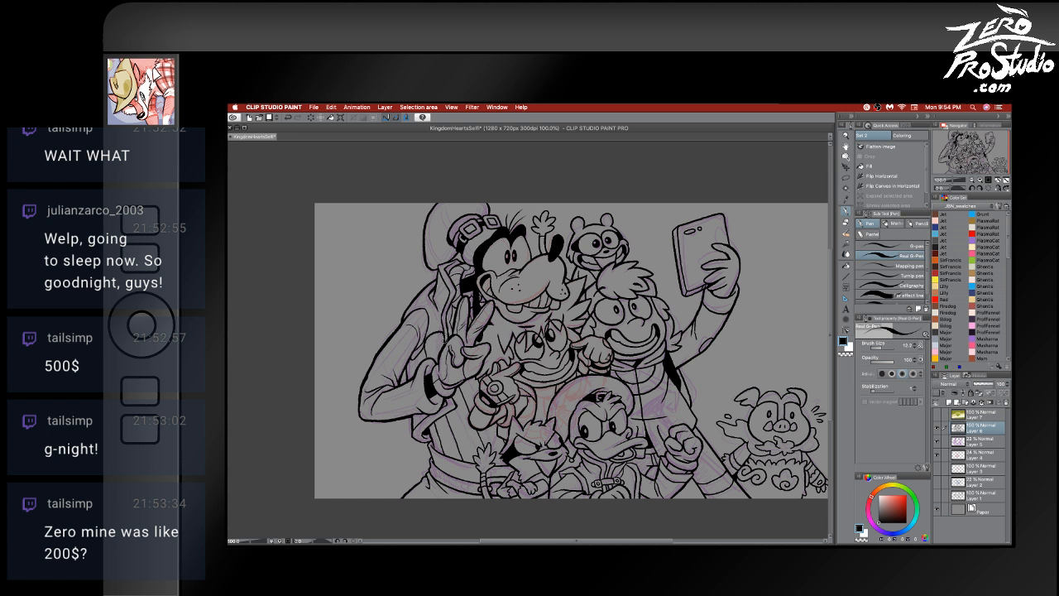
# - Ink the small round buttons on Goofy's open jacket above the peace-sign hand, undoing and redrawing misplaced strokes
pyautogui.press('e')
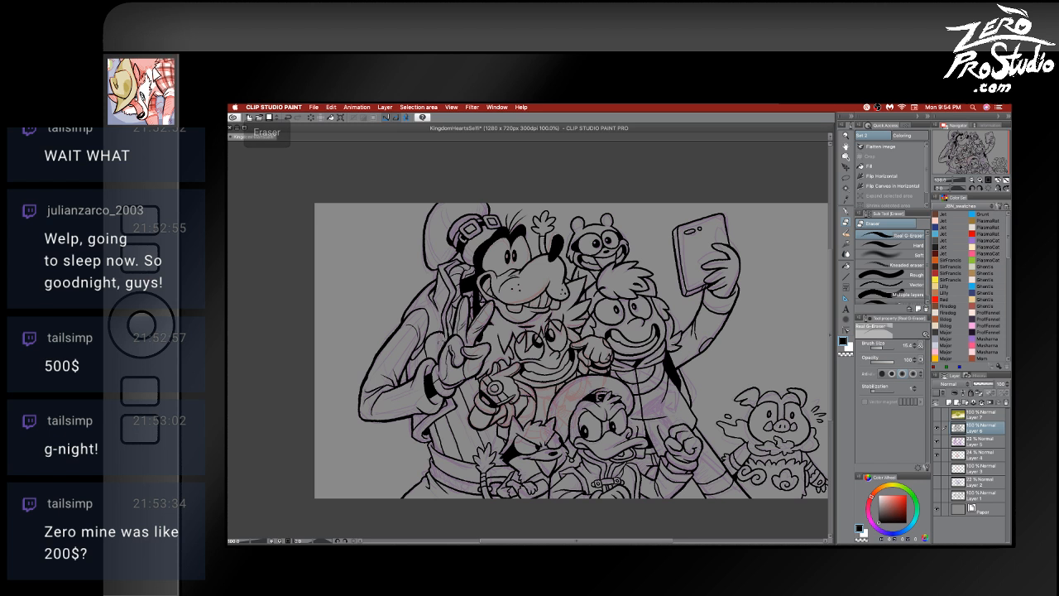
pyautogui.press('p')
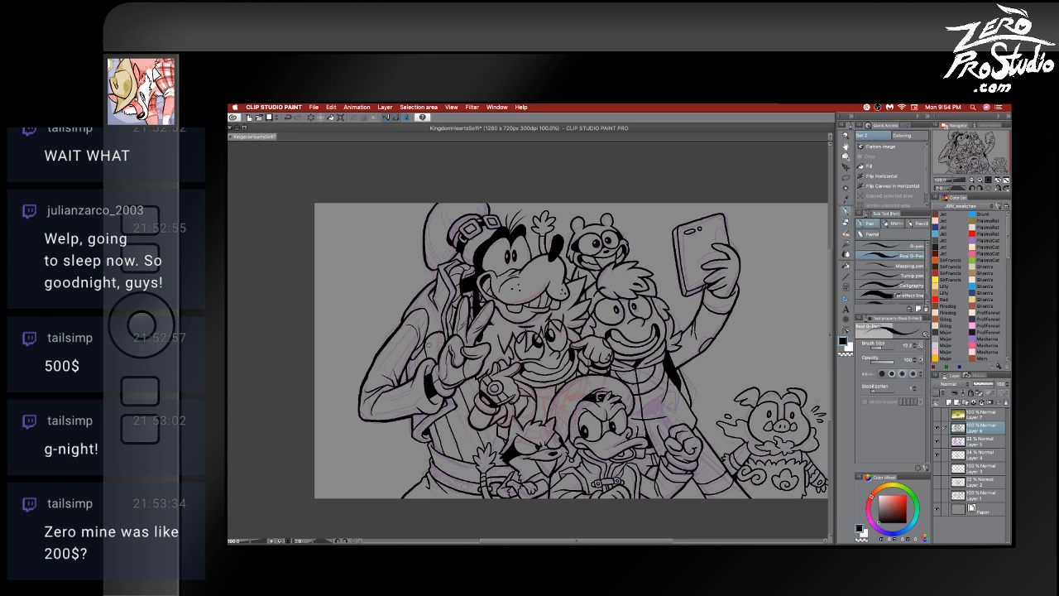
pyautogui.moveTo(426, 345); pyautogui.dragTo(437, 349)
pyautogui.press('super+z')
pyautogui.moveTo(532, 329); pyautogui.dragTo(546, 325)
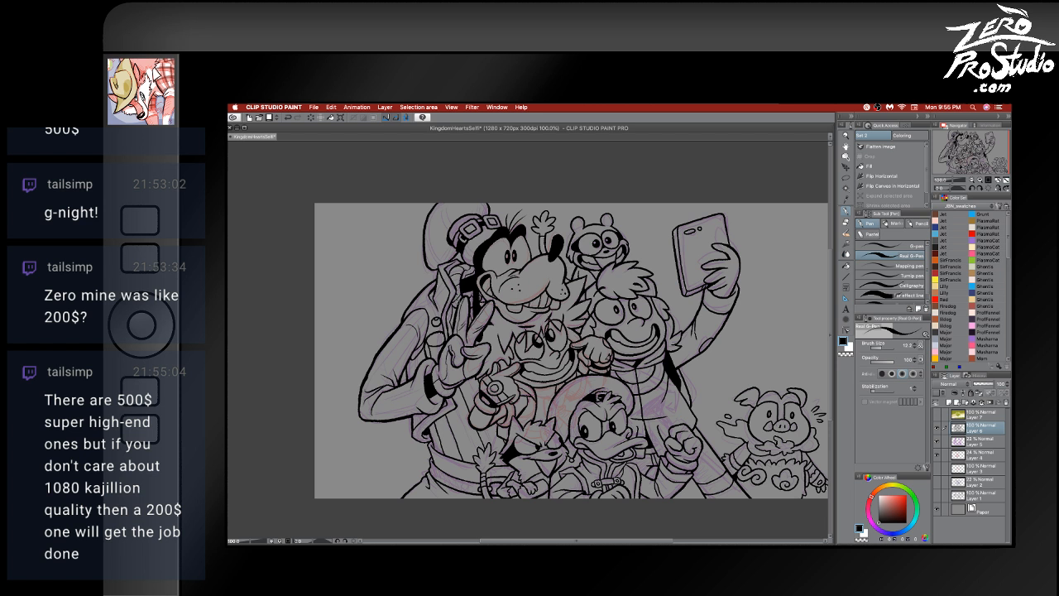
pyautogui.press('super+z')
pyautogui.press('super+z')
pyautogui.press('super+z')
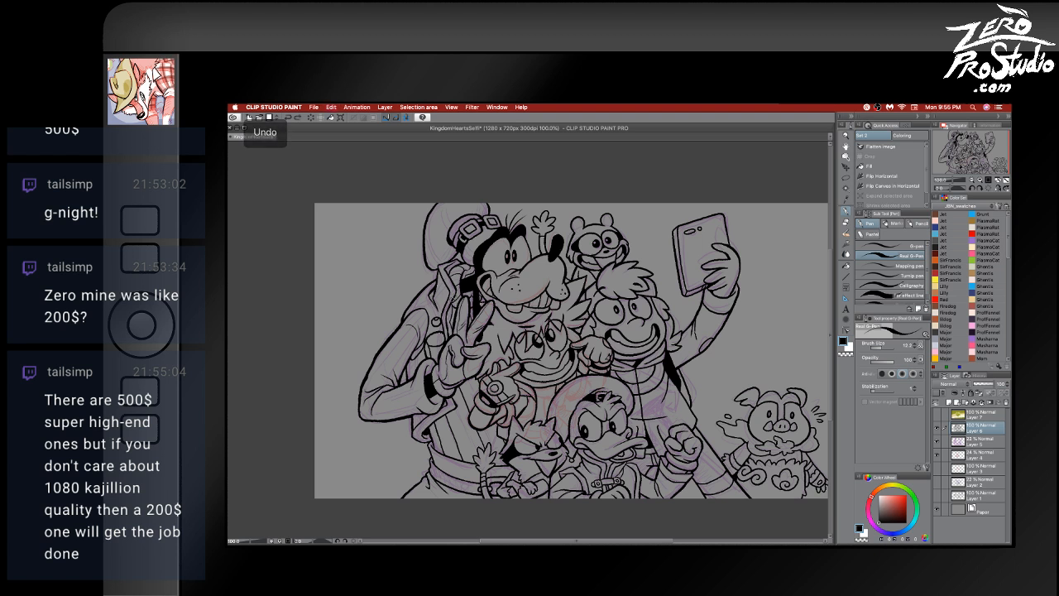
pyautogui.press('super+z')
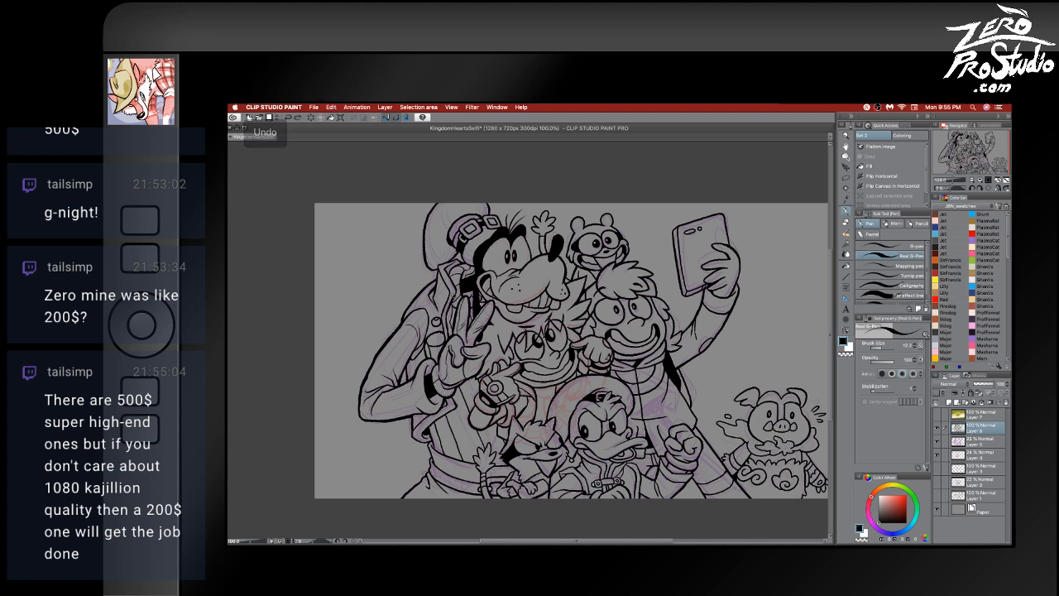
pyautogui.press('super+z')
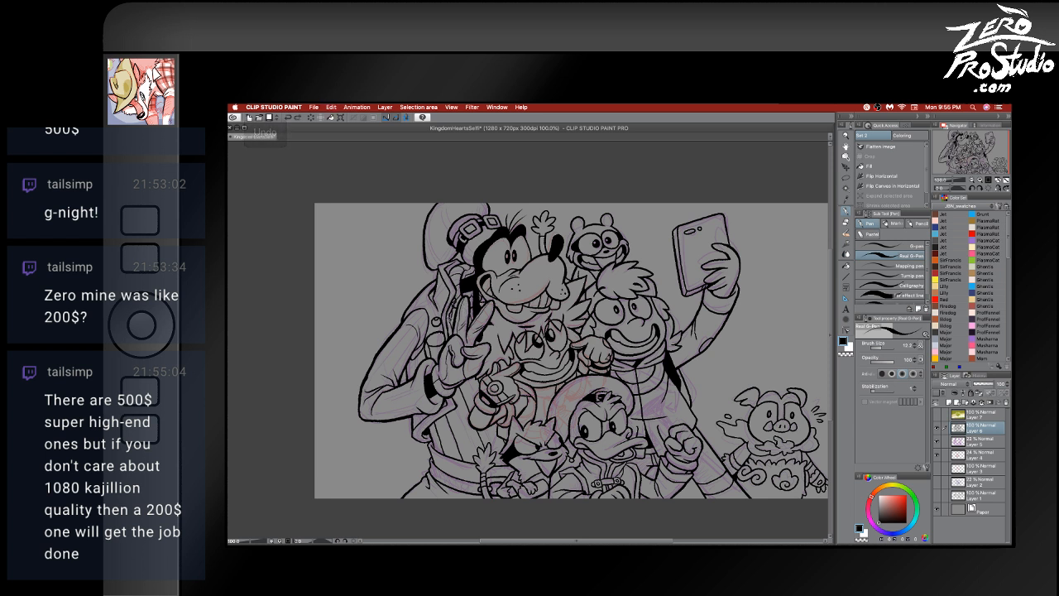
pyautogui.press('super+z')
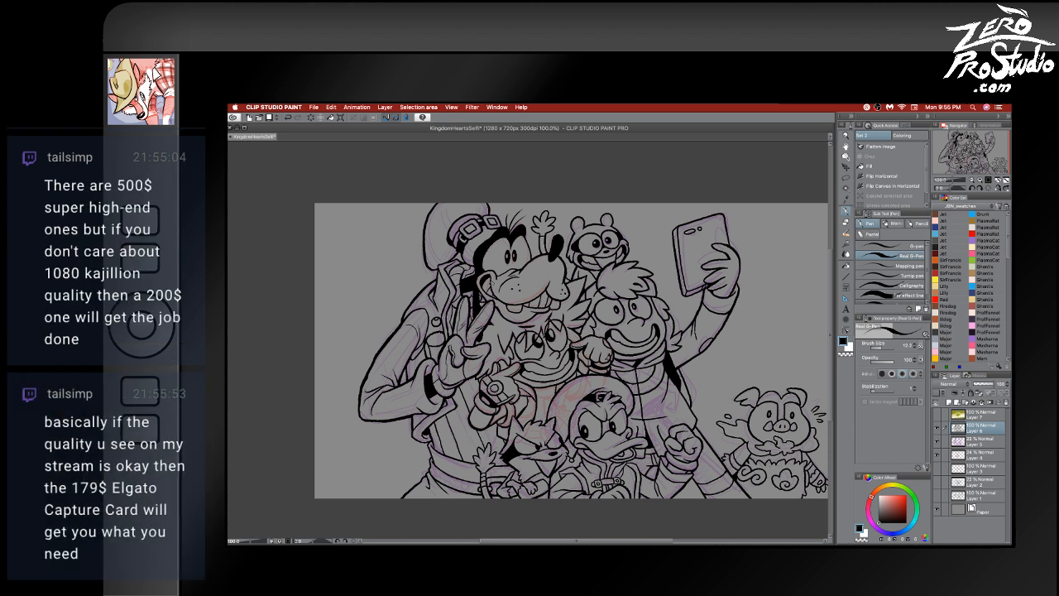
# - Ink the belt and its loops across Goofy's waist, cleaning overlapping lines with the eraser
pyautogui.press('e')
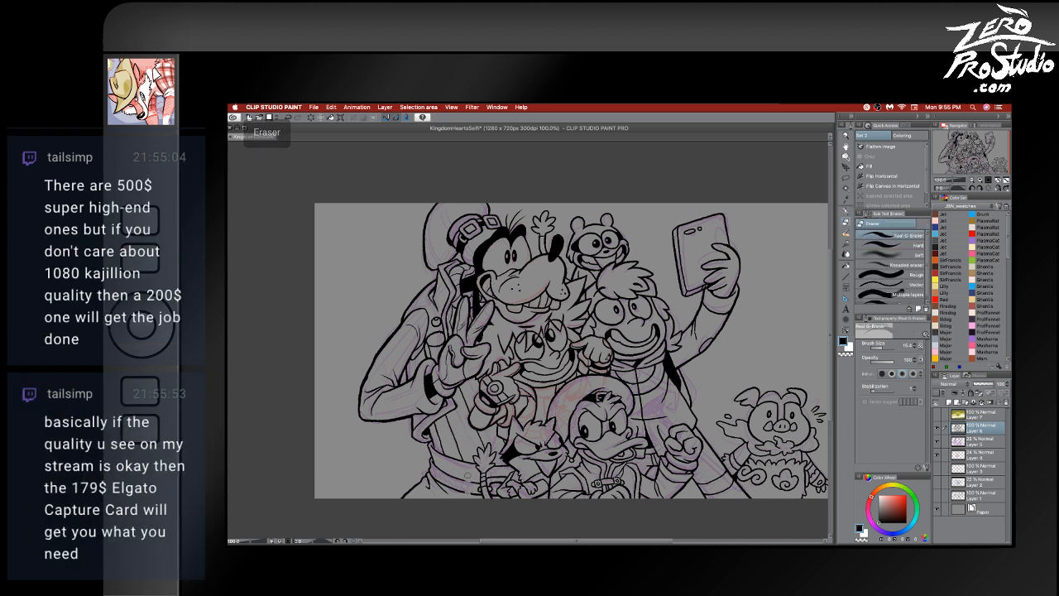
pyautogui.press('p')
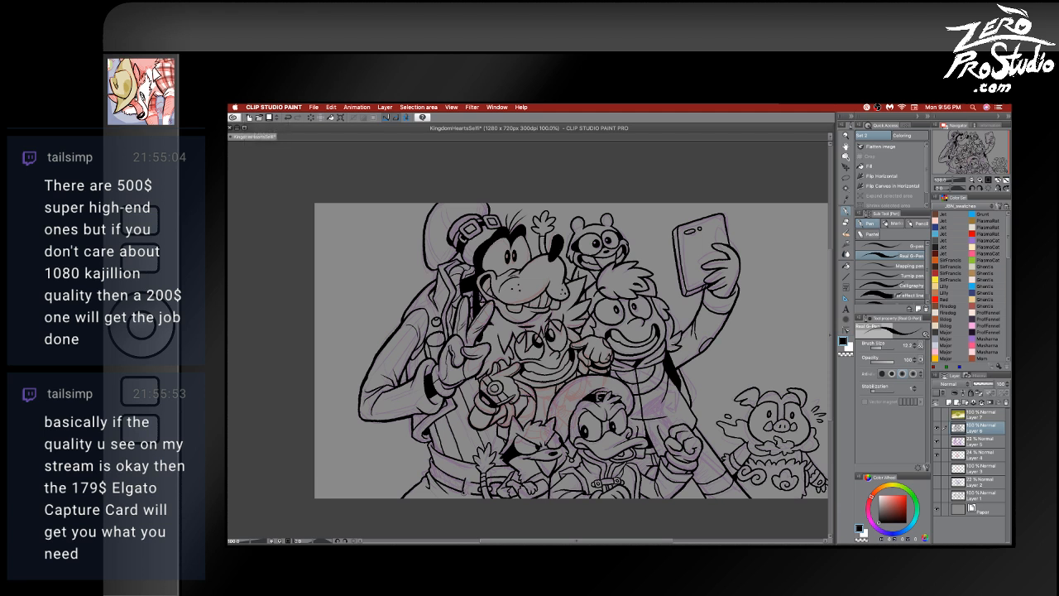
pyautogui.press('e')
pyautogui.press('p')
pyautogui.press('e')
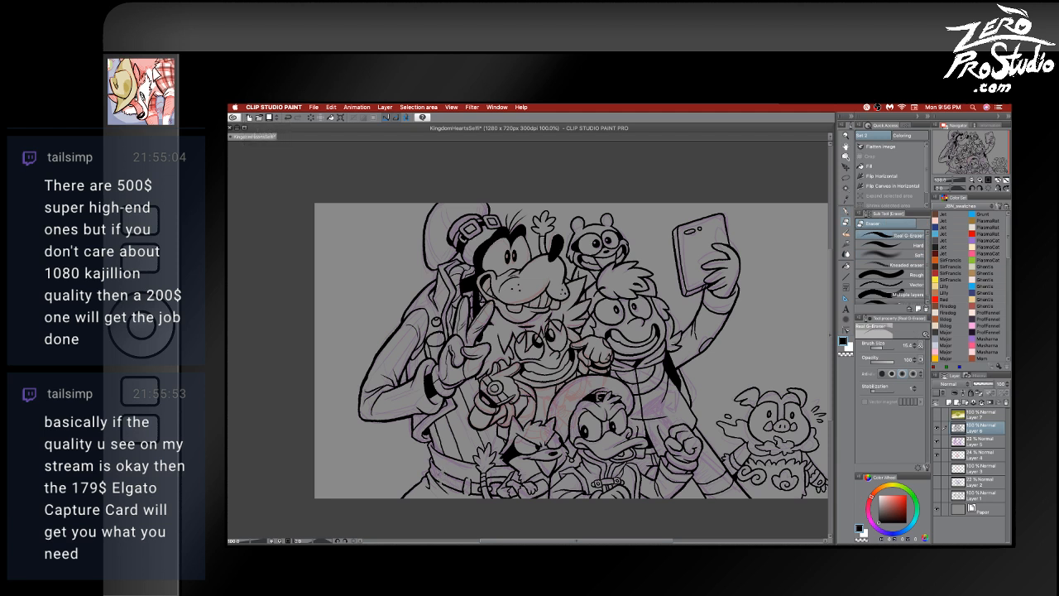
pyautogui.press('p')
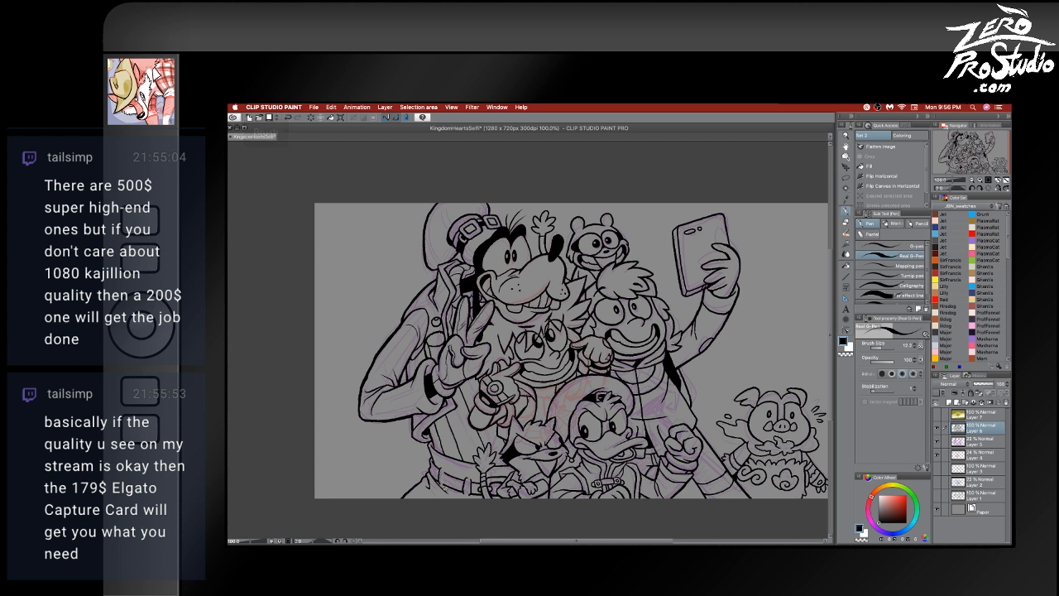
pyautogui.moveTo(444, 487); pyautogui.dragTo(445, 467)
pyautogui.click(251, 117)
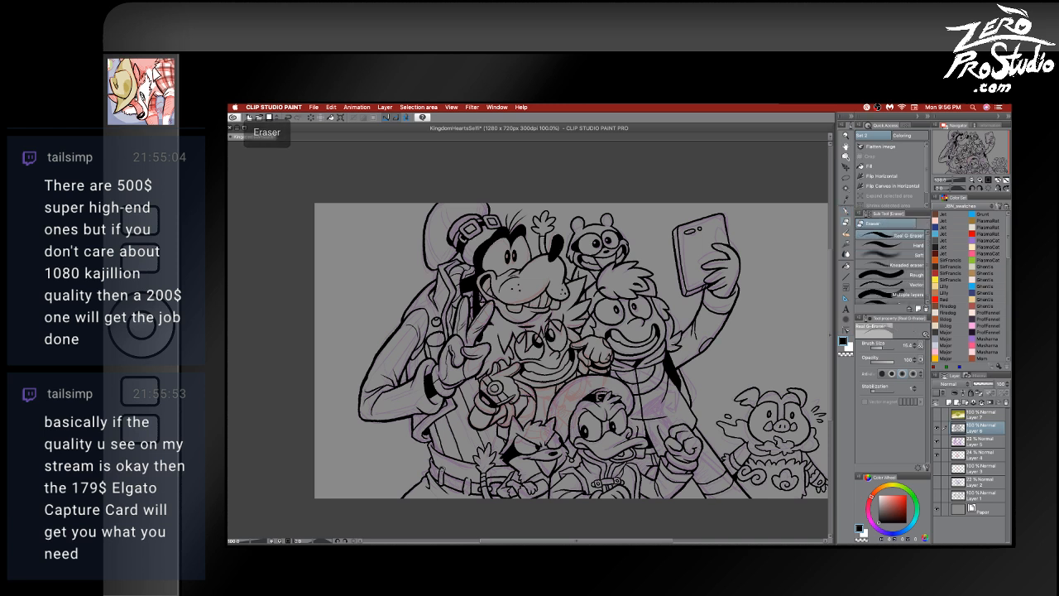
# - Clean up the line art around Goofy's belt with eraser and pen, undoing a misplaced stroke
pyautogui.moveTo(482, 445); pyautogui.dragTo(489, 451)
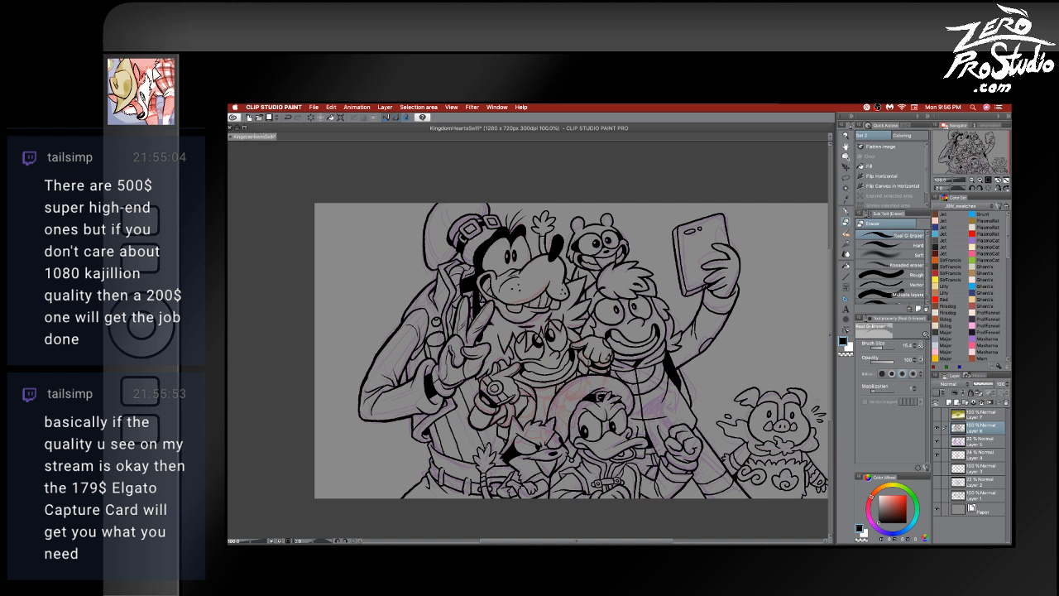
pyautogui.moveTo(468, 491); pyautogui.dragTo(471, 494)
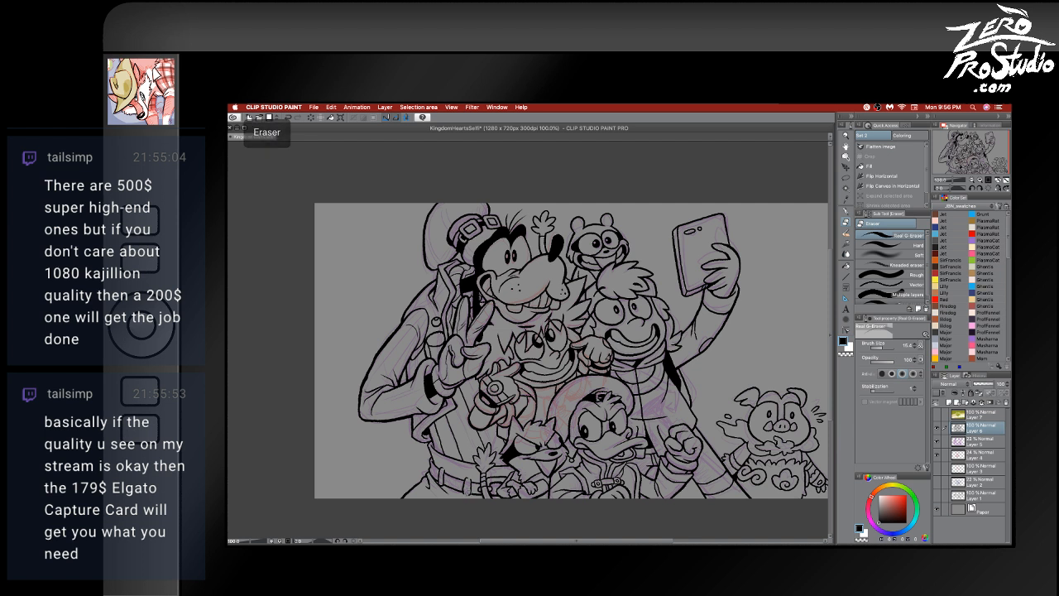
pyautogui.press('p')
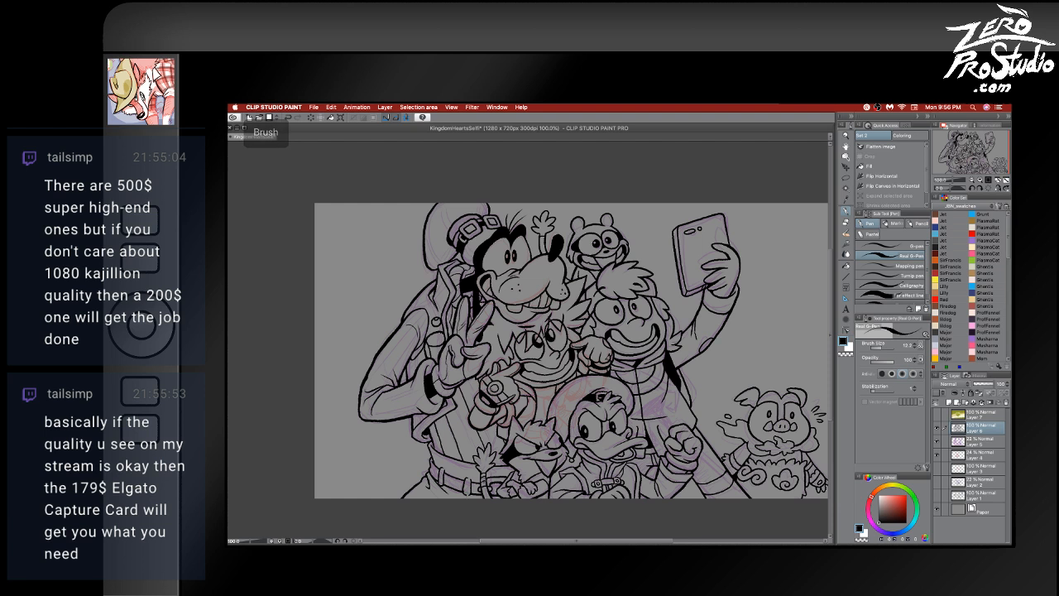
pyautogui.hotkey('ctrl', 'z')
pyautogui.press('e')
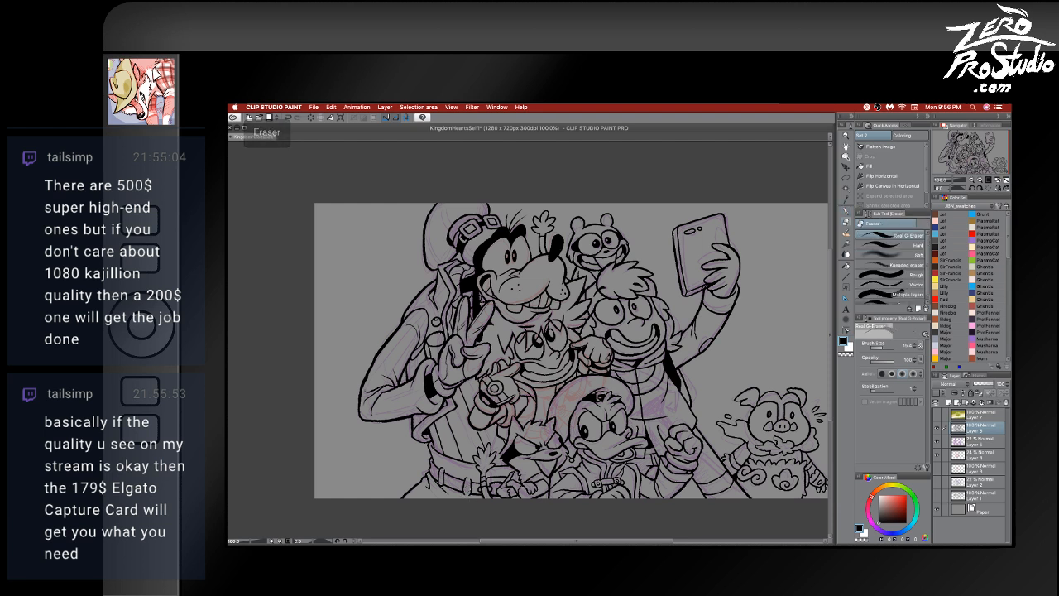
pyautogui.press('b')
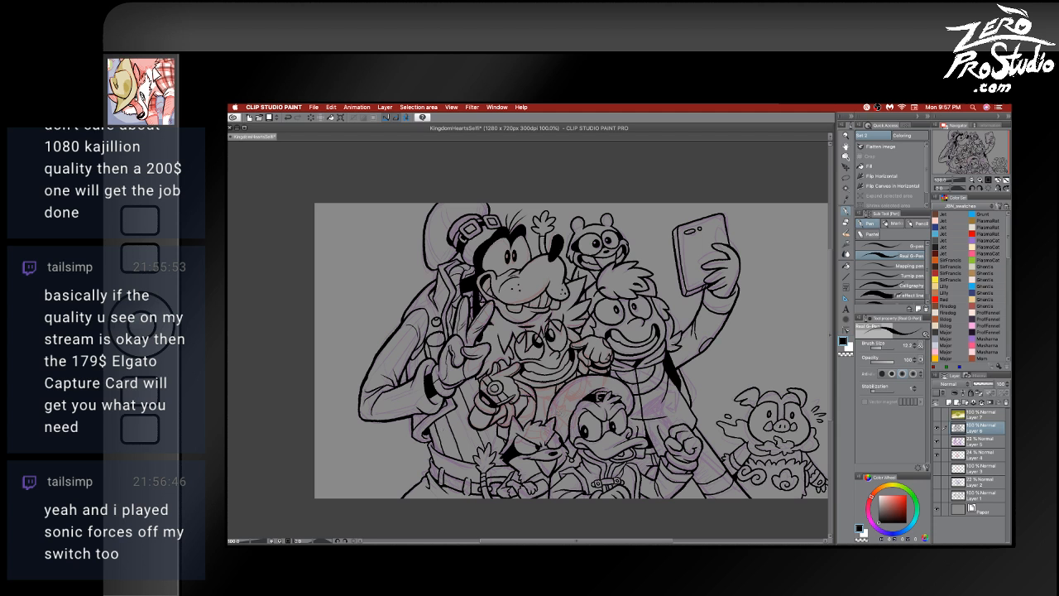
pyautogui.scroll(2, 571, 370)
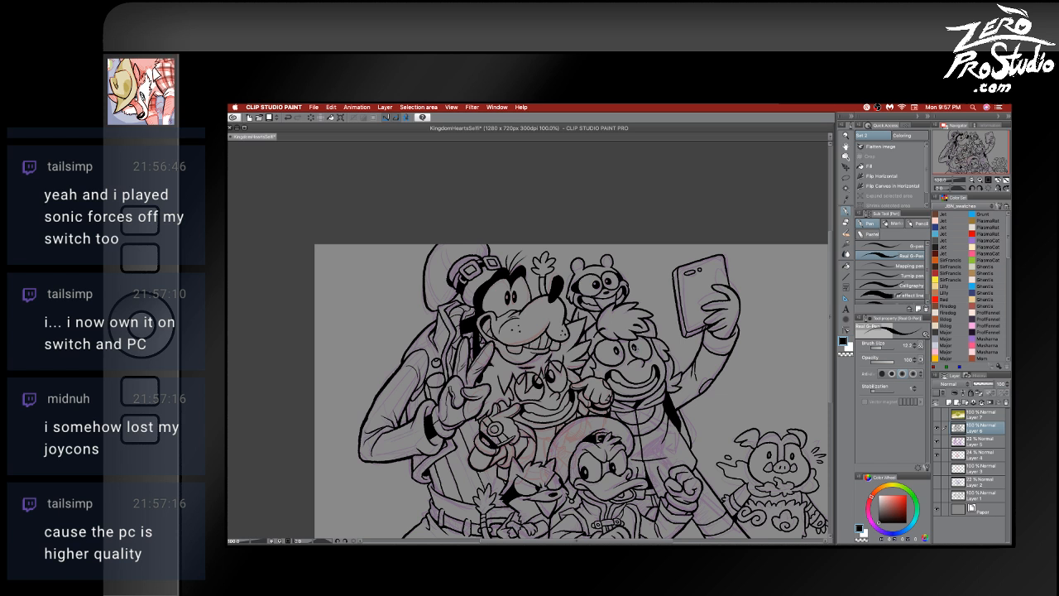
pyautogui.press('super+minus')
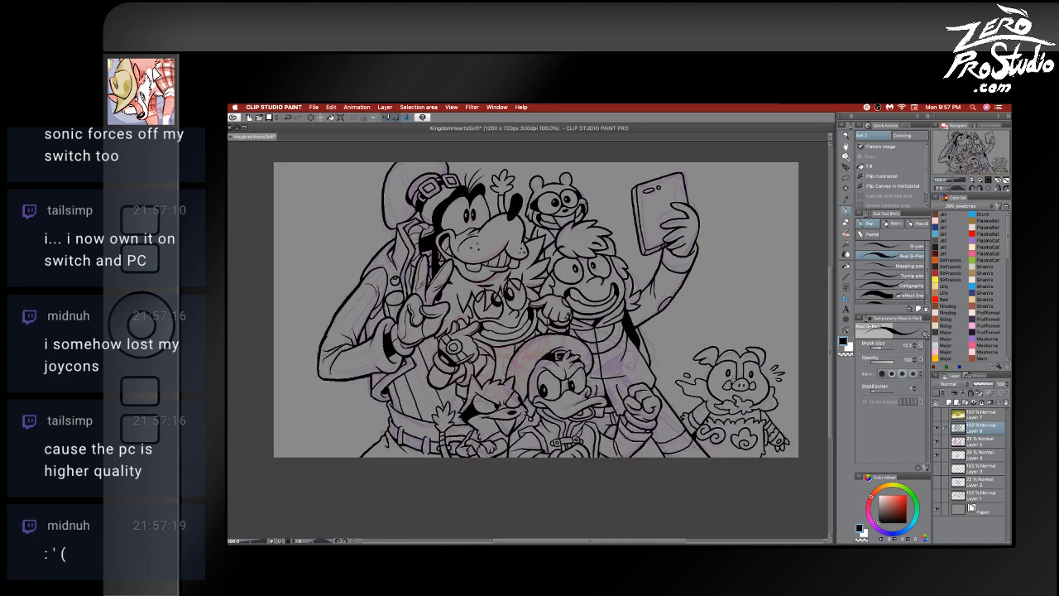
pyautogui.moveTo(732, 299)
pyautogui.mouseDown()
pyautogui.moveTo(702, 420)
pyautogui.moveTo(732, 380)
pyautogui.mouseUp()
pyautogui.scroll(-2, 732, 380)
pyautogui.hscroll(2, 733, 379)
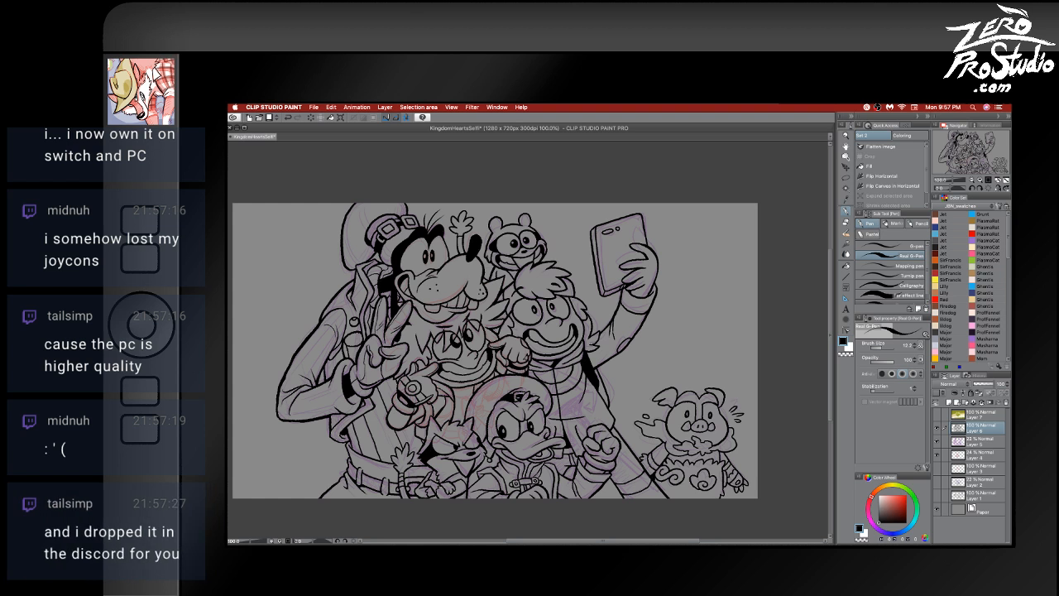
pyautogui.press('Tab')
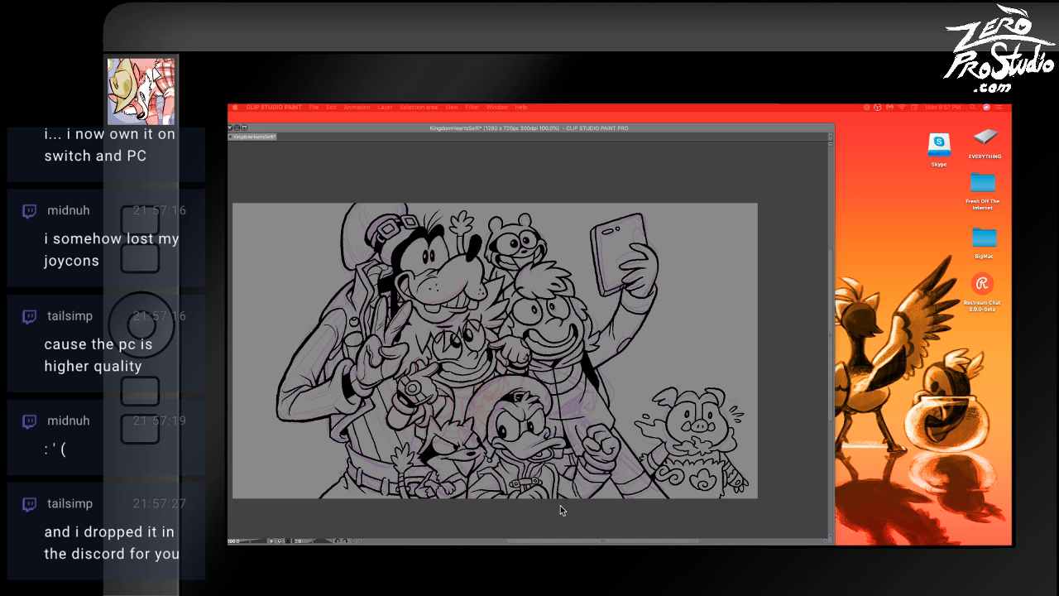
pyautogui.press('Tab')
# - Ink Donald's beret and its band over the sketch, undoing misplaced strokes, and save the file
pyautogui.scroll(-3, 577, 423)
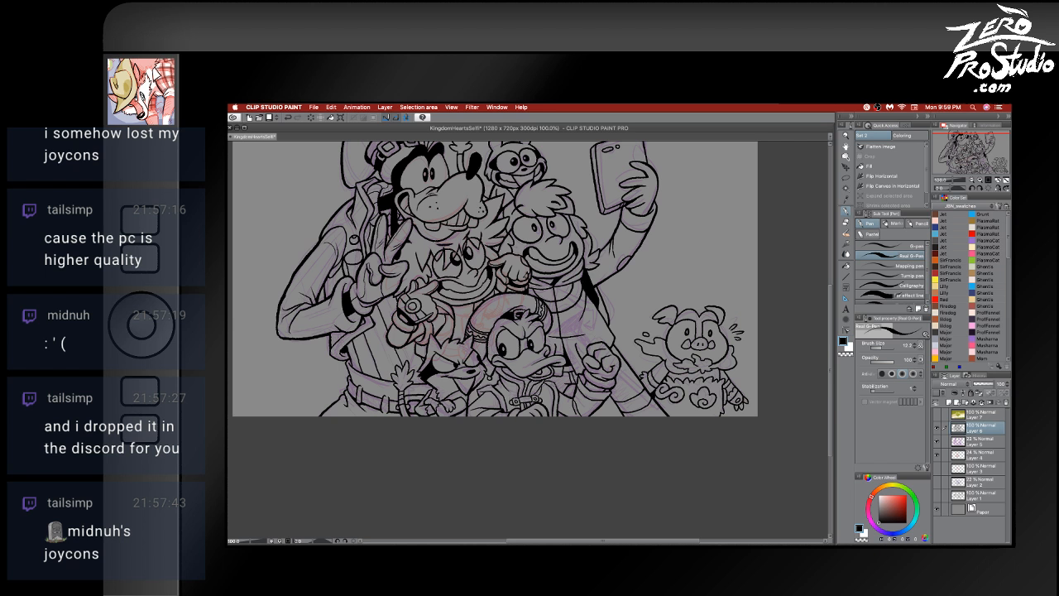
pyautogui.press('e')
pyautogui.press('p')
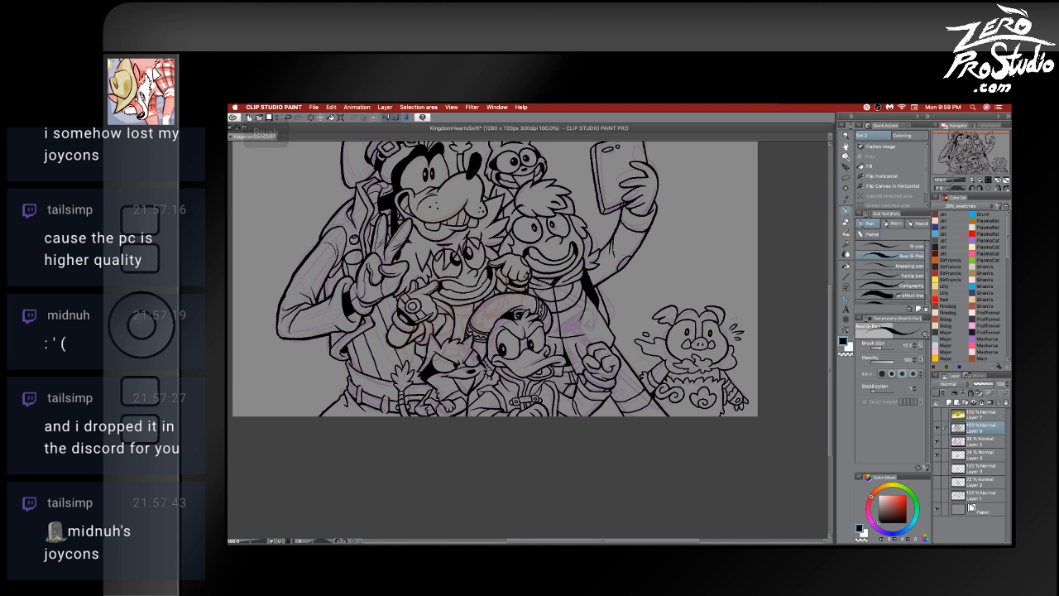
pyautogui.press('super+z')
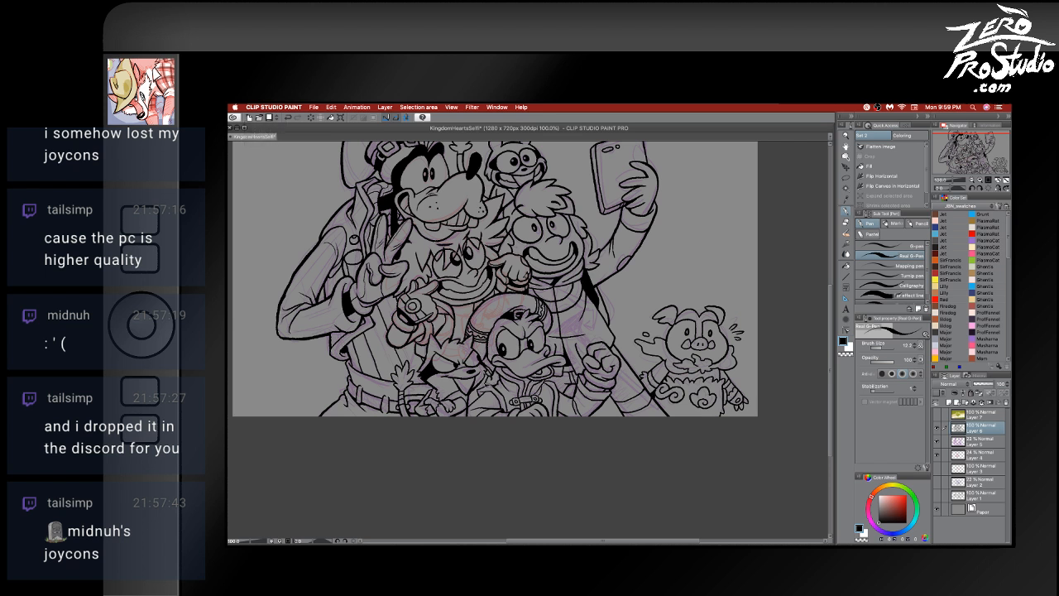
pyautogui.press('super+z')
pyautogui.press('super+z')
pyautogui.hotkey('ctrl', 'z')
pyautogui.hotkey('ctrl', 'z')
pyautogui.hscroll(-2, 644, 359)
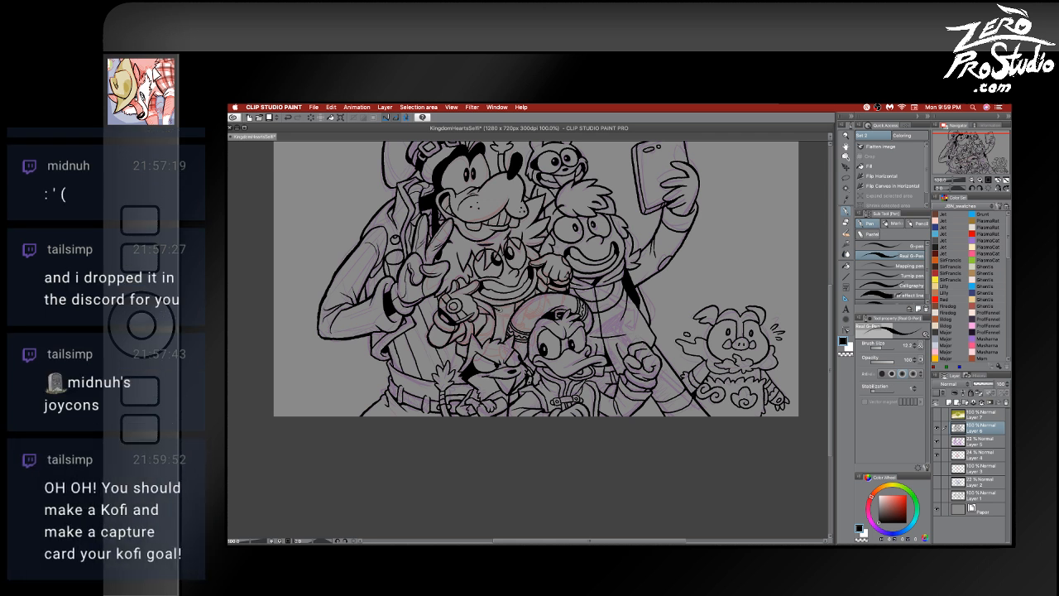
pyautogui.hotkey('ctrl', 'z')
pyautogui.hotkey('ctrl', 's')
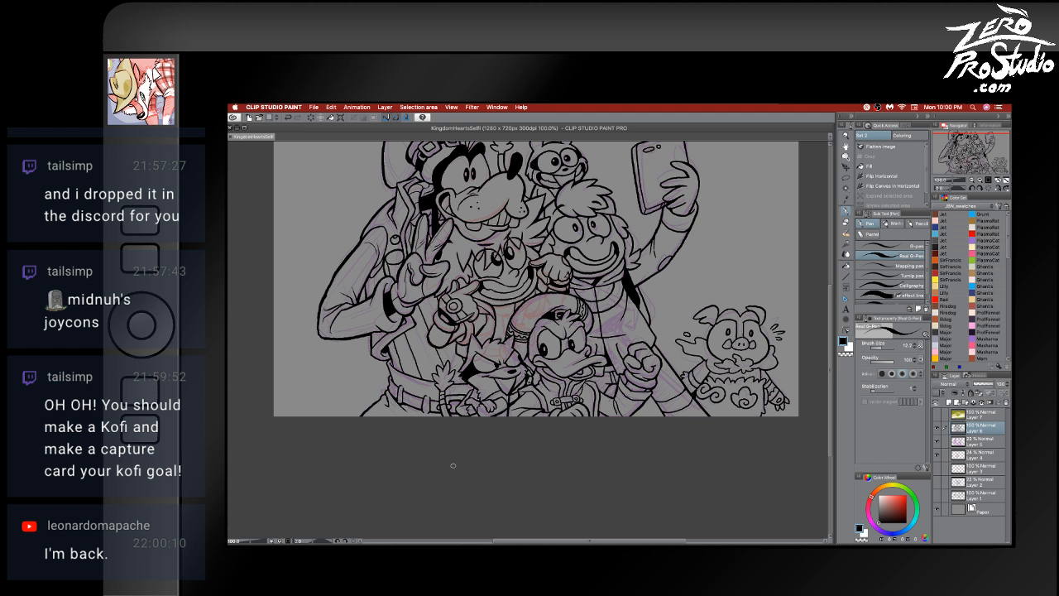
# - Ink the small pointed detail on the clothing below the fist beside Donald, at the drawing's lower edge, undoing misplaced strokes
pyautogui.click(524, 443)
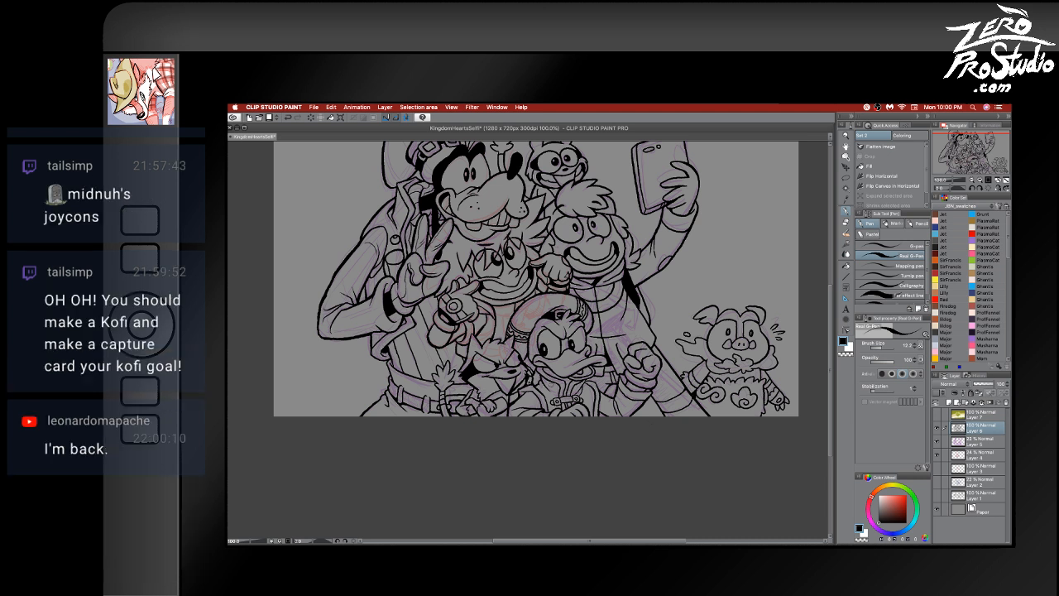
pyautogui.moveTo(651, 421); pyautogui.dragTo(692, 462)
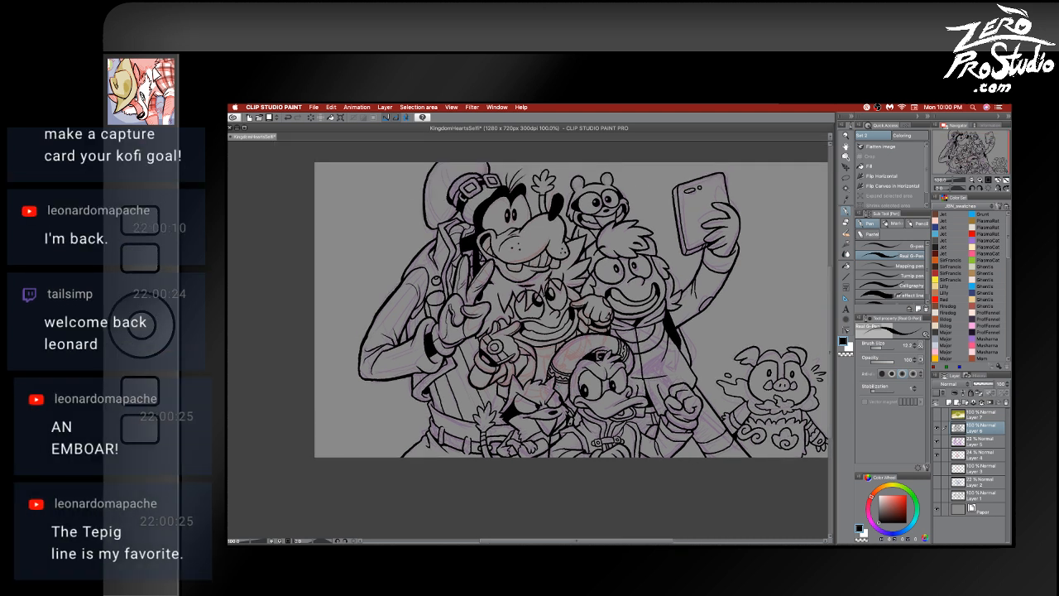
pyautogui.moveTo(571, 311); pyautogui.dragTo(489, 310)
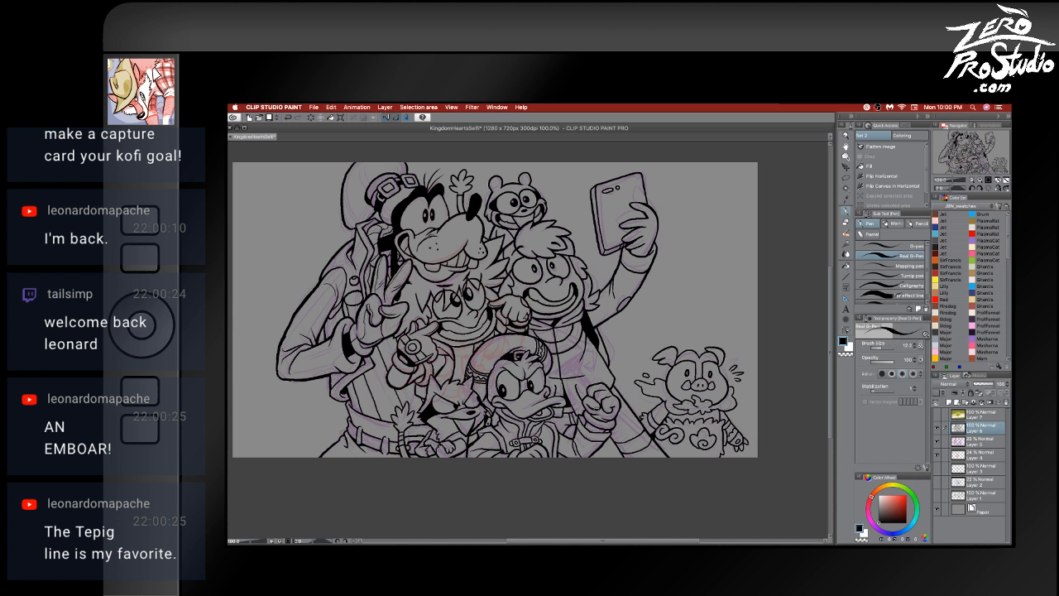
pyautogui.scroll(1, 495, 331)
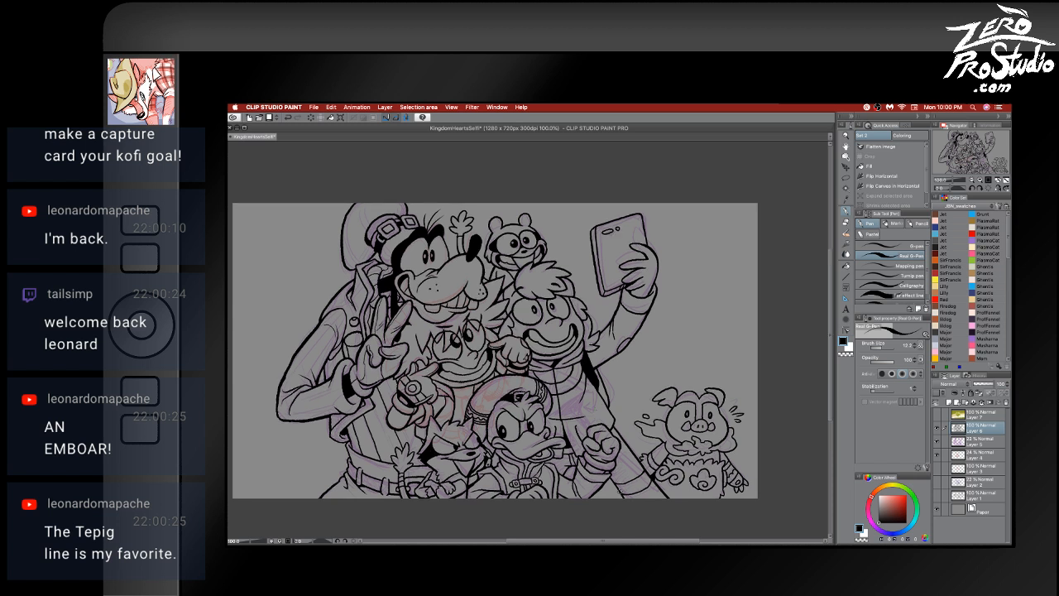
pyautogui.moveTo(624, 495)
pyautogui.mouseDown()
pyautogui.moveTo(606, 484)
pyautogui.moveTo(603, 493)
pyautogui.moveTo(619, 495)
pyautogui.mouseUp()
pyautogui.moveTo(721, 481); pyautogui.dragTo(730, 477)
pyautogui.hotkey('ctrl', 'z')
pyautogui.moveTo(717, 405); pyautogui.dragTo(724, 409)
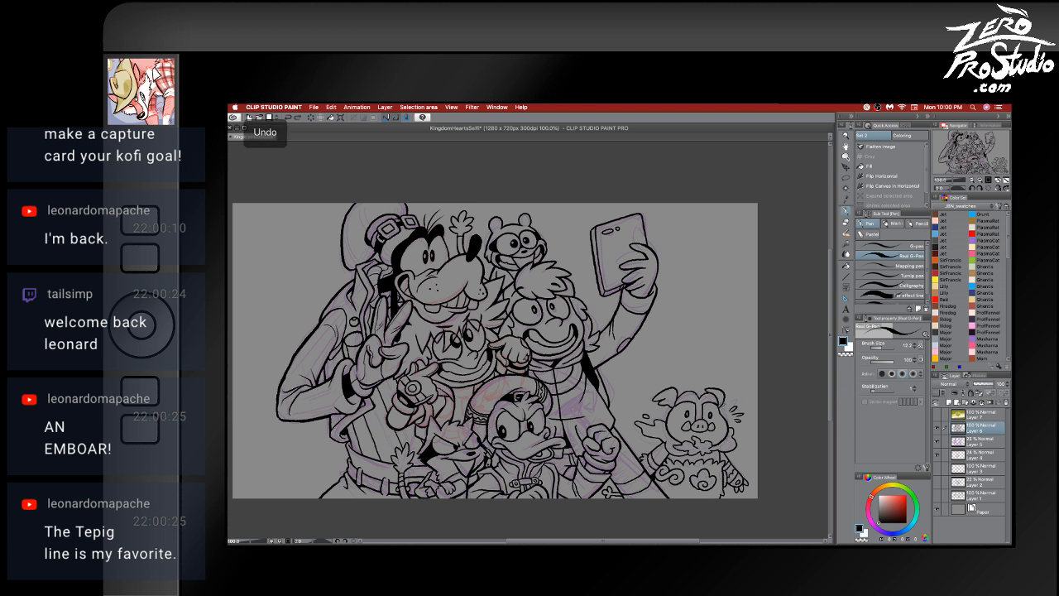
pyautogui.click(287, 117)
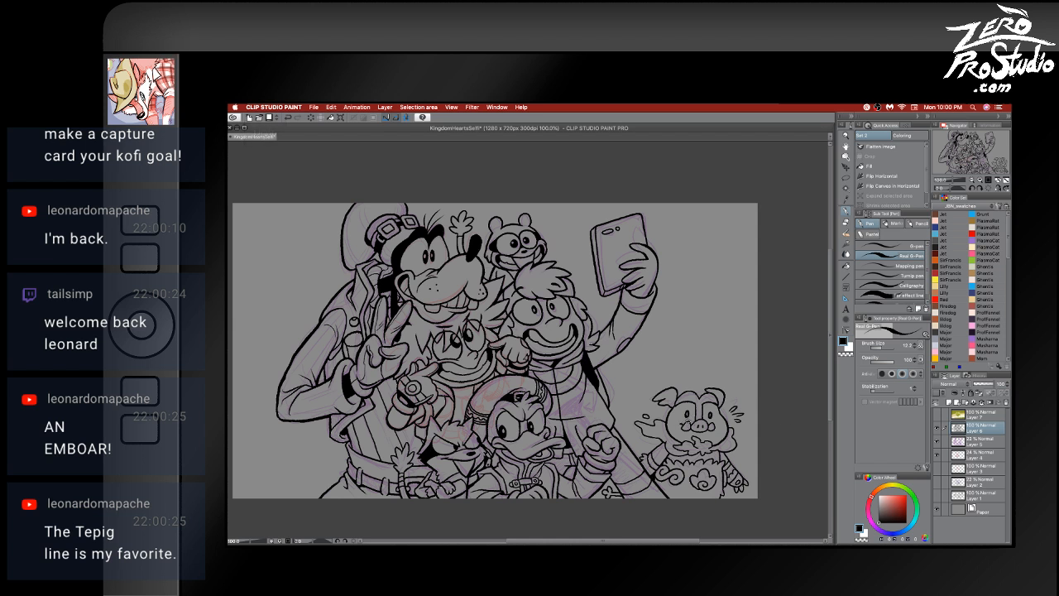
pyautogui.hotkey('ctrl', 'z')
pyautogui.hotkey('ctrl', 'z')
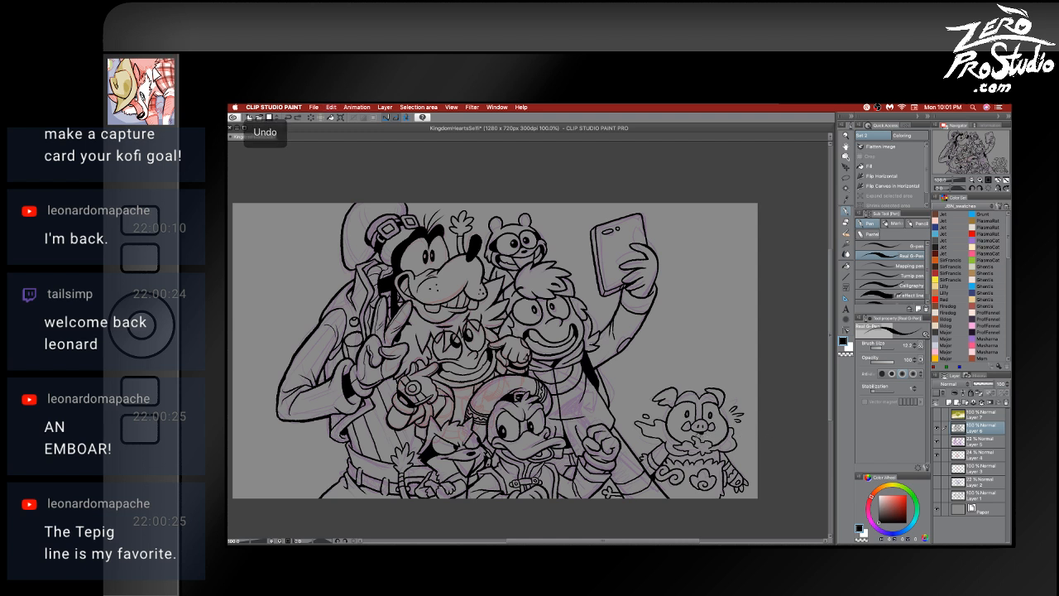
pyautogui.hotkey('ctrl', 'z')
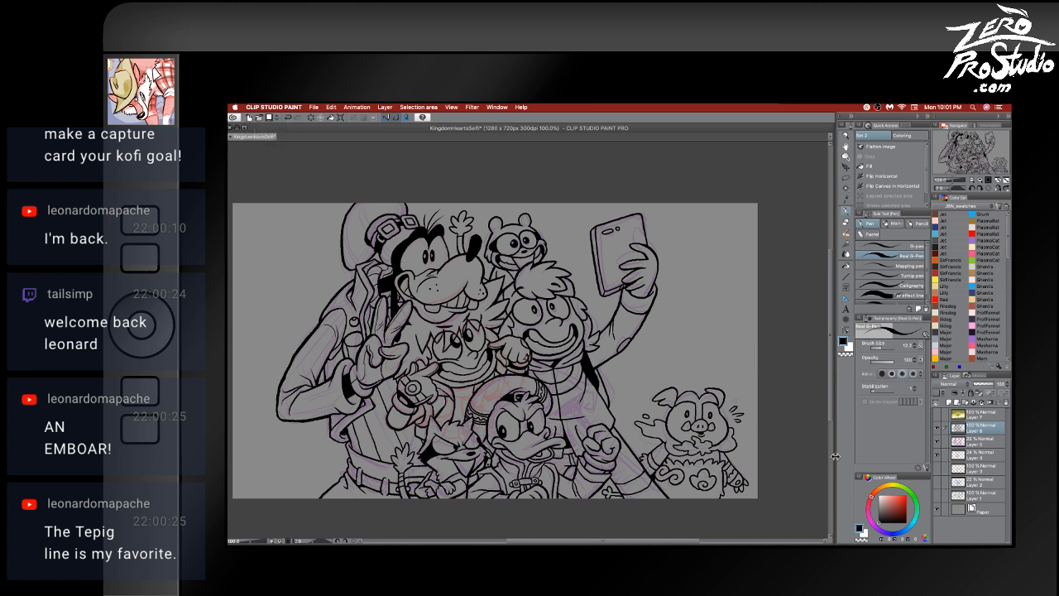
# - Look over the whole group drawing, including a view with the palettes hidden
pyautogui.hscroll(-2, 751, 420)
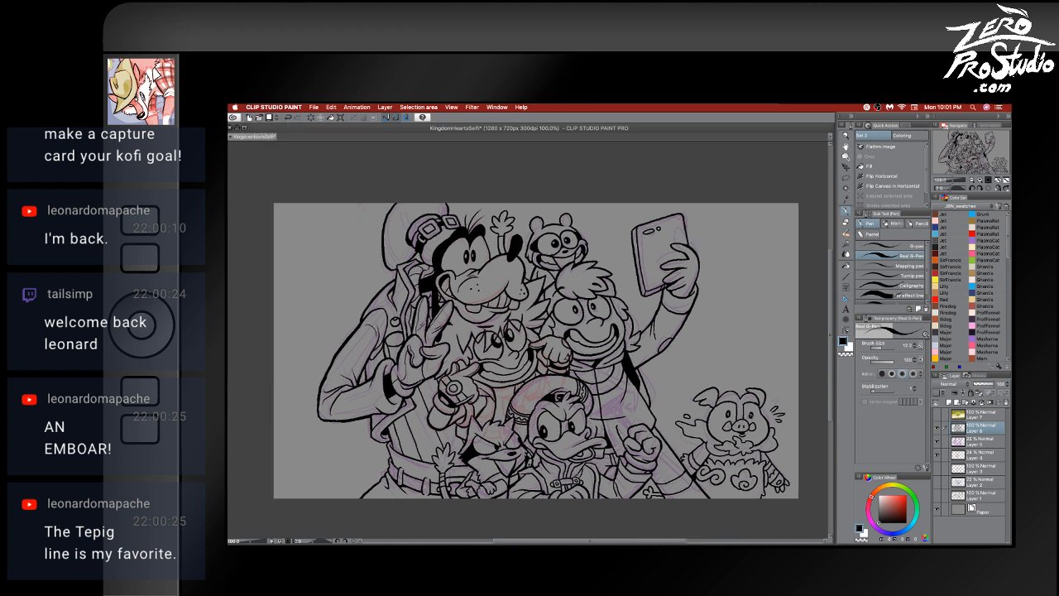
pyautogui.scroll(2, 750, 421)
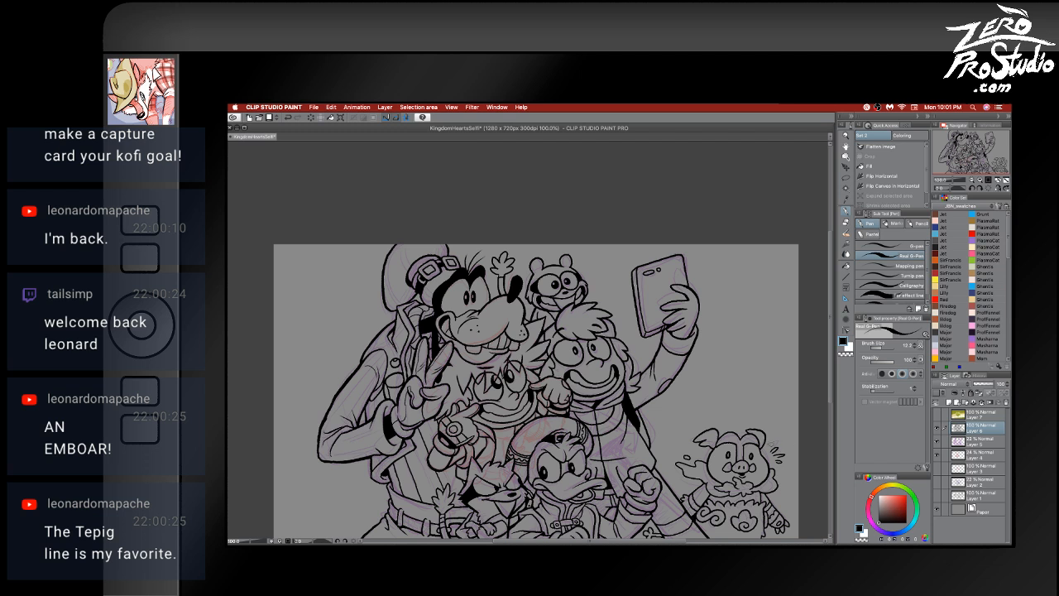
pyautogui.scroll(-2, 770, 442)
pyautogui.hscroll(2, 770, 443)
pyautogui.hscroll(-4, 770, 443)
pyautogui.scroll(2, 770, 442)
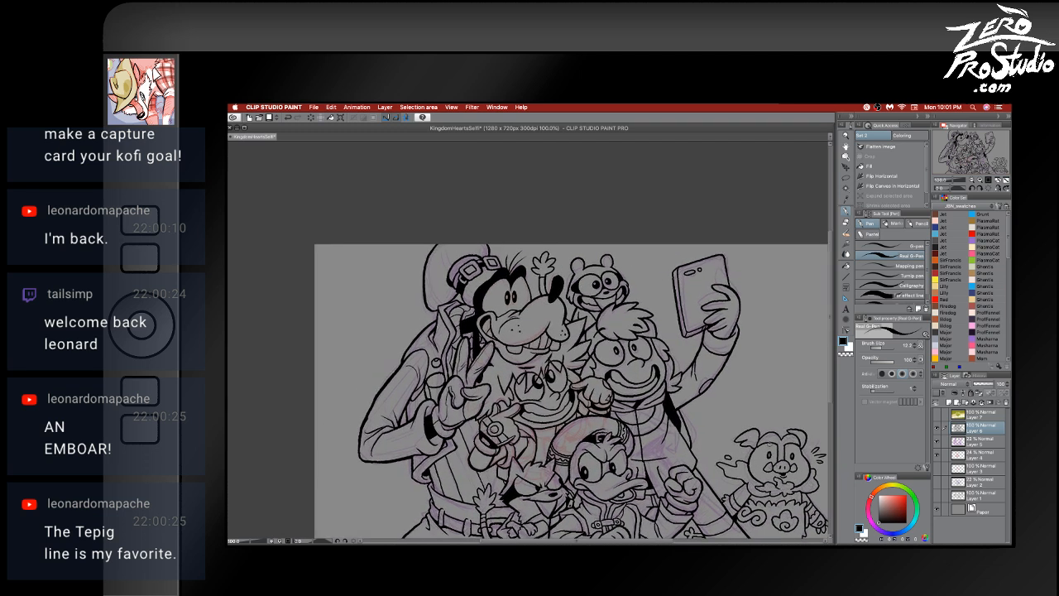
pyautogui.scroll(-2, 770, 443)
pyautogui.hscroll(2, 770, 442)
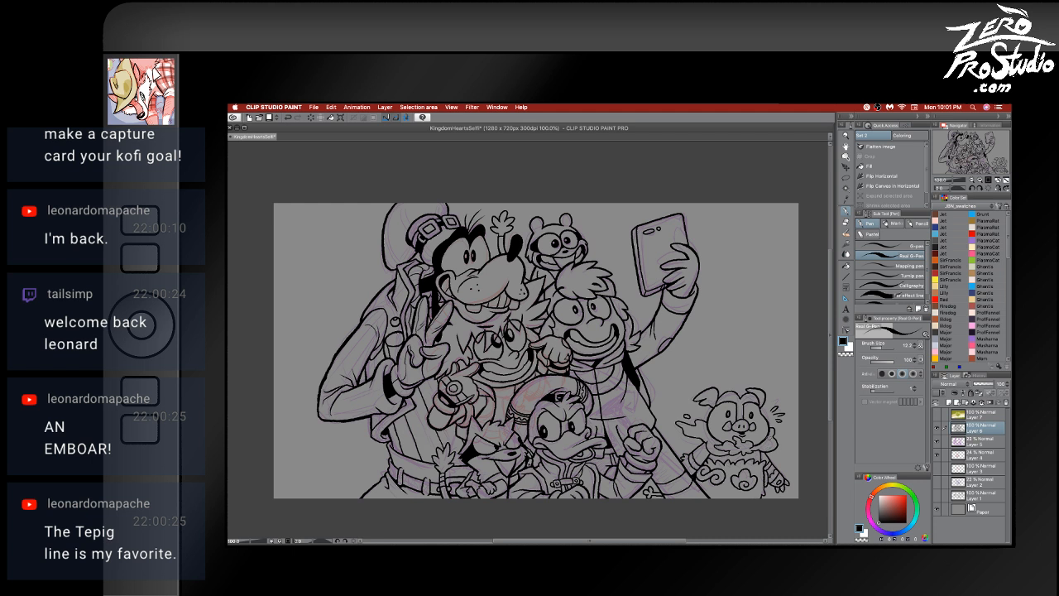
pyautogui.press('Tab')
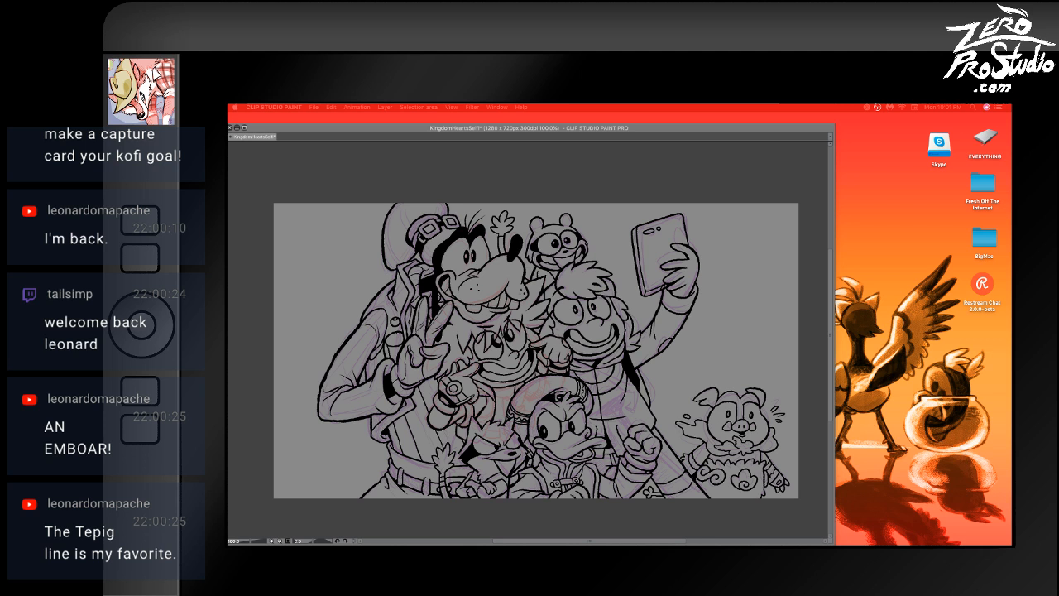
pyautogui.press('Tab')
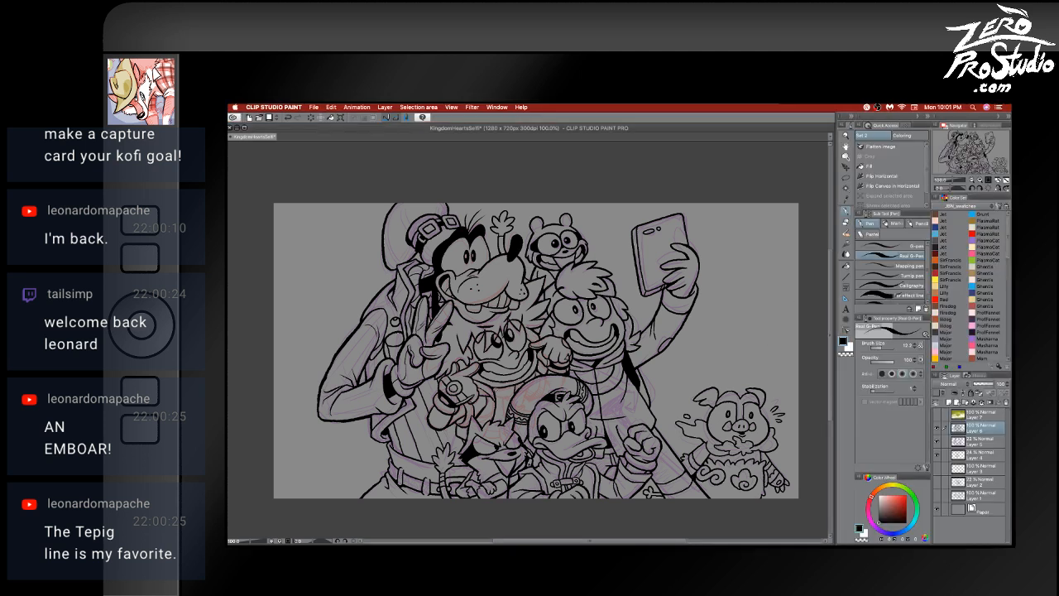
# - Touch up the ink lines around Donald's beret with pen and eraser, undoing misplaced strokes, and save the file
pyautogui.moveTo(491, 390); pyautogui.dragTo(510, 391)
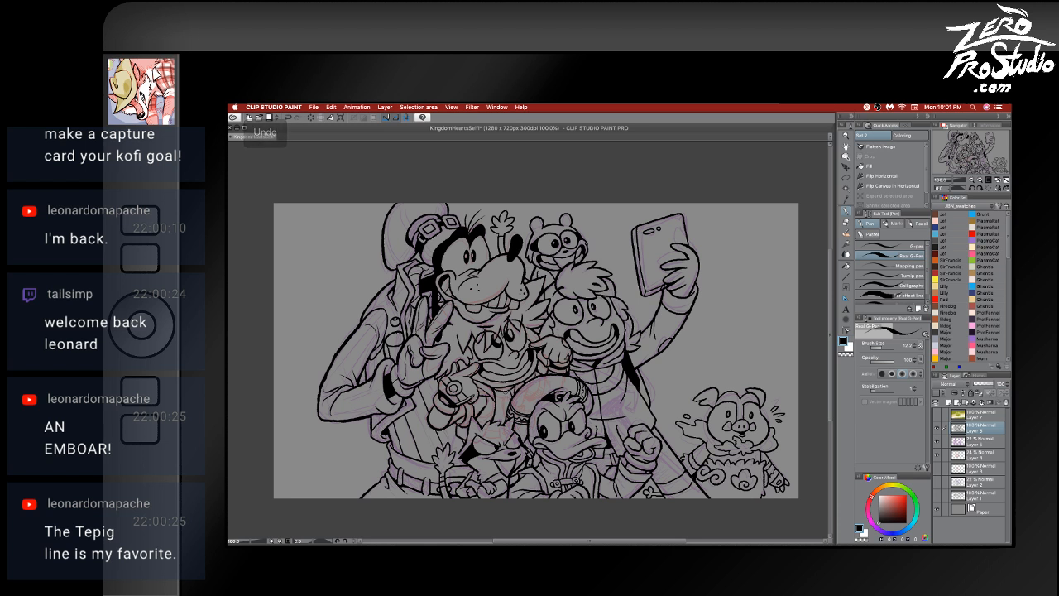
pyautogui.press('e')
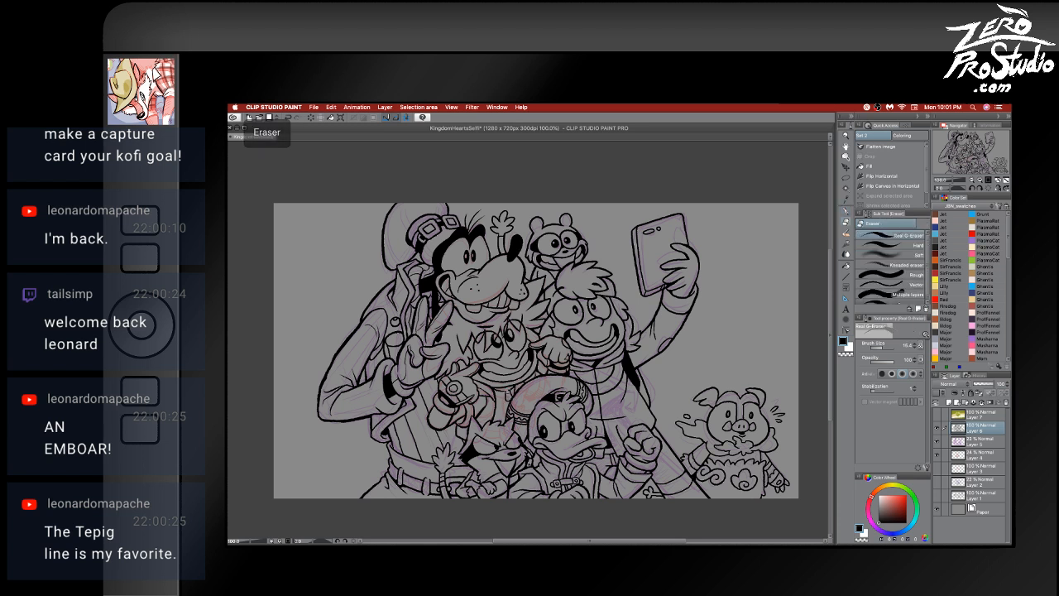
pyautogui.press('p')
pyautogui.hotkey('ctrl', 'z')
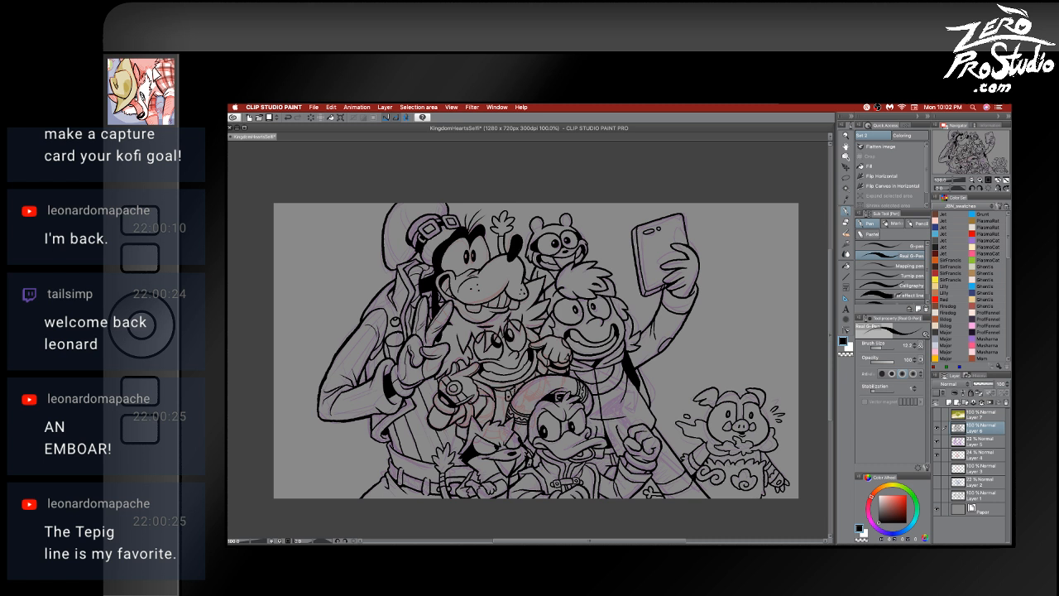
pyautogui.press('super+z')
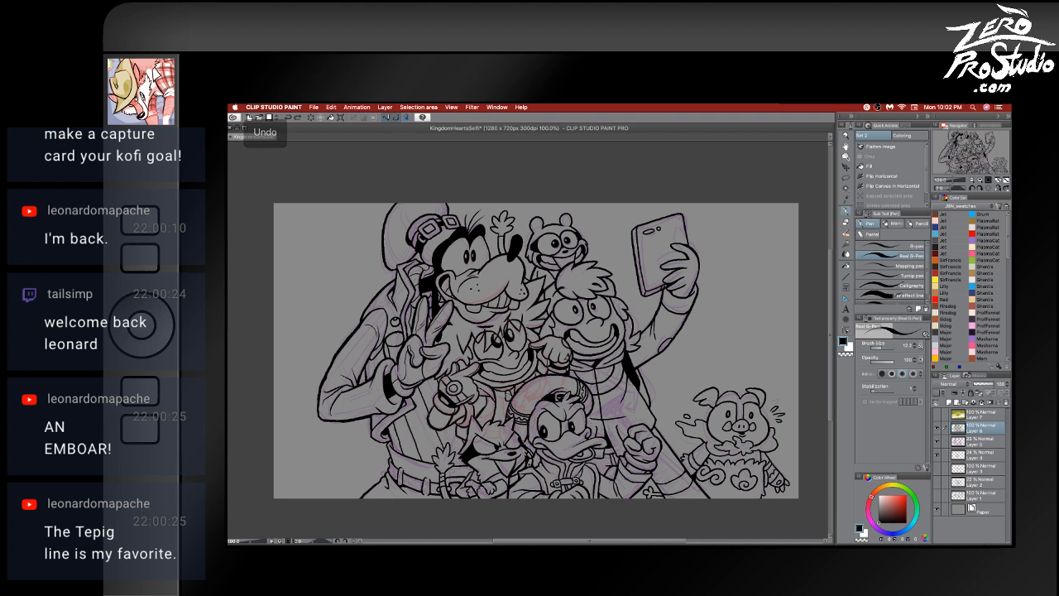
pyautogui.press('super+z')
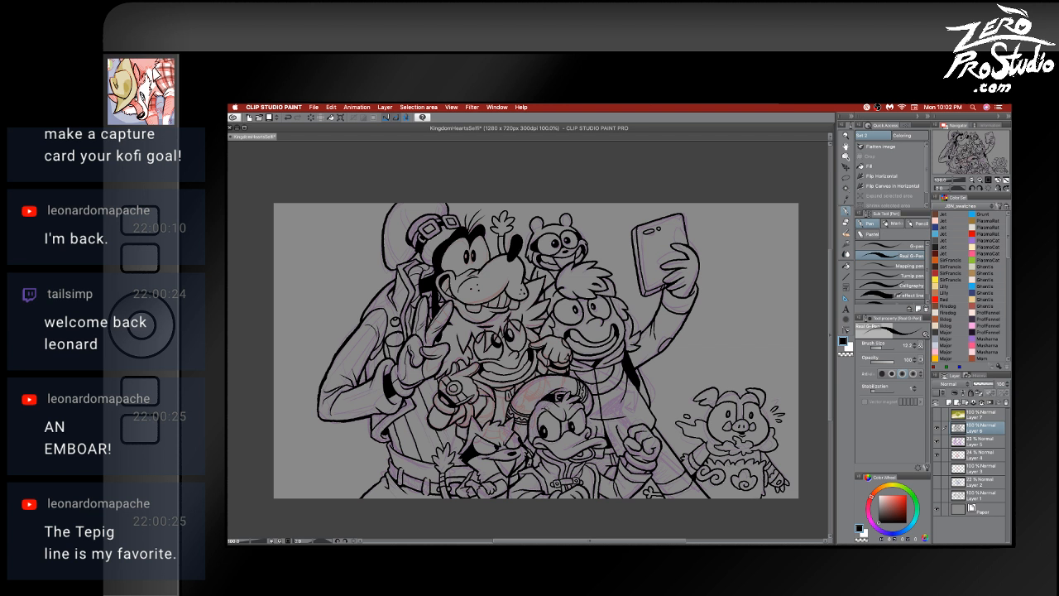
pyautogui.press('super+z')
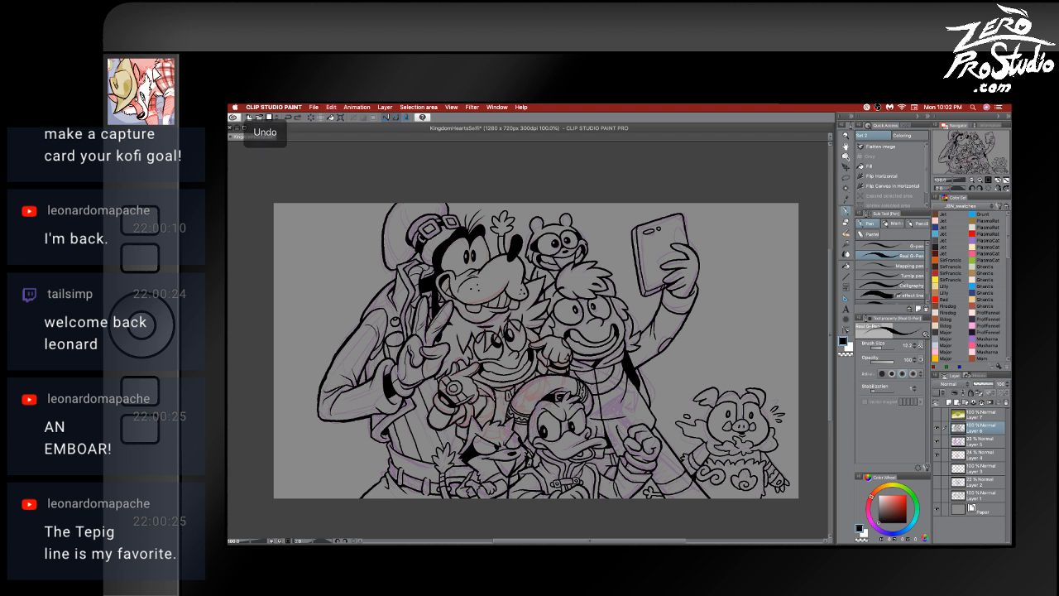
pyautogui.press('super+z')
pyautogui.press('super+z')
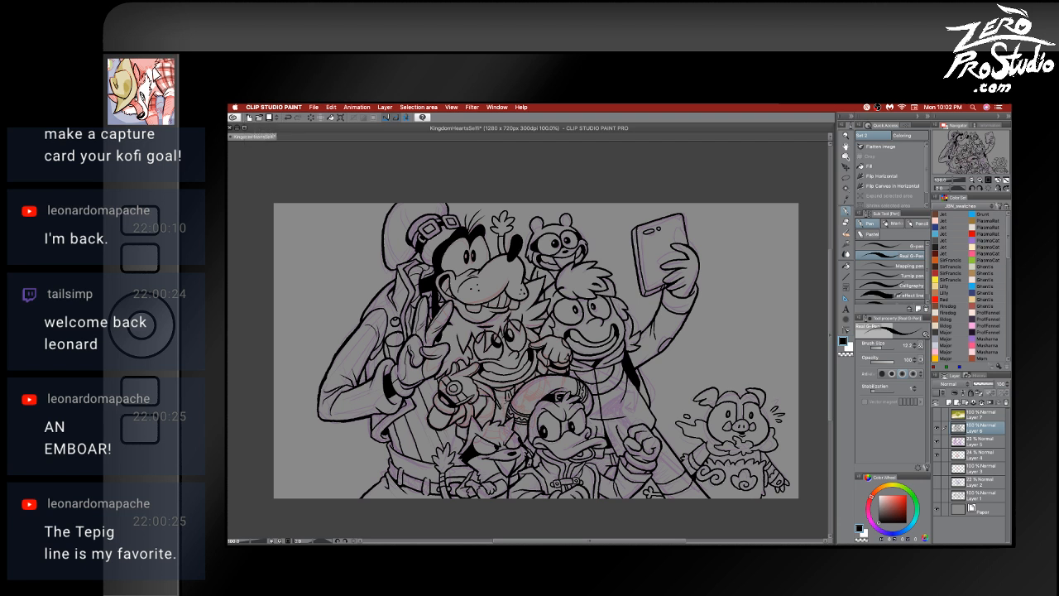
pyautogui.press('super+z')
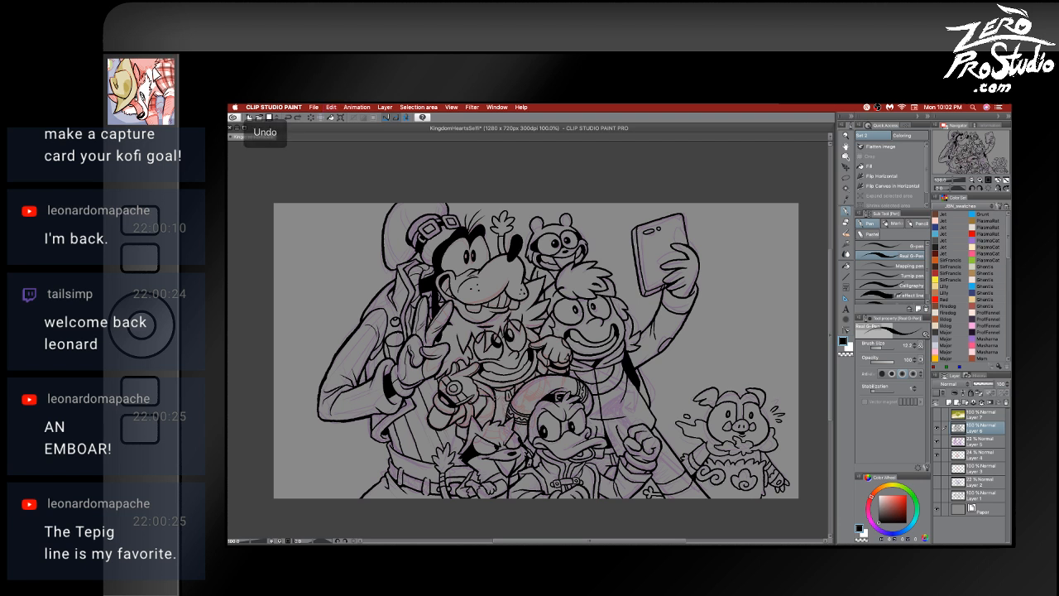
pyautogui.press('super+z')
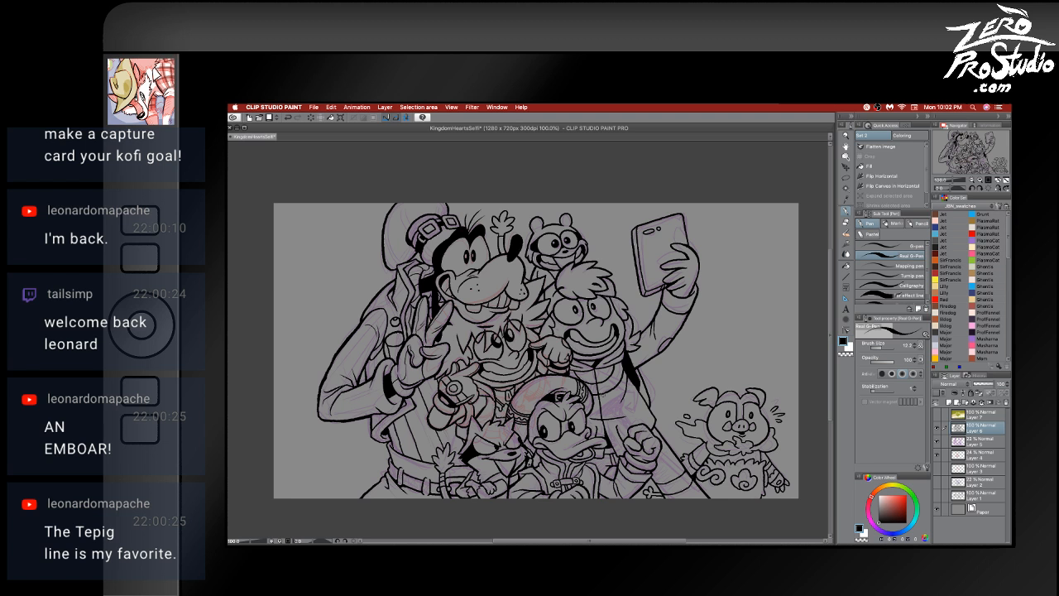
pyautogui.press('super+z')
pyautogui.hscroll(2, 530, 341)
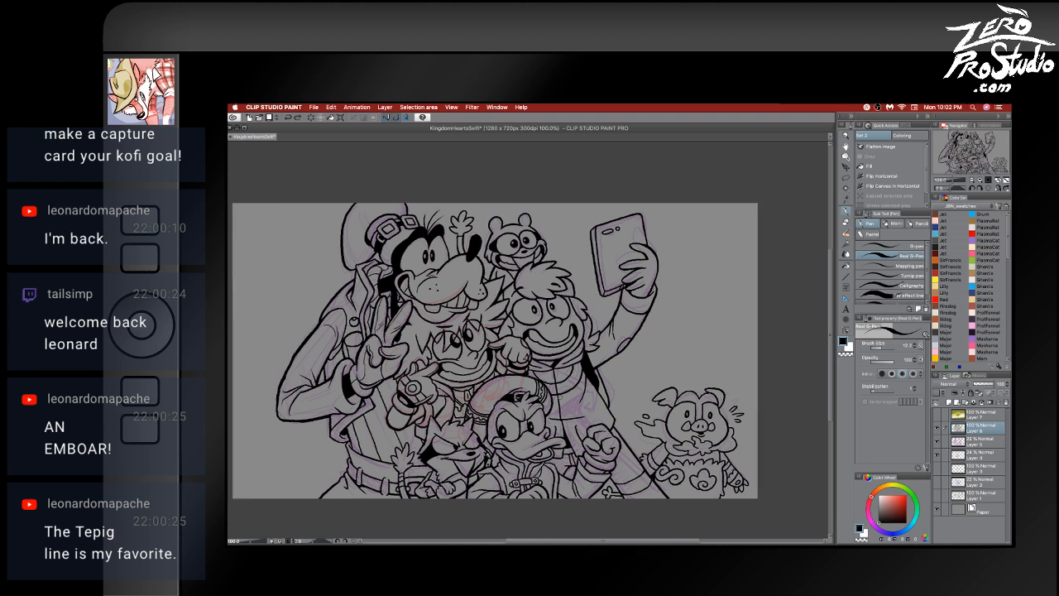
pyautogui.scroll(1, 530, 341)
pyautogui.hscroll(-1, 530, 341)
pyautogui.scroll(-1, 529, 341)
pyautogui.hscroll(-2, 529, 341)
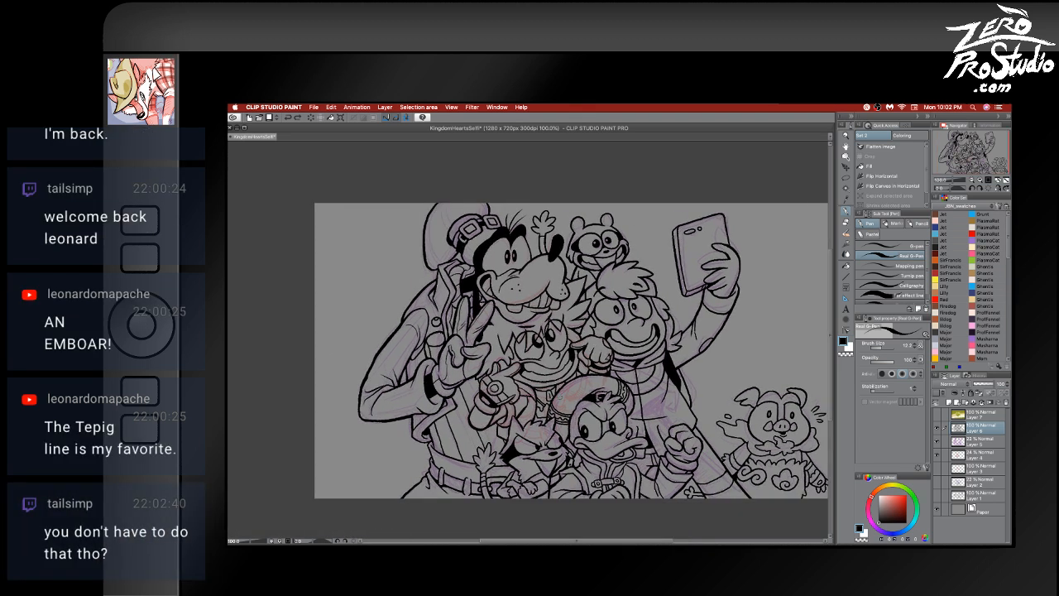
pyautogui.press('super+s')
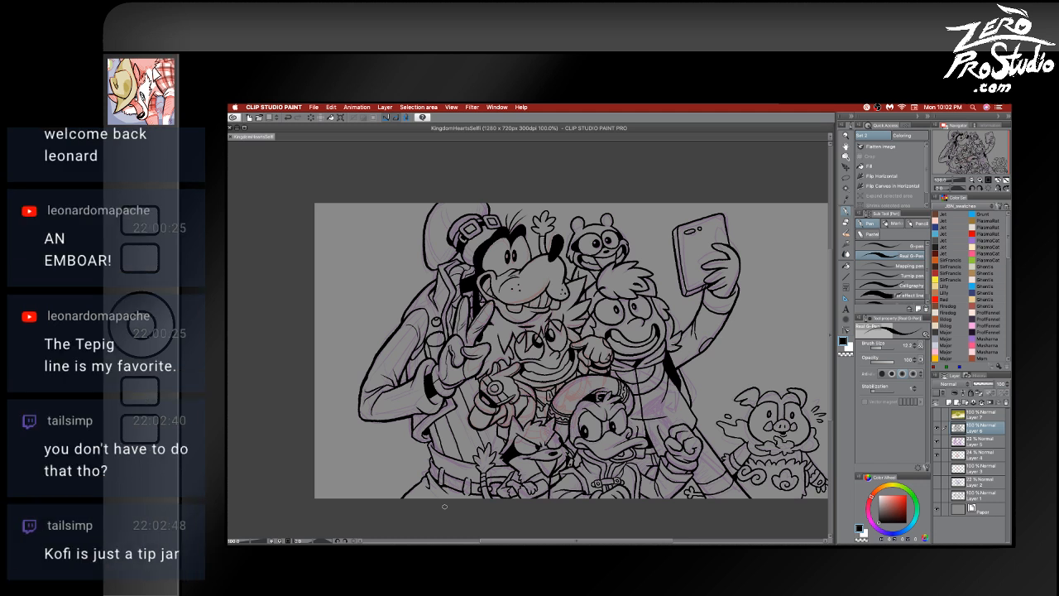
# - Touch up the line art near the drawing's lower edge around Donald, undoing misplaced strokes
pyautogui.moveTo(569, 505); pyautogui.dragTo(569, 502)
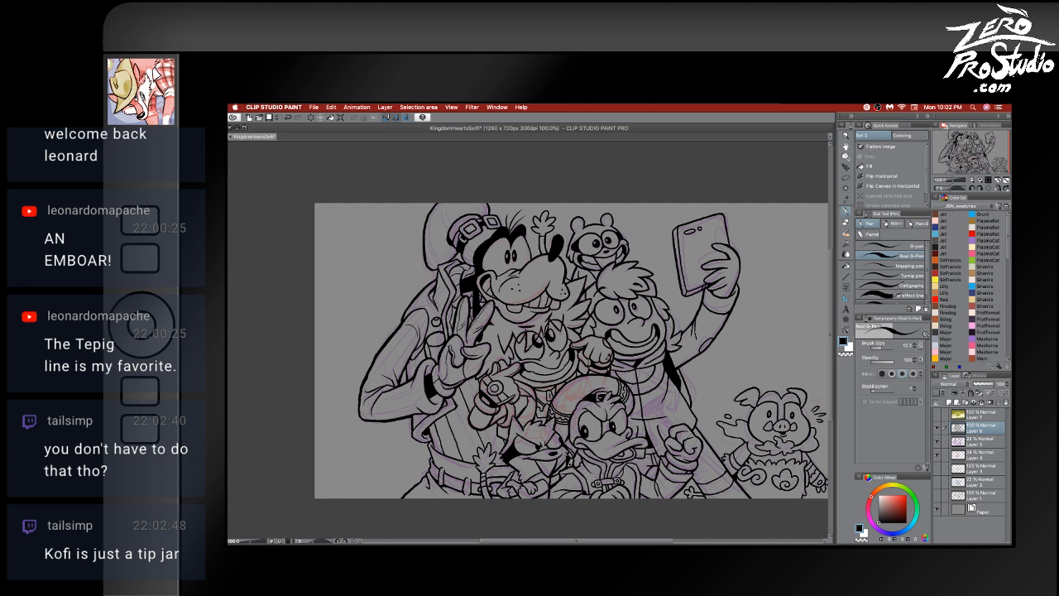
pyautogui.press('super+z')
pyautogui.press('super+z')
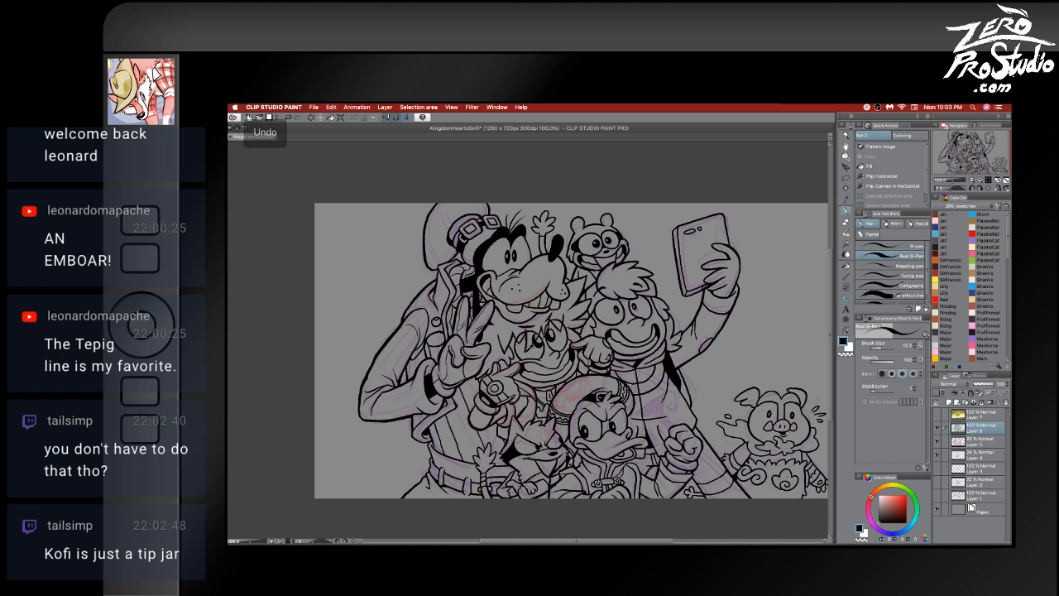
pyautogui.press('super+z')
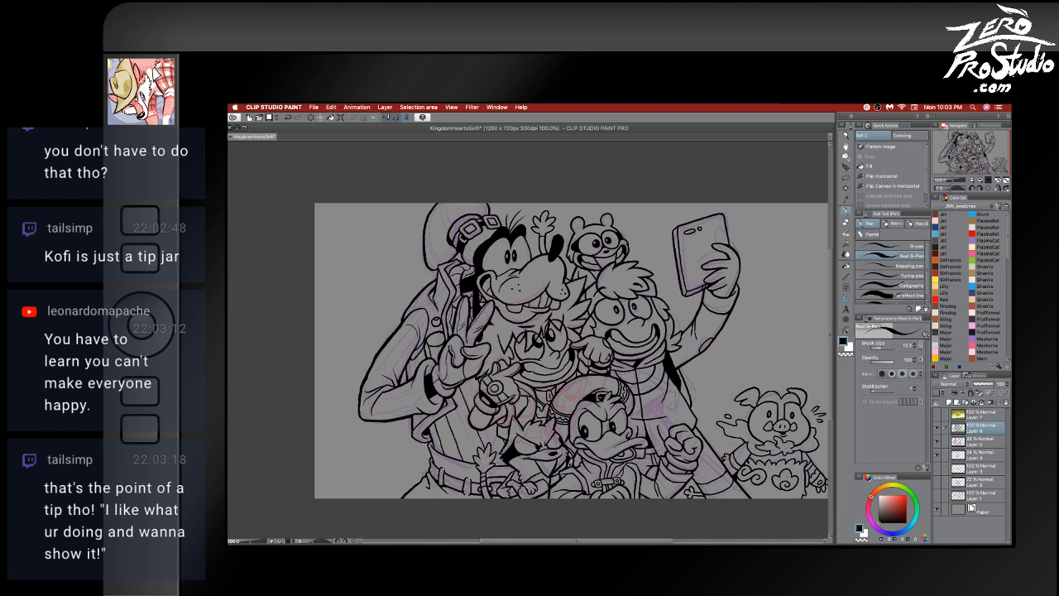
pyautogui.press('super+z')
pyautogui.click(287, 117)
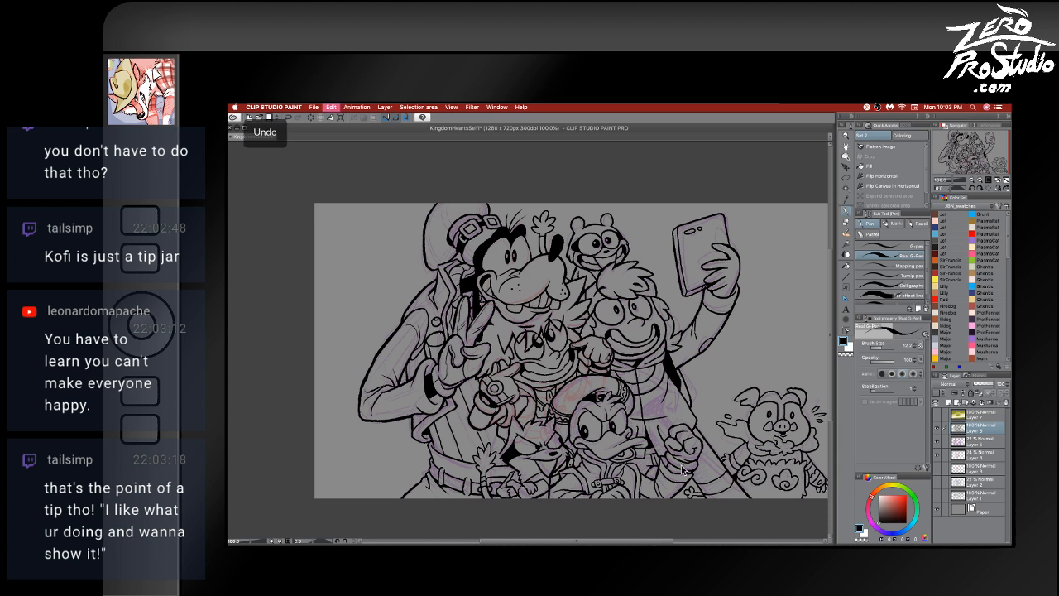
# - Hide the rough sketch layers, add a new layer directly beneath the line art layer, and save the file
pyautogui.click(937, 455)
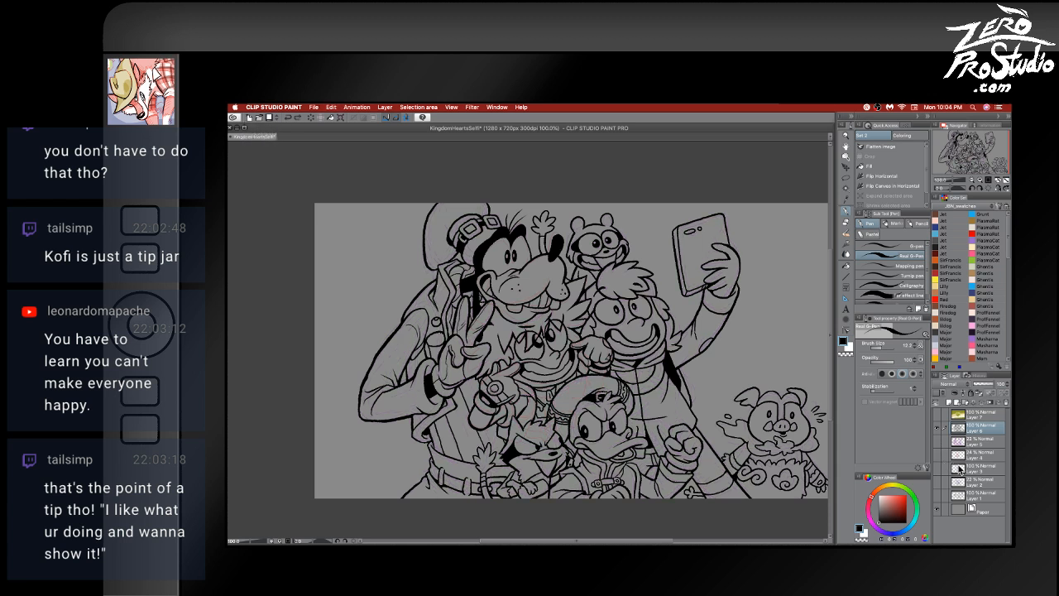
pyautogui.click(981, 443)
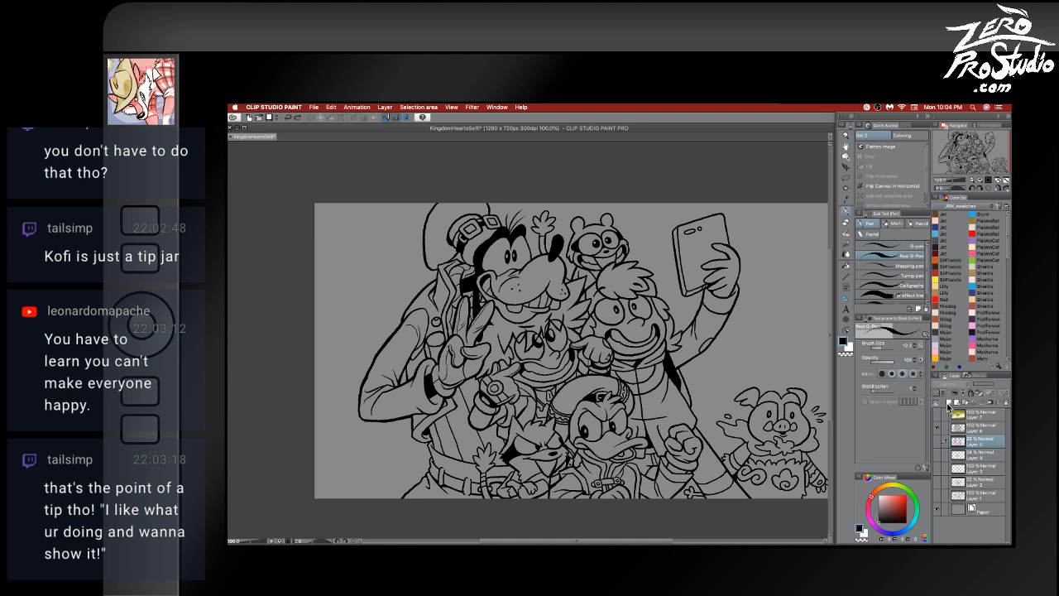
pyautogui.click(953, 405)
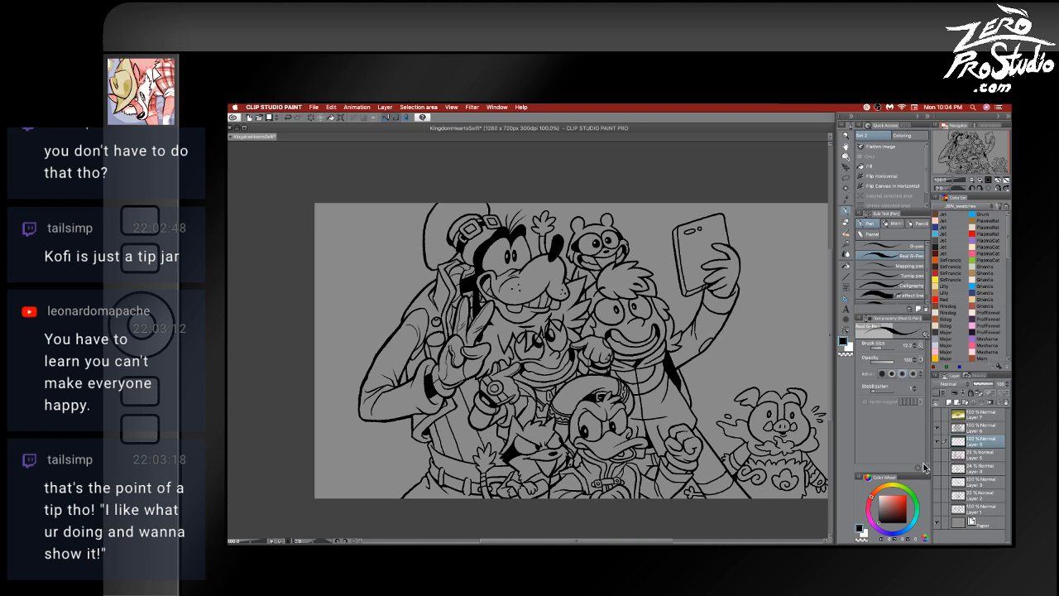
pyautogui.press('super+s')
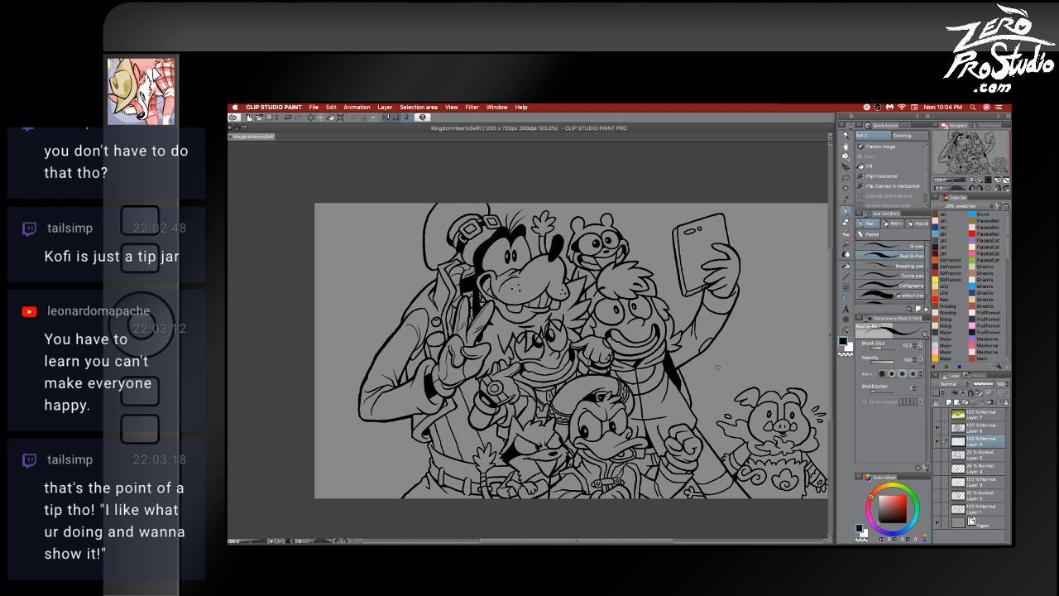
# - Switch to the Fill tool with the Refer other layers option and show its settings magnified
pyautogui.press('alt+super+8')
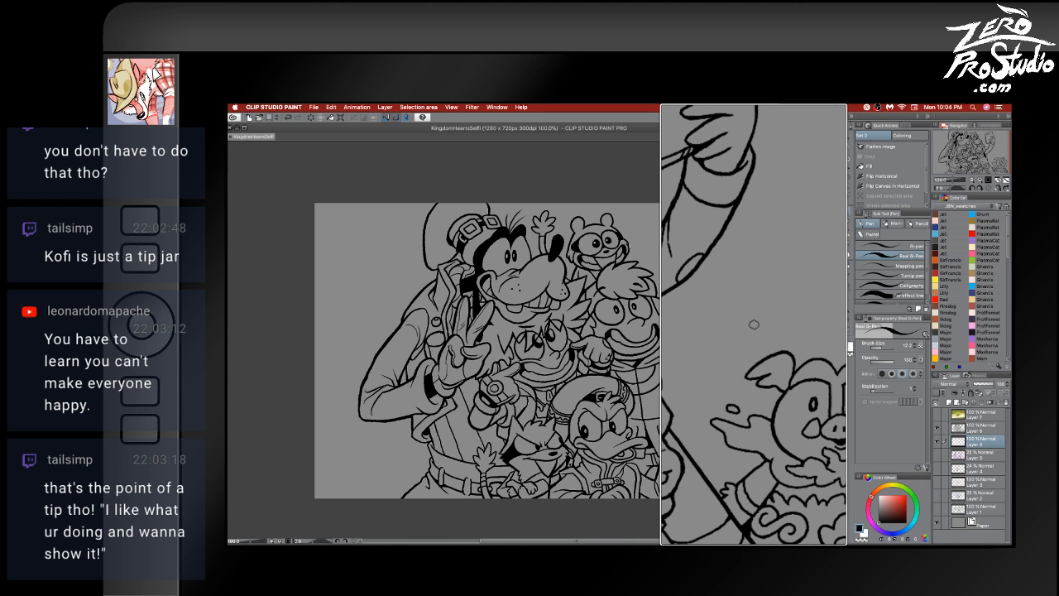
pyautogui.press('alt+super+8')
pyautogui.click(847, 268)
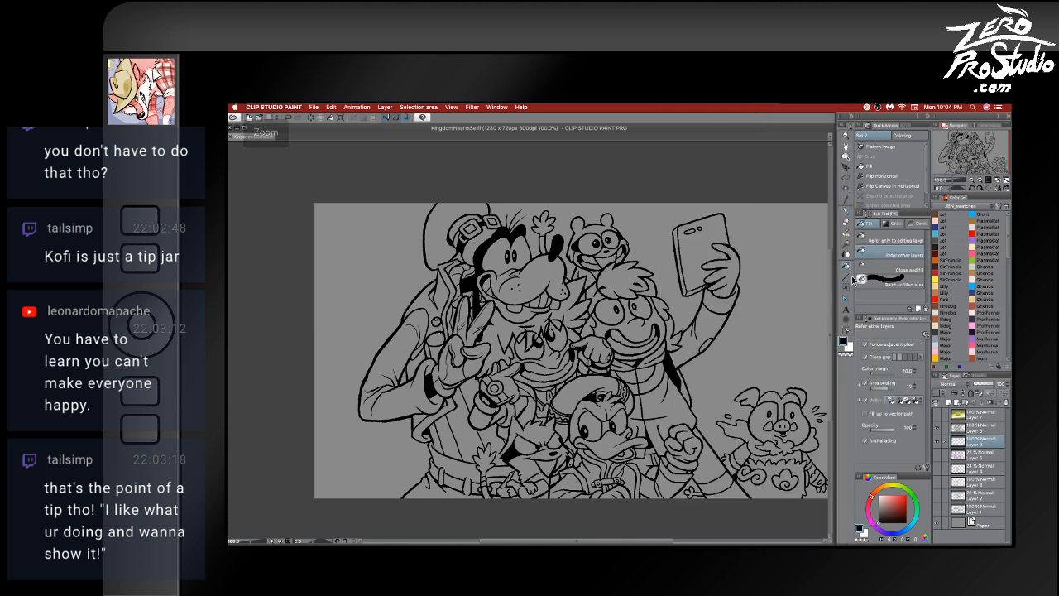
pyautogui.press('alt+super+8')
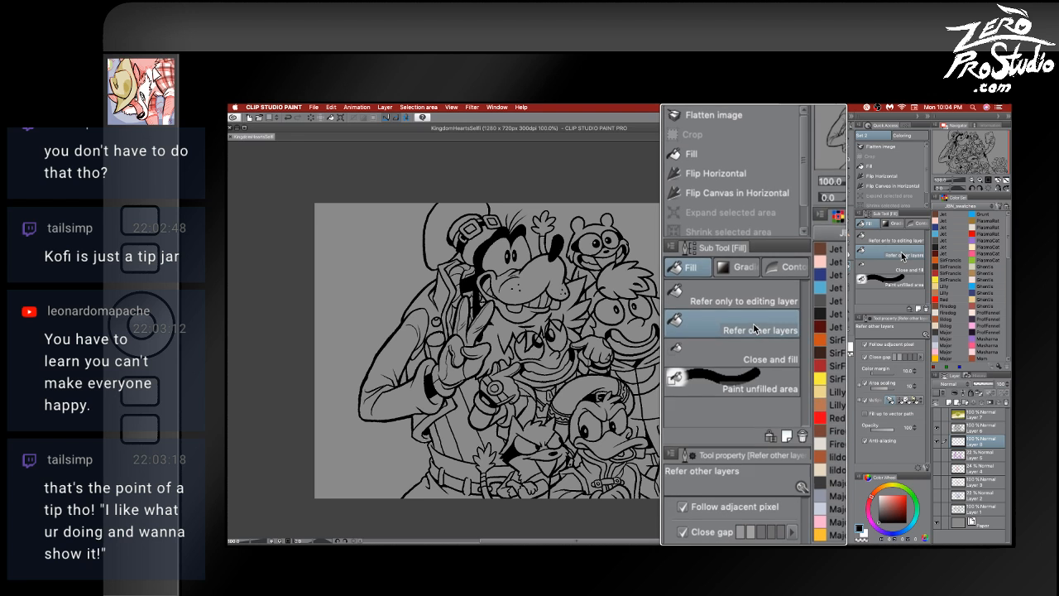
pyautogui.press('alt+super+8')
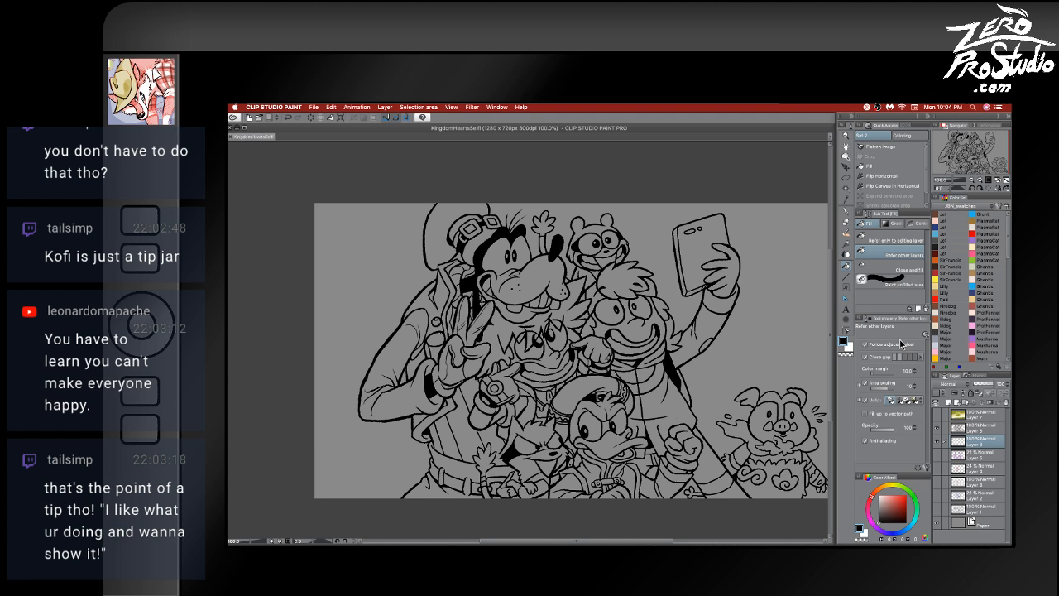
# - Fill the face and phone-holding hand of the boy taking the selfie with light pink skin color, checking the fill without line art
pyautogui.click(946, 220)
pyautogui.click(643, 329)
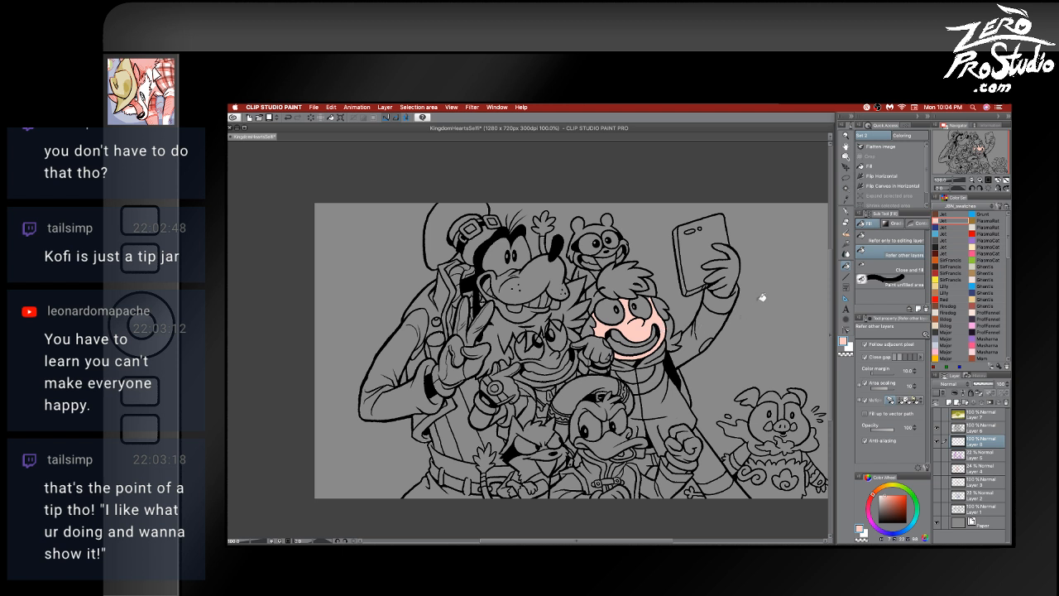
pyautogui.click(938, 428)
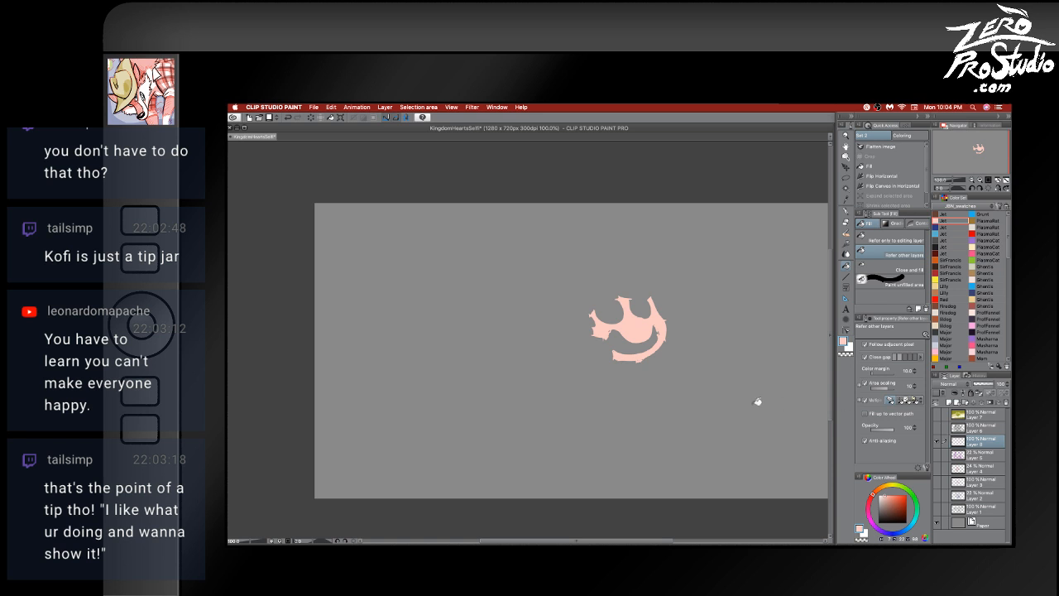
pyautogui.click(938, 429)
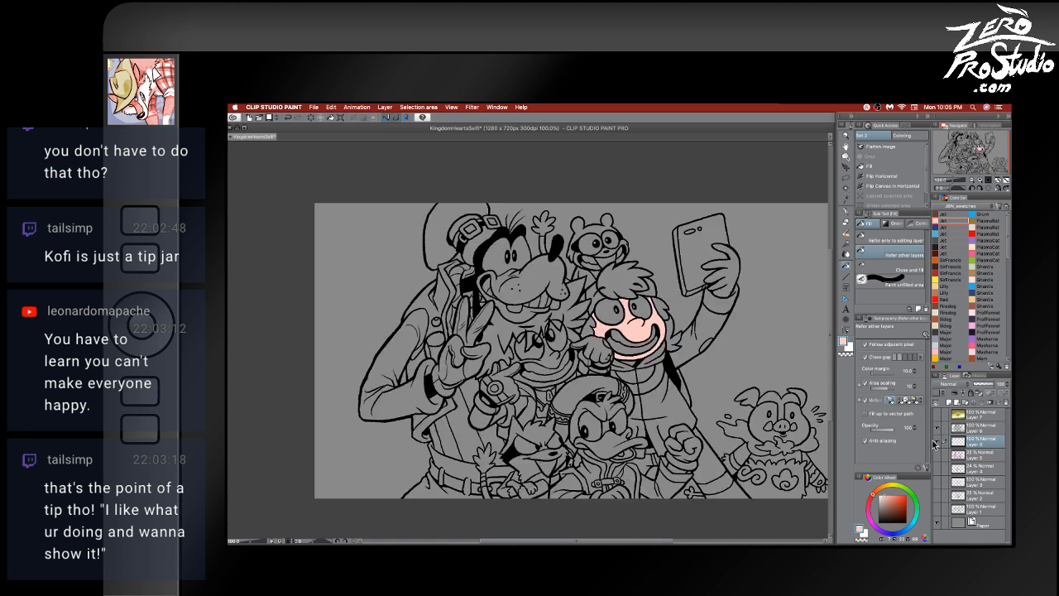
pyautogui.click(733, 265)
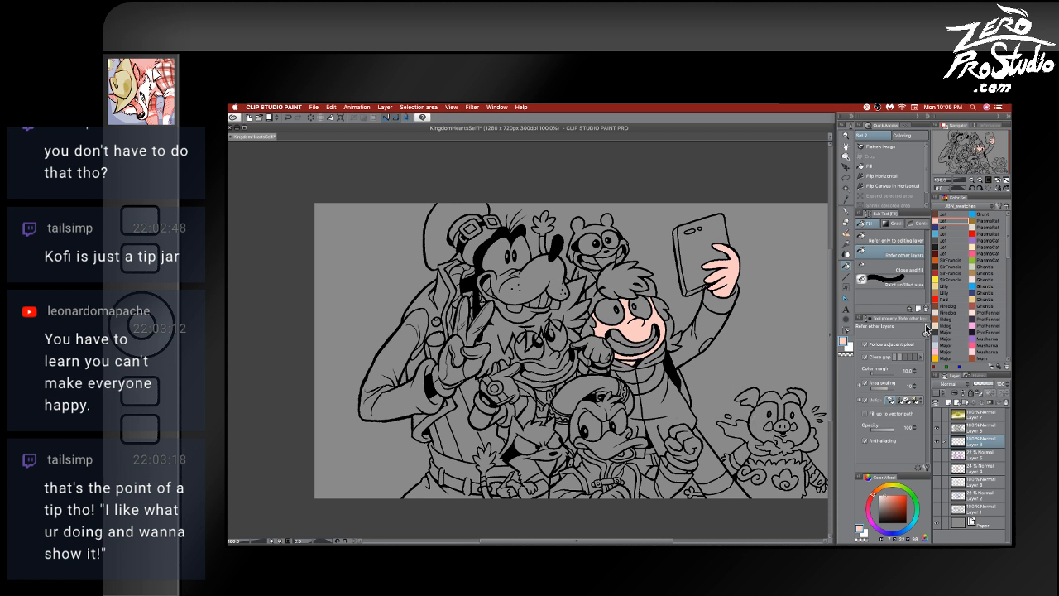
# - Fill the selfie-taking boy's hair, including the side tufts around his face, with the brown Jet swatch
pyautogui.click(950, 213)
pyautogui.click(631, 277)
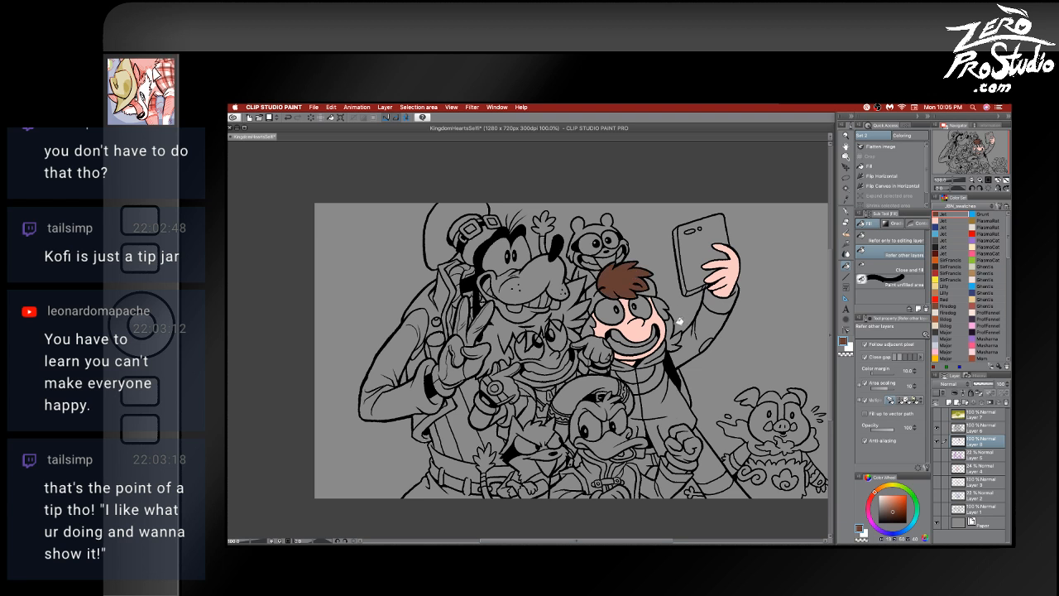
pyautogui.click(591, 326)
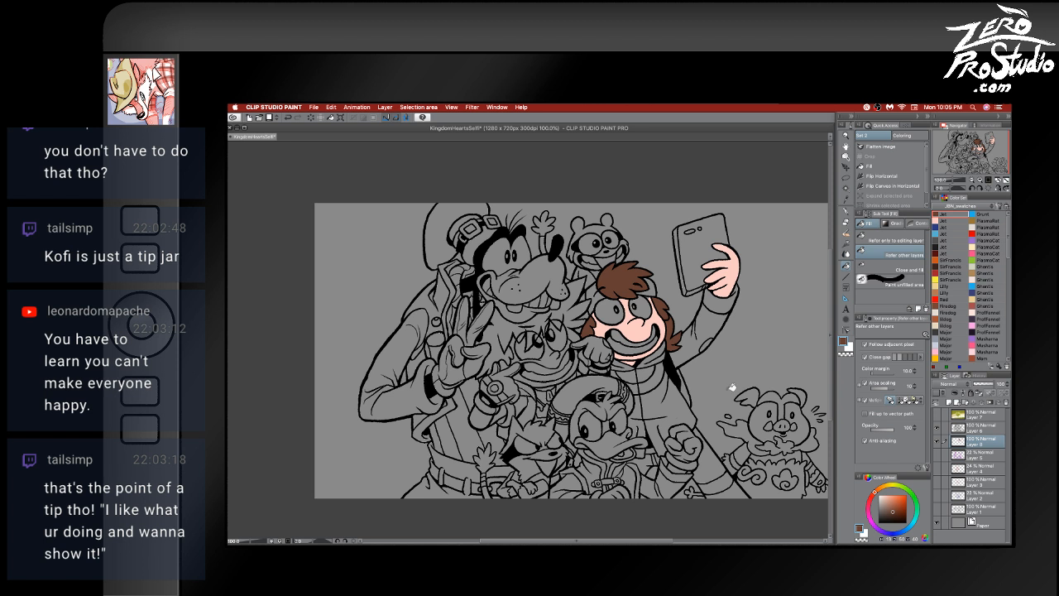
# - Pick the dark blue Jet swatch as the drawing color and switch to the Auto select tool
pyautogui.click(950, 226)
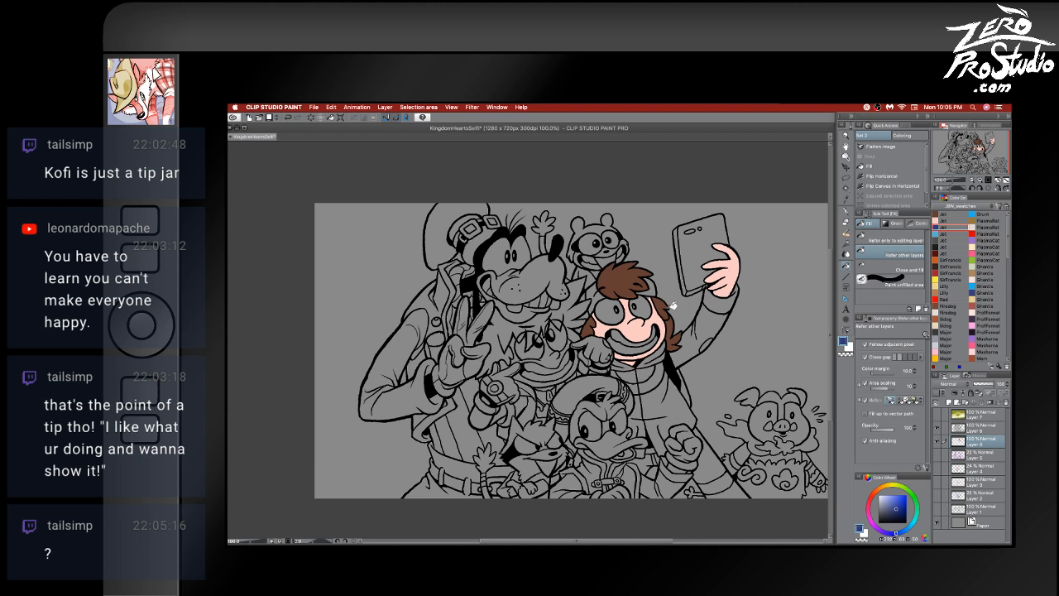
pyautogui.click(950, 220)
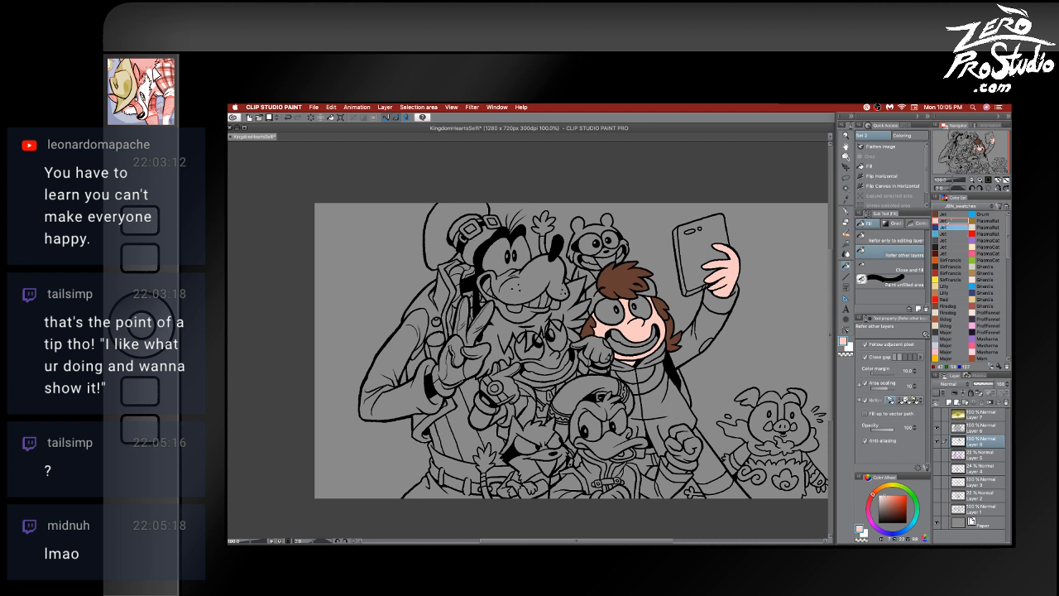
pyautogui.click(945, 226)
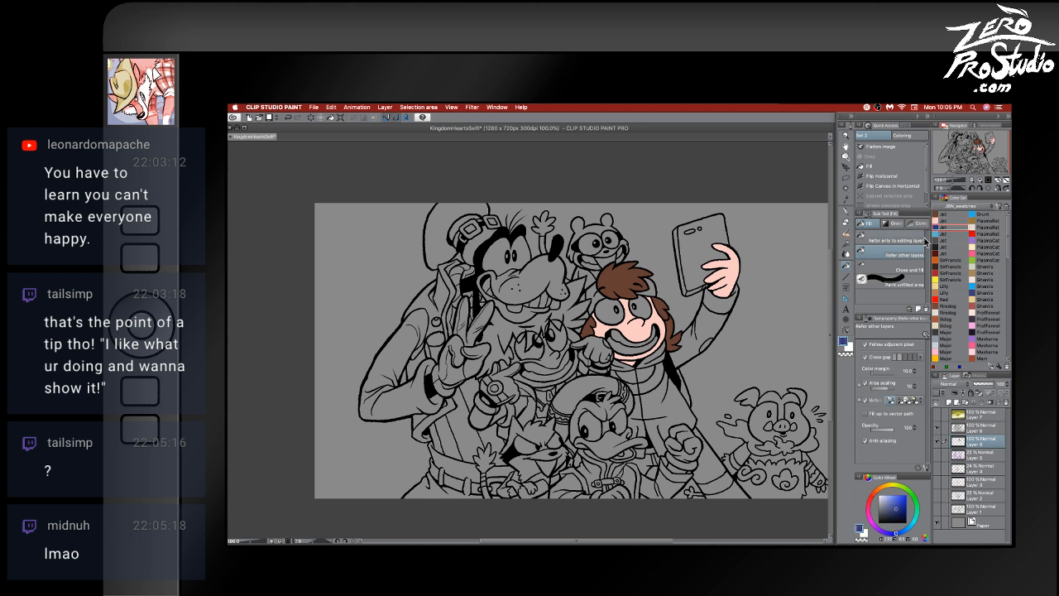
pyautogui.press('w')
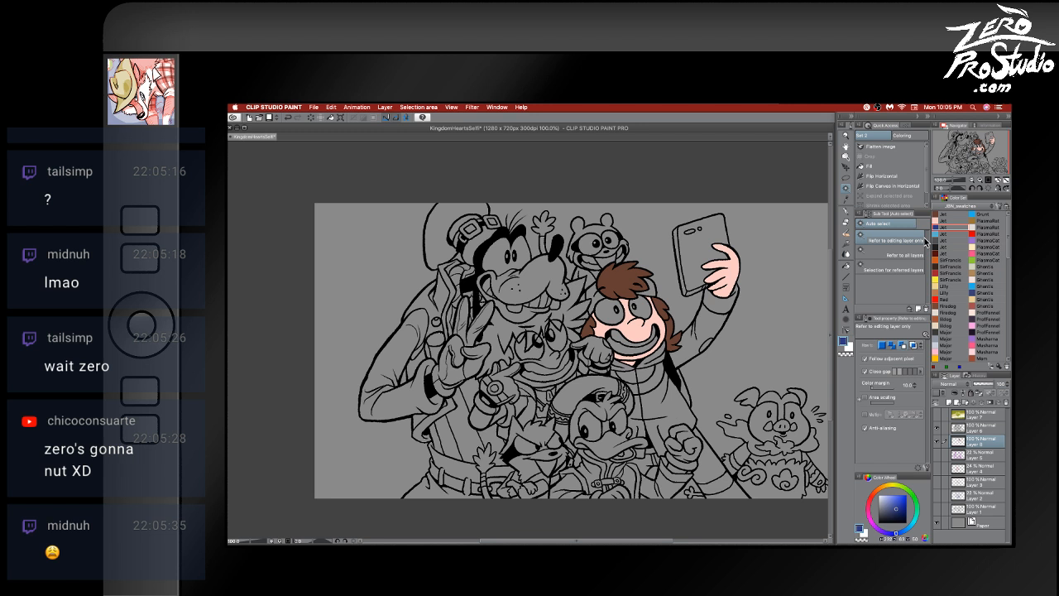
# - Make the line art layer active, switch to the Move layer tool, and save the file
pyautogui.click(977, 430)
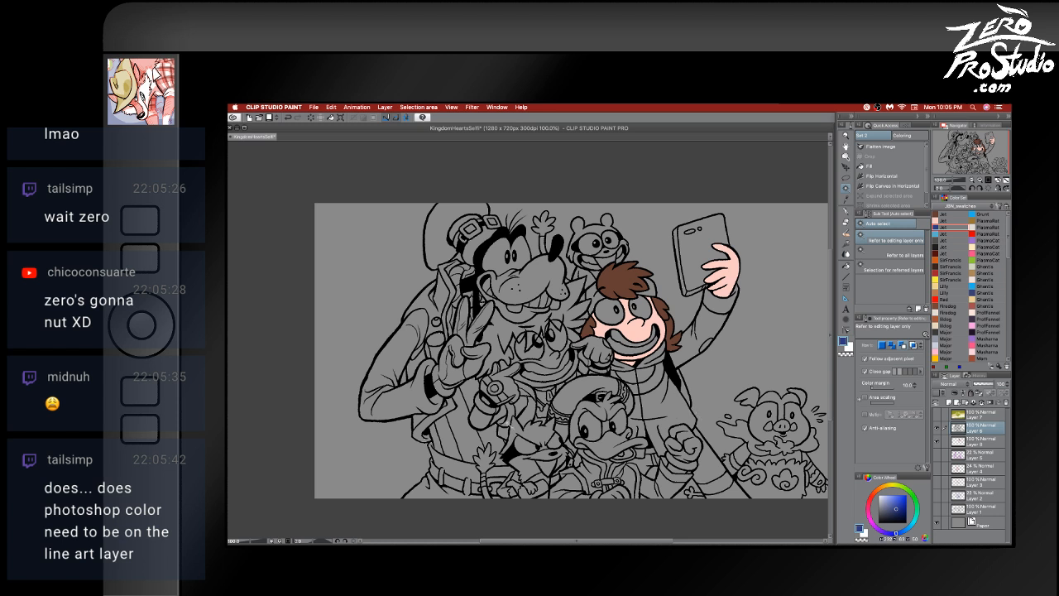
pyautogui.moveTo(523, 530)
pyautogui.press('k')
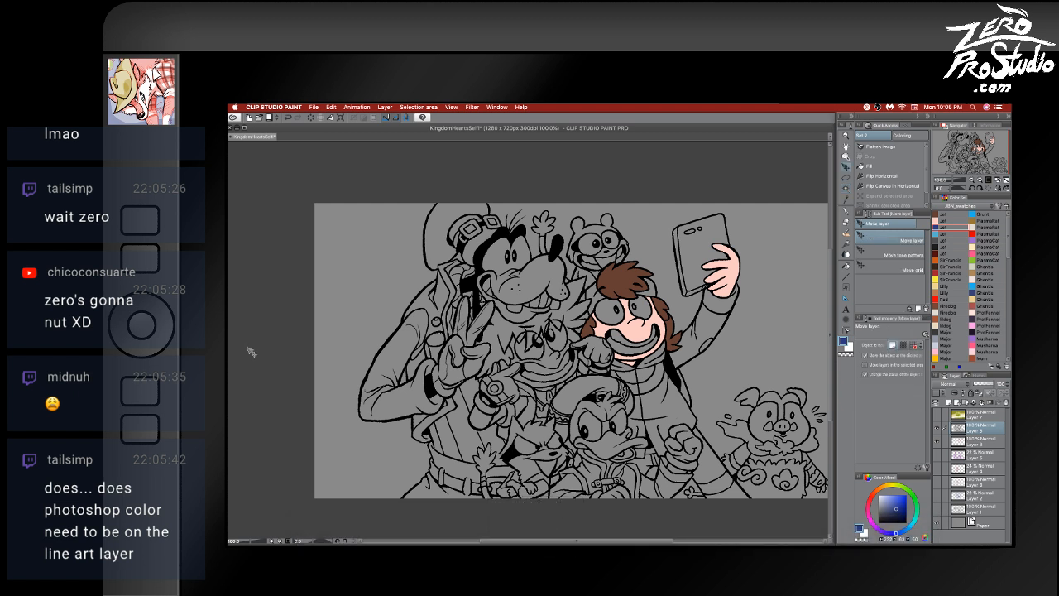
pyautogui.press('super+s')
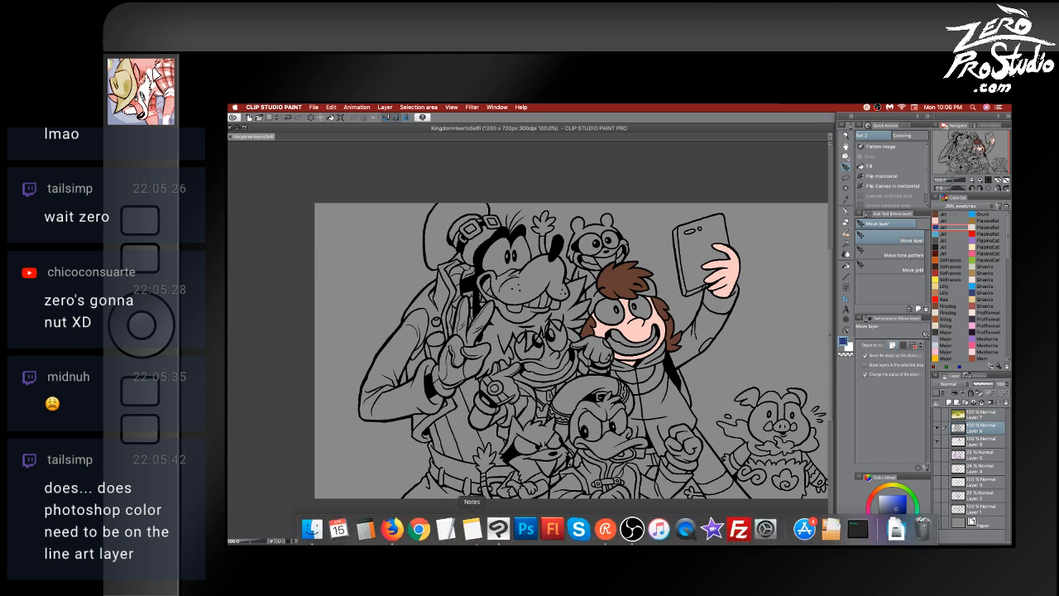
# - Switch to Photoshop, skipping the Adobe ID registration and dismissing the Adobe Application Manager problem report
pyautogui.click(527, 532)
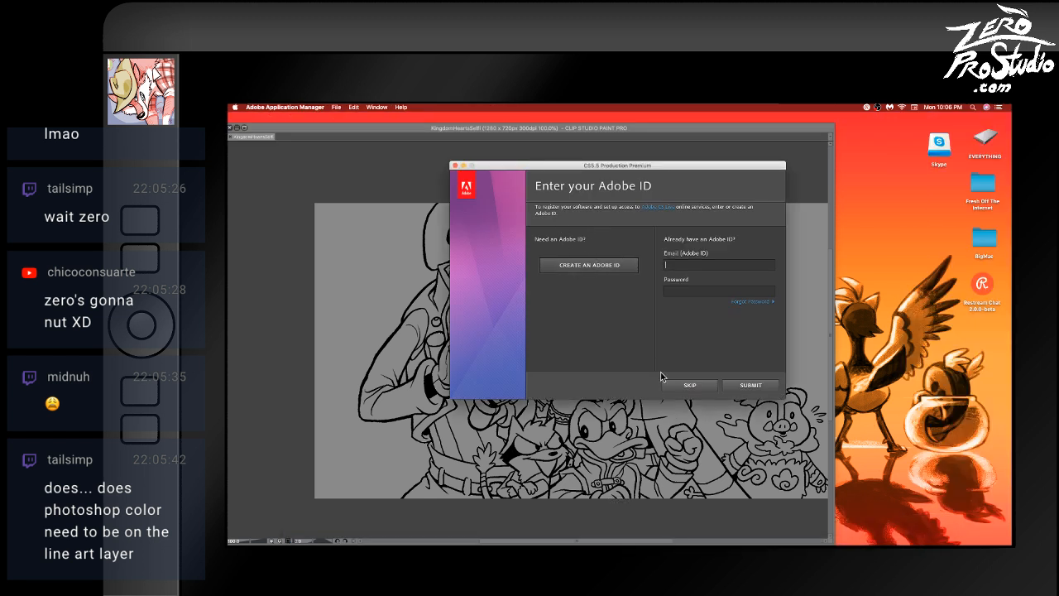
pyautogui.click(696, 386)
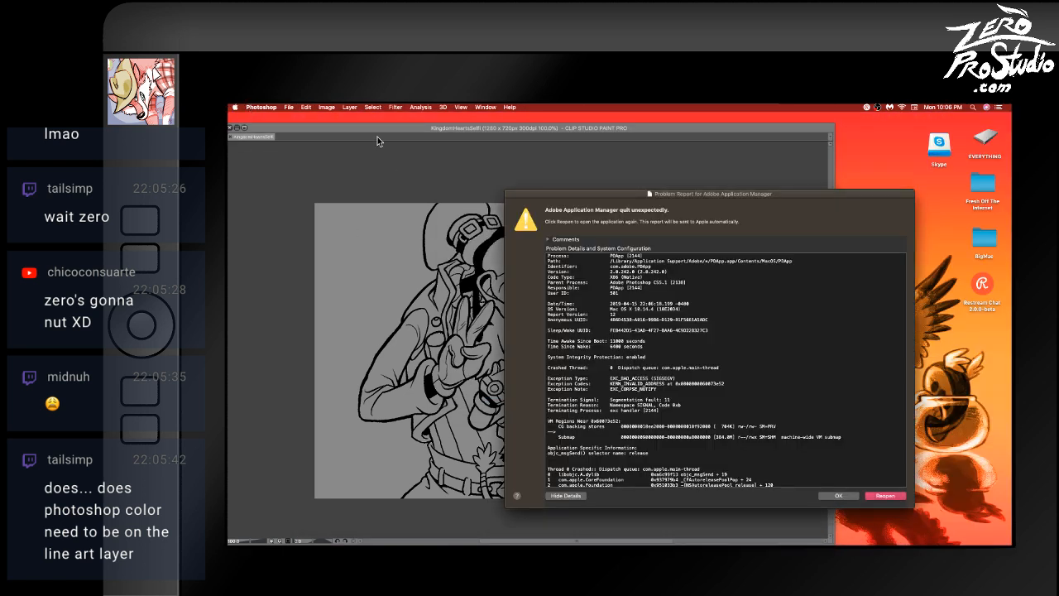
pyautogui.click(852, 495)
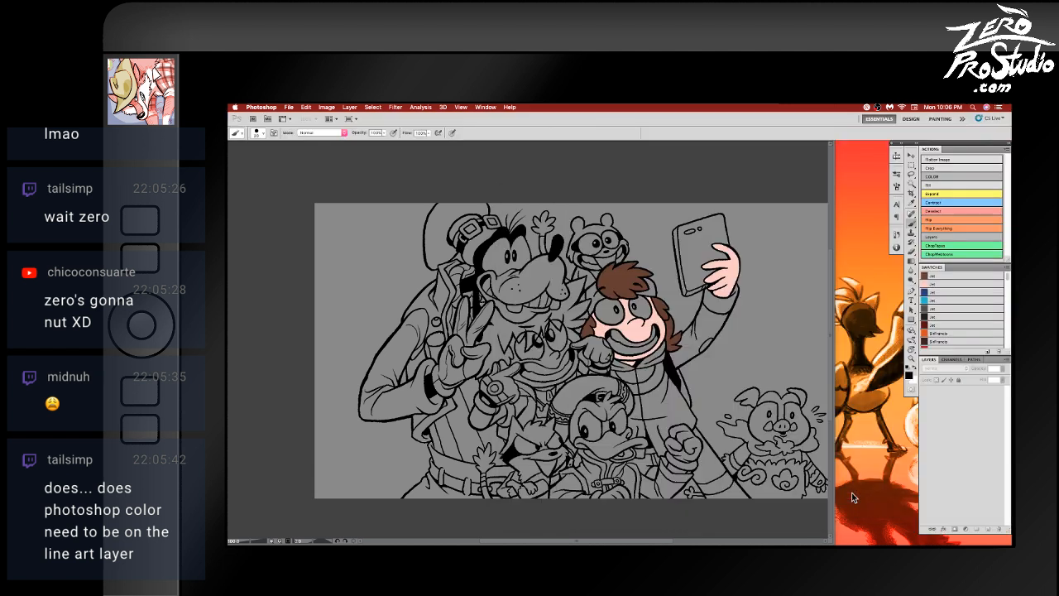
pyautogui.click(294, 111)
pyautogui.moveTo(307, 158)
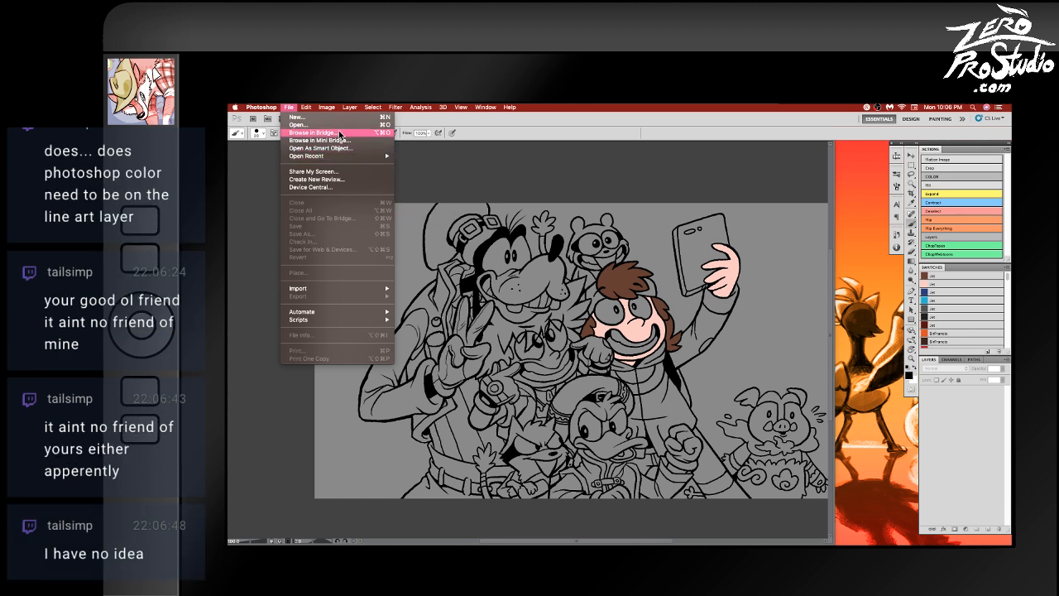
pyautogui.click(339, 130)
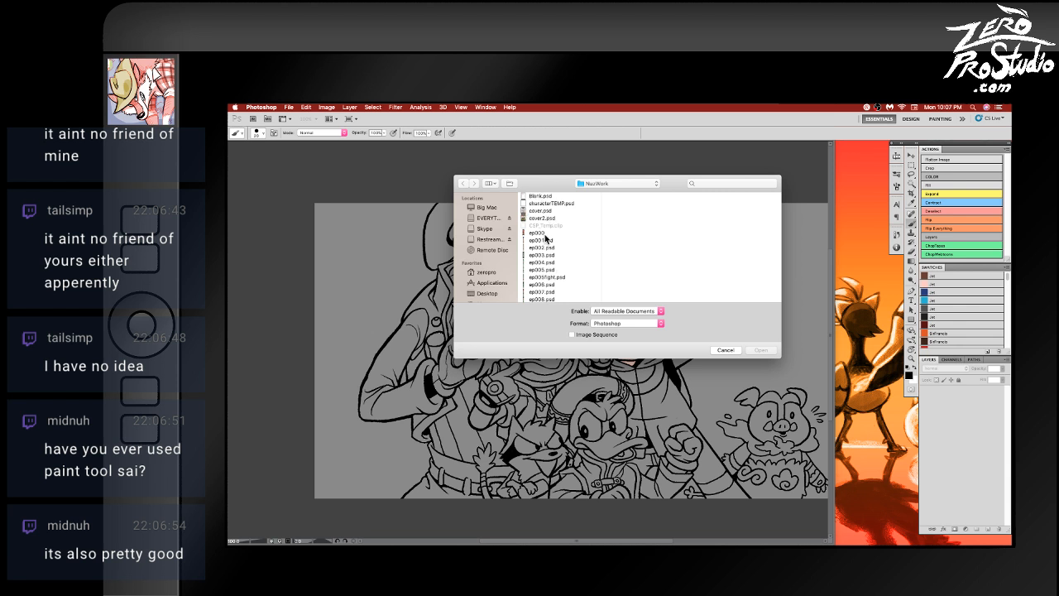
pyautogui.scroll(-15, 543, 236)
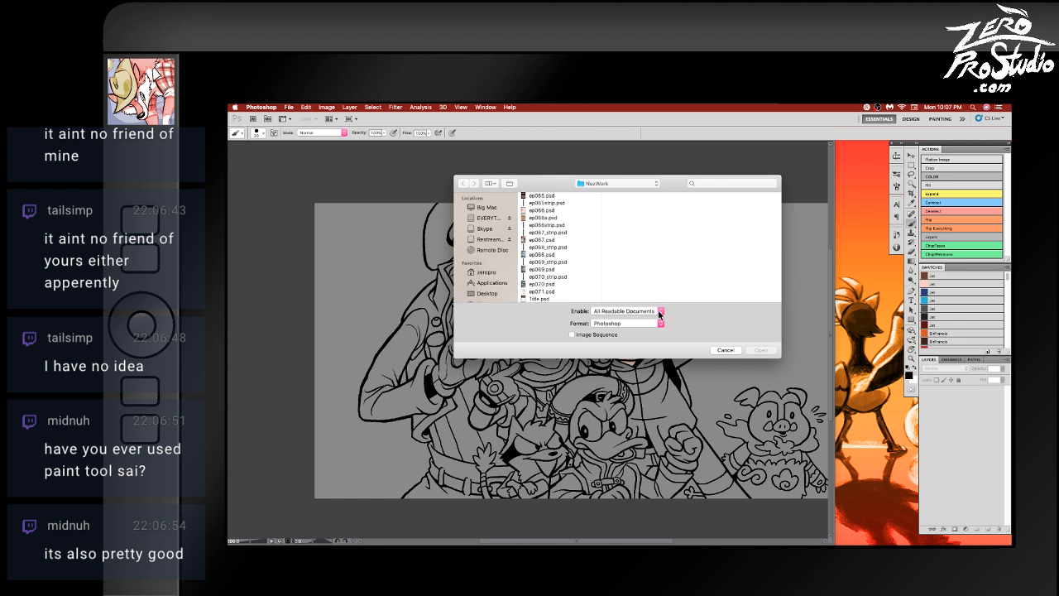
pyautogui.click(724, 350)
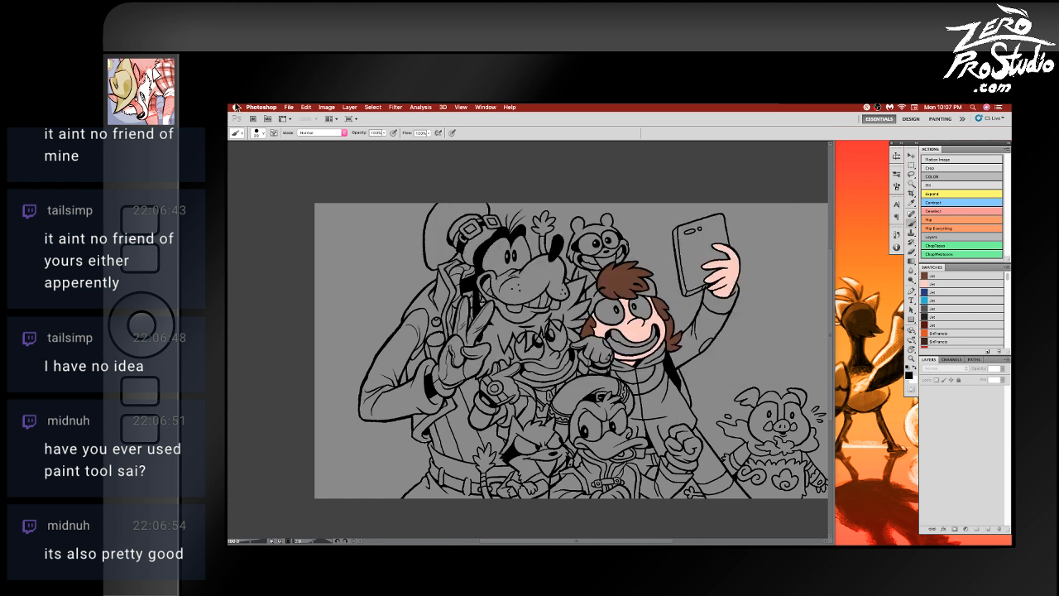
# - Create a new blank 7 × 5 inch document and display it in full-screen mode
pyautogui.click(261, 107)
pyautogui.click(288, 117)
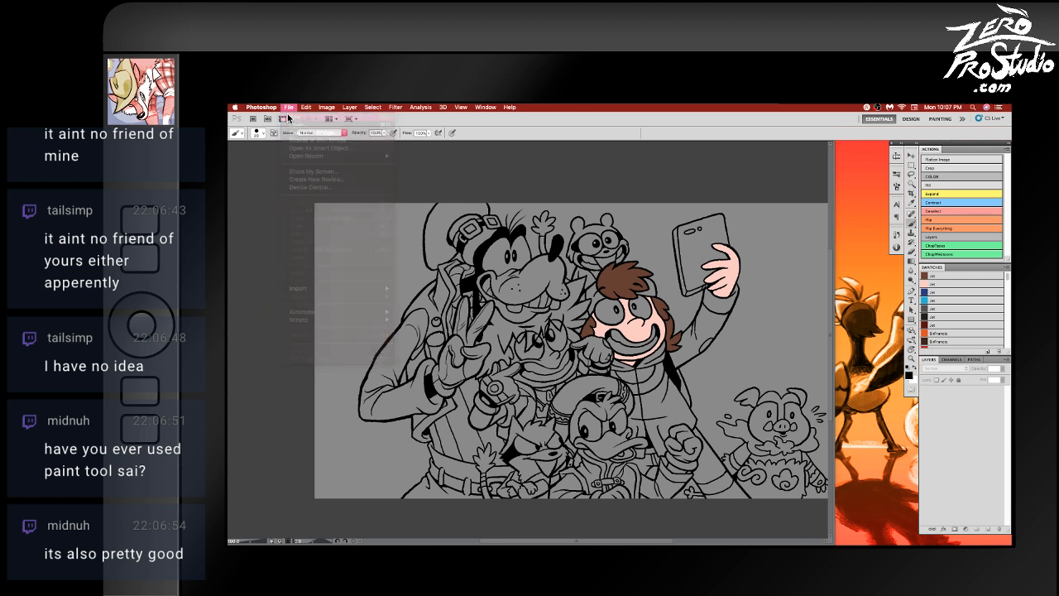
pyautogui.click(704, 265)
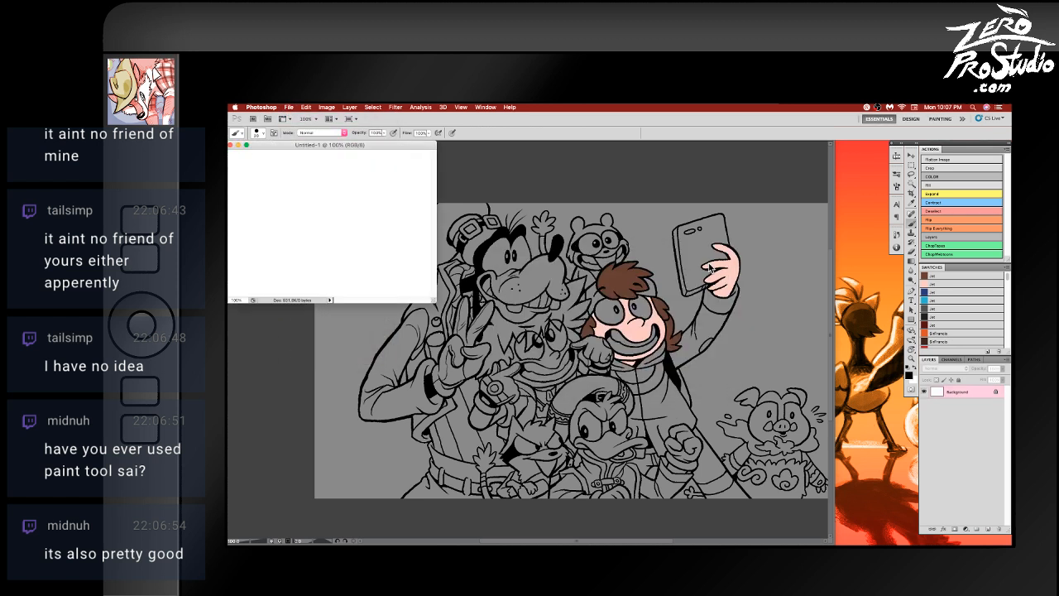
pyautogui.press('f')
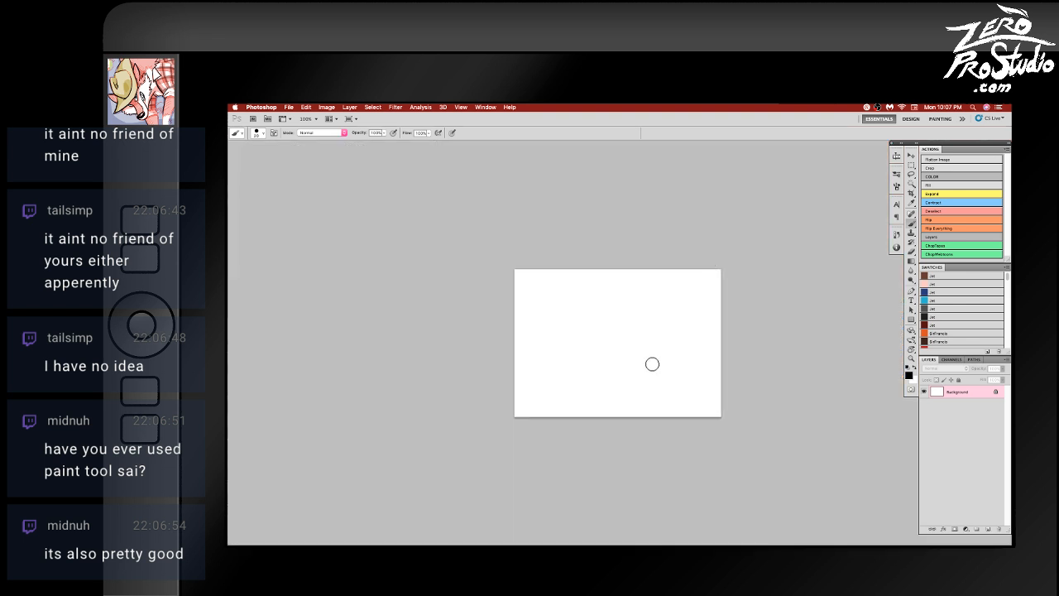
pyautogui.press('super+plus')
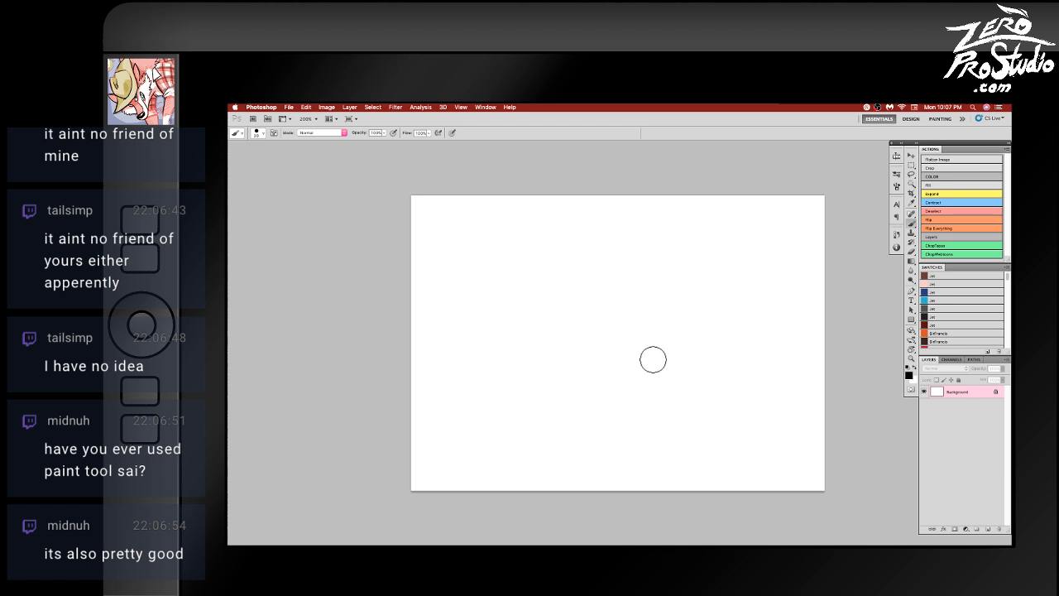
pyautogui.press('super+minus')
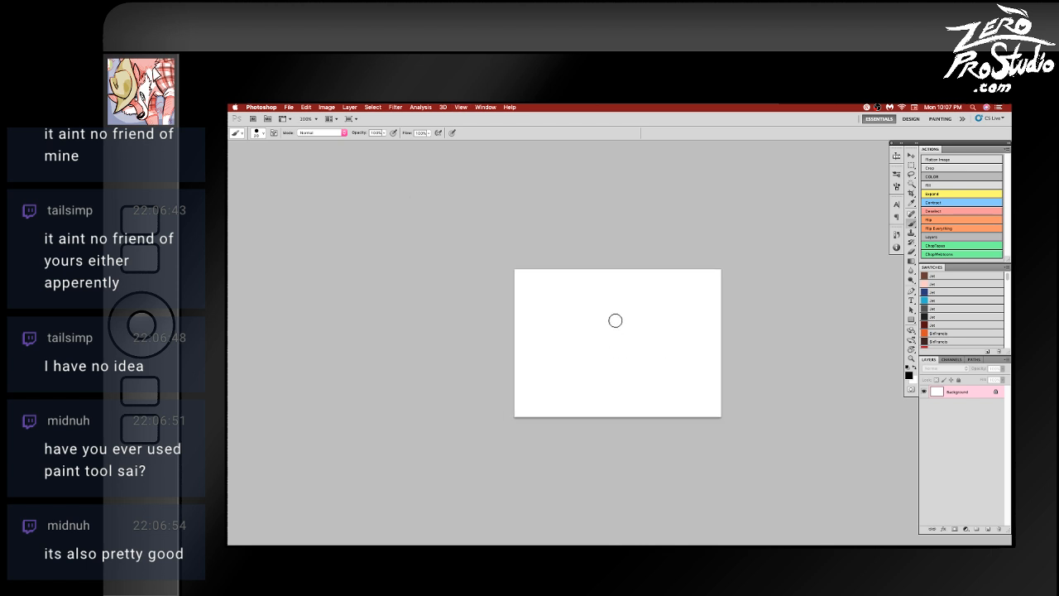
# - Reduce the brush size and check the document's canvas size without changing it
pyautogui.press('[')
pyautogui.press('[')
pyautogui.press('[')
pyautogui.press('super+alt+c')
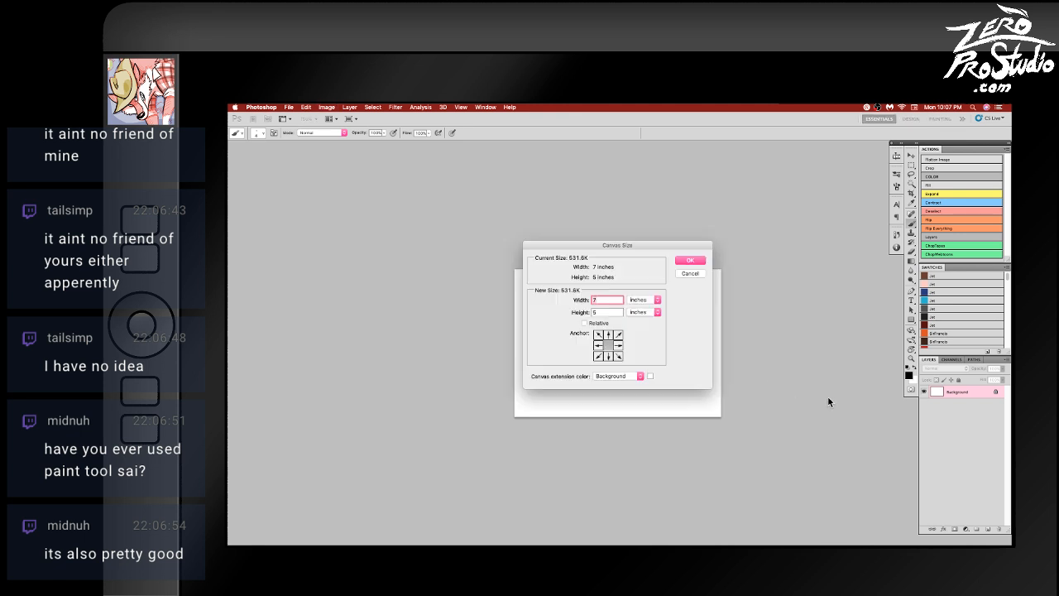
pyautogui.click(688, 274)
# - Set the image resolution to 300 pixels/inch, fit the page in view, and add a new layer above the background
pyautogui.press('super+alt+i')
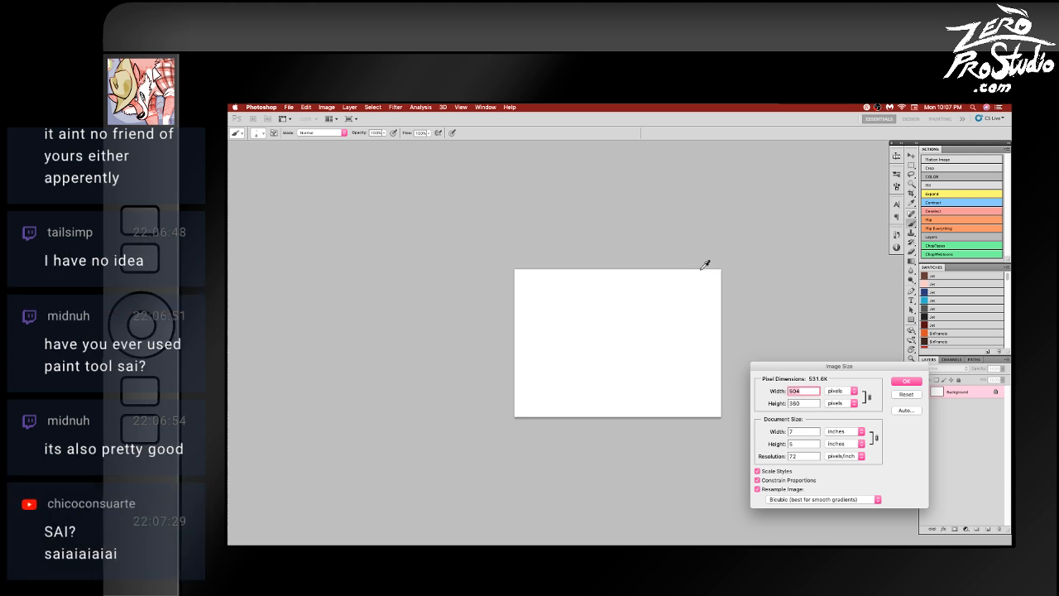
pyautogui.press('alt')
pyautogui.click(800, 456)
pyautogui.write('300')
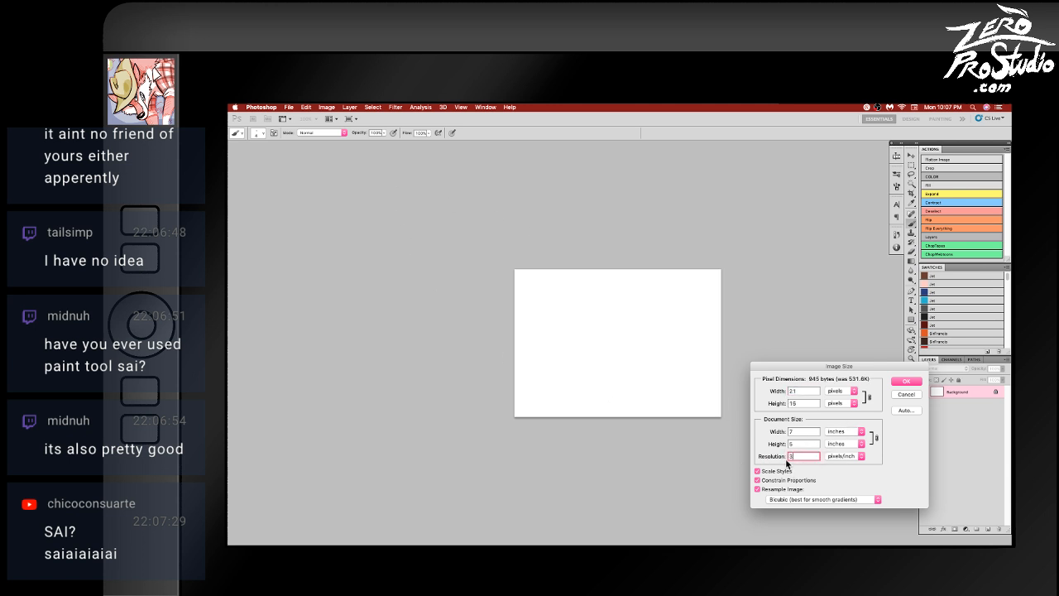
pyautogui.click(908, 381)
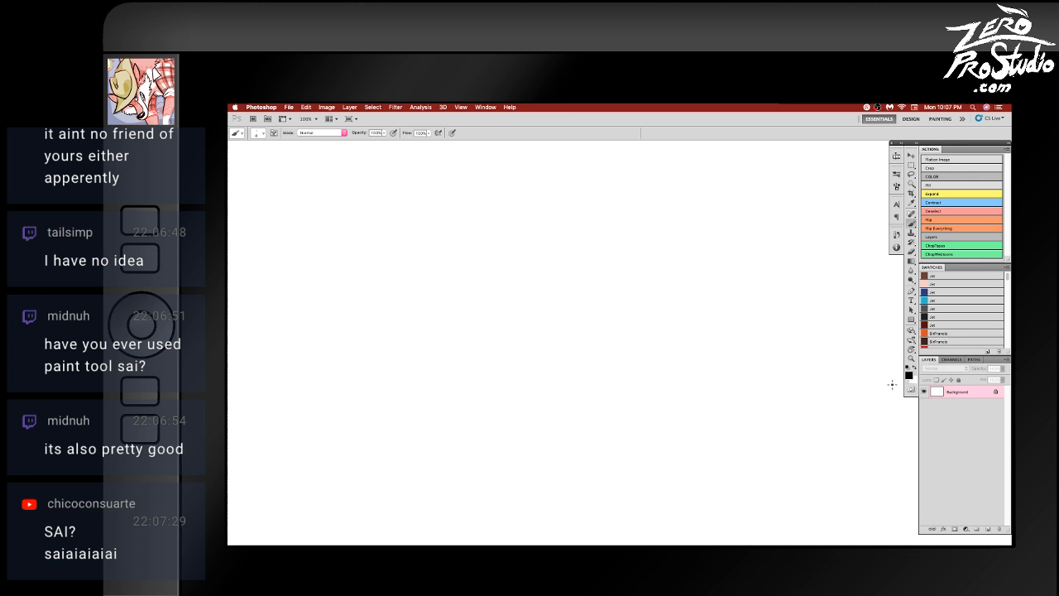
pyautogui.press('super+minus')
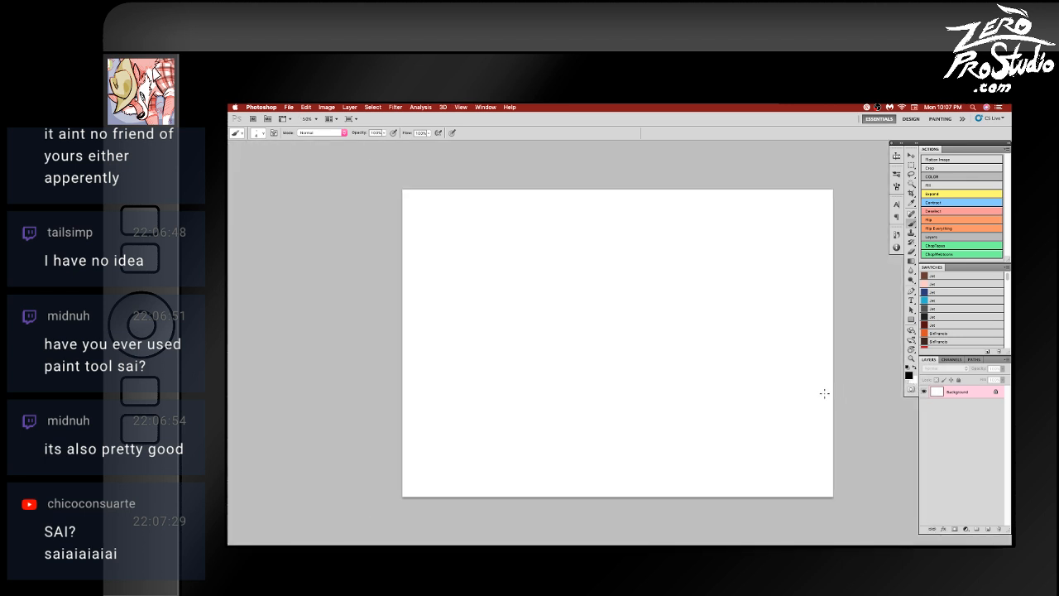
pyautogui.hscroll(2, 821, 396)
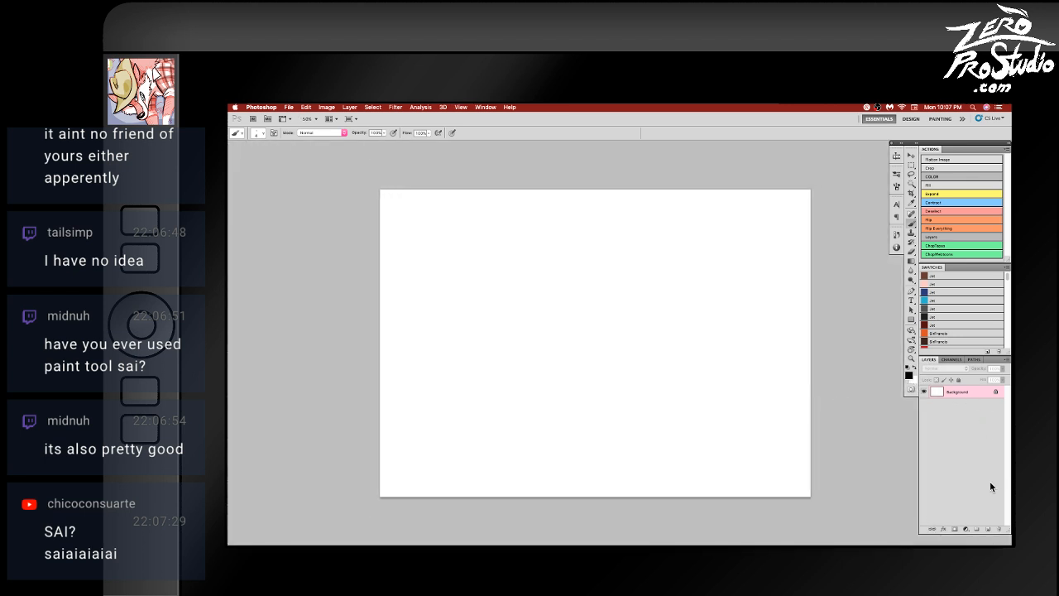
pyautogui.click(987, 530)
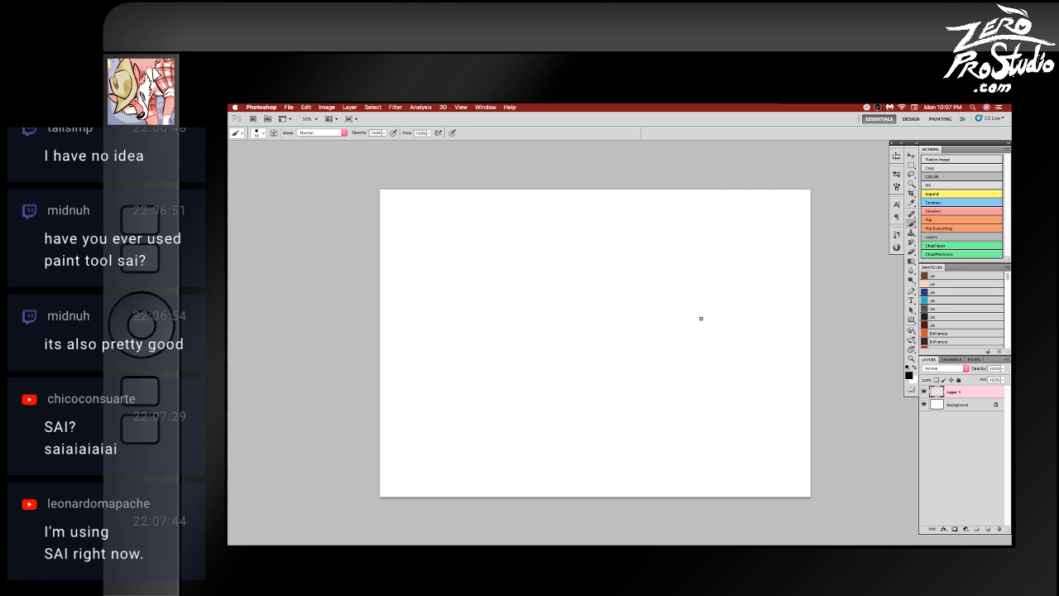
# - Try several freehand black outlines for a rounded head with a protruding snout, undoing each attempt
pyautogui.moveTo(502, 364)
pyautogui.mouseDown()
pyautogui.moveTo(610, 362)
pyautogui.moveTo(511, 373)
pyautogui.mouseUp()
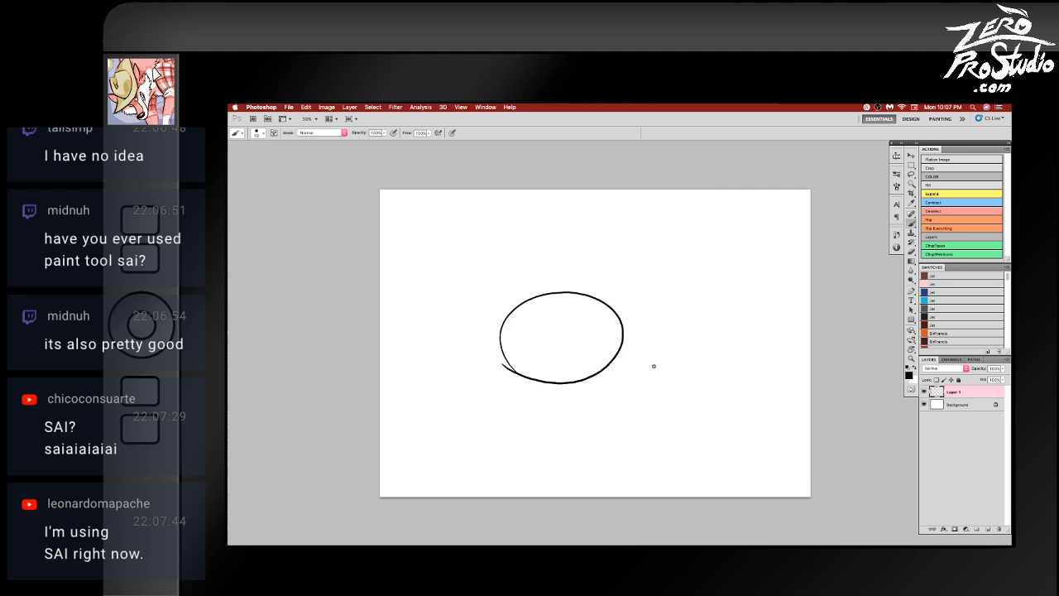
pyautogui.press('super+z')
pyautogui.moveTo(467, 342)
pyautogui.mouseDown()
pyautogui.moveTo(528, 268)
pyautogui.moveTo(503, 362)
pyautogui.mouseUp()
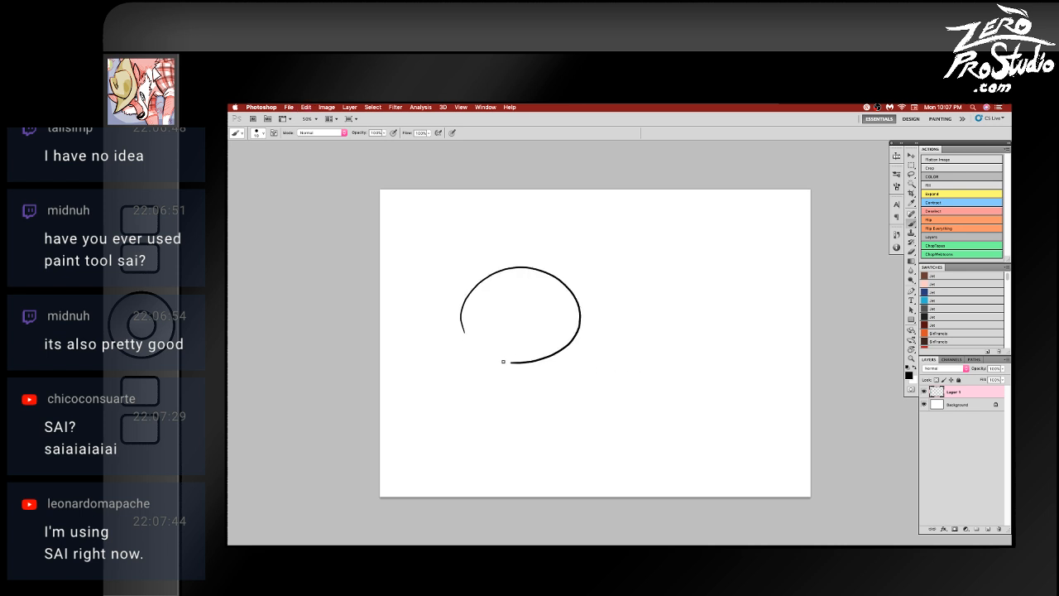
pyautogui.press('super+z')
pyautogui.moveTo(475, 328)
pyautogui.mouseDown()
pyautogui.moveTo(495, 363)
pyautogui.moveTo(468, 333)
pyautogui.moveTo(472, 300)
pyautogui.moveTo(576, 342)
pyautogui.moveTo(440, 347)
pyautogui.moveTo(492, 369)
pyautogui.moveTo(439, 348)
pyautogui.moveTo(480, 361)
pyautogui.mouseUp()
pyautogui.press('super+z')
pyautogui.press('super+z')
pyautogui.press('super+z')
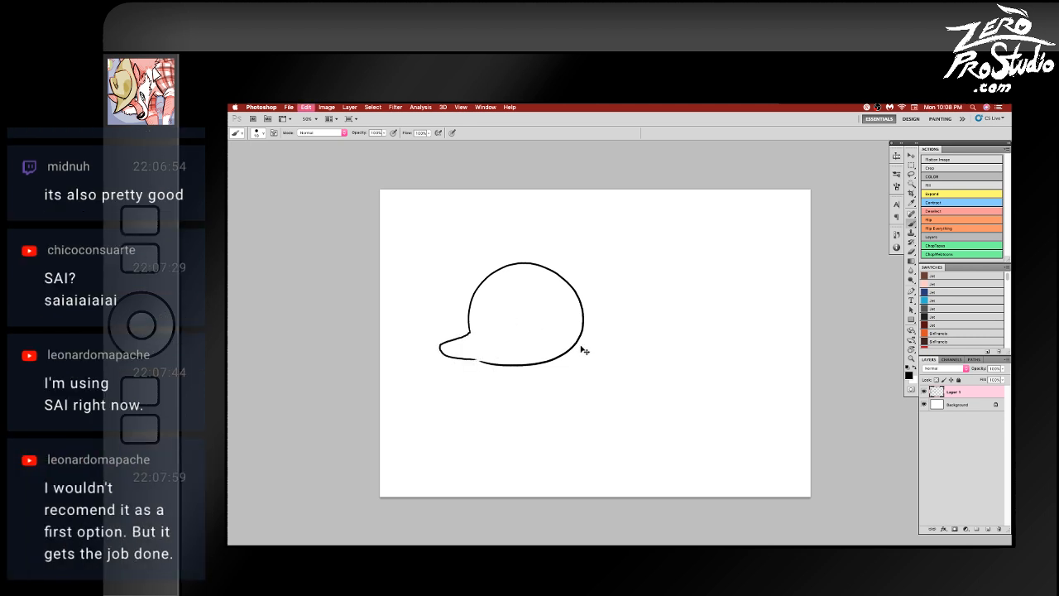
pyautogui.press('super+alt+z')
pyautogui.press('super+alt+z')
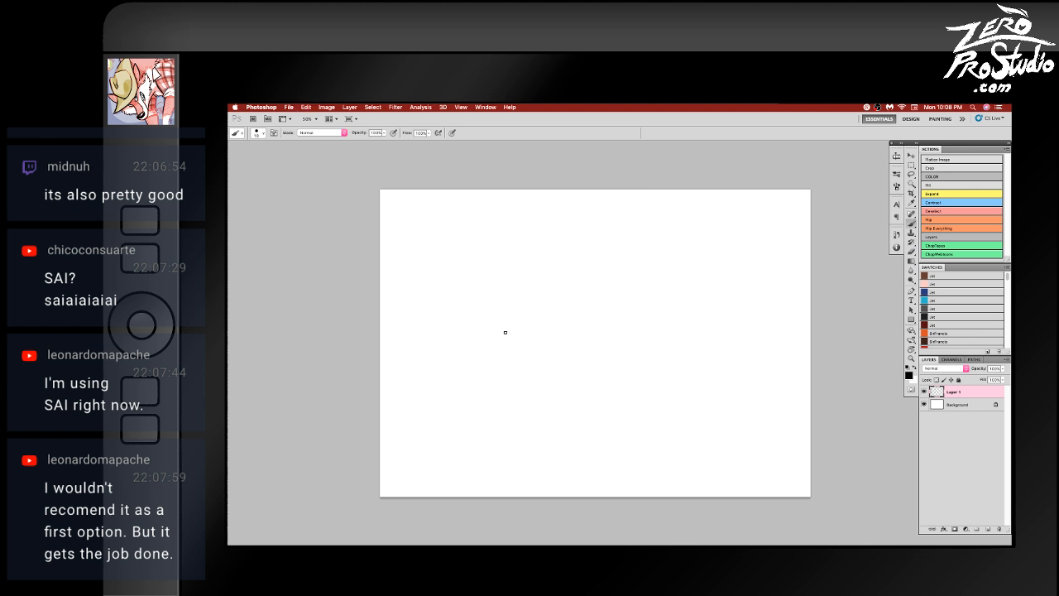
# - Draw two large adjoining oval eyes with small upright pupils near the middle of the page
pyautogui.moveTo(493, 339)
pyautogui.mouseDown()
pyautogui.moveTo(485, 334)
pyautogui.moveTo(485, 344)
pyautogui.mouseUp()
pyautogui.press('super+z')
pyautogui.moveTo(545, 331)
pyautogui.mouseDown()
pyautogui.moveTo(567, 344)
pyautogui.moveTo(540, 339)
pyautogui.mouseUp()
pyautogui.press('super+z')
pyautogui.moveTo(556, 294)
pyautogui.mouseDown()
pyautogui.moveTo(538, 349)
pyautogui.moveTo(560, 295)
pyautogui.mouseUp()
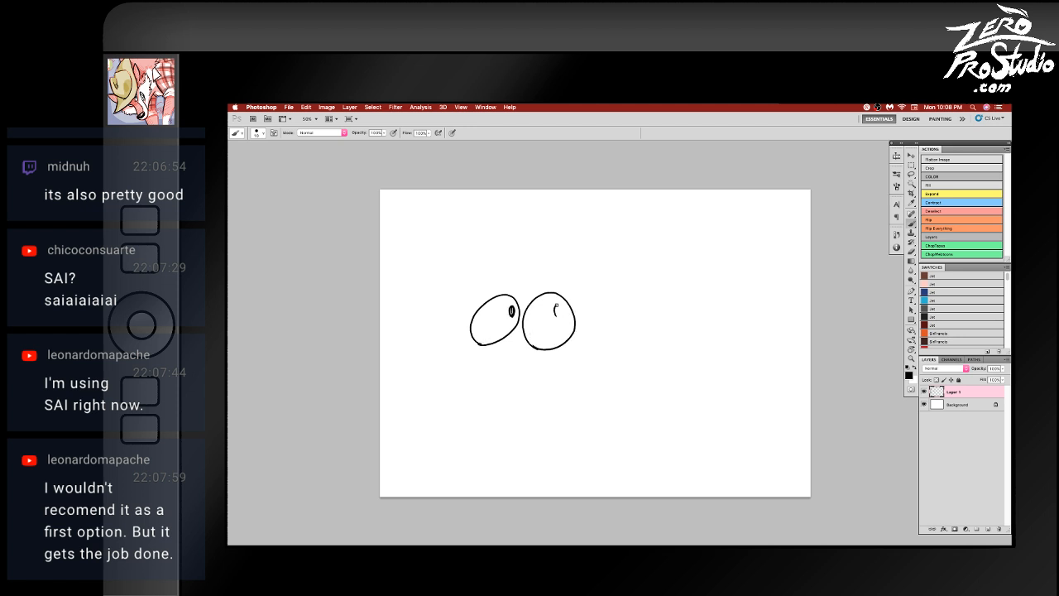
# - Draw a long snout with an oval nose, two big round ears, and a cheek fur tuft around the eyes
pyautogui.moveTo(470, 333)
pyautogui.mouseDown()
pyautogui.moveTo(430, 361)
pyautogui.moveTo(568, 367)
pyautogui.mouseUp()
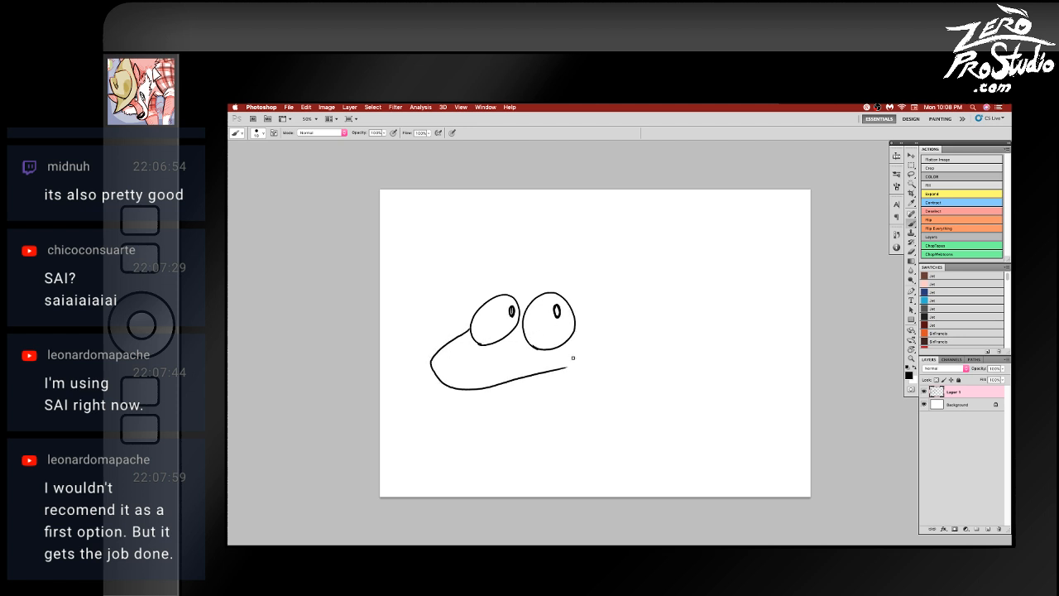
pyautogui.moveTo(440, 374); pyautogui.dragTo(451, 359)
pyautogui.hotkey('ctrl', 'z')
pyautogui.moveTo(487, 298)
pyautogui.mouseDown()
pyautogui.moveTo(520, 272)
pyautogui.moveTo(515, 291)
pyautogui.moveTo(545, 290)
pyautogui.moveTo(540, 267)
pyautogui.moveTo(590, 310)
pyautogui.mouseUp()
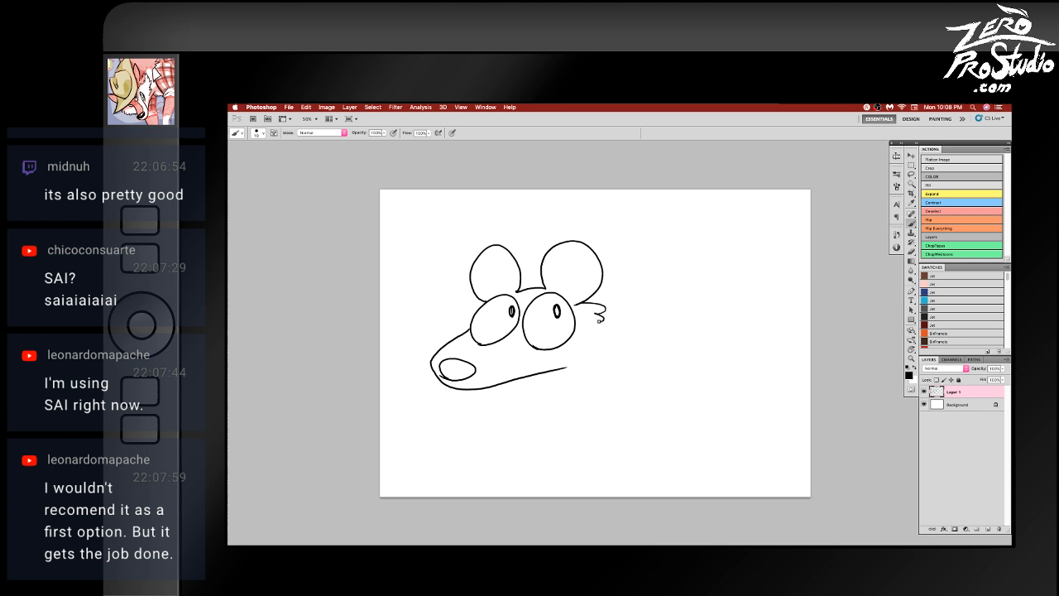
# - Draw the rest of the cheek fur, a large rounded body, and two small arms with fingered hands below the head
pyautogui.moveTo(599, 339)
pyautogui.mouseDown()
pyautogui.moveTo(696, 336)
pyautogui.moveTo(503, 427)
pyautogui.mouseUp()
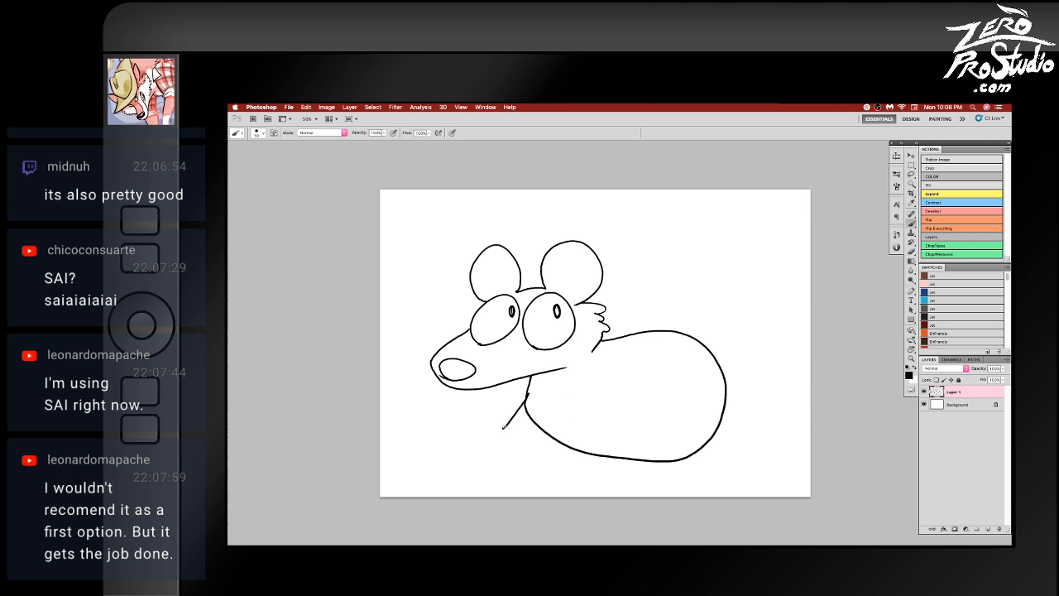
pyautogui.moveTo(477, 453); pyautogui.dragTo(530, 436)
pyautogui.moveTo(607, 393)
pyautogui.mouseDown()
pyautogui.moveTo(562, 383)
pyautogui.moveTo(568, 397)
pyautogui.moveTo(634, 429)
pyautogui.mouseUp()
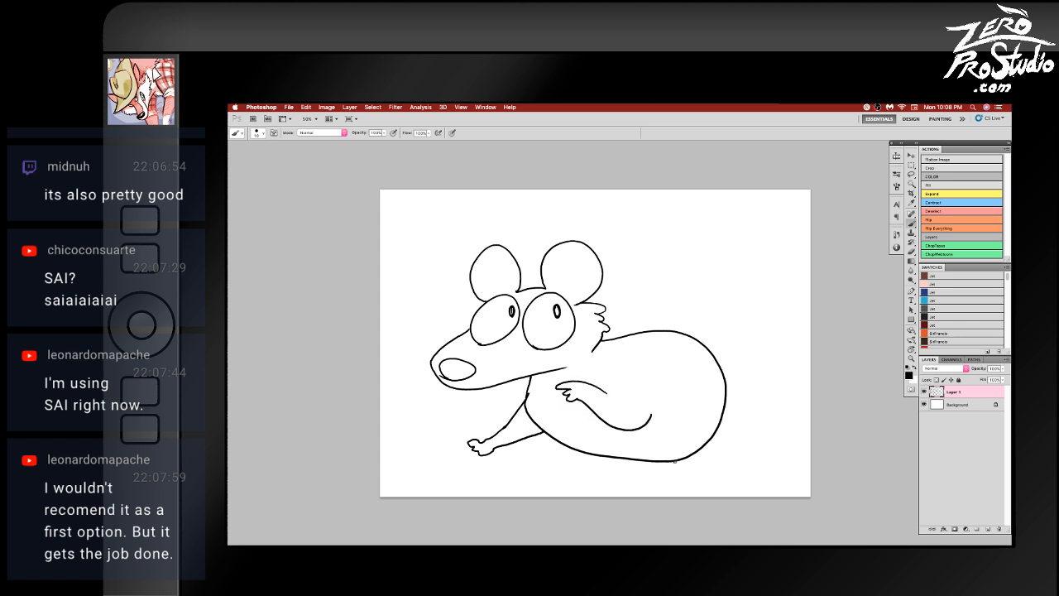
# - Draw two clawed feet under the body and a long tapering tail curving up from the rump
pyautogui.moveTo(663, 466)
pyautogui.mouseDown()
pyautogui.moveTo(666, 485)
pyautogui.moveTo(711, 451)
pyautogui.mouseUp()
pyautogui.moveTo(570, 460)
pyautogui.mouseDown()
pyautogui.moveTo(558, 471)
pyautogui.moveTo(609, 477)
pyautogui.mouseUp()
pyautogui.moveTo(720, 424)
pyautogui.mouseDown()
pyautogui.moveTo(770, 393)
pyautogui.moveTo(770, 262)
pyautogui.moveTo(666, 221)
pyautogui.moveTo(740, 255)
pyautogui.moveTo(766, 329)
pyautogui.moveTo(725, 379)
pyautogui.mouseUp()
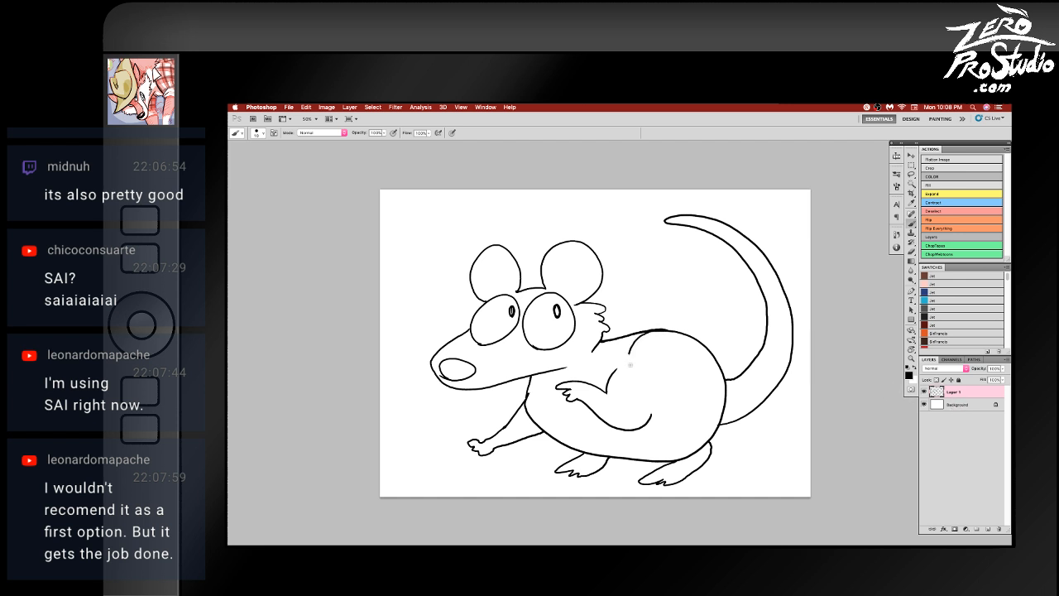
# - Outline a large oval spot on the back and a smaller one below it, undoing the first attempt
pyautogui.moveTo(631, 364)
pyautogui.mouseDown()
pyautogui.moveTo(690, 396)
pyautogui.moveTo(732, 387)
pyautogui.mouseUp()
pyautogui.press('super+z')
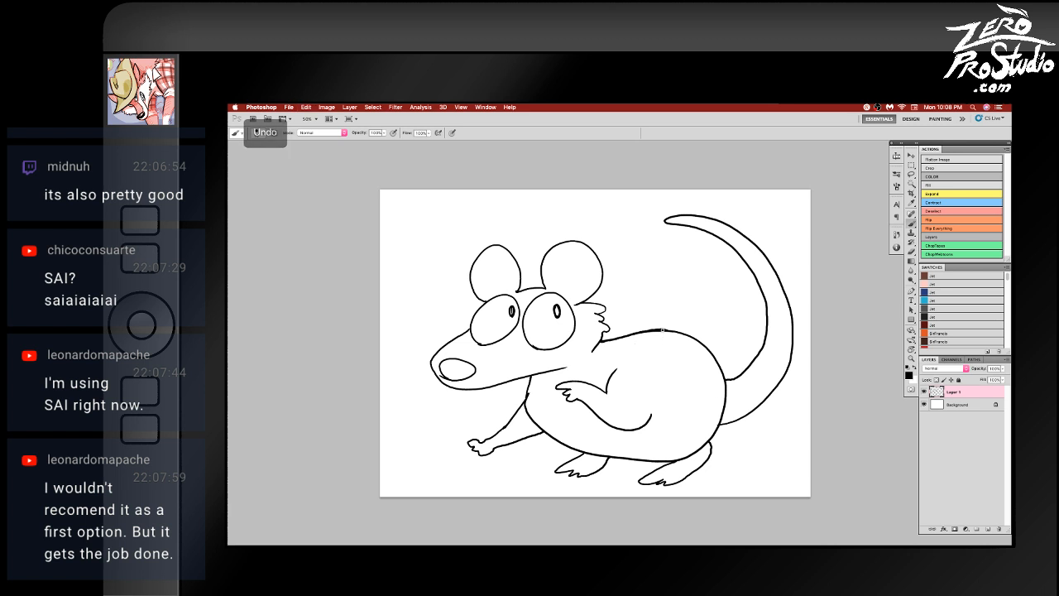
pyautogui.moveTo(629, 334)
pyautogui.mouseDown()
pyautogui.moveTo(640, 369)
pyautogui.moveTo(722, 372)
pyautogui.moveTo(662, 412)
pyautogui.moveTo(686, 392)
pyautogui.mouseUp()
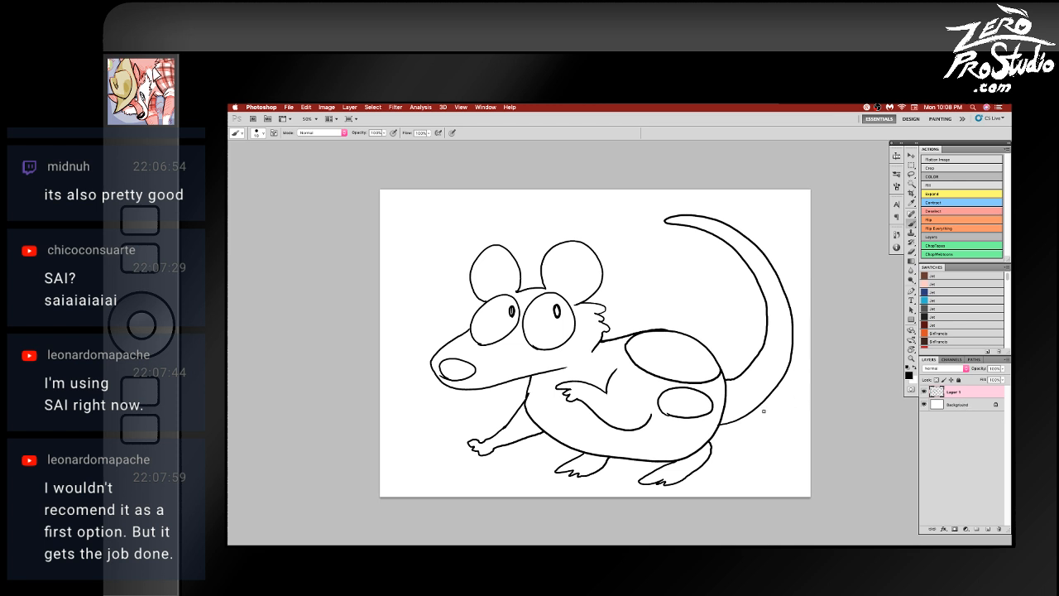
# - Add a new layer between the line art and the Background, test a black Paint Bucket fill on it, and undo the fill
pyautogui.press('g')
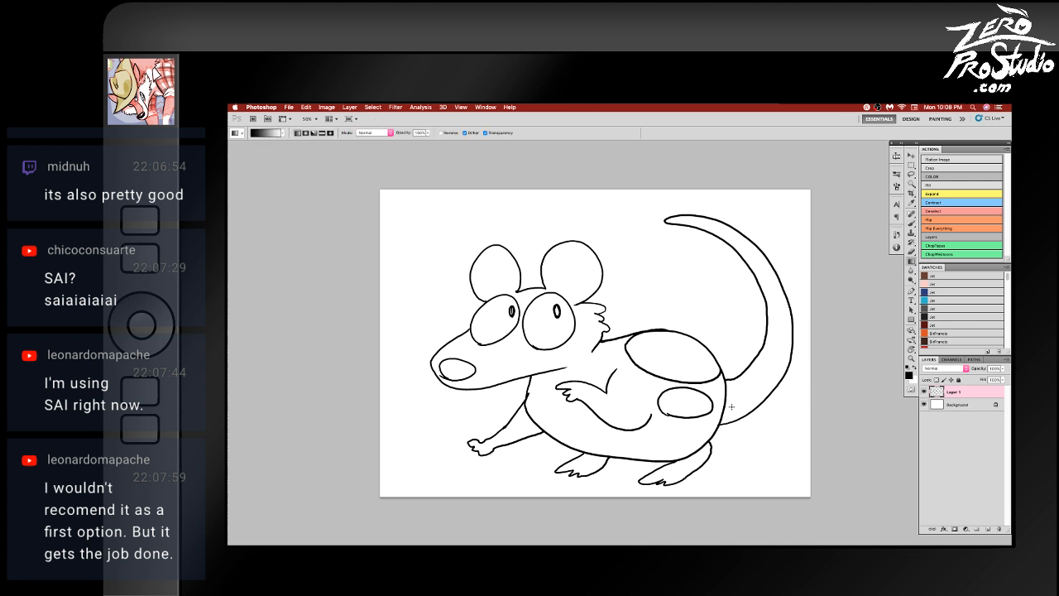
pyautogui.hotkey('shift', 'g')
pyautogui.click(957, 404)
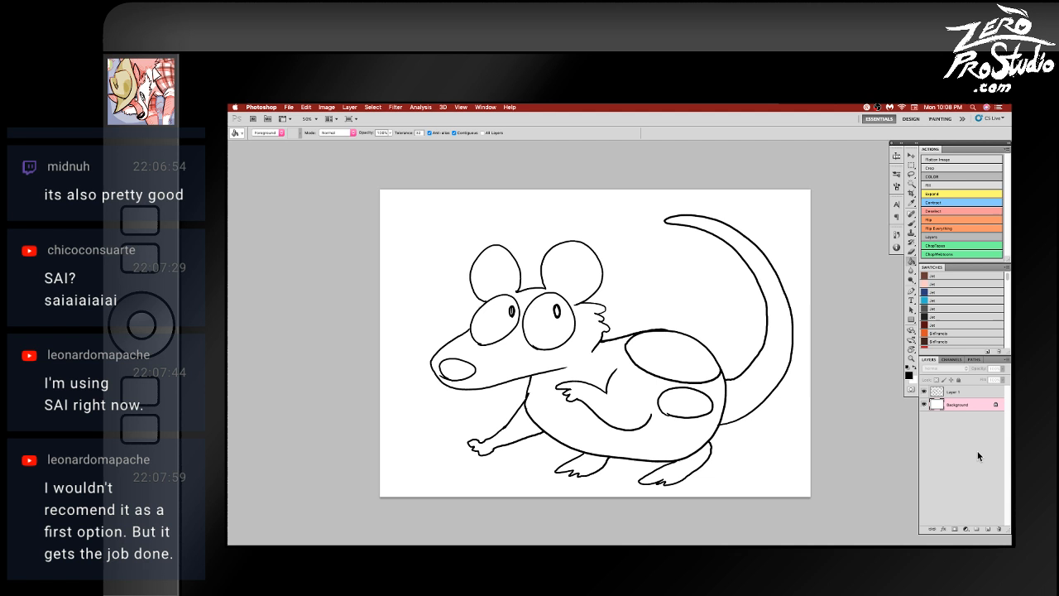
pyautogui.click(986, 529)
pyautogui.click(707, 391)
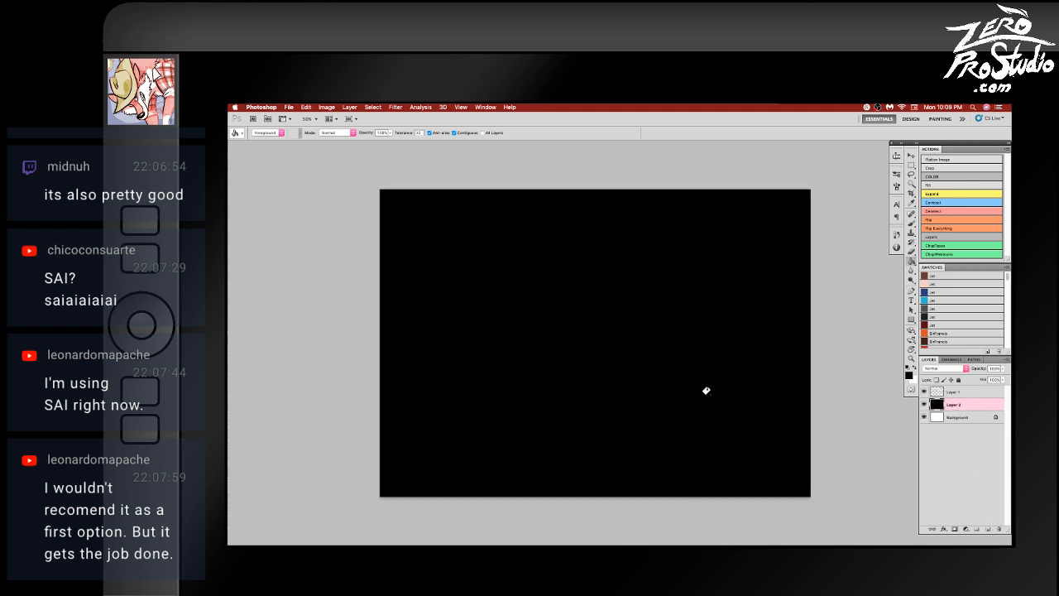
pyautogui.press('super+z')
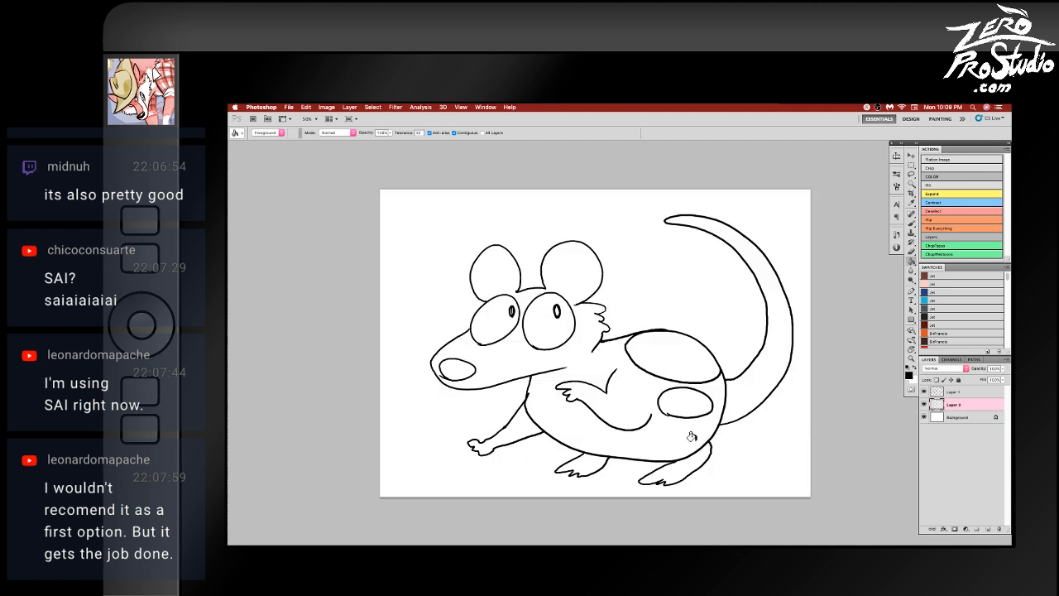
# - Darken the Background layer to mid gray with Hue/Saturation, lowering Lightness to about -41, and reselect Layer 2
pyautogui.click(958, 417)
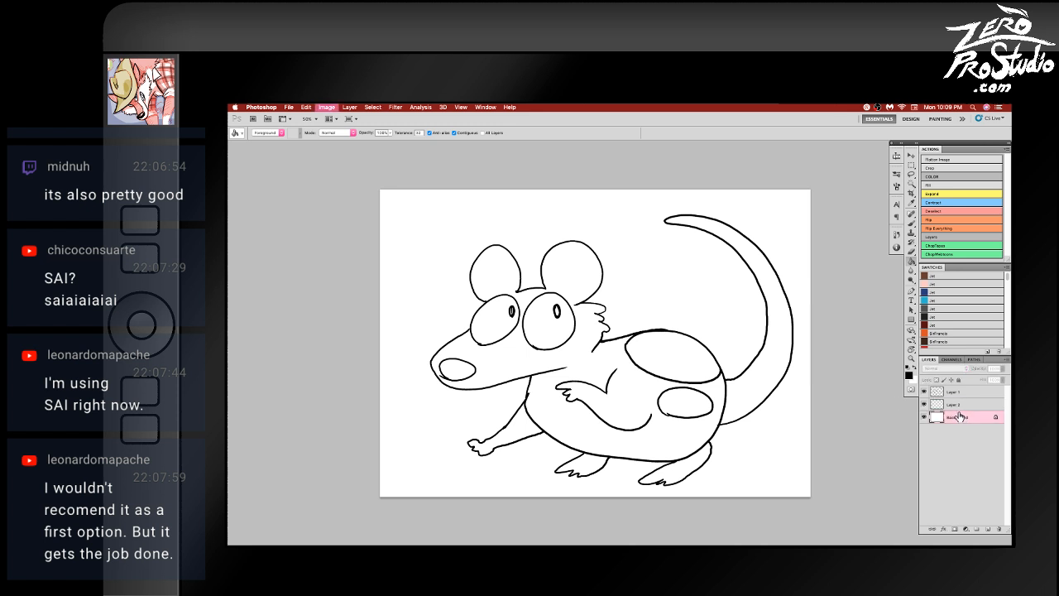
pyautogui.press('super+u')
pyautogui.moveTo(592, 344); pyautogui.dragTo(585, 341)
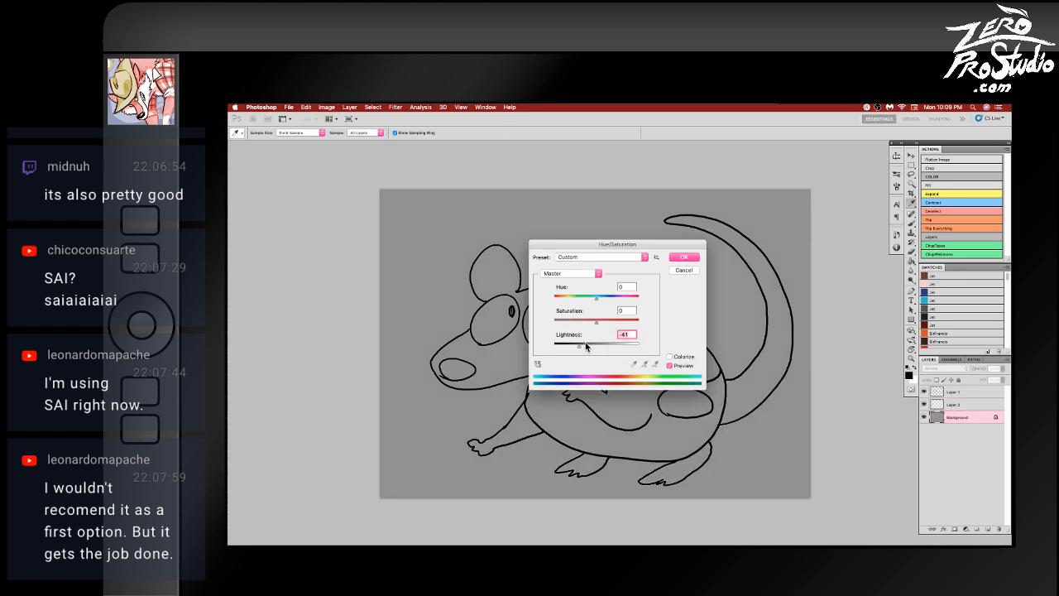
pyautogui.click(683, 257)
pyautogui.click(962, 406)
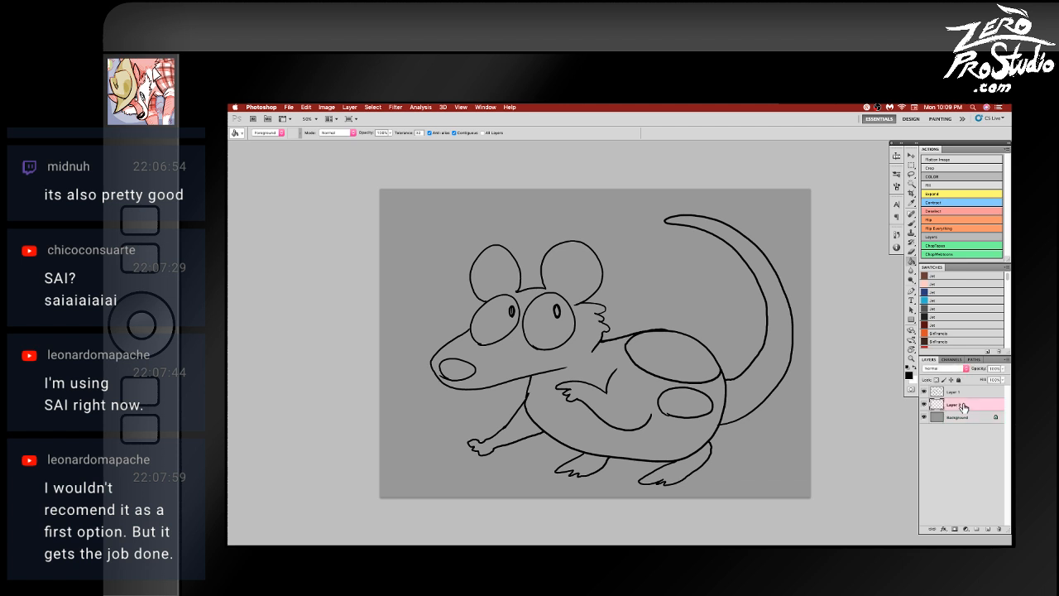
# - Try filling the large back spot with black directly on the line-art layer, and undo the fill
pyautogui.click(972, 392)
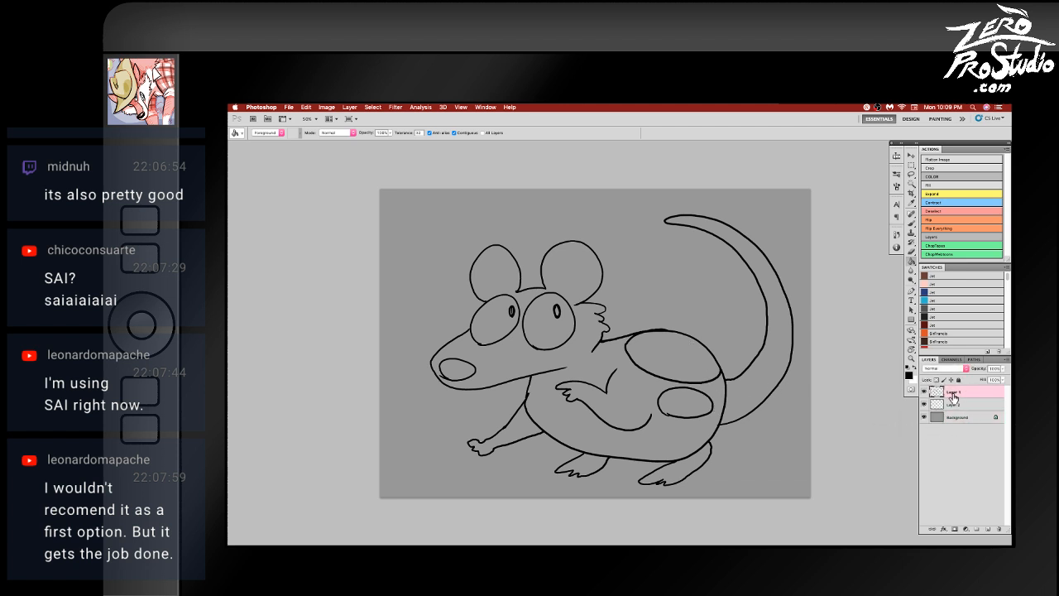
pyautogui.click(670, 348)
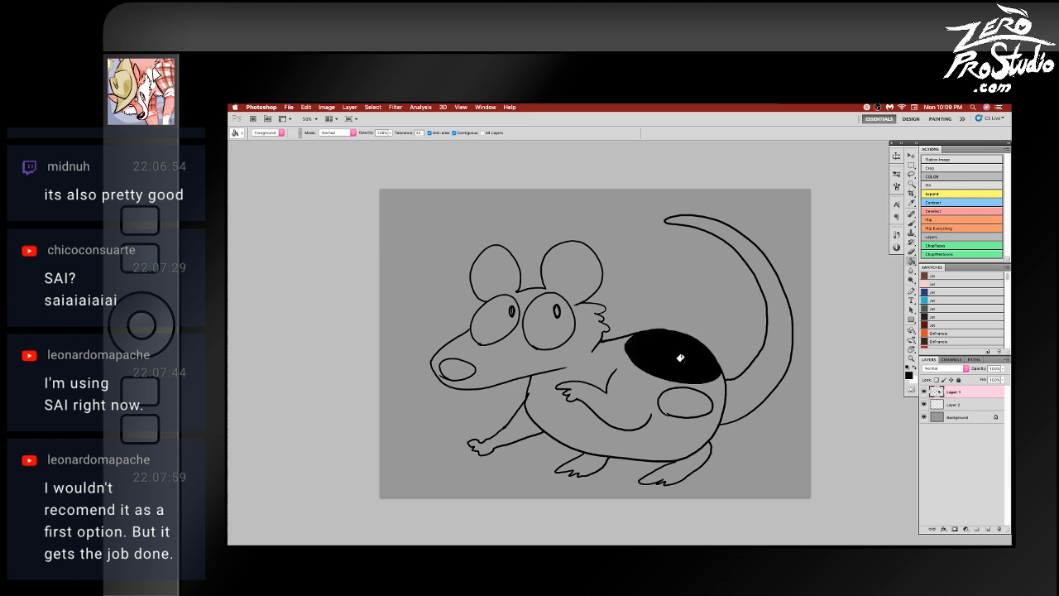
pyautogui.press('super+z')
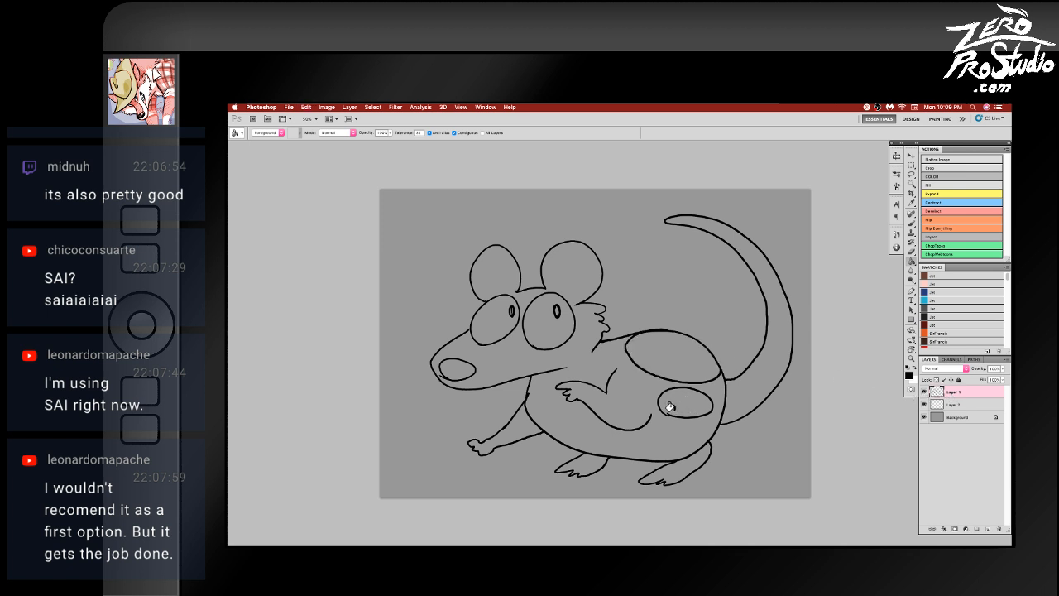
# - Select the insides of both oval body spots on the line-art layer with the Magic Wand
pyautogui.press('w')
pyautogui.click(699, 406)
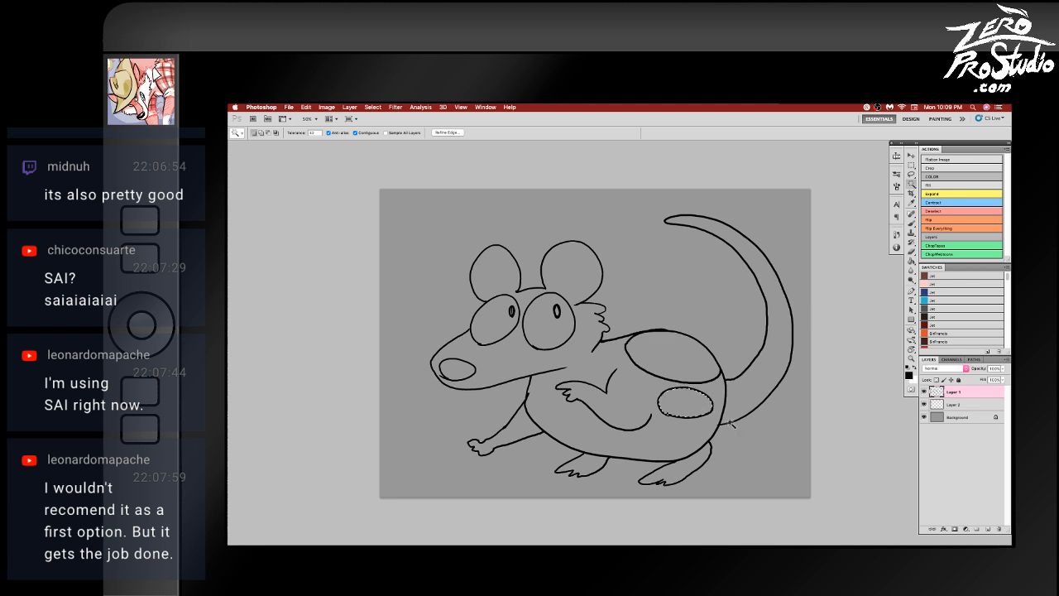
pyautogui.keyDown('shift'); pyautogui.click(695, 364); pyautogui.keyUp('shift')
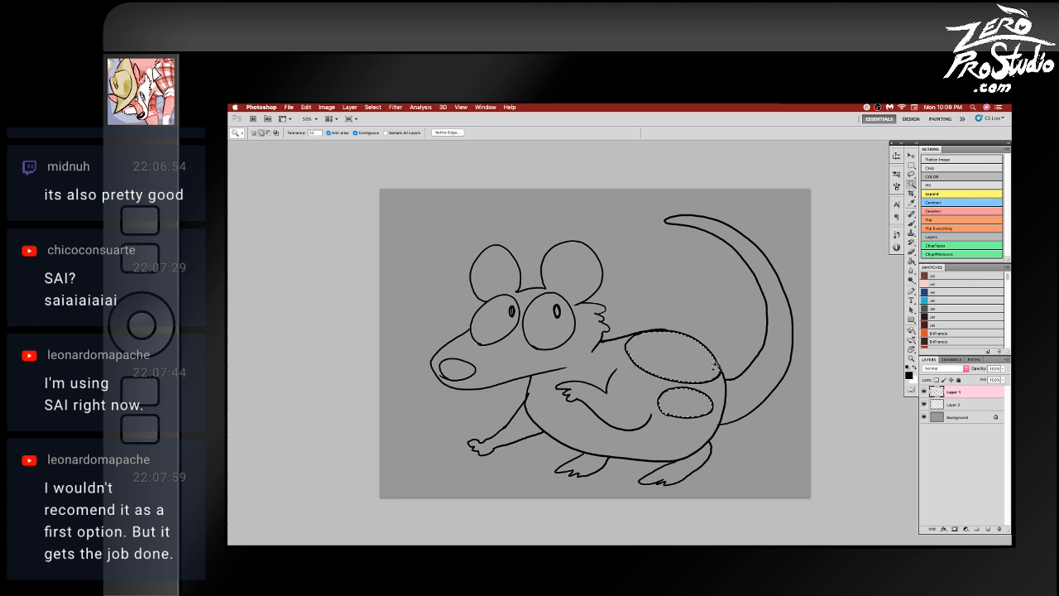
# - Make Layer 2 active and expand the spot selection by 2 pixels
pyautogui.click(961, 407)
pyautogui.press('g')
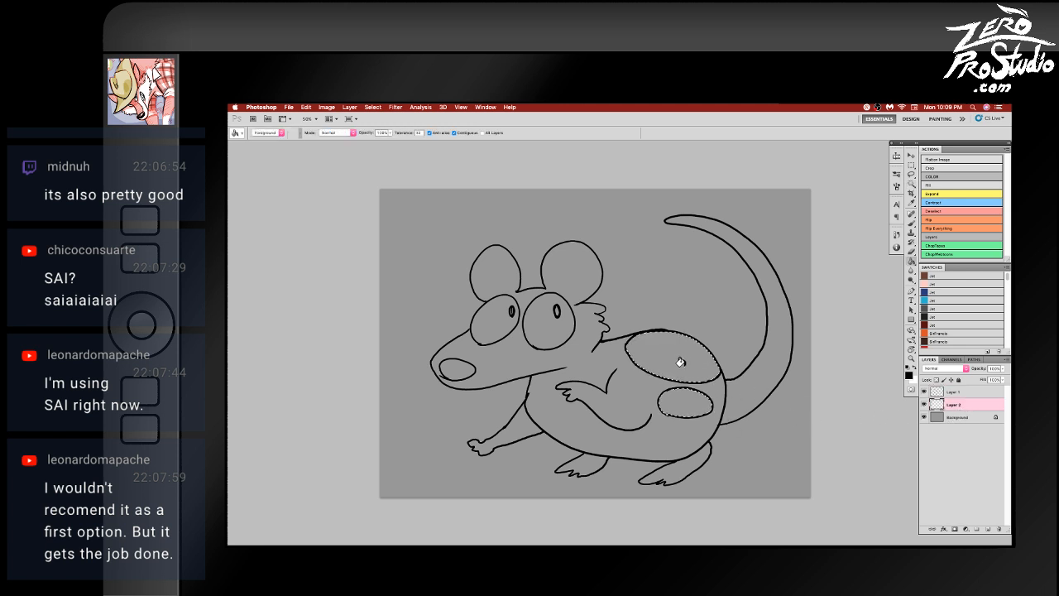
pyautogui.click(418, 106)
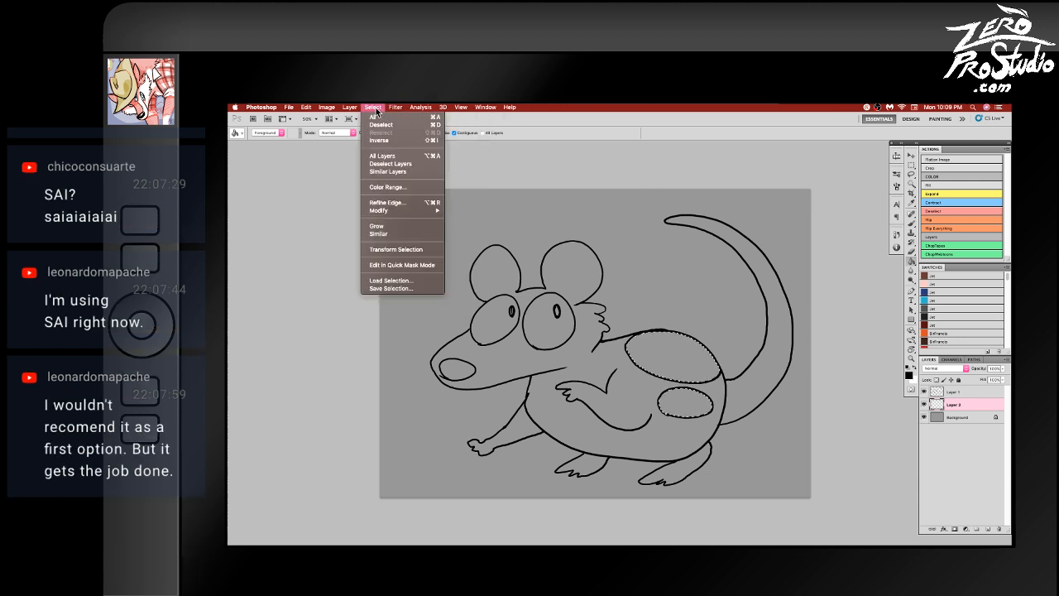
pyautogui.moveTo(405, 211)
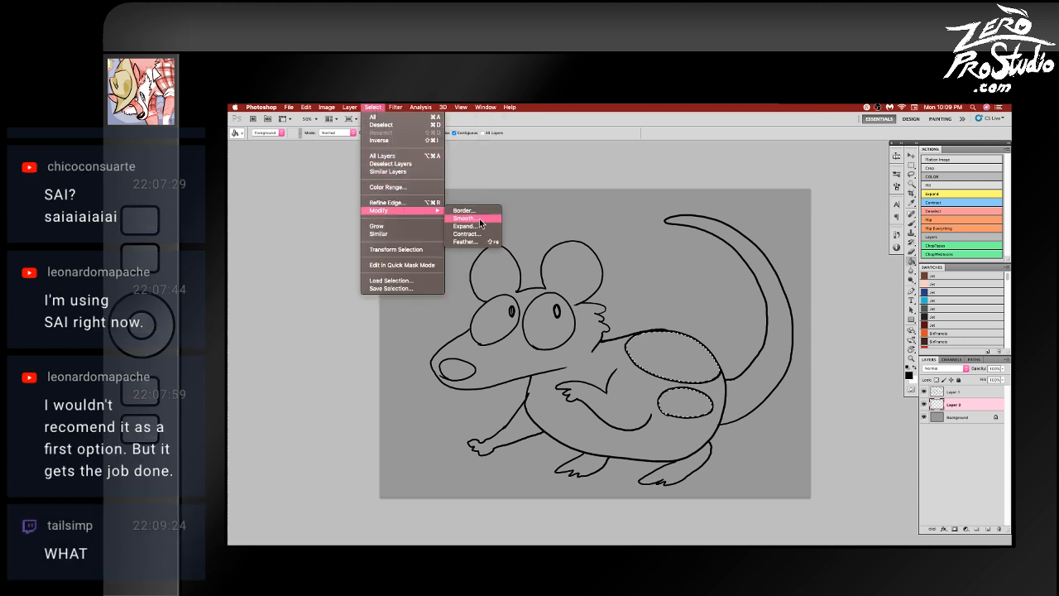
pyautogui.click(466, 226)
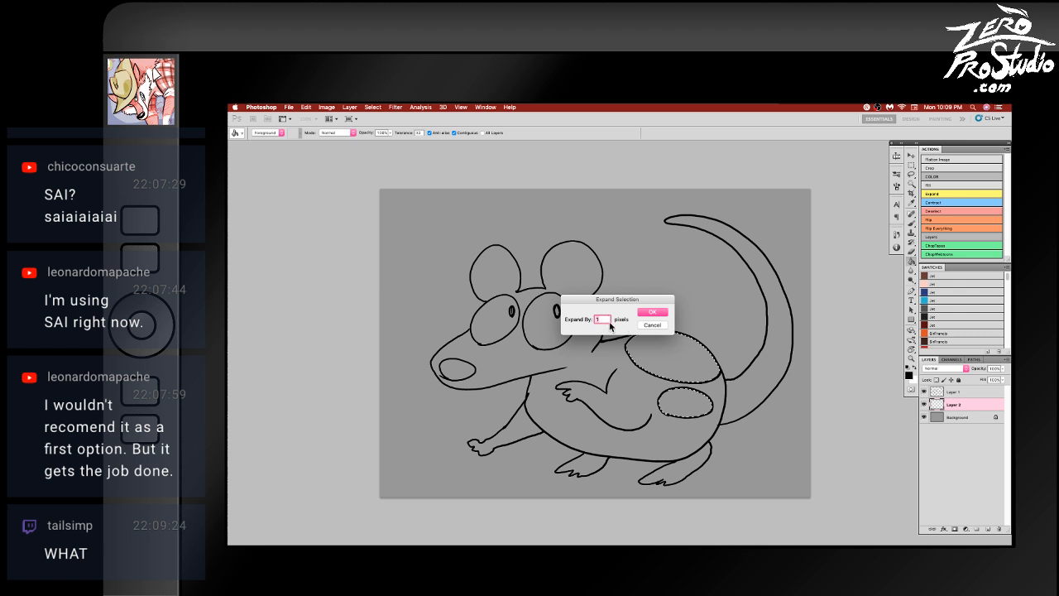
pyautogui.write('2')
pyautogui.press('Return')
# - Check the expanded selection edge against the outline up close, fill both body spots with black on Layer 2, and deselect
pyautogui.press('super+plus')
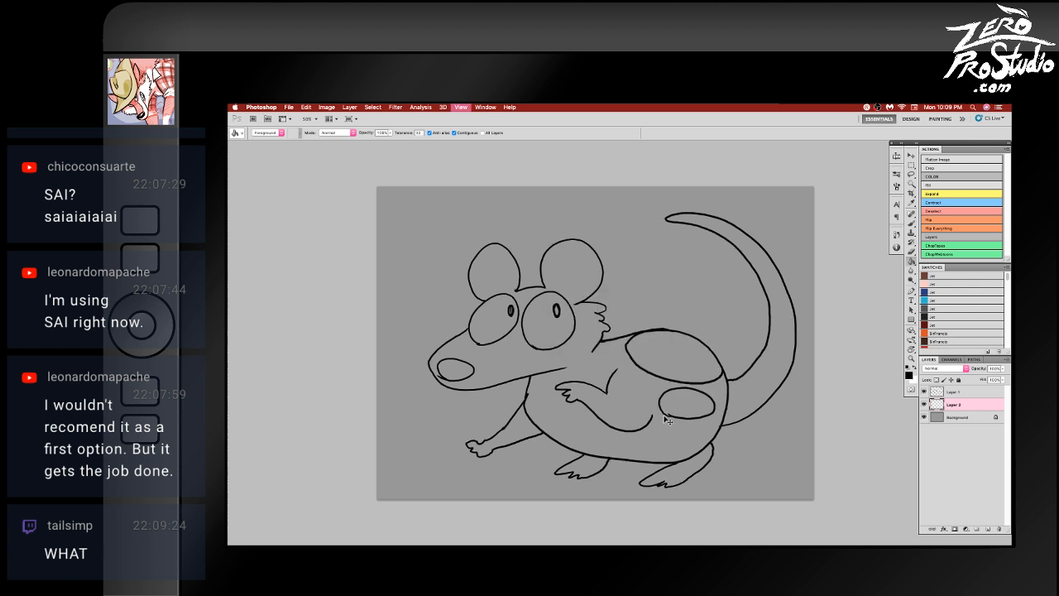
pyautogui.press('super+plus')
pyautogui.press('super+plus')
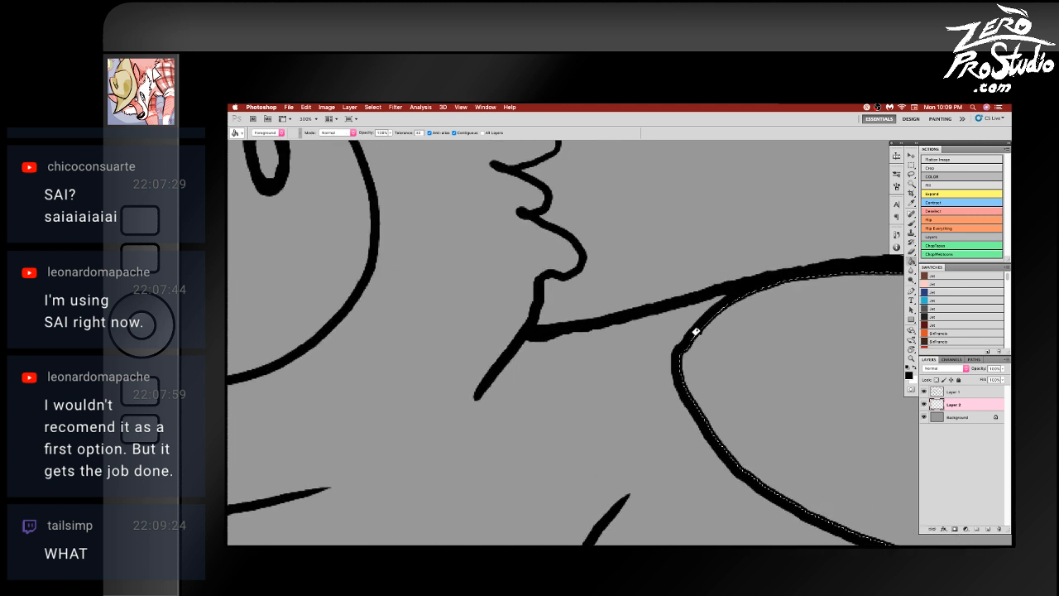
pyautogui.hscroll(3, 749, 395)
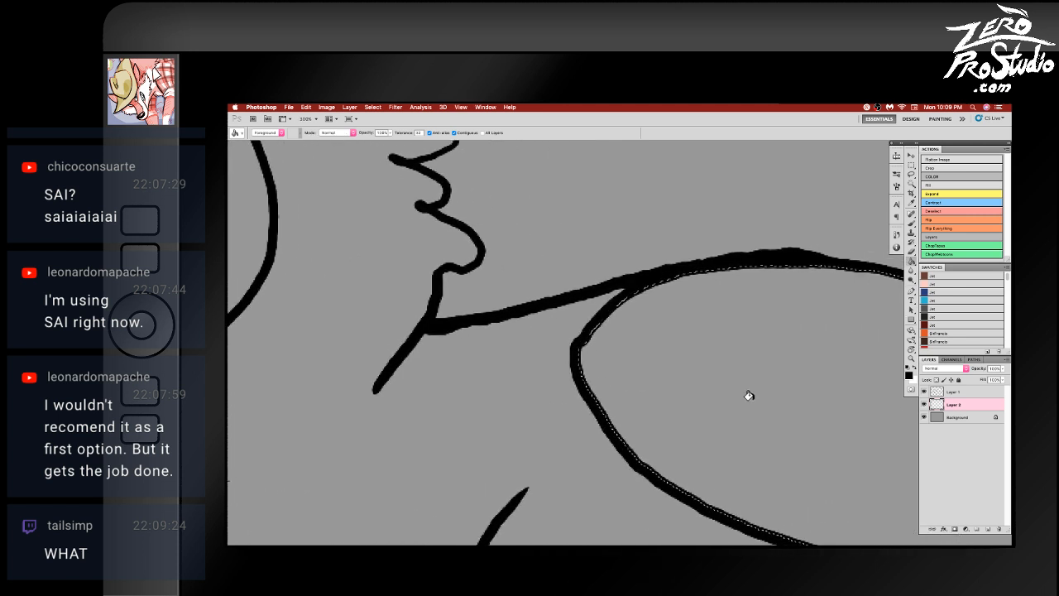
pyautogui.hscroll(3, 749, 396)
pyautogui.scroll(-2, 700, 253)
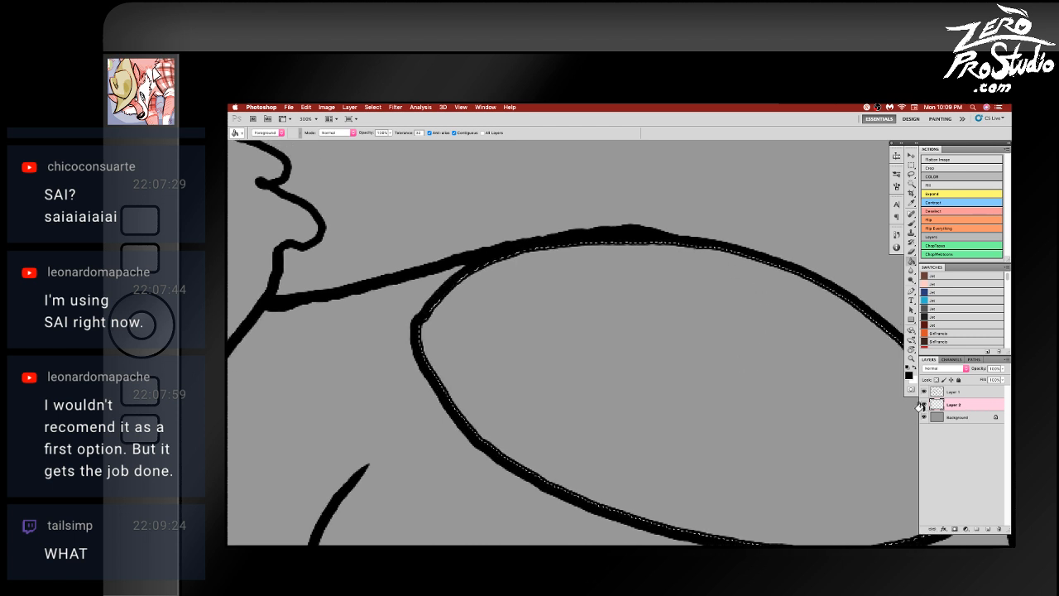
pyautogui.click(728, 426)
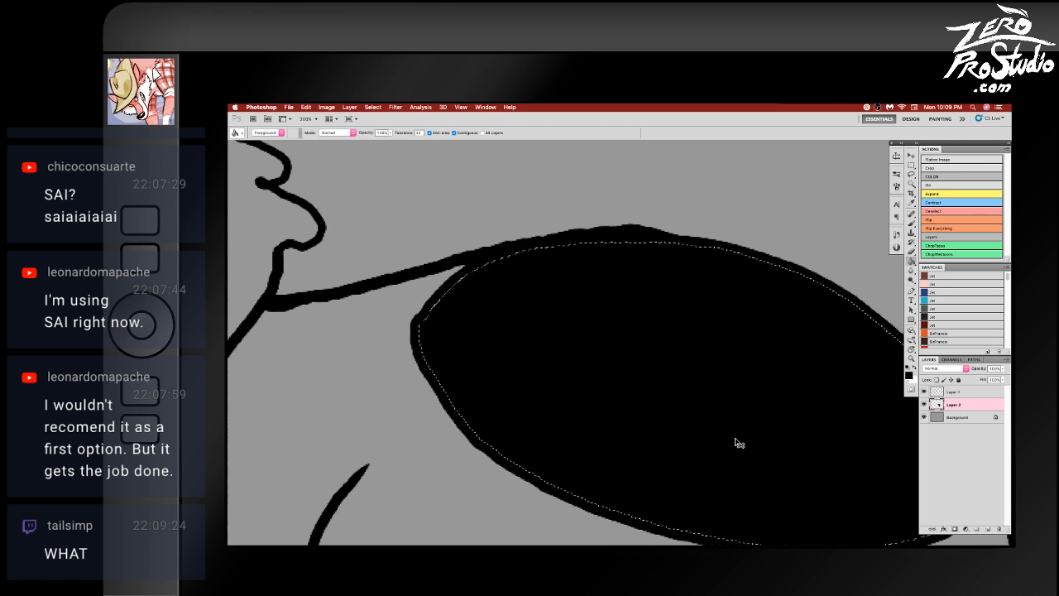
pyautogui.hotkey('ctrl', 'd')
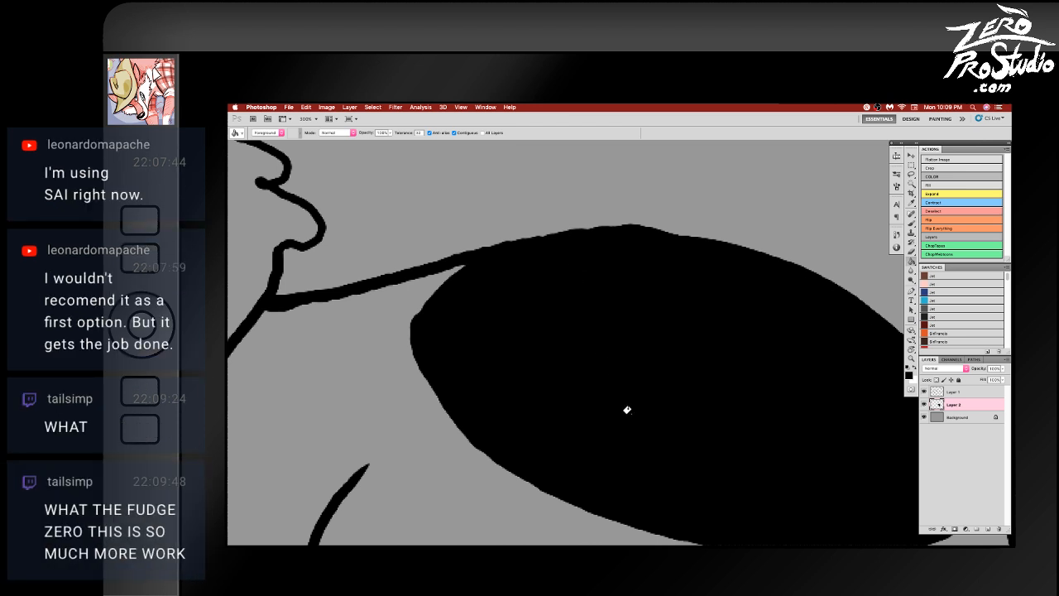
pyautogui.press('super+0')
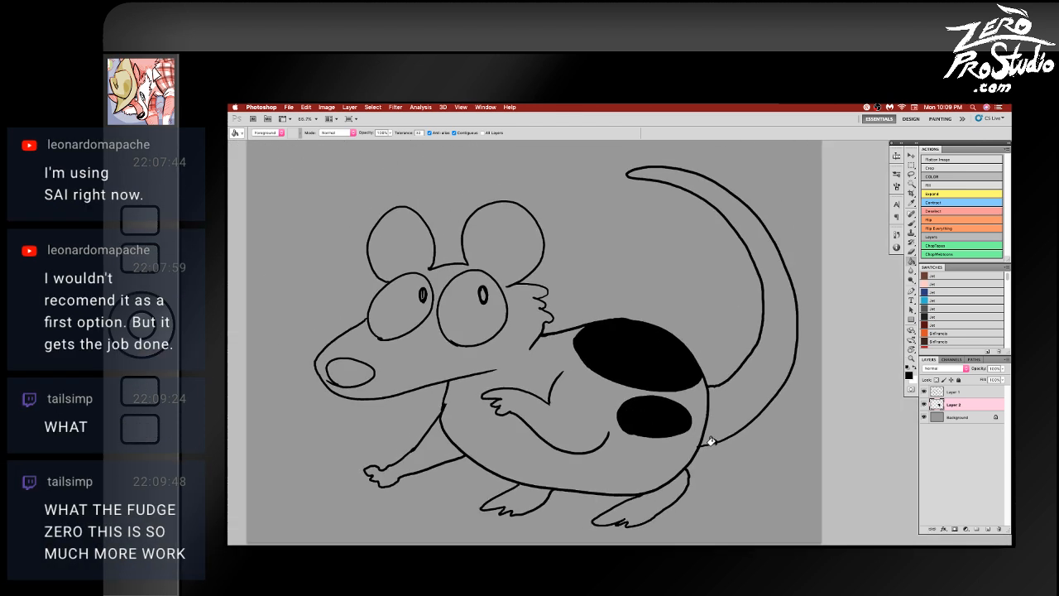
# - Select both eye interiors on the line-art layer, make Layer 2 active with white as foreground, and run the Expand action
pyautogui.click(954, 393)
pyautogui.press('w')
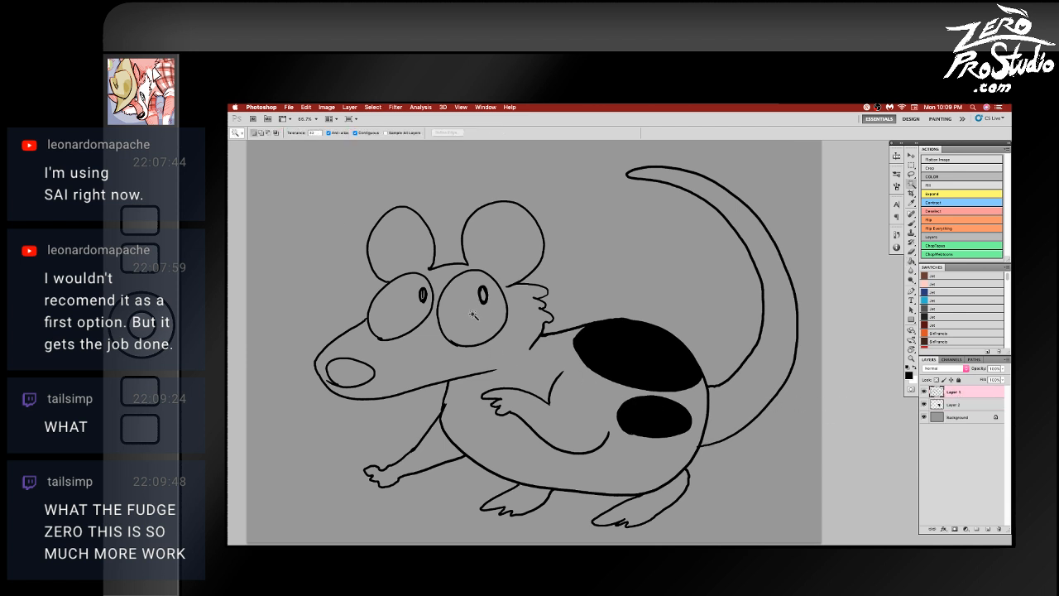
pyautogui.click(476, 288)
pyautogui.keyDown('shift'); pyautogui.click(397, 319); pyautogui.keyUp('shift')
pyautogui.click(954, 405)
pyautogui.press('x')
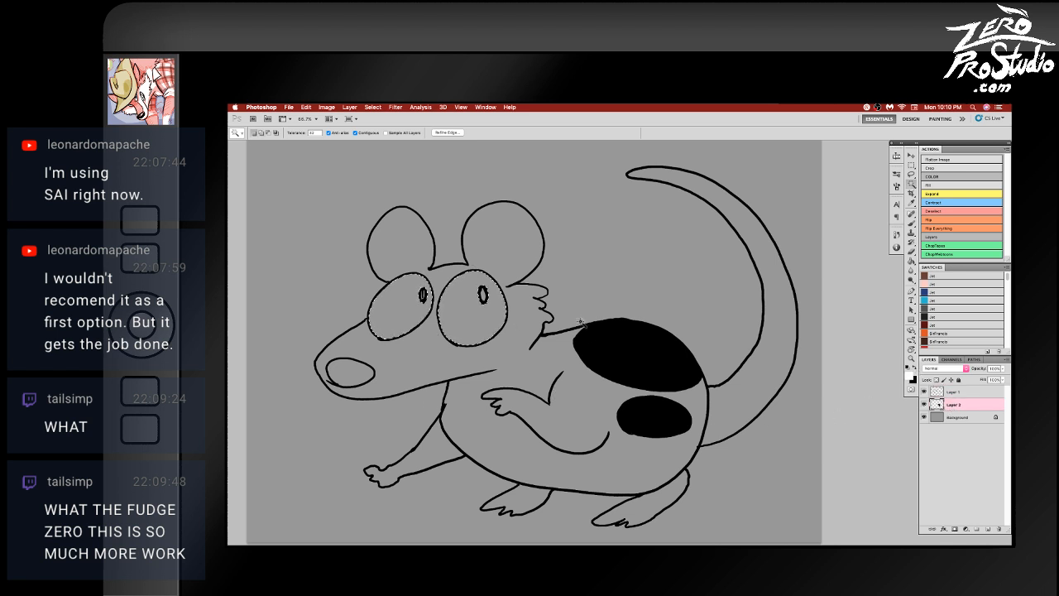
pyautogui.click(945, 201)
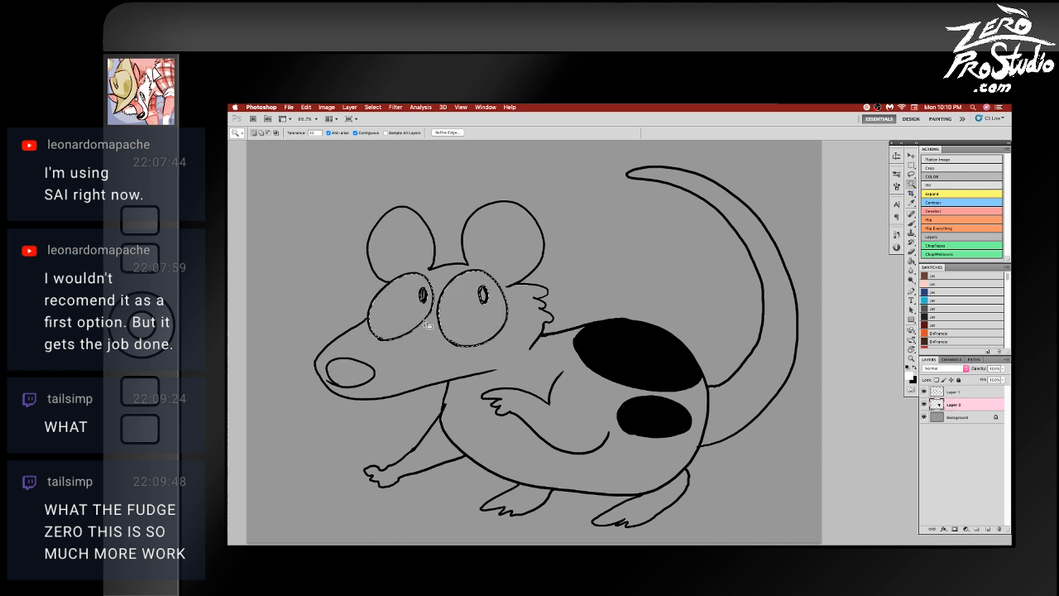
# - Fill both selected eyes with white on Layer 2 and deselect
pyautogui.press('g')
pyautogui.click(447, 304)
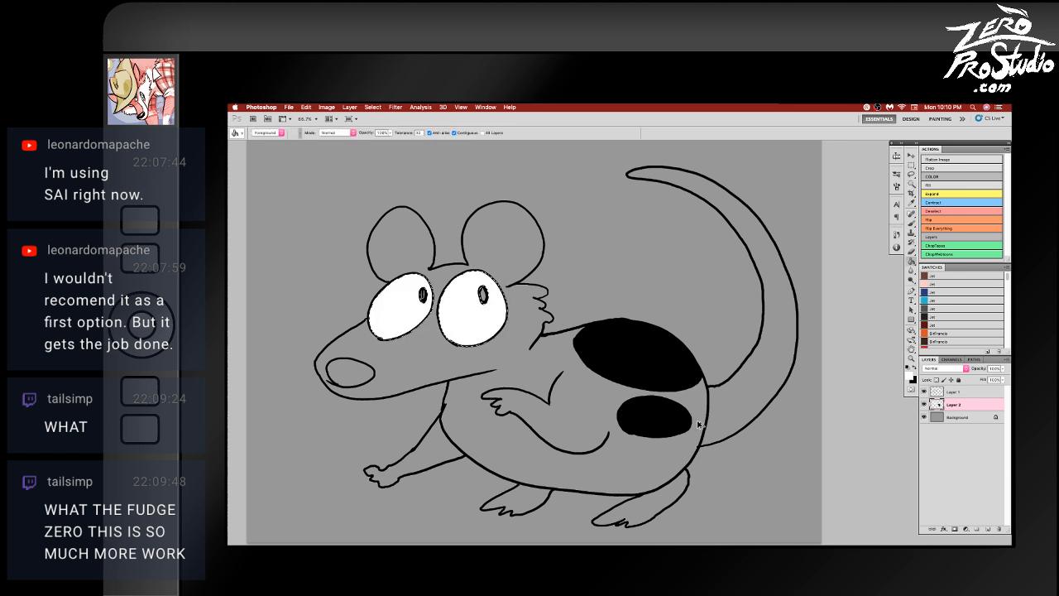
pyautogui.press('super+d')
# - Select the opossum's nose, tail and both feet on the line-art layer
pyautogui.click(950, 391)
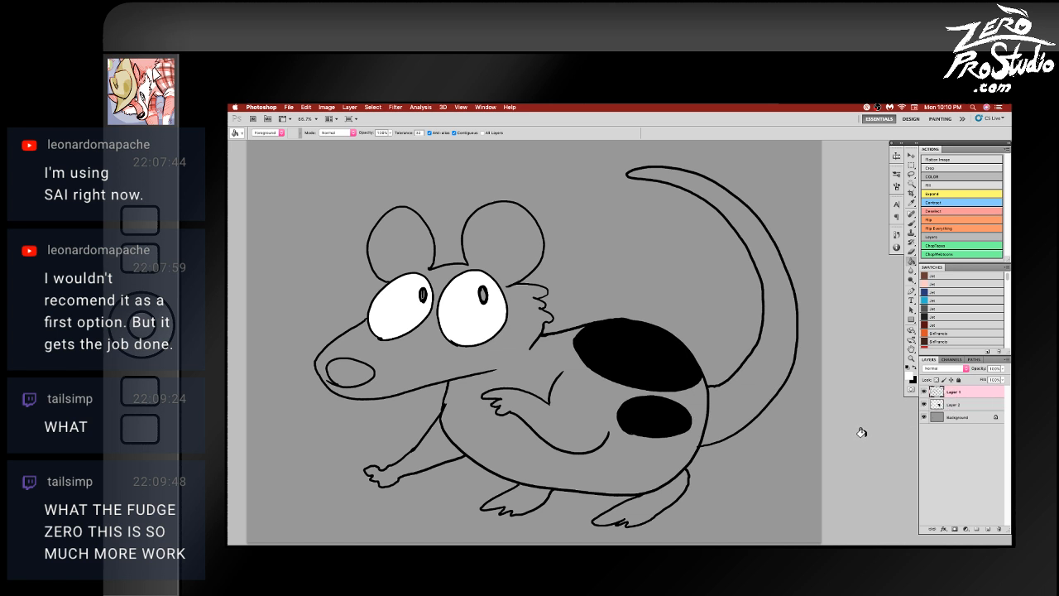
pyautogui.press('w')
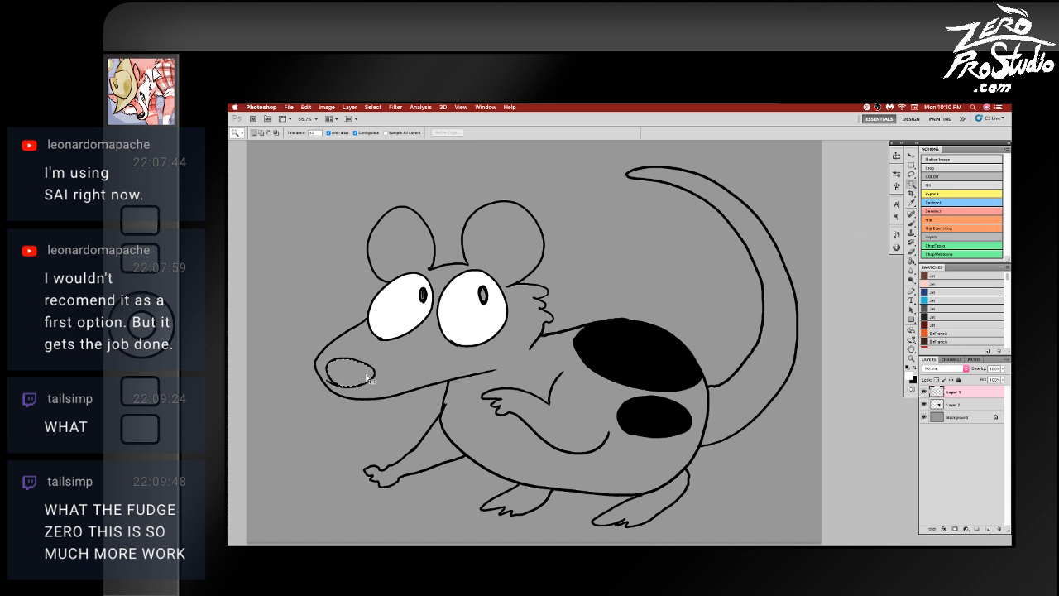
pyautogui.click(774, 372)
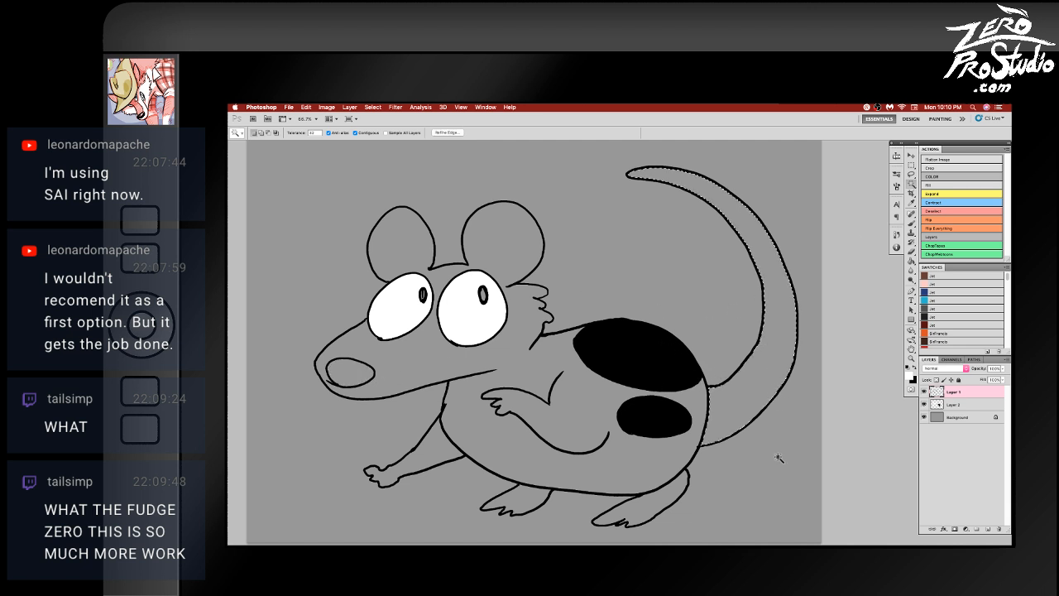
pyautogui.click(627, 519)
pyautogui.press('super+z')
# - Set the foreground color to light pink and run the COLOR action to fill the selected nose, tail and feet on Layer 2
pyautogui.click(911, 375)
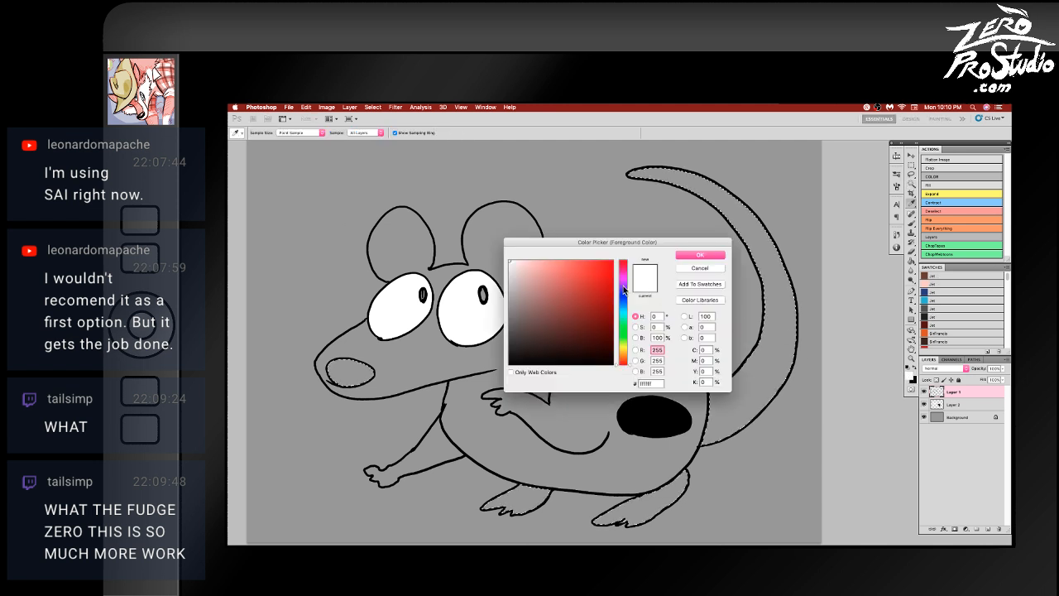
pyautogui.click(561, 277)
pyautogui.click(525, 278)
pyautogui.click(533, 267)
pyautogui.click(702, 256)
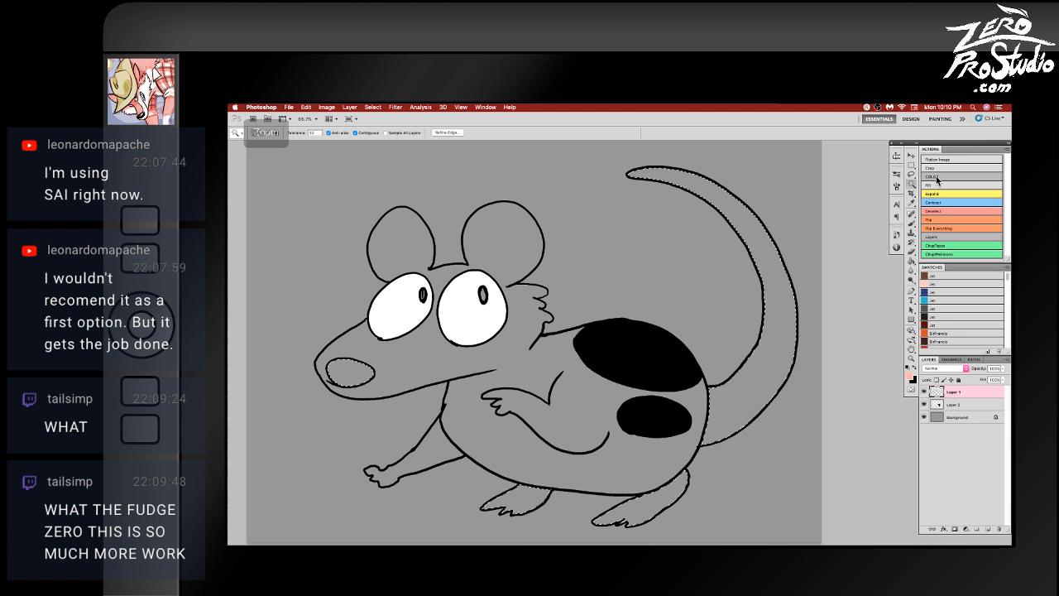
pyautogui.click(937, 178)
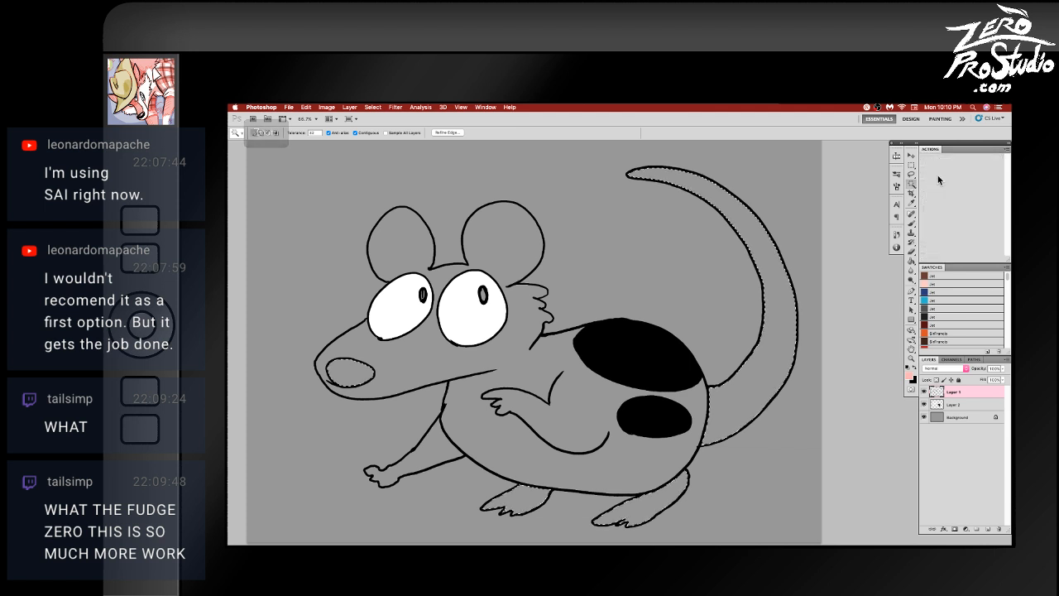
# - Toggle the line-art layer's visibility to inspect the pink fills on Layer 2 with and without outlines
pyautogui.click(925, 404)
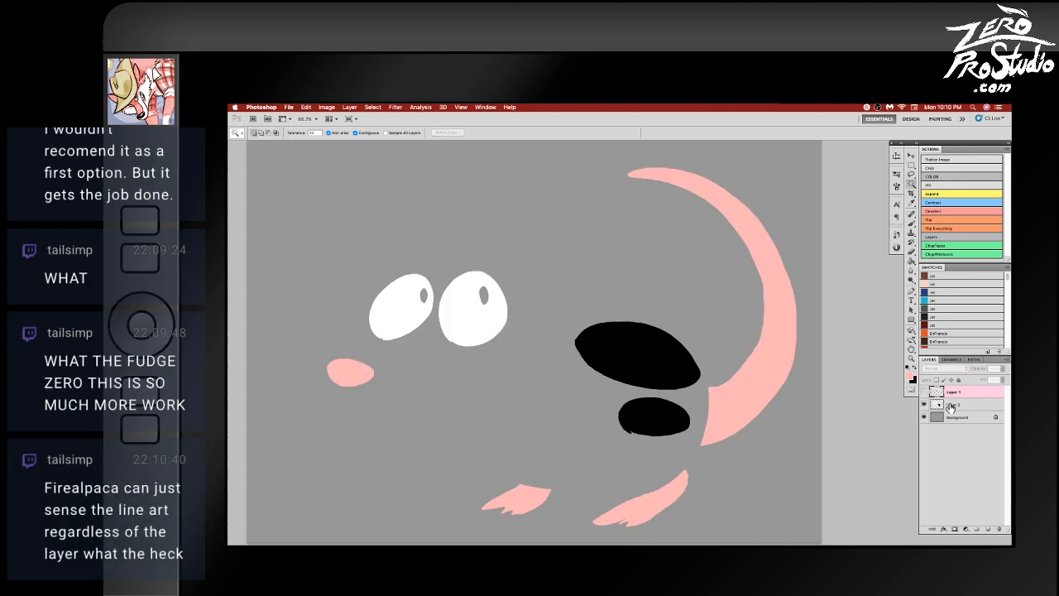
pyautogui.click(925, 403)
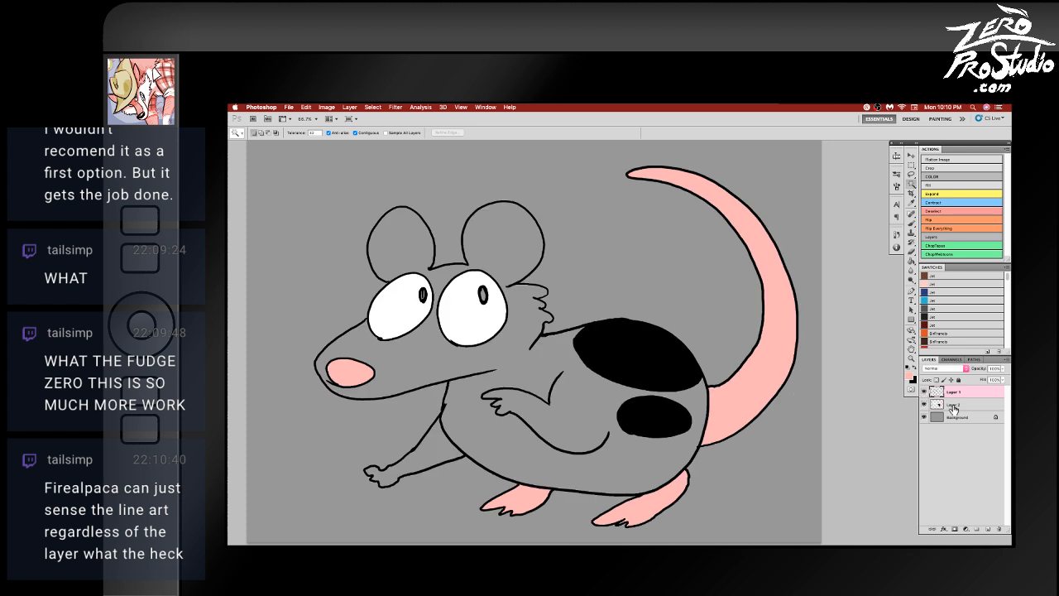
pyautogui.click(953, 407)
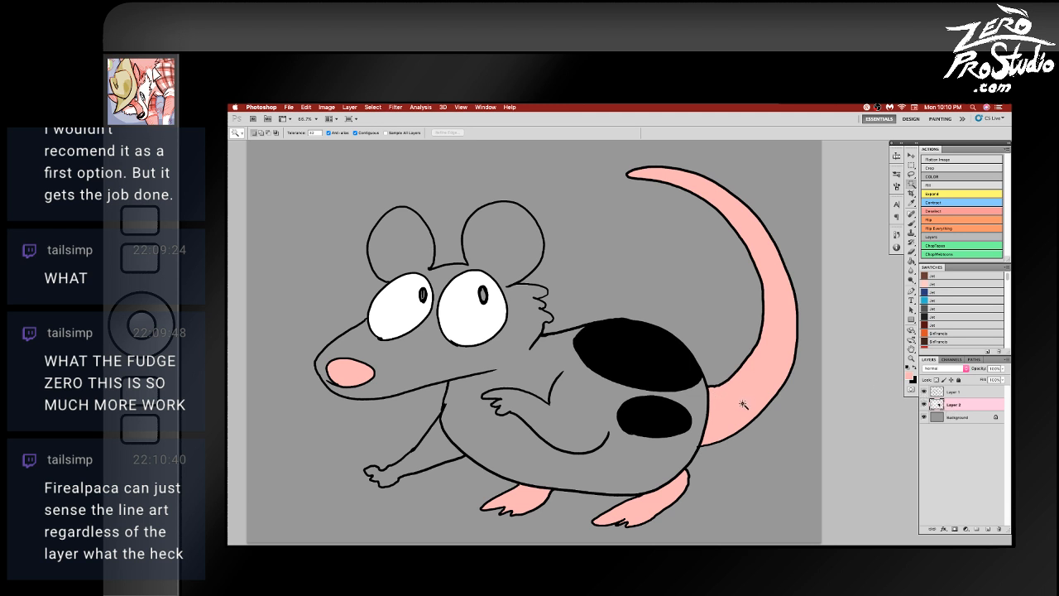
pyautogui.click(924, 392)
pyautogui.click(924, 393)
# - Select the opossum's remaining head, ear, body and arm areas on Layer 1 and fill them with dark brown on Layer 2
pyautogui.click(951, 392)
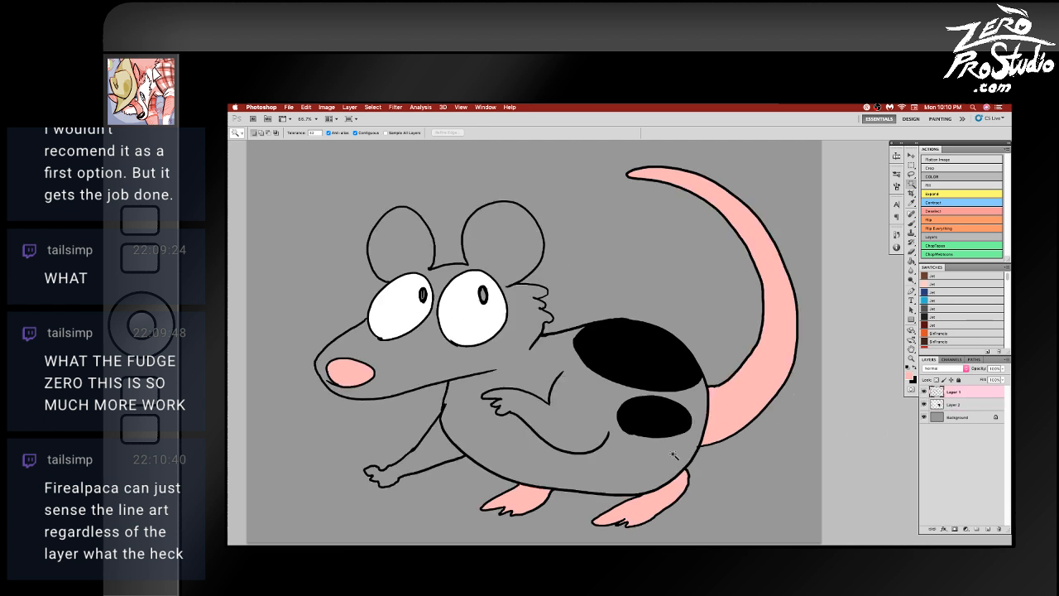
pyautogui.click(520, 361)
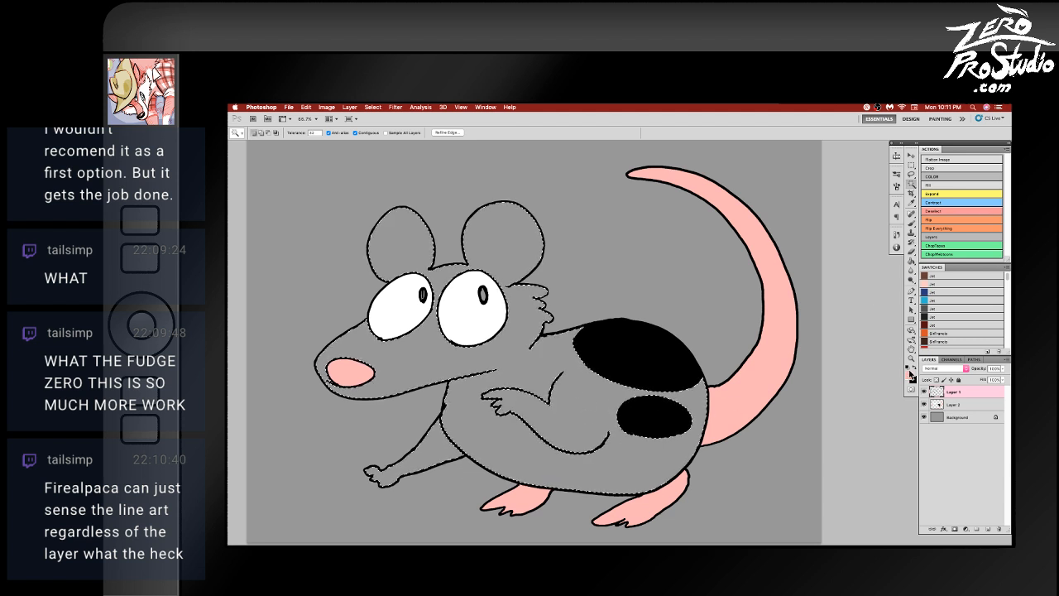
pyautogui.click(933, 177)
pyautogui.click(531, 324)
pyautogui.click(685, 257)
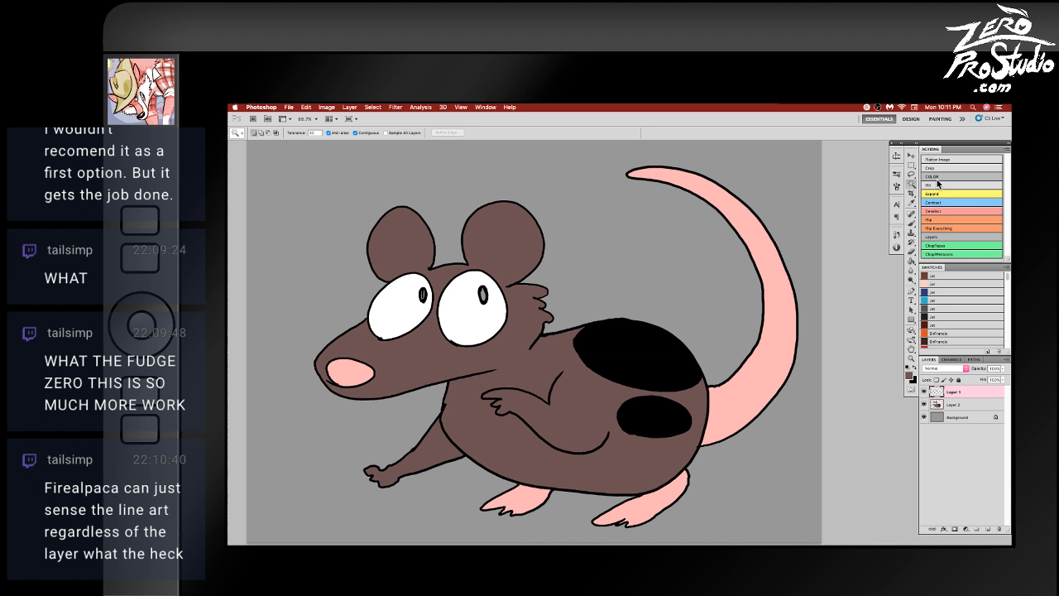
# - Close the opossum drawing and return to the Kingdom Hearts group selfie in Clip Studio Paint
pyautogui.press('super+w')
pyautogui.click(590, 256)
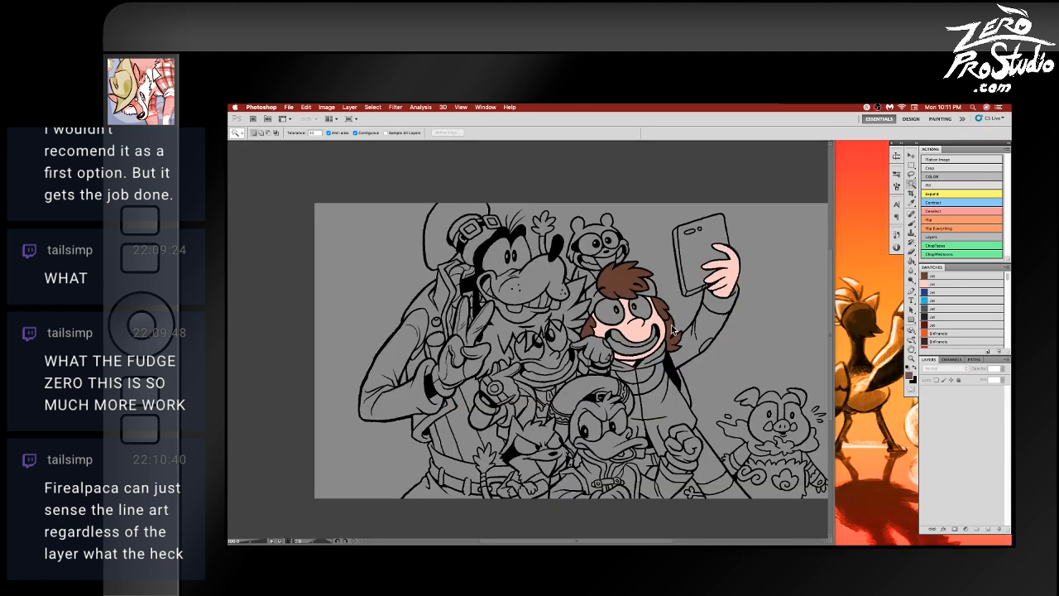
pyautogui.press('super+Tab')
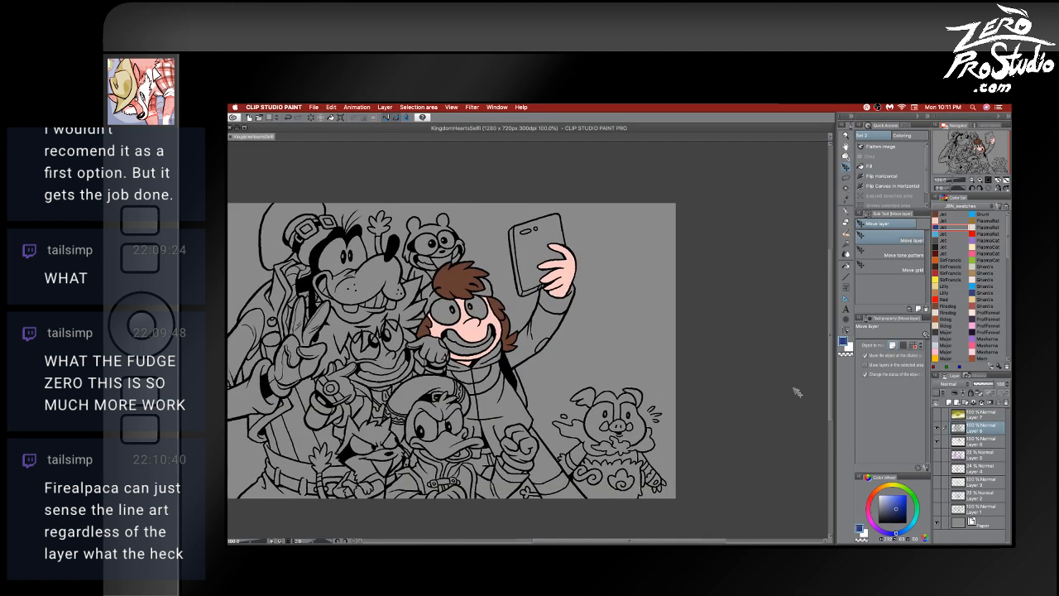
pyautogui.hscroll(-3, 797, 393)
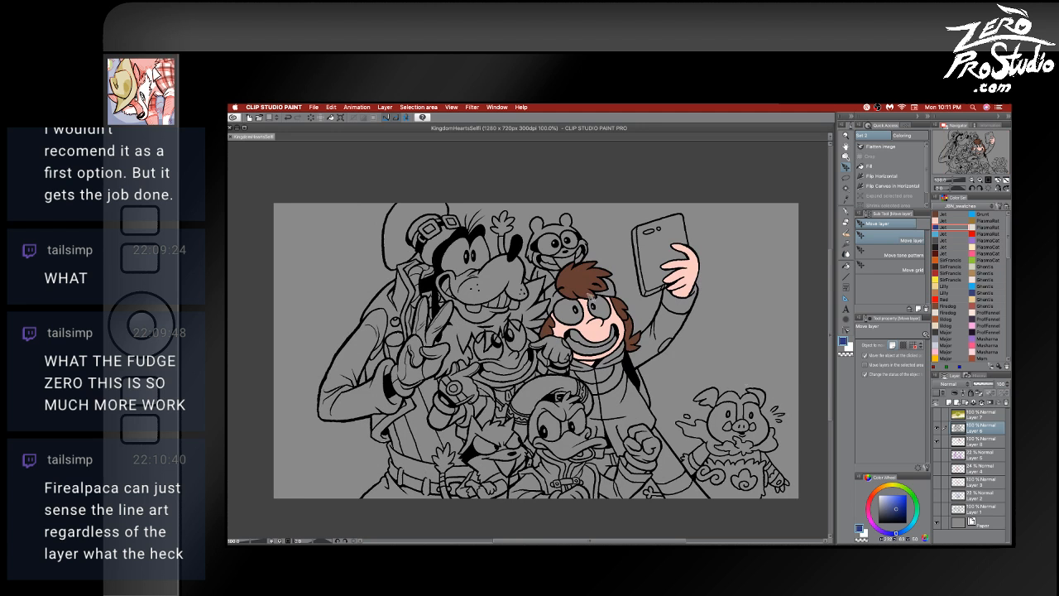
# - On the color layer beneath the line art, fill the boy's eyes, teeth and cap and the spiky-haired character's eyes and teeth white
pyautogui.click(974, 443)
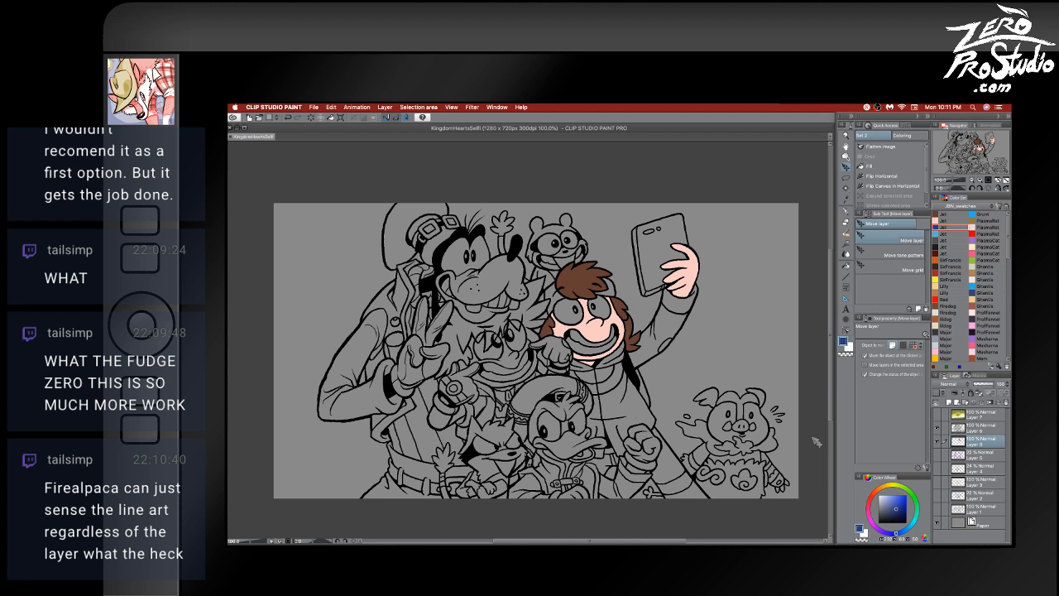
pyautogui.press('p')
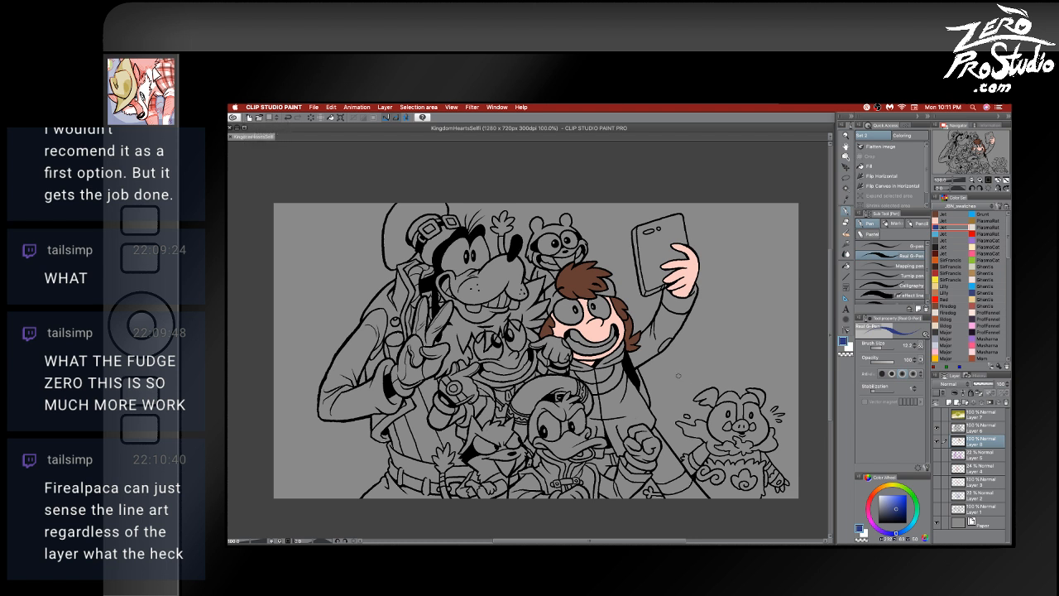
pyautogui.press('g')
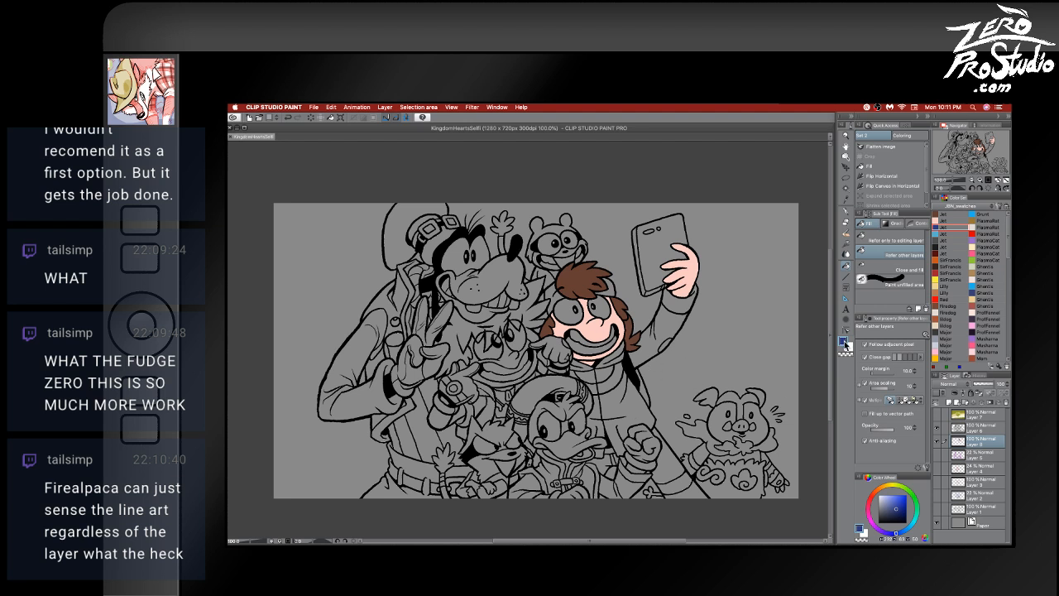
pyautogui.press('x')
pyautogui.click(571, 309)
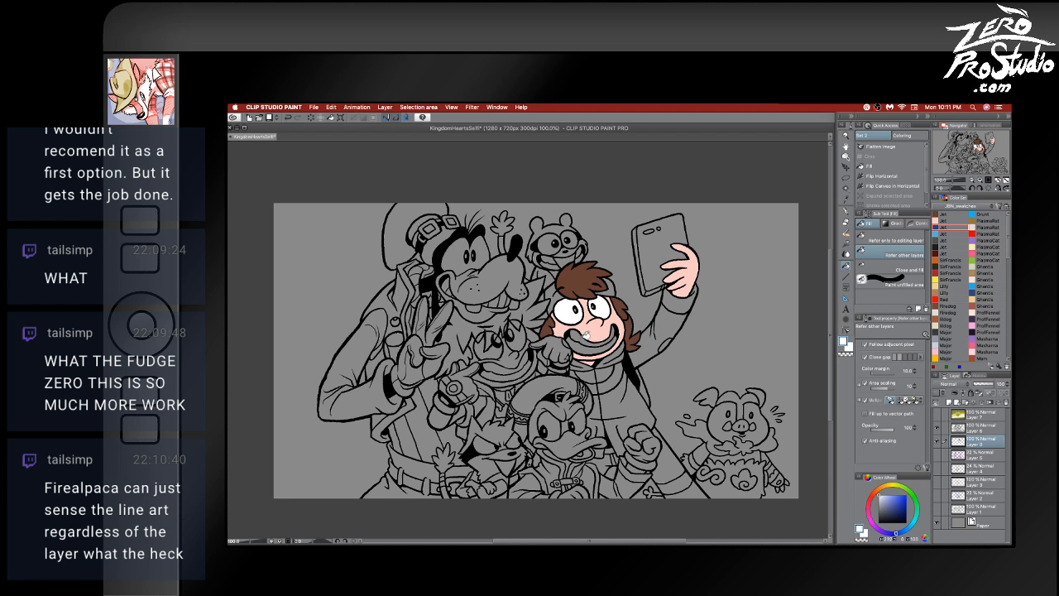
pyautogui.click(585, 335)
pyautogui.click(504, 366)
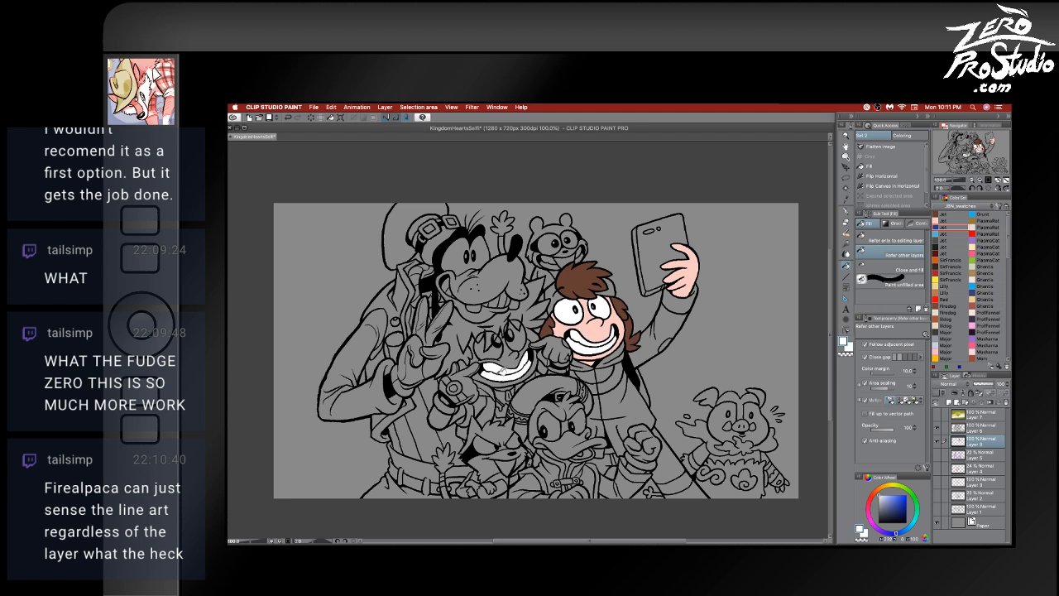
pyautogui.click(495, 345)
pyautogui.click(522, 328)
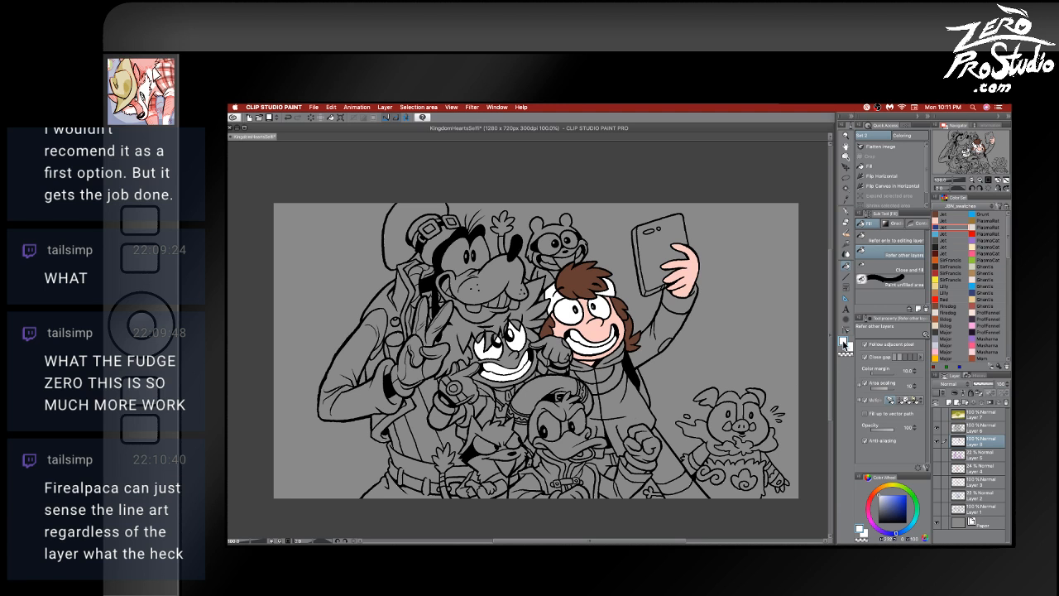
# - Fill the hood, raised sleeve cuff and elbow patch of the boy's jacket with dark blue
pyautogui.click(952, 229)
pyautogui.moveTo(617, 359)
pyautogui.mouseDown()
pyautogui.moveTo(578, 370)
pyautogui.moveTo(595, 386)
pyautogui.moveTo(629, 374)
pyautogui.mouseUp()
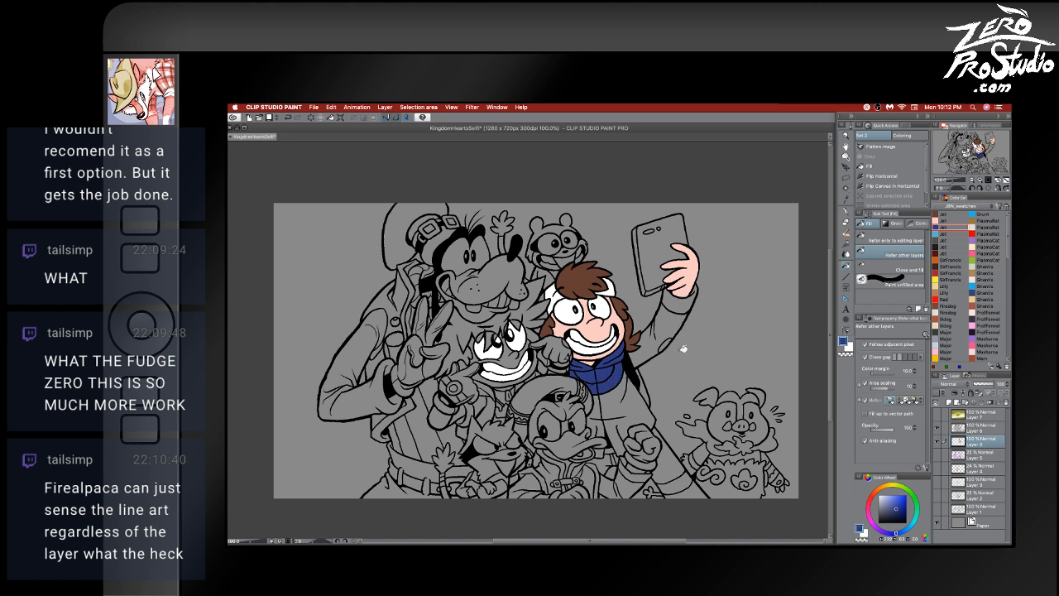
pyautogui.hotkey('ctrl', 'z')
pyautogui.moveTo(676, 332); pyautogui.dragTo(691, 300)
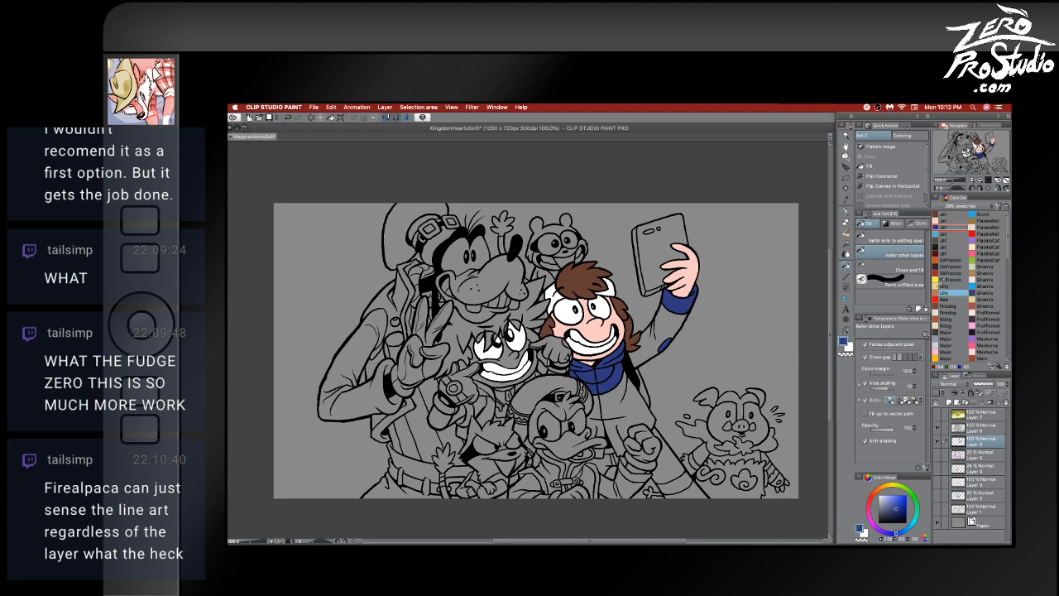
# - Fill the boy's jacket body and raised sleeve with light blue and his trousers with dark gray
pyautogui.click(945, 235)
pyautogui.click(616, 401)
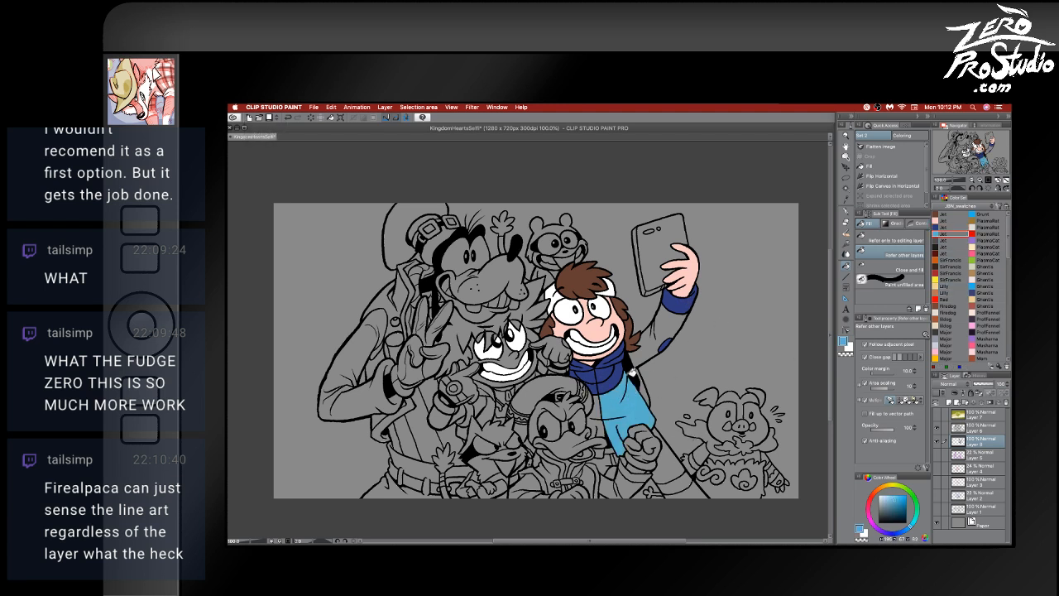
pyautogui.click(604, 401)
pyautogui.click(654, 338)
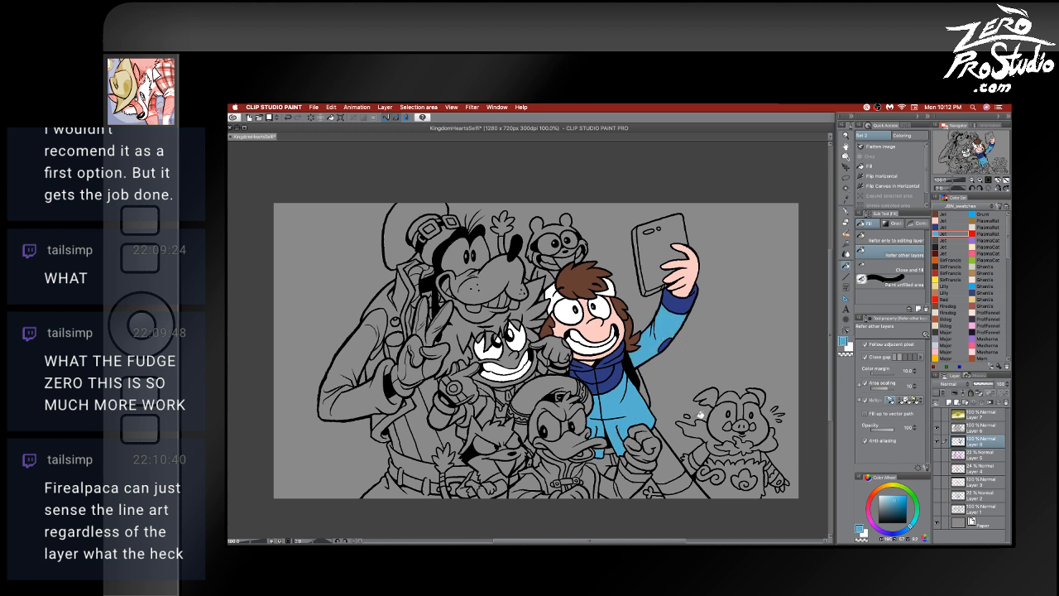
pyautogui.click(951, 239)
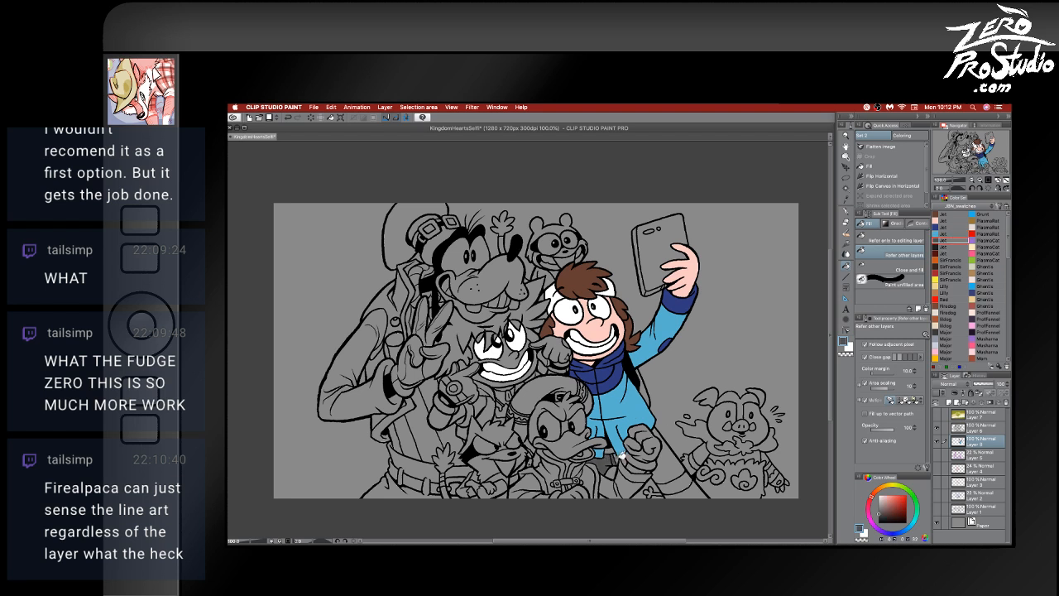
pyautogui.click(668, 457)
# - Fill the small areas behind the boy's back and beside his head with dark red
pyautogui.scroll(1, 692, 454)
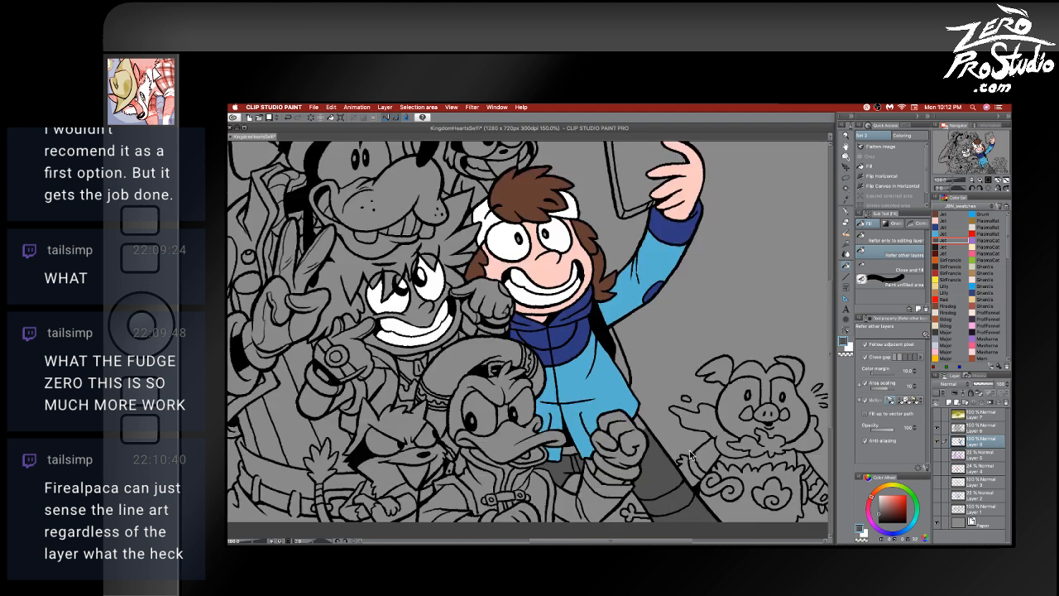
pyautogui.scroll(1, 692, 454)
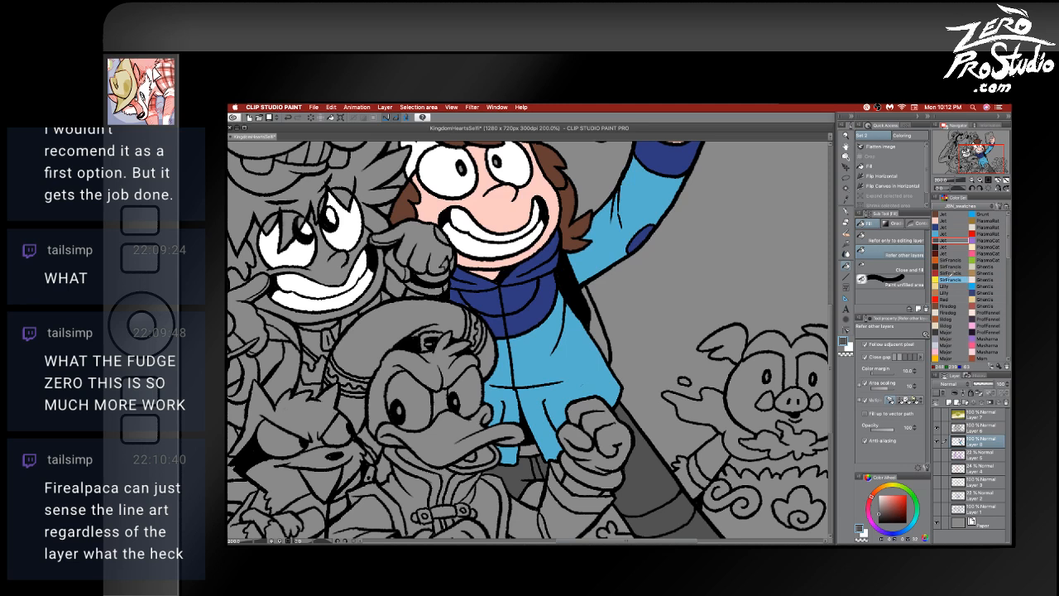
pyautogui.click(952, 253)
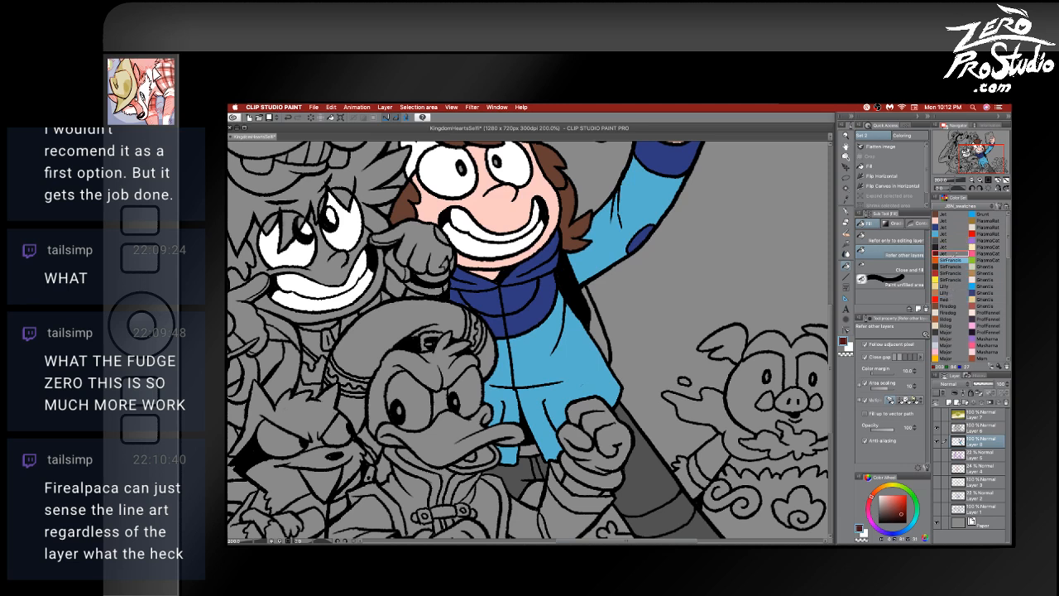
pyautogui.click(617, 358)
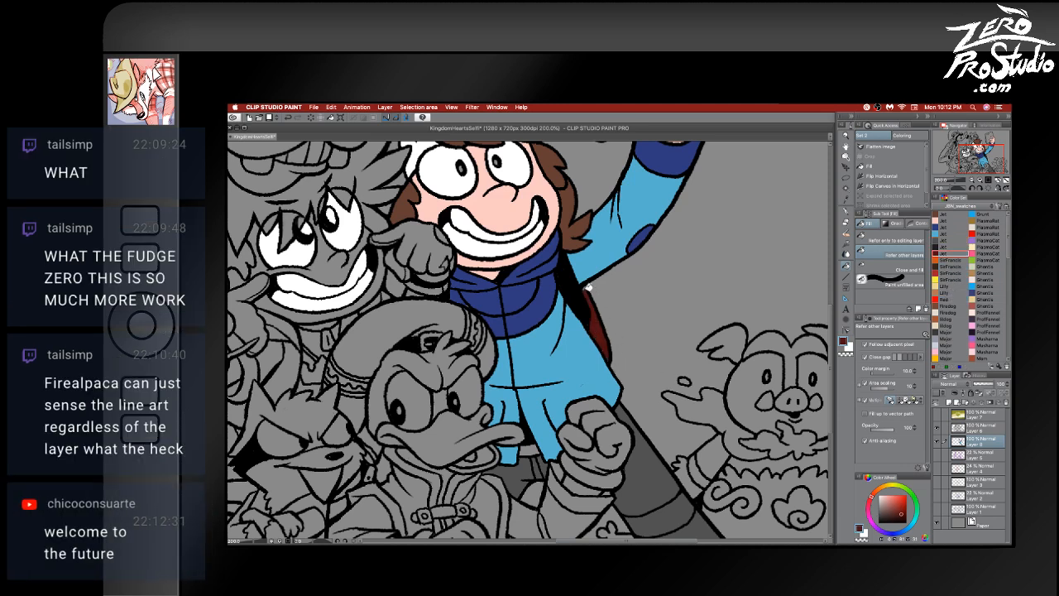
pyautogui.scroll(5, 624, 364)
pyautogui.click(526, 308)
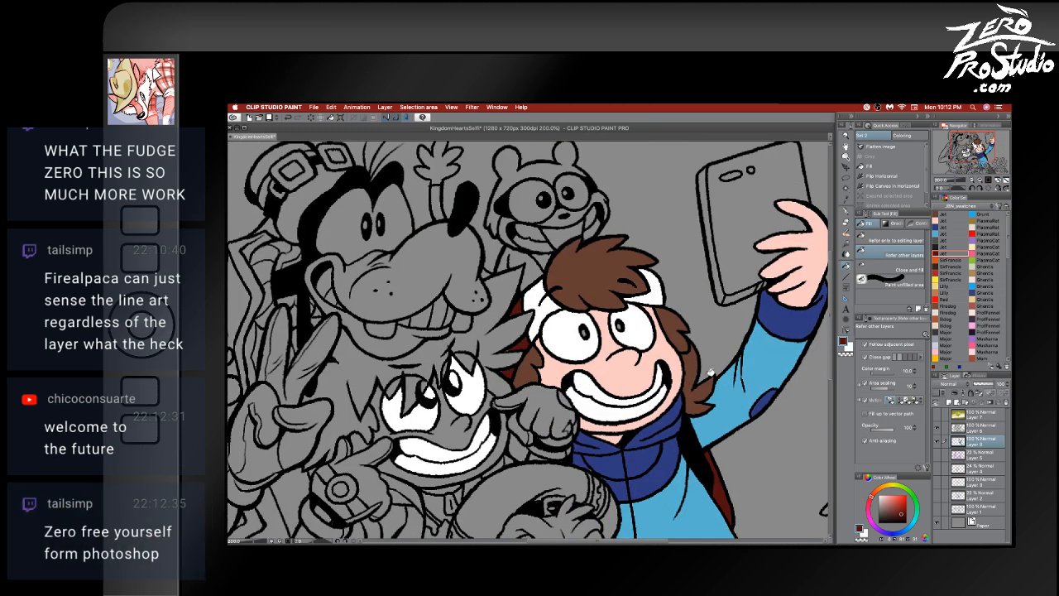
# - Fill both eyes of the small round-eared character above the boy with the Red swatch
pyautogui.scroll(-2, 736, 366)
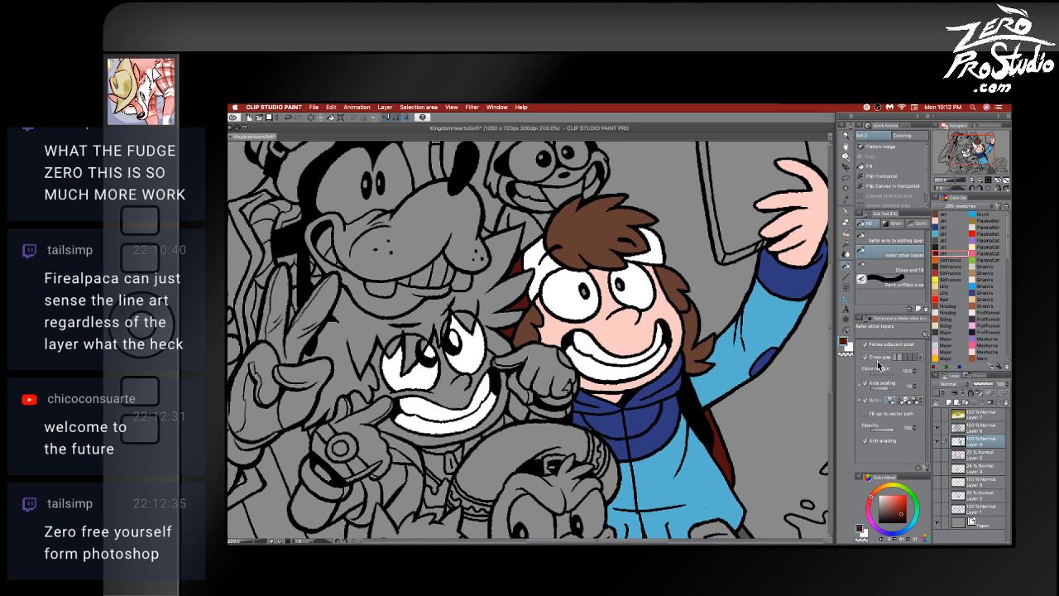
pyautogui.press('x')
pyautogui.hscroll(-5, 735, 385)
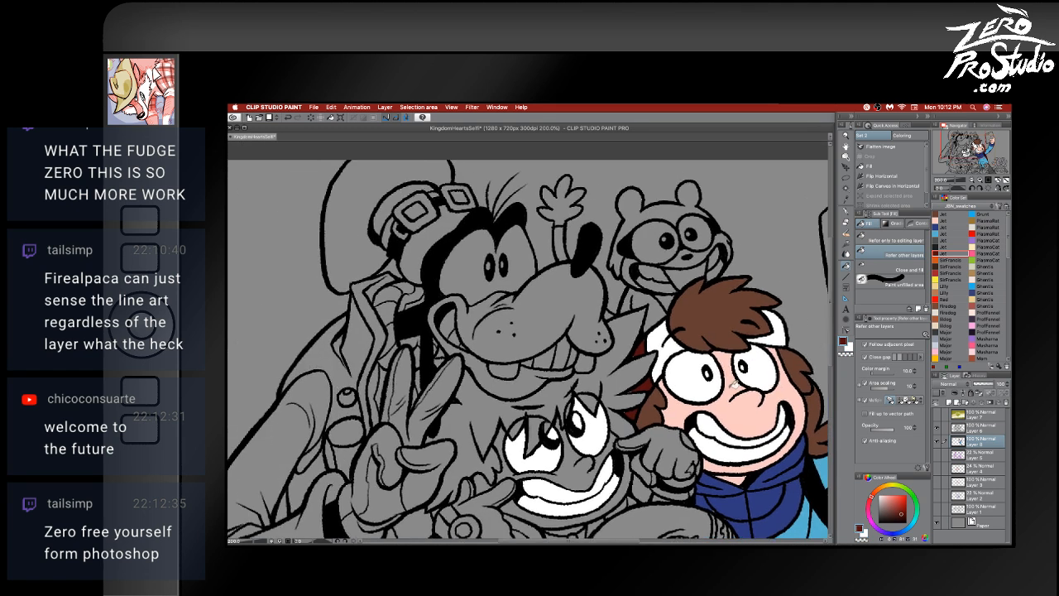
pyautogui.click(948, 298)
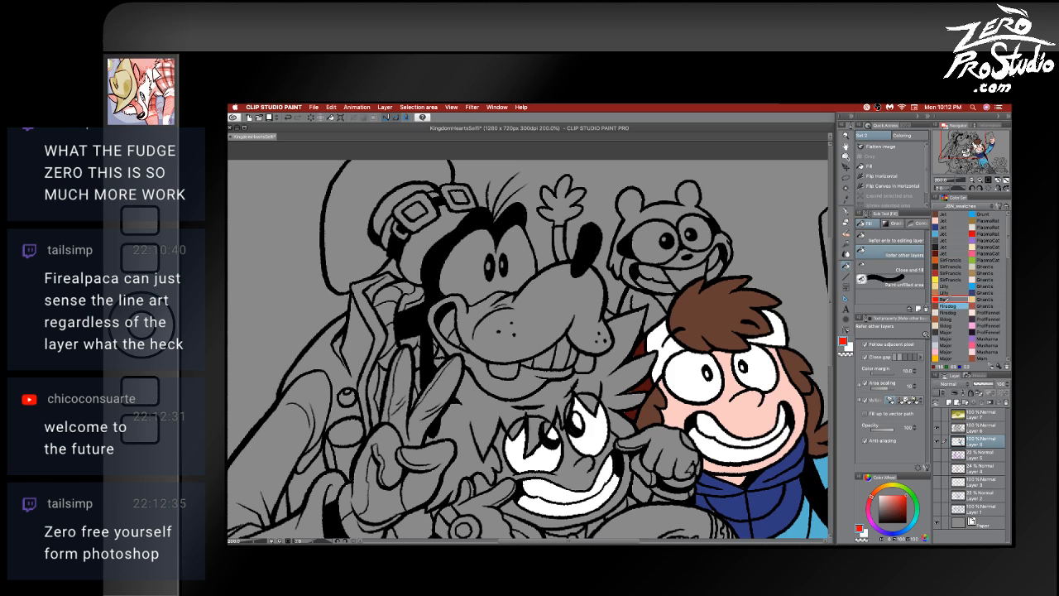
pyautogui.click(661, 237)
pyautogui.click(704, 233)
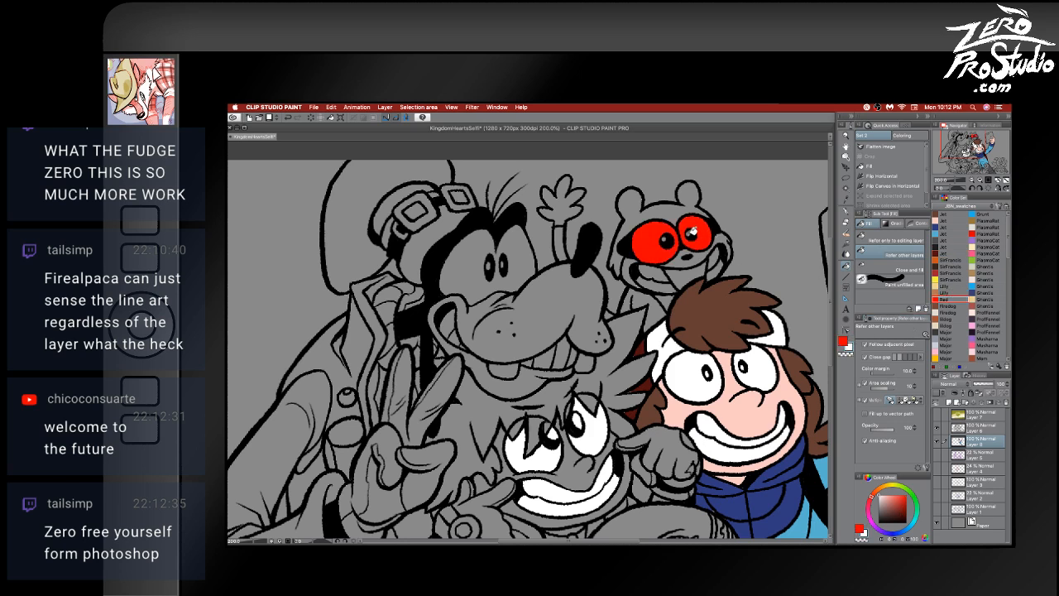
# - Fill the teeth of the small round-eared character and the eyes of the tall dog character with white
pyautogui.click(710, 269)
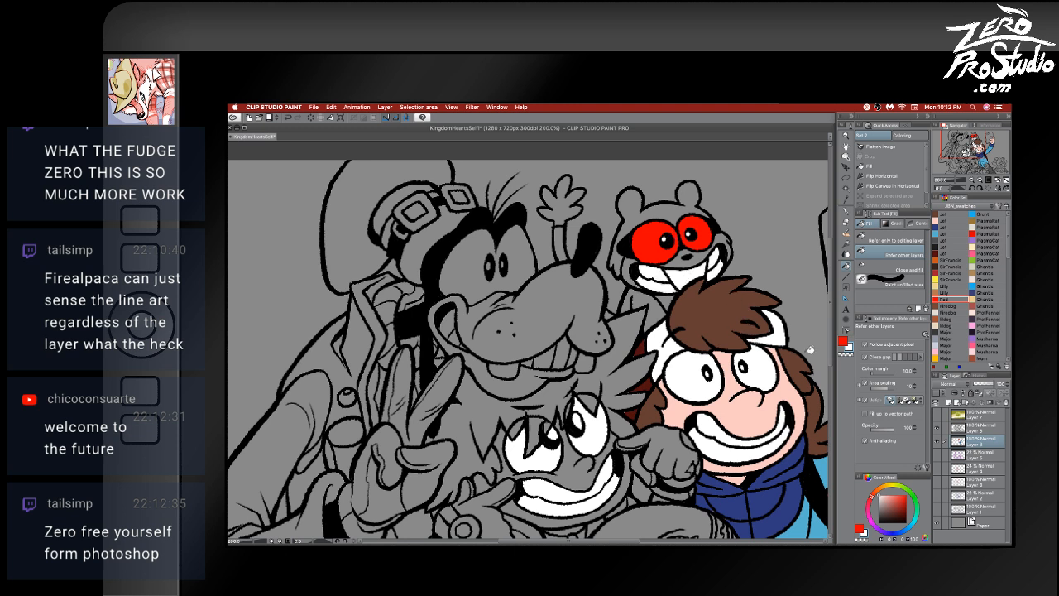
pyautogui.click(513, 275)
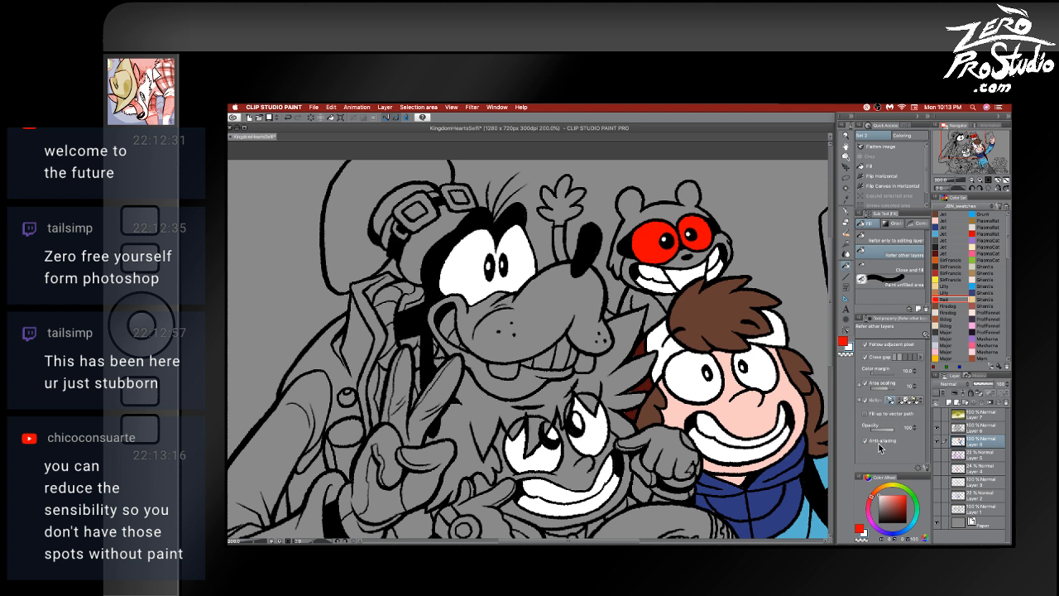
# - Open the fill tool's detailed settings and choose the reddish-brown swatch as the fill color
pyautogui.click(925, 469)
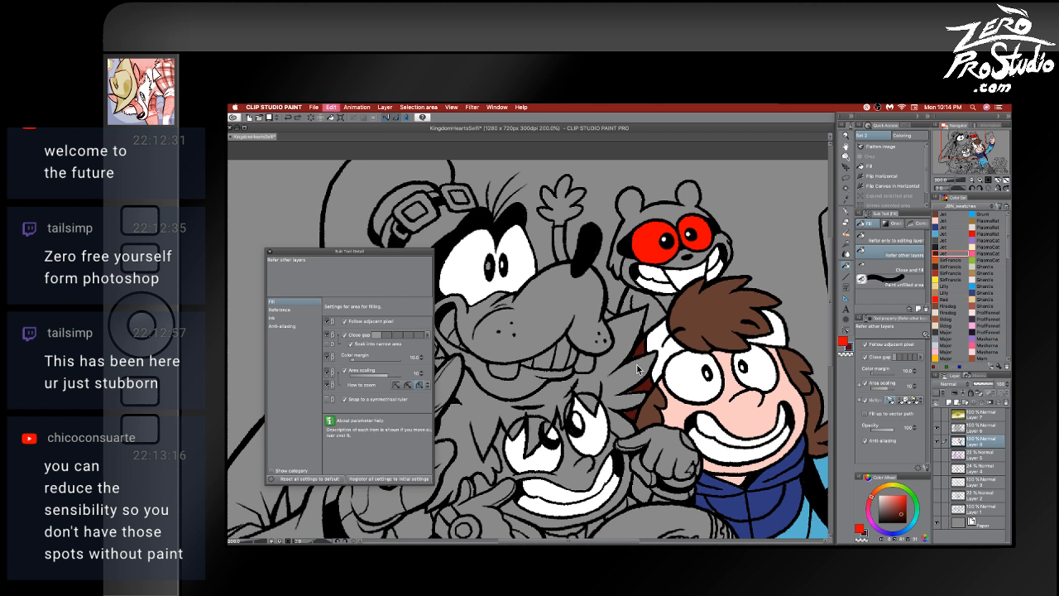
pyautogui.press('super+z')
pyautogui.press('super+z')
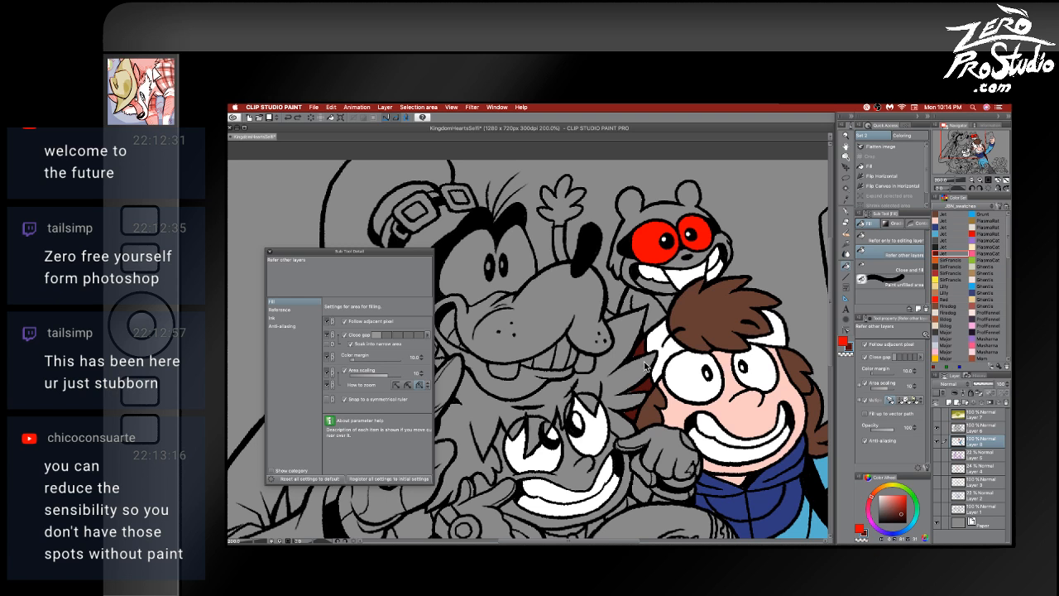
pyautogui.press('super+shift+z')
pyautogui.press('super+shift+z')
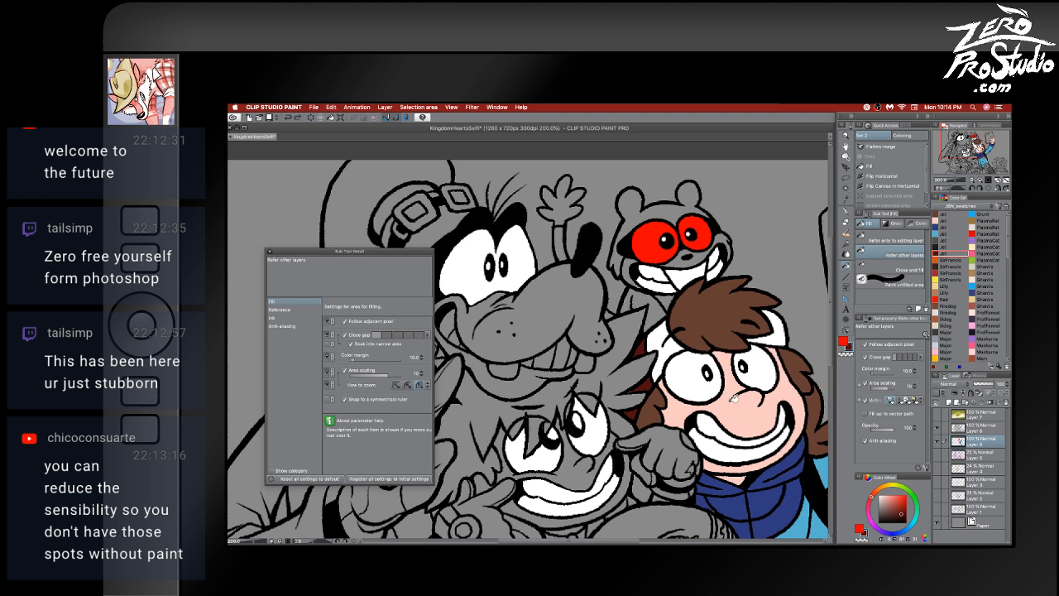
pyautogui.press('p')
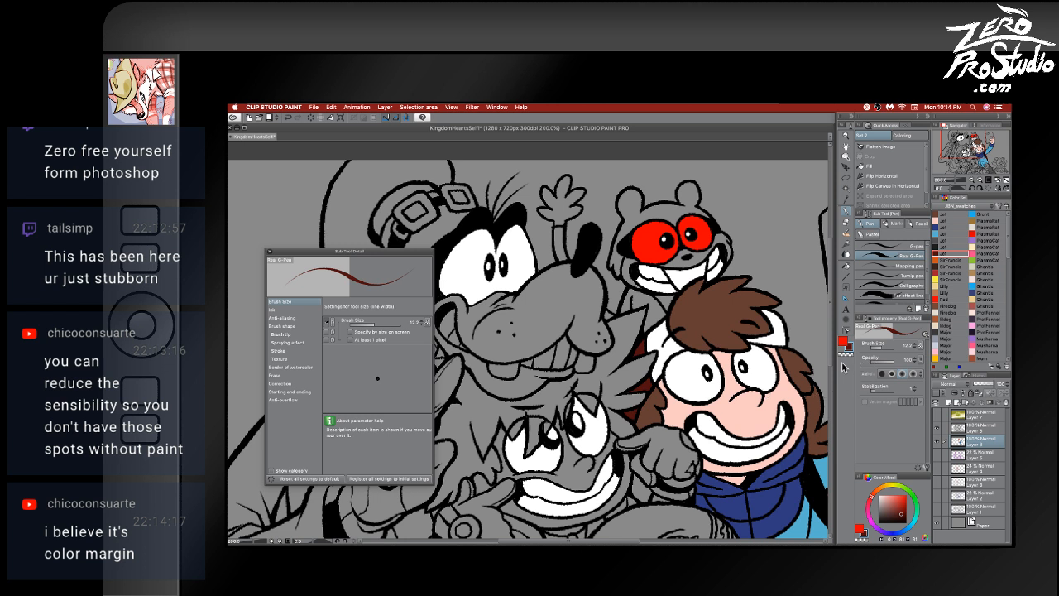
pyautogui.press('g')
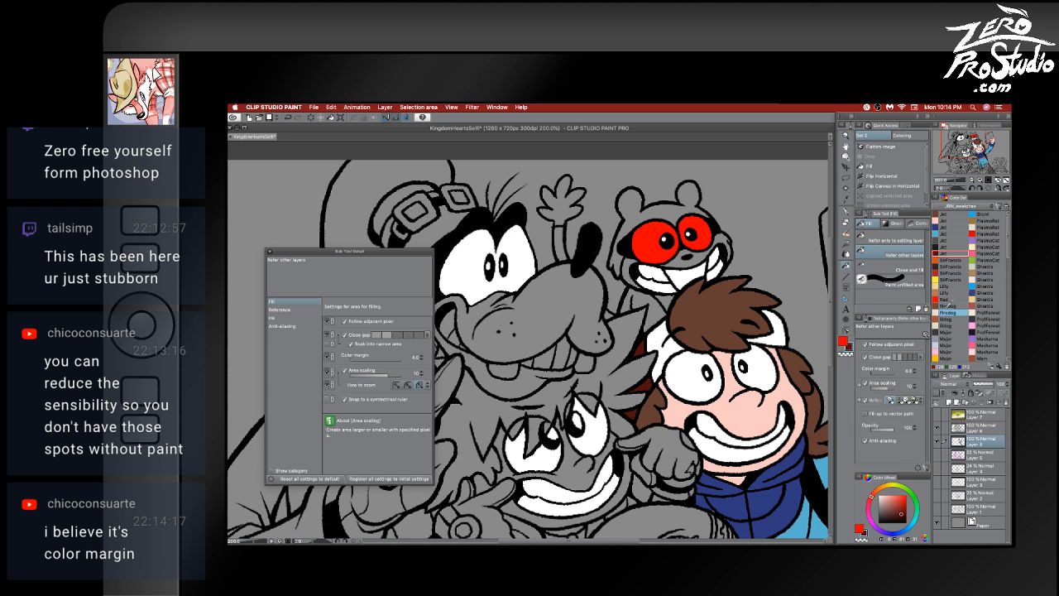
pyautogui.click(950, 319)
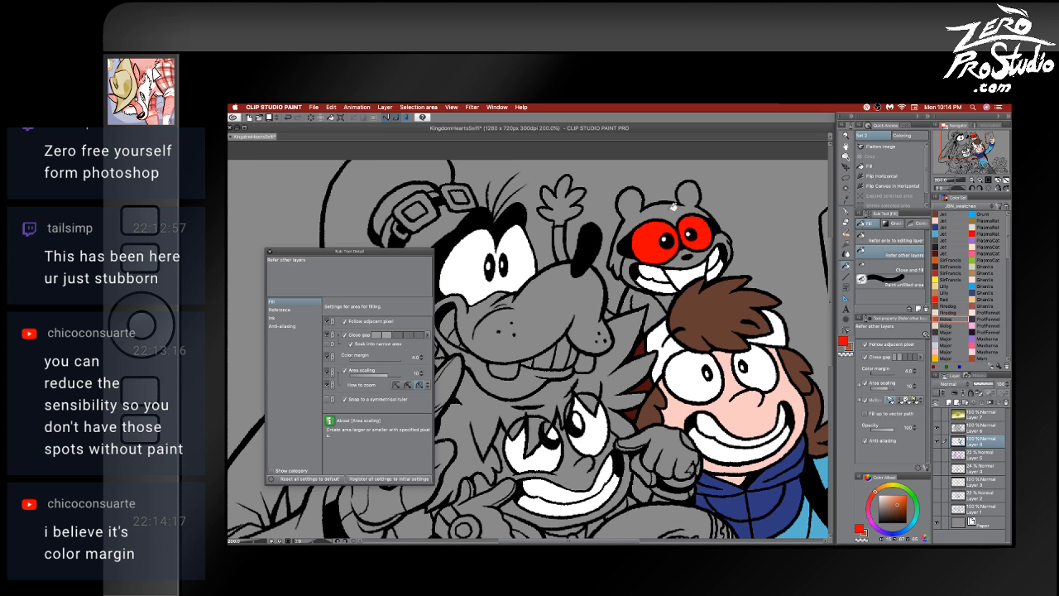
# - Try filling the small round-eared character's head with color margins of 4.0, 0.0 and 10.0, undoing each test fill
pyautogui.click(671, 206)
pyautogui.hotkey('ctrl', 'z')
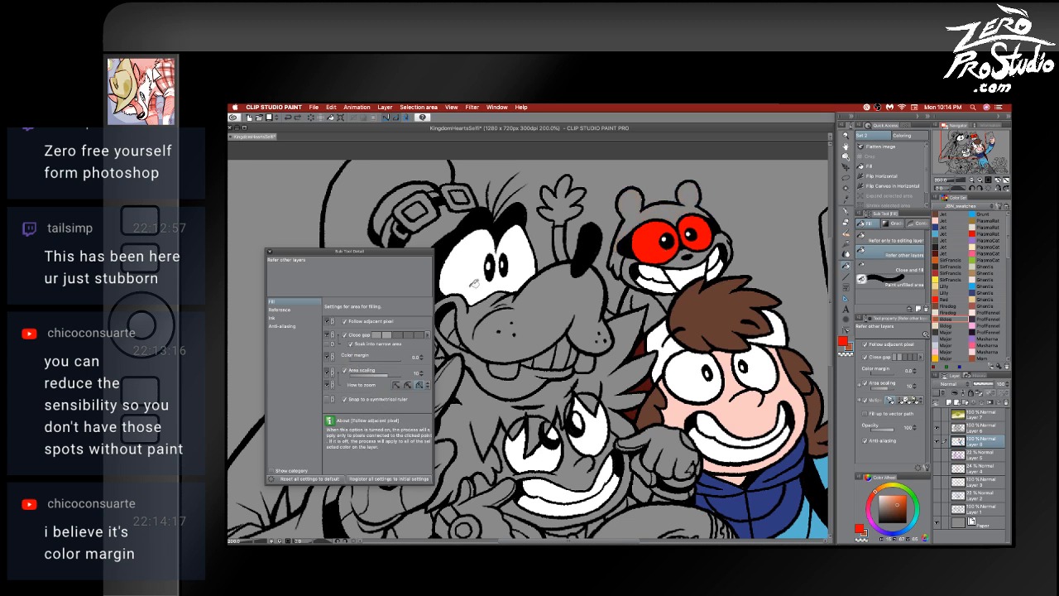
pyautogui.hotkey('ctrl', 'y')
pyautogui.hotkey('ctrl', 'z')
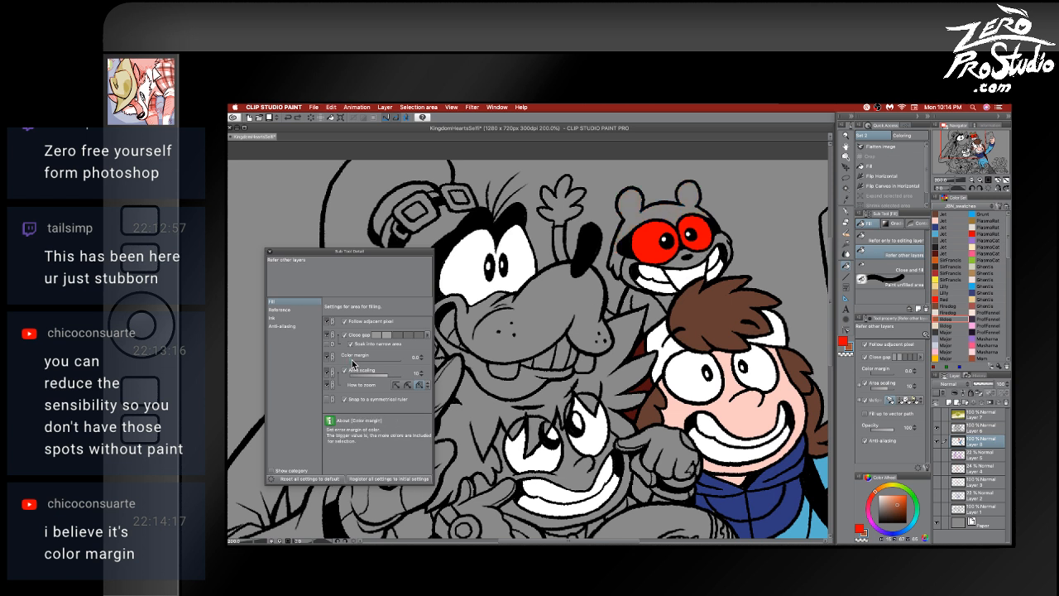
pyautogui.moveTo(351, 358)
pyautogui.mouseDown()
pyautogui.moveTo(379, 358)
pyautogui.moveTo(356, 362)
pyautogui.mouseUp()
pyautogui.click(663, 209)
pyautogui.hotkey('ctrl', 'z')
pyautogui.click(356, 362)
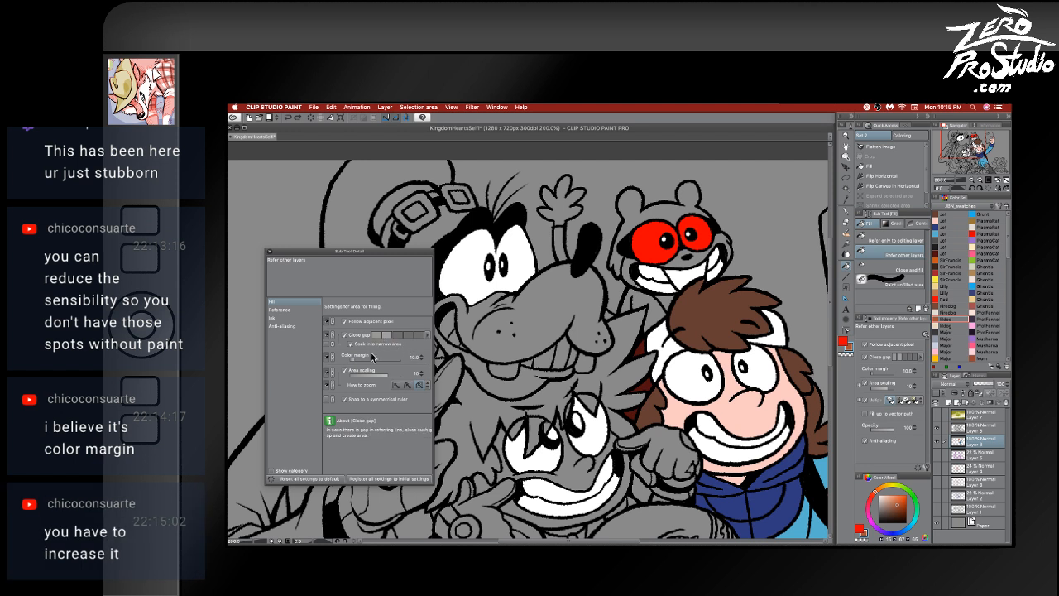
# - Try filling the small round-eared character's head with a color margin of 100.0, and undo the test fills
pyautogui.moveTo(373, 358); pyautogui.dragTo(430, 362)
pyautogui.click(634, 225)
pyautogui.hotkey('ctrl', 'z')
pyautogui.click(646, 216)
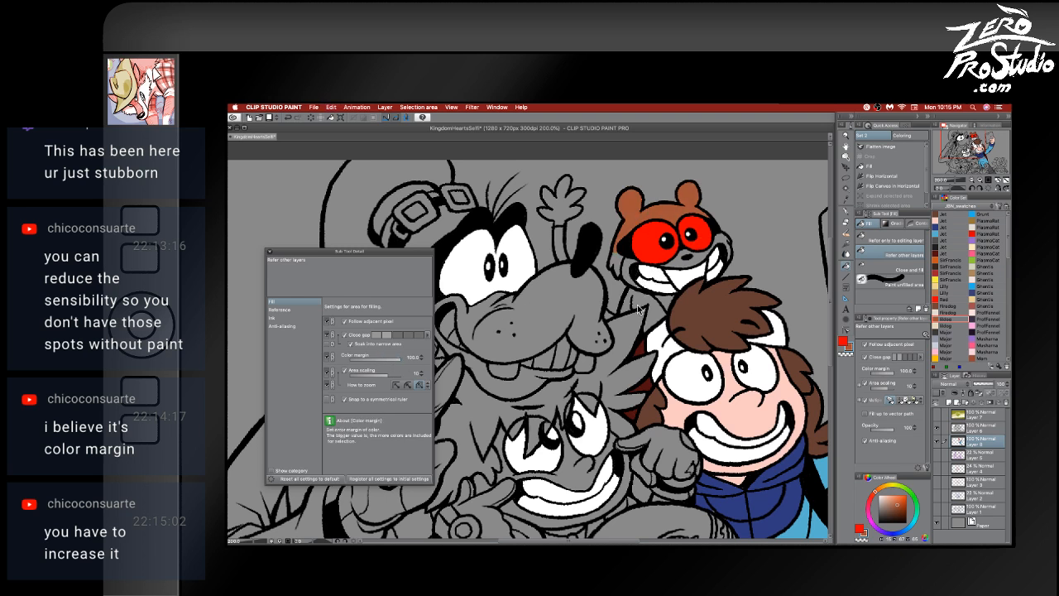
pyautogui.hotkey('ctrl', 'z')
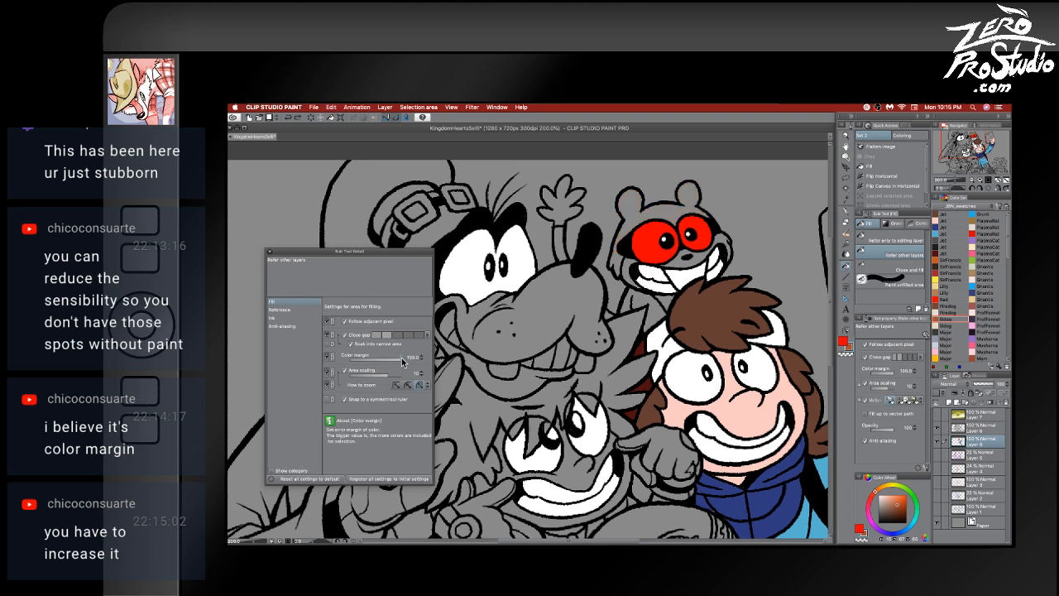
# - Set the color margin to 20.0 and fill the small round-eared character's head, body and raised arm with reddish-brown
pyautogui.moveTo(403, 362); pyautogui.dragTo(359, 362)
pyautogui.click(364, 366)
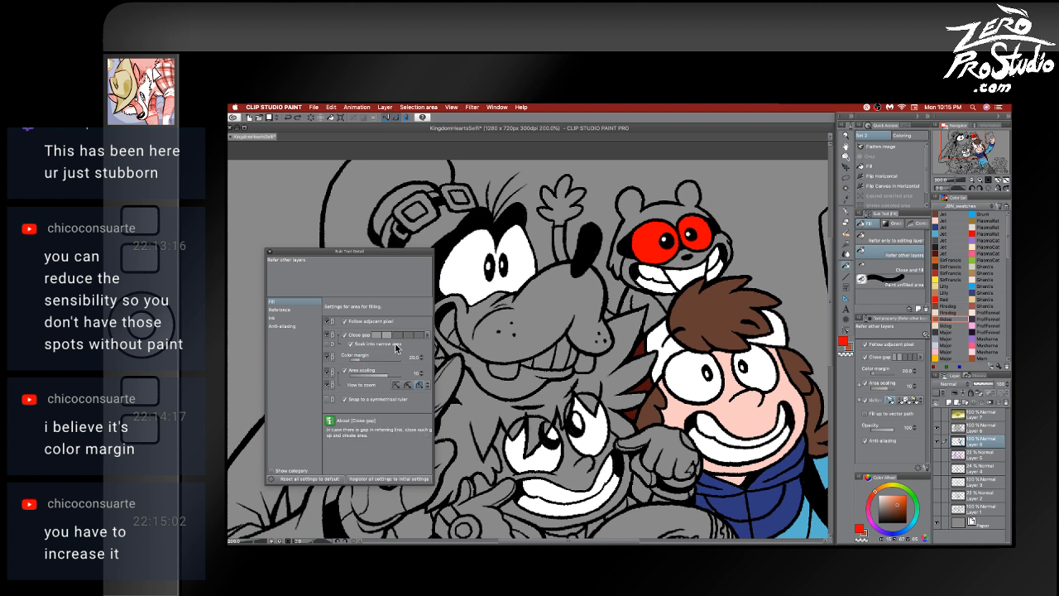
pyautogui.click(651, 220)
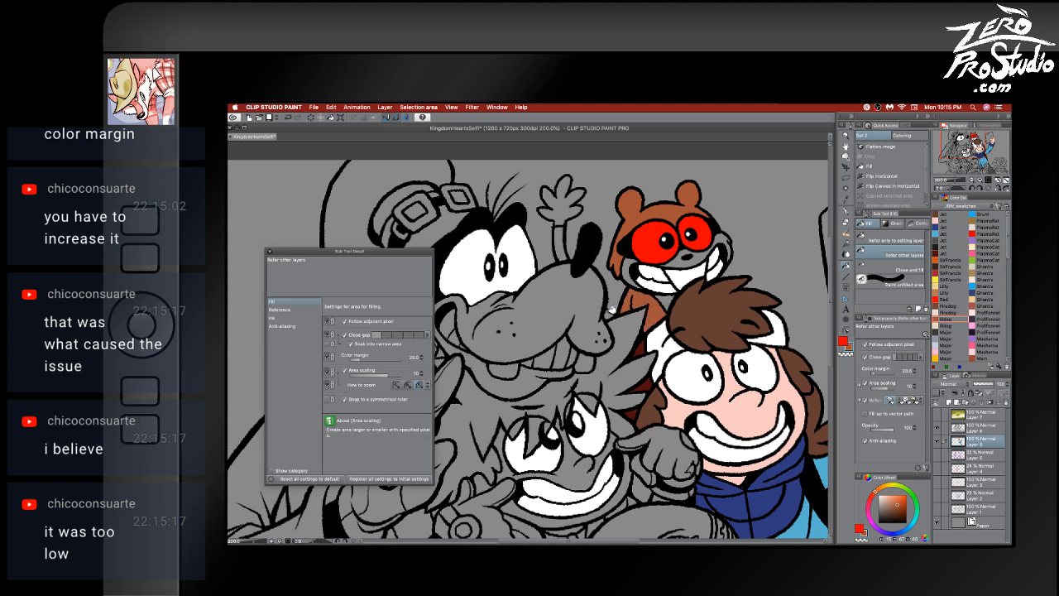
pyautogui.click(565, 228)
pyautogui.click(273, 247)
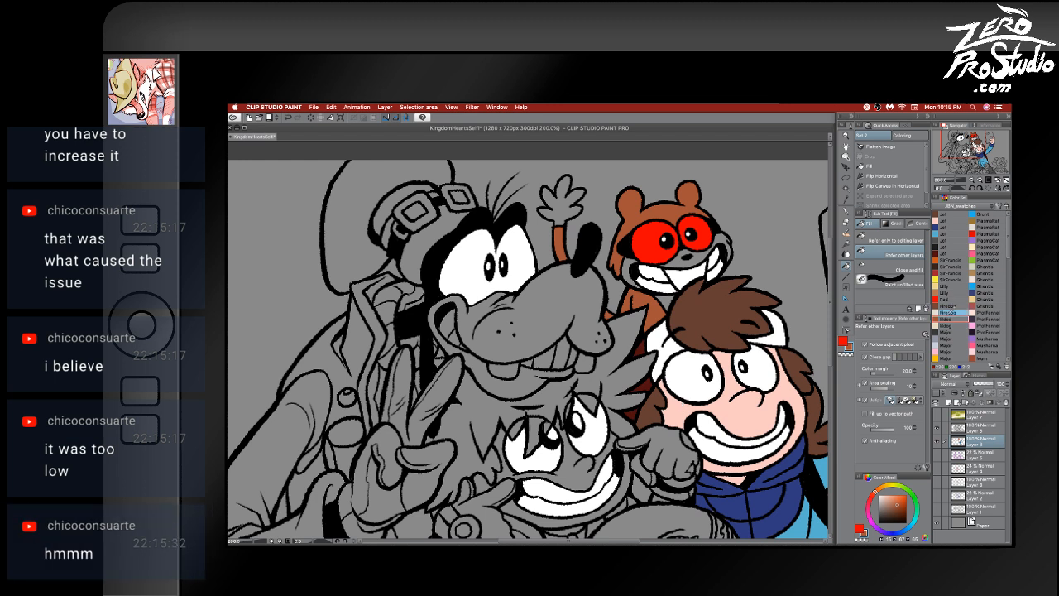
# - Try drawing a freehand circle in the empty area above the pig and filling it, and undo both
pyautogui.scroll(-5, 734, 391)
pyautogui.hscroll(6, 734, 391)
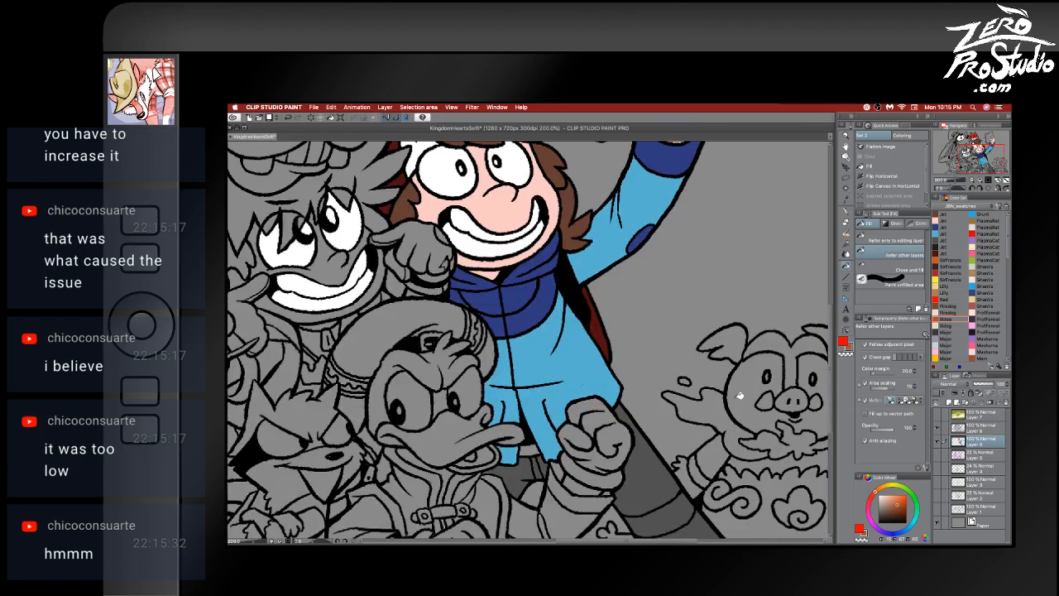
pyautogui.press('p')
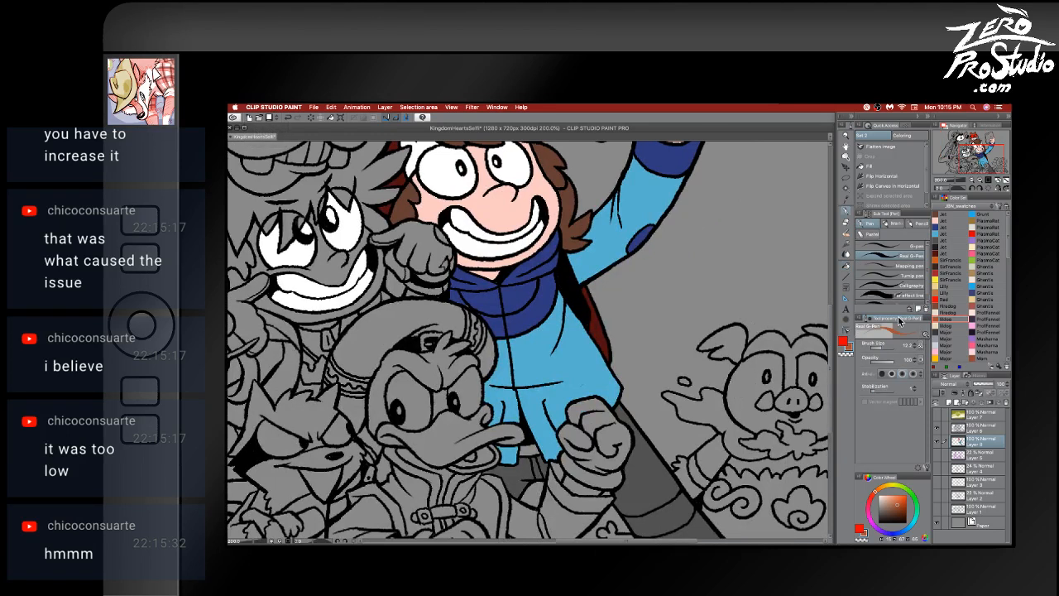
pyautogui.press('d')
pyautogui.moveTo(734, 286)
pyautogui.mouseDown()
pyautogui.moveTo(697, 261)
pyautogui.moveTo(777, 271)
pyautogui.mouseUp()
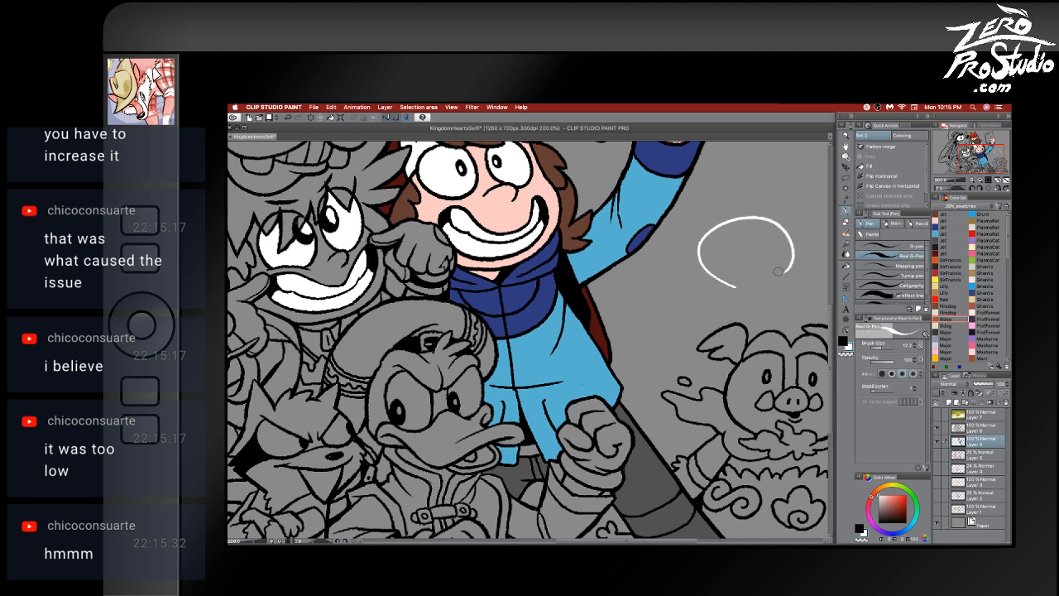
pyautogui.hotkey('ctrl', 'z')
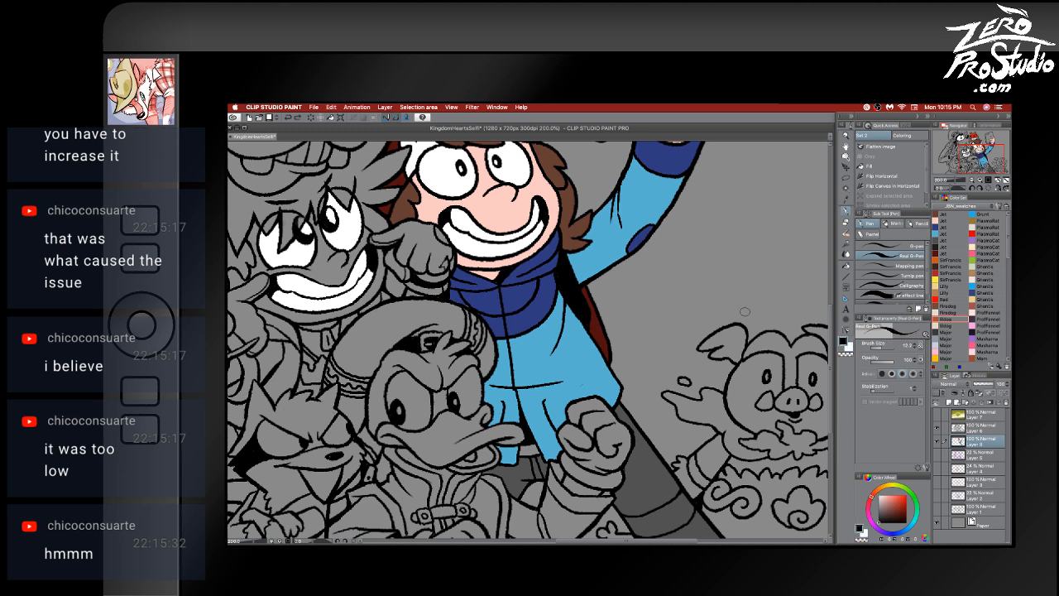
pyautogui.moveTo(684, 286); pyautogui.dragTo(701, 282)
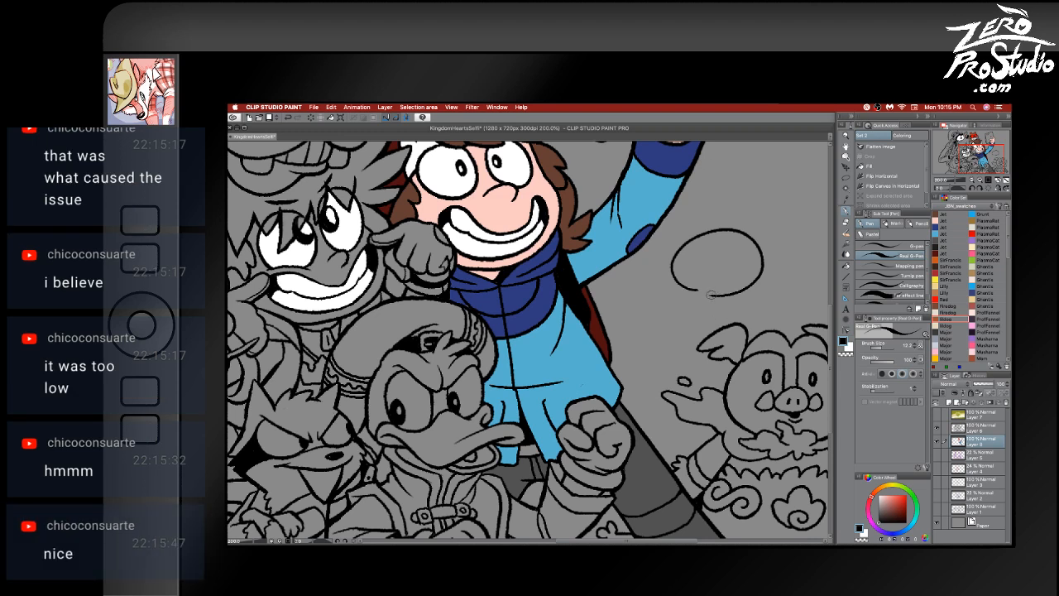
pyautogui.press('g')
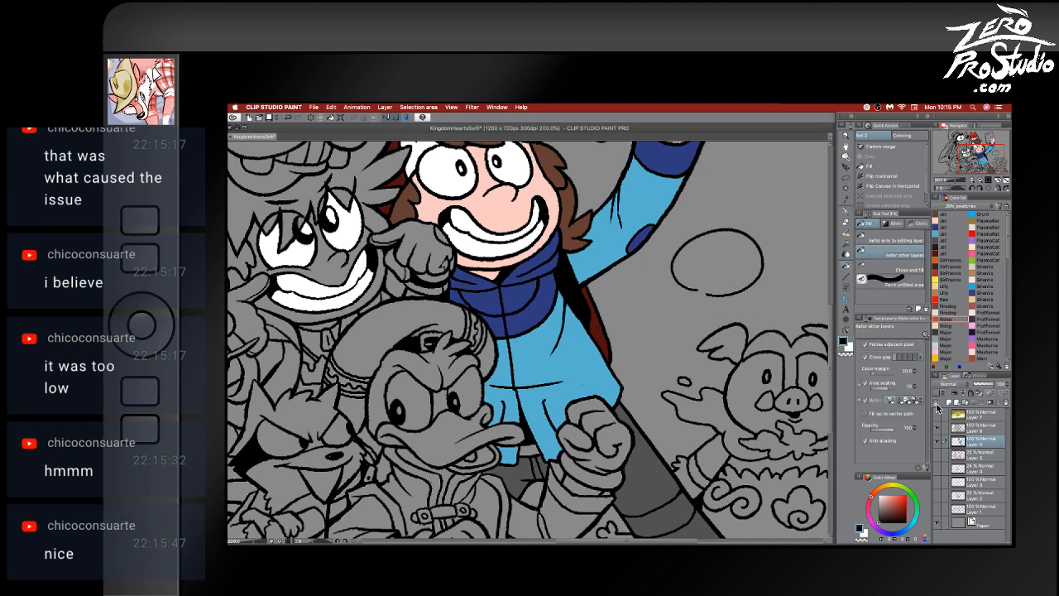
pyautogui.click(733, 274)
pyautogui.hotkey('ctrl', 'z')
pyautogui.hotkey('ctrl', 'z')
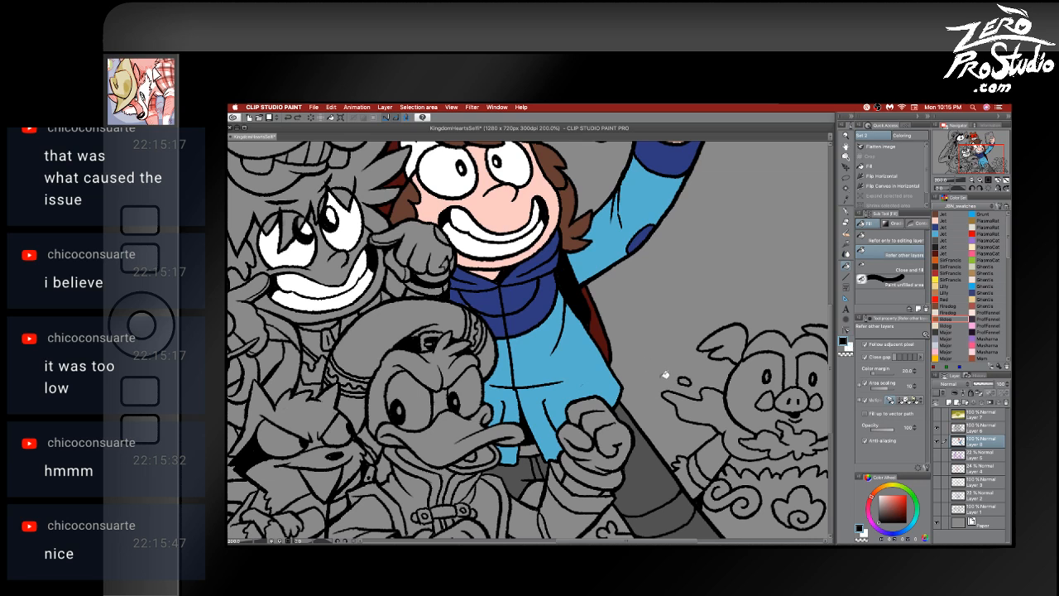
# - Fill the small strip of shirt below the hem of the boy's blue jacket with white on the color layer
pyautogui.moveTo(664, 374); pyautogui.dragTo(748, 333)
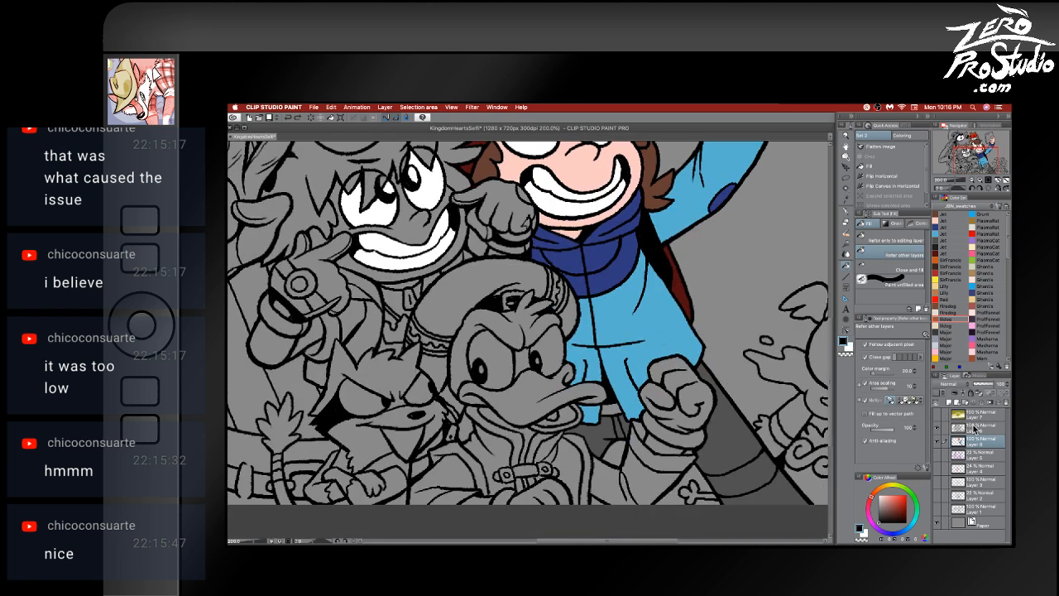
pyautogui.press('p')
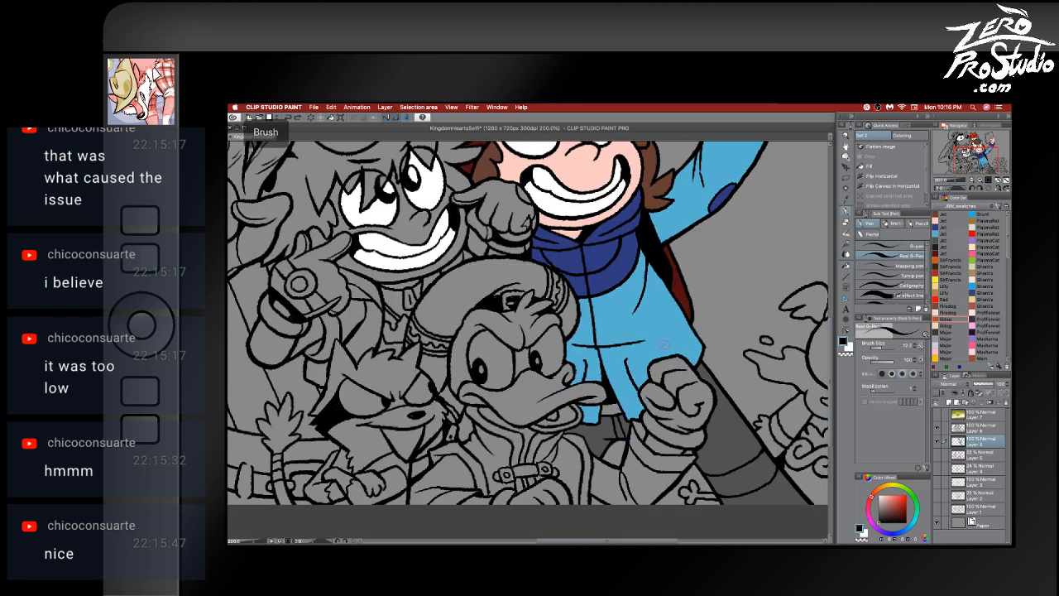
pyautogui.click(985, 426)
pyautogui.press('e')
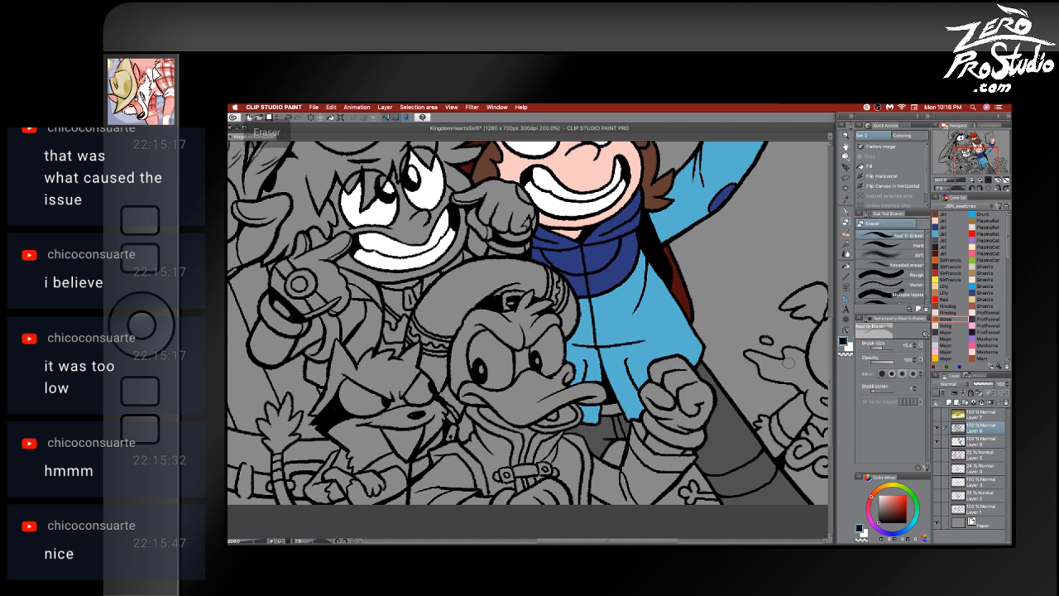
pyautogui.click(970, 440)
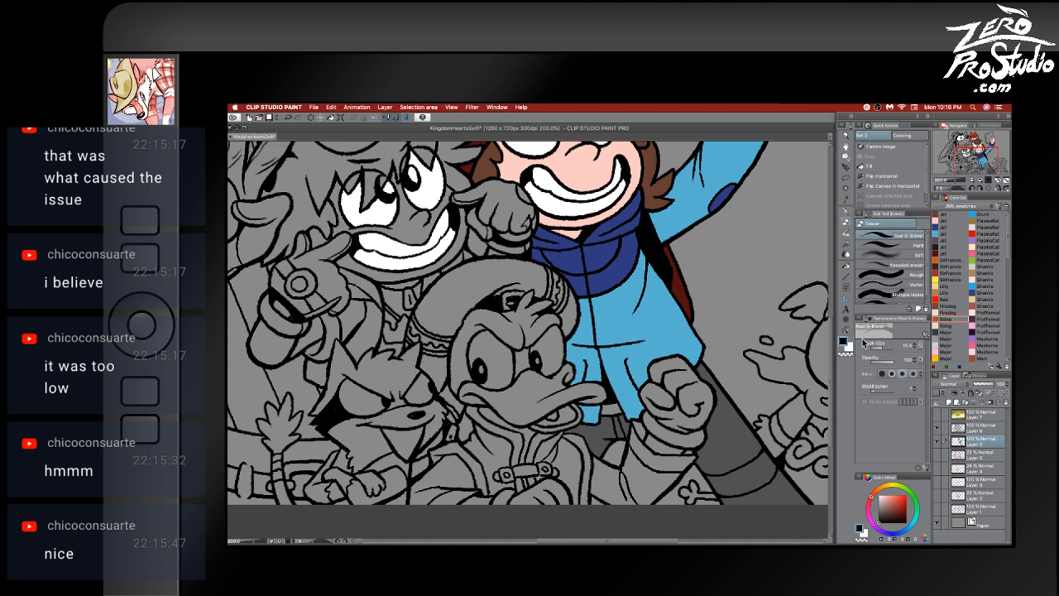
pyautogui.press('p')
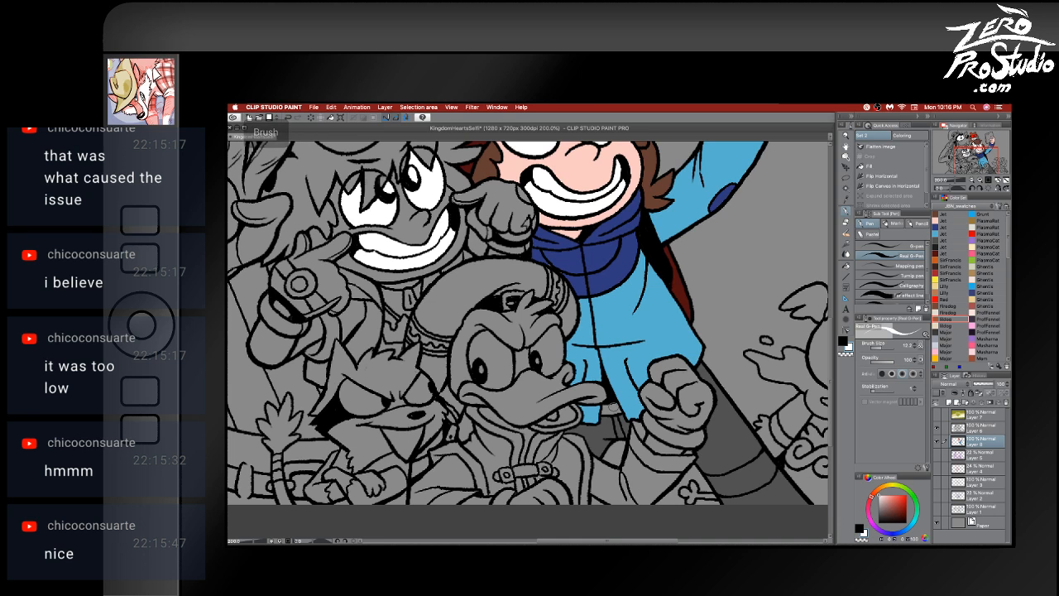
pyautogui.press('g')
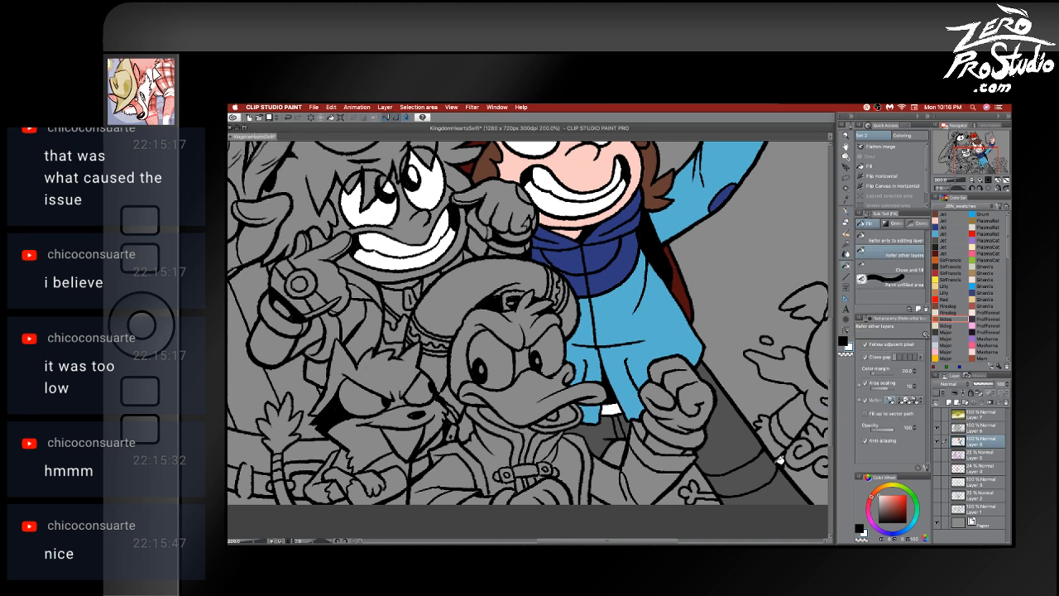
# - Fill both of the duck's eyes and the open mouth of the small fox-like character beside him with white
pyautogui.hscroll(-3, 697, 439)
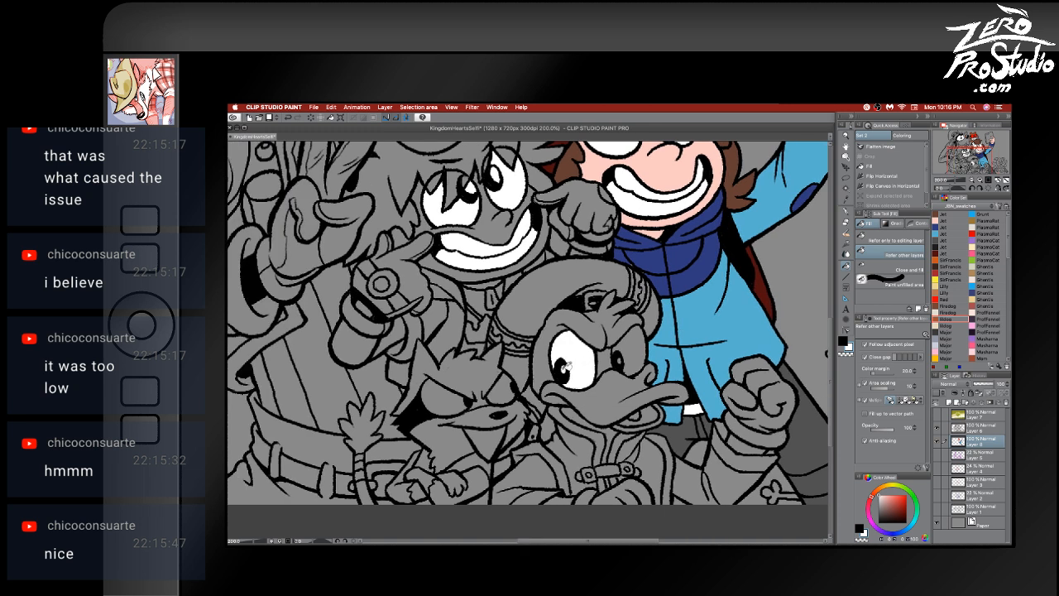
pyautogui.click(633, 349)
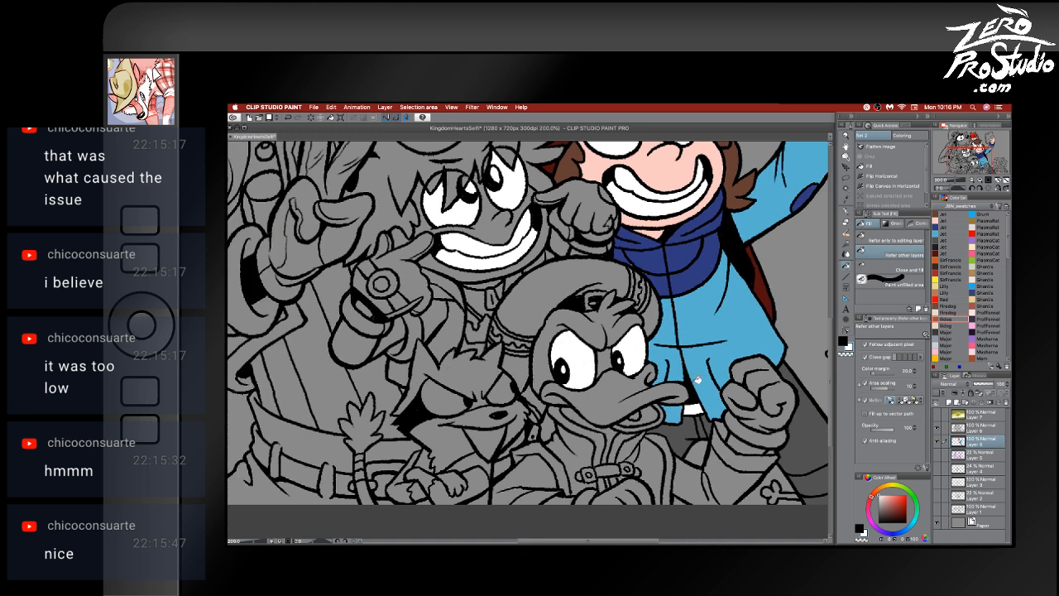
pyautogui.scroll(4, 722, 402)
pyautogui.hscroll(-8, 722, 402)
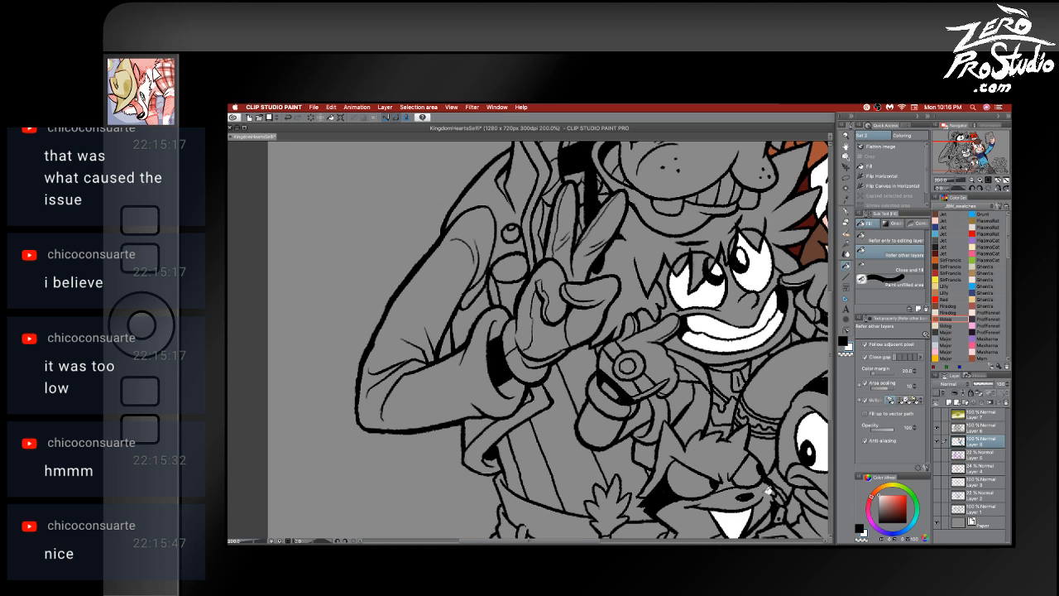
# - Fill the tall dog character's row of teeth with white
pyautogui.scroll(5, 768, 488)
pyautogui.hscroll(5, 768, 488)
pyautogui.hscroll(1, 556, 394)
pyautogui.scroll(2, 557, 394)
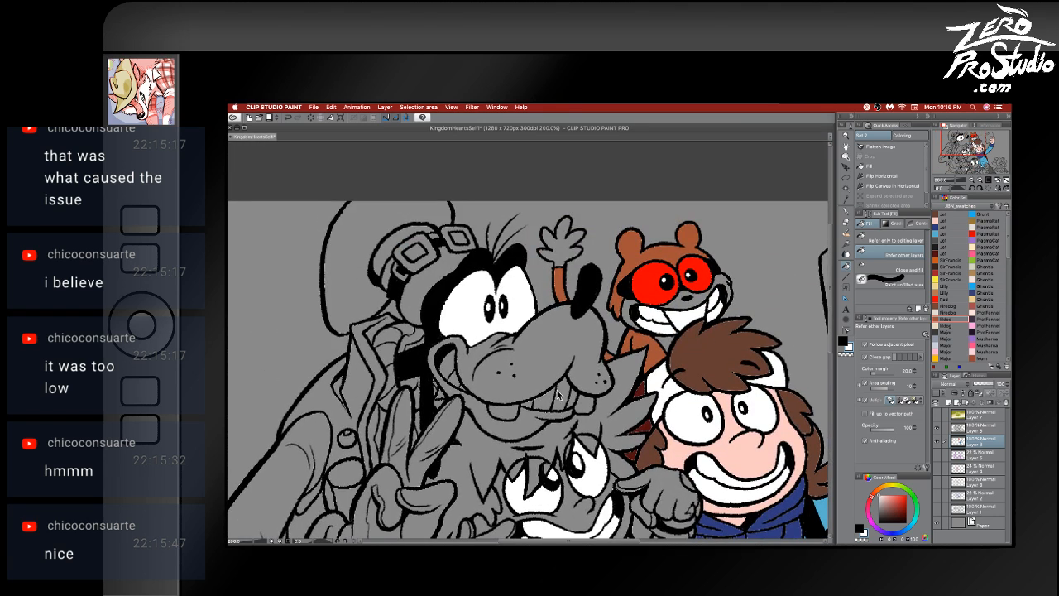
pyautogui.moveTo(556, 394)
pyautogui.mouseDown()
pyautogui.moveTo(575, 390)
pyautogui.moveTo(591, 398)
pyautogui.moveTo(512, 406)
pyautogui.mouseUp()
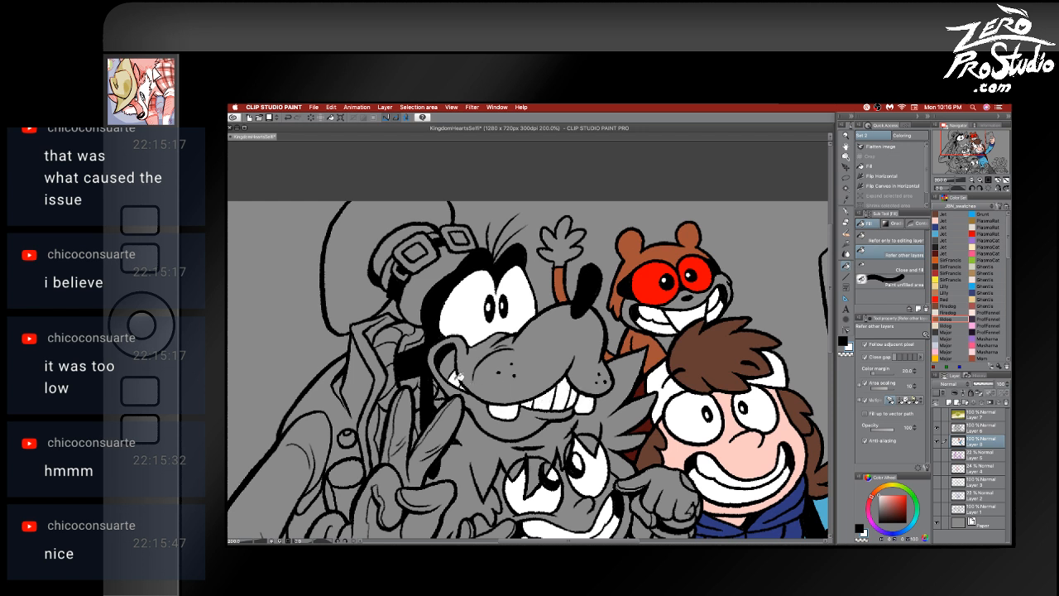
pyautogui.scroll(-10, 605, 383)
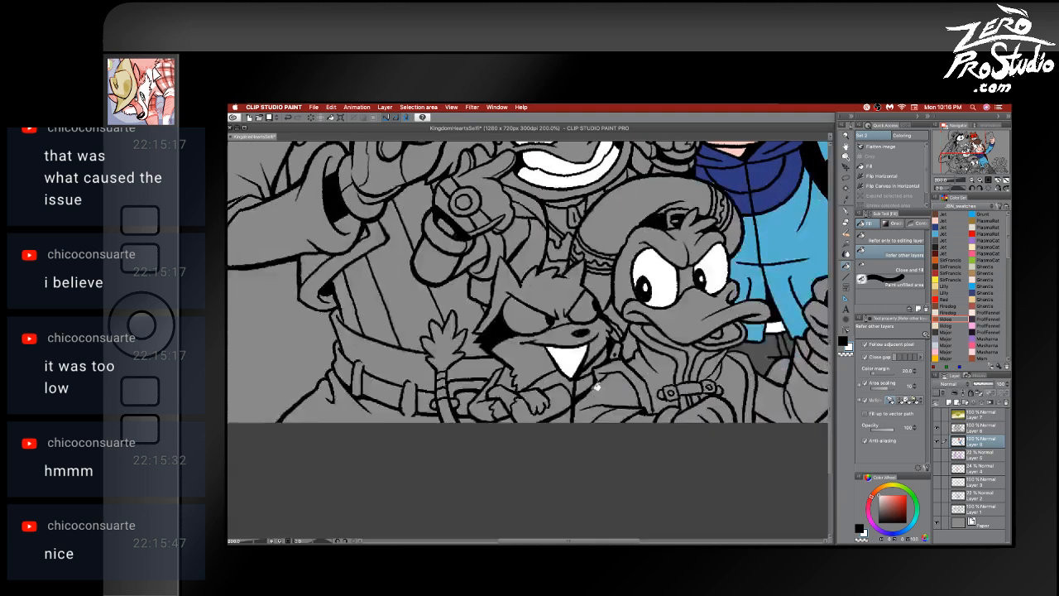
# - Fill both of the pig's tusks beside its snout with white on the color layer
pyautogui.scroll(8, 605, 383)
pyautogui.scroll(-6, 608, 380)
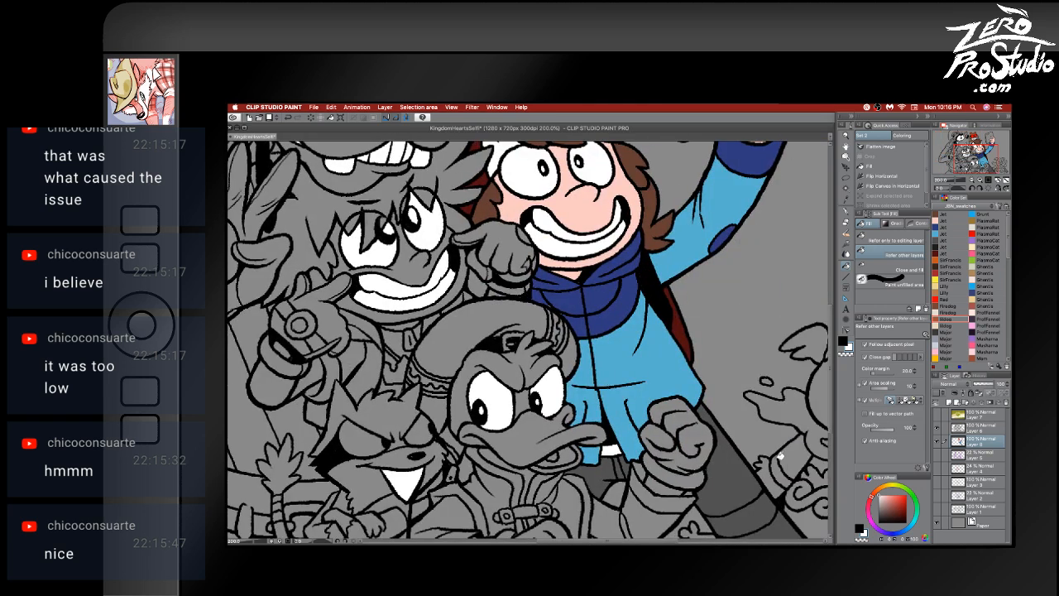
pyautogui.scroll(-5, 774, 455)
pyautogui.click(765, 359)
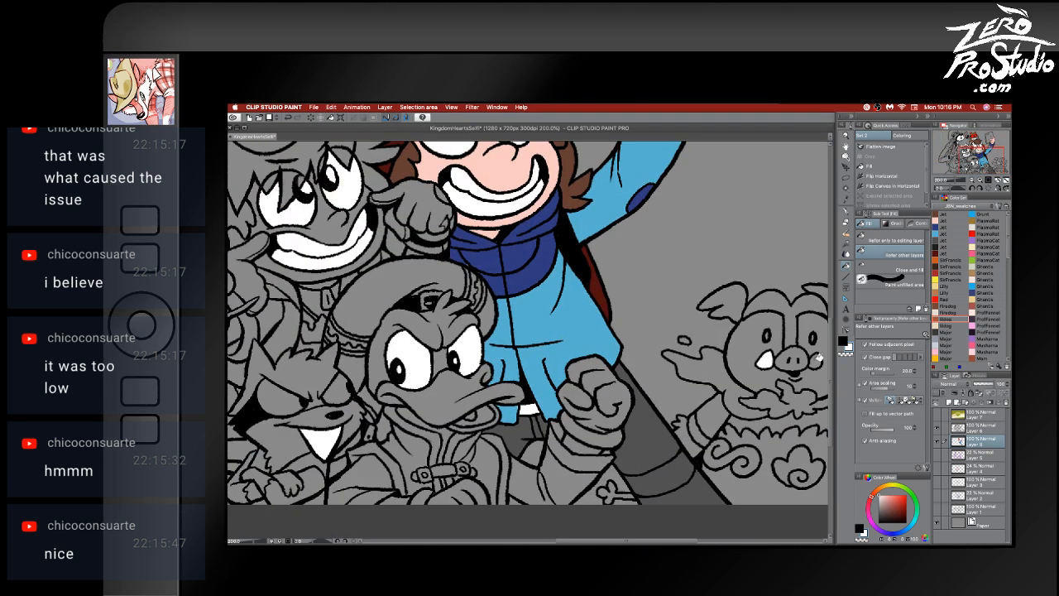
pyautogui.click(817, 361)
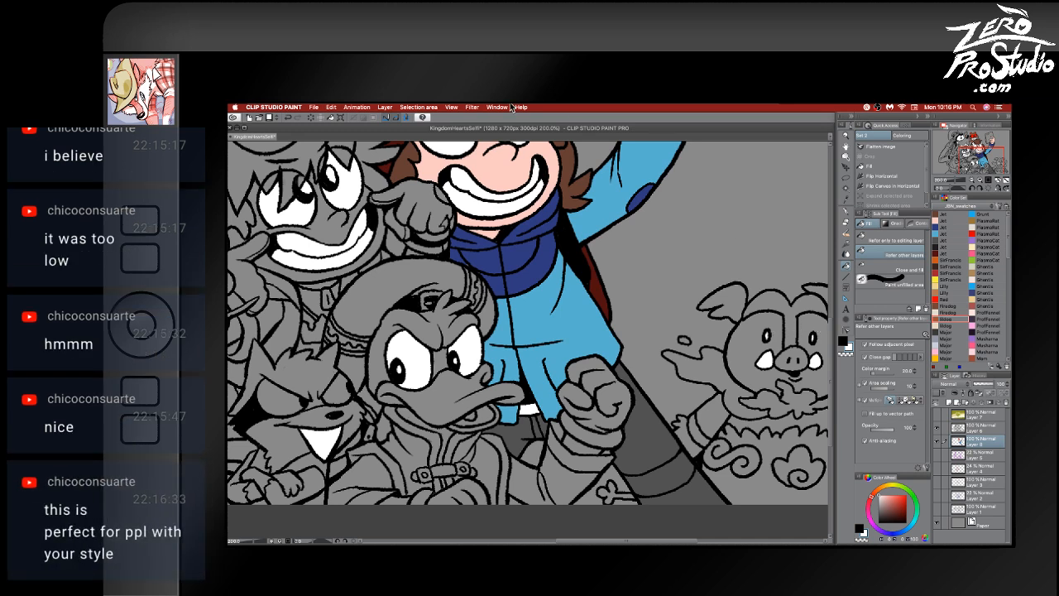
pyautogui.hscroll(-10, 692, 410)
pyautogui.hscroll(5, 692, 405)
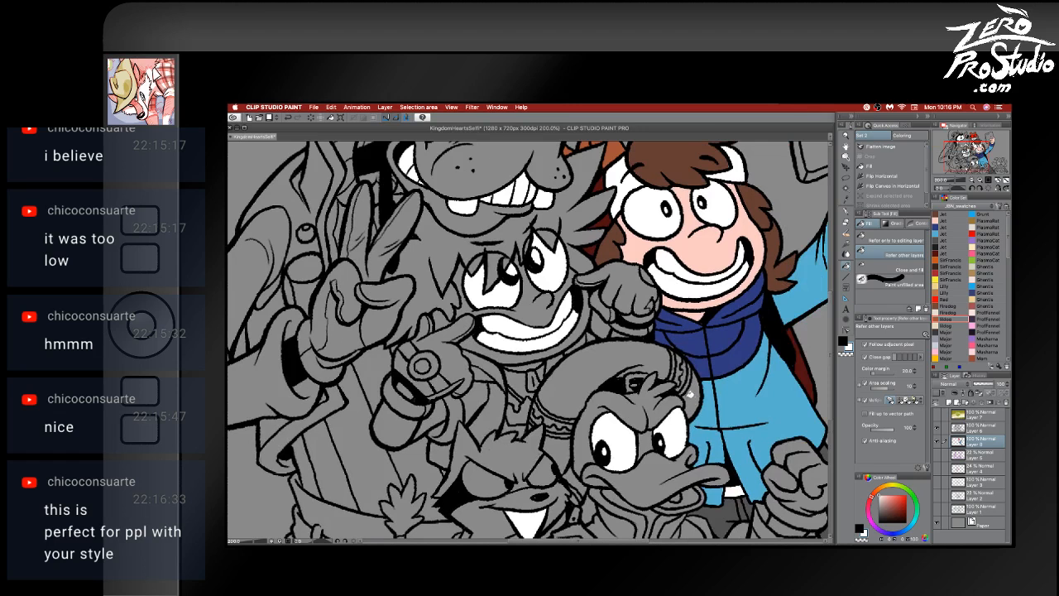
pyautogui.press('t')
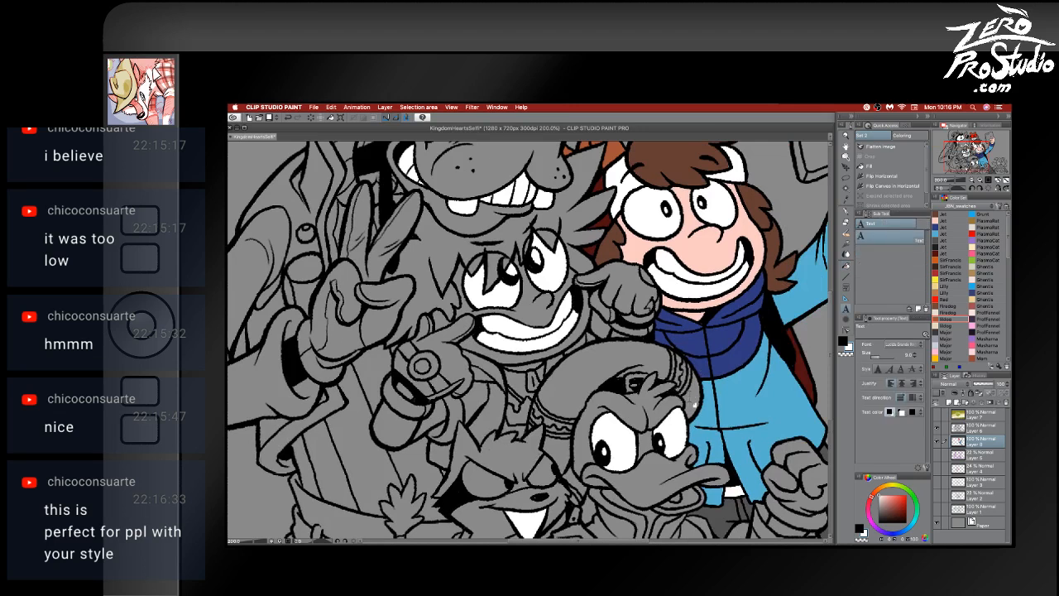
pyautogui.press('p')
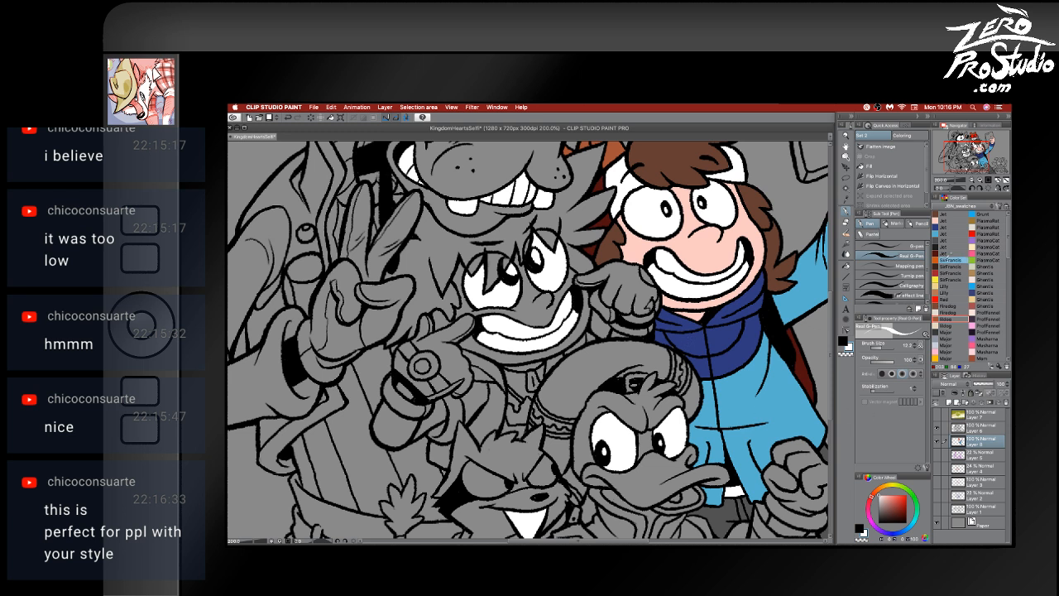
pyautogui.click(947, 226)
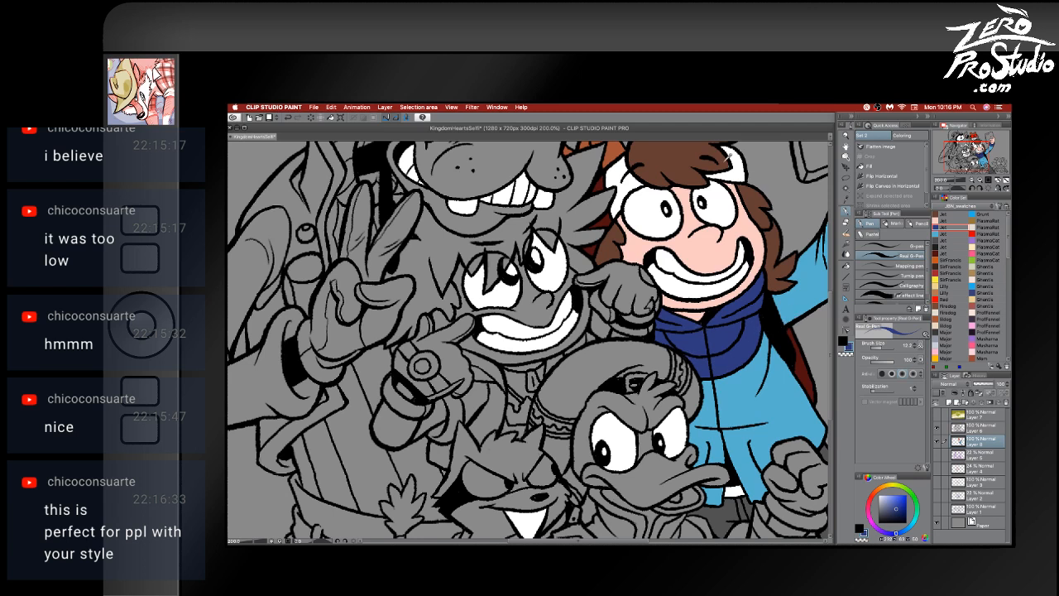
pyautogui.keyDown('alt'); pyautogui.click(729, 157); pyautogui.keyUp('alt')
# - Fill the small bear's muzzle and raised hand with the cream swatch from the color set
pyautogui.scroll(5, 739, 324)
pyautogui.hscroll(-3, 734, 328)
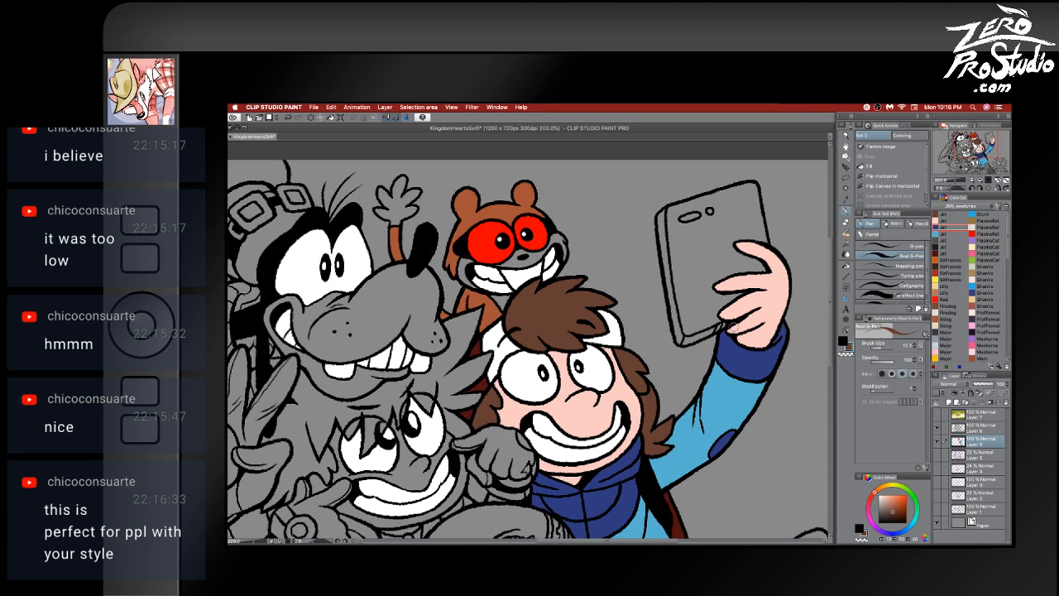
pyautogui.press('g')
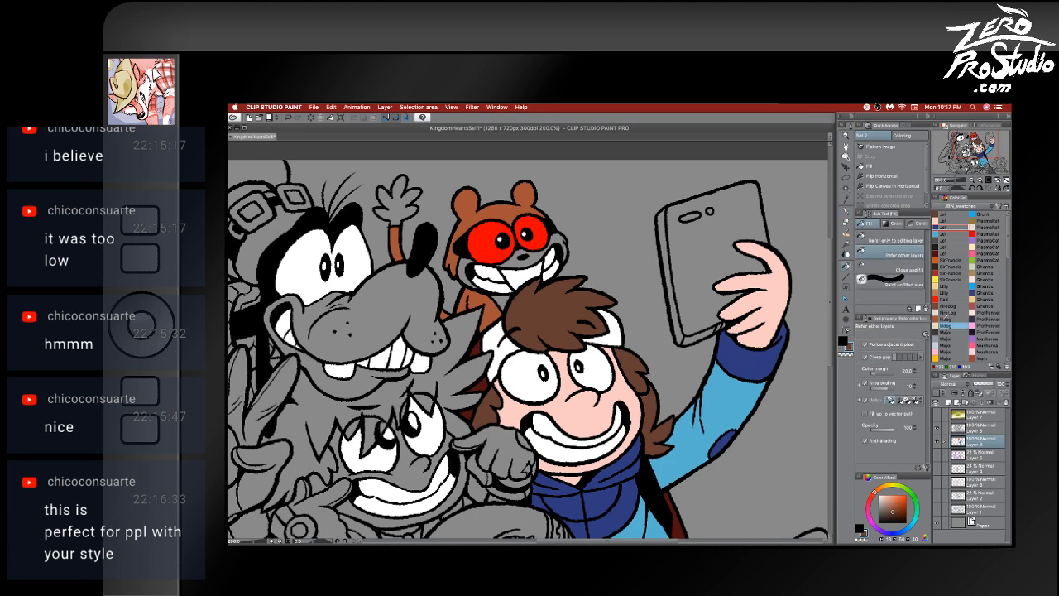
pyautogui.click(947, 289)
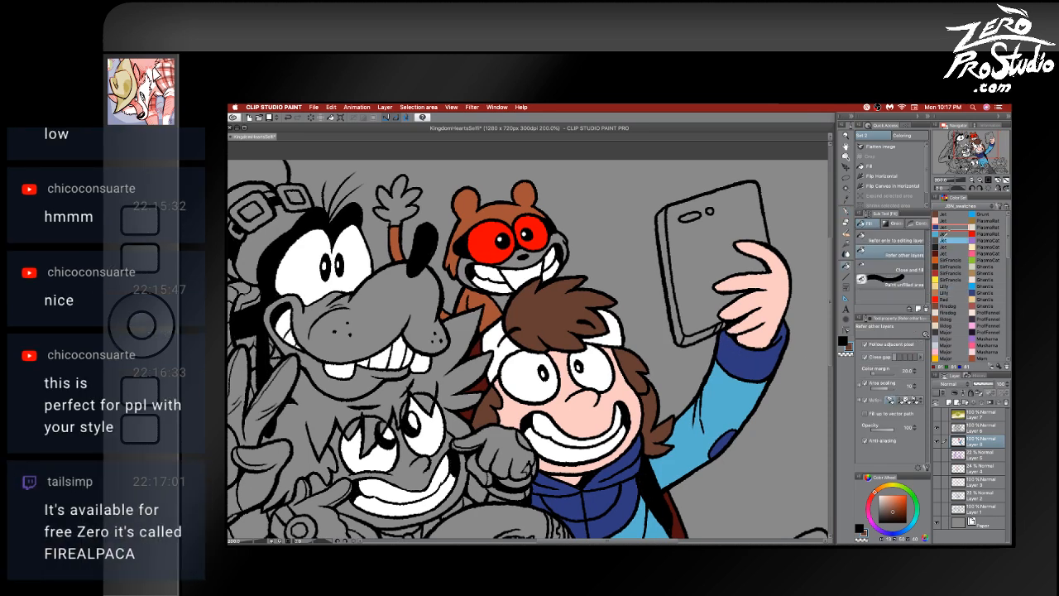
pyautogui.click(952, 253)
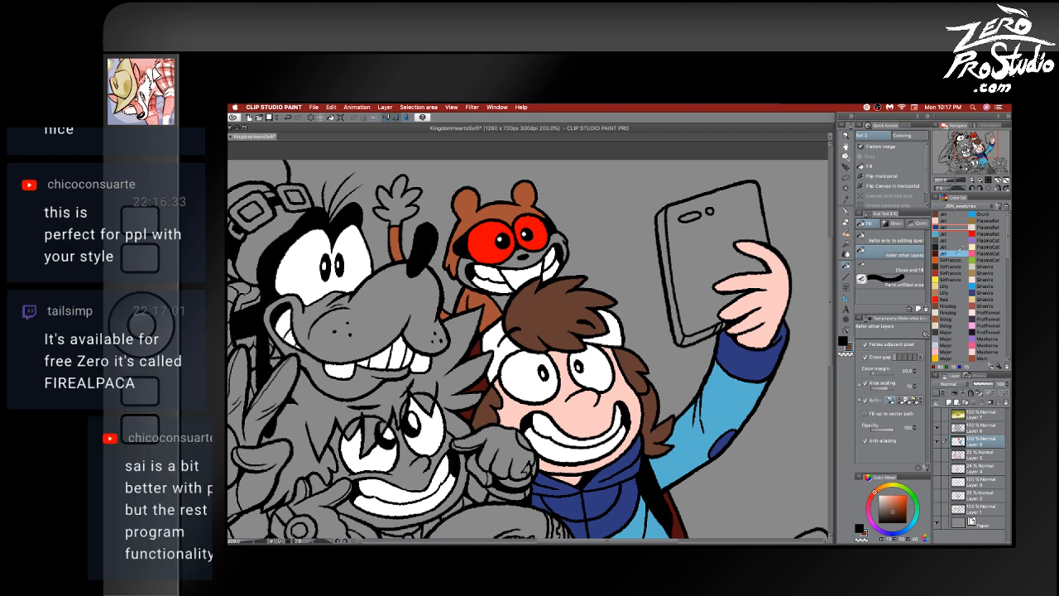
pyautogui.click(951, 259)
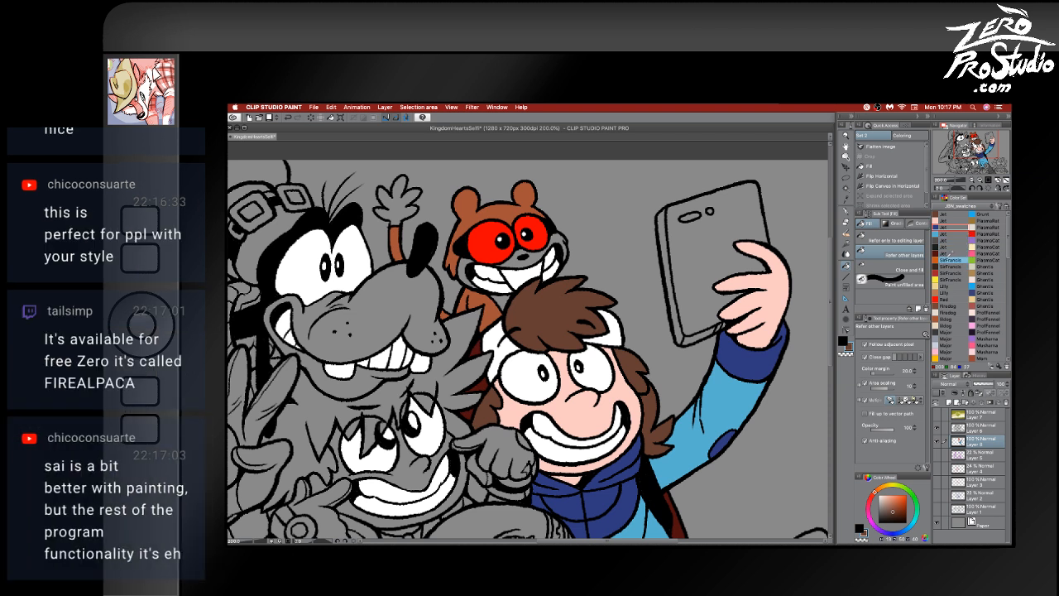
pyautogui.click(950, 326)
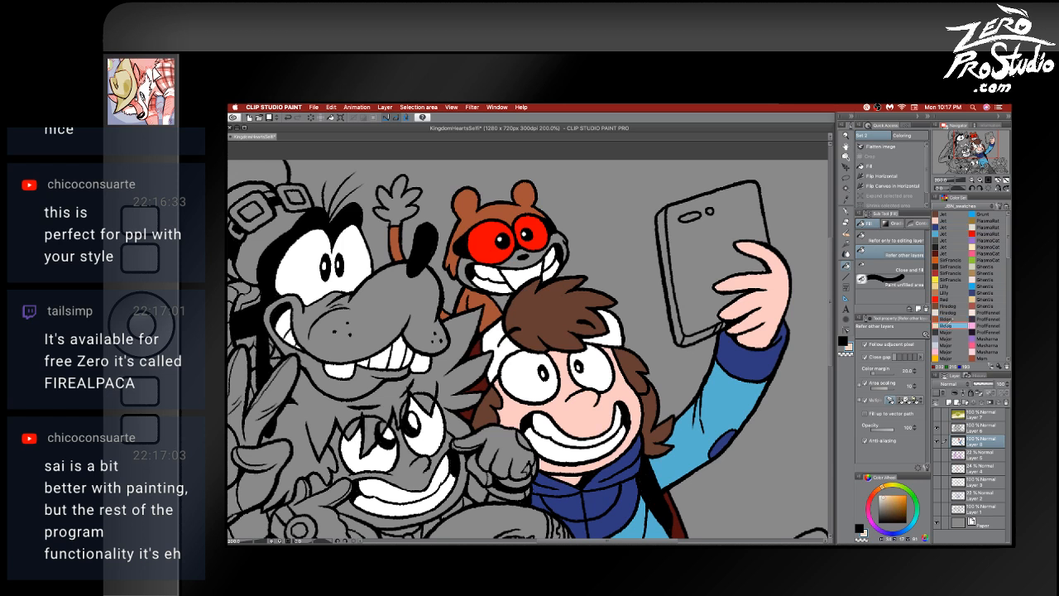
pyautogui.click(534, 255)
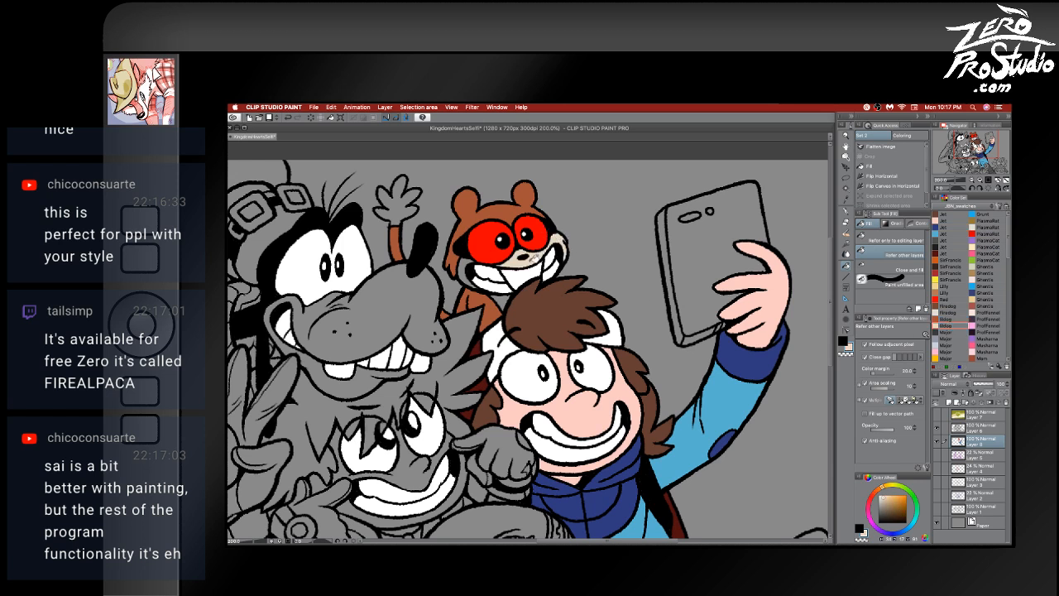
pyautogui.click(399, 206)
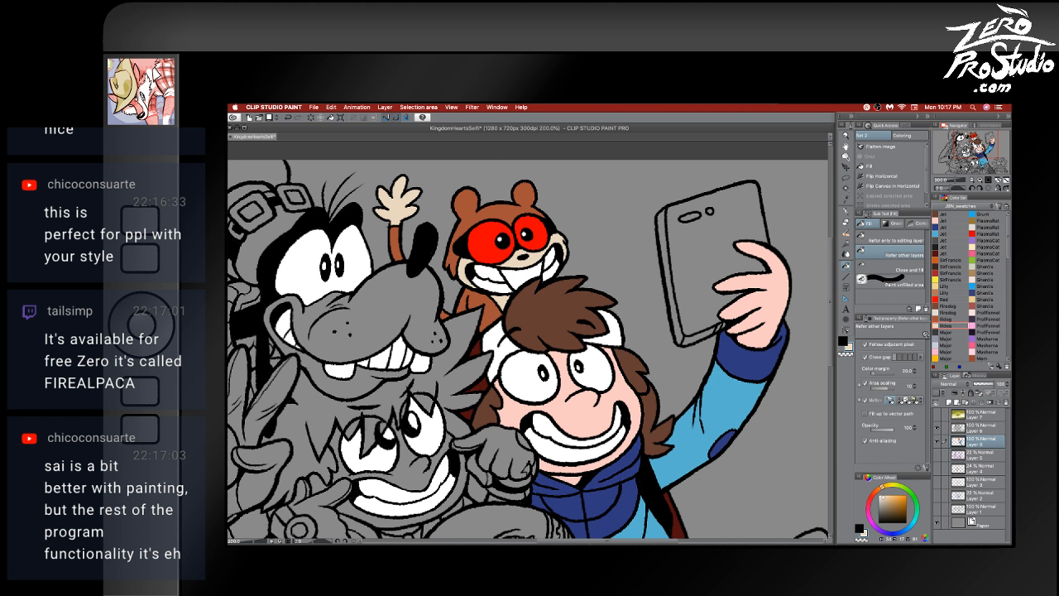
# - Mix a light peach skin color from the pale pink swatch, with hue 20, saturation 37 and value 100
pyautogui.scroll(-5, 496, 428)
pyautogui.hscroll(-5, 495, 428)
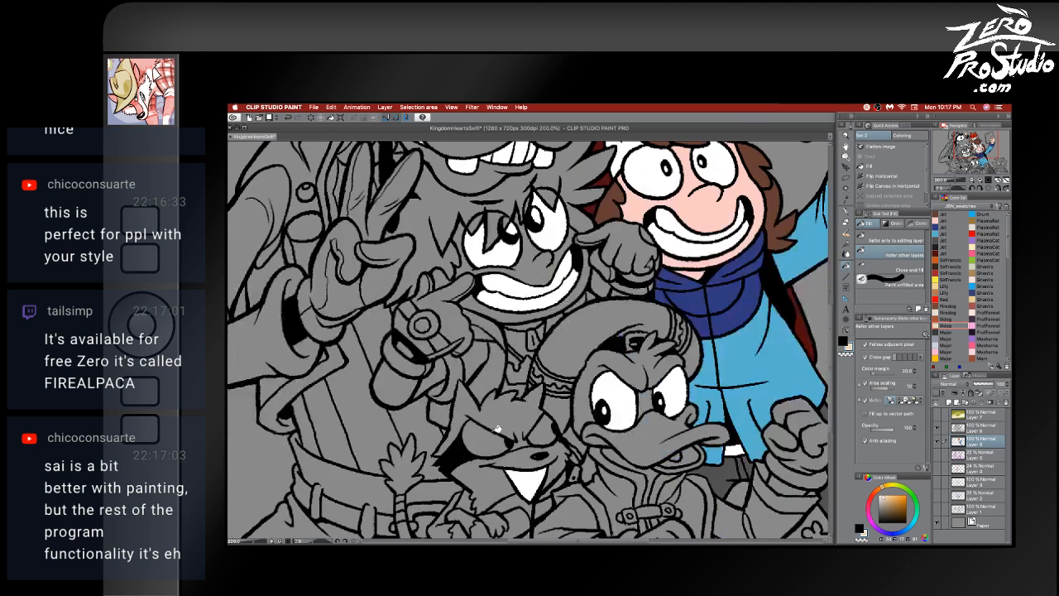
pyautogui.scroll(2, 496, 428)
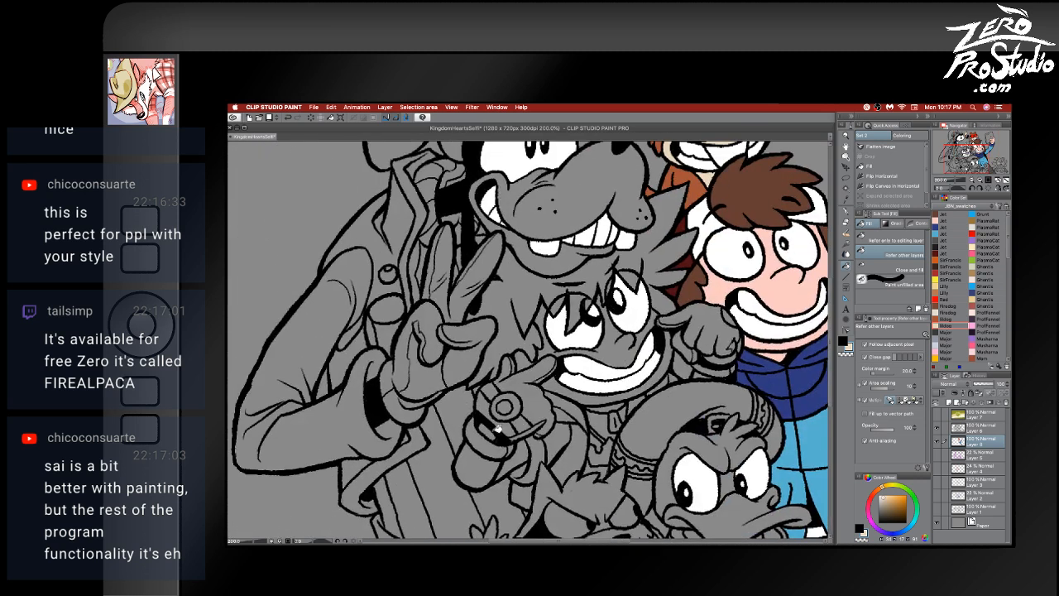
pyautogui.click(843, 341)
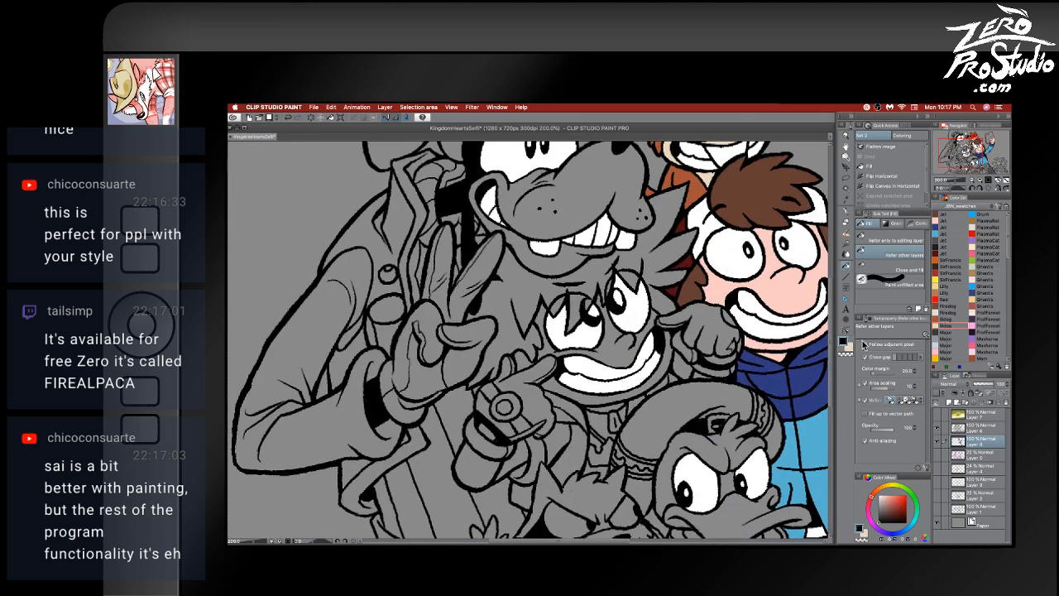
pyautogui.click(947, 305)
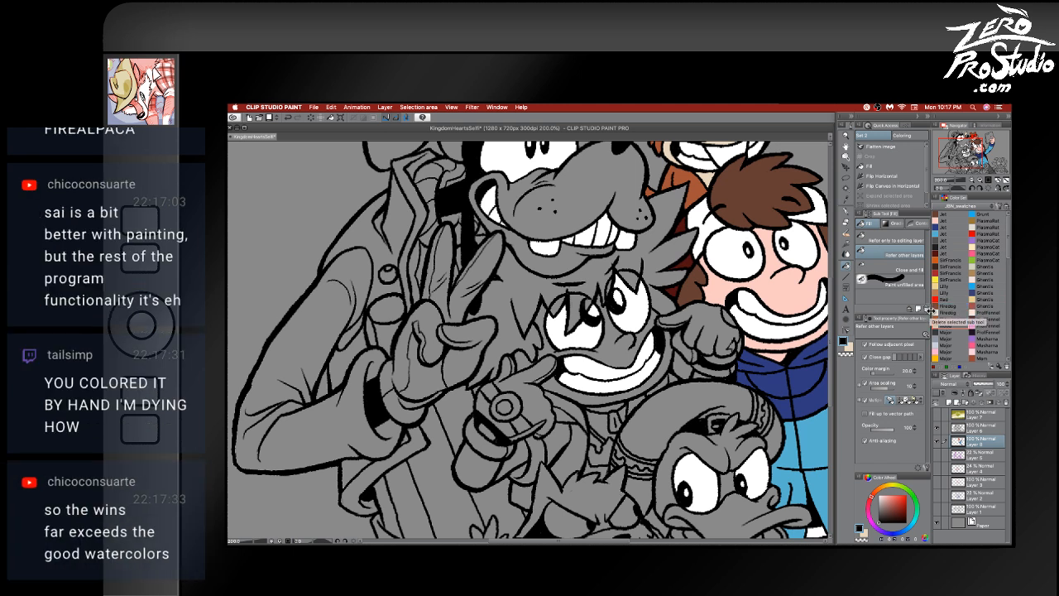
pyautogui.click(945, 279)
pyautogui.click(948, 220)
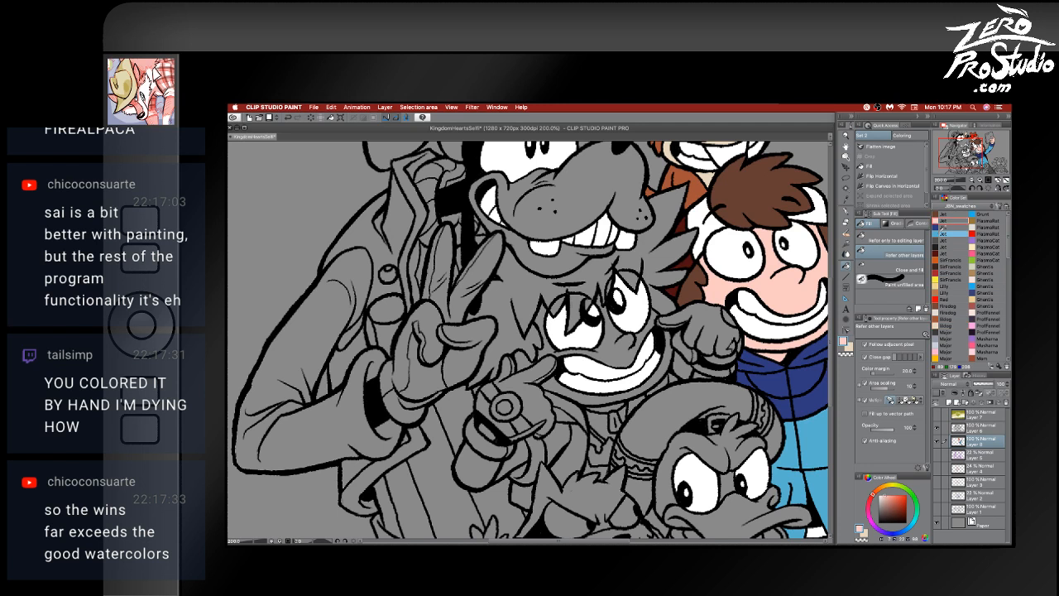
pyautogui.click(843, 343)
pyautogui.click(744, 332)
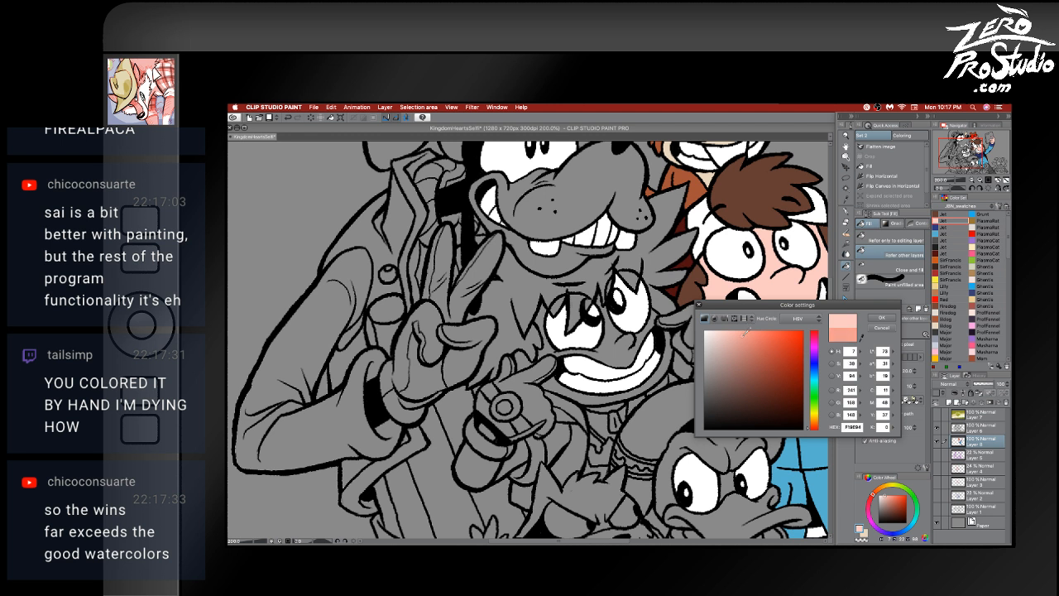
pyautogui.moveTo(748, 331); pyautogui.dragTo(743, 325)
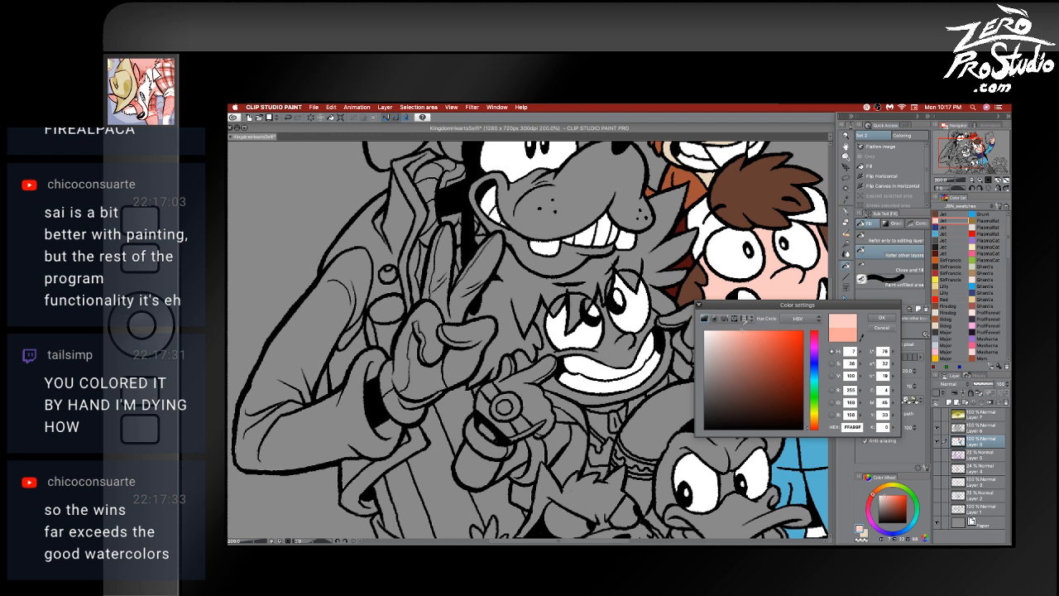
pyautogui.click(816, 427)
pyautogui.moveTo(816, 427); pyautogui.dragTo(816, 428)
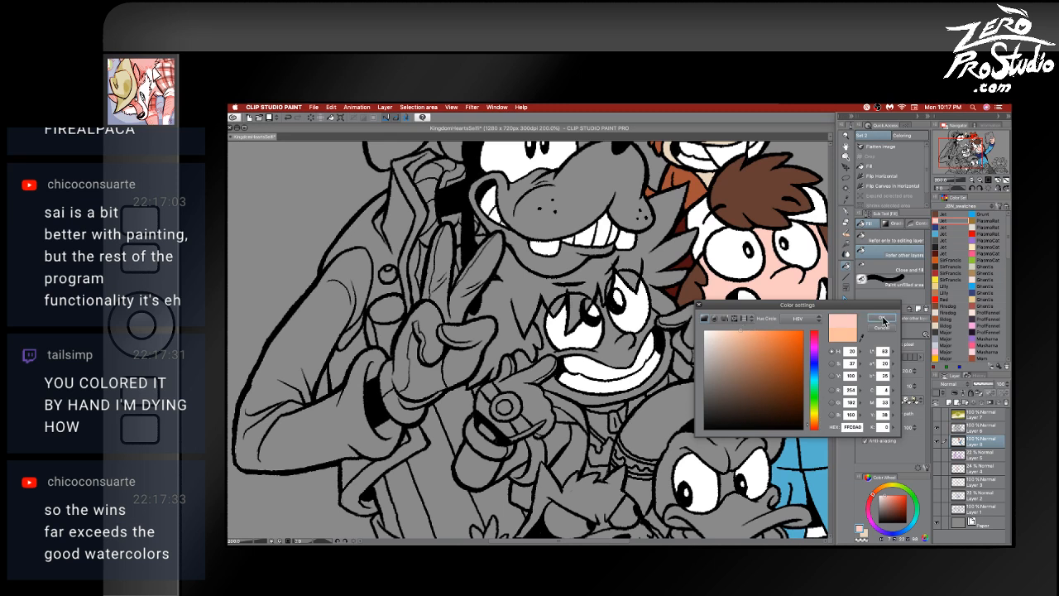
pyautogui.click(882, 318)
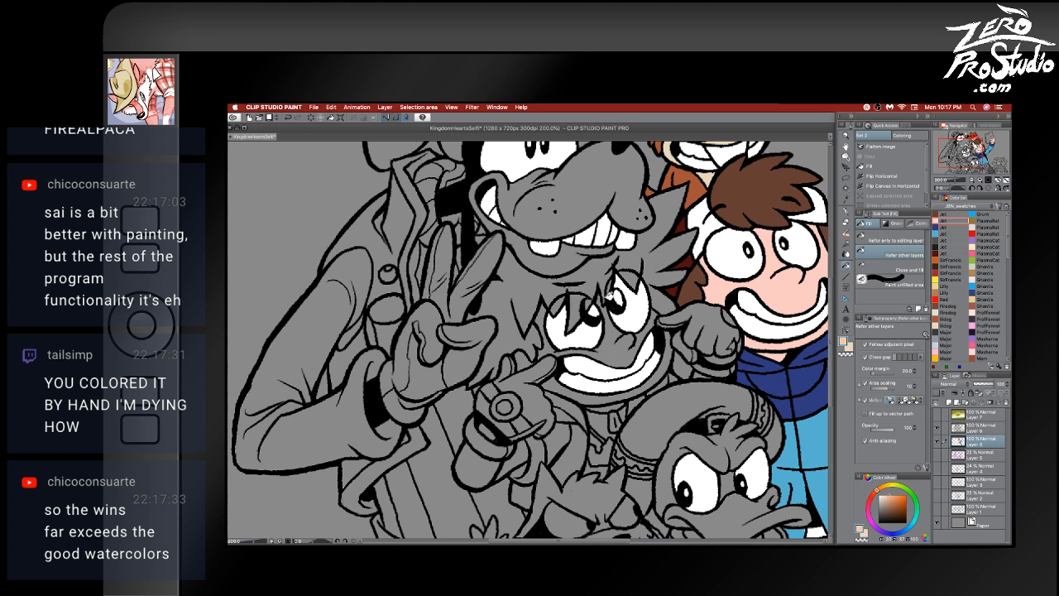
# - Paint the spiky-haired boy's face, ear and jaw light peach with the Real G-Pen, around his eyes and grin
pyautogui.press('p')
pyautogui.moveTo(594, 291)
pyautogui.mouseDown()
pyautogui.moveTo(608, 329)
pyautogui.moveTo(626, 337)
pyautogui.moveTo(656, 313)
pyautogui.mouseUp()
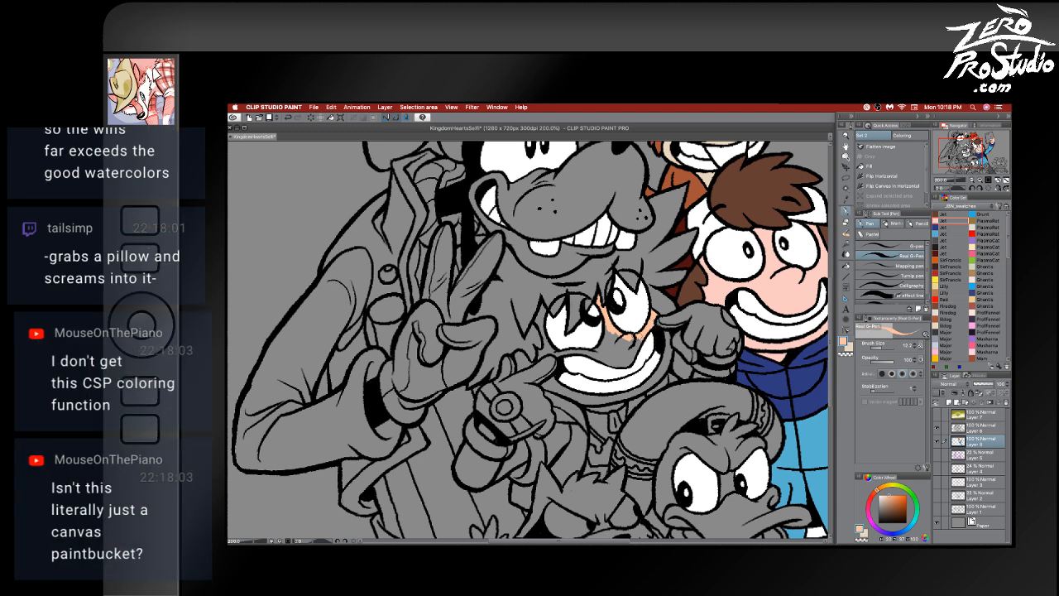
pyautogui.moveTo(632, 336)
pyautogui.mouseDown()
pyautogui.moveTo(637, 354)
pyautogui.moveTo(644, 339)
pyautogui.moveTo(609, 365)
pyautogui.moveTo(589, 355)
pyautogui.moveTo(617, 331)
pyautogui.mouseUp()
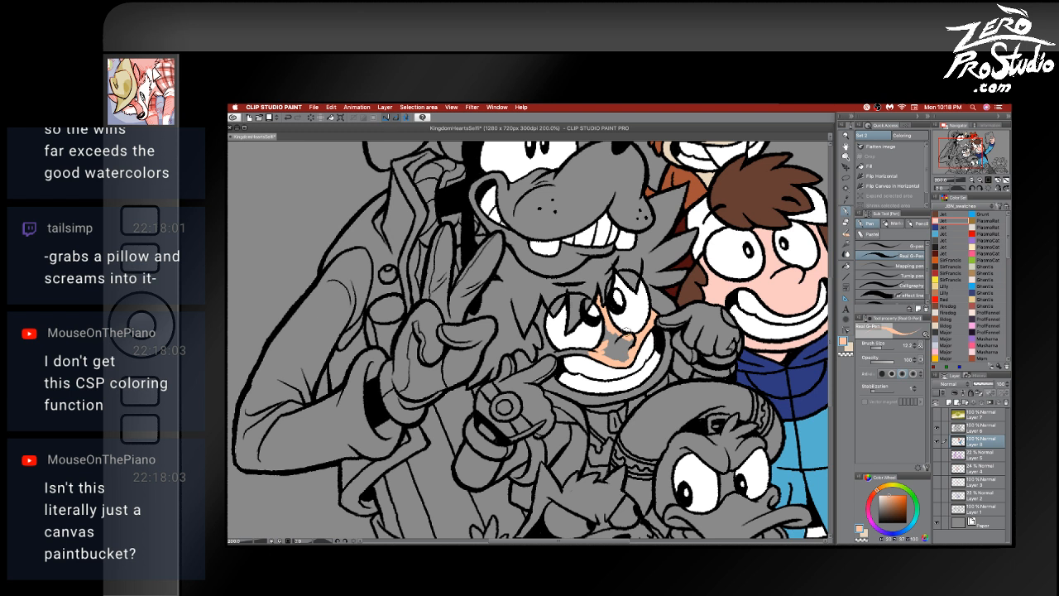
pyautogui.moveTo(626, 330)
pyautogui.mouseDown()
pyautogui.moveTo(629, 319)
pyautogui.moveTo(604, 340)
pyautogui.moveTo(609, 325)
pyautogui.moveTo(627, 345)
pyautogui.moveTo(619, 359)
pyautogui.moveTo(603, 347)
pyautogui.moveTo(548, 349)
pyautogui.moveTo(542, 308)
pyautogui.moveTo(533, 324)
pyautogui.moveTo(546, 346)
pyautogui.mouseUp()
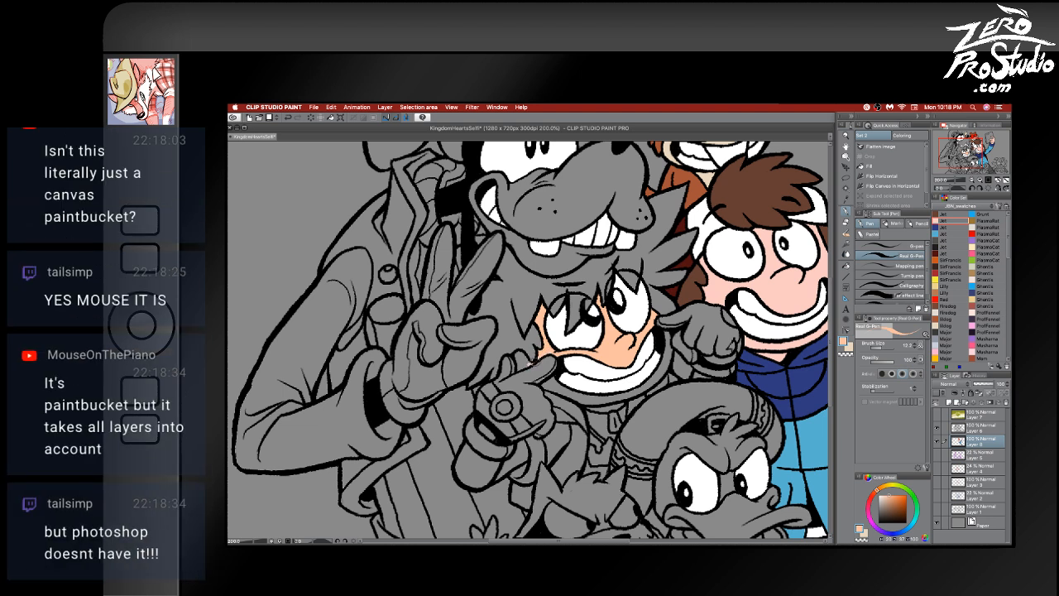
pyautogui.moveTo(538, 364)
pyautogui.mouseDown()
pyautogui.moveTo(515, 369)
pyautogui.moveTo(524, 357)
pyautogui.mouseUp()
pyautogui.moveTo(548, 381)
pyautogui.mouseDown()
pyautogui.moveTo(578, 397)
pyautogui.moveTo(614, 396)
pyautogui.moveTo(583, 401)
pyautogui.moveTo(626, 395)
pyautogui.moveTo(659, 367)
pyautogui.moveTo(666, 332)
pyautogui.mouseUp()
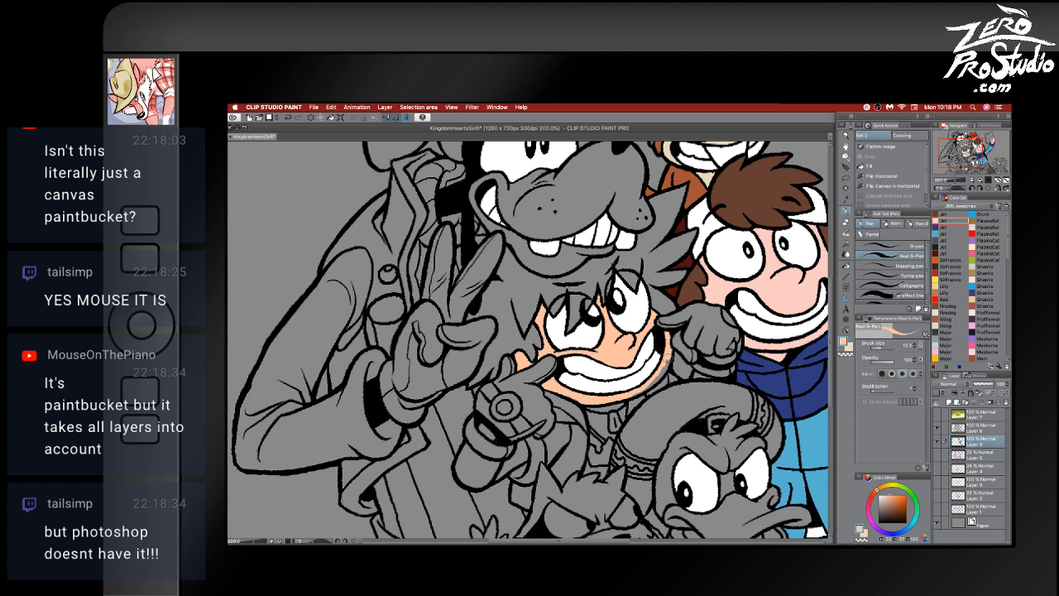
pyautogui.moveTo(665, 366)
pyautogui.mouseDown()
pyautogui.moveTo(618, 405)
pyautogui.moveTo(587, 405)
pyautogui.mouseUp()
# - Fill the spiky-haired boy's bare forearm below his glove light peach and paint in the small leftover gap beside the glove
pyautogui.press('g')
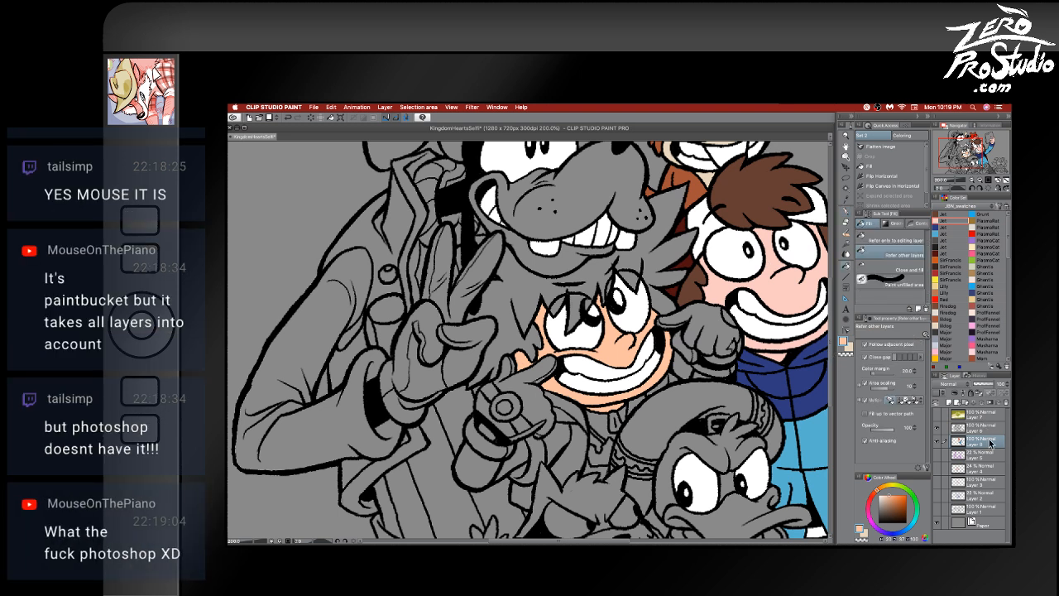
pyautogui.click(480, 459)
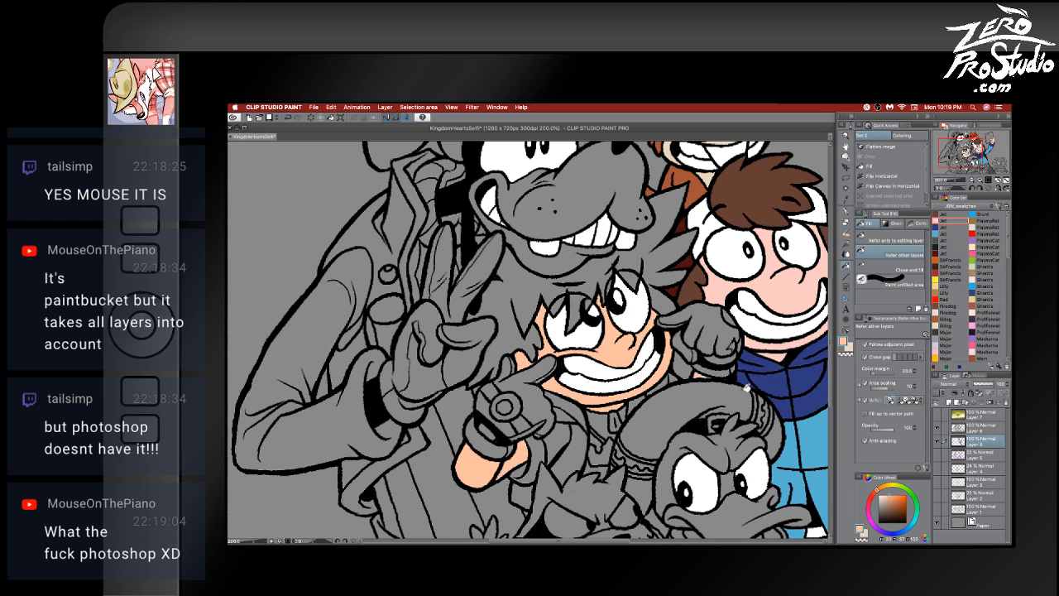
pyautogui.press('p')
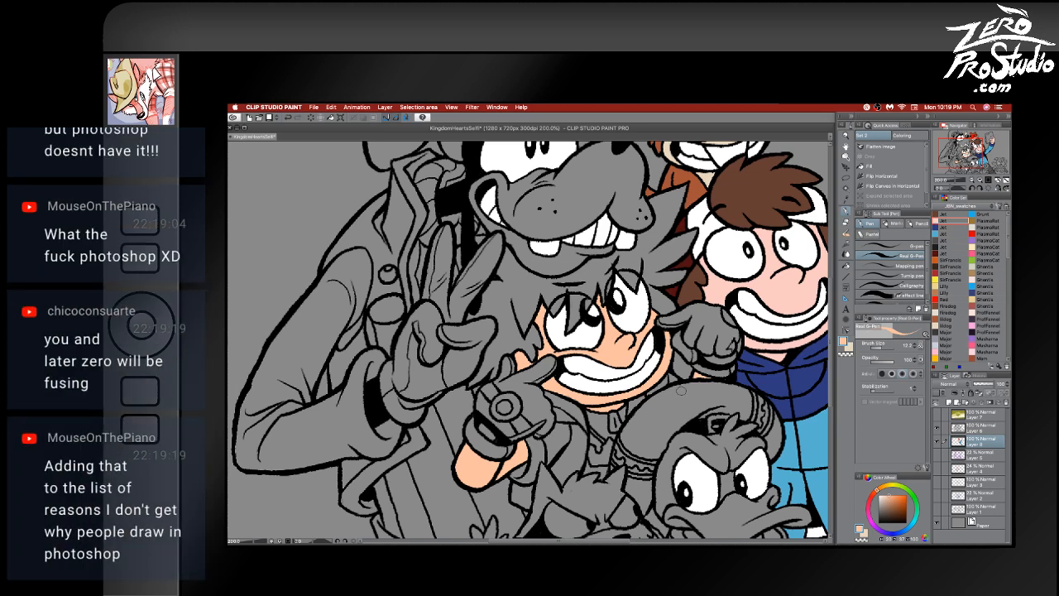
pyautogui.moveTo(480, 422); pyautogui.dragTo(490, 434)
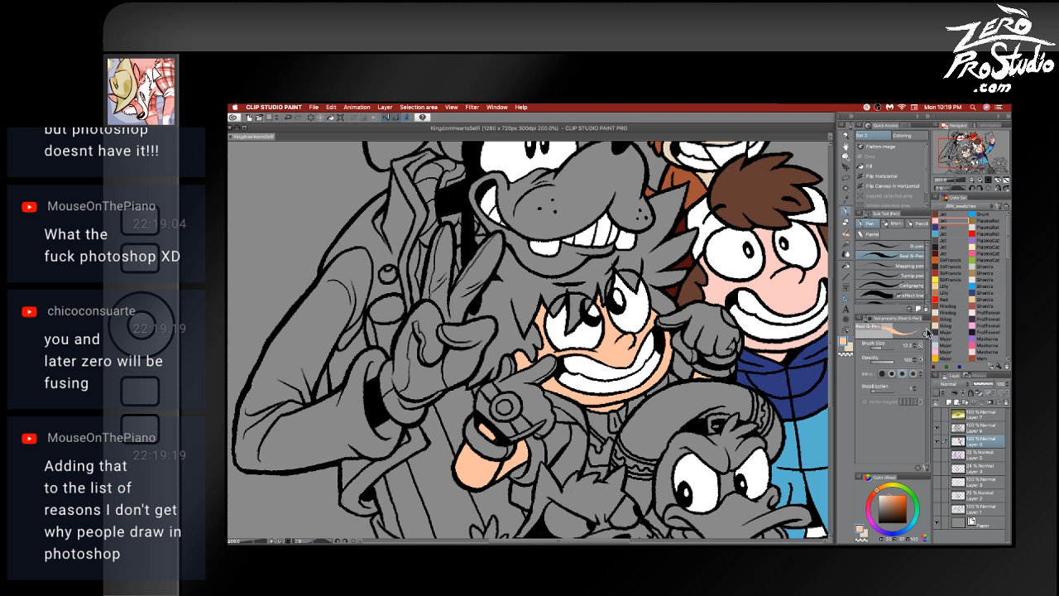
# - Fill the spiky-haired boy's hair with the reddish-brown swatch from the color set and save the drawing
pyautogui.click(943, 305)
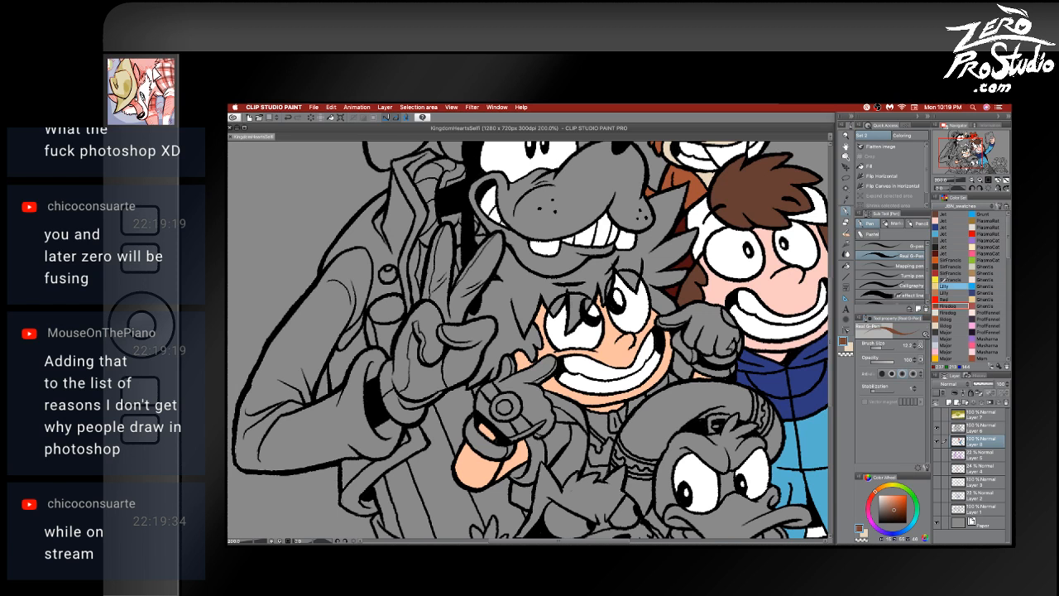
pyautogui.click(951, 214)
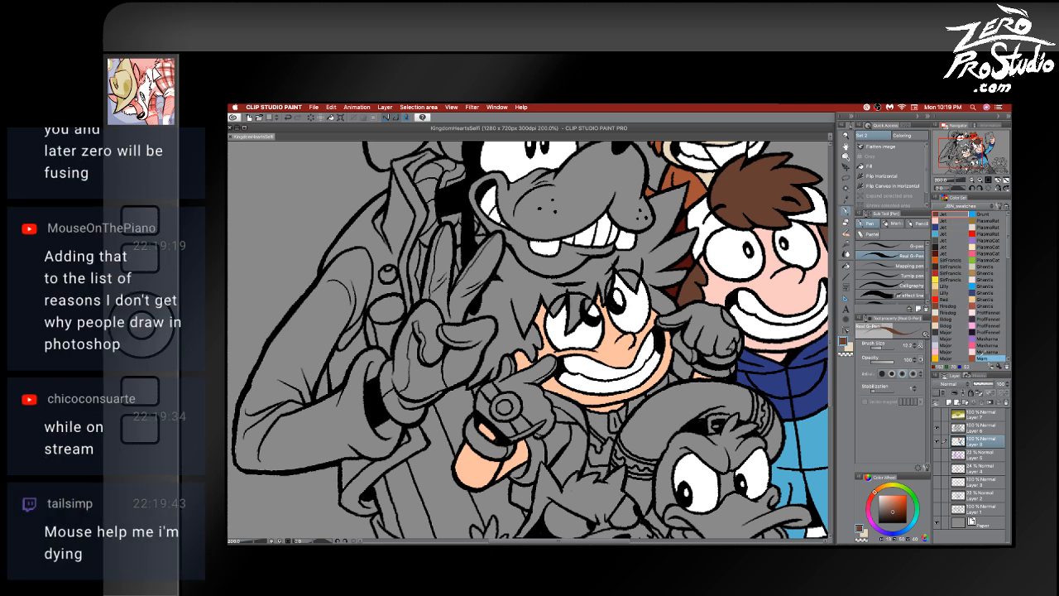
pyautogui.click(952, 316)
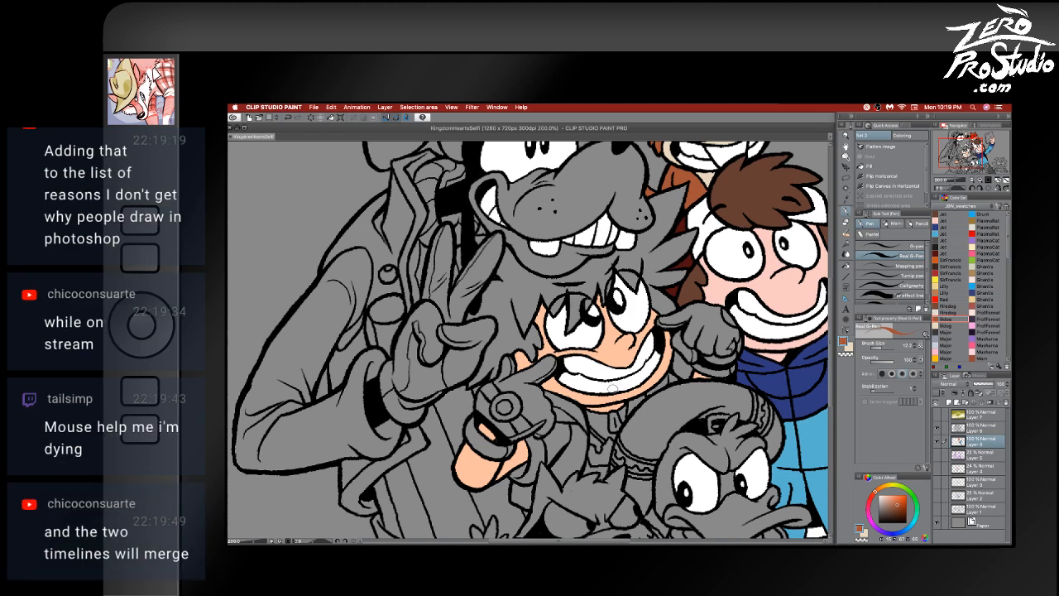
pyautogui.press('g')
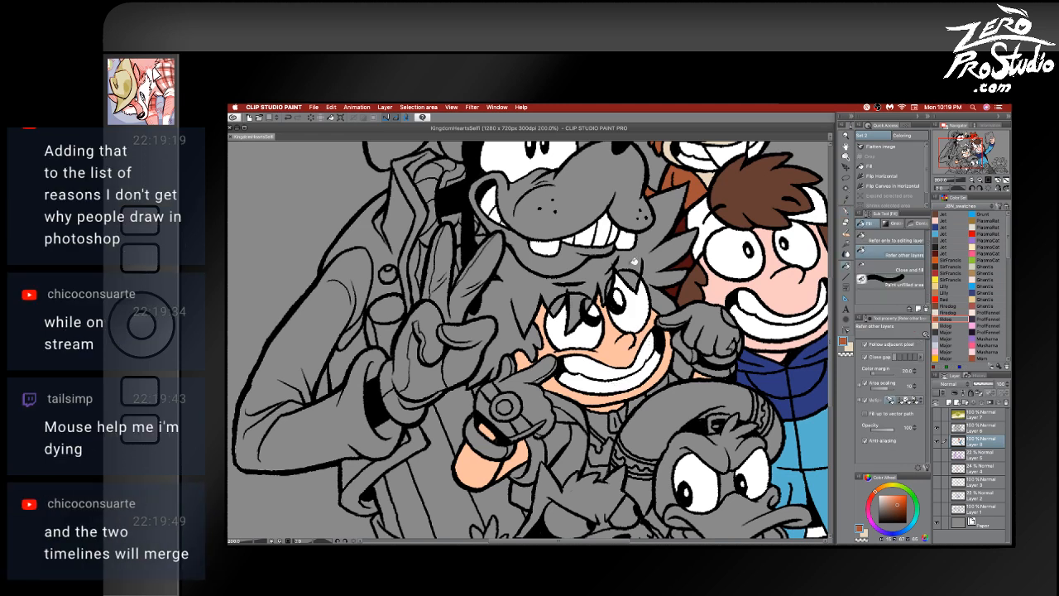
pyautogui.click(634, 263)
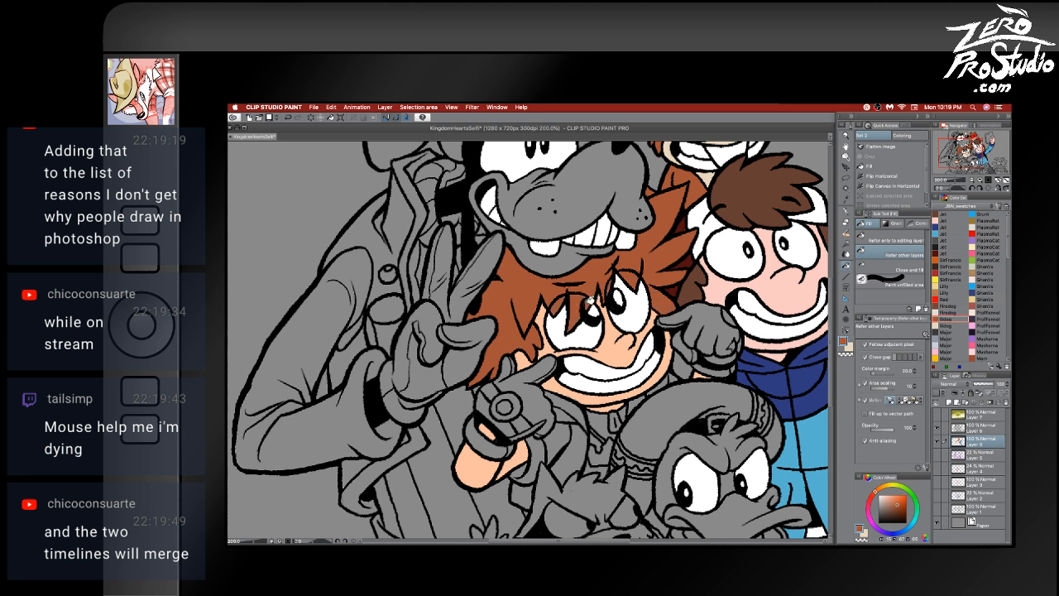
pyautogui.press('p')
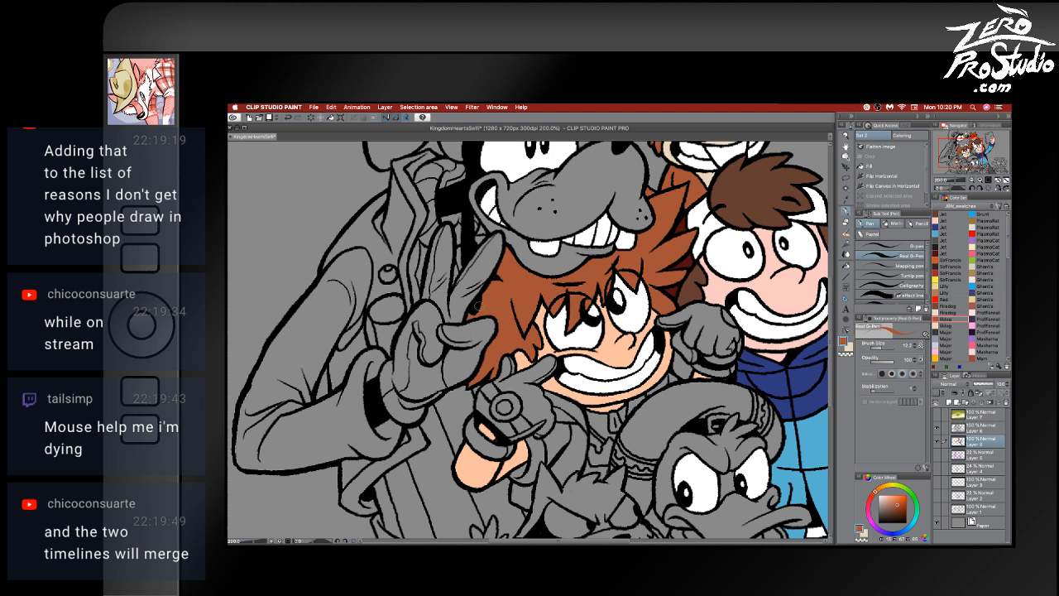
pyautogui.scroll(5, 671, 364)
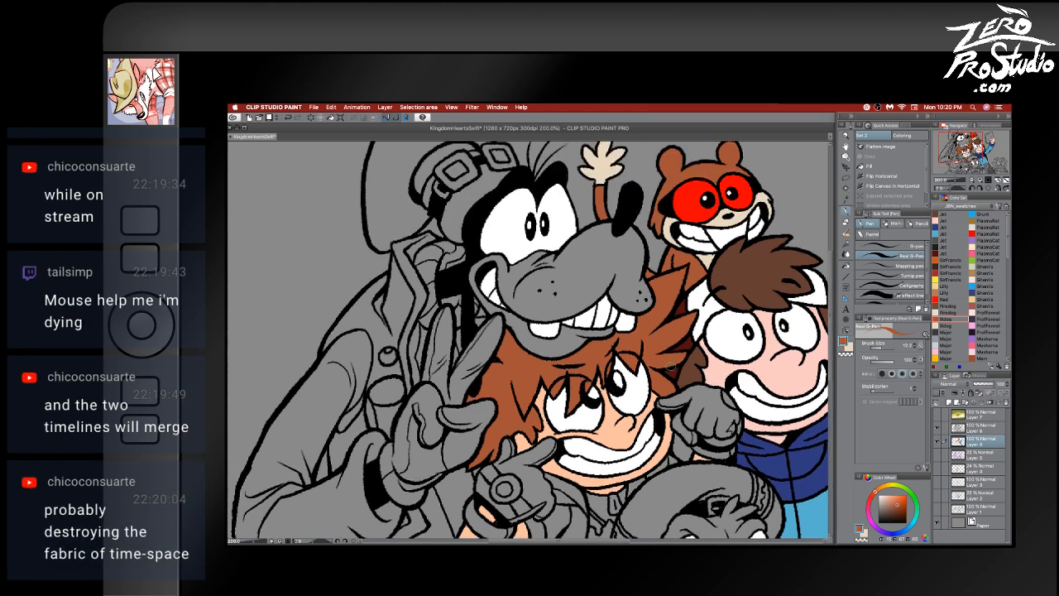
pyautogui.press('super+s')
pyautogui.press('super+Tab')
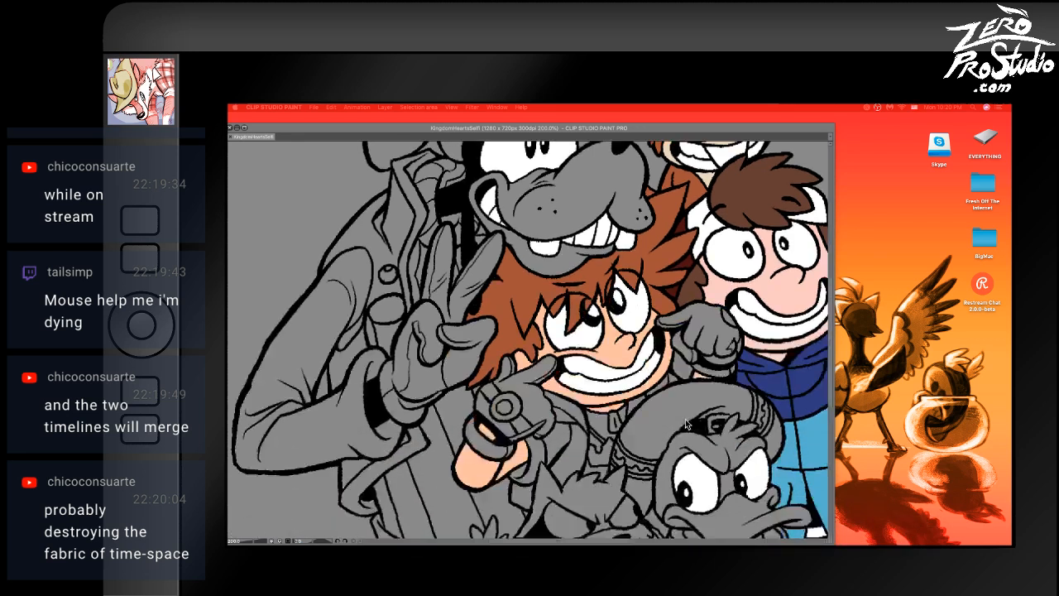
pyautogui.scroll(-3, 686, 420)
pyautogui.scroll(-5, 689, 422)
pyautogui.scroll(8, 690, 424)
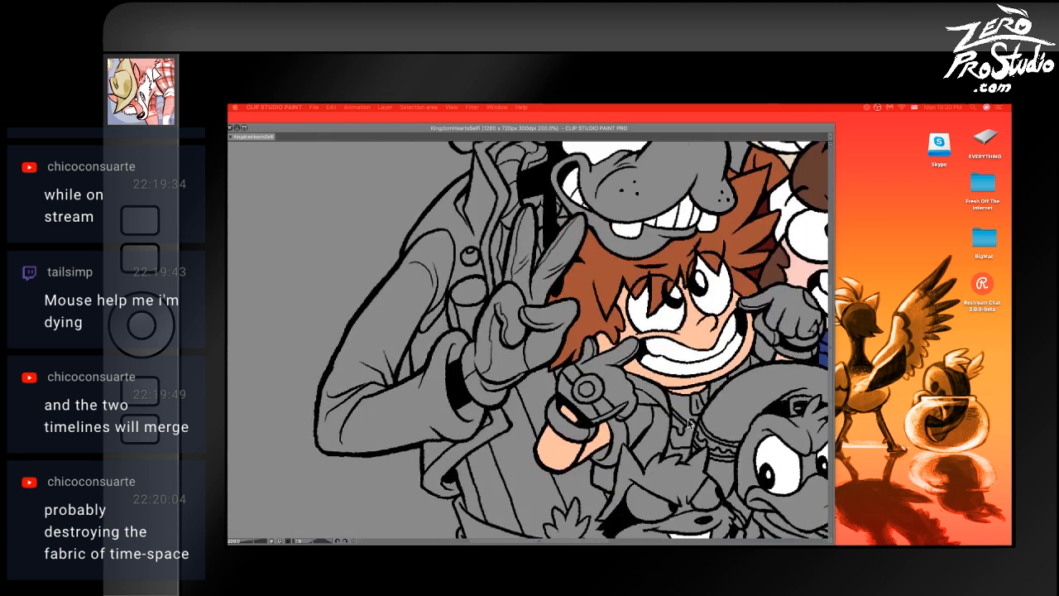
pyautogui.press('Tab')
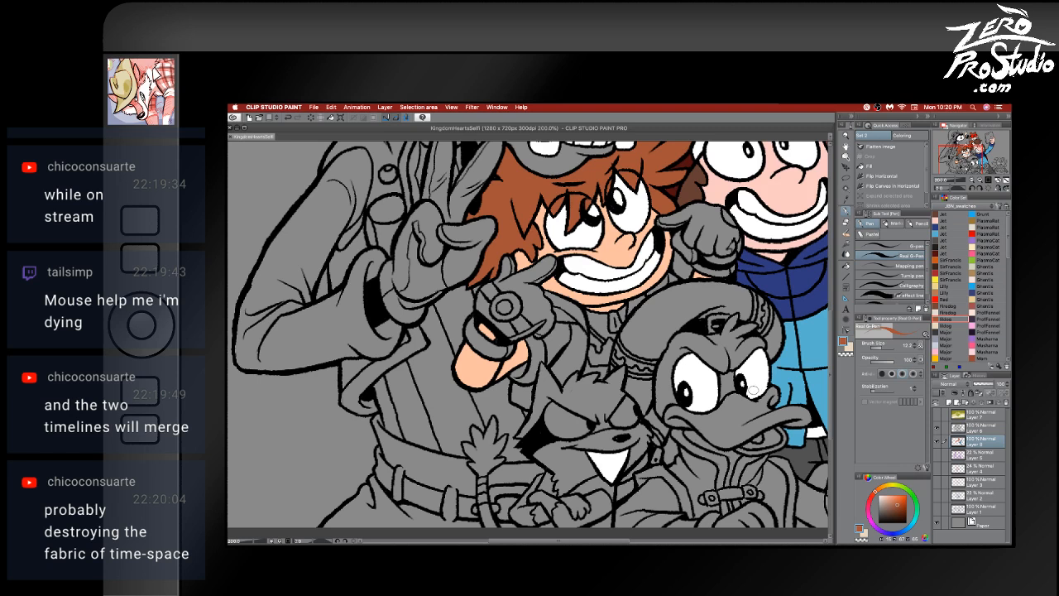
pyautogui.scroll(5, 755, 389)
pyautogui.scroll(-3, 755, 389)
pyautogui.scroll(2, 750, 389)
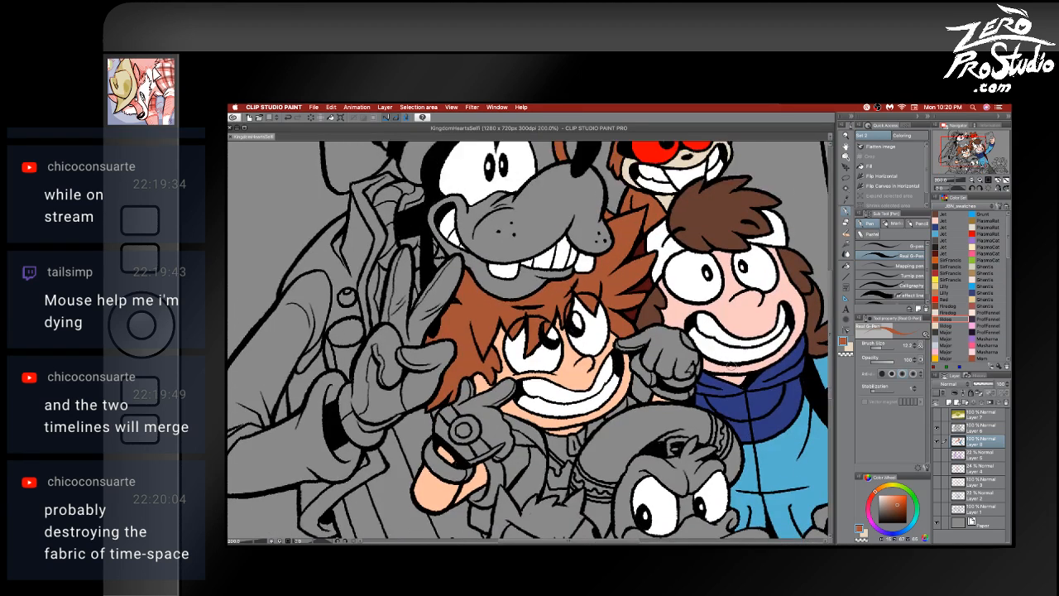
# - Auto-select the spiky-haired boy's hair areas on the line art layer and expand the selection slightly under the lines
pyautogui.press('g')
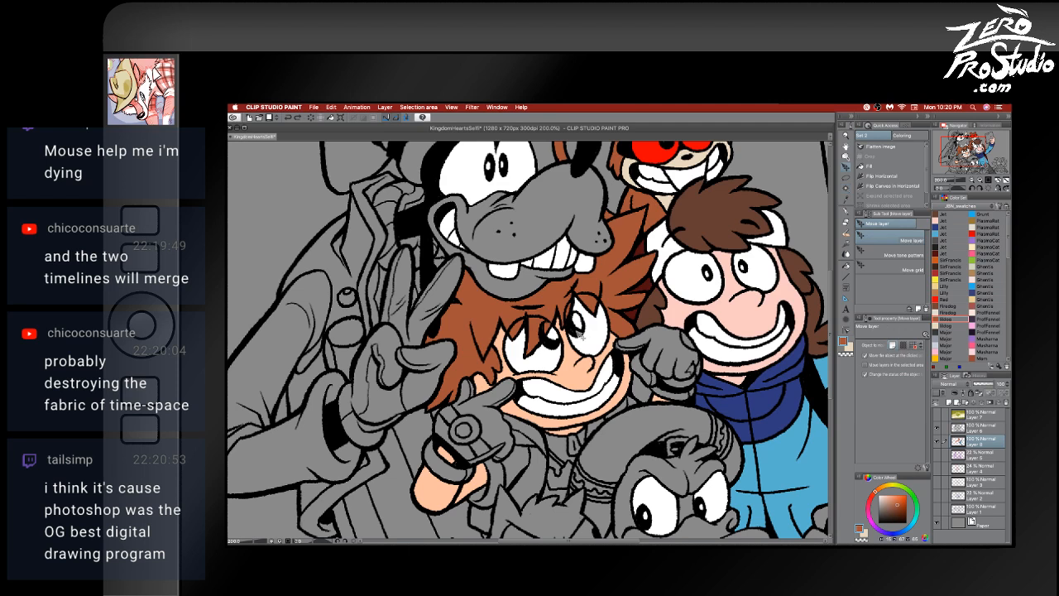
pyautogui.keyDown('ctrl'); pyautogui.keyDown('shift'); pyautogui.click(580, 332); pyautogui.keyUp('shift'); pyautogui.keyUp('ctrl')
pyautogui.click(590, 310)
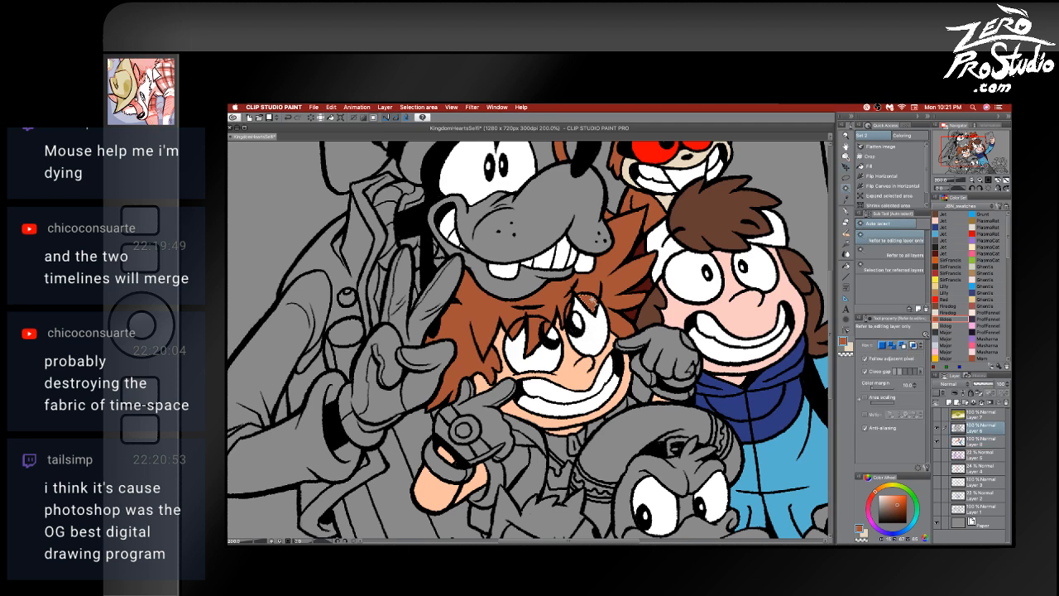
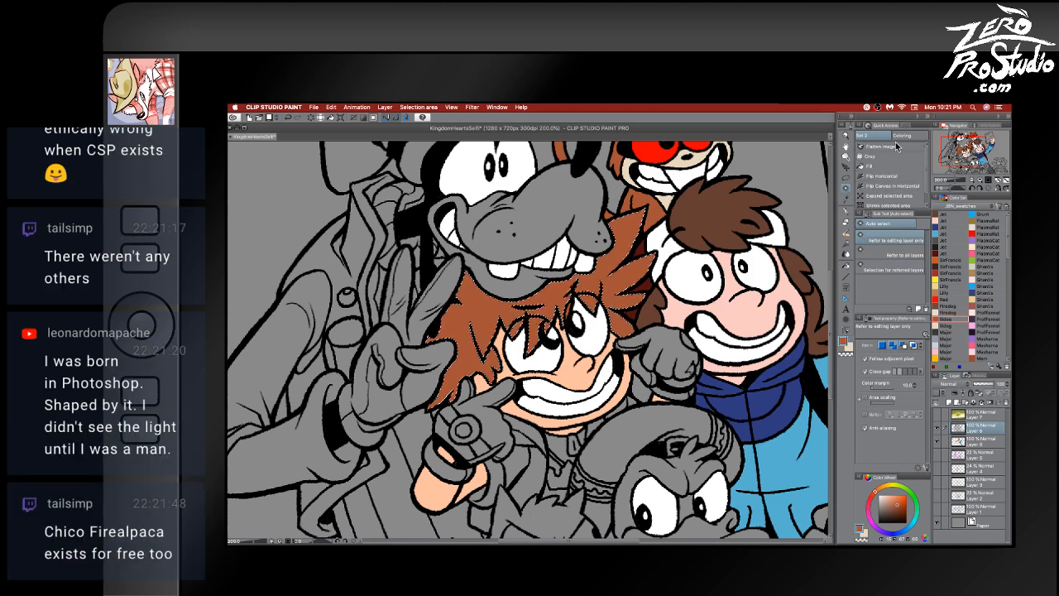
pyautogui.click(902, 196)
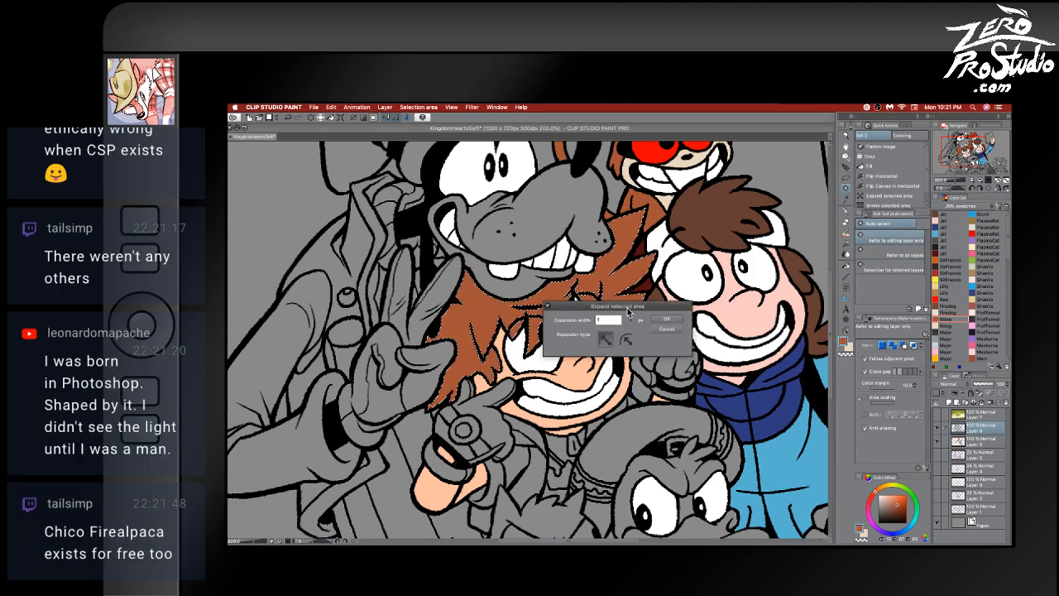
pyautogui.click(664, 319)
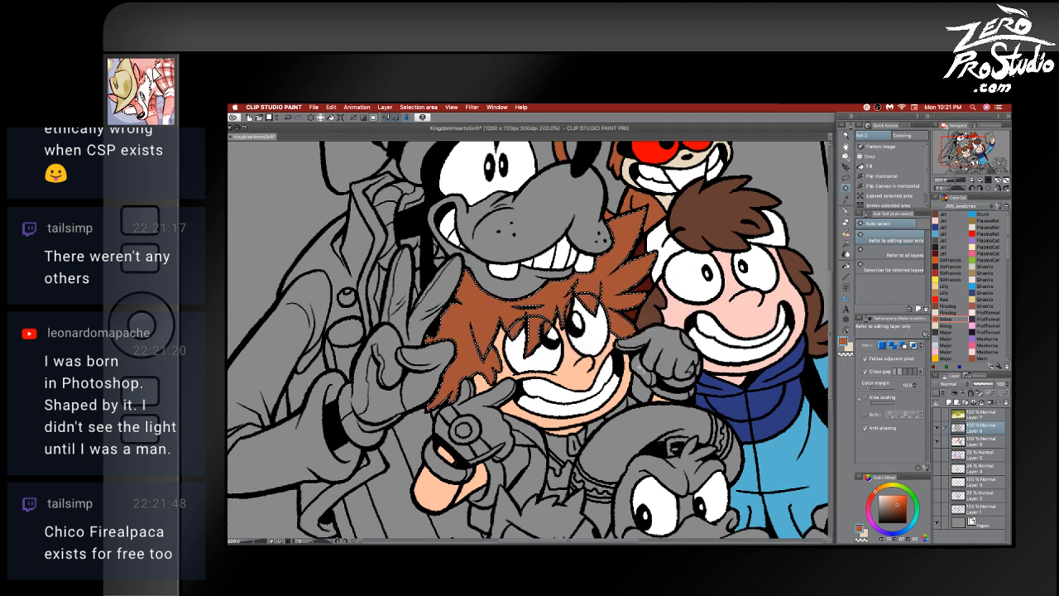
# - Darken the selected hair on the color layer with Hue/Saturation/Luminosity at saturation -4 and luminosity -30, and clear the selection
pyautogui.click(976, 443)
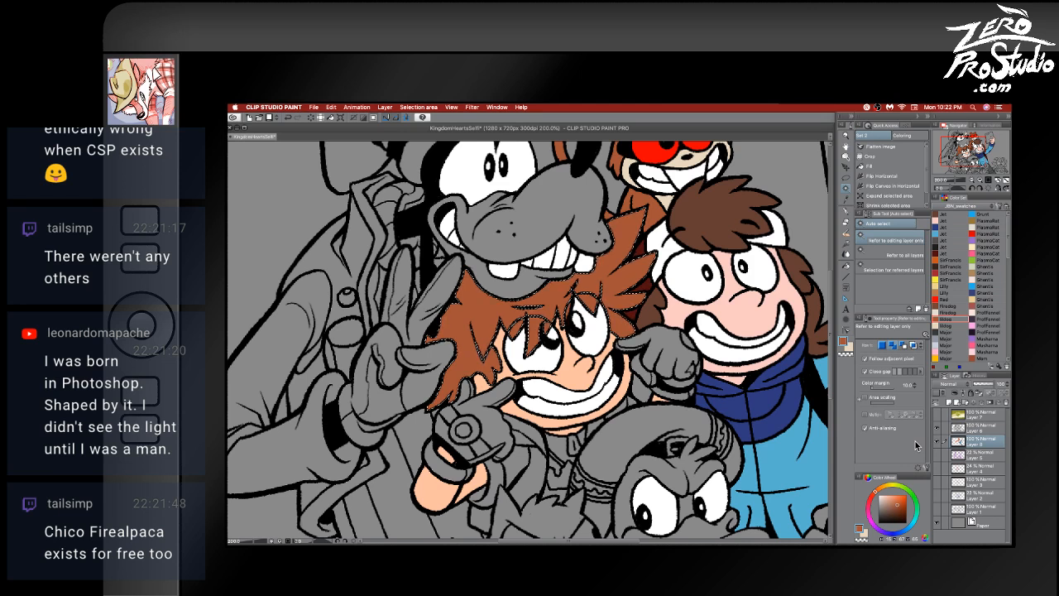
pyautogui.press('super+u')
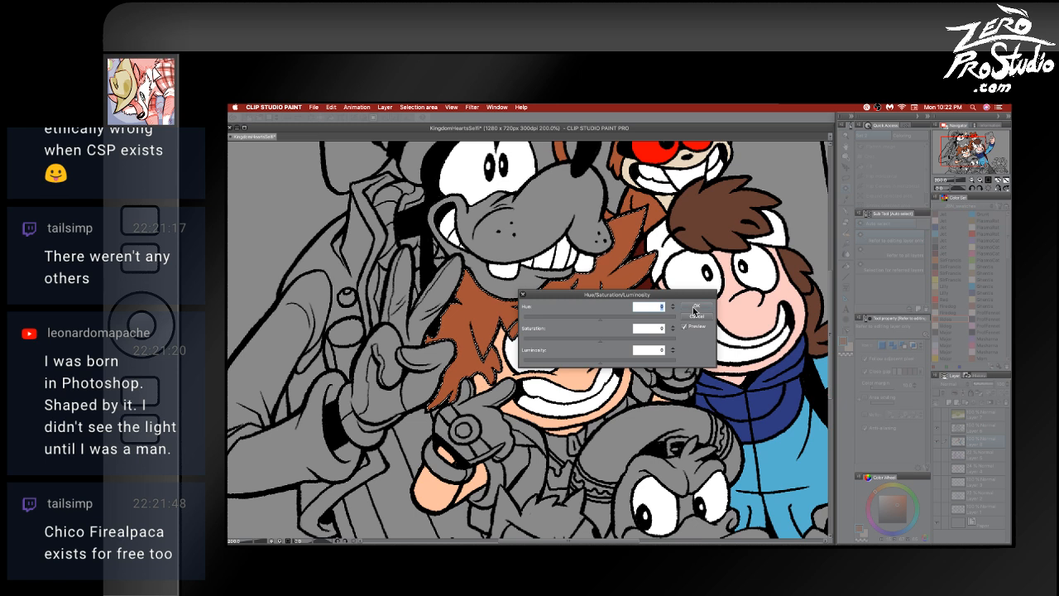
pyautogui.moveTo(693, 293); pyautogui.dragTo(755, 413)
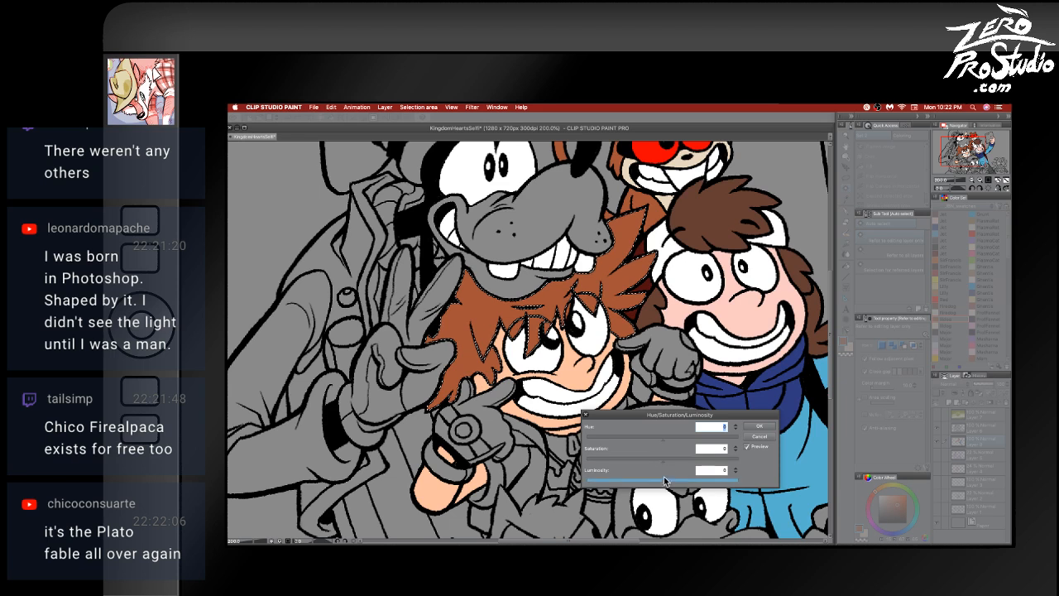
pyautogui.click(660, 481)
pyautogui.moveTo(661, 486); pyautogui.dragTo(640, 488)
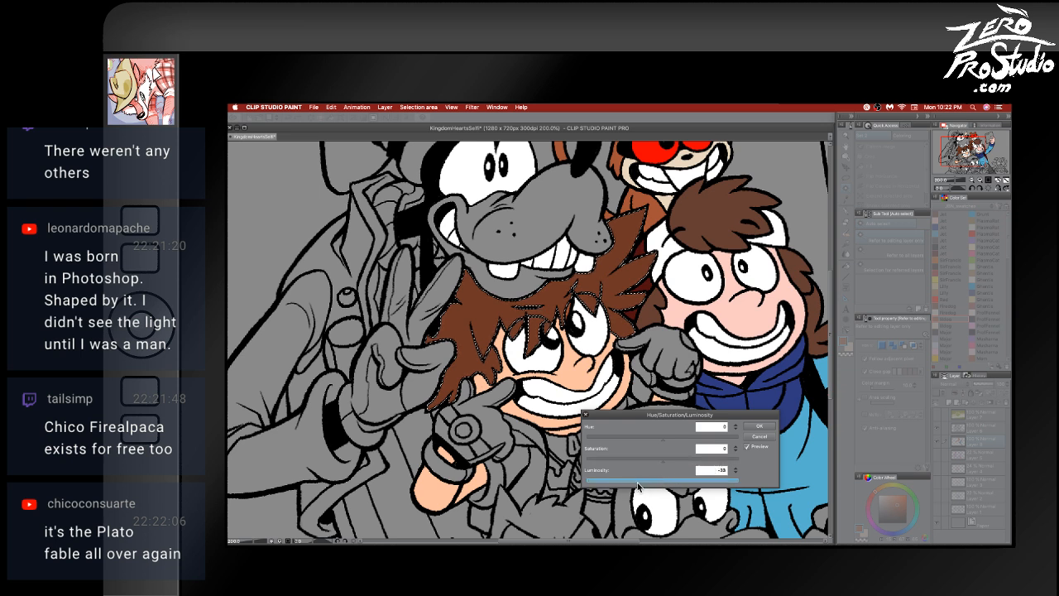
pyautogui.moveTo(639, 489); pyautogui.dragTo(658, 466)
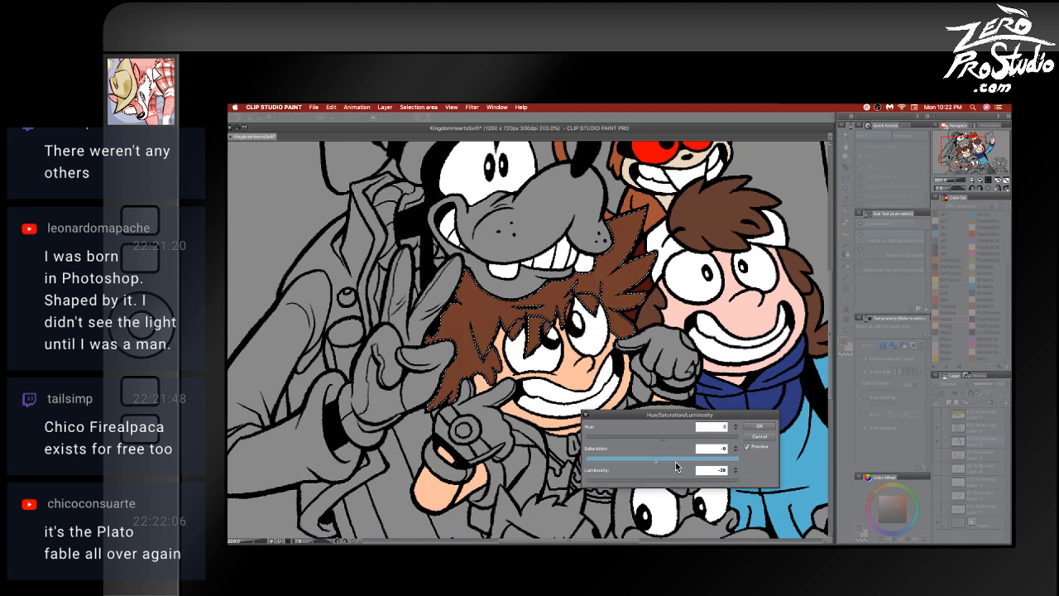
pyautogui.moveTo(676, 463); pyautogui.dragTo(665, 466)
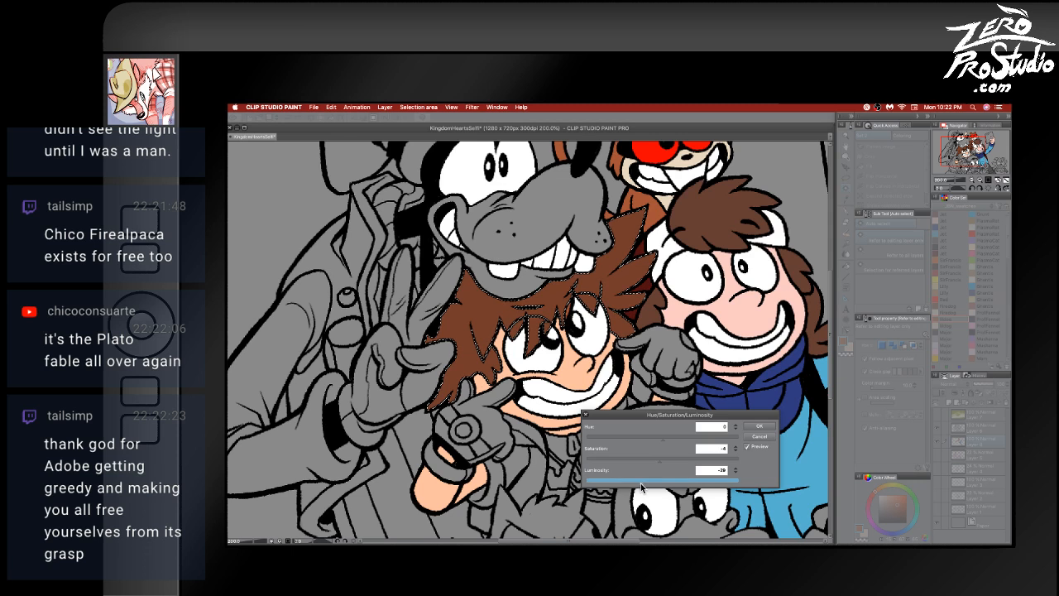
pyautogui.click(641, 487)
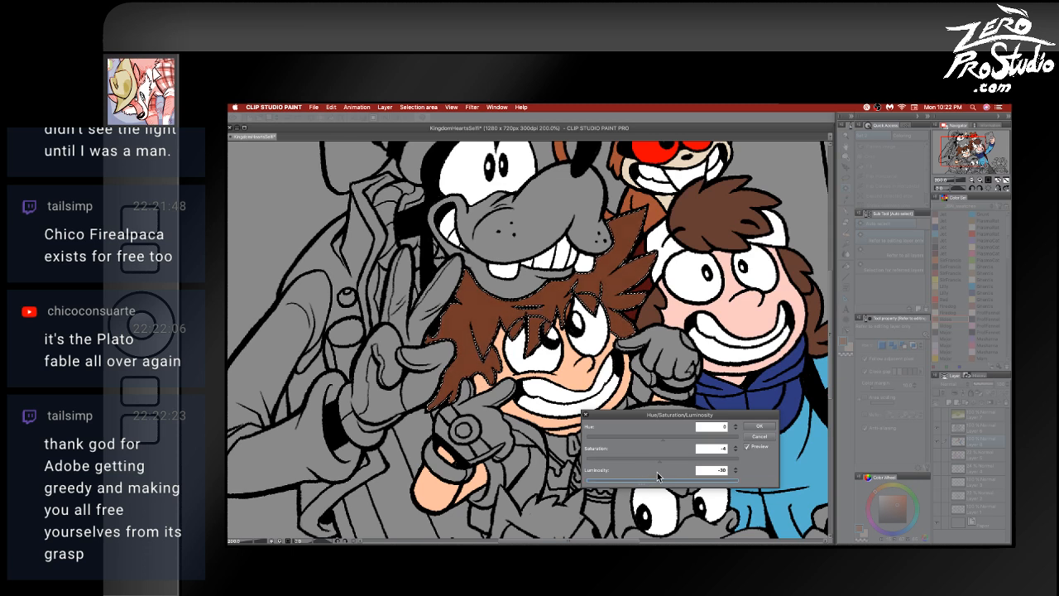
pyautogui.click(760, 427)
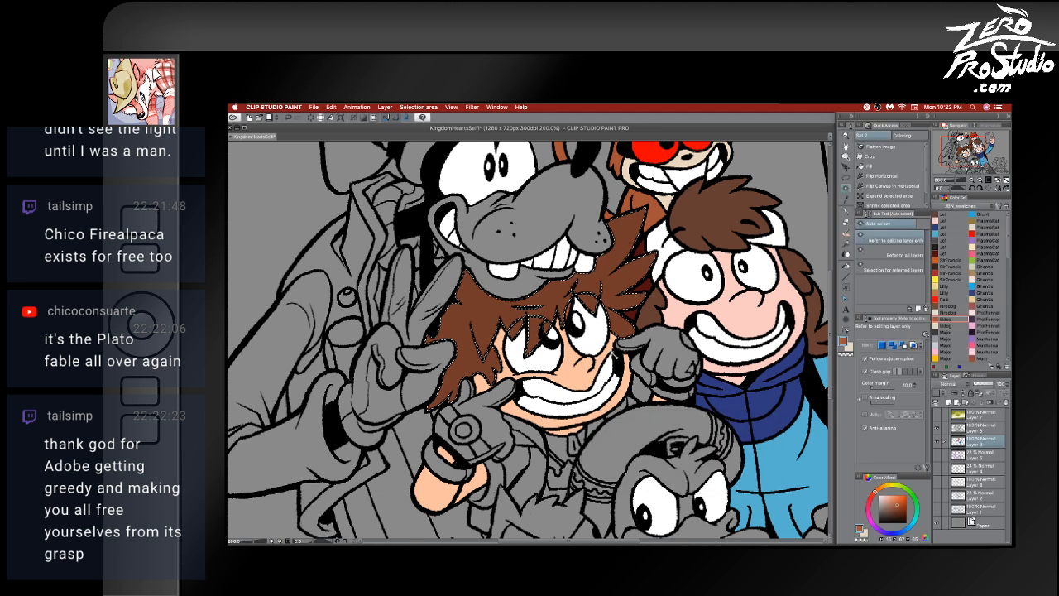
pyautogui.hotkey('ctrl', 'd')
# - Sample the spiky-haired boy's dark brown hair color for the Real G-Pen
pyautogui.press('p')
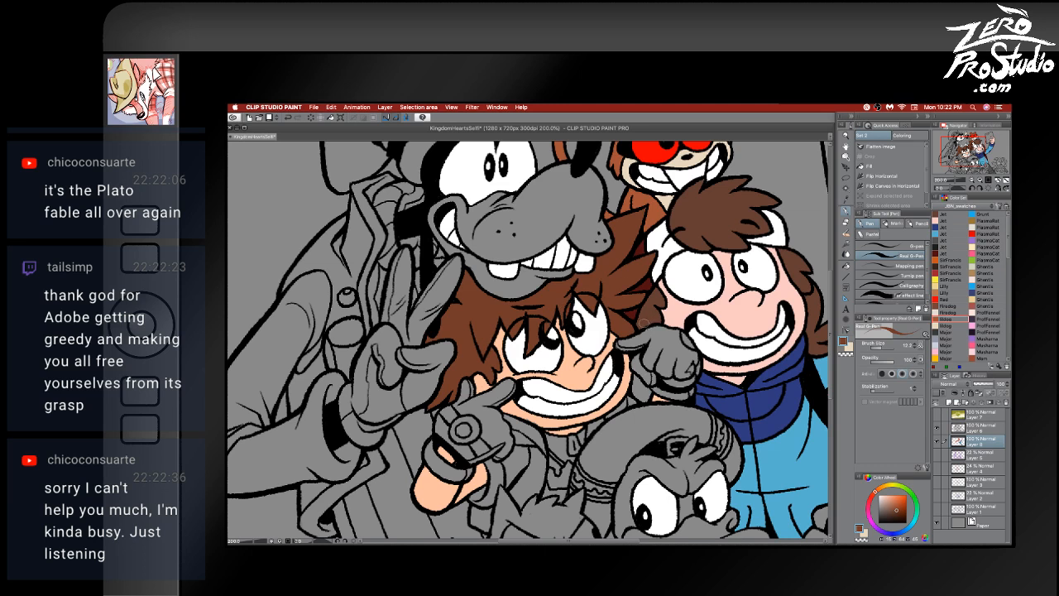
pyautogui.keyDown('alt'); pyautogui.click(635, 311); pyautogui.keyUp('alt')
pyautogui.keyDown('alt'); pyautogui.click(639, 212); pyautogui.keyUp('alt')
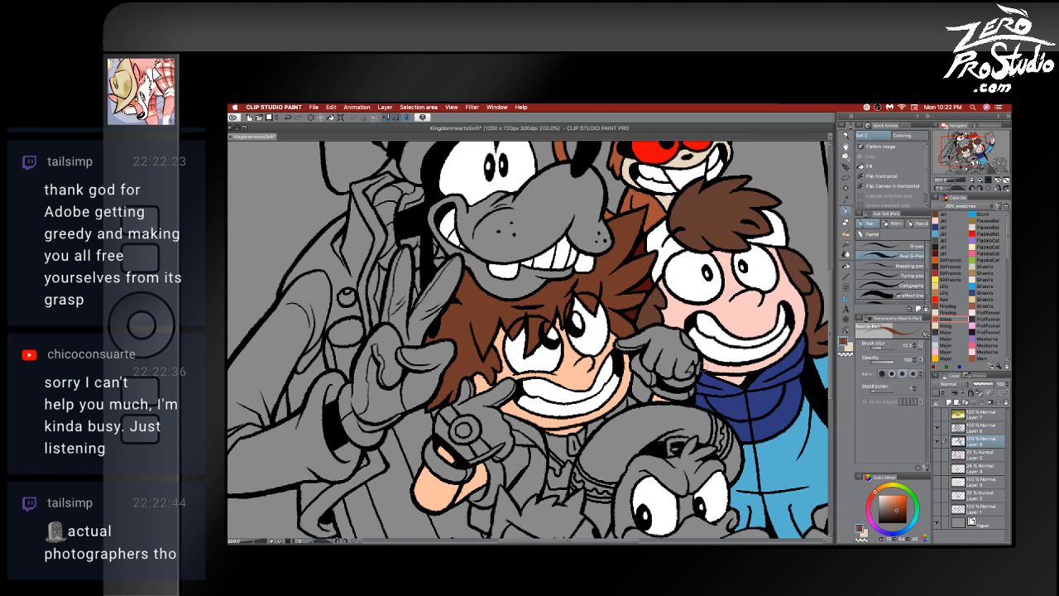
# - Sample the light blue of the hooded character's jacket and paint the small gap between the spiky-haired boy's cheek and the pointing glove on the color layer
pyautogui.click(978, 430)
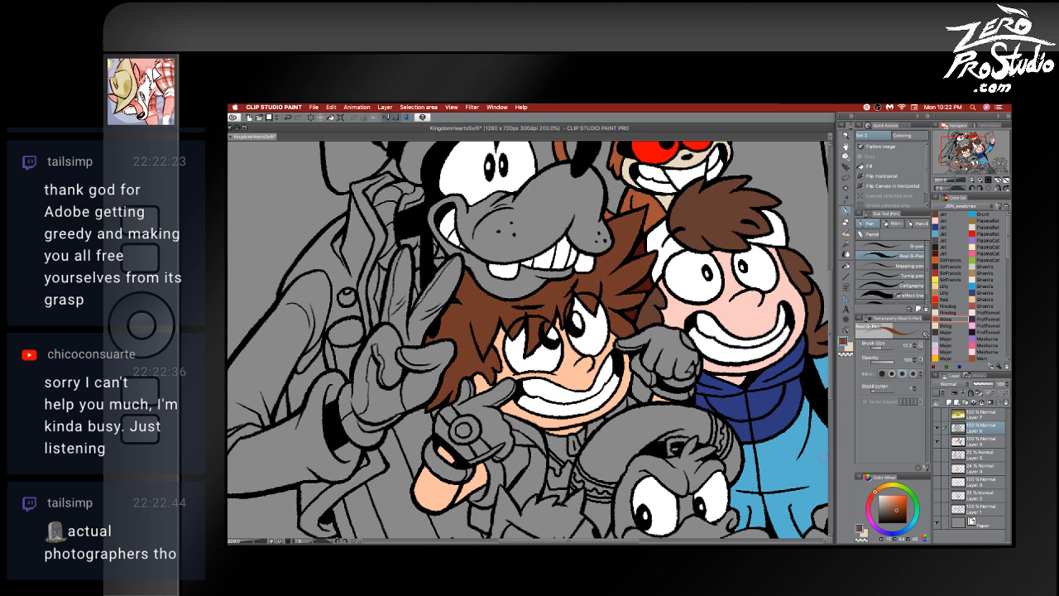
pyautogui.keyDown('alt'); pyautogui.click(784, 461); pyautogui.keyUp('alt')
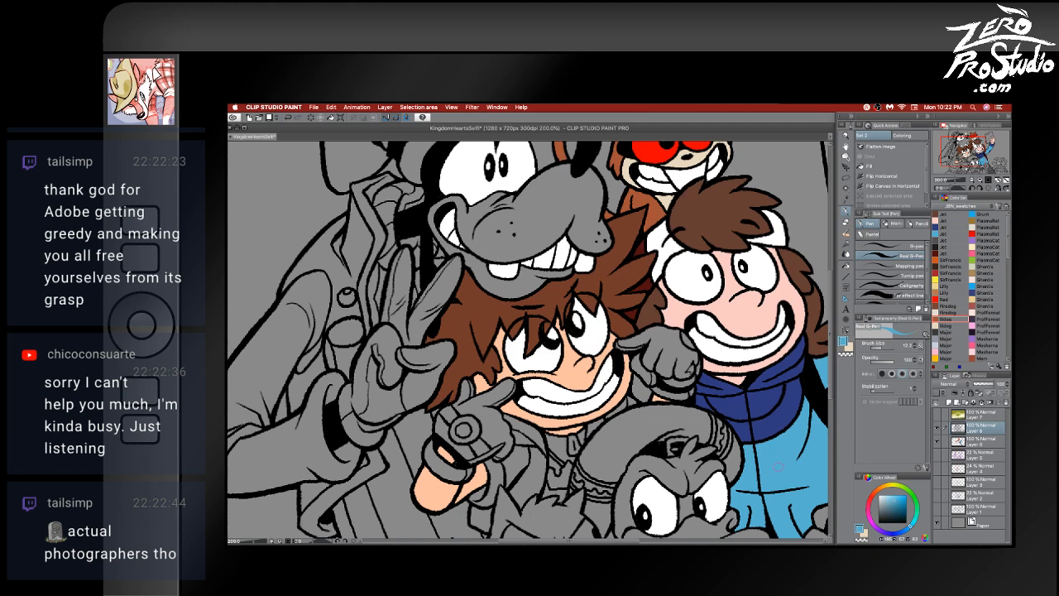
pyautogui.moveTo(637, 381); pyautogui.dragTo(644, 392)
pyautogui.click(970, 441)
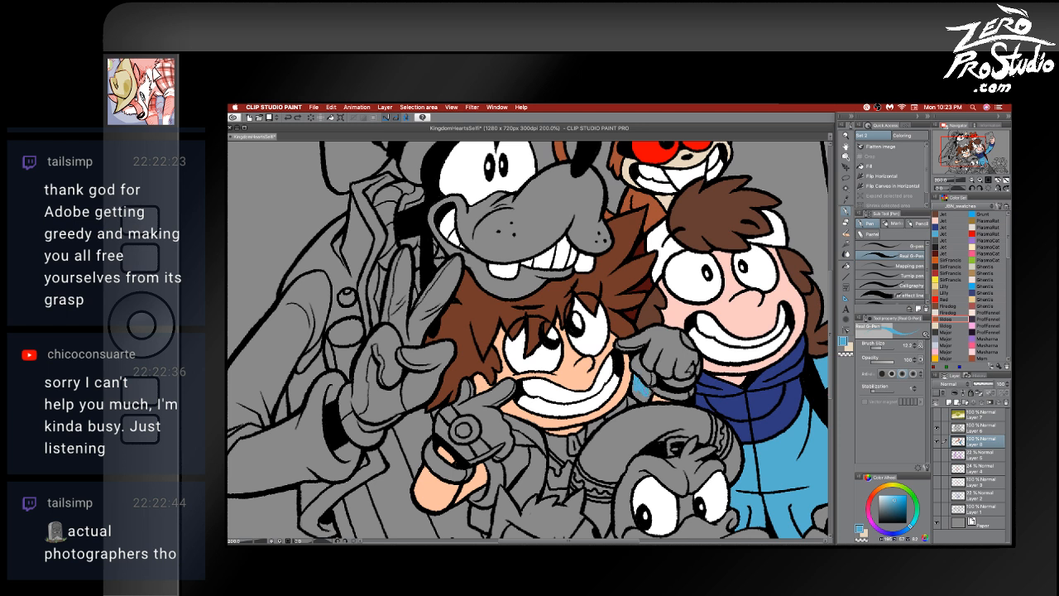
pyautogui.moveTo(640, 386)
pyautogui.mouseDown()
pyautogui.moveTo(649, 394)
pyautogui.moveTo(633, 386)
pyautogui.mouseUp()
pyautogui.moveTo(704, 448); pyautogui.dragTo(665, 447)
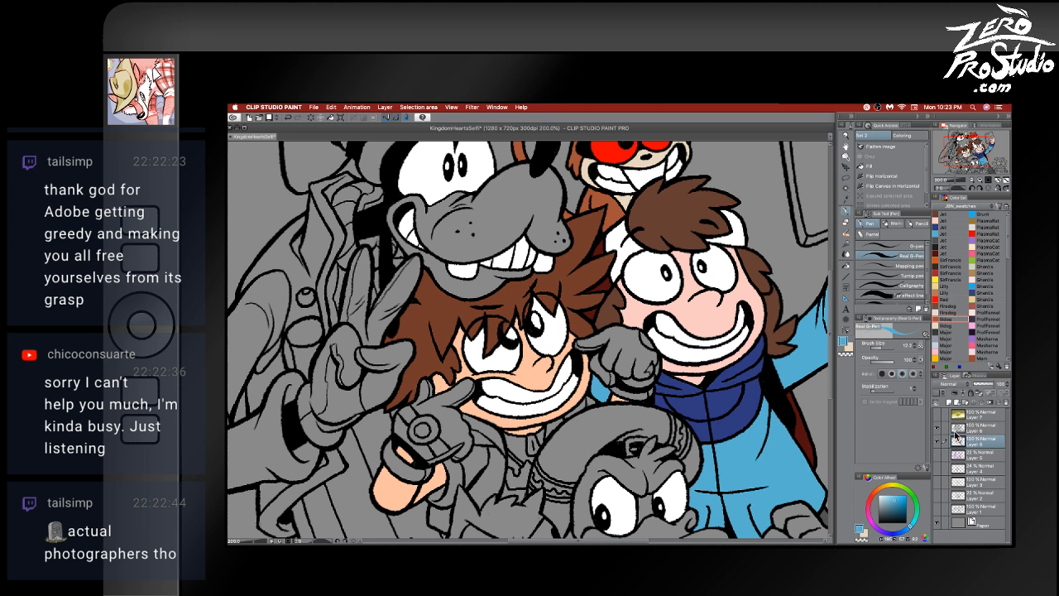
# - Fill the spiky-haired boy's shirt front below his chin with the bright red swatch from the color set
pyautogui.press('g')
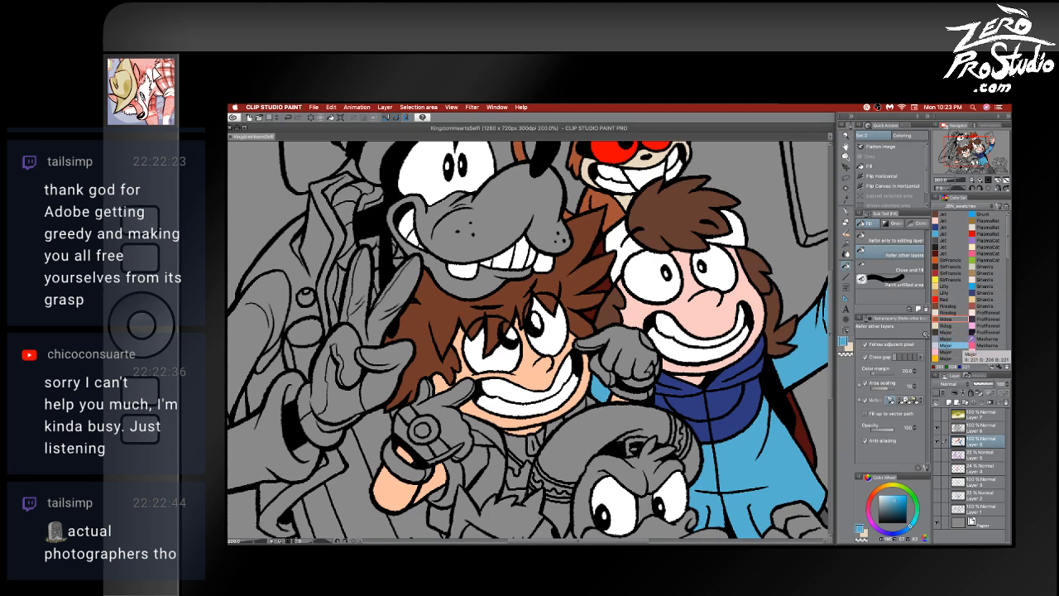
pyautogui.scroll(-10, 959, 348)
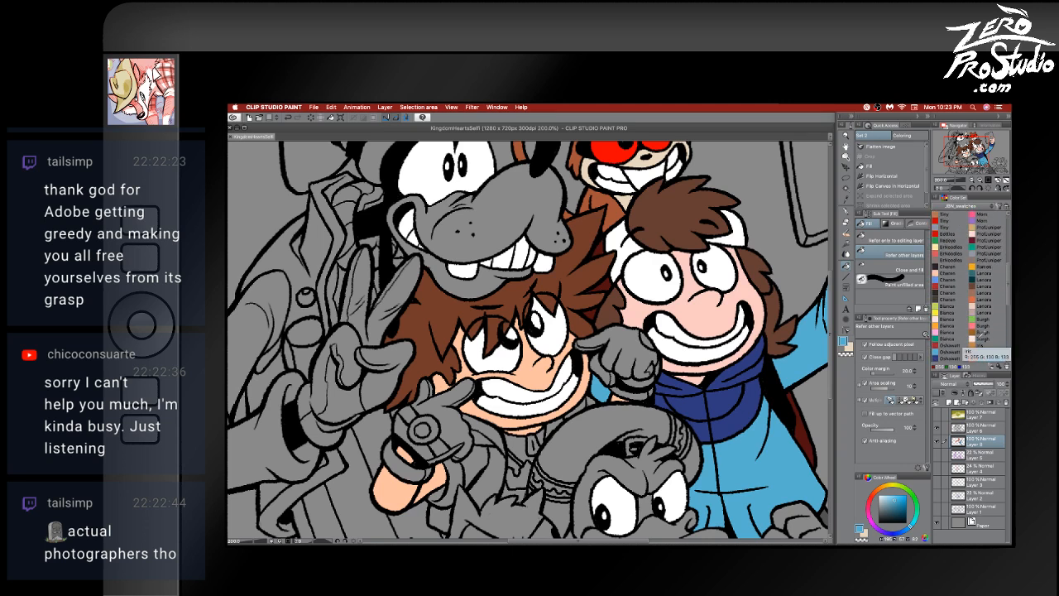
pyautogui.scroll(3, 955, 273)
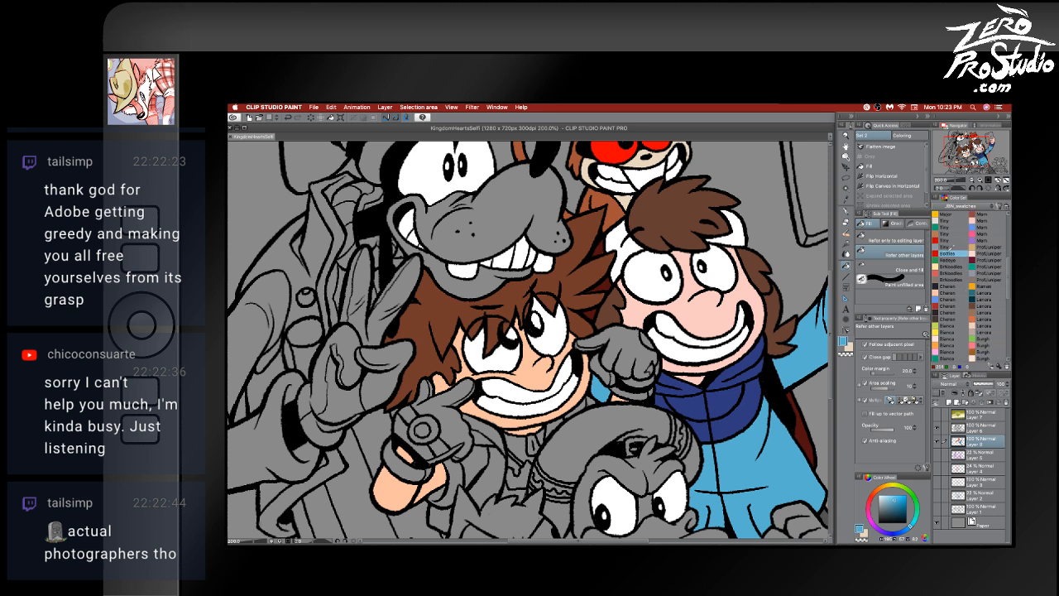
pyautogui.click(951, 253)
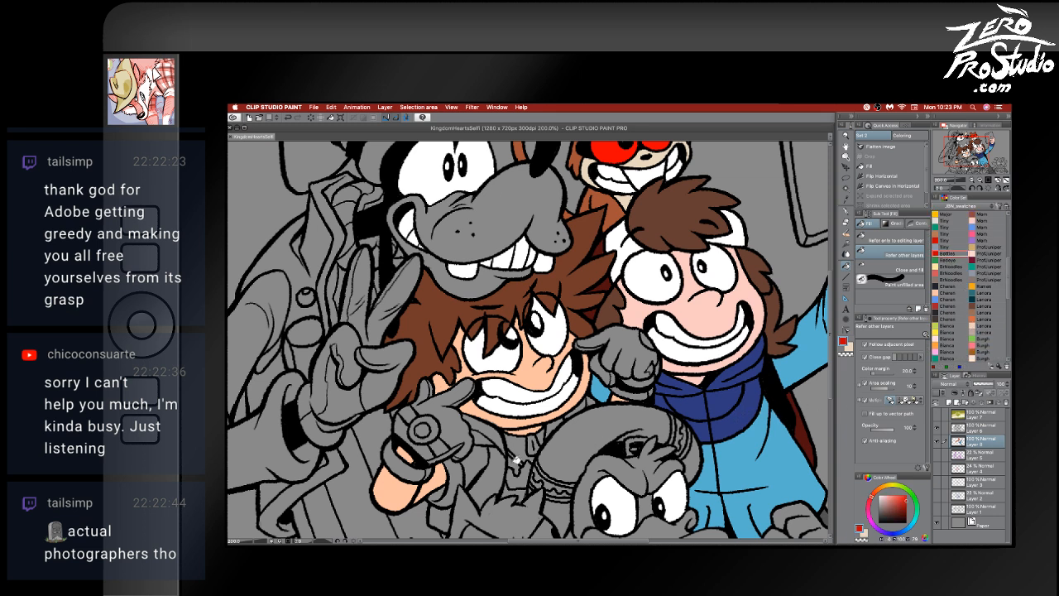
pyautogui.click(518, 445)
pyautogui.scroll(-3, 557, 439)
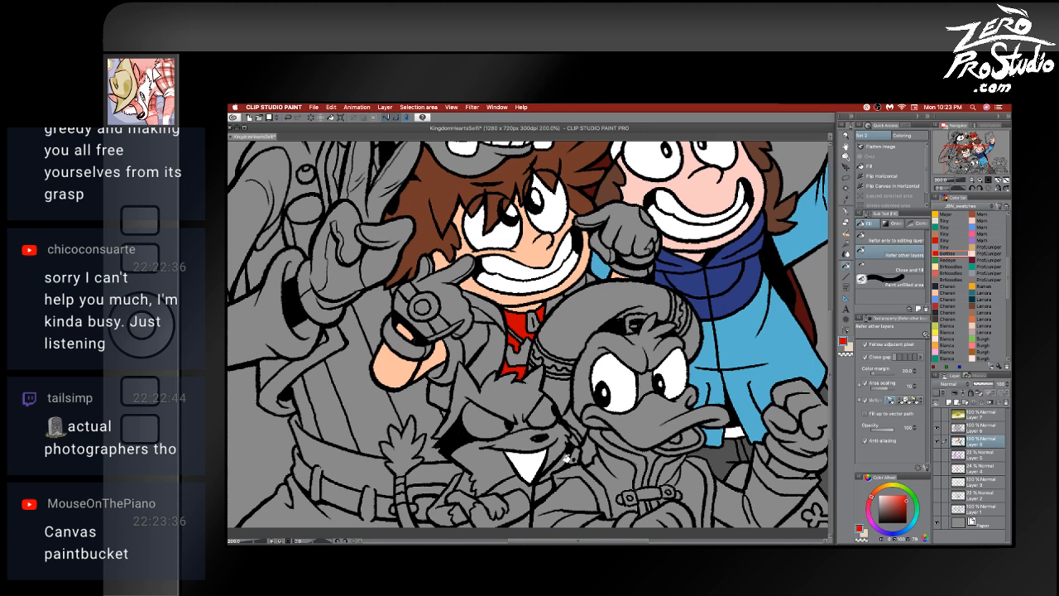
# - Fill the lower patch beside the grinning small creature's chin, next to the duck, with bright red
pyautogui.click(544, 485)
pyautogui.press('super+z')
pyautogui.press('super+shift+z')
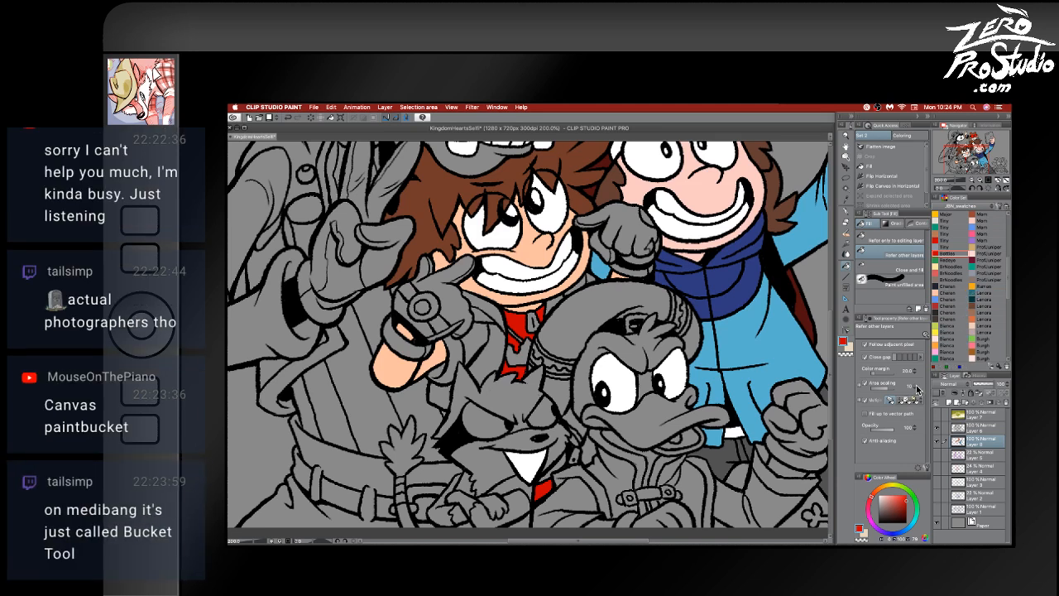
# - Mix a dark blue as the main drawing color and fill the patch beside the small creature's grin, above the red one
pyautogui.click(844, 343)
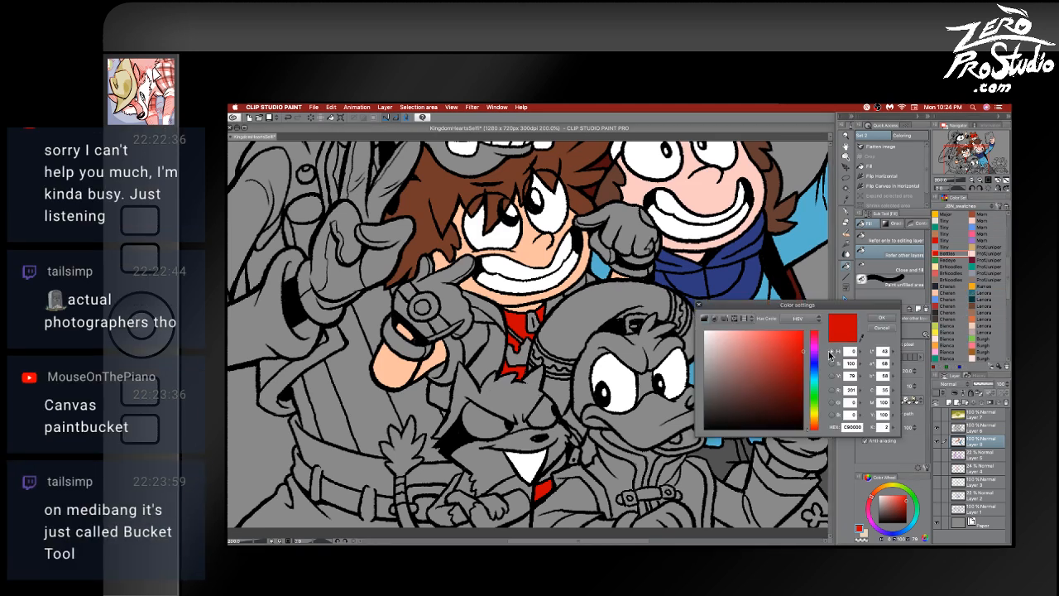
pyautogui.click(816, 369)
pyautogui.click(781, 367)
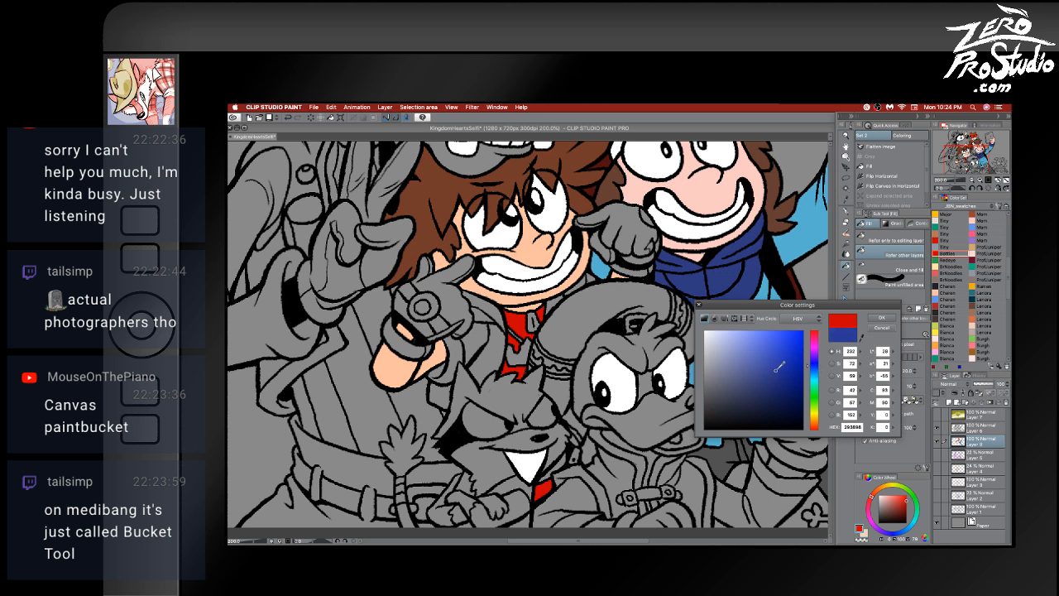
pyautogui.moveTo(780, 367); pyautogui.dragTo(783, 371)
pyautogui.click(880, 318)
pyautogui.click(566, 460)
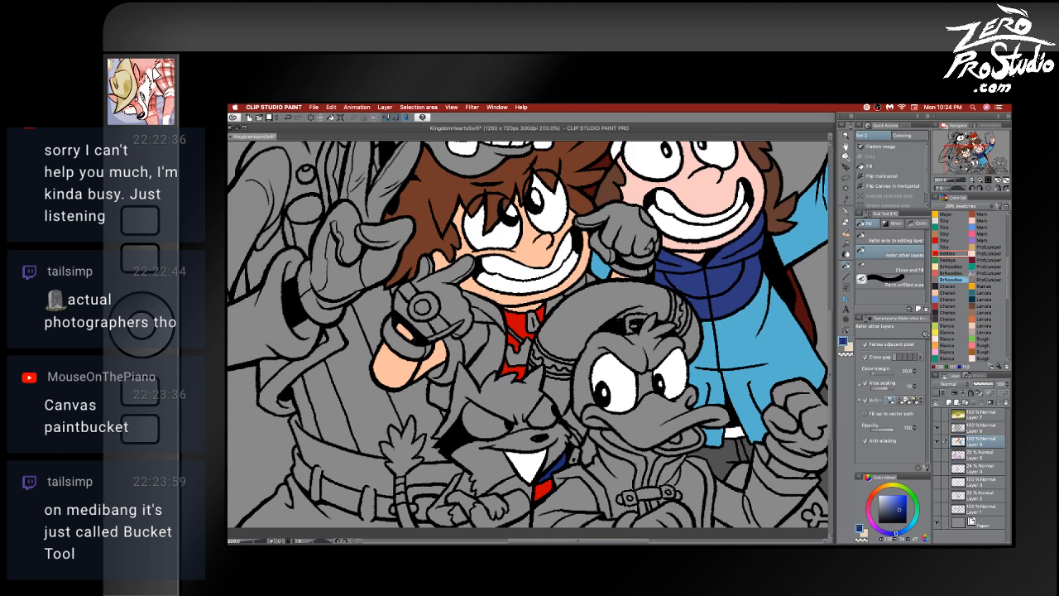
# - Fill the small creature's head fur and folded arms with the reddish-brown swatch from the color set
pyautogui.scroll(5, 952, 297)
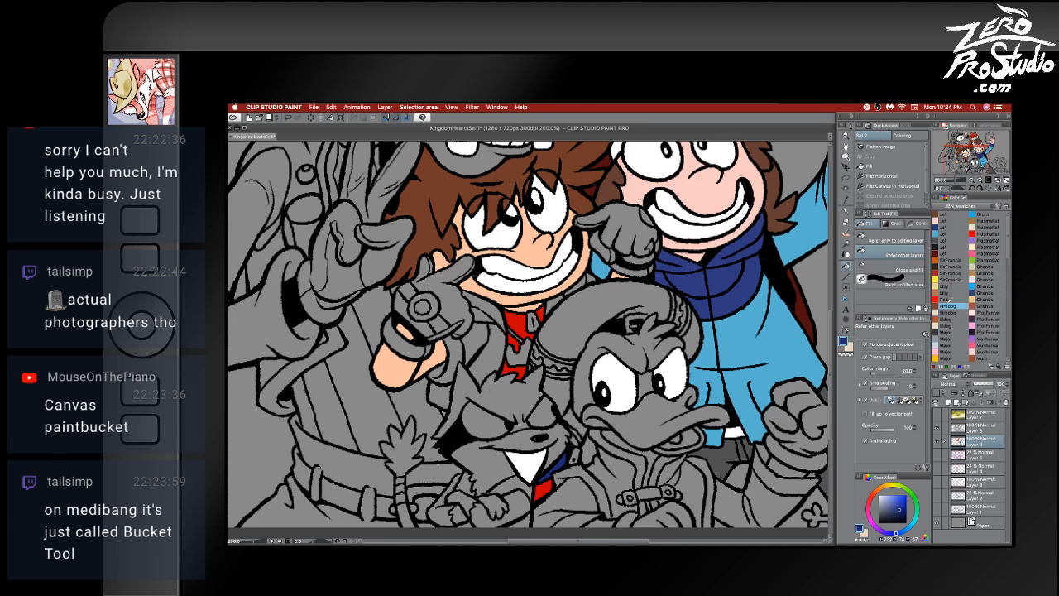
pyautogui.click(951, 305)
pyautogui.click(519, 406)
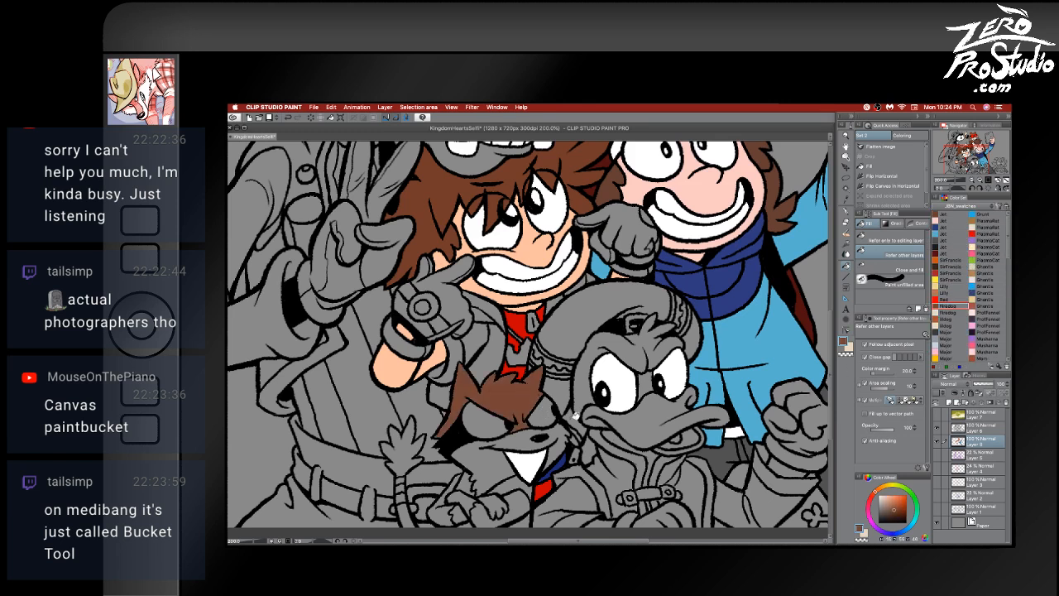
pyautogui.keyDown('alt'); pyautogui.click(493, 489); pyautogui.keyUp('alt')
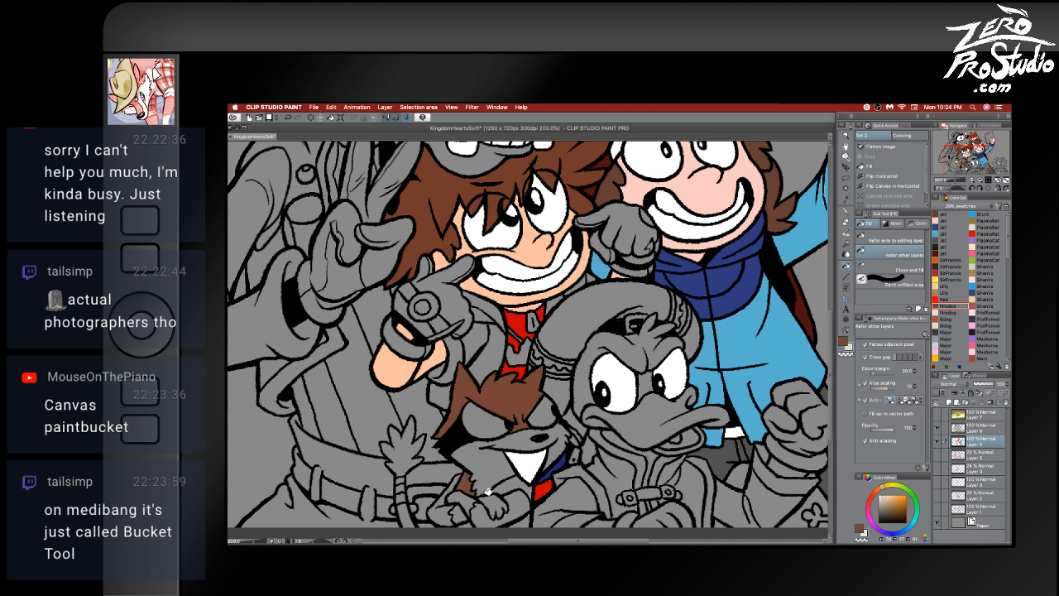
pyautogui.keyDown('alt'); pyautogui.click(488, 490); pyautogui.keyUp('alt')
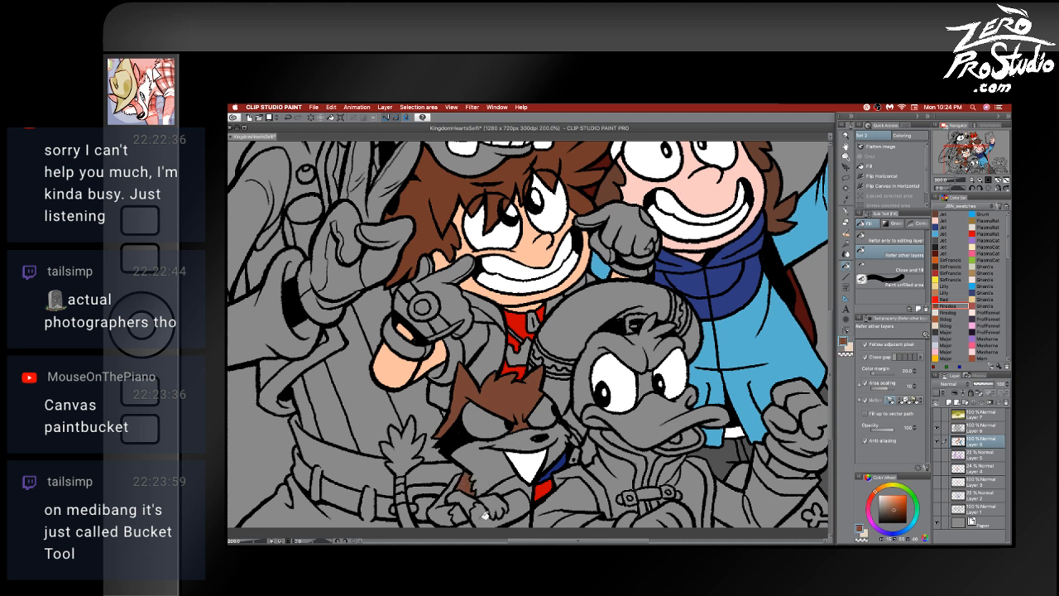
pyautogui.click(485, 514)
pyautogui.click(453, 507)
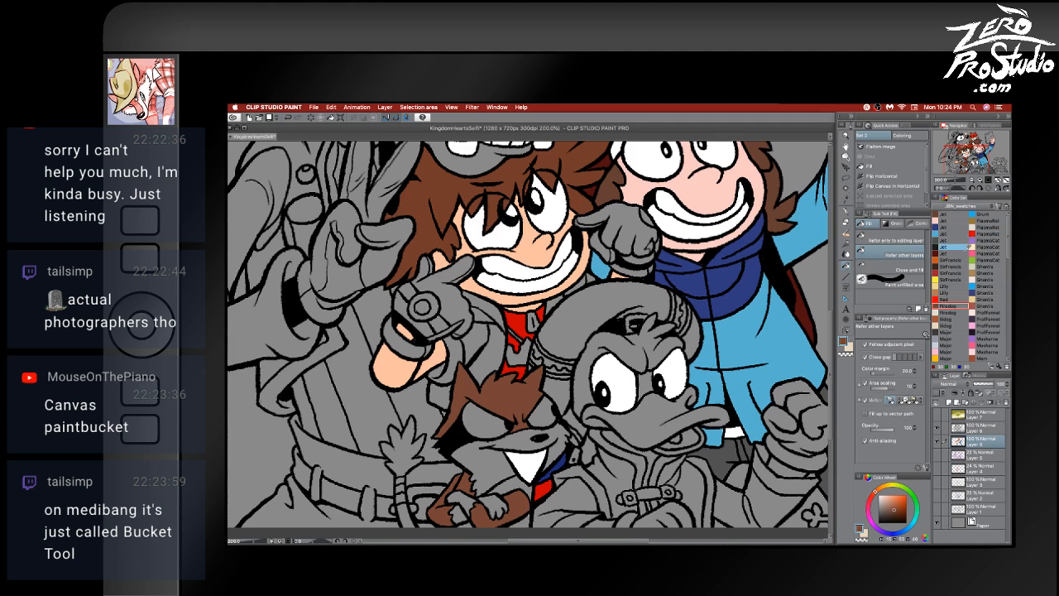
# - Fill the small creature's shirt and the bands on its tail with the yellow swatch
pyautogui.click(950, 279)
pyautogui.click(465, 484)
pyautogui.click(515, 479)
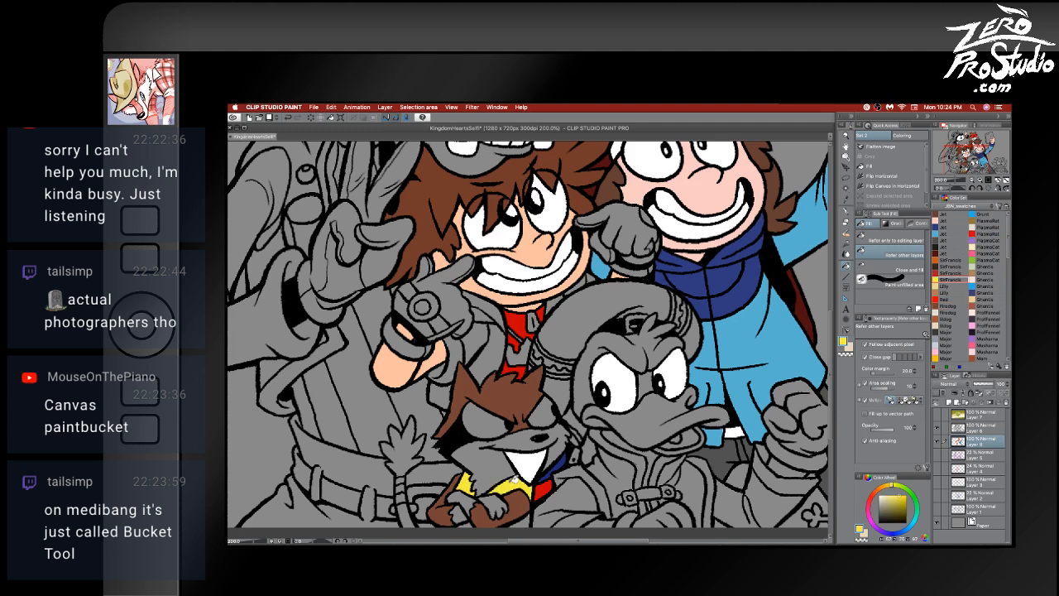
pyautogui.click(521, 516)
pyautogui.click(406, 494)
pyautogui.click(406, 477)
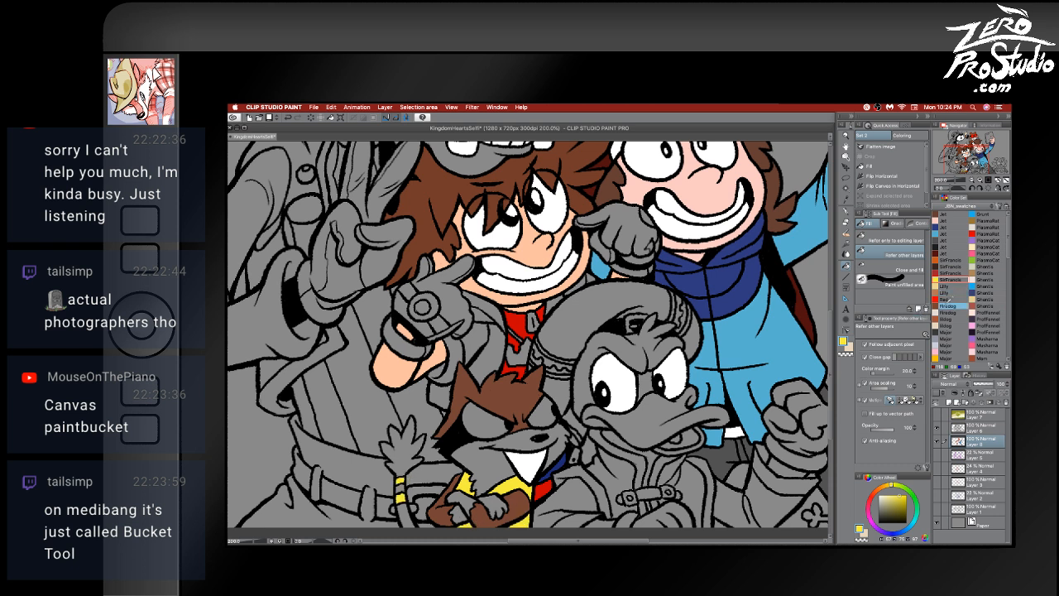
# - Fill the remaining stripes of the small creature's tail with the reddish-brown swatch
pyautogui.click(950, 307)
pyautogui.click(403, 485)
pyautogui.click(412, 511)
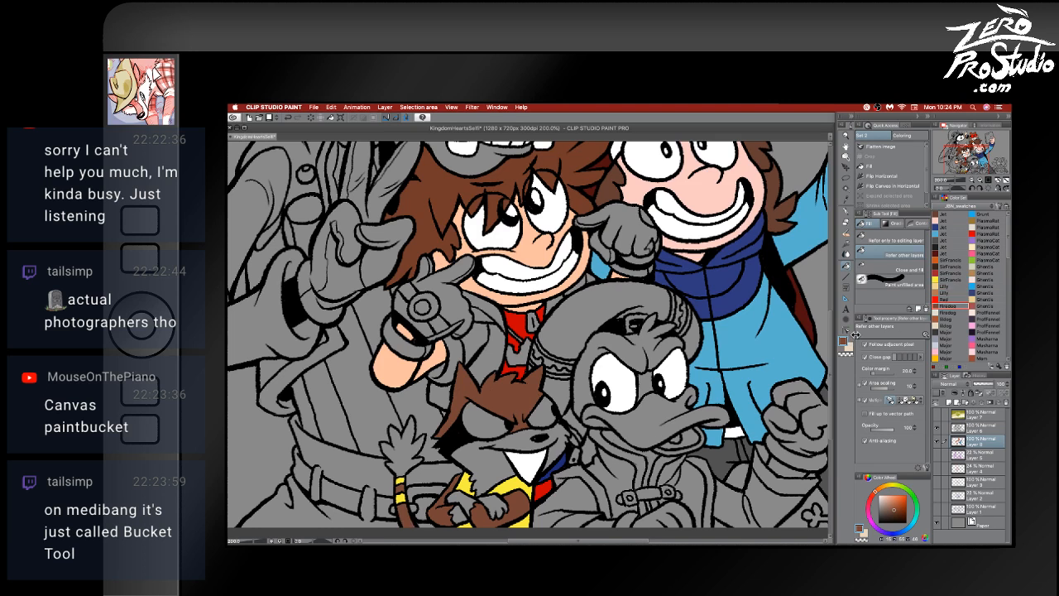
# - Fill the small creature's hands and fluffy tail tip with white, undoing the white fill on its muzzle
pyautogui.click(853, 335)
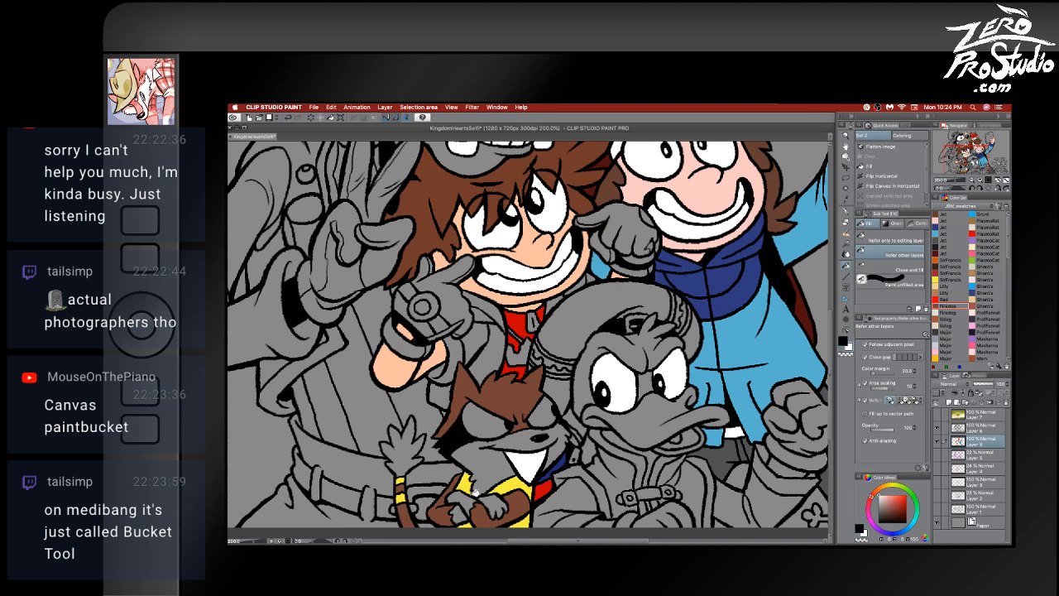
pyautogui.click(467, 500)
pyautogui.click(497, 499)
pyautogui.click(460, 513)
pyautogui.click(493, 471)
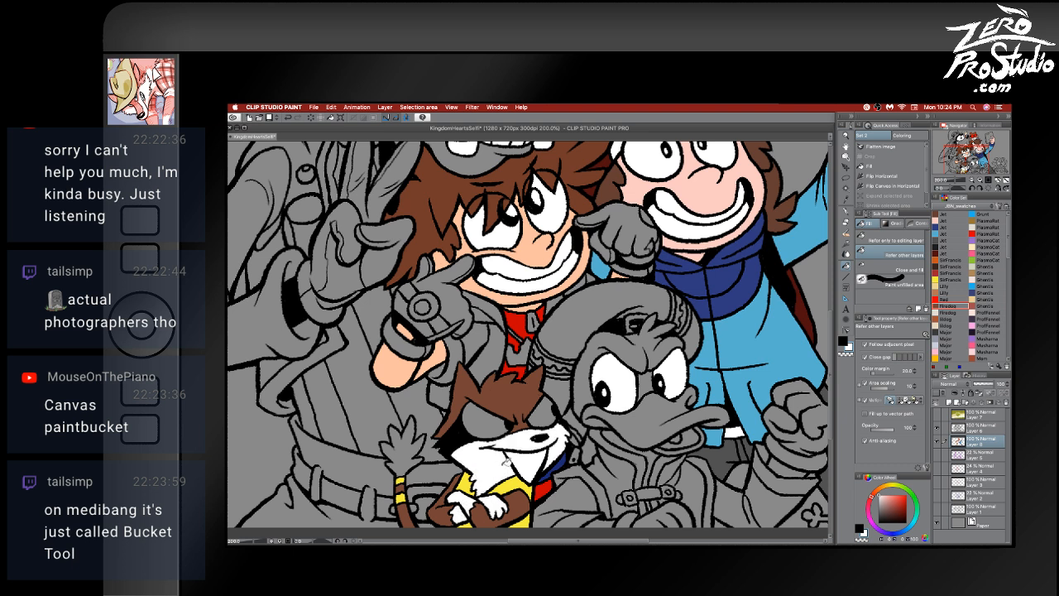
pyautogui.press('super+z')
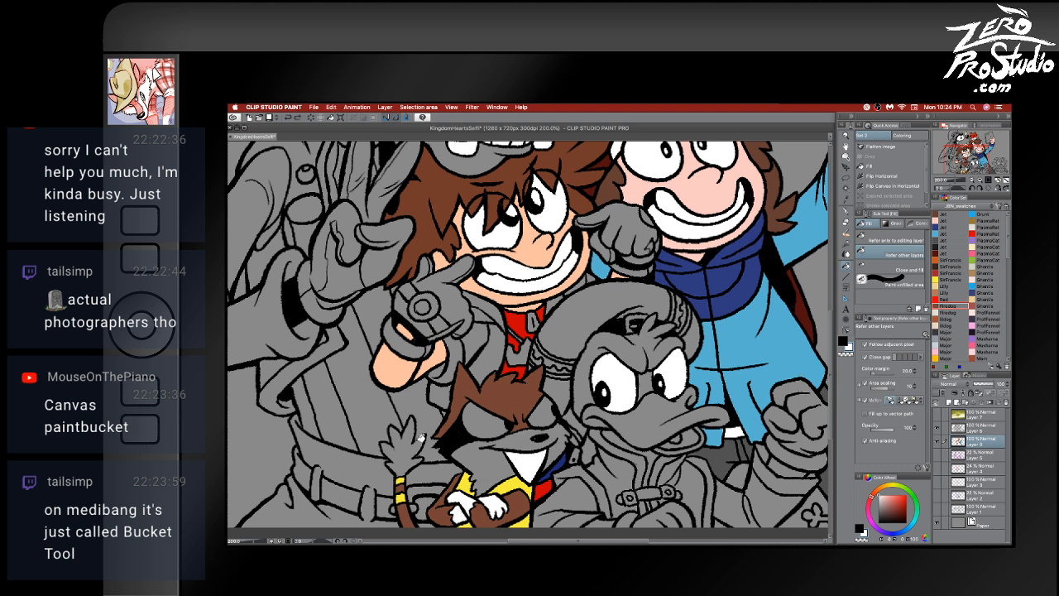
pyautogui.click(420, 437)
# - Fill the small creature's muzzle with the pale beige swatch and its eye area with the bright red swatch
pyautogui.click(952, 311)
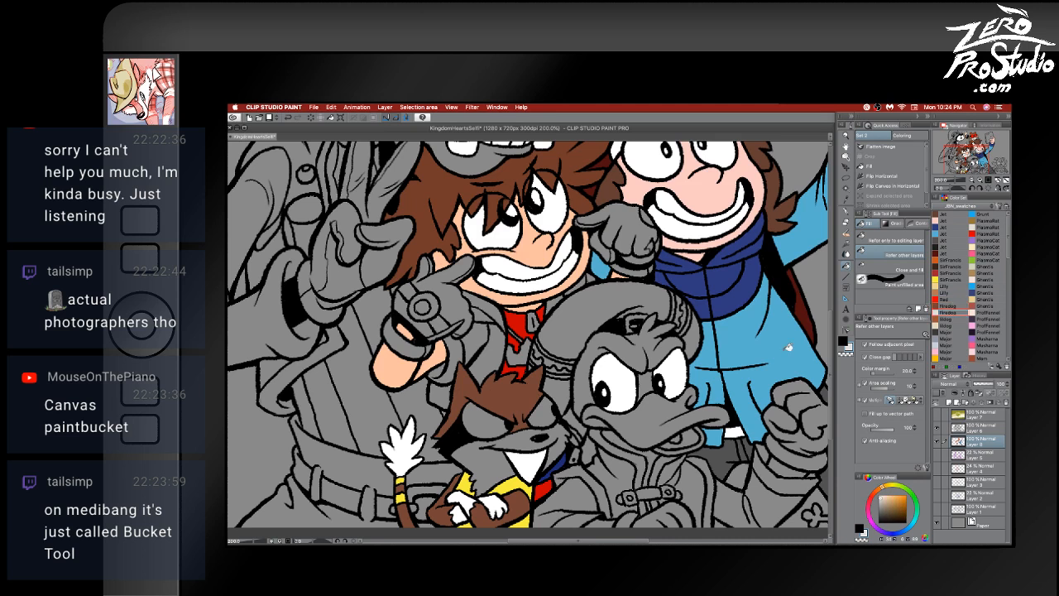
pyautogui.click(500, 448)
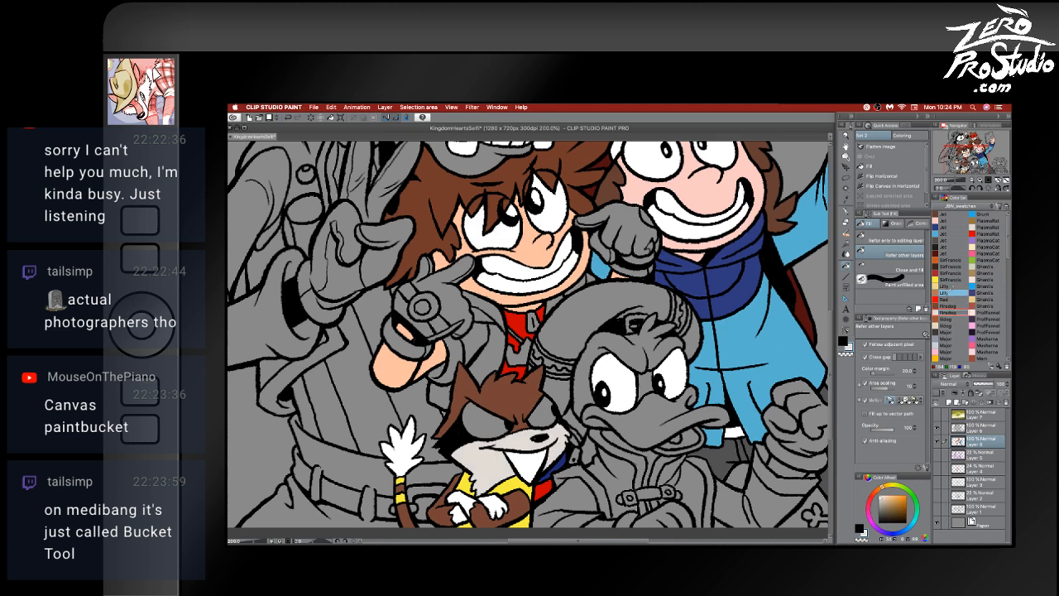
pyautogui.click(948, 299)
pyautogui.click(496, 418)
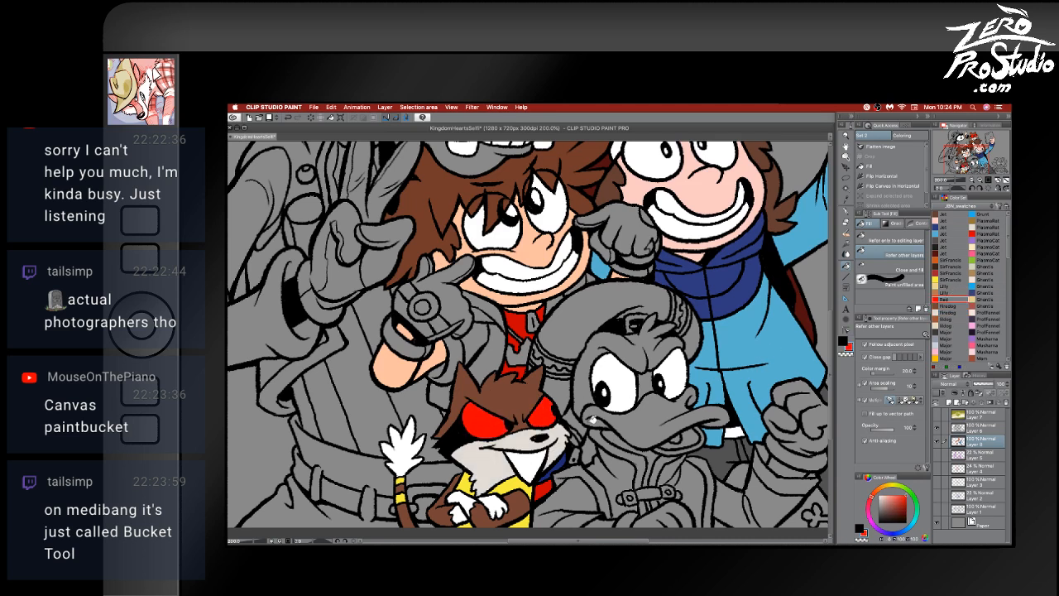
# - Fill the zipper pull and pendant on the spiky-haired boy's red shirt with a light bluish-gray swatch
pyautogui.scroll(6, 579, 418)
pyautogui.scroll(-5, 645, 435)
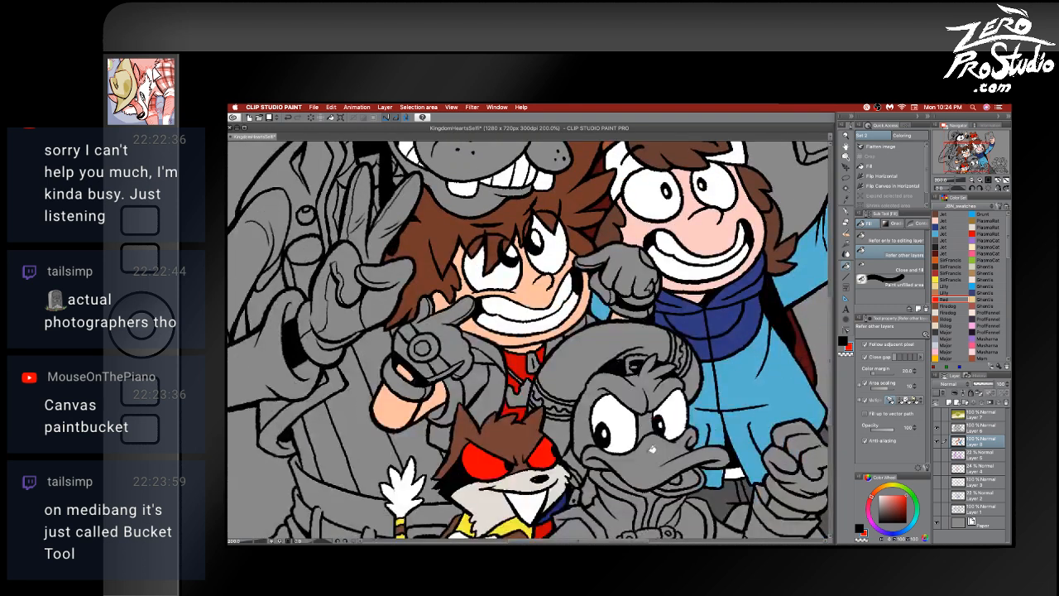
pyautogui.scroll(-2, 652, 448)
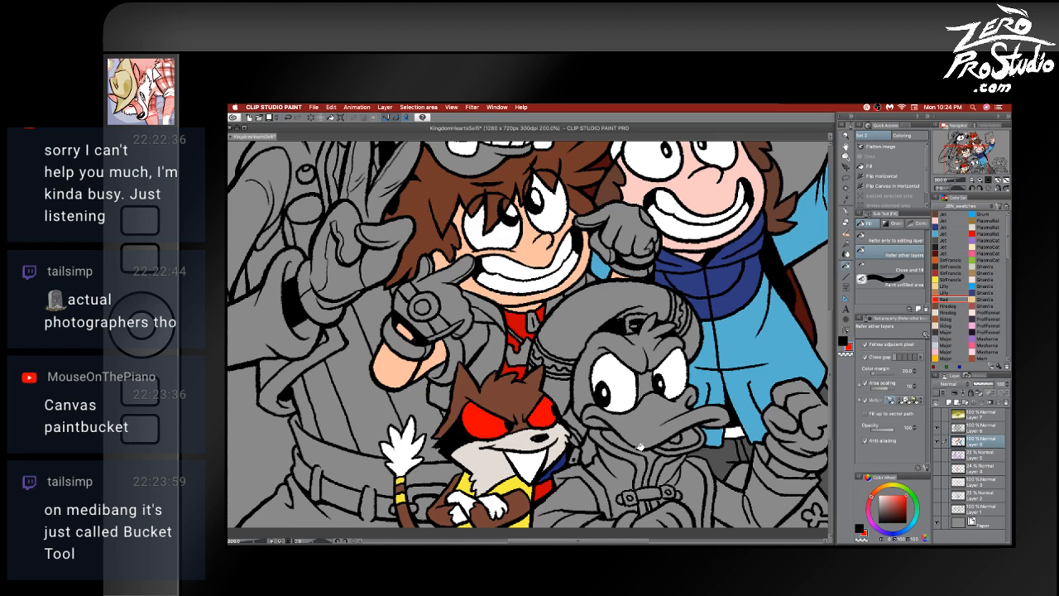
pyautogui.click(949, 339)
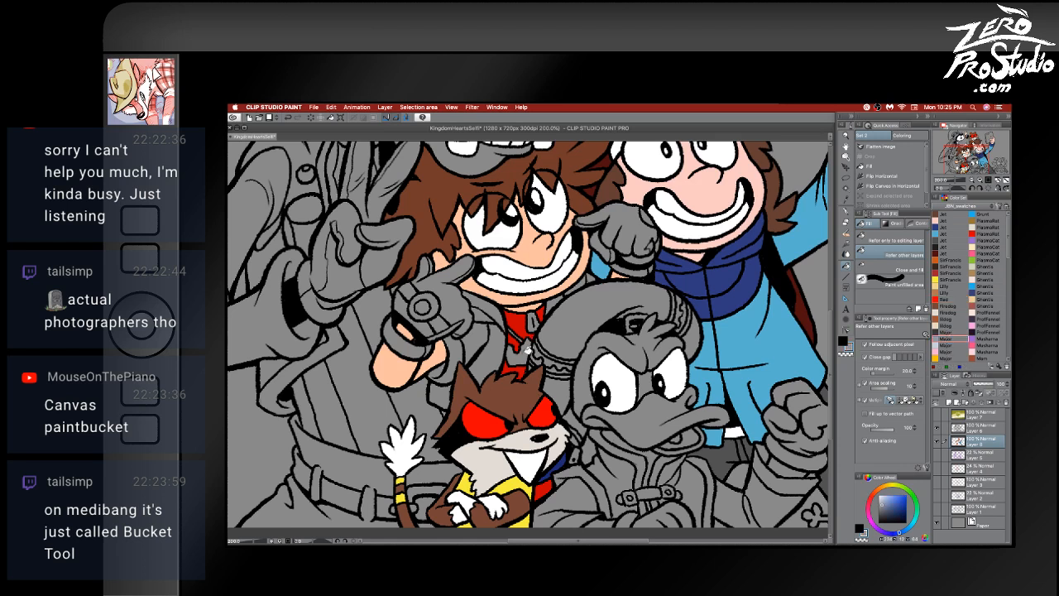
pyautogui.click(950, 346)
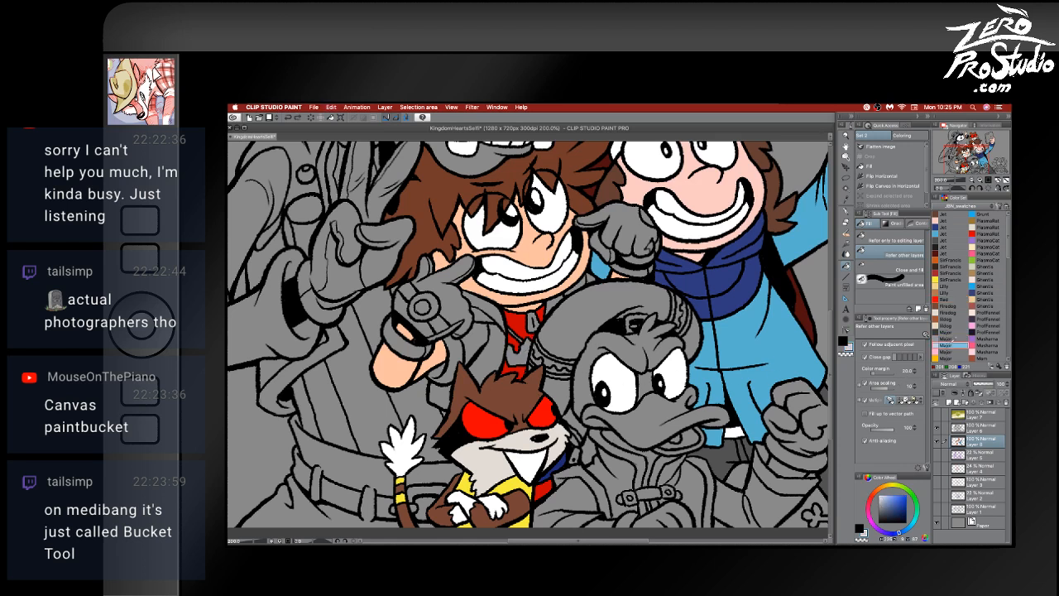
pyautogui.click(524, 352)
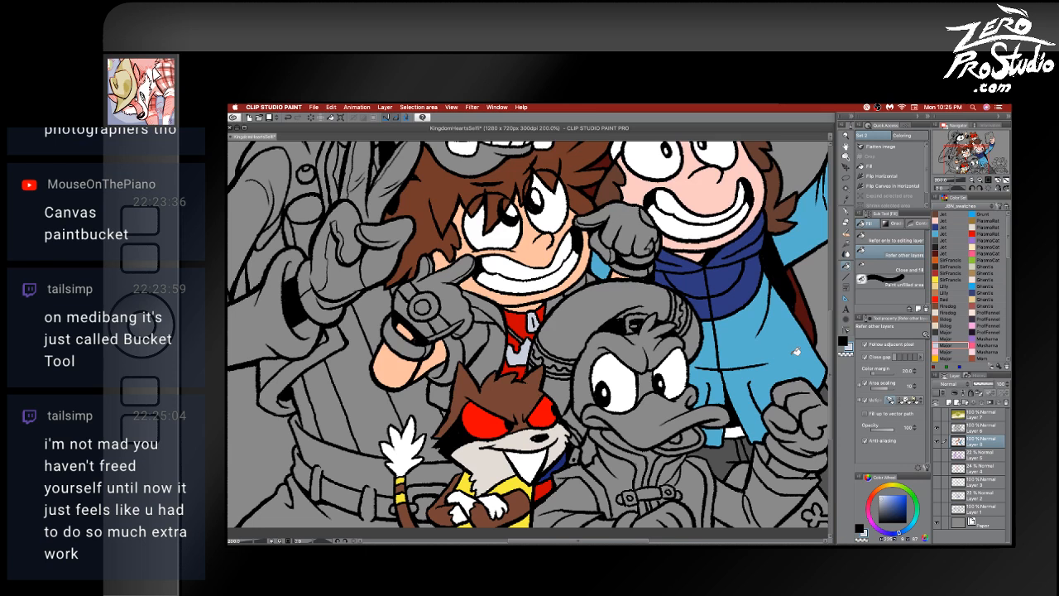
# - Fill the spiky-haired boy's ringed pointing glove, its wrist cuff and the adjacent jacket sleeve with the pale off-white swatch
pyautogui.scroll(10, 671, 351)
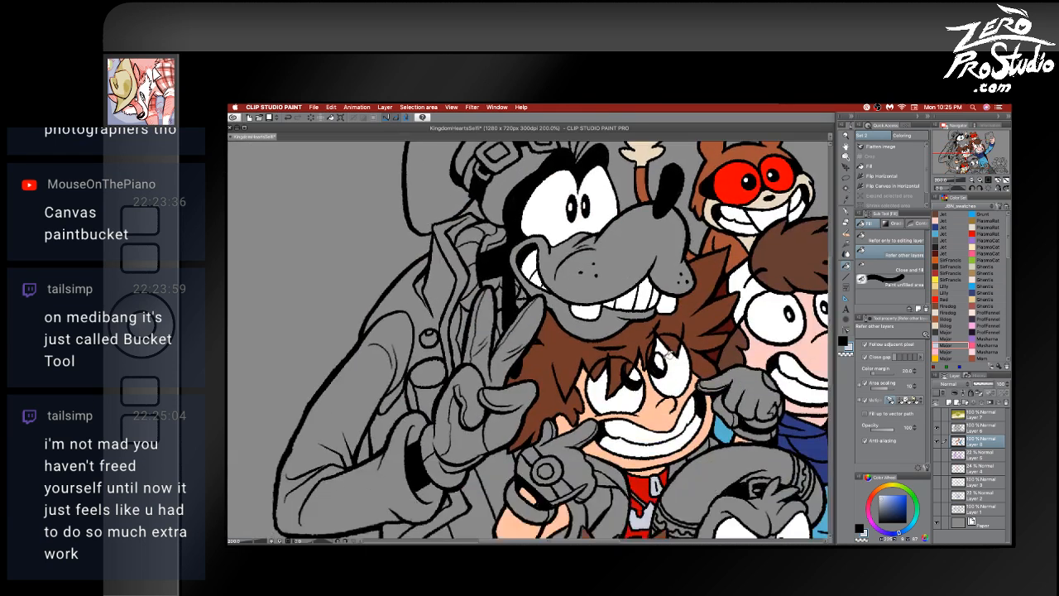
pyautogui.hscroll(3, 669, 354)
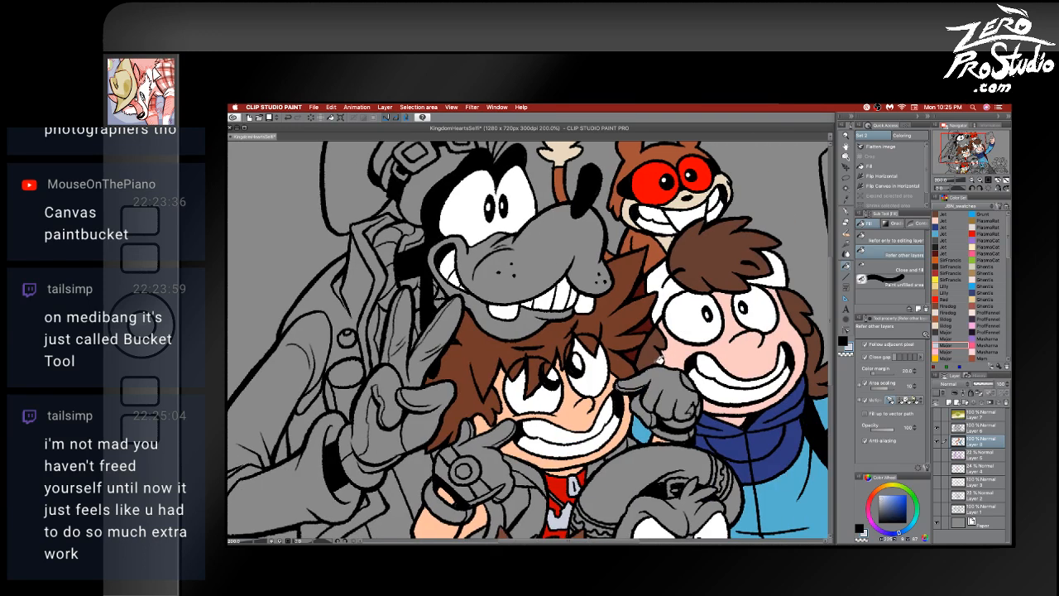
pyautogui.scroll(-3, 658, 361)
pyautogui.hscroll(-3, 658, 361)
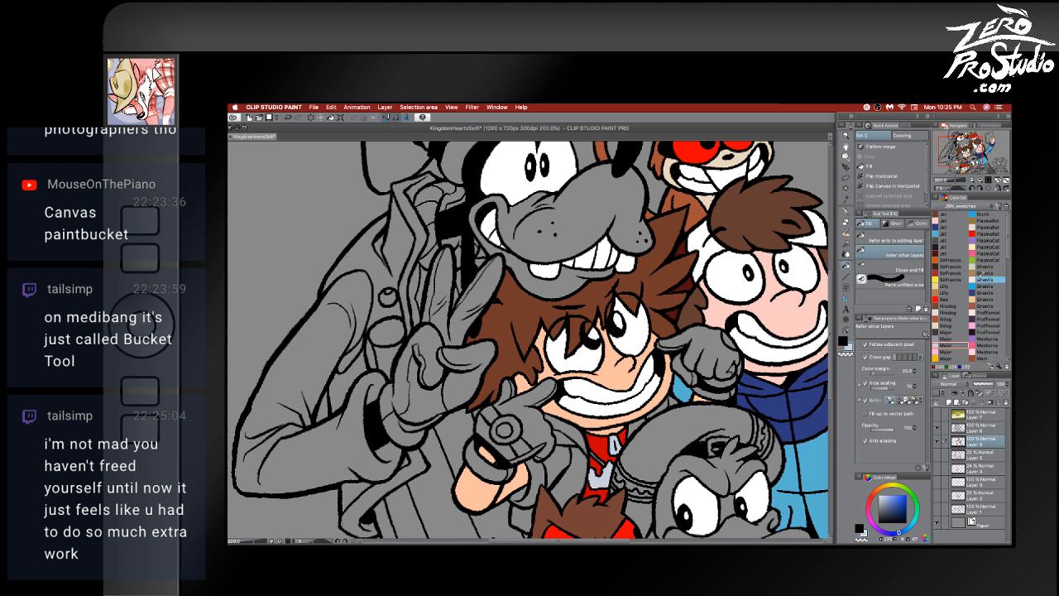
pyautogui.click(990, 225)
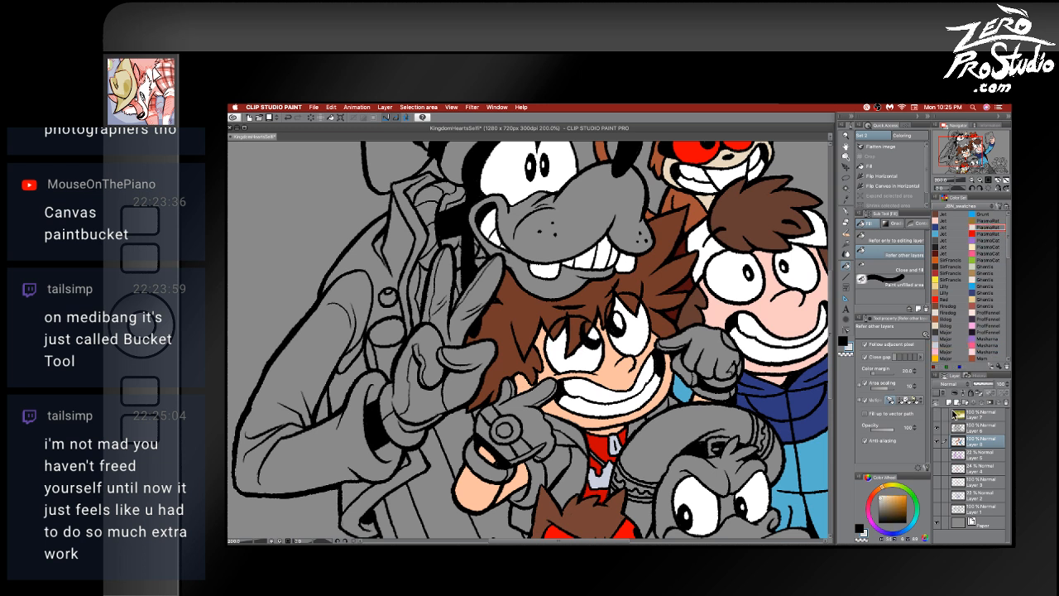
pyautogui.click(531, 418)
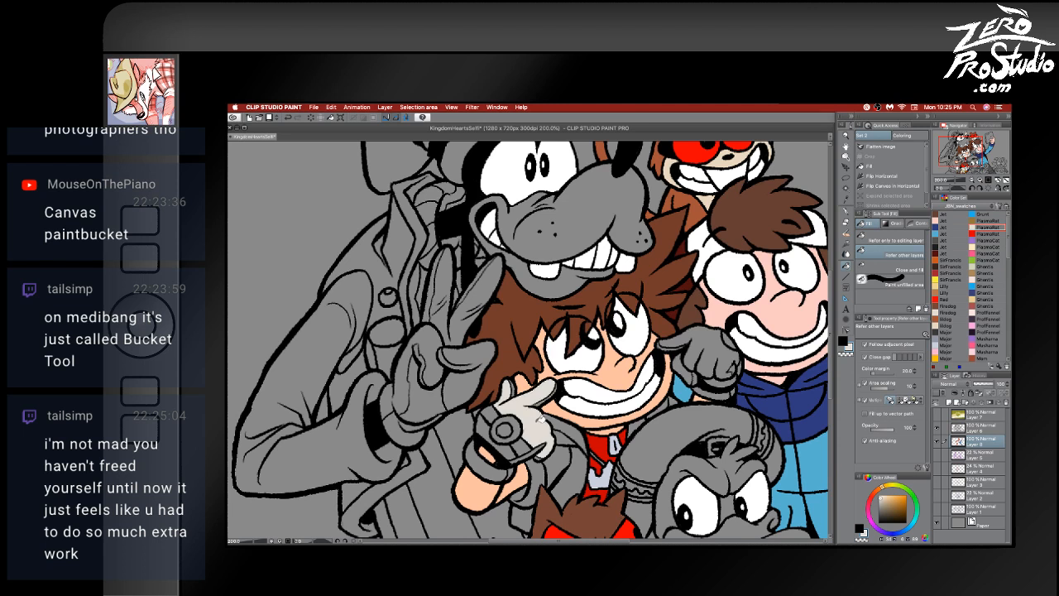
pyautogui.click(493, 426)
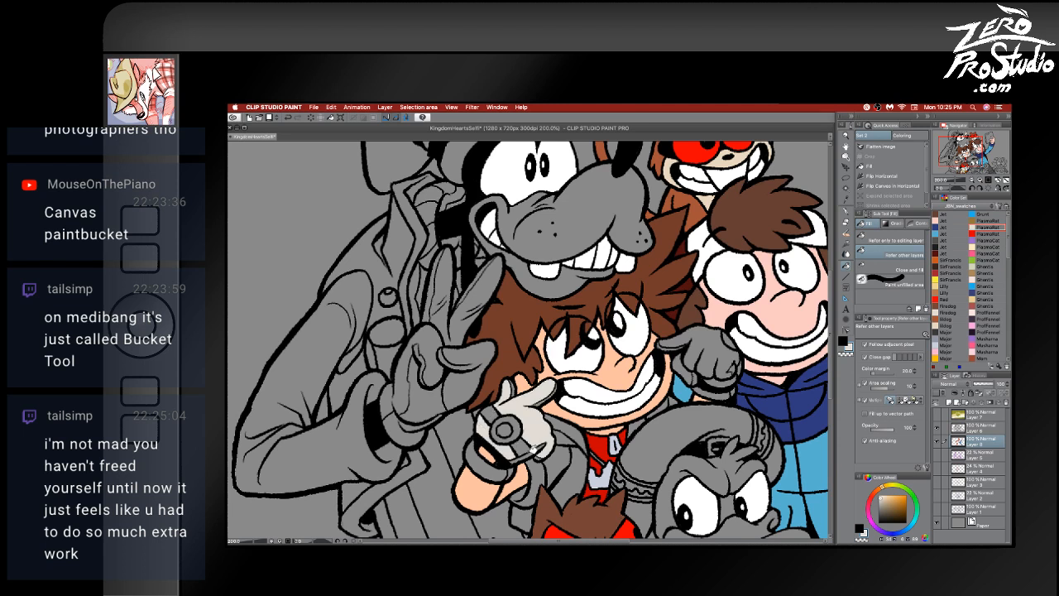
pyautogui.click(489, 450)
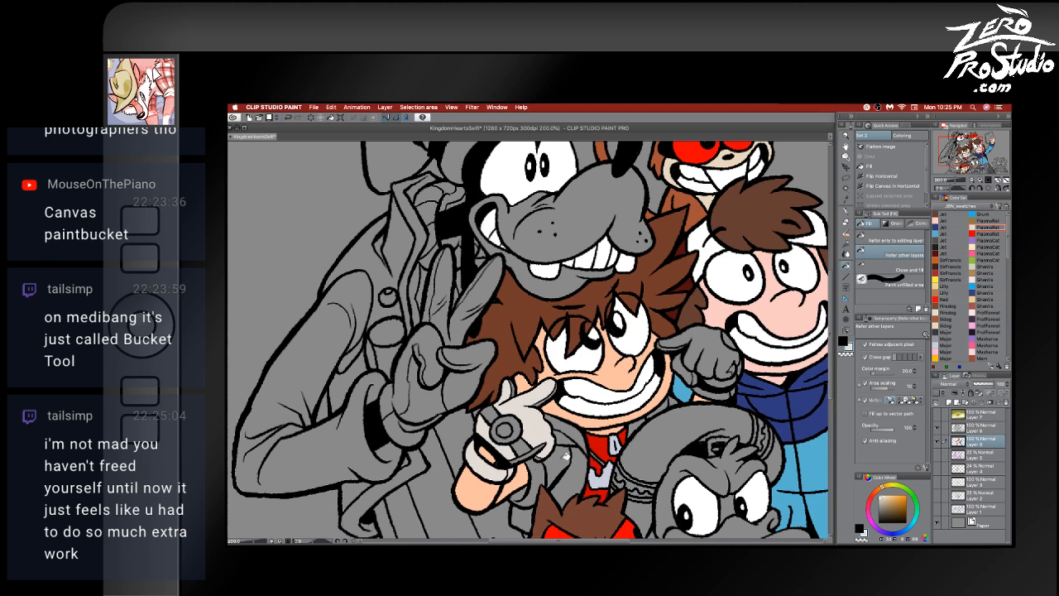
pyautogui.click(560, 461)
pyautogui.click(583, 455)
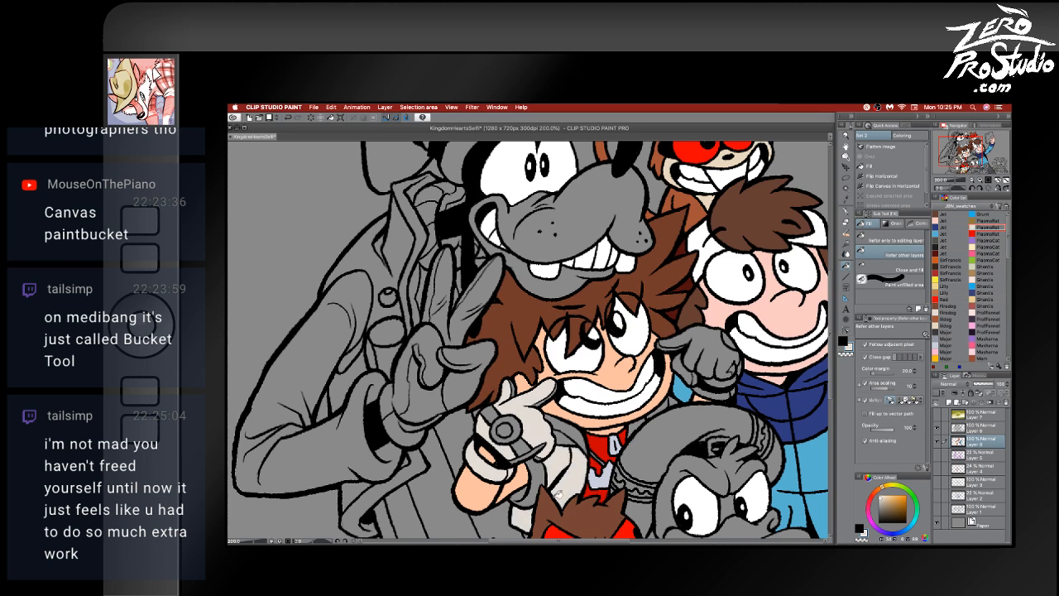
# - Fill the second pointing glove at the spiky-haired boy's cheek and the remaining glove finger with the same off-white
pyautogui.click(708, 388)
pyautogui.click(732, 373)
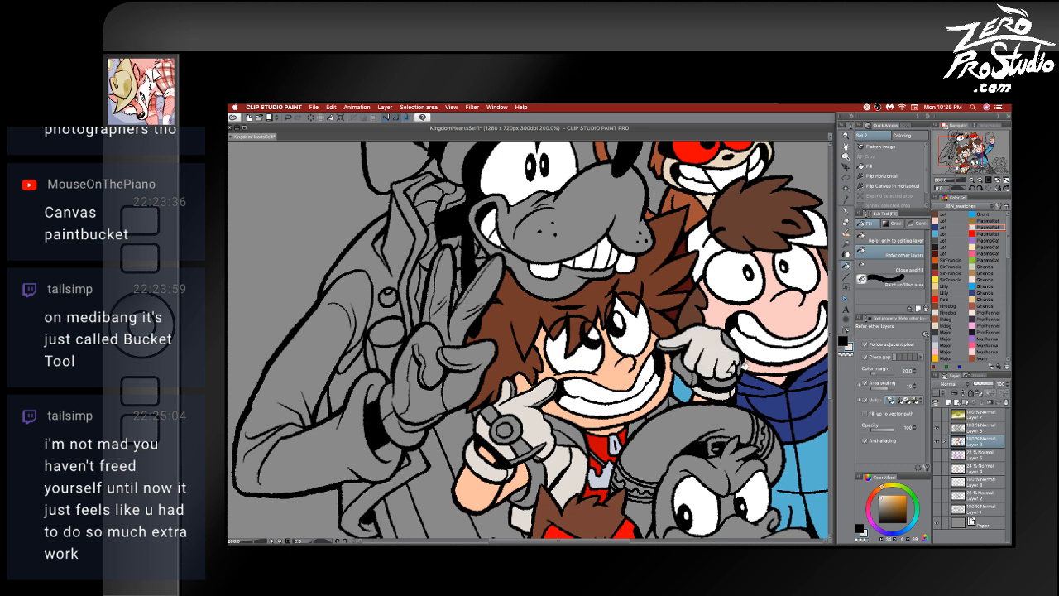
pyautogui.click(688, 373)
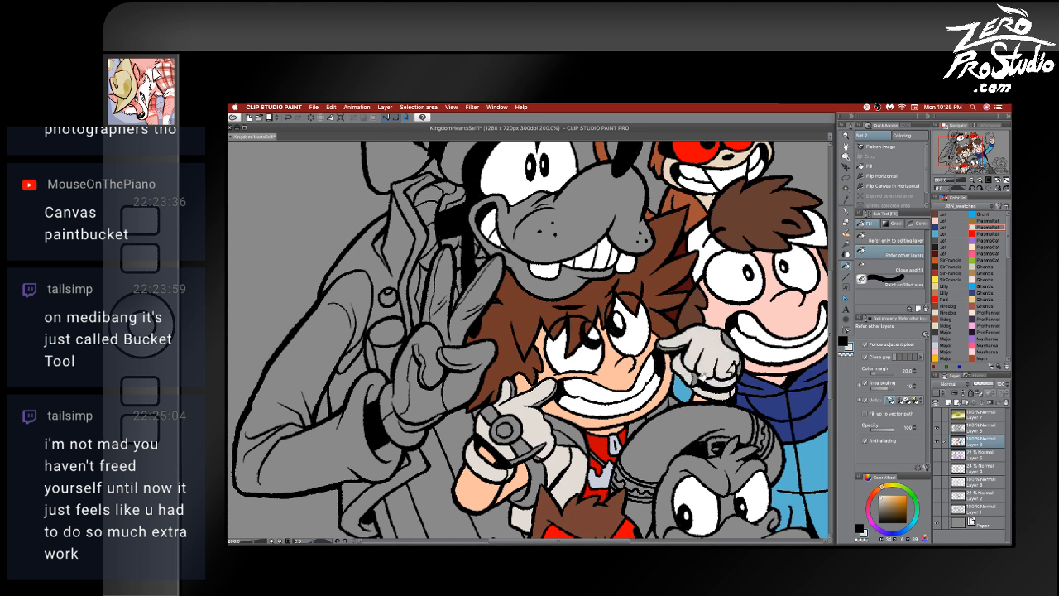
pyautogui.click(666, 344)
pyautogui.click(517, 386)
# - Fill the raised fingers of the tall dog character's peace-sign glove with the pale off-white color
pyautogui.hscroll(2, 751, 399)
pyautogui.scroll(5, 751, 399)
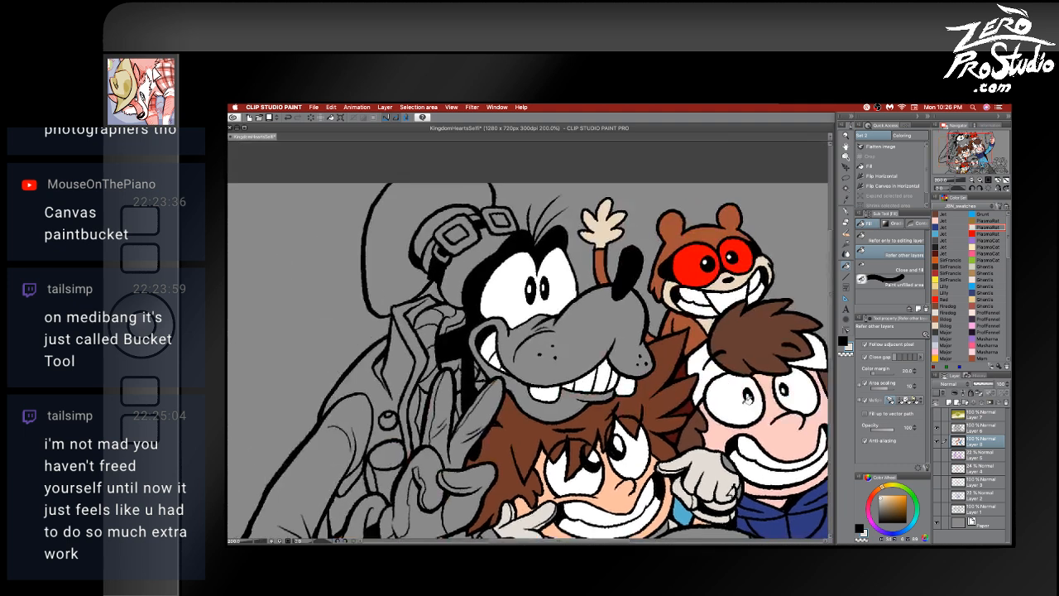
pyautogui.scroll(-10, 748, 401)
pyautogui.scroll(8, 624, 358)
pyautogui.click(594, 348)
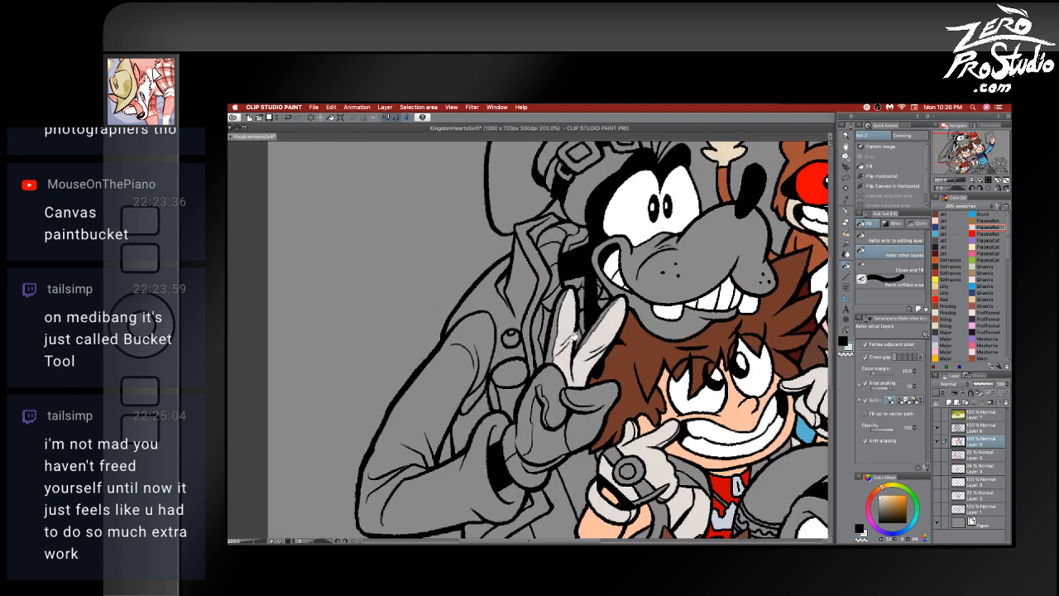
pyautogui.click(558, 323)
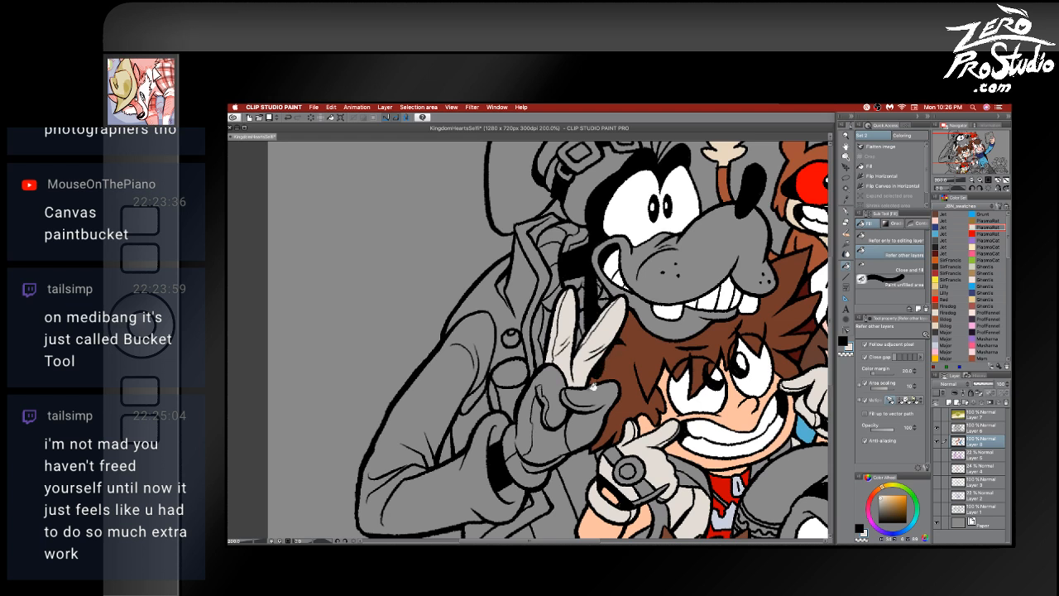
# - Fill the palm, thumb, folded fingers and wrist cuff of the peace-sign glove with the same off-white
pyautogui.click(590, 388)
pyautogui.click(565, 394)
pyautogui.click(550, 398)
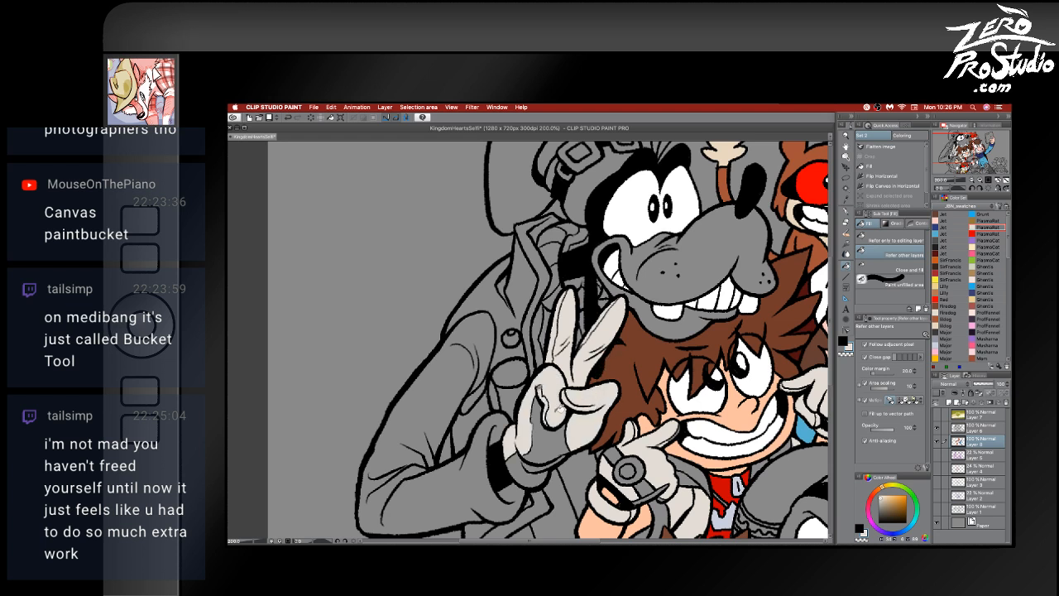
pyautogui.click(552, 395)
pyautogui.scroll(-3, 623, 428)
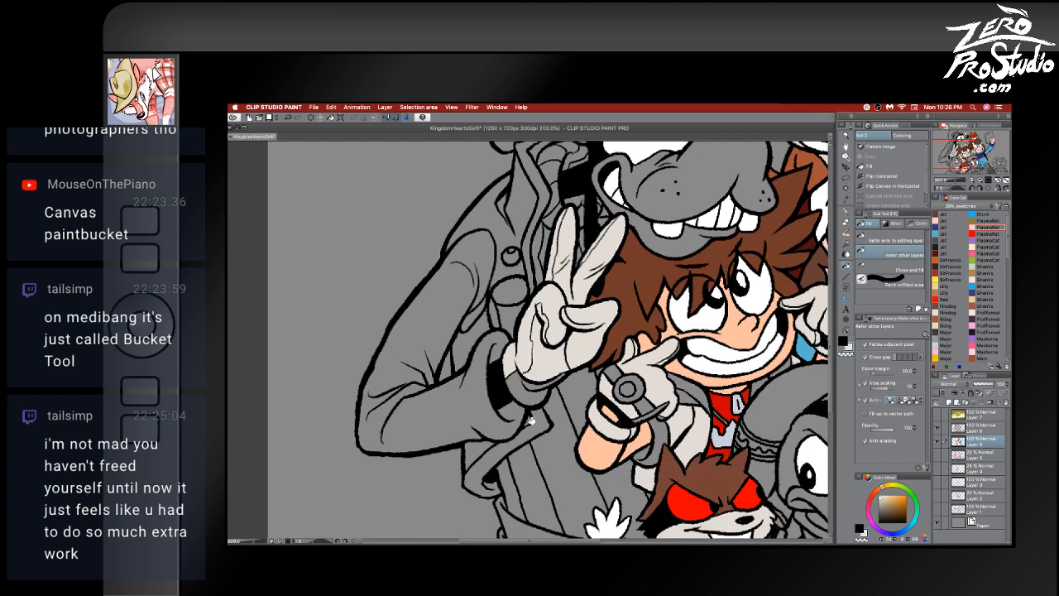
pyautogui.click(526, 391)
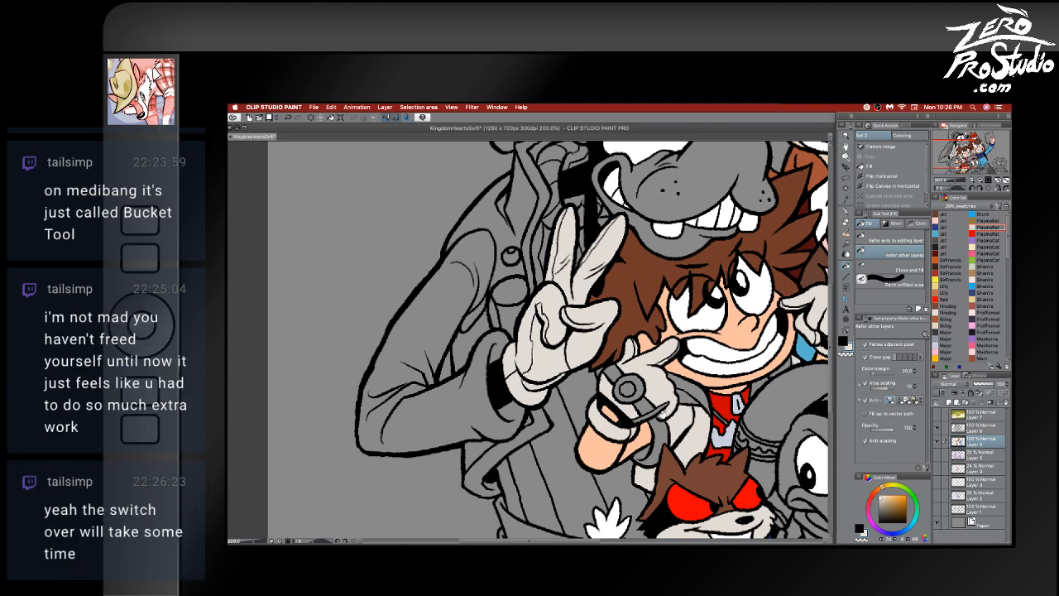
# - Look over the group drawing for areas that still need flat color
pyautogui.hscroll(8, 694, 450)
pyautogui.scroll(-3, 693, 450)
pyautogui.hscroll(-5, 693, 449)
pyautogui.scroll(2, 693, 449)
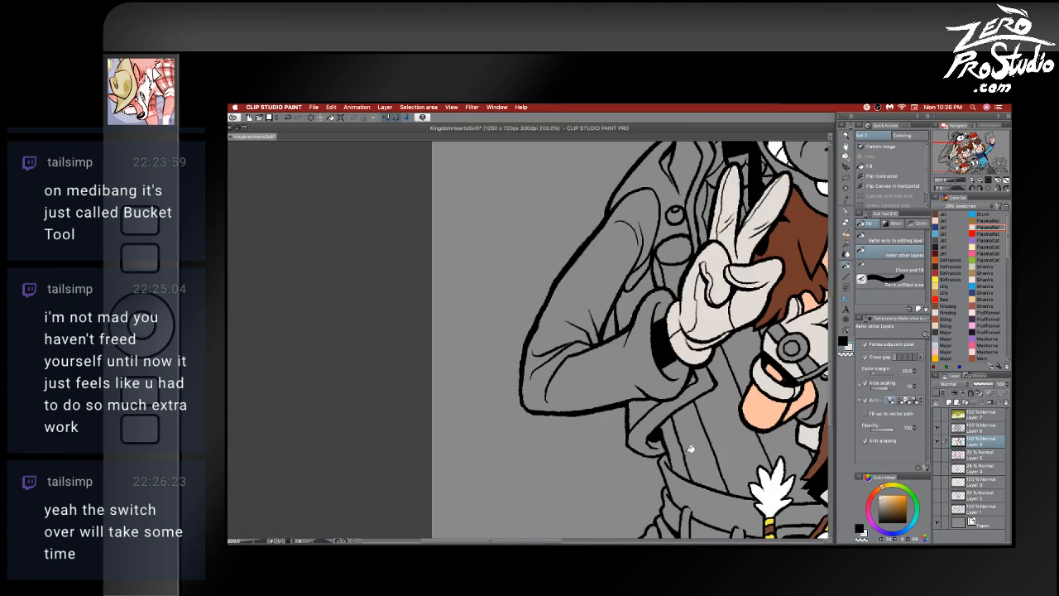
pyautogui.scroll(-2, 693, 449)
pyautogui.scroll(1, 692, 448)
pyautogui.hscroll(3, 691, 448)
pyautogui.scroll(-6, 692, 448)
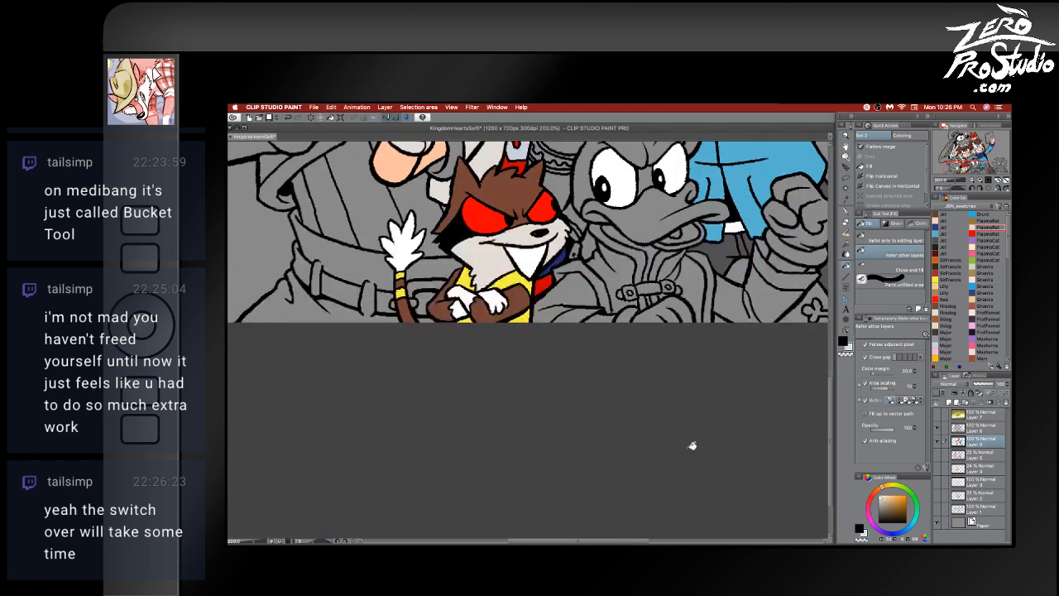
pyautogui.scroll(8, 691, 447)
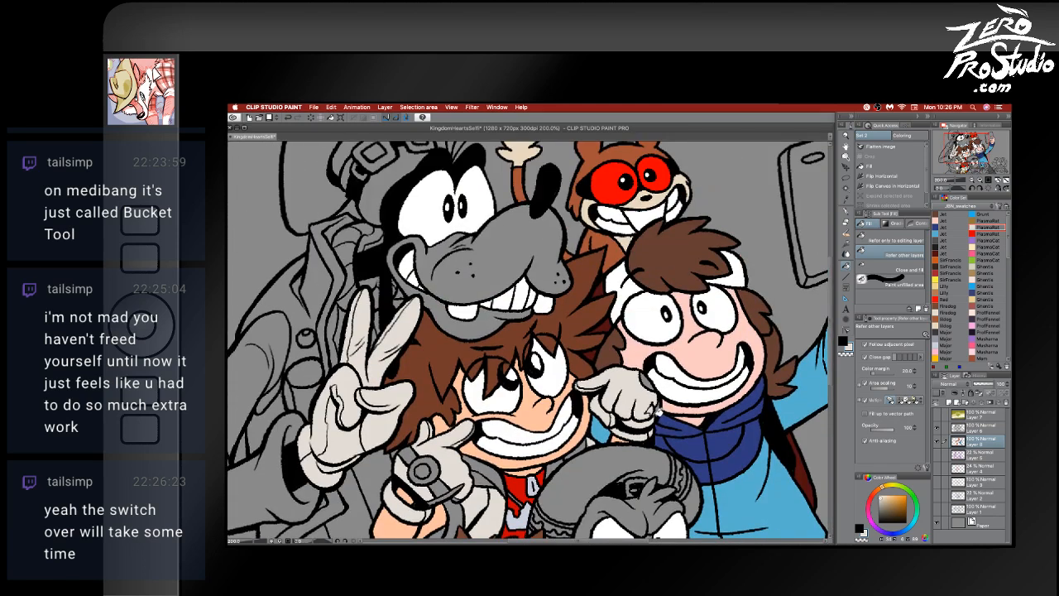
pyautogui.hscroll(-5, 658, 411)
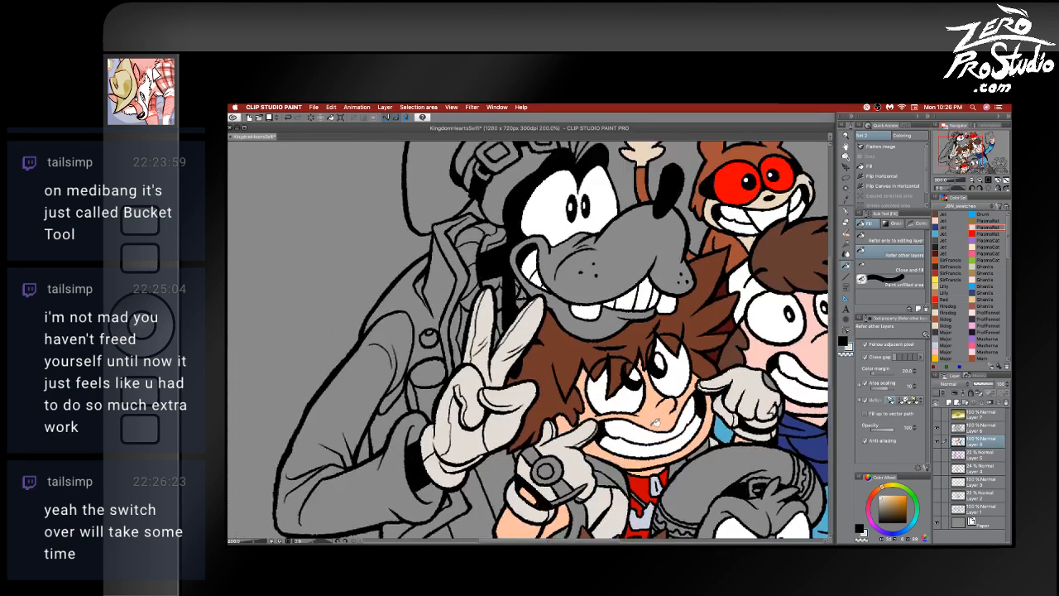
pyautogui.scroll(3, 656, 422)
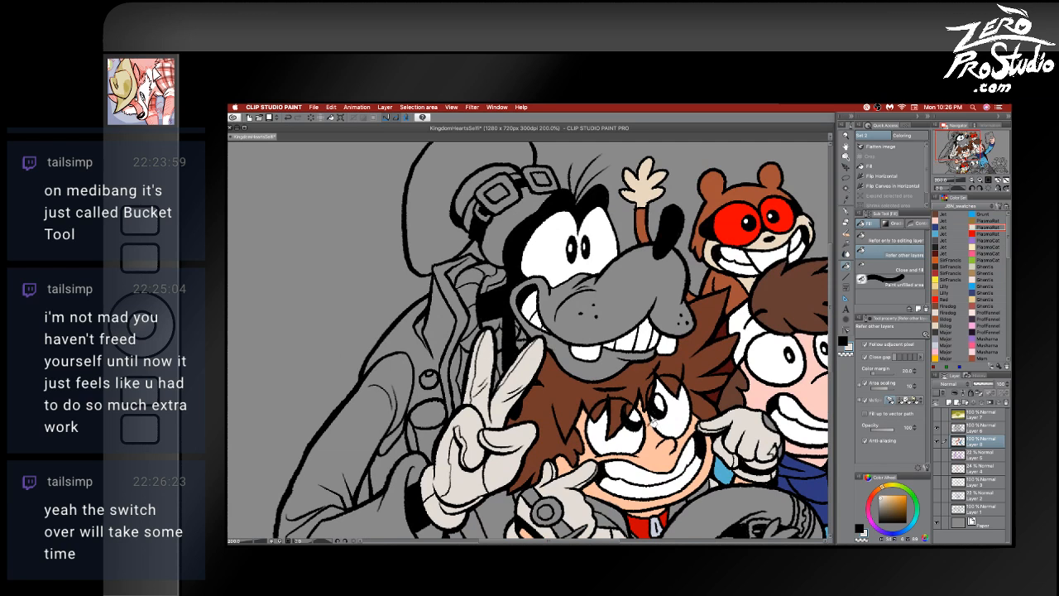
pyautogui.hscroll(-2, 650, 422)
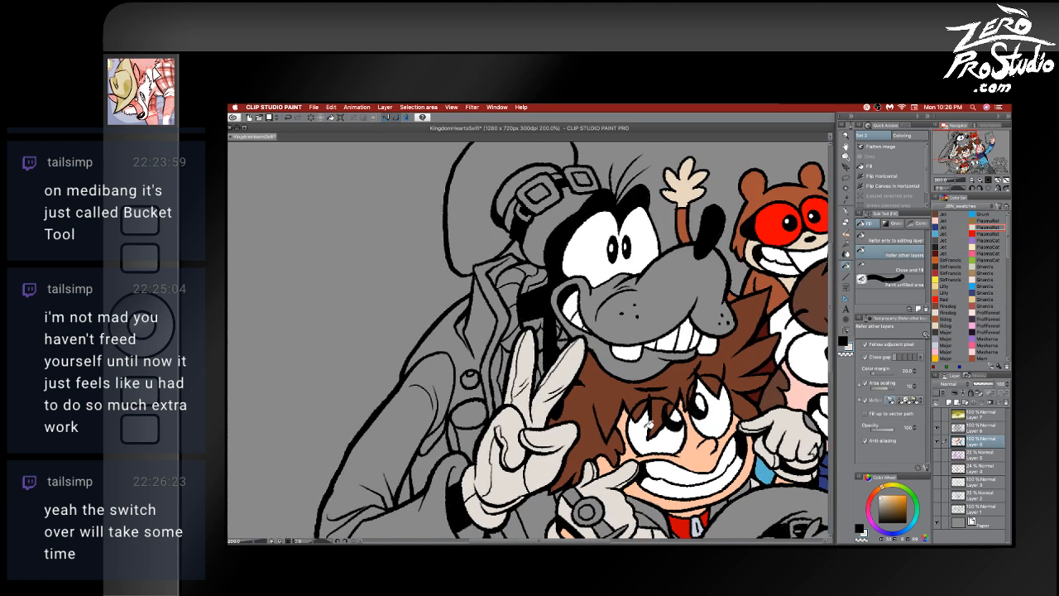
pyautogui.scroll(-5, 649, 422)
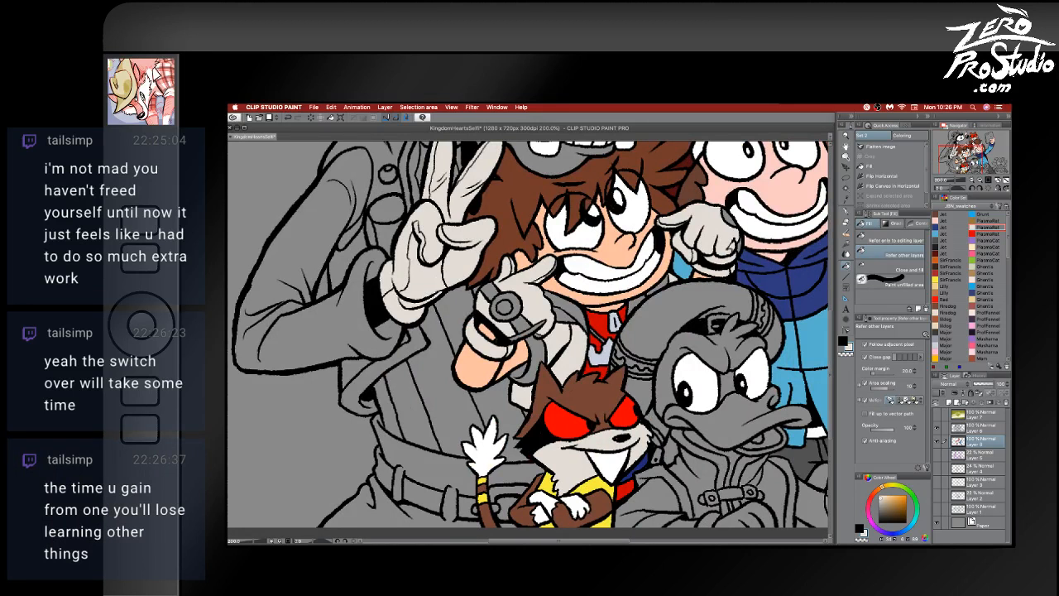
pyautogui.press('super+Tab')
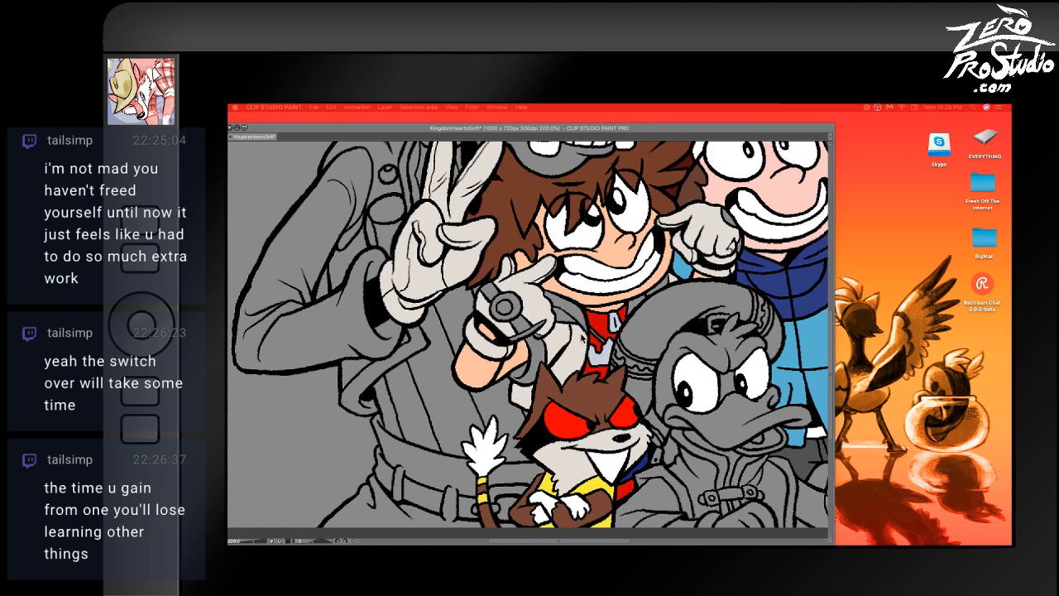
pyautogui.press('super+Tab')
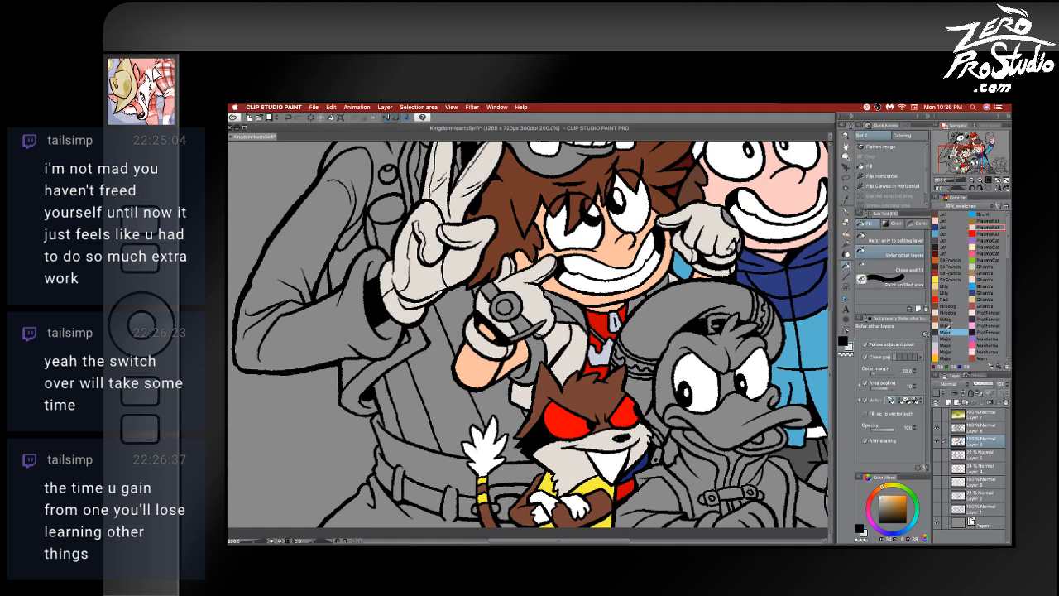
# - Fill the spiky-haired boy's jacket front and the jacket area beside the small creature's ear with the dark Major swatch
pyautogui.click(948, 331)
pyautogui.click(581, 344)
pyautogui.click(523, 394)
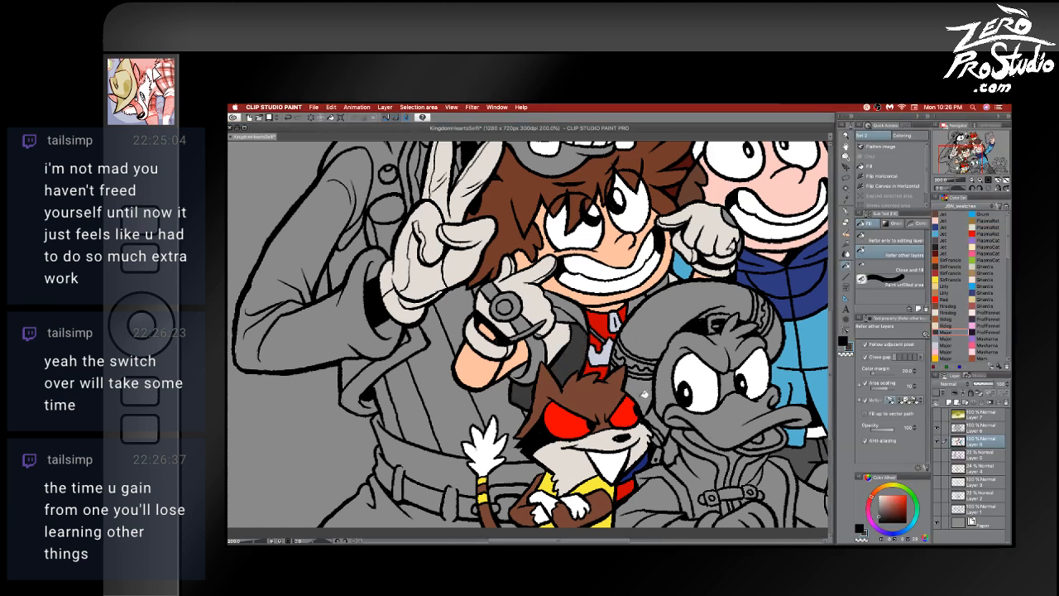
# - Adjust the dark gray fill color and fill the spiky-haired boy's jacket collar beside the red shirt with it
pyautogui.click(849, 350)
pyautogui.click(708, 416)
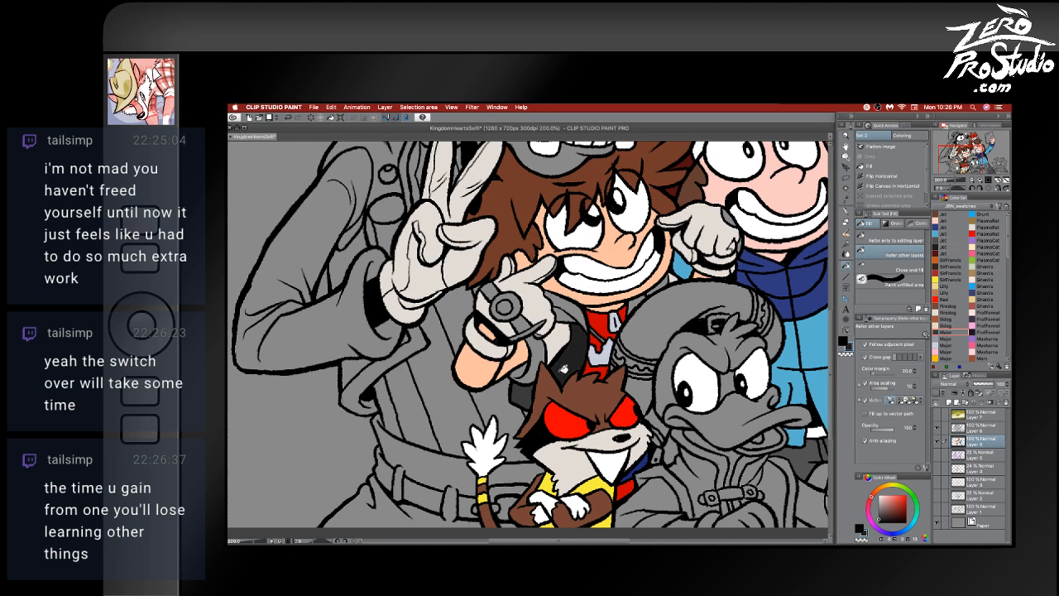
pyautogui.click(578, 305)
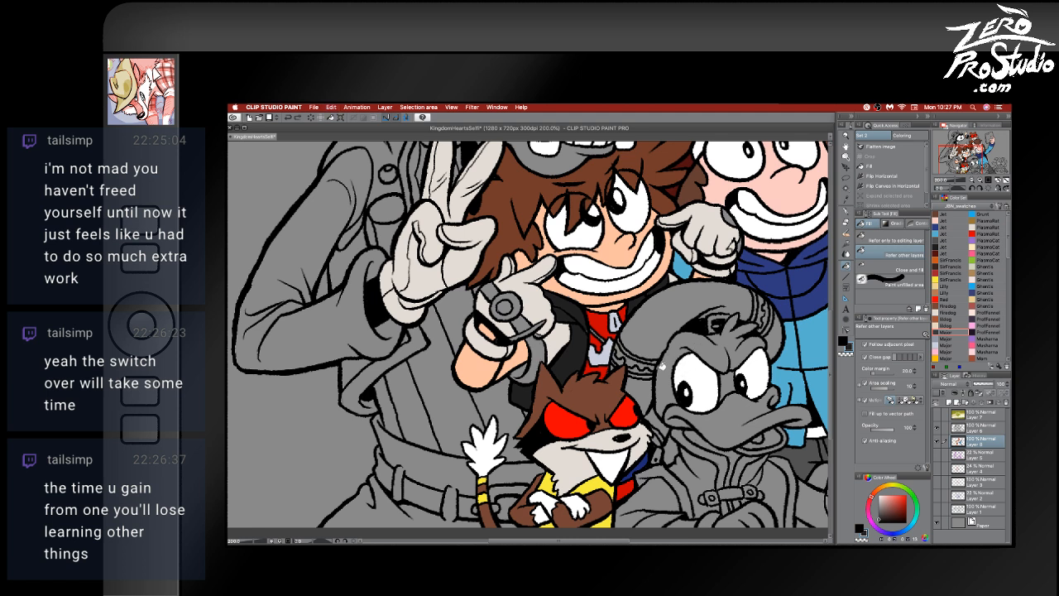
pyautogui.click(845, 344)
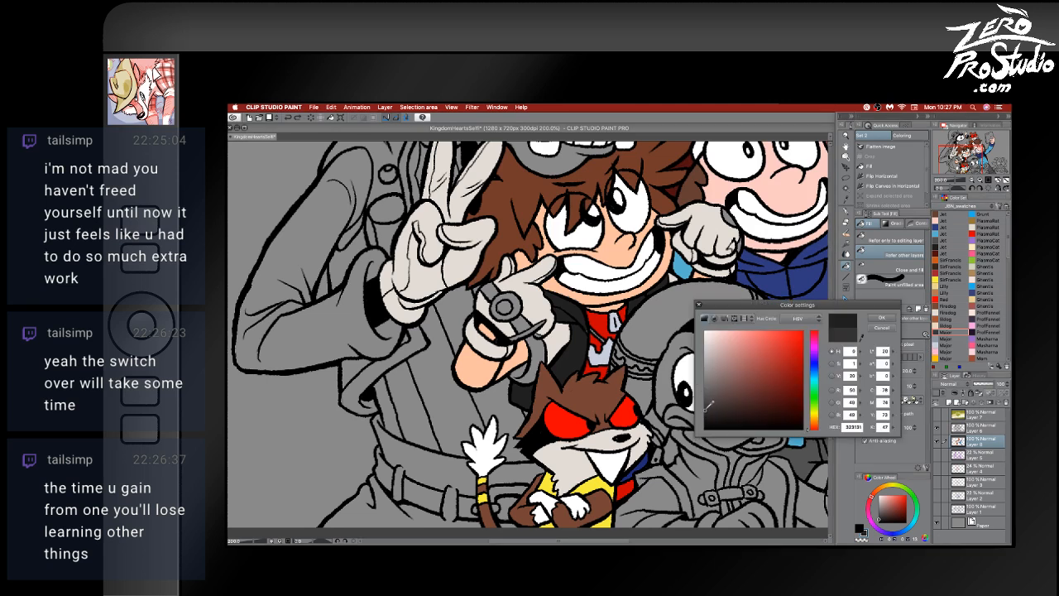
pyautogui.click(879, 319)
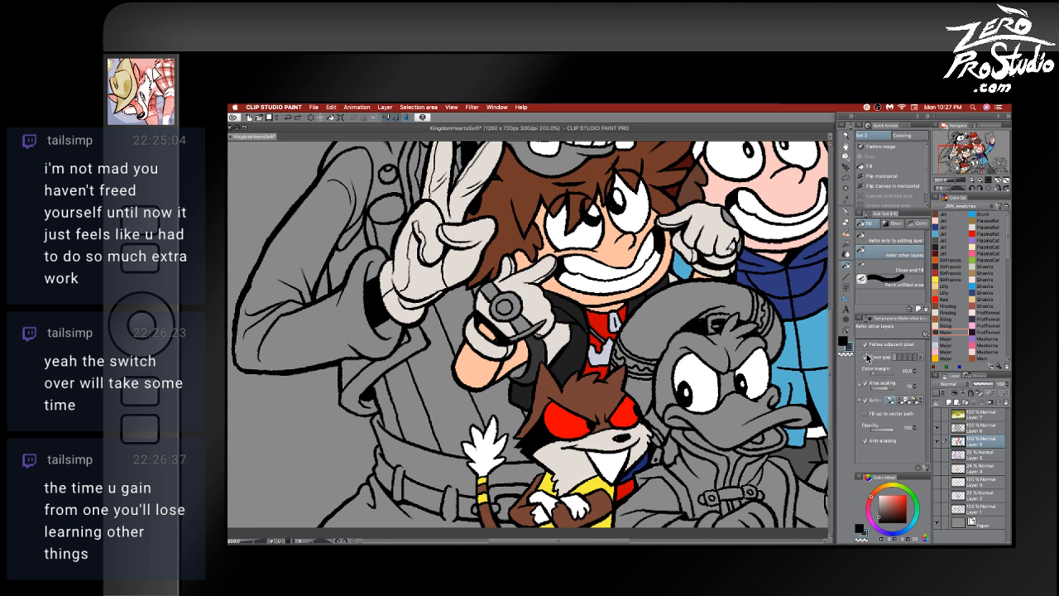
# - Touch up the jacket edges around the small creature's ear with sampled colors, erase the excess beside its head, and activate line-art Layer 6
pyautogui.press('i')
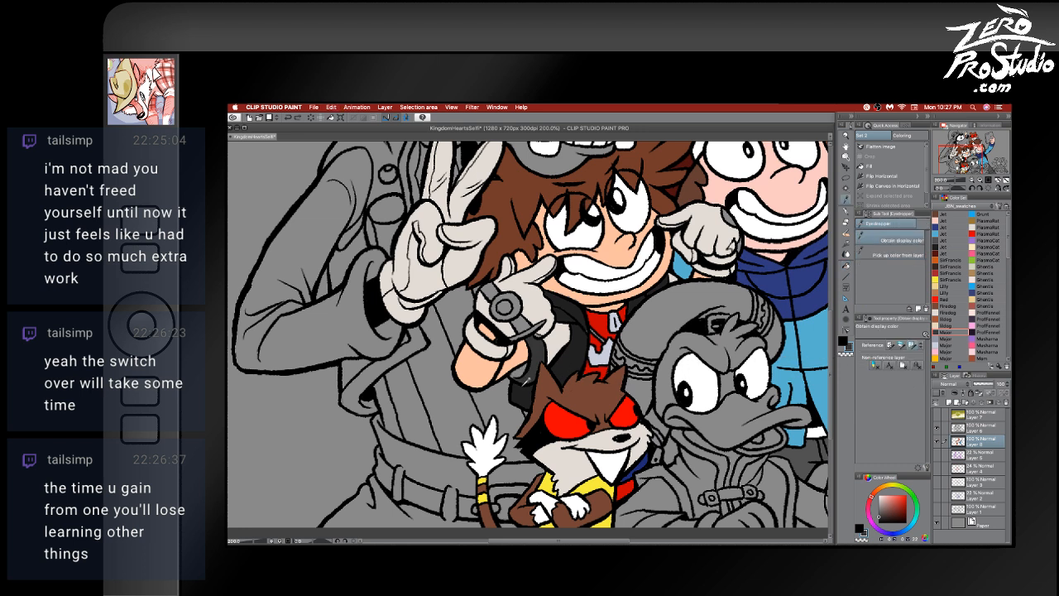
pyautogui.press('p')
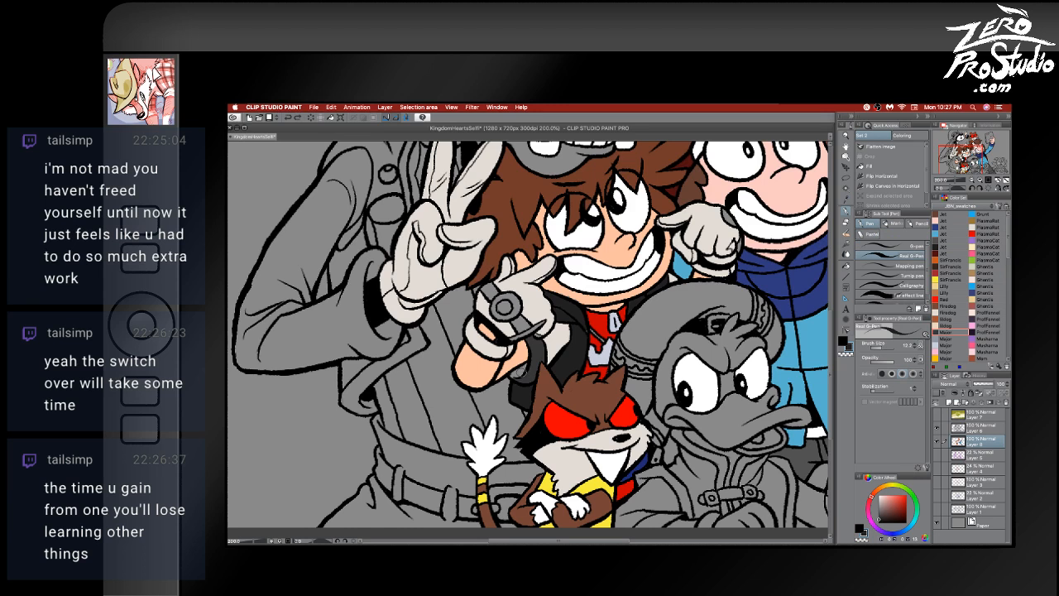
pyautogui.press('g')
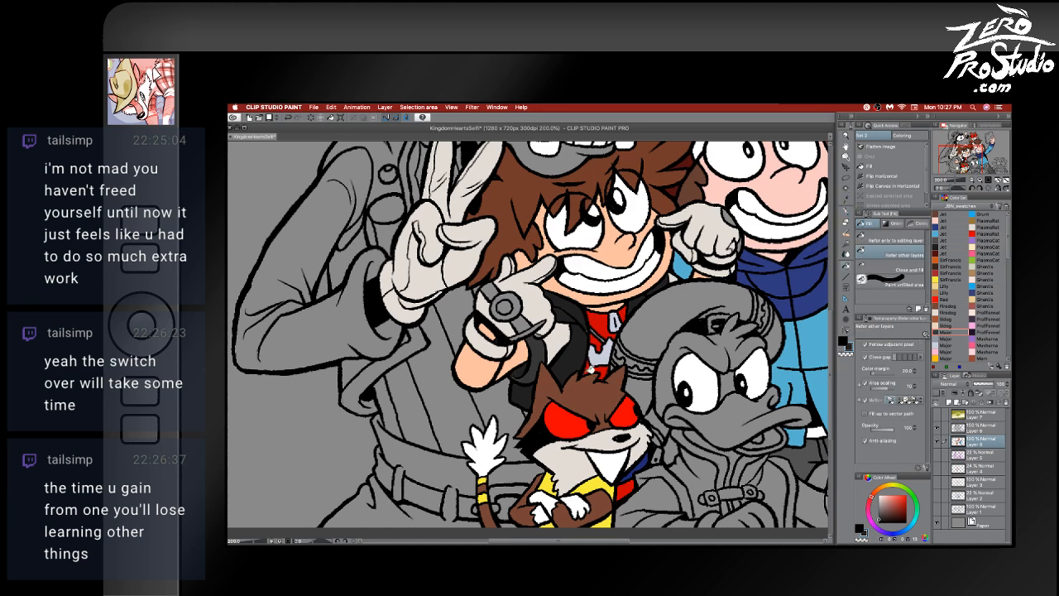
pyautogui.press('p')
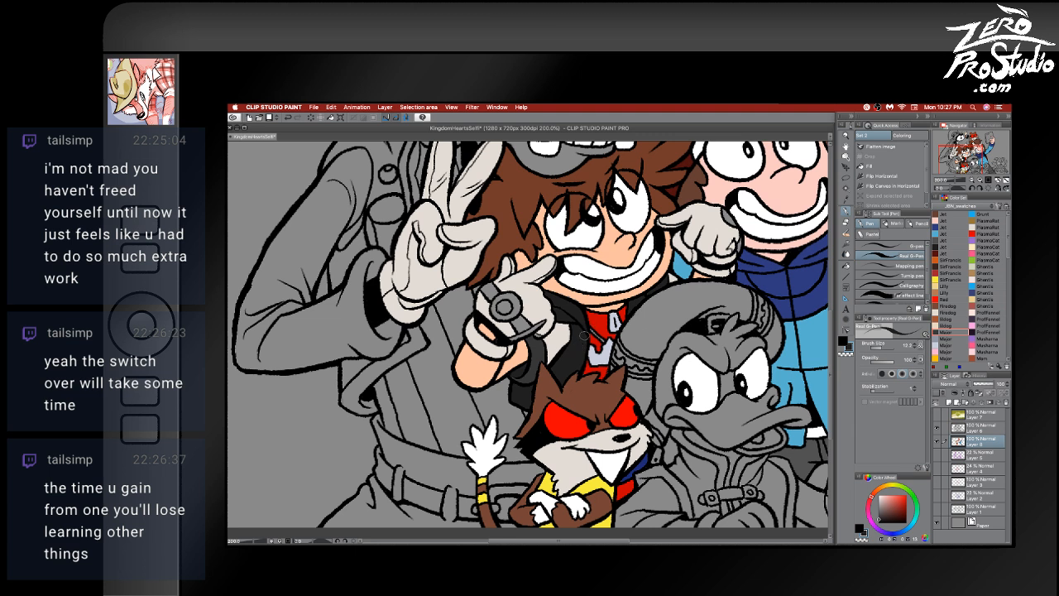
pyautogui.keyDown('alt'); pyautogui.click(593, 365); pyautogui.keyUp('alt')
pyautogui.keyDown('alt'); pyautogui.click(576, 377); pyautogui.keyUp('alt')
pyautogui.keyDown('alt'); pyautogui.click(530, 377); pyautogui.keyUp('alt')
pyautogui.keyDown('alt'); pyautogui.click(519, 374); pyautogui.keyUp('alt')
pyautogui.press('e')
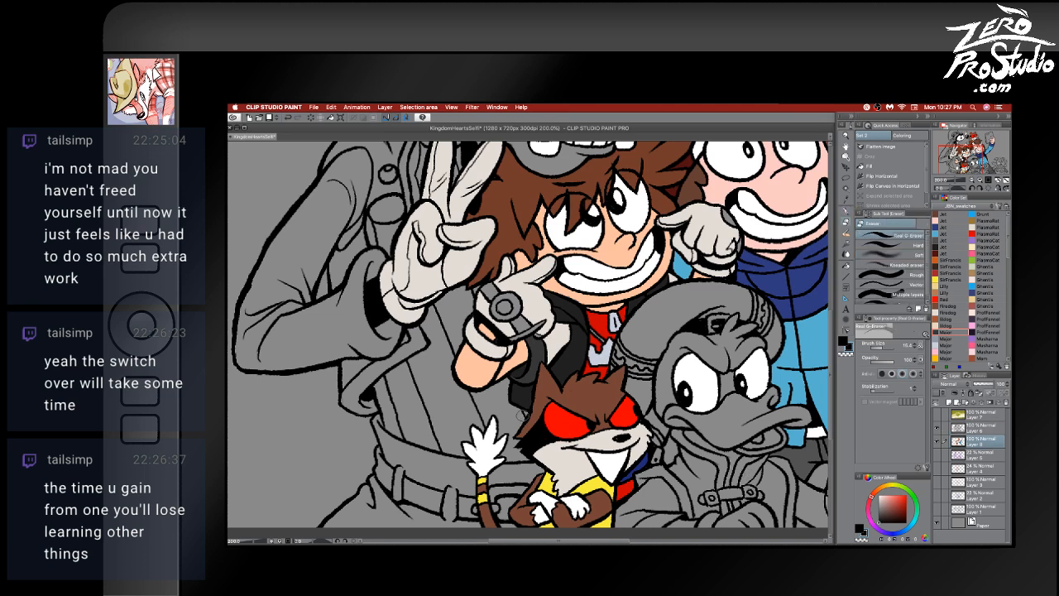
pyautogui.moveTo(536, 419)
pyautogui.mouseDown()
pyautogui.moveTo(524, 412)
pyautogui.moveTo(541, 447)
pyautogui.moveTo(515, 412)
pyautogui.mouseUp()
pyautogui.click(968, 428)
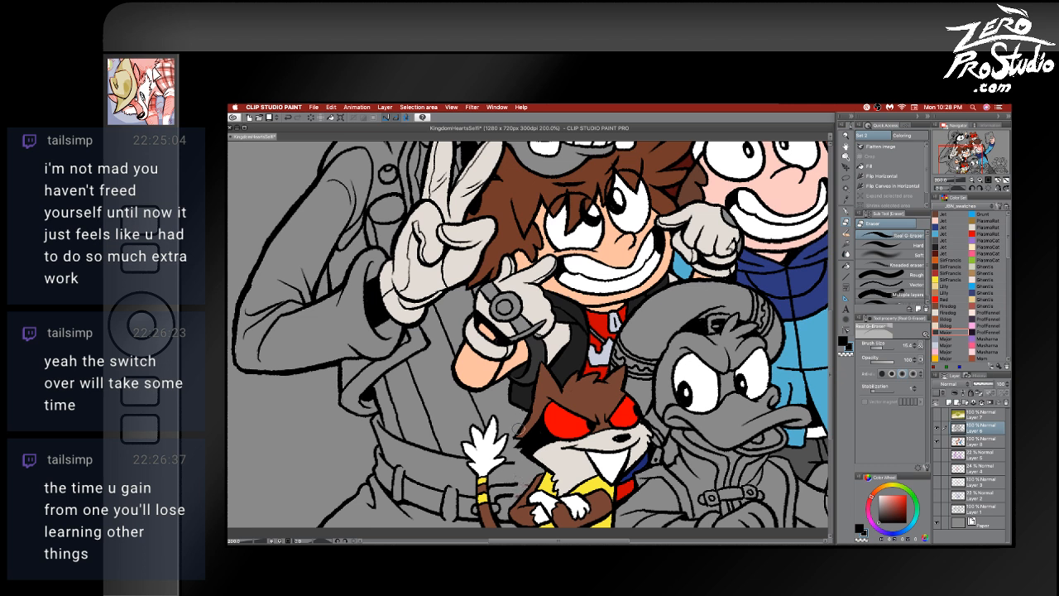
pyautogui.press('super+space')
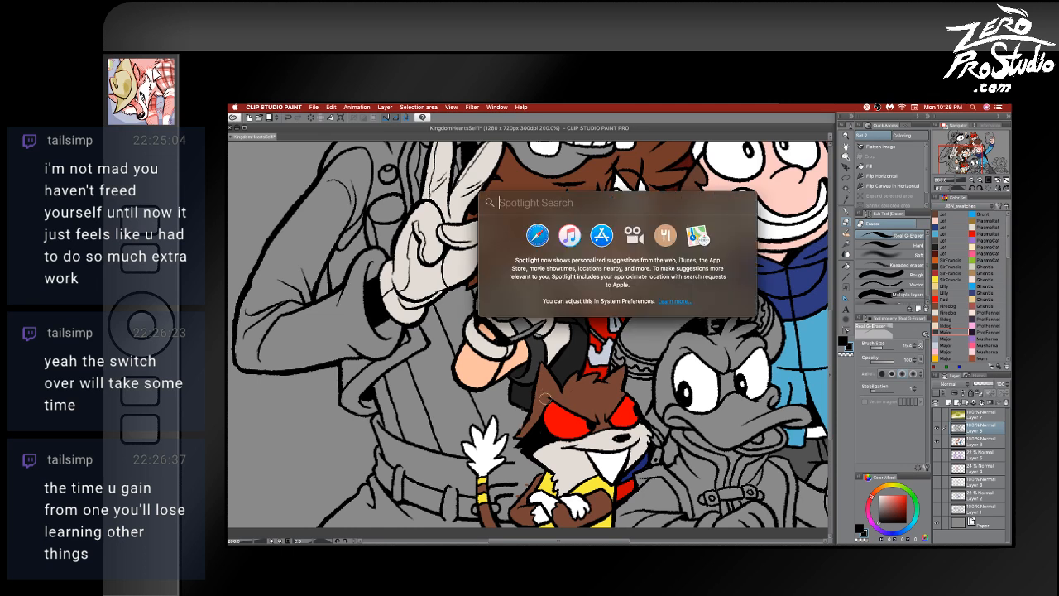
pyautogui.write('b')
pyautogui.press('Escape')
pyautogui.press('Escape')
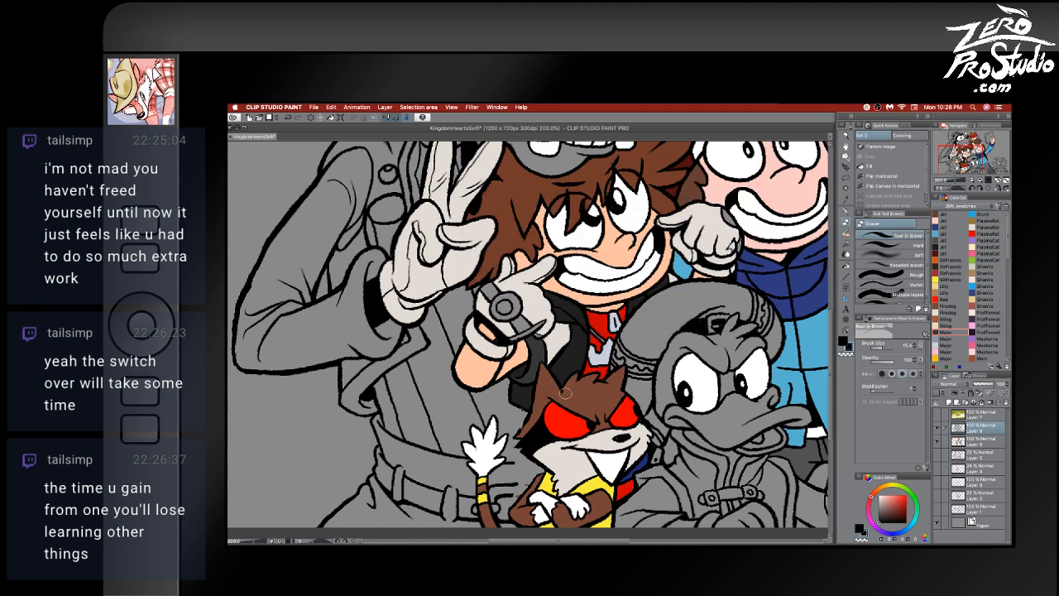
# - Redraw the black outline along the small creature's outer cheek with the Real G-Pen on Layer 6, undoing the unsatisfactory strokes
pyautogui.press('p')
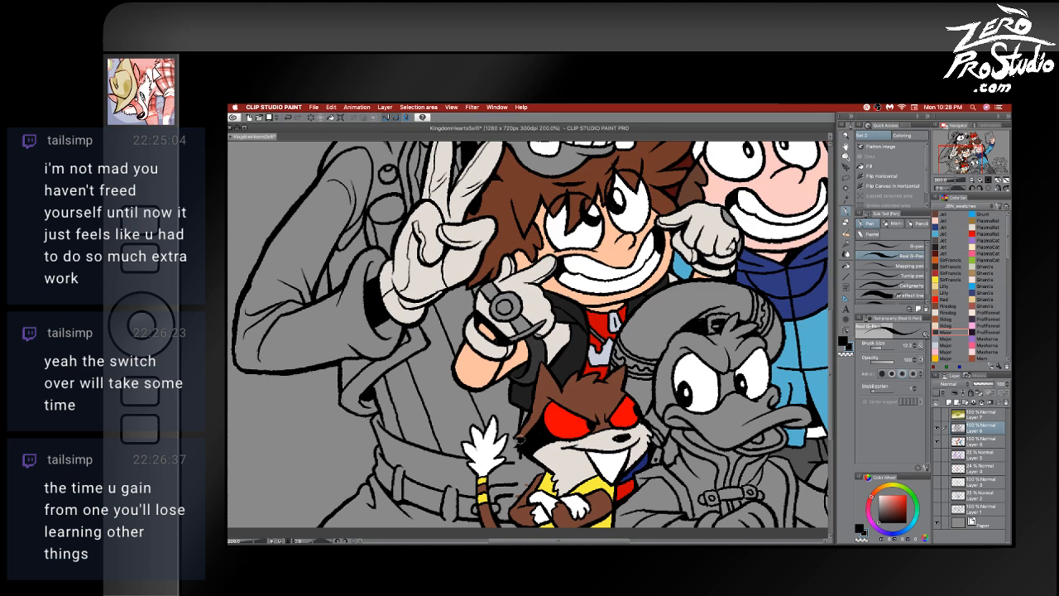
pyautogui.moveTo(519, 447); pyautogui.dragTo(519, 480)
pyautogui.press('super+z')
pyautogui.press('e')
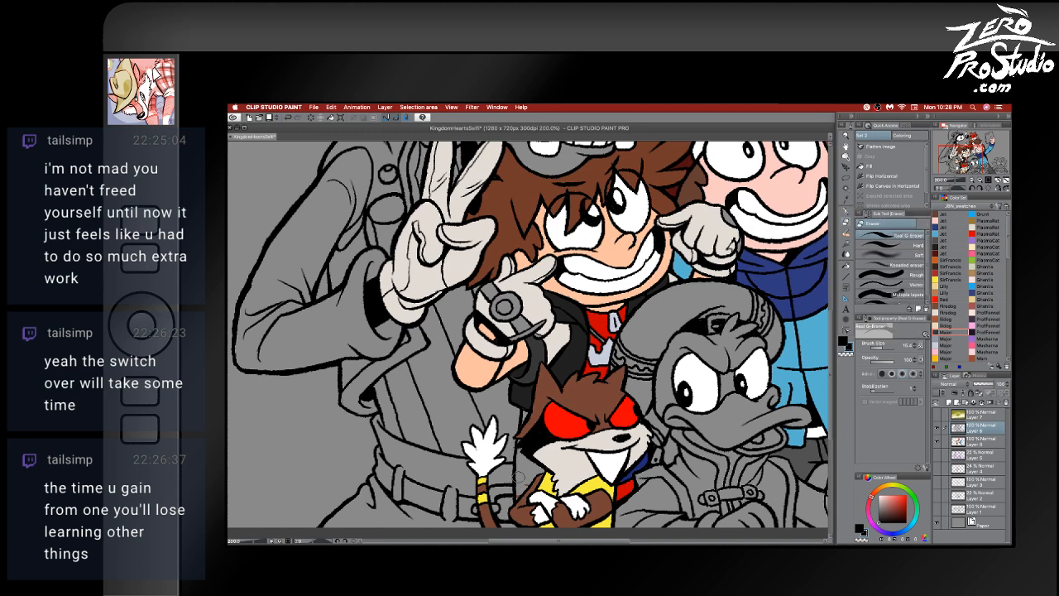
pyautogui.press('p')
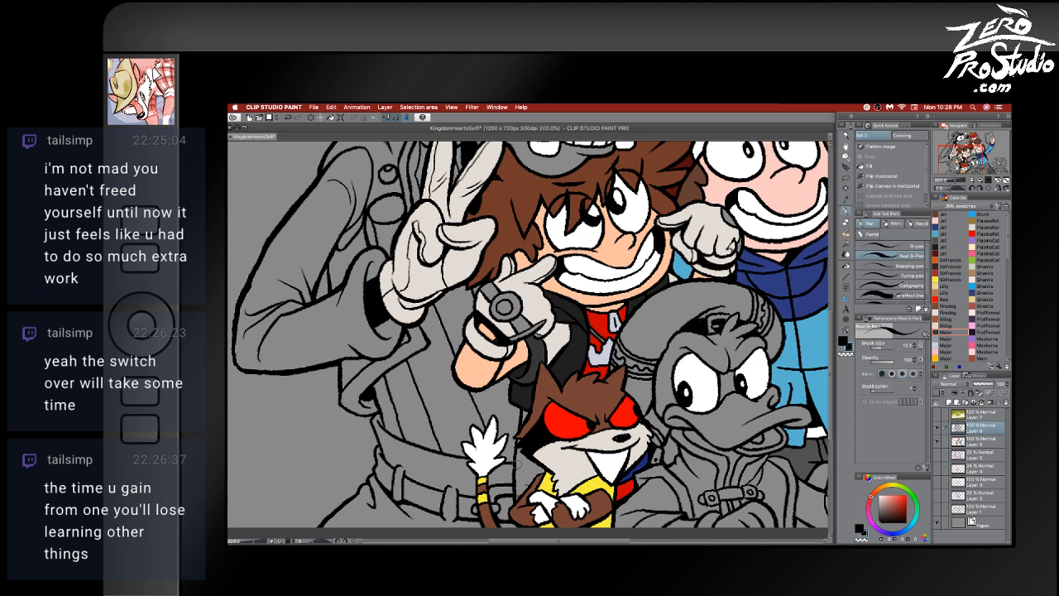
pyautogui.moveTo(515, 466); pyautogui.dragTo(537, 481)
pyautogui.press('super+z')
pyautogui.moveTo(513, 454); pyautogui.dragTo(553, 463)
pyautogui.press('e')
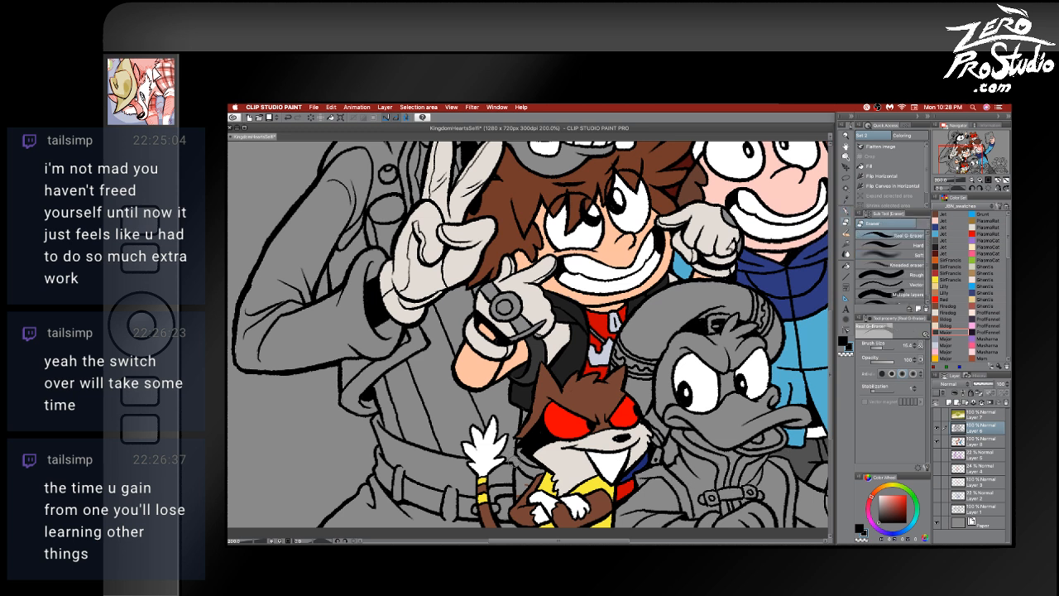
pyautogui.press('p')
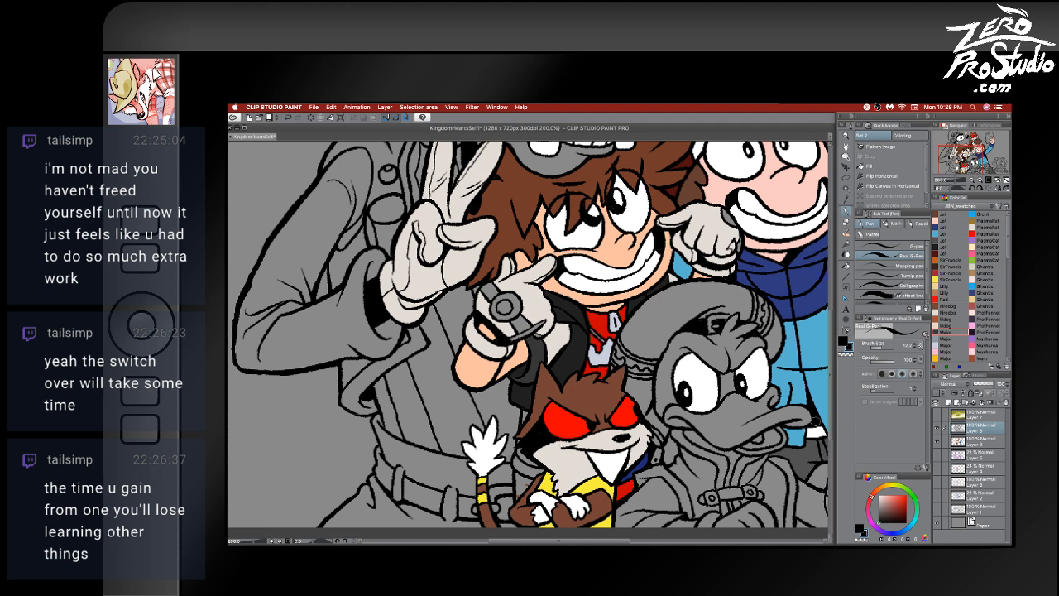
pyautogui.keyDown('alt'); pyautogui.click(627, 478); pyautogui.keyUp('alt')
pyautogui.keyDown('alt'); pyautogui.click(647, 461); pyautogui.keyUp('alt')
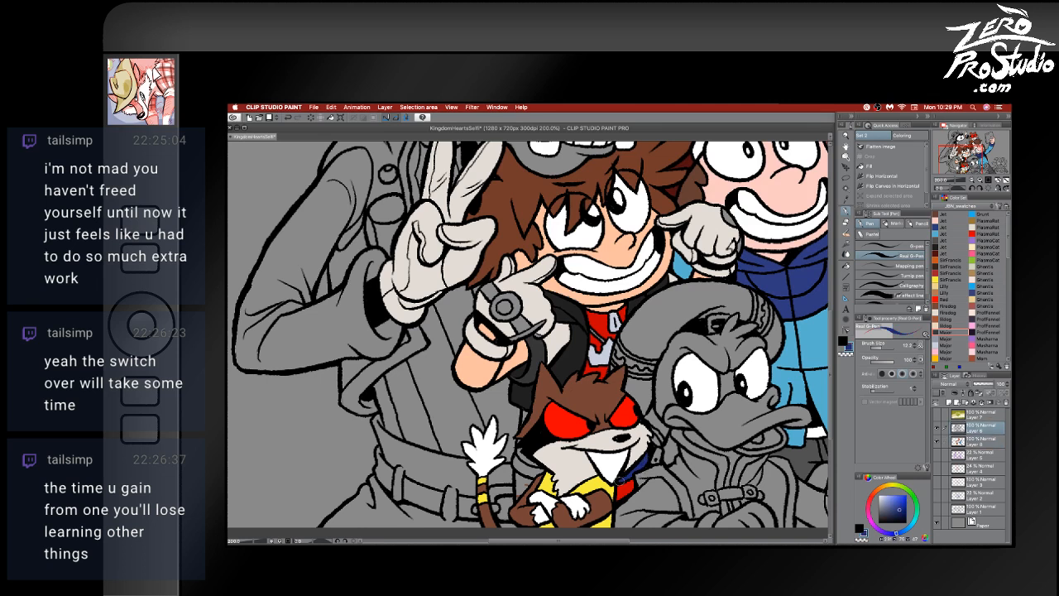
pyautogui.hotkey('alt', '[')
pyautogui.hotkey('alt', ']')
pyautogui.hotkey('alt', '[')
pyautogui.hotkey('alt', ']')
pyautogui.hotkey('alt', '[')
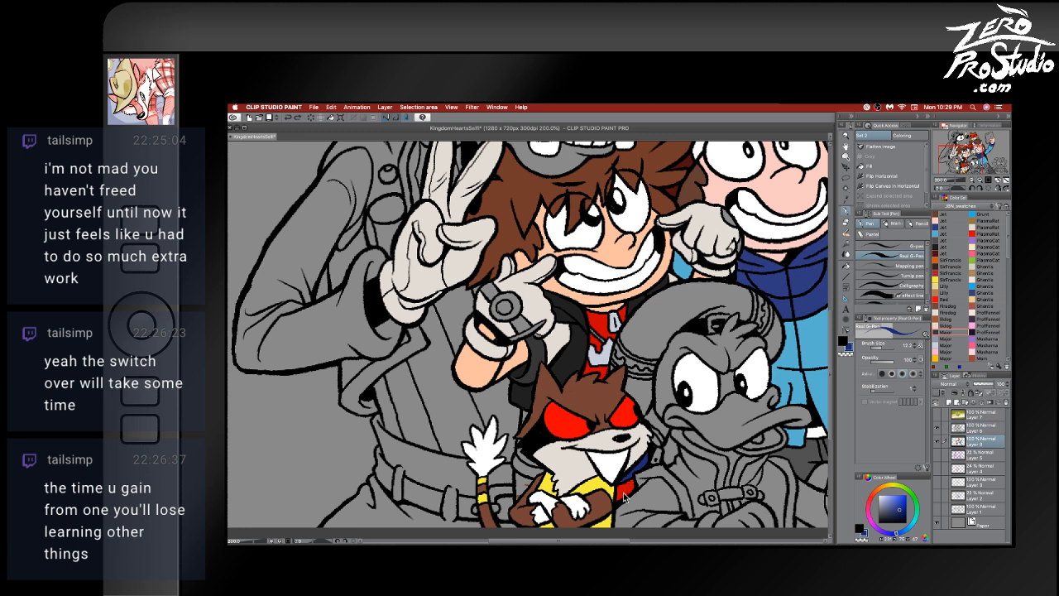
pyautogui.hotkey('alt', ']')
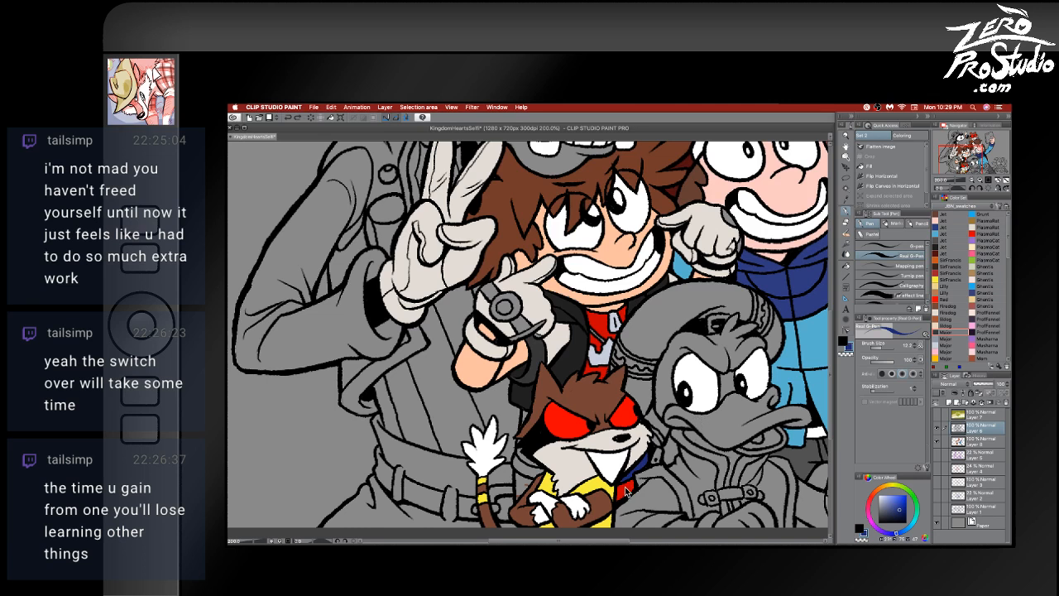
pyautogui.hotkey('alt', '[')
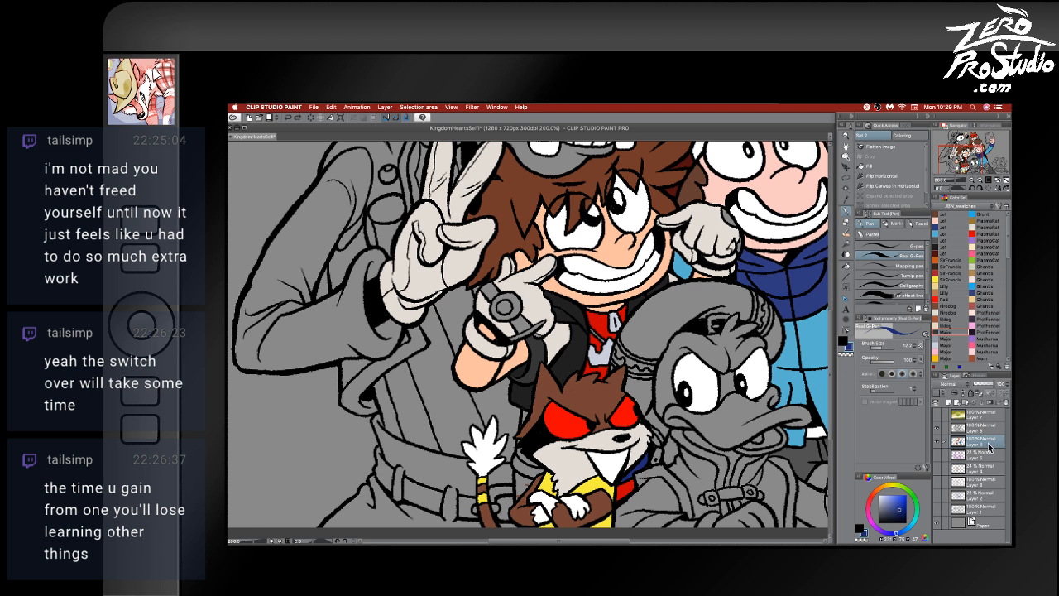
pyautogui.hotkey('alt', ']')
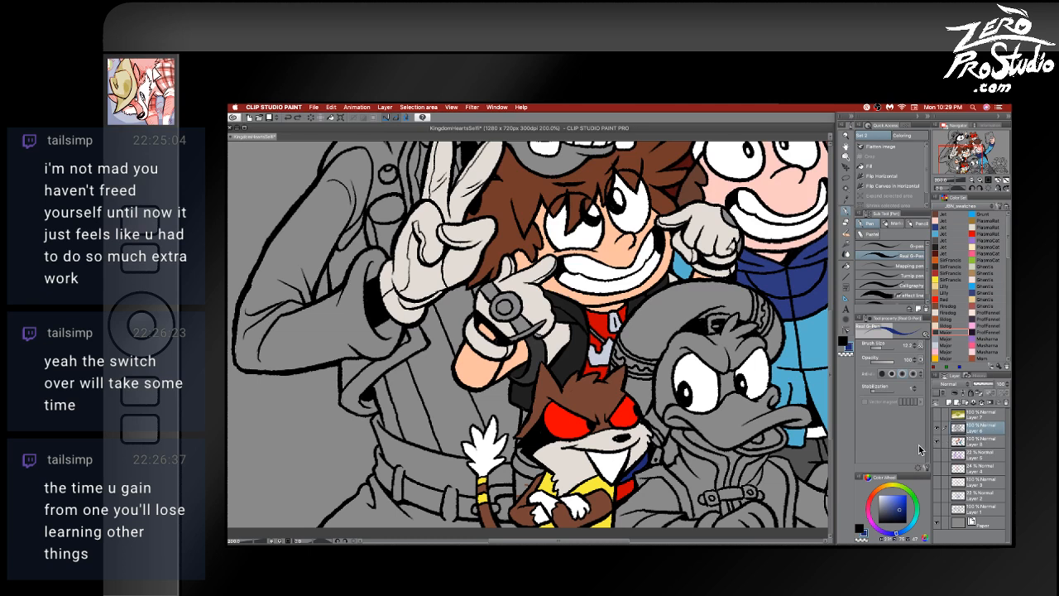
# - Activate the color layer below line-art Layer 6 and paint the small creature's clothing on its tail side with the sampled red using the Real G-Pen
pyautogui.press('k')
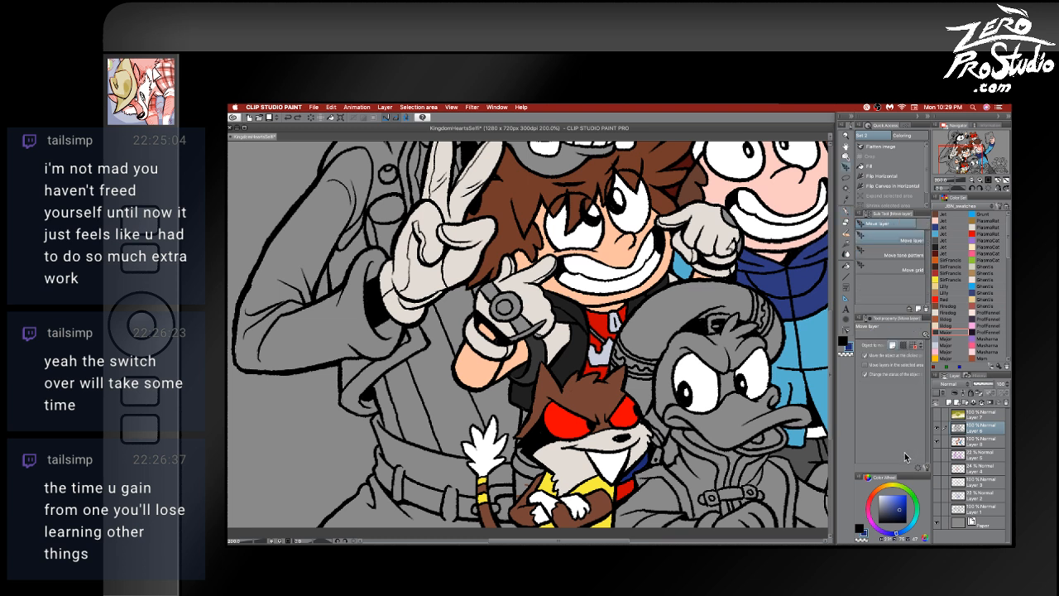
pyautogui.click(636, 486)
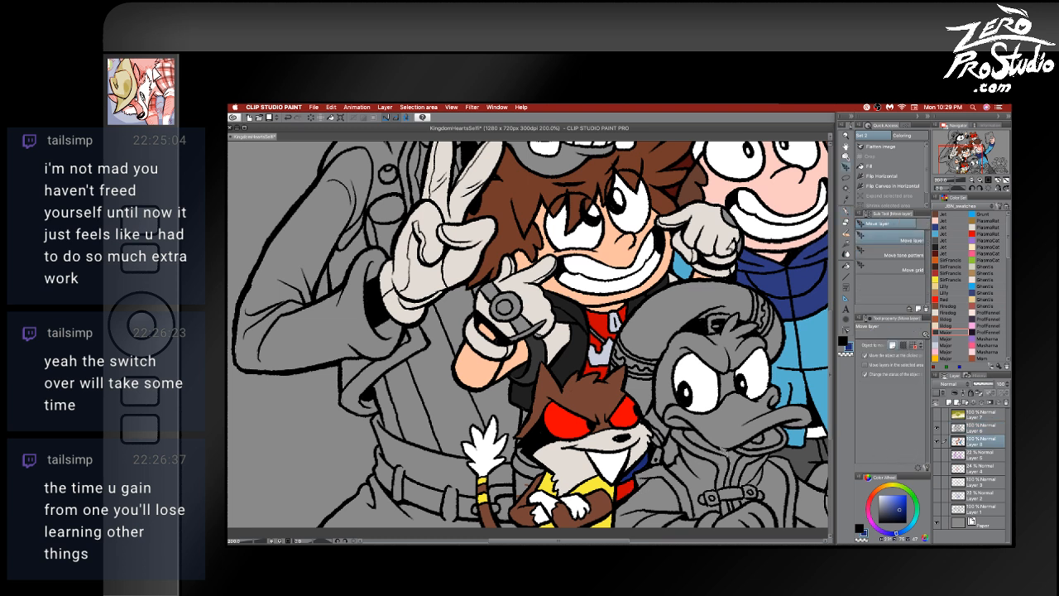
pyautogui.press('p')
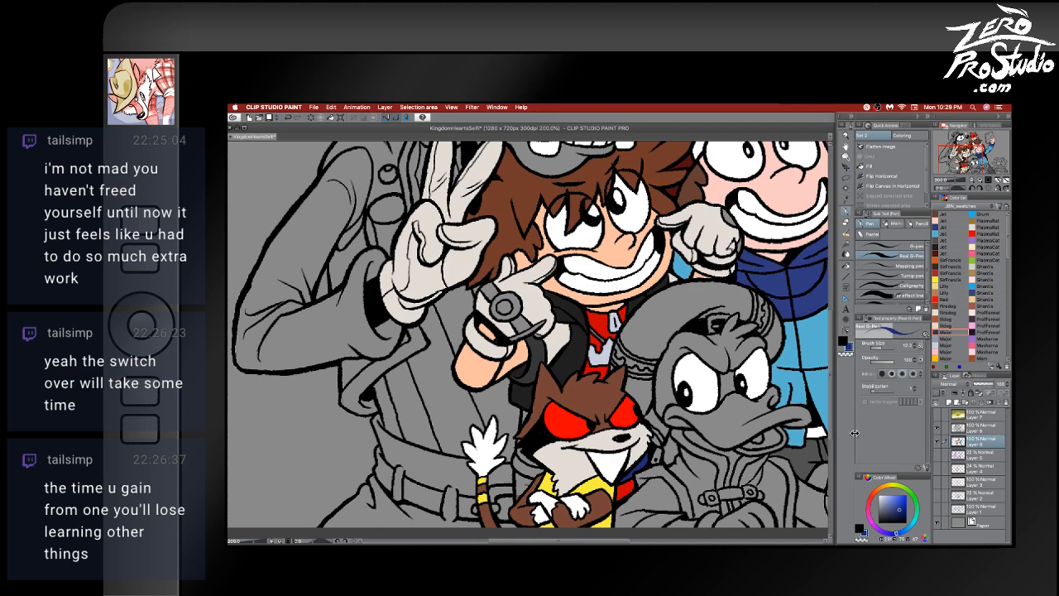
pyautogui.press('k')
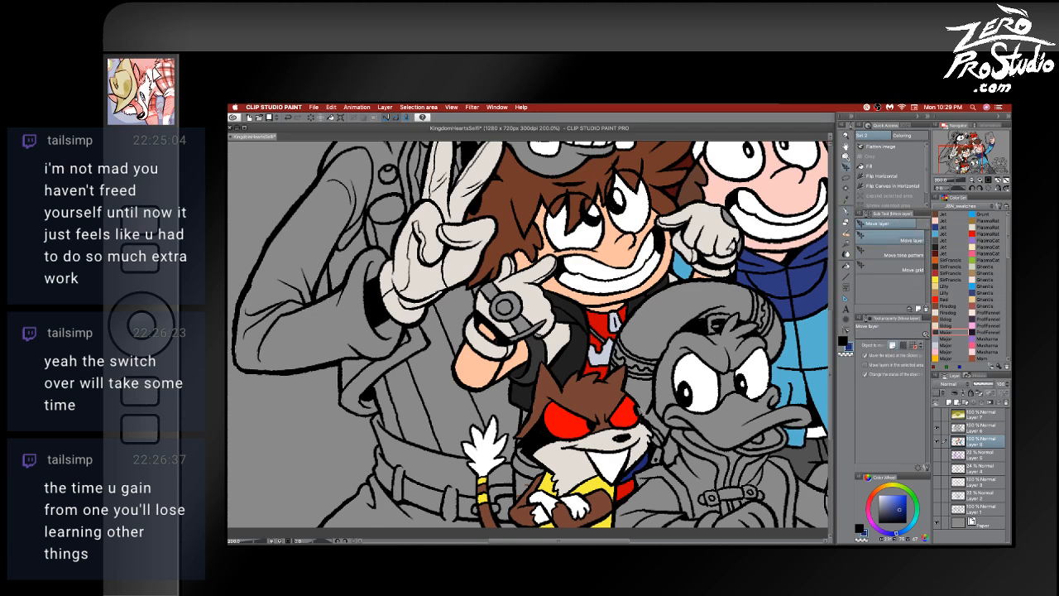
pyautogui.press('p')
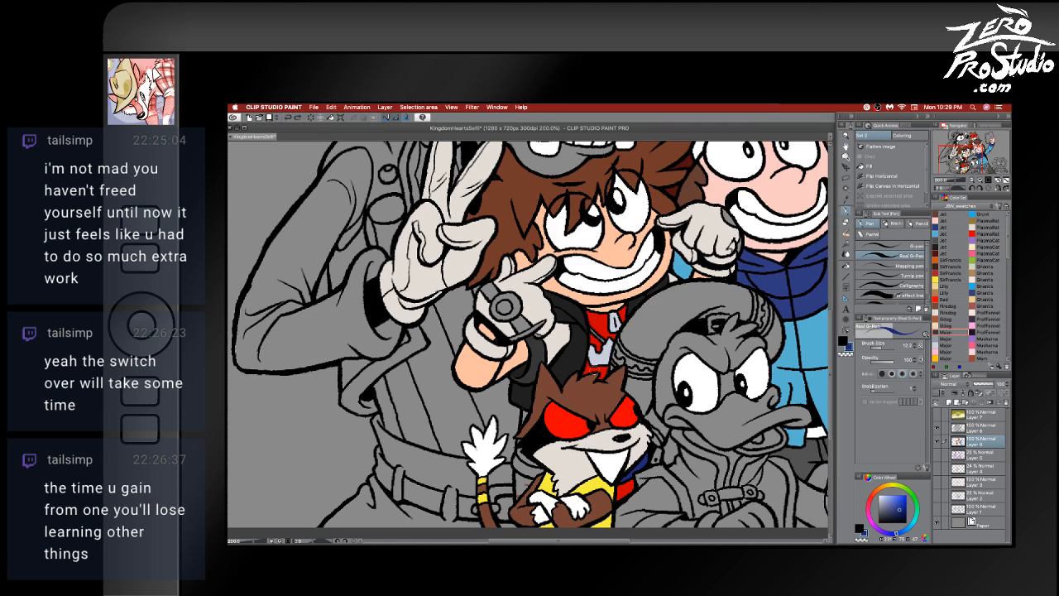
pyautogui.keyDown('alt'); pyautogui.click(608, 366); pyautogui.keyUp('alt')
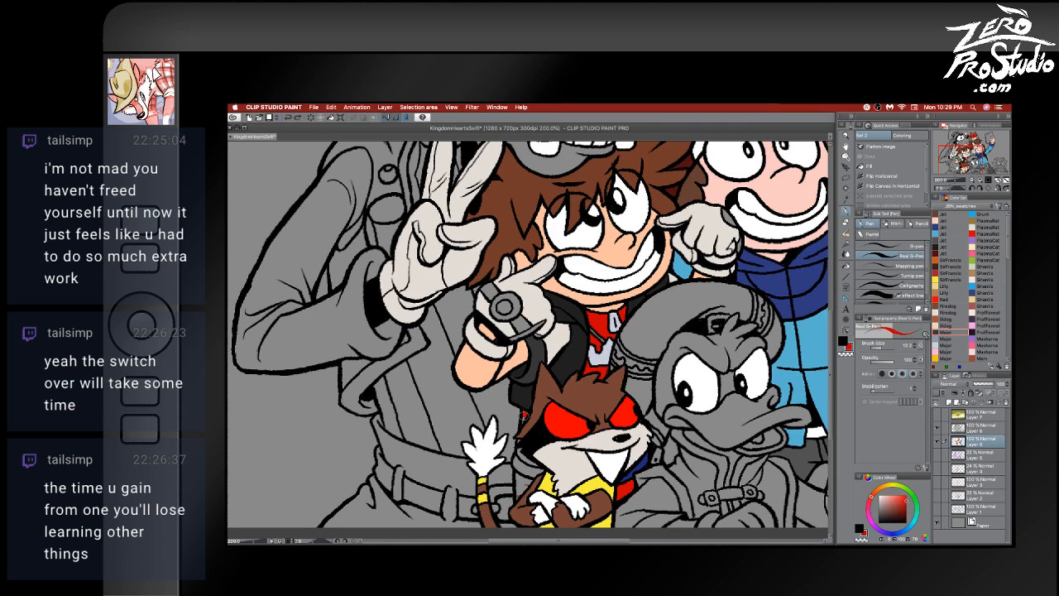
pyautogui.moveTo(521, 422)
pyautogui.mouseDown()
pyautogui.moveTo(519, 450)
pyautogui.moveTo(531, 464)
pyautogui.moveTo(518, 493)
pyautogui.moveTo(532, 478)
pyautogui.moveTo(520, 495)
pyautogui.mouseUp()
# - Paint the small creature's collar on its tail side with the sampled dark blue and save the drawing
pyautogui.keyDown('alt'); pyautogui.click(643, 463); pyautogui.keyUp('alt')
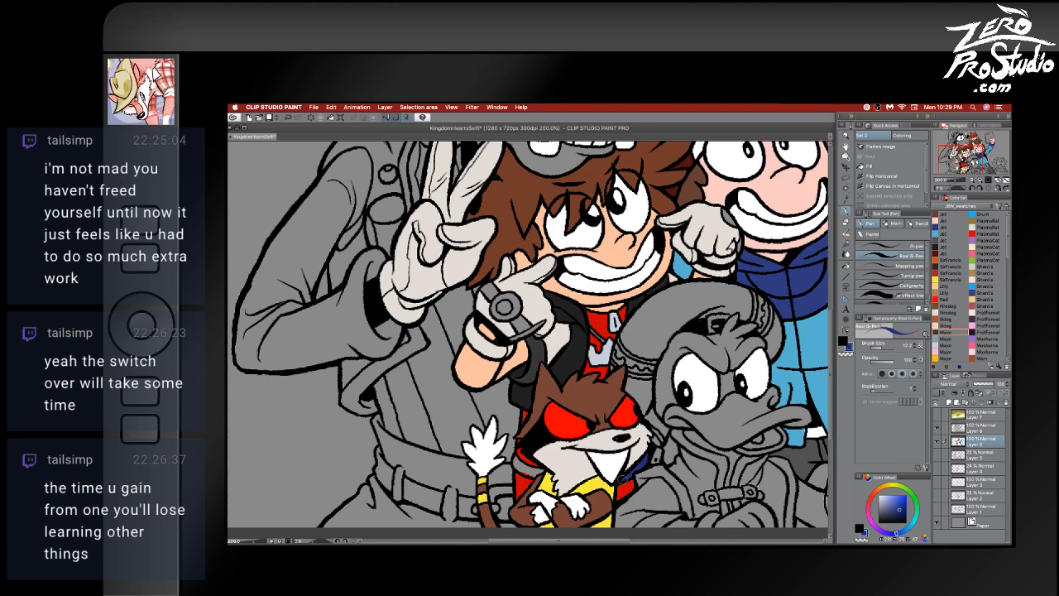
pyautogui.moveTo(524, 476)
pyautogui.mouseDown()
pyautogui.moveTo(513, 455)
pyautogui.moveTo(532, 476)
pyautogui.mouseUp()
pyautogui.hotkey('ctrl', 's')
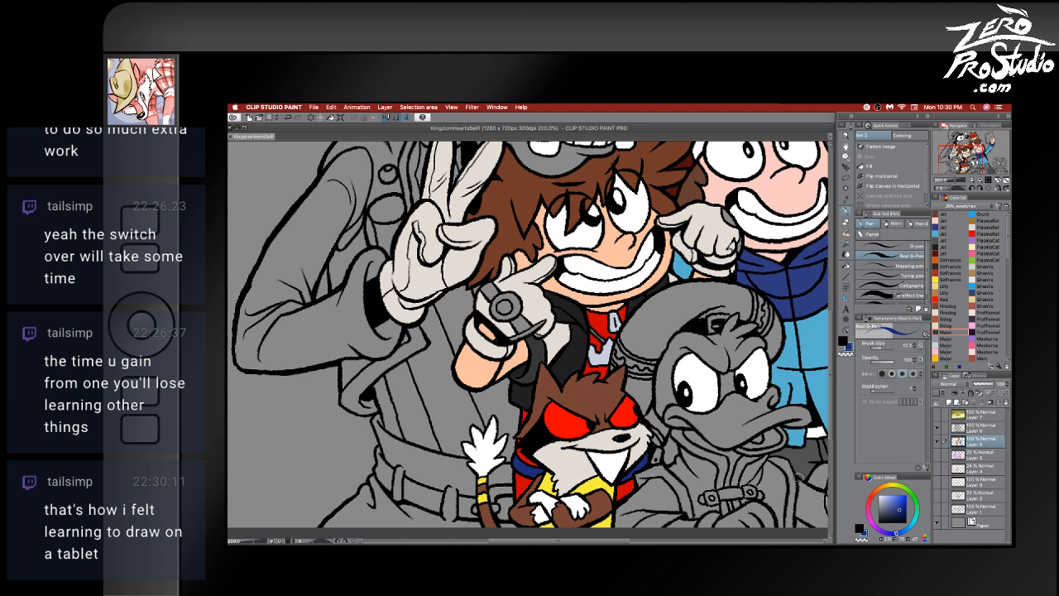
# - Sample the off-white color of the spiky-haired boy's glove as the drawing color
pyautogui.moveTo(791, 478); pyautogui.dragTo(647, 440)
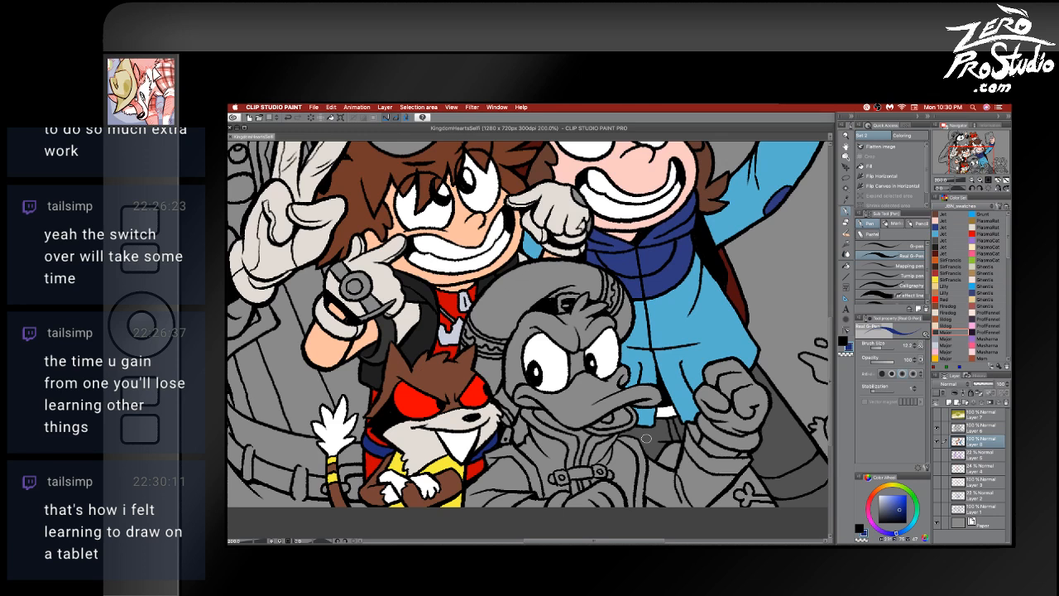
pyautogui.keyDown('alt'); pyautogui.click(390, 245); pyautogui.keyUp('alt')
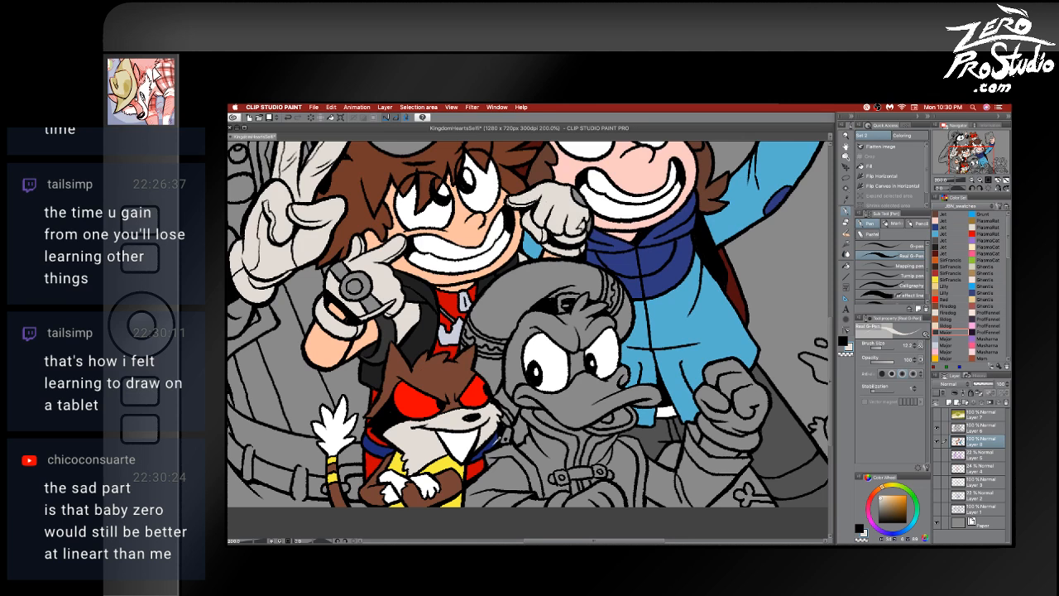
# - Paint the strap of the wrist device on the brown-haired character's glove dark blue
pyautogui.keyDown('alt'); pyautogui.click(497, 439); pyautogui.keyUp('alt')
pyautogui.moveTo(363, 295)
pyautogui.mouseDown()
pyautogui.moveTo(383, 310)
pyautogui.moveTo(329, 265)
pyautogui.moveTo(340, 272)
pyautogui.mouseUp()
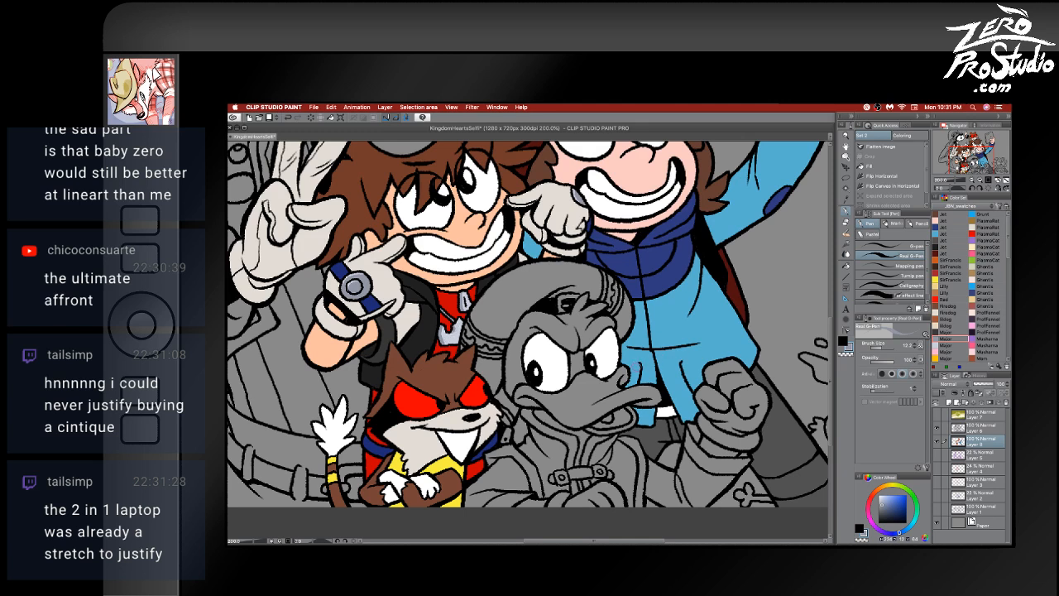
pyautogui.scroll(6, 534, 362)
pyautogui.hscroll(-4, 534, 362)
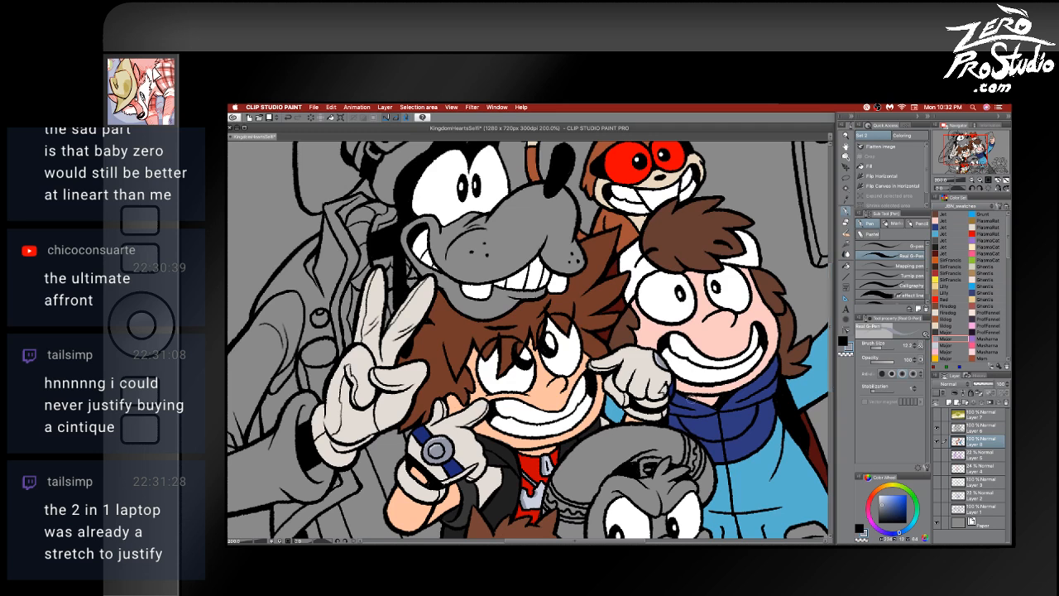
pyautogui.scroll(-5, 688, 400)
pyautogui.hscroll(-1, 688, 400)
pyautogui.scroll(1, 687, 401)
pyautogui.hscroll(1, 686, 400)
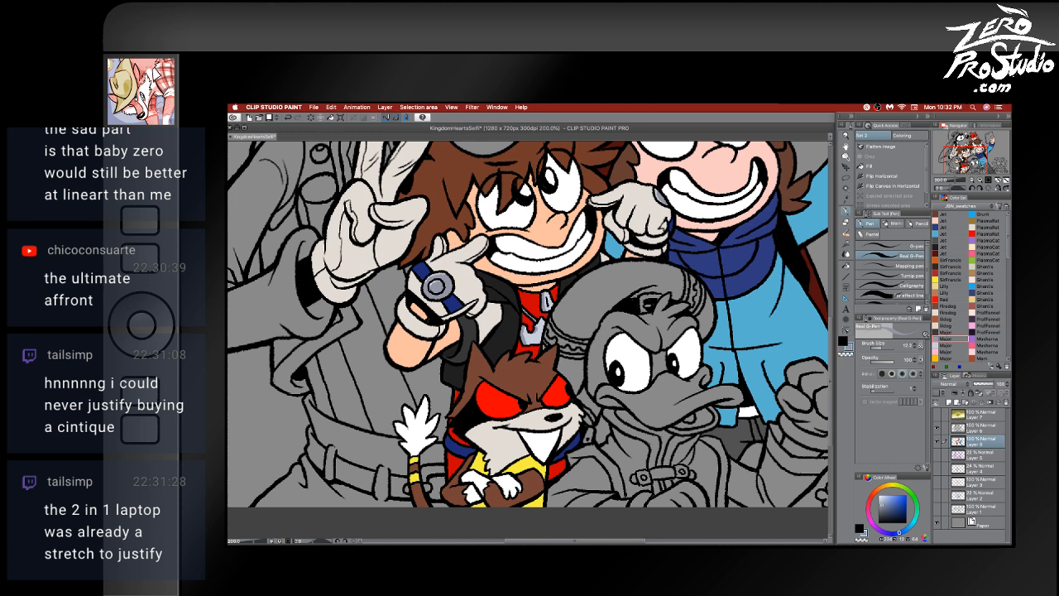
pyautogui.press('Tab')
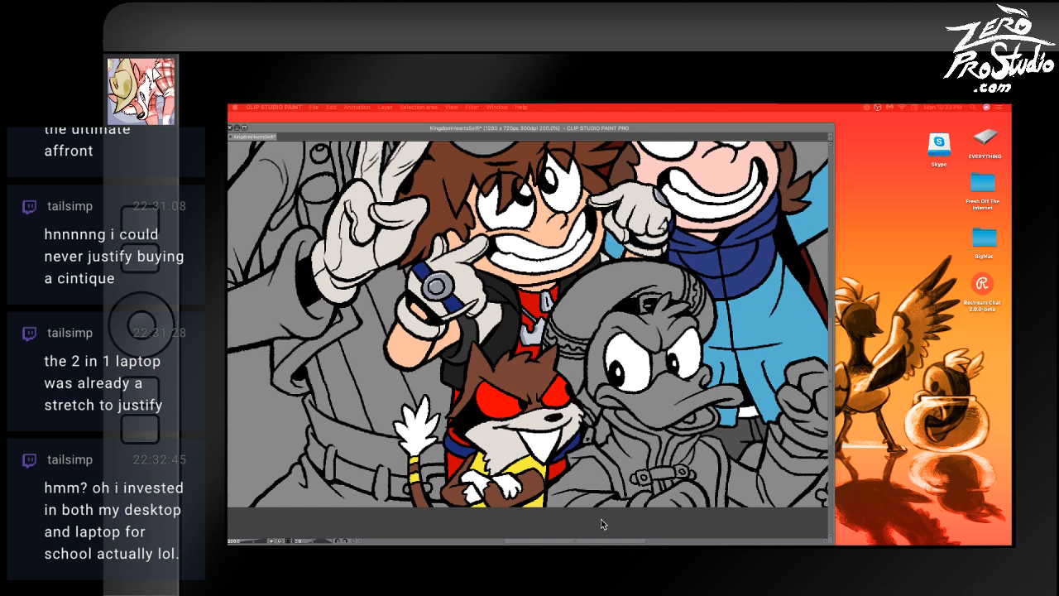
pyautogui.scroll(-2, 567, 449)
pyautogui.hscroll(3, 567, 449)
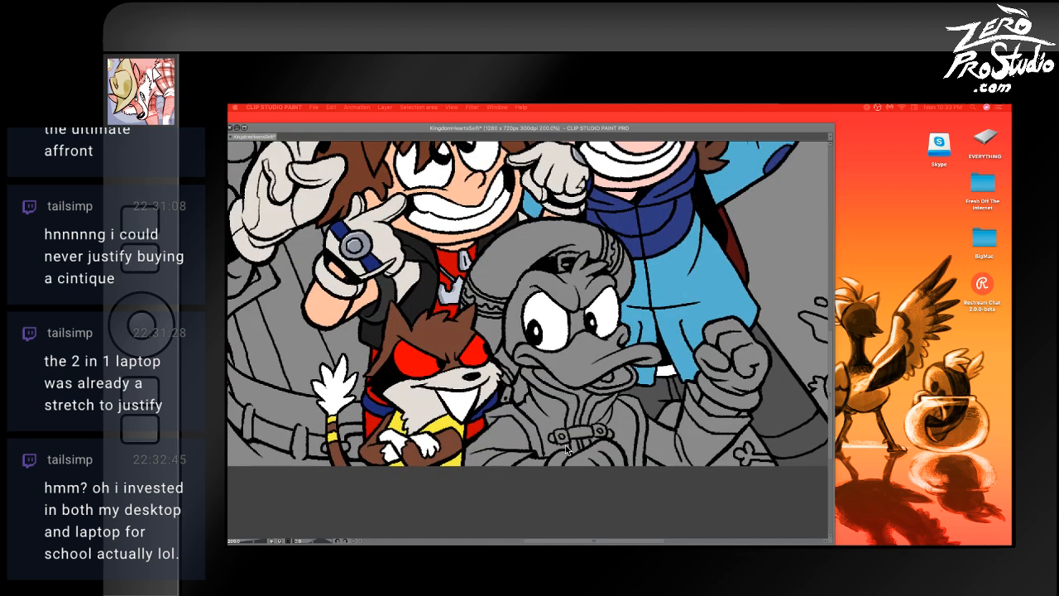
pyautogui.press('Tab')
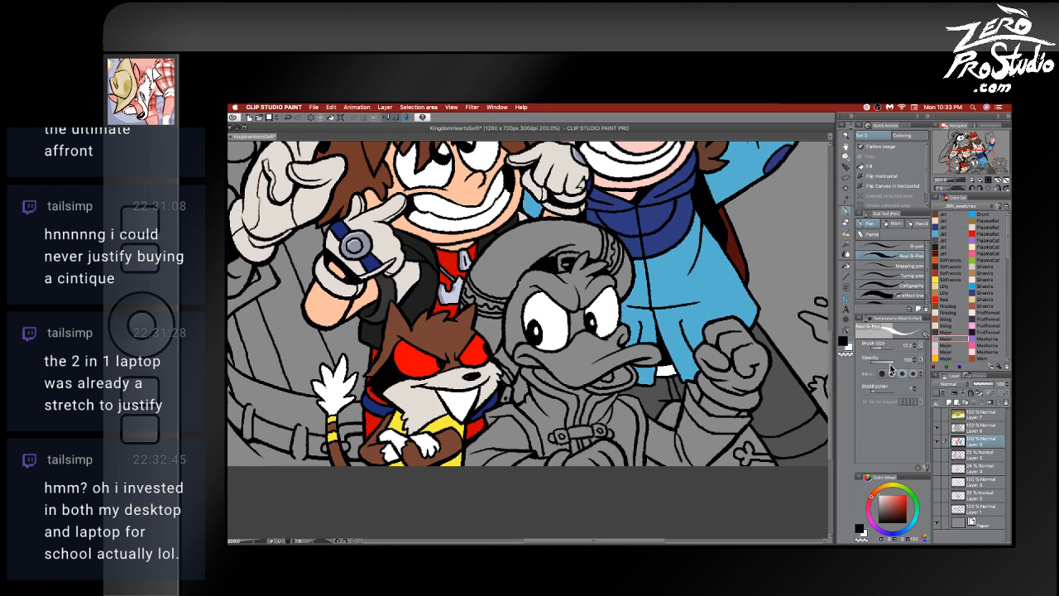
# - Fill the duck's head, raised fist and lower hand with white
pyautogui.press('g')
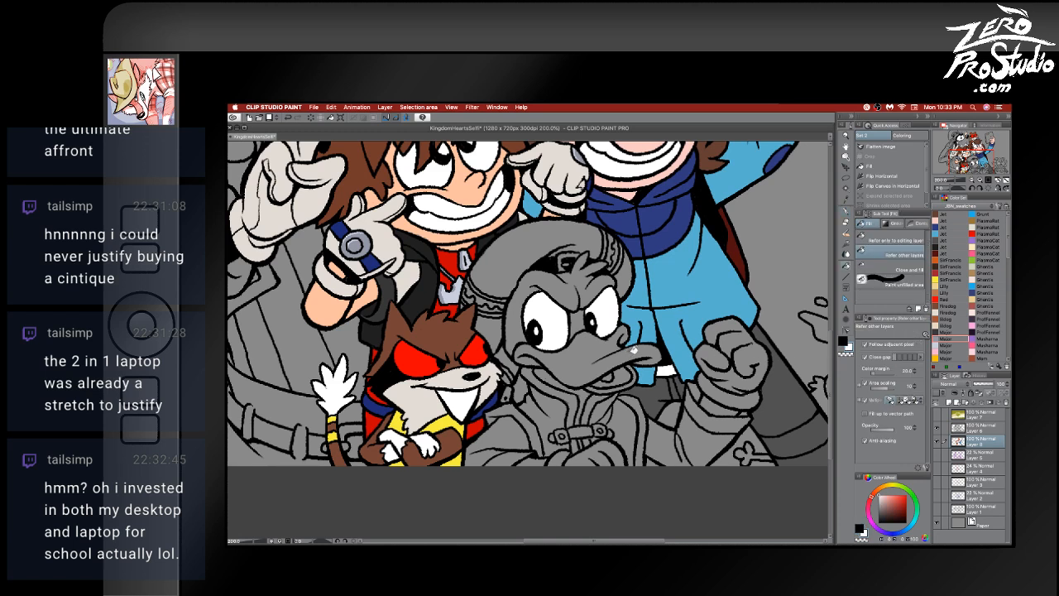
pyautogui.click(593, 280)
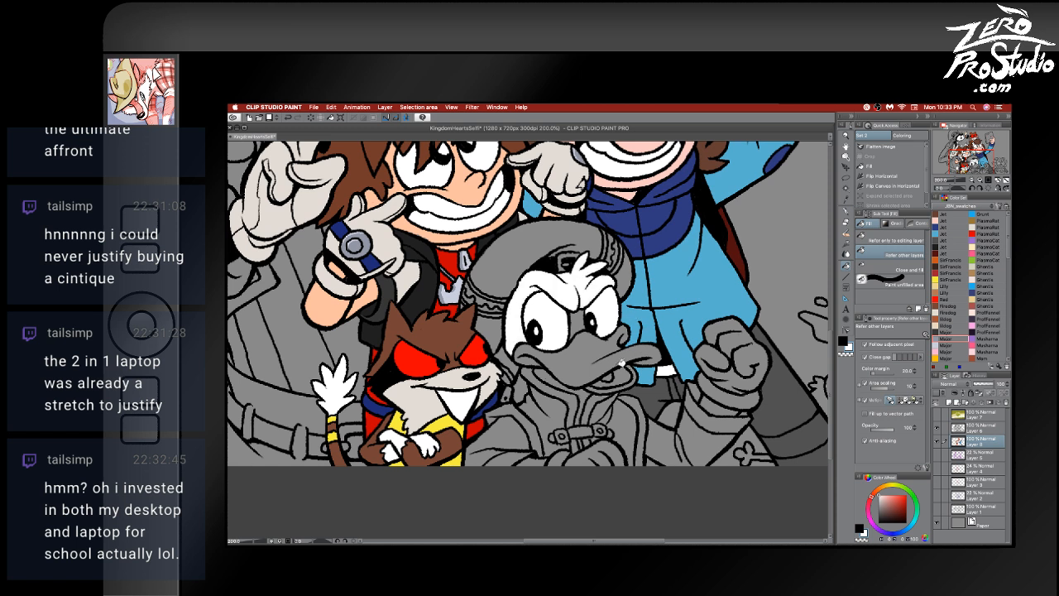
pyautogui.click(739, 335)
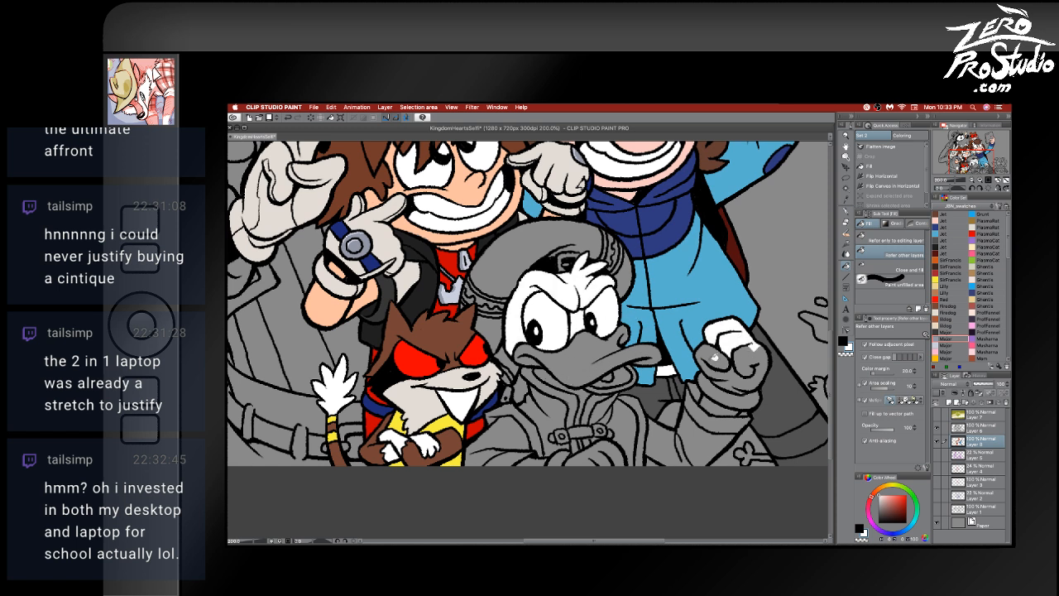
pyautogui.click(714, 356)
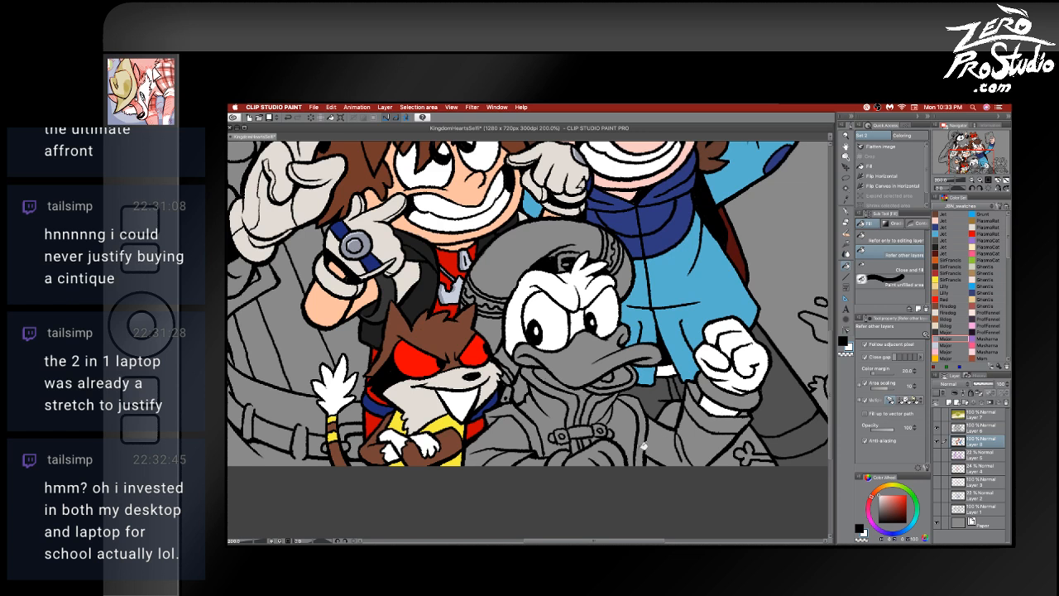
pyautogui.click(601, 451)
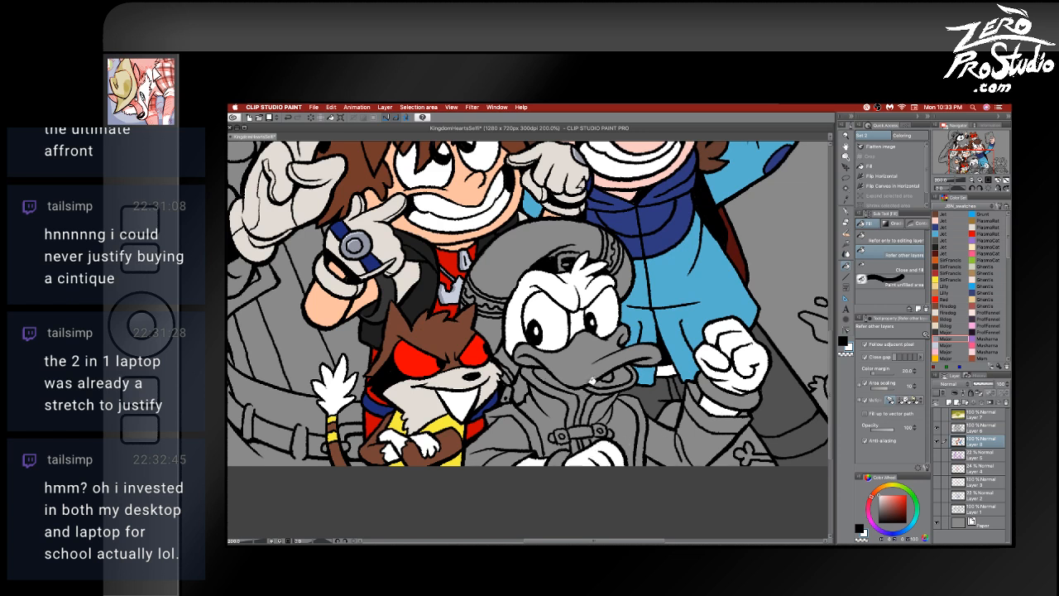
pyautogui.click(559, 376)
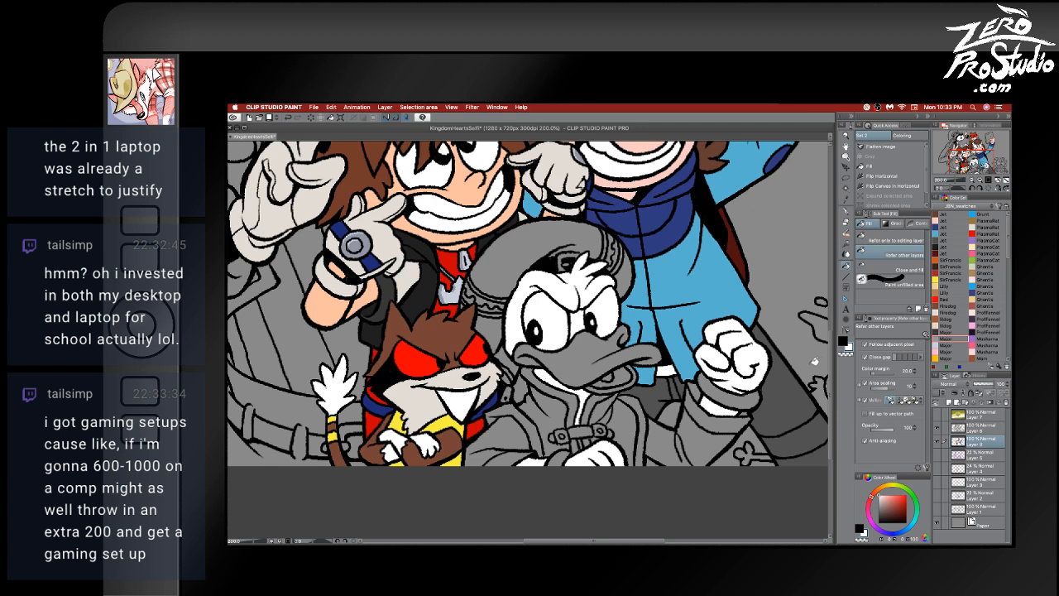
# - Fill the duck's two wristbands and beak with the yellow-orange Major swatch
pyautogui.click(947, 352)
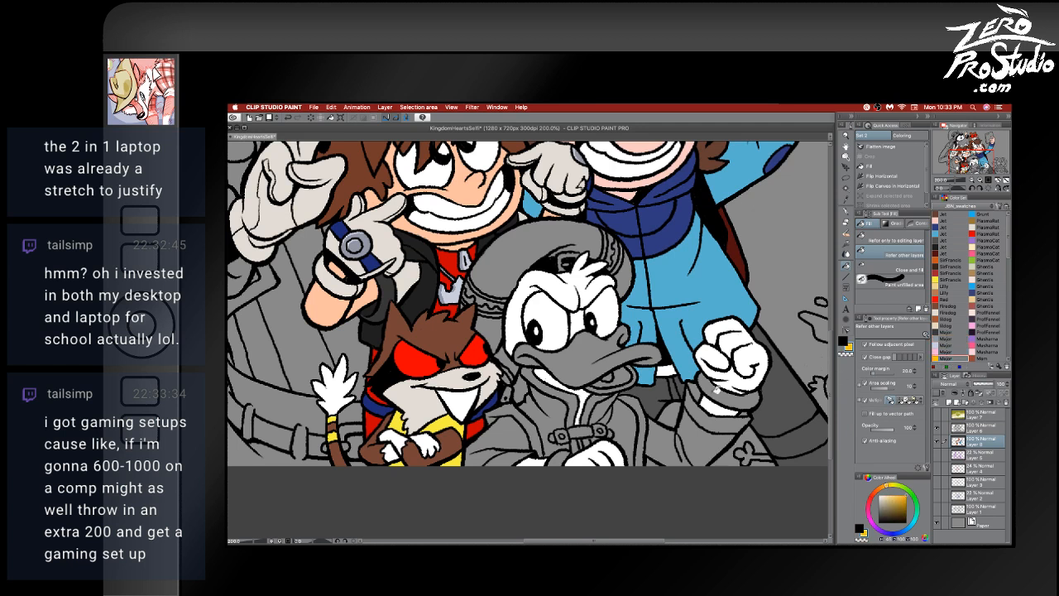
pyautogui.click(717, 389)
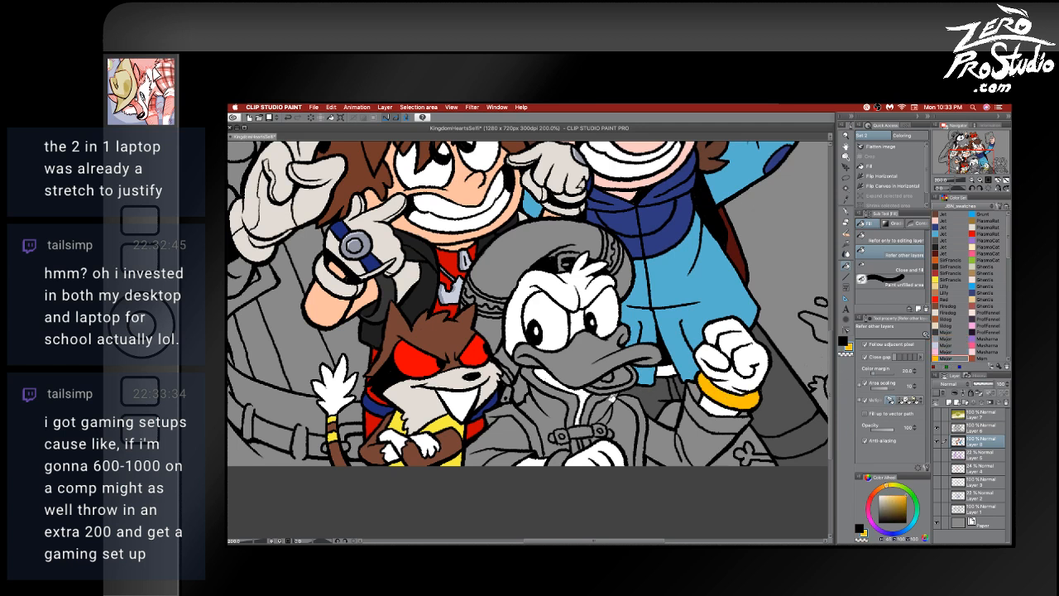
pyautogui.click(571, 460)
pyautogui.click(586, 349)
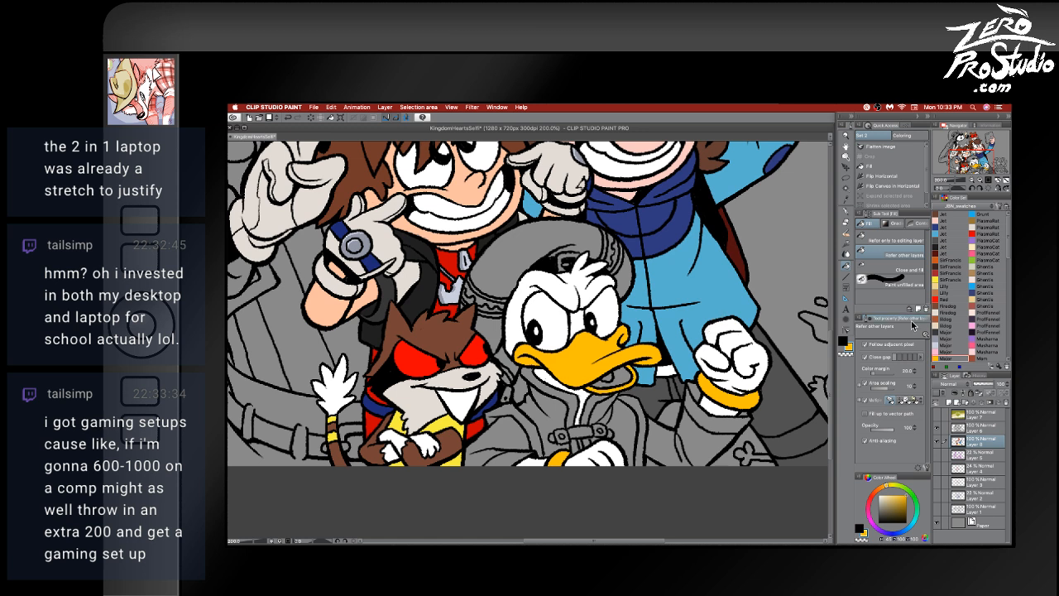
# - Colour the patterned trim on the duck's beret with a light grey Major swatch
pyautogui.click(945, 337)
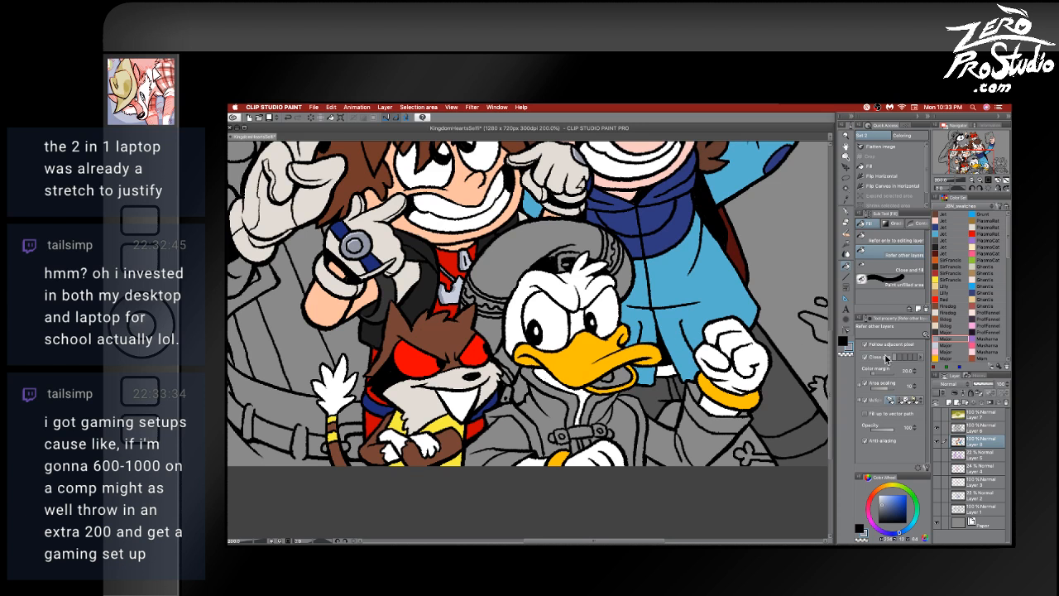
pyautogui.click(945, 346)
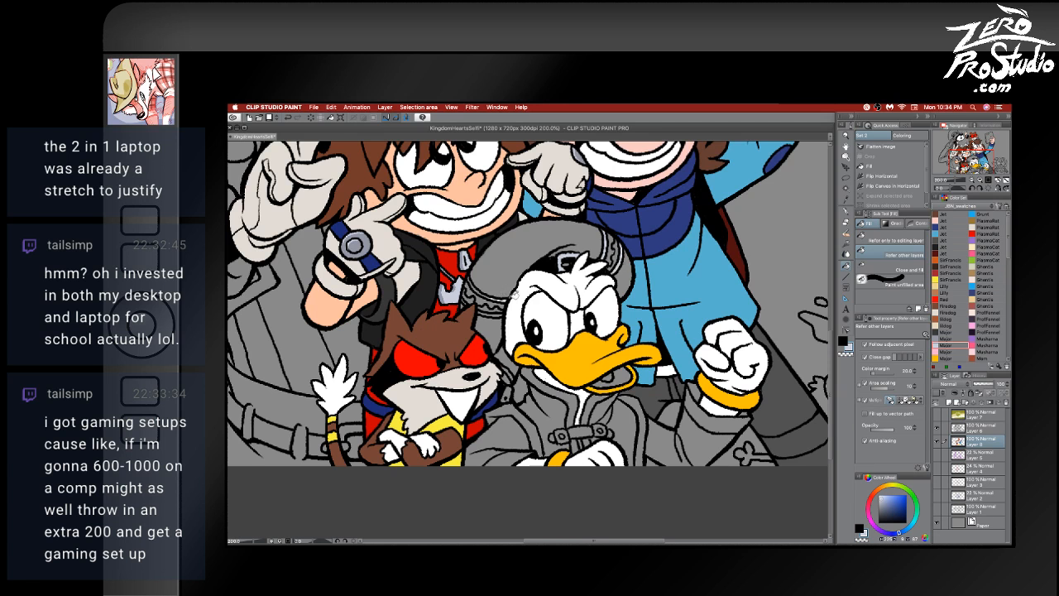
pyautogui.press('p')
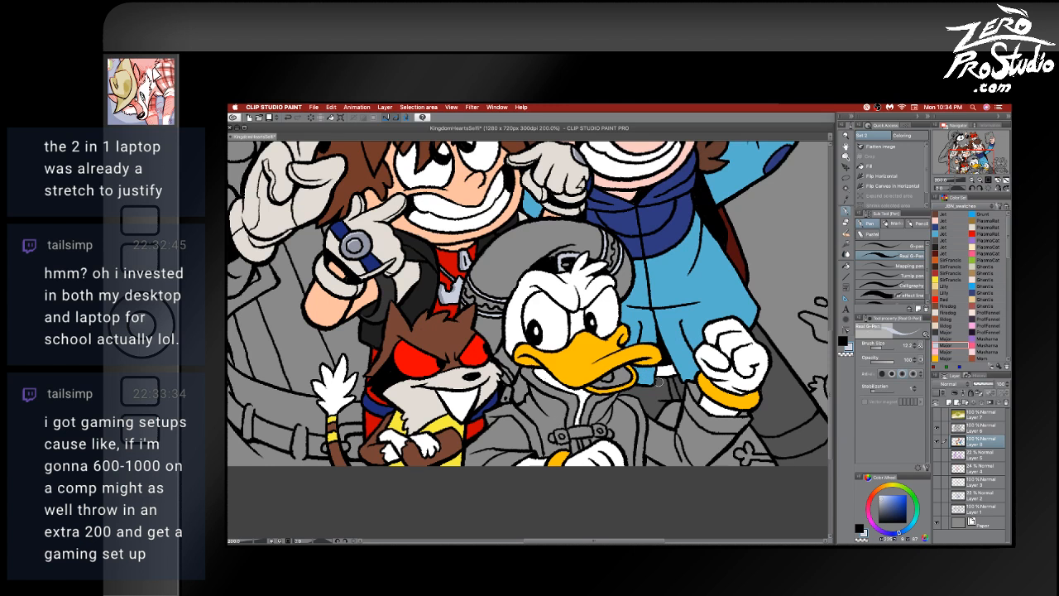
# - Fill the duck's jacket collar and front trim with the yellow-orange Major swatch
pyautogui.click(942, 292)
pyautogui.click(948, 354)
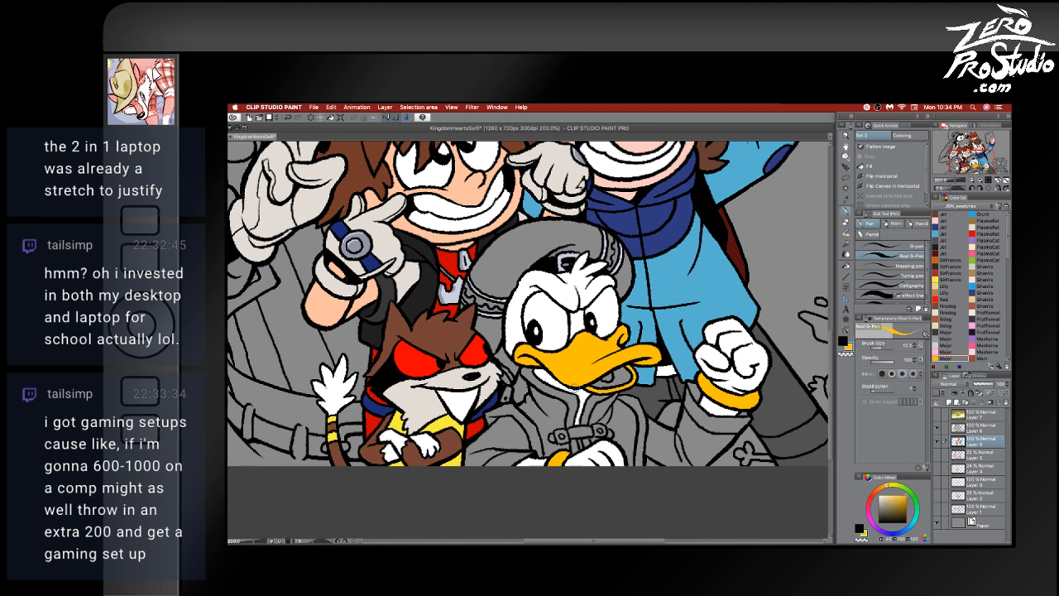
pyautogui.press('g')
pyautogui.click(573, 392)
pyautogui.click(599, 396)
pyautogui.click(635, 399)
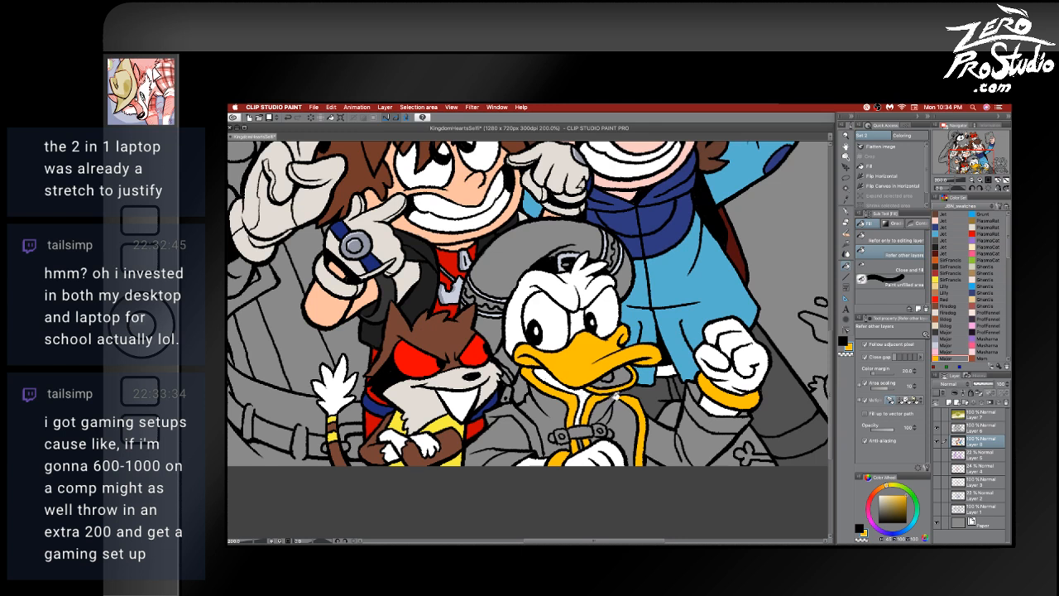
# - Draw a thin black line down the duck's jacket opening on the line art layer
pyautogui.press('p')
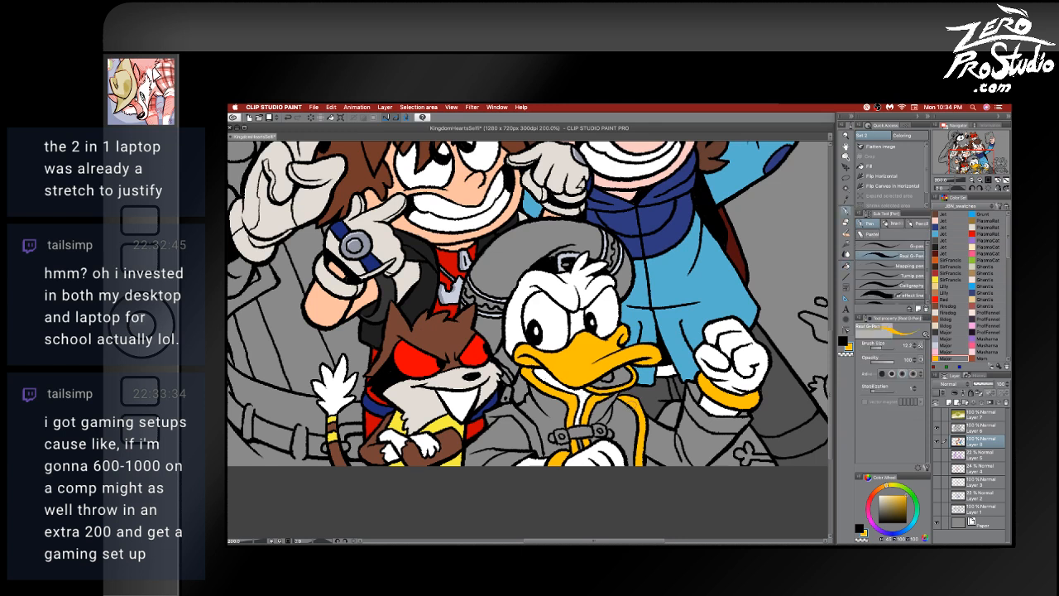
pyautogui.press('k')
pyautogui.click(634, 368)
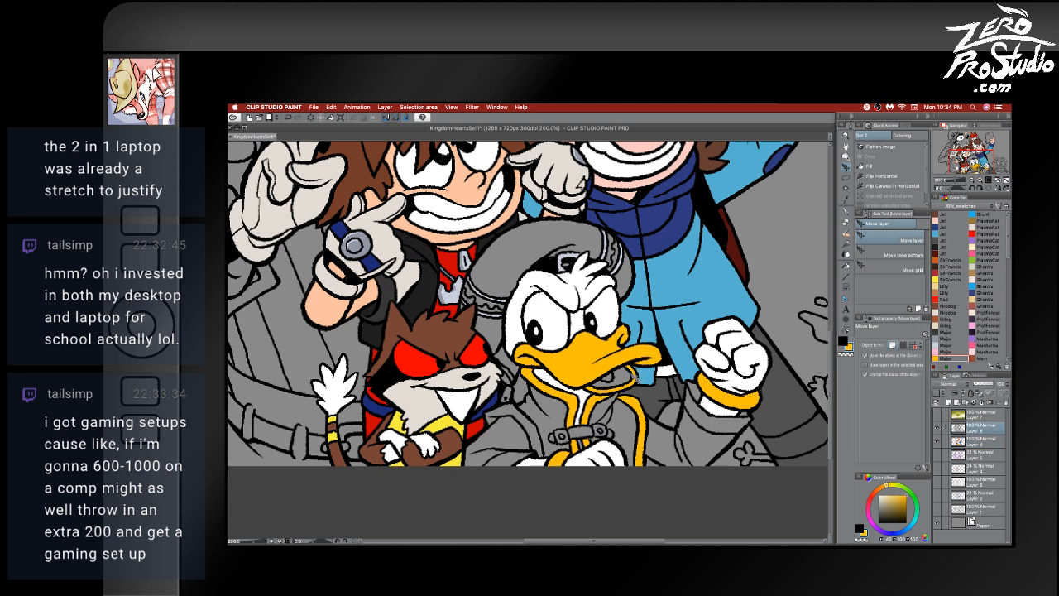
pyautogui.press('p')
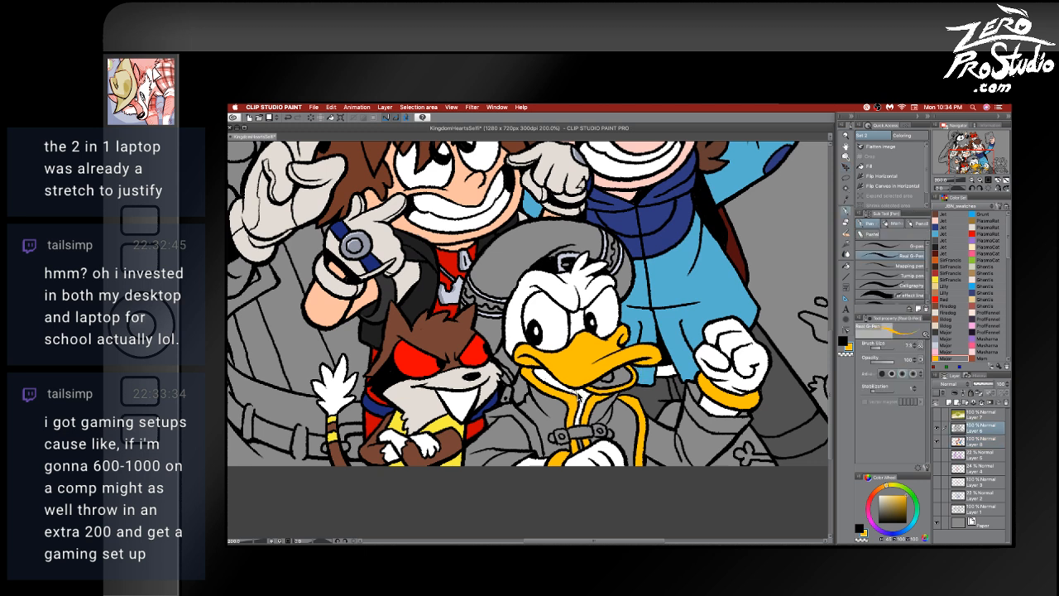
pyautogui.keyDown('alt'); pyautogui.click(571, 390); pyautogui.keyUp('alt')
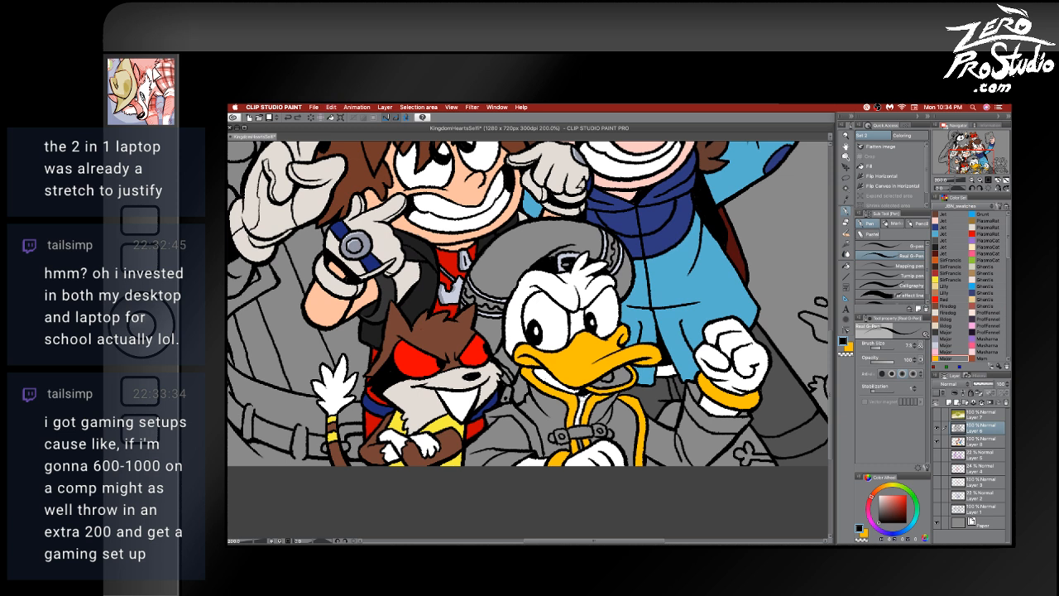
pyautogui.moveTo(579, 397); pyautogui.dragTo(581, 424)
# - On the colour layer, paint the narrow strip inside the jacket opening with the dark blue sampled from the wrist strap
pyautogui.click(982, 446)
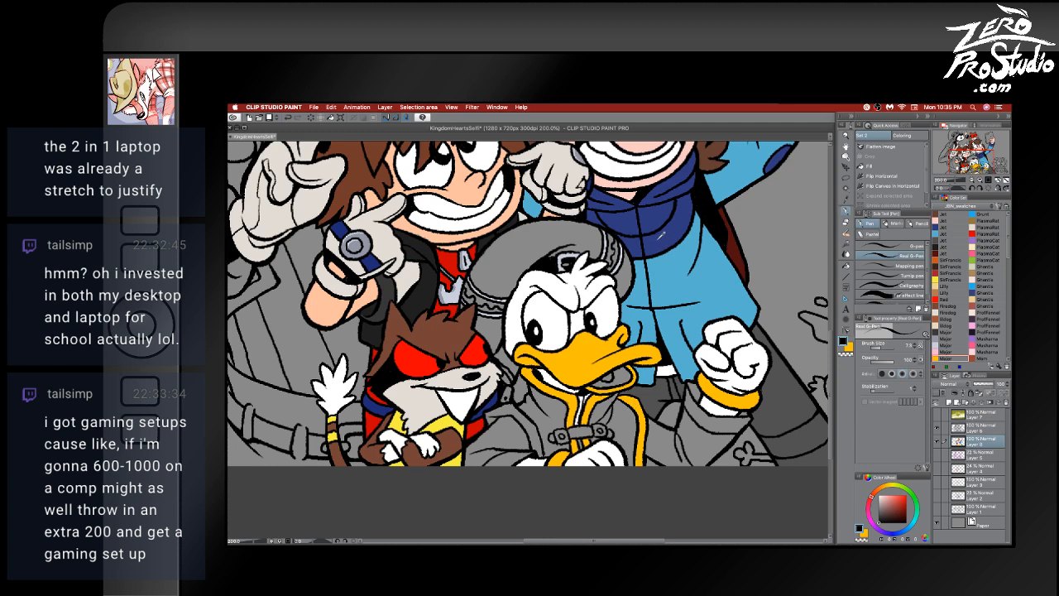
pyautogui.keyDown('alt'); pyautogui.click(381, 259); pyautogui.keyUp('alt')
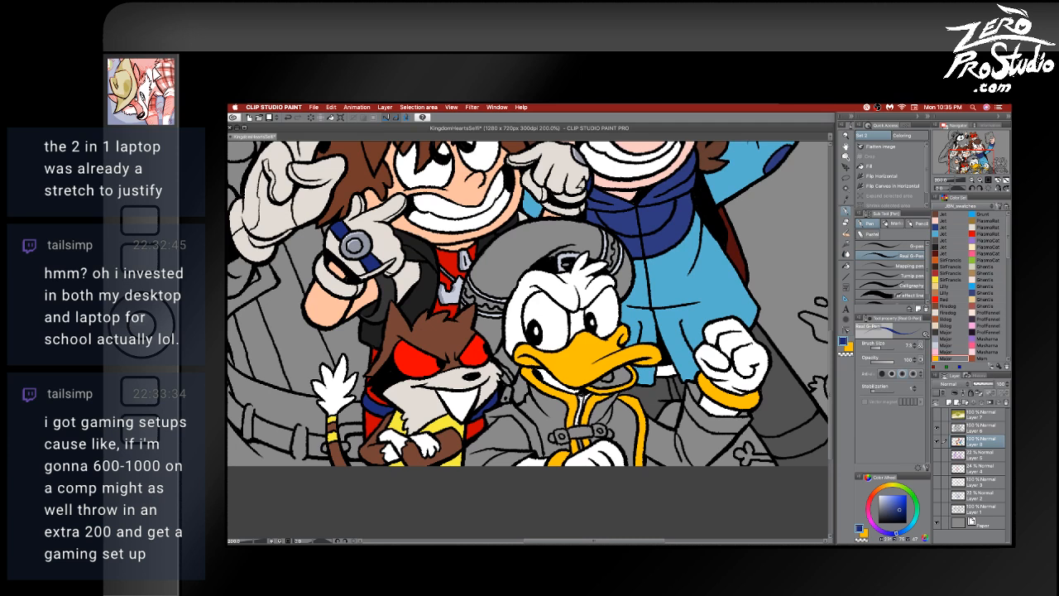
pyautogui.moveTo(579, 406); pyautogui.dragTo(578, 423)
# - Change the drawing colour to a more saturated, brighter blue and fill both front panels of the duck's jacket
pyautogui.click(844, 342)
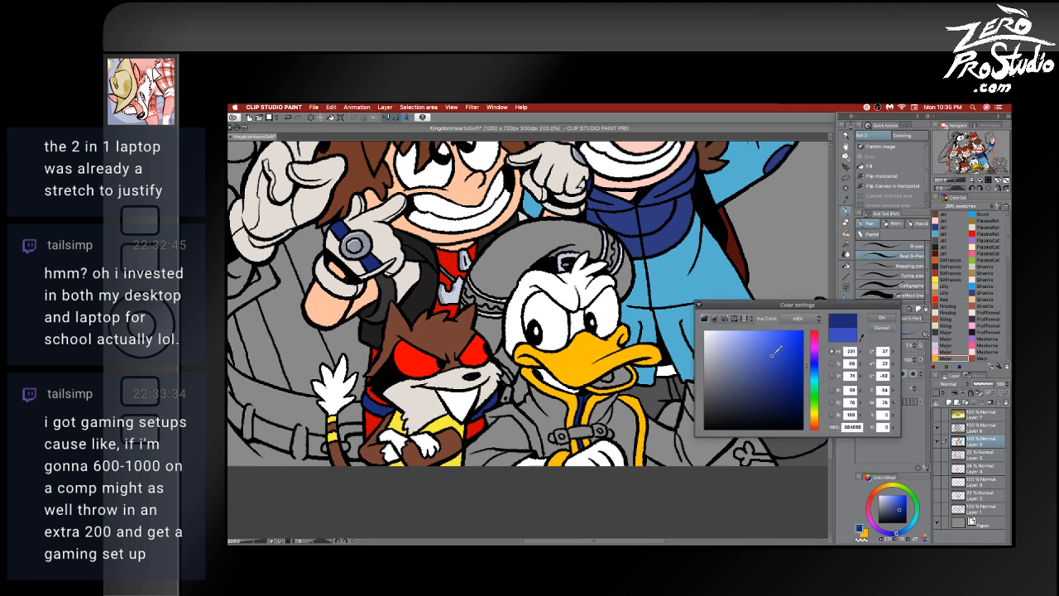
pyautogui.moveTo(777, 351); pyautogui.dragTo(787, 356)
pyautogui.click(882, 318)
pyautogui.press('g')
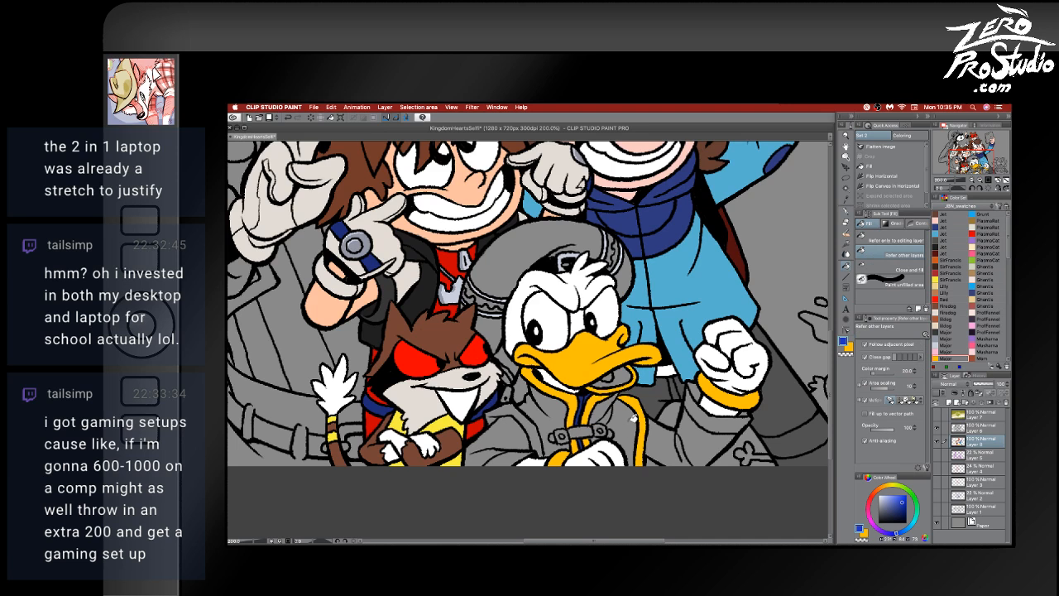
pyautogui.click(629, 429)
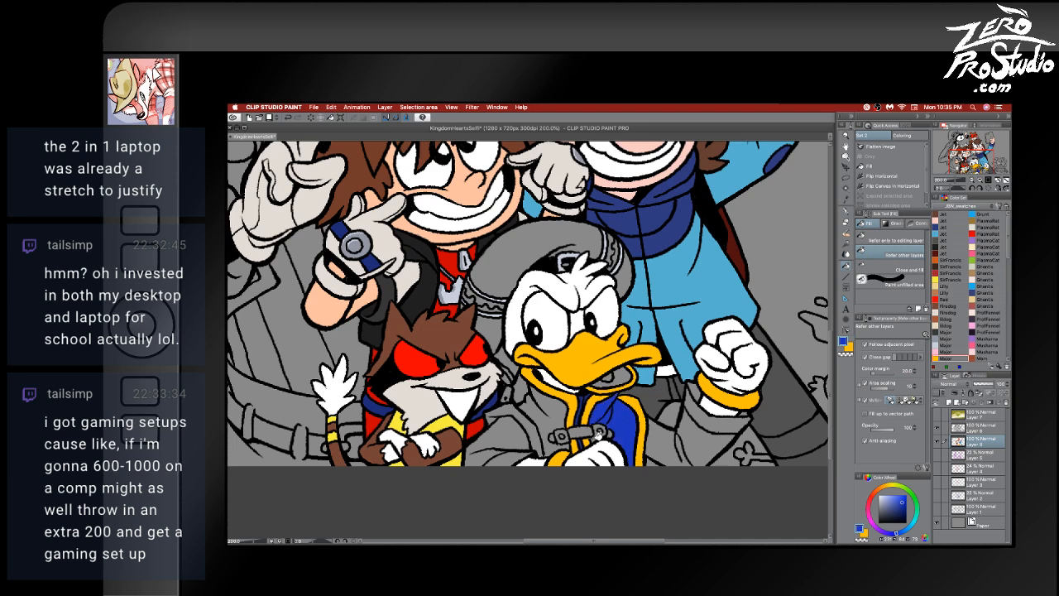
pyautogui.click(555, 442)
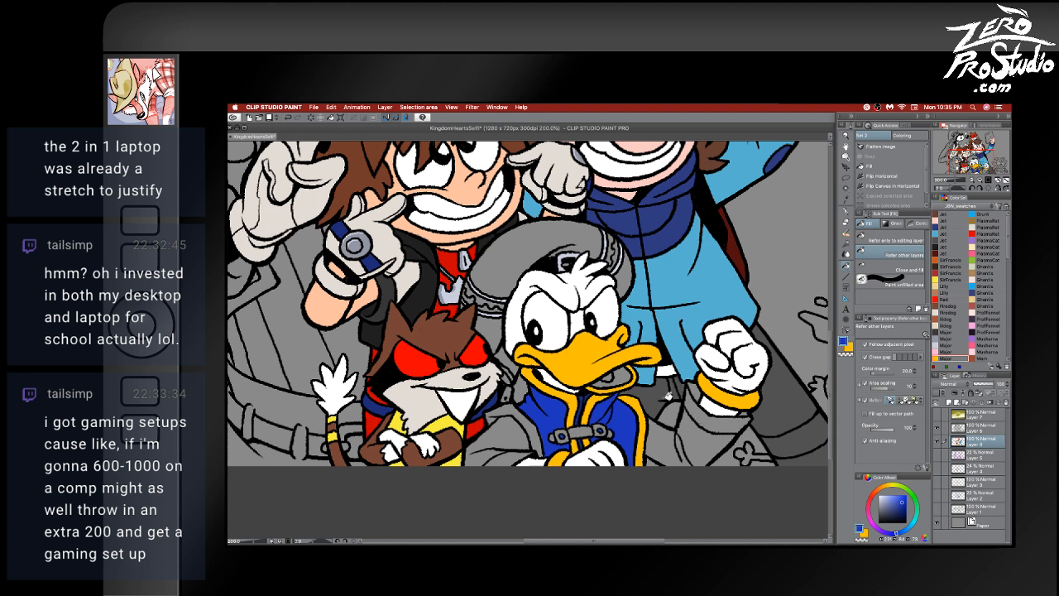
# - Fill the shoulder trim of the duck's jacket with the yellow-orange Major swatch
pyautogui.click(948, 357)
pyautogui.press('x')
pyautogui.click(528, 414)
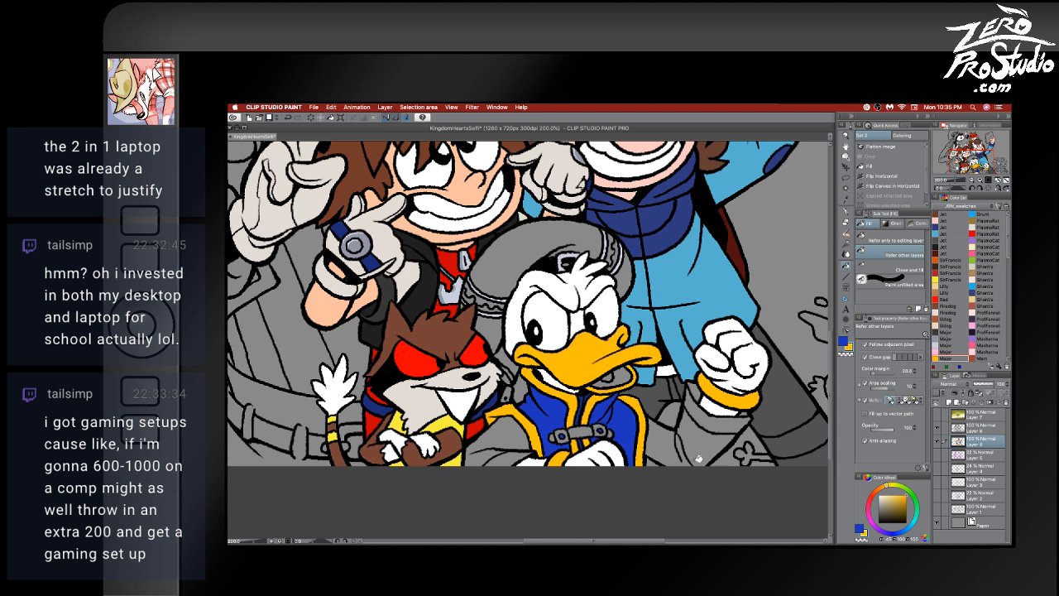
# - Darken the blue to navy and fill both sleeves of the duck's jacket
pyautogui.click(845, 342)
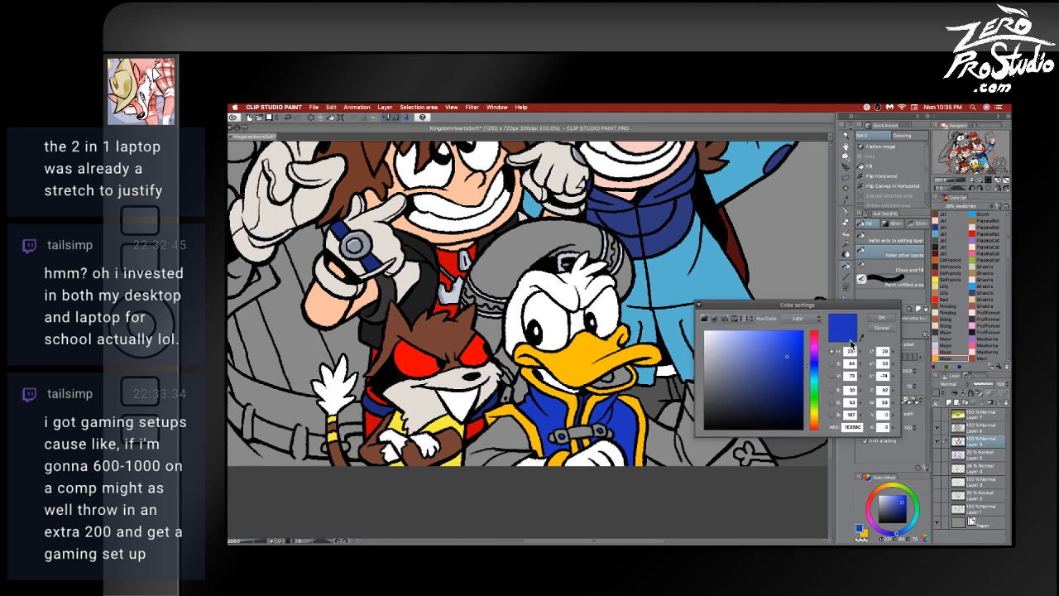
pyautogui.moveTo(796, 368); pyautogui.dragTo(780, 396)
pyautogui.click(880, 317)
pyautogui.click(665, 434)
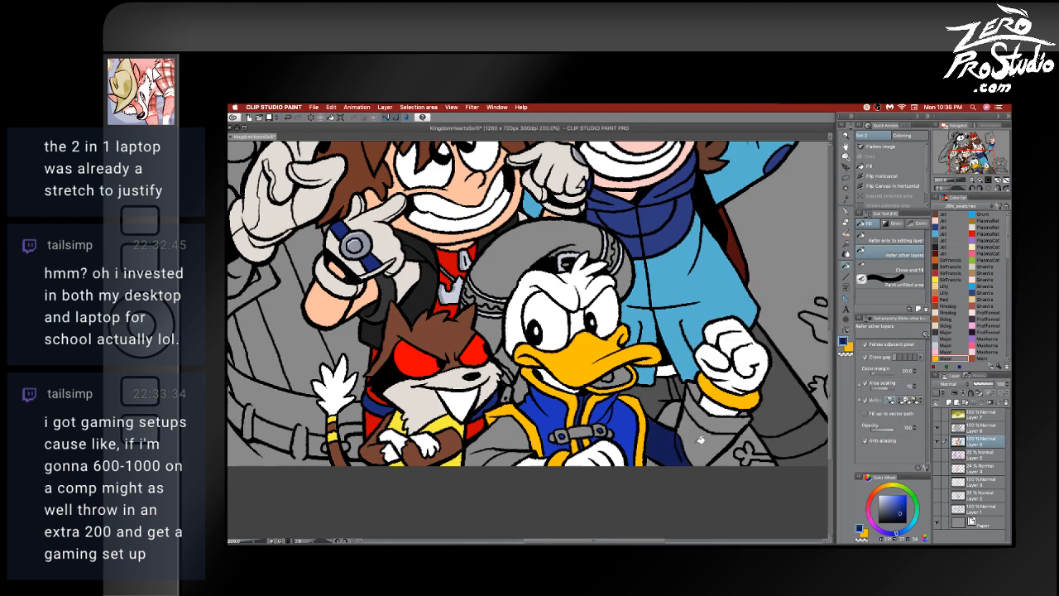
pyautogui.click(706, 441)
pyautogui.click(516, 430)
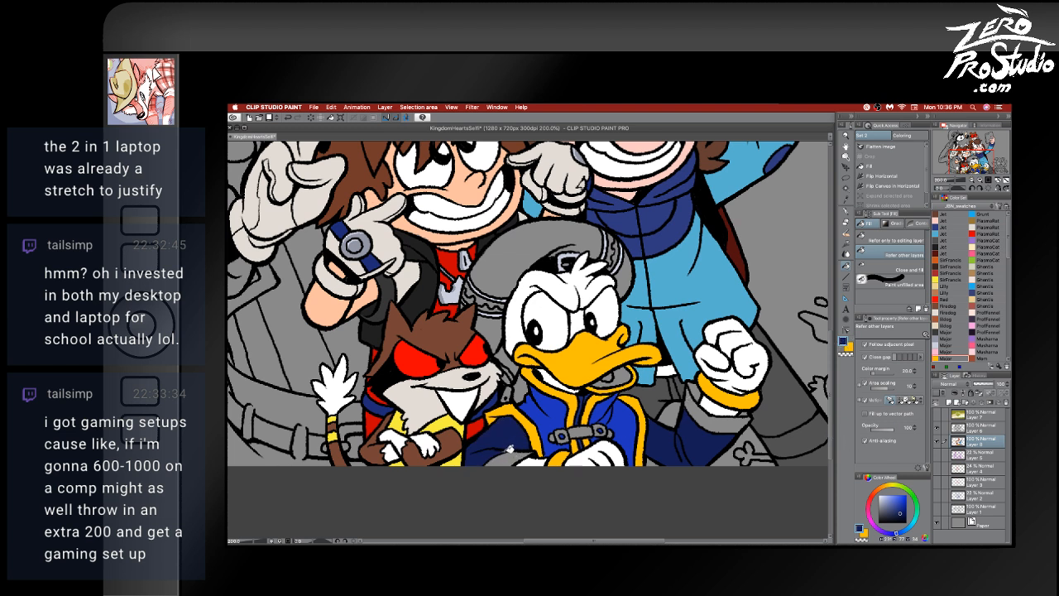
# - Change the drawing colour to a light sky blue and fill the cuff on the duck's raised arm
pyautogui.click(844, 340)
pyautogui.moveTo(793, 387)
pyautogui.mouseDown()
pyautogui.moveTo(773, 354)
pyautogui.moveTo(767, 372)
pyautogui.moveTo(816, 380)
pyautogui.mouseUp()
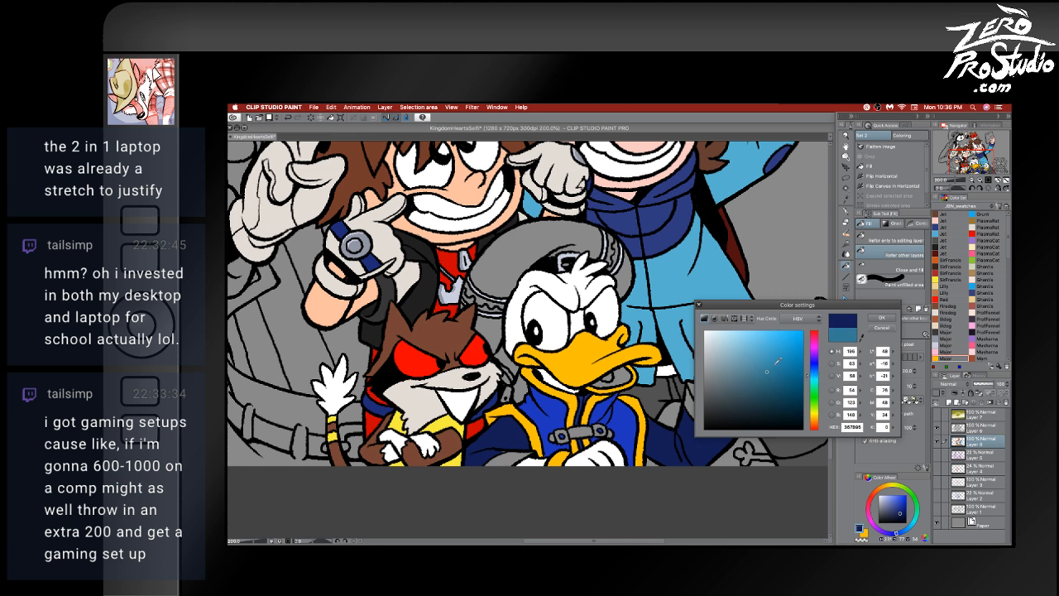
pyautogui.click(792, 354)
pyautogui.click(812, 378)
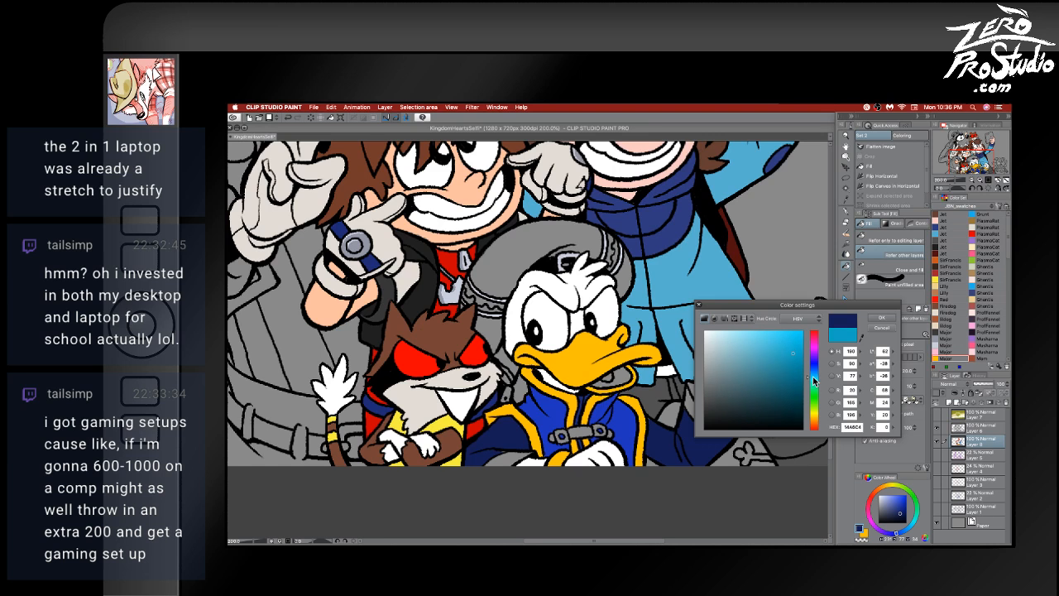
pyautogui.click(764, 353)
pyautogui.moveTo(765, 354)
pyautogui.mouseDown()
pyautogui.moveTo(769, 338)
pyautogui.moveTo(767, 348)
pyautogui.mouseUp()
pyautogui.click(882, 318)
pyautogui.click(720, 409)
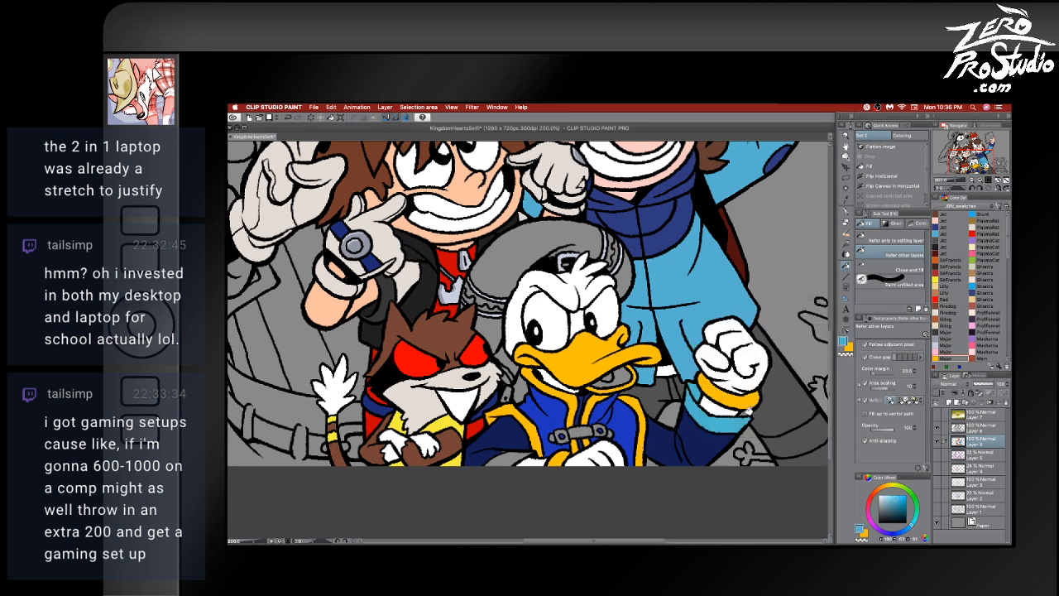
# - Lighten the sky blue and refill the duck's sleeve cuffs with the paler shade
pyautogui.click(845, 342)
pyautogui.click(752, 343)
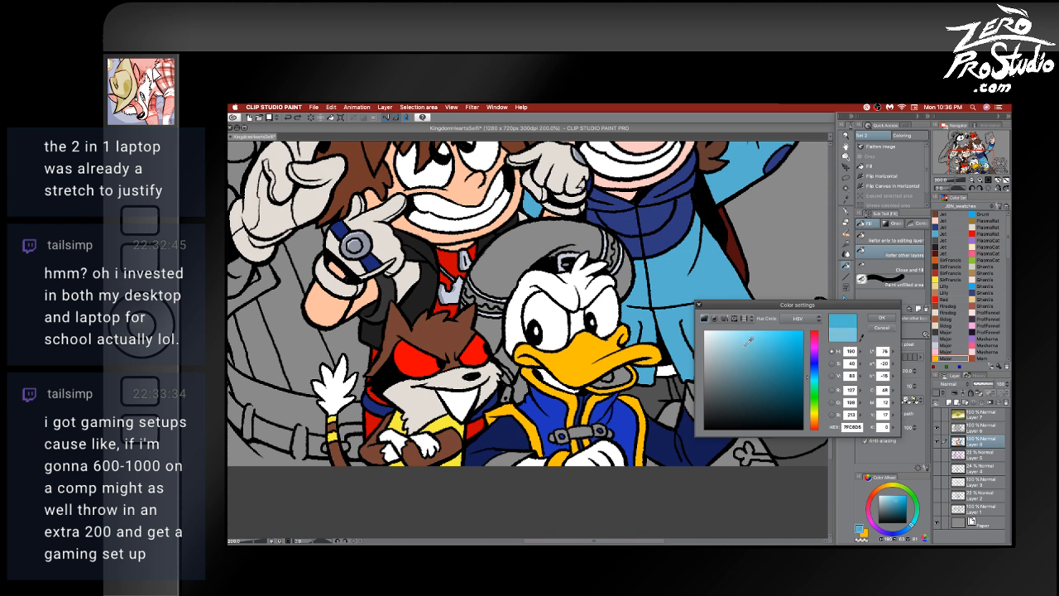
pyautogui.click(883, 317)
pyautogui.click(702, 408)
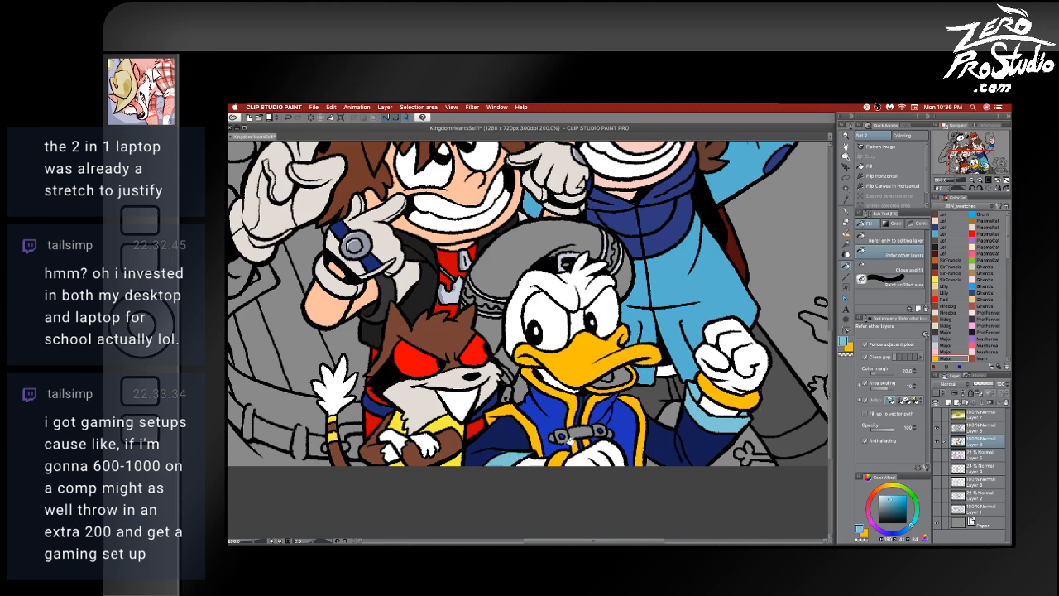
# - Touch up the duck's sleeve and the adjacent light blue coat hem with the pen in their sampled colours, saving the file
pyautogui.press('p')
pyautogui.keyDown('alt'); pyautogui.click(511, 431); pyautogui.keyUp('alt')
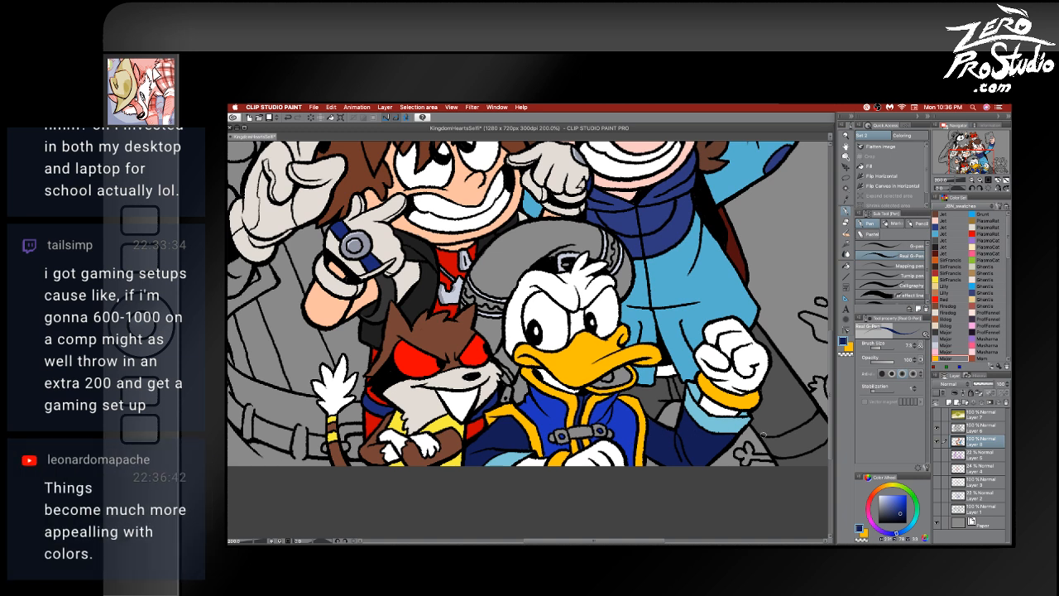
pyautogui.press('super+s')
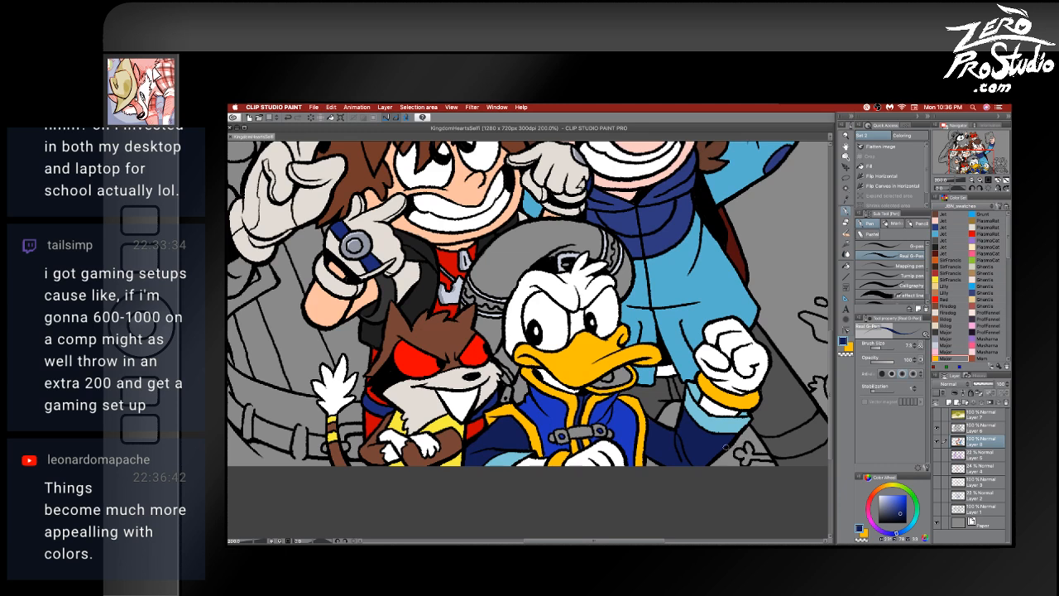
pyautogui.keyDown('alt'); pyautogui.click(677, 395); pyautogui.keyUp('alt')
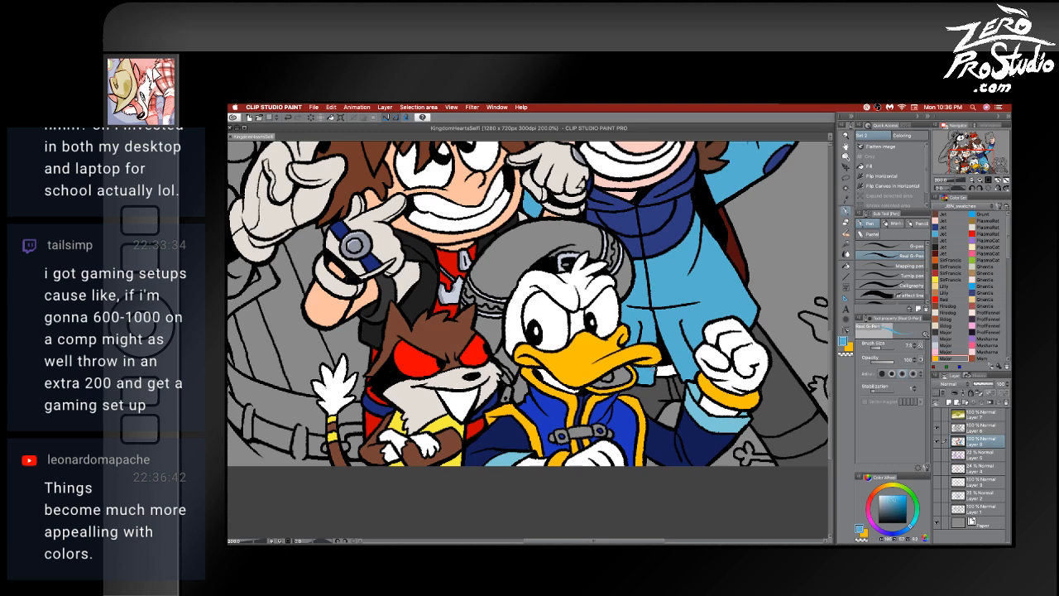
pyautogui.moveTo(661, 366); pyautogui.dragTo(668, 369)
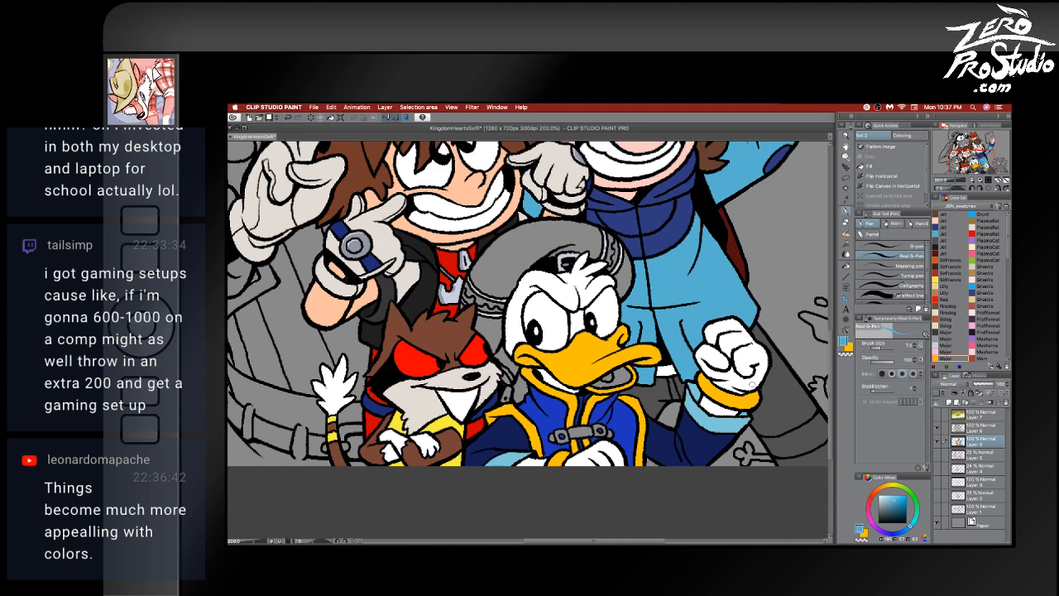
# - Sample the bright blue of the duck's jacket and fill his beret with it
pyautogui.press('i')
pyautogui.click(635, 424)
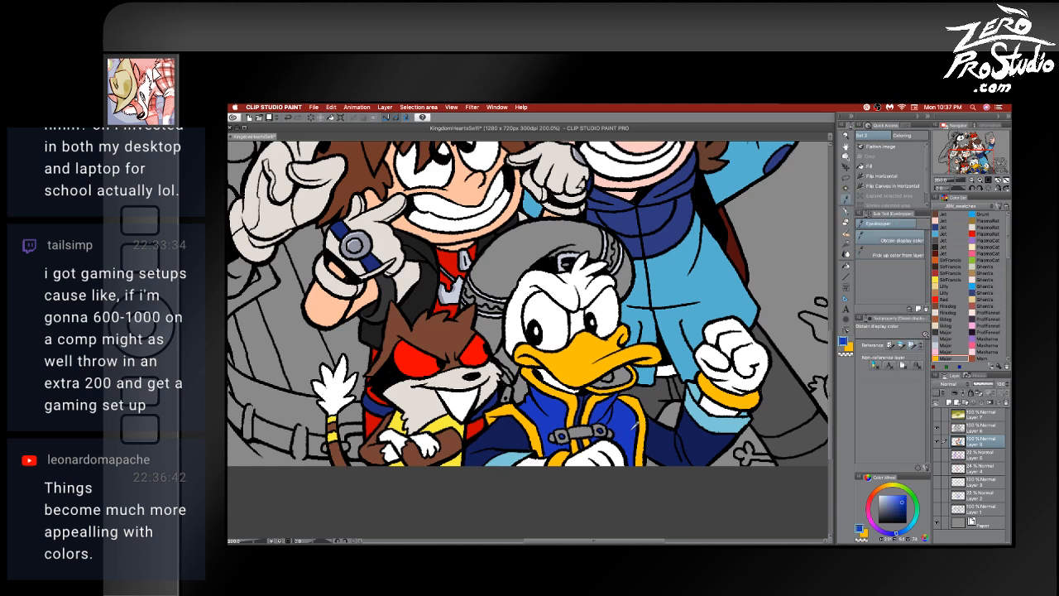
pyautogui.press('g')
pyautogui.click(593, 236)
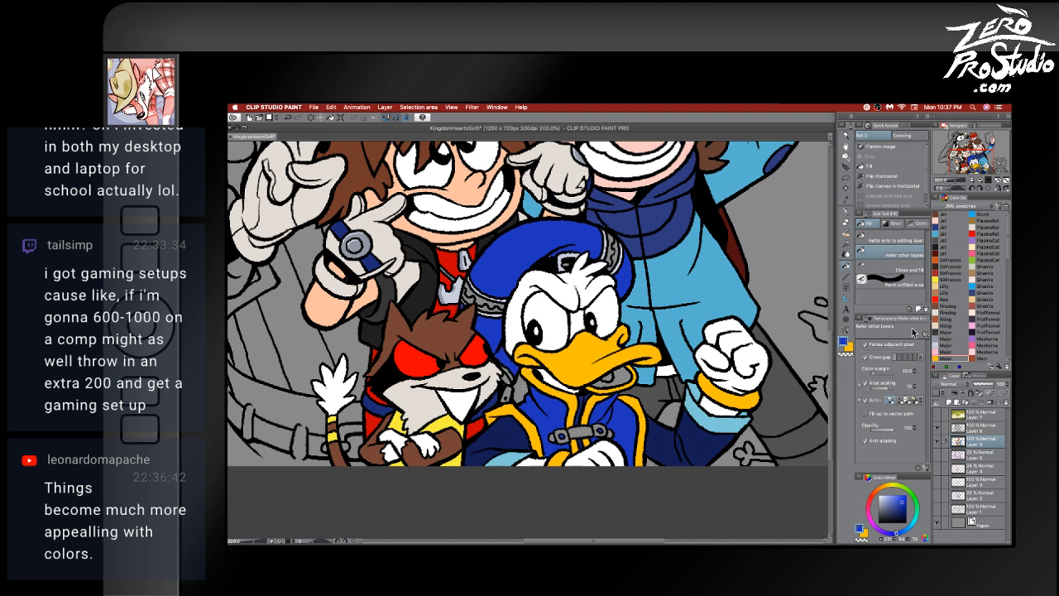
# - Fill the metal parts of the duck's jacket clasp, zipper and beret band with the grey Major swatches
pyautogui.click(950, 340)
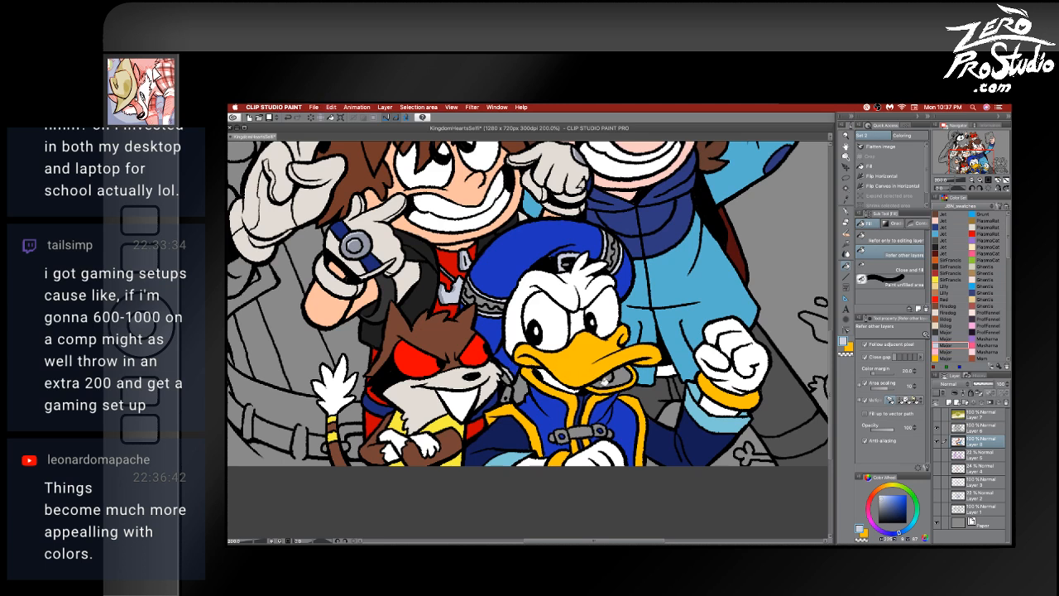
pyautogui.click(565, 428)
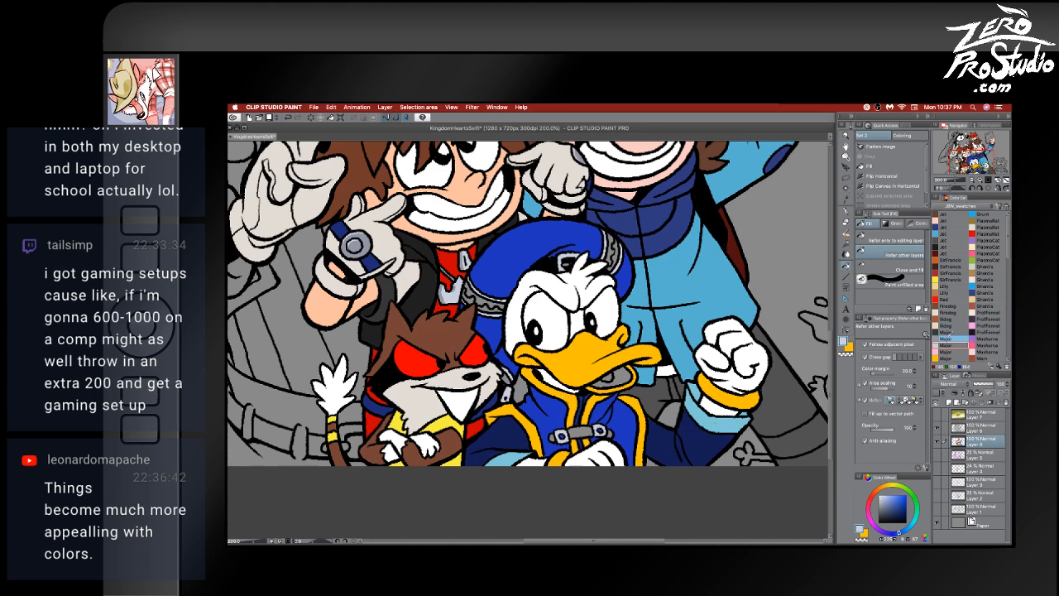
pyautogui.click(943, 339)
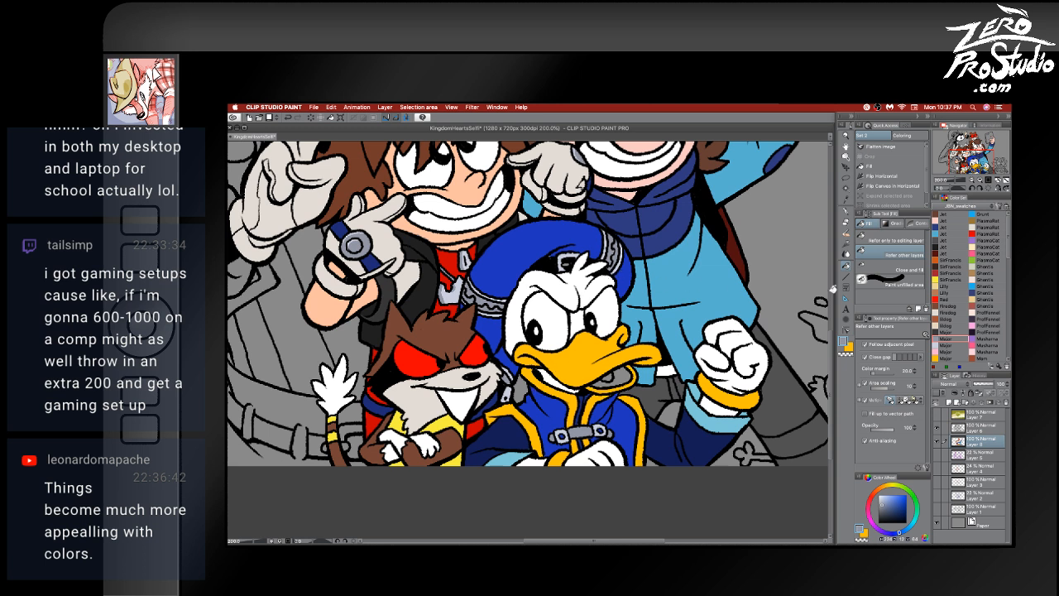
pyautogui.click(946, 343)
# - Sample the beret's blue for pen touch-ups around its band and save the illustration
pyautogui.press('p')
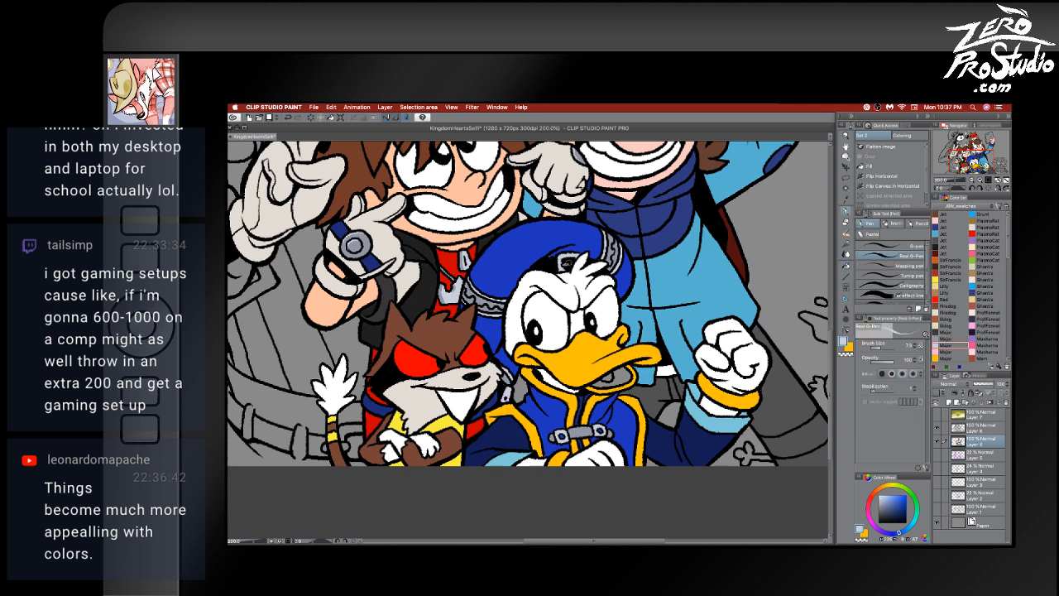
pyautogui.keyDown('alt'); pyautogui.click(570, 235); pyautogui.keyUp('alt')
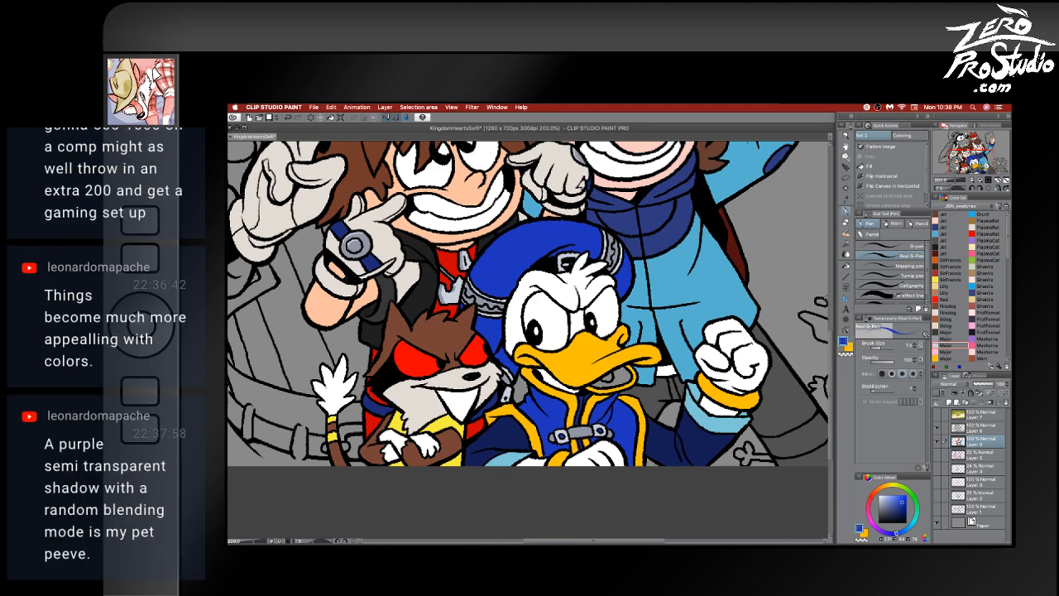
pyautogui.press('super+s')
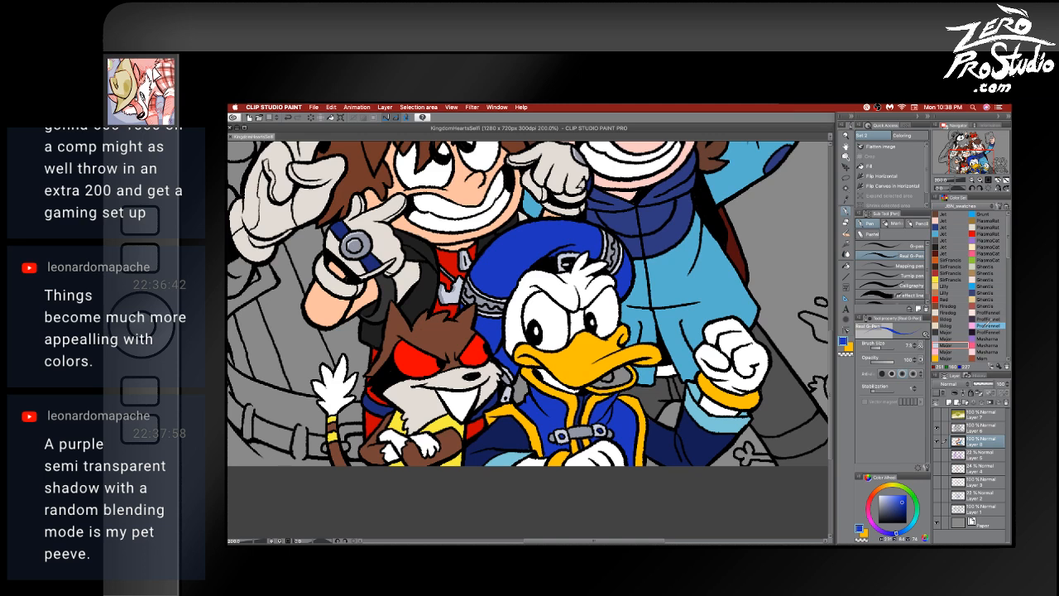
# - Choose the pink Jet swatch, deepen it to a more saturated salmon red, and fill the duck's tongue
pyautogui.click(990, 337)
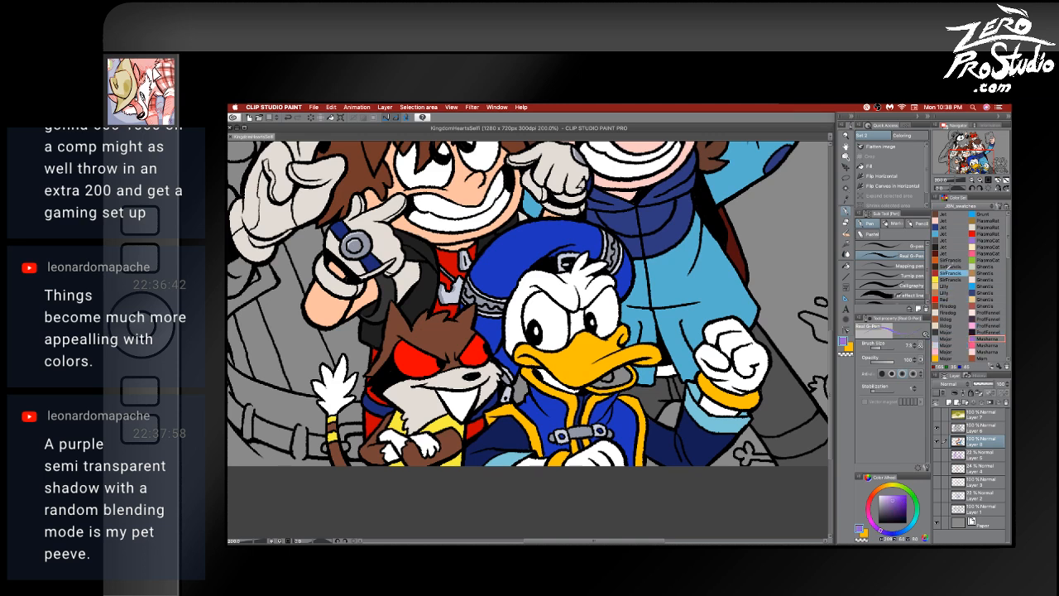
pyautogui.click(845, 342)
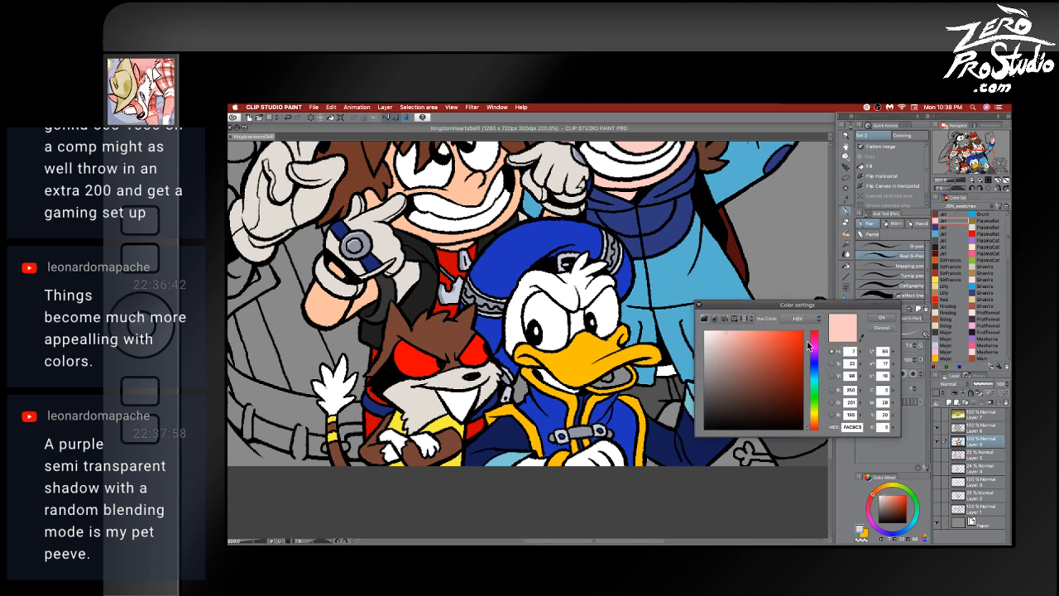
pyautogui.moveTo(739, 340)
pyautogui.mouseDown()
pyautogui.moveTo(752, 354)
pyautogui.moveTo(765, 347)
pyautogui.mouseUp()
pyautogui.click(882, 318)
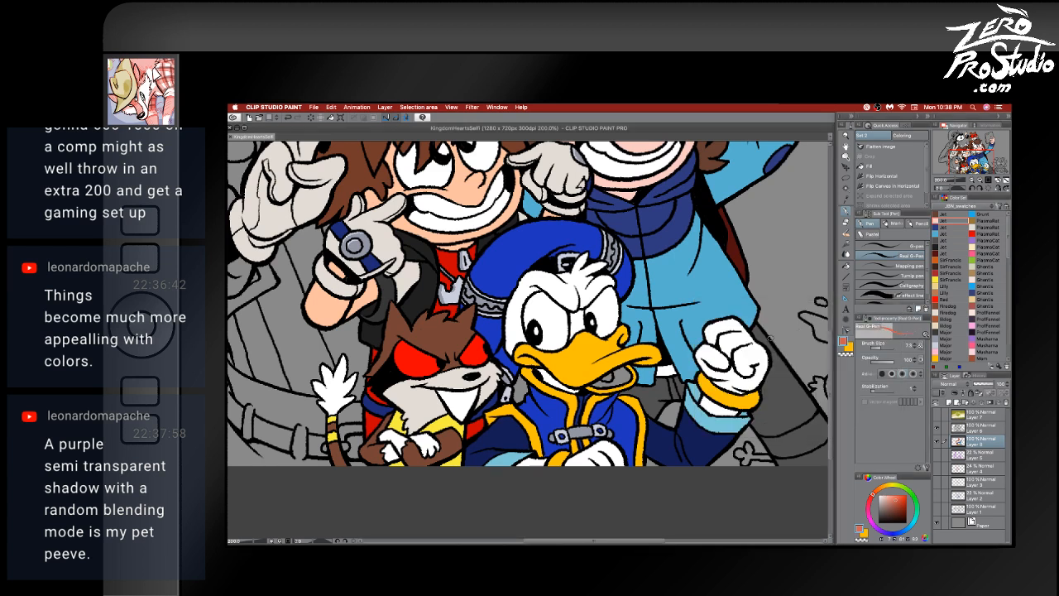
pyautogui.press('g')
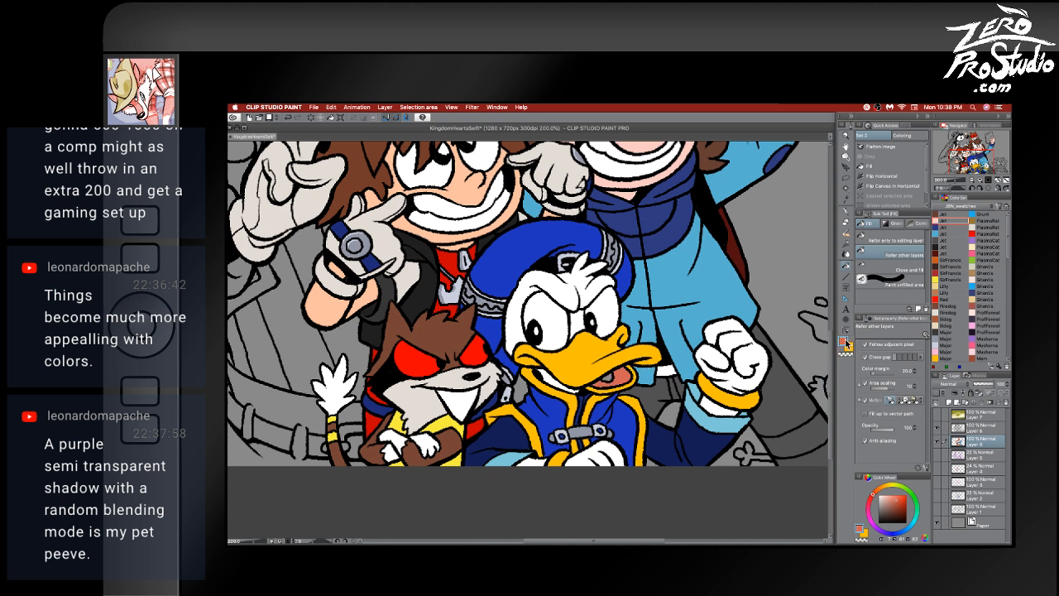
# - Lighten the salmon red to a softer salmon pink for the duck's tongue
pyautogui.click(845, 342)
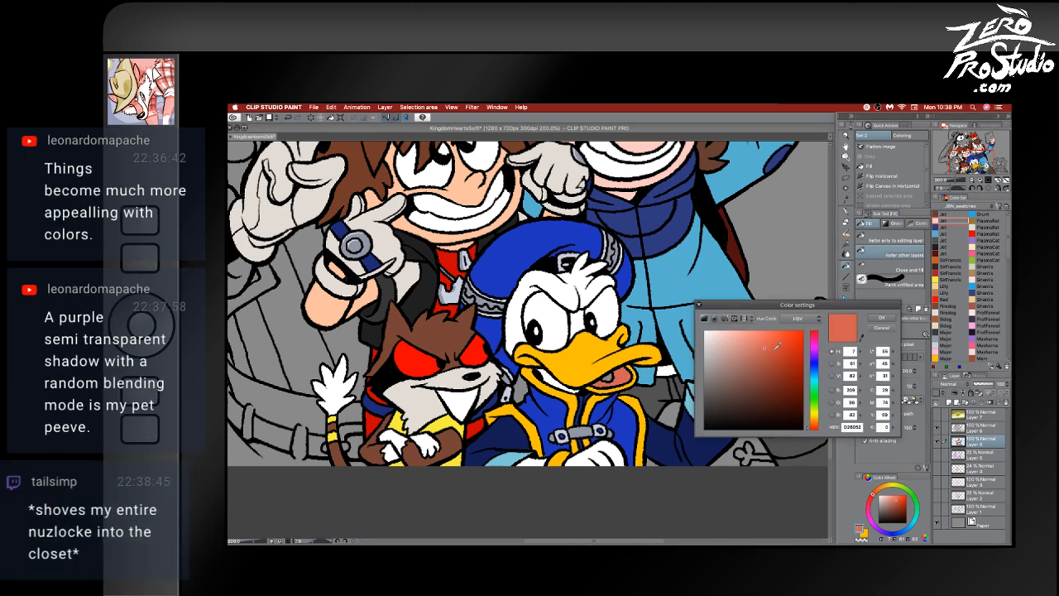
pyautogui.moveTo(765, 346); pyautogui.dragTo(752, 339)
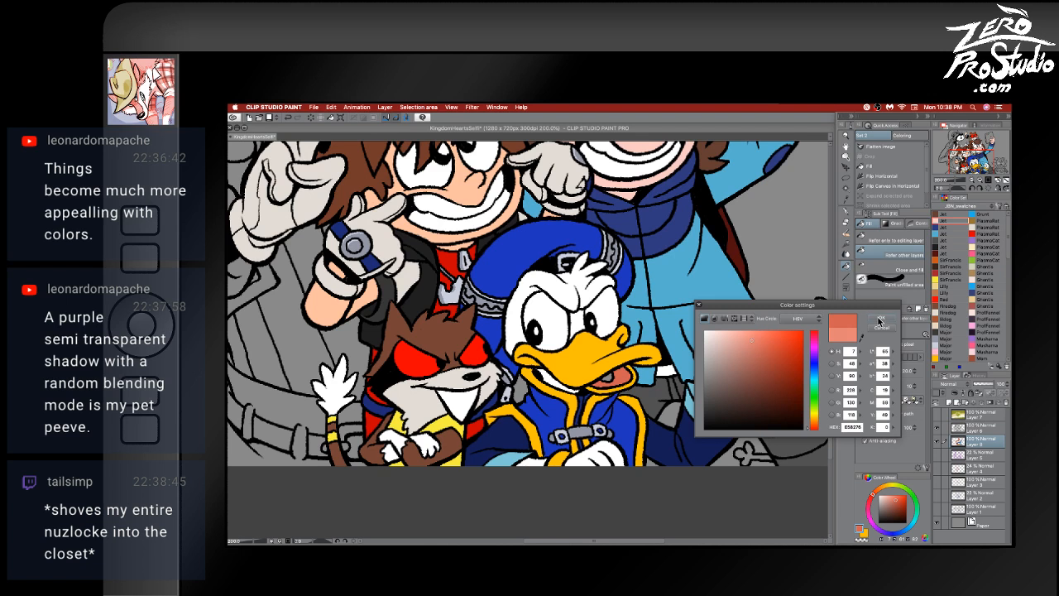
pyautogui.click(880, 319)
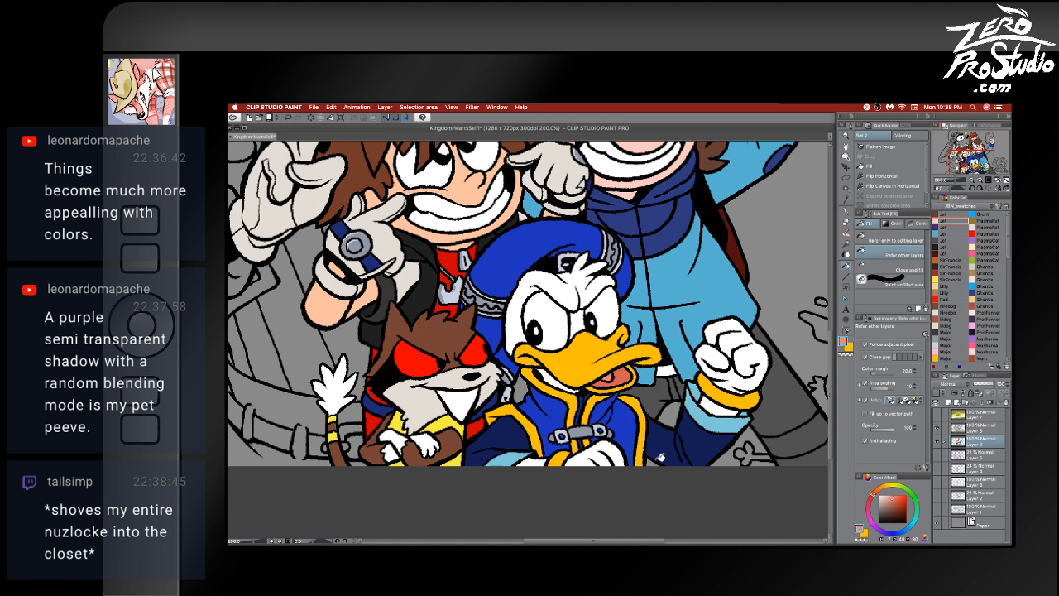
# - Touch up the duck's sleeves and jacket with the pen in the sampled navy and bright blue
pyautogui.press('p')
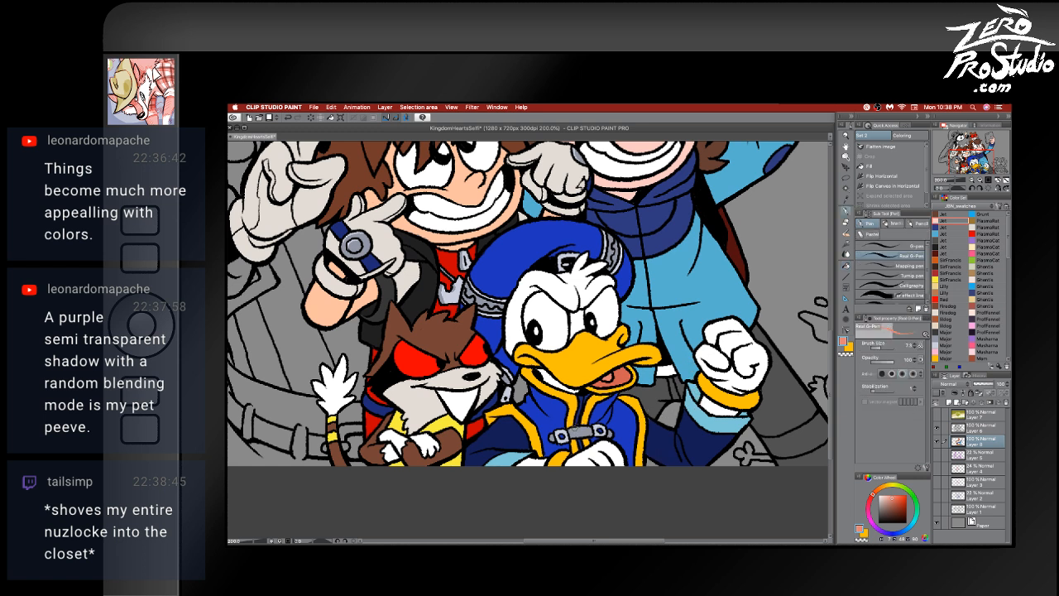
pyautogui.keyDown('alt'); pyautogui.click(529, 448); pyautogui.keyUp('alt')
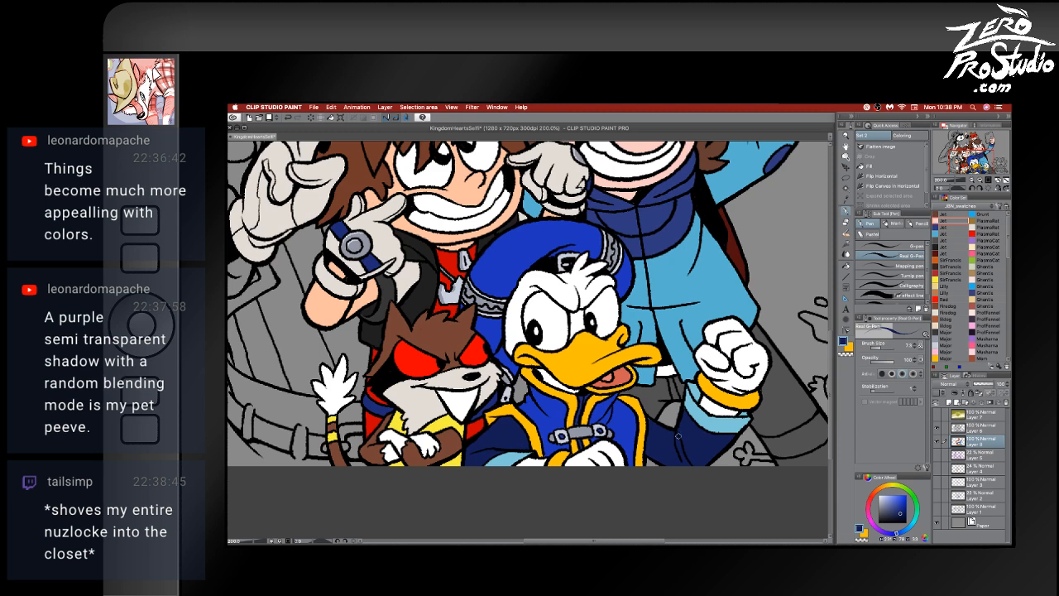
pyautogui.keyDown('alt'); pyautogui.click(589, 422); pyautogui.keyUp('alt')
pyautogui.keyDown('alt'); pyautogui.click(685, 425); pyautogui.keyUp('alt')
# - Look over the coloured characters and the uncoloured tall dog character to check which areas still need flat colour
pyautogui.moveTo(621, 331); pyautogui.dragTo(458, 371)
pyautogui.moveTo(265, 216); pyautogui.dragTo(384, 380)
pyautogui.moveTo(705, 383); pyautogui.dragTo(742, 466)
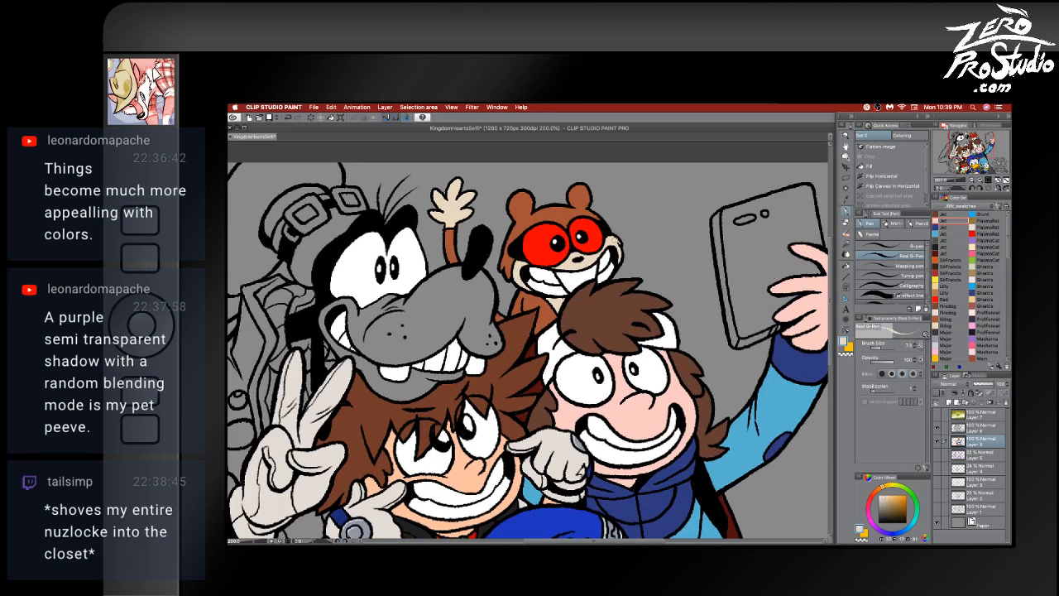
pyautogui.moveTo(623, 377); pyautogui.dragTo(703, 52)
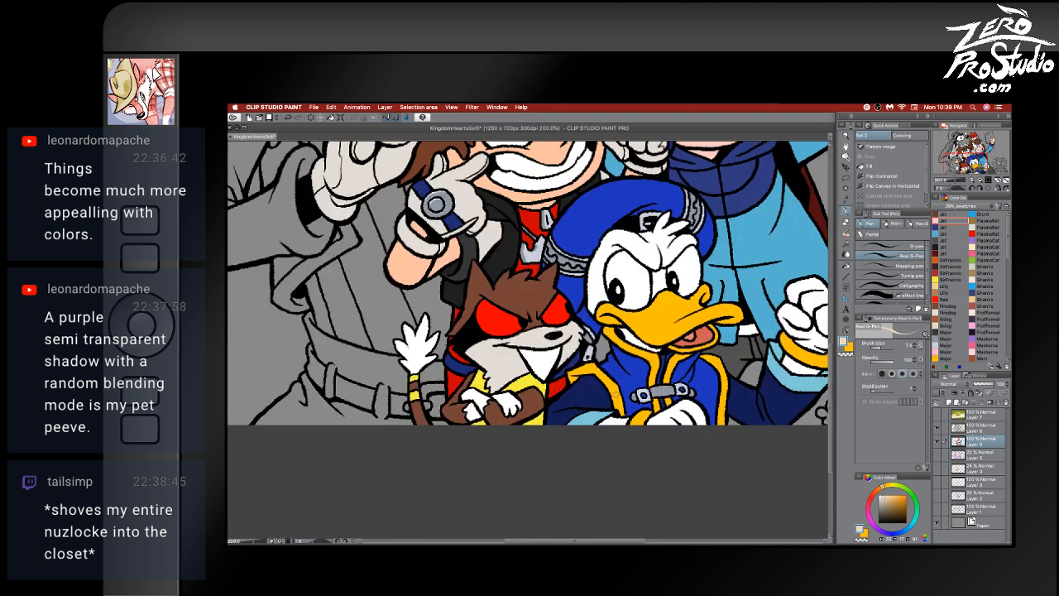
pyautogui.scroll(2, 528, 325)
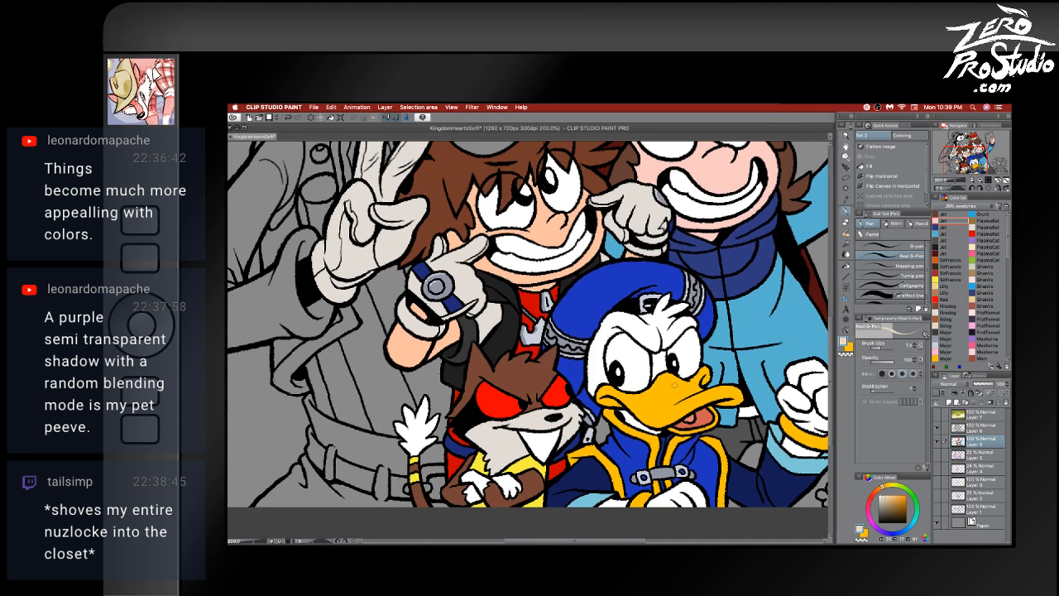
pyautogui.scroll(-2, 723, 384)
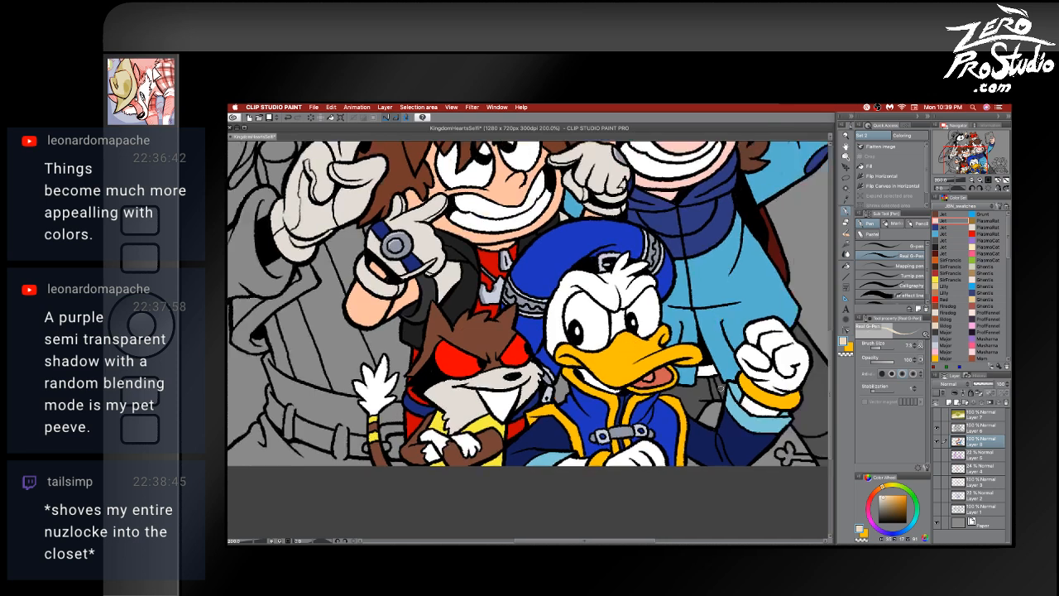
pyautogui.hscroll(-2, 723, 383)
pyautogui.scroll(6, 712, 390)
pyautogui.hscroll(-1, 712, 389)
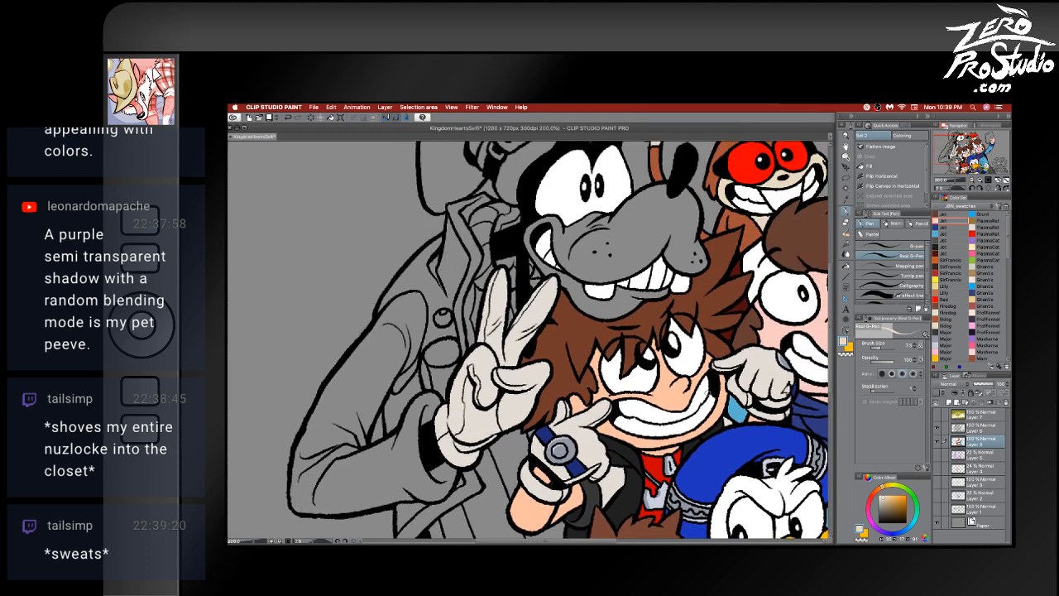
pyautogui.scroll(3, 709, 392)
pyautogui.scroll(-2, 700, 394)
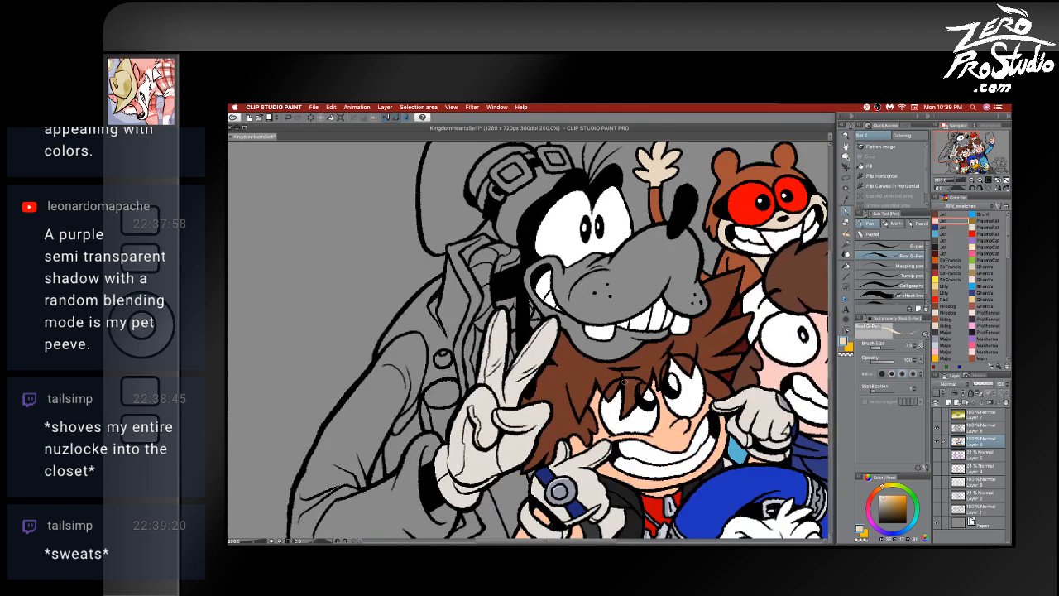
# - Set up the Fill tool with the green PlasmaCat swatch and save the illustration
pyautogui.press('g')
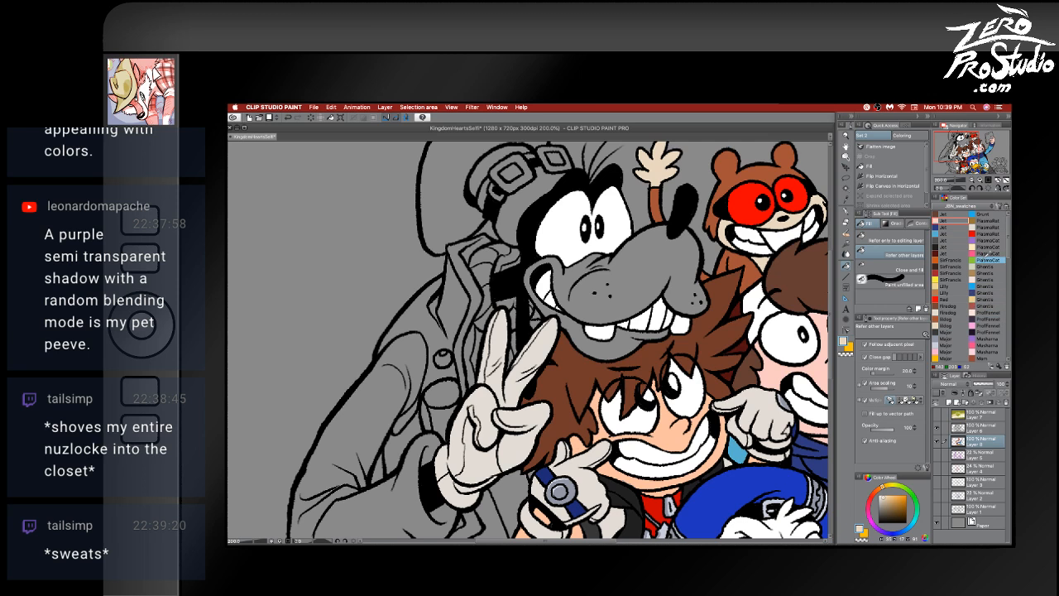
pyautogui.click(989, 260)
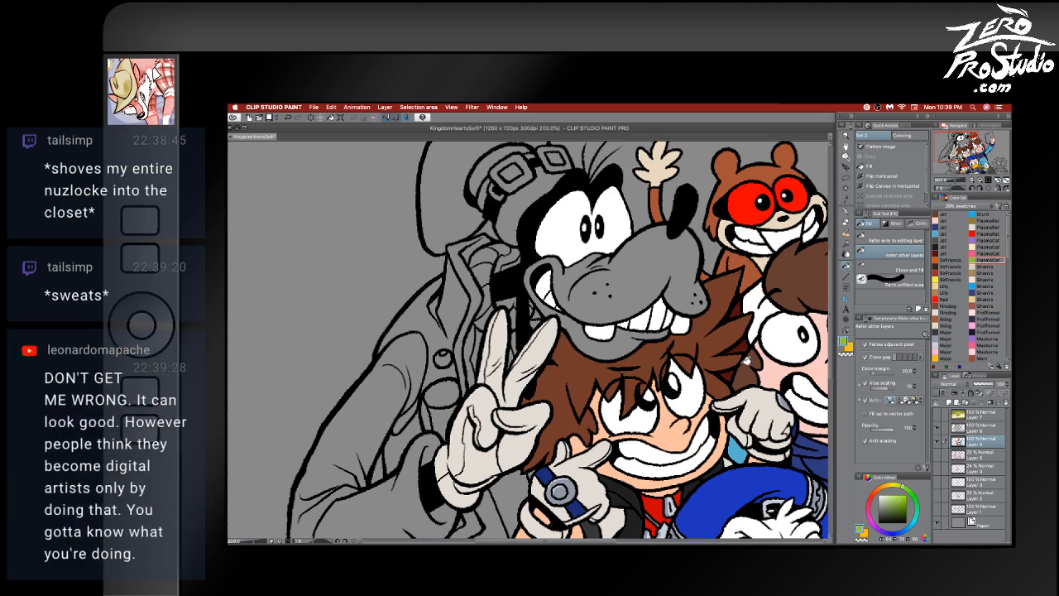
pyautogui.press('super+s')
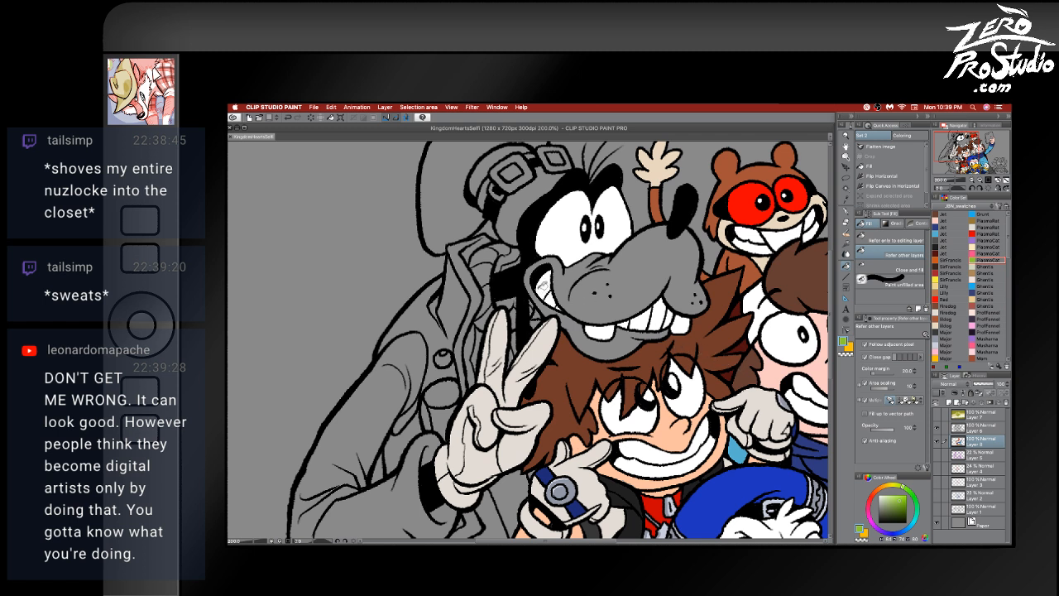
# - Fill the tall dog's turtleneck collar and the shirt sections just below it with the green PlasmaCat swatch
pyautogui.click(501, 249)
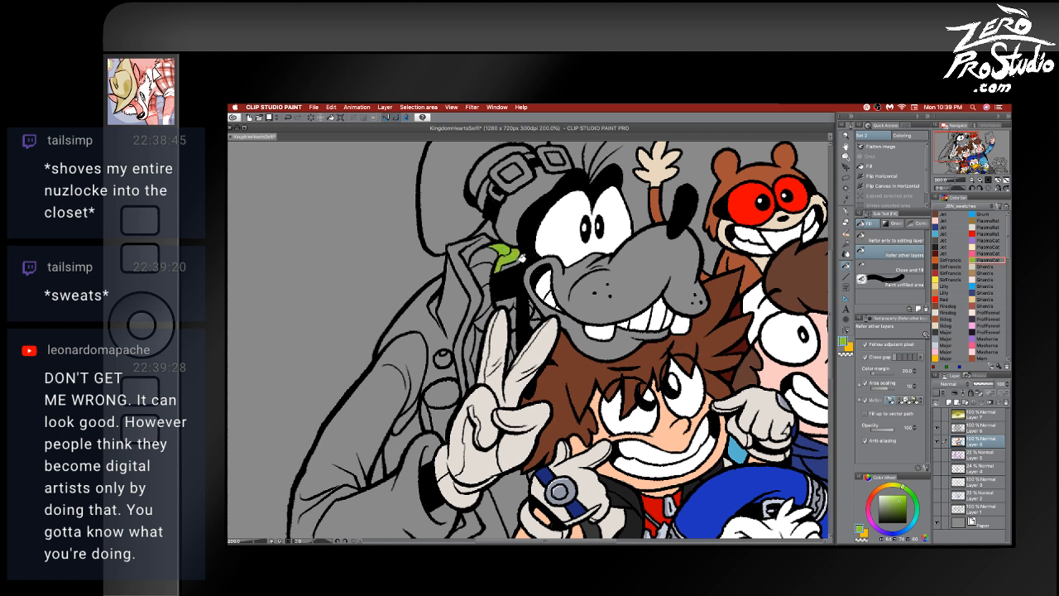
pyautogui.click(494, 263)
pyautogui.click(489, 275)
pyautogui.click(488, 303)
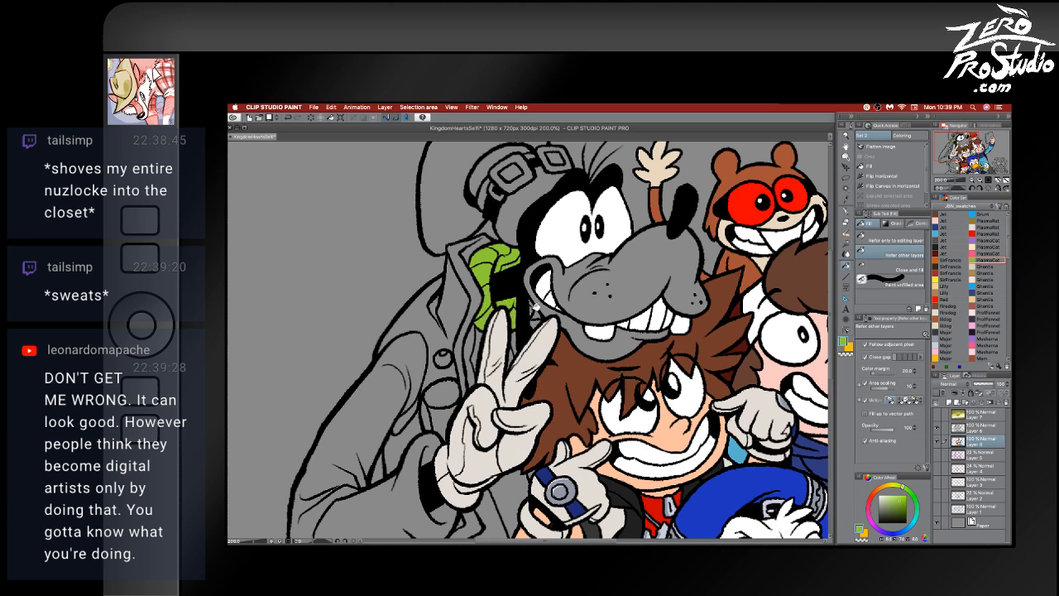
# - Touch up the small gaps between the dog's collar, the raised glove and the boy's hair with the pen in sampled brown, green and glove colours
pyautogui.press('p')
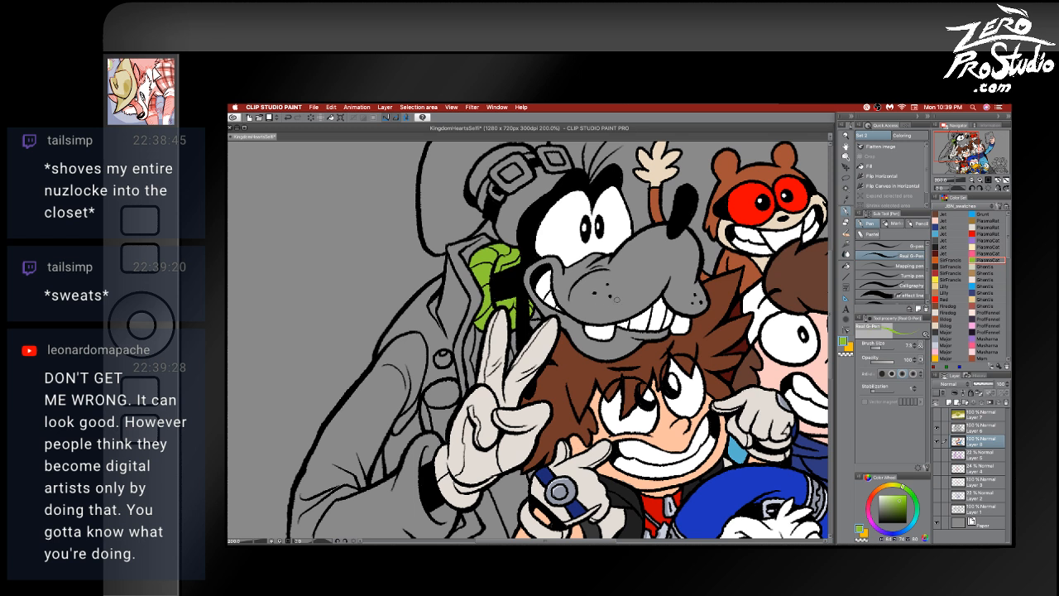
pyautogui.keyDown('alt'); pyautogui.click(569, 347); pyautogui.keyUp('alt')
pyautogui.moveTo(541, 324); pyautogui.dragTo(527, 320)
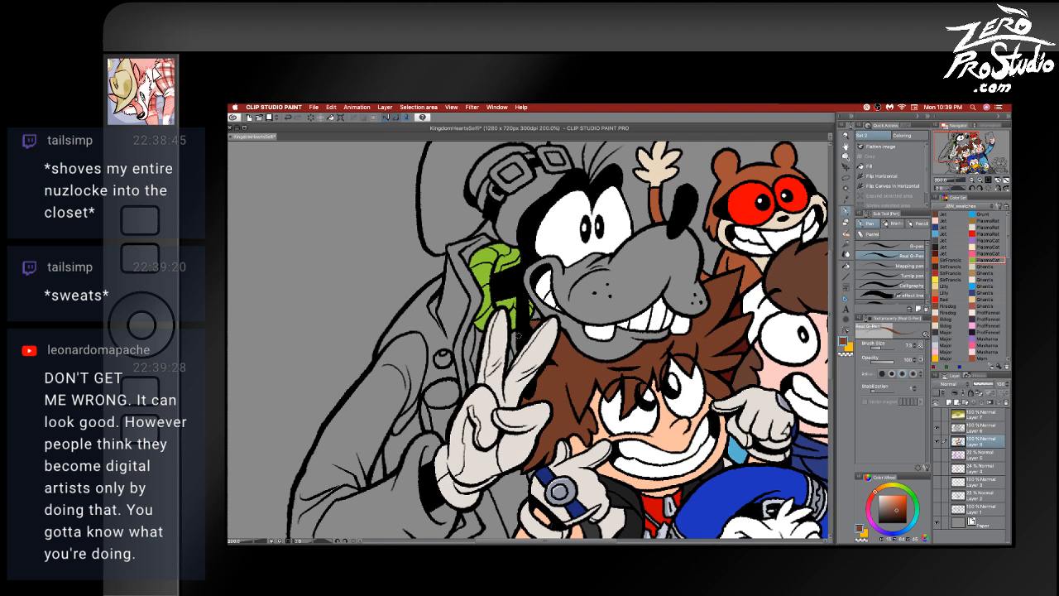
pyautogui.keyDown('alt'); pyautogui.click(518, 316); pyautogui.keyUp('alt')
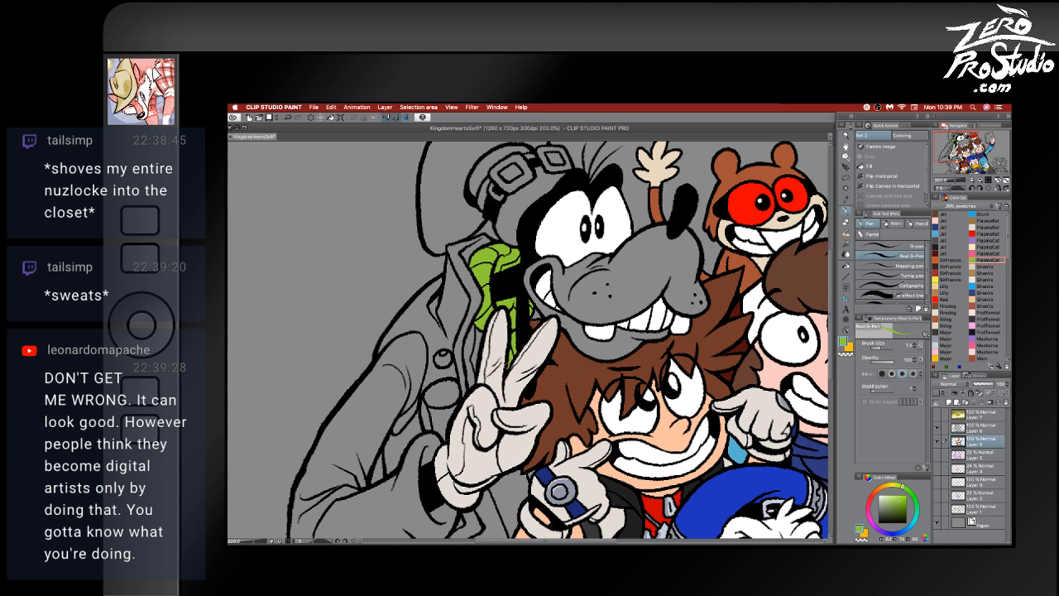
pyautogui.keyDown('alt'); pyautogui.click(530, 354); pyautogui.keyUp('alt')
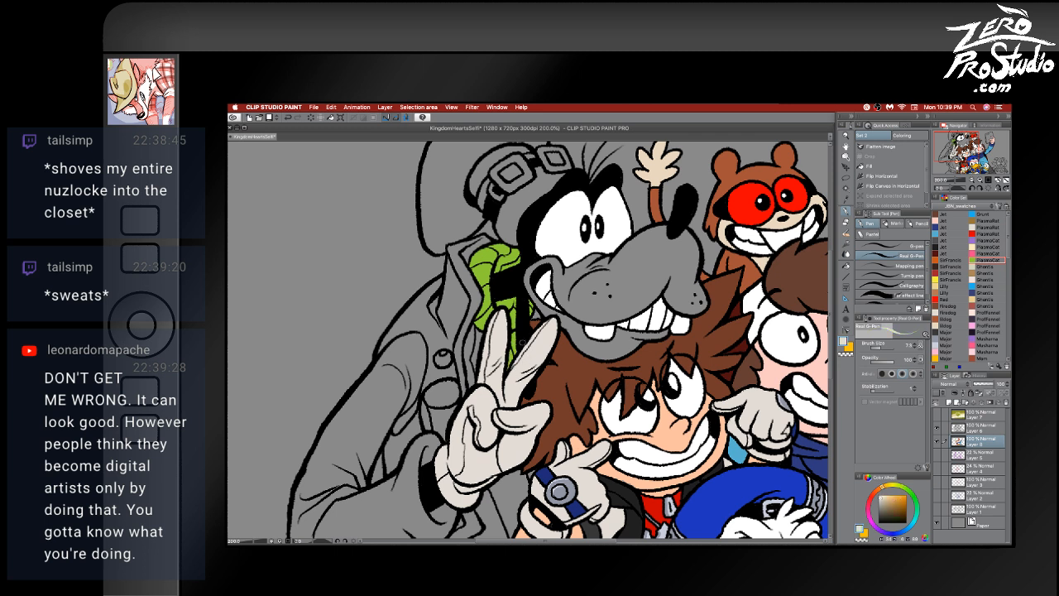
pyautogui.keyDown('alt'); pyautogui.click(518, 316); pyautogui.keyUp('alt')
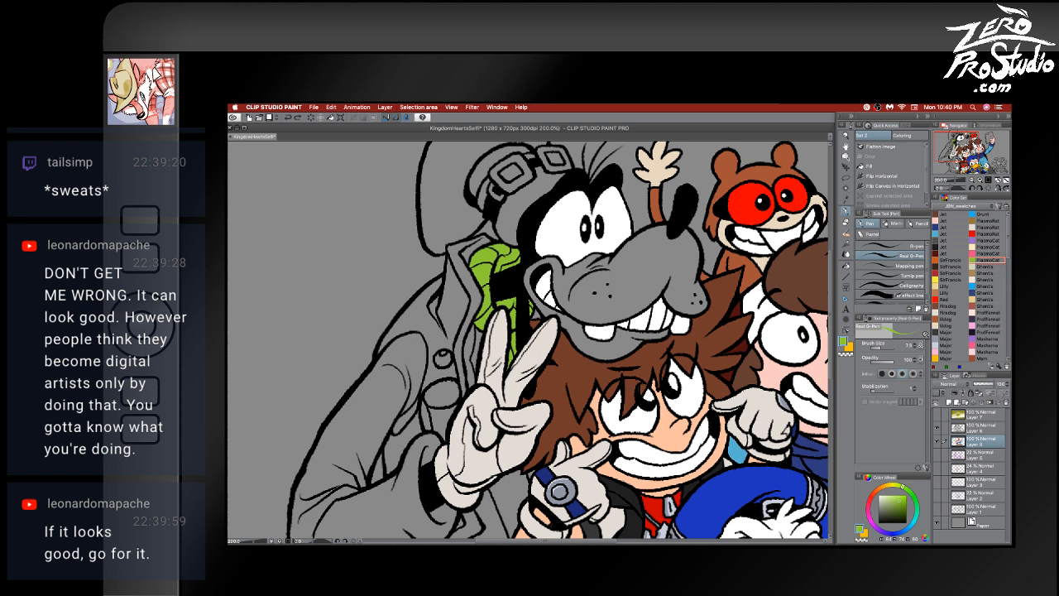
# - Close off the shirt strip beside the raised glove with green pen strokes and fill the strip with the same green
pyautogui.press('Tab')
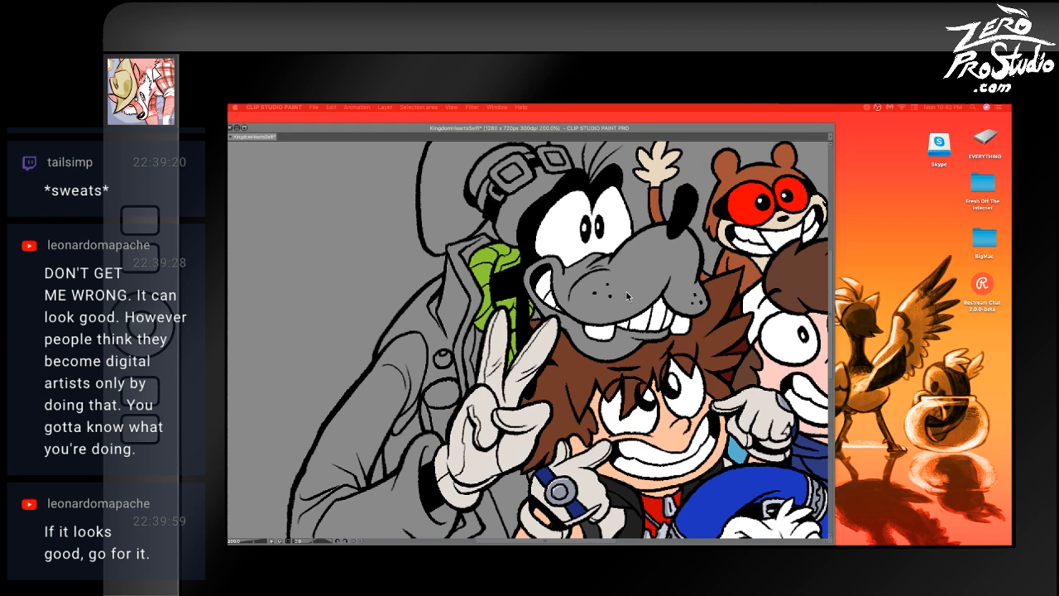
pyautogui.press('Tab')
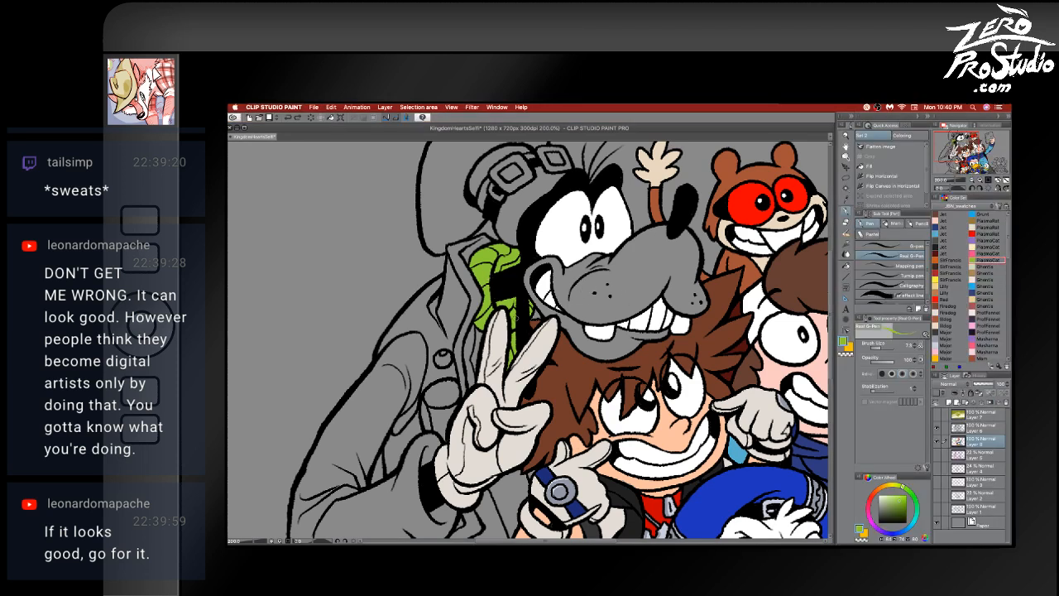
pyautogui.moveTo(473, 323); pyautogui.dragTo(465, 357)
pyautogui.moveTo(489, 322); pyautogui.dragTo(469, 369)
pyautogui.press('g')
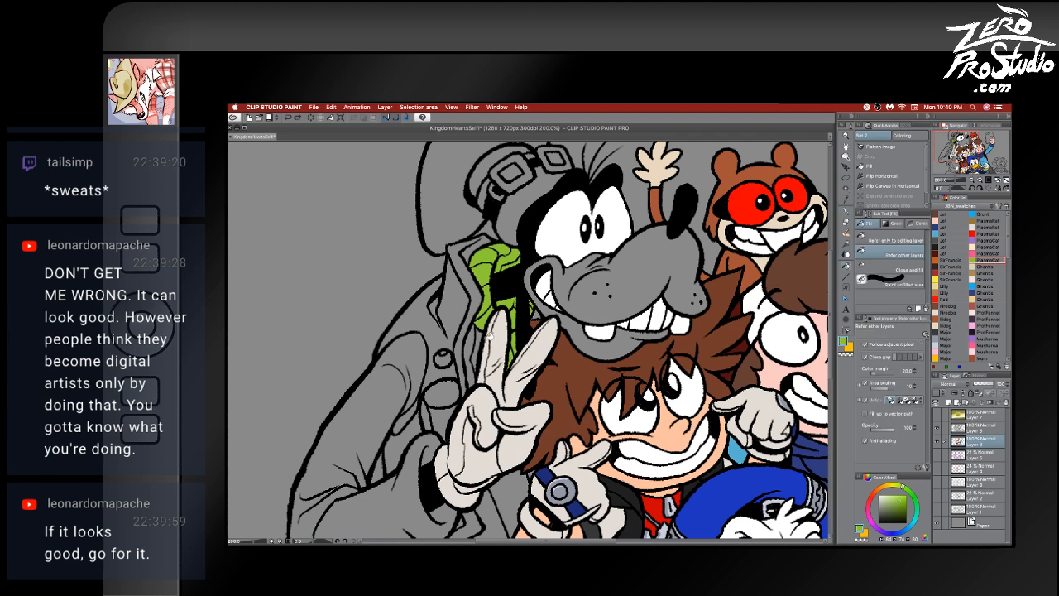
pyautogui.click(480, 347)
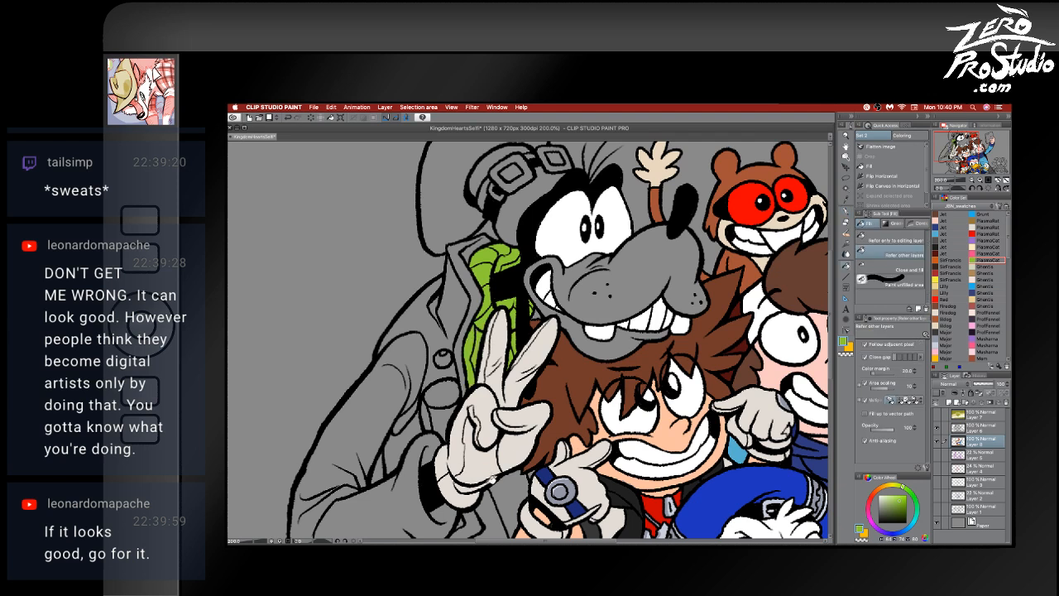
# - Fill the lower panels of the dog's shirt, down to the belt, with the same green
pyautogui.moveTo(507, 499); pyautogui.dragTo(500, 385)
pyautogui.click(500, 385)
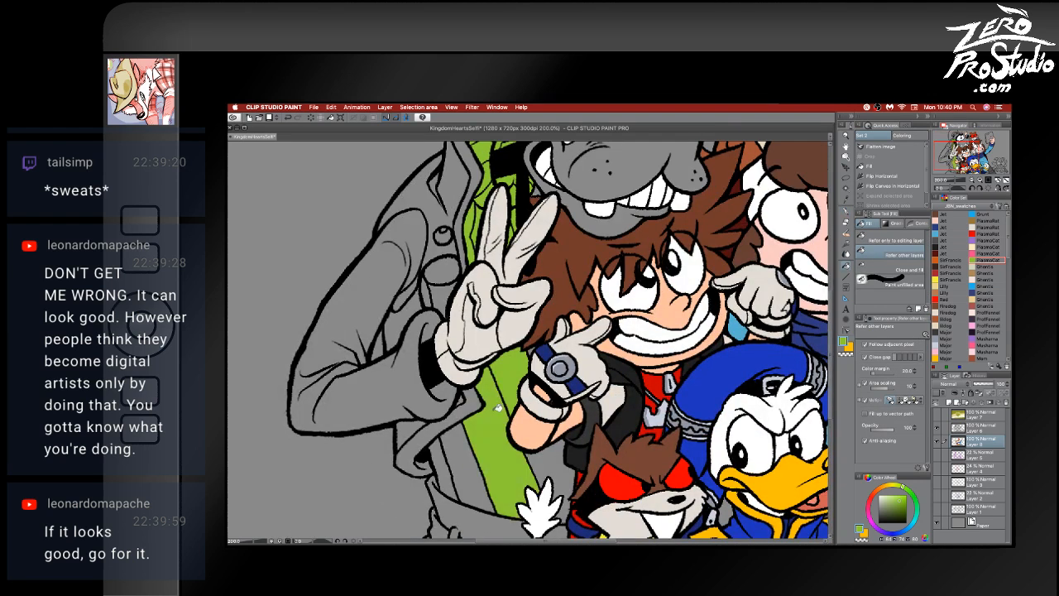
pyautogui.click(547, 467)
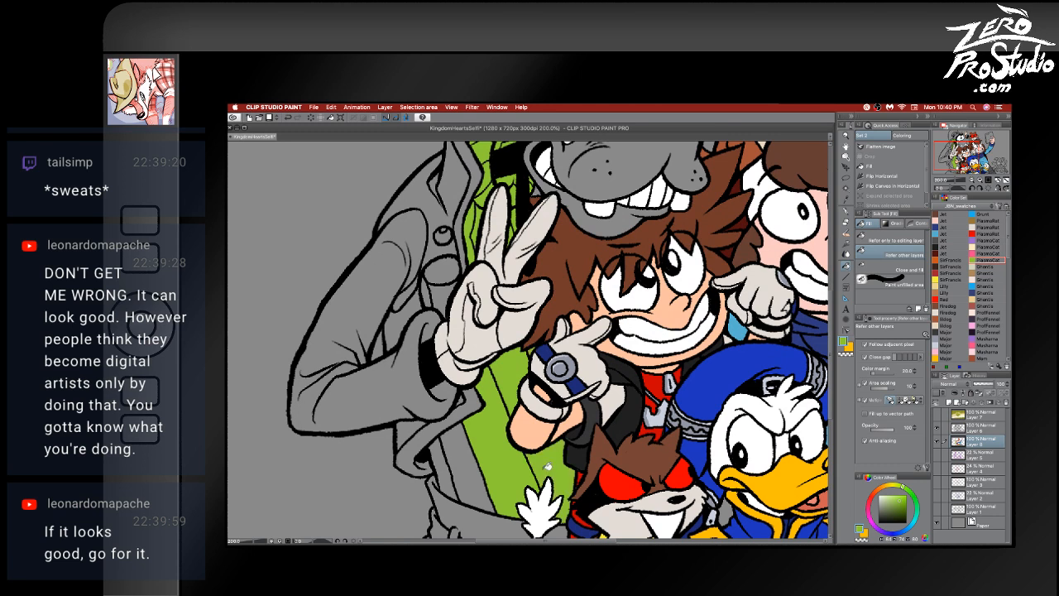
pyautogui.click(476, 467)
pyautogui.click(464, 465)
pyautogui.scroll(-2, 546, 446)
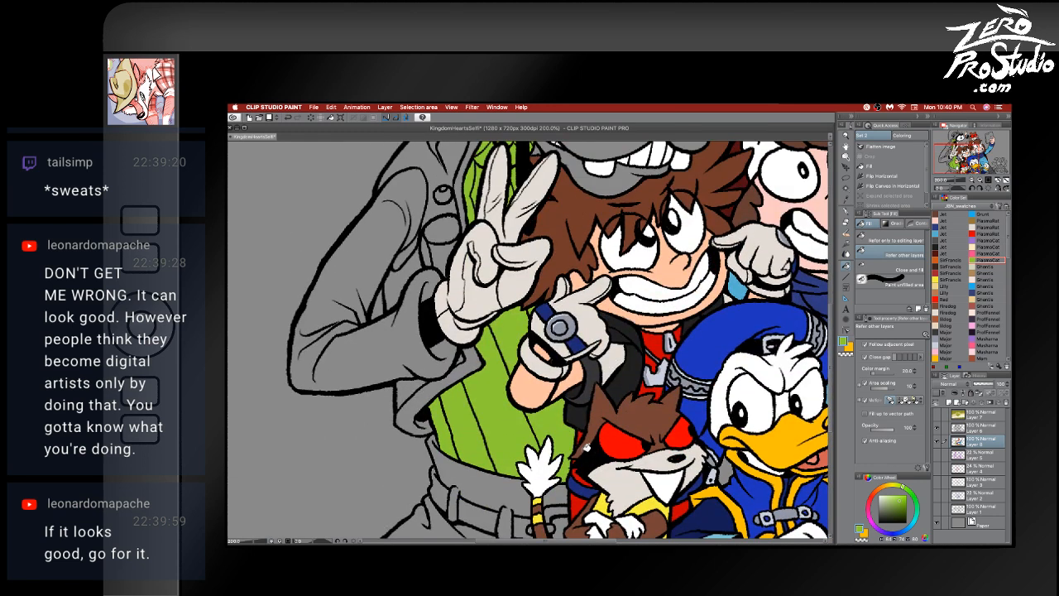
# - Sample the near-black of the spiky-haired boy's jacket and fill the dog's vest with it
pyautogui.scroll(5, 587, 448)
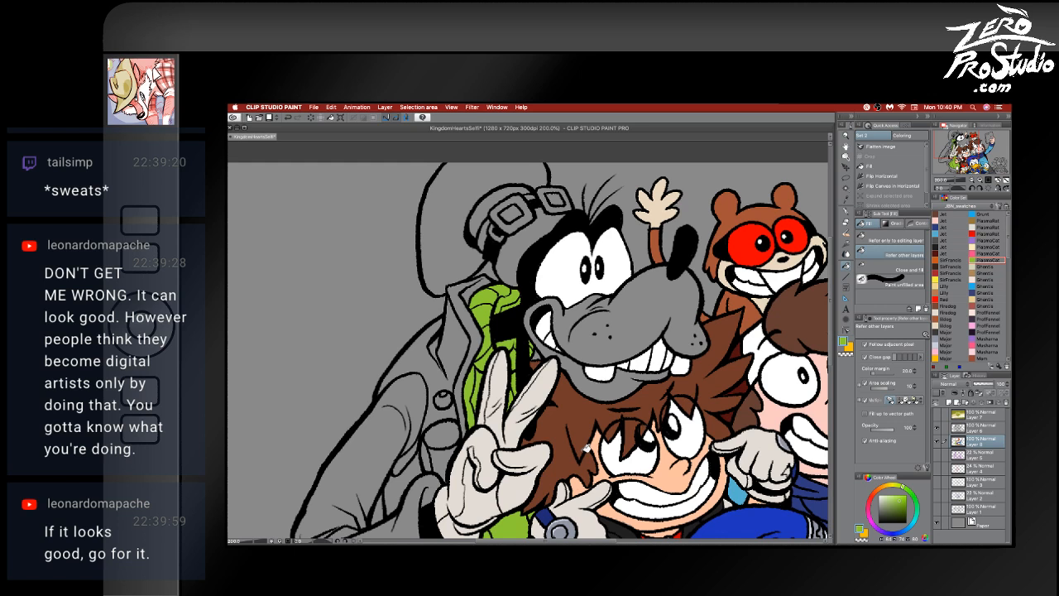
pyautogui.scroll(-2, 587, 447)
pyautogui.hscroll(-1, 587, 447)
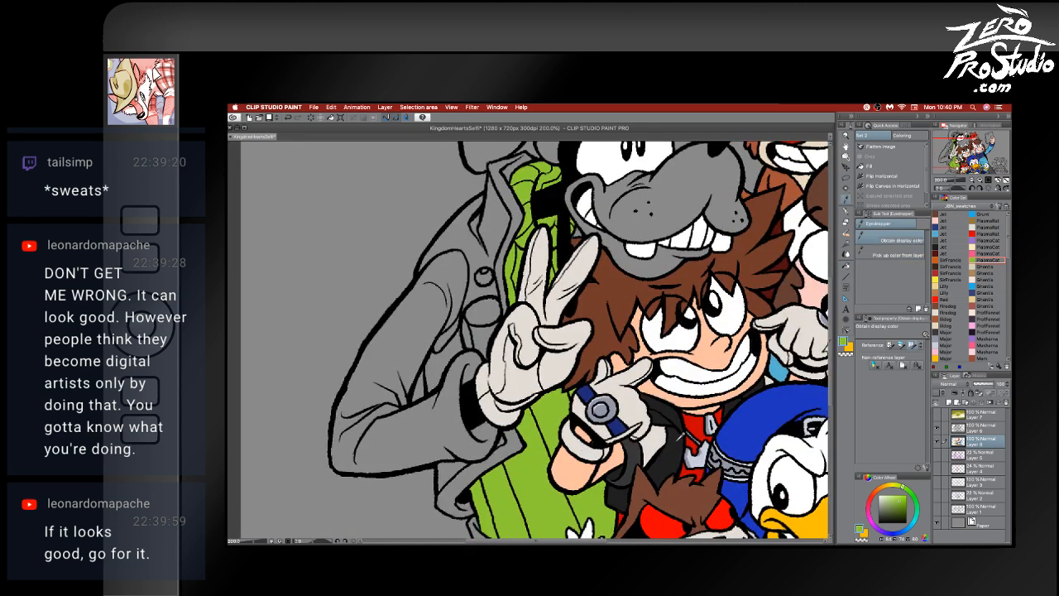
pyautogui.keyDown('alt'); pyautogui.click(678, 436); pyautogui.keyUp('alt')
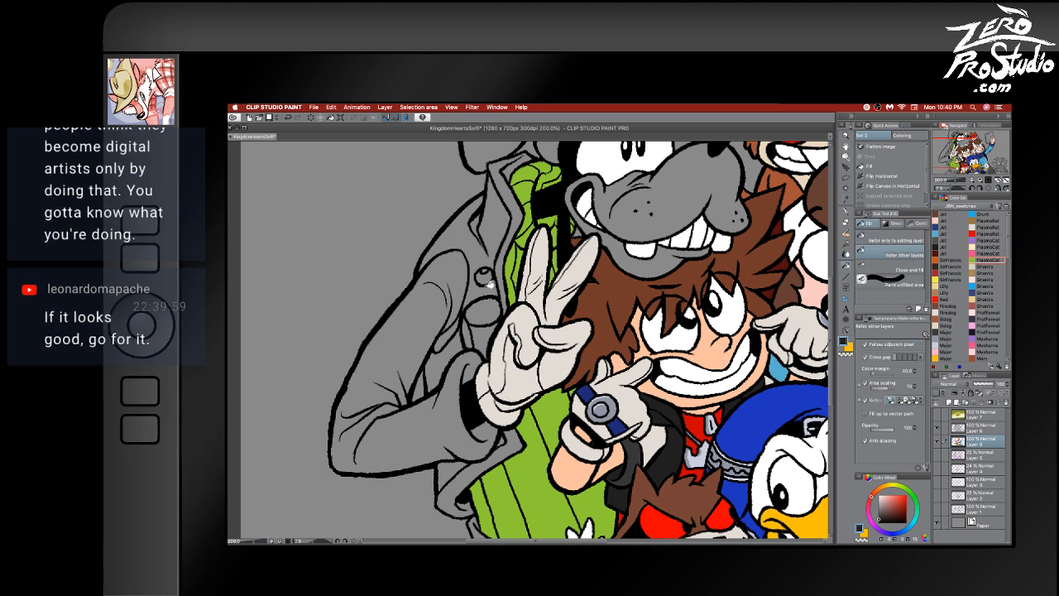
pyautogui.click(496, 283)
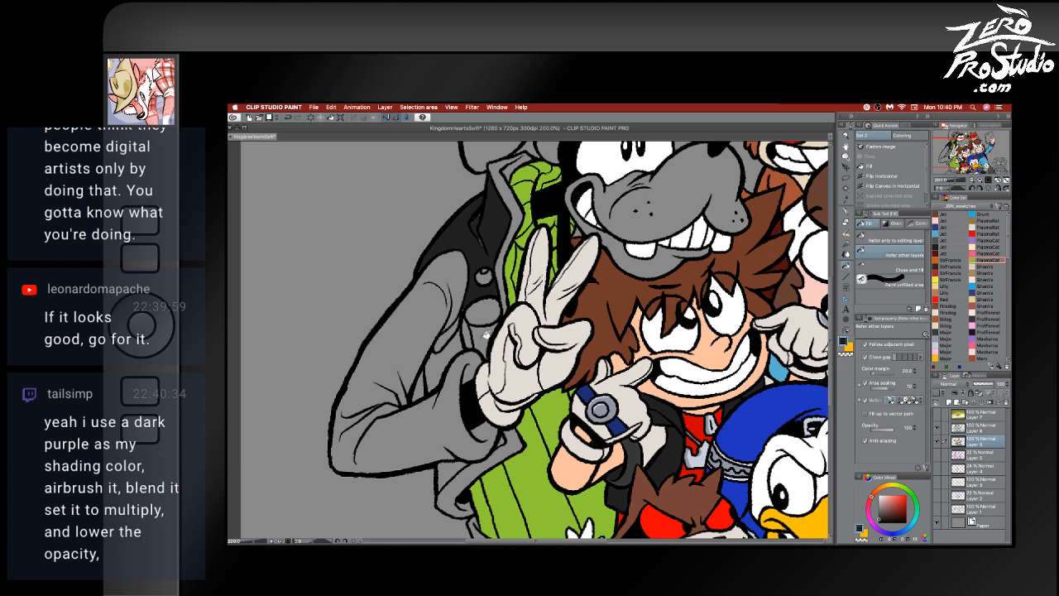
pyautogui.click(485, 335)
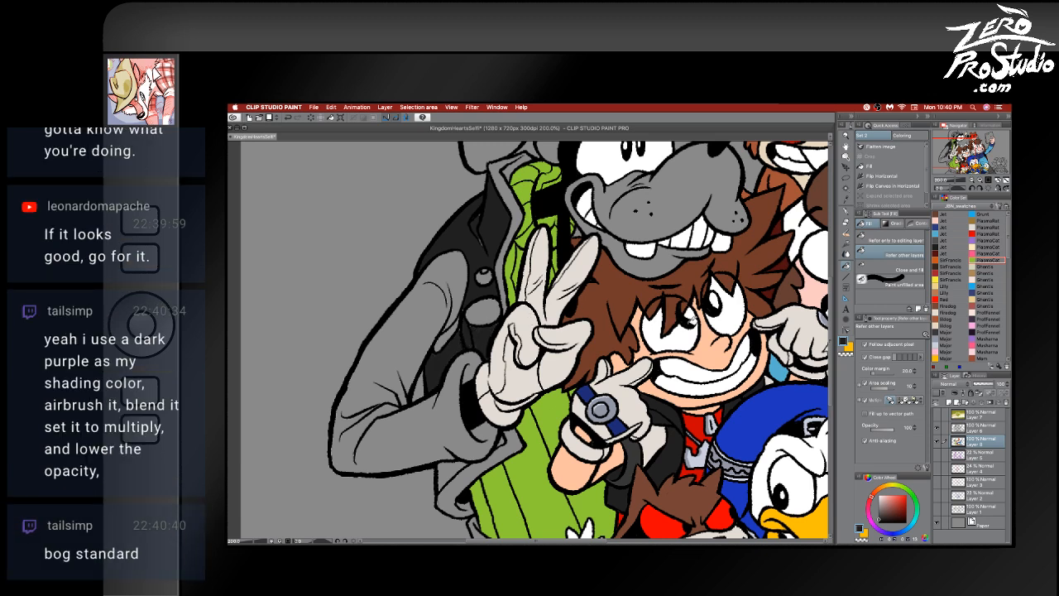
pyautogui.click(940, 337)
pyautogui.click(485, 321)
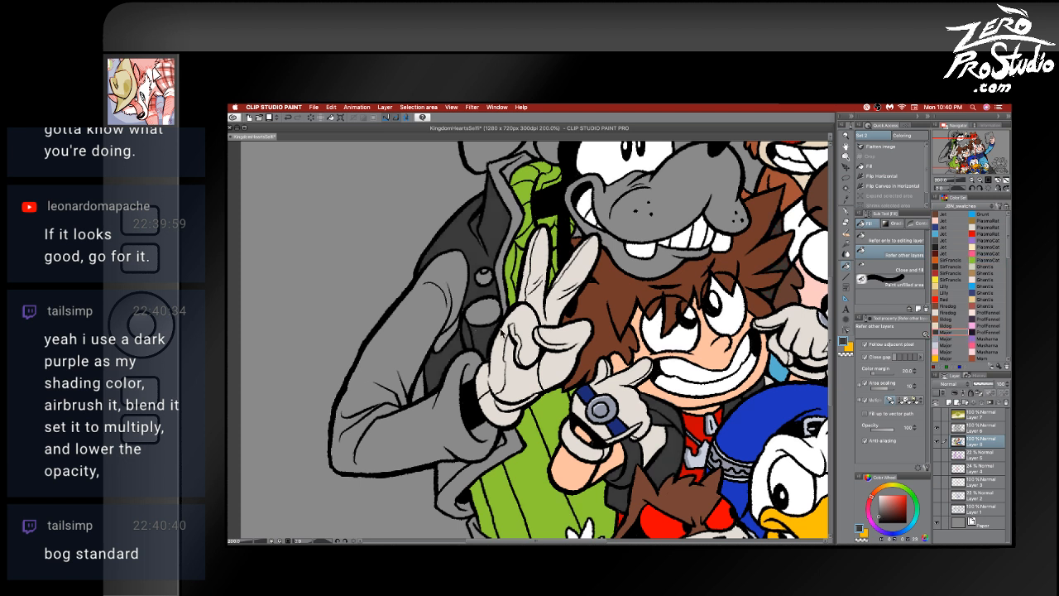
pyautogui.hotkey('ctrl', 'z')
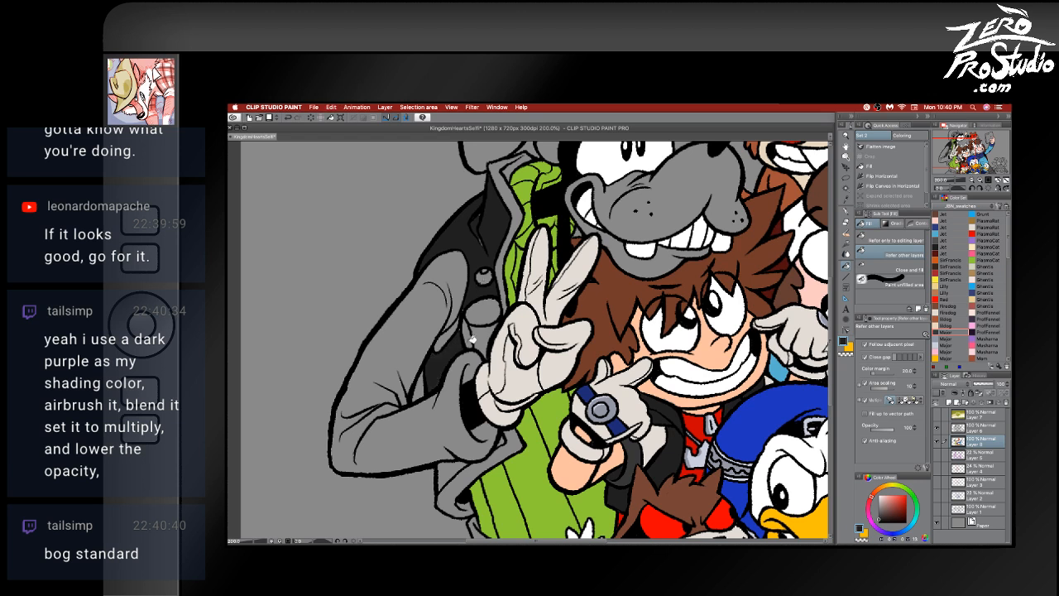
# - Fill the vest pocket with the dark grey Major swatch and the dog's sleeve with the green sampled from the shirt
pyautogui.click(944, 339)
pyautogui.click(945, 332)
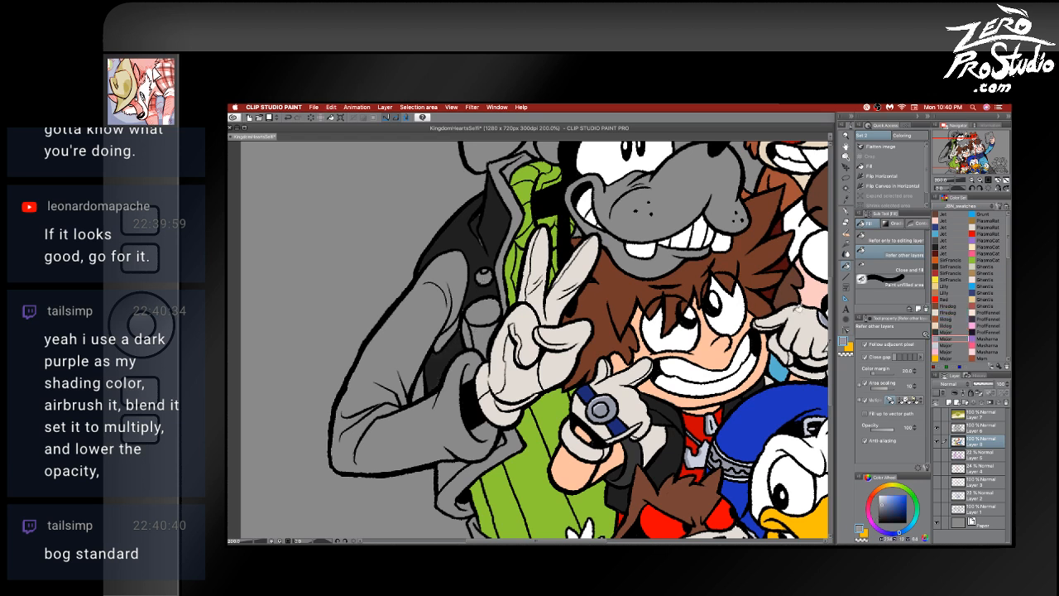
pyautogui.click(484, 332)
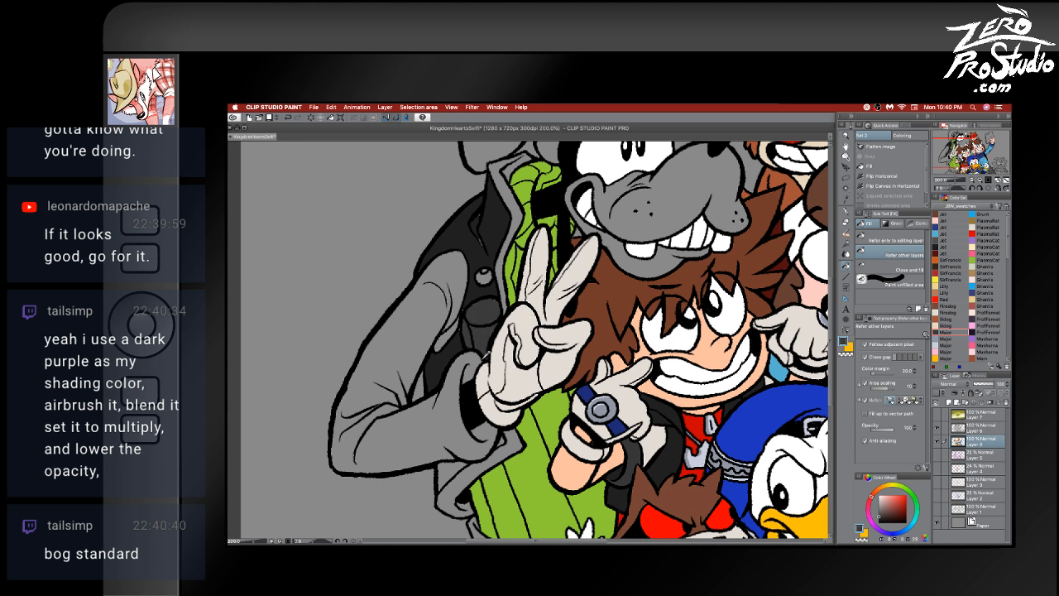
pyautogui.keyDown('alt'); pyautogui.click(521, 266); pyautogui.keyUp('alt')
pyautogui.click(470, 275)
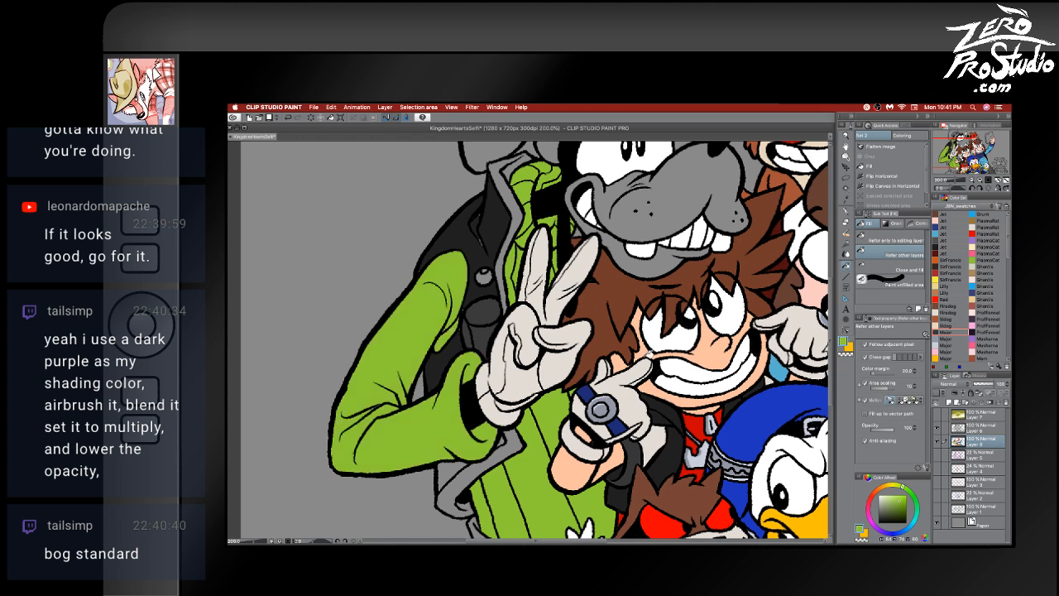
# - Touch up the edges of the dog's vest, pocket and sleeve with the pen in the sampled near-black, dark grey and green
pyautogui.press('p')
pyautogui.keyDown('alt'); pyautogui.click(479, 290); pyautogui.keyUp('alt')
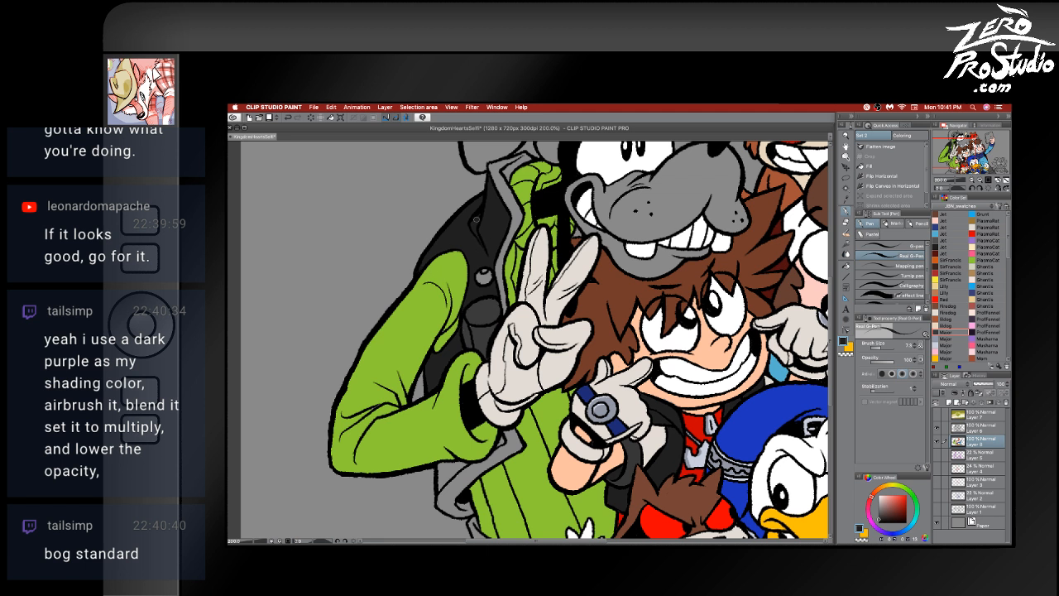
pyautogui.keyDown('alt'); pyautogui.click(486, 329); pyautogui.keyUp('alt')
pyautogui.keyDown('alt'); pyautogui.click(460, 343); pyautogui.keyUp('alt')
pyautogui.keyDown('alt'); pyautogui.click(448, 335); pyautogui.keyUp('alt')
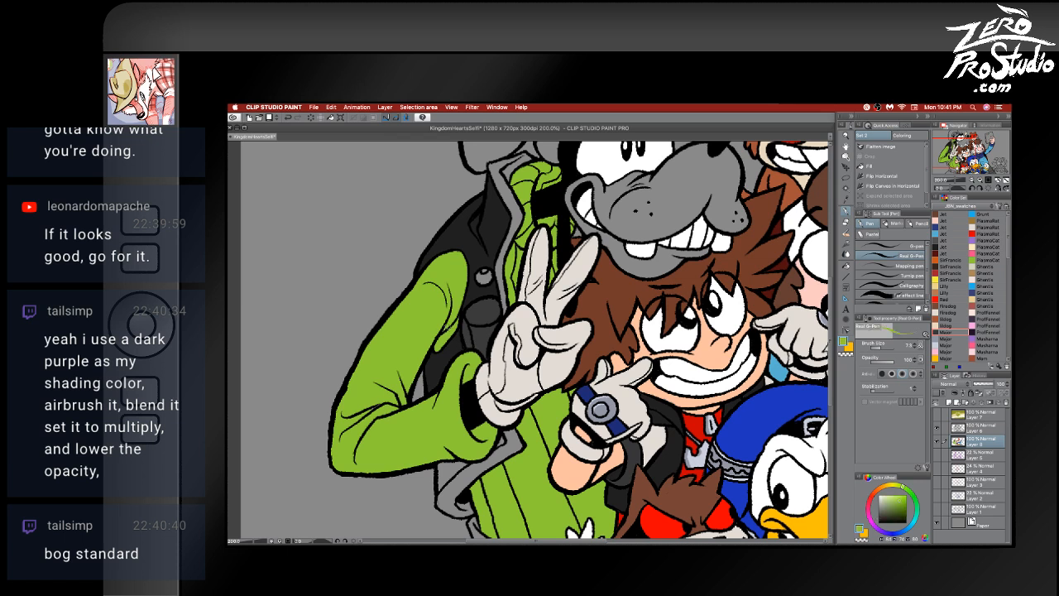
pyautogui.keyDown('alt'); pyautogui.click(508, 322); pyautogui.keyUp('alt')
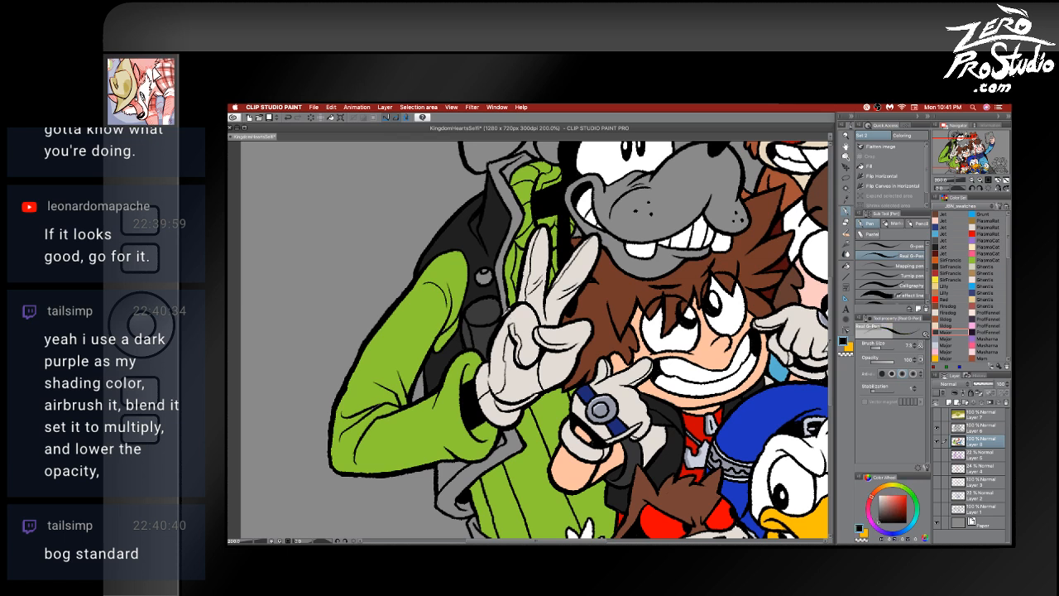
# - Make Layer 6, the line art layer above the flat colours, the active layer
pyautogui.hotkey('alt', ']')
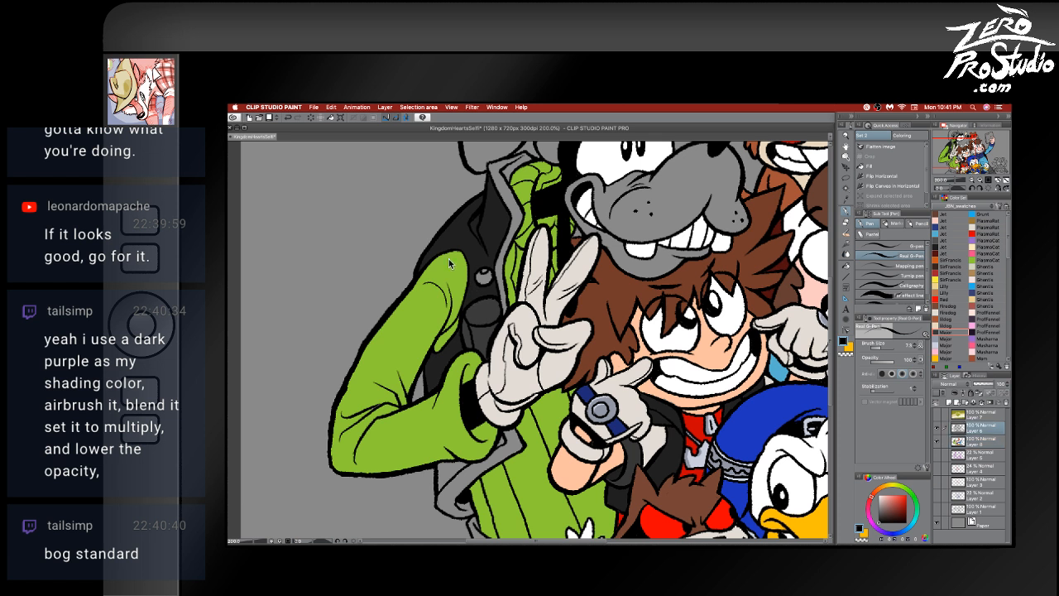
pyautogui.hotkey('alt', '[')
pyautogui.click(974, 428)
# - Try to ink a long seam line down the dog's green sleeve from shoulder to elbow, and undo the strokes
pyautogui.moveTo(456, 250)
pyautogui.mouseDown()
pyautogui.moveTo(395, 312)
pyautogui.moveTo(358, 382)
pyautogui.mouseUp()
pyautogui.press('super+z')
pyautogui.moveTo(427, 281)
pyautogui.mouseDown()
pyautogui.moveTo(395, 311)
pyautogui.moveTo(339, 422)
pyautogui.moveTo(339, 446)
pyautogui.moveTo(359, 463)
pyautogui.moveTo(335, 453)
pyautogui.moveTo(360, 462)
pyautogui.moveTo(339, 467)
pyautogui.moveTo(334, 458)
pyautogui.moveTo(340, 467)
pyautogui.mouseUp()
pyautogui.press('super+z')
pyautogui.press('super+z')
pyautogui.press('super+z')
pyautogui.press('super+z')
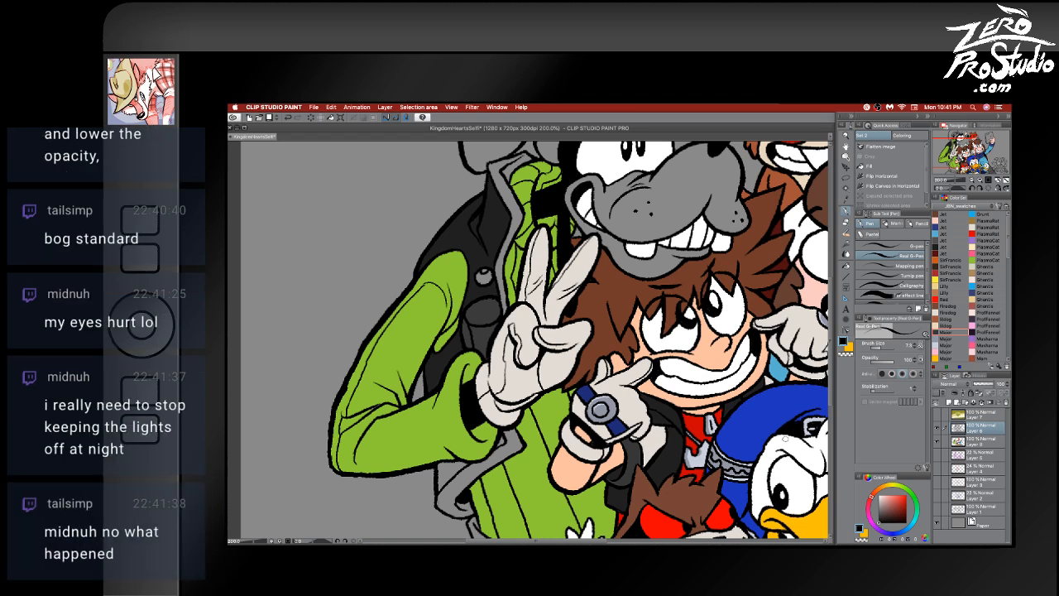
# - Quit and relaunch Restream Chat, move its window off the canvas, and return to Clip Studio Paint
pyautogui.moveTo(476, 542)
pyautogui.rightClick(611, 530)
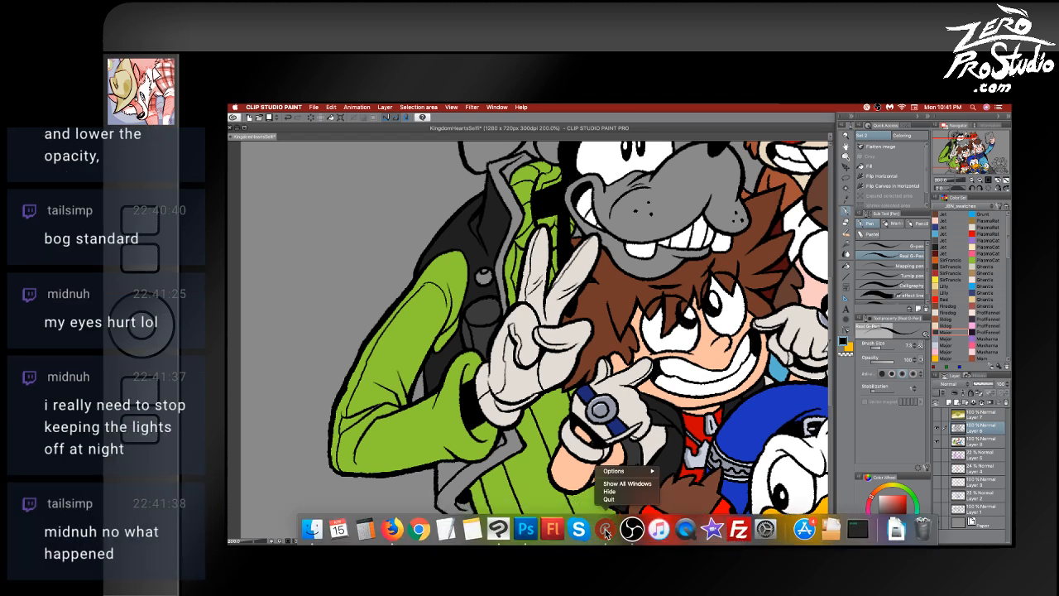
pyautogui.click(624, 501)
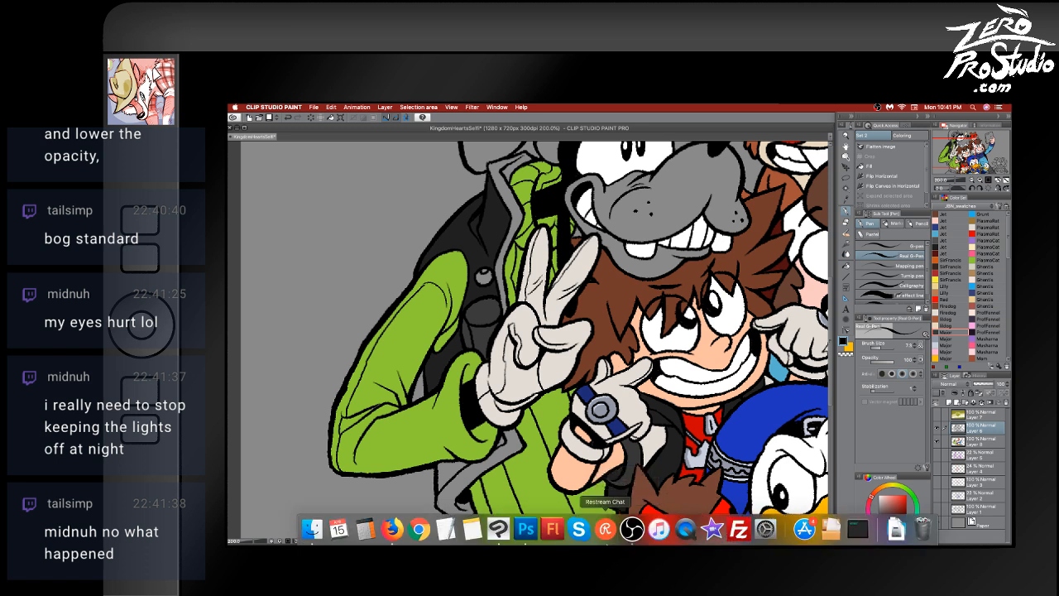
pyautogui.click(607, 533)
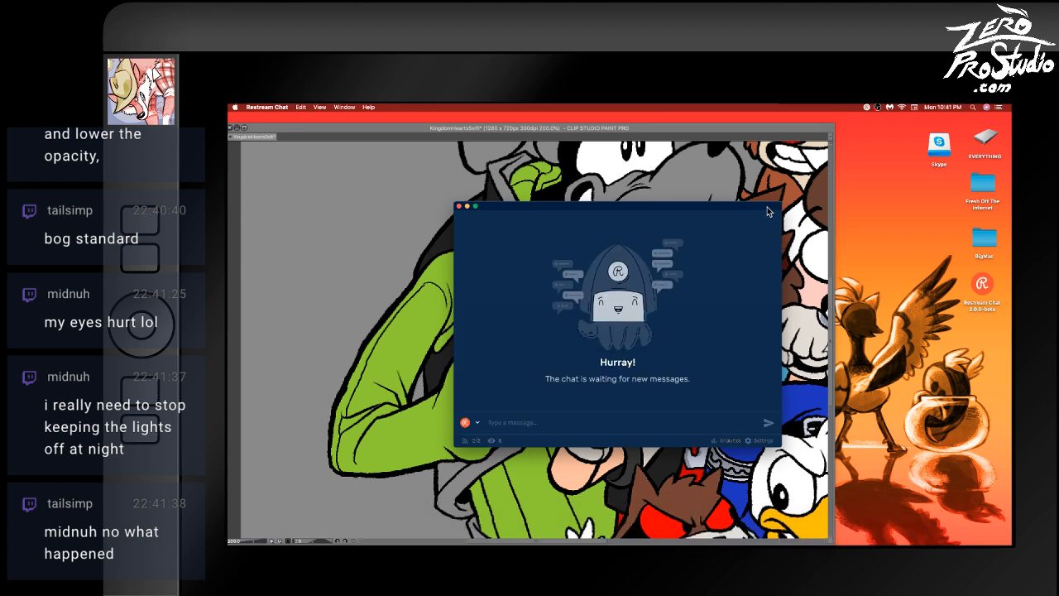
pyautogui.moveTo(767, 207); pyautogui.dragTo(229, 315)
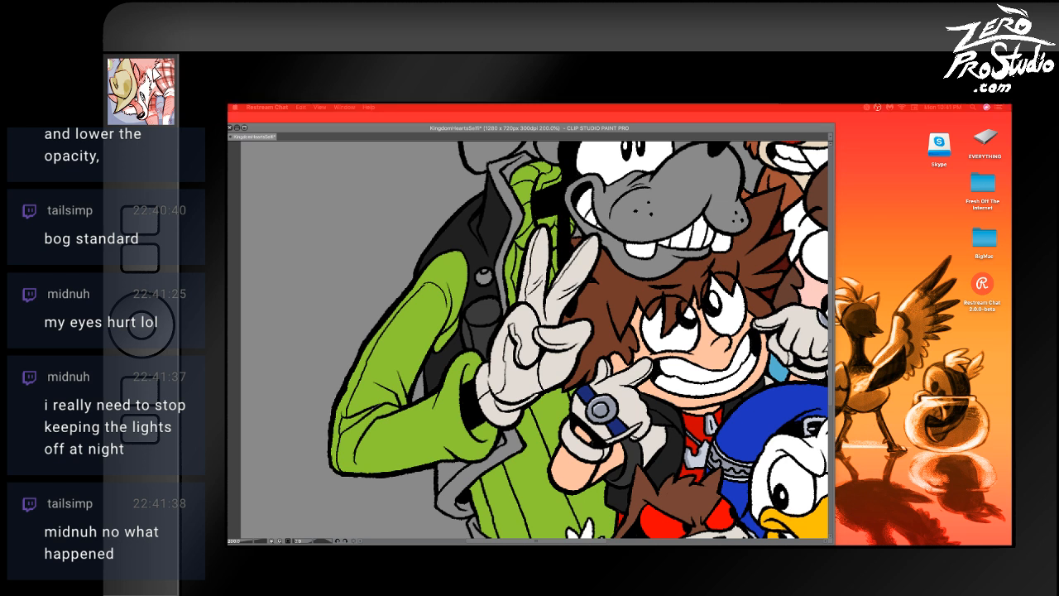
pyautogui.click(452, 286)
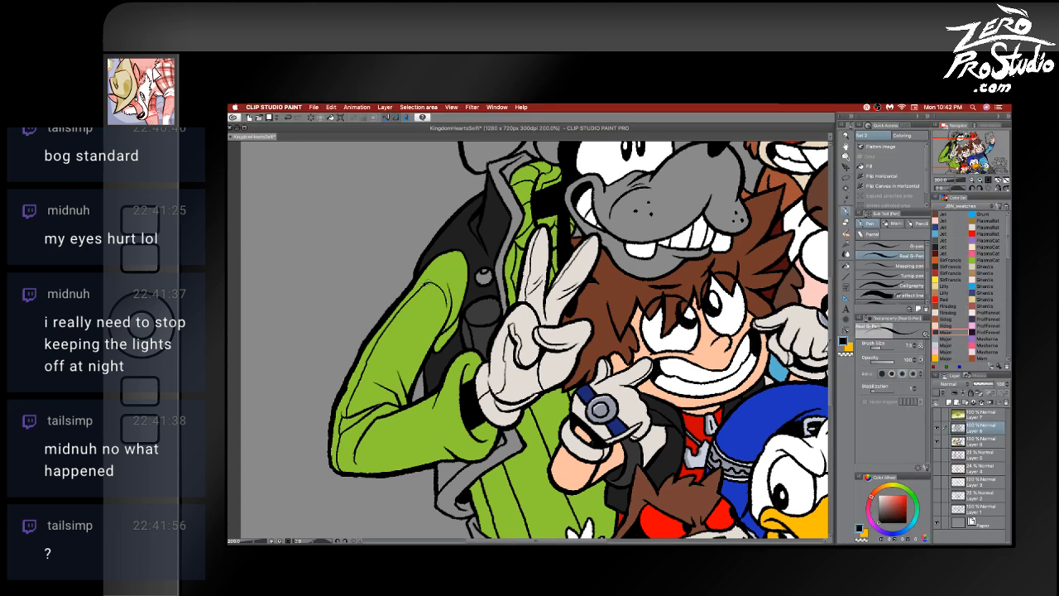
# - Ink a seam line along the dog's upper sleeve on the line art layer, redoing the first stroke
pyautogui.moveTo(460, 253)
pyautogui.mouseDown()
pyautogui.moveTo(437, 286)
pyautogui.moveTo(450, 290)
pyautogui.moveTo(447, 300)
pyautogui.mouseUp()
pyautogui.press('super+z')
pyautogui.moveTo(444, 301); pyautogui.dragTo(399, 369)
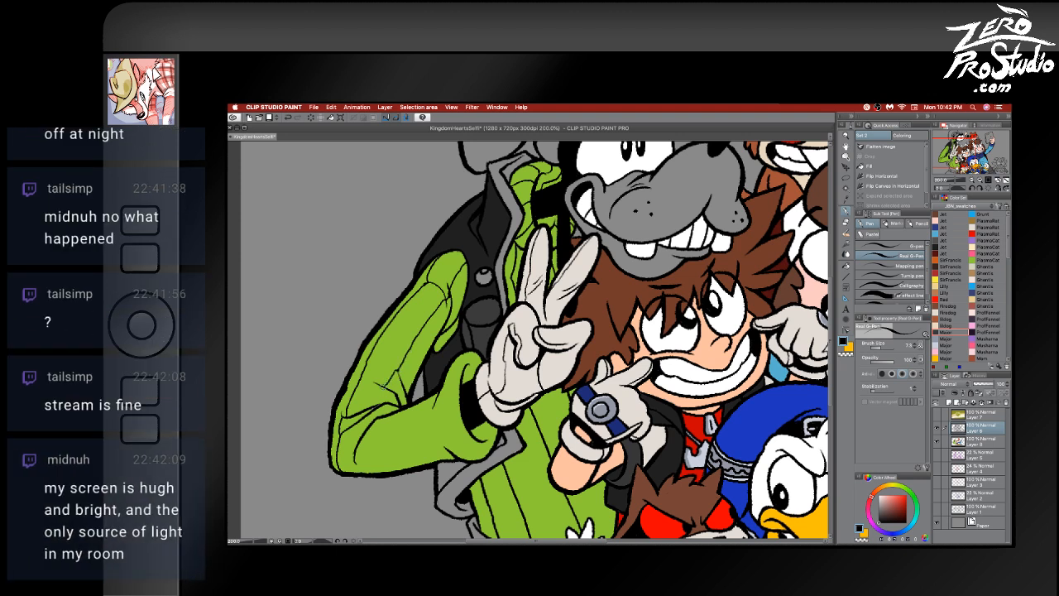
# - Ink a short fold crease inside the dog's bent elbow and touch it up on the line art layer
pyautogui.moveTo(387, 393); pyautogui.dragTo(378, 406)
pyautogui.keyDown('alt'); pyautogui.click(387, 410); pyautogui.keyUp('alt')
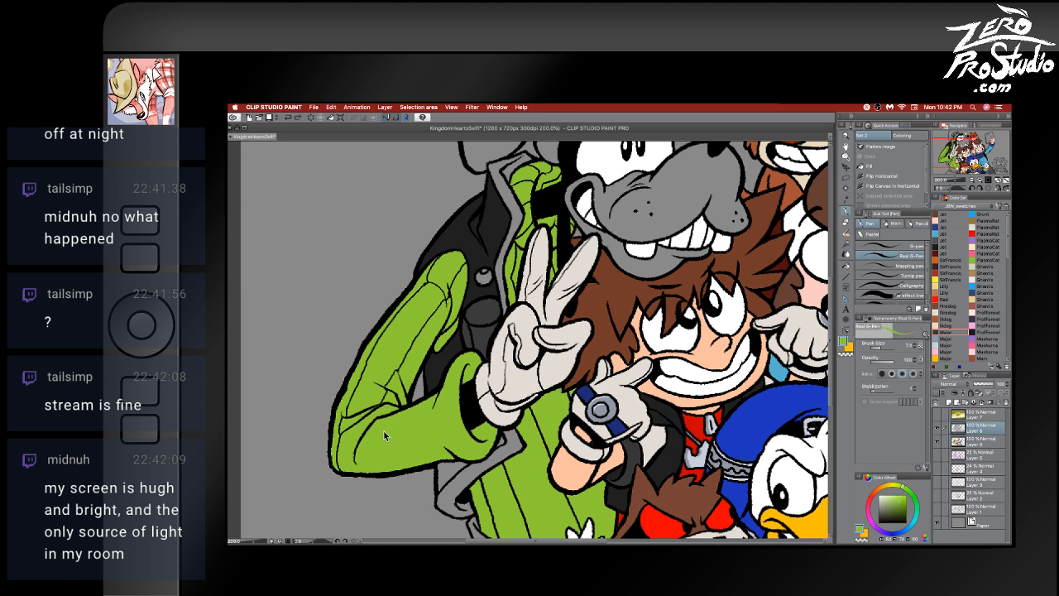
pyautogui.click(962, 441)
pyautogui.click(932, 427)
pyautogui.press('e')
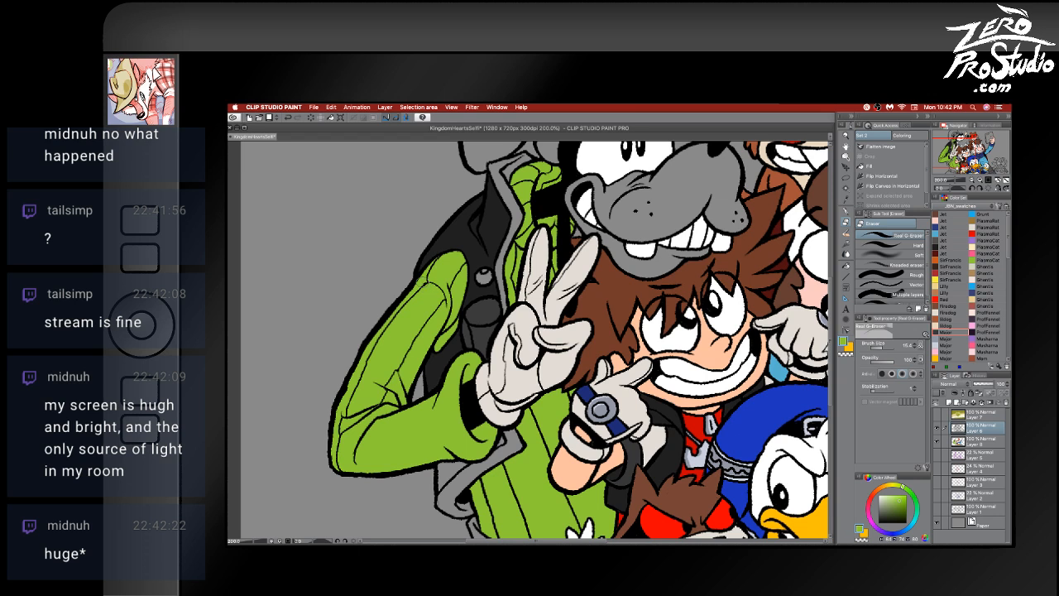
pyautogui.press('p')
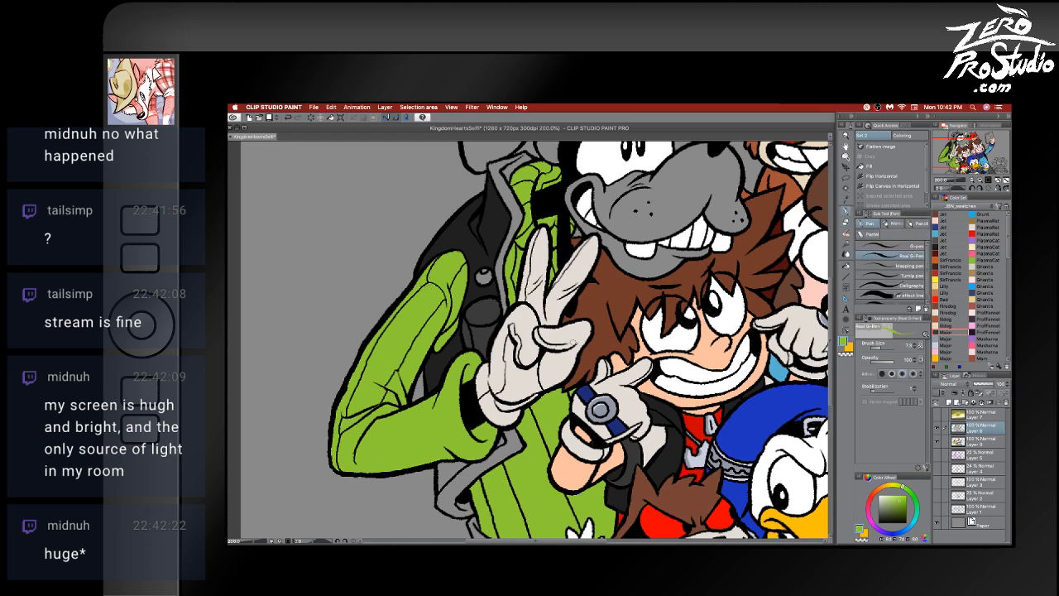
# - Try a short ink crease on the dog's upper sleeve, and undo the stroke
pyautogui.press('Tab')
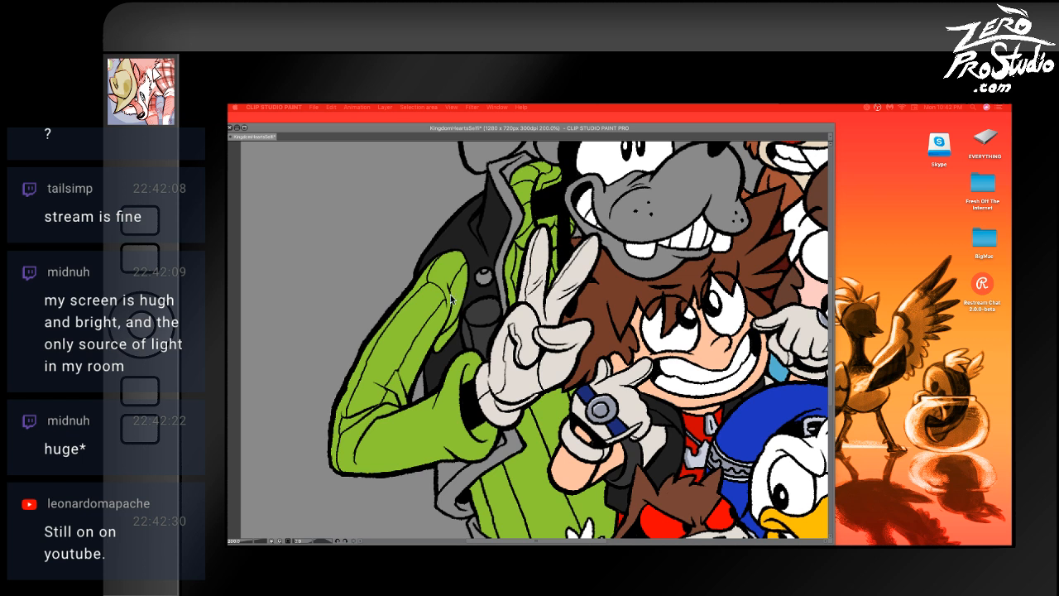
pyautogui.press('Tab')
pyautogui.keyDown('alt'); pyautogui.click(492, 279); pyautogui.keyUp('alt')
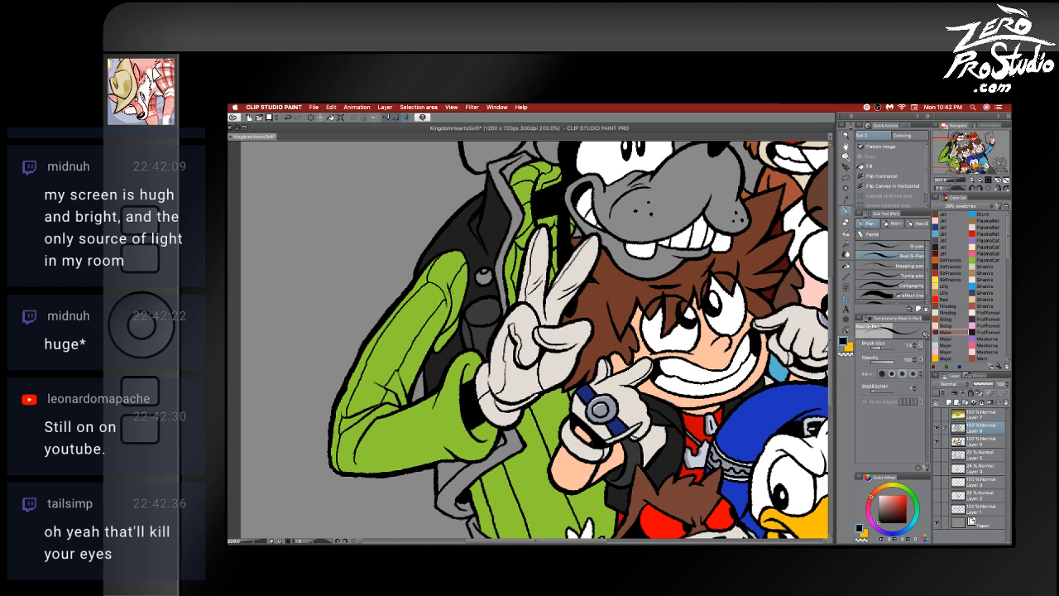
pyautogui.moveTo(448, 287); pyautogui.dragTo(445, 300)
pyautogui.press('super+z')
pyautogui.keyDown('alt'); pyautogui.click(452, 333); pyautogui.keyUp('alt')
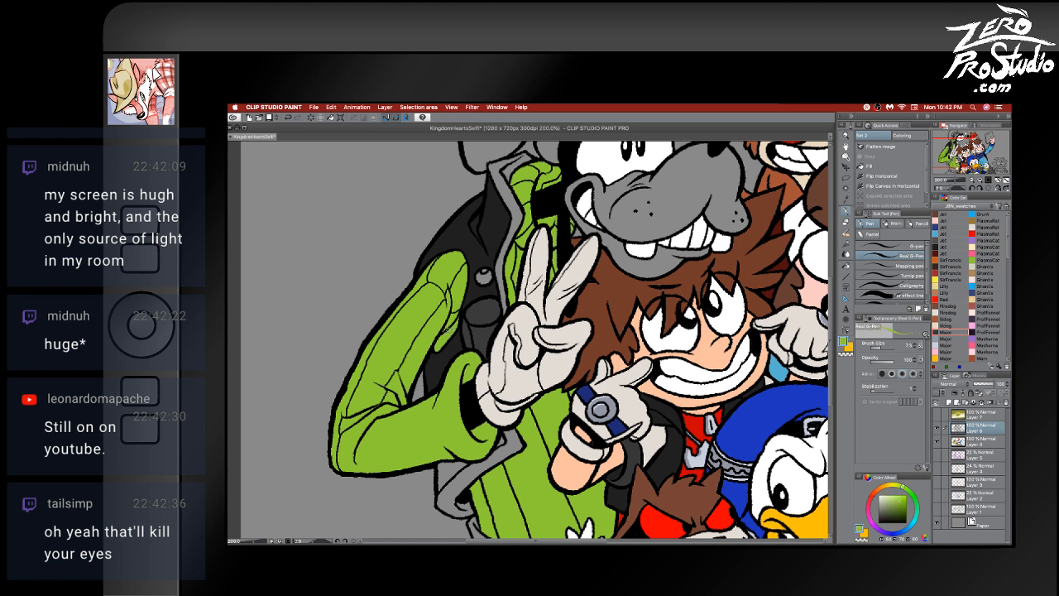
pyautogui.click(964, 442)
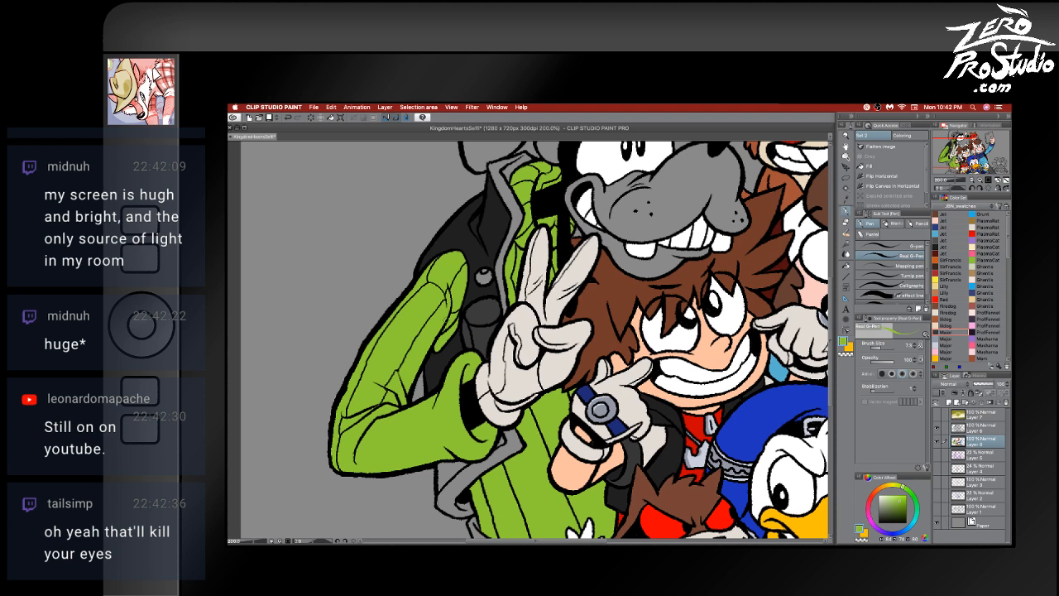
pyautogui.click(975, 428)
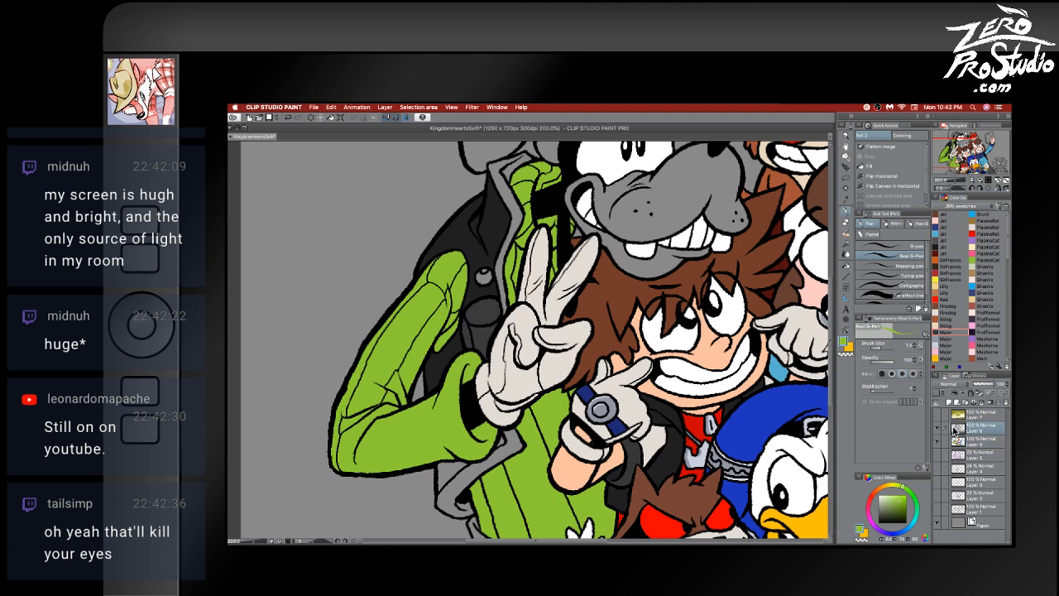
# - Ink a black fold line along the inner edge of the dog's upper sleeve above the elbow, redoing the first stroke
pyautogui.keyDown('alt'); pyautogui.click(474, 388); pyautogui.keyUp('alt')
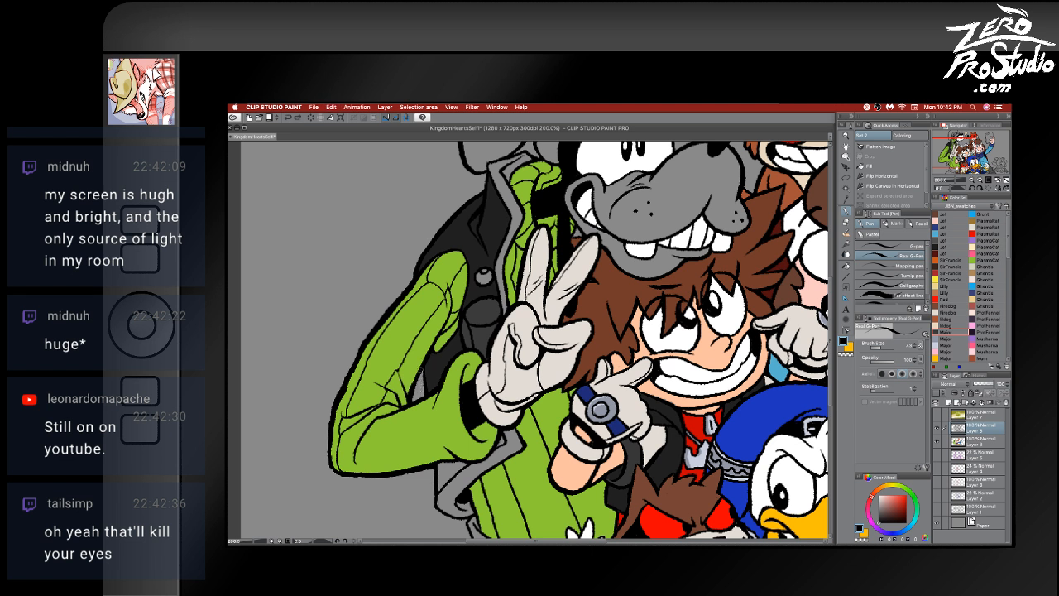
pyautogui.moveTo(420, 358); pyautogui.dragTo(406, 387)
pyautogui.press('super+z')
pyautogui.moveTo(432, 346); pyautogui.dragTo(403, 388)
pyautogui.press('e')
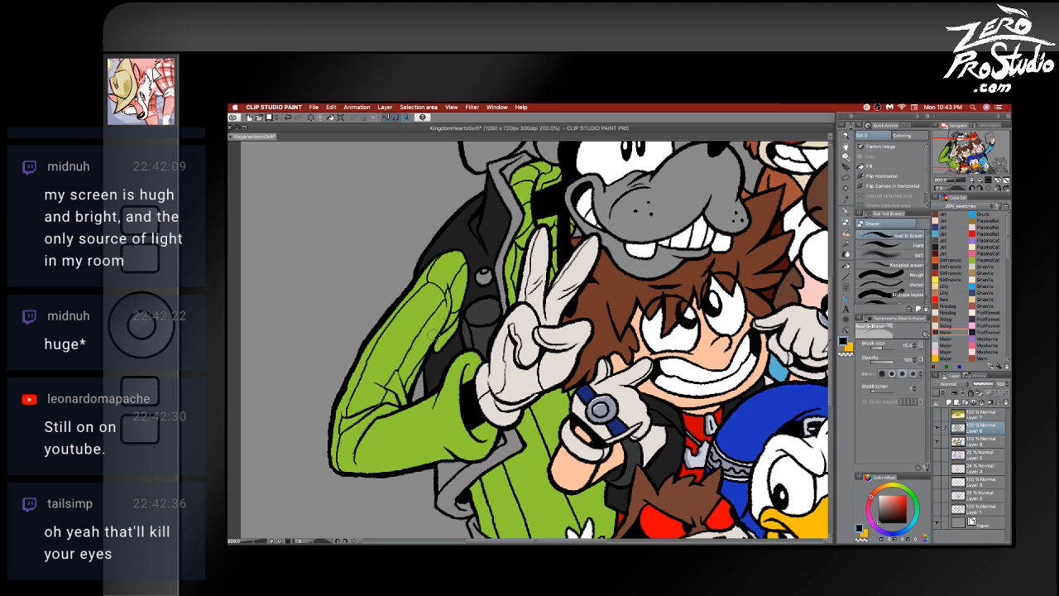
pyautogui.press('p')
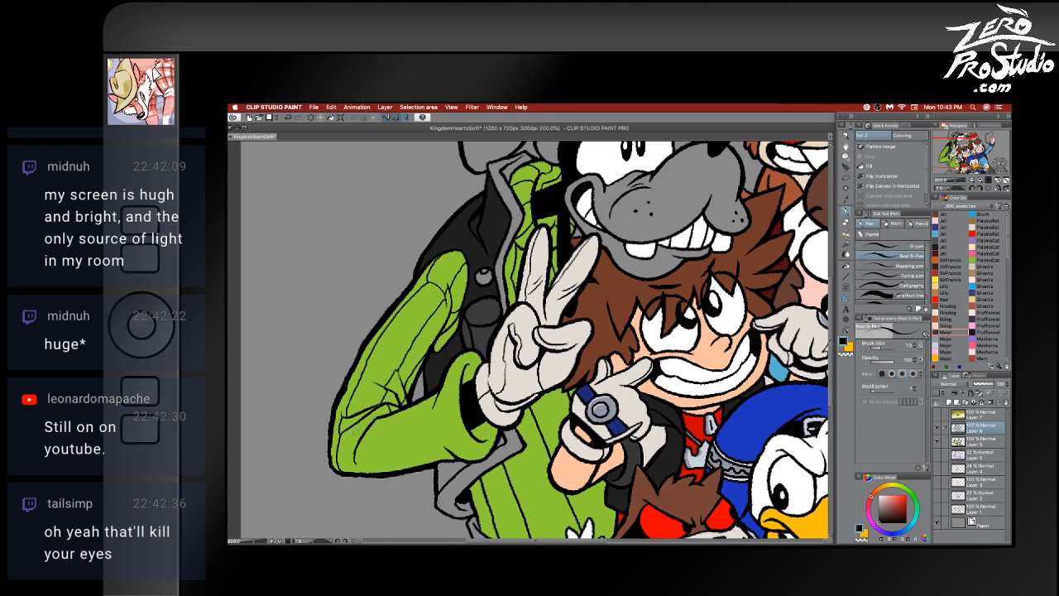
# - Work on short crease lines at the dog's elbow with the pen and eraser, undoing the misplaced stroke
pyautogui.moveTo(363, 417); pyautogui.dragTo(357, 428)
pyautogui.press('super+z')
pyautogui.press('e')
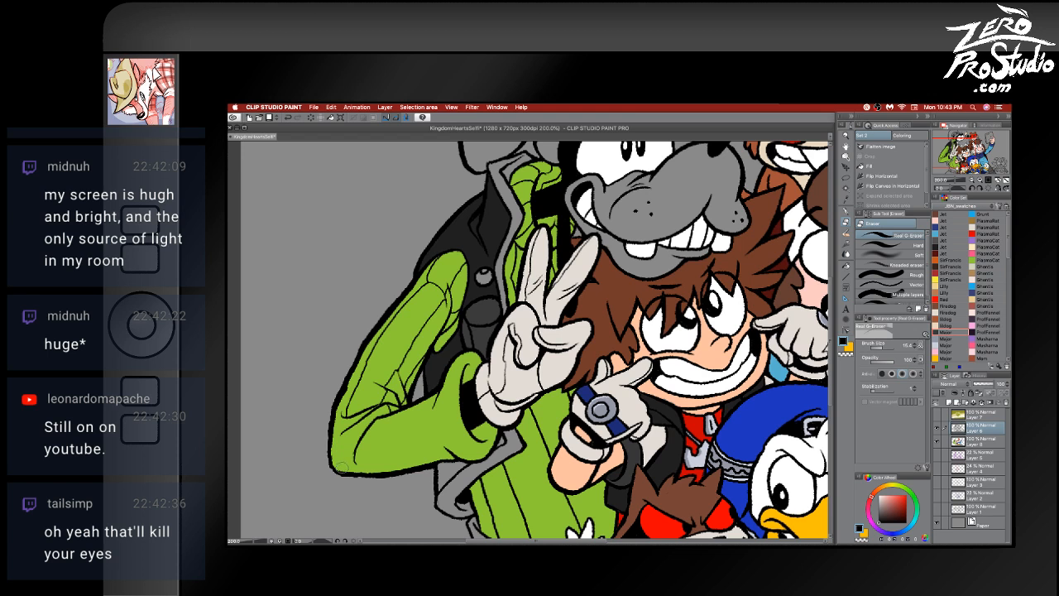
pyautogui.press('p')
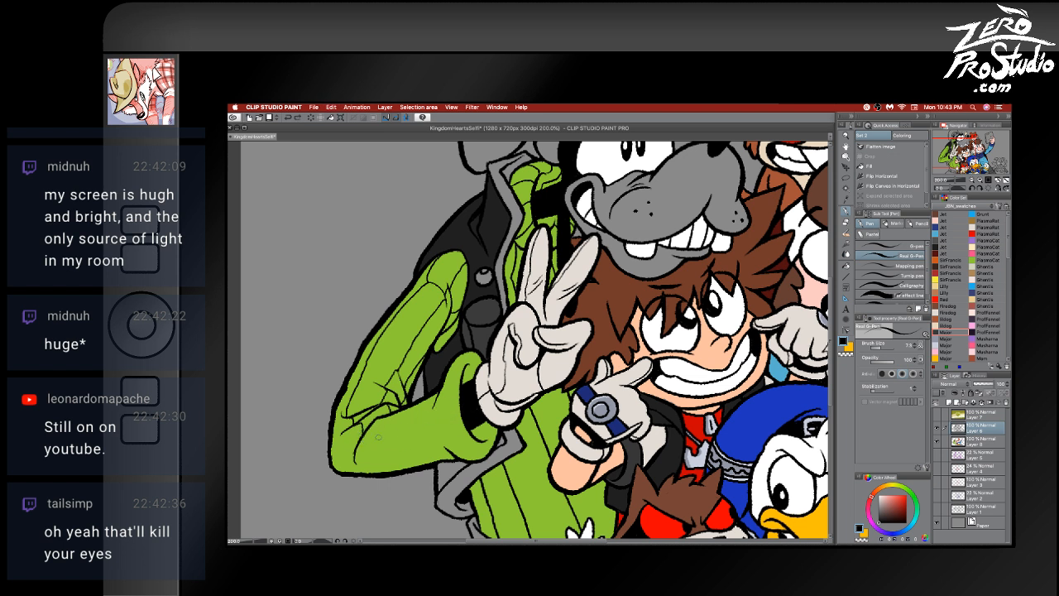
# - Ink seam and fold lines along the dog's forearm and sleeve cuff, undoing the strokes that miss
pyautogui.moveTo(363, 439)
pyautogui.mouseDown()
pyautogui.moveTo(450, 411)
pyautogui.moveTo(459, 404)
pyautogui.moveTo(386, 431)
pyautogui.moveTo(442, 411)
pyautogui.moveTo(463, 391)
pyautogui.mouseUp()
pyautogui.press('super+z')
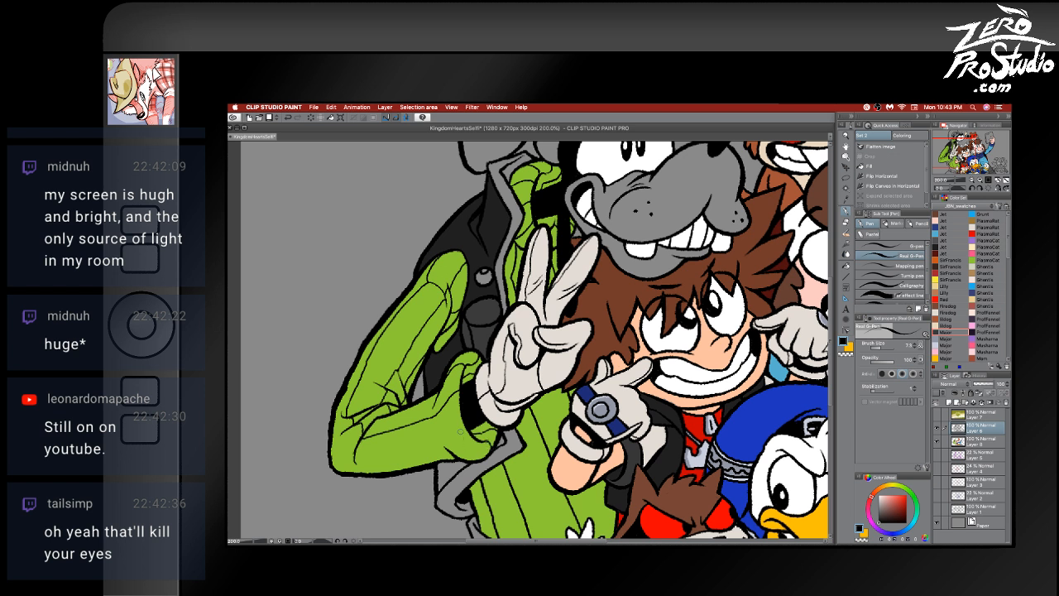
pyautogui.moveTo(466, 424)
pyautogui.mouseDown()
pyautogui.moveTo(356, 465)
pyautogui.moveTo(331, 457)
pyautogui.mouseUp()
pyautogui.moveTo(479, 437); pyautogui.dragTo(459, 460)
pyautogui.press('super+z')
# - Set up the Fill tool with the blue-grey Major swatch on the flat colour layer below the line art
pyautogui.moveTo(546, 331); pyautogui.dragTo(505, 373)
pyautogui.moveTo(636, 456); pyautogui.dragTo(593, 501)
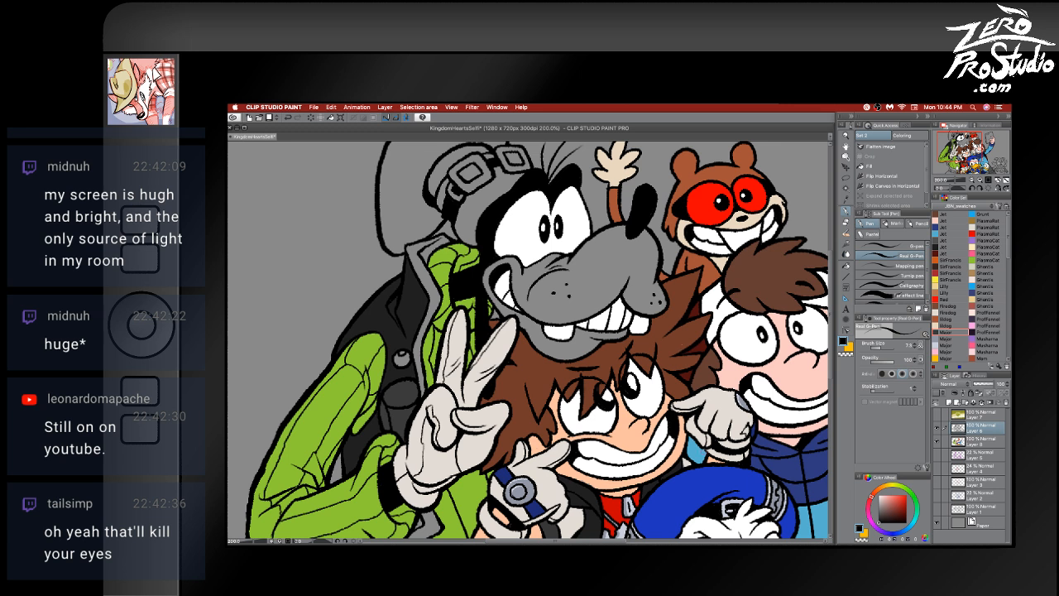
pyautogui.scroll(-3, 701, 432)
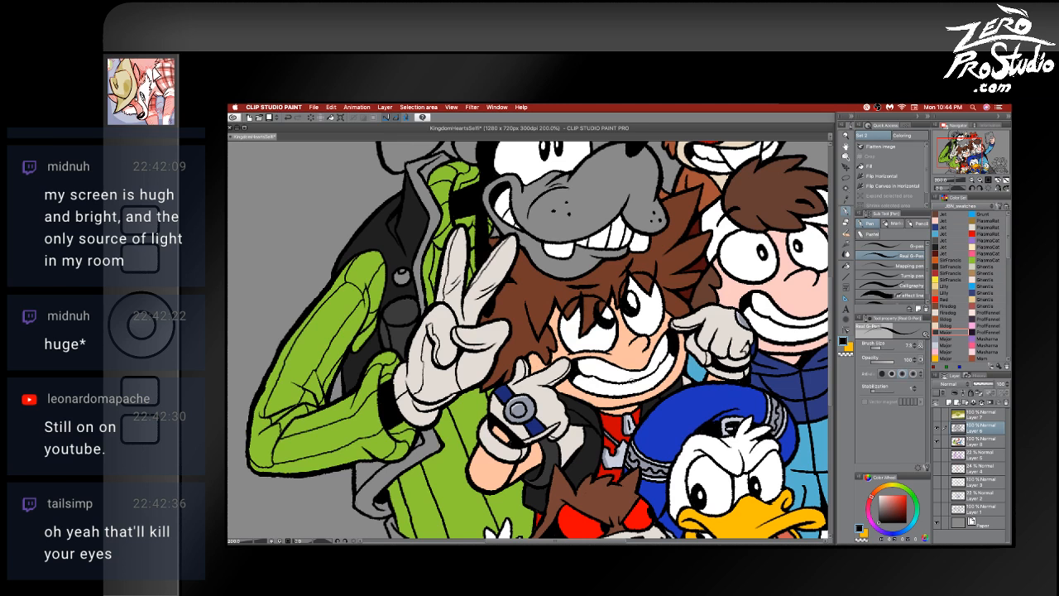
pyautogui.scroll(2, 622, 388)
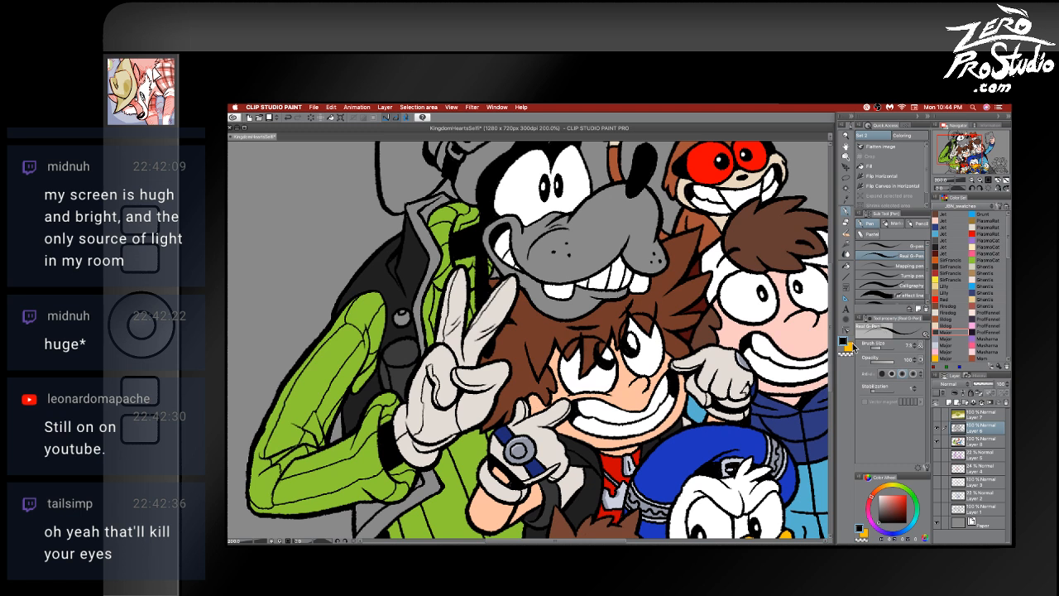
pyautogui.click(948, 351)
pyautogui.click(948, 357)
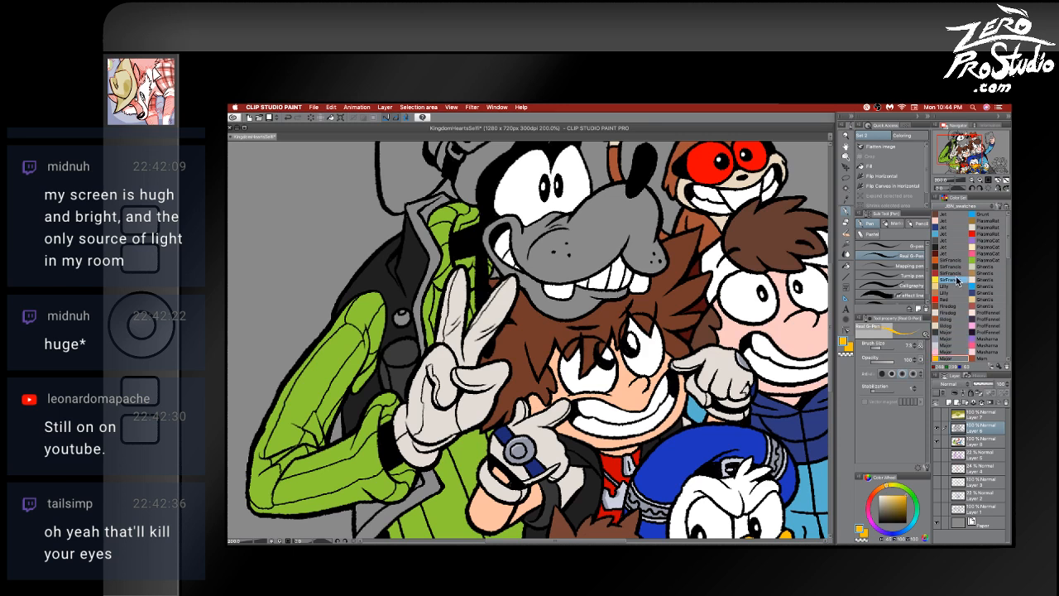
pyautogui.click(950, 338)
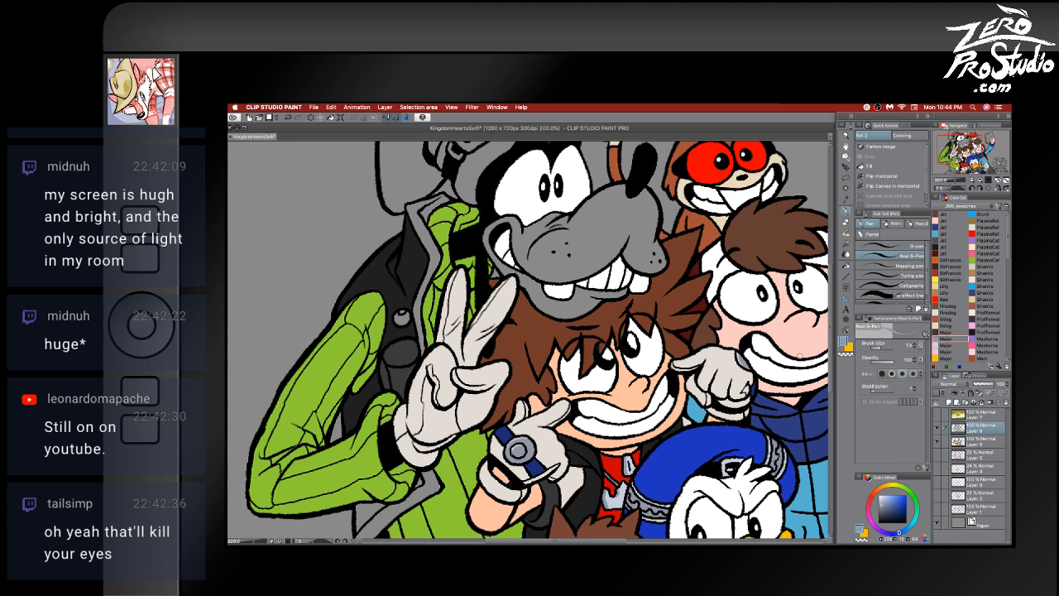
pyautogui.press('g')
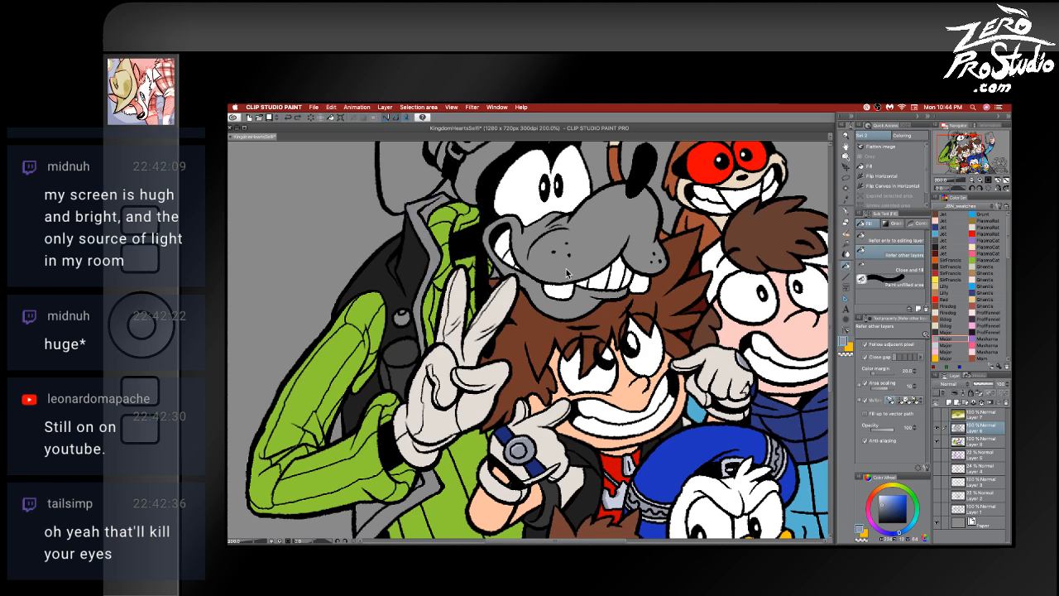
pyautogui.click(967, 443)
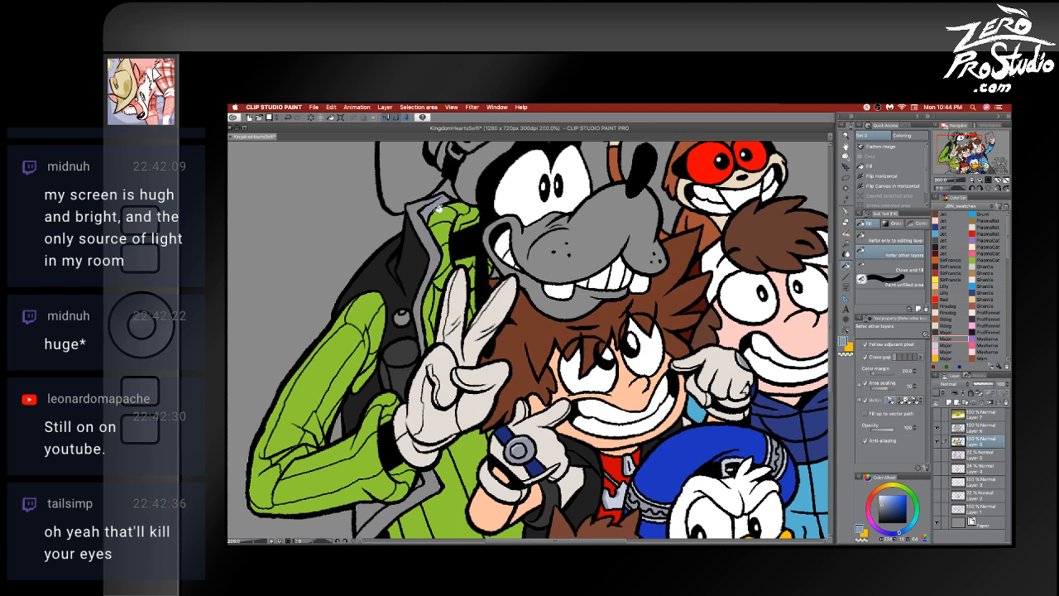
# - Try filling the trim of the dog's black vest with the blue-grey colour, and undo the fill
pyautogui.click(421, 217)
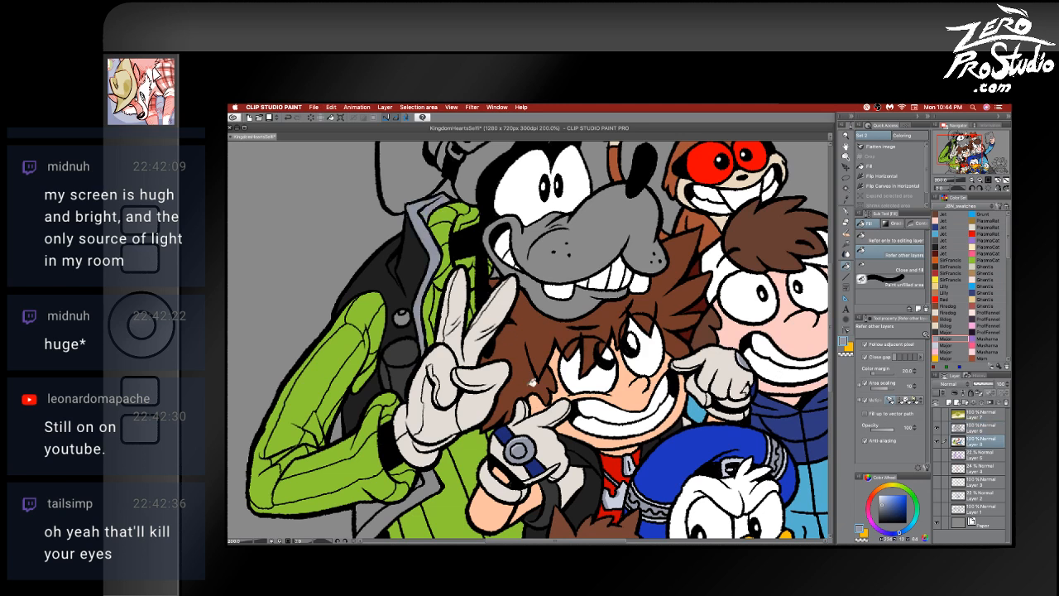
pyautogui.press('super+z')
pyautogui.hscroll(3, 532, 382)
pyautogui.scroll(-2, 532, 382)
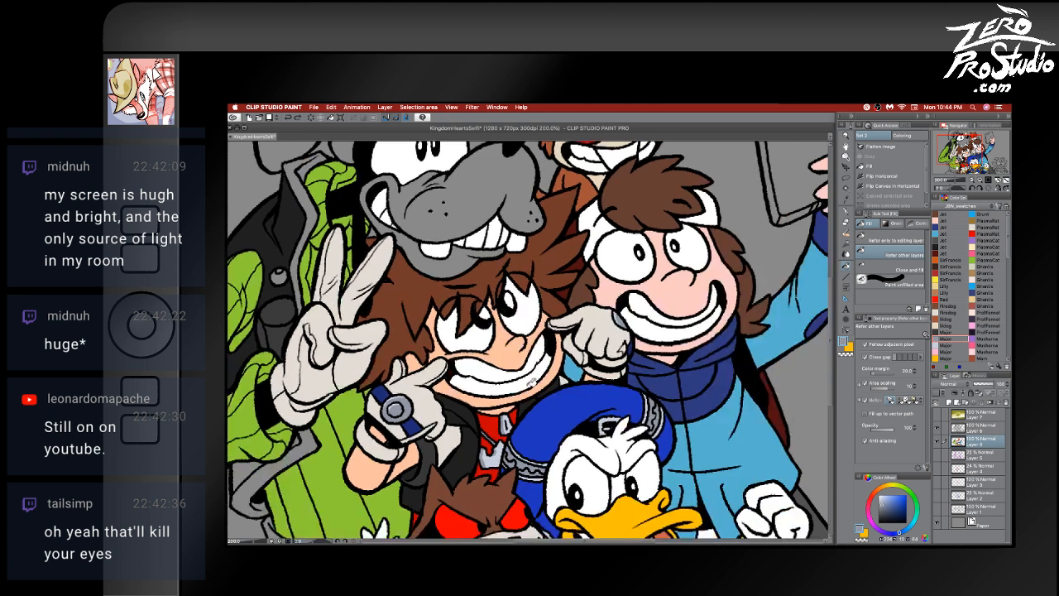
pyautogui.hscroll(-4, 533, 383)
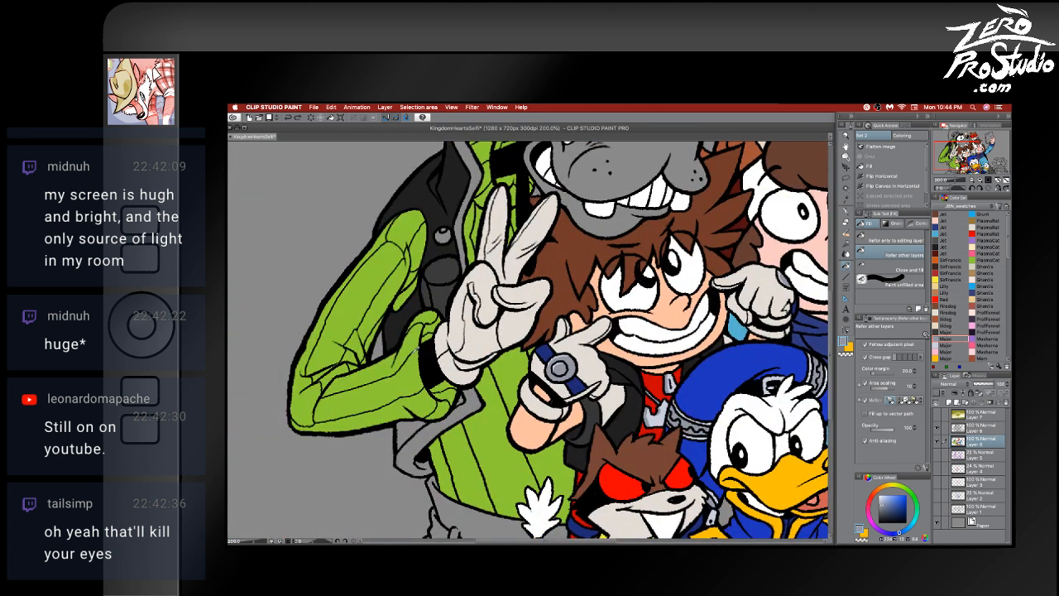
pyautogui.keyDown('alt'); pyautogui.click(402, 319); pyautogui.keyUp('alt')
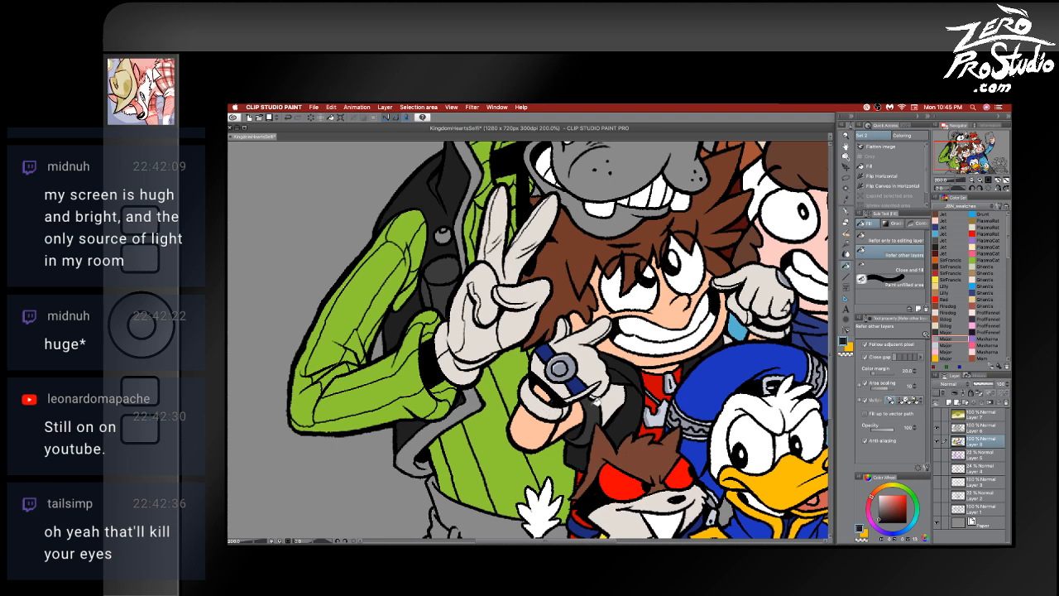
pyautogui.click(952, 264)
pyautogui.click(946, 349)
pyautogui.click(946, 359)
pyautogui.click(946, 345)
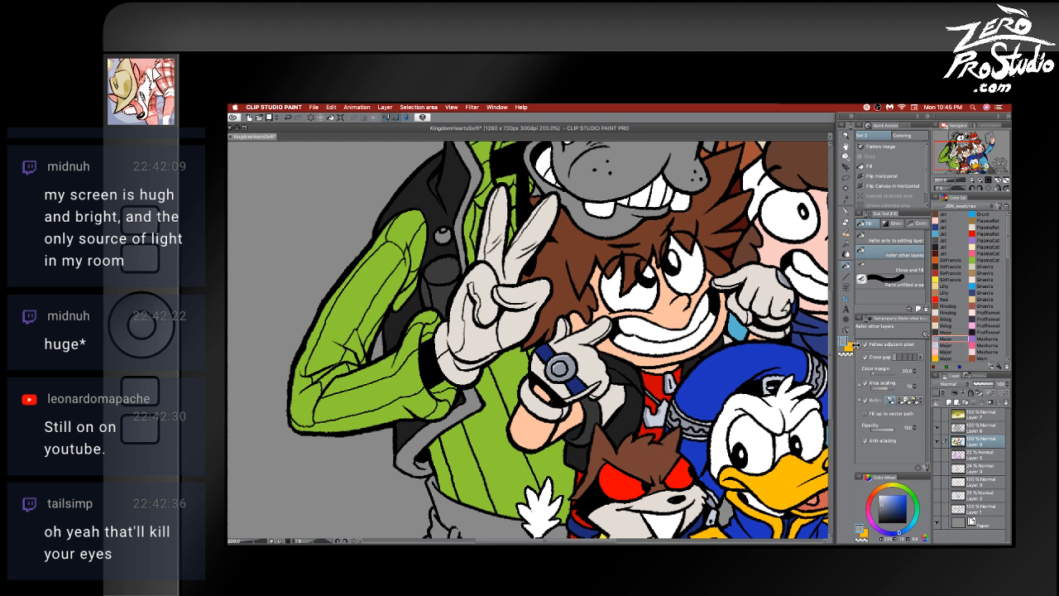
# - Try shifting the blue-grey drawing colour to a greenish grey in the colour settings, and cancel the change
pyautogui.doubleClick(844, 341)
pyautogui.click(710, 359)
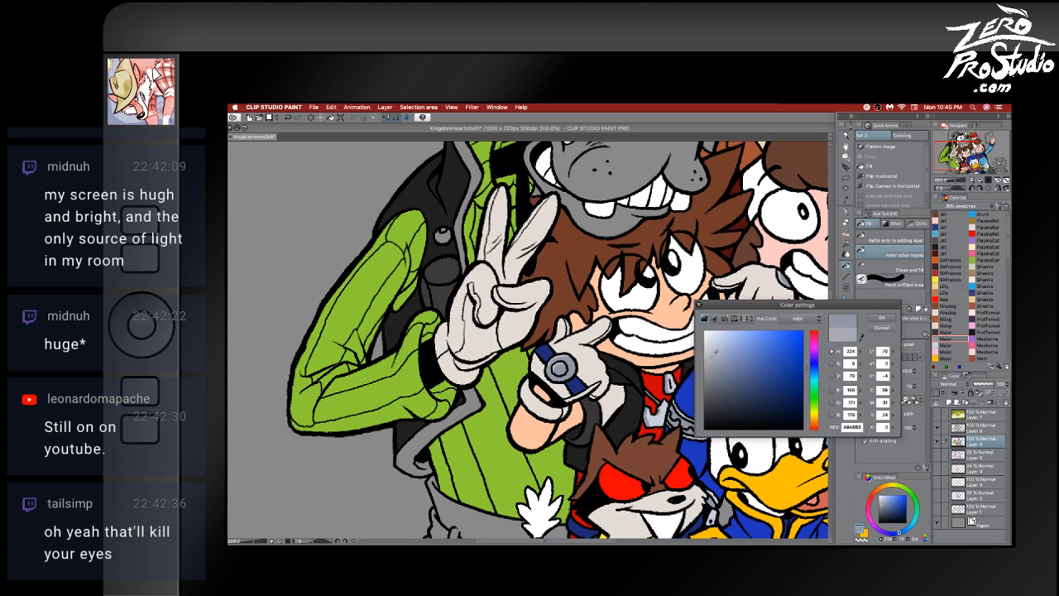
pyautogui.moveTo(709, 353); pyautogui.dragTo(713, 352)
pyautogui.moveTo(817, 366); pyautogui.dragTo(816, 397)
pyautogui.moveTo(714, 353); pyautogui.dragTo(711, 349)
pyautogui.moveTo(815, 398); pyautogui.dragTo(815, 399)
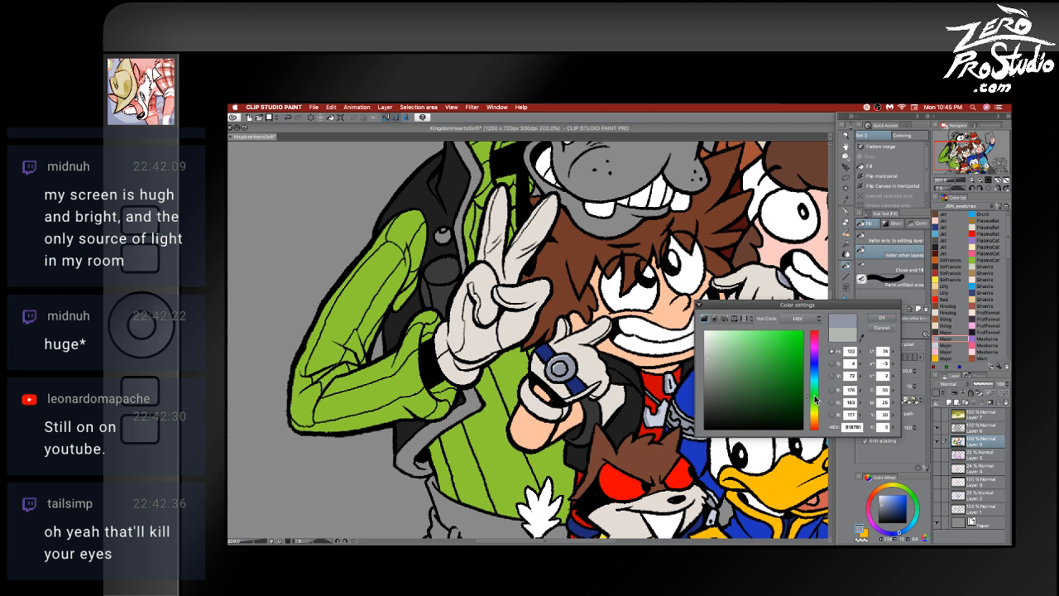
pyautogui.moveTo(714, 345); pyautogui.dragTo(715, 360)
pyautogui.click(883, 329)
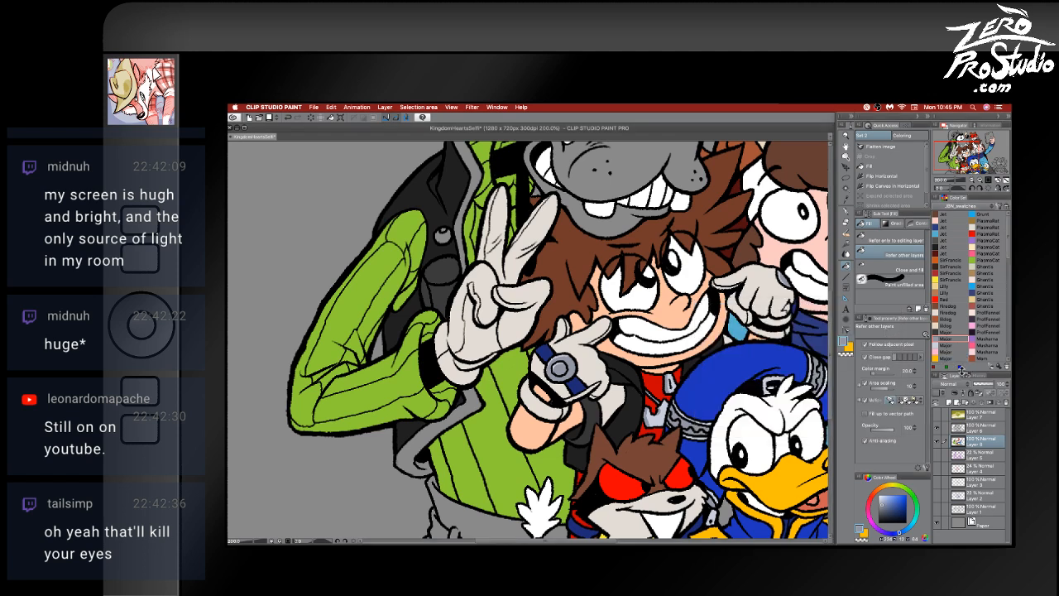
# - Change the drawing colour to a light, muted teal-grey in the colour settings
pyautogui.doubleClick(840, 347)
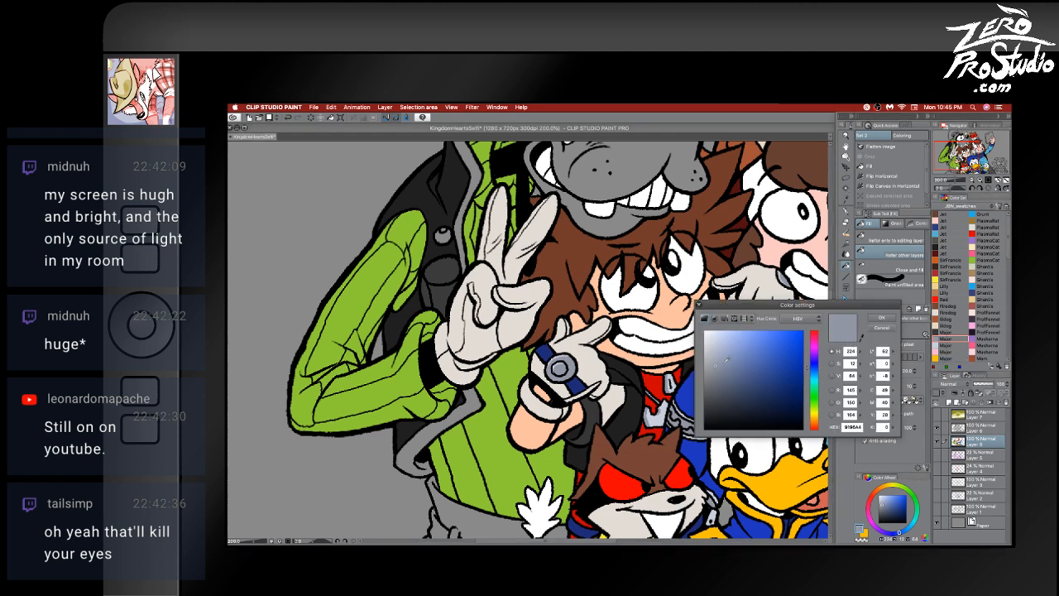
pyautogui.click(814, 370)
pyautogui.click(815, 380)
pyautogui.moveTo(717, 363); pyautogui.dragTo(711, 363)
pyautogui.click(881, 320)
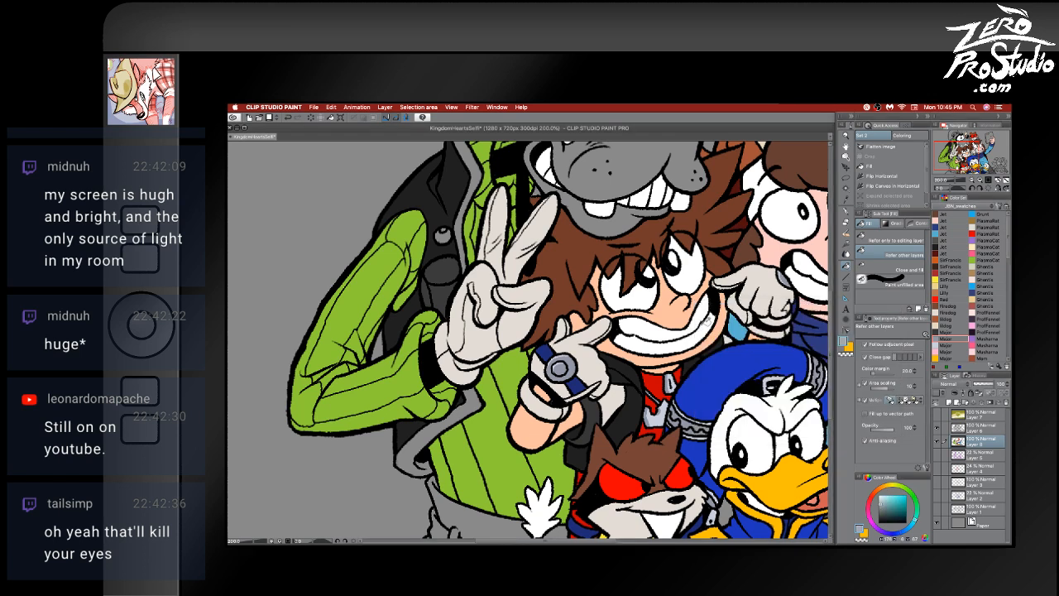
# - Fill the lower and upper sections of the dog's vest trim with the teal-grey colour
pyautogui.click(473, 403)
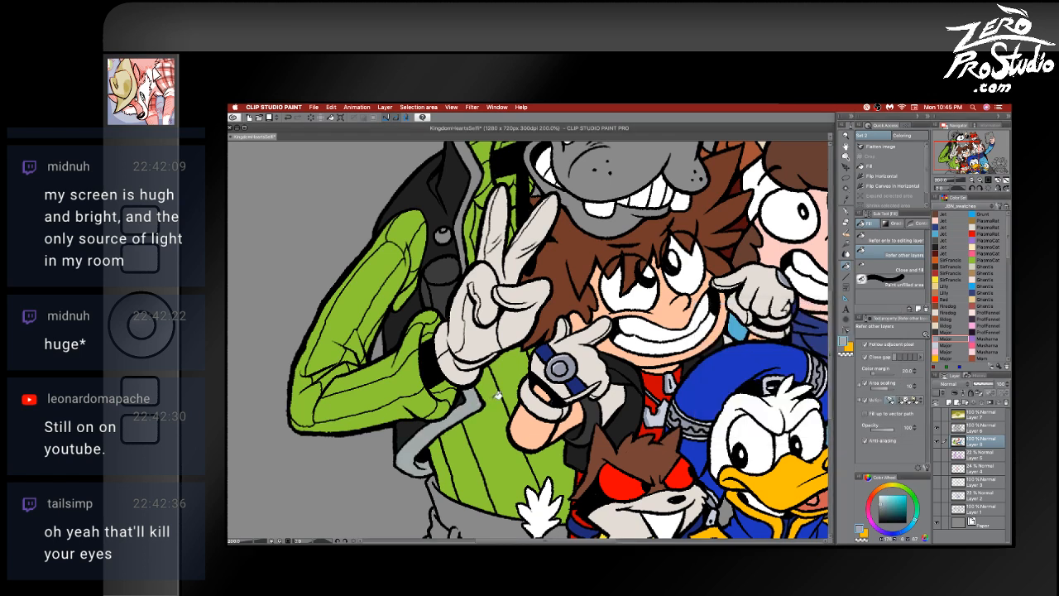
pyautogui.click(466, 240)
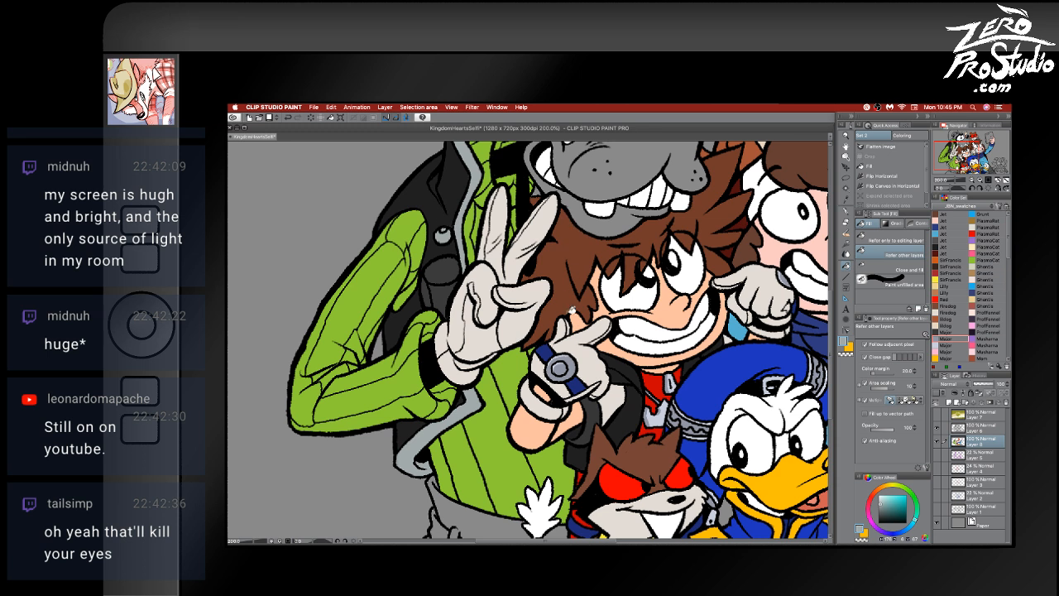
pyautogui.scroll(2, 571, 314)
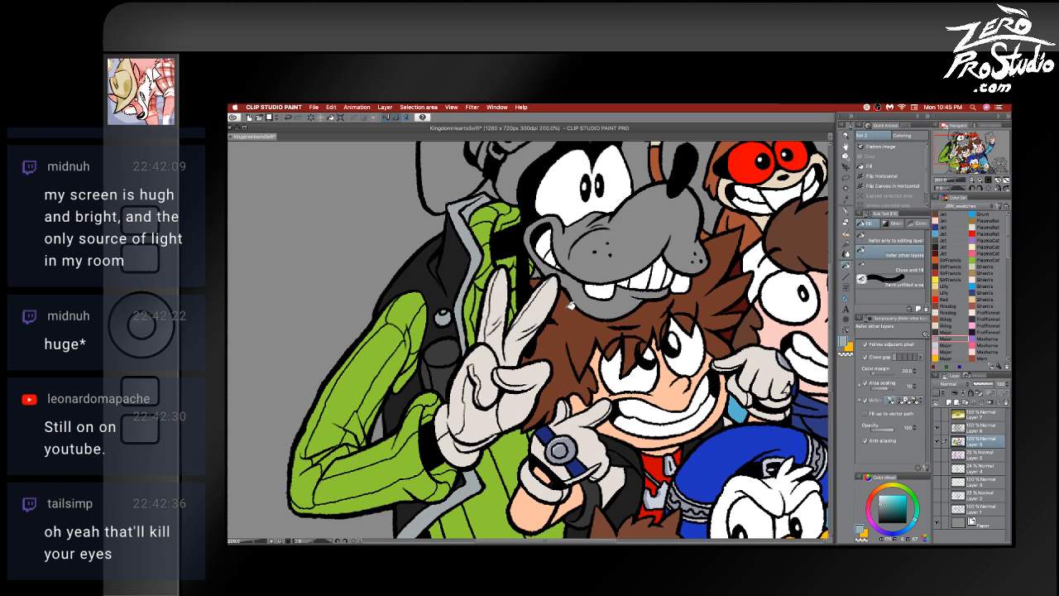
pyautogui.scroll(2, 641, 303)
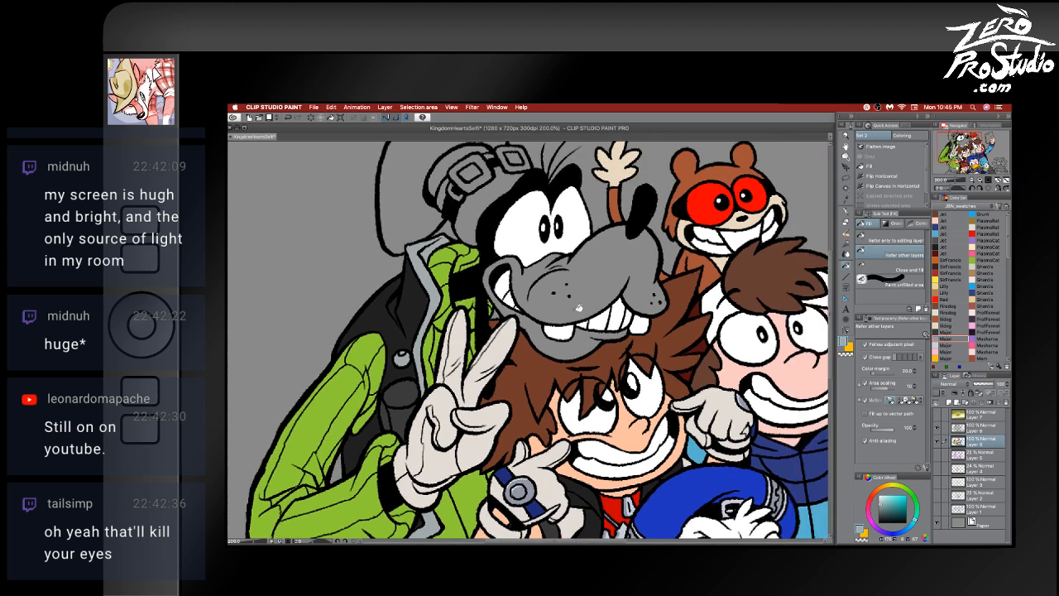
# - Switch to the orange-yellow colour and fill the tall dog's trousers with it
pyautogui.scroll(2, 589, 325)
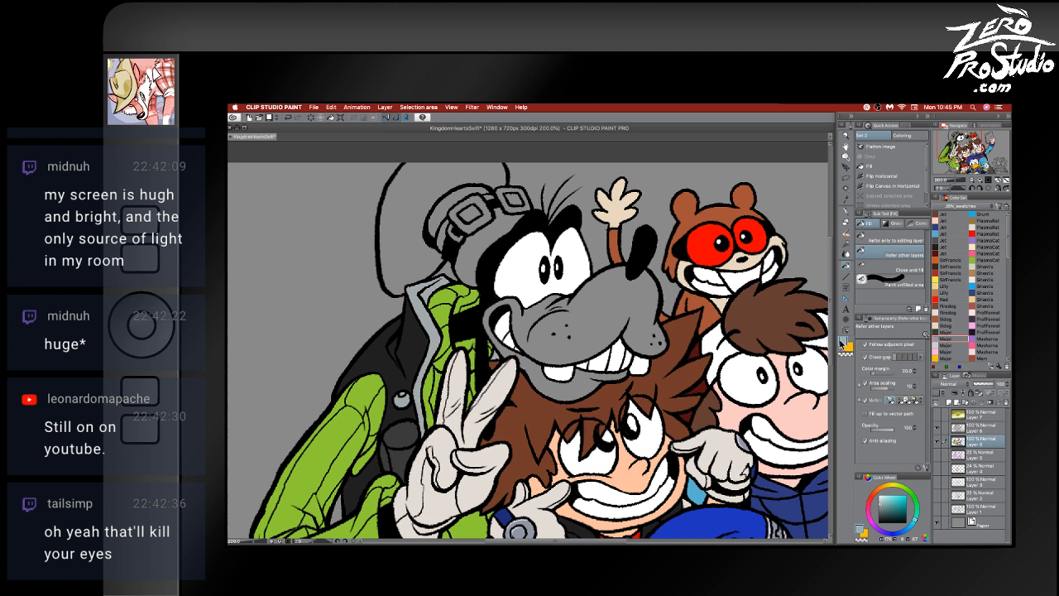
pyautogui.click(845, 350)
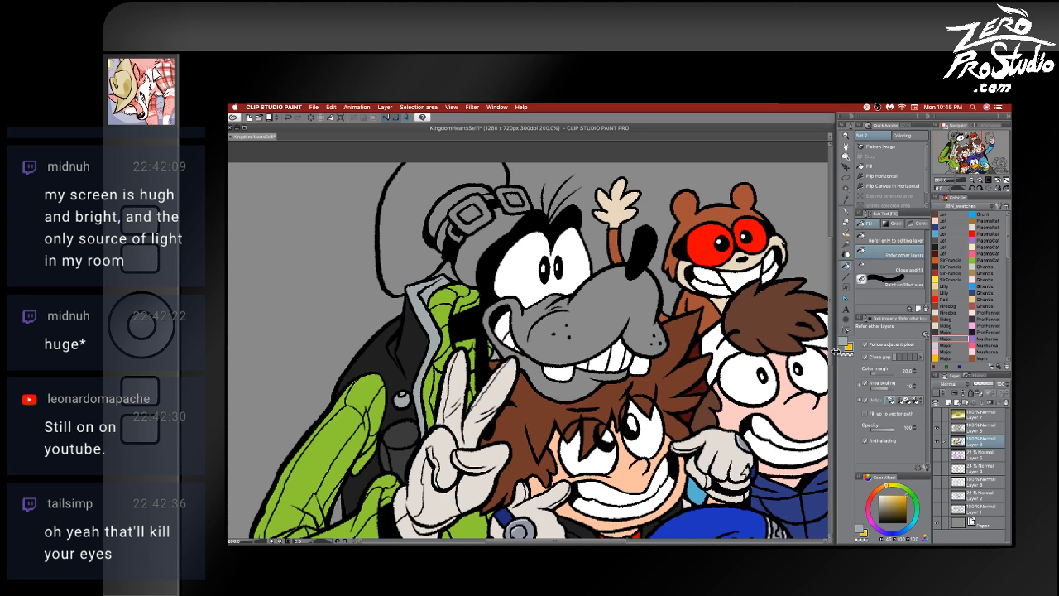
pyautogui.scroll(-10, 569, 420)
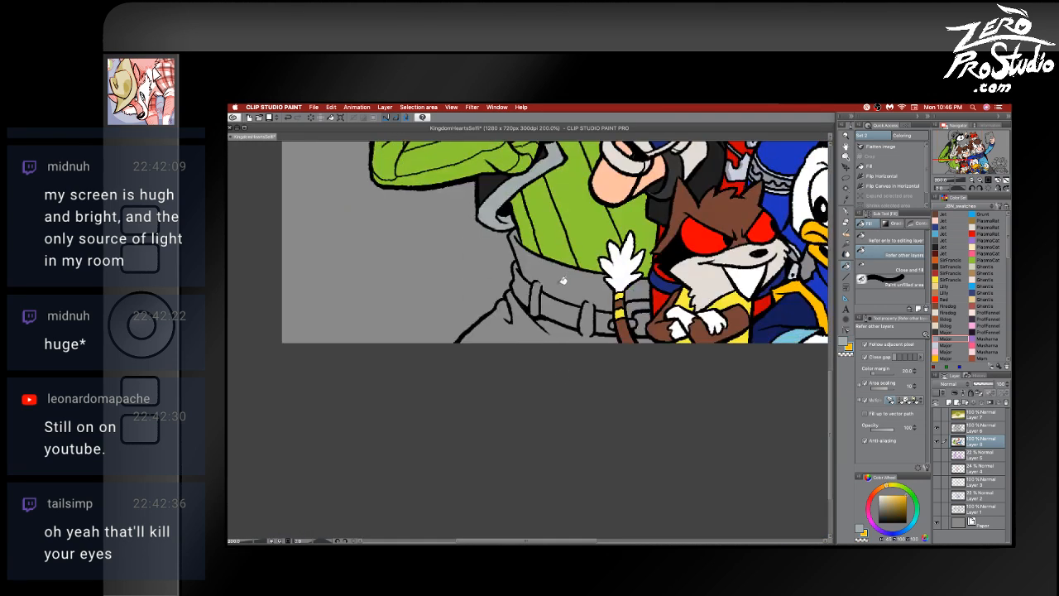
pyautogui.click(567, 276)
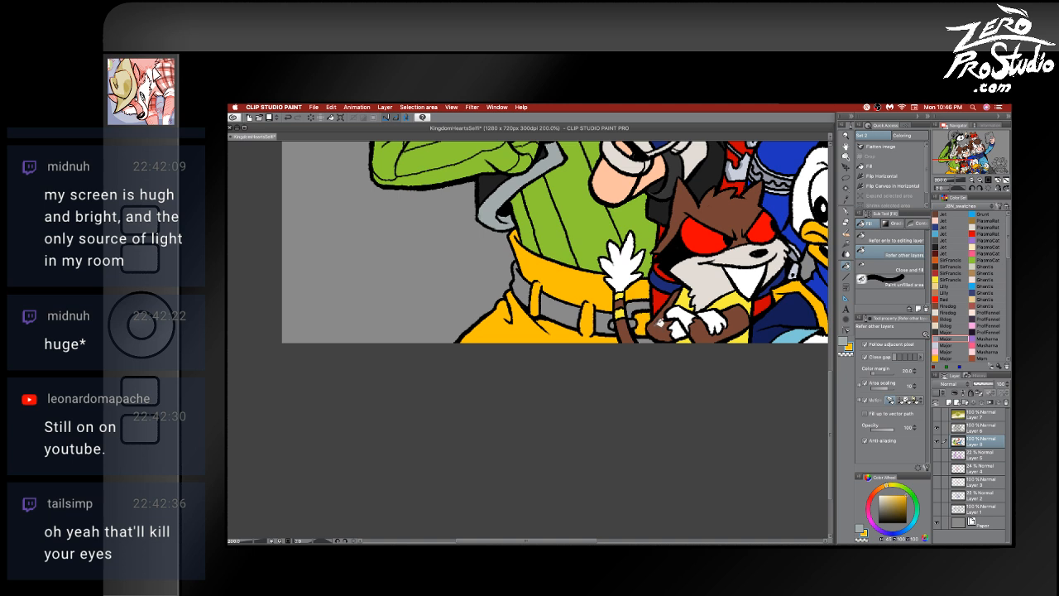
pyautogui.press('super+z')
# - Fill the crown and brim sections of the dog's hat with the orange-yellow colour
pyautogui.scroll(10, 647, 336)
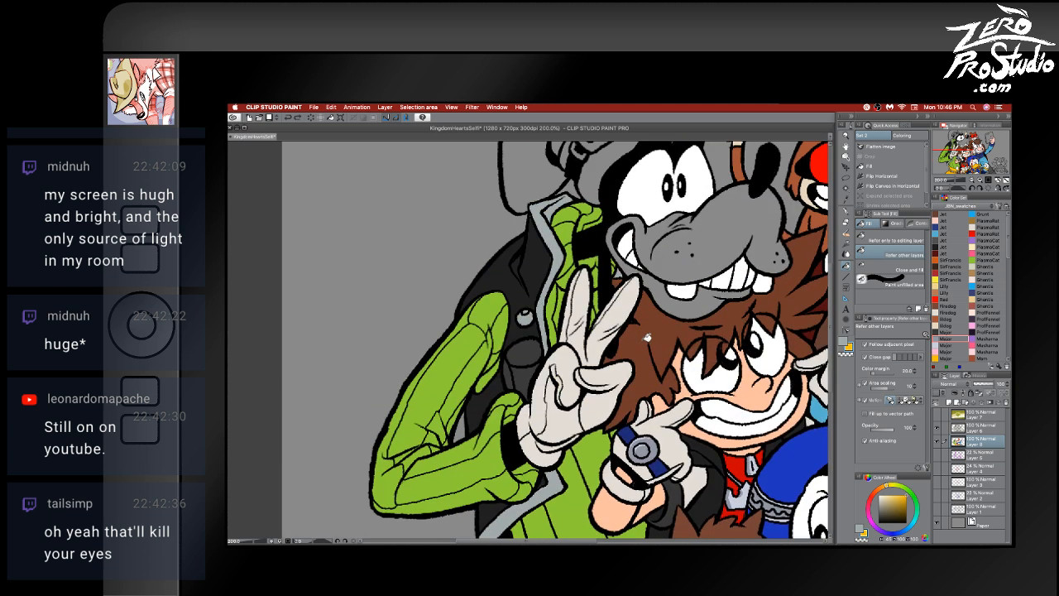
pyautogui.click(587, 170)
pyautogui.click(546, 177)
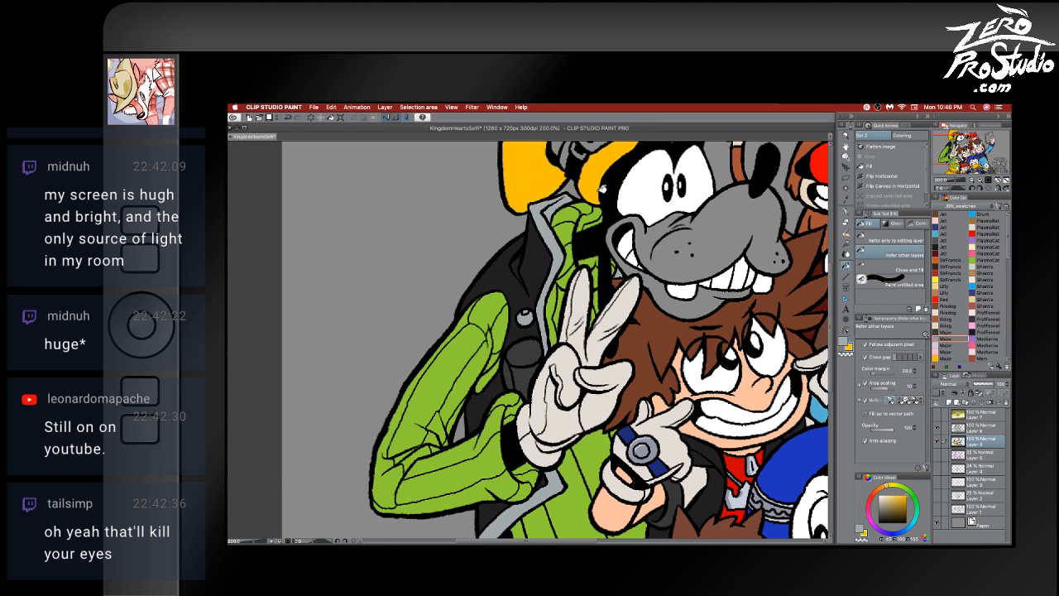
pyautogui.scroll(3, 603, 196)
pyautogui.click(569, 212)
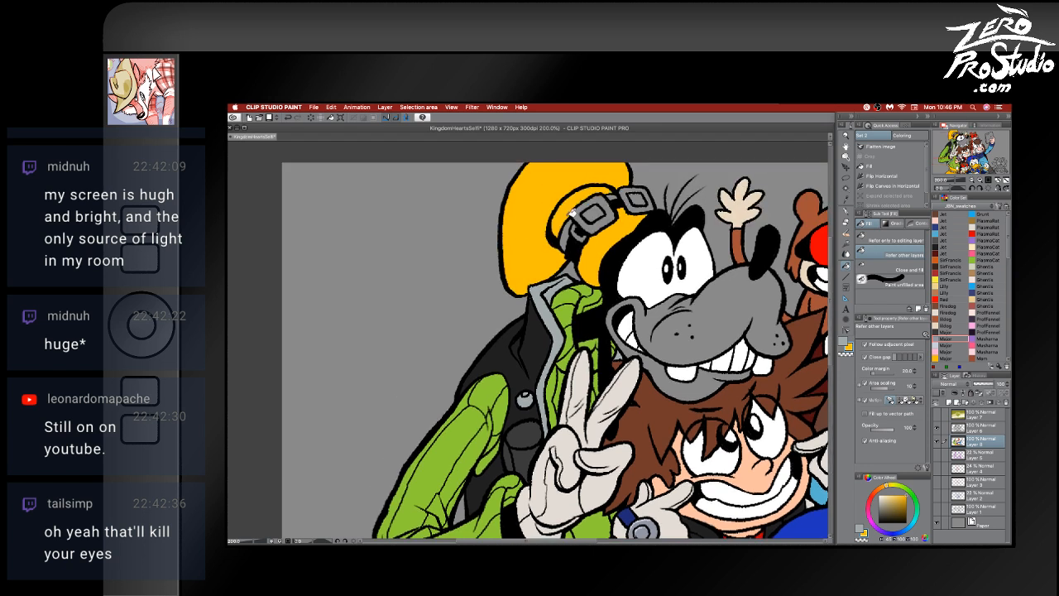
# - Pick the near-black colour from the dog's vest and fill the goggle strap around his hat with it
pyautogui.click(584, 212)
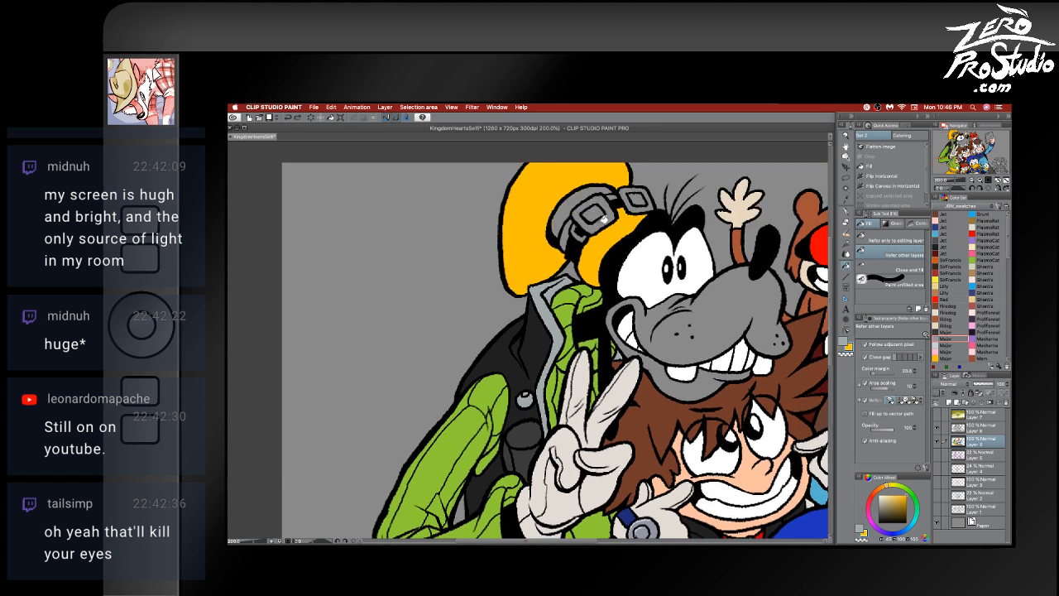
pyautogui.click(567, 227)
pyautogui.keyDown('alt'); pyautogui.click(618, 207); pyautogui.keyUp('alt')
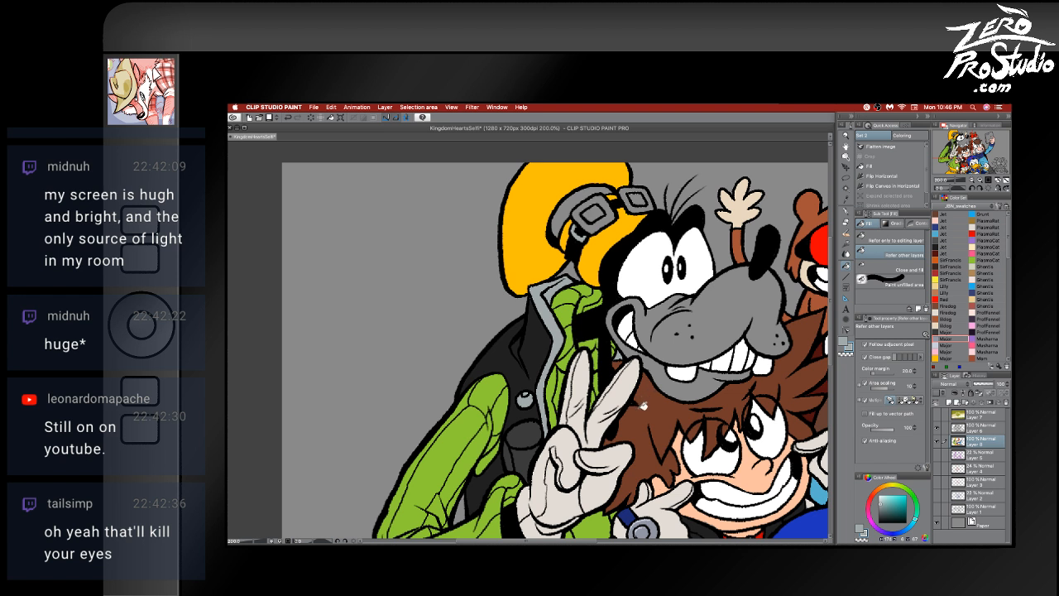
pyautogui.keyDown('alt'); pyautogui.click(545, 345); pyautogui.keyUp('alt')
pyautogui.click(573, 211)
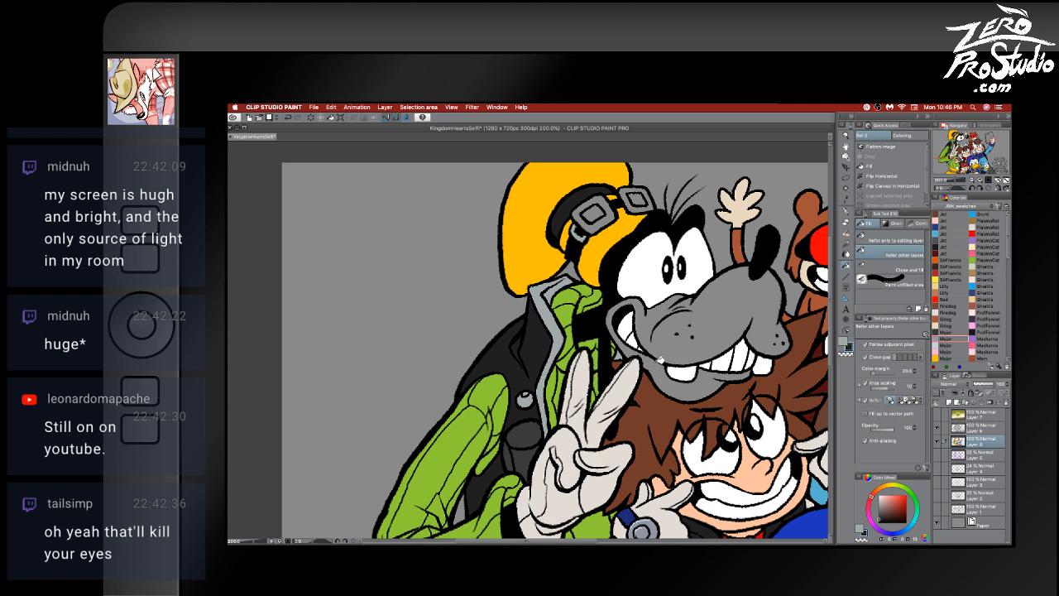
# - Touch up the line art along the lower vest trim below the dog's glove with the pen on Layer 6
pyautogui.scroll(-4, 759, 405)
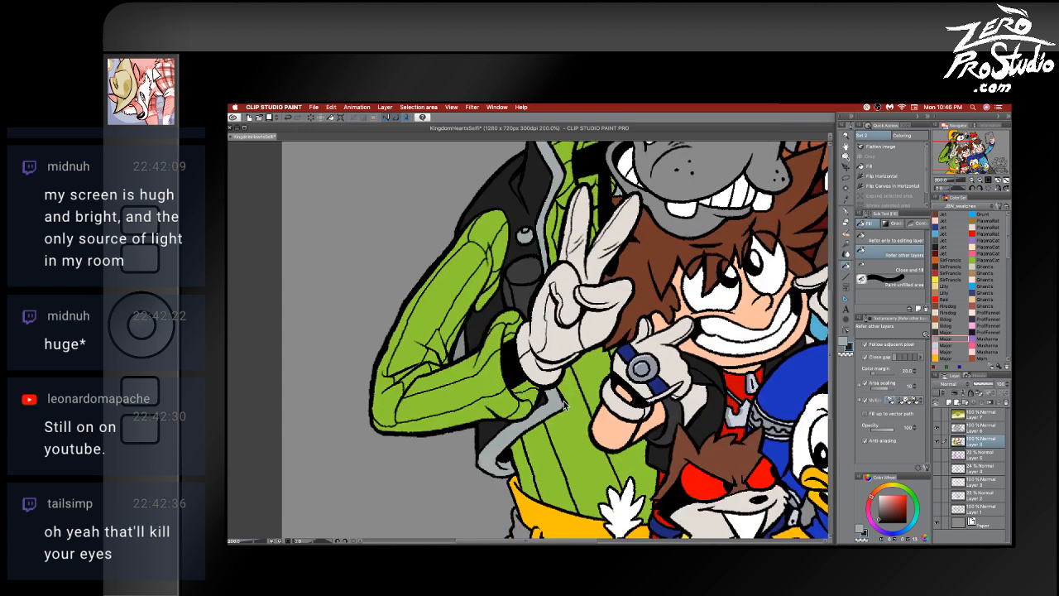
pyautogui.press('p')
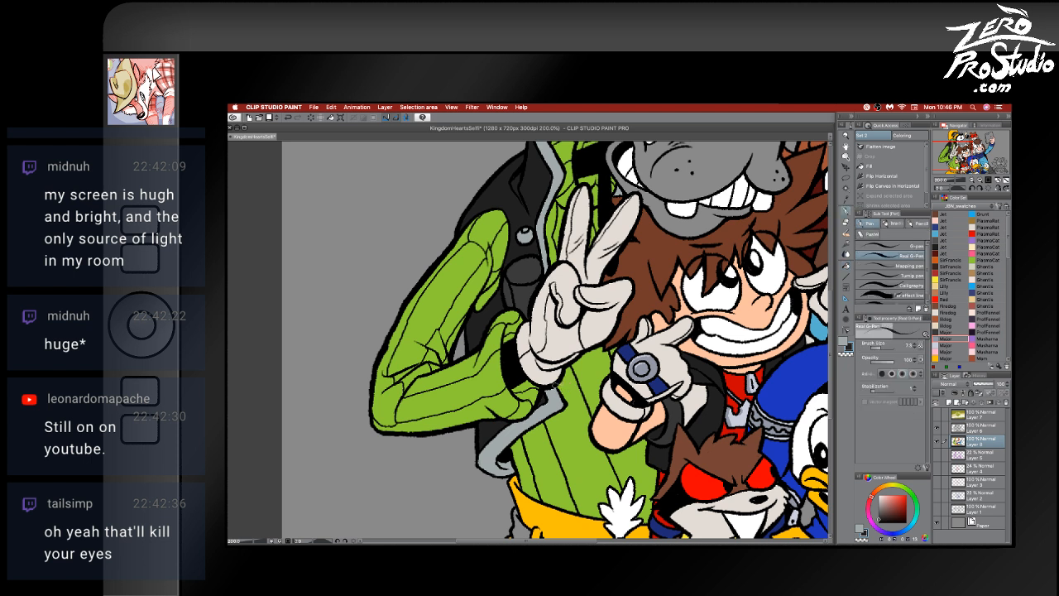
pyautogui.click(983, 429)
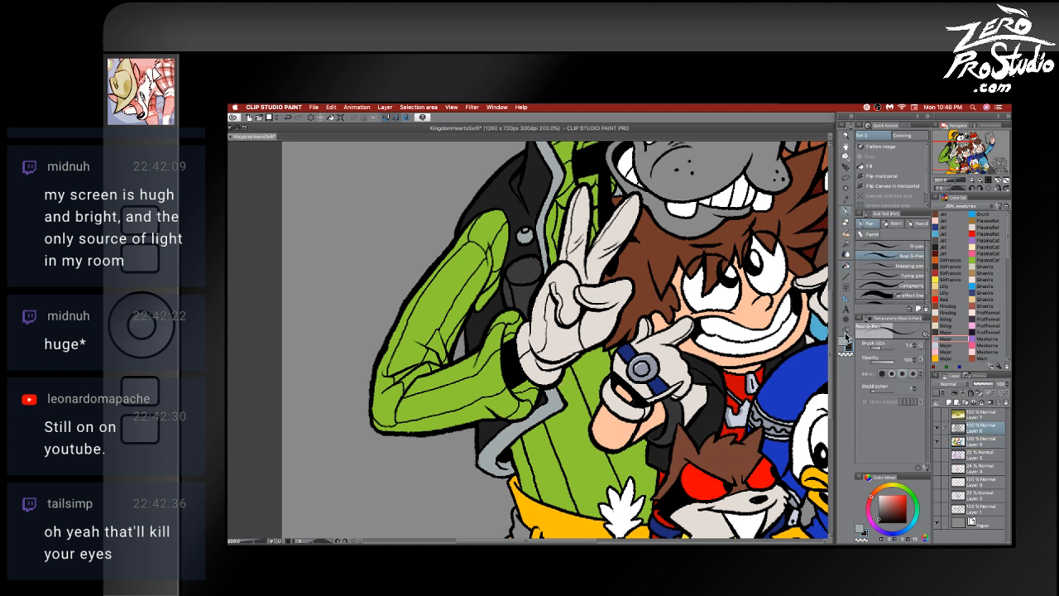
pyautogui.click(850, 346)
pyautogui.moveTo(548, 389)
pyautogui.mouseDown()
pyautogui.moveTo(552, 406)
pyautogui.moveTo(538, 408)
pyautogui.mouseUp()
pyautogui.click(843, 341)
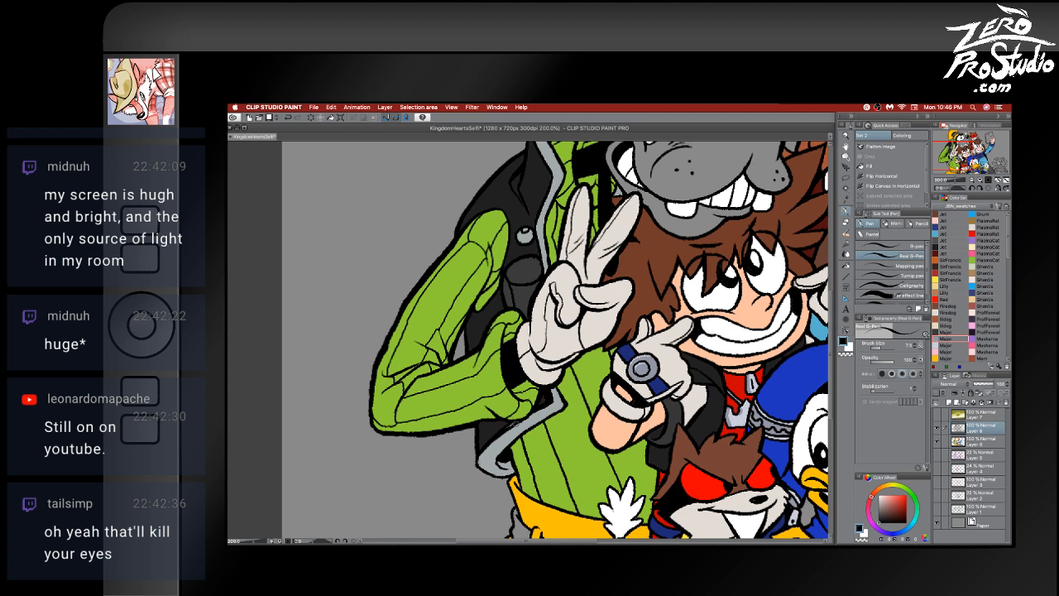
pyautogui.press('e')
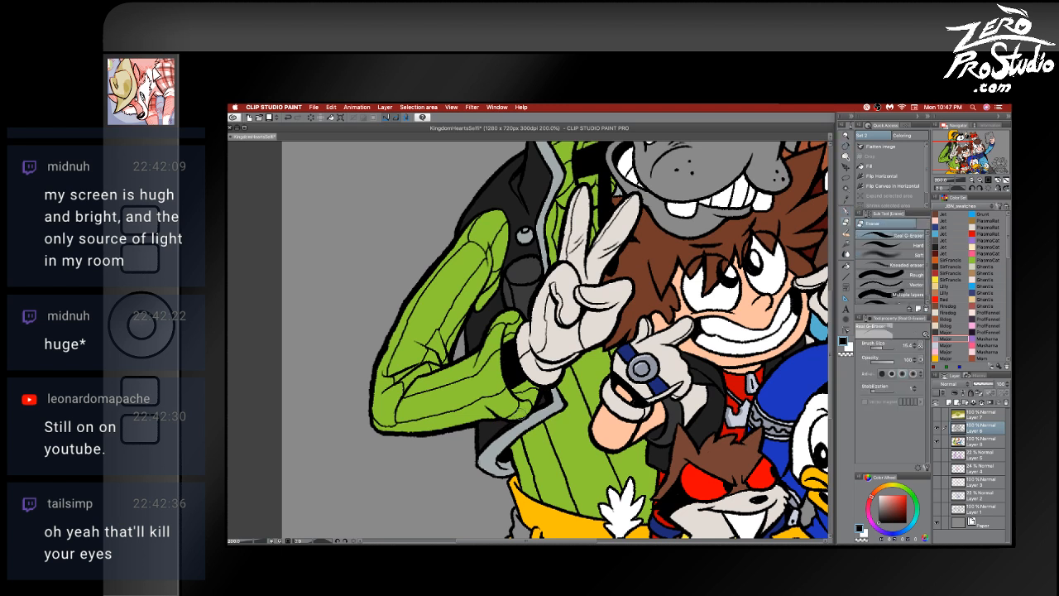
pyautogui.press('p')
# - Change the drawing colour from black to a burnt orange in the colour settings
pyautogui.moveTo(579, 331)
pyautogui.mouseDown()
pyautogui.moveTo(567, 352)
pyautogui.moveTo(467, 398)
pyautogui.mouseUp()
pyautogui.scroll(2, 734, 417)
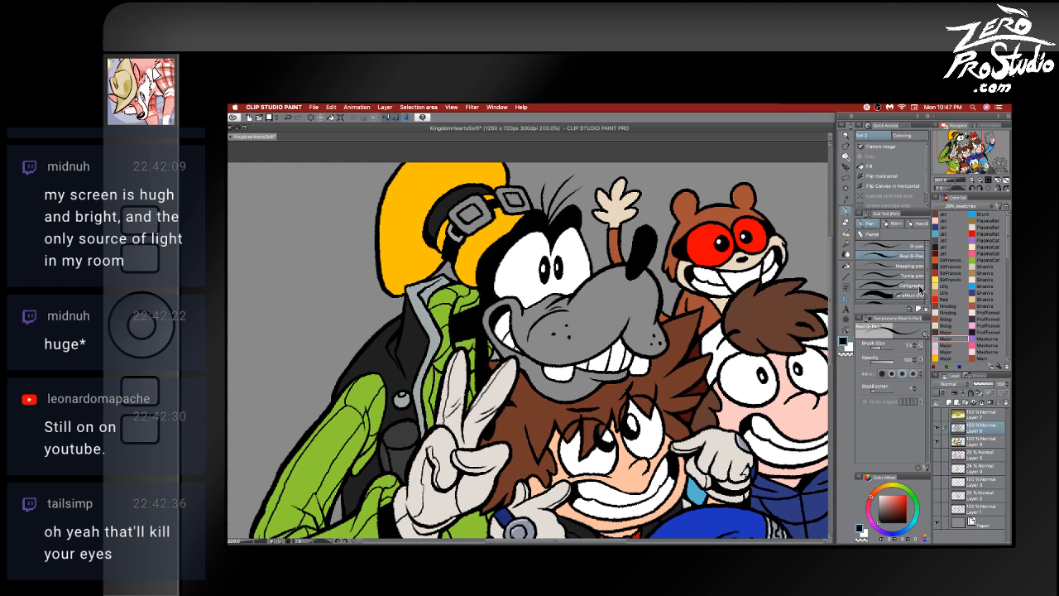
pyautogui.click(845, 341)
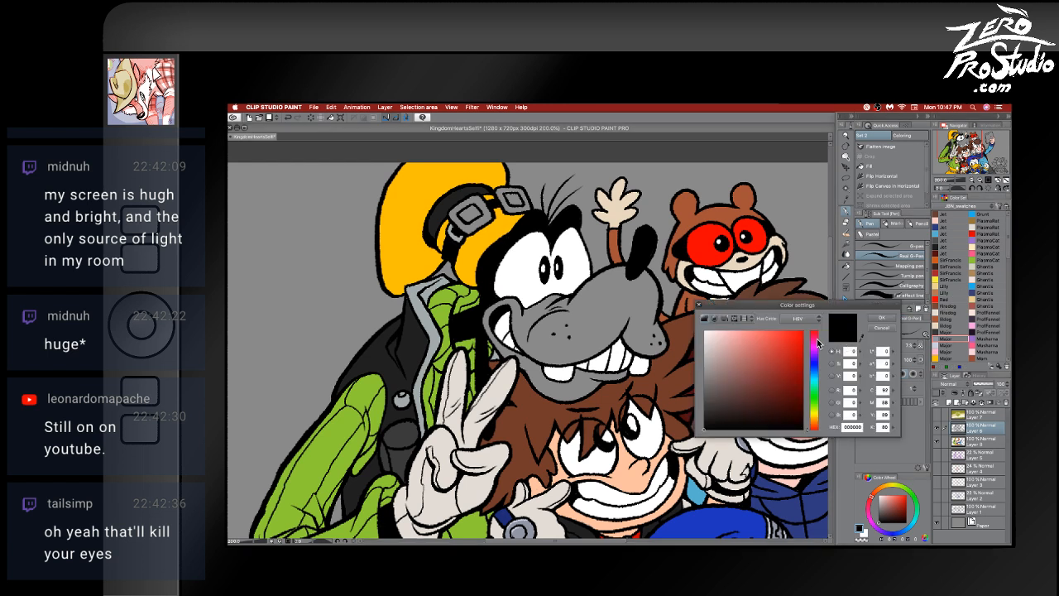
pyautogui.click(754, 344)
pyautogui.click(814, 424)
pyautogui.click(760, 342)
pyautogui.moveTo(769, 348); pyautogui.dragTo(796, 356)
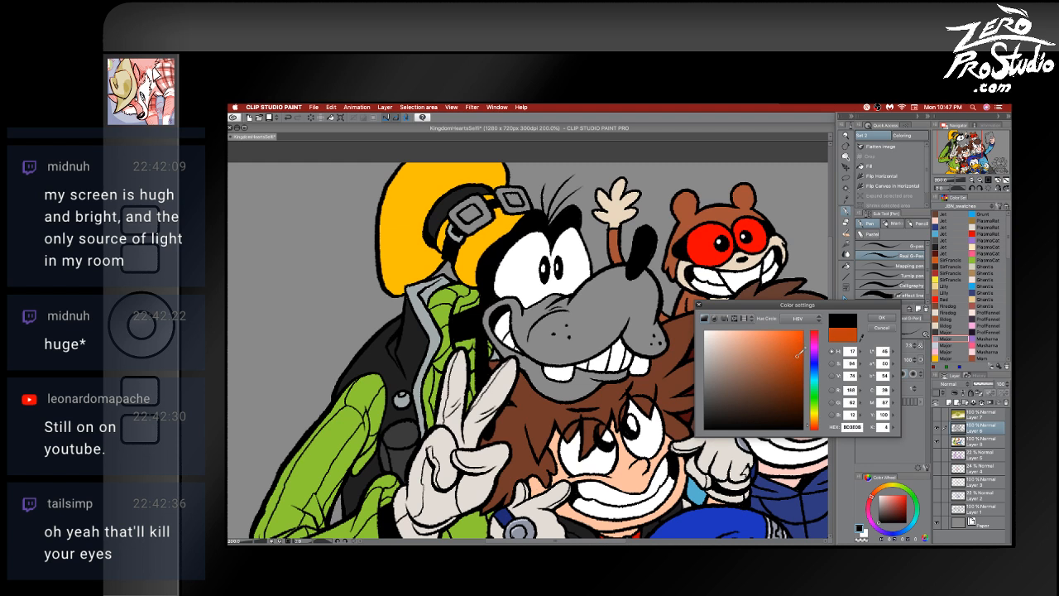
pyautogui.click(815, 429)
pyautogui.click(816, 427)
pyautogui.moveTo(797, 346); pyautogui.dragTo(791, 346)
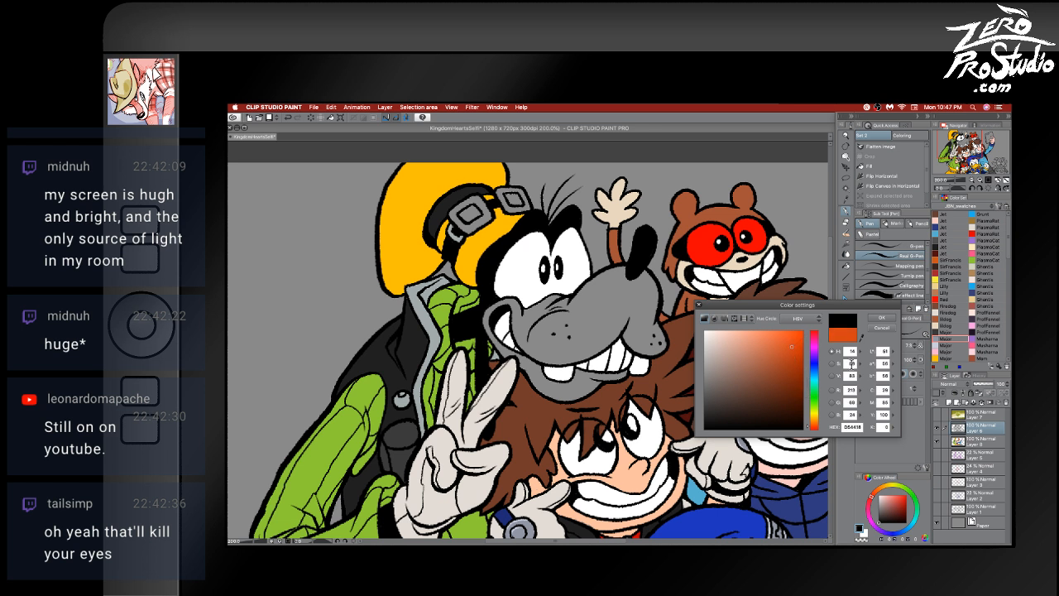
pyautogui.click(816, 429)
pyautogui.moveTo(792, 346); pyautogui.dragTo(792, 350)
pyautogui.click(883, 325)
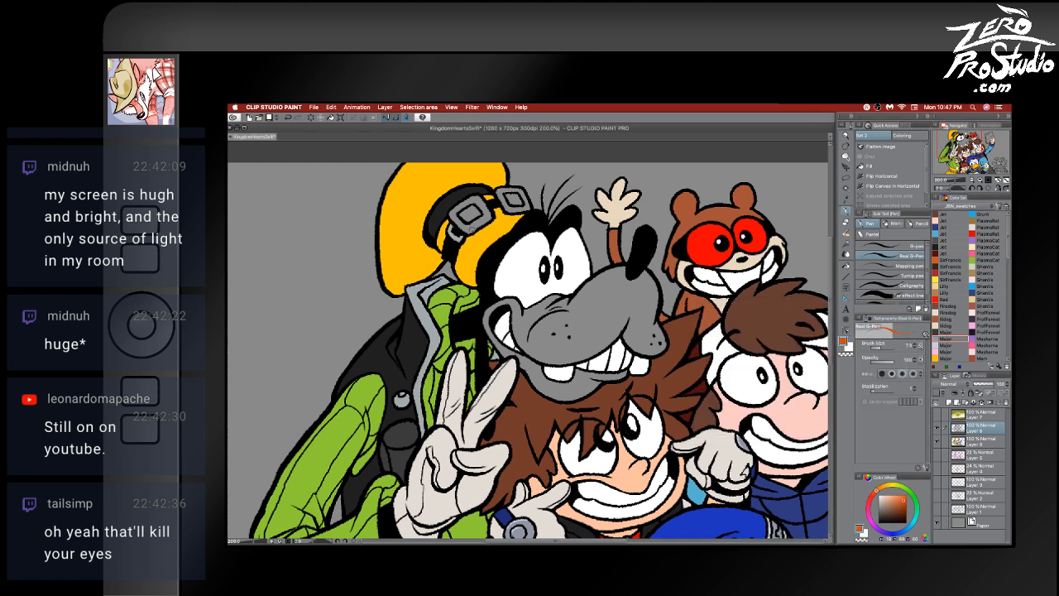
# - Fill the frames of both goggle lenses on the dog's hat with burnt orange on the colour layer
pyautogui.press('g')
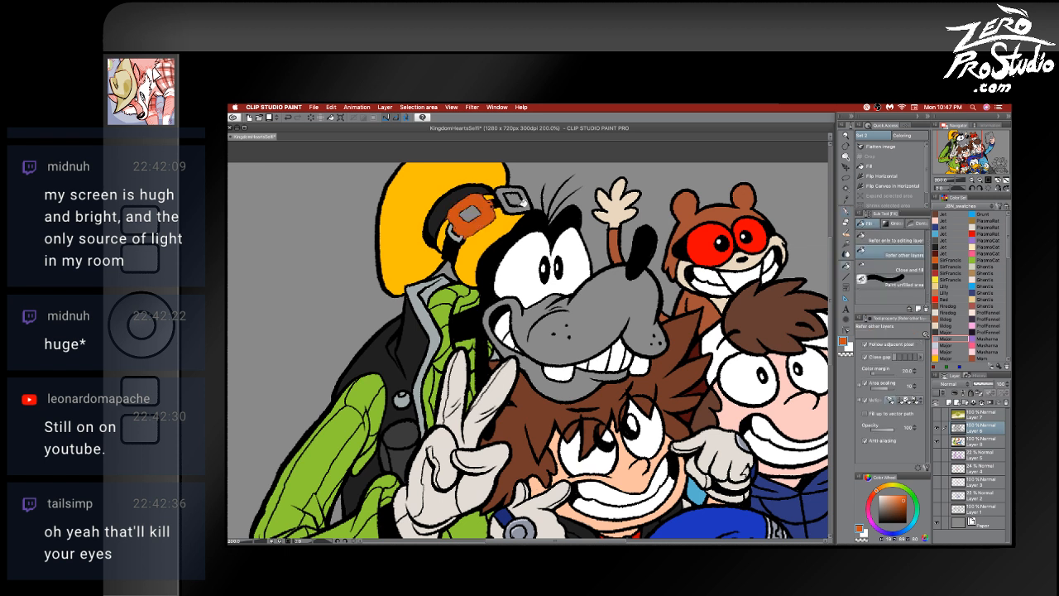
pyautogui.click(972, 441)
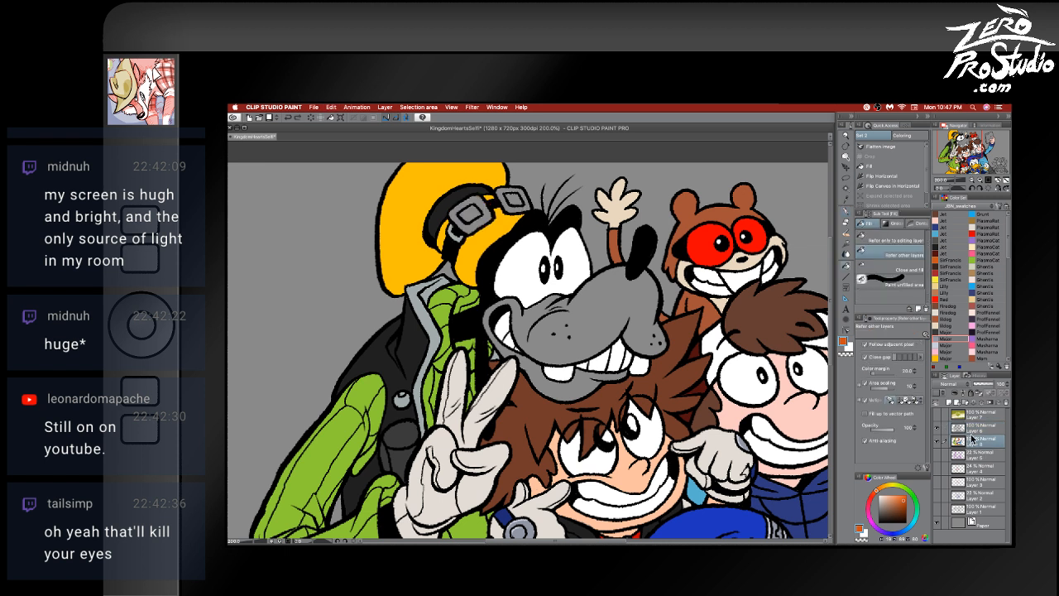
pyautogui.click(476, 213)
pyautogui.click(522, 197)
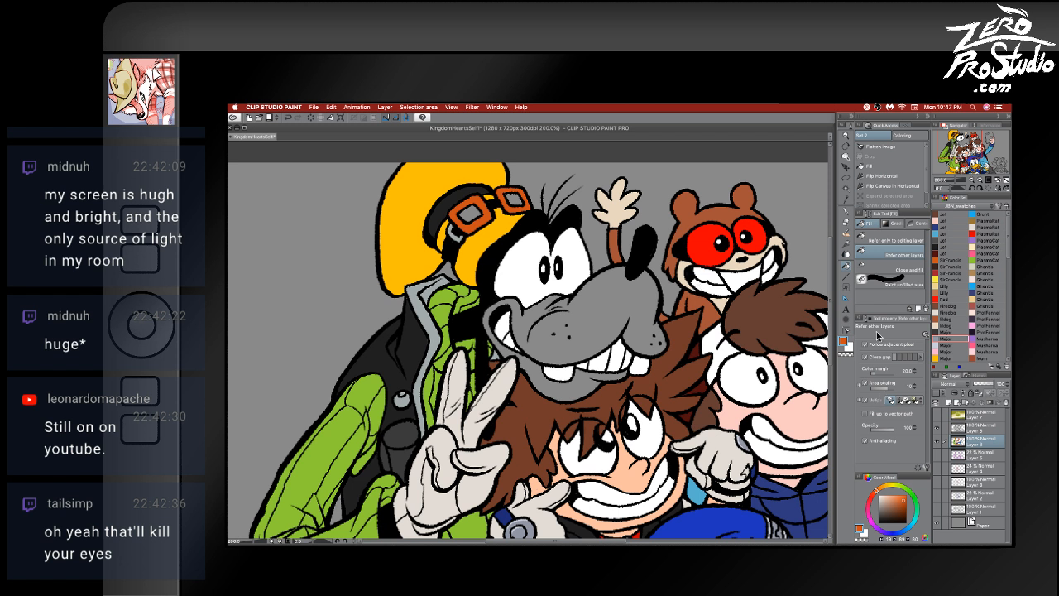
# - Change the drawing colour to a light peach skin tone in the colour settings
pyautogui.click(846, 344)
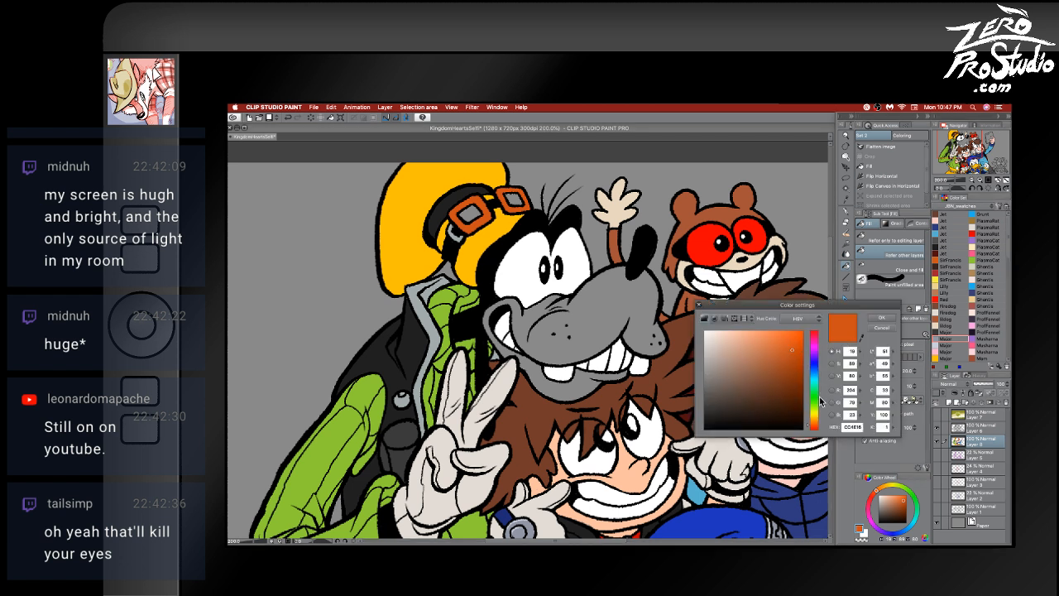
pyautogui.moveTo(820, 403); pyautogui.dragTo(814, 423)
pyautogui.click(756, 331)
pyautogui.click(763, 332)
pyautogui.moveTo(763, 340); pyautogui.dragTo(744, 324)
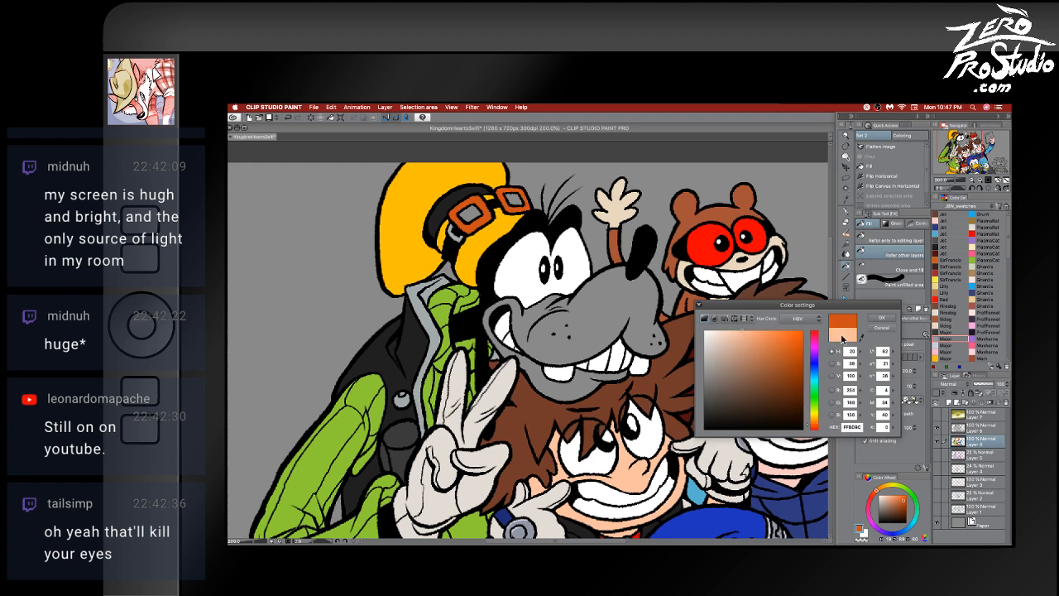
pyautogui.click(881, 317)
# - Fill the dog's muzzle and lower jaw with the peach skin tone and save the illustration
pyautogui.click(569, 320)
pyautogui.click(569, 379)
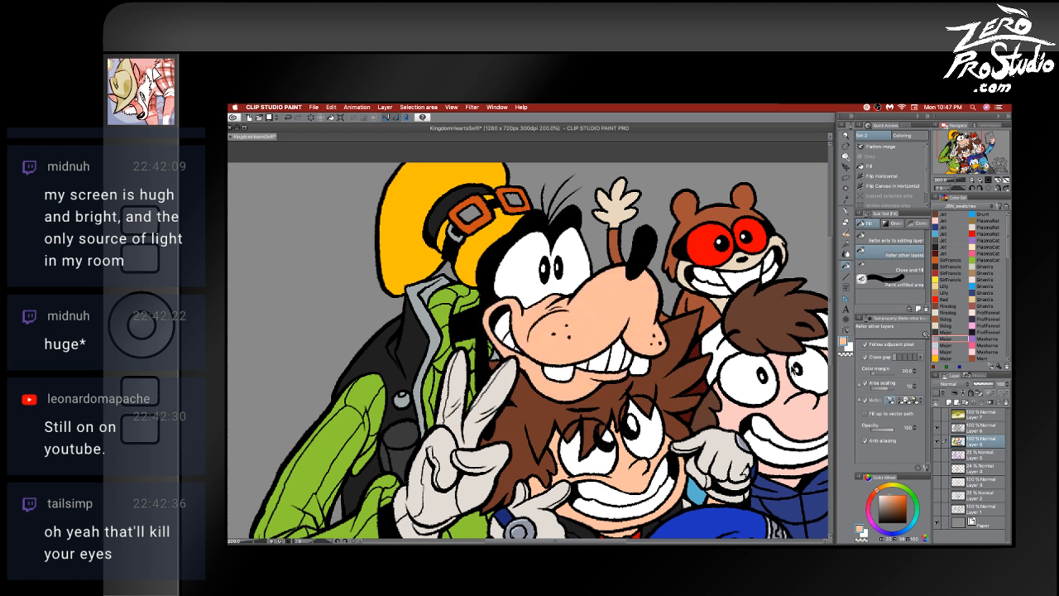
pyautogui.press('super+s')
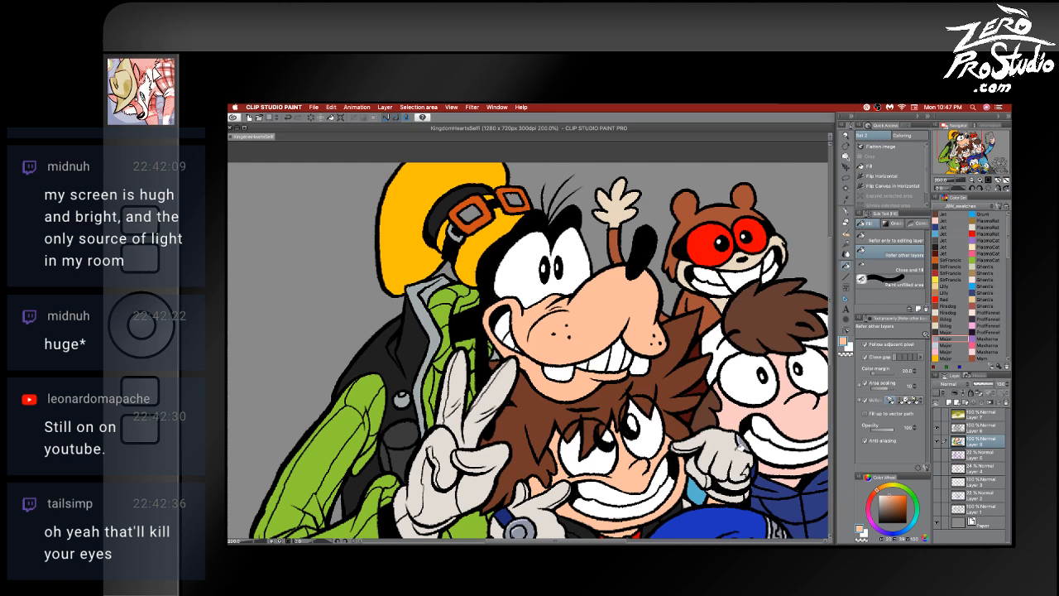
# - Try shifting the colour layer with the Move layer tool and undo the moves
pyautogui.scroll(-5, 738, 451)
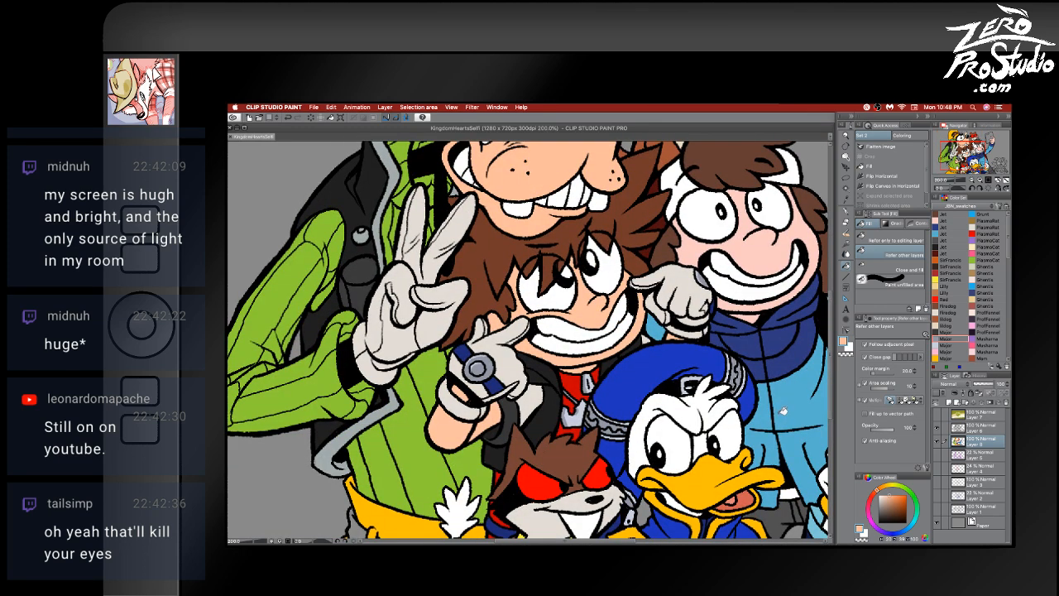
pyautogui.press('k')
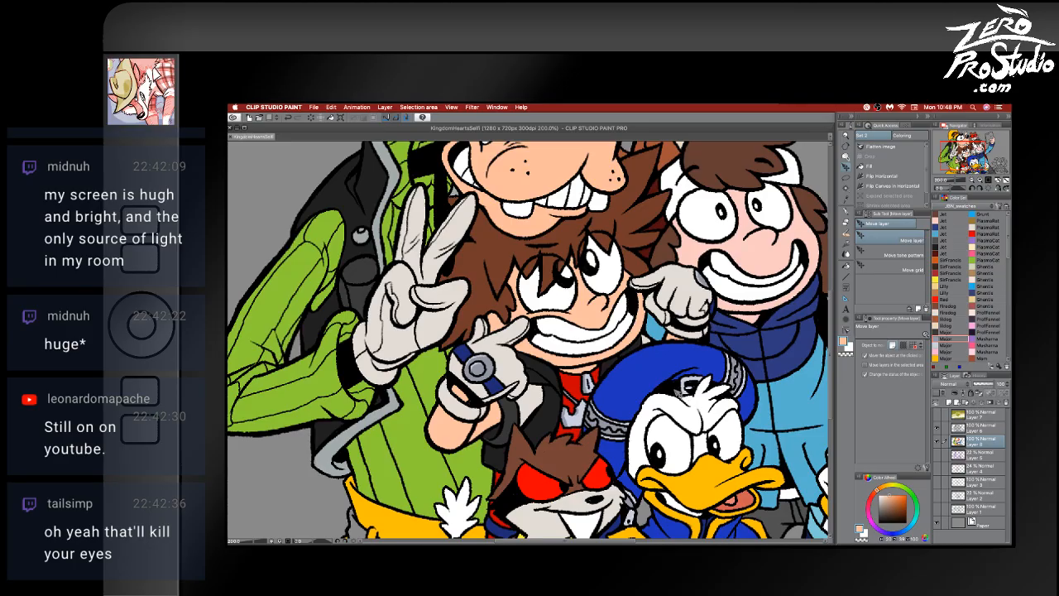
pyautogui.moveTo(679, 393); pyautogui.dragTo(733, 404)
pyautogui.press('super+z')
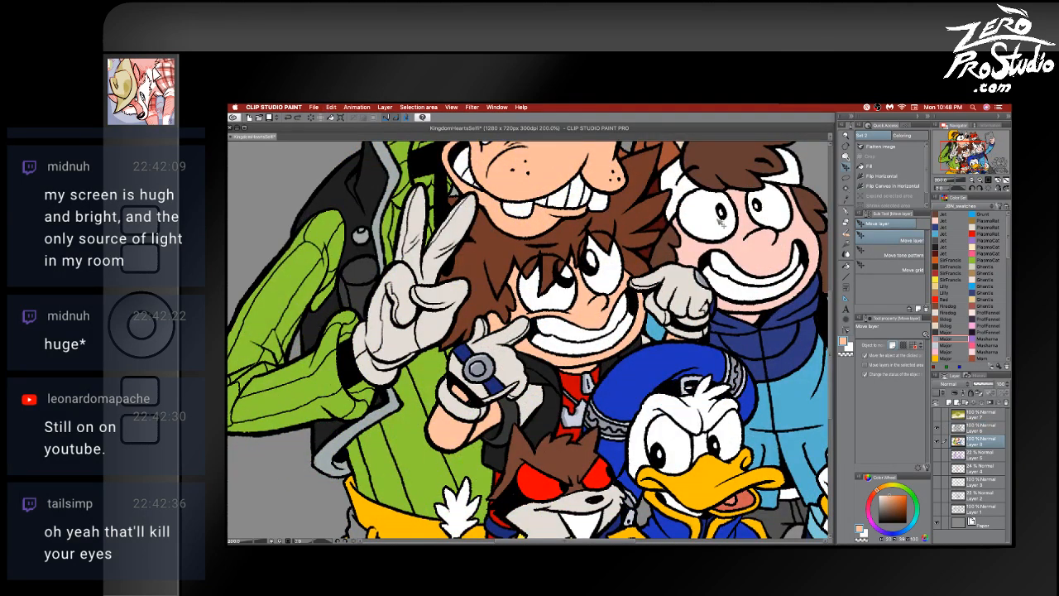
pyautogui.moveTo(669, 393); pyautogui.dragTo(639, 370)
pyautogui.press('super+z')
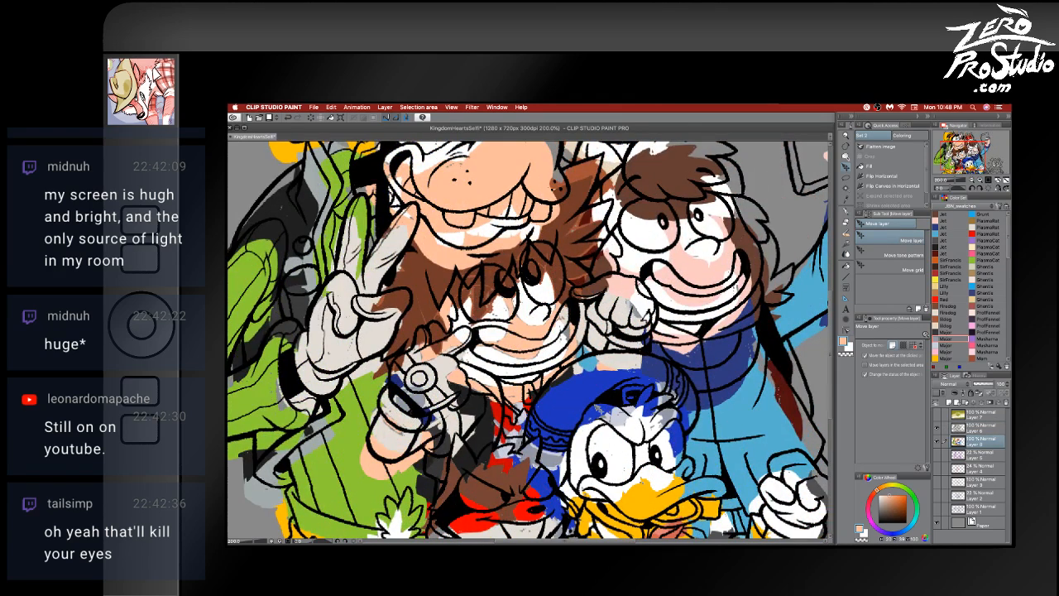
pyautogui.press('super+z')
pyautogui.press('super+shift+z')
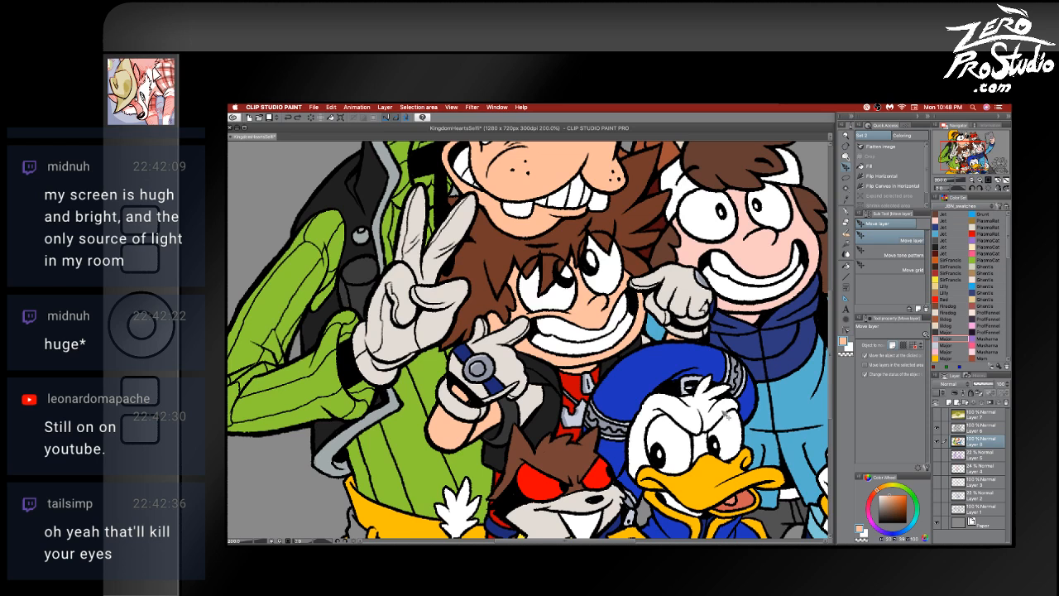
# - Try a pen stroke over the duck's head on the line-art layer, return to the colour layer and undo
pyautogui.press('p')
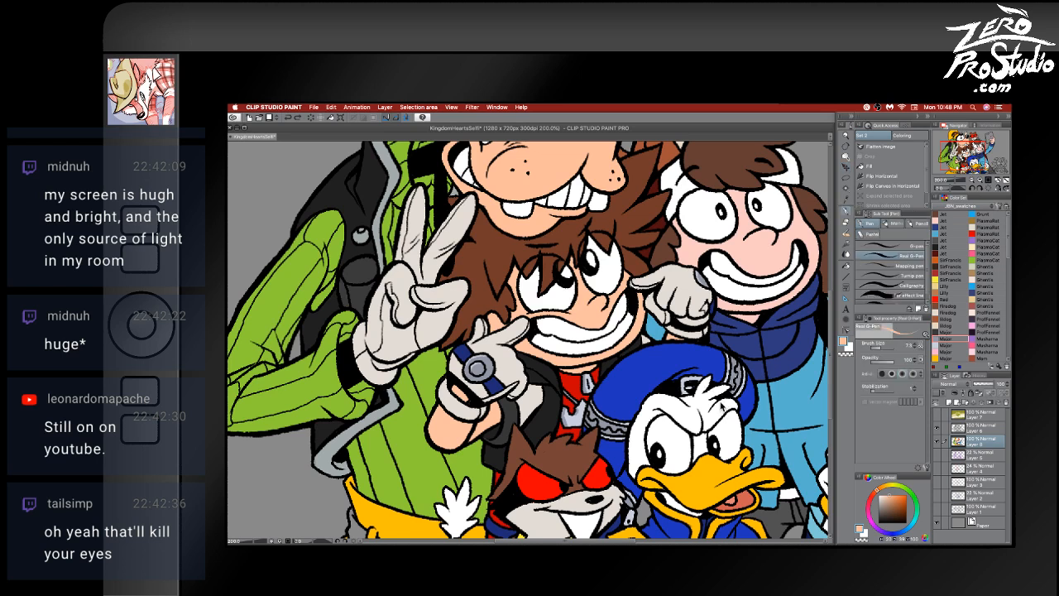
pyautogui.hotkey('alt', ']')
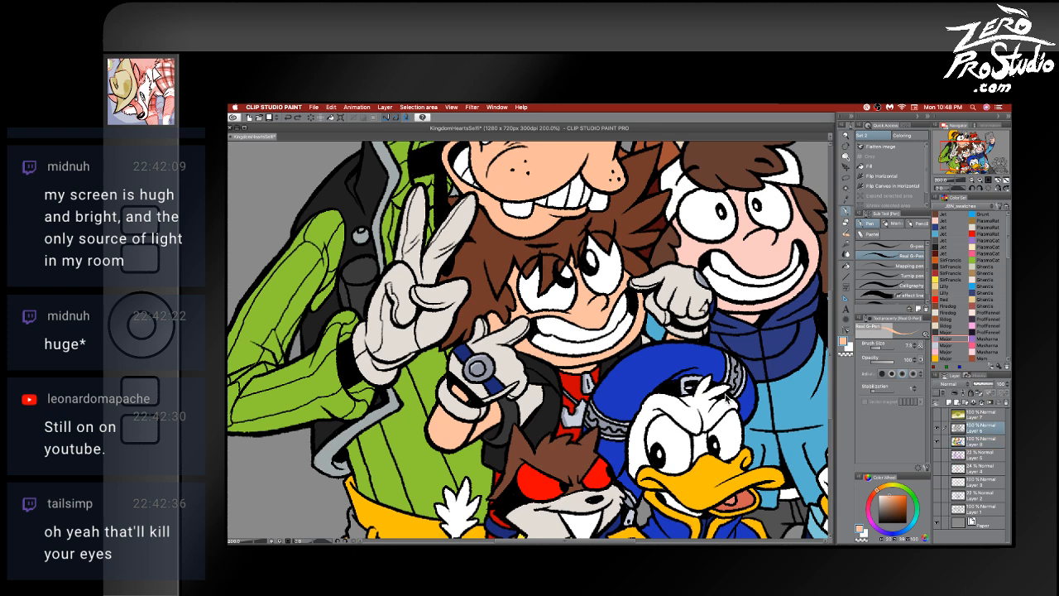
pyautogui.moveTo(730, 401); pyautogui.dragTo(667, 443)
pyautogui.hotkey('alt', '[')
pyautogui.hotkey('ctrl', 'z')
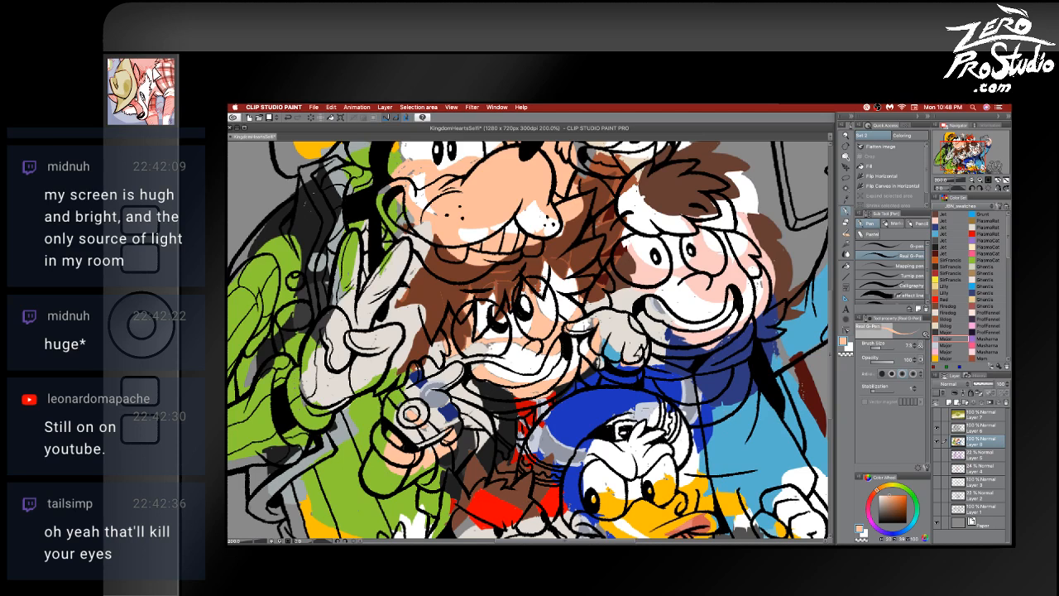
# - Undo the accidental shift of the colour layer and alternate between the line-art and colour layers, ending on the colour layer
pyautogui.hotkey('ctrl', 'z')
pyautogui.hotkey('ctrl', 'z')
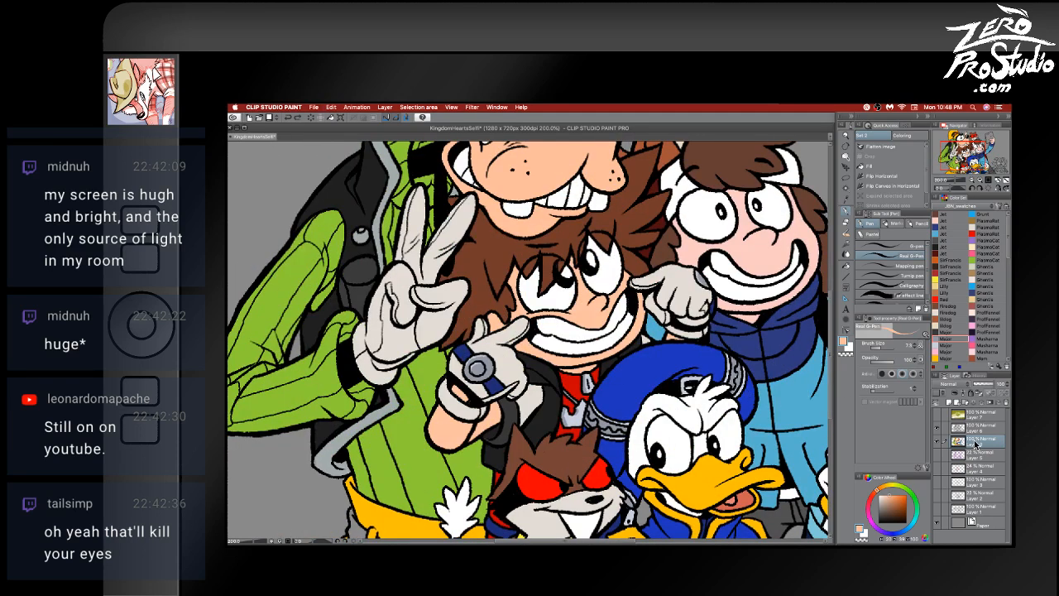
pyautogui.hotkey('alt', ']')
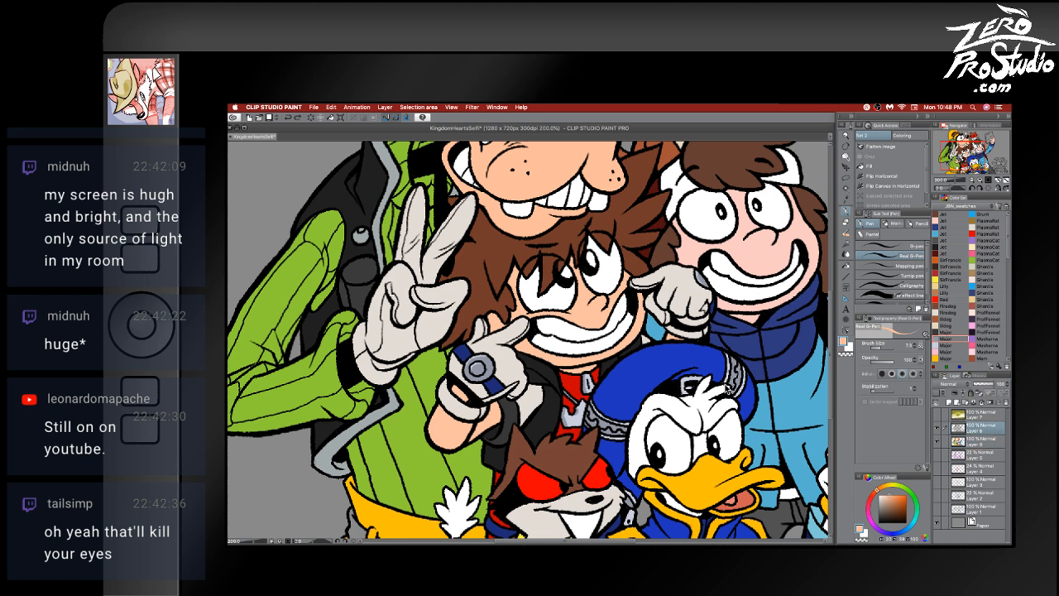
pyautogui.hotkey('alt', '[')
pyautogui.hotkey('alt', ']')
pyautogui.hotkey('alt', '[')
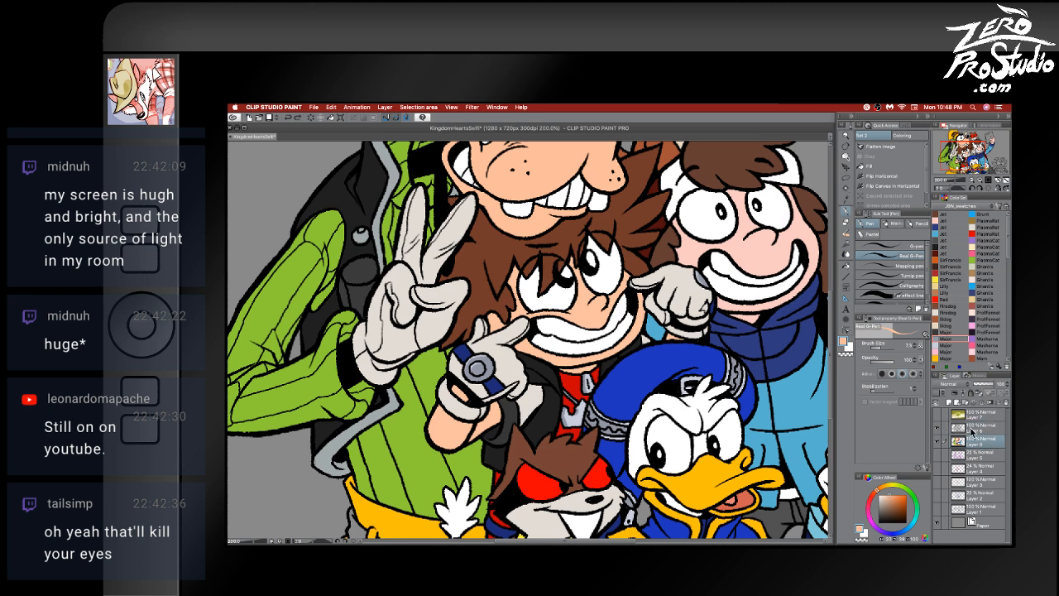
pyautogui.hotkey('alt', ']')
pyautogui.hotkey('alt', '[')
pyautogui.hotkey('alt', ']')
pyautogui.hotkey('alt', '[')
# - Alternate between the Move layer tool and the pen while switching layers, ending with the pen on the colour layer
pyautogui.press('k')
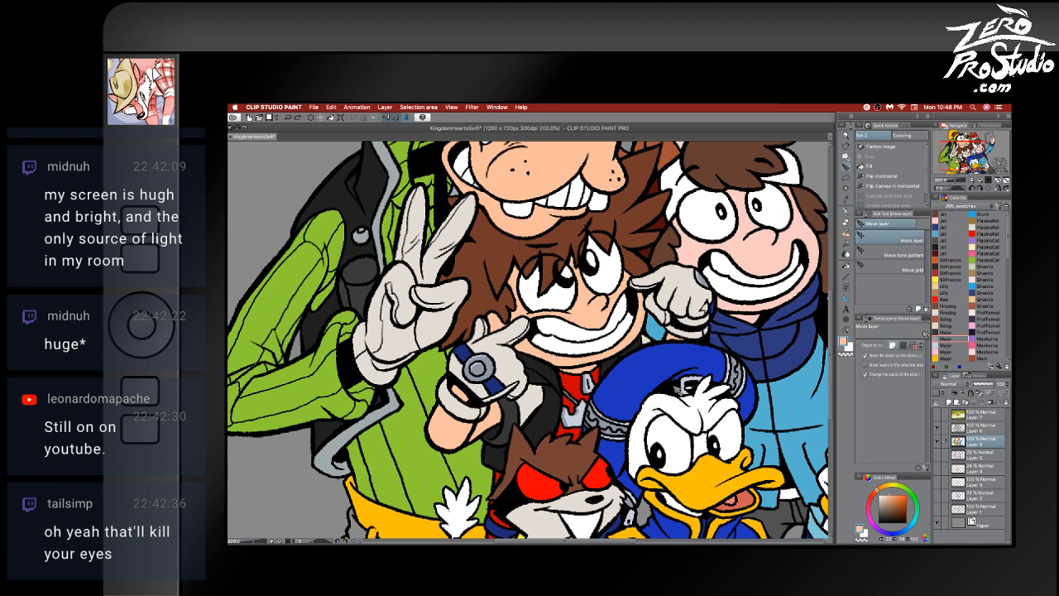
pyautogui.press('p')
pyautogui.press('k')
pyautogui.hotkey('alt', ']')
pyautogui.press('p')
pyautogui.hotkey('alt', '[')
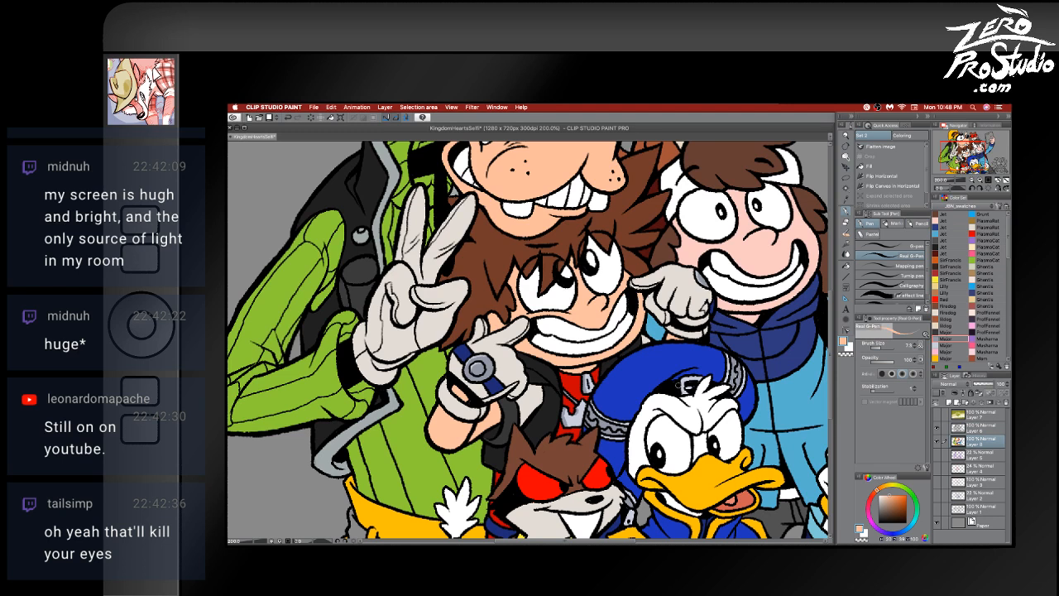
pyautogui.press('k')
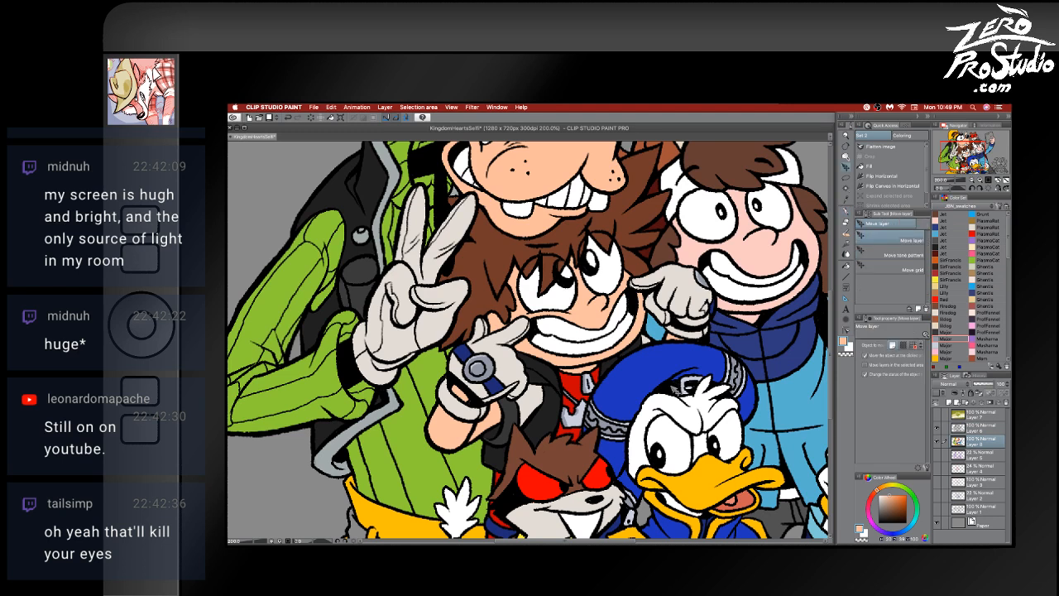
pyautogui.hotkey('alt', ']')
pyautogui.press('p')
pyautogui.hotkey('alt', '[')
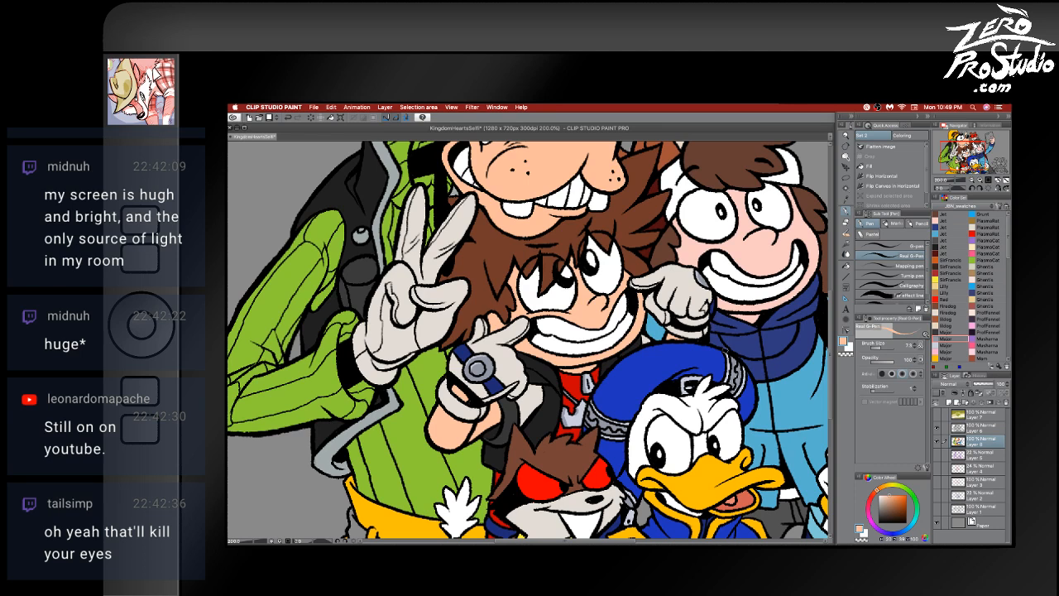
# - Try assigning Change brush size to Opt+Cmd+Space in the common modifier key settings, filtered to Cmd combinations
pyautogui.scroll(5, 726, 351)
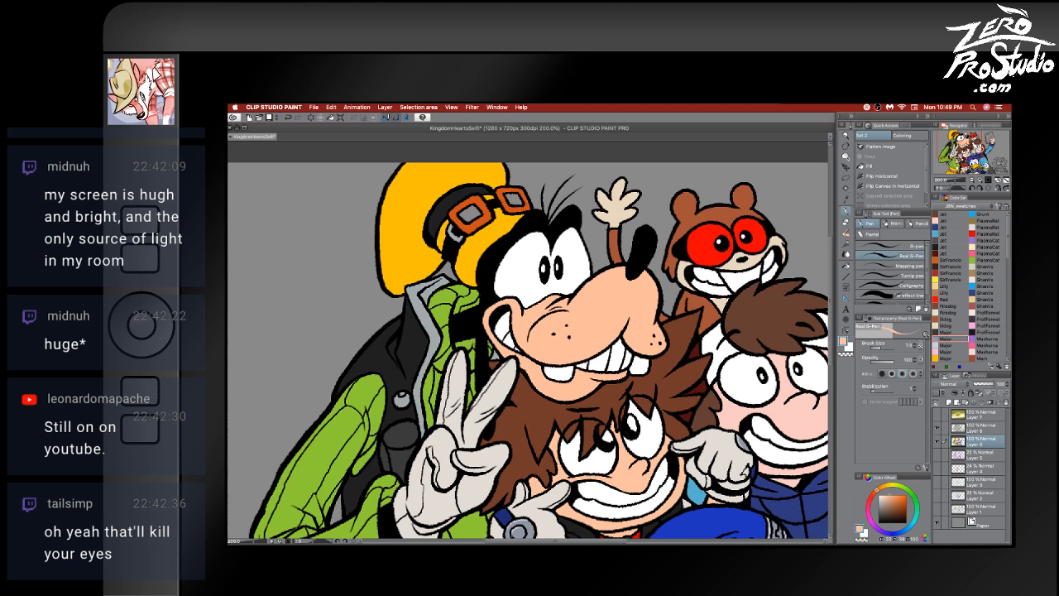
pyautogui.click(316, 108)
pyautogui.moveTo(292, 110)
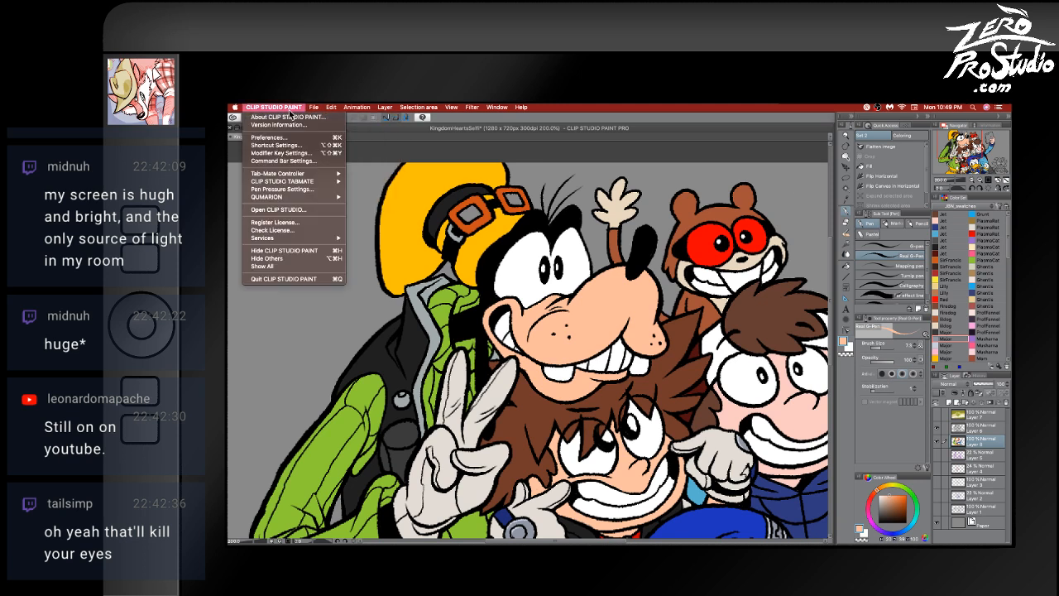
pyautogui.click(321, 156)
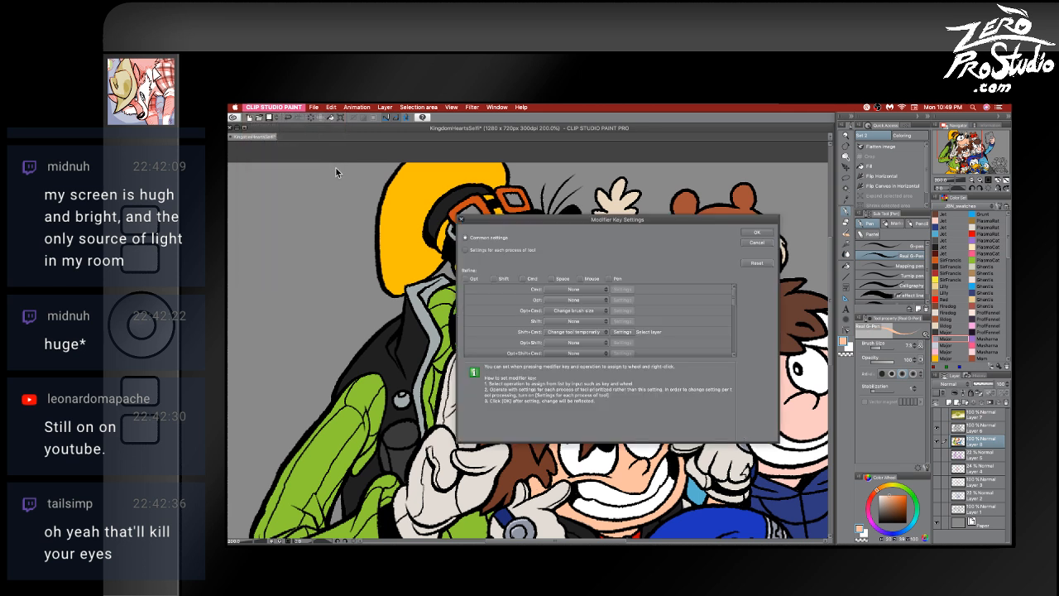
pyautogui.click(533, 280)
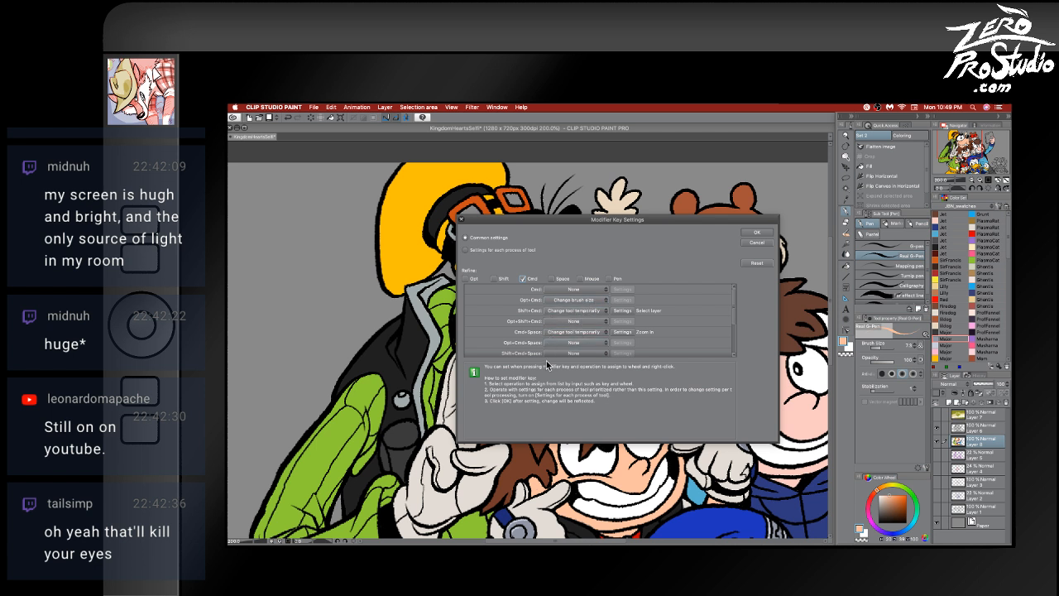
pyautogui.click(587, 342)
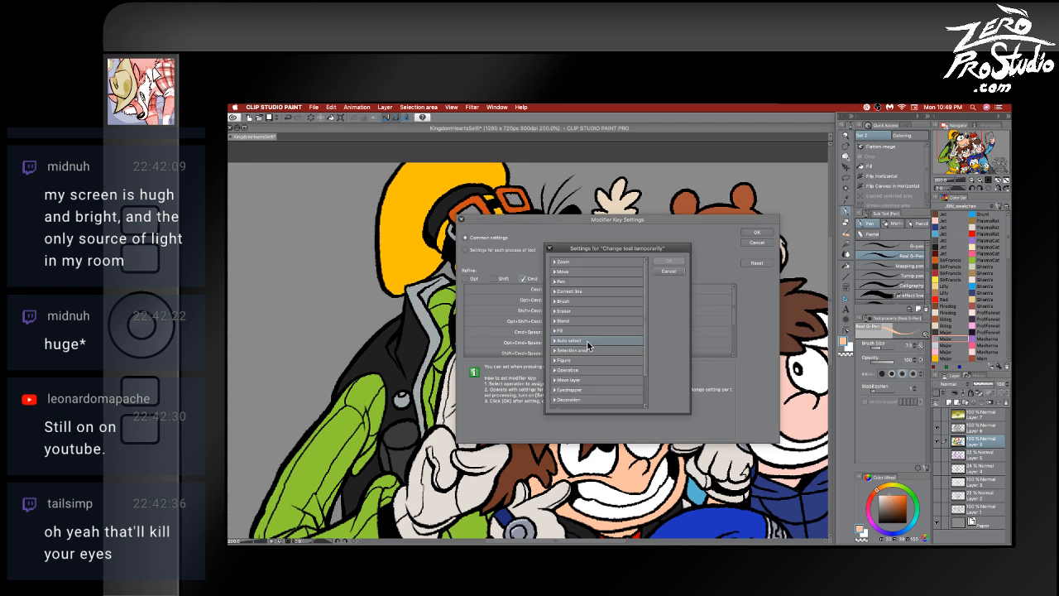
pyautogui.click(593, 326)
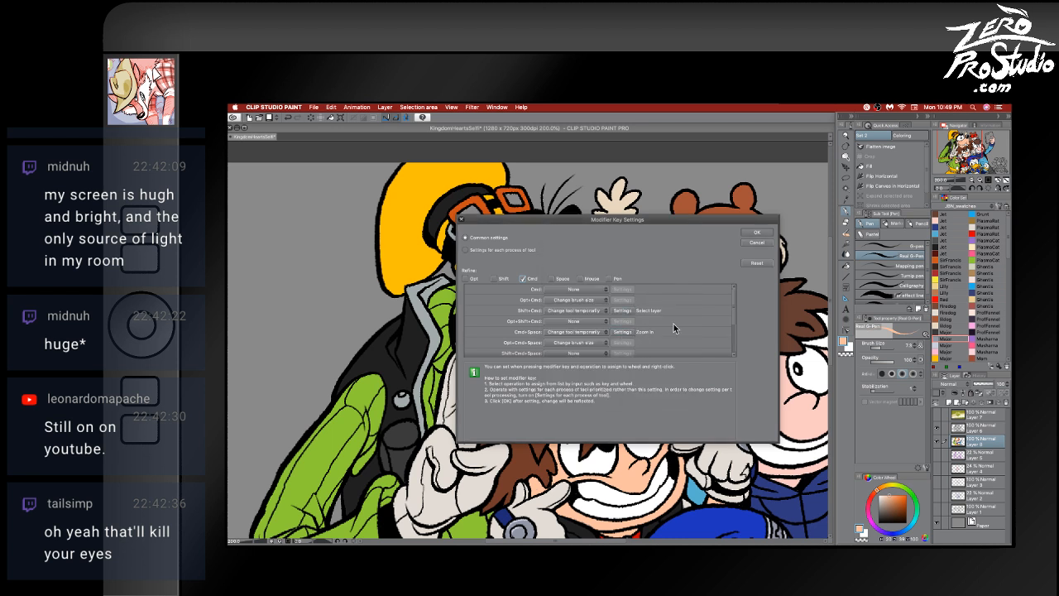
# - Review the Cmd combinations in the common modifier key settings and in the Real G-Pen's own settings
pyautogui.scroll(-3, 673, 326)
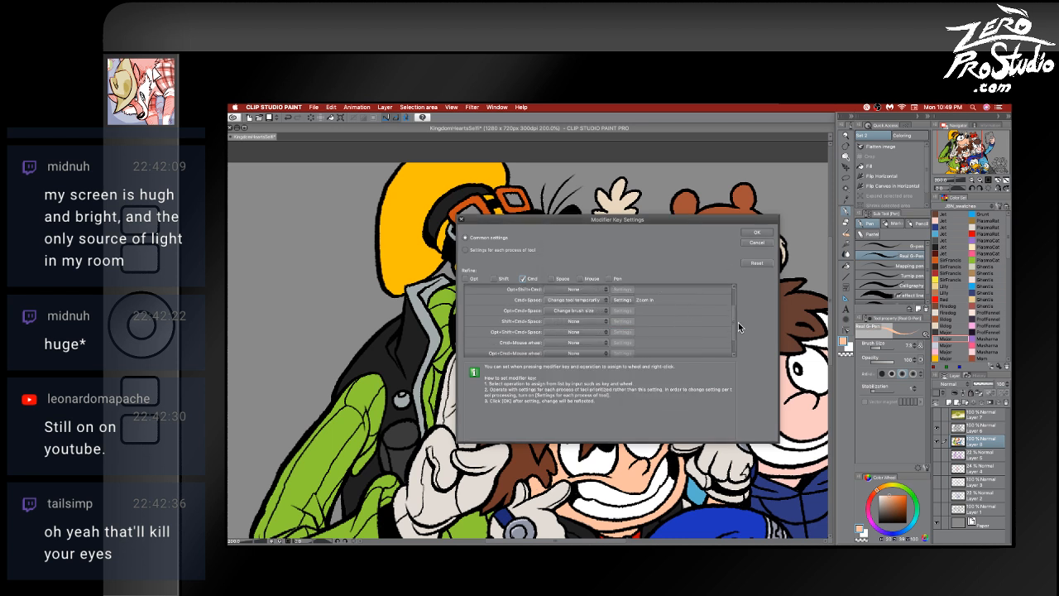
pyautogui.scroll(2, 733, 320)
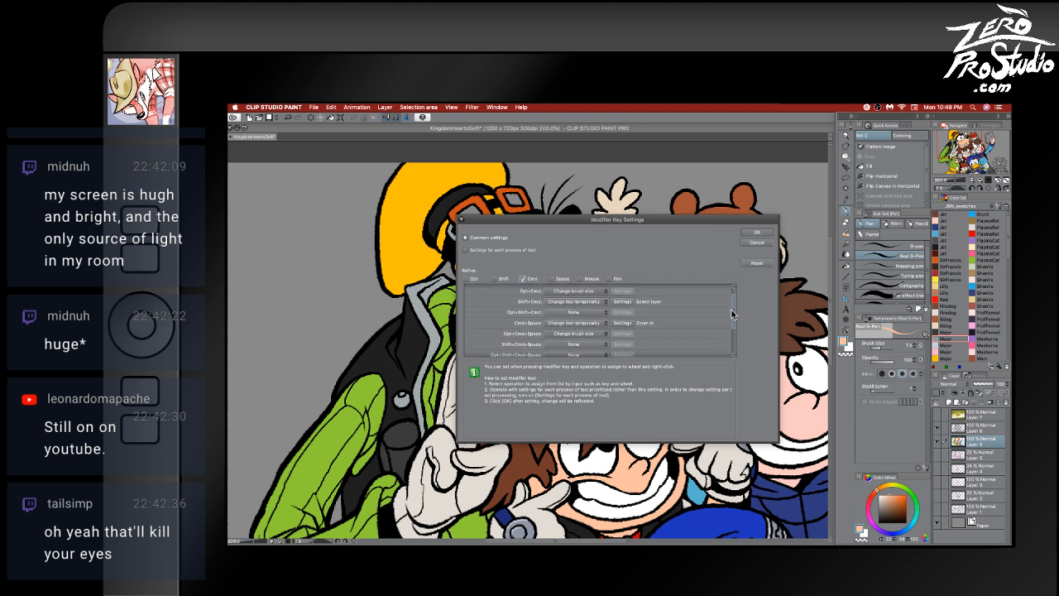
pyautogui.scroll(-3, 734, 320)
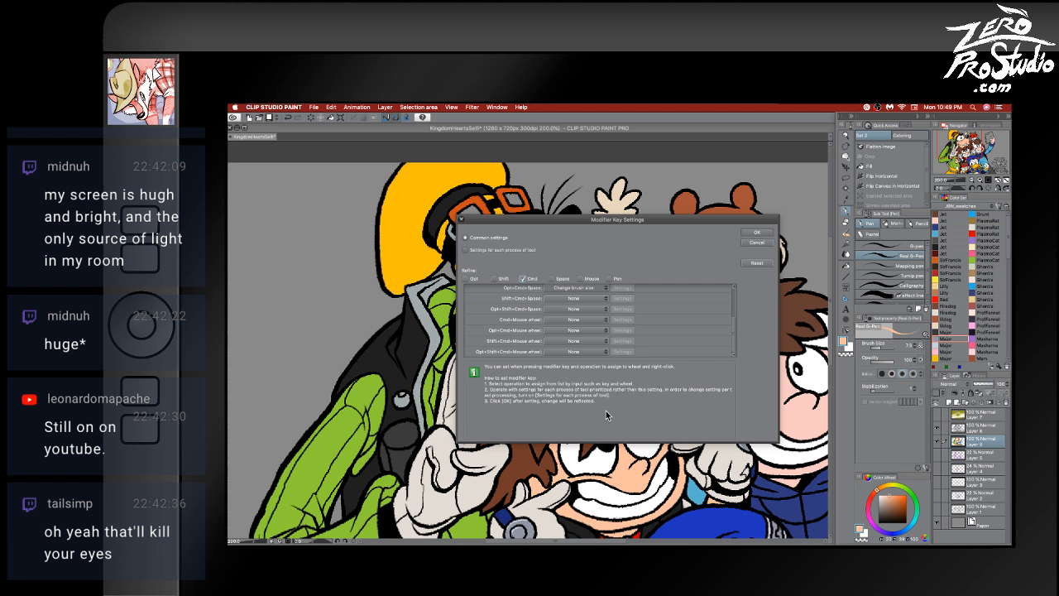
pyautogui.click(531, 279)
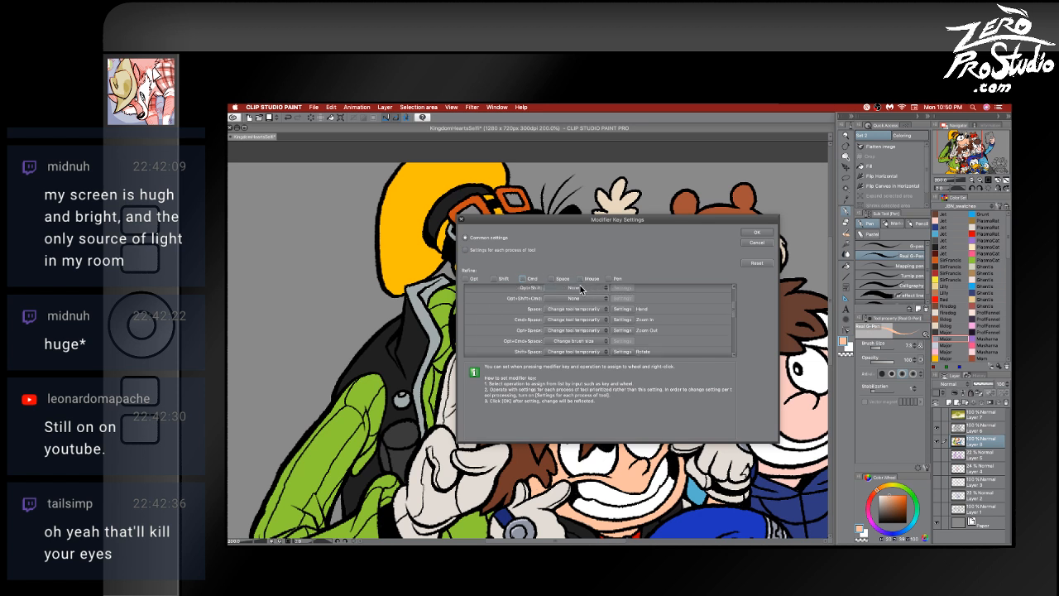
pyautogui.click(484, 250)
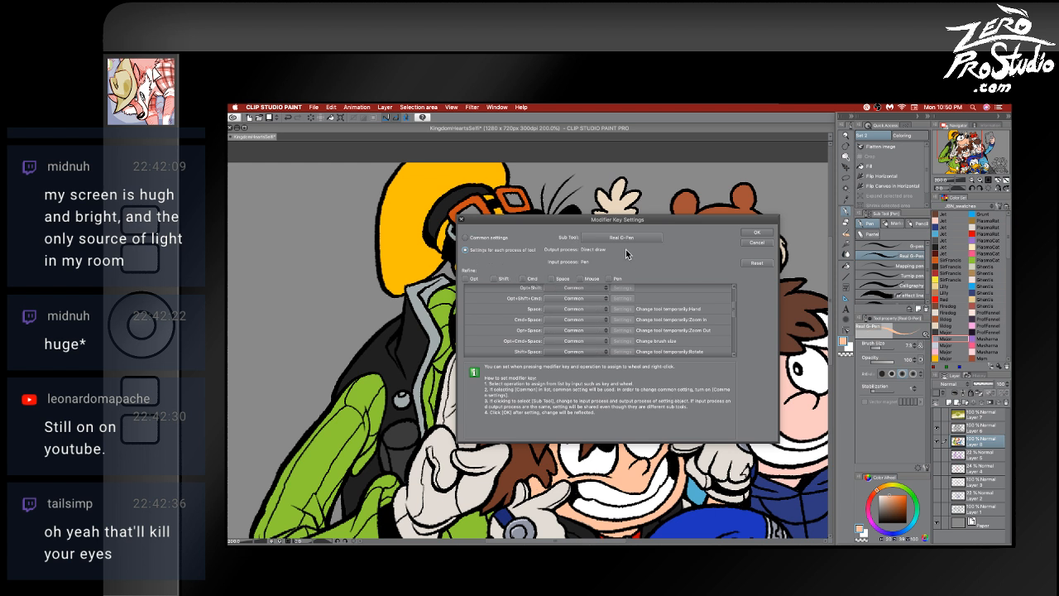
pyautogui.click(530, 281)
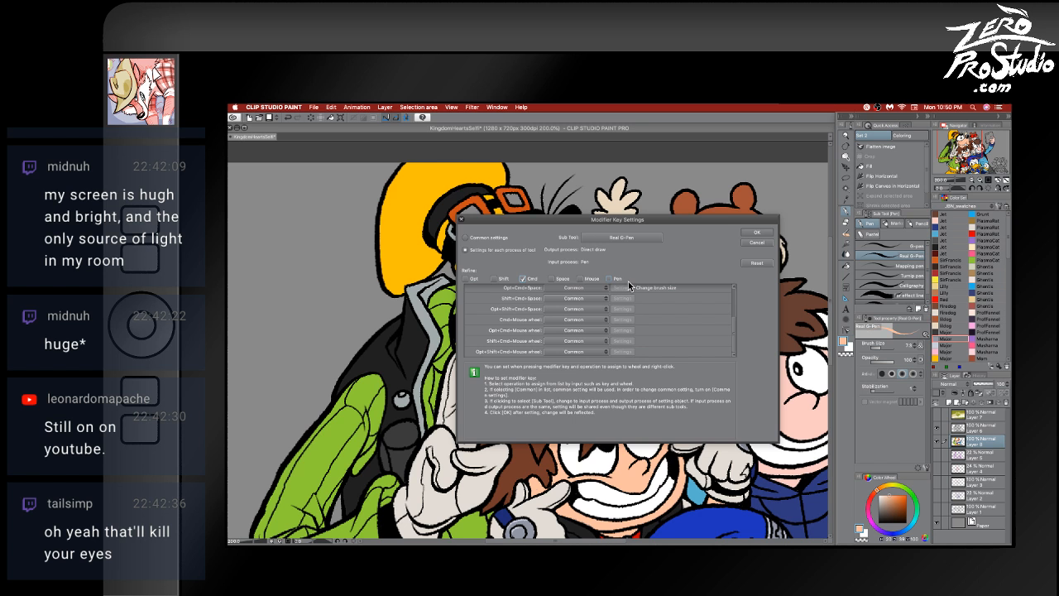
# - Browse the sub tool groups, including Operation, for the tool-specific modifier settings and cancel out without choosing another tool
pyautogui.click(622, 237)
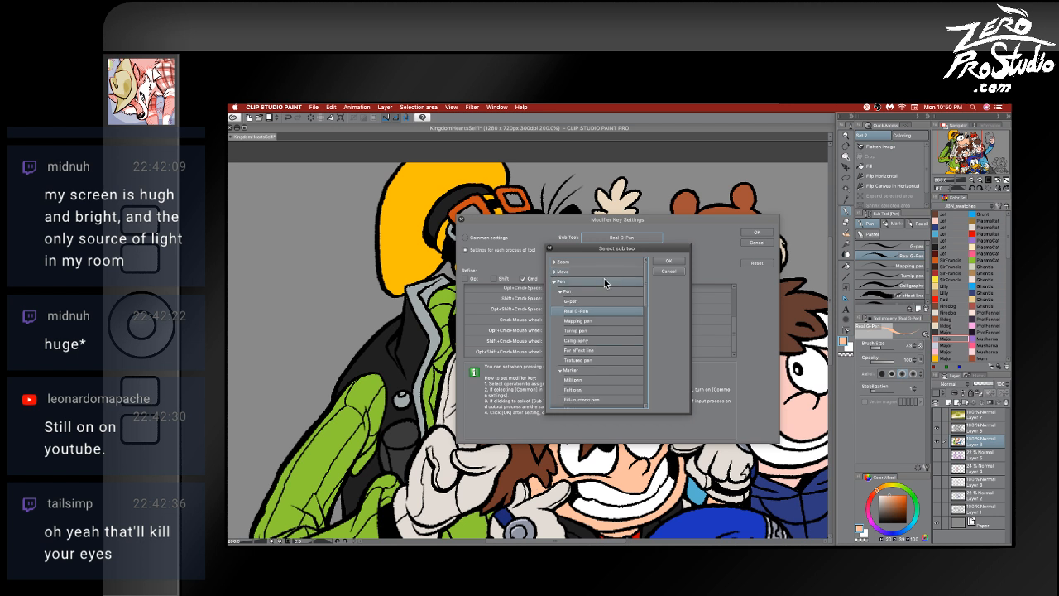
pyautogui.click(609, 280)
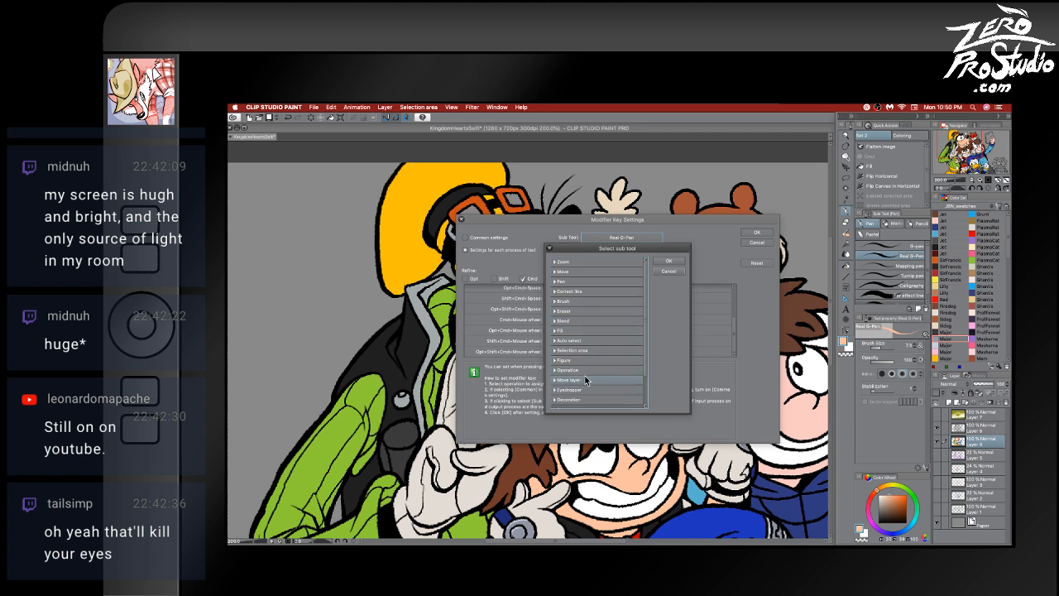
pyautogui.click(617, 339)
pyautogui.click(601, 340)
pyautogui.moveTo(648, 325); pyautogui.dragTo(644, 377)
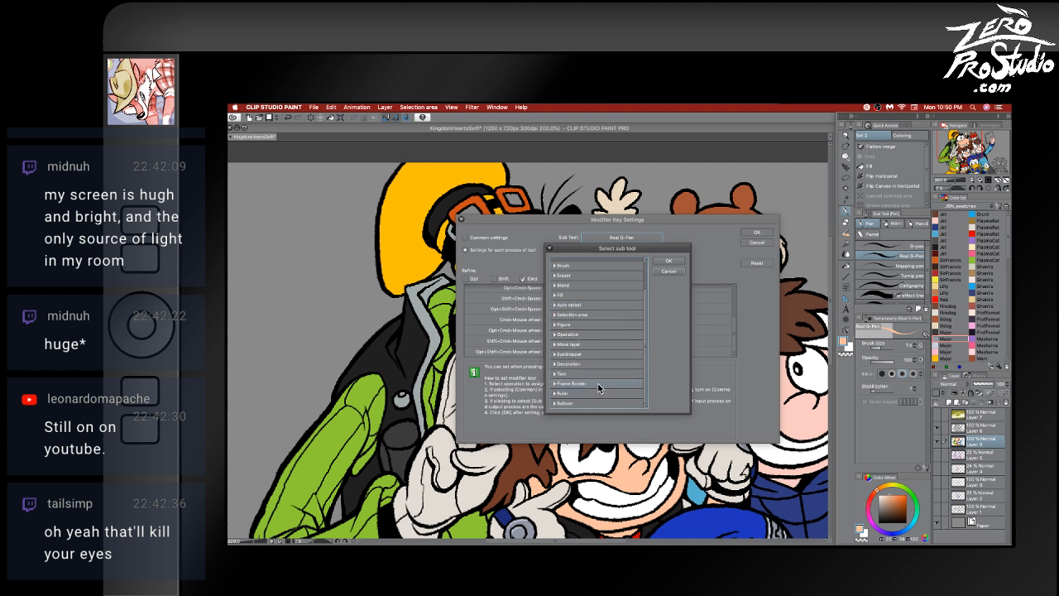
pyautogui.click(604, 335)
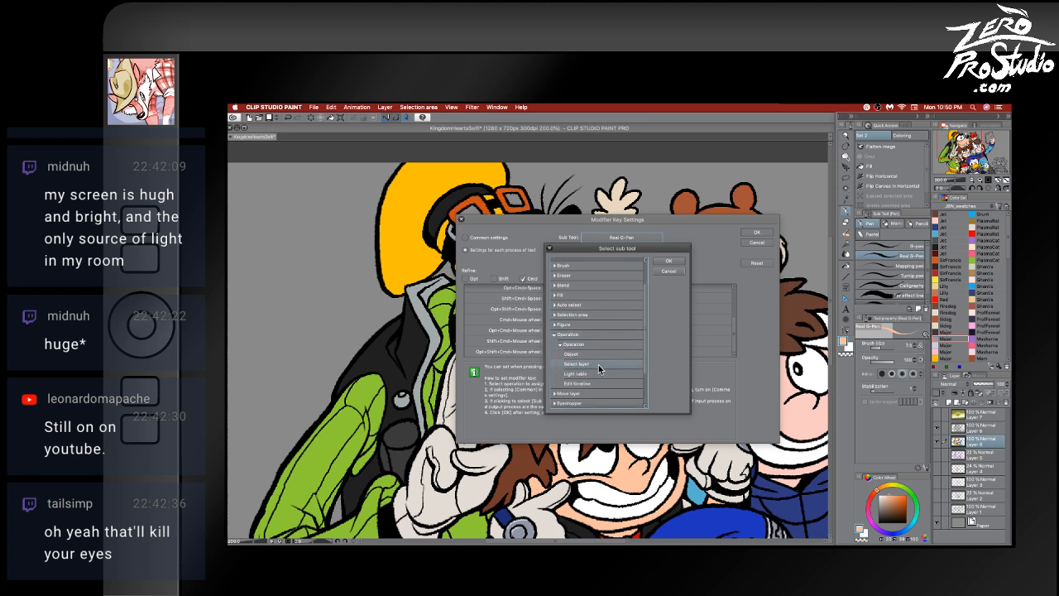
pyautogui.click(604, 334)
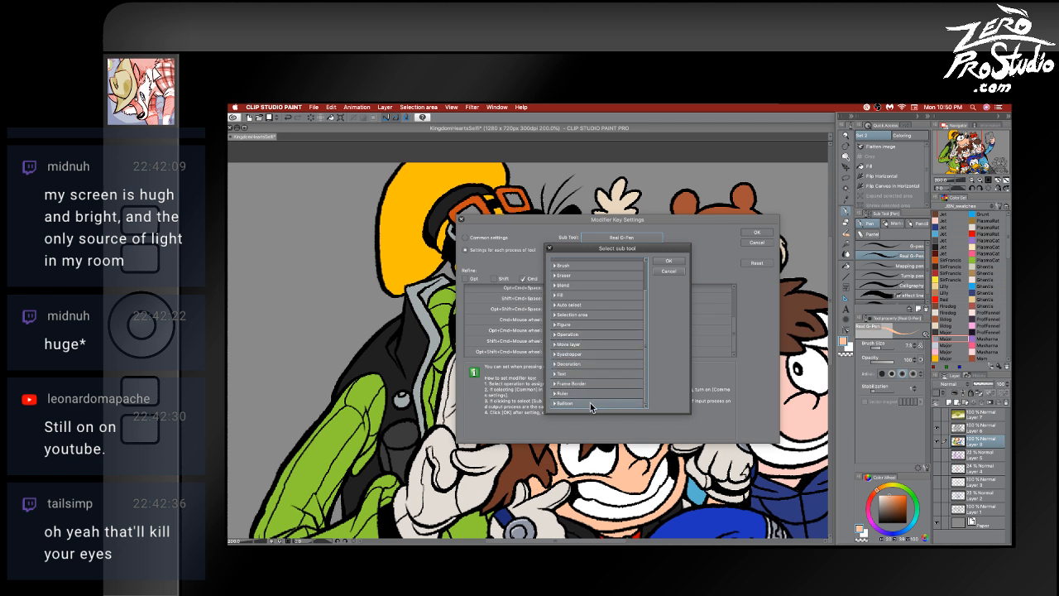
pyautogui.click(670, 273)
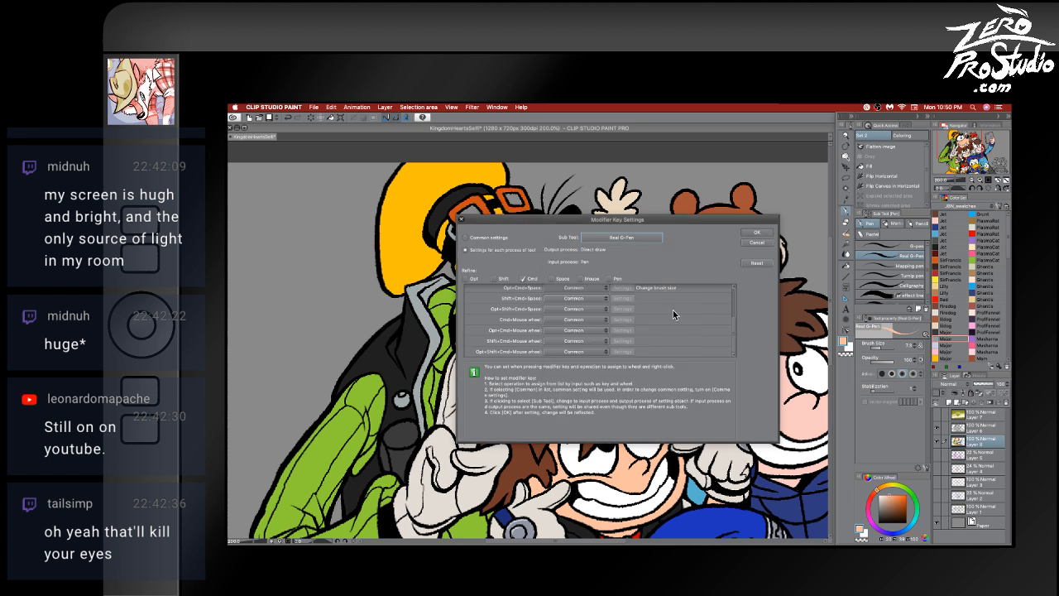
pyautogui.click(756, 242)
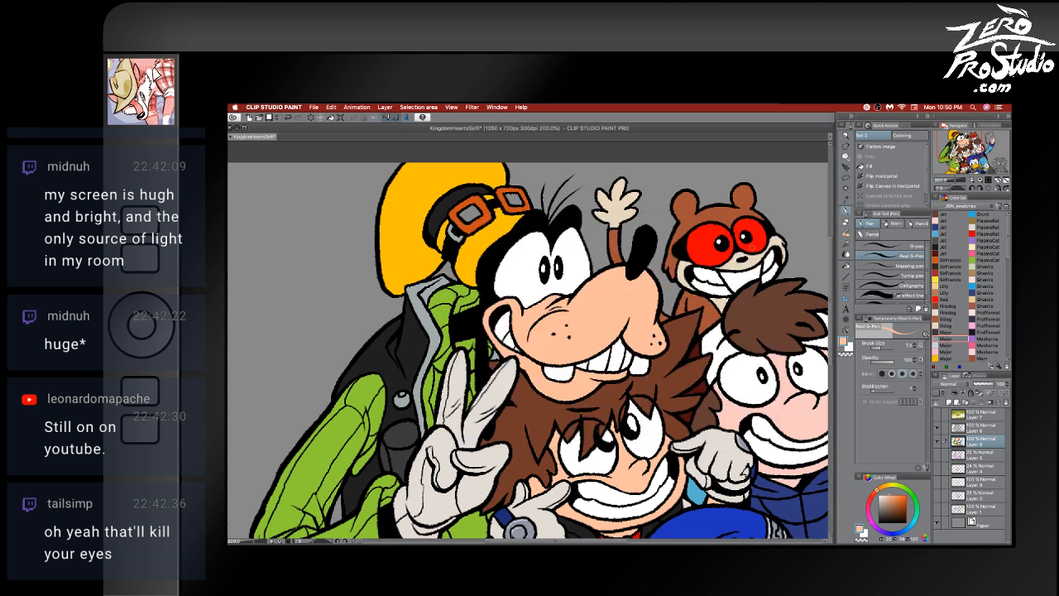
# - Switch to the Move layer tool and display its tool-specific modifier key settings
pyautogui.press('k')
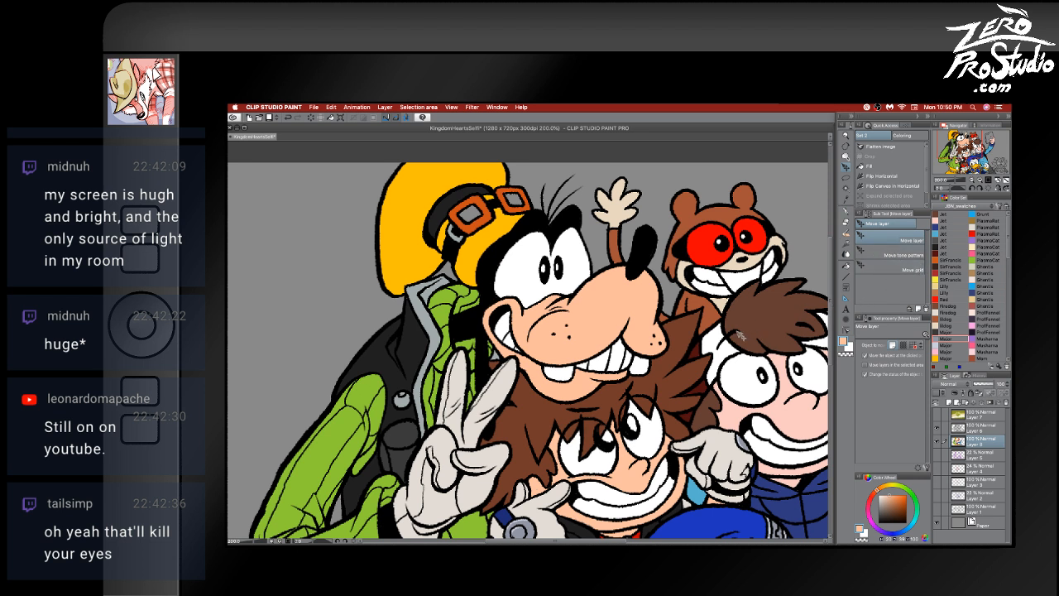
pyautogui.click(320, 108)
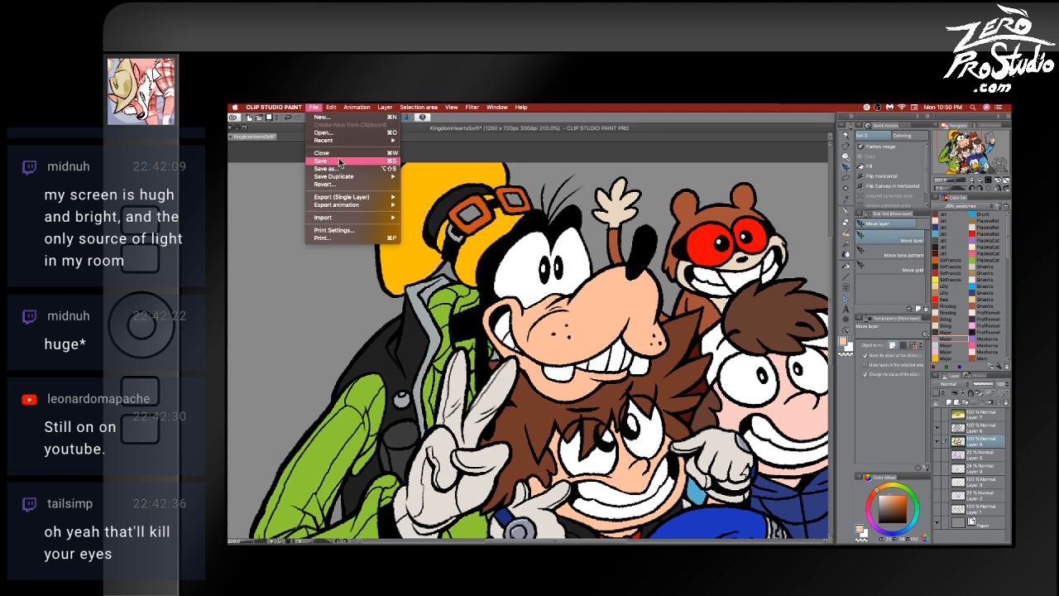
pyautogui.moveTo(345, 220)
pyautogui.moveTo(282, 107)
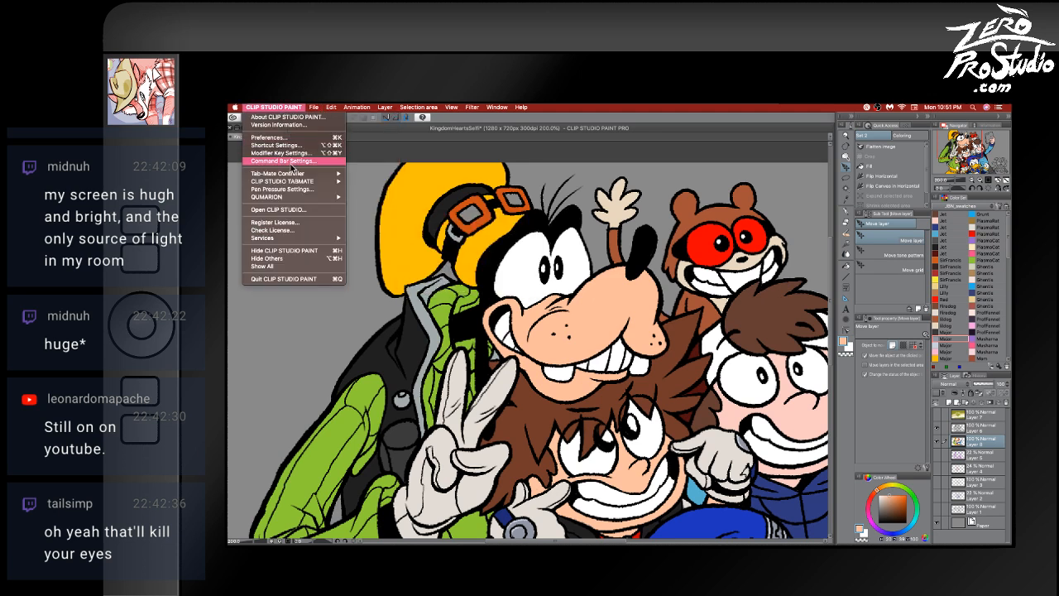
pyautogui.click(308, 154)
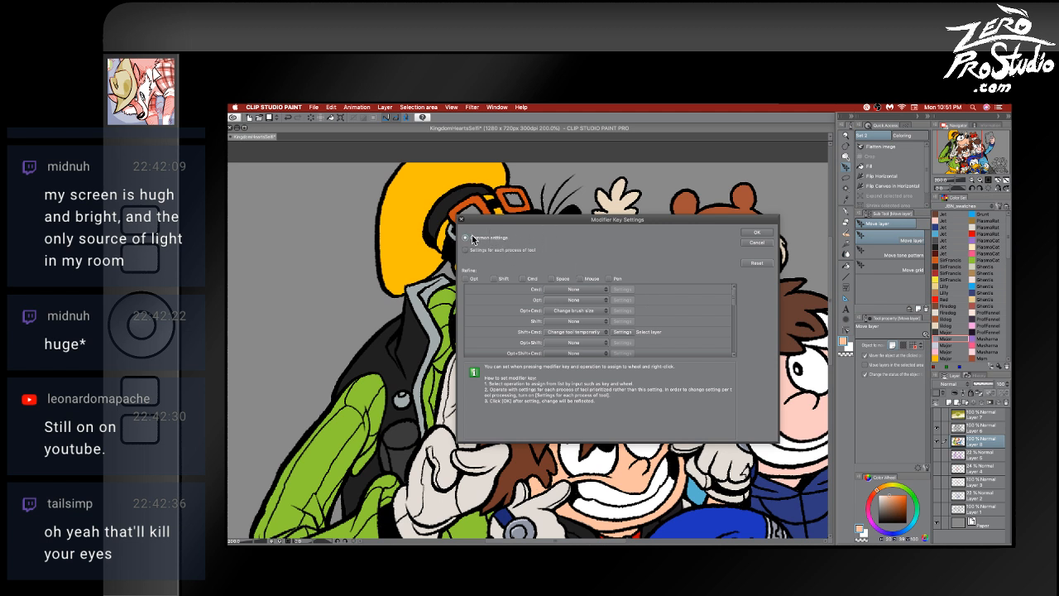
pyautogui.click(465, 249)
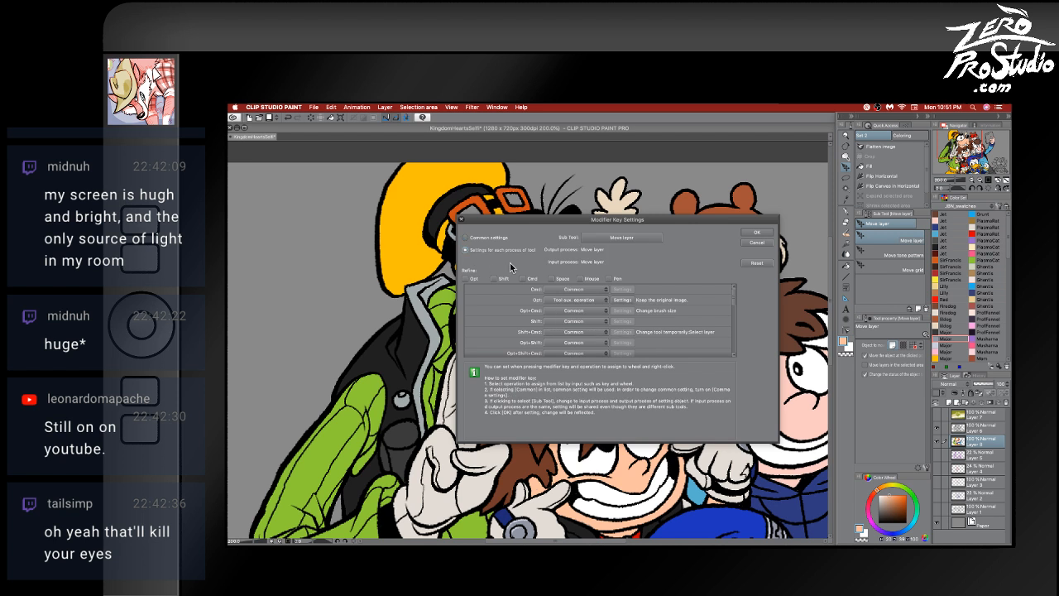
# - Look through the Move layer group in the sub tool selection and confirm Move layer as the sub tool
pyautogui.click(622, 238)
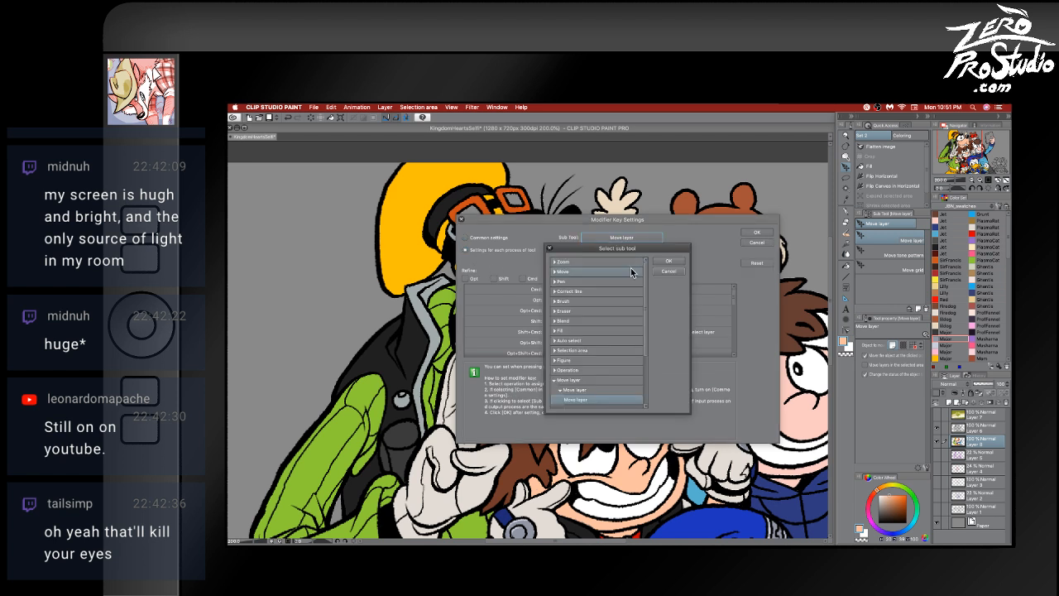
pyautogui.click(602, 389)
pyautogui.click(575, 385)
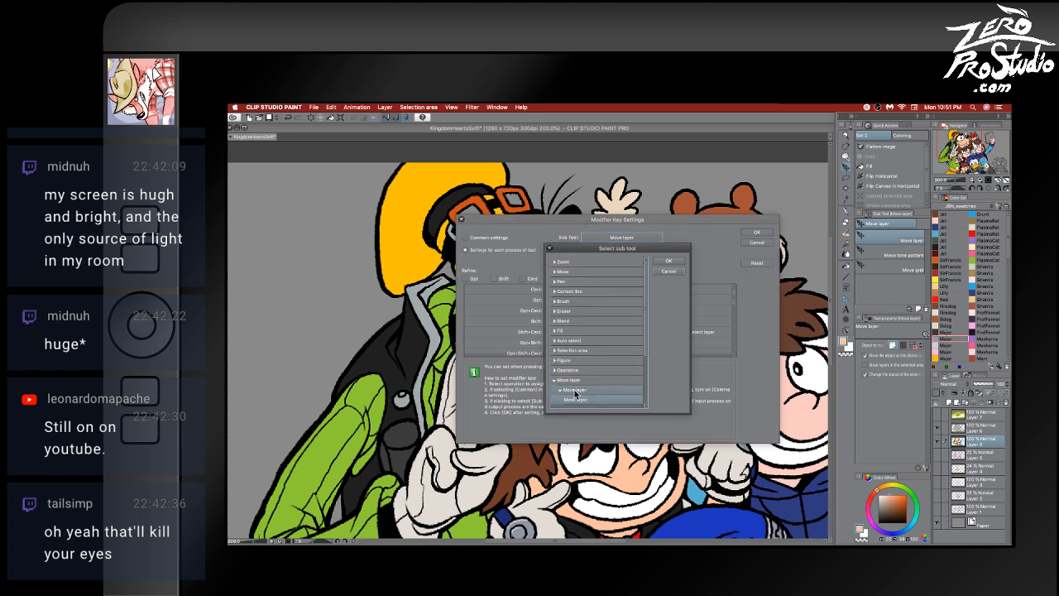
pyautogui.scroll(-3, 645, 352)
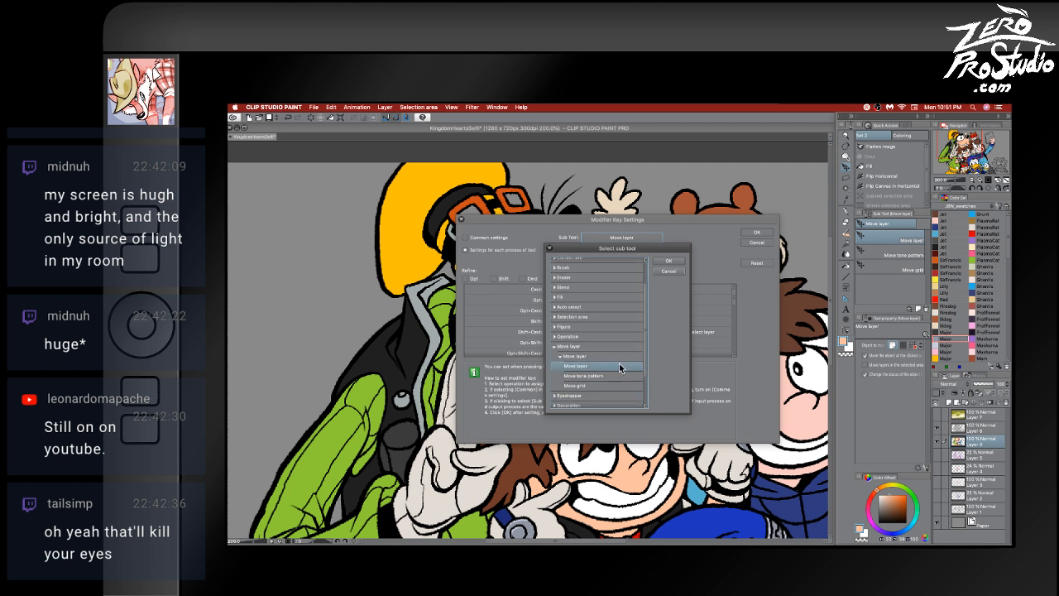
pyautogui.click(668, 261)
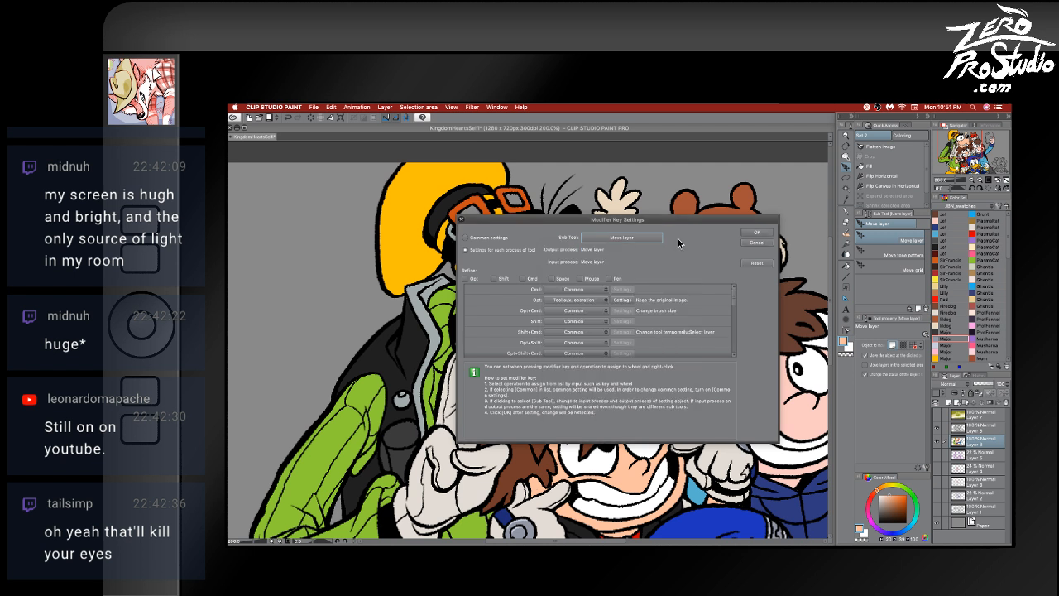
# - Refine the Move layer modifier settings to Cmd combinations and look through the tools offered for temporary switching with Cmd
pyautogui.click(523, 279)
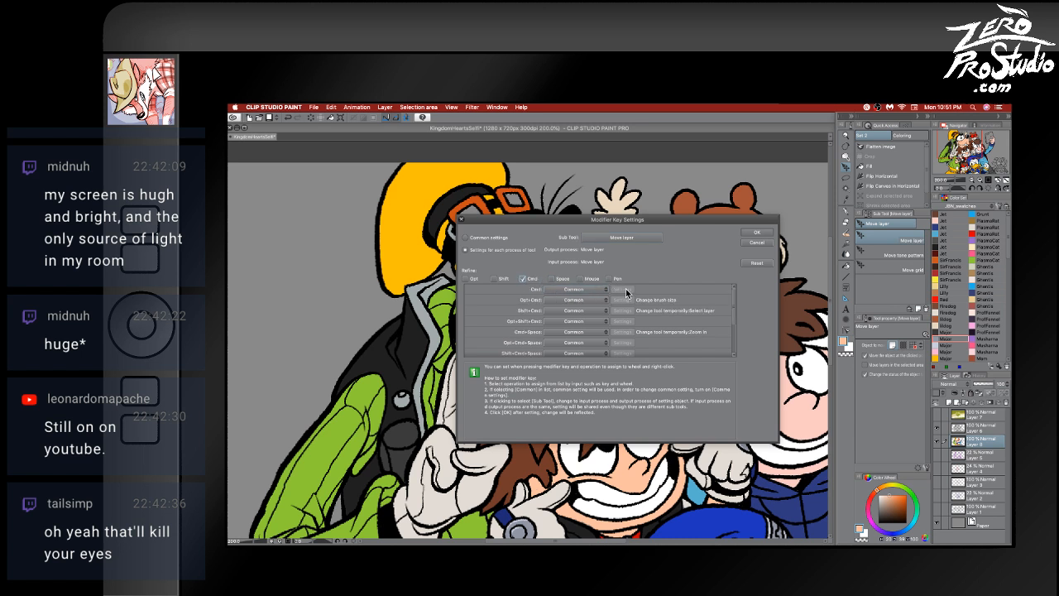
pyautogui.click(605, 288)
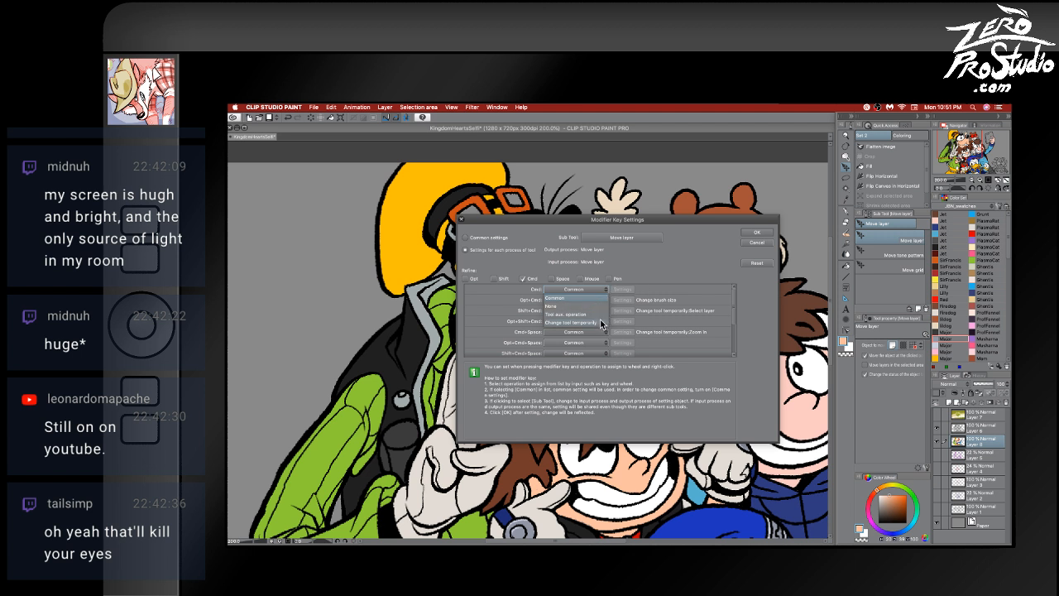
pyautogui.click(600, 323)
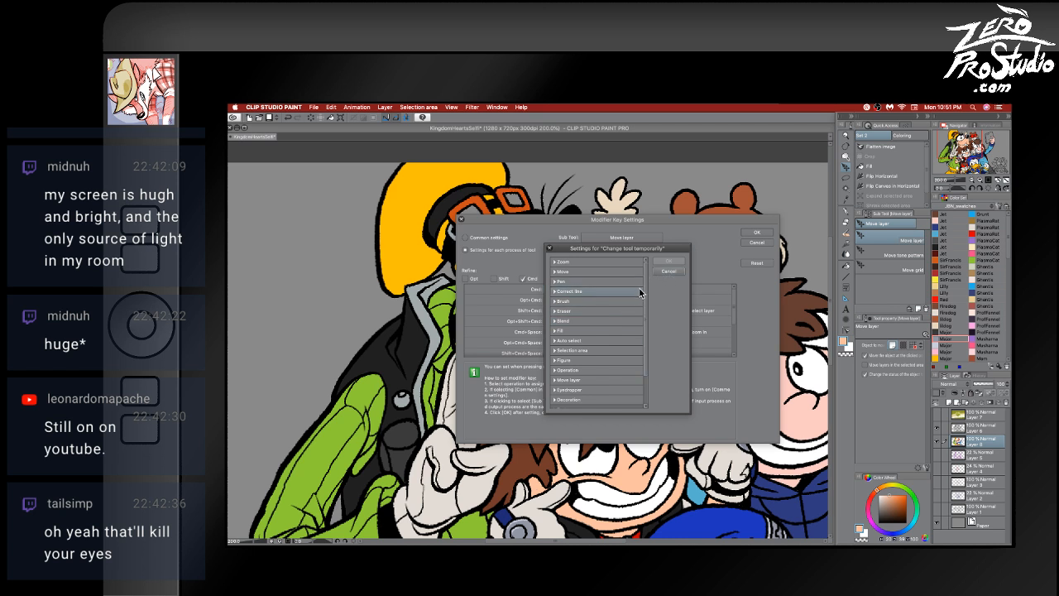
pyautogui.moveTo(648, 302); pyautogui.dragTo(613, 343)
pyautogui.moveTo(656, 250); pyautogui.dragTo(633, 348)
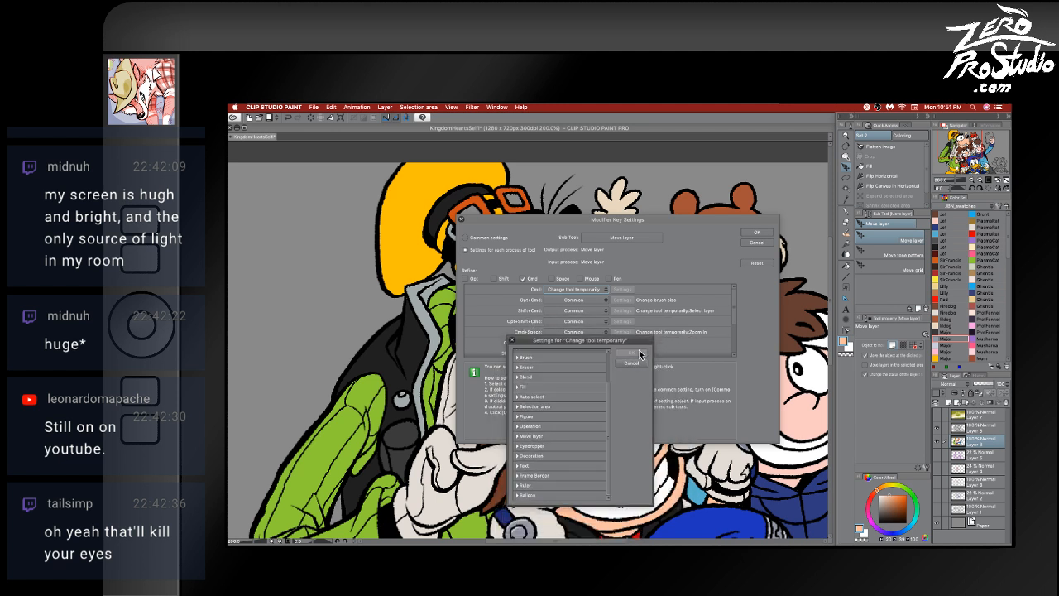
pyautogui.click(640, 358)
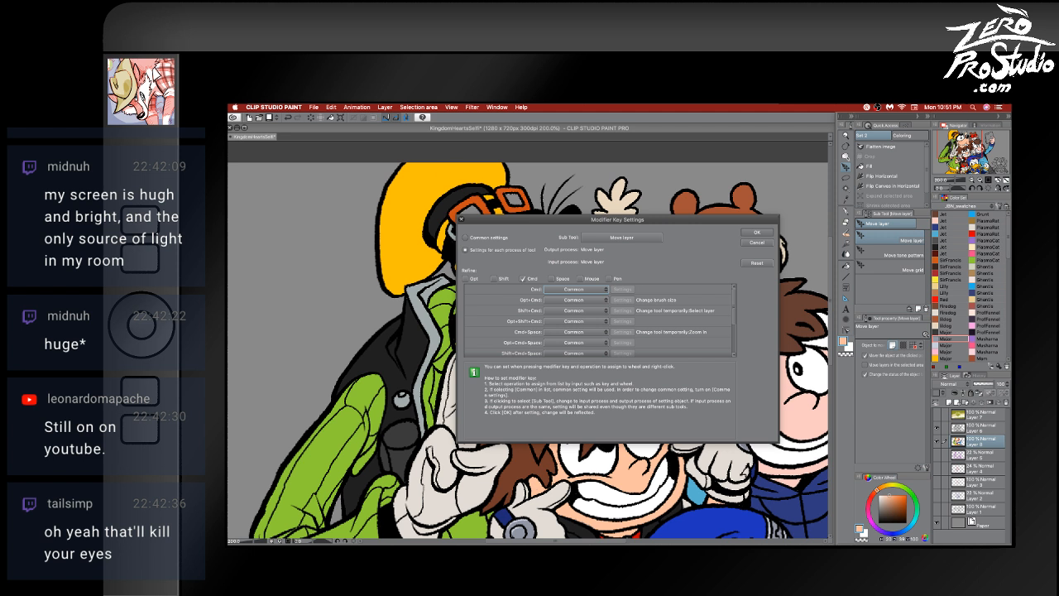
pyautogui.press('super+Tab')
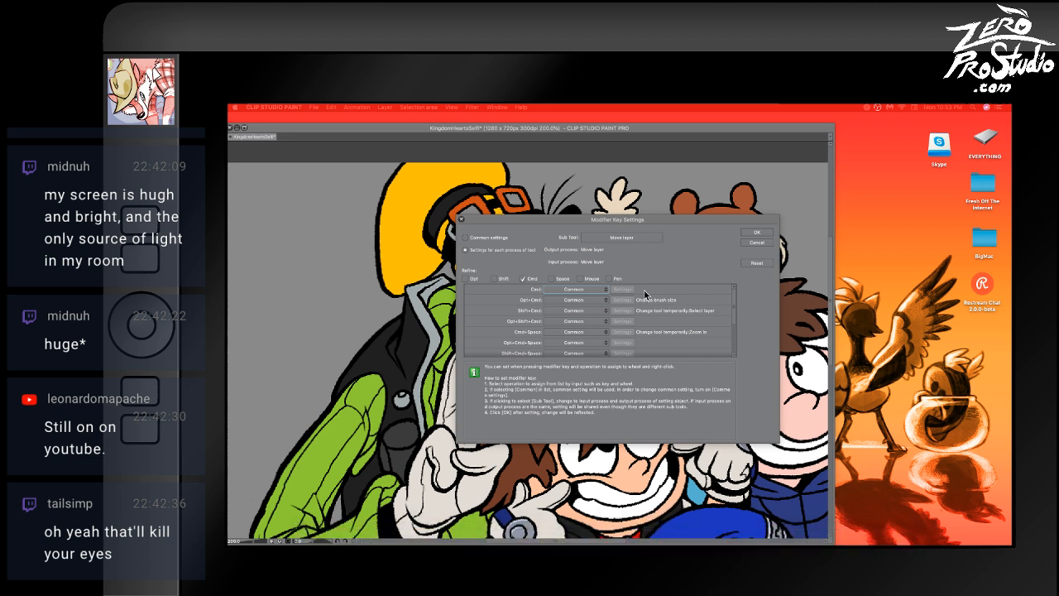
# - Try assigning Cmd to Tool aux. operation with Keep the original image for the Move layer tool
pyautogui.click(601, 290)
pyautogui.click(580, 314)
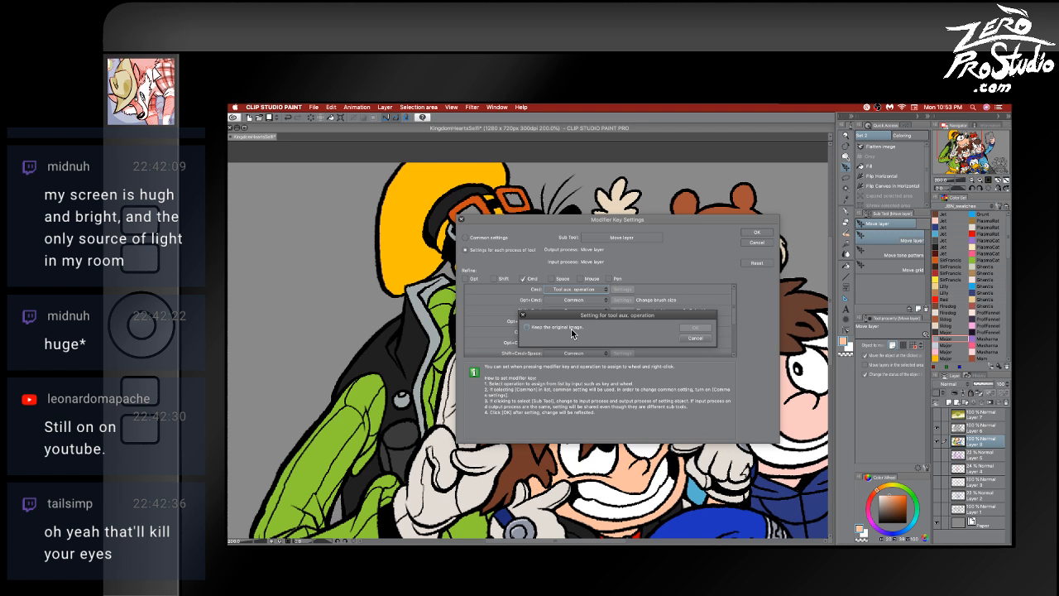
pyautogui.click(571, 328)
pyautogui.click(699, 329)
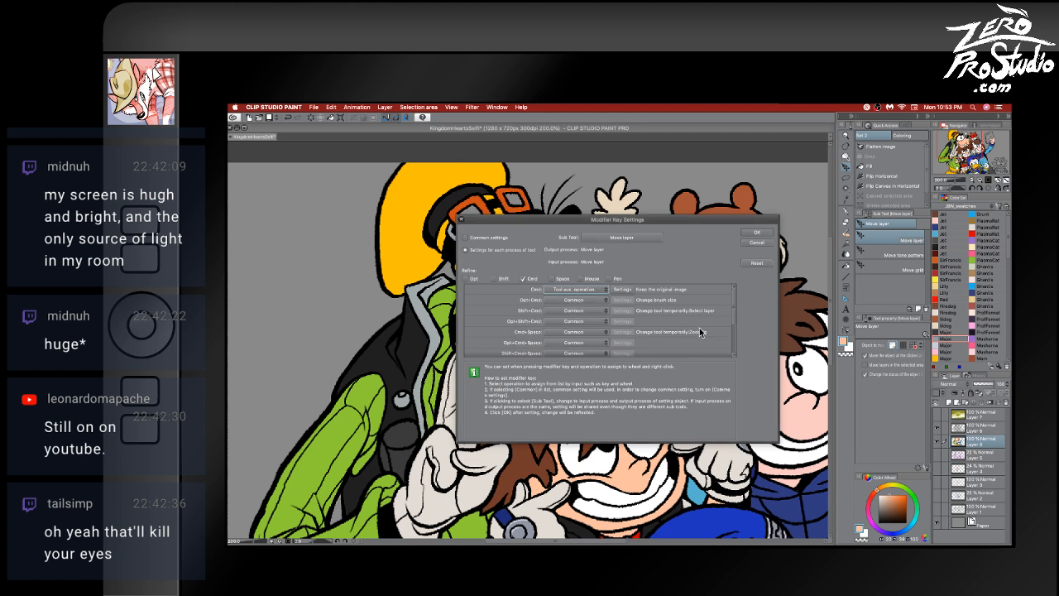
pyautogui.click(629, 291)
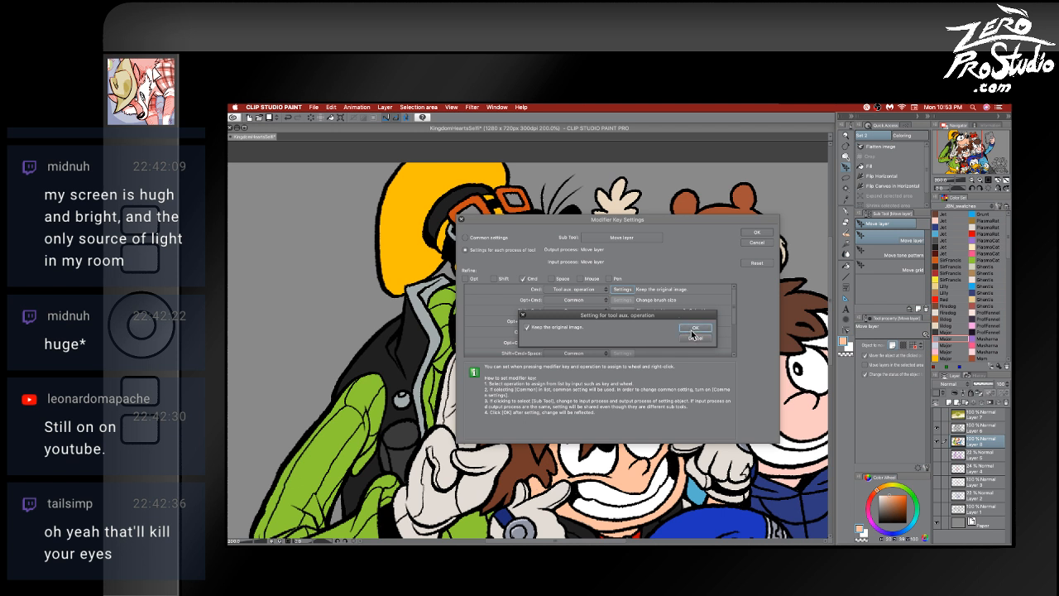
pyautogui.click(692, 333)
# - Assign Cmd in the Move layer tool's settings to Change tool temporarily with the Move layer sub tool
pyautogui.click(602, 289)
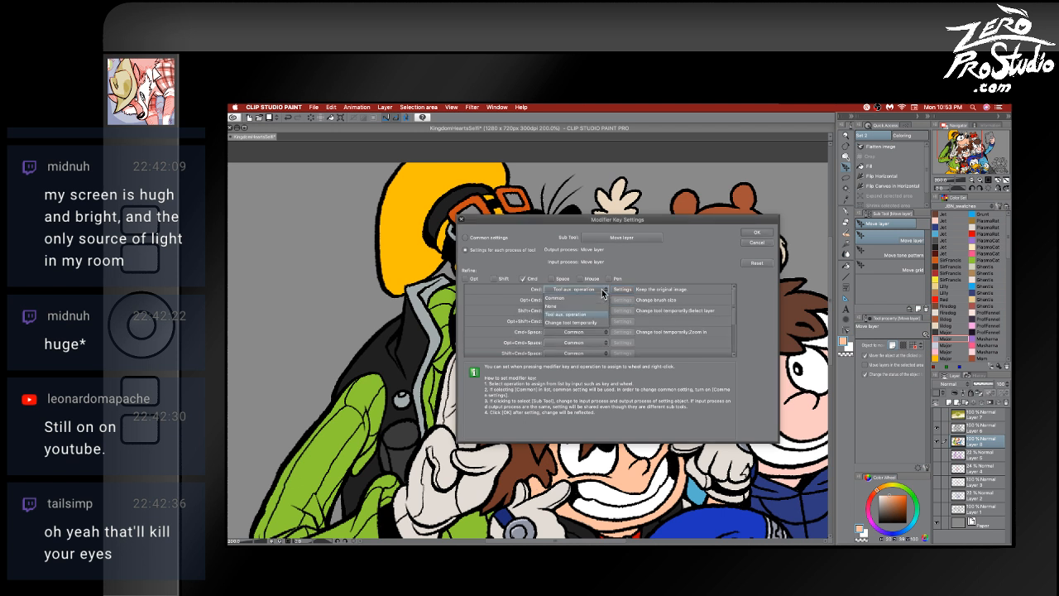
pyautogui.click(579, 322)
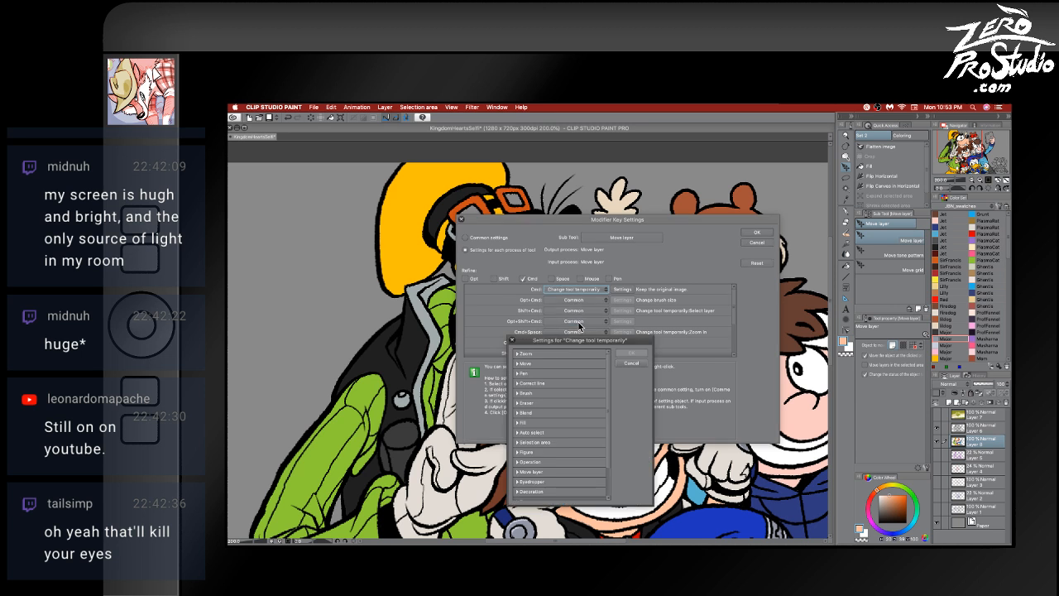
pyautogui.scroll(-3, 533, 442)
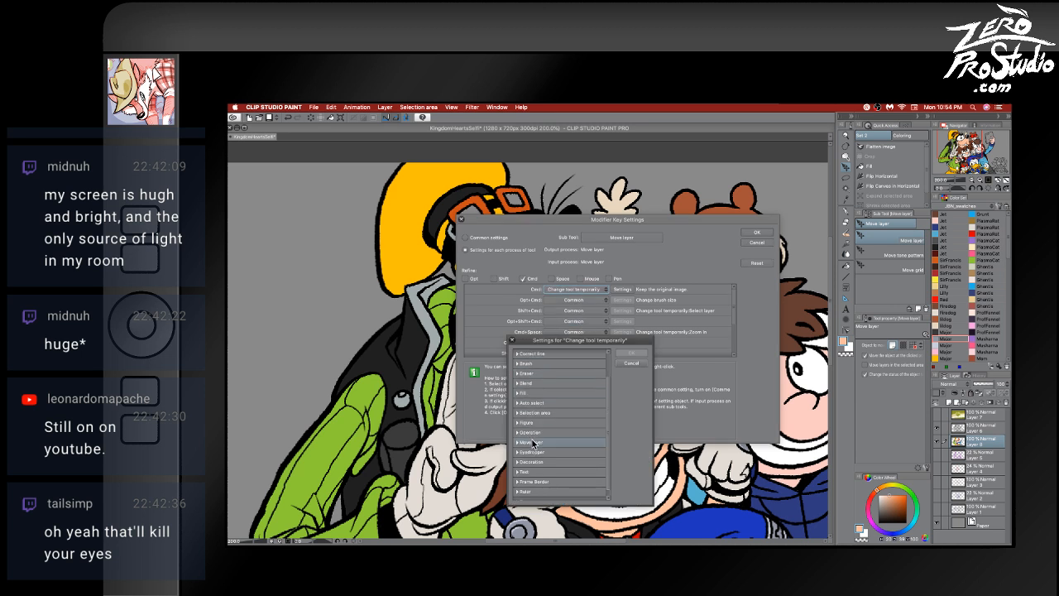
pyautogui.click(533, 445)
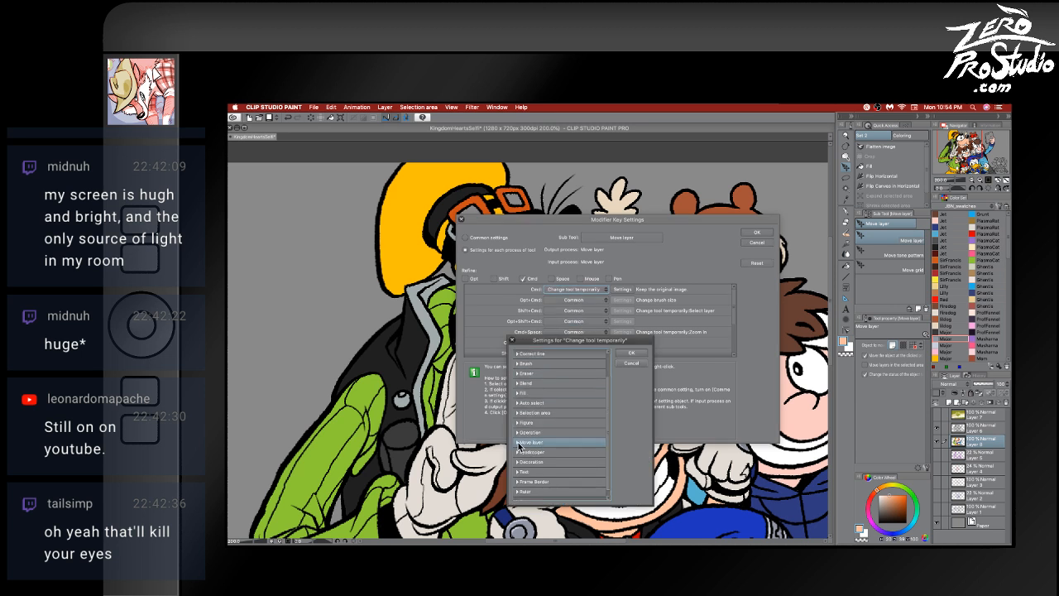
pyautogui.click(518, 443)
pyautogui.click(522, 452)
pyautogui.click(533, 463)
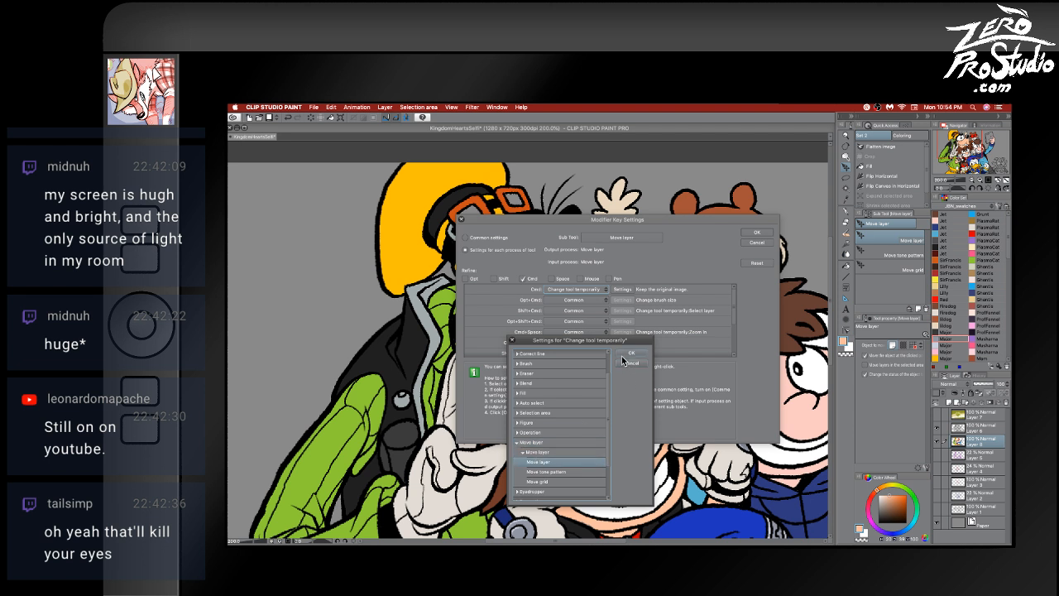
pyautogui.click(629, 353)
pyautogui.click(627, 289)
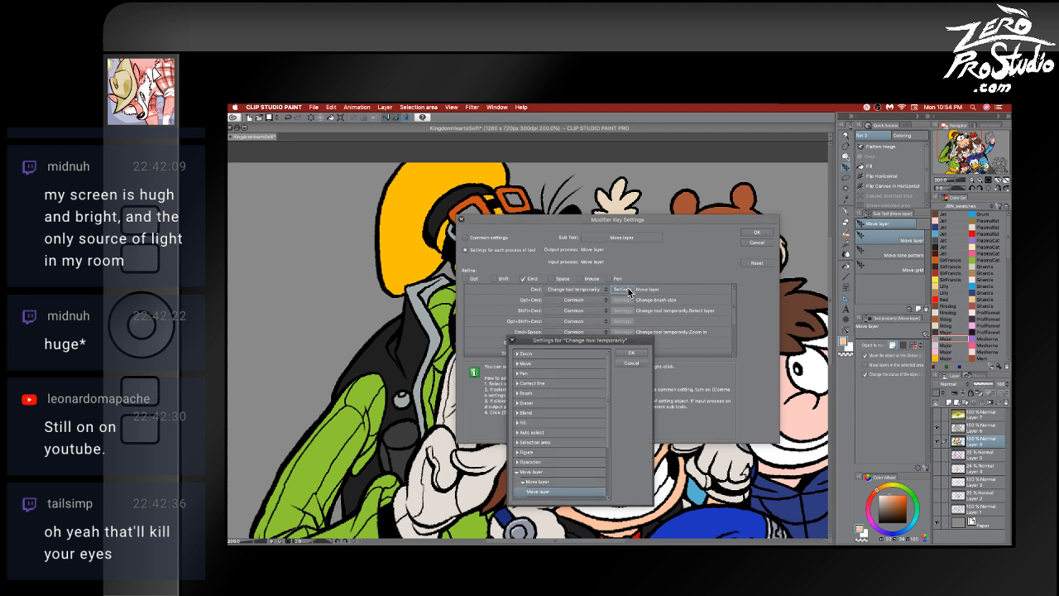
pyautogui.click(631, 351)
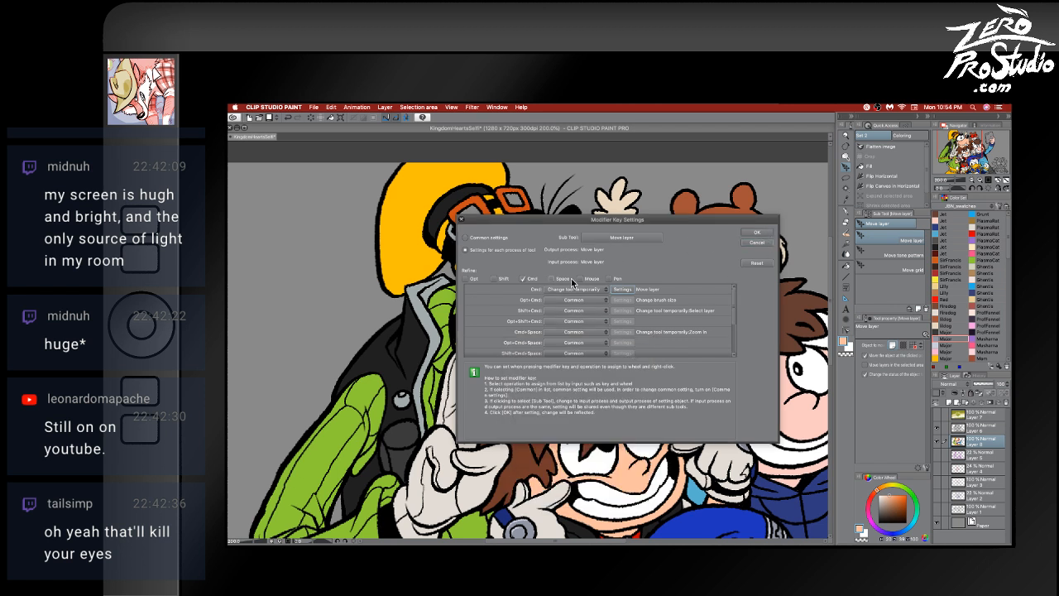
# - Check the sub tool selection for the modifier key settings and leave it without choosing another sub tool
pyautogui.click(612, 239)
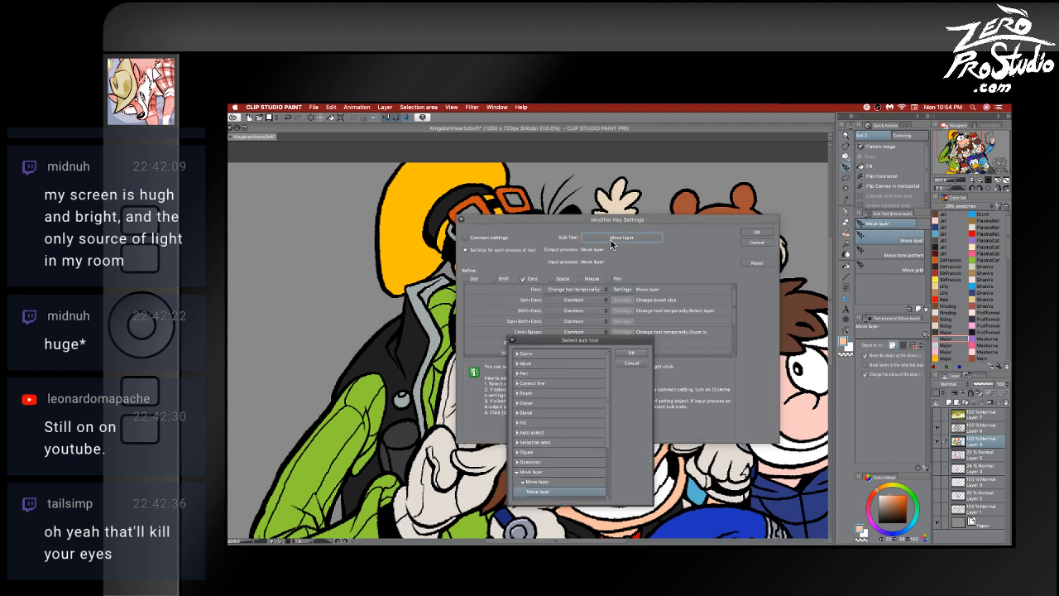
pyautogui.click(633, 364)
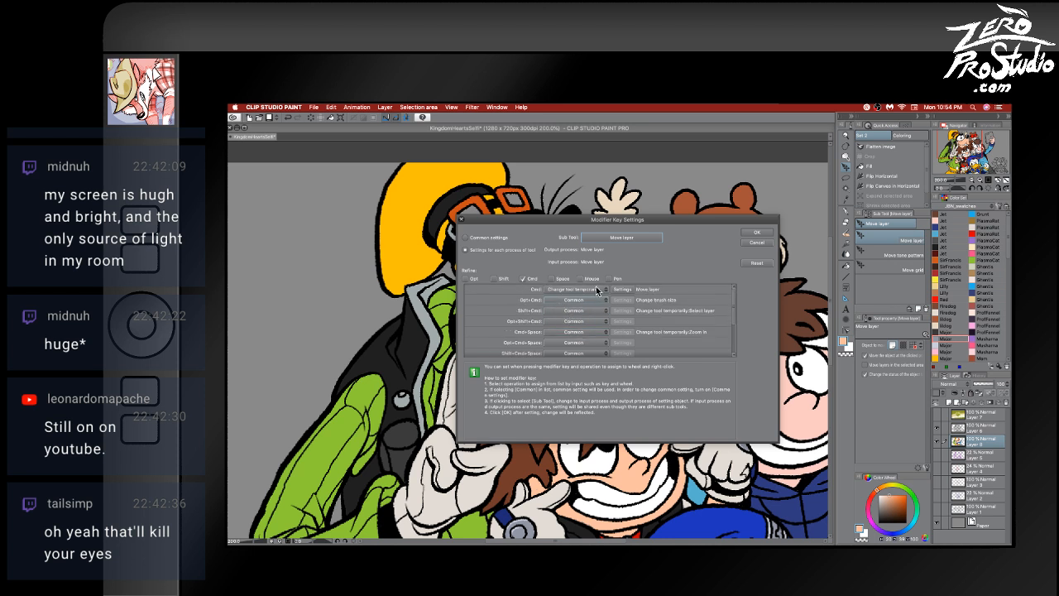
pyautogui.click(612, 240)
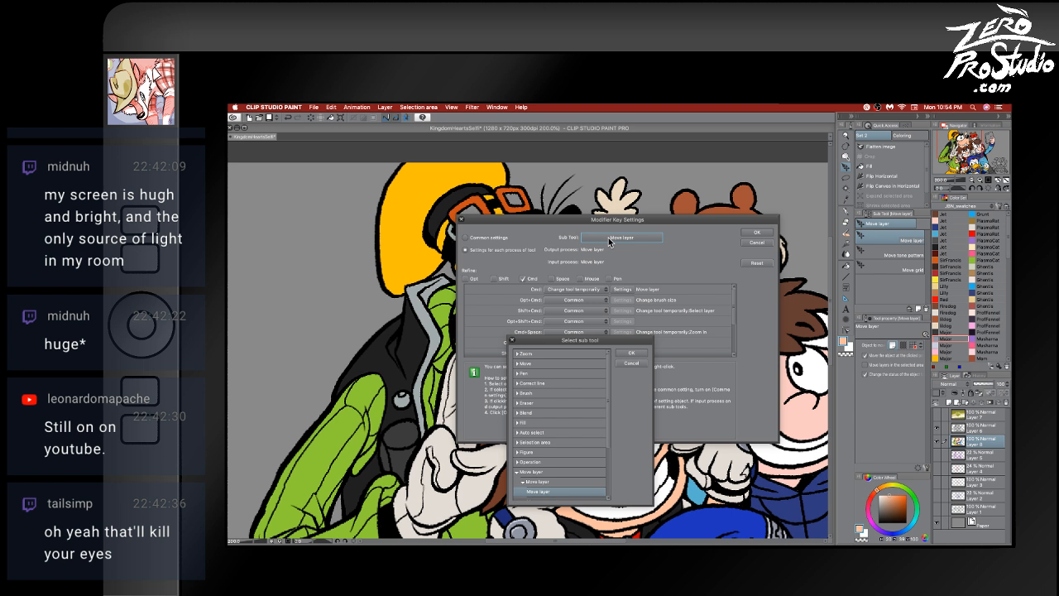
pyautogui.click(629, 364)
# - Open the view operation options for Cmd+Mouse wheel, cancel without choosing one, and apply the modifier key settings
pyautogui.scroll(-3, 556, 314)
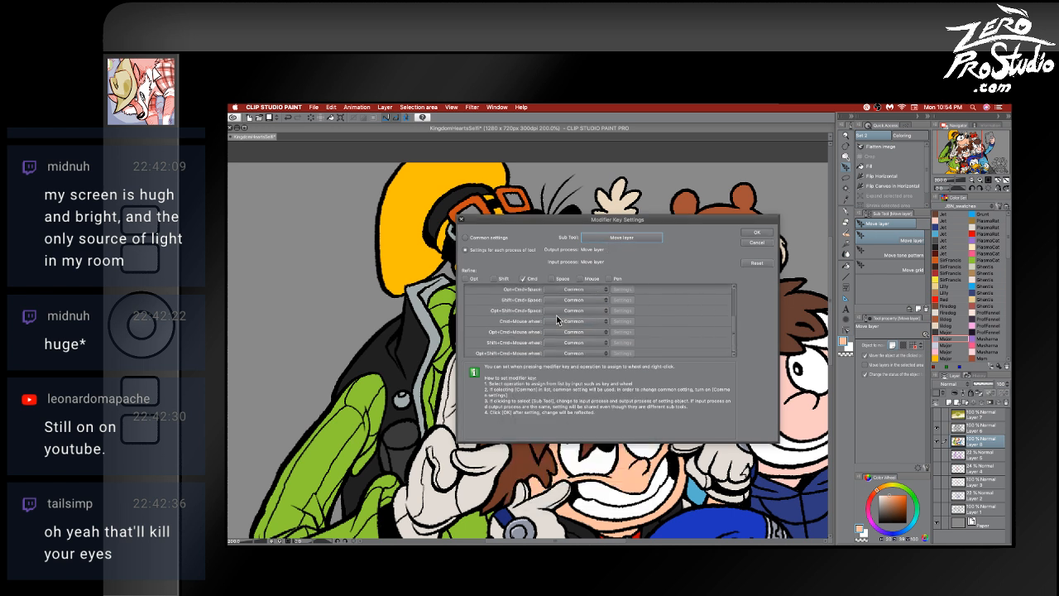
pyautogui.click(556, 317)
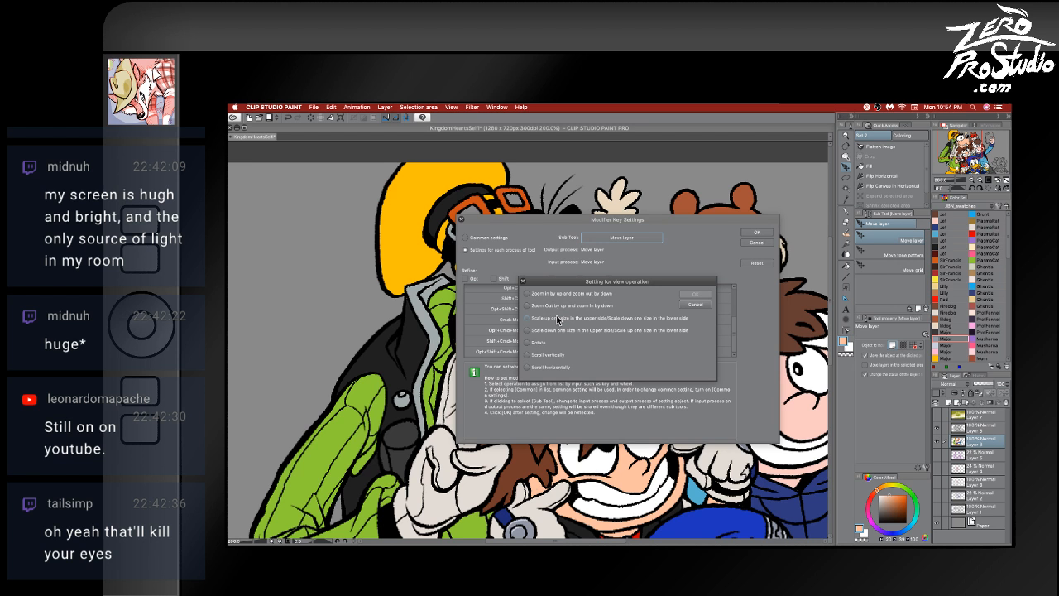
pyautogui.click(696, 306)
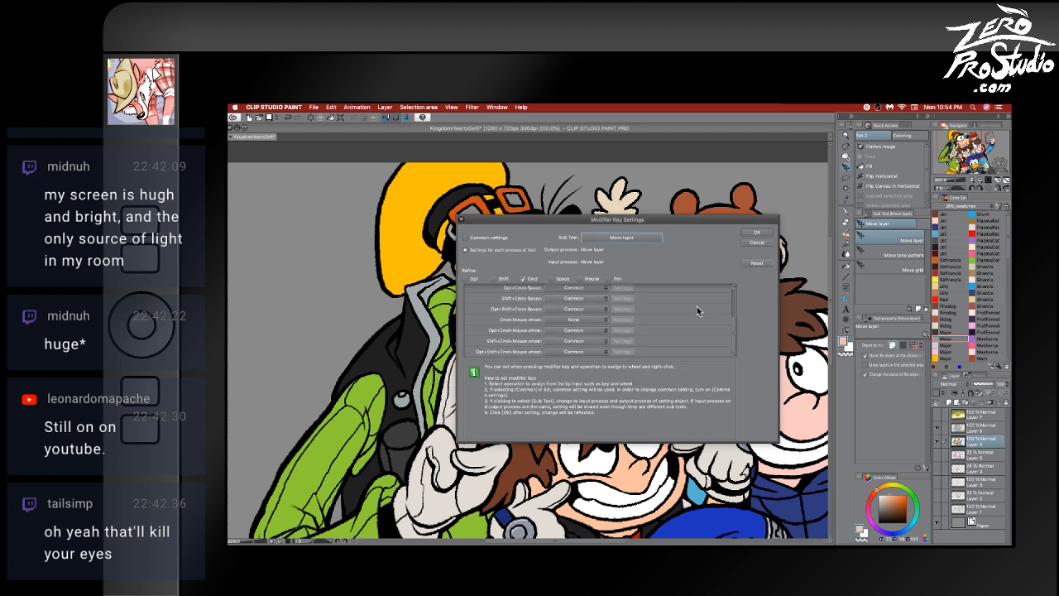
pyautogui.click(753, 234)
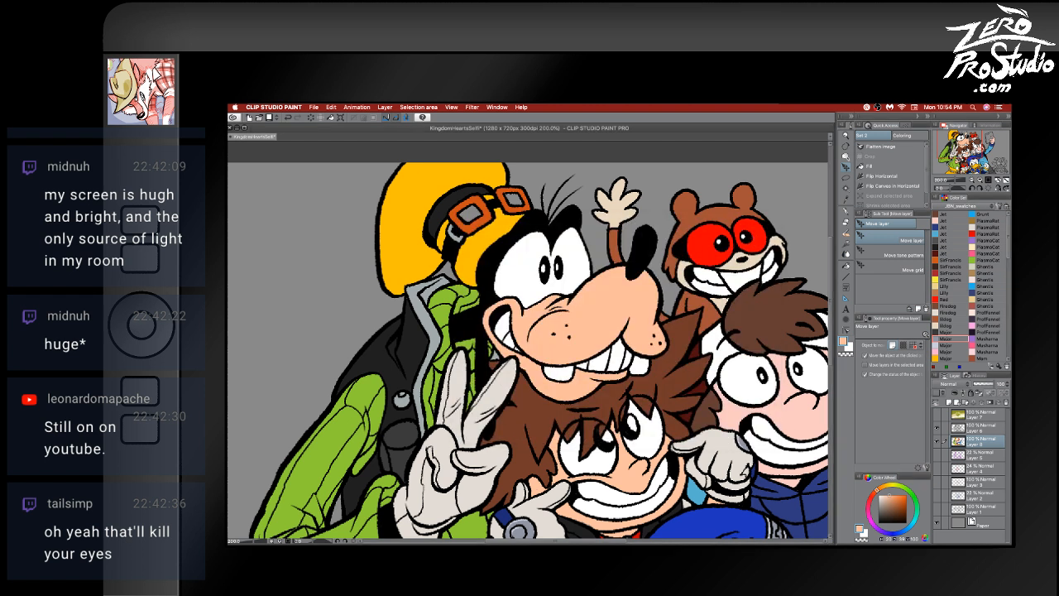
# - Review the Tool preferences, including the temporary tool switching options, and close the preferences
pyautogui.click(296, 107)
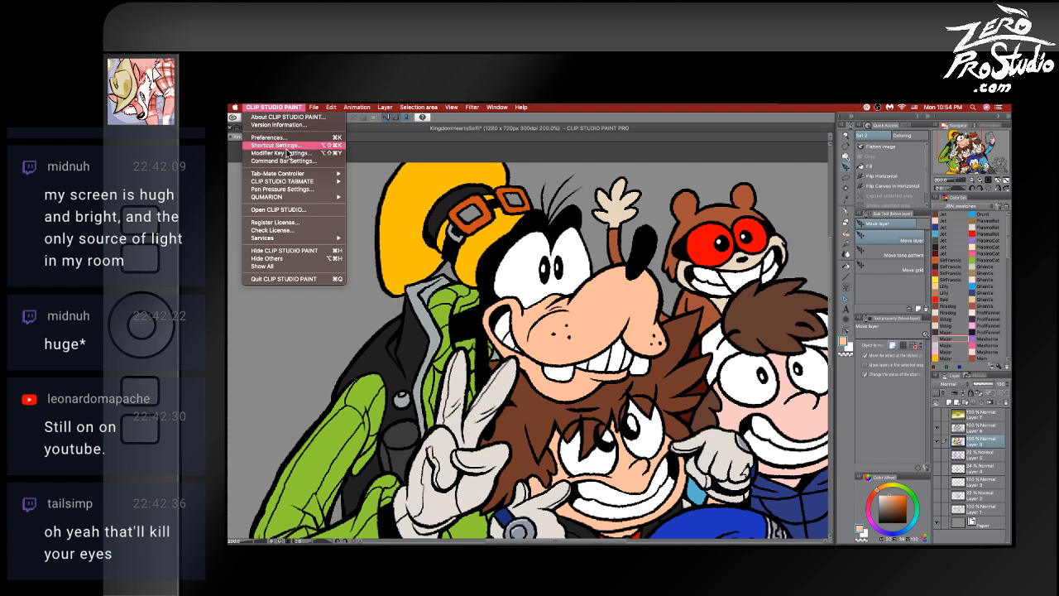
pyautogui.moveTo(286, 181)
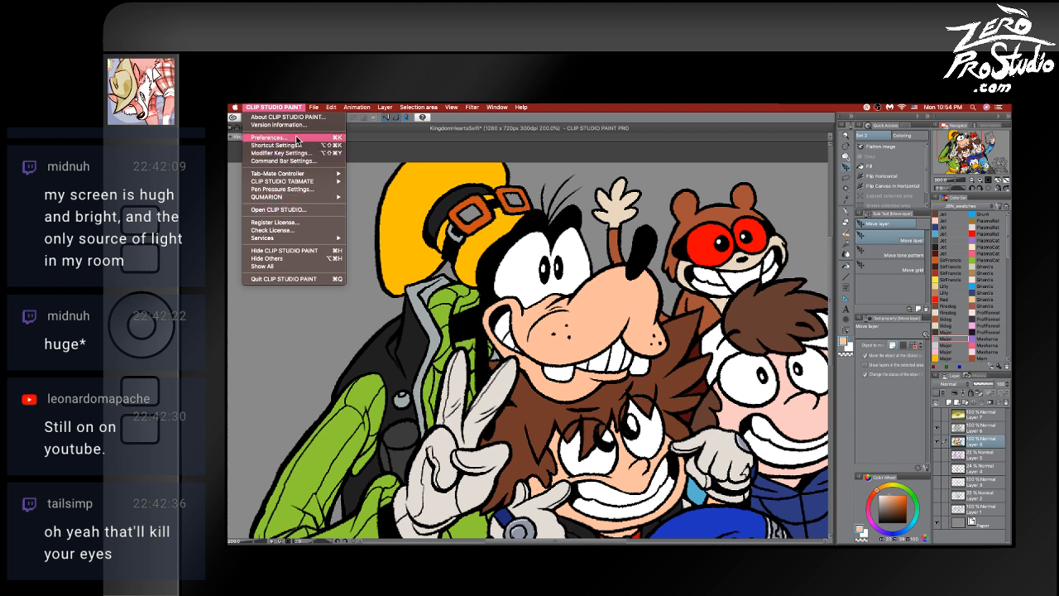
pyautogui.click(298, 139)
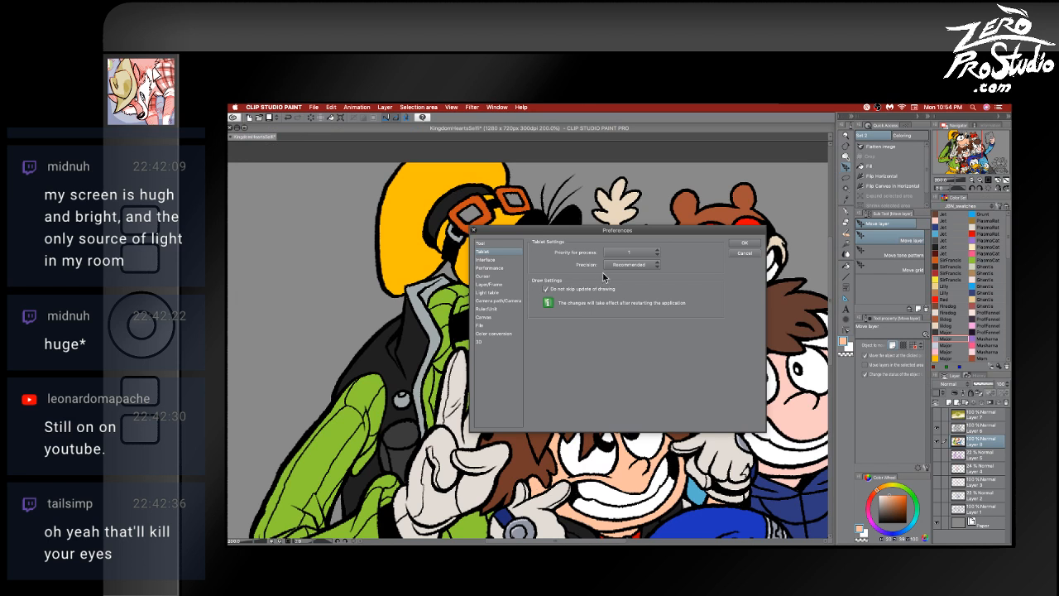
pyautogui.click(482, 244)
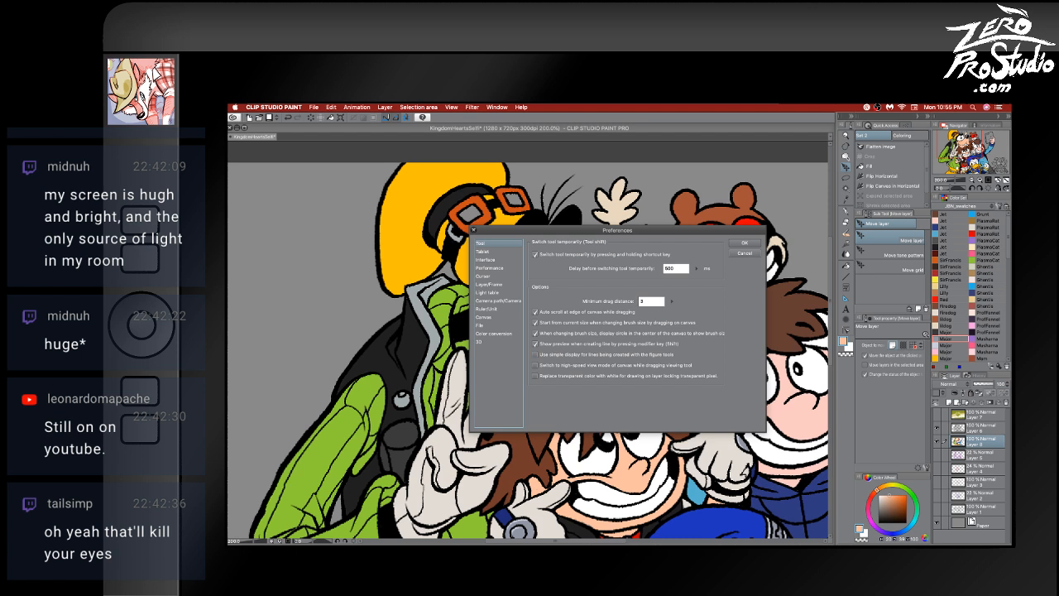
pyautogui.press('super+Tab')
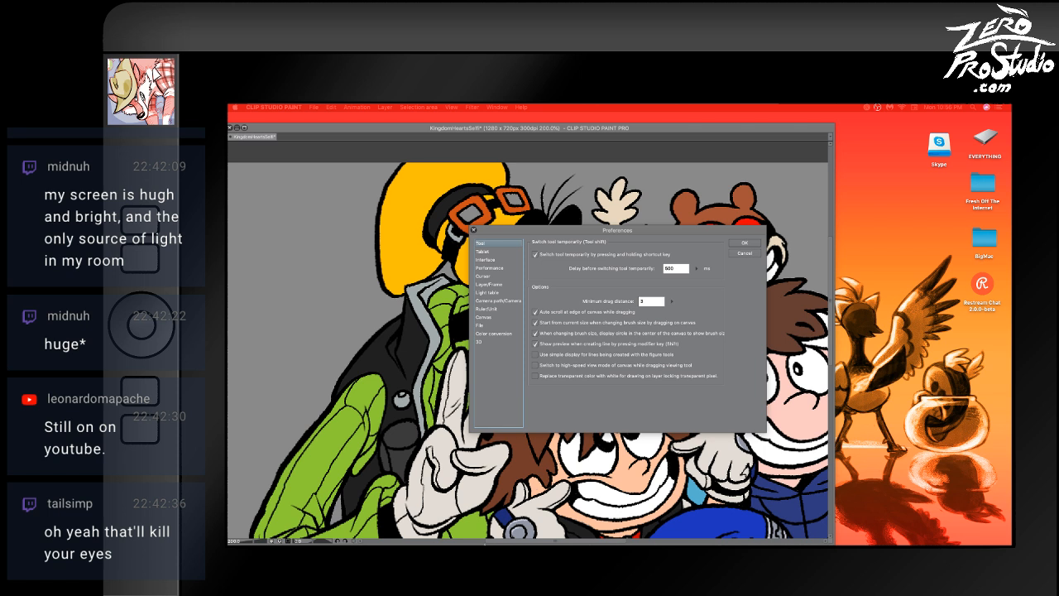
pyautogui.click(742, 245)
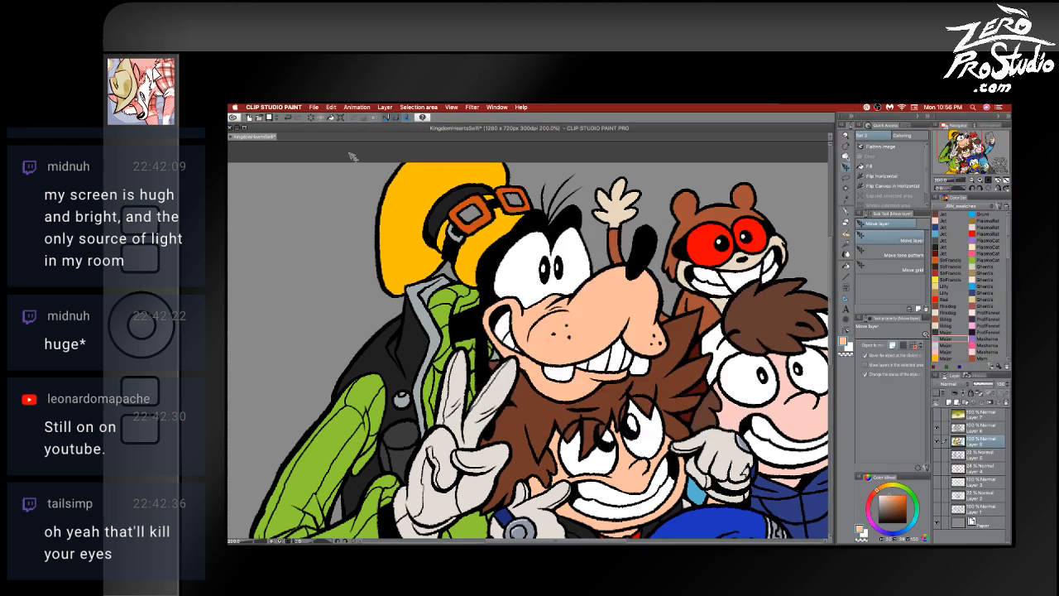
pyautogui.click(282, 107)
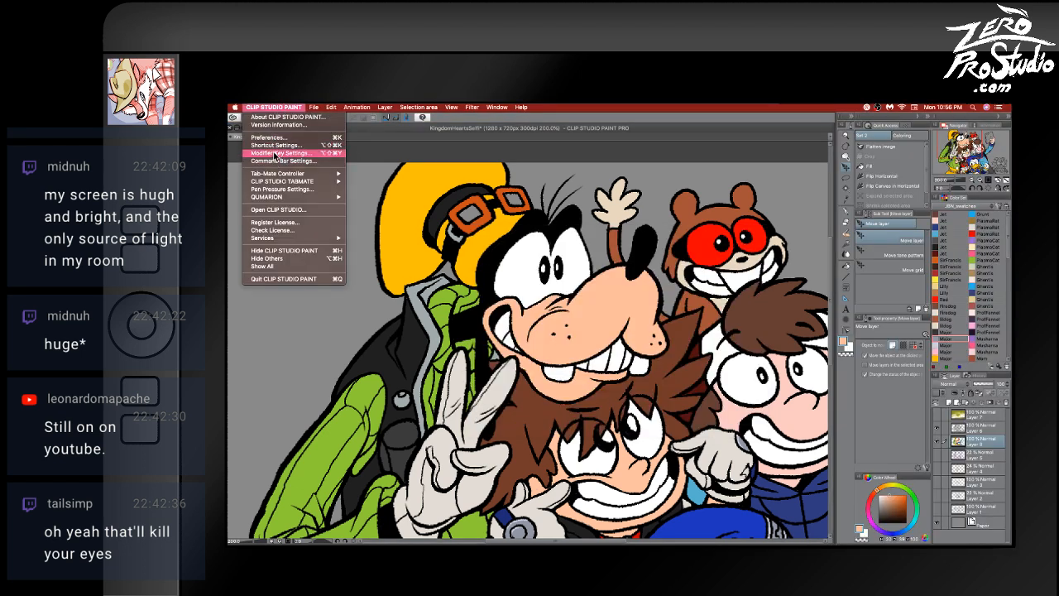
pyautogui.click(276, 153)
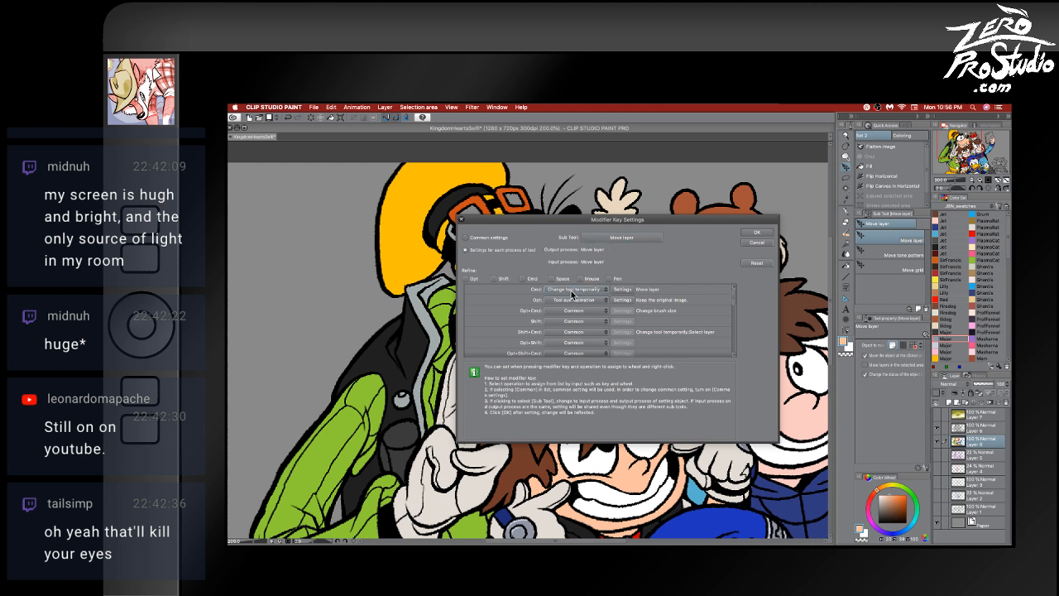
pyautogui.click(523, 279)
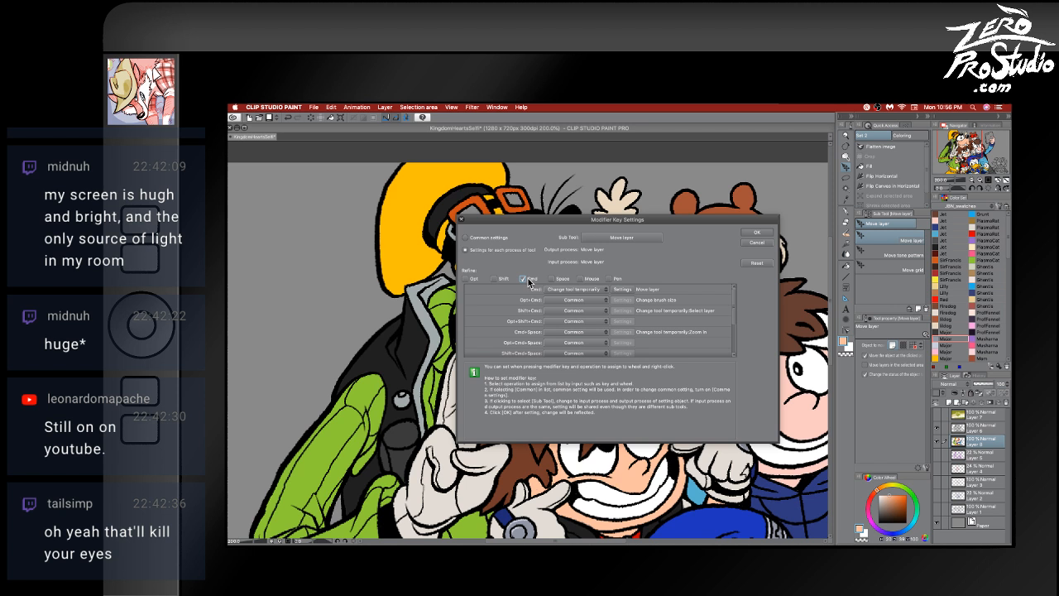
pyautogui.click(557, 289)
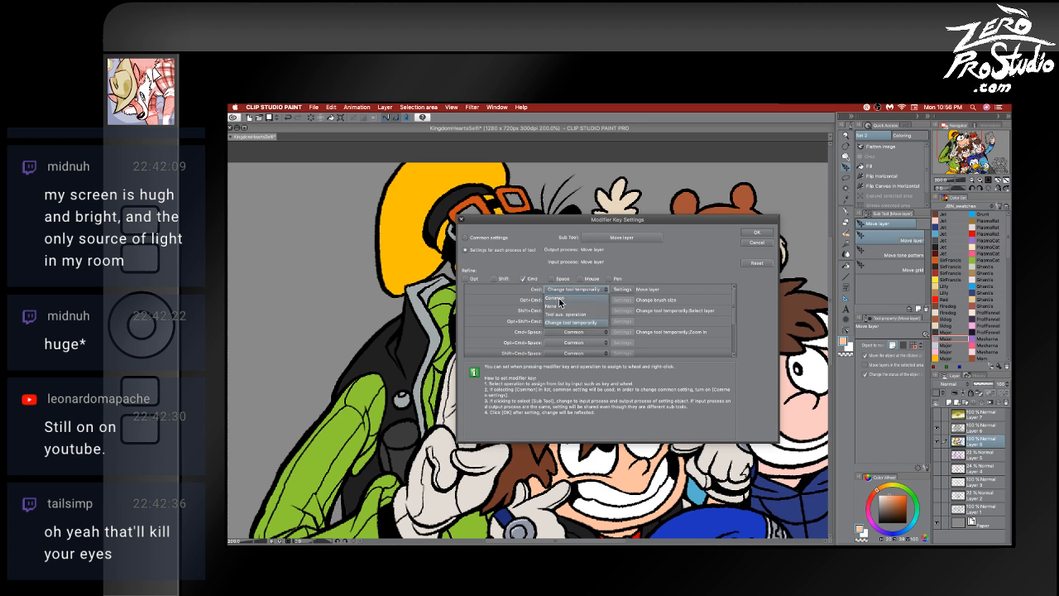
pyautogui.click(559, 297)
pyautogui.click(759, 242)
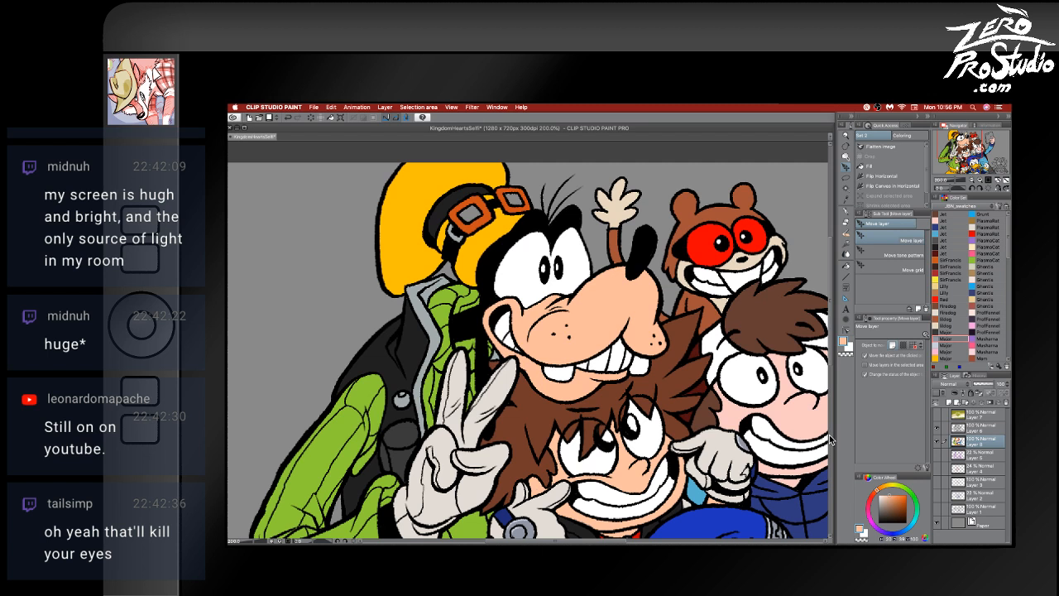
# - Select Layer 6 by picking its artwork on the canvas at the brown-haired boy's face
pyautogui.click(761, 367)
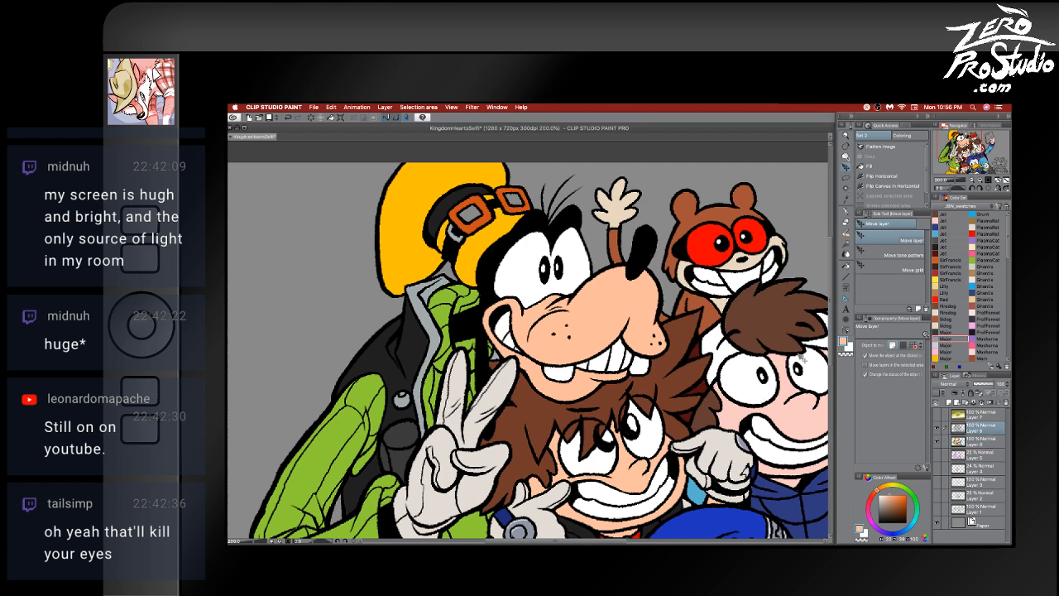
# - Switch back and forth between the flat colour layer and Layer 6, ending on Layer 6
pyautogui.click(575, 252)
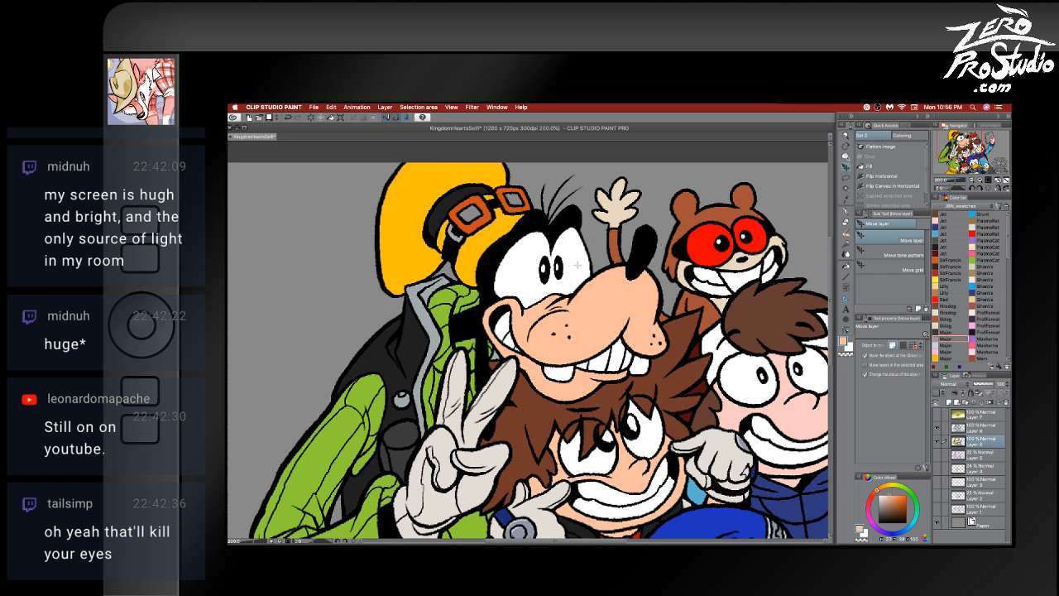
pyautogui.click(557, 271)
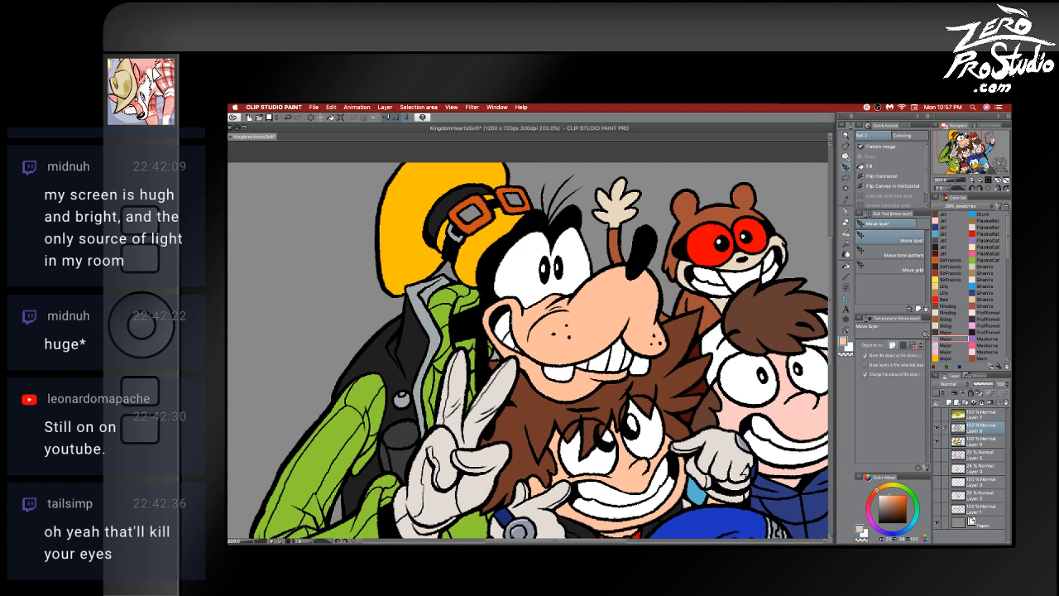
pyautogui.click(981, 442)
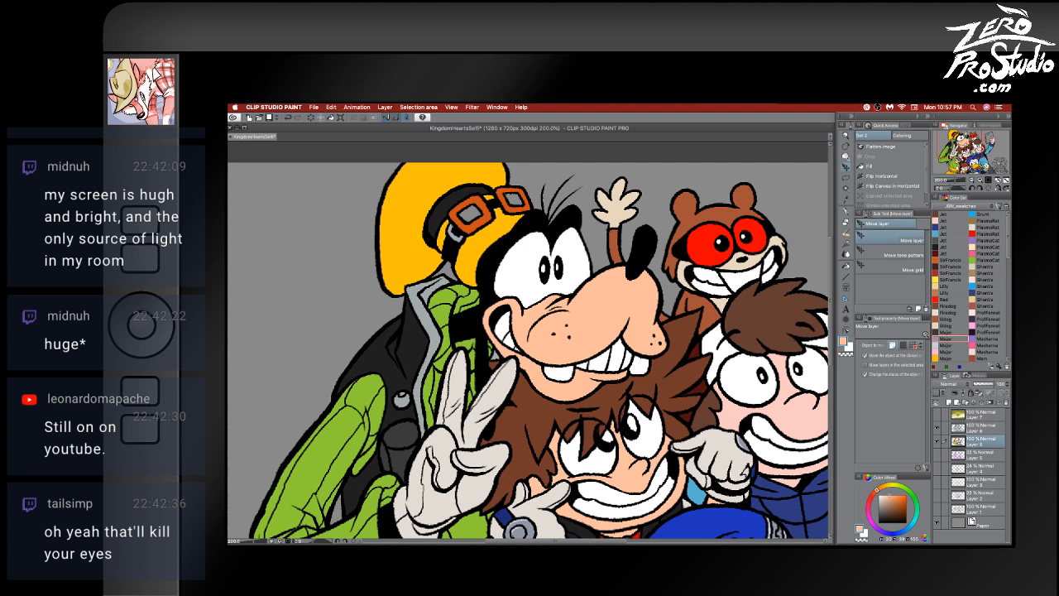
pyautogui.click(981, 428)
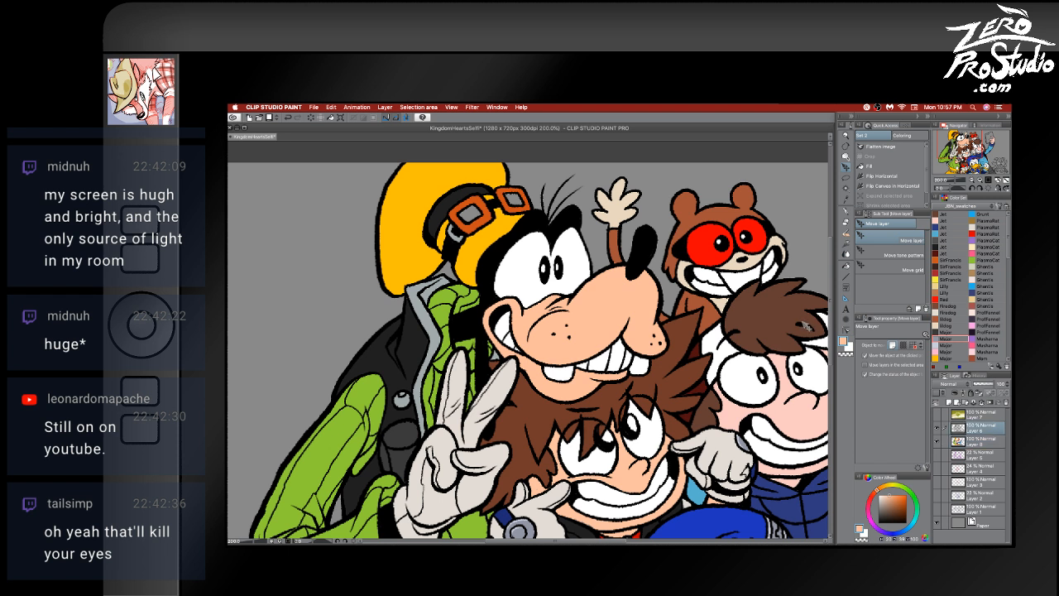
# - Paint the goggle lenses on the yellow hat pale blue with the Real G-Pen on the flat colour layer
pyautogui.press('p')
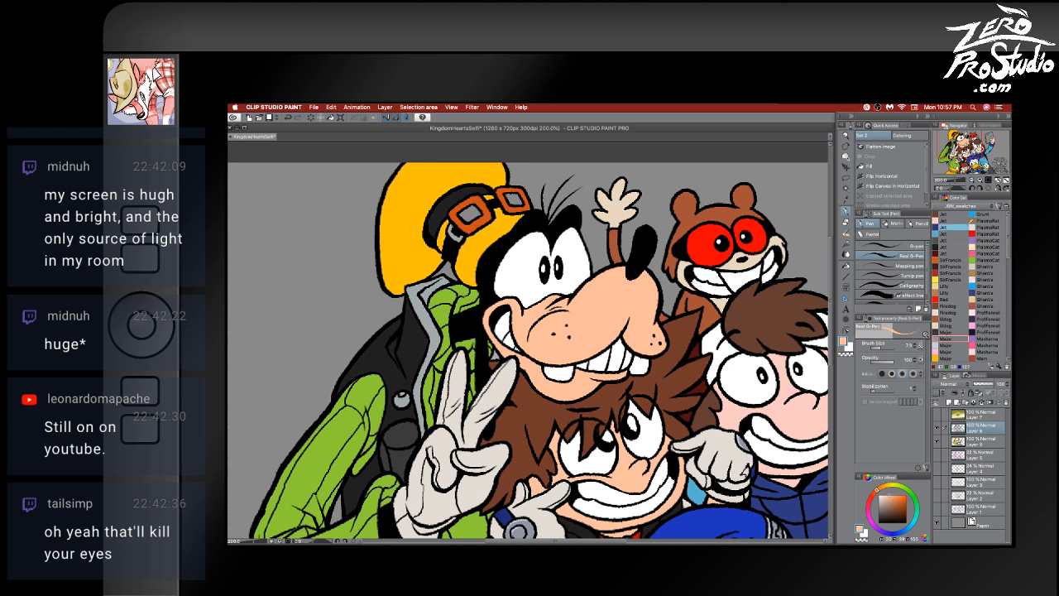
pyautogui.click(950, 234)
pyautogui.click(948, 352)
pyautogui.click(949, 345)
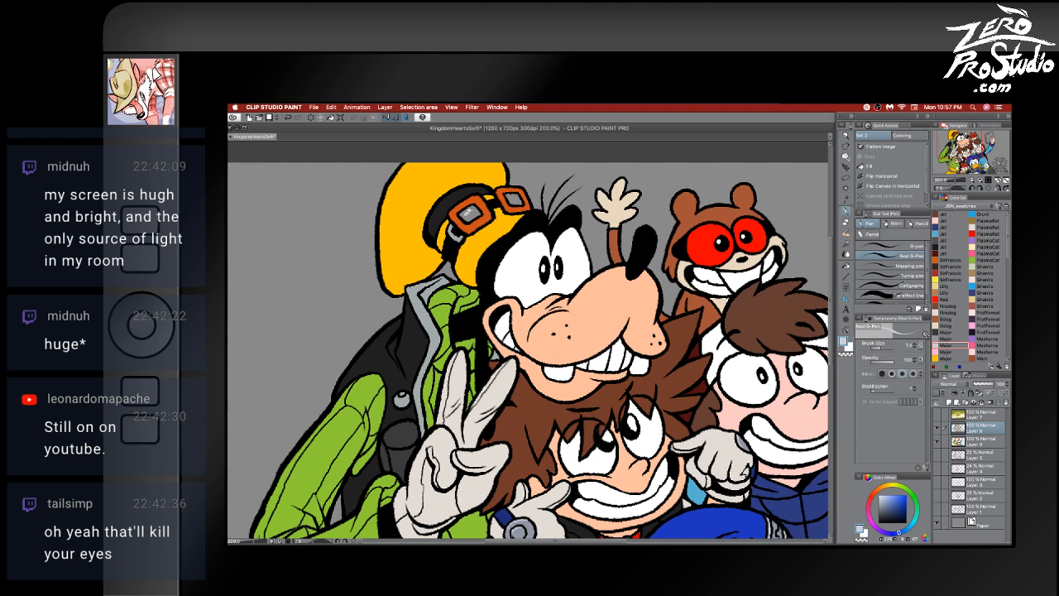
pyautogui.keyDown('ctrl'); pyautogui.keyDown('shift'); pyautogui.click(502, 228); pyautogui.keyUp('shift'); pyautogui.keyUp('ctrl')
pyautogui.moveTo(468, 211); pyautogui.dragTo(527, 202)
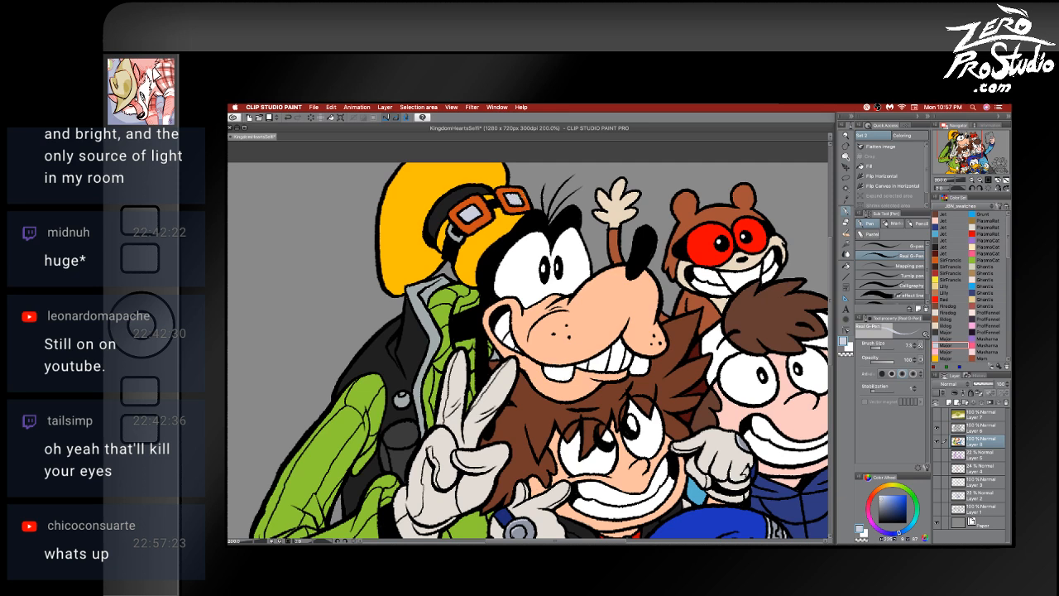
# - Examine the lower half of the illustration, from the green sweater across to the uncoloured pig, for areas still missing flat colour
pyautogui.scroll(-6, 611, 394)
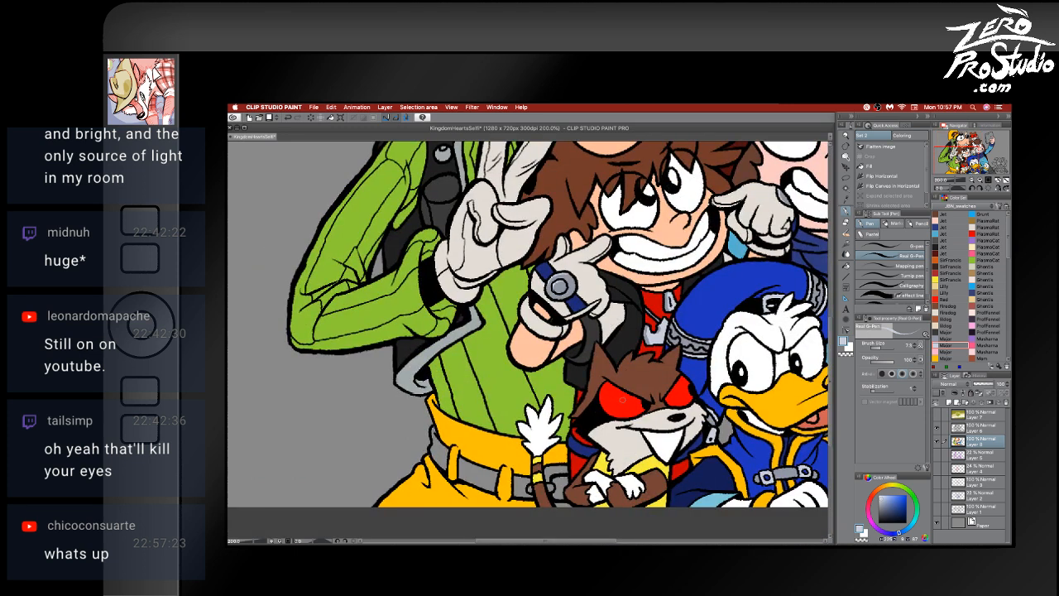
pyautogui.scroll(5, 622, 399)
pyautogui.scroll(-7, 622, 399)
pyautogui.hscroll(2, 623, 399)
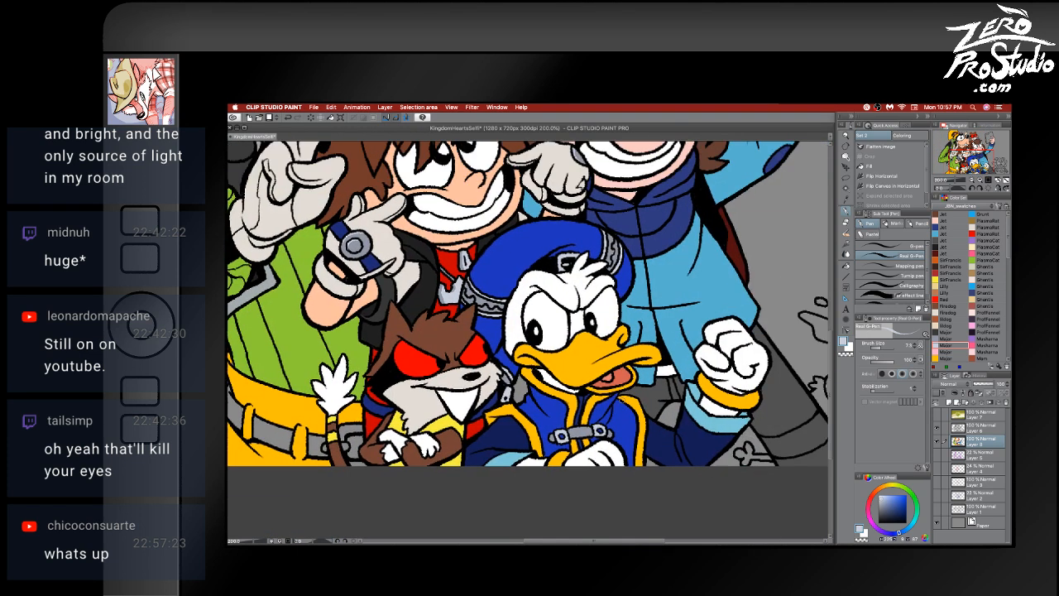
pyautogui.hscroll(5, 795, 390)
pyautogui.hscroll(-5, 795, 391)
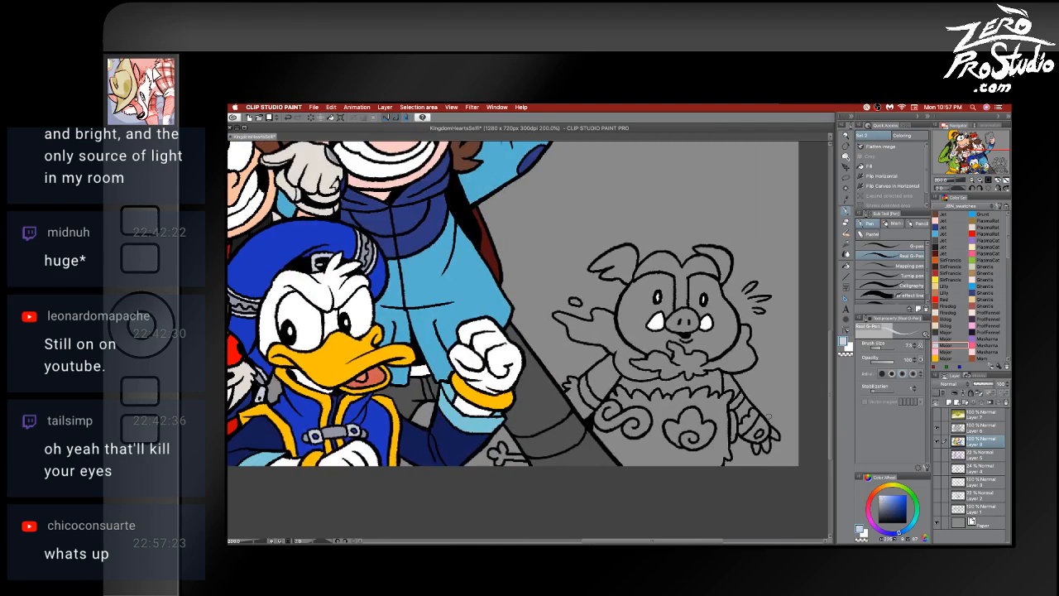
pyautogui.scroll(5, 778, 406)
pyautogui.scroll(-8, 529, 340)
pyautogui.scroll(5, 529, 340)
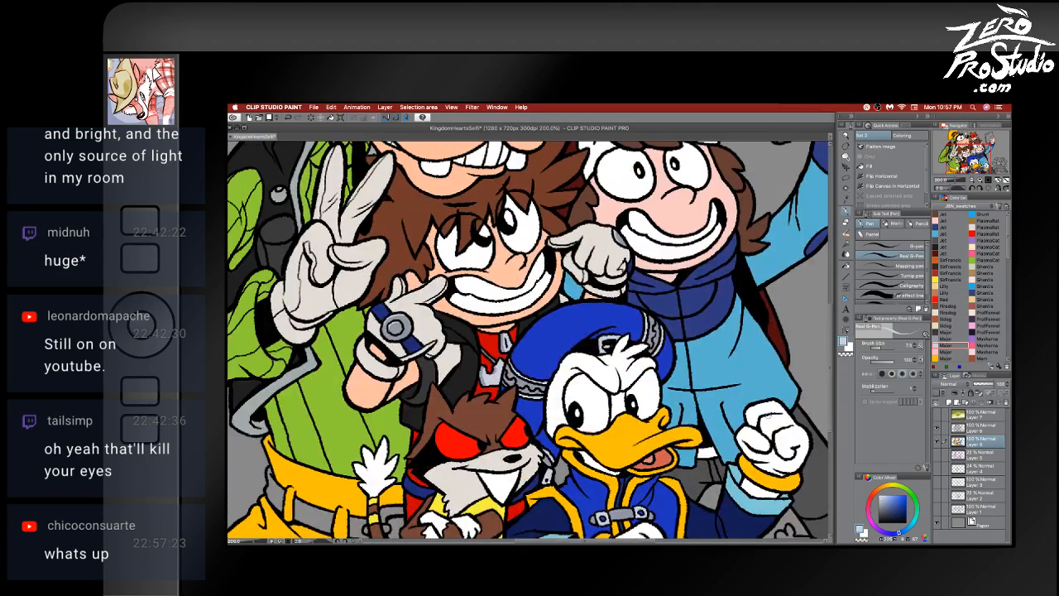
pyautogui.scroll(-4, 529, 340)
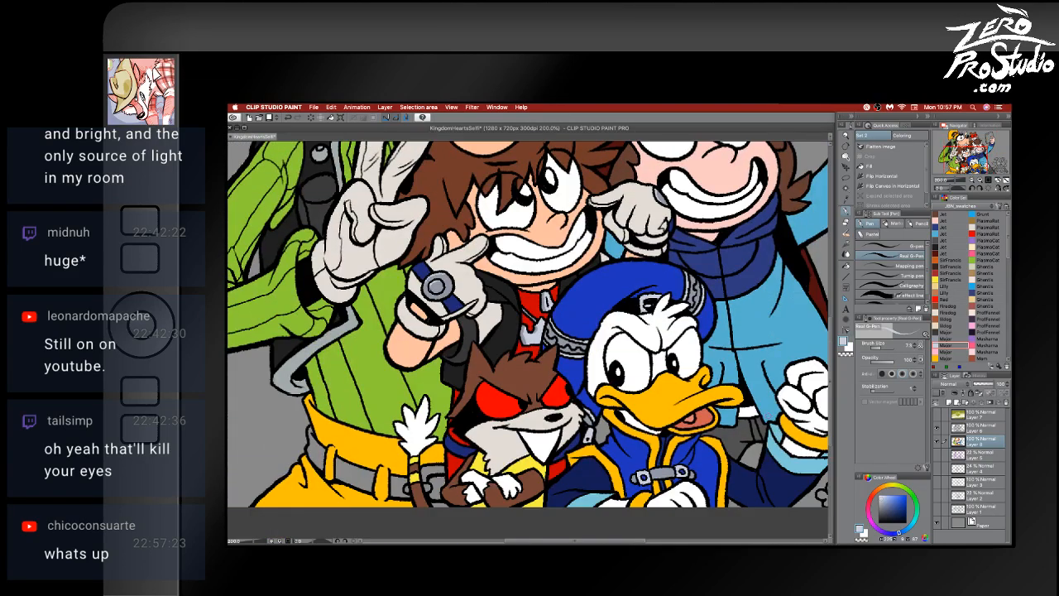
pyautogui.scroll(-2, 659, 420)
pyautogui.hscroll(2, 659, 420)
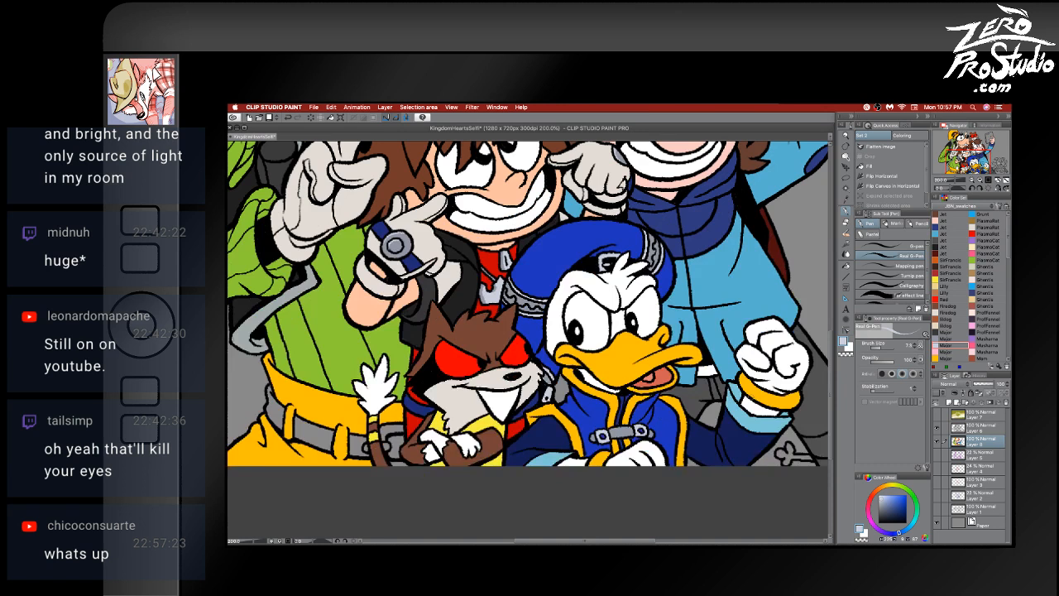
pyautogui.scroll(5, 529, 340)
pyautogui.scroll(-3, 529, 341)
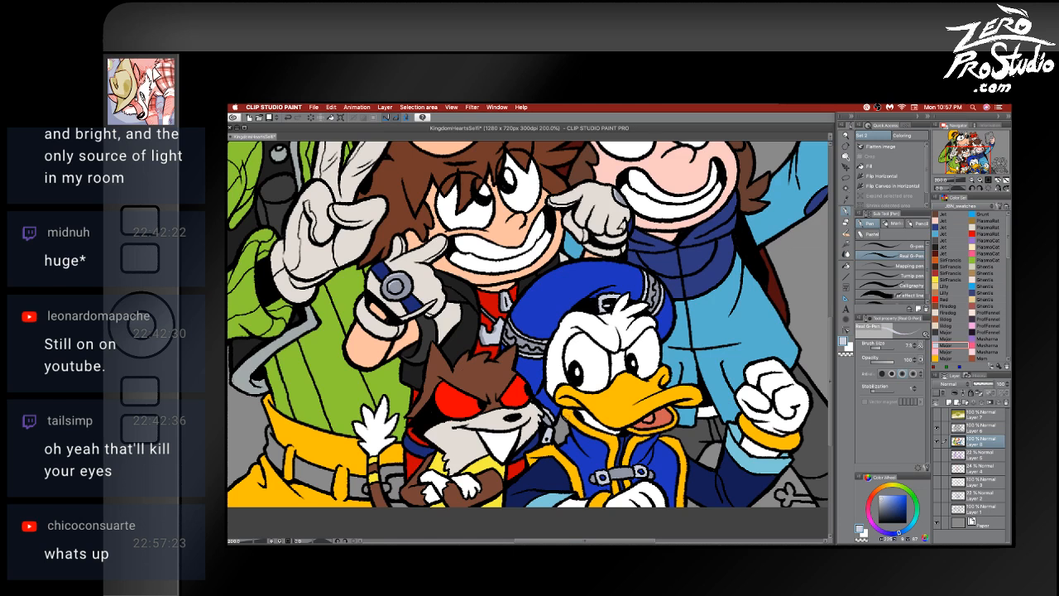
# - Colour the small area between the raccoon and the duck's neck red and select Layer 6 with black for its outline
pyautogui.keyDown('alt'); pyautogui.click(494, 346); pyautogui.keyUp('alt')
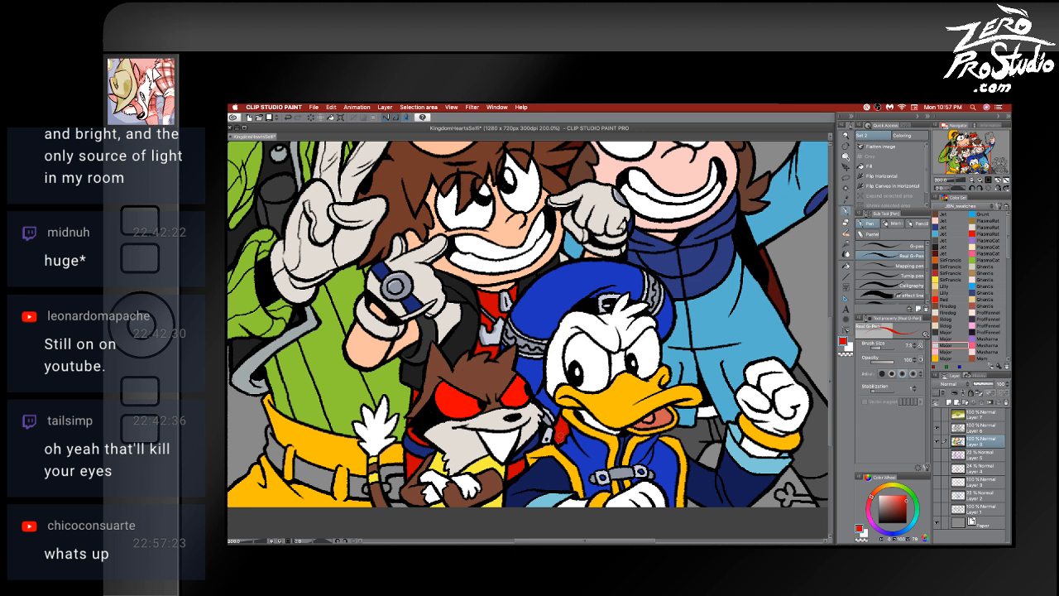
pyautogui.keyDown('alt'); pyautogui.click(547, 422); pyautogui.keyUp('alt')
pyautogui.keyDown('ctrl'); pyautogui.keyDown('shift'); pyautogui.click(546, 432); pyautogui.keyUp('shift'); pyautogui.keyUp('ctrl')
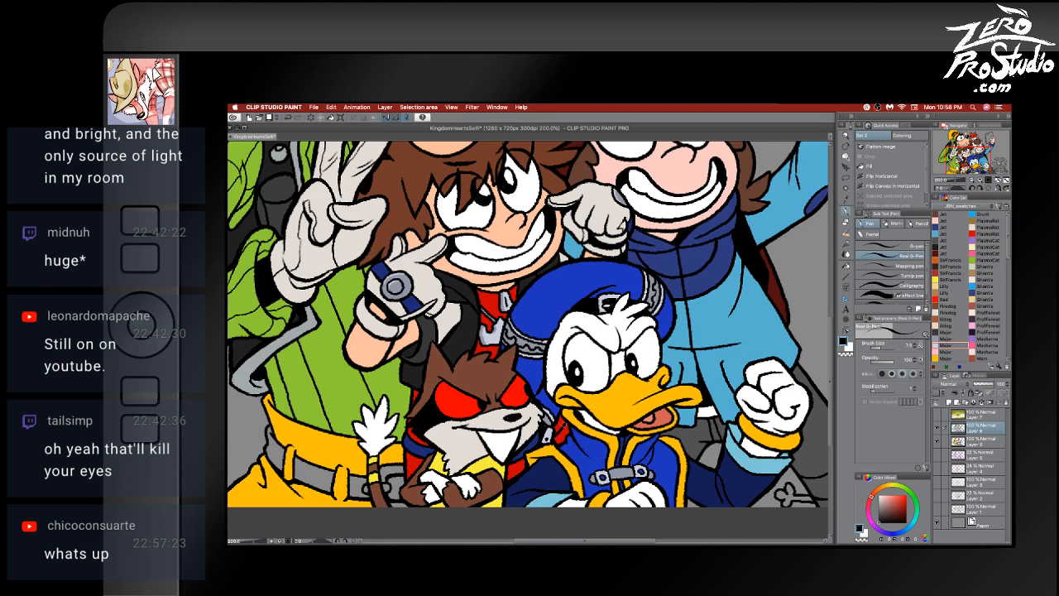
# - Sample the dark blue beside the duck's collar, return to the flat colour layer and save the illustration
pyautogui.keyDown('alt'); pyautogui.click(537, 440); pyautogui.keyUp('alt')
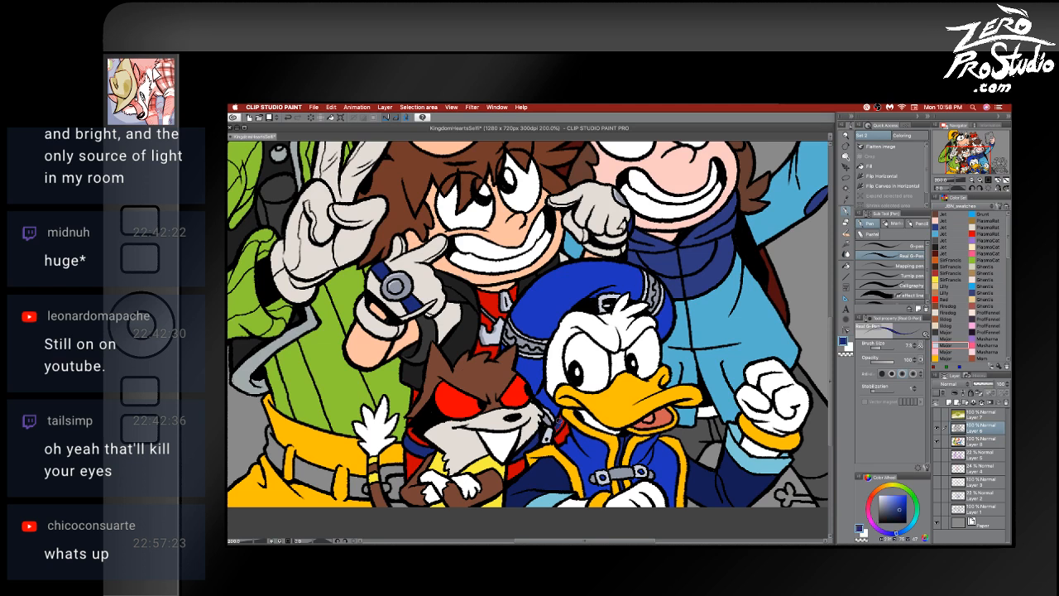
pyautogui.keyDown('ctrl'); pyautogui.keyDown('shift'); pyautogui.click(567, 428); pyautogui.keyUp('shift'); pyautogui.keyUp('ctrl')
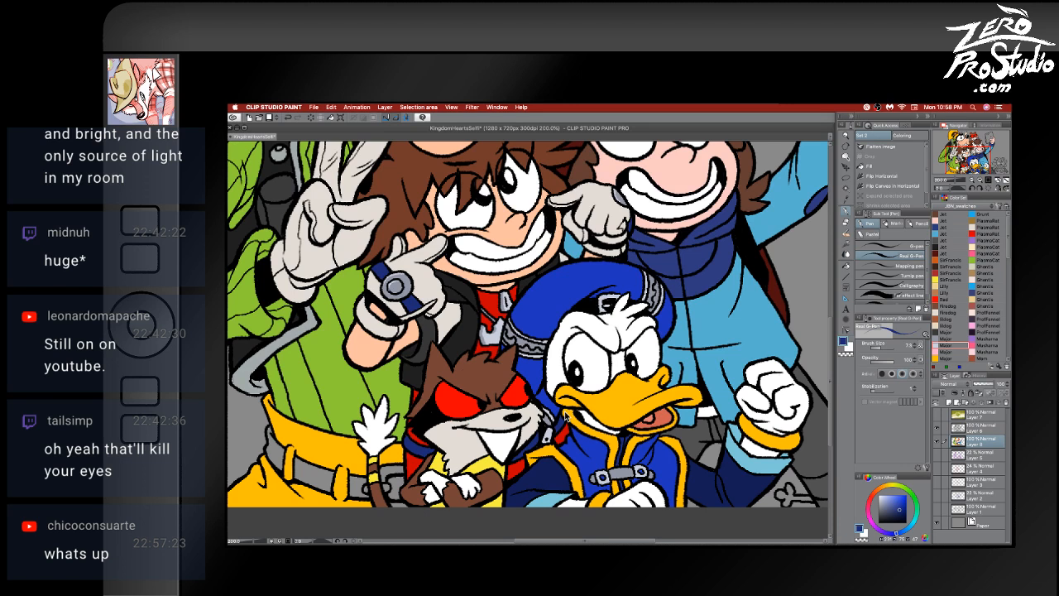
pyautogui.press('super+s')
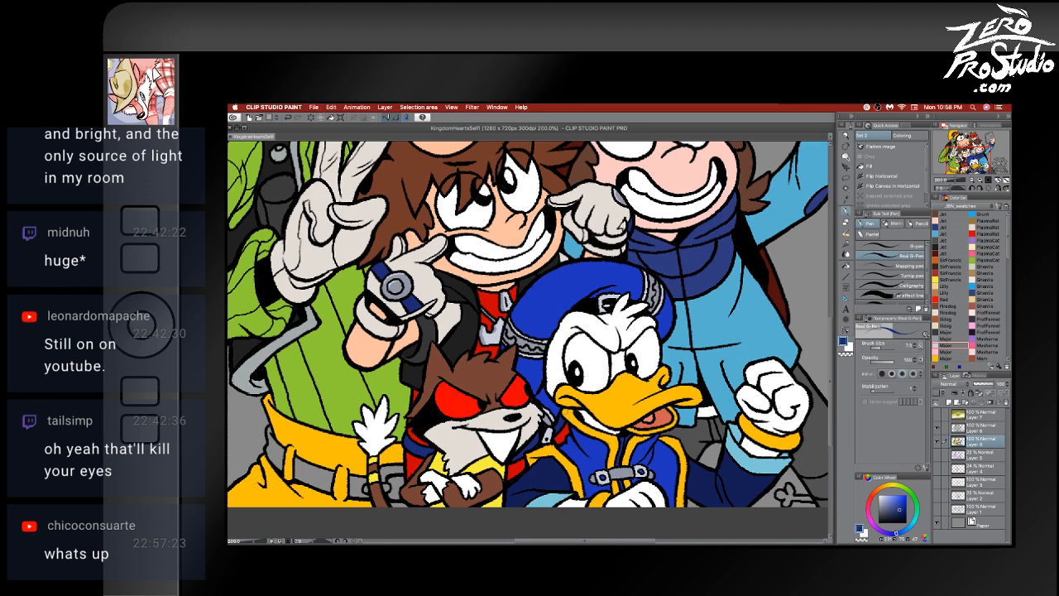
# - Choose the Select layer sub tool of Operation and pick Layer 6 through its artwork at the light blue coat
pyautogui.click(313, 107)
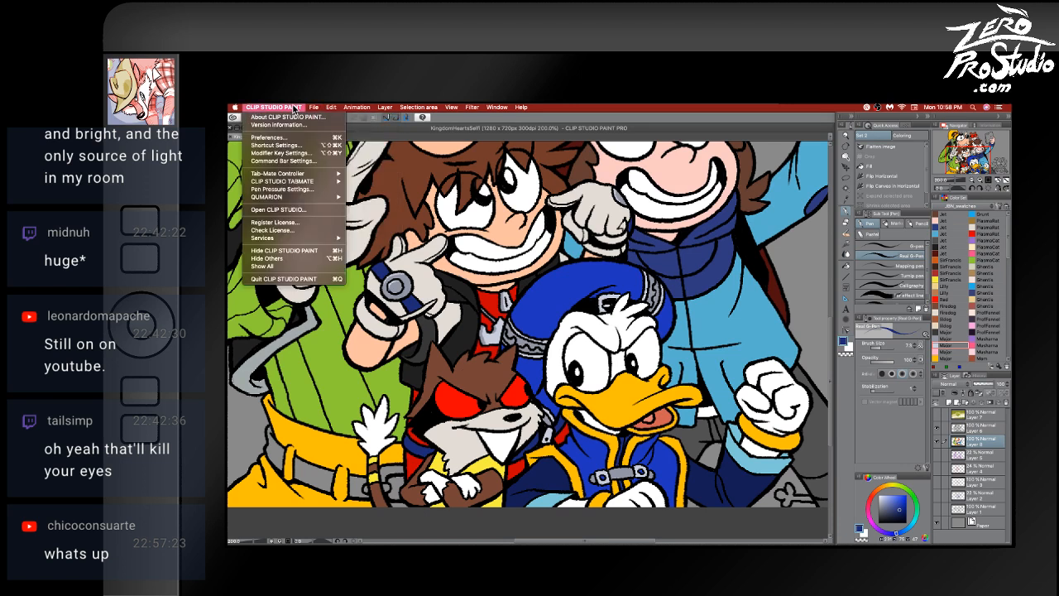
pyautogui.click(312, 116)
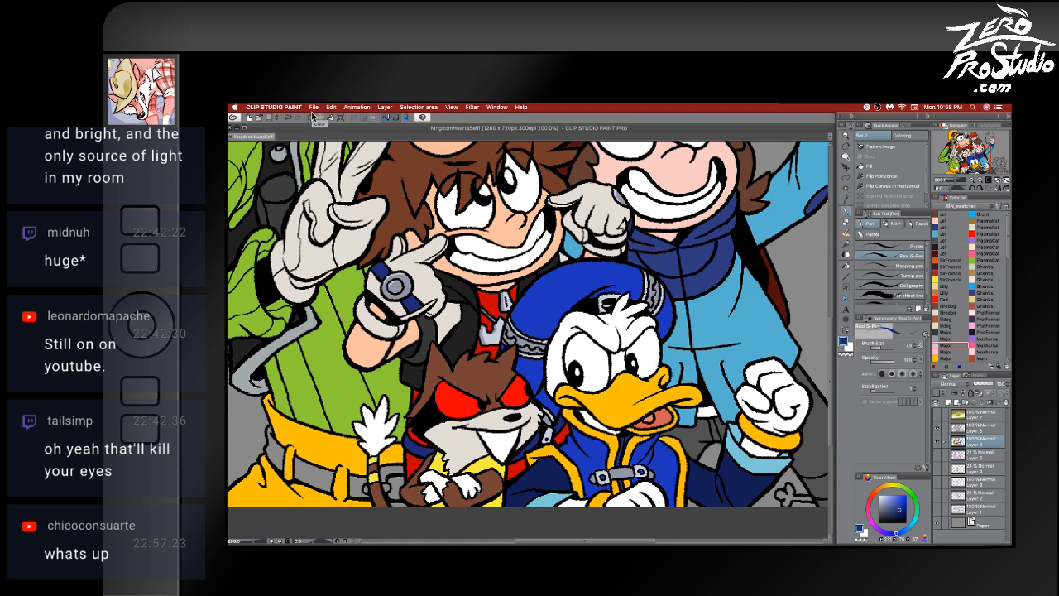
pyautogui.click(846, 165)
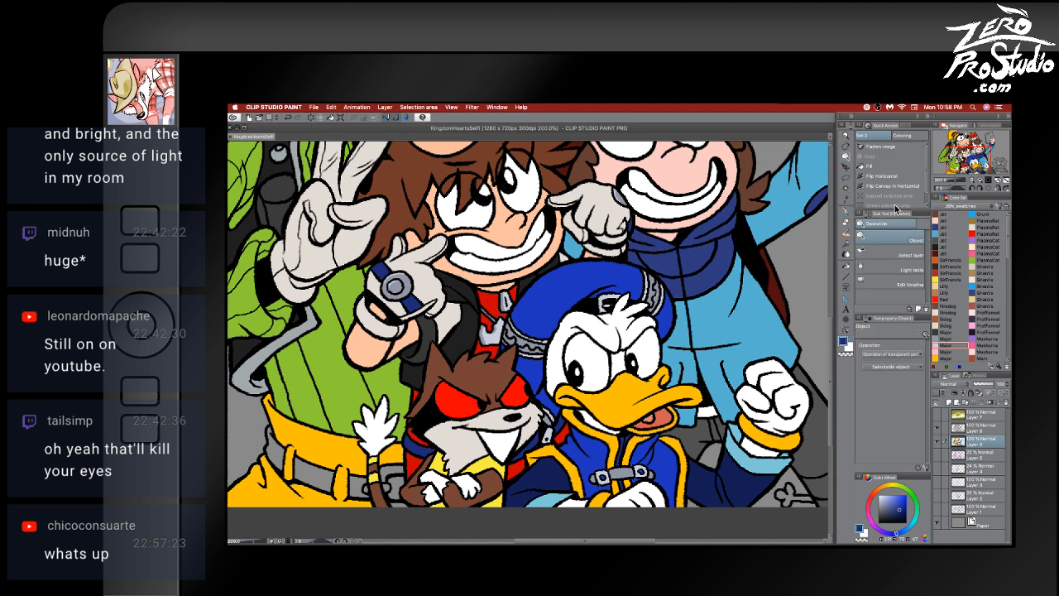
pyautogui.click(914, 255)
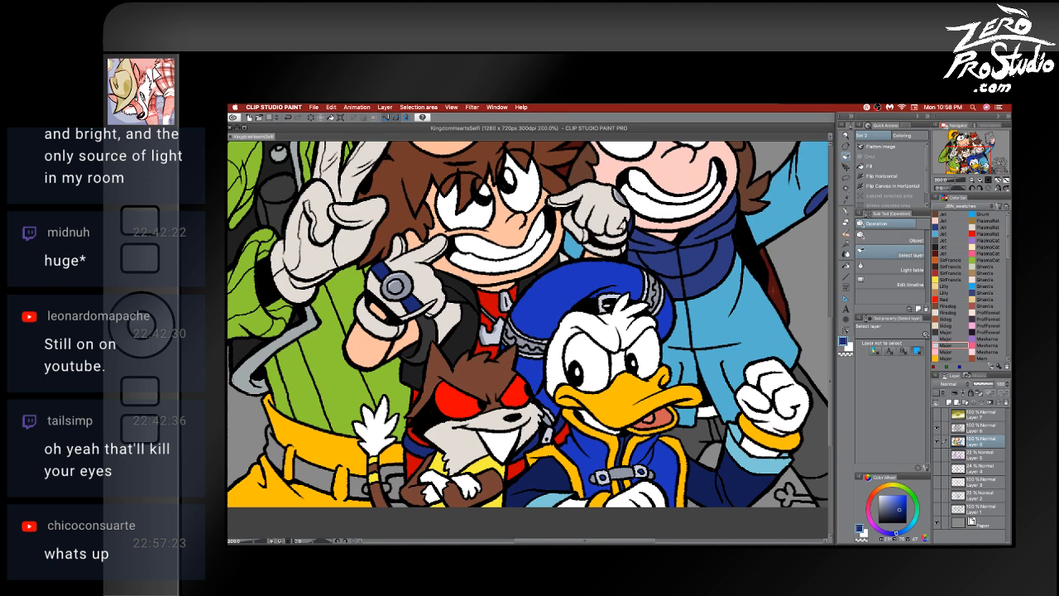
pyautogui.click(748, 246)
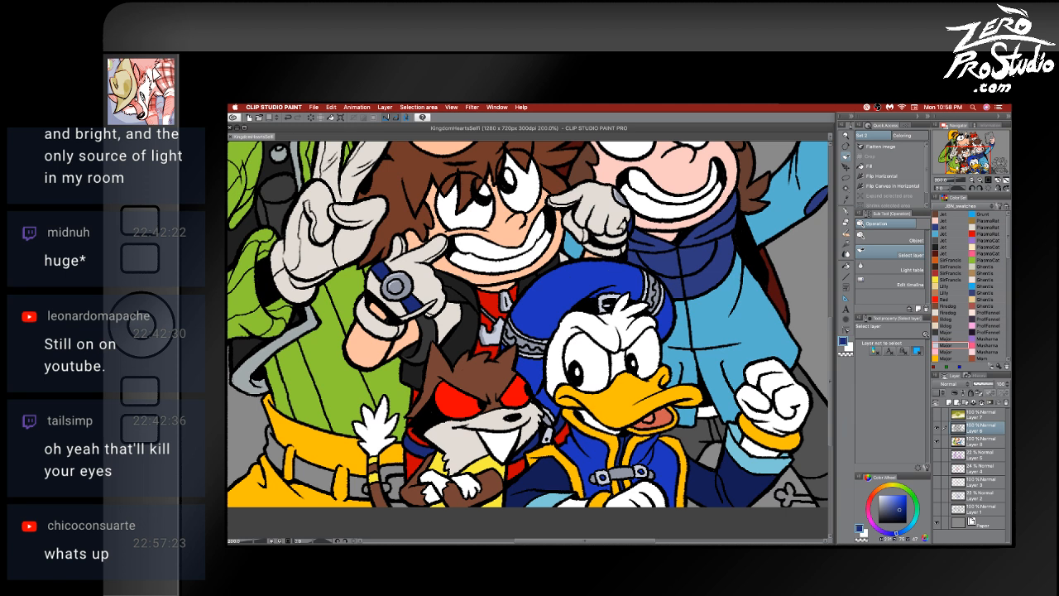
# - Assign the shortcut V to the Select layer sub tool under Operation in the Shortcut Settings
pyautogui.click(274, 107)
pyautogui.click(303, 146)
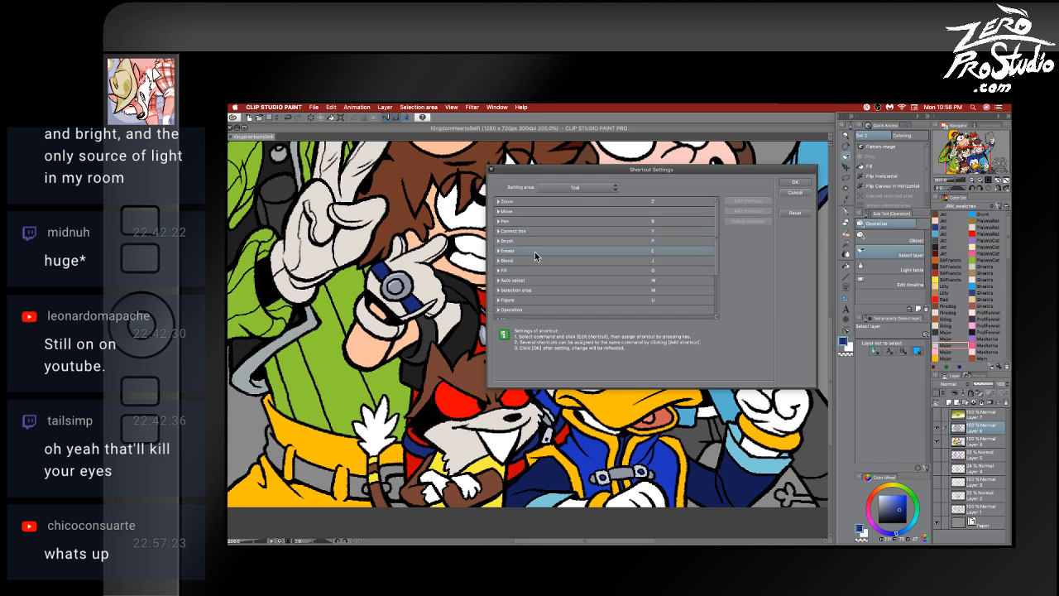
pyautogui.click(573, 311)
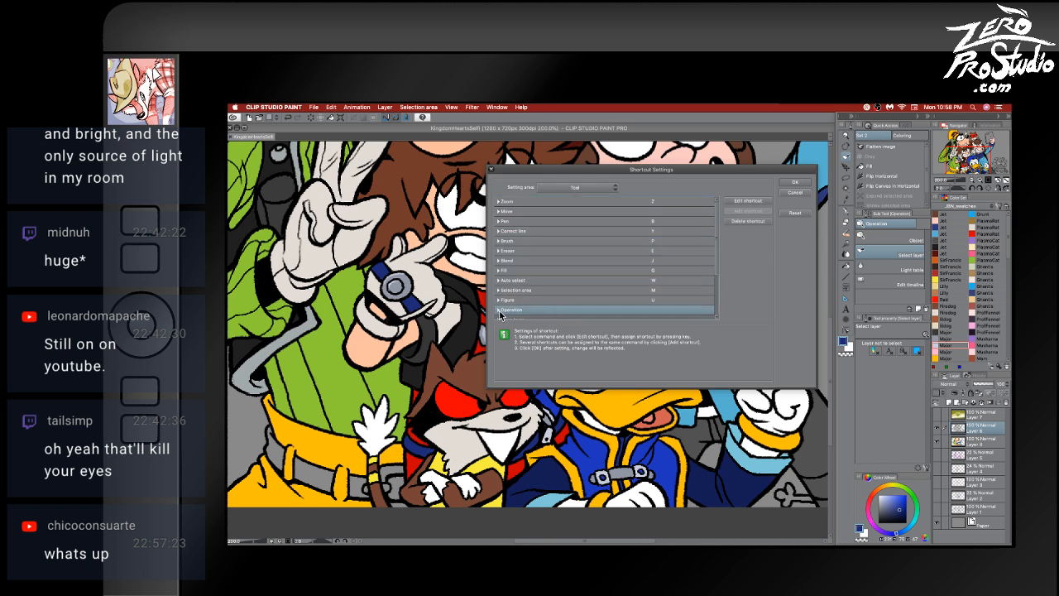
pyautogui.moveTo(716, 237); pyautogui.dragTo(715, 261)
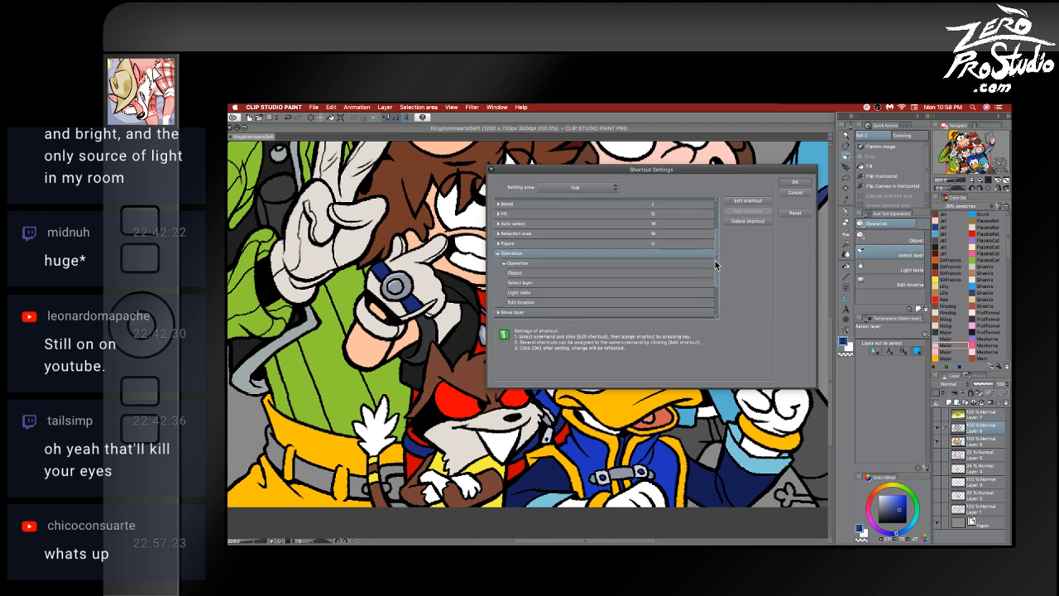
pyautogui.click(522, 283)
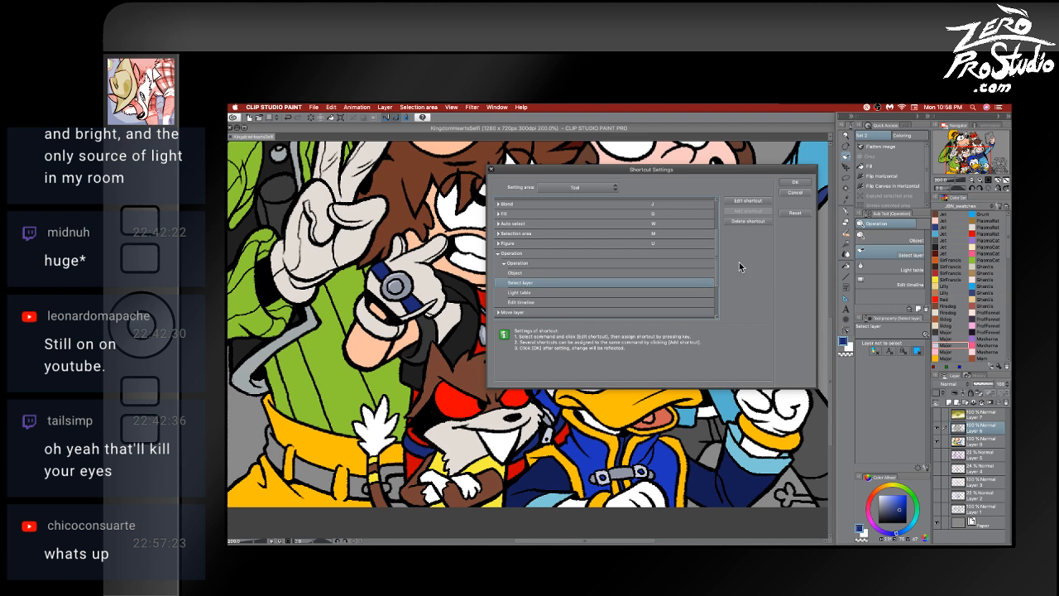
pyautogui.click(740, 200)
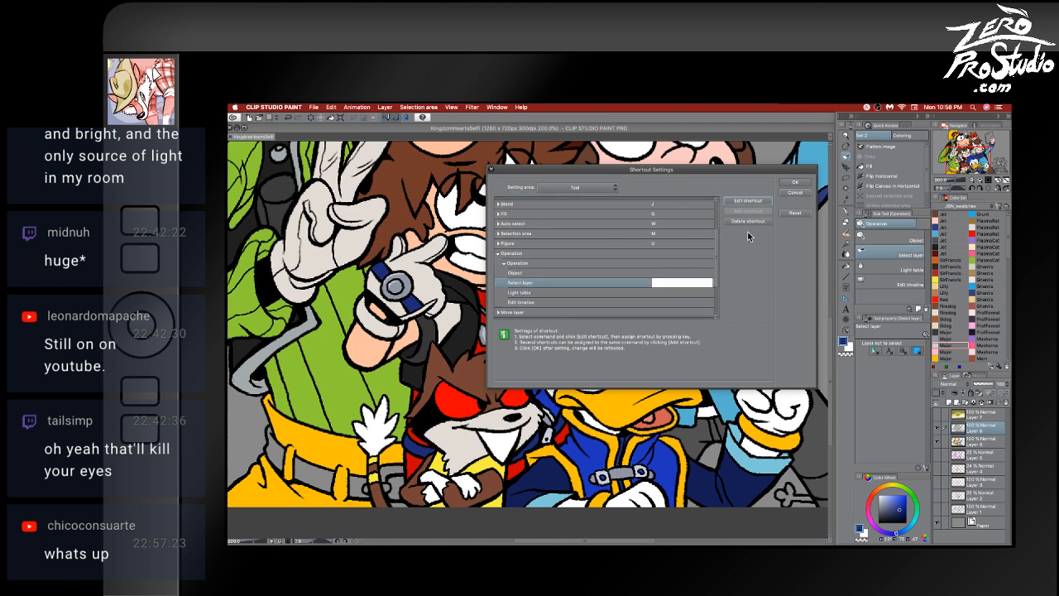
pyautogui.press('v')
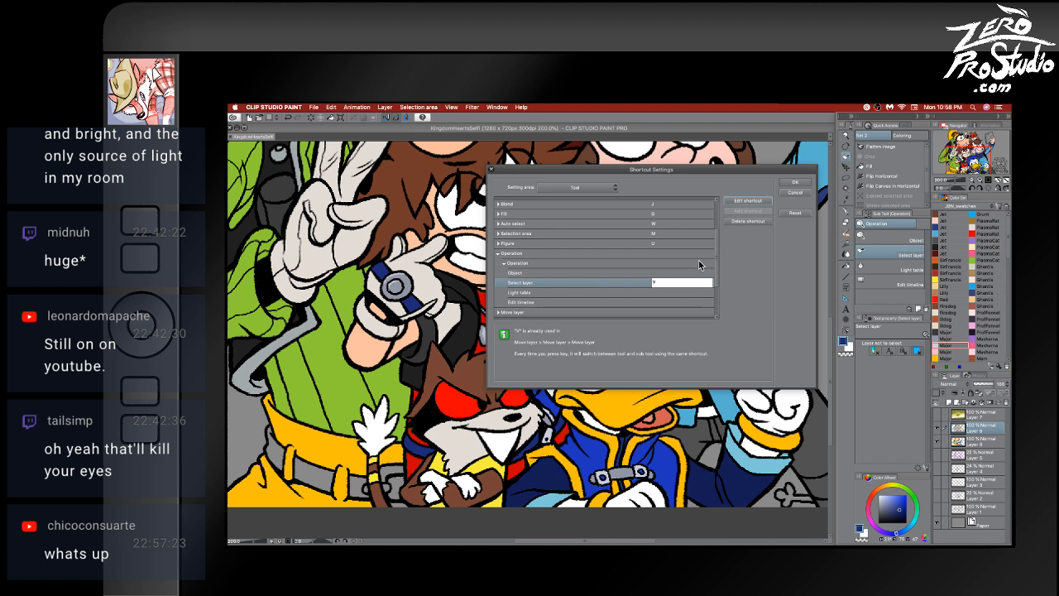
pyautogui.click(794, 184)
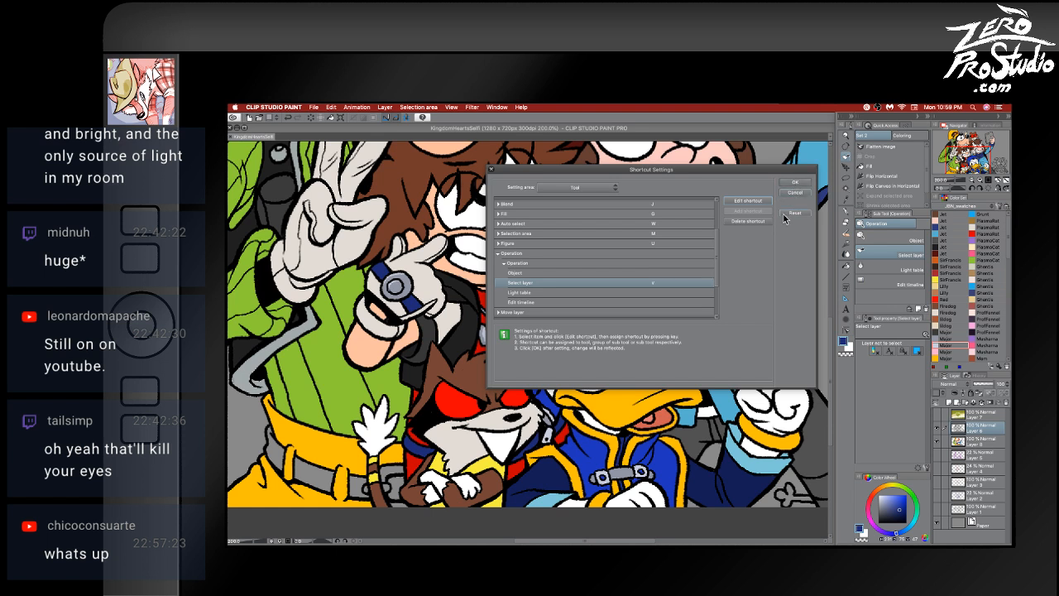
# - Compare the shortcuts of the Select layer and Move layer sub tools and apply the shortcut settings
pyautogui.moveTo(716, 250); pyautogui.dragTo(712, 290)
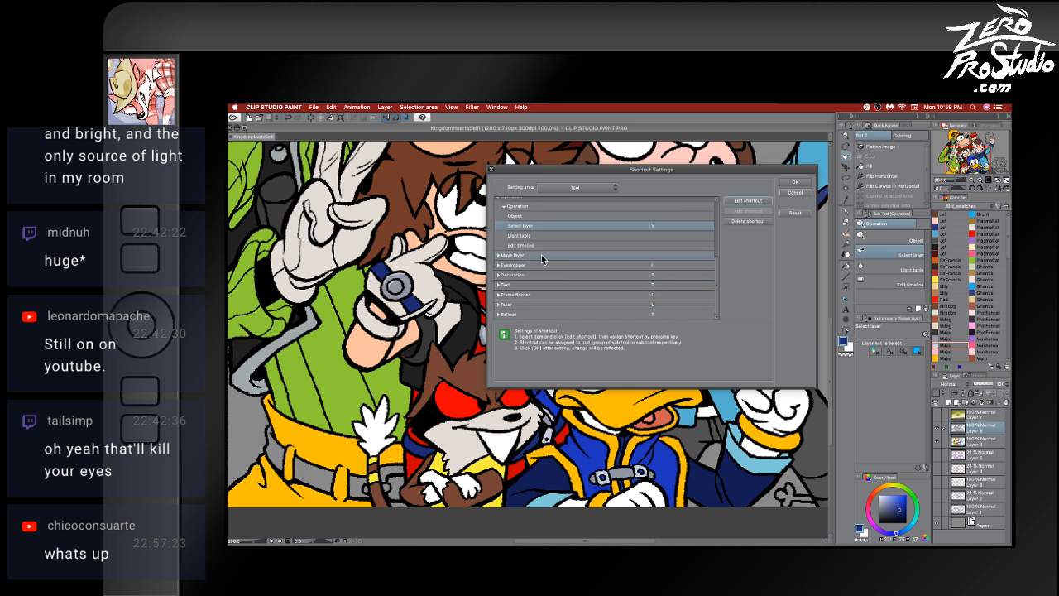
pyautogui.click(499, 255)
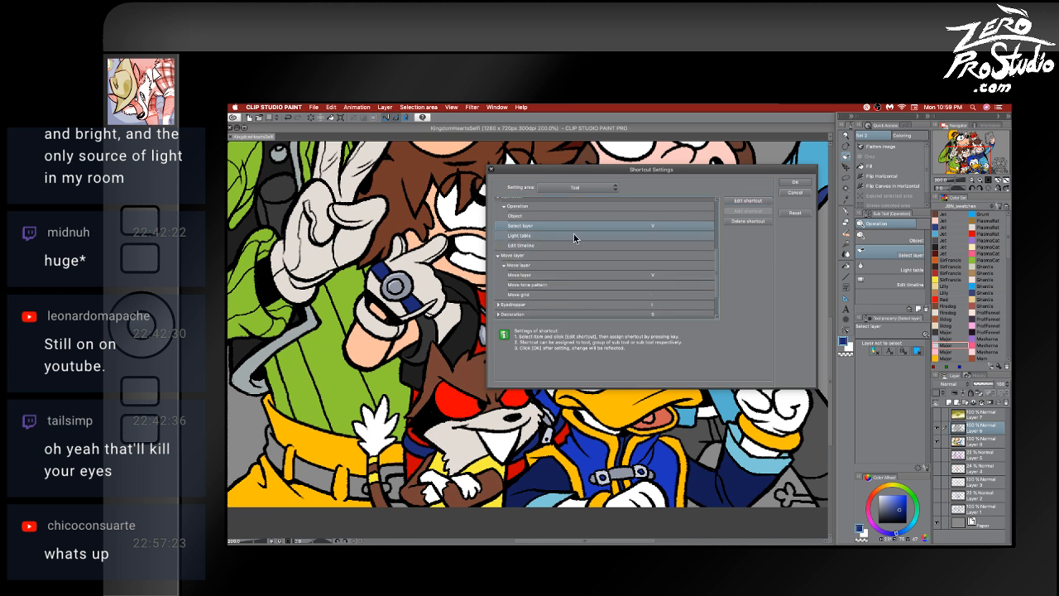
pyautogui.click(665, 273)
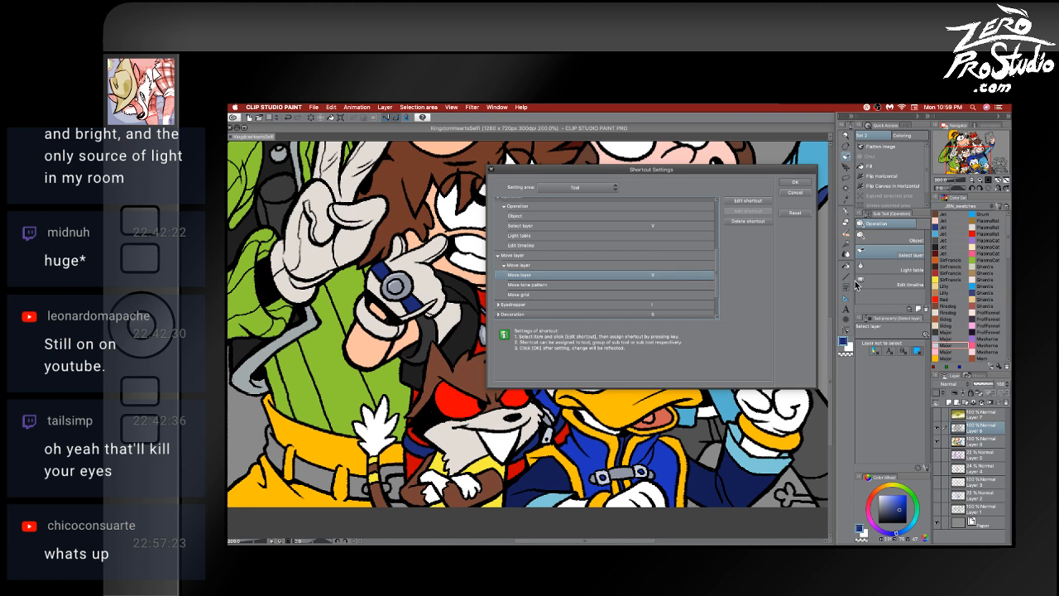
pyautogui.click(664, 225)
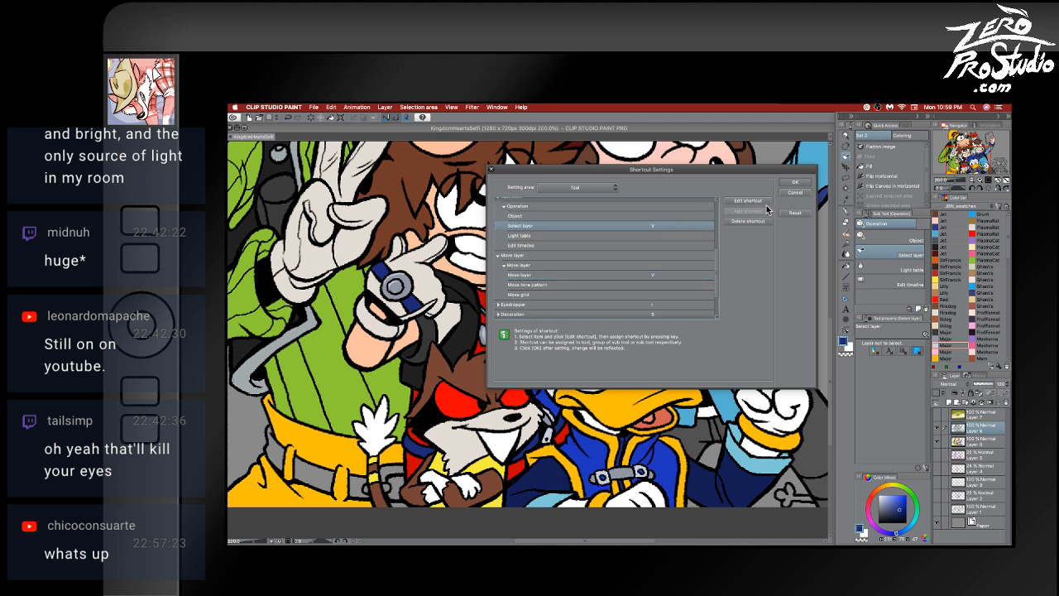
pyautogui.click(667, 275)
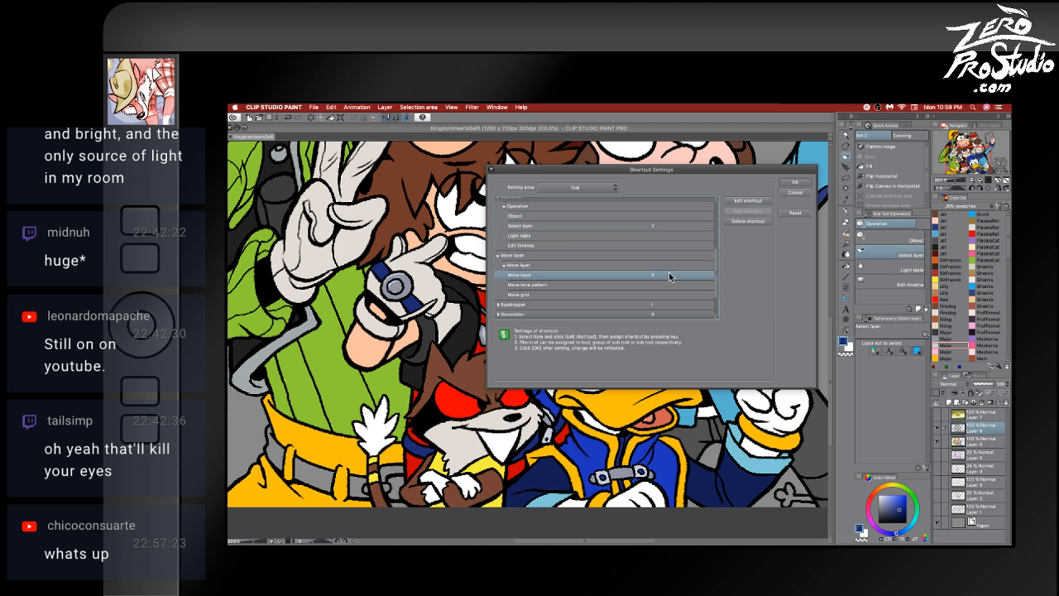
pyautogui.click(667, 225)
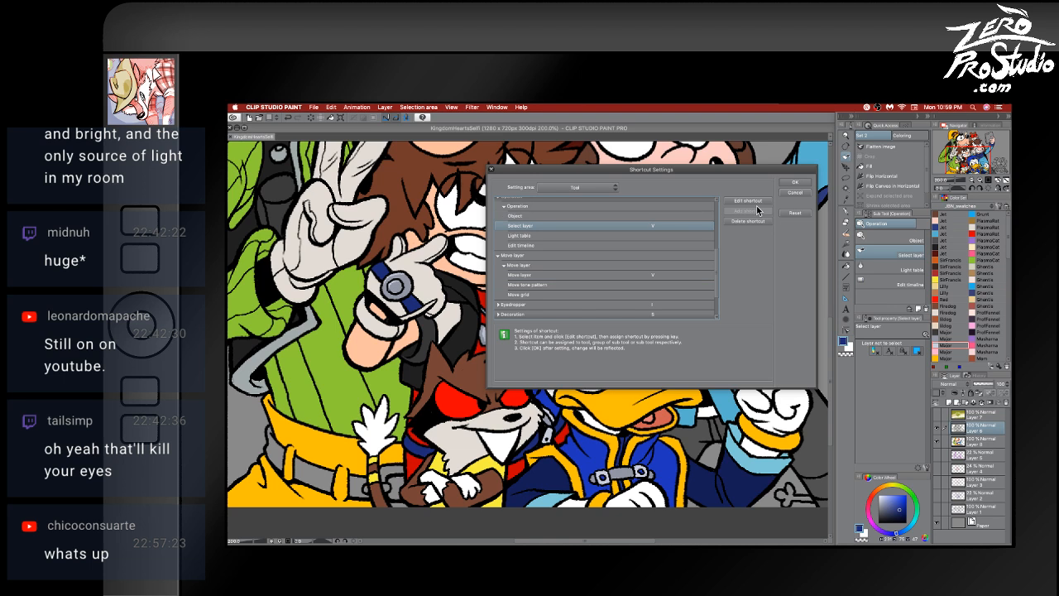
pyautogui.click(795, 181)
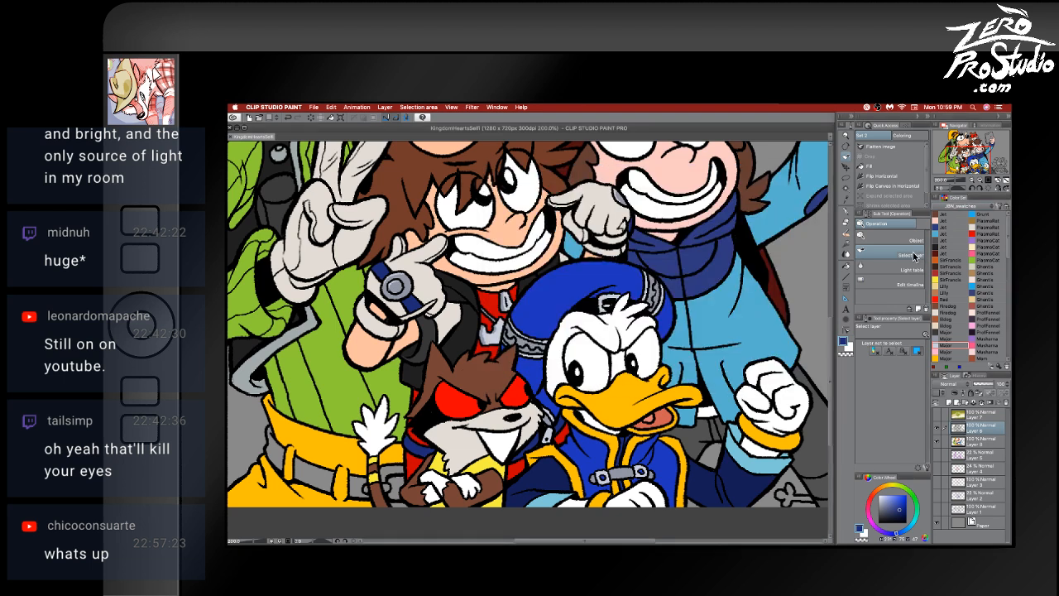
# - Try moving the line art across the canvas with the Object sub tool of Operation and undo the move
pyautogui.click(910, 240)
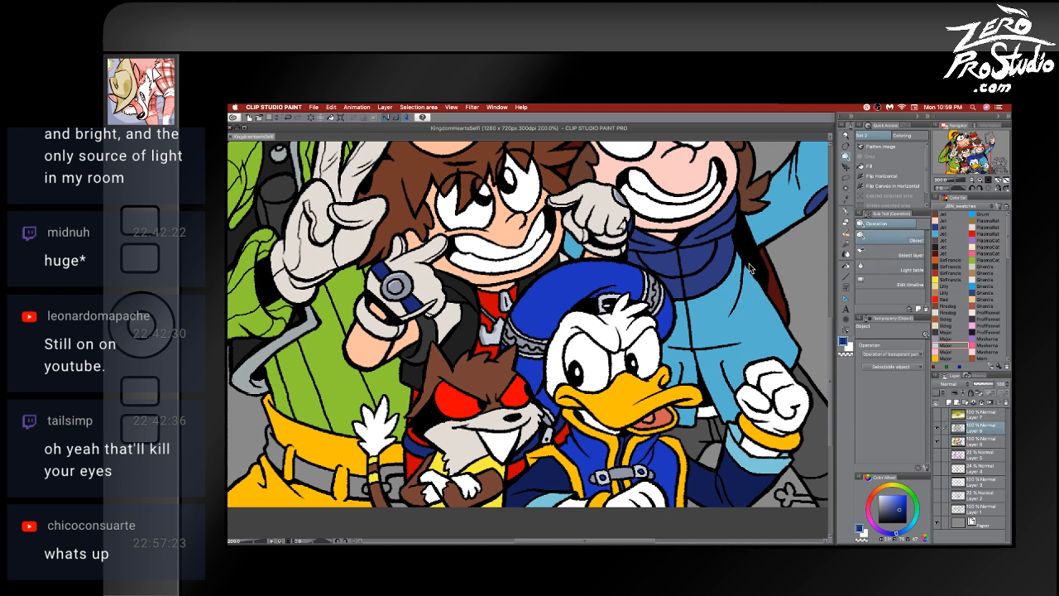
pyautogui.moveTo(754, 270); pyautogui.dragTo(596, 332)
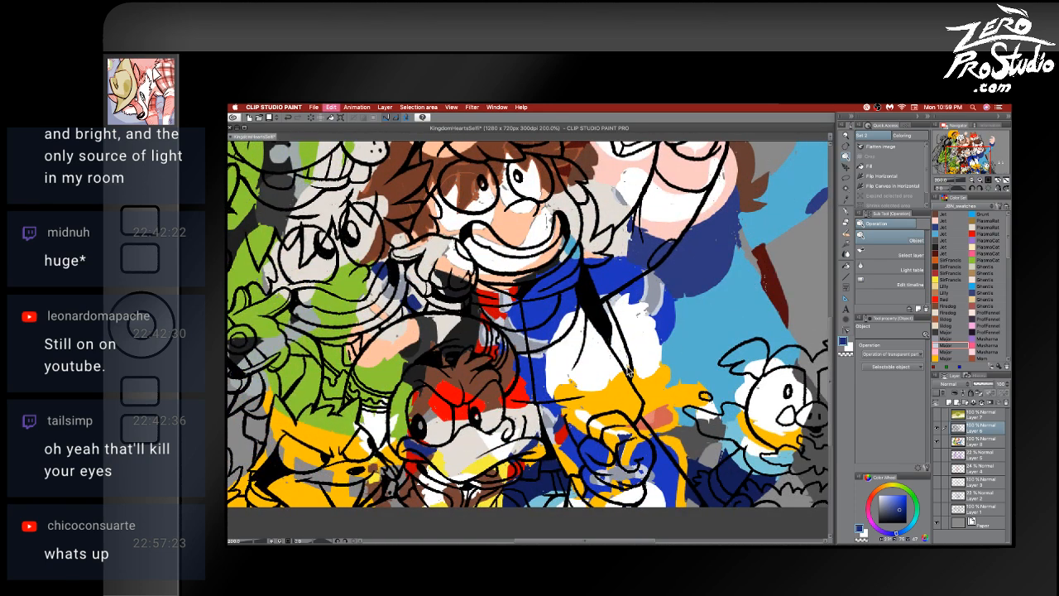
pyautogui.press('super+z')
pyautogui.press('super+shift+z')
pyautogui.press('super+z')
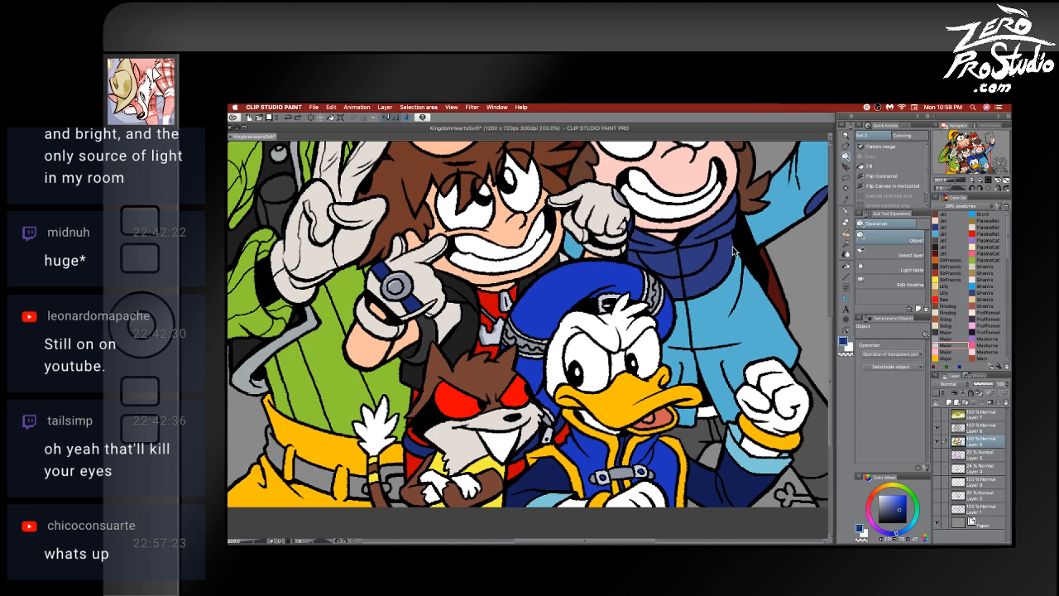
# - Return to the Select layer sub tool, pick Layer 6 through the artwork at the duck's beret and save the illustration
pyautogui.click(886, 258)
pyautogui.click(882, 240)
pyautogui.click(880, 251)
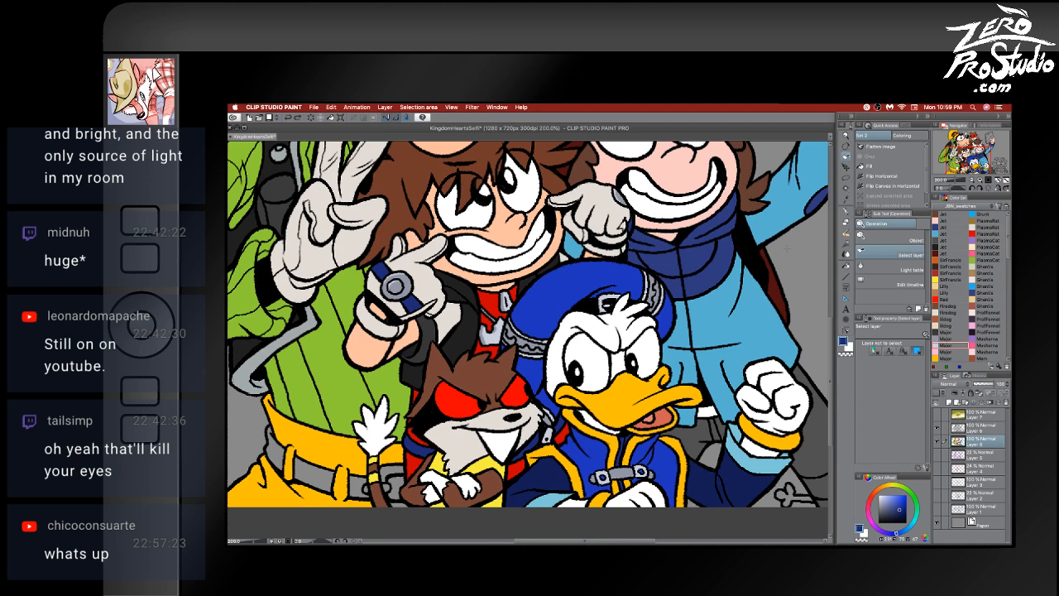
pyautogui.click(629, 285)
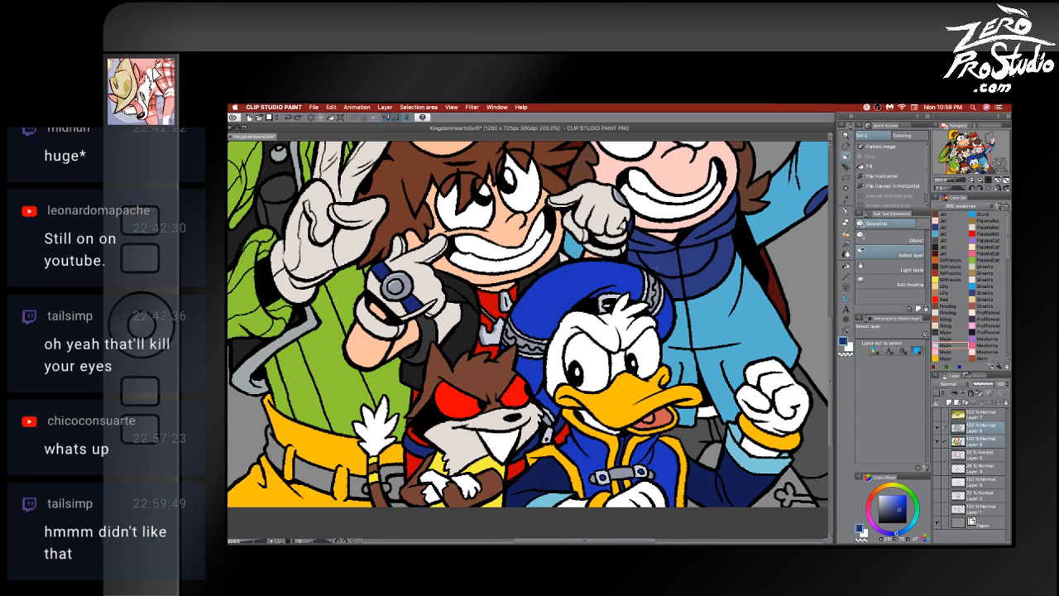
pyautogui.click(890, 269)
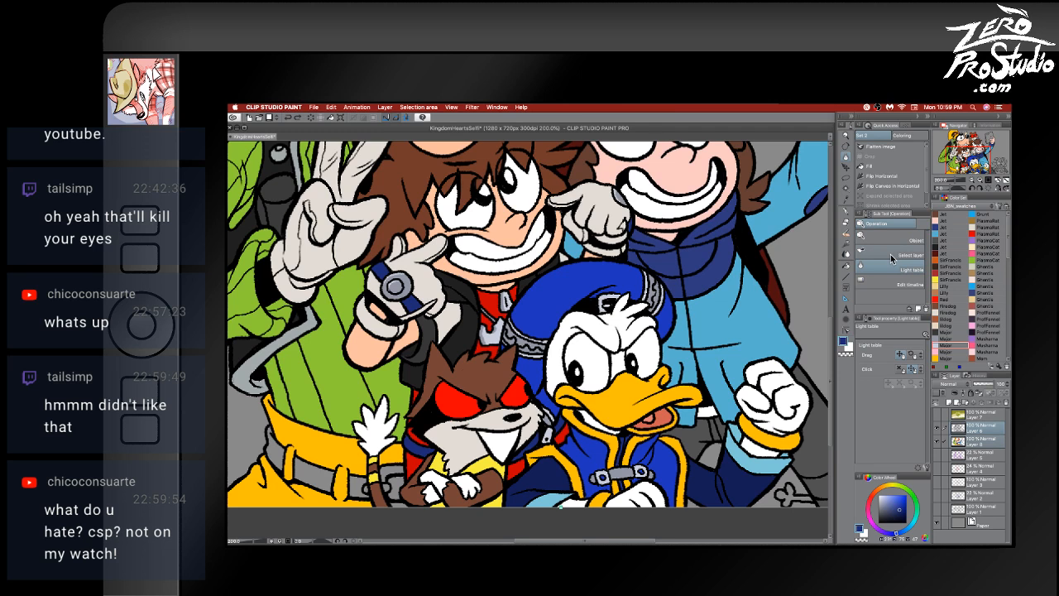
pyautogui.click(891, 254)
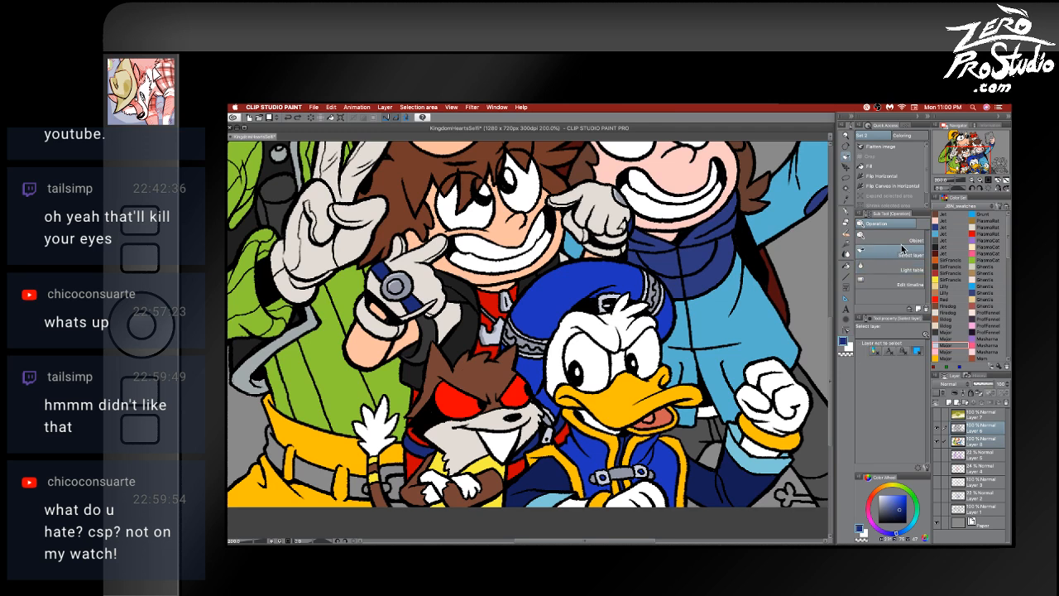
pyautogui.press('super+s')
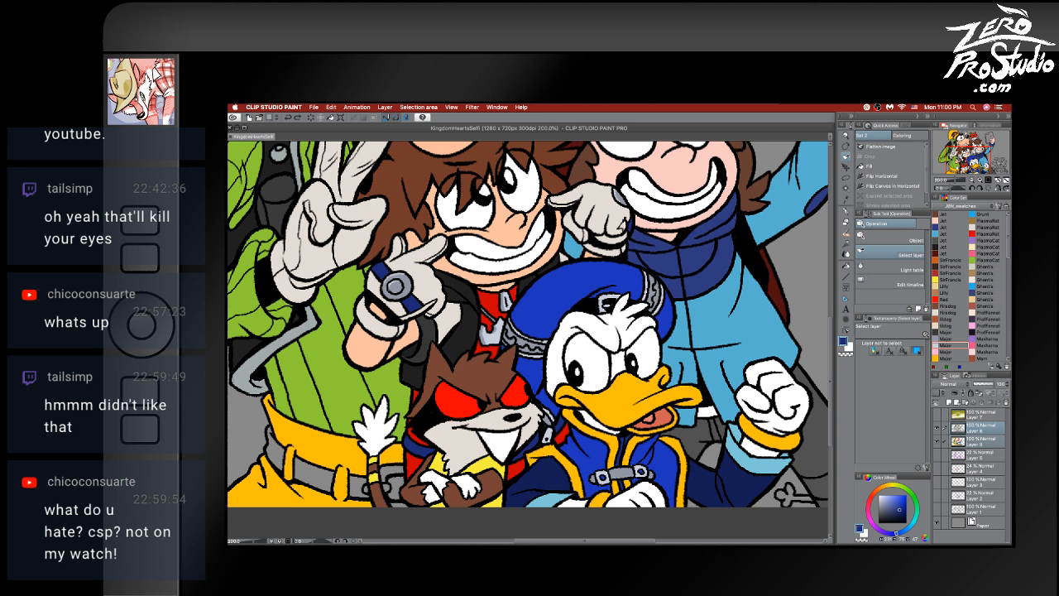
# - Switch to Photoshop, check the Move Tool's shortcut there and return to Clip Studio Paint
pyautogui.moveTo(365, 536)
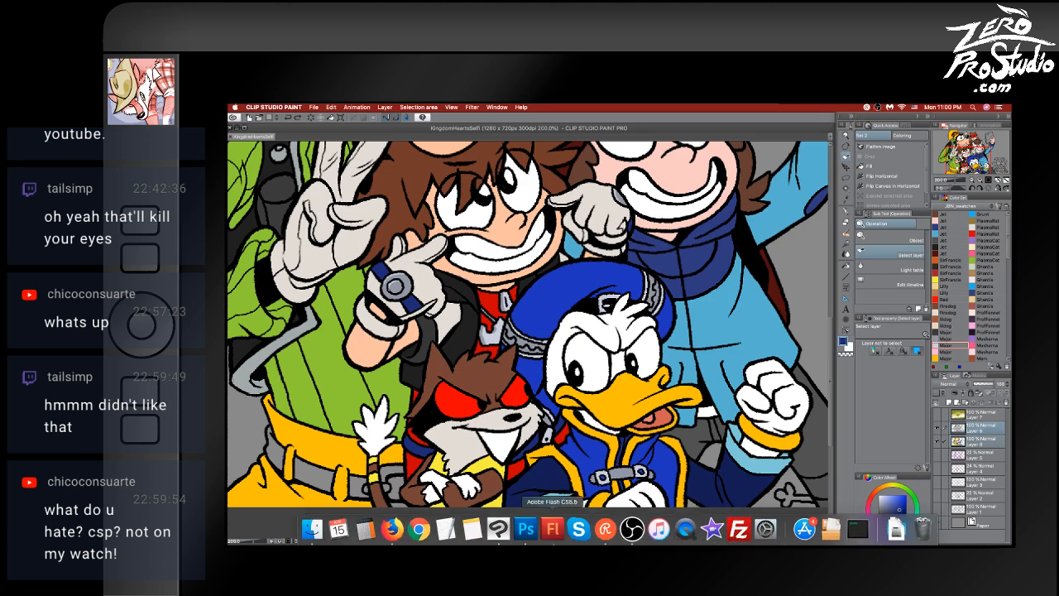
pyautogui.click(528, 534)
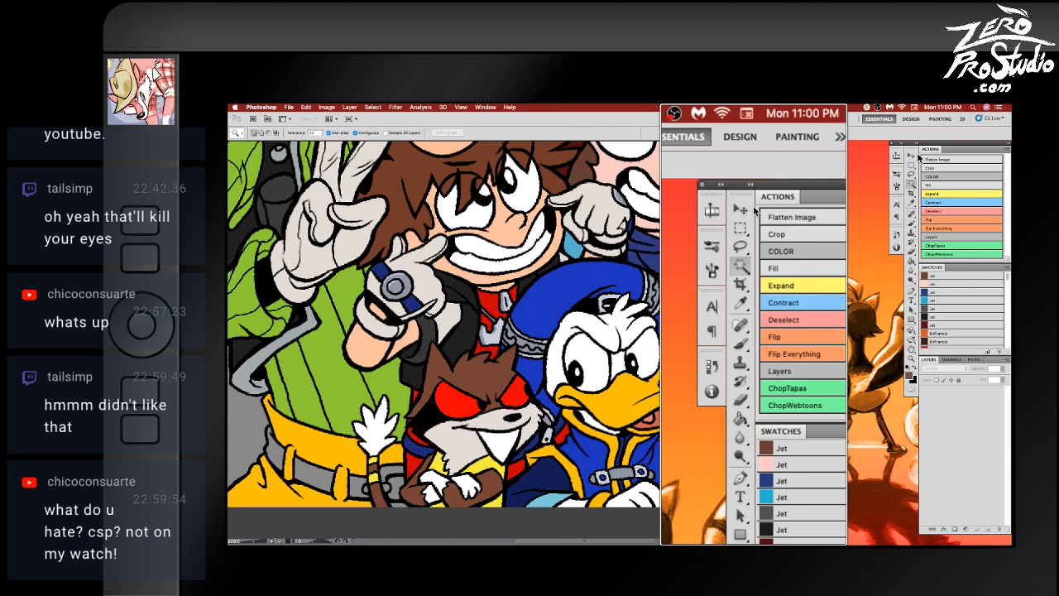
pyautogui.click(754, 208)
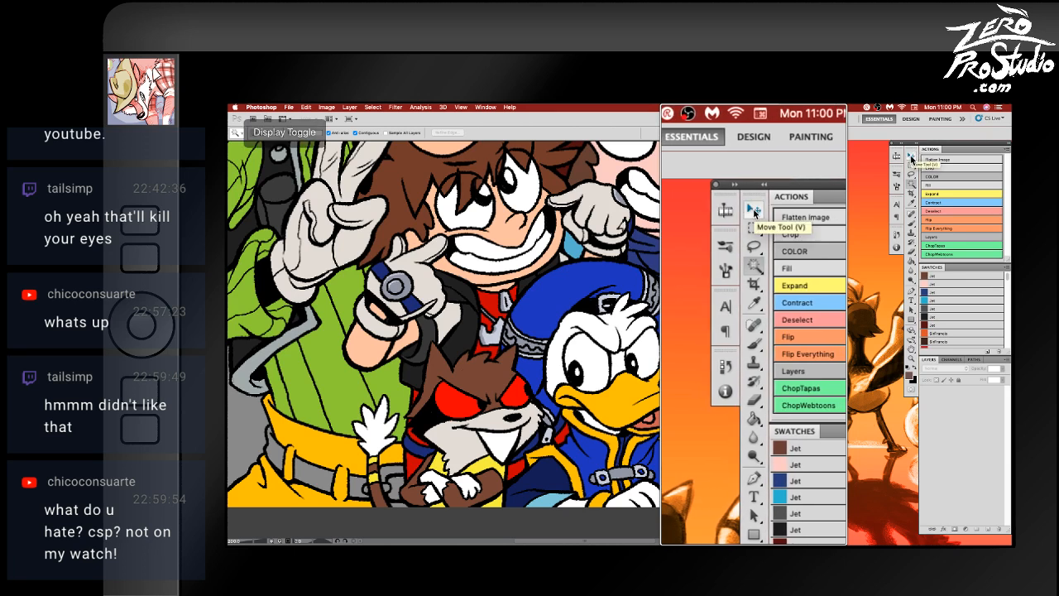
pyautogui.press('super+Tab')
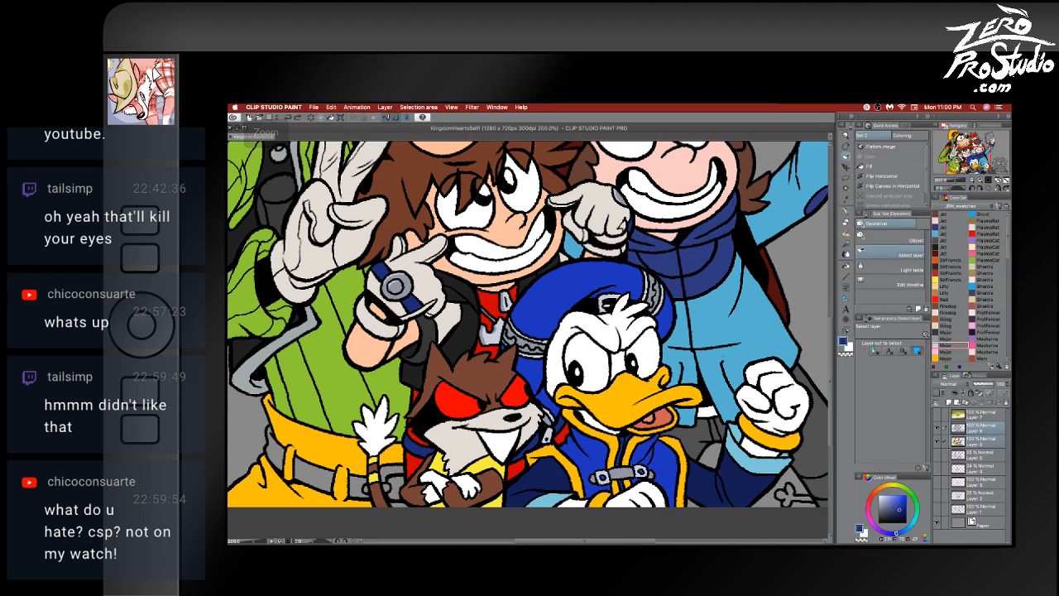
# - Compare the Object and Select layer sub tools of Operation, ending on Select layer
pyautogui.press('p')
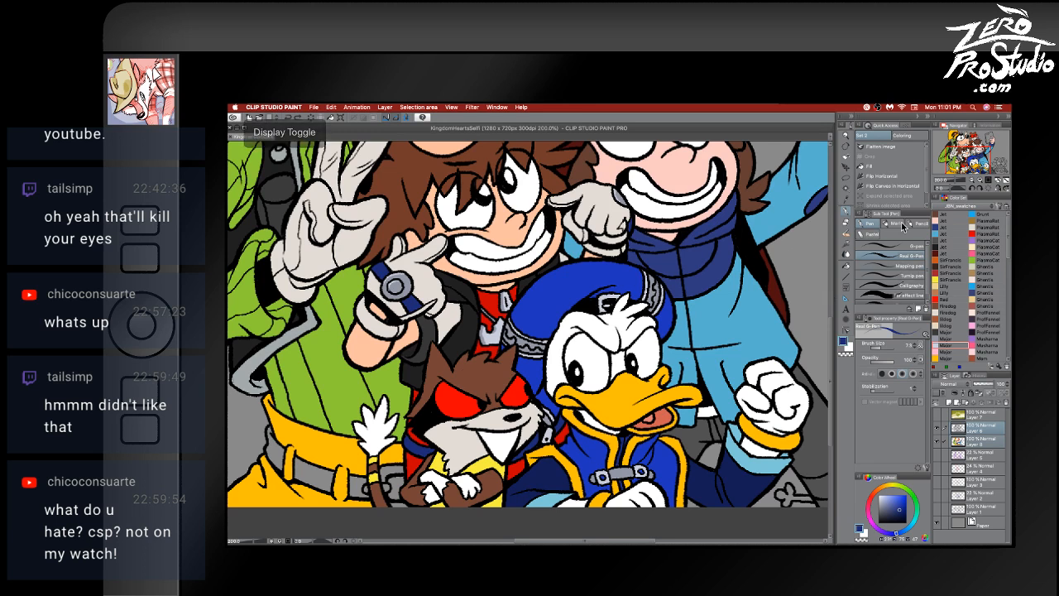
pyautogui.click(847, 155)
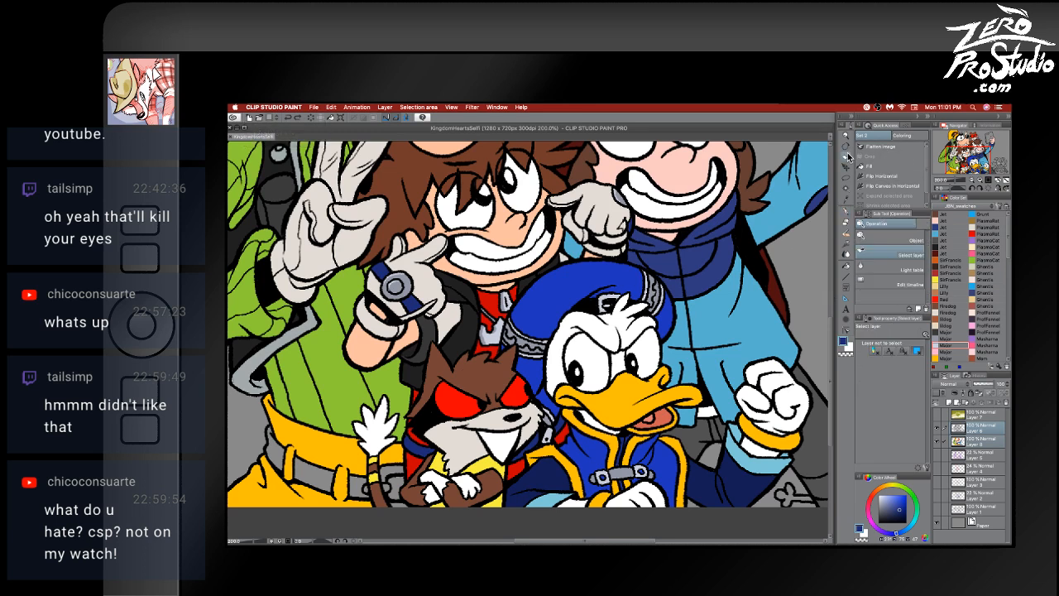
pyautogui.click(877, 238)
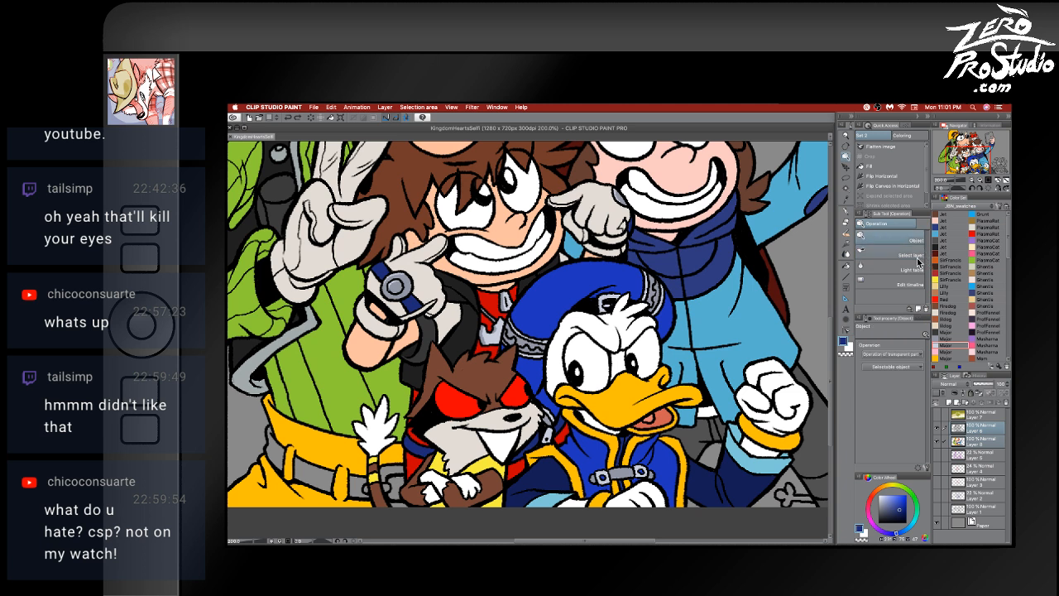
pyautogui.click(907, 256)
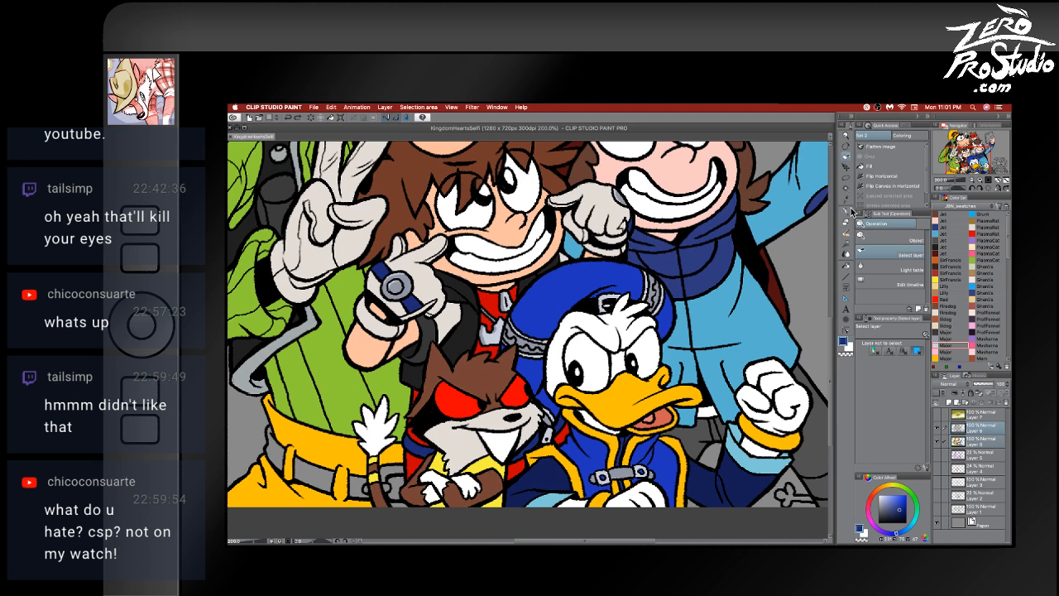
# - Try moving the line art and flat colour layers with the Move layer tool, undoing each move
pyautogui.click(847, 253)
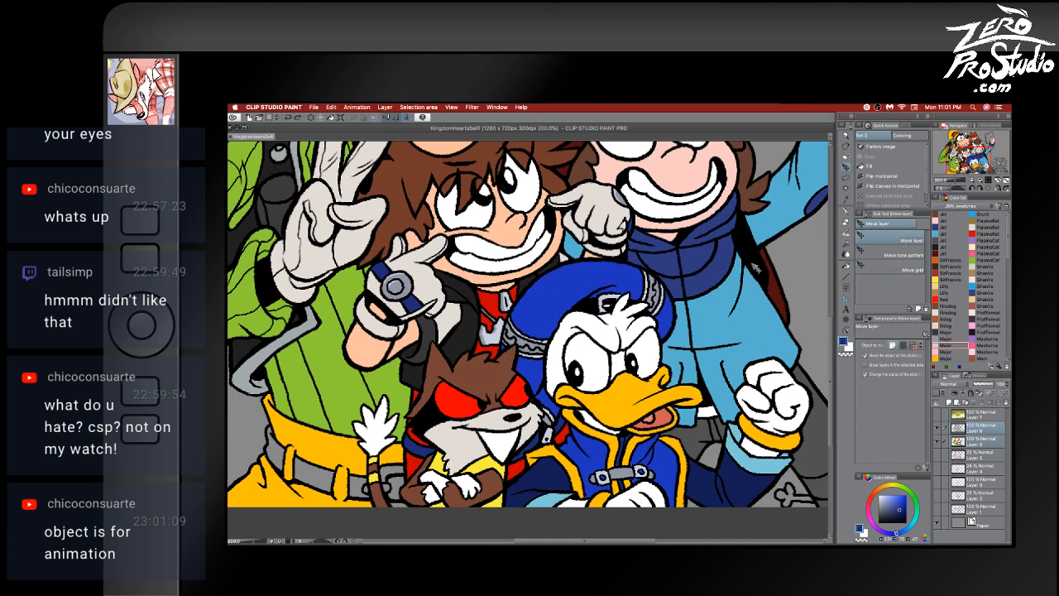
pyautogui.moveTo(755, 255); pyautogui.dragTo(618, 235)
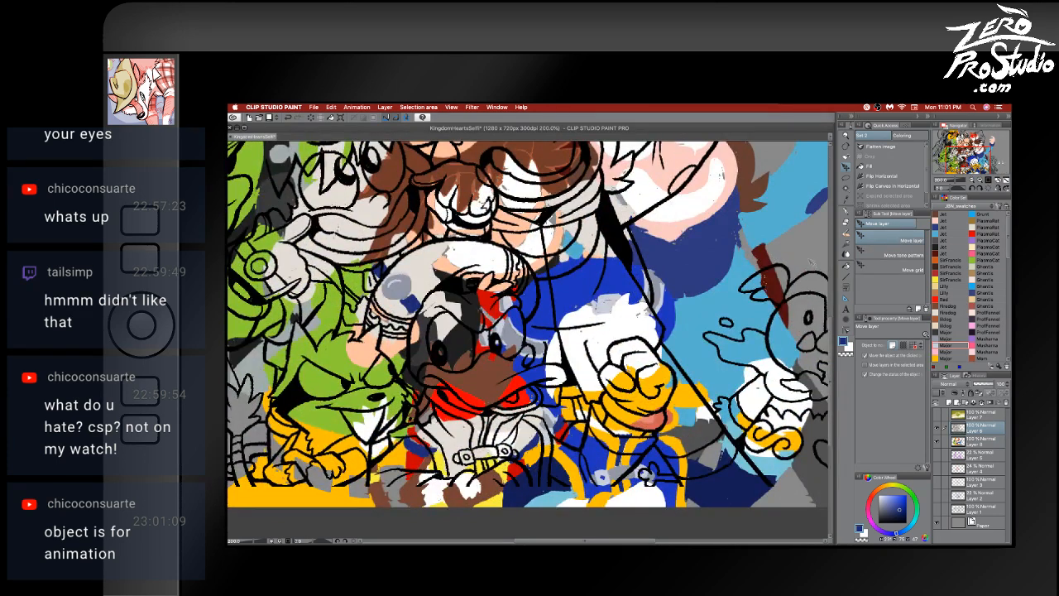
pyautogui.press('super+z')
pyautogui.moveTo(749, 308); pyautogui.dragTo(546, 291)
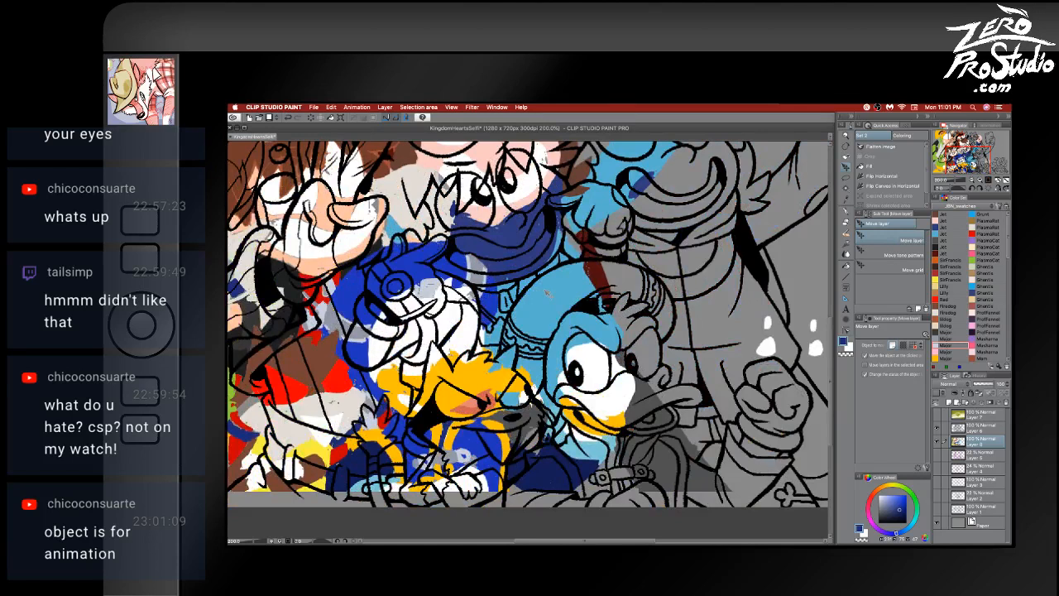
pyautogui.press('super+z')
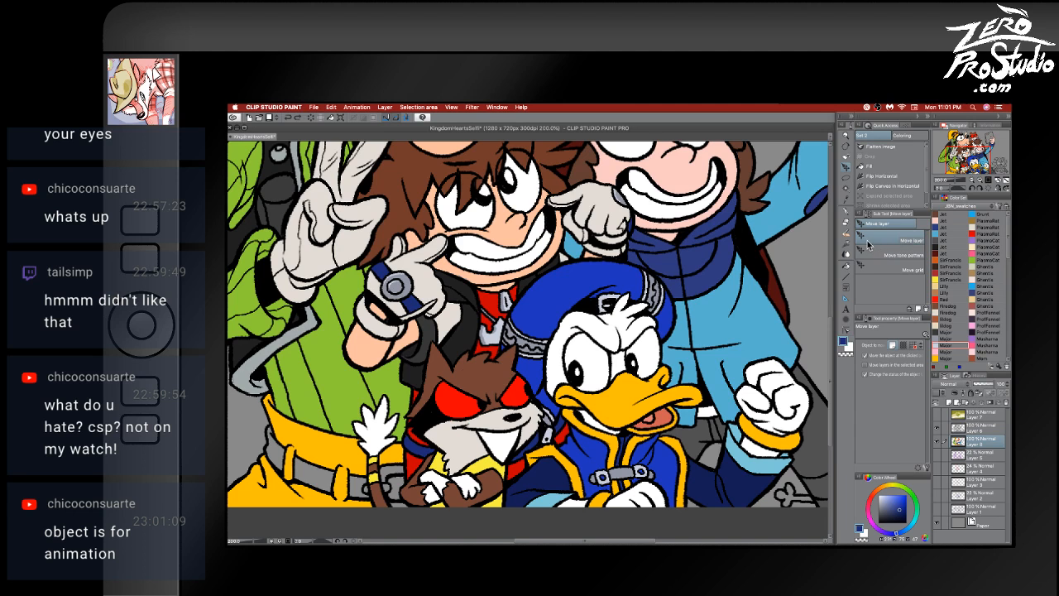
# - Sample the jacket's dark grey with the Real G-Pen and test strokes on the light blue coat and duck's face, undoing each
pyautogui.press('p')
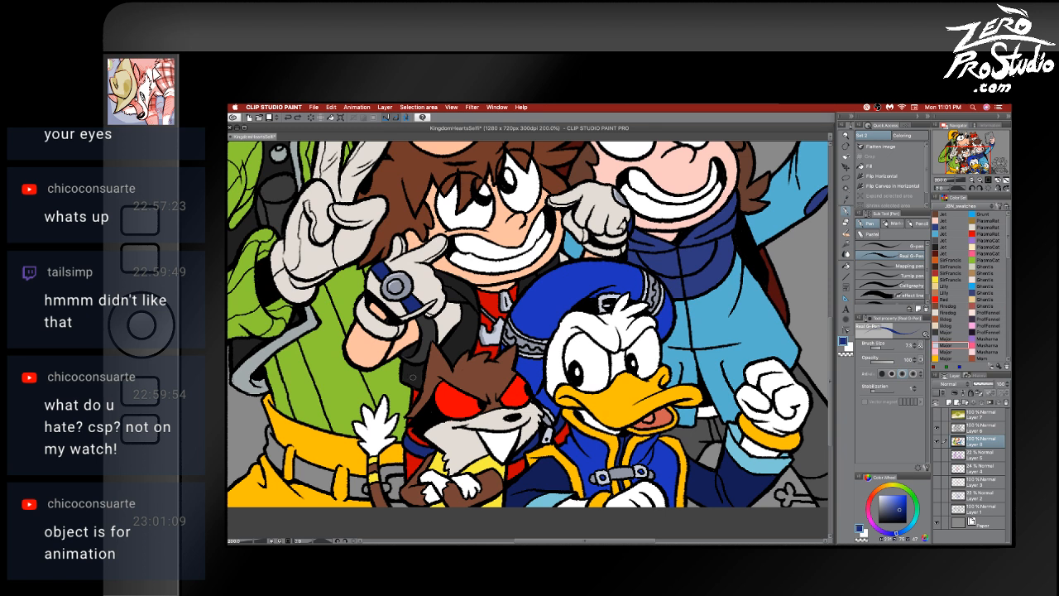
pyautogui.keyDown('alt'); pyautogui.click(410, 373); pyautogui.keyUp('alt')
pyautogui.moveTo(694, 286)
pyautogui.mouseDown()
pyautogui.moveTo(712, 306)
pyautogui.moveTo(678, 341)
pyautogui.mouseUp()
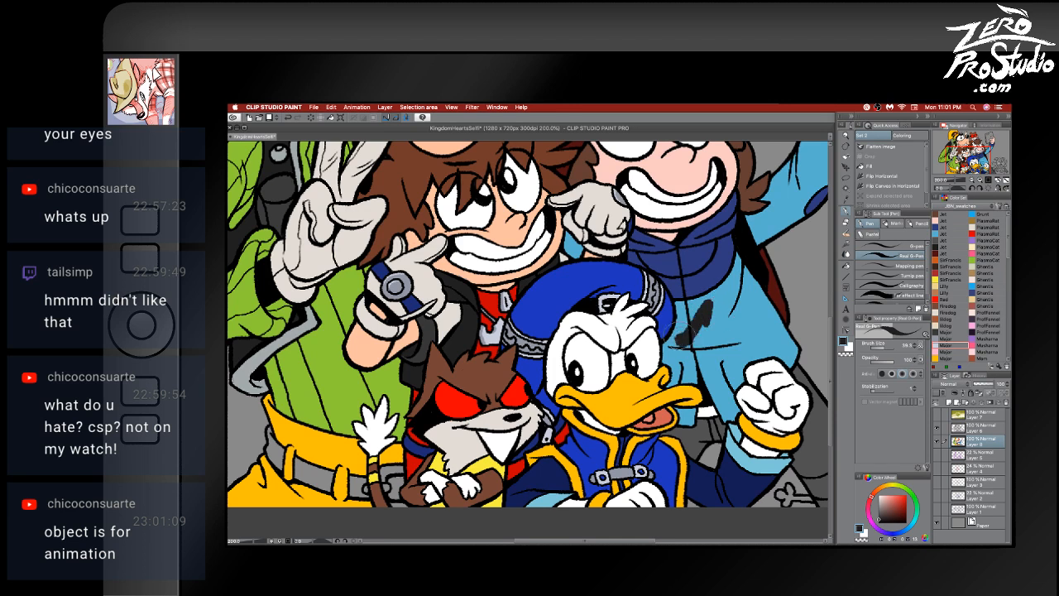
pyautogui.press('super+z')
pyautogui.moveTo(598, 366)
pyautogui.mouseDown()
pyautogui.moveTo(580, 363)
pyautogui.moveTo(608, 376)
pyautogui.moveTo(583, 327)
pyautogui.moveTo(559, 373)
pyautogui.moveTo(569, 396)
pyautogui.mouseUp()
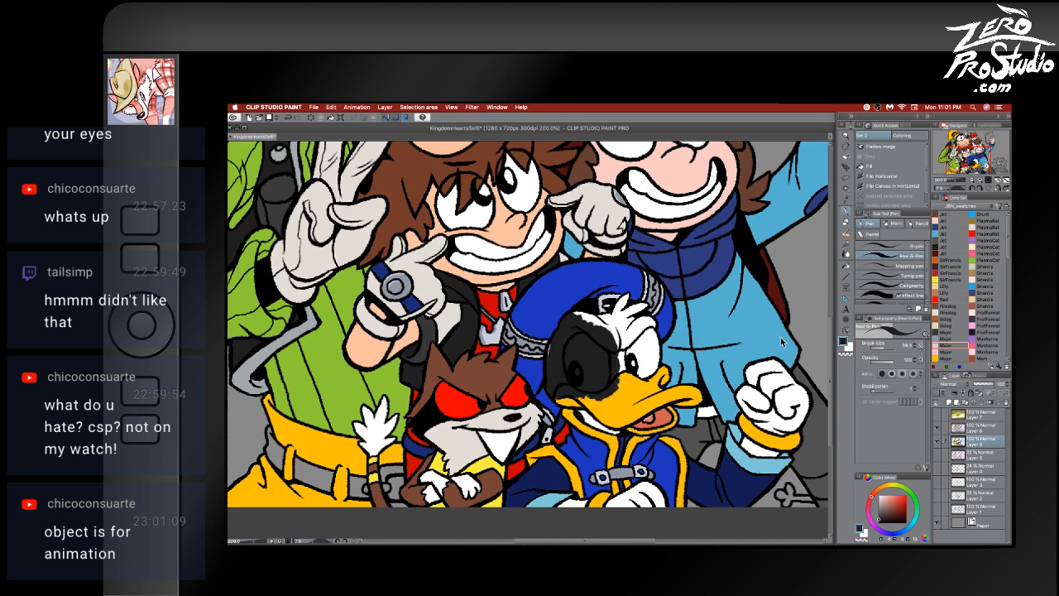
pyautogui.press('super+z')
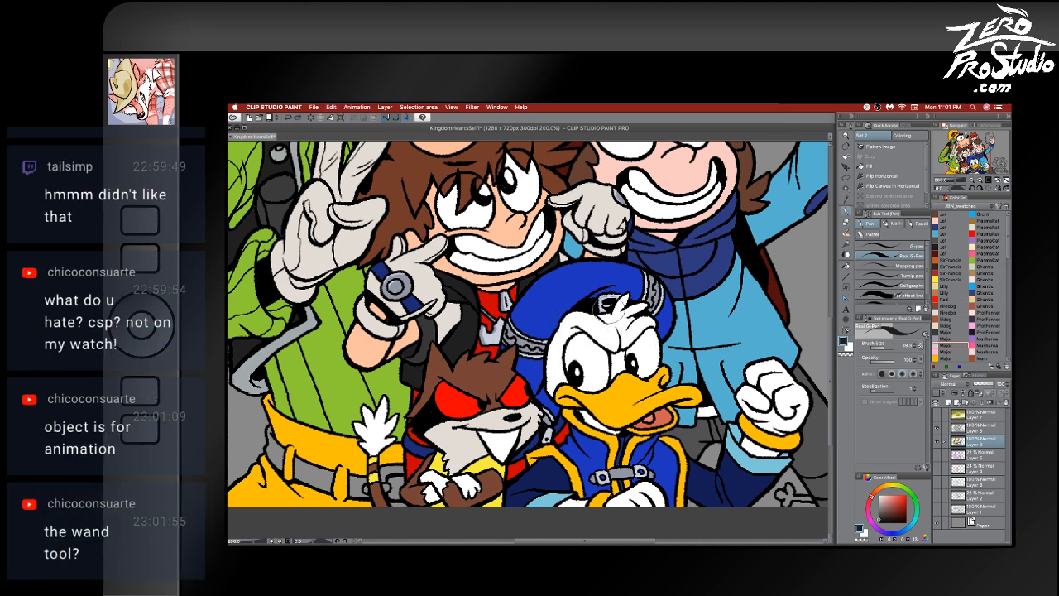
# - Reduce the Real G-Pen's brush size and make Layer 6 with the line art active
pyautogui.press('[')
pyautogui.press('[')
pyautogui.press('[')
pyautogui.press('[')
pyautogui.hotkey('alt', ']')
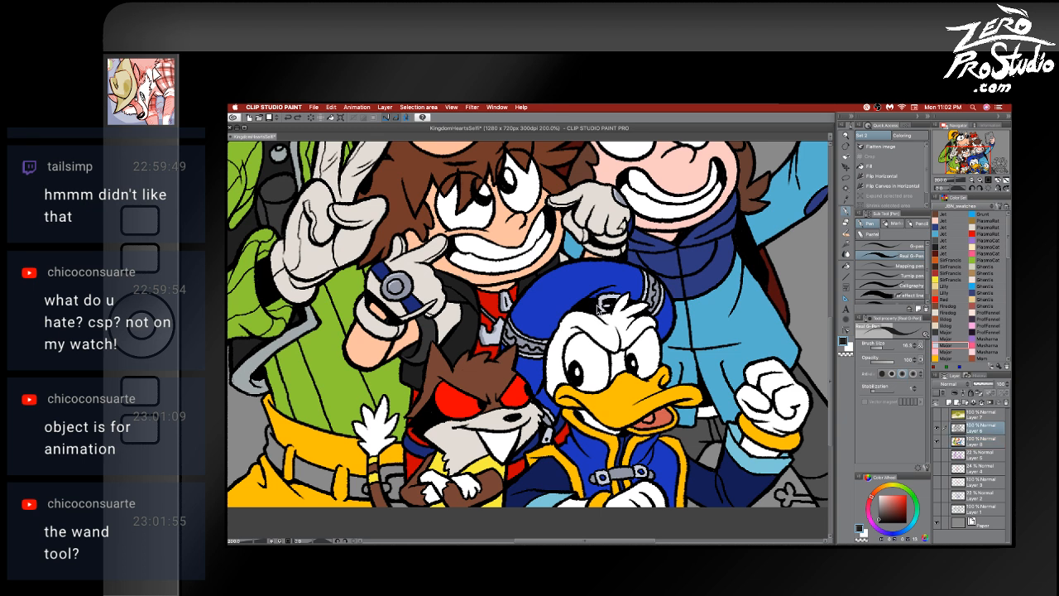
# - Try picking layers from the canvas at the duck's beret and the raccoon while on the flat colour layer, ending on Layer 6
pyautogui.click(985, 442)
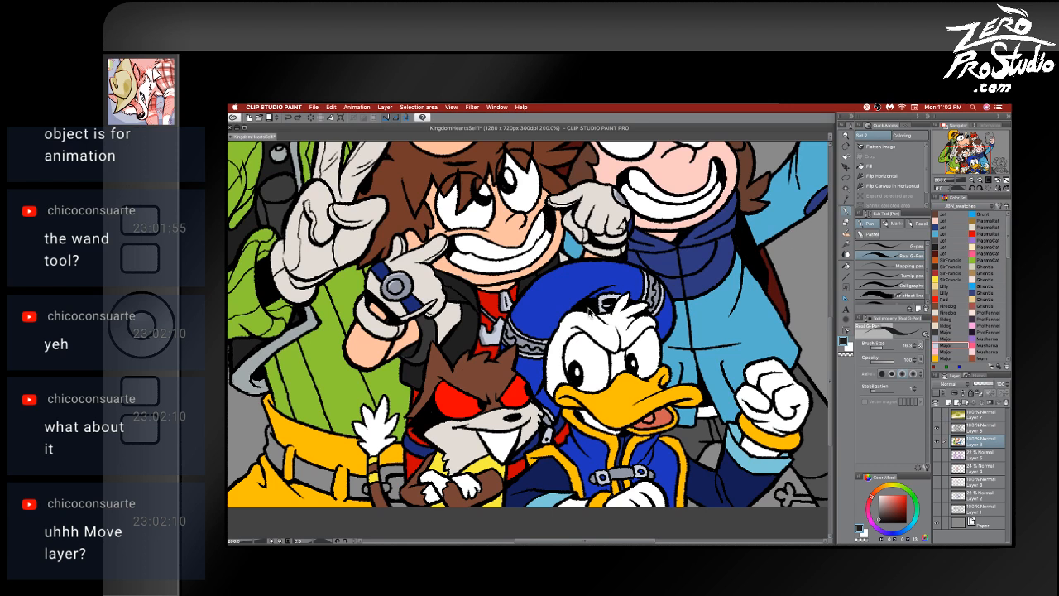
pyautogui.keyDown('ctrl'); pyautogui.keyDown('shift'); pyautogui.click(591, 309); pyautogui.keyUp('shift'); pyautogui.keyUp('ctrl')
pyautogui.keyDown('ctrl'); pyautogui.keyDown('shift'); pyautogui.click(469, 412); pyautogui.keyUp('shift'); pyautogui.keyUp('ctrl')
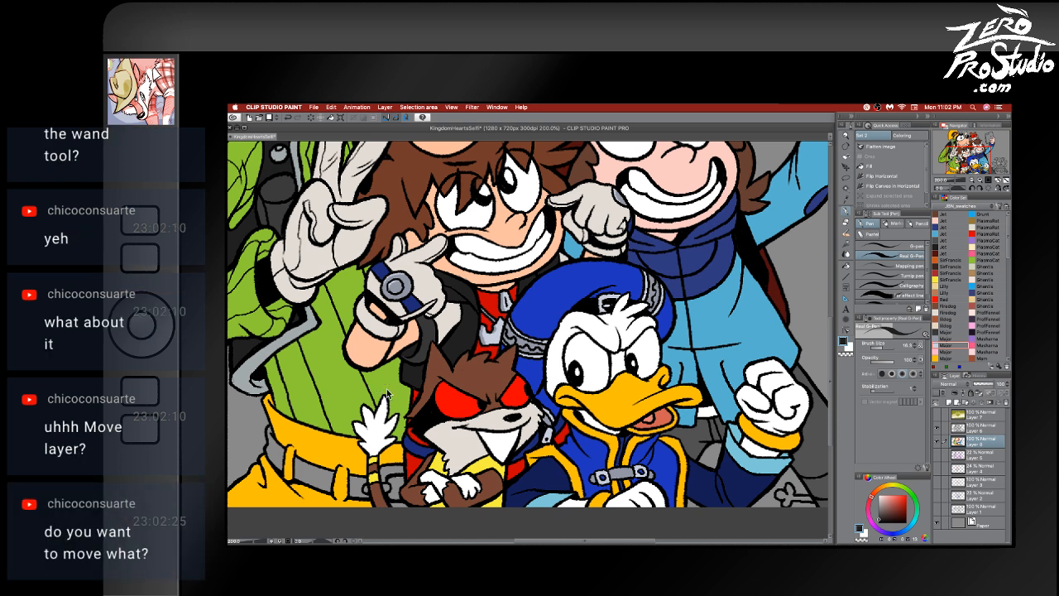
pyautogui.hotkey('alt', ']')
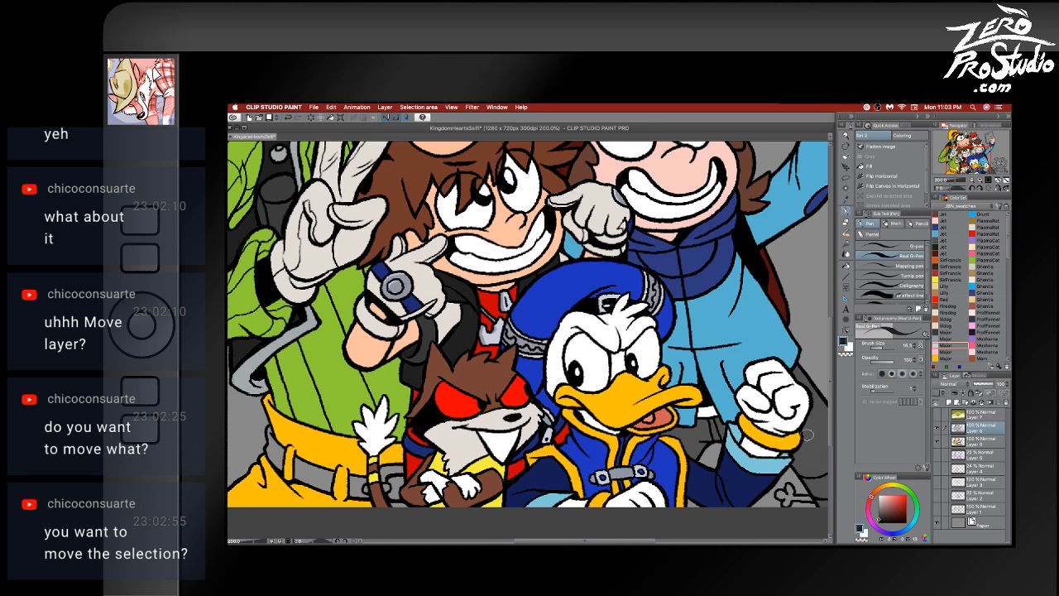
pyautogui.doubleClick(985, 443)
pyautogui.click(983, 444)
pyautogui.hscroll(-5, 611, 399)
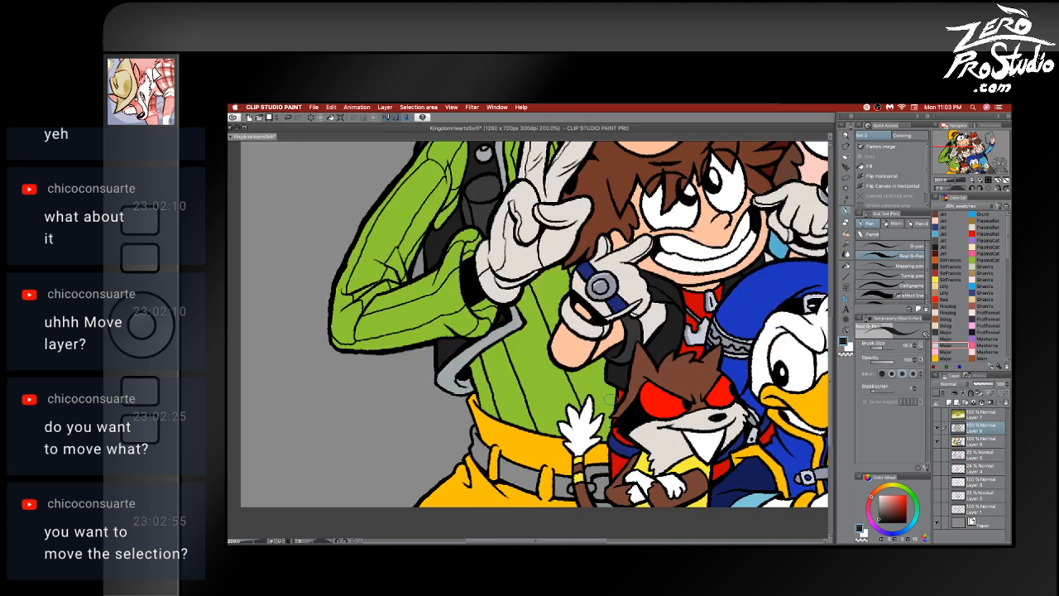
pyautogui.hscroll(3, 601, 426)
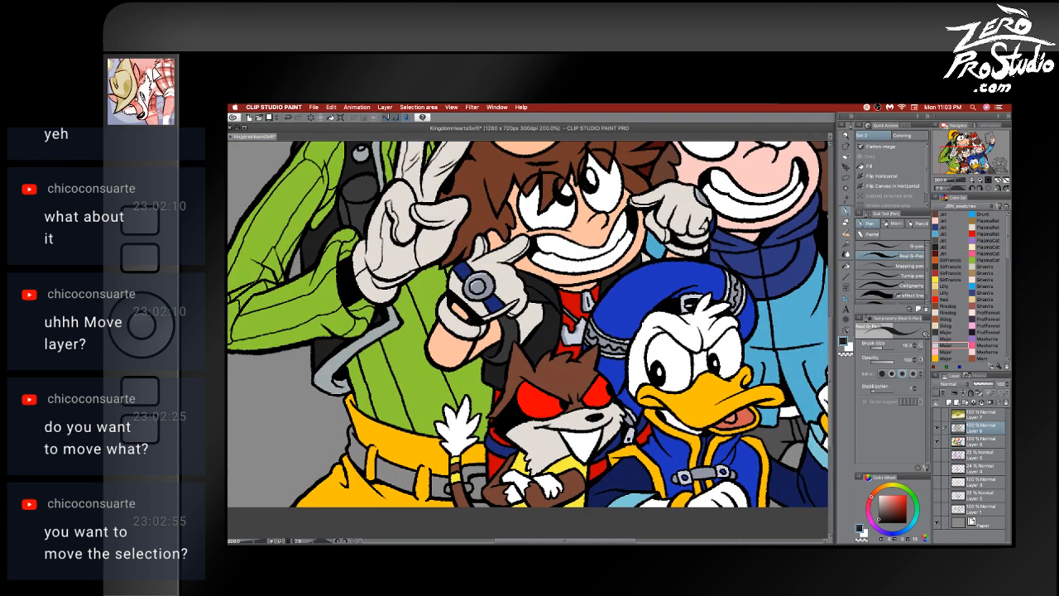
pyautogui.press('Tab')
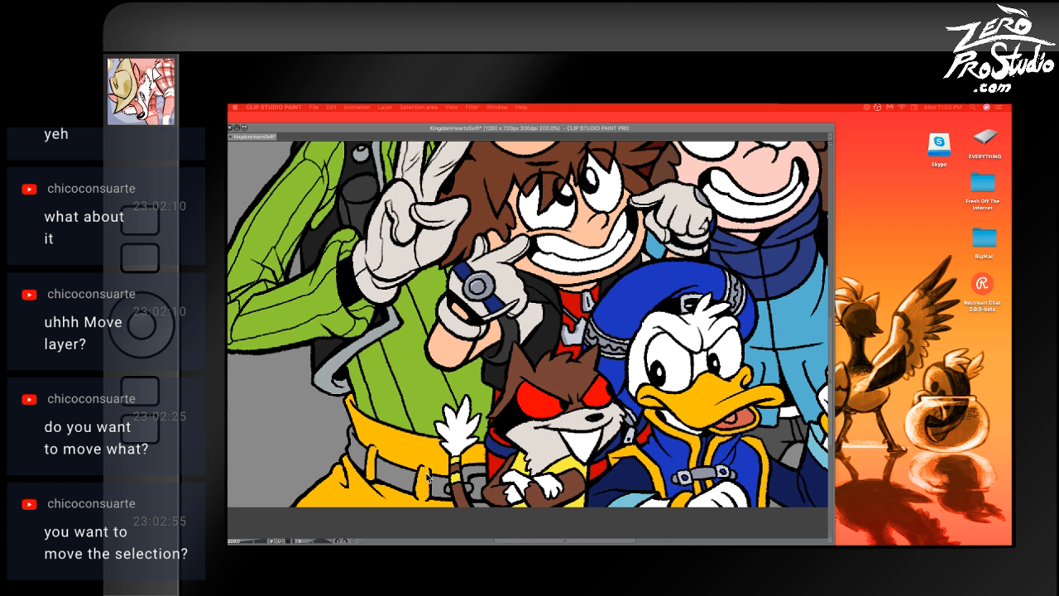
pyautogui.press('Tab')
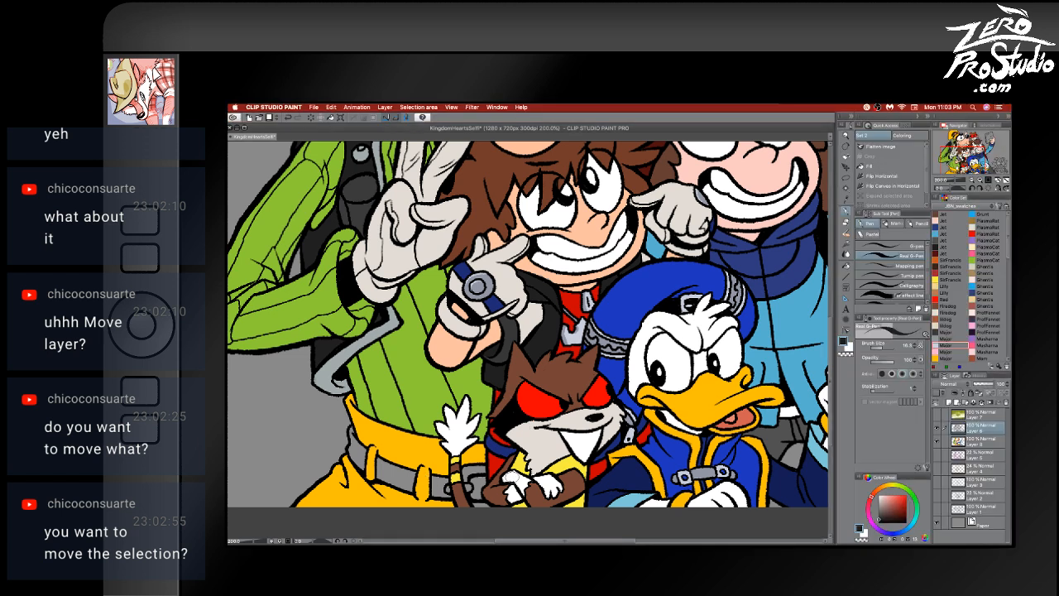
# - Fill the belt on the yellow trousers with dark grey on the flat colour layer
pyautogui.press('g')
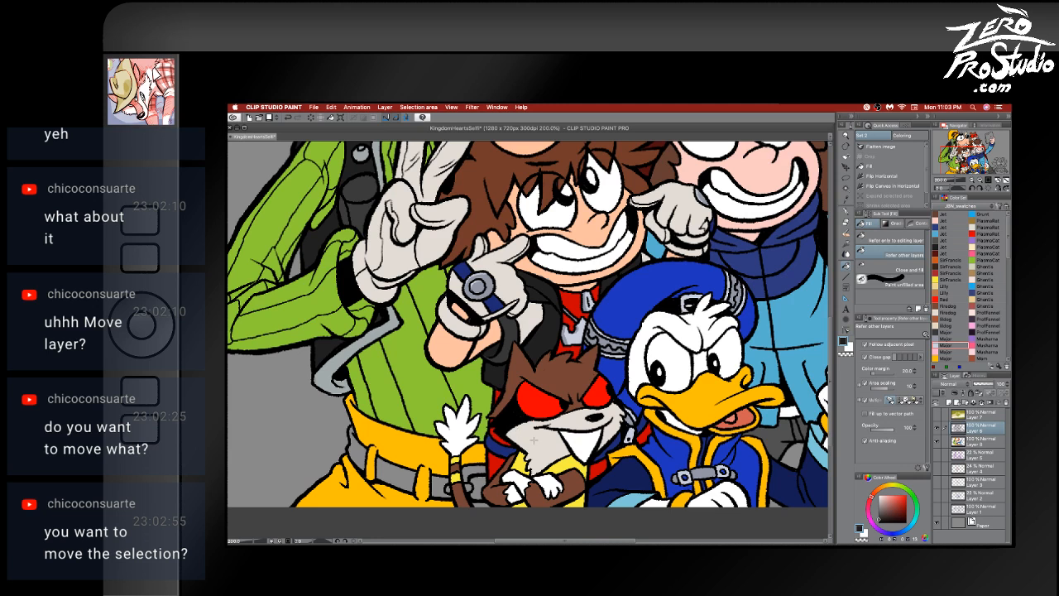
pyautogui.hotkey('alt', '[')
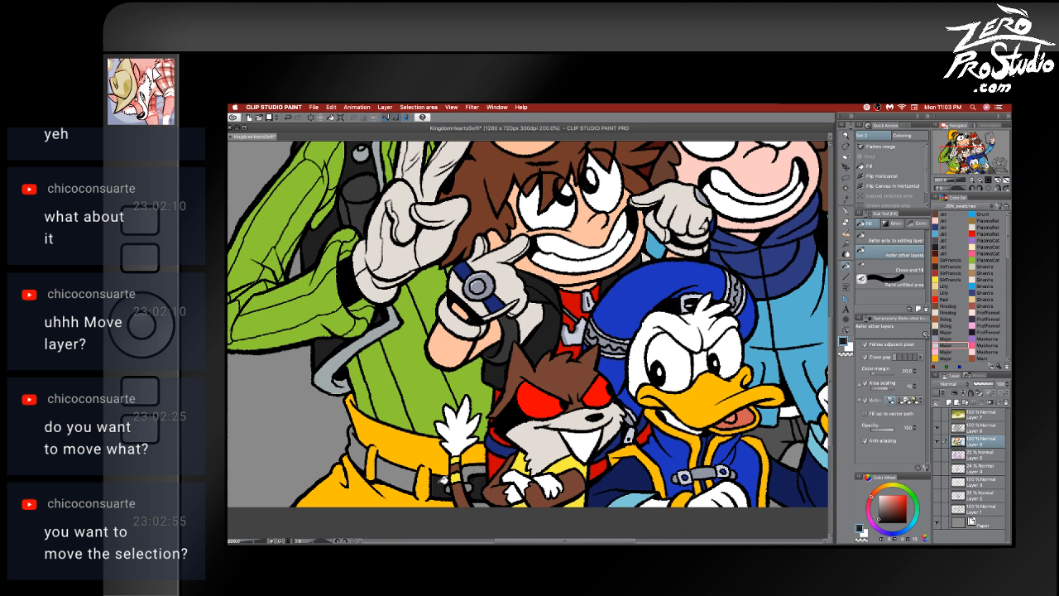
pyautogui.click(441, 476)
pyautogui.click(397, 472)
pyautogui.click(364, 451)
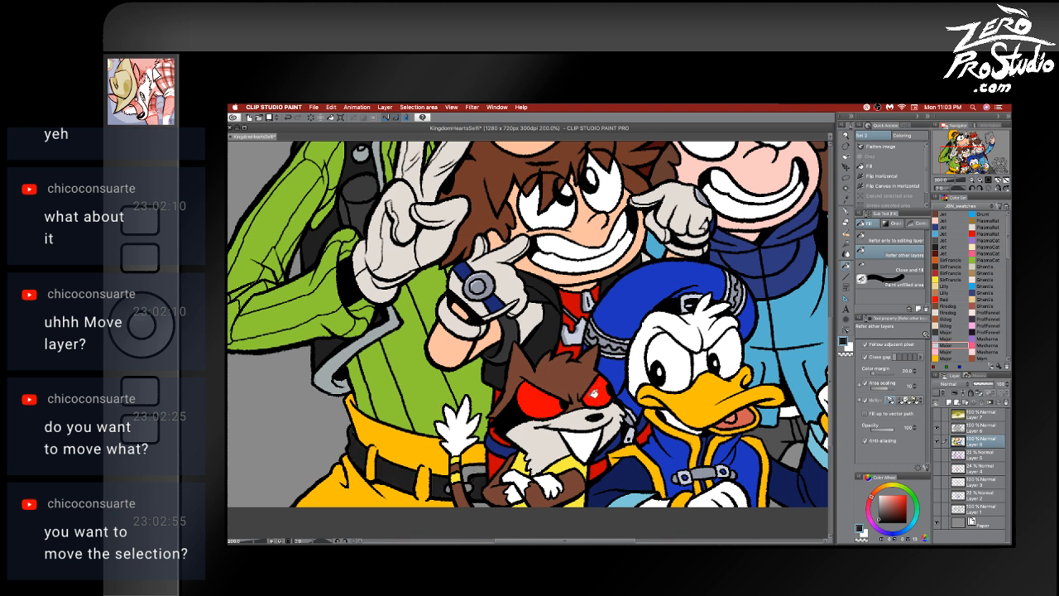
pyautogui.press('p')
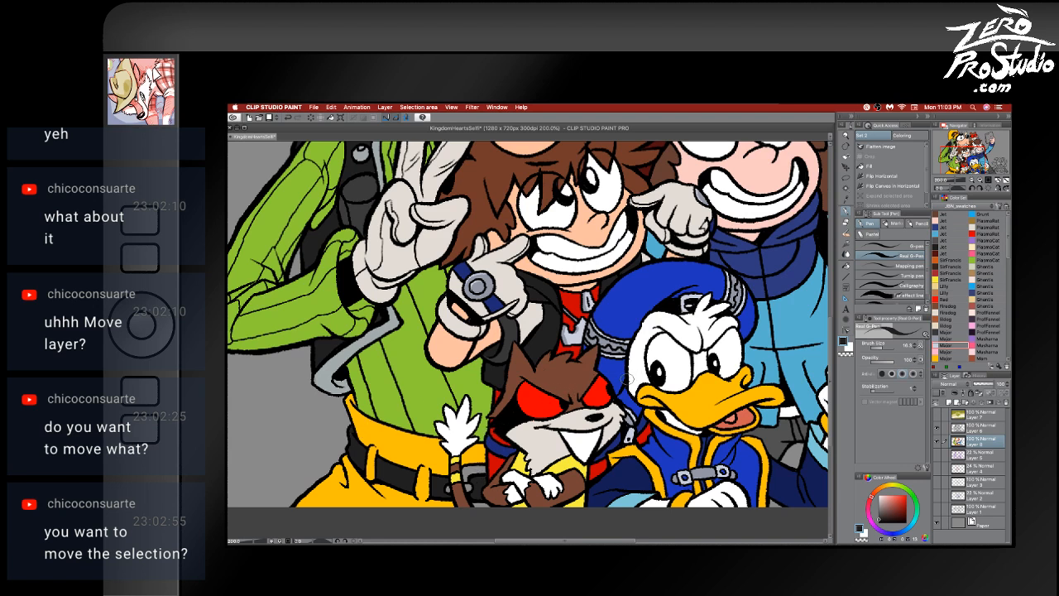
pyautogui.press('g')
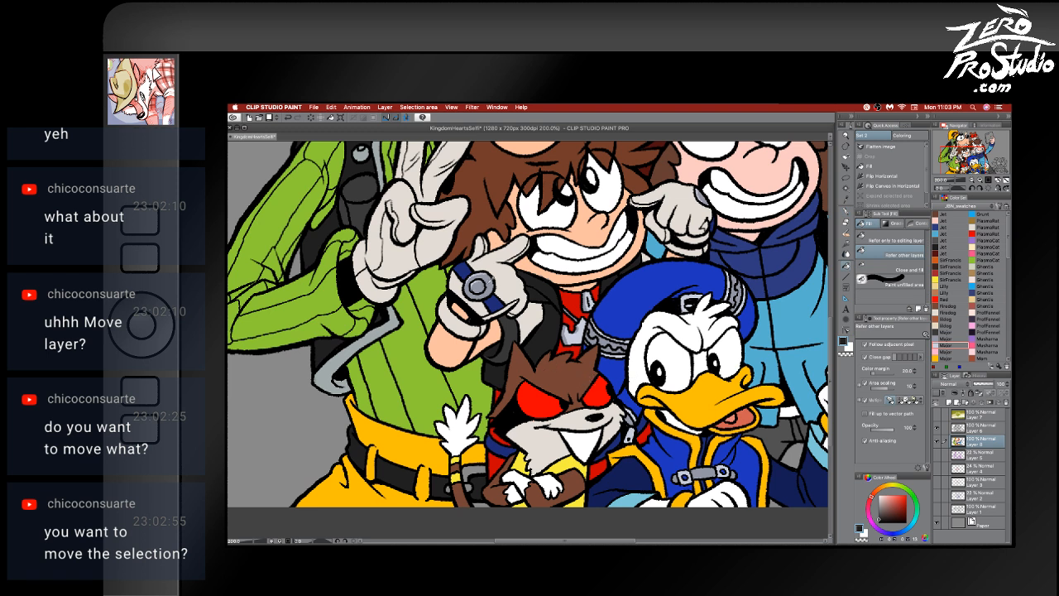
pyautogui.keyDown('alt'); pyautogui.click(494, 279); pyautogui.keyUp('alt')
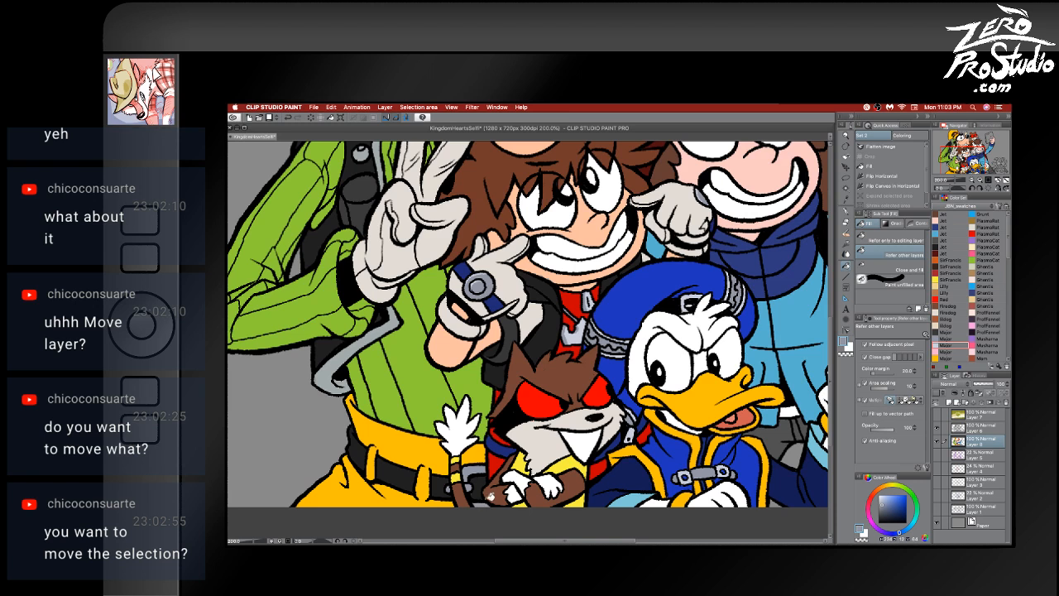
pyautogui.press('p')
pyautogui.keyDown('alt'); pyautogui.click(479, 483); pyautogui.keyUp('alt')
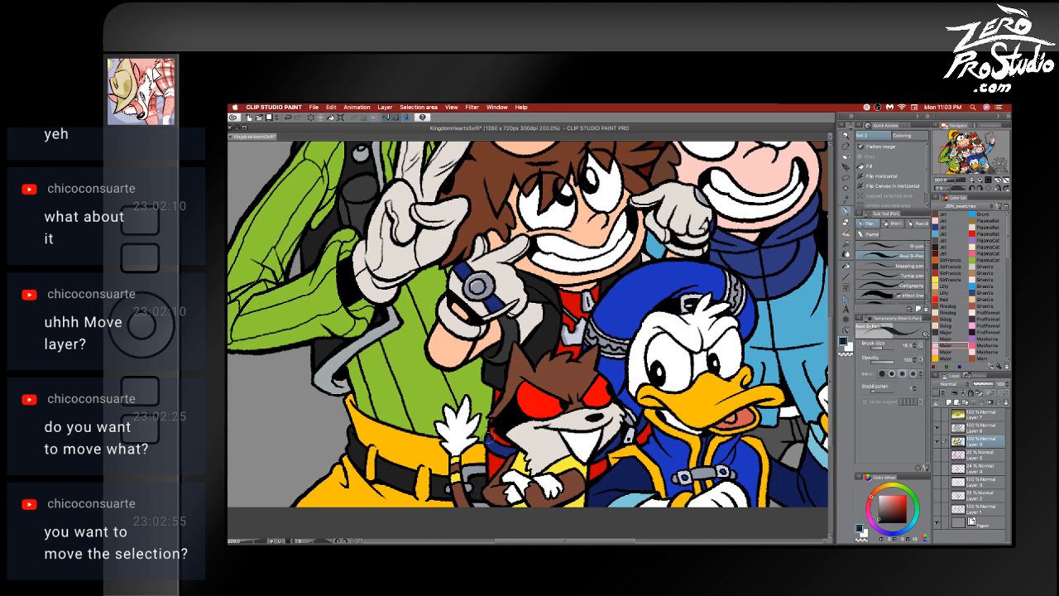
# - Look over the phone arm, the duck and the uncoloured pig character for areas still without flat colour
pyautogui.hscroll(5, 791, 453)
pyautogui.scroll(10, 791, 454)
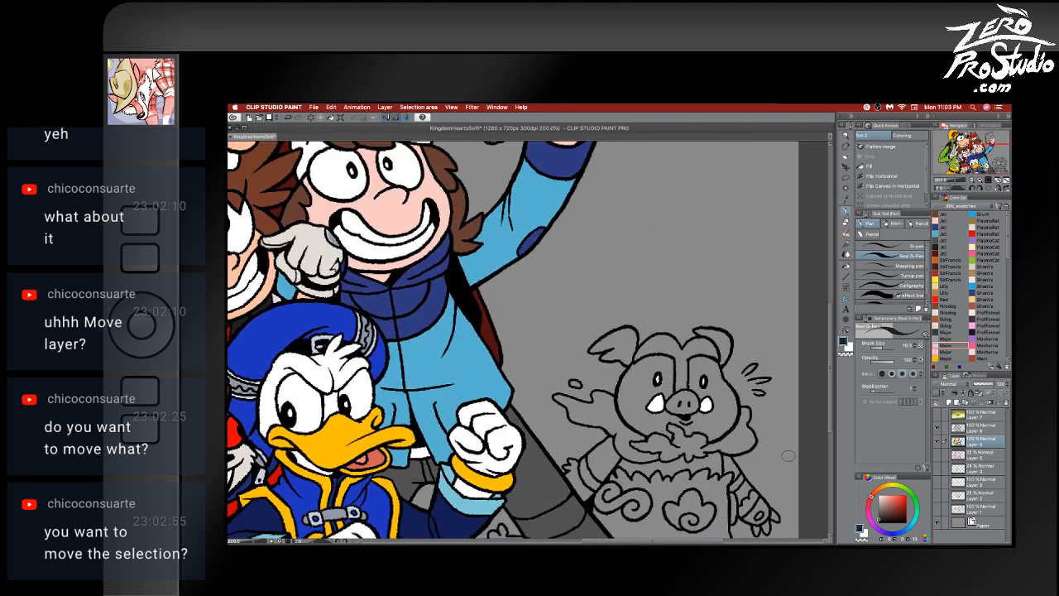
pyautogui.hscroll(5, 788, 454)
pyautogui.scroll(-10, 788, 453)
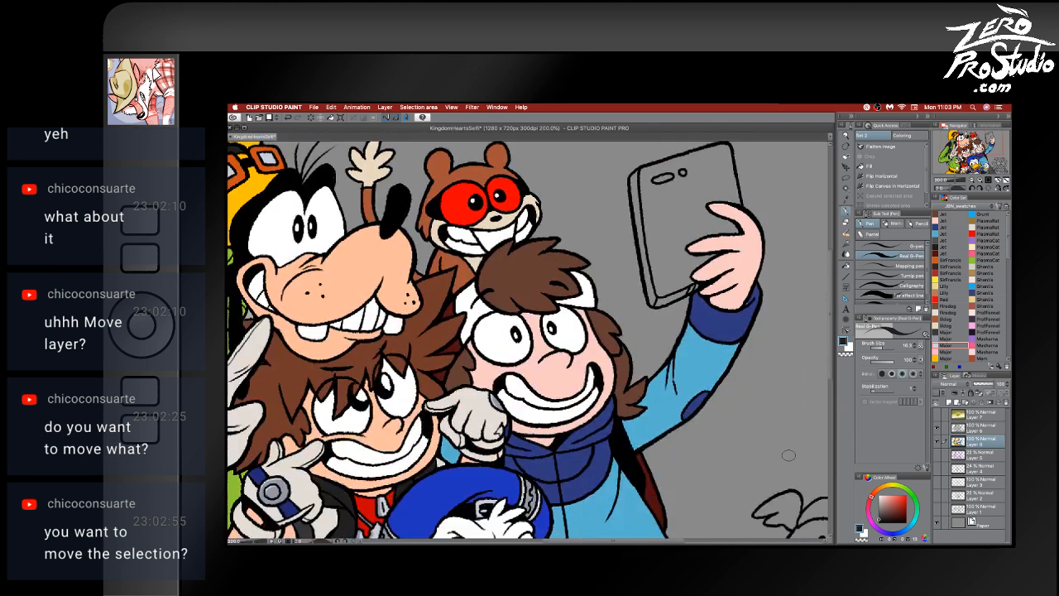
pyautogui.hscroll(-5, 788, 454)
pyautogui.scroll(5, 788, 455)
pyautogui.hscroll(5, 787, 455)
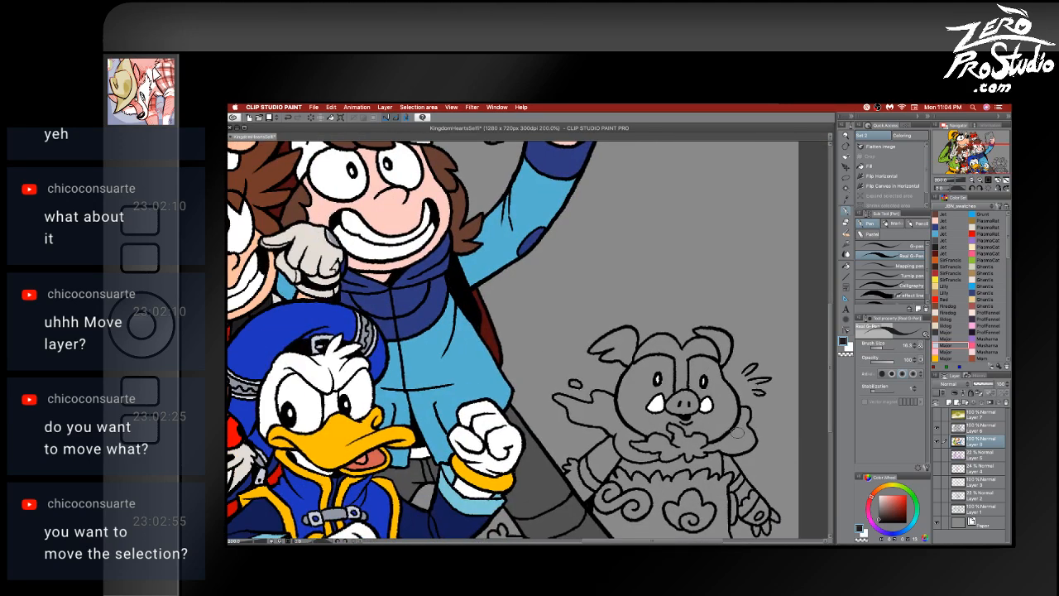
pyautogui.scroll(-5, 741, 431)
pyautogui.hscroll(5, 741, 430)
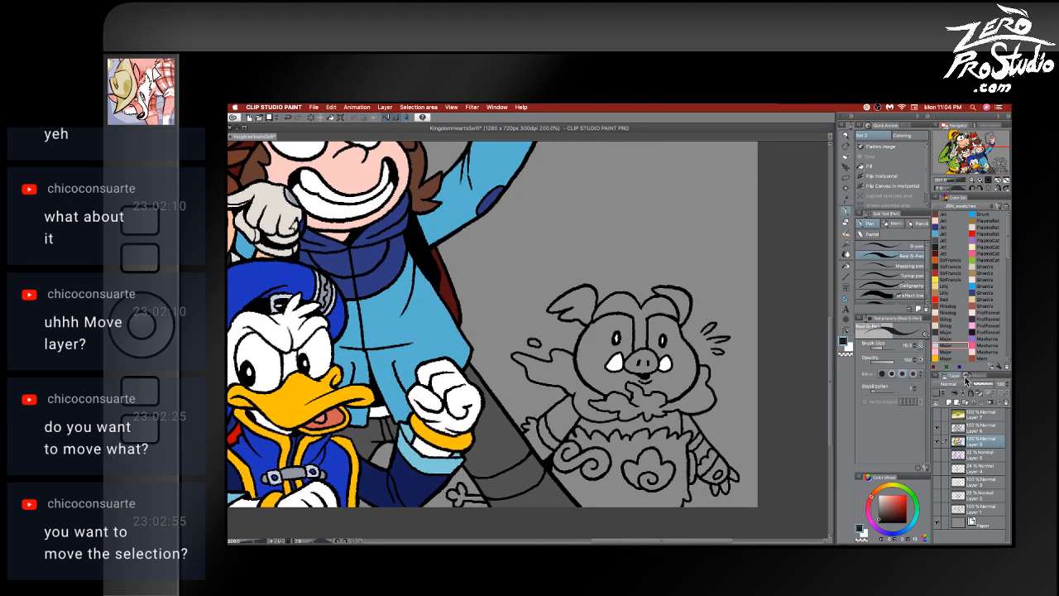
# - Make Layer 6 active and test a pen stroke on the empty background above the pig, undoing it
pyautogui.click(972, 424)
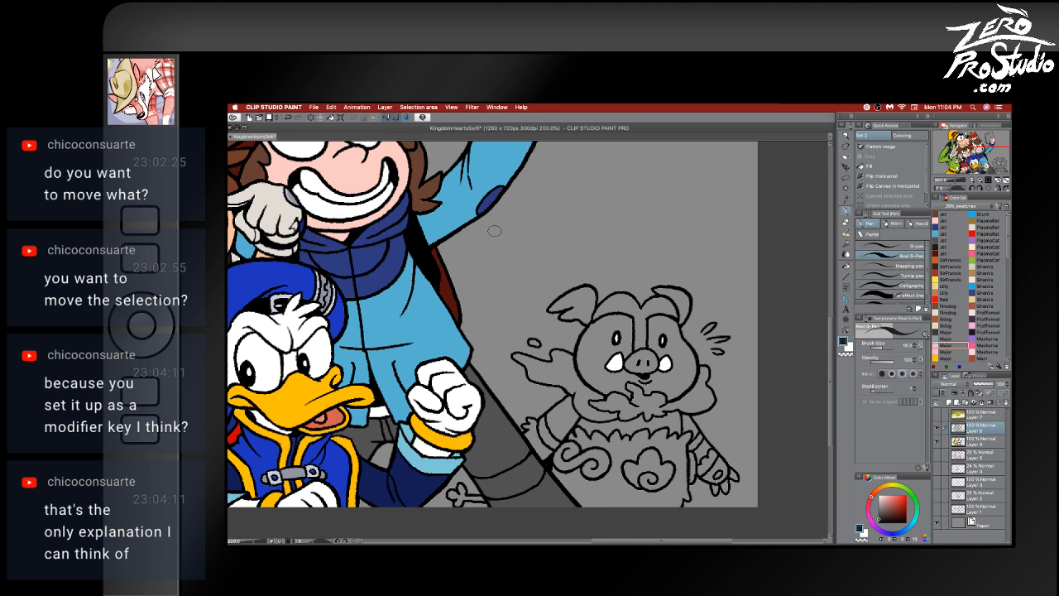
pyautogui.moveTo(517, 215)
pyautogui.mouseDown()
pyautogui.moveTo(500, 269)
pyautogui.moveTo(589, 273)
pyautogui.moveTo(700, 249)
pyautogui.mouseUp()
pyautogui.hotkey('ctrl', 'z')
# - Try picking layers from the canvas with the Move layer tool at the dark red cape and the duck's face, ending on the Real G-Pen
pyautogui.press('k')
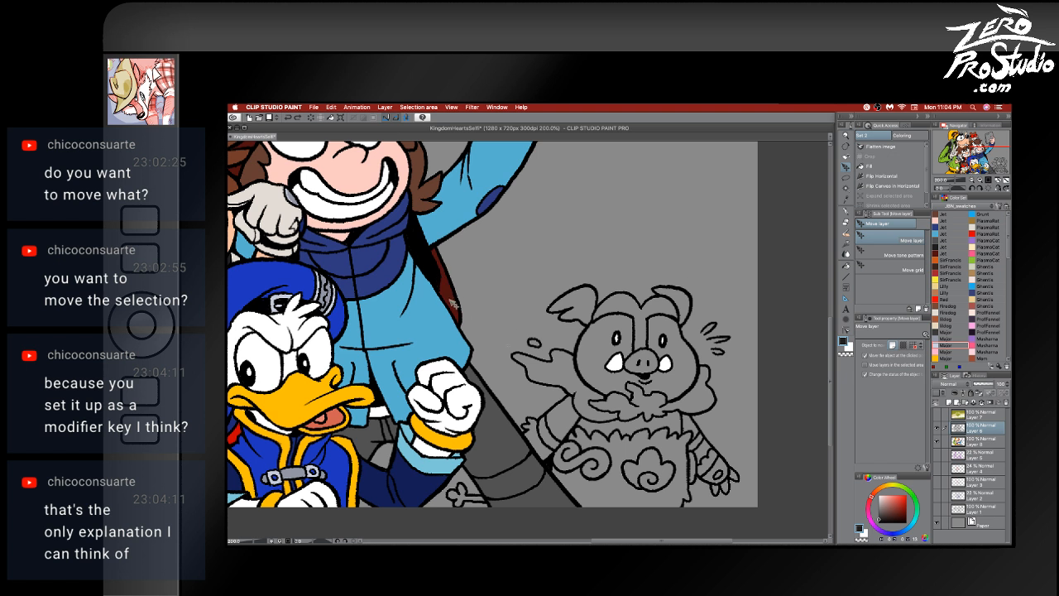
pyautogui.click(454, 306)
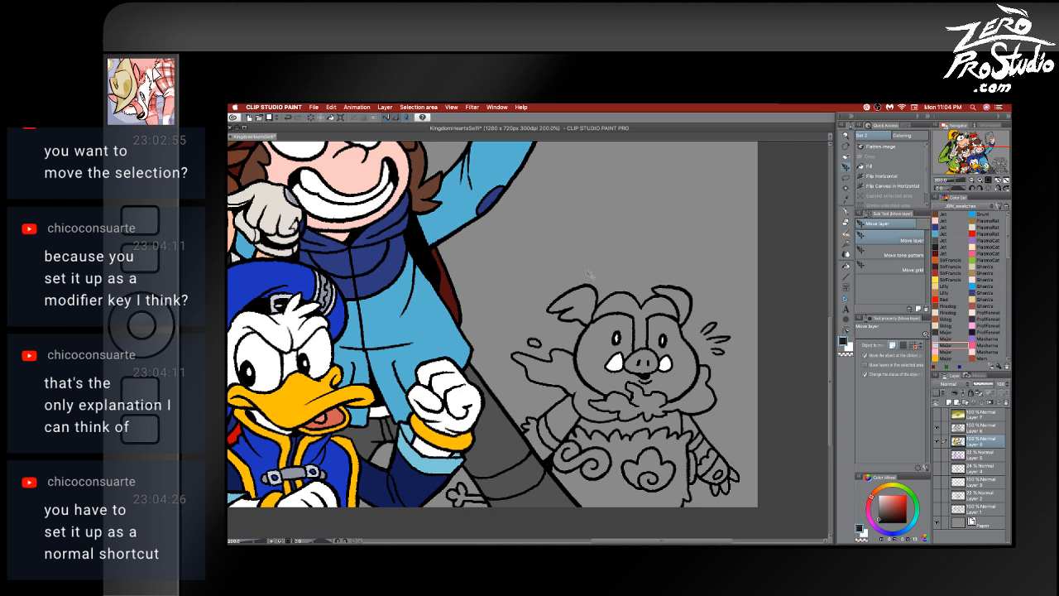
pyautogui.press('p')
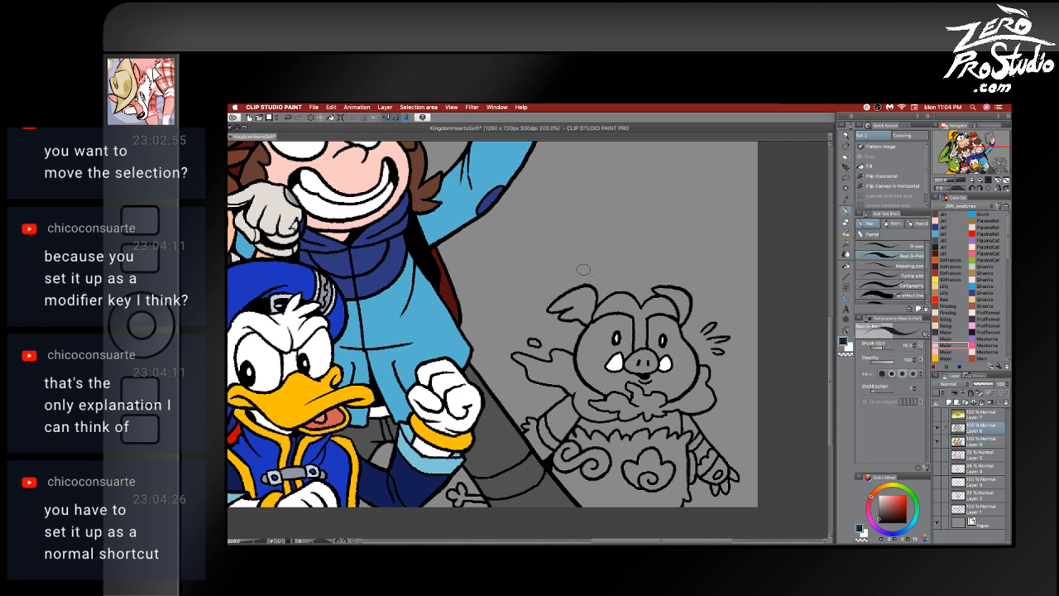
pyautogui.press('k')
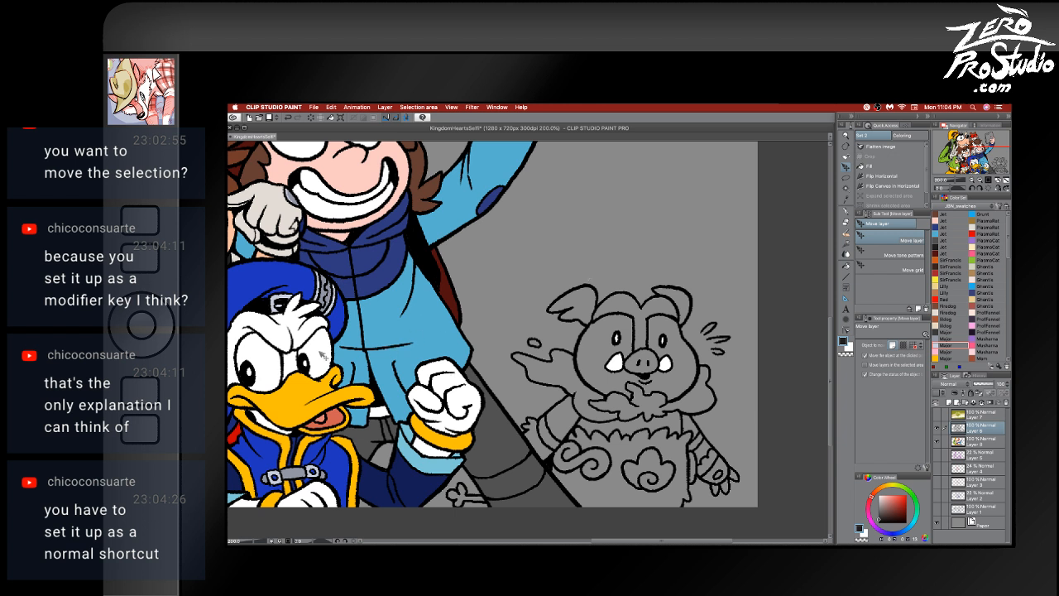
pyautogui.click(325, 355)
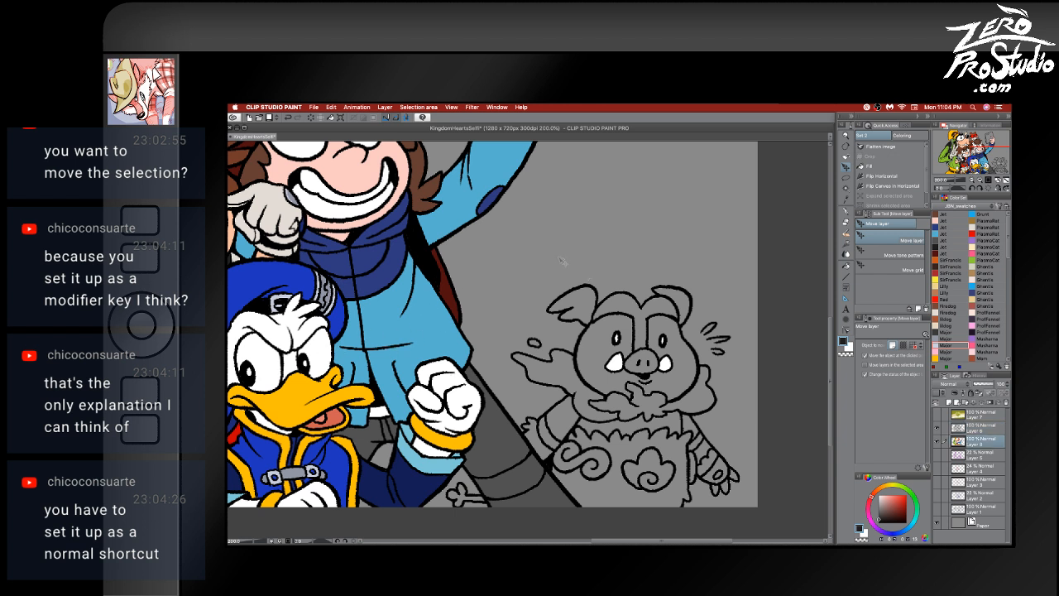
pyautogui.press('p')
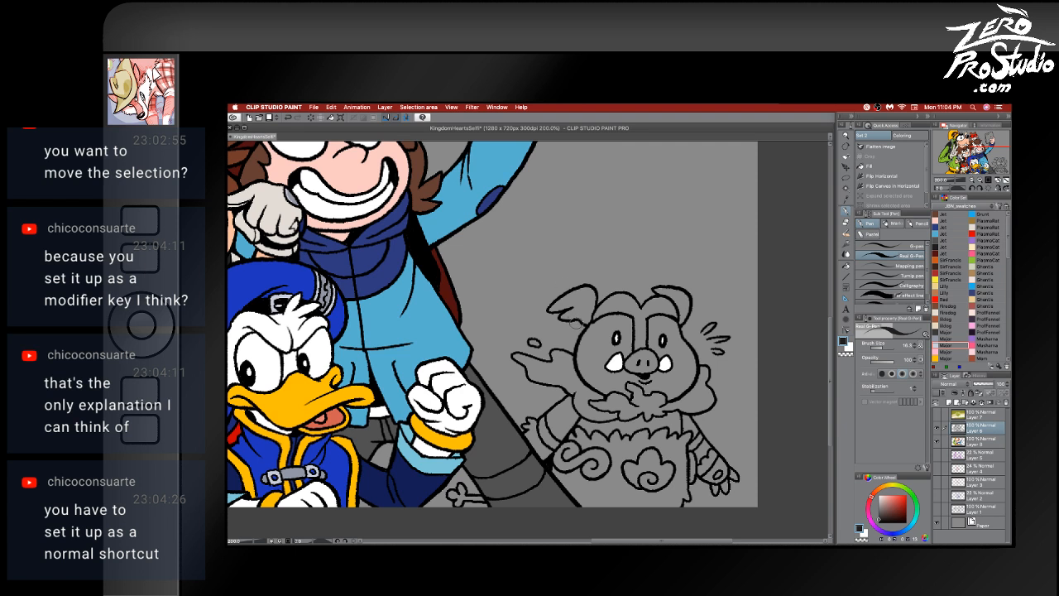
# - Lock the transparent pixels of Layer 6 and recolour the line art of the pig's flame collar with the yellow SirFrancis swatch
pyautogui.click(982, 397)
pyautogui.click(949, 280)
pyautogui.moveTo(518, 353)
pyautogui.mouseDown()
pyautogui.moveTo(516, 363)
pyautogui.moveTo(528, 344)
pyautogui.moveTo(519, 373)
pyautogui.moveTo(529, 379)
pyautogui.moveTo(543, 354)
pyautogui.moveTo(556, 354)
pyautogui.moveTo(548, 383)
pyautogui.moveTo(603, 420)
pyautogui.moveTo(622, 415)
pyautogui.moveTo(591, 402)
pyautogui.moveTo(631, 397)
pyautogui.moveTo(629, 388)
pyautogui.moveTo(639, 420)
pyautogui.moveTo(655, 422)
pyautogui.moveTo(704, 364)
pyautogui.moveTo(720, 391)
pyautogui.moveTo(713, 401)
pyautogui.moveTo(672, 409)
pyautogui.mouseUp()
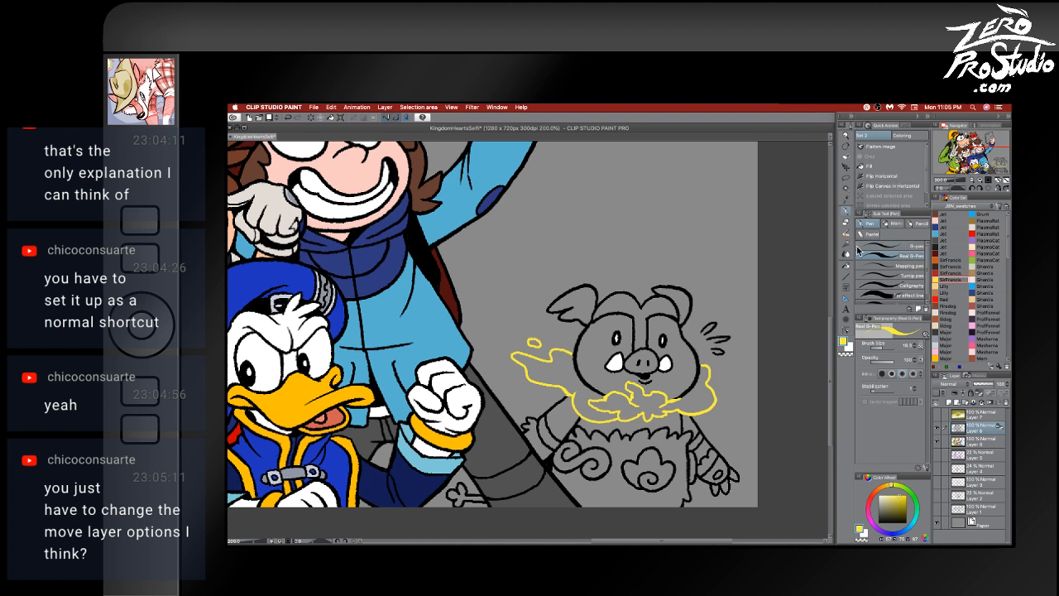
# - Examine the Move layer tool's detailed settings under screen magnification, including the object to move and keeping the original image
pyautogui.press('k')
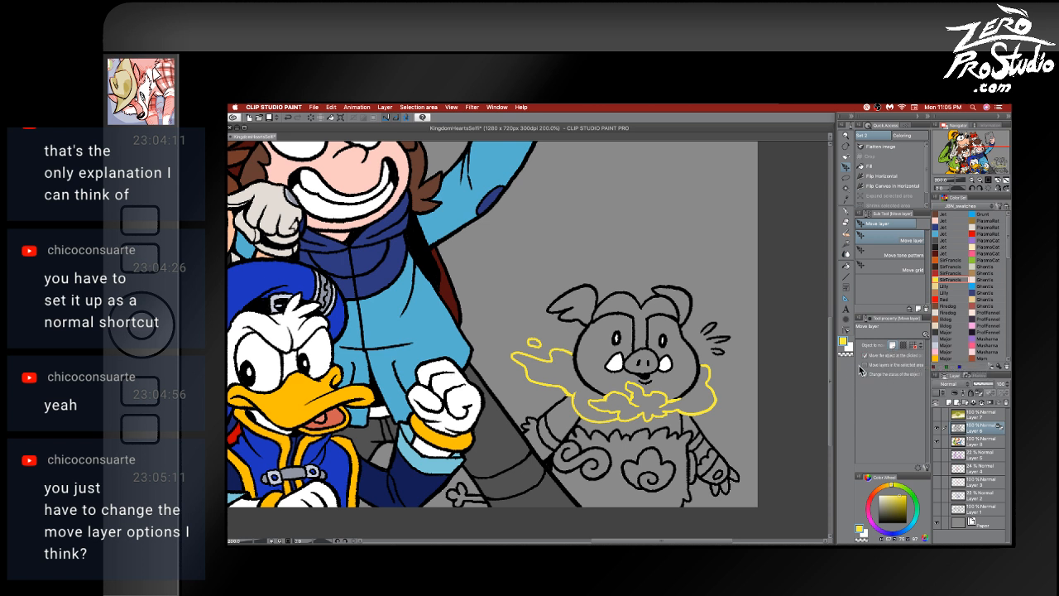
pyautogui.moveTo(856, 368)
pyautogui.mouseDown()
pyautogui.moveTo(823, 381)
pyautogui.moveTo(854, 380)
pyautogui.mouseUp()
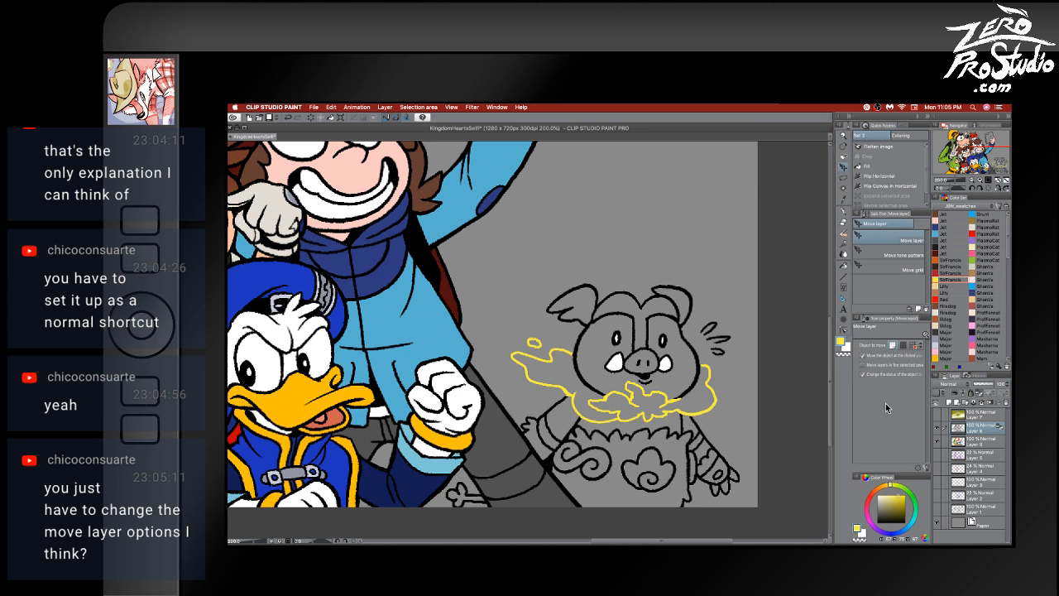
pyautogui.click(926, 469)
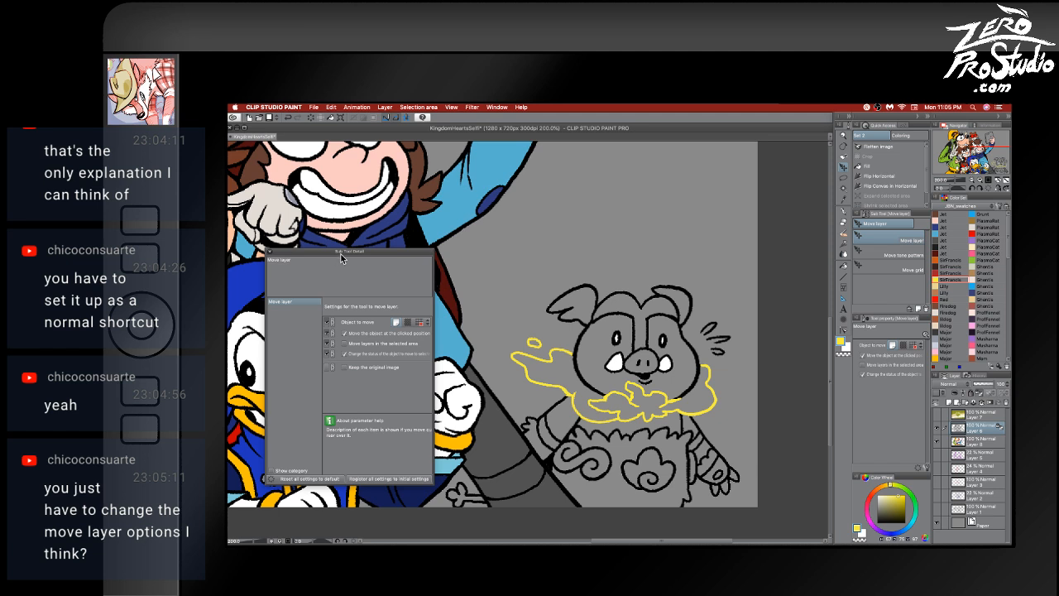
pyautogui.moveTo(341, 254)
pyautogui.mouseDown()
pyautogui.moveTo(603, 266)
pyautogui.moveTo(592, 239)
pyautogui.moveTo(455, 245)
pyautogui.mouseUp()
pyautogui.press('alt+super+8')
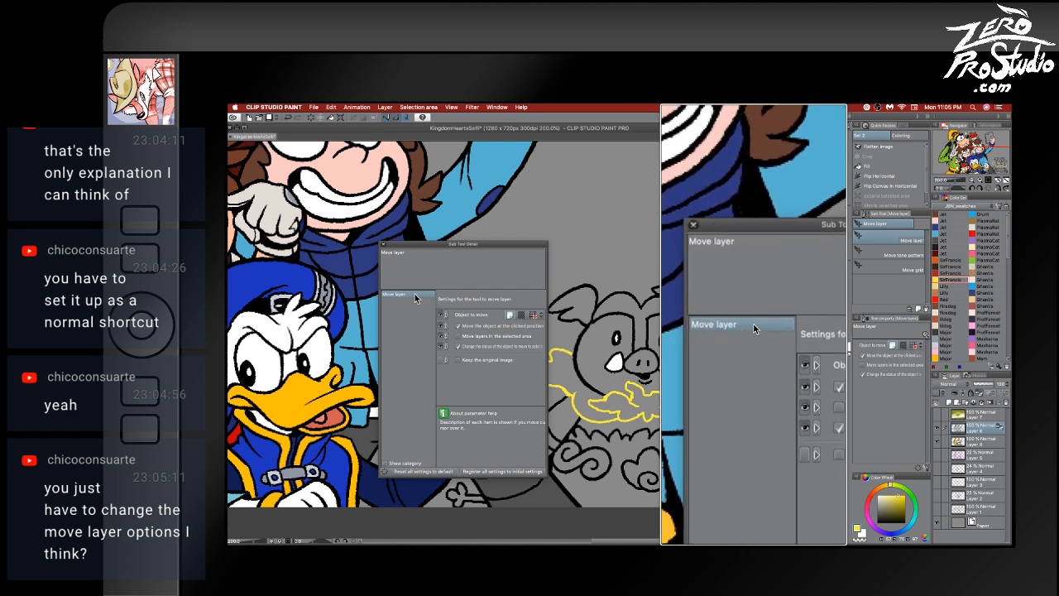
pyautogui.press('alt+super+minus')
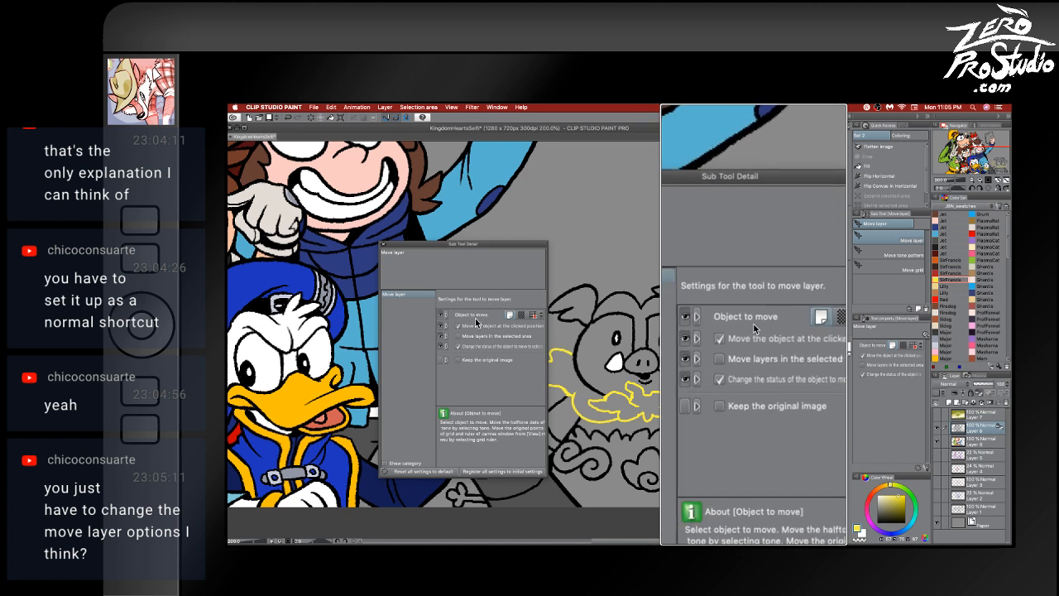
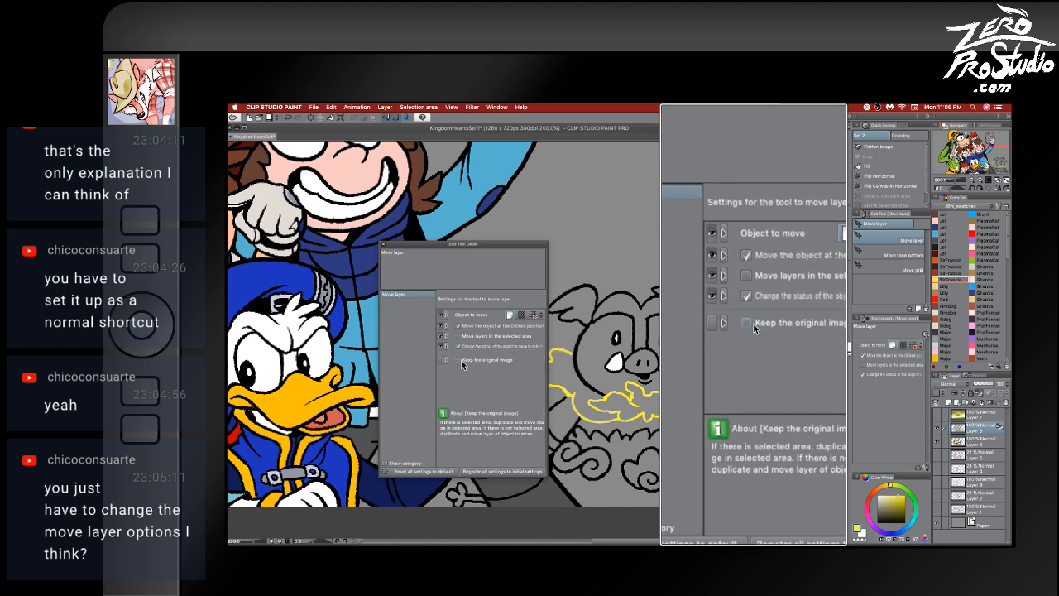
pyautogui.click(383, 246)
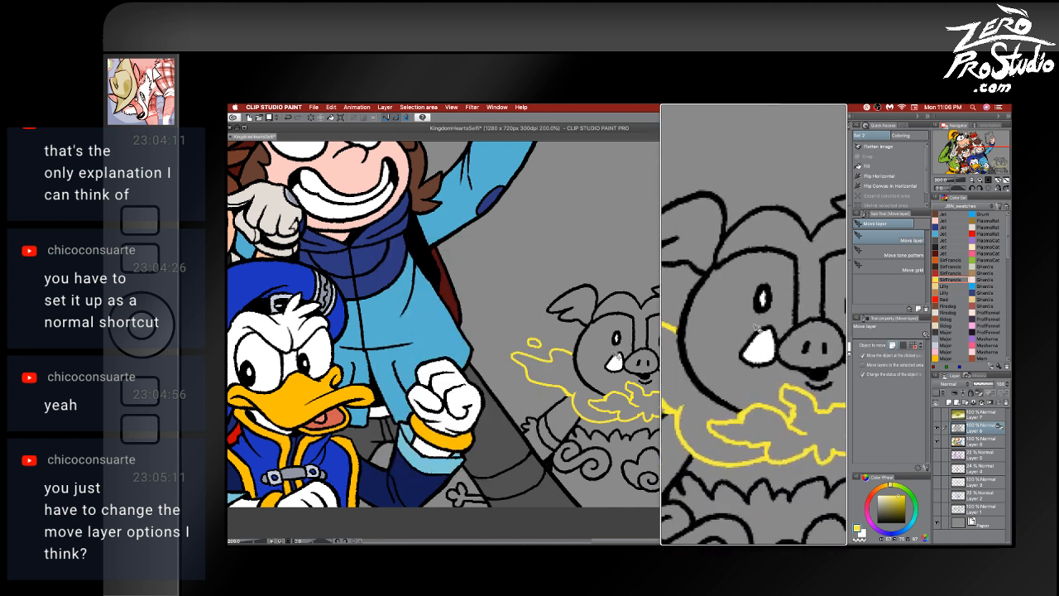
pyautogui.press('alt+super+8')
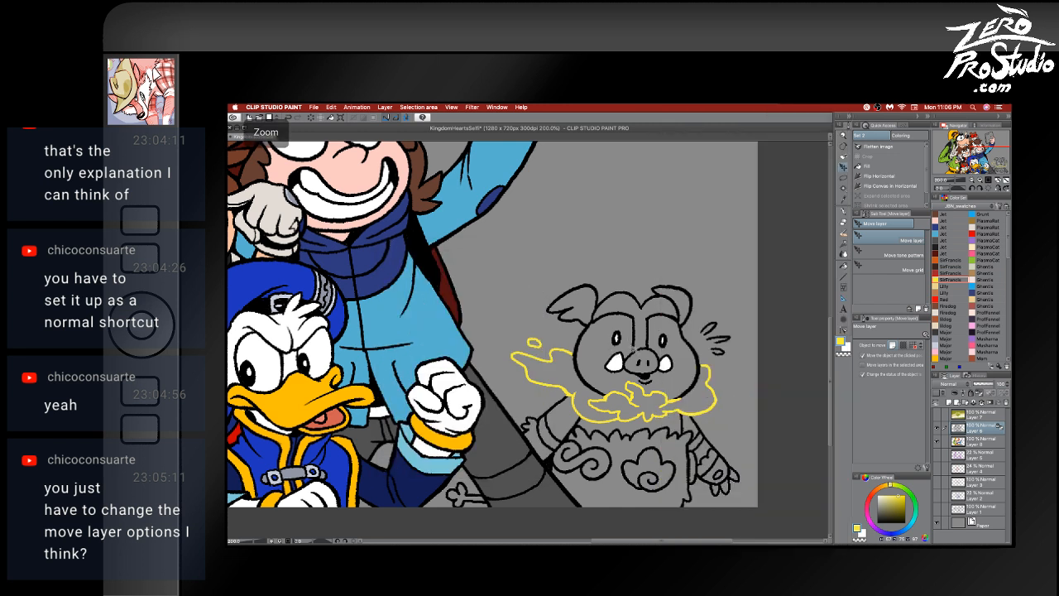
# - Fill the pig's flame collar with the Red swatch on the flat colour layer
pyautogui.click(976, 444)
pyautogui.click(948, 300)
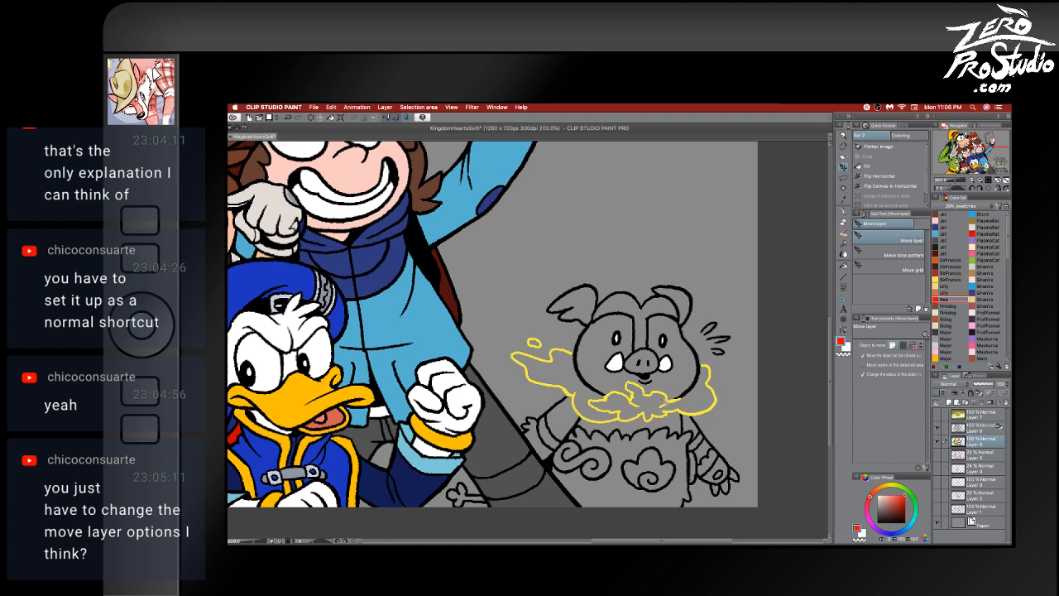
pyautogui.press('g')
pyautogui.click(647, 394)
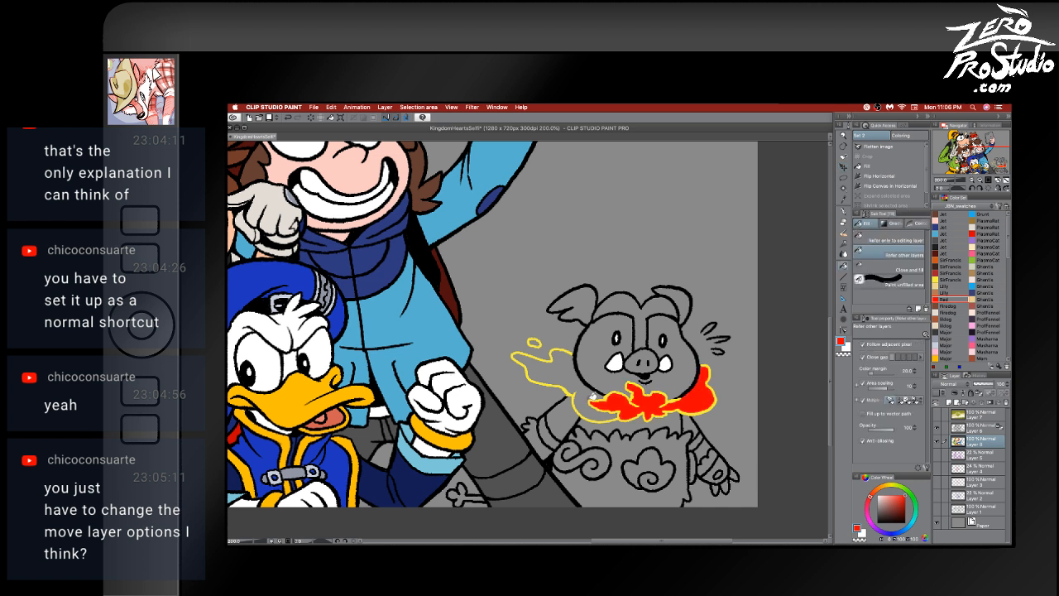
pyautogui.click(592, 396)
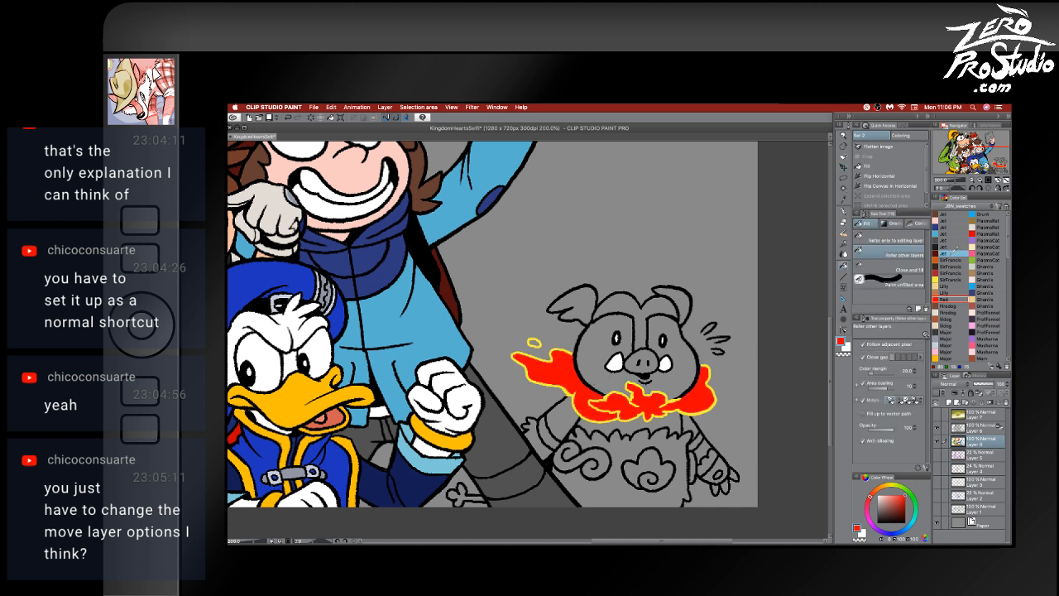
# - Fill the pig's face with the orange-brown SirFrancis swatch
pyautogui.click(947, 259)
pyautogui.click(677, 373)
pyautogui.click(609, 376)
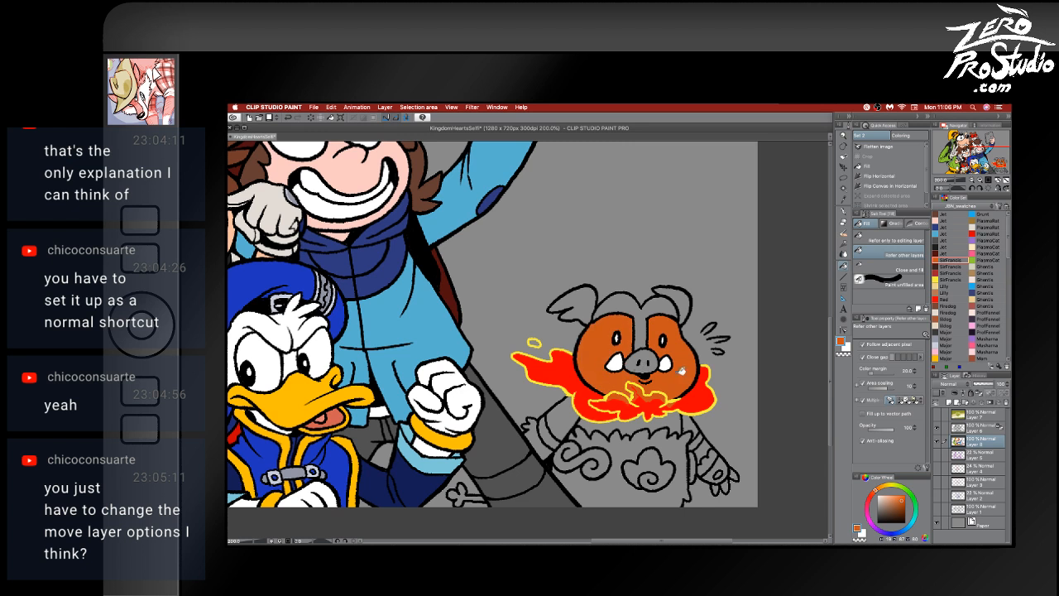
# - Fill the pig's neck, shoulder and arms with the orange-brown SirFrancis swatch
pyautogui.click(664, 416)
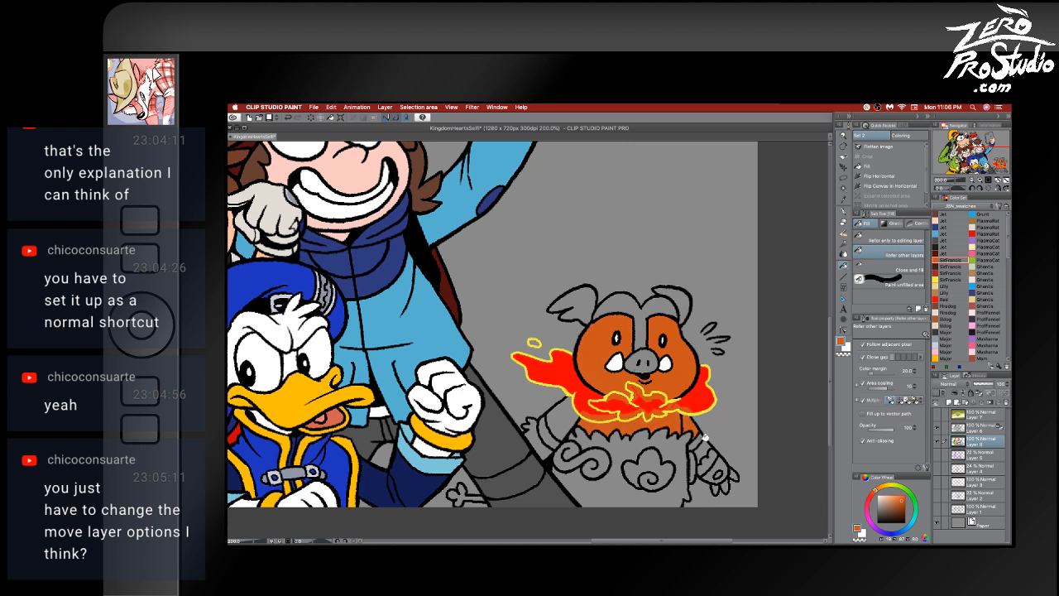
pyautogui.click(566, 416)
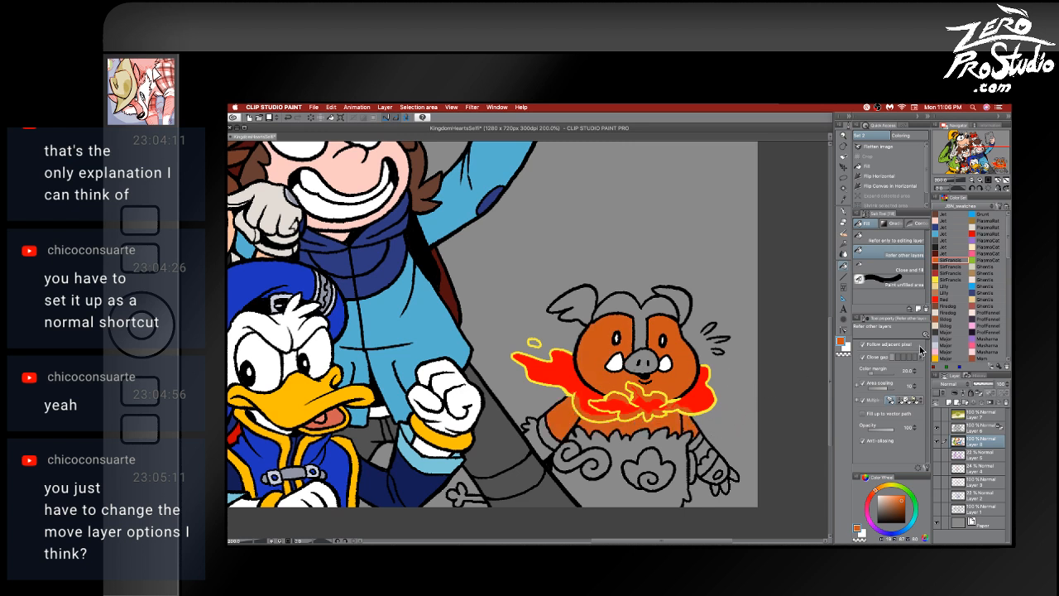
# - Fill the pig's ears, hands, furry lower body and tail with the dark brown SirFrancis swatch
pyautogui.click(950, 266)
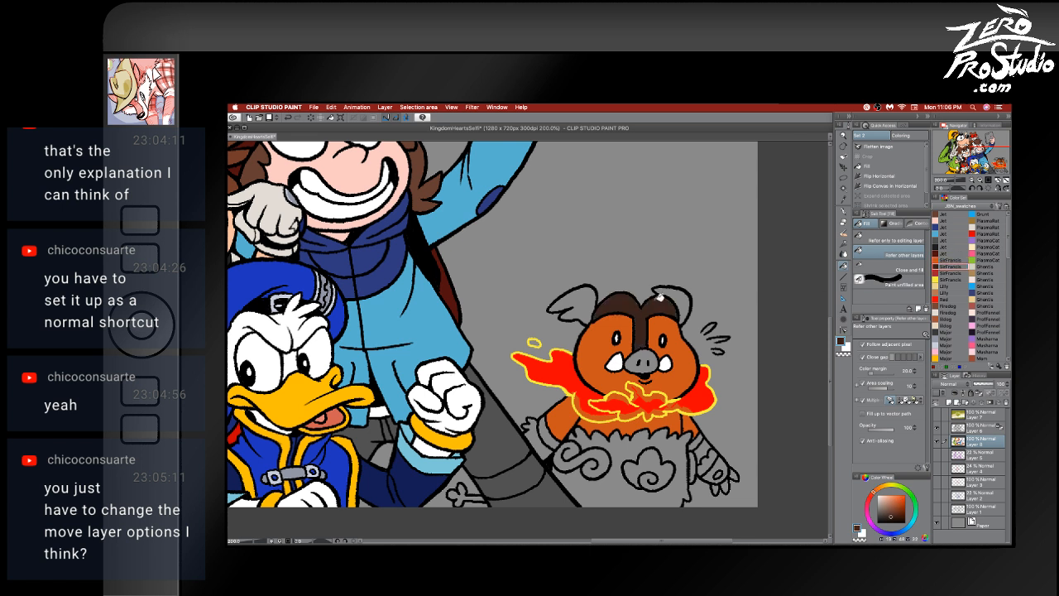
pyautogui.click(679, 297)
pyautogui.click(578, 300)
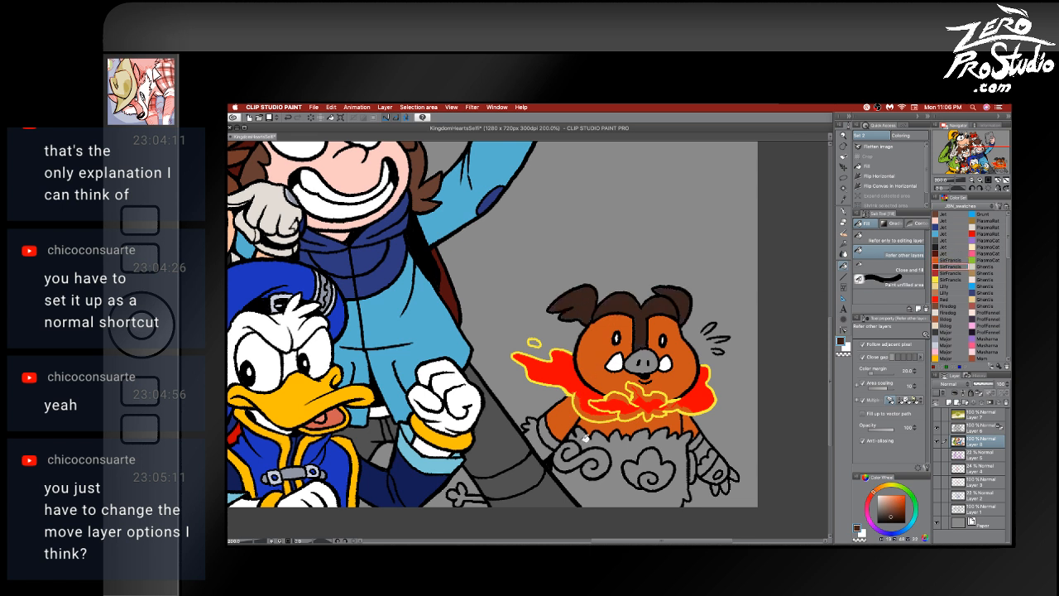
pyautogui.click(543, 447)
pyautogui.click(613, 439)
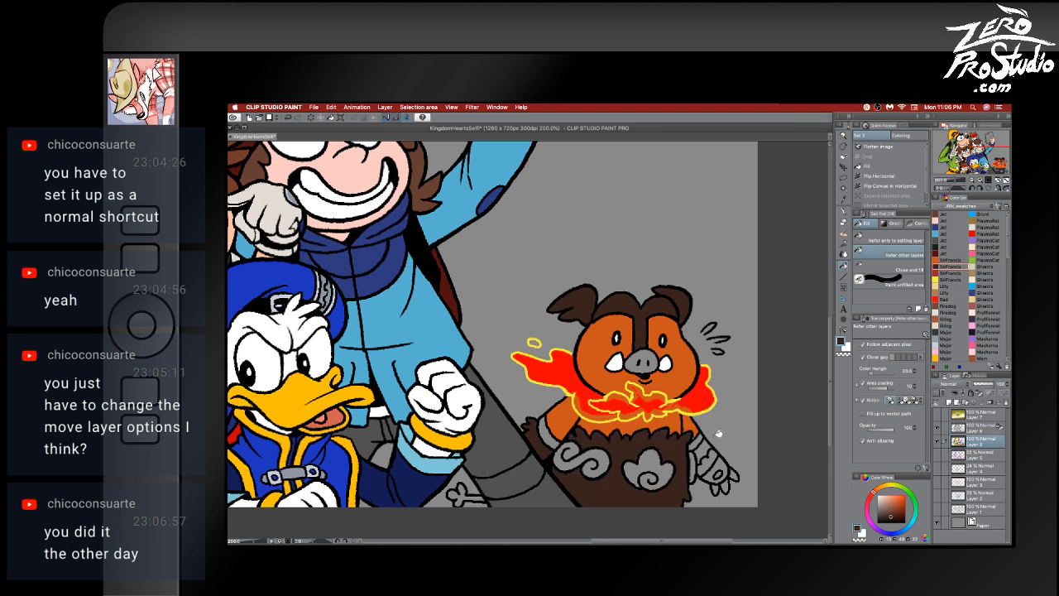
pyautogui.click(465, 493)
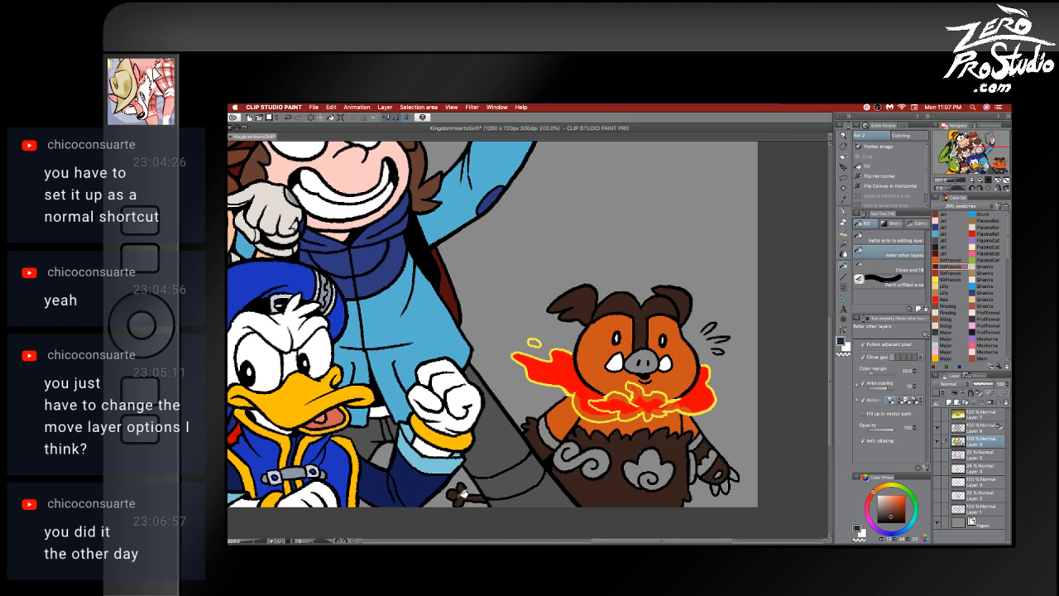
# - Fill the flower-shaped emblem on the pig's belly with the yellow SirFrancis swatch
pyautogui.click(947, 357)
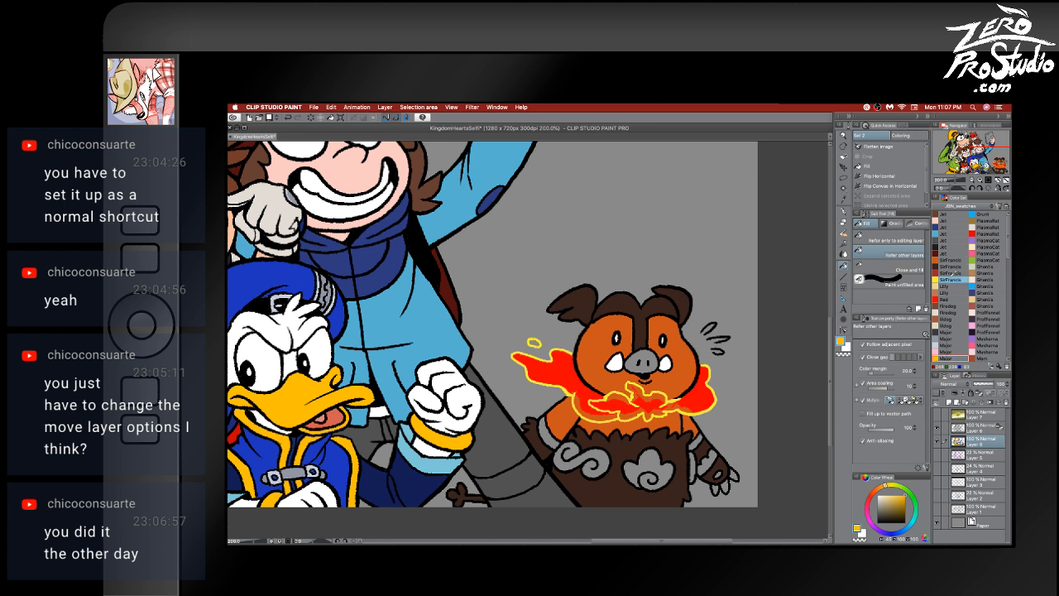
pyautogui.click(951, 280)
pyautogui.click(650, 456)
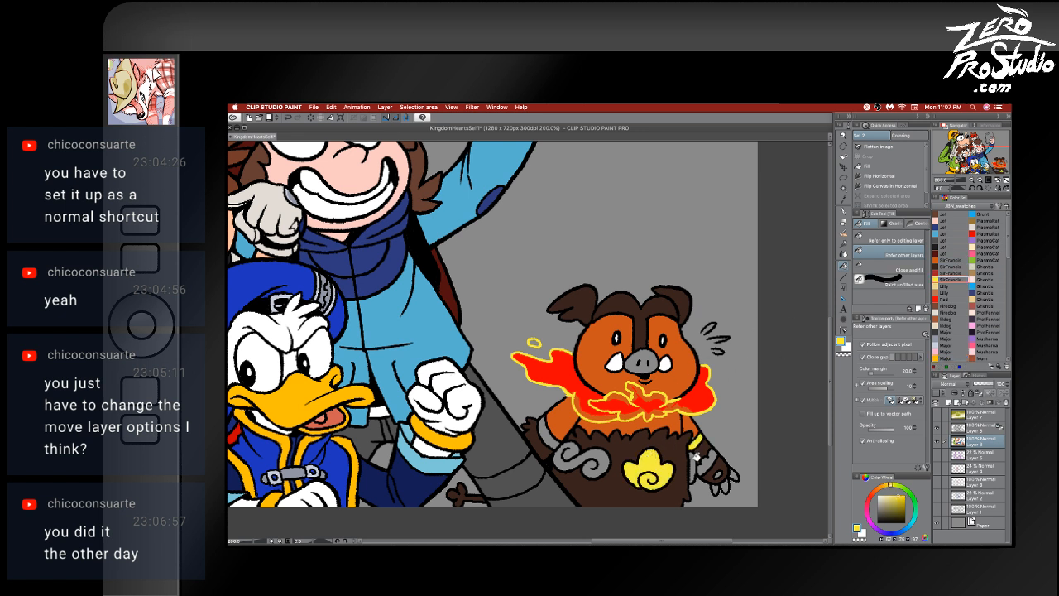
# - Try filling the curl on the pig's belly and the band on its raised arm with the same yellow
pyautogui.click(600, 454)
pyautogui.click(560, 433)
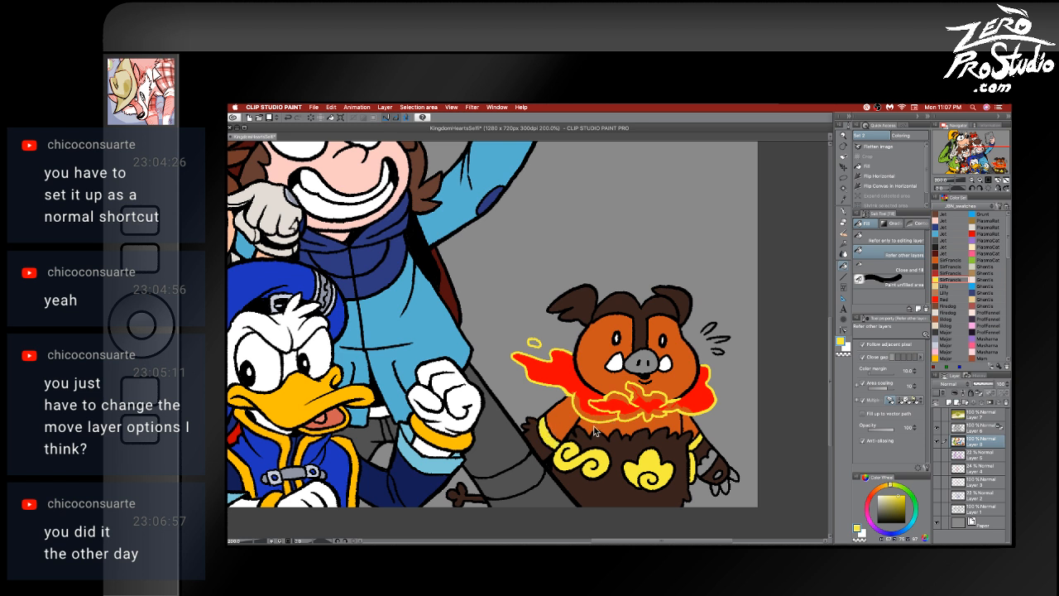
pyautogui.hotkey('ctrl', 'z')
pyautogui.click(561, 433)
pyautogui.hotkey('ctrl', 'z')
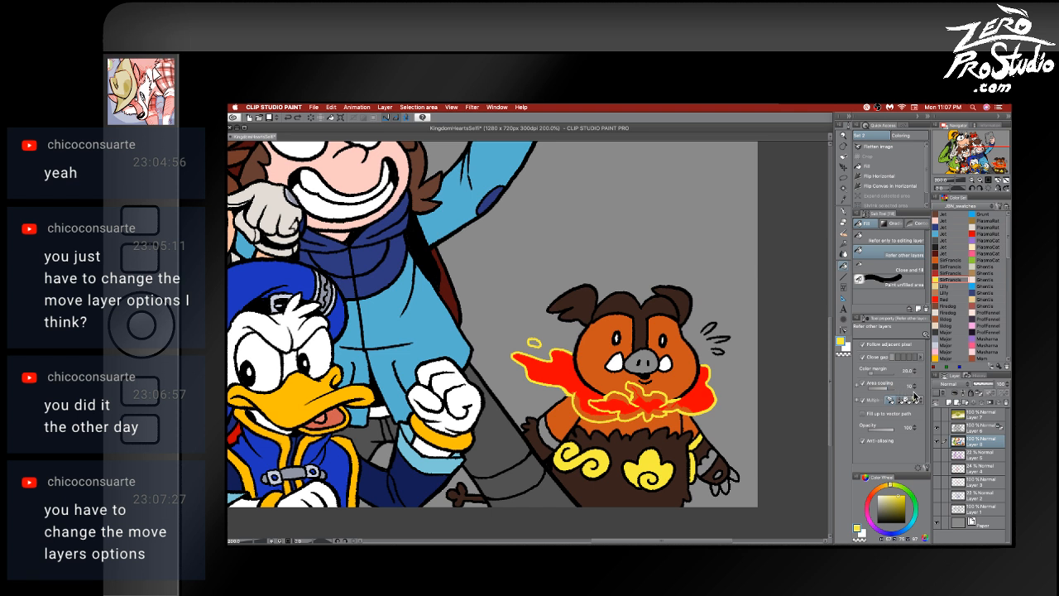
# - Lower the fill tool's area scaling and refill the pig's belly curl and armbands with the same yellow
pyautogui.moveTo(914, 391); pyautogui.dragTo(874, 391)
pyautogui.press('super+z')
pyautogui.press('super+z')
pyautogui.press('super+z')
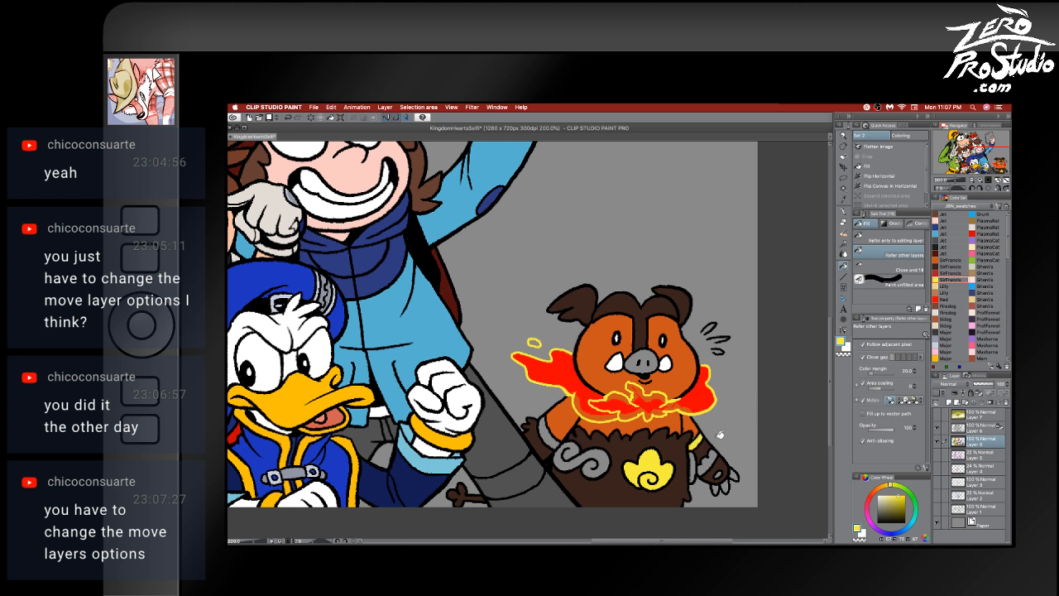
pyautogui.click(605, 451)
pyautogui.click(548, 433)
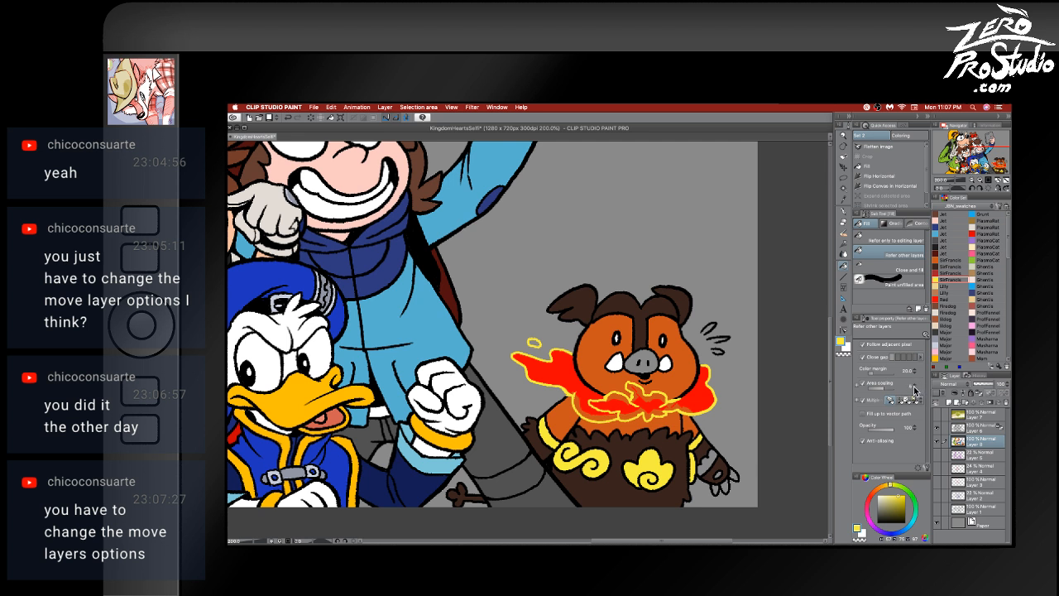
pyautogui.click(549, 432)
pyautogui.click(581, 461)
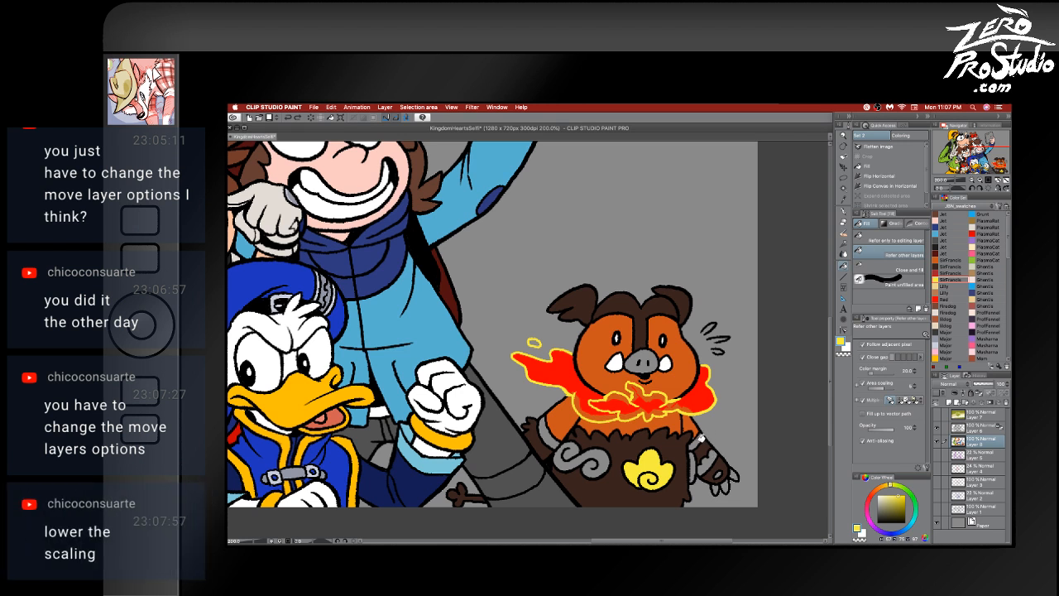
pyautogui.click(591, 455)
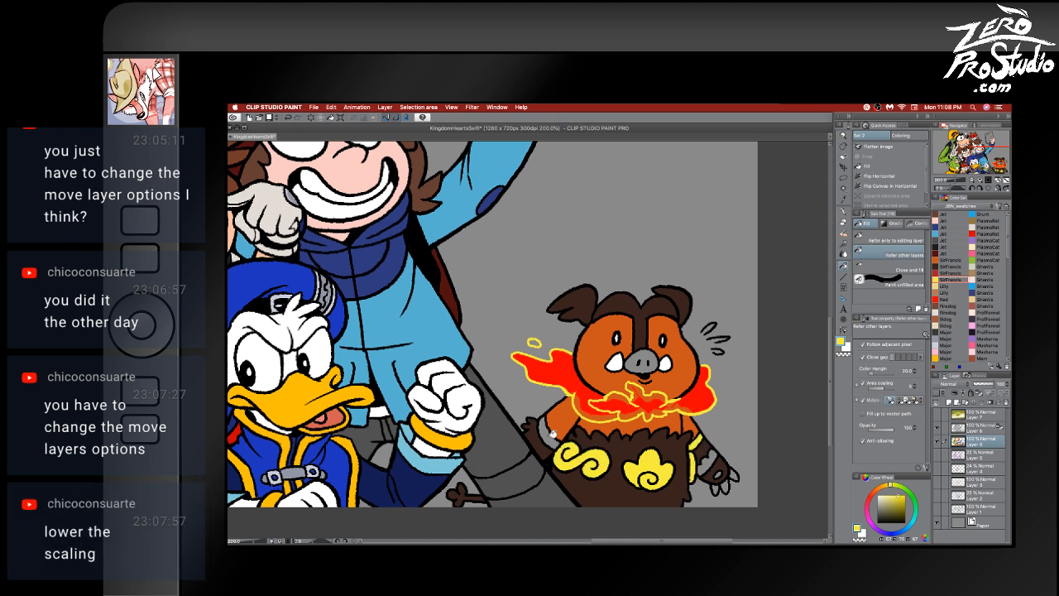
pyautogui.click(550, 432)
# - Fill the inner flames of the pig's collar and the loose ember beside it with the Red swatch
pyautogui.click(954, 252)
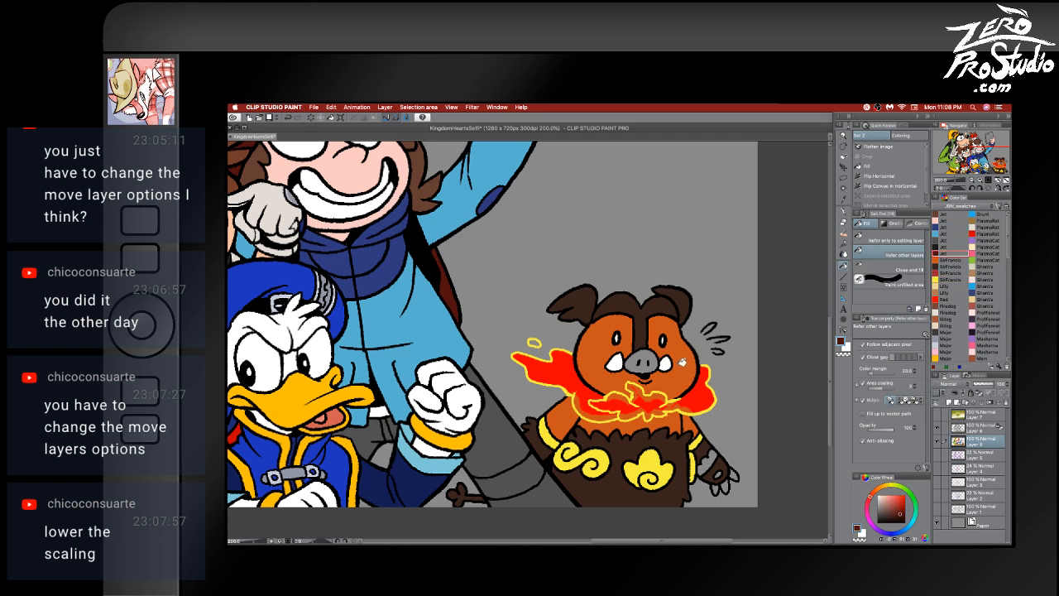
pyautogui.click(944, 299)
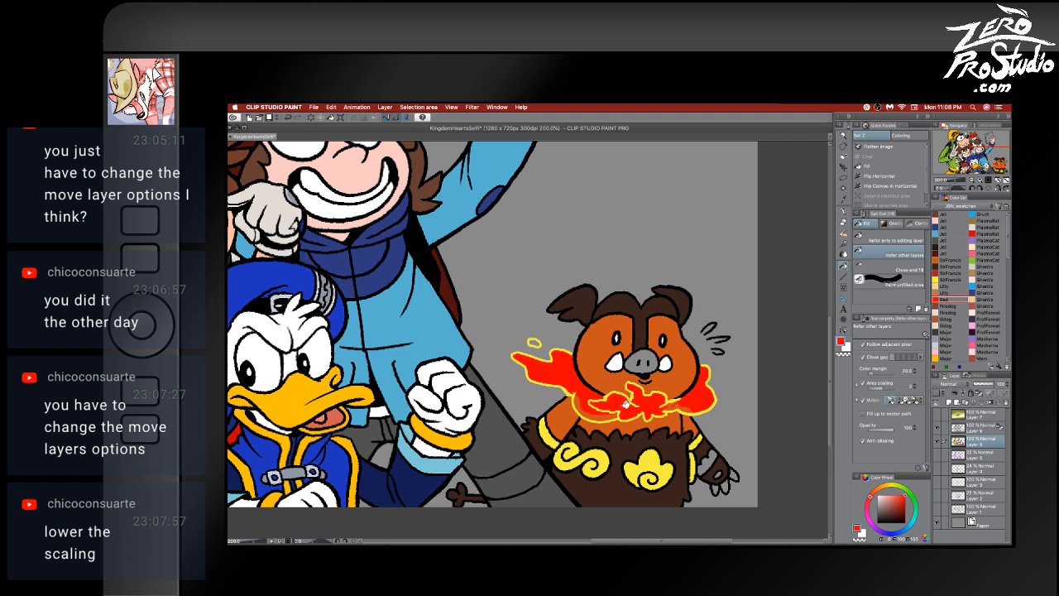
pyautogui.click(605, 412)
pyautogui.click(684, 402)
pyautogui.click(539, 340)
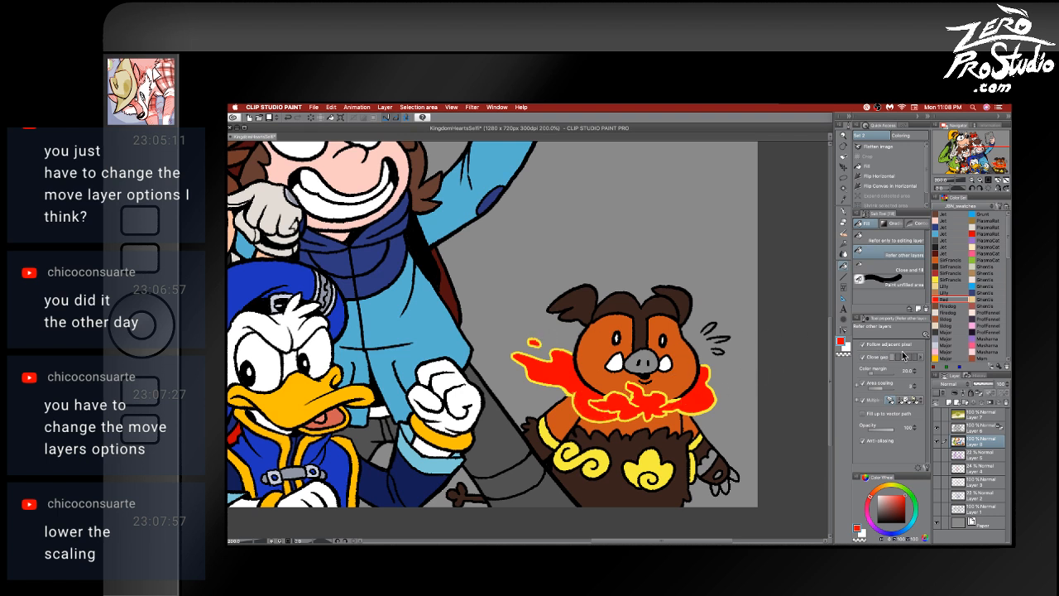
# - Fill the pig's snout and the markings on its lowered forearm with the dark red SirFrancis swatch
pyautogui.click(952, 273)
pyautogui.click(646, 353)
pyautogui.click(709, 452)
pyautogui.click(715, 460)
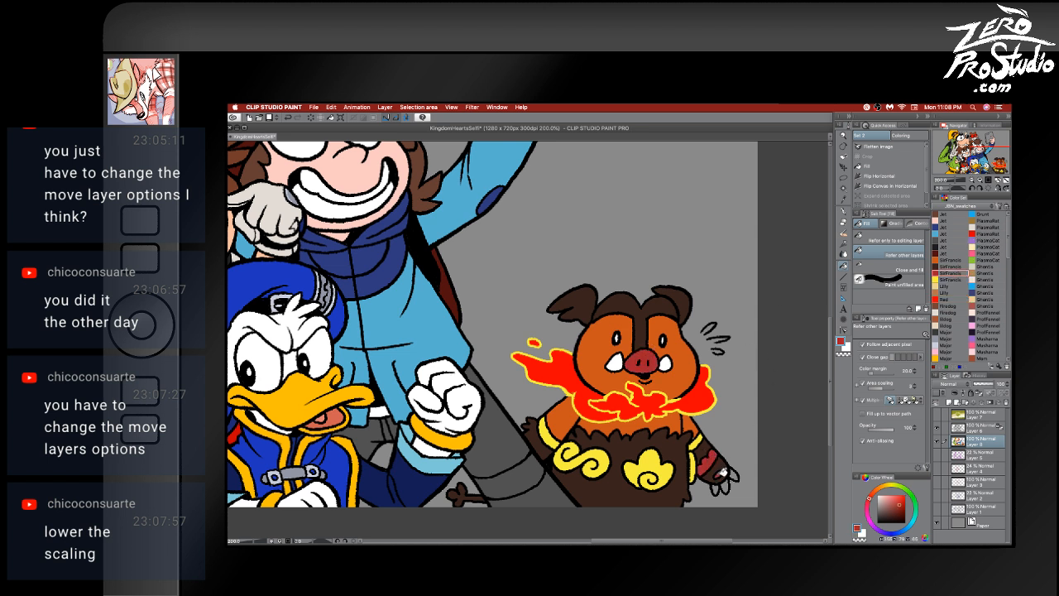
# - Switch to white and paint the pig's claws and the motion marks beside its head with the Real G-Pen
pyautogui.click(846, 348)
pyautogui.press('p')
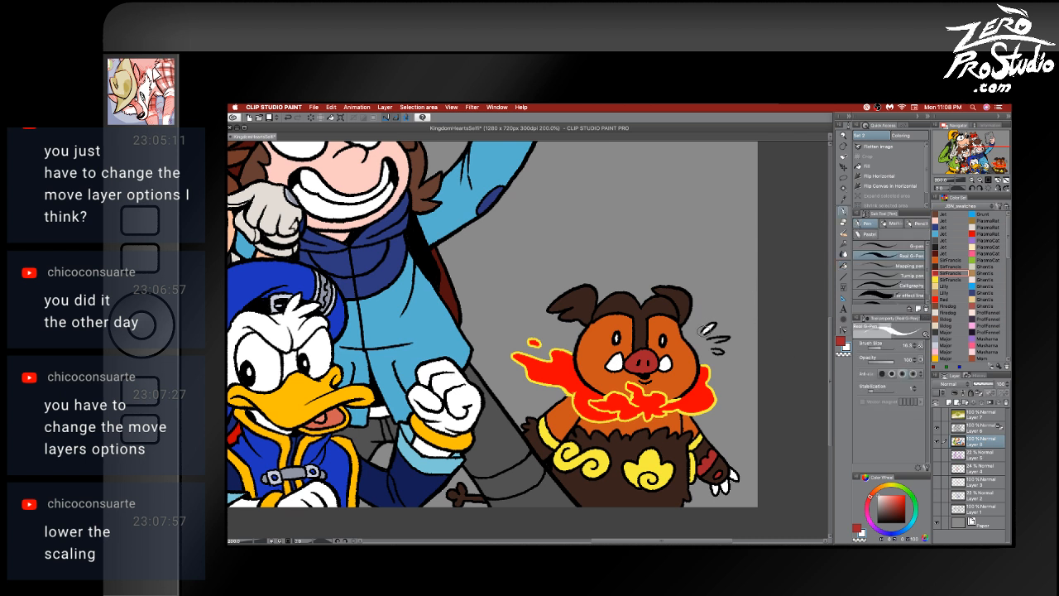
pyautogui.moveTo(724, 333); pyautogui.dragTo(731, 342)
# - Fill the back and edge of the selfie phone with the near-black Jet swatch
pyautogui.scroll(2, 734, 380)
pyautogui.scroll(3, 735, 380)
pyautogui.hscroll(-3, 735, 380)
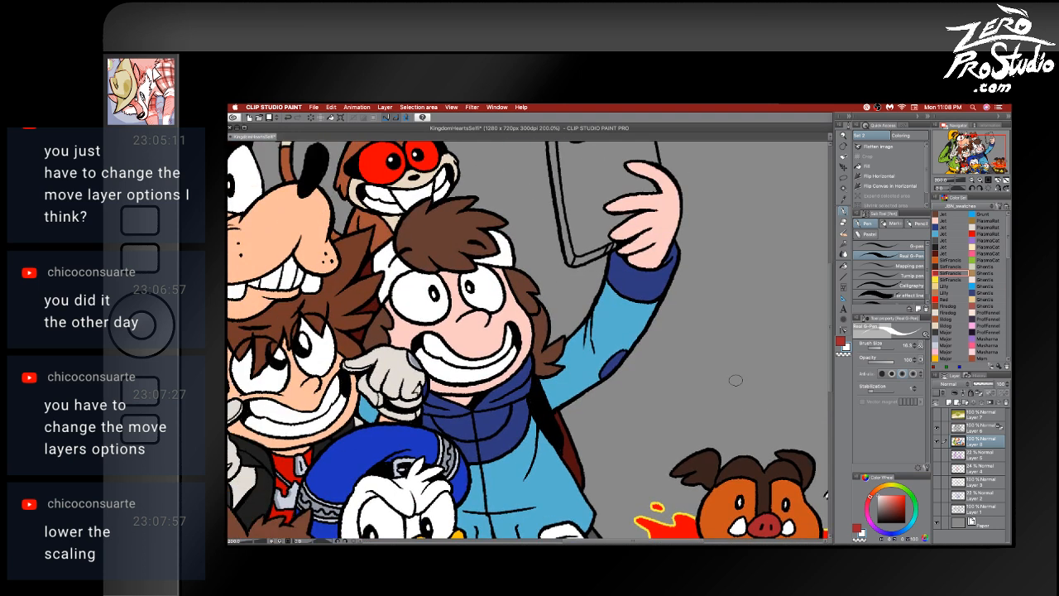
pyautogui.click(951, 246)
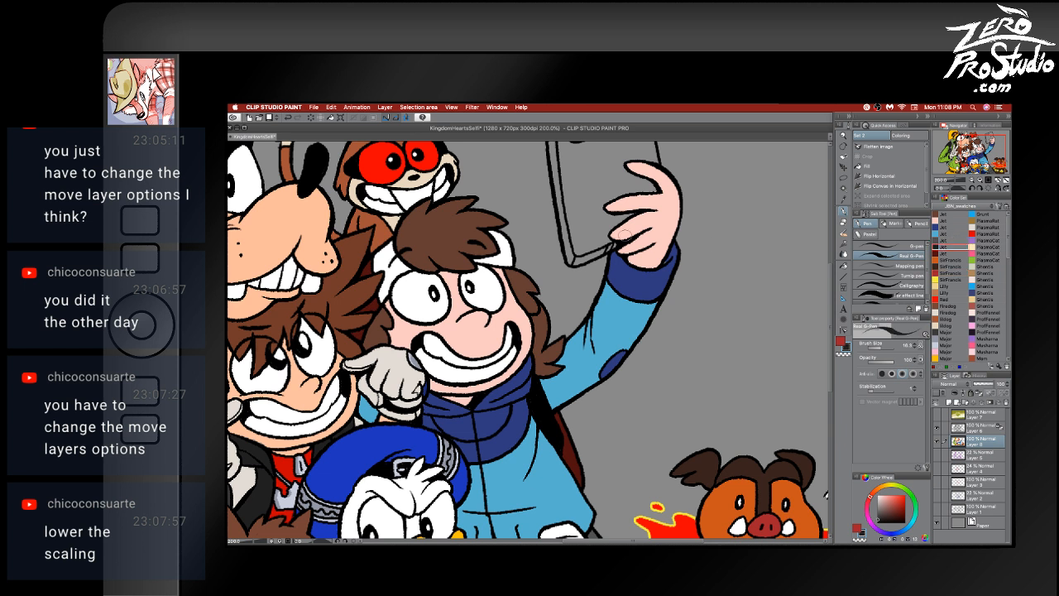
pyautogui.press('g')
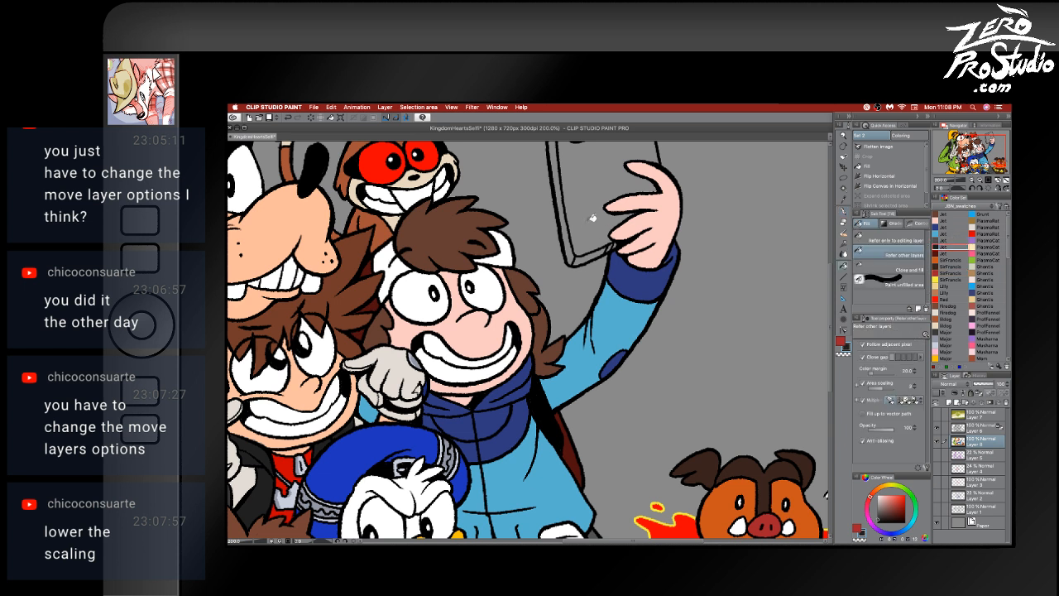
pyautogui.click(593, 217)
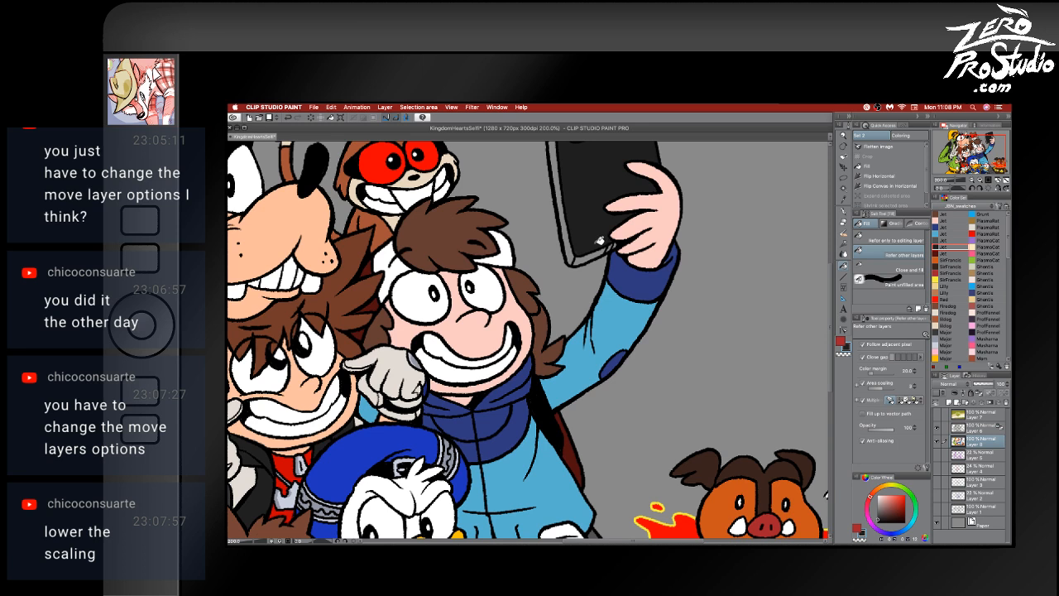
pyautogui.scroll(3, 596, 239)
pyautogui.click(558, 245)
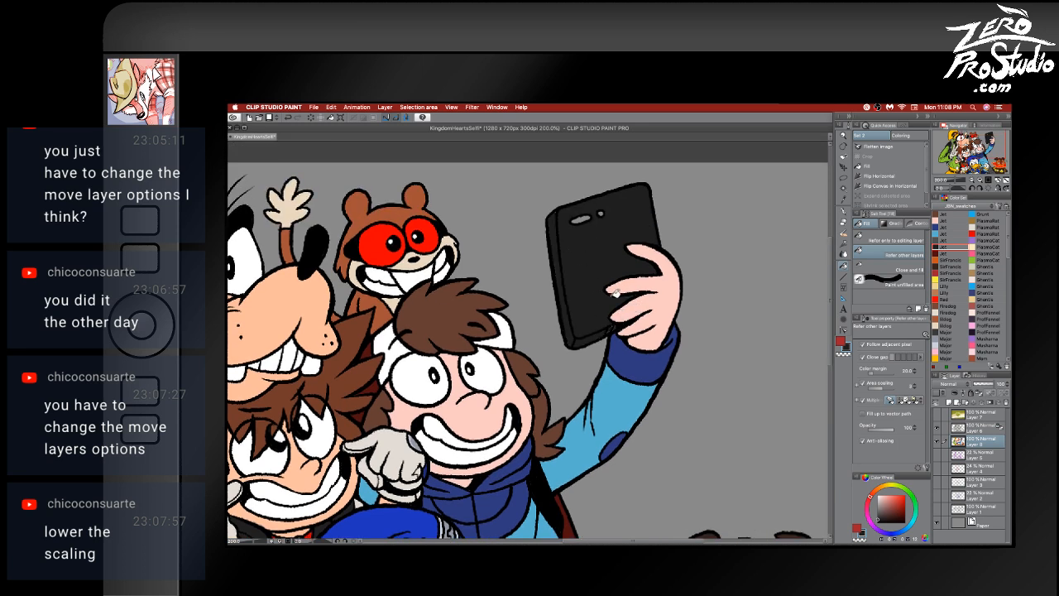
# - Touch up the sleeve cuff and the phone's corner with the Real G-Pen, sampling each area's own colour
pyautogui.press('p')
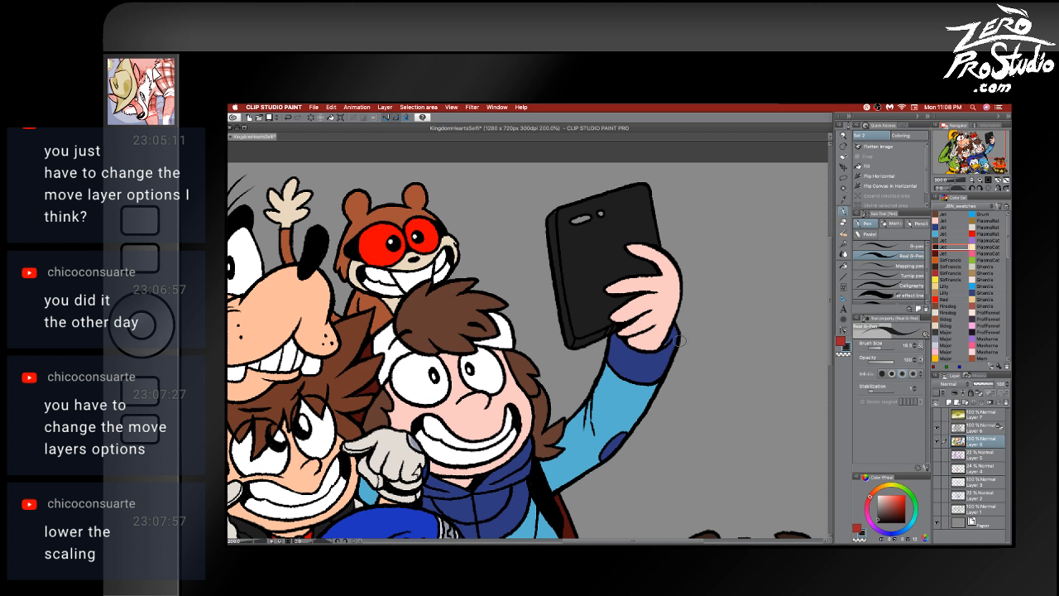
pyautogui.keyDown('alt'); pyautogui.click(663, 357); pyautogui.keyUp('alt')
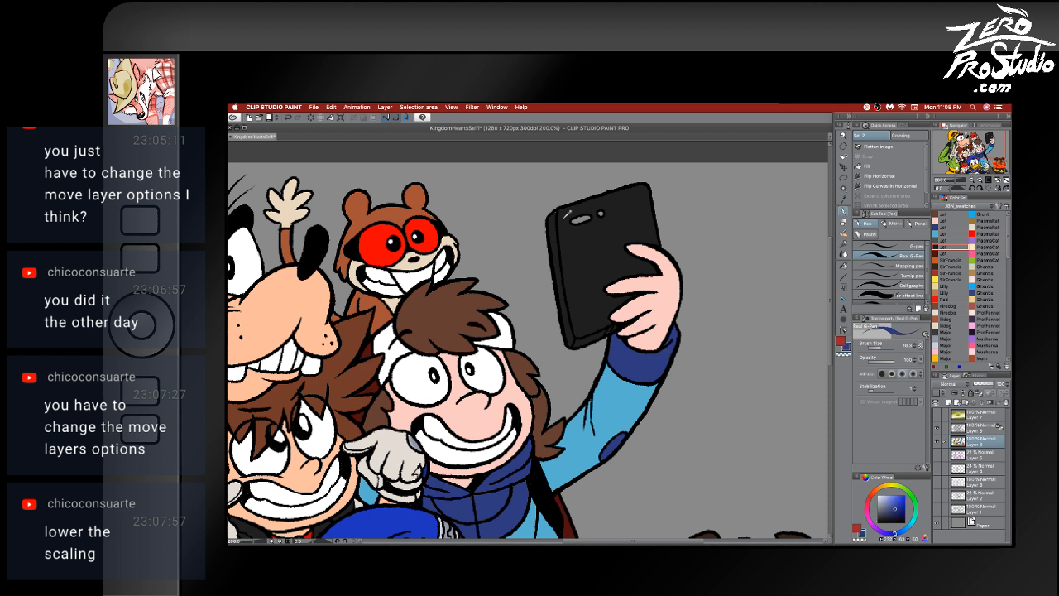
pyautogui.keyDown('alt'); pyautogui.click(567, 217); pyautogui.keyUp('alt')
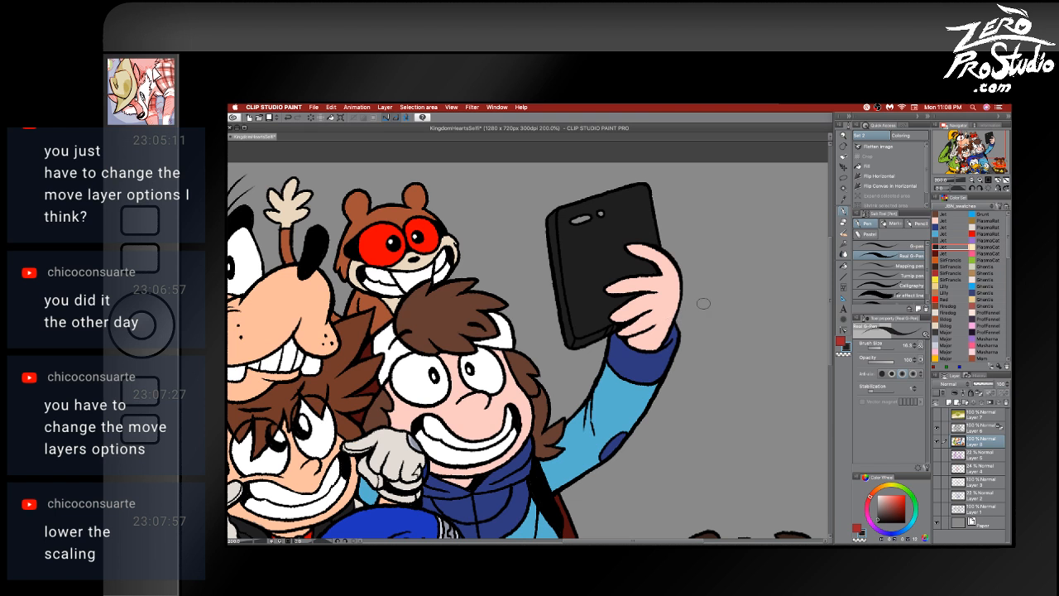
# - Draw thin rings inside the red eyes of the small brown character on top with the yellow SirFrancis swatch
pyautogui.click(947, 280)
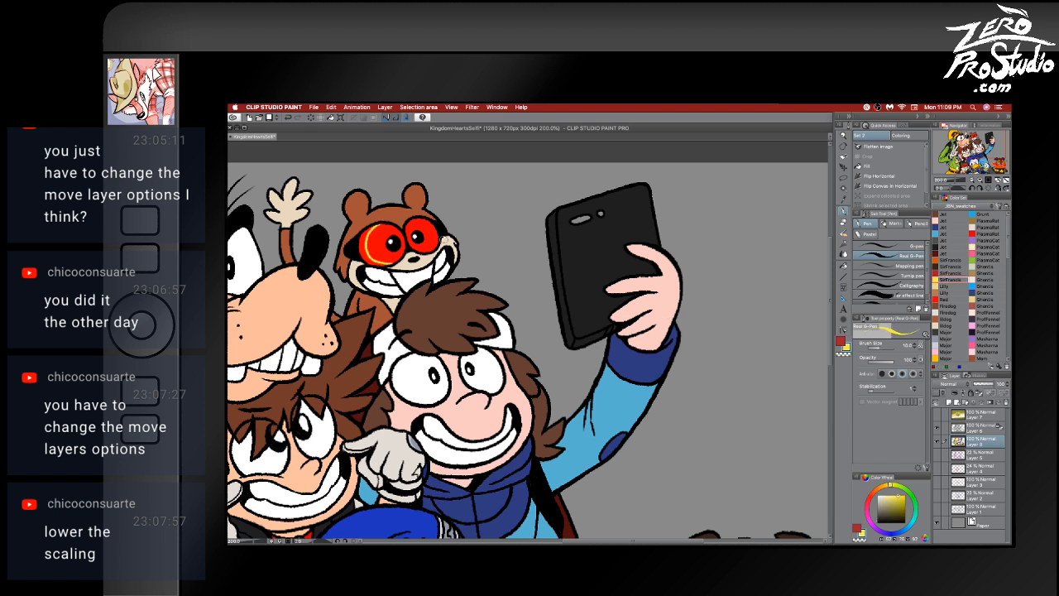
pyautogui.moveTo(380, 221)
pyautogui.mouseDown()
pyautogui.moveTo(362, 242)
pyautogui.moveTo(386, 266)
pyautogui.mouseUp()
pyautogui.press('super+z')
pyautogui.press('super+z')
pyautogui.moveTo(382, 264)
pyautogui.mouseDown()
pyautogui.moveTo(403, 245)
pyautogui.moveTo(383, 220)
pyautogui.moveTo(365, 245)
pyautogui.mouseUp()
pyautogui.press('super+z')
pyautogui.moveTo(379, 263); pyautogui.dragTo(366, 240)
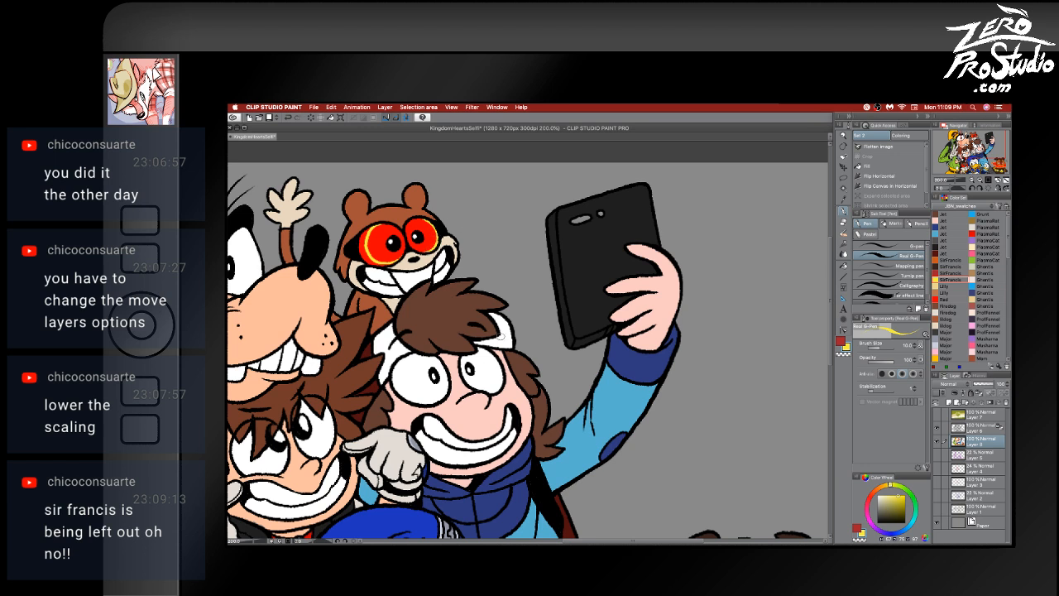
# - Try painting over the red eyes of the small brown character beside the duck with white sampled from the duck
pyautogui.scroll(-10, 500, 334)
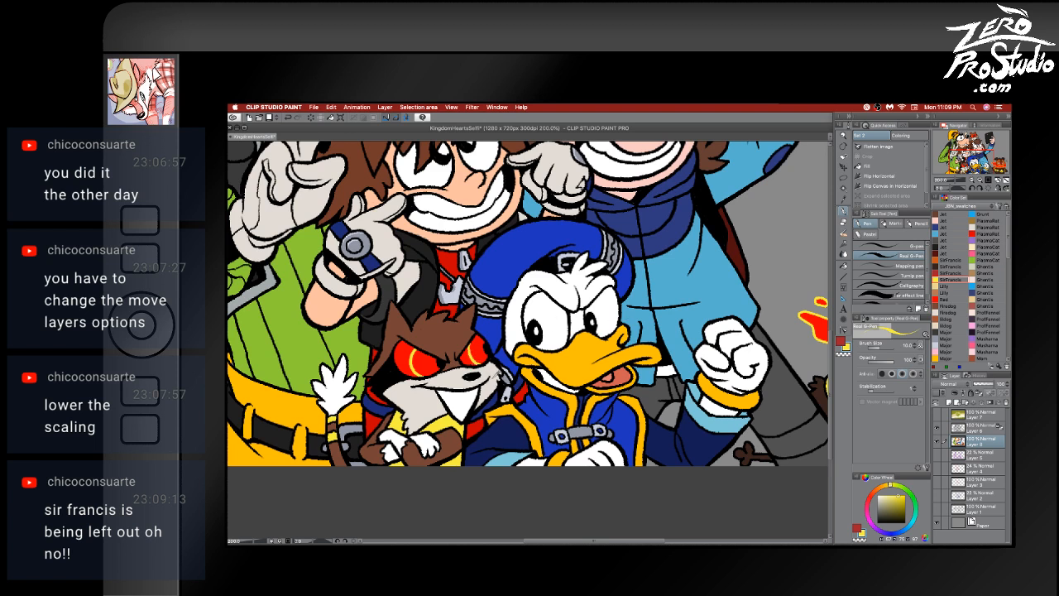
pyautogui.keyDown('alt'); pyautogui.click(515, 334); pyautogui.keyUp('alt')
pyautogui.moveTo(401, 359); pyautogui.dragTo(478, 354)
pyautogui.press('super+z')
pyautogui.press('super+z')
pyautogui.scroll(5, 572, 339)
pyautogui.scroll(-1, 572, 339)
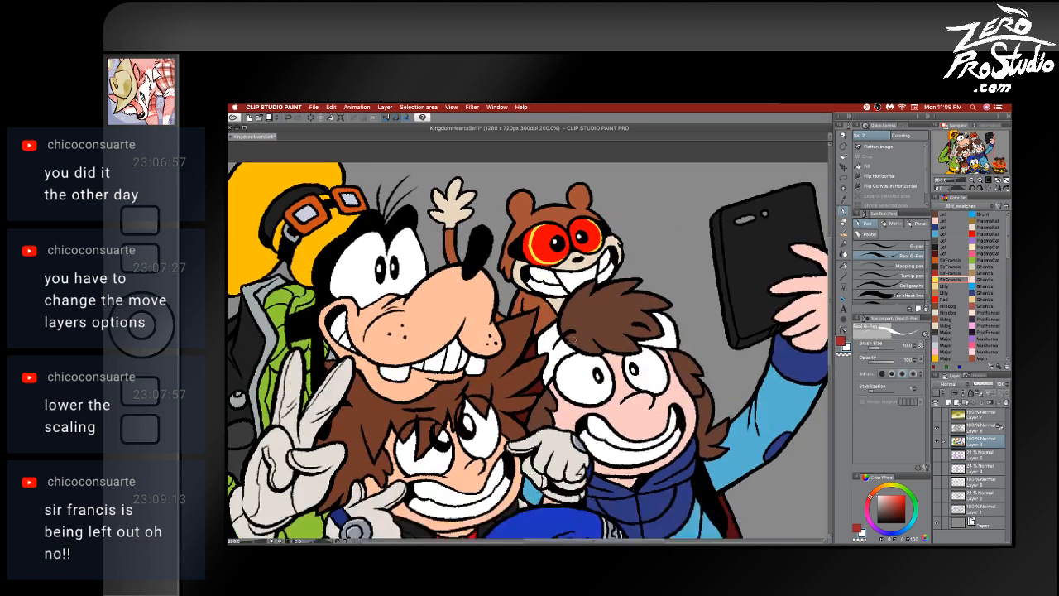
# - Paint soft reflections on both red goggle lenses of the small brown character using the Real G-Pen at 40% opacity
pyautogui.hscroll(2, 572, 339)
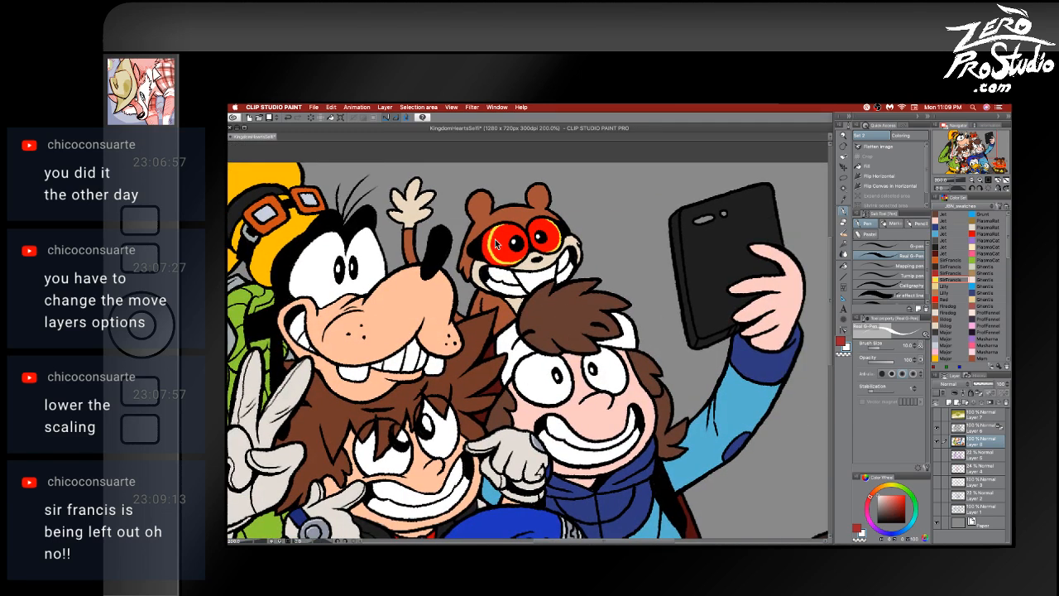
pyautogui.moveTo(496, 241); pyautogui.dragTo(501, 241)
pyautogui.press('4')
pyautogui.moveTo(500, 236); pyautogui.dragTo(490, 252)
pyautogui.moveTo(553, 229); pyautogui.dragTo(554, 232)
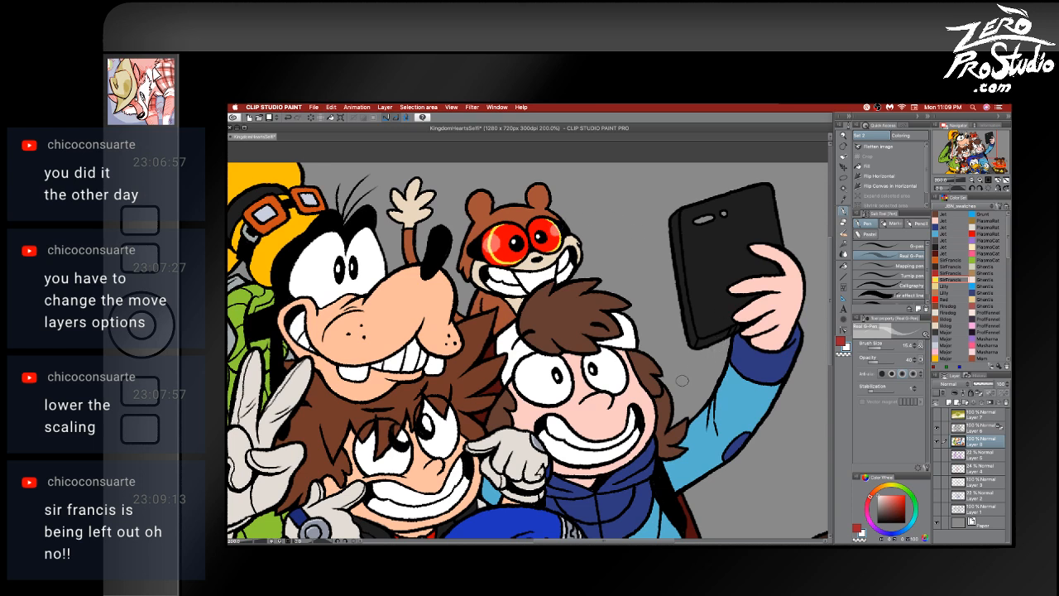
# - Examine the flat colors of all the characters across the illustration for missed areas
pyautogui.scroll(-6, 682, 380)
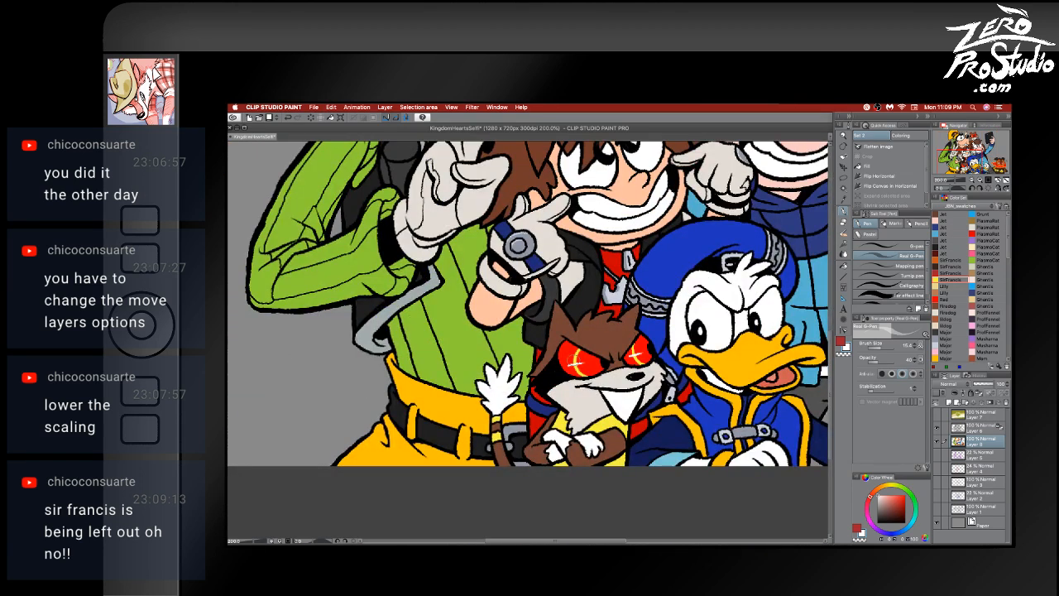
pyautogui.hscroll(5, 527, 303)
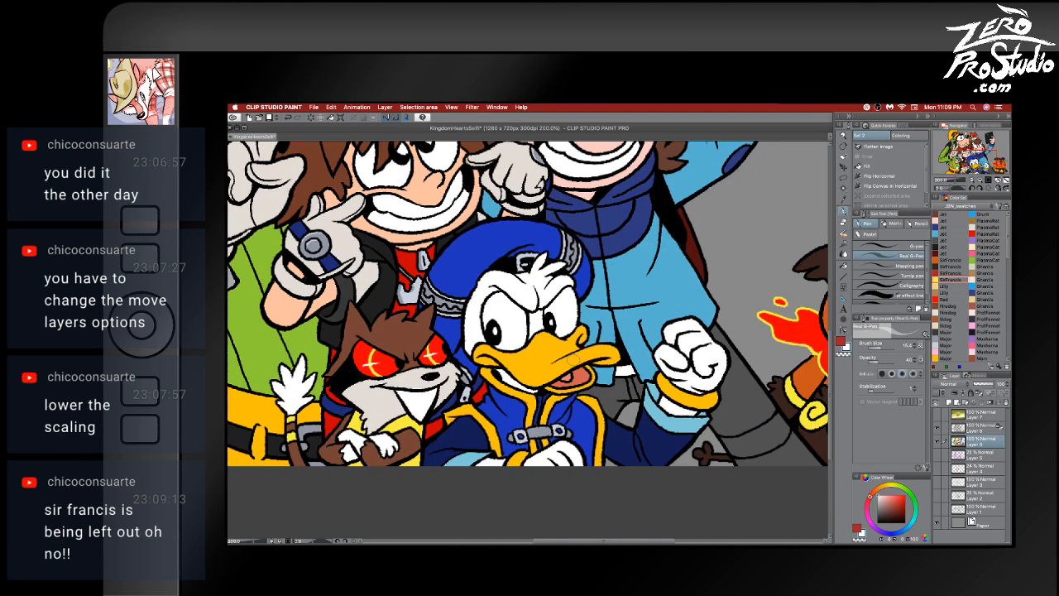
pyautogui.scroll(4, 574, 358)
pyautogui.hscroll(2, 574, 360)
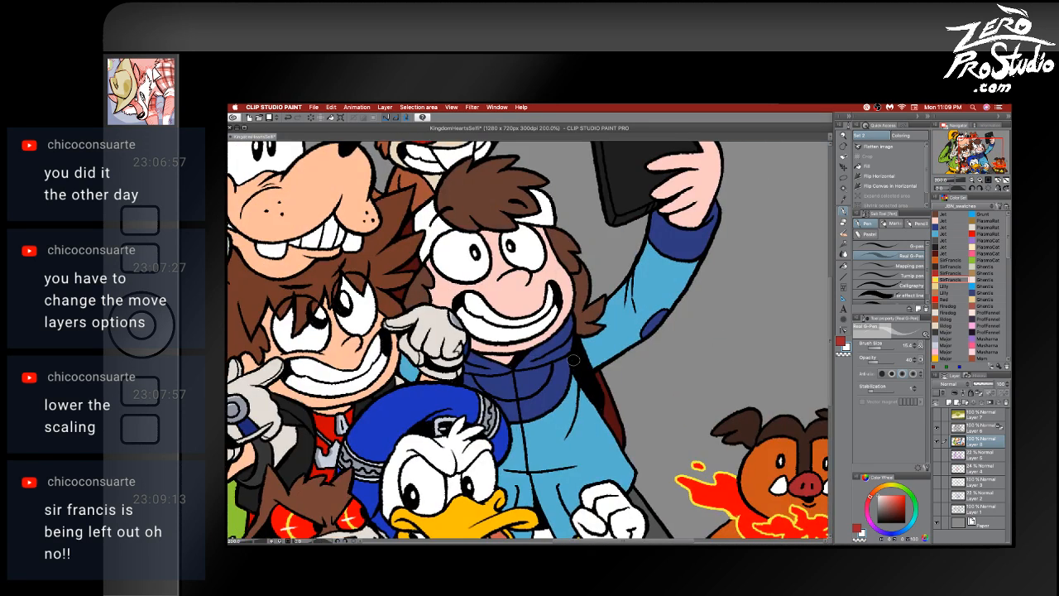
pyautogui.scroll(-4, 573, 360)
pyautogui.hscroll(6, 573, 360)
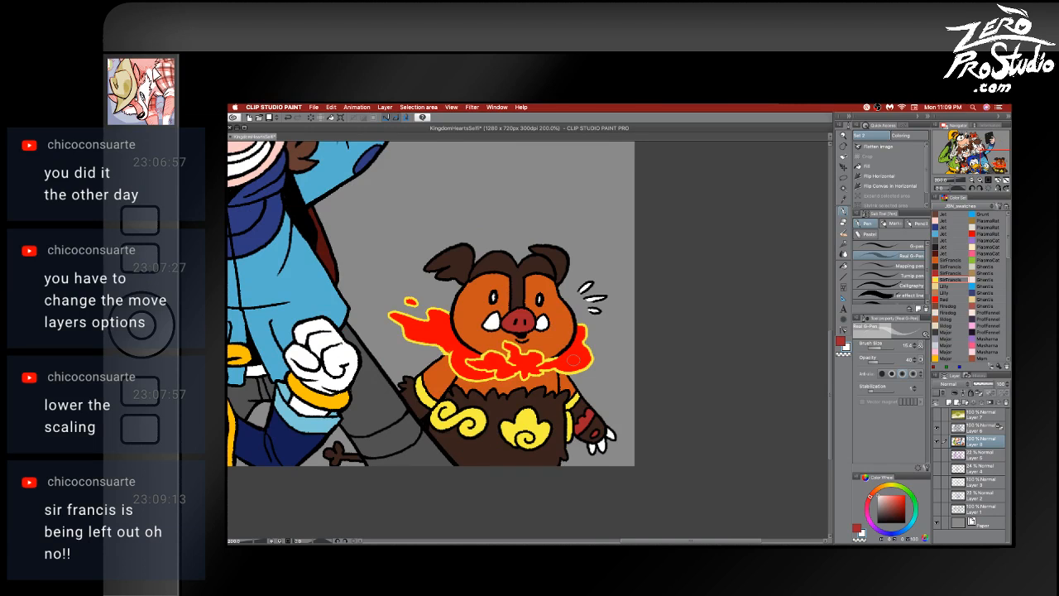
pyautogui.hscroll(-7, 572, 360)
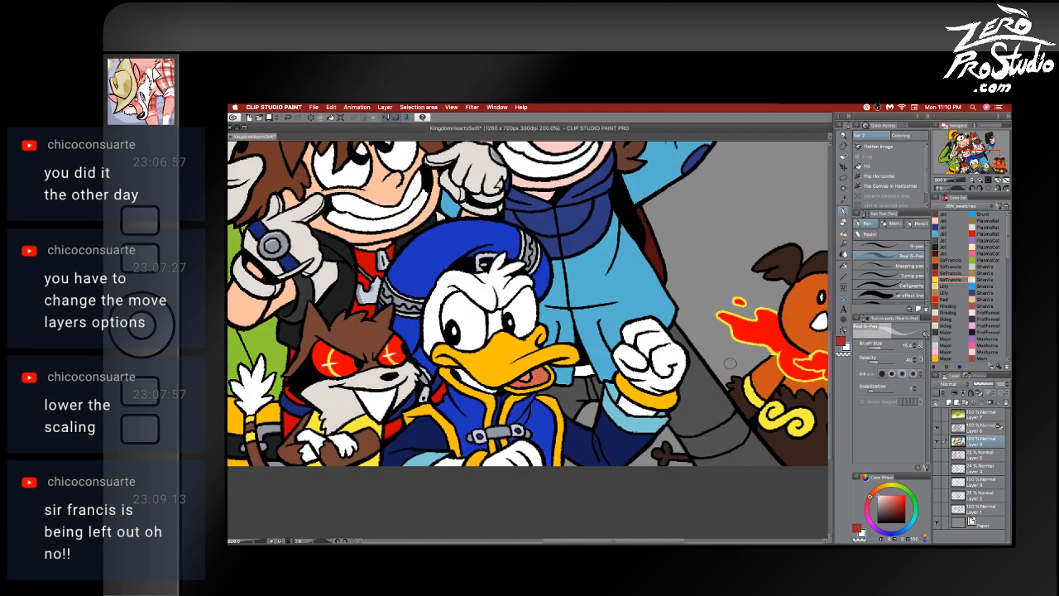
pyautogui.scroll(5, 734, 360)
pyautogui.hscroll(-4, 733, 361)
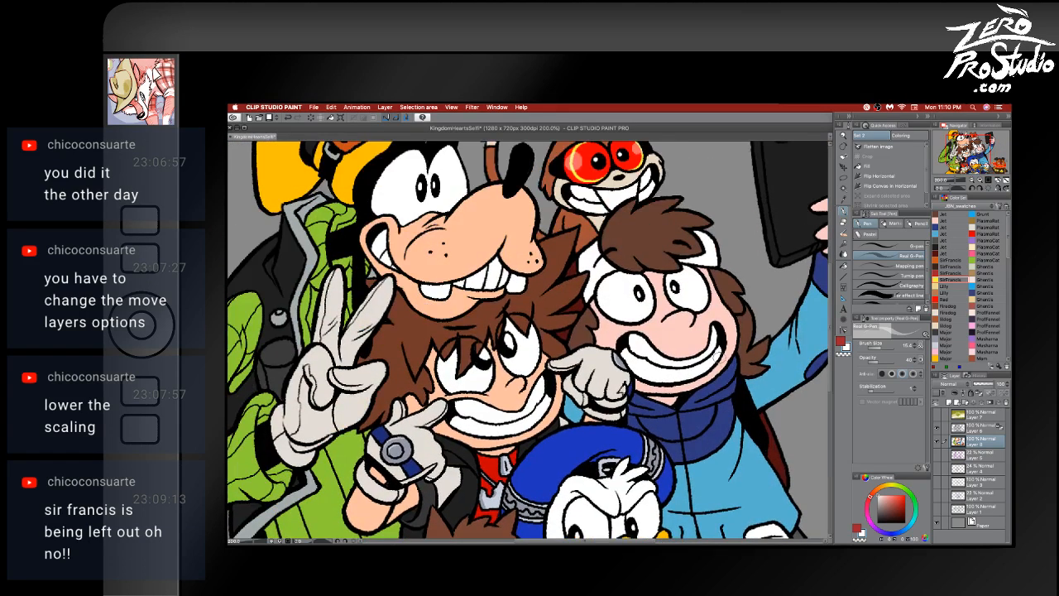
pyautogui.scroll(3, 720, 355)
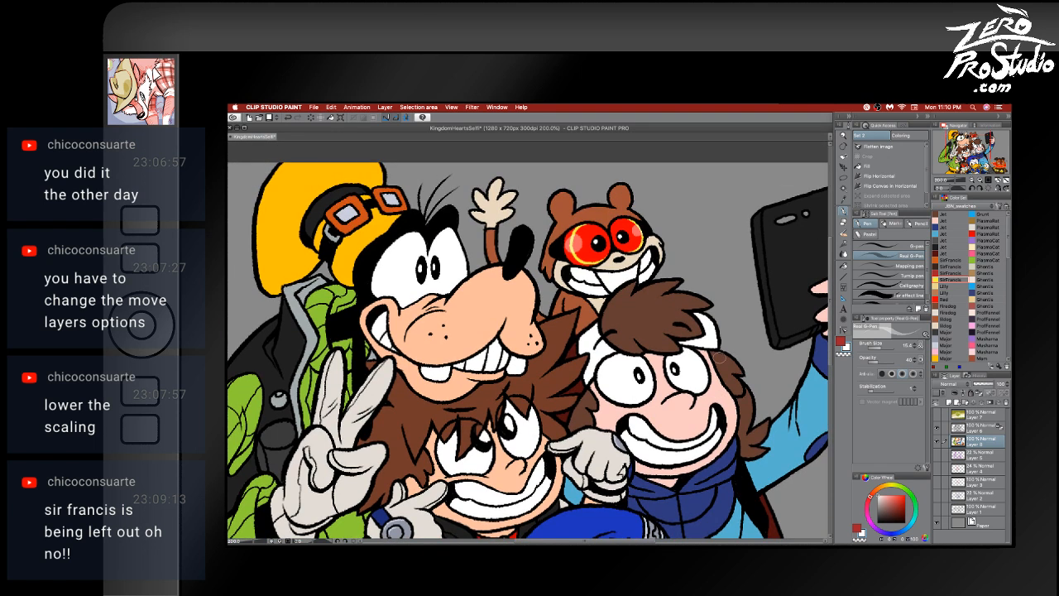
# - Fill the camera lens on the back of the phone with the dark Major swatch
pyautogui.moveTo(720, 357); pyautogui.dragTo(542, 352)
pyautogui.click(943, 330)
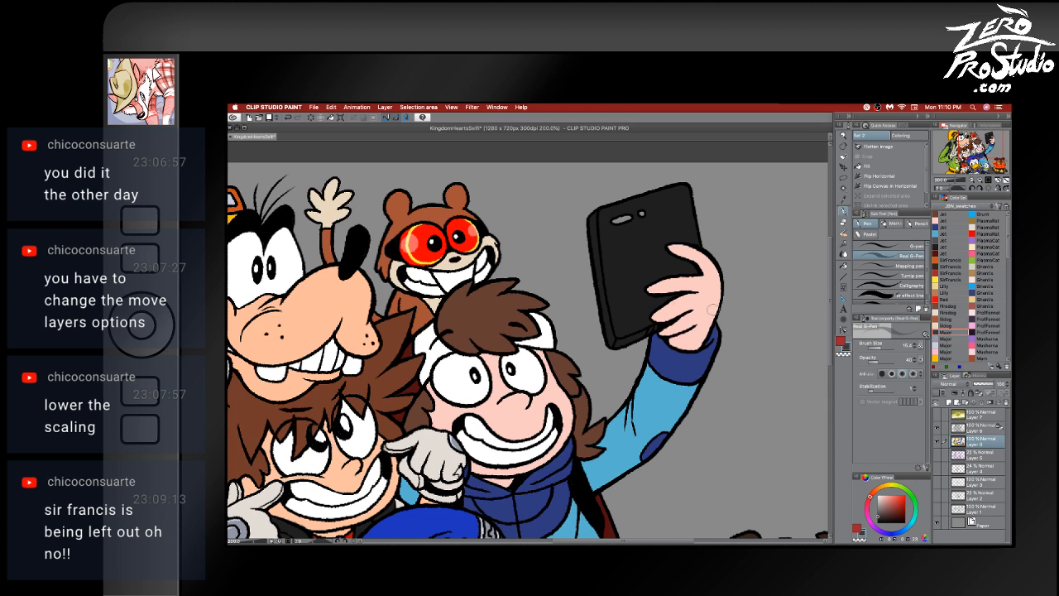
pyautogui.press('g')
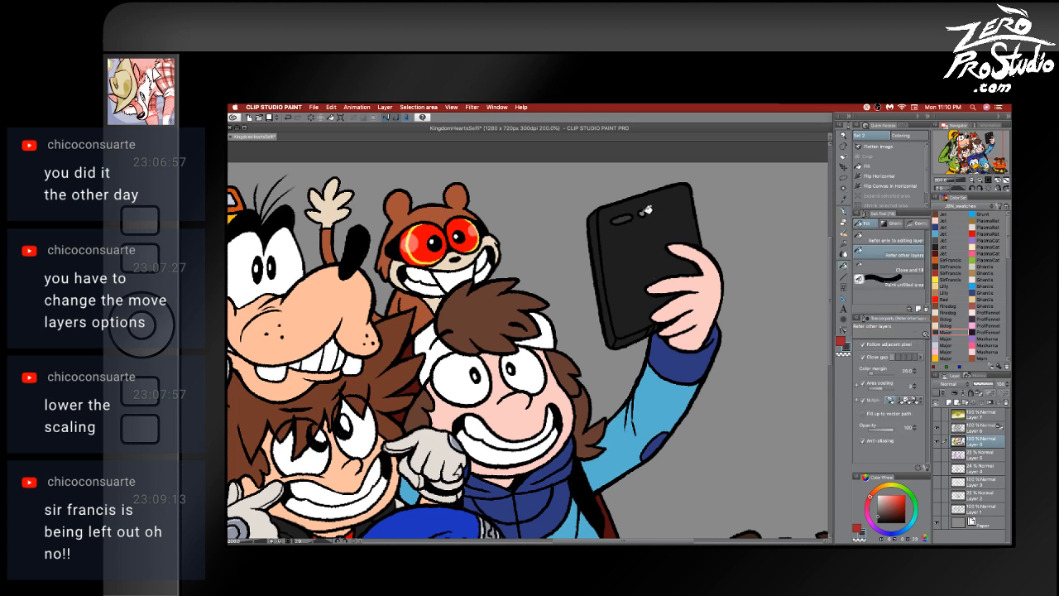
pyautogui.press('p')
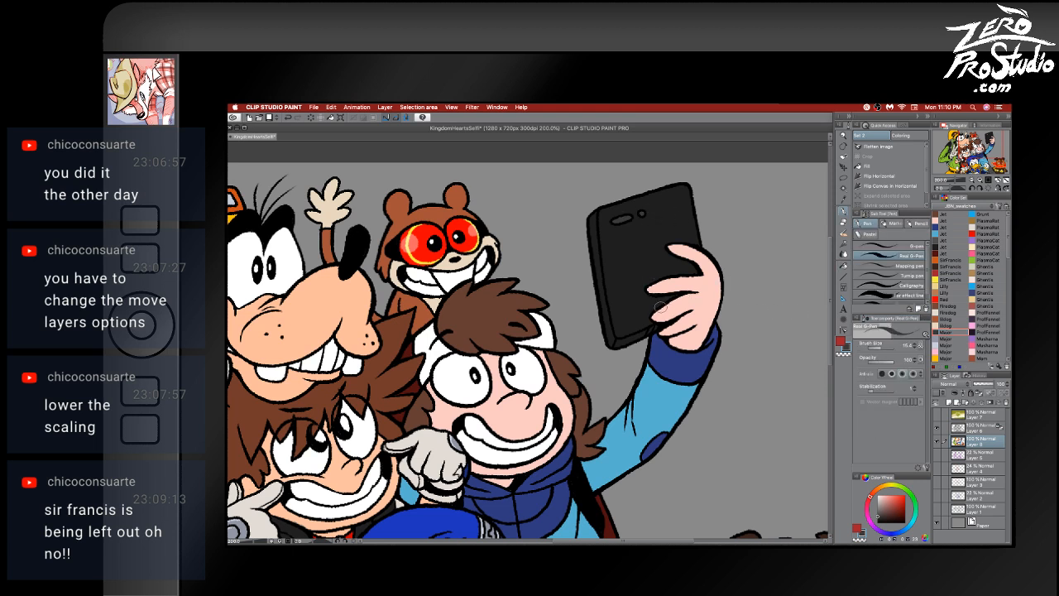
# - Add a new raster layer directly above Layer 6 and save the illustration
pyautogui.scroll(-3, 660, 307)
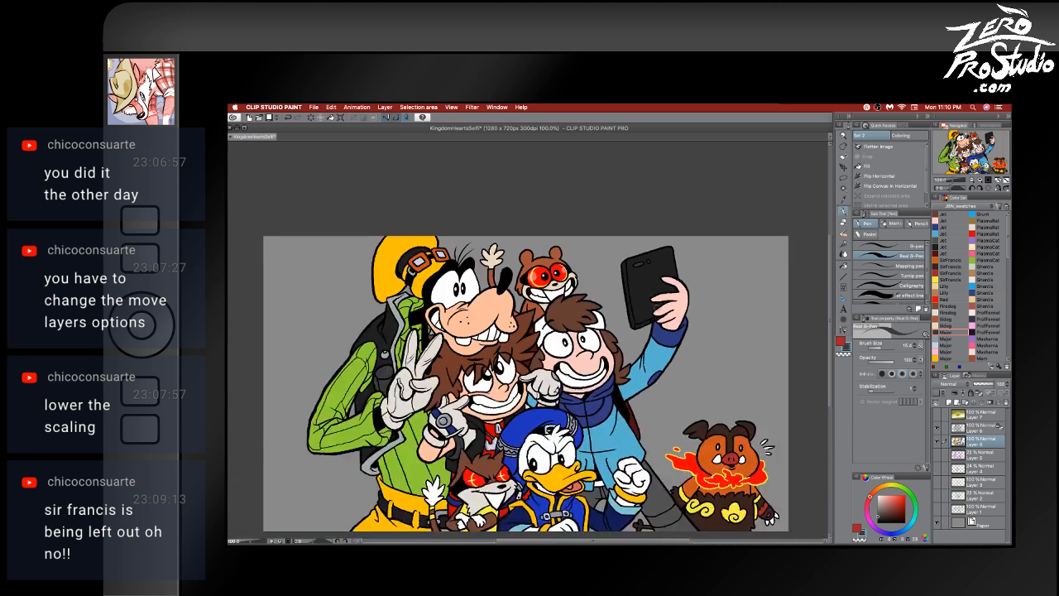
pyautogui.scroll(-2, 758, 394)
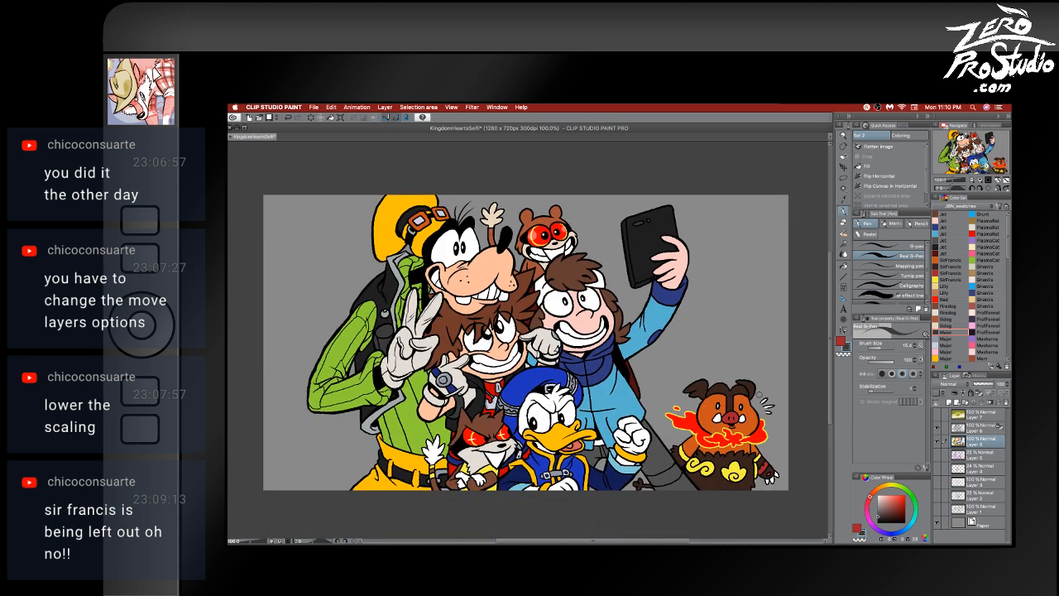
pyautogui.hscroll(3, 759, 394)
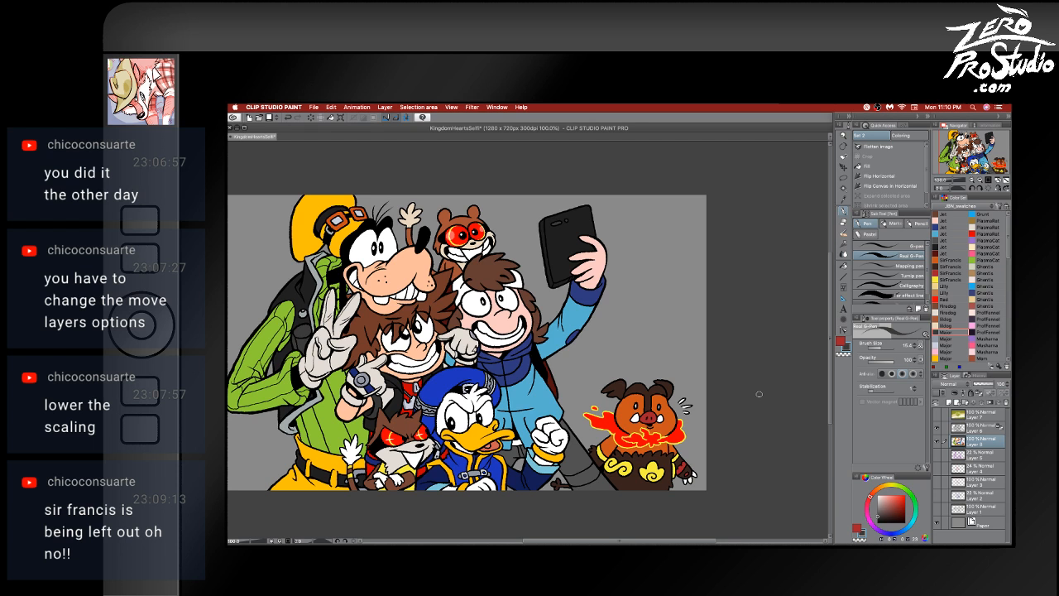
pyautogui.click(975, 429)
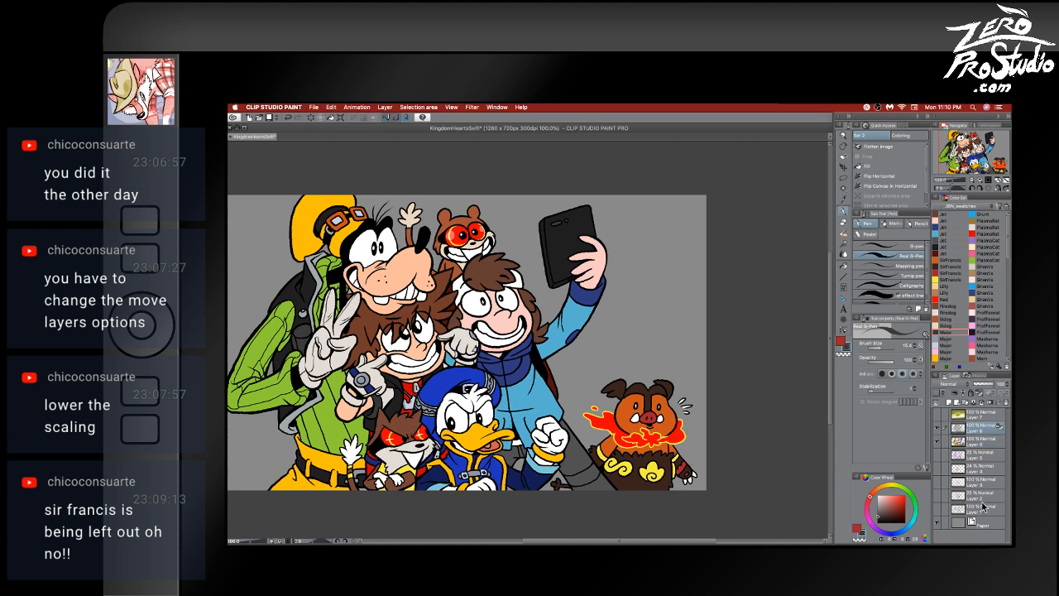
pyautogui.click(950, 403)
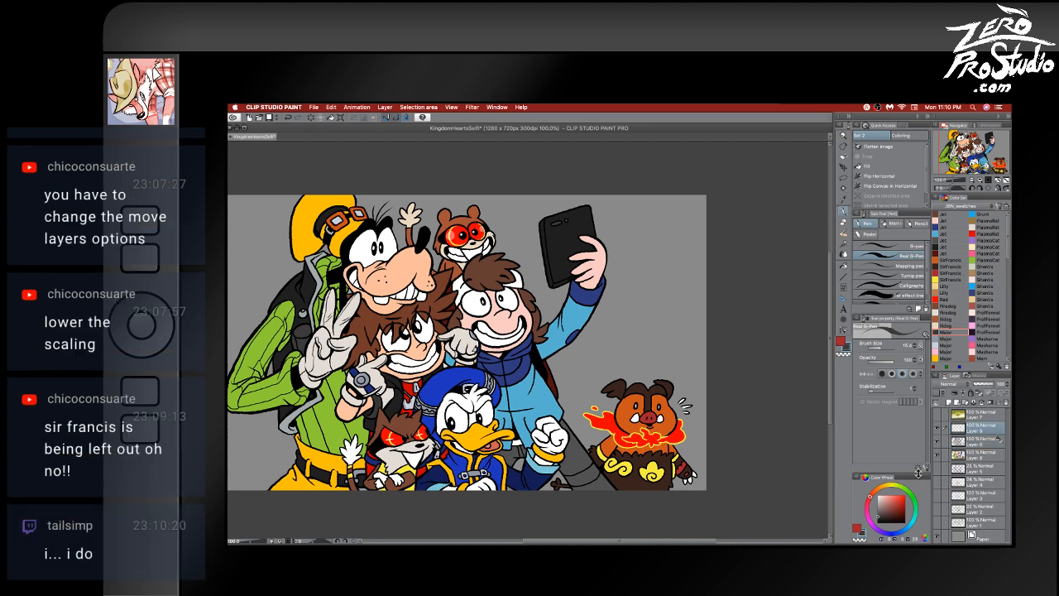
pyautogui.press('super+s')
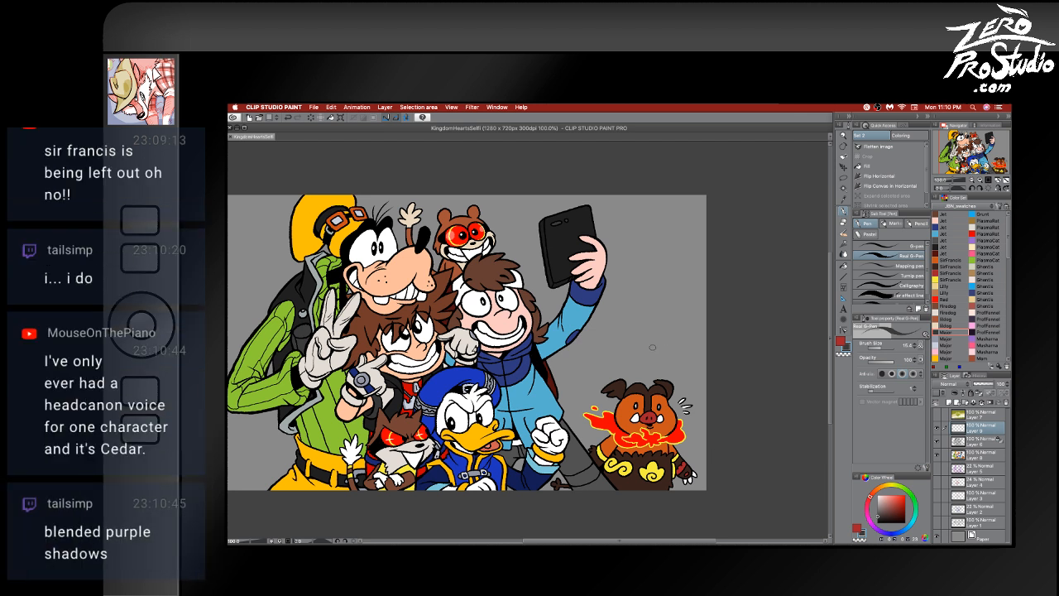
# - Choose the purple PlasmaCat swatch for shading and set the new layer's blending mode to Multiply
pyautogui.scroll(1, 647, 352)
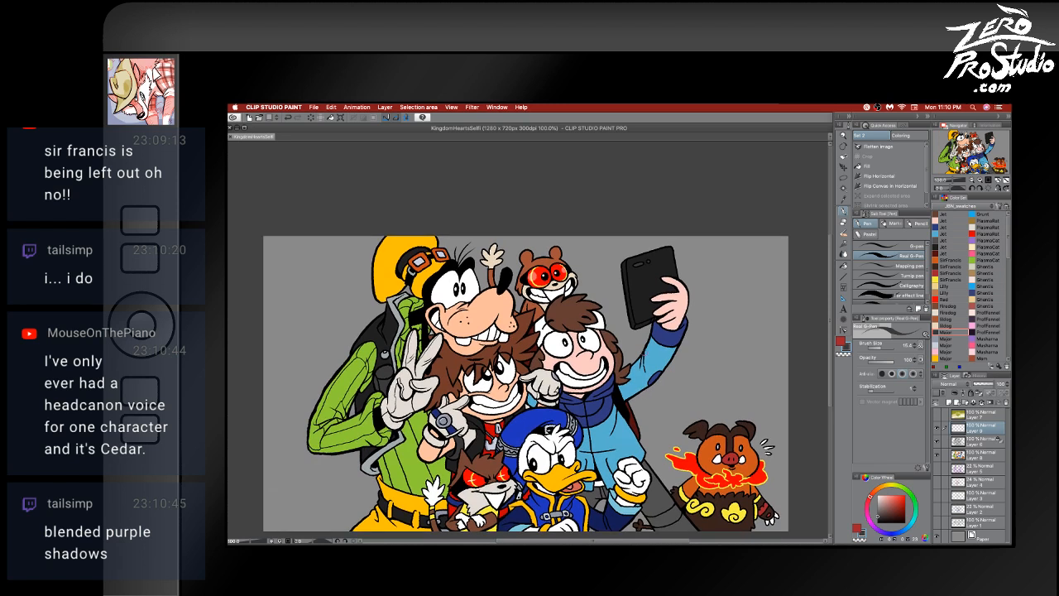
pyautogui.scroll(-2, 526, 381)
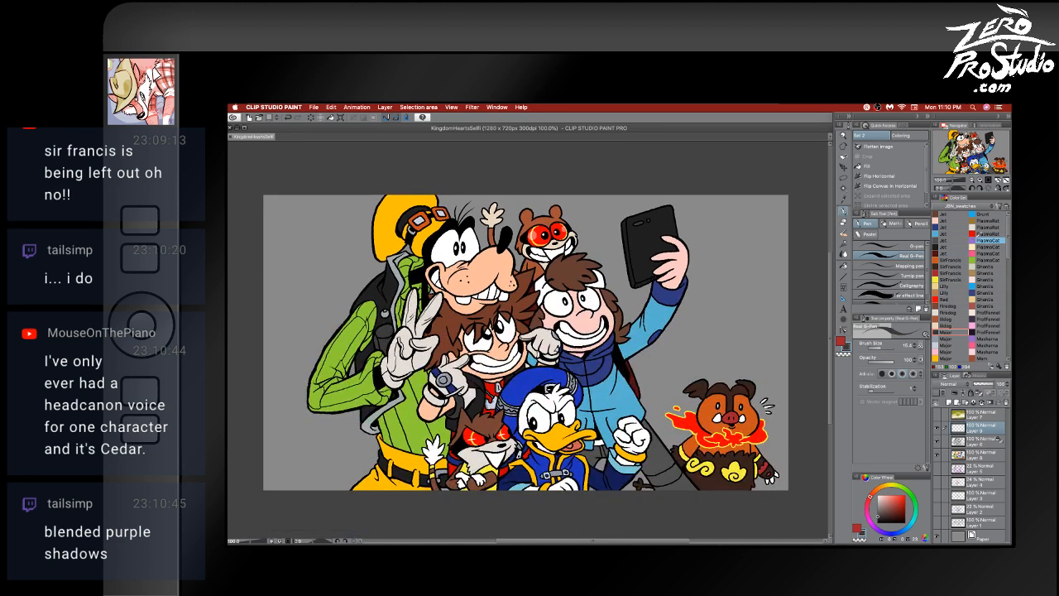
pyautogui.click(989, 240)
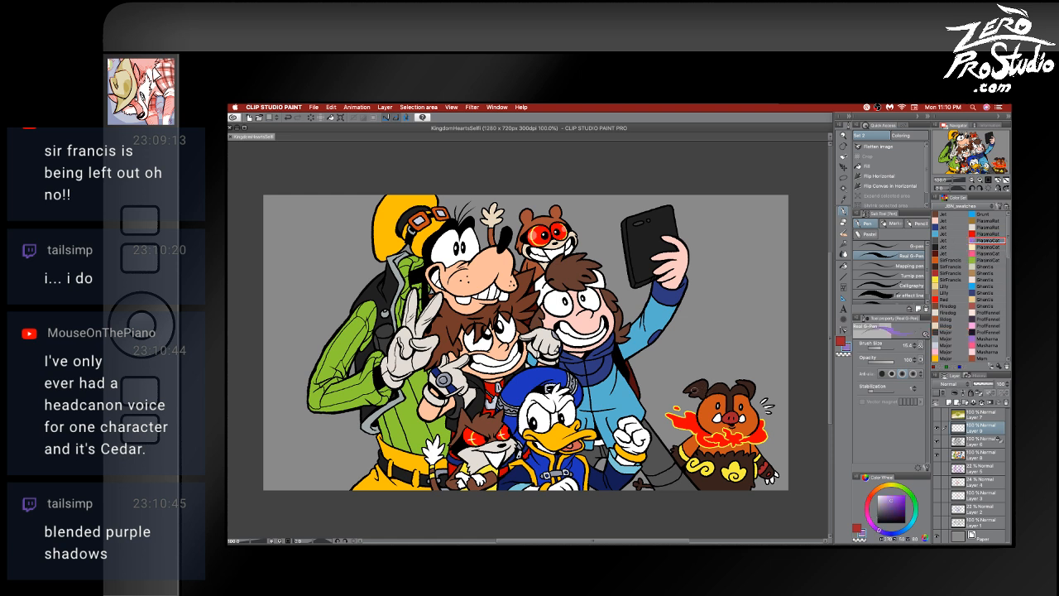
pyautogui.scroll(1, 691, 400)
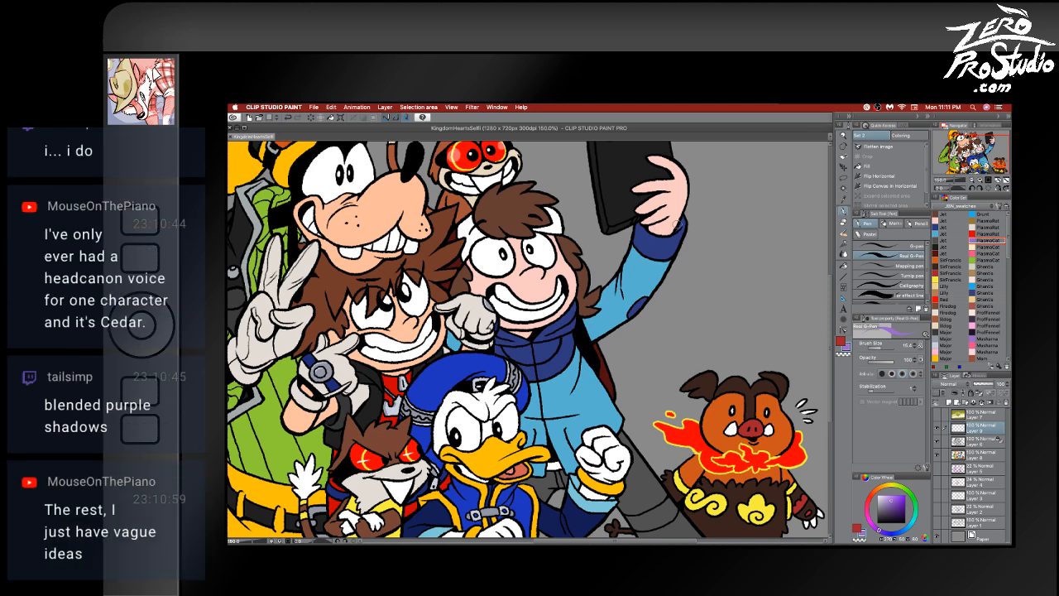
pyautogui.click(667, 228)
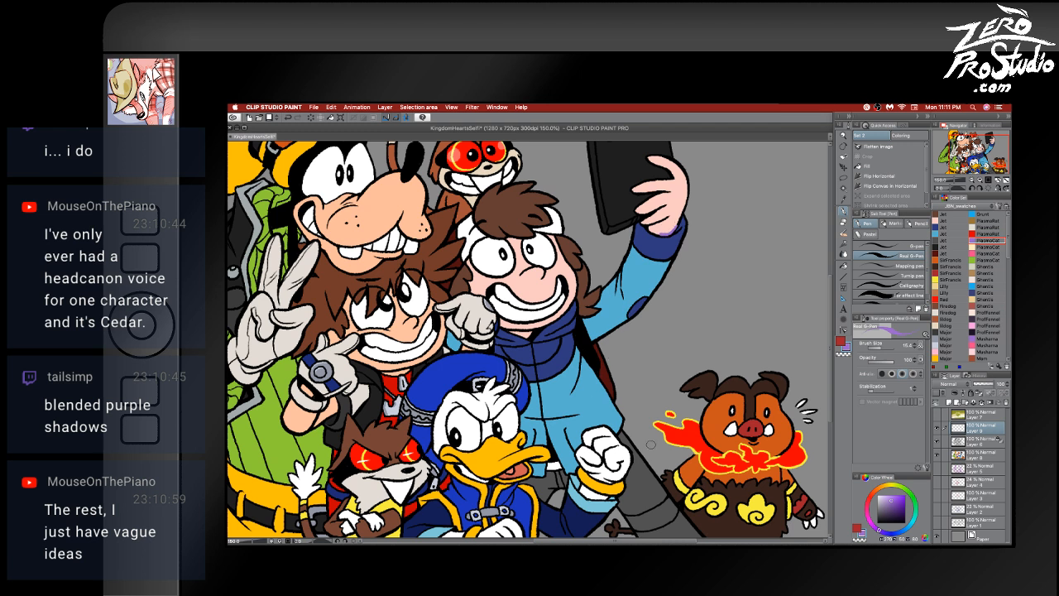
pyautogui.click(953, 385)
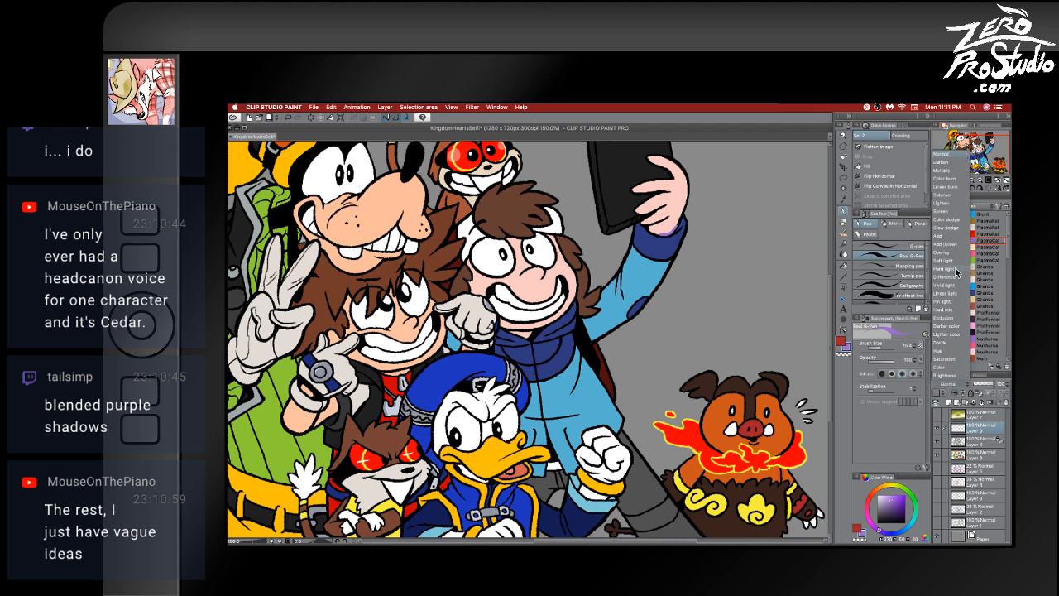
pyautogui.click(947, 171)
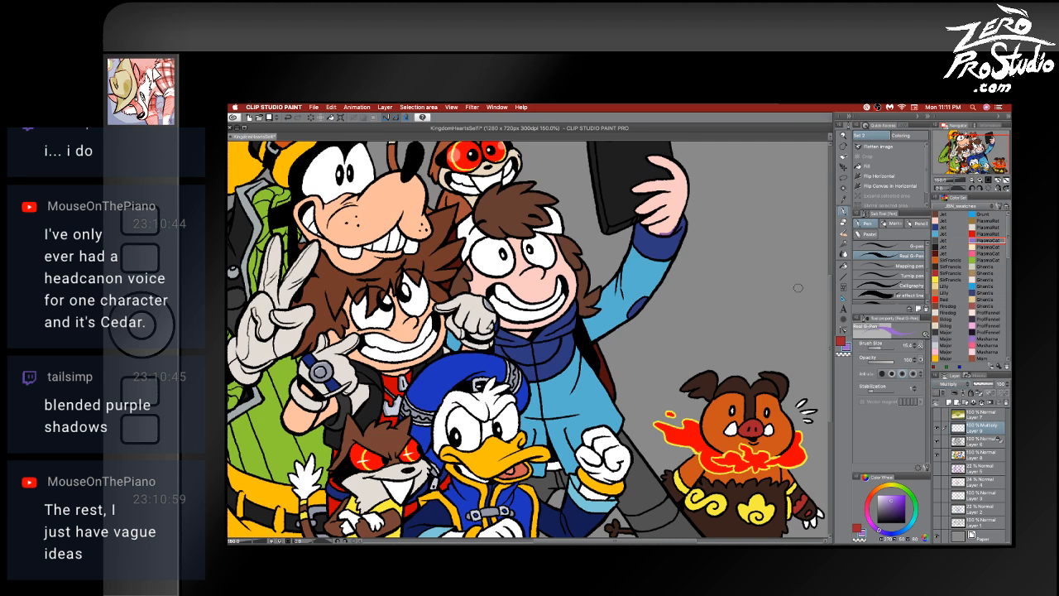
# - Paint purple shadows along the wrist, cuff and upper sleeve of the arm holding the phone, cleaning the edges with the eraser
pyautogui.moveTo(674, 224)
pyautogui.mouseDown()
pyautogui.moveTo(650, 229)
pyautogui.moveTo(684, 233)
pyautogui.moveTo(683, 217)
pyautogui.mouseUp()
pyautogui.moveTo(643, 228); pyautogui.dragTo(631, 270)
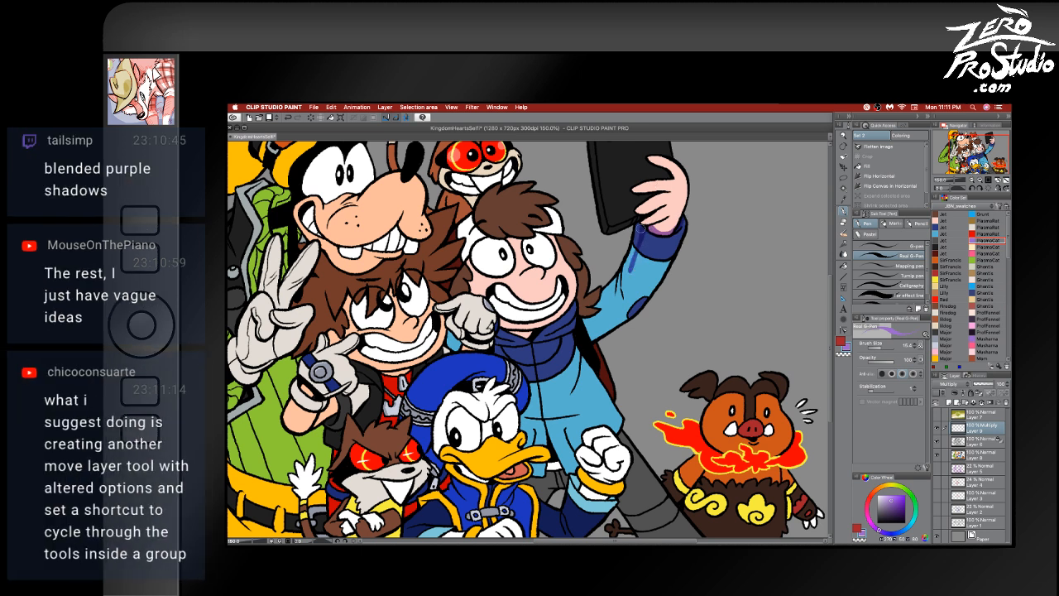
pyautogui.moveTo(638, 225); pyautogui.dragTo(619, 292)
pyautogui.press('e')
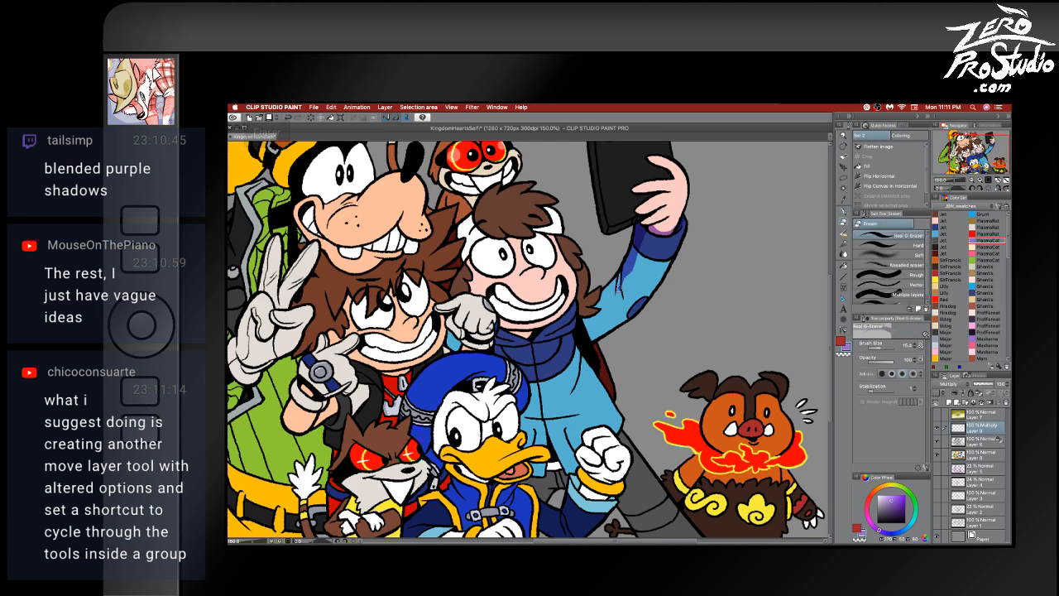
pyautogui.press('p')
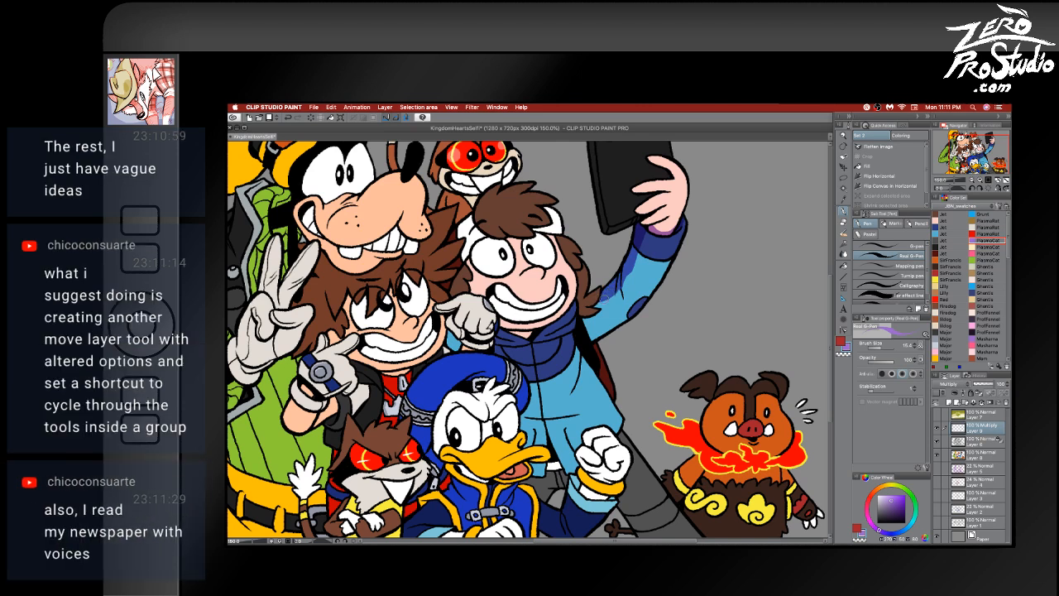
# - Extend the purple shadow down the raised sleeve to the shoulder beside the hair, trimming it with the eraser and undoing stray strokes
pyautogui.moveTo(600, 297); pyautogui.dragTo(591, 309)
pyautogui.press('e')
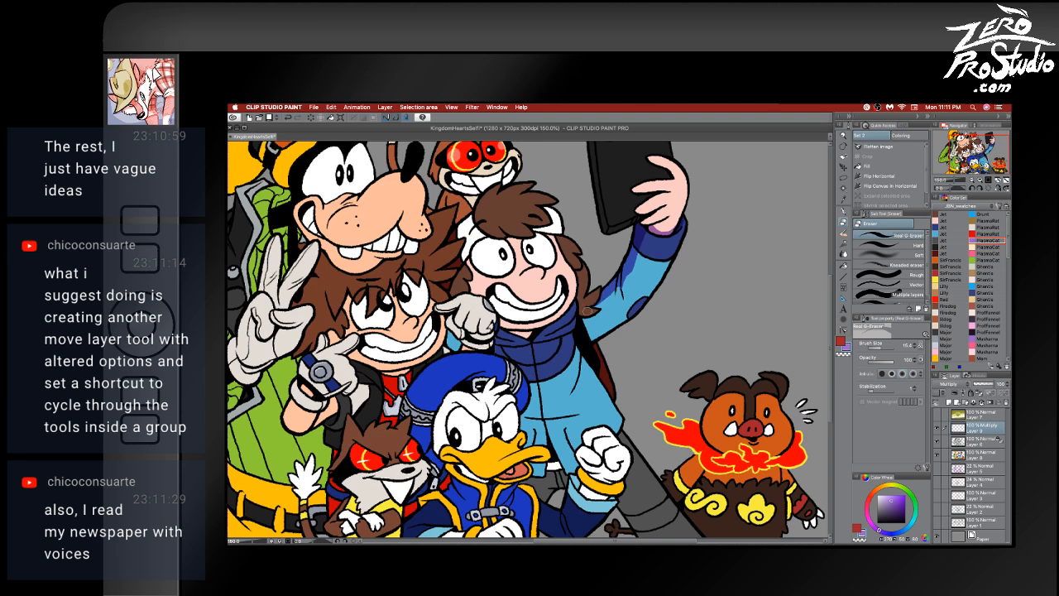
pyautogui.press('b')
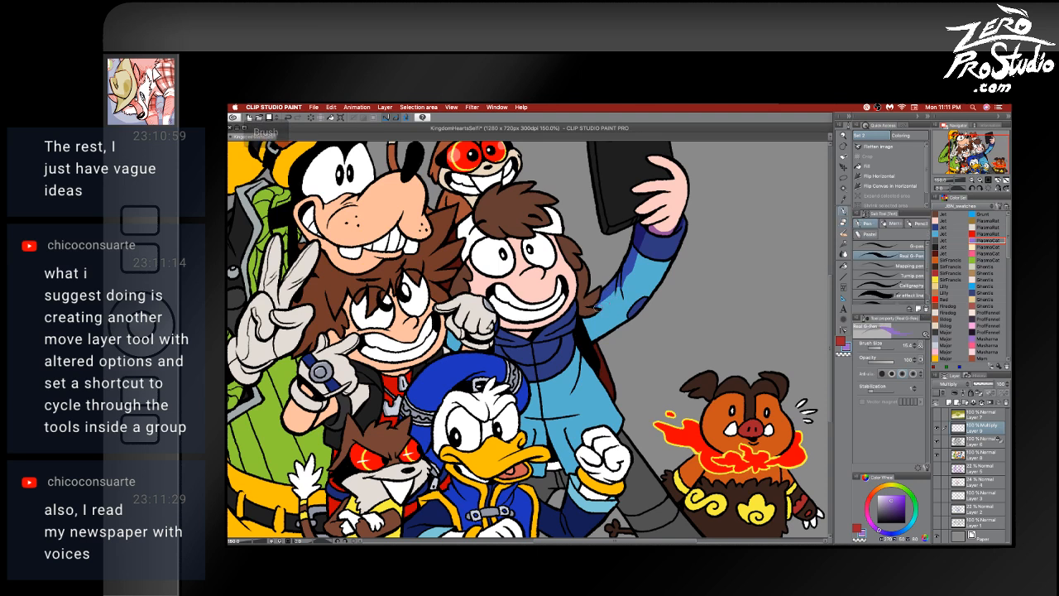
pyautogui.press('super+z')
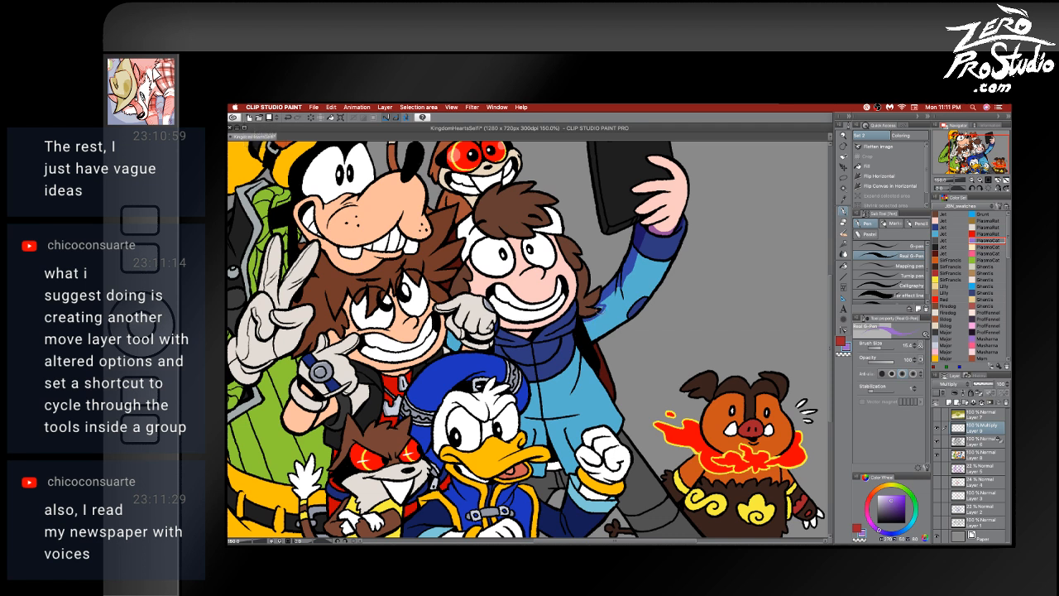
pyautogui.press('e')
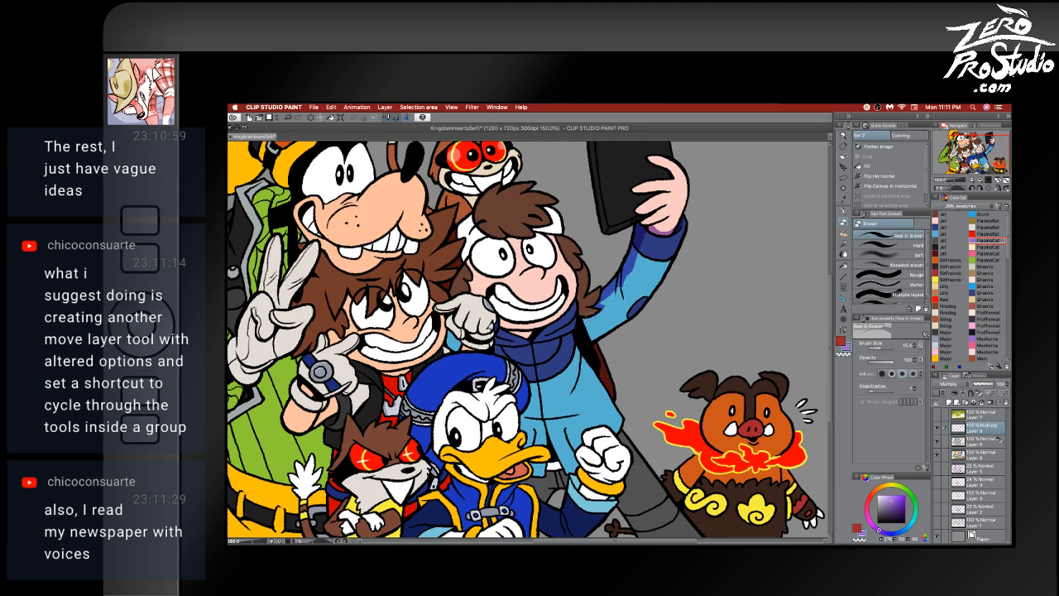
pyautogui.press('b')
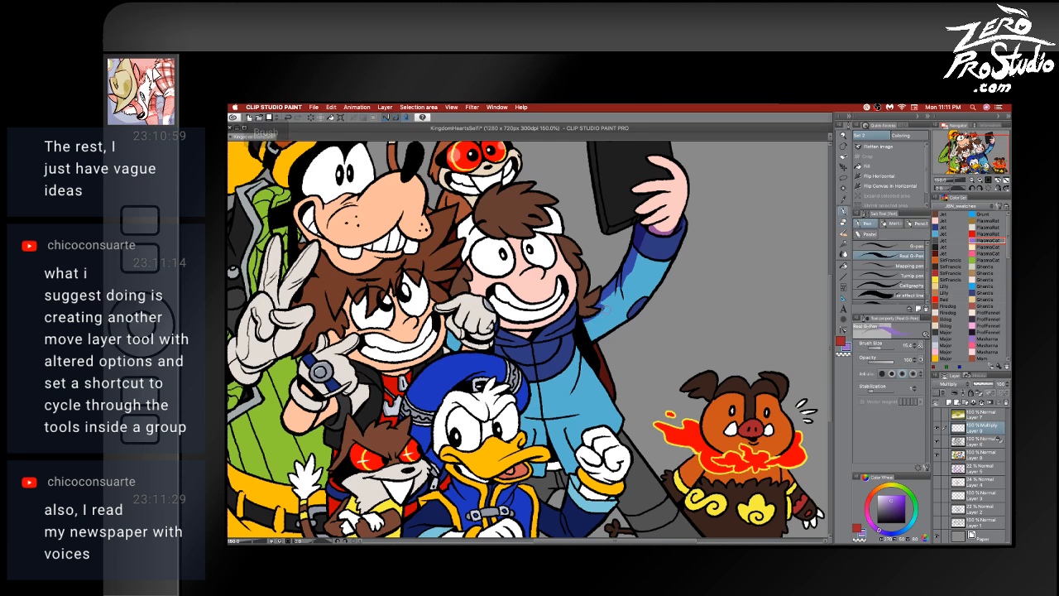
pyautogui.press('e')
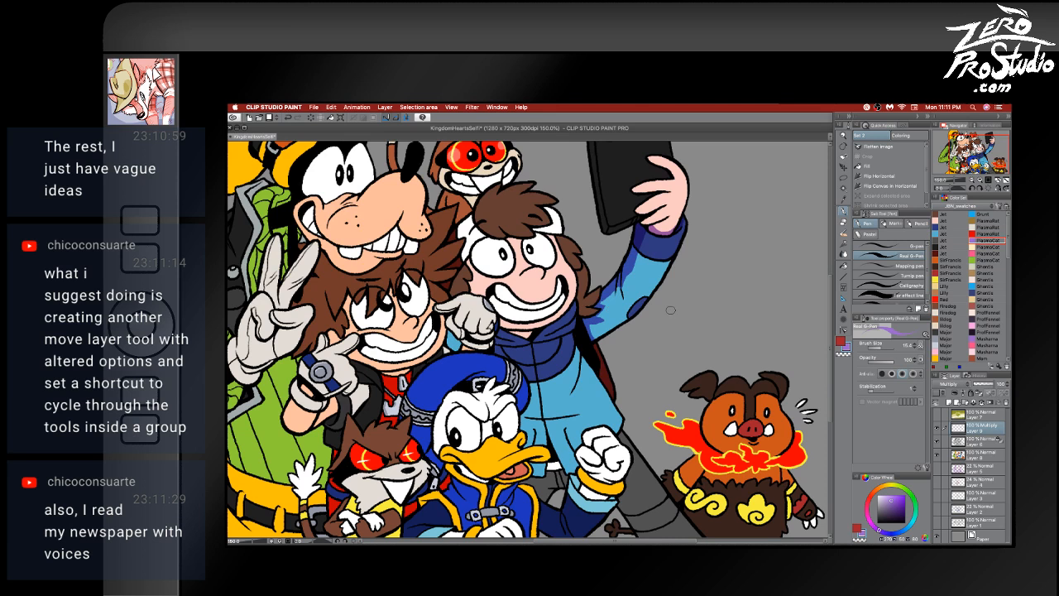
pyautogui.hotkey('ctrl', 'z')
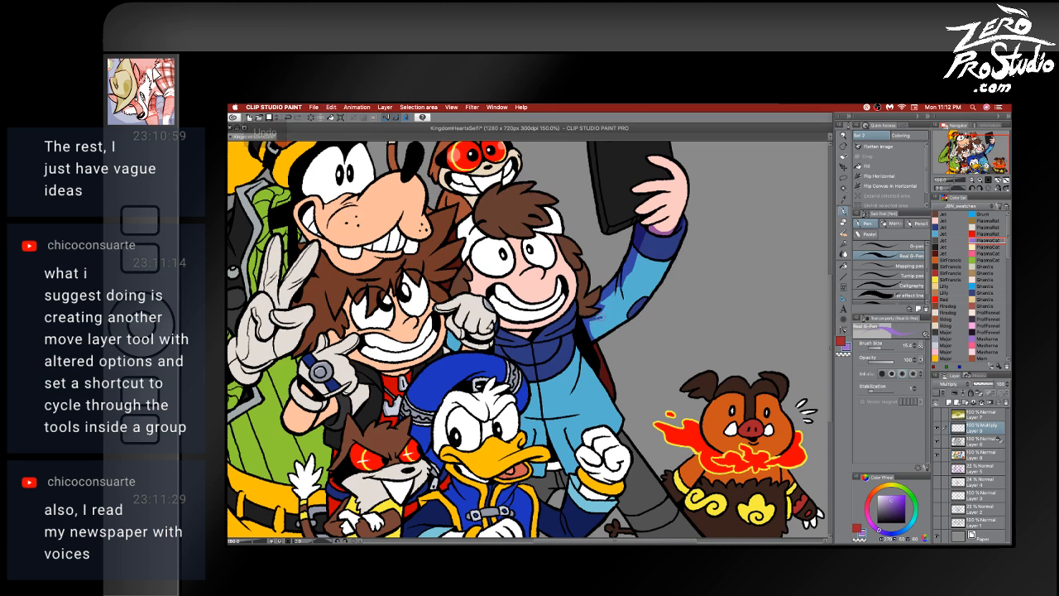
# - Paint purple shadows on the fingers and palm of the hand holding the phone, trimming with the eraser and undoing stray strokes
pyautogui.press('e')
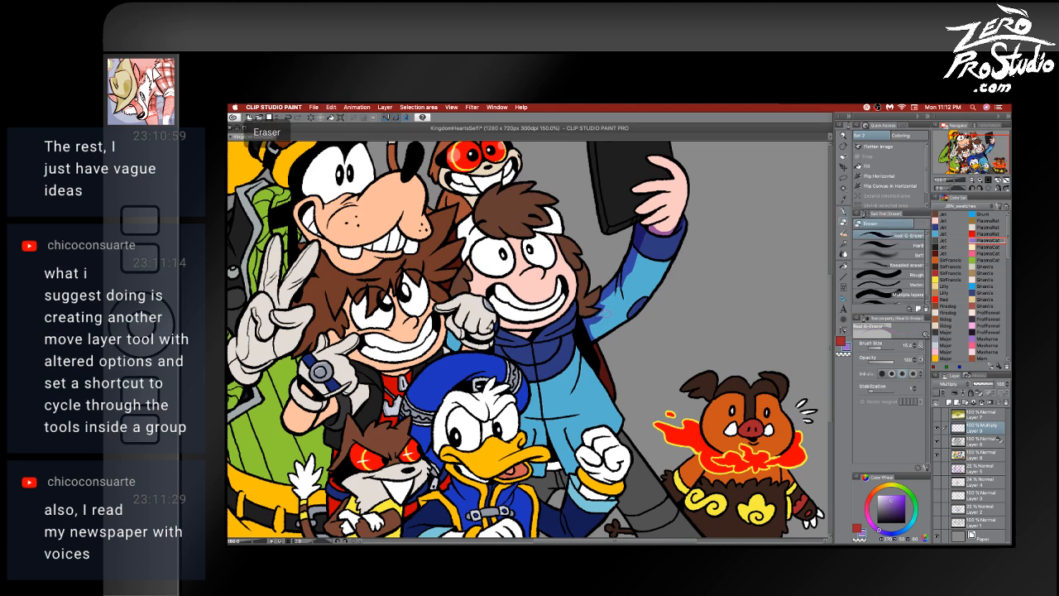
pyautogui.press('b')
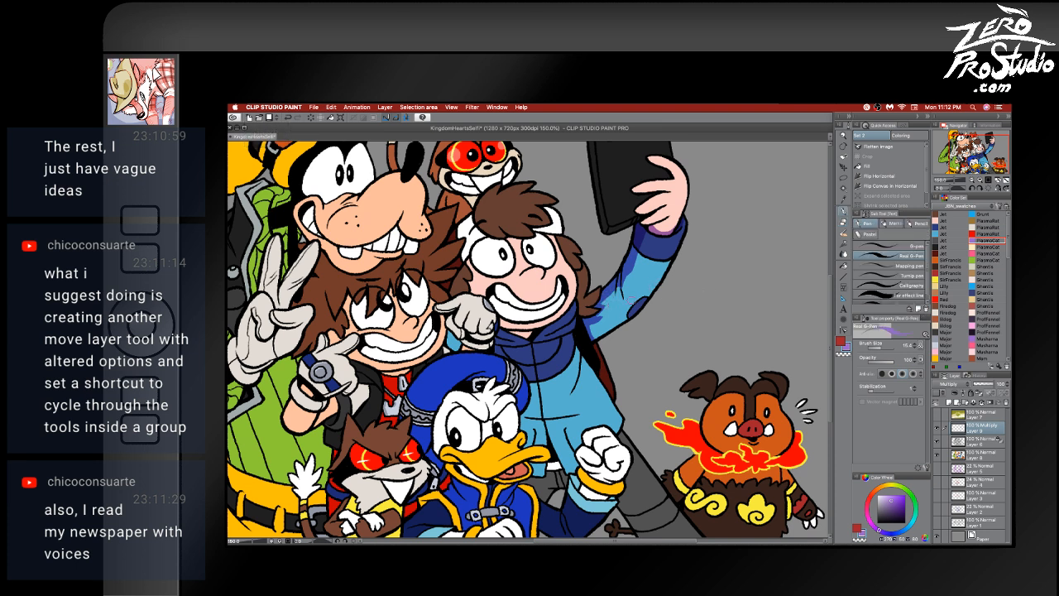
pyautogui.press('b')
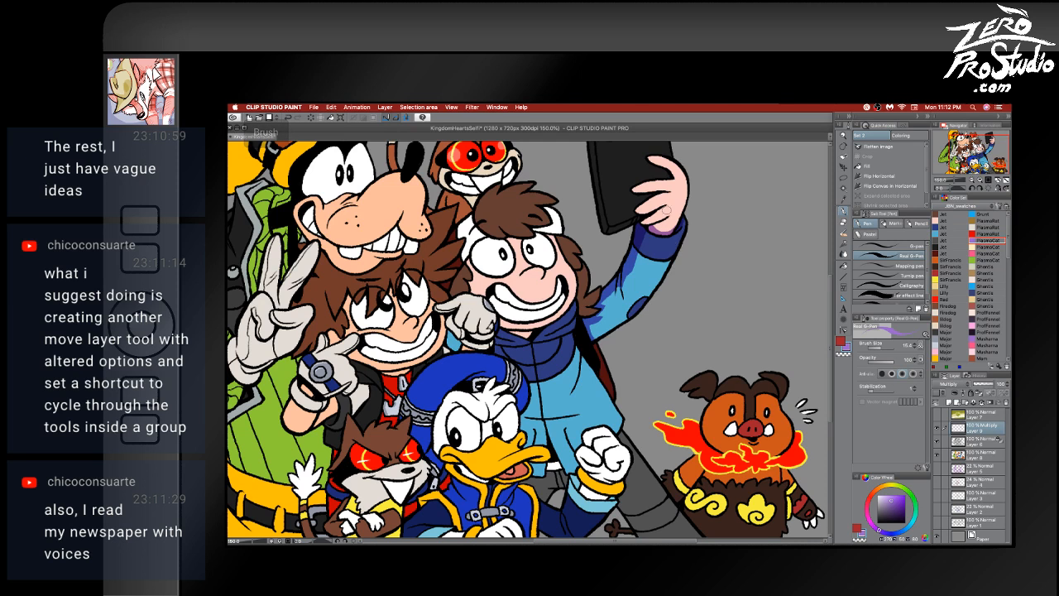
pyautogui.scroll(2, 671, 248)
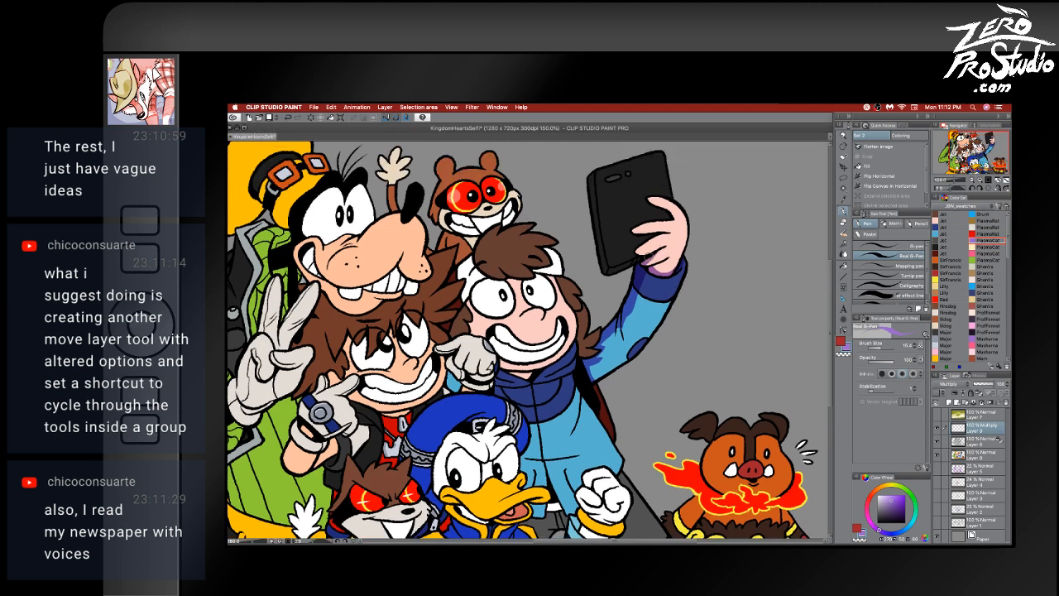
pyautogui.press('super+z')
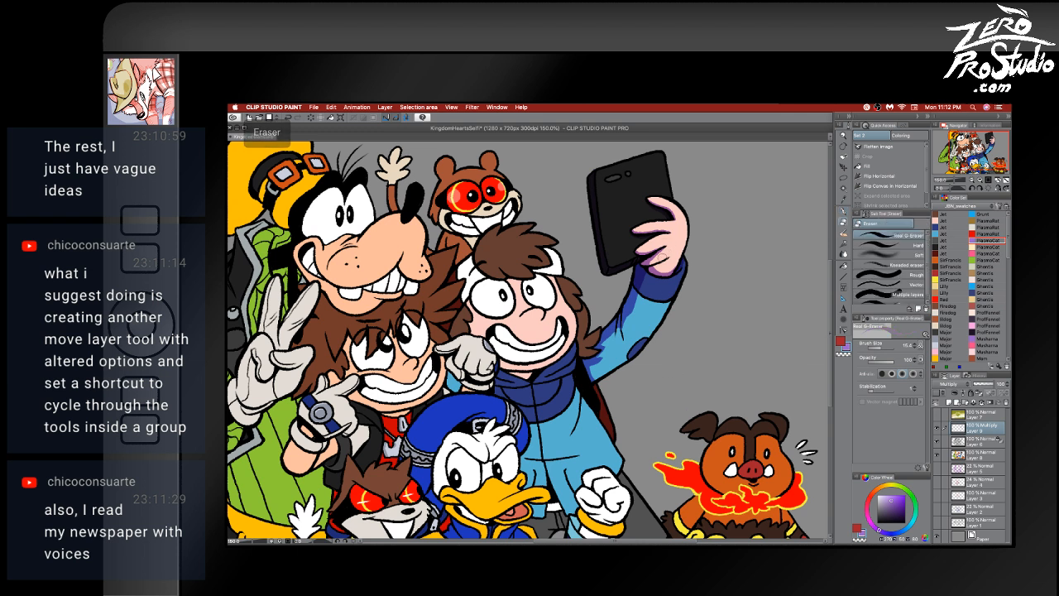
pyautogui.press('b')
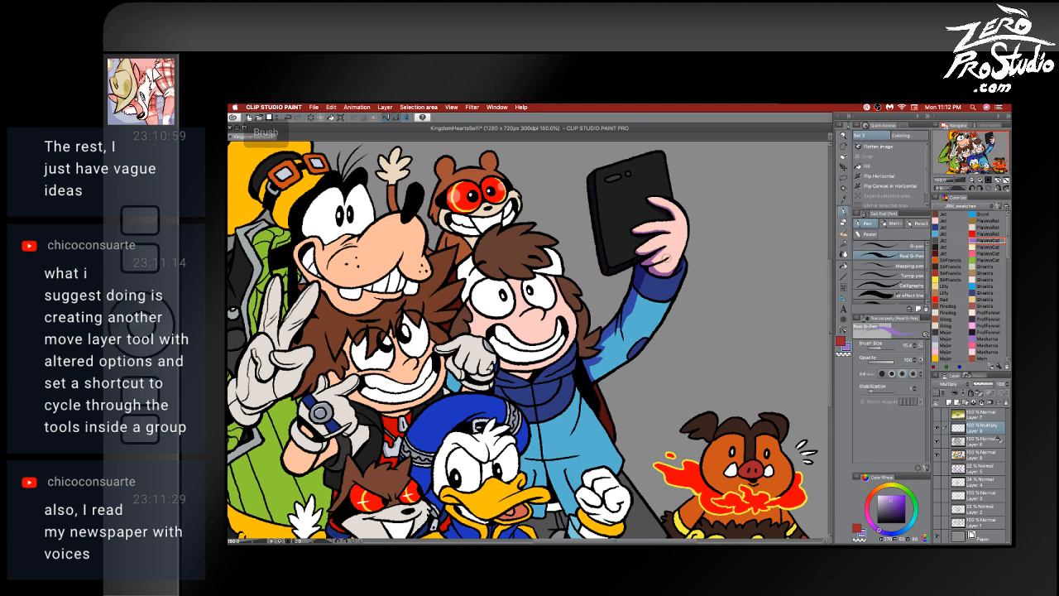
pyautogui.press('super+z')
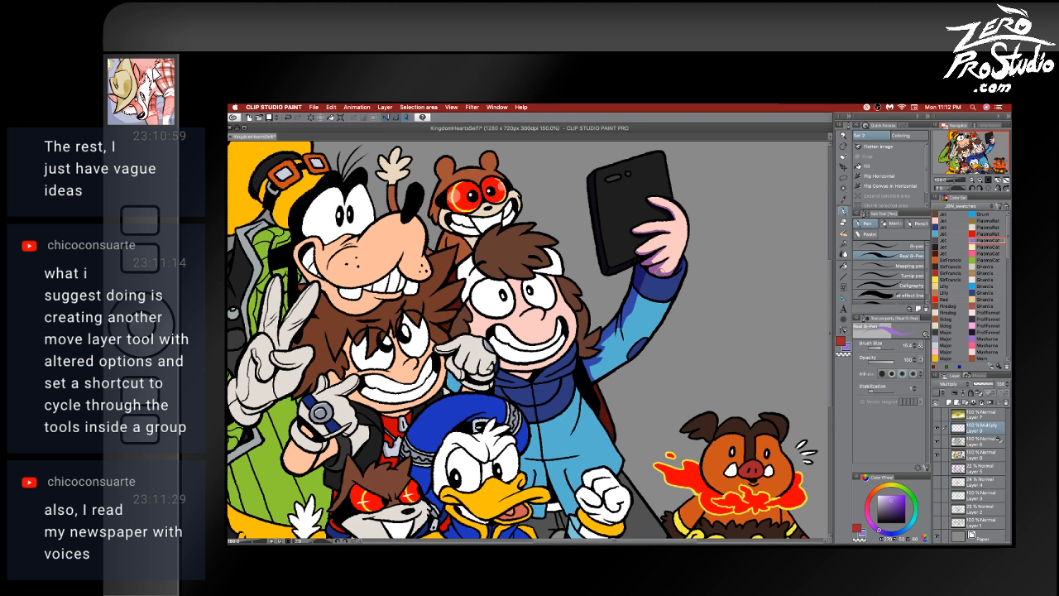
# - Shade the phone-holder's hair and the white headband under the bangs in purple, cleaning the shadow edges with the eraser
pyautogui.hscroll(-5, 720, 346)
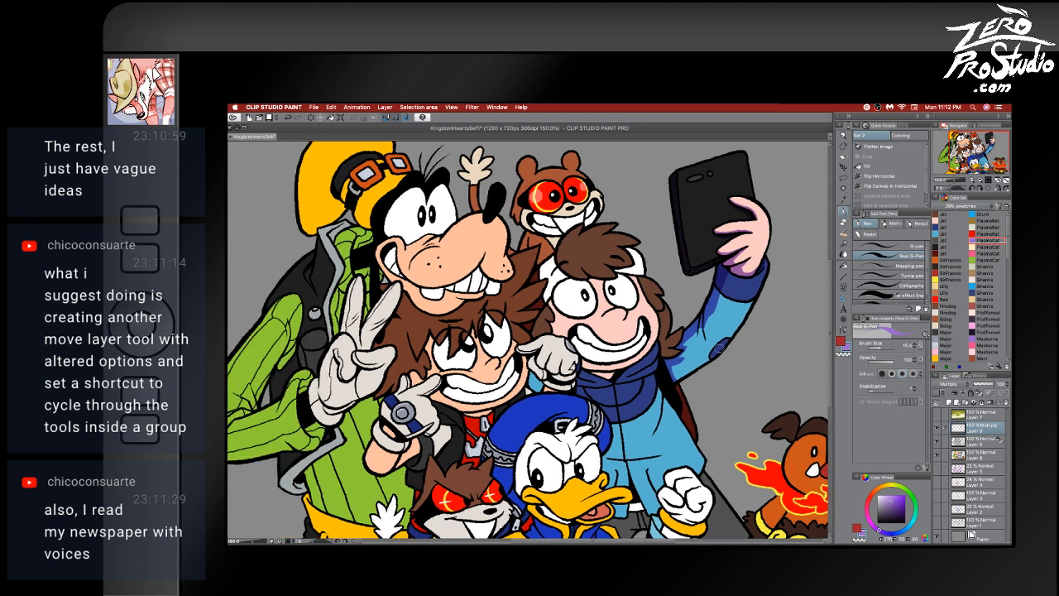
pyautogui.scroll(-2, 724, 344)
pyautogui.hscroll(2, 724, 344)
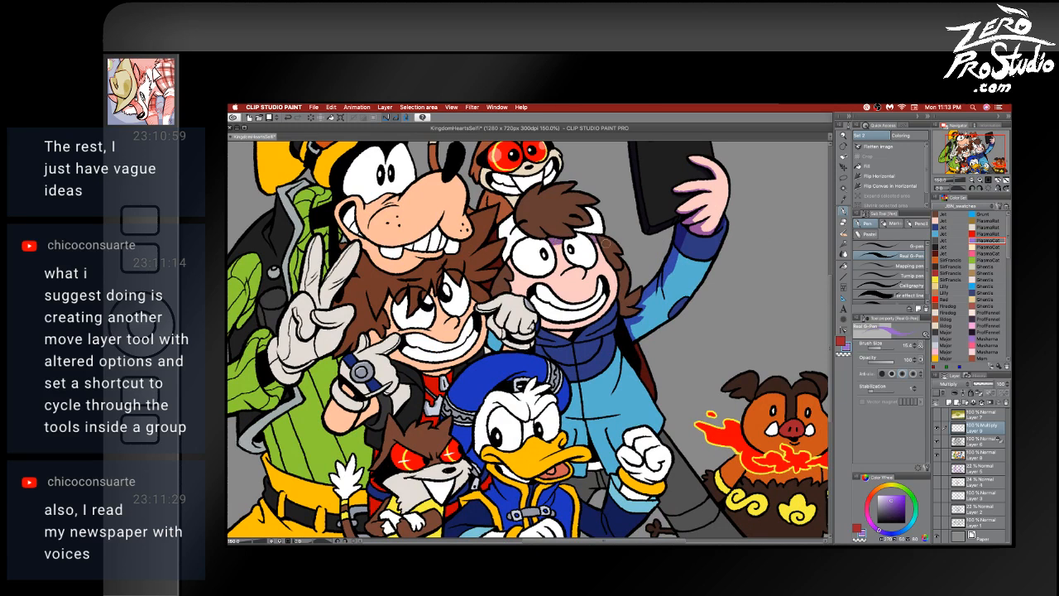
pyautogui.moveTo(566, 240)
pyautogui.mouseDown()
pyautogui.moveTo(596, 240)
pyautogui.moveTo(570, 238)
pyautogui.moveTo(596, 221)
pyautogui.mouseUp()
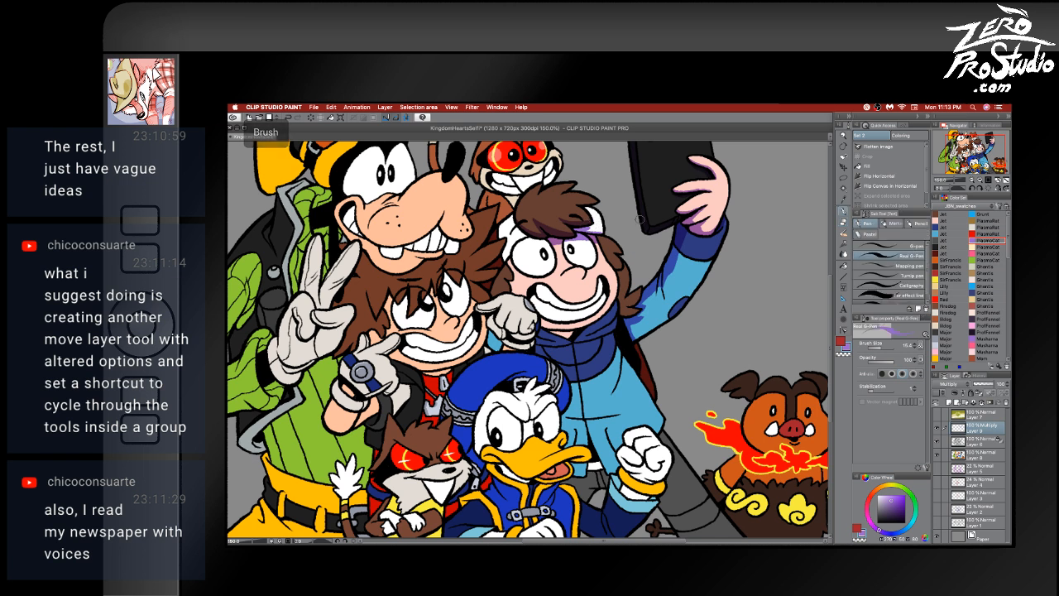
pyautogui.press('e')
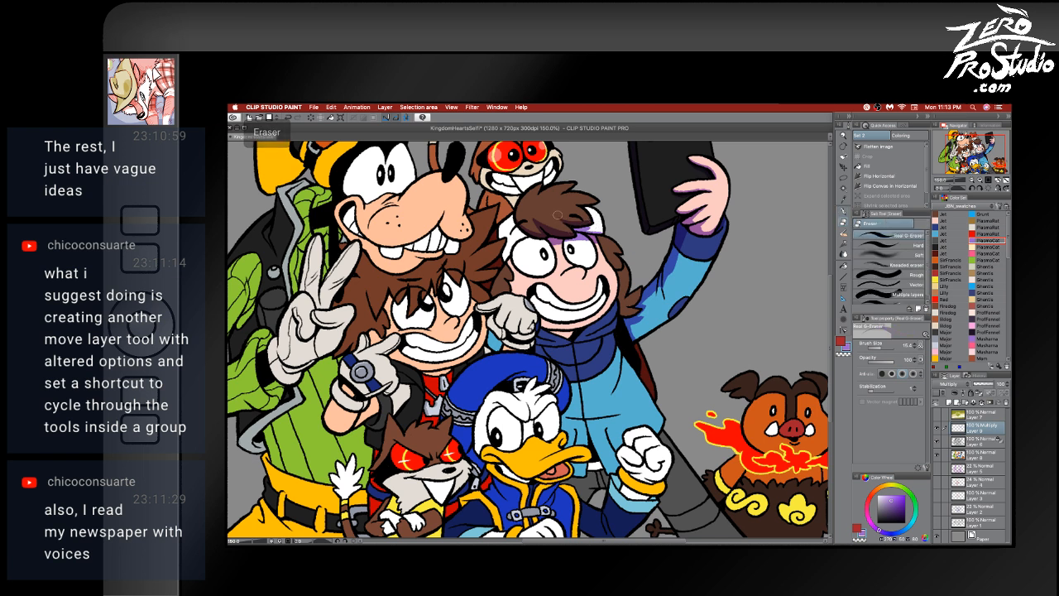
pyautogui.press('p')
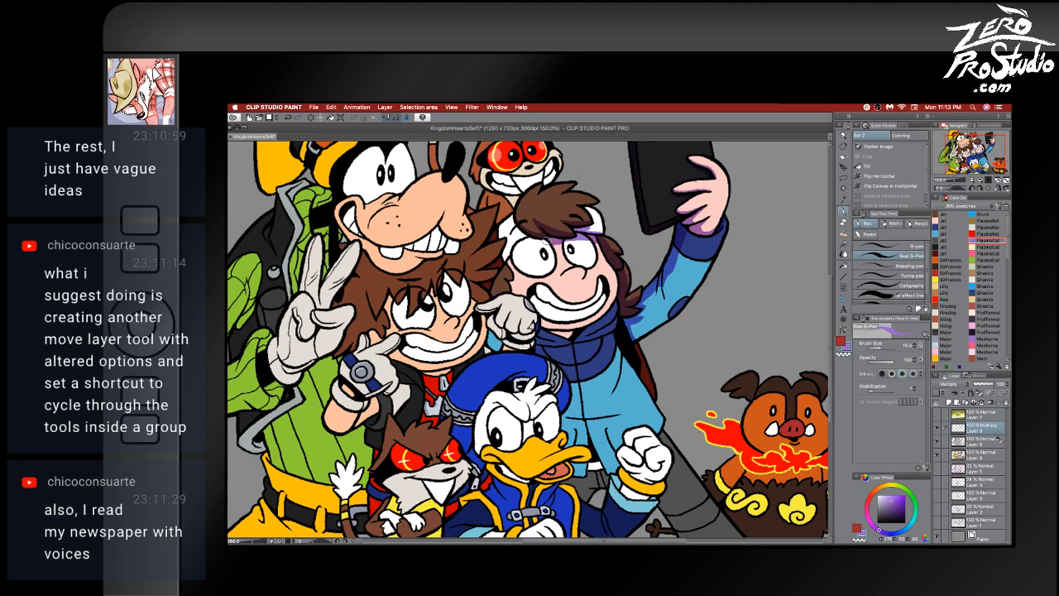
pyautogui.moveTo(550, 241)
pyautogui.mouseDown()
pyautogui.moveTo(511, 251)
pyautogui.moveTo(548, 240)
pyautogui.moveTo(513, 248)
pyautogui.moveTo(529, 237)
pyautogui.moveTo(519, 234)
pyautogui.mouseUp()
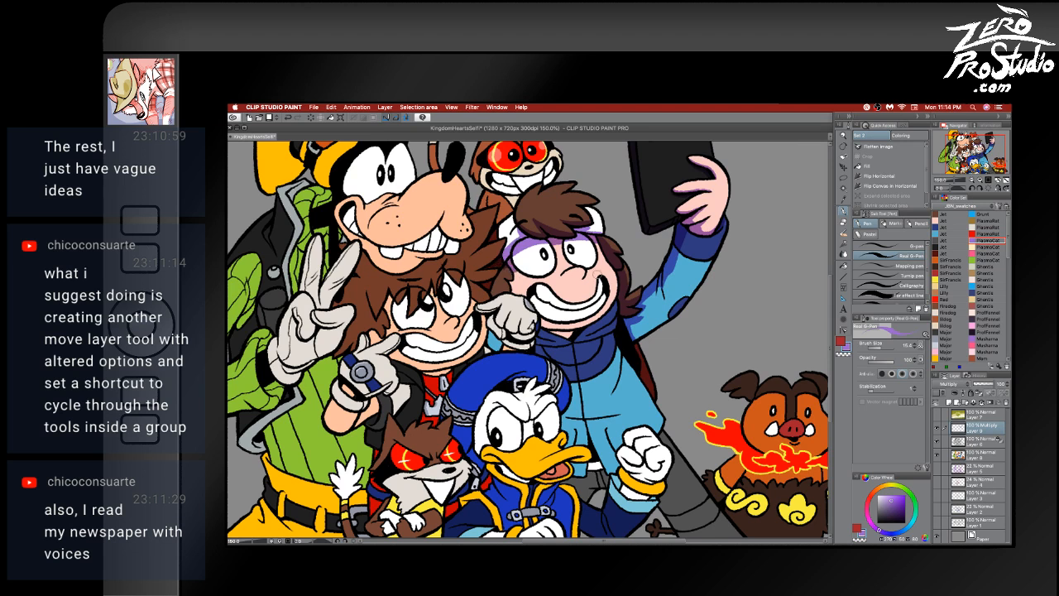
pyautogui.press('e')
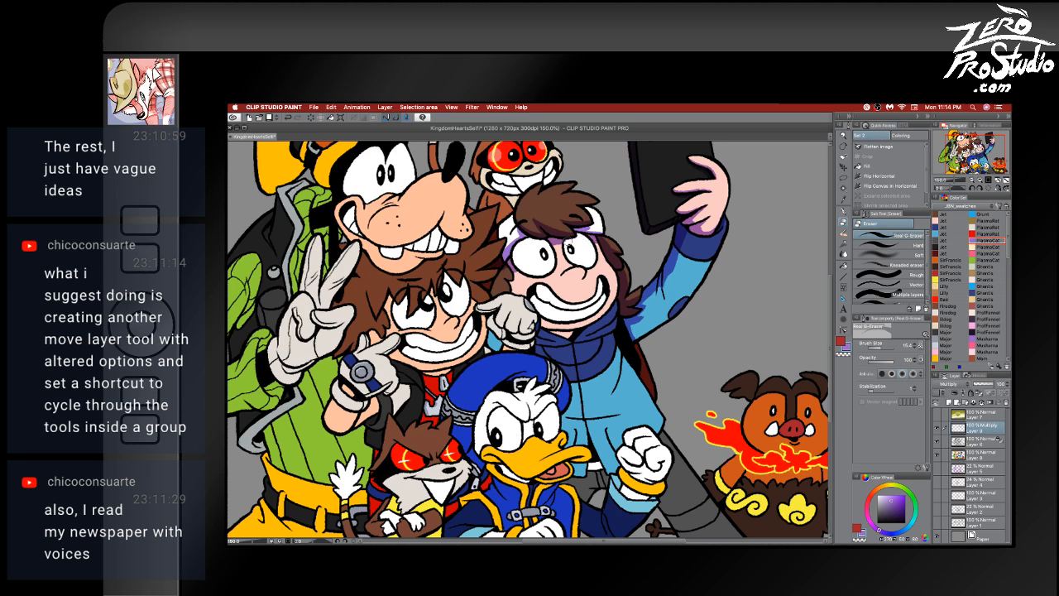
# - Paint purple shadows on the phone-holder's face, jaw and neck and the hair beside the cheek, erasing and undoing excess strokes
pyautogui.press('p')
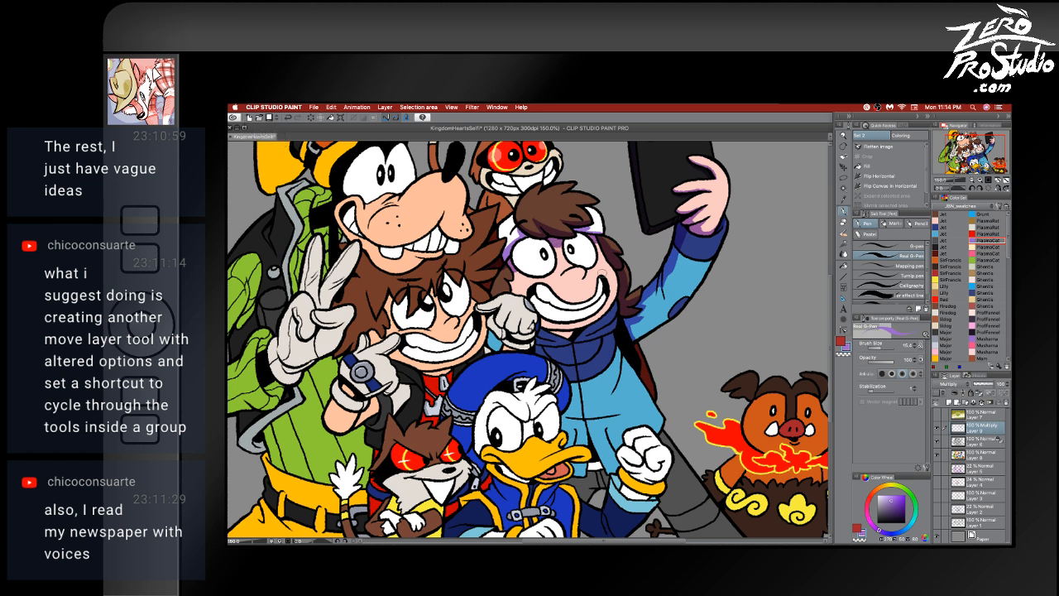
pyautogui.hotkey('ctrl', 'z')
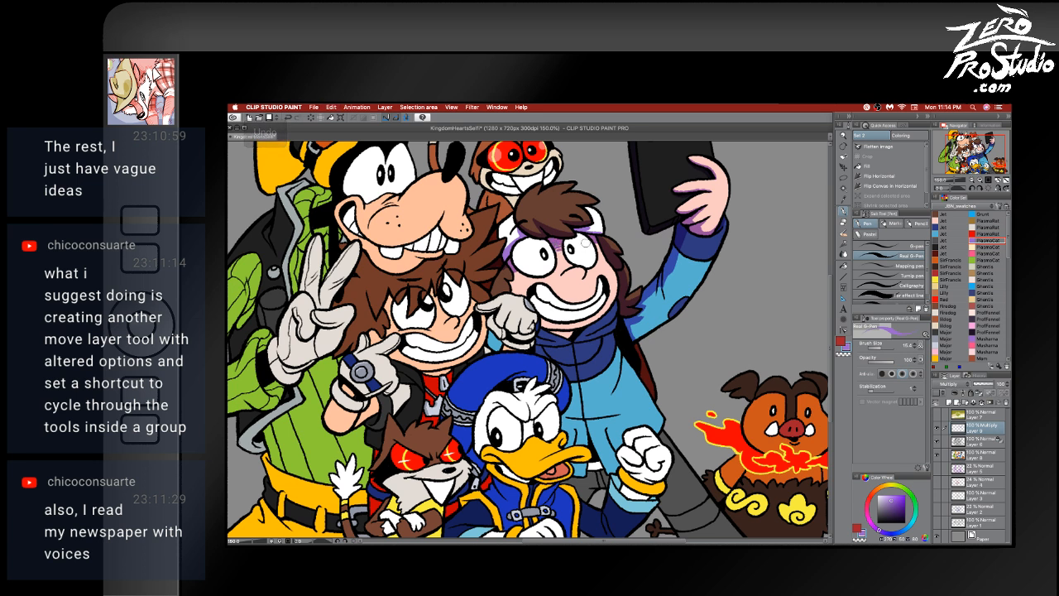
pyautogui.press('e')
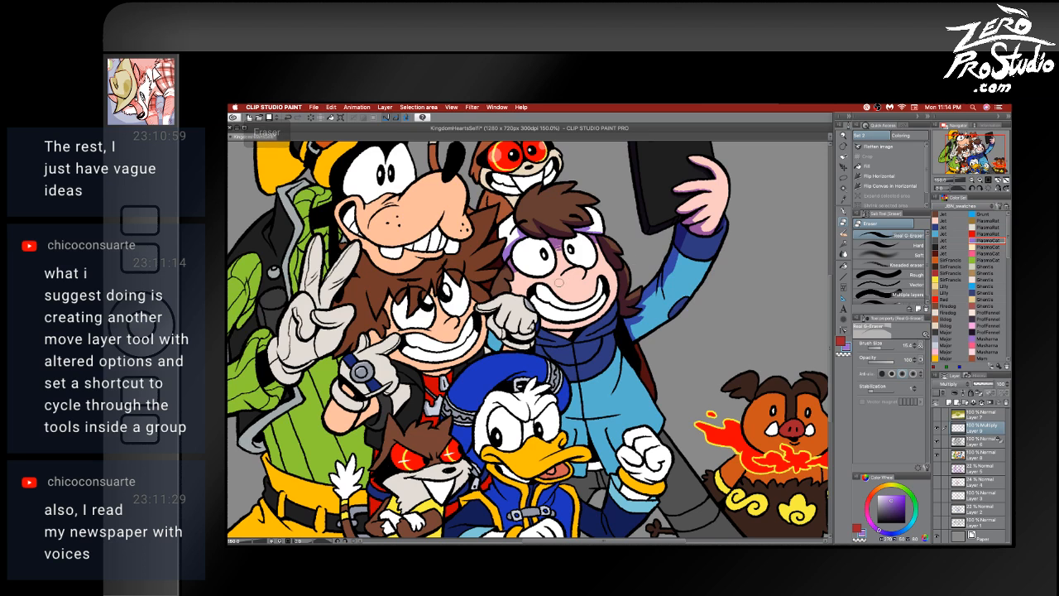
pyautogui.press('p')
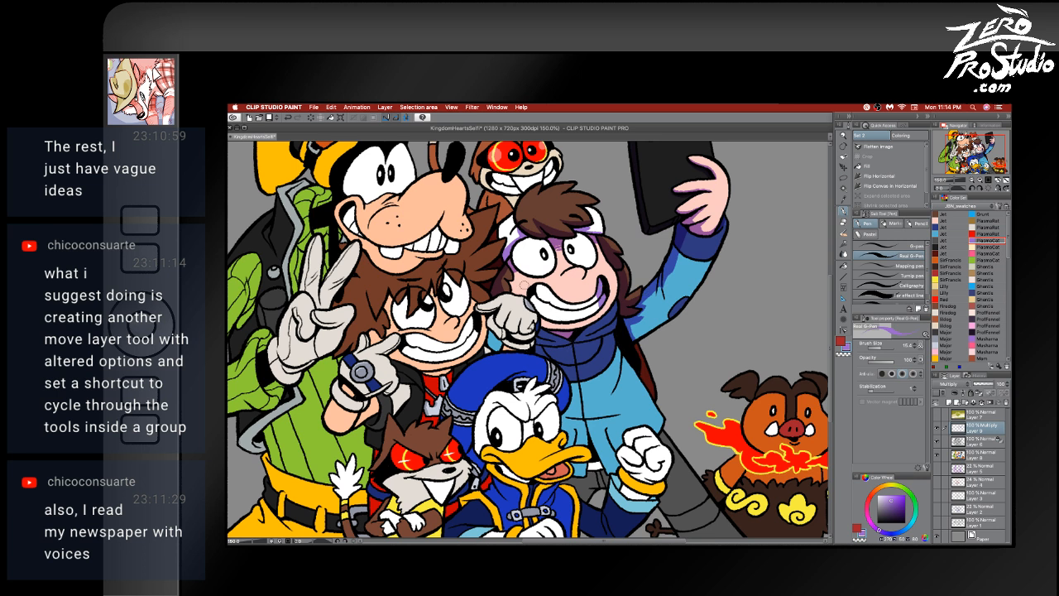
pyautogui.press('e')
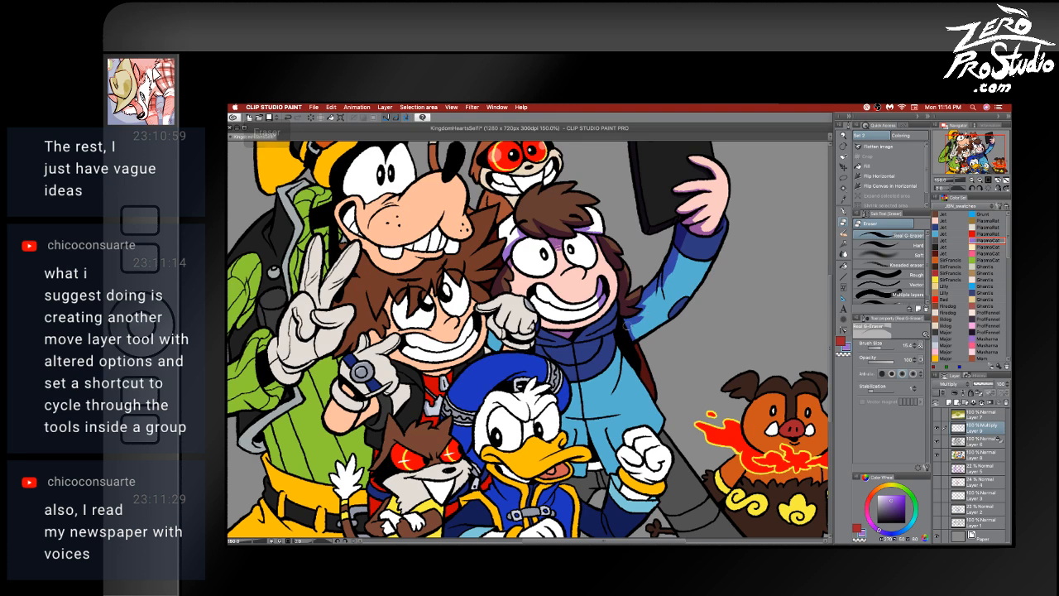
pyautogui.press('p')
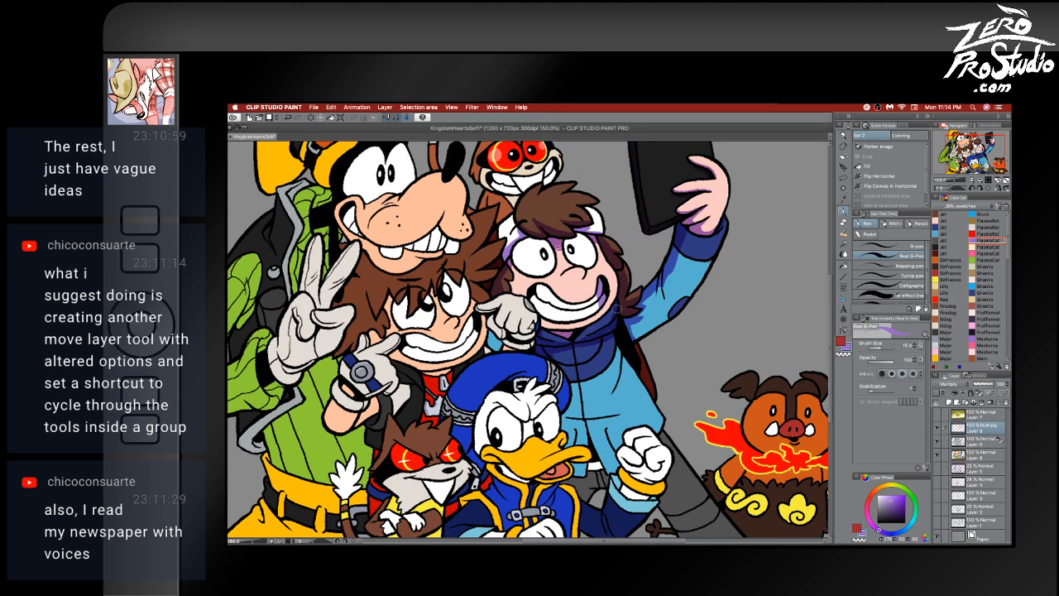
pyautogui.hotkey('ctrl', 'z')
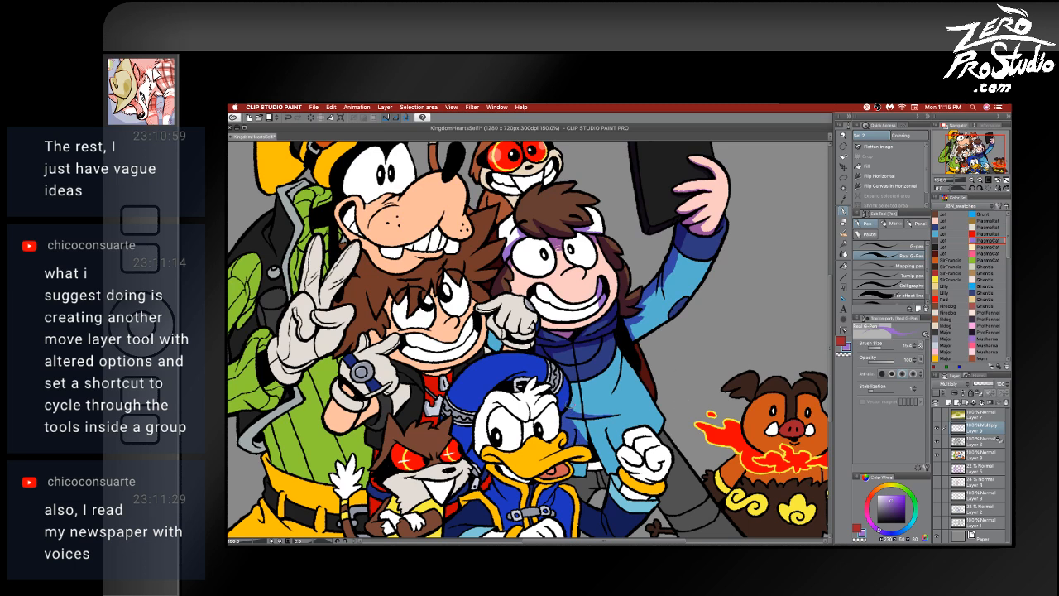
# - Shade the torso of the phone-holder's blue jacket and the dark red shape behind it, refining the edges with the eraser and undoing stray strokes
pyautogui.moveTo(582, 412); pyautogui.dragTo(597, 334)
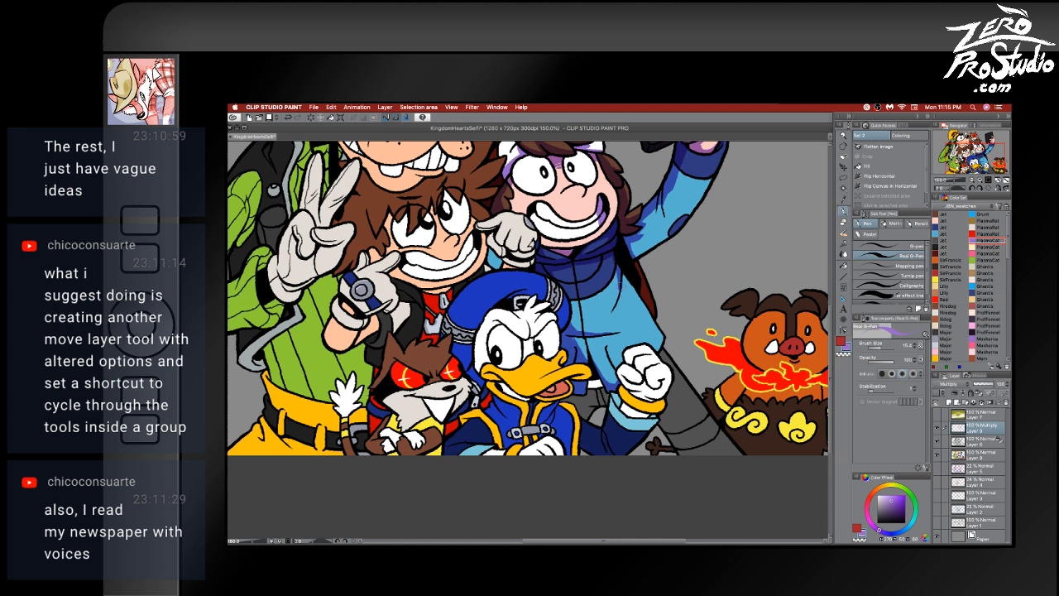
pyautogui.moveTo(623, 277); pyautogui.dragTo(654, 320)
pyautogui.hotkey('ctrl', 'z')
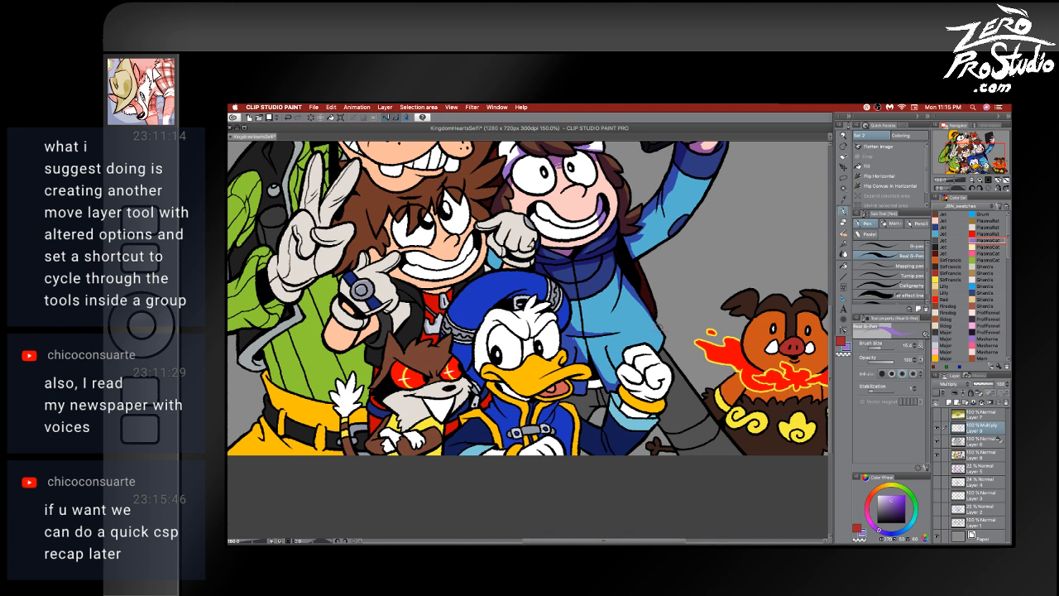
pyautogui.press('e')
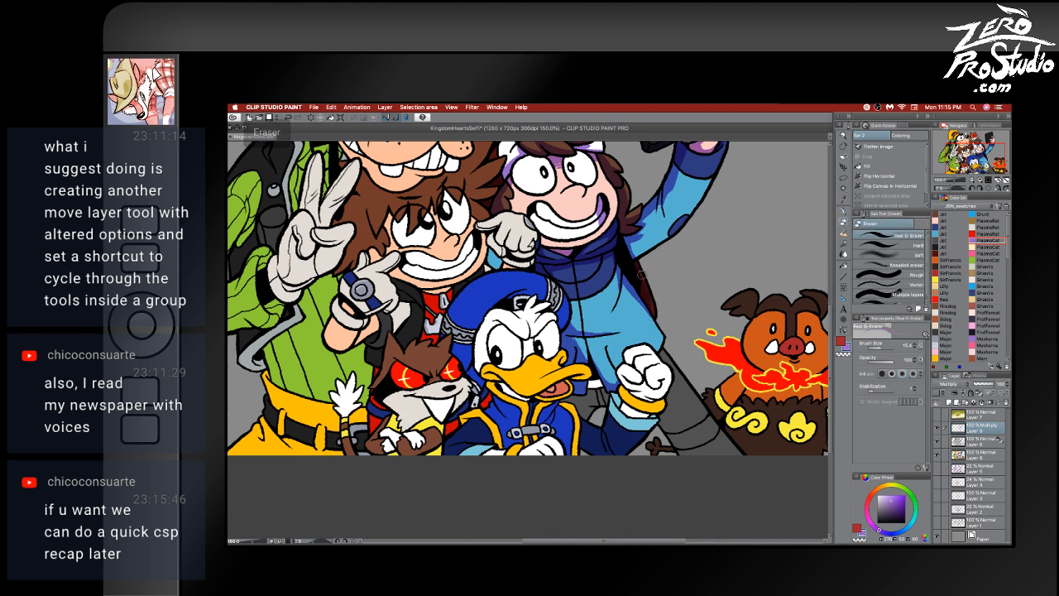
pyautogui.hotkey('ctrl', 'z')
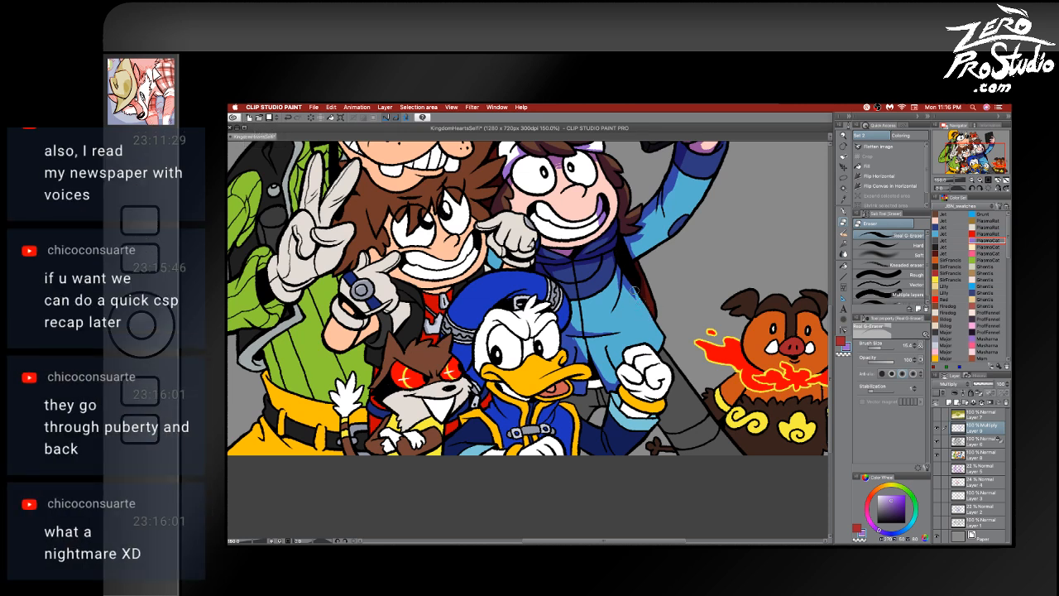
pyautogui.press('b')
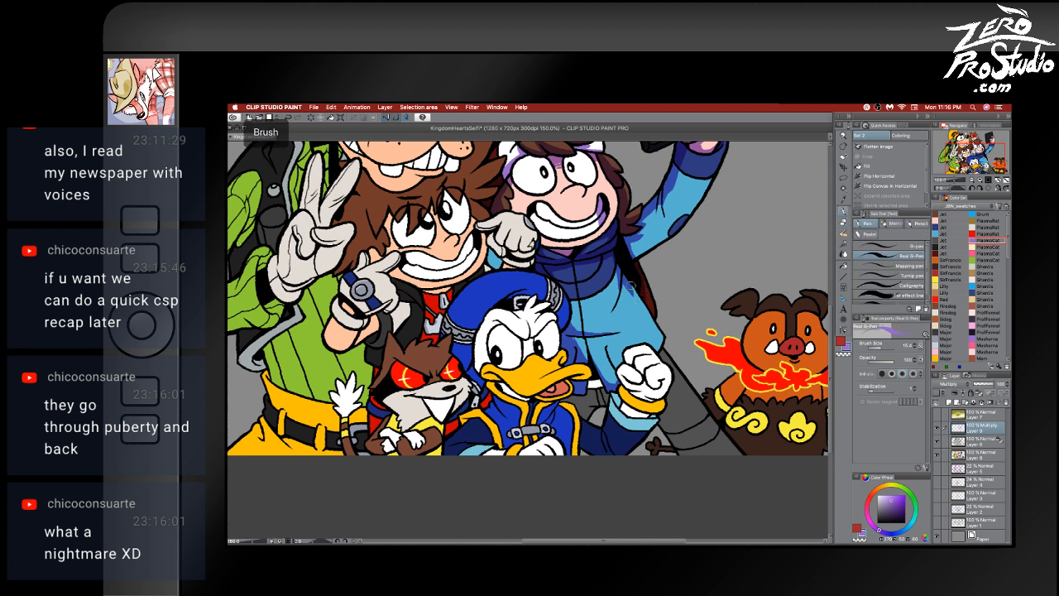
pyautogui.press('e')
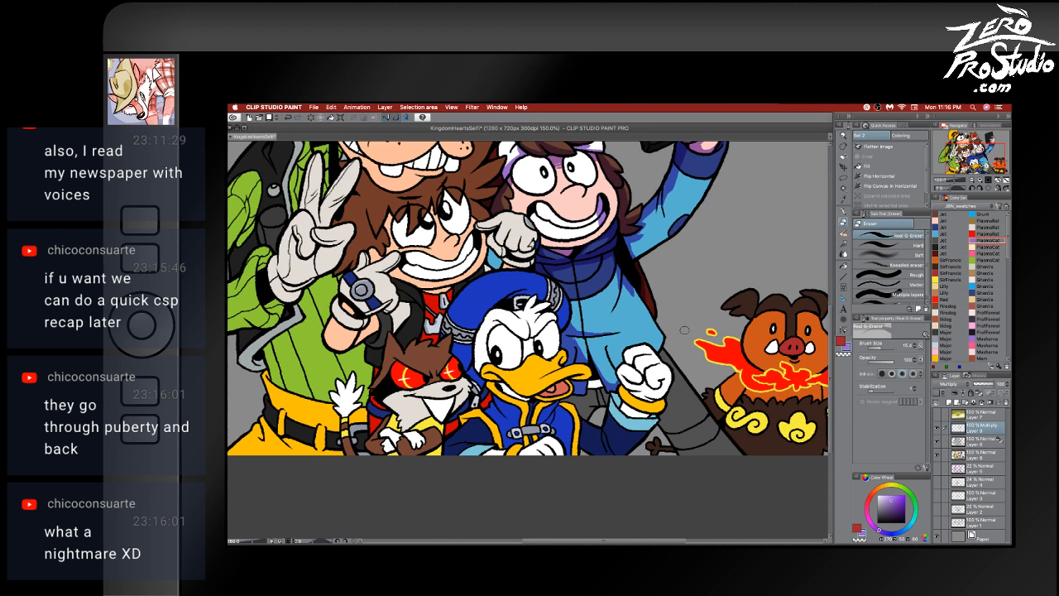
pyautogui.press('b')
pyautogui.press('e')
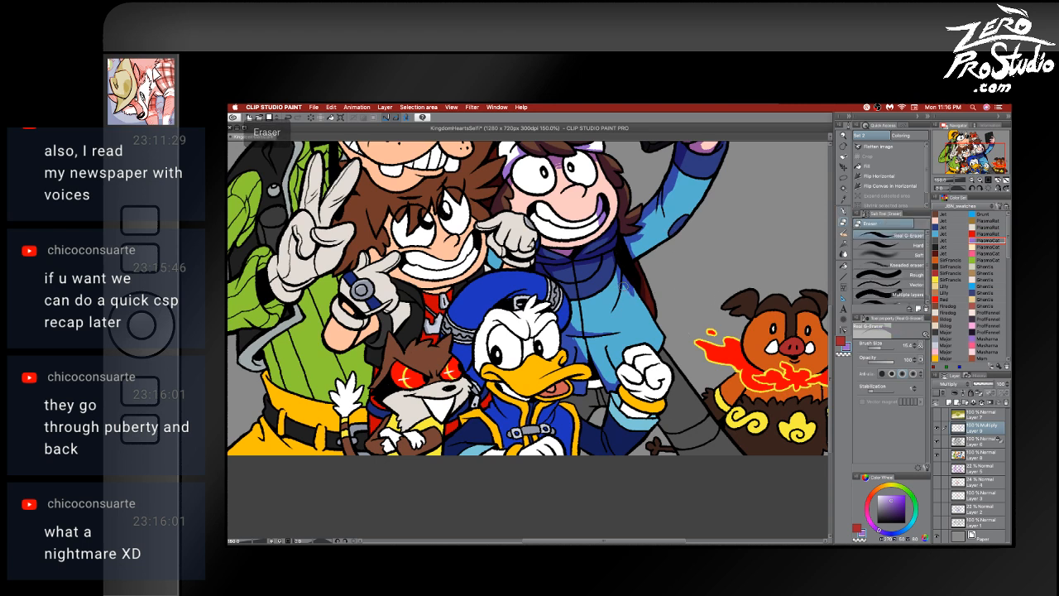
pyautogui.press('b')
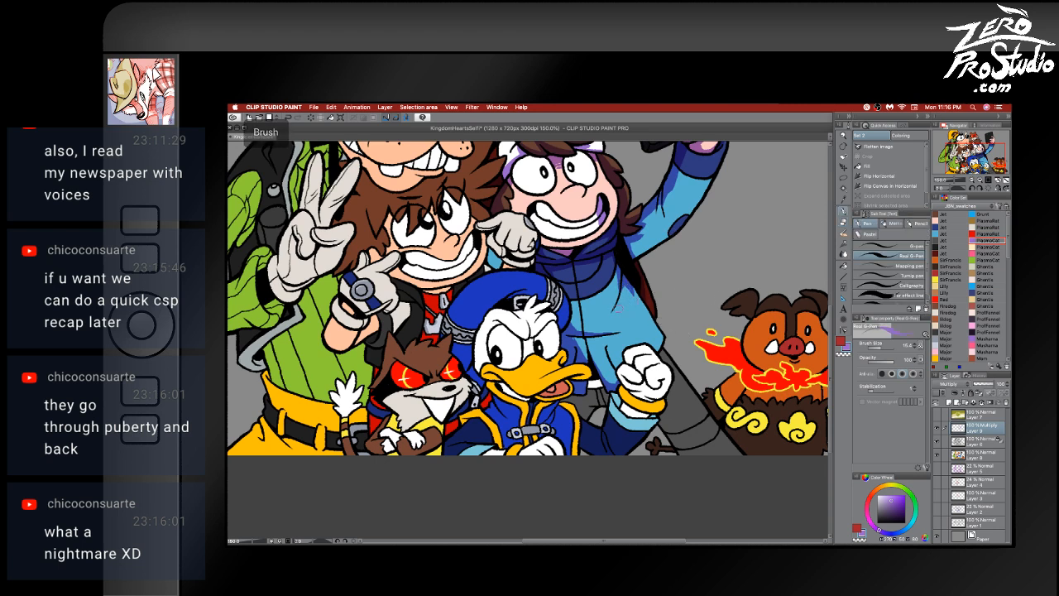
pyautogui.press('super+z')
pyautogui.press('e')
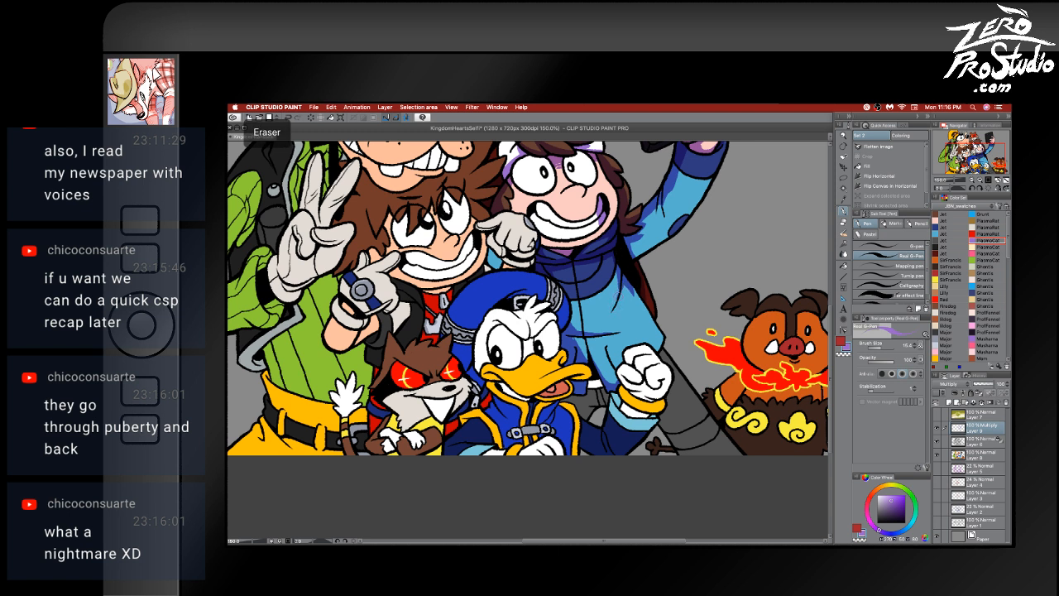
# - Clean up the shadow in the phone-holder's grin and shade the spiky-haired character's teeth and the pointing glove beside him in purple
pyautogui.press('b')
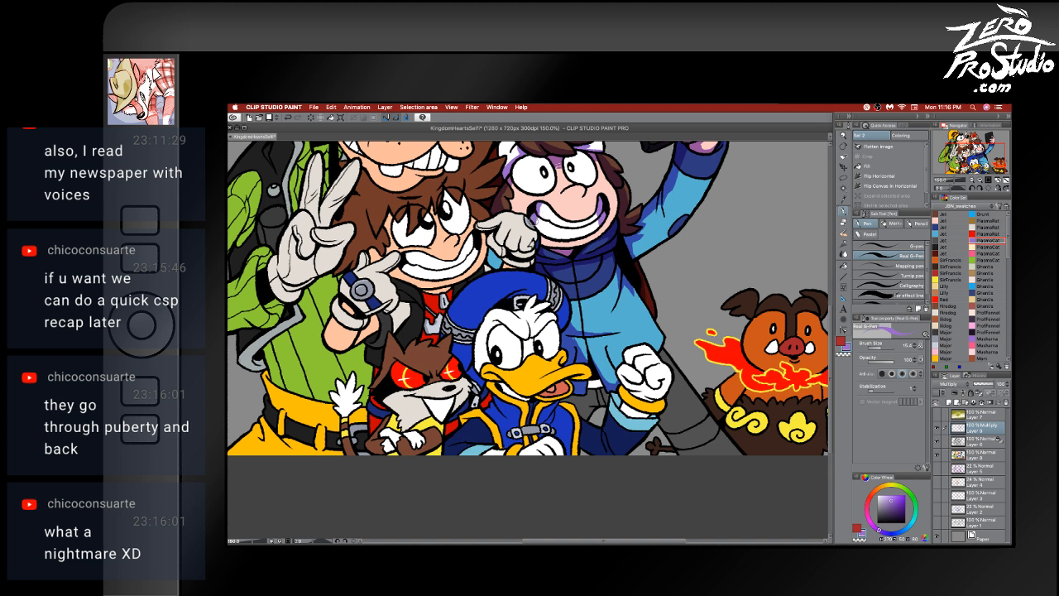
pyautogui.press('e')
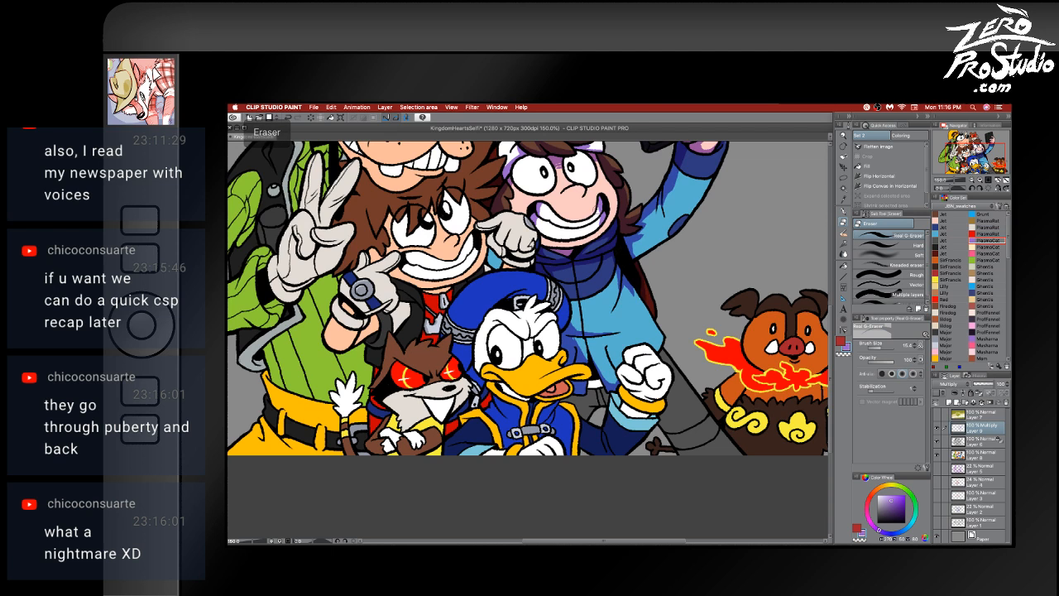
pyautogui.press('b')
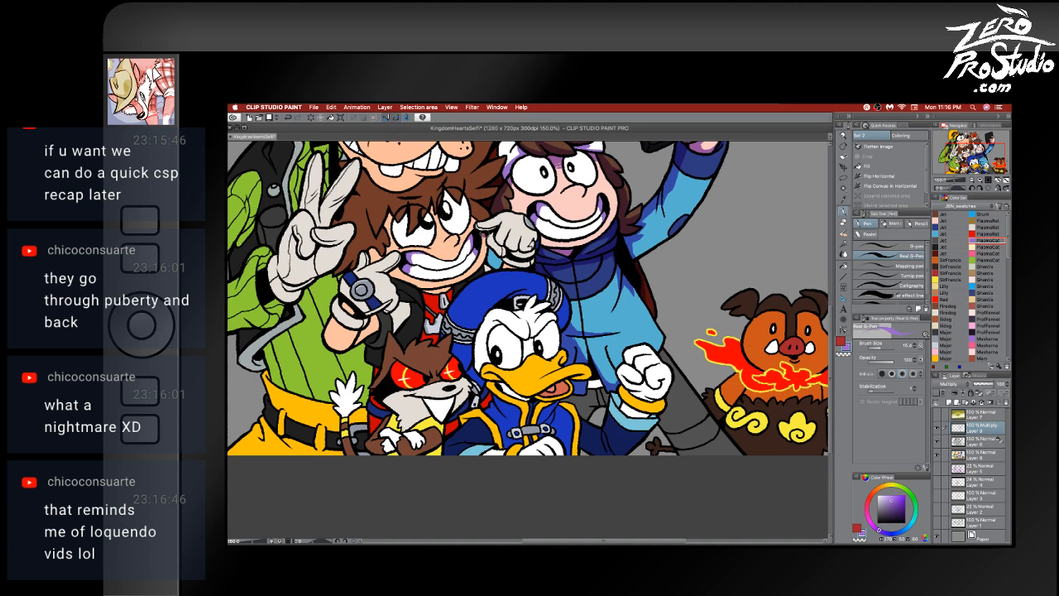
pyautogui.moveTo(483, 232)
pyautogui.mouseDown()
pyautogui.moveTo(488, 250)
pyautogui.moveTo(505, 253)
pyautogui.mouseUp()
# - Show all Restream Chat windows, return to the illustration and quit the unresponsive Restream Chat
pyautogui.moveTo(463, 545)
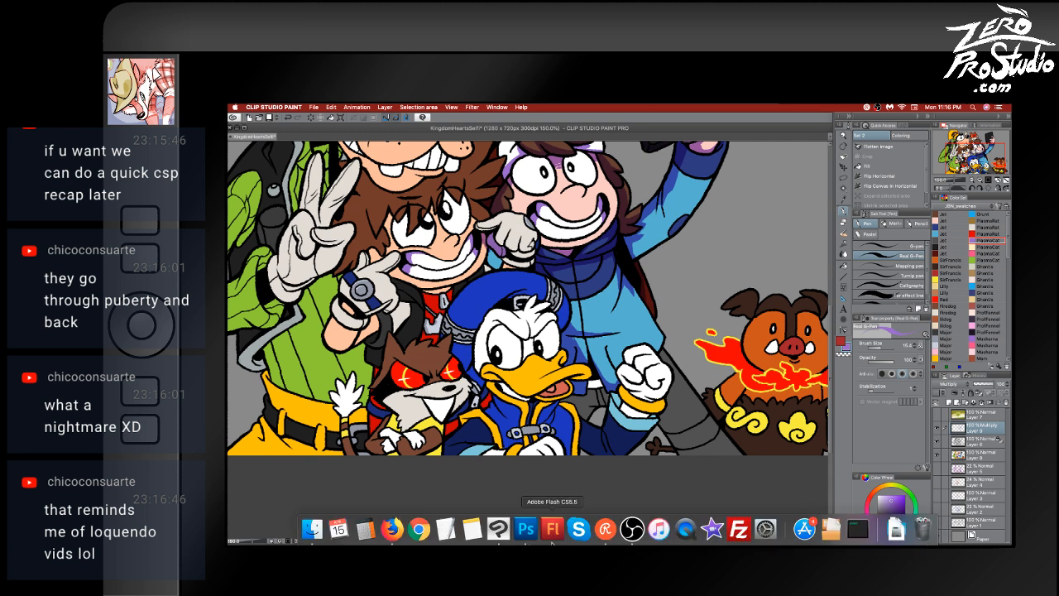
pyautogui.rightClick(605, 530)
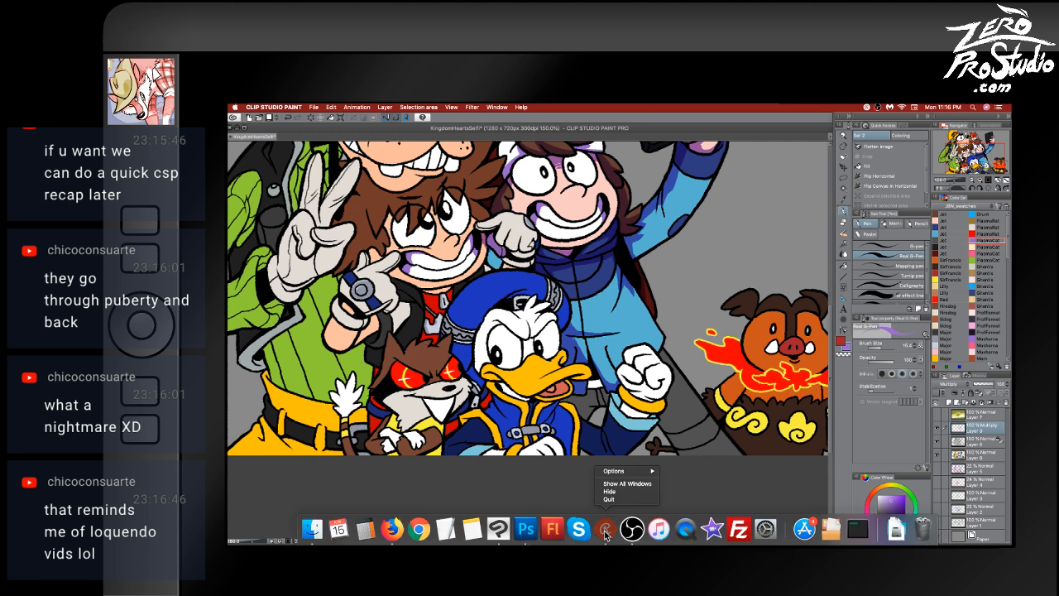
pyautogui.click(617, 485)
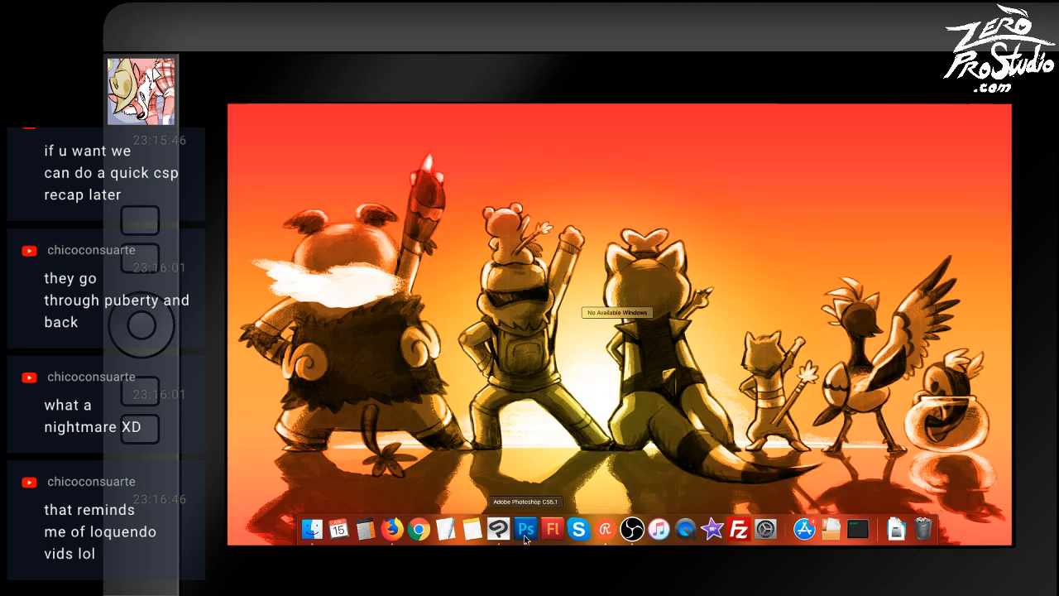
pyautogui.moveTo(500, 534)
pyautogui.press('Escape')
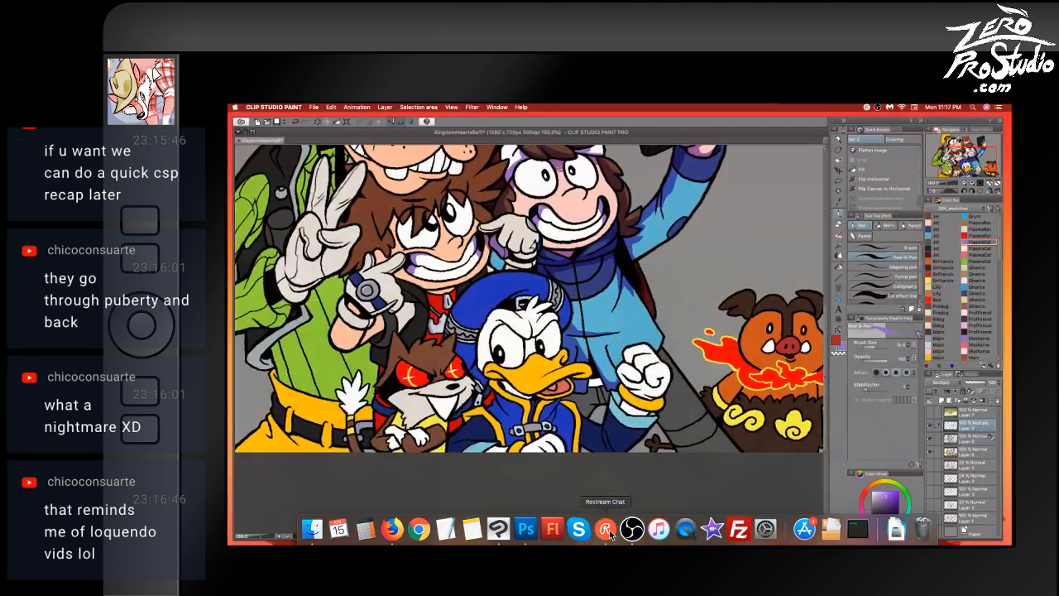
pyautogui.click(607, 529)
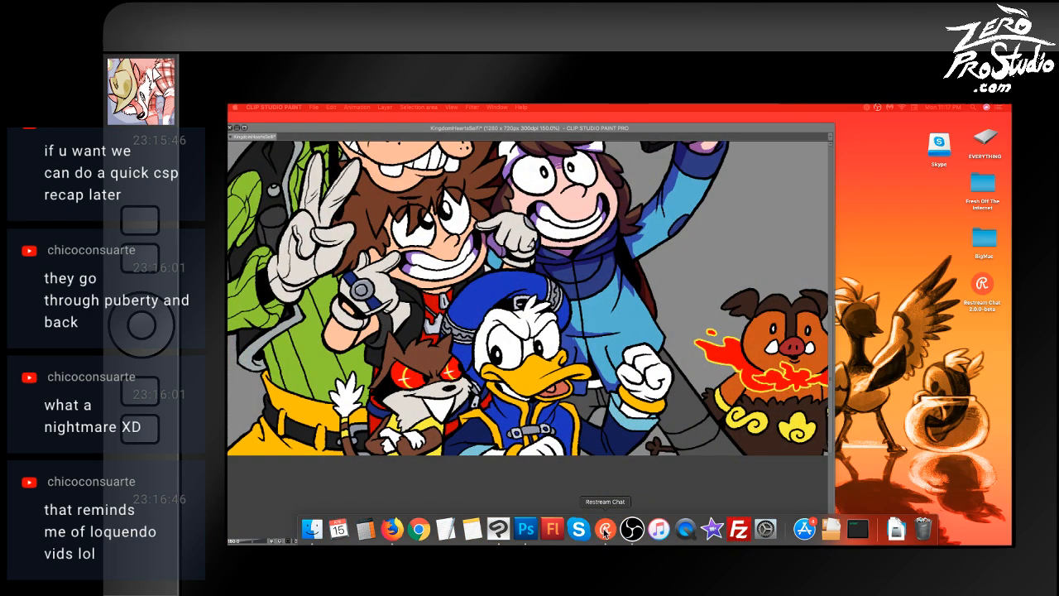
pyautogui.rightClick(606, 531)
pyautogui.click(609, 500)
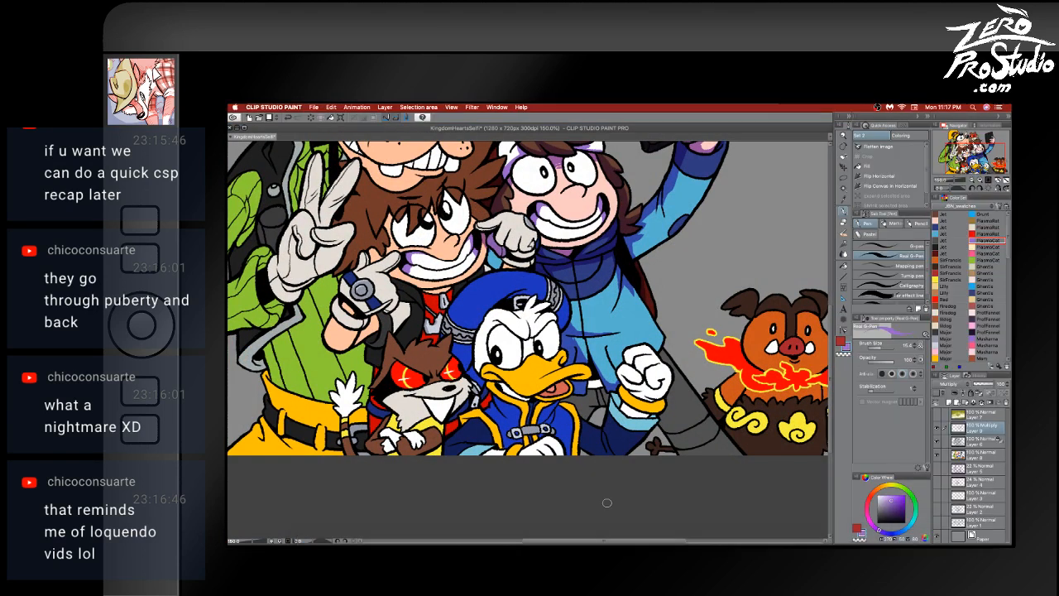
# - Relaunch Restream Chat, move its window up, close it and switch back to Clip Studio Paint
pyautogui.click(606, 530)
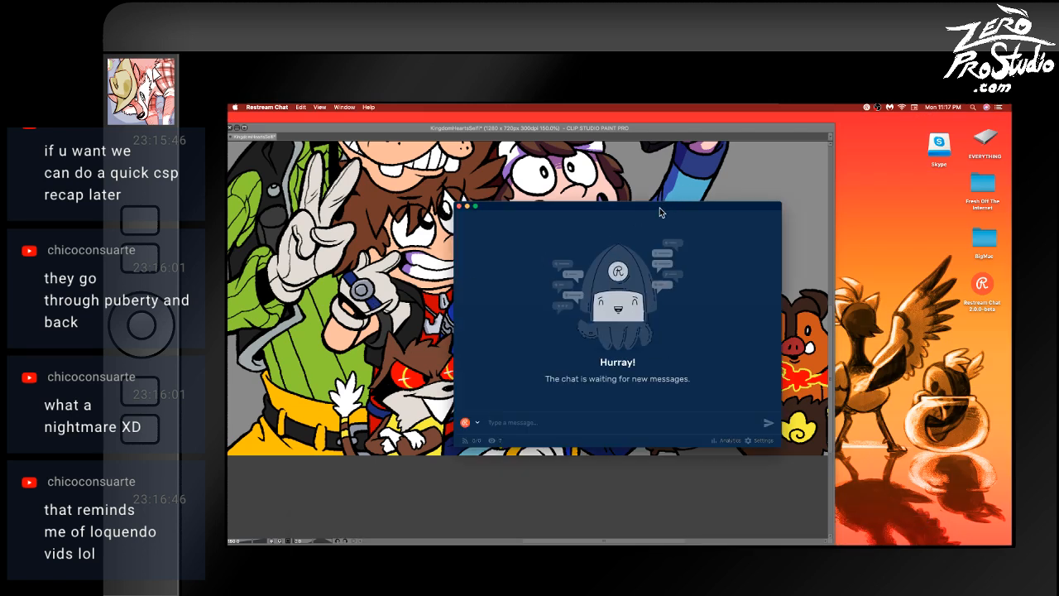
pyautogui.moveTo(660, 208); pyautogui.dragTo(657, 121)
pyautogui.press('super+w')
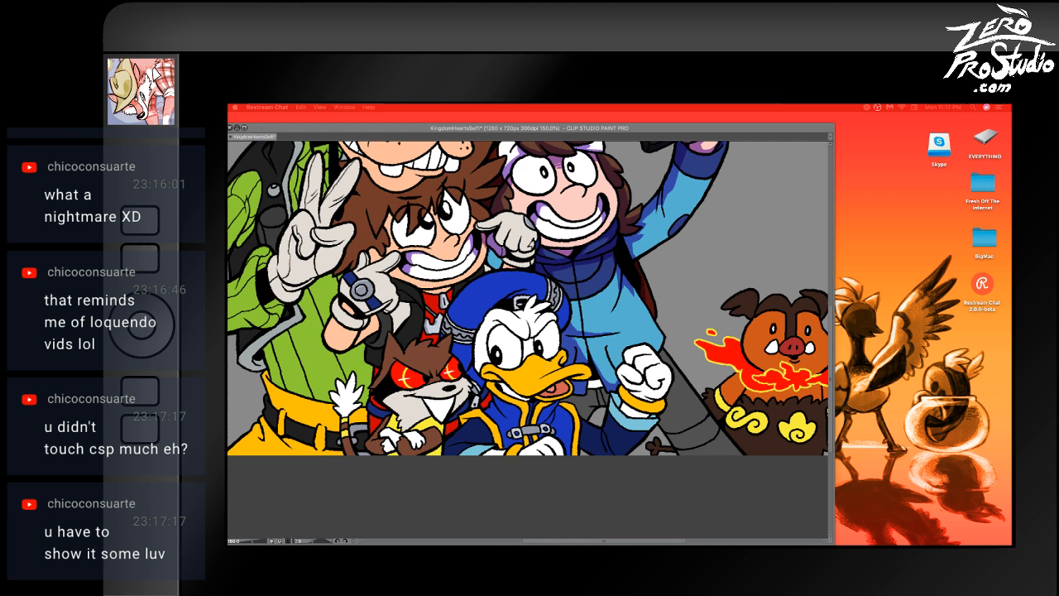
pyautogui.click(468, 490)
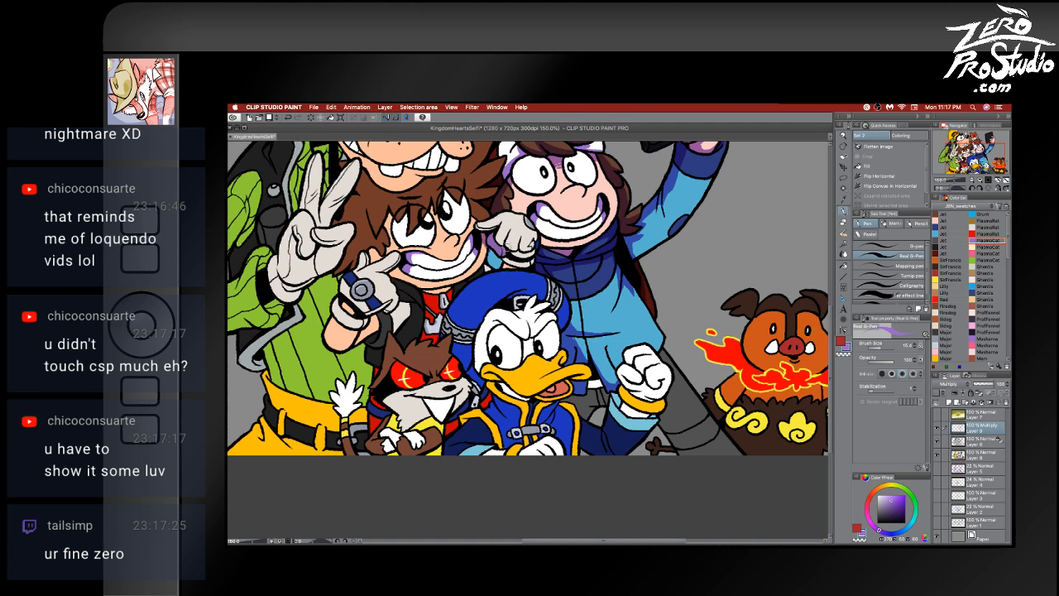
# - Build up the purple shadows on the pointing glove beside the spiky-haired character's grin, trimming the edges with the eraser
pyautogui.press('r')
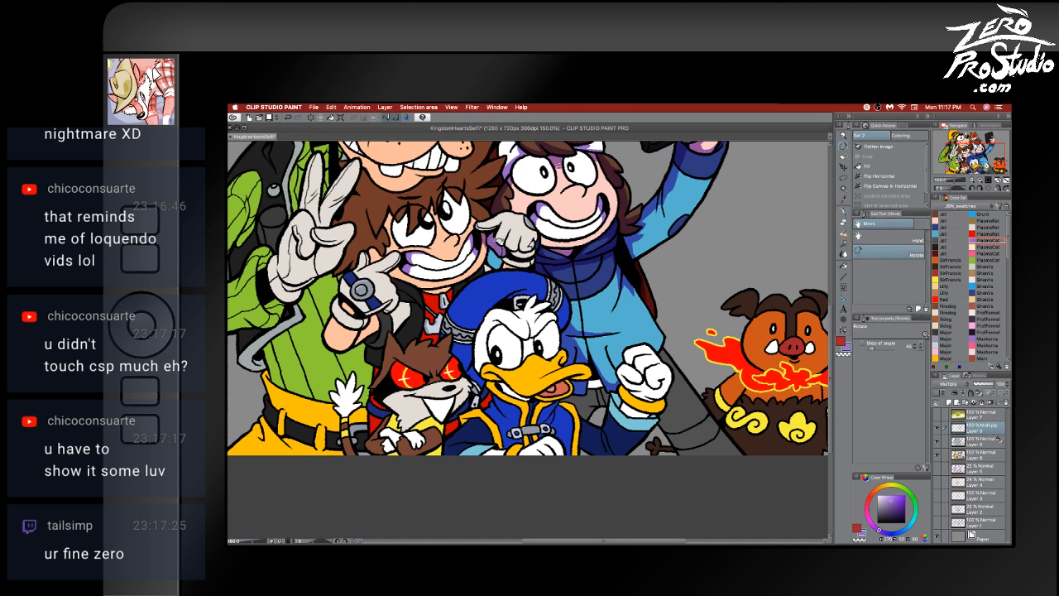
pyautogui.press('p')
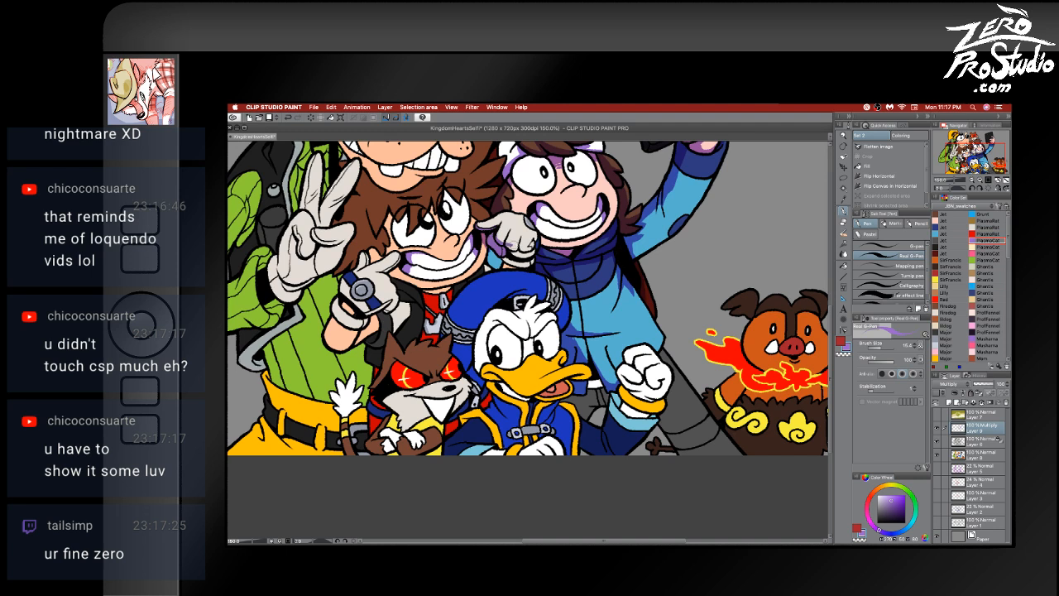
pyautogui.press('e')
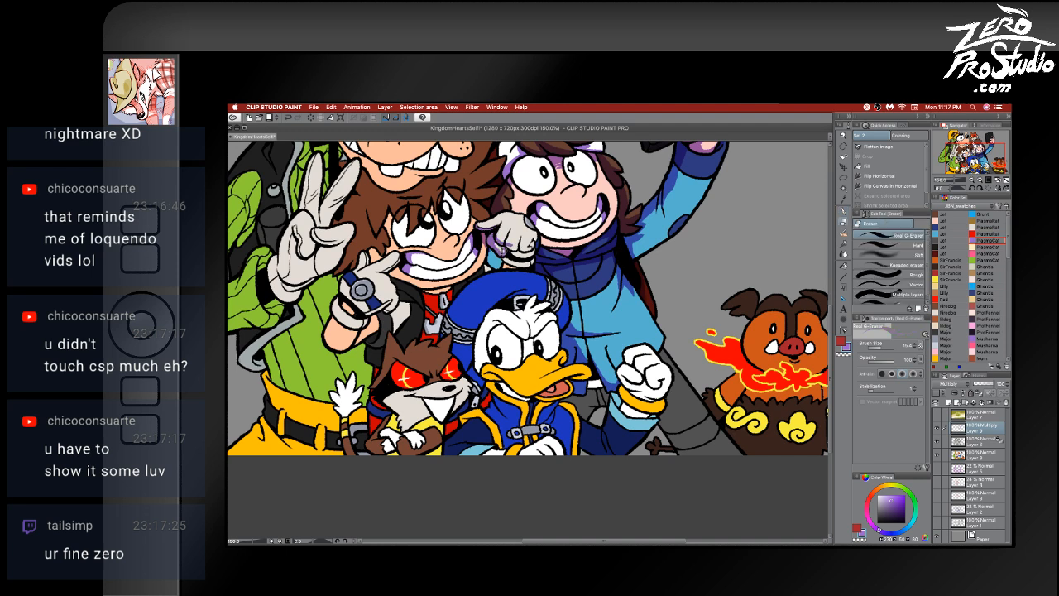
pyautogui.press('p')
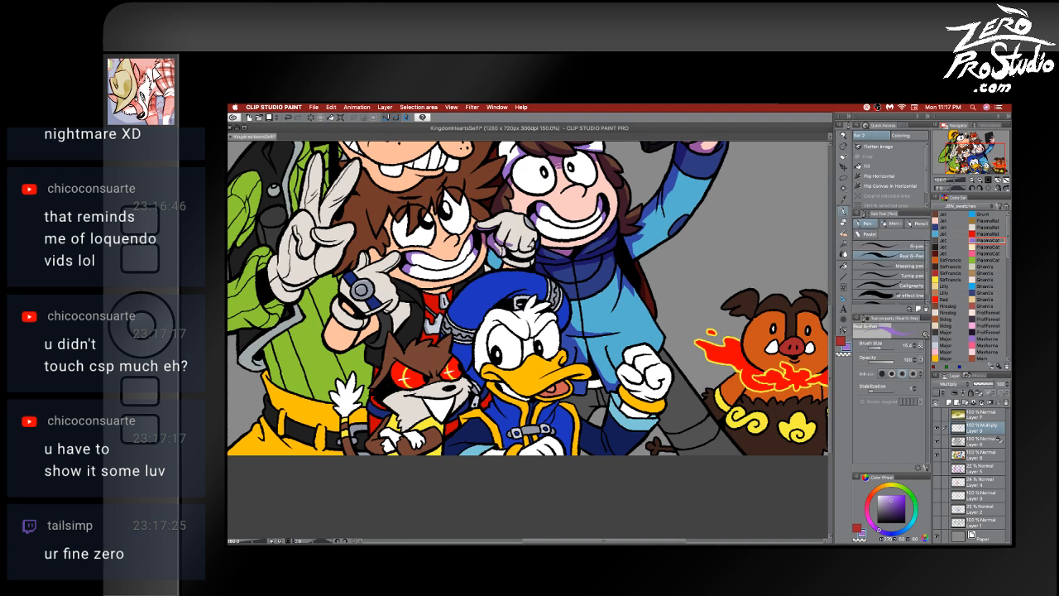
pyautogui.press('e')
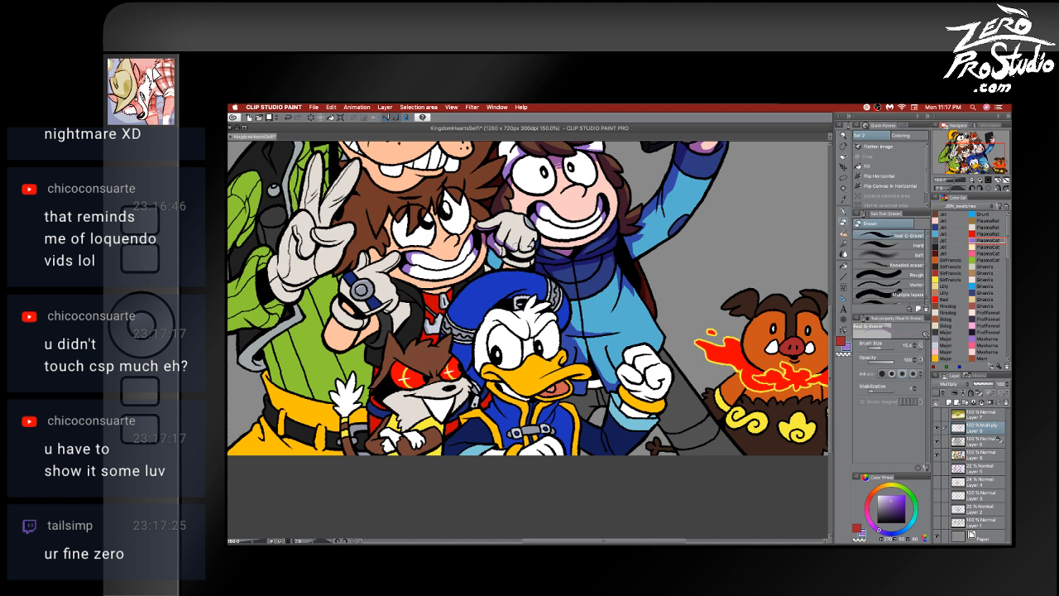
pyautogui.press('p')
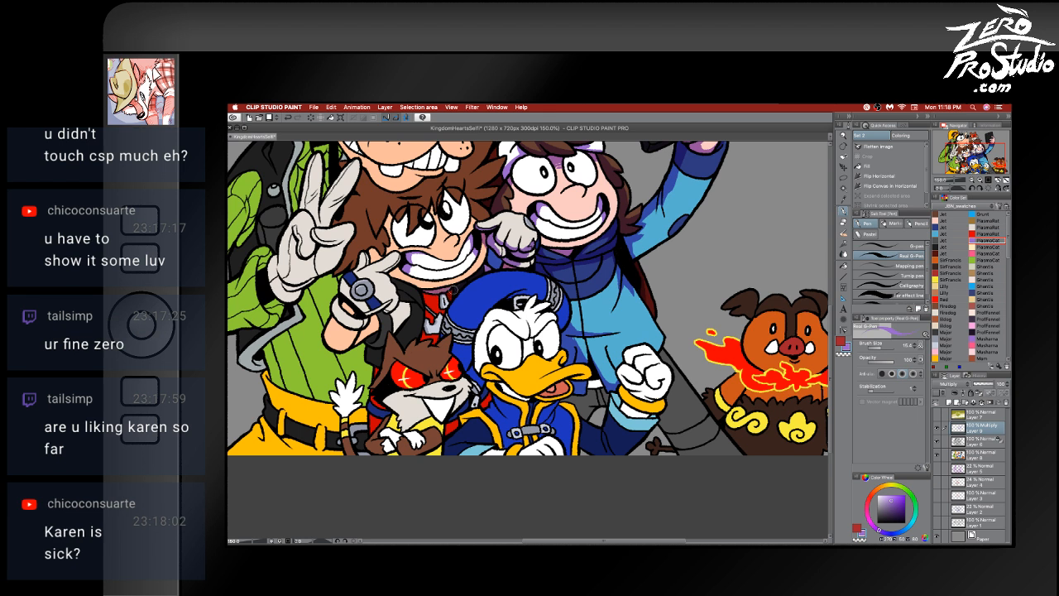
pyautogui.press('e')
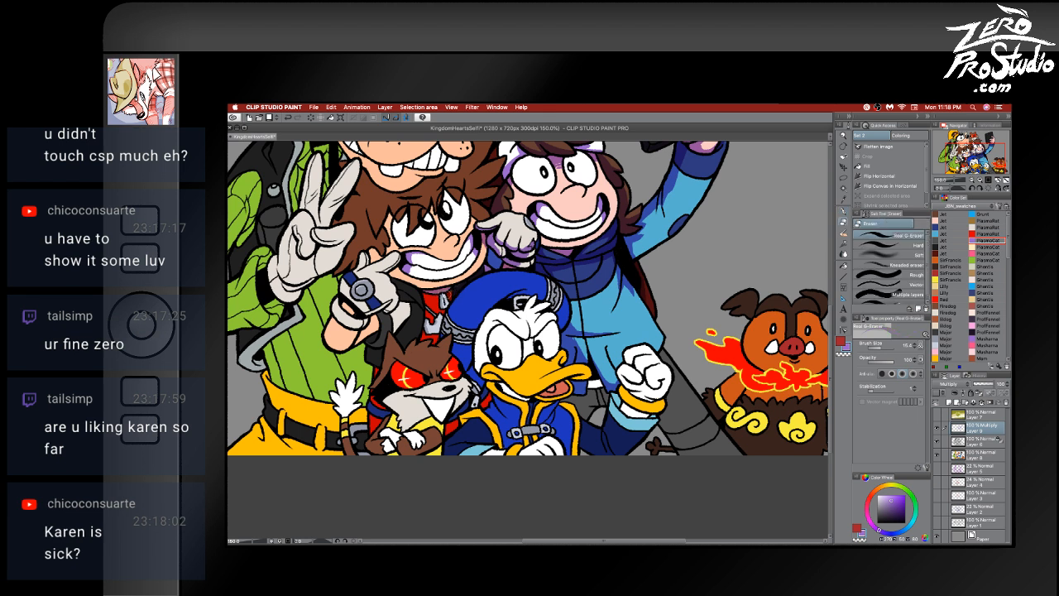
pyautogui.press('p')
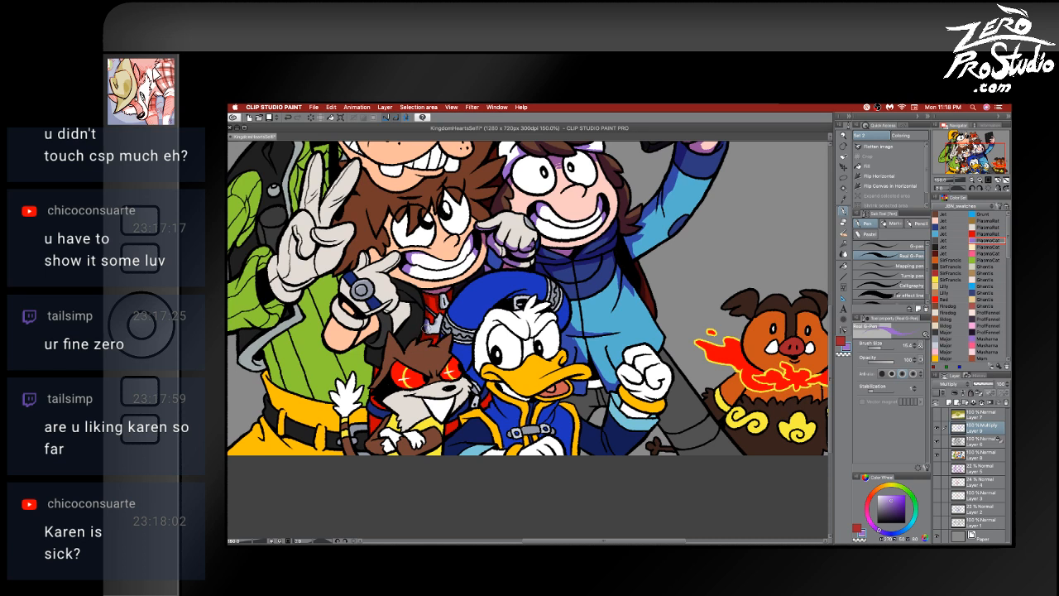
pyautogui.press('e')
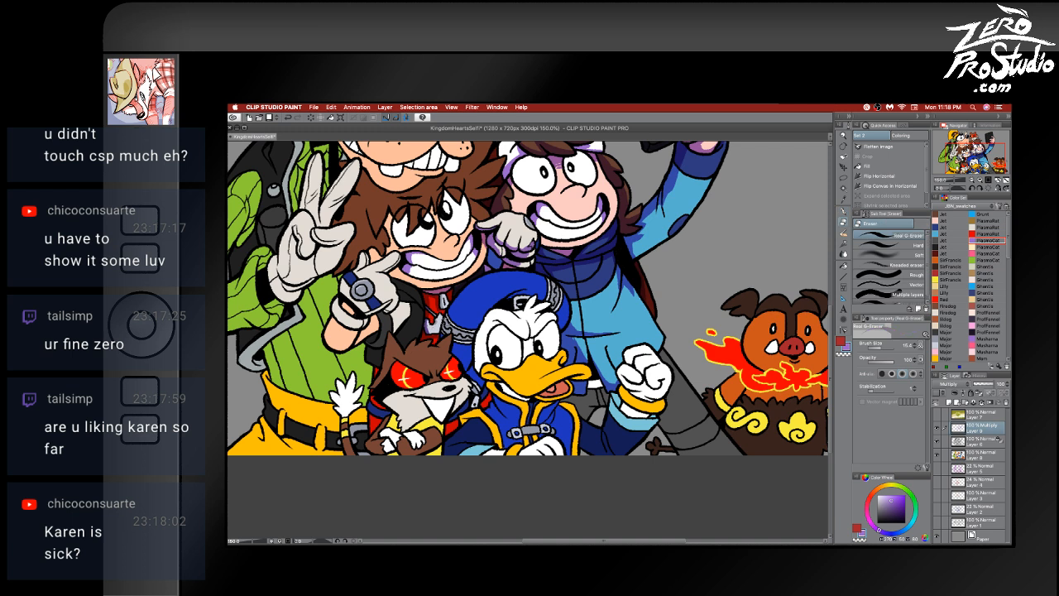
pyautogui.press('p')
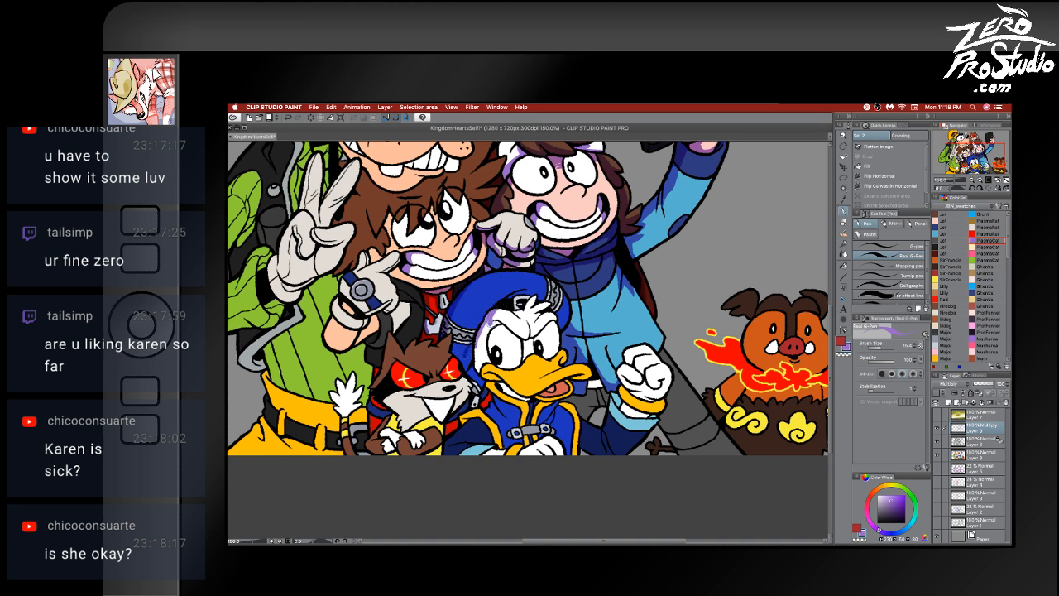
# - Shade the side of the duck's face and the front of his blue jacket in purple, erasing excess and undoing a stray stroke
pyautogui.moveTo(497, 323); pyautogui.dragTo(474, 356)
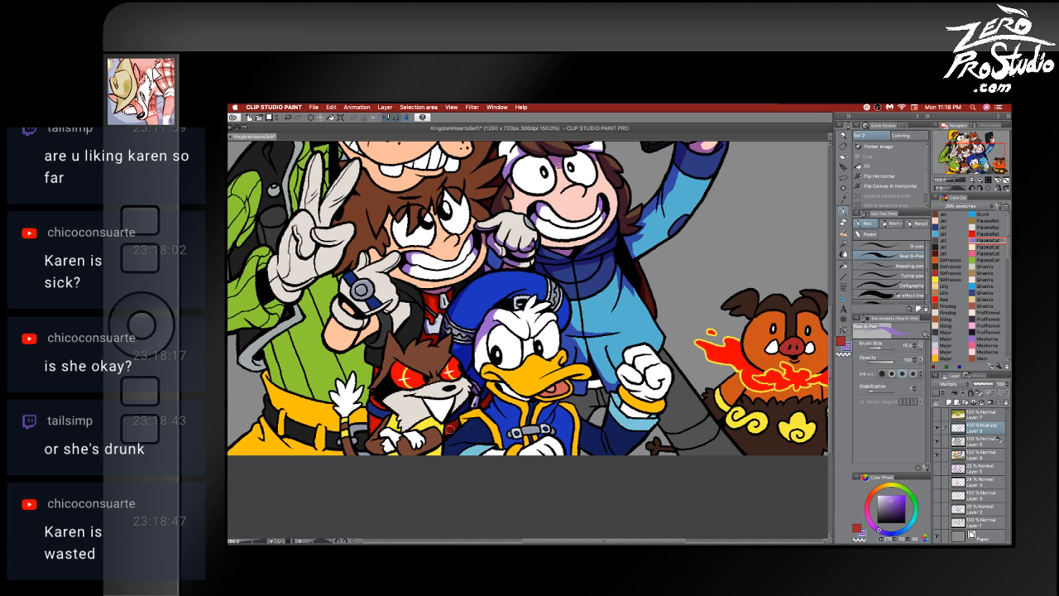
pyautogui.press('e')
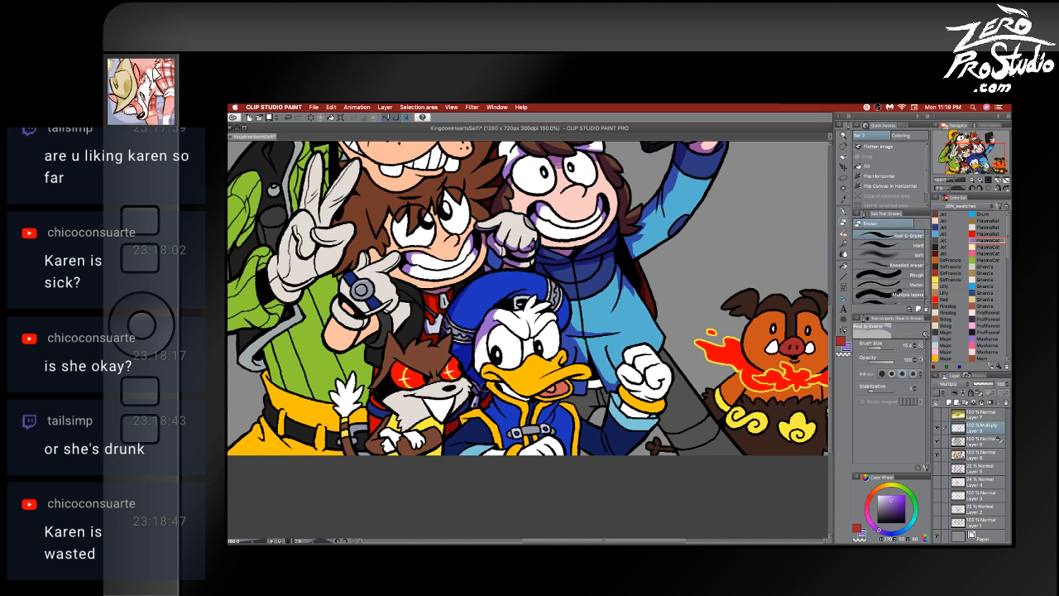
pyautogui.press('p')
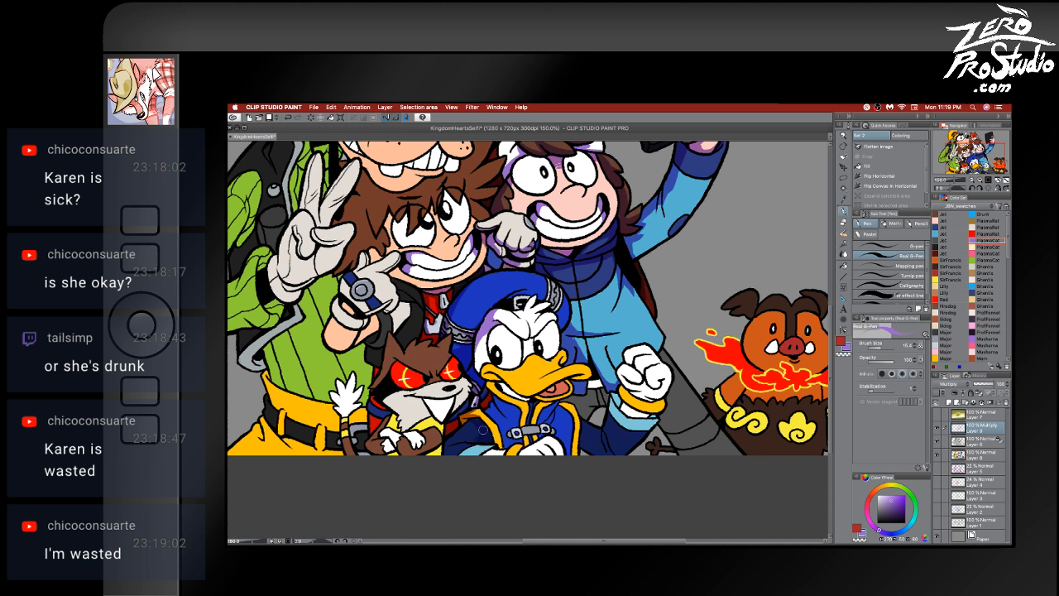
pyautogui.press('e')
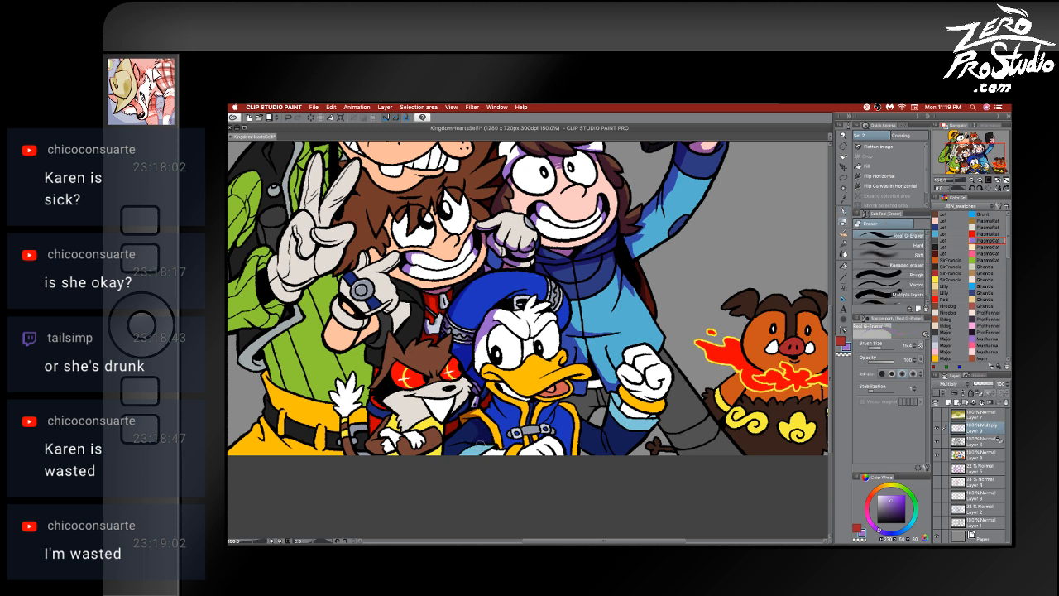
pyautogui.press('p')
pyautogui.scroll(-2, 468, 429)
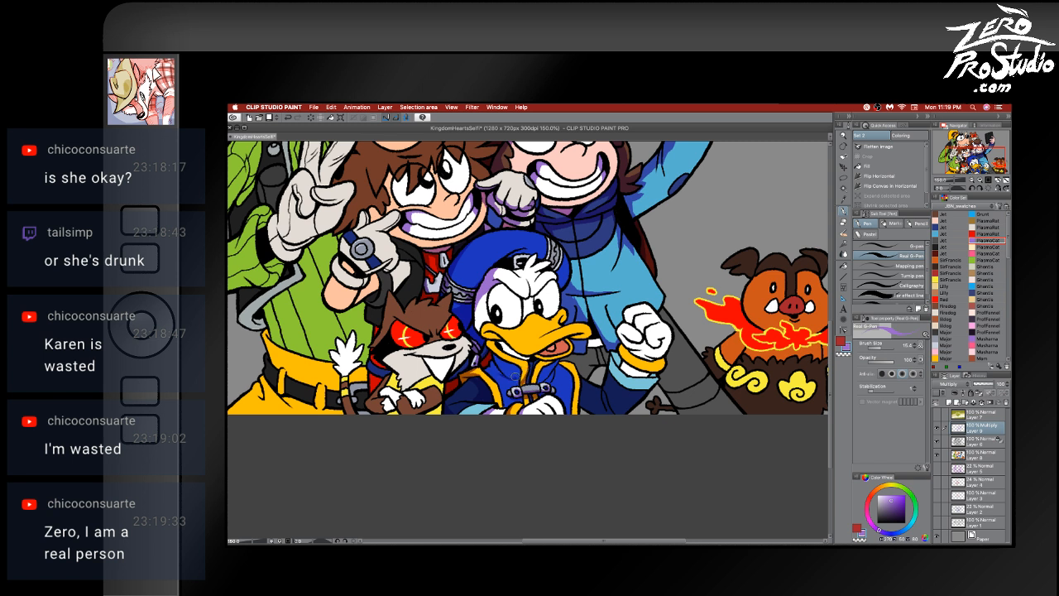
pyautogui.press('super+z')
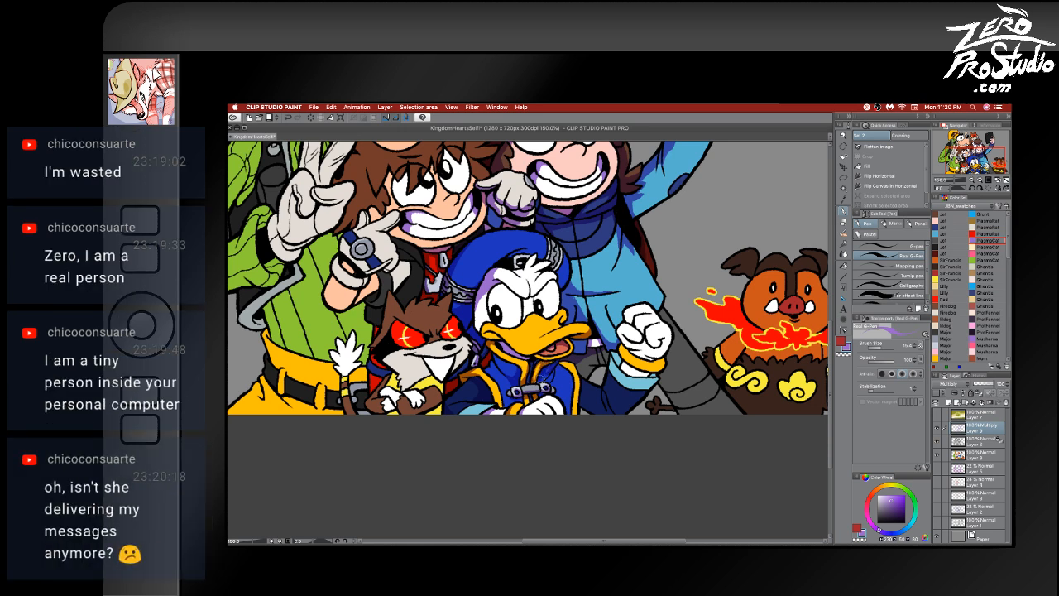
# - Refine the purple shadows on the duck's beak and raised sleeve, alternating the pen and the eraser
pyautogui.press('e')
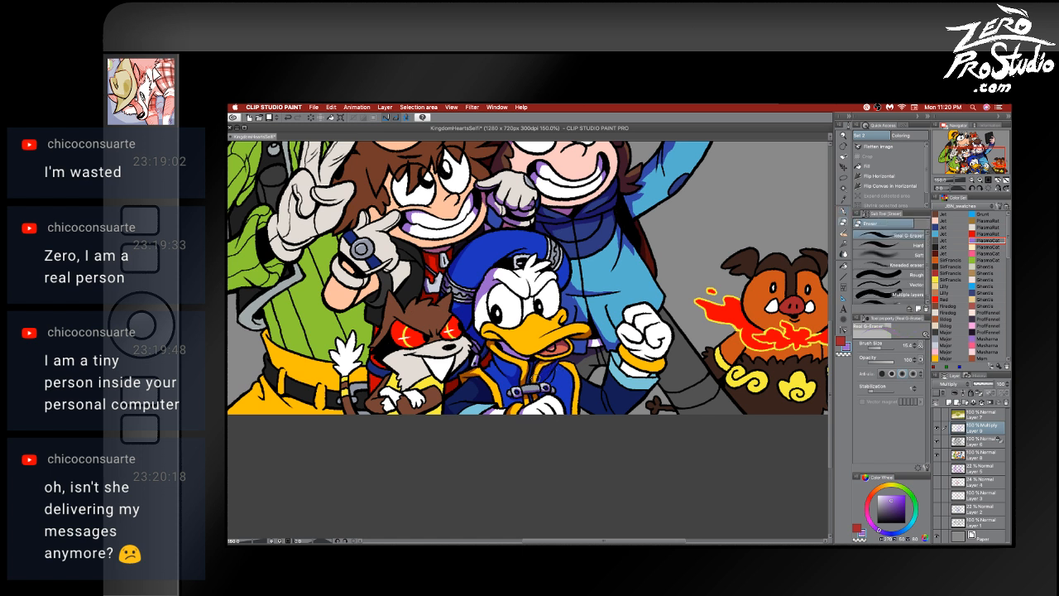
pyautogui.press('p')
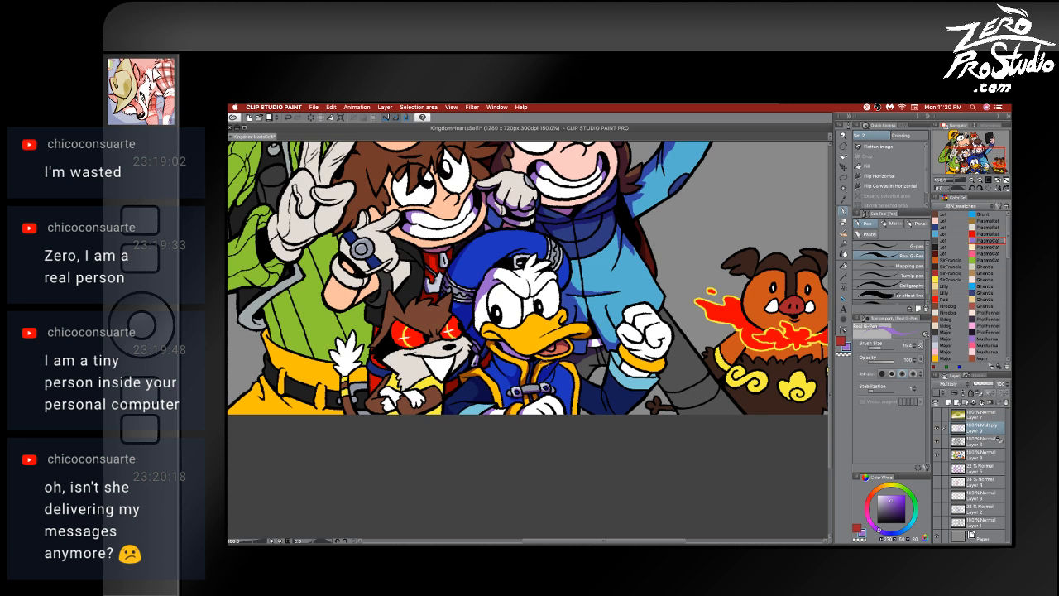
pyautogui.press('e')
pyautogui.press('p')
pyautogui.press('e')
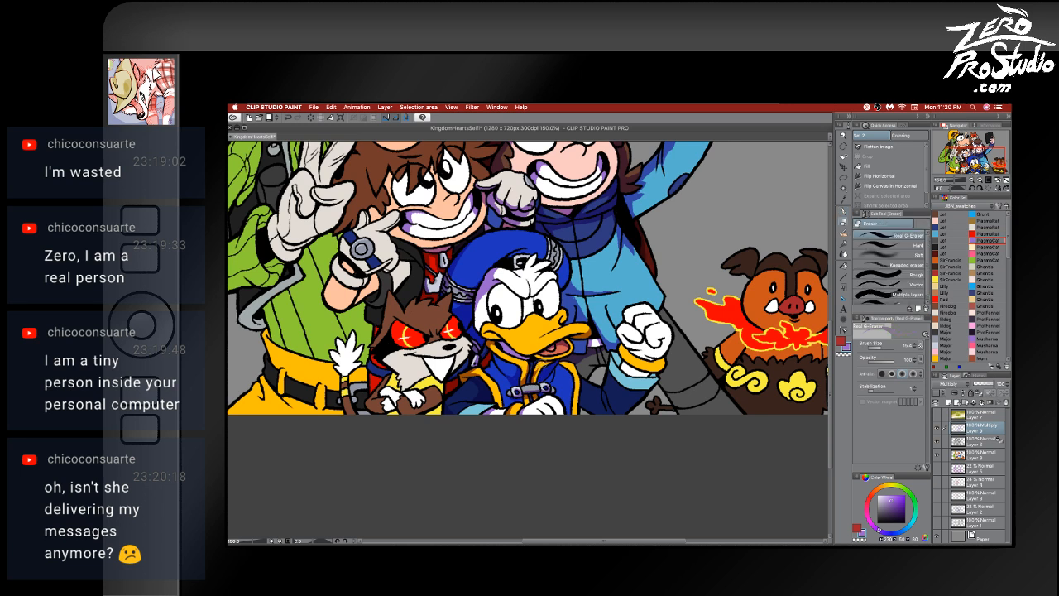
pyautogui.press('p')
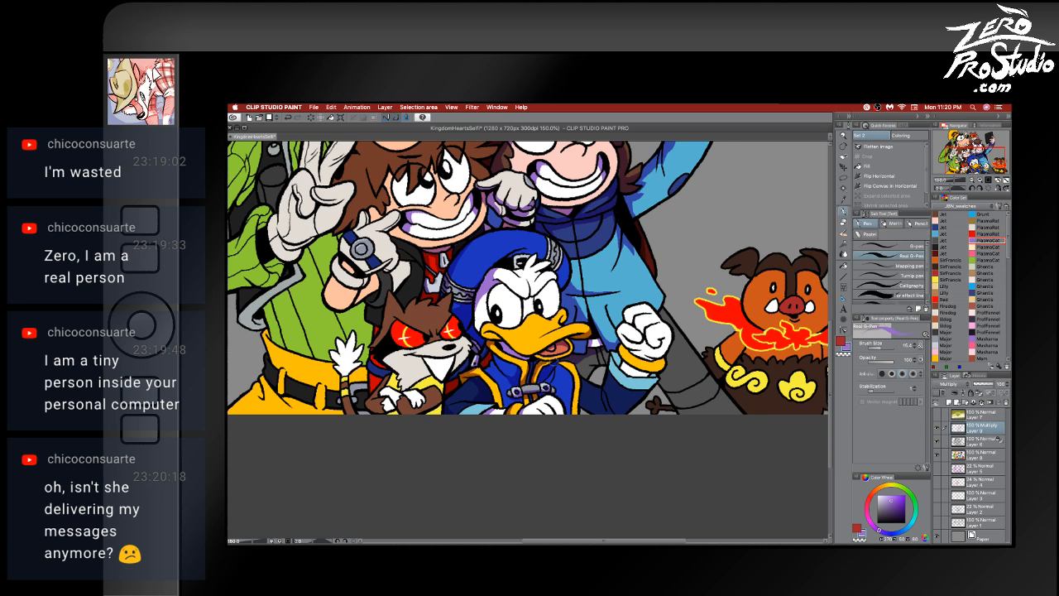
pyautogui.press('e')
pyautogui.press('p')
pyautogui.press('e')
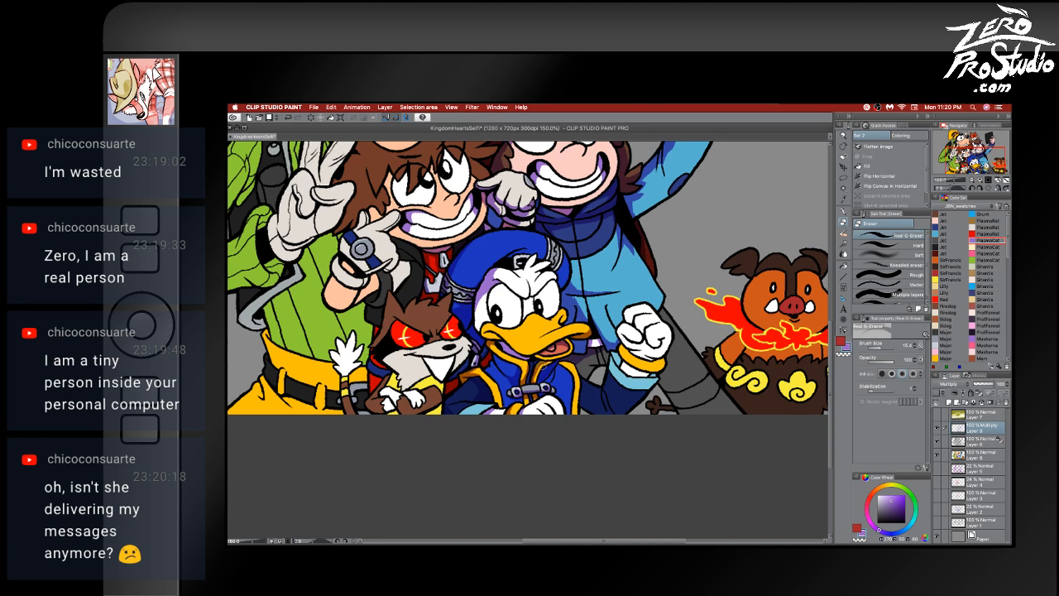
pyautogui.press('p')
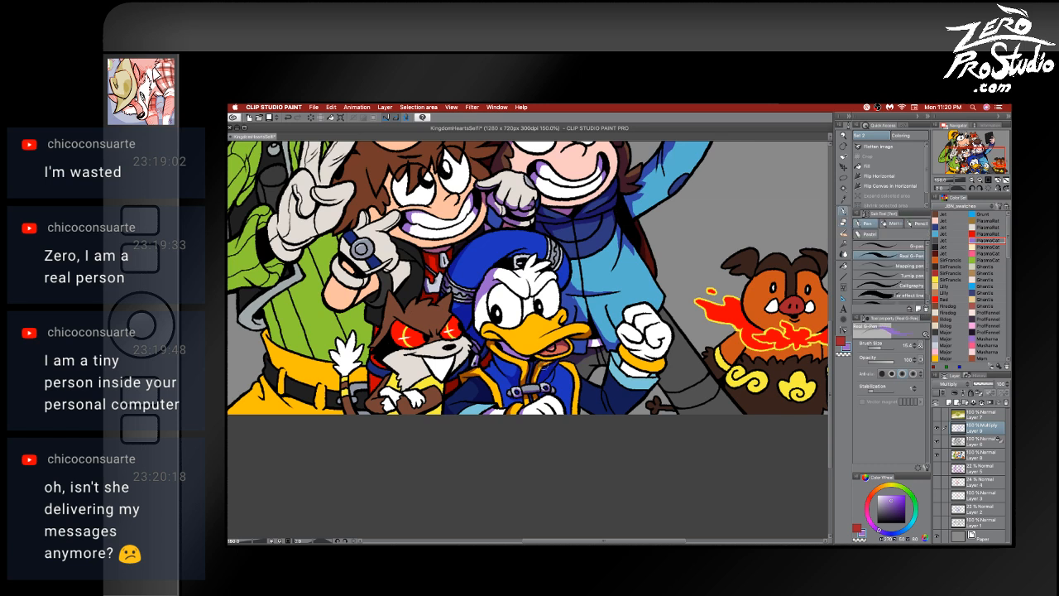
pyautogui.press('e')
pyautogui.press('p')
pyautogui.press('e')
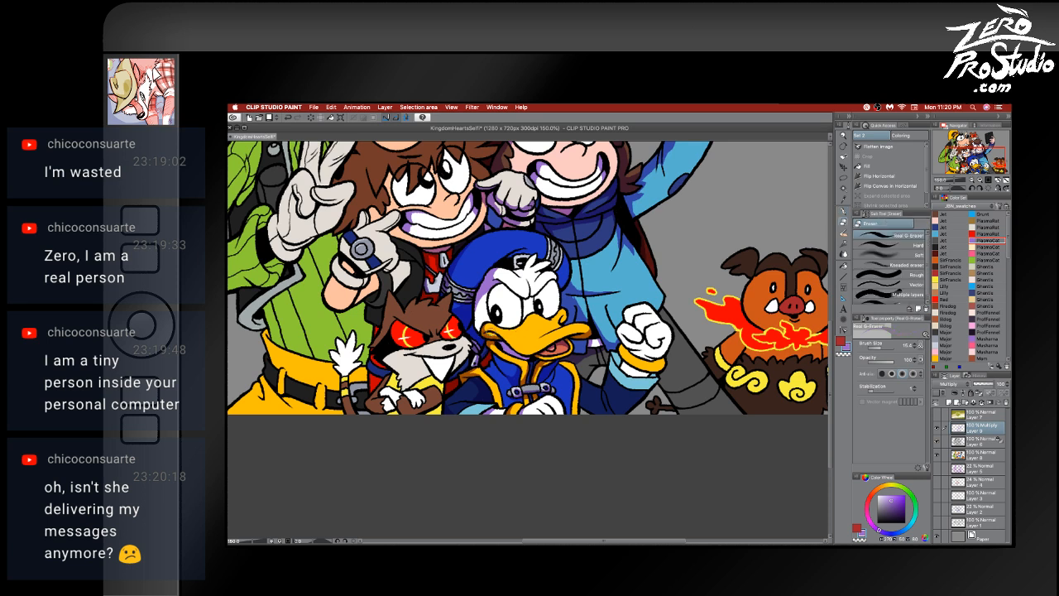
# - Shade the duck's forehead feathers and blue beret in purple, trimming the shadow edges with the eraser
pyautogui.press('p')
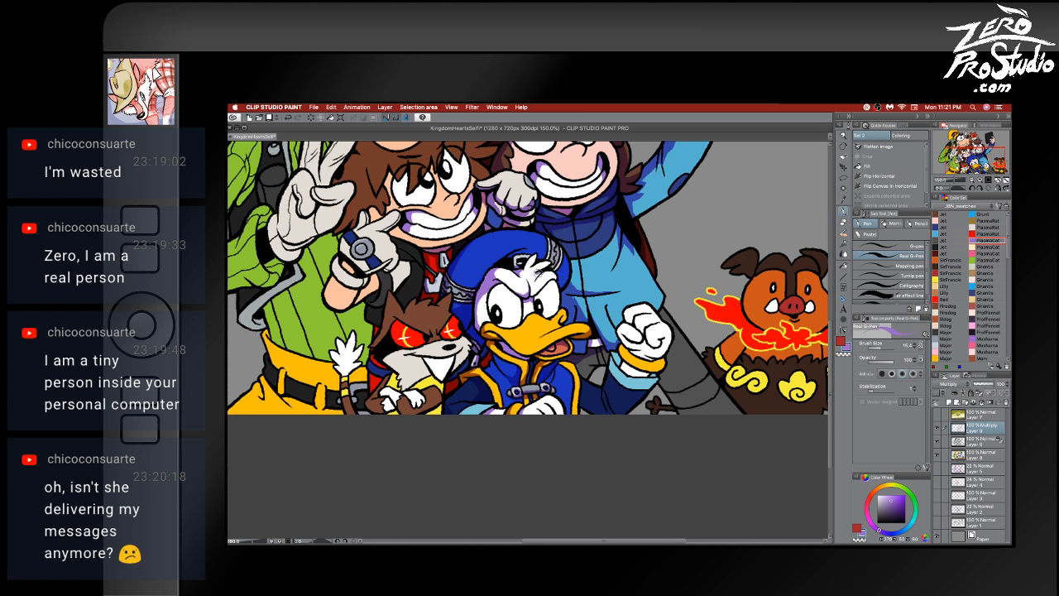
pyautogui.press('e')
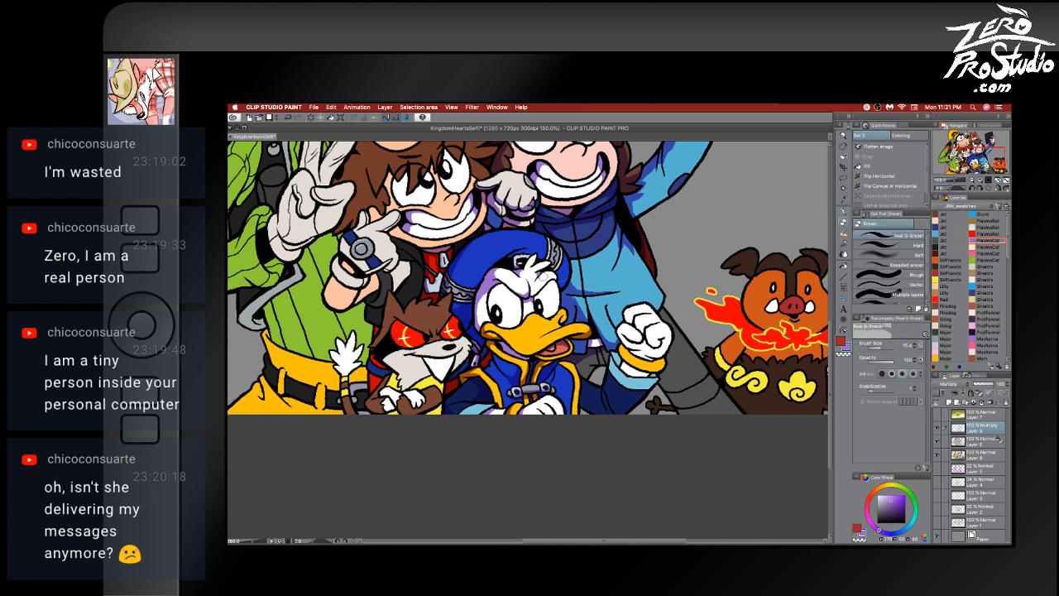
pyautogui.press('p')
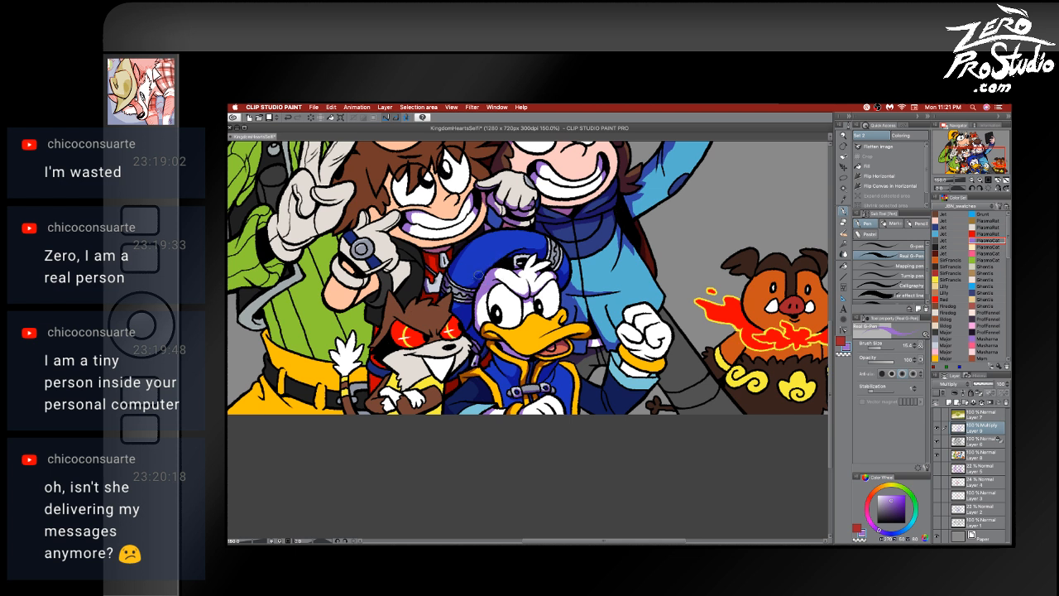
pyautogui.press('e')
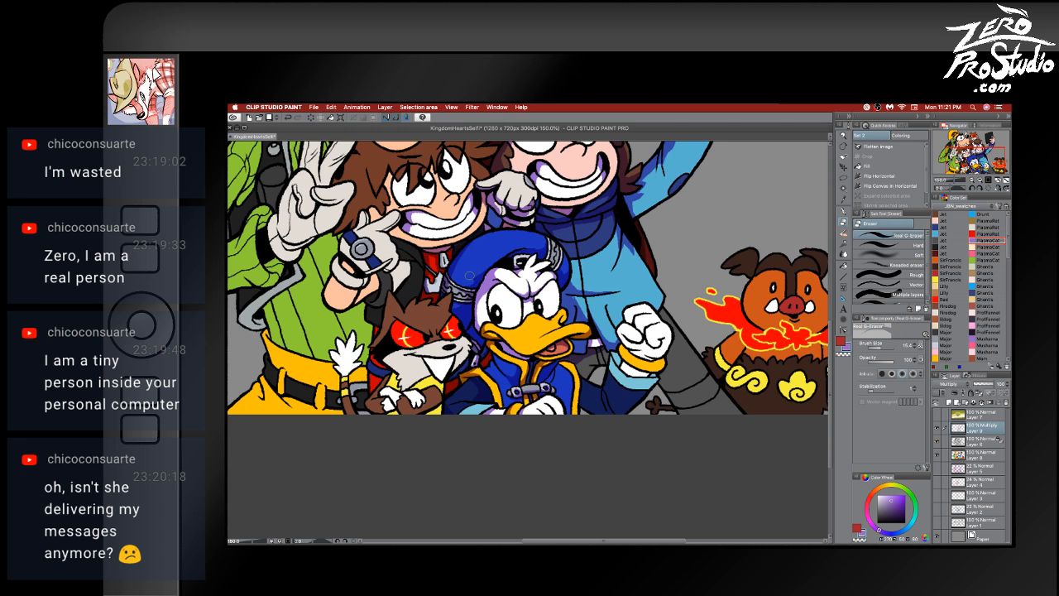
# - Add purple shadows to the red-eyed furry character's head and white muzzle, cleaning up the excess with the eraser
pyautogui.press('p')
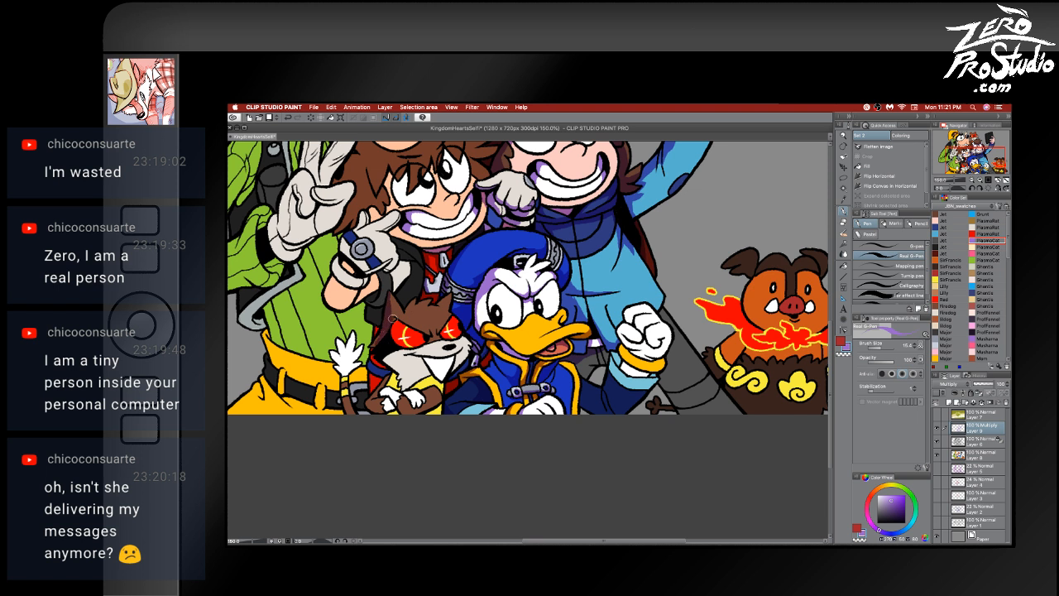
pyautogui.press('e')
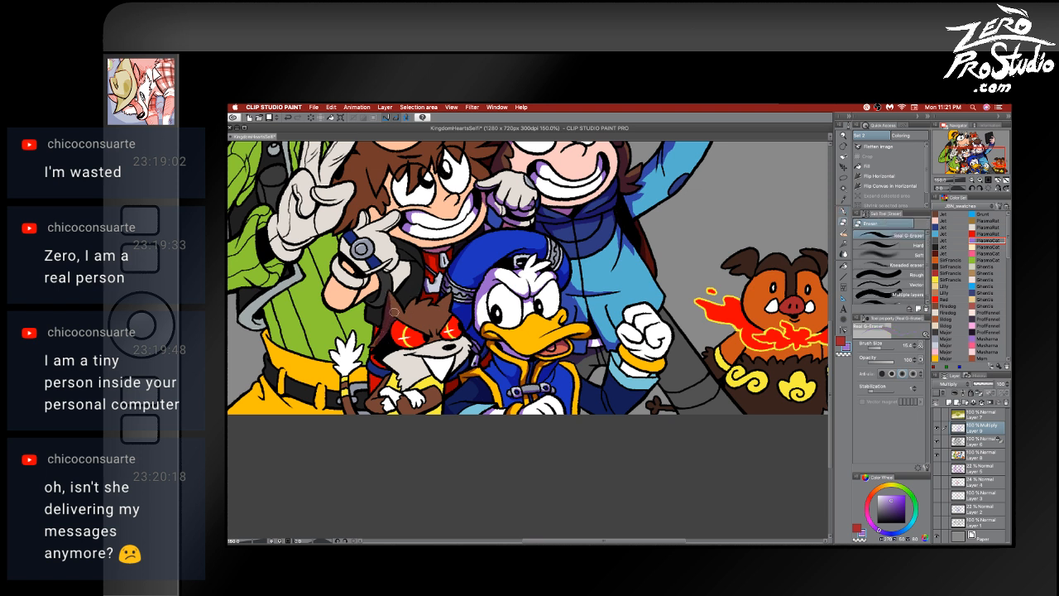
pyautogui.press('p')
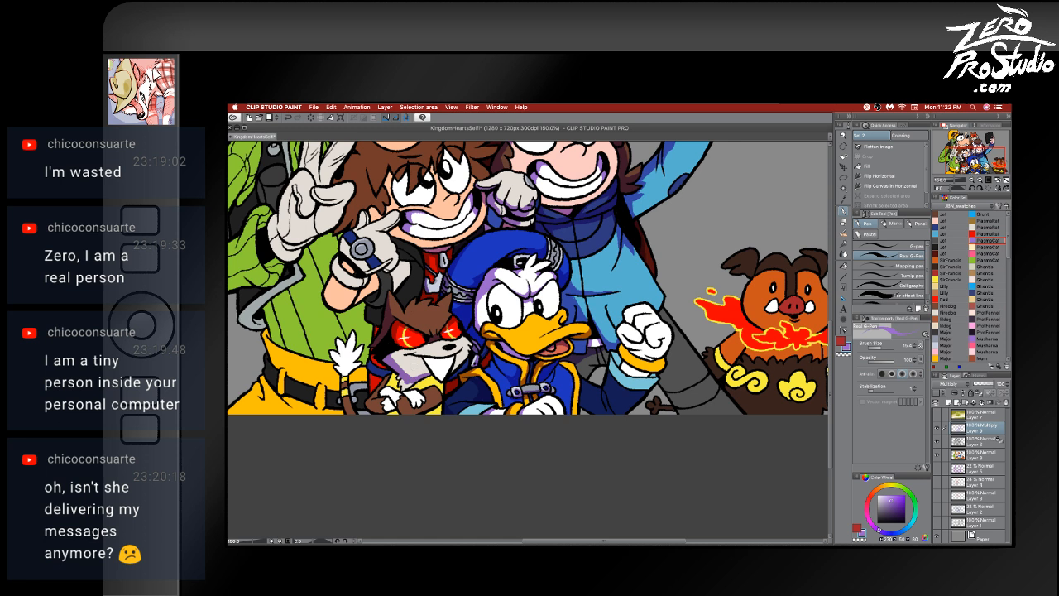
# - Switch to Restream Chat, bring its window up over the canvas and open the Bot settings
pyautogui.press('Tab')
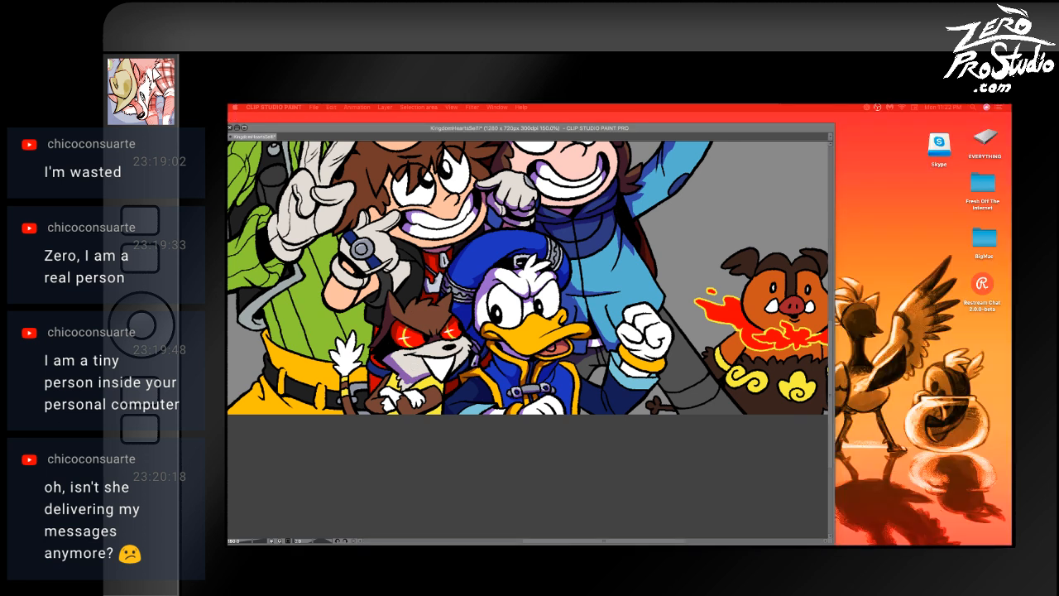
pyautogui.moveTo(229, 409); pyautogui.dragTo(484, 105)
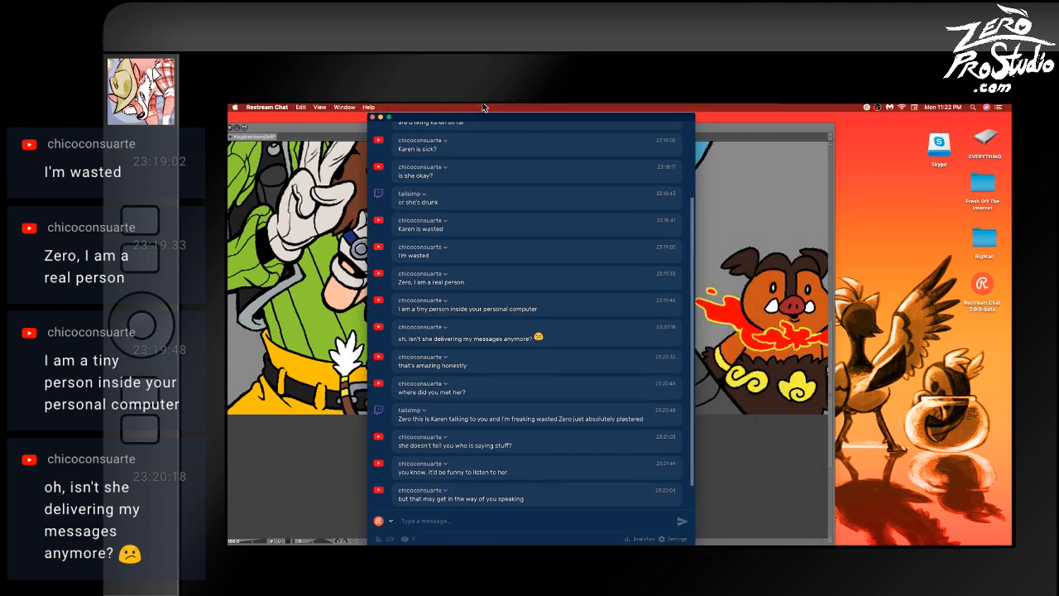
pyautogui.click(685, 541)
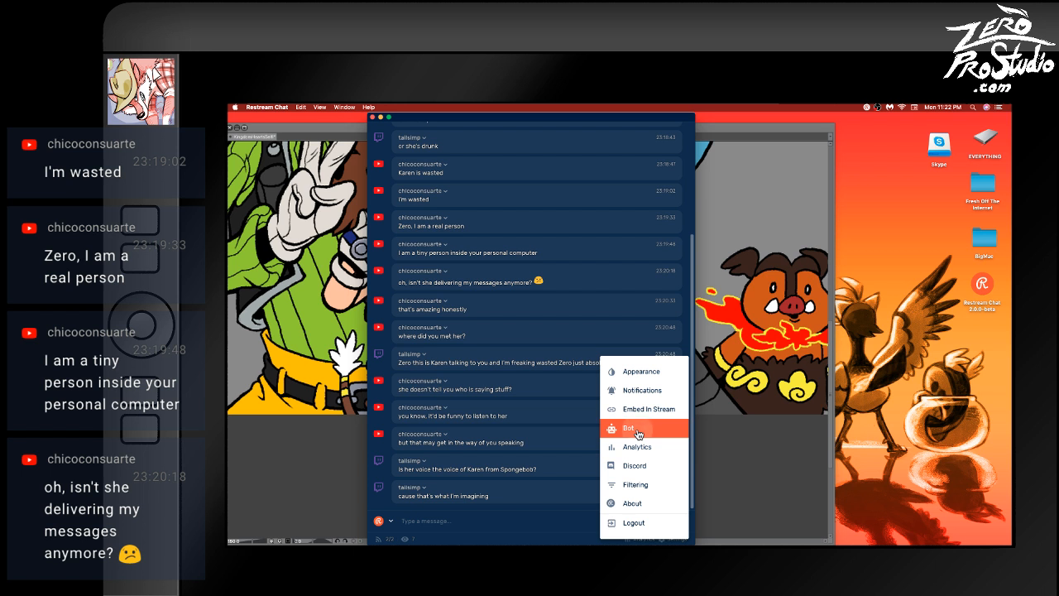
pyautogui.click(638, 435)
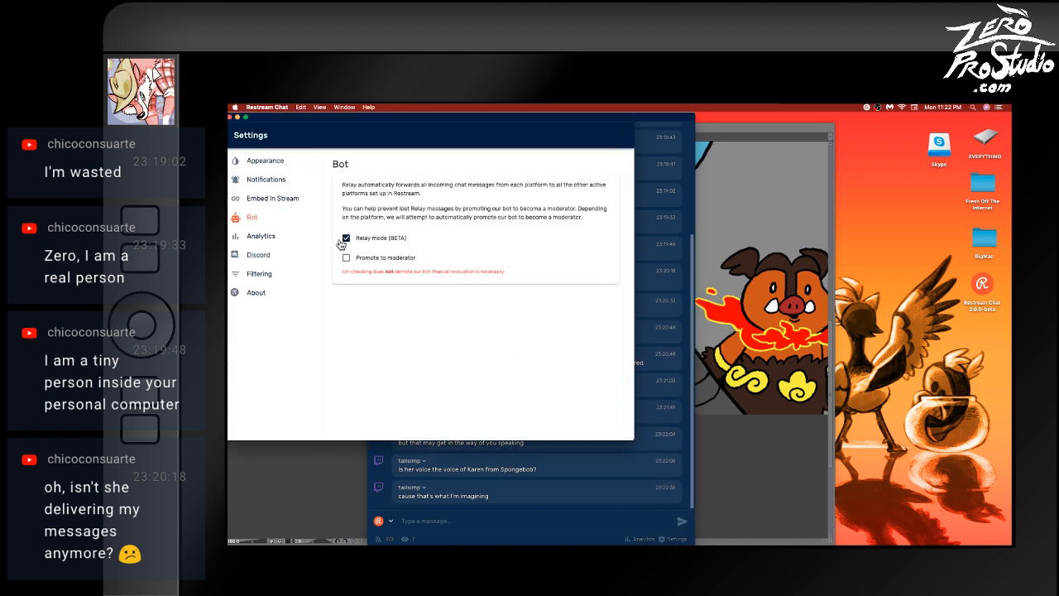
# - Look through the full list of text-to-speech voices in Restream Chat's notification settings
pyautogui.click(284, 180)
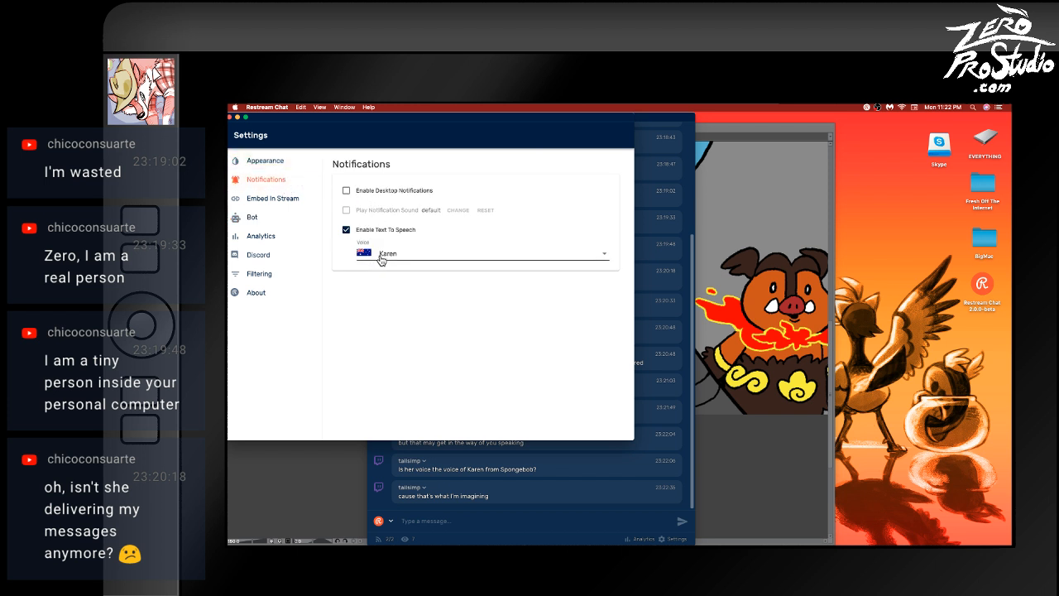
pyautogui.click(605, 259)
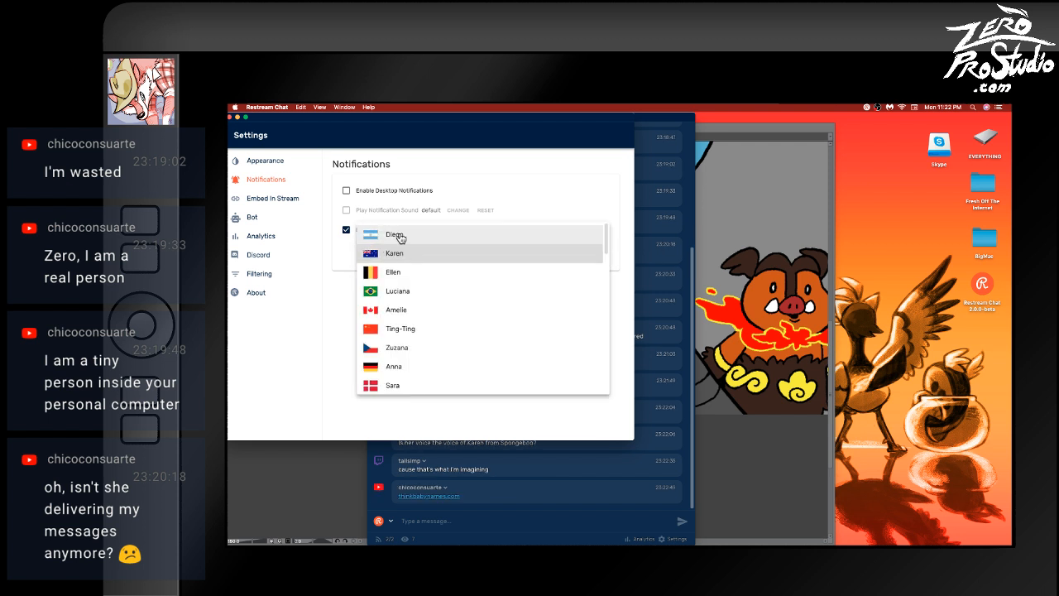
pyautogui.scroll(-1, 400, 273)
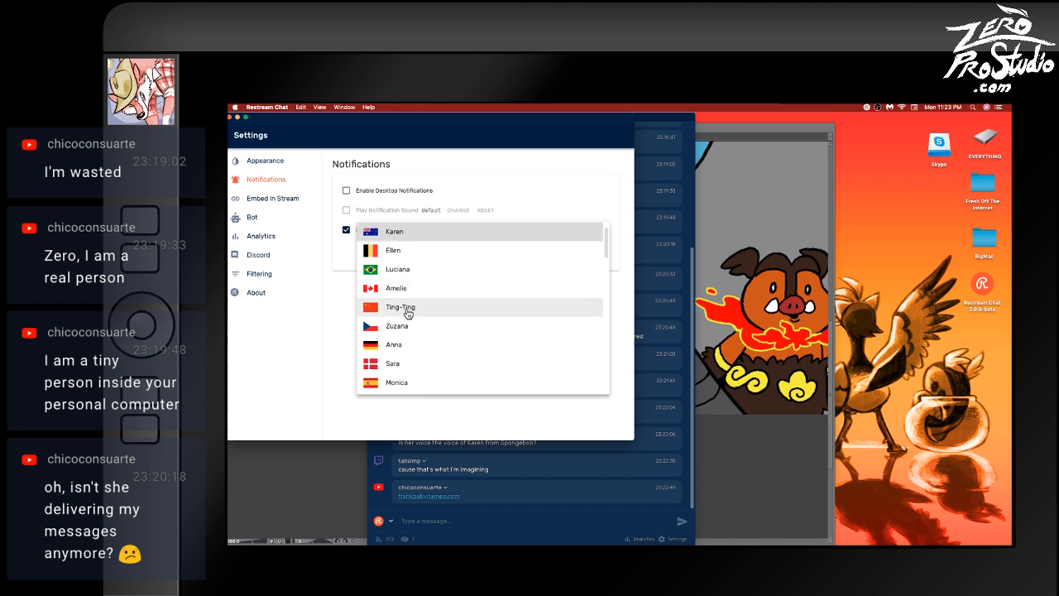
pyautogui.scroll(-2, 408, 311)
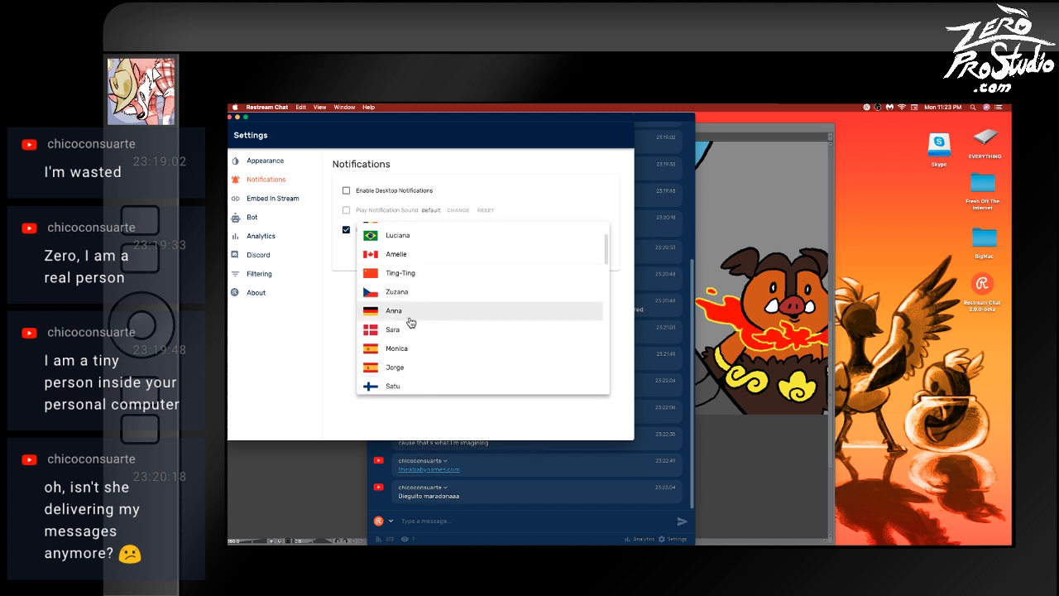
pyautogui.scroll(-1, 403, 335)
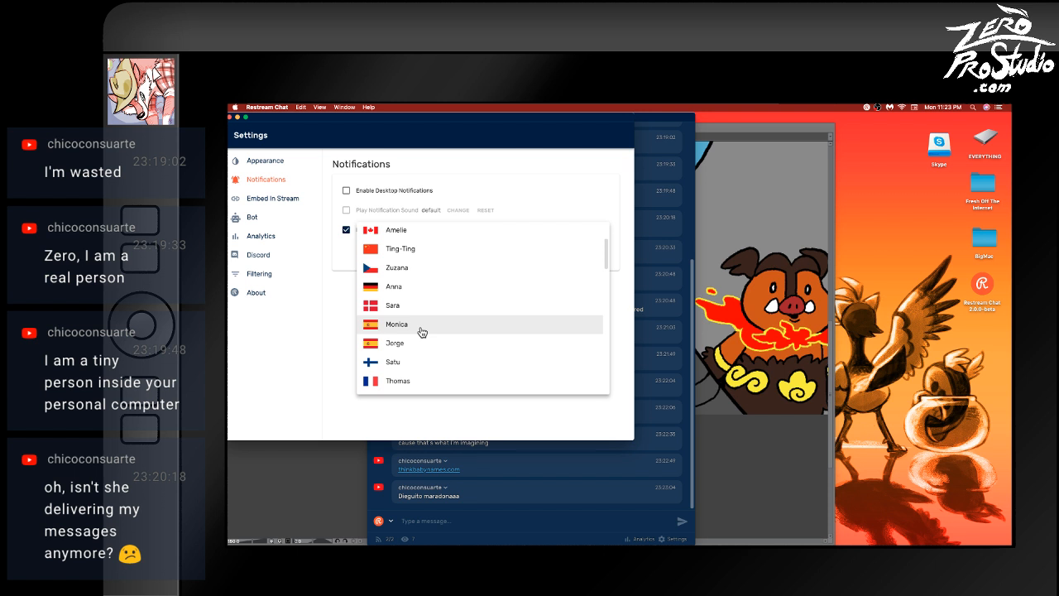
pyautogui.scroll(-1, 420, 333)
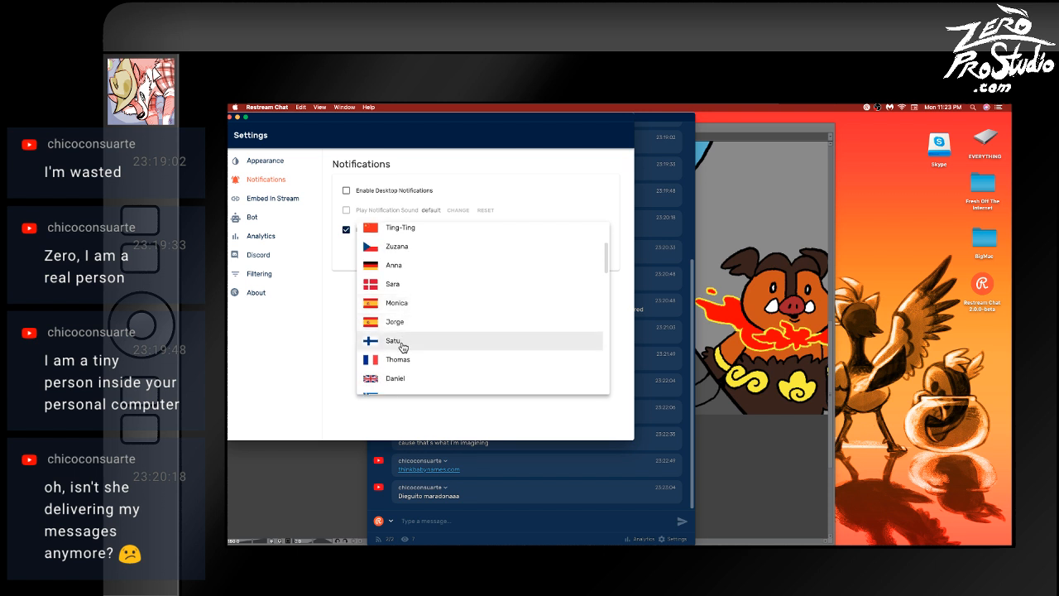
pyautogui.scroll(-1, 414, 366)
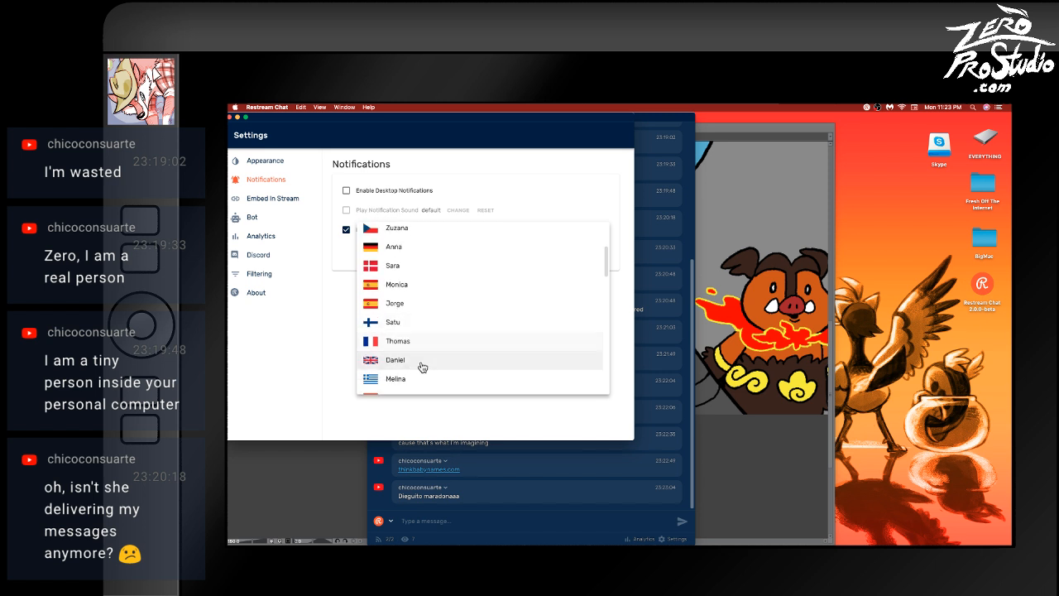
pyautogui.scroll(-2, 406, 367)
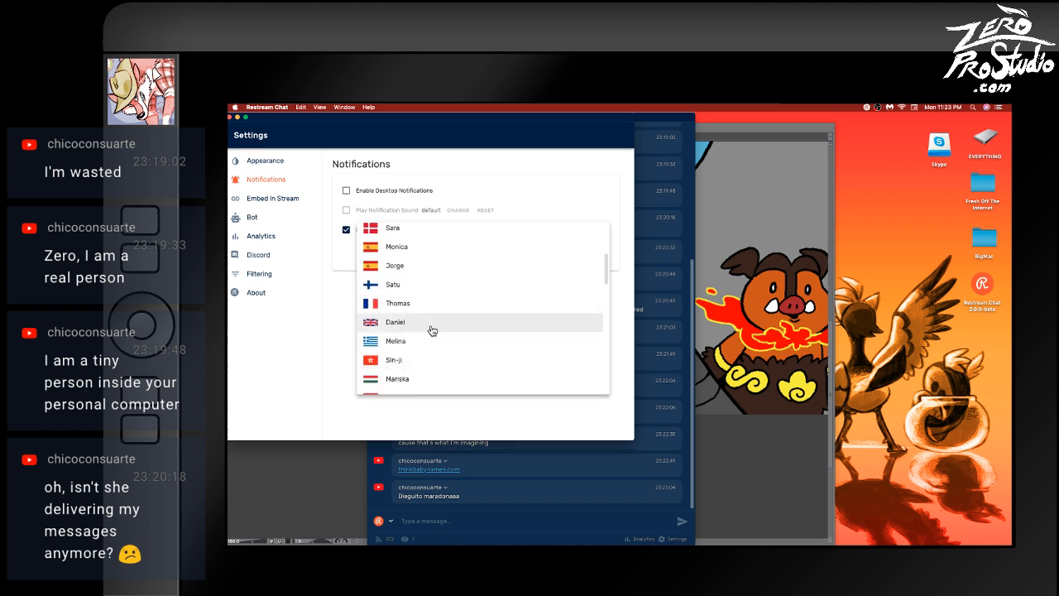
pyautogui.scroll(-2, 441, 330)
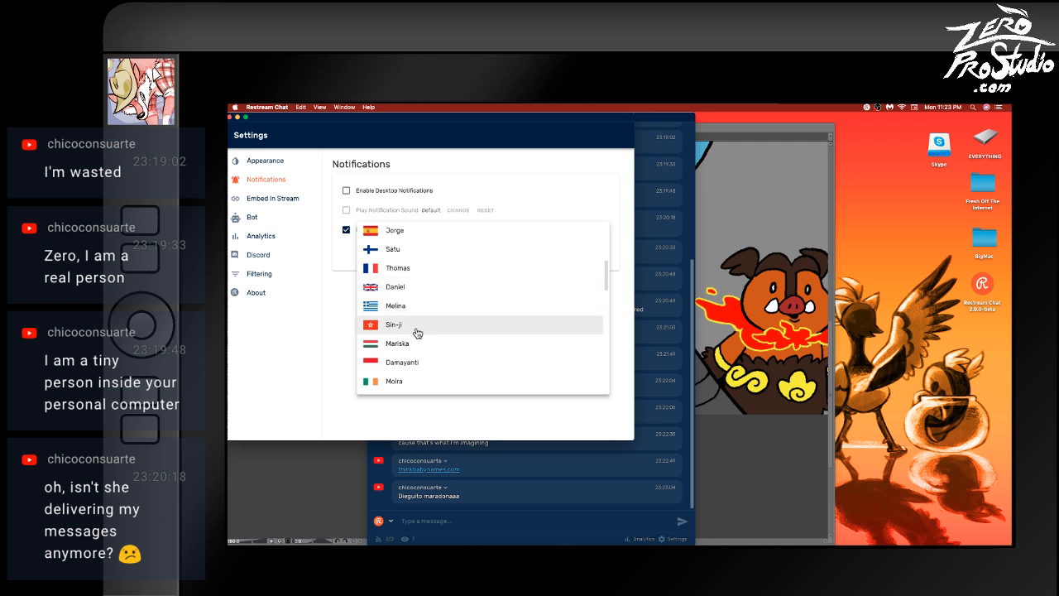
pyautogui.scroll(-2, 422, 353)
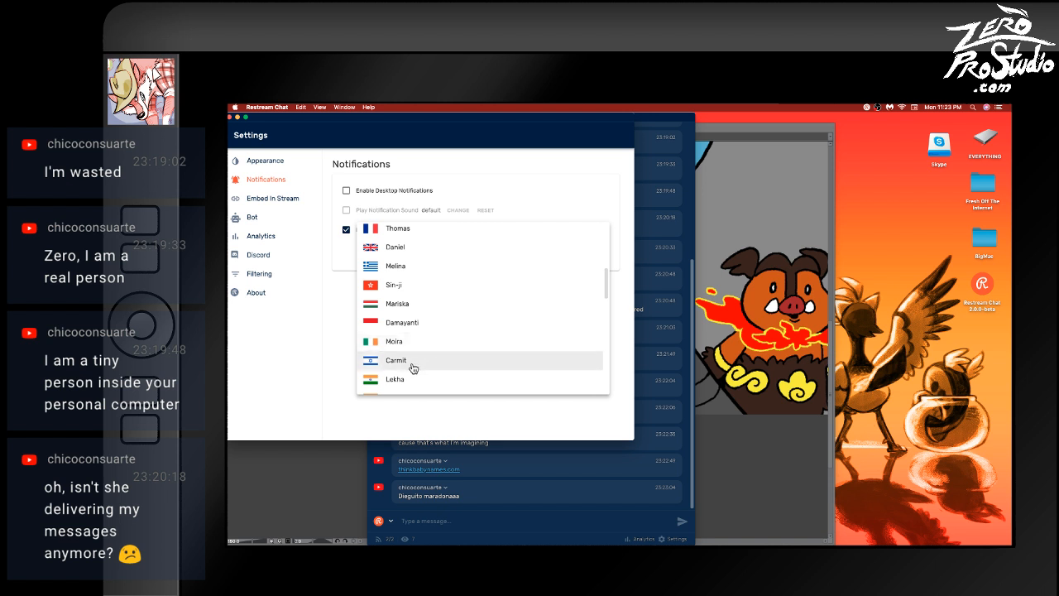
pyautogui.scroll(-2, 407, 378)
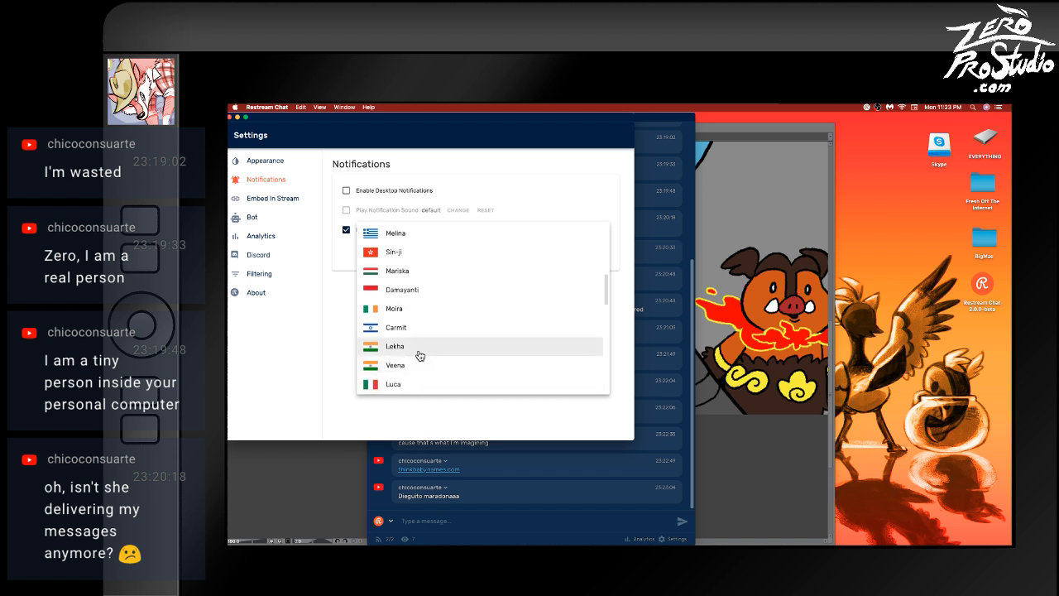
pyautogui.scroll(-2, 406, 373)
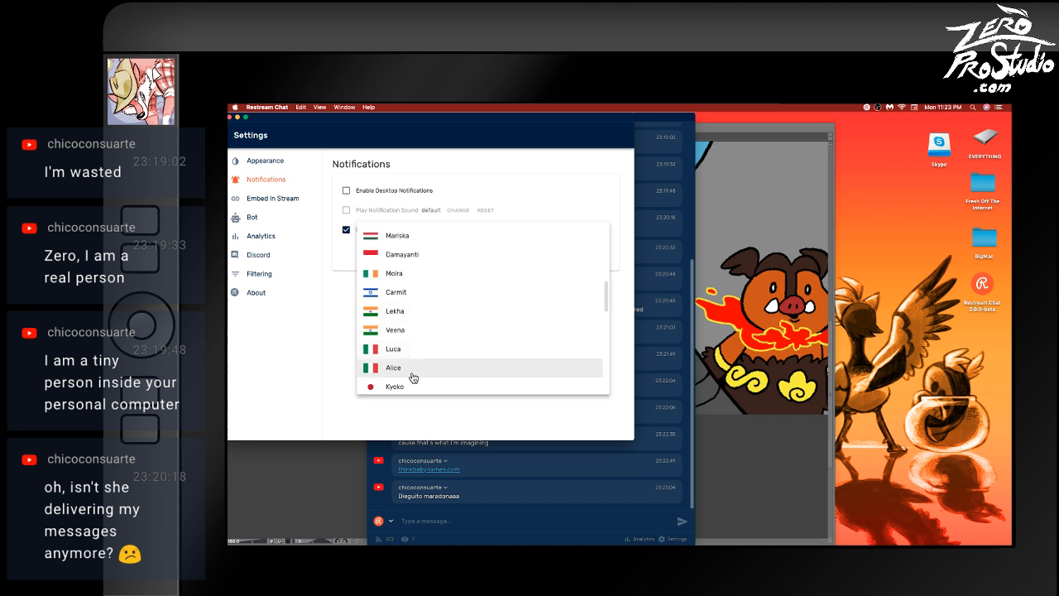
pyautogui.scroll(-2, 411, 358)
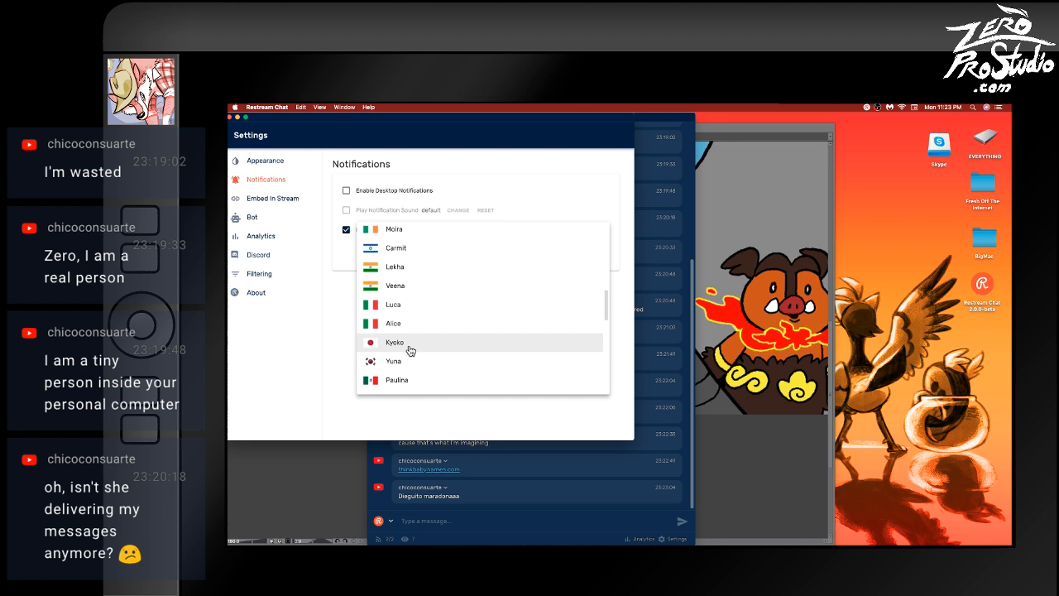
pyautogui.scroll(-2, 412, 360)
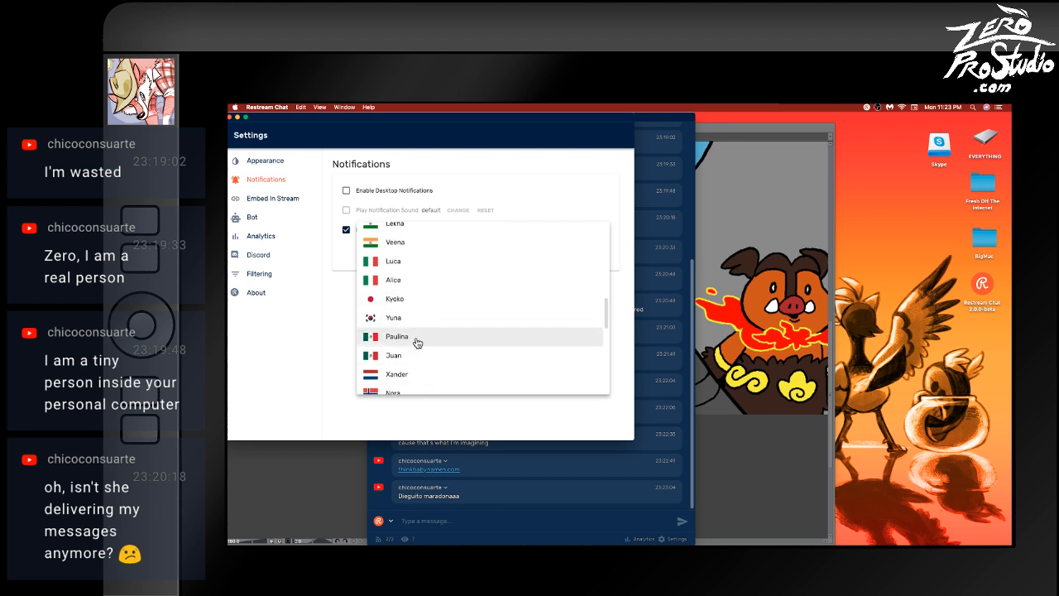
pyautogui.scroll(-2, 419, 356)
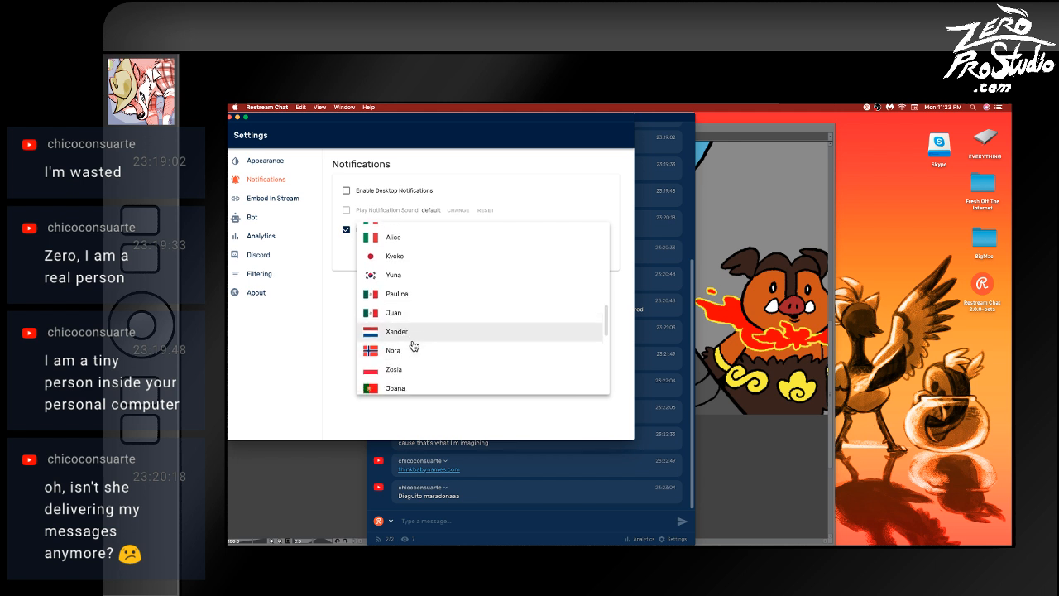
pyautogui.scroll(-1, 413, 339)
pyautogui.scroll(-1, 411, 334)
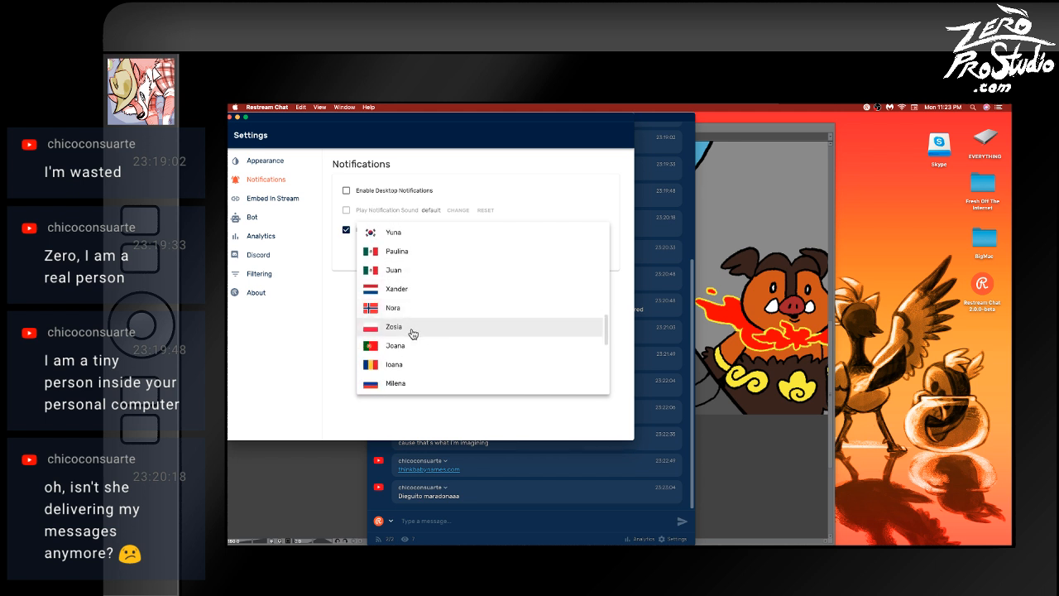
pyautogui.scroll(-7, 417, 345)
pyautogui.scroll(-2, 417, 346)
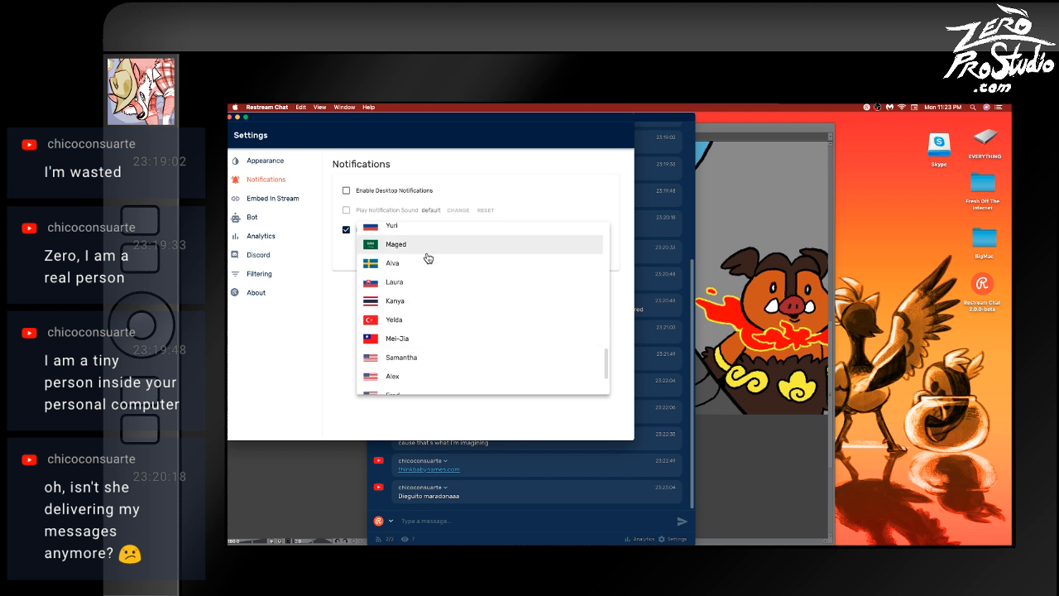
pyautogui.scroll(-4, 406, 306)
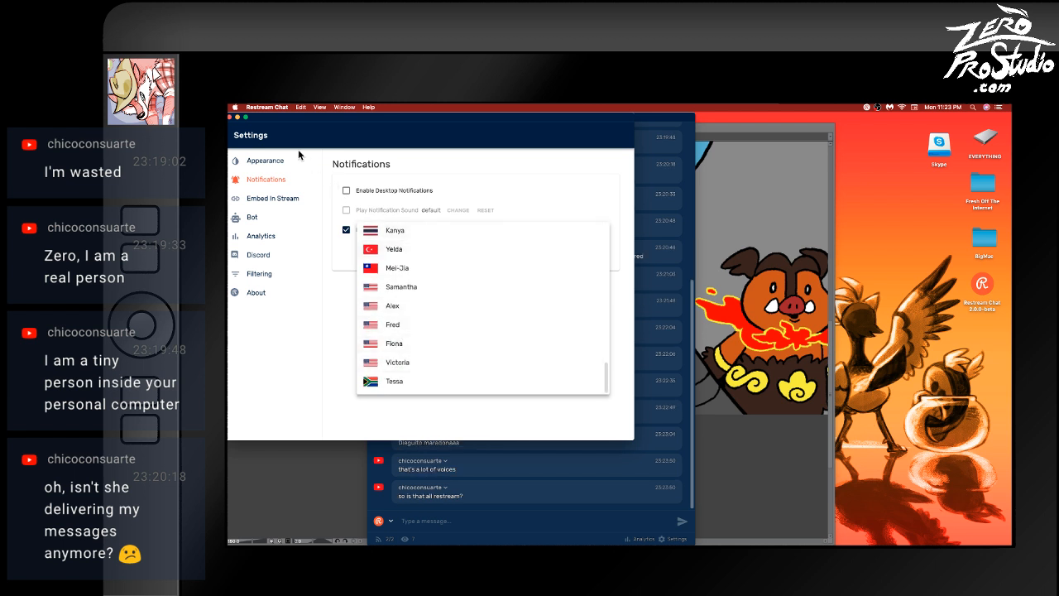
# - Close the Restream Chat settings, move the chat window down out of the way and return to Clip Studio Paint
pyautogui.click(230, 117)
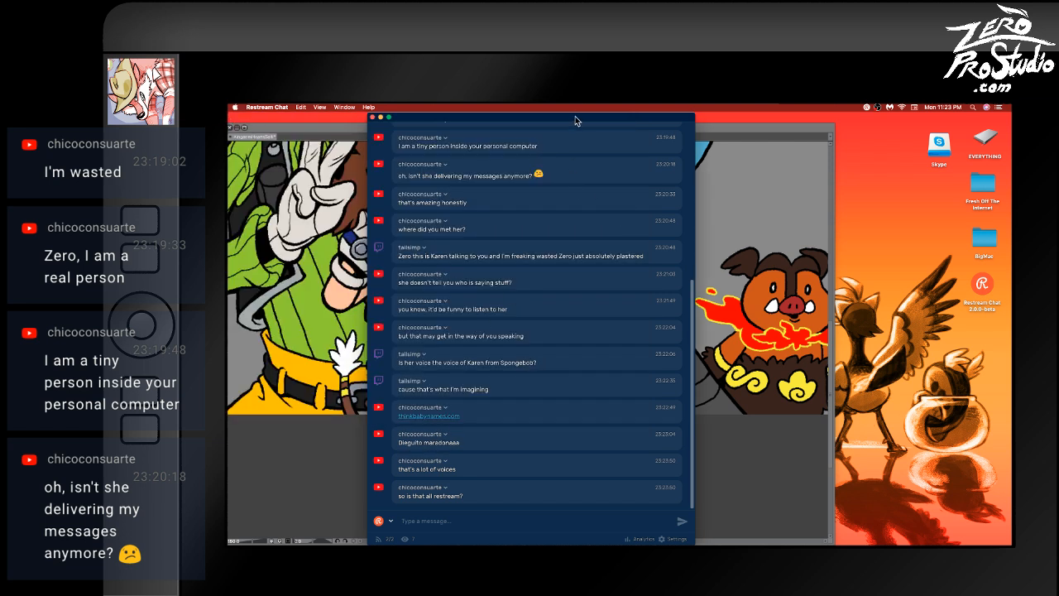
pyautogui.moveTo(575, 120)
pyautogui.mouseDown()
pyautogui.moveTo(688, 418)
pyautogui.moveTo(522, 346)
pyautogui.mouseUp()
pyautogui.doubleClick(521, 346)
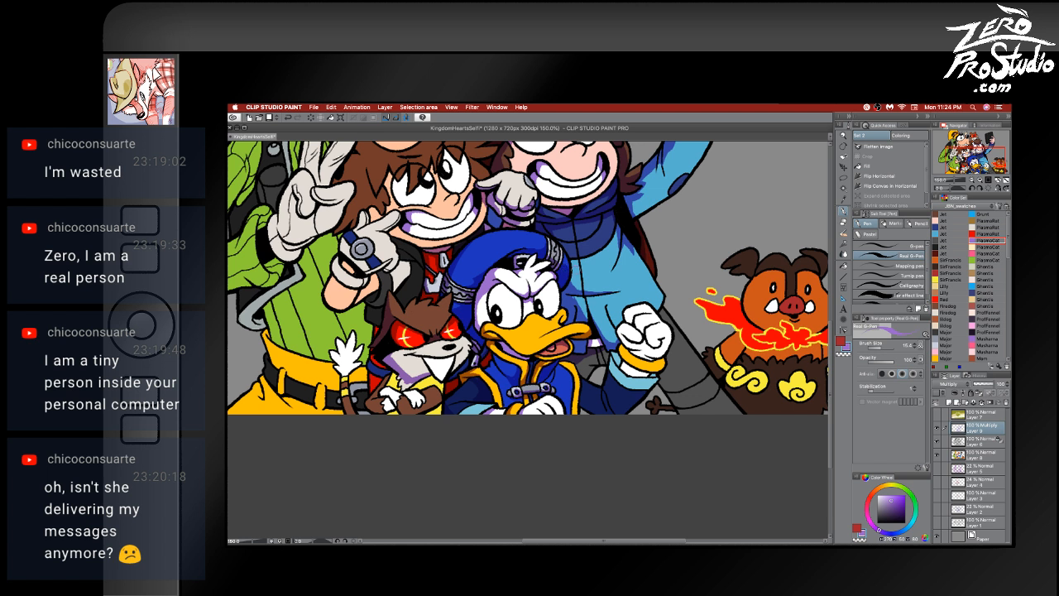
# - Paint purple shadows on the red-eyed furry character's chest and crossed arms, tidying the edges with the eraser
pyautogui.scroll(-3, 675, 300)
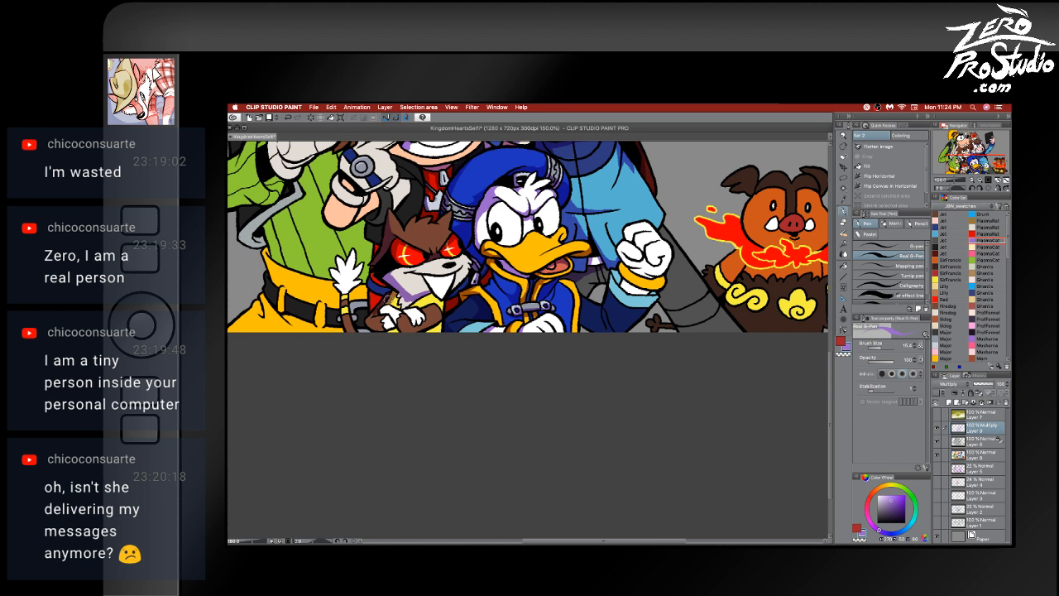
pyautogui.moveTo(397, 303); pyautogui.dragTo(389, 298)
pyautogui.moveTo(425, 282)
pyautogui.mouseDown()
pyautogui.moveTo(431, 289)
pyautogui.moveTo(412, 307)
pyautogui.mouseUp()
pyautogui.press('super+z')
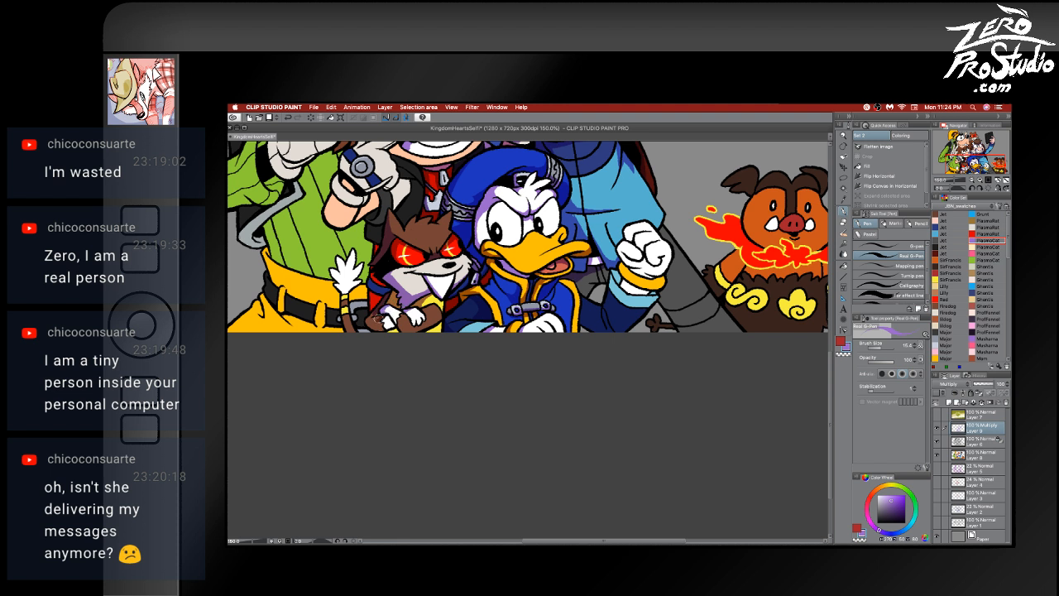
pyautogui.press('b')
pyautogui.press('b')
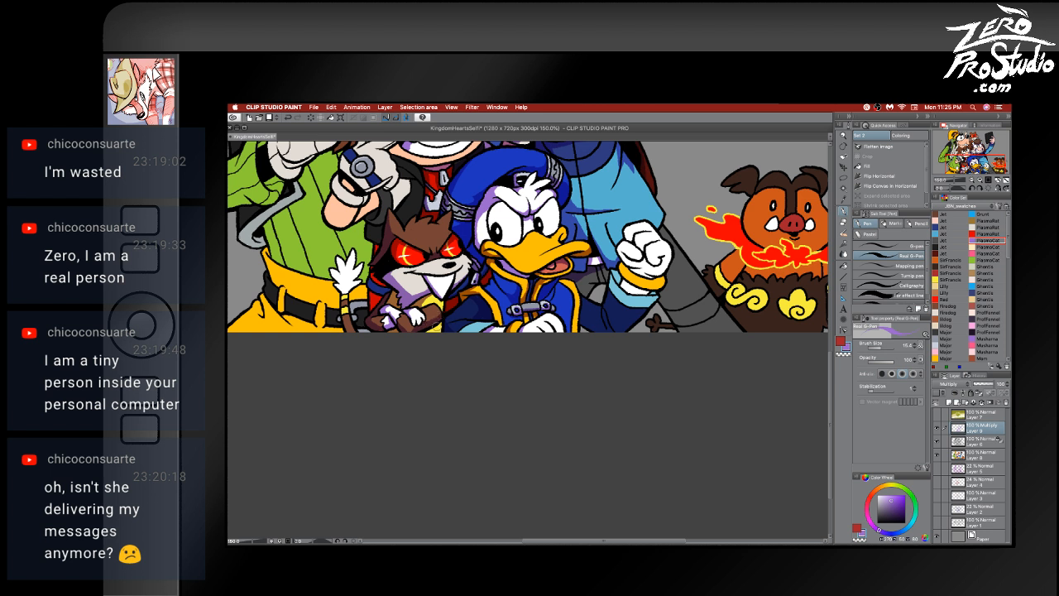
pyautogui.press('e')
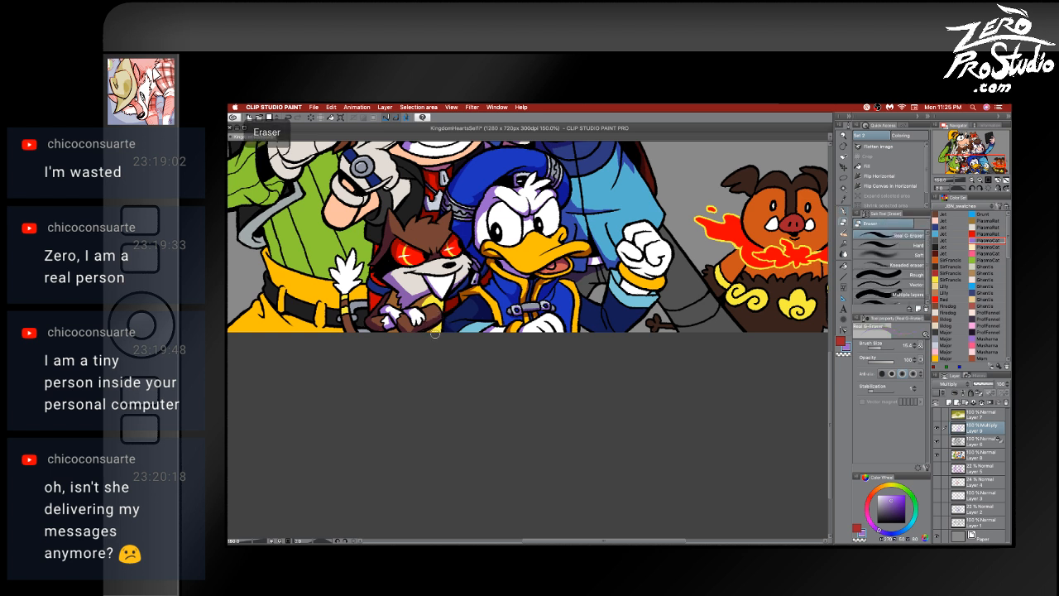
pyautogui.press('b')
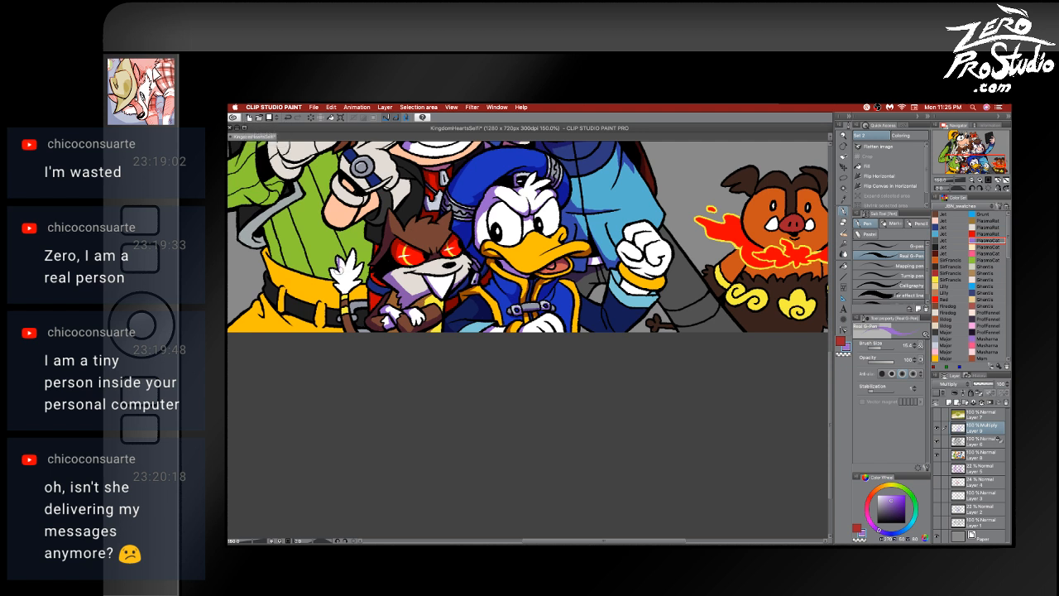
# - Shade the white, feathery tip of the furry character's tail with purple, redoing strokes and trimming the excess
pyautogui.hotkey('ctrl', 'z')
pyautogui.moveTo(336, 257); pyautogui.dragTo(344, 287)
pyautogui.hotkey('ctrl', 'z')
pyautogui.press('b')
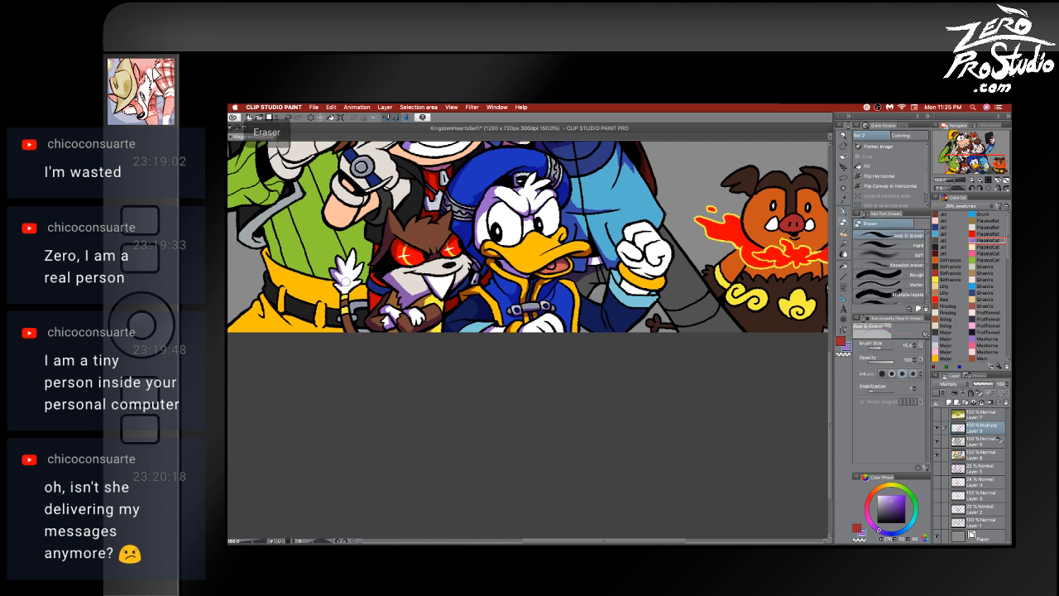
pyautogui.moveTo(354, 273); pyautogui.dragTo(343, 278)
pyautogui.press('e')
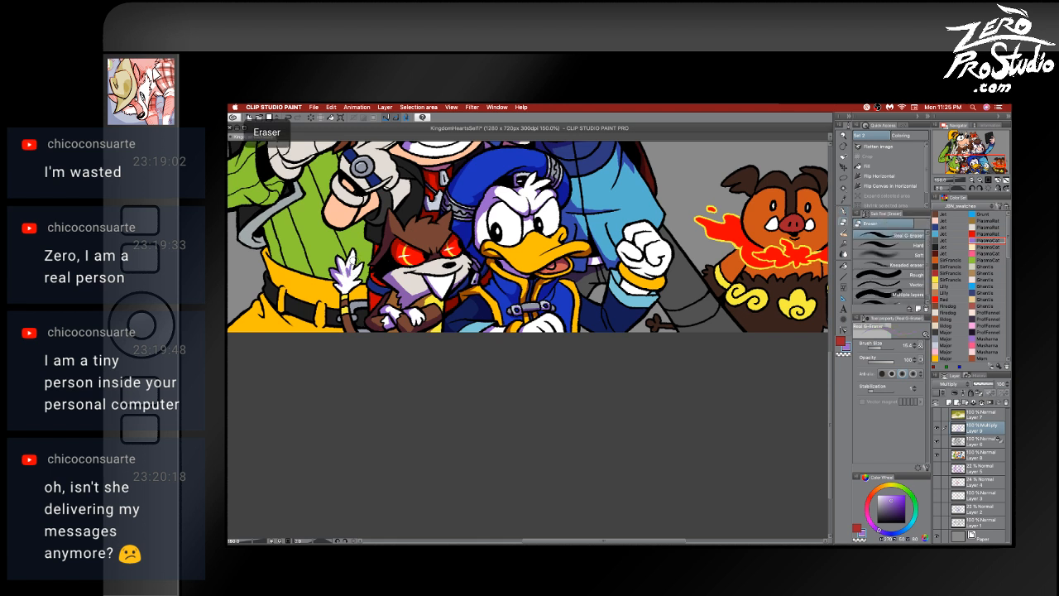
# - Add purple shading down the banded shaft of the furry character's tail and clean it up with the eraser
pyautogui.press('p')
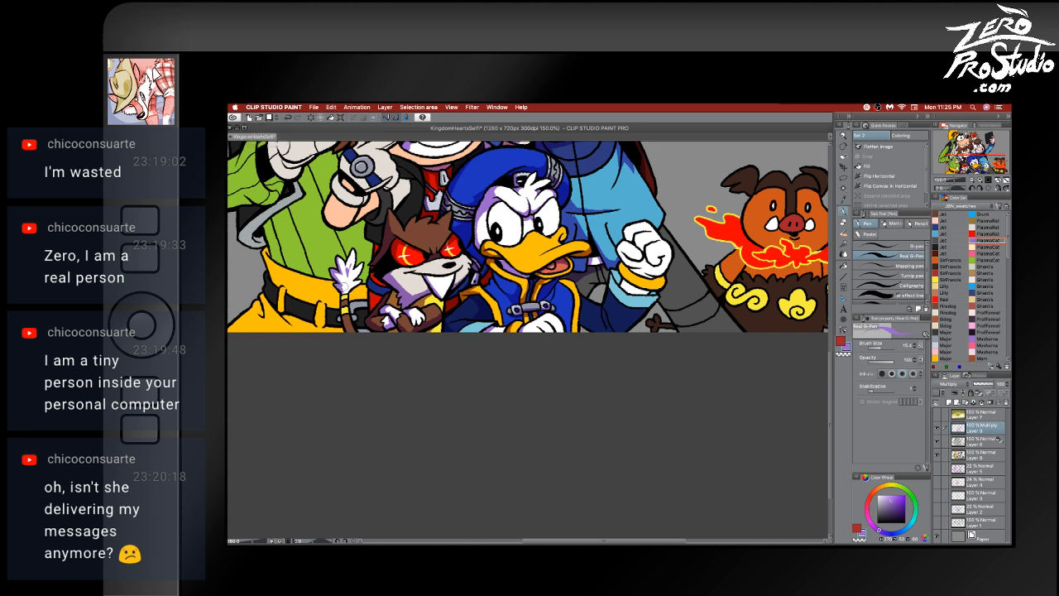
pyautogui.press('e')
pyautogui.press('p')
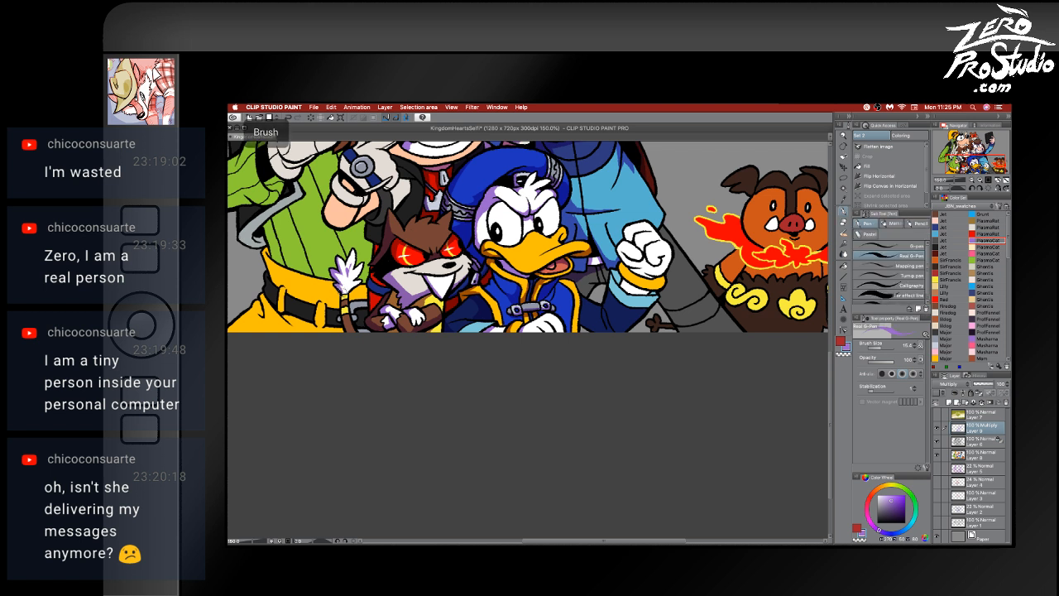
pyautogui.hotkey('ctrl', 'z')
pyautogui.press('e')
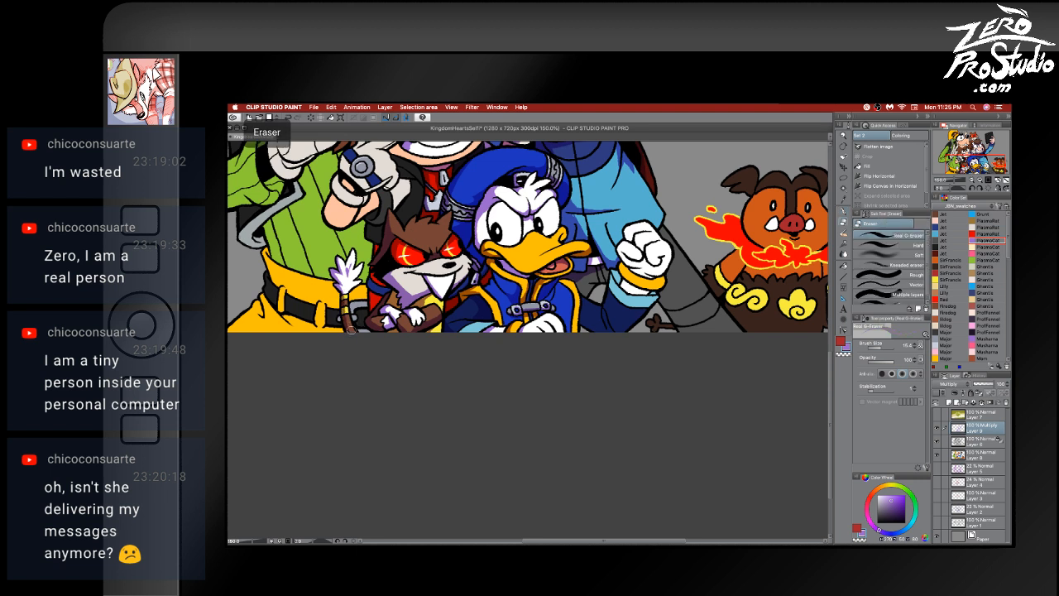
pyautogui.press('p')
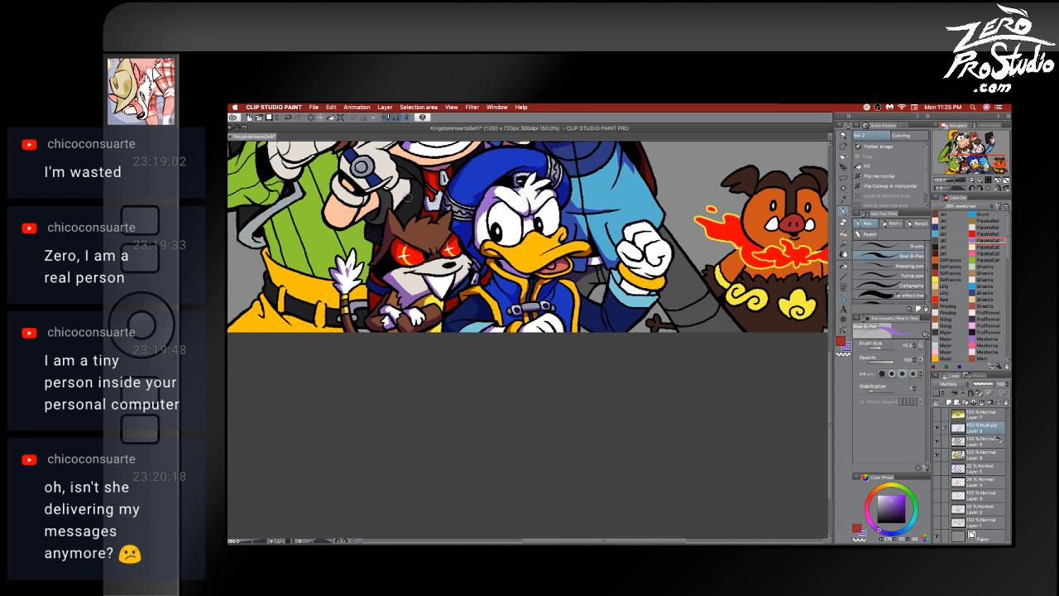
# - Paint purple shadows on the green-shirted character's yellow trousers and black belt, alternating pen and eraser to shape them
pyautogui.hscroll(-3, 497, 269)
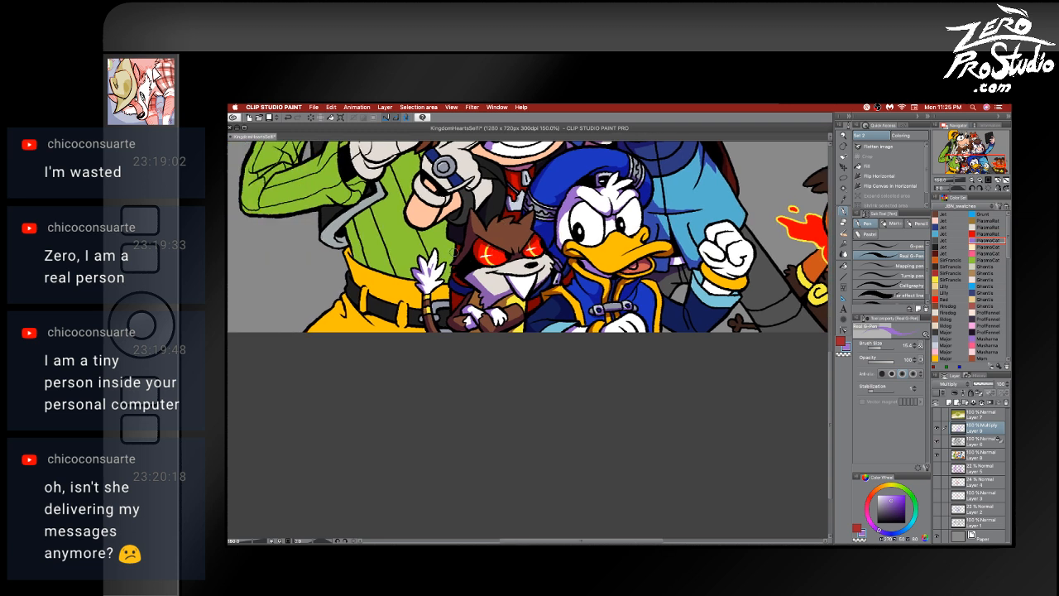
pyautogui.scroll(4, 562, 302)
pyautogui.scroll(-5, 581, 310)
pyautogui.scroll(3, 575, 321)
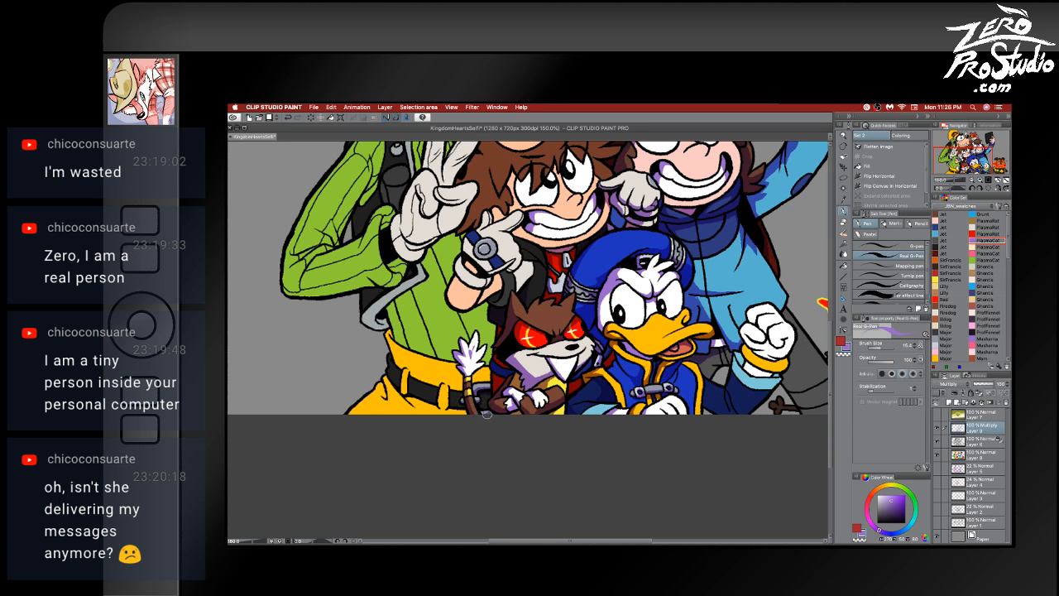
pyautogui.hotkey('ctrl', 'z')
pyautogui.moveTo(437, 408); pyautogui.dragTo(409, 402)
pyautogui.press('e')
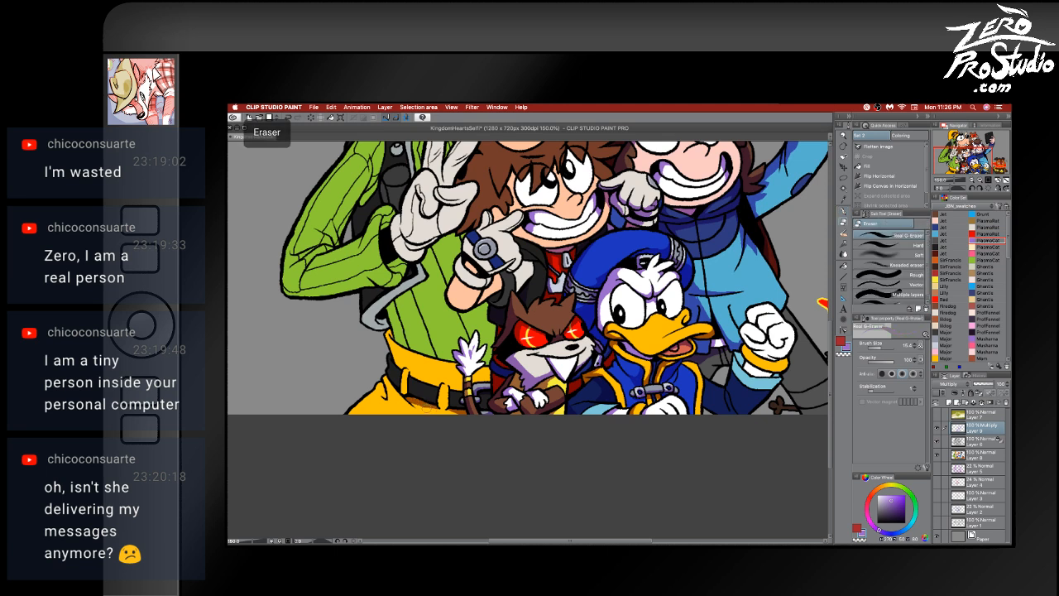
pyautogui.press('p')
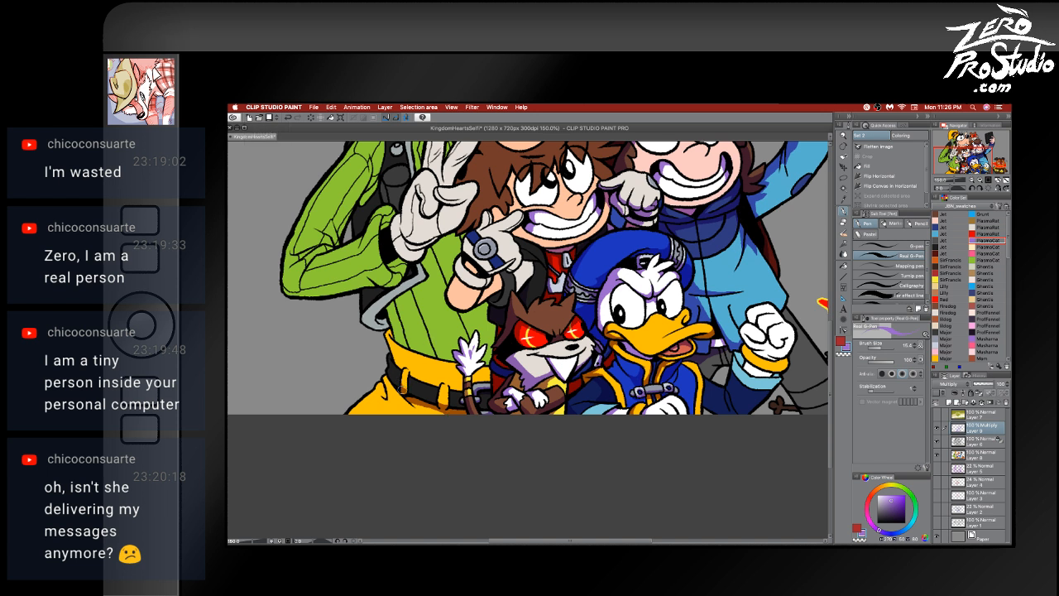
pyautogui.press('e')
pyautogui.press('p')
pyautogui.press('e')
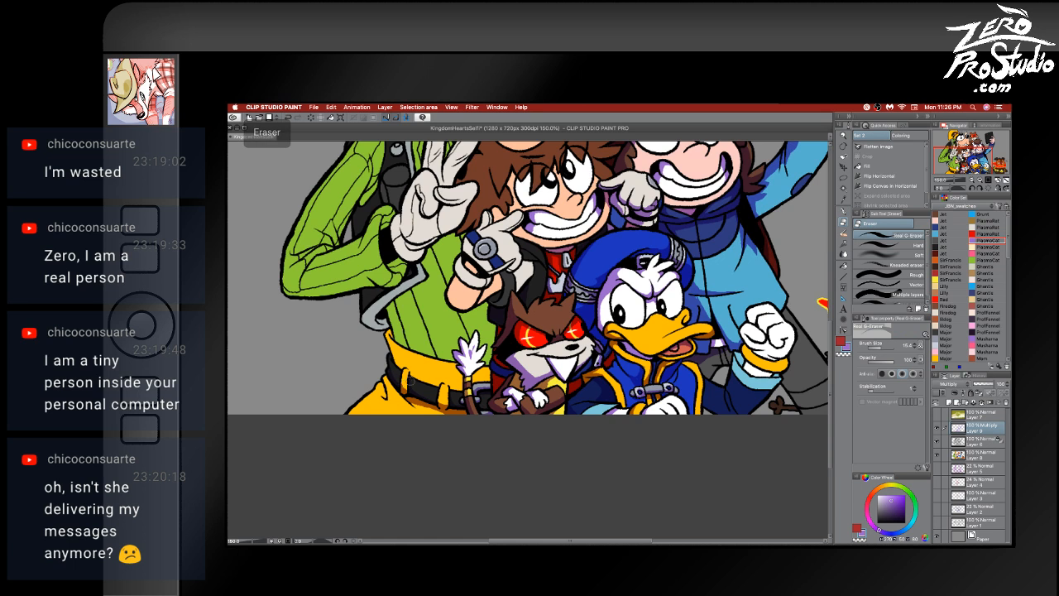
pyautogui.press('p')
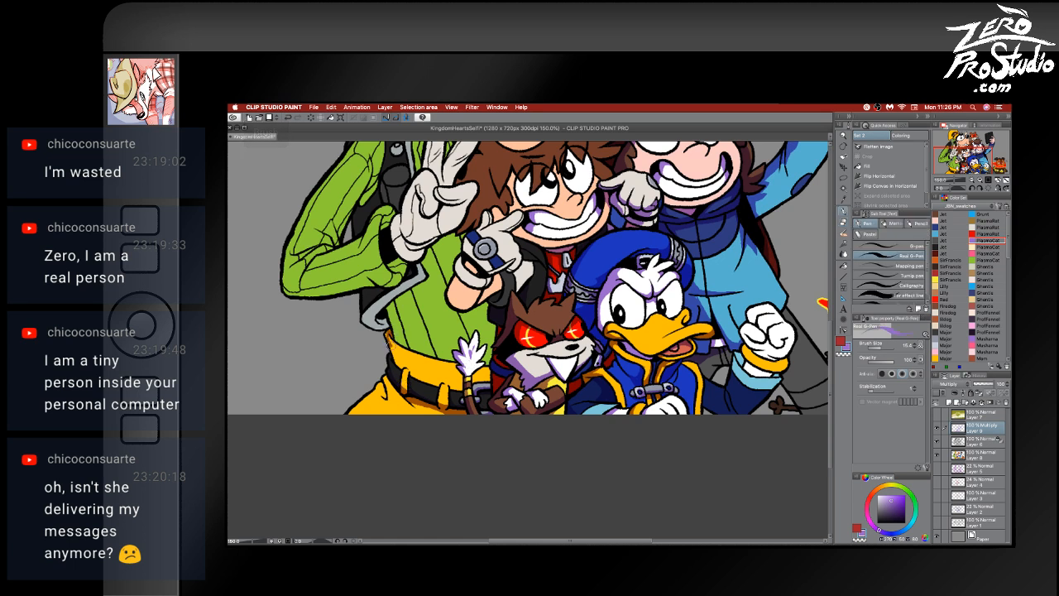
# - Shade the yellow waistband above the green-shirted character's belt and refine the shadow's edge with the eraser
pyautogui.moveTo(386, 329); pyautogui.dragTo(404, 369)
pyautogui.press('e')
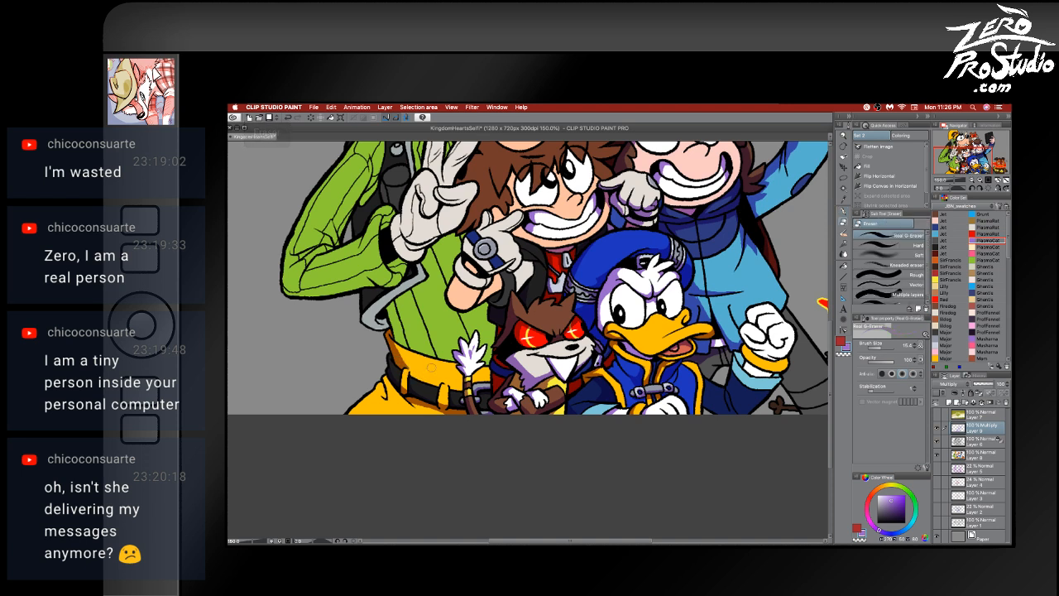
pyautogui.press('p')
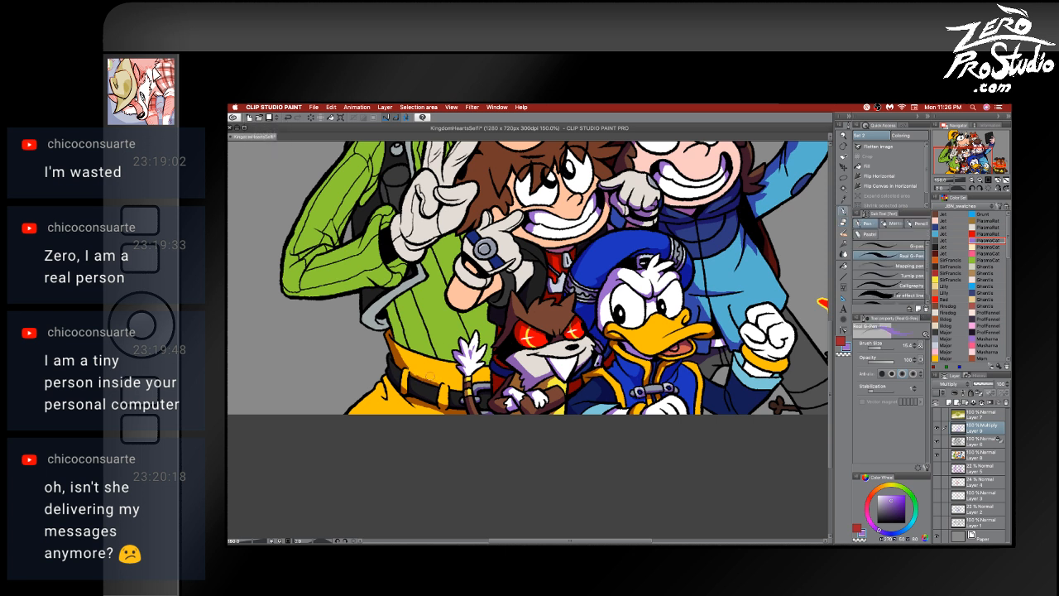
pyautogui.press('e')
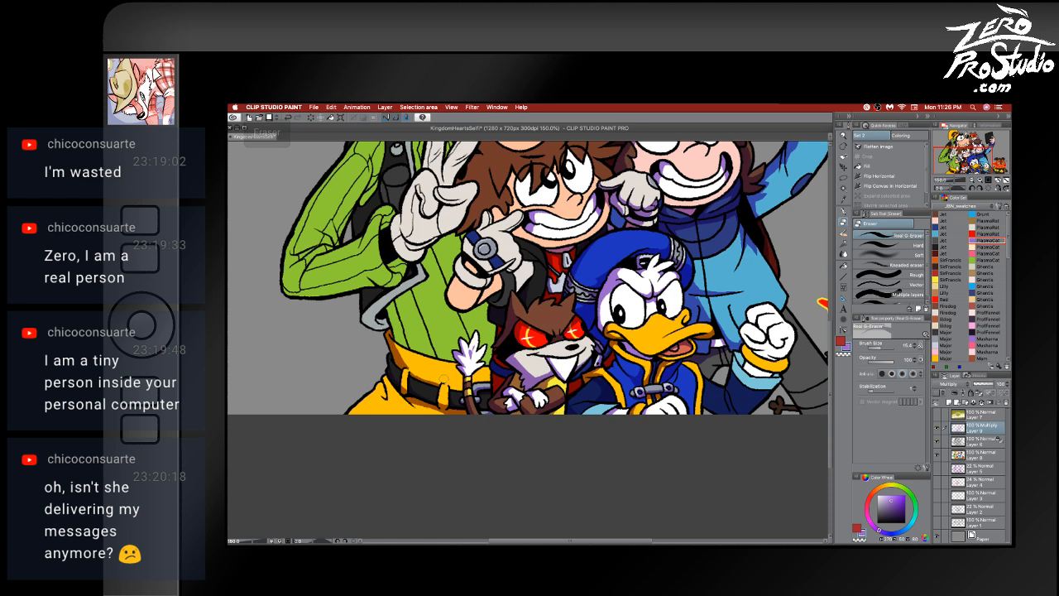
pyautogui.press('p')
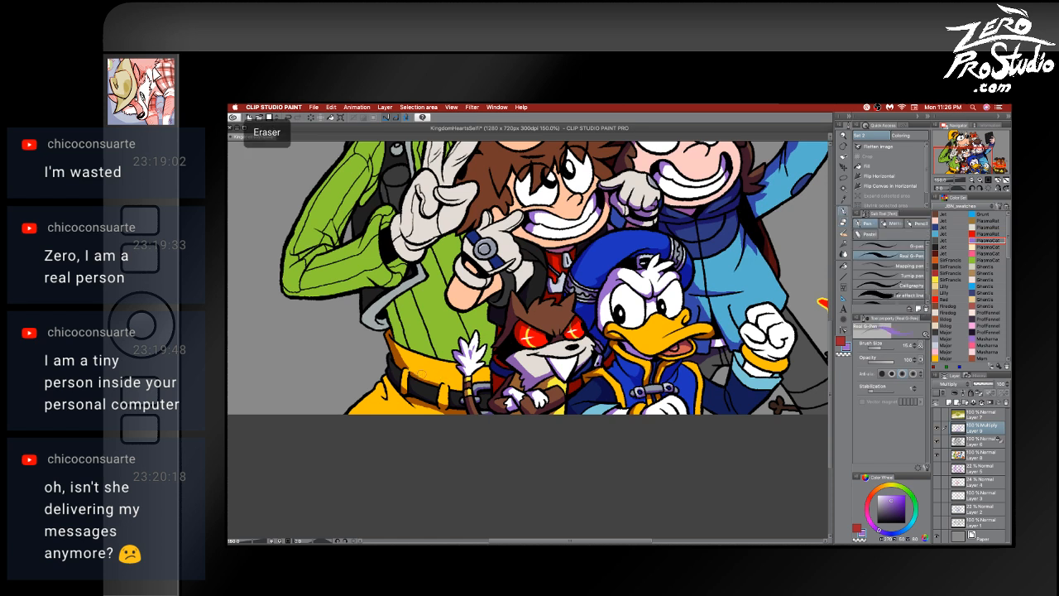
pyautogui.press('p')
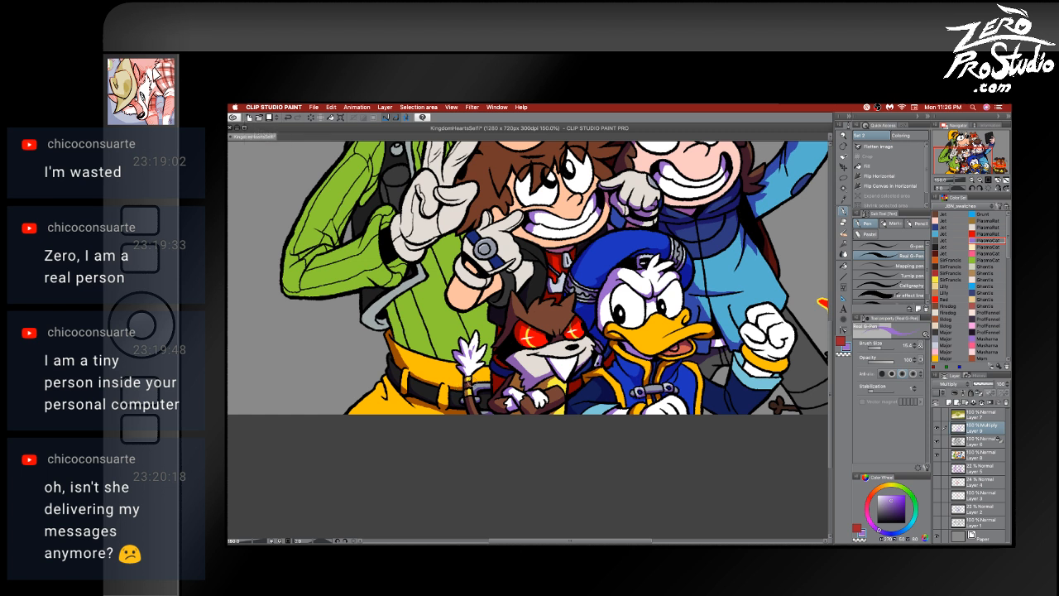
# - Add purple shadows along the lower folds of the green shirt above the waistband, undoing the last unwanted strokes
pyautogui.moveTo(474, 378)
pyautogui.mouseDown()
pyautogui.moveTo(489, 378)
pyautogui.moveTo(479, 386)
pyautogui.mouseUp()
pyautogui.press('b')
pyautogui.moveTo(394, 335); pyautogui.dragTo(423, 351)
pyautogui.moveTo(400, 337)
pyautogui.mouseDown()
pyautogui.moveTo(389, 316)
pyautogui.moveTo(397, 288)
pyautogui.moveTo(389, 313)
pyautogui.moveTo(418, 289)
pyautogui.moveTo(389, 308)
pyautogui.moveTo(421, 286)
pyautogui.moveTo(423, 295)
pyautogui.moveTo(390, 316)
pyautogui.moveTo(419, 285)
pyautogui.moveTo(395, 324)
pyautogui.moveTo(403, 315)
pyautogui.moveTo(407, 334)
pyautogui.moveTo(403, 315)
pyautogui.moveTo(411, 341)
pyautogui.moveTo(401, 300)
pyautogui.moveTo(409, 340)
pyautogui.moveTo(446, 338)
pyautogui.moveTo(429, 349)
pyautogui.moveTo(449, 356)
pyautogui.mouseUp()
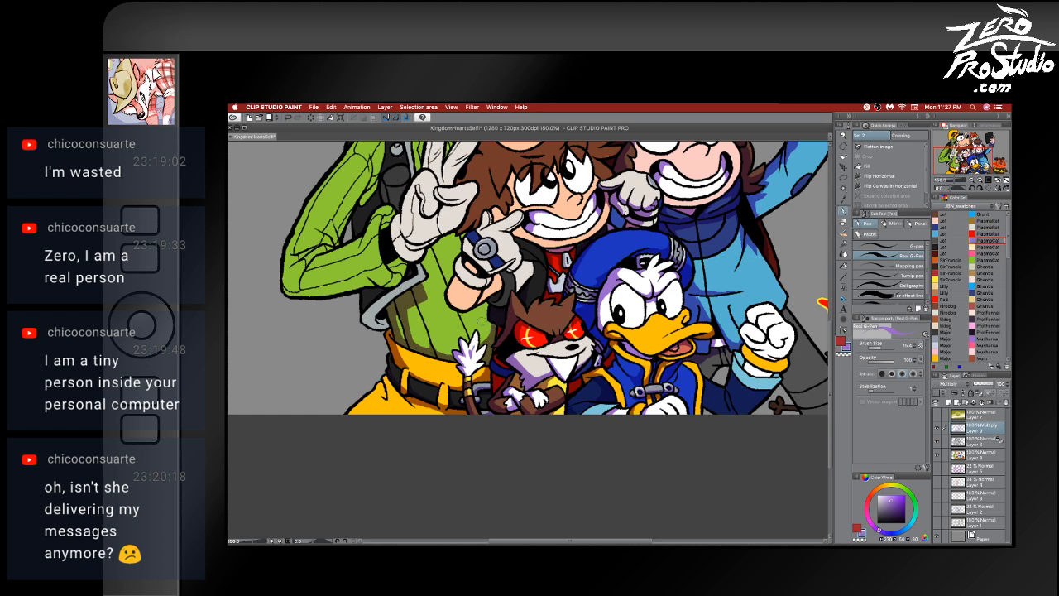
pyautogui.moveTo(457, 313); pyautogui.dragTo(469, 346)
pyautogui.press('super+z')
pyautogui.press('super+z')
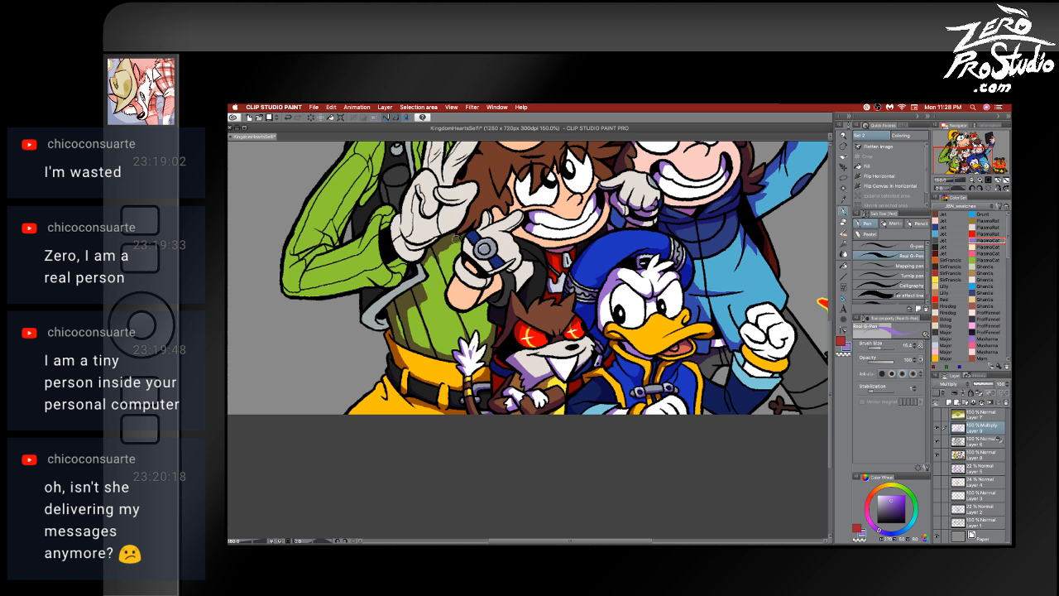
# - Shade the upper part of the green shirt beside the white glove and erase the overspill
pyautogui.moveTo(456, 240); pyautogui.dragTo(460, 247)
pyautogui.press('e')
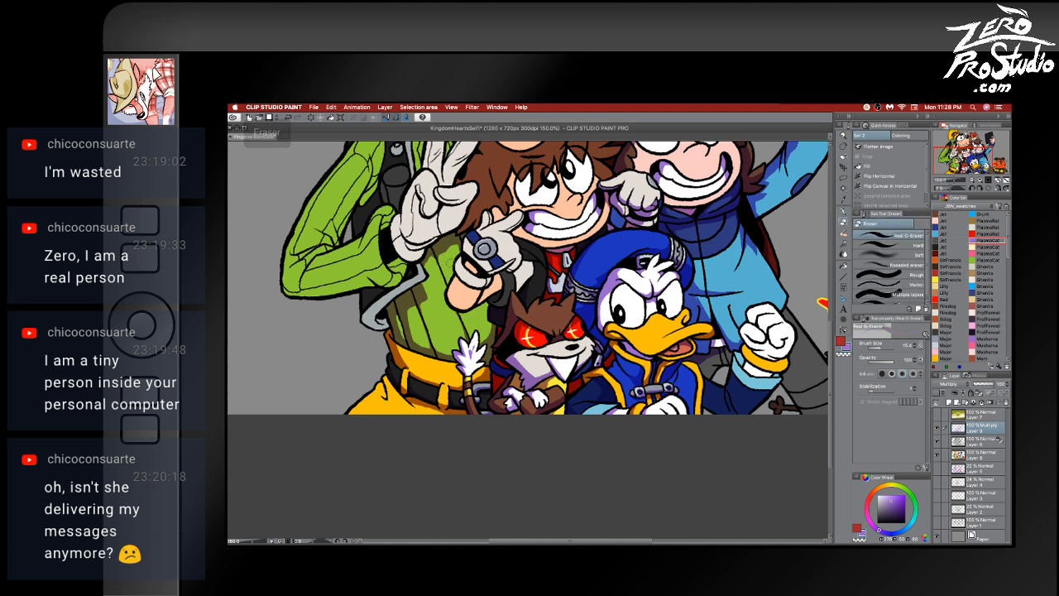
pyautogui.press('p')
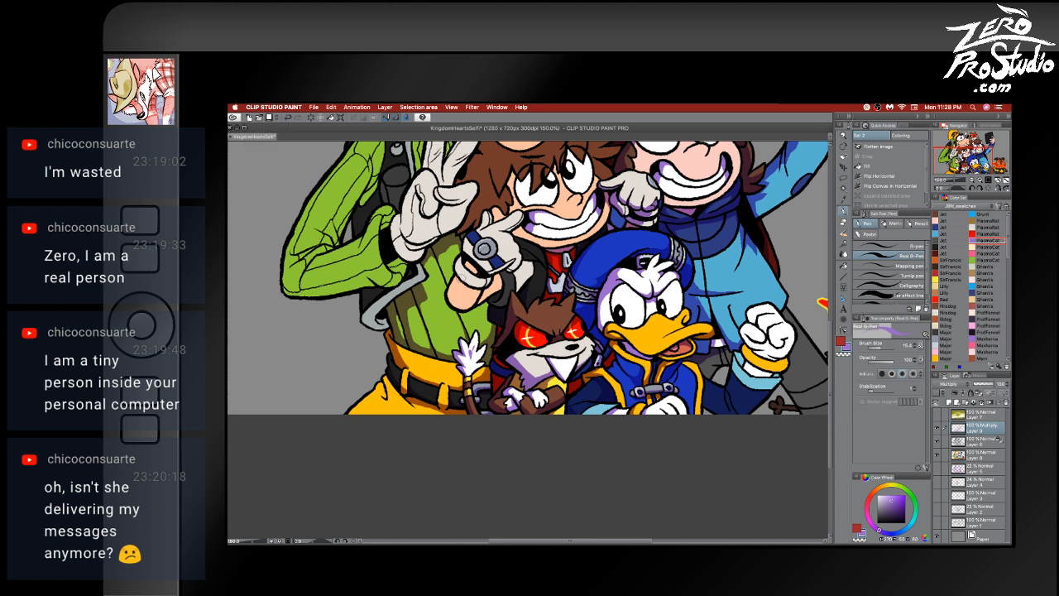
# - Paint purple shadows on the brown-haired character's raised forearm and pointing glove
pyautogui.moveTo(451, 274)
pyautogui.mouseDown()
pyautogui.moveTo(476, 295)
pyautogui.moveTo(470, 308)
pyautogui.moveTo(502, 270)
pyautogui.moveTo(464, 266)
pyautogui.mouseUp()
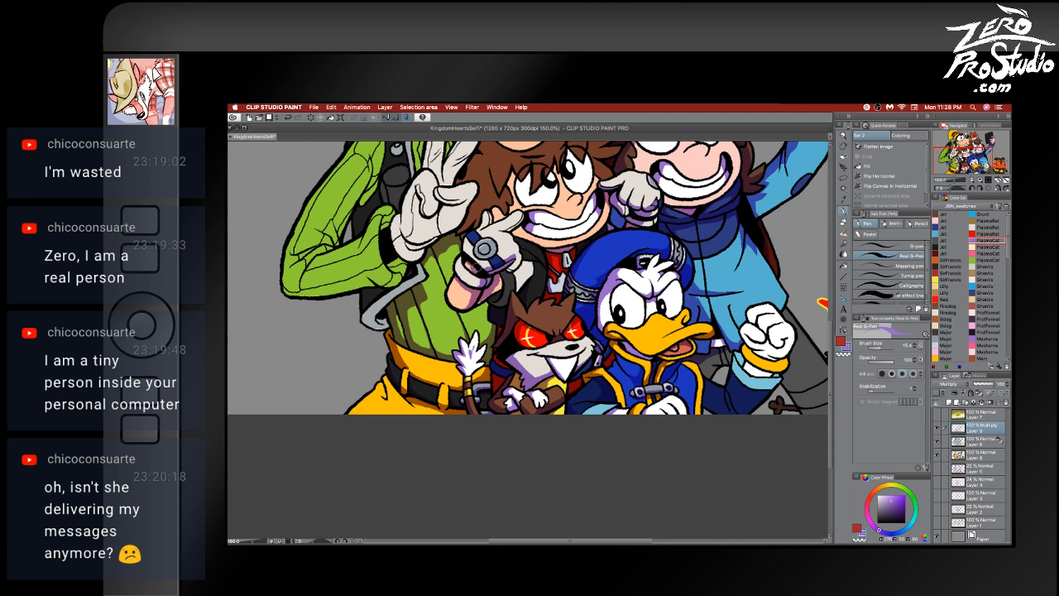
pyautogui.press('e')
pyautogui.press('p')
pyautogui.moveTo(488, 252); pyautogui.dragTo(472, 266)
pyautogui.moveTo(523, 254); pyautogui.dragTo(488, 298)
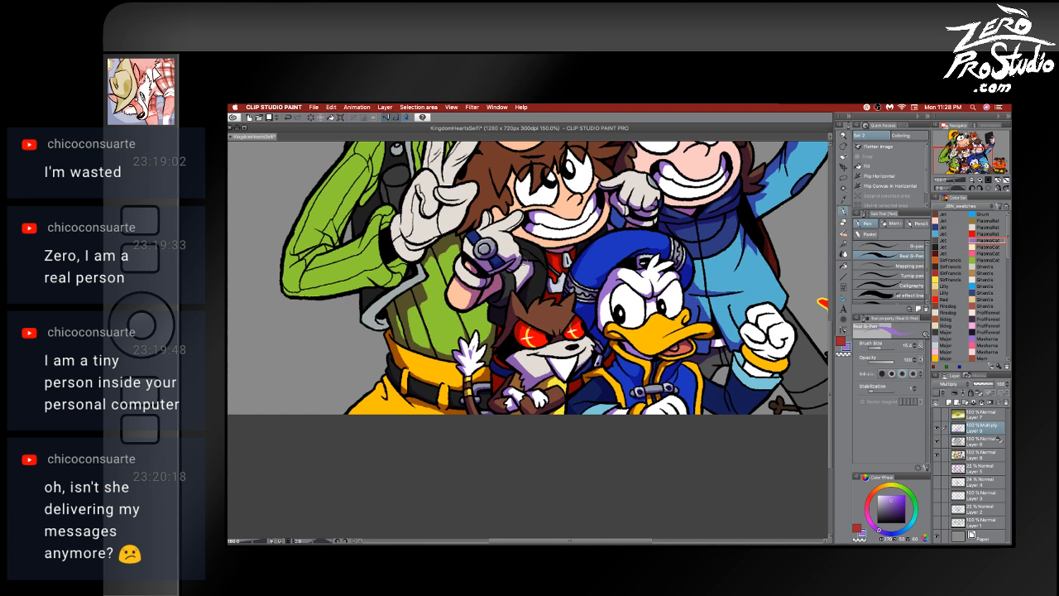
# - Refine the purple shadows around the brown-haired character's pointing hand and face, switching between pen and eraser
pyautogui.press('e')
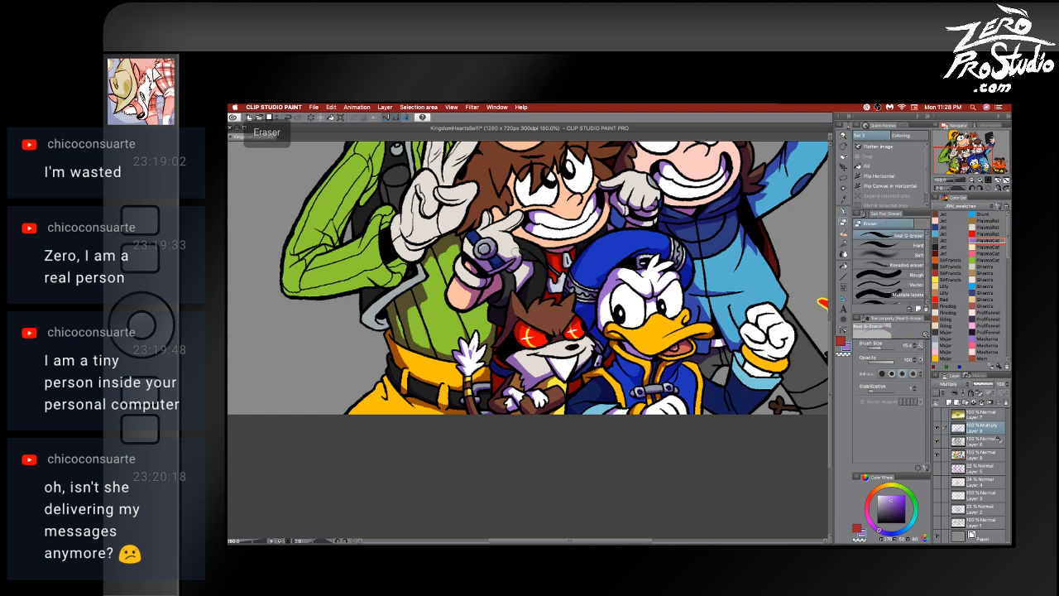
pyautogui.press('b')
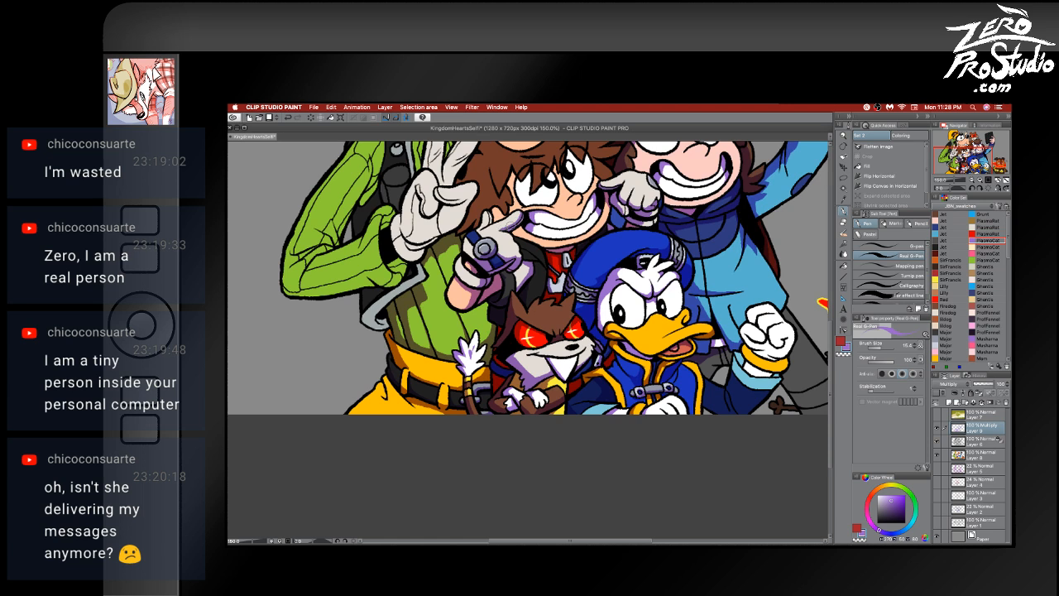
pyautogui.press('e')
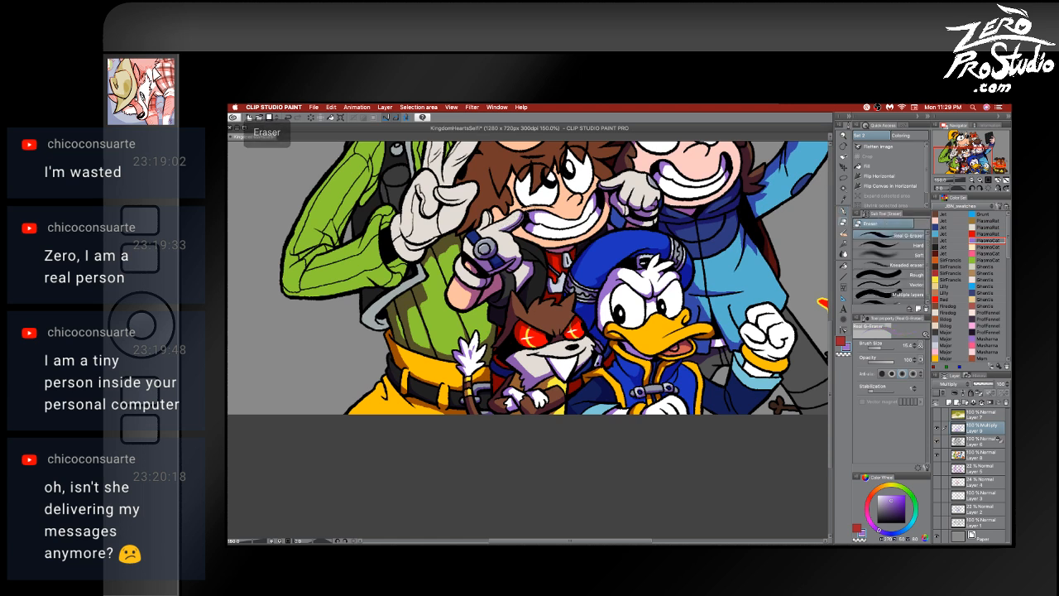
pyautogui.press('b')
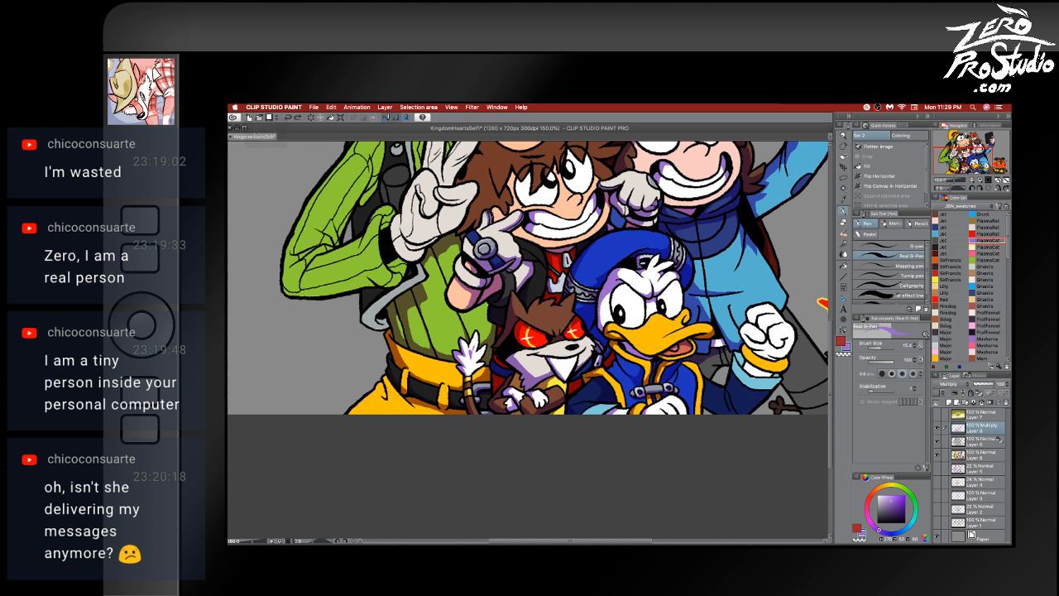
pyautogui.press('e')
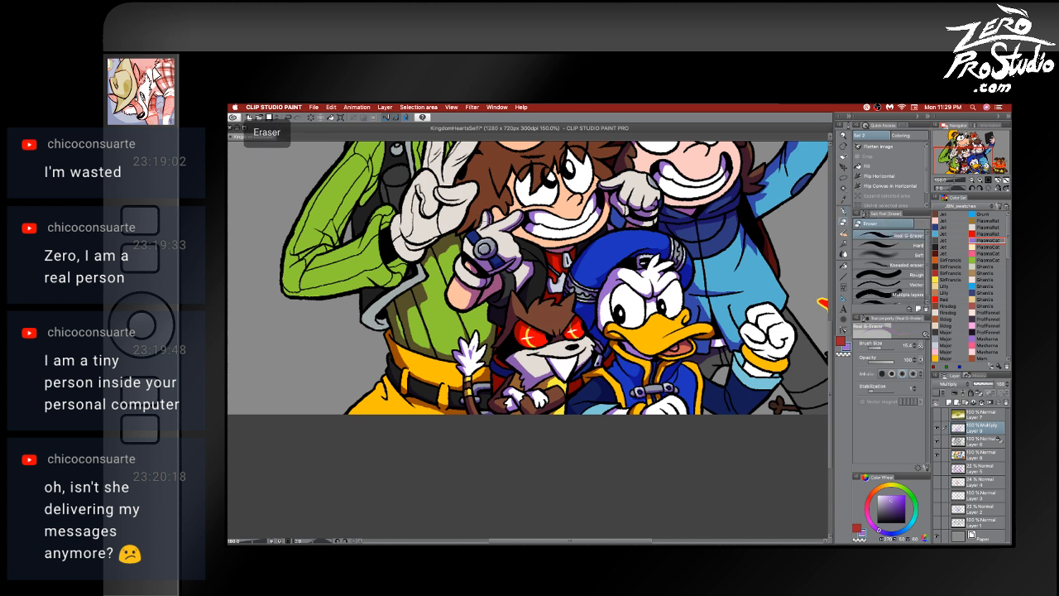
pyautogui.press('p')
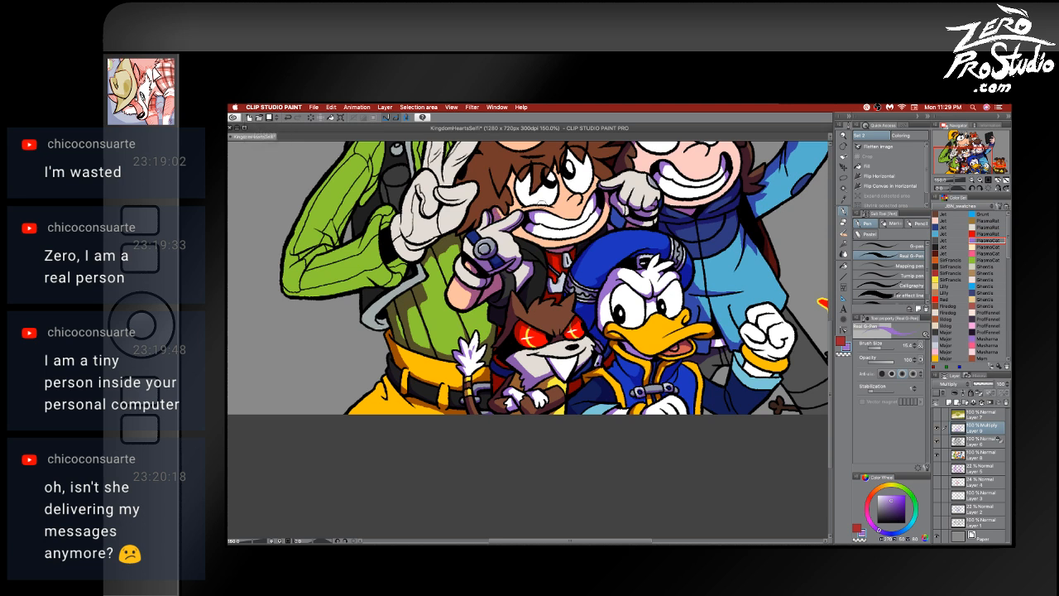
pyautogui.press('p')
pyautogui.press('e')
pyautogui.press('p')
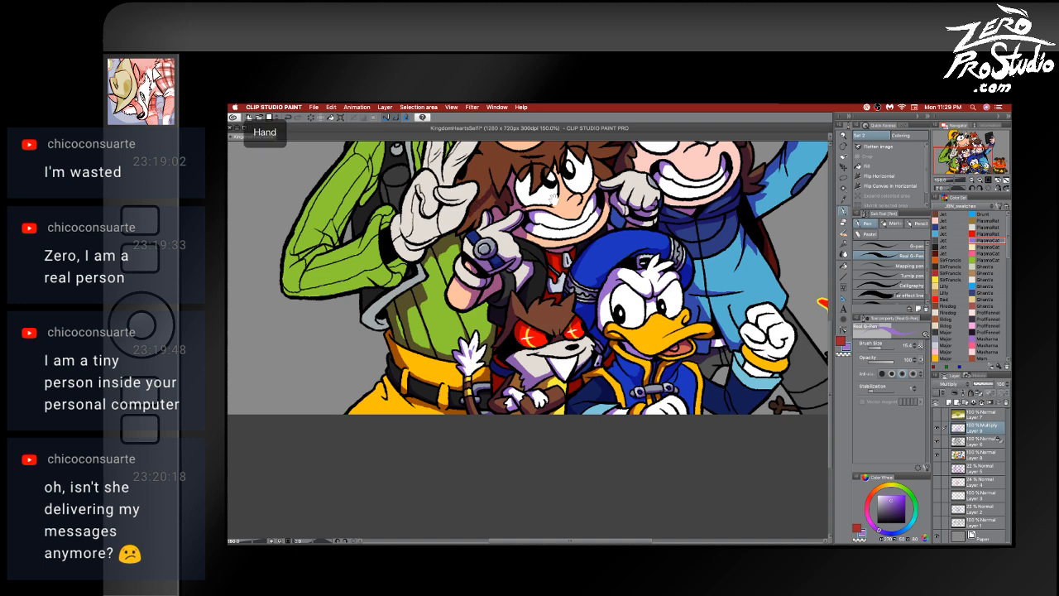
# - Refine the purple shadows on the brown-haired character's hair beside the raised white glove, alternating pen and eraser
pyautogui.moveTo(618, 197); pyautogui.dragTo(509, 307)
pyautogui.moveTo(685, 406); pyautogui.dragTo(625, 366)
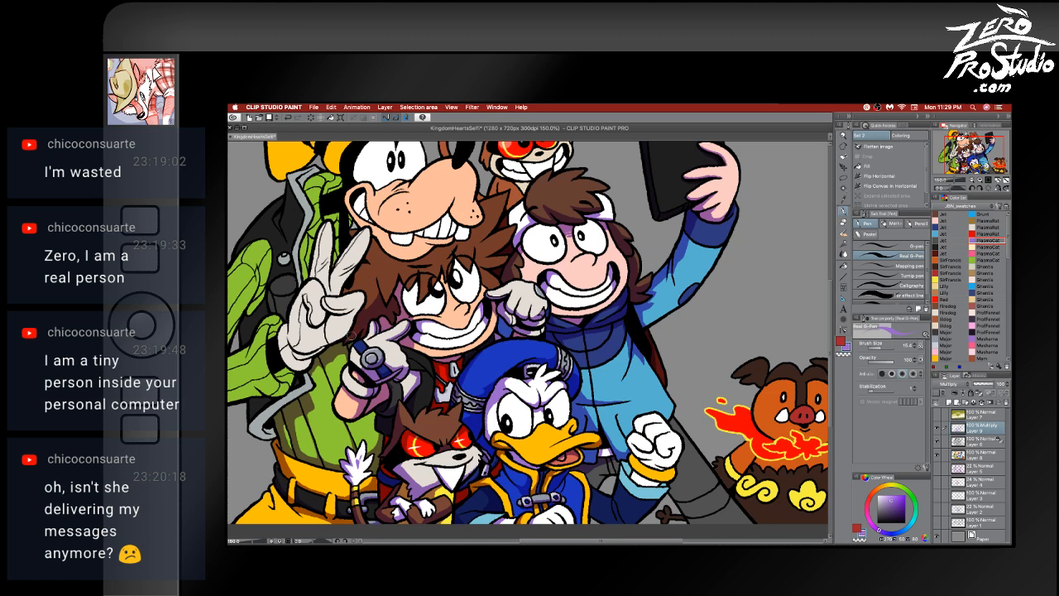
pyautogui.press('e')
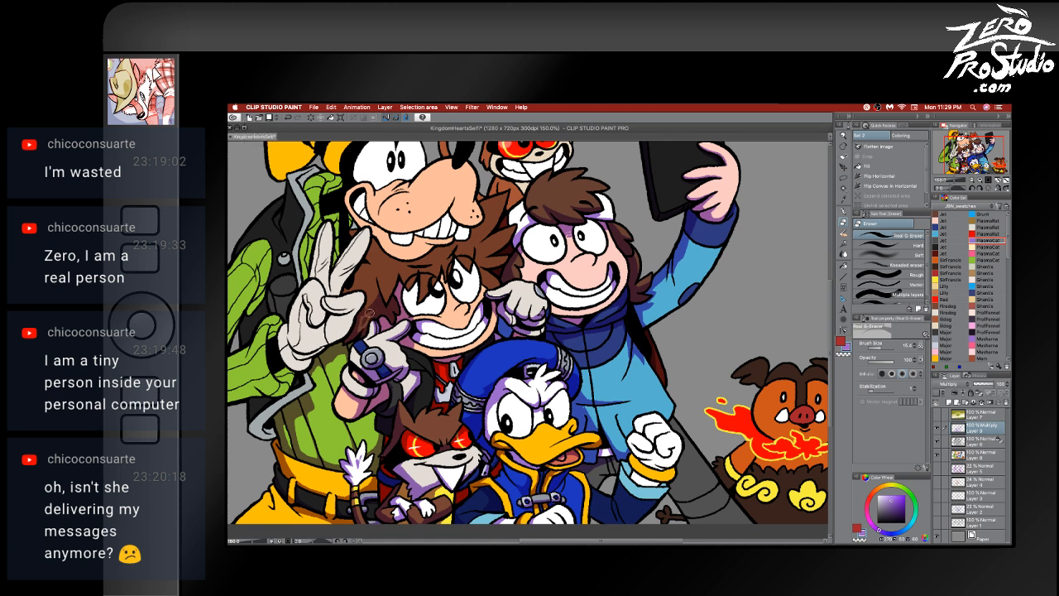
pyautogui.press('p')
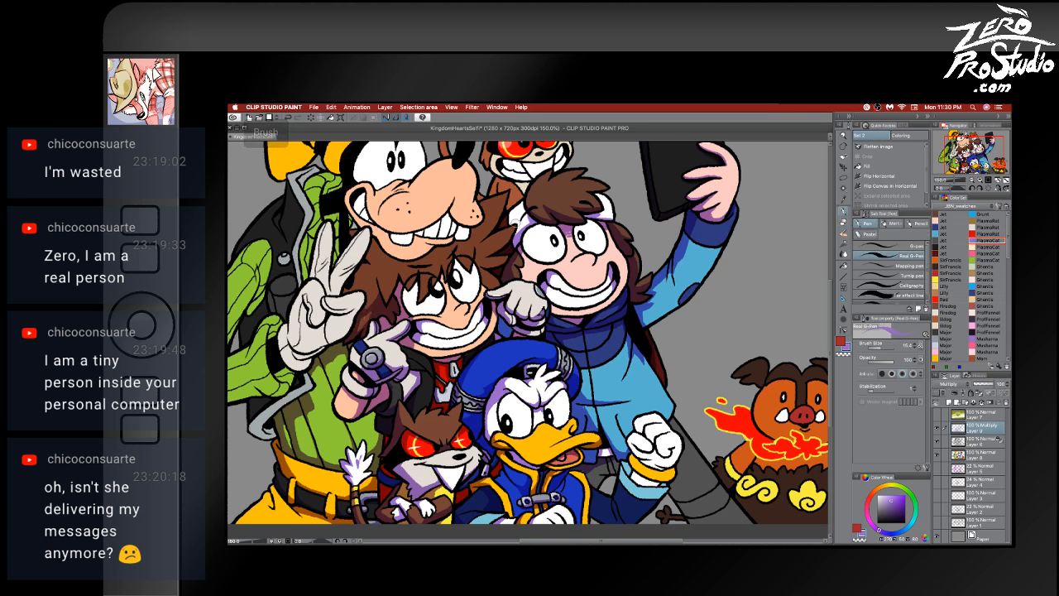
pyautogui.press('p')
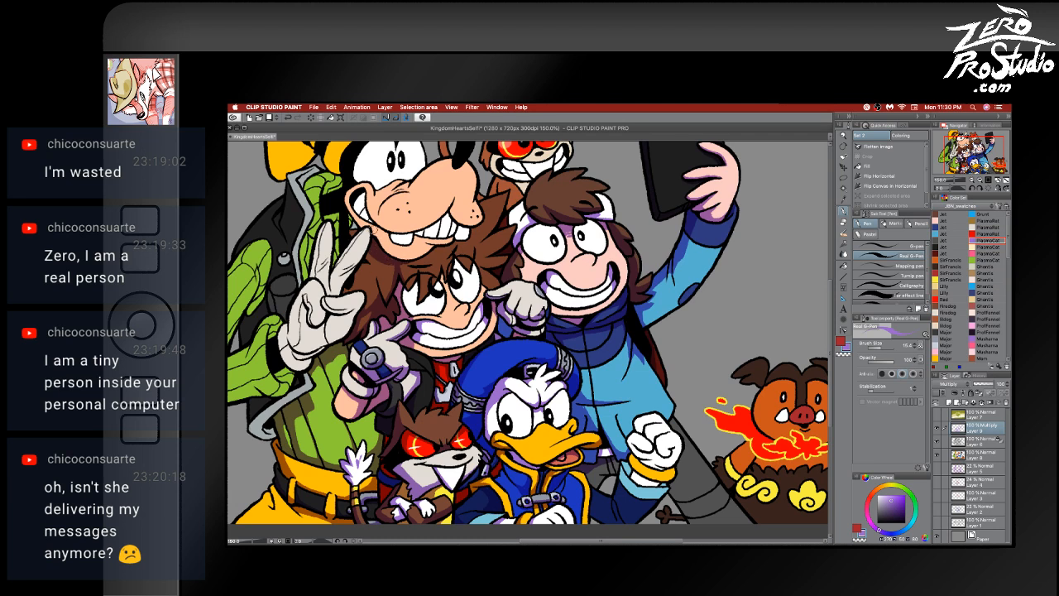
# - Shade the green-shirted character's cheek and the rear of the jaw with purple, erasing any overspill
pyautogui.moveTo(369, 230); pyautogui.dragTo(391, 233)
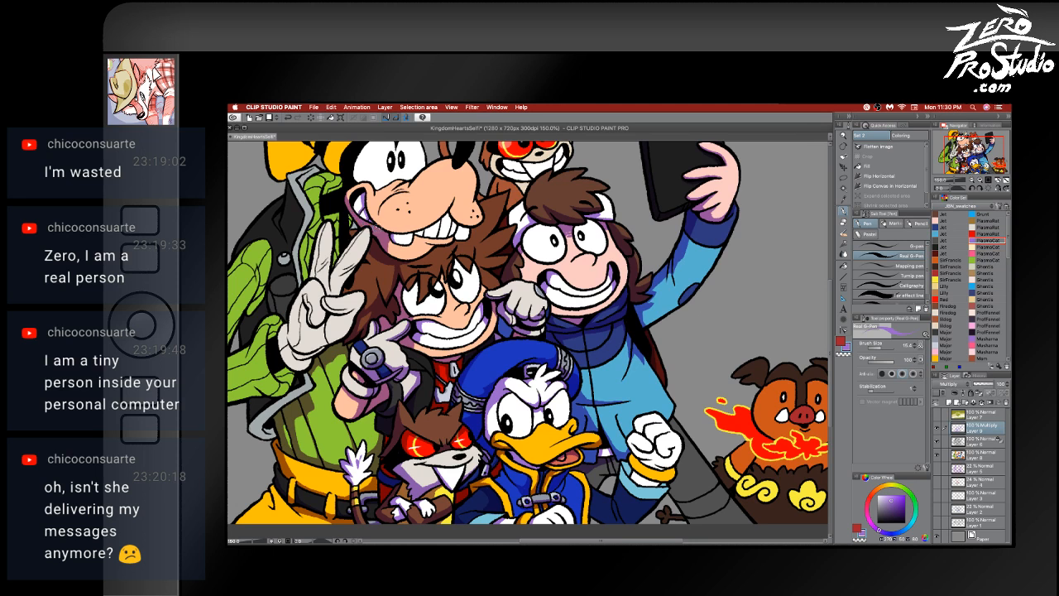
pyautogui.press('e')
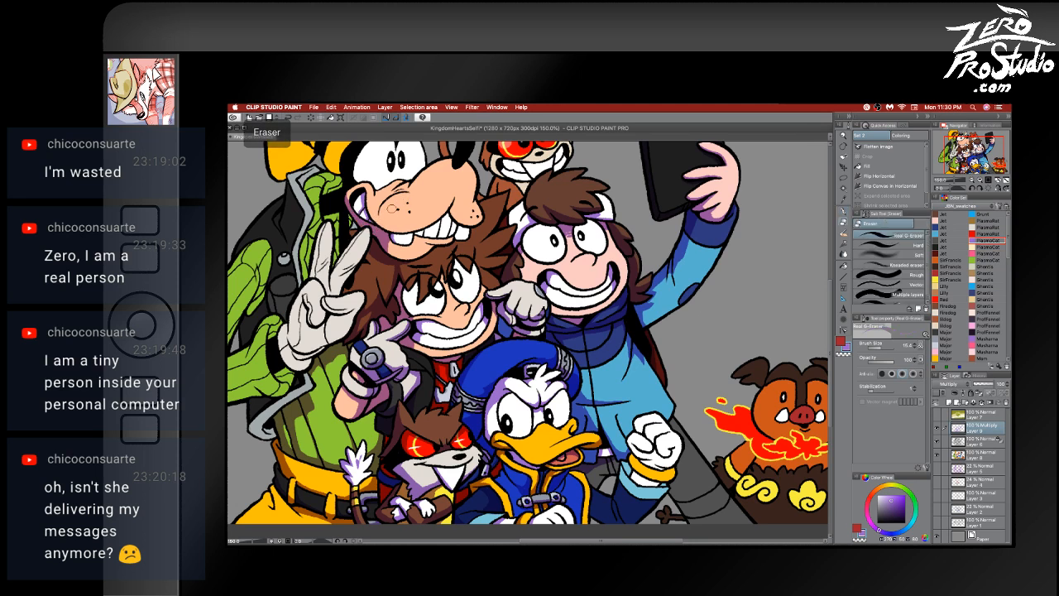
pyautogui.press('p')
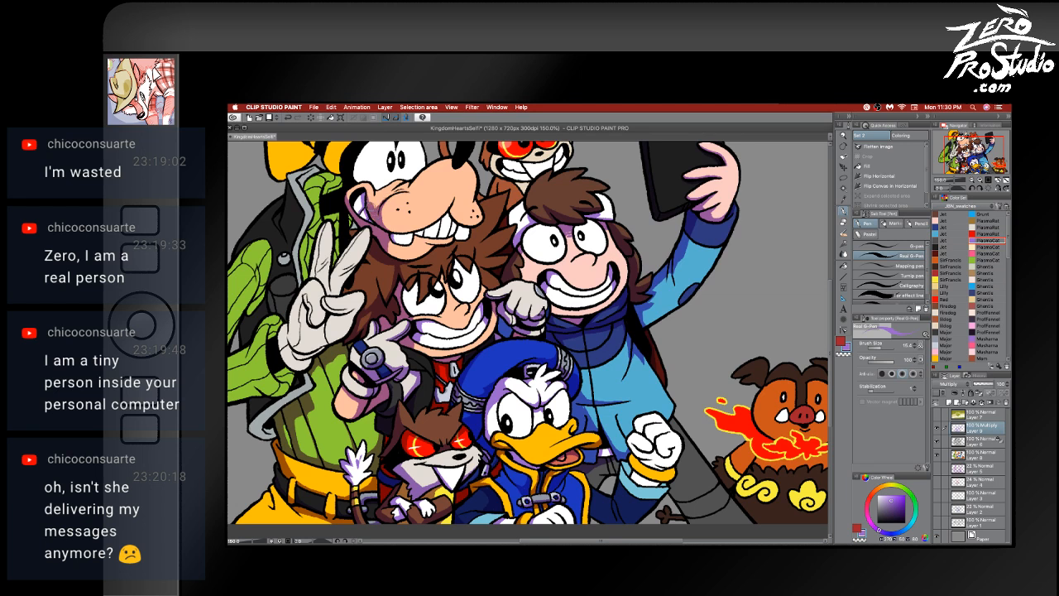
pyautogui.press('e')
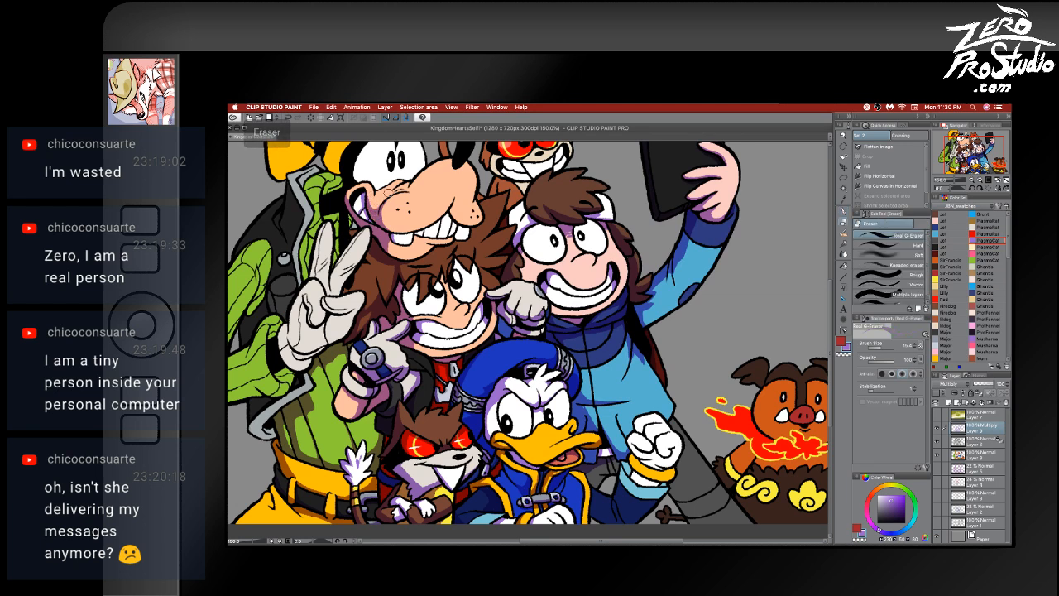
pyautogui.press('p')
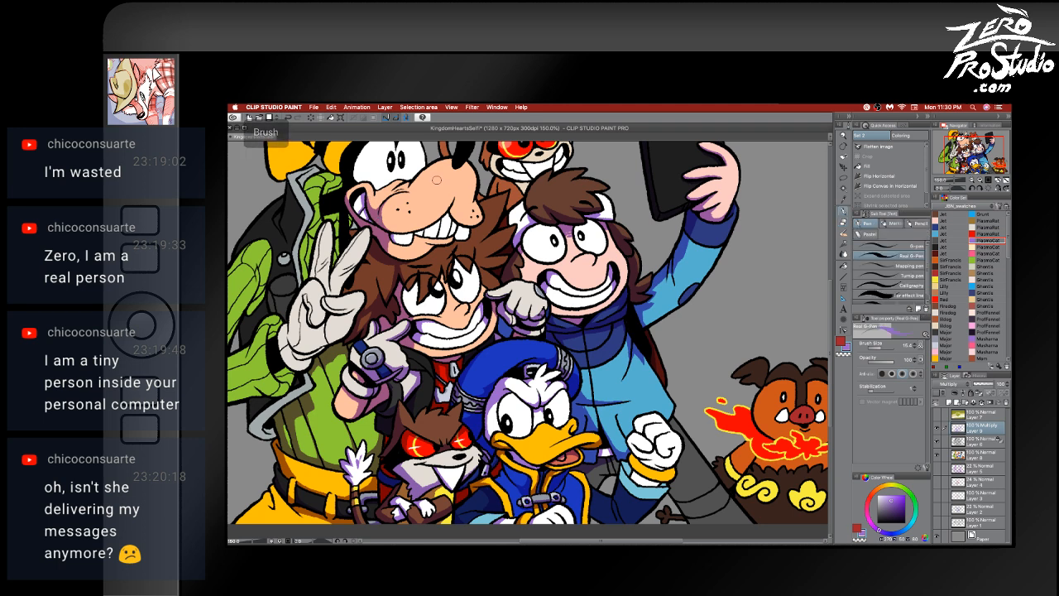
# - Paint a purple shadow along the side of the green-shirted character's eyes and clean its edge with the eraser
pyautogui.moveTo(401, 199); pyautogui.dragTo(457, 306)
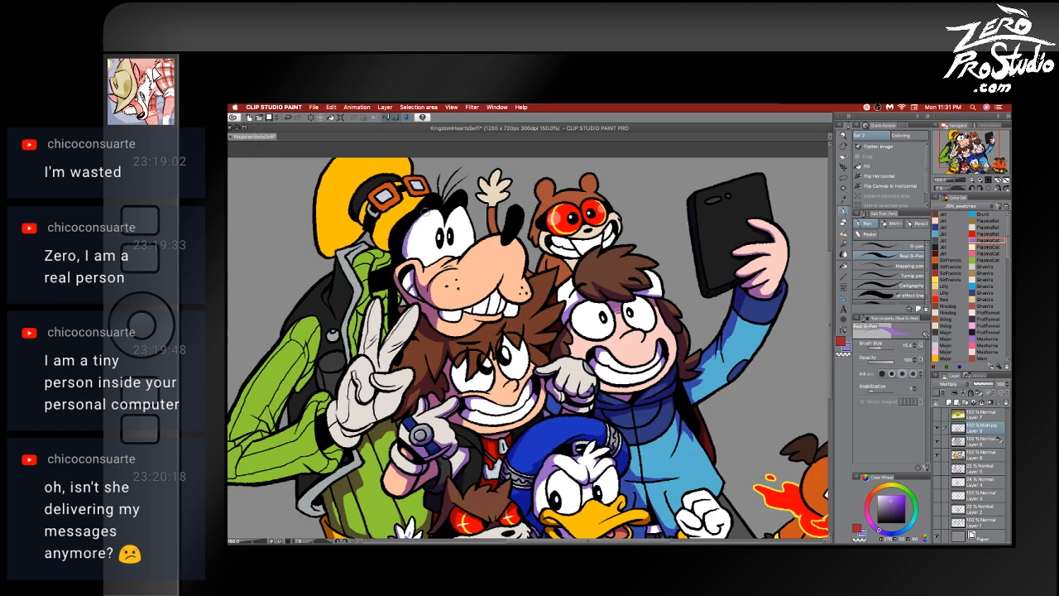
pyautogui.moveTo(437, 205); pyautogui.dragTo(413, 242)
pyautogui.press('b')
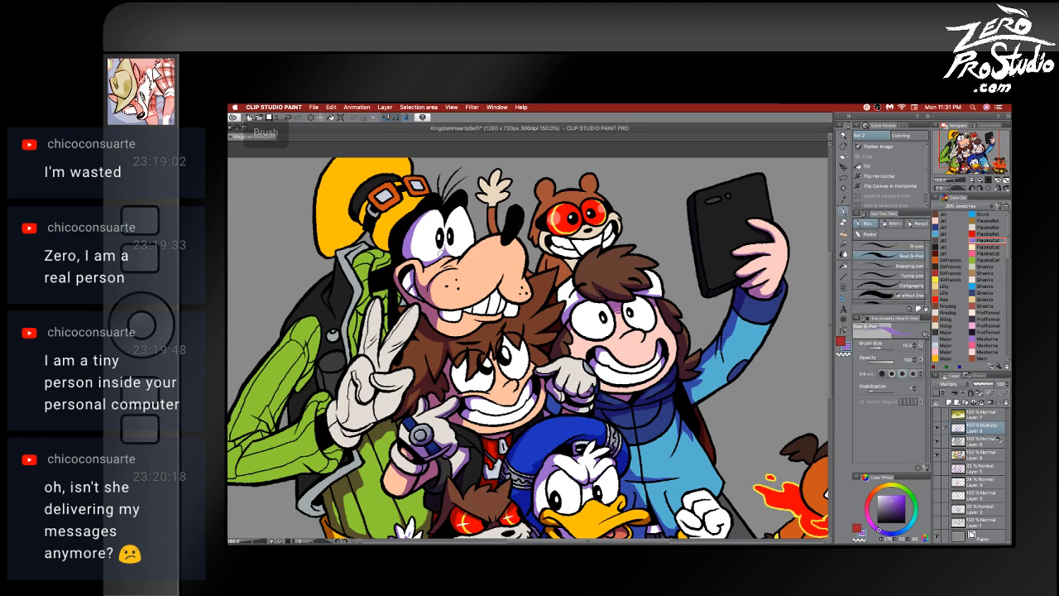
pyautogui.press('e')
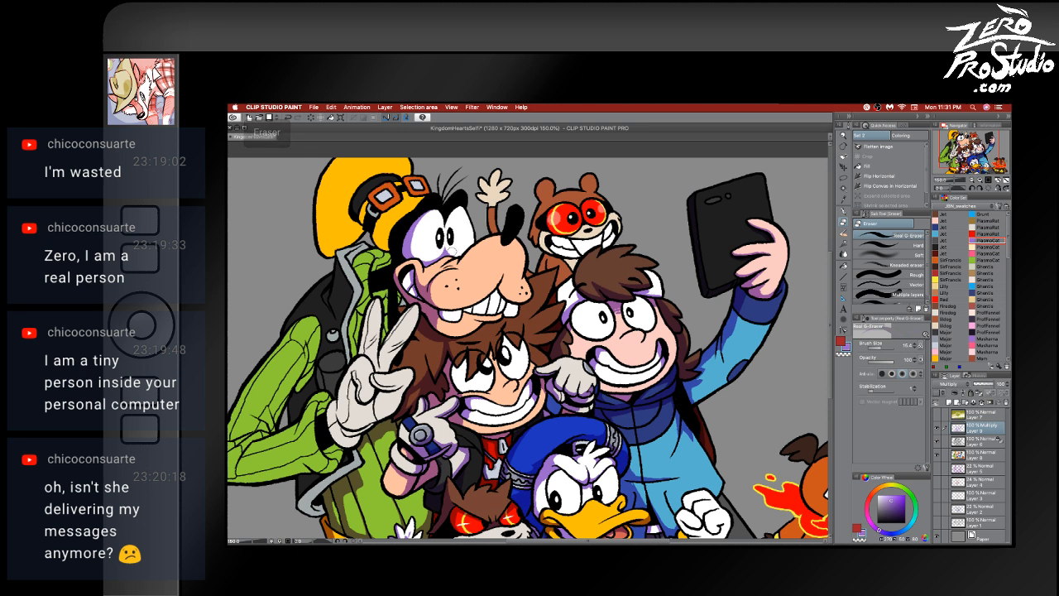
pyautogui.press('b')
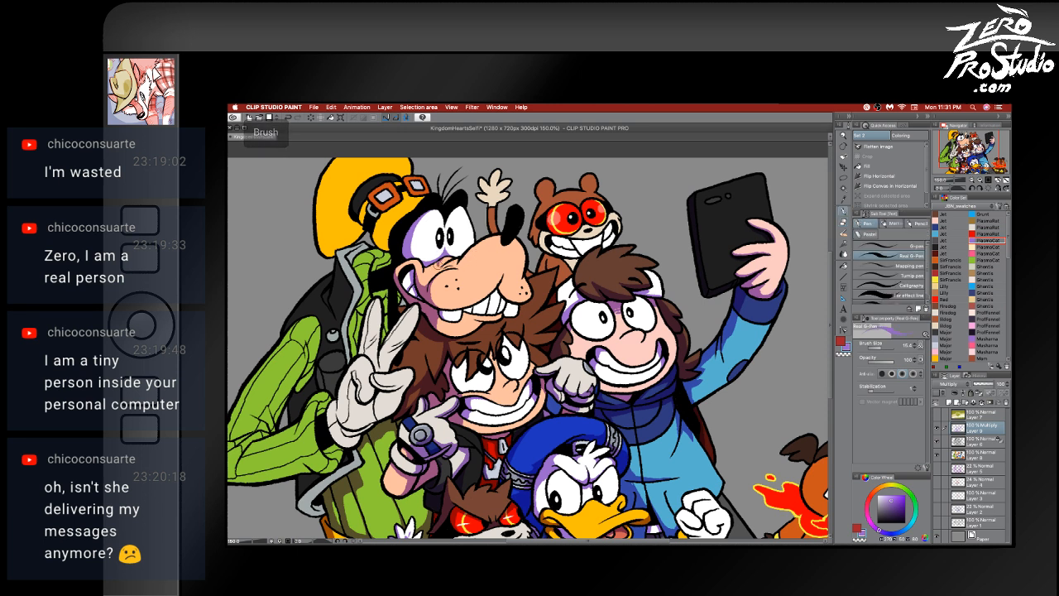
# - Try a purple shadow across the bridge of the green-shirted character's snout, below the eyes, and undo the last stroke
pyautogui.moveTo(437, 265)
pyautogui.mouseDown()
pyautogui.moveTo(470, 253)
pyautogui.moveTo(461, 264)
pyautogui.moveTo(471, 255)
pyautogui.moveTo(475, 271)
pyautogui.mouseUp()
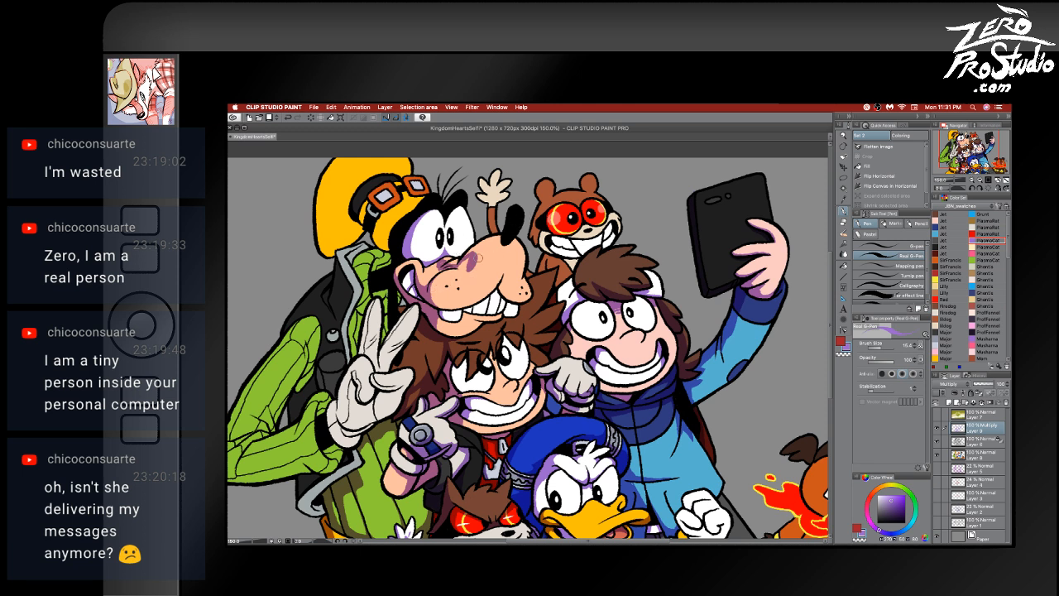
pyautogui.moveTo(476, 255)
pyautogui.mouseDown()
pyautogui.moveTo(469, 269)
pyautogui.moveTo(431, 272)
pyautogui.mouseUp()
pyautogui.moveTo(429, 273)
pyautogui.mouseDown()
pyautogui.moveTo(425, 287)
pyautogui.moveTo(442, 278)
pyautogui.moveTo(423, 286)
pyautogui.mouseUp()
pyautogui.press('e')
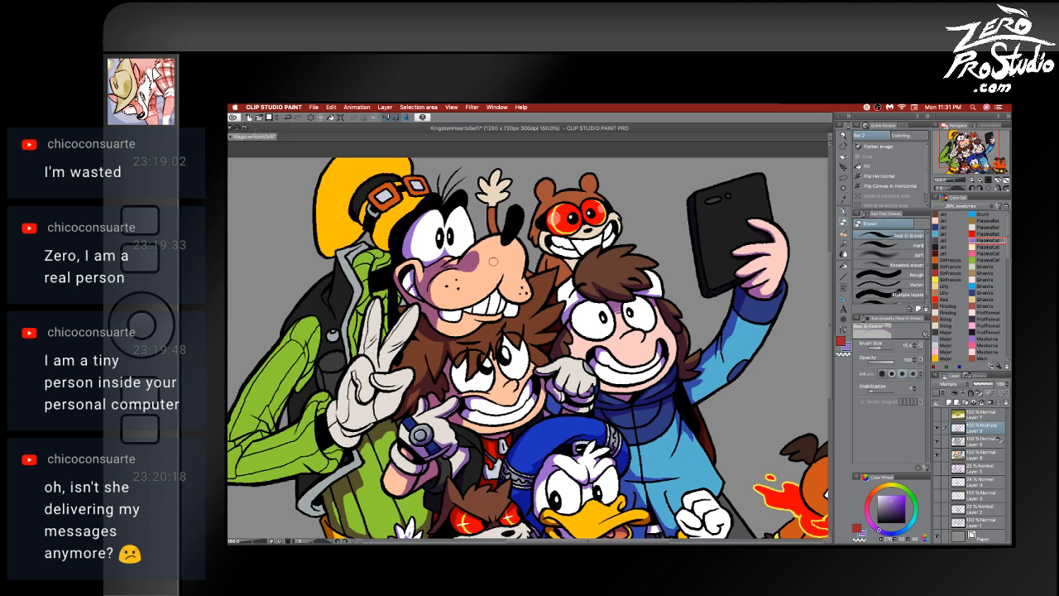
pyautogui.press('b')
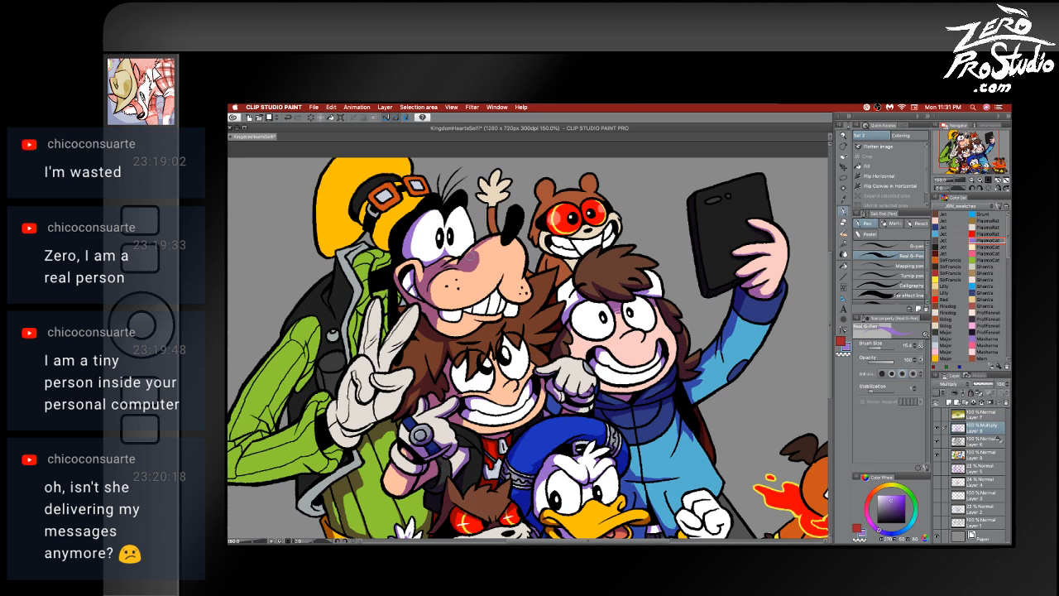
pyautogui.press('super+z')
# - Rework the purple shadows around the green-shirted character's snout with pen and eraser, undoing the unwanted strokes
pyautogui.press('e')
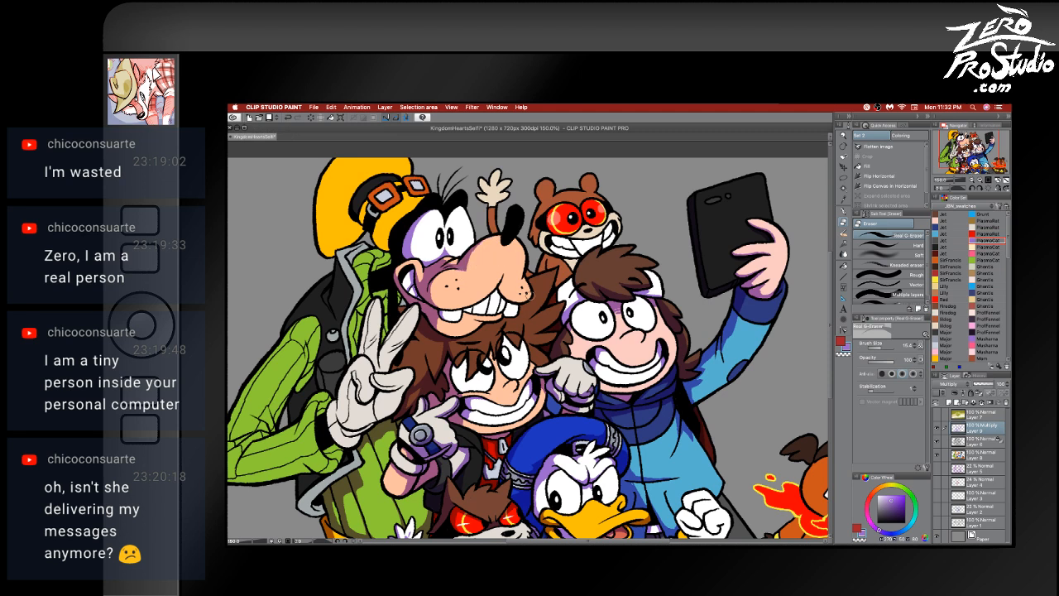
pyautogui.press('b')
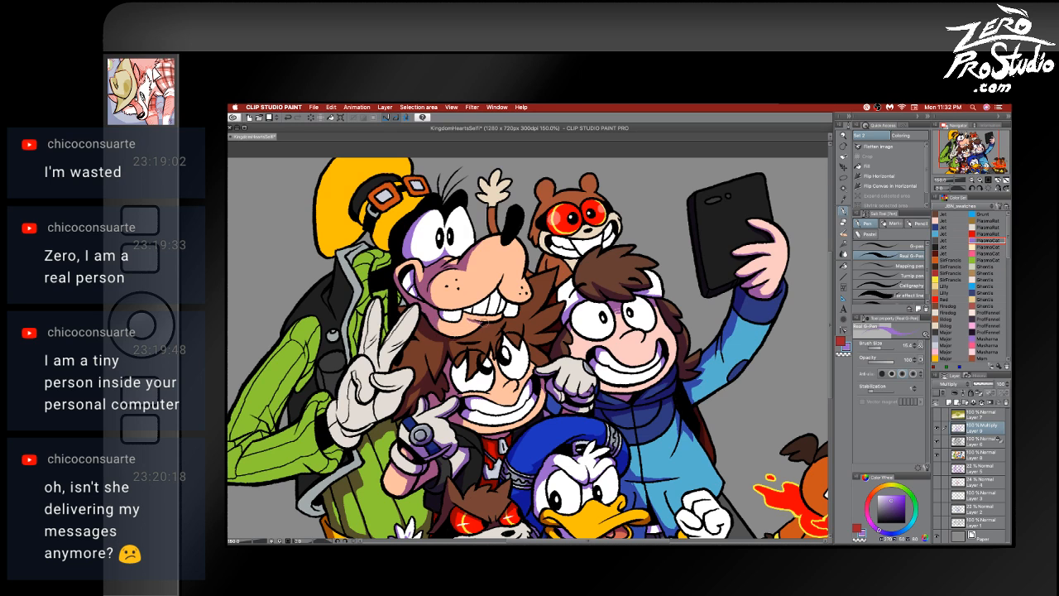
pyautogui.hotkey('ctrl', 'z')
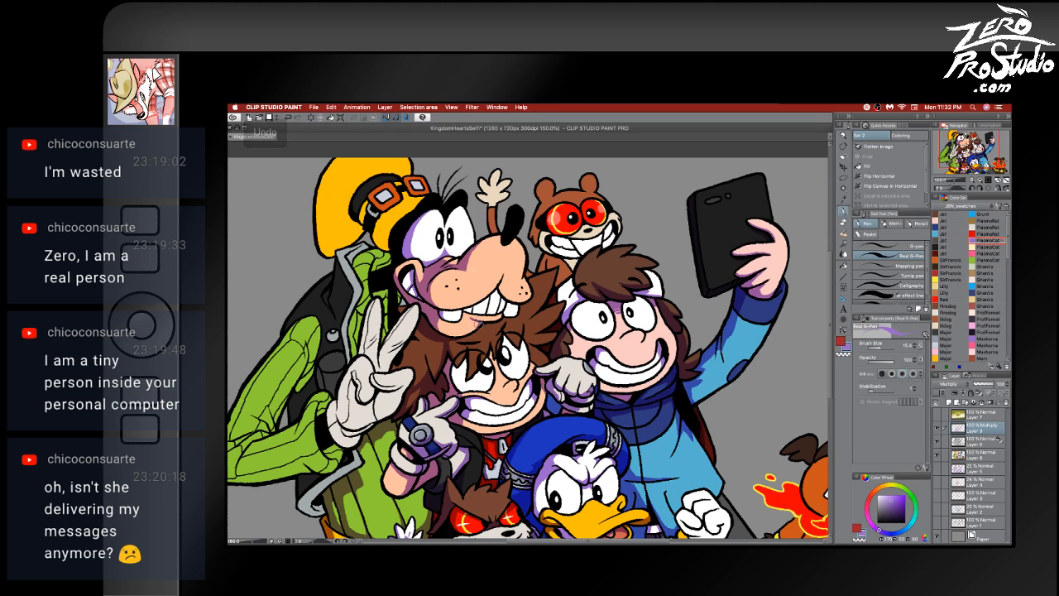
pyautogui.press('e')
pyautogui.hotkey('ctrl', 'z')
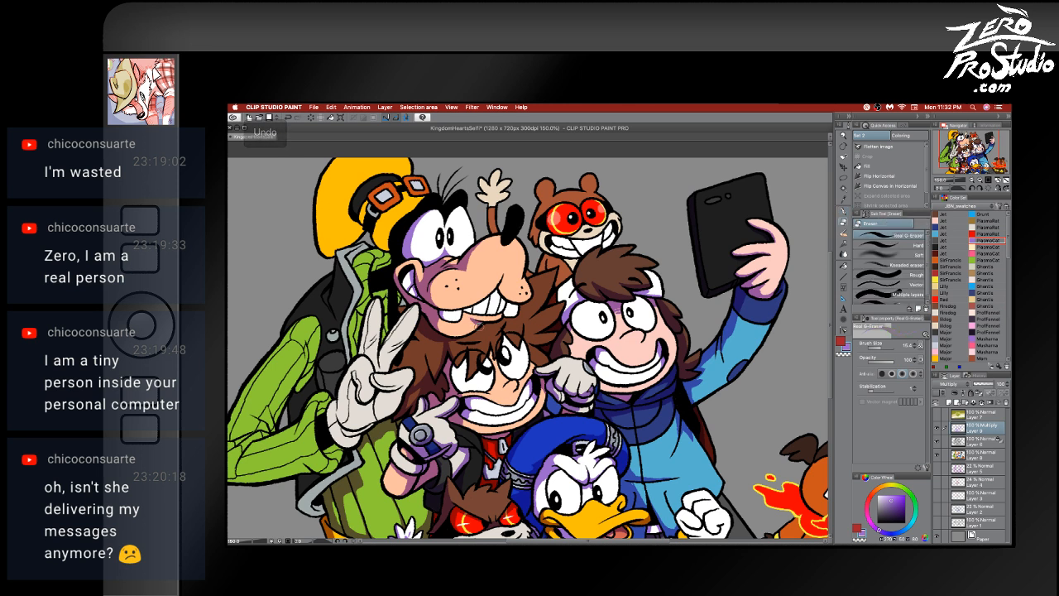
# - Shade the green-shirted character's chin and the upper part of the large teeth with purple, trimming the edges
pyautogui.press('p')
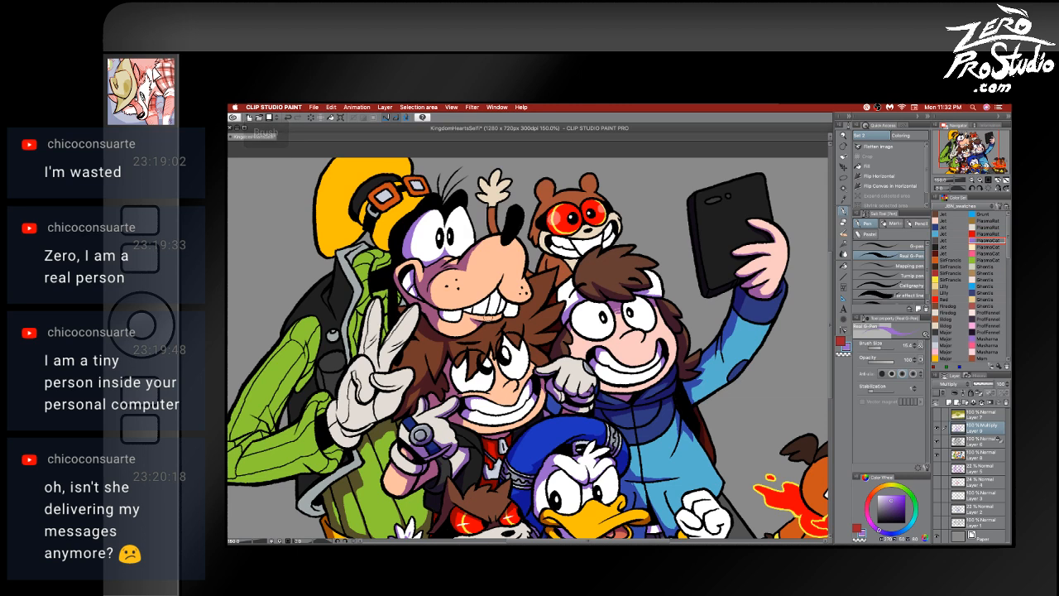
pyautogui.press('p')
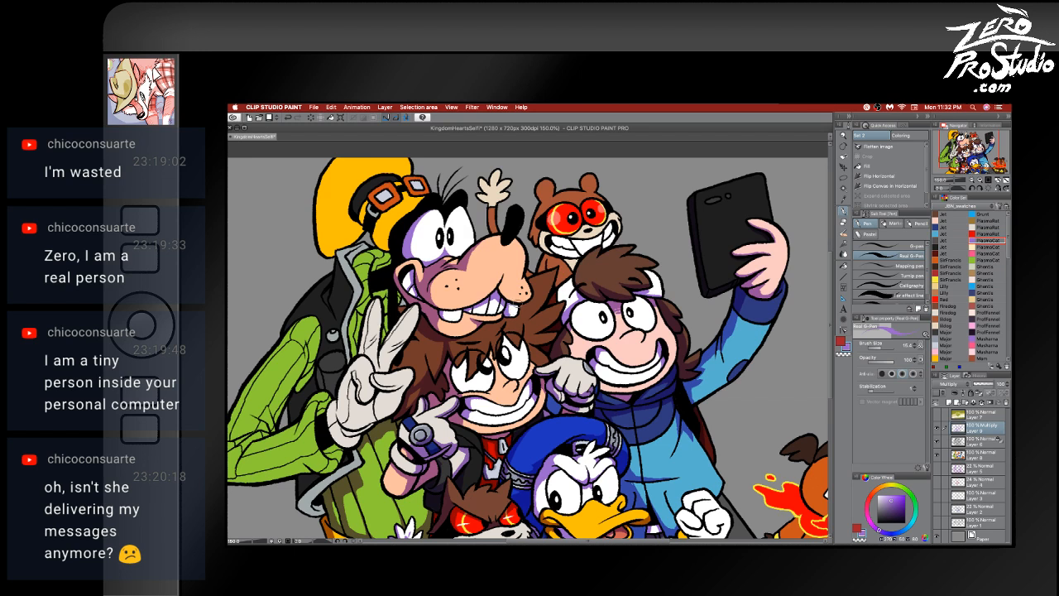
pyautogui.press('e')
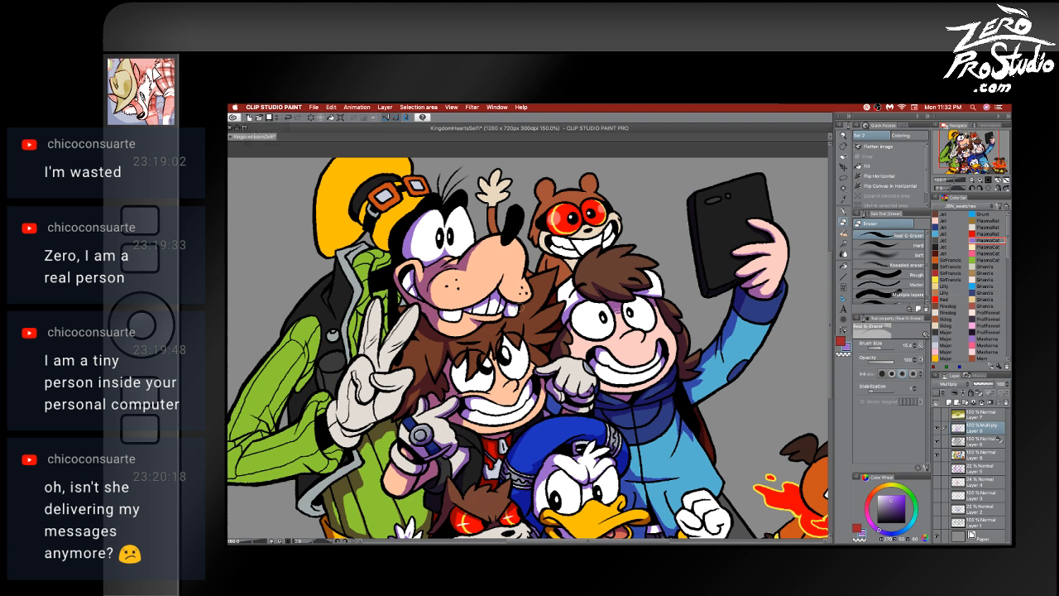
pyautogui.press('b')
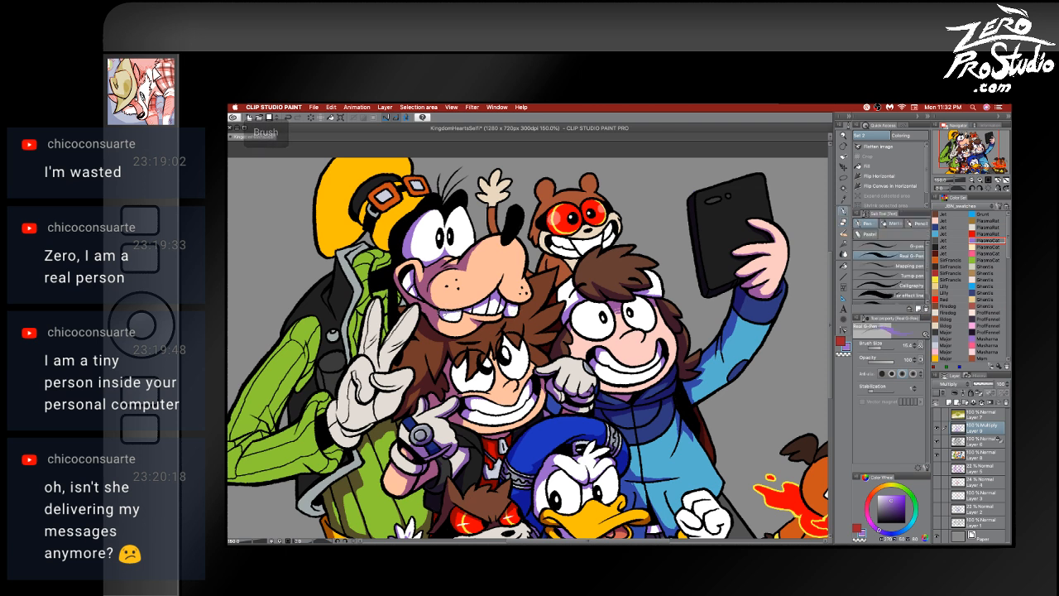
pyautogui.press('e')
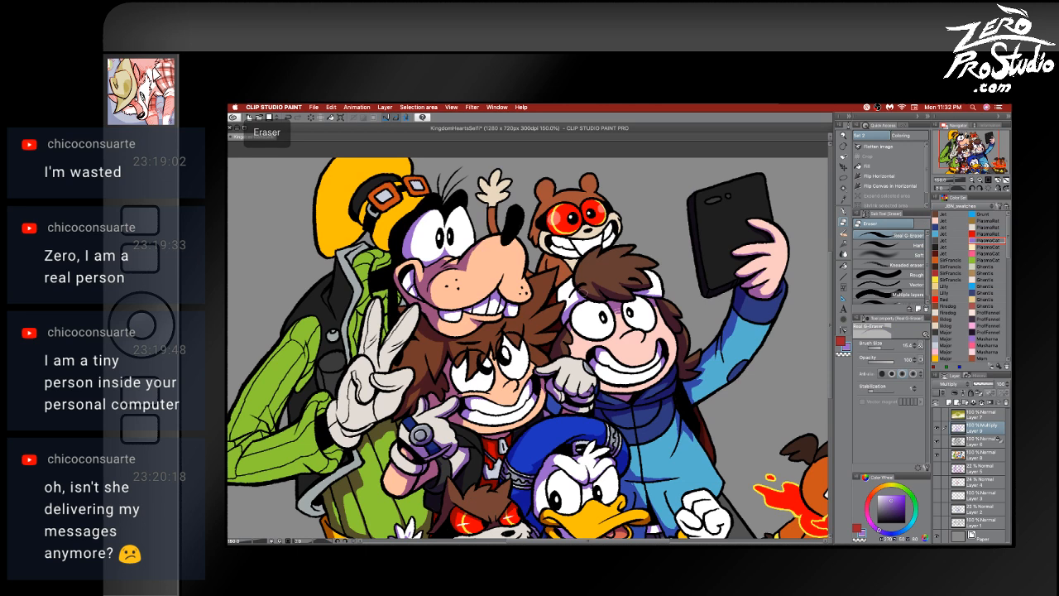
pyautogui.press('b')
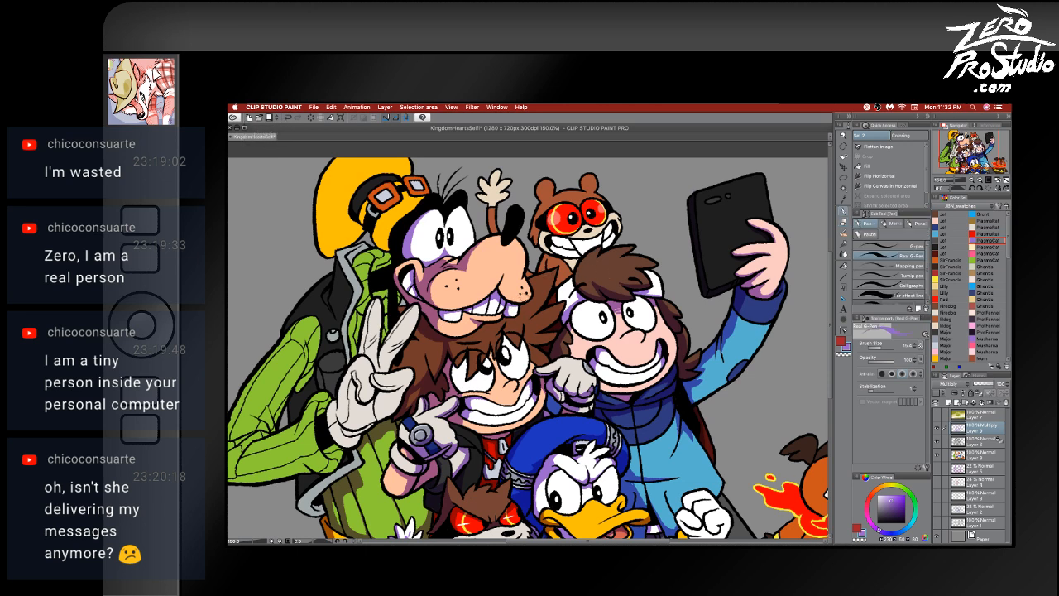
# - Touch up the shading along the snout's lower edge and near the black nose, undoing the stray stroke
pyautogui.press('b')
pyautogui.press('e')
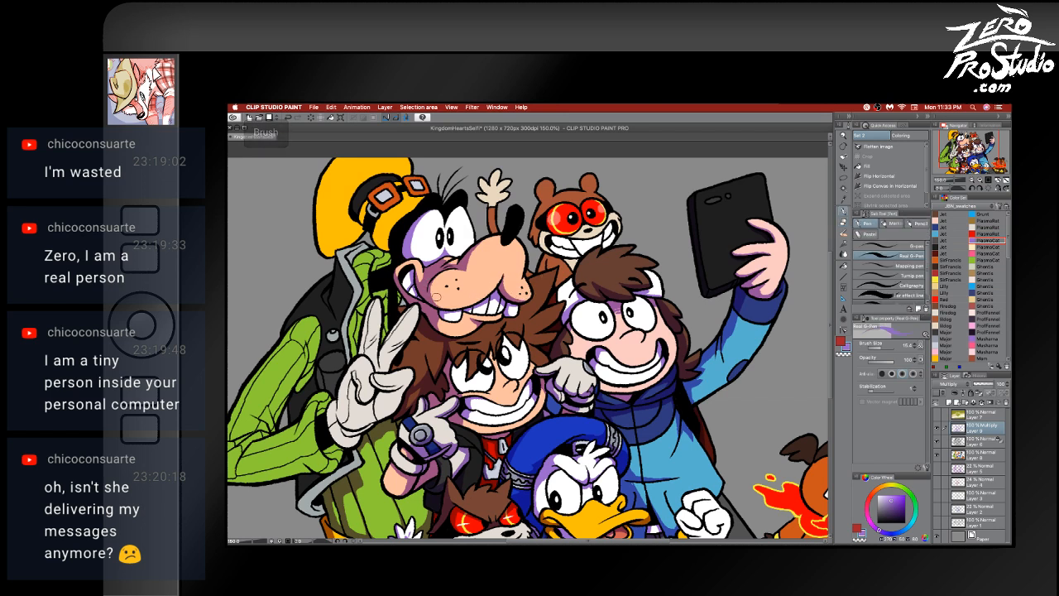
pyautogui.hotkey('ctrl', 'z')
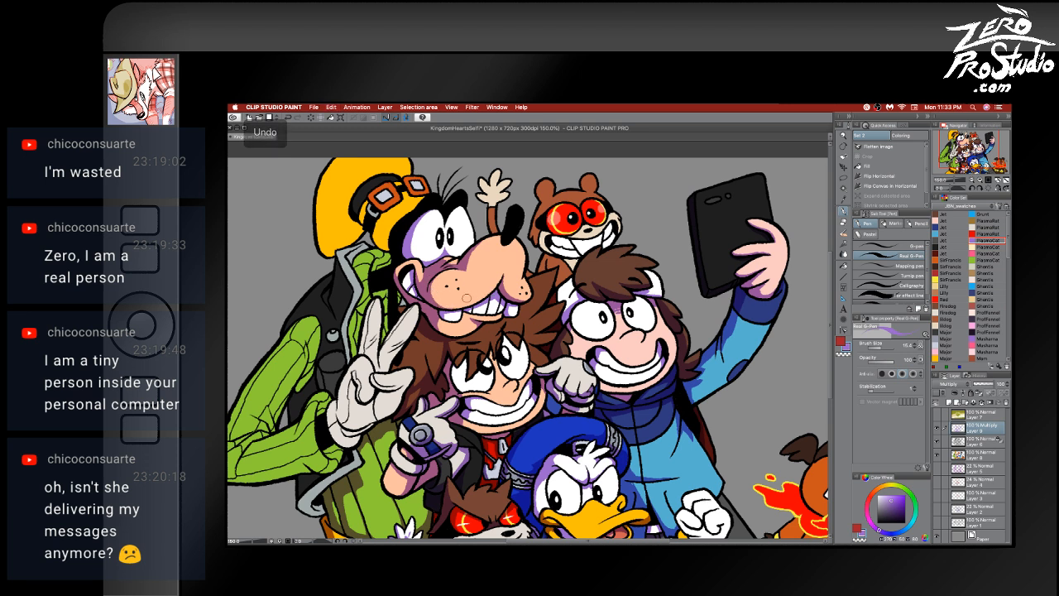
pyautogui.press('e')
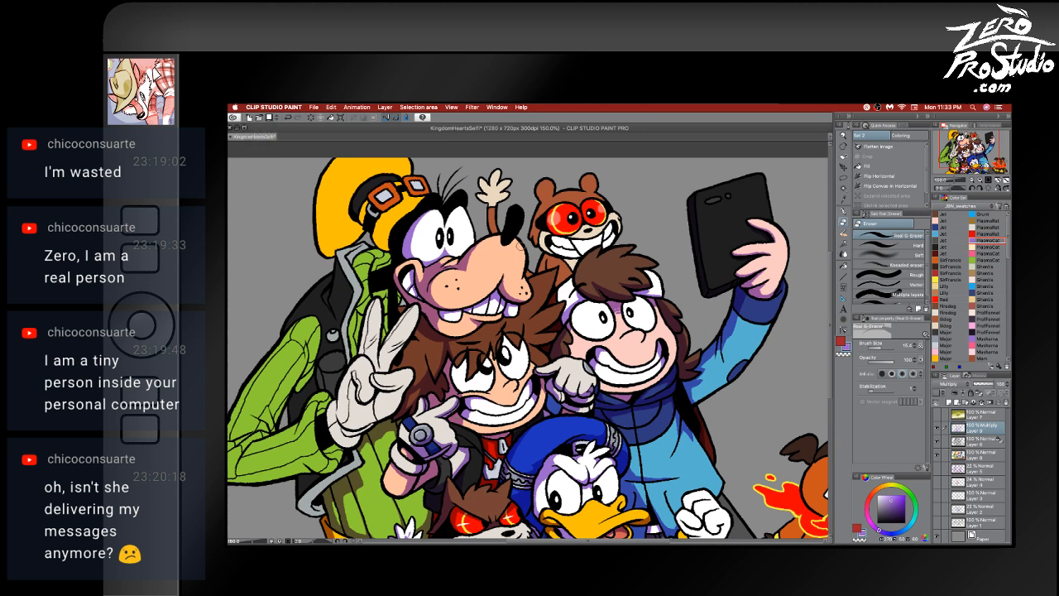
# - Touch up the purple shading on the green-shirted character's face with pen and eraser, undoing the last stroke
pyautogui.press('b')
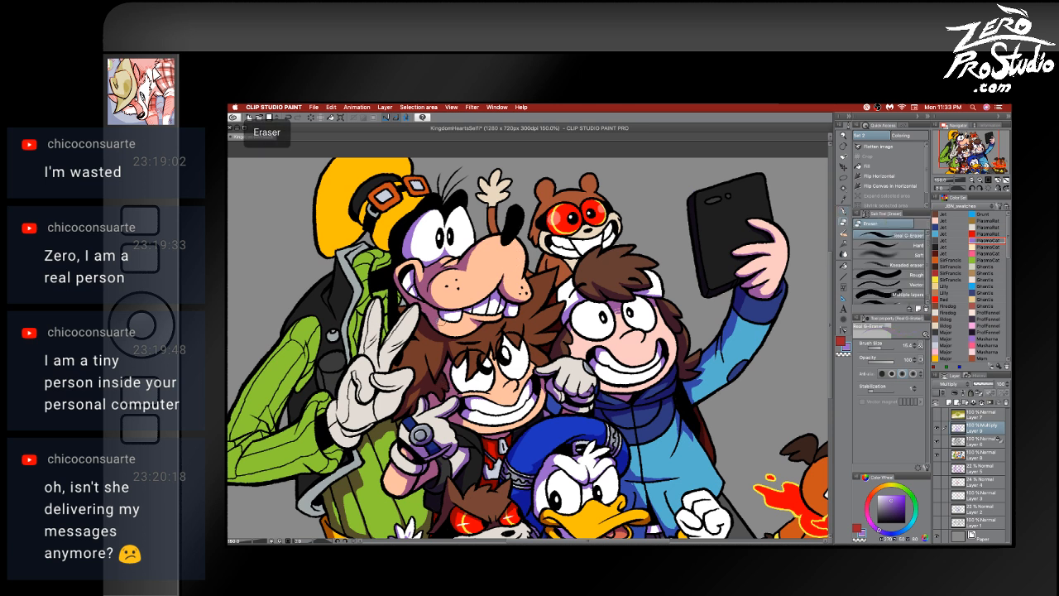
pyautogui.press('b')
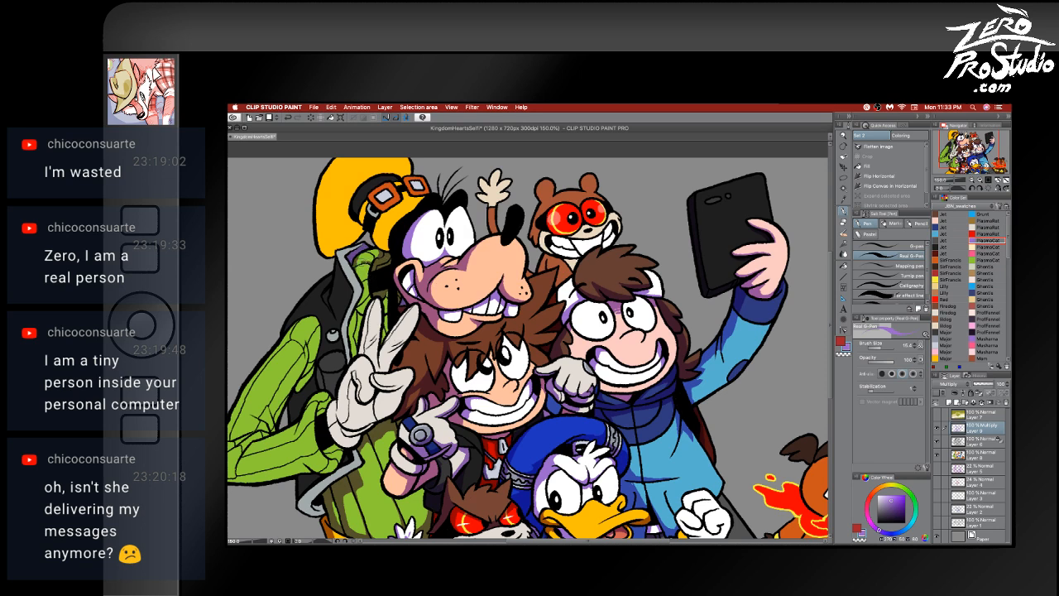
pyautogui.press('e')
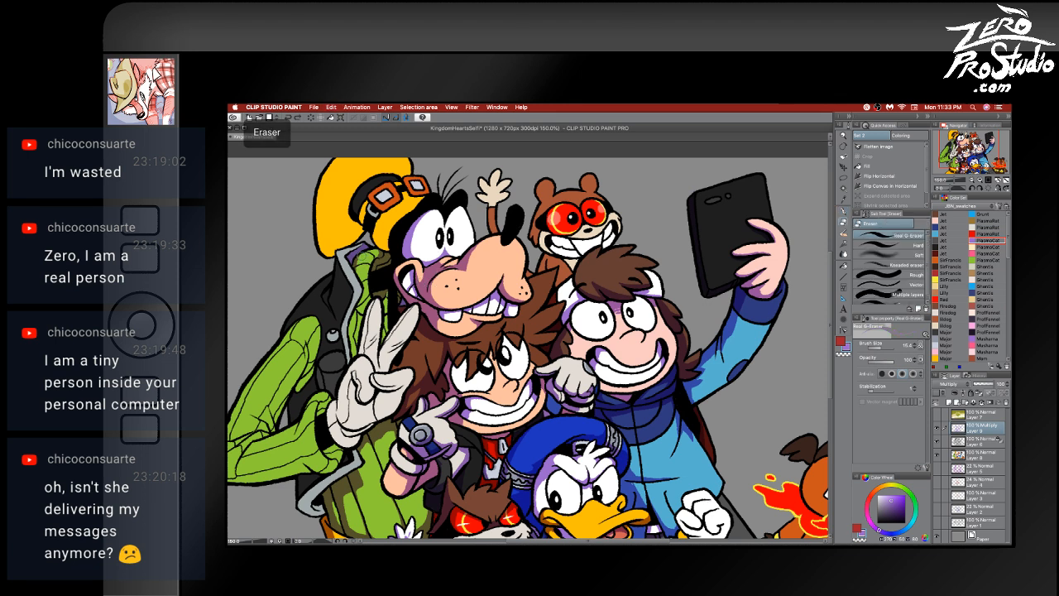
pyautogui.press('b')
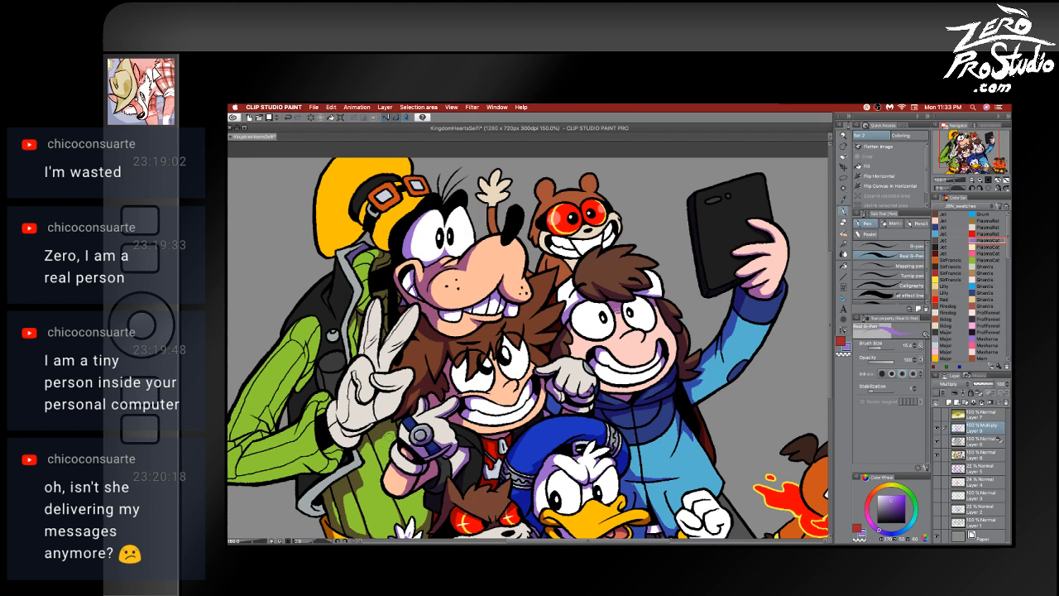
pyautogui.press('b')
pyautogui.moveTo(472, 434); pyautogui.dragTo(533, 396)
pyautogui.hotkey('ctrl', 'z')
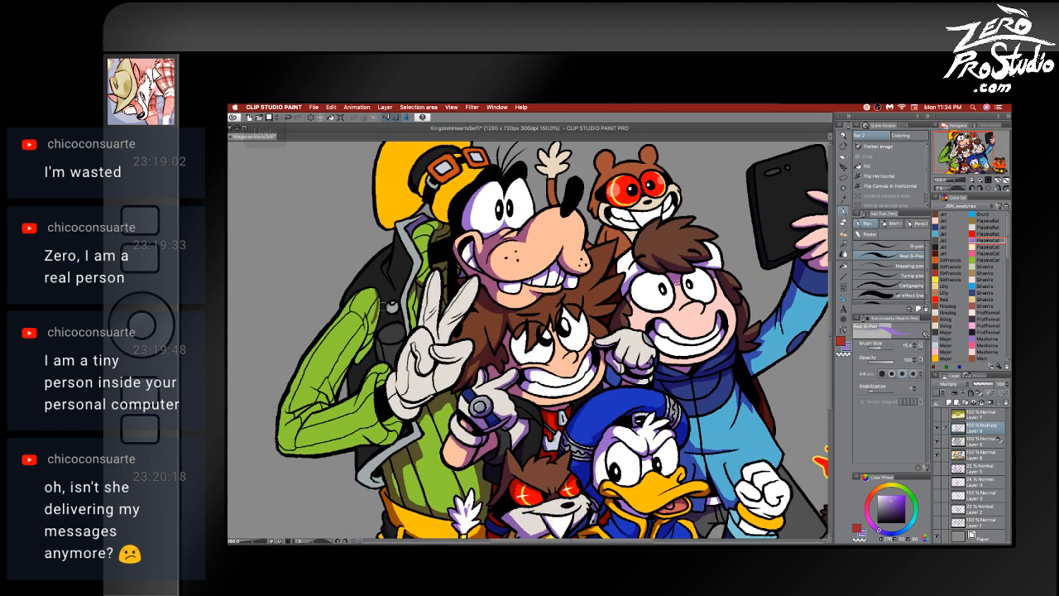
# - Shade the green-shirted character's black vest and its collar with purple, trimming the edges and undoing the stray stroke
pyautogui.press('b')
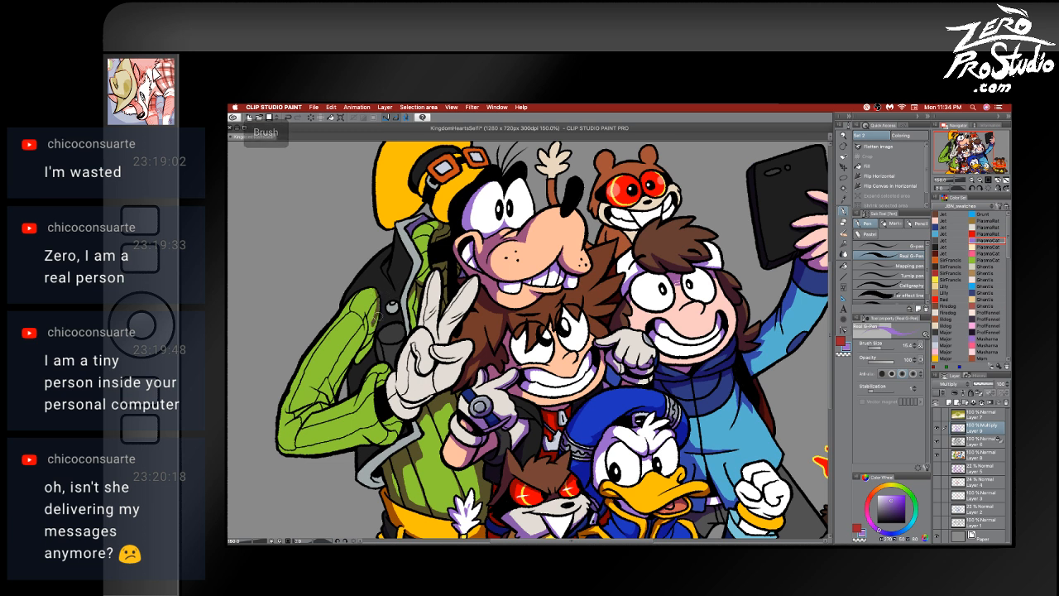
pyautogui.moveTo(376, 291)
pyautogui.mouseDown()
pyautogui.moveTo(368, 330)
pyautogui.moveTo(362, 295)
pyautogui.mouseUp()
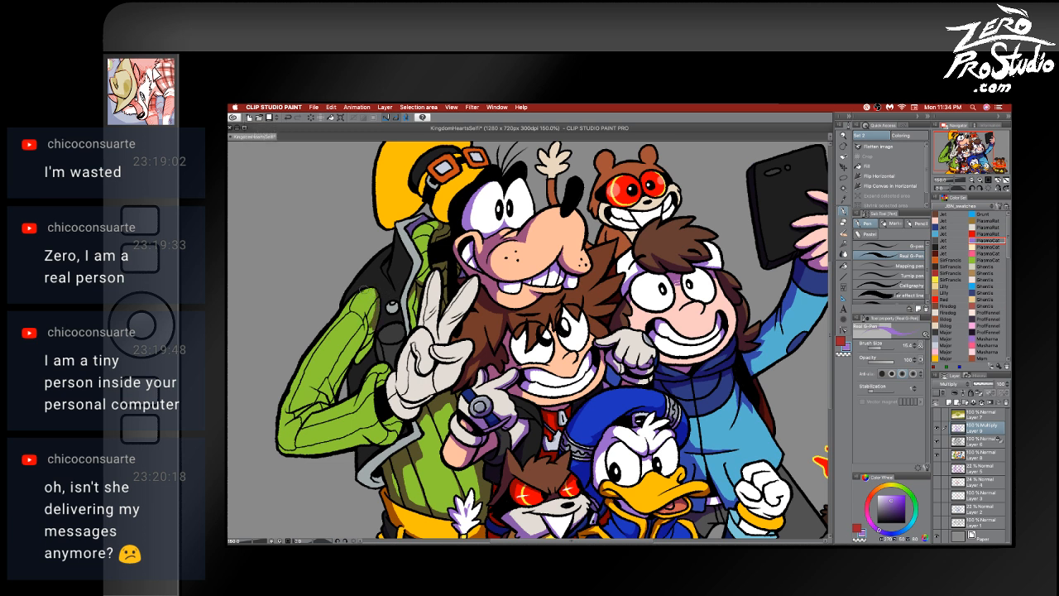
pyautogui.press('e')
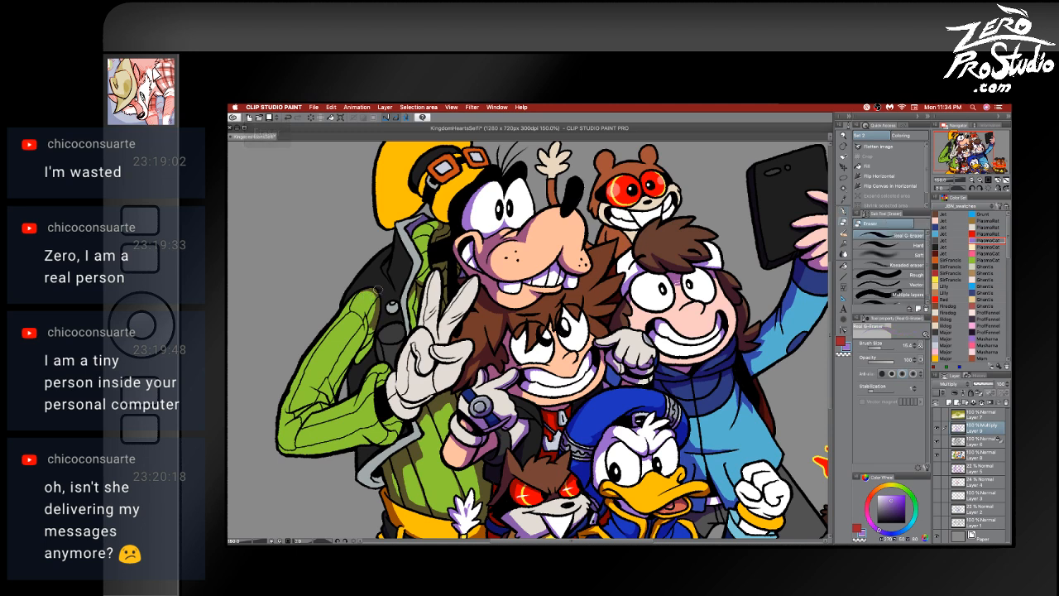
pyautogui.press('e')
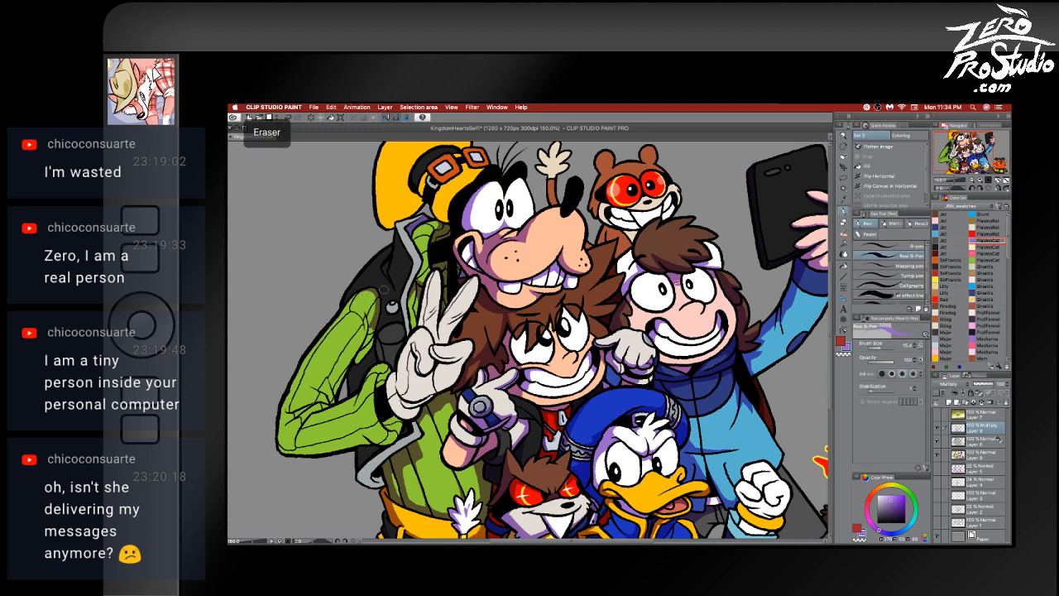
pyautogui.press('e')
pyautogui.press('p')
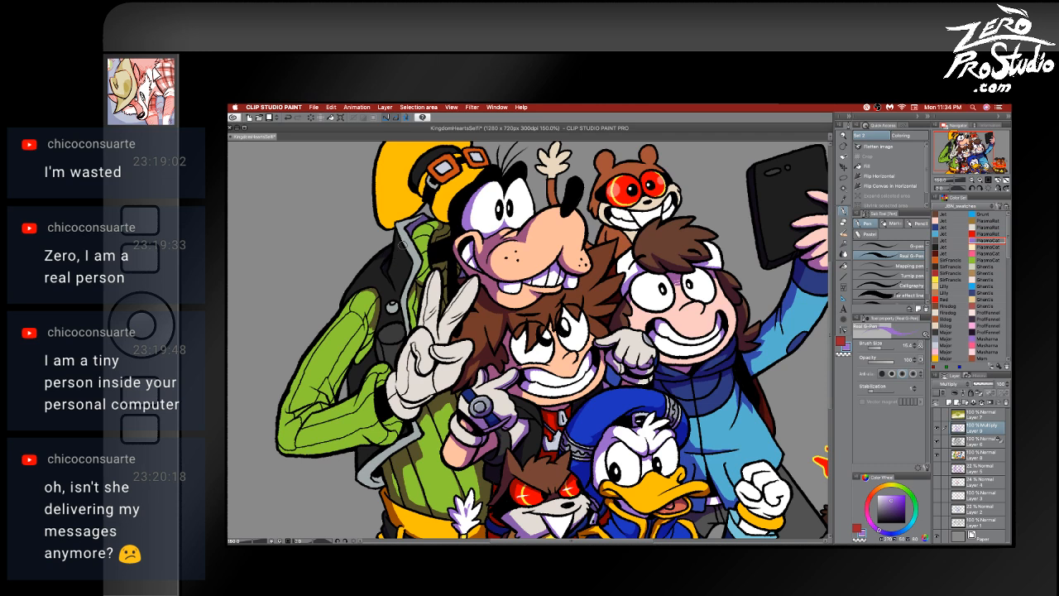
pyautogui.press('e')
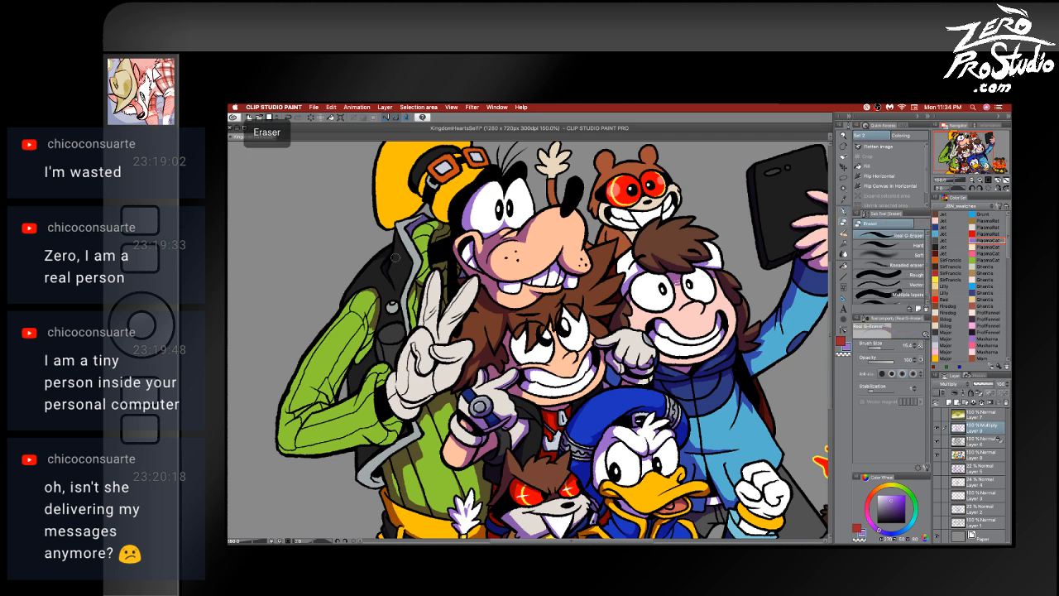
pyautogui.press('p')
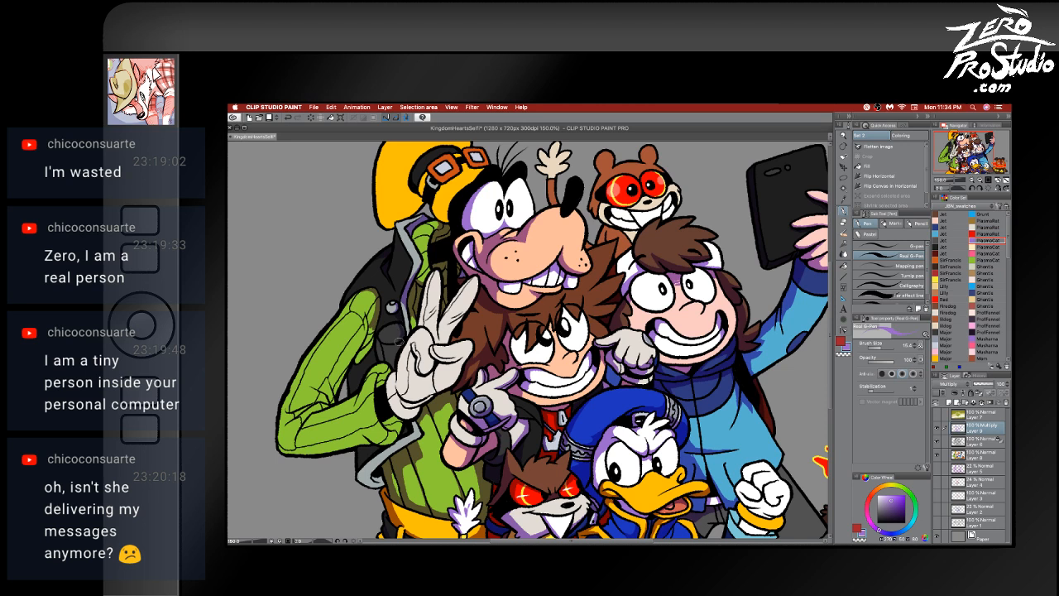
pyautogui.hotkey('ctrl', 'z')
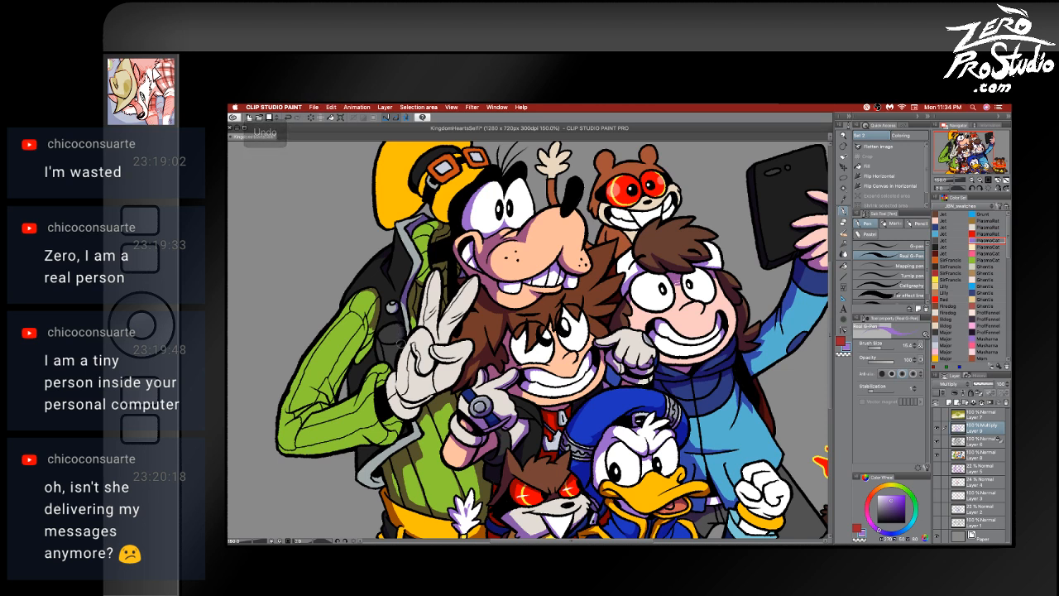
pyautogui.press('e')
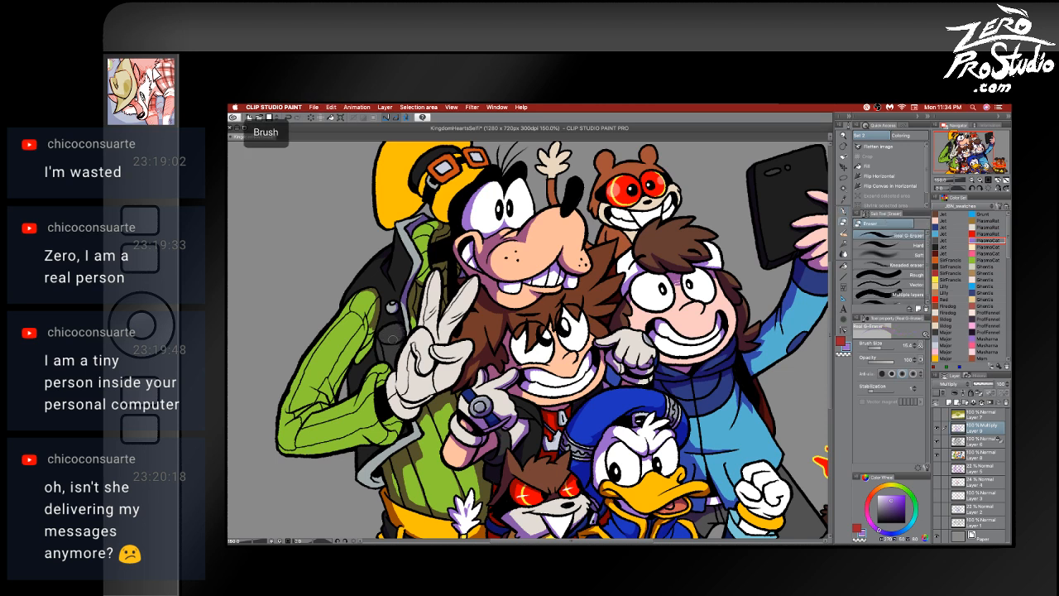
# - Shade the green sleeve with purple from the shoulder down to the bent elbow, cleaning the shadow edges
pyautogui.press('b')
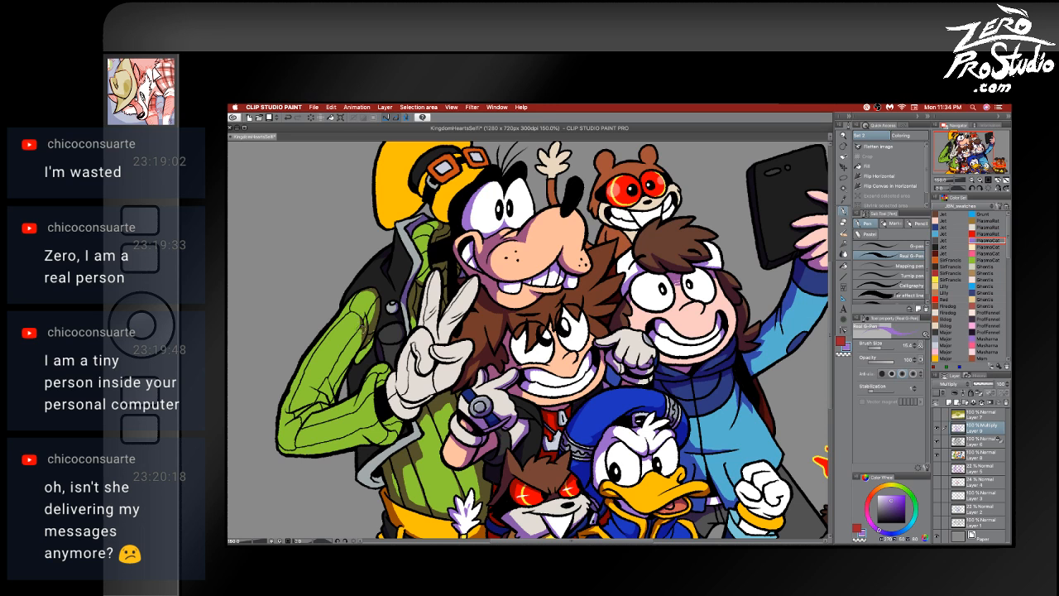
pyautogui.moveTo(364, 326); pyautogui.dragTo(348, 360)
pyautogui.moveTo(363, 324)
pyautogui.mouseDown()
pyautogui.moveTo(334, 394)
pyautogui.moveTo(362, 351)
pyautogui.mouseUp()
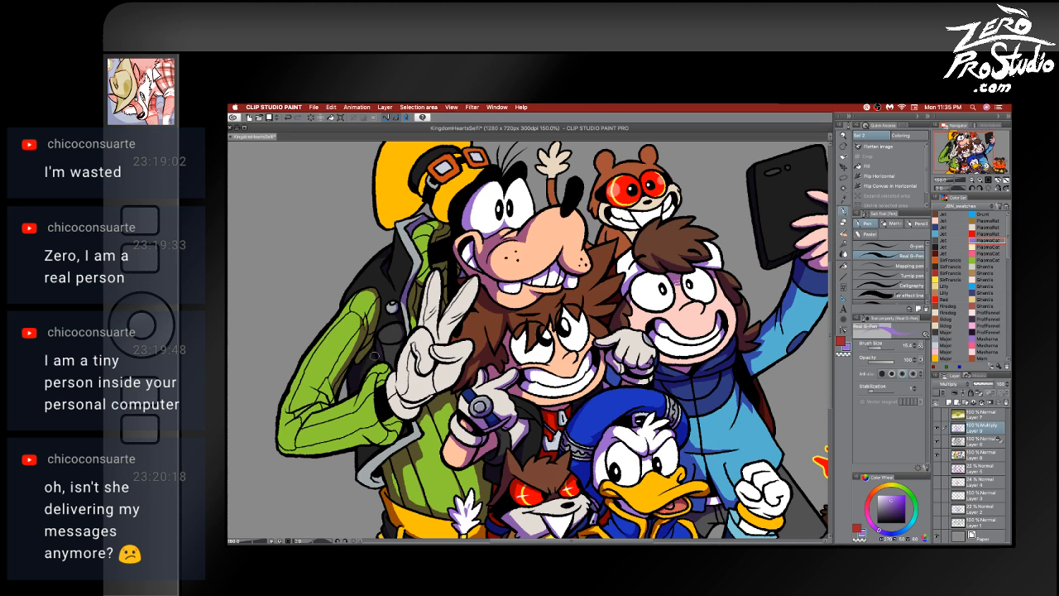
pyautogui.press('b')
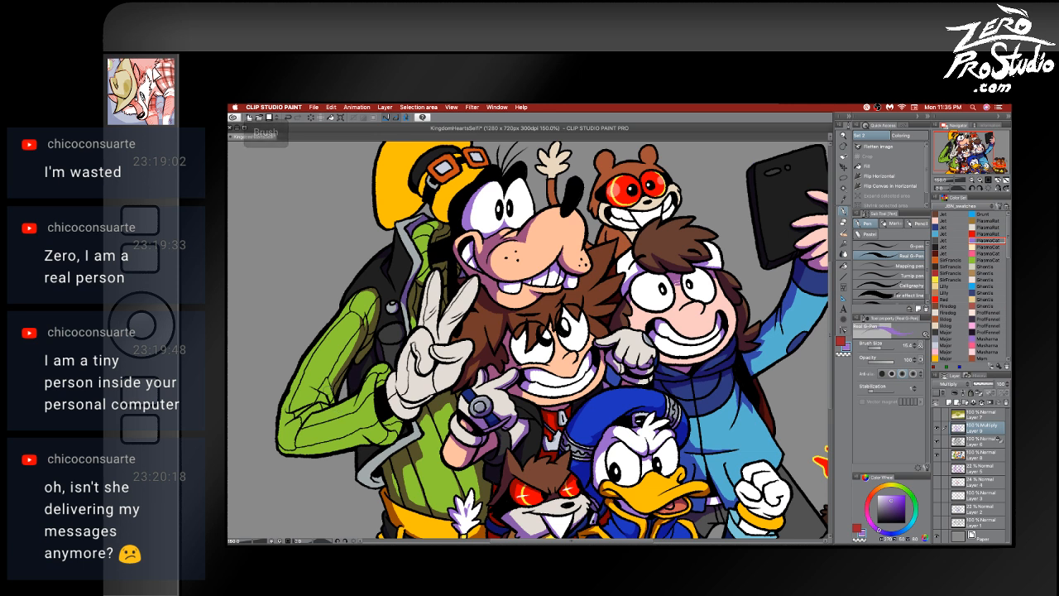
pyautogui.moveTo(329, 384); pyautogui.dragTo(319, 403)
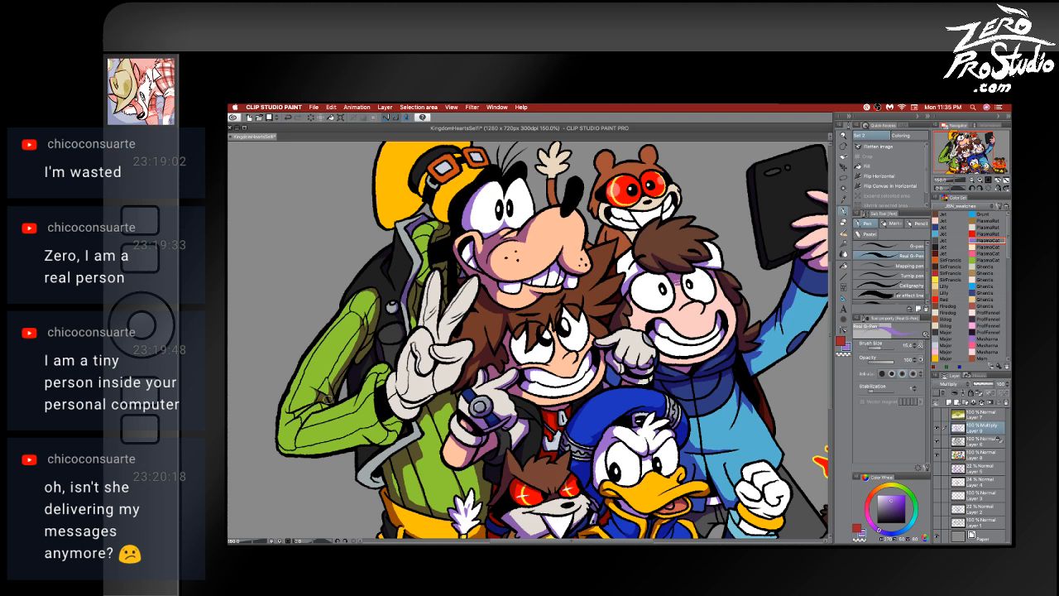
pyautogui.moveTo(304, 407); pyautogui.dragTo(280, 426)
pyautogui.press('e')
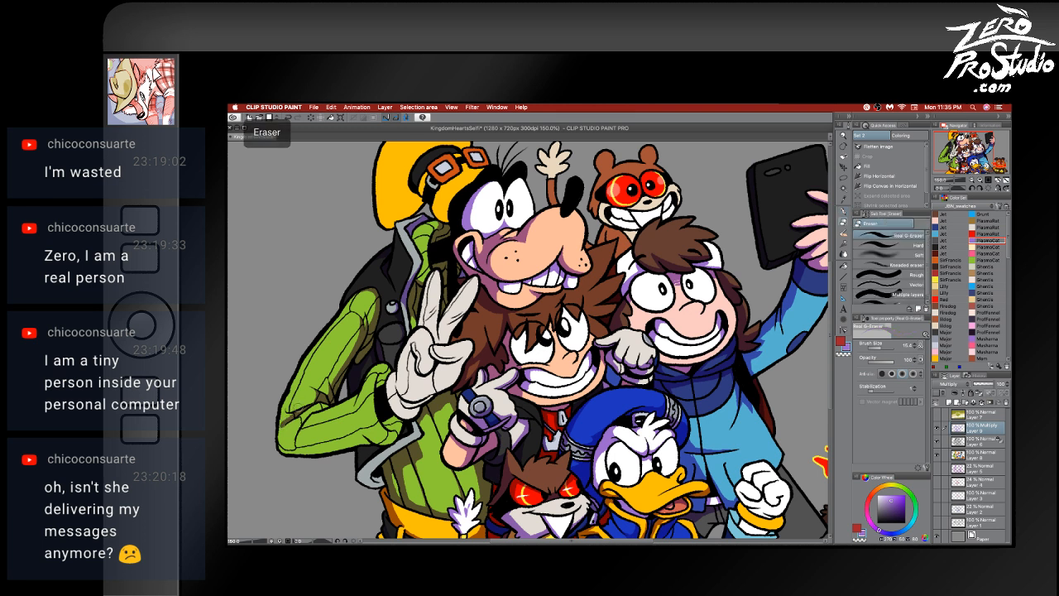
pyautogui.press('p')
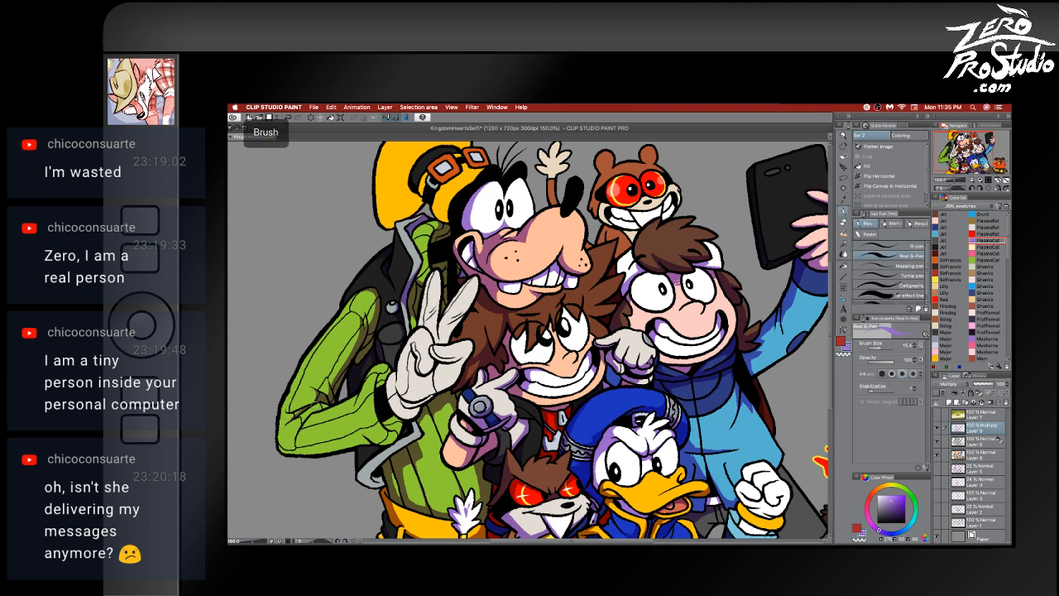
pyautogui.moveTo(312, 409)
pyautogui.mouseDown()
pyautogui.moveTo(324, 403)
pyautogui.moveTo(297, 435)
pyautogui.moveTo(301, 452)
pyautogui.moveTo(278, 453)
pyautogui.moveTo(317, 456)
pyautogui.mouseUp()
pyautogui.moveTo(329, 414); pyautogui.dragTo(336, 422)
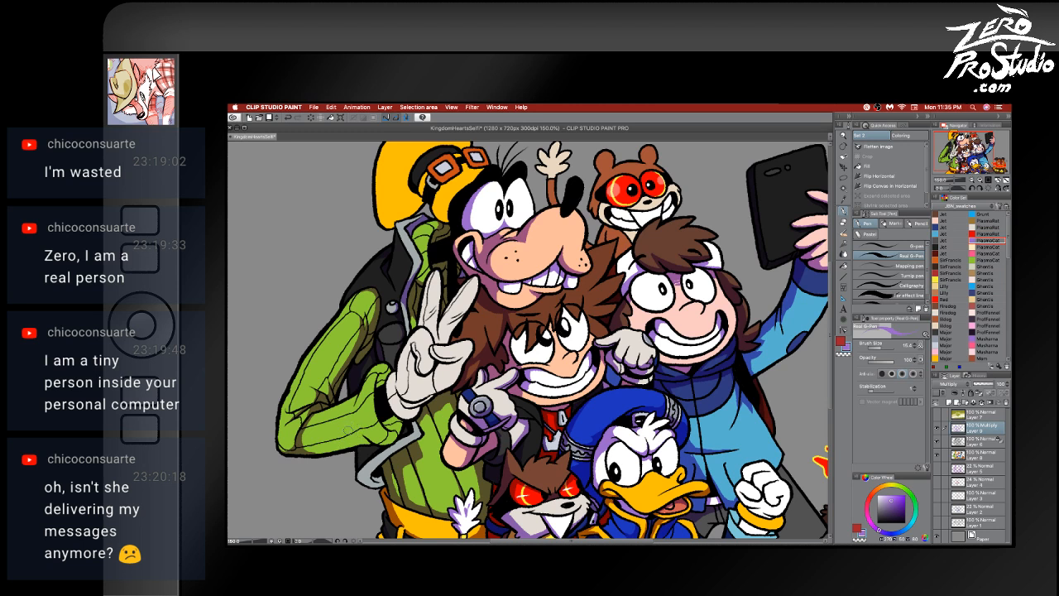
# - Rework the purple shadows along the forearm of the green sleeve, undoing the unwanted pen and eraser strokes
pyautogui.press('b')
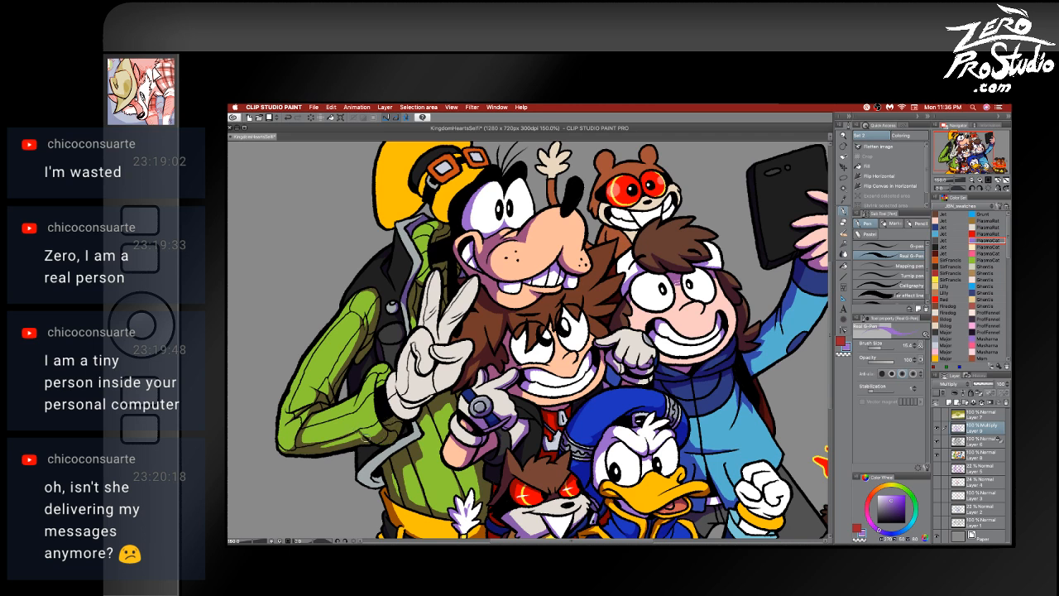
pyautogui.press('super+z')
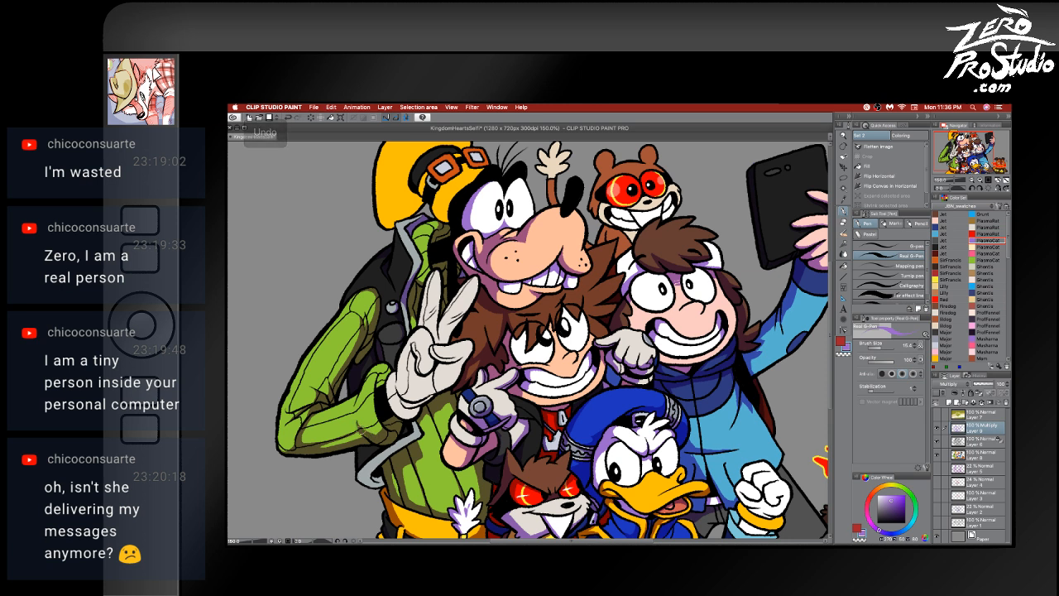
pyautogui.press('e')
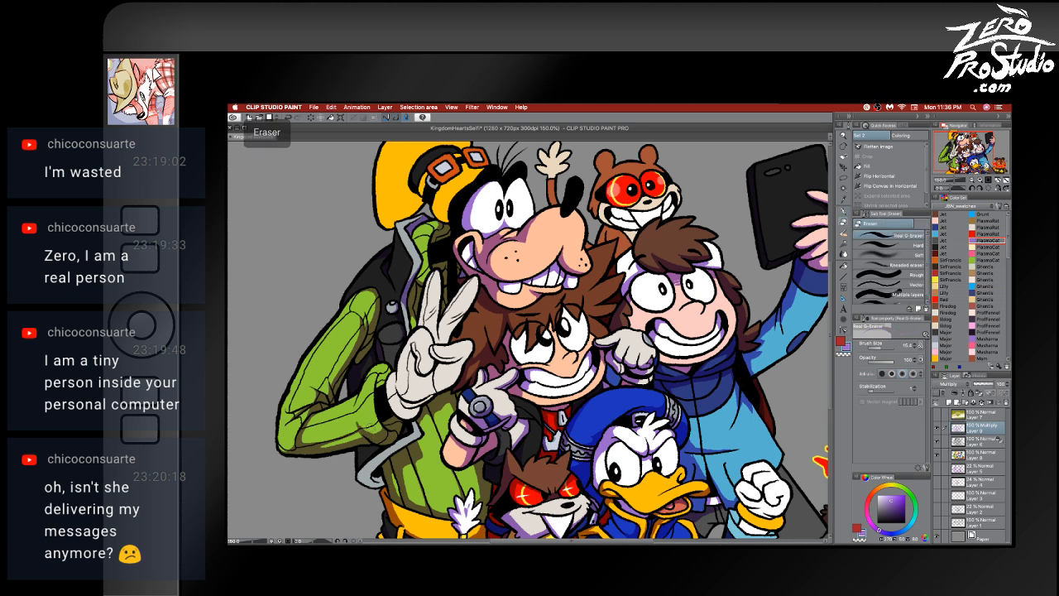
pyautogui.press('b')
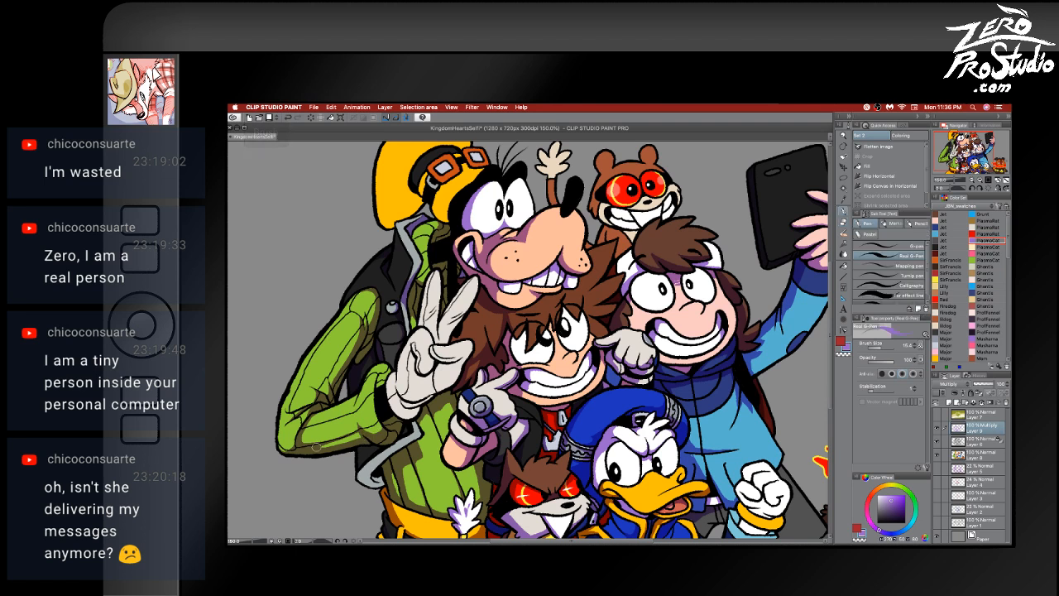
pyautogui.hotkey('ctrl', 'z')
pyautogui.press('e')
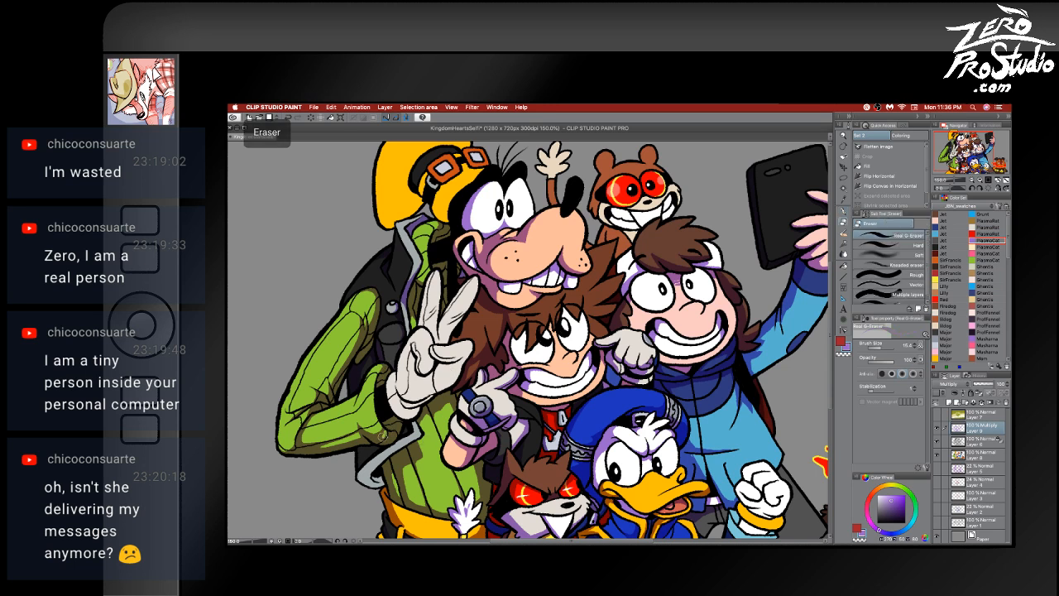
pyautogui.hotkey('ctrl', 'z')
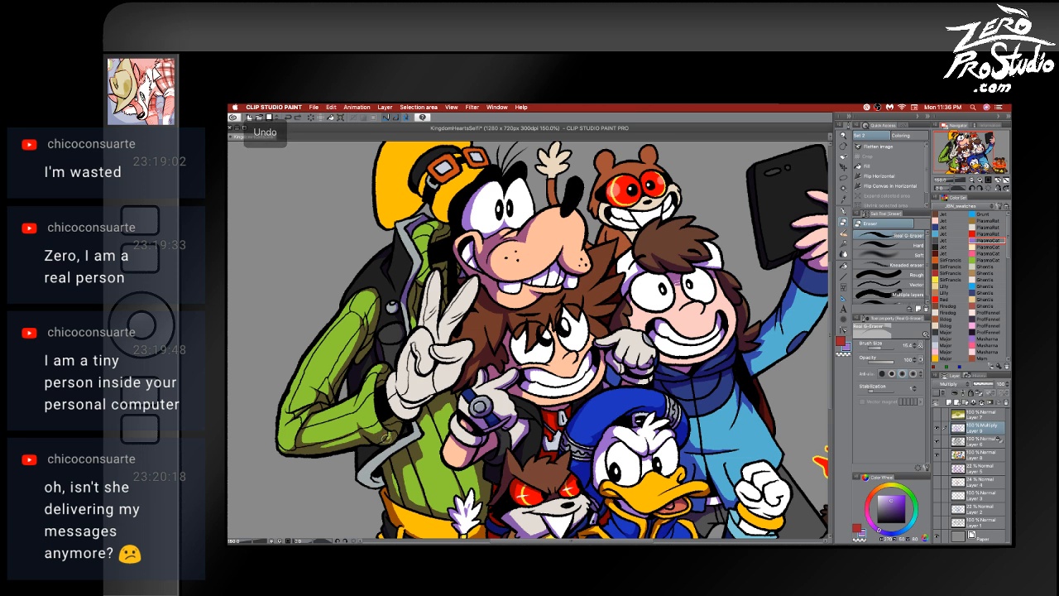
# - Refine the shadow under the green forearm and shade the grey trim at the vest's lower edge with purple
pyautogui.press('p')
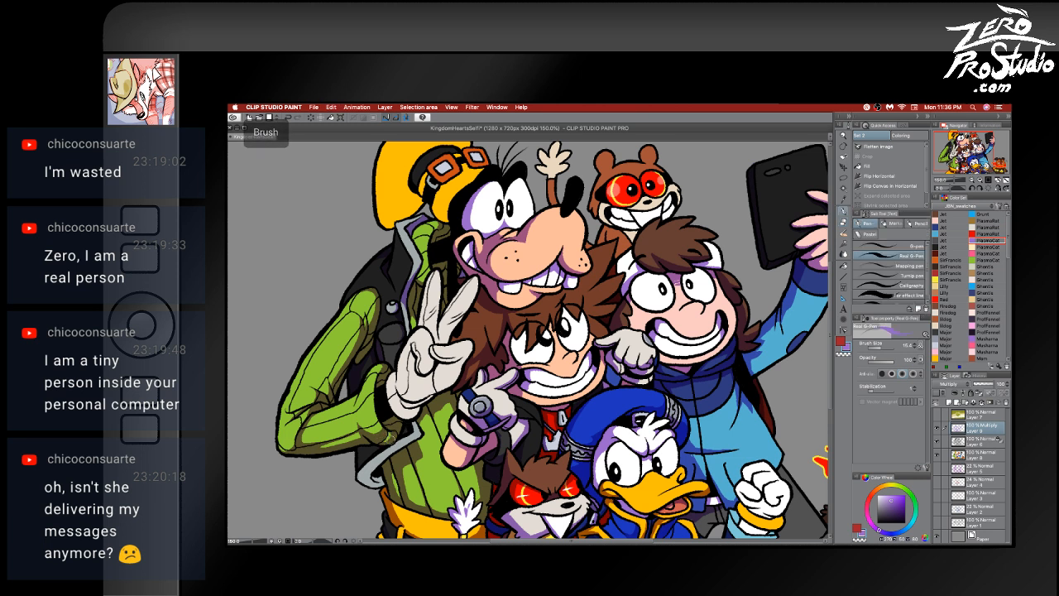
pyautogui.press('e')
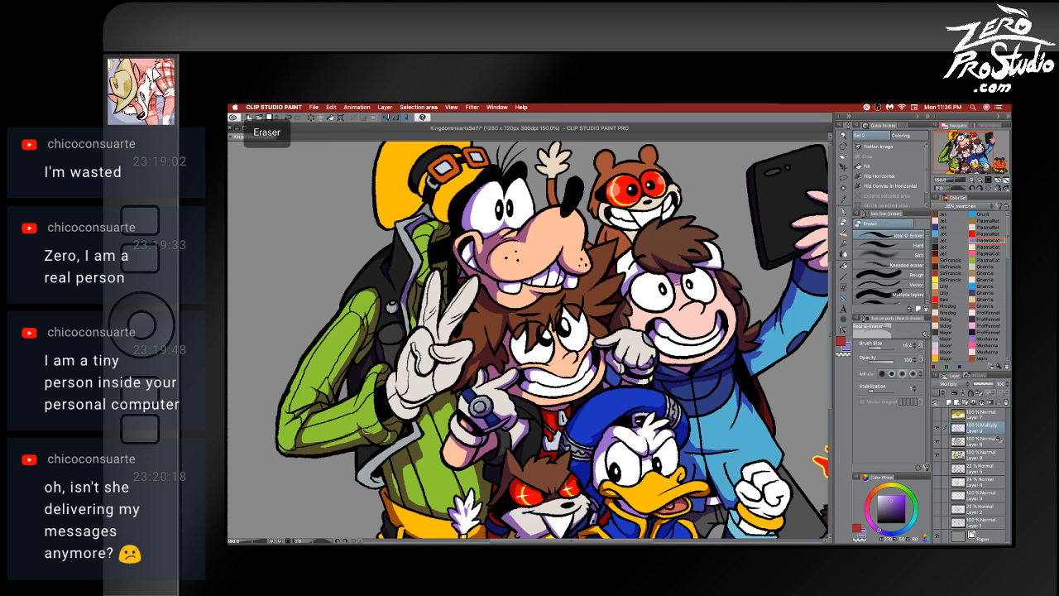
pyautogui.press('p')
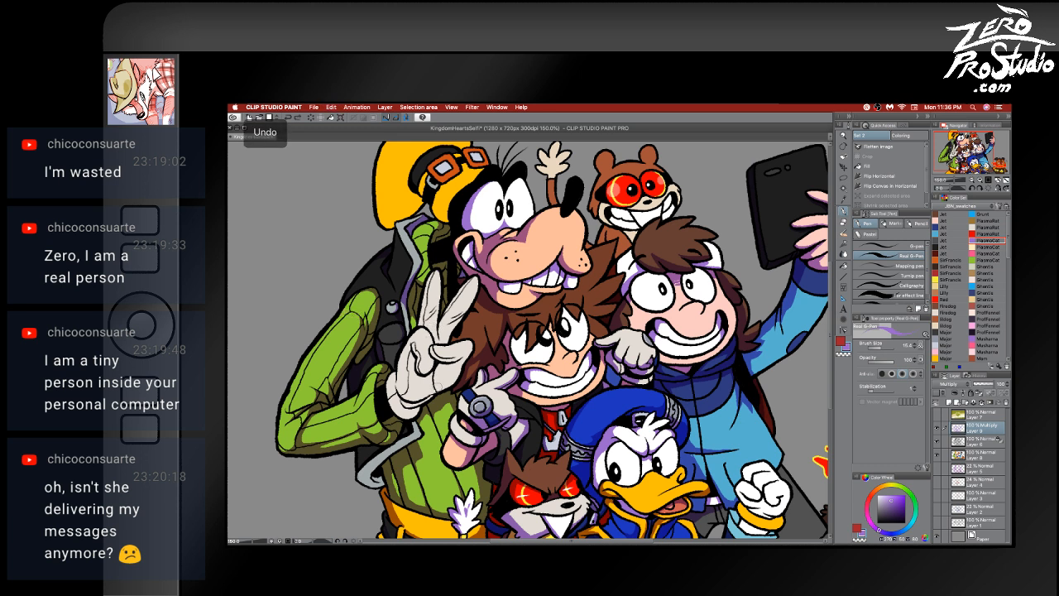
pyautogui.press('b')
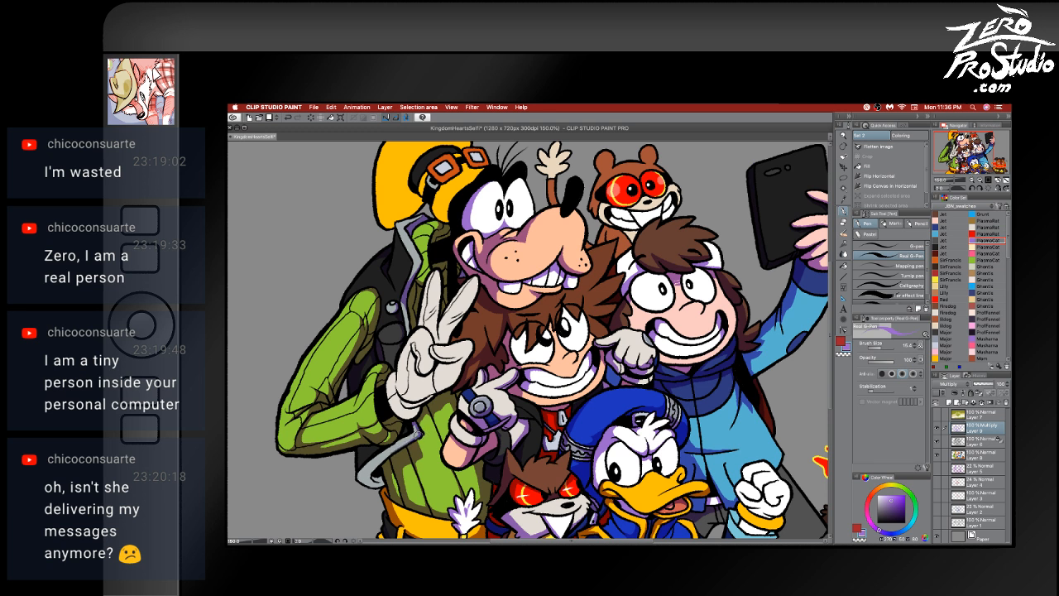
pyautogui.moveTo(374, 465); pyautogui.dragTo(368, 485)
# - Shade the brown spiky hair beneath the green-shirted character's muzzle with purple, trimming the shadow edges
pyautogui.moveTo(511, 457); pyautogui.dragTo(474, 465)
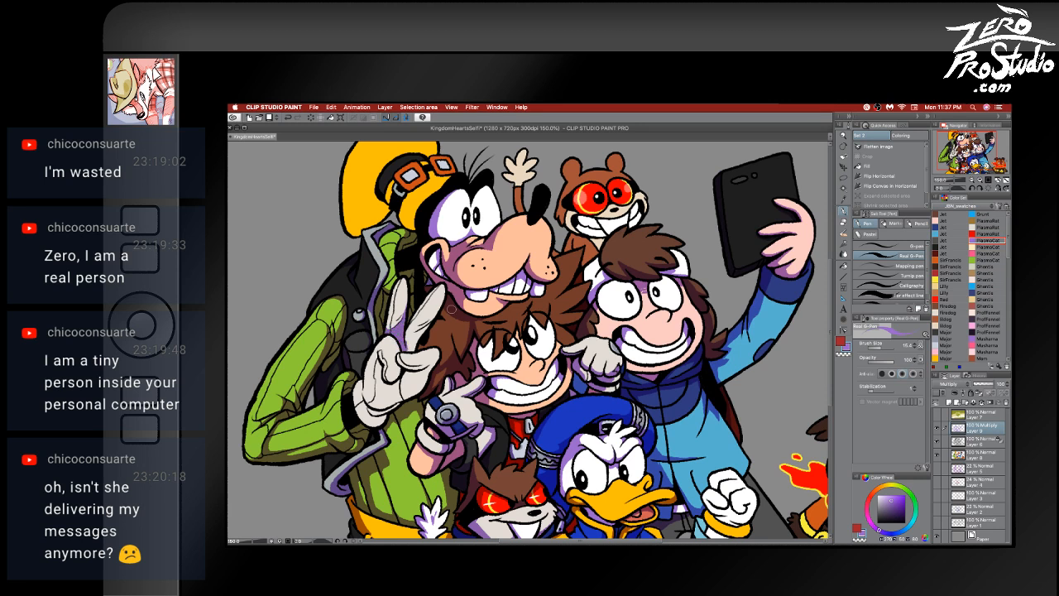
pyautogui.press('e')
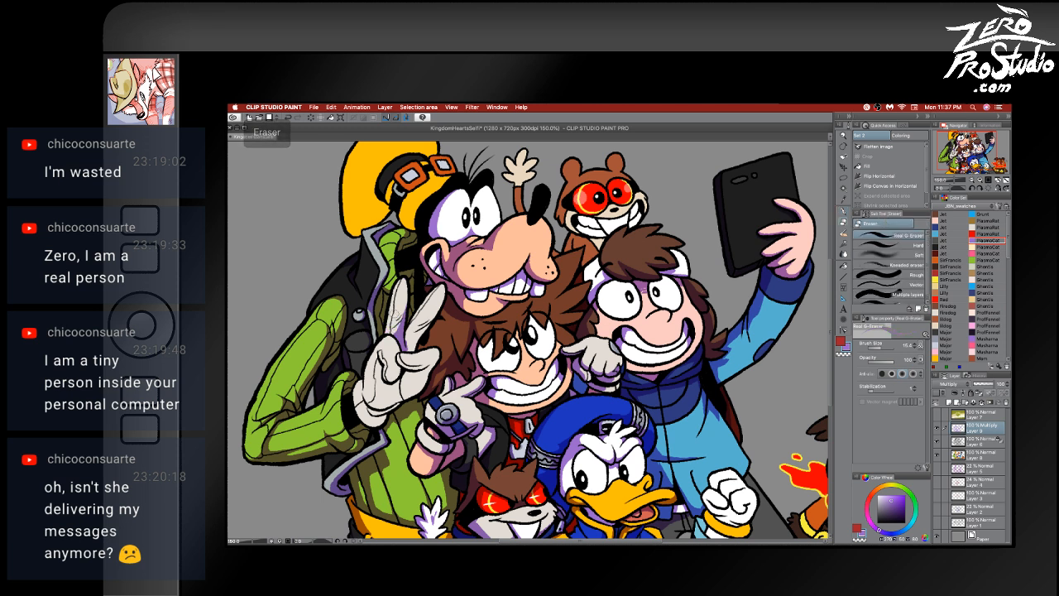
pyautogui.press('p')
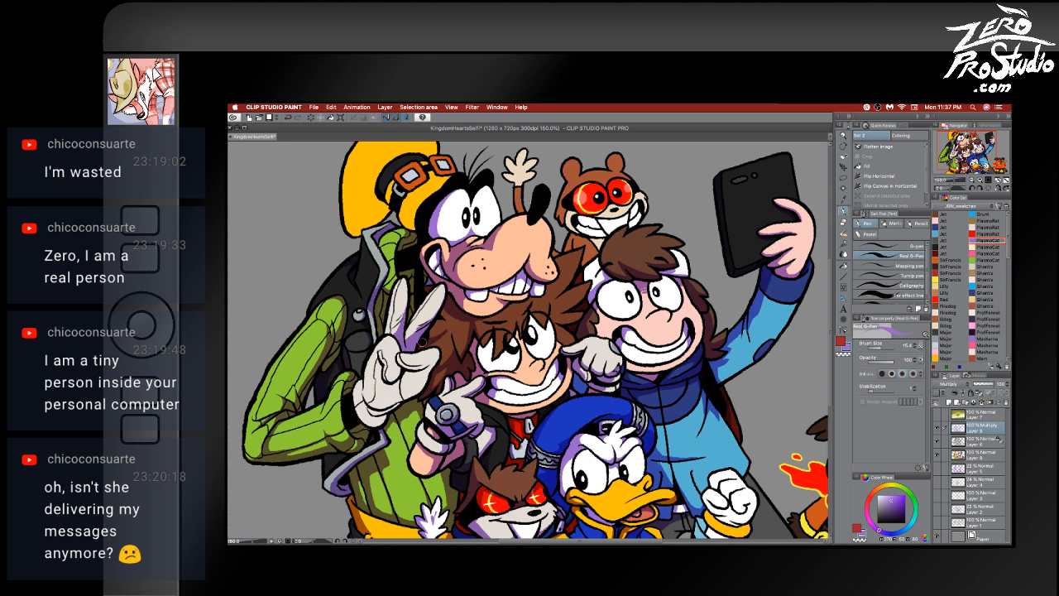
pyautogui.press('e')
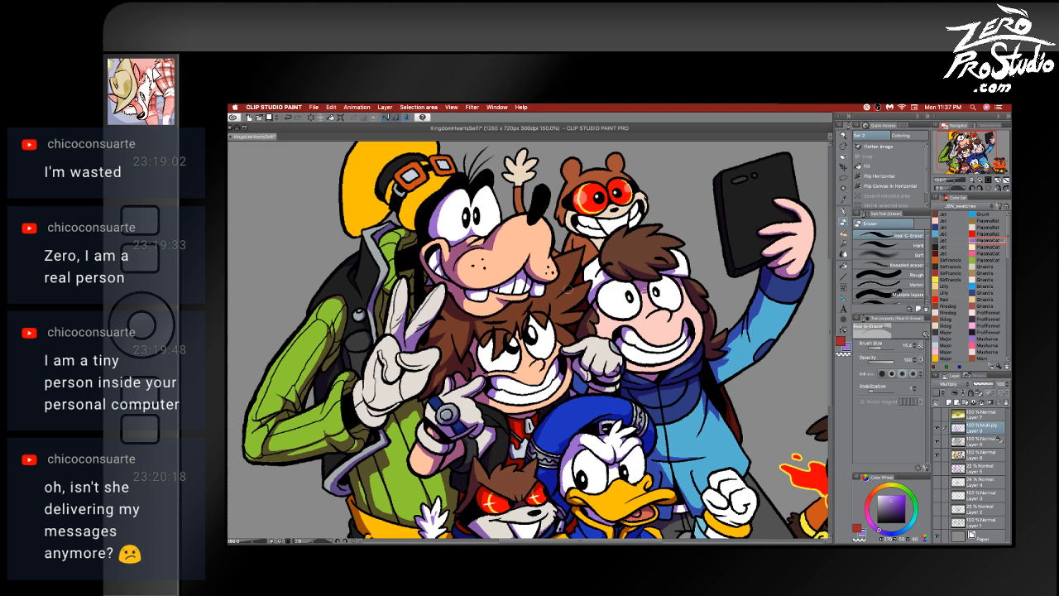
pyautogui.press('p')
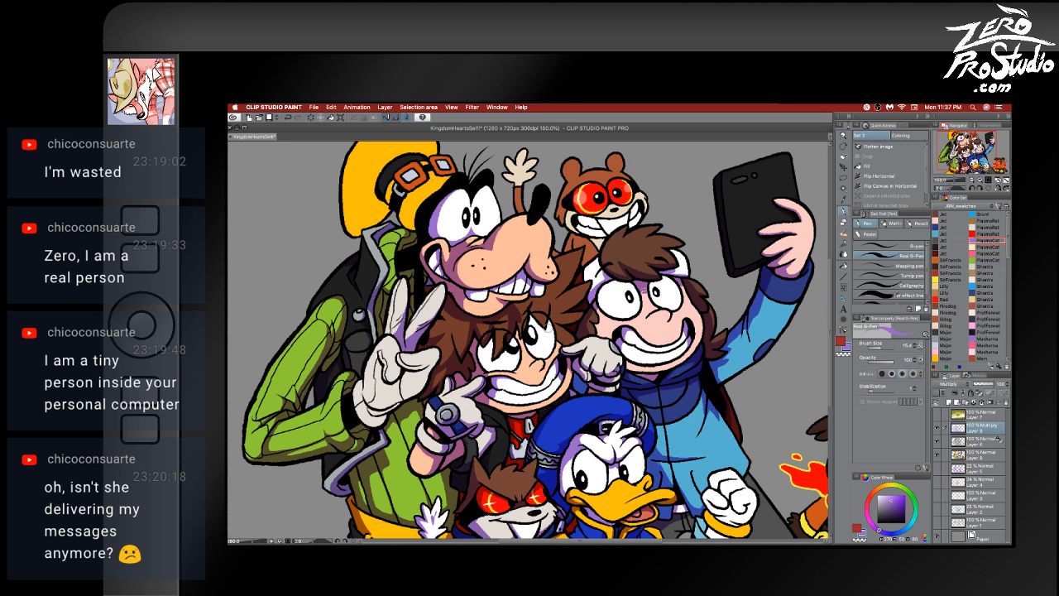
# - Shade the yellow hat below the goggles with purple, cleaning the shadow edge and undoing the stray stroke
pyautogui.press('b')
pyautogui.moveTo(406, 190)
pyautogui.mouseDown()
pyautogui.moveTo(407, 222)
pyautogui.moveTo(419, 226)
pyautogui.moveTo(406, 227)
pyautogui.moveTo(419, 230)
pyautogui.moveTo(417, 219)
pyautogui.mouseUp()
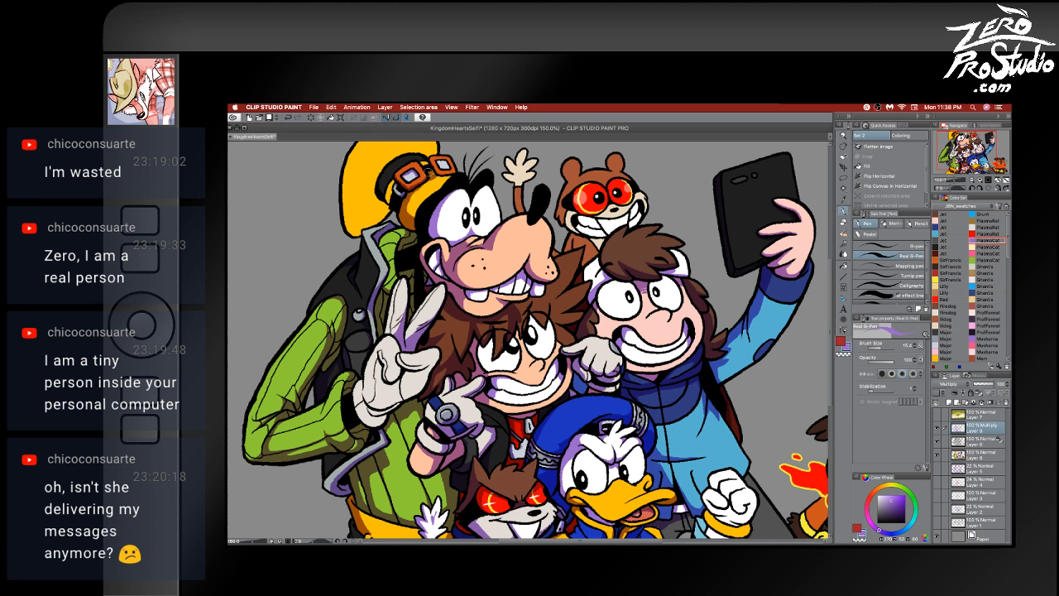
pyautogui.press('e')
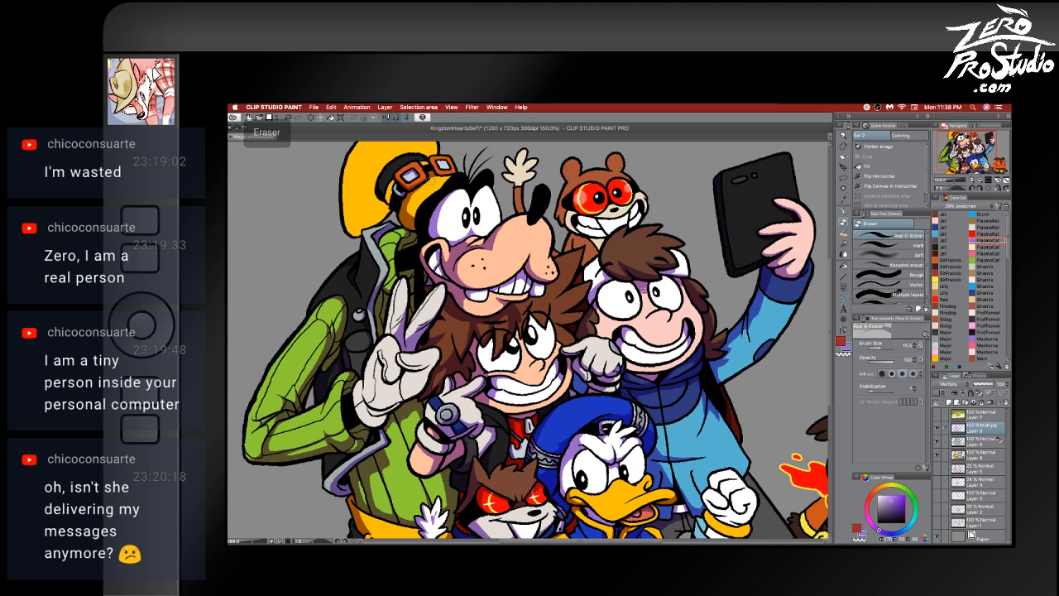
pyautogui.press('p')
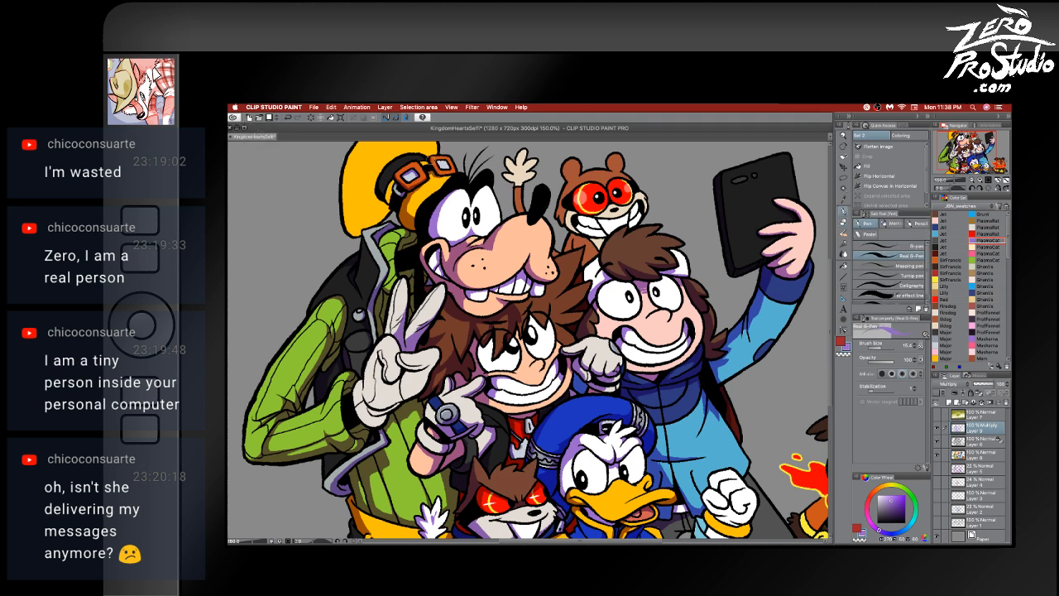
pyautogui.hotkey('ctrl', 'z')
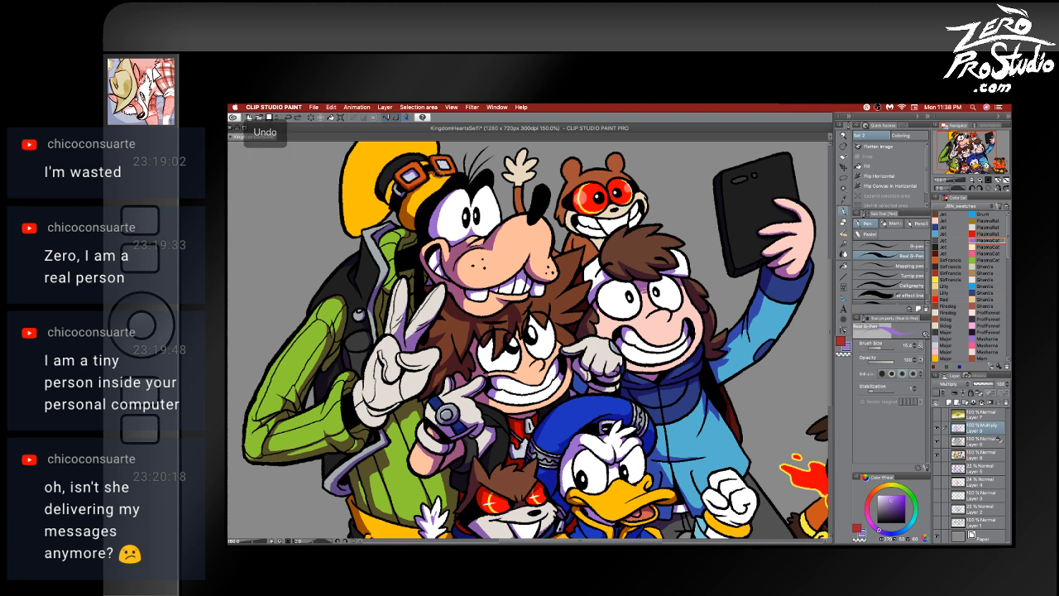
pyautogui.press('e')
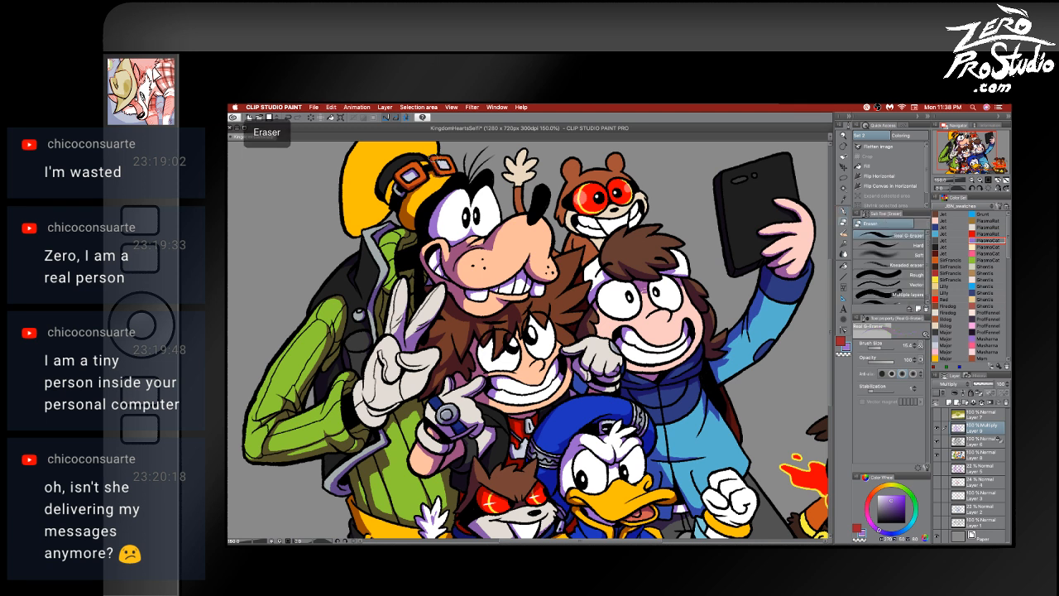
pyautogui.press('p')
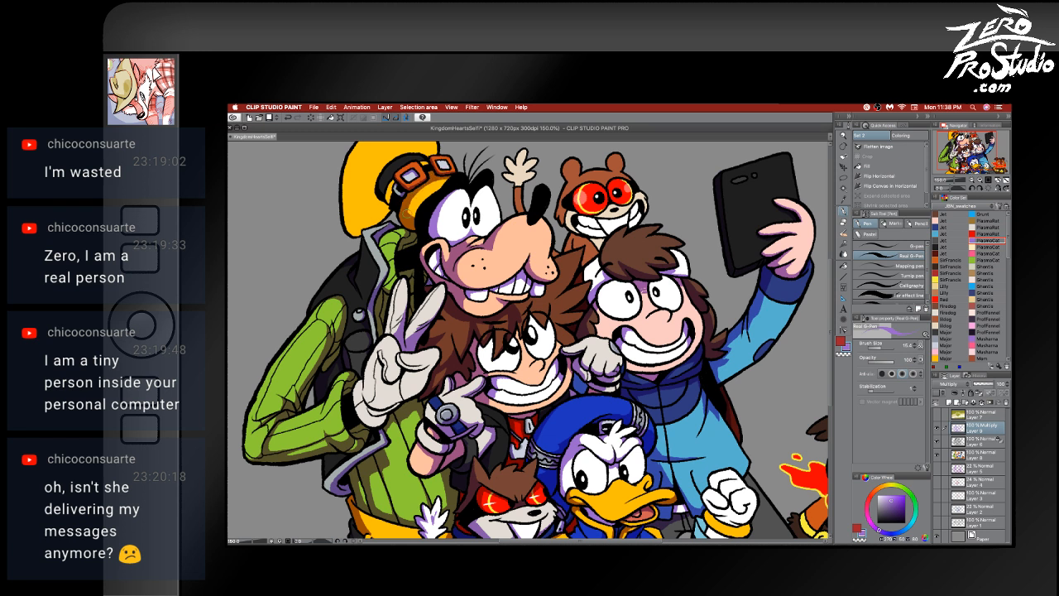
# - Shade the drooping back part of the yellow hat with purple, undoing and redrawing the unwanted strokes
pyautogui.press('super+z')
pyautogui.hotkey('ctrl', 'z')
pyautogui.moveTo(357, 163); pyautogui.dragTo(371, 217)
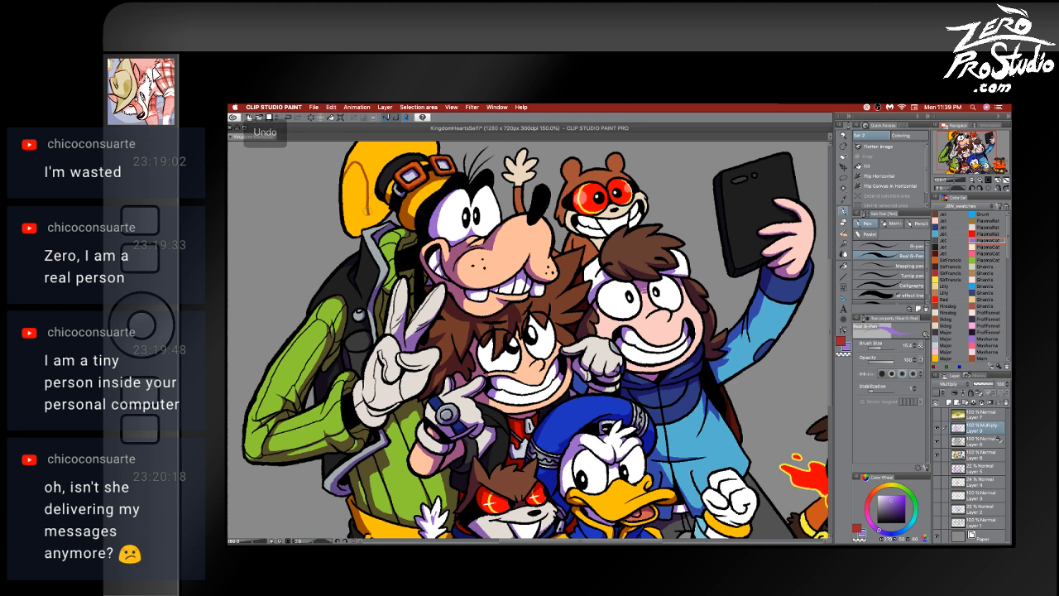
pyautogui.hotkey('ctrl', 'z')
pyautogui.moveTo(343, 166); pyautogui.dragTo(377, 199)
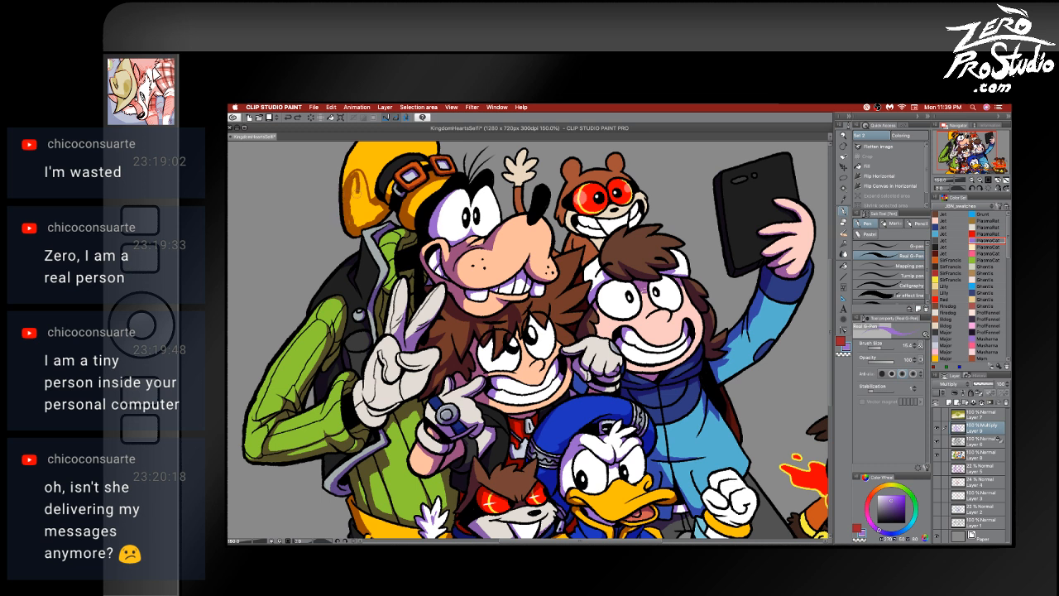
pyautogui.moveTo(356, 188)
pyautogui.mouseDown()
pyautogui.moveTo(362, 178)
pyautogui.moveTo(351, 202)
pyautogui.moveTo(353, 192)
pyautogui.moveTo(358, 216)
pyautogui.moveTo(360, 203)
pyautogui.moveTo(373, 219)
pyautogui.mouseUp()
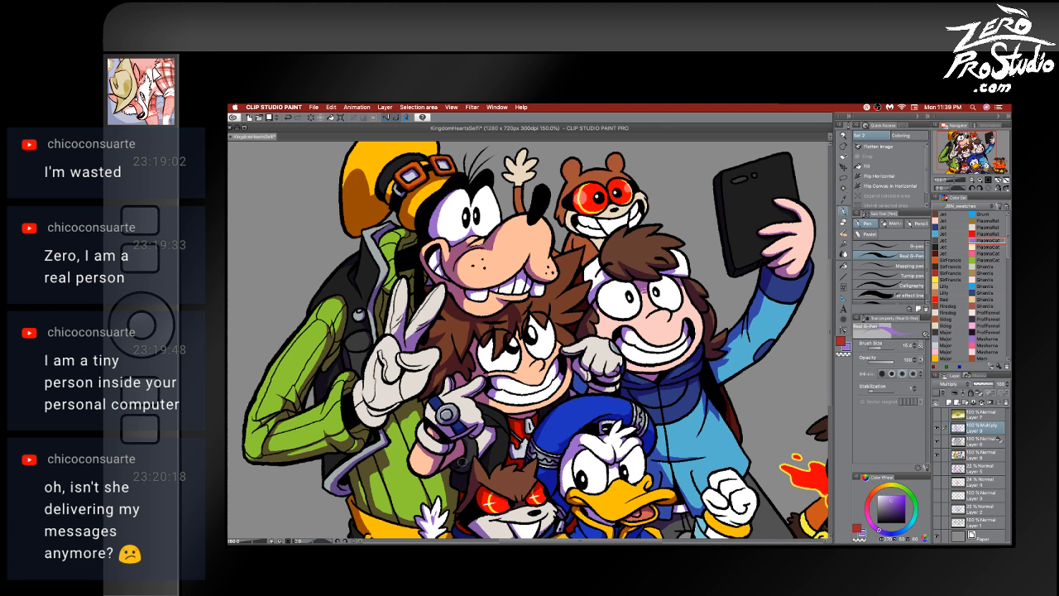
pyautogui.scroll(2, 530, 339)
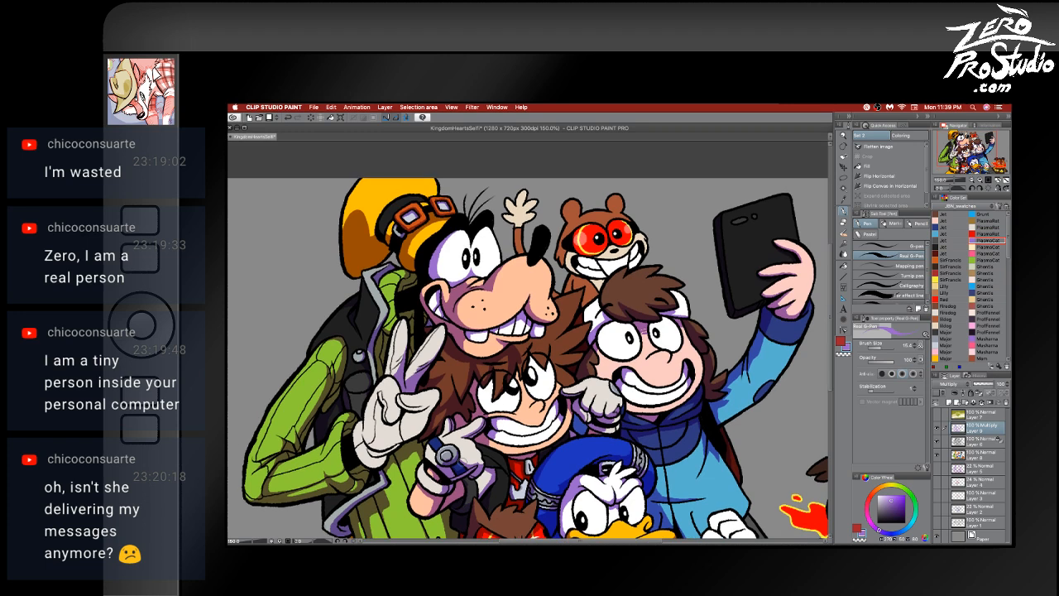
pyautogui.scroll(-2, 529, 339)
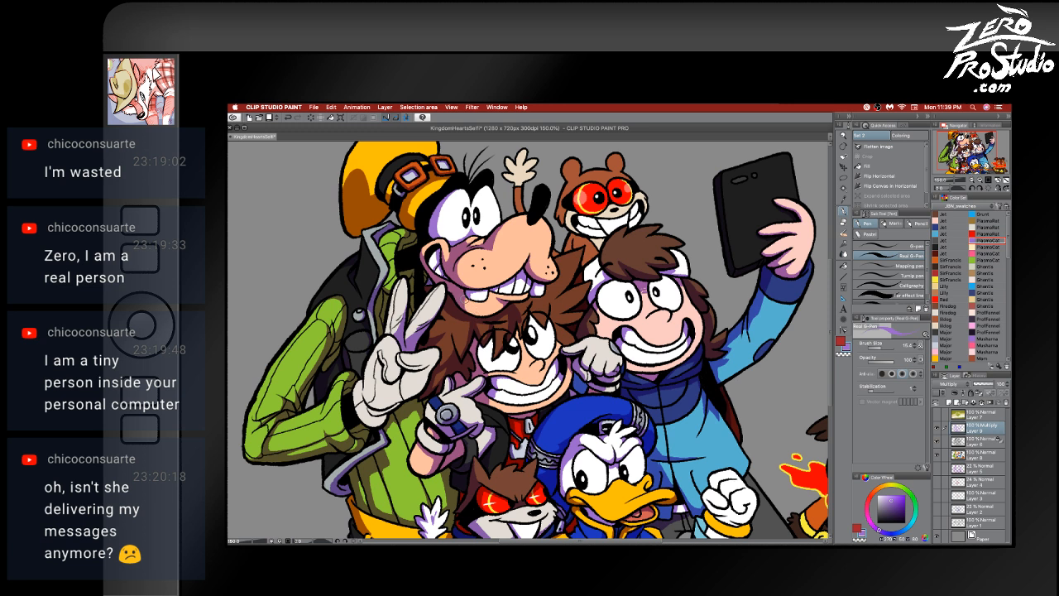
pyautogui.hotkey('ctrl', 'z')
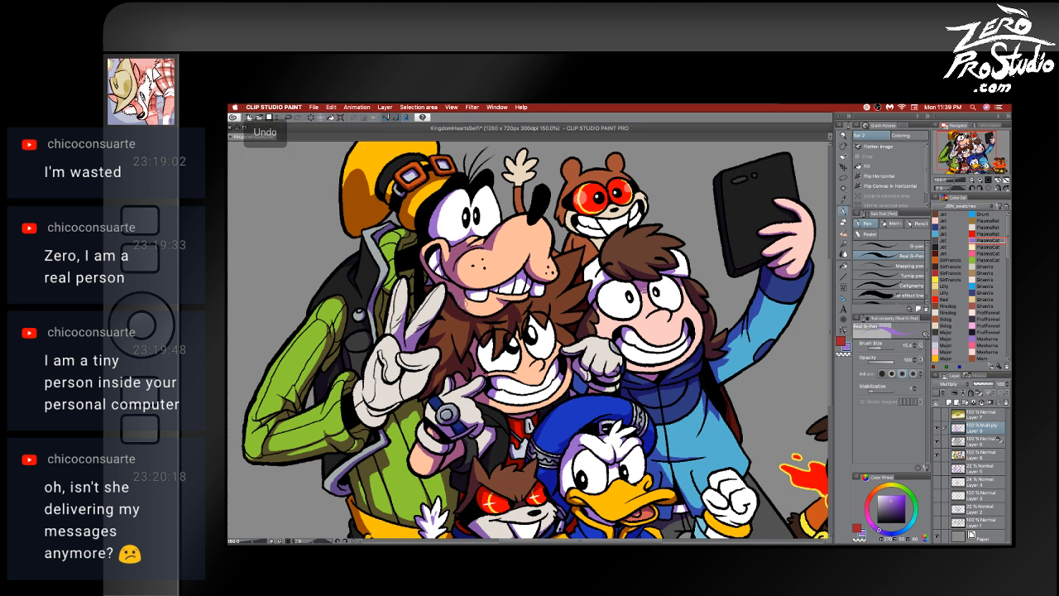
# - Rework the purple shadows on the upper brown hair spikes beside the muzzle, undoing the unwanted strokes
pyautogui.moveTo(630, 297); pyautogui.dragTo(584, 293)
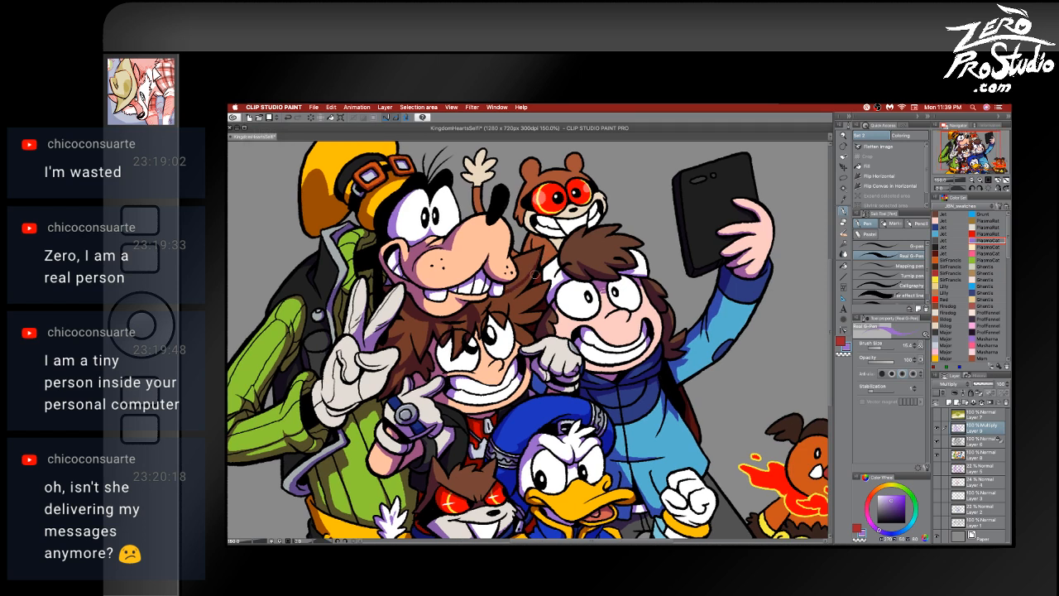
pyautogui.hotkey('ctrl', 'z')
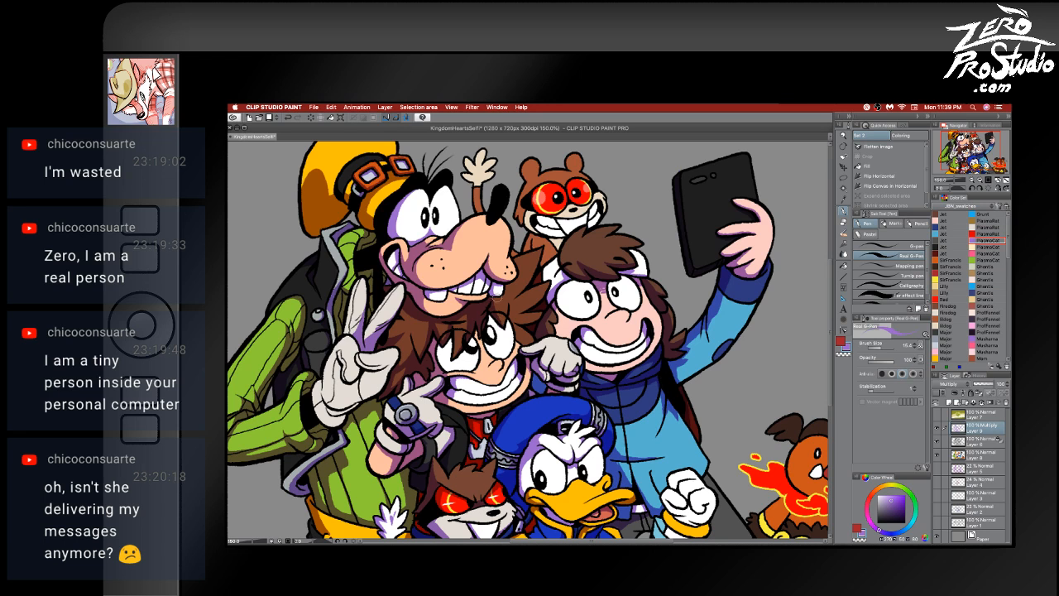
pyautogui.hotkey('ctrl', 'z')
pyautogui.press('e')
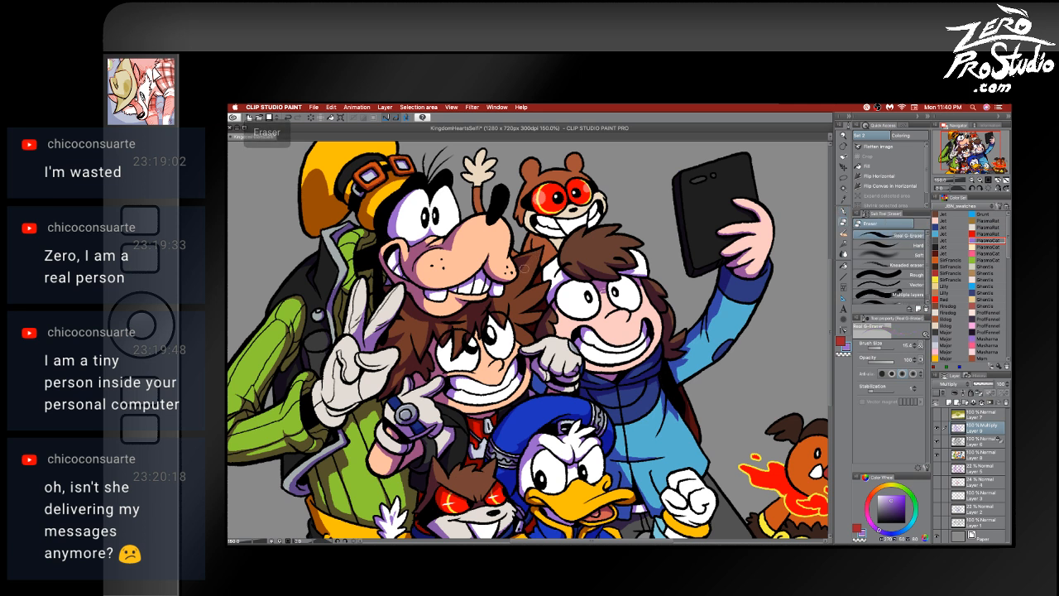
pyautogui.press('b')
pyautogui.press('p')
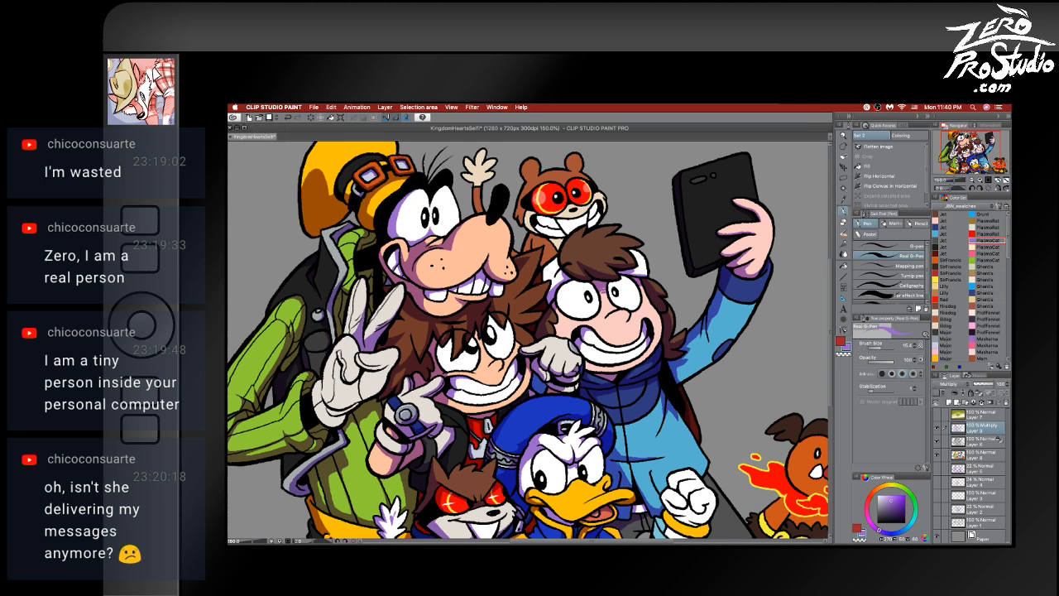
# - Quit and relaunch Restream Chat, moving its window off the canvas before returning to the drawing in Clip Studio Paint
pyautogui.moveTo(543, 536)
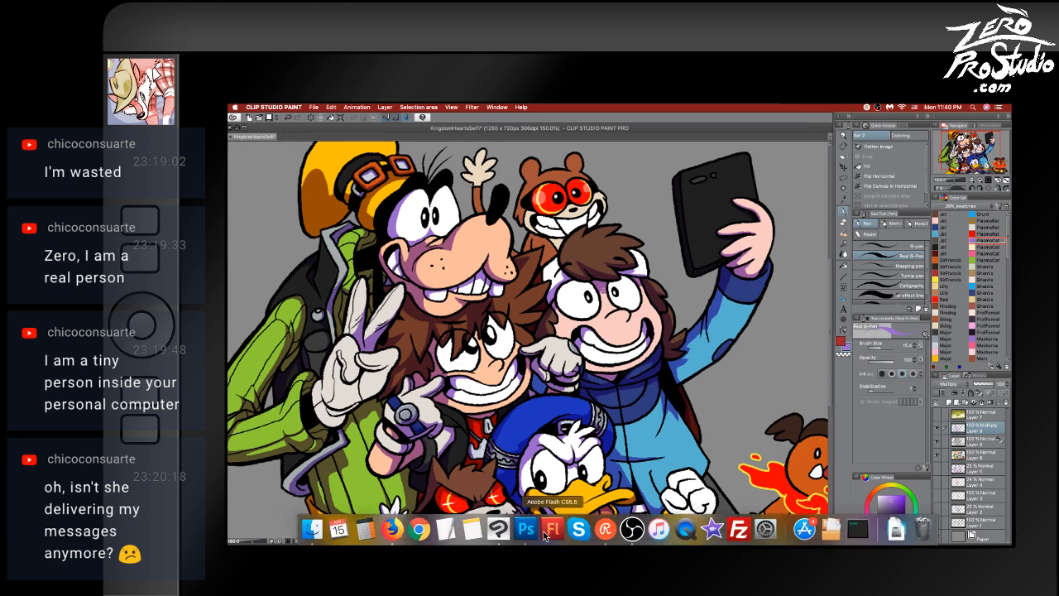
pyautogui.rightClick(607, 526)
pyautogui.click(613, 500)
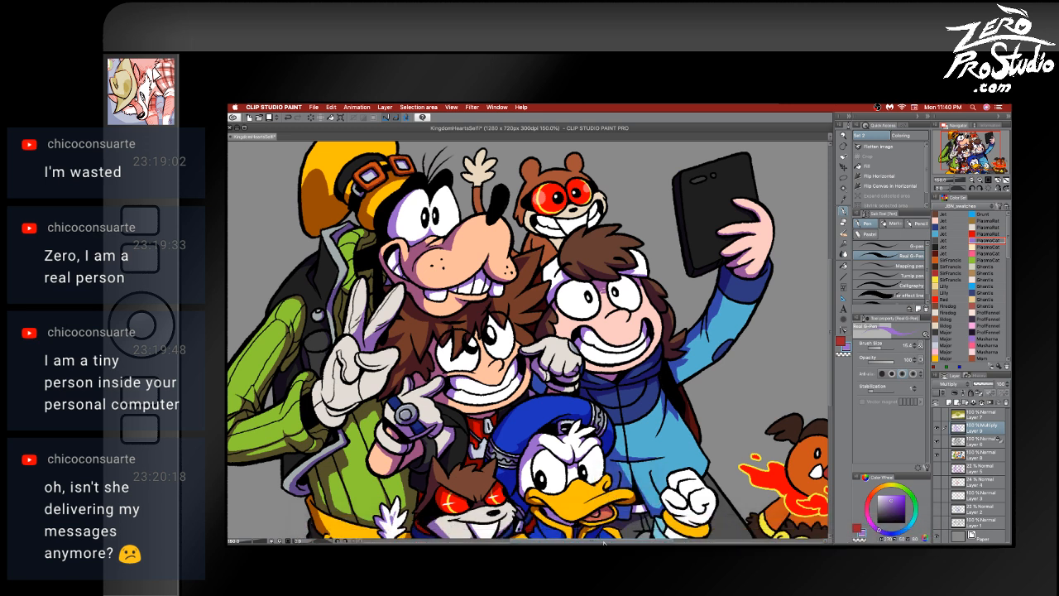
pyautogui.click(605, 531)
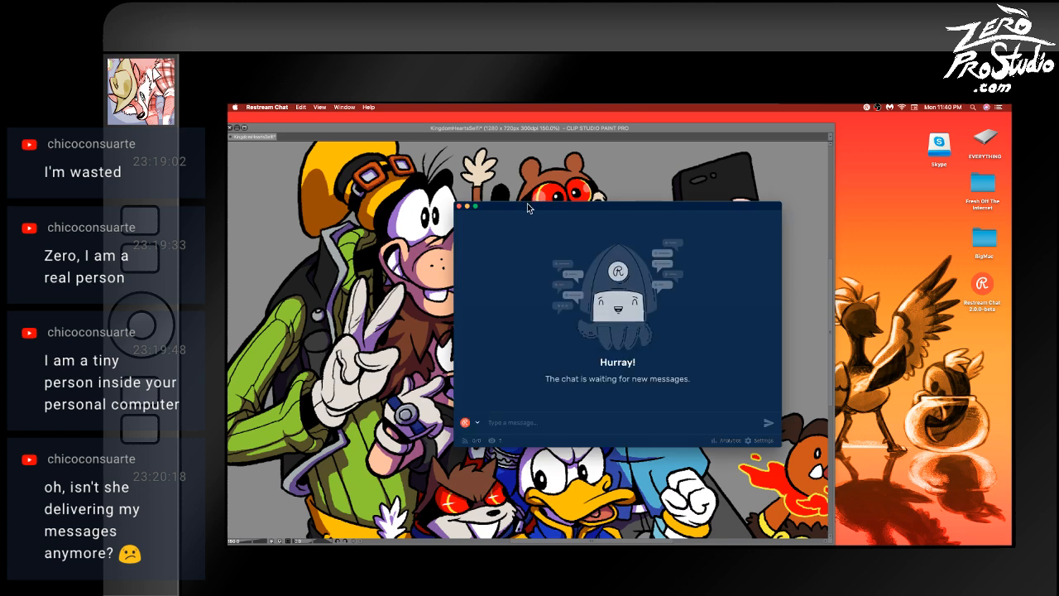
pyautogui.moveTo(528, 208); pyautogui.dragTo(1009, 207)
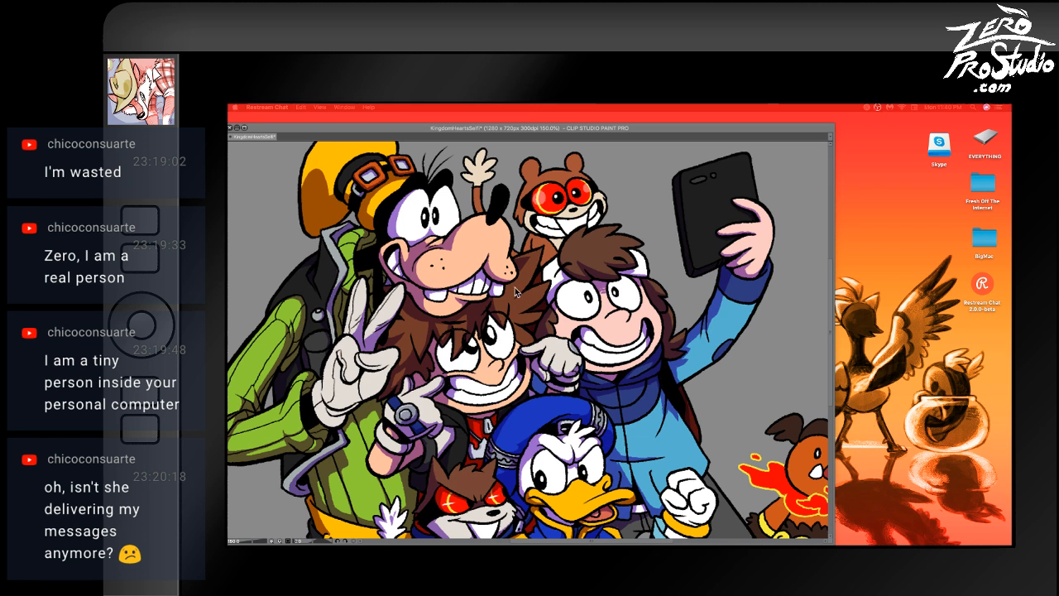
pyautogui.click(505, 348)
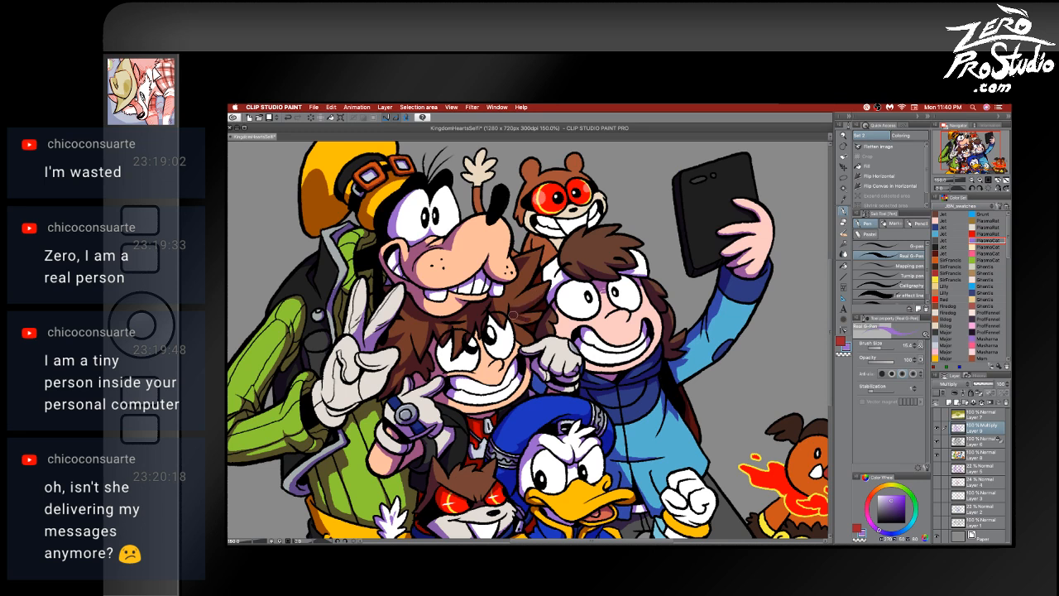
# - Shade the brown hair spikes below the muzzle with purple, erasing the excess and undoing the unwanted strokes
pyautogui.press('e')
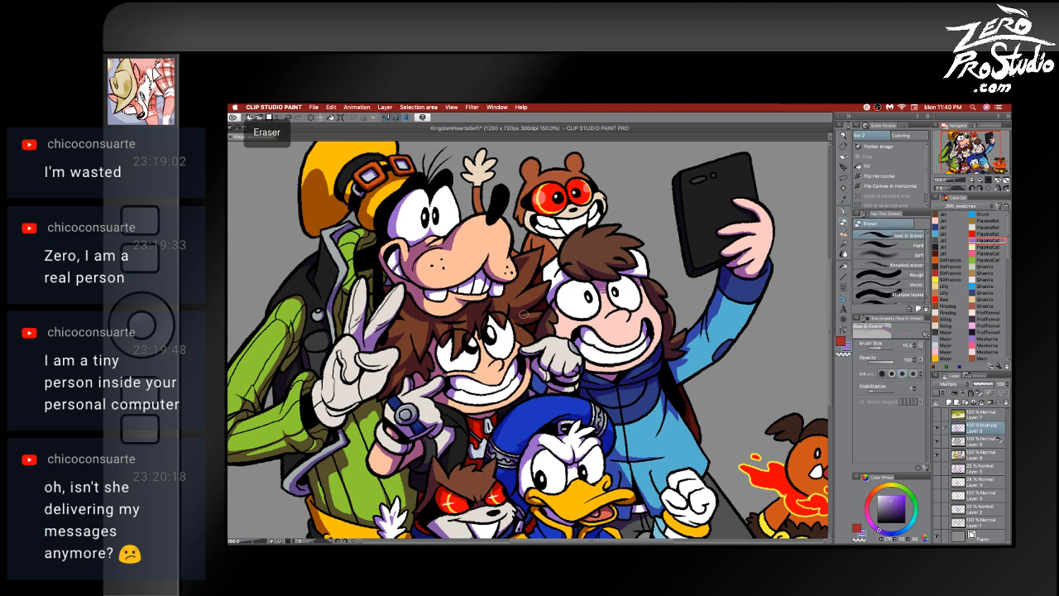
pyautogui.press('p')
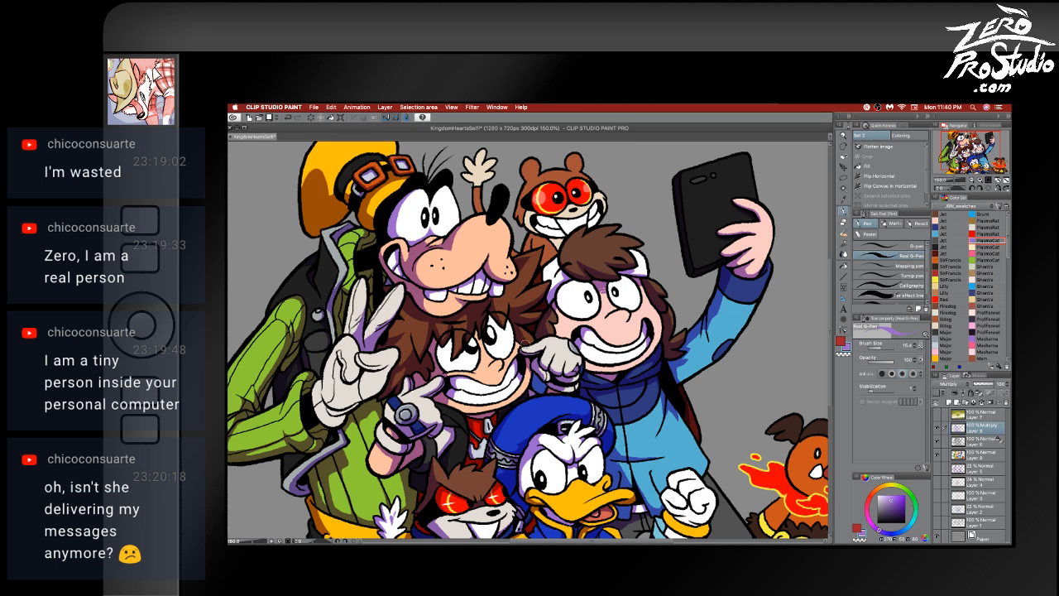
pyautogui.press('e')
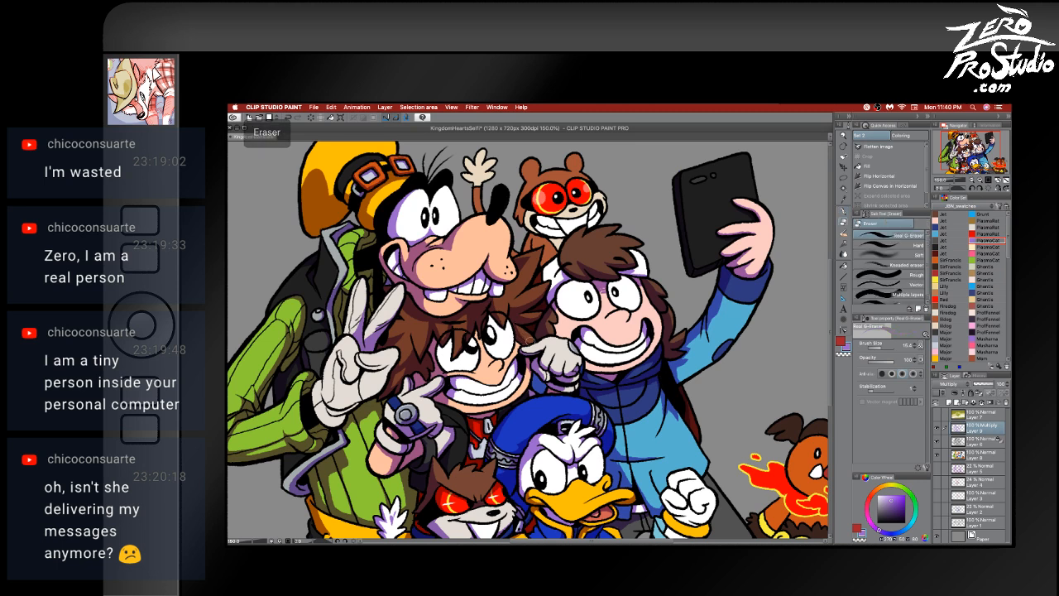
pyautogui.press('p')
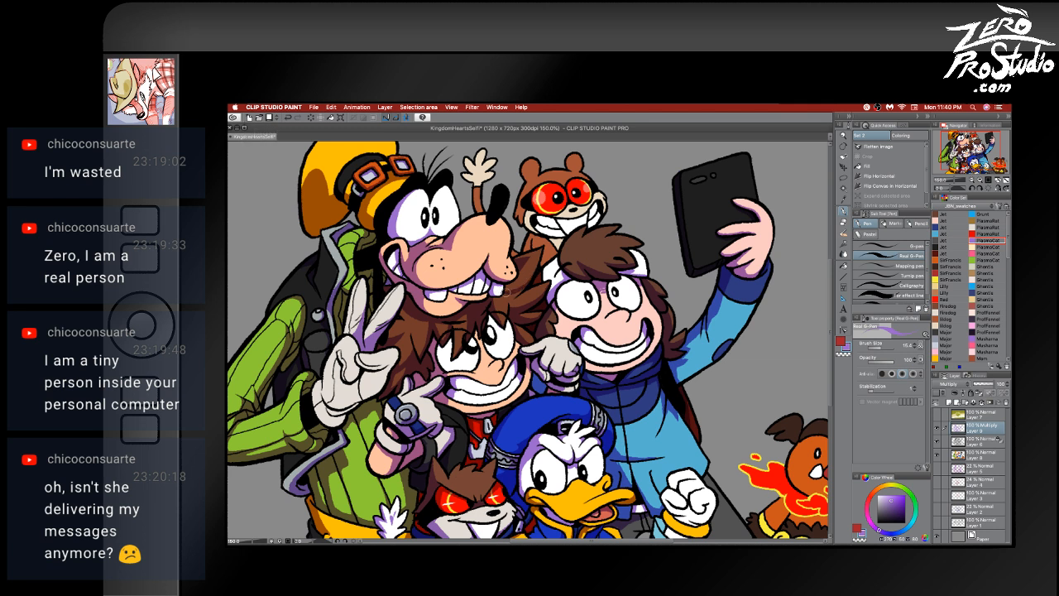
pyautogui.hotkey('ctrl', 'z')
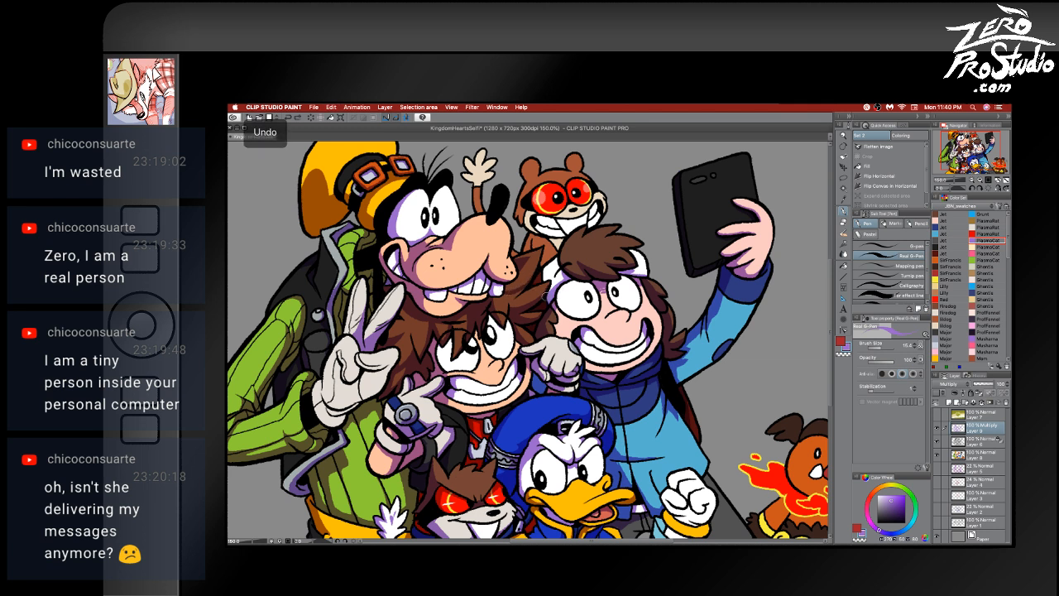
pyautogui.press('p')
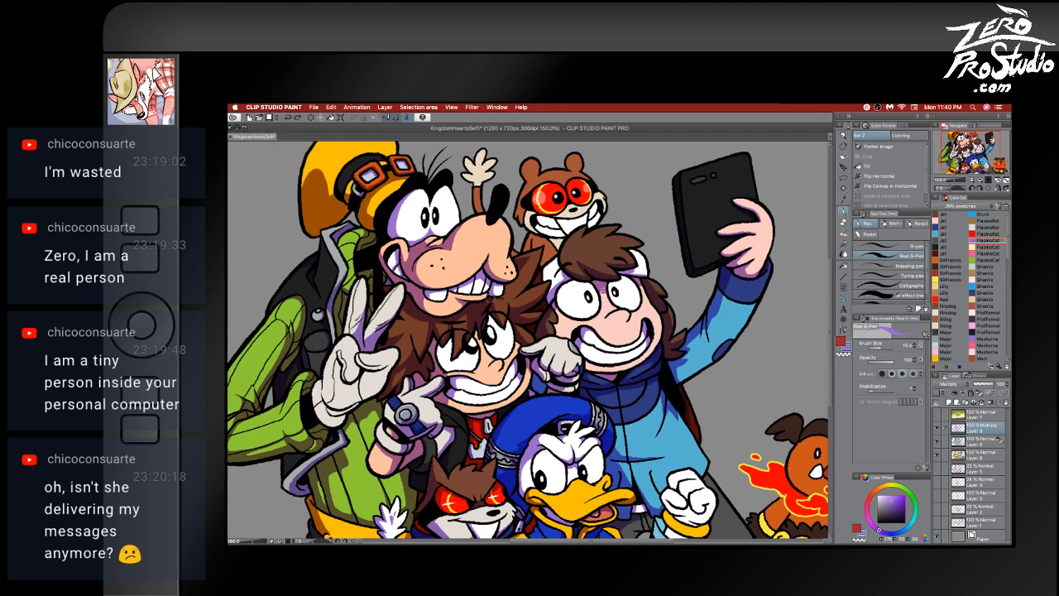
pyautogui.hotkey('ctrl', 'z')
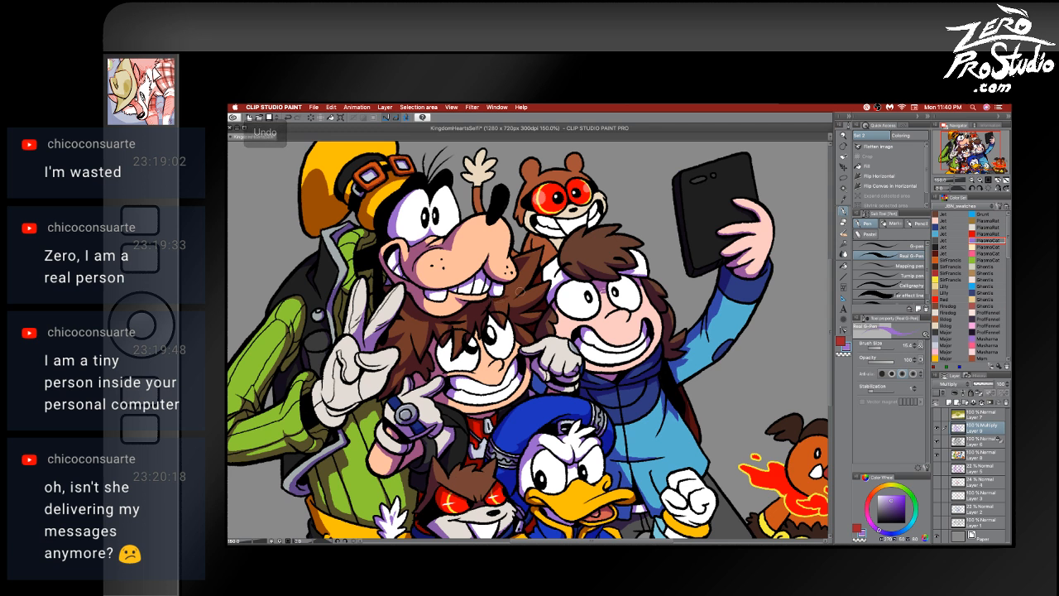
pyautogui.hotkey('ctrl', 'z')
# - Refine the purple shadow edges on the outer brown hair spikes beside the blue-hooded character's face
pyautogui.press('e')
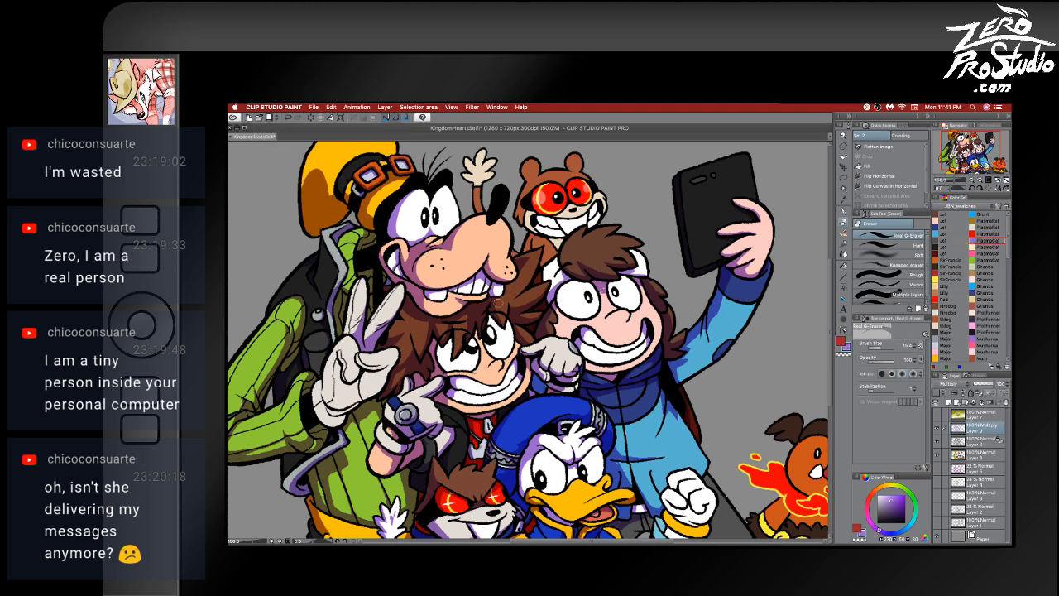
pyautogui.press('b')
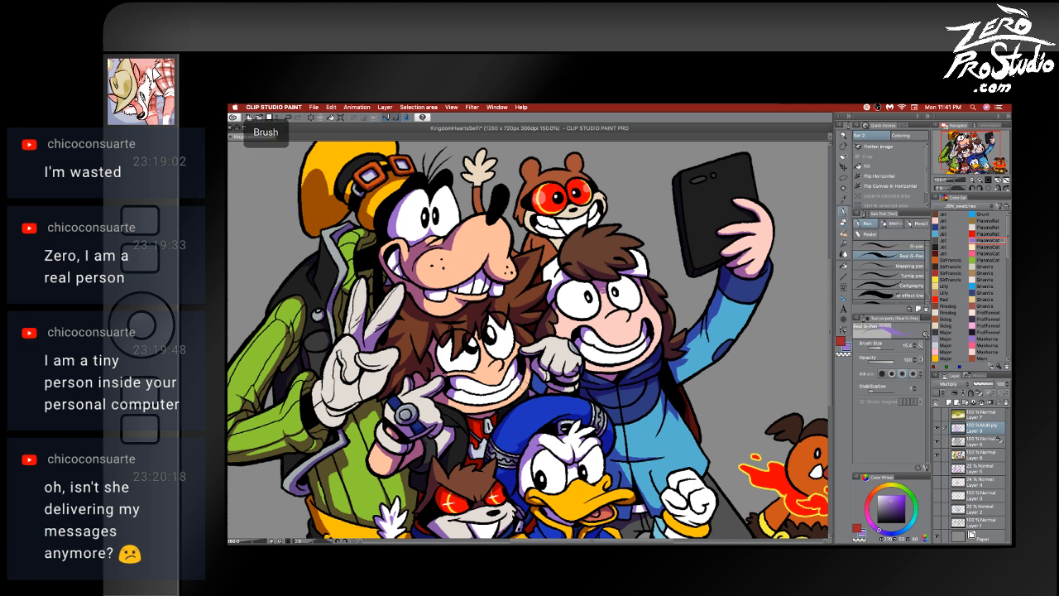
pyautogui.press('e')
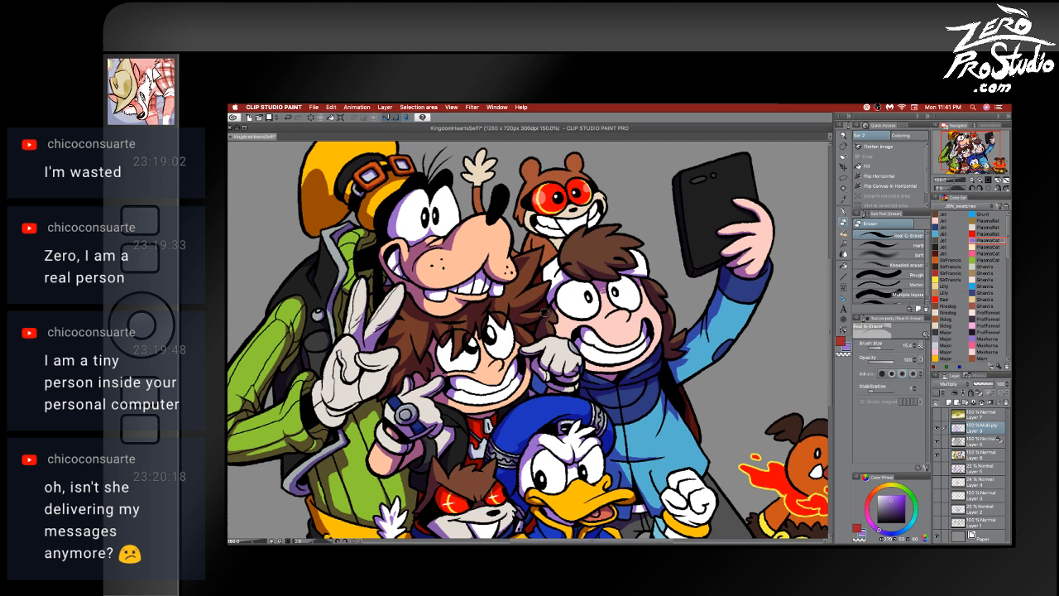
pyautogui.press('b')
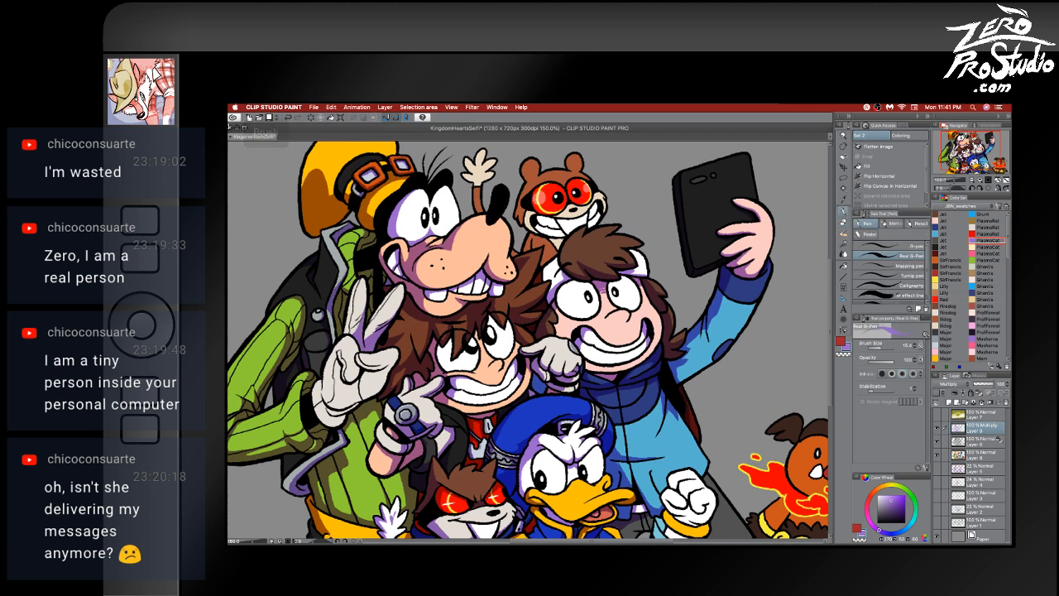
# - Review the drawing without the palettes, including the green-jacketed character's arm and torso
pyautogui.press('Tab')
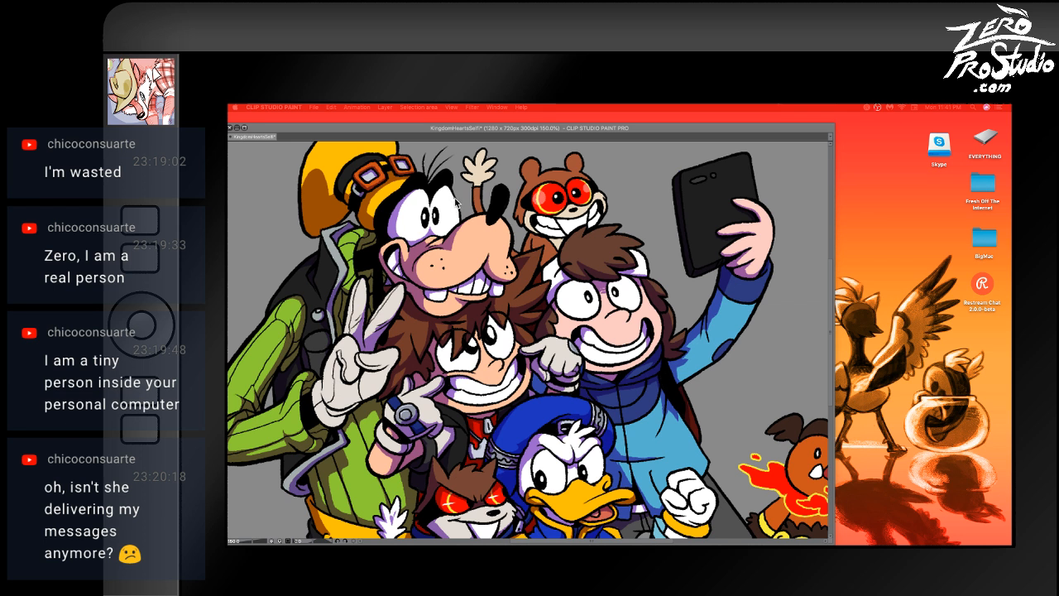
pyautogui.press('Tab')
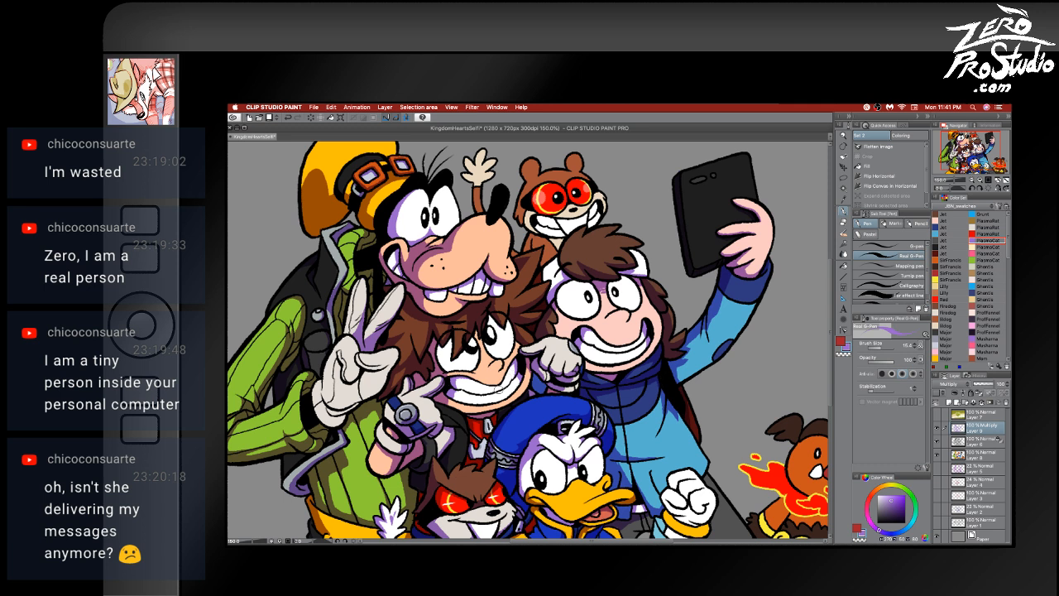
pyautogui.hotkey('ctrl', '-')
pyautogui.scroll(-2, 500, 360)
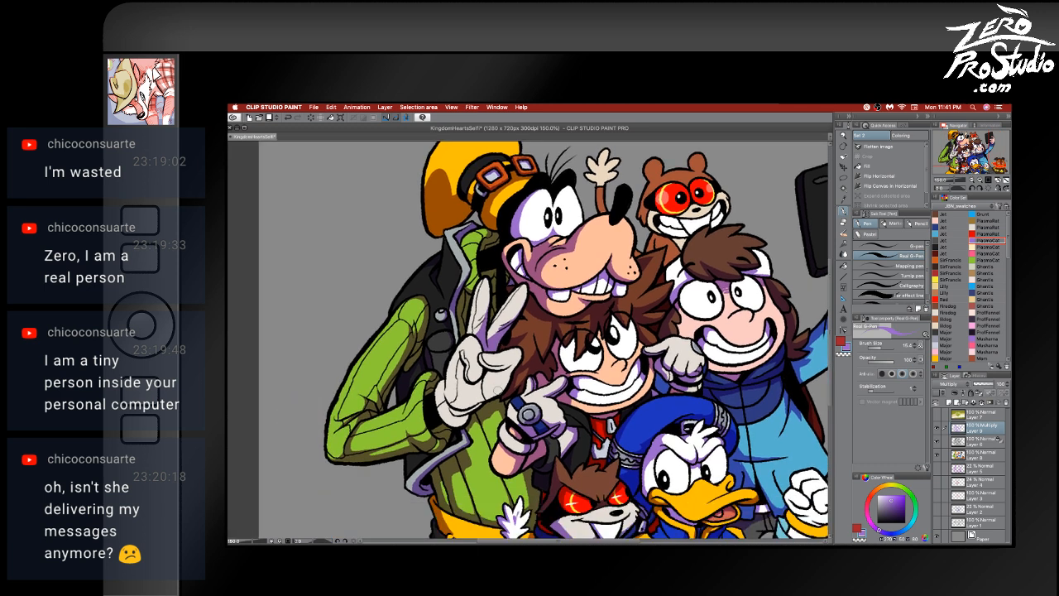
pyautogui.hotkey('ctrl', '+')
pyautogui.moveTo(988, 153)
pyautogui.mouseDown()
pyautogui.moveTo(999, 157)
pyautogui.moveTo(974, 157)
pyautogui.mouseUp()
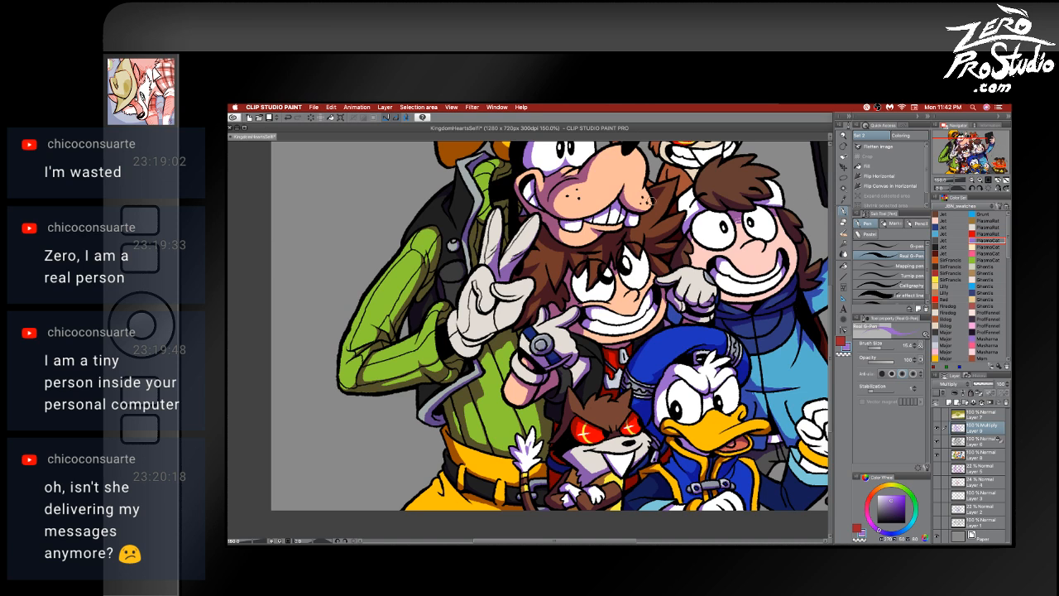
# - Touch up the purple shadows on the lower part of the group, undoing the stray stroke
pyautogui.press('e')
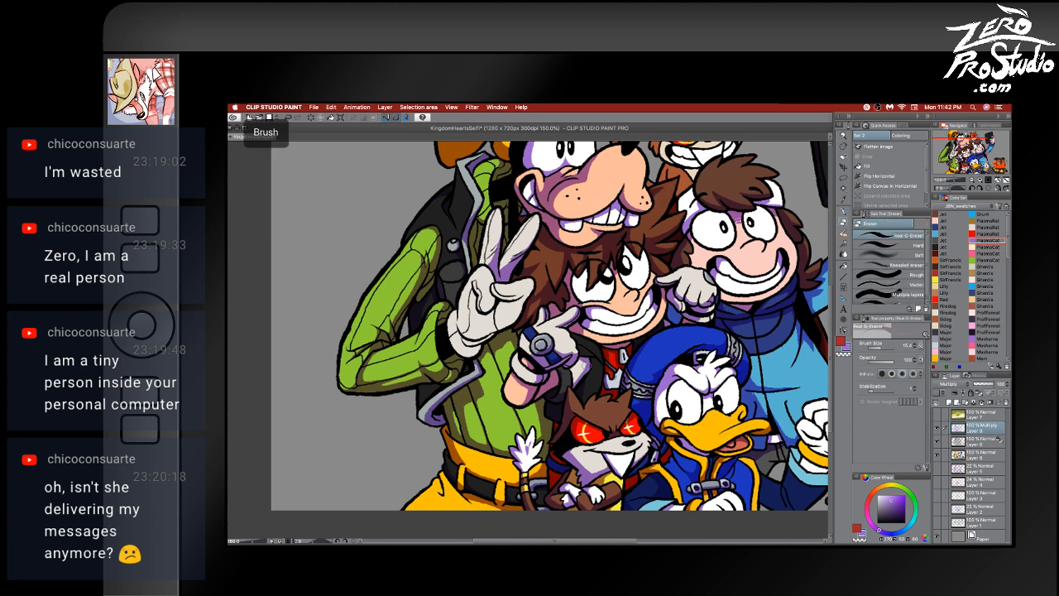
pyautogui.press('p')
pyautogui.moveTo(555, 404); pyautogui.dragTo(508, 446)
pyautogui.press('b')
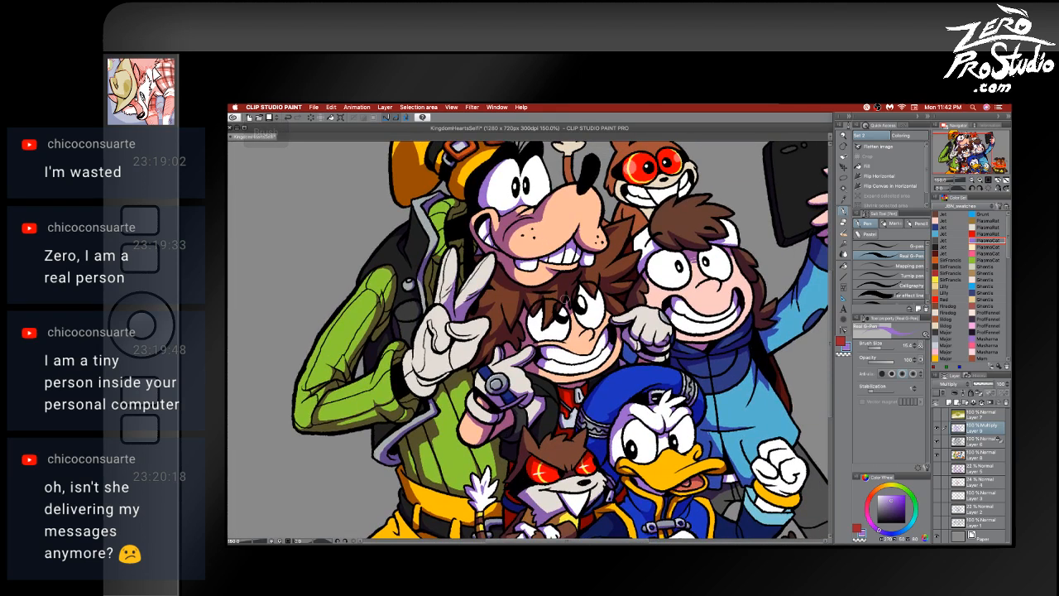
pyautogui.moveTo(579, 339); pyautogui.dragTo(540, 386)
pyautogui.moveTo(557, 195); pyautogui.dragTo(513, 157)
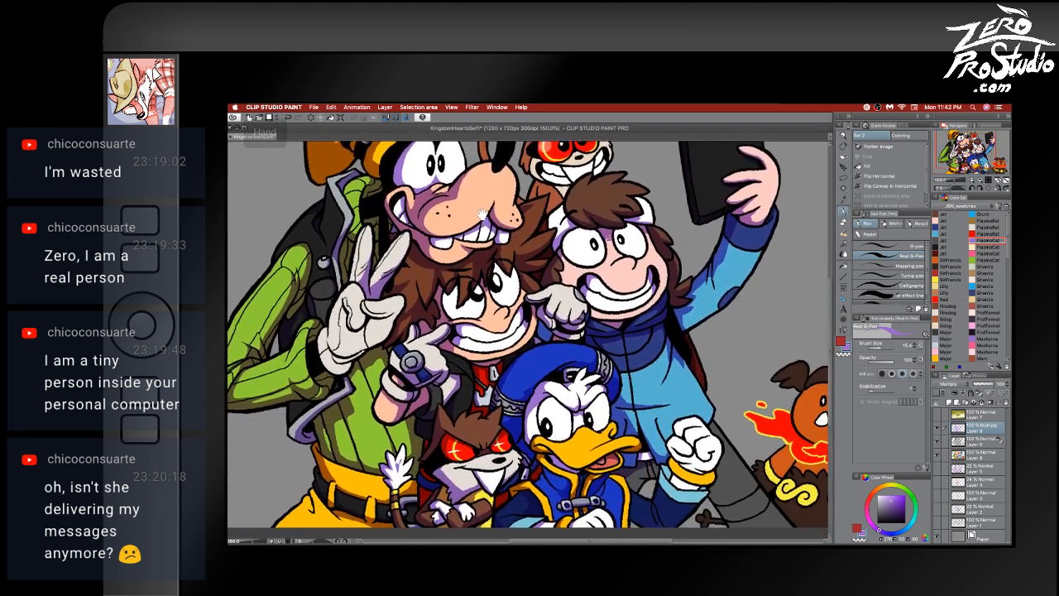
pyautogui.moveTo(594, 404); pyautogui.dragTo(632, 313)
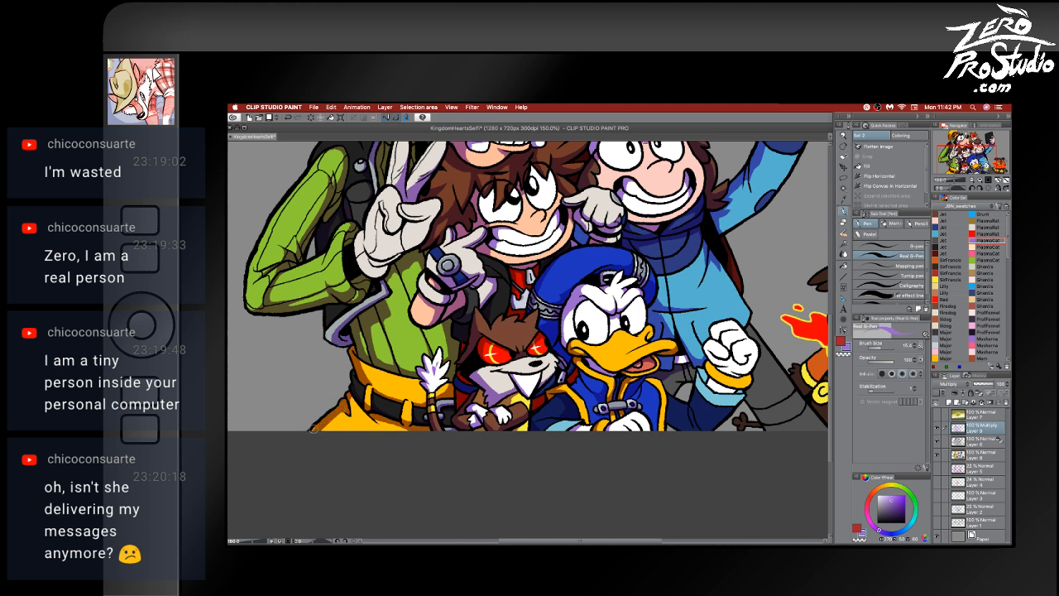
pyautogui.press('super+z')
# - Shade the dark gray shape behind the white fist with purple, redoing the first stroke
pyautogui.moveTo(558, 400); pyautogui.dragTo(442, 463)
pyautogui.moveTo(662, 373); pyautogui.dragTo(624, 306)
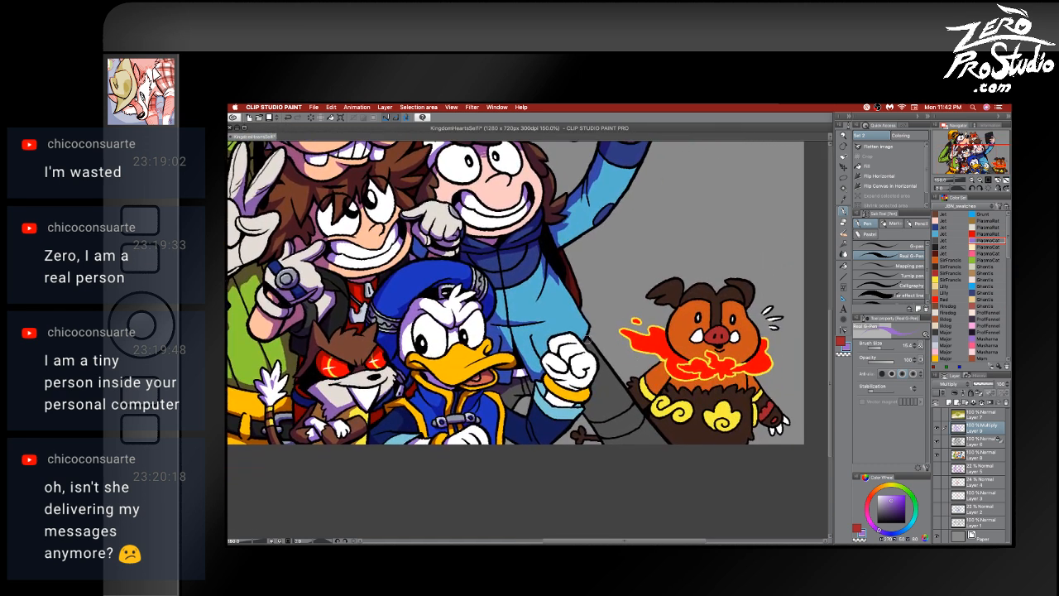
pyautogui.moveTo(594, 399); pyautogui.dragTo(634, 454)
pyautogui.press('super+z')
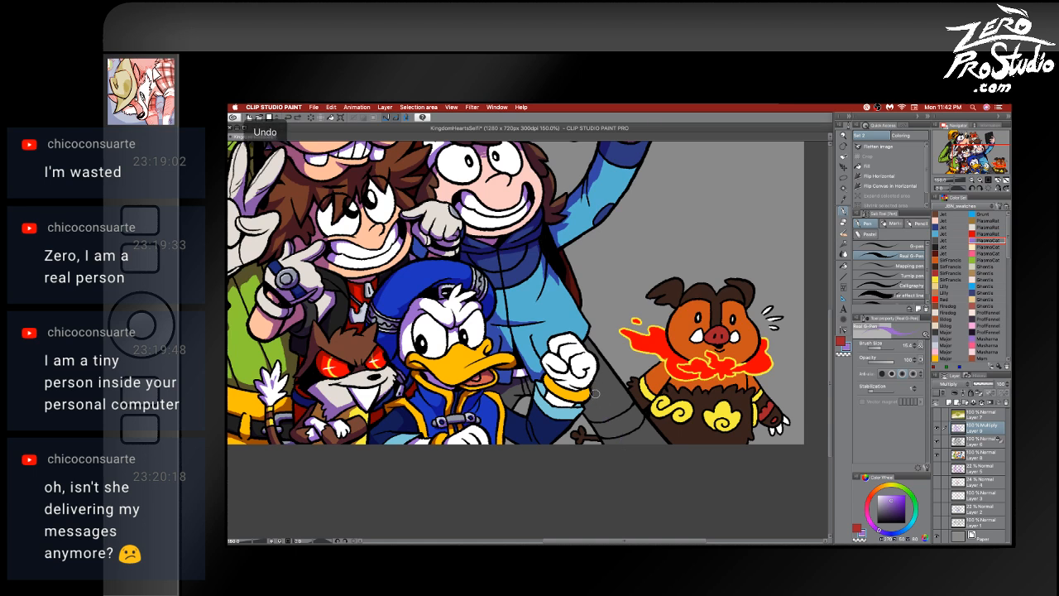
pyautogui.moveTo(594, 401); pyautogui.dragTo(616, 442)
pyautogui.moveTo(582, 404); pyautogui.dragTo(616, 449)
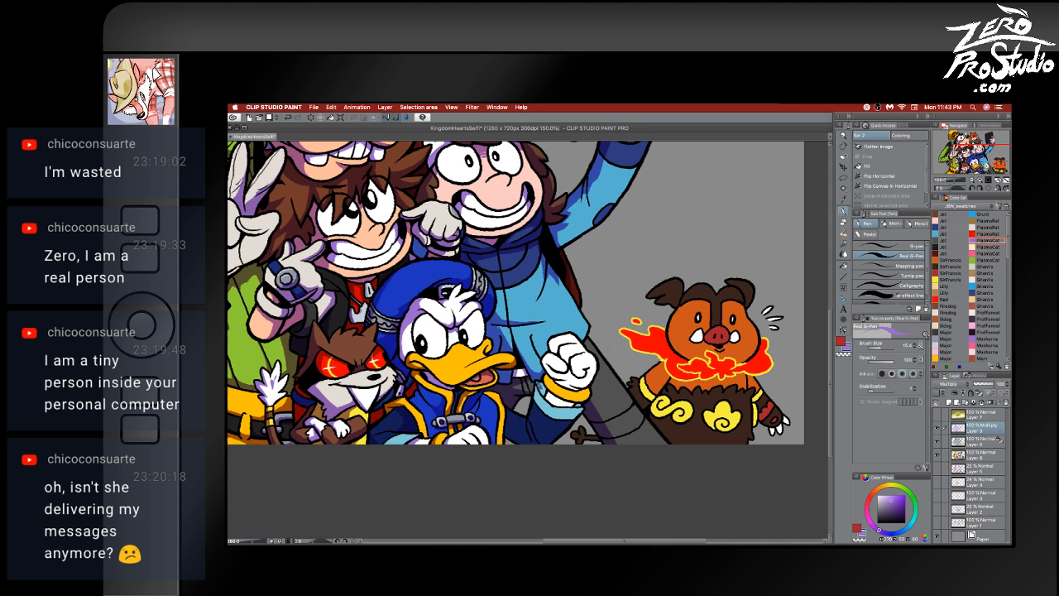
# - Add purple shadows around the white fist, its gold bracelet and the sleeve cuff
pyautogui.moveTo(537, 380); pyautogui.dragTo(545, 392)
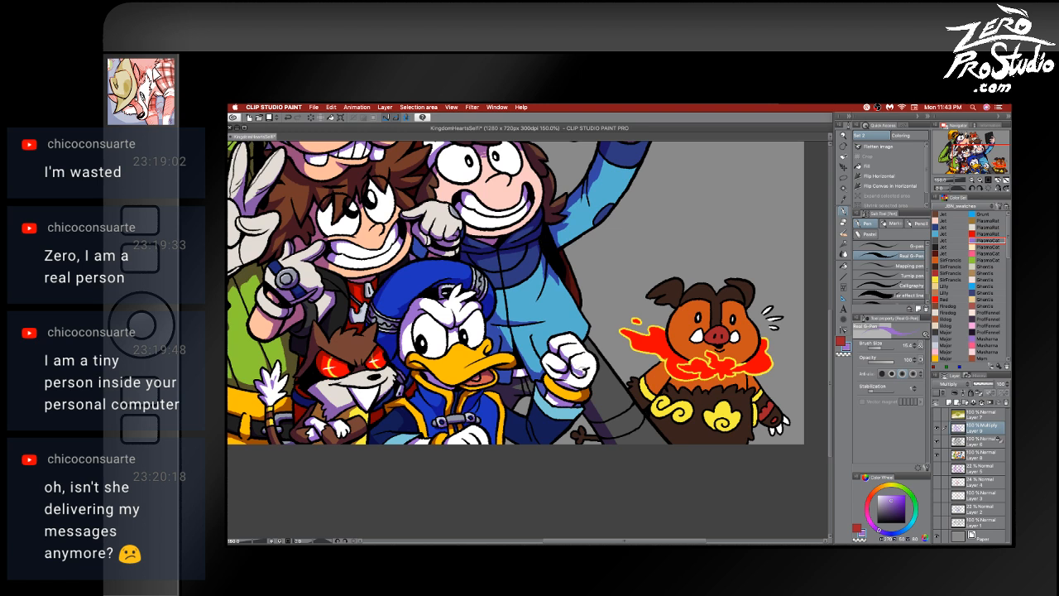
pyautogui.moveTo(583, 368); pyautogui.dragTo(589, 377)
pyautogui.moveTo(579, 383); pyautogui.dragTo(596, 371)
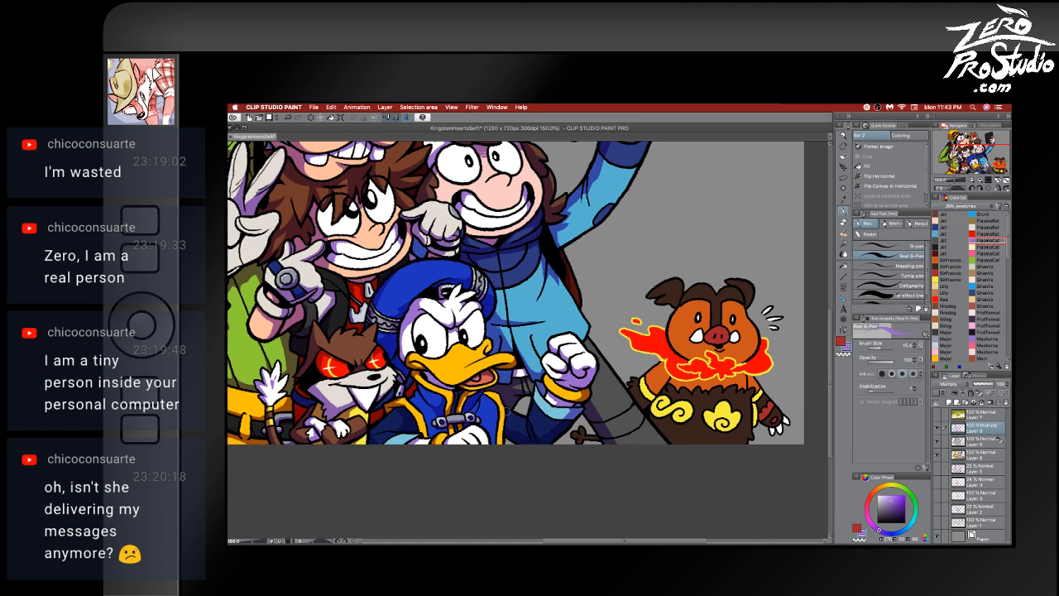
# - Shade the duck's blue jacket with purple, cleaning the shadow edges and undoing the unwanted strokes
pyautogui.press('e')
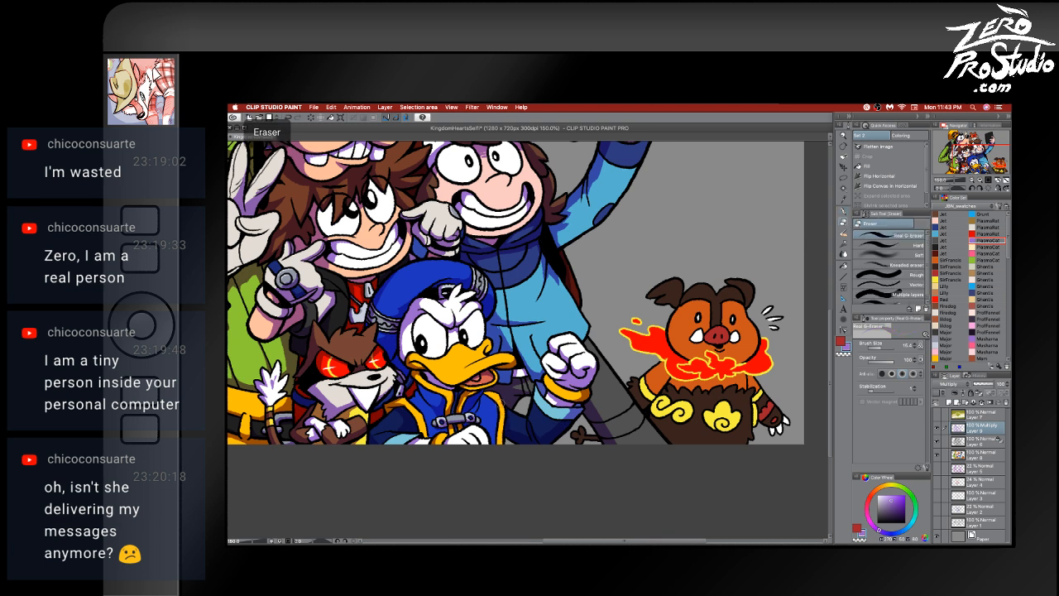
pyautogui.press('p')
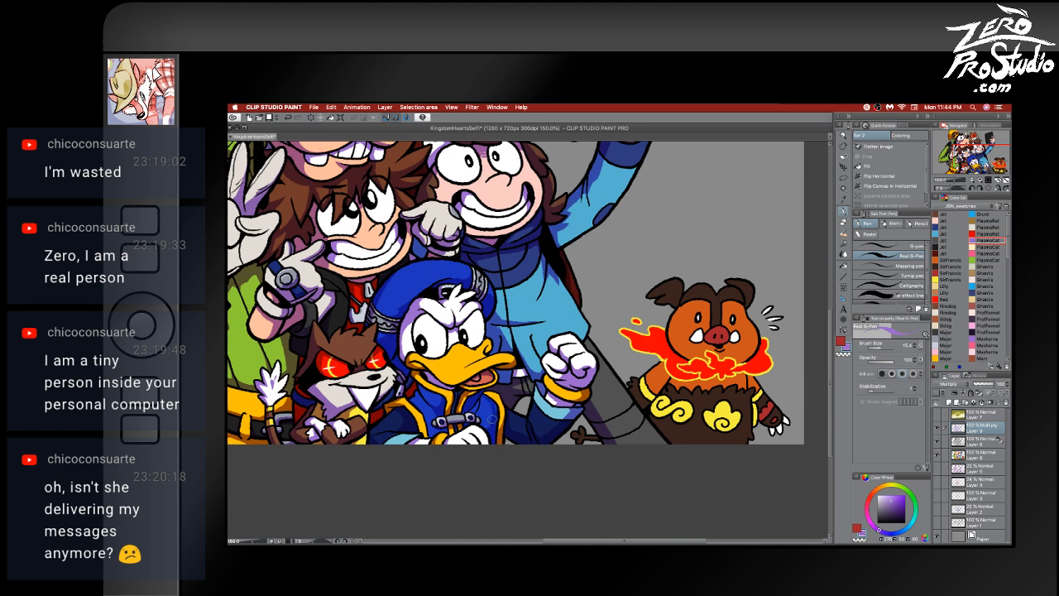
pyautogui.hotkey('ctrl', 'z')
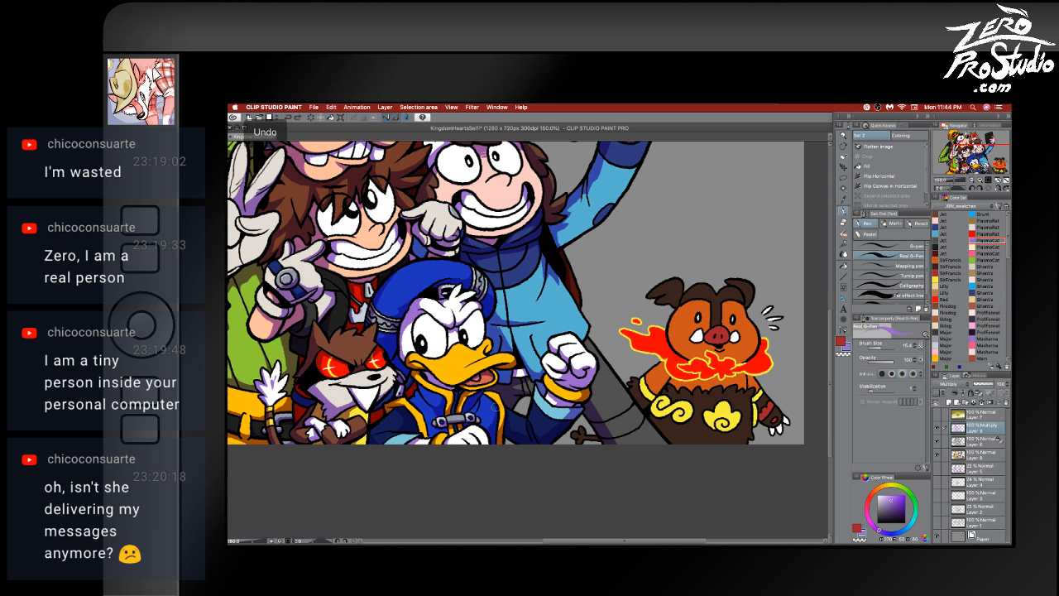
pyautogui.hotkey('ctrl', 'z')
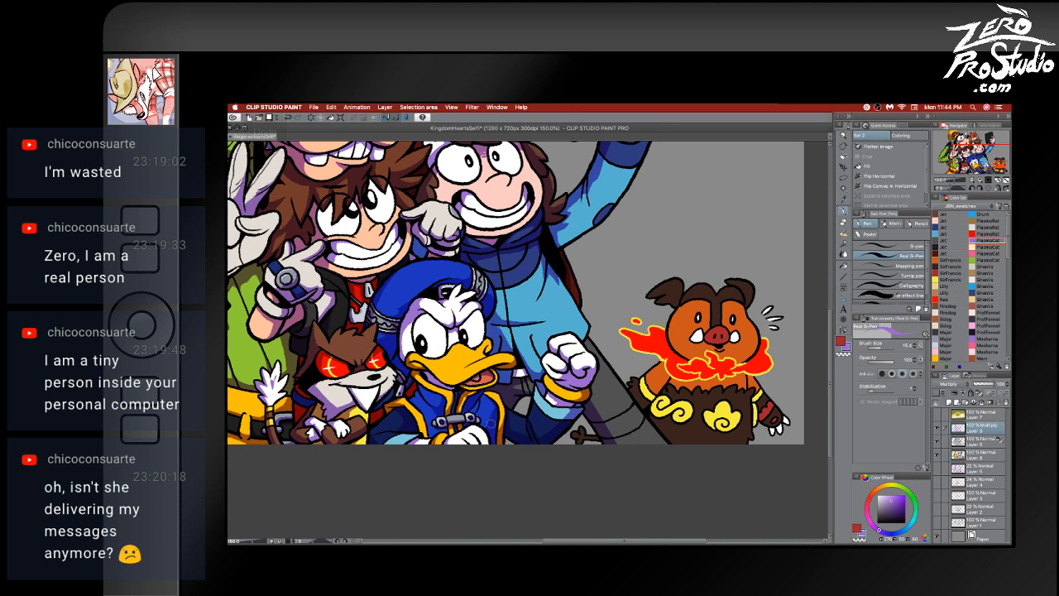
pyautogui.hotkey('ctrl', 'z')
pyautogui.hotkey('ctrl', 'z')
pyautogui.hotkey('ctrl', 'z')
pyautogui.hotkey('ctrl', 'z')
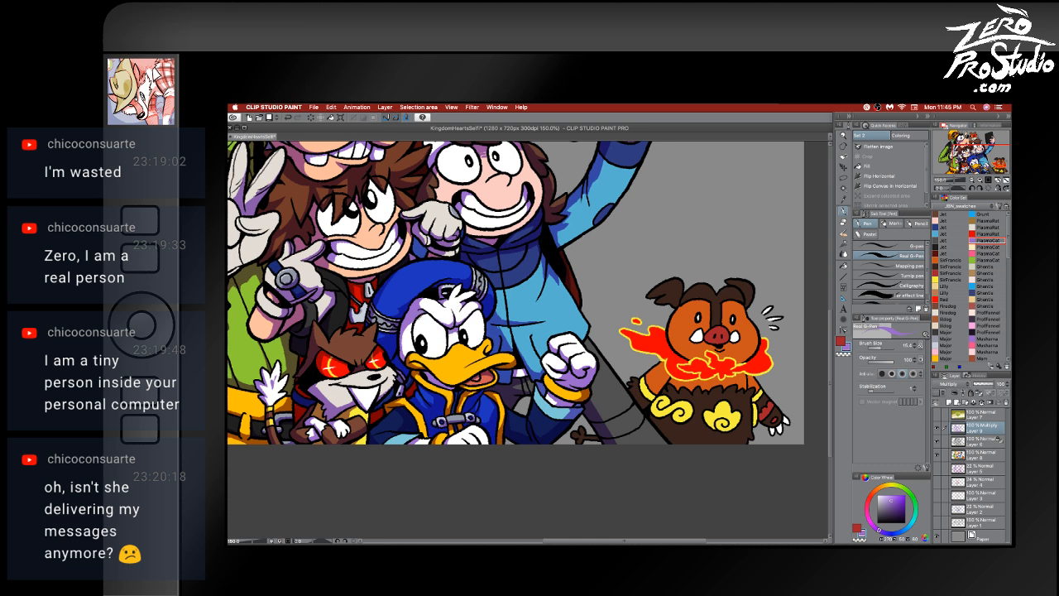
pyautogui.hotkey('ctrl', 'z')
pyautogui.hotkey('ctrl', 'z')
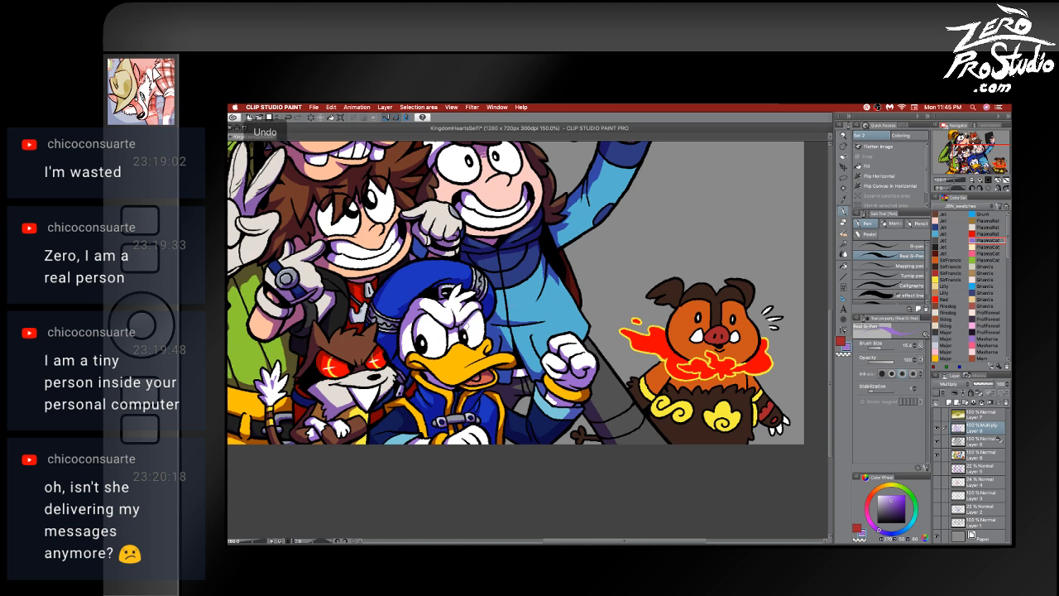
pyautogui.hotkey('ctrl', 'z')
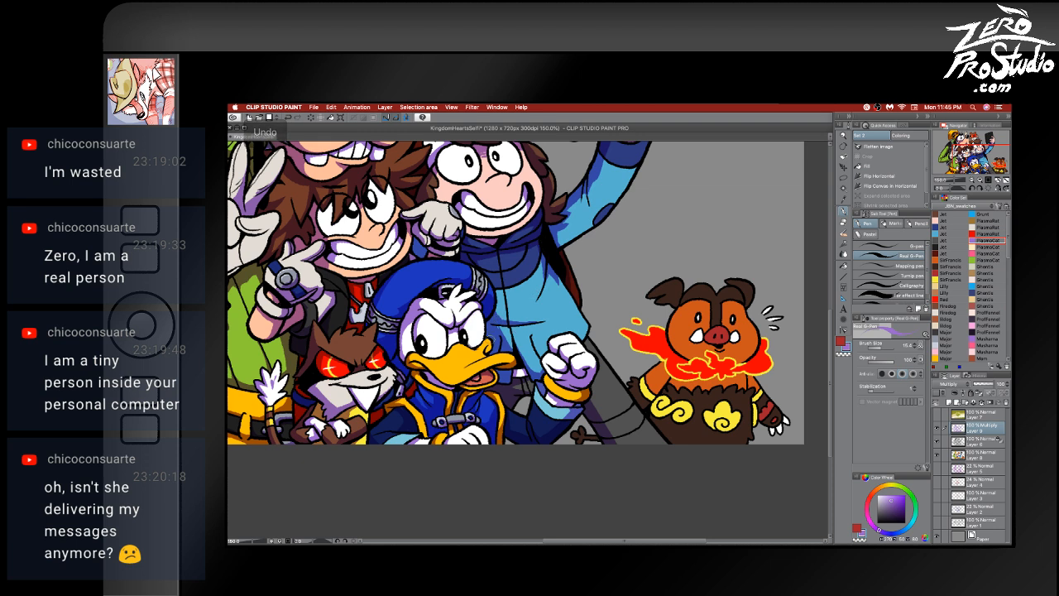
pyautogui.hotkey('ctrl', 'z')
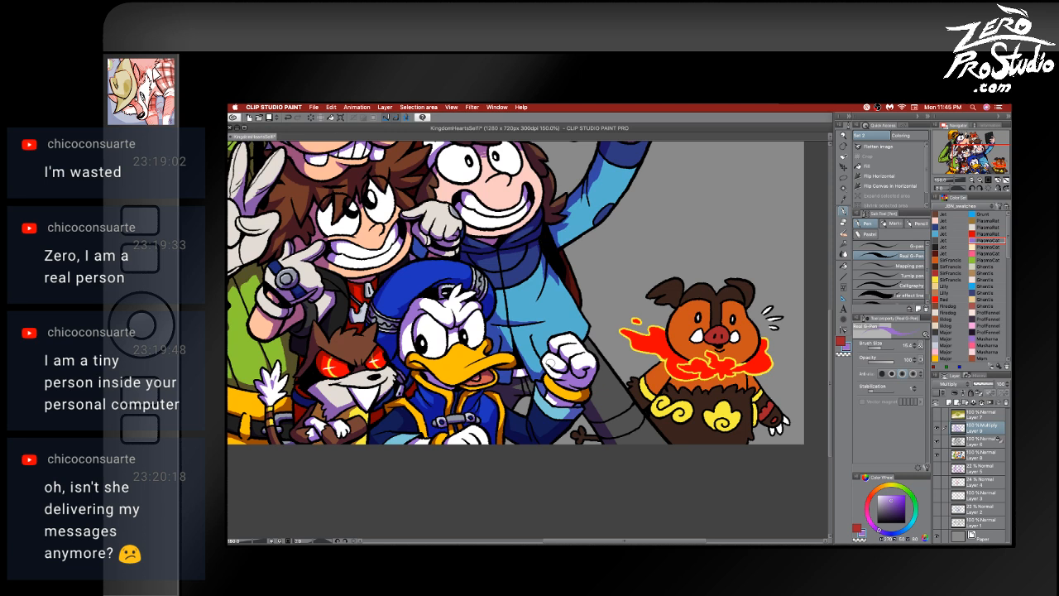
# - Save the illustration and check the drawing without the palettes
pyautogui.hotkey('ctrl', 's')
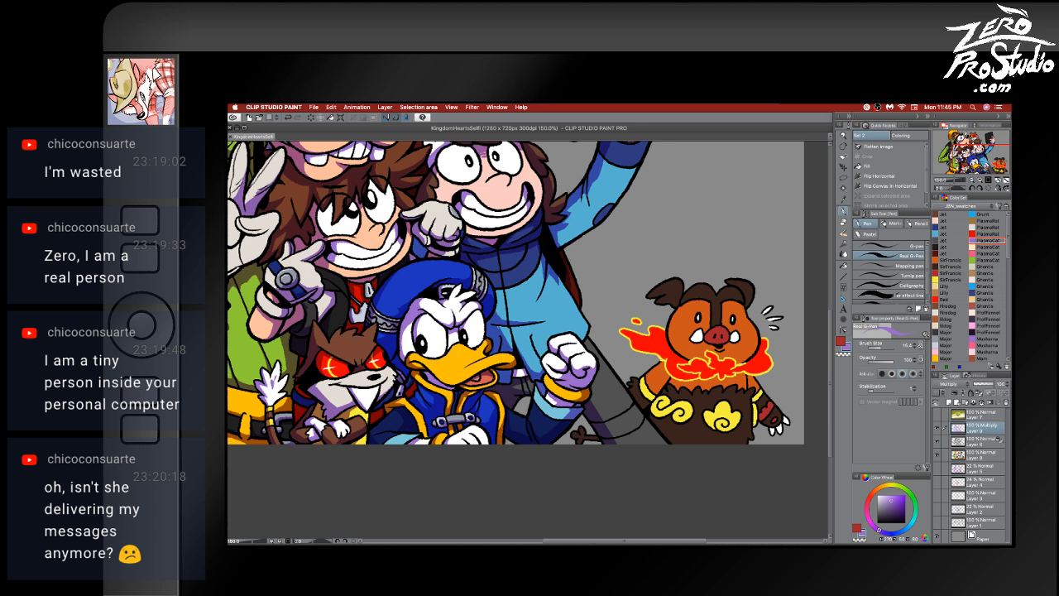
pyautogui.press('Tab')
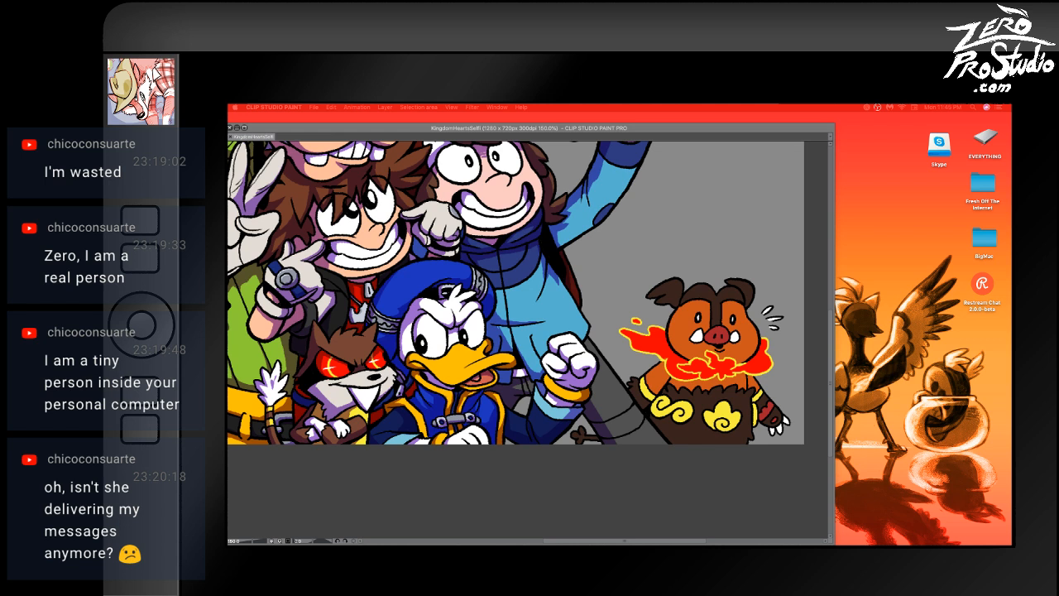
pyautogui.press('Tab')
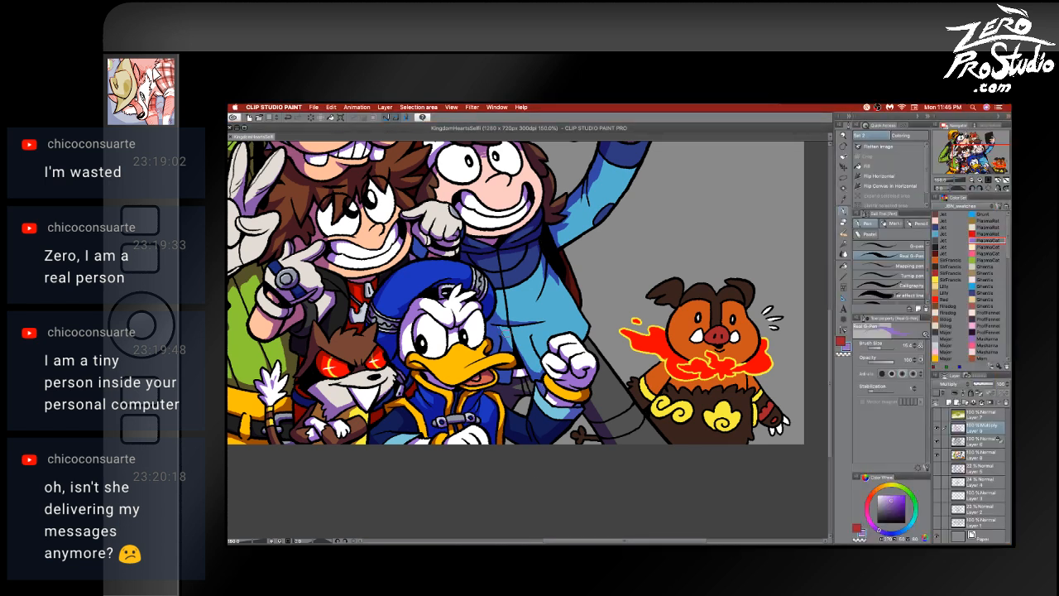
# - Add purple shadow strokes to the gray pointing glove between the two grinning brown-haired characters
pyautogui.hscroll(-2, 505, 335)
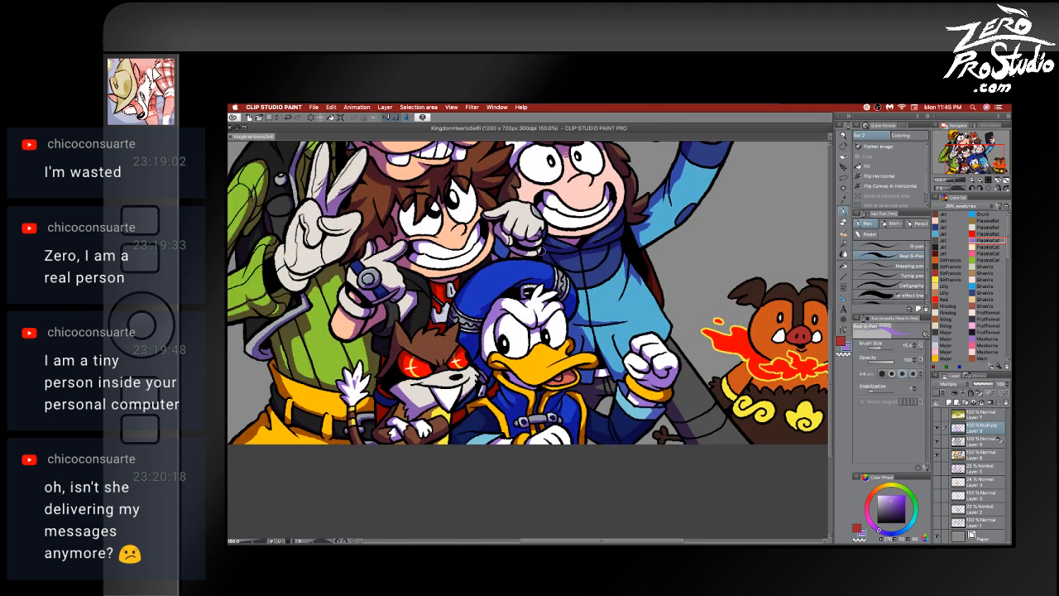
pyautogui.moveTo(546, 210); pyautogui.dragTo(550, 206)
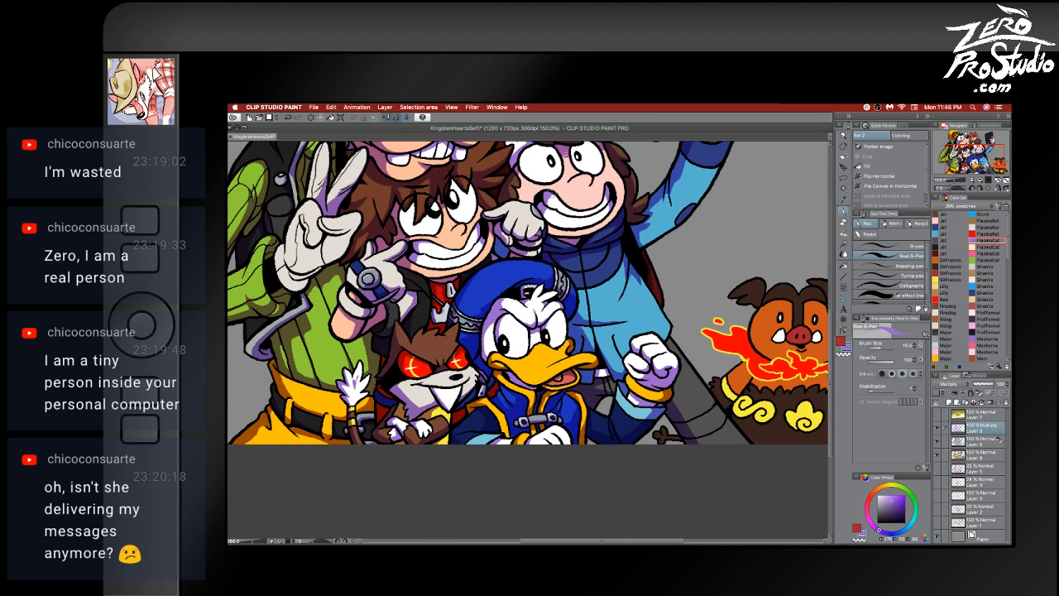
pyautogui.moveTo(669, 307); pyautogui.dragTo(710, 307)
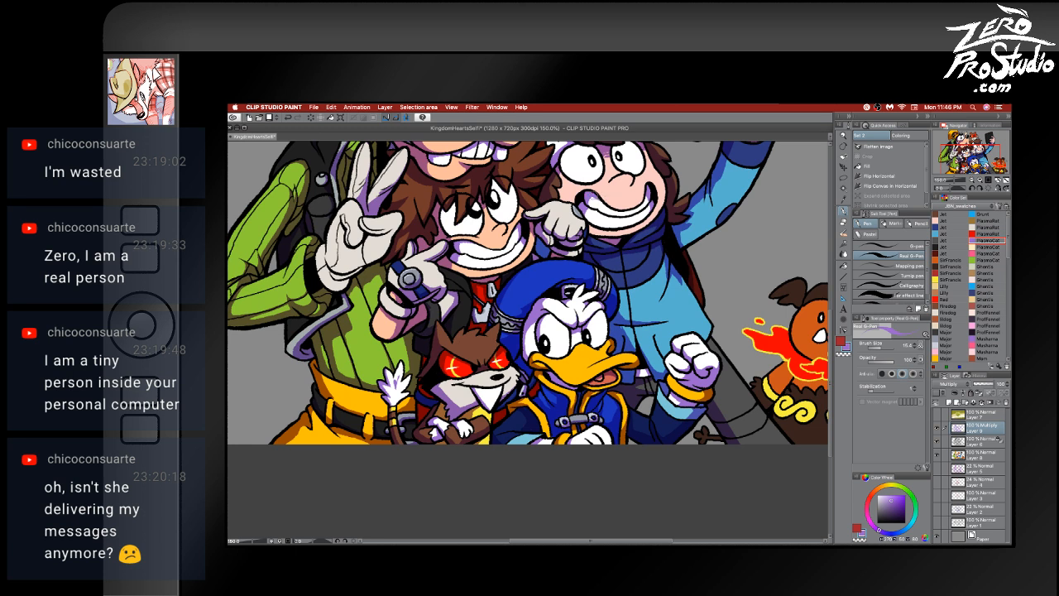
pyautogui.press('e')
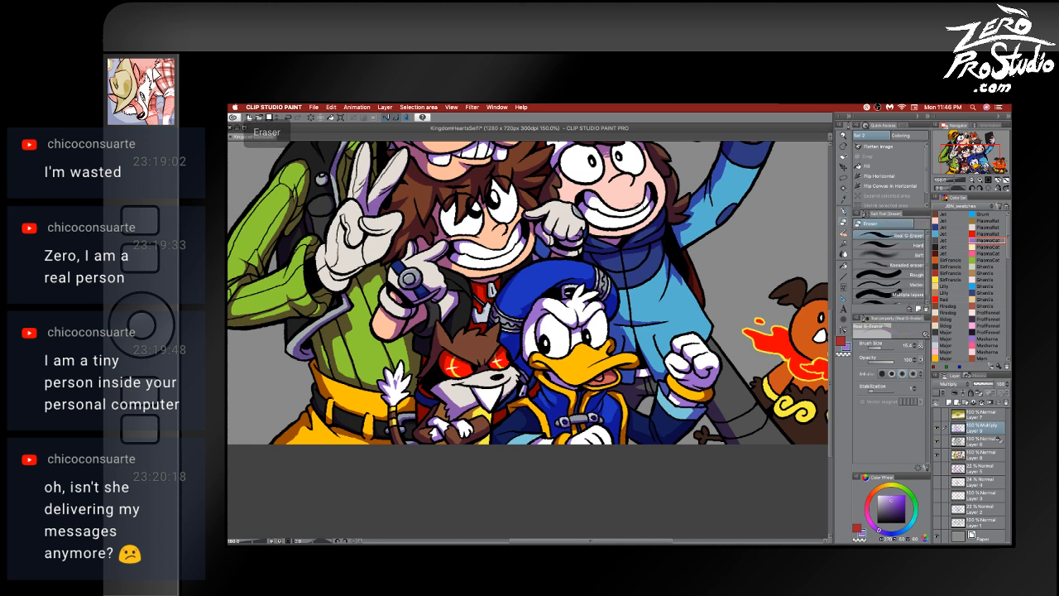
pyautogui.press('p')
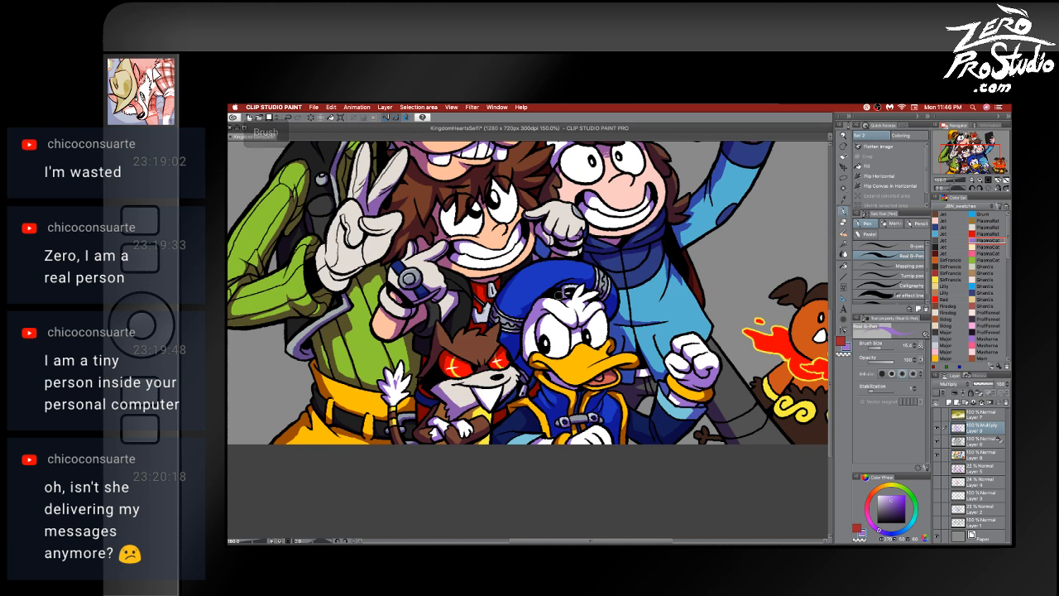
# - Shade the tall dog's yellow hat with purple, undoing the two unwanted strokes
pyautogui.hscroll(-2, 559, 295)
pyautogui.scroll(1, 560, 295)
pyautogui.scroll(3, 556, 297)
pyautogui.hscroll(1, 556, 296)
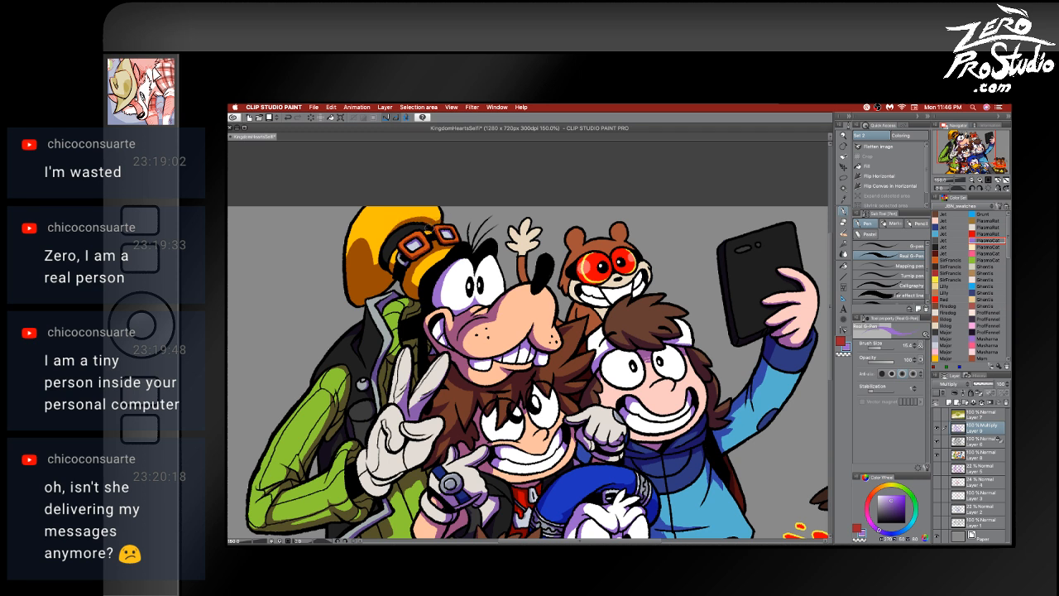
pyautogui.moveTo(403, 222); pyautogui.dragTo(378, 258)
pyautogui.press('super+z')
pyautogui.press('super+z')
# - Shade the small raised hand beside the tall dog's nose with purple, cleaning the shadow edges
pyautogui.press('e')
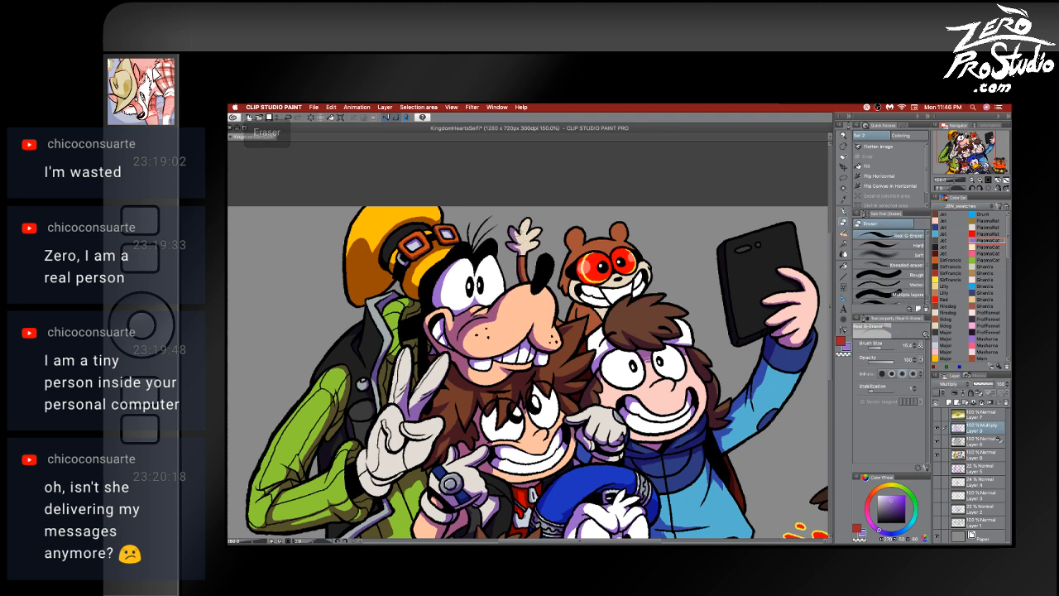
pyautogui.press('e')
pyautogui.press('b')
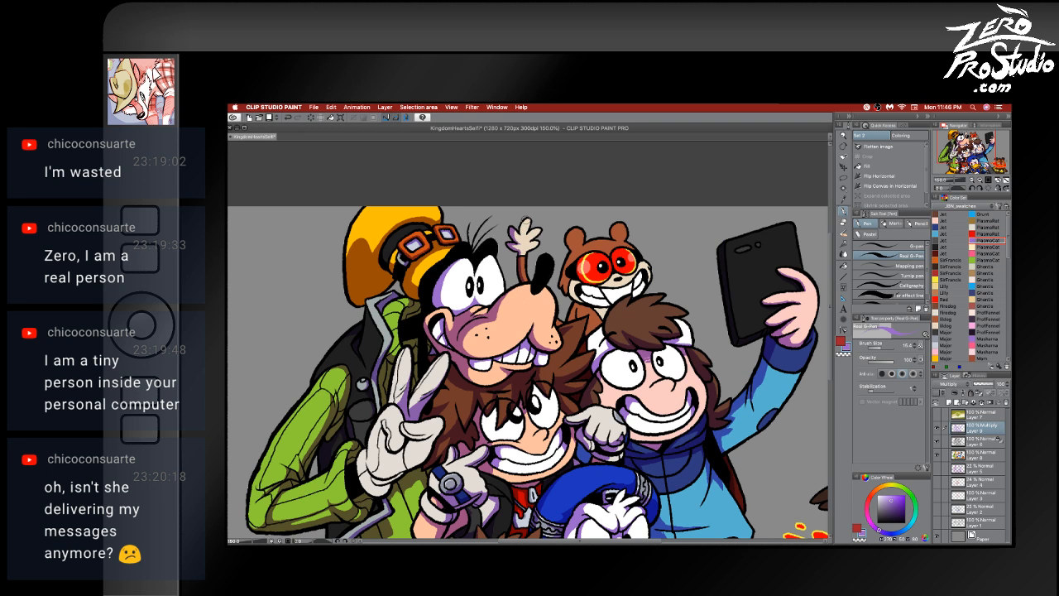
pyautogui.press('e')
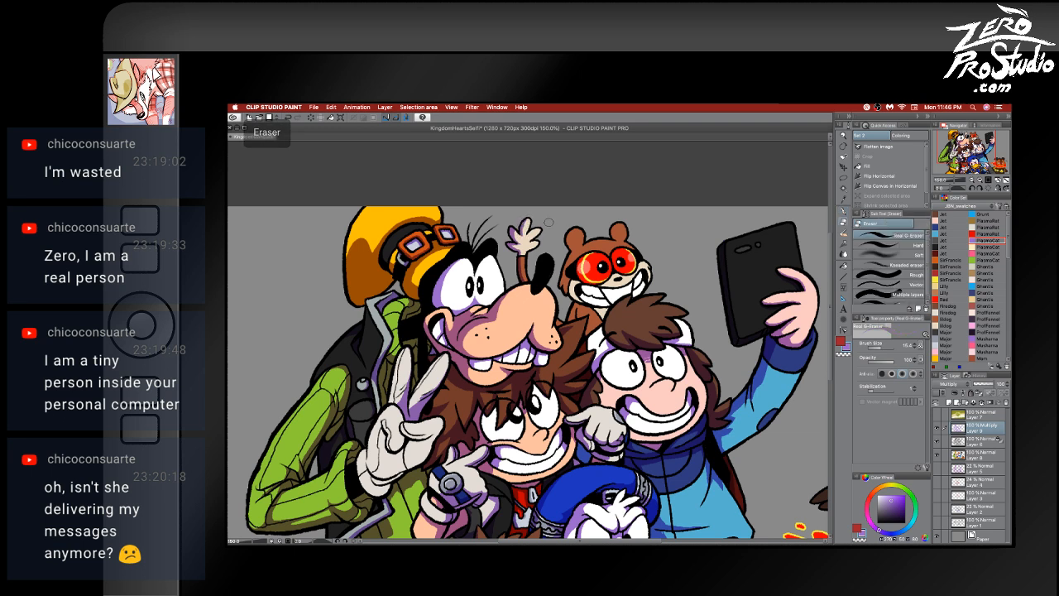
# - Shade the small brown animal with red goggles in purple, trimming the shadow edges and undoing the unwanted strokes
pyautogui.press('b')
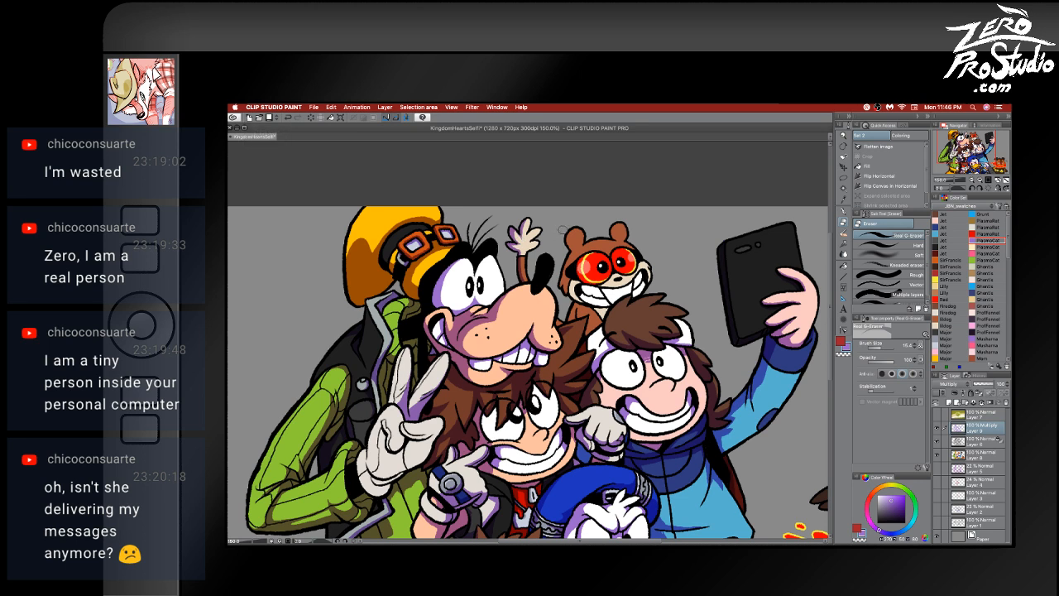
pyautogui.press('p')
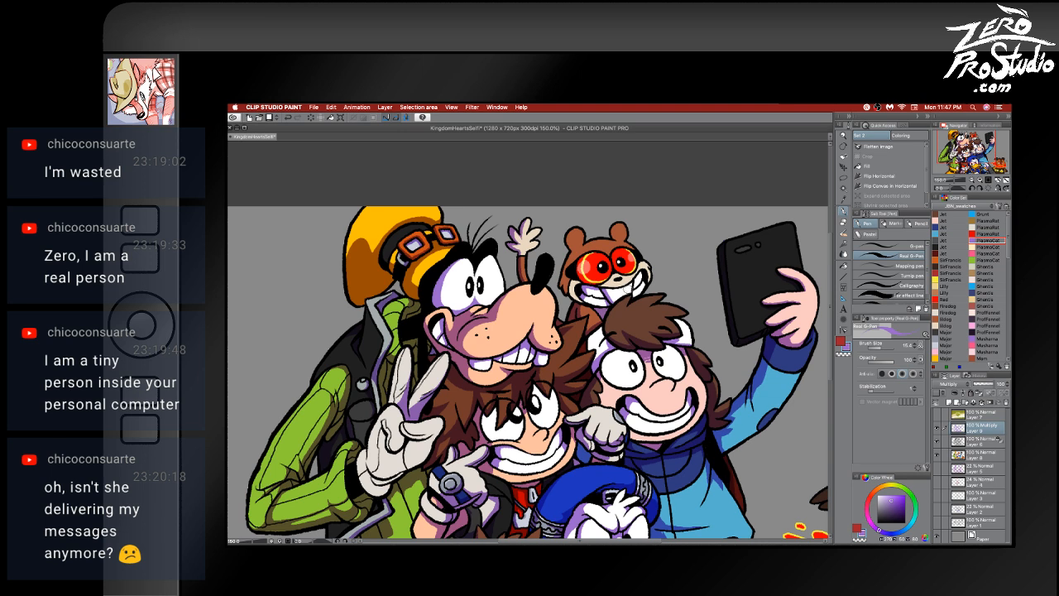
pyautogui.hotkey('ctrl', 'z')
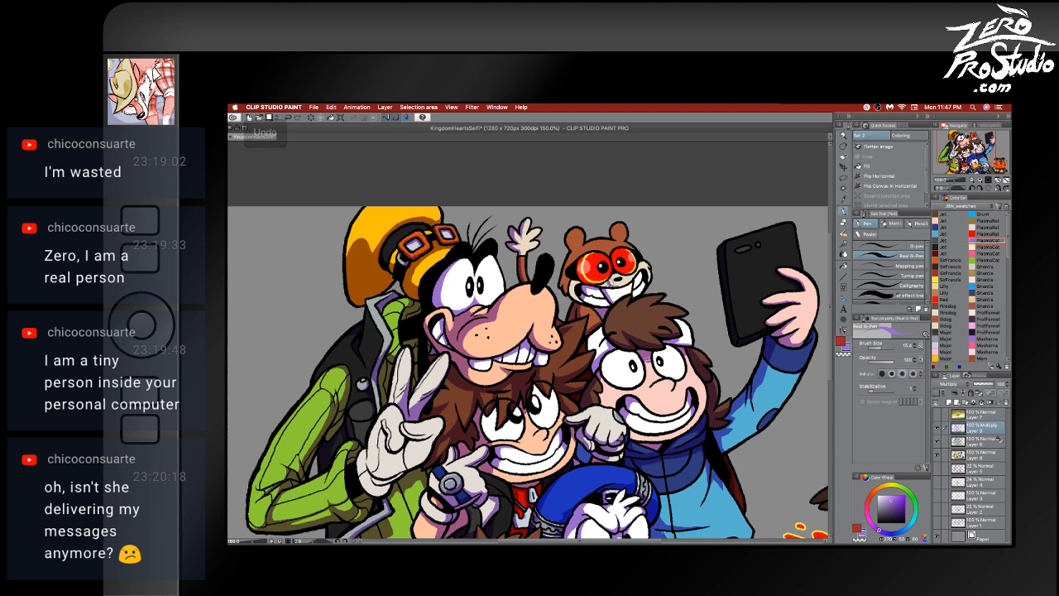
pyautogui.press('e')
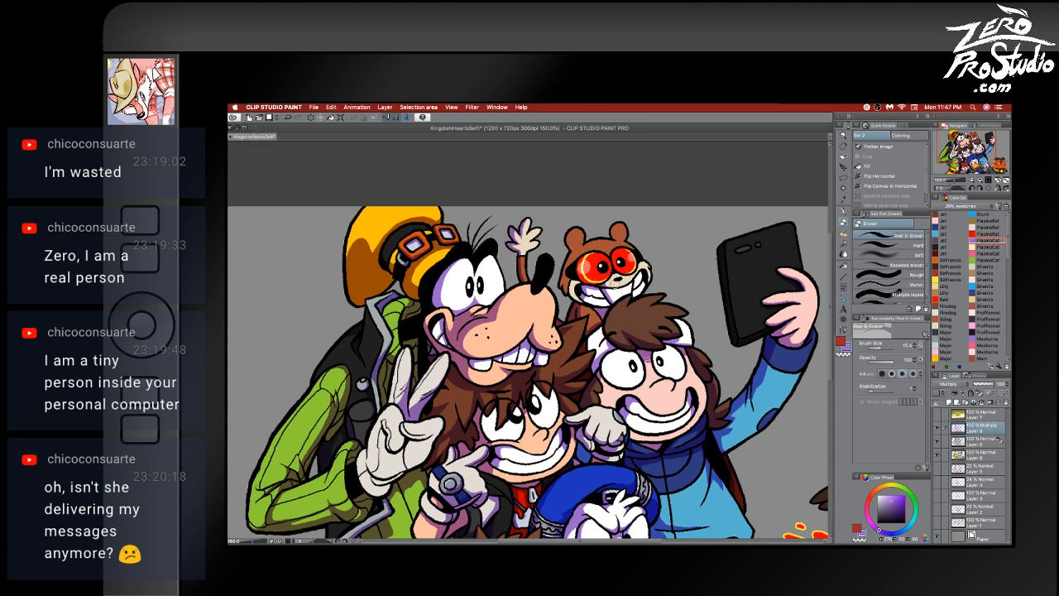
pyautogui.press('b')
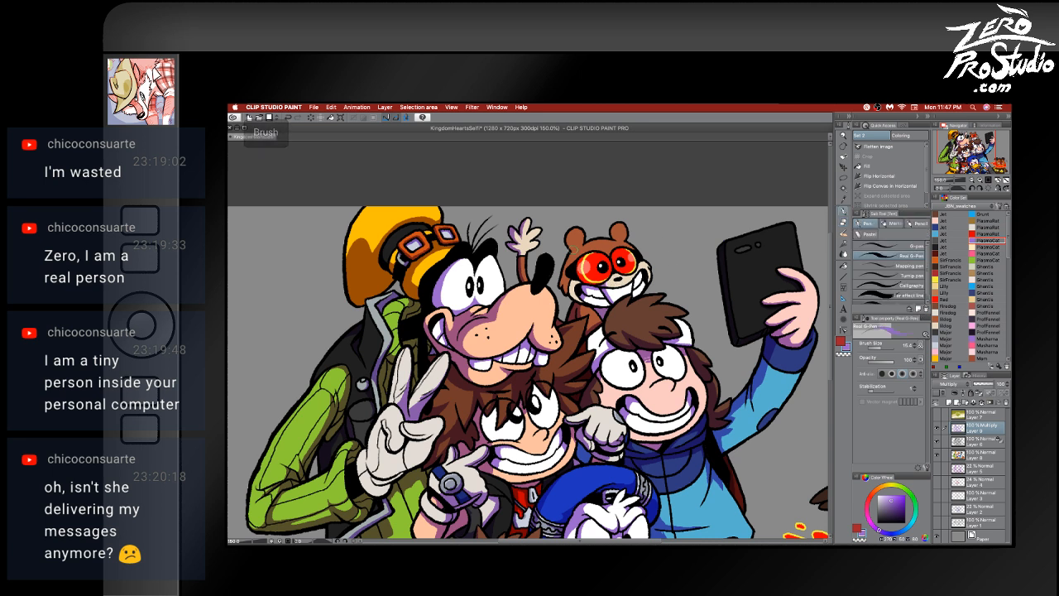
pyautogui.moveTo(574, 225); pyautogui.dragTo(570, 252)
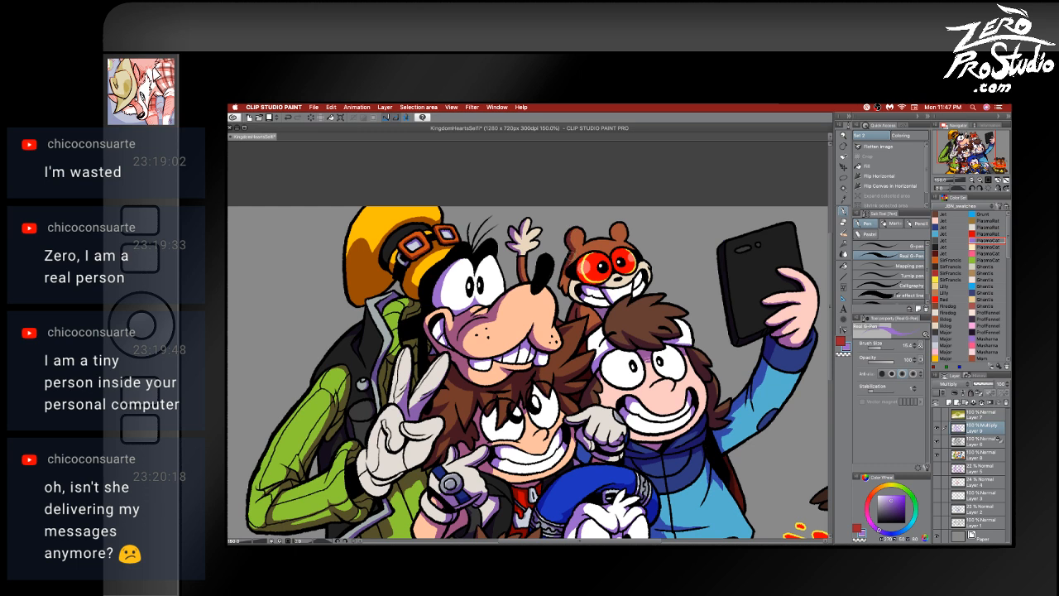
pyautogui.press('e')
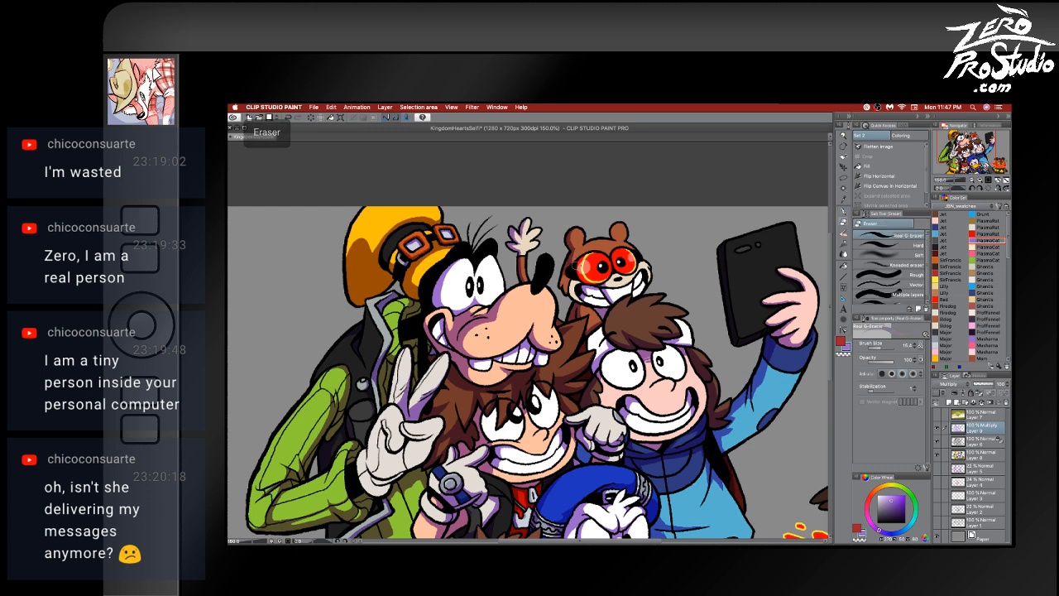
pyautogui.press('p')
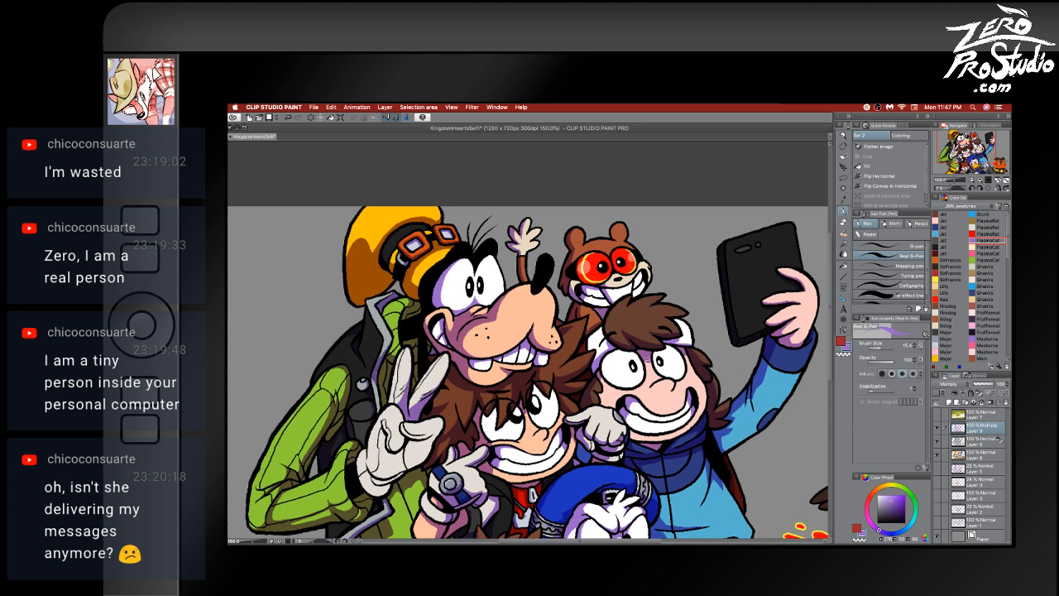
pyautogui.press('e')
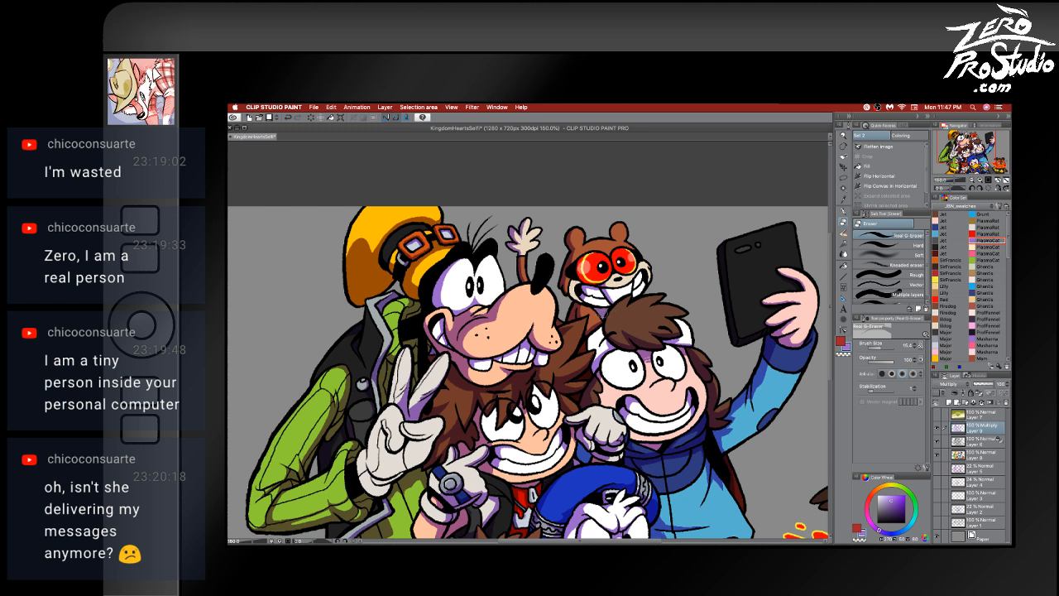
pyautogui.press('p')
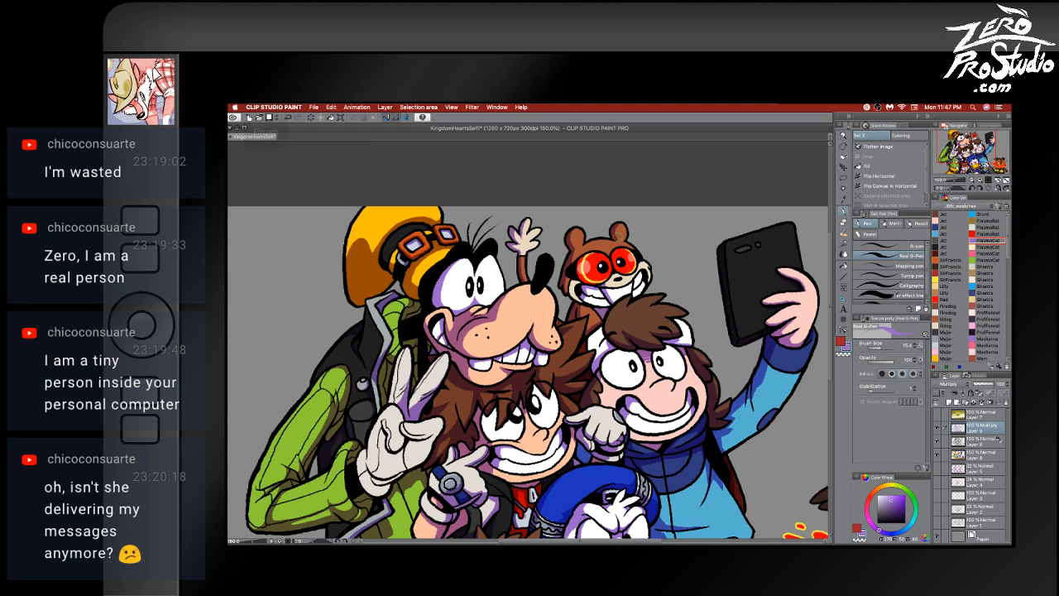
pyautogui.press('e')
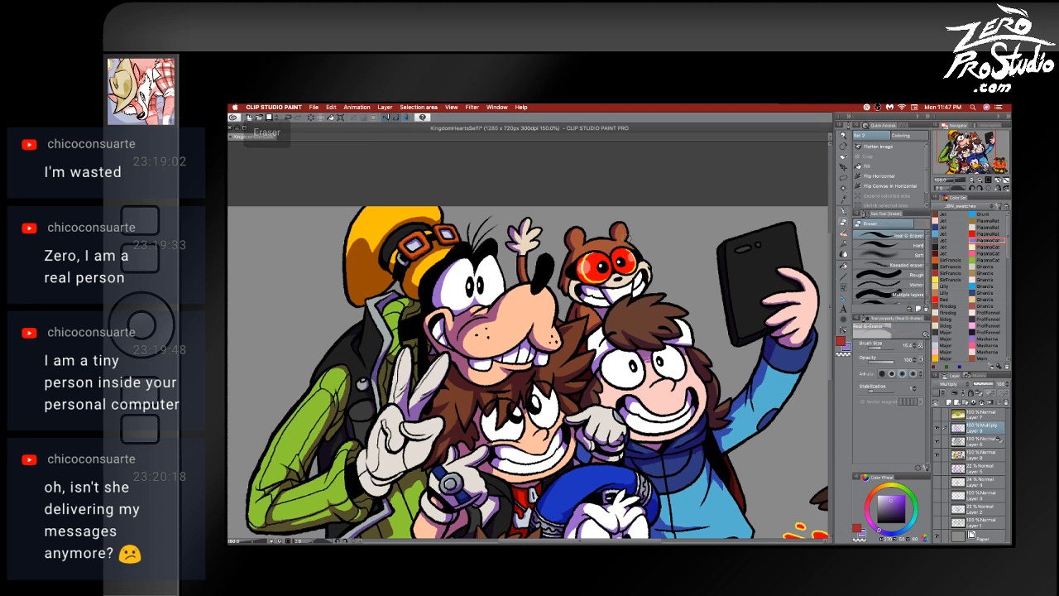
pyautogui.hotkey('ctrl', 'z')
pyautogui.press('b')
# - Add purple shadows to the fingers of the tall dog's peace-sign glove, cleaning the edges with the eraser
pyautogui.moveTo(643, 347); pyautogui.dragTo(598, 328)
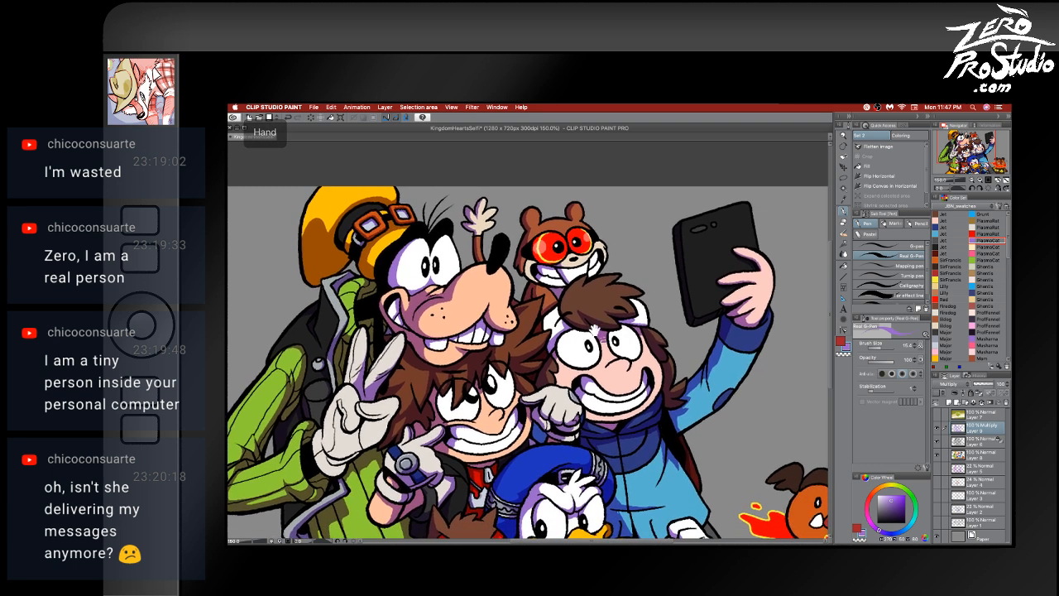
pyautogui.moveTo(579, 398)
pyautogui.mouseDown()
pyautogui.moveTo(573, 382)
pyautogui.moveTo(588, 358)
pyautogui.moveTo(680, 290)
pyautogui.moveTo(704, 285)
pyautogui.mouseUp()
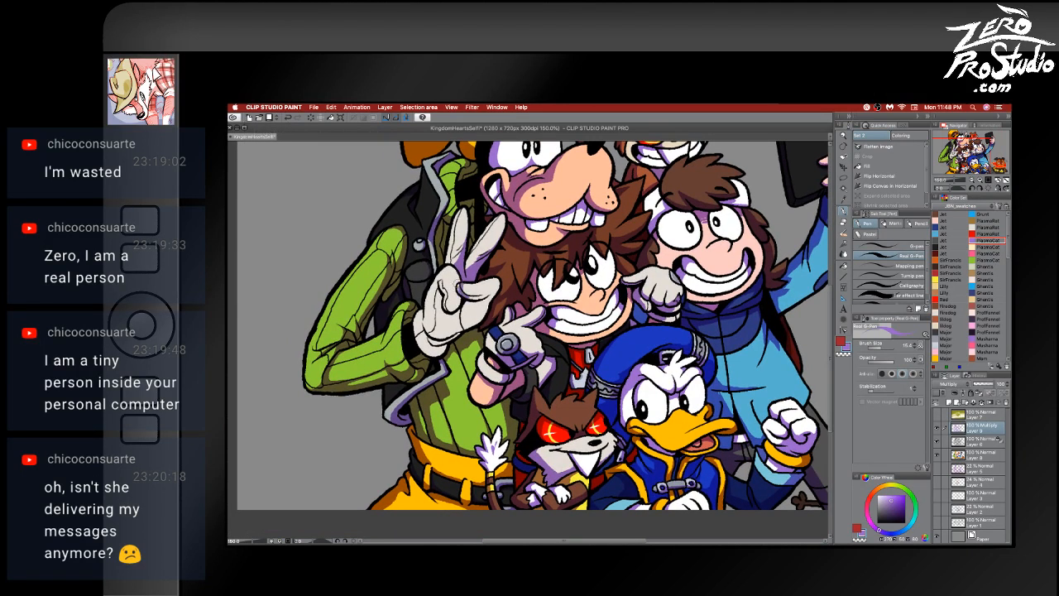
pyautogui.press('e')
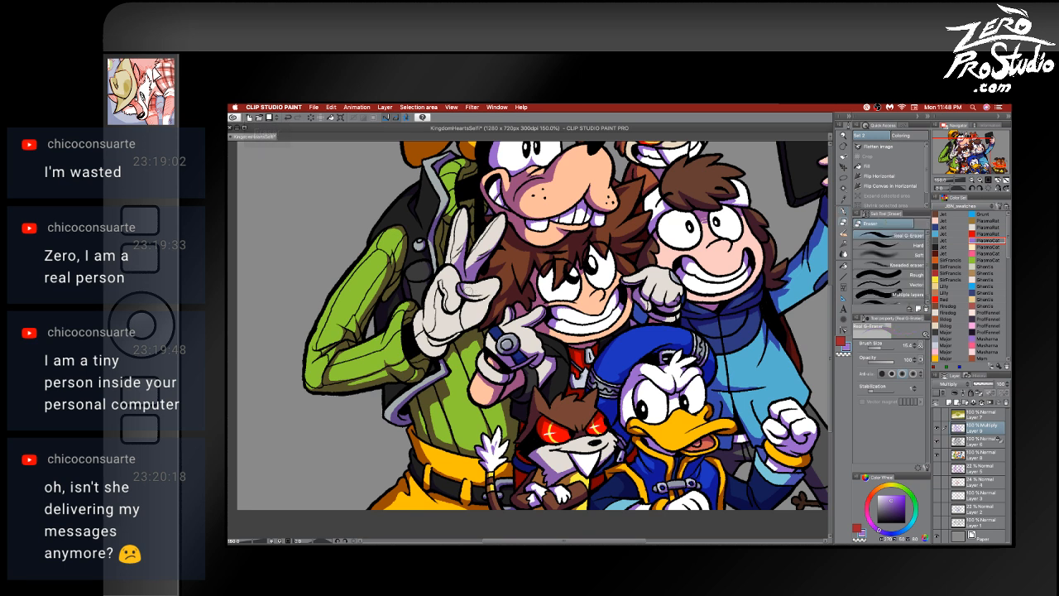
pyautogui.press('p')
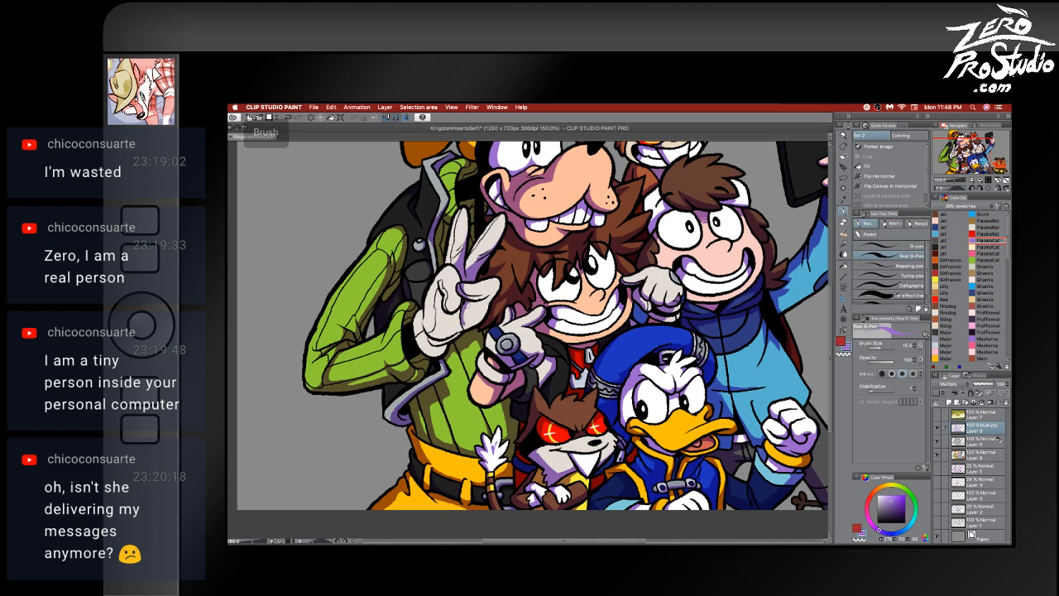
pyautogui.press('e')
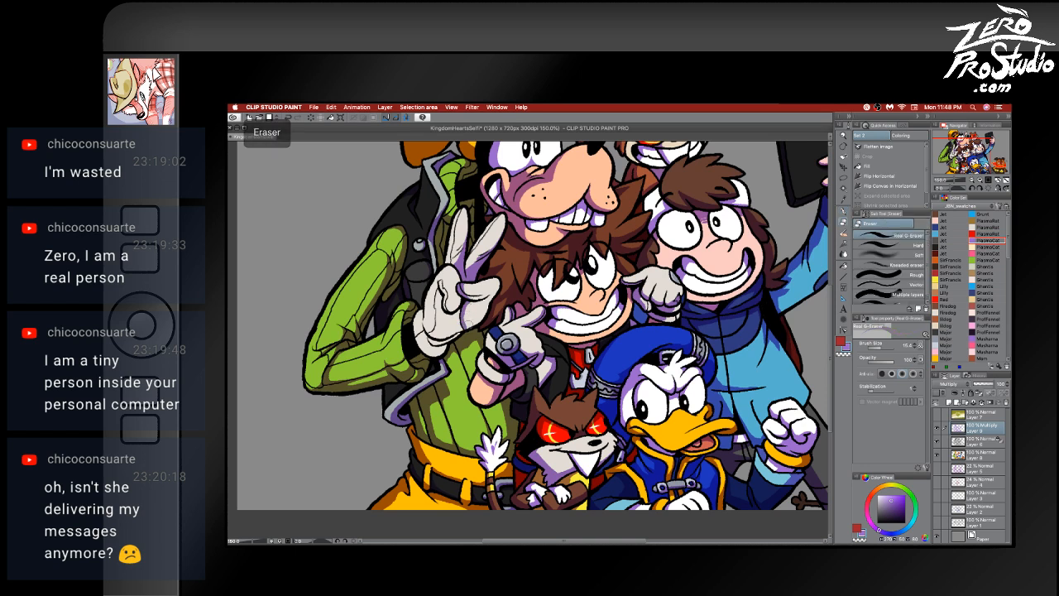
pyautogui.press('p')
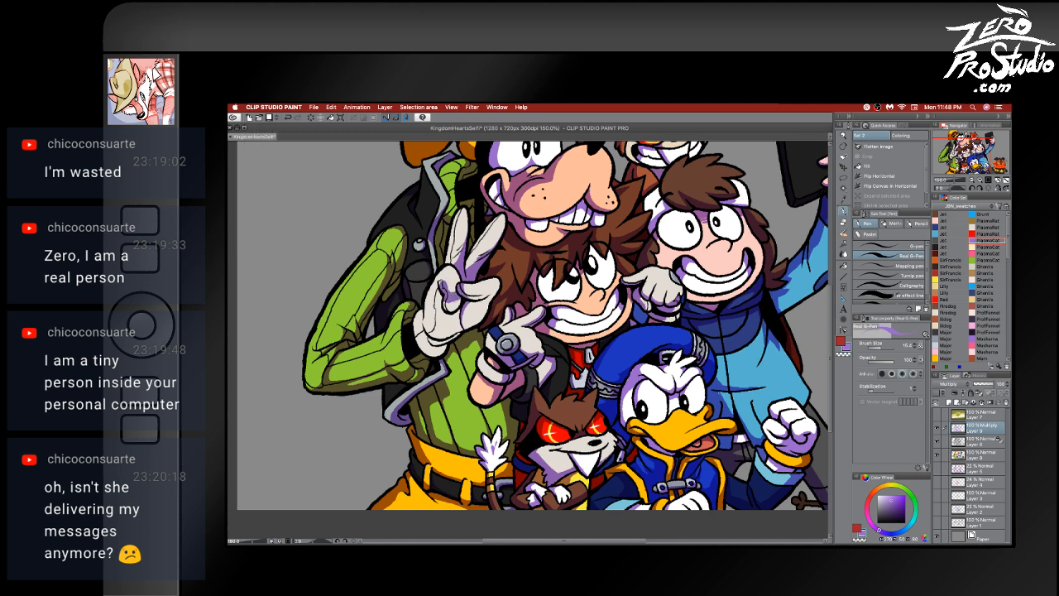
# - Shade the palm and wrist of the peace-sign glove with purple, trimming the shadow edges
pyautogui.moveTo(440, 280); pyautogui.dragTo(430, 296)
pyautogui.press('b')
pyautogui.moveTo(416, 327)
pyautogui.mouseDown()
pyautogui.moveTo(423, 339)
pyautogui.moveTo(458, 331)
pyautogui.mouseUp()
pyautogui.press('e')
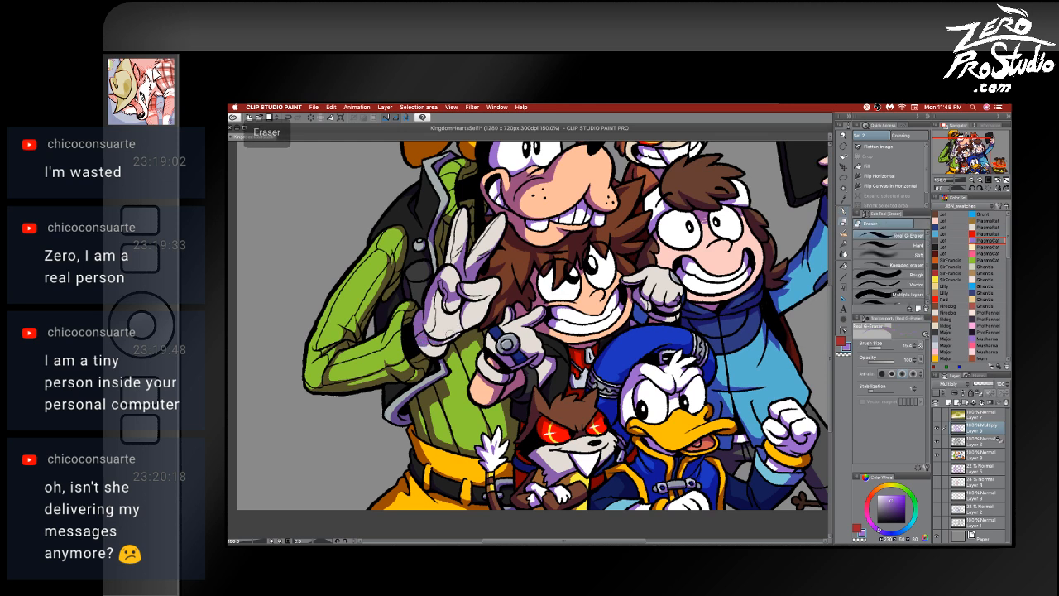
pyautogui.press('b')
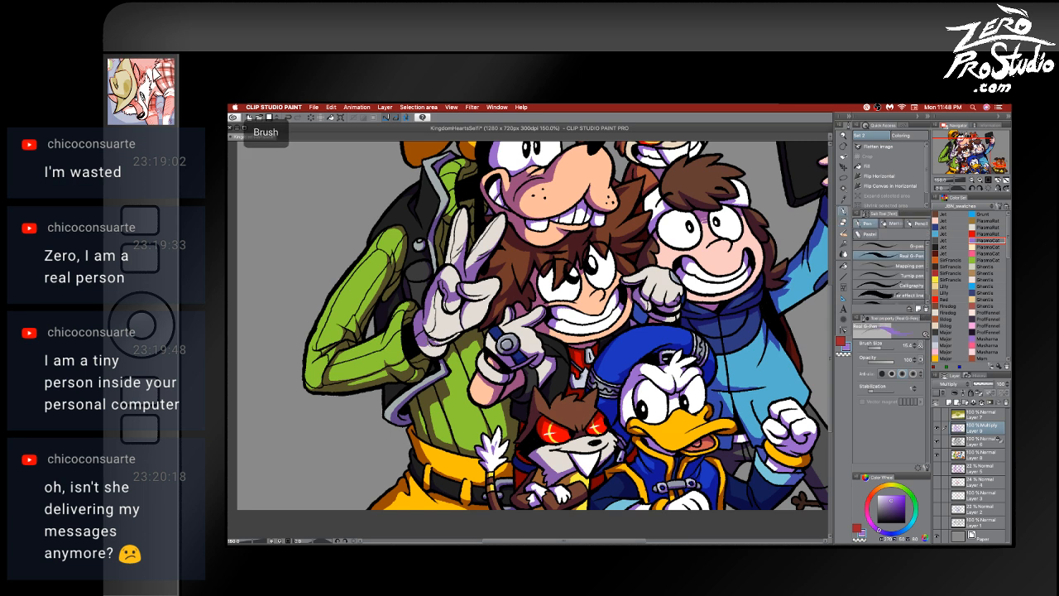
pyautogui.press('e')
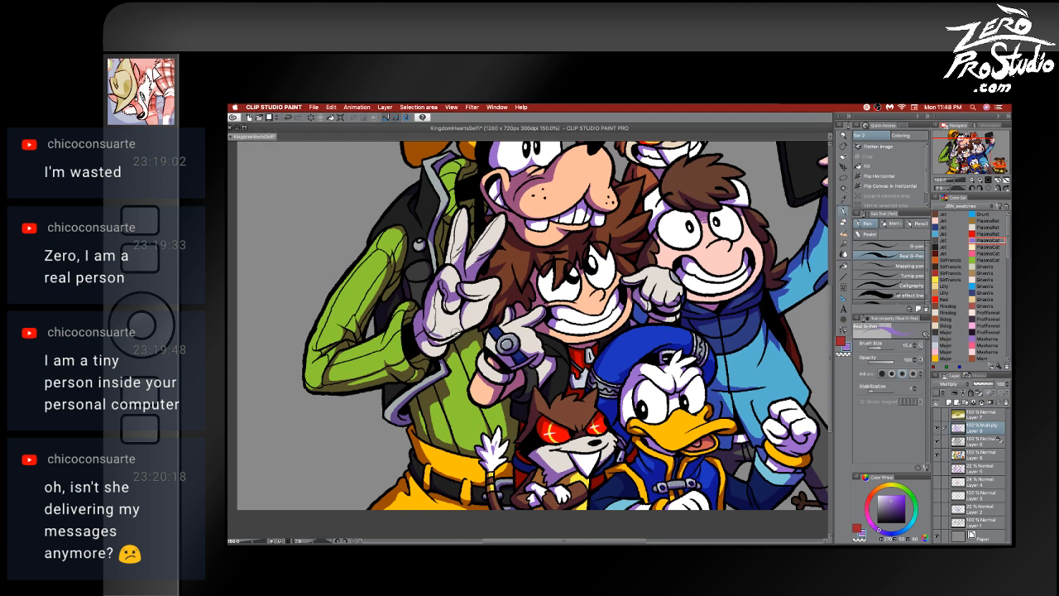
# - Refine the purple shadows on the tall dog's peace-sign glove, alternating small strokes with eraser trims along the edges
pyautogui.press('e')
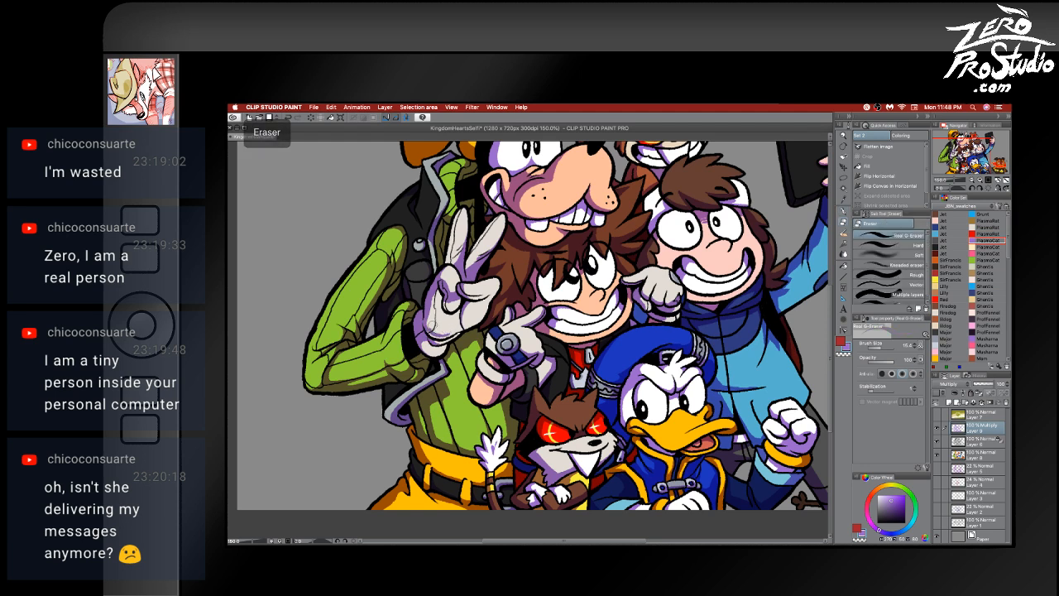
pyautogui.press('p')
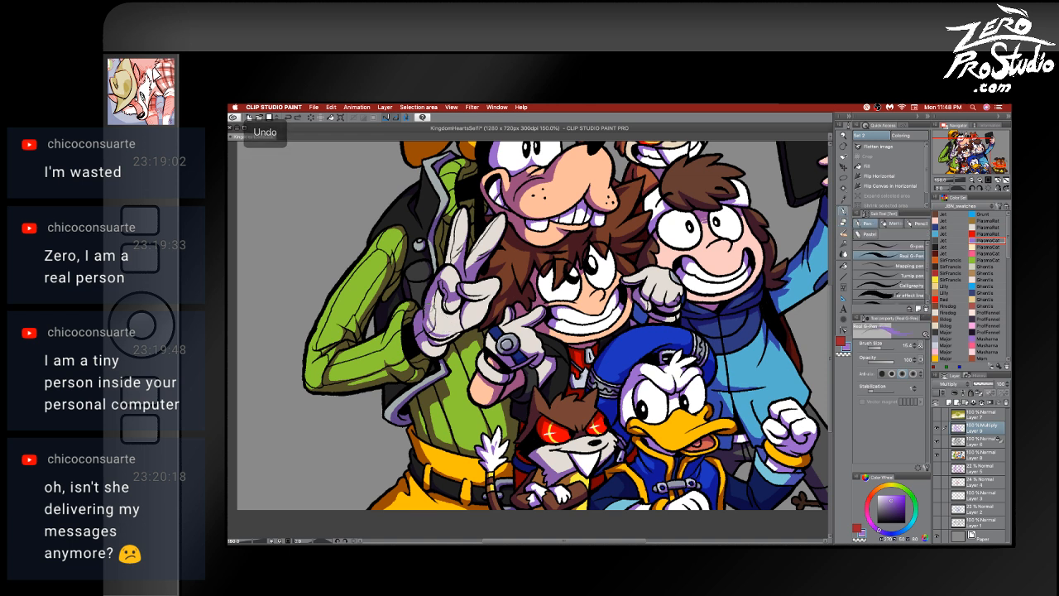
pyautogui.press('e')
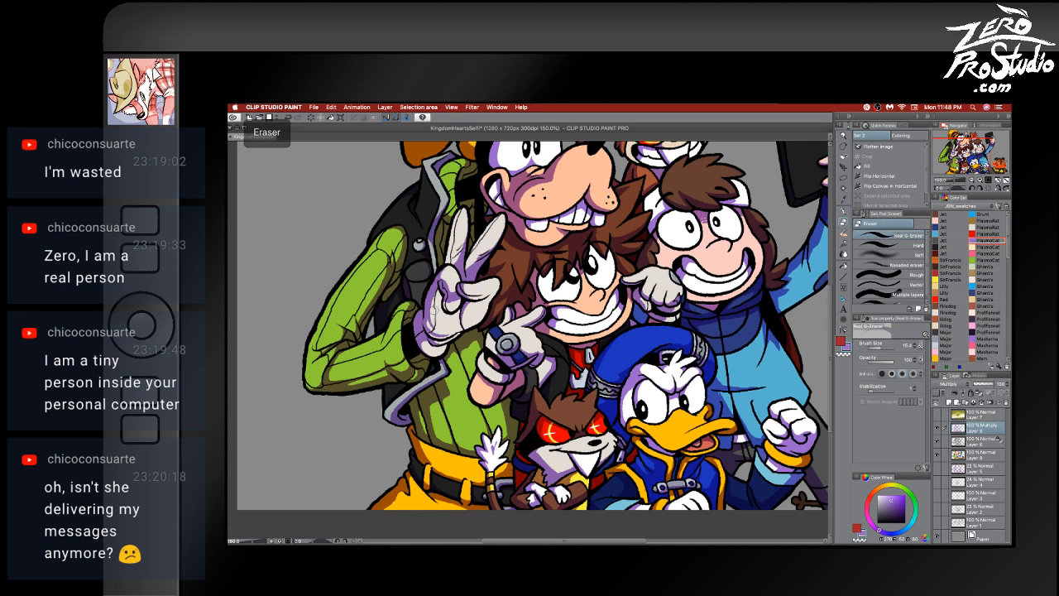
pyautogui.press('p')
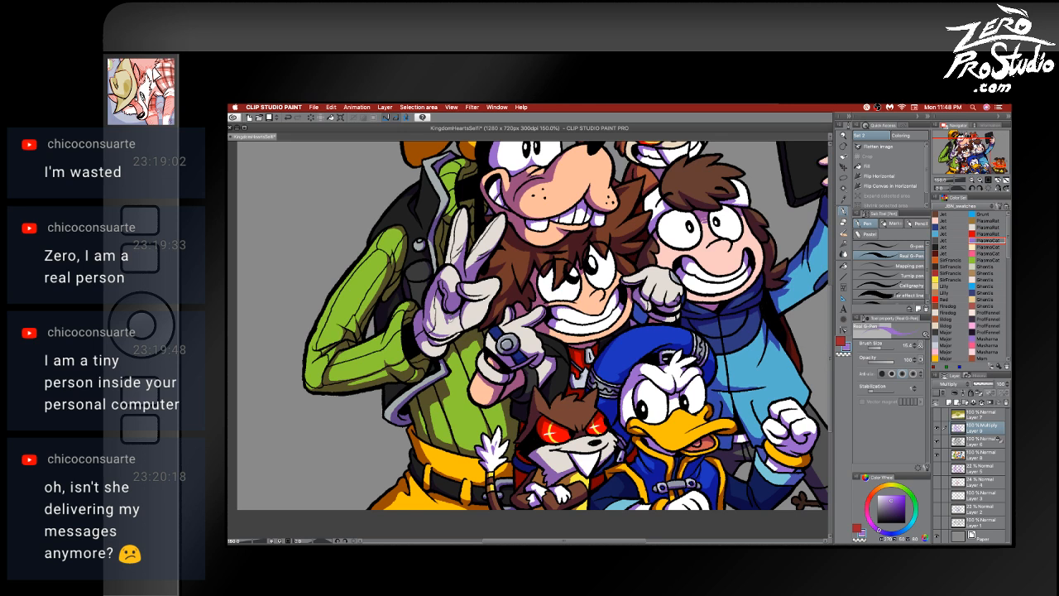
pyautogui.press('e')
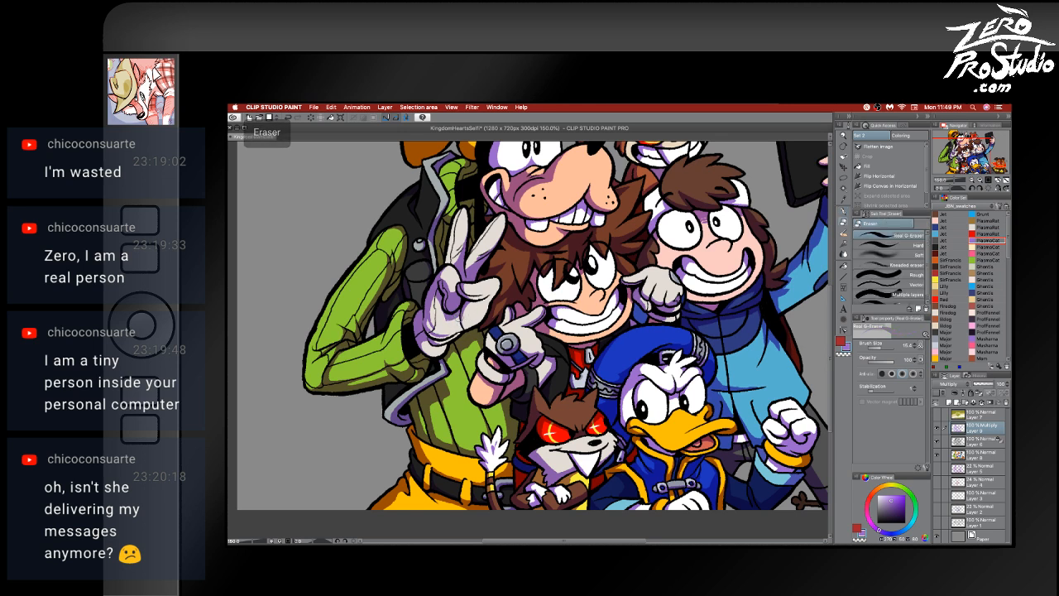
pyautogui.press('b')
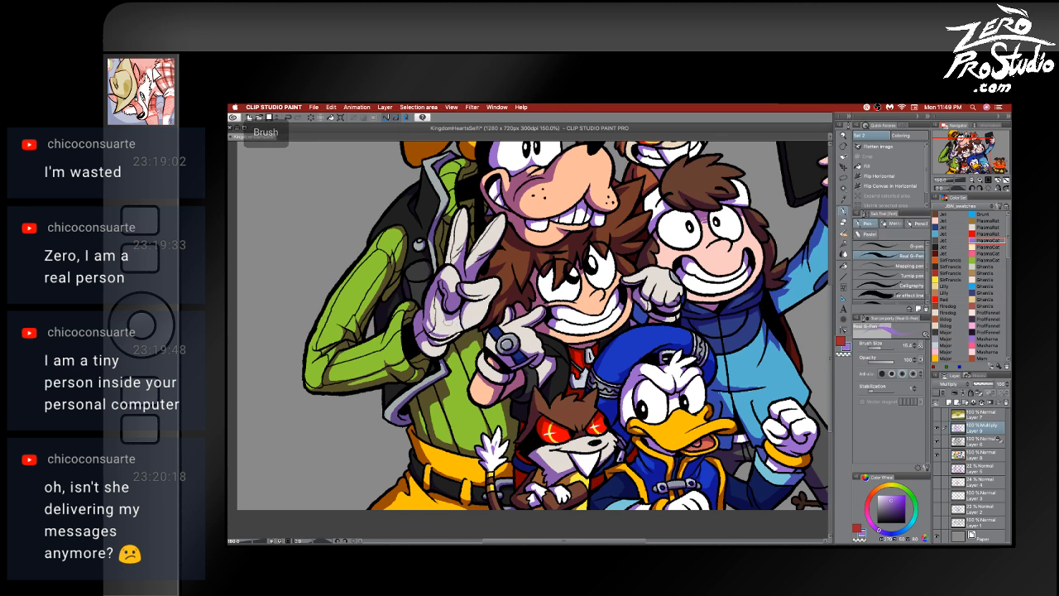
pyautogui.press('e')
pyautogui.press('b')
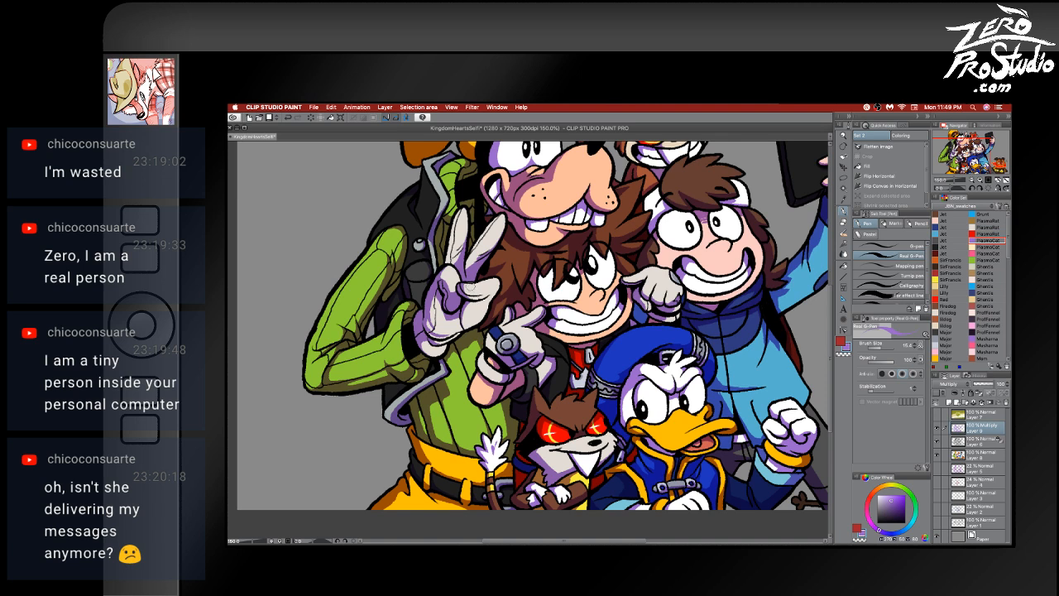
pyautogui.press('e')
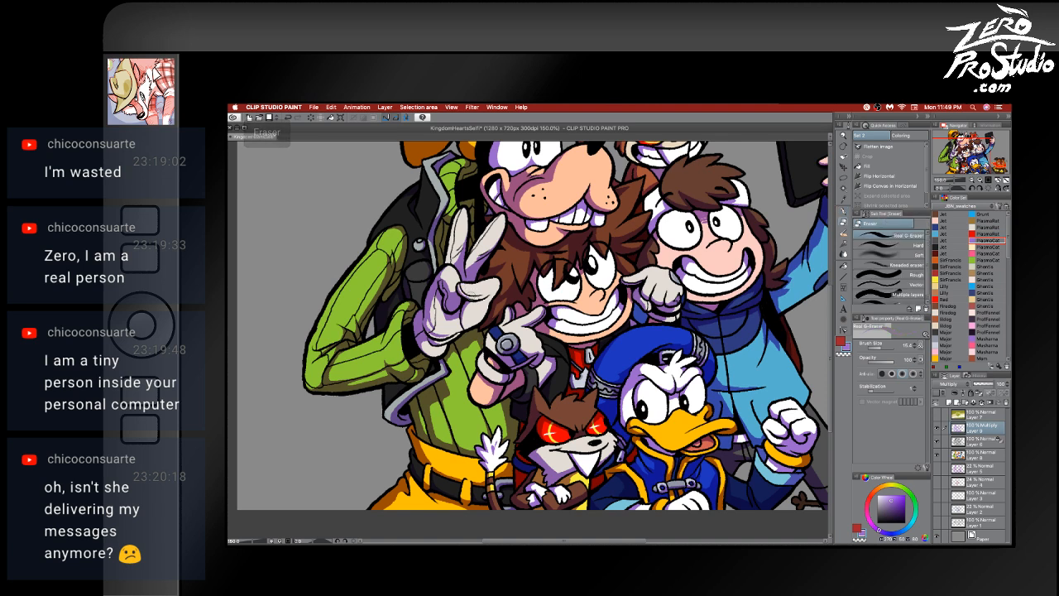
pyautogui.press('e')
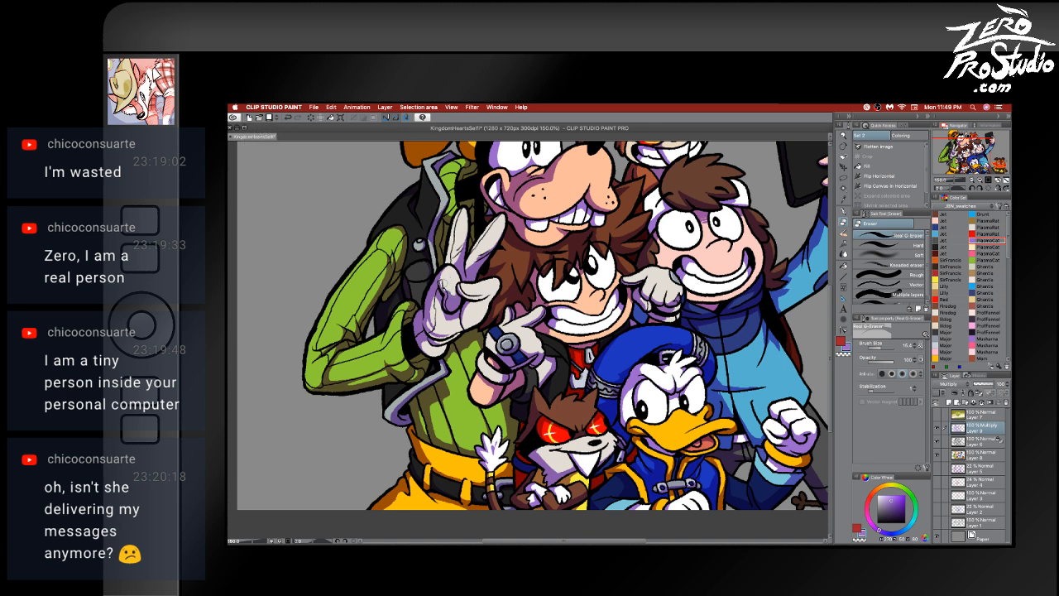
pyautogui.press('b')
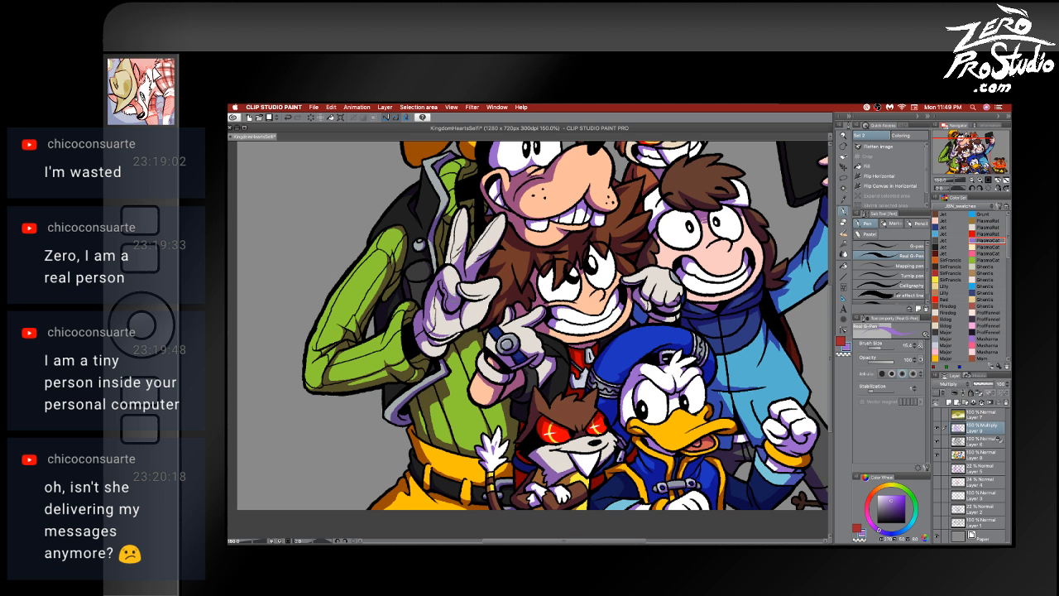
# - Add purple shading to the duck's blue beret, undoing the unwanted strokes and trimming the shadow edge
pyautogui.press('b')
pyautogui.scroll(2, 611, 427)
pyautogui.hscroll(2, 612, 427)
pyautogui.scroll(3, 611, 427)
pyautogui.hscroll(2, 612, 427)
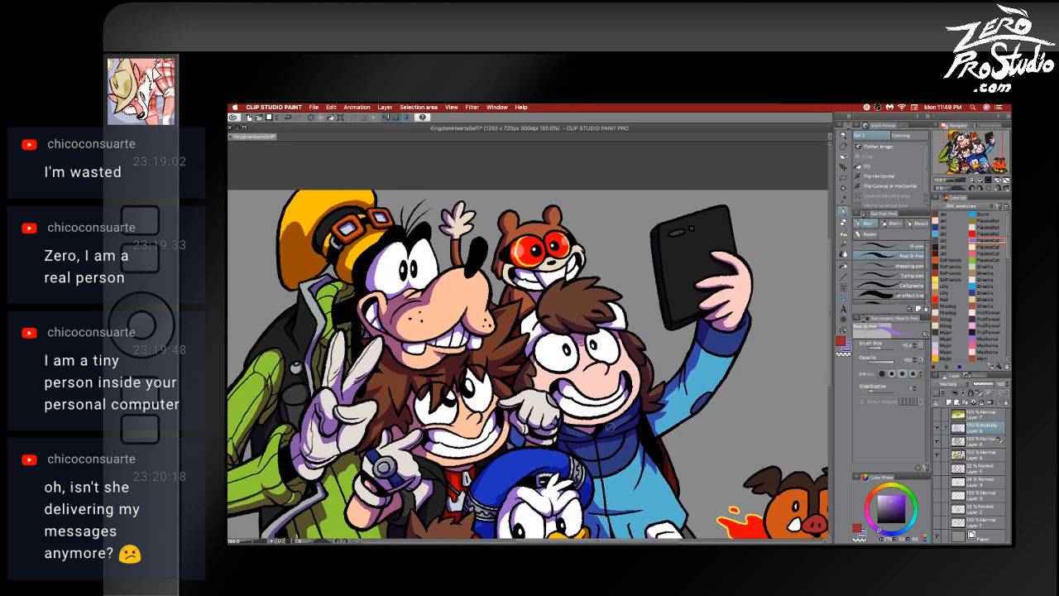
pyautogui.scroll(-2, 612, 427)
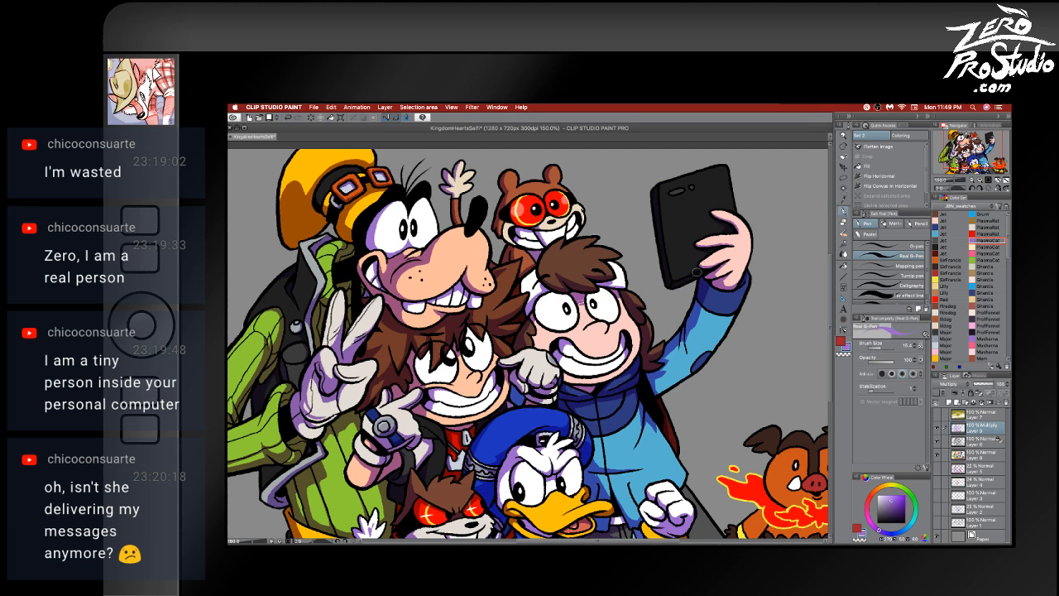
pyautogui.scroll(-5, 774, 306)
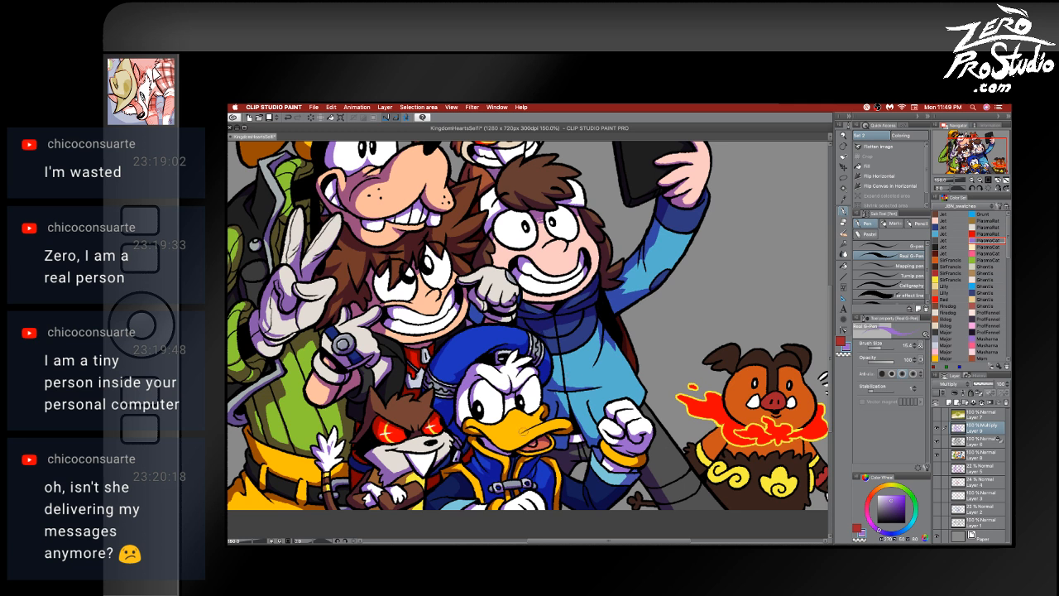
pyautogui.scroll(-3, 523, 431)
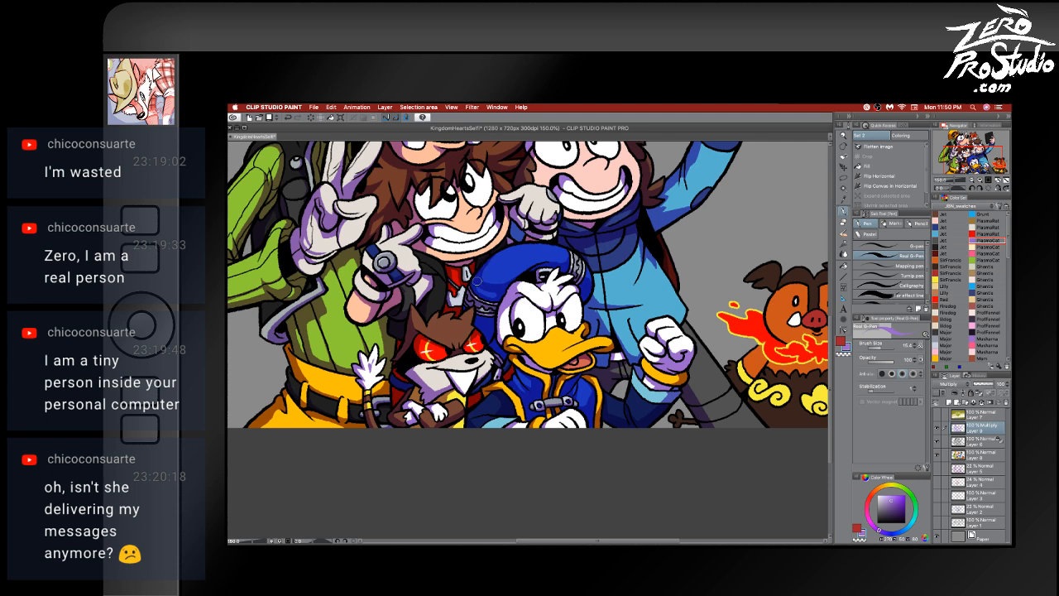
pyautogui.press('e')
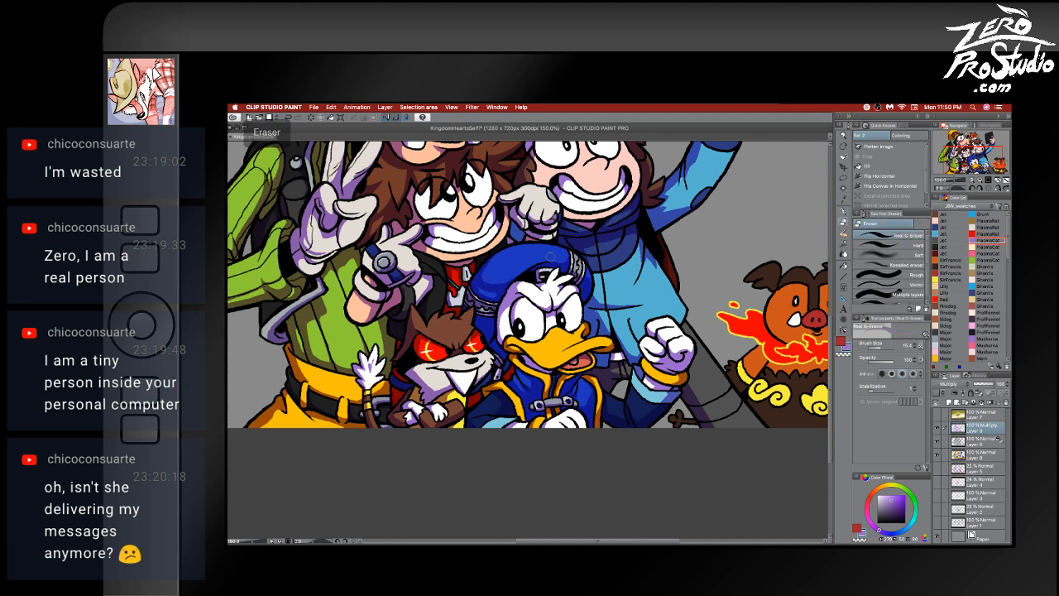
pyautogui.press('p')
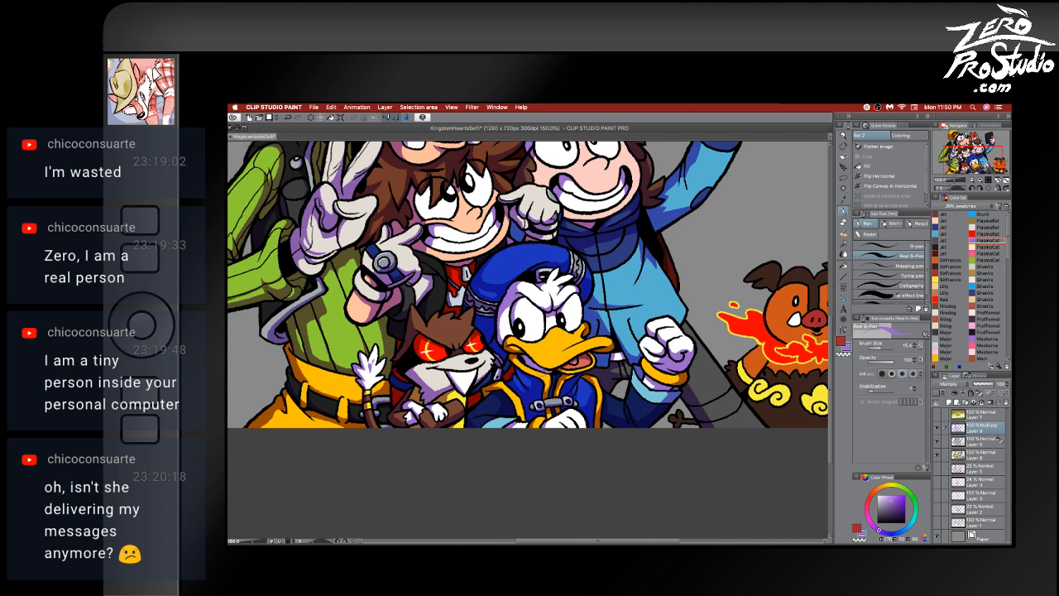
pyautogui.press('super+z')
pyautogui.press('super+z')
pyautogui.press('e')
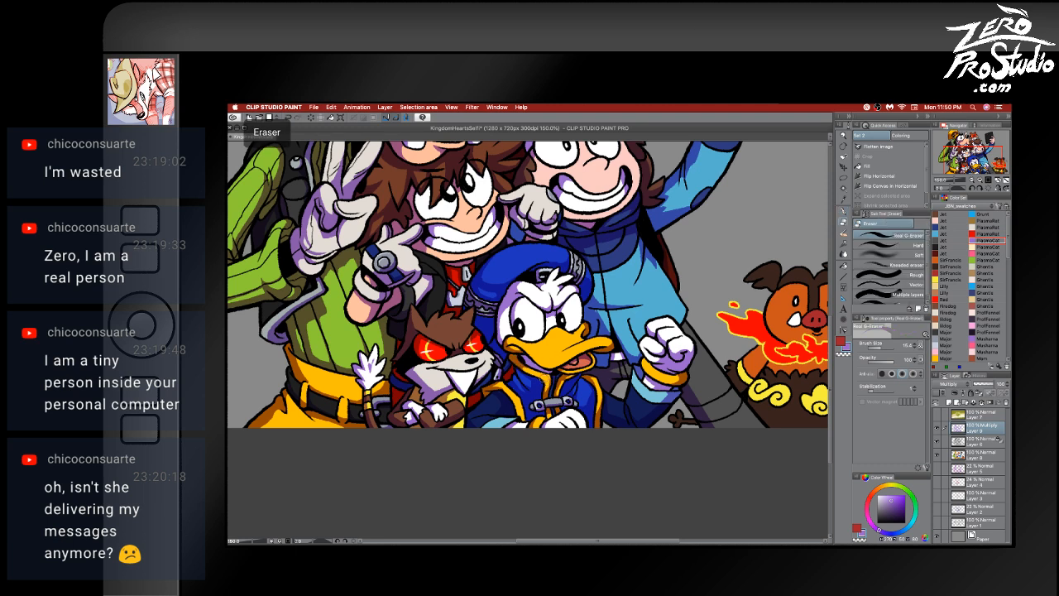
pyautogui.press('b')
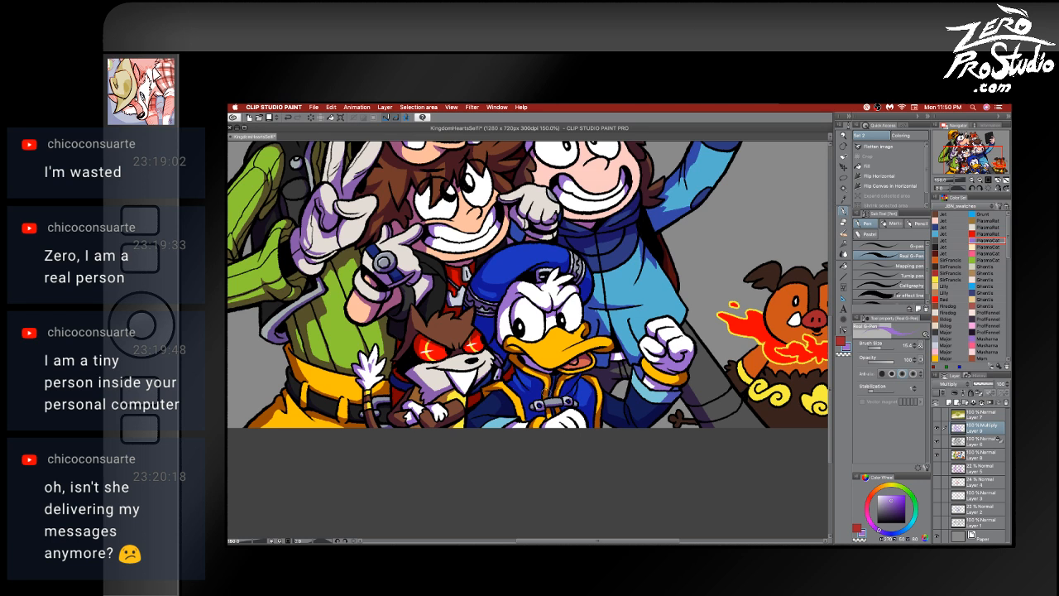
# - Shade the orange pig's tusks and forehead with purple, undoing the strokes that miss
pyautogui.moveTo(671, 381); pyautogui.dragTo(713, 381)
pyautogui.hscroll(-1, 667, 382)
pyautogui.scroll(-1, 667, 382)
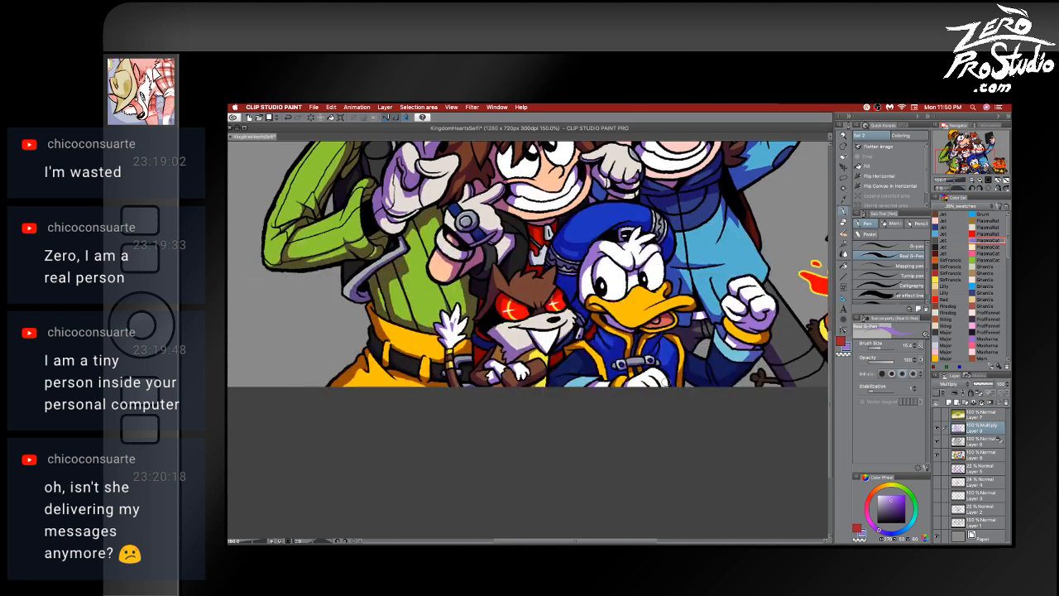
pyautogui.scroll(1, 667, 382)
pyautogui.hscroll(2, 667, 382)
pyautogui.hscroll(2, 667, 382)
pyautogui.scroll(-1, 667, 382)
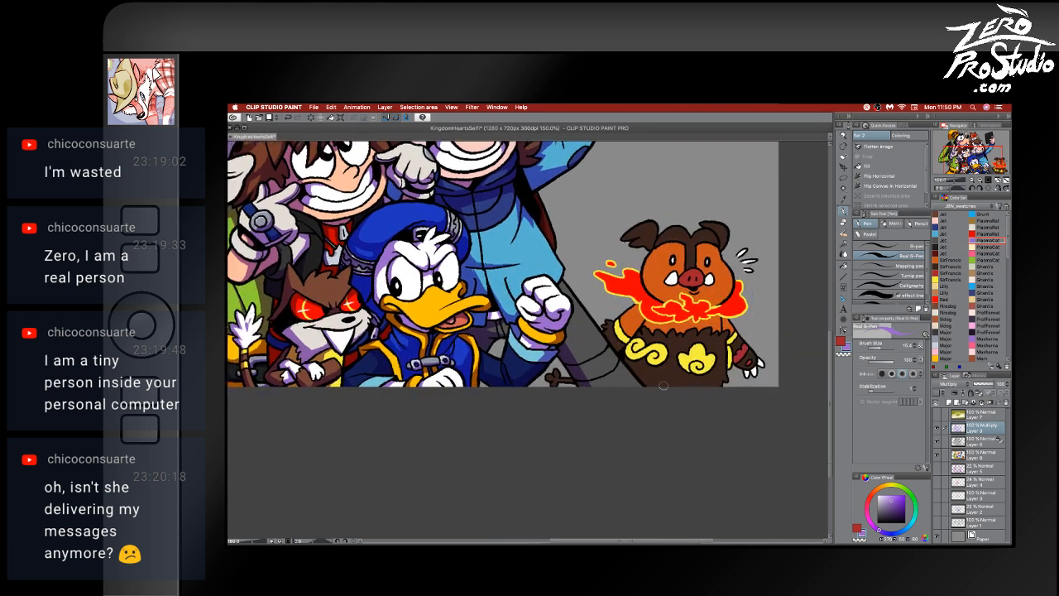
pyautogui.hscroll(3, 658, 380)
pyautogui.scroll(2, 658, 380)
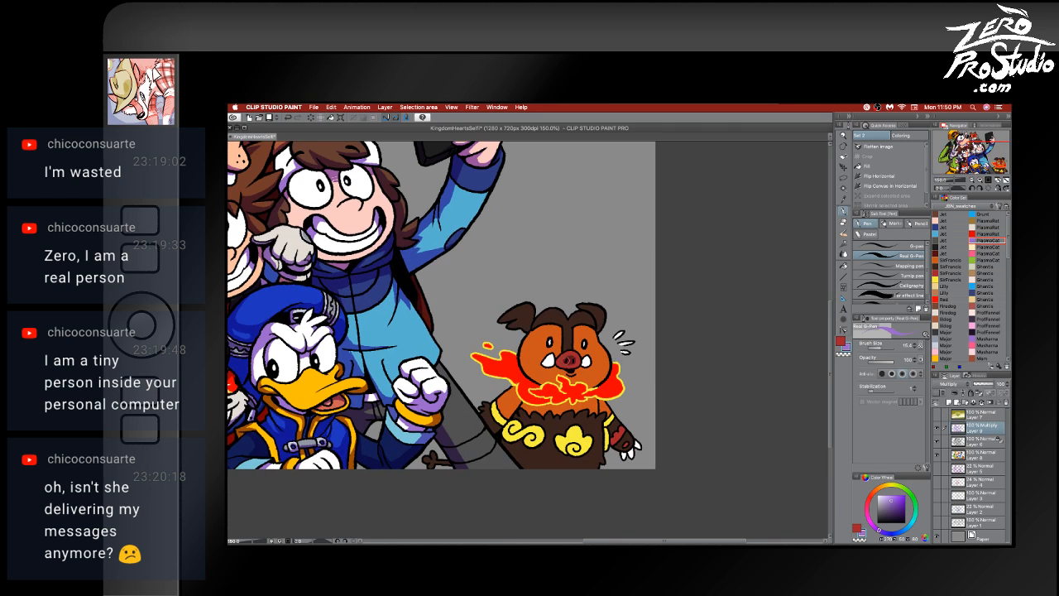
pyautogui.moveTo(572, 351); pyautogui.dragTo(578, 369)
pyautogui.hotkey('ctrl', 'z')
pyautogui.moveTo(571, 366)
pyautogui.mouseDown()
pyautogui.moveTo(564, 374)
pyautogui.moveTo(543, 363)
pyautogui.moveTo(591, 366)
pyautogui.mouseUp()
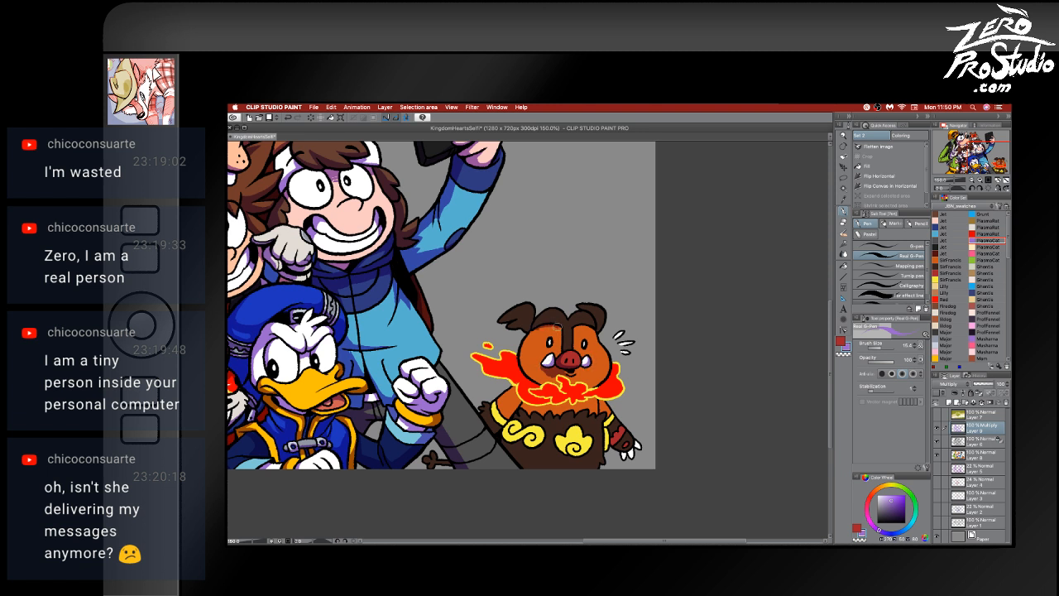
pyautogui.moveTo(536, 329)
pyautogui.mouseDown()
pyautogui.moveTo(593, 328)
pyautogui.moveTo(556, 327)
pyautogui.mouseUp()
pyautogui.hotkey('ctrl', 'z')
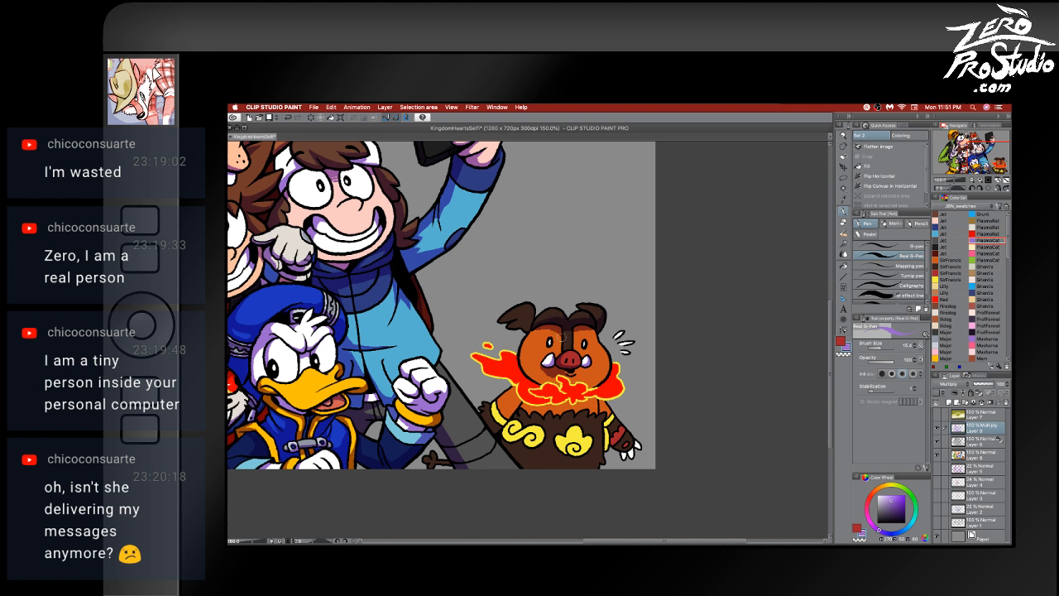
# - Refine the purple shadow on the pig's forehead and around its snout, cleaning the edges with the eraser
pyautogui.press('e')
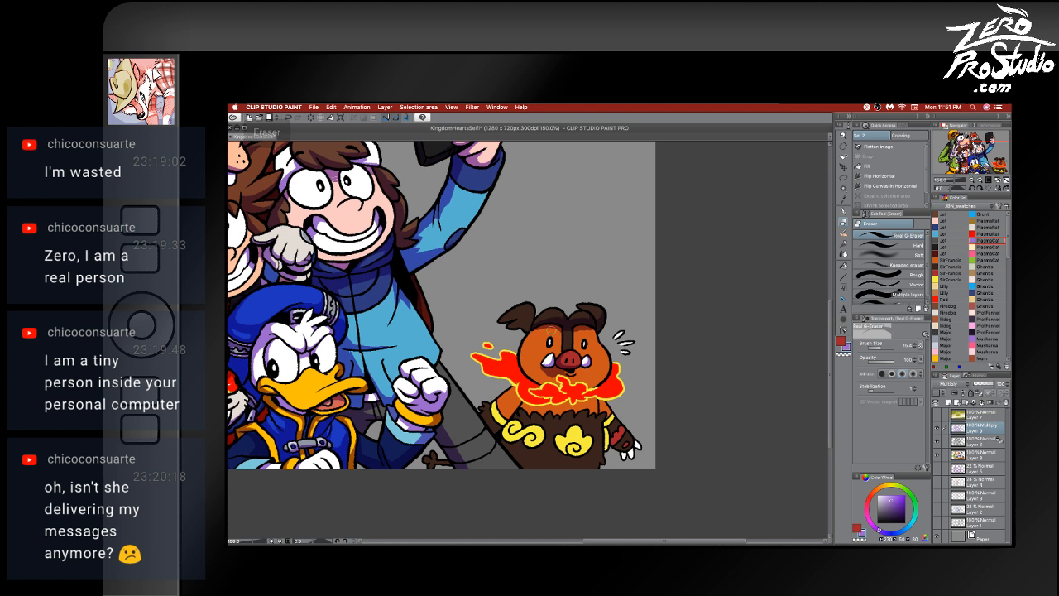
pyautogui.press('b')
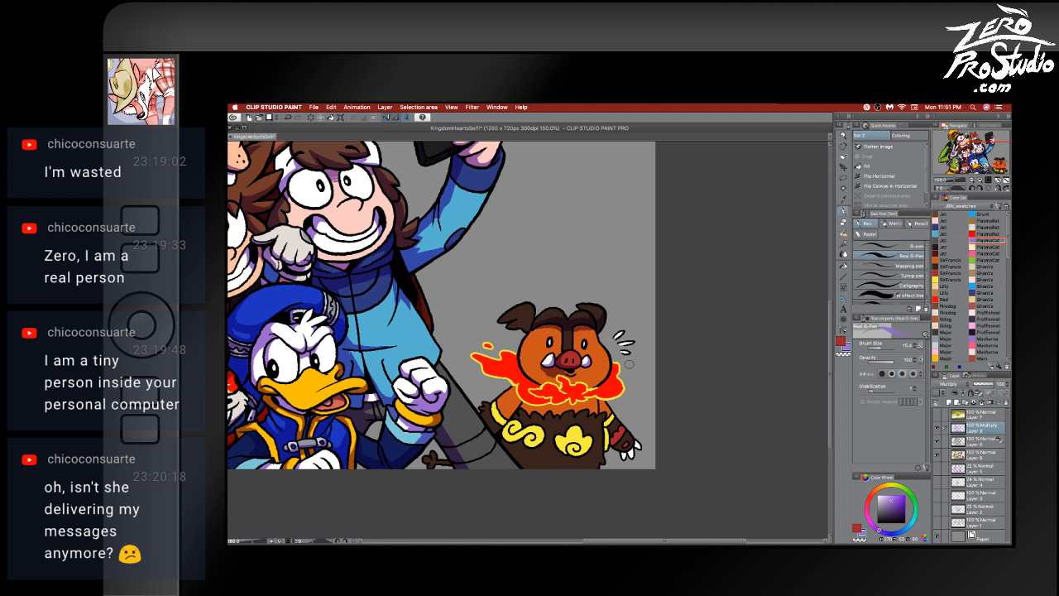
pyautogui.press('b')
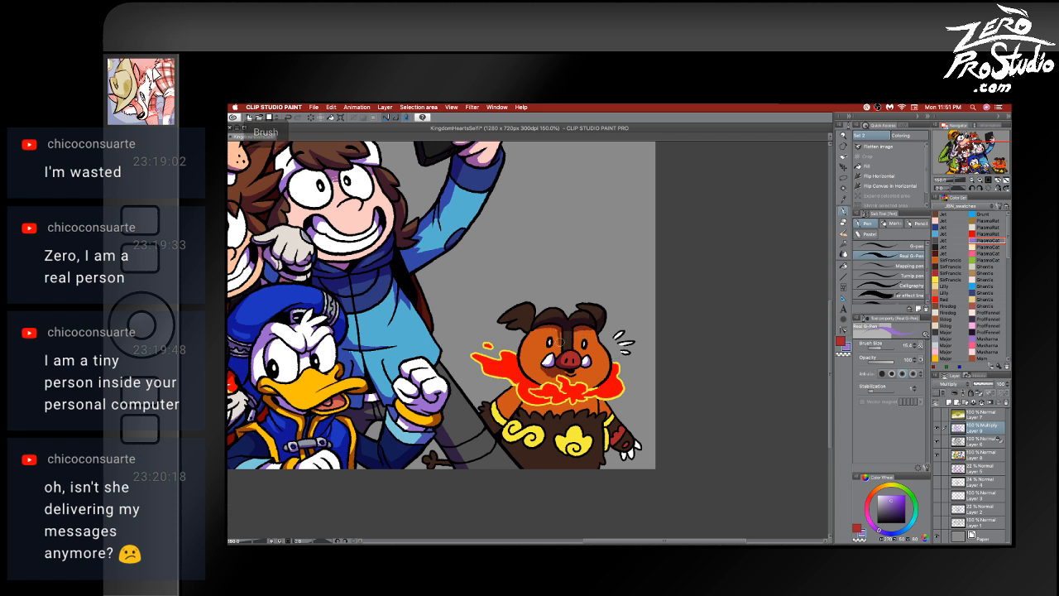
pyautogui.press('super+z')
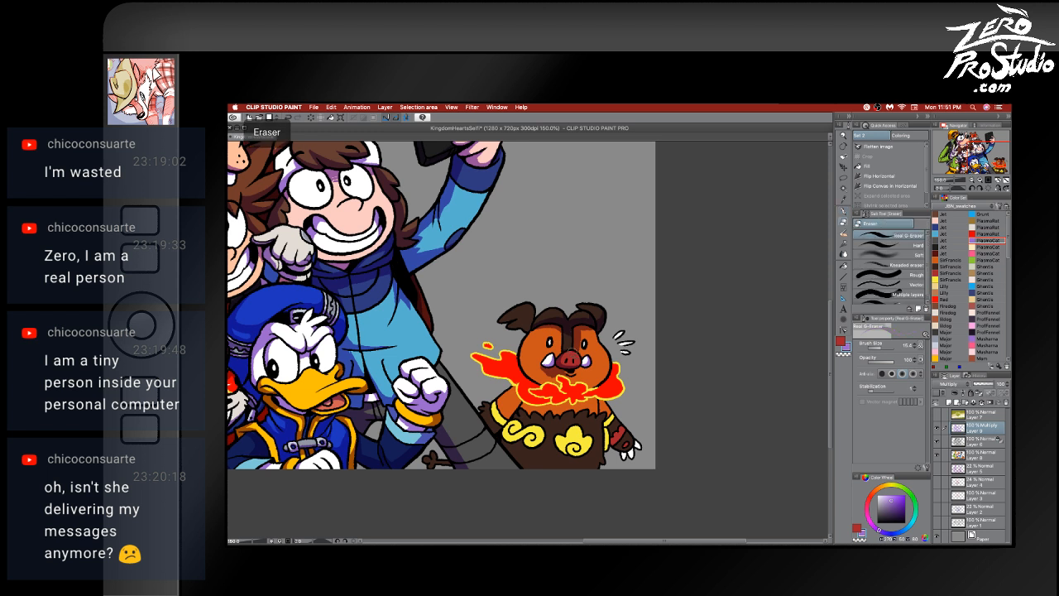
pyautogui.press('b')
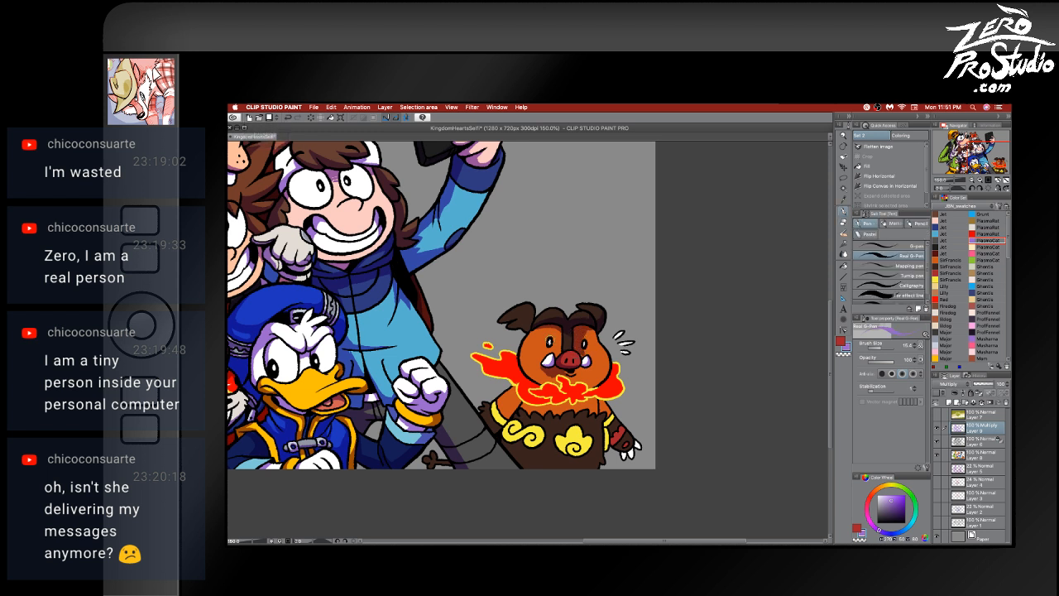
pyautogui.press('e')
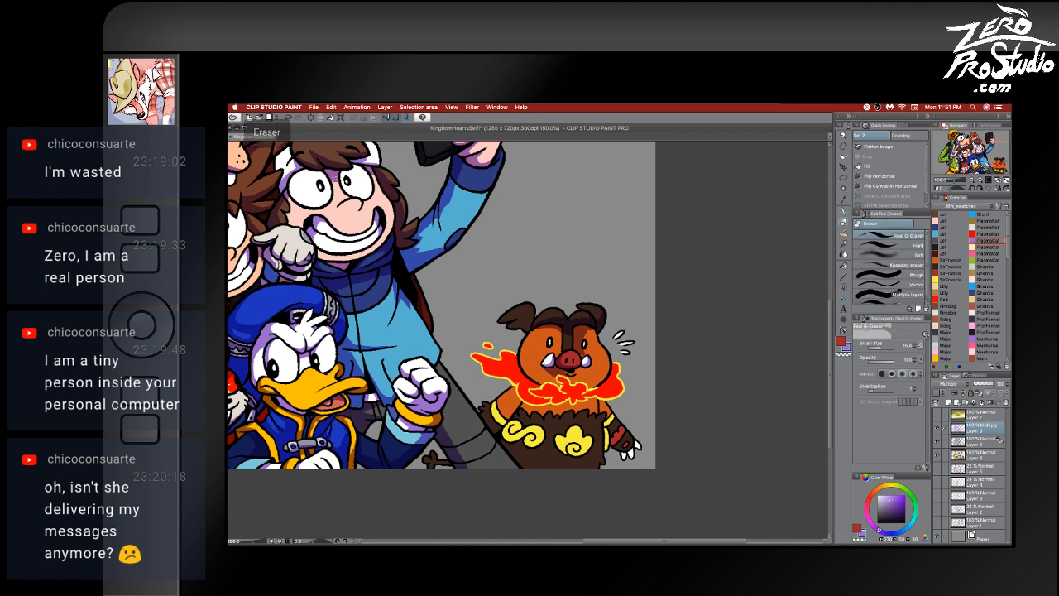
pyautogui.press('p')
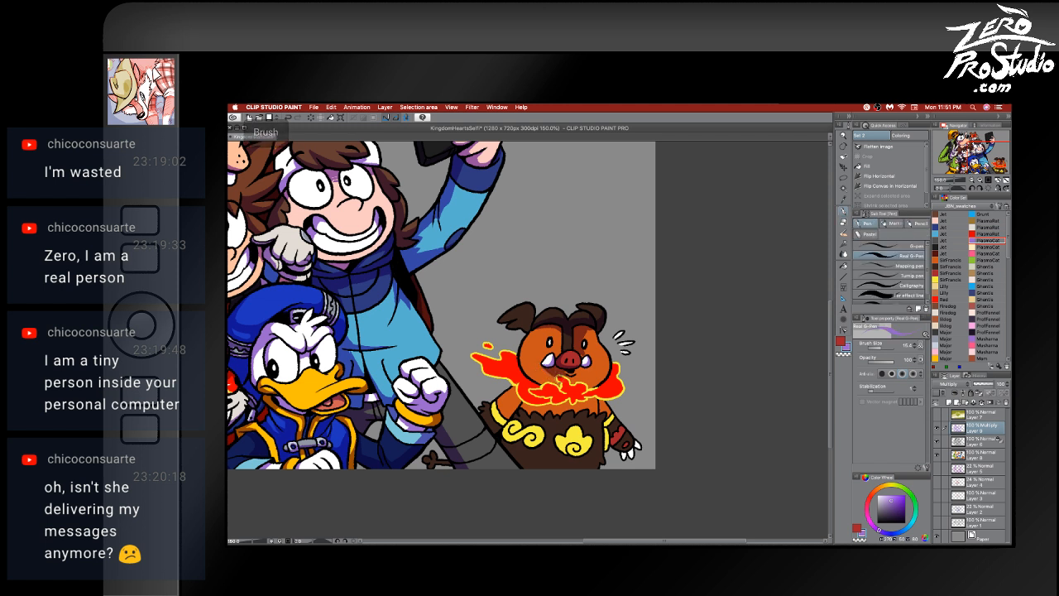
pyautogui.press('e')
pyautogui.press('p')
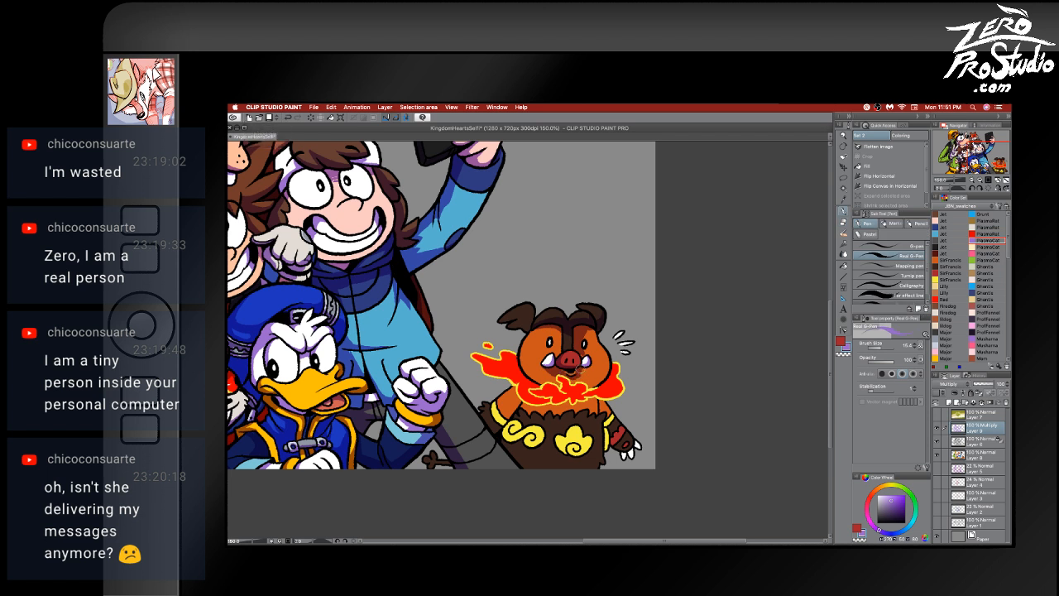
# - Add purple shading to the pig's cheek and around its eyes, undoing the strokes that miss
pyautogui.moveTo(579, 370); pyautogui.dragTo(593, 374)
pyautogui.moveTo(587, 334); pyautogui.dragTo(593, 338)
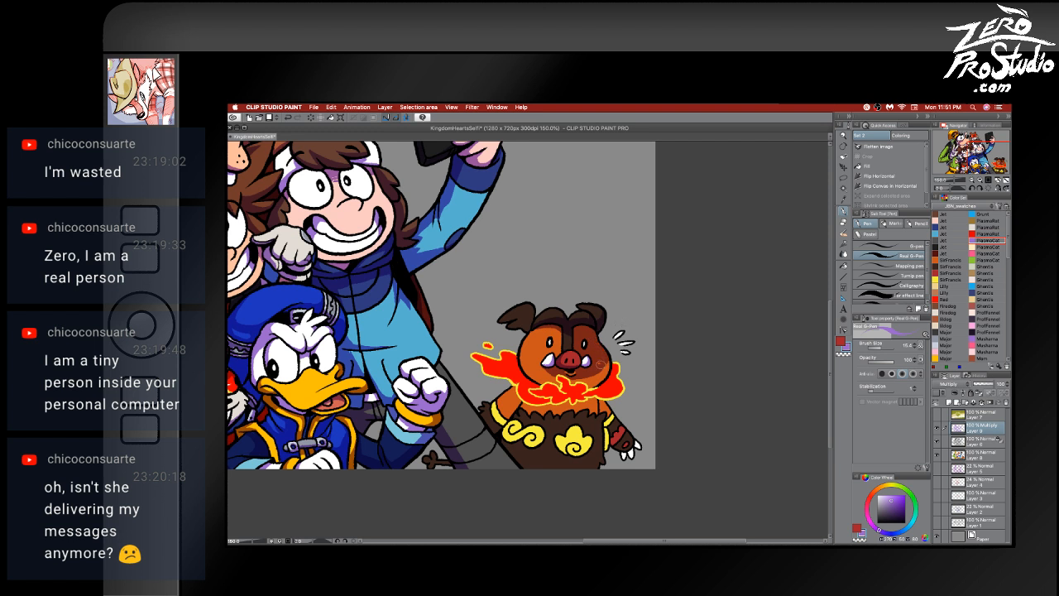
pyautogui.press('e')
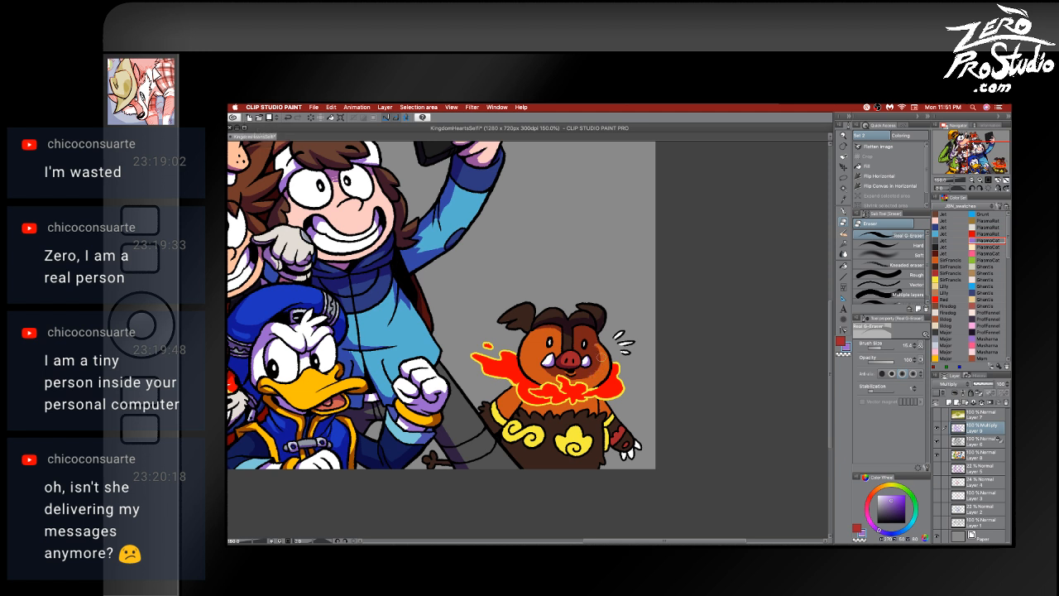
pyautogui.press('super+z')
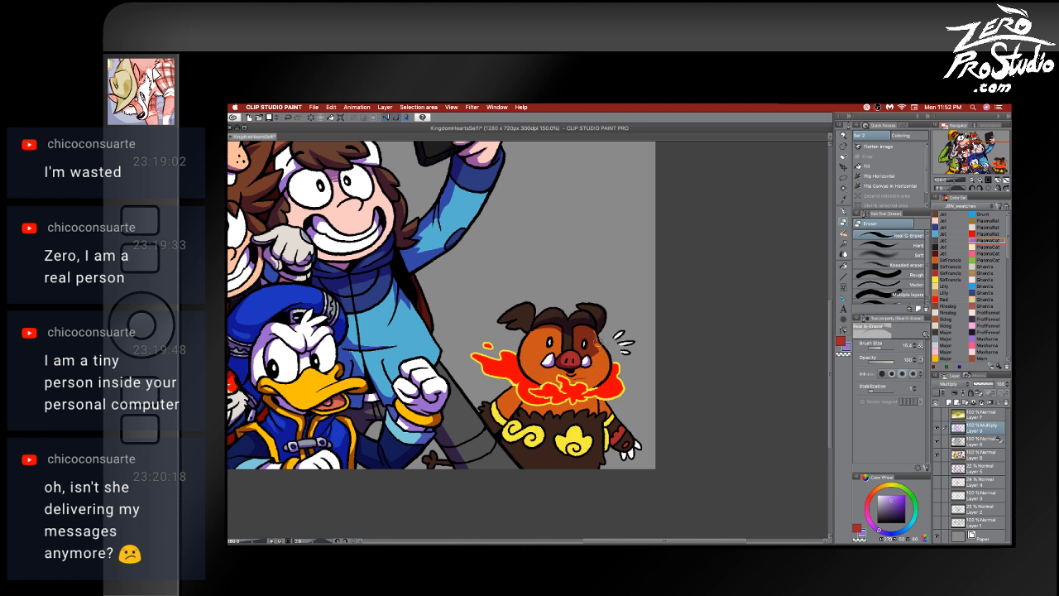
pyautogui.press('p')
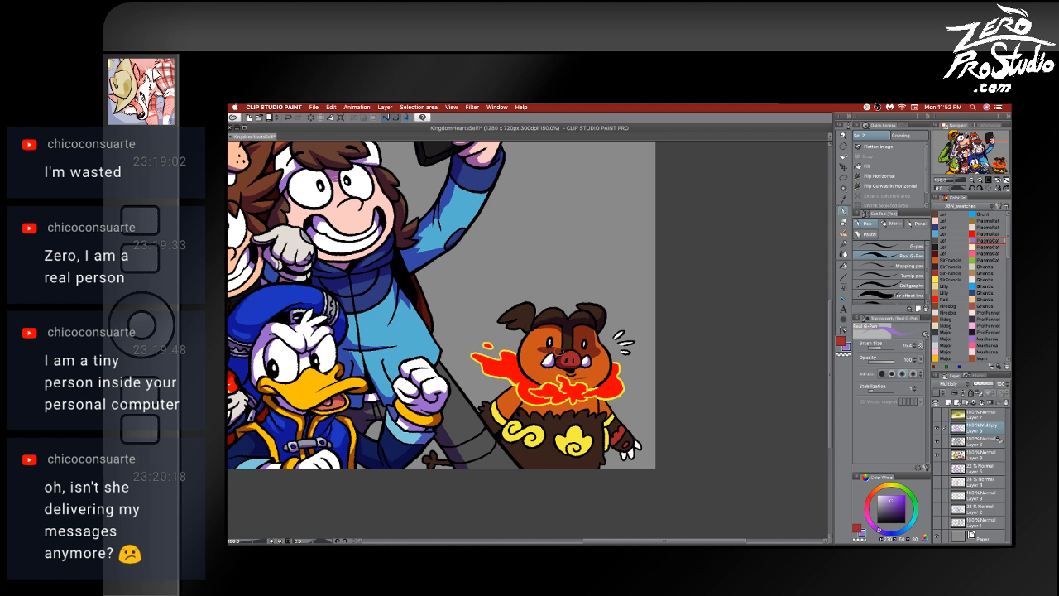
pyautogui.hotkey('ctrl', 'z')
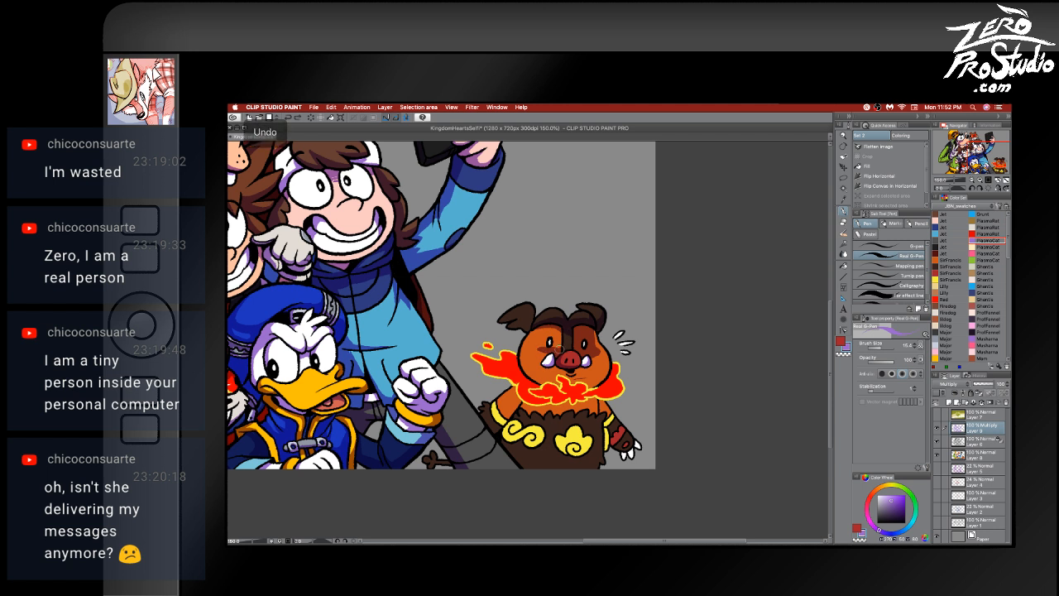
# - Refine the purple shadows on the pig's brow and ears, trimming with the eraser and undoing unwanted strokes
pyautogui.press('e')
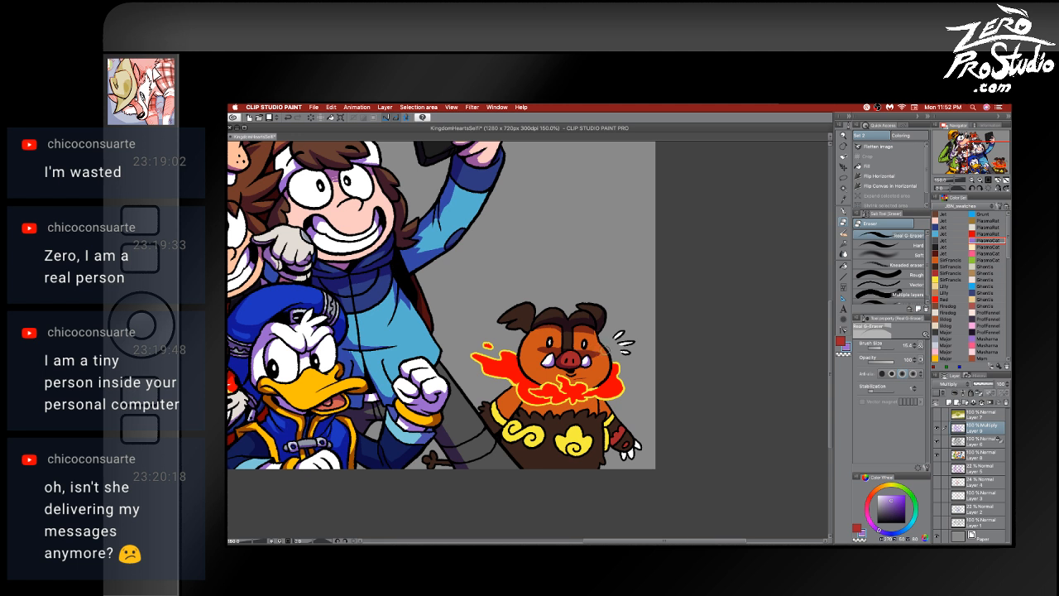
pyautogui.press('b')
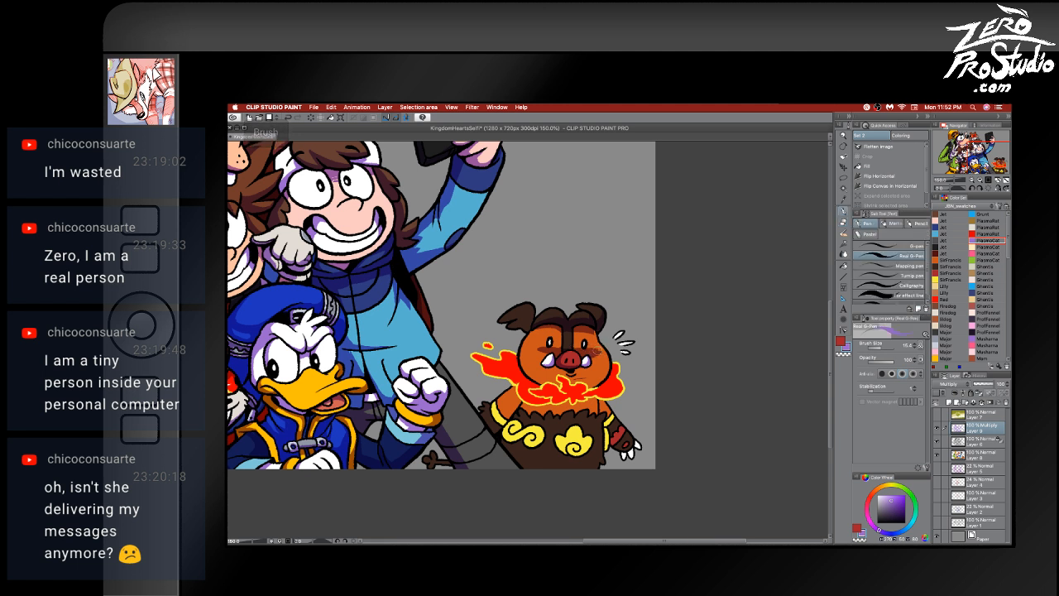
pyautogui.press('e')
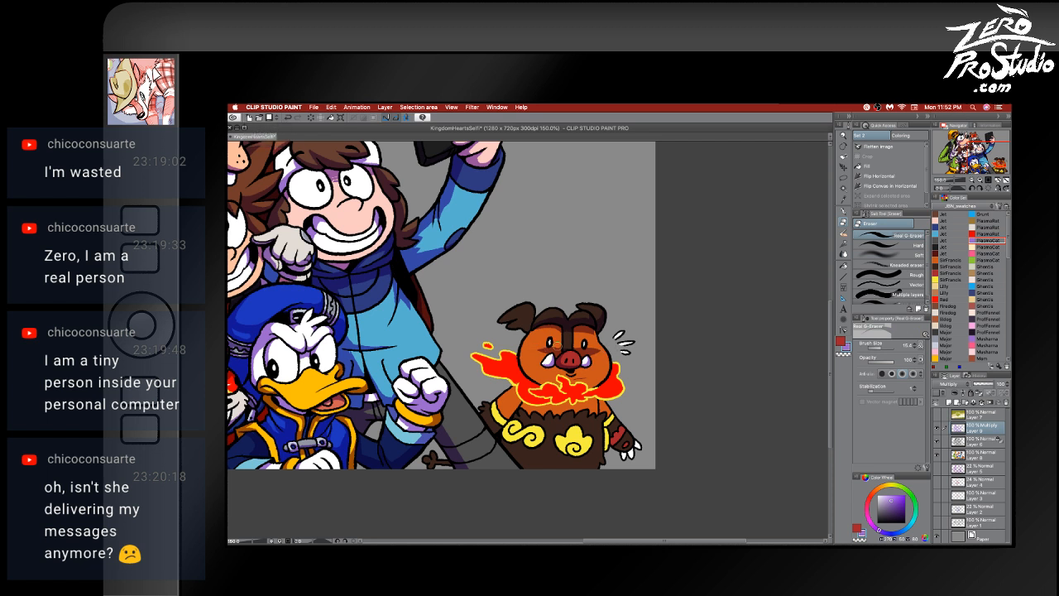
pyautogui.press('e')
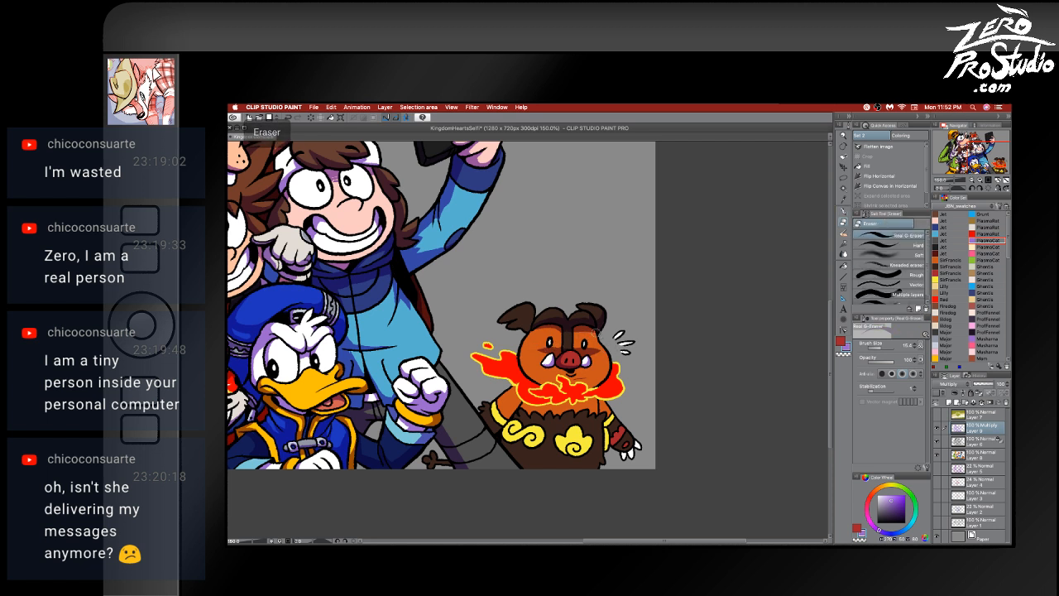
pyautogui.press('p')
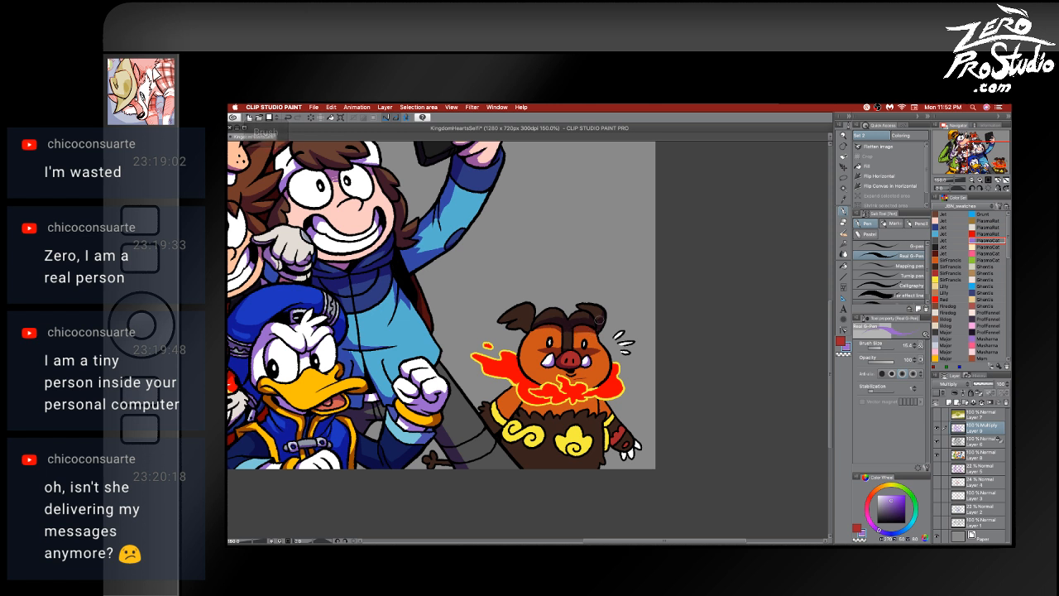
pyautogui.hotkey('ctrl', 'z')
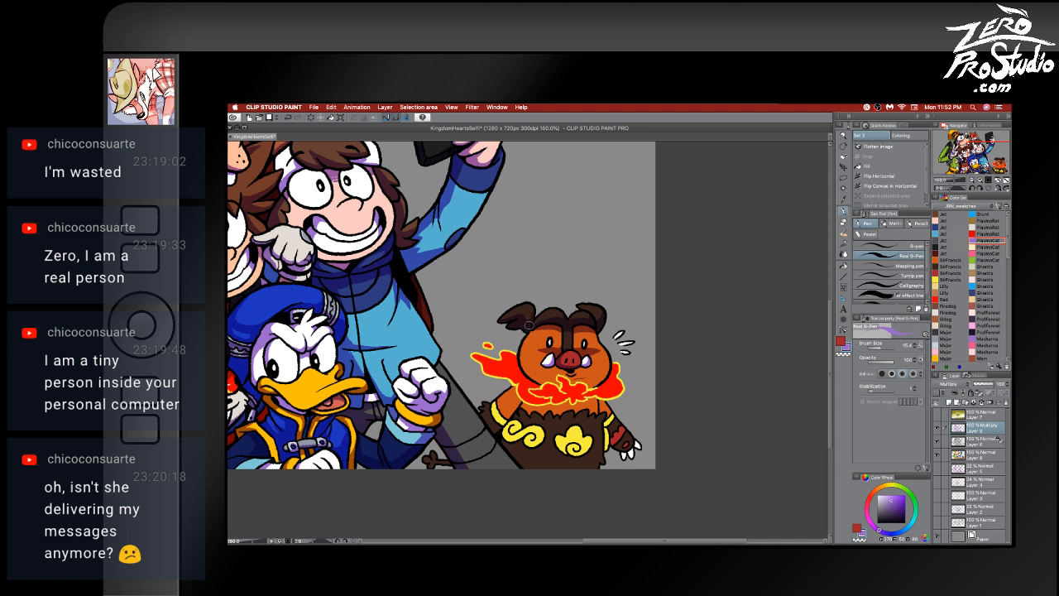
pyautogui.press('super+z')
# - Shade the pig's lowered arm, white claws and the yellow flame emblem on its belly with purple
pyautogui.scroll(-3, 726, 350)
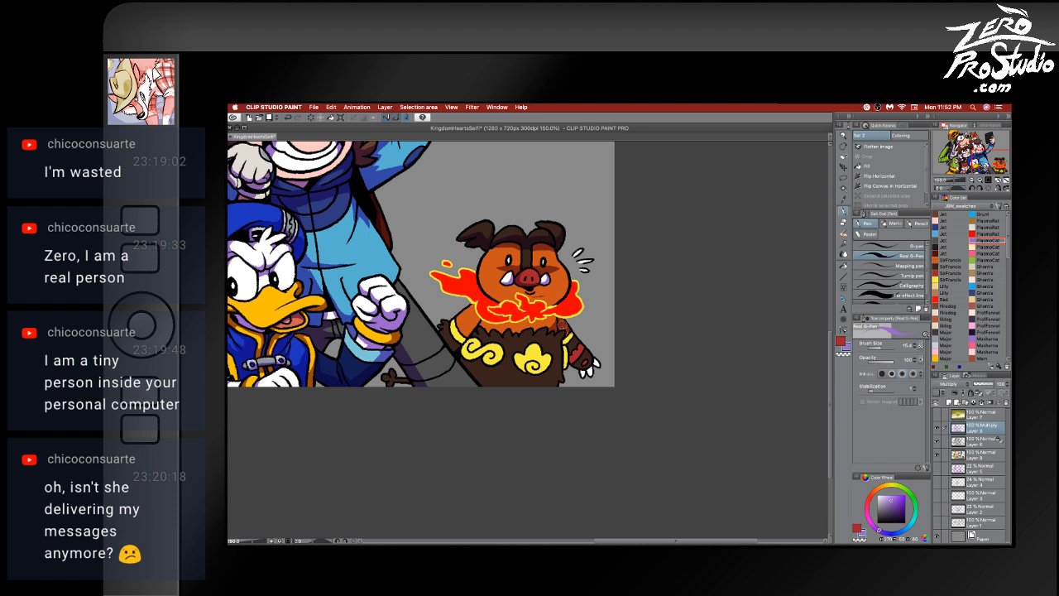
pyautogui.moveTo(571, 335)
pyautogui.mouseDown()
pyautogui.moveTo(579, 366)
pyautogui.moveTo(600, 365)
pyautogui.moveTo(587, 376)
pyautogui.mouseUp()
pyautogui.press('e')
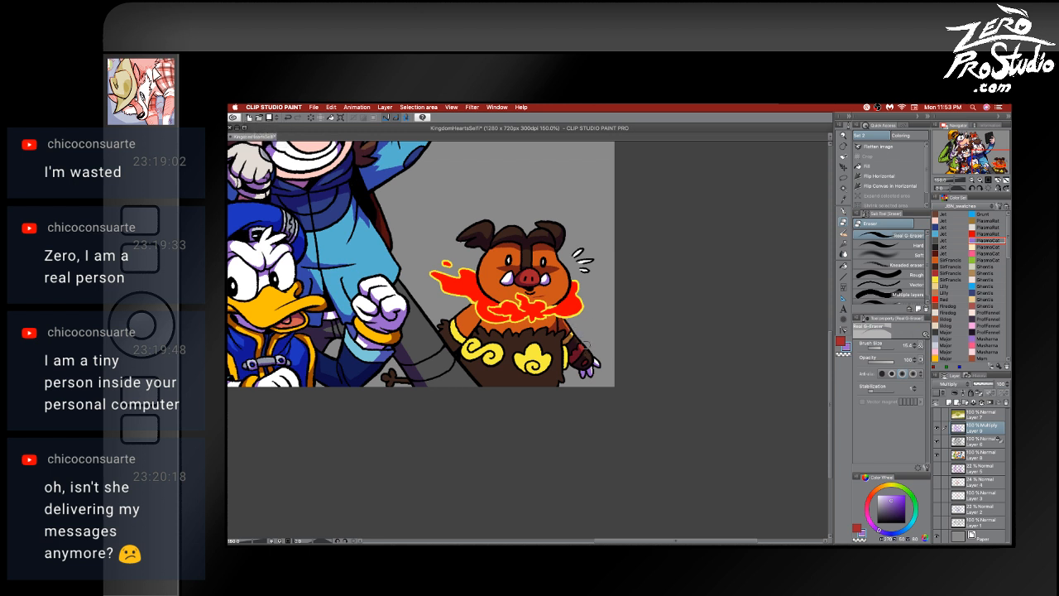
pyautogui.press('b')
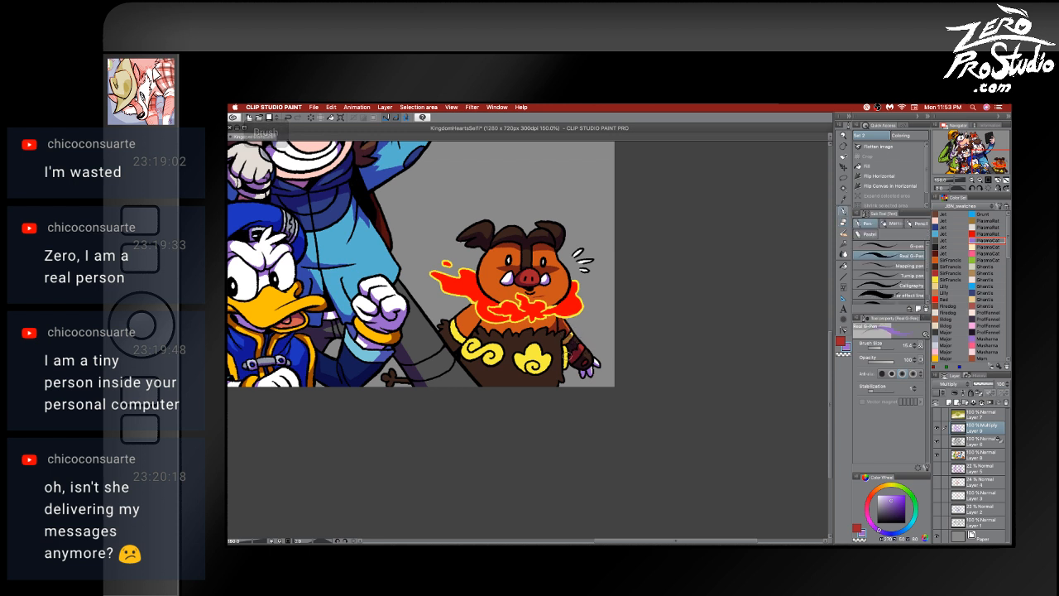
pyautogui.moveTo(565, 361); pyautogui.dragTo(518, 363)
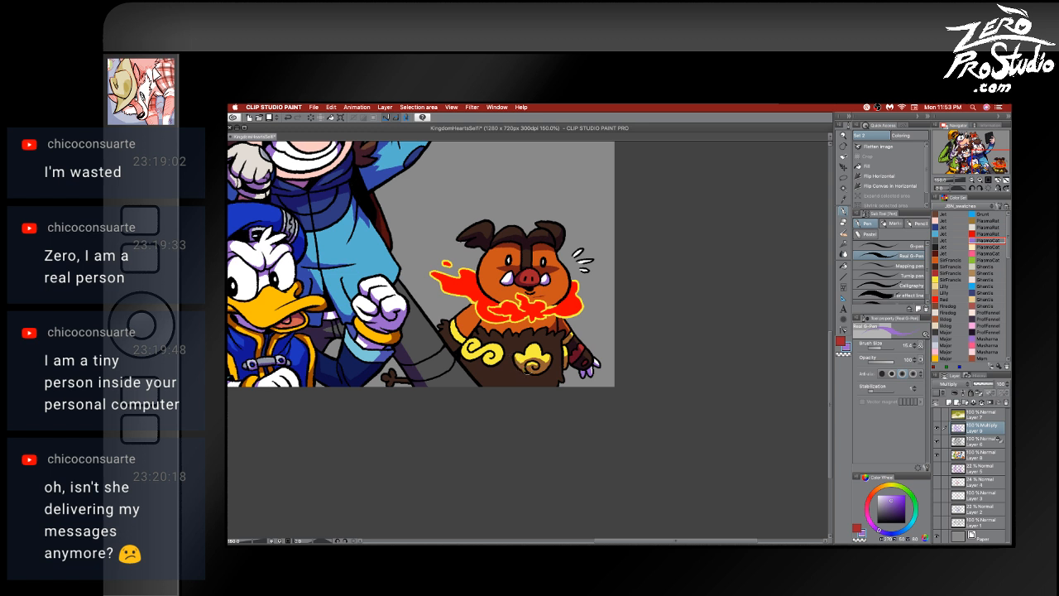
pyautogui.press('e')
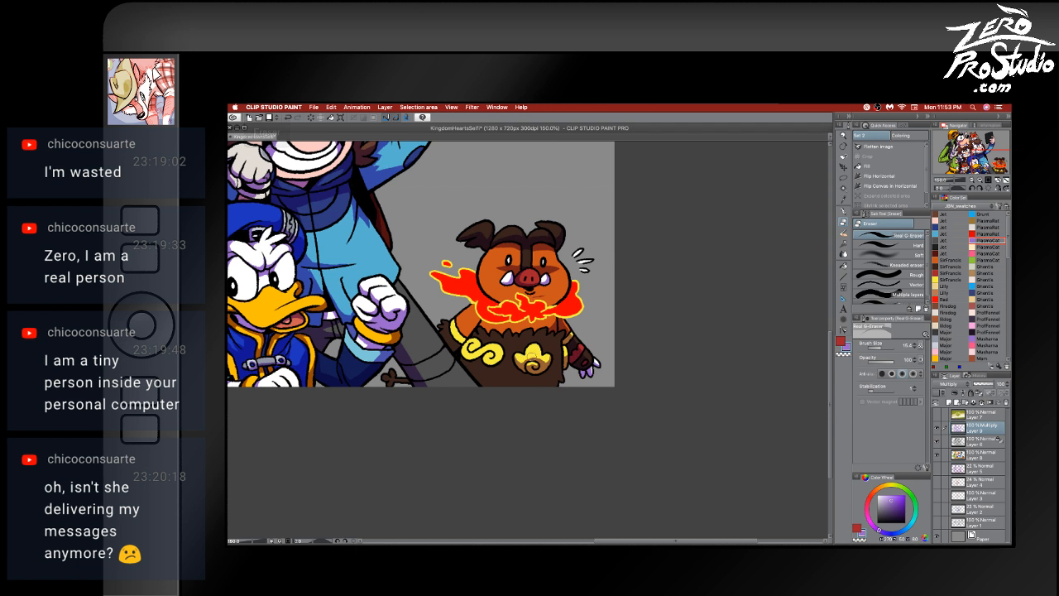
# - Shade the pig's dark furry body and yellow swirl with purple, alternating pen strokes and eraser trims along the edges
pyautogui.press('p')
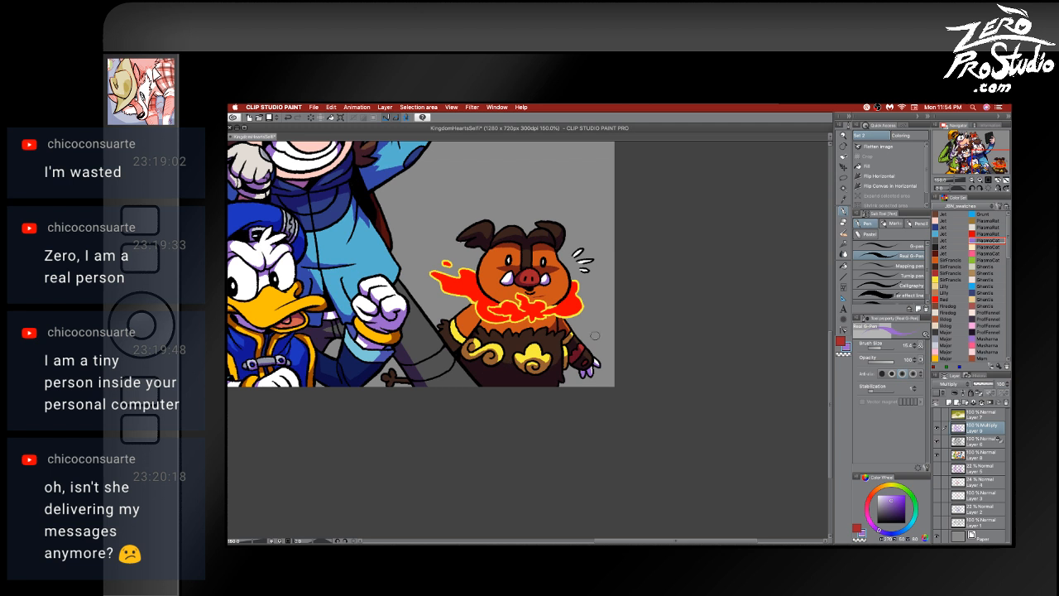
pyautogui.press('e')
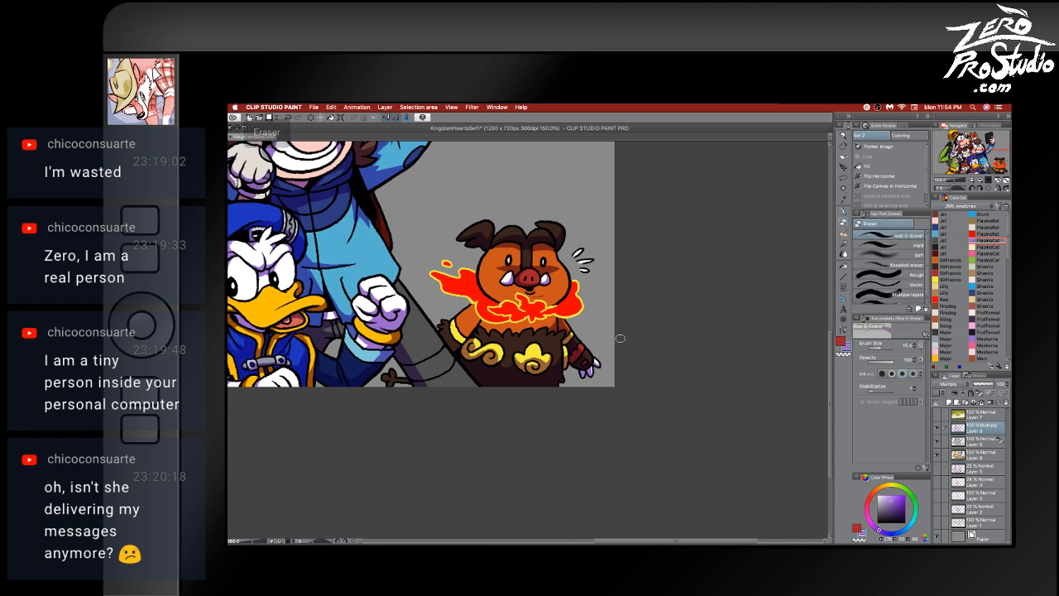
pyautogui.press('p')
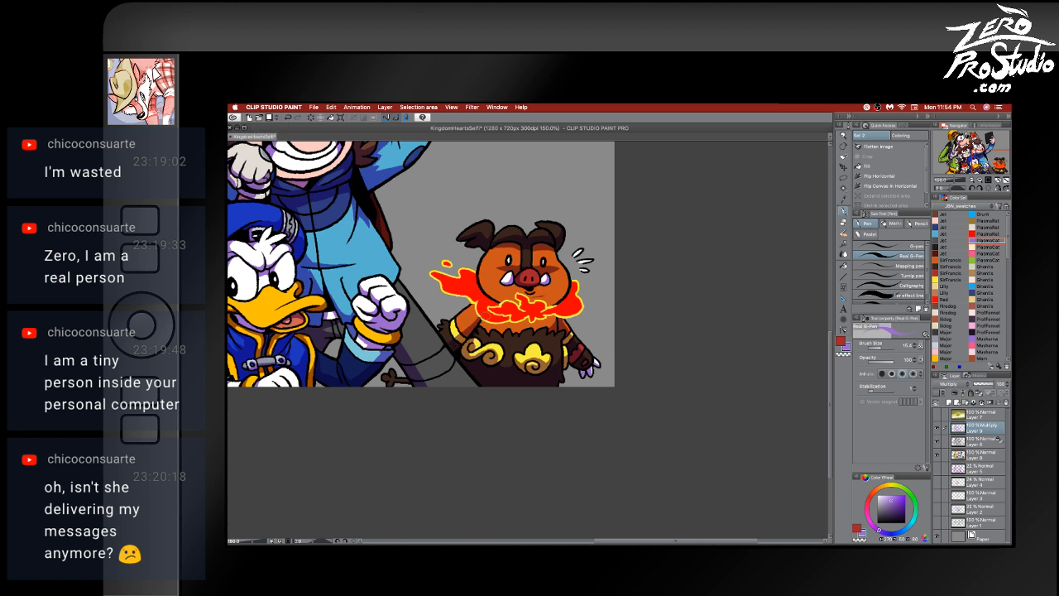
pyautogui.press('e')
pyautogui.press('p')
pyautogui.press('e')
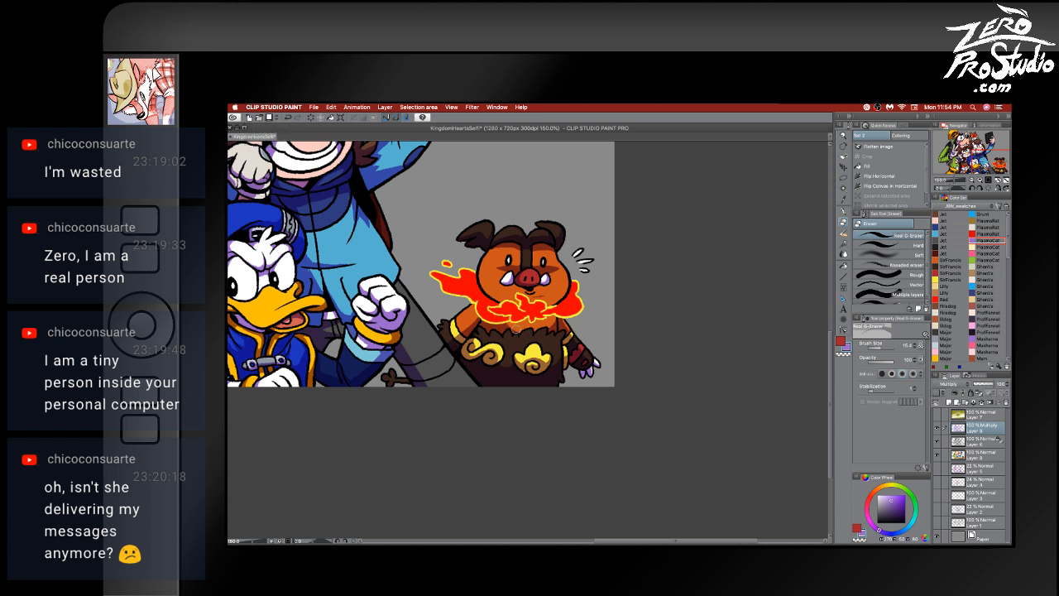
pyautogui.press('p')
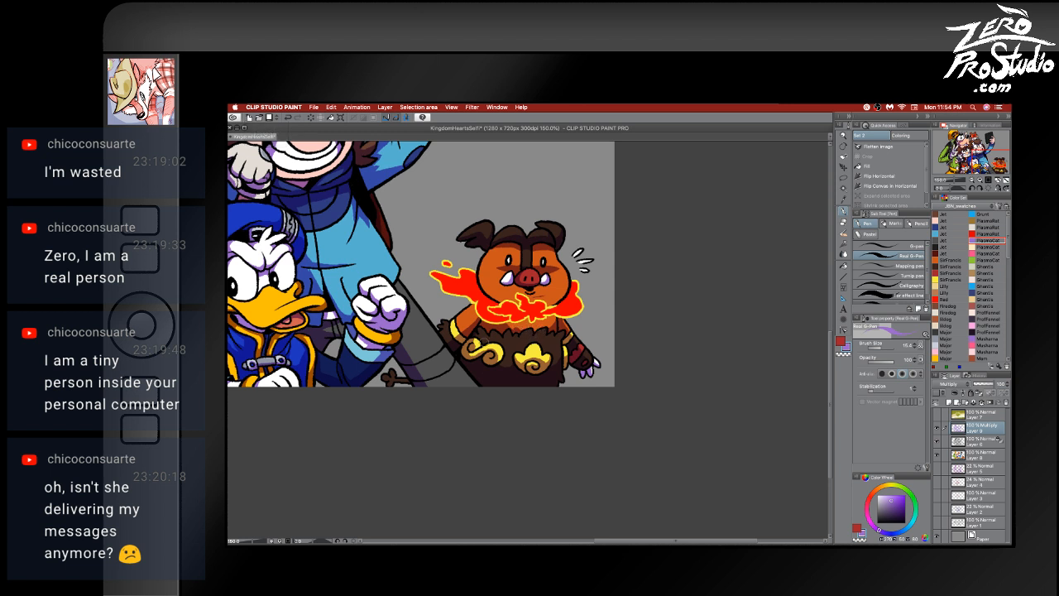
pyautogui.press('e')
pyautogui.press('p')
pyautogui.press('p')
pyautogui.press('e')
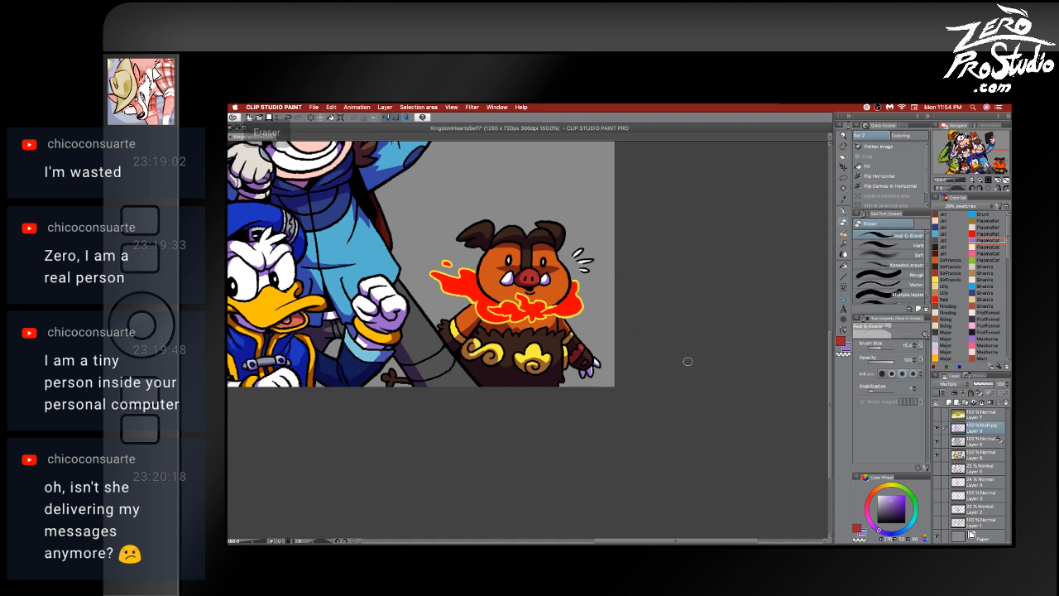
# - Examine the purple shading across all characters, from close up and with the whole illustration in view at 100%
pyautogui.scroll(3, 688, 362)
pyautogui.hscroll(-8, 688, 362)
pyautogui.hscroll(3, 687, 362)
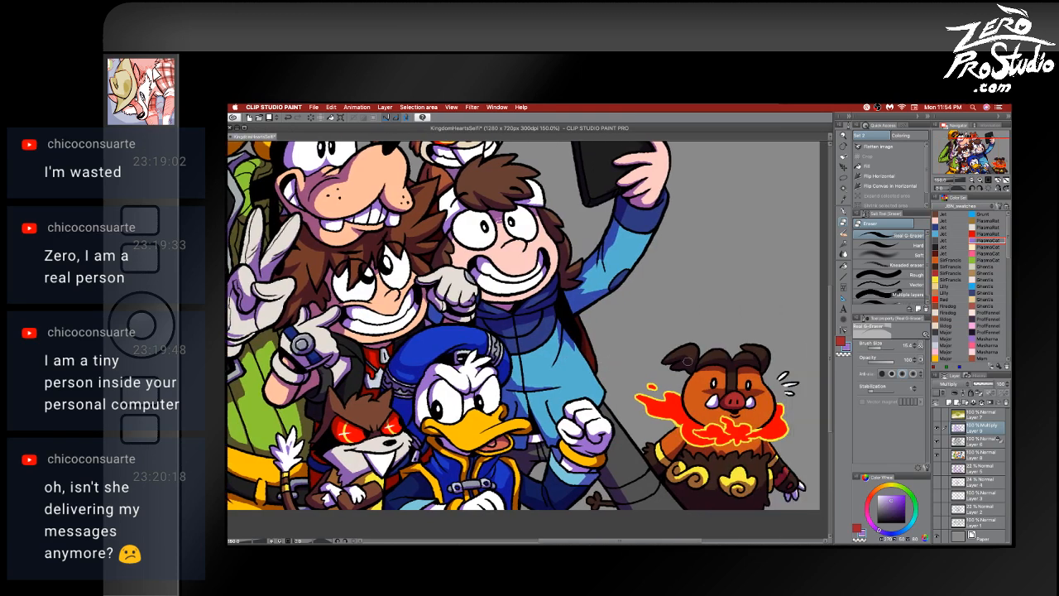
pyautogui.hscroll(2, 688, 362)
pyautogui.hscroll(-6, 688, 362)
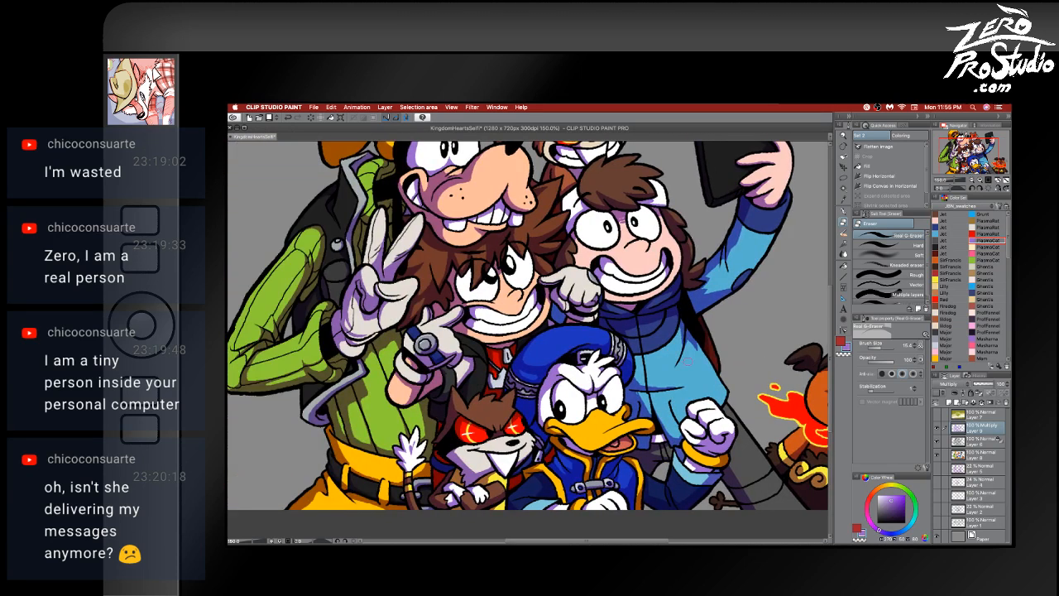
pyautogui.hscroll(2, 687, 361)
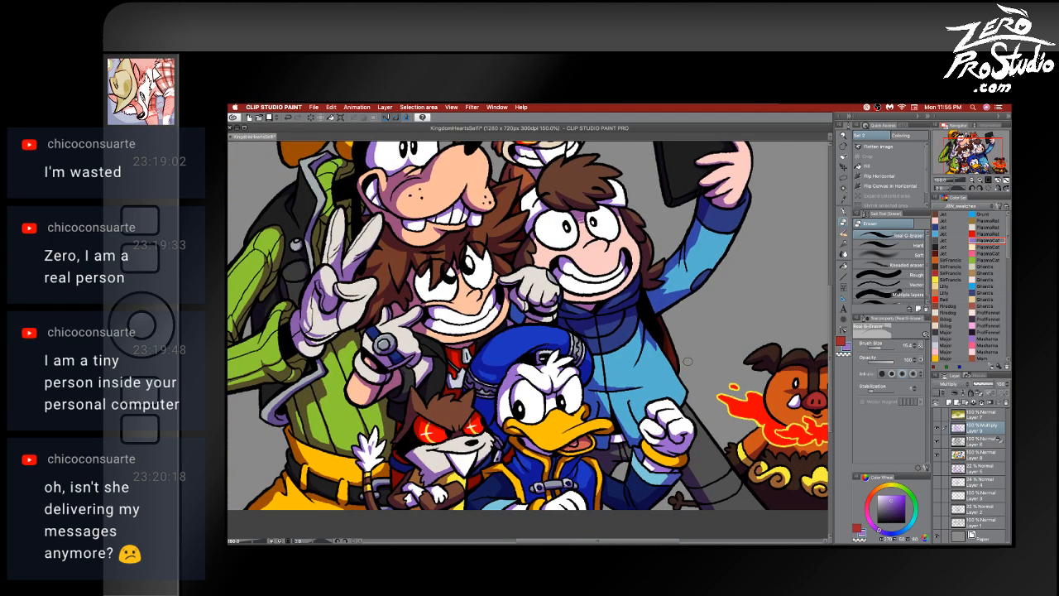
pyautogui.hscroll(2, 688, 361)
pyautogui.press('super+alt+0')
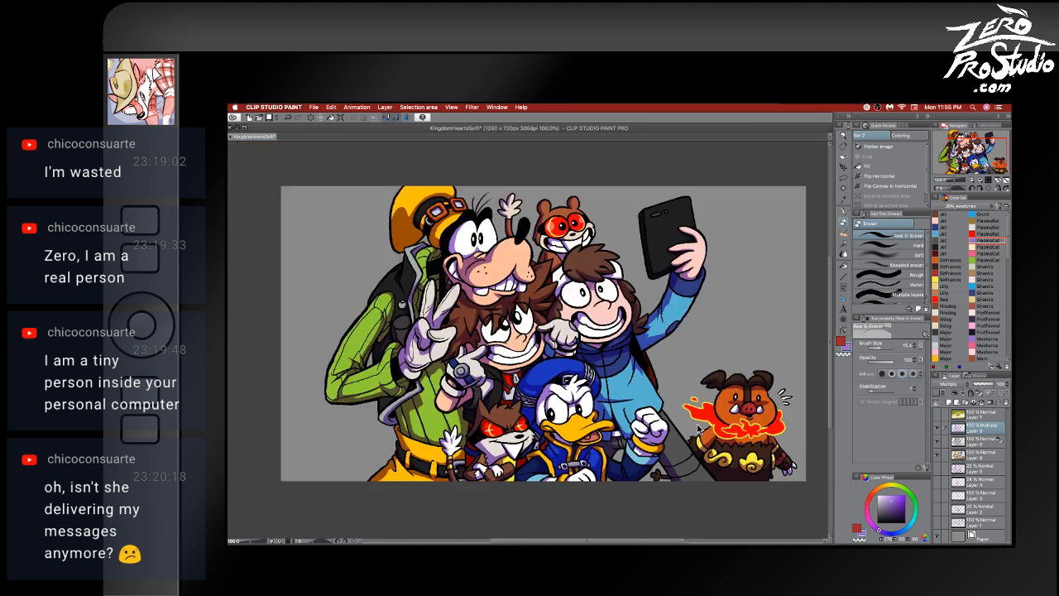
pyautogui.hscroll(4, 598, 405)
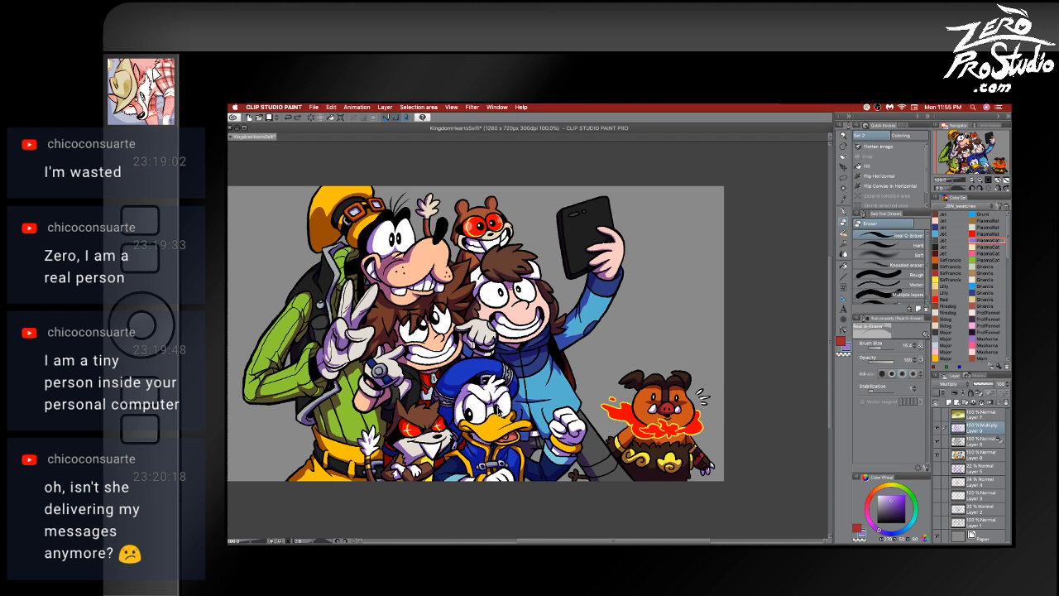
pyautogui.press('p')
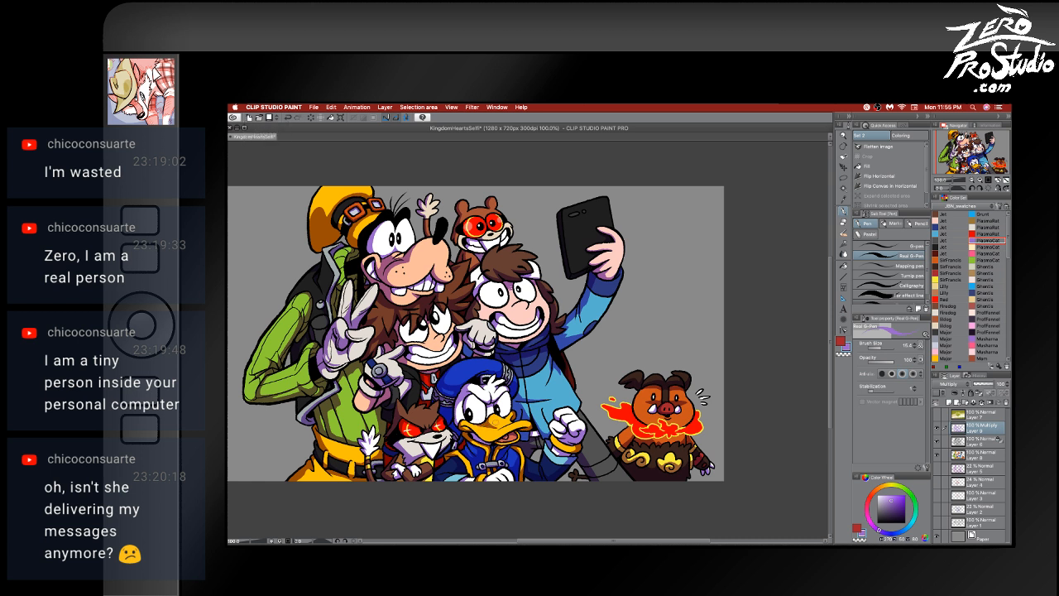
pyautogui.press('e')
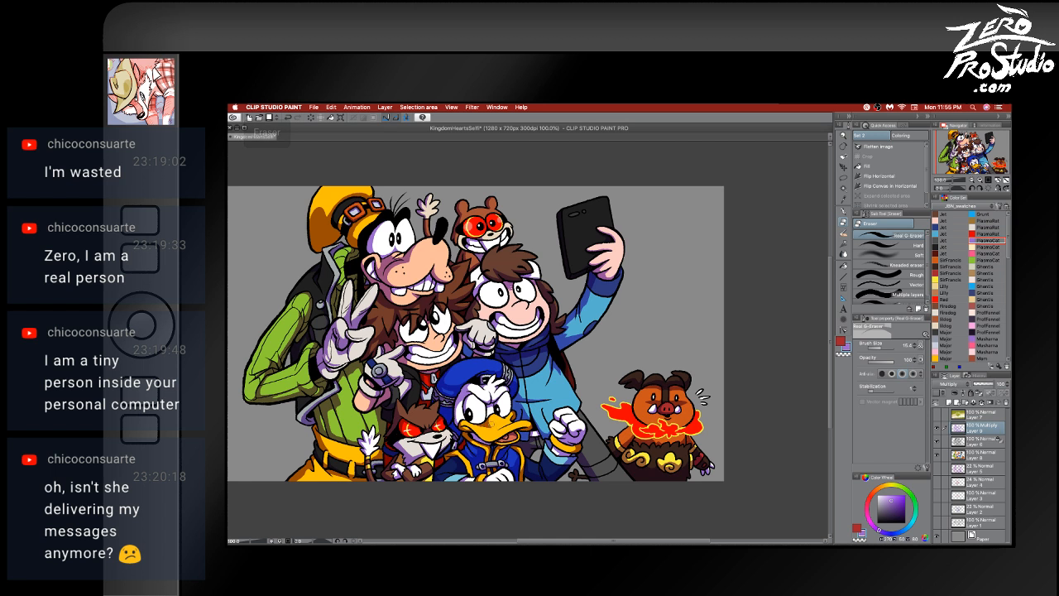
# - Refine the purple shadows on the characters in the Multiply layer with the Real G-Pen and Eraser, undoing one stray change
pyautogui.press('b')
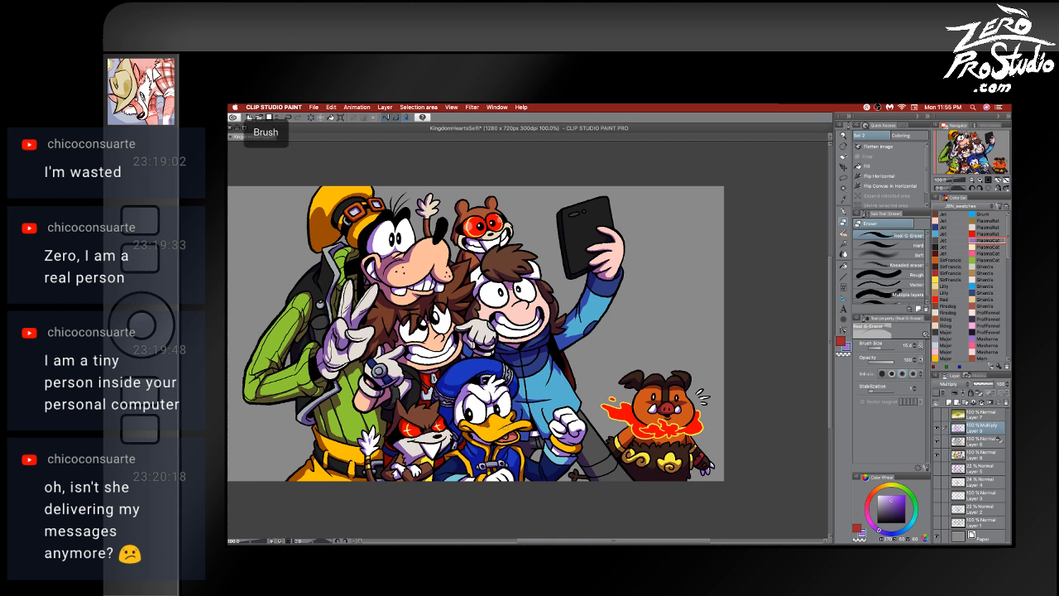
pyautogui.press('p')
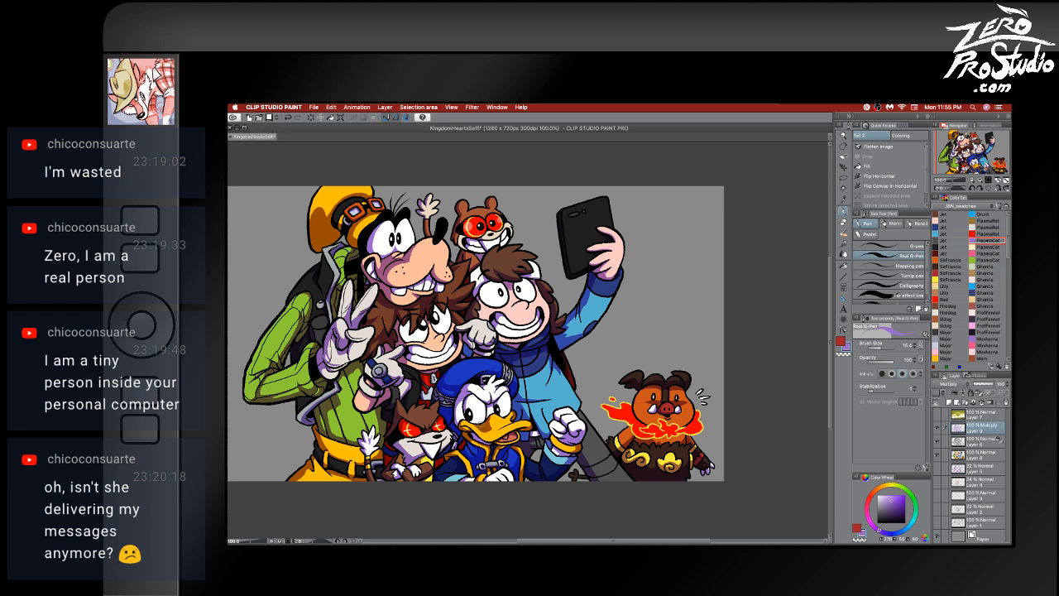
pyautogui.press('b')
pyautogui.press('e')
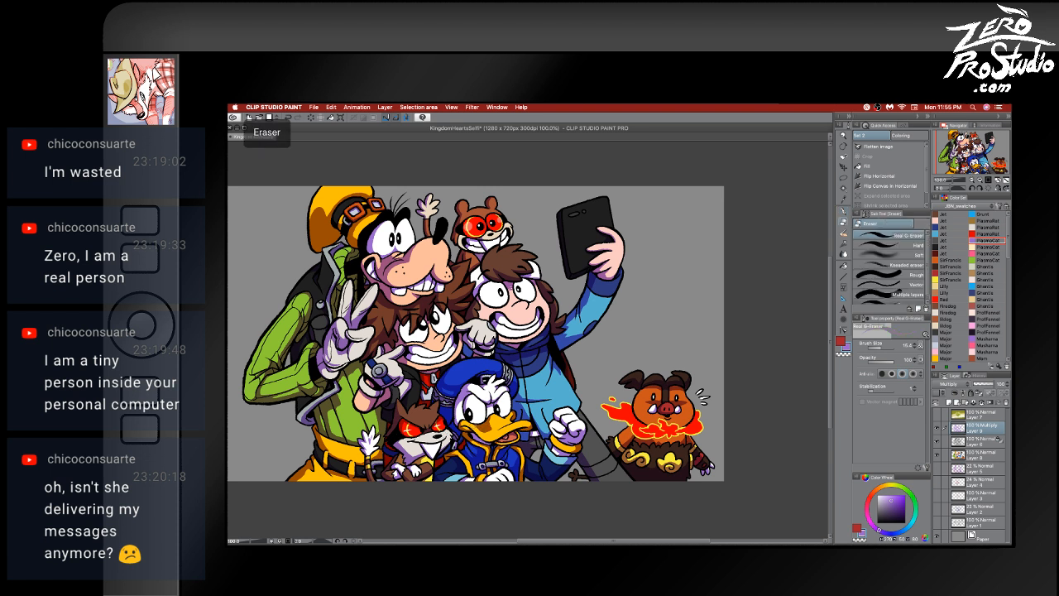
pyautogui.press('super+z')
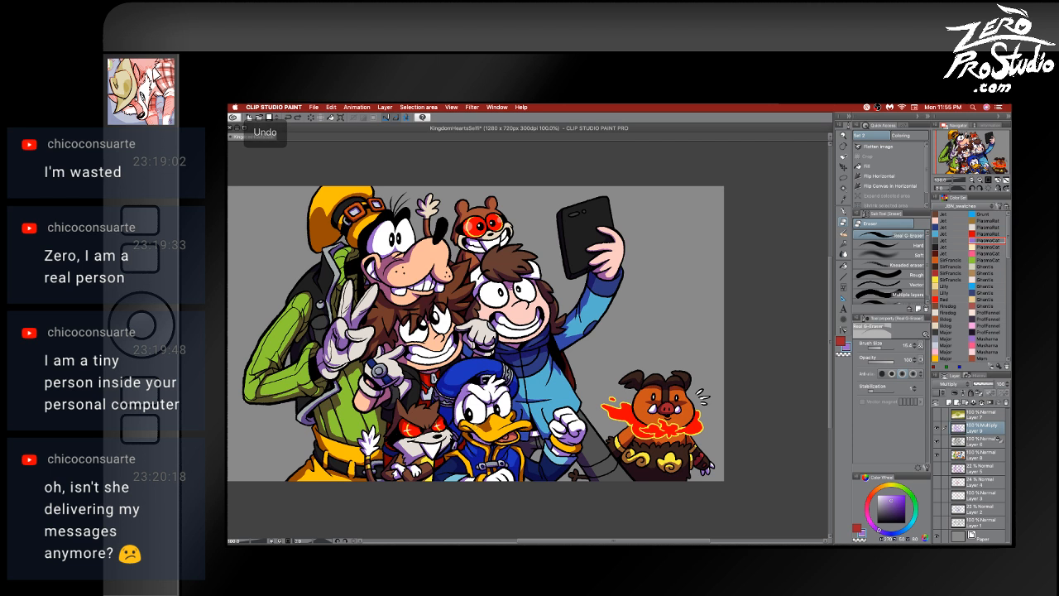
pyautogui.press('p')
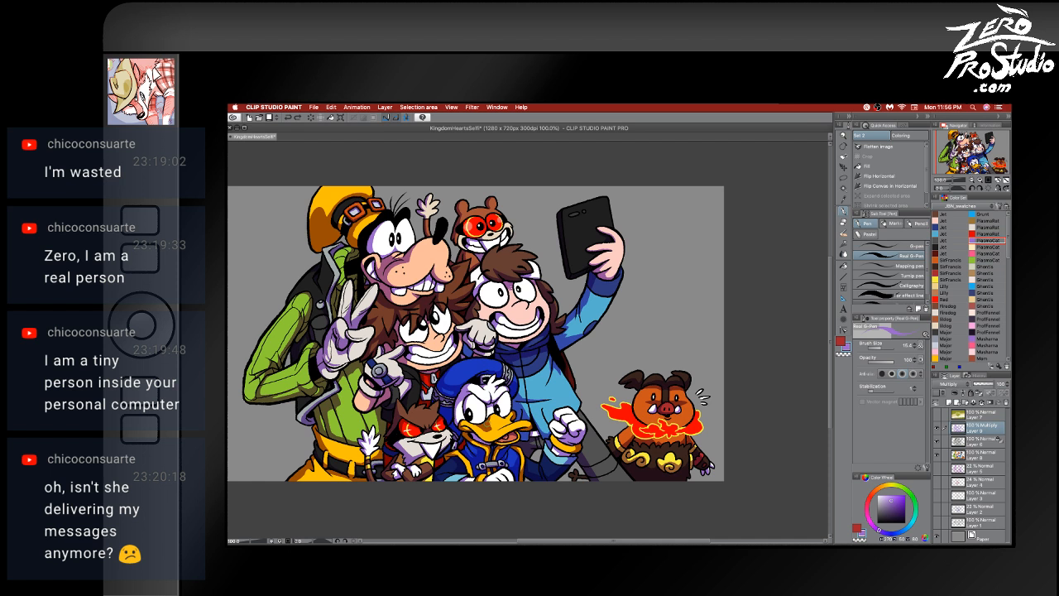
pyautogui.press('e')
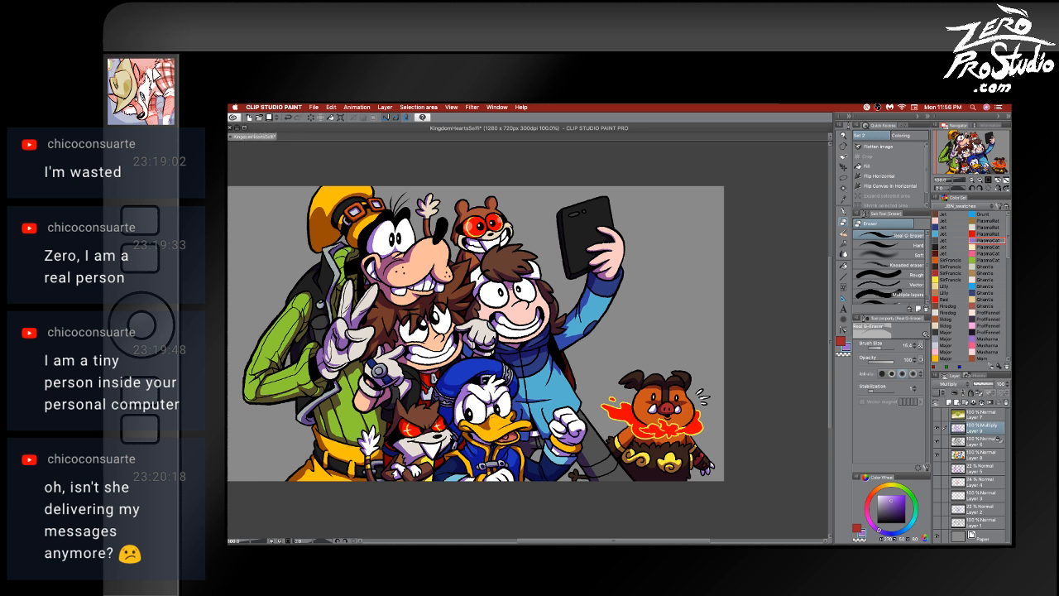
pyautogui.press('b')
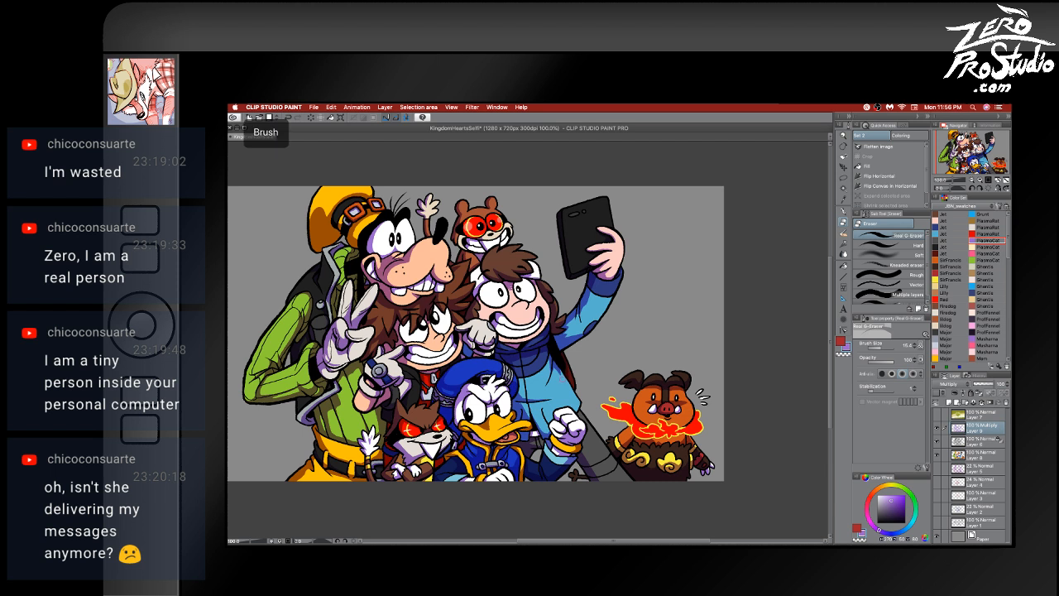
pyautogui.press('e')
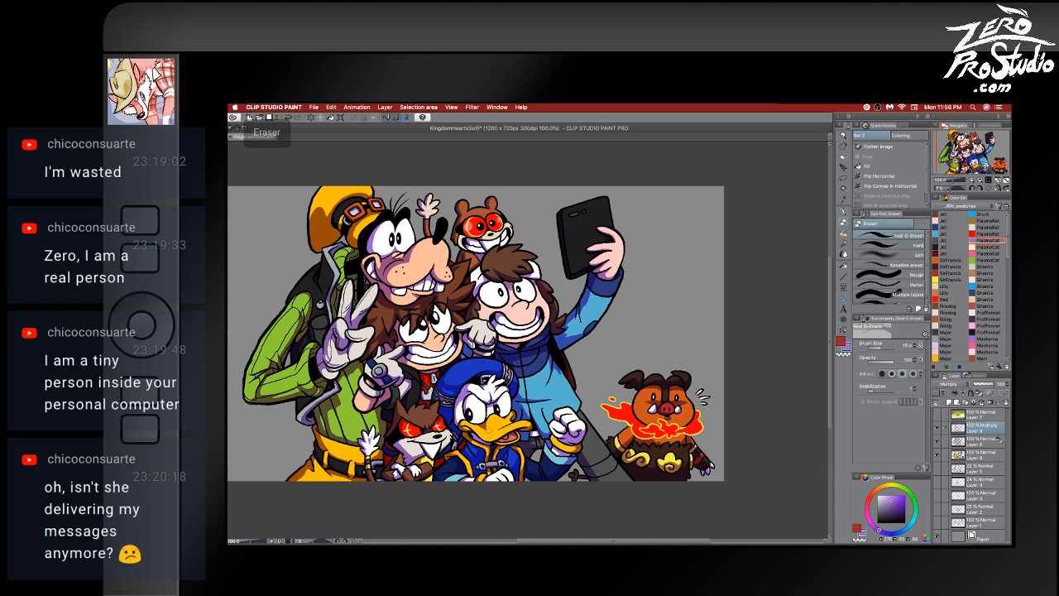
pyautogui.press('b')
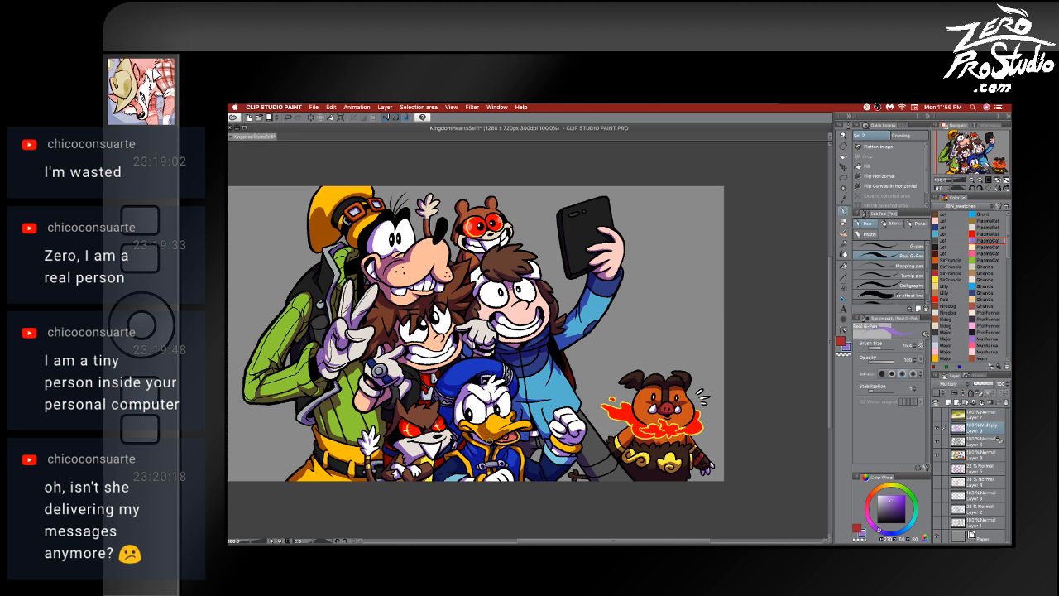
# - Shade around the duck's face and beak on the Multiply layer, trimming the shadow edges with the Eraser
pyautogui.moveTo(476, 434); pyautogui.dragTo(460, 422)
pyautogui.moveTo(536, 432); pyautogui.dragTo(544, 437)
pyautogui.press('e')
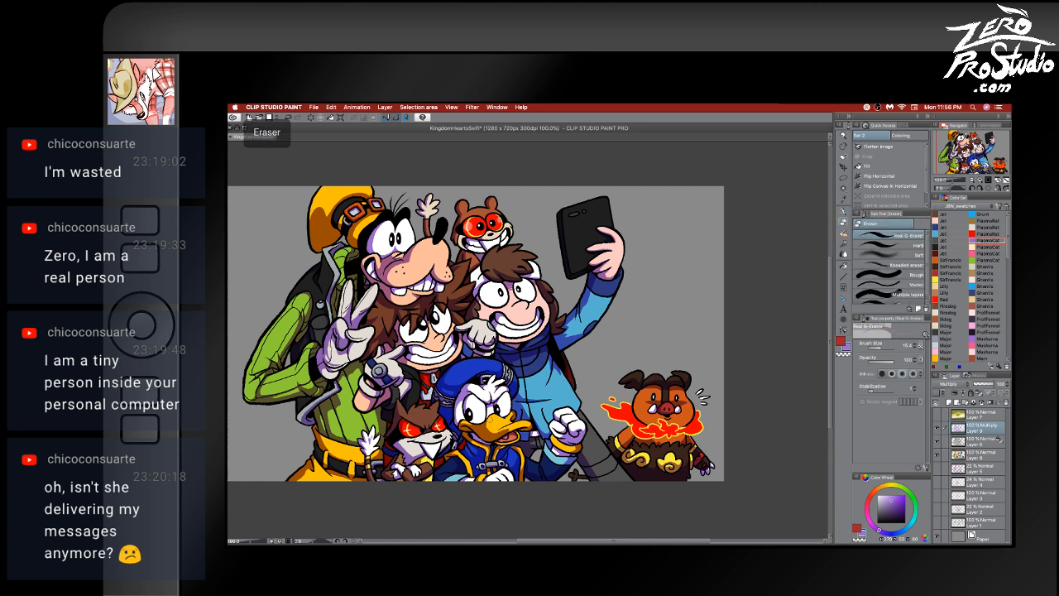
pyautogui.press('p')
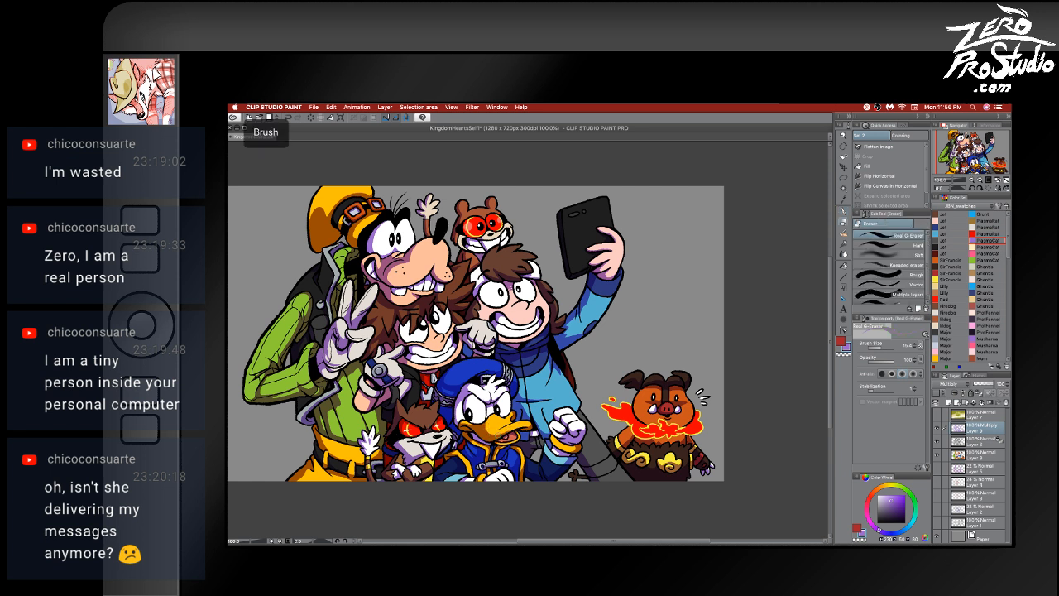
pyautogui.hotkey('ctrl', 'z')
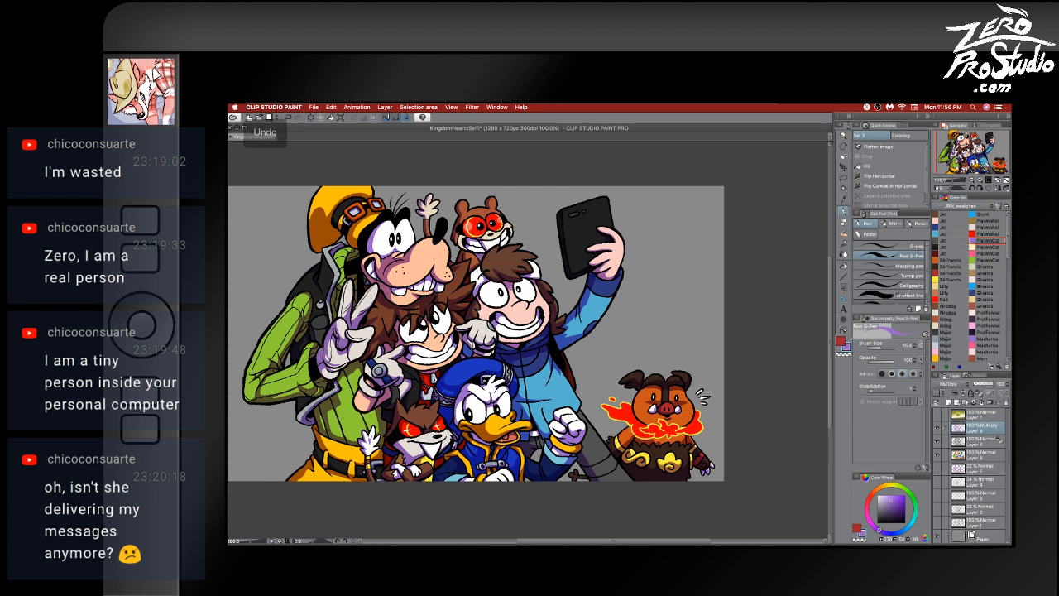
pyautogui.press('e')
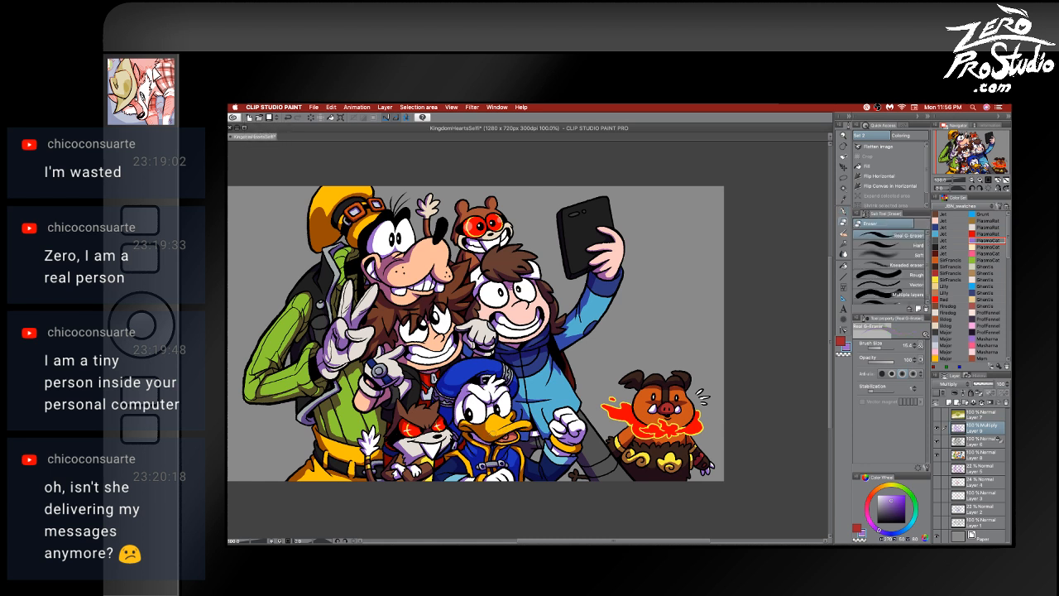
pyautogui.press('p')
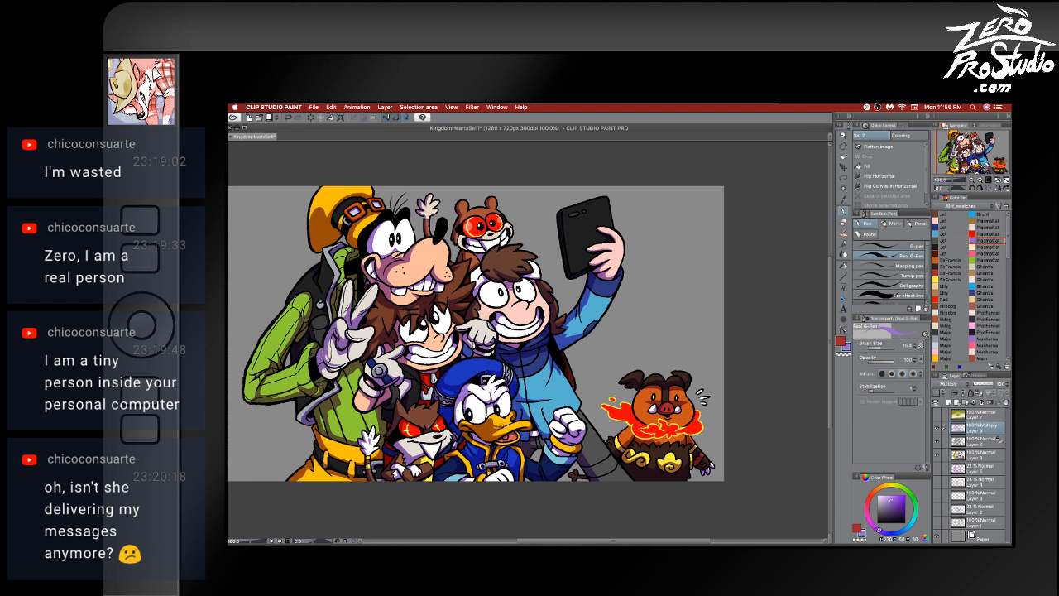
pyautogui.press('e')
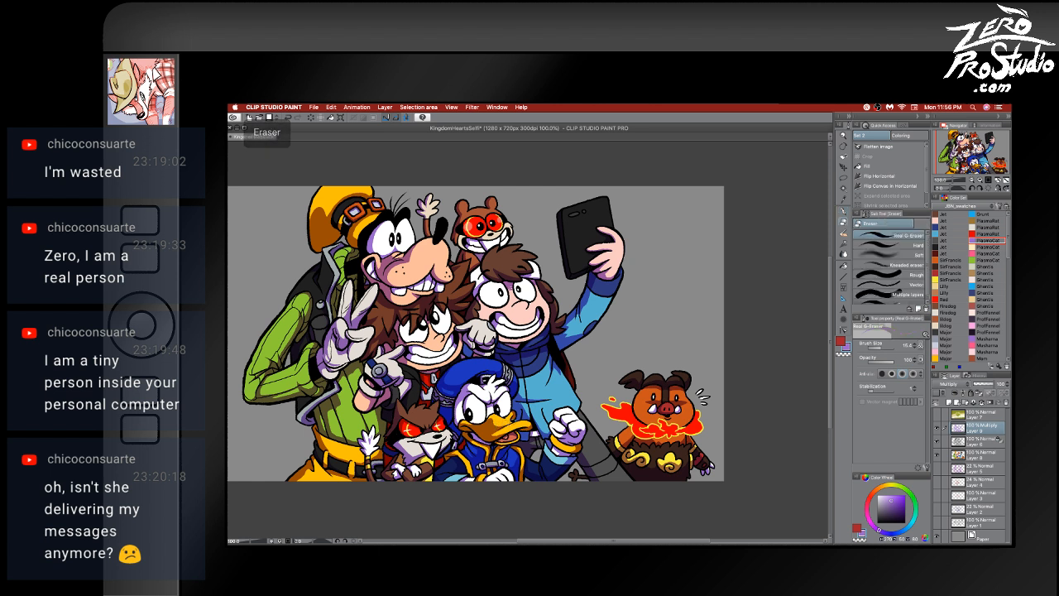
pyautogui.press('b')
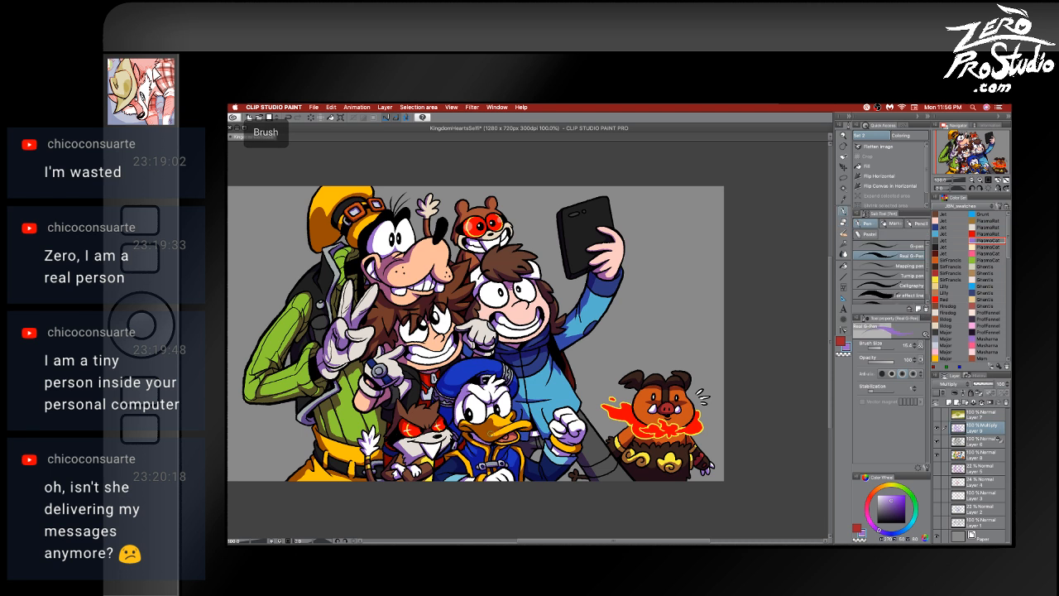
pyautogui.press('e')
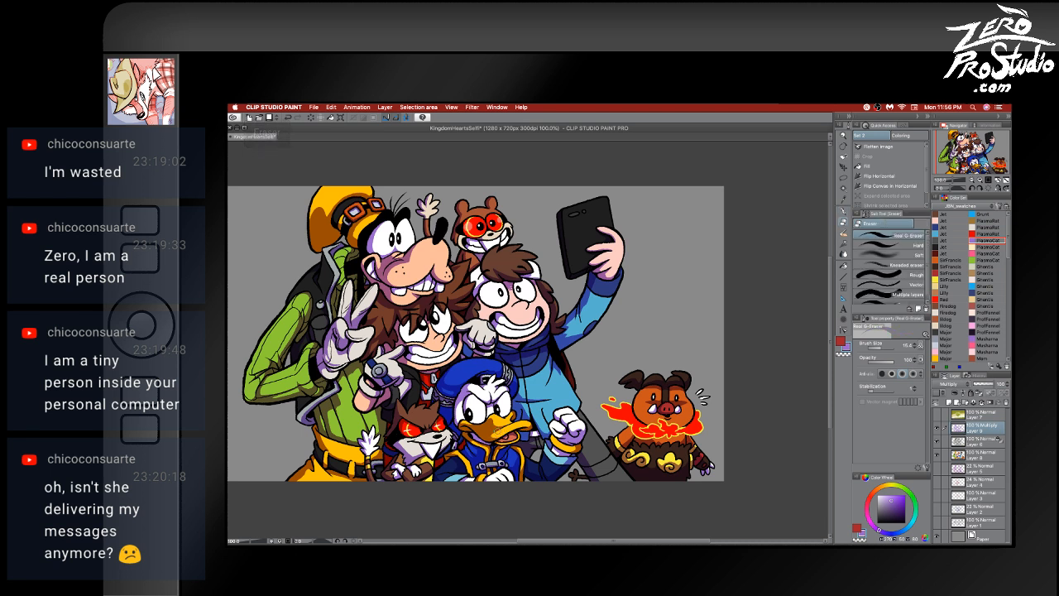
pyautogui.press('b')
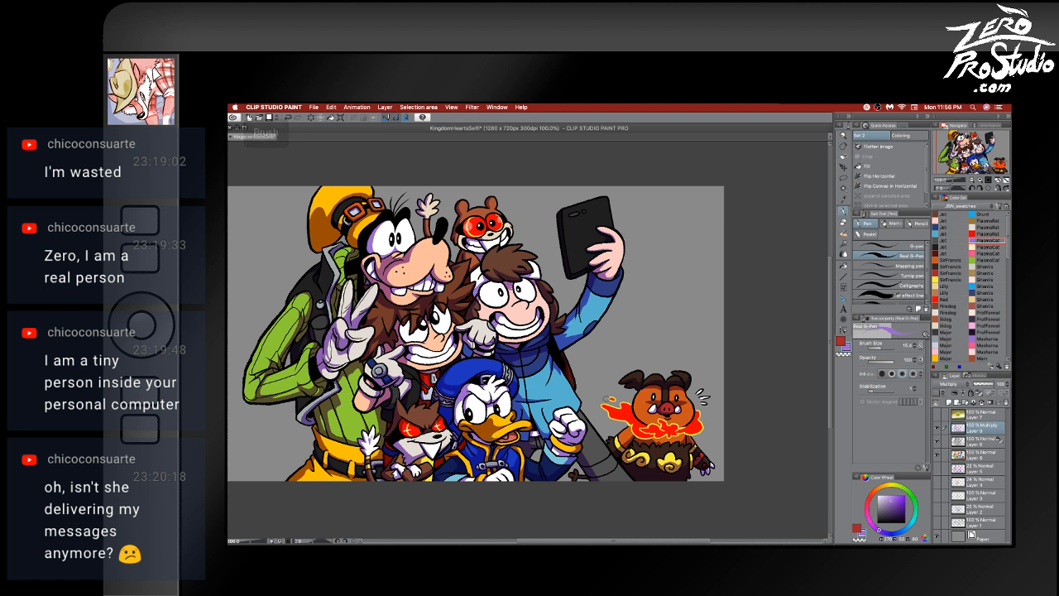
pyautogui.press('e')
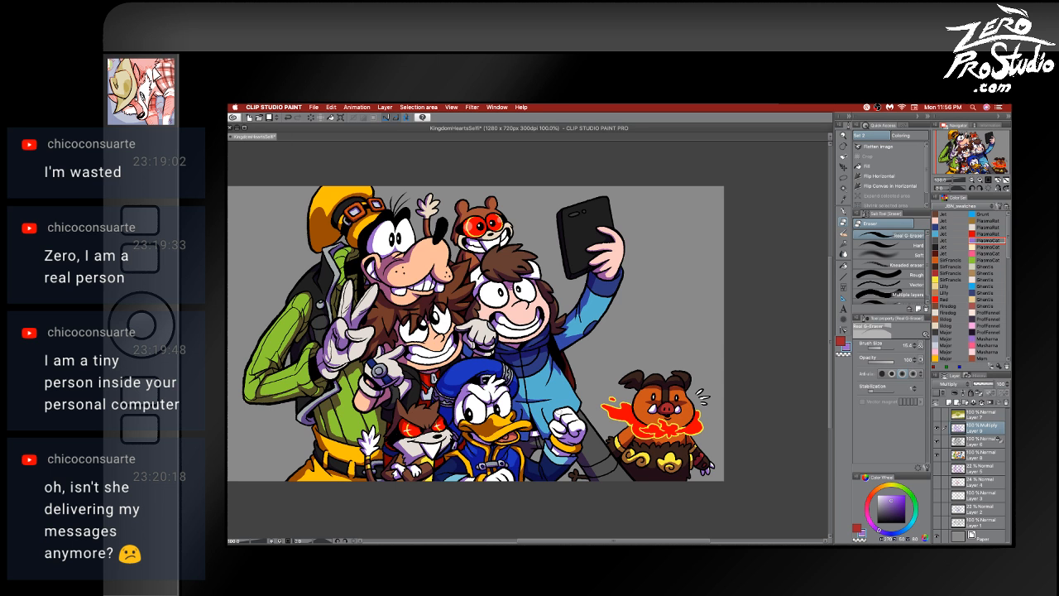
pyautogui.press('p')
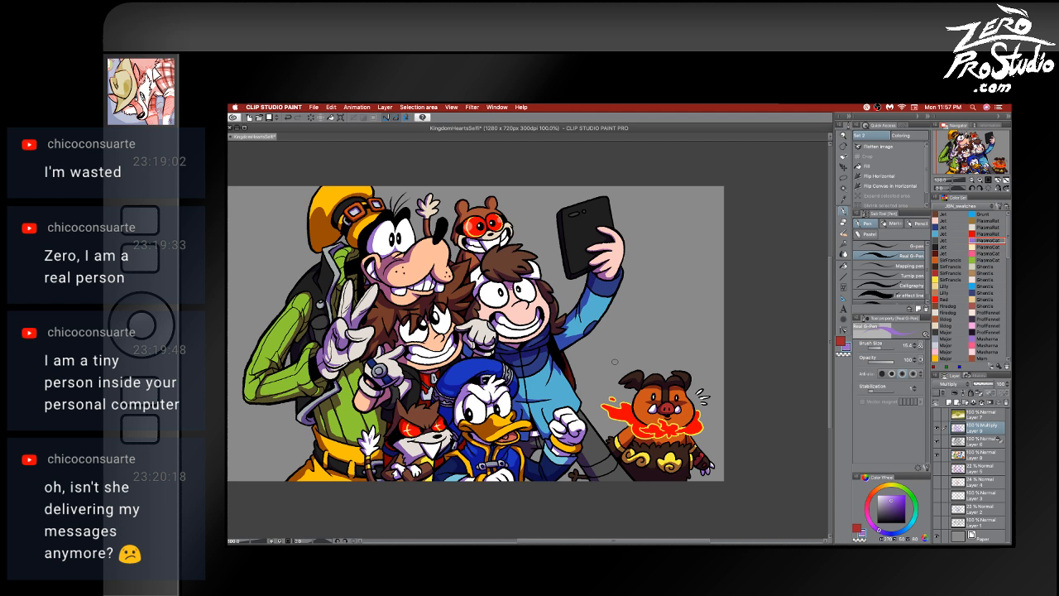
# - Add a new raster layer directly beneath the characters' colour layer for the background
pyautogui.scroll(-3, 615, 362)
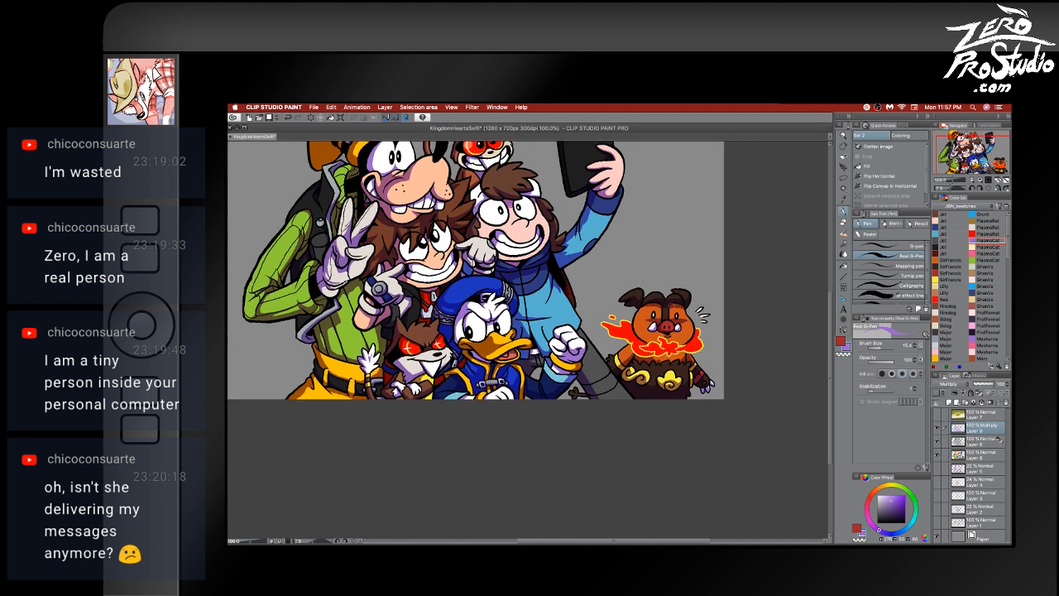
pyautogui.scroll(3, 727, 331)
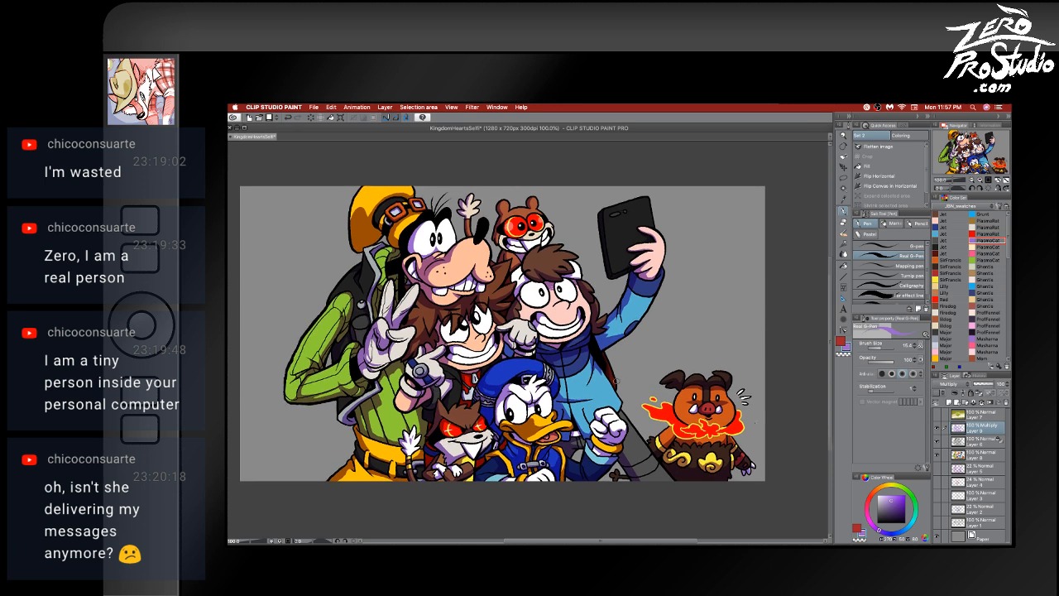
pyautogui.scroll(3, 616, 383)
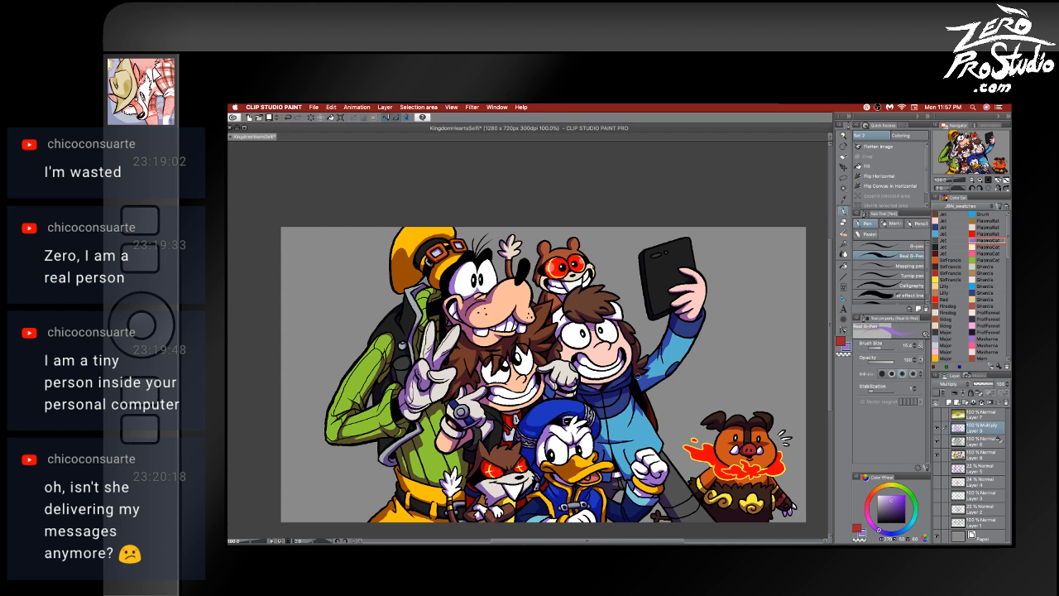
pyautogui.click(973, 469)
pyautogui.click(946, 404)
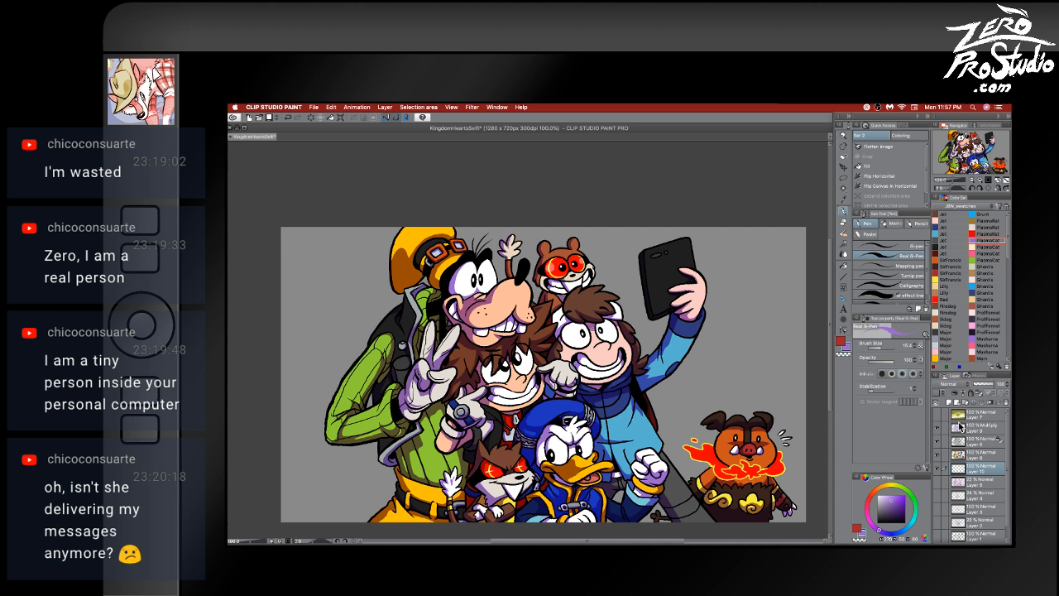
# - Fill the entire new background layer with the pink swatch, undoing the first partial fill
pyautogui.press('g')
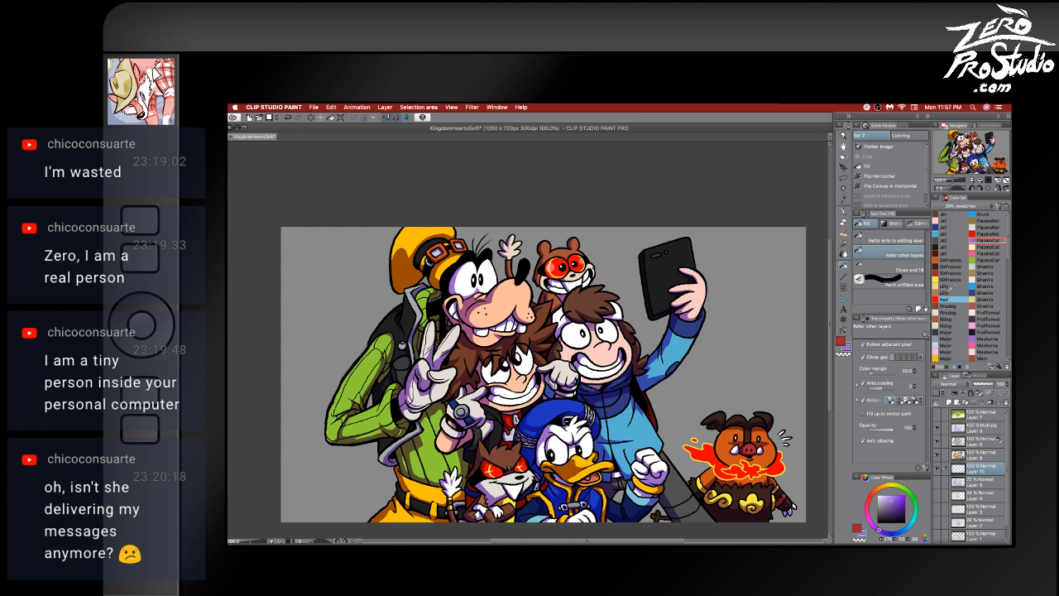
pyautogui.click(952, 280)
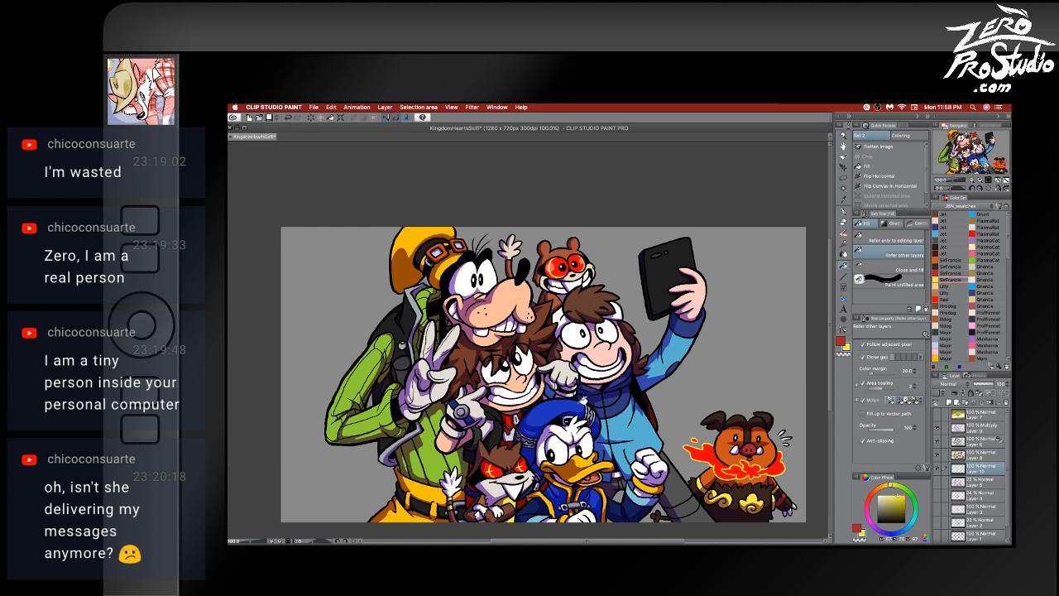
pyautogui.click(950, 259)
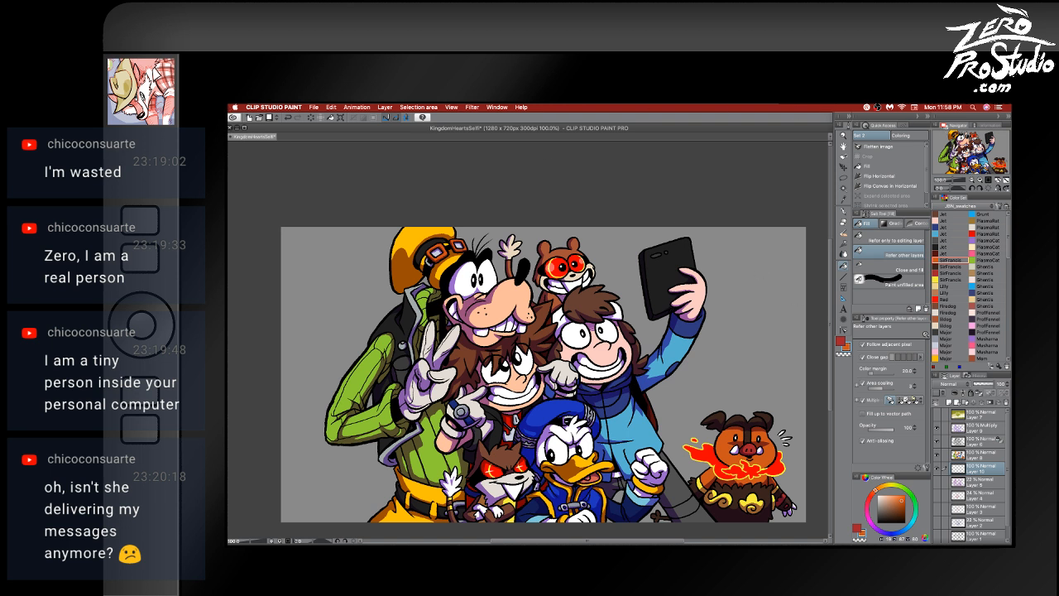
pyautogui.press('Tab')
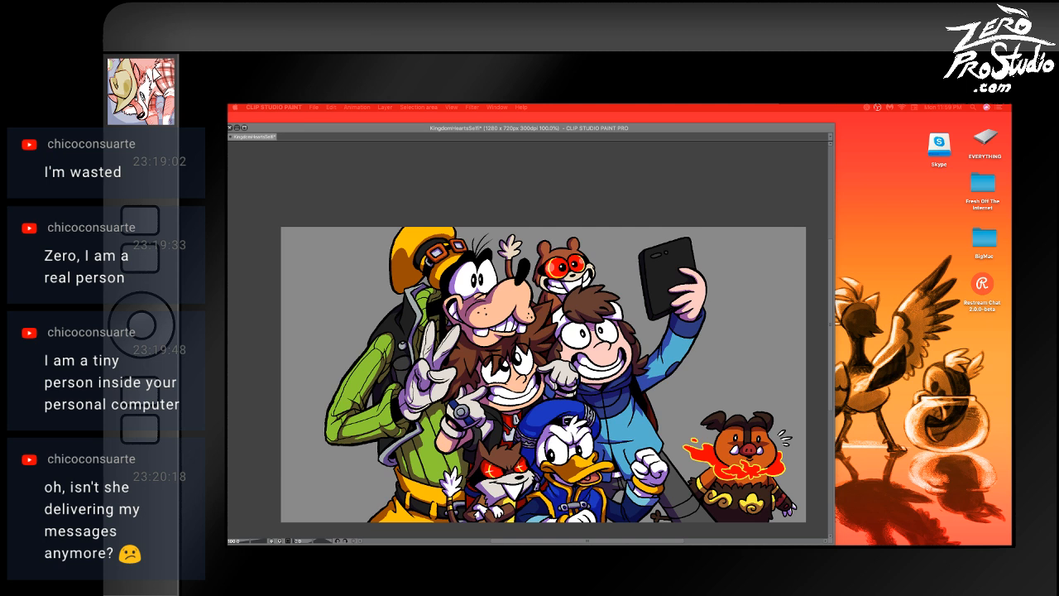
pyautogui.press('Tab')
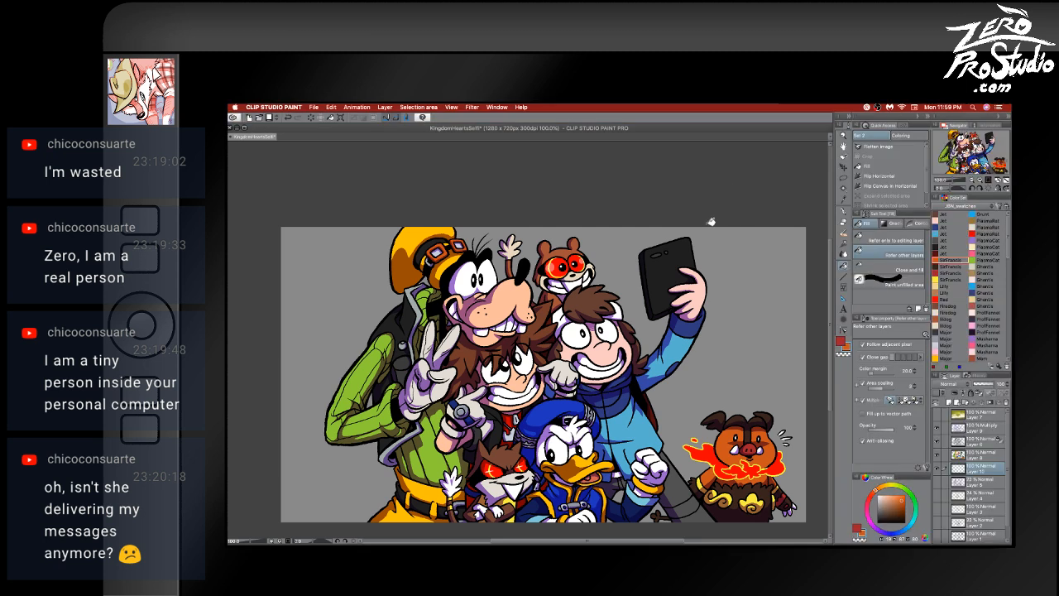
pyautogui.click(977, 341)
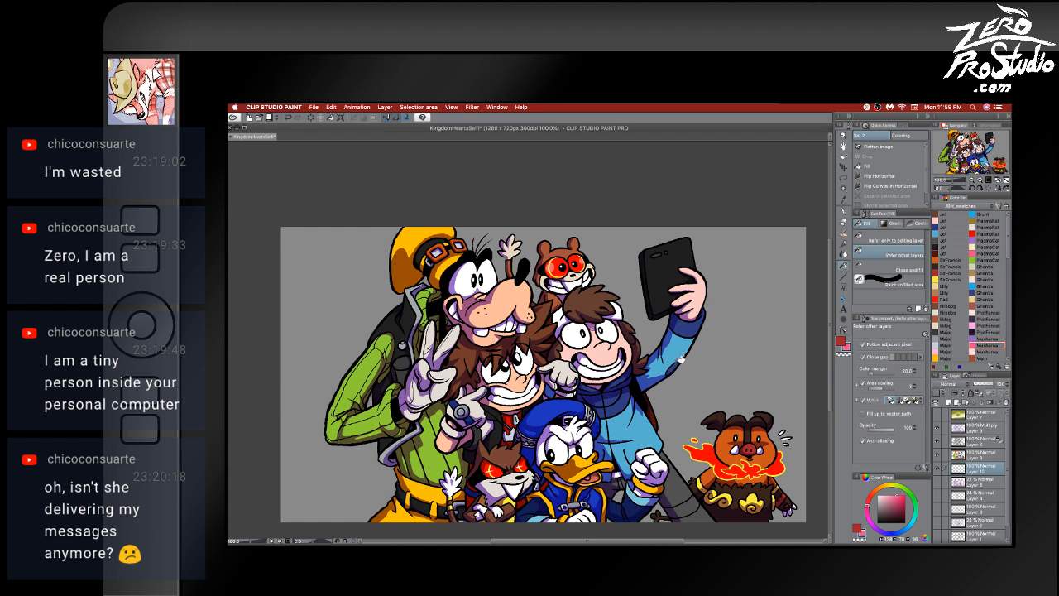
pyautogui.click(695, 377)
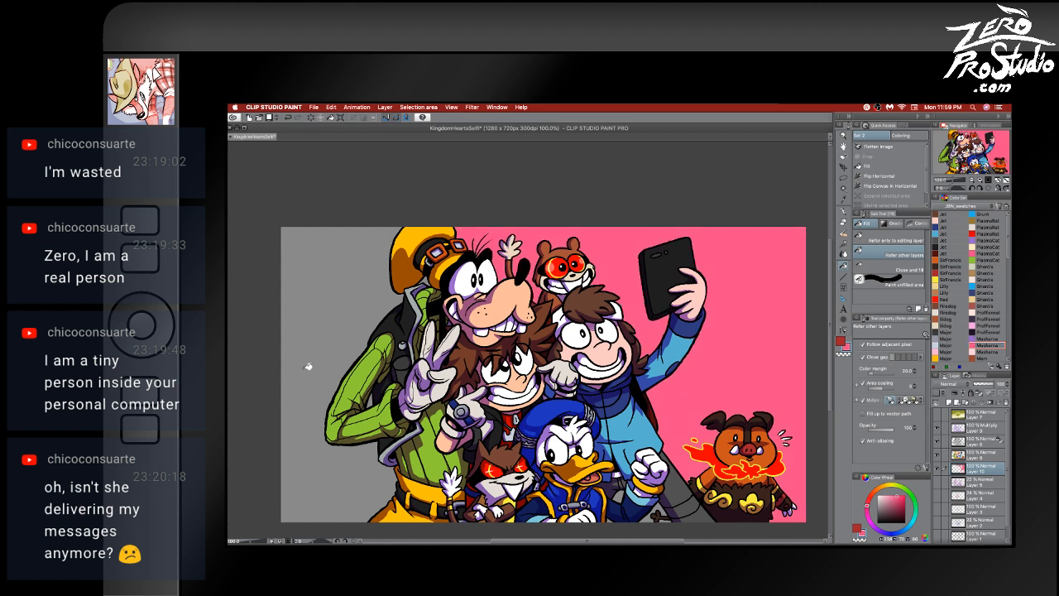
pyautogui.press('super+z')
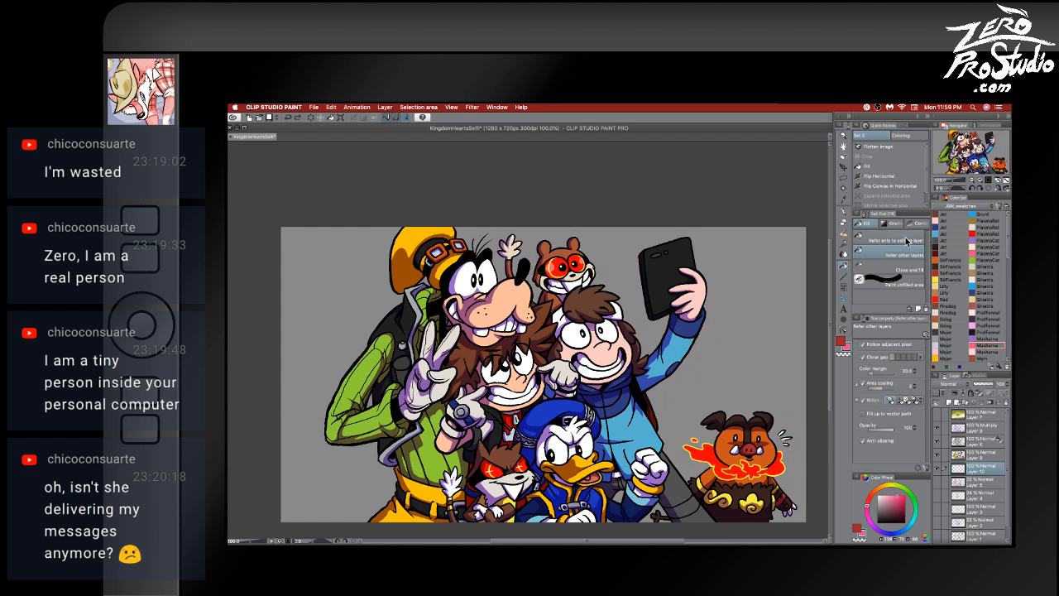
pyautogui.click(744, 292)
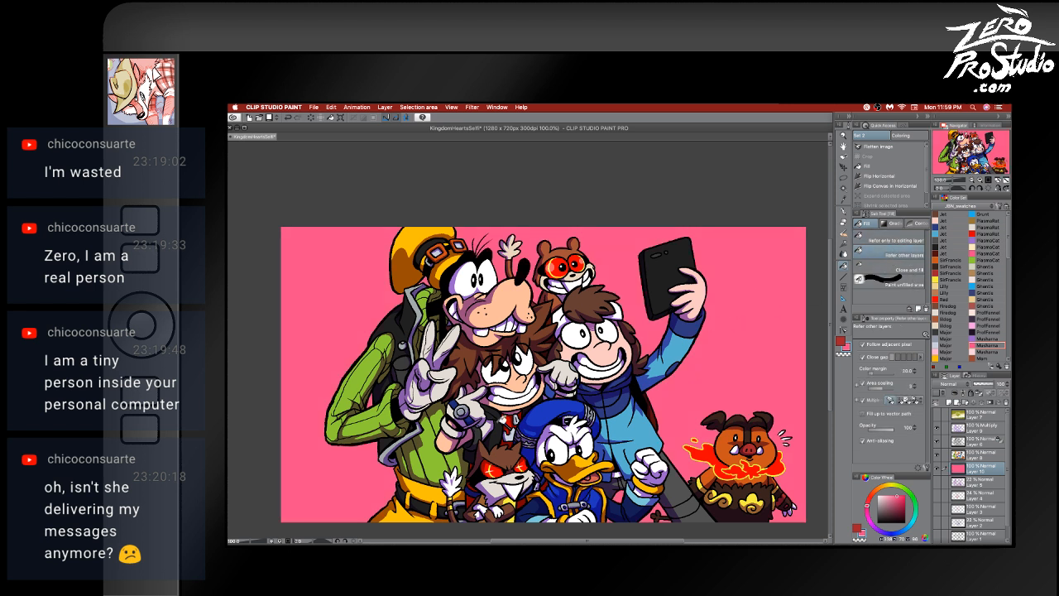
# - Choose the Foreground to transparent gradient and set the secondary colour to the orange-yellow swatch
pyautogui.click(893, 223)
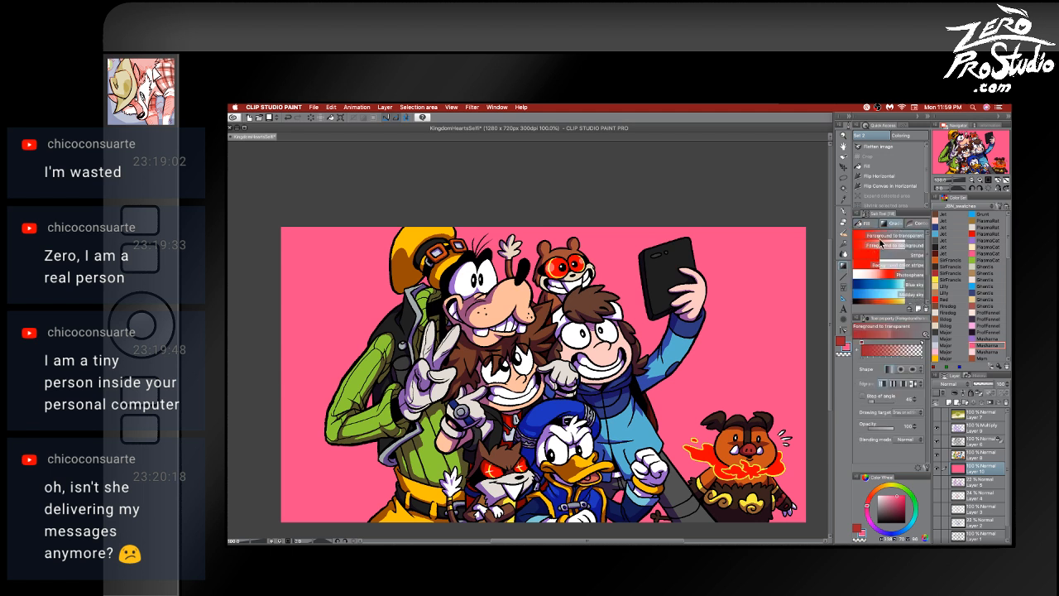
pyautogui.click(847, 347)
pyautogui.click(951, 356)
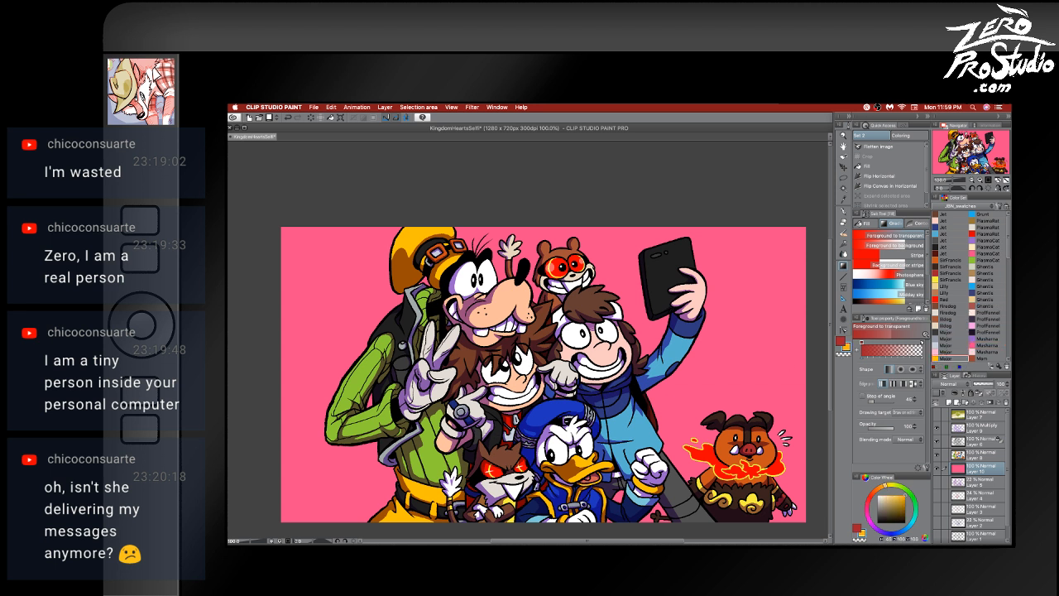
pyautogui.press('Tab')
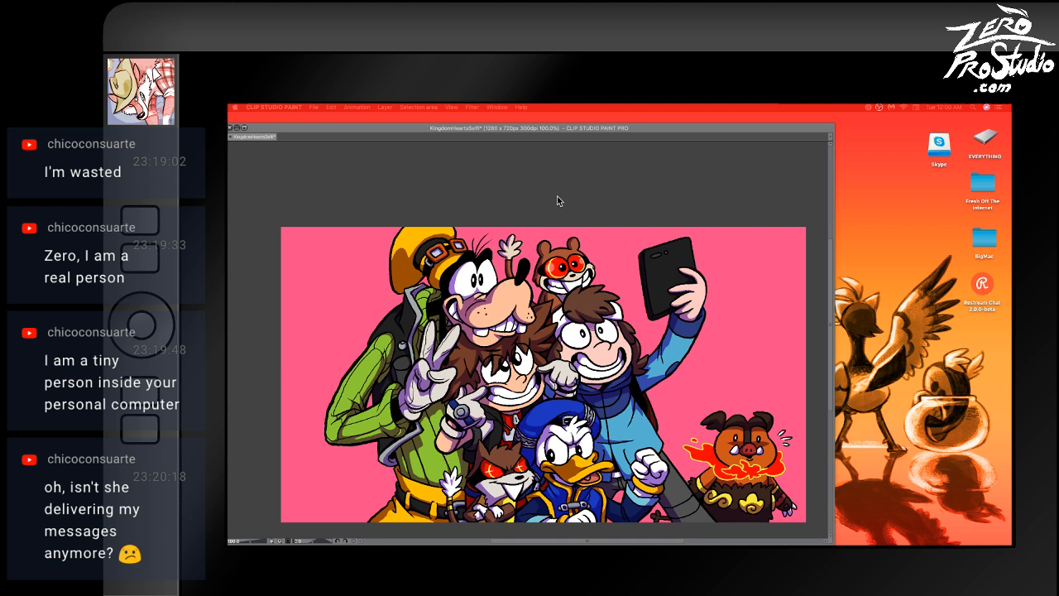
pyautogui.press('Tab')
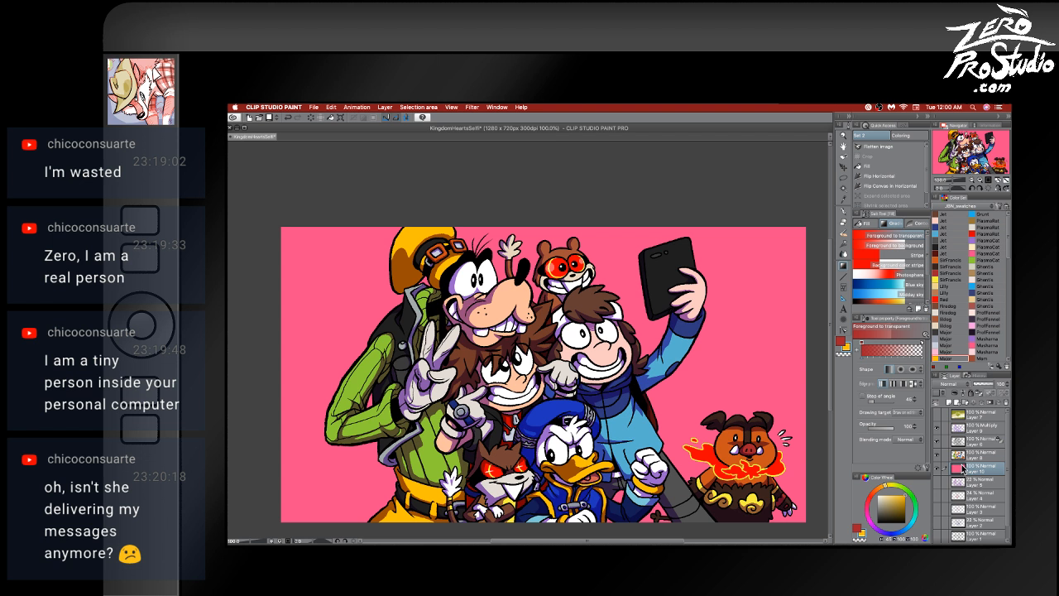
pyautogui.press('super+u')
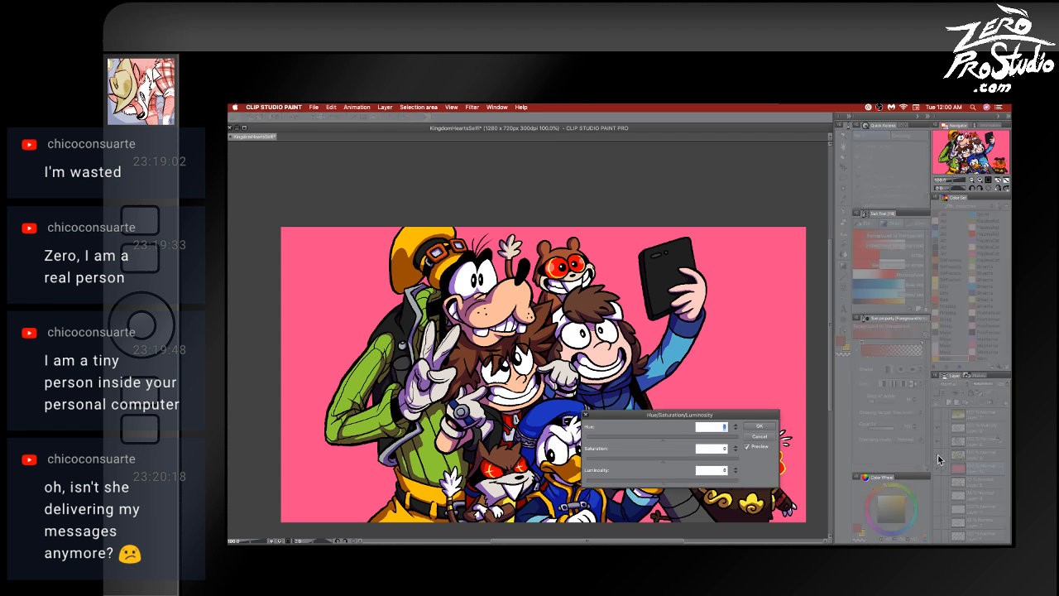
pyautogui.moveTo(654, 438); pyautogui.dragTo(613, 447)
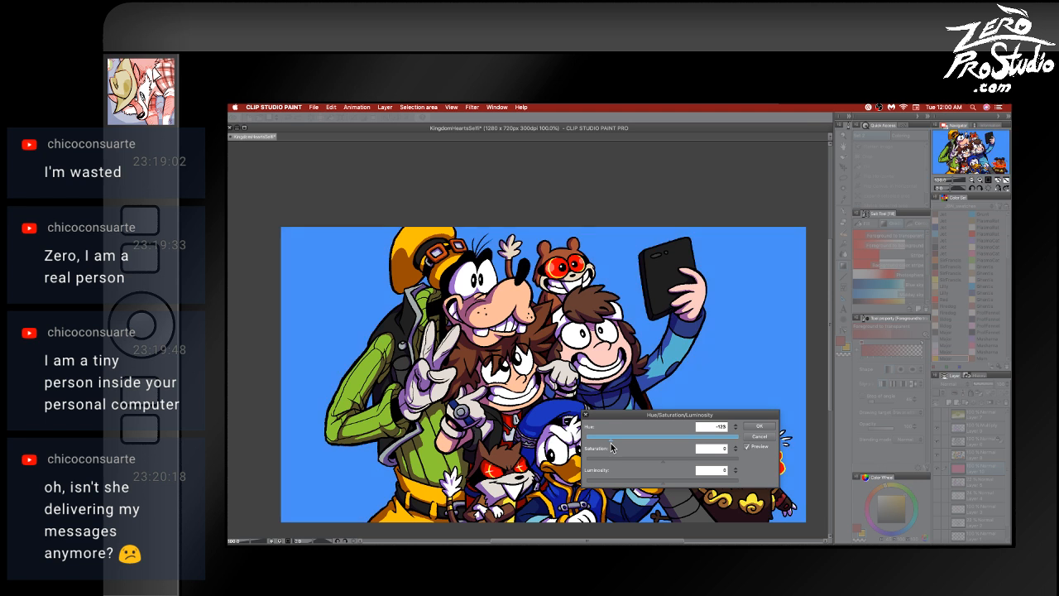
pyautogui.click(759, 436)
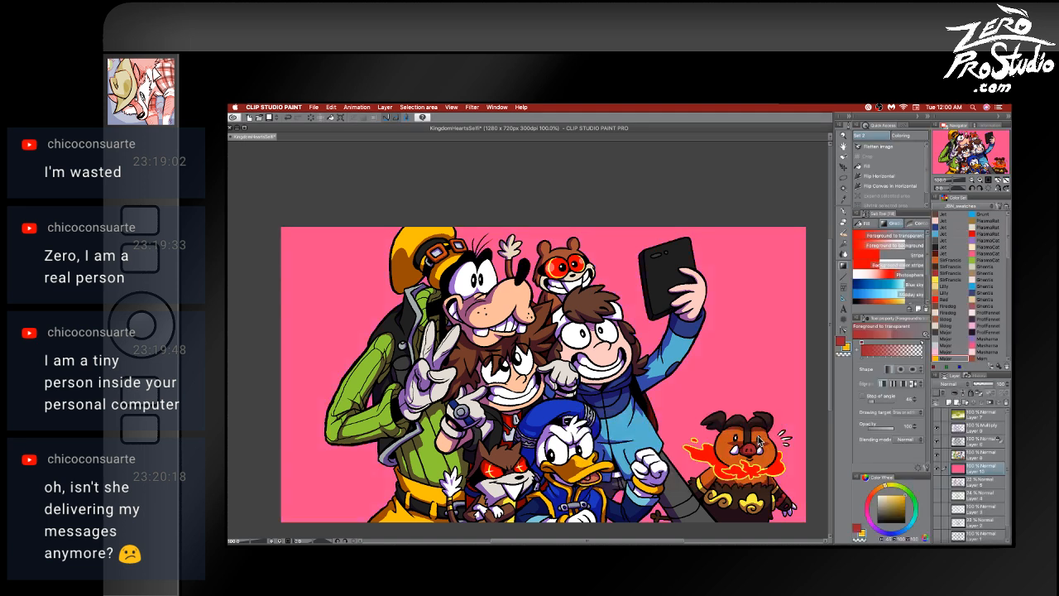
# - Compare the thick paint brushes and choose the Oil paint flat brush for painting the background
pyautogui.click(845, 234)
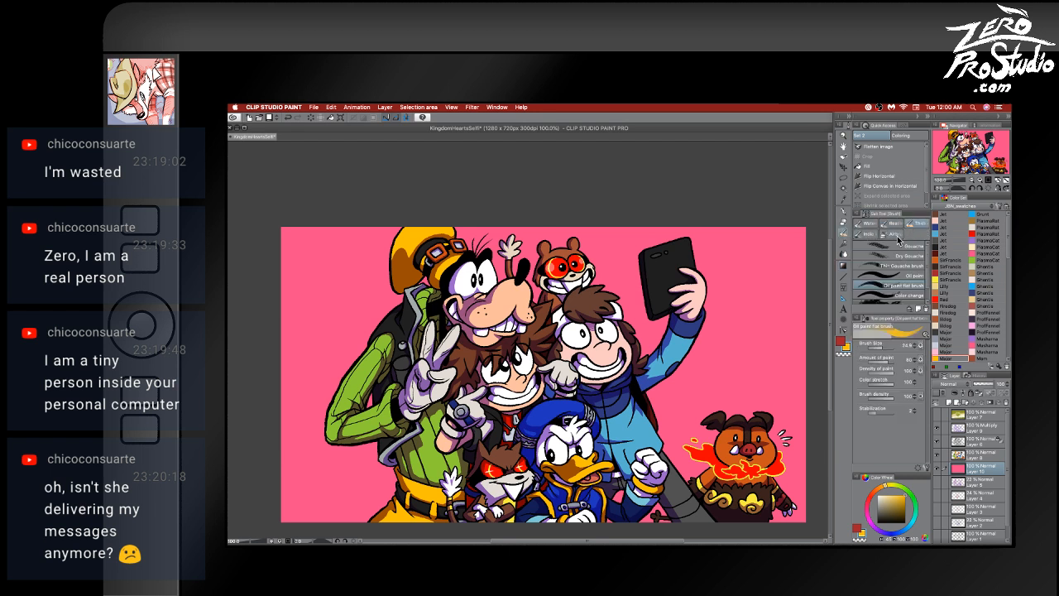
pyautogui.click(910, 249)
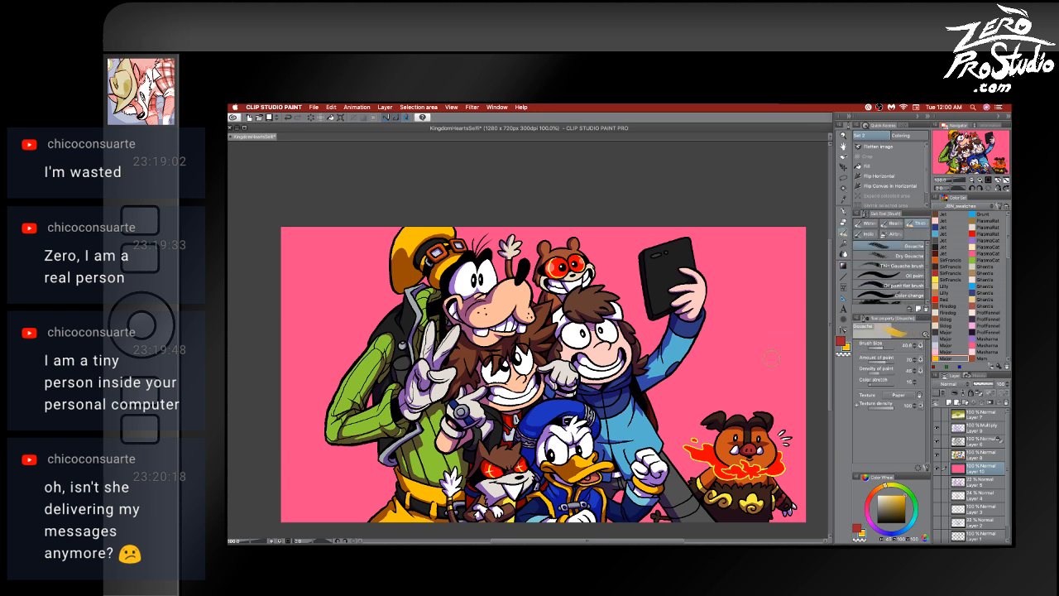
pyautogui.click(892, 303)
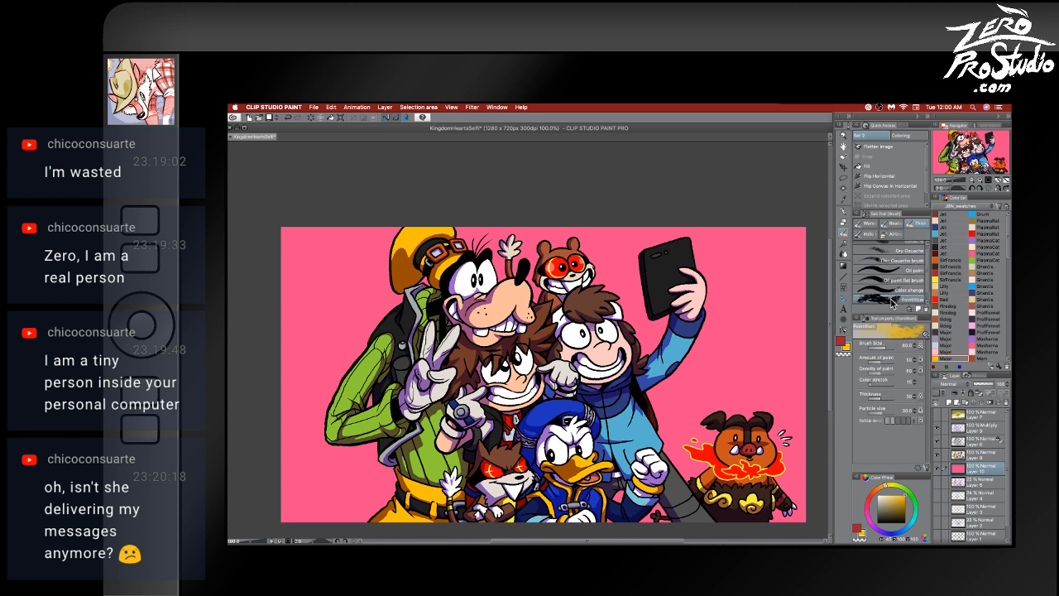
pyautogui.click(902, 269)
pyautogui.click(904, 250)
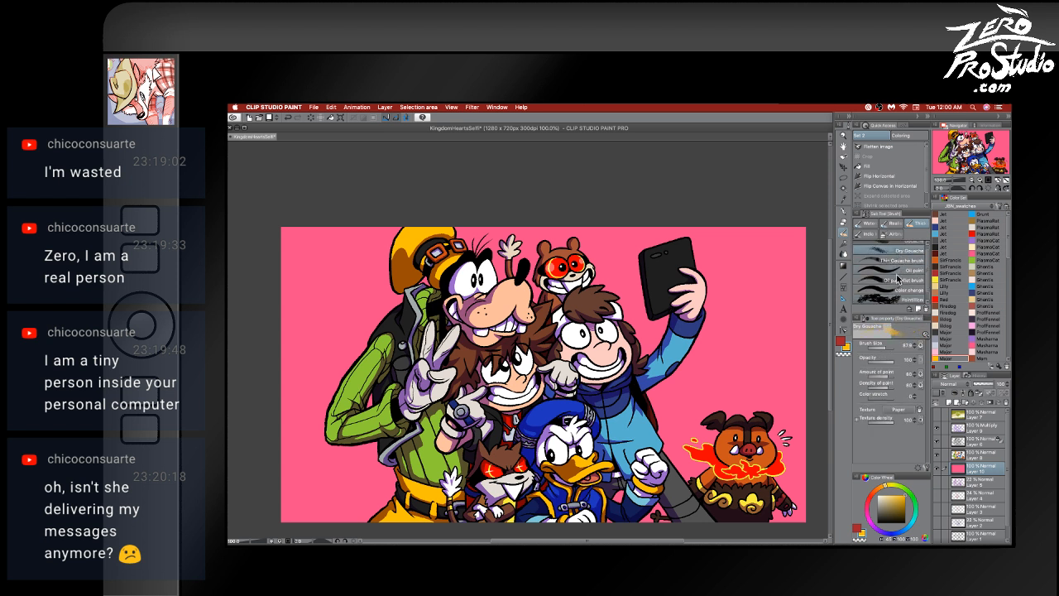
pyautogui.click(892, 290)
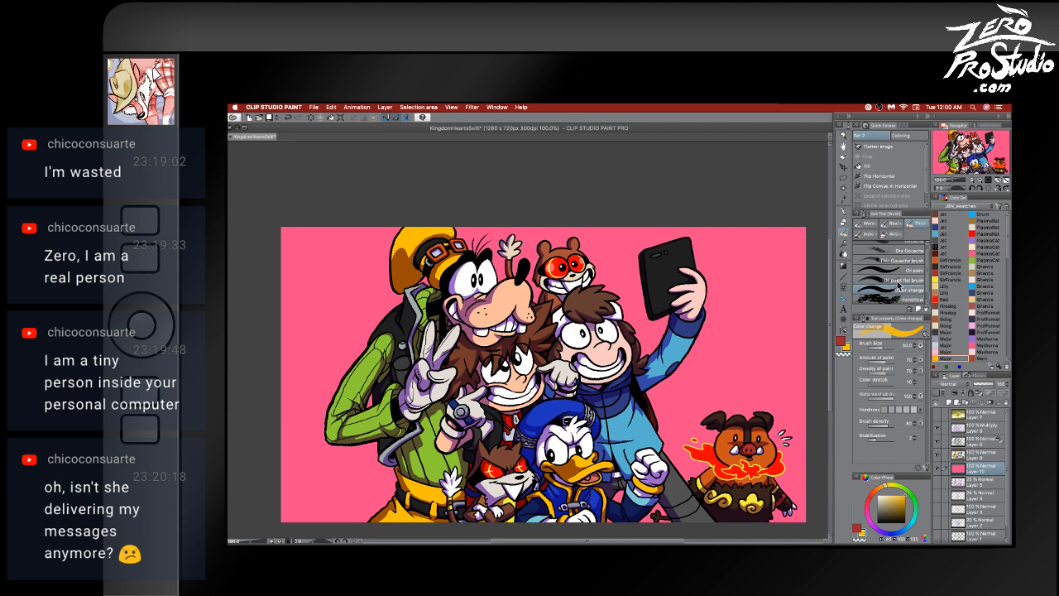
pyautogui.click(900, 281)
pyautogui.moveTo(765, 405); pyautogui.dragTo(769, 404)
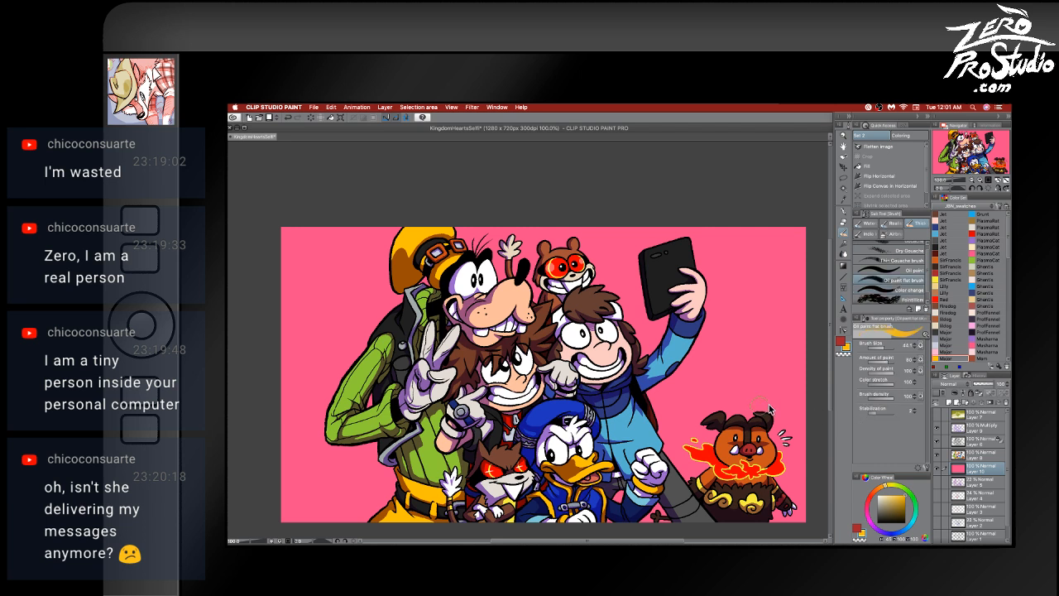
# - Set the secondary colour to pale cream yellow and paint a sand strip along the bottom of the background
pyautogui.scroll(-2, 738, 414)
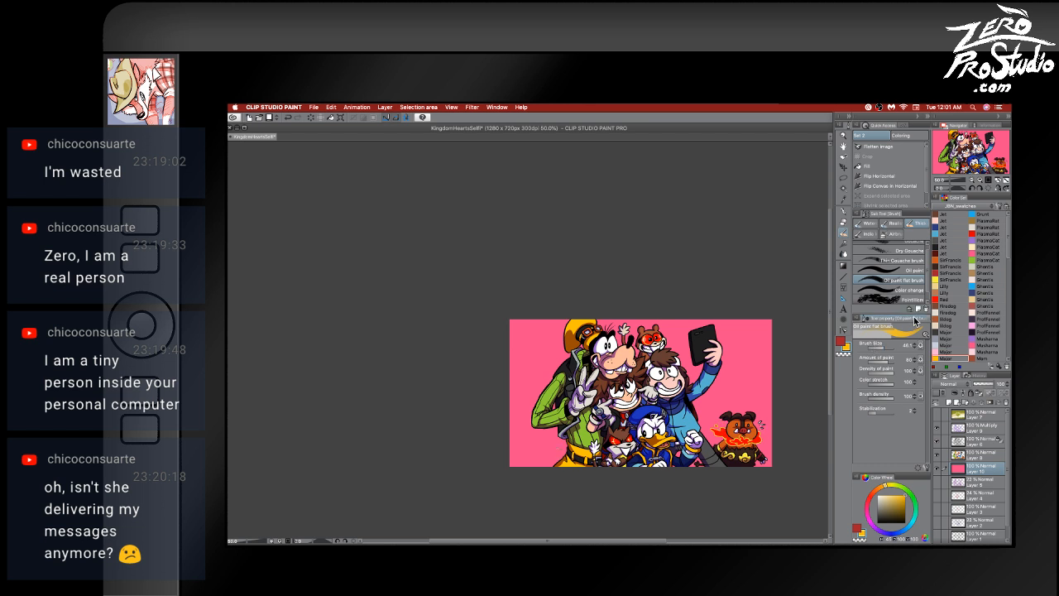
pyautogui.doubleClick(847, 347)
pyautogui.click(733, 330)
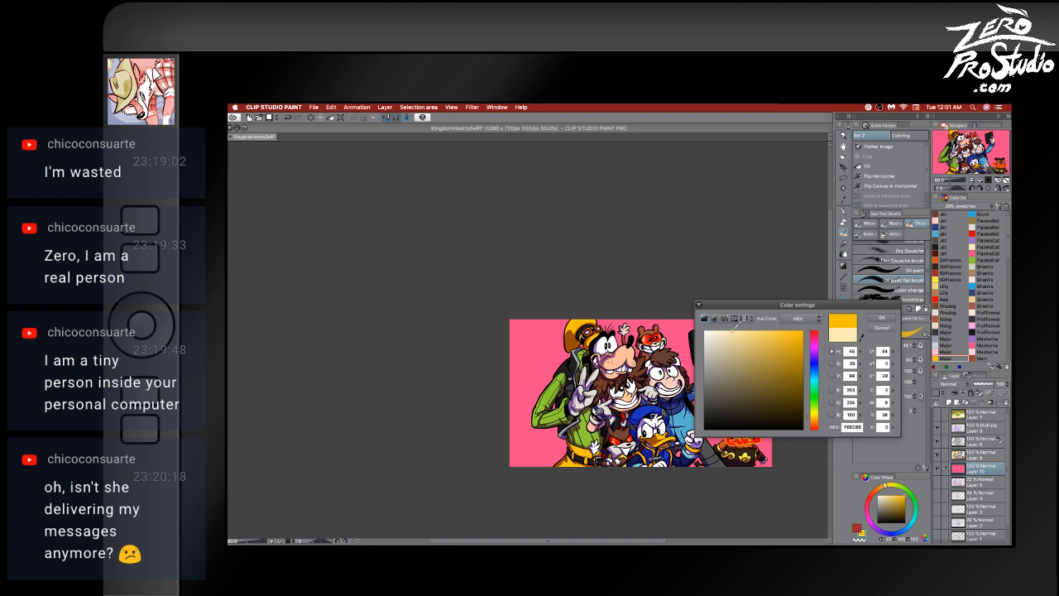
pyautogui.click(881, 317)
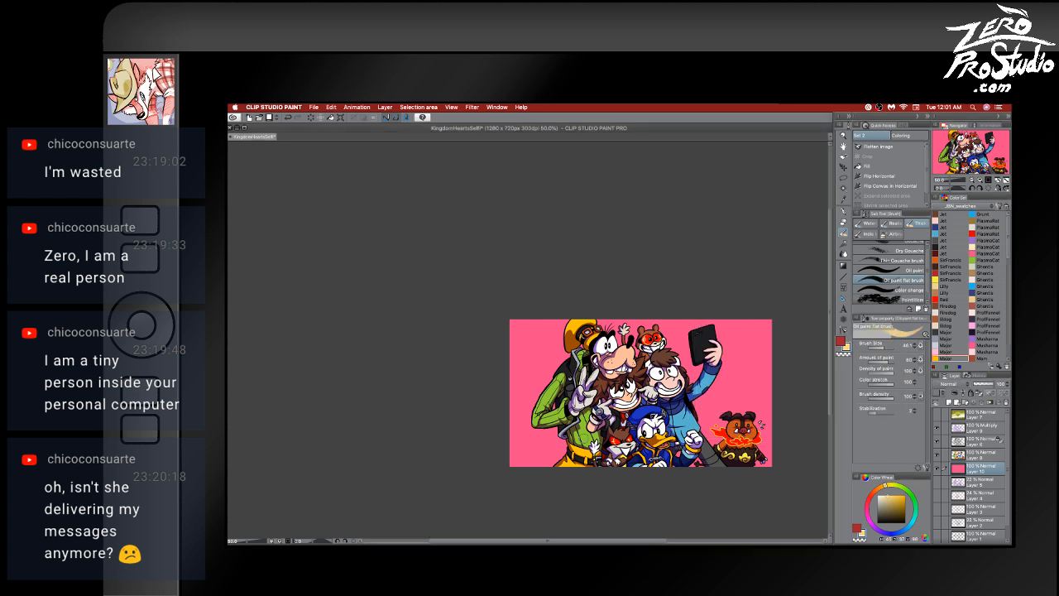
pyautogui.moveTo(569, 452)
pyautogui.mouseDown()
pyautogui.moveTo(505, 460)
pyautogui.moveTo(503, 472)
pyautogui.moveTo(533, 464)
pyautogui.mouseUp()
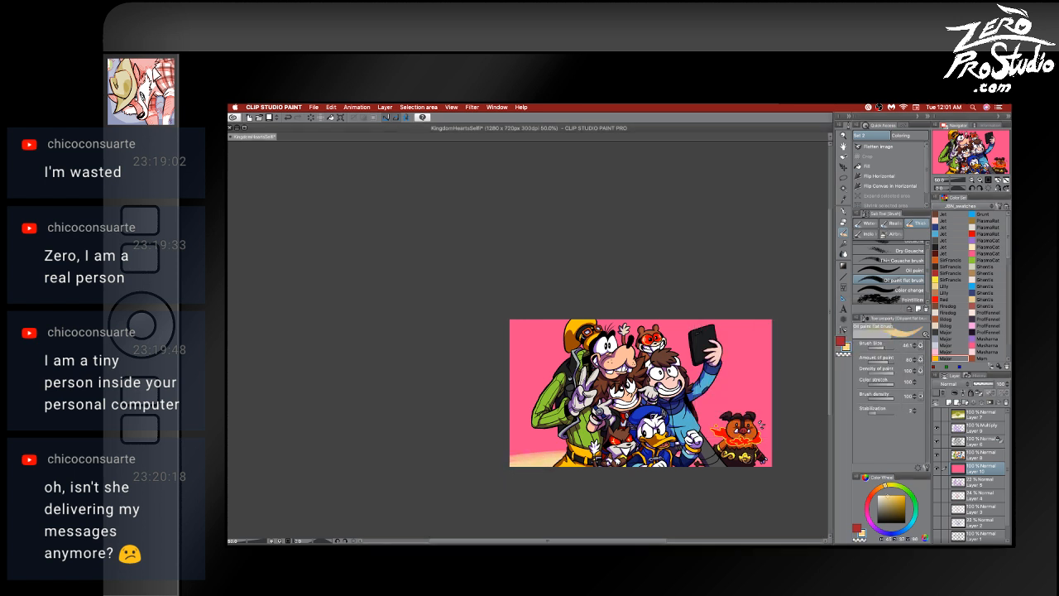
pyautogui.moveTo(689, 463); pyautogui.dragTo(771, 464)
pyautogui.moveTo(567, 455)
pyautogui.mouseDown()
pyautogui.moveTo(436, 459)
pyautogui.moveTo(568, 445)
pyautogui.mouseUp()
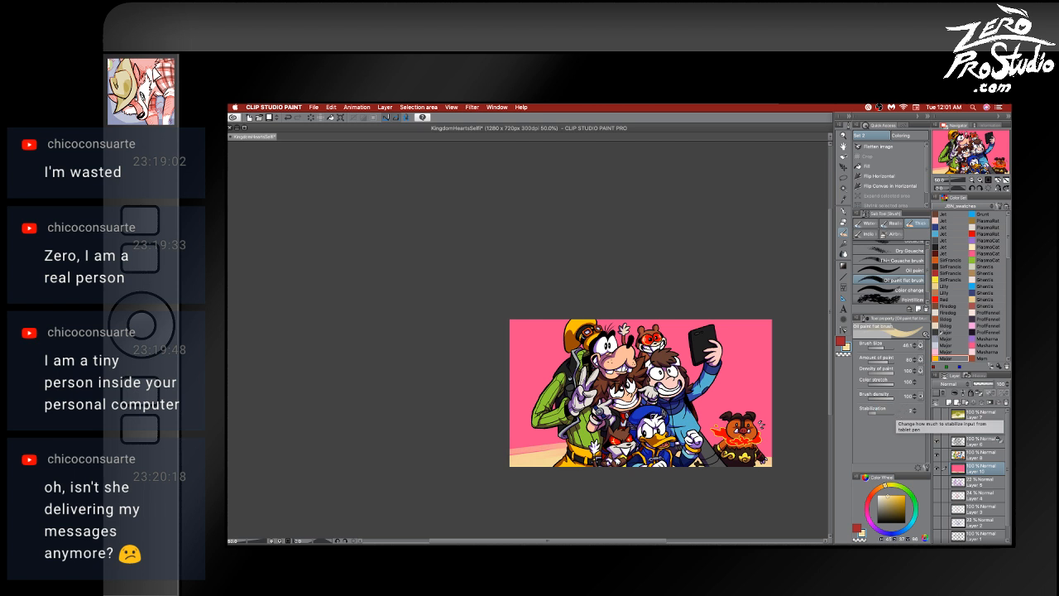
# - Set the main colour to sky blue and paint a sea band above the sand on both sides of the characters
pyautogui.click(841, 341)
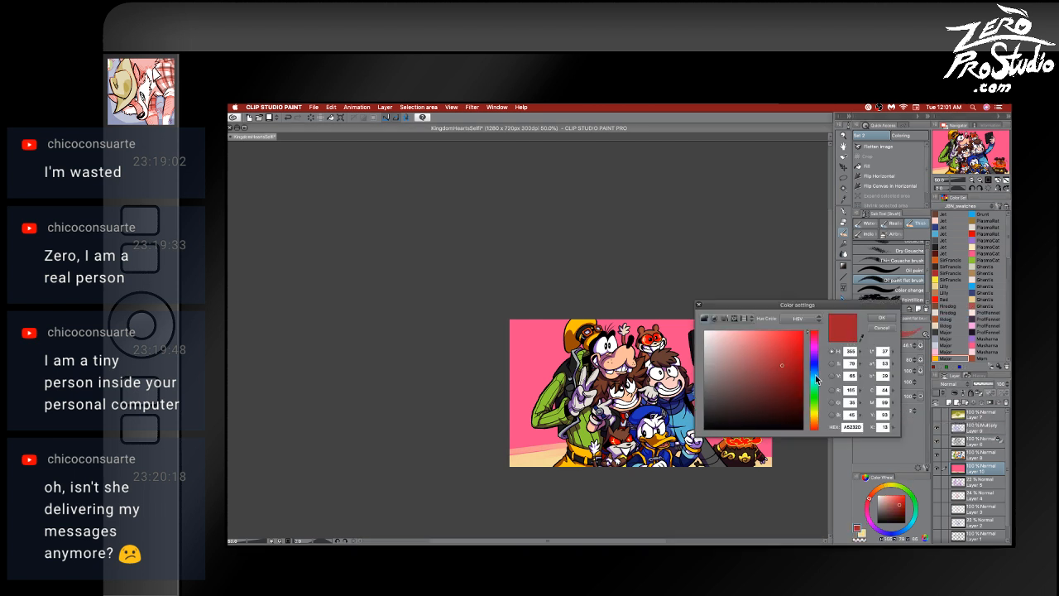
pyautogui.click(814, 376)
pyautogui.click(787, 334)
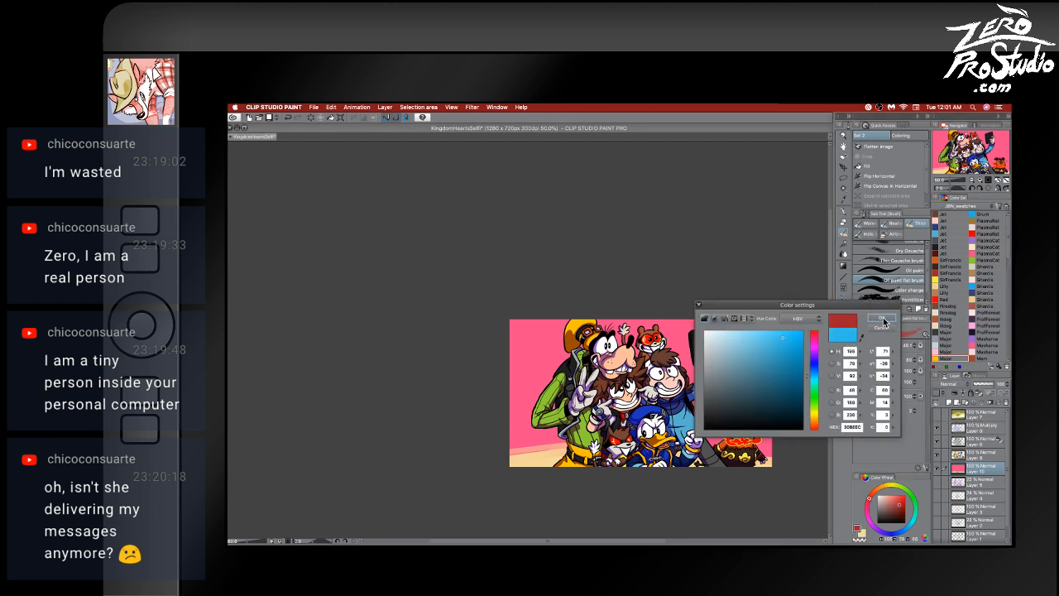
pyautogui.click(881, 318)
pyautogui.moveTo(497, 466)
pyautogui.mouseDown()
pyautogui.moveTo(488, 440)
pyautogui.moveTo(528, 420)
pyautogui.moveTo(515, 409)
pyautogui.mouseUp()
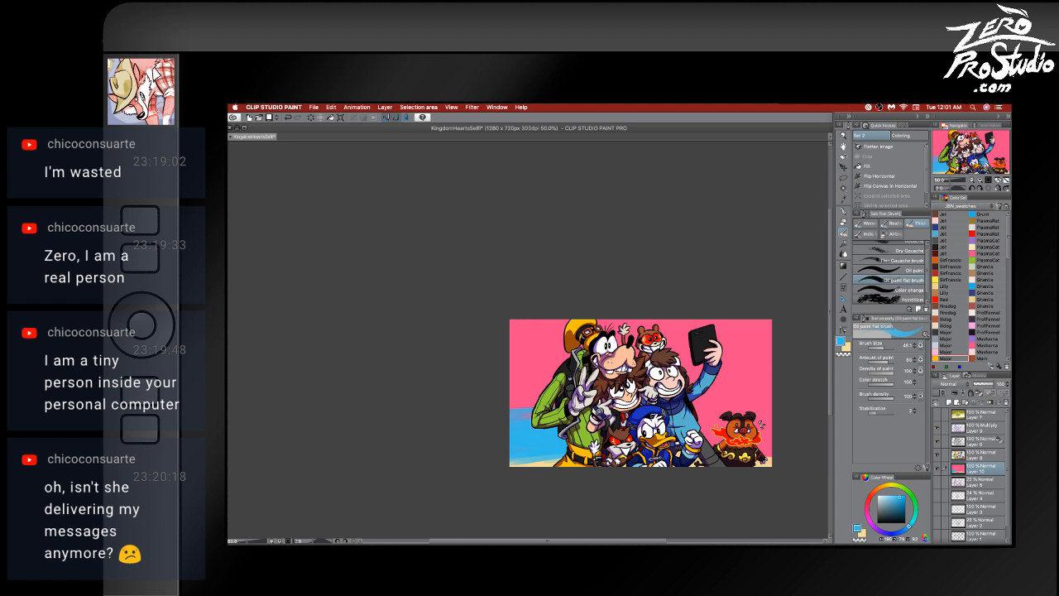
pyautogui.moveTo(700, 428); pyautogui.dragTo(773, 431)
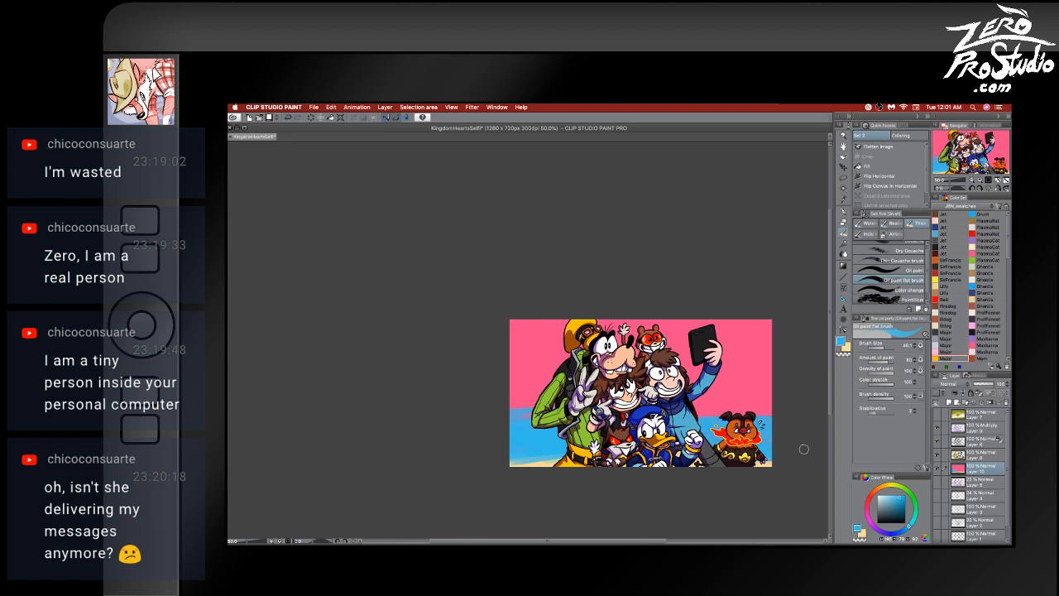
# - Lower the sea's horizon by painting the sampled background pink over the upper blue band, undoing stray strokes
pyautogui.keyDown('alt'); pyautogui.click(752, 399); pyautogui.keyUp('alt')
pyautogui.moveTo(702, 420); pyautogui.dragTo(770, 421)
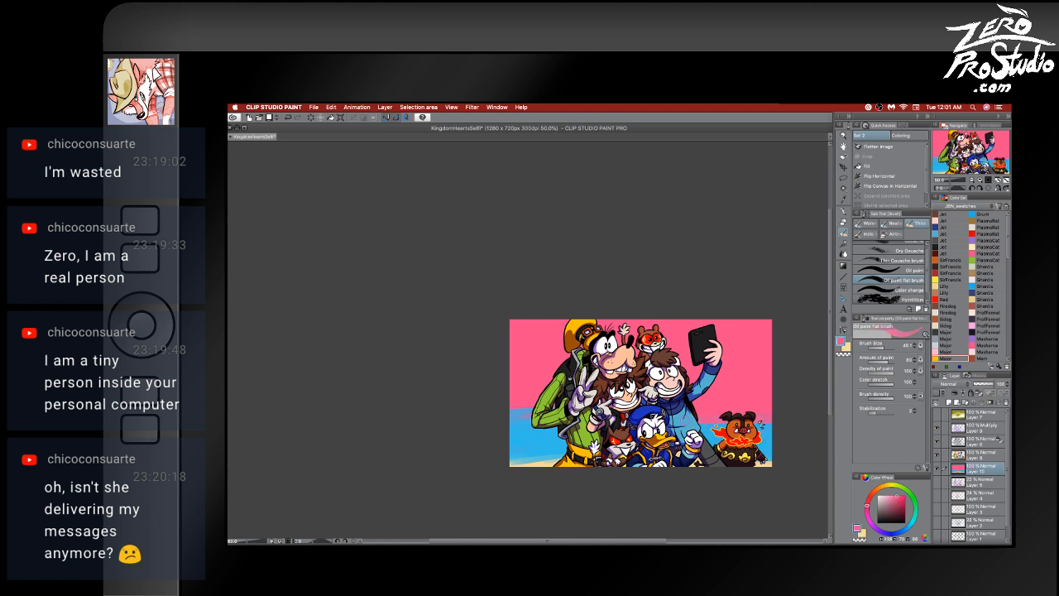
pyautogui.moveTo(666, 423)
pyautogui.mouseDown()
pyautogui.moveTo(782, 438)
pyautogui.moveTo(510, 440)
pyautogui.mouseUp()
pyautogui.moveTo(770, 453); pyautogui.dragTo(510, 454)
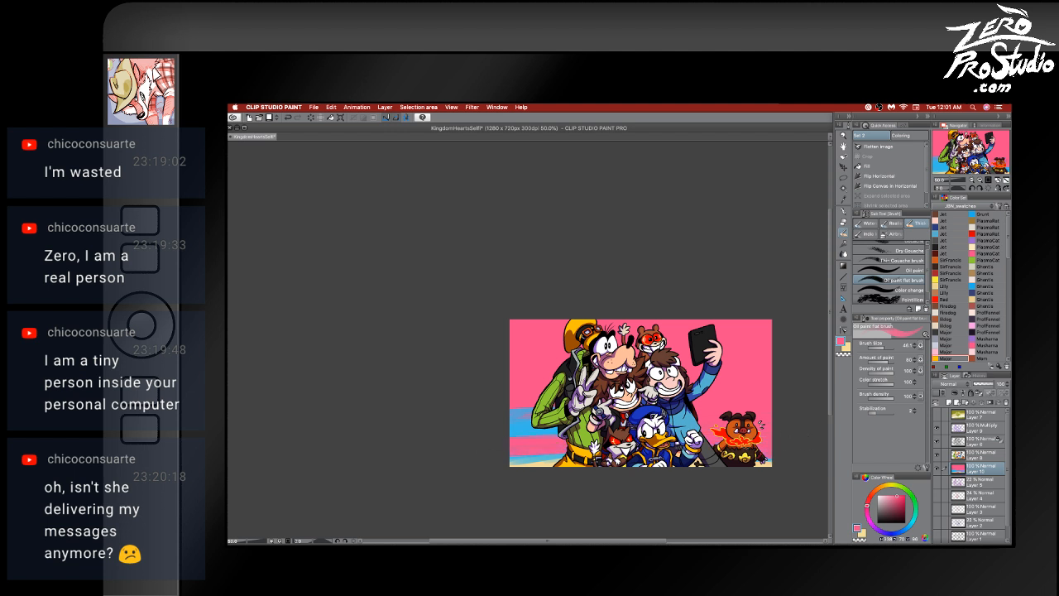
pyautogui.hotkey('ctrl', 'z')
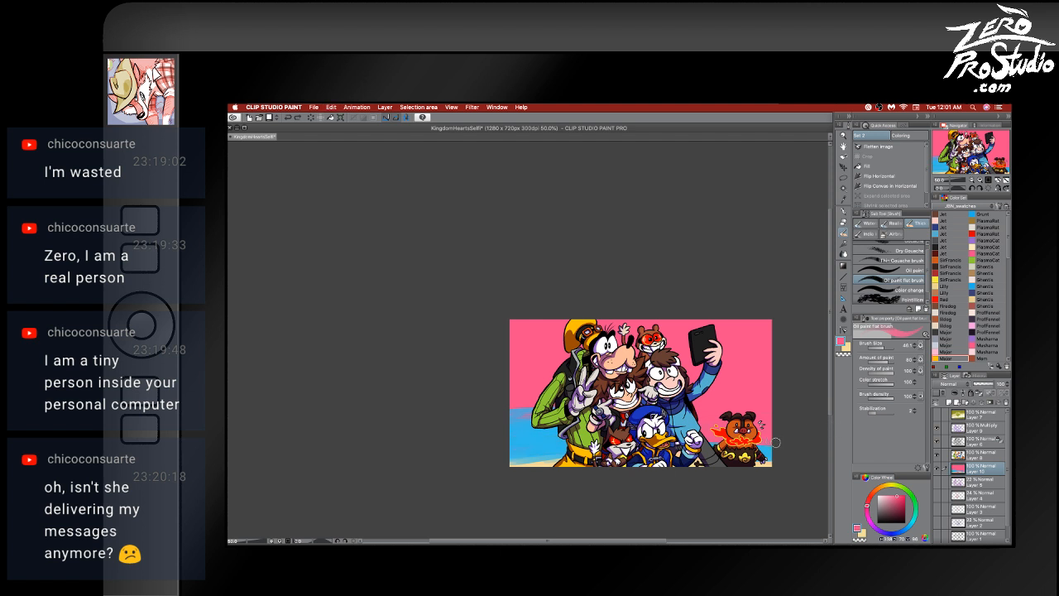
pyautogui.moveTo(776, 443); pyautogui.dragTo(477, 439)
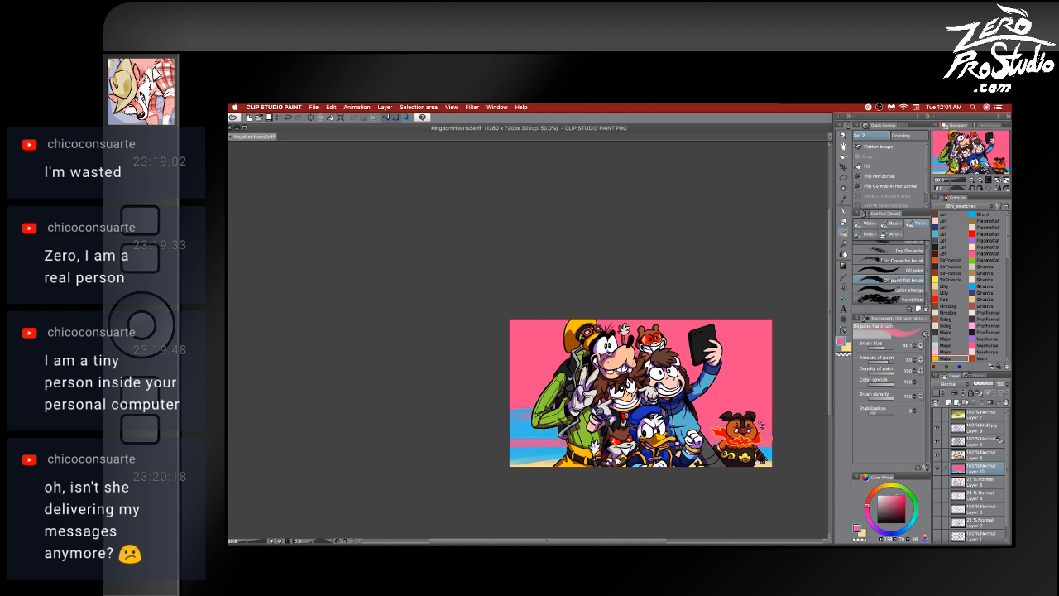
pyautogui.moveTo(564, 433)
pyautogui.mouseDown()
pyautogui.moveTo(499, 427)
pyautogui.moveTo(544, 412)
pyautogui.mouseUp()
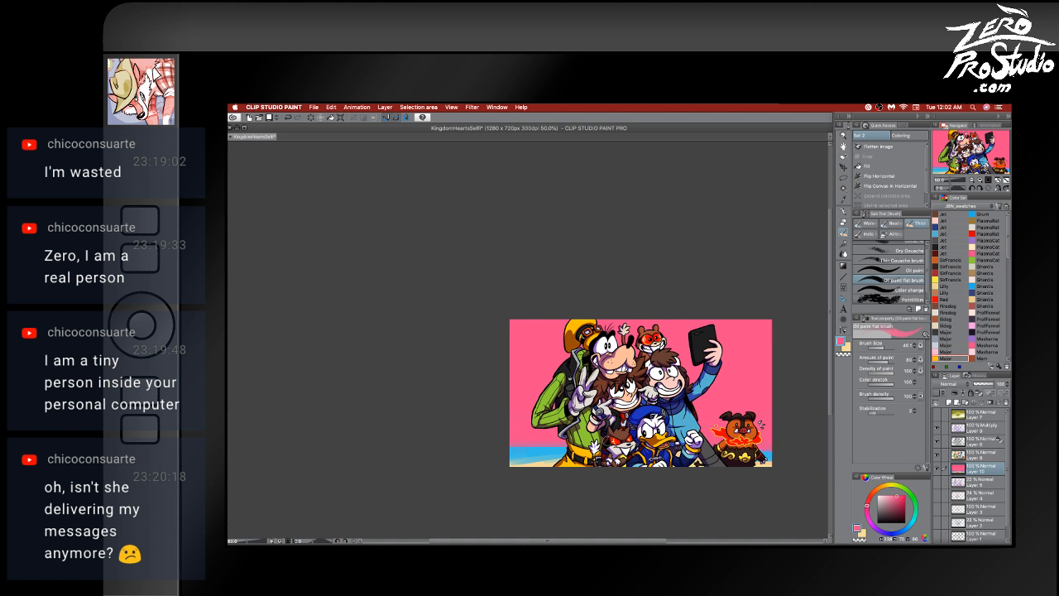
pyautogui.moveTo(568, 450)
pyautogui.mouseDown()
pyautogui.moveTo(510, 451)
pyautogui.moveTo(525, 438)
pyautogui.mouseUp()
pyautogui.press('super+z')
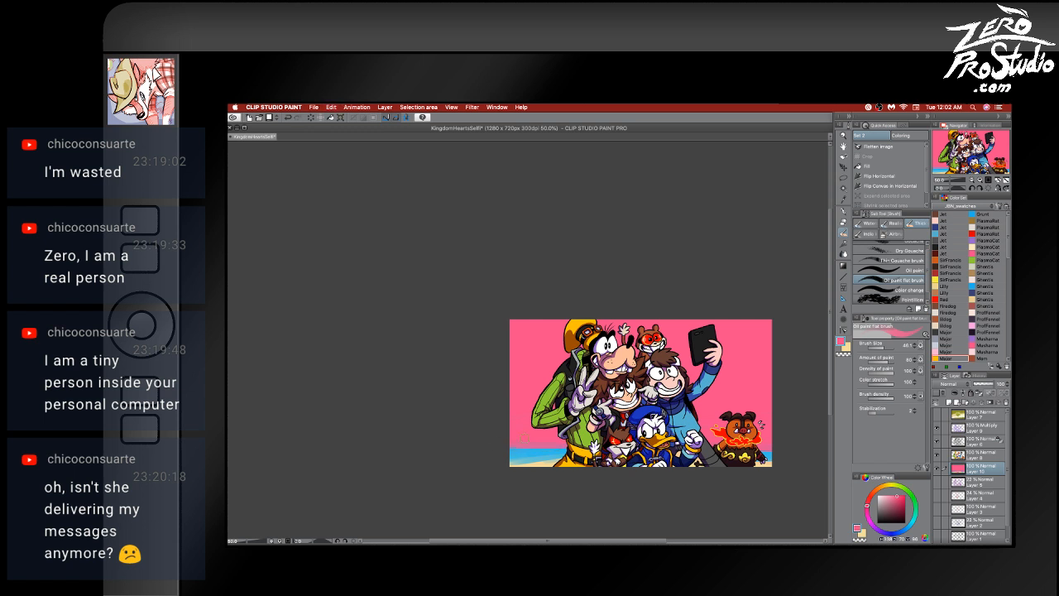
pyautogui.press('super+z')
# - Sample the sea blue and sand colours, undo a stray stroke, and touch up the sand strip beside the yellow trousers
pyautogui.keyDown('alt'); pyautogui.click(746, 452); pyautogui.keyUp('alt')
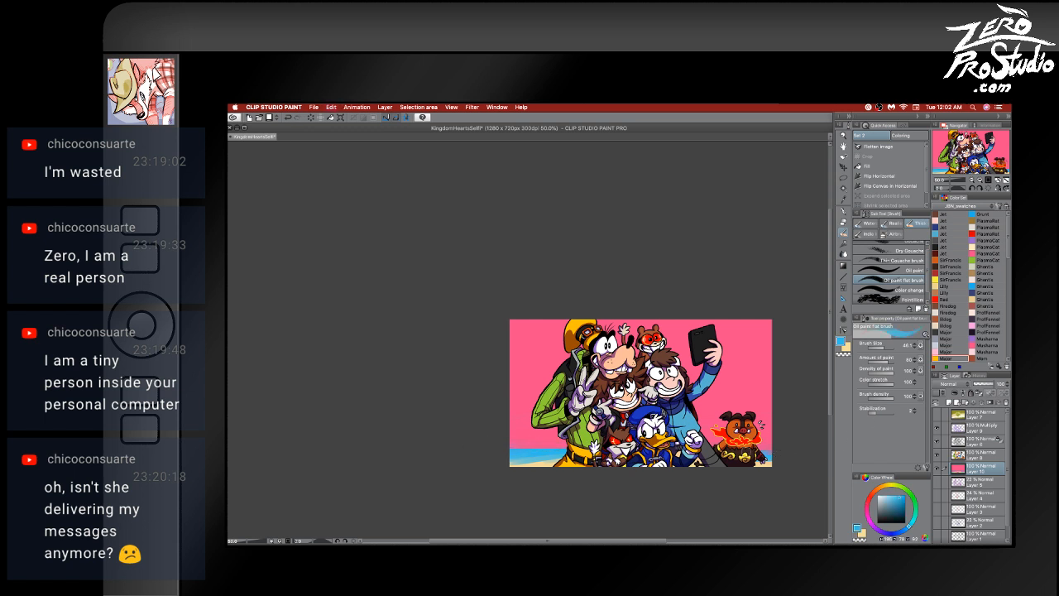
pyautogui.press('super+z')
pyautogui.keyDown('alt'); pyautogui.click(771, 457); pyautogui.keyUp('alt')
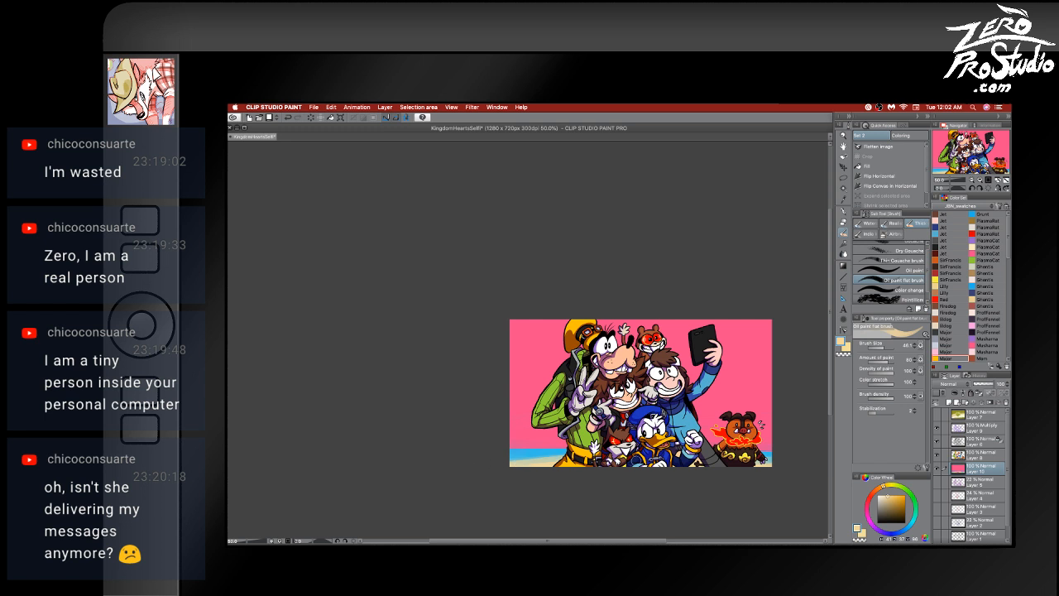
pyautogui.moveTo(563, 460); pyautogui.dragTo(516, 459)
# - Try a paler cream as the main colour for the shoreline and undo the last changes
pyautogui.click(842, 341)
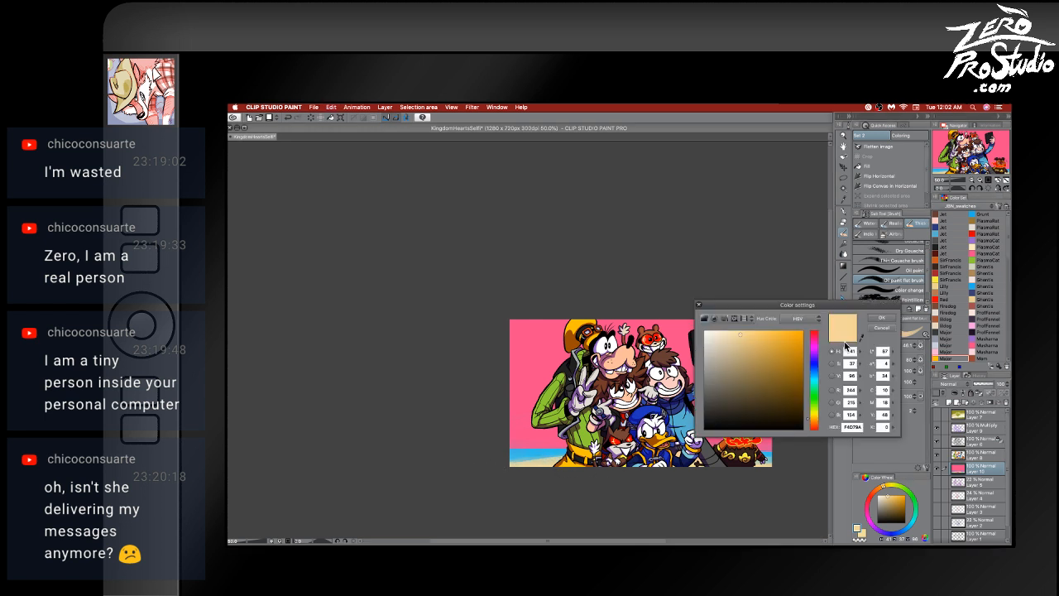
pyautogui.click(882, 318)
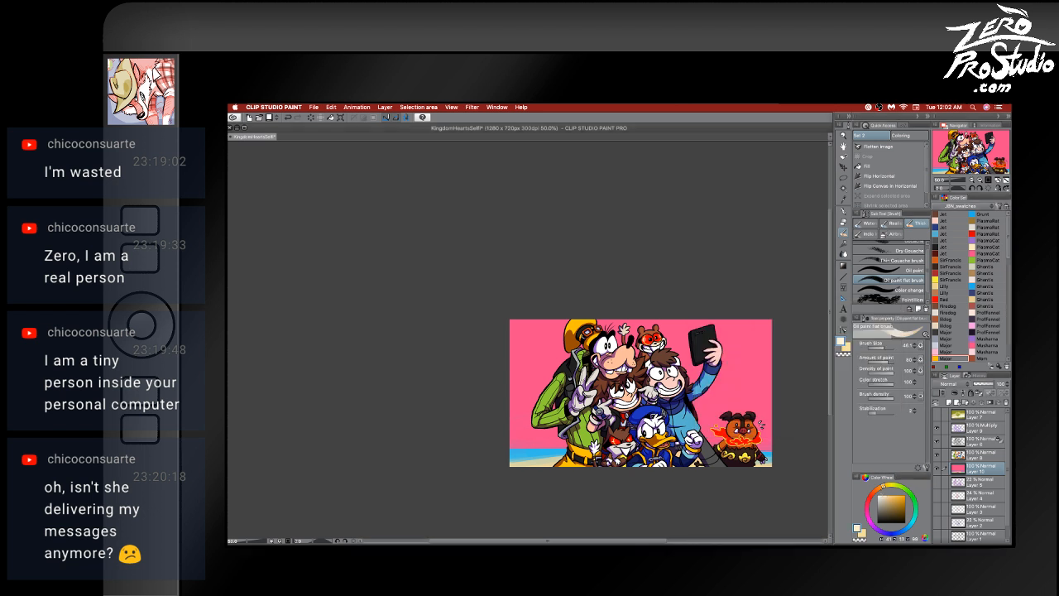
pyautogui.press('super+z')
pyautogui.press('super+z')
pyautogui.click(842, 342)
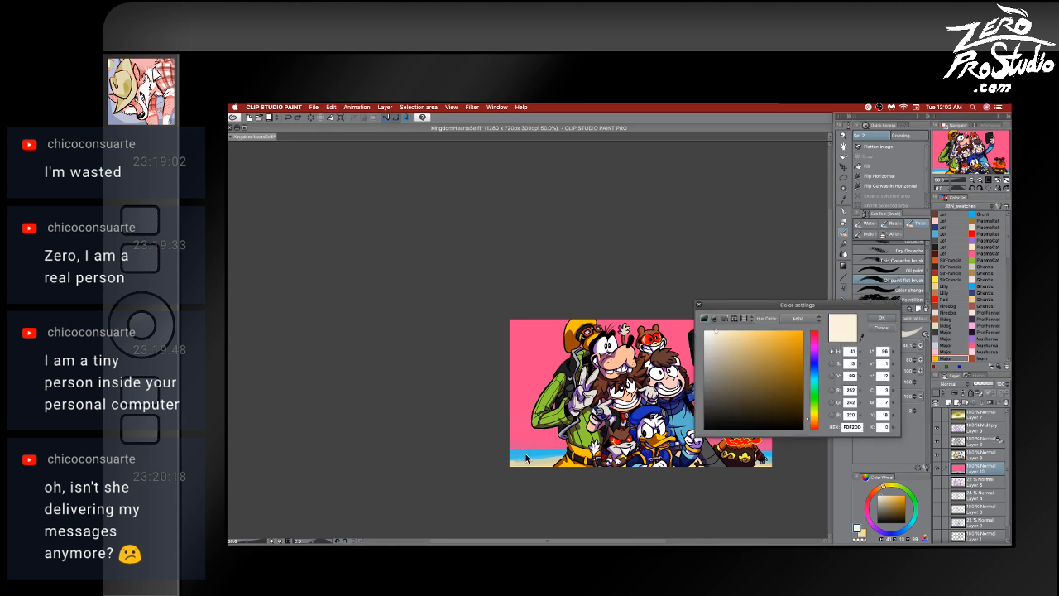
pyautogui.click(877, 327)
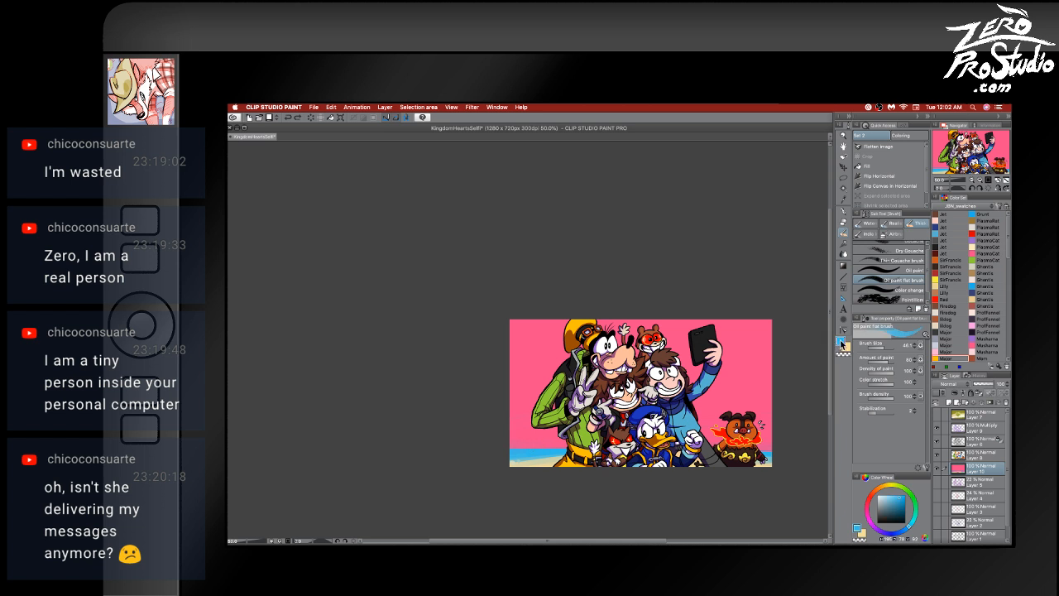
# - Set the main colour to a pale blue, paint light foam along the water's edge, and make the colour paler still
pyautogui.click(841, 342)
pyautogui.moveTo(742, 329)
pyautogui.mouseDown()
pyautogui.moveTo(732, 329)
pyautogui.moveTo(739, 333)
pyautogui.mouseUp()
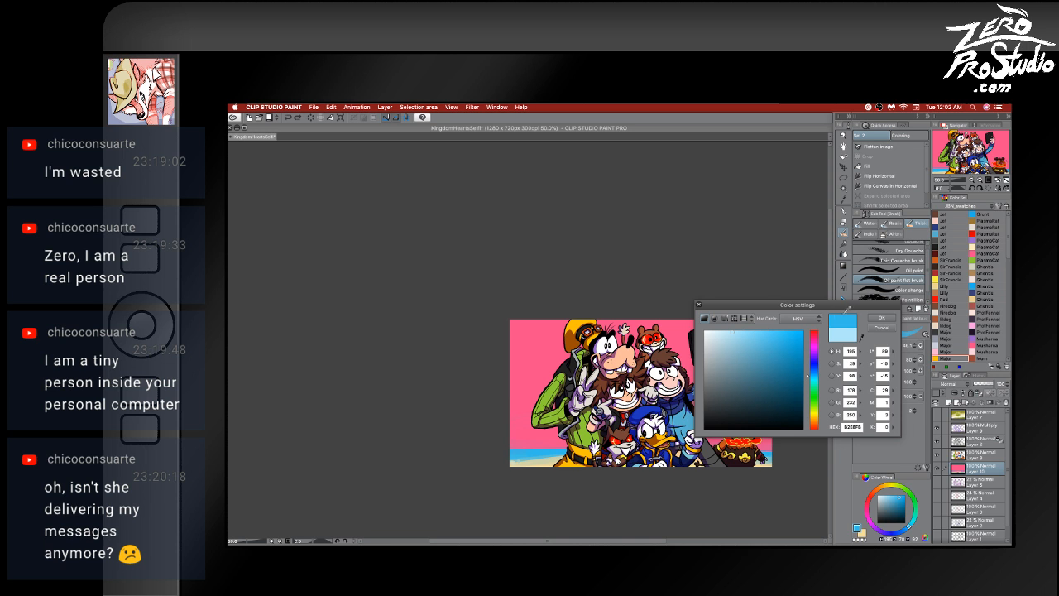
pyautogui.click(883, 317)
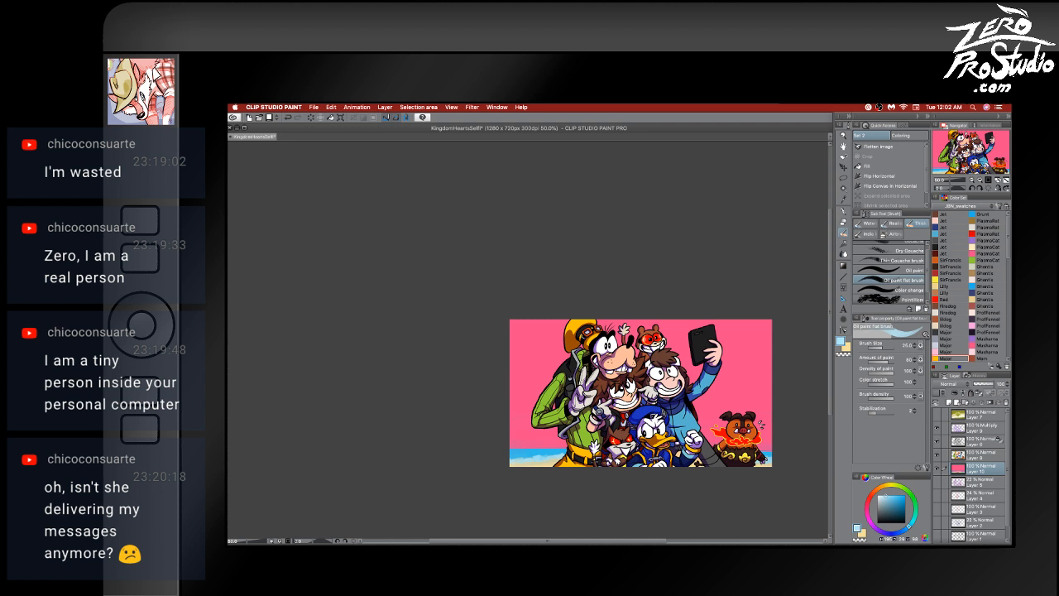
pyautogui.click(843, 342)
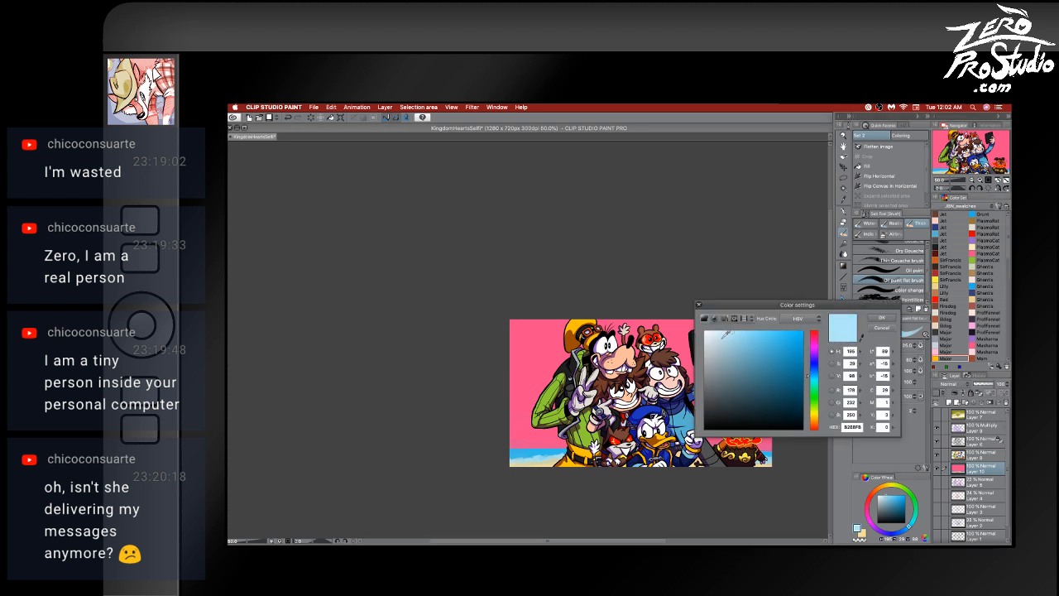
pyautogui.click(874, 318)
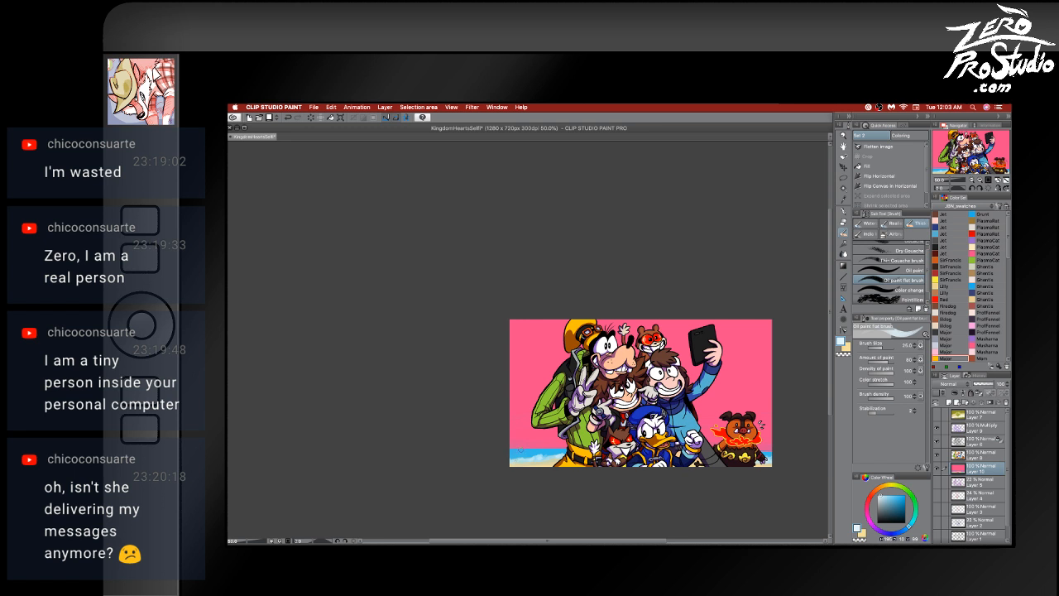
# - Paint pale foam strokes on the sea near the shoreline, sampling the sea blue for touch-ups and undoing stray strokes
pyautogui.moveTo(518, 450)
pyautogui.mouseDown()
pyautogui.moveTo(566, 446)
pyautogui.moveTo(550, 455)
pyautogui.mouseUp()
pyautogui.press('super+z')
pyautogui.keyDown('alt'); pyautogui.click(530, 445); pyautogui.keyUp('alt')
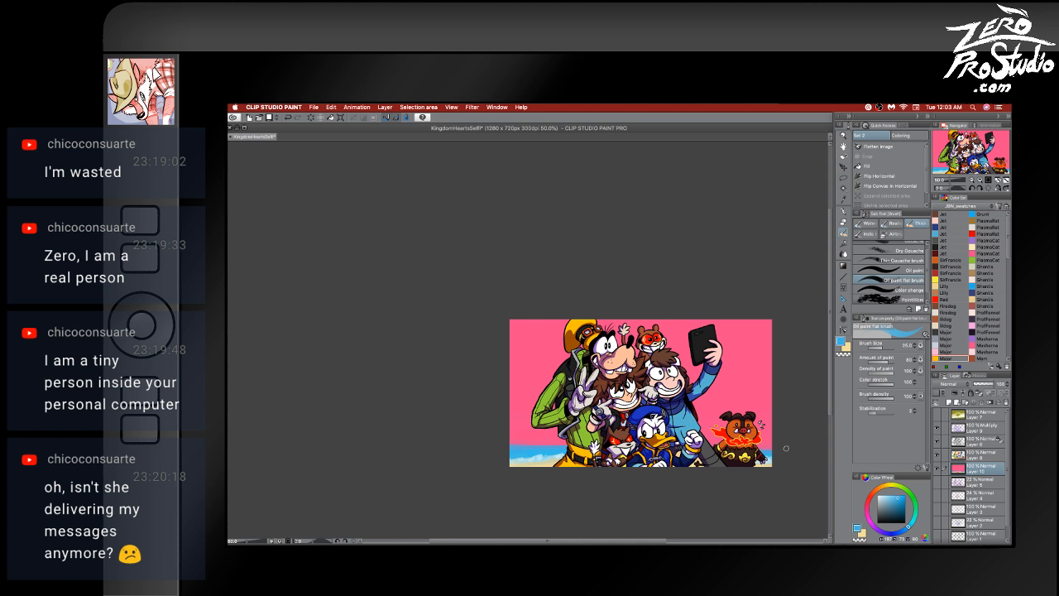
pyautogui.keyDown('alt'); pyautogui.click(546, 448); pyautogui.keyUp('alt')
pyautogui.press('super+z')
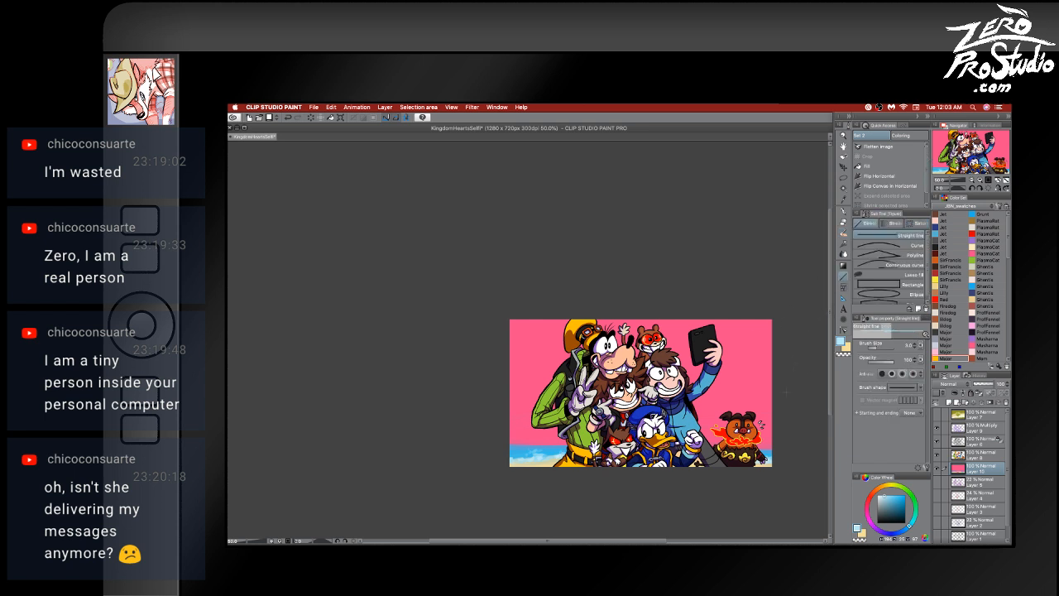
pyautogui.hscroll(1, 641, 393)
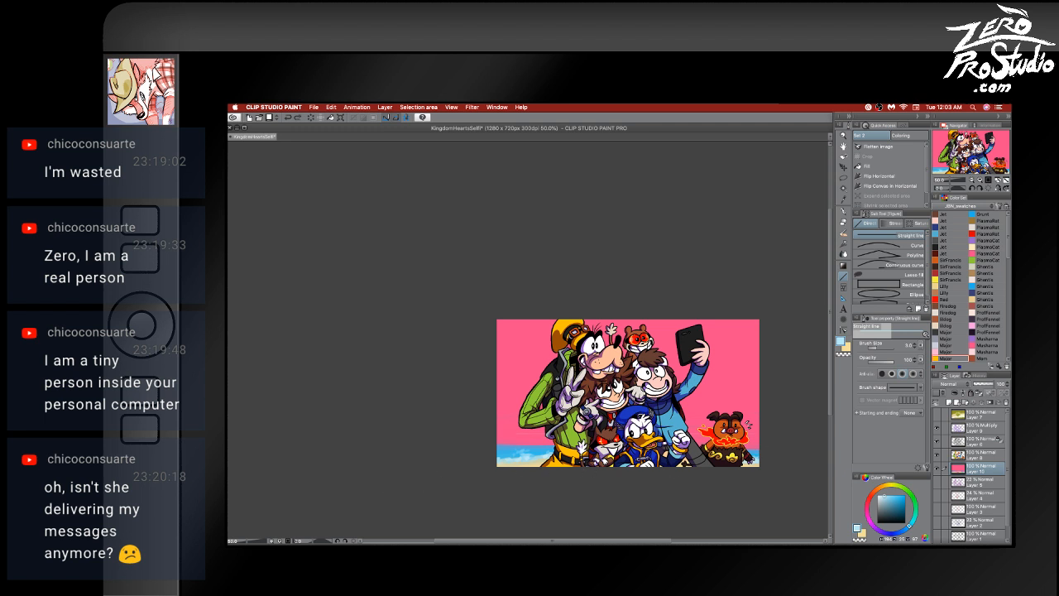
pyautogui.click(884, 347)
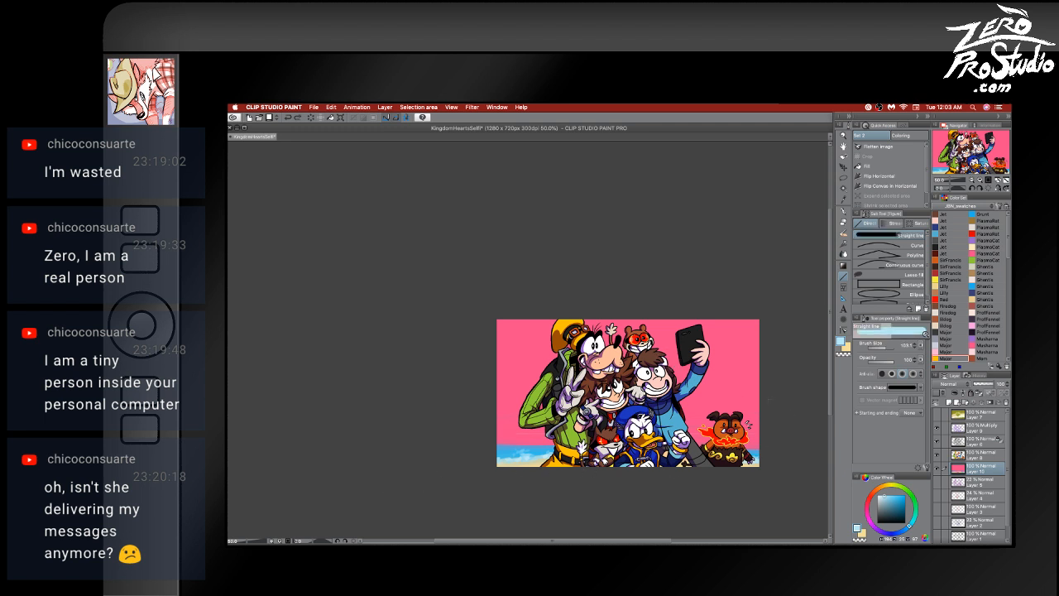
pyautogui.moveTo(757, 402)
pyautogui.mouseDown()
pyautogui.moveTo(703, 403)
pyautogui.moveTo(769, 414)
pyautogui.mouseUp()
pyautogui.press('p')
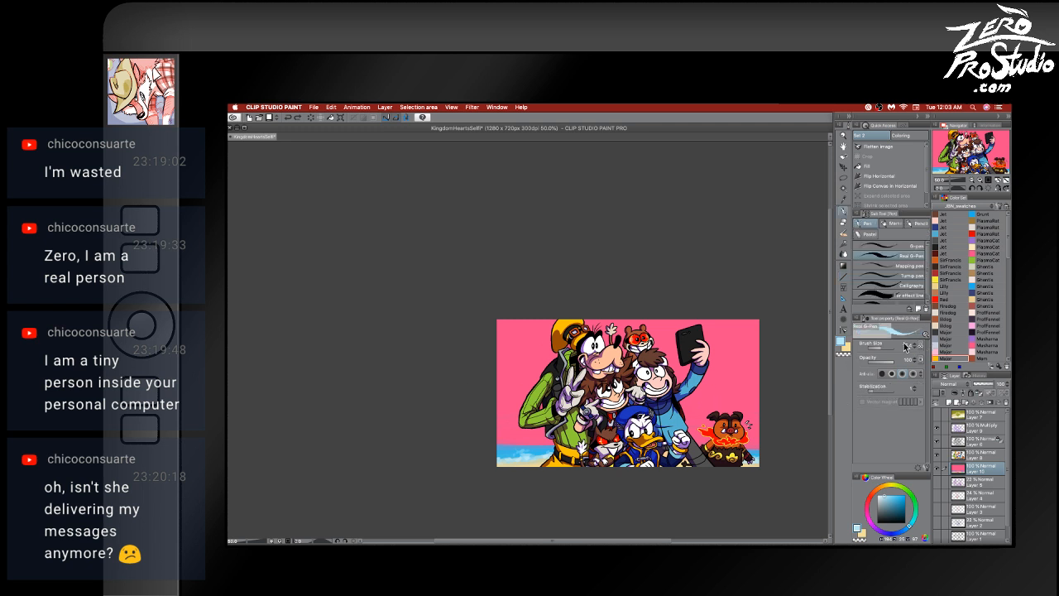
pyautogui.click(950, 279)
pyautogui.press('Tab')
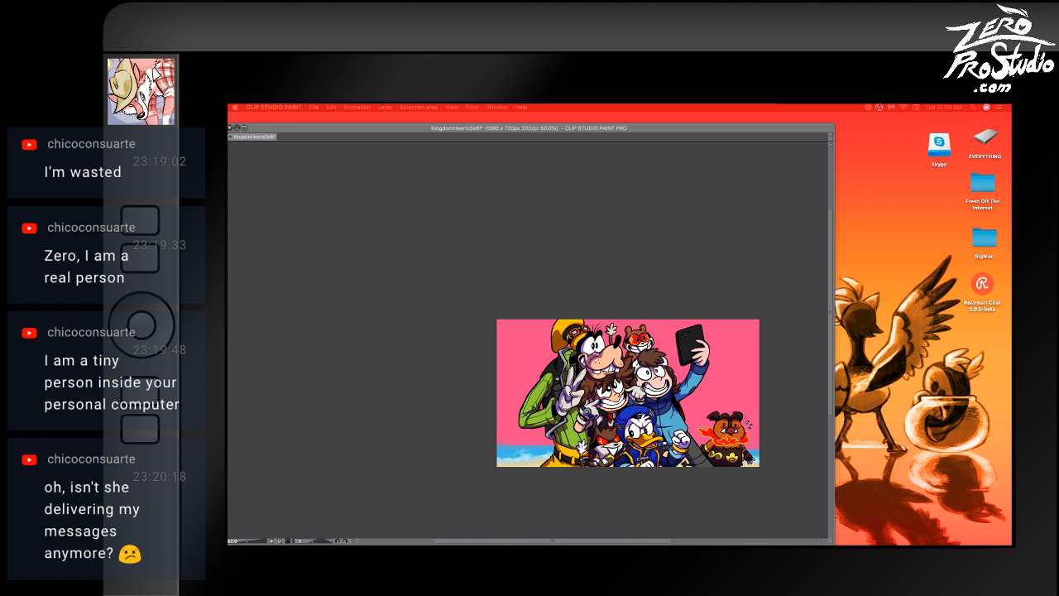
pyautogui.press('Tab')
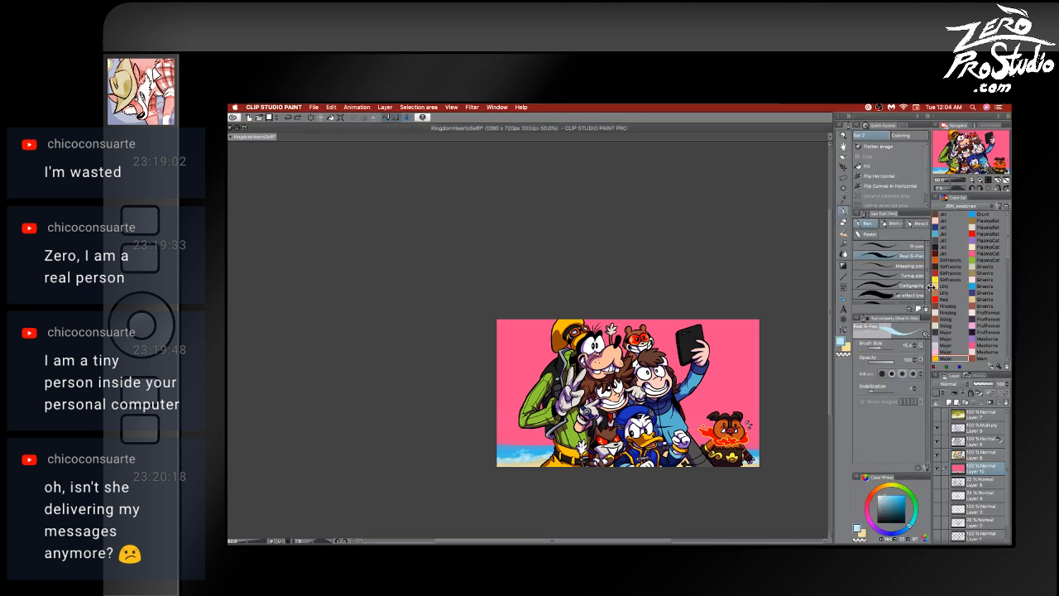
# - Set the main colour to the SirFrancis yellow swatch, undo a trial pen stroke over the sea, and switch to the Oil paint flat brush
pyautogui.click(943, 280)
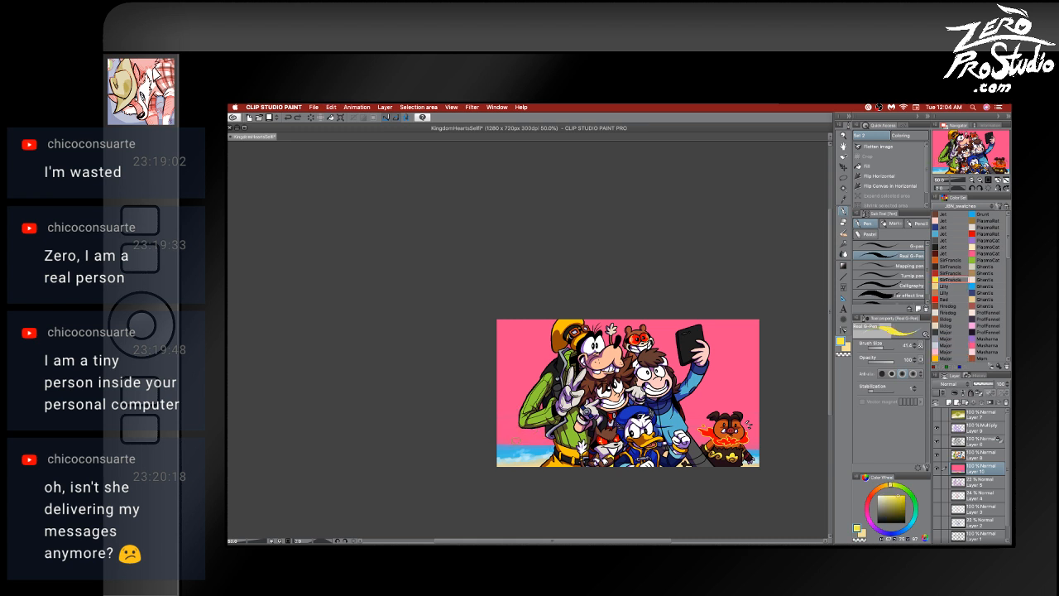
pyautogui.moveTo(563, 442); pyautogui.dragTo(468, 447)
pyautogui.hotkey('ctrl', 'z')
pyautogui.press('b')
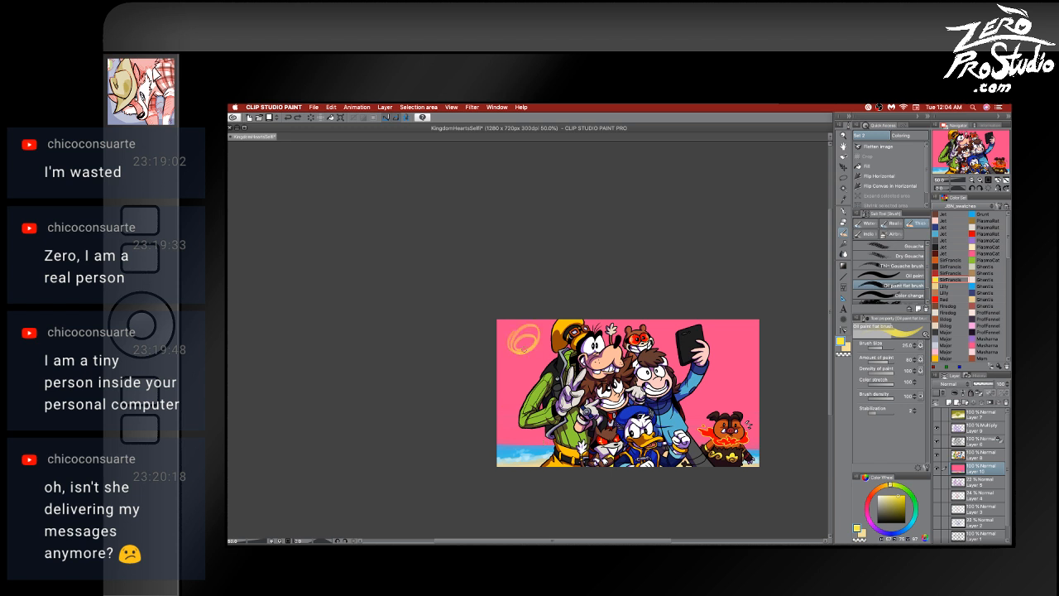
# - Try yellow scribbles and strokes across the pink sky, undoing each attempt
pyautogui.moveTo(506, 346)
pyautogui.mouseDown()
pyautogui.moveTo(542, 344)
pyautogui.moveTo(563, 359)
pyautogui.moveTo(553, 456)
pyautogui.mouseUp()
pyautogui.hotkey('ctrl', 'z')
pyautogui.hotkey('ctrl', 'z')
pyautogui.hotkey('ctrl', 'z')
pyautogui.moveTo(665, 357)
pyautogui.mouseDown()
pyautogui.moveTo(739, 360)
pyautogui.moveTo(495, 360)
pyautogui.mouseUp()
pyautogui.hotkey('ctrl', 'z')
pyautogui.hotkey('ctrl', 'z')
pyautogui.hotkey('ctrl', 'z')
# - Paint a broad yellow sunset glow over the lower sky behind the green-jacketed character with a large brush
pyautogui.moveTo(504, 357); pyautogui.dragTo(550, 364)
pyautogui.moveTo(697, 384); pyautogui.dragTo(739, 391)
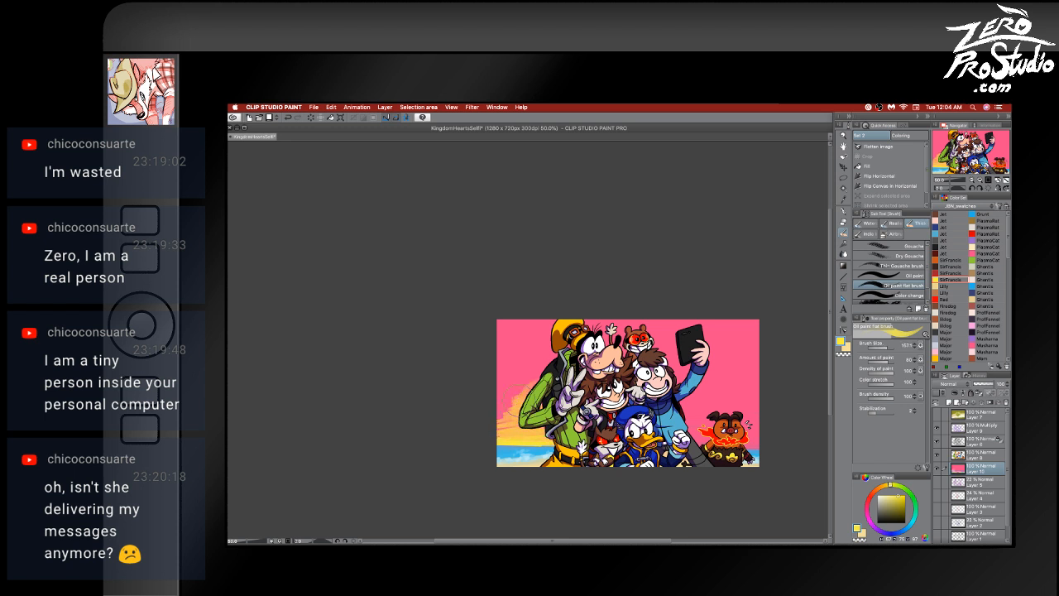
pyautogui.moveTo(499, 406)
pyautogui.mouseDown()
pyautogui.moveTo(510, 376)
pyautogui.moveTo(493, 387)
pyautogui.moveTo(530, 424)
pyautogui.mouseUp()
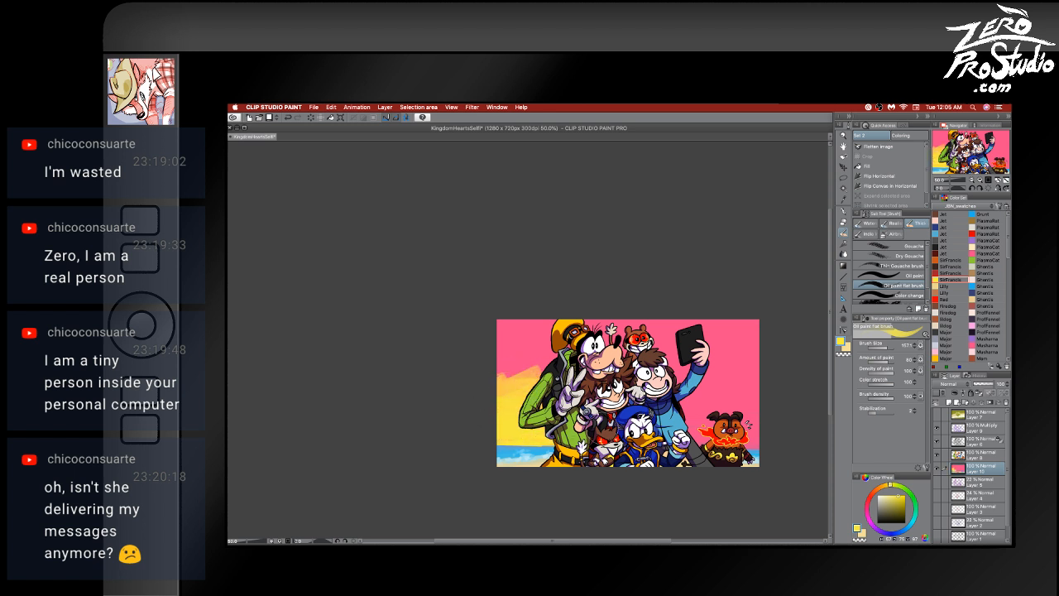
# - Try extending the solid yellow glow across the lower sky behind the blue-jacketed character and undo those strokes
pyautogui.moveTo(654, 405)
pyautogui.mouseDown()
pyautogui.moveTo(679, 387)
pyautogui.moveTo(711, 412)
pyautogui.moveTo(705, 441)
pyautogui.moveTo(711, 432)
pyautogui.moveTo(679, 400)
pyautogui.moveTo(704, 380)
pyautogui.moveTo(732, 410)
pyautogui.mouseUp()
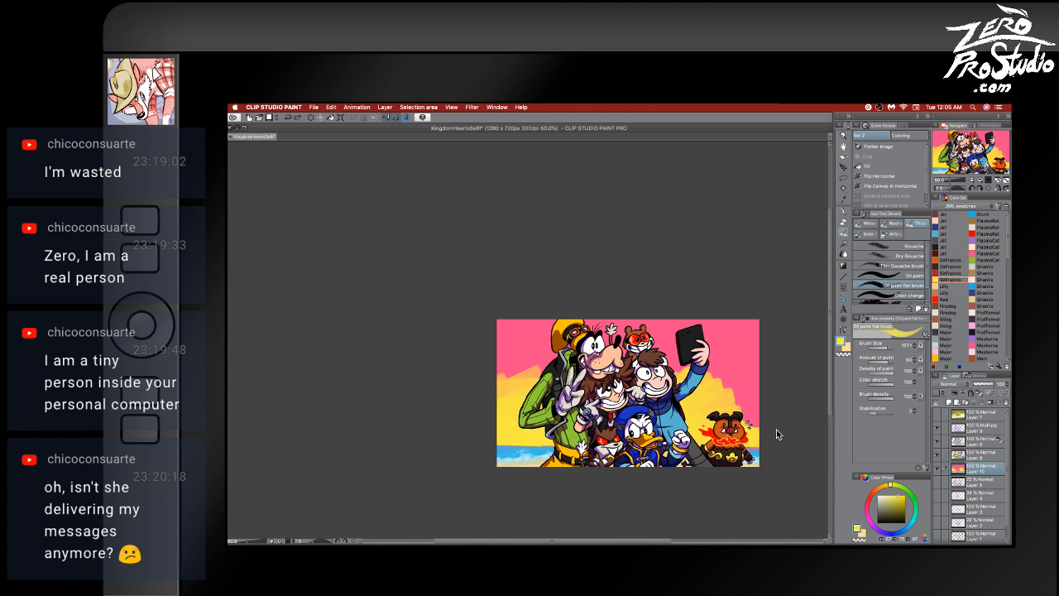
pyautogui.press('super+z')
pyautogui.press('super+z')
pyautogui.press('super+z')
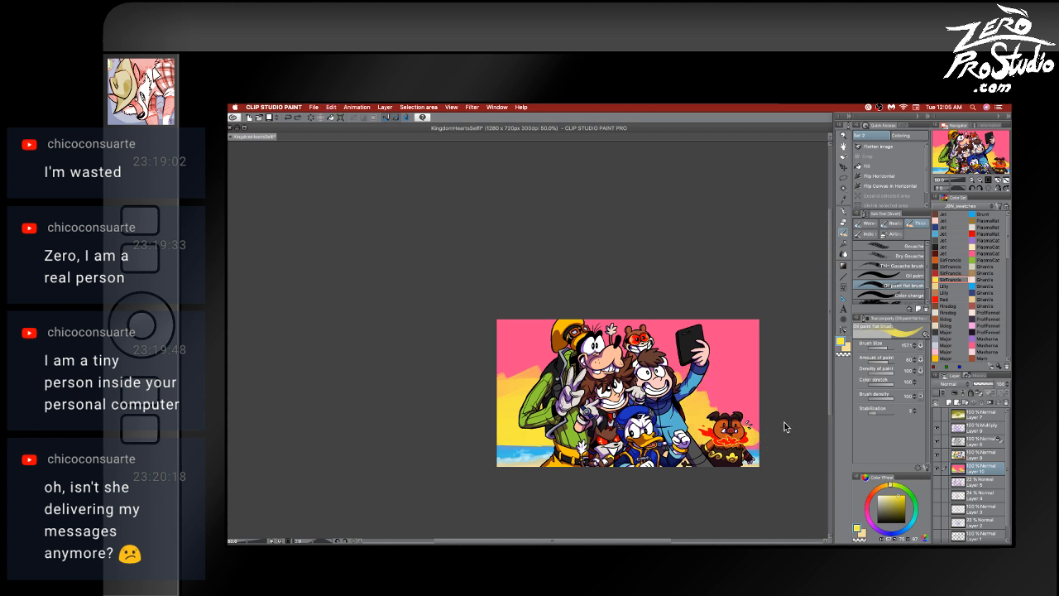
pyautogui.press('super+z')
pyautogui.press('super+z')
pyautogui.press('super+z')
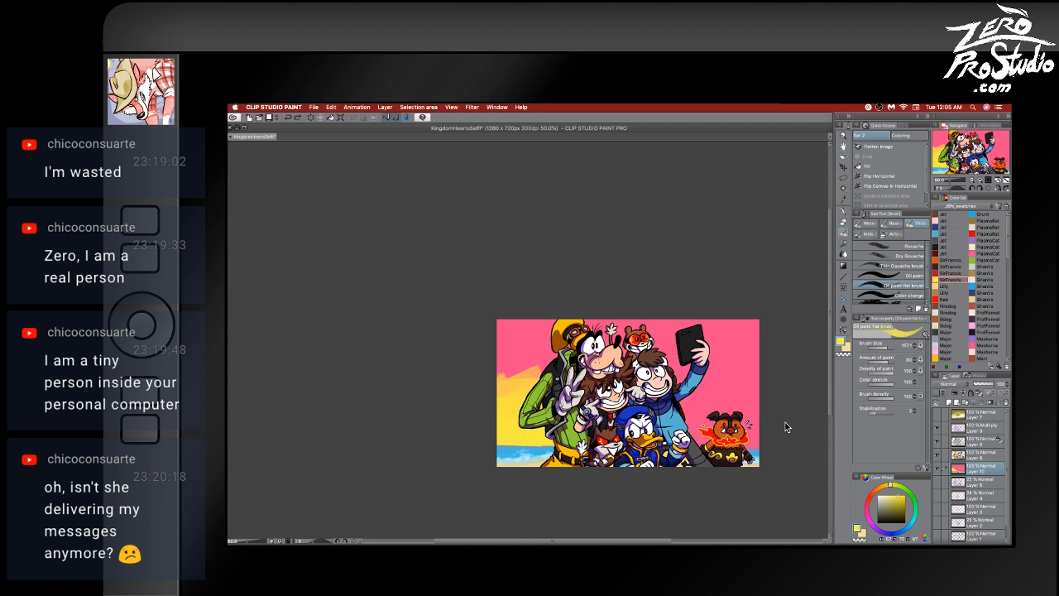
pyautogui.press('super+z')
pyautogui.press('super+z')
pyautogui.press('super+z')
pyautogui.press('super+z')
pyautogui.press('super+z')
pyautogui.press('super+z')
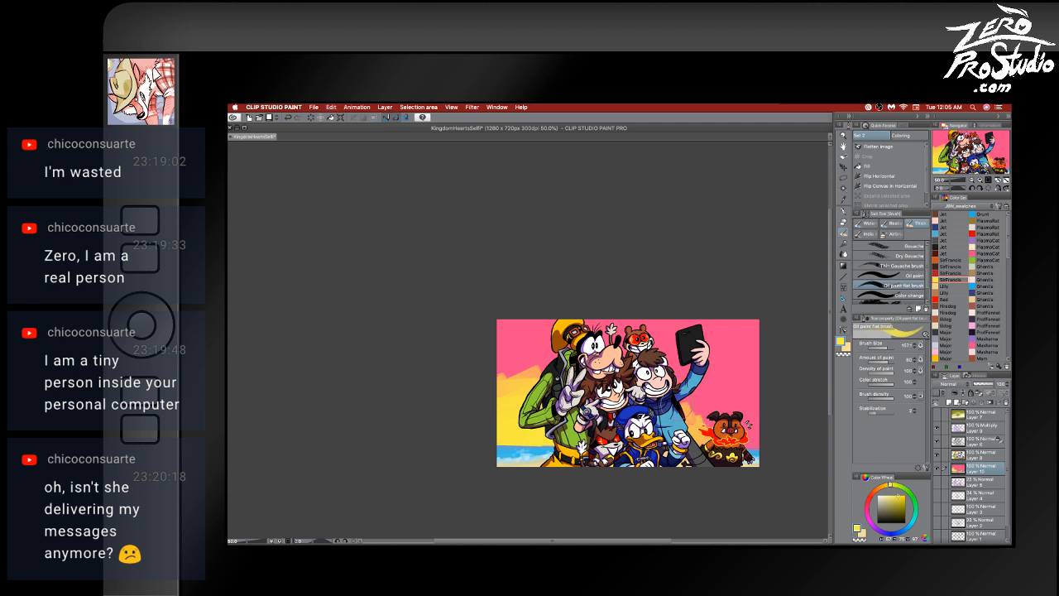
# - Sample the orange from the sky and blend it between the yellow glow and the pink on both sides of the characters
pyautogui.keyDown('alt'); pyautogui.click(697, 417); pyautogui.keyUp('alt')
pyautogui.moveTo(697, 424)
pyautogui.mouseDown()
pyautogui.moveTo(704, 406)
pyautogui.moveTo(683, 394)
pyautogui.moveTo(699, 439)
pyautogui.mouseUp()
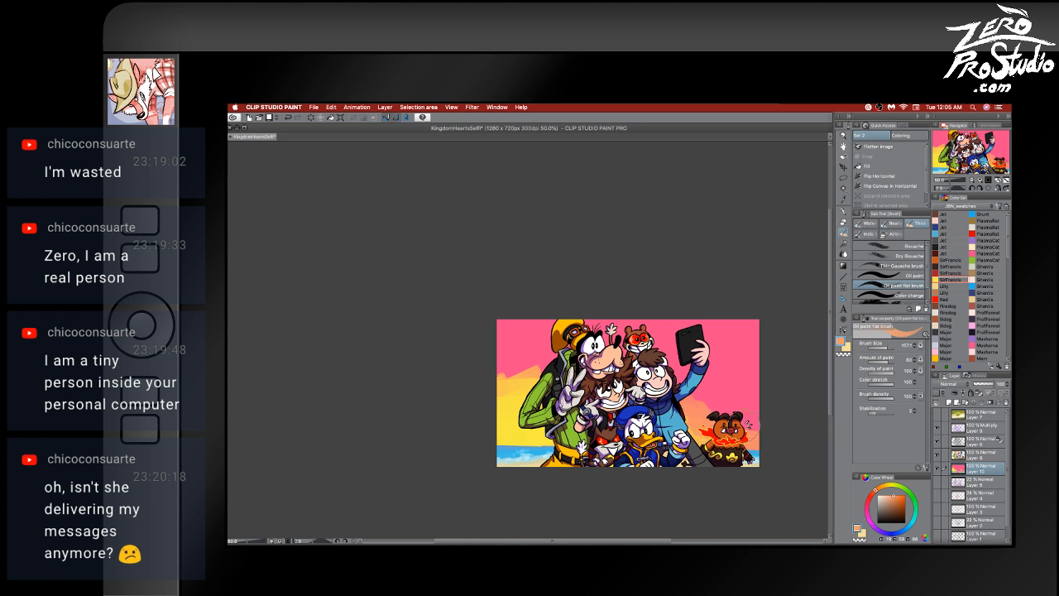
pyautogui.moveTo(760, 421); pyautogui.dragTo(679, 402)
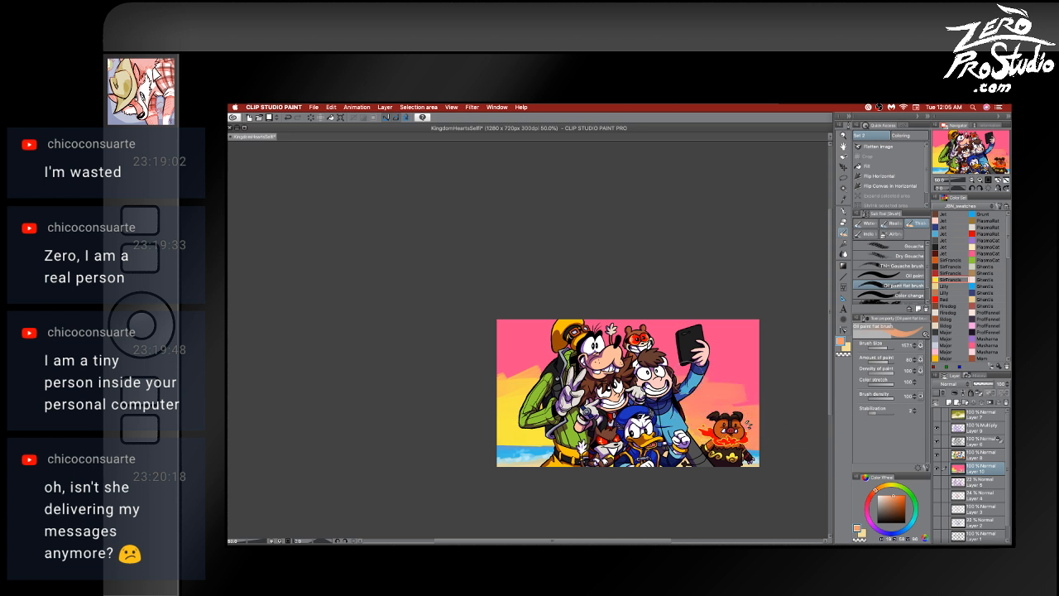
pyautogui.moveTo(546, 385)
pyautogui.mouseDown()
pyautogui.moveTo(521, 364)
pyautogui.moveTo(476, 381)
pyautogui.moveTo(508, 393)
pyautogui.moveTo(522, 364)
pyautogui.moveTo(485, 355)
pyautogui.moveTo(529, 346)
pyautogui.mouseUp()
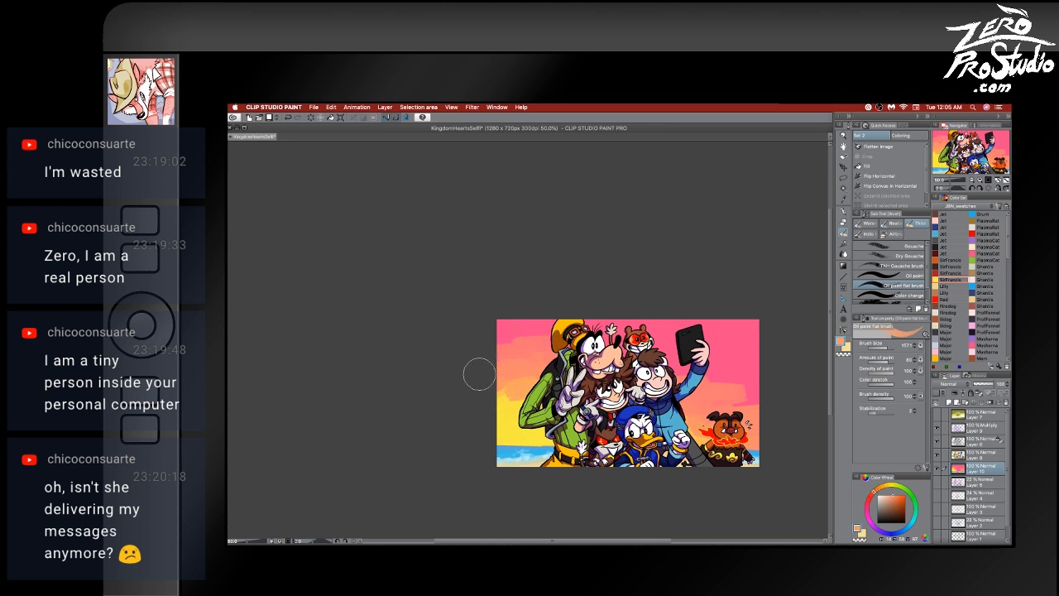
# - Sample the yellow from the glow and touch up the lower sky on both sides, undoing stray strokes
pyautogui.keyDown('alt'); pyautogui.click(515, 401); pyautogui.keyUp('alt')
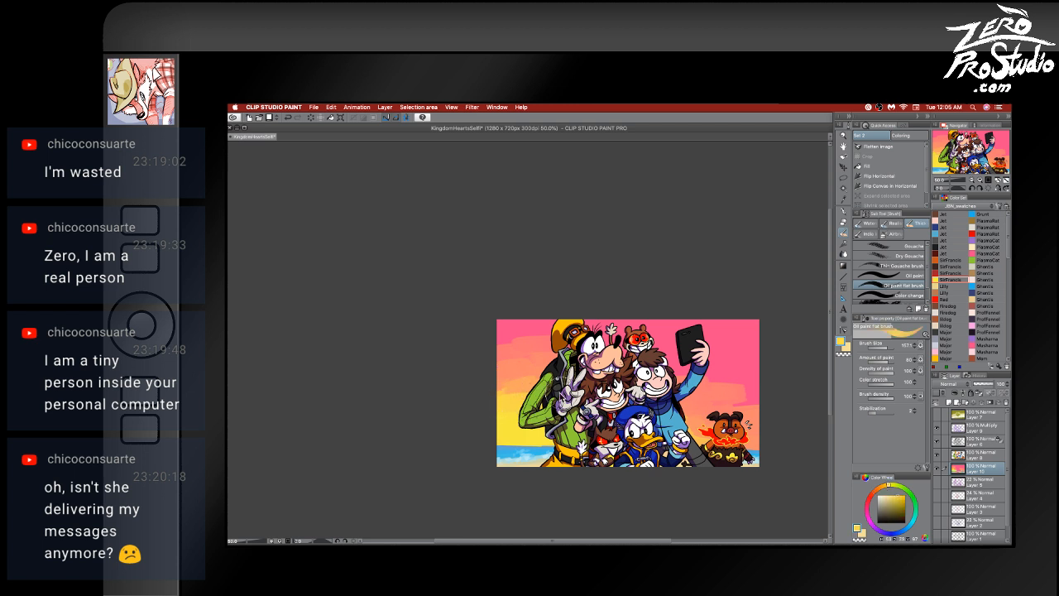
pyautogui.press('super+z')
pyautogui.press('super+z')
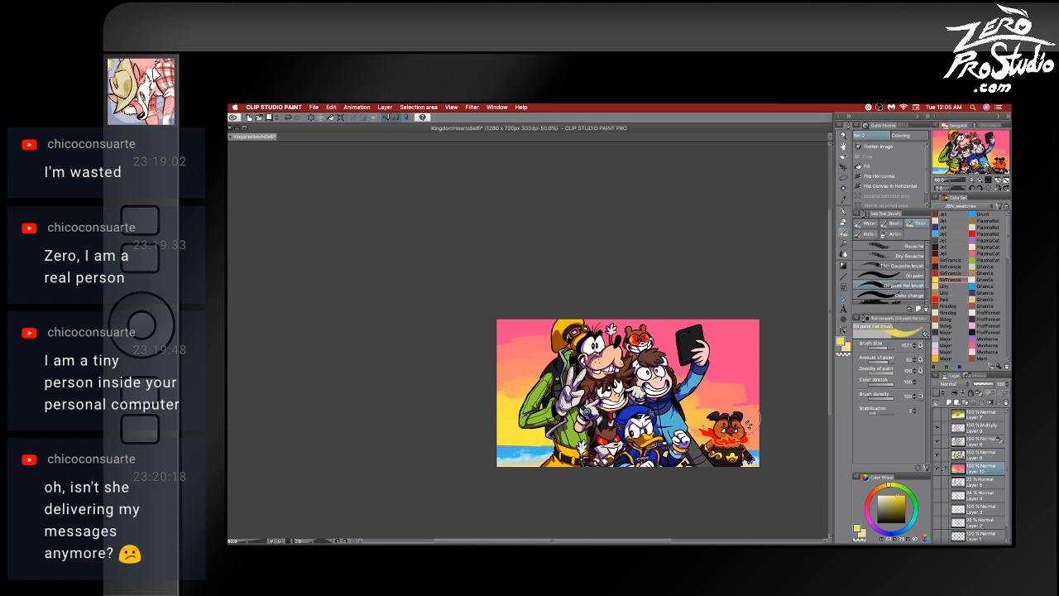
pyautogui.press('super+z')
# - Open the modifier key settings and compare the common settings with the Oil paint flat brush's own assignments
pyautogui.click(264, 108)
pyautogui.click(281, 153)
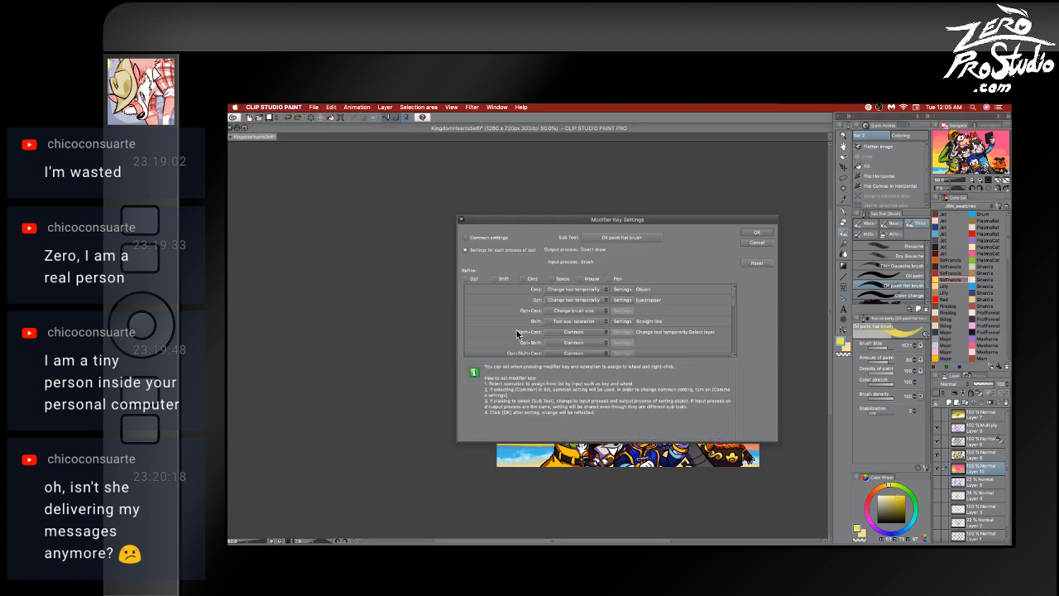
pyautogui.click(496, 237)
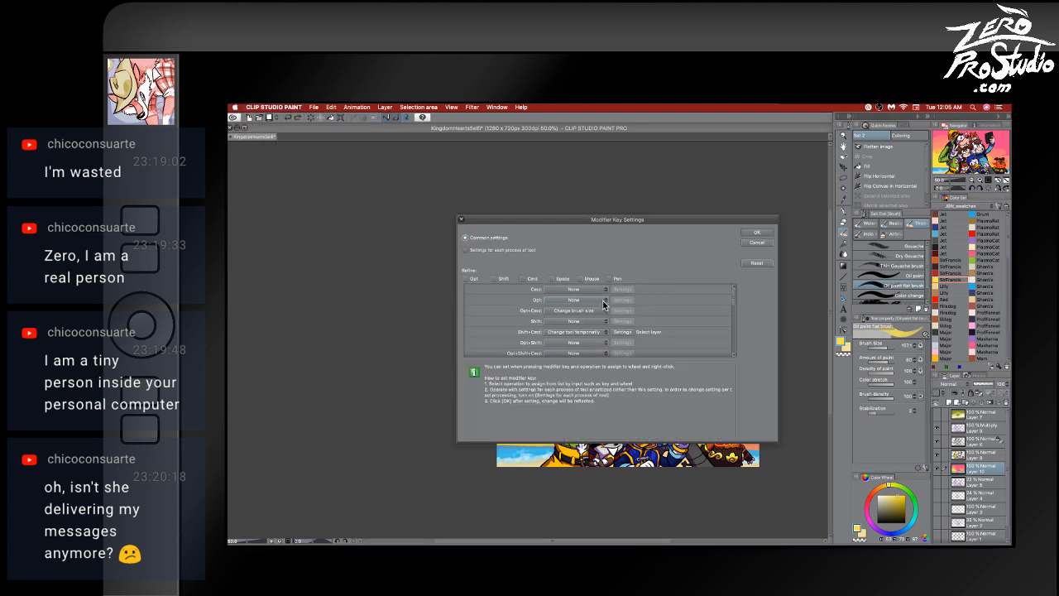
pyautogui.click(511, 252)
# - Look through the list of selectable sub tools for the tool-specific modifier key settings, leaving the Oil paint flat brush selected
pyautogui.click(599, 239)
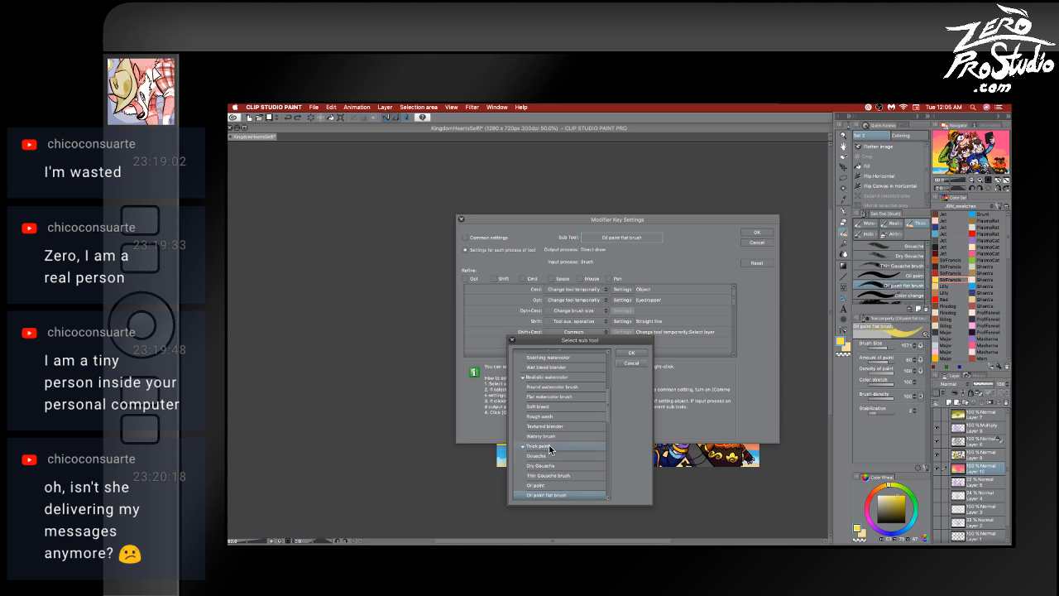
pyautogui.scroll(1, 551, 382)
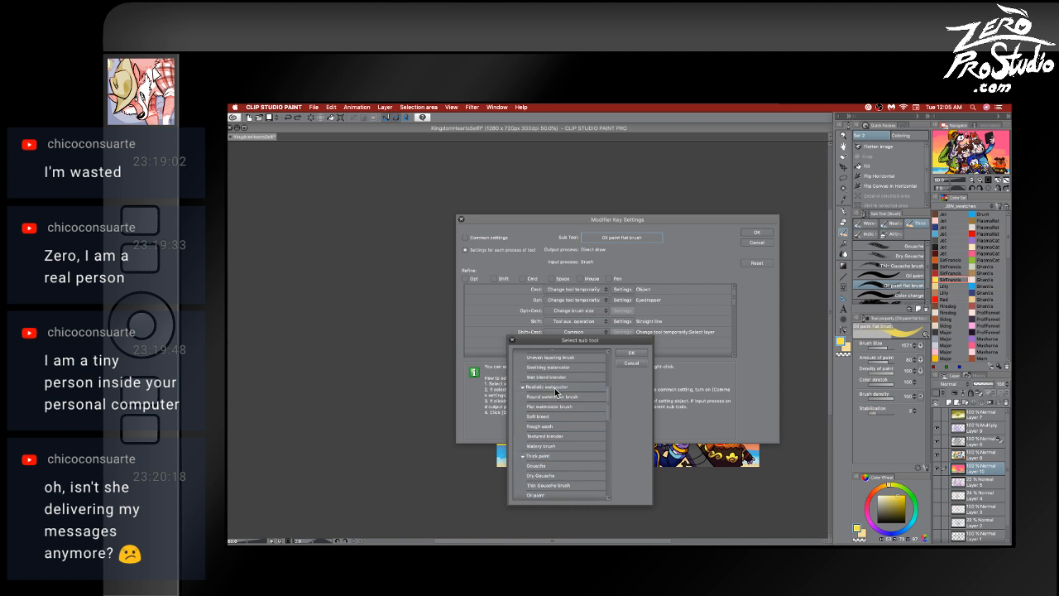
pyautogui.scroll(9, 607, 392)
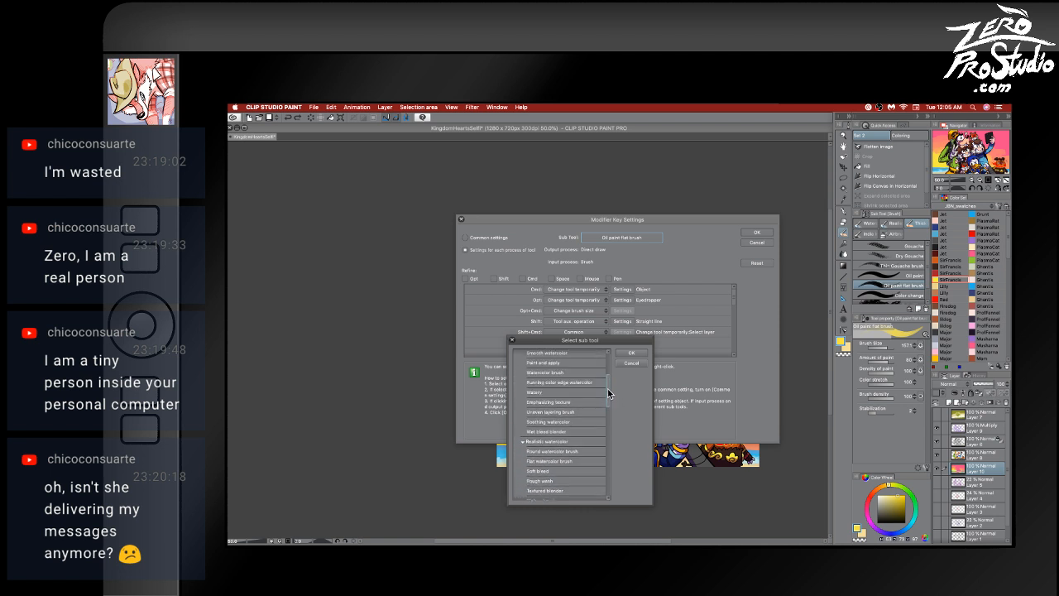
pyautogui.scroll(15, 610, 385)
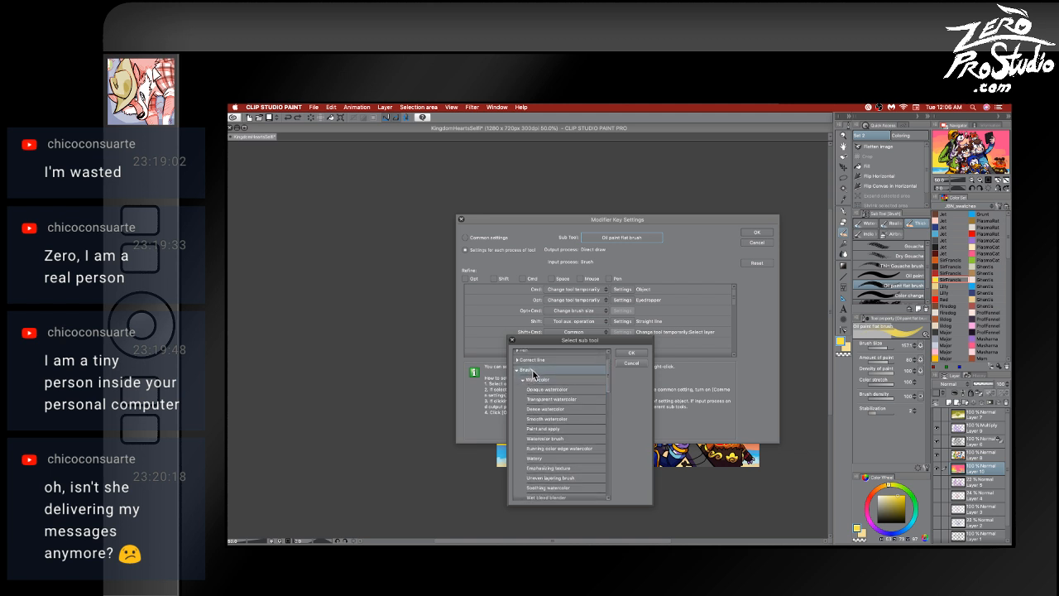
pyautogui.click(540, 369)
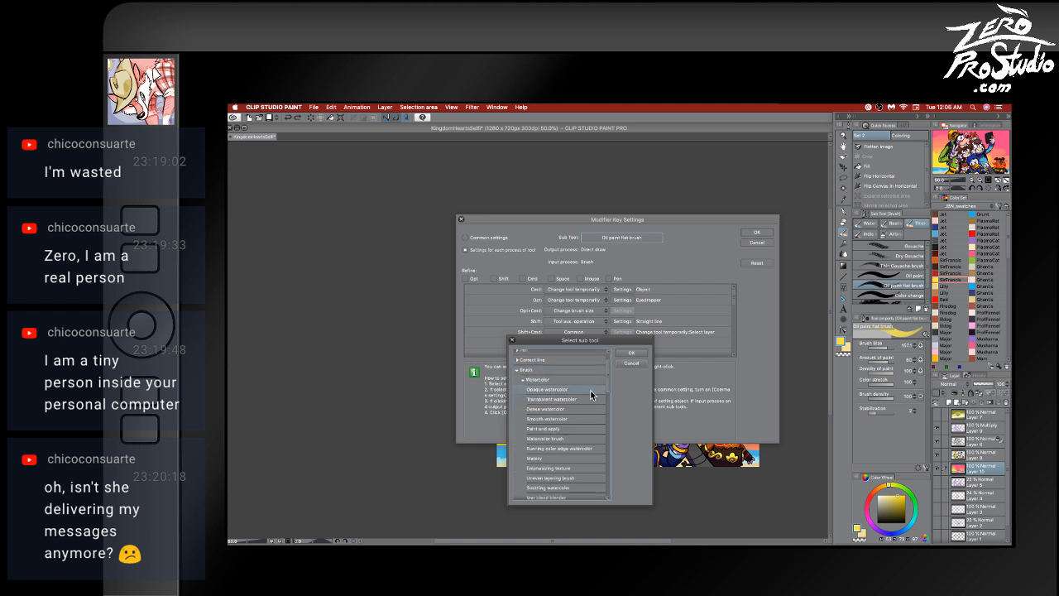
pyautogui.scroll(-15, 608, 383)
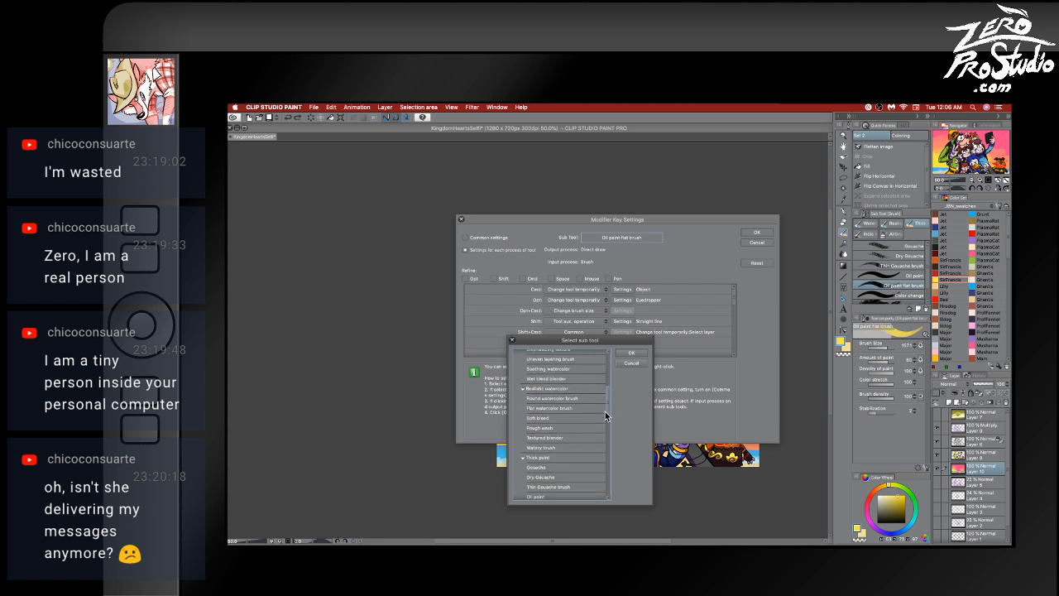
pyautogui.moveTo(604, 419)
pyautogui.mouseDown()
pyautogui.moveTo(598, 477)
pyautogui.moveTo(602, 387)
pyautogui.mouseUp()
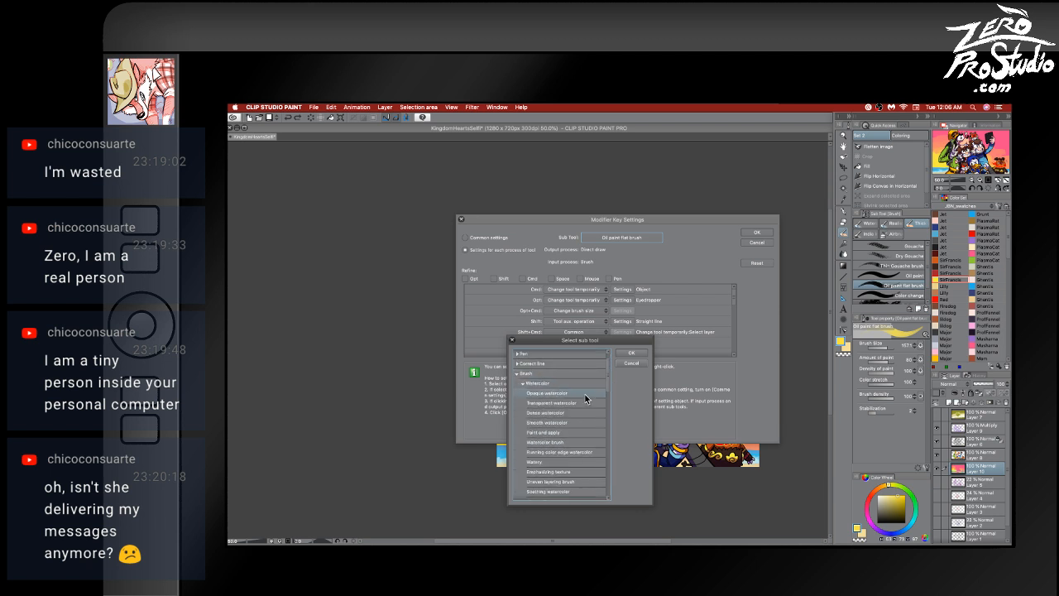
pyautogui.click(639, 359)
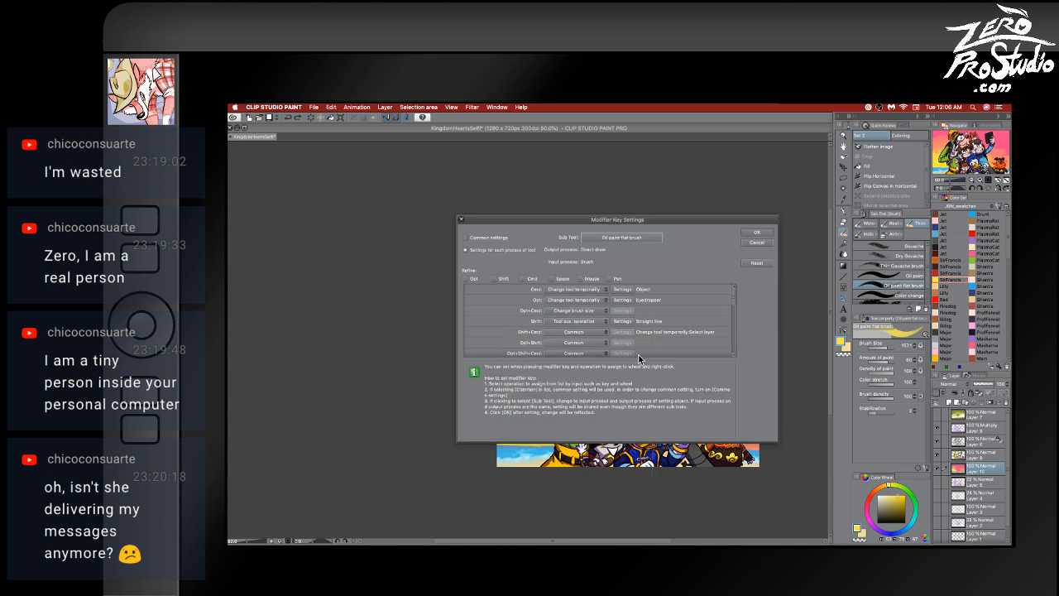
pyautogui.click(629, 238)
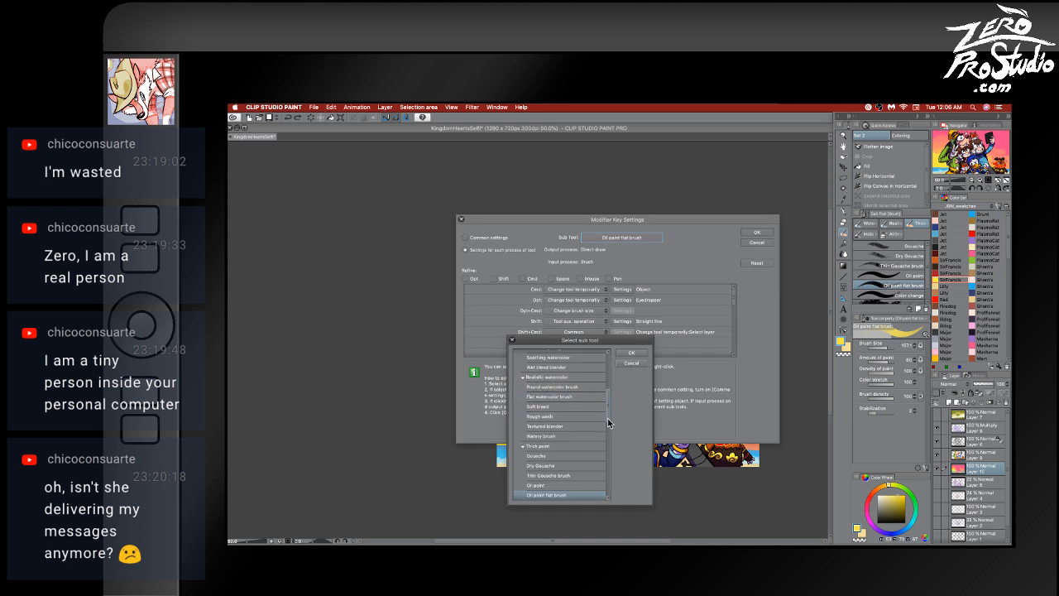
pyautogui.moveTo(607, 417); pyautogui.dragTo(610, 360)
pyautogui.click(631, 363)
# - Filter the common modifier key settings by Shift and try assigning Change tool temporarily to Opt+Shift+Cmd
pyautogui.click(509, 238)
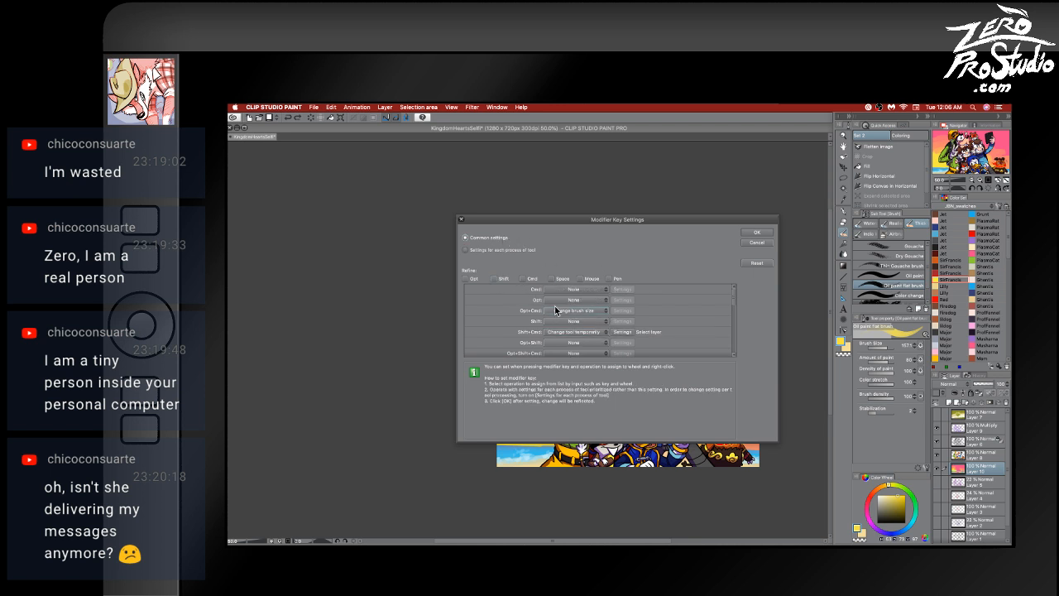
pyautogui.click(501, 280)
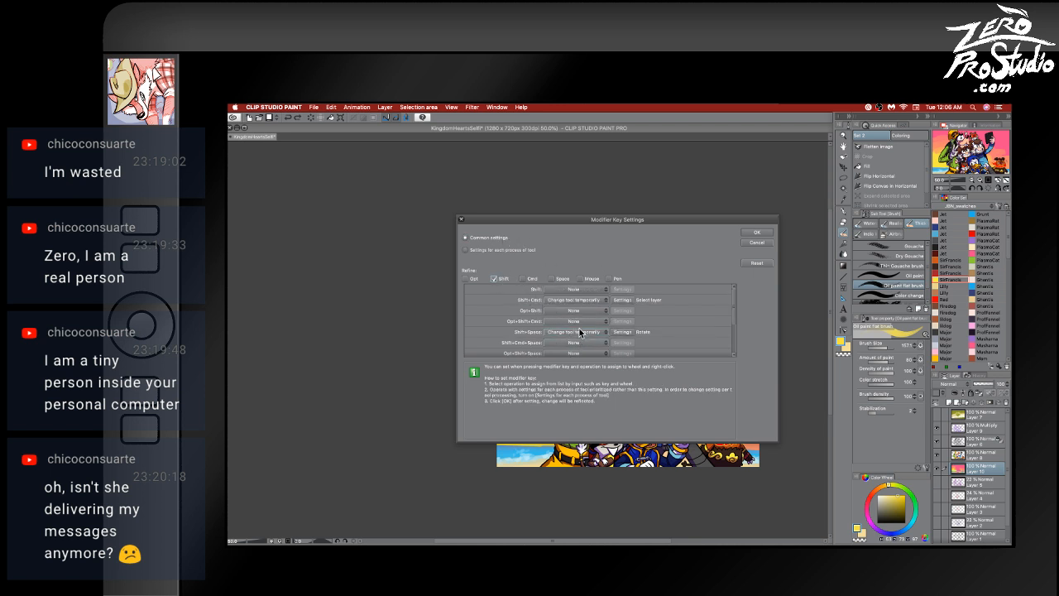
pyautogui.click(587, 288)
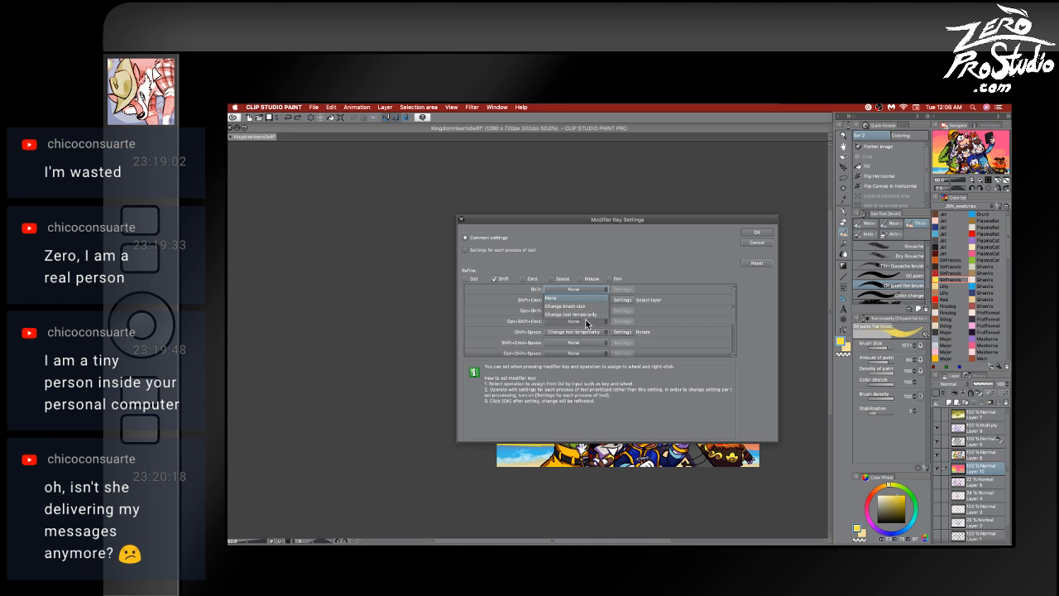
pyautogui.click(625, 263)
pyautogui.click(574, 320)
pyautogui.click(572, 316)
pyautogui.click(568, 322)
pyautogui.click(546, 346)
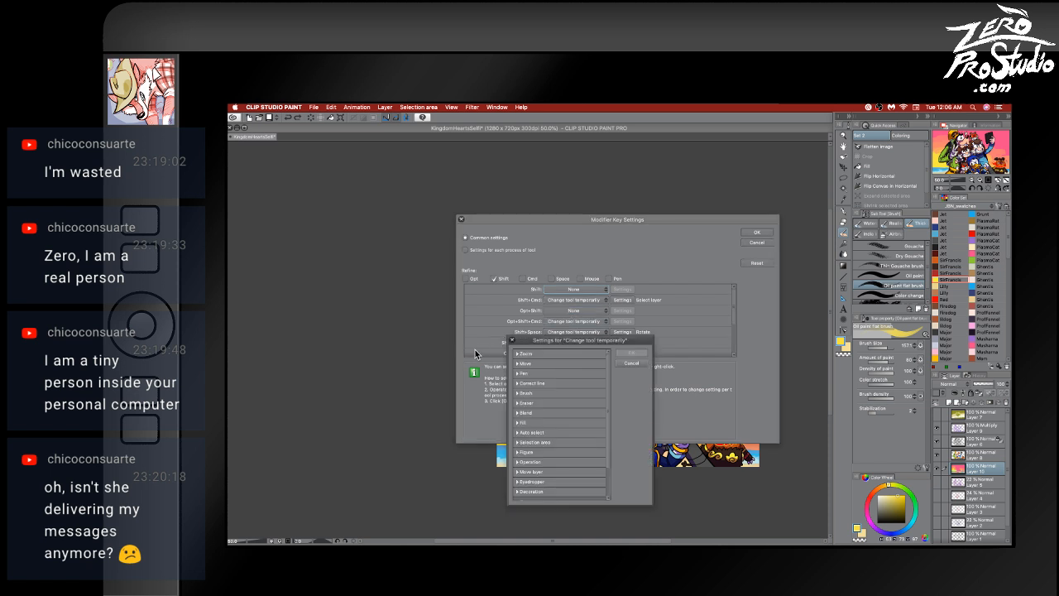
pyautogui.click(512, 340)
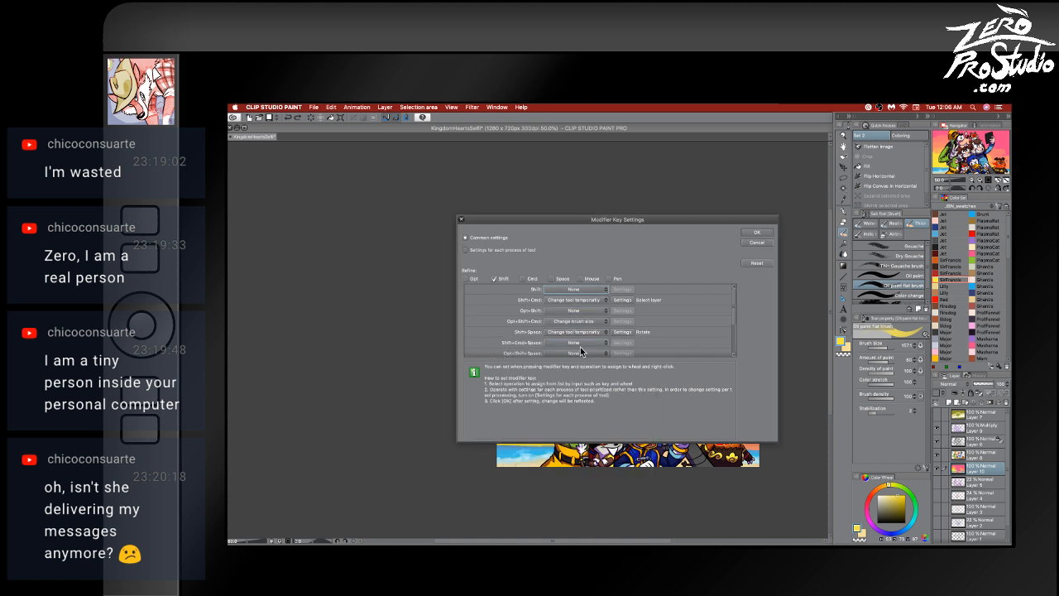
# - Review the remaining Shift key combinations in the common settings and close the modifier key settings without saving
pyautogui.scroll(-1, 650, 337)
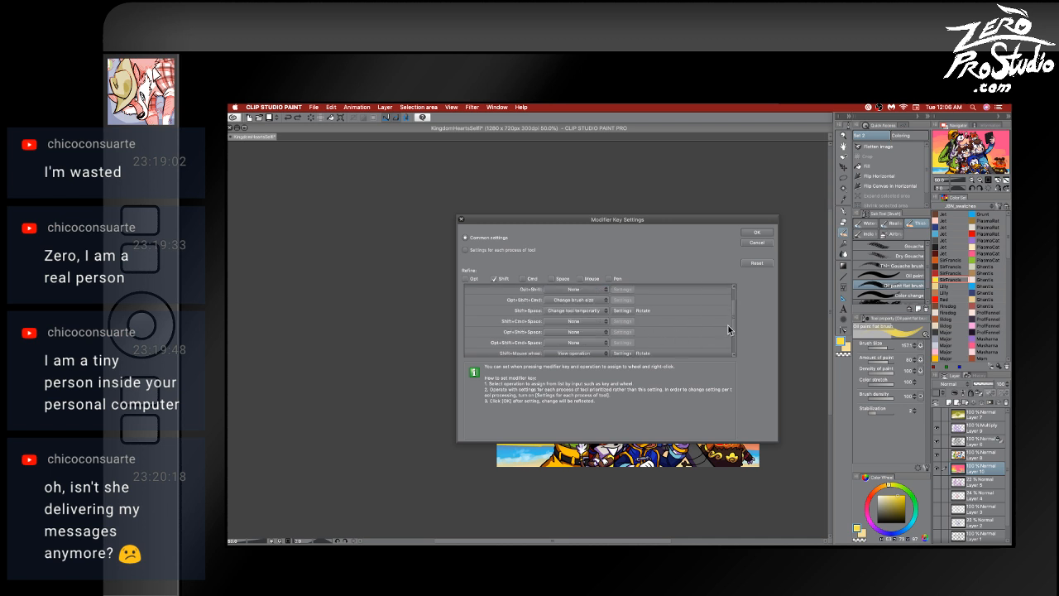
pyautogui.scroll(-3, 733, 329)
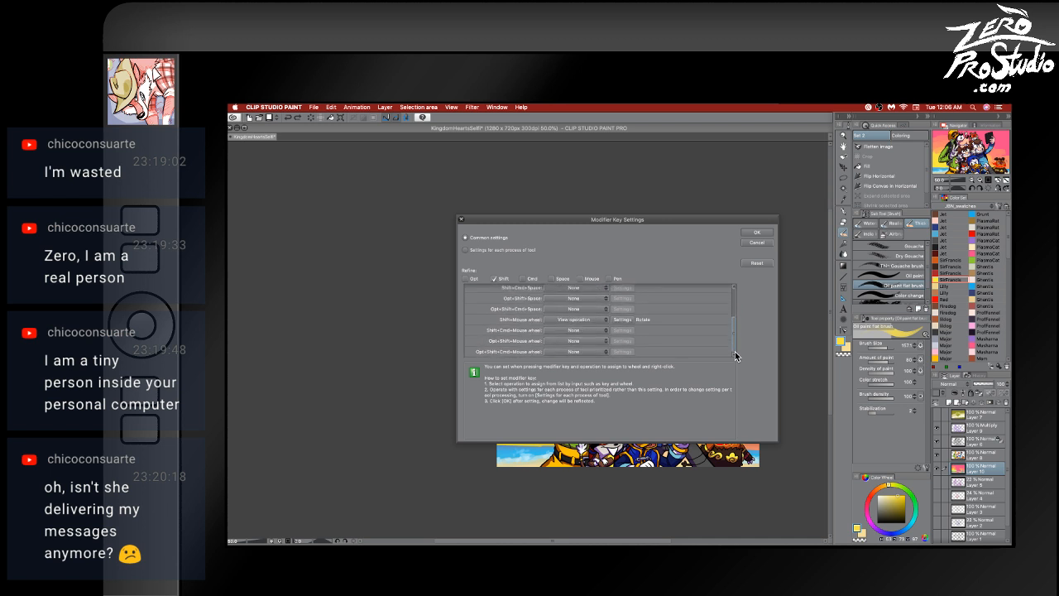
pyautogui.scroll(1, 733, 349)
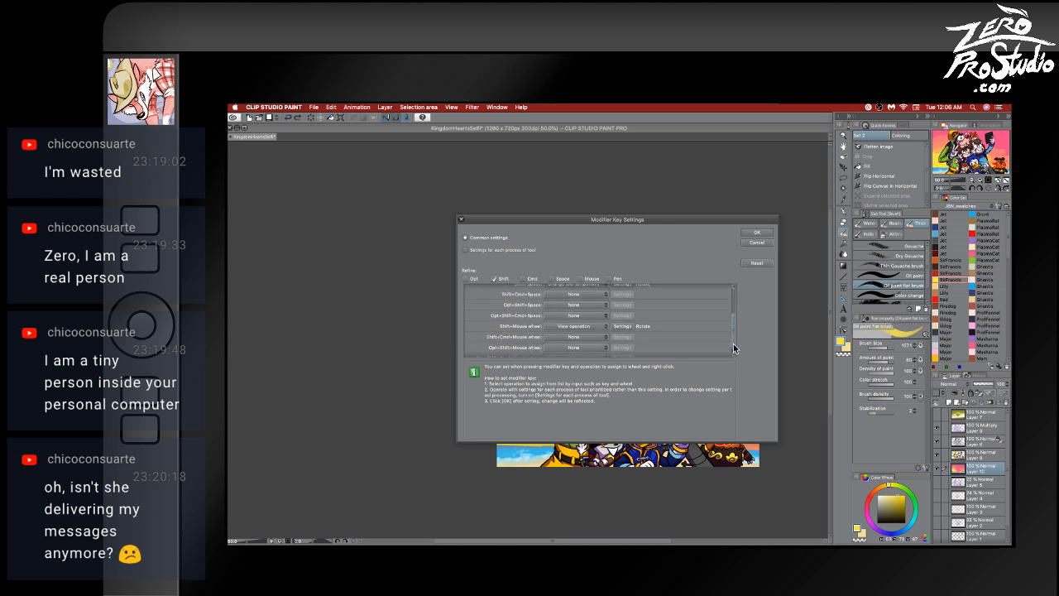
pyautogui.scroll(2, 733, 343)
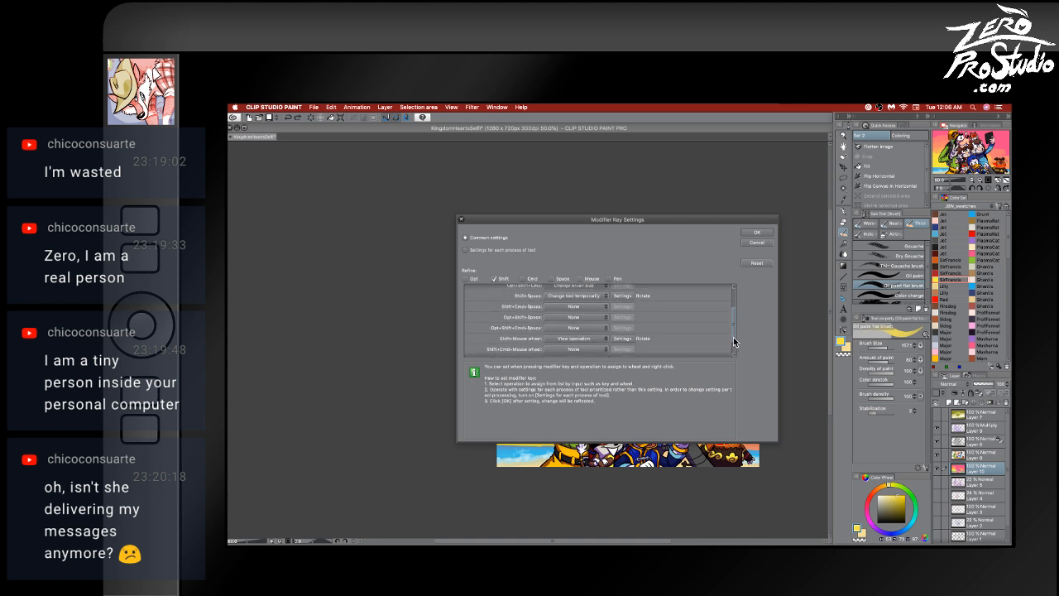
pyautogui.scroll(3, 732, 331)
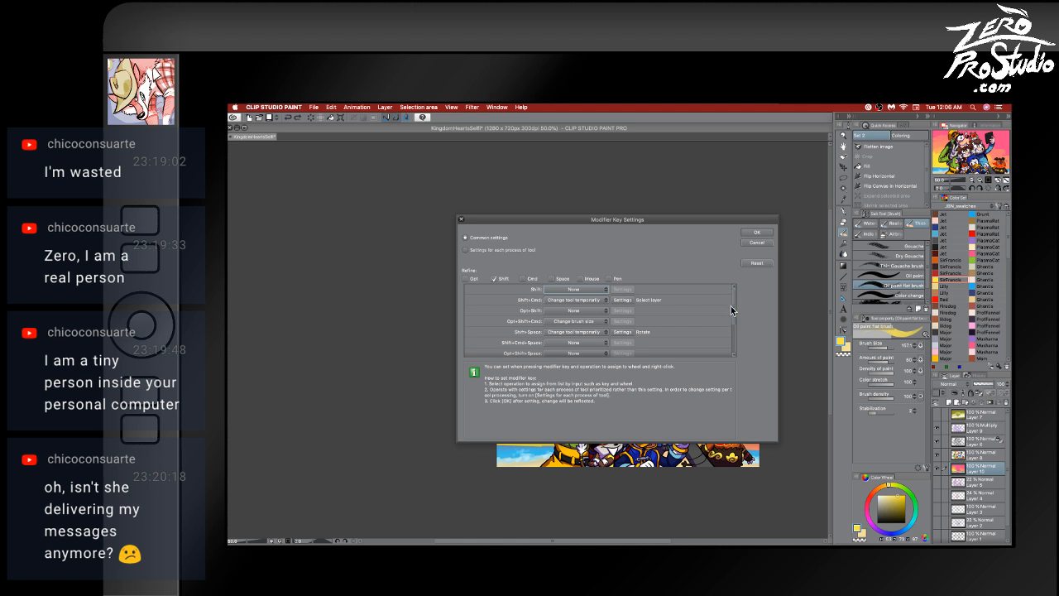
pyautogui.click(598, 288)
pyautogui.click(658, 268)
pyautogui.click(757, 242)
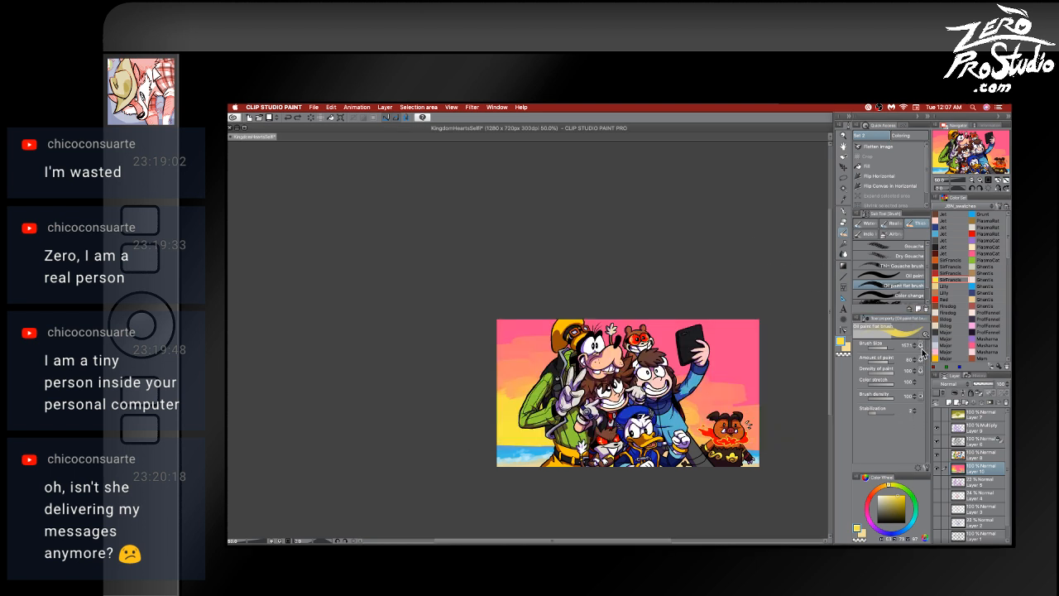
# - Set the secondary colour to a pale cream and paint a bright glow on the horizon above the sea
pyautogui.click(923, 470)
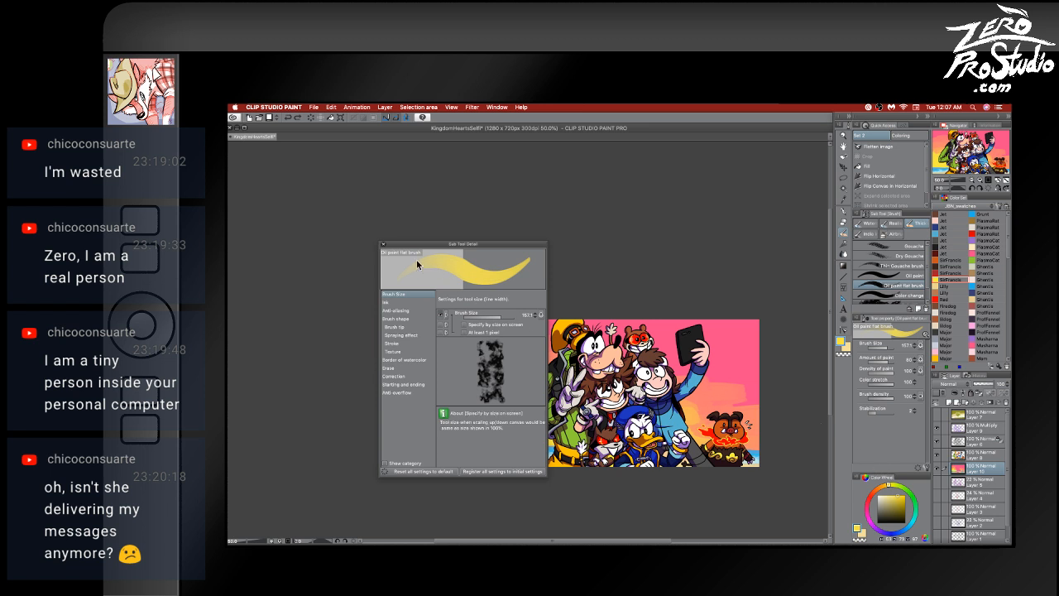
pyautogui.click(383, 244)
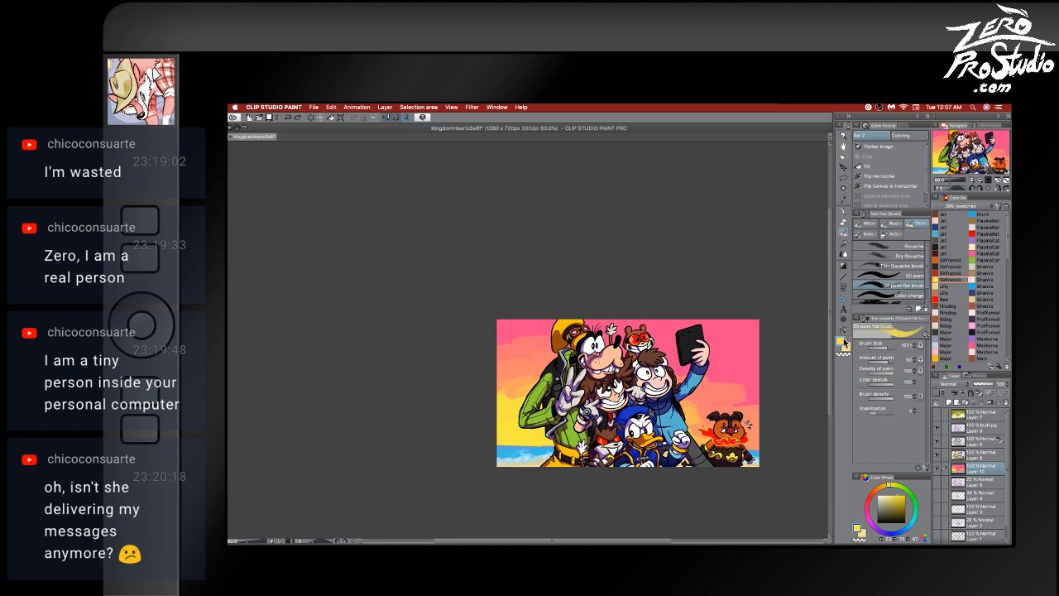
pyautogui.click(858, 528)
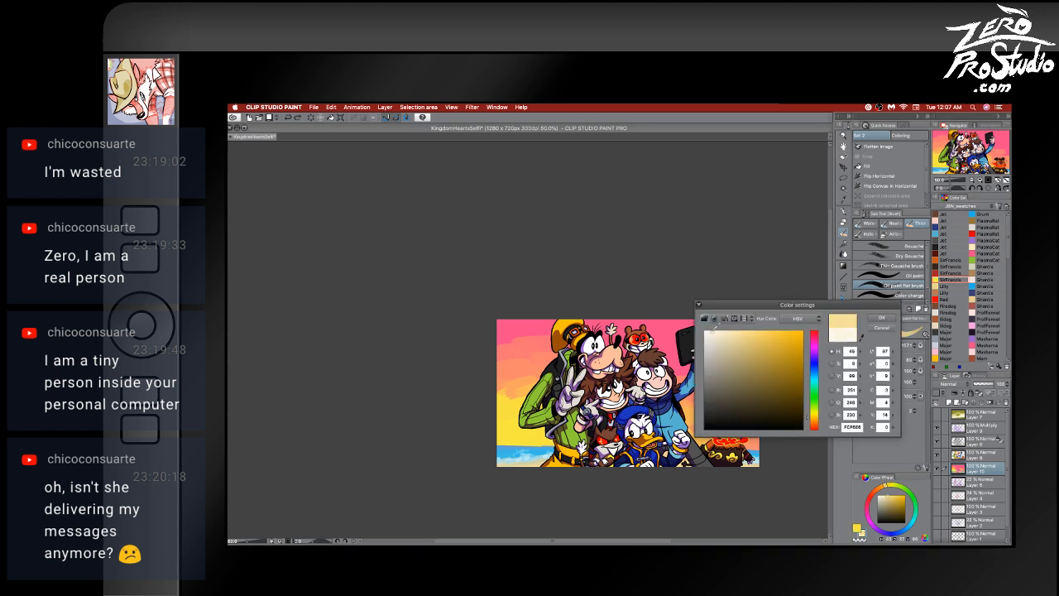
pyautogui.click(882, 318)
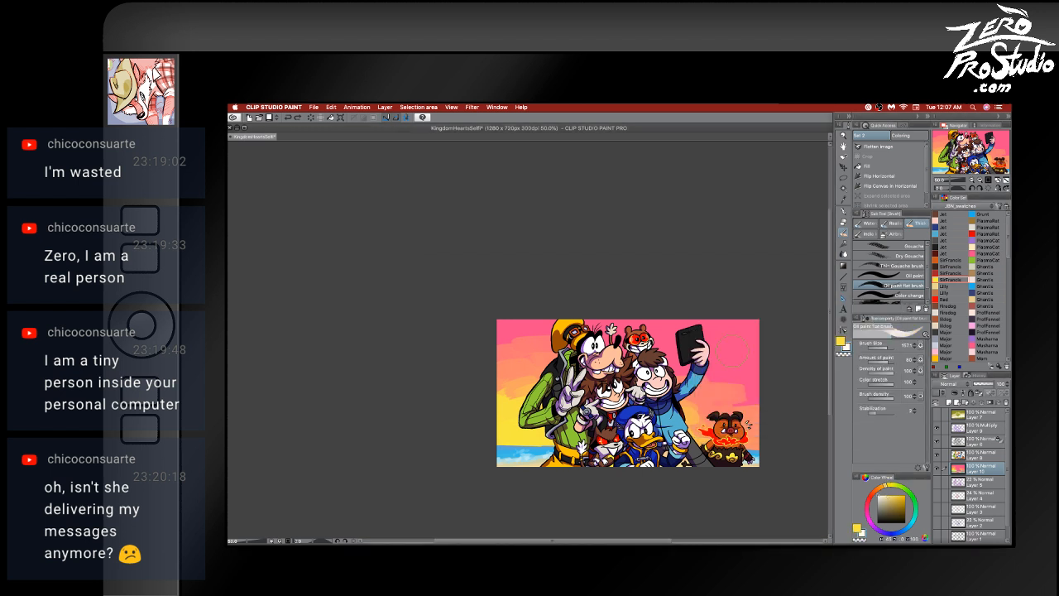
pyautogui.moveTo(526, 440)
pyautogui.mouseDown()
pyautogui.moveTo(514, 441)
pyautogui.moveTo(530, 441)
pyautogui.moveTo(530, 430)
pyautogui.moveTo(502, 425)
pyautogui.moveTo(539, 441)
pyautogui.moveTo(511, 442)
pyautogui.moveTo(540, 444)
pyautogui.moveTo(498, 444)
pyautogui.mouseUp()
# - Sample the sea blue and the yellows around the horizon and blend the bright glow into the lower sky
pyautogui.keyDown('alt'); pyautogui.click(540, 443); pyautogui.keyUp('alt')
pyautogui.keyDown('alt'); pyautogui.click(536, 445); pyautogui.keyUp('alt')
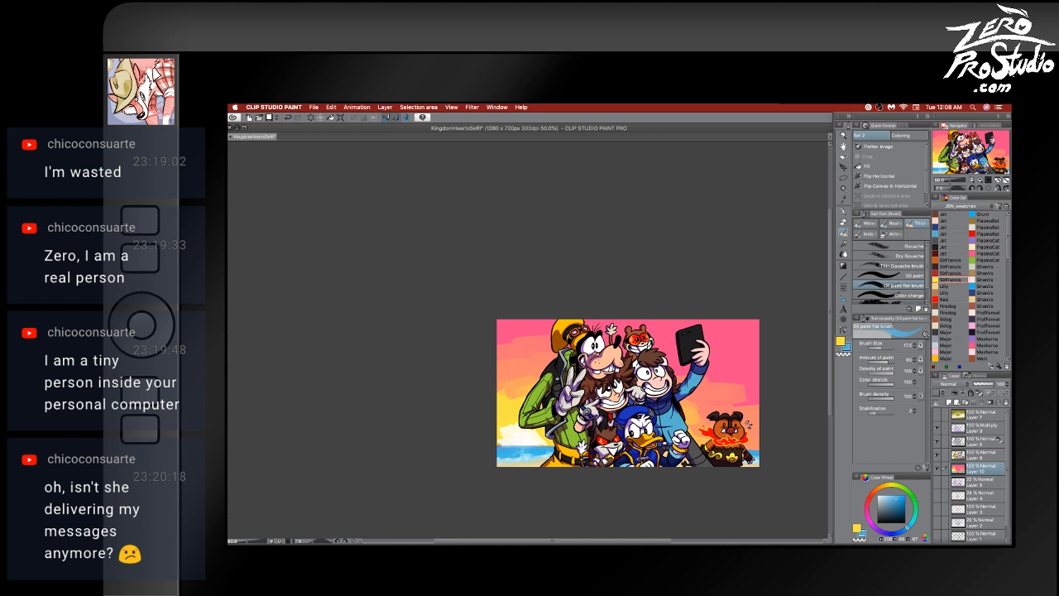
pyautogui.keyDown('alt'); pyautogui.click(553, 436); pyautogui.keyUp('alt')
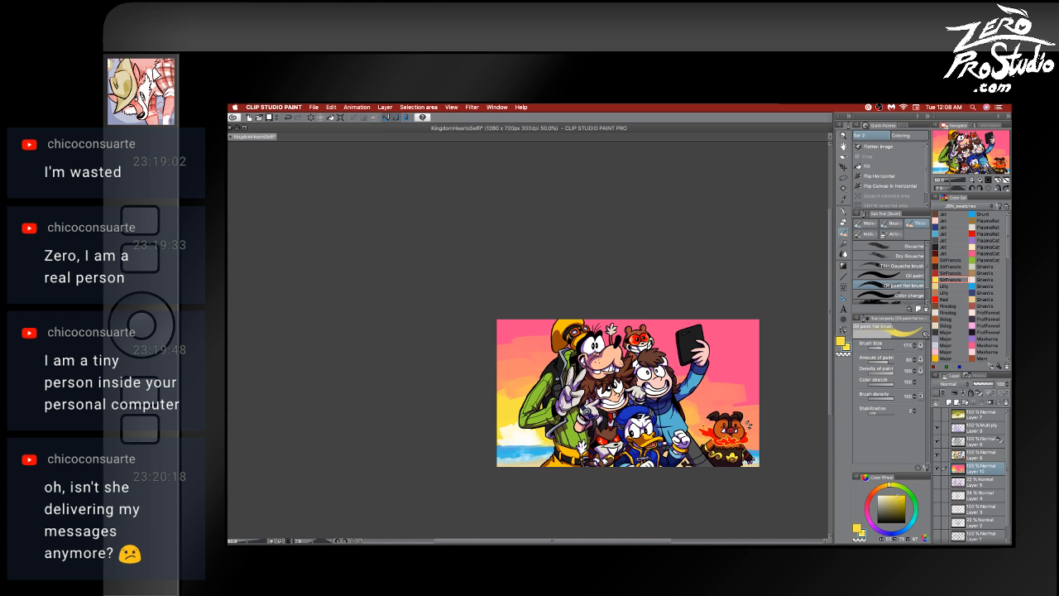
pyautogui.keyDown('alt'); pyautogui.click(511, 438); pyautogui.keyUp('alt')
pyautogui.keyDown('alt'); pyautogui.click(530, 434); pyautogui.keyUp('alt')
pyautogui.keyDown('alt'); pyautogui.click(529, 437); pyautogui.keyUp('alt')
pyautogui.keyDown('alt'); pyautogui.click(524, 434); pyautogui.keyUp('alt')
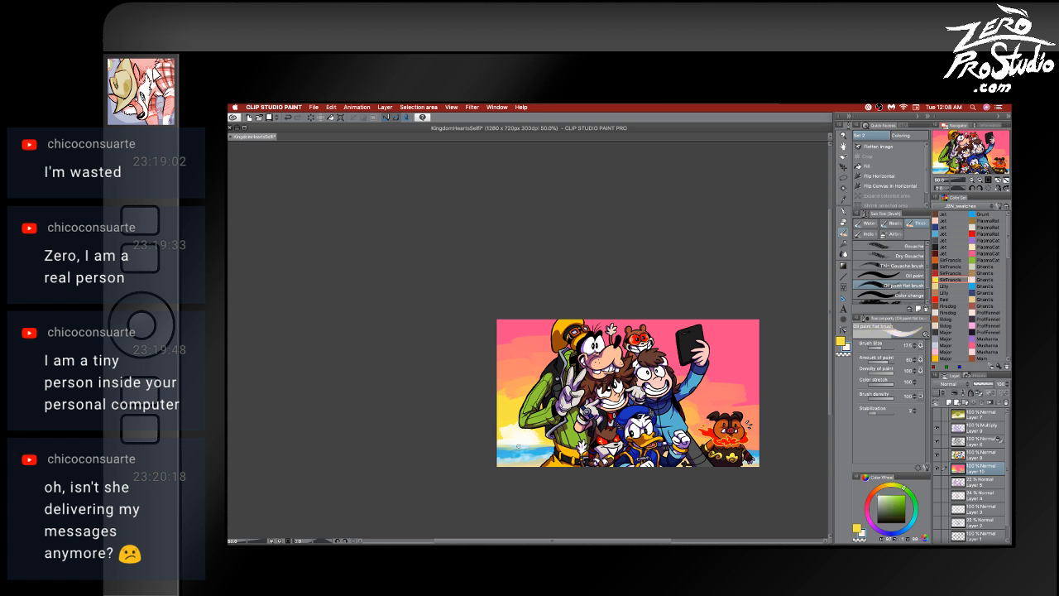
# - Sample the sea blue, try reworking the water under the horizon glow, and undo the last two strokes
pyautogui.keyDown('alt'); pyautogui.click(522, 446); pyautogui.keyUp('alt')
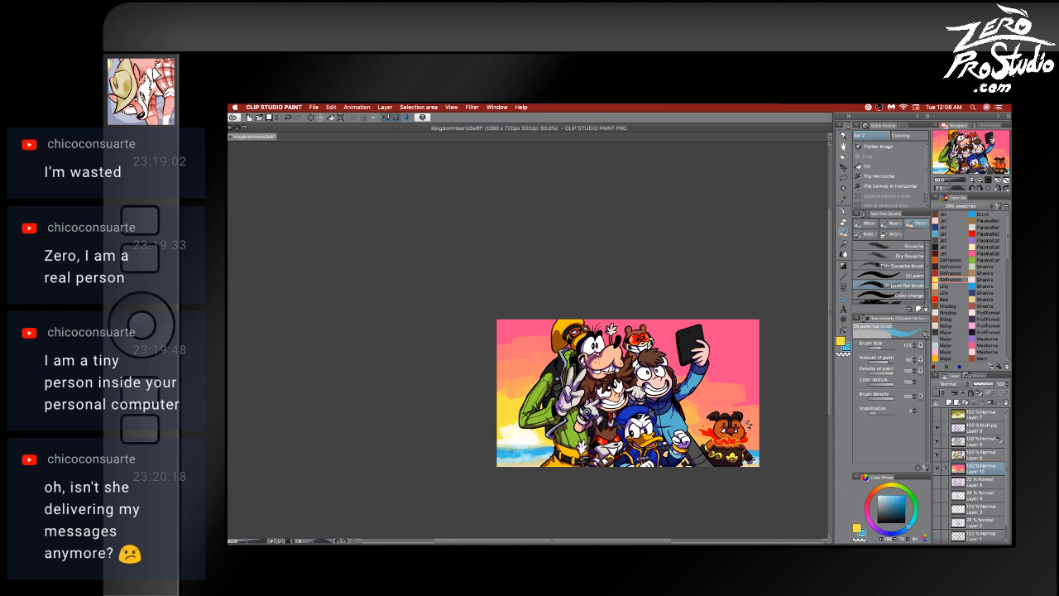
pyautogui.moveTo(543, 447); pyautogui.dragTo(531, 445)
pyautogui.moveTo(532, 443)
pyautogui.mouseDown()
pyautogui.moveTo(493, 443)
pyautogui.moveTo(551, 444)
pyautogui.mouseUp()
pyautogui.press('super+z')
pyautogui.press('super+z')
# - Sample orange and salmon tones from the sky and paint soft cloud streaks on both sides of the characters
pyautogui.keyDown('alt'); pyautogui.click(697, 411); pyautogui.keyUp('alt')
pyautogui.moveTo(697, 422); pyautogui.dragTo(703, 432)
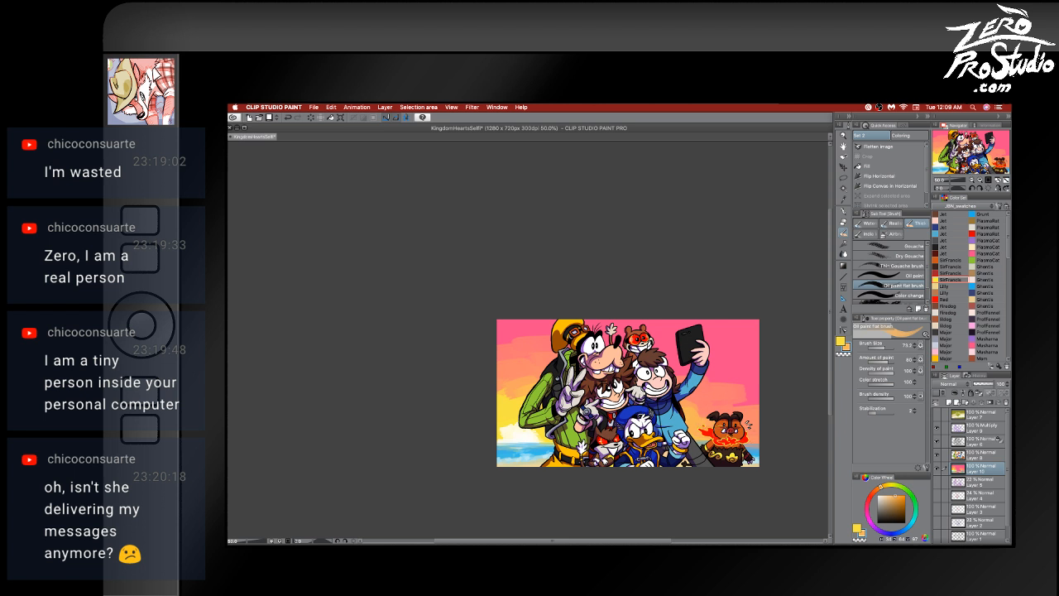
pyautogui.keyDown('alt'); pyautogui.click(716, 397); pyautogui.keyUp('alt')
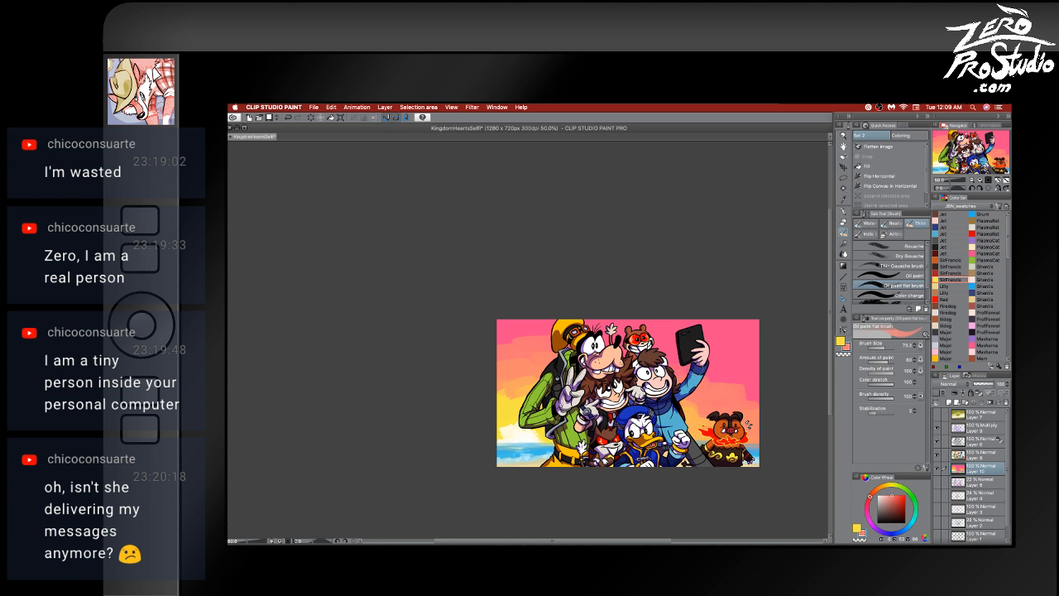
pyautogui.moveTo(494, 340); pyautogui.dragTo(542, 338)
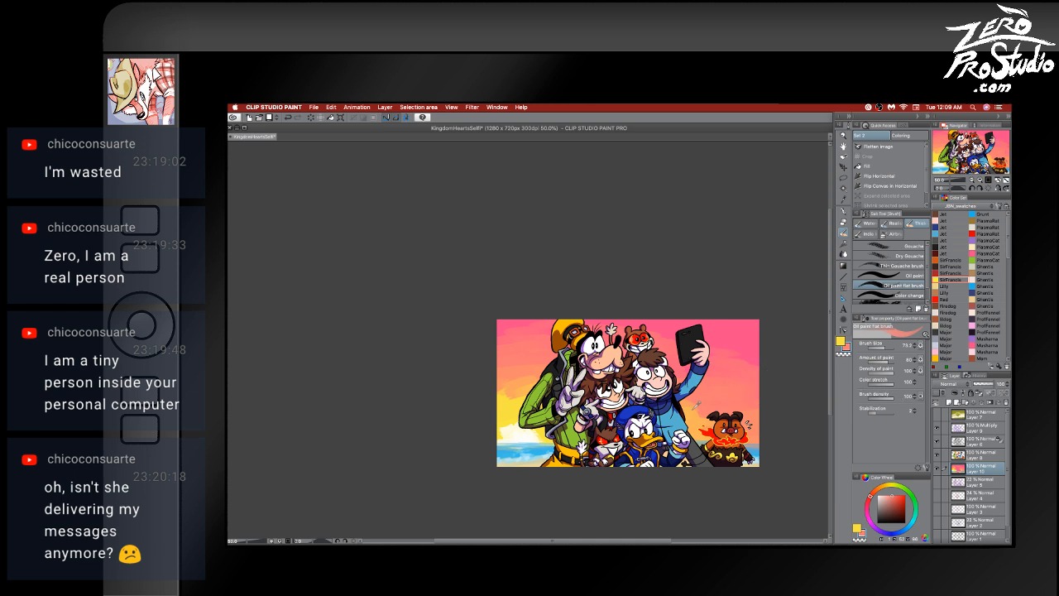
pyautogui.keyDown('alt'); pyautogui.click(695, 402); pyautogui.keyUp('alt')
pyautogui.moveTo(693, 400); pyautogui.dragTo(720, 397)
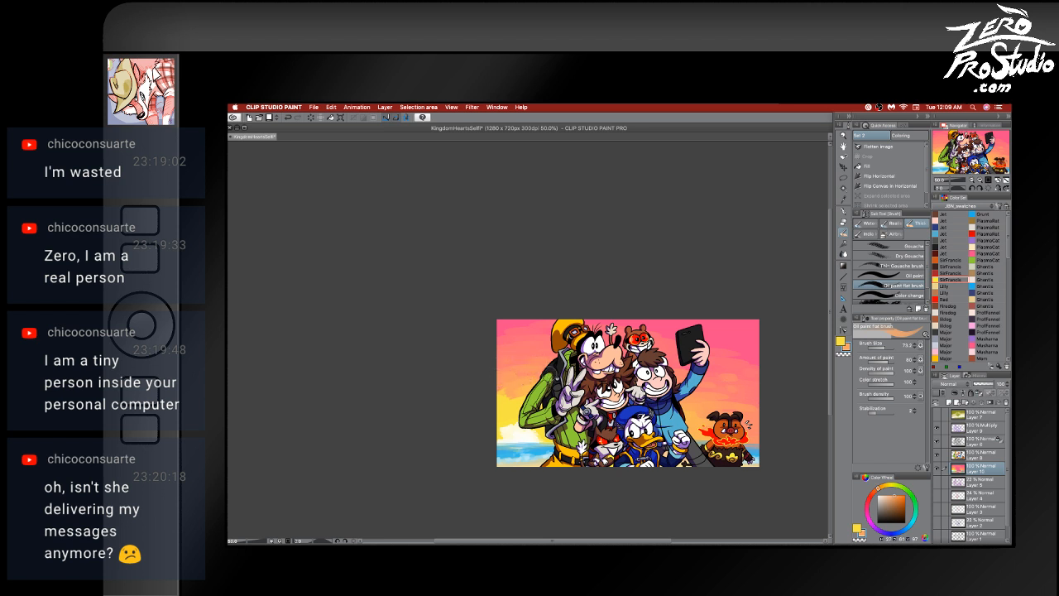
# - Sample the orange, yellow and pale glow tones behind the green-jacketed character and blend them through the lower sky
pyautogui.keyDown('alt'); pyautogui.click(530, 384); pyautogui.keyUp('alt')
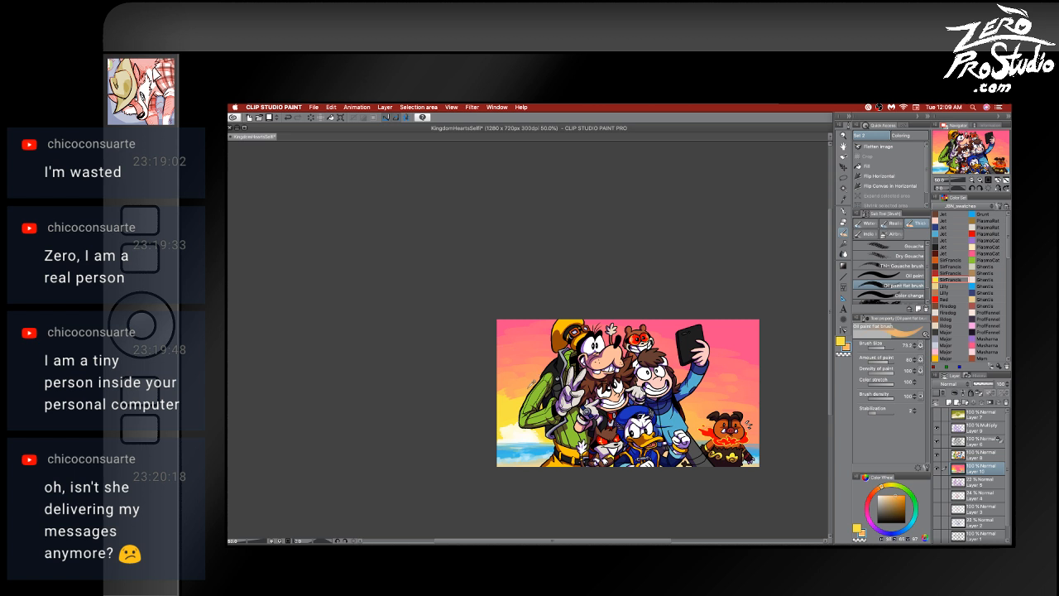
pyautogui.keyDown('alt'); pyautogui.click(521, 394); pyautogui.keyUp('alt')
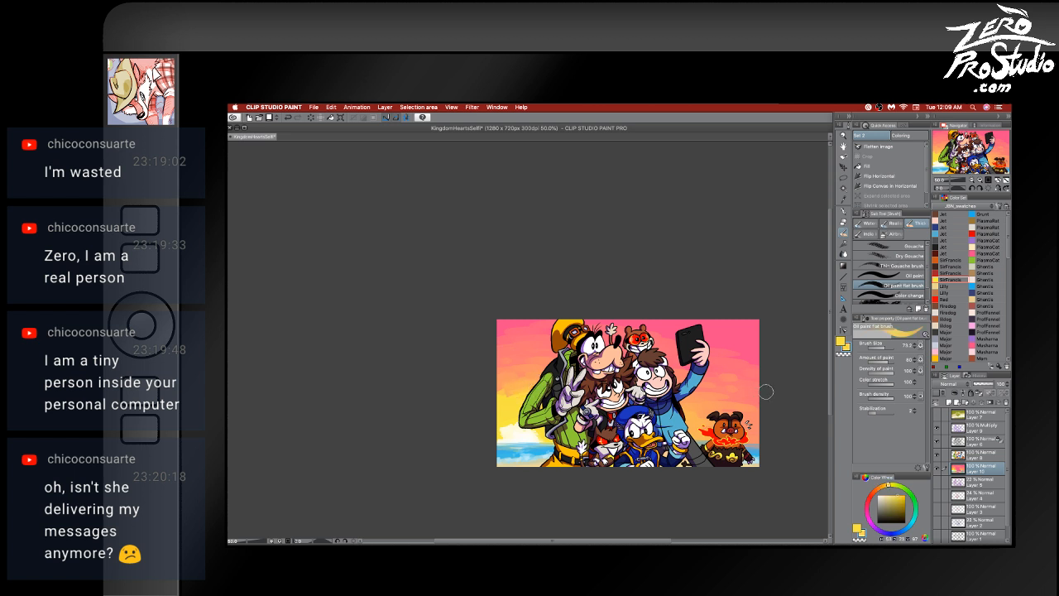
pyautogui.keyDown('alt'); pyautogui.click(519, 421); pyautogui.keyUp('alt')
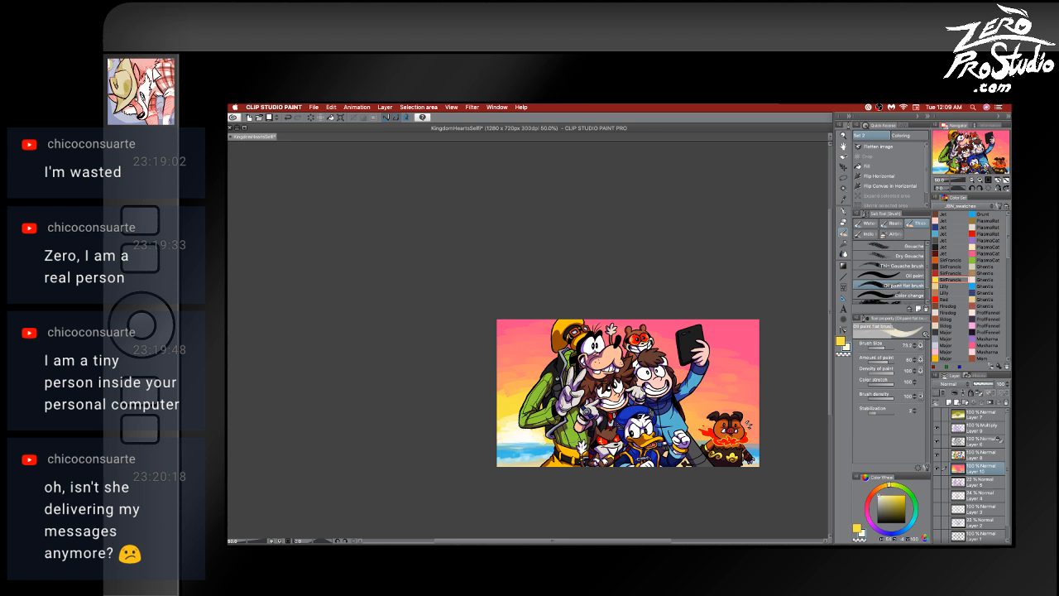
# - Sample the sea blue beside the yellow trousers and touch up the water and horizon behind the green-jacketed character
pyautogui.moveTo(525, 440); pyautogui.dragTo(518, 438)
pyautogui.keyDown('alt'); pyautogui.click(543, 447); pyautogui.keyUp('alt')
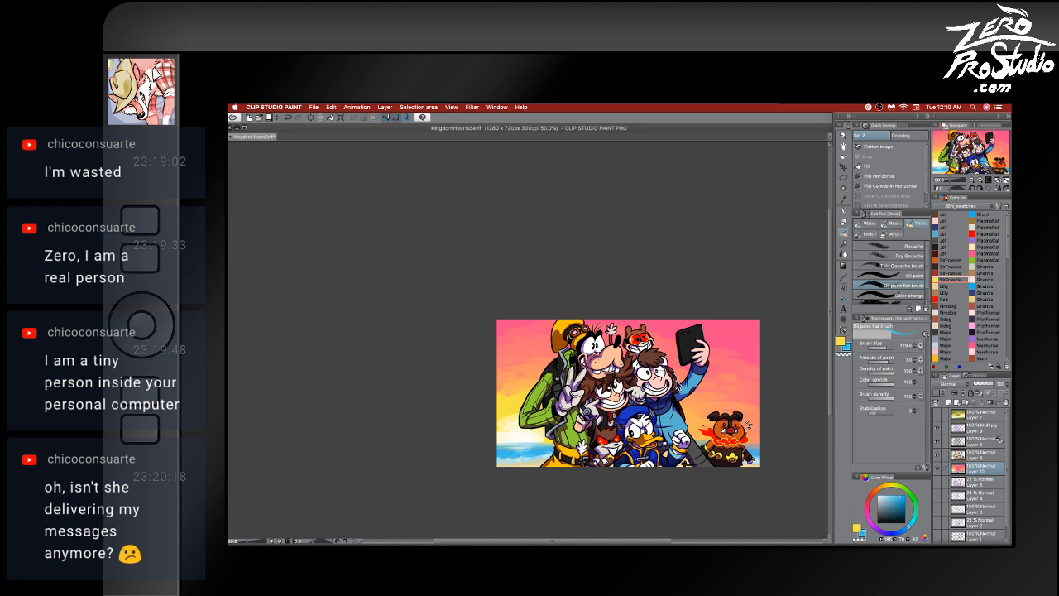
pyautogui.moveTo(662, 385)
pyautogui.mouseDown()
pyautogui.moveTo(735, 314)
pyautogui.moveTo(713, 352)
pyautogui.moveTo(664, 384)
pyautogui.moveTo(687, 370)
pyautogui.moveTo(723, 295)
pyautogui.moveTo(668, 386)
pyautogui.moveTo(708, 335)
pyautogui.moveTo(636, 368)
pyautogui.moveTo(662, 389)
pyautogui.mouseUp()
pyautogui.moveTo(483, 254)
pyautogui.mouseDown()
pyautogui.moveTo(582, 244)
pyautogui.moveTo(479, 252)
pyautogui.mouseUp()
pyautogui.moveTo(327, 270)
pyautogui.mouseDown()
pyautogui.moveTo(488, 262)
pyautogui.moveTo(238, 284)
pyautogui.moveTo(461, 267)
pyautogui.moveTo(290, 290)
pyautogui.moveTo(389, 268)
pyautogui.moveTo(505, 269)
pyautogui.moveTo(295, 425)
pyautogui.moveTo(470, 268)
pyautogui.moveTo(402, 374)
pyautogui.moveTo(563, 270)
pyautogui.moveTo(328, 282)
pyautogui.moveTo(360, 276)
pyautogui.moveTo(326, 272)
pyautogui.mouseUp()
pyautogui.moveTo(303, 401)
pyautogui.mouseDown()
pyautogui.moveTo(515, 203)
pyautogui.moveTo(298, 420)
pyautogui.mouseUp()
pyautogui.moveTo(566, 374); pyautogui.dragTo(566, 363)
# - Sample orange and yellow sky tones, try larger brush streaks behind the green-jacketed character, and undo the trial strokes
pyautogui.keyDown('alt'); pyautogui.click(508, 378); pyautogui.keyUp('alt')
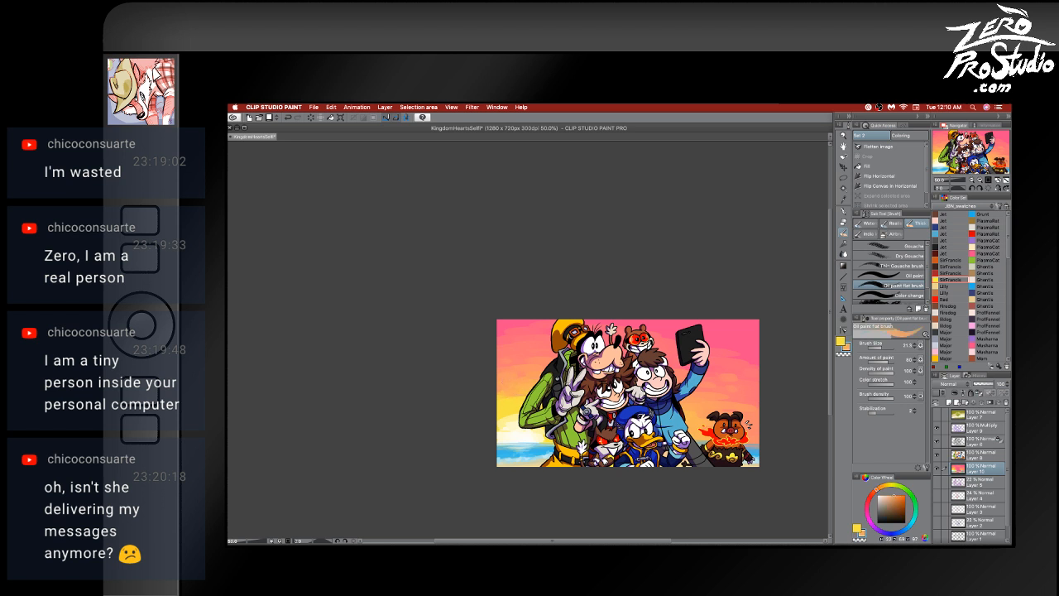
pyautogui.keyDown('alt'); pyautogui.click(531, 370); pyautogui.keyUp('alt')
pyautogui.press('super+z')
pyautogui.press(']')
pyautogui.moveTo(503, 394); pyautogui.dragTo(556, 388)
pyautogui.press('super+z')
pyautogui.keyDown('alt'); pyautogui.click(514, 394); pyautogui.keyUp('alt')
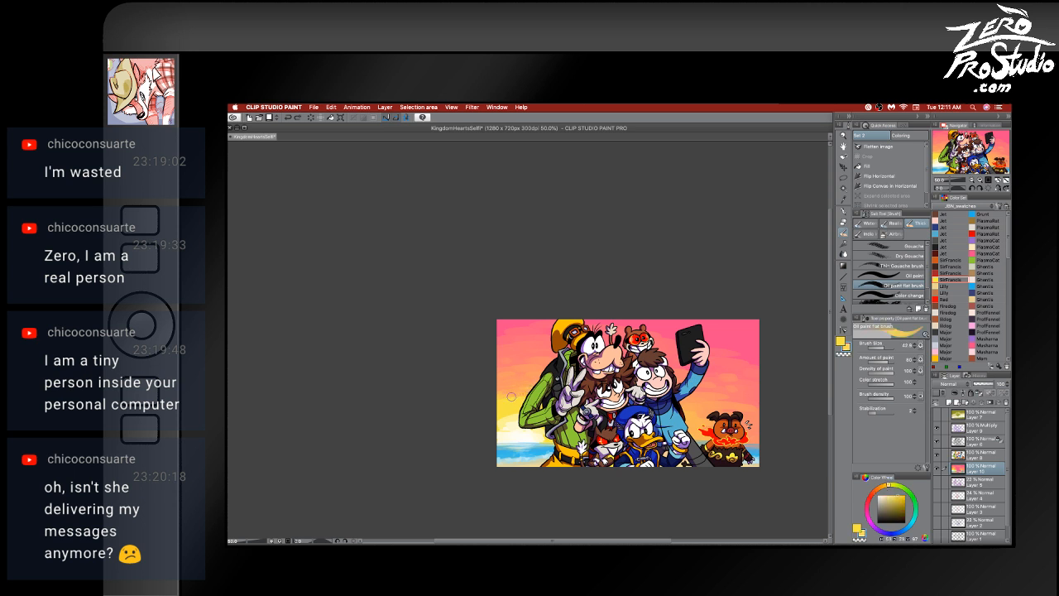
pyautogui.press('super+z')
pyautogui.press('super+z')
# - Select the Multiply shading layer, pick the purple PlasmaCat swatch, try shadow strokes with the Real G-Pen, and undo the last ones
pyautogui.click(970, 427)
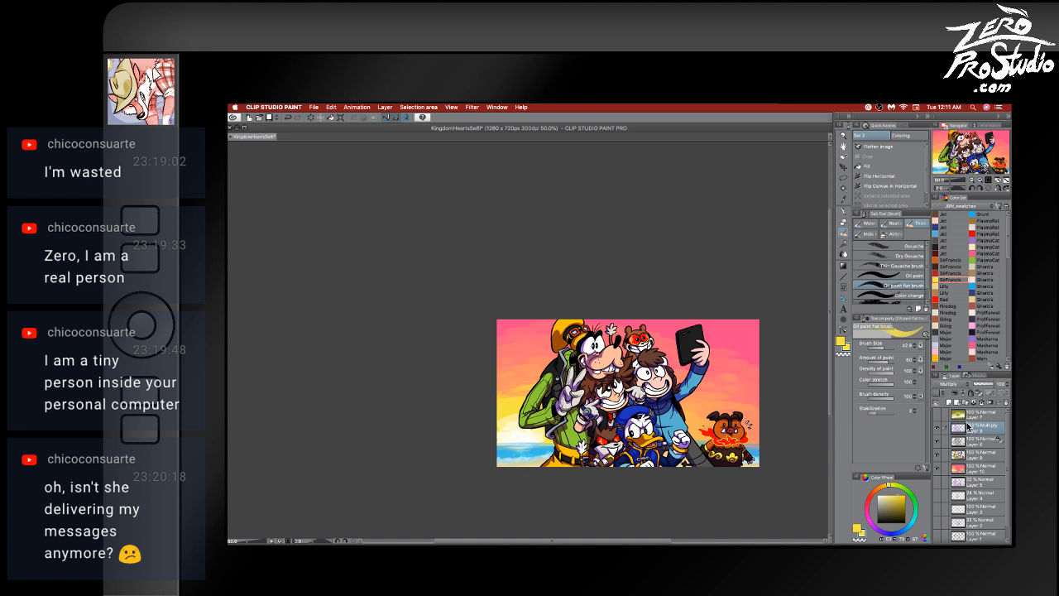
pyautogui.click(989, 240)
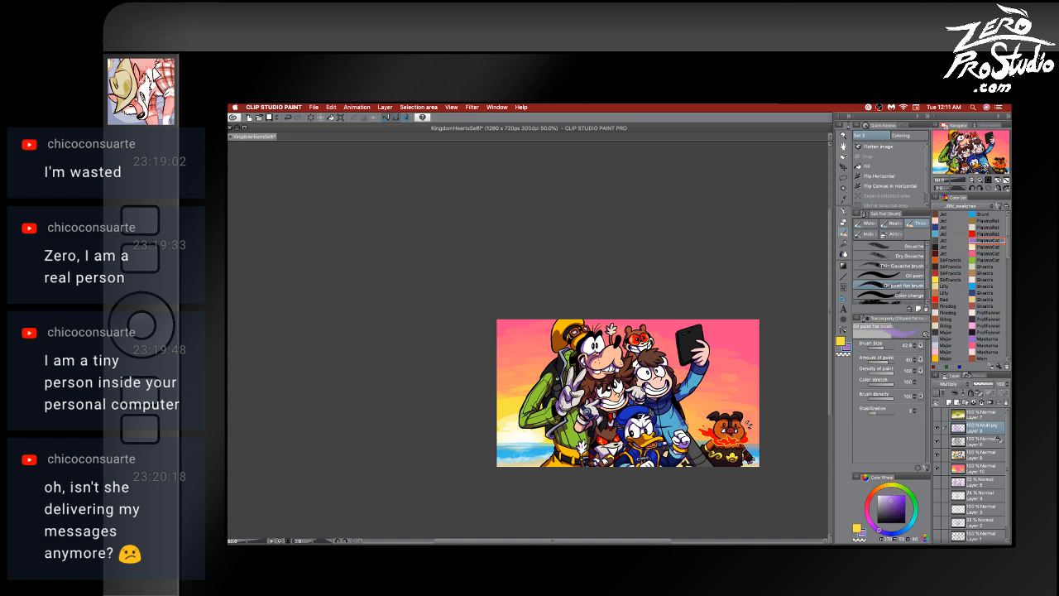
pyautogui.press('super+z')
pyautogui.press('p')
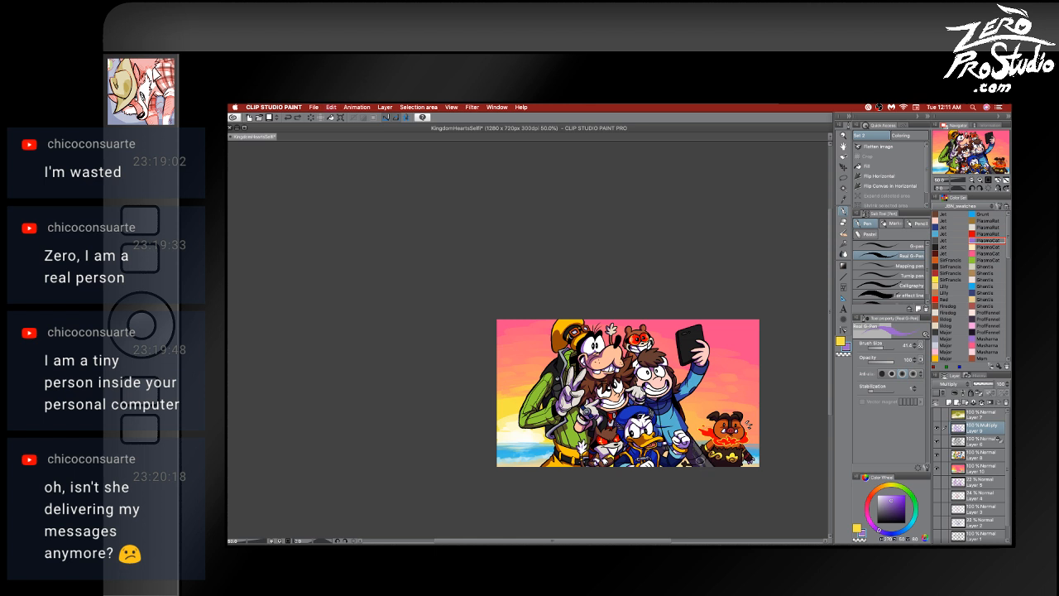
pyautogui.press('super+z')
pyautogui.press('super+z')
pyautogui.press('super+z')
# - Paint purple shadows on the characters with the Real G-Pen and trim their edges with the eraser
pyautogui.press('e')
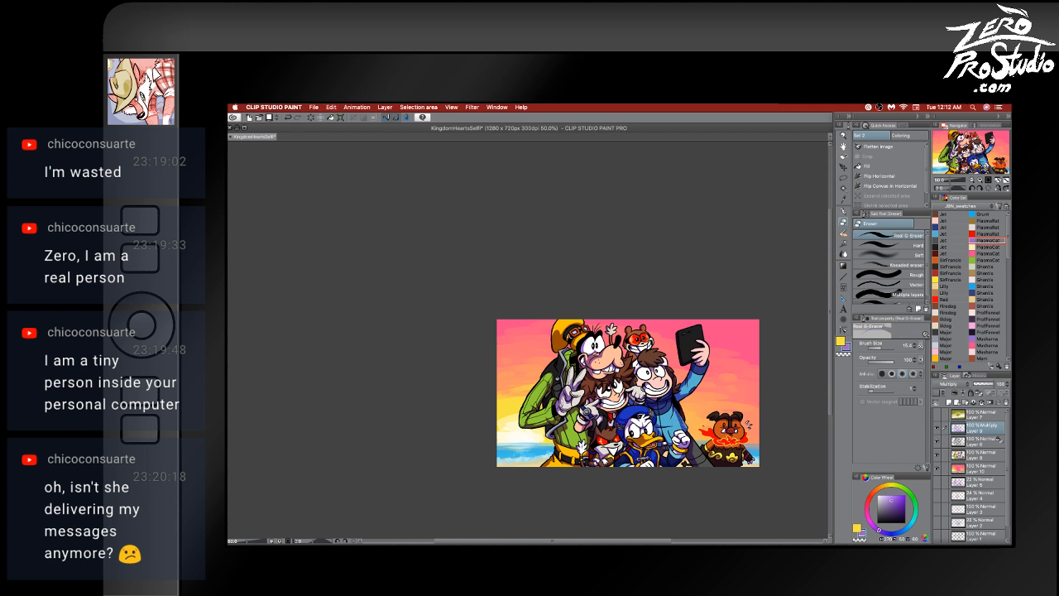
pyautogui.press('p')
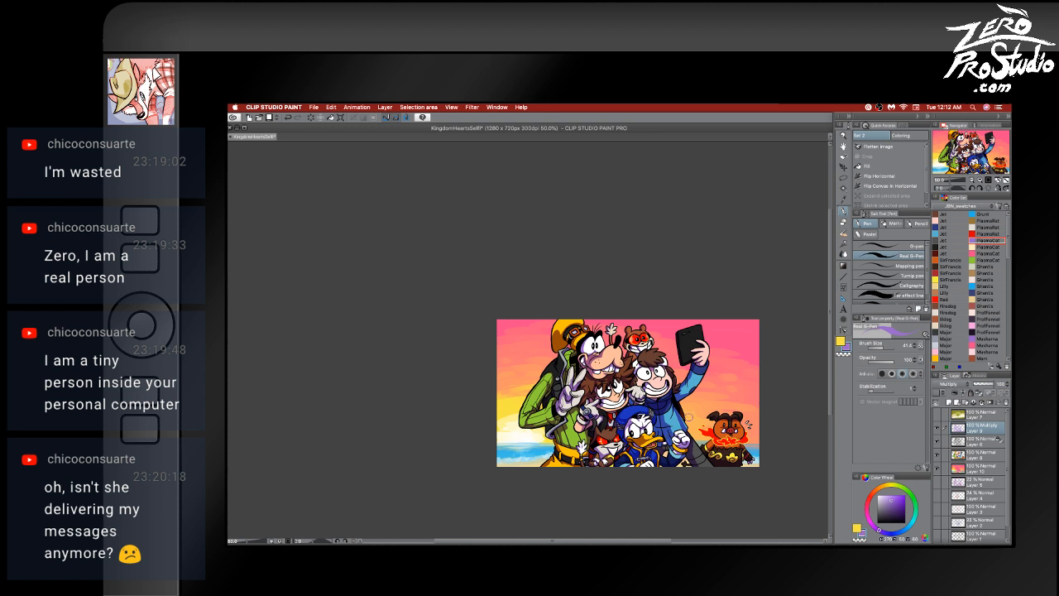
pyautogui.press('e')
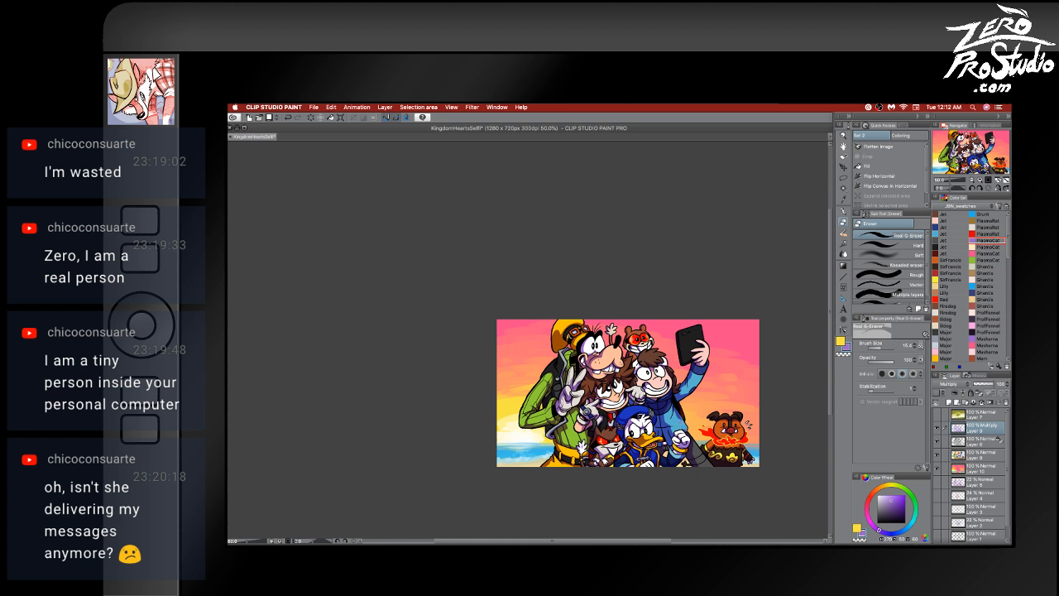
pyautogui.press('p')
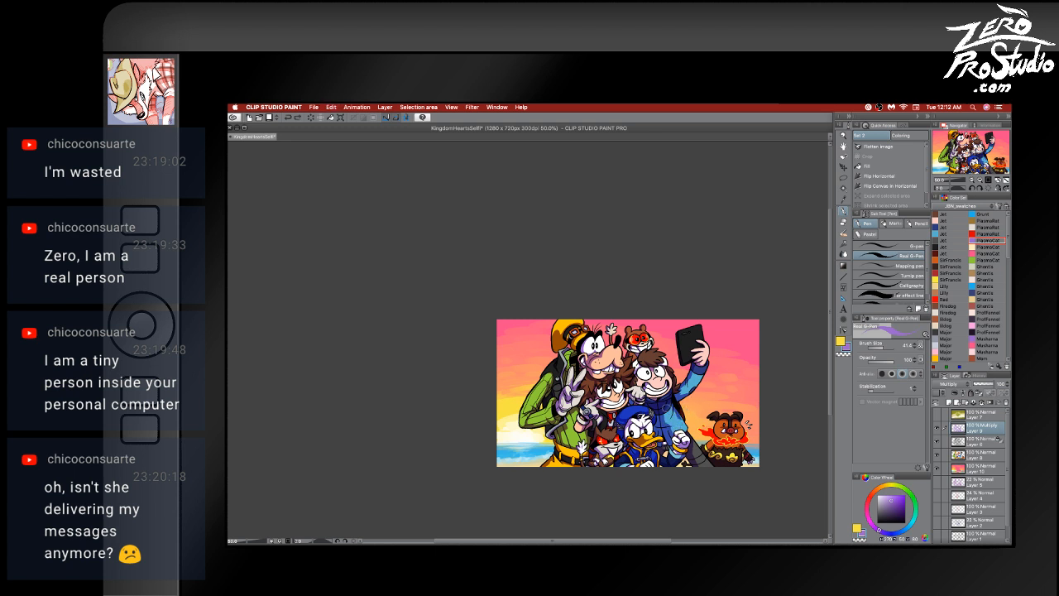
pyautogui.press('e')
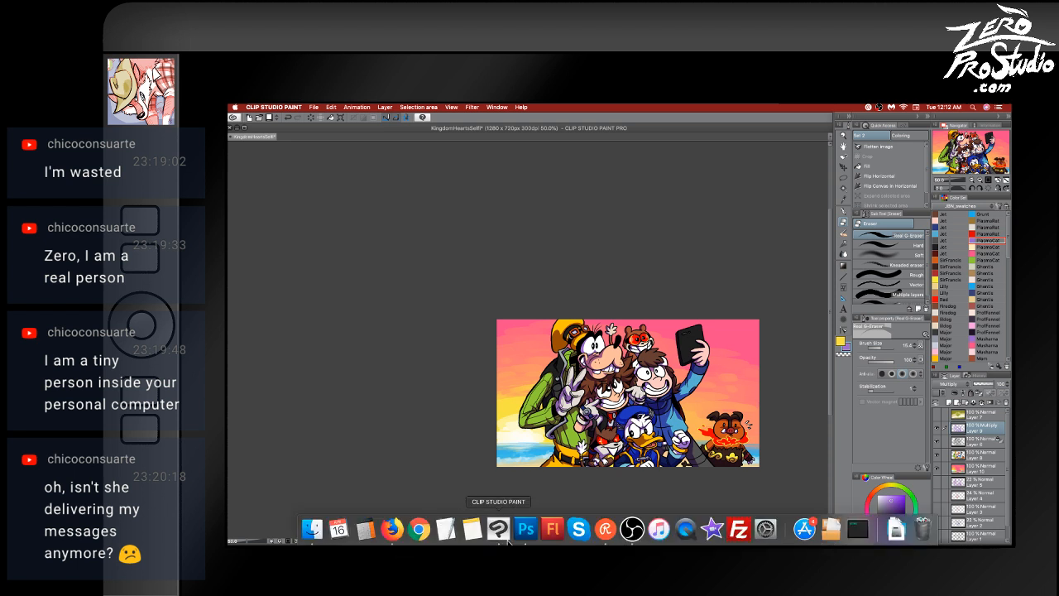
# - Quit and relaunch the Restream Chat app, and return to the illustration in Clip Studio Paint
pyautogui.click(606, 531)
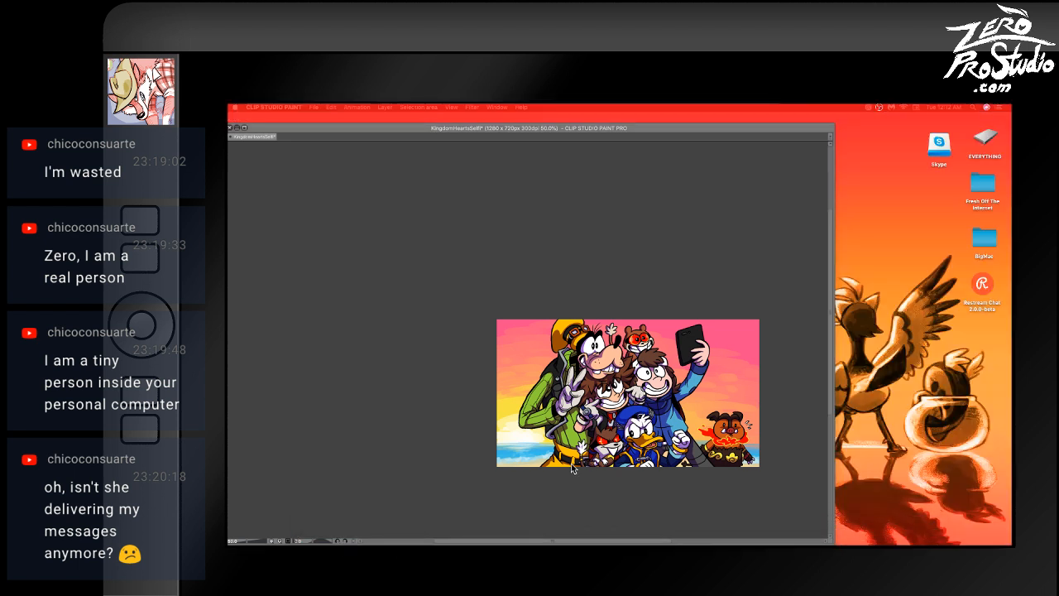
pyautogui.rightClick(608, 531)
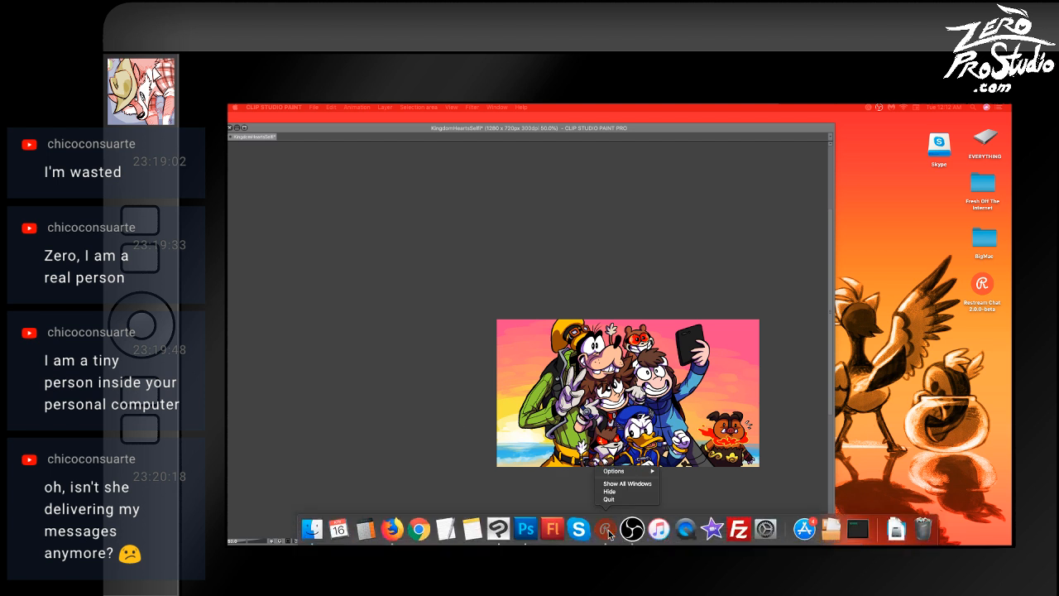
pyautogui.click(610, 499)
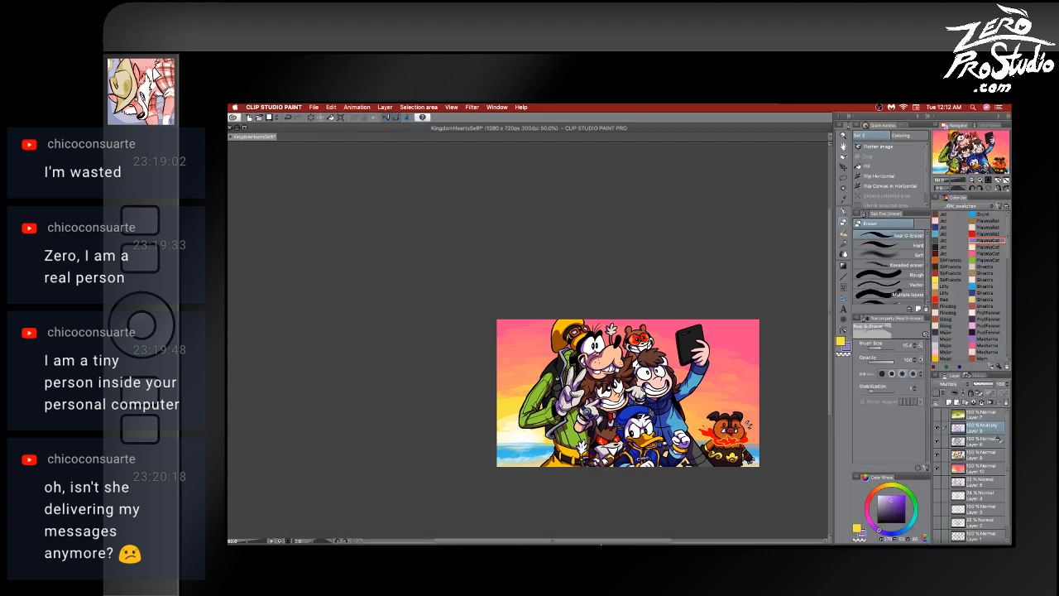
pyautogui.click(606, 529)
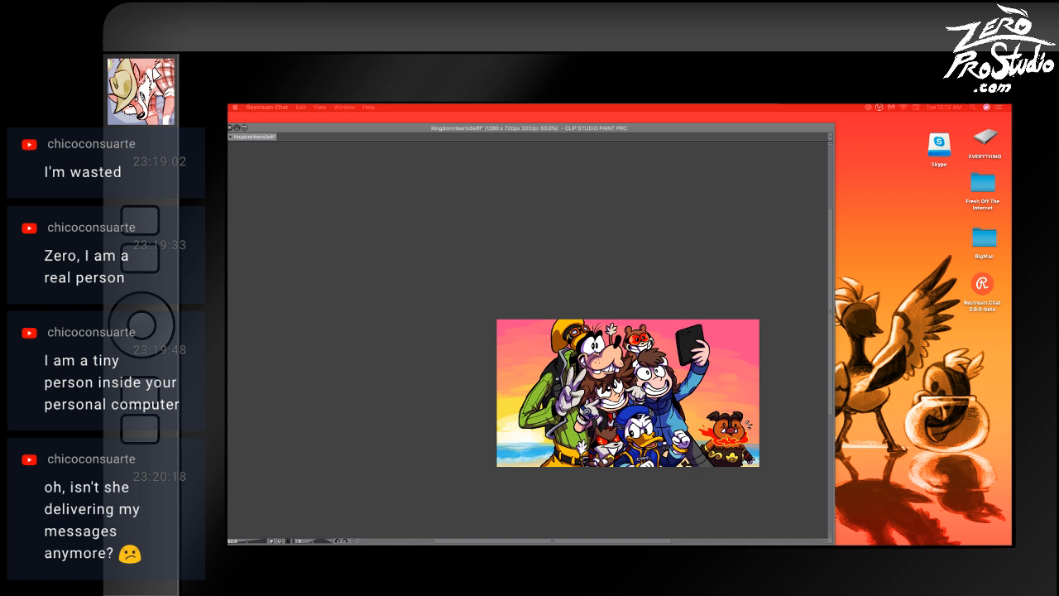
pyautogui.click(414, 475)
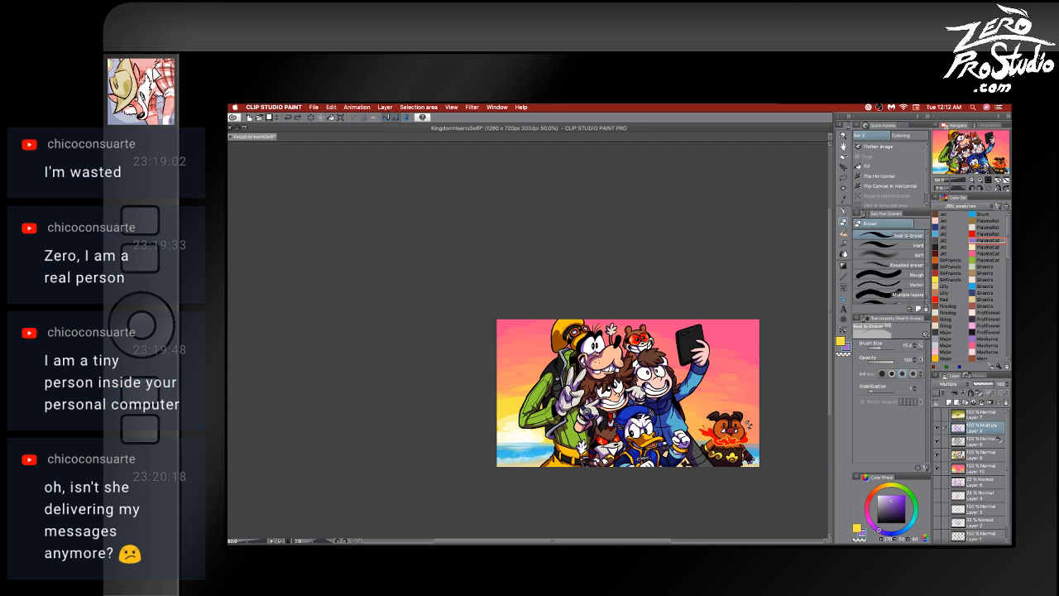
# - Continue the purple shading on the characters' clothing, alternating between the Real G-Pen and the eraser
pyautogui.press('p')
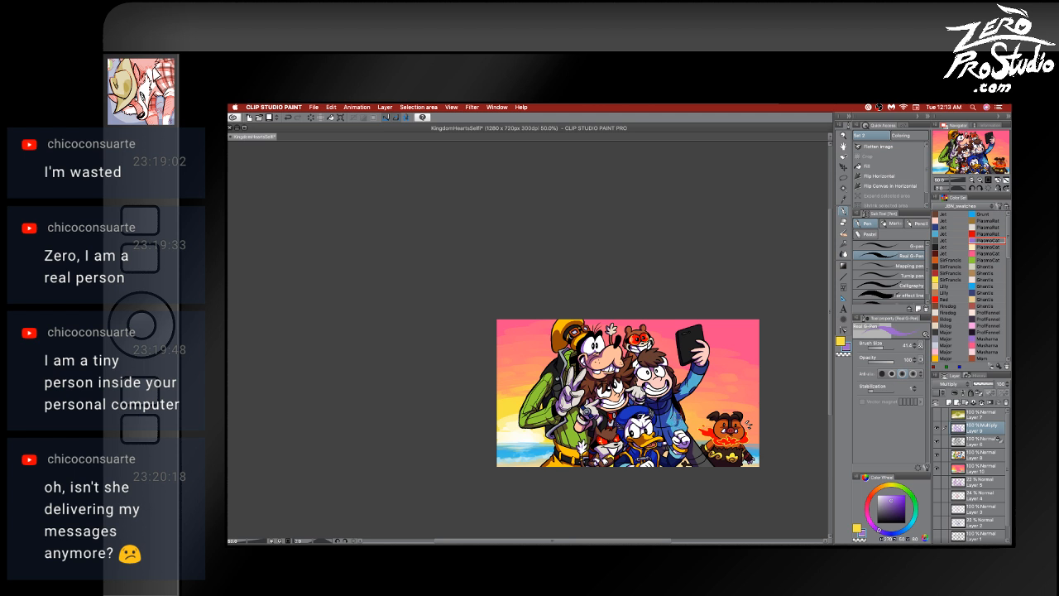
pyautogui.press('e')
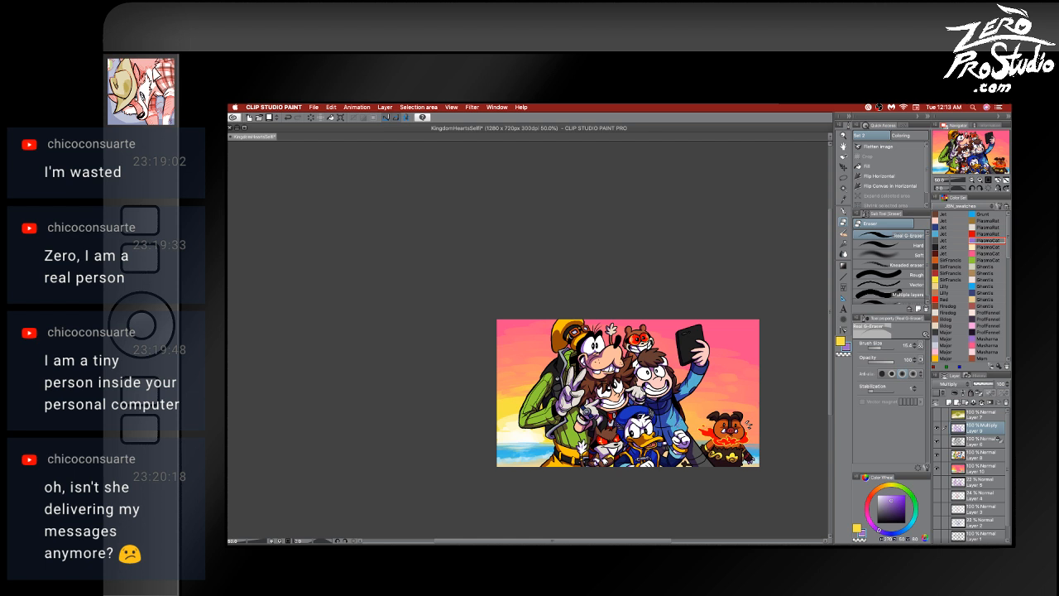
pyautogui.press('p')
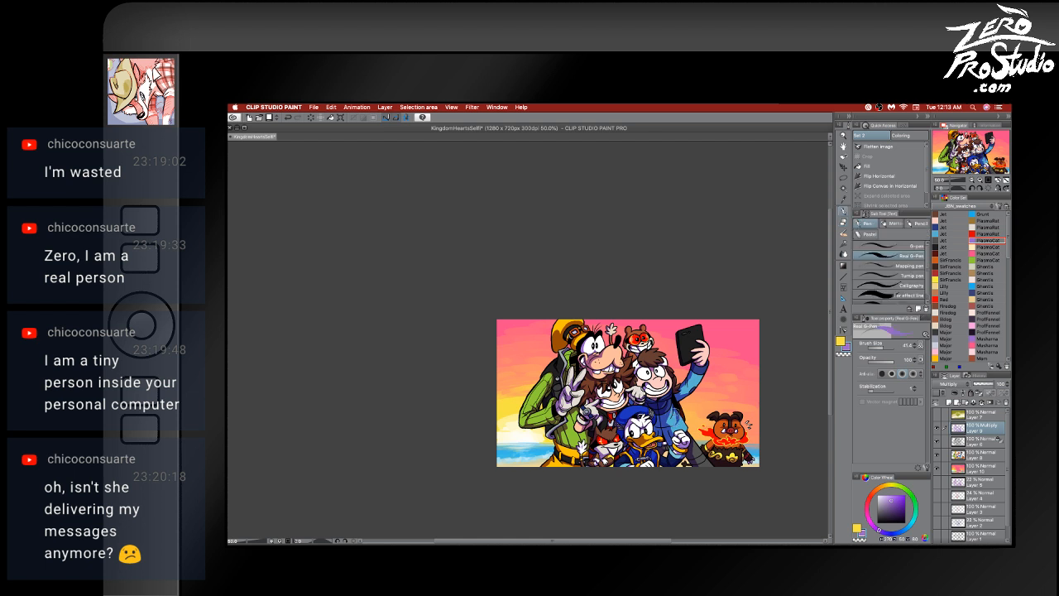
pyautogui.press('e')
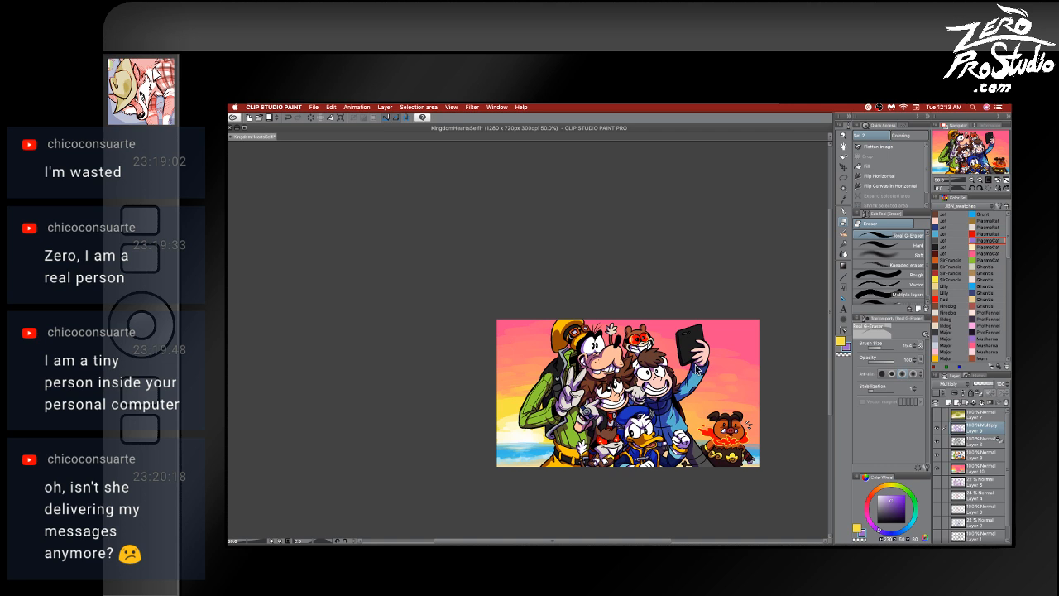
# - View the illustration at 100% and refine the small shadow shapes on the characters with a smaller Real G-Pen and the eraser
pyautogui.press('super+alt+0')
pyautogui.scroll(-3, 693, 364)
pyautogui.scroll(2, 693, 348)
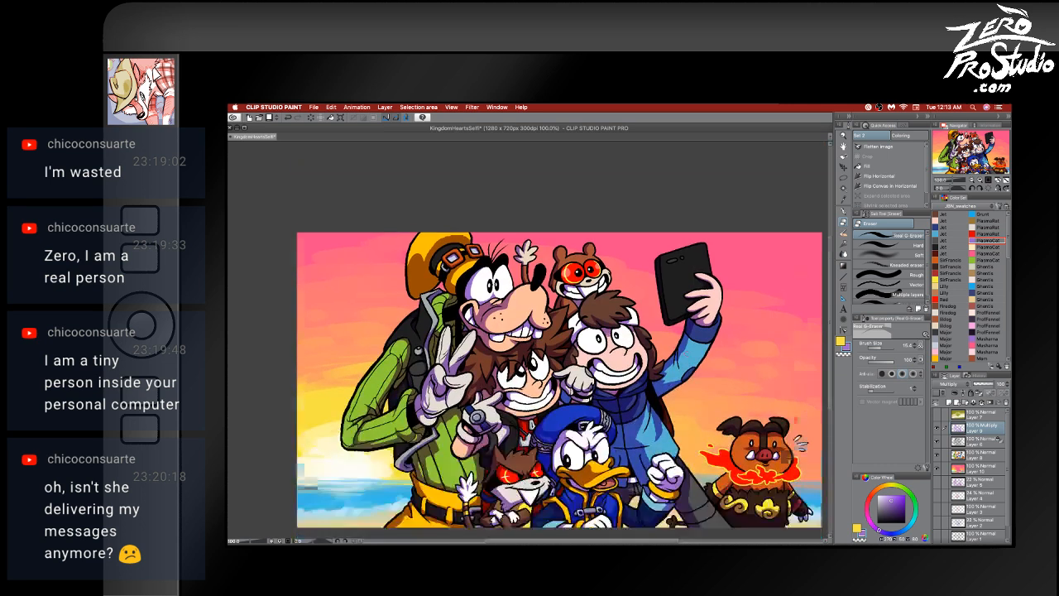
pyautogui.scroll(-1, 694, 341)
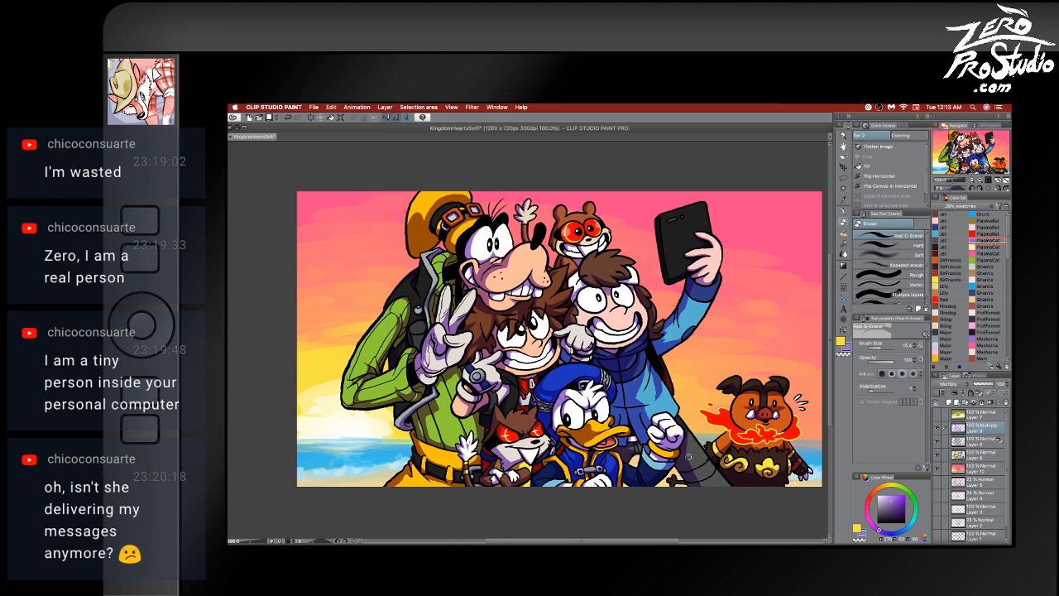
pyautogui.press('p')
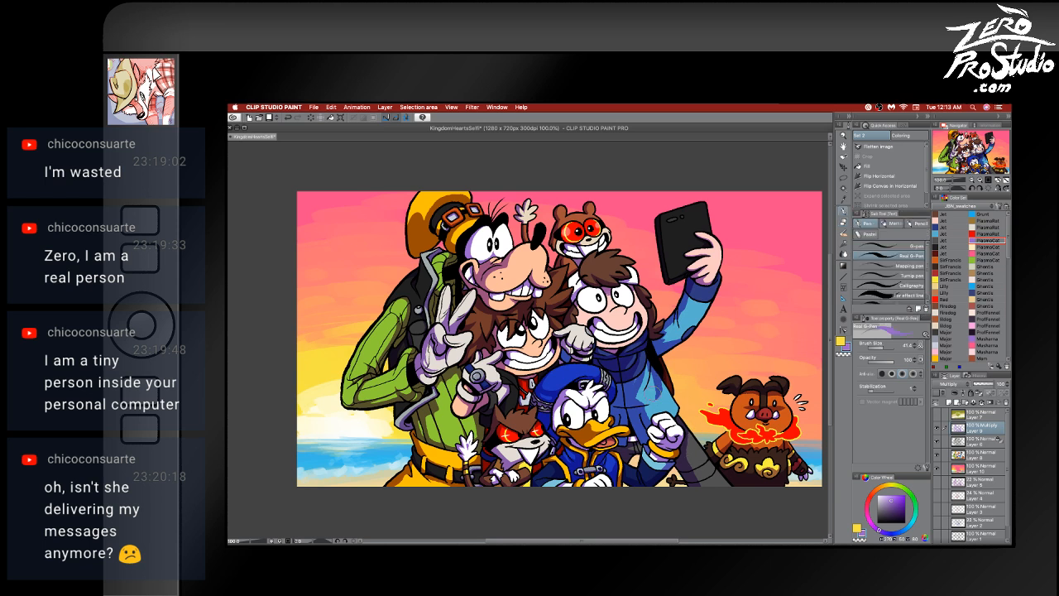
pyautogui.press('[')
pyautogui.press('[')
pyautogui.press('e')
pyautogui.press('p')
pyautogui.press('e')
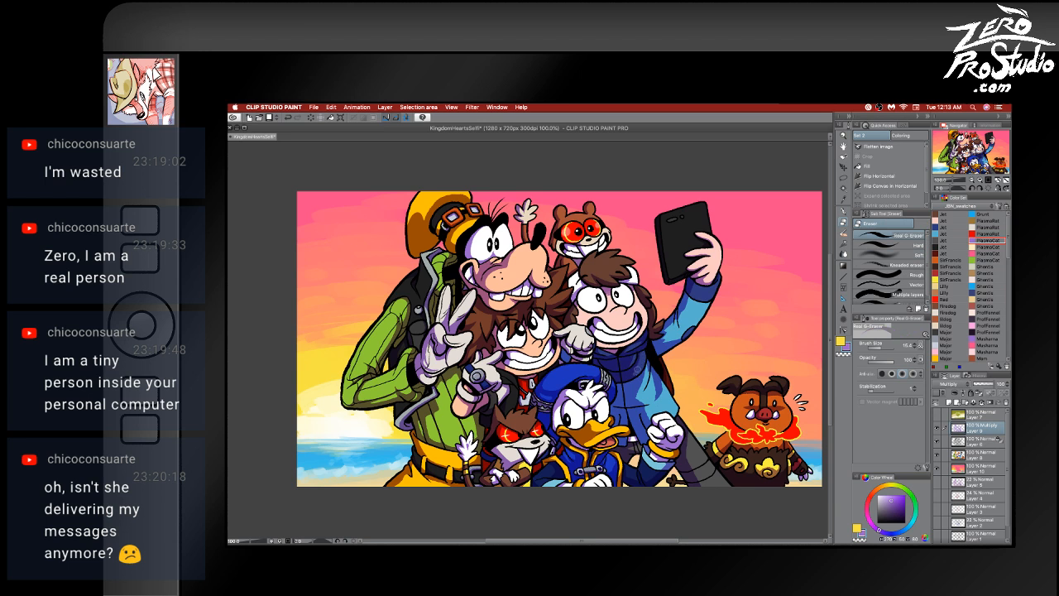
pyautogui.press('p')
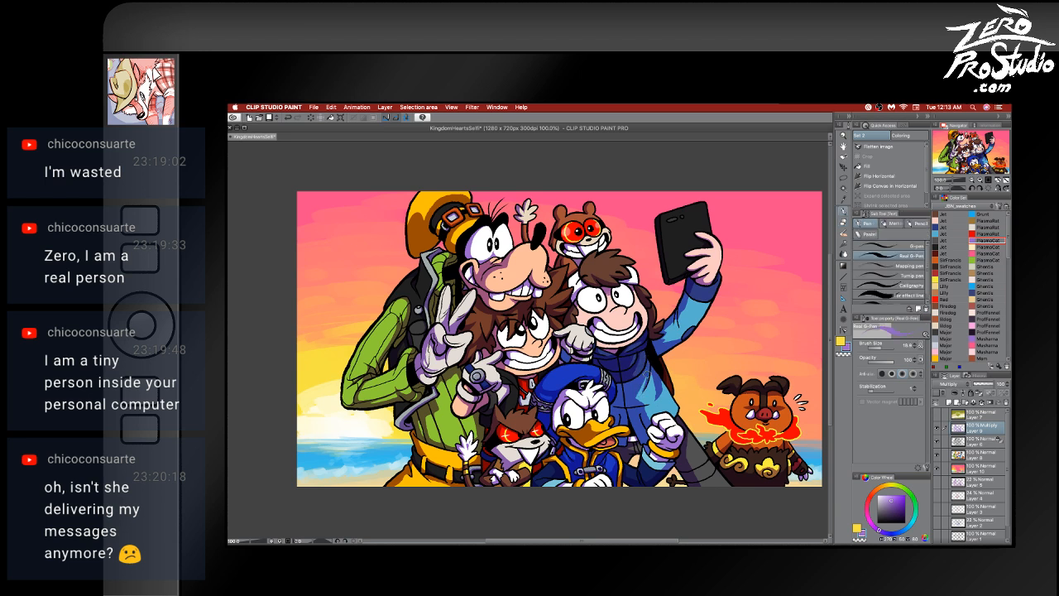
pyautogui.press('e')
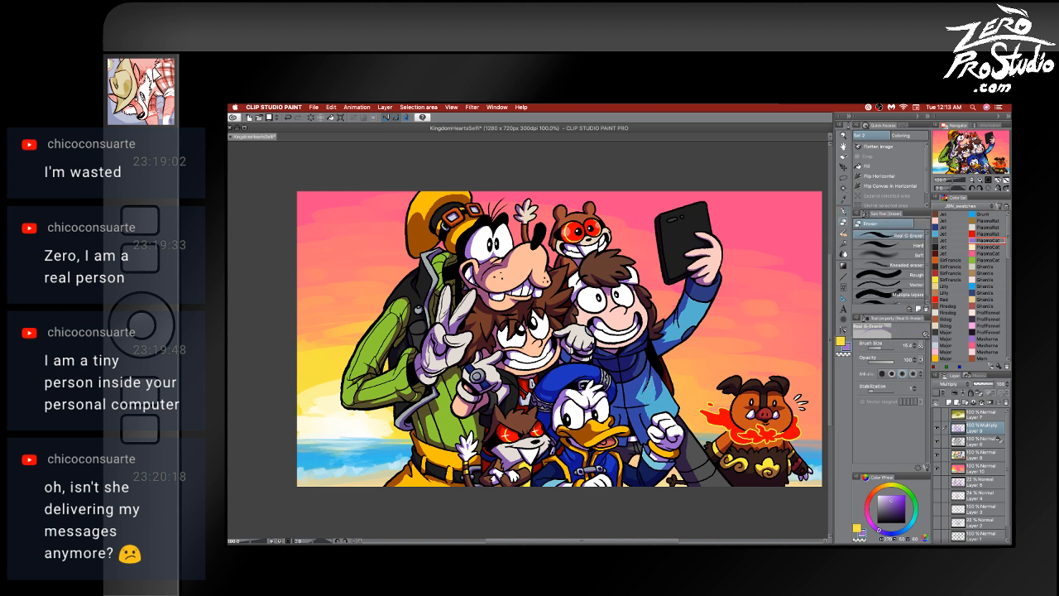
pyautogui.press('p')
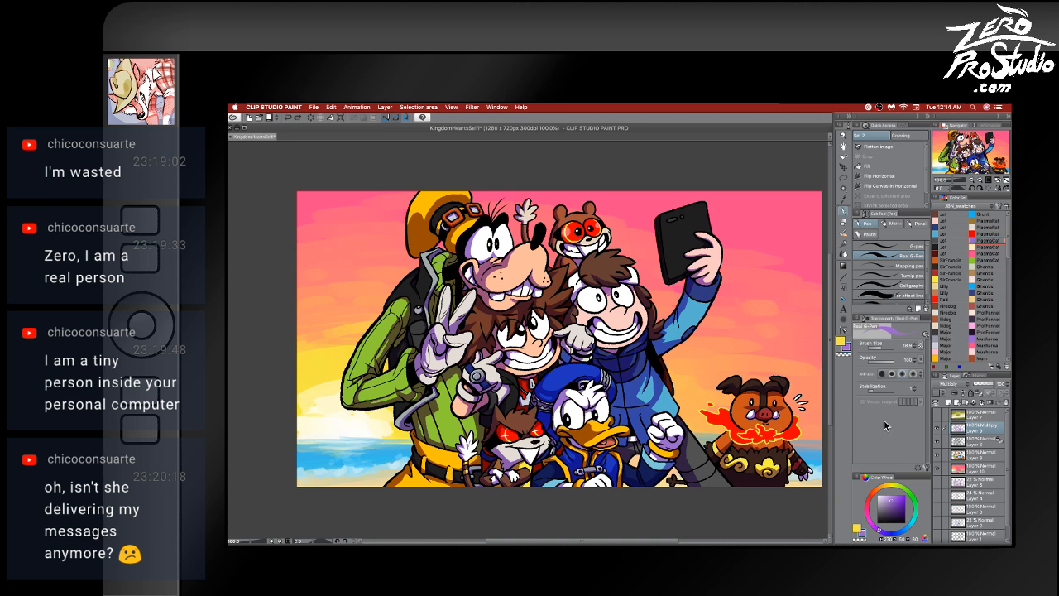
# - Save the illustration, add a small shadow touch-up near the tall dog character's head, and save again
pyautogui.press('super+s')
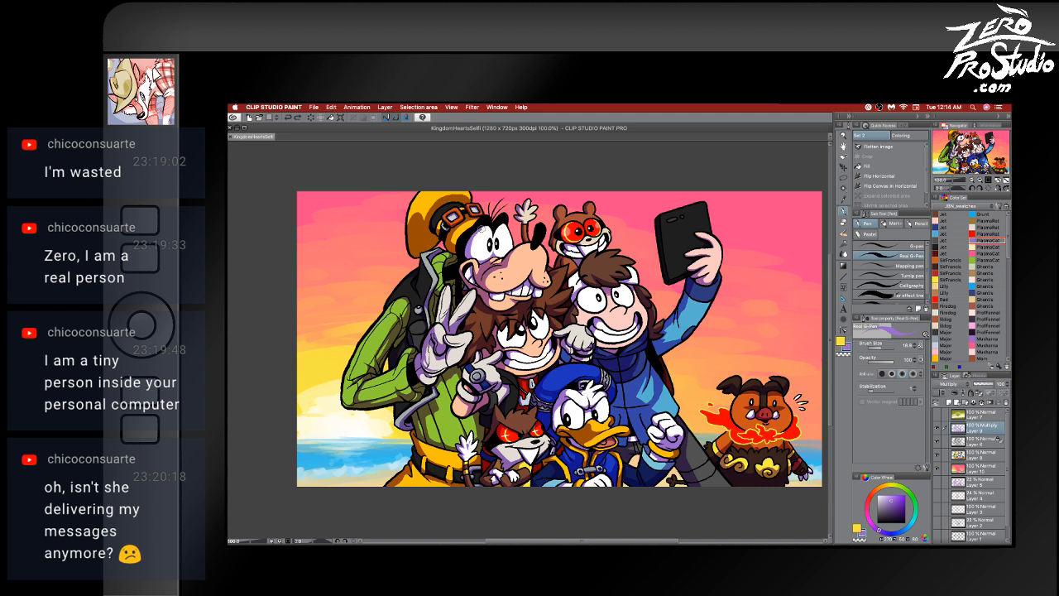
pyautogui.click(488, 229)
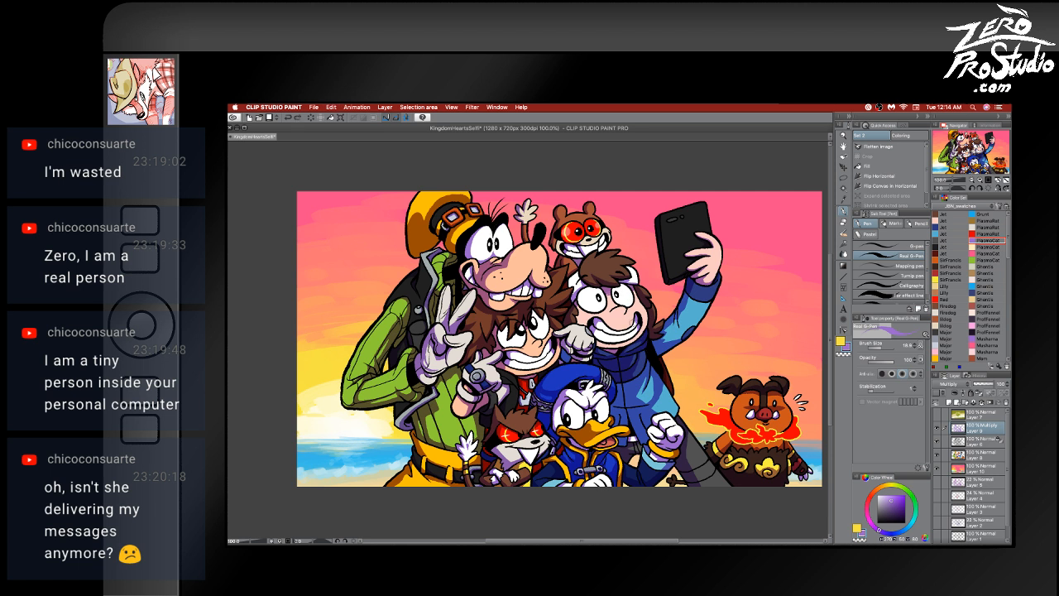
pyautogui.press('super+s')
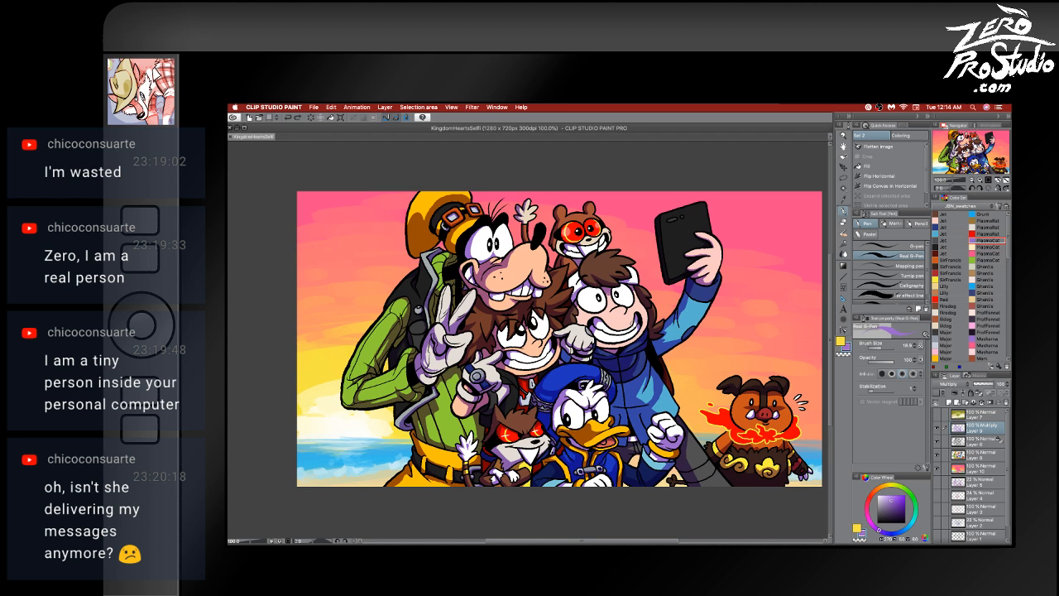
pyautogui.press('super+minus')
pyautogui.press('super+plus')
# - Add a new layer above the sky layer and paint a dark purple ProfFennel cloud below the phone arm with the Pointillism brush
pyautogui.scroll(-1, 895, 294)
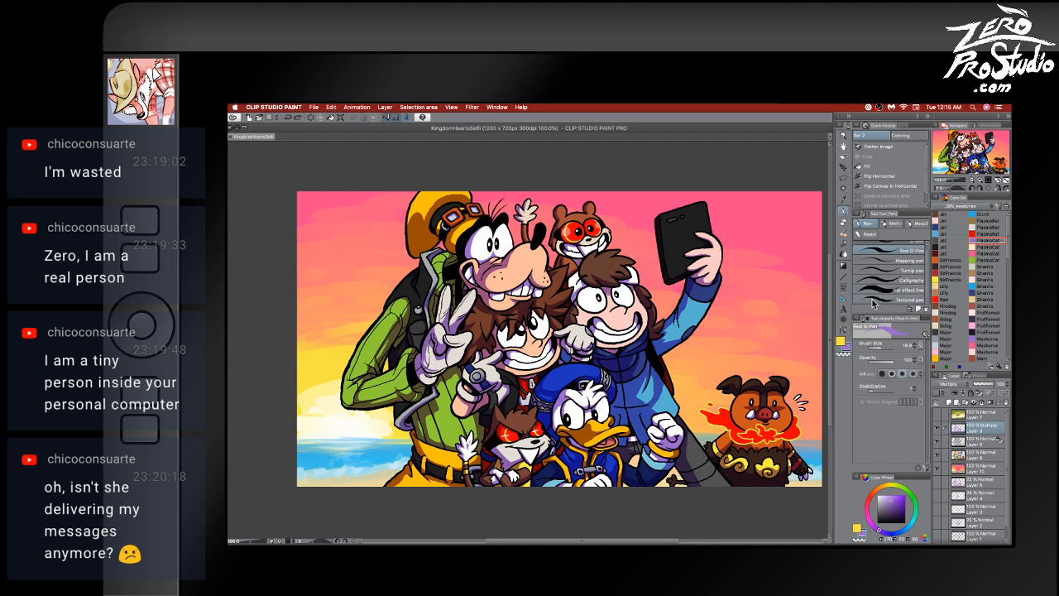
pyautogui.press('b')
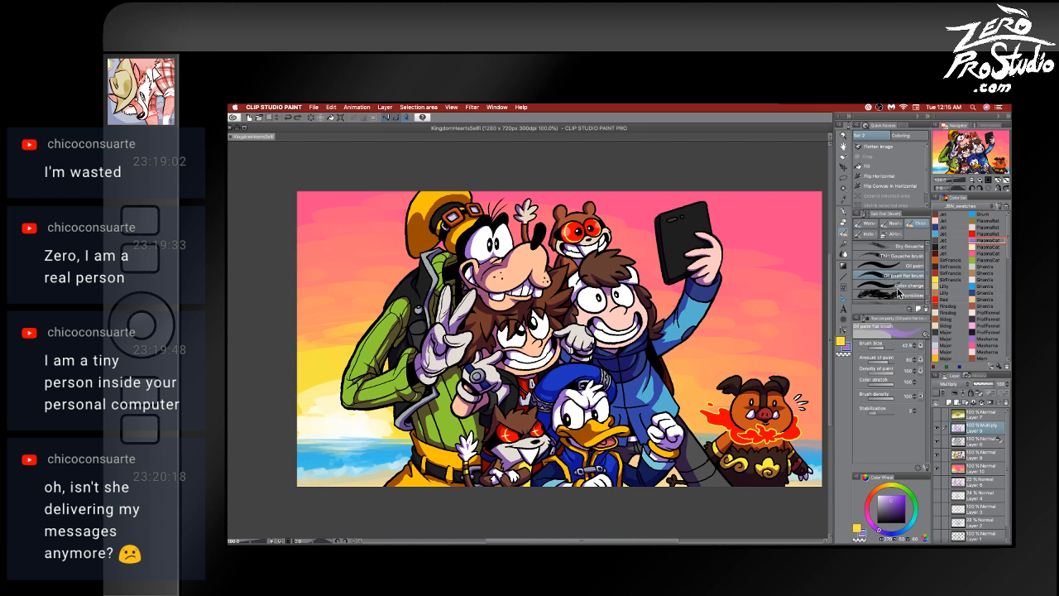
pyautogui.click(887, 296)
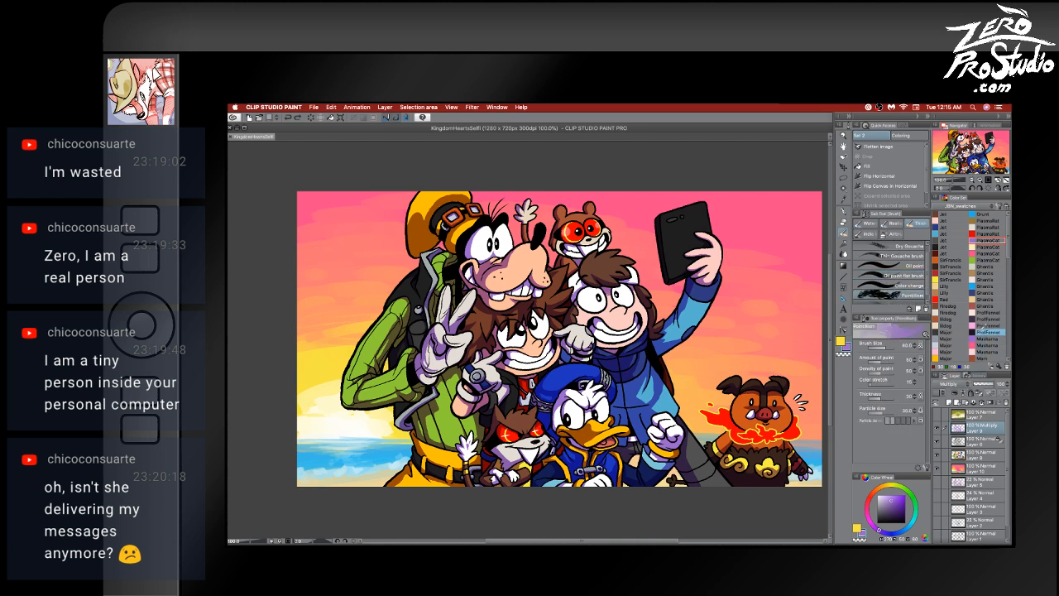
pyautogui.click(987, 332)
pyautogui.click(985, 469)
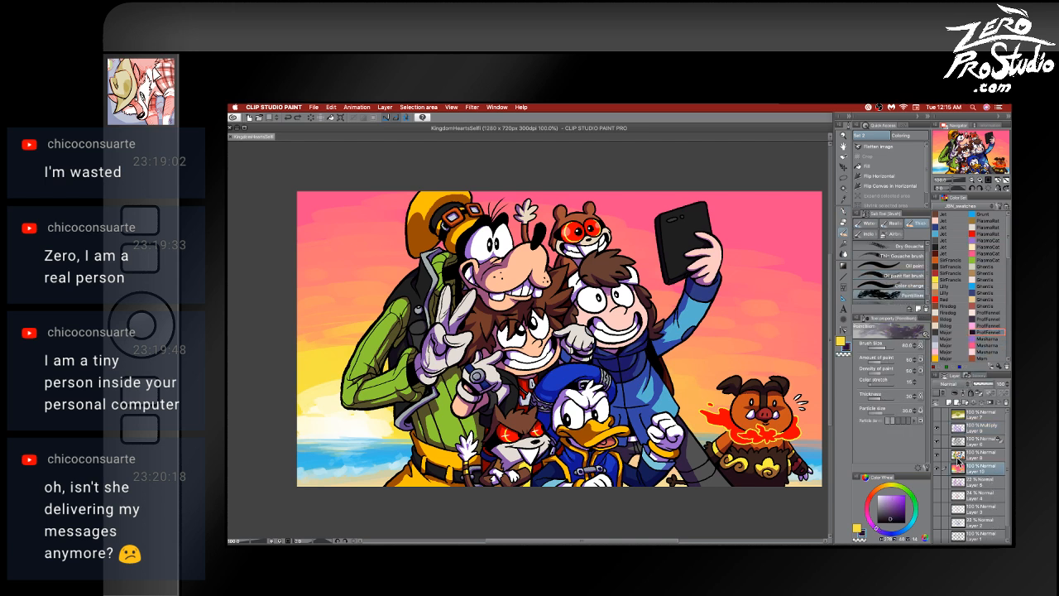
pyautogui.click(948, 403)
pyautogui.moveTo(715, 319)
pyautogui.mouseDown()
pyautogui.moveTo(782, 308)
pyautogui.moveTo(818, 335)
pyautogui.mouseUp()
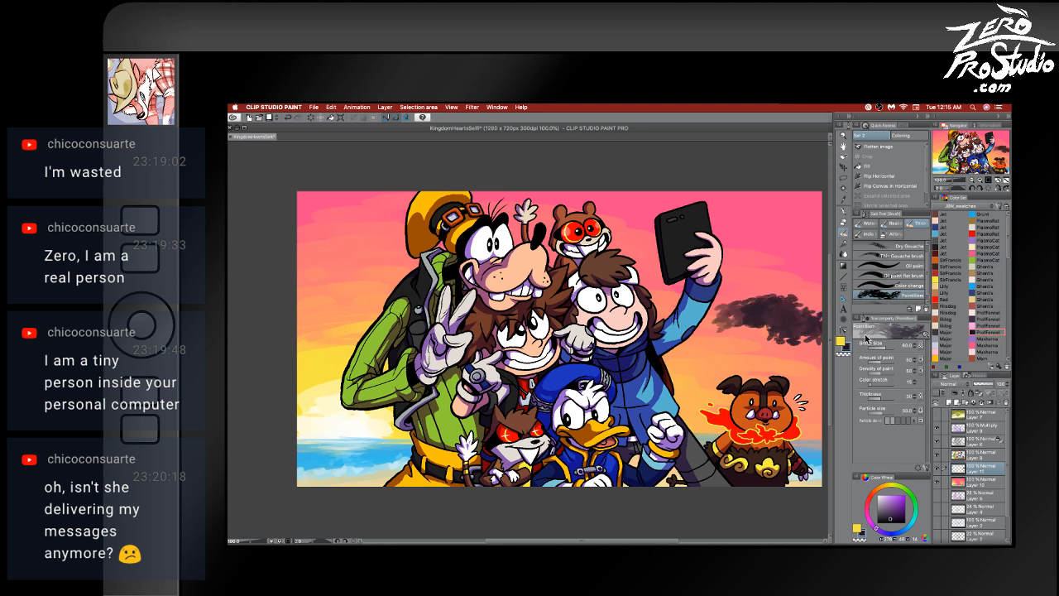
# - Try repainting the dark purple cloud below the phone arm with the Pointillism brush, and undo every stroke
pyautogui.press('super+z')
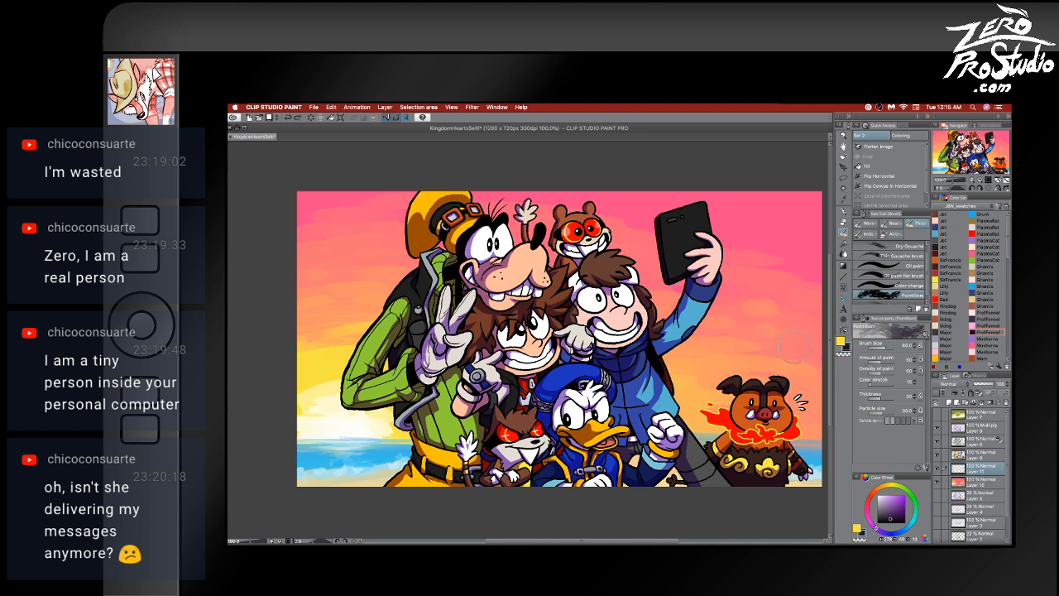
pyautogui.moveTo(721, 351); pyautogui.dragTo(822, 337)
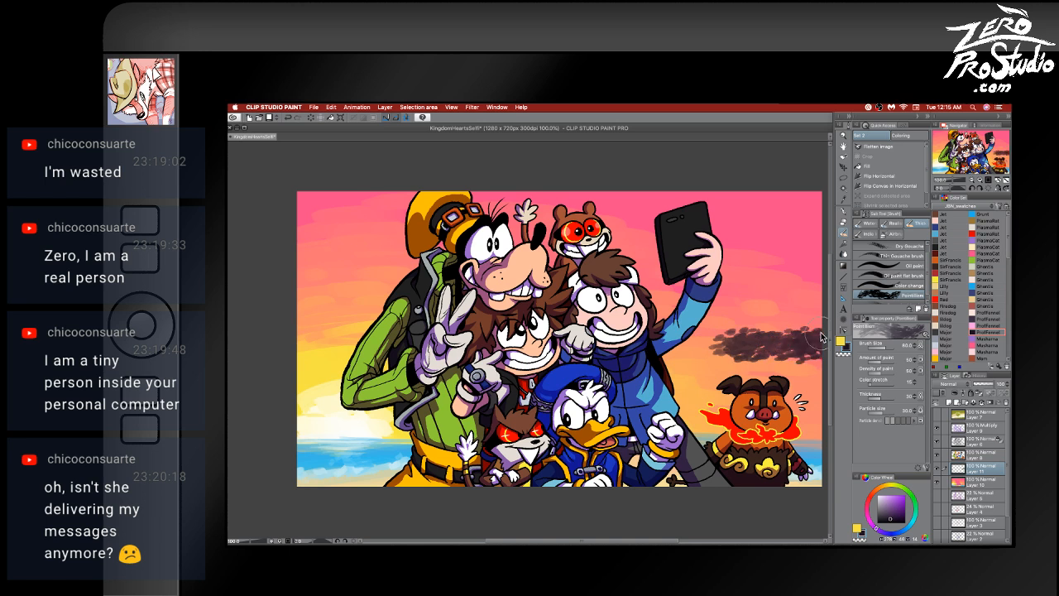
pyautogui.press('super+z')
pyautogui.moveTo(709, 348); pyautogui.dragTo(742, 339)
pyautogui.moveTo(747, 335)
pyautogui.mouseDown()
pyautogui.moveTo(793, 311)
pyautogui.moveTo(778, 331)
pyautogui.moveTo(806, 341)
pyautogui.mouseUp()
pyautogui.press('super+z')
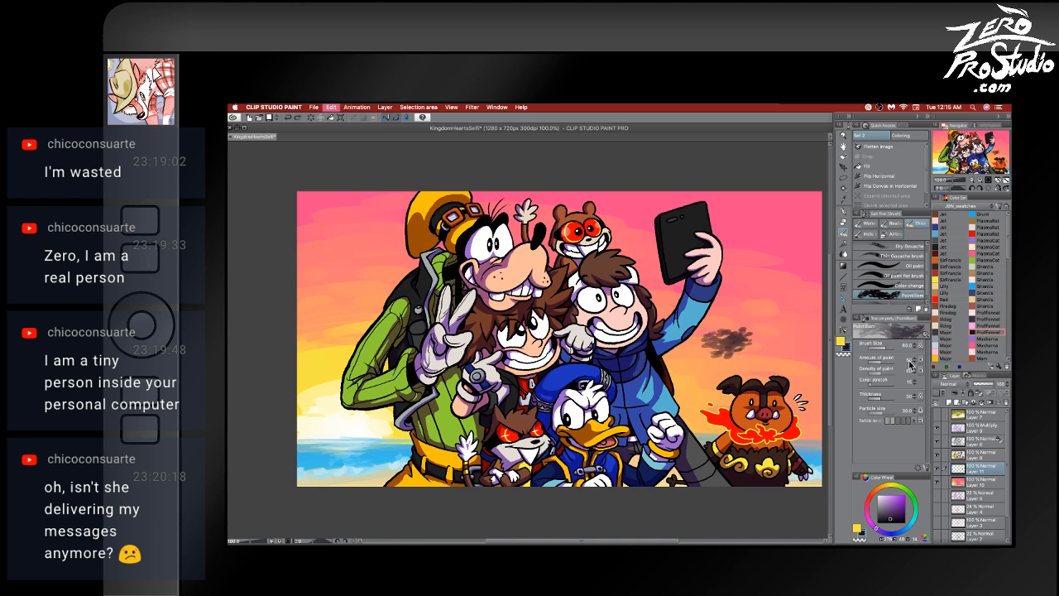
pyautogui.press('super+z')
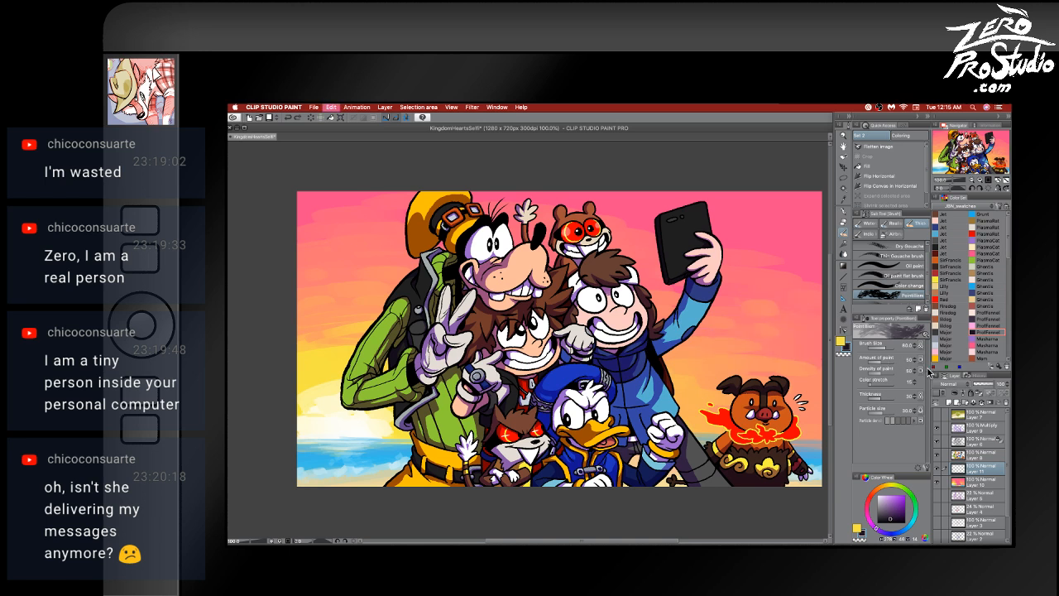
pyautogui.click(904, 246)
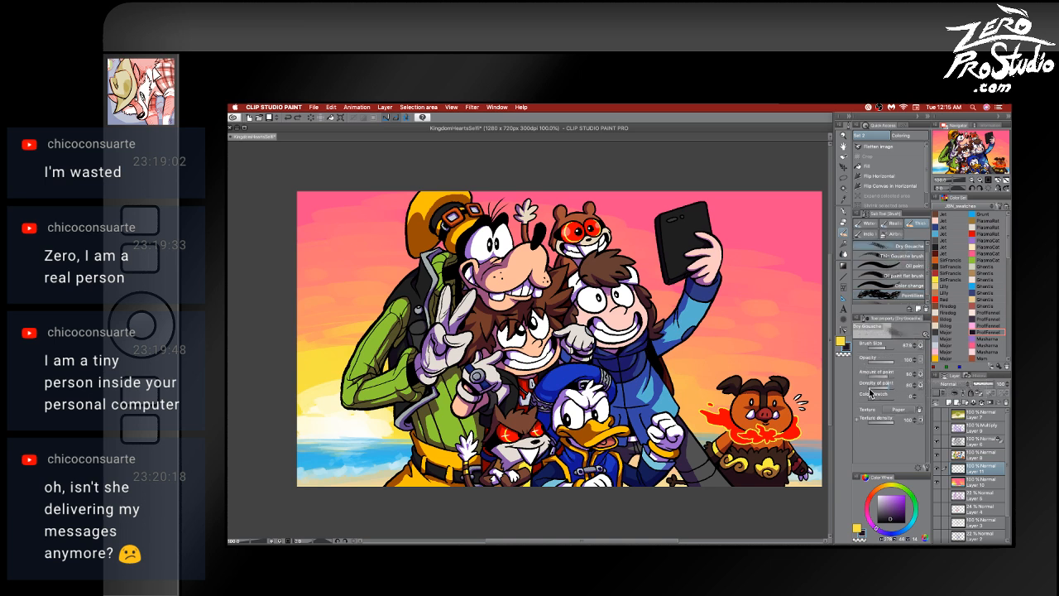
# - Briefly show the green creature painting on Layer 7, hide it again, and add a new layer above it
pyautogui.click(979, 416)
pyautogui.click(938, 415)
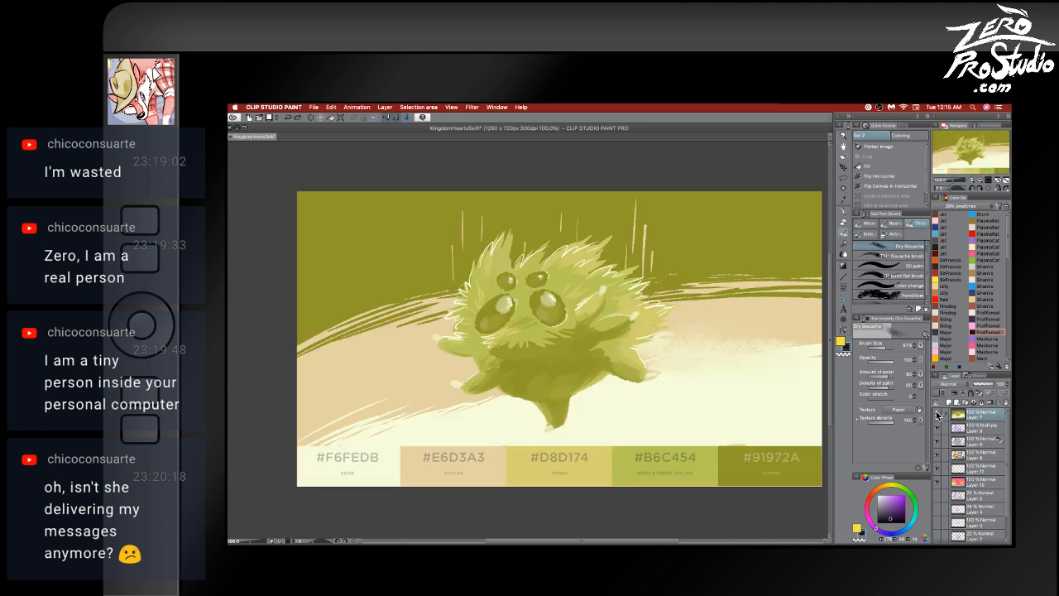
pyautogui.click(939, 416)
pyautogui.click(973, 402)
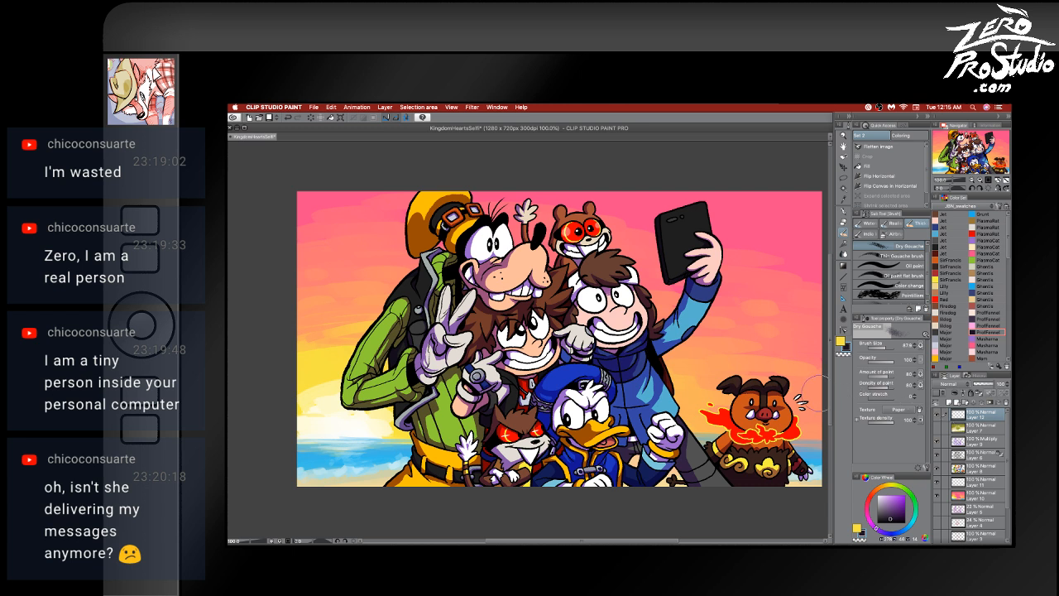
# - Fill the new layer with the gray-blue Major swatch, using the Fill tool that refers only to the editing layer, and save
pyautogui.press('g')
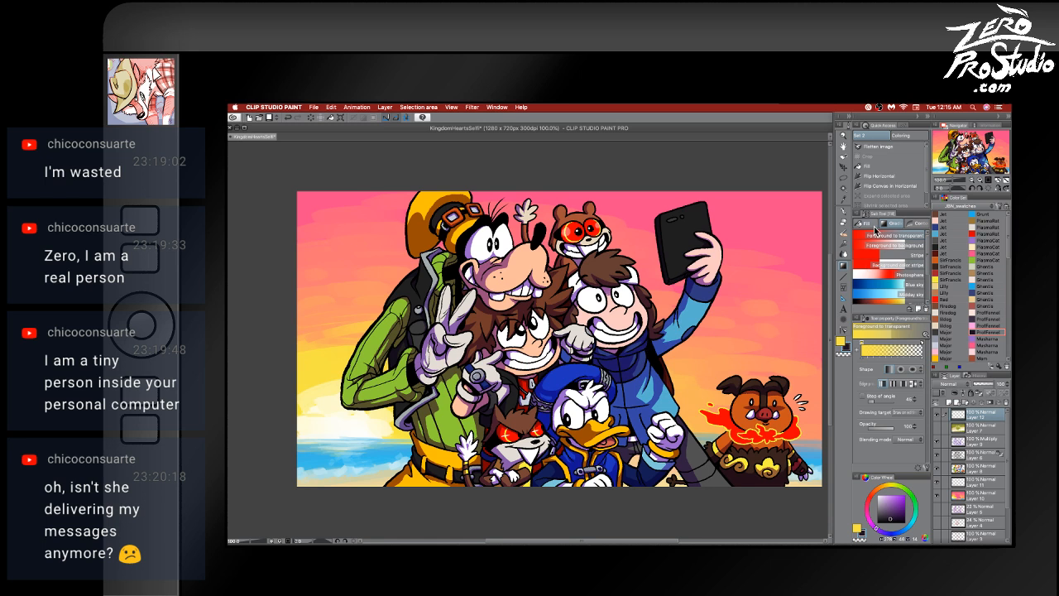
pyautogui.click(866, 223)
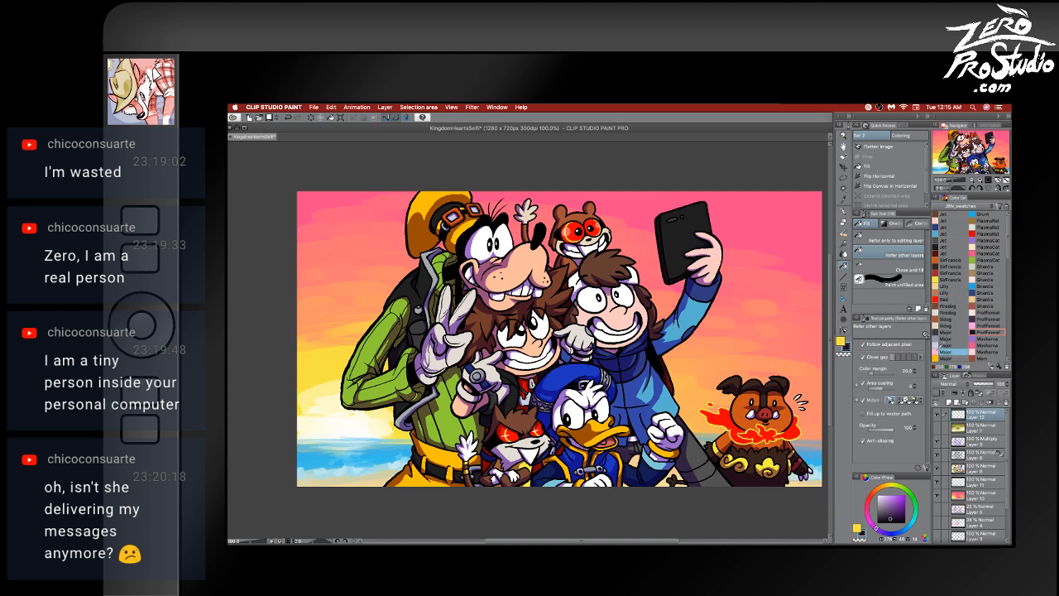
pyautogui.click(945, 337)
pyautogui.click(753, 324)
pyautogui.press('super+z')
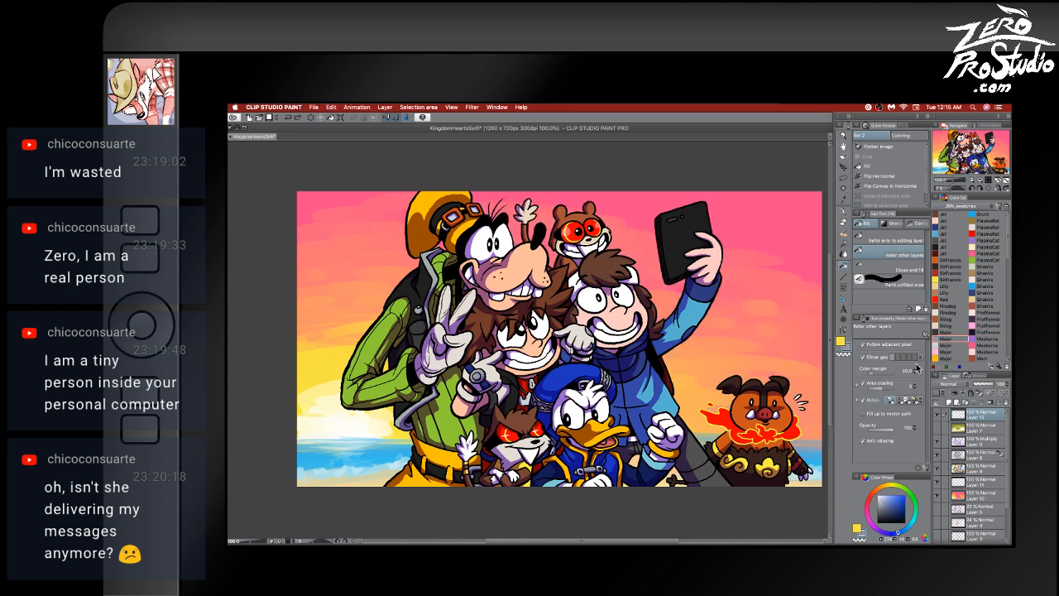
pyautogui.click(890, 241)
pyautogui.click(791, 282)
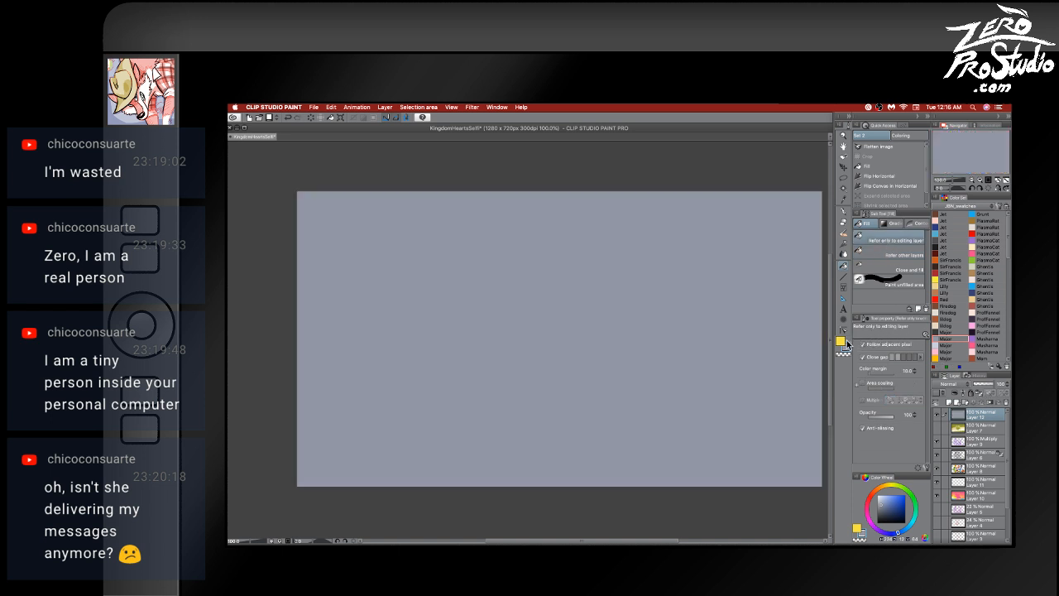
pyautogui.press('super+s')
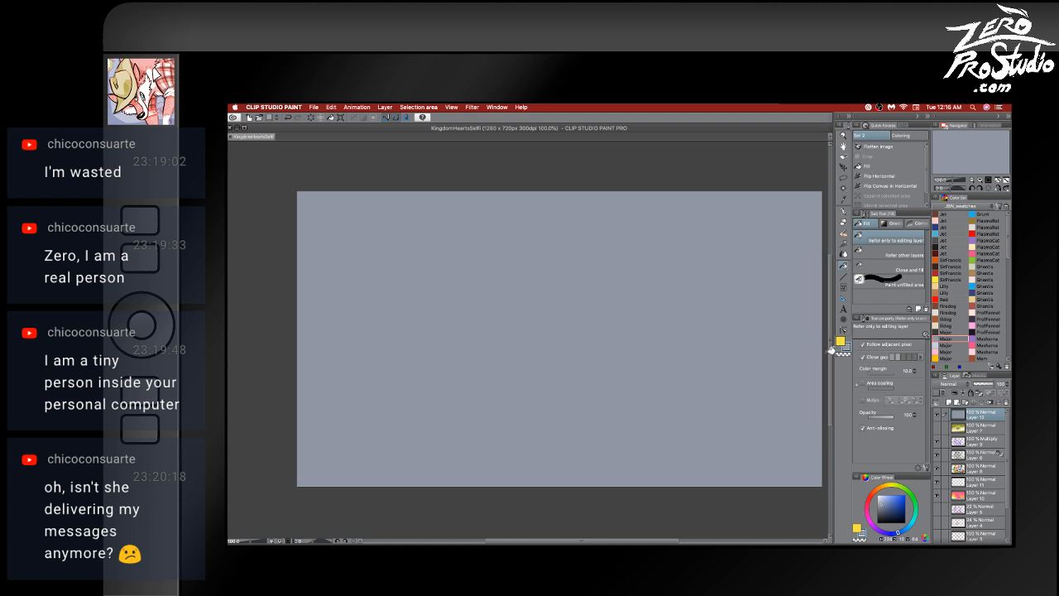
# - Set up the Real G-Pen with the default black drawing color, undoing a test stroke on the gray canvas
pyautogui.press('p')
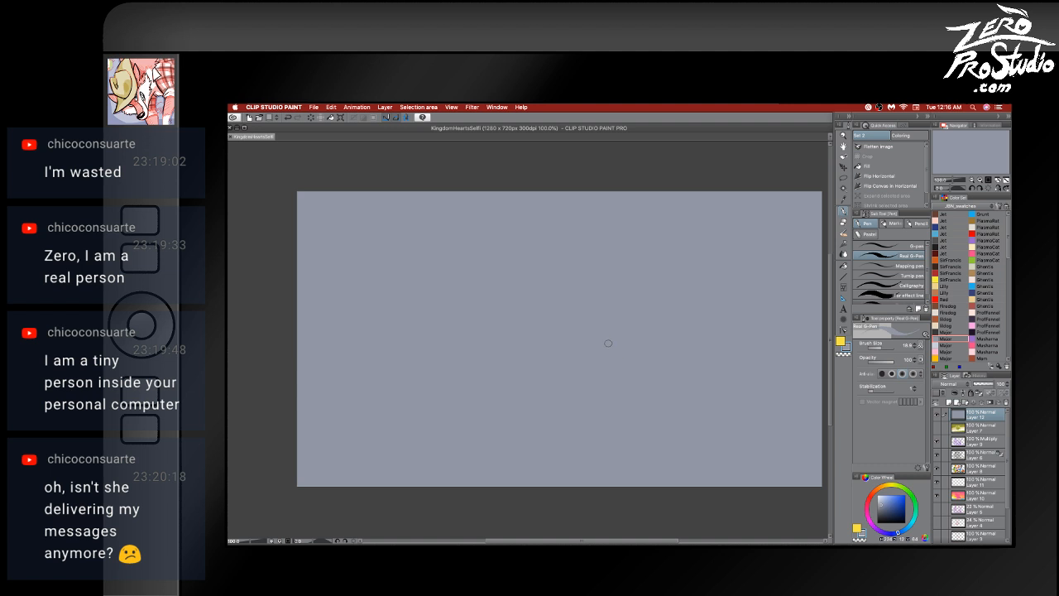
pyautogui.click(947, 332)
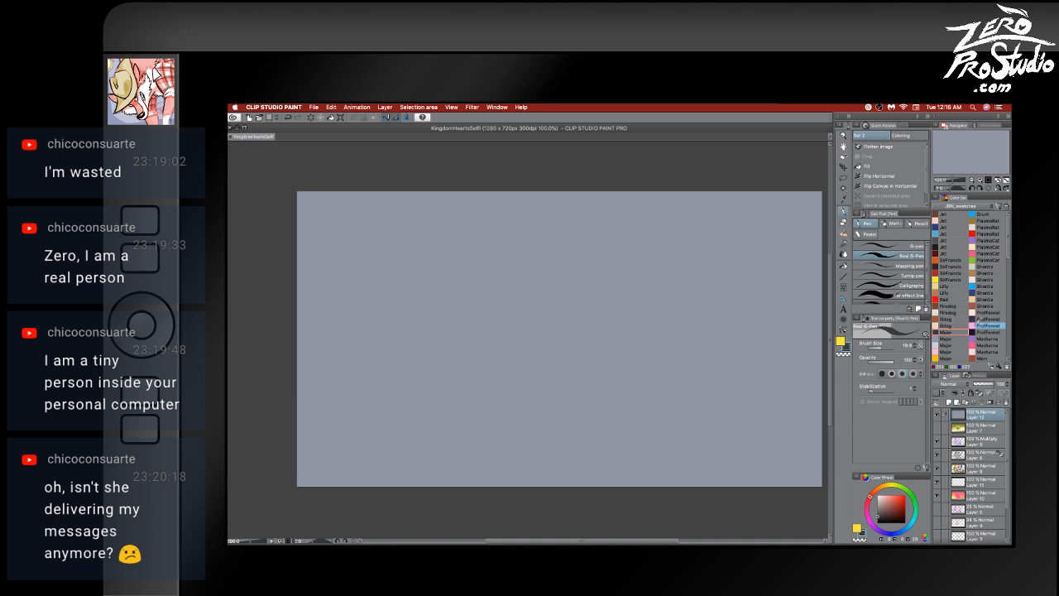
pyautogui.click(988, 332)
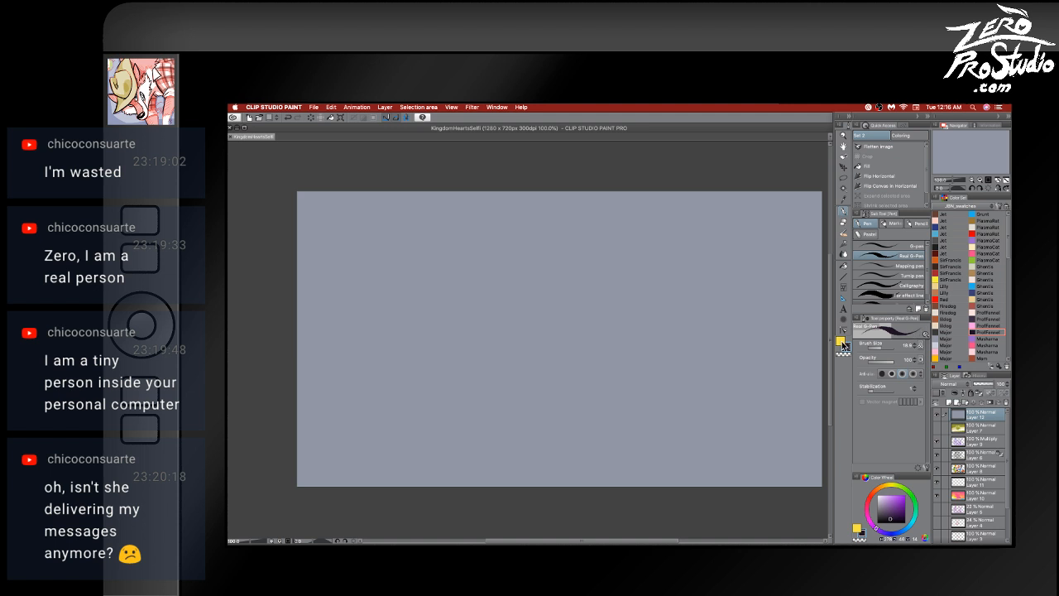
pyautogui.press('d')
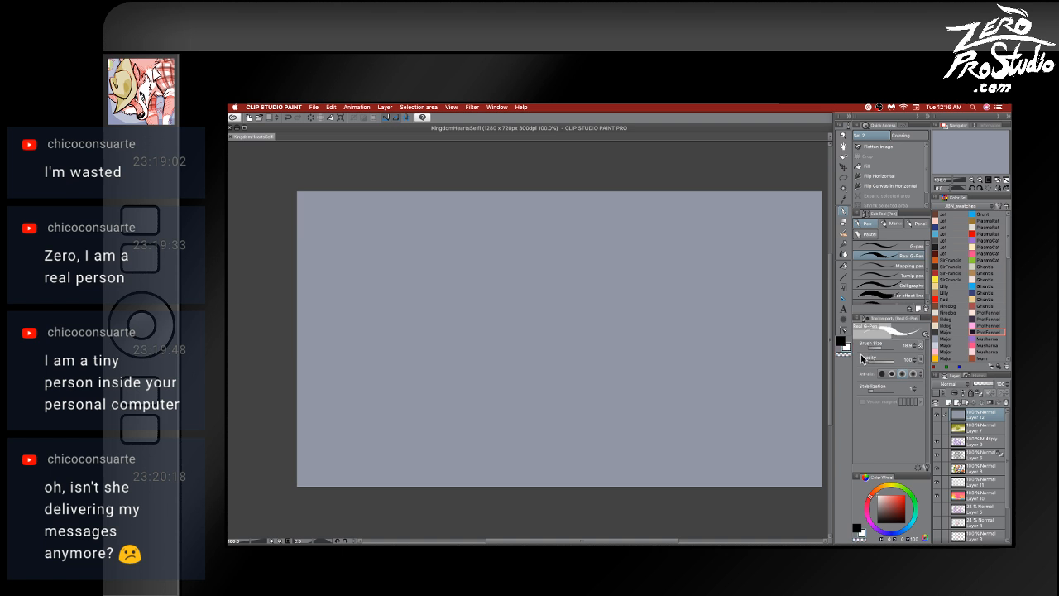
pyautogui.press('k')
pyautogui.press('p')
pyautogui.moveTo(502, 341); pyautogui.dragTo(468, 328)
pyautogui.press('super+z')
pyautogui.press('x')
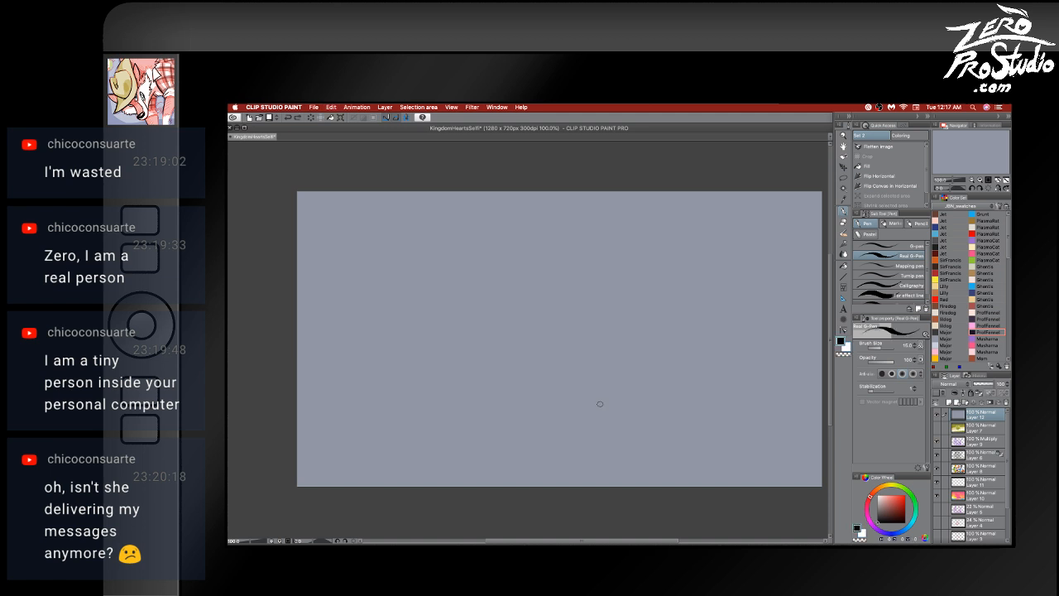
# - Sketch a grinning muzzle with teeth directly on the gray layer and try erasing the stray line at its lower edge
pyautogui.moveTo(526, 344)
pyautogui.mouseDown()
pyautogui.moveTo(504, 322)
pyautogui.moveTo(480, 335)
pyautogui.moveTo(466, 313)
pyautogui.moveTo(470, 354)
pyautogui.moveTo(470, 341)
pyautogui.moveTo(495, 346)
pyautogui.moveTo(521, 361)
pyautogui.moveTo(513, 369)
pyautogui.moveTo(500, 349)
pyautogui.moveTo(526, 354)
pyautogui.moveTo(506, 372)
pyautogui.moveTo(465, 374)
pyautogui.moveTo(504, 372)
pyautogui.moveTo(495, 373)
pyautogui.mouseUp()
pyautogui.press('super+z')
pyautogui.press('super+z')
pyautogui.press('super+z')
pyautogui.press('r')
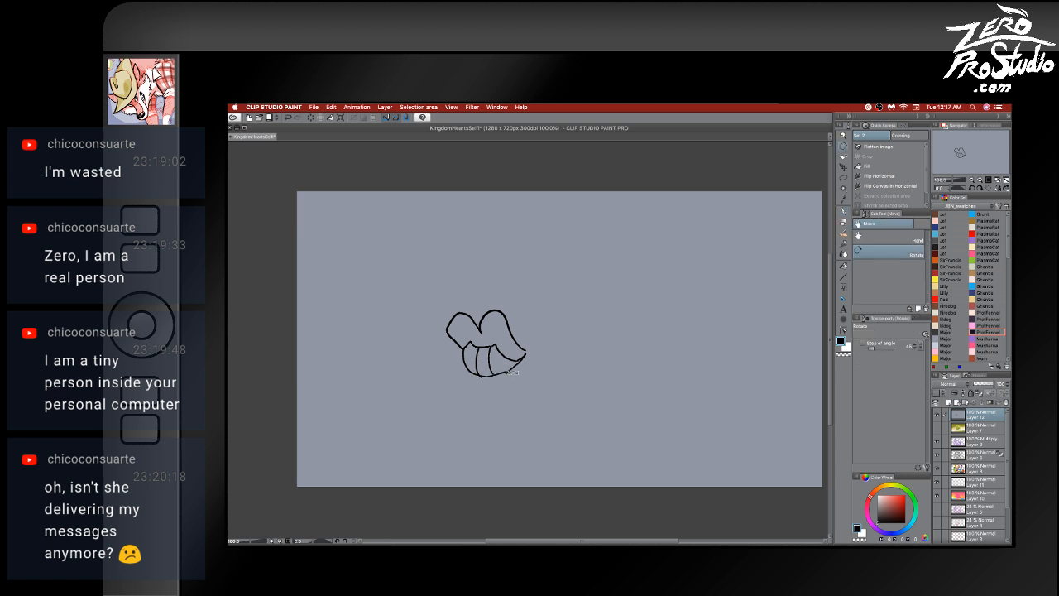
pyautogui.press('p')
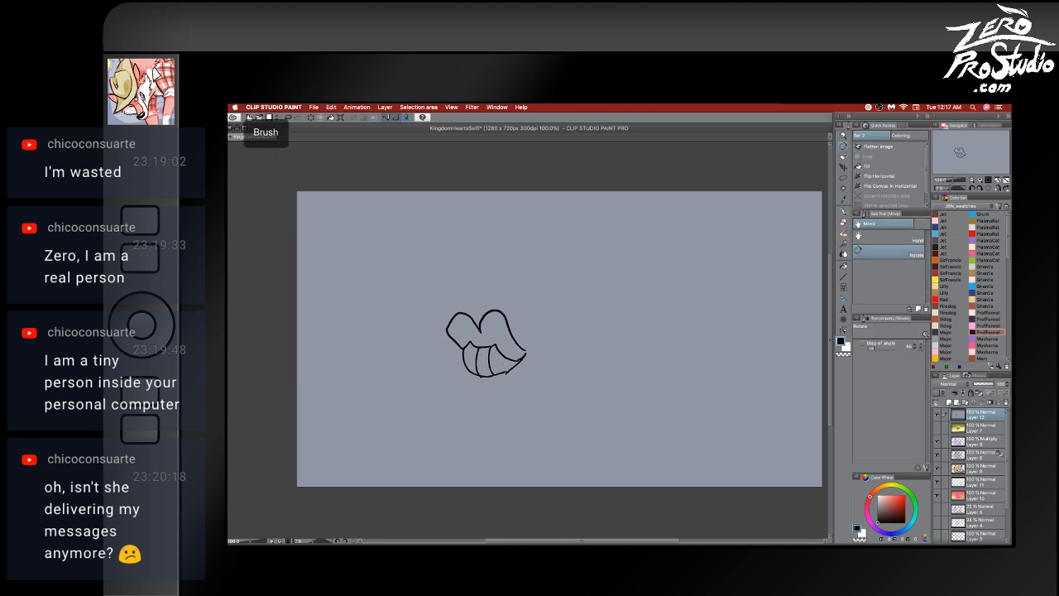
pyautogui.press('e')
pyautogui.moveTo(508, 374); pyautogui.dragTo(515, 378)
pyautogui.press('super+z')
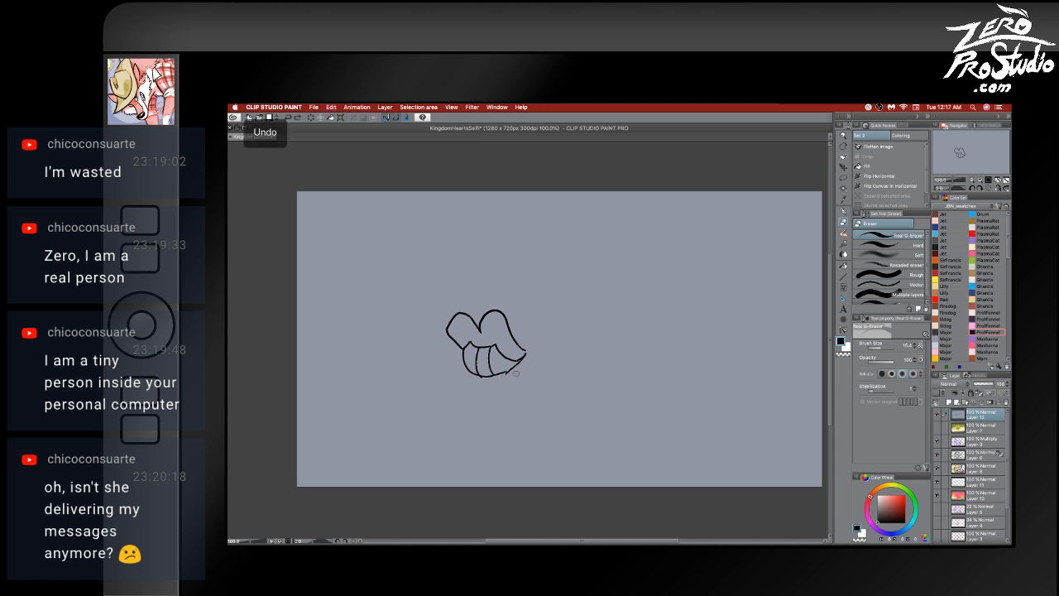
# - Undo all strokes of the muzzle sketch on the gray layer
pyautogui.press('super+z')
pyautogui.press('super+z')
pyautogui.press('super+z')
pyautogui.press('super+z')
pyautogui.press('super+z')
pyautogui.press('super+z')
pyautogui.press('super+z')
pyautogui.press('super+z')
pyautogui.press('super+z')
pyautogui.press('super+z')
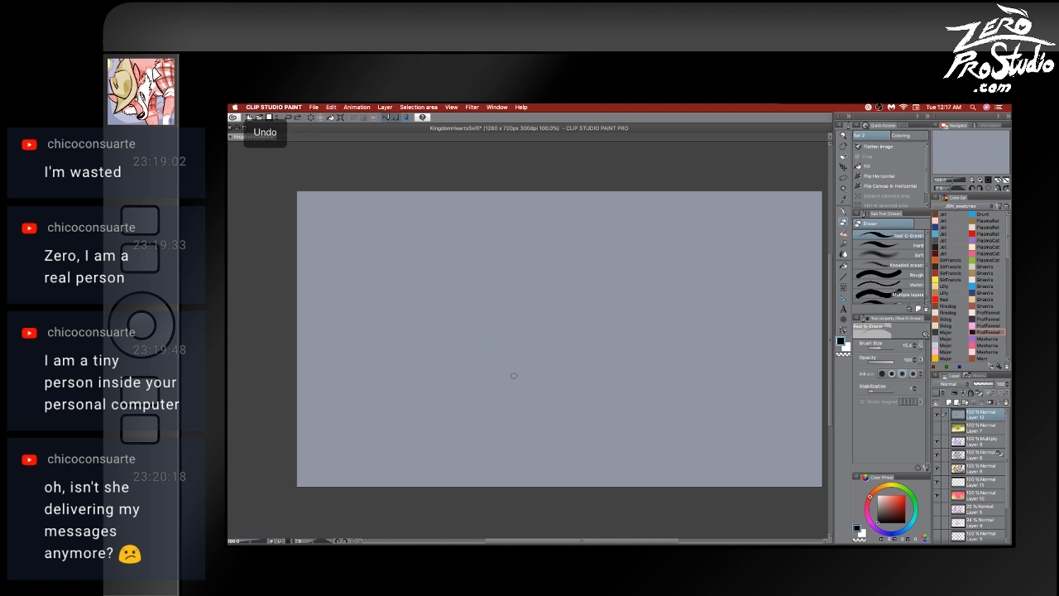
# - Add a new layer above the gray fill and draw a toothy grinning muzzle outline in black, redoing unsatisfactory strokes
pyautogui.click(948, 404)
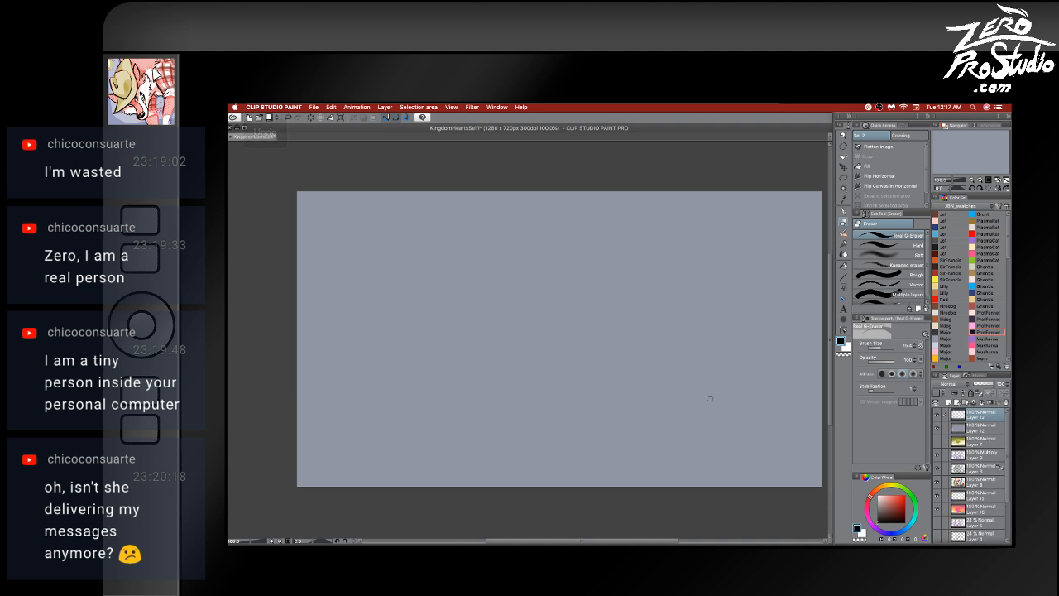
pyautogui.press('p')
pyautogui.moveTo(448, 327)
pyautogui.mouseDown()
pyautogui.moveTo(448, 306)
pyautogui.moveTo(479, 323)
pyautogui.moveTo(502, 313)
pyautogui.moveTo(508, 336)
pyautogui.moveTo(500, 305)
pyautogui.moveTo(519, 337)
pyautogui.mouseUp()
pyautogui.press('super+z')
pyautogui.moveTo(451, 329)
pyautogui.mouseDown()
pyautogui.moveTo(469, 322)
pyautogui.moveTo(453, 324)
pyautogui.moveTo(478, 334)
pyautogui.moveTo(504, 319)
pyautogui.moveTo(453, 336)
pyautogui.moveTo(456, 351)
pyautogui.moveTo(481, 354)
pyautogui.moveTo(473, 345)
pyautogui.moveTo(474, 354)
pyautogui.moveTo(518, 344)
pyautogui.moveTo(478, 359)
pyautogui.mouseUp()
pyautogui.press('super+z')
pyautogui.press('super+z')
pyautogui.press('super+z')
pyautogui.press('super+z')
pyautogui.press('super+z')
pyautogui.press('super+z')
pyautogui.press('super+z')
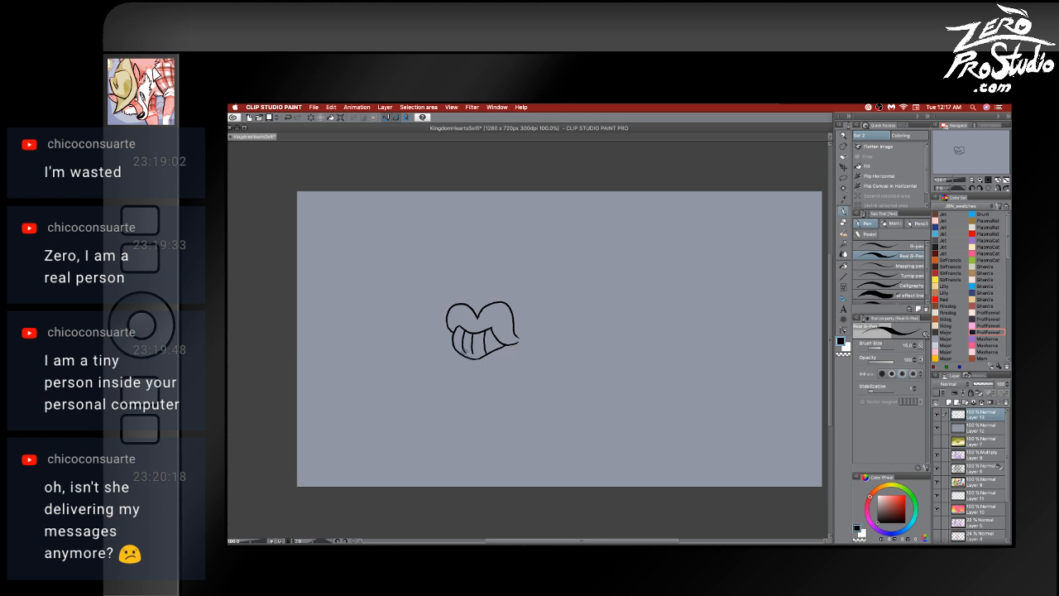
# - Refine the tooth lines and draw the lower lip curve beneath the teeth with the Real G-Pen, redoing unsatisfactory strokes
pyautogui.press('e')
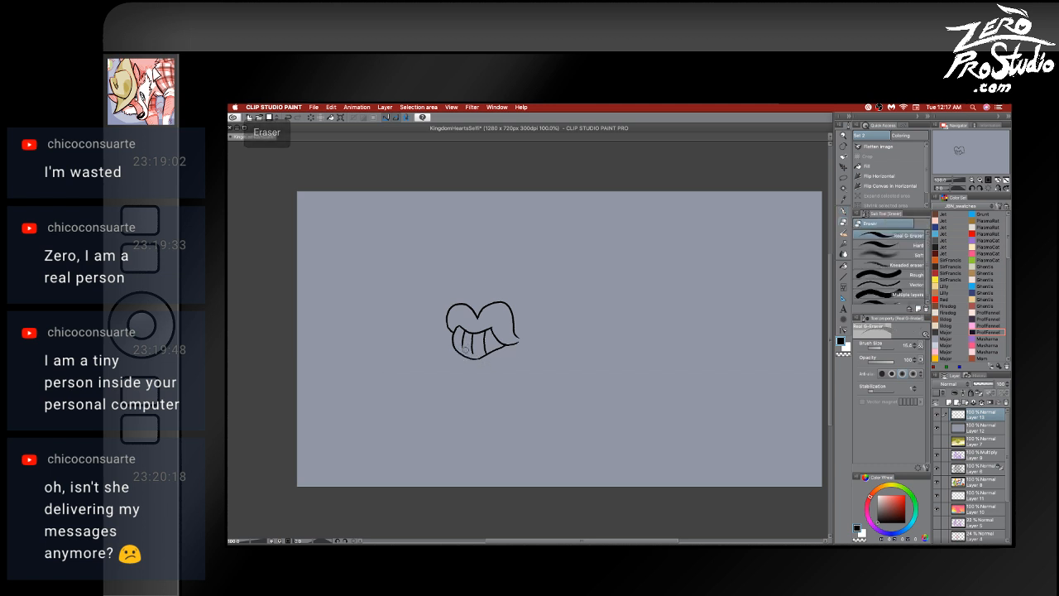
pyautogui.press('p')
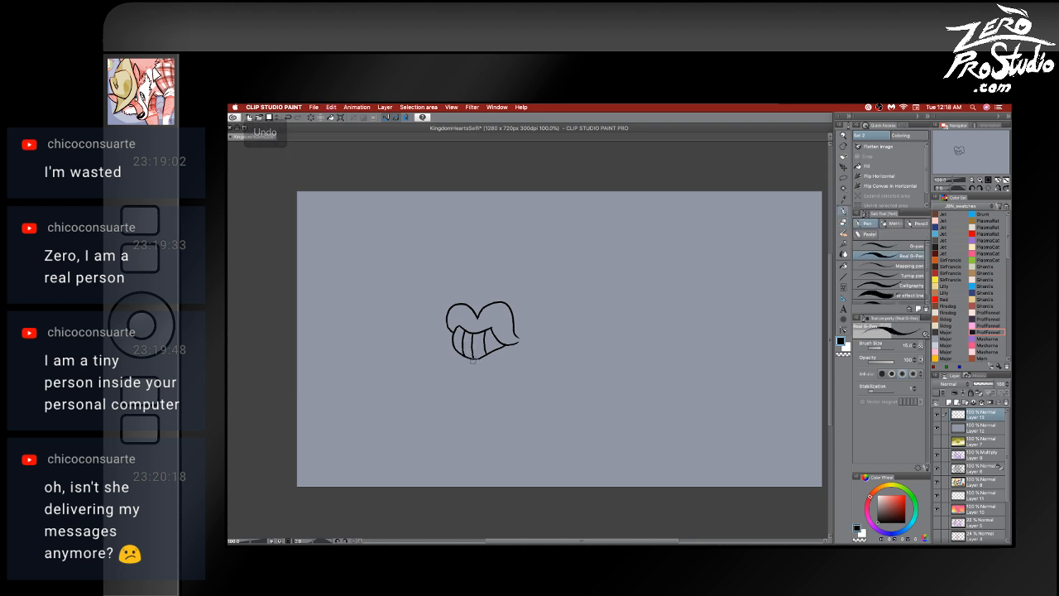
pyautogui.press('super+z')
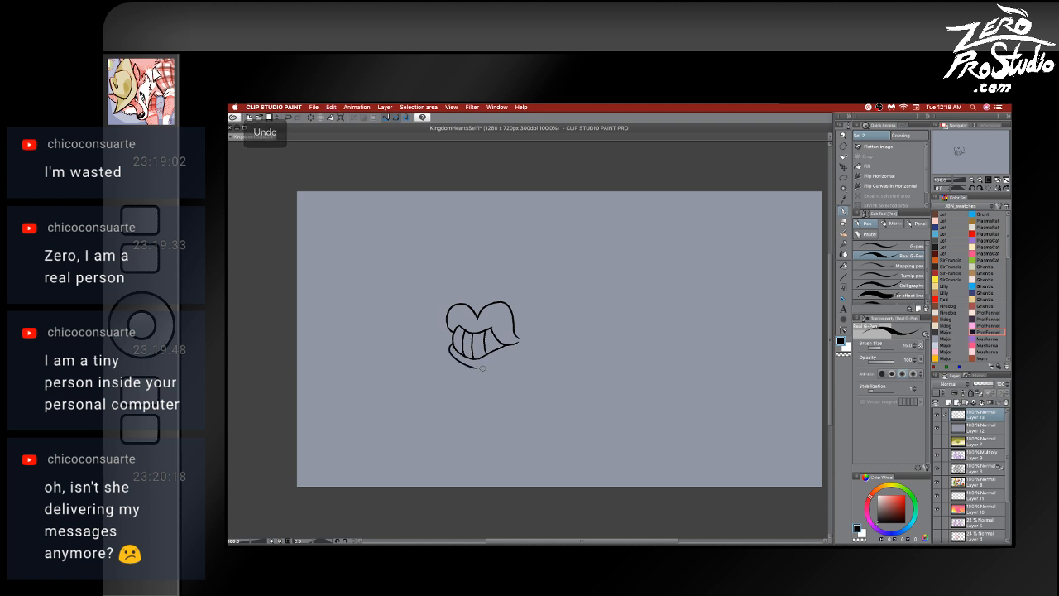
pyautogui.press('super+z')
pyautogui.moveTo(450, 346)
pyautogui.mouseDown()
pyautogui.moveTo(476, 373)
pyautogui.moveTo(523, 348)
pyautogui.mouseUp()
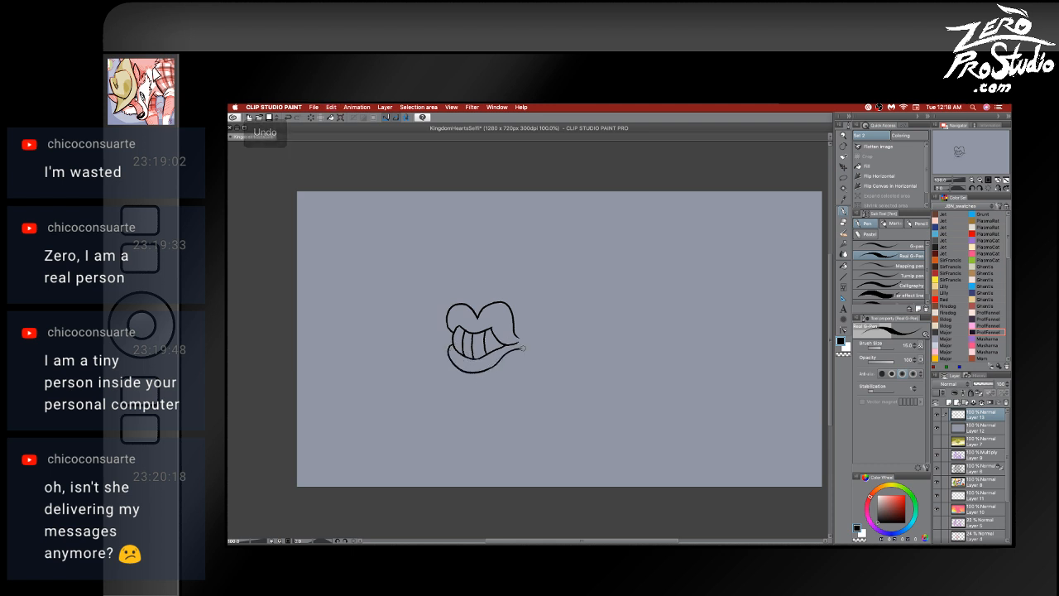
pyautogui.press('super+z')
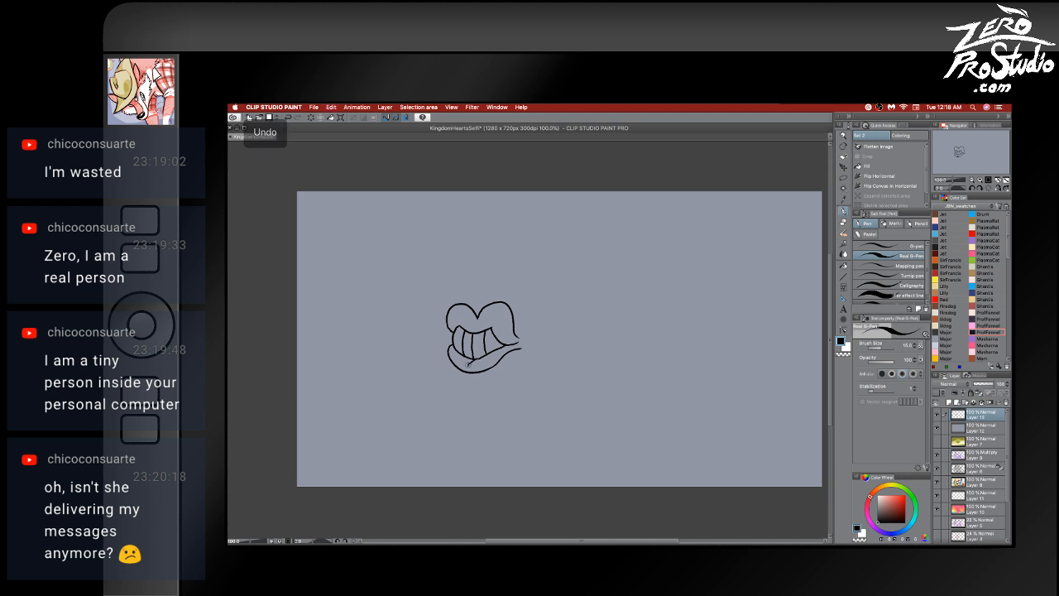
pyautogui.press('super+z')
pyautogui.press('super+z')
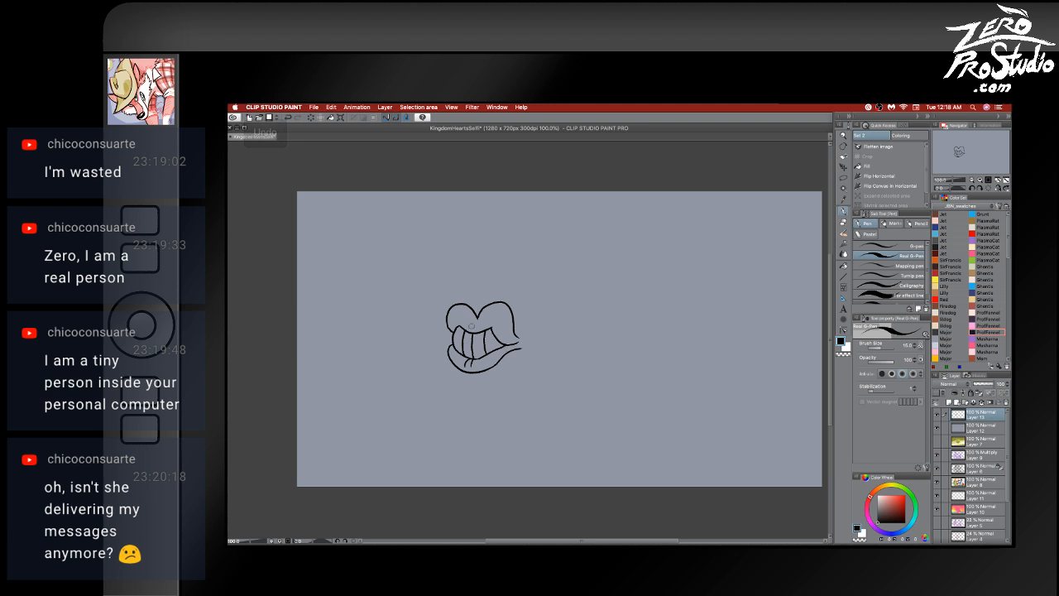
pyautogui.press('super+z')
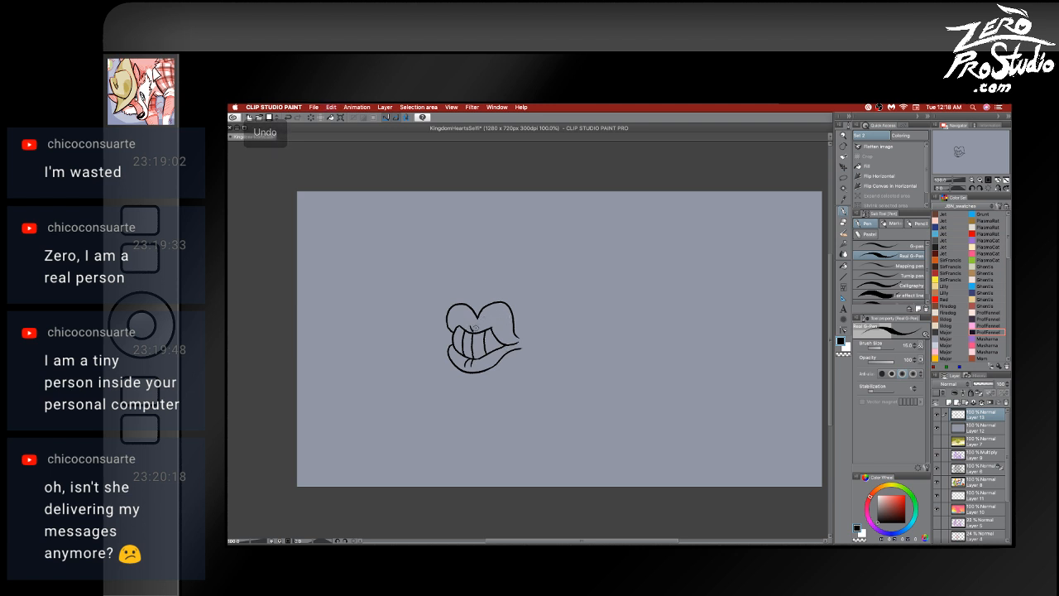
pyautogui.press('super+z')
# - Draw the curved snout and jaw lines extending from the muzzle, and shift the sketch down and to the left
pyautogui.moveTo(518, 337)
pyautogui.mouseDown()
pyautogui.moveTo(529, 339)
pyautogui.moveTo(522, 349)
pyautogui.moveTo(563, 297)
pyautogui.mouseUp()
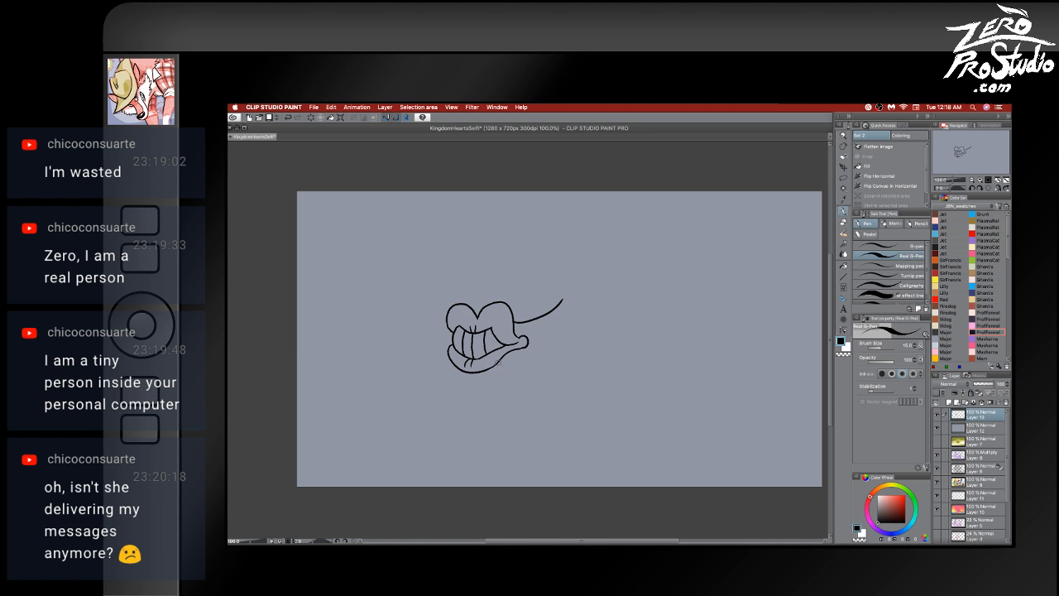
pyautogui.moveTo(497, 363); pyautogui.dragTo(553, 353)
pyautogui.moveTo(493, 331); pyautogui.dragTo(425, 354)
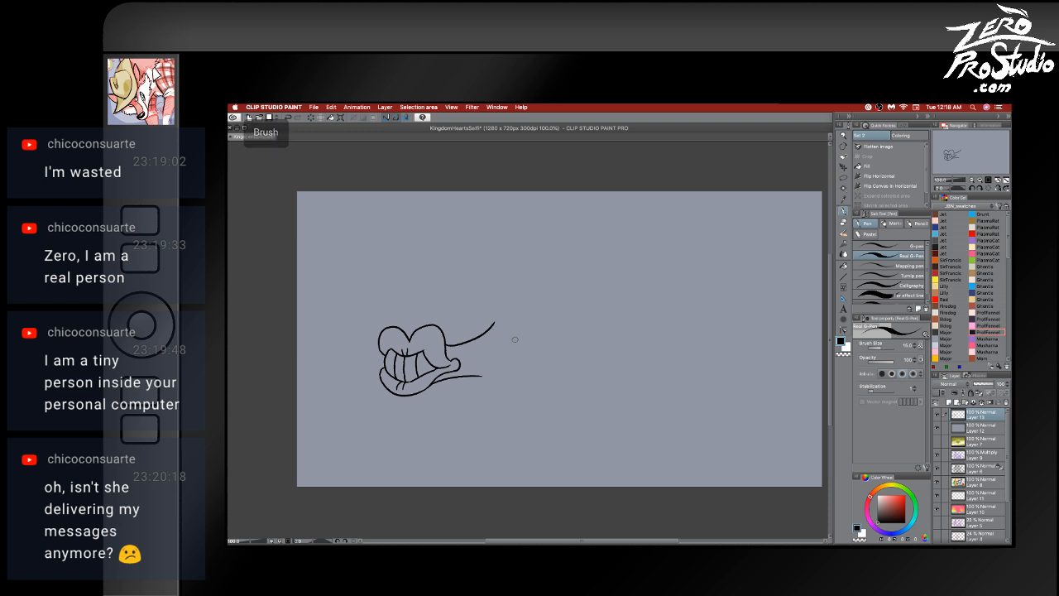
# - Draw a tall oval eye with a half-closed lid and long lashes behind the snout, redoing unsatisfactory lash strokes
pyautogui.moveTo(501, 344)
pyautogui.mouseDown()
pyautogui.moveTo(532, 284)
pyautogui.moveTo(509, 346)
pyautogui.moveTo(534, 323)
pyautogui.mouseUp()
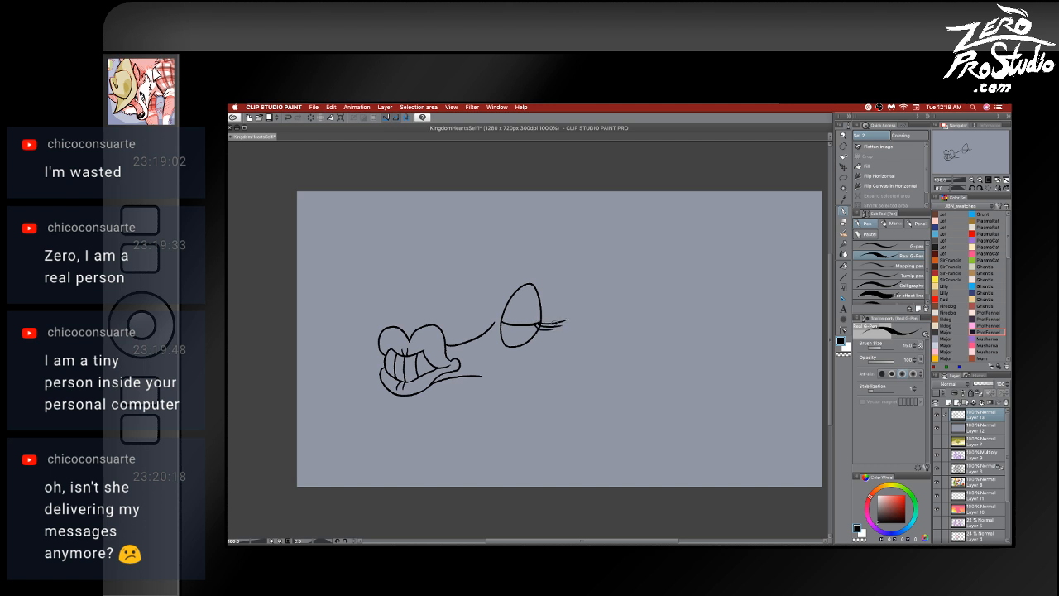
pyautogui.press('super+z')
pyautogui.press('super+z')
pyautogui.press('super+z')
pyautogui.press('super+z')
pyautogui.press('super+z')
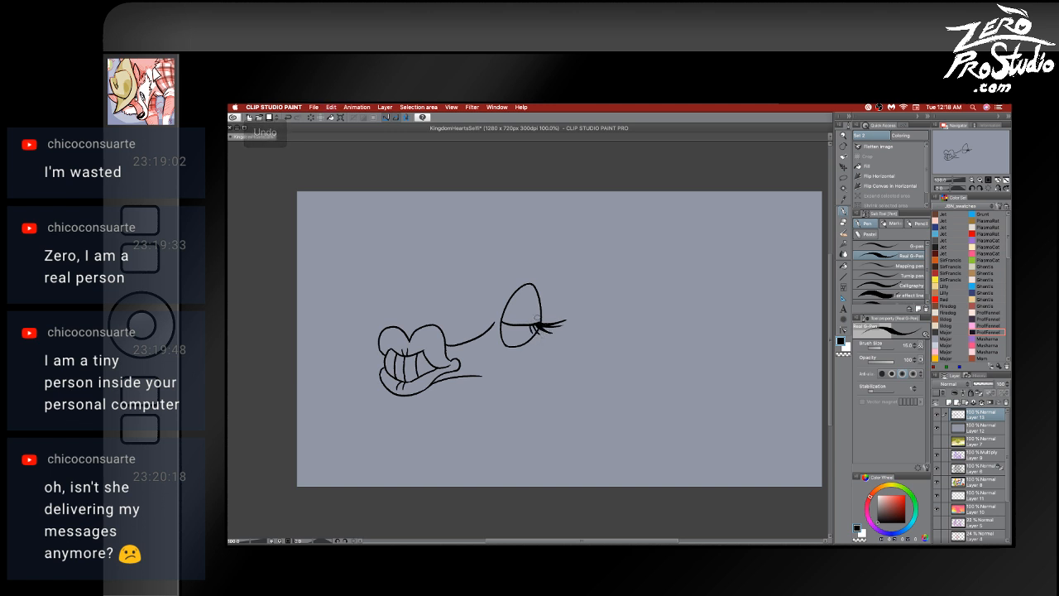
pyautogui.press('super+z')
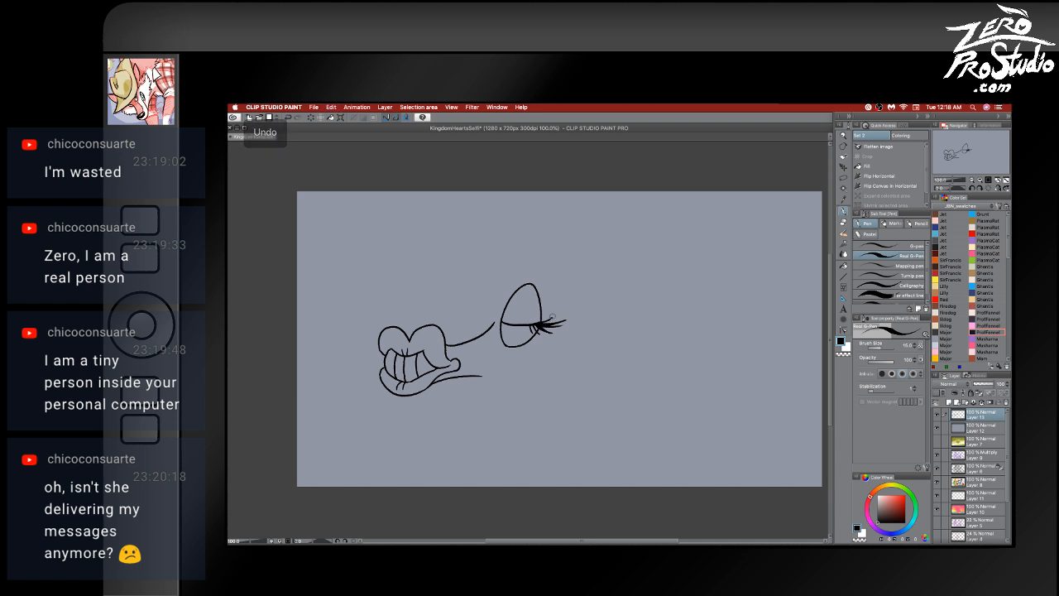
pyautogui.press('e')
pyautogui.press('p')
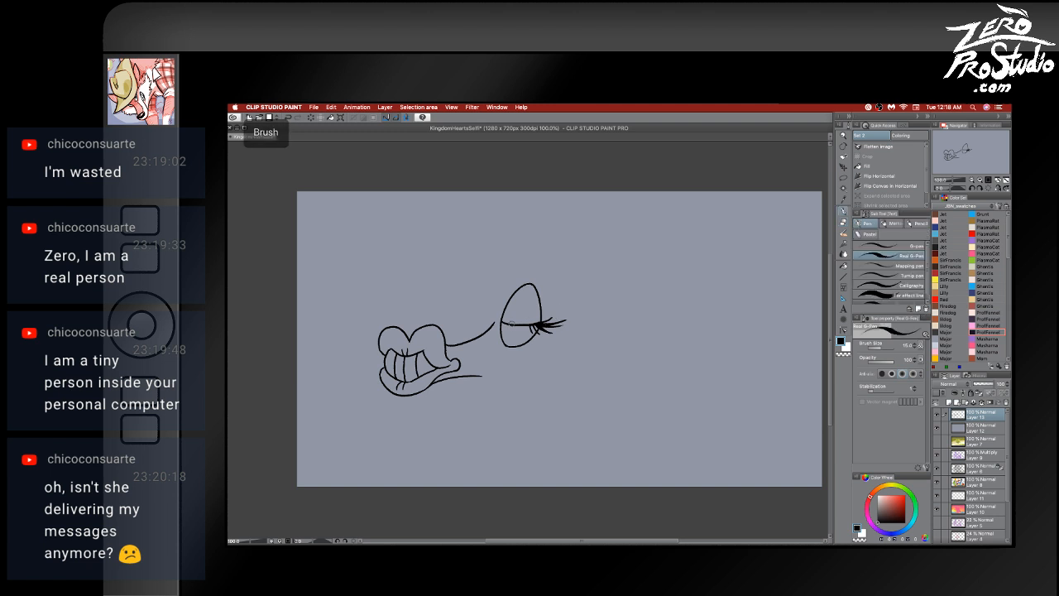
# - Add a dark iris with an erased highlight, eyelid crease lines and lower lashes to the large eye
pyautogui.moveTo(508, 323)
pyautogui.mouseDown()
pyautogui.moveTo(523, 337)
pyautogui.moveTo(528, 326)
pyautogui.mouseUp()
pyautogui.press('super+z')
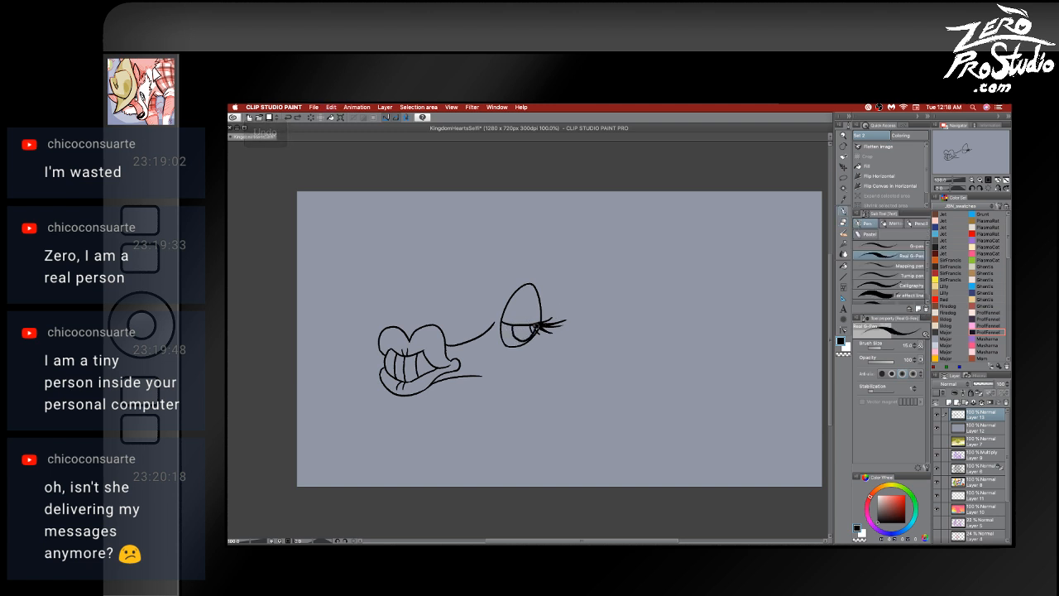
pyautogui.moveTo(529, 336); pyautogui.dragTo(516, 331)
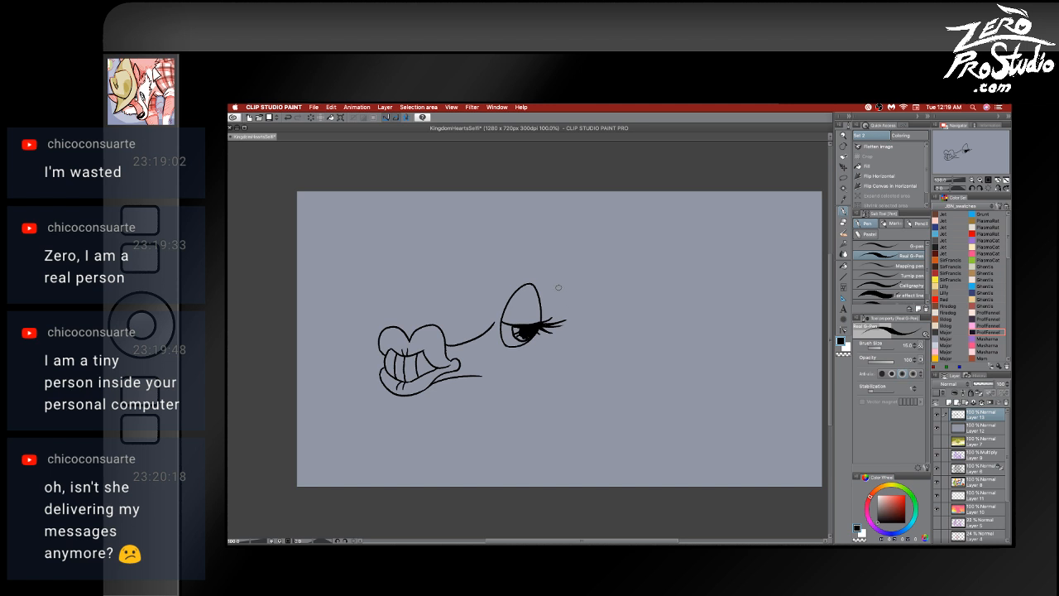
pyautogui.press('e')
pyautogui.moveTo(530, 334); pyautogui.dragTo(535, 331)
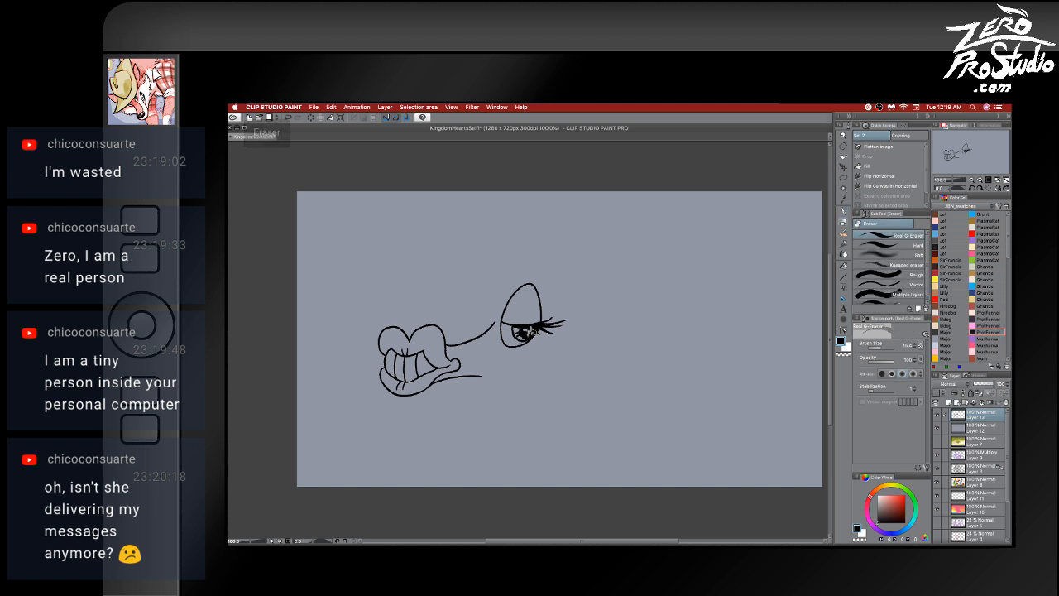
pyautogui.press('p')
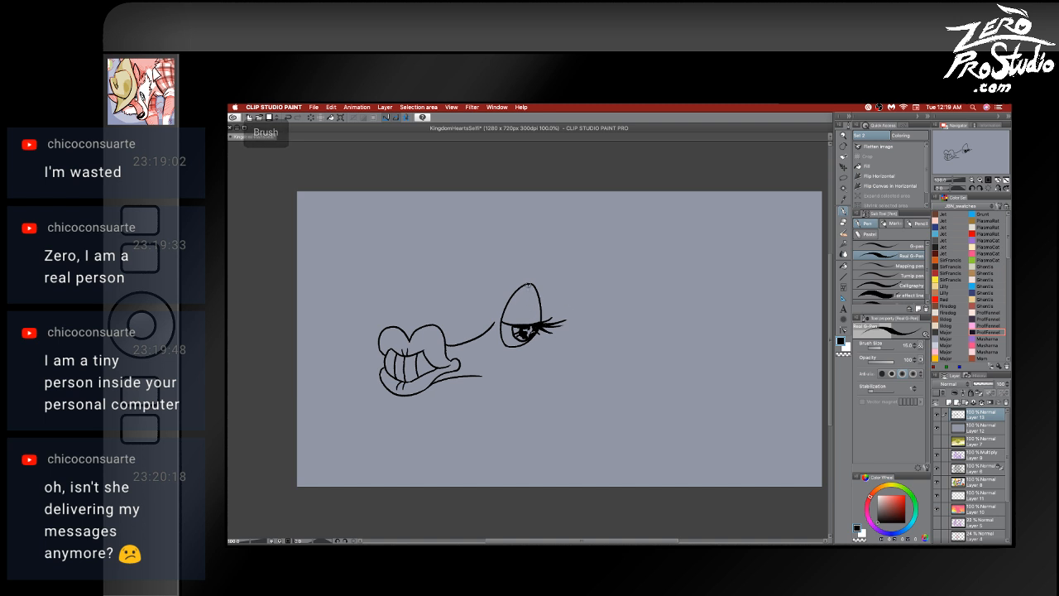
pyautogui.hotkey('ctrl', 'z')
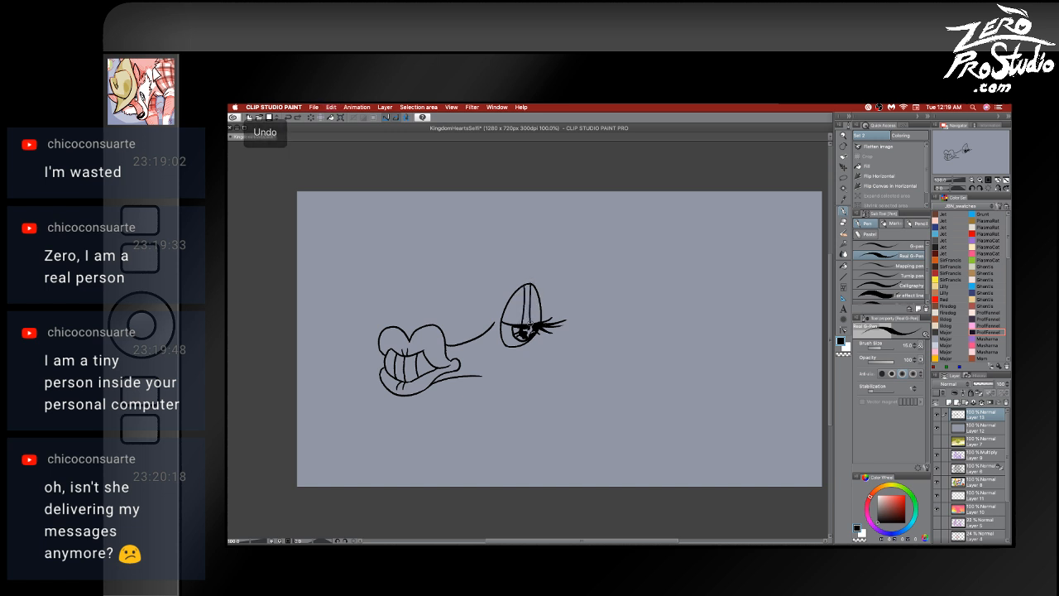
pyautogui.press('p')
pyautogui.moveTo(518, 346); pyautogui.dragTo(528, 356)
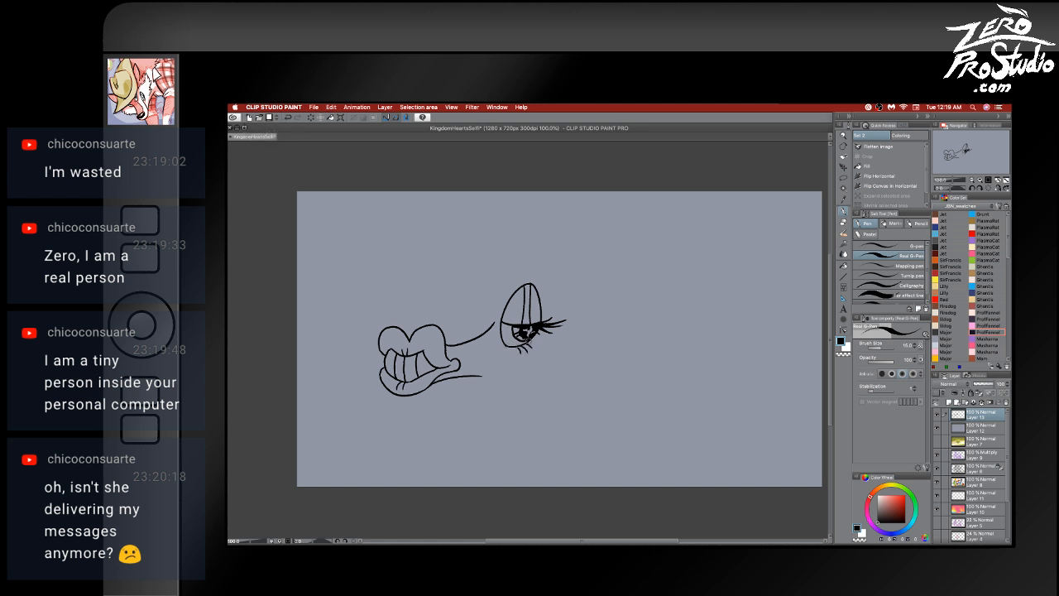
# - Draw a narrower half-lidded far eye with iris and outer lashes above the snout line, redoing unsatisfactory strokes
pyautogui.moveTo(477, 333)
pyautogui.mouseDown()
pyautogui.moveTo(496, 277)
pyautogui.moveTo(486, 324)
pyautogui.moveTo(497, 310)
pyautogui.moveTo(485, 285)
pyautogui.moveTo(468, 324)
pyautogui.mouseUp()
pyautogui.hotkey('ctrl', 'z')
pyautogui.moveTo(486, 284)
pyautogui.mouseDown()
pyautogui.moveTo(482, 336)
pyautogui.moveTo(492, 328)
pyautogui.mouseUp()
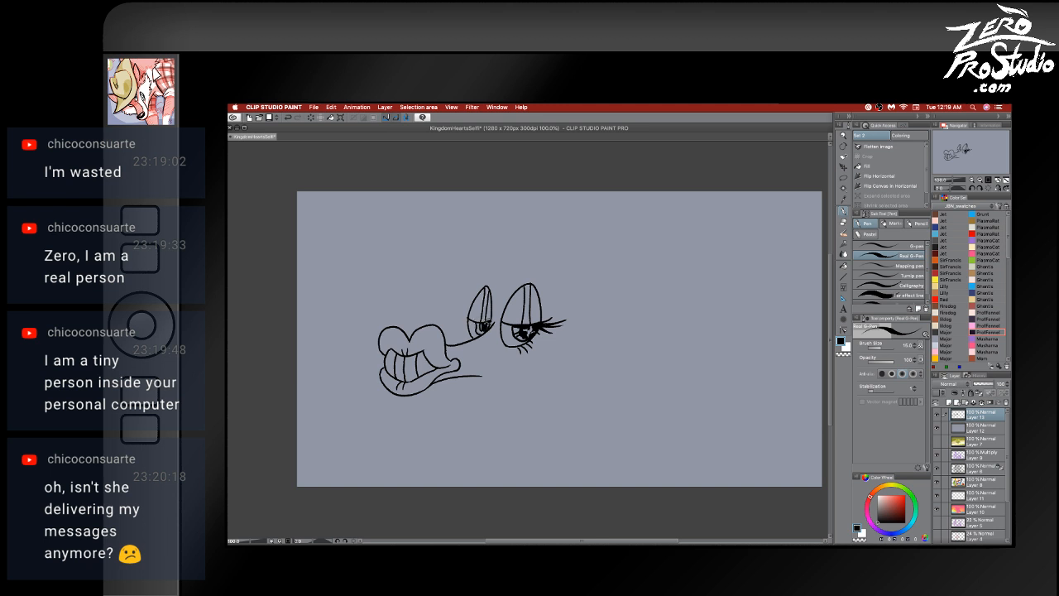
pyautogui.press('e')
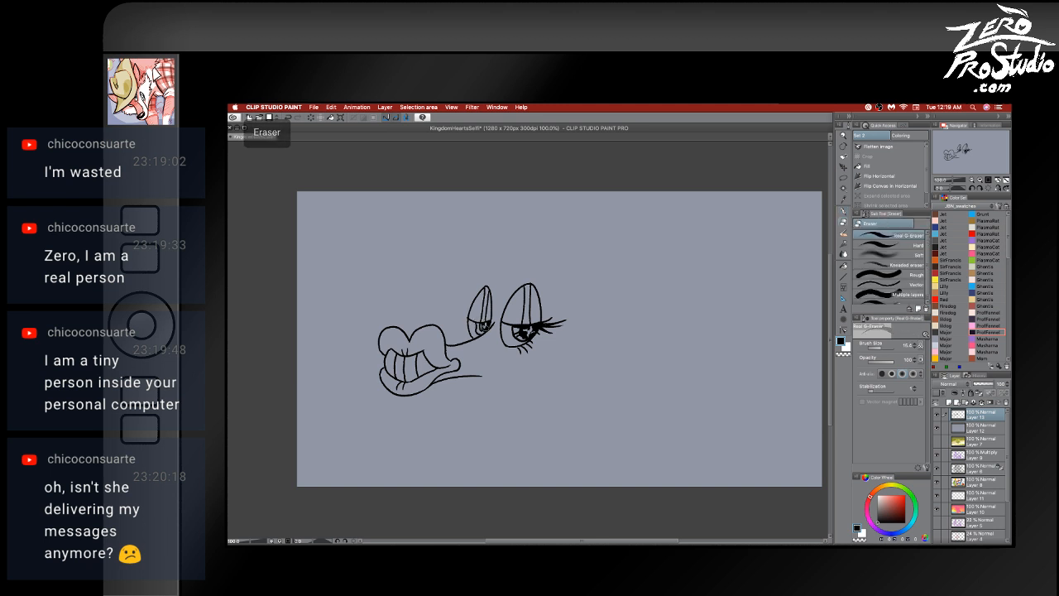
pyautogui.press('b')
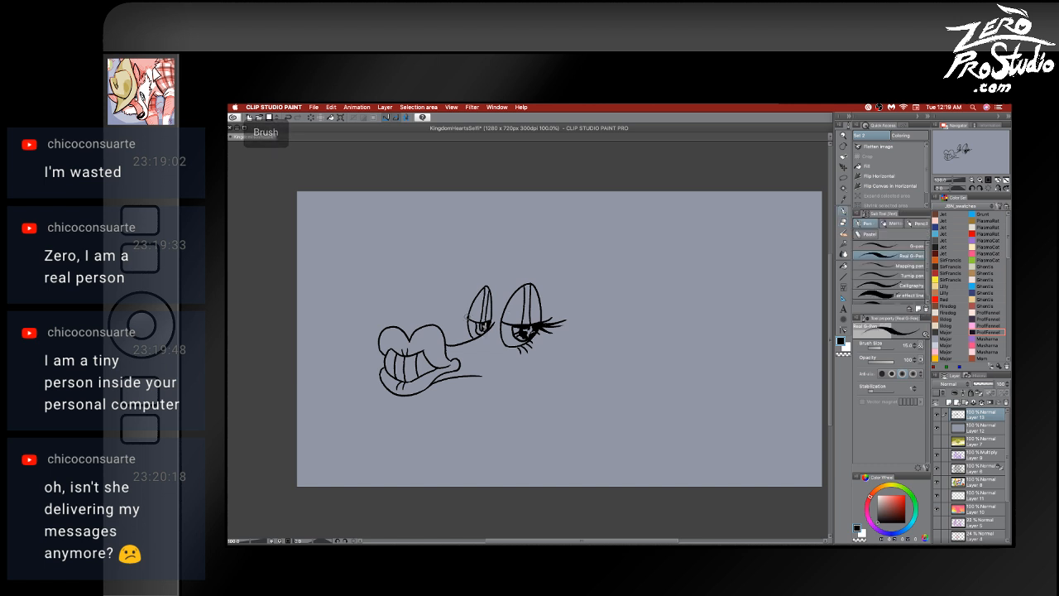
pyautogui.moveTo(468, 318); pyautogui.dragTo(454, 323)
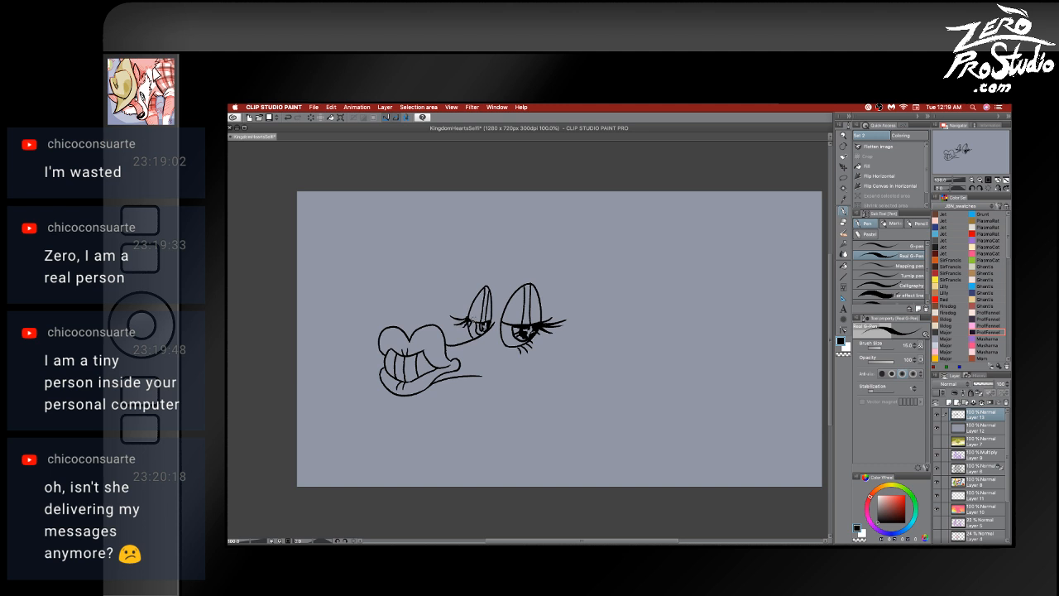
pyautogui.hotkey('ctrl', 'z')
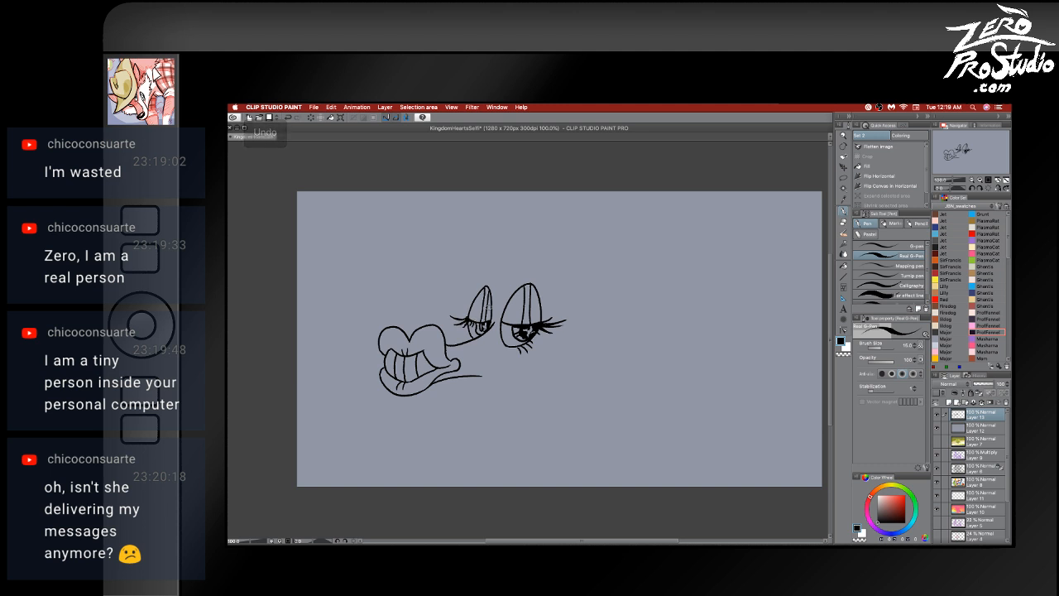
pyautogui.hotkey('ctrl', 'z')
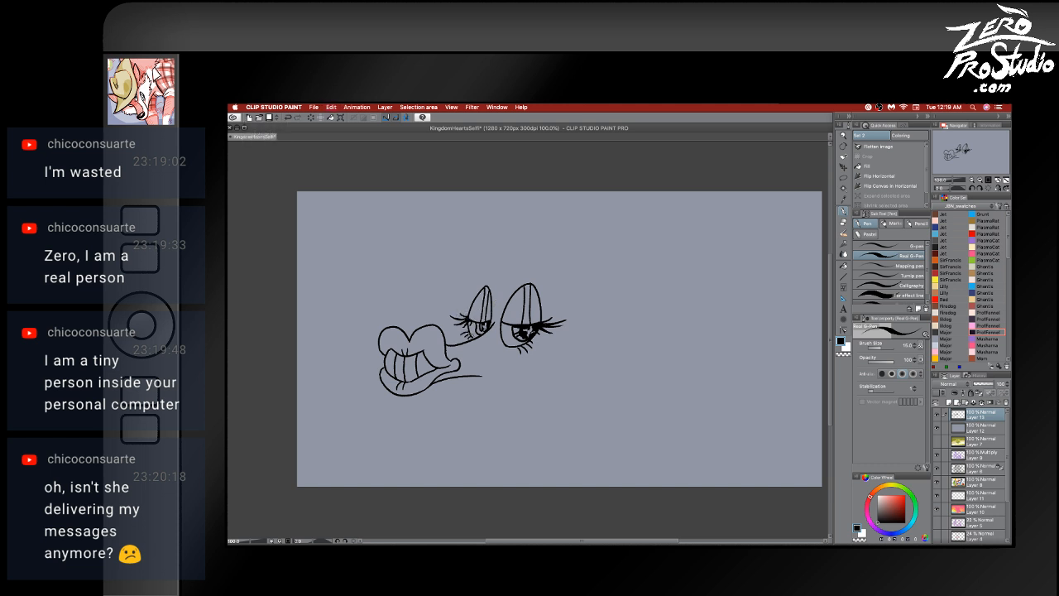
pyautogui.hotkey('ctrl', 'z')
pyautogui.moveTo(489, 295)
pyautogui.mouseDown()
pyautogui.moveTo(508, 274)
pyautogui.moveTo(553, 263)
pyautogui.mouseUp()
pyautogui.hotkey('ctrl', 'z')
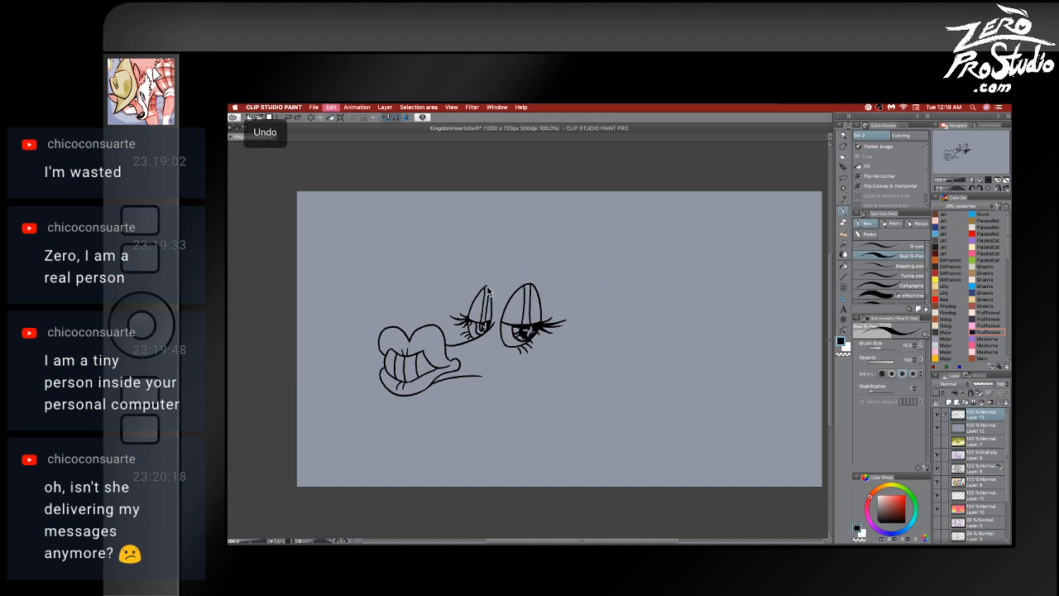
pyautogui.moveTo(490, 290)
pyautogui.mouseDown()
pyautogui.moveTo(542, 267)
pyautogui.moveTo(609, 264)
pyautogui.moveTo(649, 277)
pyautogui.moveTo(668, 308)
pyautogui.moveTo(662, 345)
pyautogui.mouseUp()
pyautogui.hotkey('ctrl', 'z')
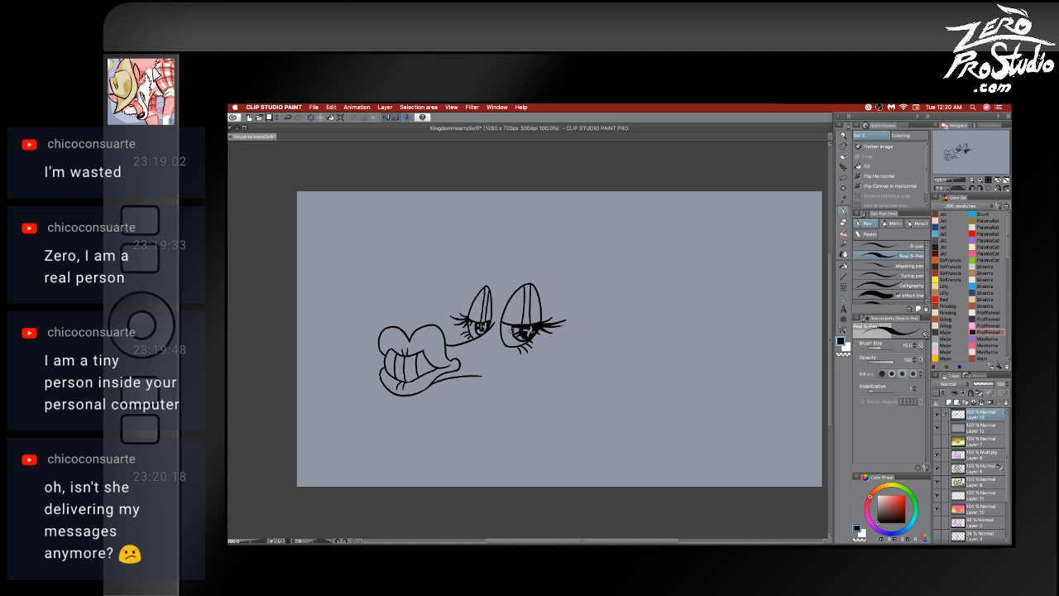
# - Clean up the linework around both eyes with the eraser and the Real G-Pen
pyautogui.press('e')
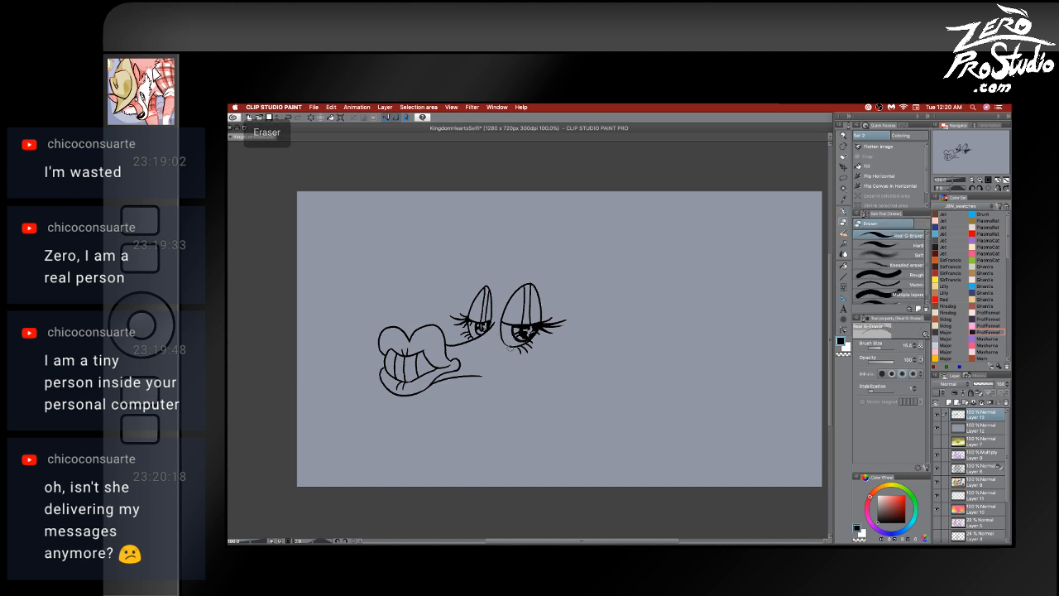
pyautogui.press('b')
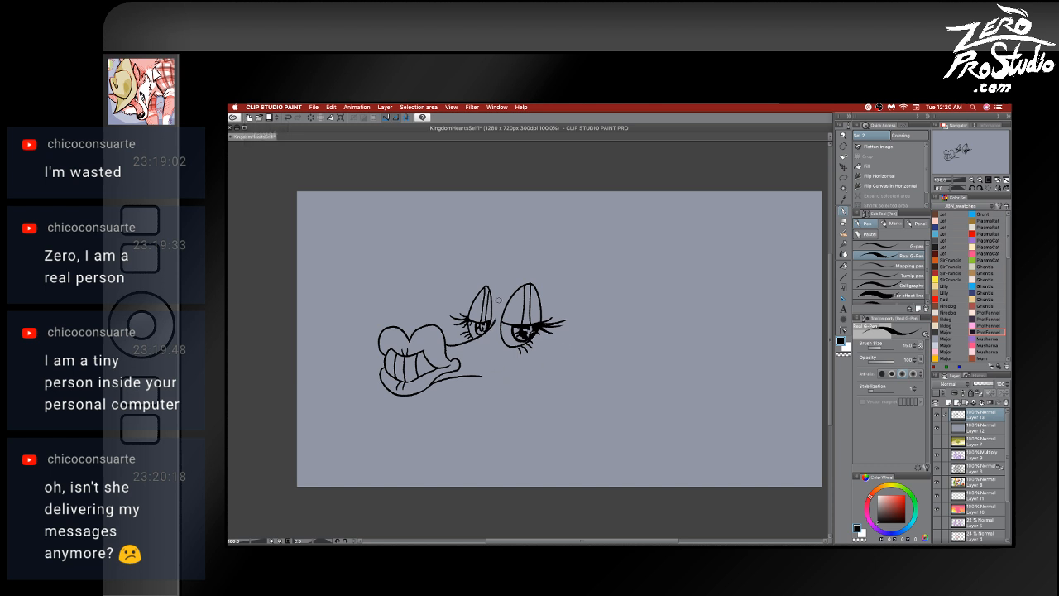
pyautogui.hotkey('ctrl', 'z')
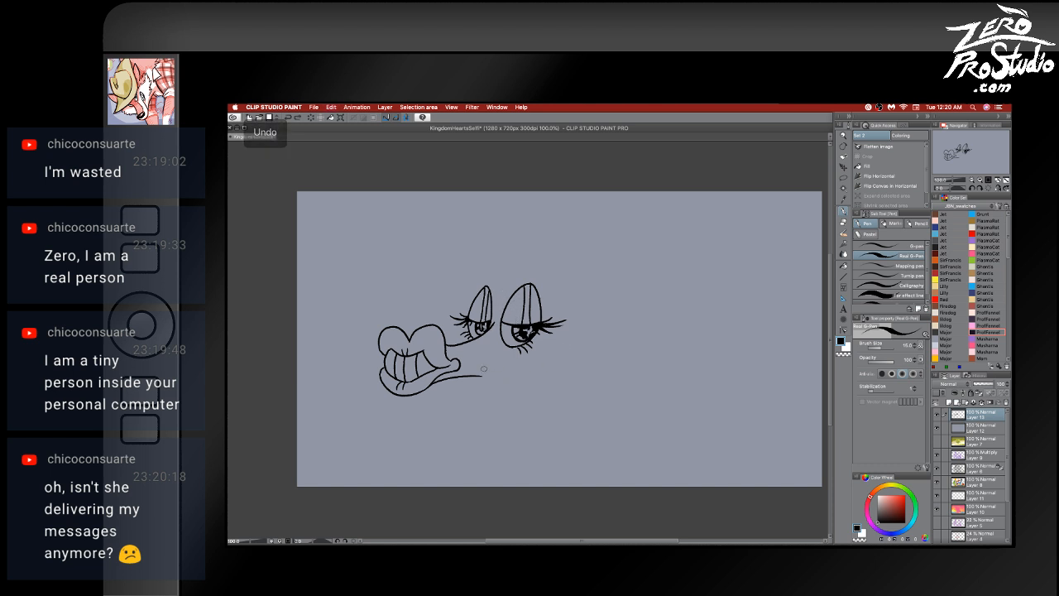
# - Draw the belly as one long curve from the jaw line back up to the tail base, redoing unsatisfactory strokes
pyautogui.moveTo(484, 377)
pyautogui.mouseDown()
pyautogui.moveTo(500, 394)
pyautogui.moveTo(566, 374)
pyautogui.mouseUp()
pyautogui.hotkey('ctrl', 'z')
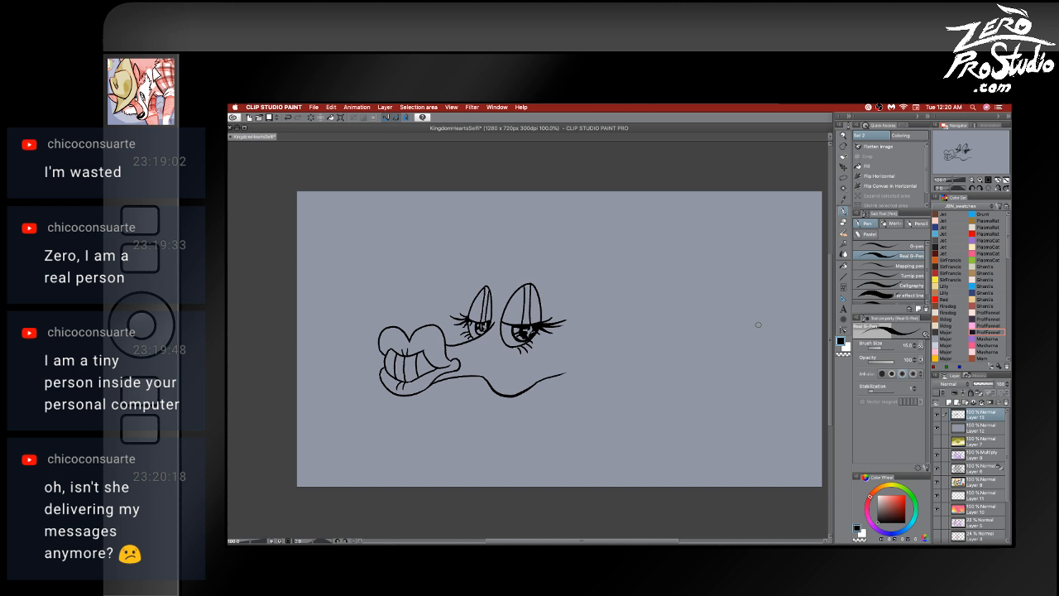
pyautogui.press('super+z')
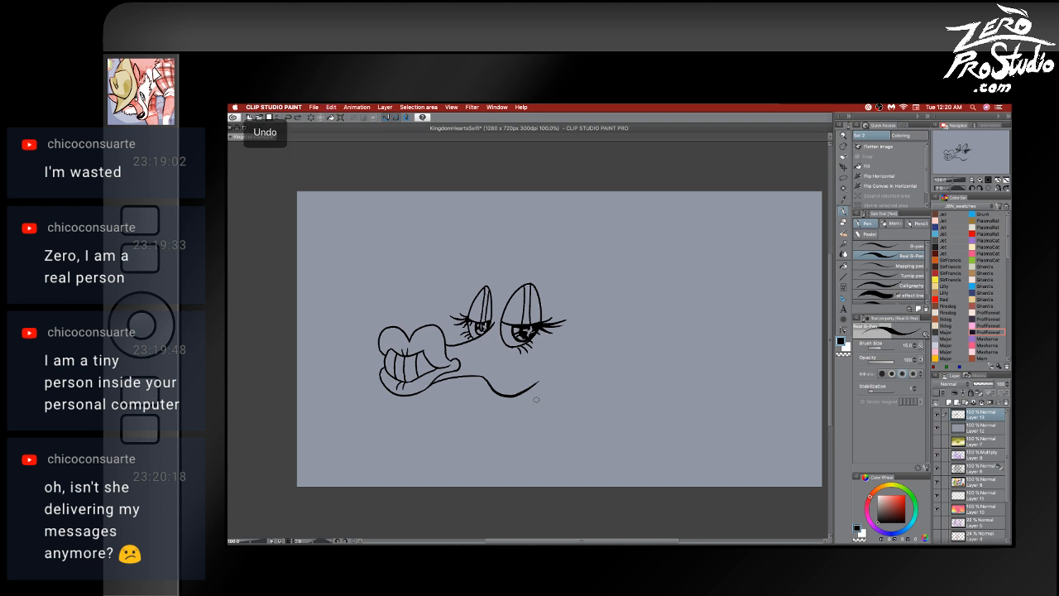
pyautogui.press('super+z')
pyautogui.moveTo(480, 375); pyautogui.dragTo(584, 381)
pyautogui.press('super+z')
pyautogui.moveTo(480, 375)
pyautogui.mouseDown()
pyautogui.moveTo(543, 397)
pyautogui.moveTo(636, 340)
pyautogui.mouseUp()
pyautogui.press('super+z')
pyautogui.moveTo(481, 375)
pyautogui.mouseDown()
pyautogui.moveTo(603, 382)
pyautogui.moveTo(652, 337)
pyautogui.moveTo(645, 348)
pyautogui.moveTo(726, 321)
pyautogui.mouseUp()
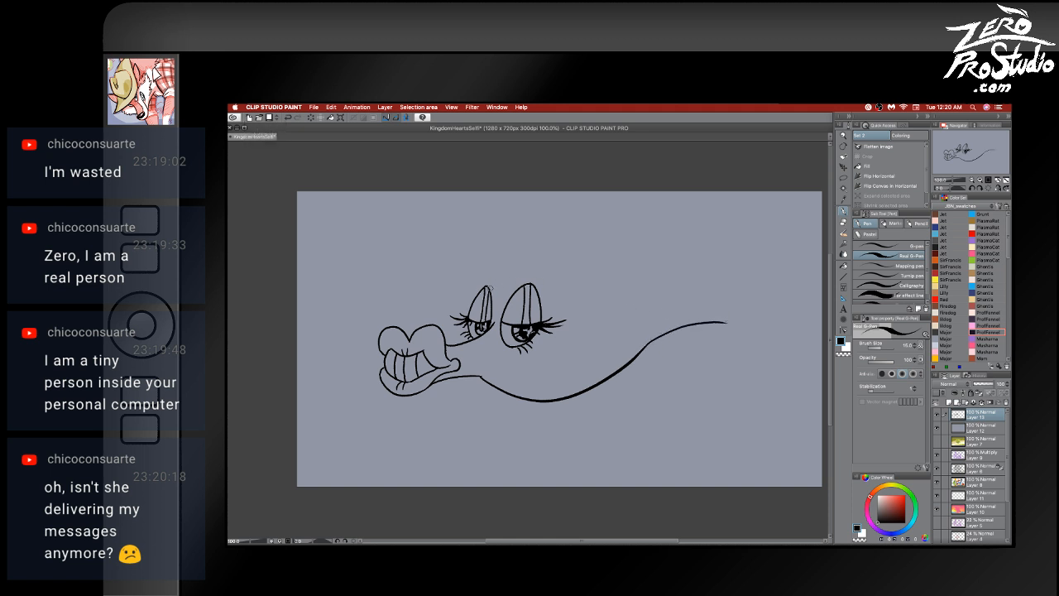
# - Draw the arched back from the far eye to the tail and close it with a scalloped two-lobed tail fin
pyautogui.moveTo(490, 290); pyautogui.dragTo(652, 286)
pyautogui.press('super+z')
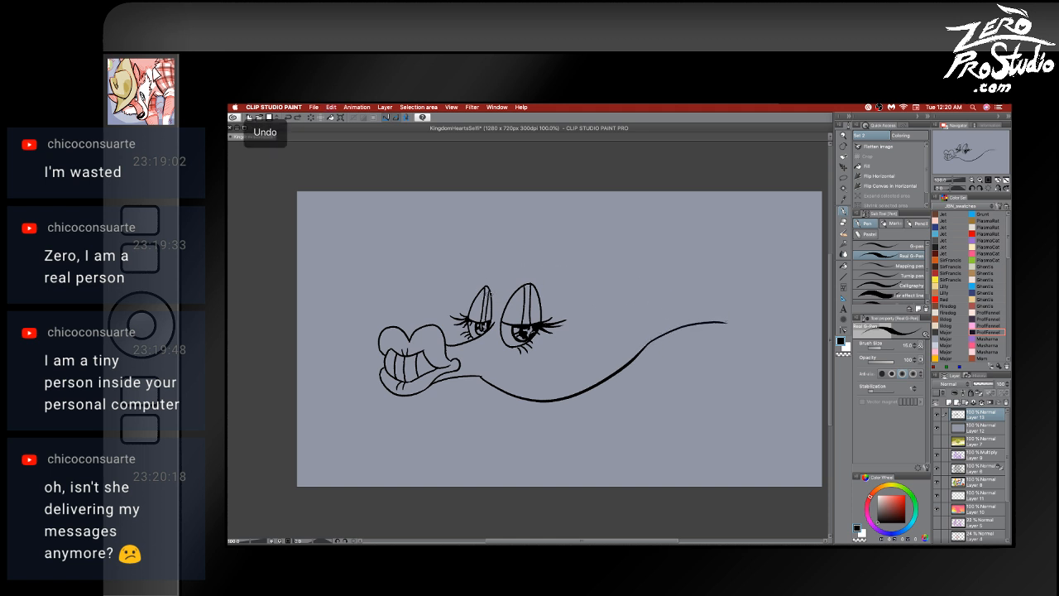
pyautogui.moveTo(488, 294)
pyautogui.mouseDown()
pyautogui.moveTo(541, 261)
pyautogui.moveTo(677, 296)
pyautogui.mouseUp()
pyautogui.press('super+z')
pyautogui.moveTo(488, 292)
pyautogui.mouseDown()
pyautogui.moveTo(530, 268)
pyautogui.moveTo(706, 287)
pyautogui.moveTo(772, 238)
pyautogui.moveTo(771, 274)
pyautogui.moveTo(753, 303)
pyautogui.moveTo(738, 304)
pyautogui.moveTo(784, 331)
pyautogui.moveTo(754, 363)
pyautogui.moveTo(734, 333)
pyautogui.mouseUp()
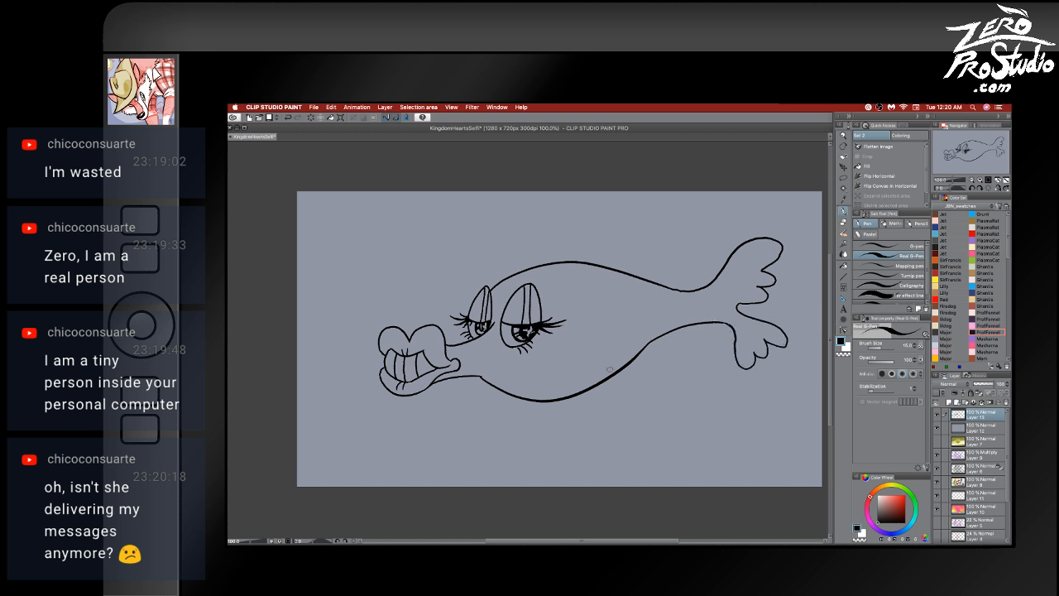
# - Draw a scalloped side fin over the rear belly and erase the belly line running through it
pyautogui.press('e')
pyautogui.moveTo(636, 357)
pyautogui.mouseDown()
pyautogui.moveTo(650, 343)
pyautogui.moveTo(612, 379)
pyautogui.moveTo(598, 368)
pyautogui.moveTo(612, 389)
pyautogui.moveTo(674, 414)
pyautogui.mouseUp()
pyautogui.press('p')
pyautogui.hotkey('ctrl', 'z')
pyautogui.moveTo(597, 346)
pyautogui.mouseDown()
pyautogui.moveTo(629, 310)
pyautogui.moveTo(653, 319)
pyautogui.moveTo(624, 351)
pyautogui.moveTo(654, 374)
pyautogui.moveTo(672, 412)
pyautogui.mouseUp()
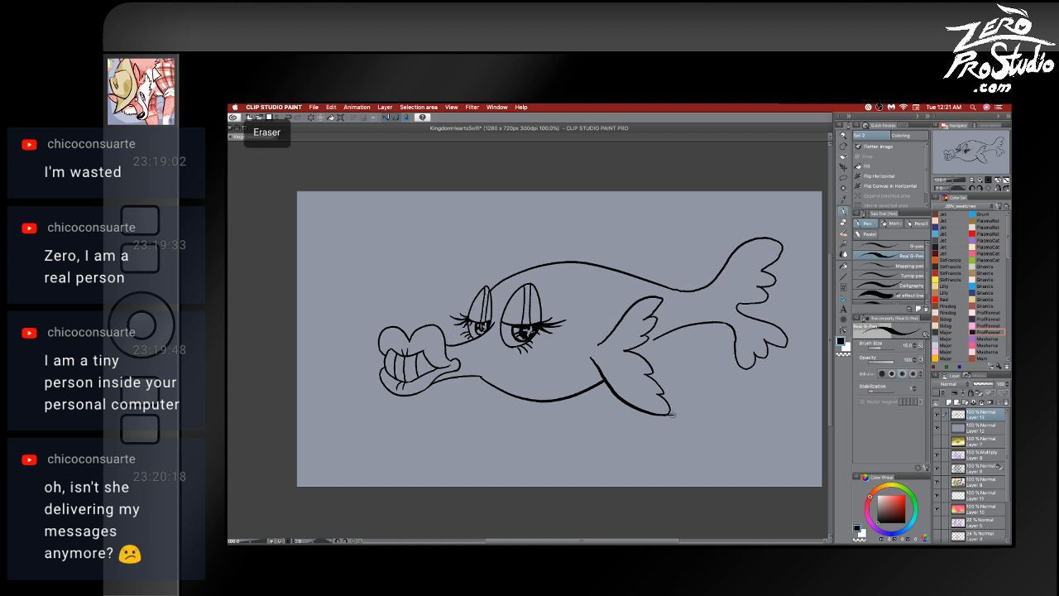
pyautogui.press('e')
pyautogui.press('p')
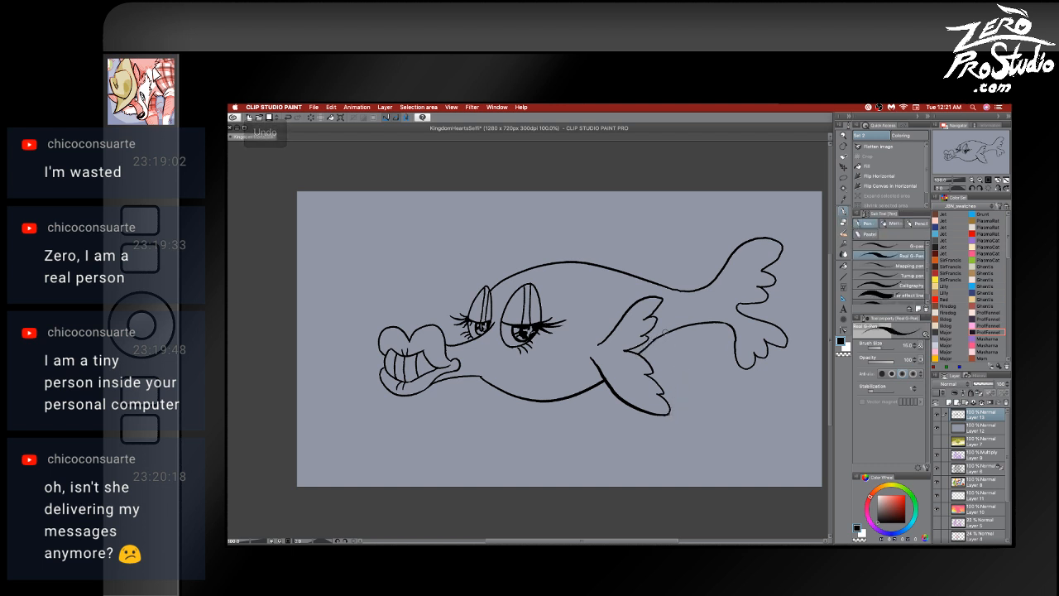
# - Erase the fish's back outline between the eyes and the tail fin
pyautogui.press('e')
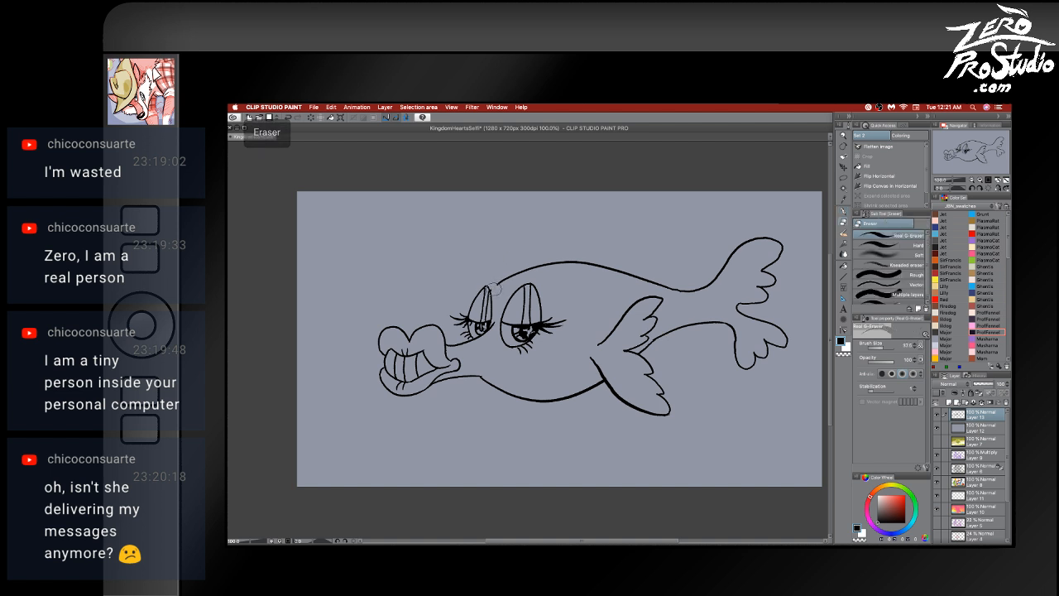
pyautogui.moveTo(494, 287)
pyautogui.mouseDown()
pyautogui.moveTo(568, 247)
pyautogui.moveTo(508, 277)
pyautogui.moveTo(610, 262)
pyautogui.moveTo(554, 263)
pyautogui.moveTo(687, 295)
pyautogui.mouseUp()
pyautogui.press('b')
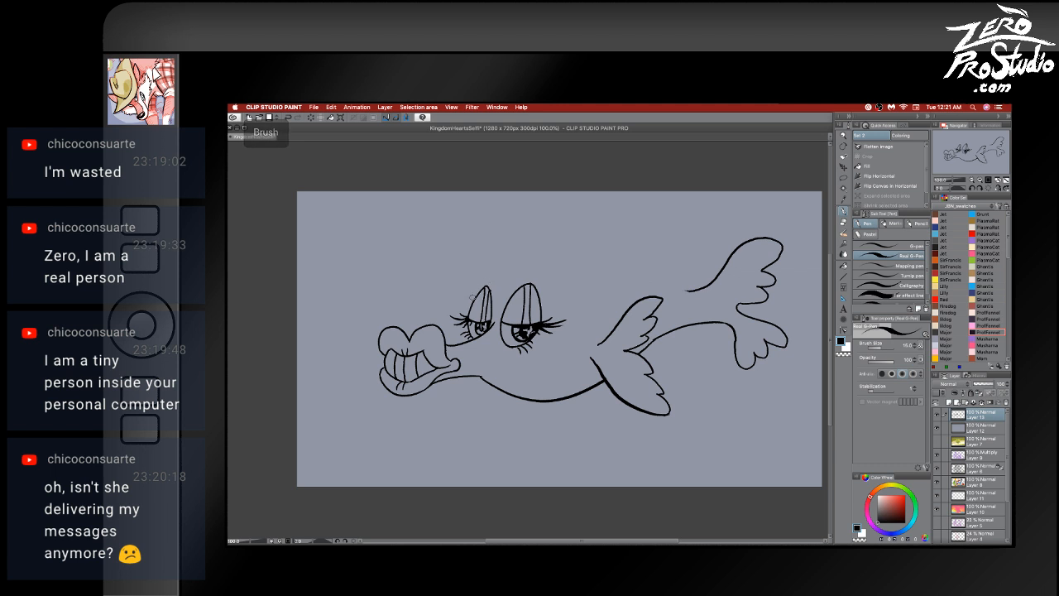
# - Draw brow ridges above both eyes and a higher forehead curve, redoing unsatisfactory strokes
pyautogui.moveTo(473, 299)
pyautogui.mouseDown()
pyautogui.moveTo(477, 271)
pyautogui.moveTo(500, 271)
pyautogui.moveTo(528, 233)
pyautogui.moveTo(598, 245)
pyautogui.mouseUp()
pyautogui.hotkey('ctrl', 'z')
pyautogui.hotkey('ctrl', 'z')
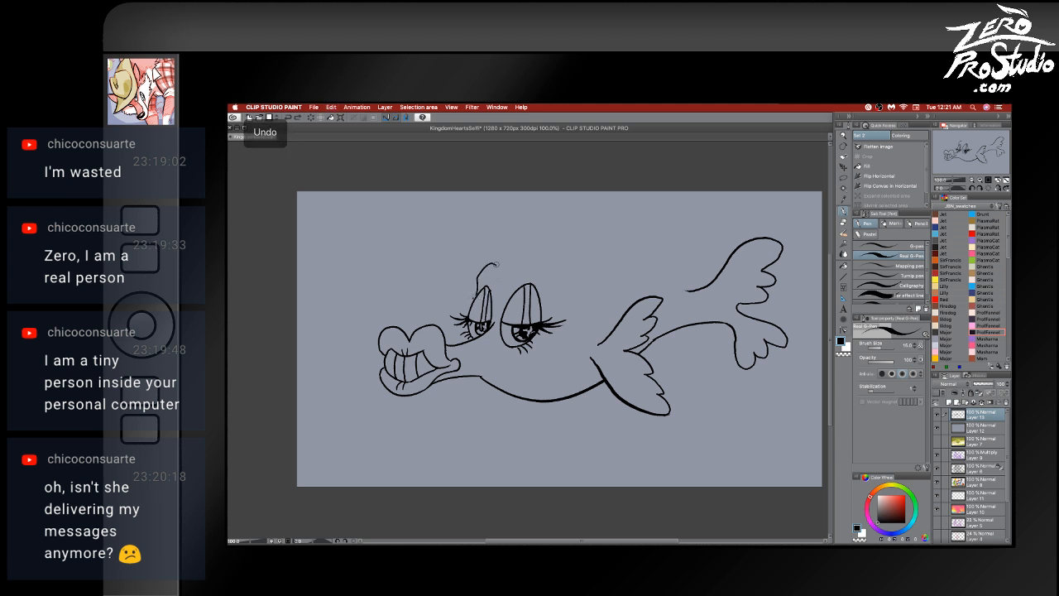
pyautogui.moveTo(495, 265)
pyautogui.mouseDown()
pyautogui.moveTo(519, 239)
pyautogui.moveTo(616, 253)
pyautogui.mouseUp()
pyautogui.hotkey('ctrl', 'z')
pyautogui.moveTo(495, 265)
pyautogui.mouseDown()
pyautogui.moveTo(503, 248)
pyautogui.moveTo(583, 247)
pyautogui.moveTo(556, 272)
pyautogui.mouseUp()
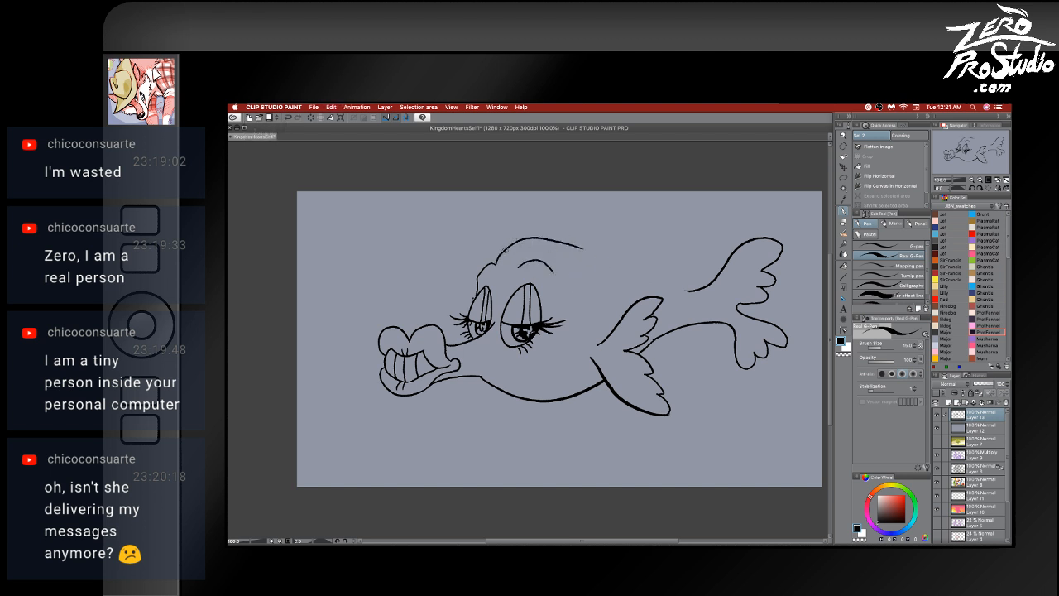
# - Draw a crest of curled, rounded spines rising from the fish's forehead, redoing unsatisfactory strokes
pyautogui.moveTo(472, 240)
pyautogui.mouseDown()
pyautogui.moveTo(466, 234)
pyautogui.moveTo(461, 253)
pyautogui.moveTo(487, 231)
pyautogui.moveTo(490, 202)
pyautogui.moveTo(523, 239)
pyautogui.mouseUp()
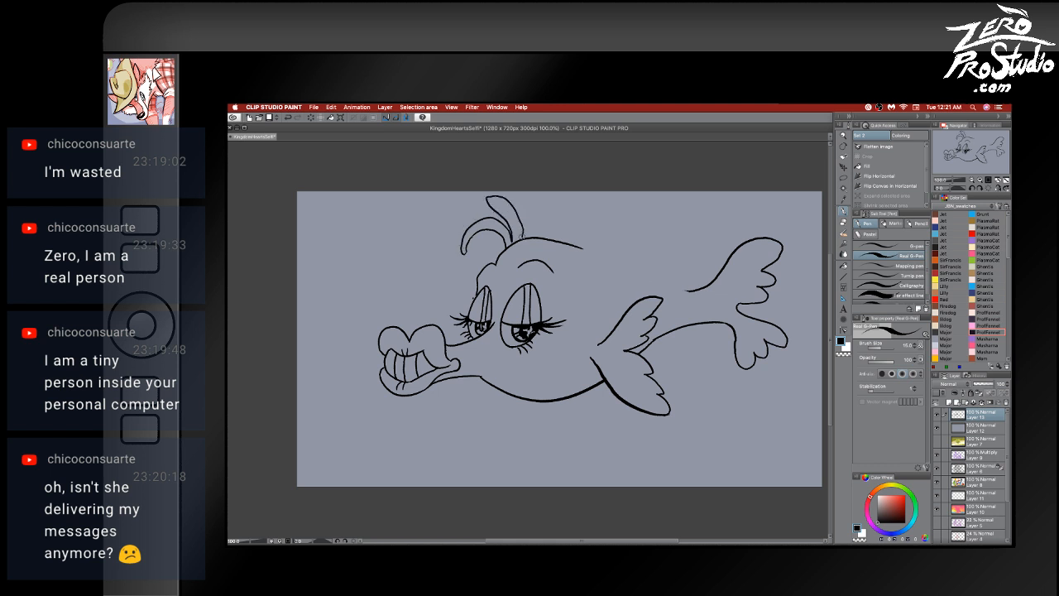
pyautogui.moveTo(513, 200)
pyautogui.mouseDown()
pyautogui.moveTo(523, 226)
pyautogui.moveTo(542, 214)
pyautogui.moveTo(539, 240)
pyautogui.moveTo(619, 246)
pyautogui.moveTo(579, 249)
pyautogui.moveTo(642, 269)
pyautogui.mouseUp()
pyautogui.click(287, 118)
pyautogui.click(286, 117)
pyautogui.click(288, 118)
# - Redraw the back outline from the forehead down to the tail fin, with small rounded spines along it
pyautogui.moveTo(578, 247); pyautogui.dragTo(682, 293)
pyautogui.click(288, 118)
pyautogui.moveTo(577, 246)
pyautogui.mouseDown()
pyautogui.moveTo(693, 288)
pyautogui.moveTo(705, 290)
pyautogui.moveTo(672, 281)
pyautogui.moveTo(730, 282)
pyautogui.moveTo(678, 280)
pyautogui.moveTo(719, 278)
pyautogui.mouseUp()
pyautogui.press('e')
pyautogui.press('b')
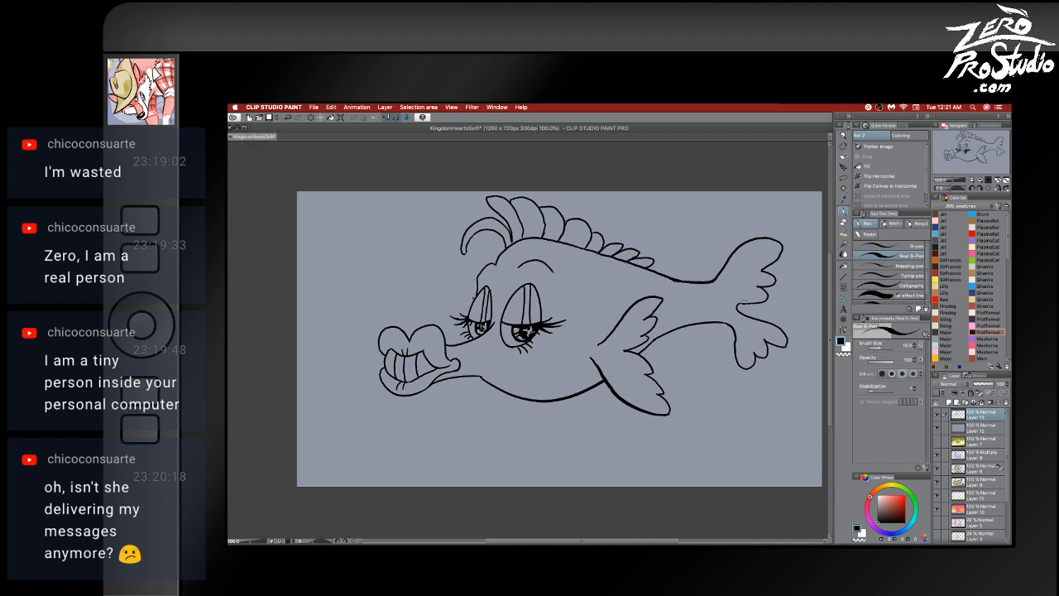
# - Draw a second contour below the back from the brow to a scalloped inner edge on the tail fin, redoing unsatisfactory strokes
pyautogui.press('super+z')
pyautogui.moveTo(552, 267)
pyautogui.mouseDown()
pyautogui.moveTo(559, 279)
pyautogui.moveTo(650, 276)
pyautogui.moveTo(697, 290)
pyautogui.mouseUp()
pyautogui.press('super+z')
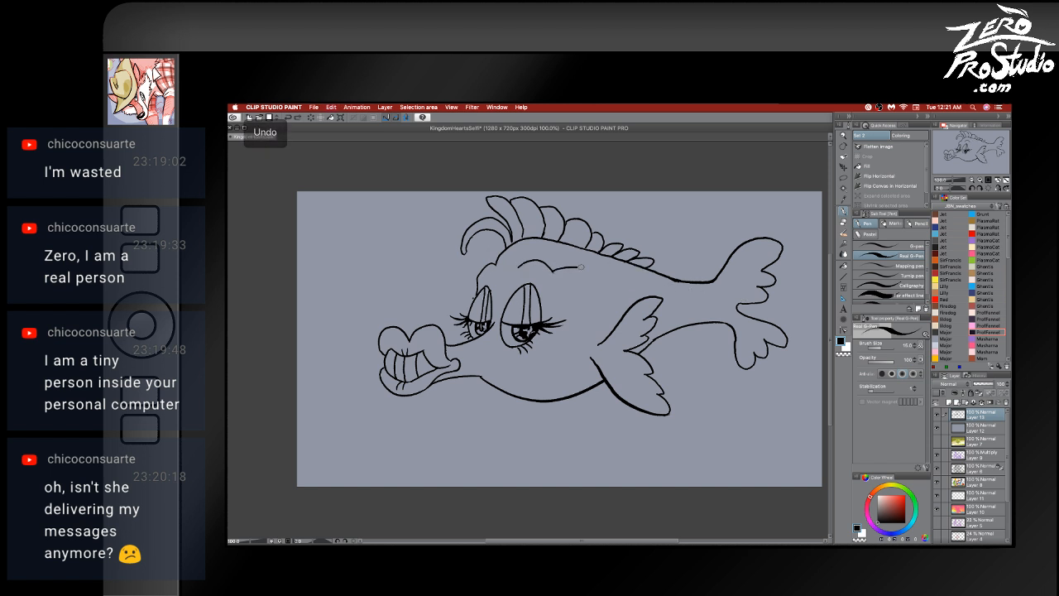
pyautogui.moveTo(581, 266); pyautogui.dragTo(713, 299)
pyautogui.press('super+z')
pyautogui.moveTo(553, 266)
pyautogui.mouseDown()
pyautogui.moveTo(702, 294)
pyautogui.moveTo(720, 283)
pyautogui.moveTo(709, 294)
pyautogui.moveTo(758, 266)
pyautogui.mouseUp()
pyautogui.press('super+z')
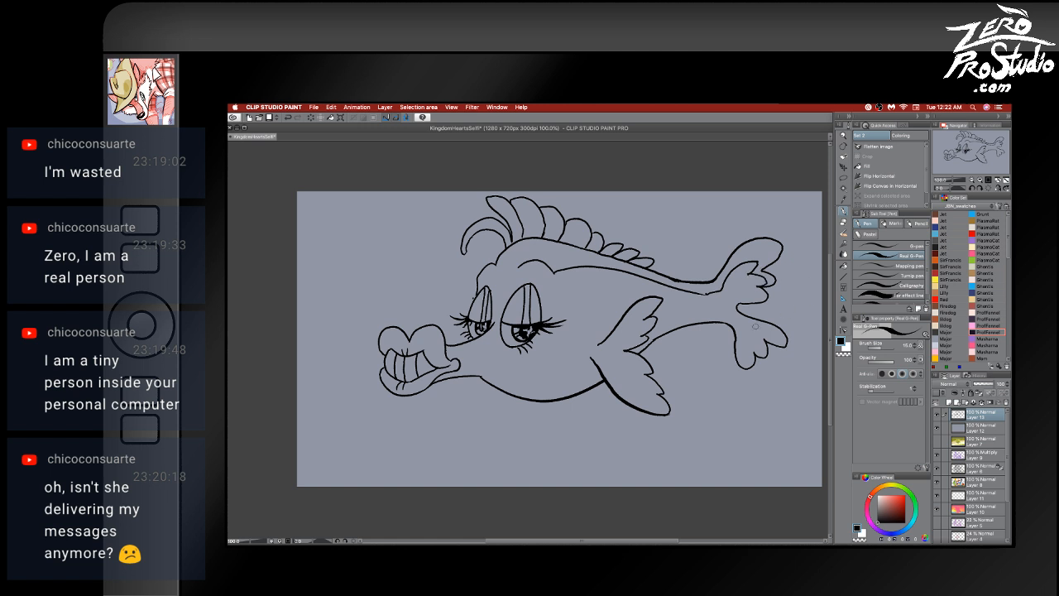
# - Curve the near brow ridge down behind the eye and draw the snout line to the lips, redoing unsatisfactory strokes
pyautogui.moveTo(520, 265); pyautogui.dragTo(500, 296)
pyautogui.press('super+z')
pyautogui.moveTo(556, 273); pyautogui.dragTo(542, 303)
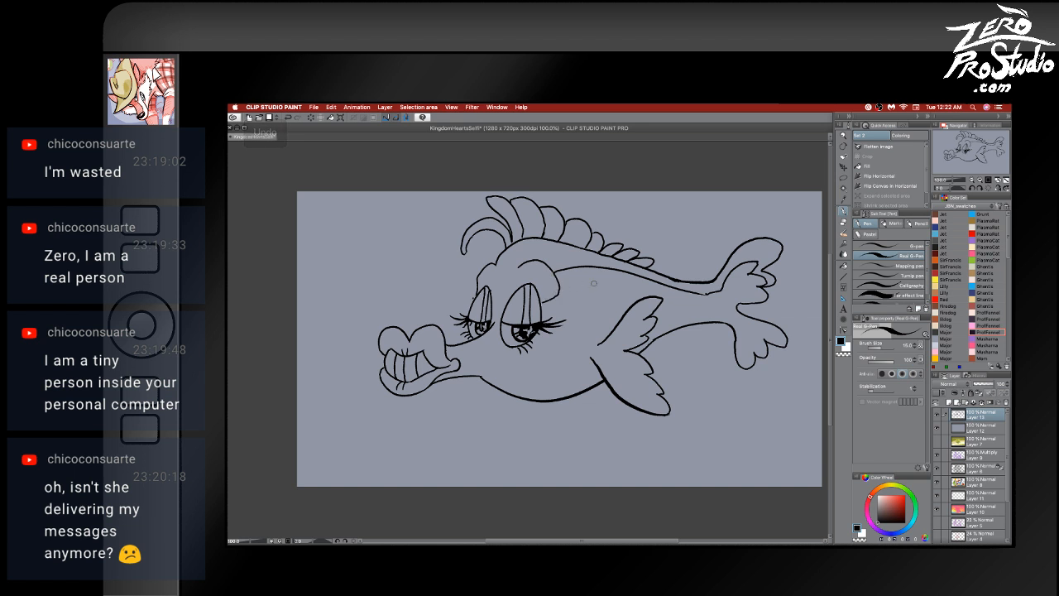
pyautogui.press('super+z')
pyautogui.moveTo(501, 339); pyautogui.dragTo(445, 354)
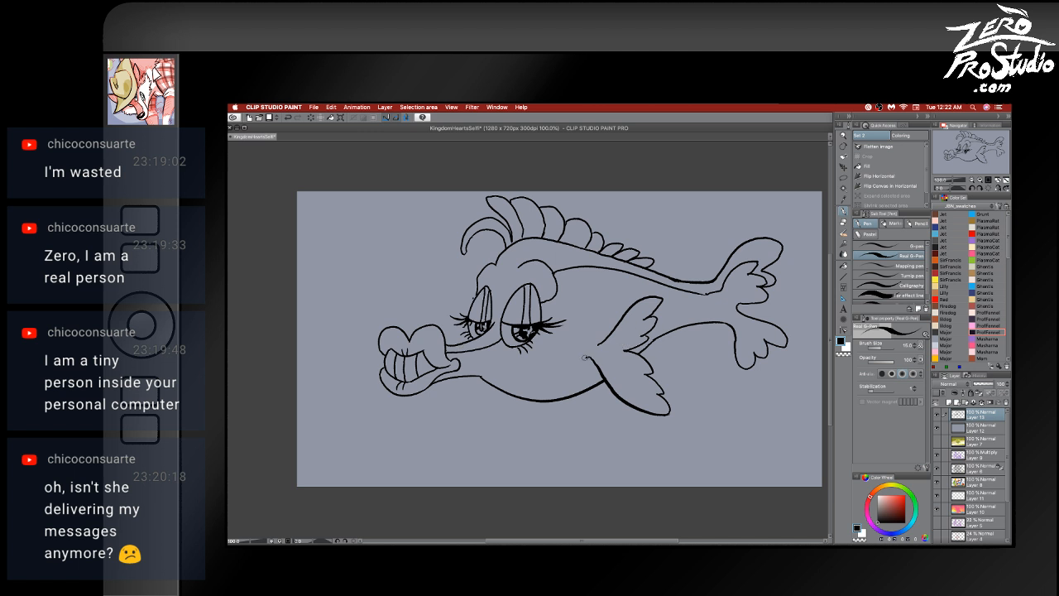
# - Draw gill curves ahead of the side fin and a small scalloped fin between it and the tail
pyautogui.press('super+z')
pyautogui.moveTo(643, 348); pyautogui.dragTo(708, 329)
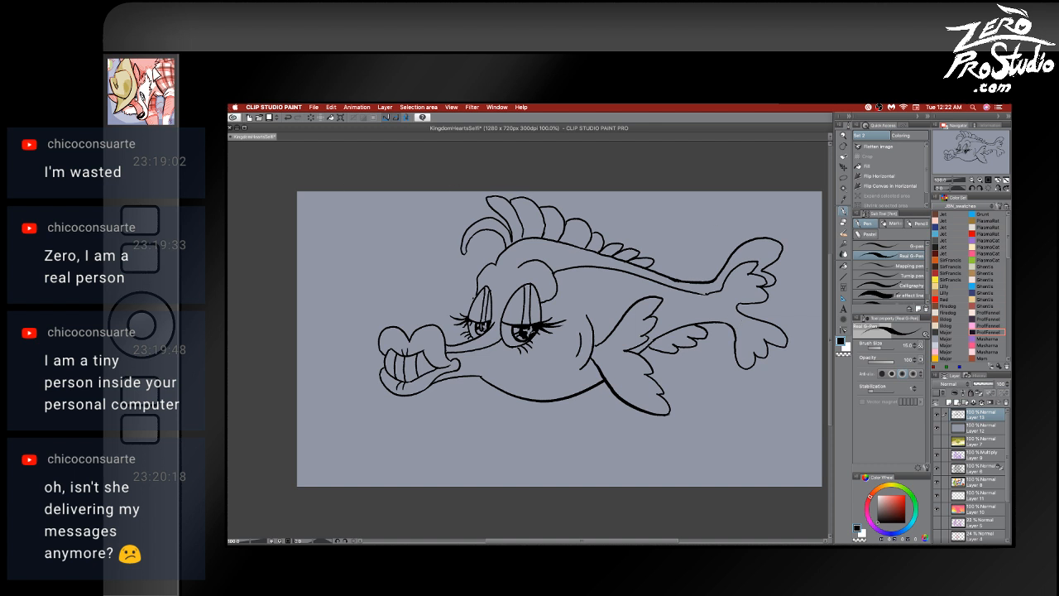
# - Compare the fish line art with the Bruxish image search results in Firefox, and return to the drawing in Clip Studio Paint
pyautogui.press('Tab')
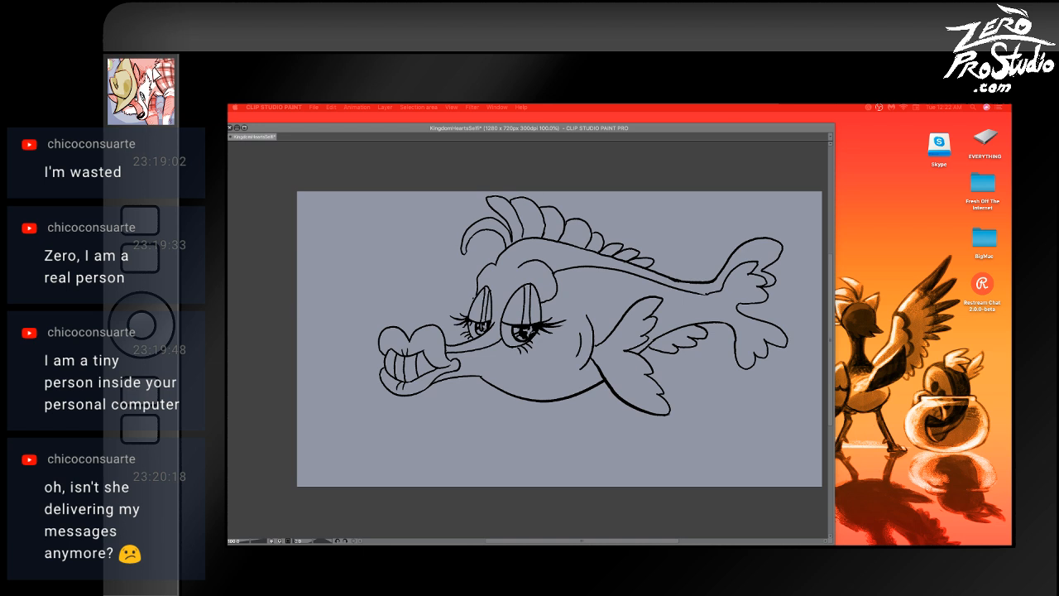
pyautogui.moveTo(229, 277); pyautogui.dragTo(1002, 123)
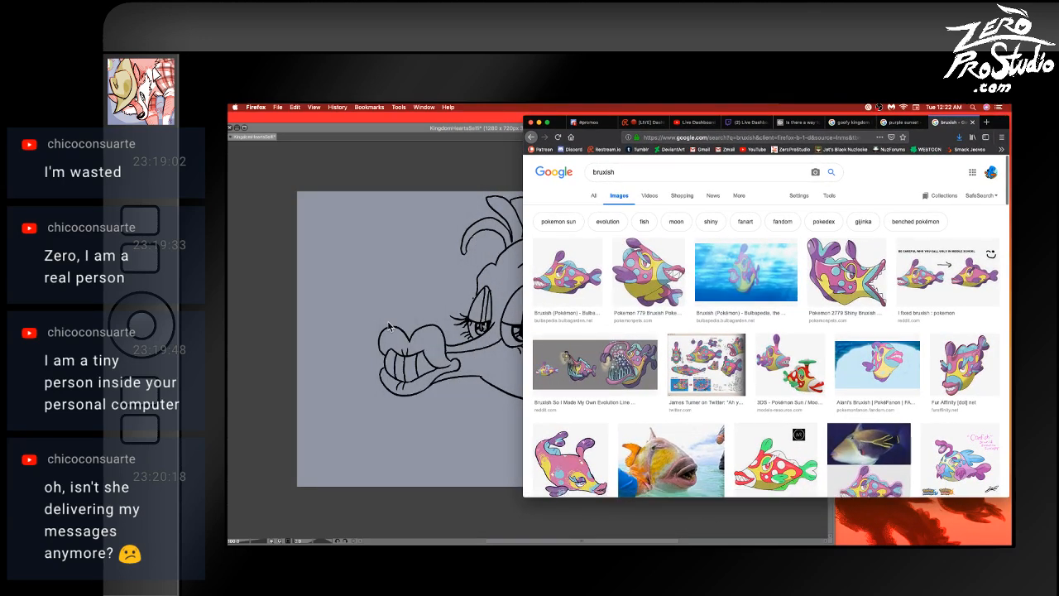
pyautogui.hscroll(5, 392, 327)
pyautogui.hscroll(-5, 393, 327)
pyautogui.scroll(3, 396, 326)
pyautogui.hscroll(2, 395, 326)
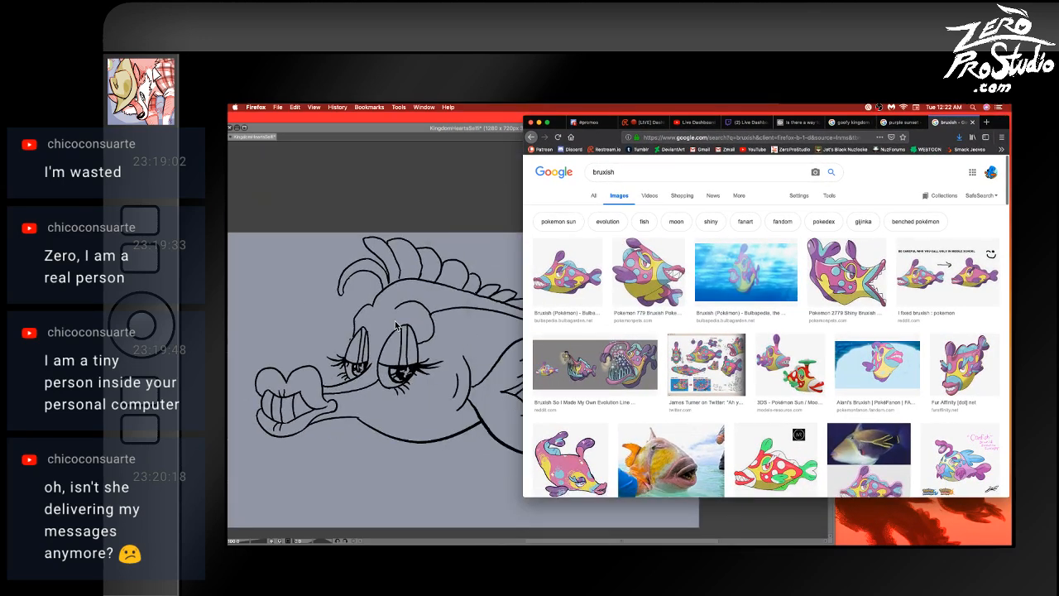
pyautogui.scroll(-2, 397, 327)
pyautogui.hscroll(2, 397, 327)
pyautogui.click(396, 329)
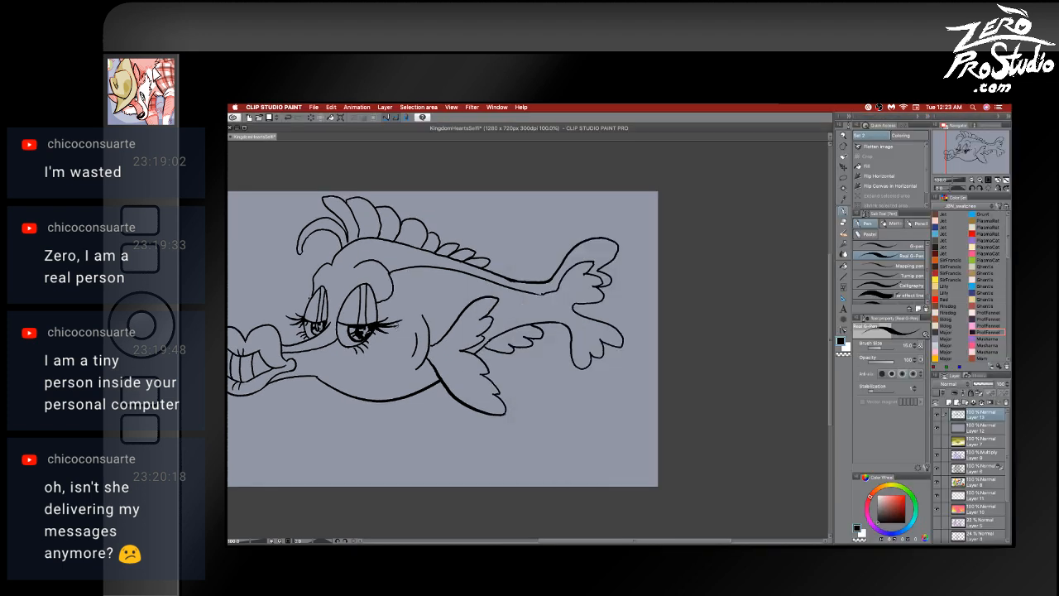
pyautogui.hotkey('ctrl', 'Up')
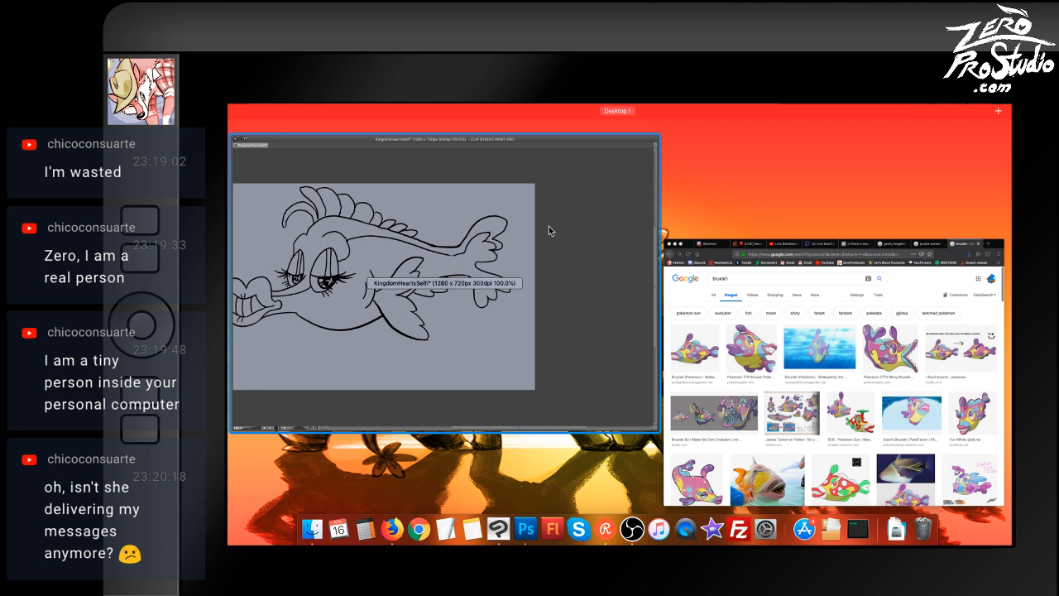
pyautogui.click(549, 230)
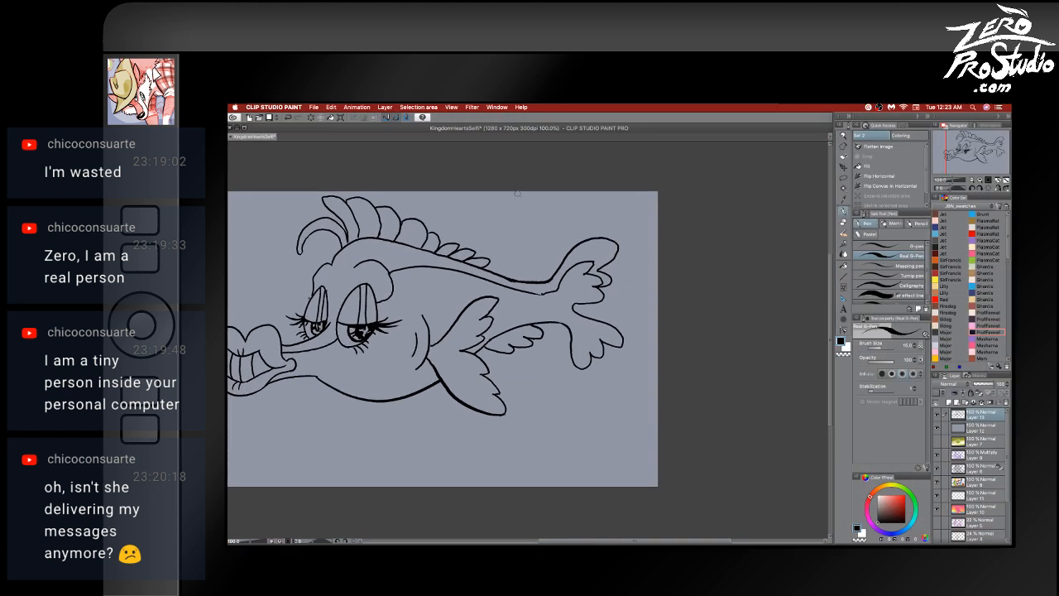
pyautogui.hscroll(-5, 517, 193)
pyautogui.hscroll(5, 518, 193)
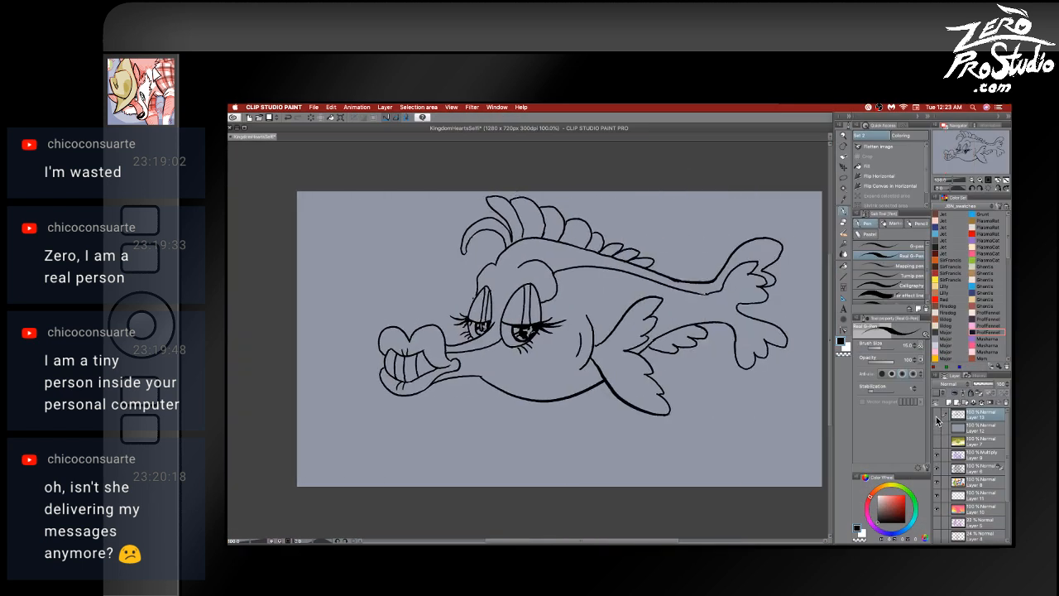
# - Hide the fish line art layer, keep the gray backdrop shown over the selfie, and add a new layer on top
pyautogui.click(938, 423)
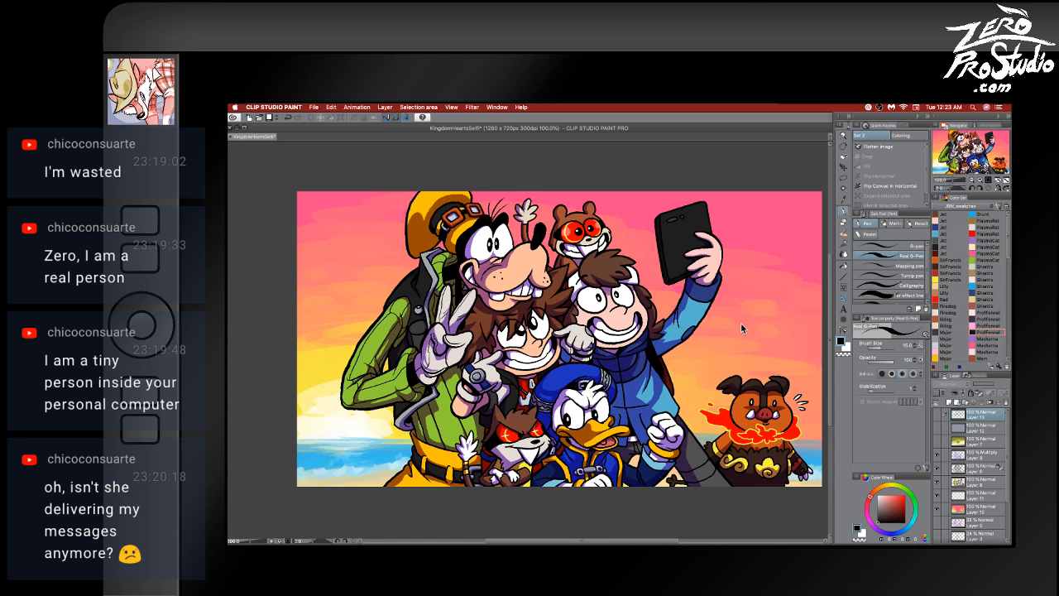
pyautogui.click(939, 426)
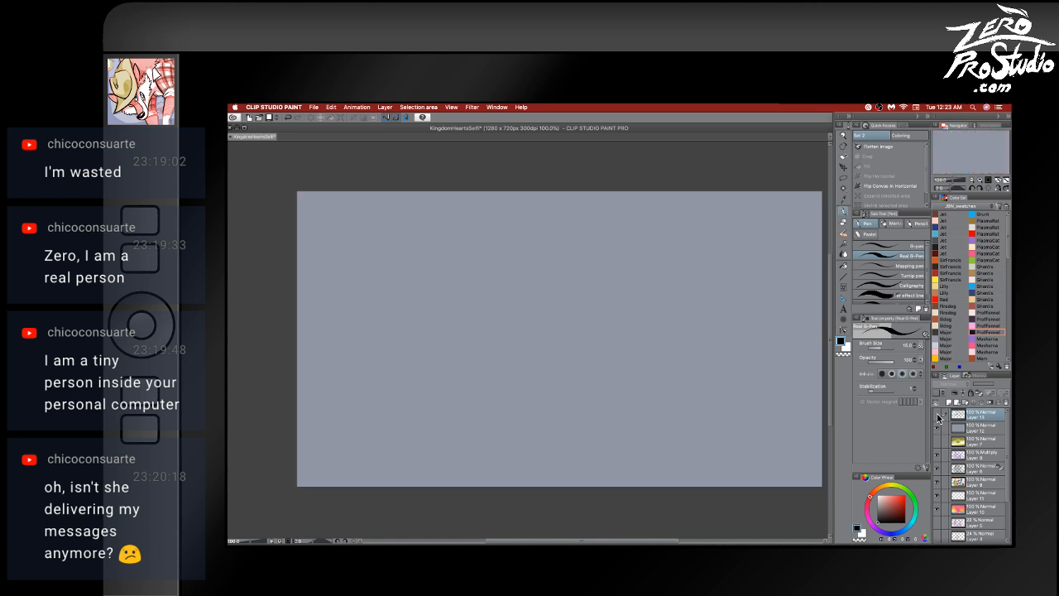
pyautogui.click(950, 400)
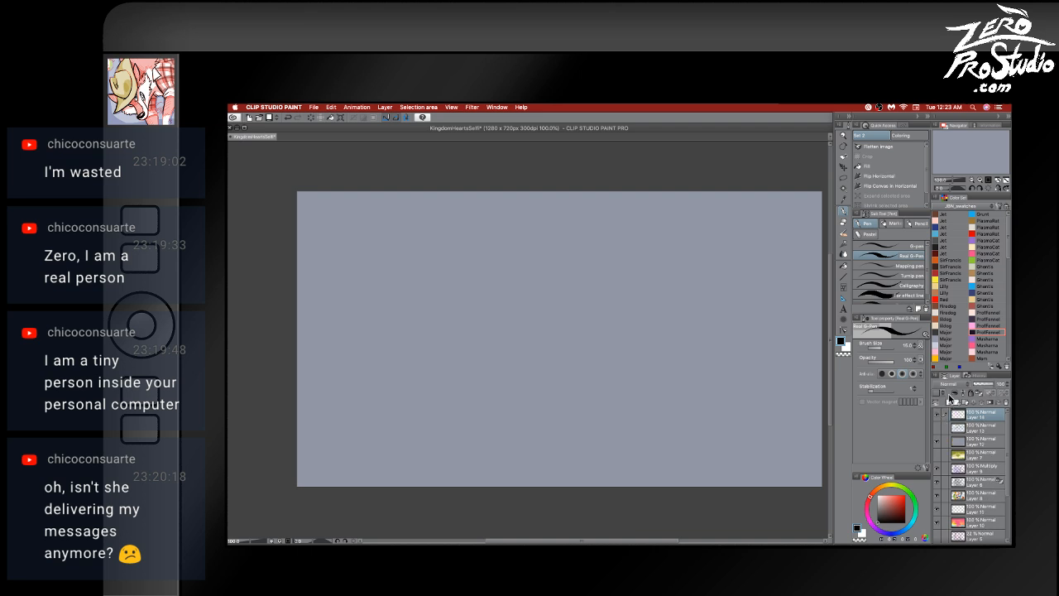
# - Check the Bruxish reference images in Firefox, and minimize the browser to return to the blank layer in Clip Studio Paint
pyautogui.hotkey('ctrl', 'Up')
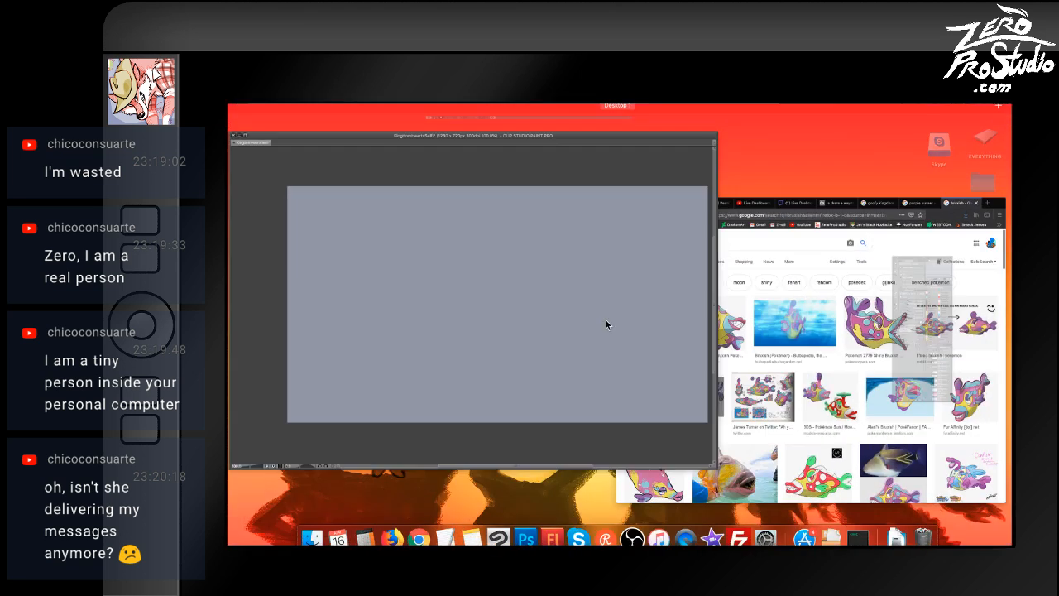
pyautogui.click(801, 345)
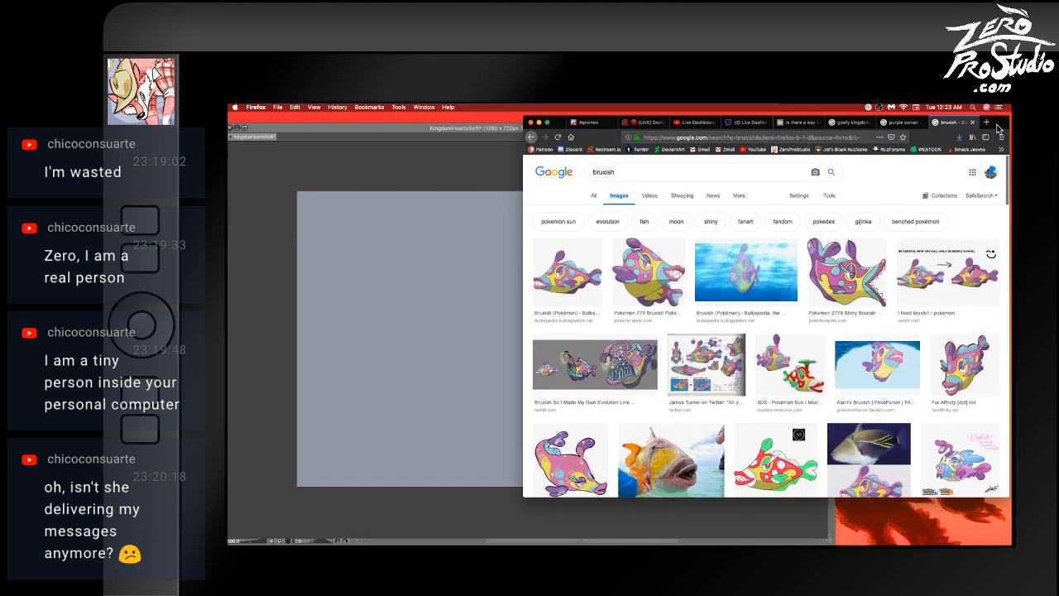
pyautogui.press('super+m')
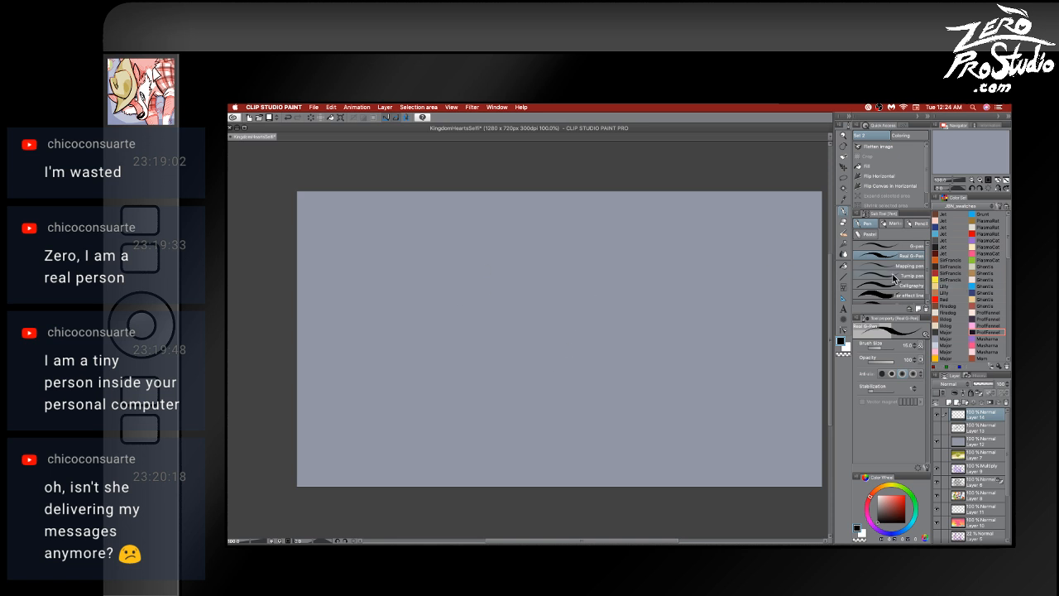
# - Switch from the pen to the Oil paint flat brush
pyautogui.scroll(-1, 901, 283)
pyautogui.press('b')
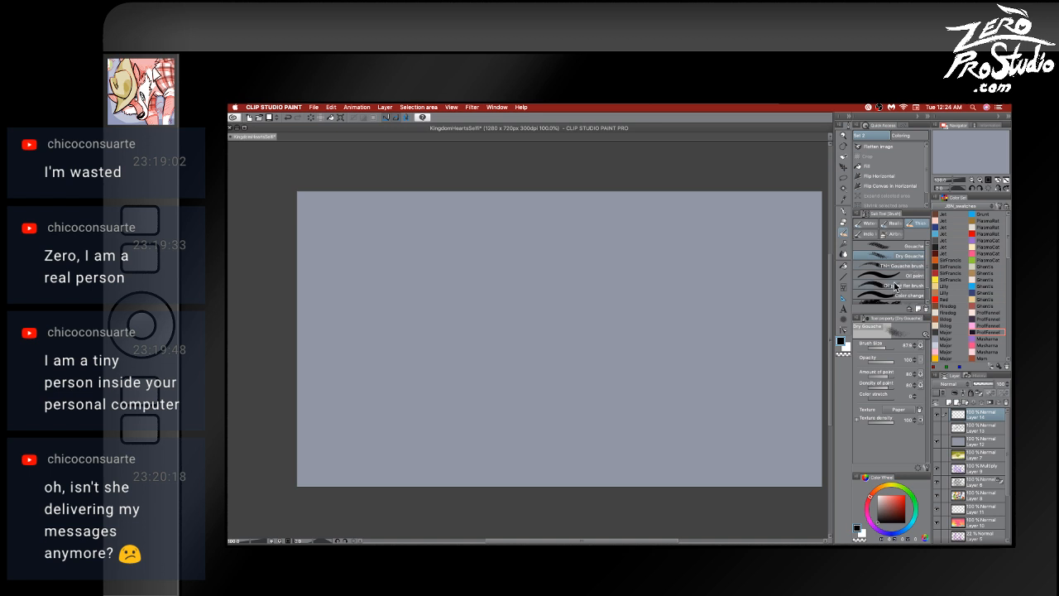
pyautogui.click(892, 277)
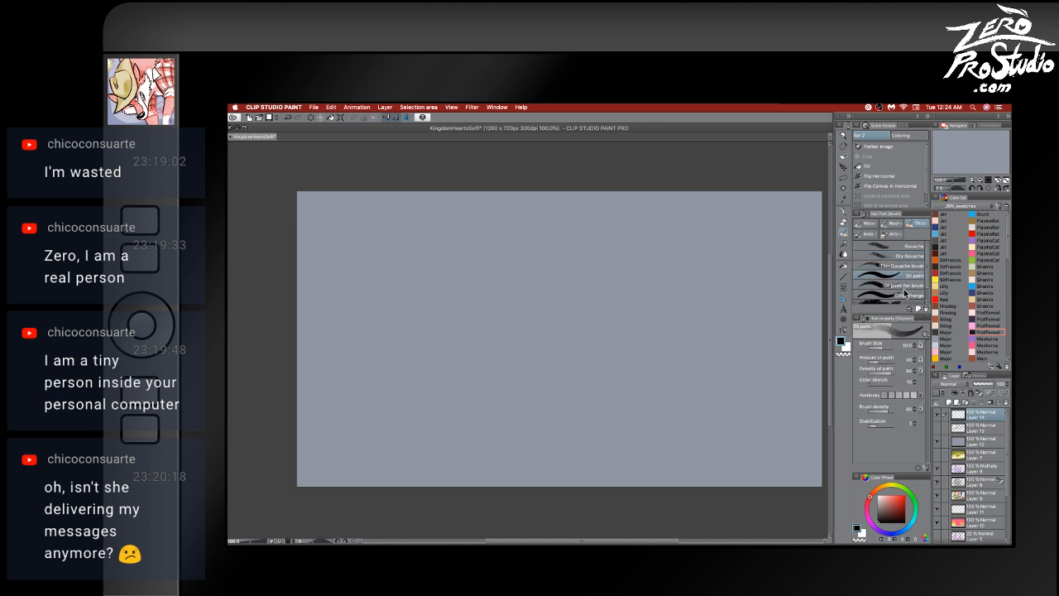
pyautogui.click(909, 286)
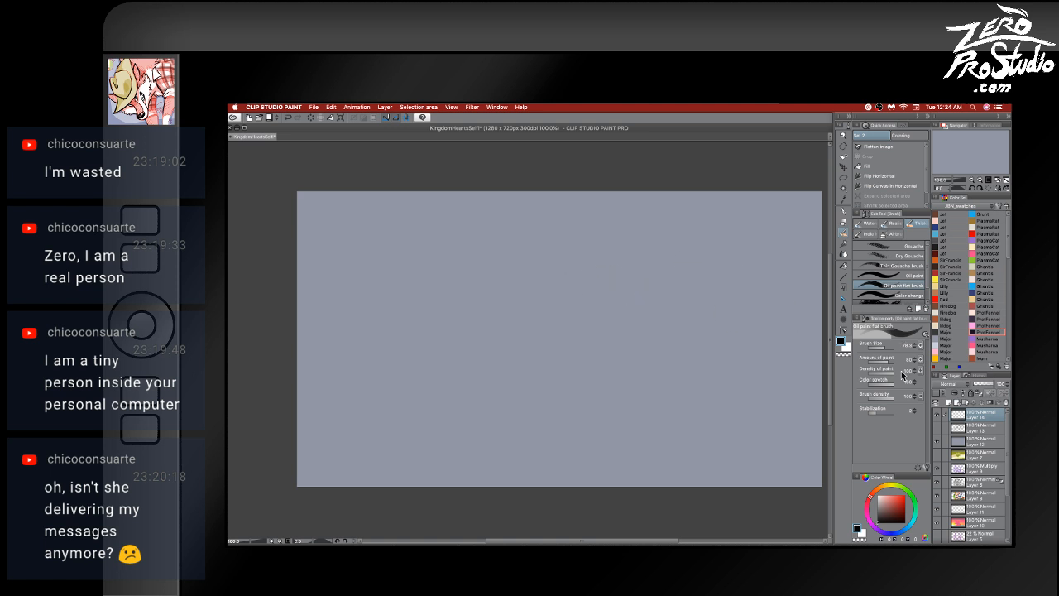
# - Set the drawing color to a bright yellow and block in the fish's body, tapering to a point at the snout
pyautogui.doubleClick(842, 340)
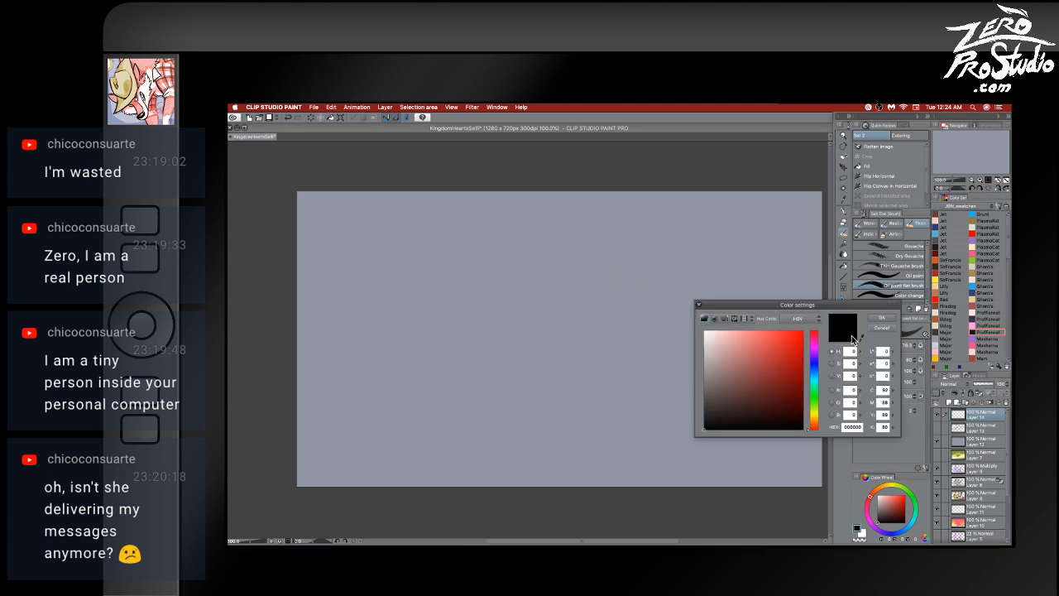
pyautogui.click(797, 366)
pyautogui.moveTo(817, 347); pyautogui.dragTo(816, 345)
pyautogui.click(756, 352)
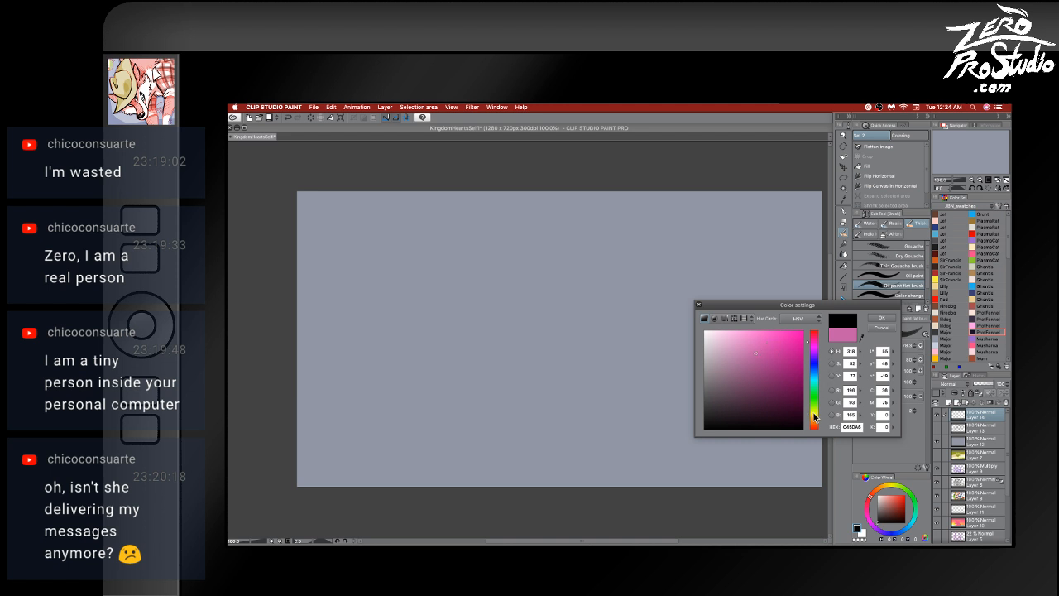
pyautogui.click(814, 413)
pyautogui.moveTo(765, 342); pyautogui.dragTo(773, 336)
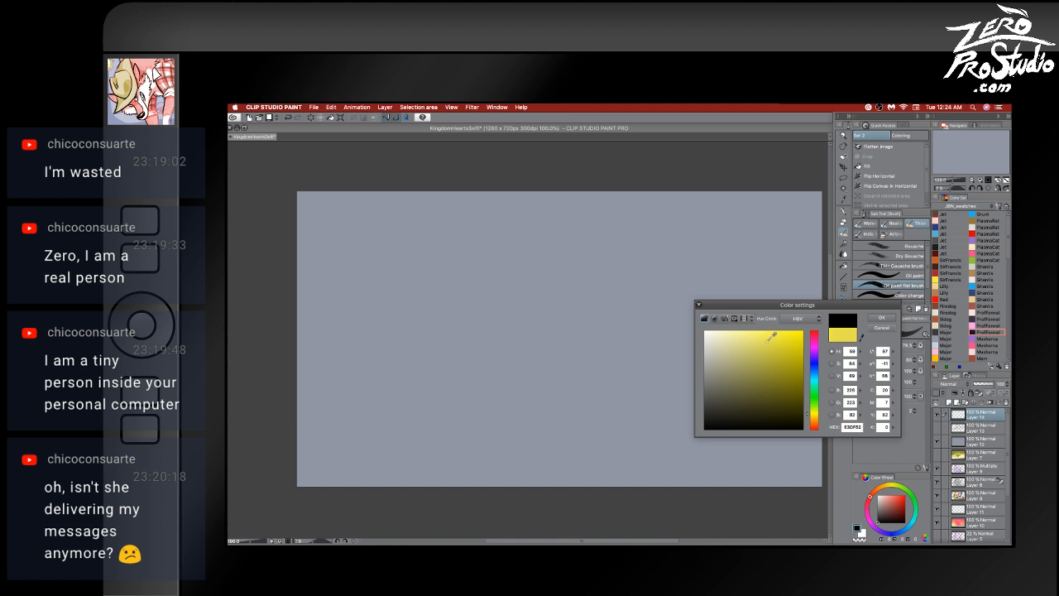
pyautogui.click(882, 317)
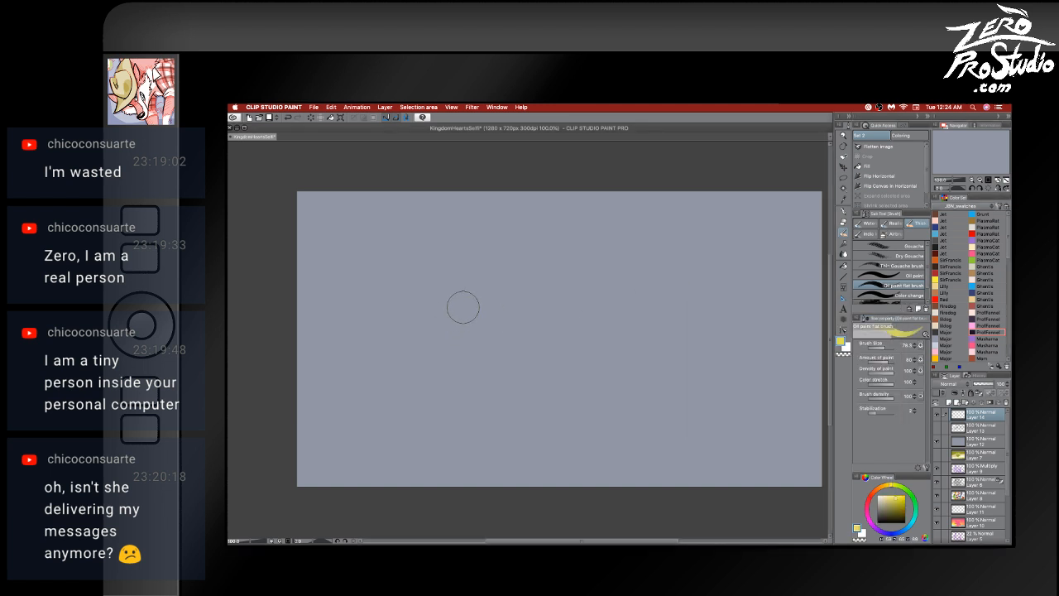
pyautogui.moveTo(441, 320)
pyautogui.mouseDown()
pyautogui.moveTo(509, 279)
pyautogui.moveTo(439, 322)
pyautogui.moveTo(467, 288)
pyautogui.moveTo(403, 349)
pyautogui.moveTo(463, 372)
pyautogui.moveTo(432, 351)
pyautogui.moveTo(484, 368)
pyautogui.moveTo(488, 359)
pyautogui.moveTo(462, 358)
pyautogui.moveTo(475, 348)
pyautogui.moveTo(443, 368)
pyautogui.moveTo(524, 357)
pyautogui.moveTo(429, 350)
pyautogui.moveTo(576, 372)
pyautogui.moveTo(528, 379)
pyautogui.moveTo(655, 348)
pyautogui.moveTo(533, 356)
pyautogui.moveTo(655, 333)
pyautogui.moveTo(590, 356)
pyautogui.moveTo(610, 323)
pyautogui.moveTo(582, 351)
pyautogui.moveTo(625, 326)
pyautogui.moveTo(564, 361)
pyautogui.moveTo(508, 359)
pyautogui.moveTo(517, 343)
pyautogui.moveTo(484, 343)
pyautogui.moveTo(528, 314)
pyautogui.moveTo(521, 307)
pyautogui.moveTo(447, 340)
pyautogui.moveTo(529, 286)
pyautogui.moveTo(494, 328)
pyautogui.moveTo(510, 324)
pyautogui.moveTo(489, 333)
pyautogui.moveTo(547, 321)
pyautogui.moveTo(526, 288)
pyautogui.moveTo(511, 336)
pyautogui.moveTo(569, 308)
pyautogui.mouseUp()
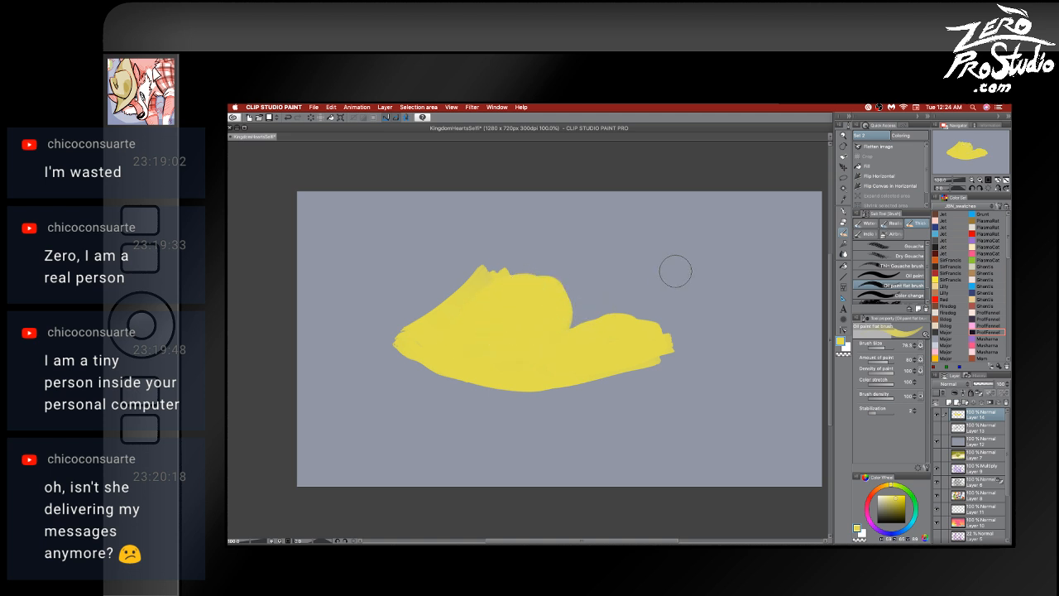
pyautogui.moveTo(636, 291)
pyautogui.mouseDown()
pyautogui.moveTo(471, 331)
pyautogui.moveTo(550, 303)
pyautogui.moveTo(504, 330)
pyautogui.moveTo(548, 282)
pyautogui.moveTo(527, 344)
pyautogui.moveTo(578, 309)
pyautogui.moveTo(624, 311)
pyautogui.moveTo(561, 345)
pyautogui.moveTo(670, 333)
pyautogui.mouseUp()
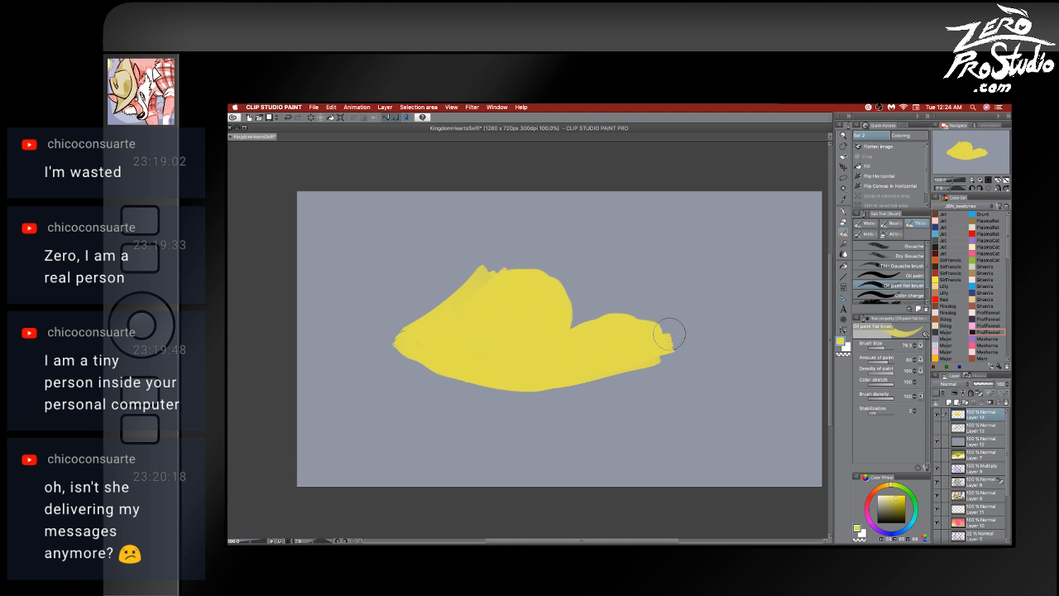
# - Pick the saturated pink swatch and paint the fish's back and tail end, sweeping a curved band into the yellow side
pyautogui.click(844, 338)
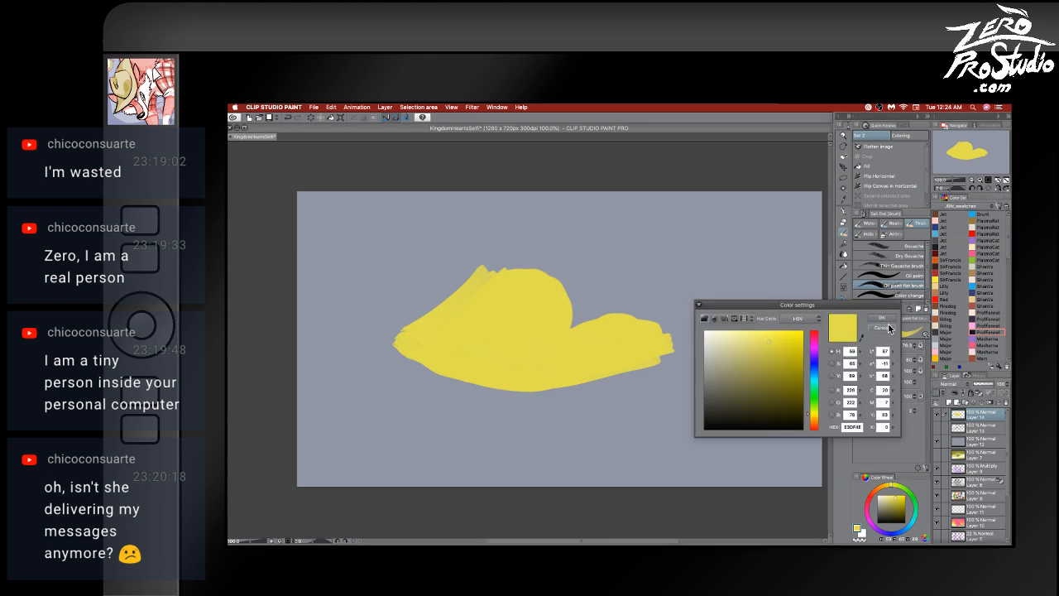
pyautogui.click(879, 328)
pyautogui.click(984, 345)
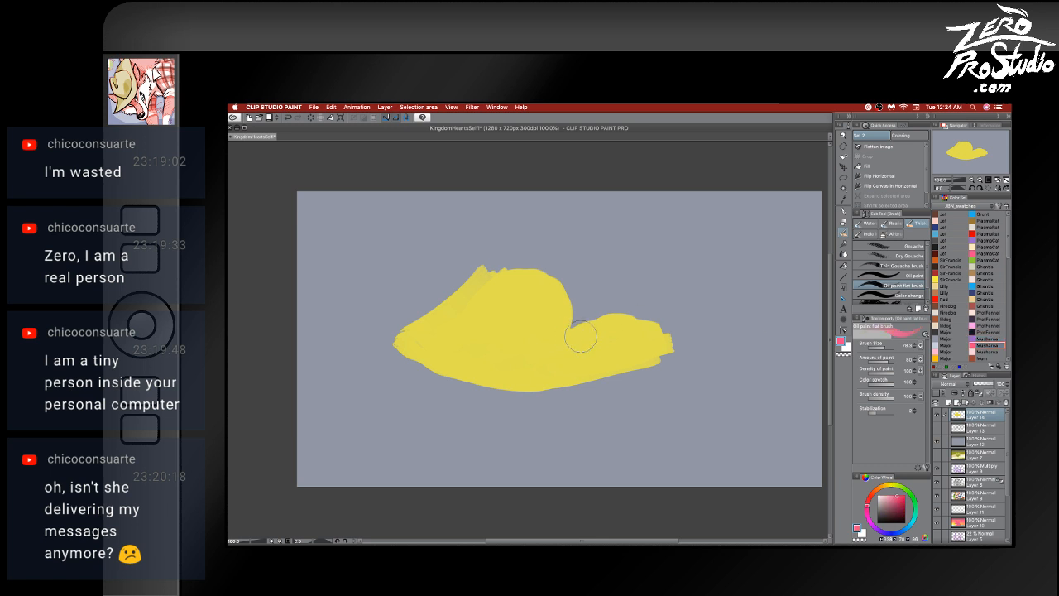
pyautogui.moveTo(612, 353)
pyautogui.mouseDown()
pyautogui.moveTo(666, 352)
pyautogui.moveTo(628, 350)
pyautogui.moveTo(677, 333)
pyautogui.moveTo(681, 341)
pyautogui.moveTo(638, 314)
pyautogui.moveTo(668, 350)
pyautogui.moveTo(651, 311)
pyautogui.moveTo(664, 334)
pyautogui.moveTo(607, 318)
pyautogui.mouseUp()
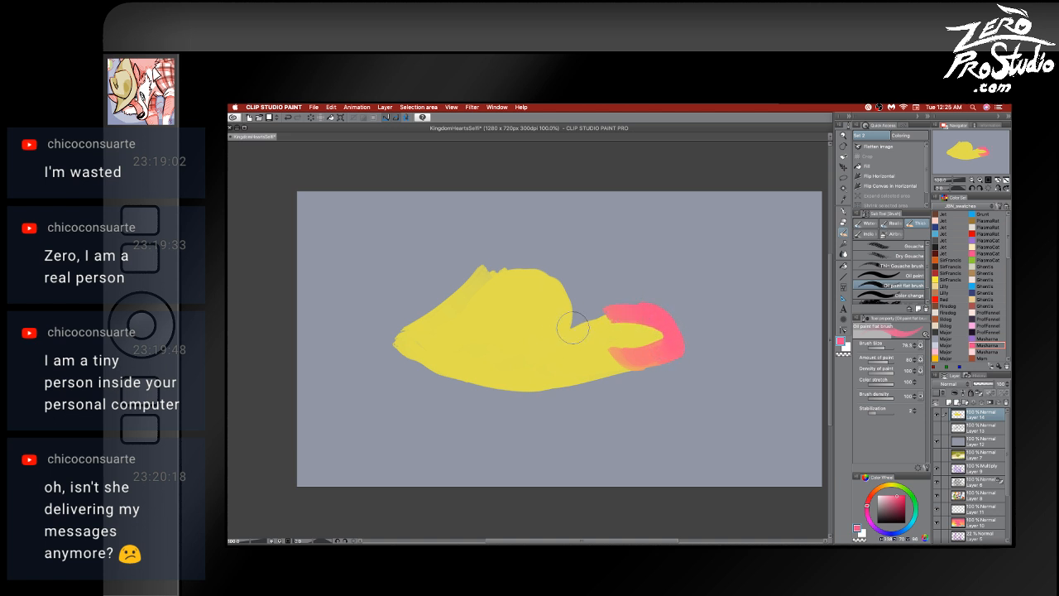
pyautogui.moveTo(501, 340); pyautogui.dragTo(579, 313)
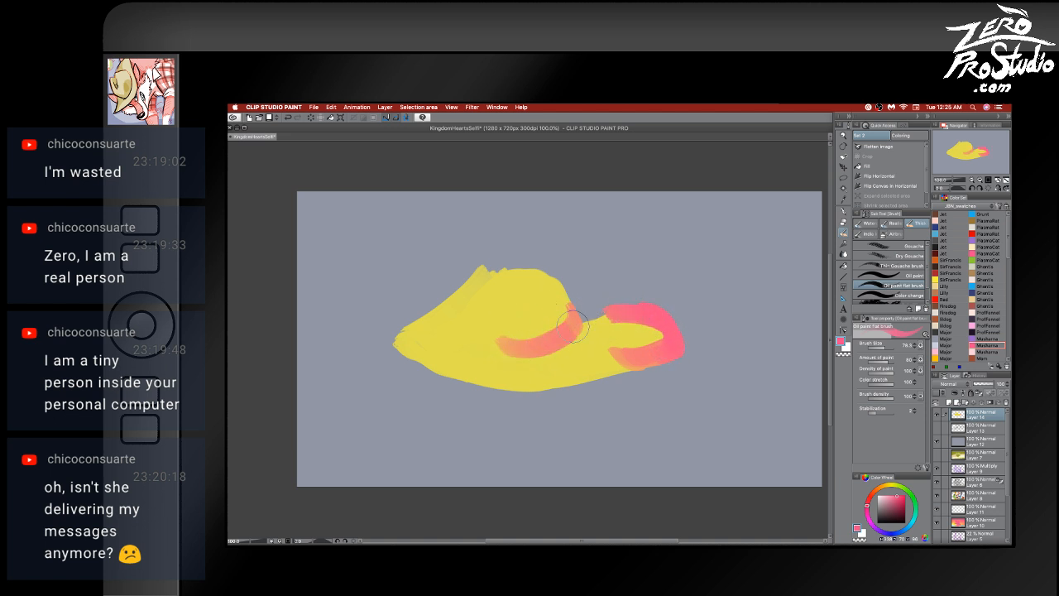
pyautogui.moveTo(500, 342); pyautogui.dragTo(587, 300)
pyautogui.moveTo(505, 344)
pyautogui.mouseDown()
pyautogui.moveTo(561, 304)
pyautogui.moveTo(547, 335)
pyautogui.moveTo(547, 287)
pyautogui.moveTo(591, 322)
pyautogui.moveTo(598, 296)
pyautogui.moveTo(563, 339)
pyautogui.moveTo(617, 302)
pyautogui.moveTo(586, 330)
pyautogui.moveTo(633, 307)
pyautogui.moveTo(614, 320)
pyautogui.moveTo(661, 336)
pyautogui.mouseUp()
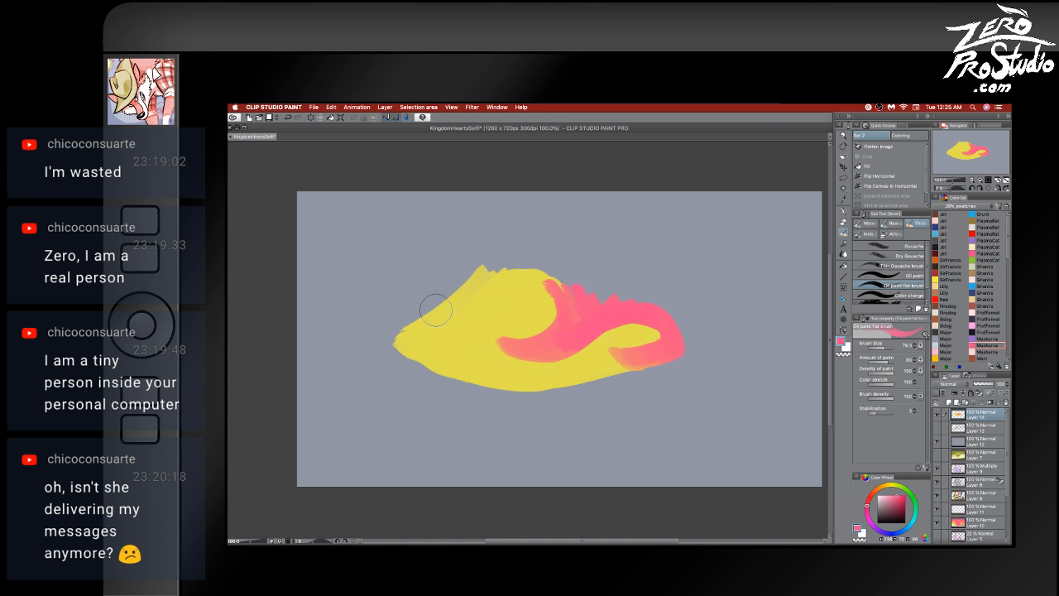
pyautogui.moveTo(432, 319)
pyautogui.mouseDown()
pyautogui.moveTo(485, 290)
pyautogui.moveTo(429, 315)
pyautogui.moveTo(467, 295)
pyautogui.moveTo(479, 280)
pyautogui.moveTo(443, 308)
pyautogui.moveTo(482, 268)
pyautogui.moveTo(446, 306)
pyautogui.moveTo(465, 303)
pyautogui.moveTo(444, 308)
pyautogui.moveTo(488, 292)
pyautogui.moveTo(493, 281)
pyautogui.moveTo(441, 309)
pyautogui.moveTo(473, 306)
pyautogui.moveTo(437, 313)
pyautogui.moveTo(450, 314)
pyautogui.moveTo(493, 270)
pyautogui.moveTo(483, 299)
pyautogui.moveTo(517, 261)
pyautogui.moveTo(538, 283)
pyautogui.moveTo(577, 274)
pyautogui.moveTo(582, 290)
pyautogui.moveTo(546, 281)
pyautogui.mouseUp()
pyautogui.moveTo(613, 302)
pyautogui.mouseDown()
pyautogui.moveTo(540, 275)
pyautogui.moveTo(622, 290)
pyautogui.moveTo(662, 320)
pyautogui.mouseUp()
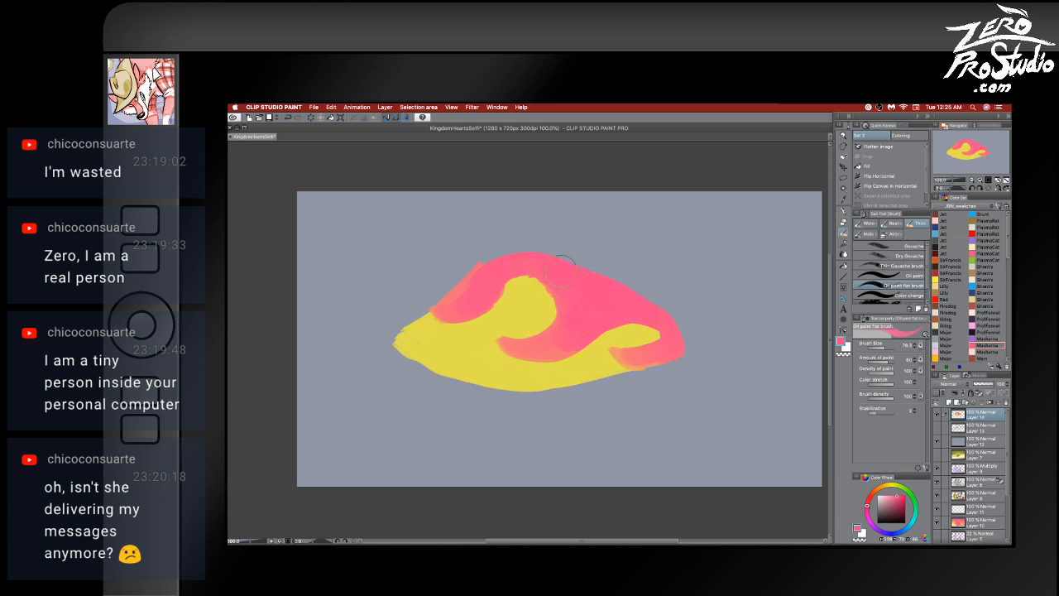
# - Sample the body's yellow and round out the yellow patch enclosed by the pink back
pyautogui.keyDown('alt'); pyautogui.click(524, 310); pyautogui.keyUp('alt')
pyautogui.moveTo(522, 289)
pyautogui.mouseDown()
pyautogui.moveTo(496, 320)
pyautogui.moveTo(525, 284)
pyautogui.moveTo(541, 289)
pyautogui.moveTo(541, 310)
pyautogui.moveTo(520, 311)
pyautogui.moveTo(525, 283)
pyautogui.moveTo(549, 290)
pyautogui.moveTo(537, 316)
pyautogui.moveTo(528, 300)
pyautogui.moveTo(548, 290)
pyautogui.moveTo(536, 307)
pyautogui.moveTo(580, 281)
pyautogui.moveTo(566, 317)
pyautogui.moveTo(542, 309)
pyautogui.moveTo(518, 329)
pyautogui.moveTo(495, 325)
pyautogui.moveTo(546, 312)
pyautogui.moveTo(499, 335)
pyautogui.mouseUp()
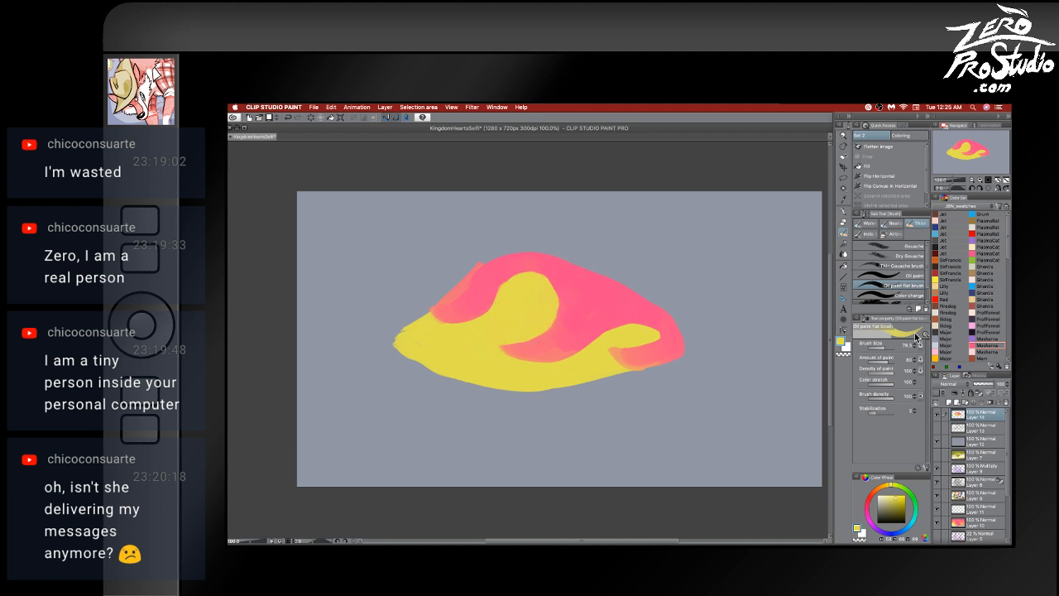
# - Pick the bright blue swatch and paint a band over the fish's snout and a jagged dorsal fin along the rear back
pyautogui.click(991, 286)
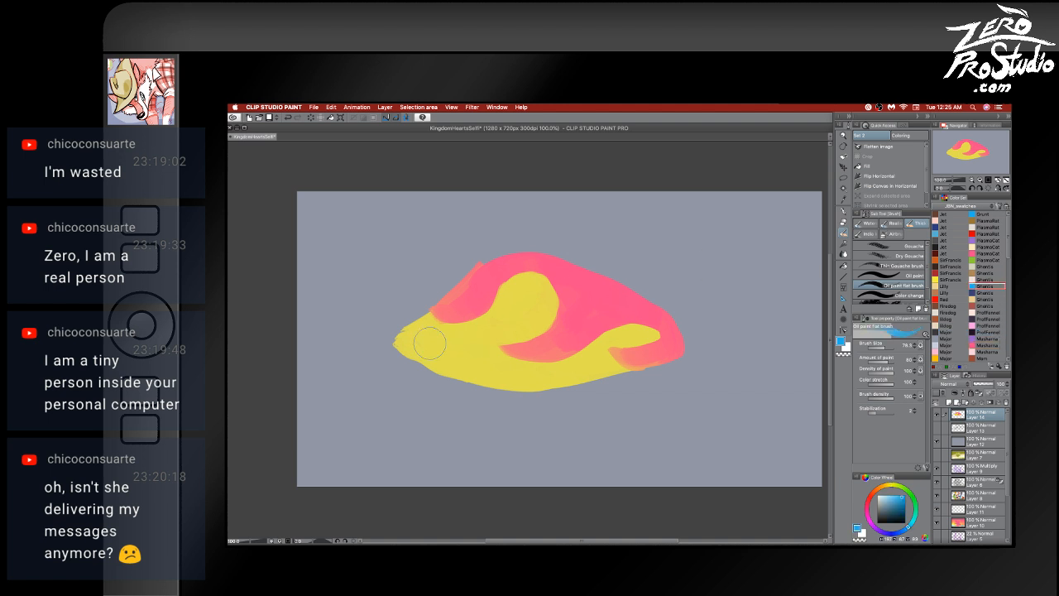
pyautogui.moveTo(424, 335)
pyautogui.mouseDown()
pyautogui.moveTo(424, 348)
pyautogui.moveTo(409, 339)
pyautogui.moveTo(414, 352)
pyautogui.moveTo(439, 364)
pyautogui.moveTo(447, 353)
pyautogui.moveTo(443, 370)
pyautogui.moveTo(422, 364)
pyautogui.moveTo(425, 324)
pyautogui.mouseUp()
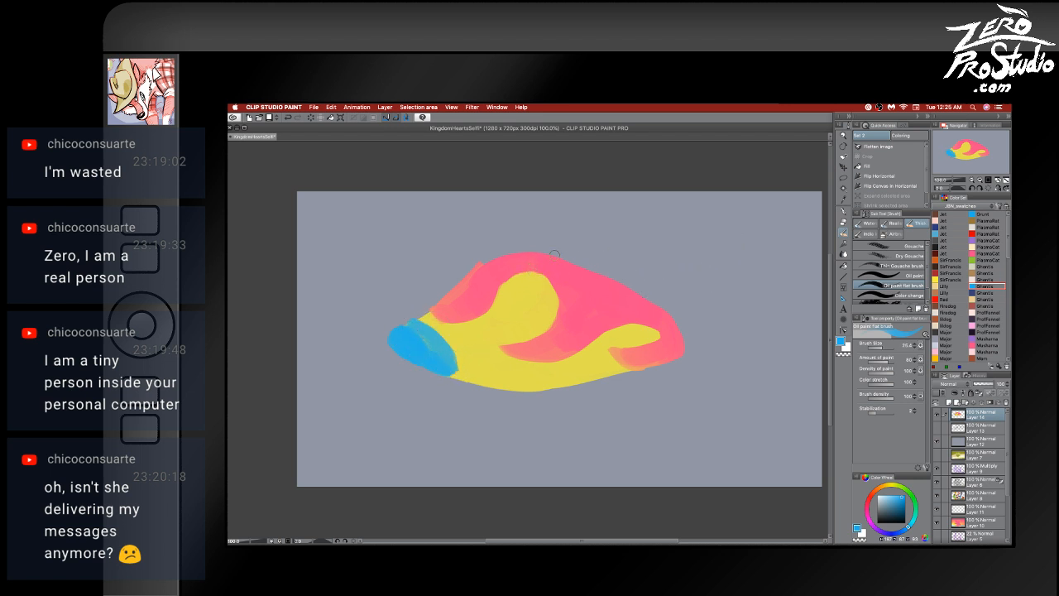
pyautogui.moveTo(555, 255); pyautogui.dragTo(626, 281)
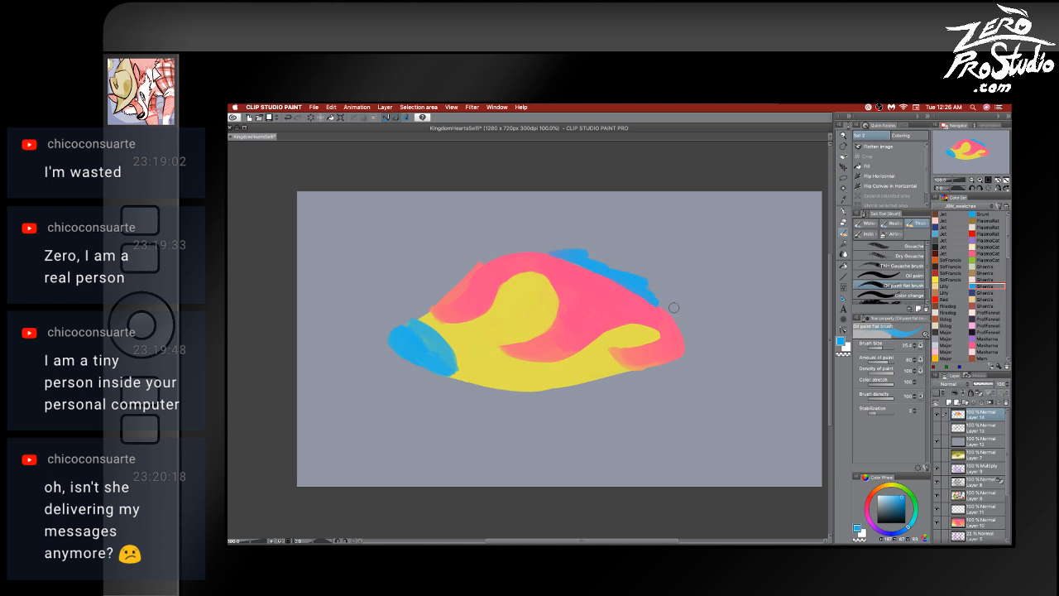
# - Sample the body's pink and paint a short stalk rising backward from the fish's forehead with the Oil paint flat brush
pyautogui.keyDown('alt'); pyautogui.click(632, 293); pyautogui.keyUp('alt')
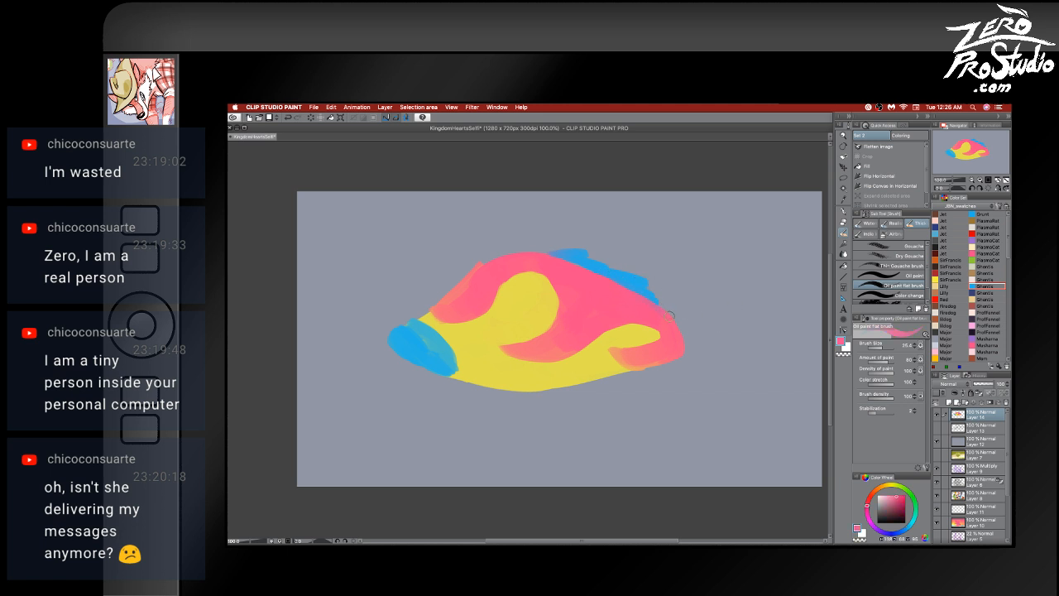
pyautogui.press('super+z')
pyautogui.press('e')
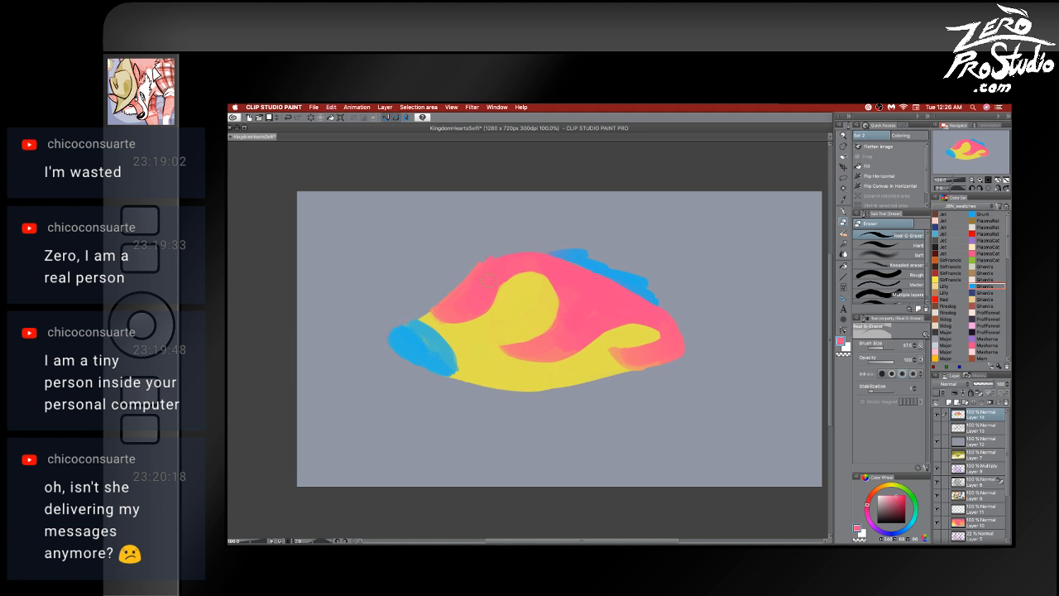
pyautogui.press('p')
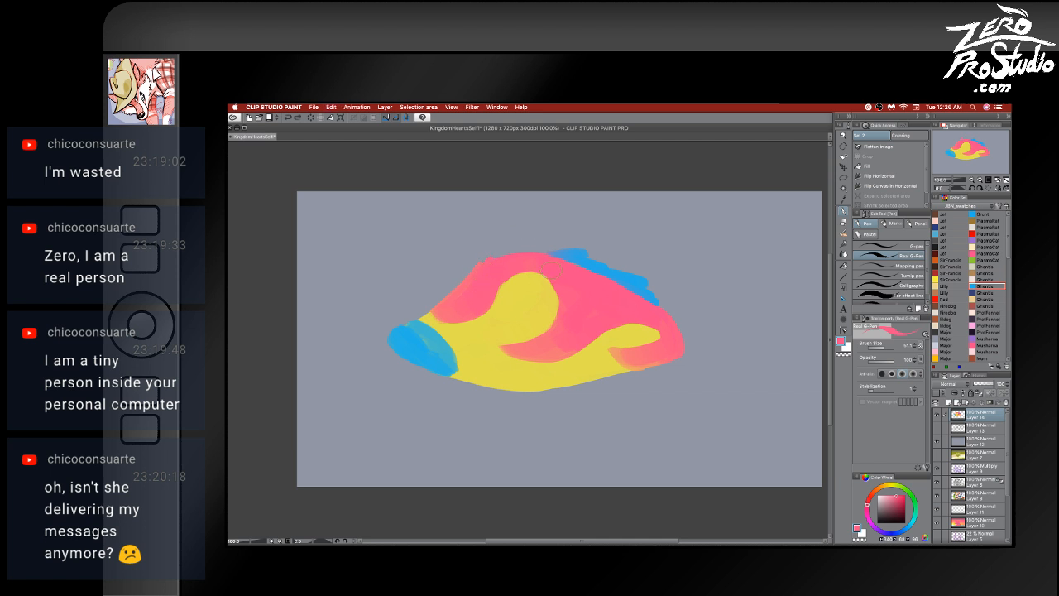
pyautogui.press('b')
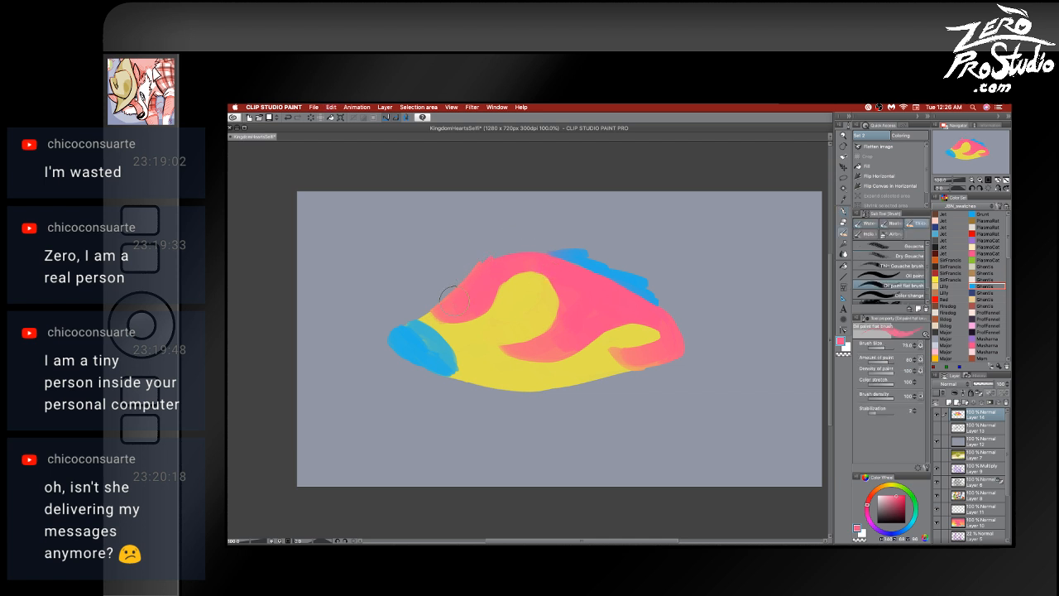
pyautogui.moveTo(484, 262); pyautogui.dragTo(536, 226)
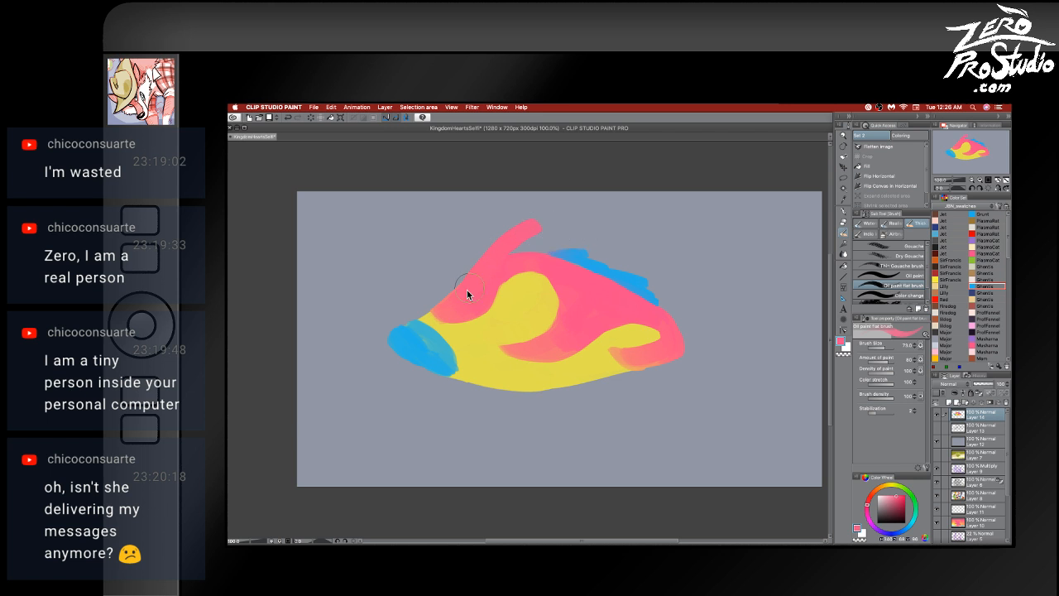
pyautogui.press('super+z')
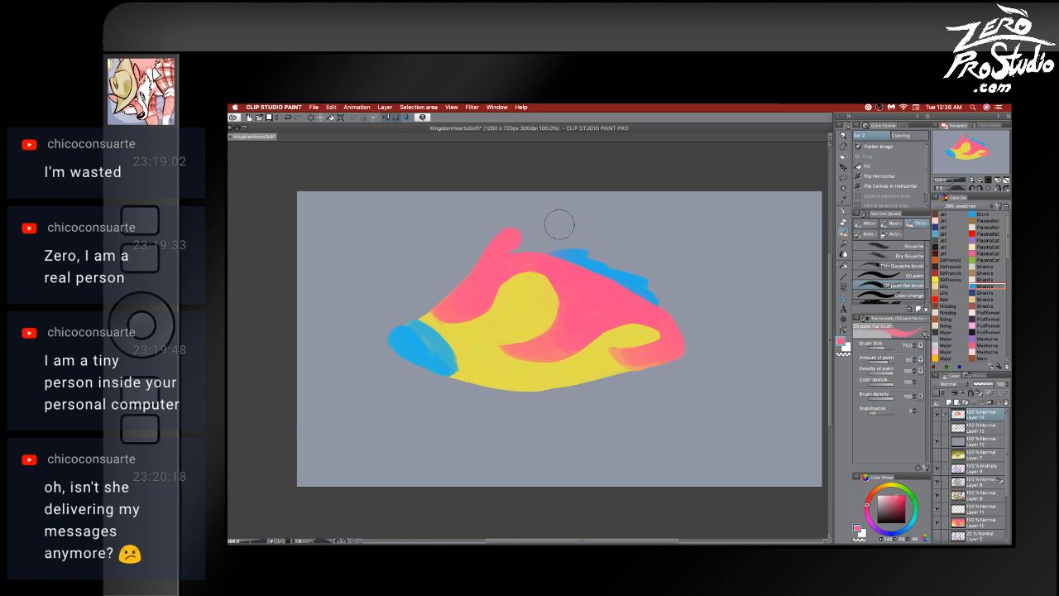
# - Quit and relaunch Restream Chat, and return to the fish painting in Clip Studio Paint
pyautogui.moveTo(445, 530)
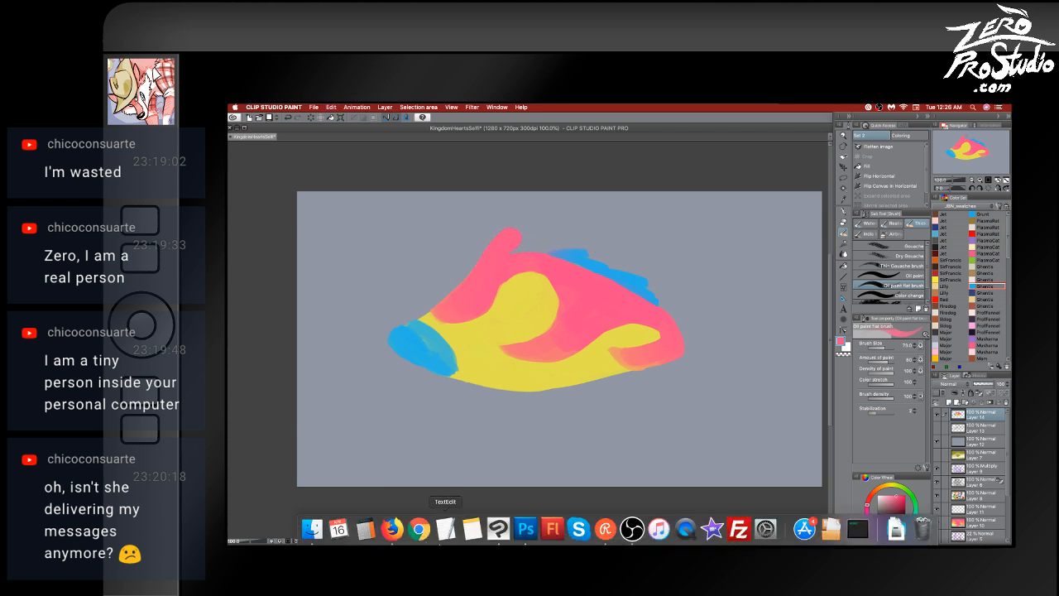
pyautogui.rightClick(607, 531)
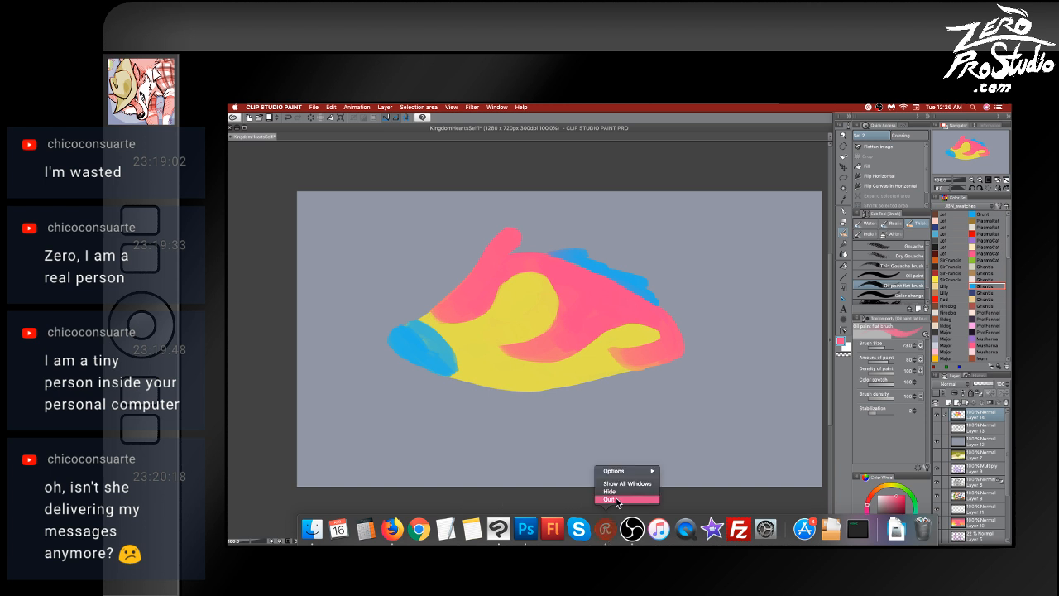
pyautogui.click(616, 500)
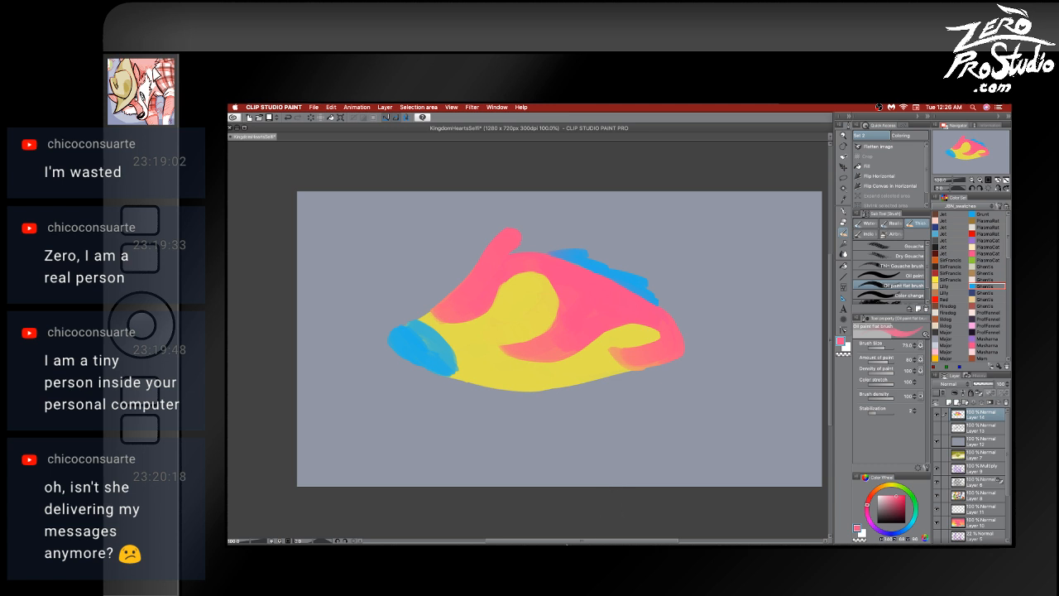
pyautogui.click(602, 537)
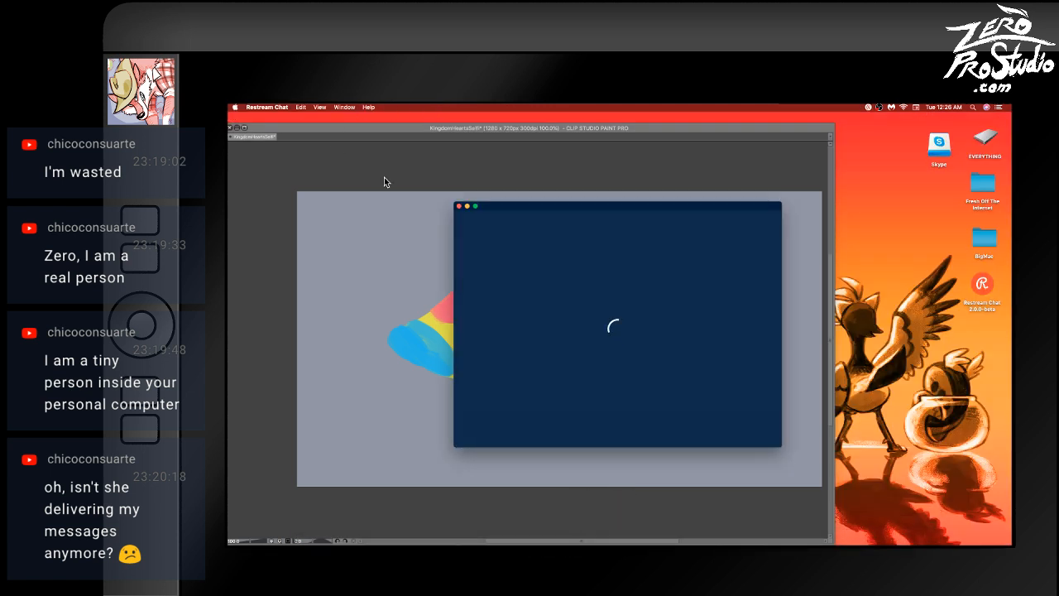
pyautogui.click(552, 207)
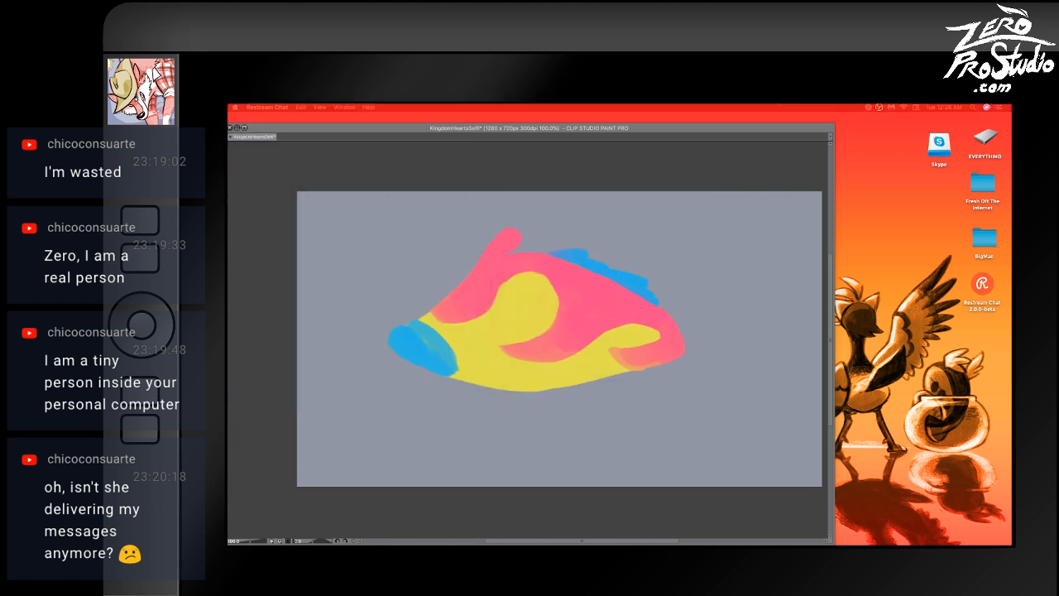
pyautogui.click(586, 298)
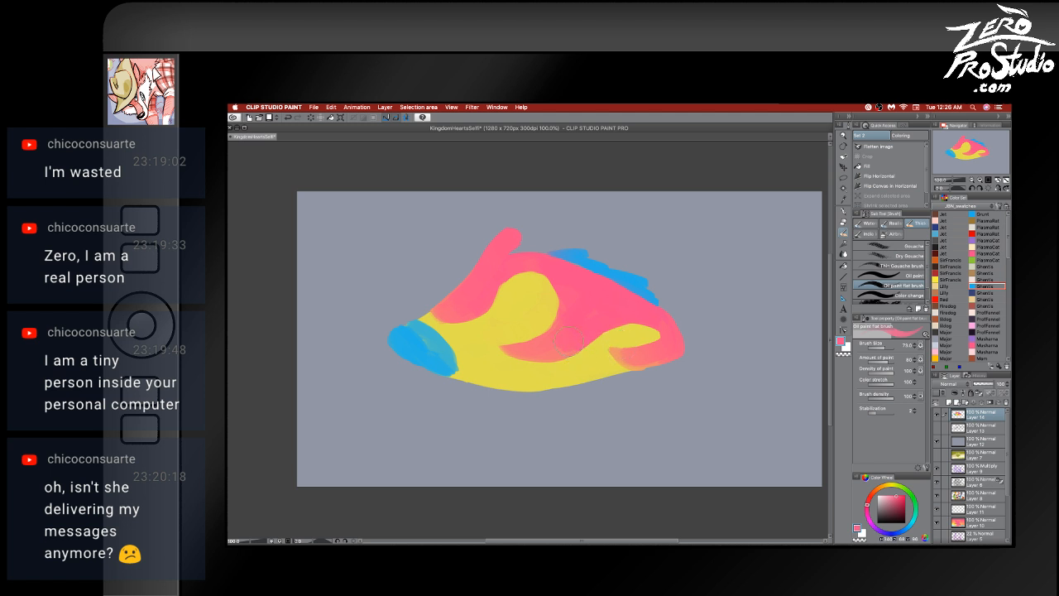
pyautogui.press('Tab')
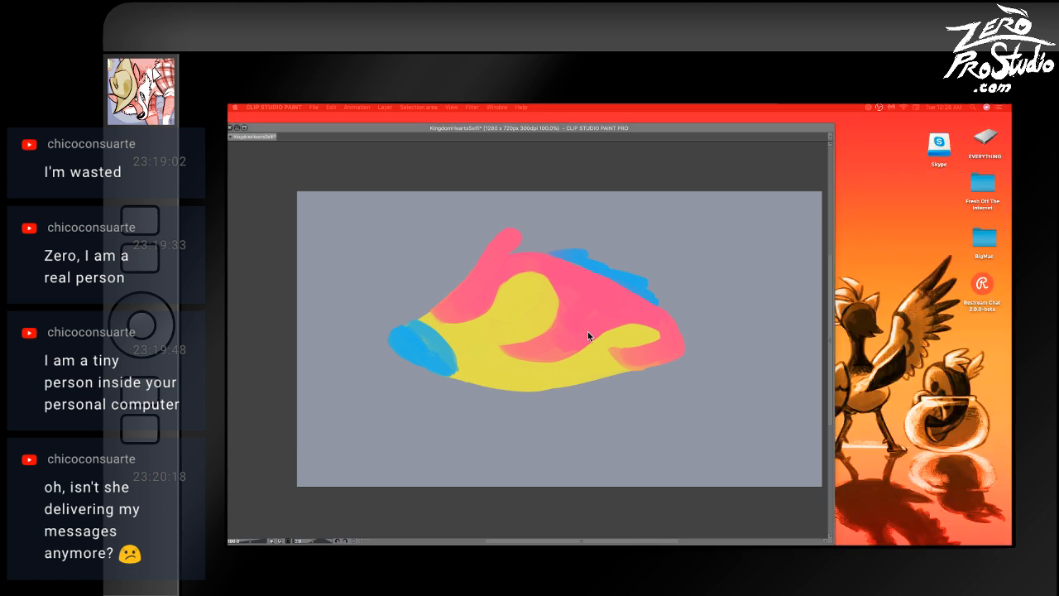
pyautogui.press('Tab')
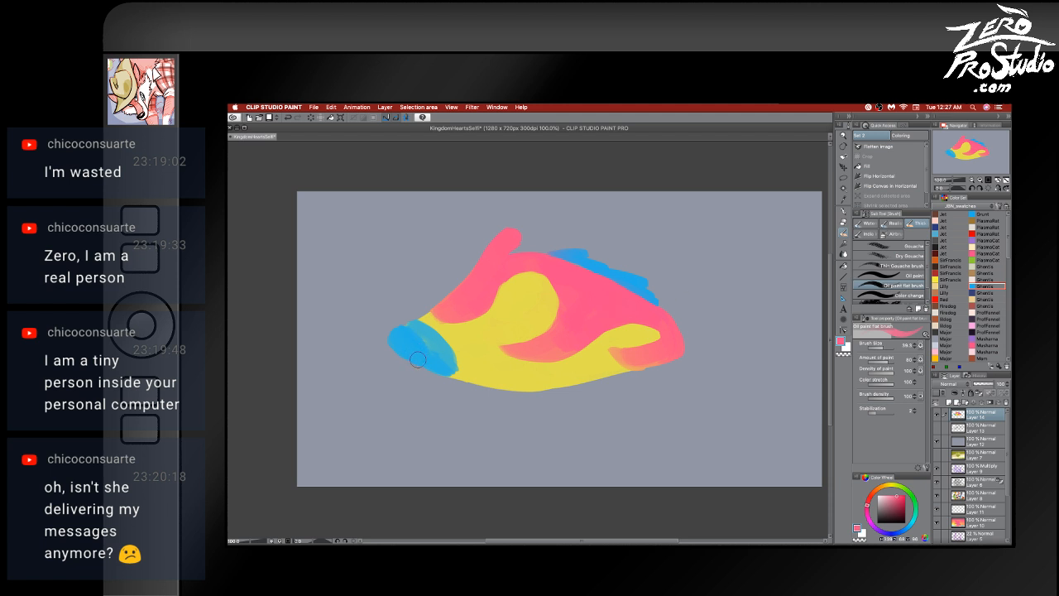
# - Paint pink lips protruding from the front of the blue snout and fill the open mouth with white teeth
pyautogui.moveTo(410, 352)
pyautogui.mouseDown()
pyautogui.moveTo(390, 330)
pyautogui.moveTo(412, 353)
pyautogui.moveTo(385, 325)
pyautogui.moveTo(415, 360)
pyautogui.moveTo(385, 353)
pyautogui.moveTo(413, 359)
pyautogui.moveTo(384, 325)
pyautogui.mouseUp()
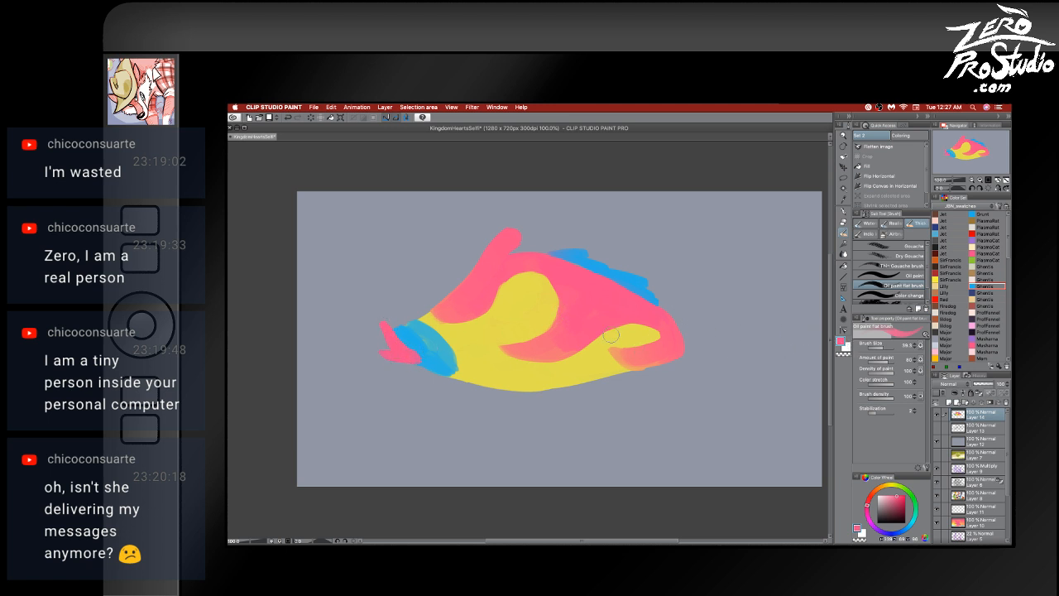
pyautogui.press('x')
pyautogui.moveTo(382, 334)
pyautogui.mouseDown()
pyautogui.moveTo(386, 347)
pyautogui.moveTo(382, 335)
pyautogui.moveTo(402, 348)
pyautogui.moveTo(383, 331)
pyautogui.moveTo(414, 358)
pyautogui.moveTo(380, 331)
pyautogui.moveTo(405, 352)
pyautogui.moveTo(376, 345)
pyautogui.moveTo(386, 358)
pyautogui.moveTo(389, 347)
pyautogui.moveTo(395, 354)
pyautogui.moveTo(387, 346)
pyautogui.mouseUp()
pyautogui.press('x')
pyautogui.press('x')
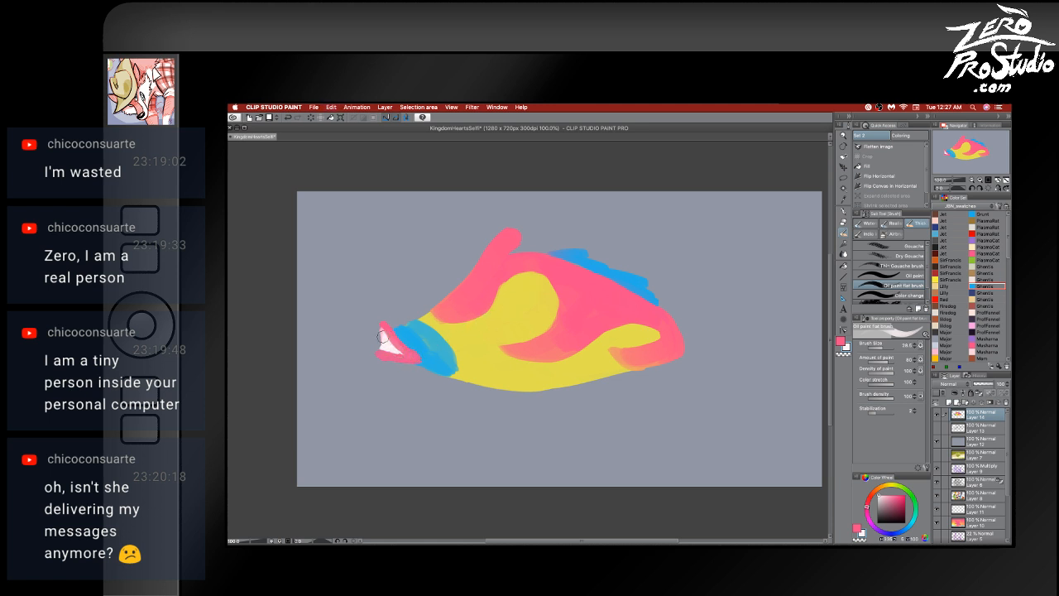
pyautogui.moveTo(381, 356); pyautogui.dragTo(378, 328)
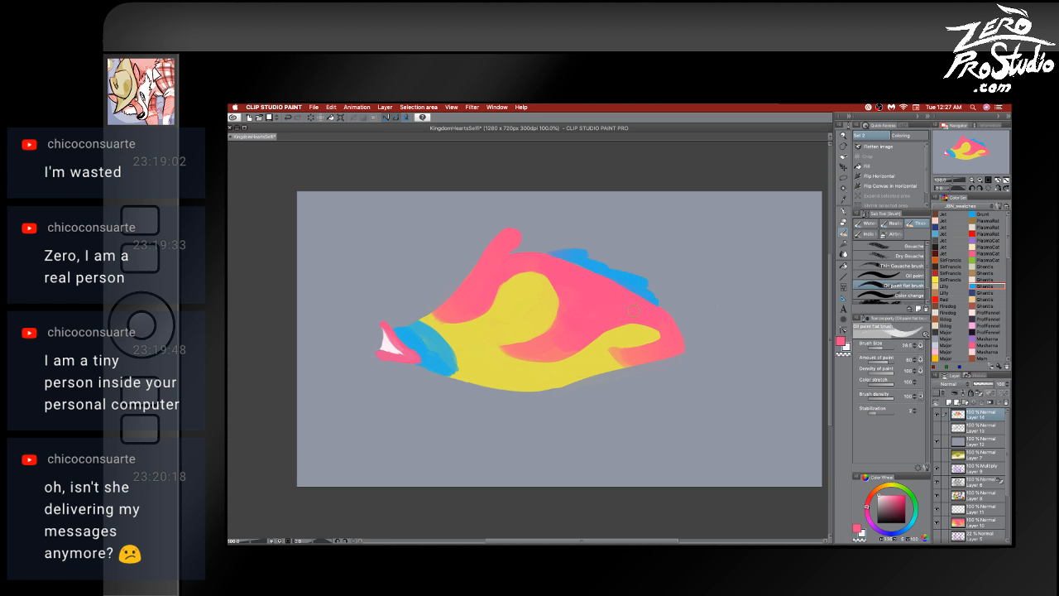
# - Pick the purple swatch and paint a tuft on the forehead stalk's tip, trimming it with transparent color to a backward point
pyautogui.click(988, 339)
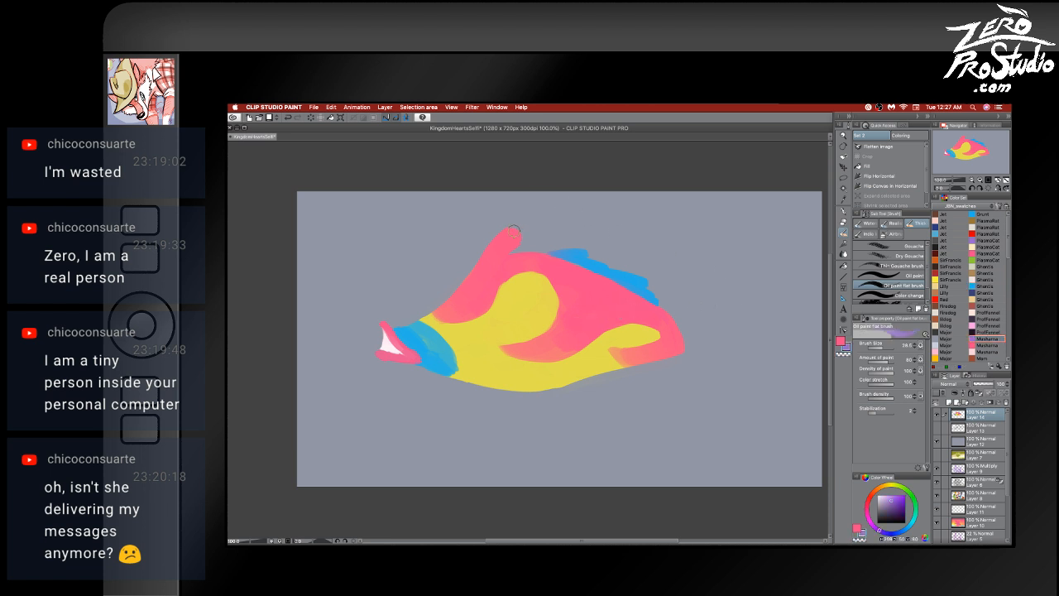
pyautogui.moveTo(521, 233)
pyautogui.mouseDown()
pyautogui.moveTo(530, 237)
pyautogui.moveTo(523, 221)
pyautogui.moveTo(586, 212)
pyautogui.moveTo(563, 228)
pyautogui.moveTo(565, 217)
pyautogui.mouseUp()
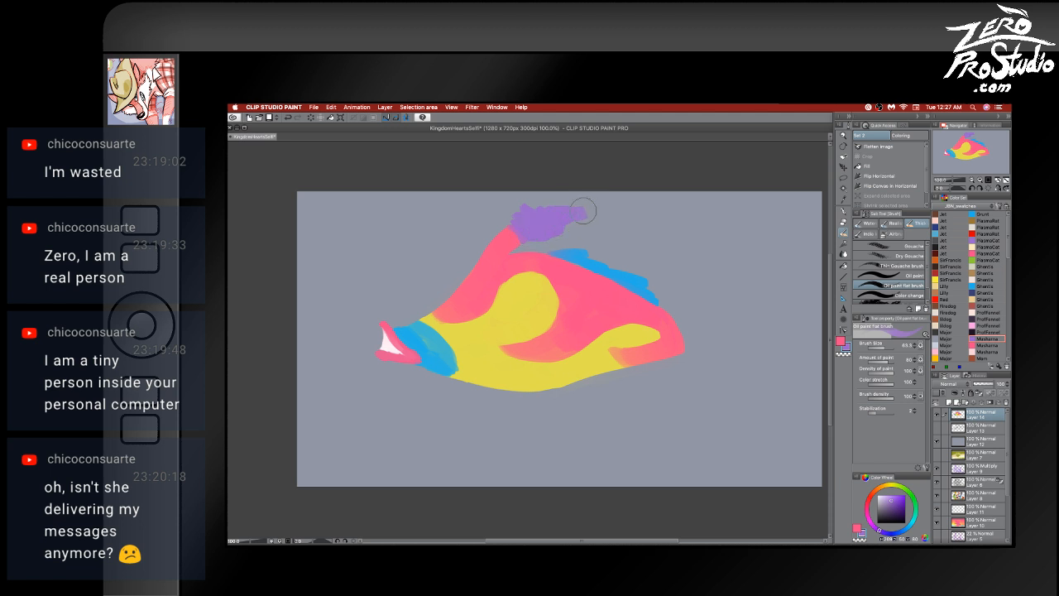
pyautogui.press('x')
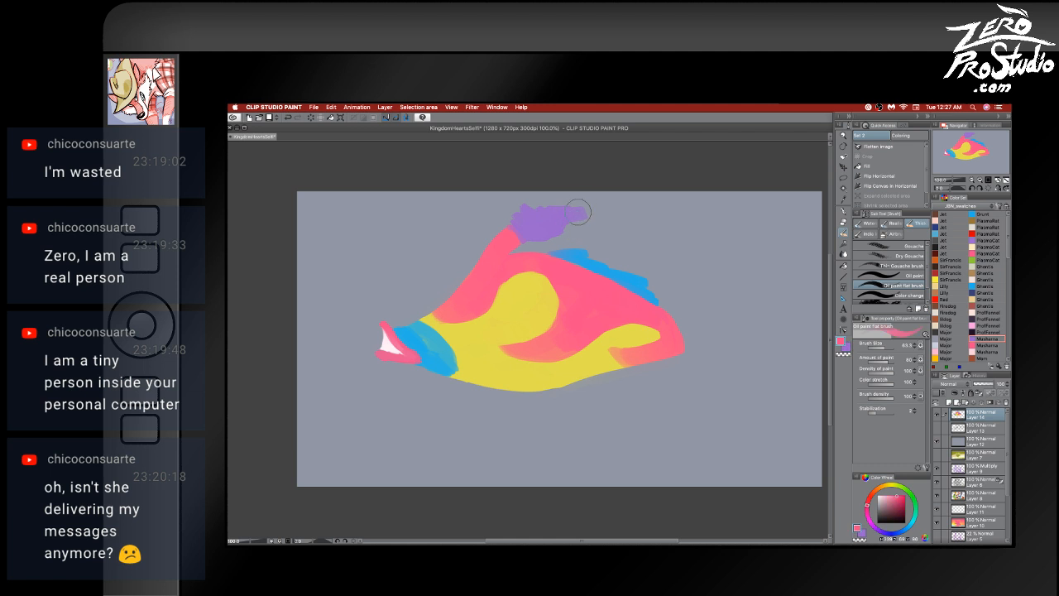
pyautogui.press('x')
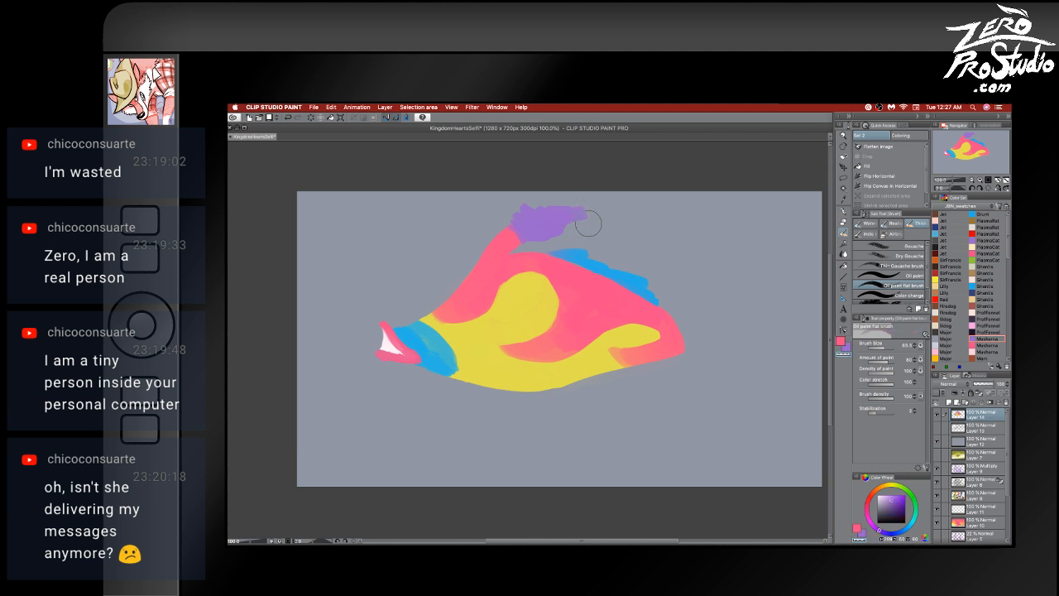
pyautogui.moveTo(566, 234); pyautogui.dragTo(586, 217)
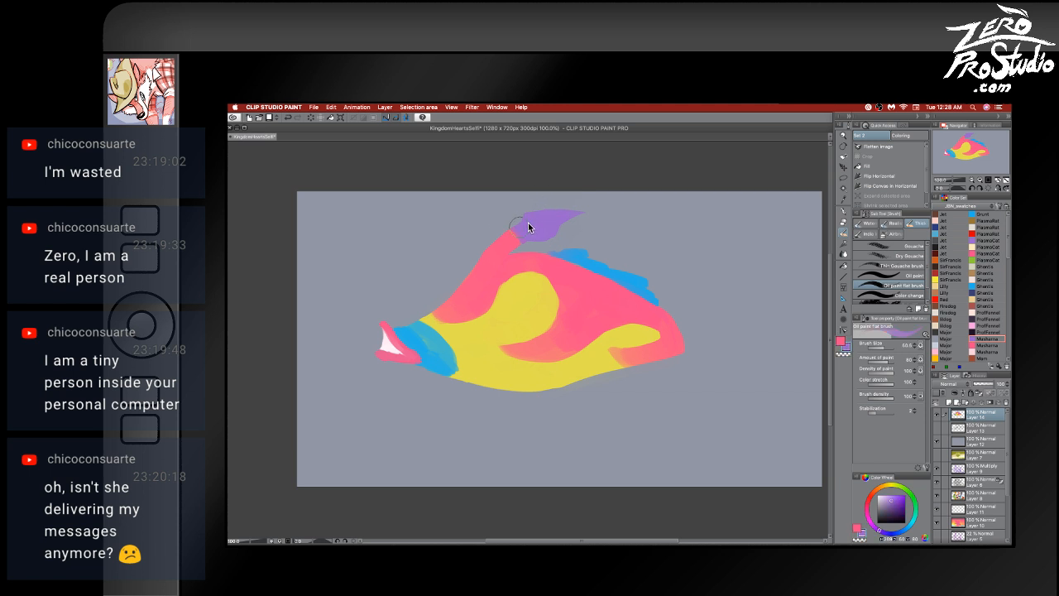
pyautogui.moveTo(523, 225)
pyautogui.mouseDown()
pyautogui.moveTo(514, 217)
pyautogui.moveTo(581, 206)
pyautogui.mouseUp()
pyautogui.press('x')
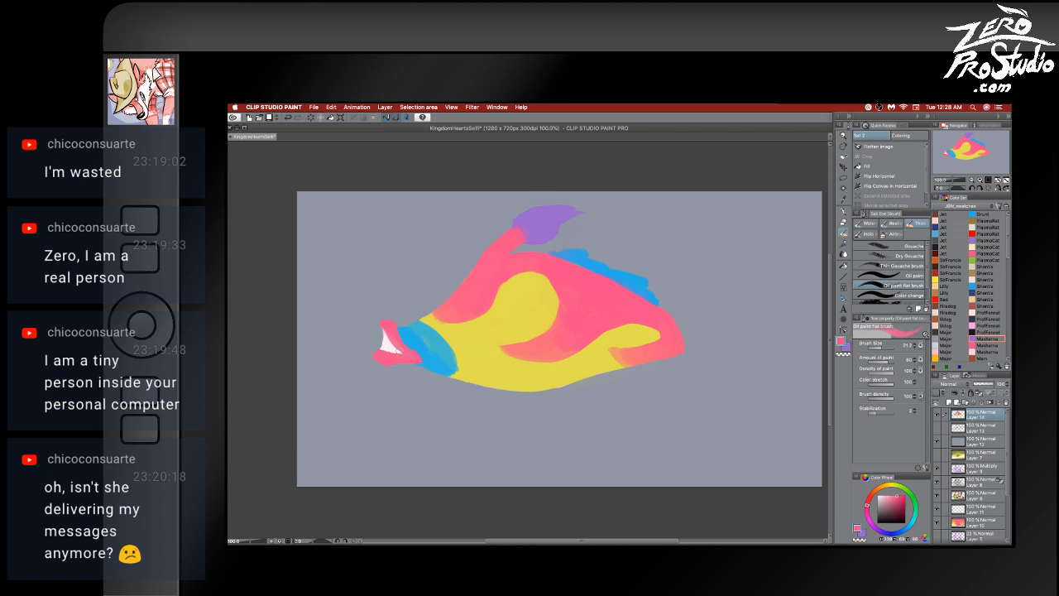
pyautogui.keyDown('alt'); pyautogui.click(390, 345); pyautogui.keyUp('alt')
pyautogui.moveTo(394, 346)
pyautogui.mouseDown()
pyautogui.moveTo(381, 354)
pyautogui.moveTo(397, 354)
pyautogui.mouseUp()
pyautogui.press('super+z')
pyautogui.press('super+z')
pyautogui.keyDown('alt'); pyautogui.click(389, 357); pyautogui.keyUp('alt')
# - Switch to purple and paint the upper lobe of the tail fin extending from the body's rear end
pyautogui.press('x')
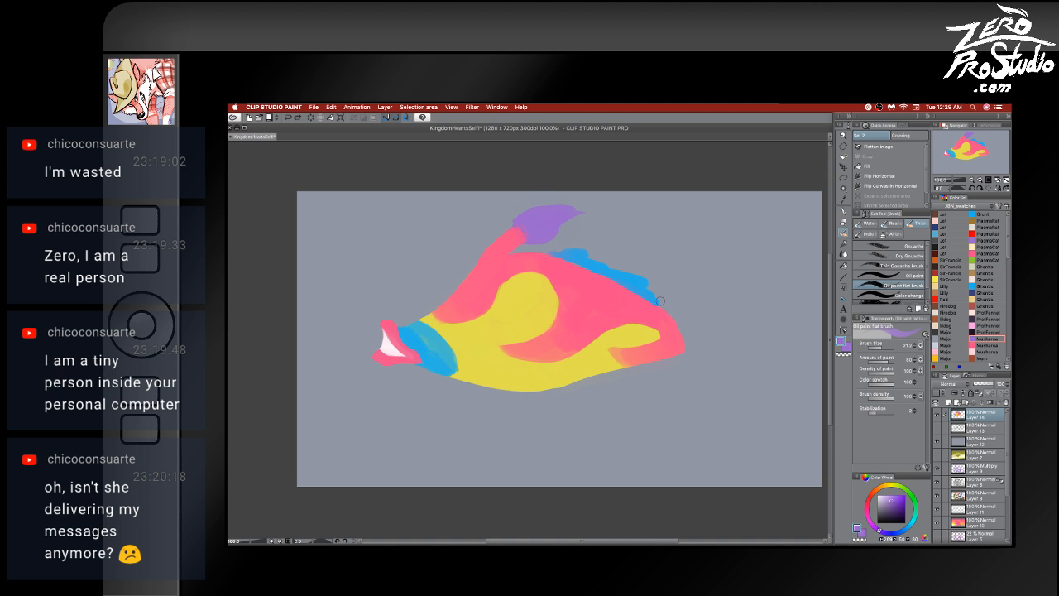
pyautogui.moveTo(660, 301); pyautogui.dragTo(672, 309)
pyautogui.moveTo(672, 309)
pyautogui.mouseDown()
pyautogui.moveTo(720, 305)
pyautogui.moveTo(727, 313)
pyautogui.moveTo(713, 317)
pyautogui.moveTo(752, 327)
pyautogui.moveTo(735, 327)
pyautogui.moveTo(736, 290)
pyautogui.moveTo(726, 288)
pyautogui.moveTo(702, 329)
pyautogui.moveTo(736, 335)
pyautogui.moveTo(720, 296)
pyautogui.moveTo(746, 297)
pyautogui.moveTo(683, 328)
pyautogui.mouseUp()
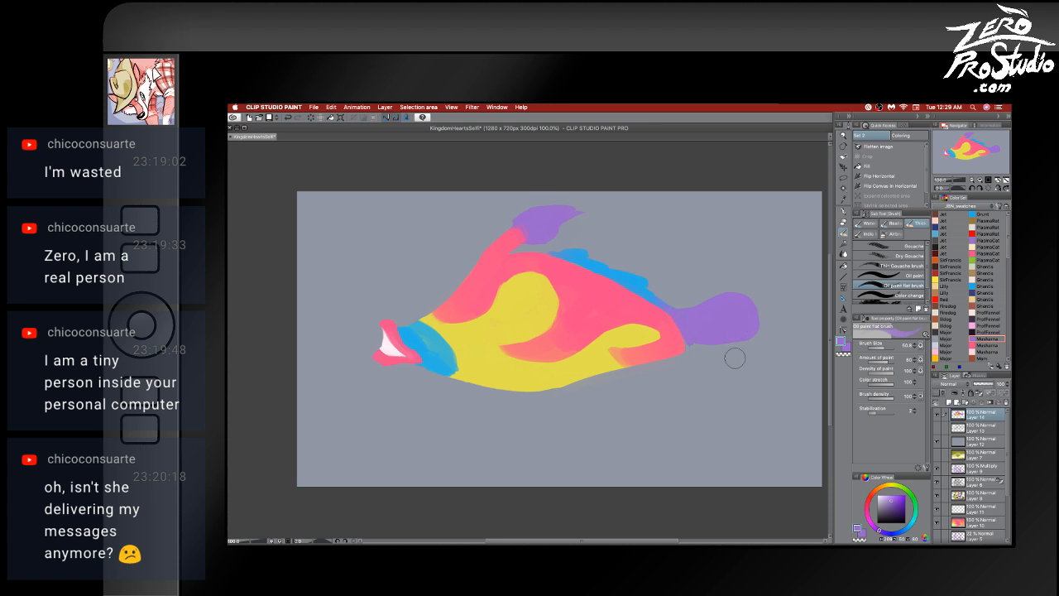
# - Paint a scalloped purple fin along the belly's rear edge and add the lower lobe of the tail fin
pyautogui.moveTo(700, 353)
pyautogui.mouseDown()
pyautogui.moveTo(657, 361)
pyautogui.moveTo(687, 353)
pyautogui.mouseUp()
pyautogui.moveTo(674, 358); pyautogui.dragTo(602, 378)
pyautogui.press('[')
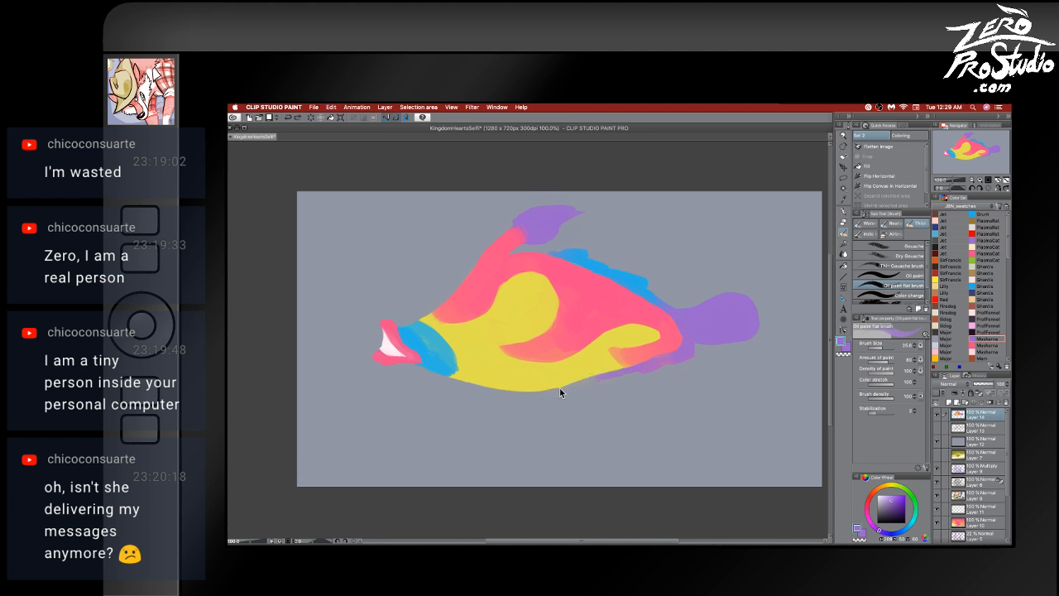
pyautogui.moveTo(559, 391)
pyautogui.mouseDown()
pyautogui.moveTo(638, 373)
pyautogui.moveTo(557, 390)
pyautogui.moveTo(629, 379)
pyautogui.mouseUp()
pyautogui.hotkey('ctrl', 'z')
pyautogui.moveTo(585, 384); pyautogui.dragTo(673, 367)
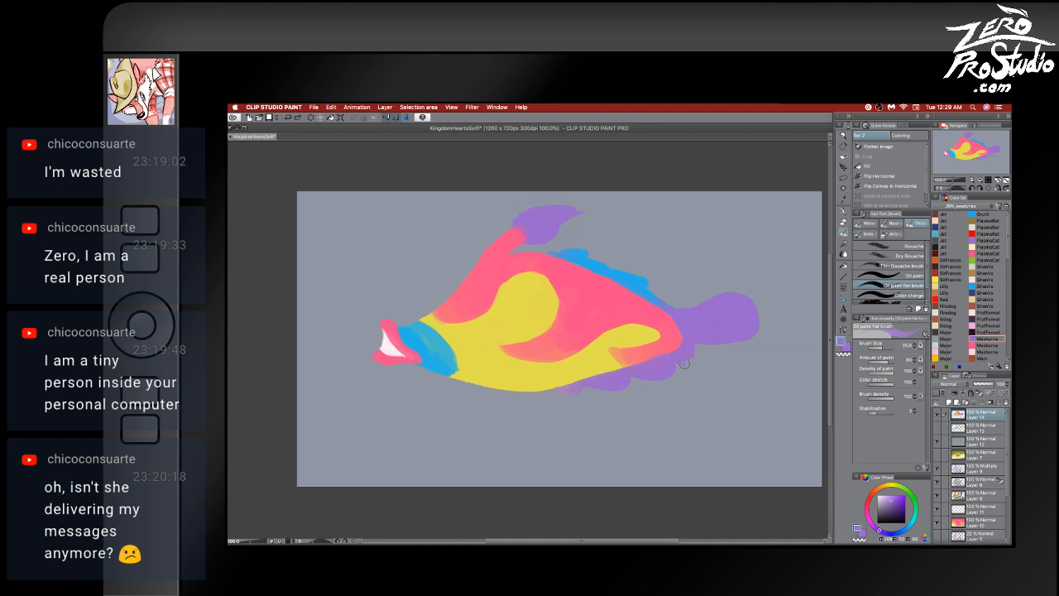
pyautogui.moveTo(683, 363)
pyautogui.mouseDown()
pyautogui.moveTo(715, 378)
pyautogui.moveTo(750, 366)
pyautogui.moveTo(729, 346)
pyautogui.moveTo(698, 343)
pyautogui.moveTo(733, 372)
pyautogui.mouseUp()
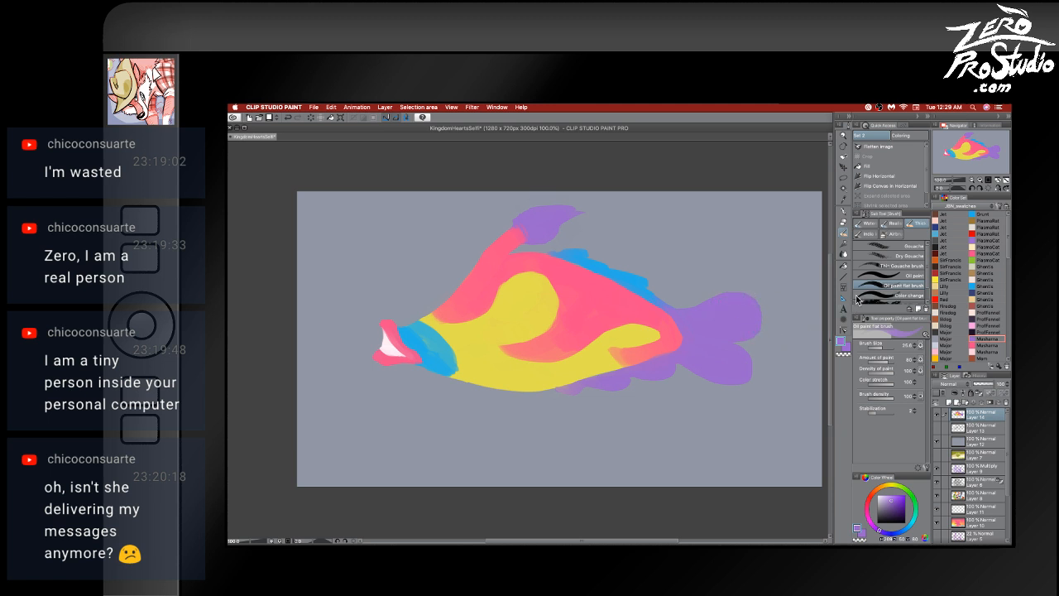
pyautogui.press('super+z')
# - Quit Restream Chat and open it again
pyautogui.moveTo(530, 538)
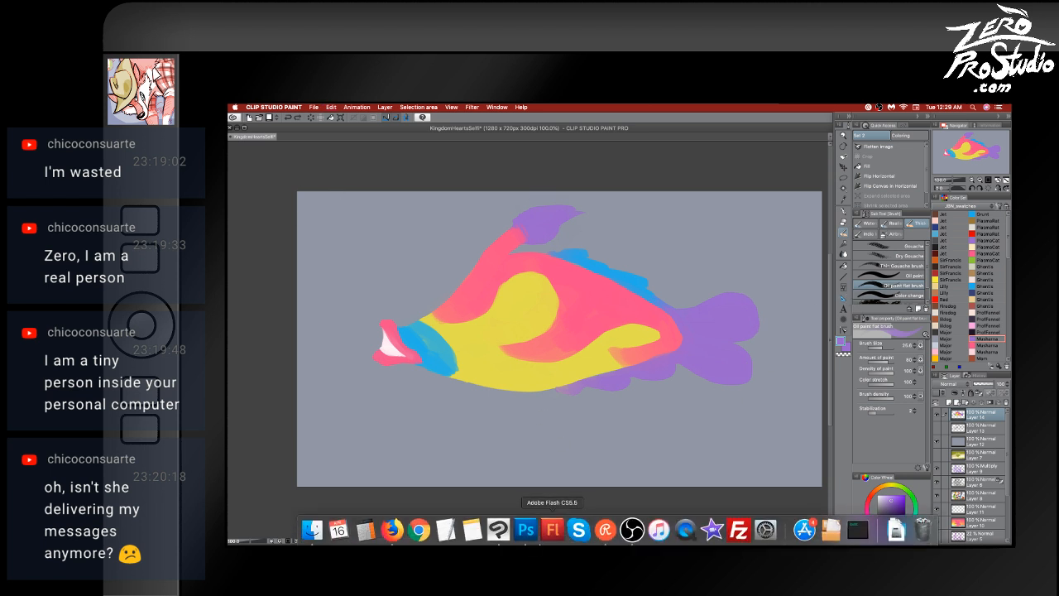
pyautogui.rightClick(605, 529)
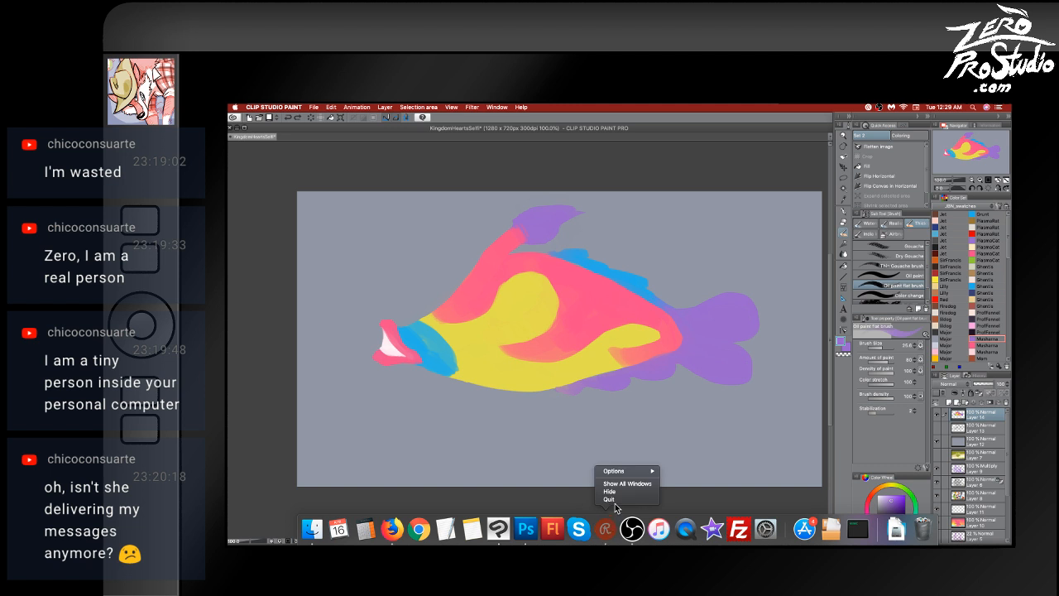
pyautogui.click(615, 500)
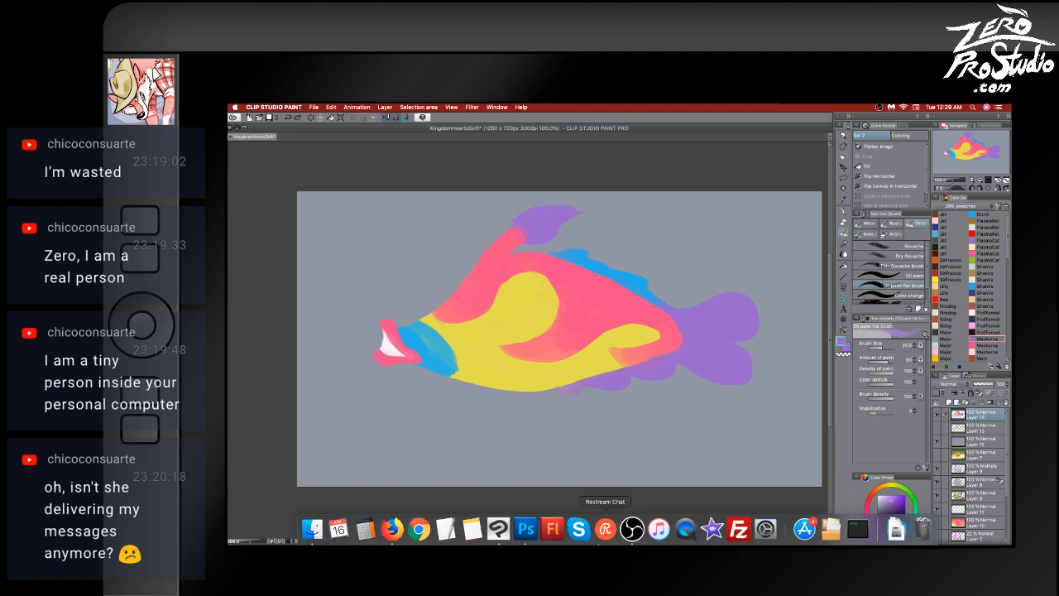
pyautogui.rightClick(606, 534)
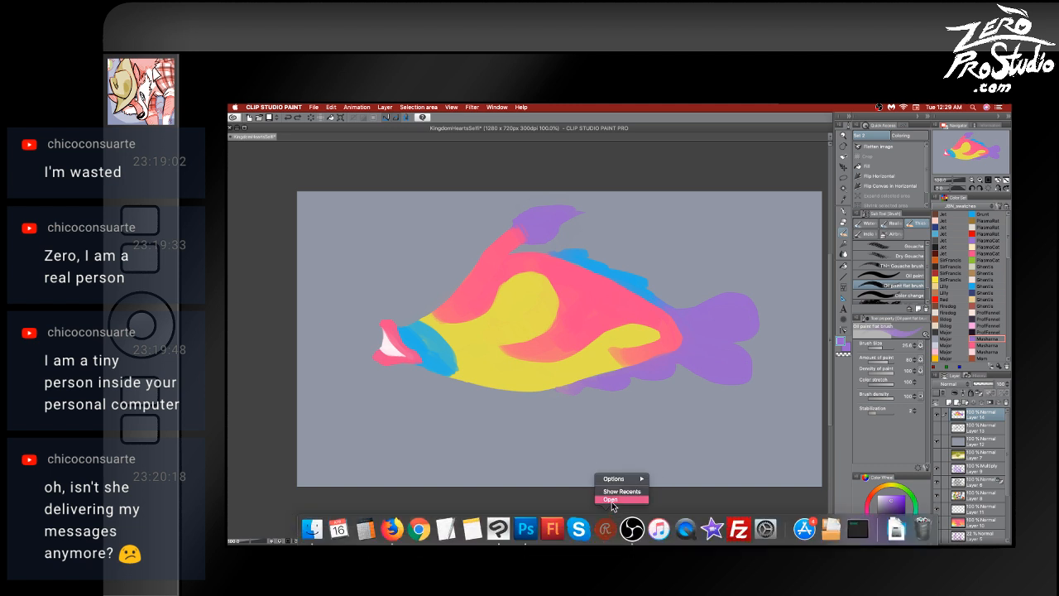
pyautogui.click(612, 502)
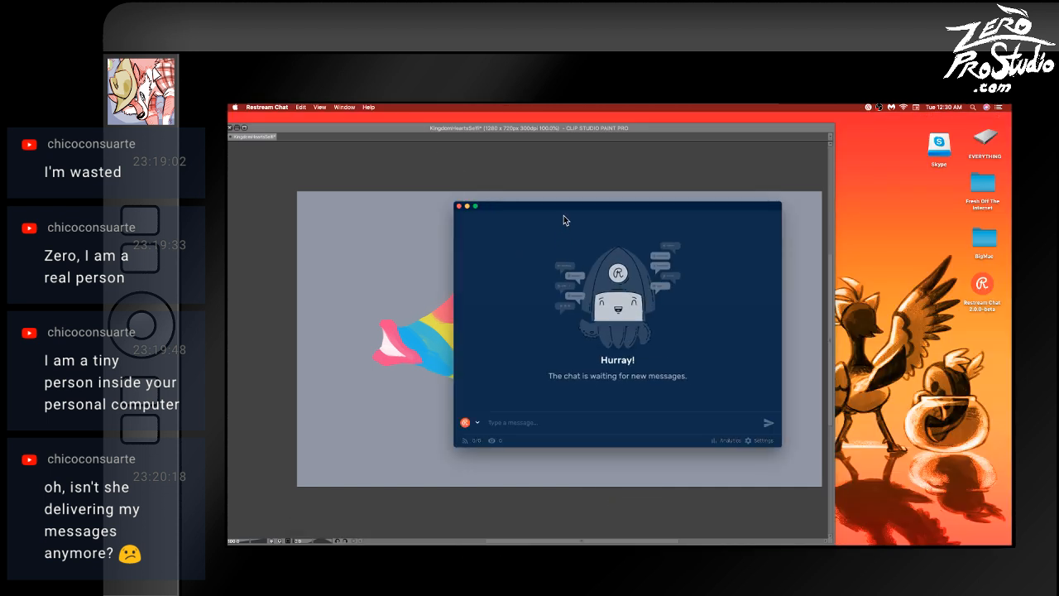
# - Move the Restream Chat window clear of the canvas and return to the painting in Clip Studio Paint
pyautogui.moveTo(565, 204); pyautogui.dragTo(187, 153)
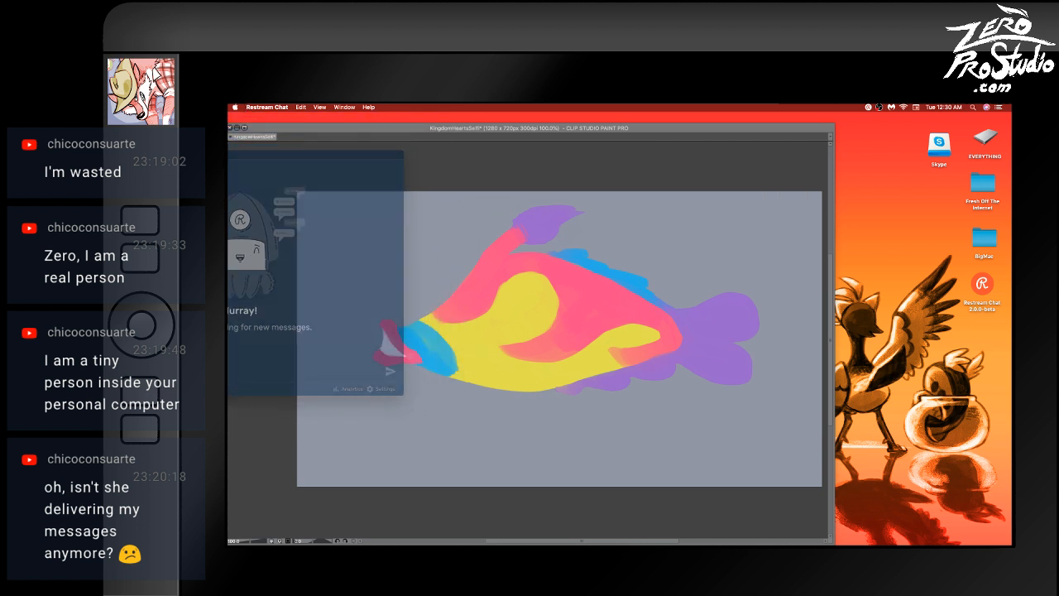
pyautogui.press('super+q')
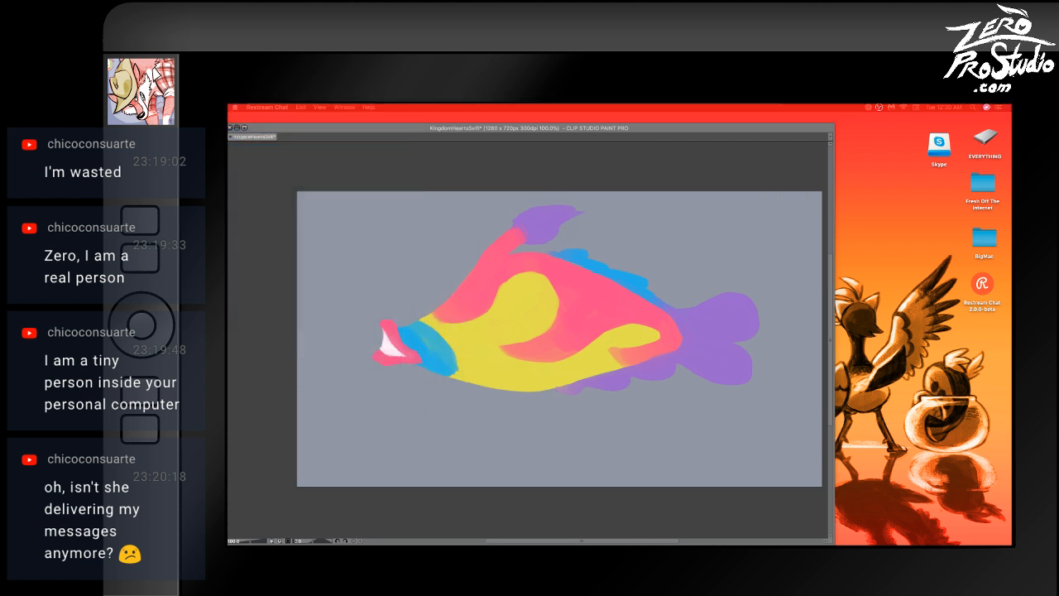
pyautogui.click(291, 446)
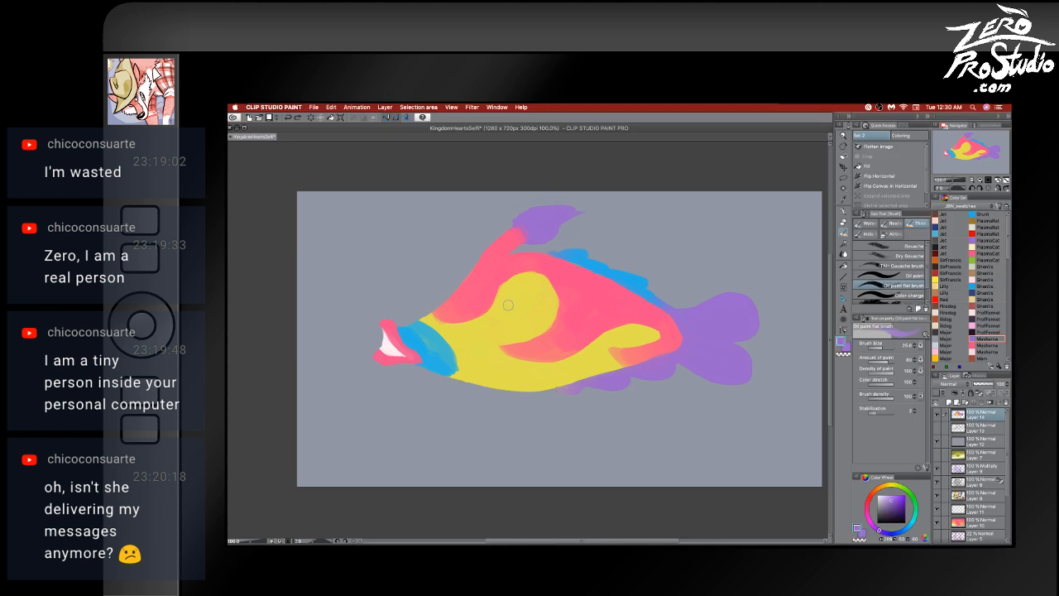
# - Paint a white eyeball inside the yellow face patch, cover its upper part with purple, and round off the white below
pyautogui.keyDown('alt'); pyautogui.click(392, 343); pyautogui.keyUp('alt')
pyautogui.moveTo(510, 312)
pyautogui.mouseDown()
pyautogui.moveTo(513, 292)
pyautogui.moveTo(506, 325)
pyautogui.moveTo(527, 294)
pyautogui.moveTo(514, 308)
pyautogui.mouseUp()
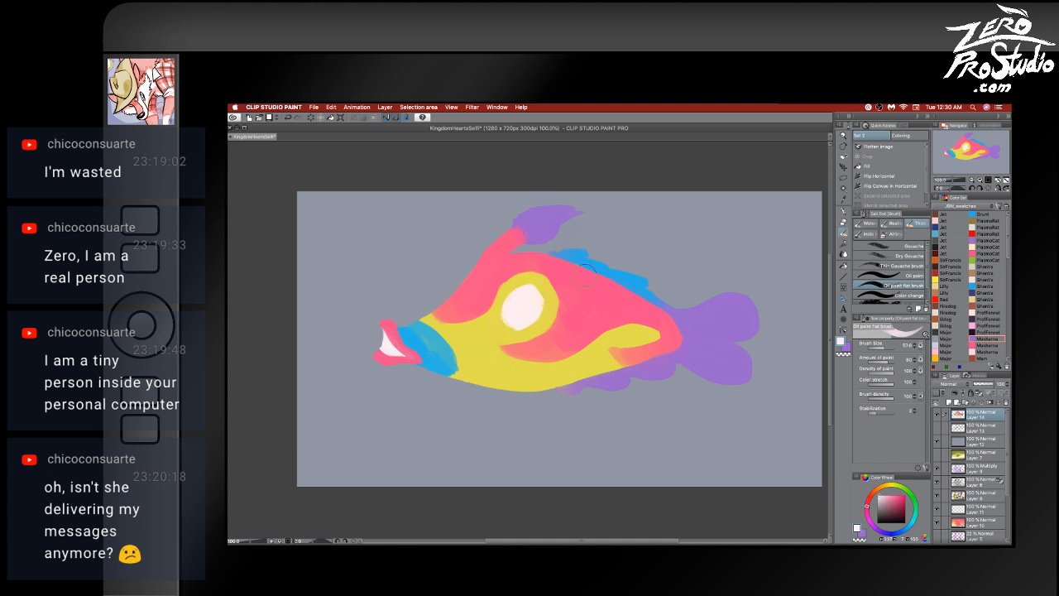
pyautogui.press('x')
pyautogui.moveTo(538, 286)
pyautogui.mouseDown()
pyautogui.moveTo(521, 299)
pyautogui.moveTo(540, 298)
pyautogui.moveTo(538, 310)
pyautogui.moveTo(505, 308)
pyautogui.mouseUp()
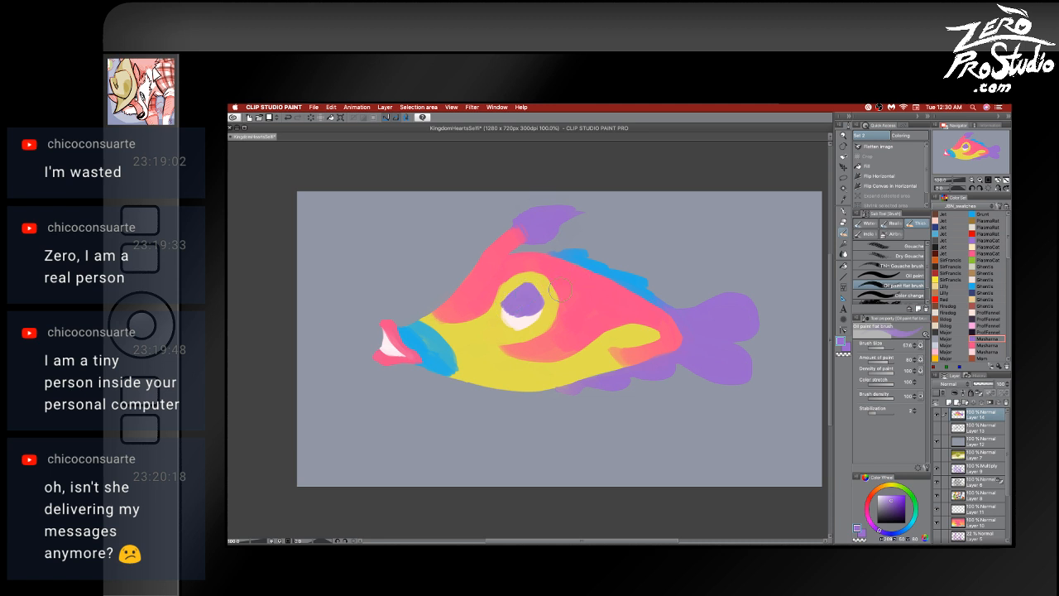
pyautogui.press('x')
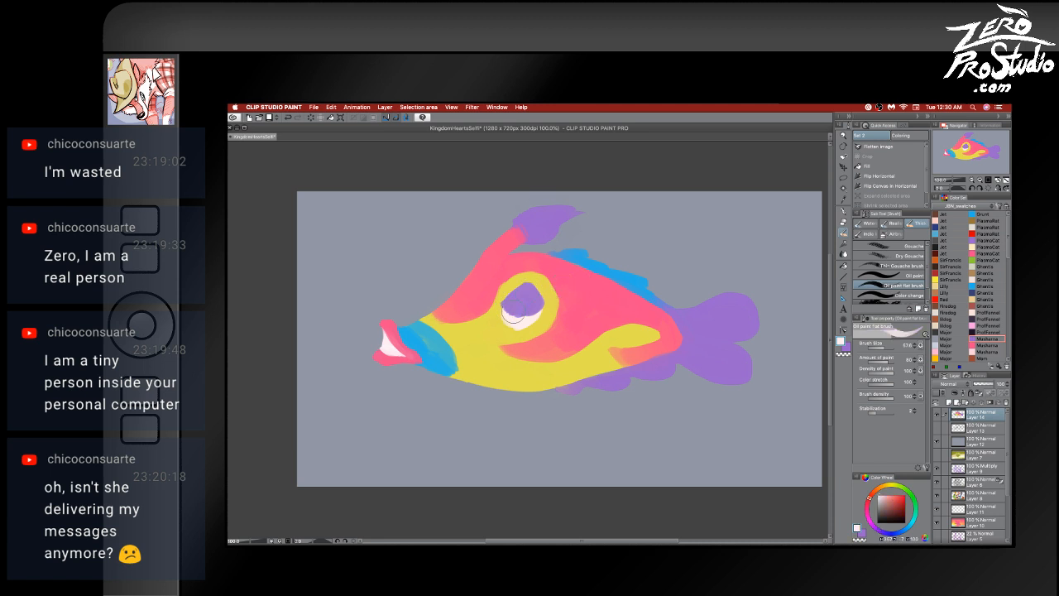
pyautogui.moveTo(513, 313)
pyautogui.mouseDown()
pyautogui.moveTo(502, 320)
pyautogui.moveTo(534, 312)
pyautogui.mouseUp()
# - Paint blue lashes over the eye's rear side and refine the white eyeball and the purple area's upper edge with sampled colors
pyautogui.keyDown('alt'); pyautogui.click(596, 261); pyautogui.keyUp('alt')
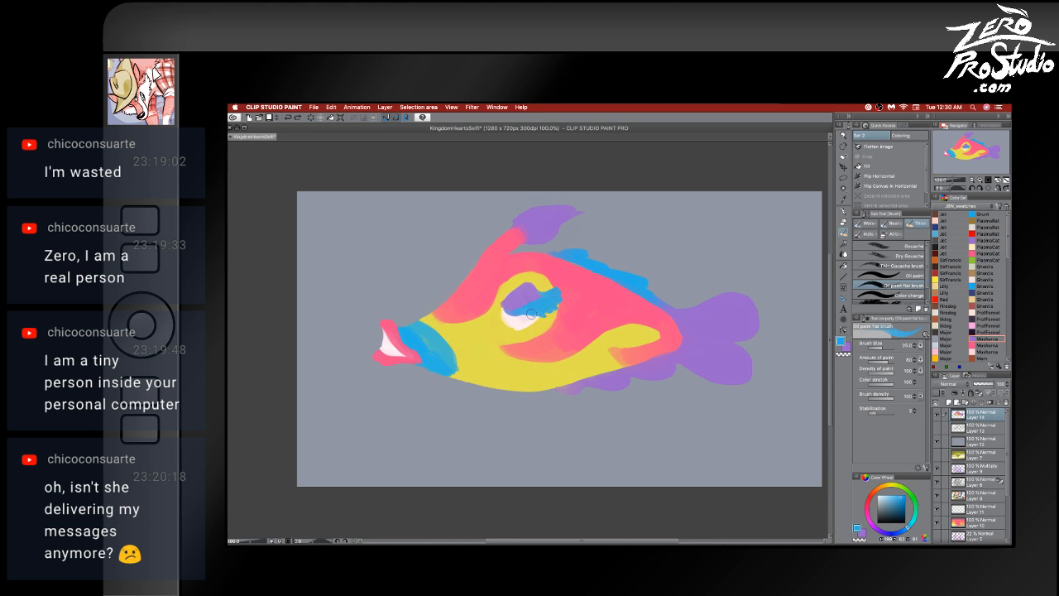
pyautogui.keyDown('alt'); pyautogui.click(521, 306); pyautogui.keyUp('alt')
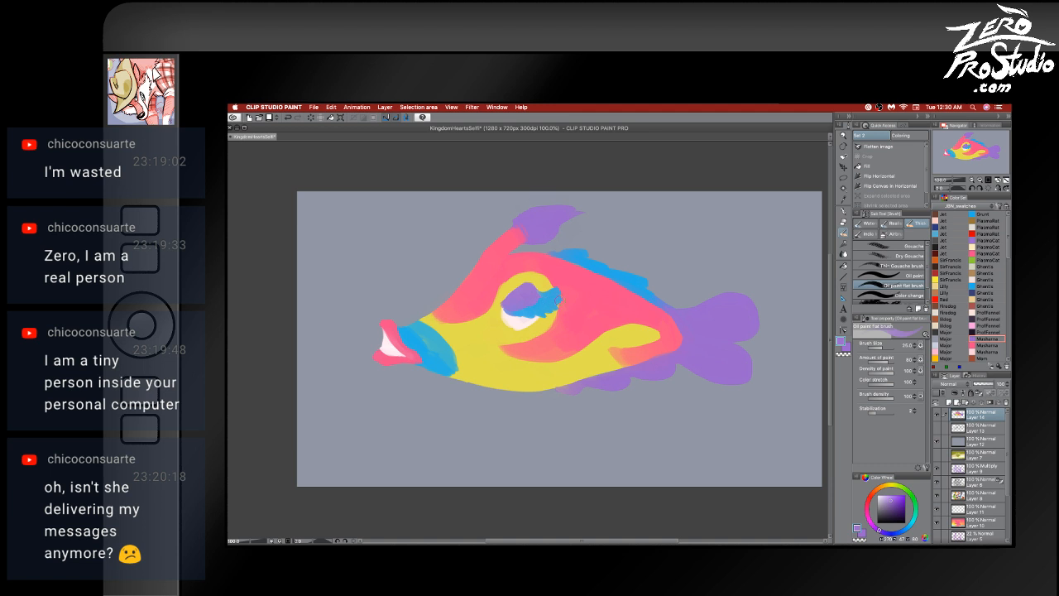
pyautogui.keyDown('alt'); pyautogui.click(523, 313); pyautogui.keyUp('alt')
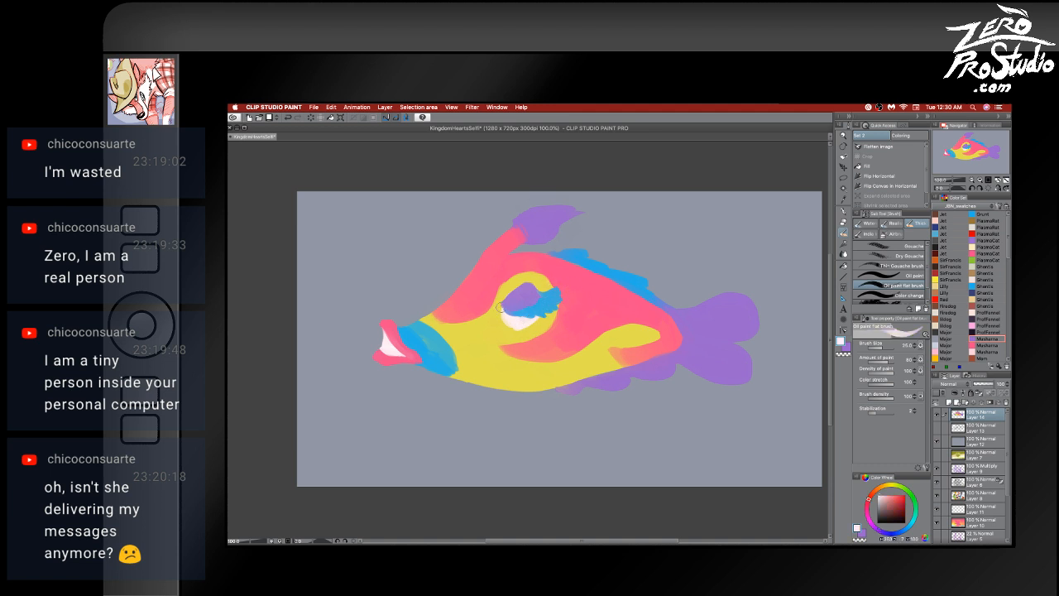
pyautogui.moveTo(509, 320)
pyautogui.mouseDown()
pyautogui.moveTo(502, 309)
pyautogui.moveTo(519, 328)
pyautogui.moveTo(535, 321)
pyautogui.mouseUp()
pyautogui.keyDown('alt'); pyautogui.click(529, 290); pyautogui.keyUp('alt')
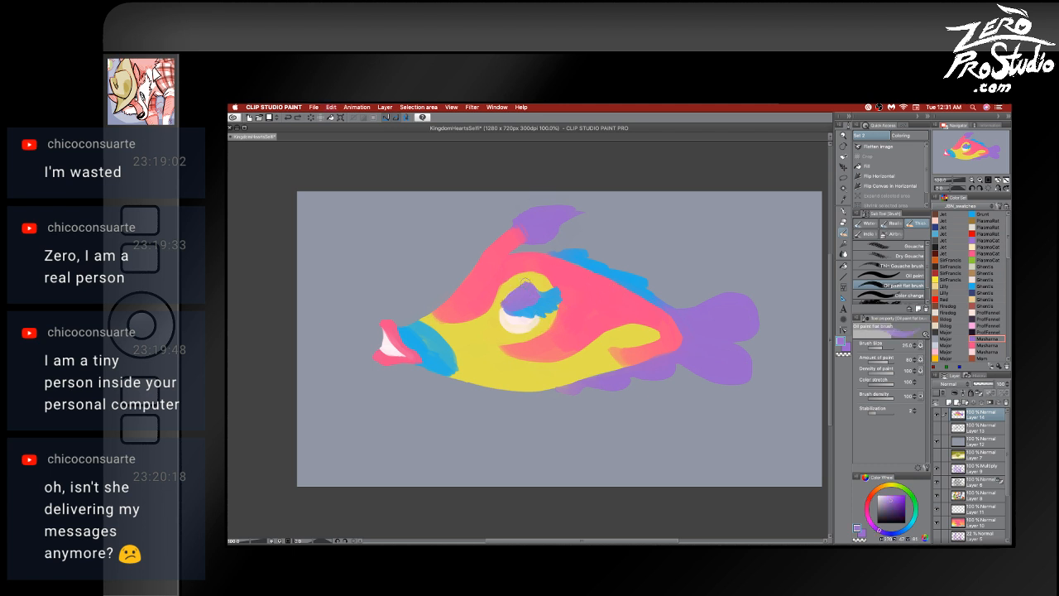
pyautogui.moveTo(525, 282)
pyautogui.mouseDown()
pyautogui.moveTo(507, 298)
pyautogui.moveTo(536, 288)
pyautogui.mouseUp()
# - Brush a pale lavender highlight onto the front of the purple eye area, blend it with sampled tones, and undo the last stroke
pyautogui.keyDown('alt'); pyautogui.click(520, 323); pyautogui.keyUp('alt')
pyautogui.keyDown('alt'); pyautogui.click(544, 321); pyautogui.keyUp('alt')
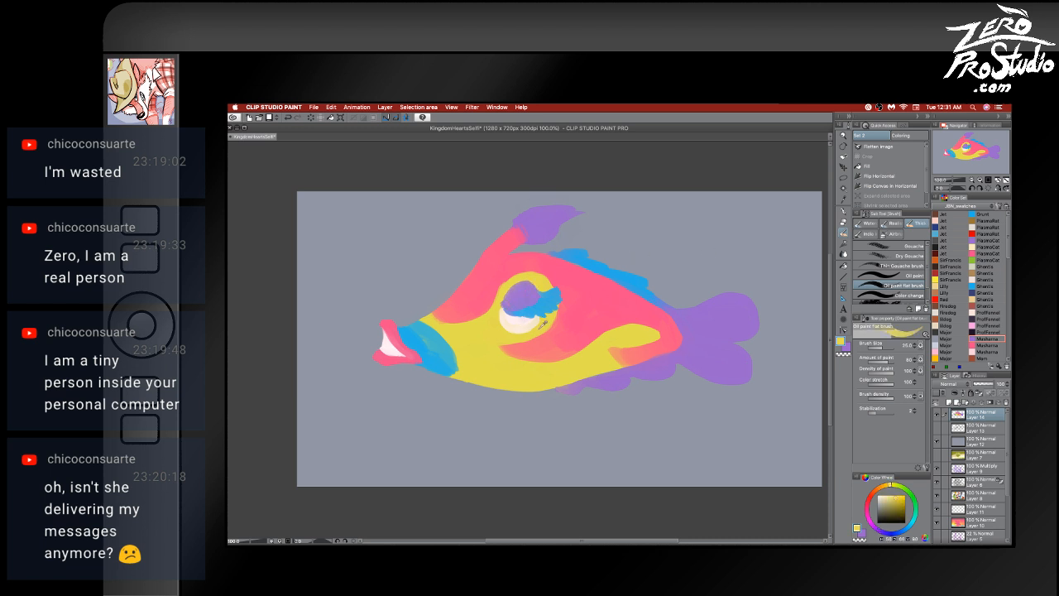
pyautogui.keyDown('alt'); pyautogui.click(509, 318); pyautogui.keyUp('alt')
pyautogui.moveTo(520, 281); pyautogui.dragTo(512, 304)
pyautogui.keyDown('alt'); pyautogui.click(528, 293); pyautogui.keyUp('alt')
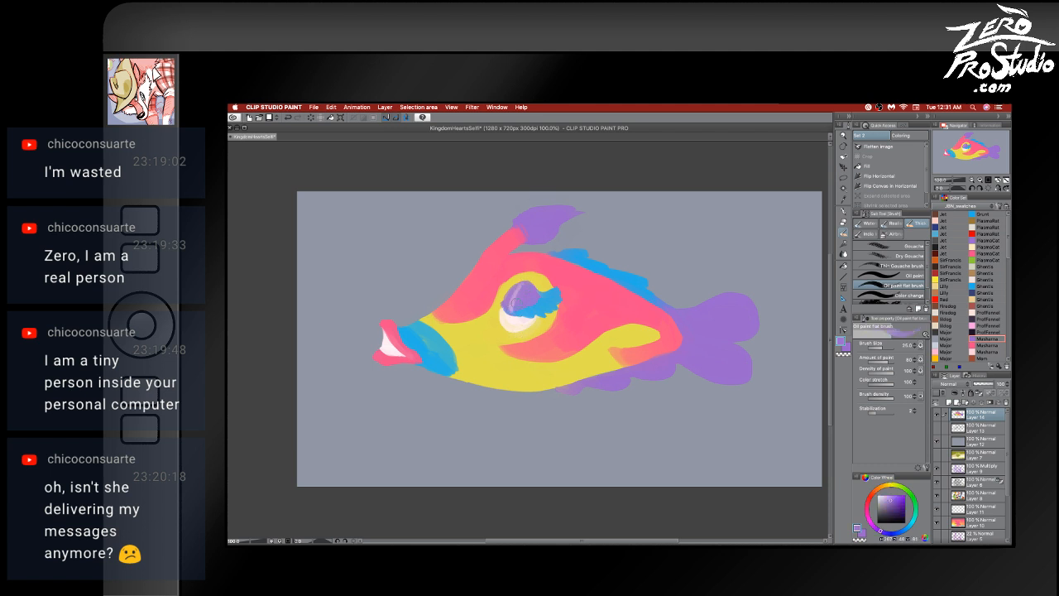
pyautogui.keyDown('alt'); pyautogui.click(519, 299); pyautogui.keyUp('alt')
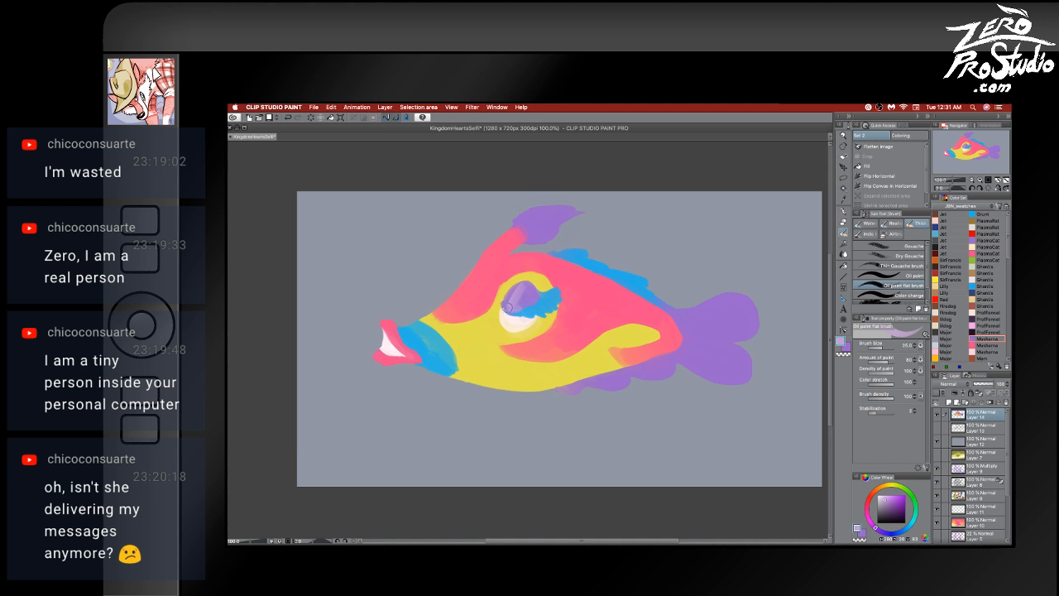
pyautogui.keyDown('alt'); pyautogui.click(531, 286); pyautogui.keyUp('alt')
pyautogui.press('super+z')
# - Paint a small purple pectoral fin below and behind the eye, adding blue where it joins the body
pyautogui.moveTo(581, 354); pyautogui.dragTo(551, 366)
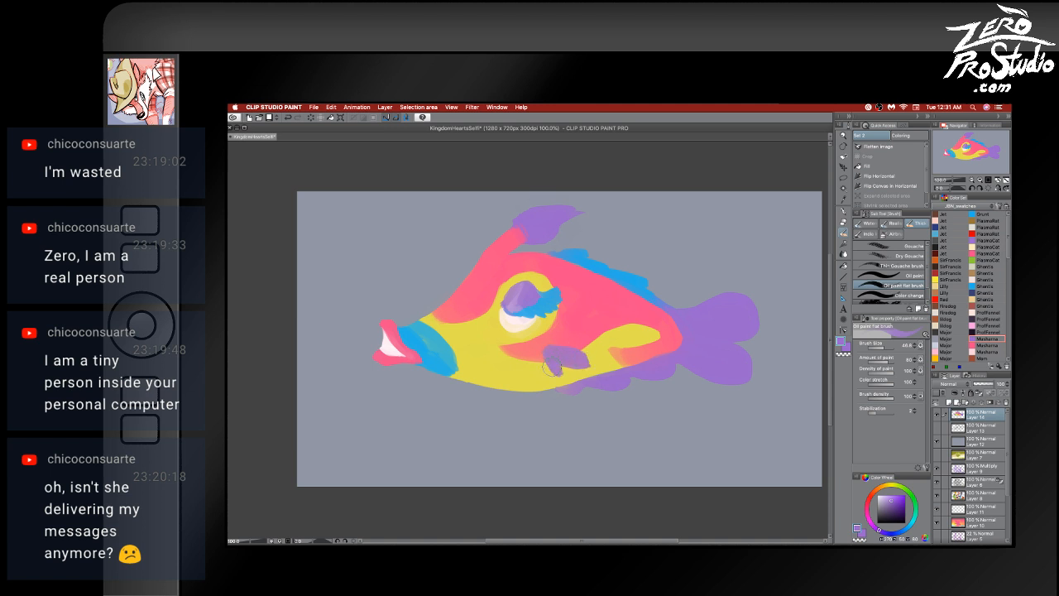
pyautogui.keyDown('alt'); pyautogui.click(633, 281); pyautogui.keyUp('alt')
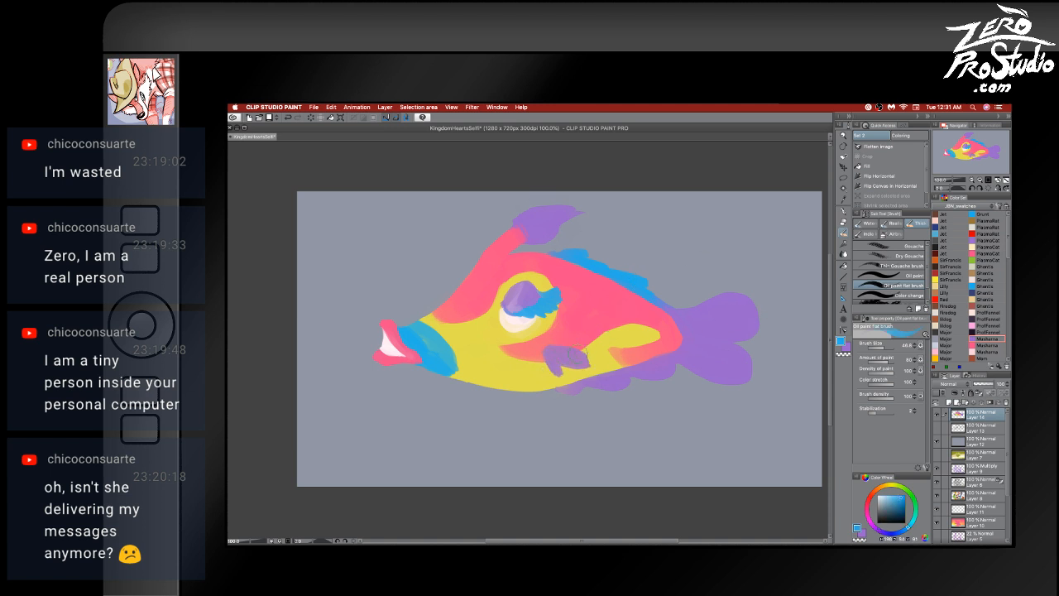
pyautogui.moveTo(587, 354); pyautogui.dragTo(546, 366)
# - Add blue accents to the lower tail lobe and touch up the blue band at the snout's rear edge
pyautogui.moveTo(750, 324)
pyautogui.mouseDown()
pyautogui.moveTo(705, 344)
pyautogui.moveTo(751, 363)
pyautogui.moveTo(745, 349)
pyautogui.moveTo(711, 342)
pyautogui.mouseUp()
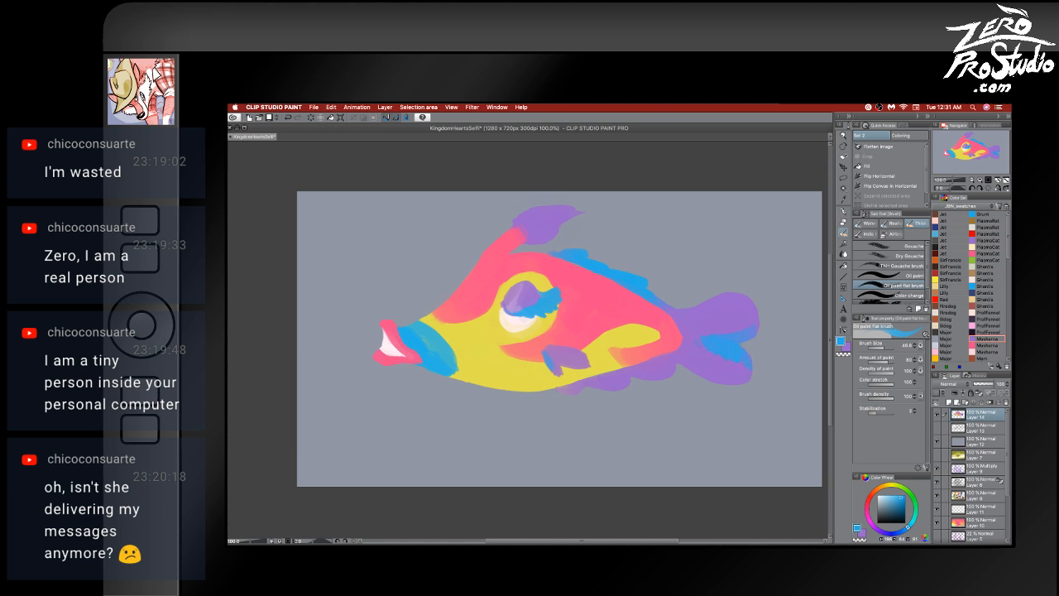
pyautogui.press('Tab')
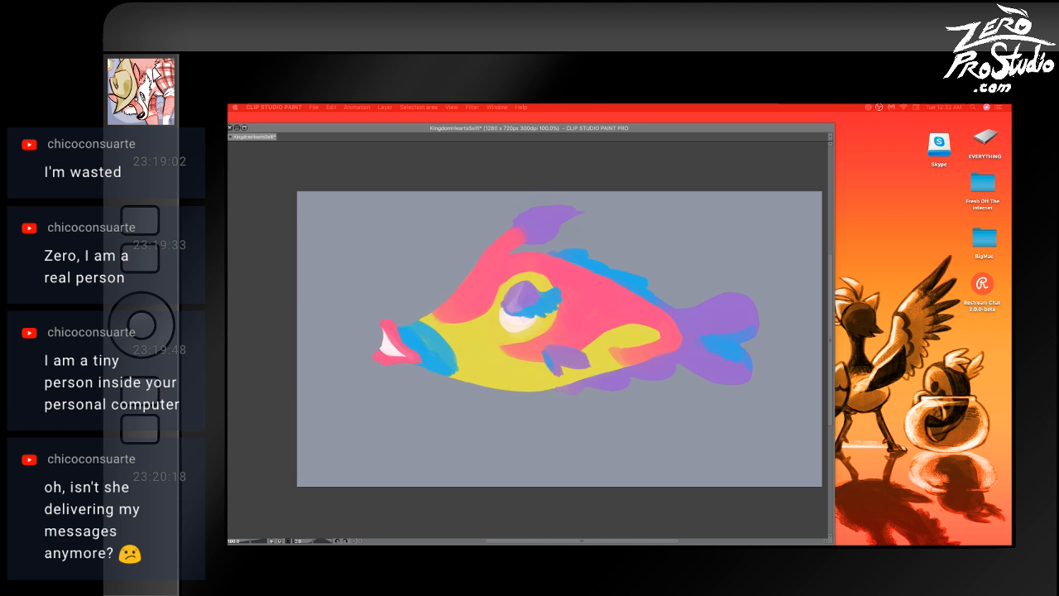
pyautogui.press('Tab')
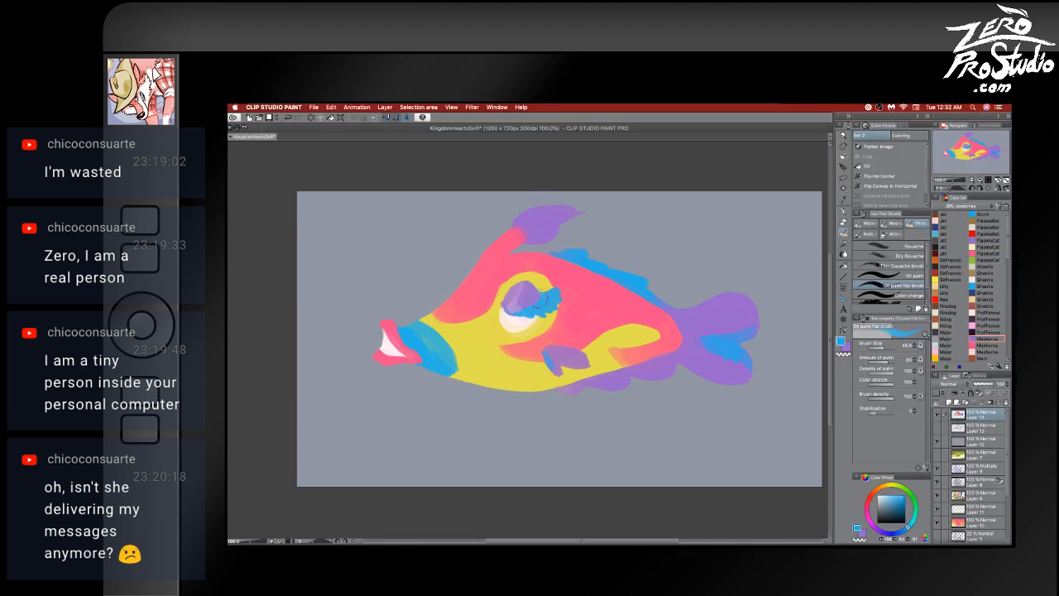
pyautogui.moveTo(429, 352); pyautogui.dragTo(463, 368)
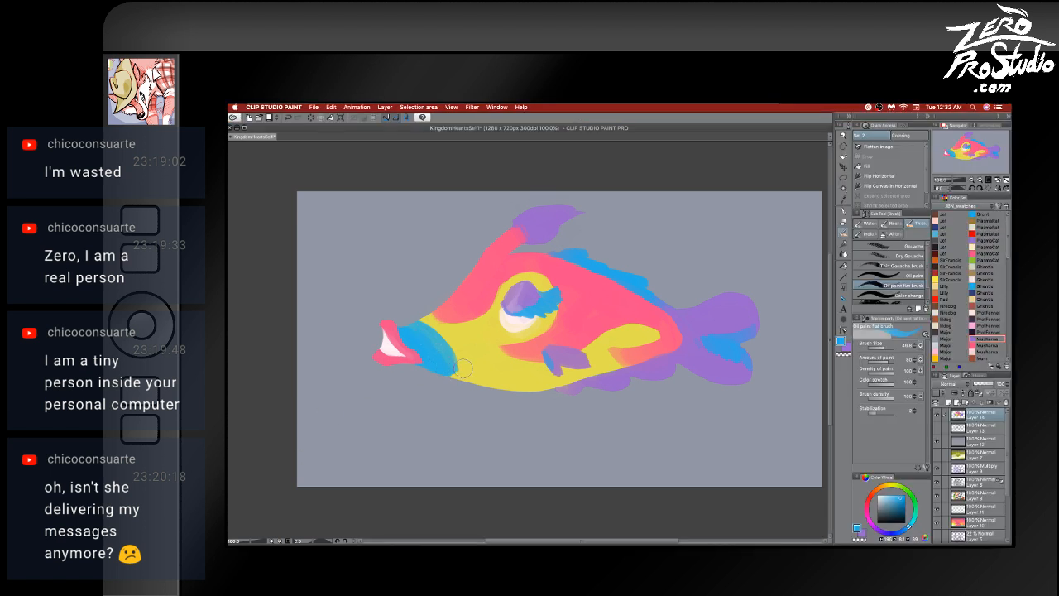
# - Blend sampled orange-pink tones between the pink and yellow areas in front of the pectoral fin and around the rear yellow patch
pyautogui.keyDown('alt'); pyautogui.click(624, 354); pyautogui.keyUp('alt')
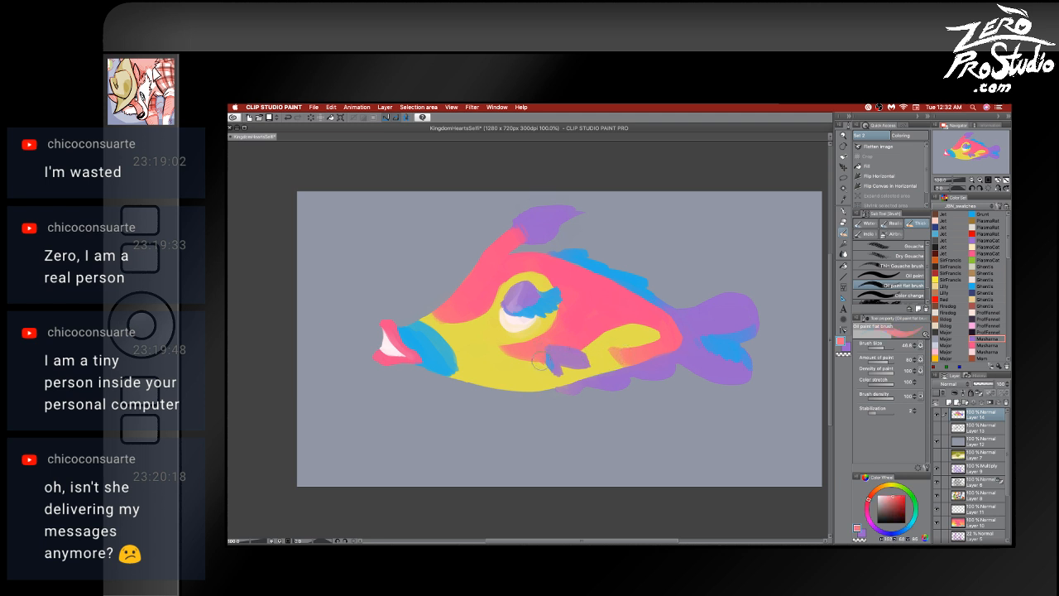
pyautogui.moveTo(547, 366); pyautogui.dragTo(543, 355)
pyautogui.moveTo(609, 354)
pyautogui.mouseDown()
pyautogui.moveTo(657, 330)
pyautogui.moveTo(644, 324)
pyautogui.moveTo(637, 331)
pyautogui.moveTo(653, 340)
pyautogui.moveTo(632, 317)
pyautogui.moveTo(649, 313)
pyautogui.mouseUp()
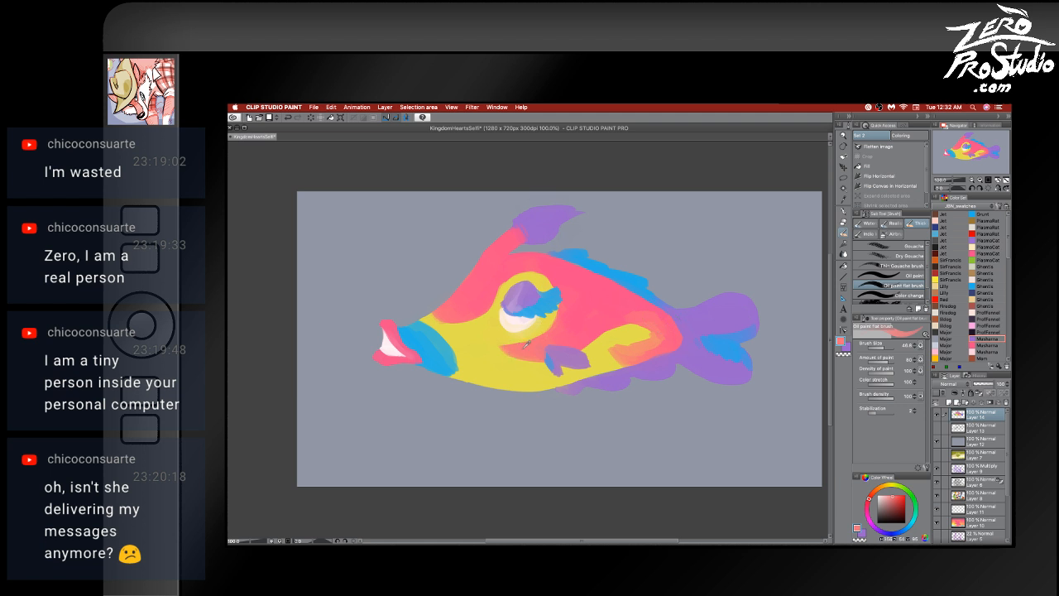
pyautogui.moveTo(514, 356)
pyautogui.mouseDown()
pyautogui.moveTo(482, 348)
pyautogui.moveTo(523, 364)
pyautogui.moveTo(472, 335)
pyautogui.moveTo(535, 330)
pyautogui.moveTo(502, 354)
pyautogui.moveTo(475, 346)
pyautogui.moveTo(518, 361)
pyautogui.moveTo(472, 342)
pyautogui.moveTo(538, 367)
pyautogui.mouseUp()
pyautogui.keyDown('alt'); pyautogui.click(499, 333); pyautogui.keyUp('alt')
pyautogui.keyDown('alt'); pyautogui.click(591, 348); pyautogui.keyUp('alt')
# - Shade the forehead stalk's tuft with a darker purple and trim its pointed tip with transparent color
pyautogui.keyDown('alt'); pyautogui.click(672, 357); pyautogui.keyUp('alt')
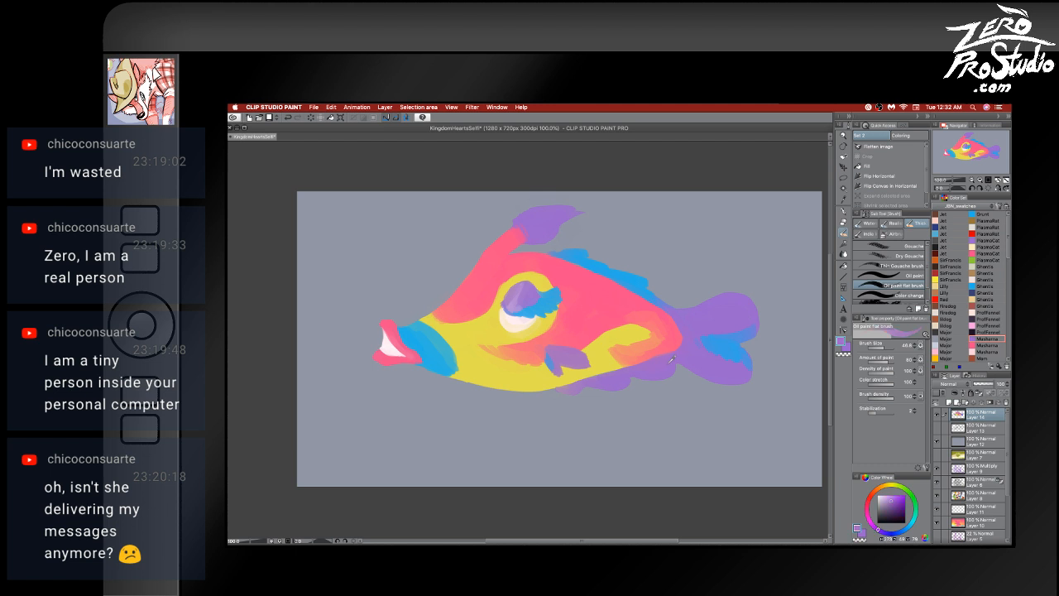
pyautogui.click(842, 341)
pyautogui.click(882, 317)
pyautogui.moveTo(534, 239)
pyautogui.mouseDown()
pyautogui.moveTo(586, 212)
pyautogui.moveTo(547, 222)
pyautogui.moveTo(551, 234)
pyautogui.moveTo(563, 217)
pyautogui.moveTo(546, 222)
pyautogui.mouseUp()
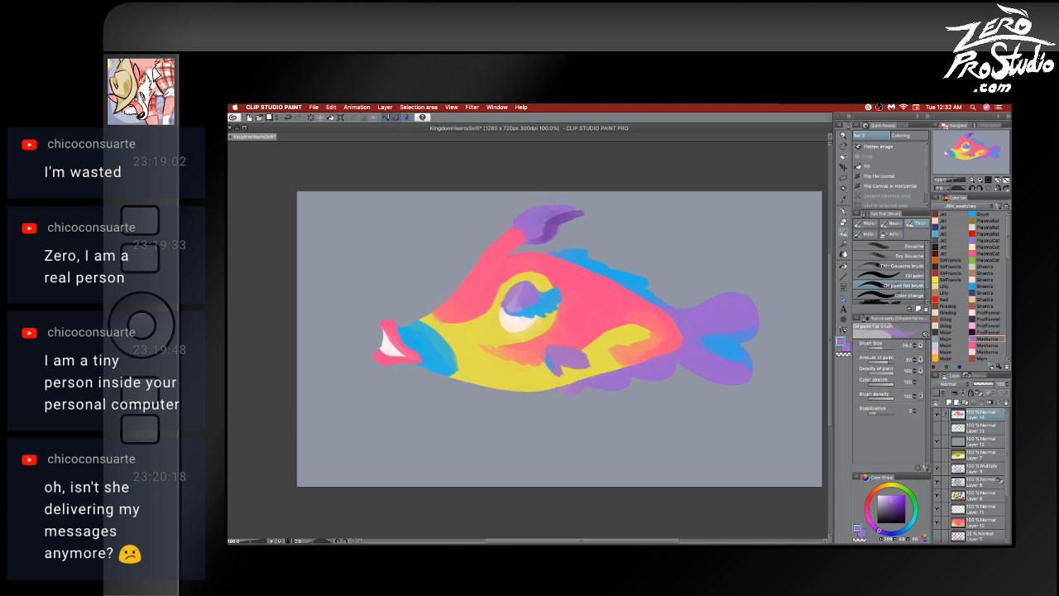
pyautogui.keyDown('alt'); pyautogui.click(584, 215); pyautogui.keyUp('alt')
pyautogui.keyDown('alt'); pyautogui.click(584, 215); pyautogui.keyUp('alt')
pyautogui.moveTo(591, 219); pyautogui.dragTo(558, 225)
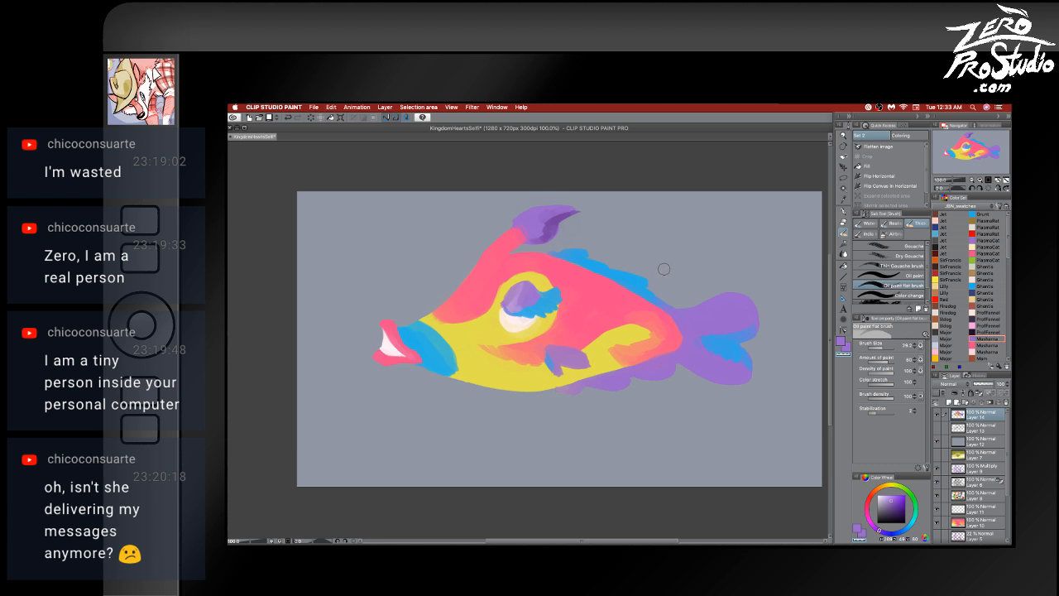
# - Sample the tuft's darker purple and shade the purple part of the eye beside the blue lashes
pyautogui.keyDown('alt'); pyautogui.click(619, 303); pyautogui.keyUp('alt')
pyautogui.keyDown('alt'); pyautogui.click(559, 218); pyautogui.keyUp('alt')
pyautogui.moveTo(535, 290); pyautogui.dragTo(542, 296)
pyautogui.press('Tab')
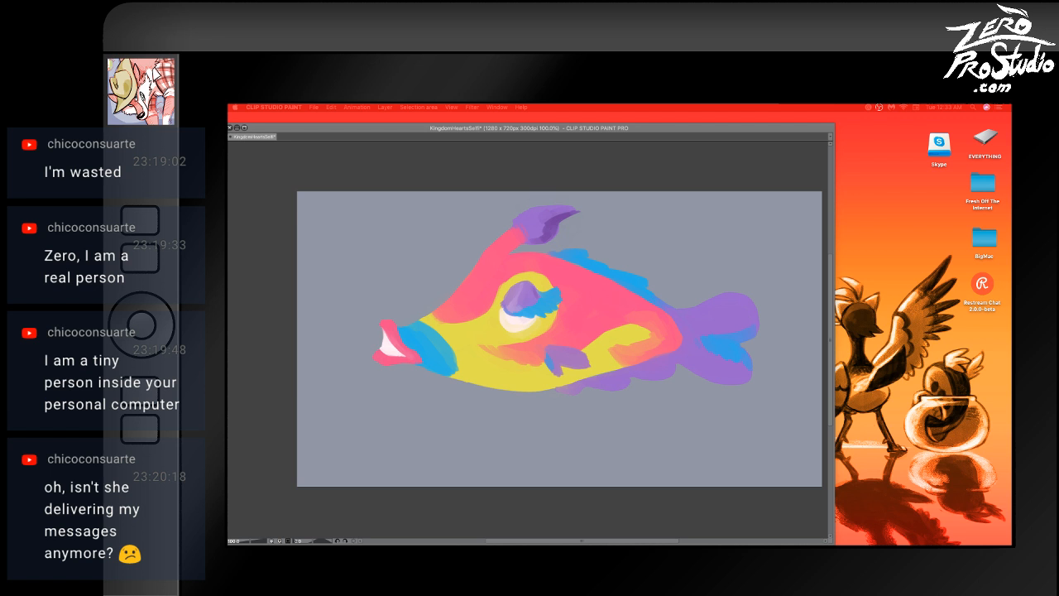
pyautogui.press('Tab')
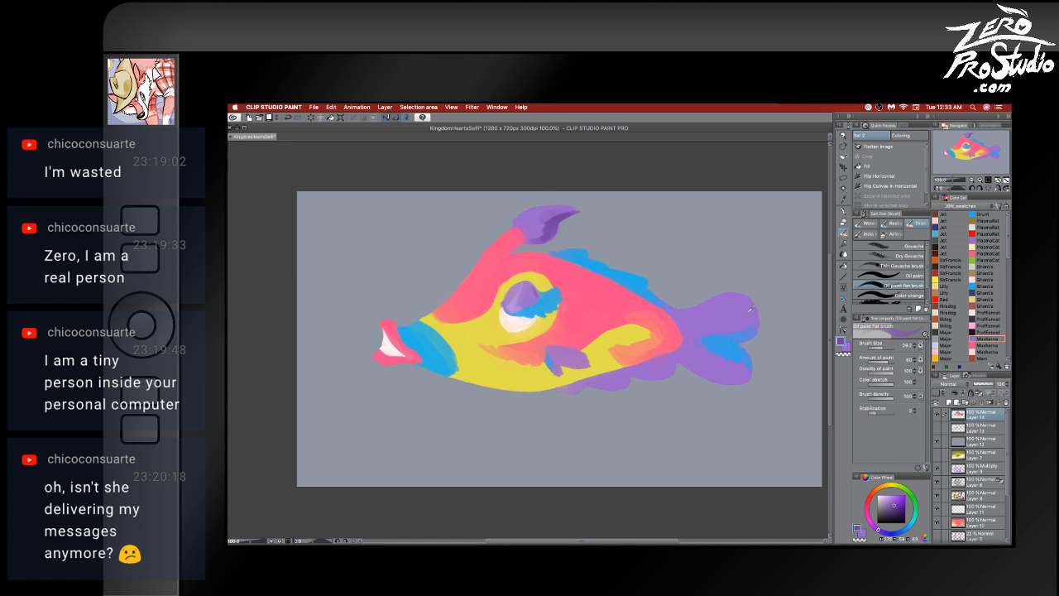
# - Shade both tail lobes and the scalloped belly fin with darker purple strokes
pyautogui.moveTo(733, 324)
pyautogui.mouseDown()
pyautogui.moveTo(753, 301)
pyautogui.moveTo(745, 328)
pyautogui.moveTo(709, 335)
pyautogui.mouseUp()
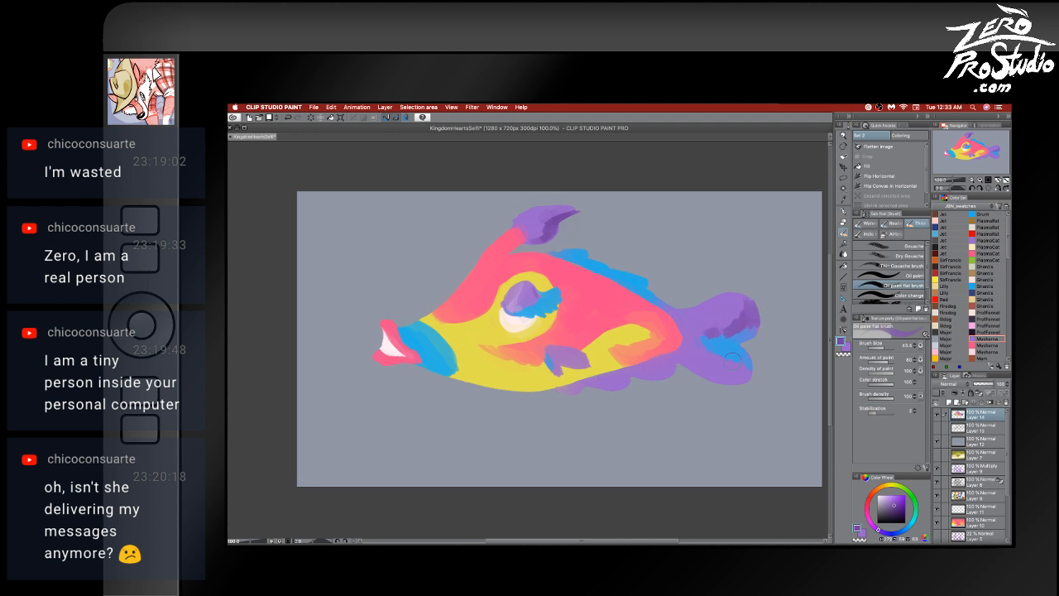
pyautogui.moveTo(741, 370)
pyautogui.mouseDown()
pyautogui.moveTo(689, 352)
pyautogui.moveTo(571, 385)
pyautogui.mouseUp()
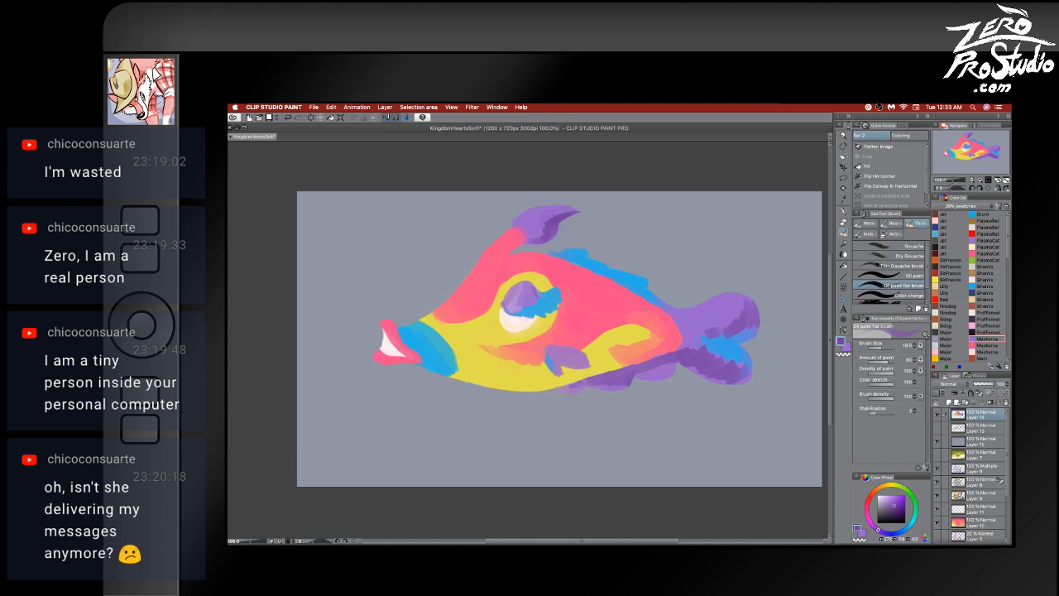
pyautogui.moveTo(658, 365)
pyautogui.mouseDown()
pyautogui.moveTo(726, 349)
pyautogui.moveTo(689, 360)
pyautogui.moveTo(722, 384)
pyautogui.moveTo(676, 360)
pyautogui.moveTo(739, 383)
pyautogui.moveTo(750, 364)
pyautogui.moveTo(715, 354)
pyautogui.moveTo(743, 344)
pyautogui.moveTo(734, 354)
pyautogui.moveTo(745, 366)
pyautogui.moveTo(727, 353)
pyautogui.moveTo(739, 351)
pyautogui.moveTo(732, 339)
pyautogui.moveTo(736, 368)
pyautogui.mouseUp()
# - Blend the blue and purple on the lower tail lobe with sampled tones and soften the shading on the upper lobe
pyautogui.keyDown('alt'); pyautogui.click(739, 354); pyautogui.keyUp('alt')
pyautogui.keyDown('alt'); pyautogui.click(739, 374); pyautogui.keyUp('alt')
pyautogui.keyDown('alt'); pyautogui.click(736, 368); pyautogui.keyUp('alt')
pyautogui.keyDown('alt'); pyautogui.click(739, 368); pyautogui.keyUp('alt')
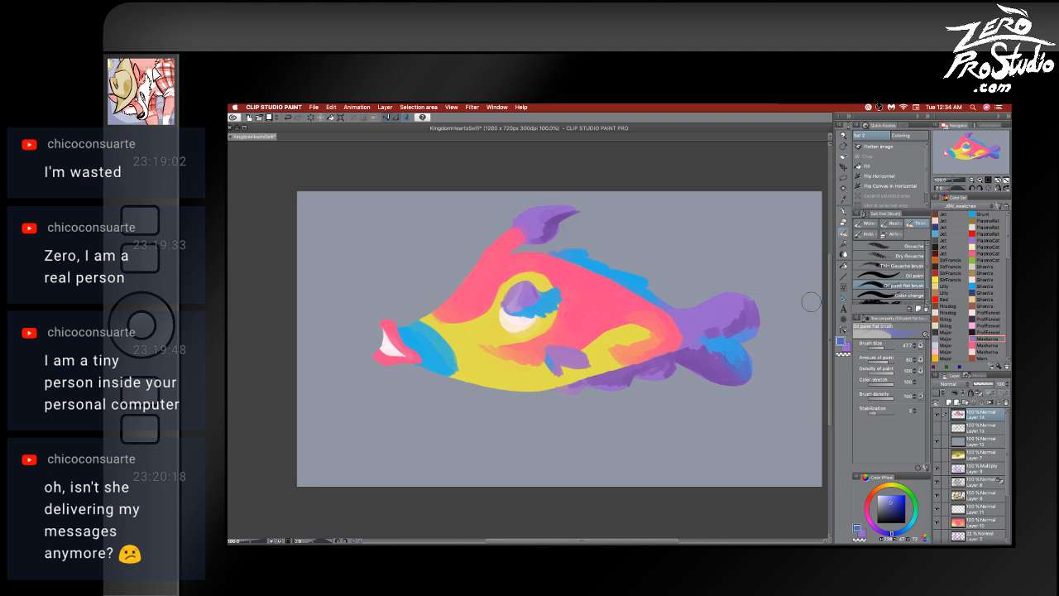
pyautogui.moveTo(761, 331)
pyautogui.mouseDown()
pyautogui.moveTo(715, 333)
pyautogui.moveTo(749, 314)
pyautogui.moveTo(739, 308)
pyautogui.moveTo(725, 325)
pyautogui.moveTo(763, 309)
pyautogui.moveTo(730, 320)
pyautogui.mouseUp()
pyautogui.keyDown('alt'); pyautogui.click(741, 310); pyautogui.keyUp('alt')
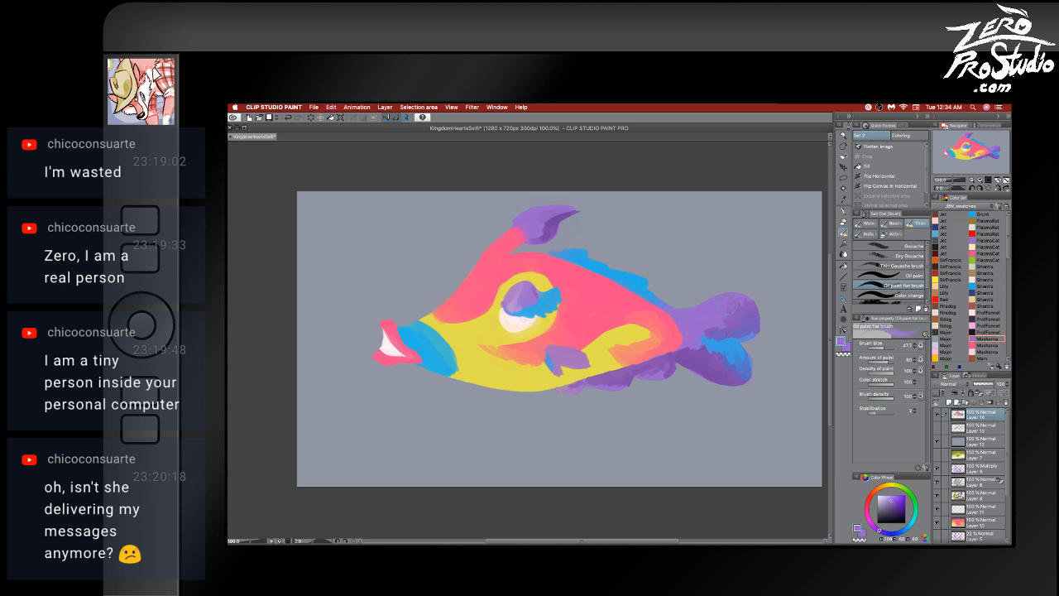
# - Blend the tail base into the body with sampled purple and pink, then touch up the rear flank's yellow patch with sampled yellow
pyautogui.keyDown('alt'); pyautogui.click(720, 321); pyautogui.keyUp('alt')
pyautogui.keyDown('alt'); pyautogui.click(720, 321); pyautogui.keyUp('alt')
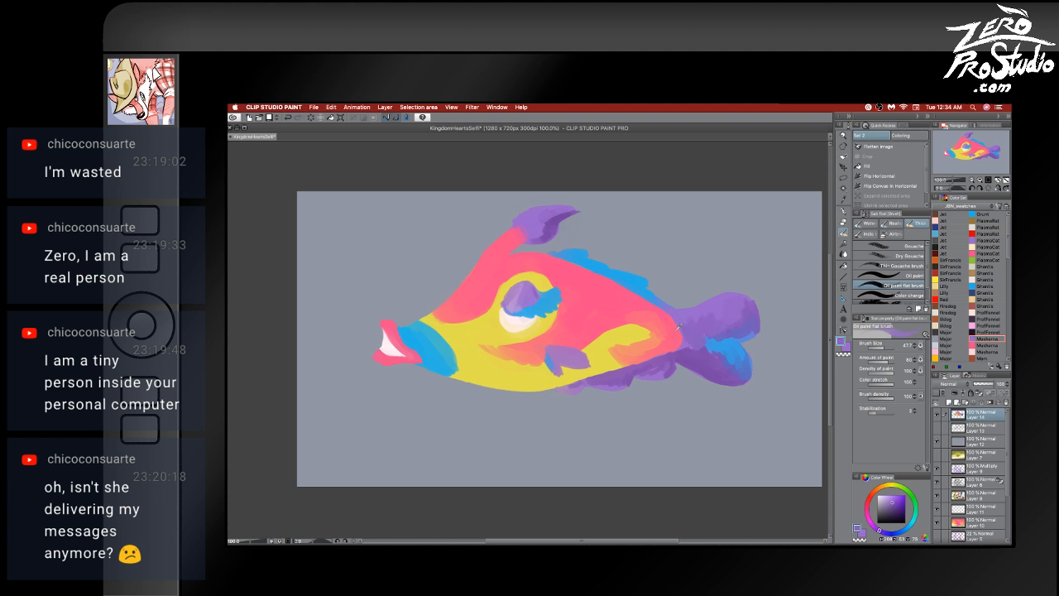
pyautogui.keyDown('alt'); pyautogui.click(678, 328); pyautogui.keyUp('alt')
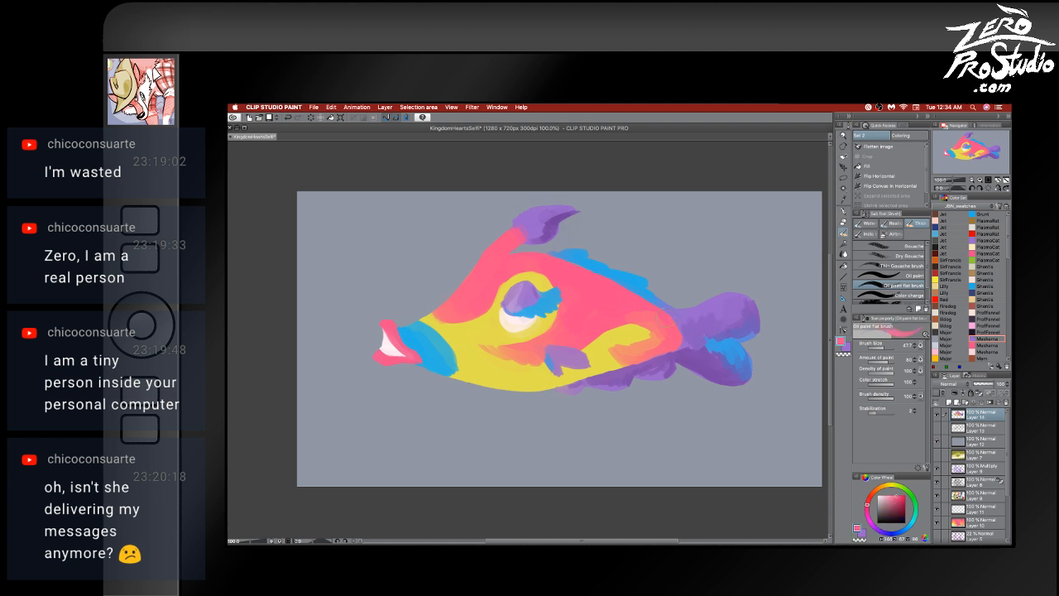
pyautogui.keyDown('alt'); pyautogui.click(698, 345); pyautogui.keyUp('alt')
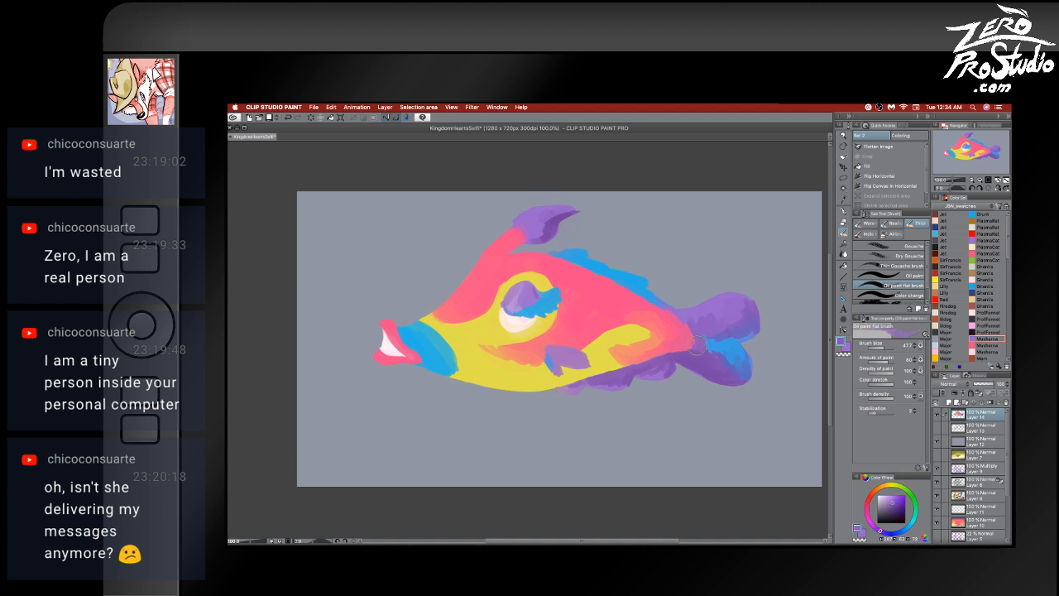
pyautogui.moveTo(721, 332)
pyautogui.mouseDown()
pyautogui.moveTo(800, 321)
pyautogui.moveTo(684, 351)
pyautogui.moveTo(731, 331)
pyautogui.mouseUp()
pyautogui.keyDown('alt'); pyautogui.click(631, 339); pyautogui.keyUp('alt')
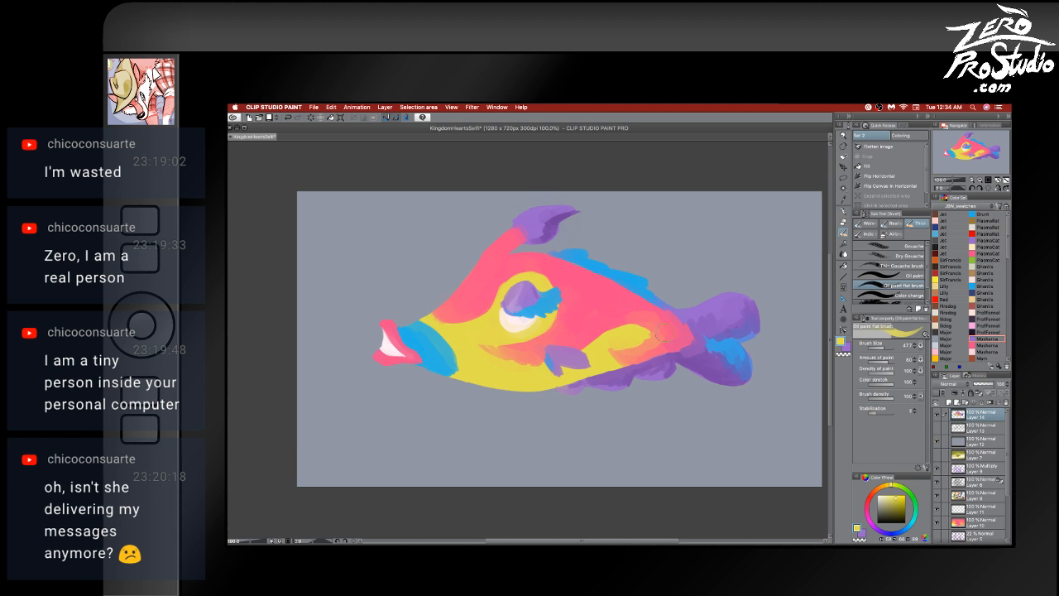
pyautogui.moveTo(616, 339)
pyautogui.mouseDown()
pyautogui.moveTo(591, 351)
pyautogui.moveTo(614, 327)
pyautogui.moveTo(605, 335)
pyautogui.moveTo(658, 334)
pyautogui.moveTo(620, 323)
pyautogui.moveTo(649, 334)
pyautogui.moveTo(616, 339)
pyautogui.mouseUp()
# - Shade the pectoral fin with darker purple sampled from the forehead tuft, using a smaller brush
pyautogui.press('[')
pyautogui.press('[')
pyautogui.press('[')
pyautogui.press('[')
pyautogui.keyDown('alt'); pyautogui.click(569, 359); pyautogui.keyUp('alt')
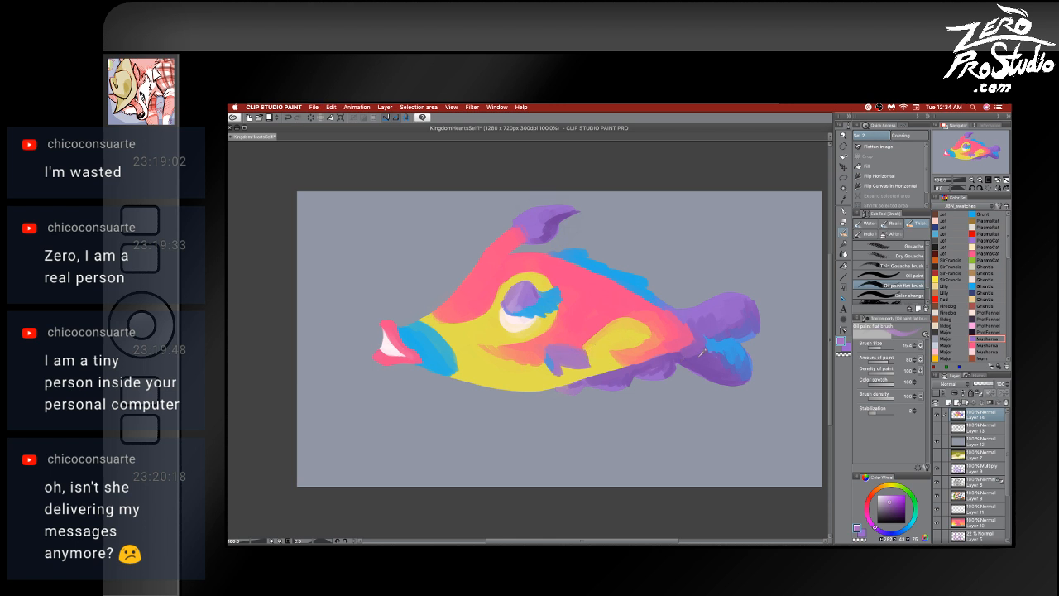
pyautogui.keyDown('alt'); pyautogui.click(558, 222); pyautogui.keyUp('alt')
pyautogui.moveTo(563, 369); pyautogui.dragTo(586, 365)
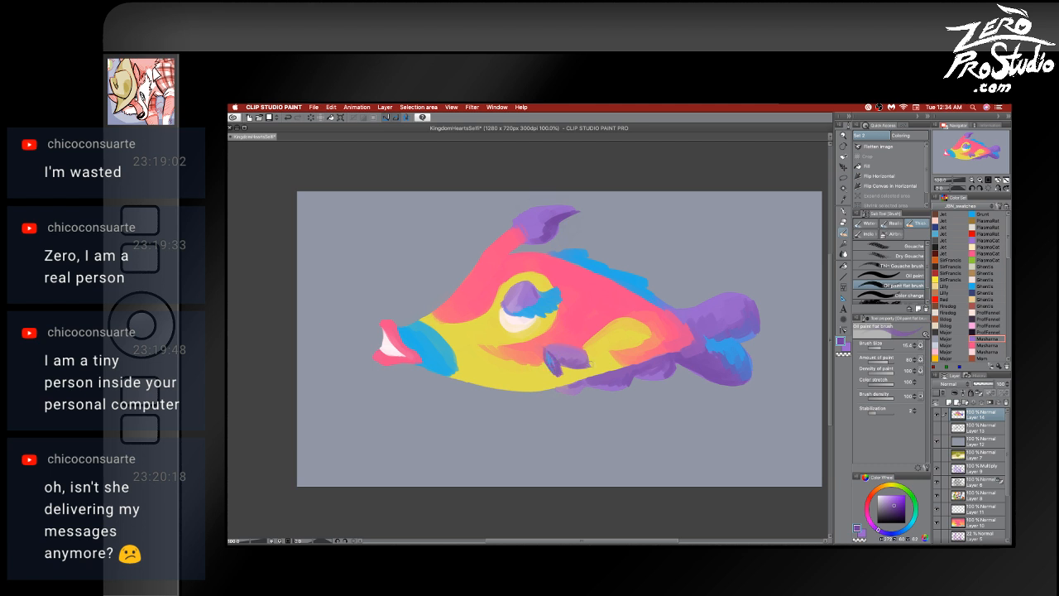
# - Dot small spots of sampled dorsal-fin blue around the pectoral fin and touch up the fin's edge with purple
pyautogui.keyDown('alt'); pyautogui.click(616, 271); pyautogui.keyUp('alt')
pyautogui.press(']')
pyautogui.press(']')
pyautogui.press(']')
pyautogui.press(']')
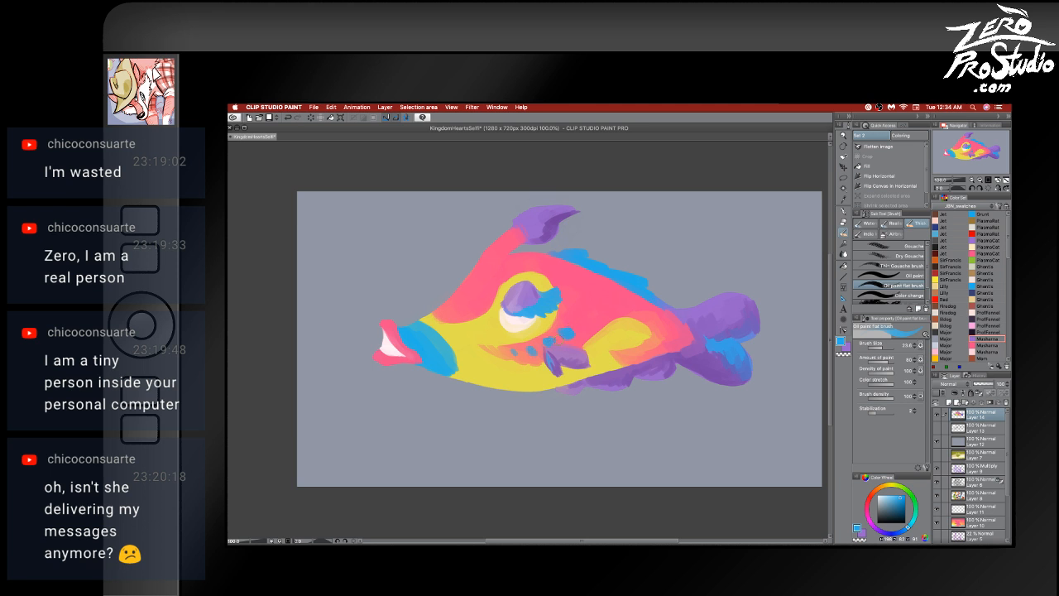
pyautogui.keyDown('alt'); pyautogui.click(569, 343); pyautogui.keyUp('alt')
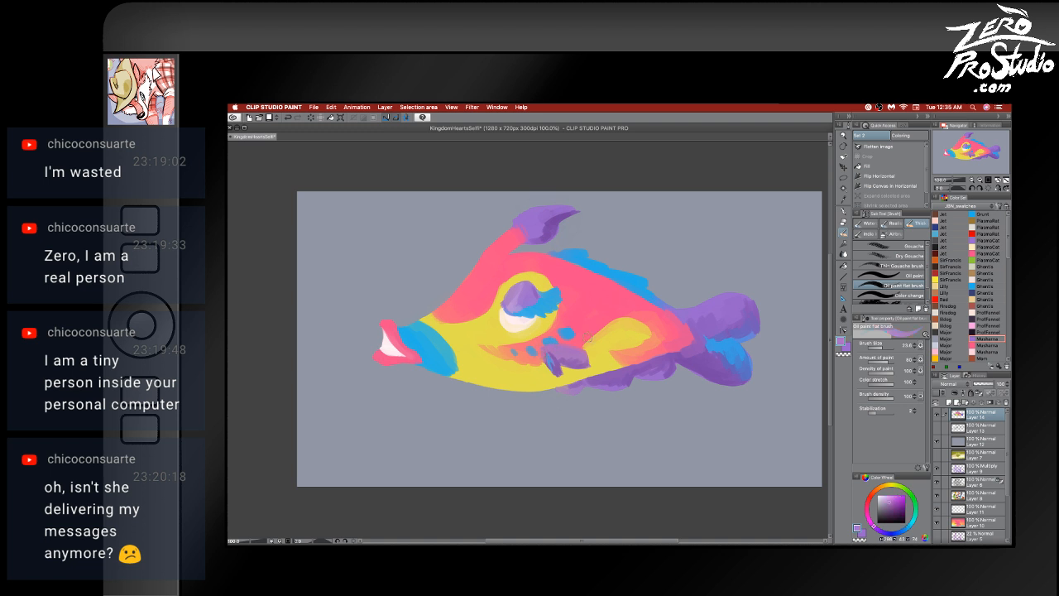
# - Paint larger blue spots on the pink flank behind the eye and on the forehead above the snout
pyautogui.keyDown('alt'); pyautogui.click(583, 332); pyautogui.keyUp('alt')
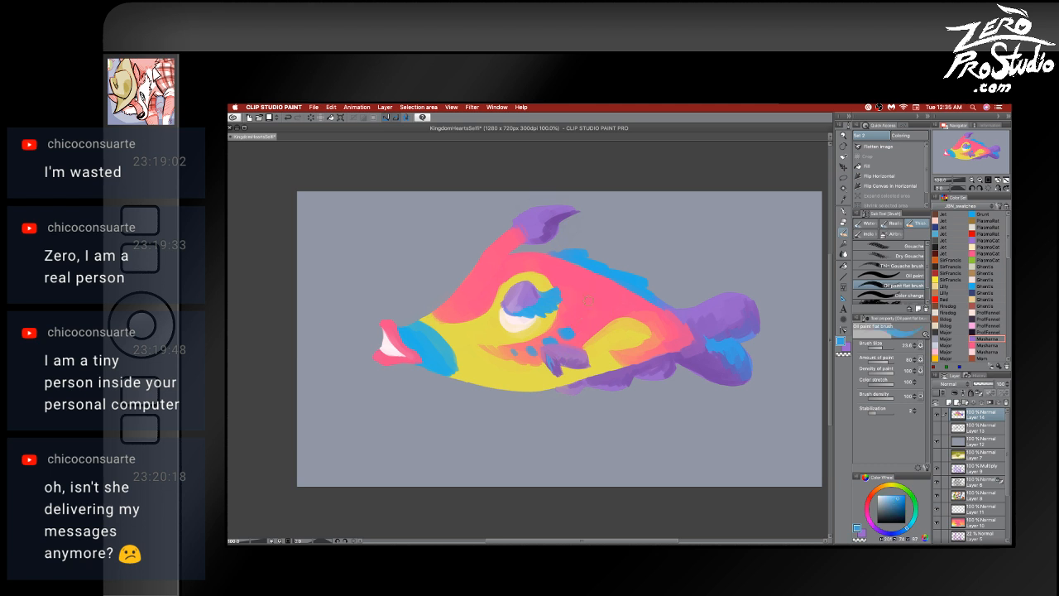
pyautogui.press(']')
pyautogui.moveTo(581, 306); pyautogui.dragTo(588, 313)
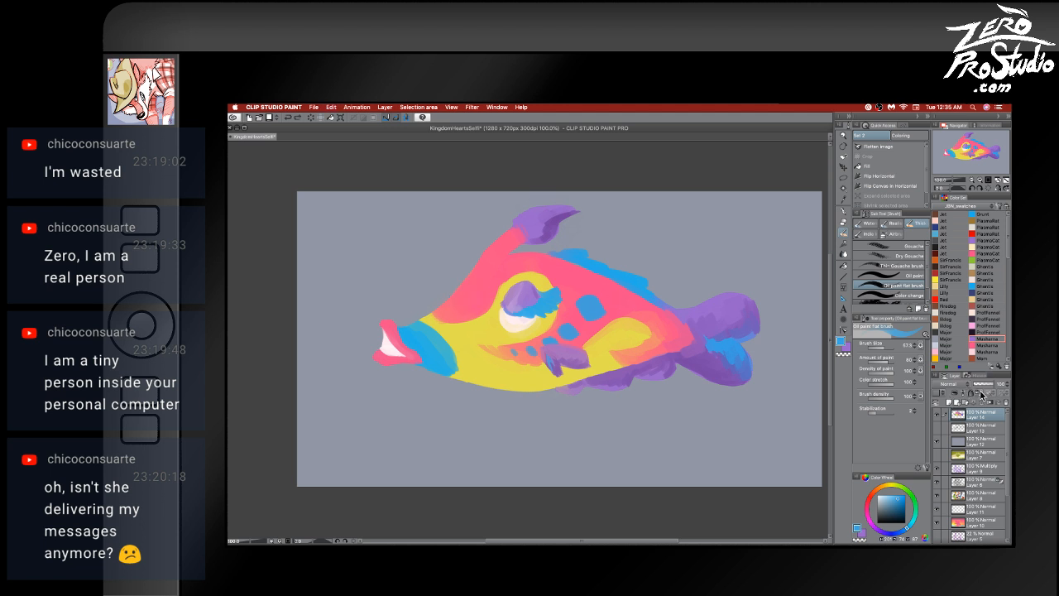
pyautogui.moveTo(458, 286)
pyautogui.mouseDown()
pyautogui.moveTo(463, 274)
pyautogui.moveTo(453, 298)
pyautogui.moveTo(460, 288)
pyautogui.mouseUp()
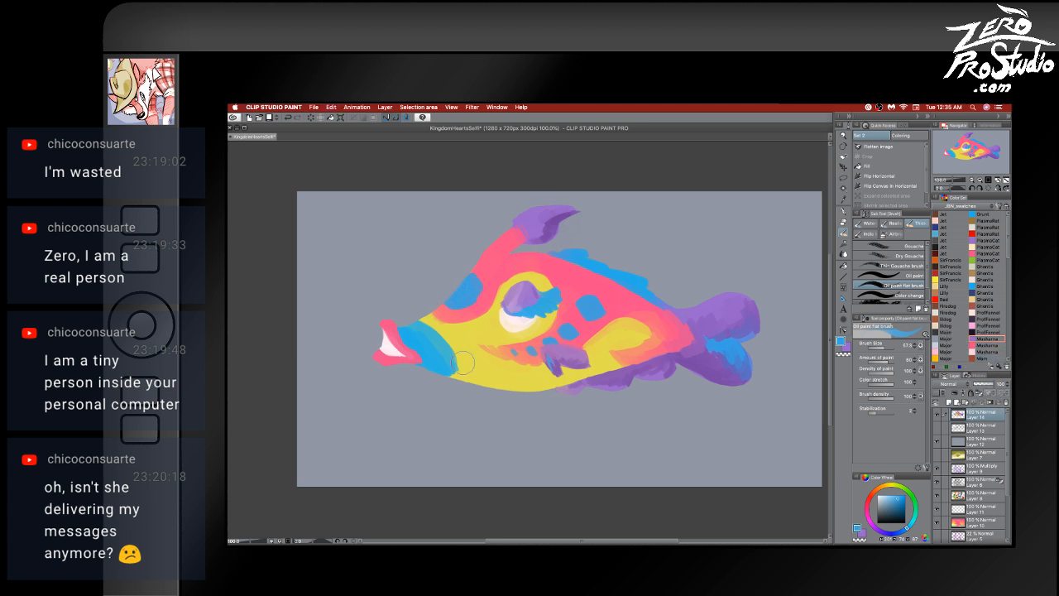
# - Paint a sampled-pink iris in the eye white and extend the blue lash line along the purple eyelid
pyautogui.keyDown('alt'); pyautogui.click(511, 320); pyautogui.keyUp('alt')
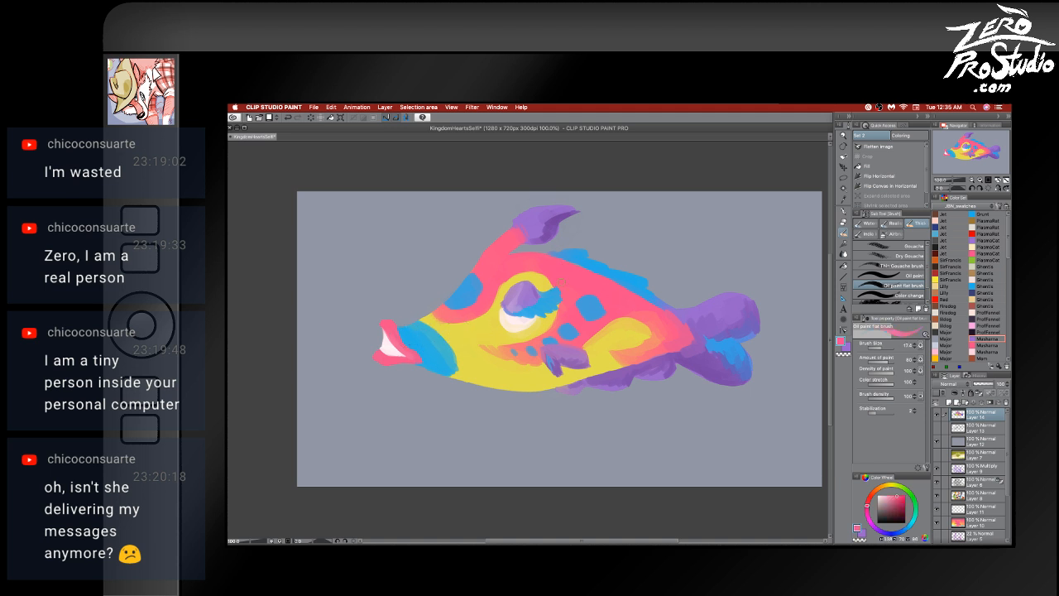
pyautogui.moveTo(523, 319); pyautogui.dragTo(518, 321)
pyautogui.keyDown('alt'); pyautogui.click(532, 308); pyautogui.keyUp('alt')
pyautogui.keyDown('alt'); pyautogui.click(513, 296); pyautogui.keyUp('alt')
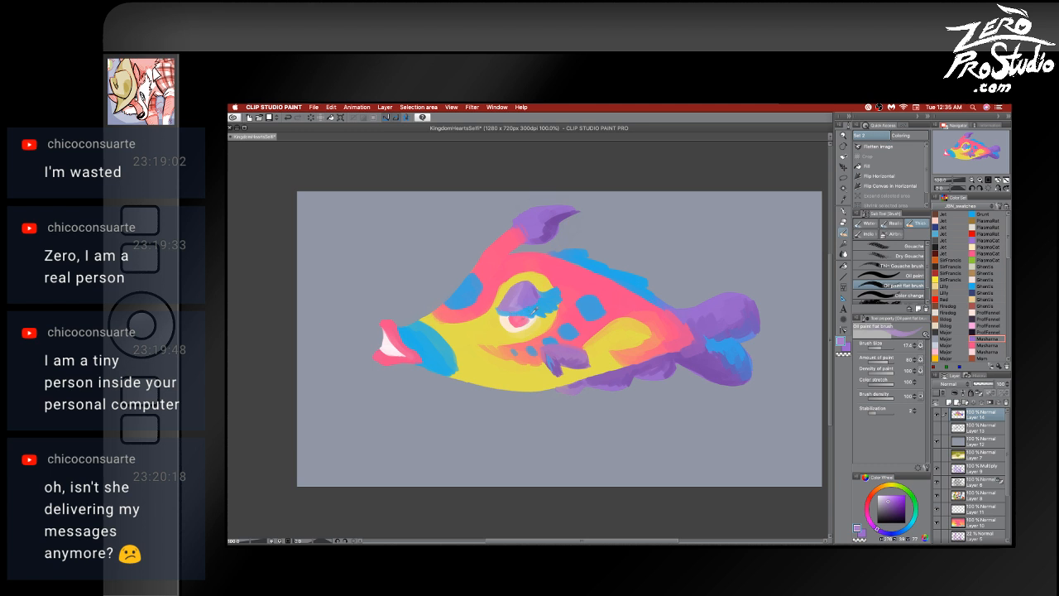
# - Refine the iris and its highlight by alternating sampled cream and pink strokes inside the eye
pyautogui.keyDown('alt'); pyautogui.click(511, 315); pyautogui.keyUp('alt')
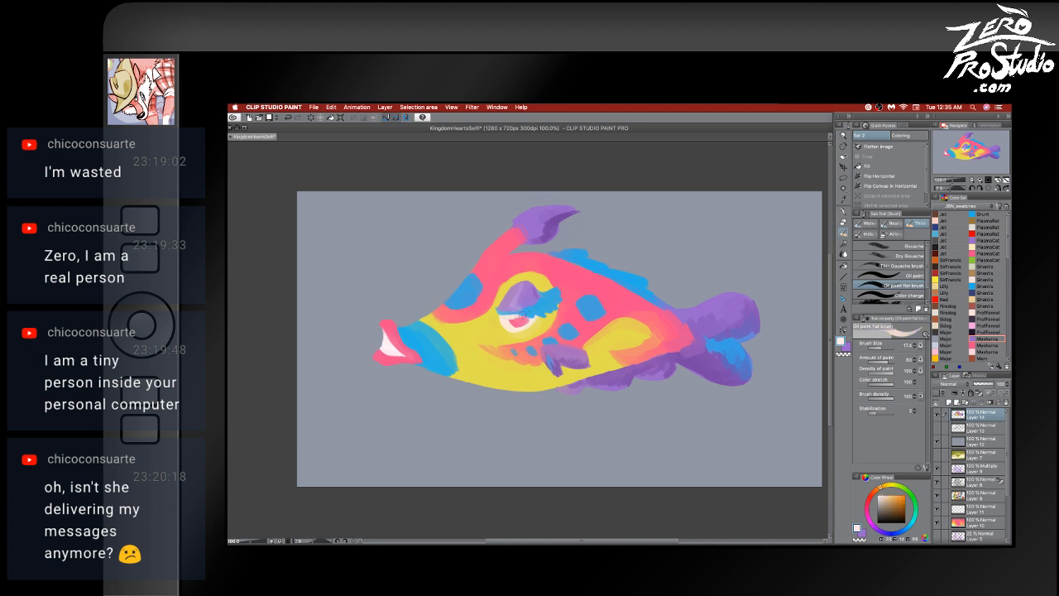
pyautogui.keyDown('alt'); pyautogui.click(511, 319); pyautogui.keyUp('alt')
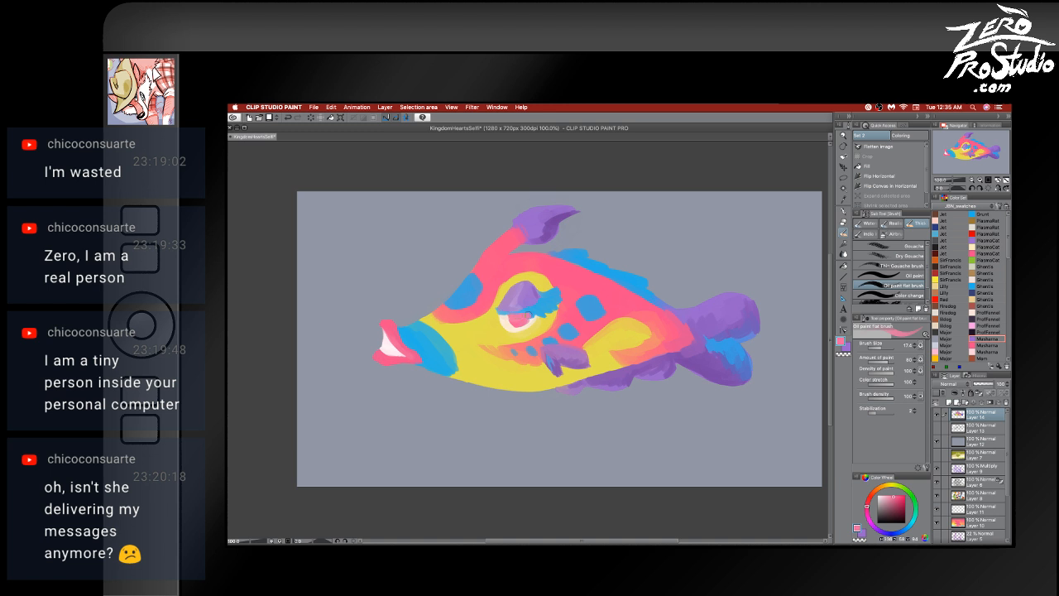
pyautogui.keyDown('alt'); pyautogui.click(510, 322); pyautogui.keyUp('alt')
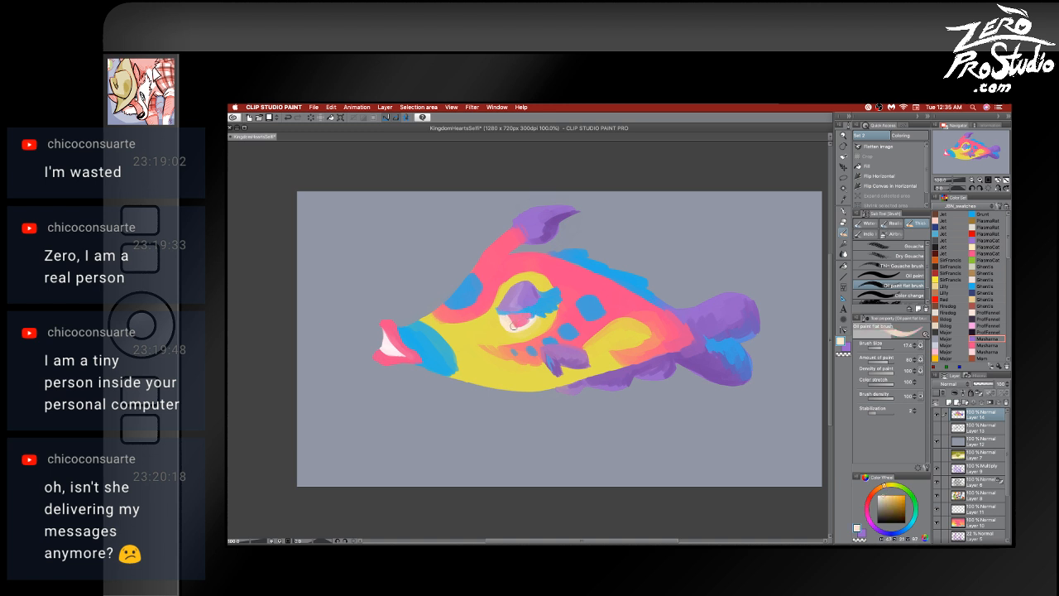
pyautogui.moveTo(510, 322); pyautogui.dragTo(531, 316)
pyautogui.keyDown('alt'); pyautogui.click(504, 319); pyautogui.keyUp('alt')
pyautogui.keyDown('alt'); pyautogui.click(508, 322); pyautogui.keyUp('alt')
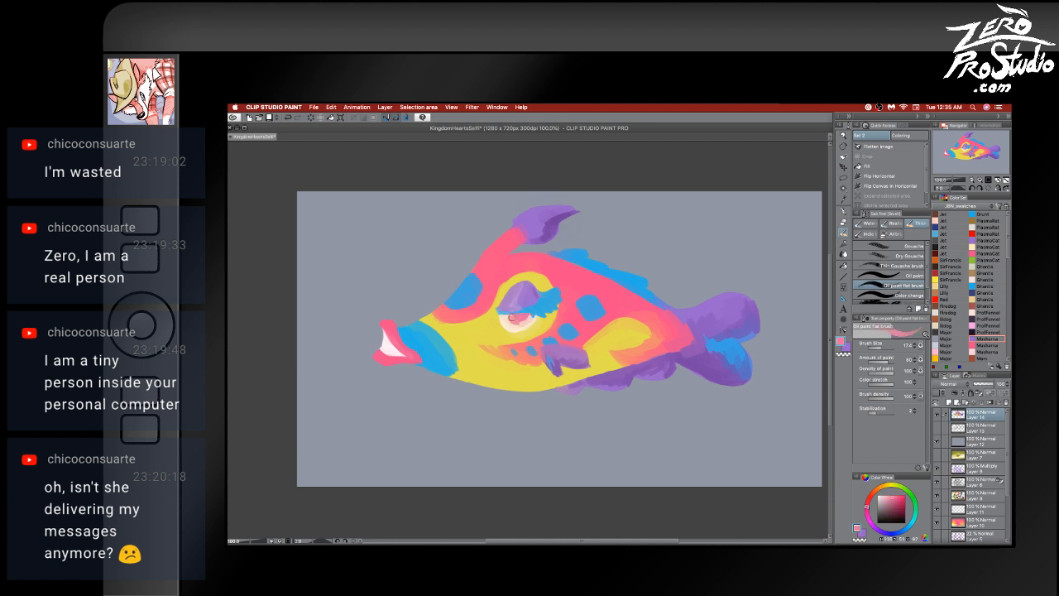
pyautogui.moveTo(520, 322); pyautogui.dragTo(530, 318)
pyautogui.keyDown('alt'); pyautogui.click(514, 318); pyautogui.keyUp('alt')
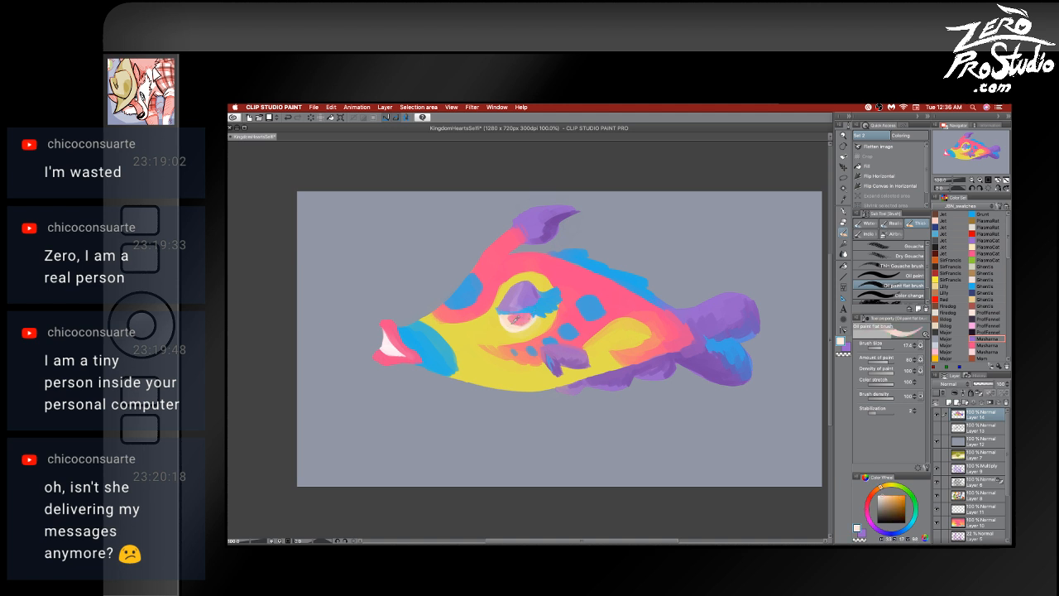
pyautogui.moveTo(518, 318); pyautogui.dragTo(524, 316)
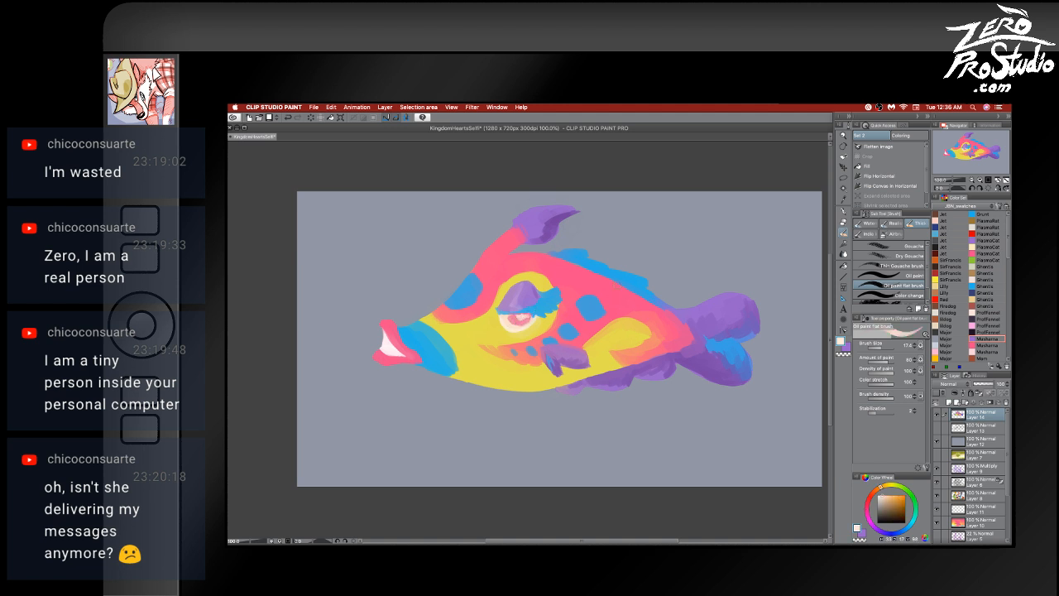
# - Reshape the purple eyelid and the yellow ring around it with sampled purple, yellow and pink, undoing the extra strokes
pyautogui.keyDown('alt'); pyautogui.click(542, 288); pyautogui.keyUp('alt')
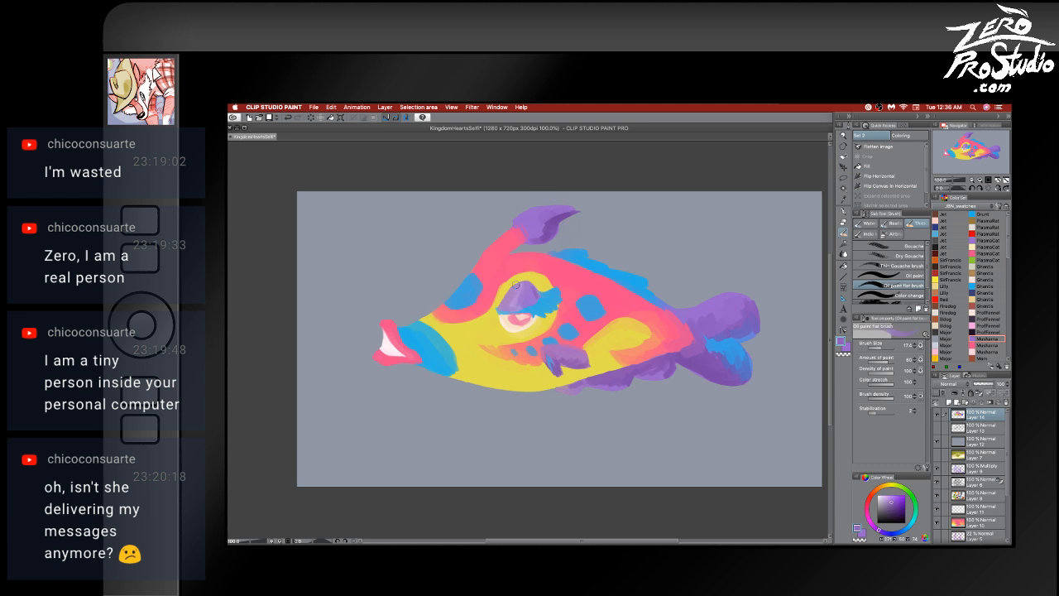
pyautogui.press('x')
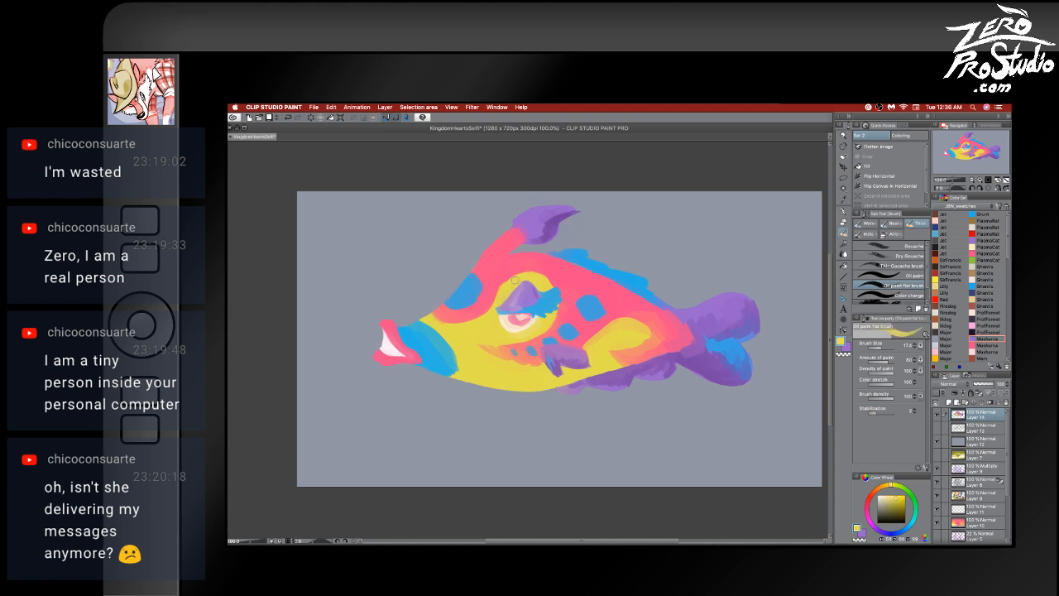
pyautogui.moveTo(515, 280); pyautogui.dragTo(526, 281)
pyautogui.keyDown('alt'); pyautogui.click(514, 267); pyautogui.keyUp('alt')
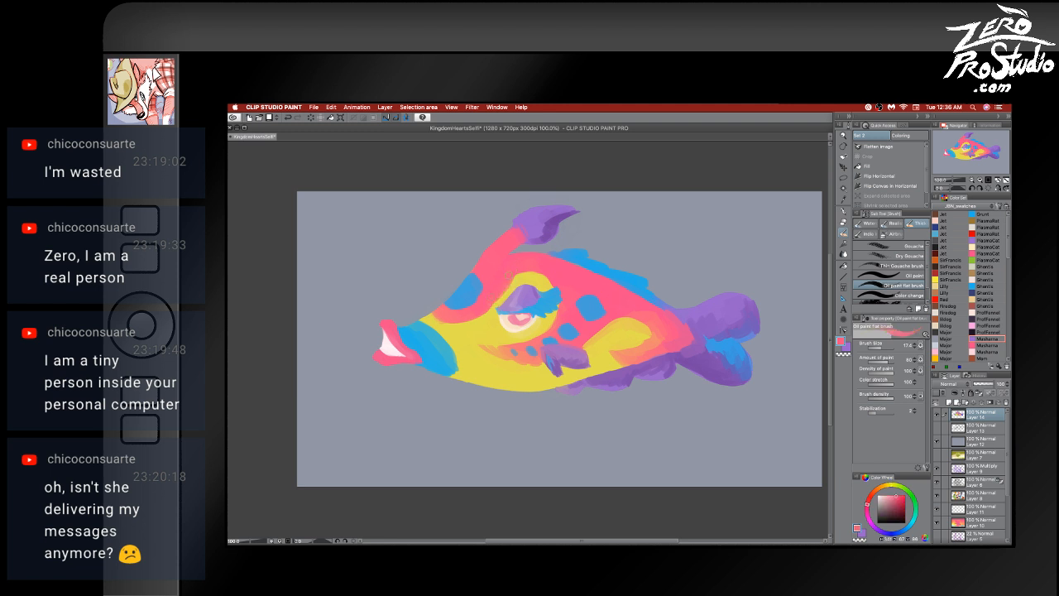
pyautogui.press('super+z')
pyautogui.moveTo(534, 275); pyautogui.dragTo(501, 287)
pyautogui.press('super+z')
# - Lock Layer 14's transparent pixels and set the oil paint flat brush to dark blue, size 79.3, color stretch 37
pyautogui.click(982, 397)
pyautogui.click(887, 347)
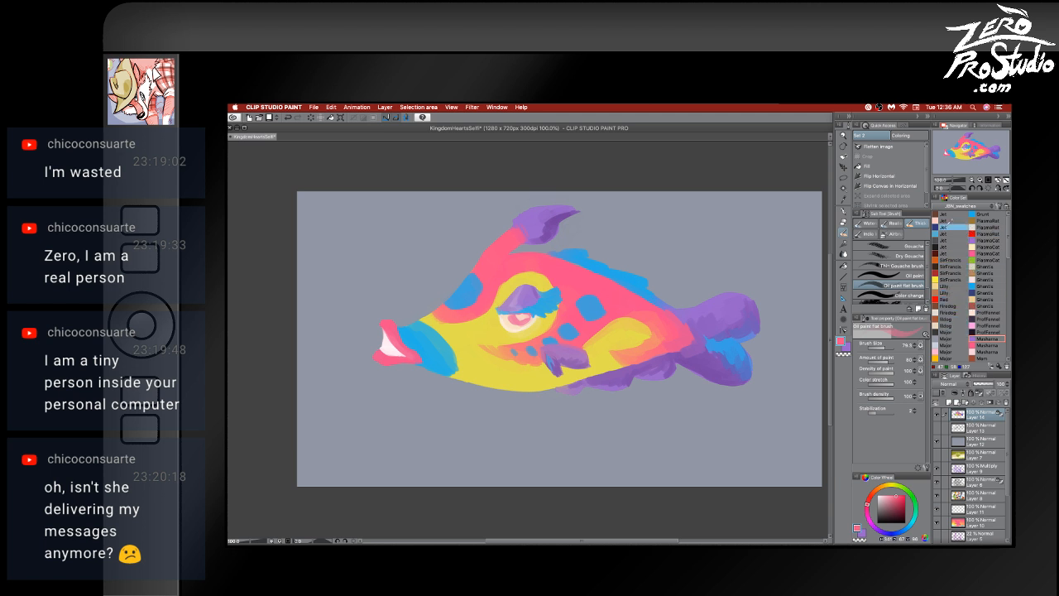
pyautogui.click(948, 226)
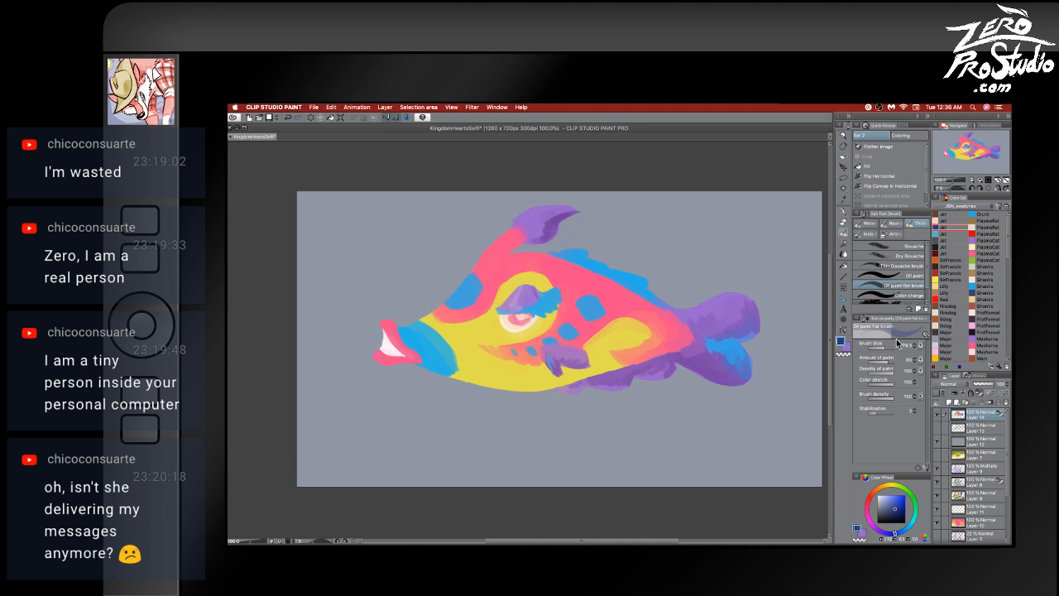
pyautogui.click(922, 472)
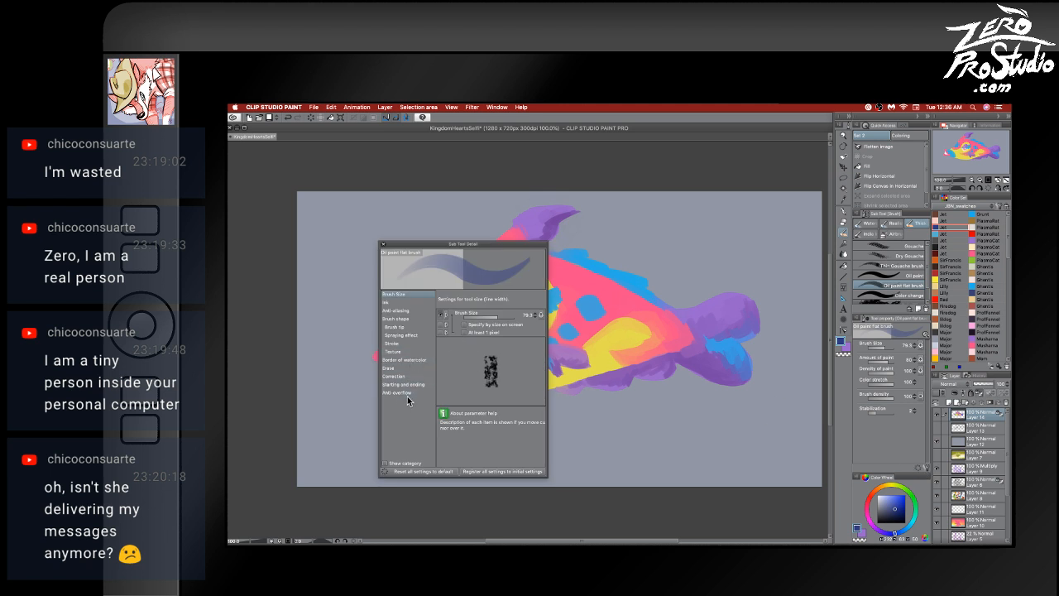
pyautogui.click(384, 244)
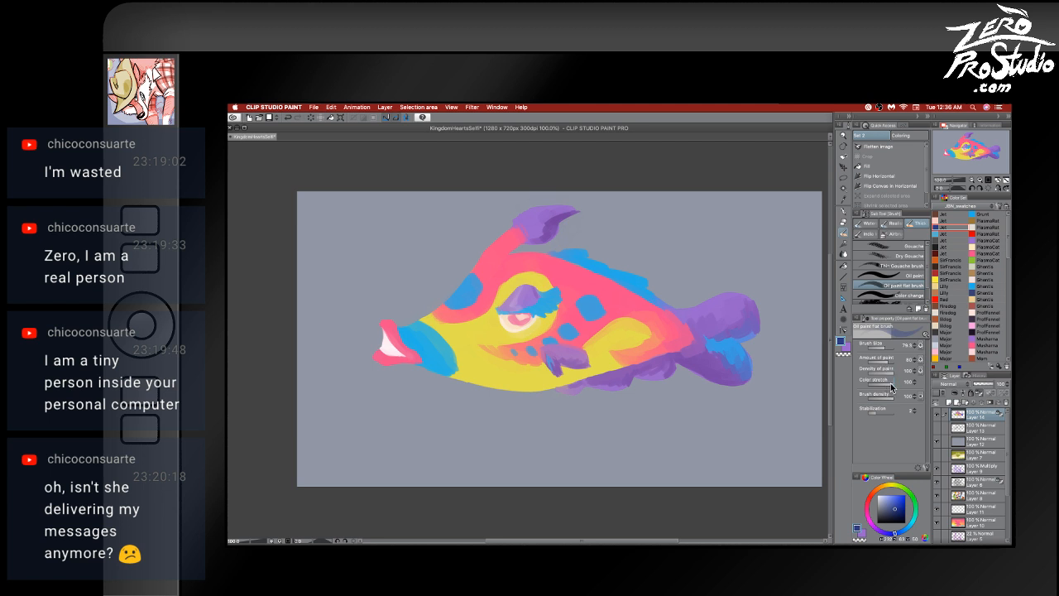
pyautogui.moveTo(891, 388); pyautogui.dragTo(877, 389)
# - Paint a translucent dark blue shadow along the fish's underside from the mouth and jaw to the tail
pyautogui.moveTo(385, 369)
pyautogui.mouseDown()
pyautogui.moveTo(451, 373)
pyautogui.moveTo(363, 375)
pyautogui.moveTo(429, 379)
pyautogui.moveTo(426, 360)
pyautogui.moveTo(525, 390)
pyautogui.moveTo(467, 384)
pyautogui.moveTo(542, 376)
pyautogui.moveTo(505, 381)
pyautogui.moveTo(543, 388)
pyautogui.moveTo(623, 365)
pyautogui.moveTo(551, 393)
pyautogui.moveTo(623, 379)
pyautogui.moveTo(636, 360)
pyautogui.moveTo(599, 365)
pyautogui.moveTo(683, 346)
pyautogui.moveTo(633, 366)
pyautogui.moveTo(687, 350)
pyautogui.moveTo(715, 379)
pyautogui.moveTo(684, 352)
pyautogui.moveTo(749, 324)
pyautogui.moveTo(678, 367)
pyautogui.moveTo(682, 381)
pyautogui.moveTo(642, 350)
pyautogui.moveTo(589, 359)
pyautogui.moveTo(583, 378)
pyautogui.moveTo(591, 370)
pyautogui.moveTo(560, 386)
pyautogui.moveTo(542, 385)
pyautogui.moveTo(544, 369)
pyautogui.moveTo(467, 377)
pyautogui.moveTo(570, 389)
pyautogui.mouseUp()
pyautogui.moveTo(653, 359)
pyautogui.mouseDown()
pyautogui.moveTo(600, 355)
pyautogui.moveTo(686, 346)
pyautogui.moveTo(689, 334)
pyautogui.moveTo(746, 335)
pyautogui.moveTo(719, 351)
pyautogui.moveTo(682, 330)
pyautogui.moveTo(687, 338)
pyautogui.moveTo(631, 359)
pyautogui.mouseUp()
pyautogui.moveTo(447, 372)
pyautogui.mouseDown()
pyautogui.moveTo(422, 359)
pyautogui.moveTo(439, 364)
pyautogui.moveTo(389, 378)
pyautogui.mouseUp()
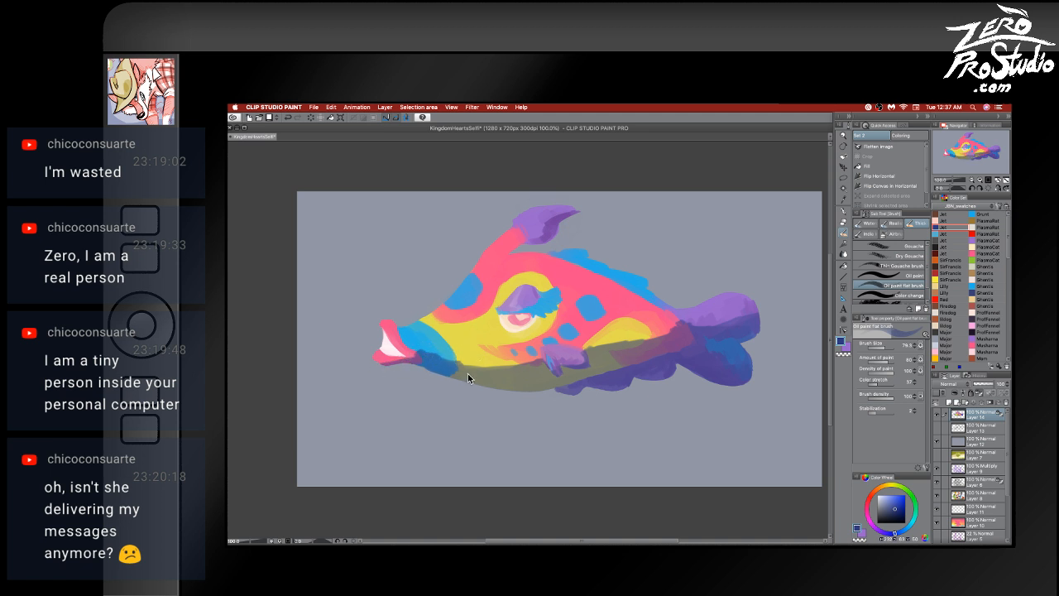
pyautogui.moveTo(469, 376); pyautogui.dragTo(456, 373)
pyautogui.moveTo(467, 383)
pyautogui.mouseDown()
pyautogui.moveTo(546, 390)
pyautogui.moveTo(454, 377)
pyautogui.mouseUp()
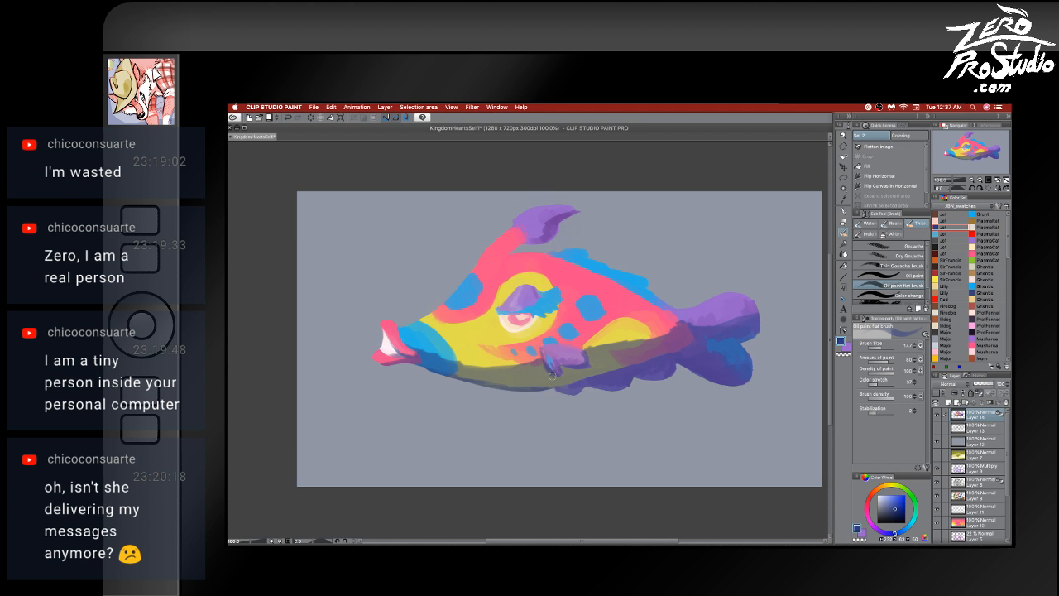
# - Deepen the belly shadow beneath the pectoral fin with adjusted brush sizes and undo the last shadow stroke
pyautogui.moveTo(545, 382)
pyautogui.mouseDown()
pyautogui.moveTo(628, 368)
pyautogui.moveTo(612, 359)
pyautogui.moveTo(590, 378)
pyautogui.moveTo(608, 373)
pyautogui.moveTo(560, 385)
pyautogui.moveTo(655, 362)
pyautogui.moveTo(543, 385)
pyautogui.mouseUp()
pyautogui.press('[')
pyautogui.press('[')
pyautogui.press(']')
pyautogui.press(']')
pyautogui.press(']')
pyautogui.moveTo(567, 371)
pyautogui.mouseDown()
pyautogui.moveTo(617, 372)
pyautogui.moveTo(557, 381)
pyautogui.moveTo(627, 367)
pyautogui.moveTo(531, 387)
pyautogui.mouseUp()
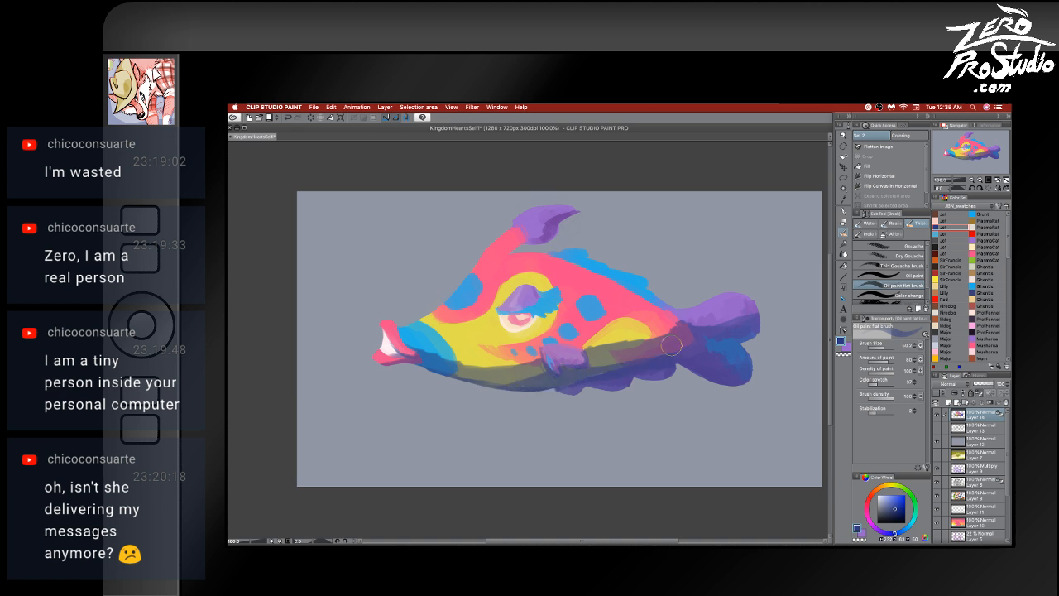
pyautogui.press('super+z')
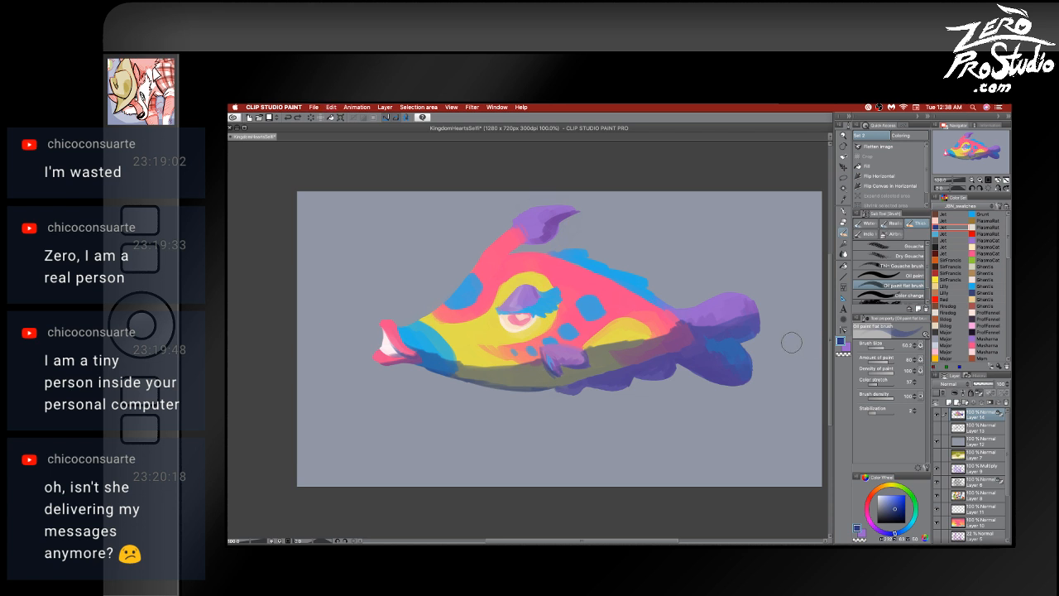
# - Shade the eyeball and blue lashes below the eyelid with small dark blue strokes, undoing the ones that do not fit
pyautogui.press('[')
pyautogui.press('[')
pyautogui.press('[')
pyautogui.press('[')
pyautogui.moveTo(501, 315); pyautogui.dragTo(527, 316)
pyautogui.moveTo(522, 327)
pyautogui.mouseDown()
pyautogui.moveTo(542, 319)
pyautogui.moveTo(537, 330)
pyautogui.mouseUp()
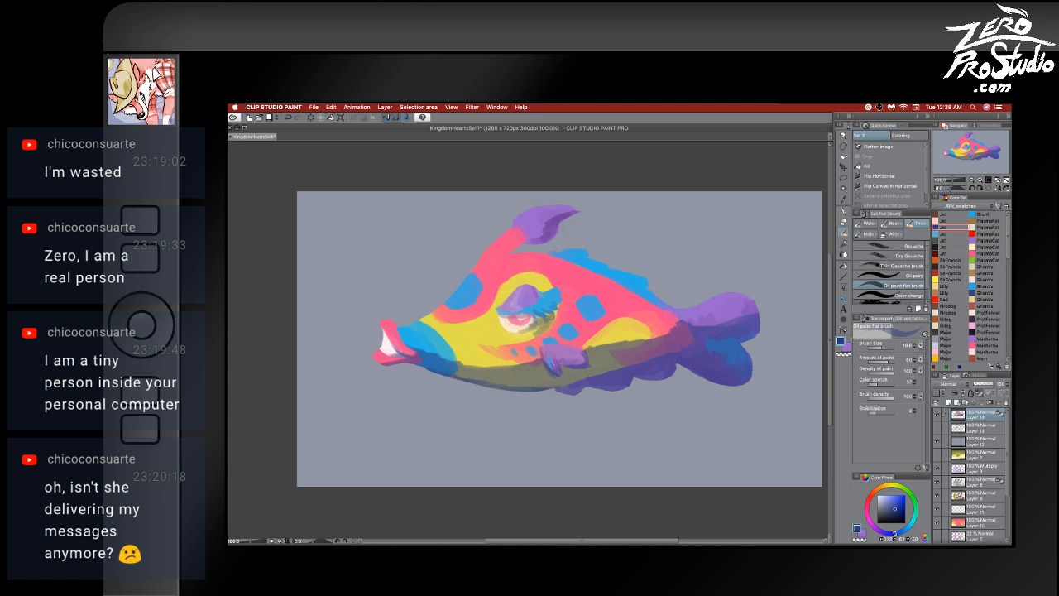
pyautogui.press('super+z')
pyautogui.moveTo(523, 331); pyautogui.dragTo(533, 319)
pyautogui.moveTo(520, 331); pyautogui.dragTo(537, 322)
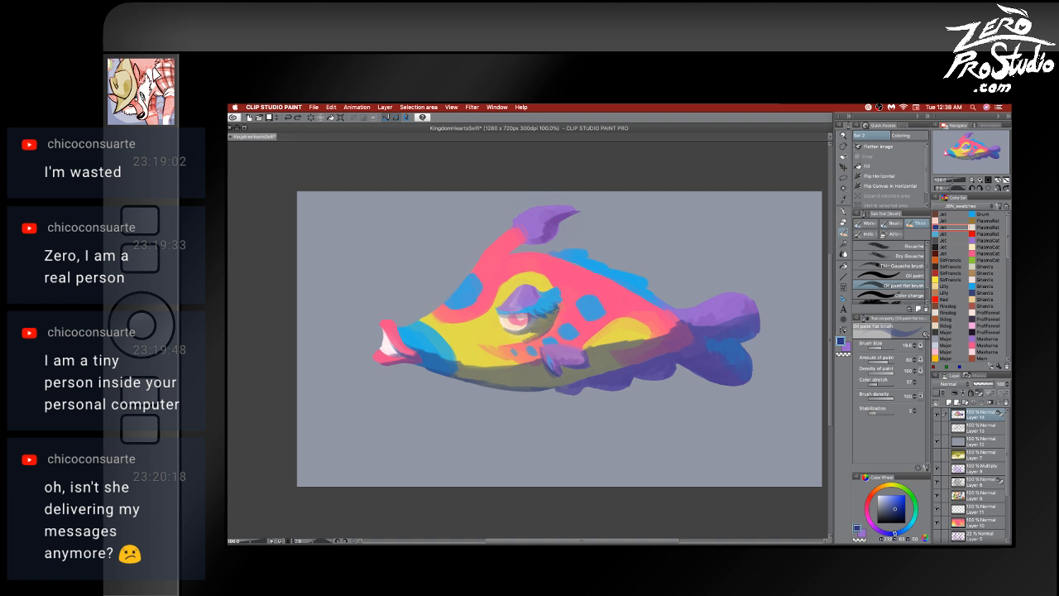
pyautogui.hotkey('ctrl', 'z')
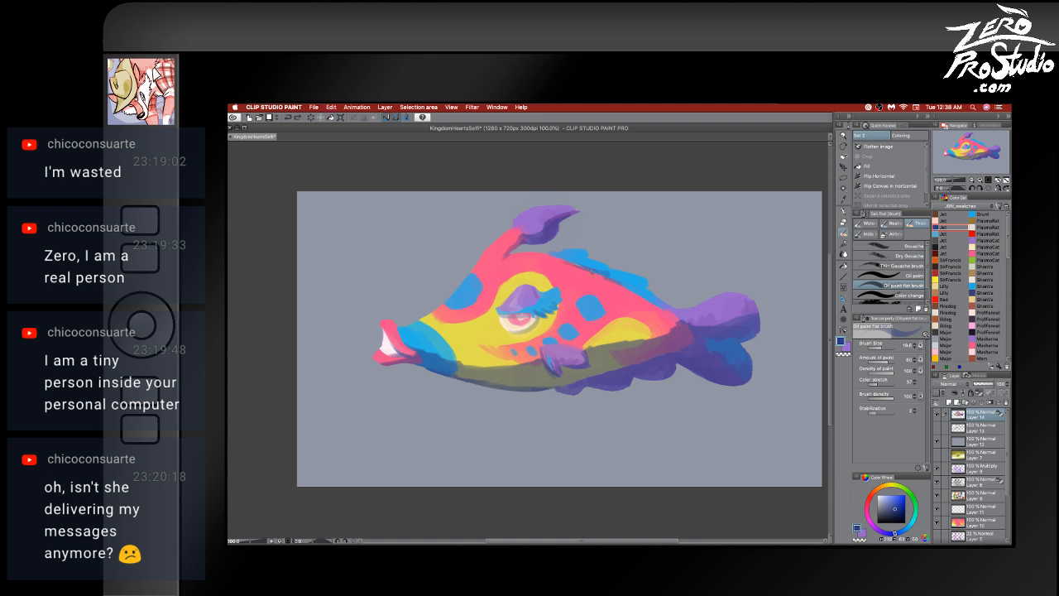
# - Shade along the dorsal fin with dark blue and undo the stroke across the jaw
pyautogui.moveTo(659, 296); pyautogui.dragTo(569, 260)
pyautogui.moveTo(418, 340)
pyautogui.mouseDown()
pyautogui.moveTo(491, 335)
pyautogui.moveTo(481, 334)
pyautogui.moveTo(497, 324)
pyautogui.moveTo(496, 336)
pyautogui.moveTo(432, 350)
pyautogui.moveTo(489, 344)
pyautogui.moveTo(442, 357)
pyautogui.moveTo(472, 370)
pyautogui.moveTo(498, 332)
pyautogui.moveTo(515, 338)
pyautogui.moveTo(561, 313)
pyautogui.moveTo(511, 332)
pyautogui.moveTo(528, 319)
pyautogui.moveTo(543, 336)
pyautogui.moveTo(536, 368)
pyautogui.moveTo(528, 340)
pyautogui.moveTo(507, 393)
pyautogui.mouseUp()
pyautogui.press('super+z')
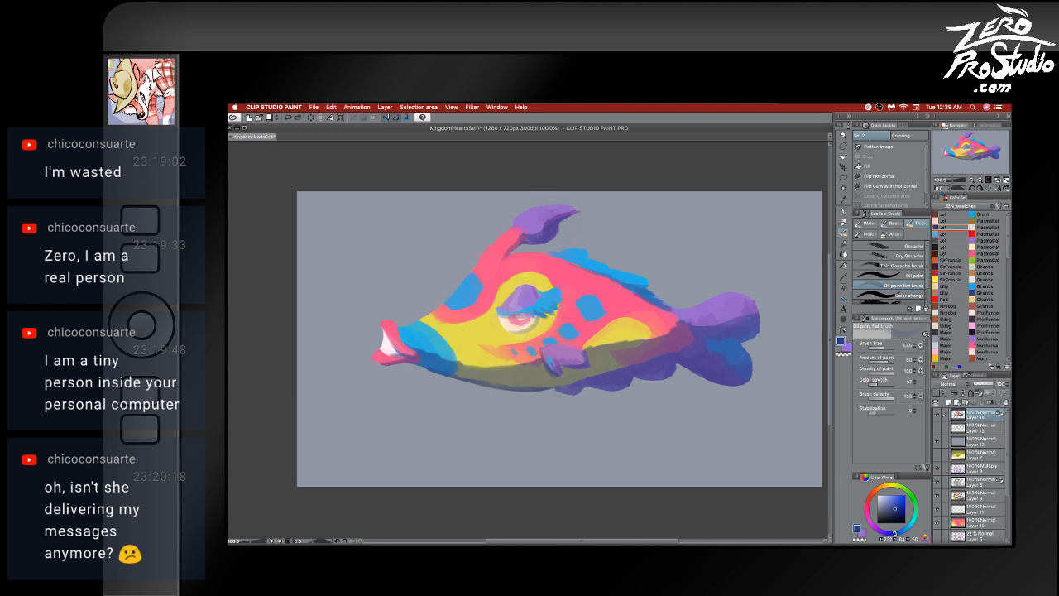
pyautogui.keyDown('alt'); pyautogui.click(489, 320); pyautogui.keyUp('alt')
pyautogui.moveTo(529, 260); pyautogui.dragTo(590, 288)
pyautogui.press('super+z')
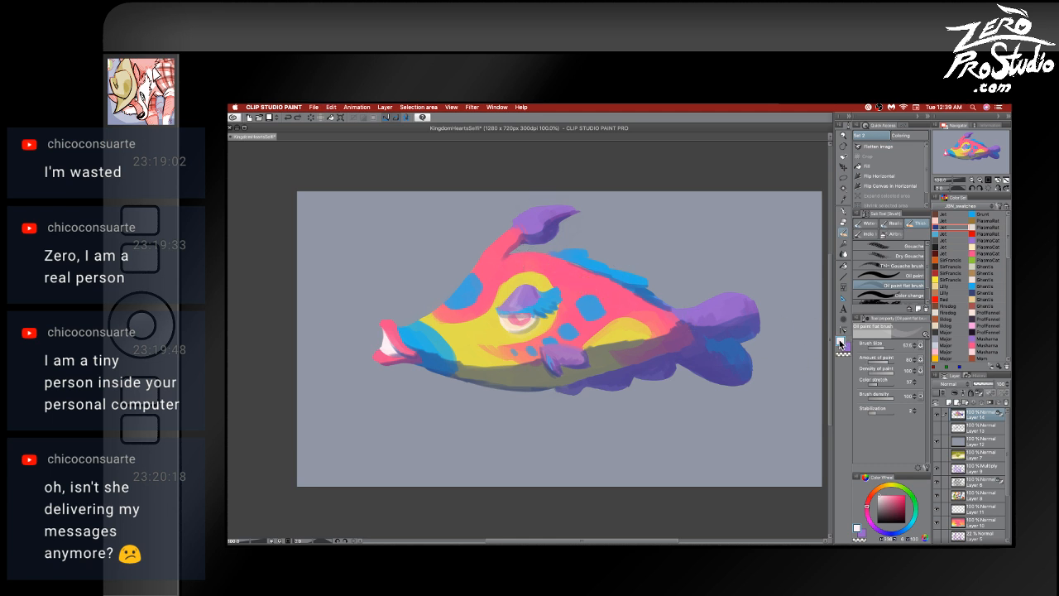
# - Change the main drawing color to a pale sky blue
pyautogui.click(843, 340)
pyautogui.click(814, 376)
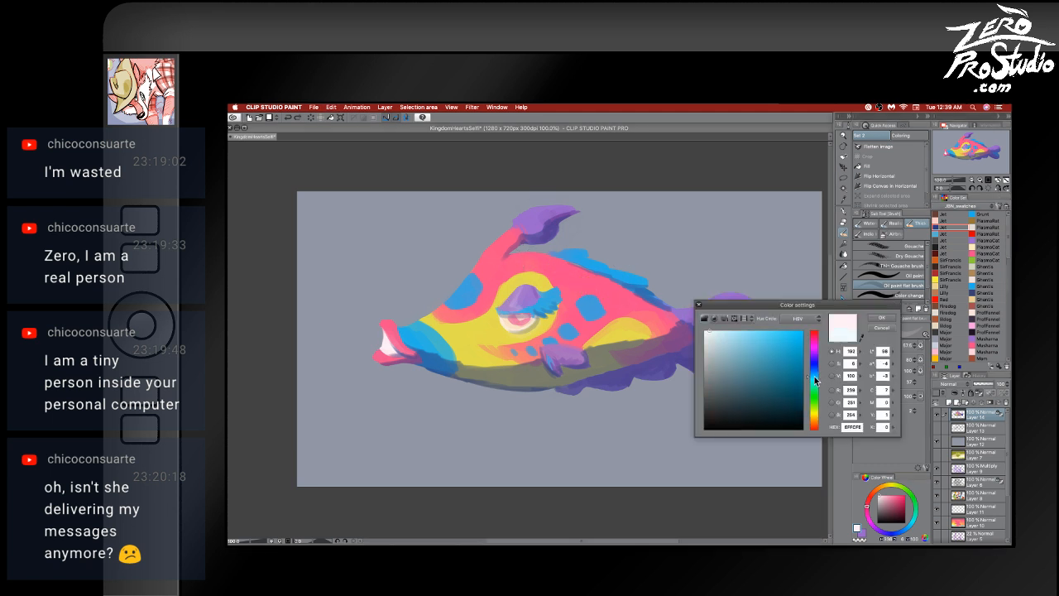
pyautogui.click(742, 331)
pyautogui.click(883, 317)
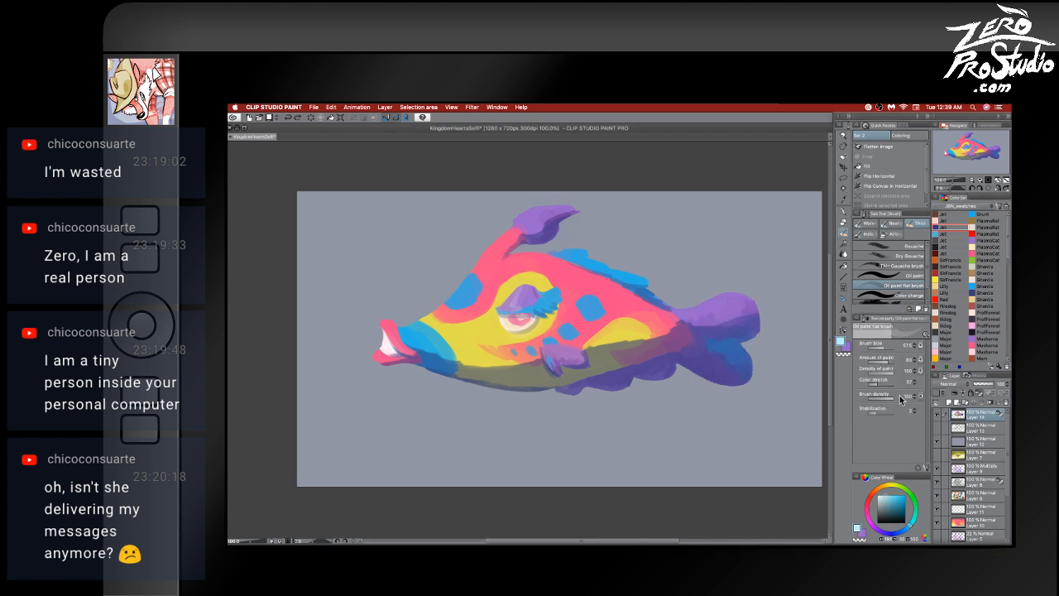
# - Paint pale blue highlights along the fish's pink back and rear flank, undoing the strokes that do not fit
pyautogui.moveTo(545, 276)
pyautogui.mouseDown()
pyautogui.moveTo(561, 268)
pyautogui.moveTo(594, 286)
pyautogui.mouseUp()
pyautogui.press('super+z')
pyautogui.moveTo(505, 264)
pyautogui.mouseDown()
pyautogui.moveTo(542, 252)
pyautogui.moveTo(571, 263)
pyautogui.mouseUp()
pyautogui.press('super+z')
pyautogui.moveTo(501, 279)
pyautogui.mouseDown()
pyautogui.moveTo(539, 268)
pyautogui.moveTo(636, 304)
pyautogui.mouseUp()
pyautogui.press('super+z')
pyautogui.moveTo(520, 274)
pyautogui.mouseDown()
pyautogui.moveTo(538, 260)
pyautogui.moveTo(592, 273)
pyautogui.moveTo(559, 276)
pyautogui.moveTo(558, 261)
pyautogui.mouseUp()
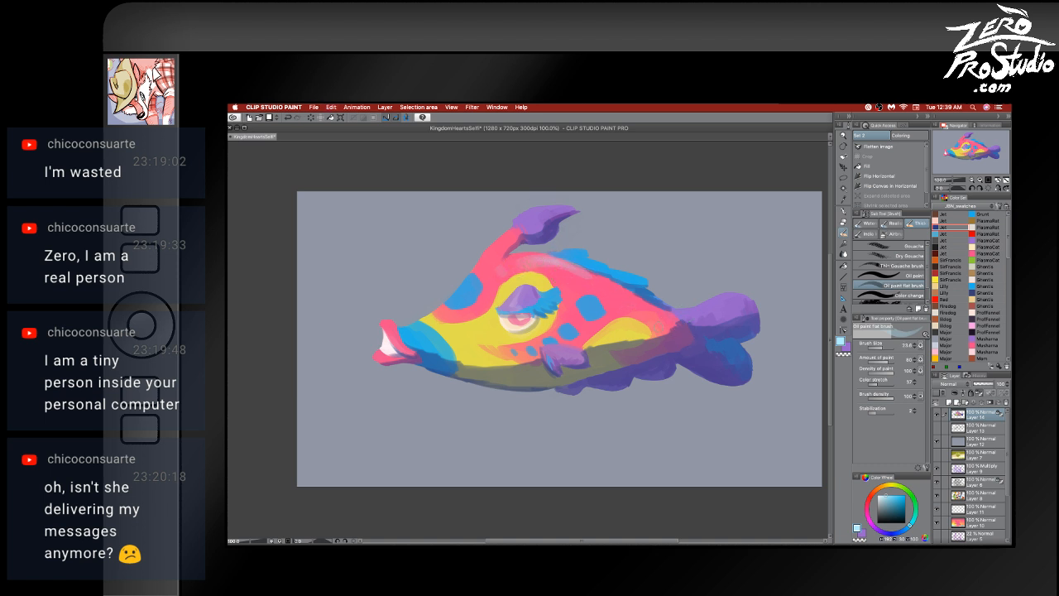
pyautogui.moveTo(611, 308)
pyautogui.mouseDown()
pyautogui.moveTo(660, 318)
pyautogui.moveTo(577, 297)
pyautogui.moveTo(630, 303)
pyautogui.moveTo(637, 321)
pyautogui.moveTo(669, 320)
pyautogui.mouseUp()
pyautogui.press('super+z')
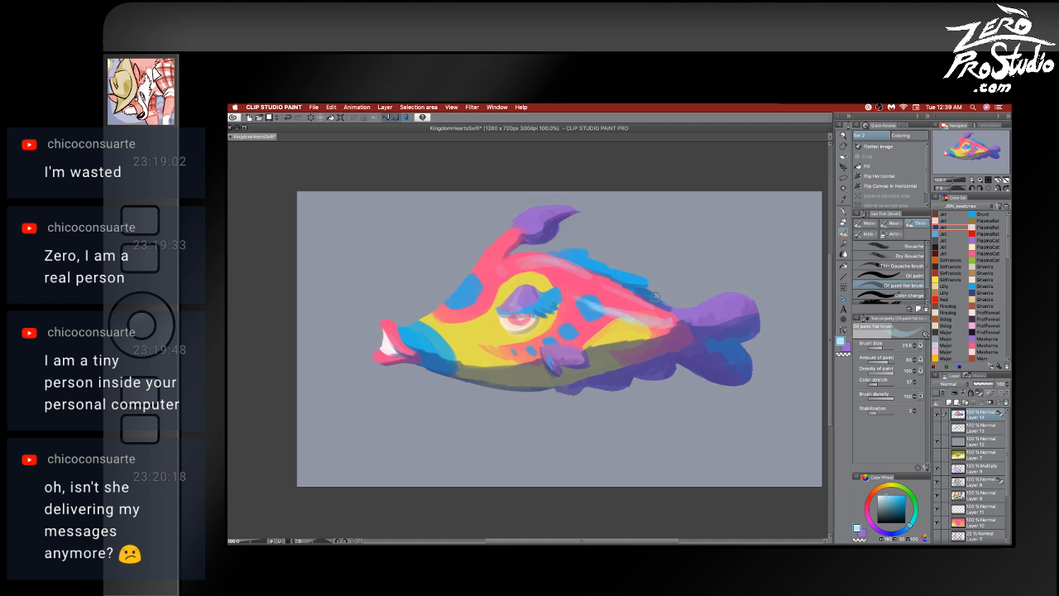
# - Highlight the forehead and its blue spot down to the snout with pale blue, undoing unwanted strokes
pyautogui.moveTo(459, 282); pyautogui.dragTo(436, 313)
pyautogui.press('super+z')
pyautogui.moveTo(426, 321); pyautogui.dragTo(451, 308)
pyautogui.moveTo(477, 260); pyautogui.dragTo(428, 326)
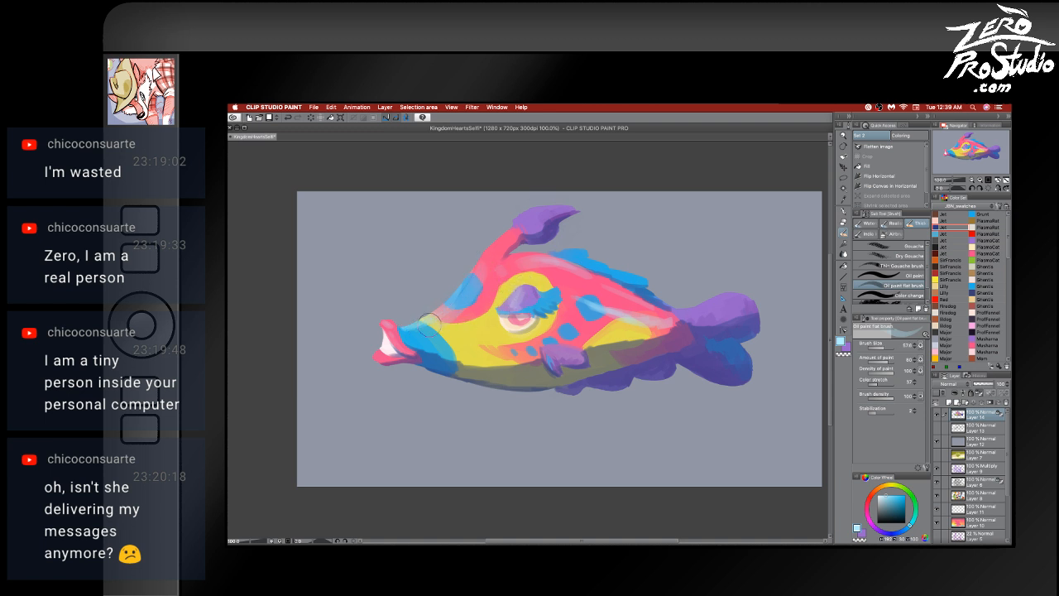
pyautogui.press('super+z')
pyautogui.press('super+z')
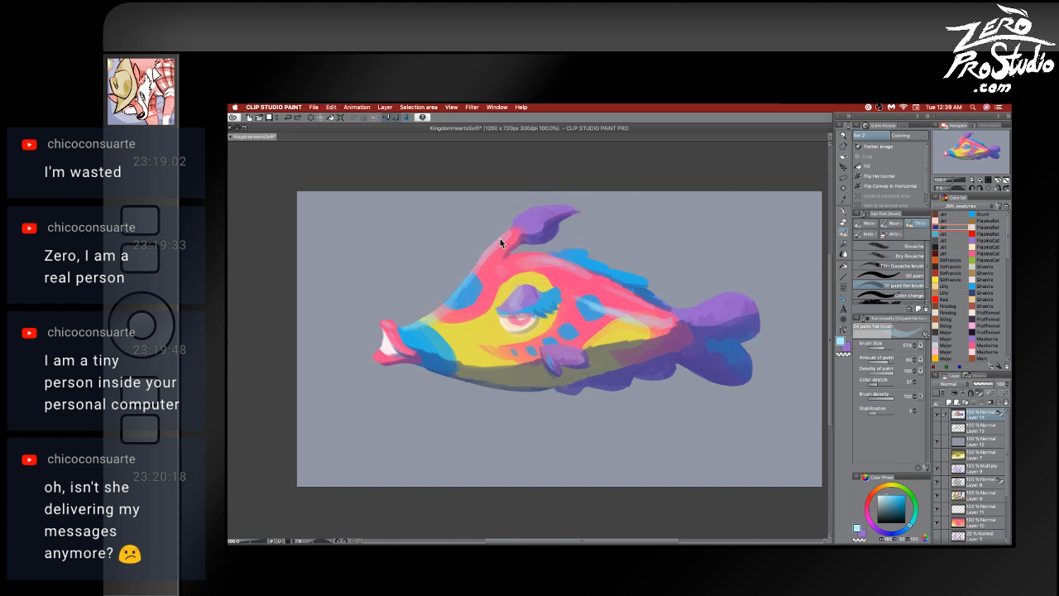
pyautogui.press('super+z')
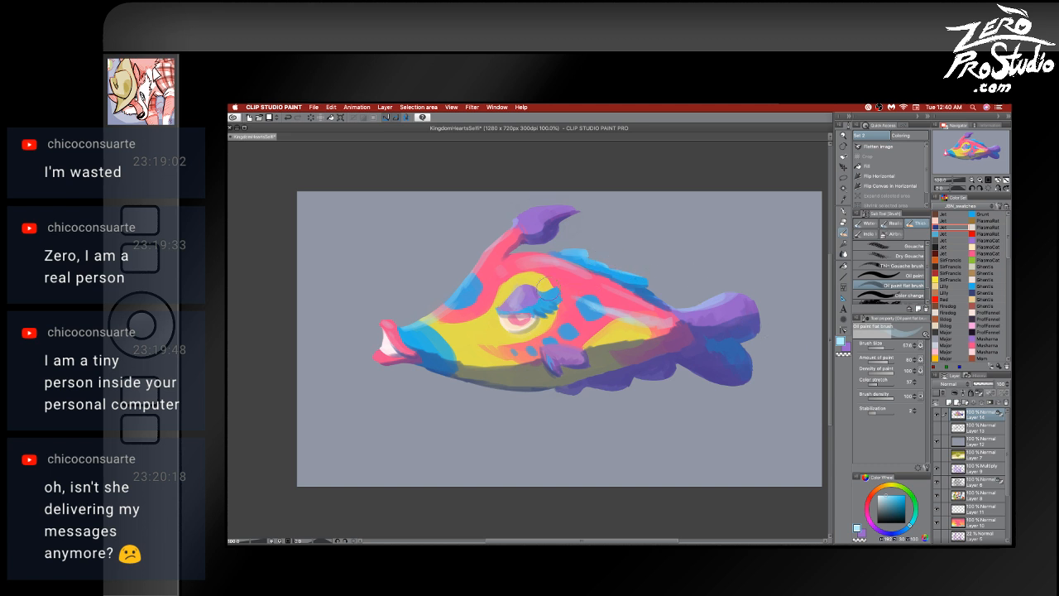
# - Add small pale blue highlights to the eyelashes, the pectoral fin and the teeth
pyautogui.moveTo(540, 298); pyautogui.dragTo(555, 290)
pyautogui.moveTo(548, 348); pyautogui.dragTo(584, 351)
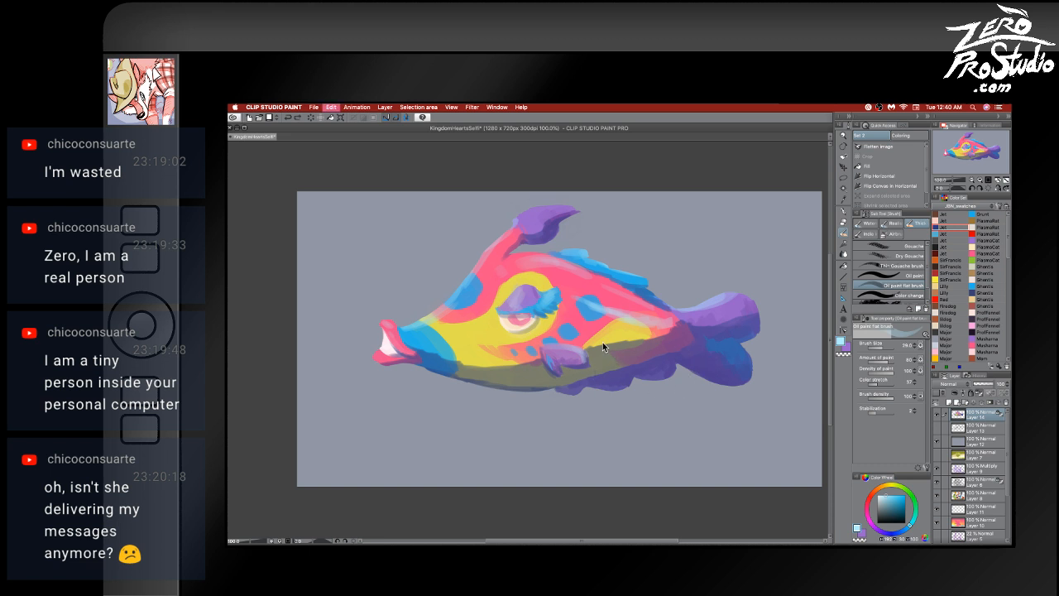
pyautogui.moveTo(579, 362); pyautogui.dragTo(585, 344)
pyautogui.moveTo(383, 343); pyautogui.dragTo(389, 351)
# - Touch up the pupil with a near-white dab and sample the purple of the eyelid
pyautogui.keyDown('alt'); pyautogui.click(519, 316); pyautogui.keyUp('alt')
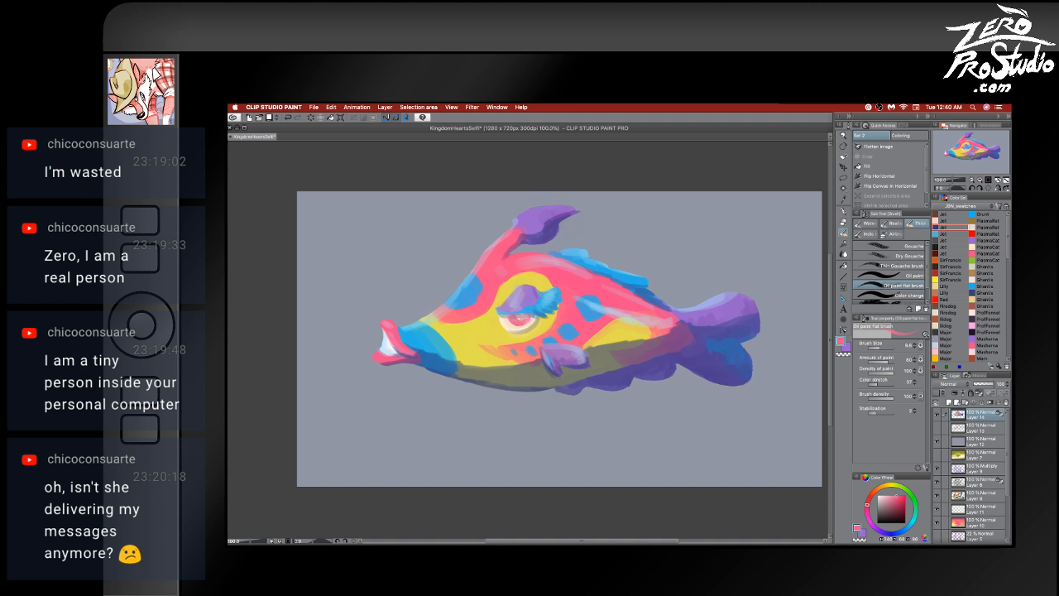
pyautogui.keyDown('alt'); pyautogui.click(523, 316); pyautogui.keyUp('alt')
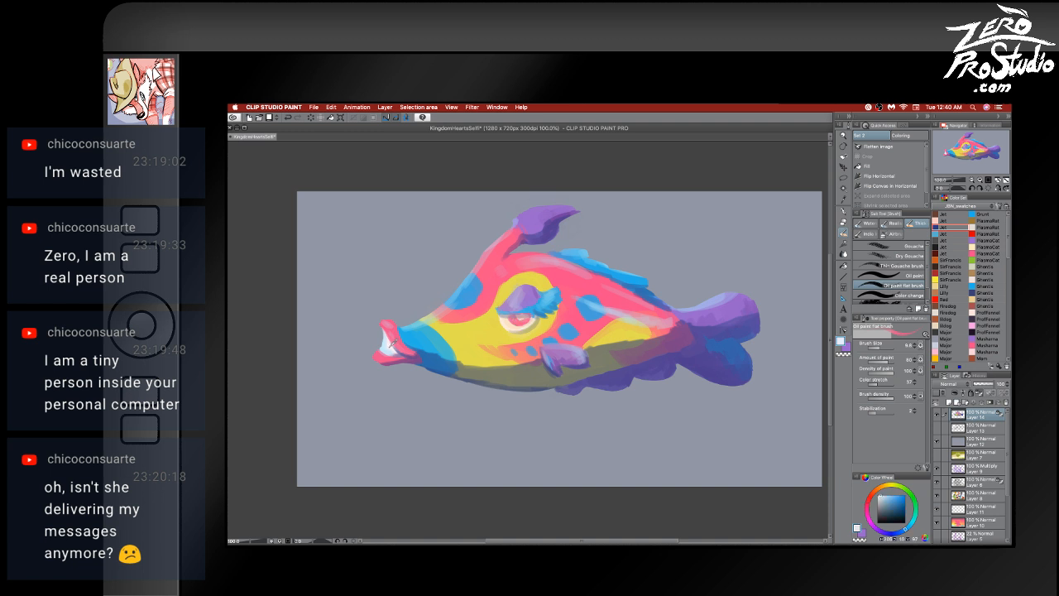
pyautogui.click(521, 316)
pyautogui.keyDown('alt'); pyautogui.click(541, 288); pyautogui.keyUp('alt')
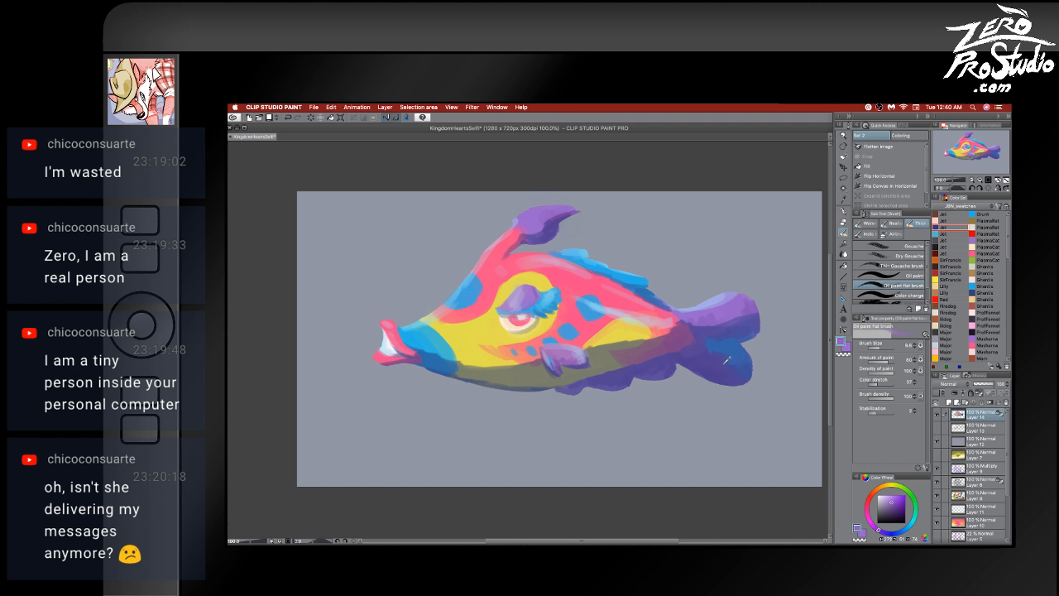
# - Move the fish layer downward and slightly left on the gray canvas
pyautogui.press('k')
pyautogui.moveTo(727, 367); pyautogui.dragTo(828, 397)
pyautogui.moveTo(760, 403); pyautogui.dragTo(383, 379)
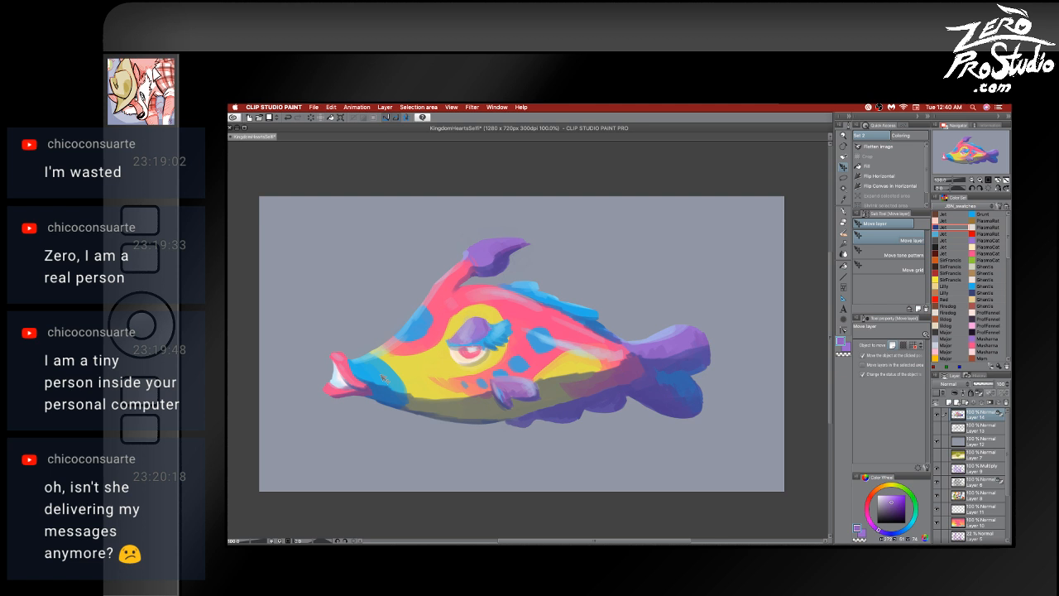